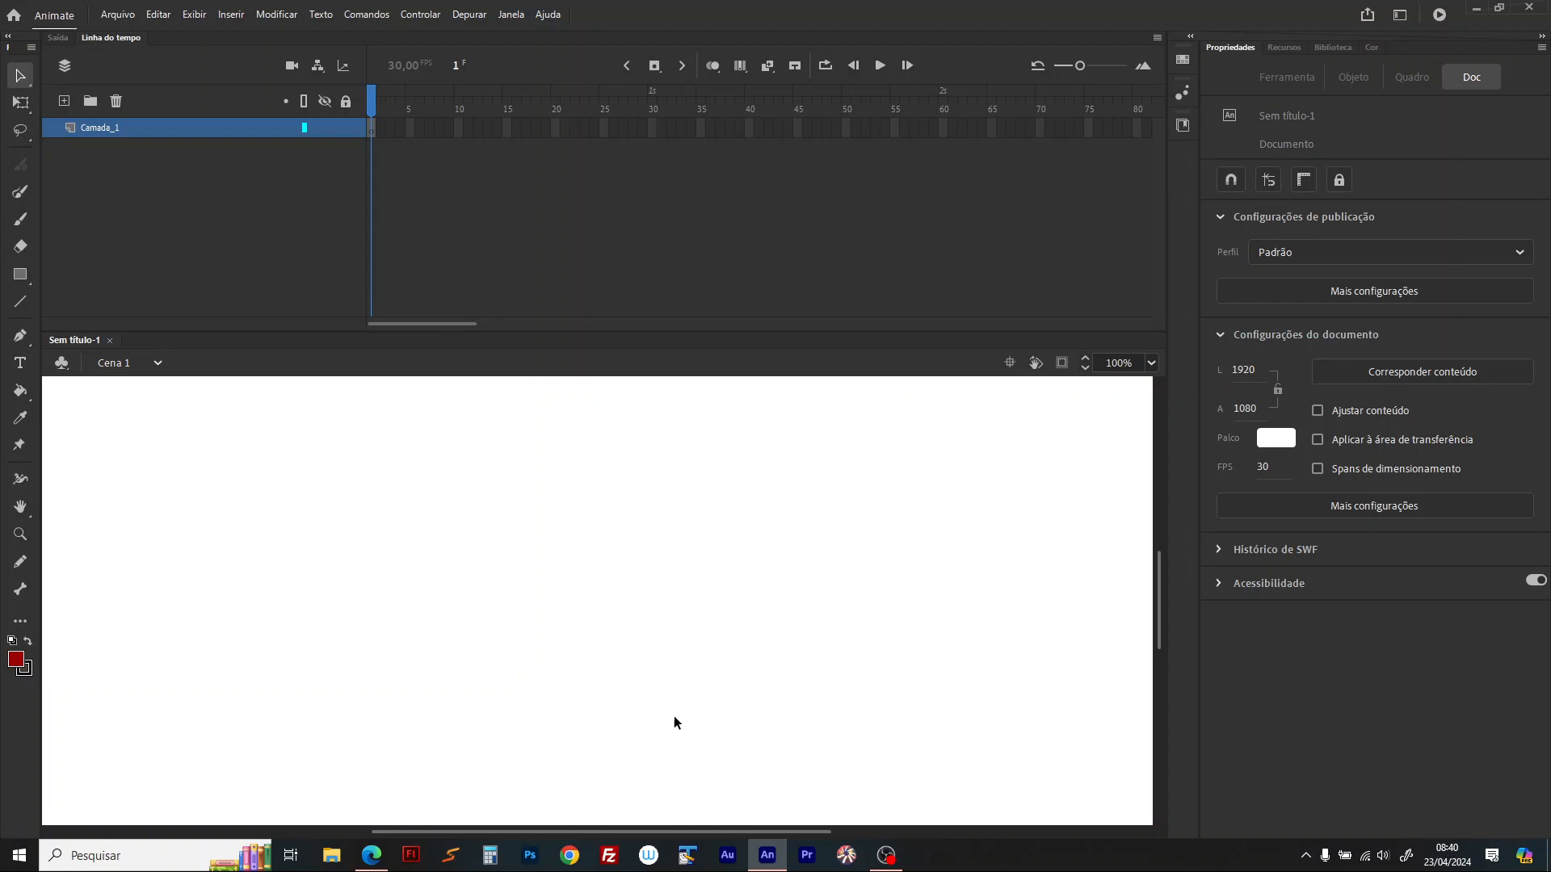
pyautogui.click(886, 856)
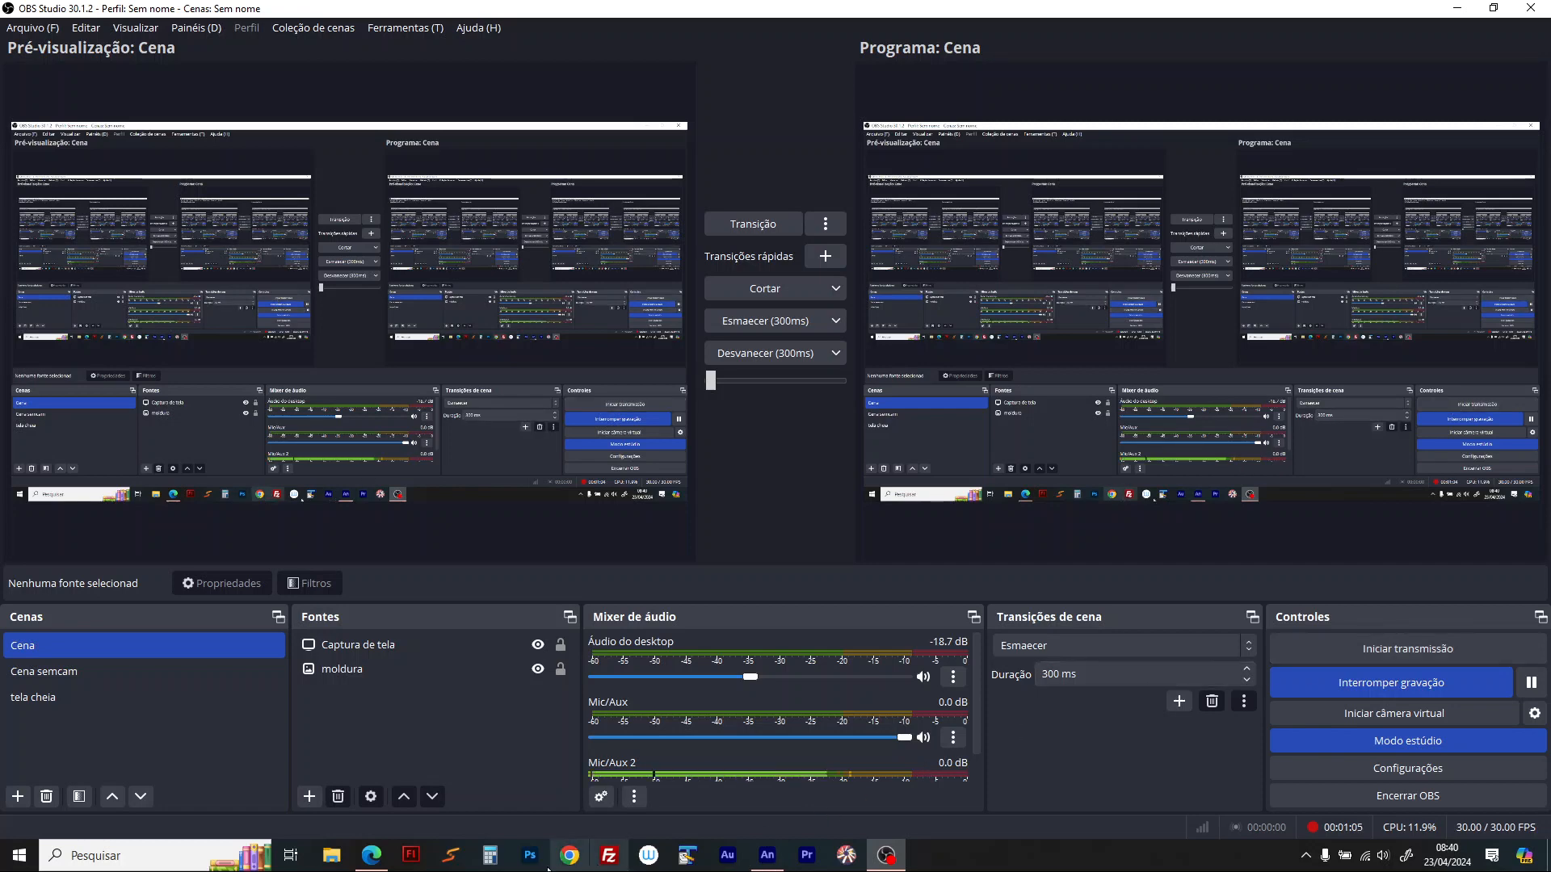
pyautogui.click(767, 856)
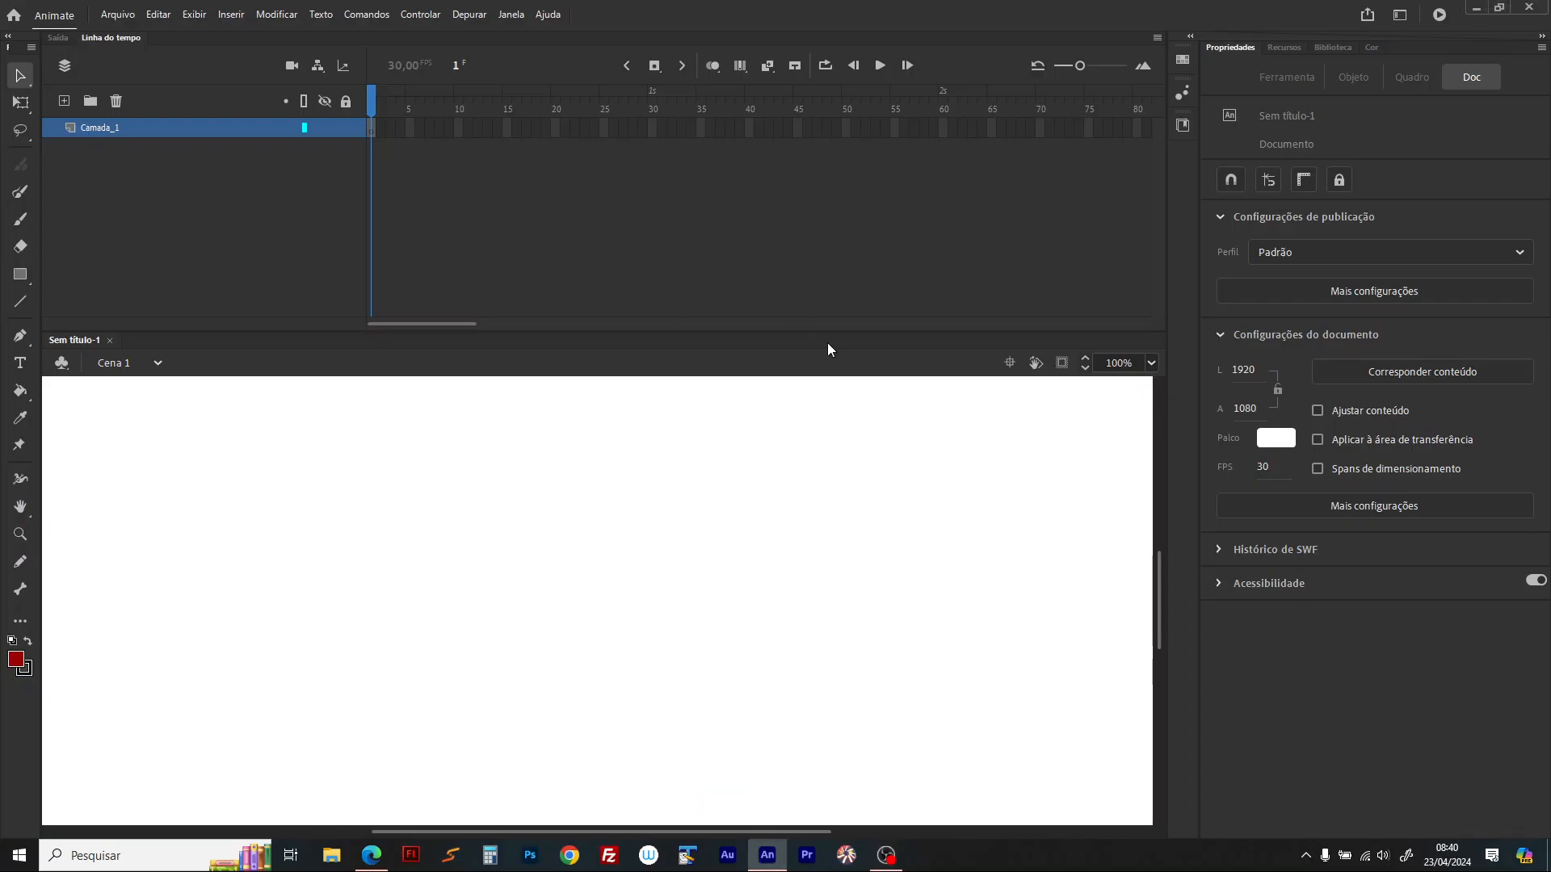
# Step: Enlarge the stage area and sketch a round head with two large eyes and a smile using a gray #666666 Classic Brush
pyautogui.moveTo(833, 331); pyautogui.dragTo(833, 232)
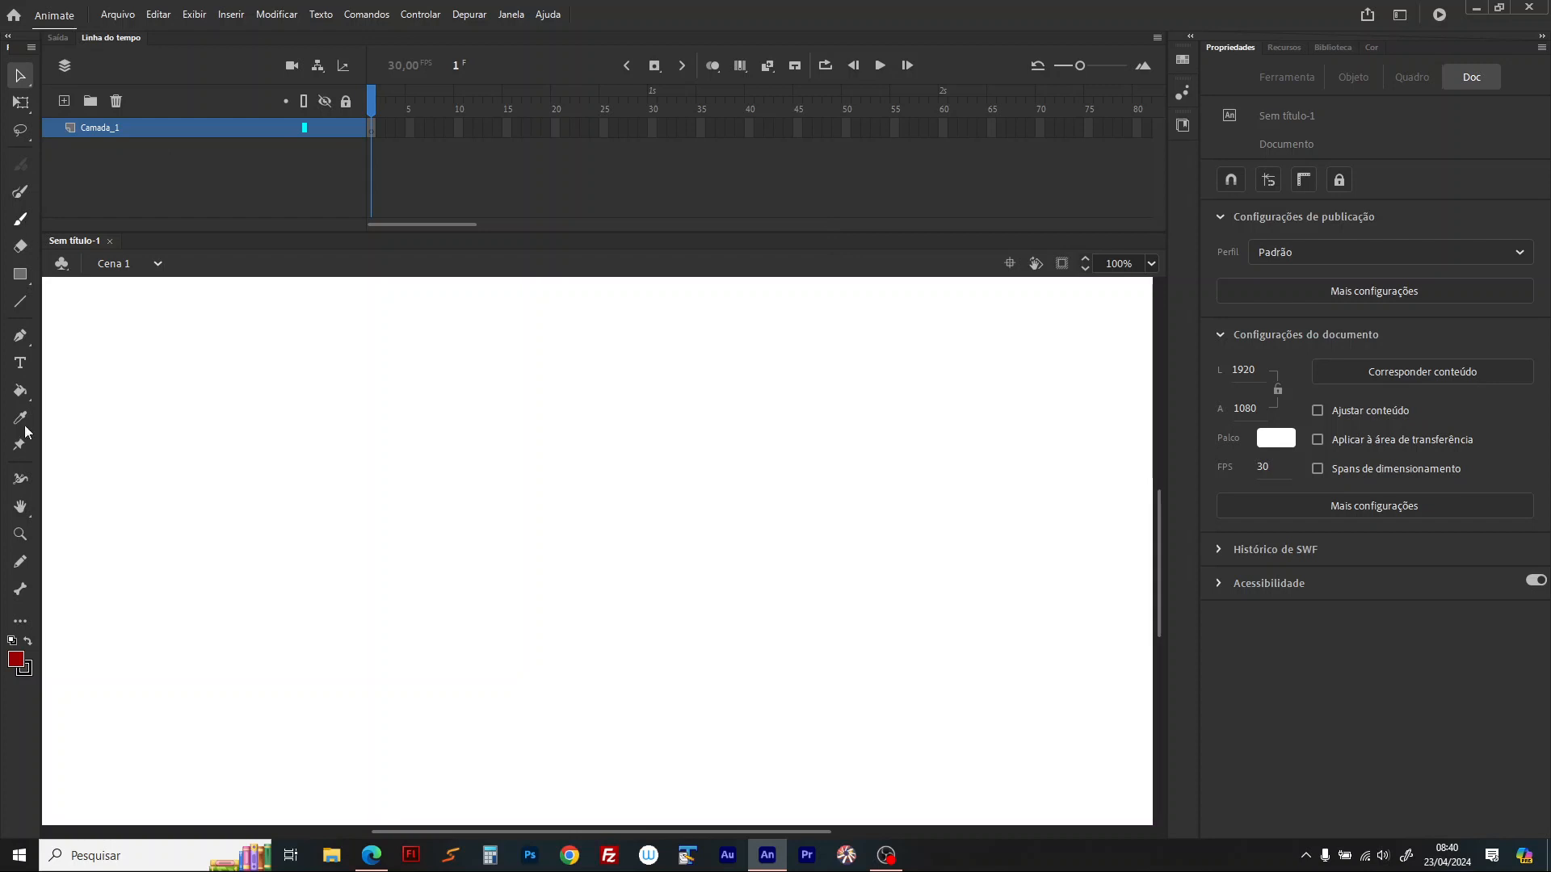
pyautogui.click(20, 657)
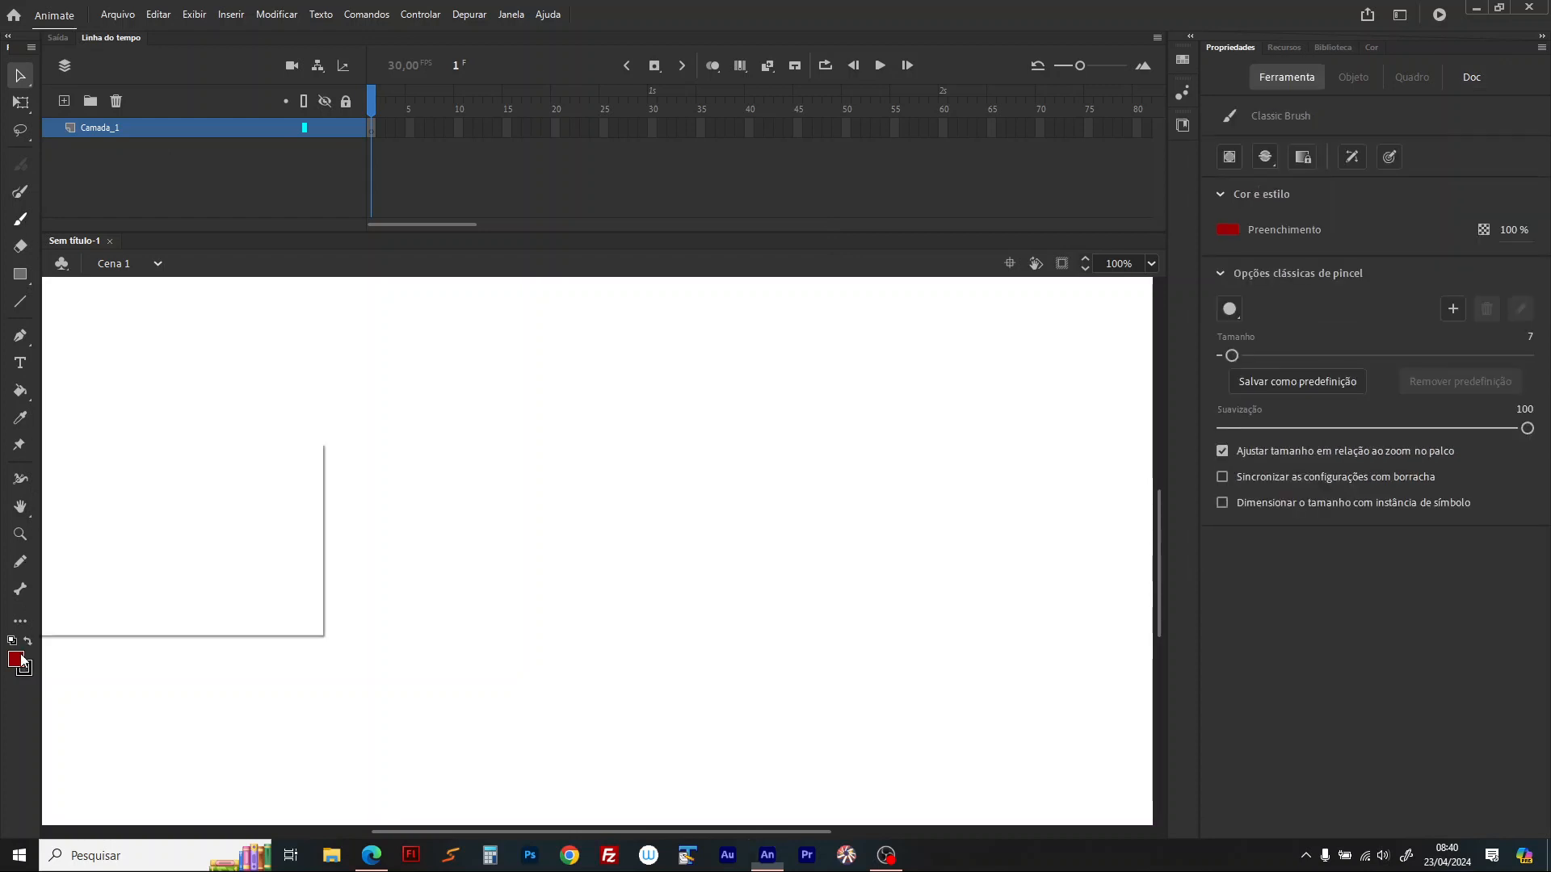
pyautogui.click(80, 509)
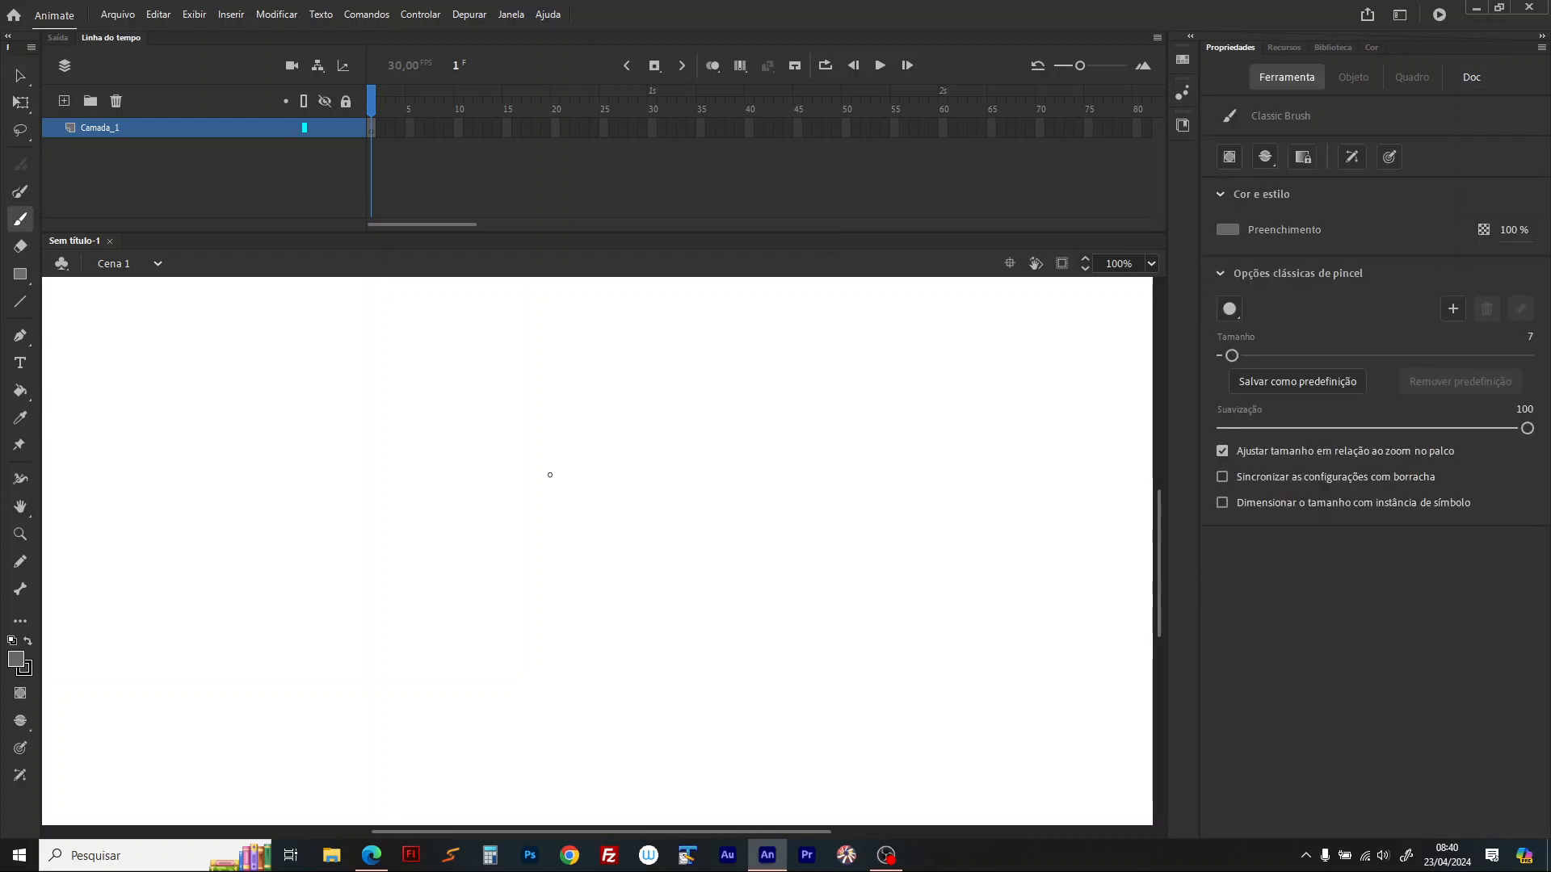
pyautogui.moveTo(563, 353)
pyautogui.mouseDown()
pyautogui.moveTo(529, 373)
pyautogui.moveTo(492, 436)
pyautogui.moveTo(518, 507)
pyautogui.moveTo(600, 517)
pyautogui.moveTo(681, 452)
pyautogui.moveTo(637, 362)
pyautogui.moveTo(570, 349)
pyautogui.mouseUp()
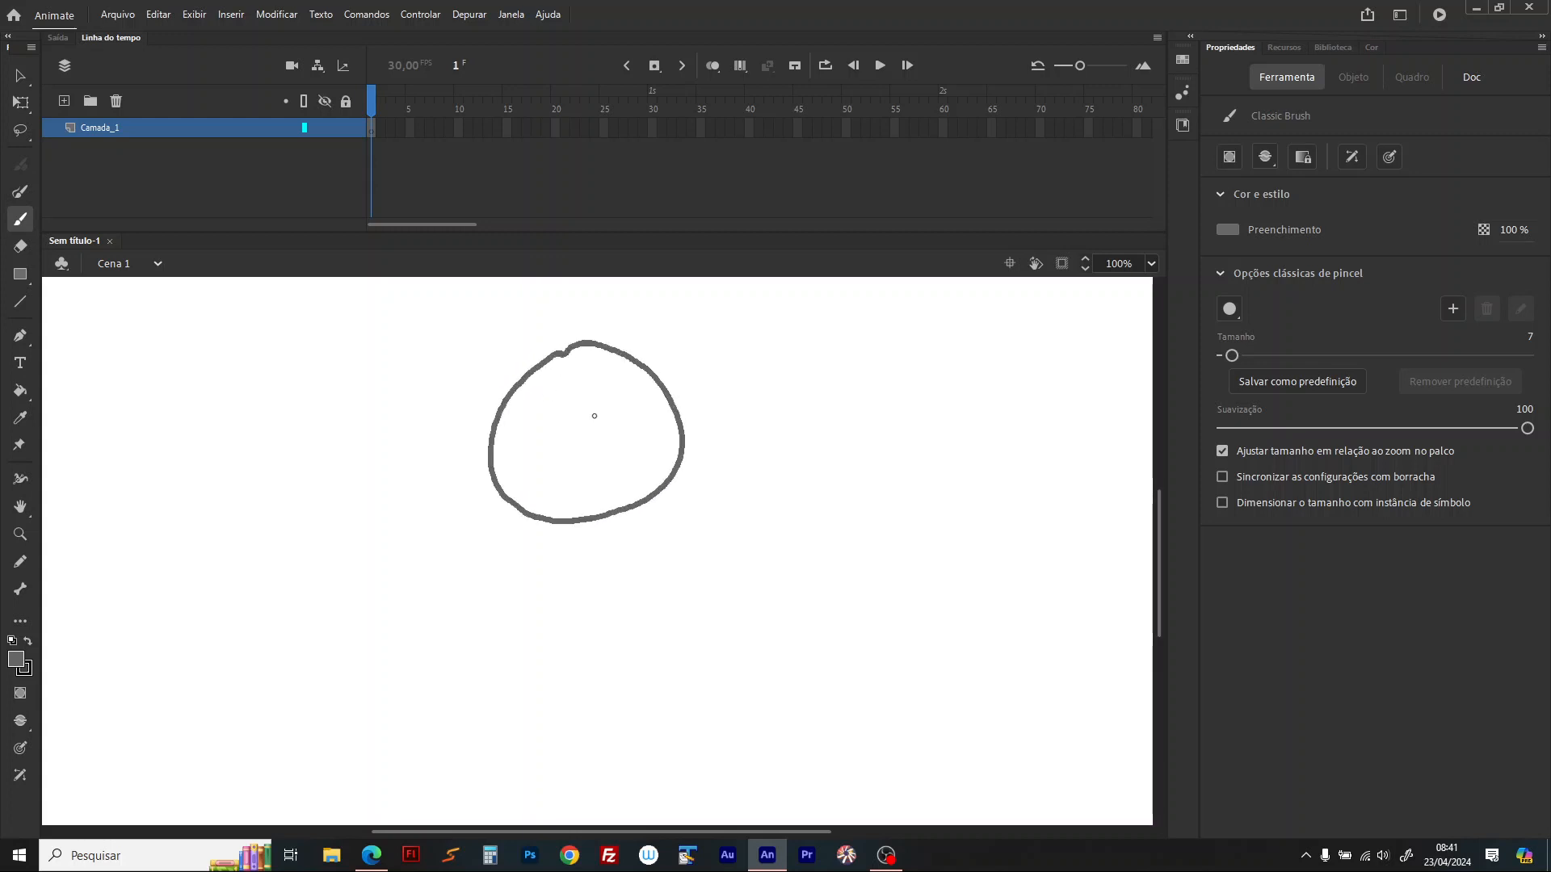
pyautogui.moveTo(596, 416)
pyautogui.mouseDown()
pyautogui.moveTo(553, 446)
pyautogui.moveTo(579, 449)
pyautogui.moveTo(581, 419)
pyautogui.moveTo(614, 409)
pyautogui.mouseUp()
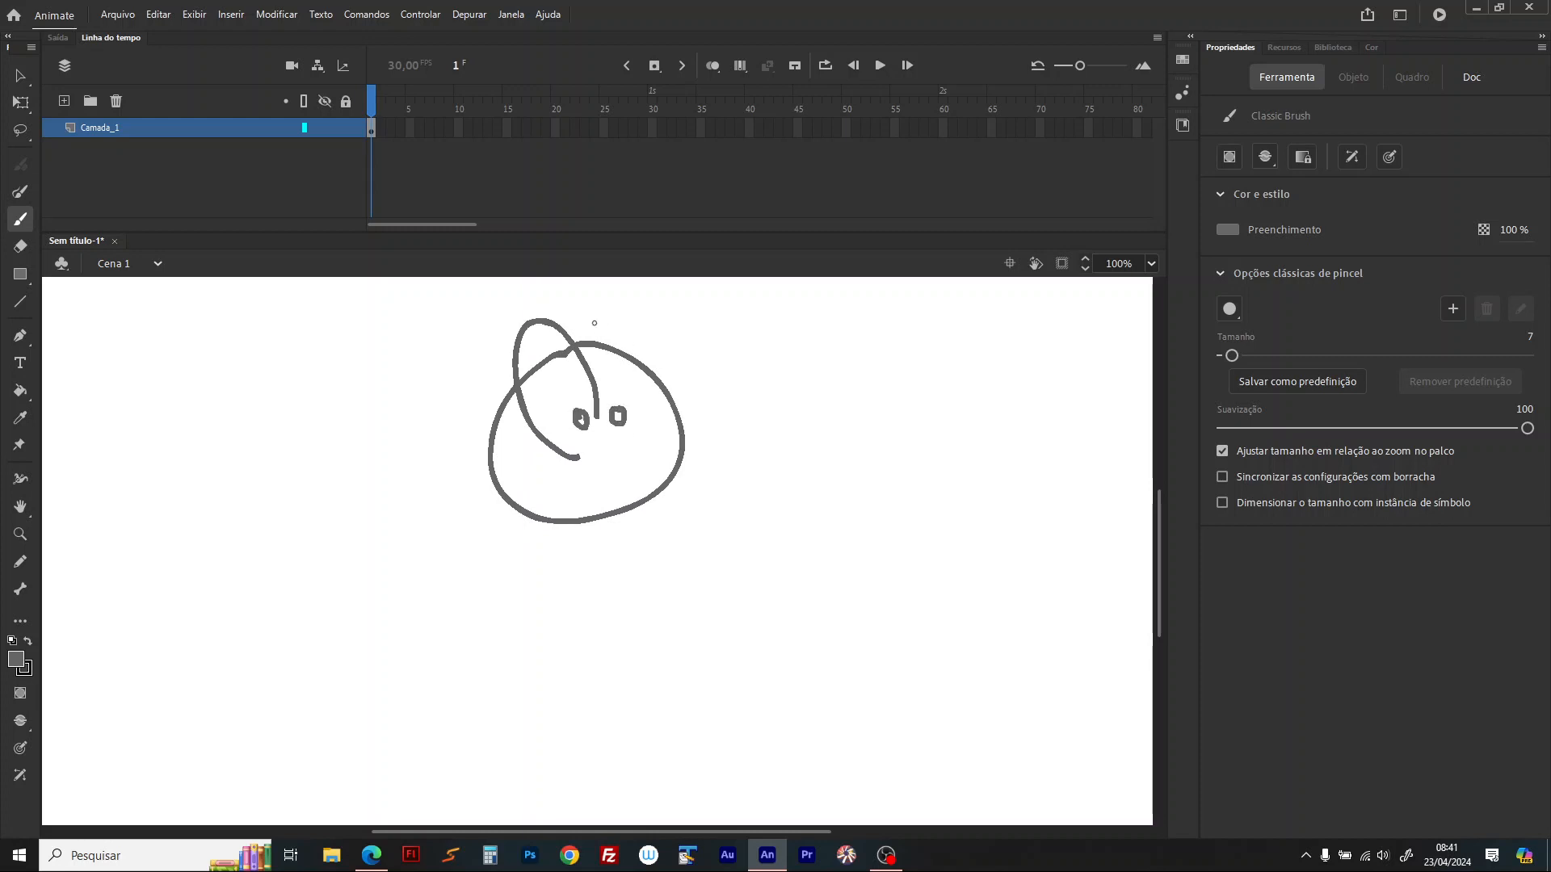
pyautogui.moveTo(572, 349); pyautogui.dragTo(631, 445)
pyautogui.moveTo(572, 494)
pyautogui.mouseDown()
pyautogui.moveTo(576, 477)
pyautogui.moveTo(646, 471)
pyautogui.mouseUp()
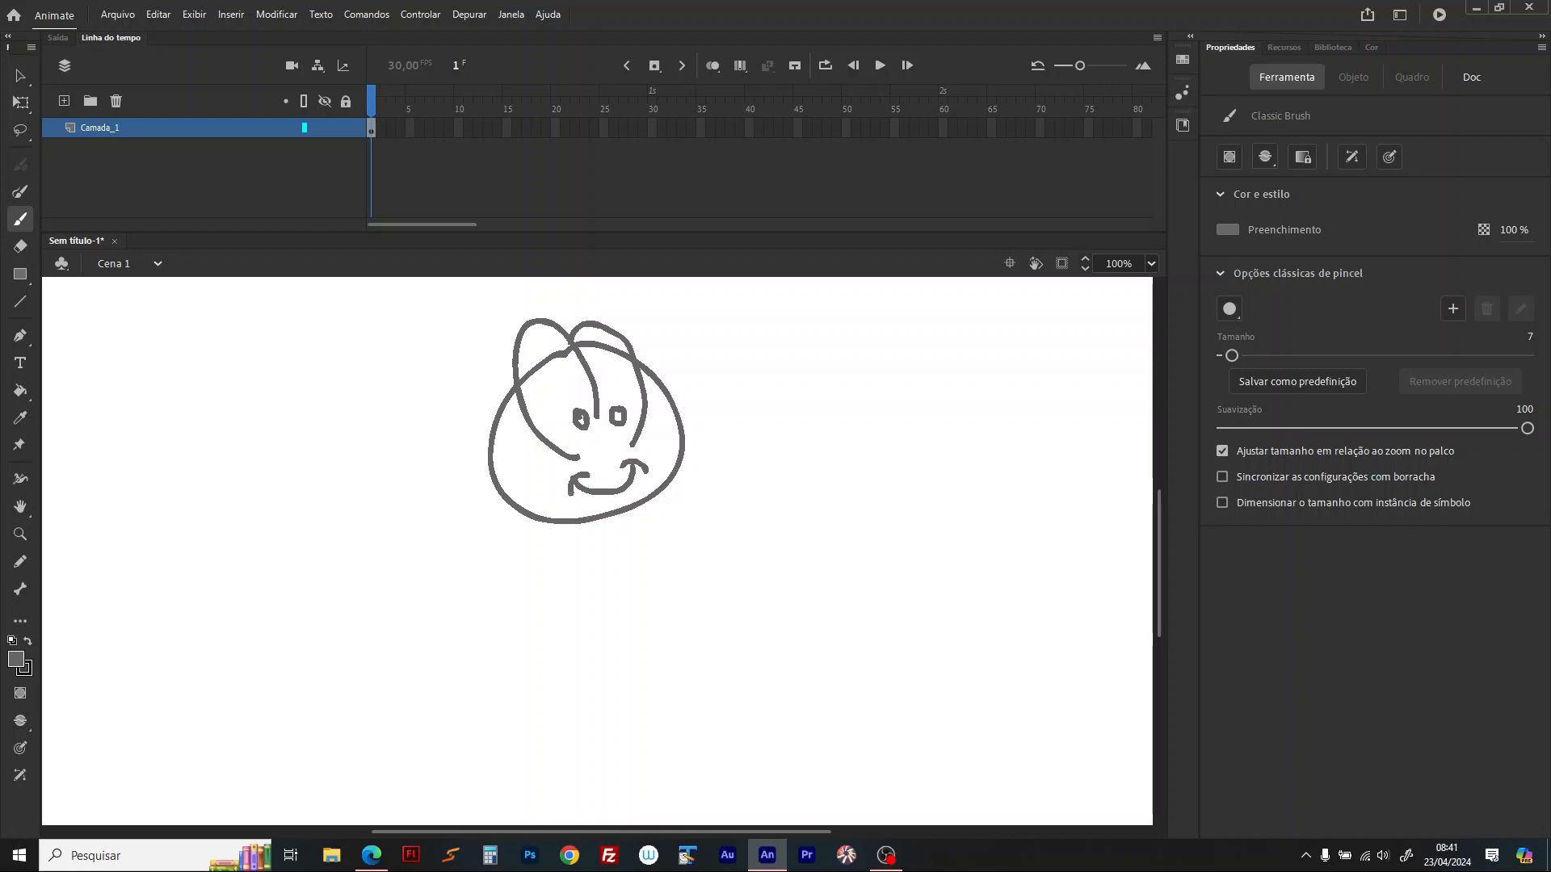
# Step: Sketch the body below the head: a small chest, a large rounded abdomen, two arms with hands and three legs with feet
pyautogui.moveTo(570, 533)
pyautogui.mouseDown()
pyautogui.moveTo(542, 549)
pyautogui.moveTo(605, 587)
pyautogui.moveTo(589, 530)
pyautogui.moveTo(513, 491)
pyautogui.moveTo(322, 474)
pyautogui.moveTo(395, 618)
pyautogui.moveTo(533, 606)
pyautogui.moveTo(559, 577)
pyautogui.moveTo(549, 564)
pyautogui.moveTo(540, 664)
pyautogui.mouseUp()
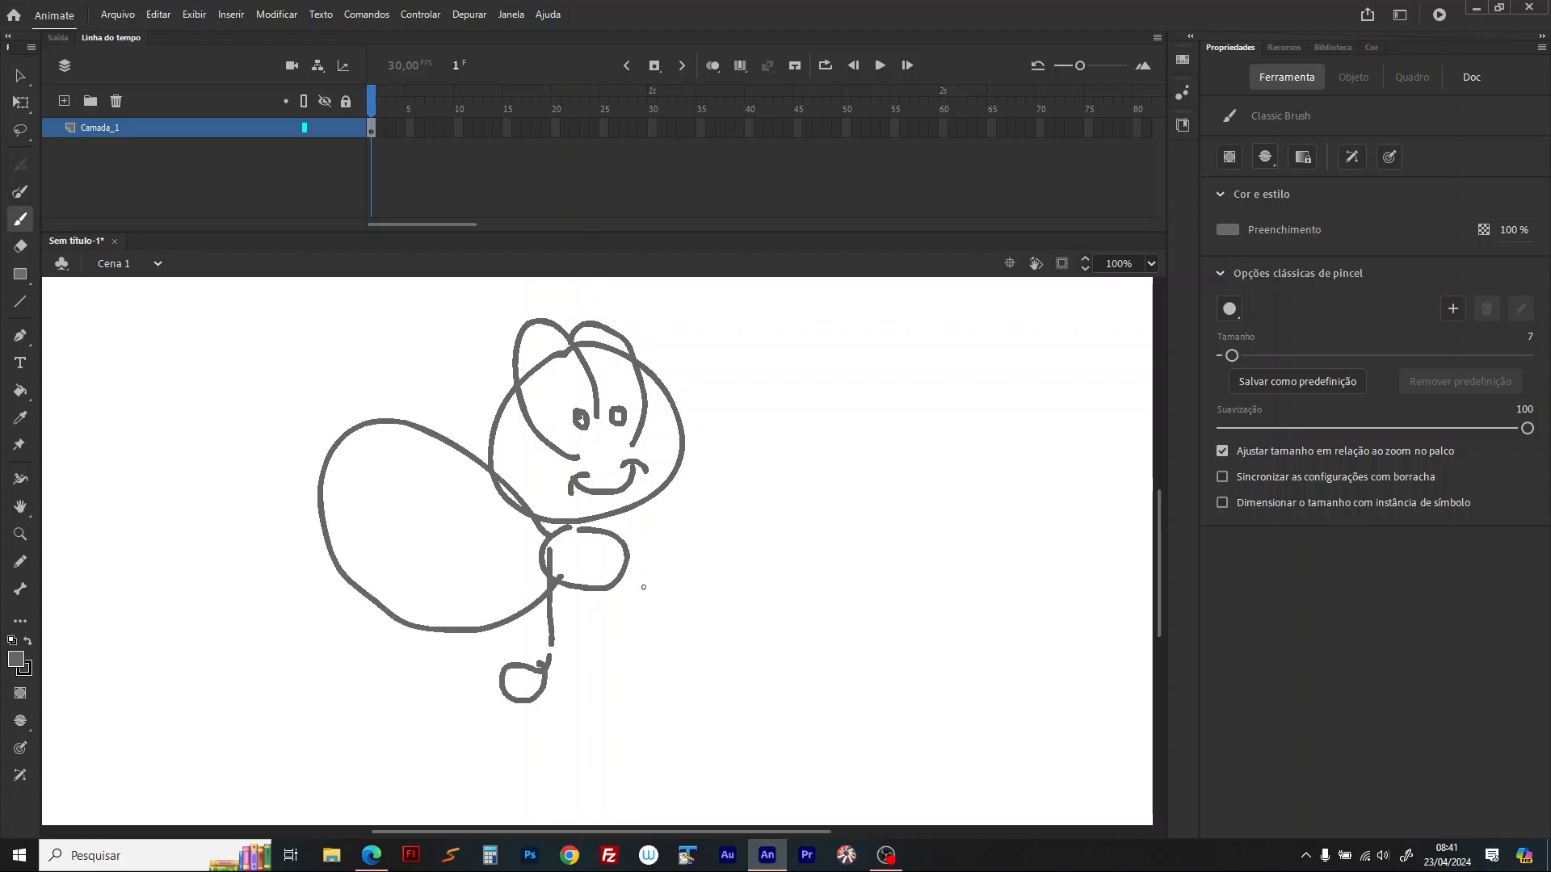
pyautogui.moveTo(628, 560); pyautogui.dragTo(628, 664)
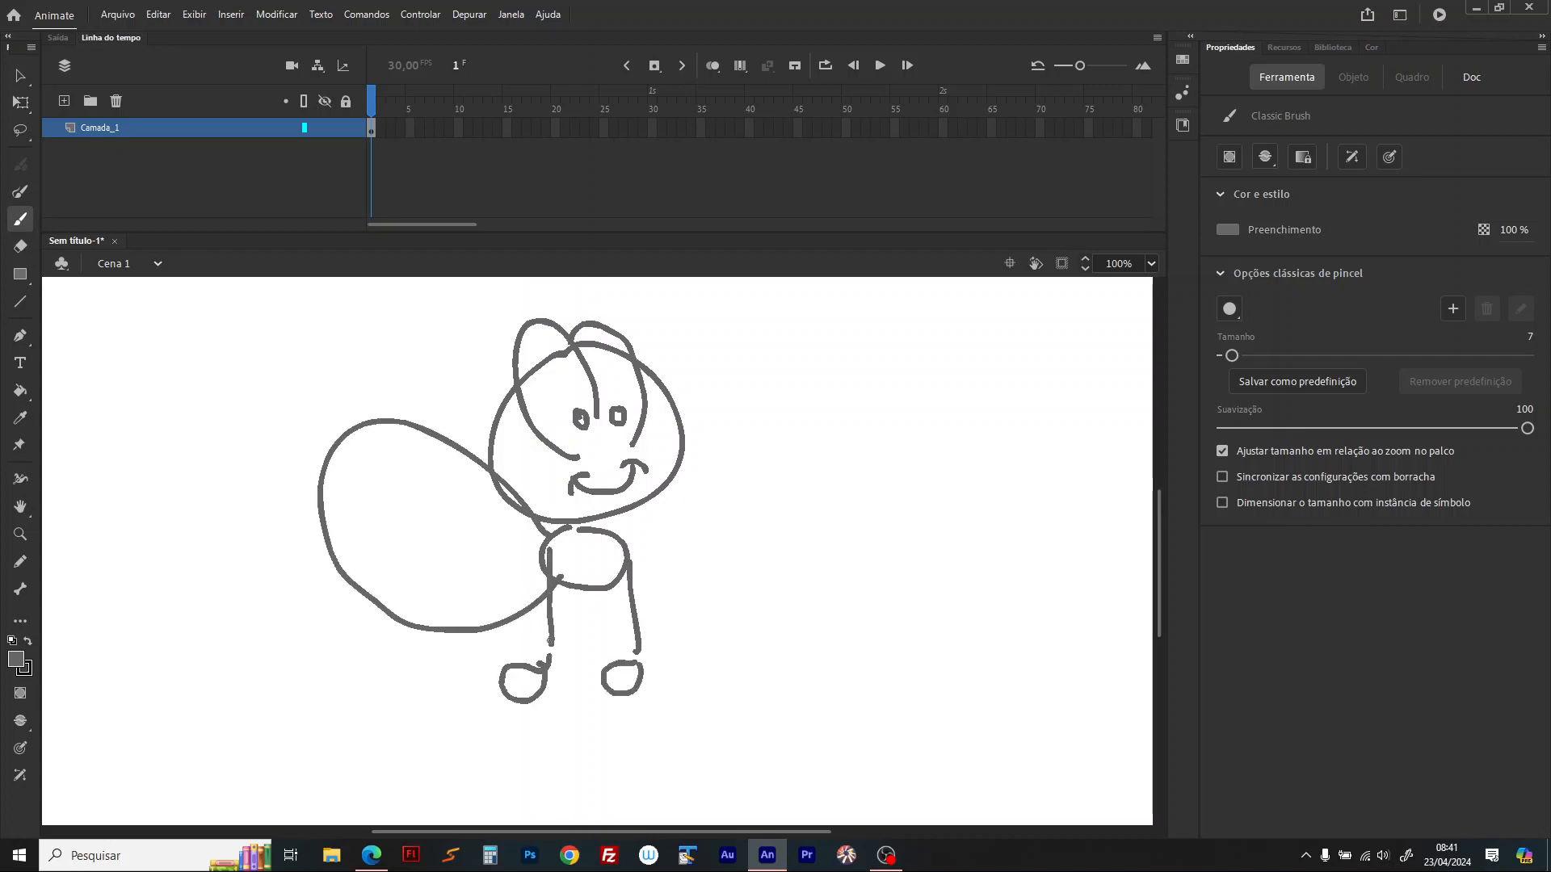
pyautogui.moveTo(429, 582)
pyautogui.mouseDown()
pyautogui.moveTo(428, 699)
pyautogui.moveTo(456, 749)
pyautogui.moveTo(431, 747)
pyautogui.moveTo(432, 609)
pyautogui.moveTo(452, 639)
pyautogui.moveTo(461, 624)
pyautogui.moveTo(459, 682)
pyautogui.moveTo(466, 628)
pyautogui.mouseUp()
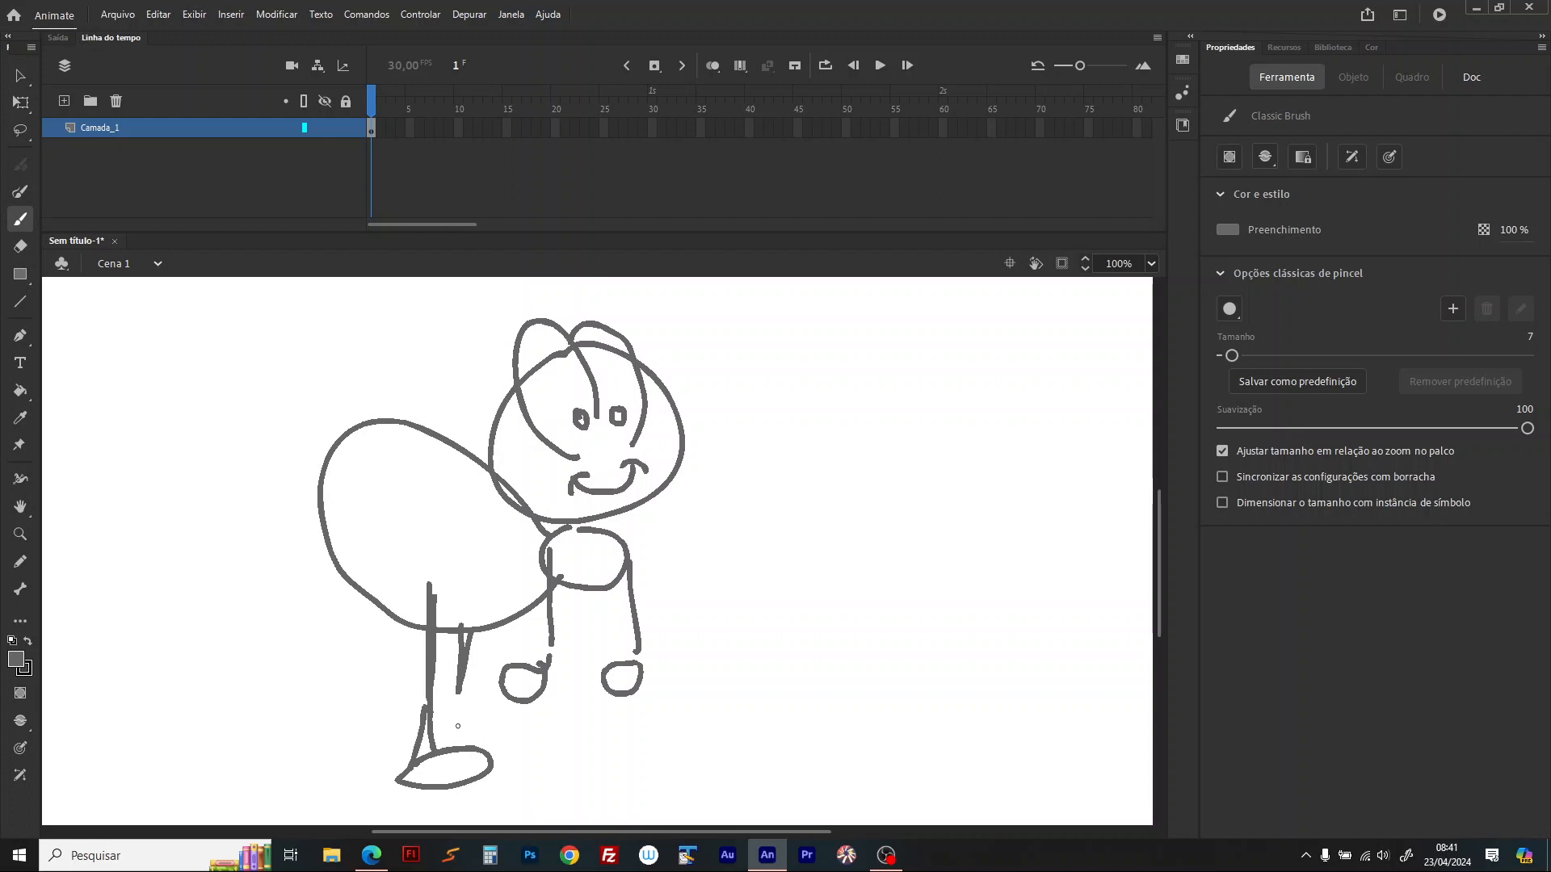
pyautogui.moveTo(454, 707); pyautogui.dragTo(455, 742)
pyautogui.moveTo(463, 709); pyautogui.dragTo(464, 744)
pyautogui.moveTo(376, 579)
pyautogui.mouseDown()
pyautogui.moveTo(380, 693)
pyautogui.moveTo(383, 659)
pyautogui.mouseUp()
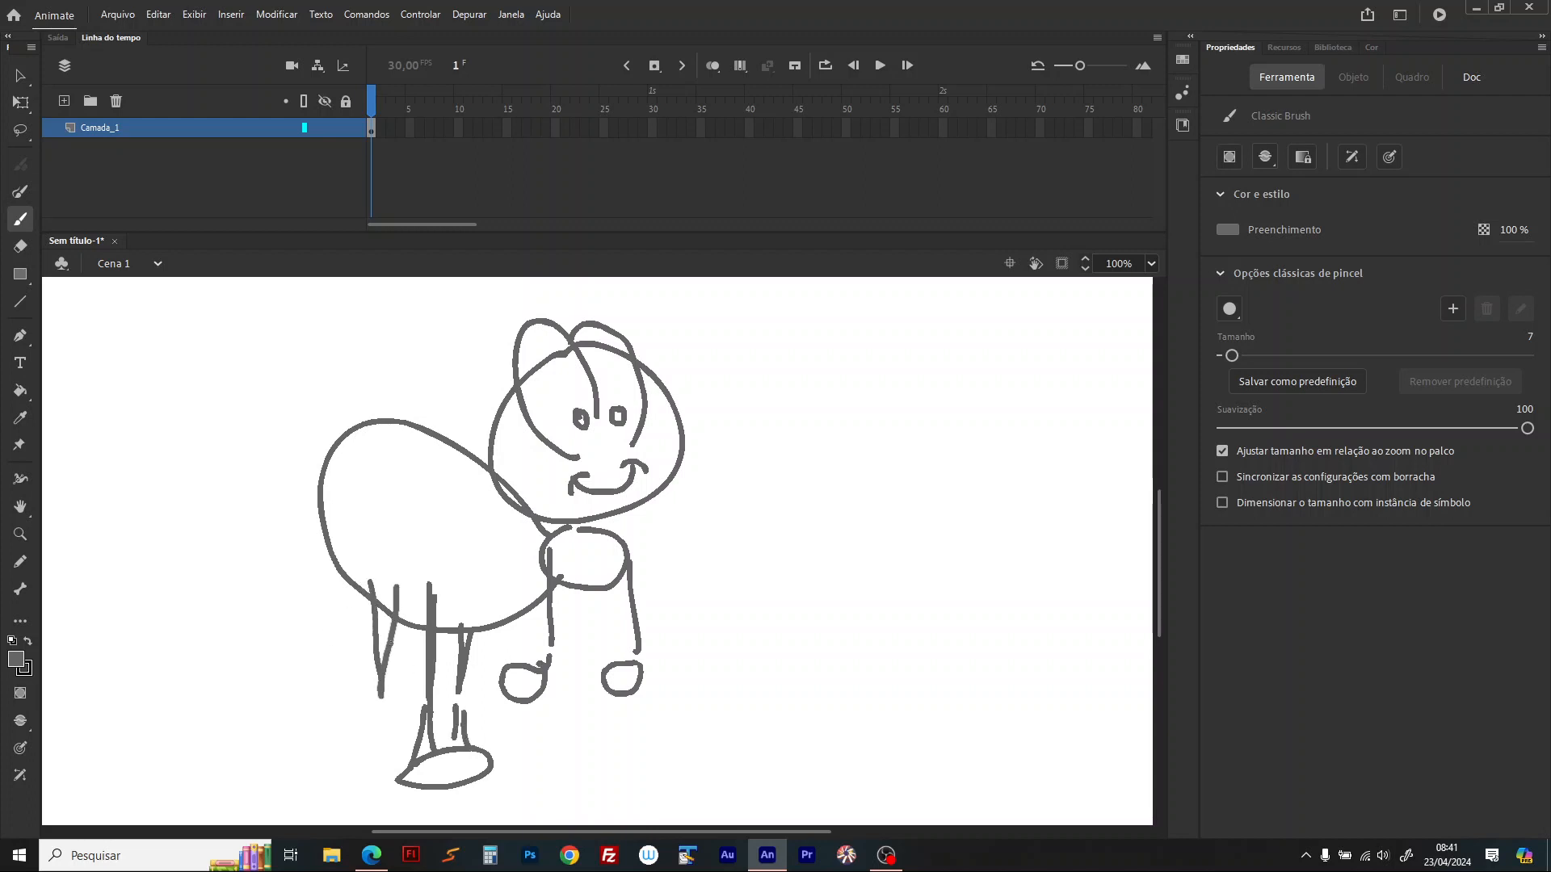
pyautogui.moveTo(368, 757); pyautogui.dragTo(380, 701)
pyautogui.moveTo(385, 776); pyautogui.dragTo(380, 771)
pyautogui.moveTo(339, 563); pyautogui.dragTo(332, 683)
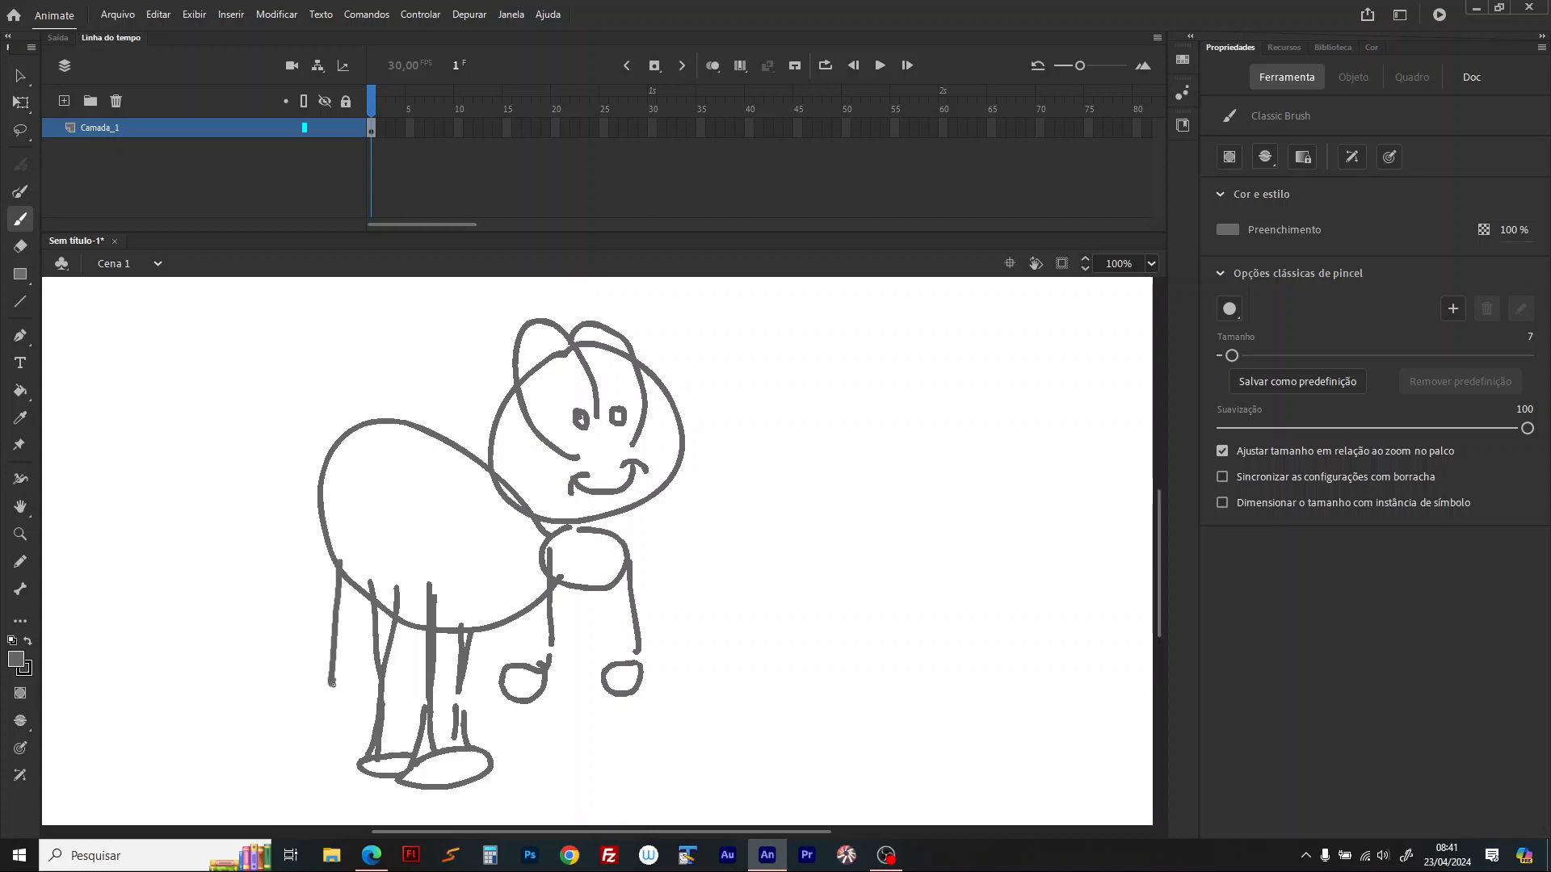
pyautogui.moveTo(352, 580)
pyautogui.mouseDown()
pyautogui.moveTo(314, 760)
pyautogui.moveTo(360, 773)
pyautogui.mouseUp()
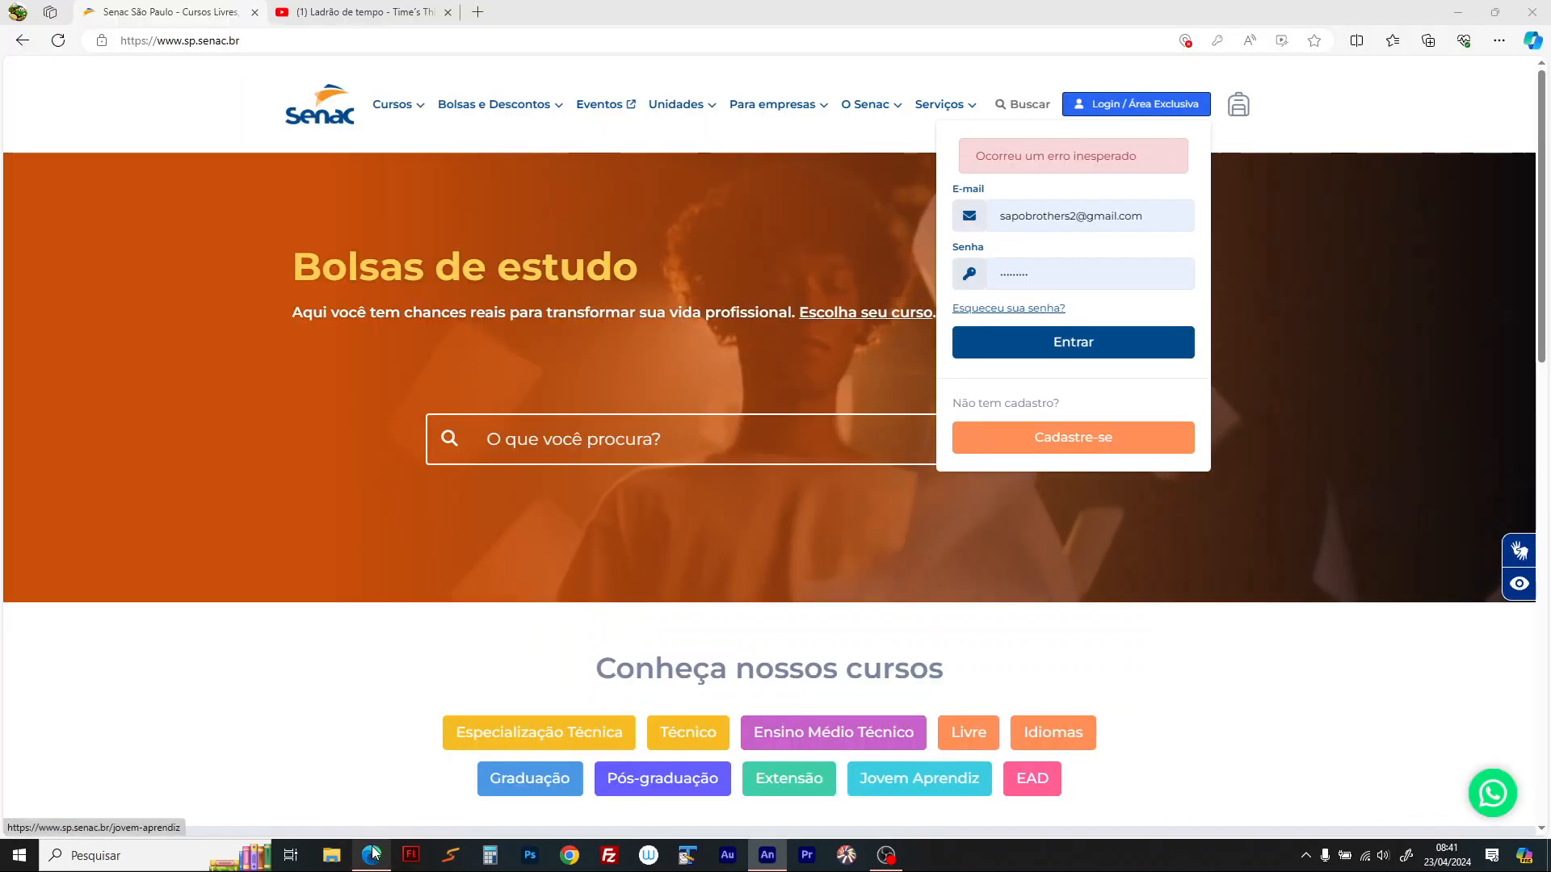
# Step: Switch to the browser, search Google Images for "aranha" and open the Brasil Escola spider photo as a reference
pyautogui.click(372, 855)
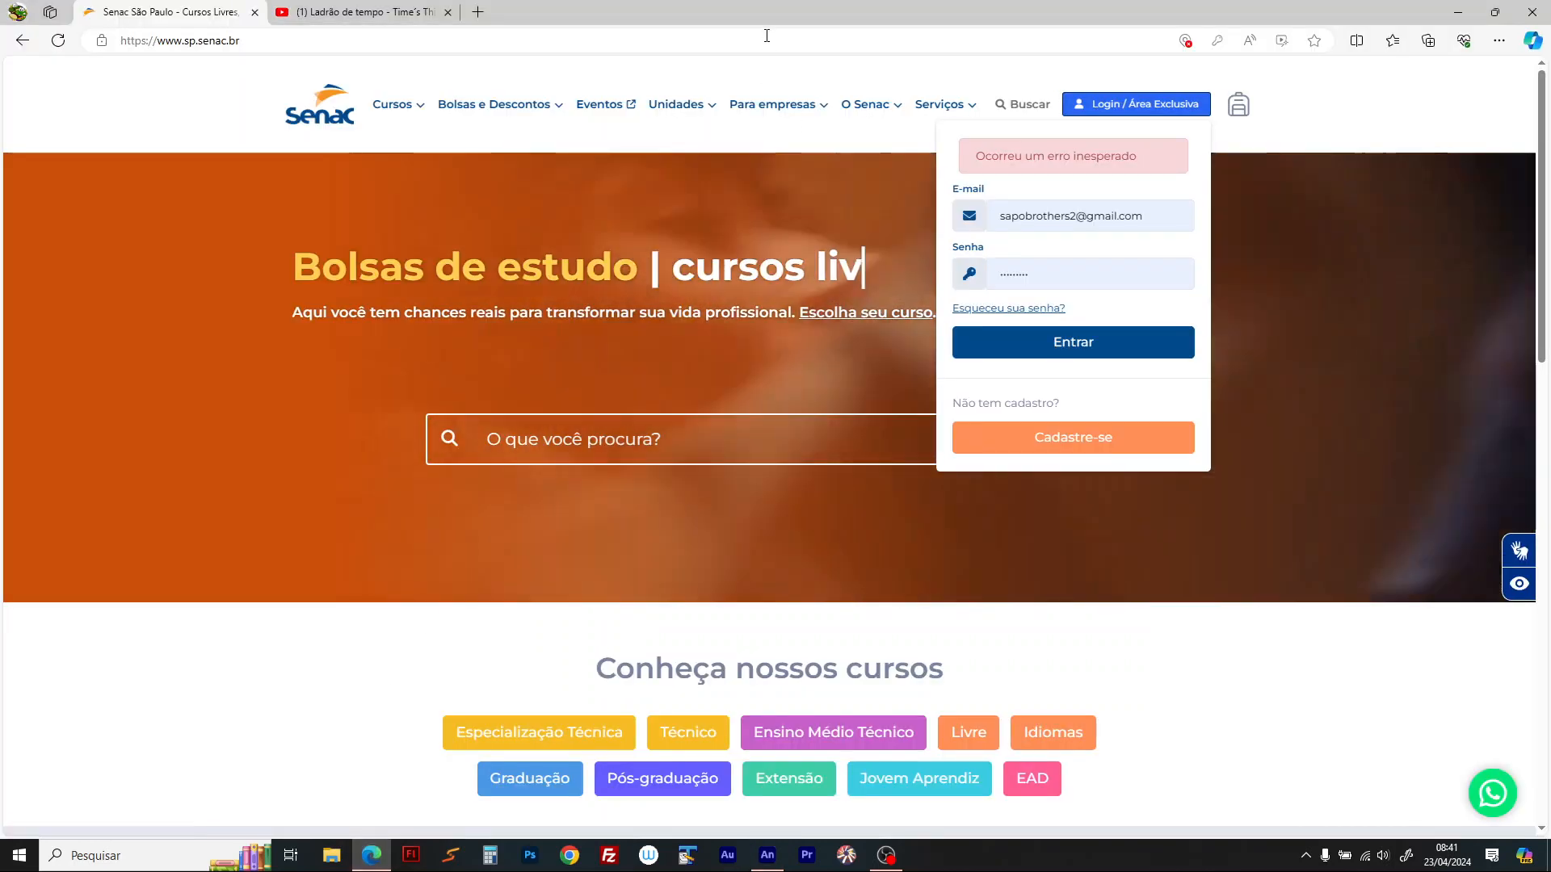
pyautogui.click(799, 41)
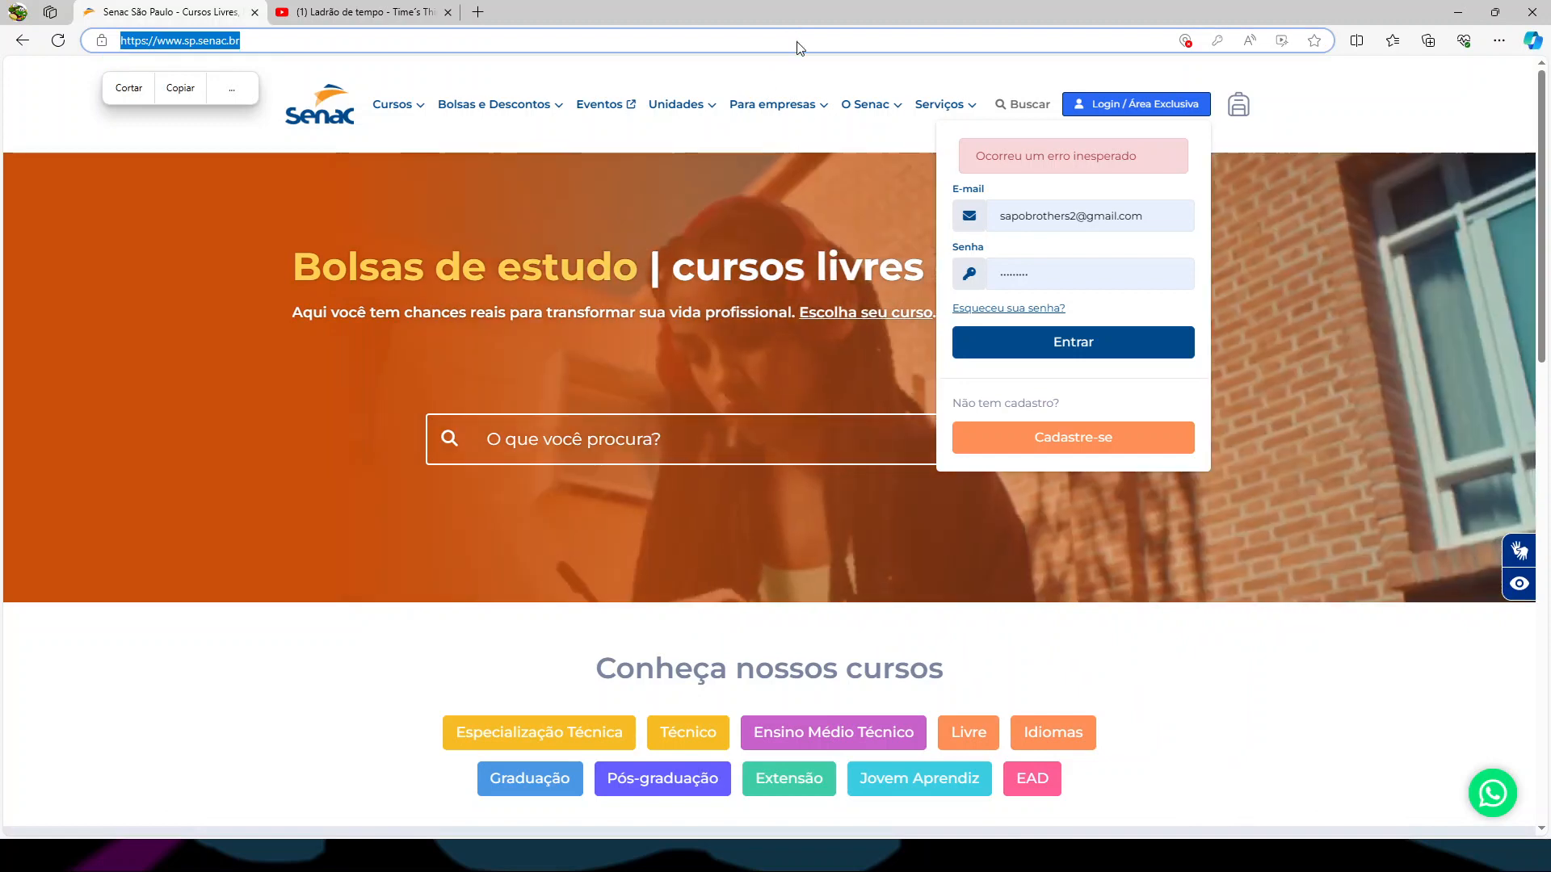
pyautogui.write('aranha')
pyautogui.press('Return')
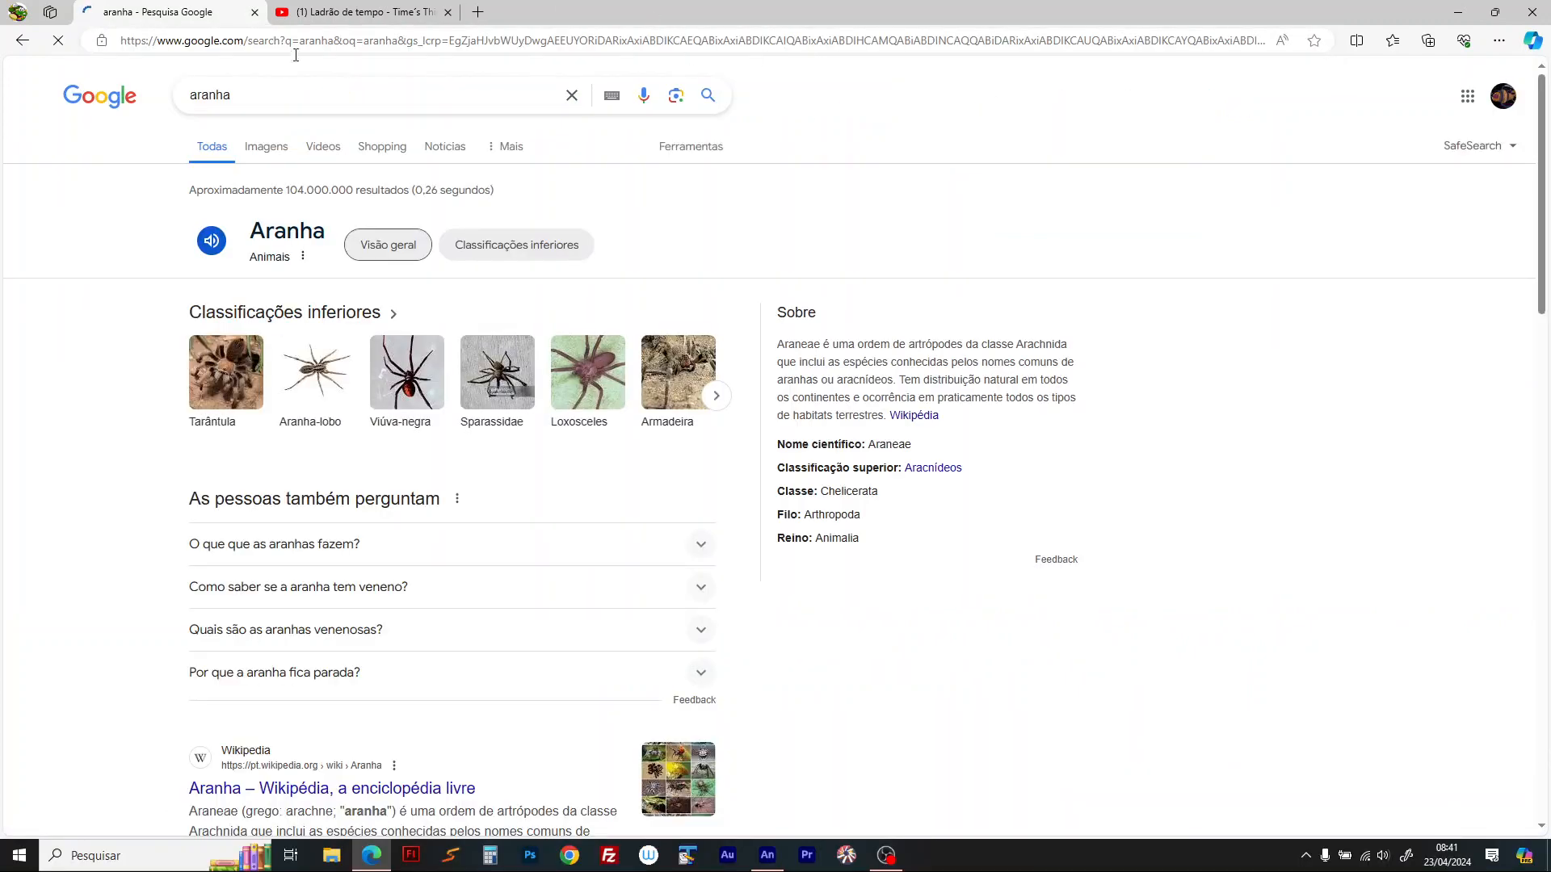
pyautogui.click(448, 13)
pyautogui.click(270, 155)
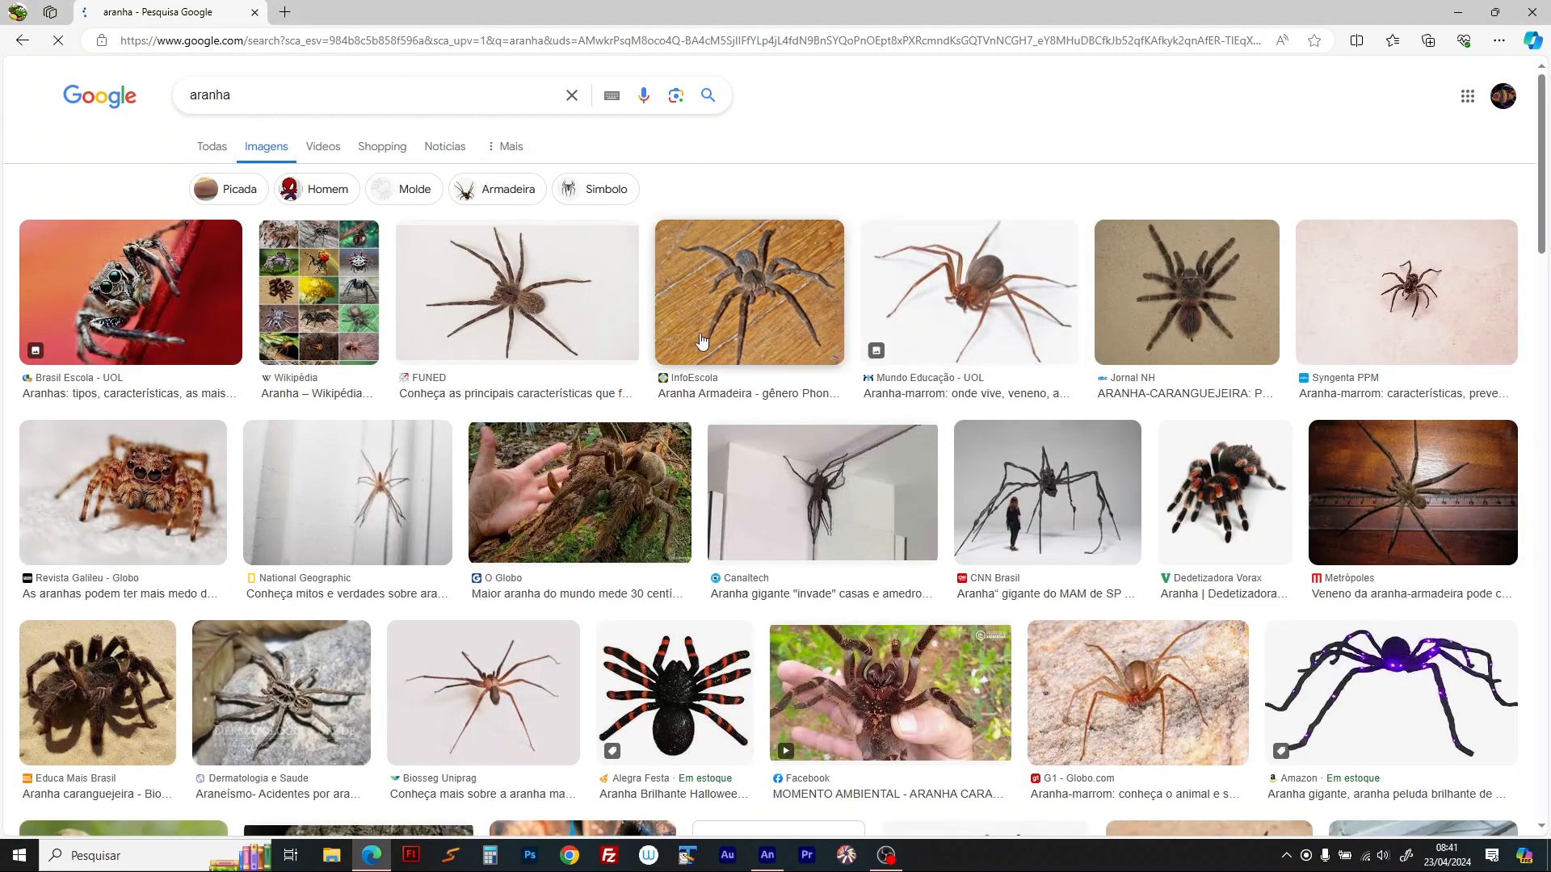
pyautogui.click(87, 301)
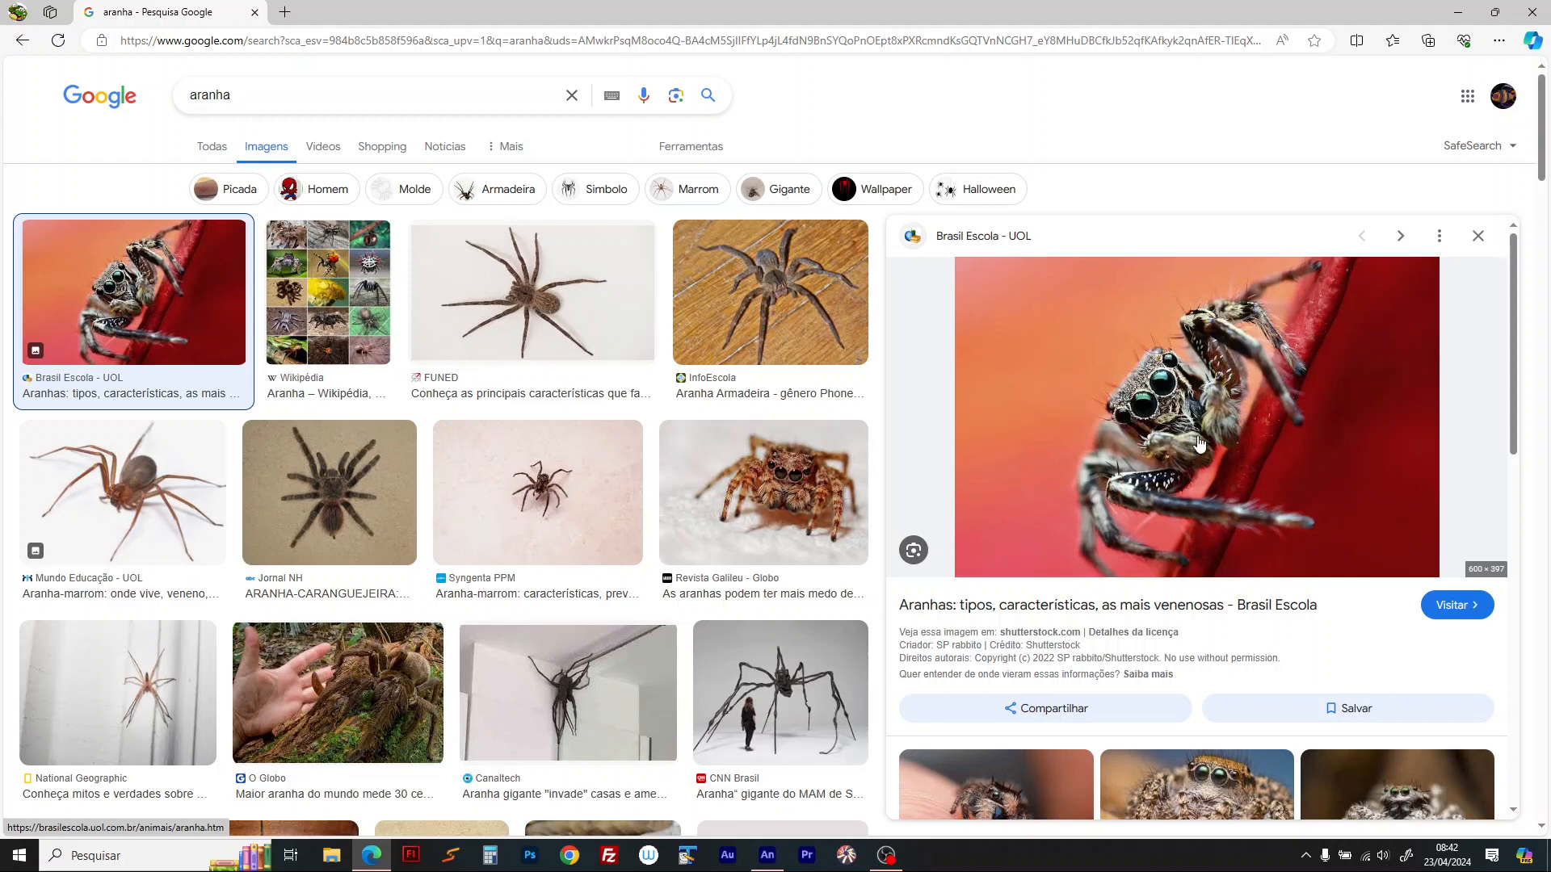
# Step: Switch back to Animate and sketch extra small eyes on both sides of the head and rounded jaws around the mouth
pyautogui.click(848, 856)
pyautogui.moveTo(761, 858)
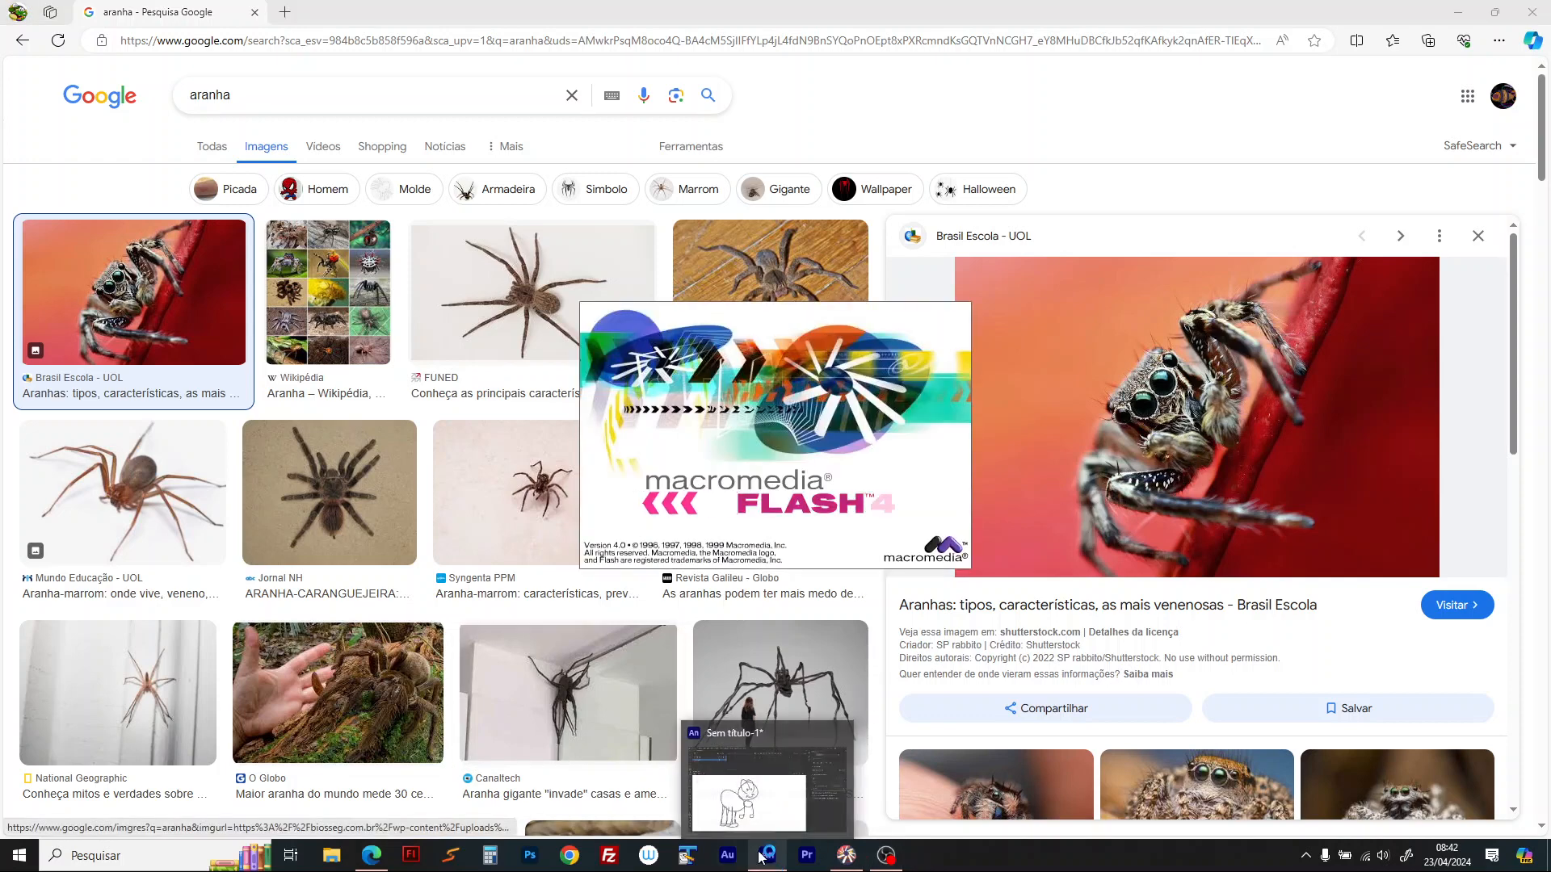
pyautogui.click(781, 805)
pyautogui.moveTo(507, 336); pyautogui.dragTo(499, 361)
pyautogui.moveTo(522, 343); pyautogui.dragTo(533, 356)
pyautogui.moveTo(569, 376)
pyautogui.mouseDown()
pyautogui.moveTo(521, 440)
pyautogui.moveTo(520, 371)
pyautogui.moveTo(521, 421)
pyautogui.mouseUp()
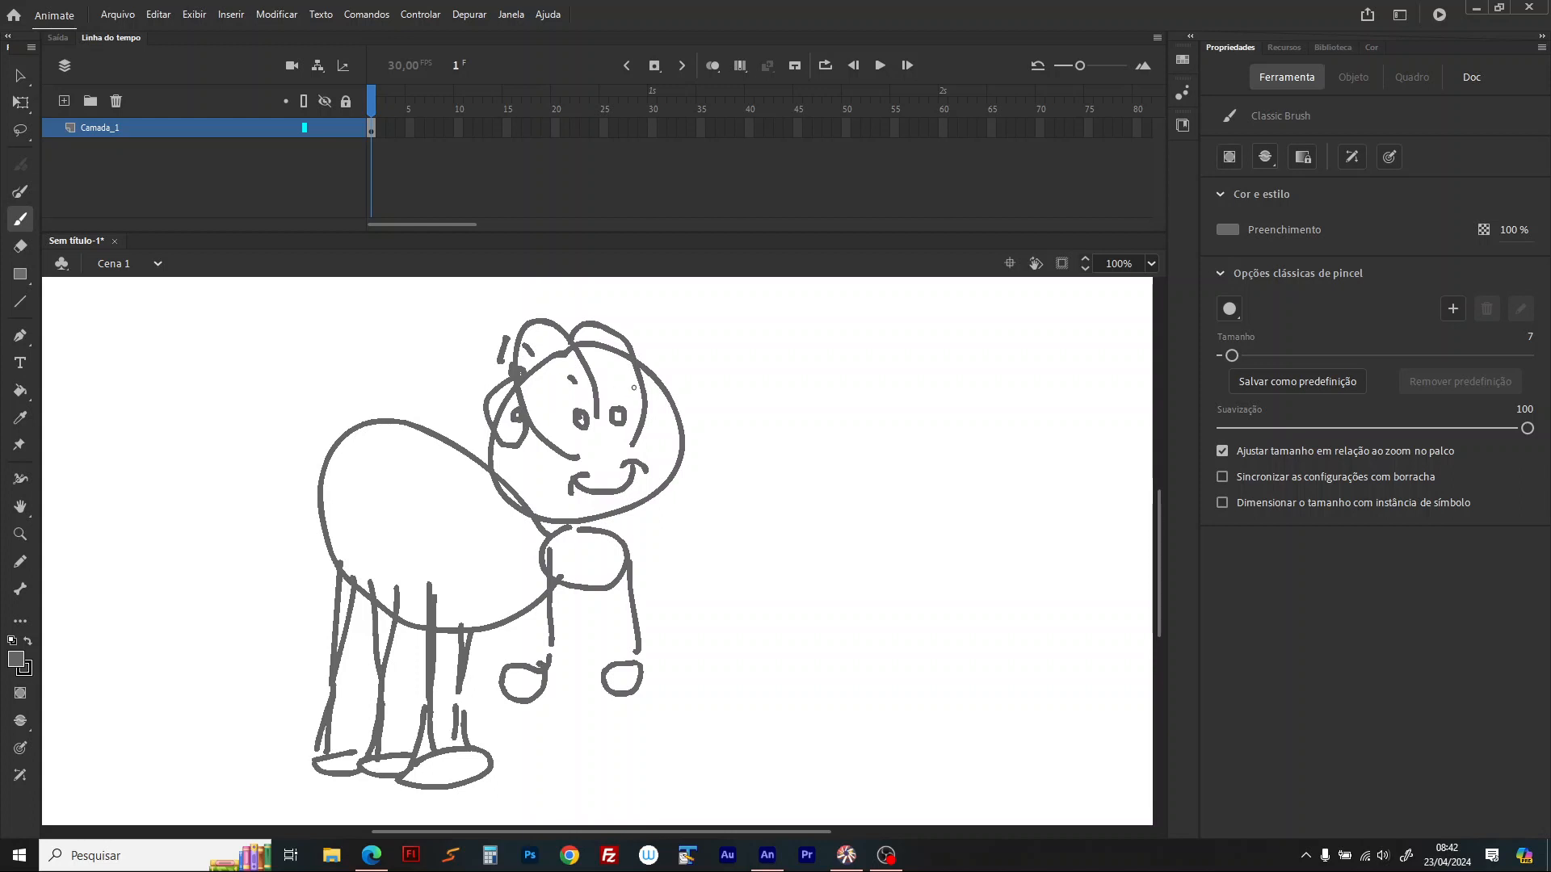
pyautogui.moveTo(647, 392)
pyautogui.mouseDown()
pyautogui.moveTo(676, 362)
pyautogui.moveTo(637, 348)
pyautogui.moveTo(652, 381)
pyautogui.mouseUp()
pyautogui.moveTo(573, 460)
pyautogui.mouseDown()
pyautogui.moveTo(543, 485)
pyautogui.moveTo(590, 513)
pyautogui.moveTo(575, 487)
pyautogui.moveTo(689, 452)
pyautogui.moveTo(578, 457)
pyautogui.mouseUp()
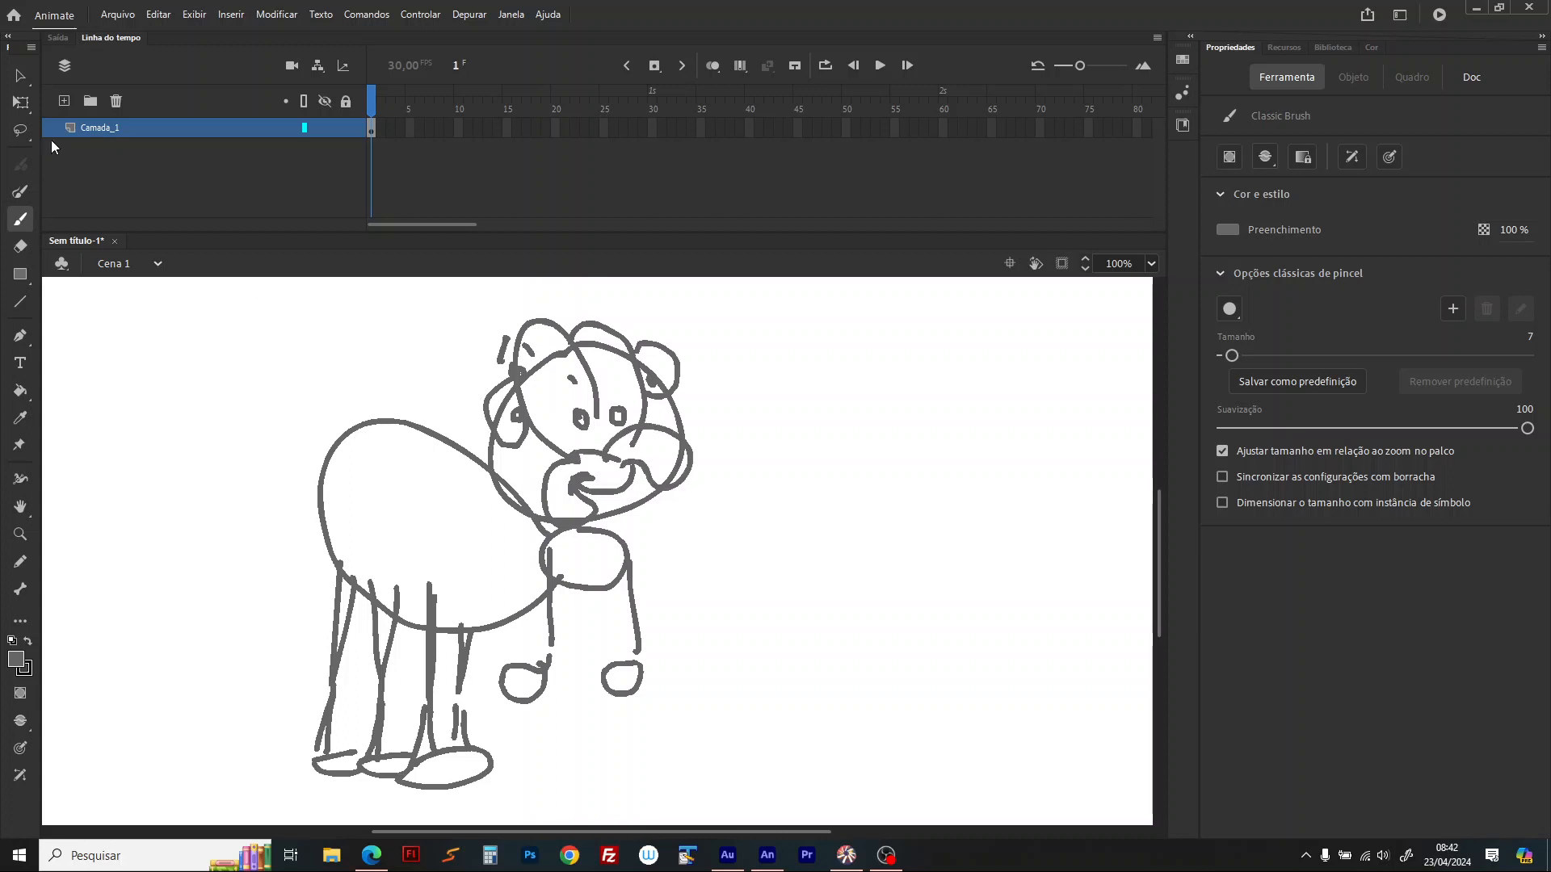
# Step: Add a layer above the sketch and draw a white oval with a black outline over the character's left large eye
pyautogui.click(64, 100)
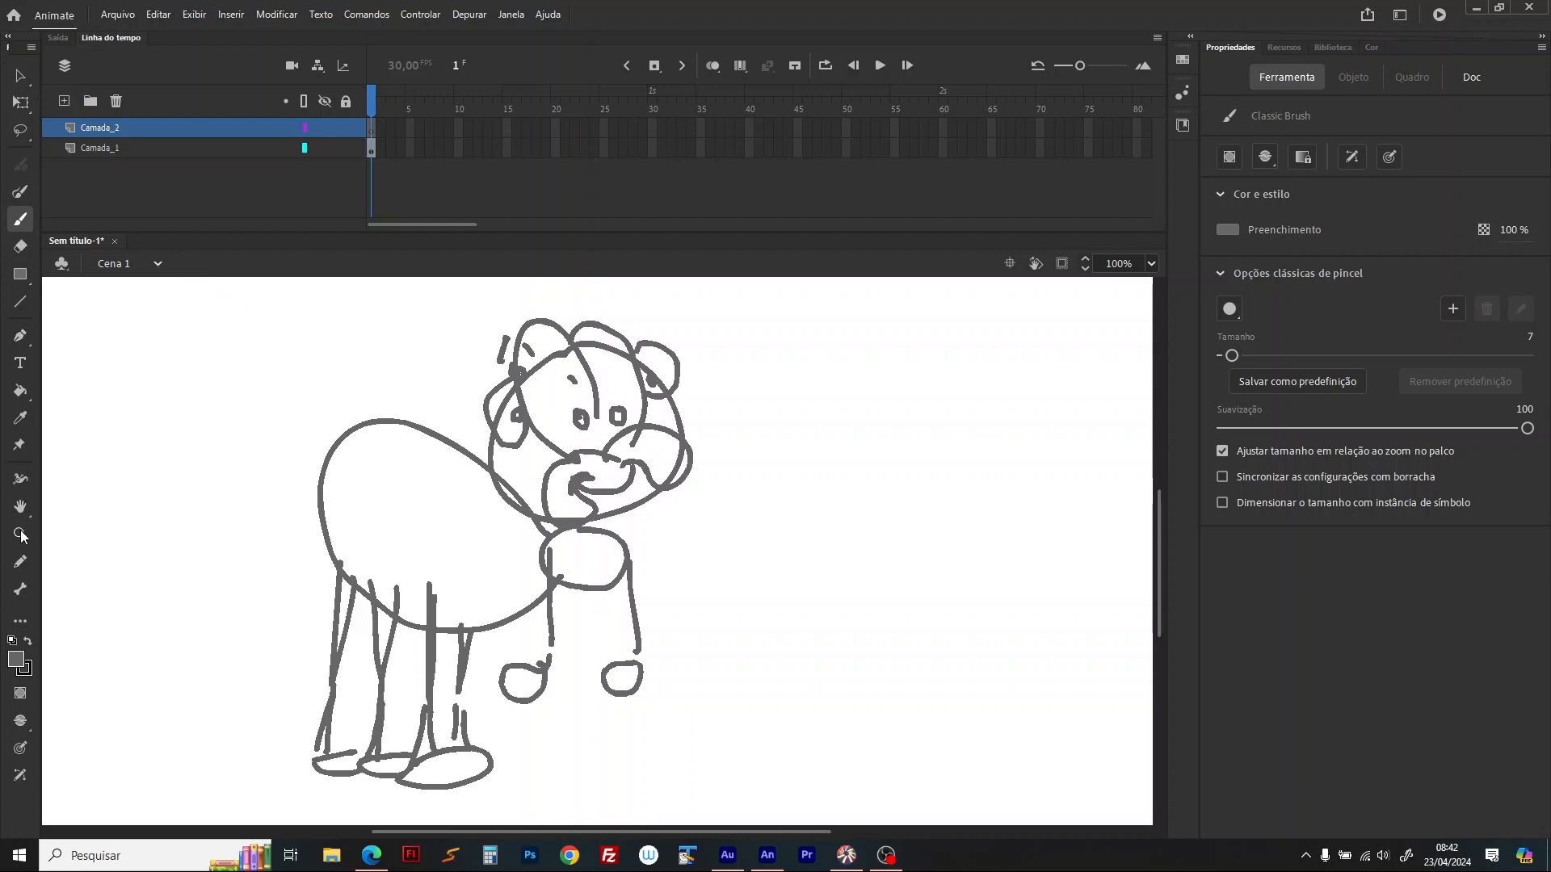
pyautogui.press('z')
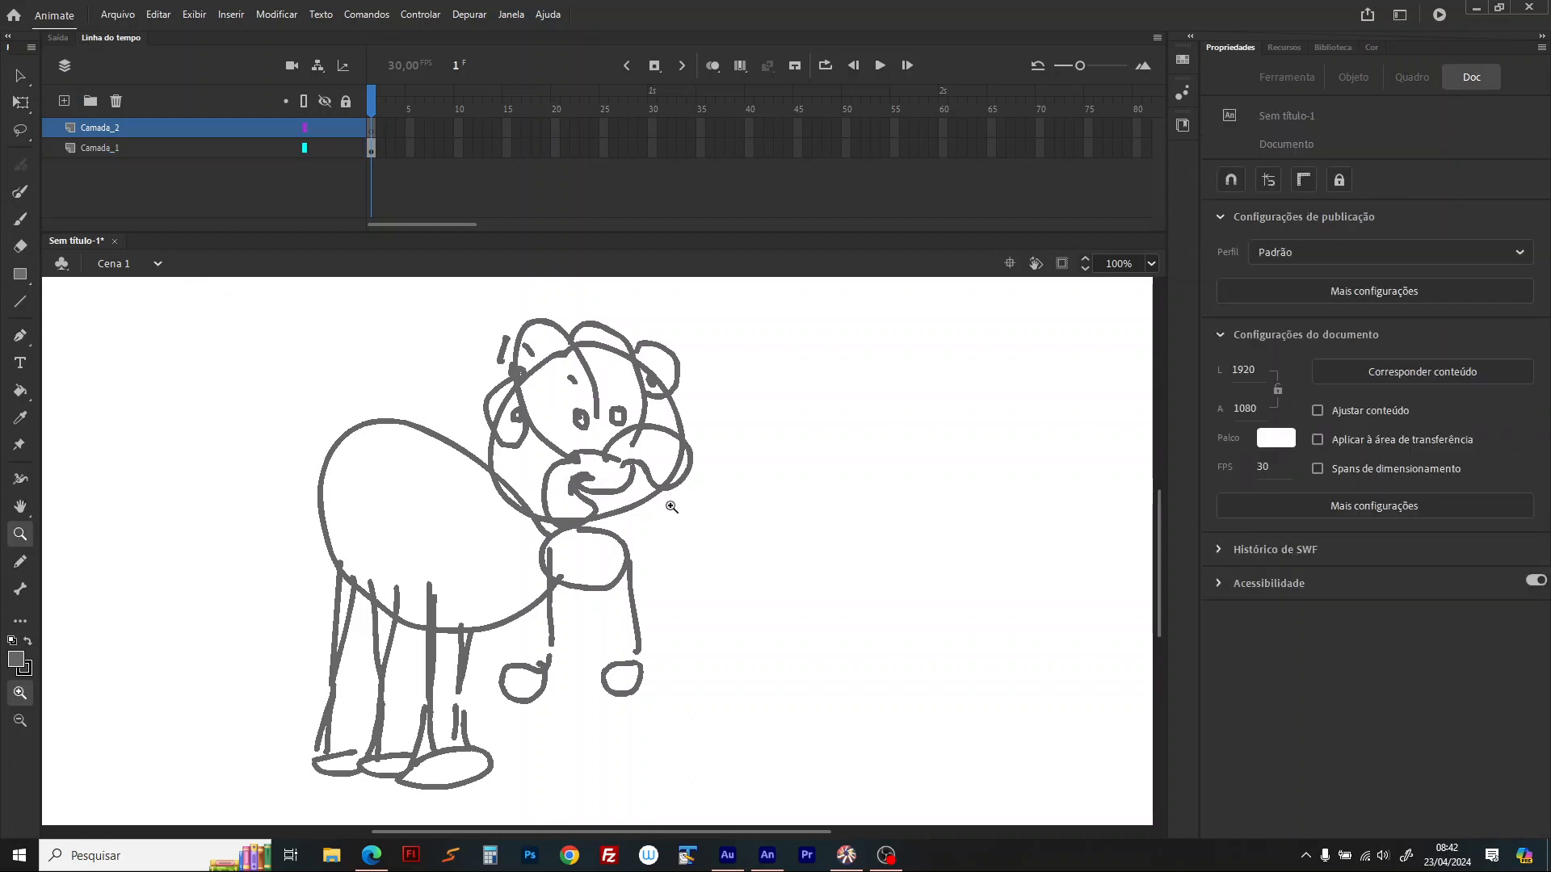
pyautogui.moveTo(400, 285)
pyautogui.mouseDown()
pyautogui.moveTo(755, 574)
pyautogui.moveTo(795, 627)
pyautogui.mouseUp()
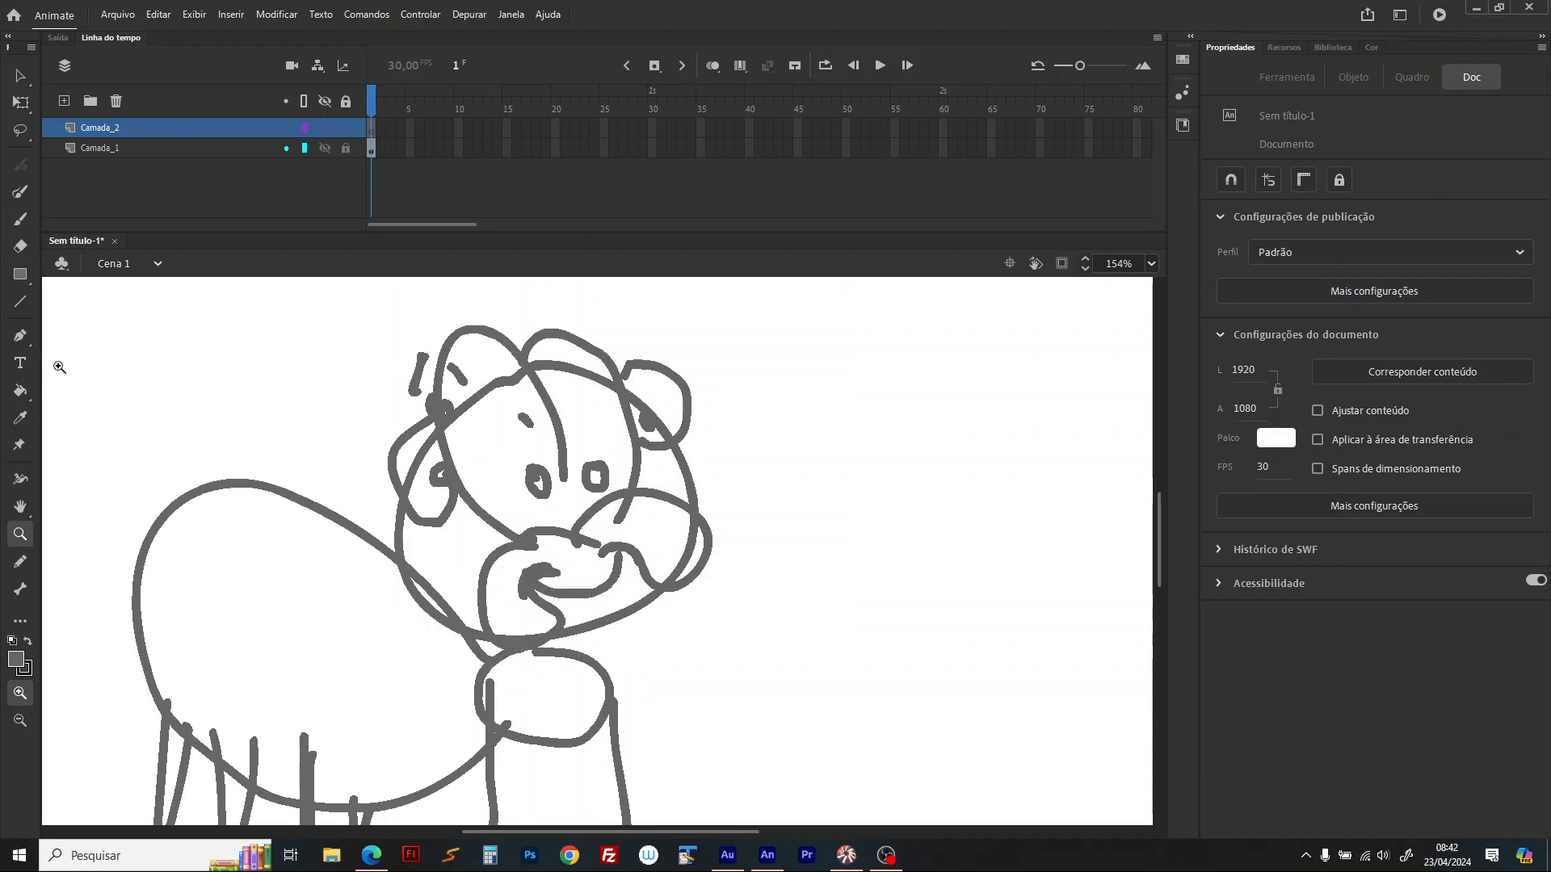
pyautogui.click(25, 278)
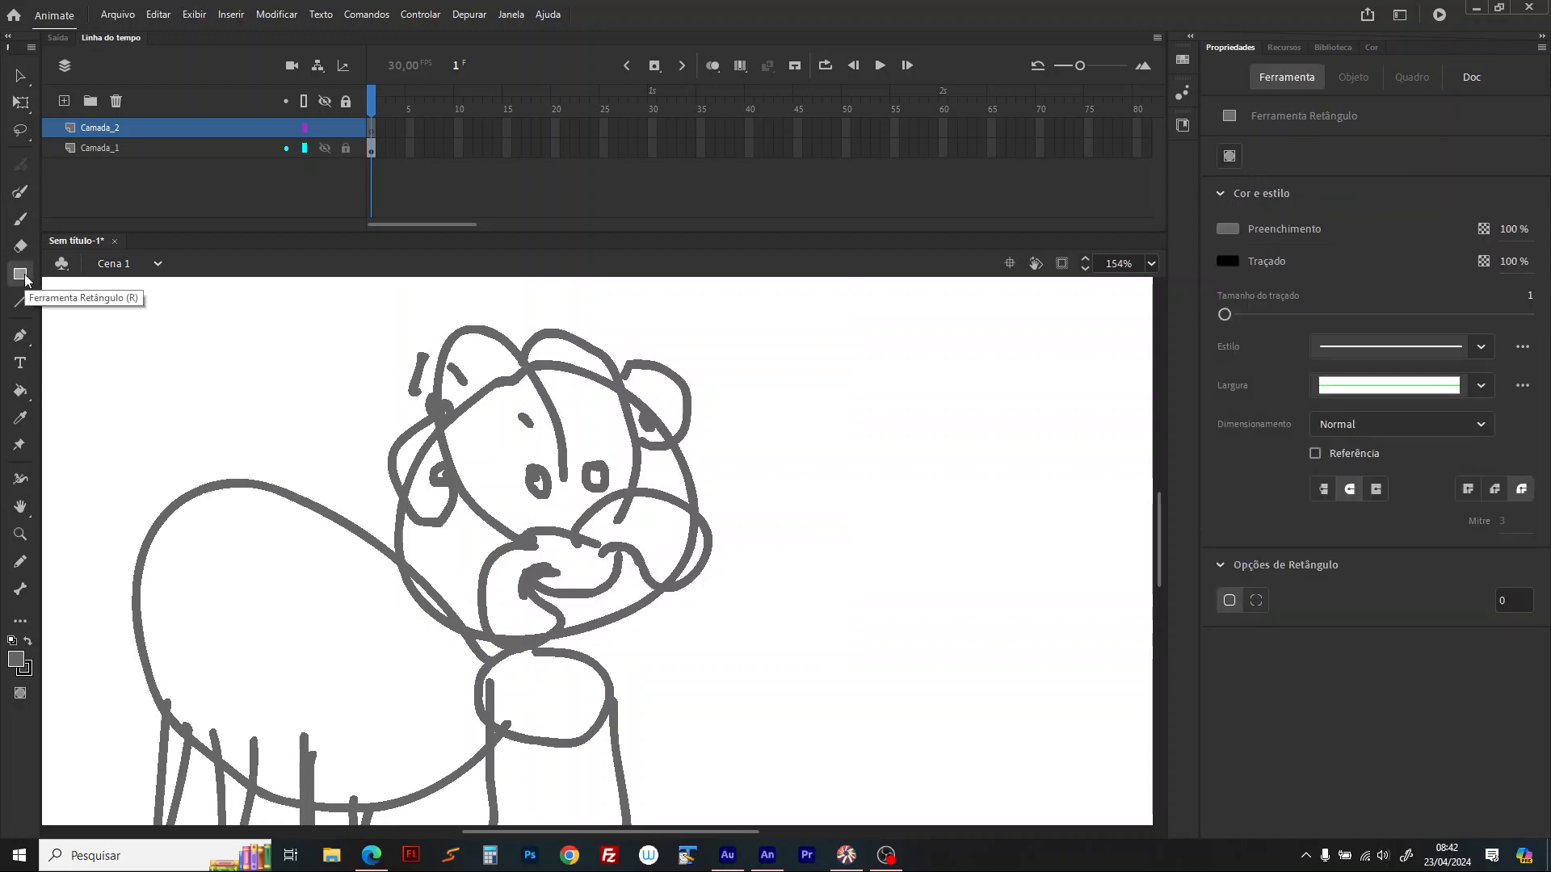
pyautogui.click(25, 275)
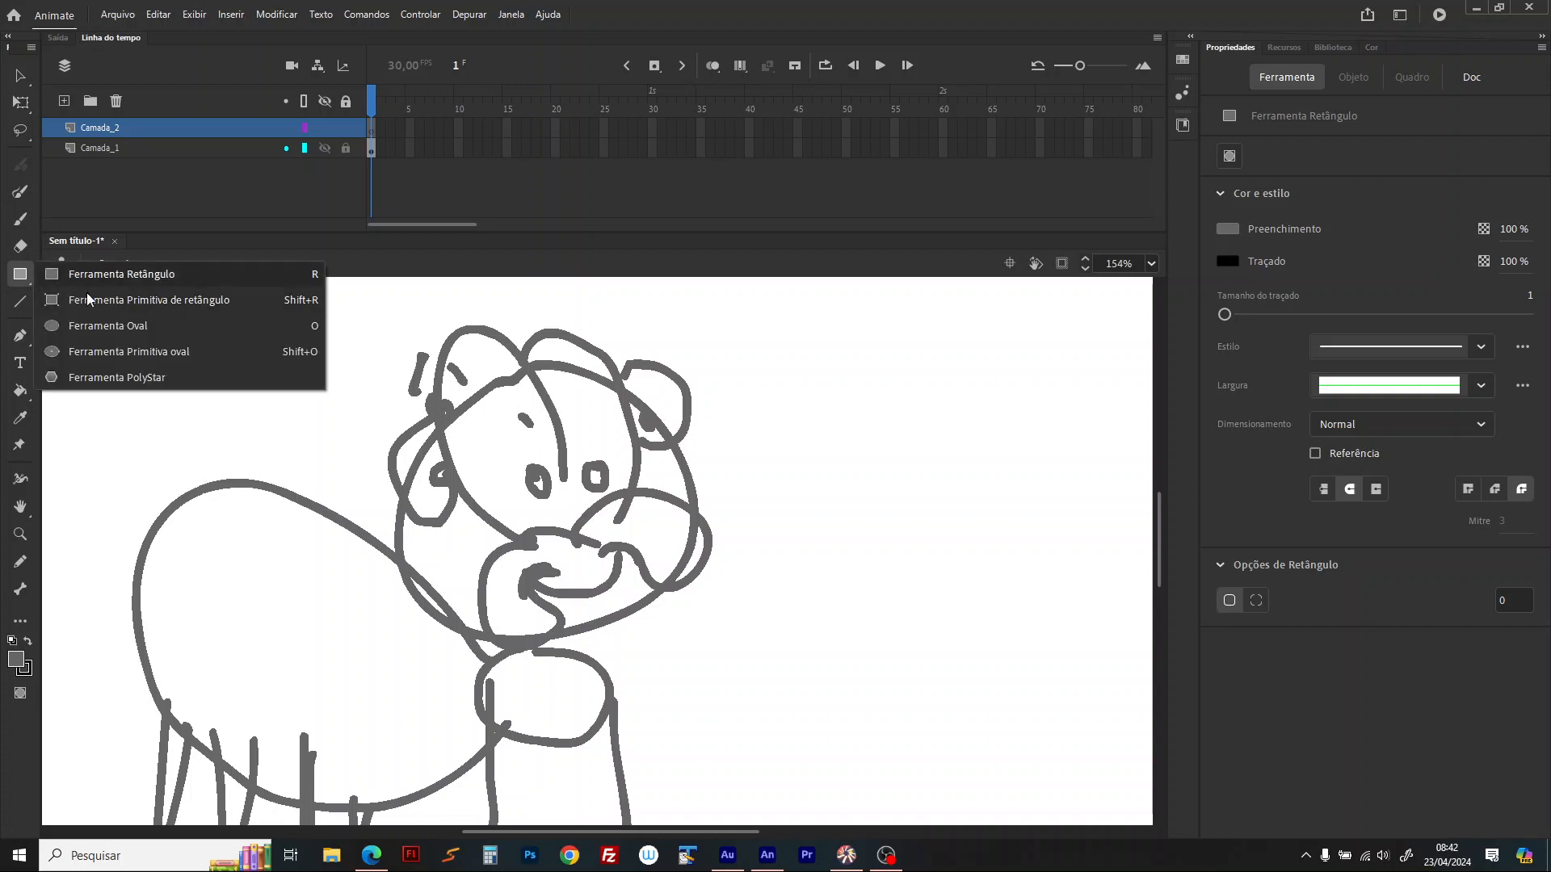
pyautogui.click(88, 331)
pyautogui.click(15, 659)
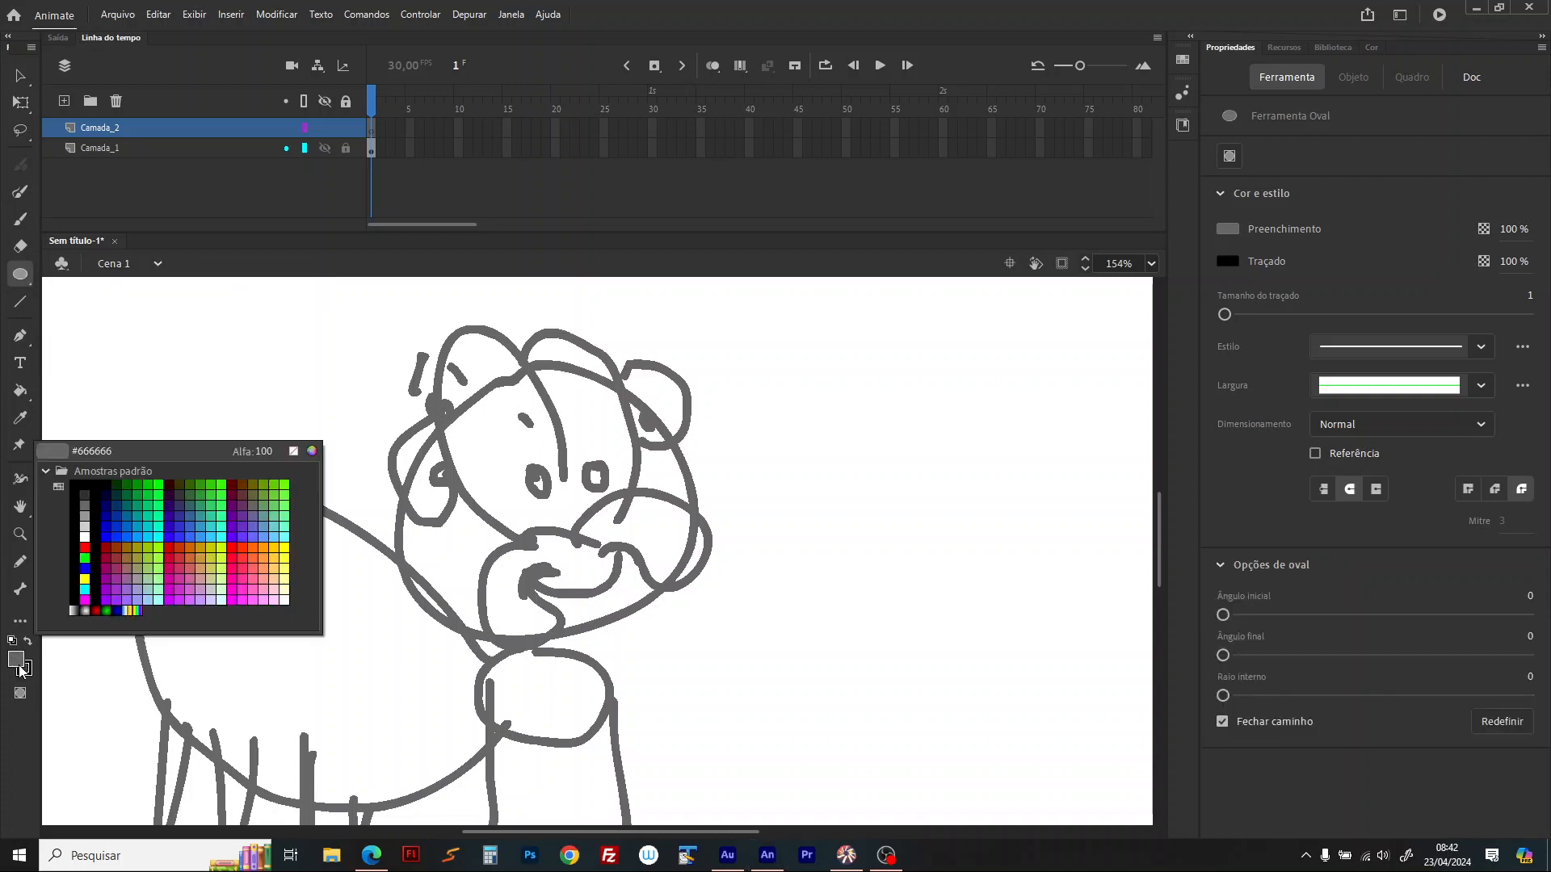
pyautogui.click(85, 536)
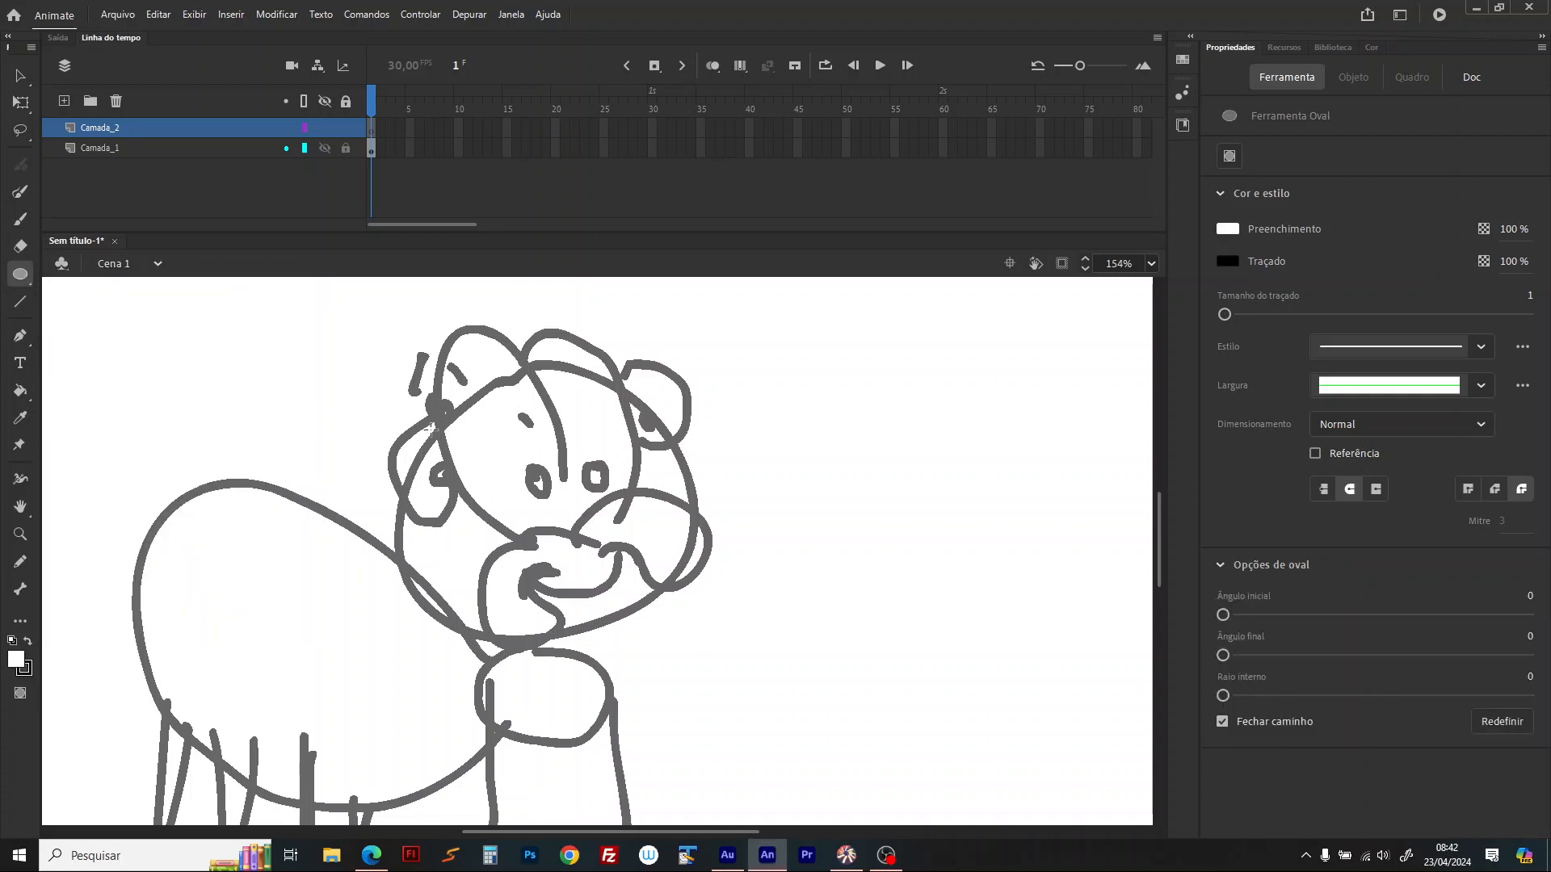
pyautogui.moveTo(436, 324)
pyautogui.mouseDown()
pyautogui.moveTo(553, 554)
pyautogui.moveTo(532, 556)
pyautogui.moveTo(572, 496)
pyautogui.mouseUp()
# Step: Reshape the oval's left and lower edges with the Selection tool to follow the sketched eye
pyautogui.click(21, 76)
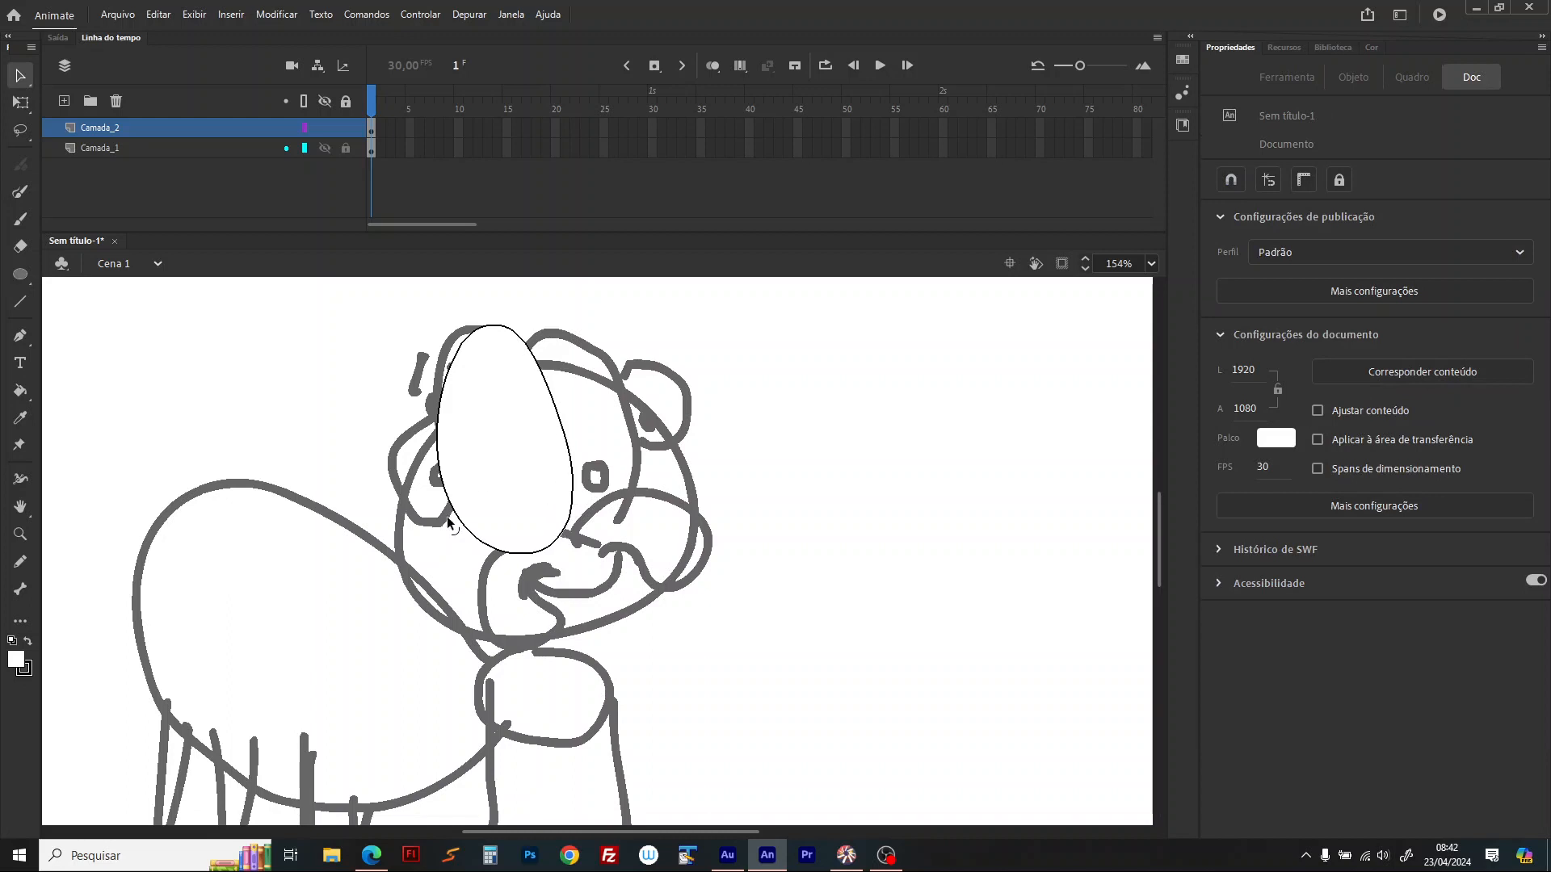
pyautogui.moveTo(461, 520); pyautogui.dragTo(466, 517)
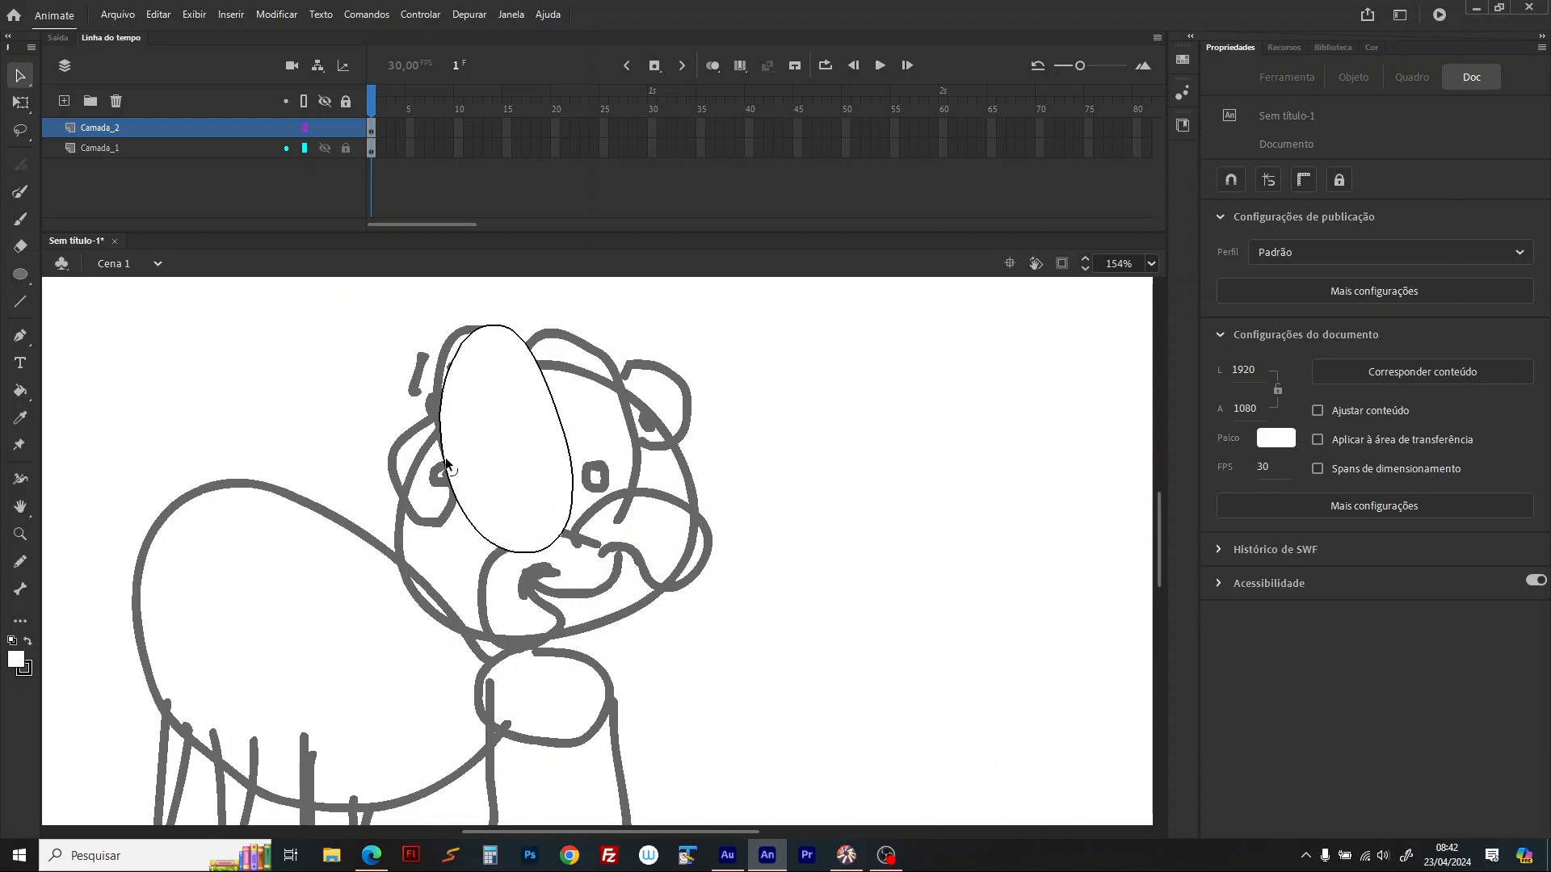
pyautogui.moveTo(444, 457); pyautogui.dragTo(445, 442)
pyautogui.moveTo(522, 555); pyautogui.dragTo(526, 553)
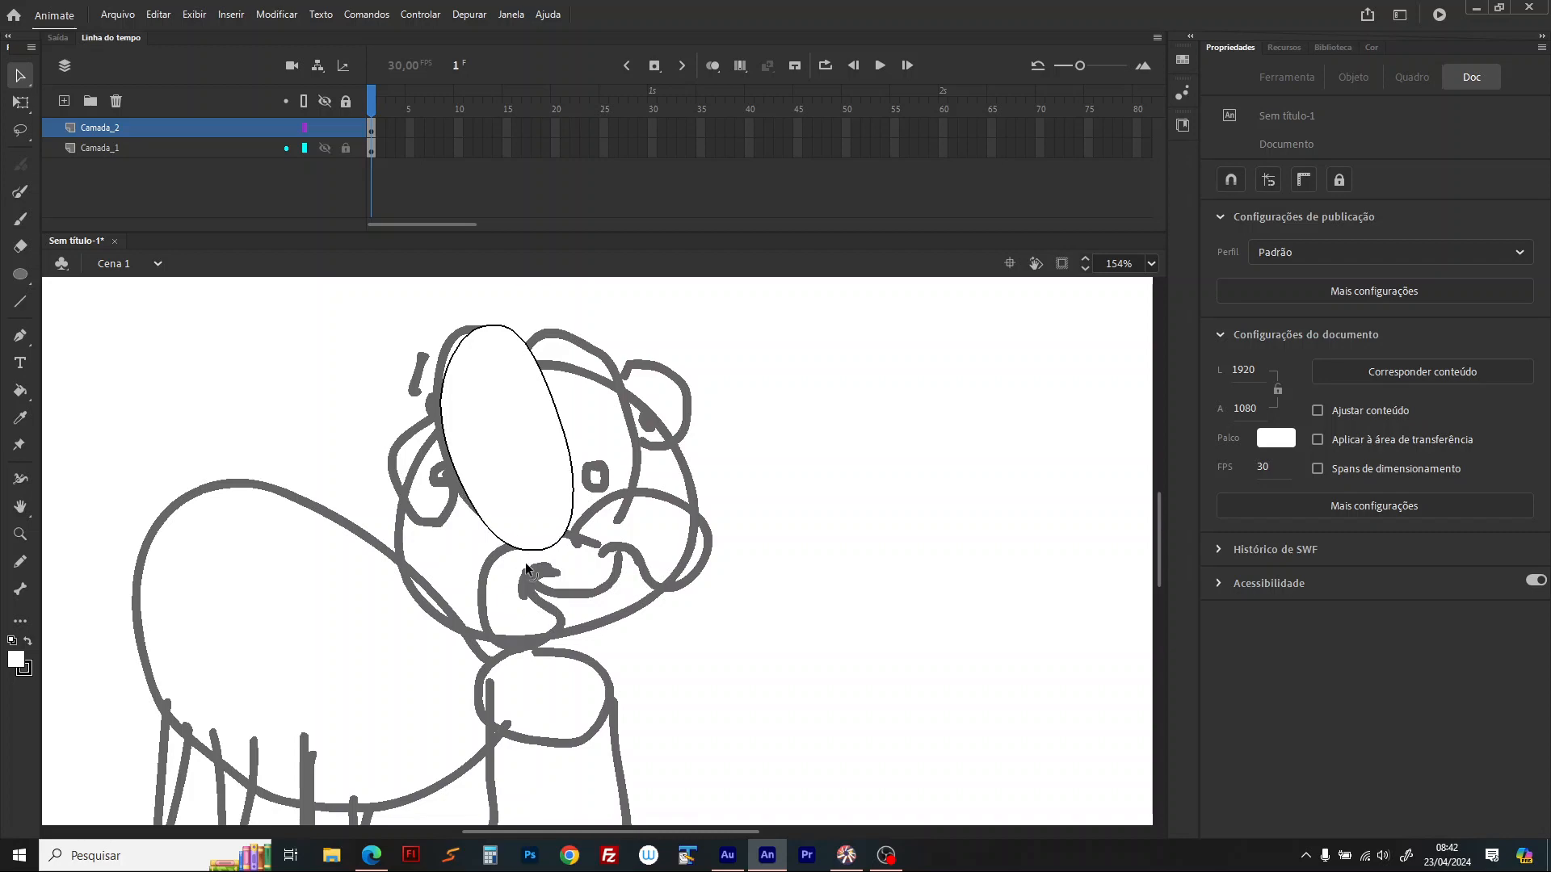
# Step: Check the spider photo reference in the browser, return to Animate and fill the large eye oval with black
pyautogui.click(367, 860)
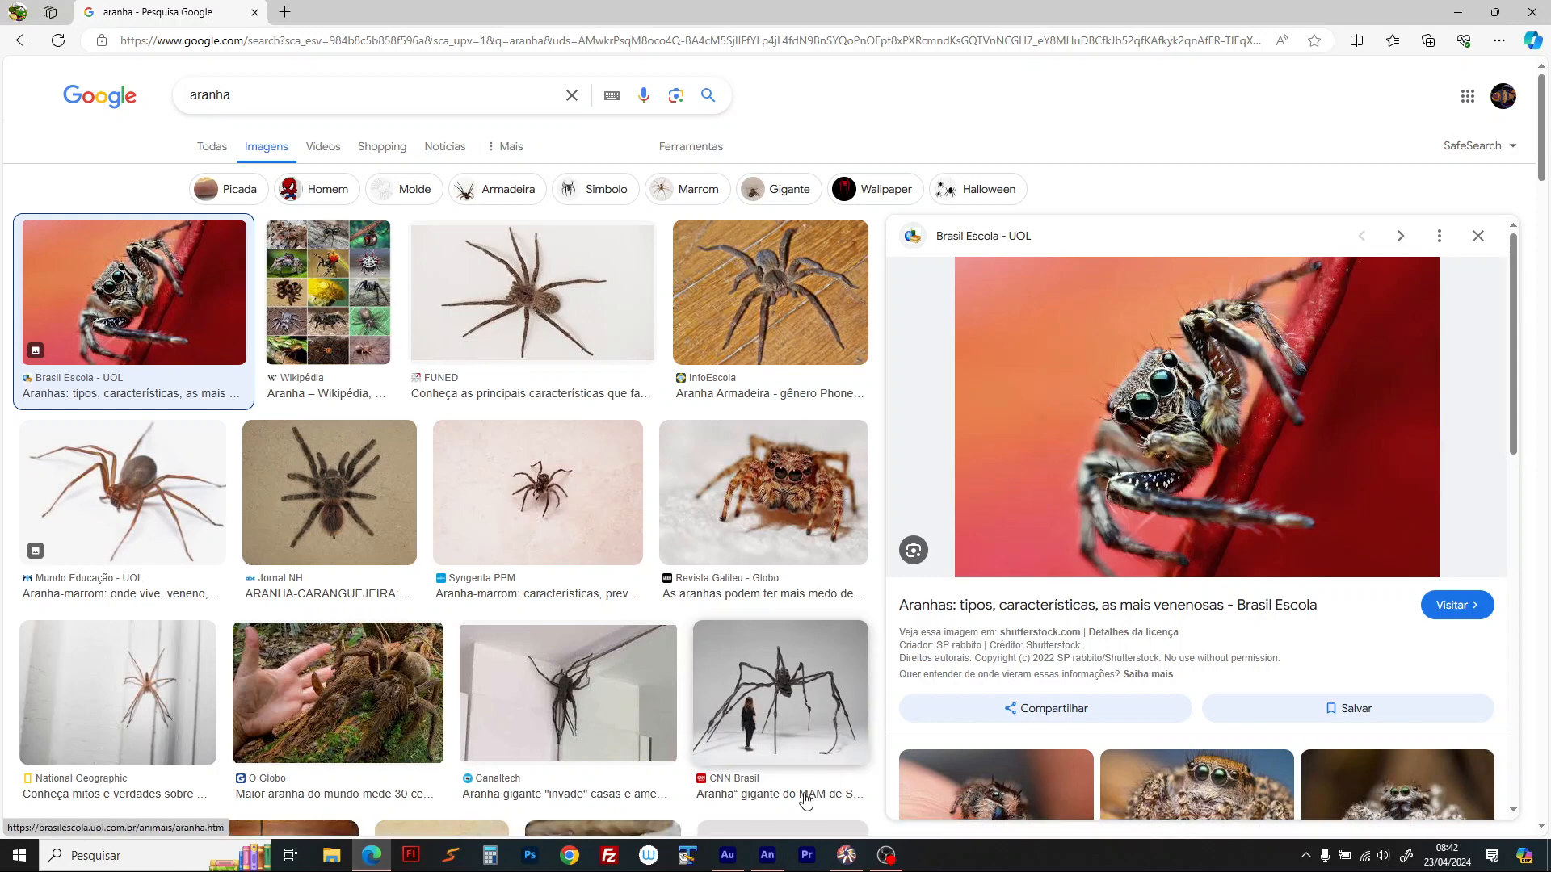
pyautogui.click(760, 855)
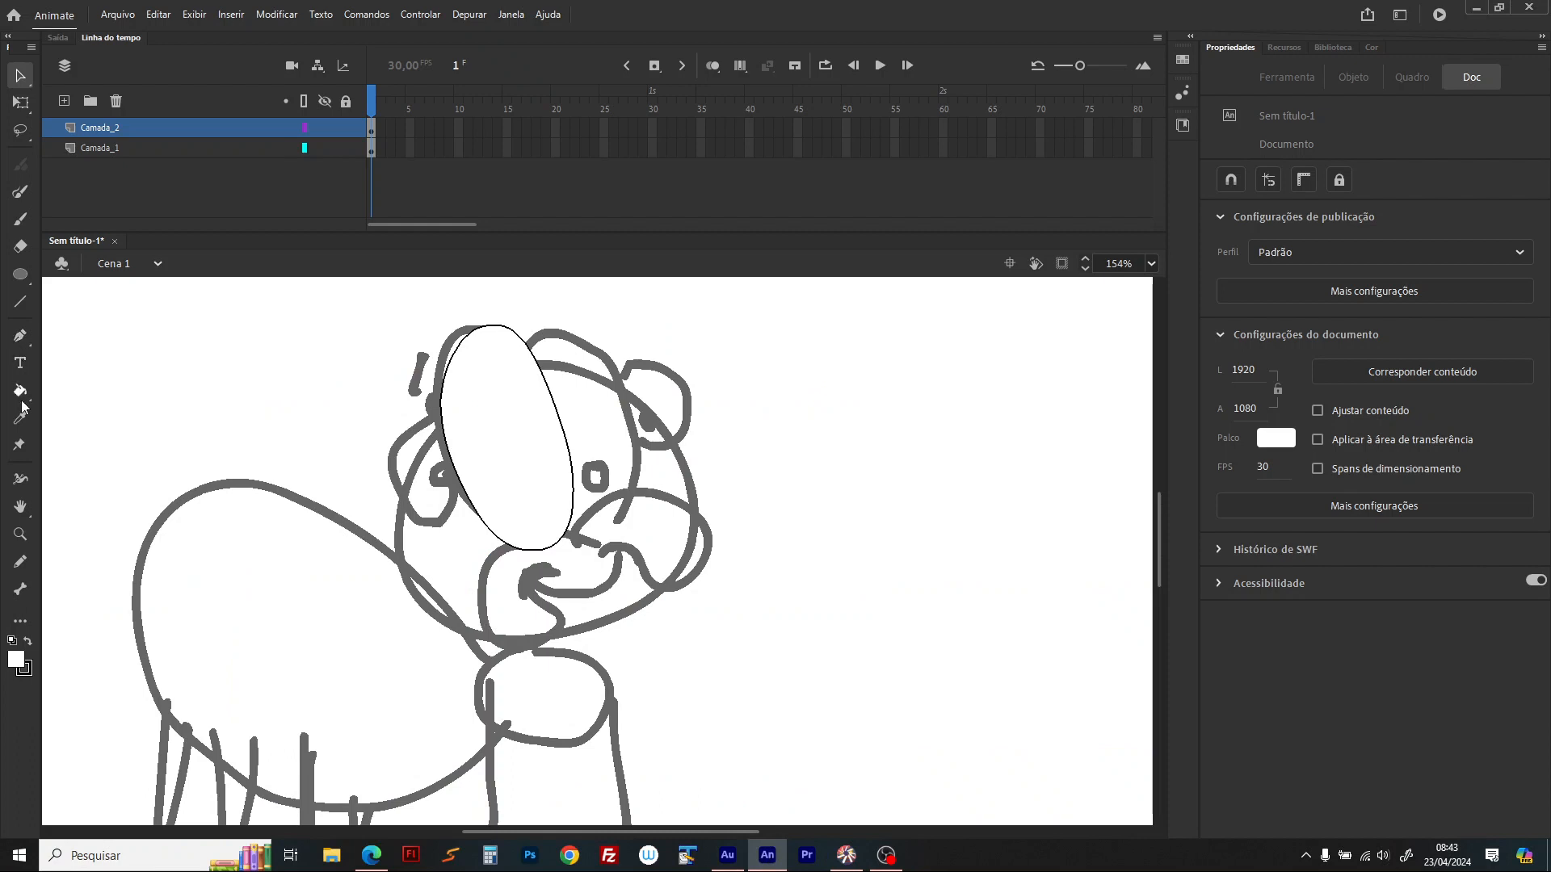
pyautogui.click(20, 391)
pyautogui.click(25, 668)
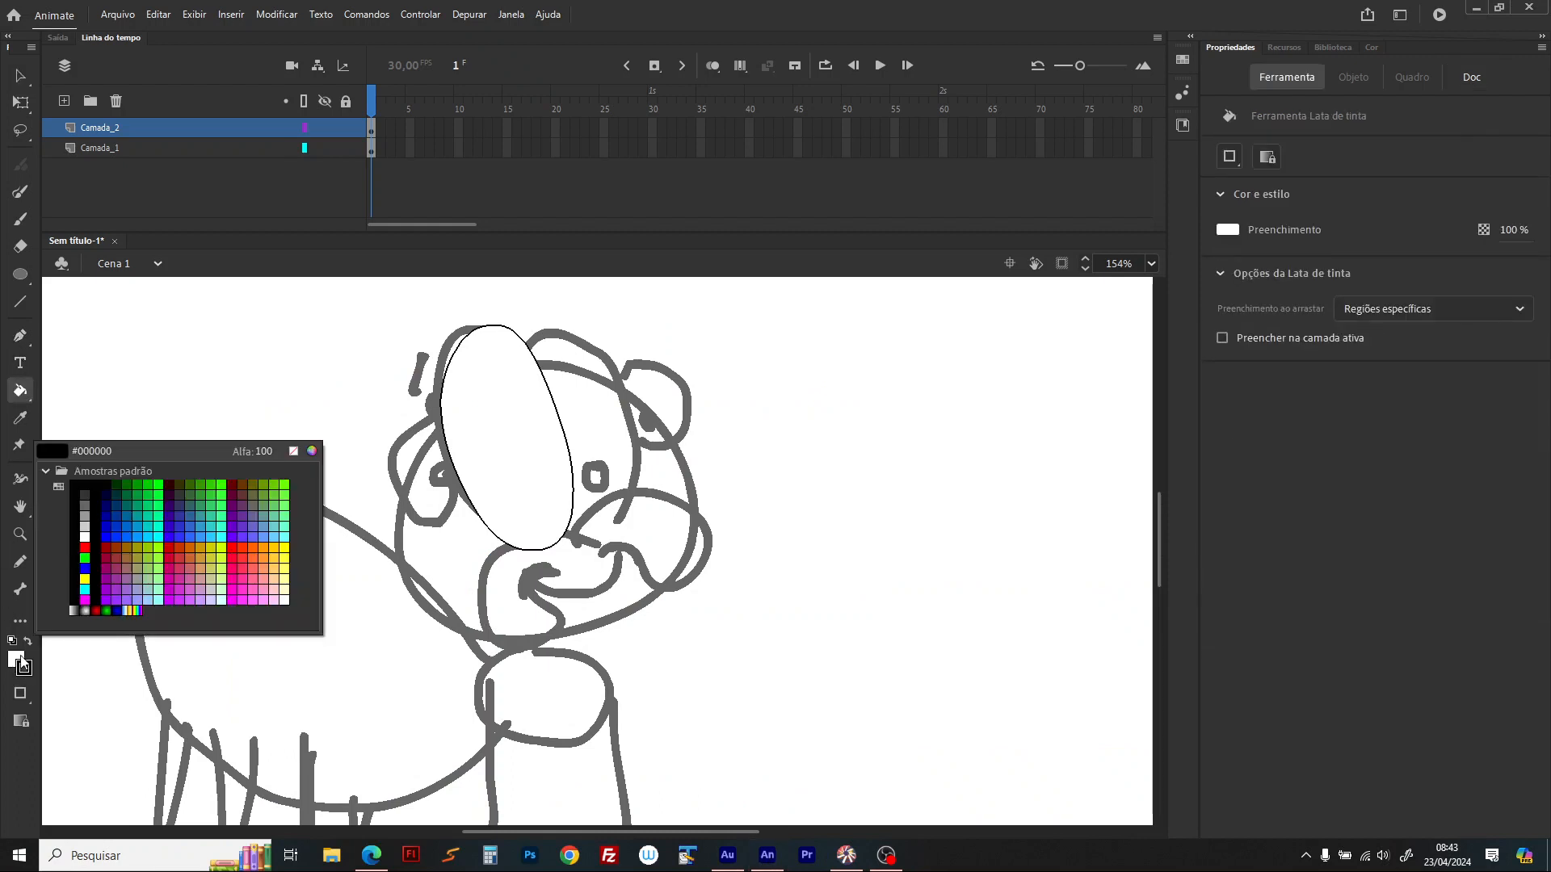
pyautogui.click(83, 568)
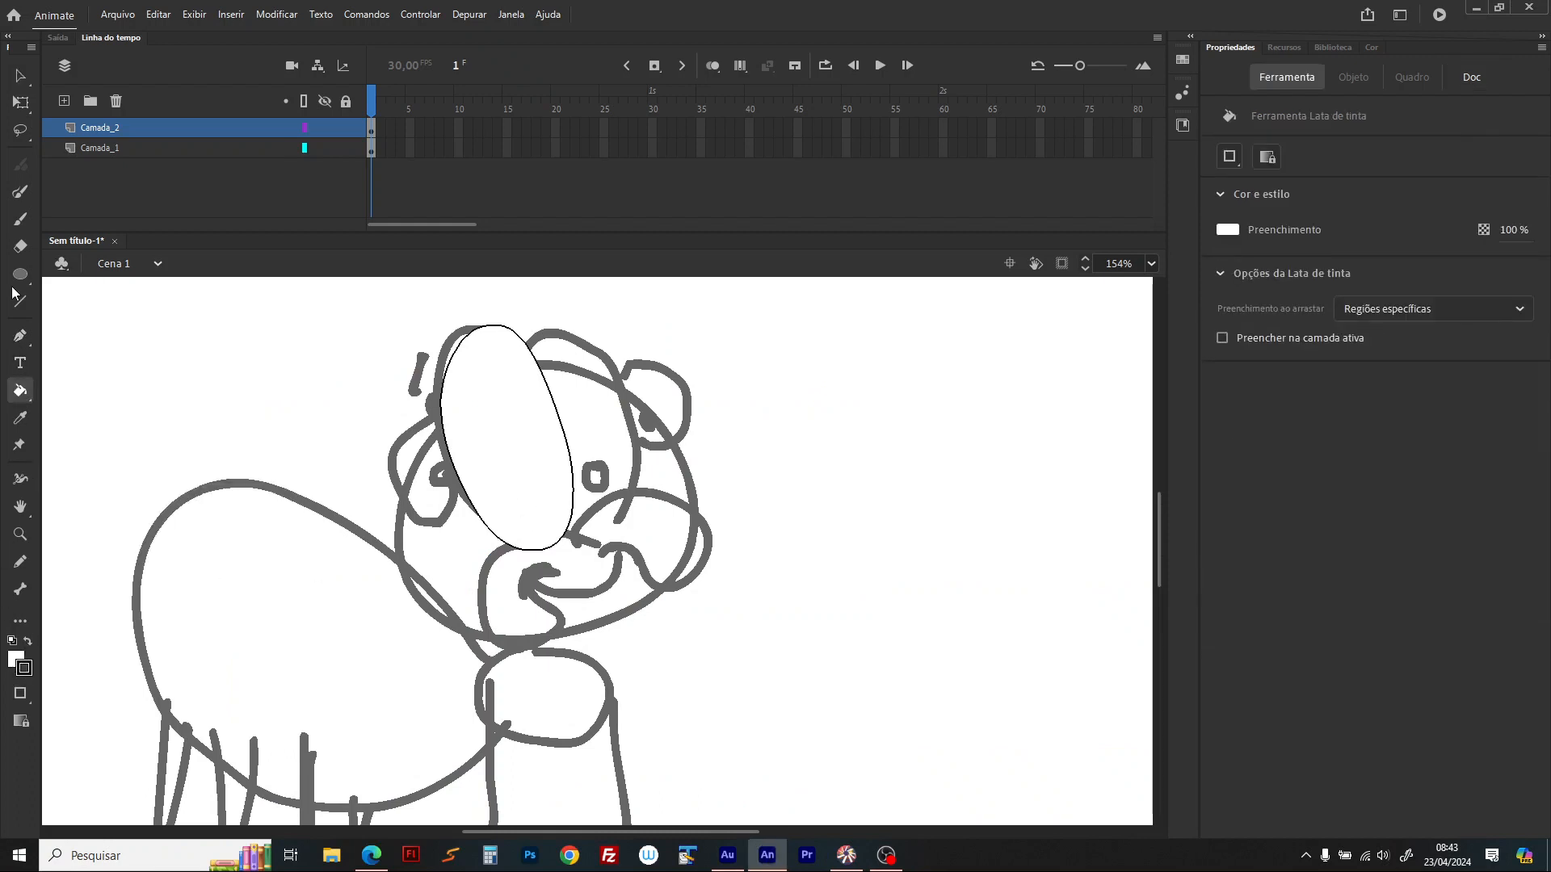
pyautogui.click(27, 640)
pyautogui.click(490, 432)
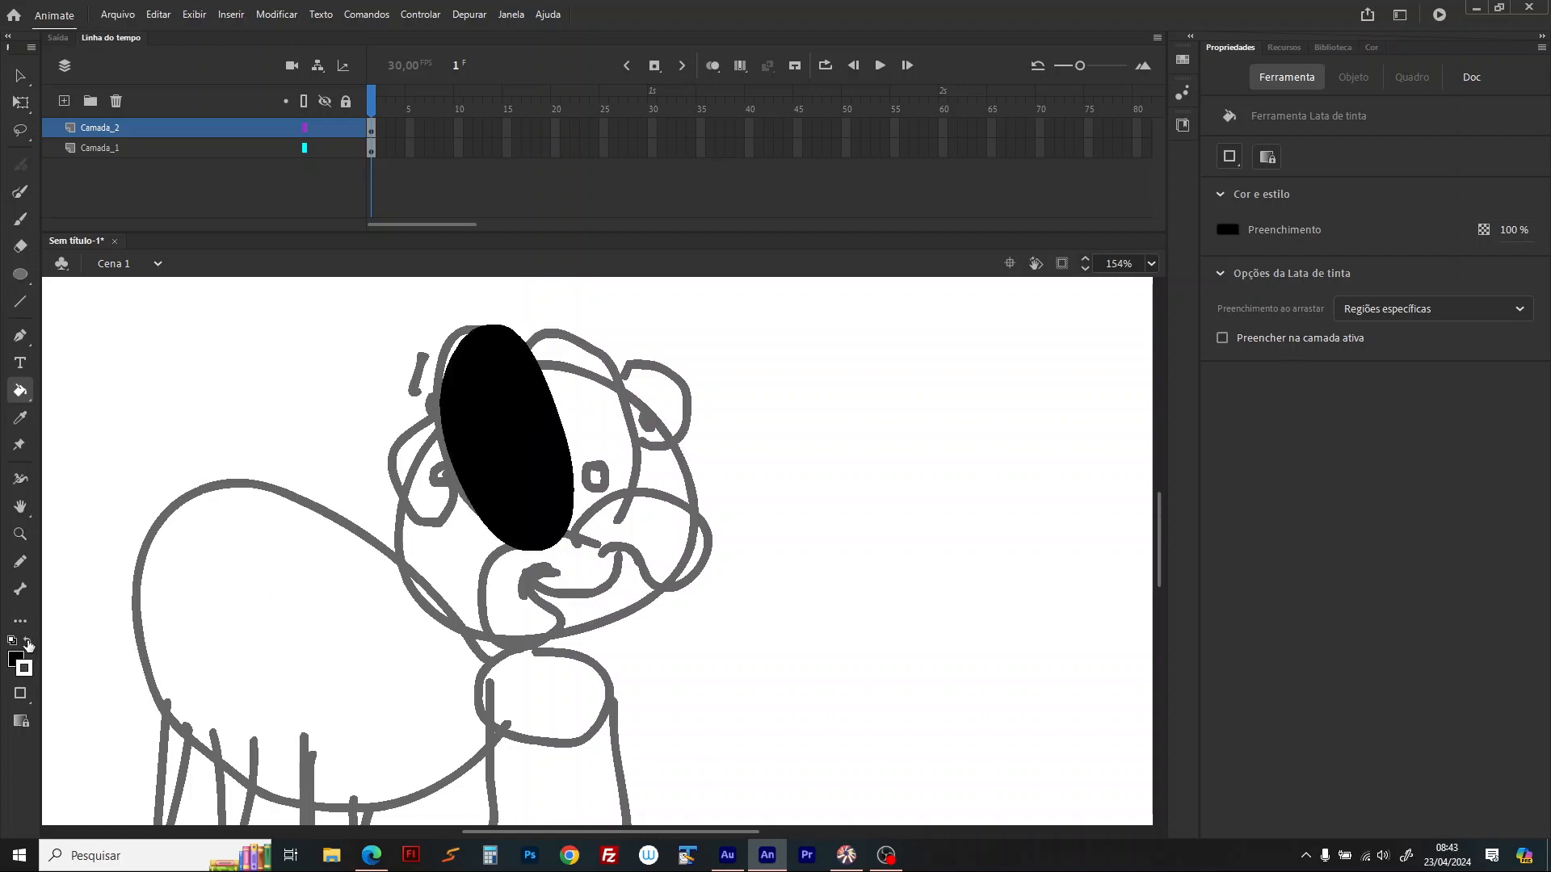
# Step: Draw a small white oval highlight in the upper part of the black eye and bend its left edge inward
pyautogui.click(15, 273)
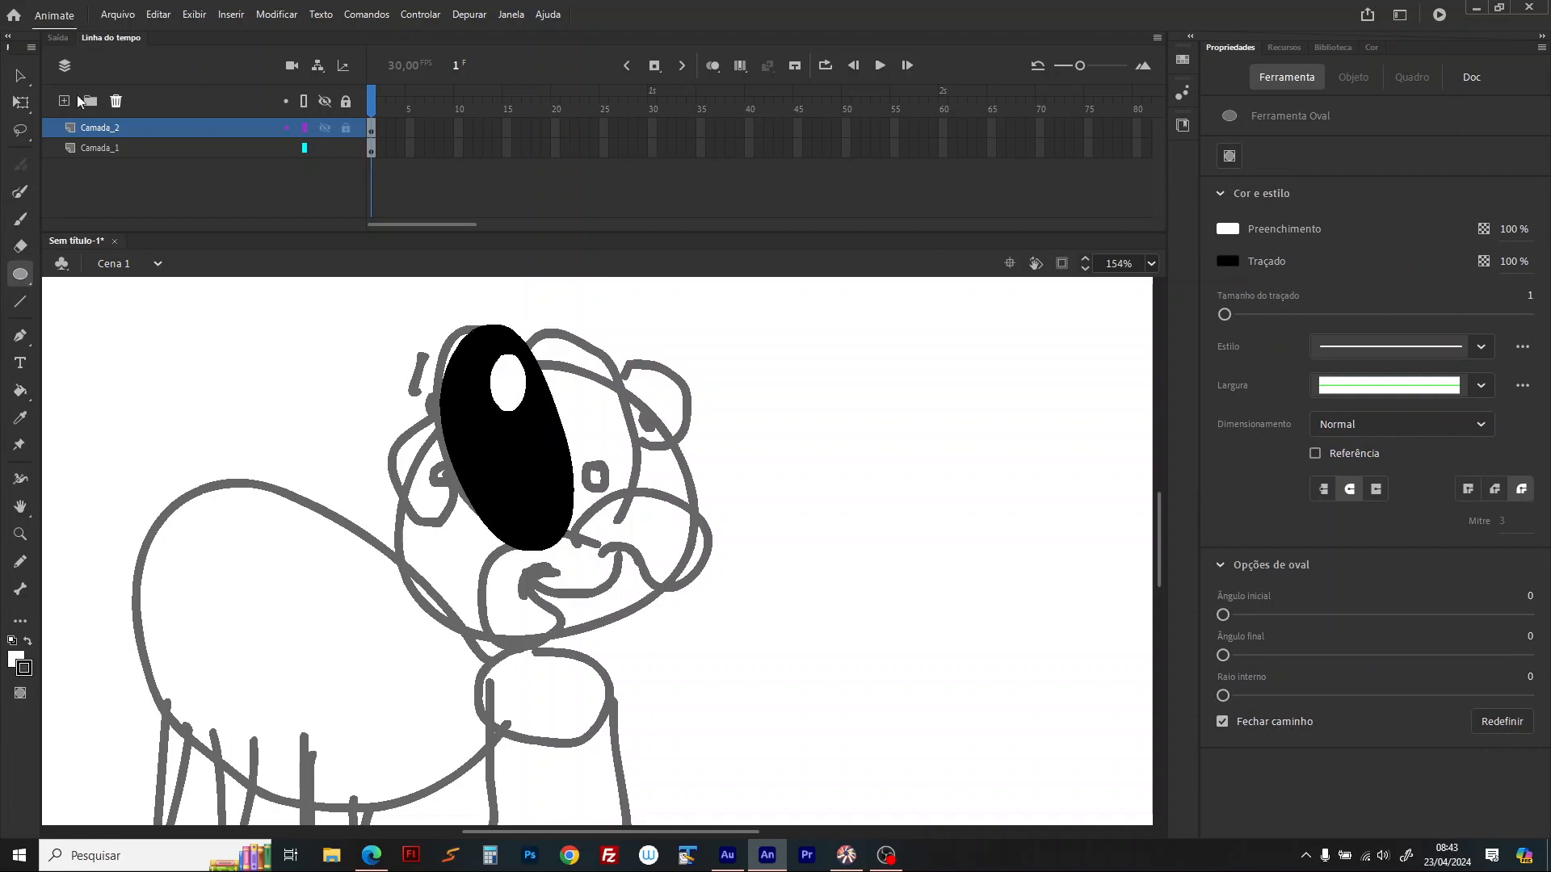
pyautogui.click(494, 419)
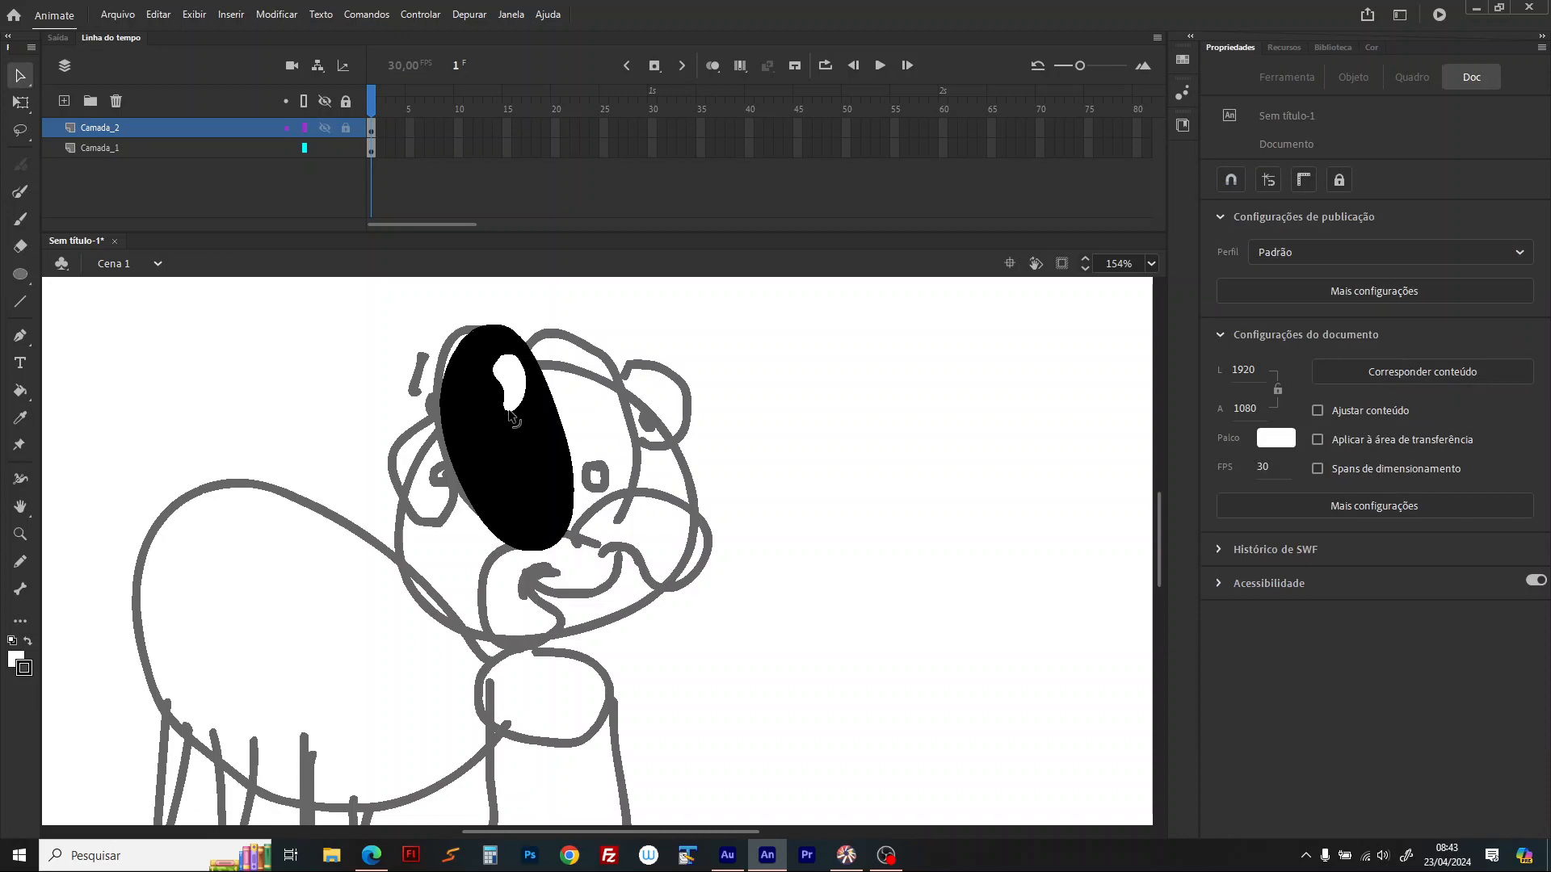
# Step: Switch to the browser, open YouTube and search for "lucas the spyder"
pyautogui.click(367, 862)
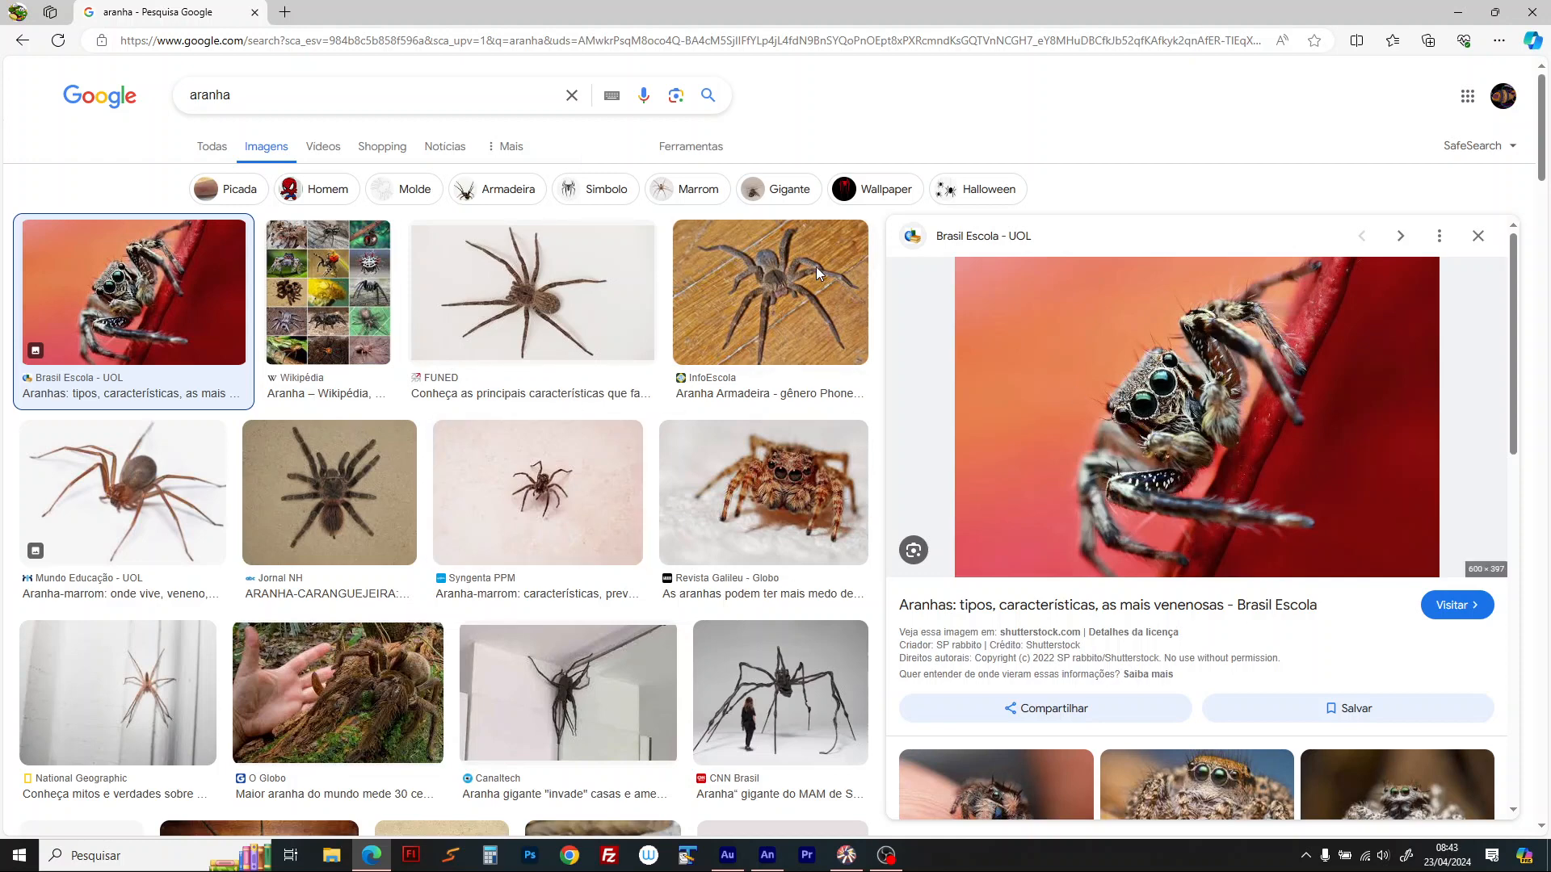
pyautogui.click(457, 42)
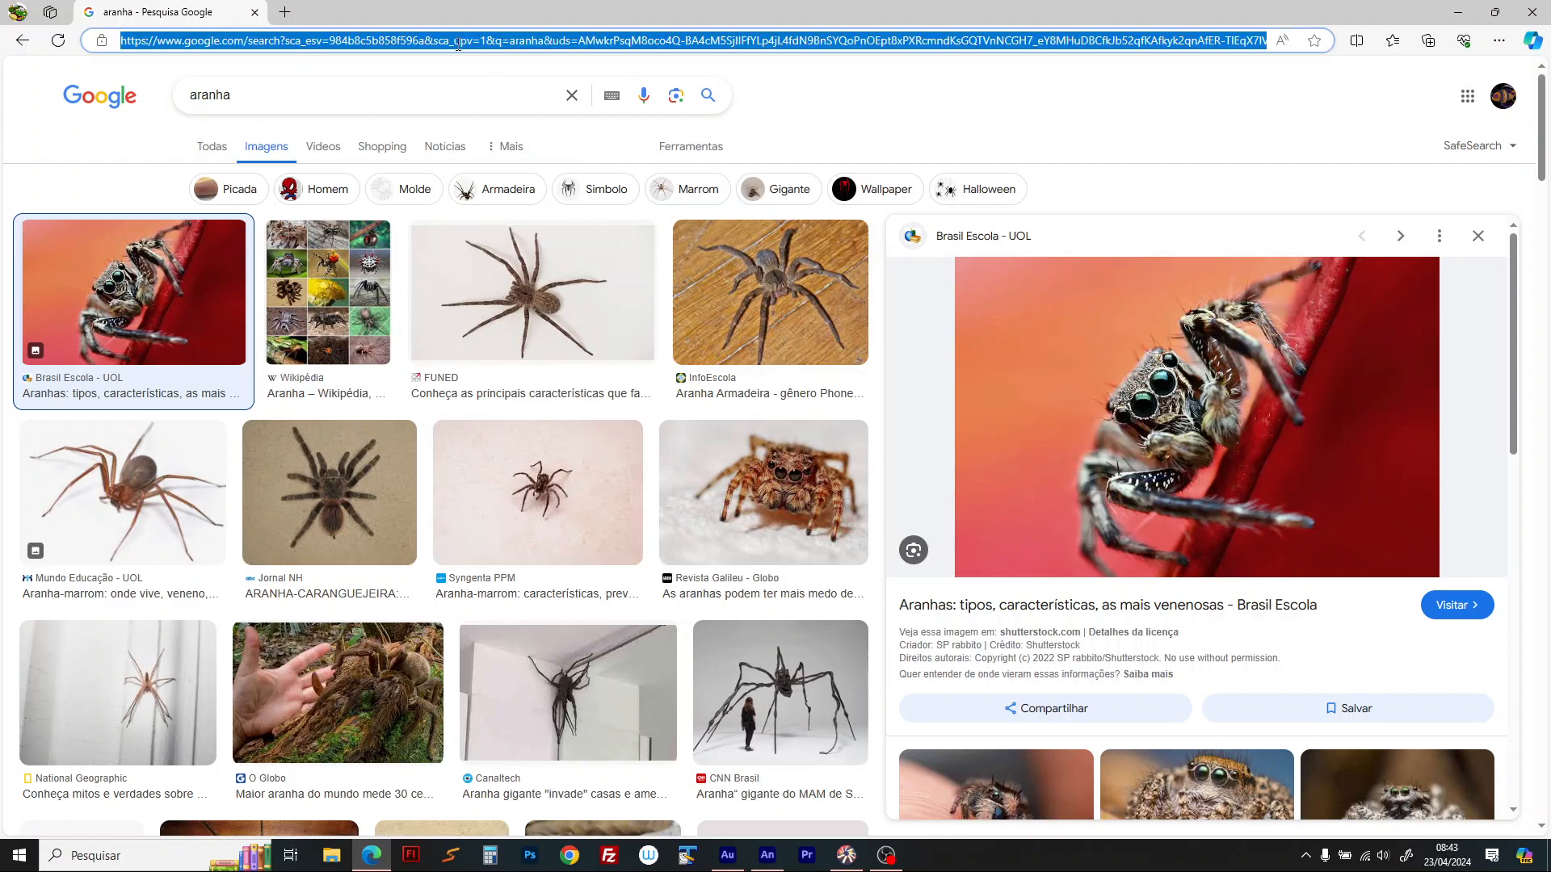
pyautogui.write('you')
pyautogui.press('Return')
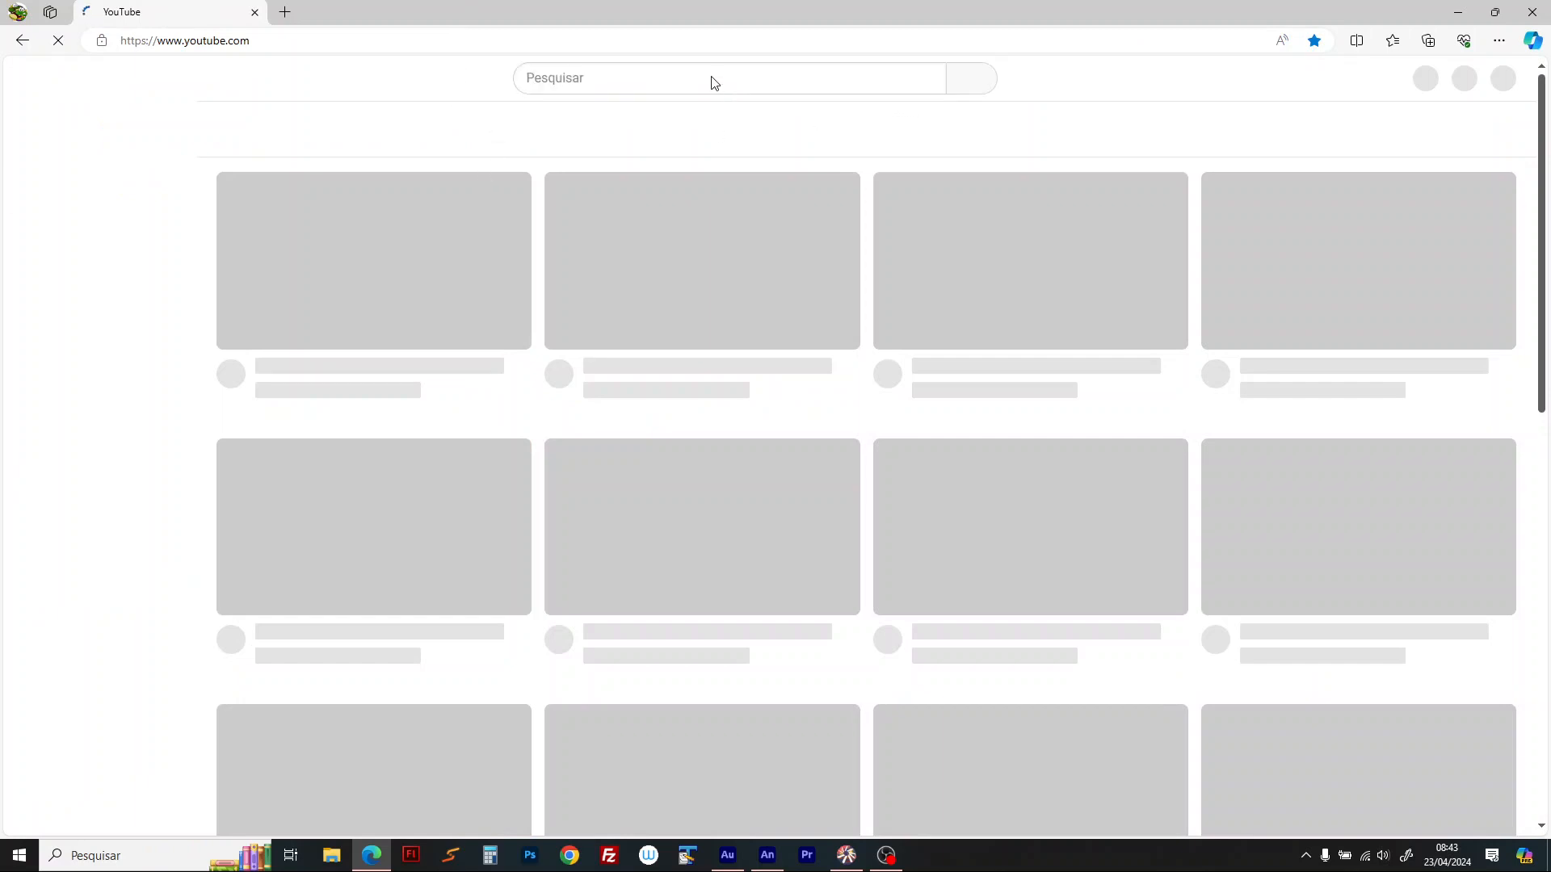
pyautogui.click(713, 77)
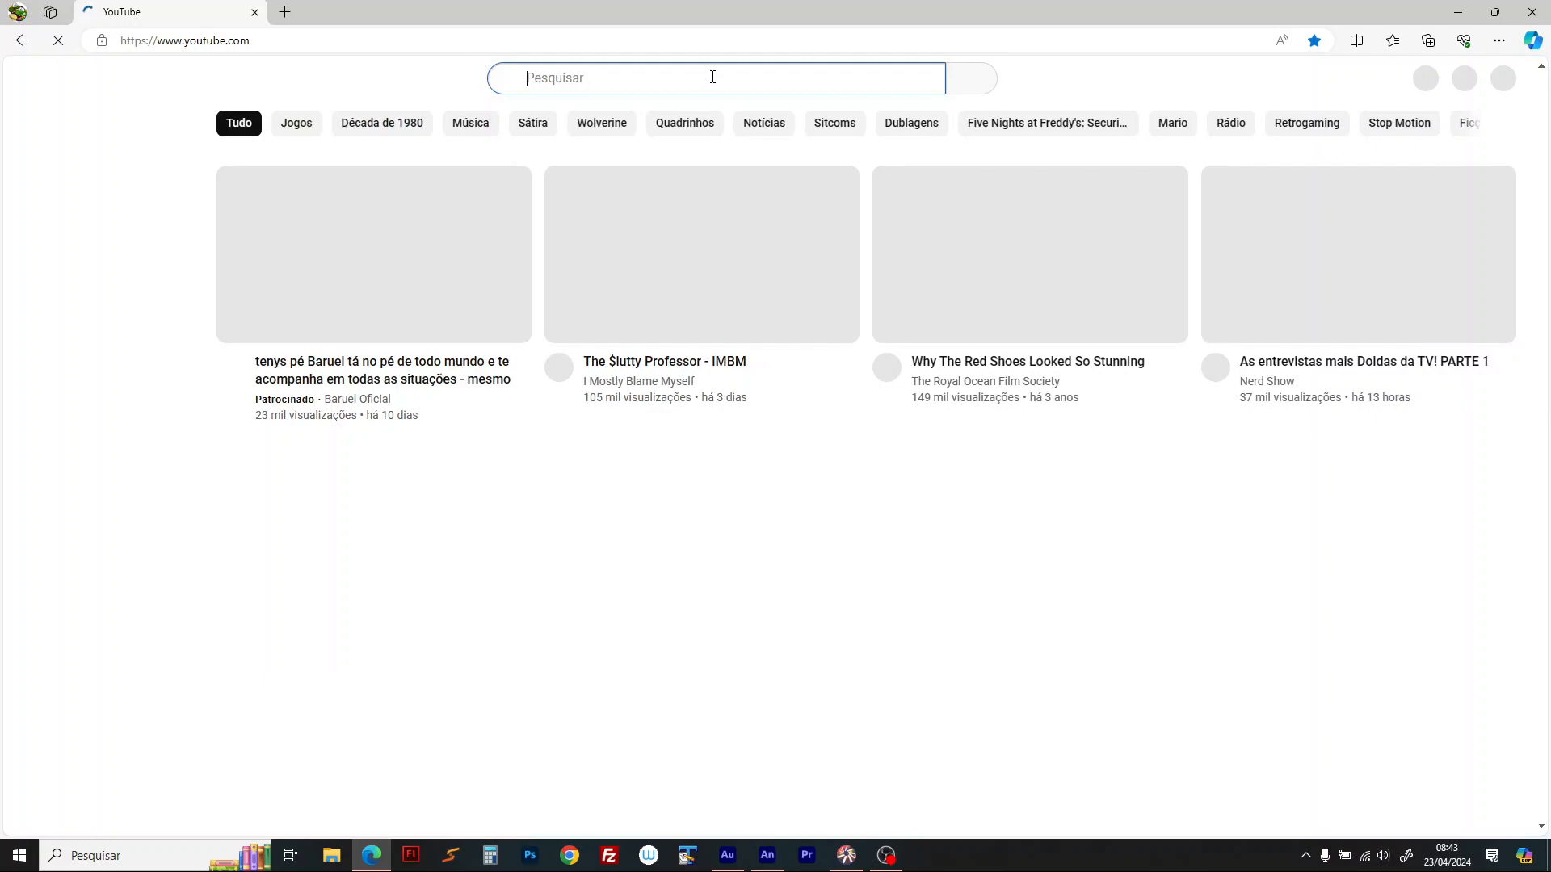
pyautogui.write('lucas the spyder')
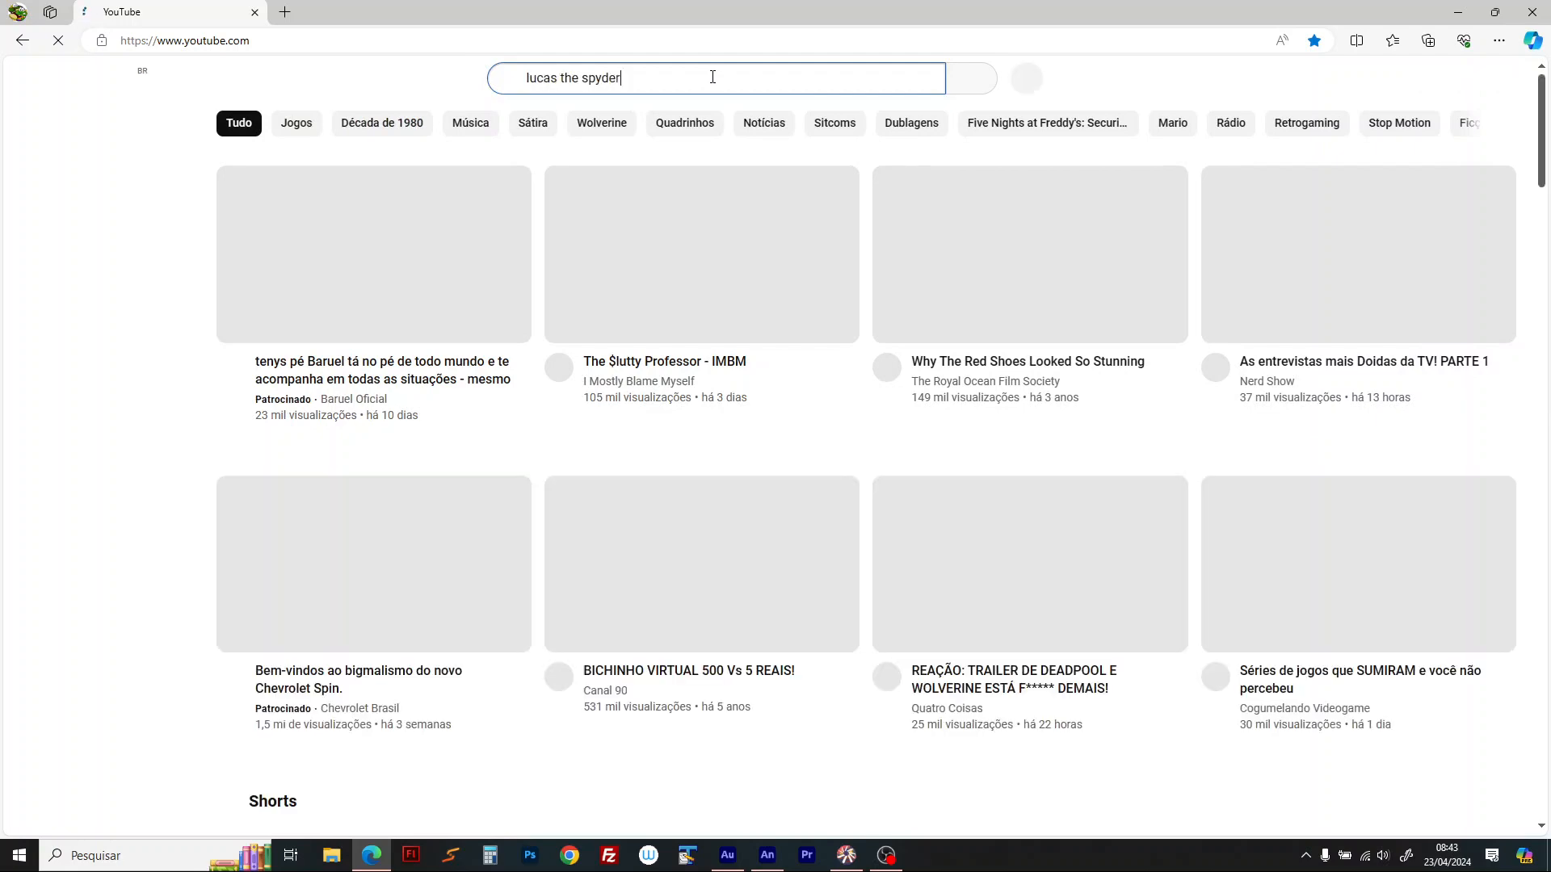
pyautogui.press('Return')
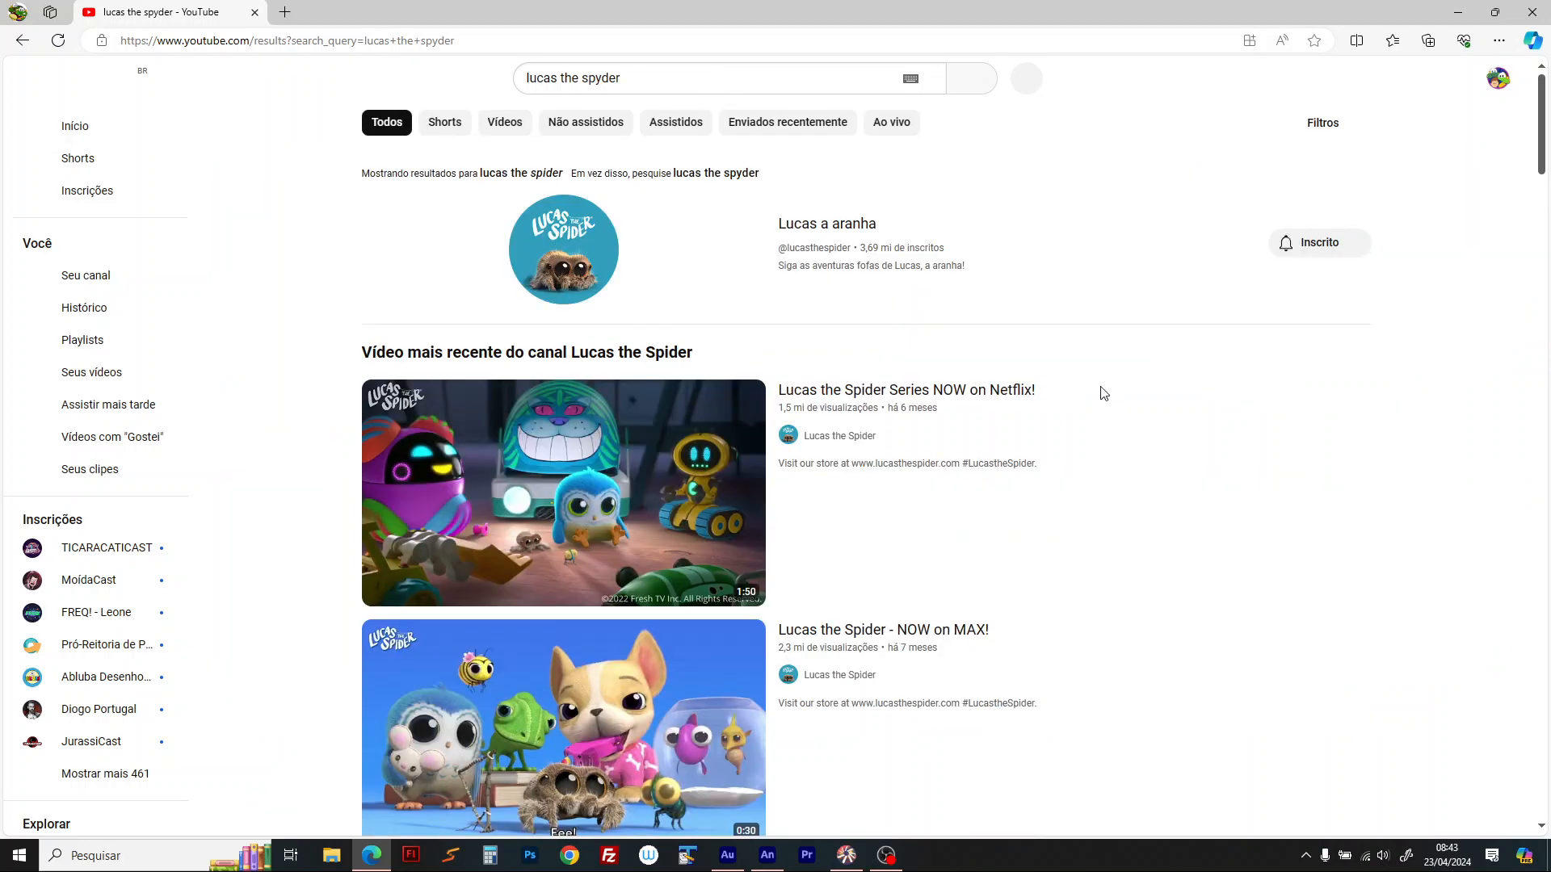
# Step: Browse the video results and open "Lucas a Aranha - Capturado"
pyautogui.scroll(-3, 1078, 466)
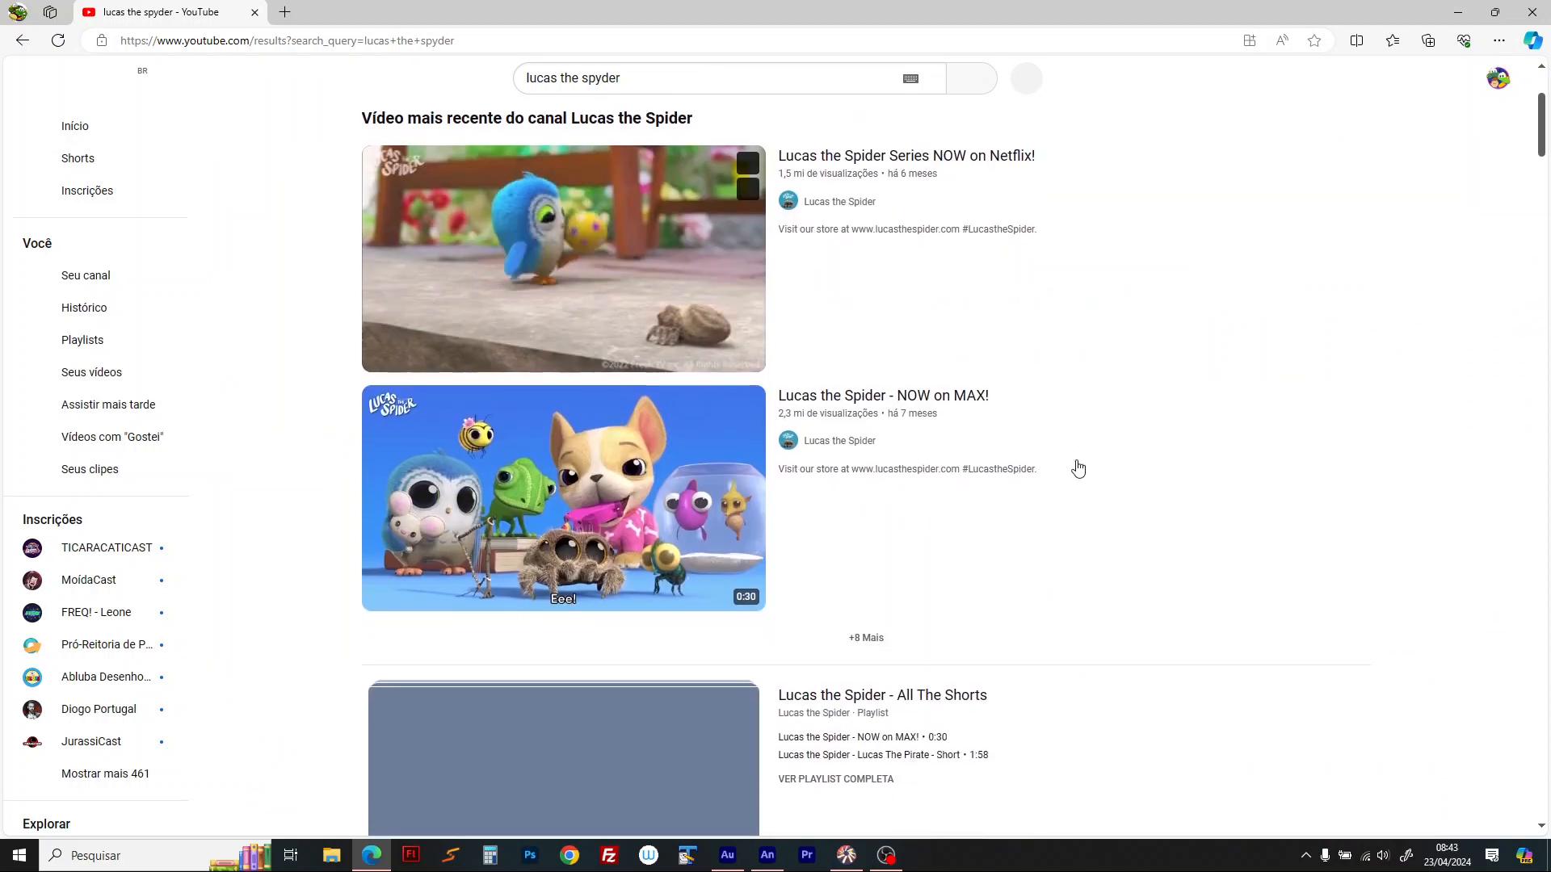
pyautogui.scroll(-4, 1077, 467)
pyautogui.scroll(-11, 1077, 467)
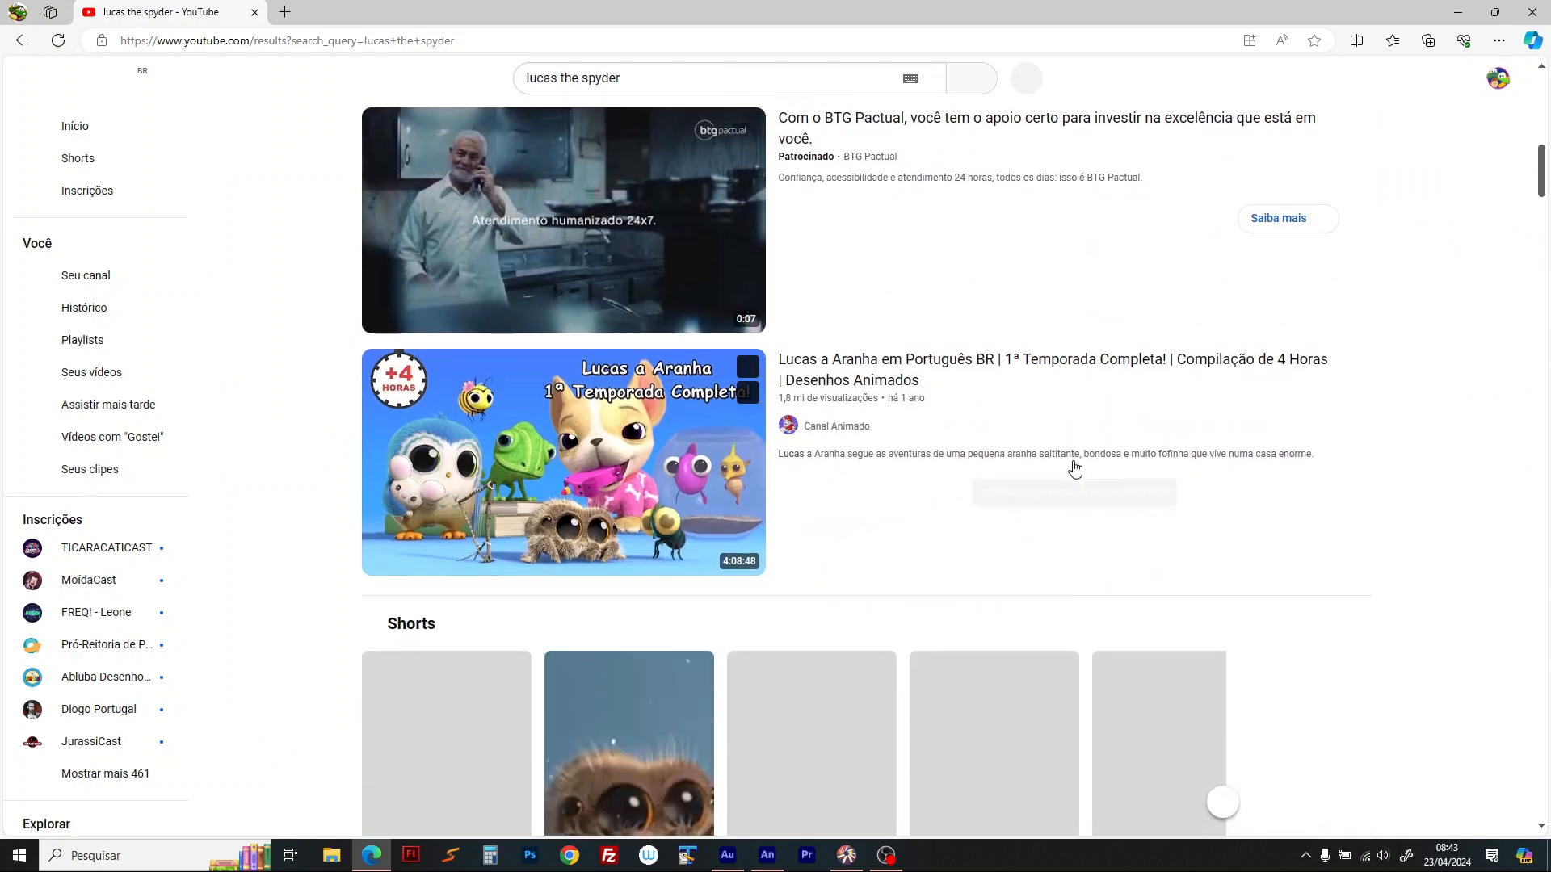
pyautogui.scroll(-6, 1075, 469)
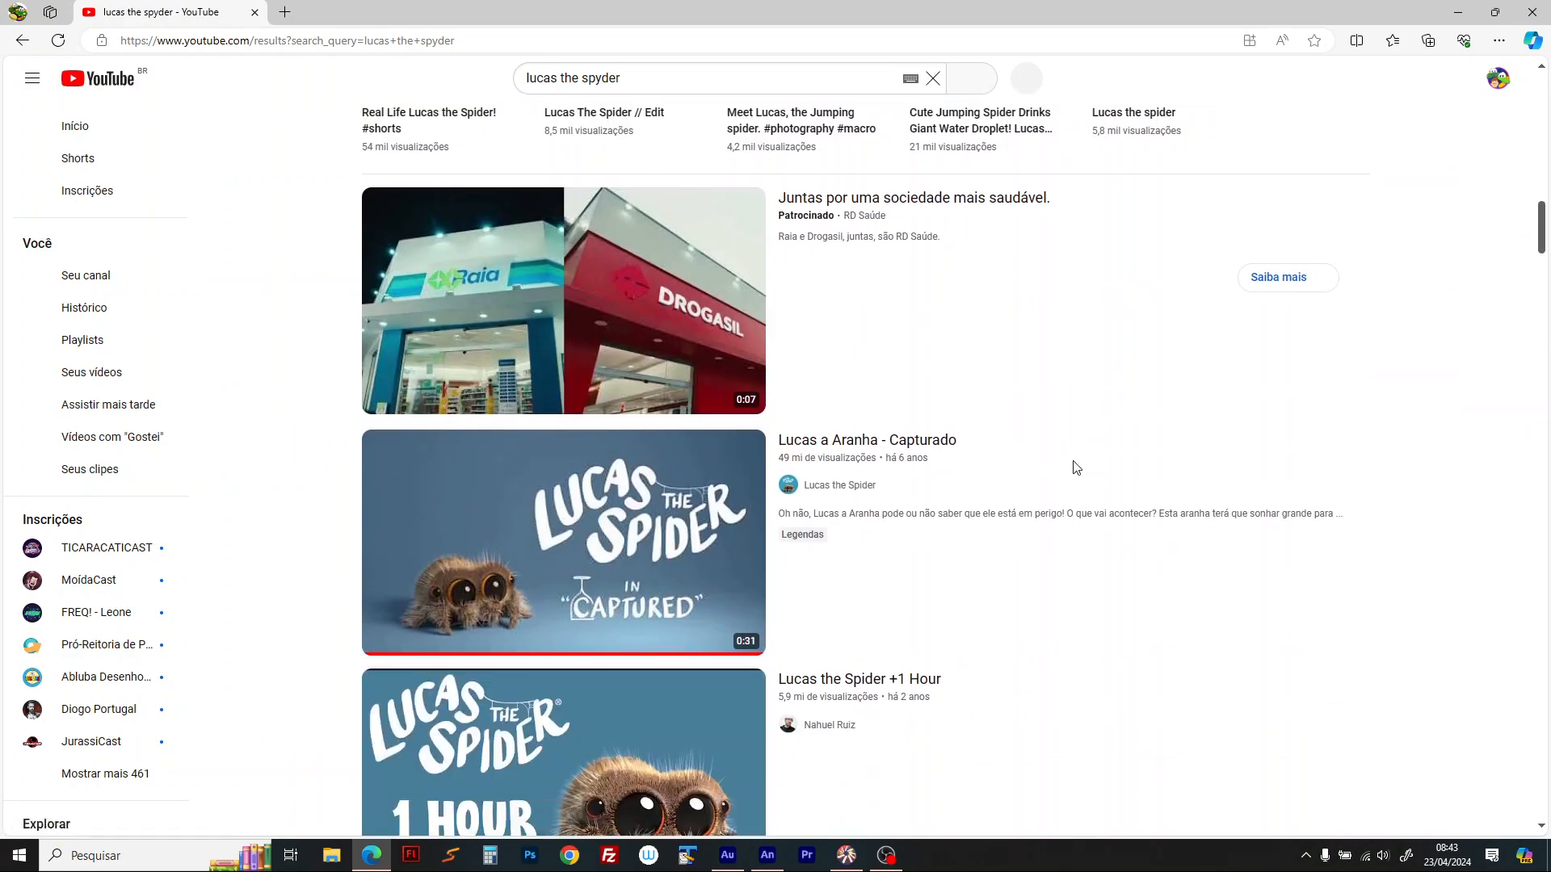
pyautogui.click(945, 428)
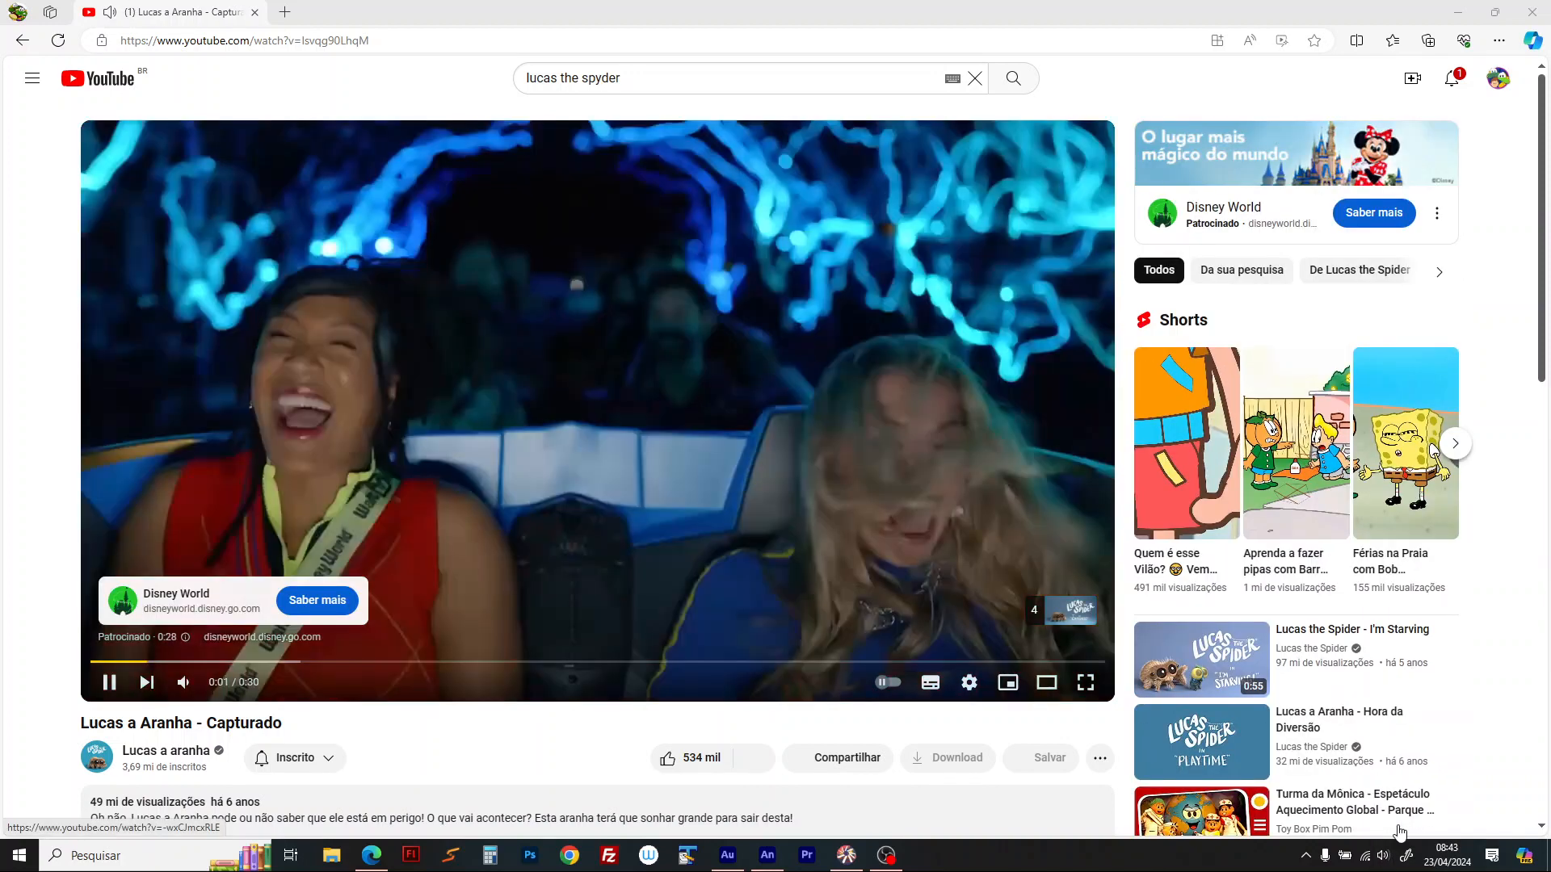
# Step: Select the Realtek headphones/speakers as the playback device and confirm "Alto-falantes externos" as the connected device in MaxxAudioPro
pyautogui.click(1384, 854)
pyautogui.scroll(1, 1412, 819)
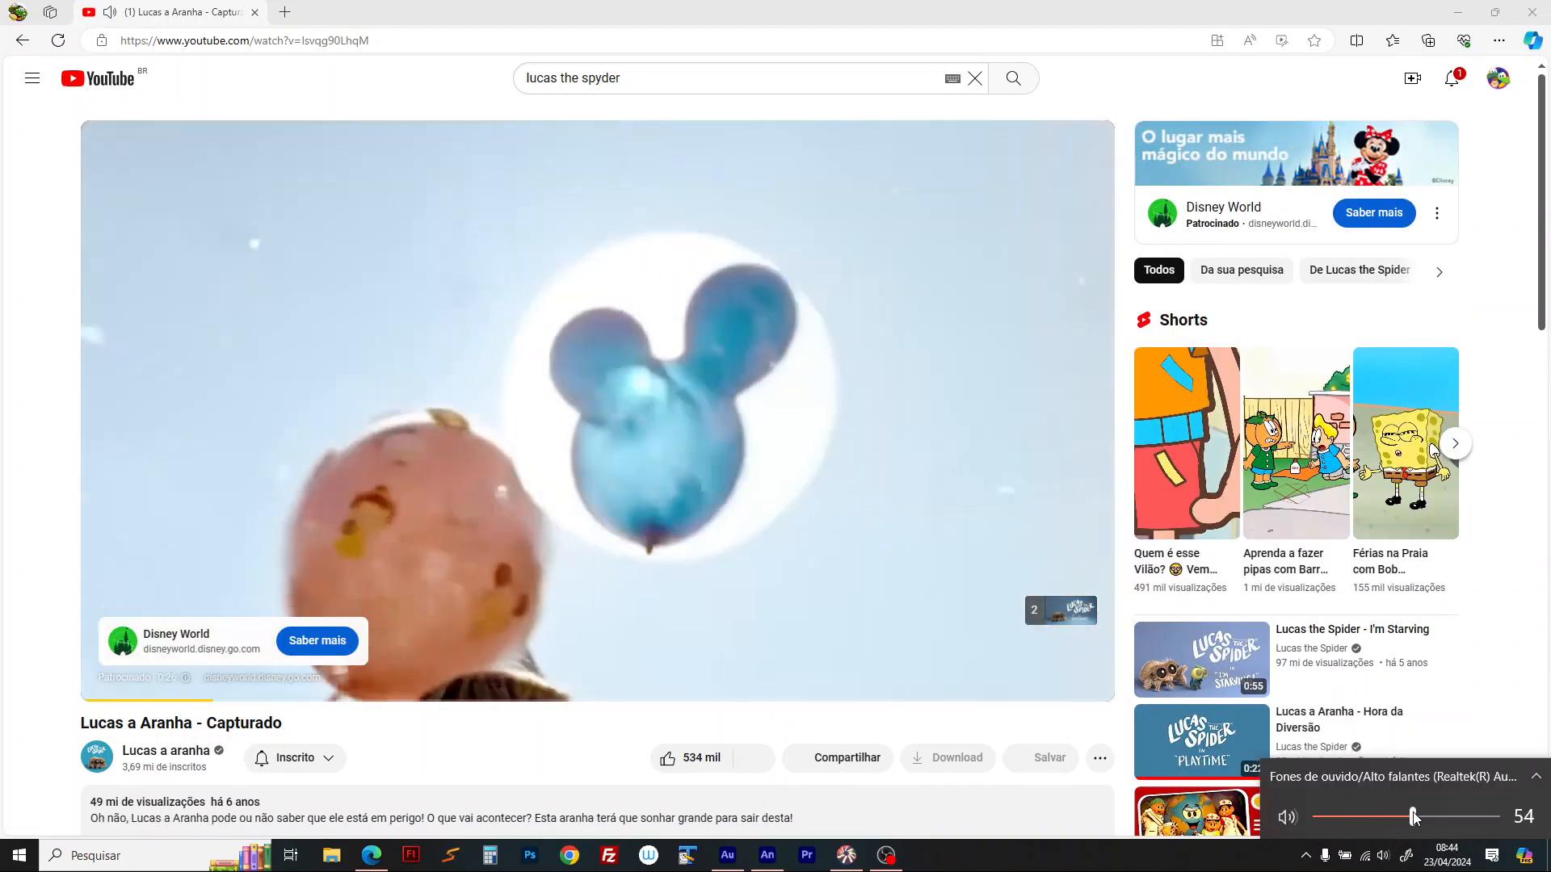
pyautogui.click(1425, 779)
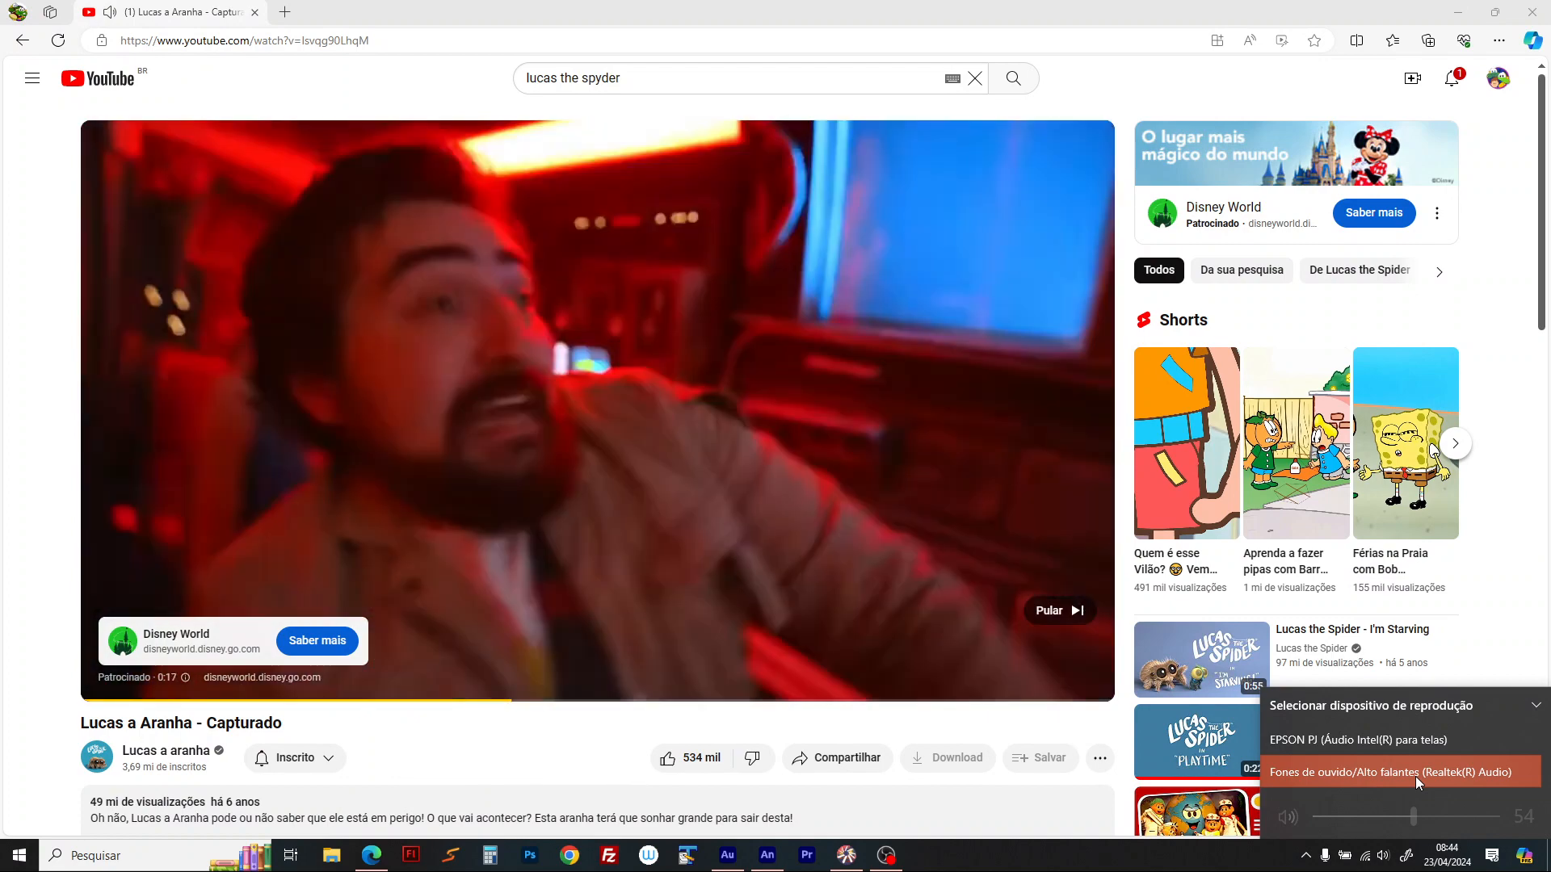
pyautogui.click(1415, 778)
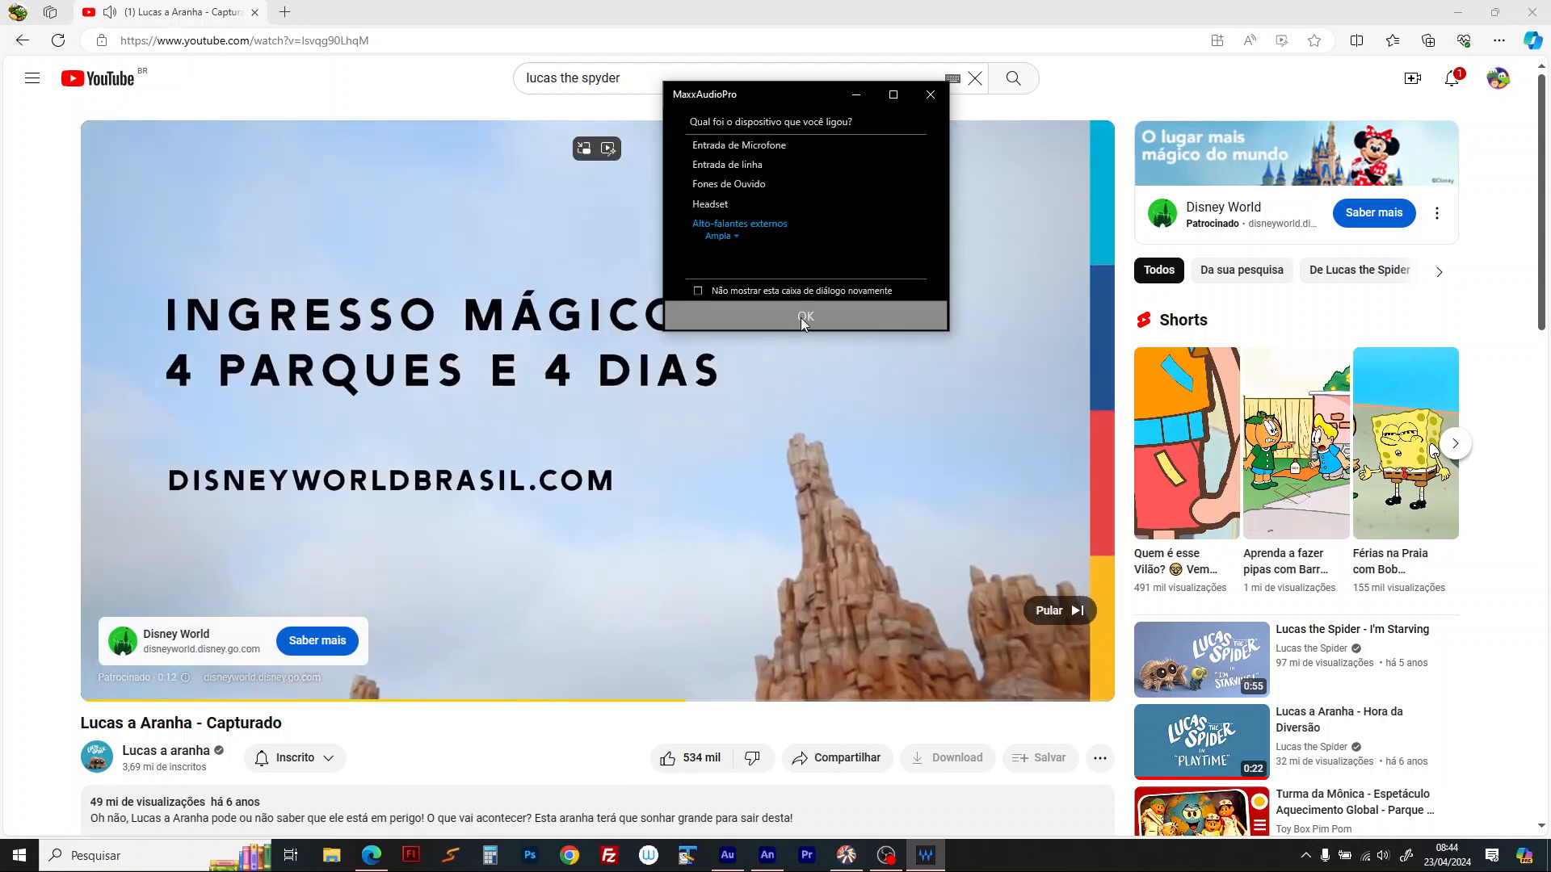
pyautogui.click(805, 316)
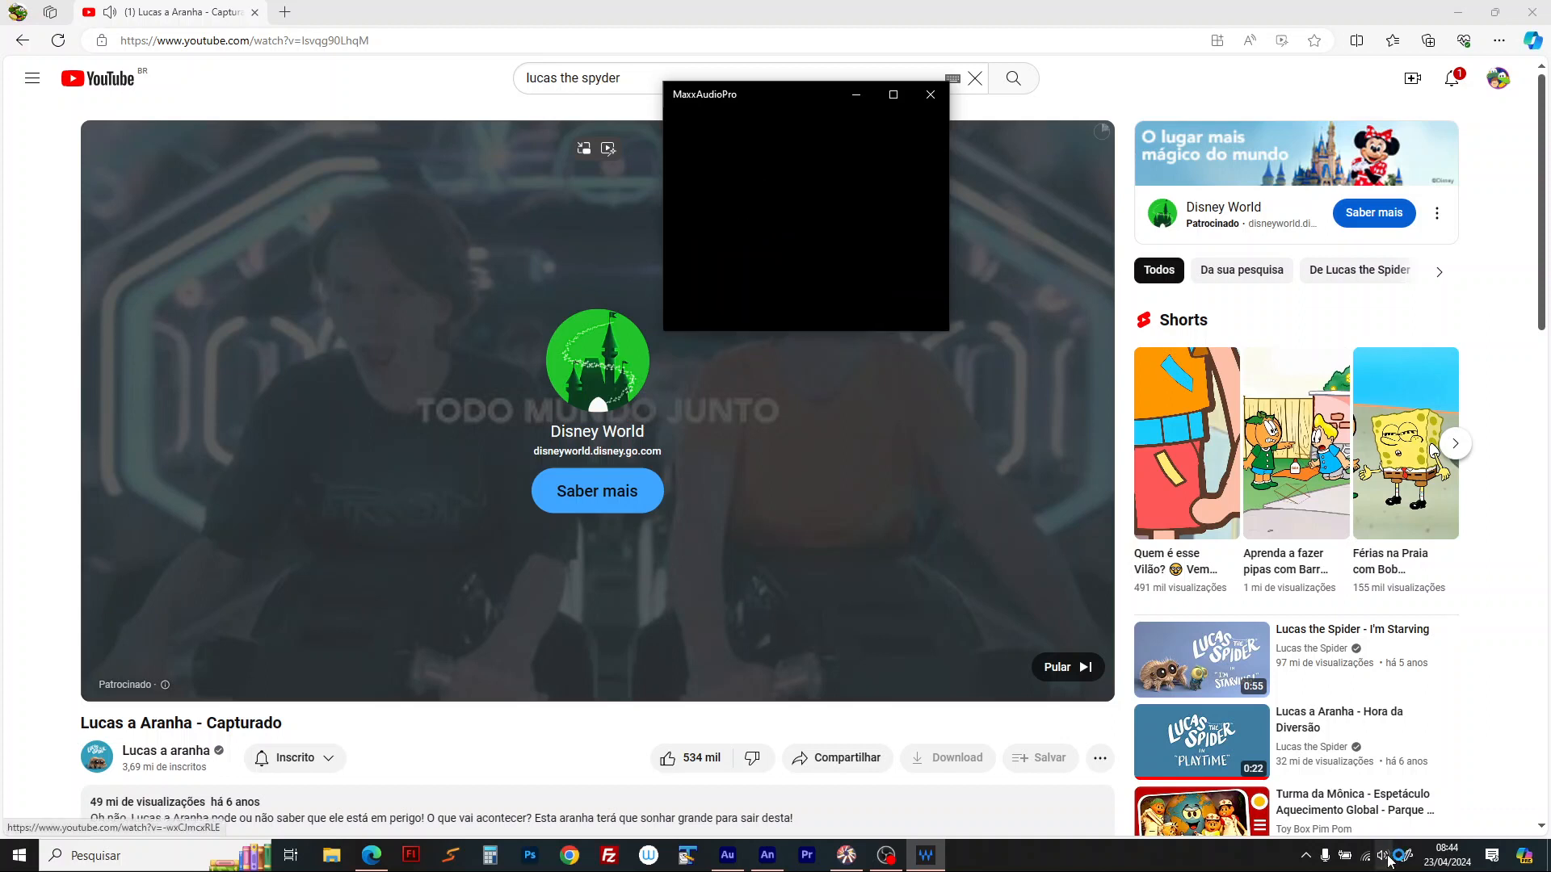
# Step: Confirm the external speakers again in MaxxAudioPro and raise the system volume for the playing video
pyautogui.click(1386, 858)
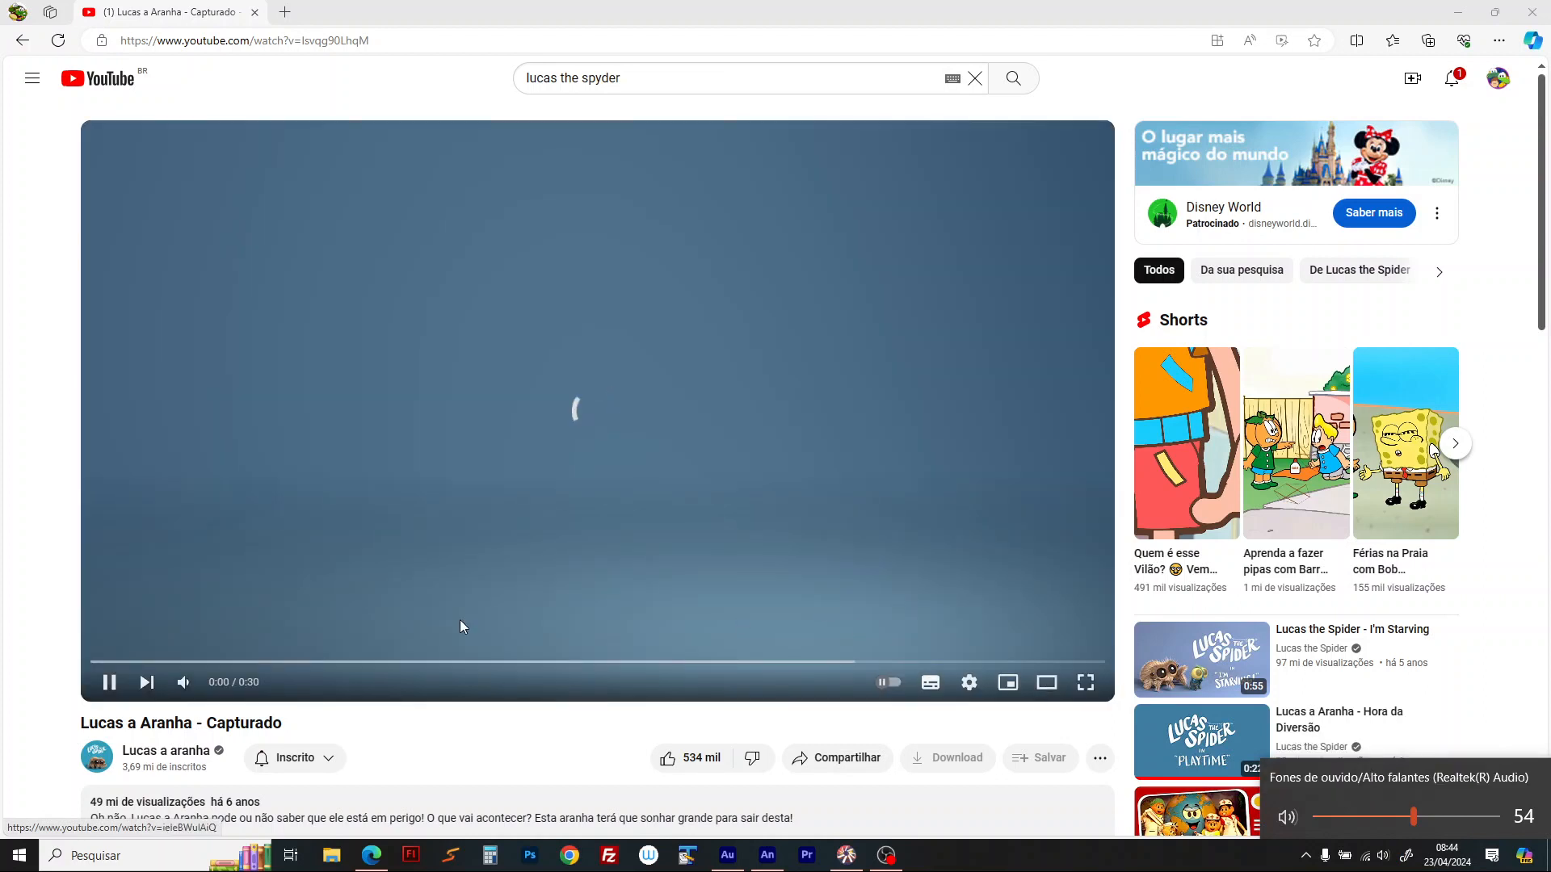
pyautogui.click(230, 685)
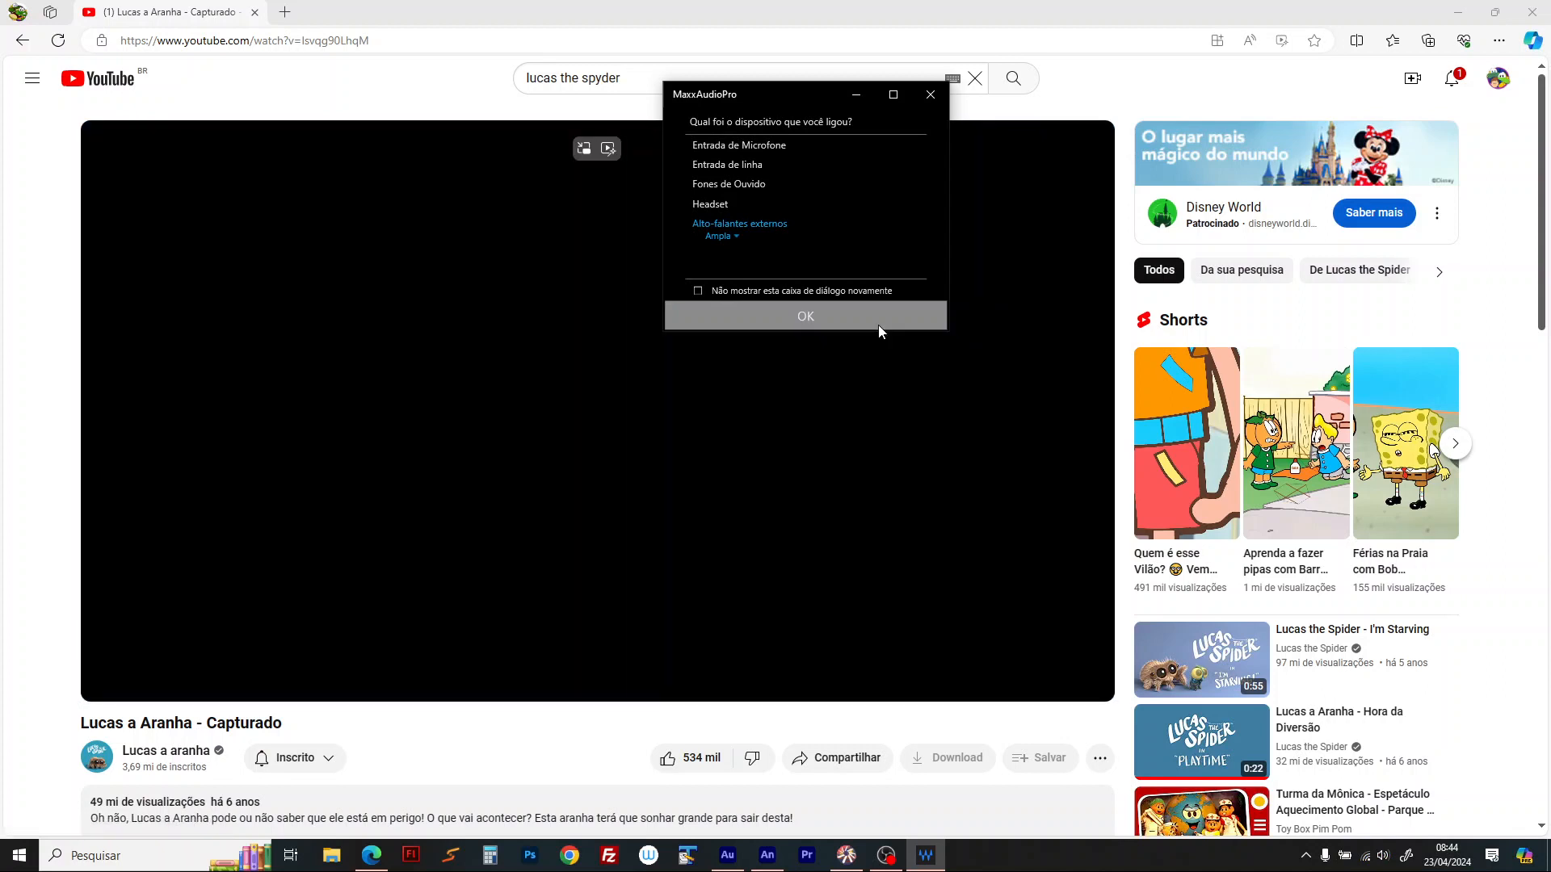
pyautogui.click(879, 324)
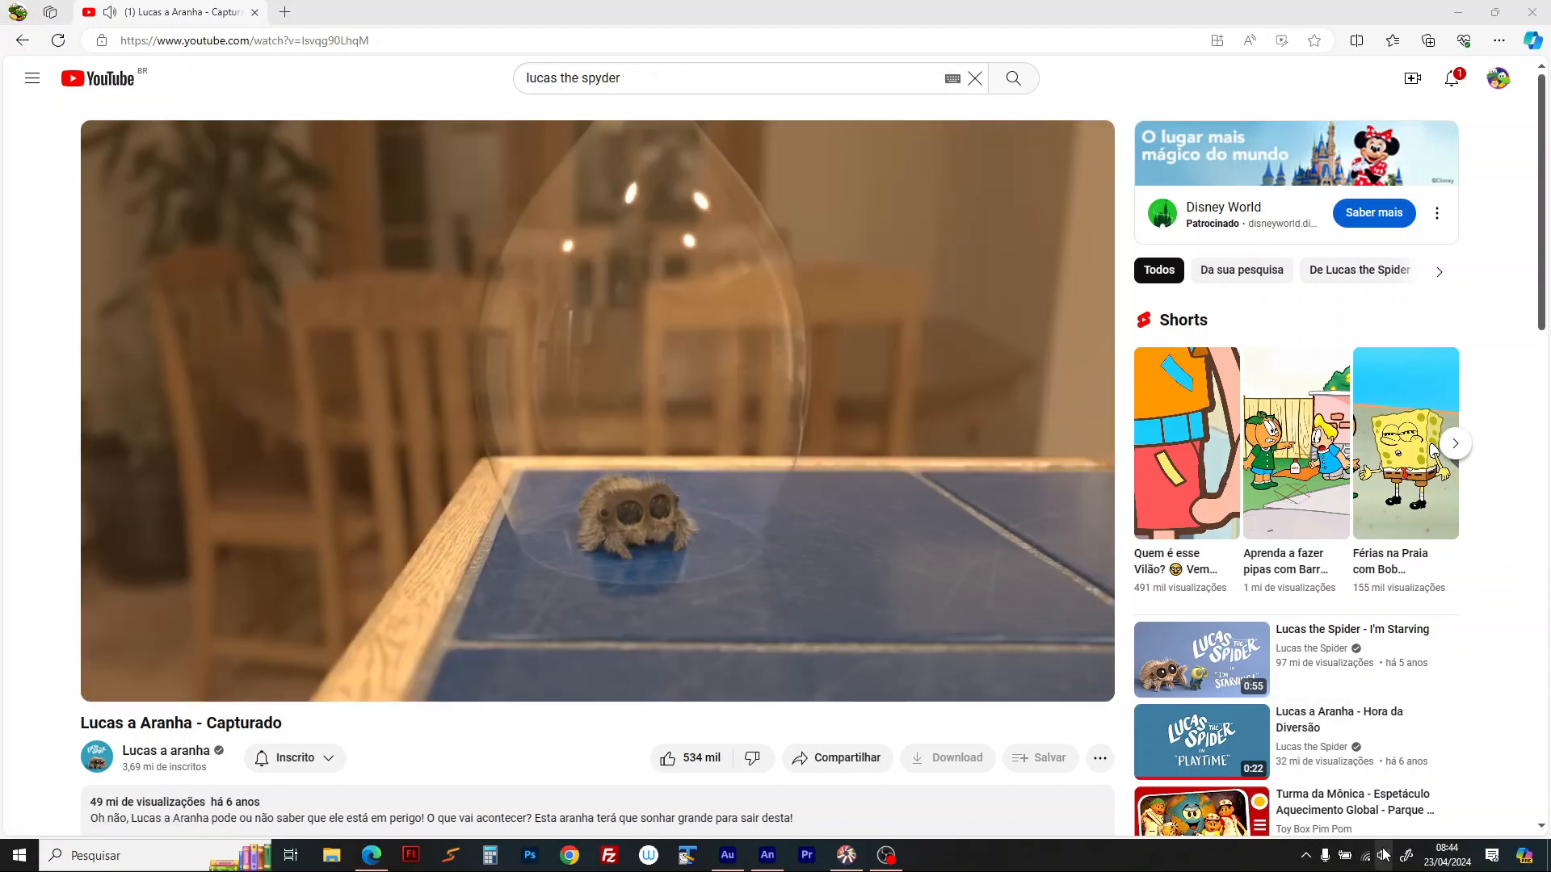
pyautogui.click(1383, 854)
pyautogui.moveTo(1456, 818); pyautogui.dragTo(1459, 817)
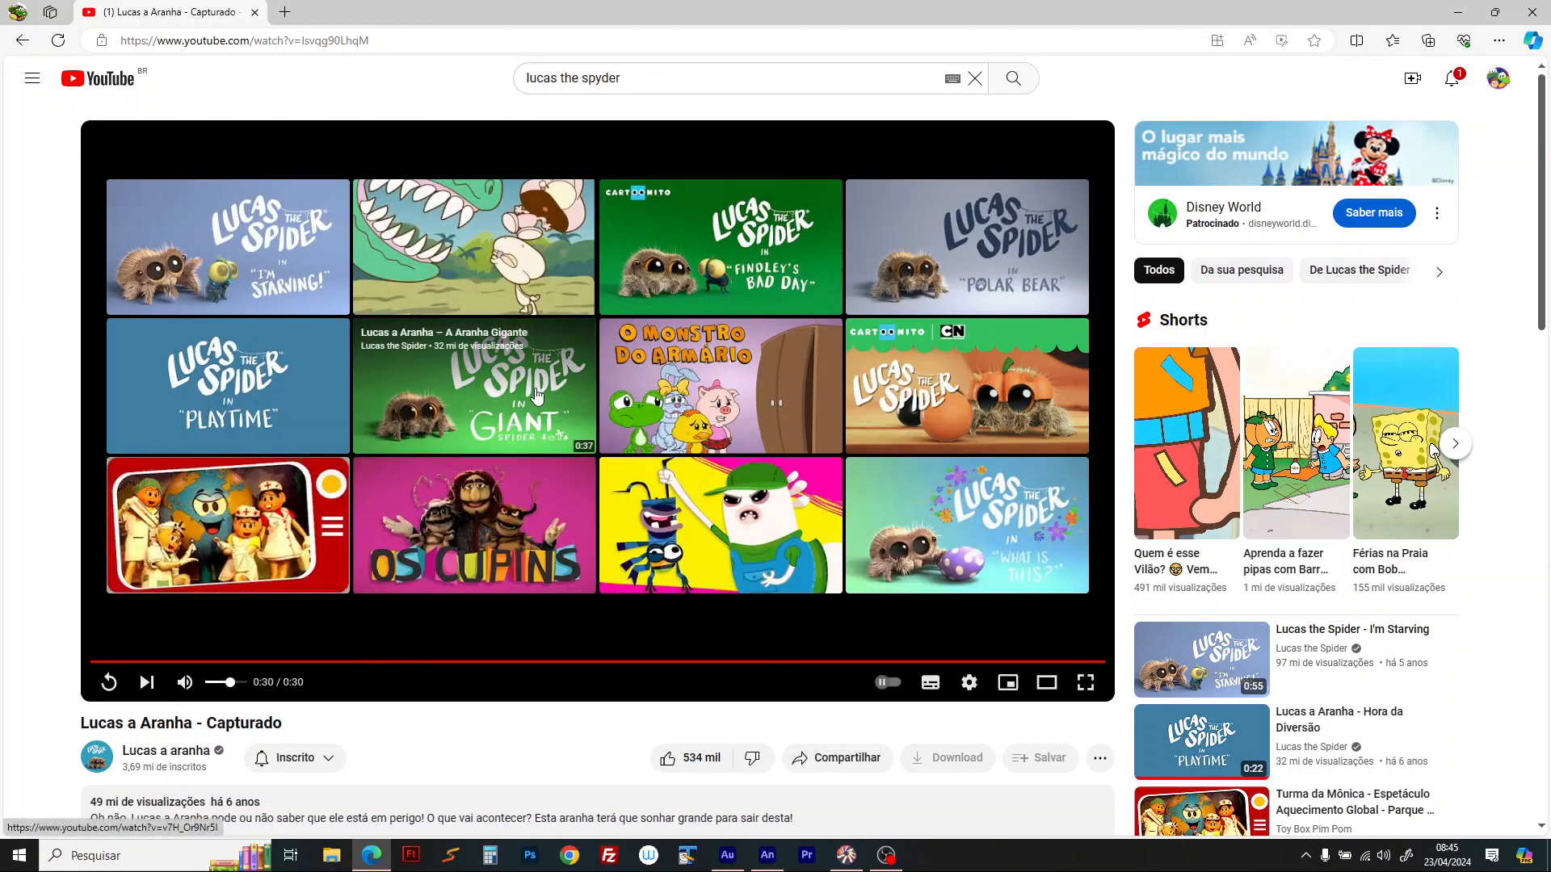
# Step: Watch the "Lucas the Spider - I'm Starving" video as a reference and switch back to Animate
pyautogui.click(157, 267)
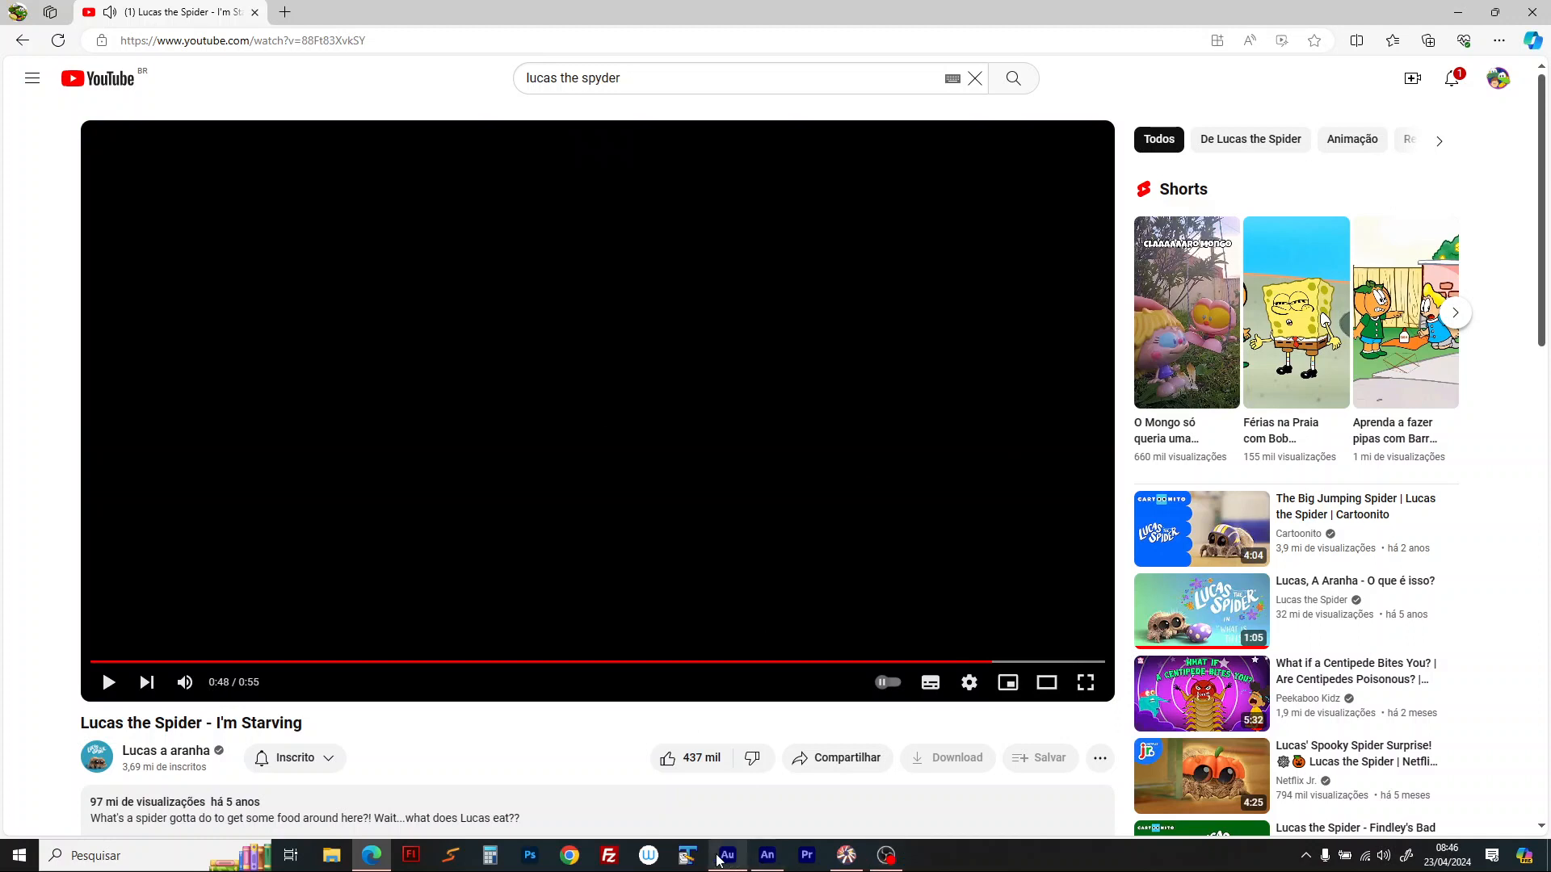
pyautogui.moveTo(784, 863)
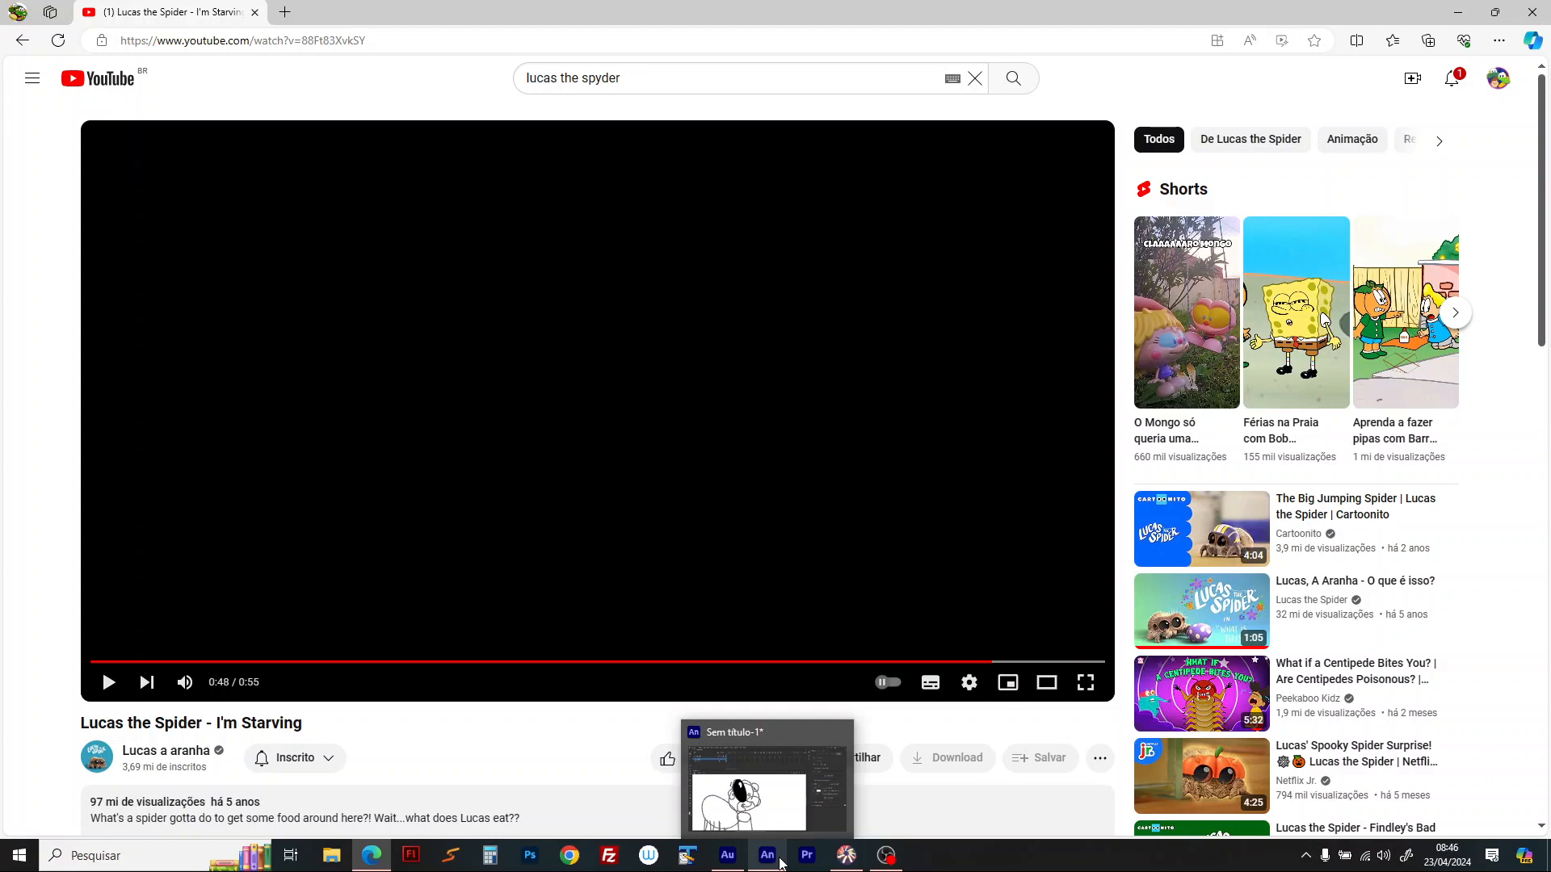
pyautogui.click(788, 731)
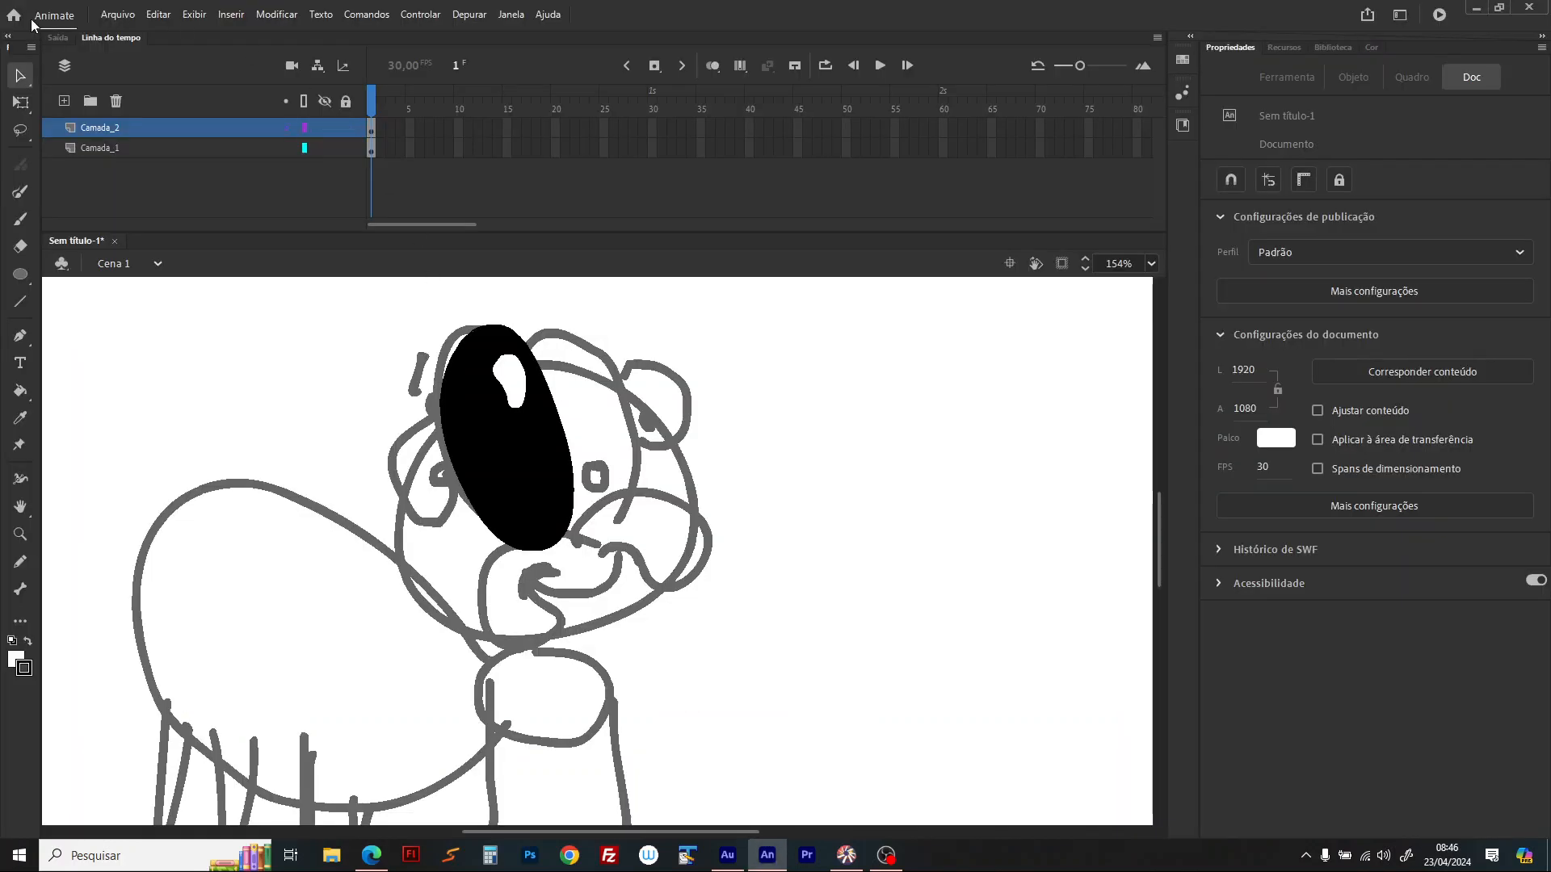
# Step: Convert the black eye and its white highlight into a Graphic symbol named "aranha olho"
pyautogui.doubleClick(508, 470)
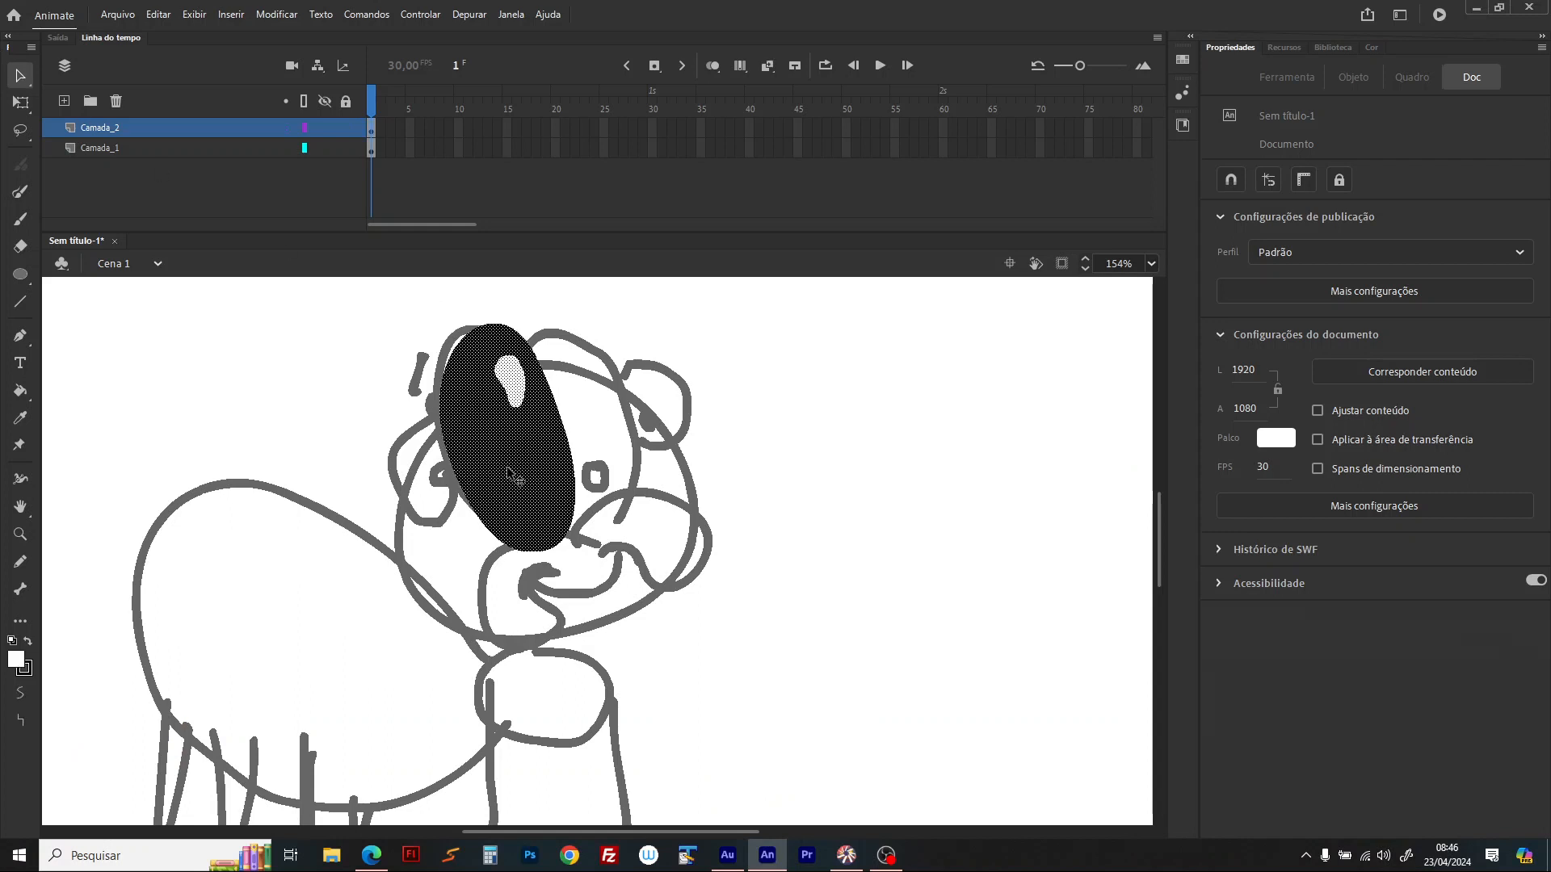
pyautogui.moveTo(508, 467)
pyautogui.mouseDown()
pyautogui.moveTo(564, 453)
pyautogui.moveTo(501, 470)
pyautogui.mouseUp()
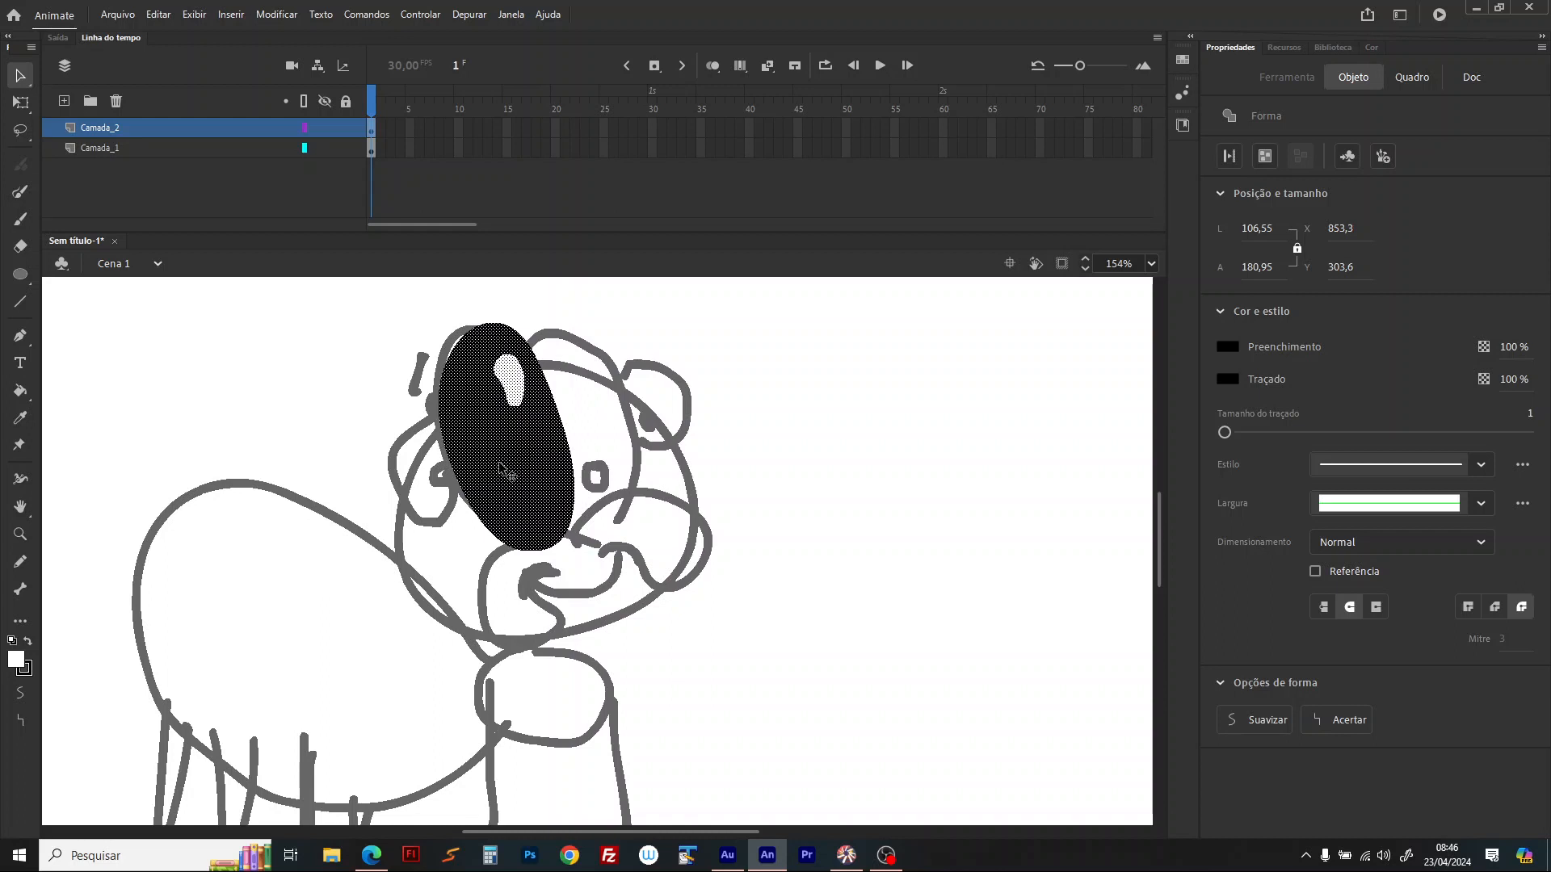
pyautogui.press('F8')
pyautogui.write('aranha olho')
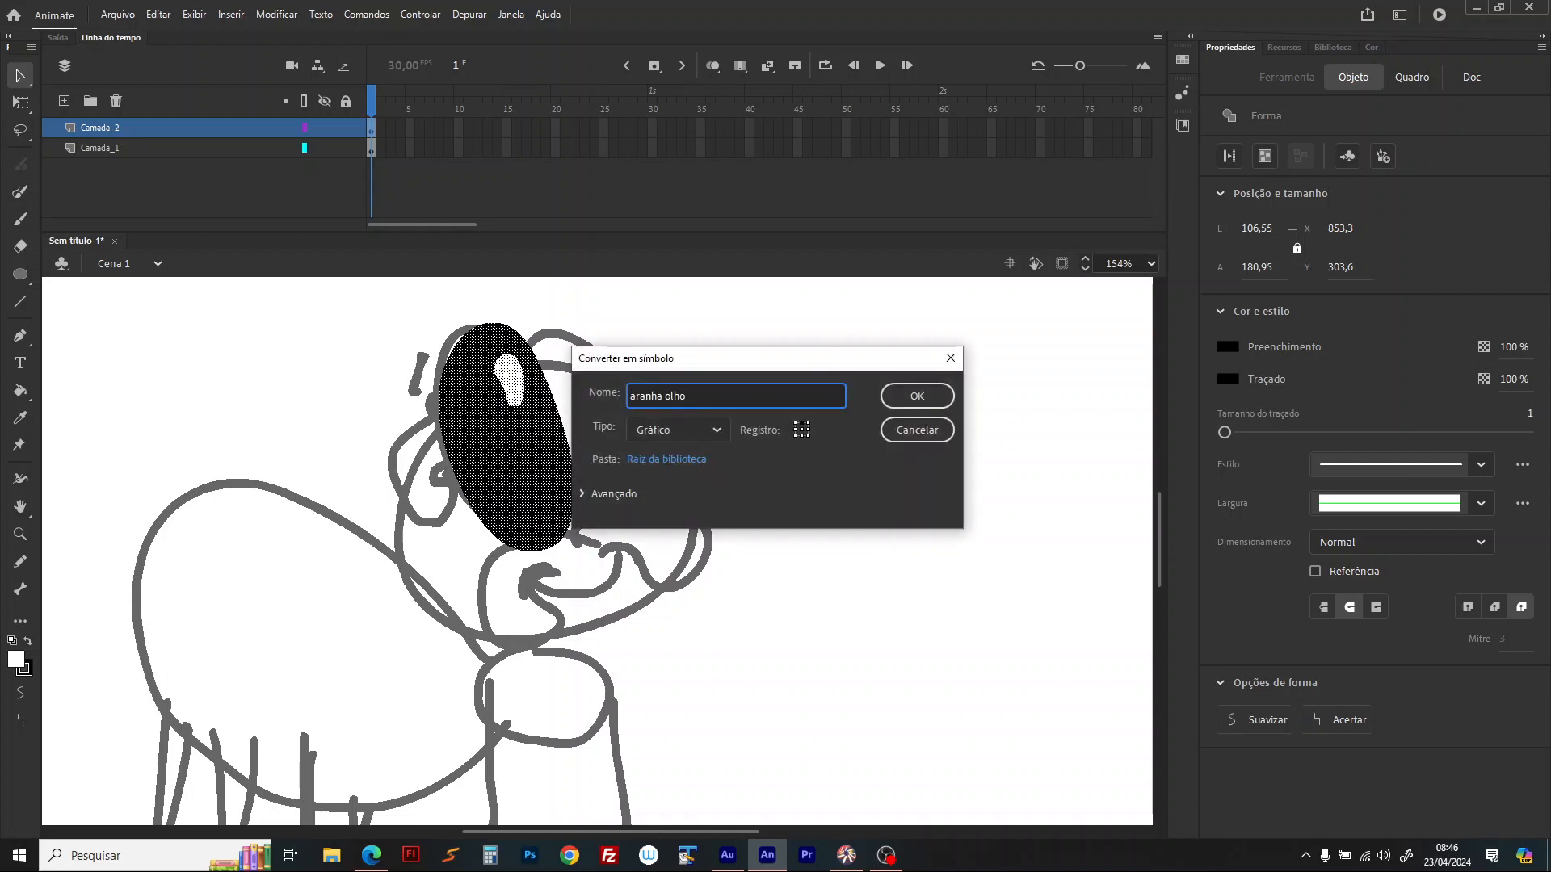
pyautogui.press('Return')
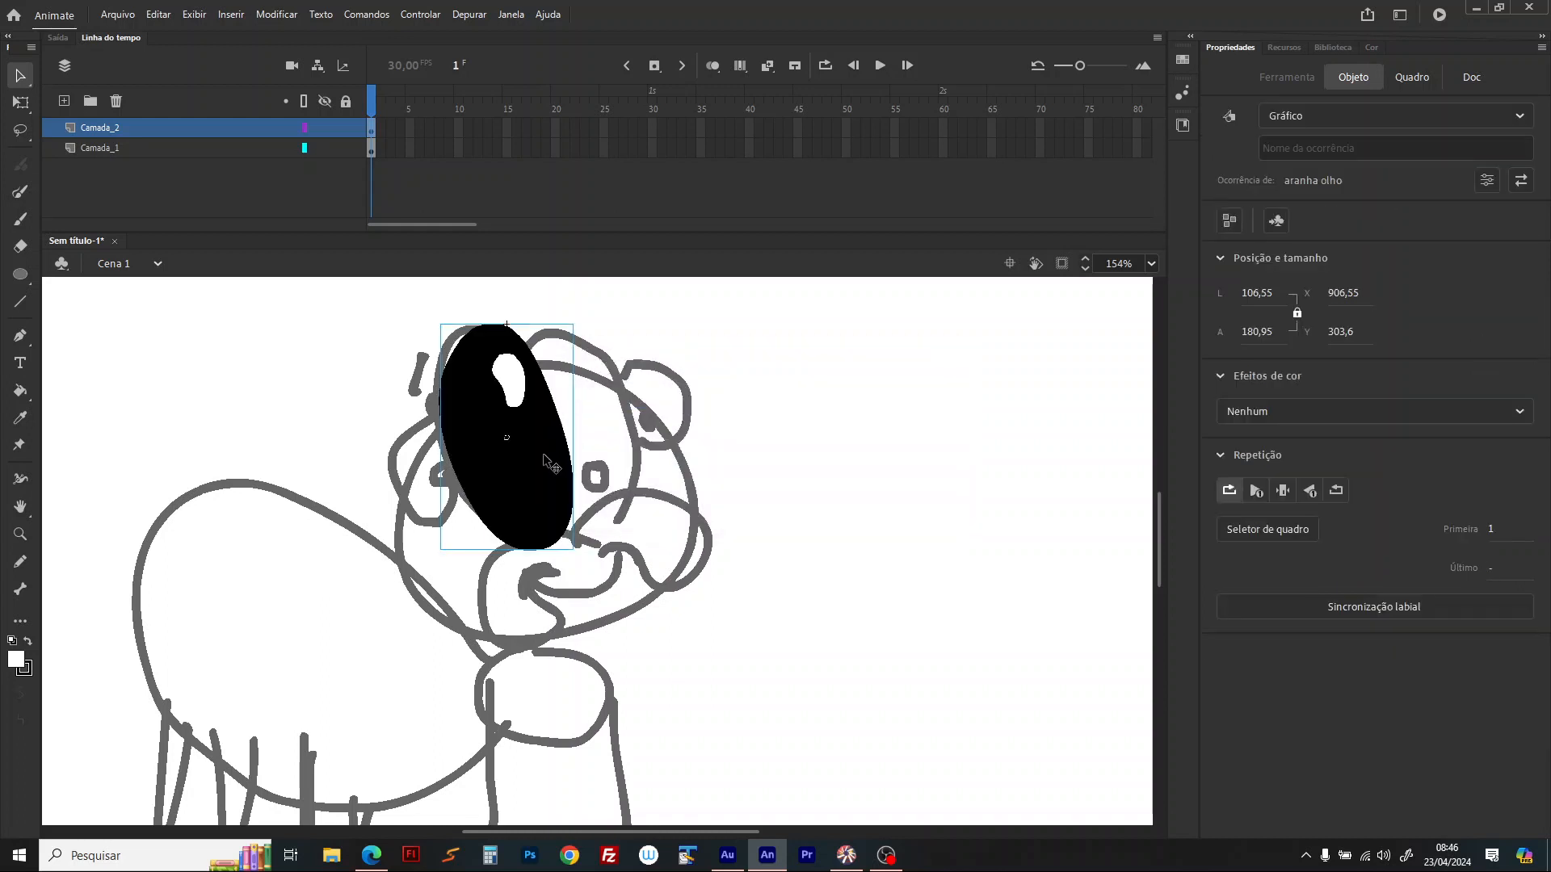
# Step: Place a copy of the eye symbol over the sketched second large eye and rotate it slightly clockwise
pyautogui.moveTo(553, 478); pyautogui.dragTo(620, 461)
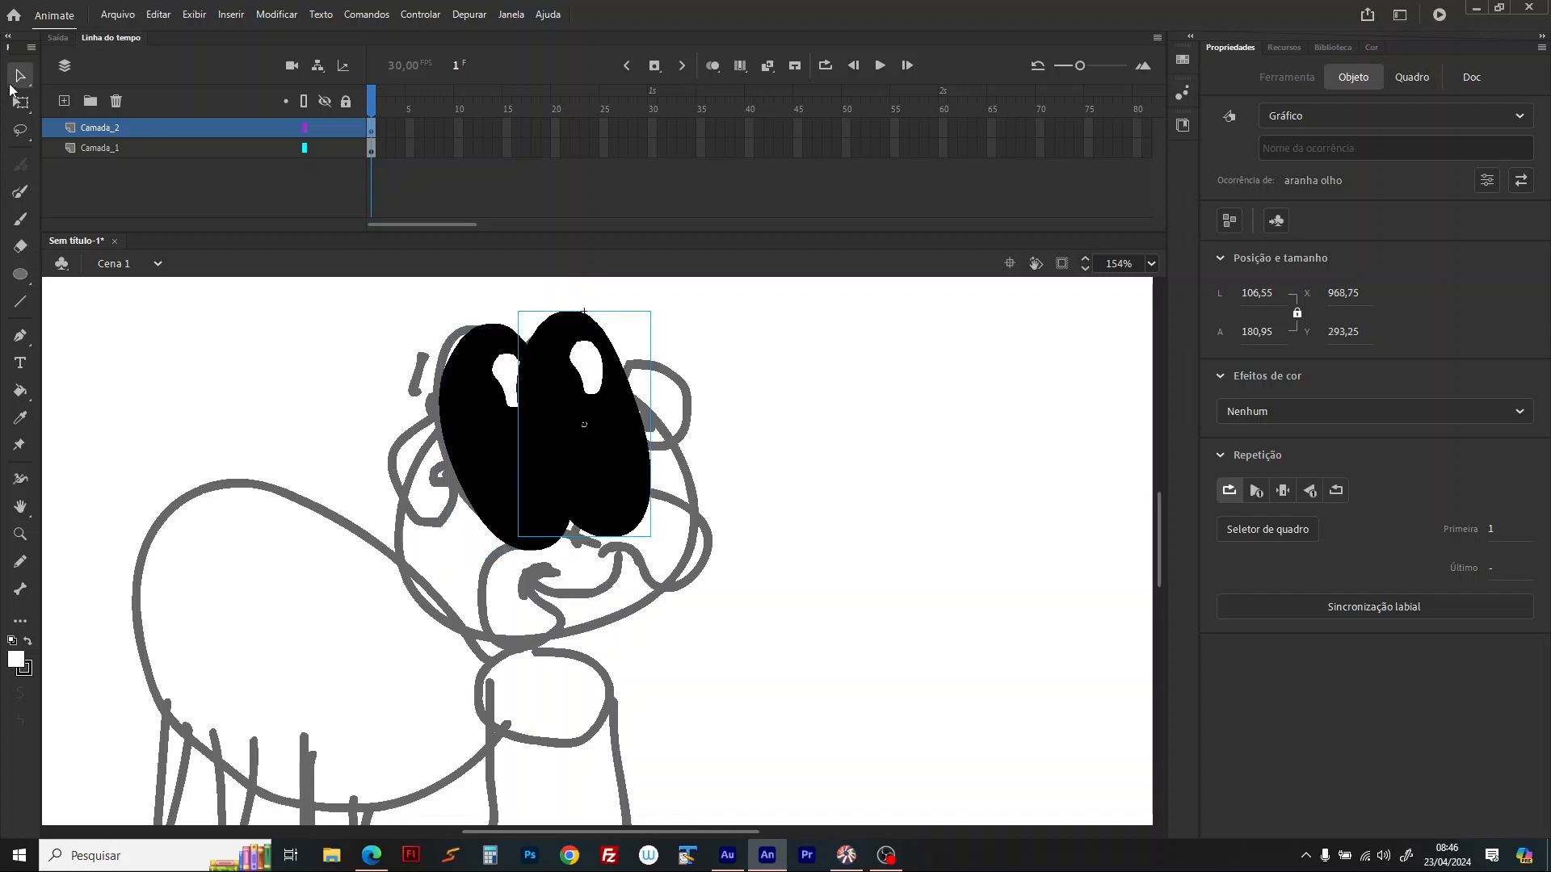
pyautogui.press('q')
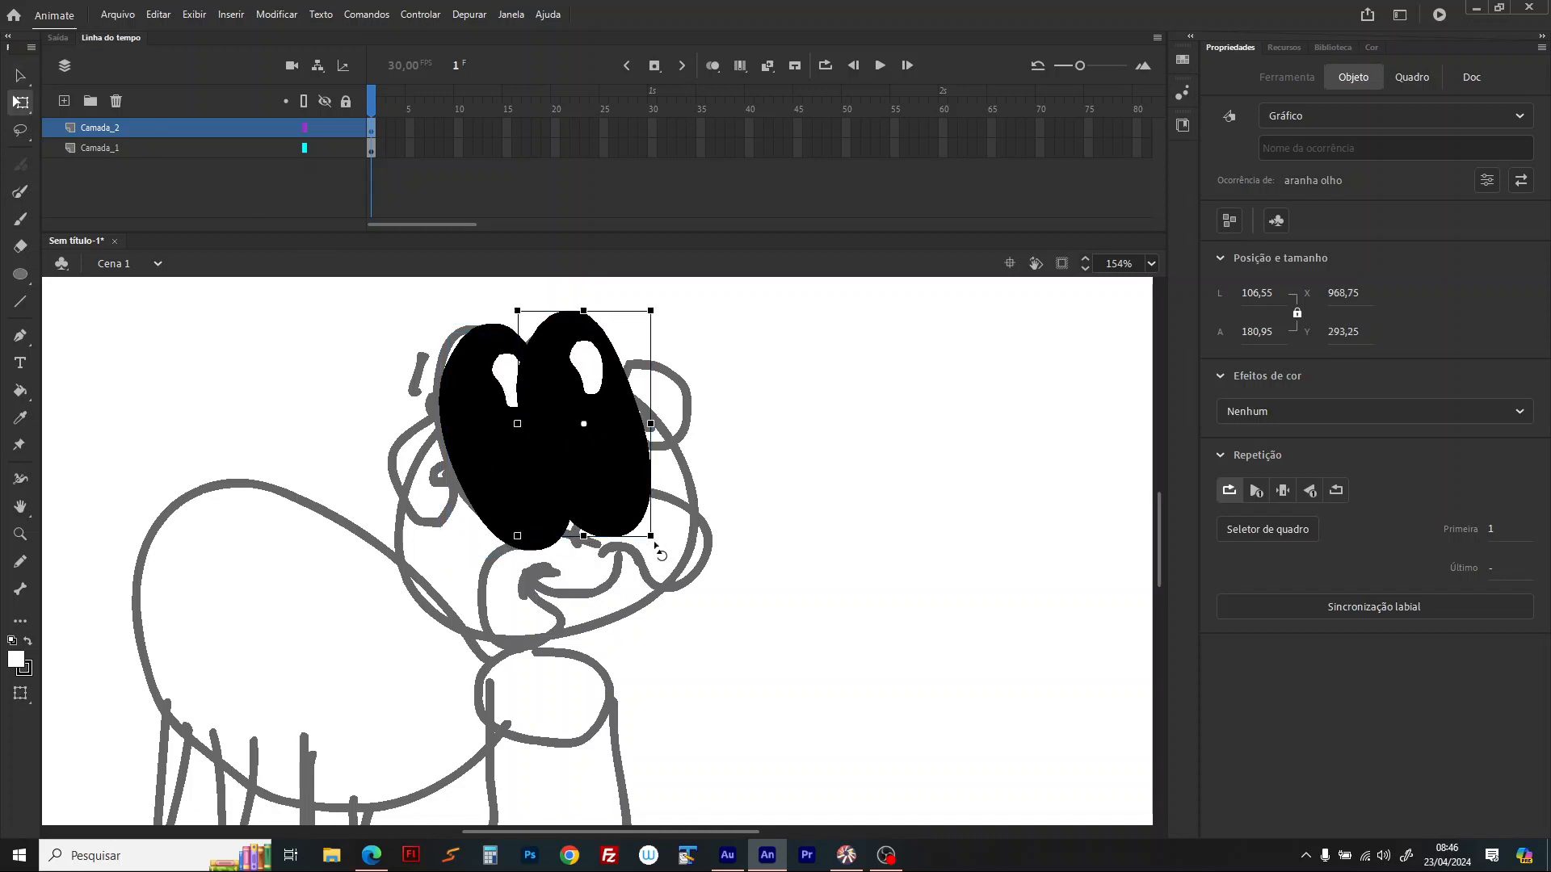
pyautogui.moveTo(658, 554); pyautogui.dragTo(645, 560)
pyautogui.click(490, 445)
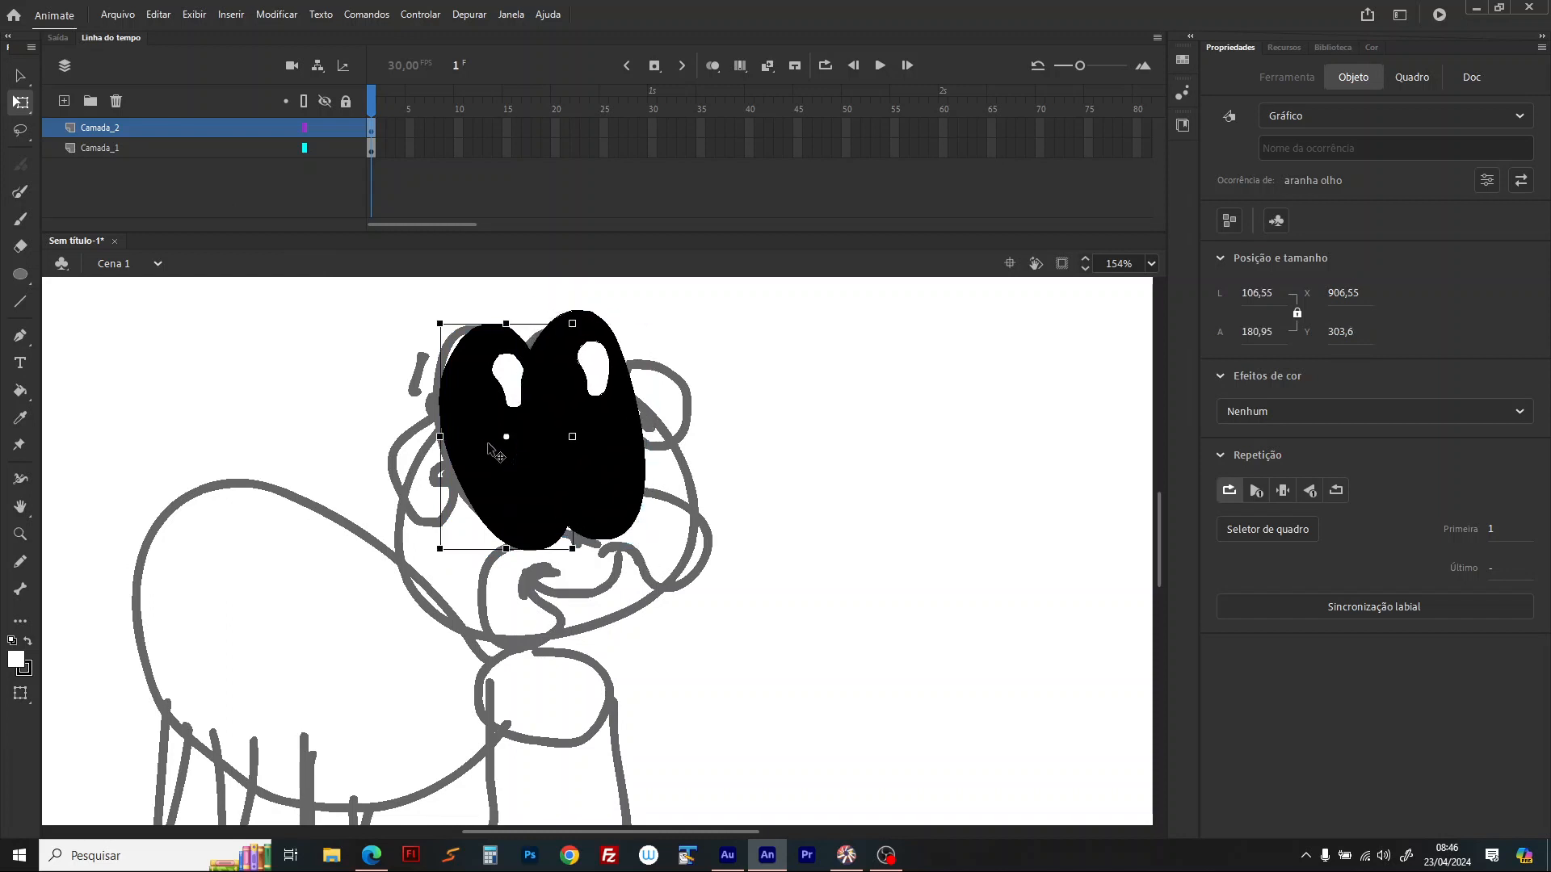
# Step: Recolour the body of the "aranha olho" eye symbol dark grey #333333 and return to Cena 1
pyautogui.click(340, 393)
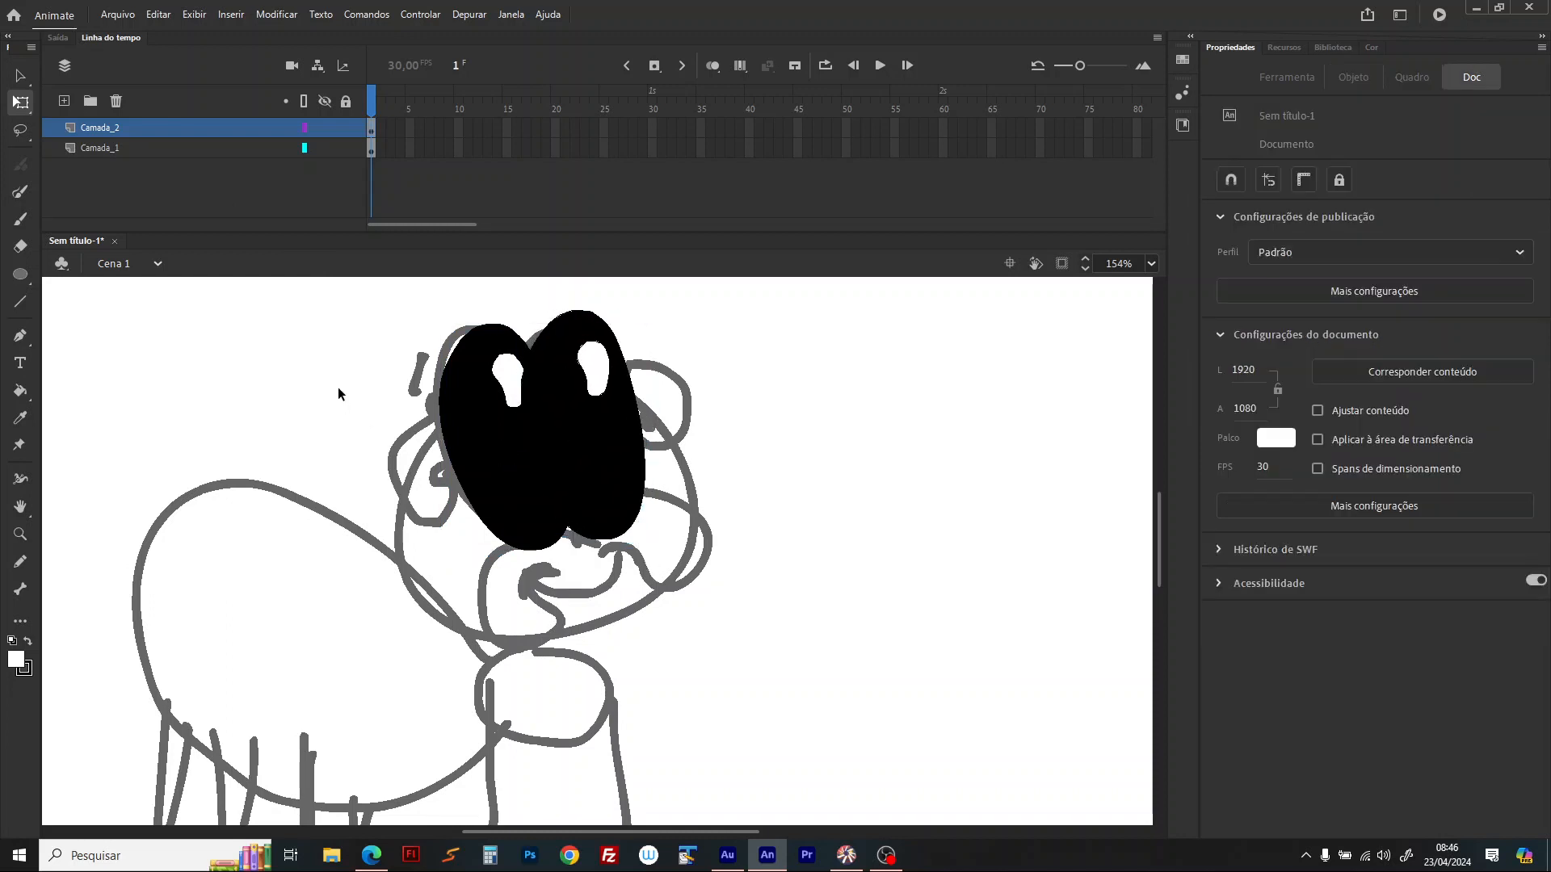
pyautogui.doubleClick(496, 468)
pyautogui.click(313, 417)
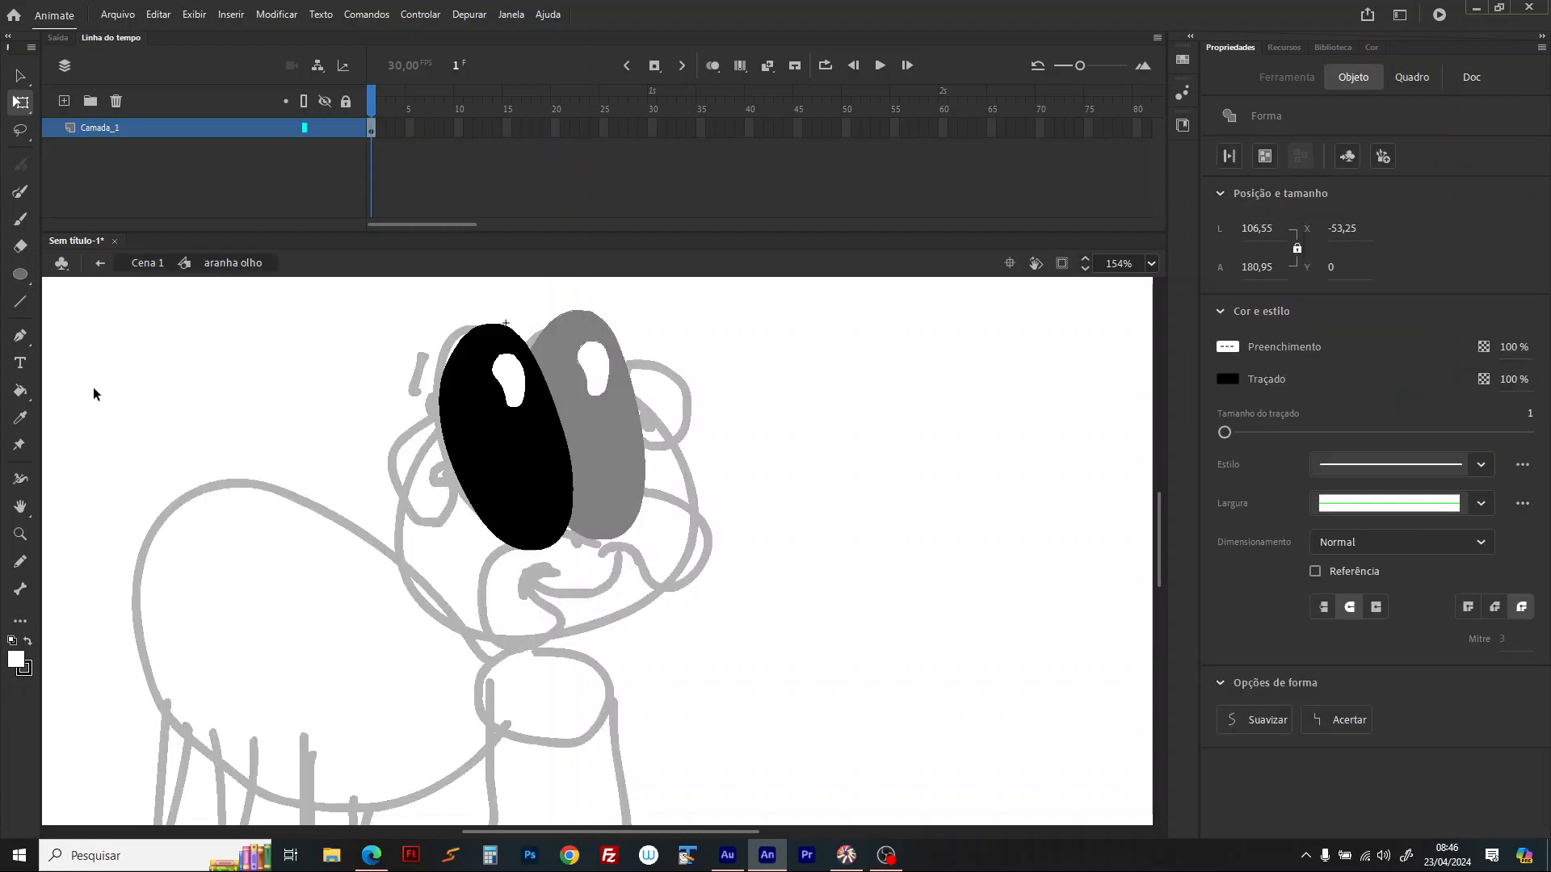
pyautogui.click(22, 394)
pyautogui.click(16, 661)
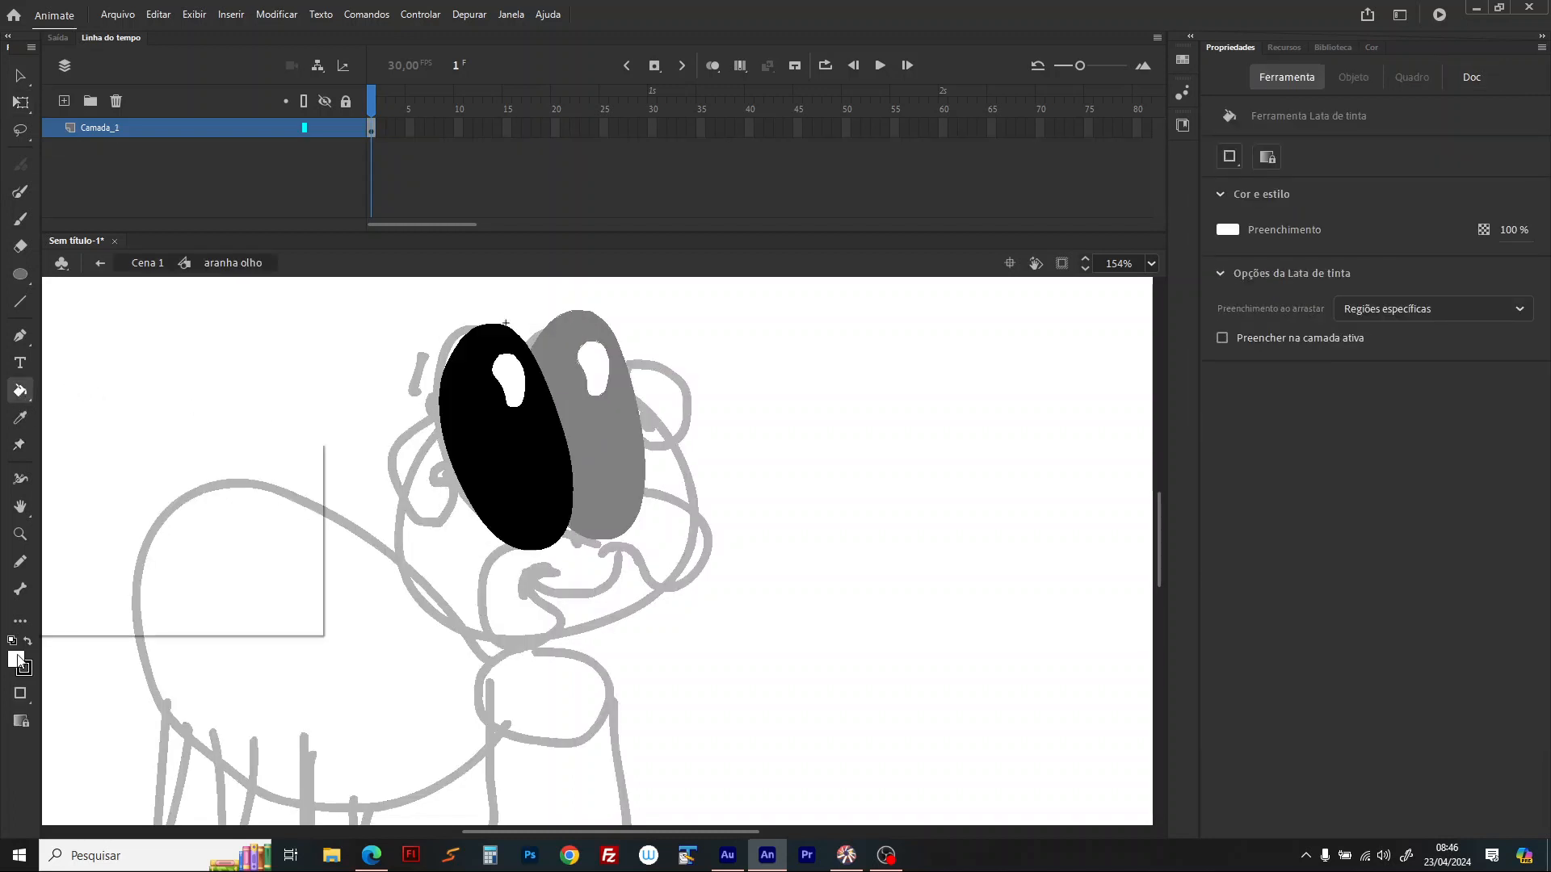
pyautogui.click(86, 496)
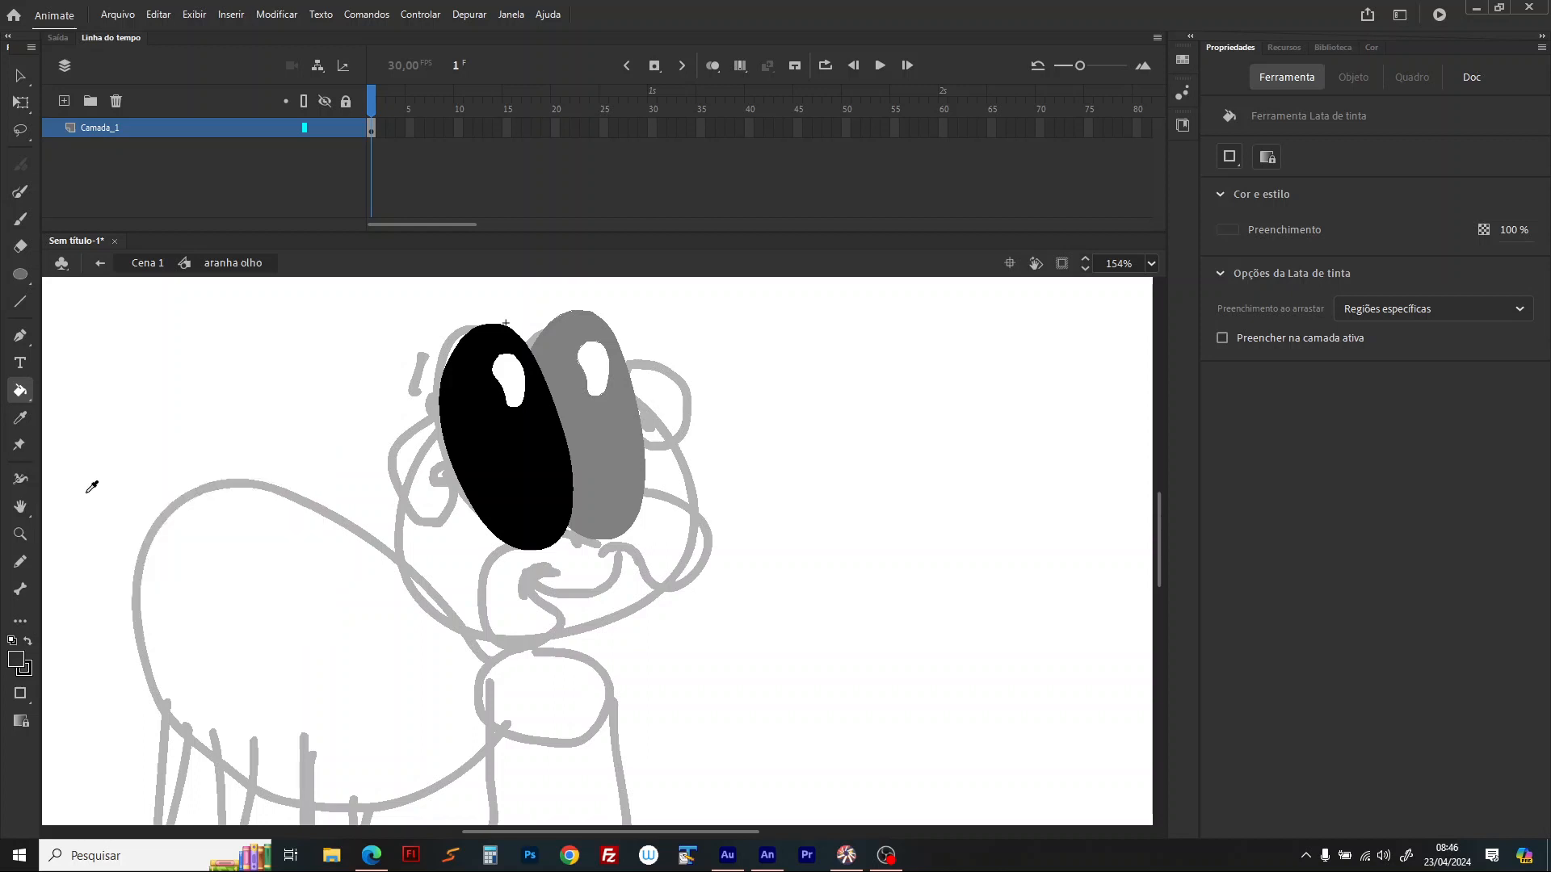
pyautogui.click(565, 465)
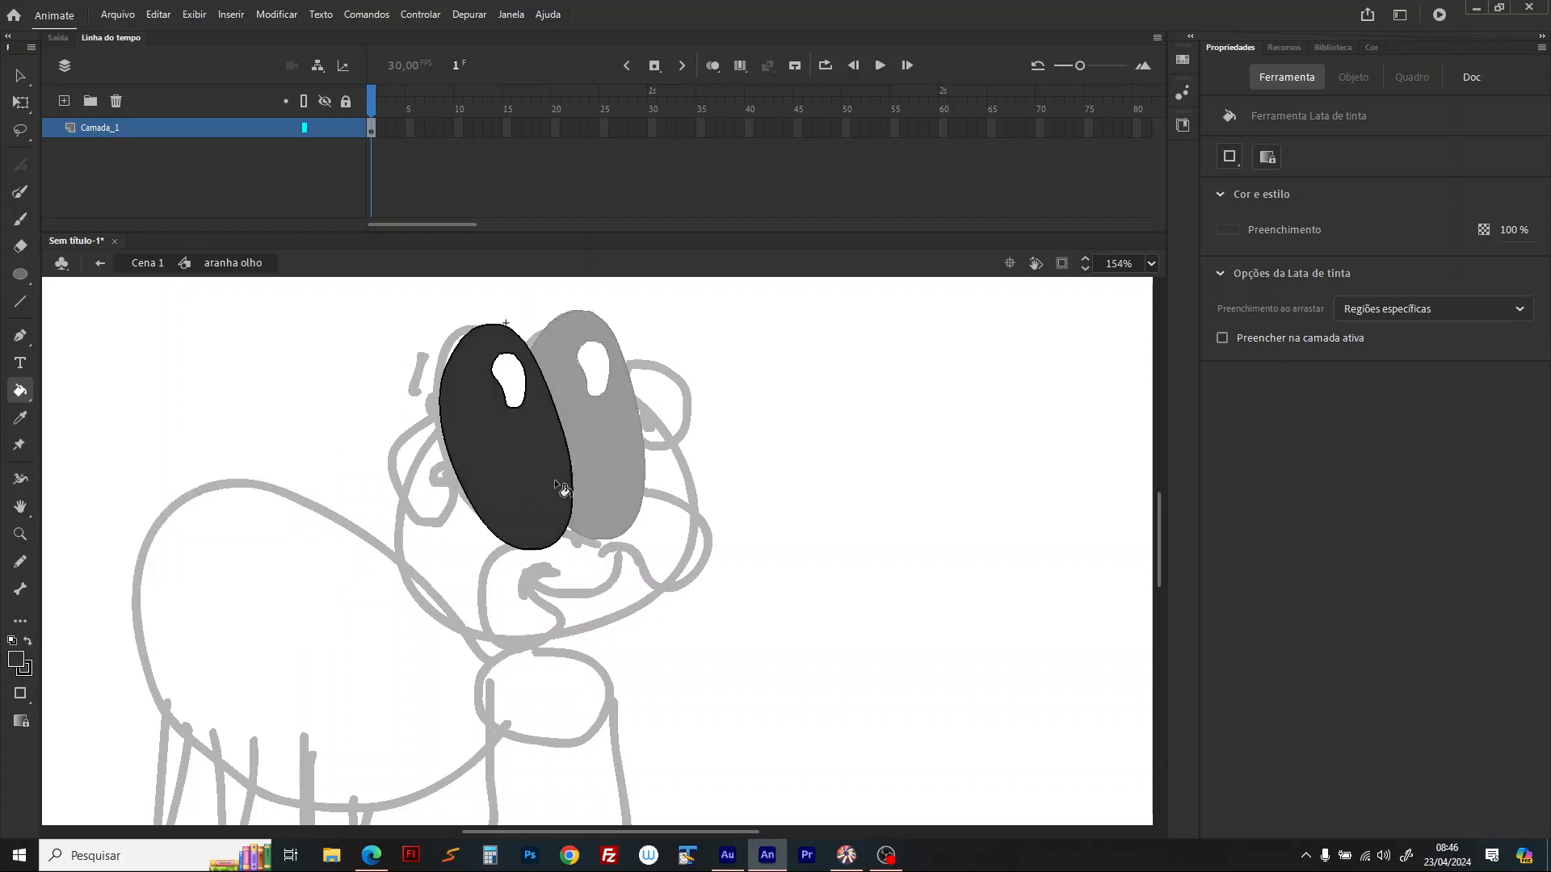
pyautogui.click(1385, 50)
pyautogui.click(144, 263)
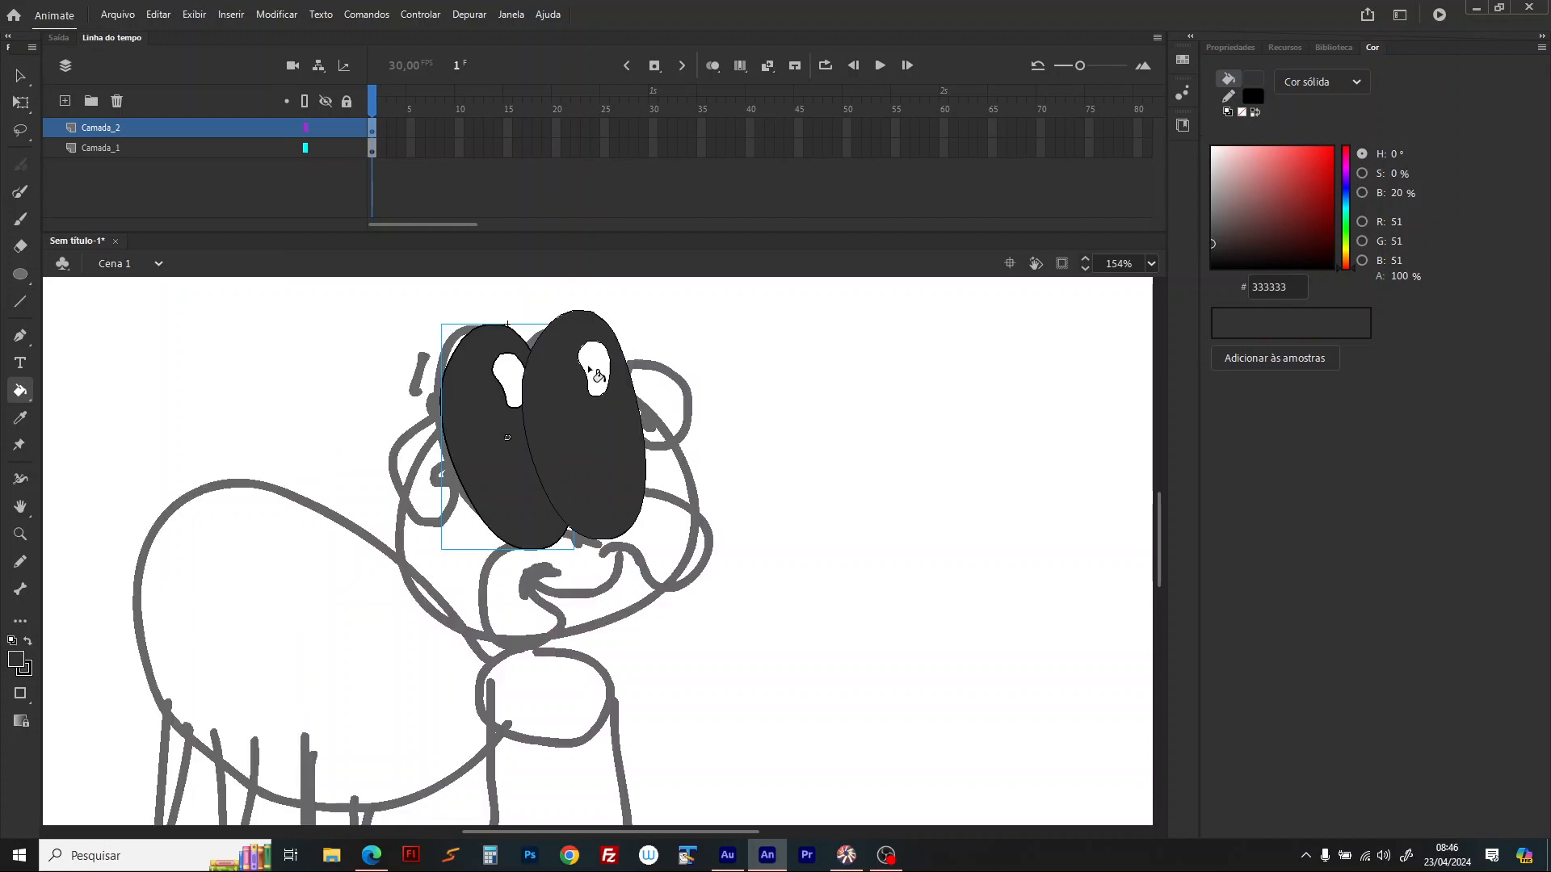
# Step: Bring the left large eye in front of the other large eye, keeping it in its original position
pyautogui.click(22, 77)
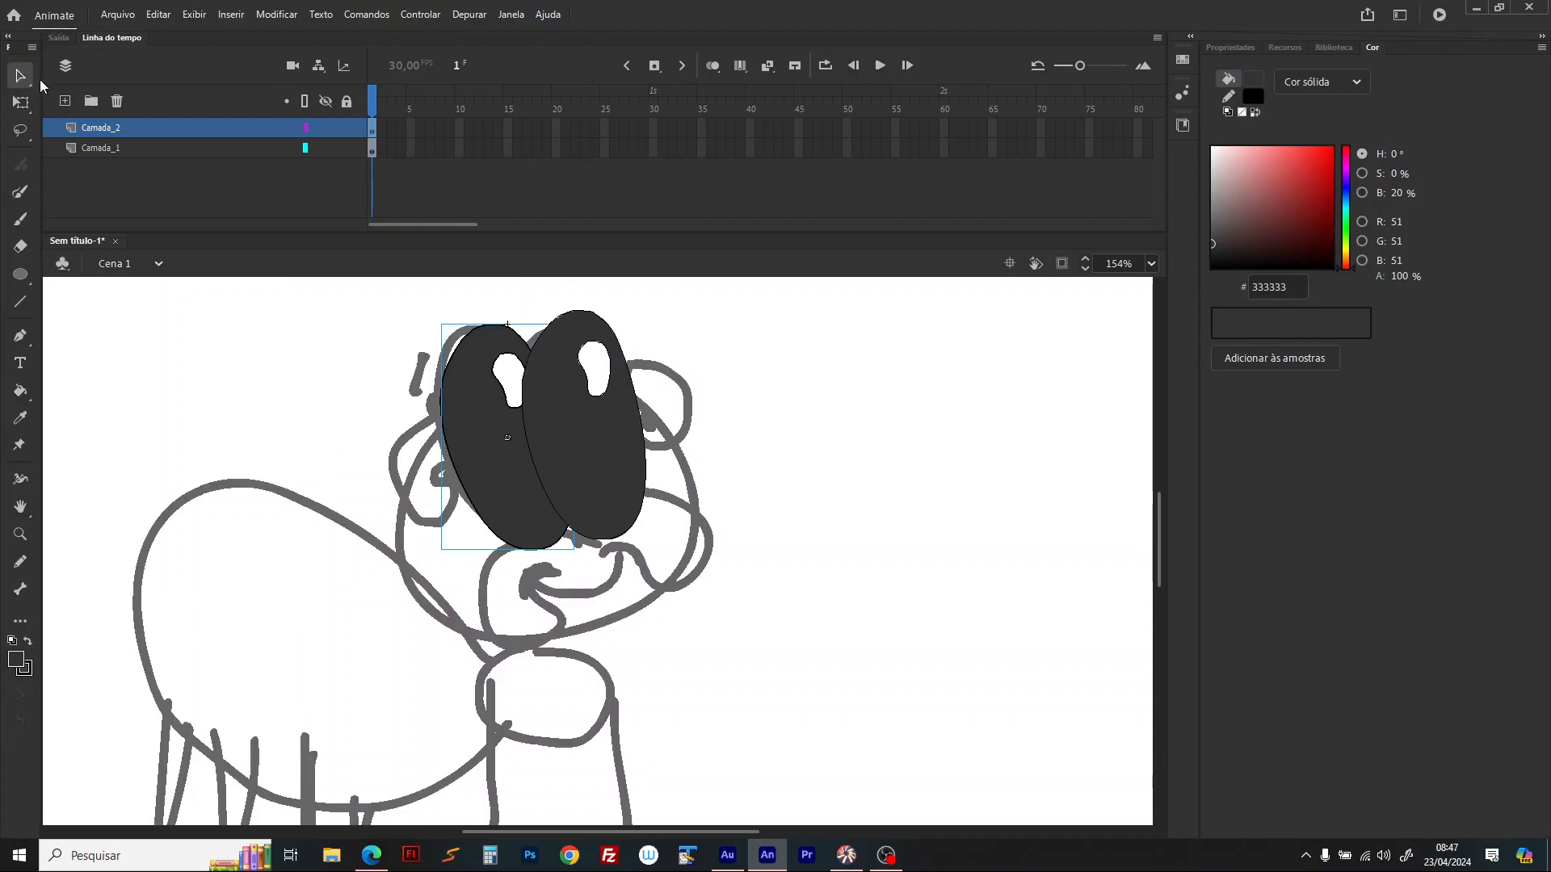
pyautogui.hotkey('ctrl', 'shift', 'Up')
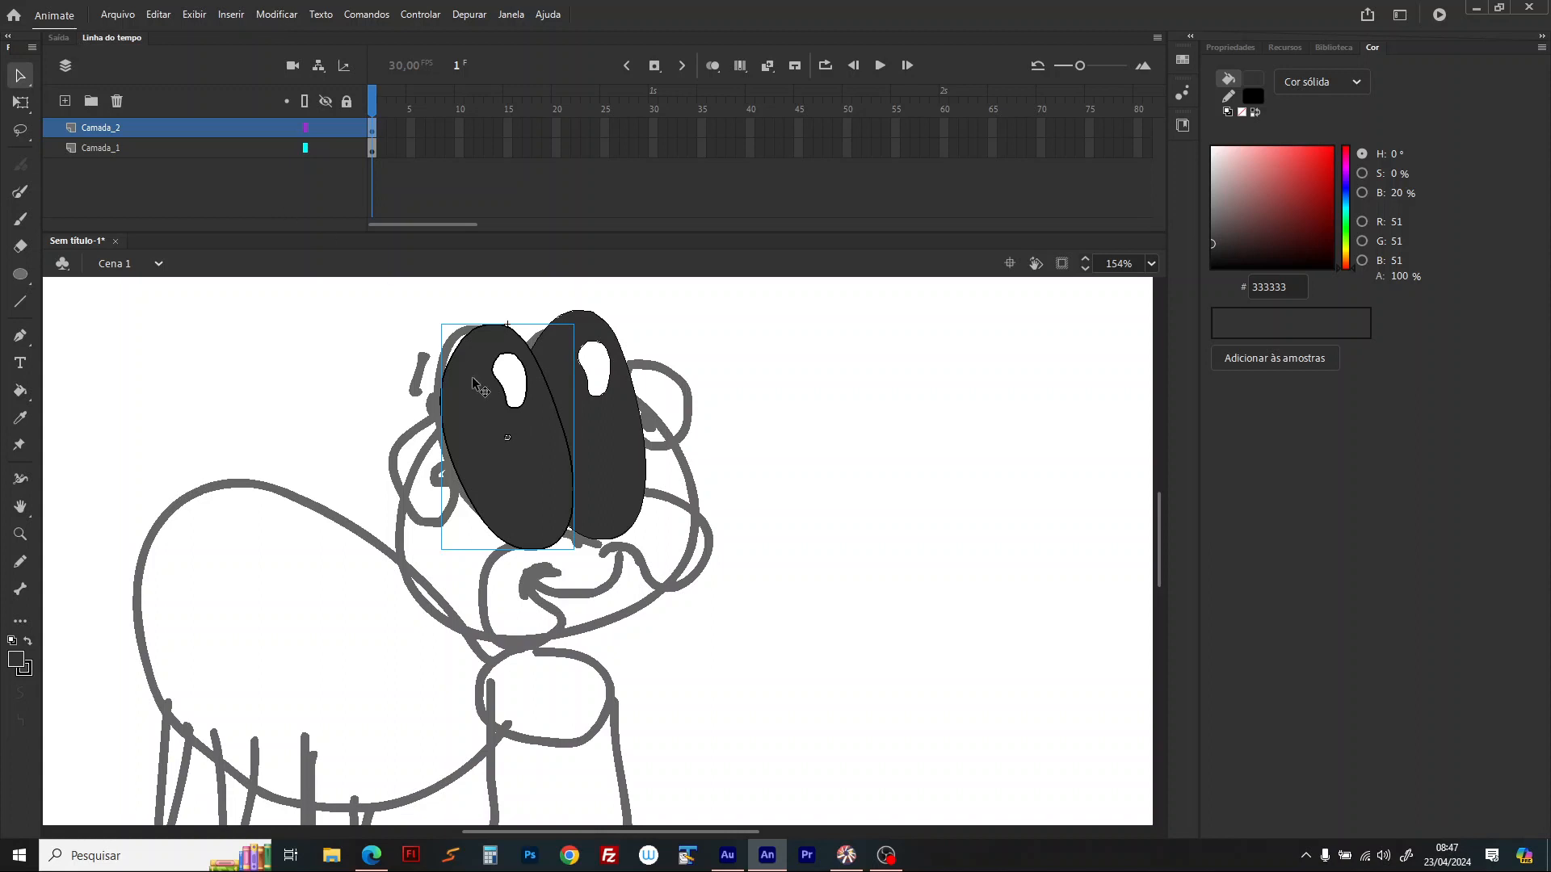
pyautogui.moveTo(512, 454); pyautogui.dragTo(425, 467)
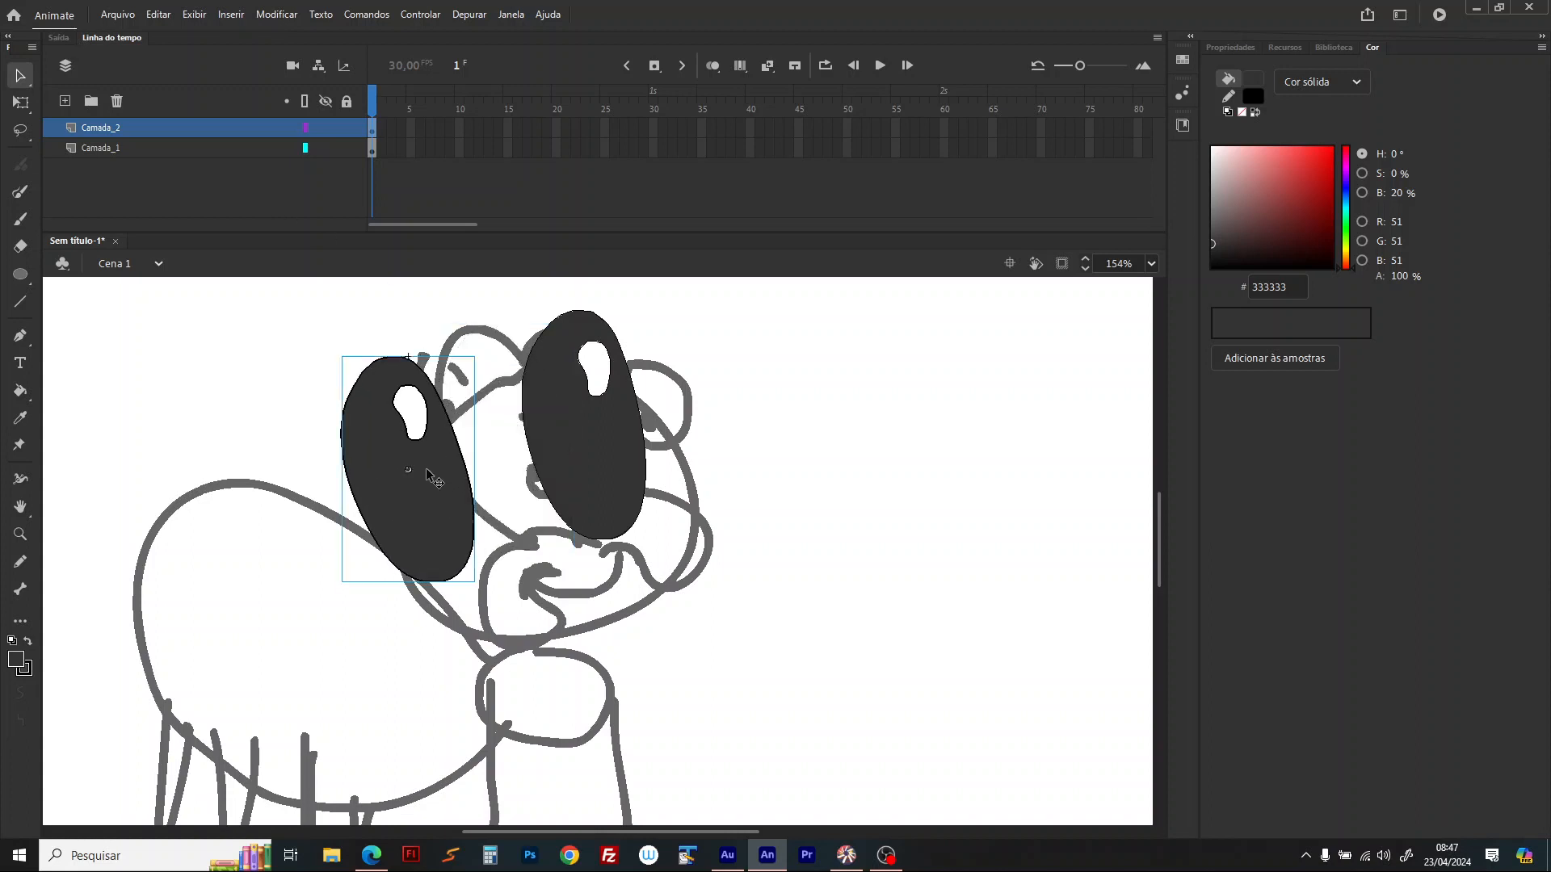
pyautogui.hotkey('ctrl', 'z')
# Step: Duplicate the eye symbol at roughly half size over both sketched side eyes and rotate the right one clockwise
pyautogui.hotkey('ctrl', 'd')
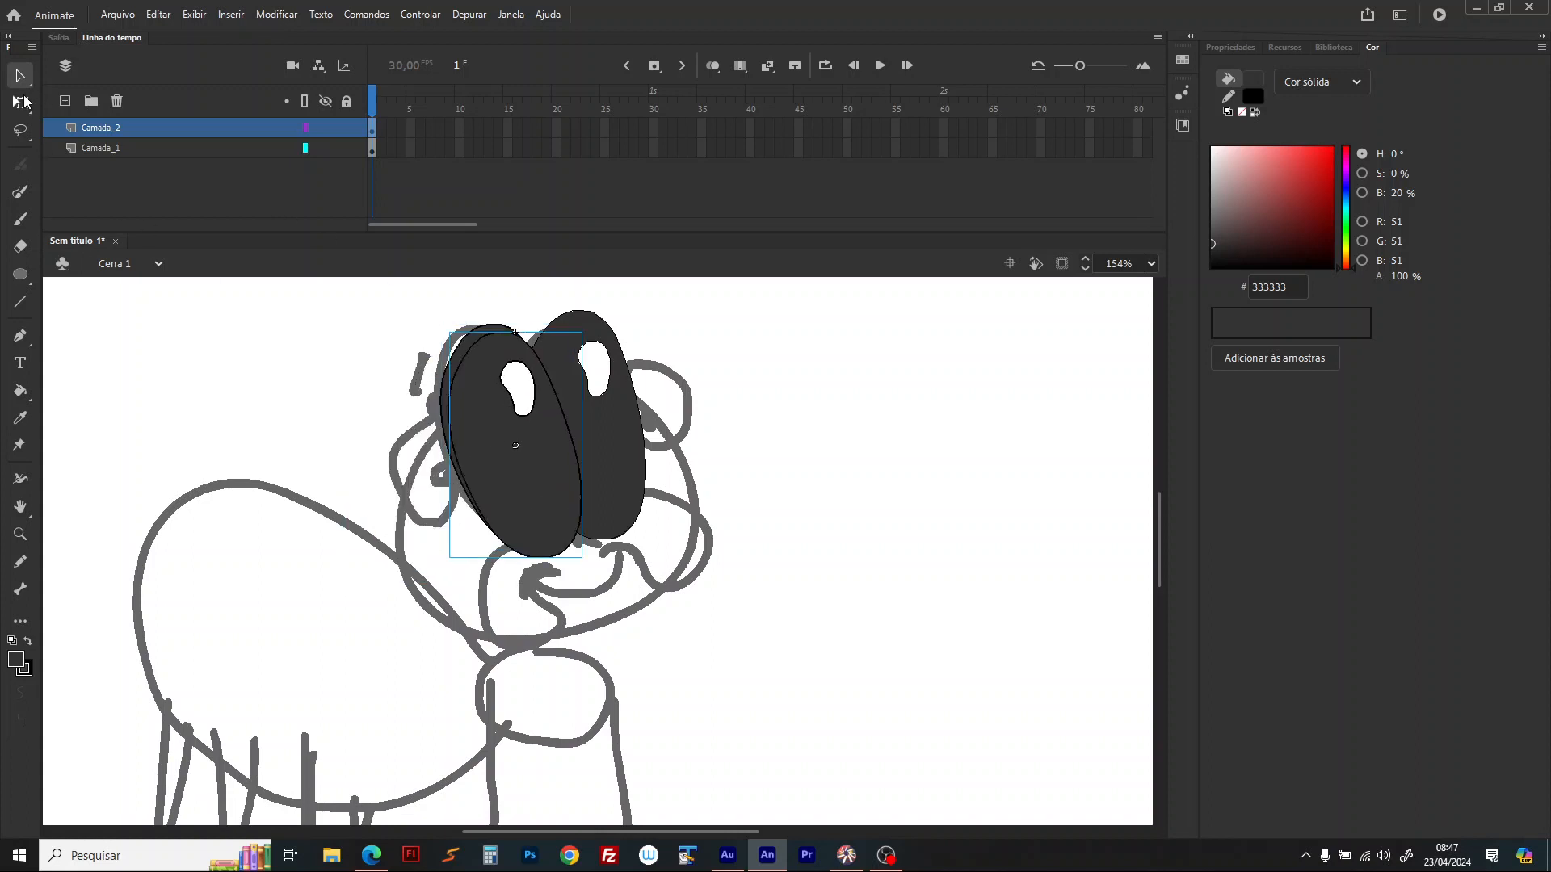
pyautogui.click(22, 103)
pyautogui.moveTo(583, 332); pyautogui.dragTo(525, 395)
pyautogui.moveTo(501, 492); pyautogui.dragTo(670, 443)
pyautogui.hotkey('ctrl', 'd')
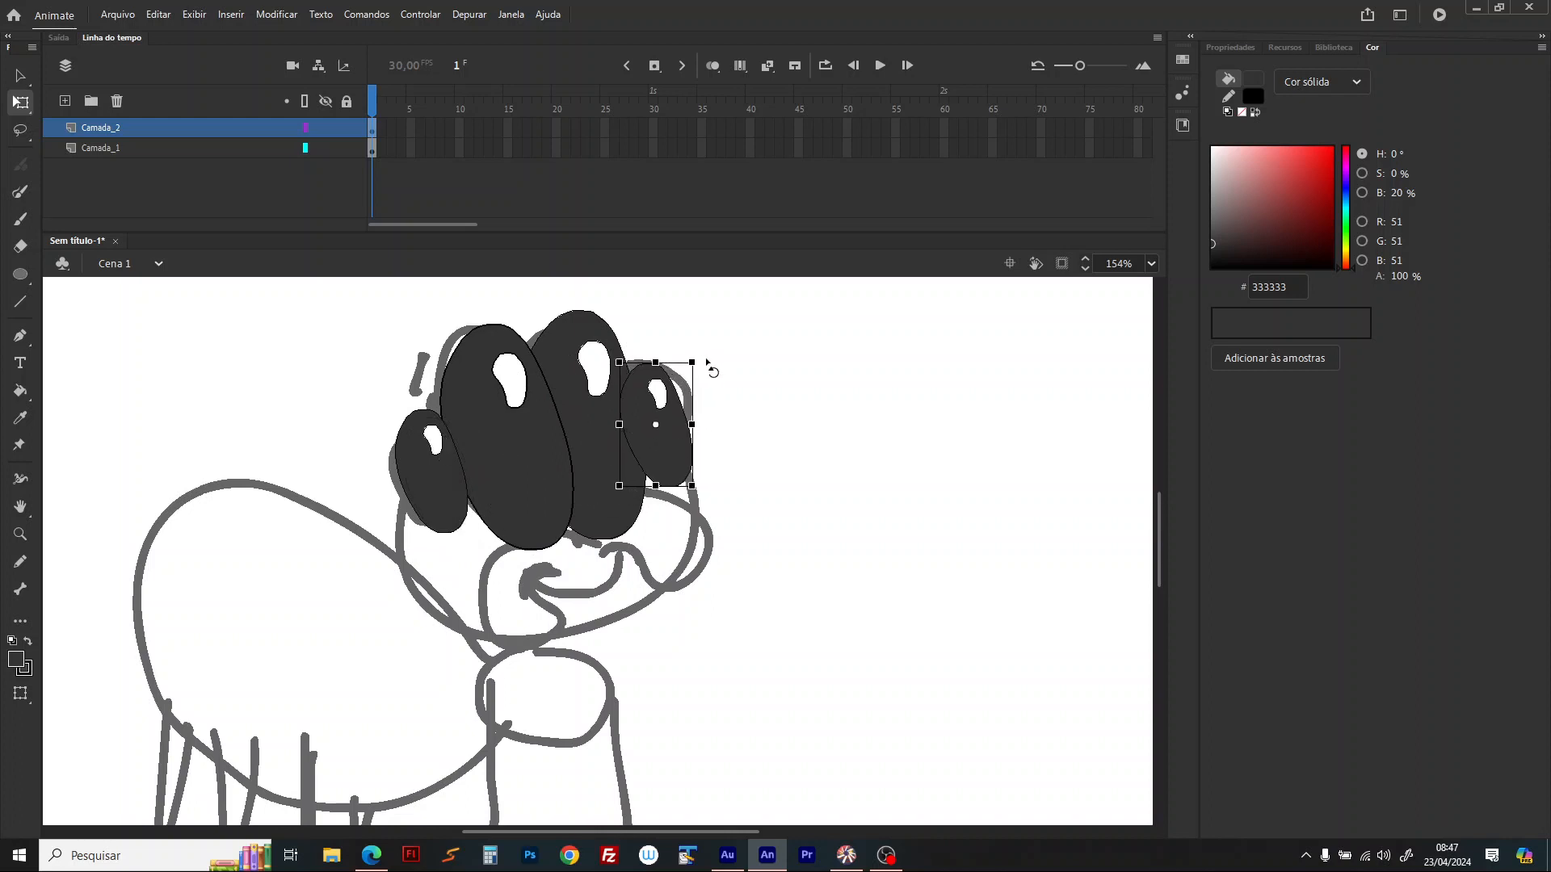
pyautogui.moveTo(707, 362); pyautogui.dragTo(734, 360)
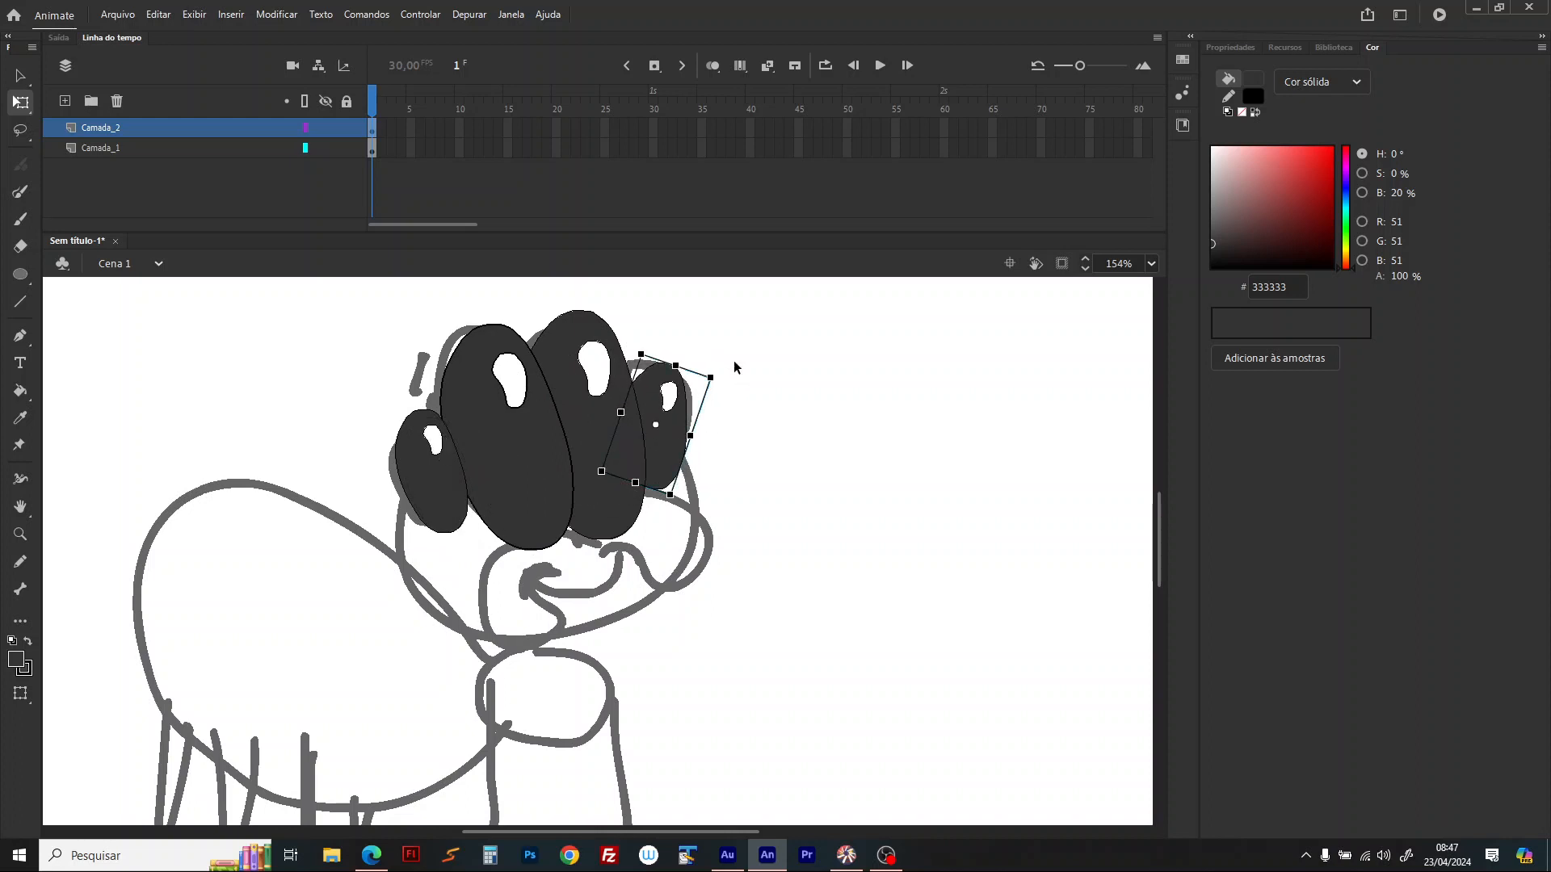
pyautogui.click(811, 353)
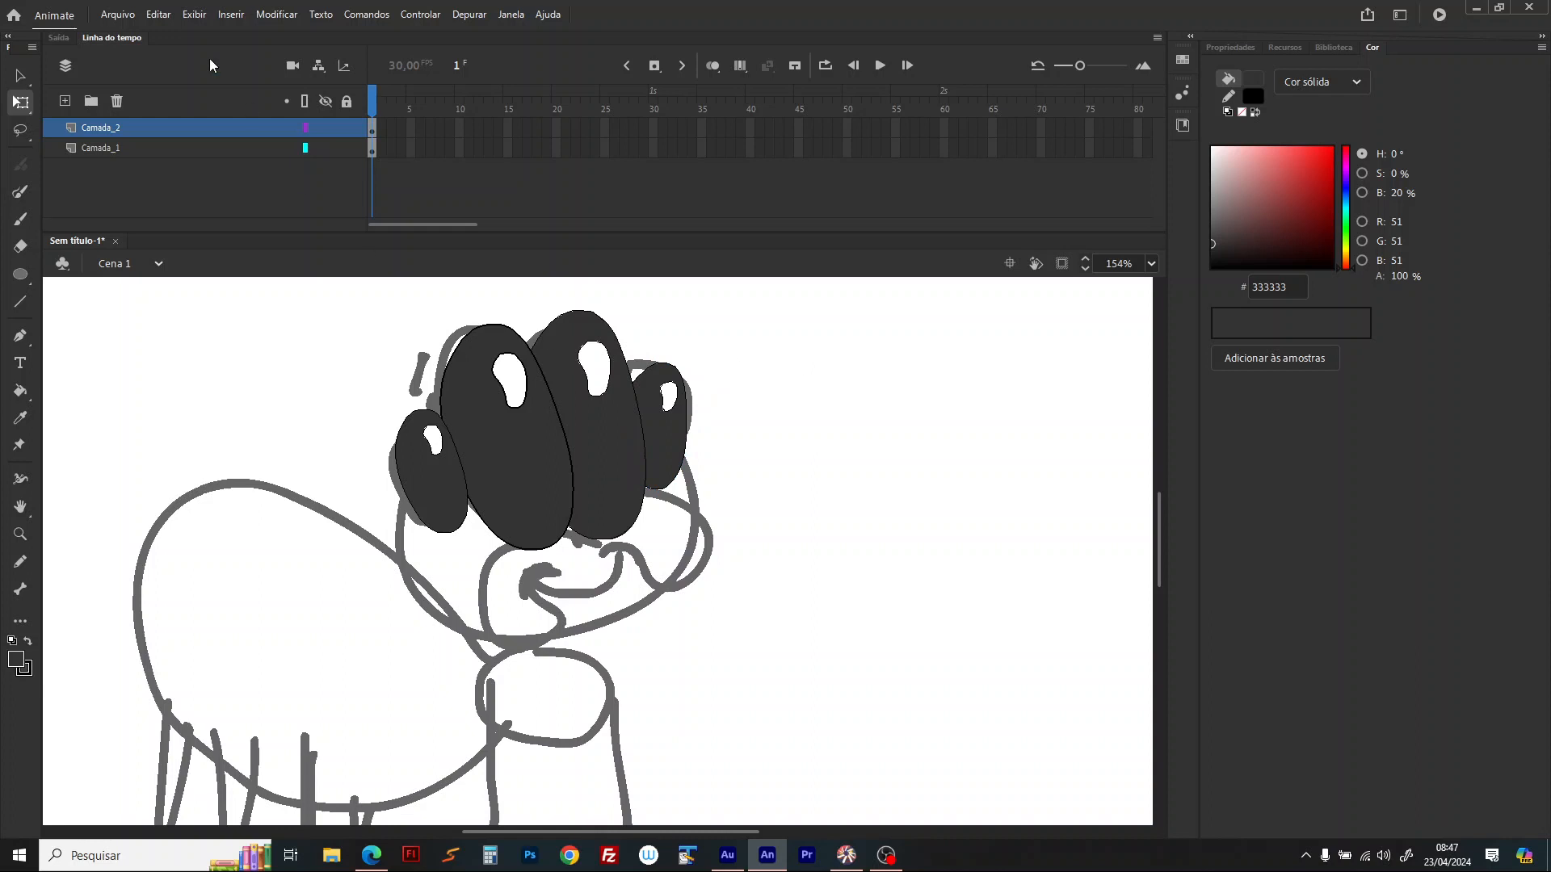
# Step: Draw a wide red (#FF0000) oval with a black outline over the lower part of the sketched head
pyautogui.click(20, 274)
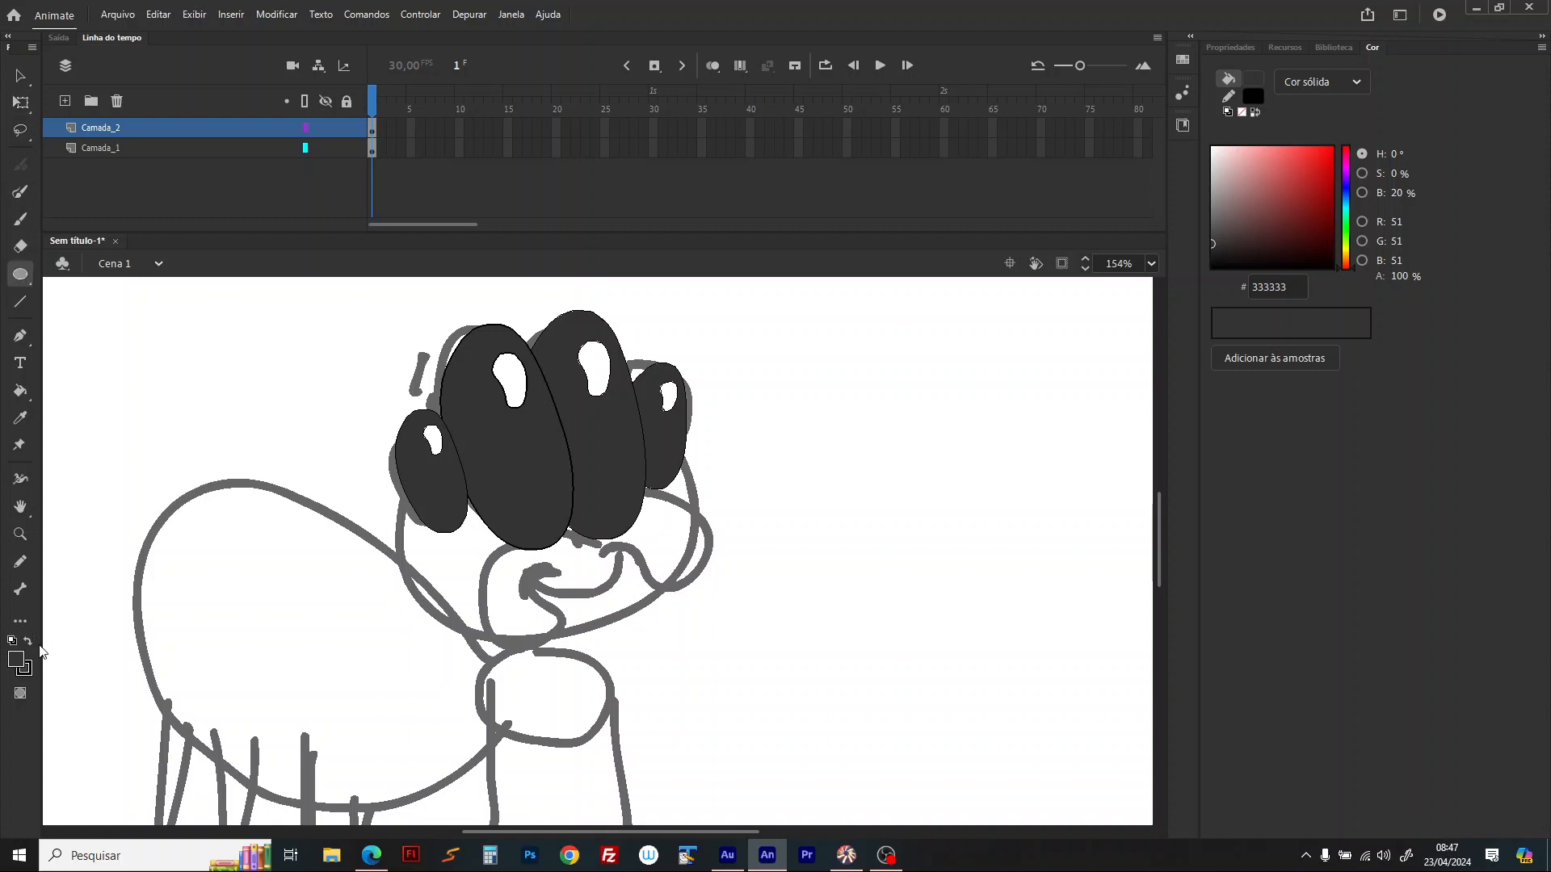
pyautogui.click(16, 668)
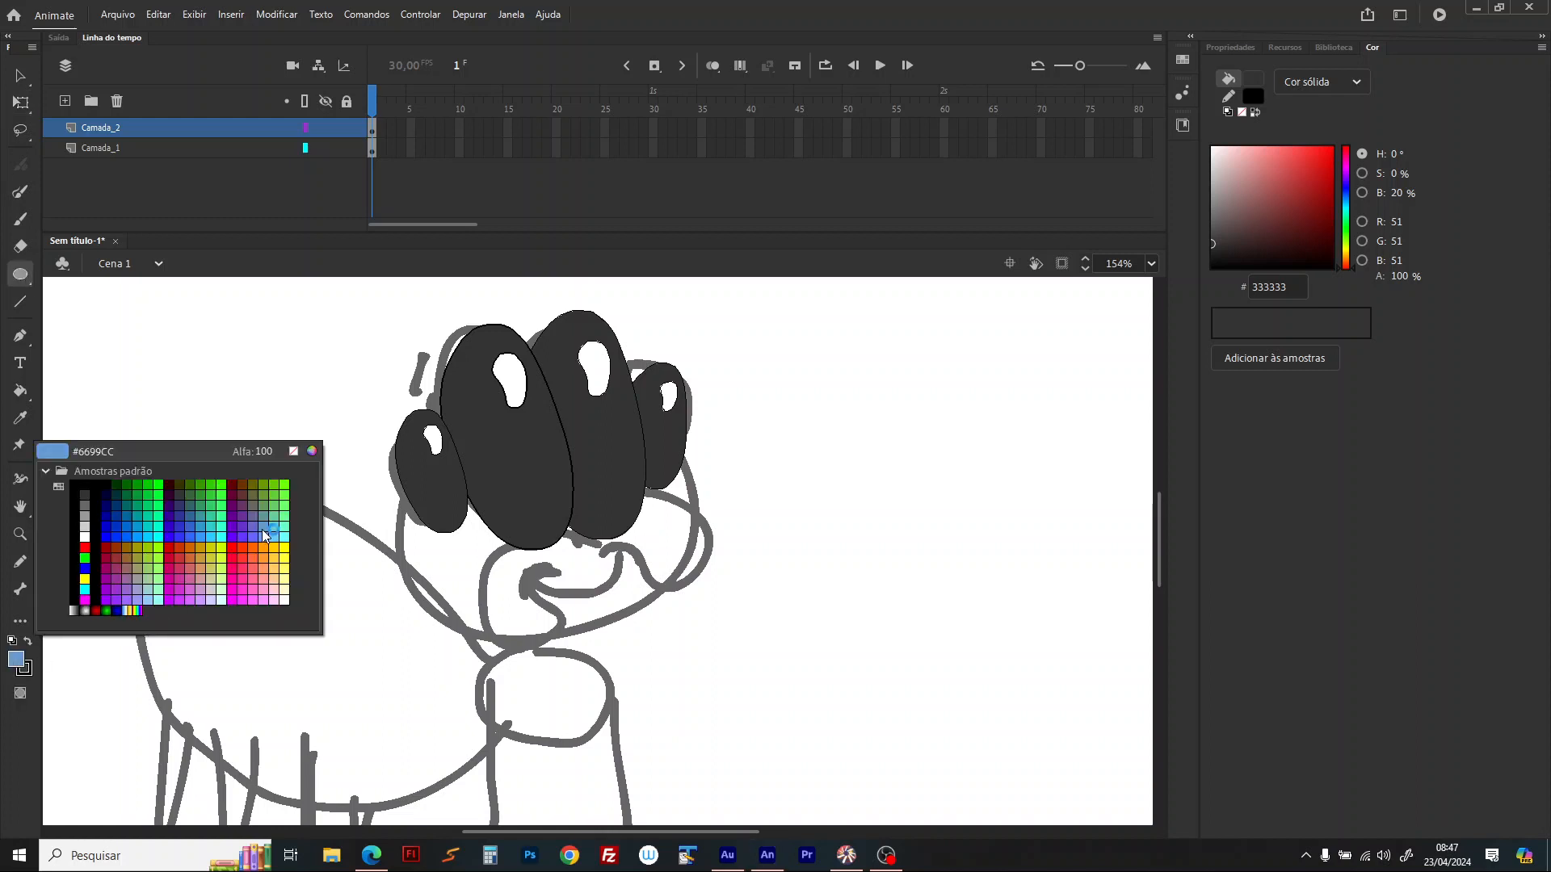
pyautogui.click(230, 548)
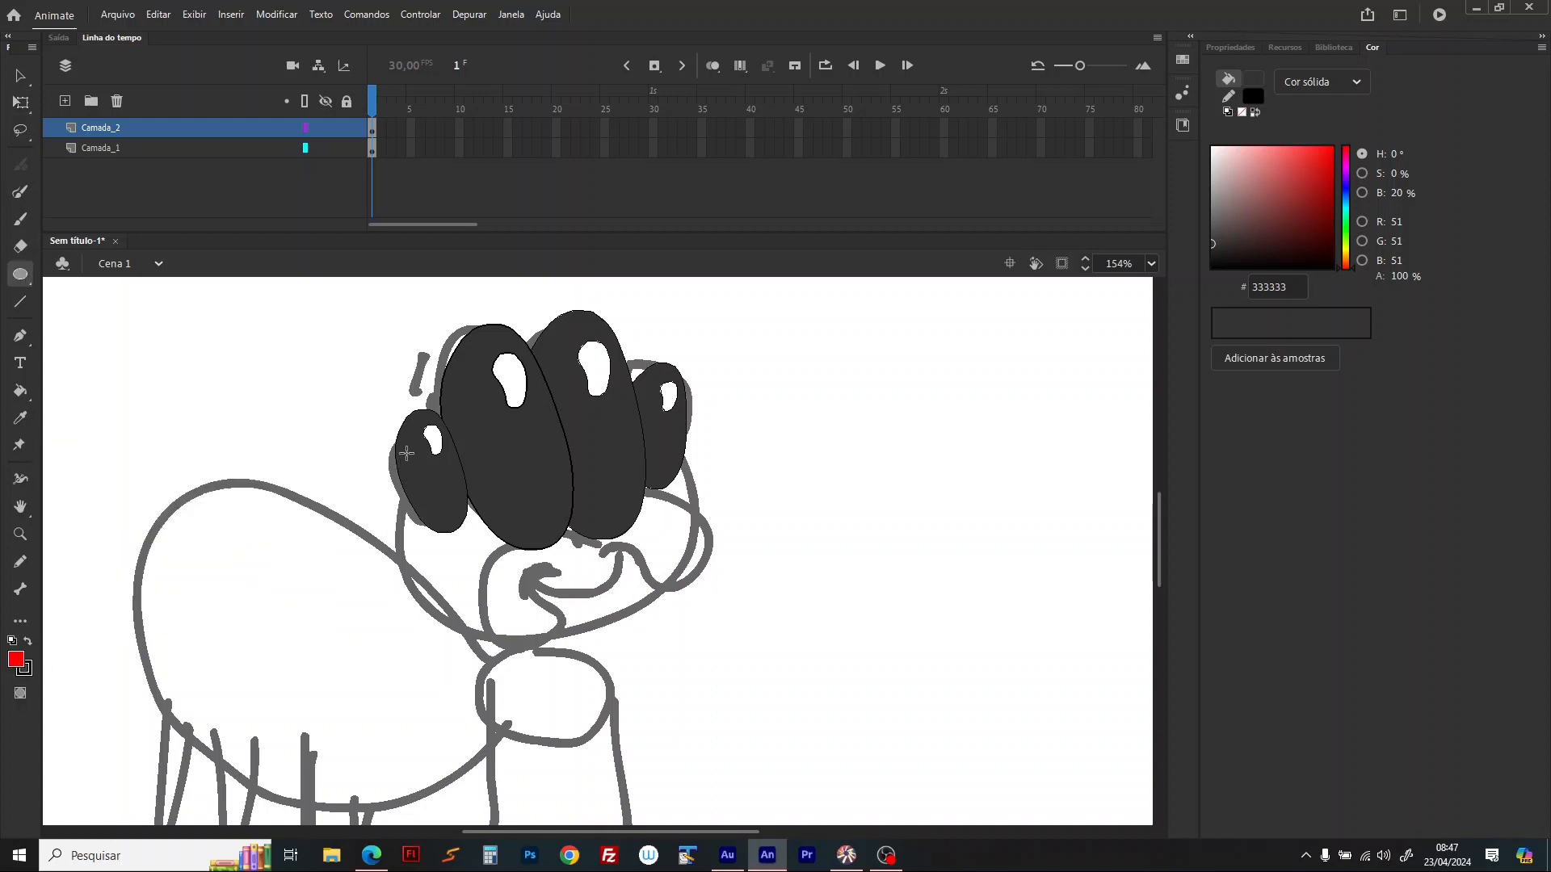
pyautogui.moveTo(385, 444)
pyautogui.mouseDown()
pyautogui.moveTo(412, 489)
pyautogui.moveTo(714, 659)
pyautogui.moveTo(710, 641)
pyautogui.mouseUp()
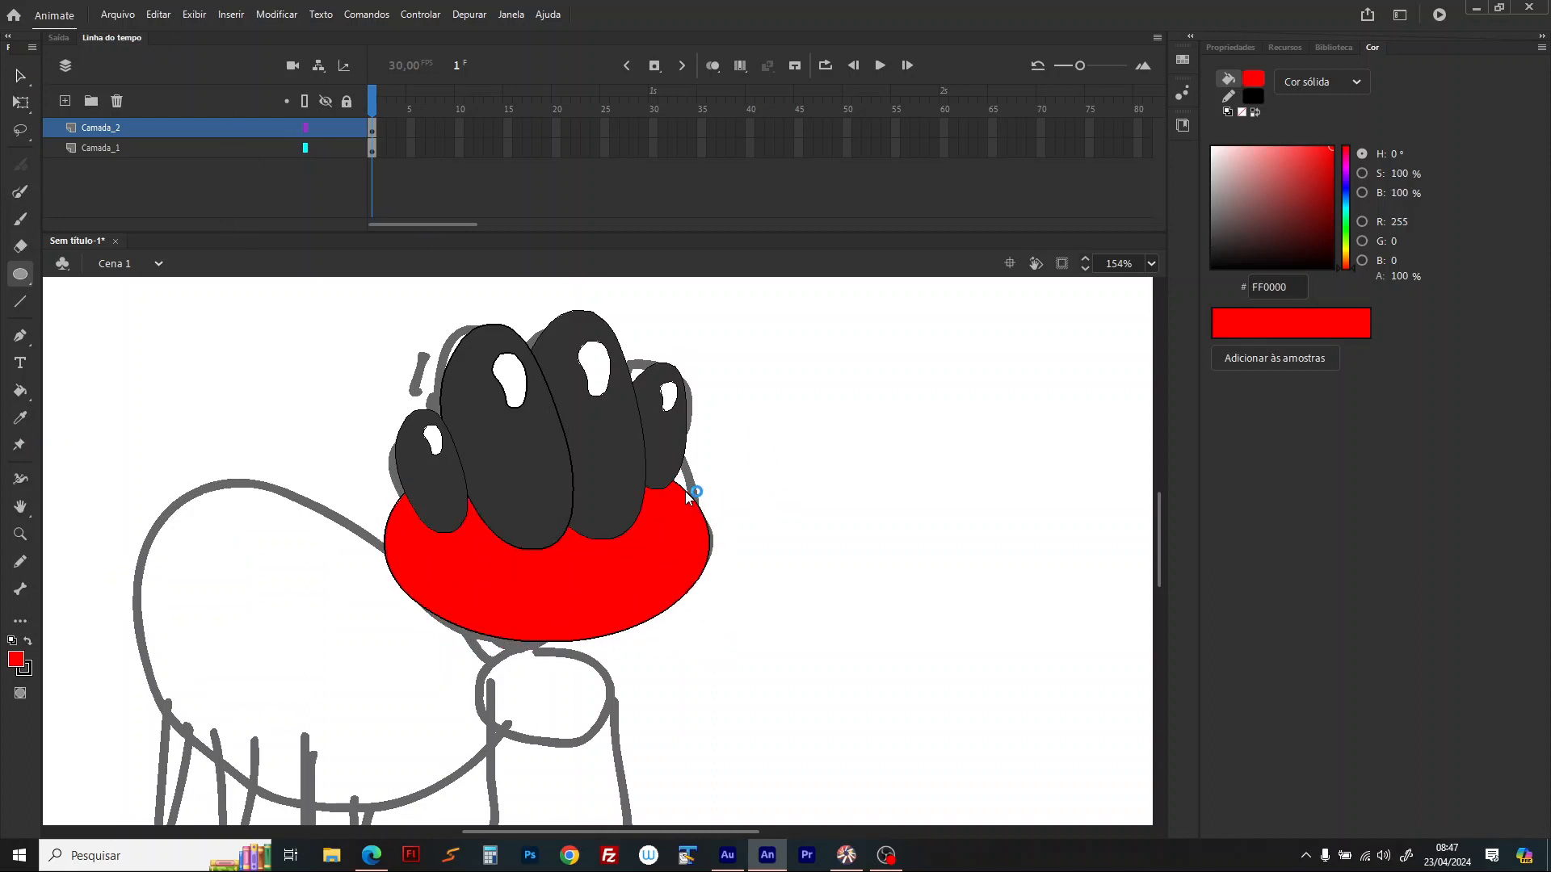
# Step: Bend the red oval's right, lower and left edges to follow the sketched head outline
pyautogui.press('v')
pyautogui.moveTo(690, 477); pyautogui.dragTo(707, 529)
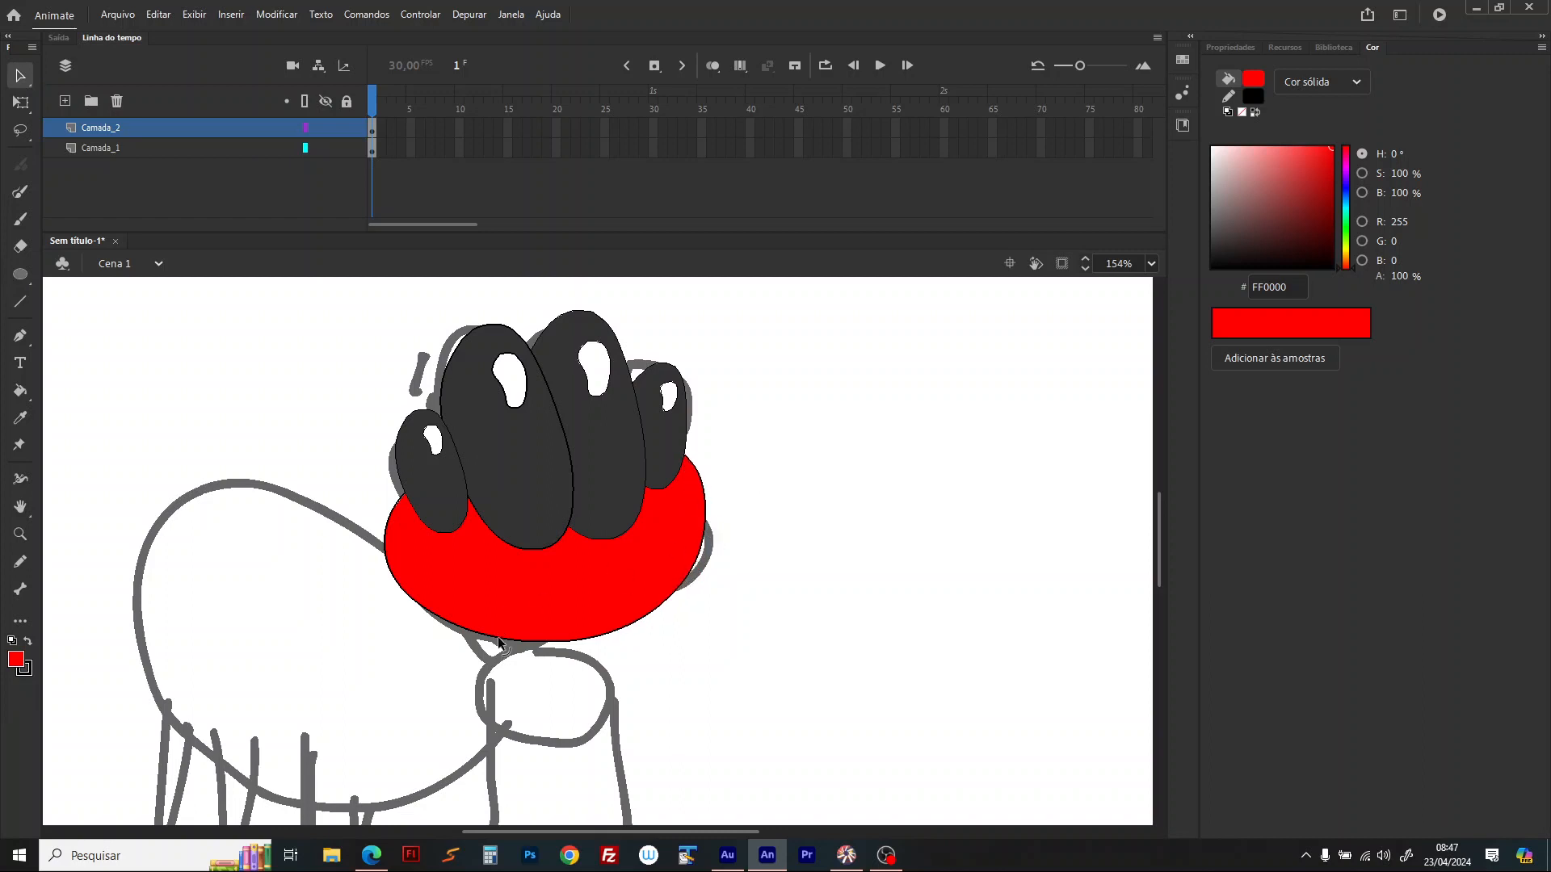
pyautogui.moveTo(499, 640); pyautogui.dragTo(511, 651)
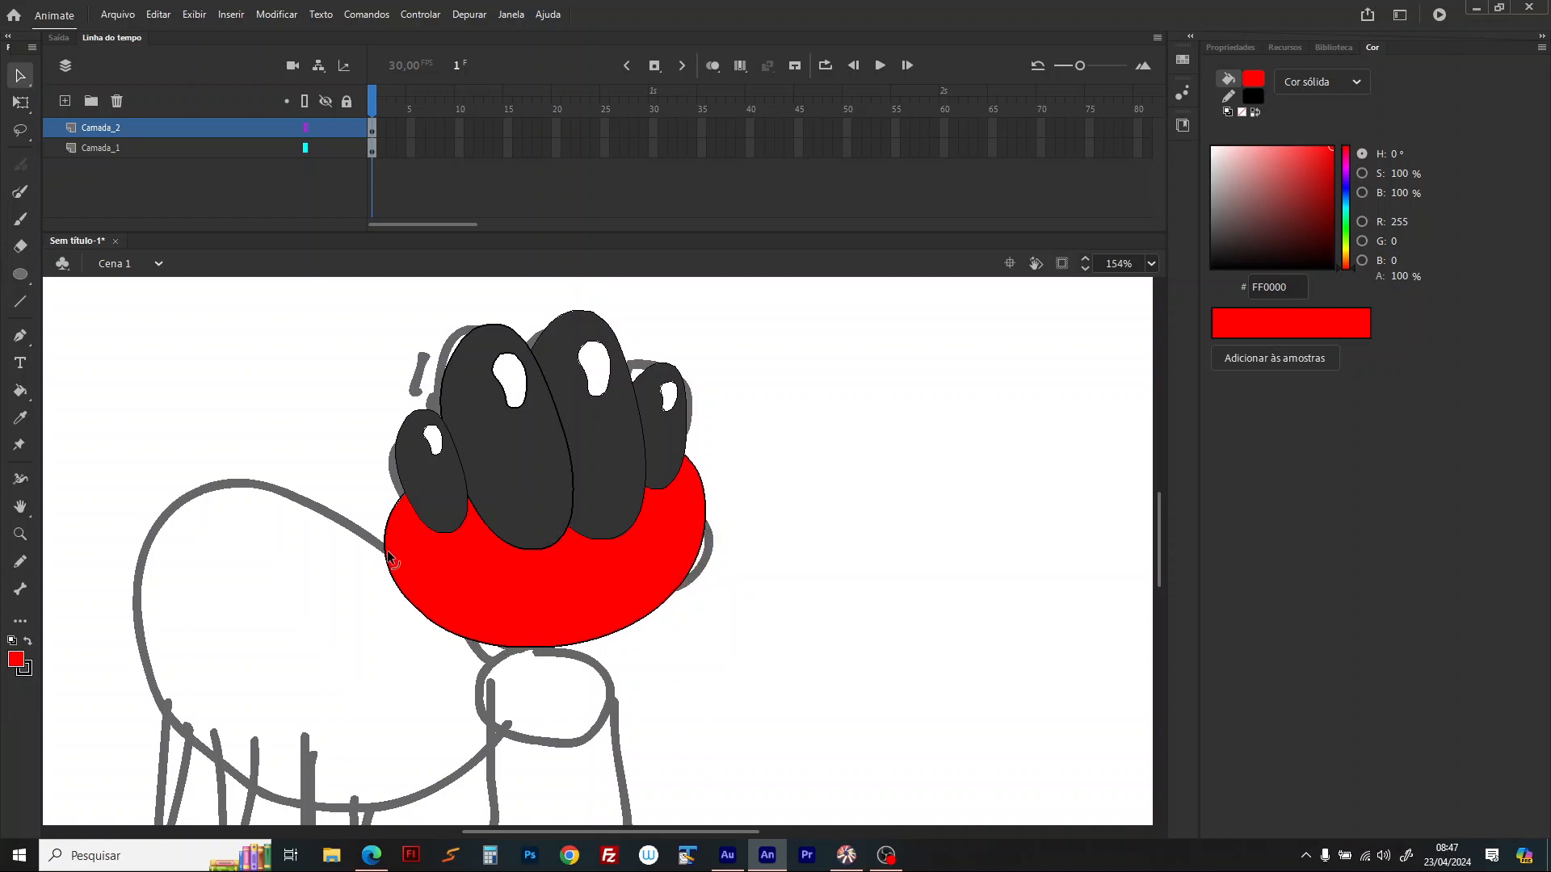
pyautogui.moveTo(386, 551); pyautogui.dragTo(402, 521)
# Step: Convert the red head shape and its outline into a Graphic symbol named "aranha cabeca"
pyautogui.doubleClick(552, 589)
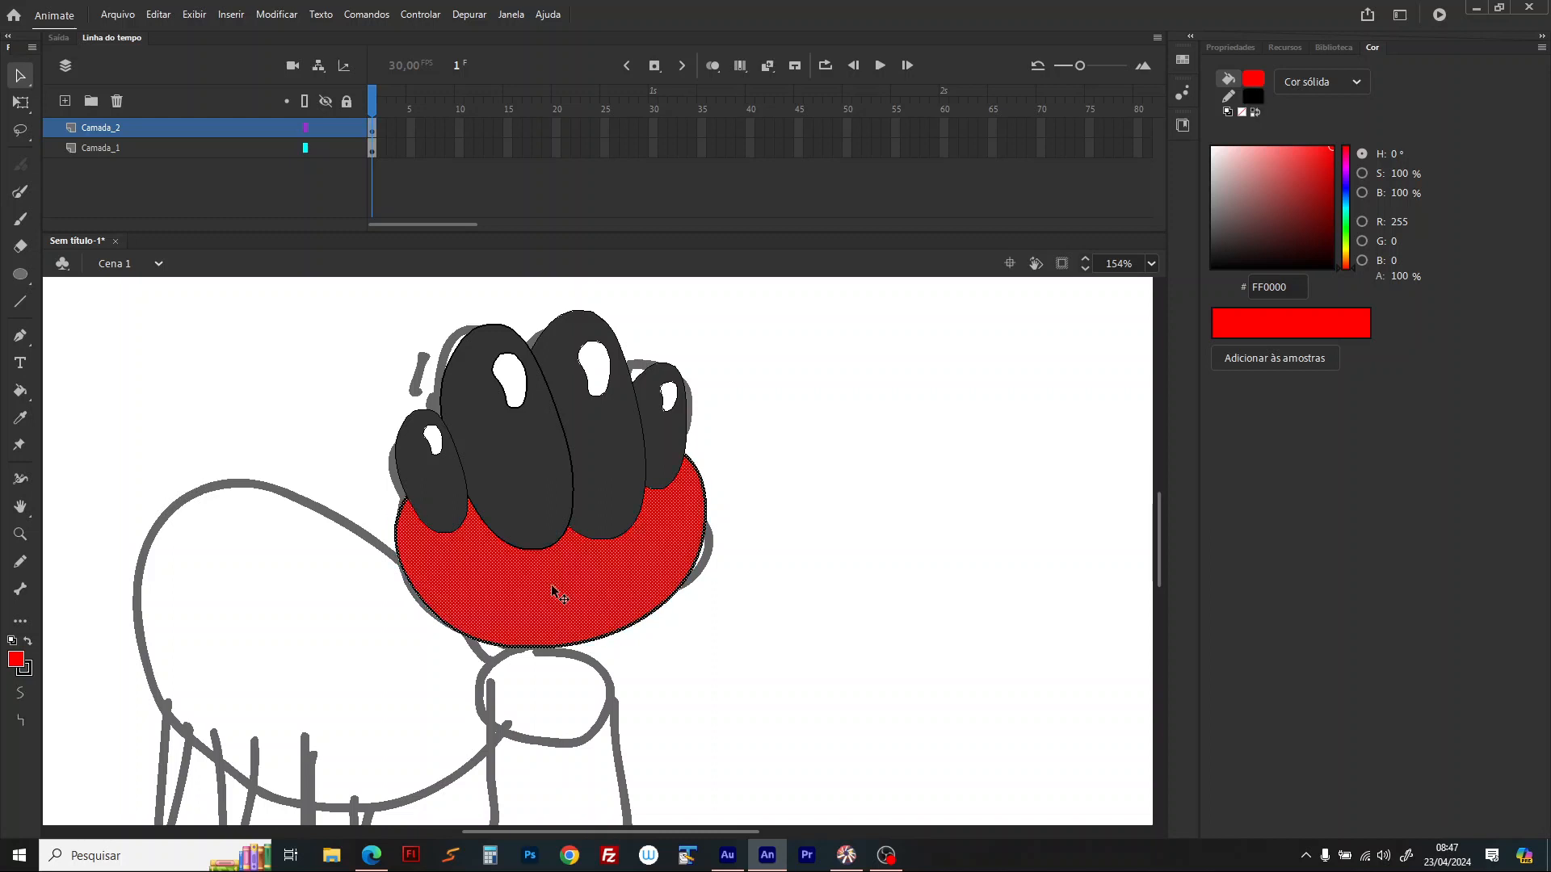
pyautogui.press('F8')
pyautogui.write('aranha c')
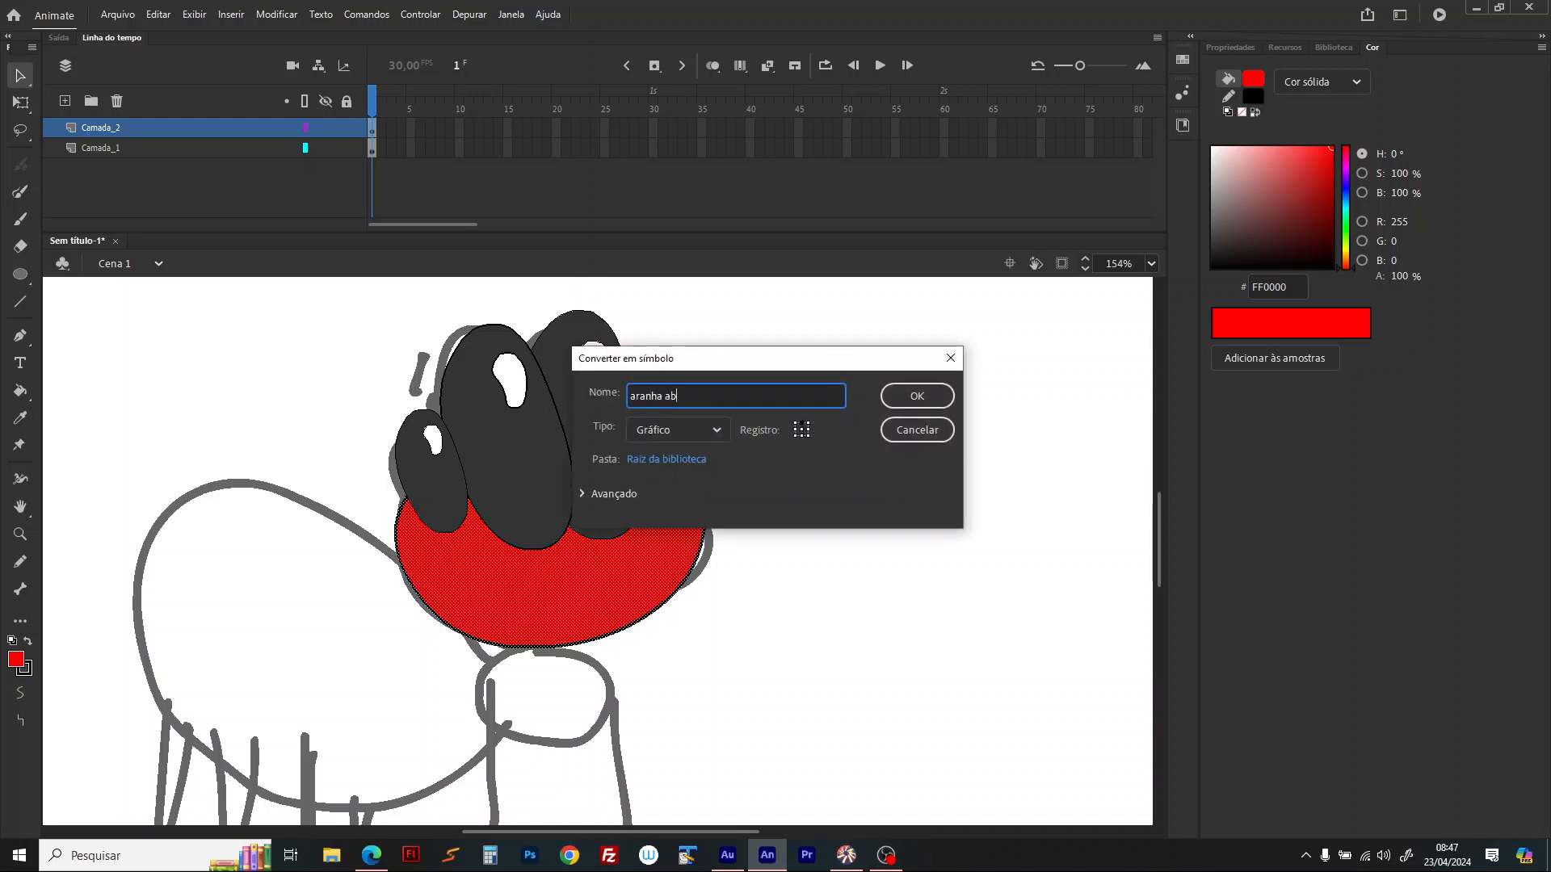
pyautogui.write('abeca')
pyautogui.press('Return')
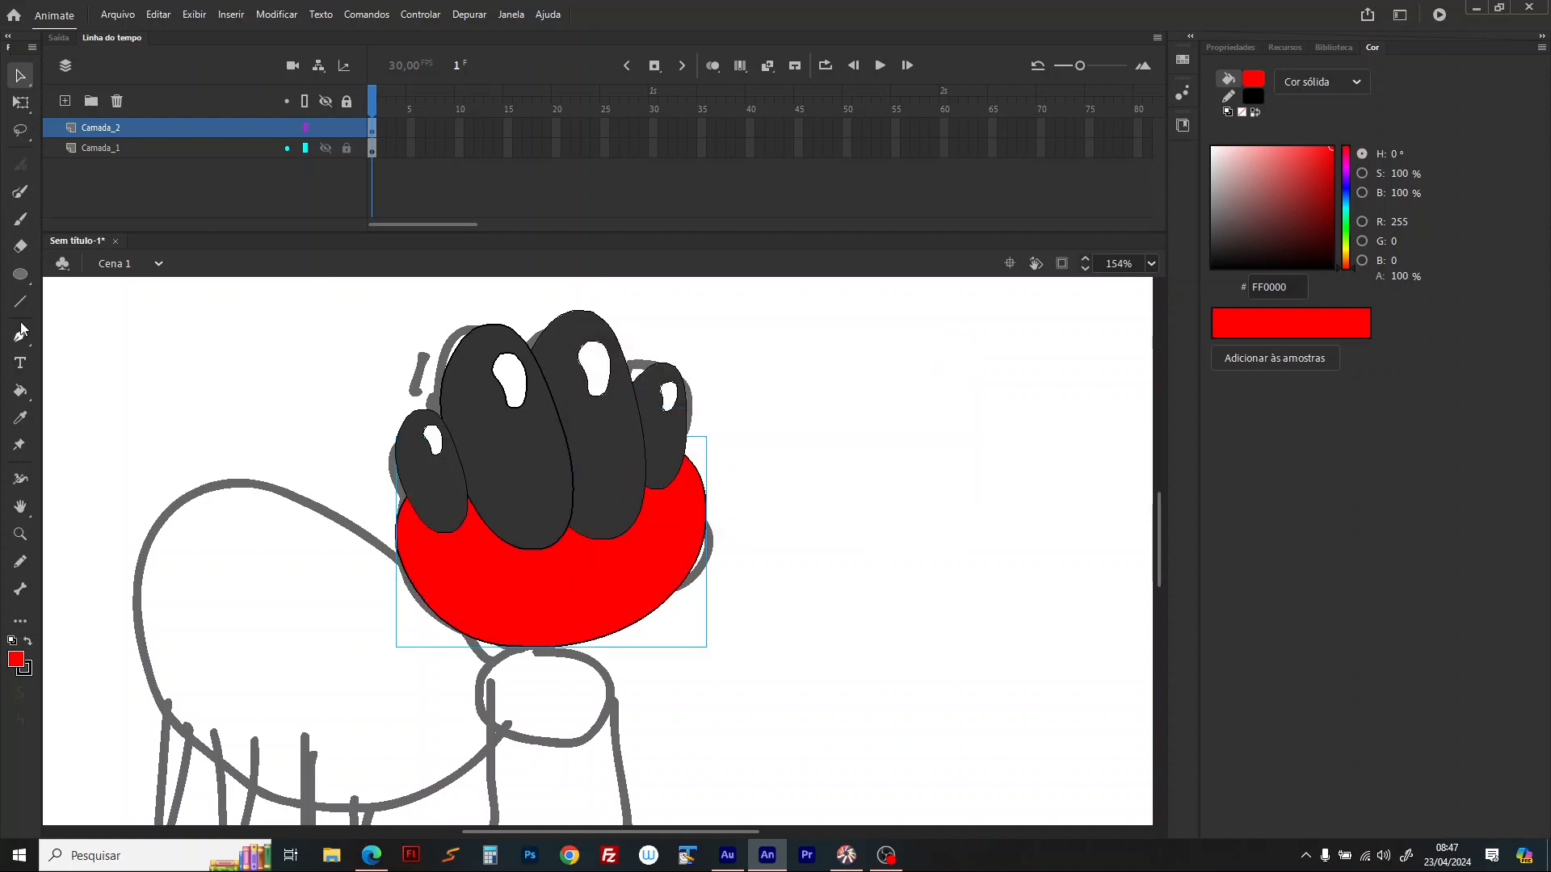
# Step: Draw a small red oval to the right of the head and delete its lower half
pyautogui.click(21, 274)
pyautogui.moveTo(751, 443); pyautogui.dragTo(820, 500)
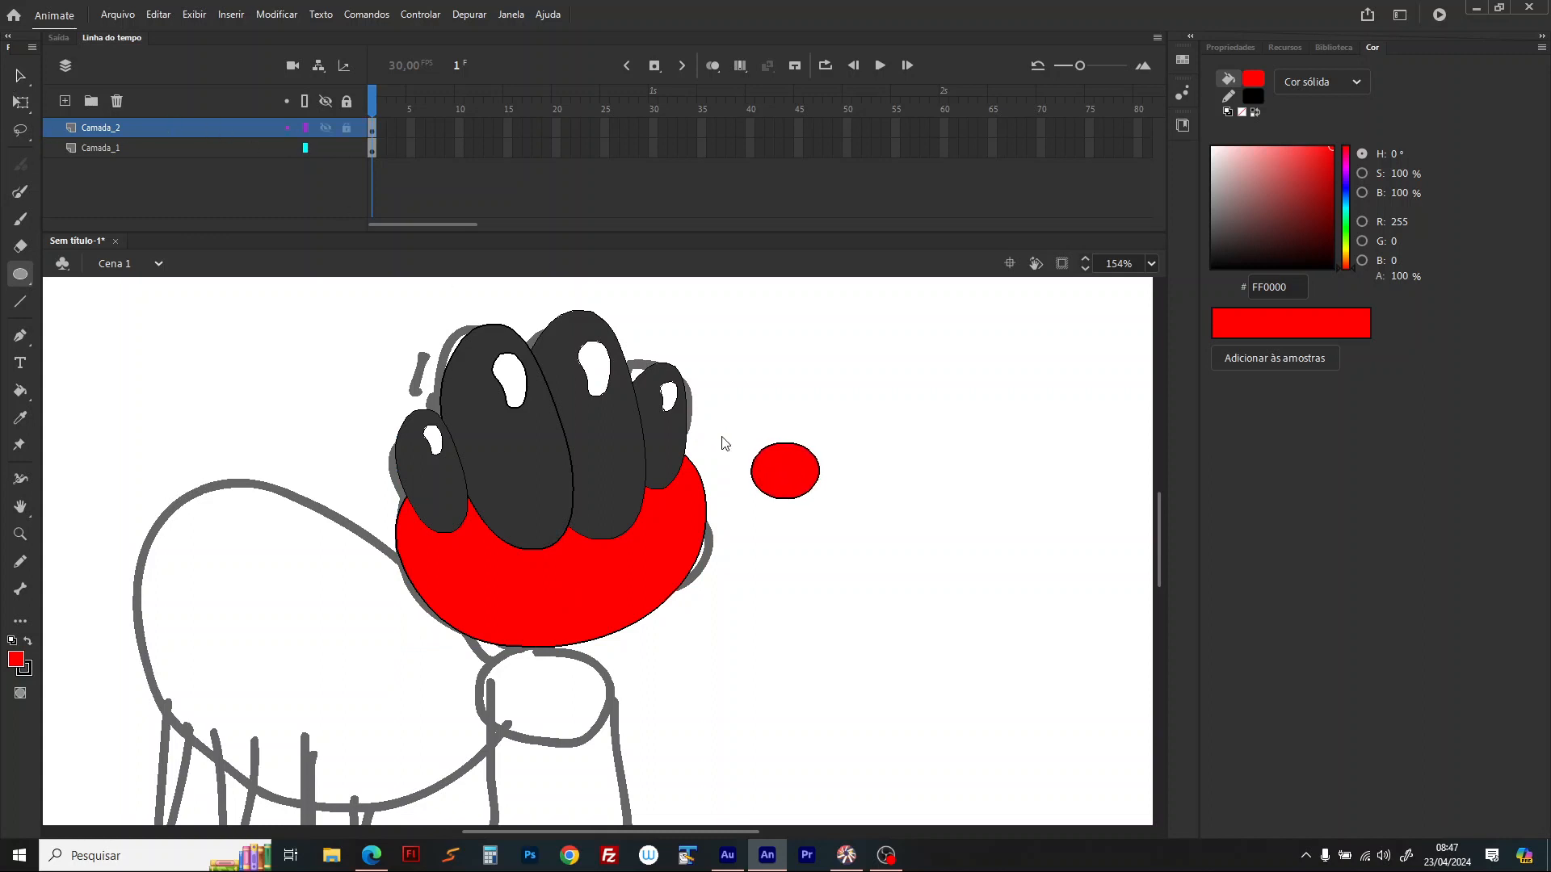
pyautogui.press('v')
pyautogui.moveTo(739, 470); pyautogui.dragTo(860, 525)
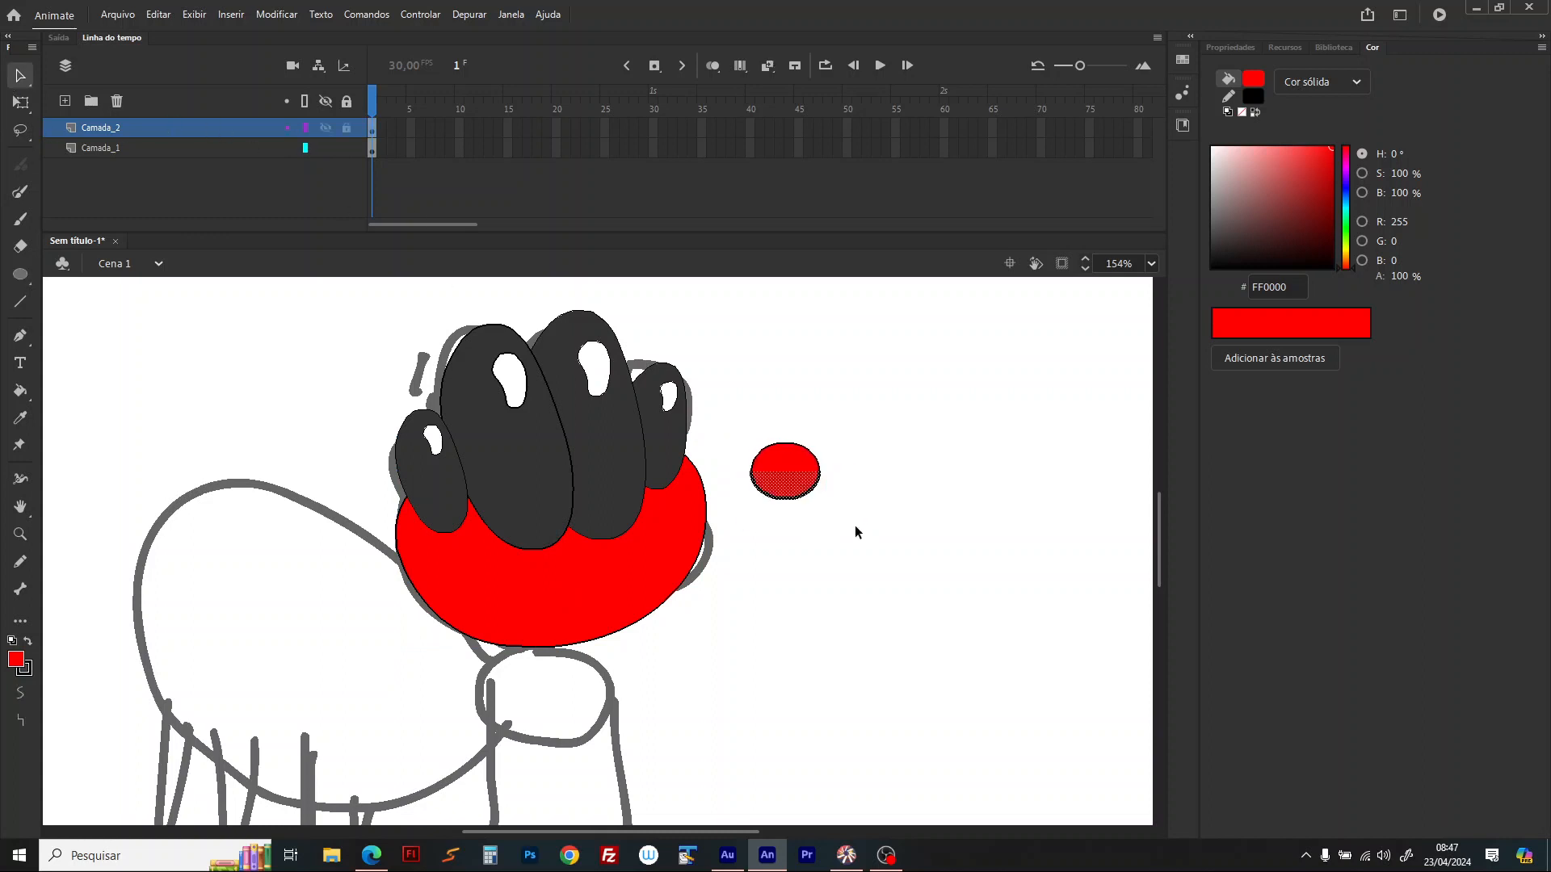
pyautogui.press('Delete')
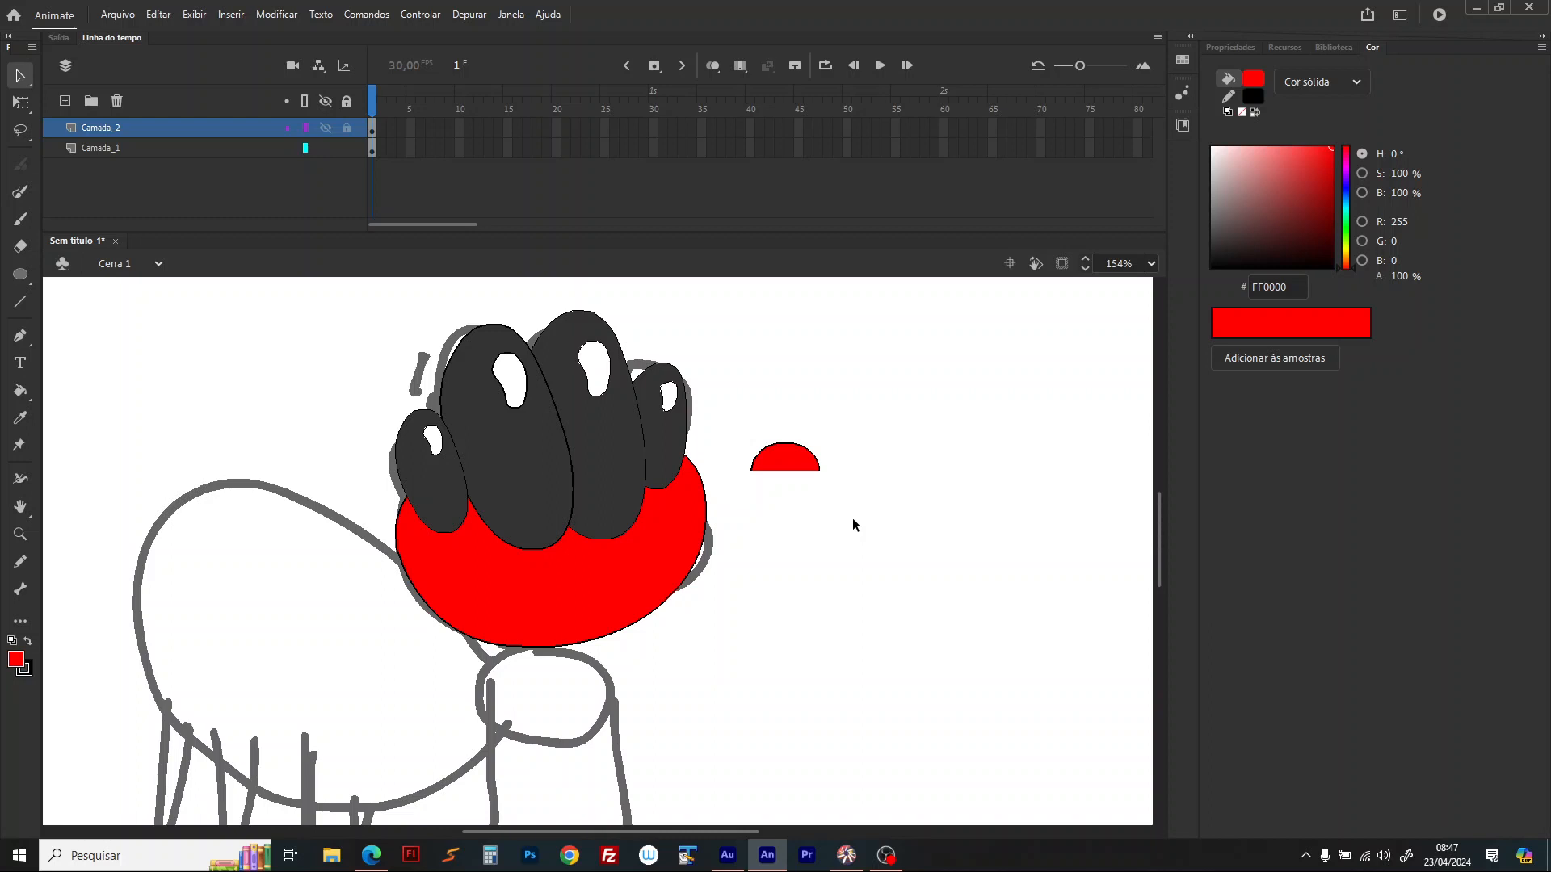
# Step: Flatten the half oval's curve slightly and convert it into a Graphic symbol named "aranha bochechinha"
pyautogui.moveTo(785, 440); pyautogui.dragTo(782, 444)
pyautogui.click(779, 467)
pyautogui.press('F8')
pyautogui.write('aranha bochechinha')
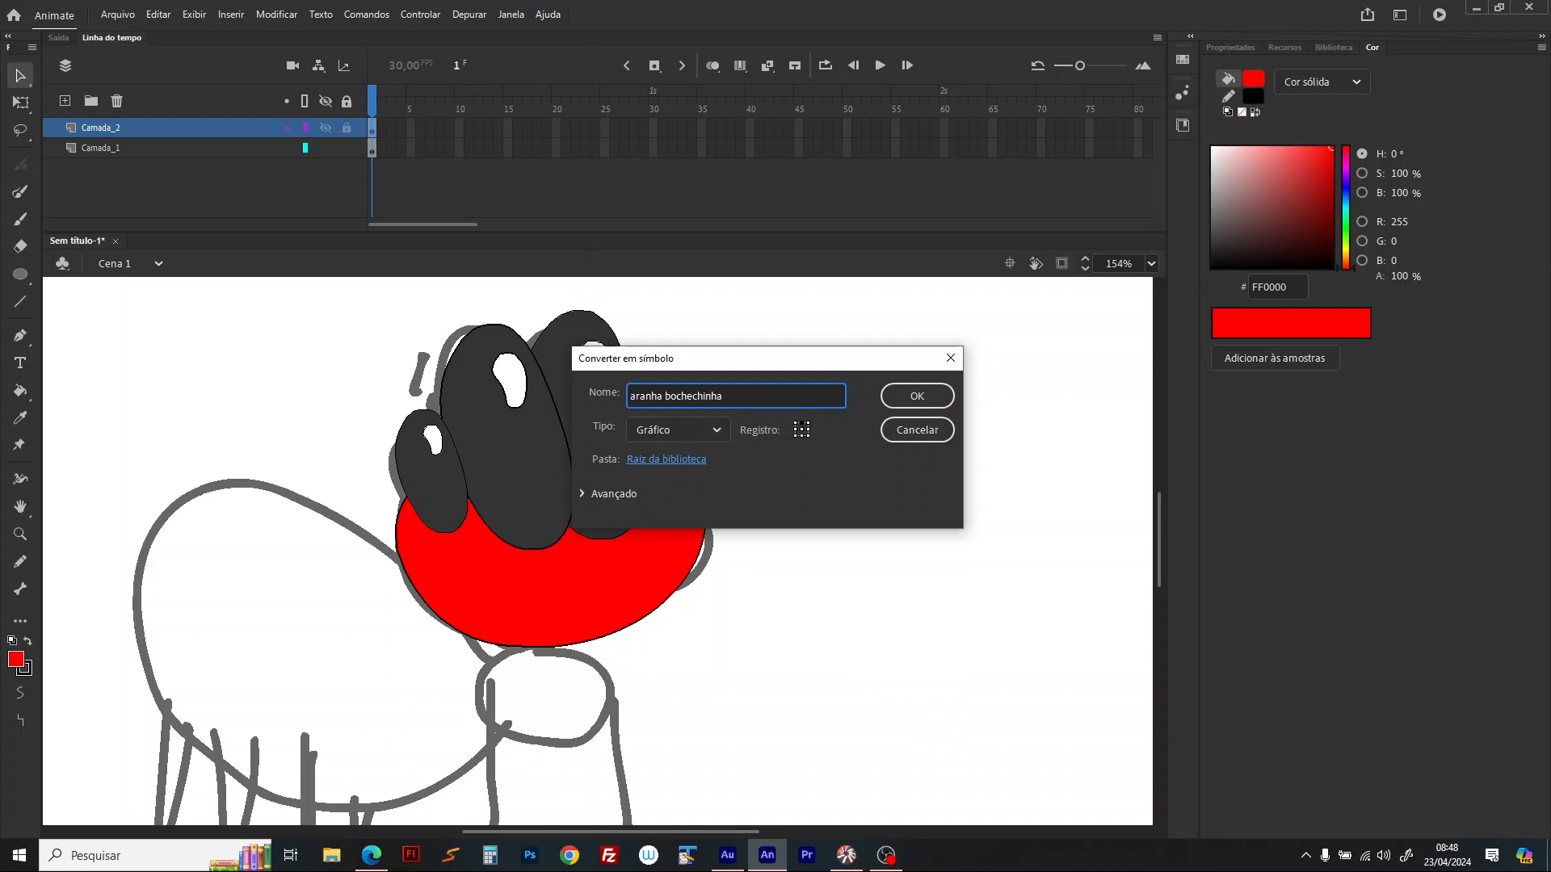
pyautogui.press('Return')
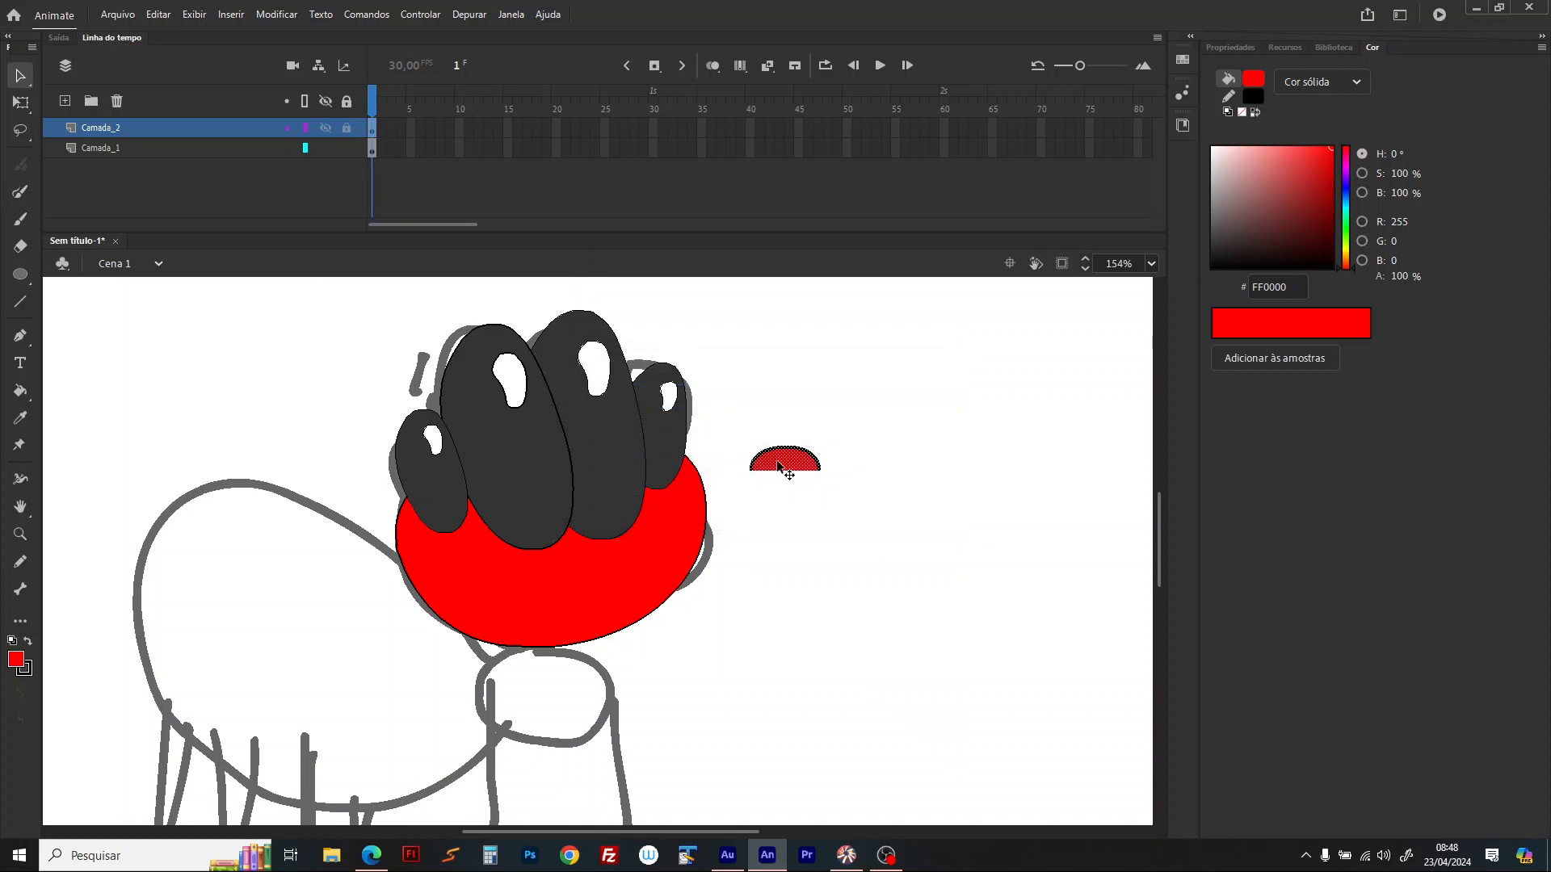
# Step: Place copies of the cheek symbol over the lower edges of both large eyes and the right small eye
pyautogui.moveTo(789, 461); pyautogui.dragTo(537, 543)
pyautogui.hotkey('ctrl', 'd')
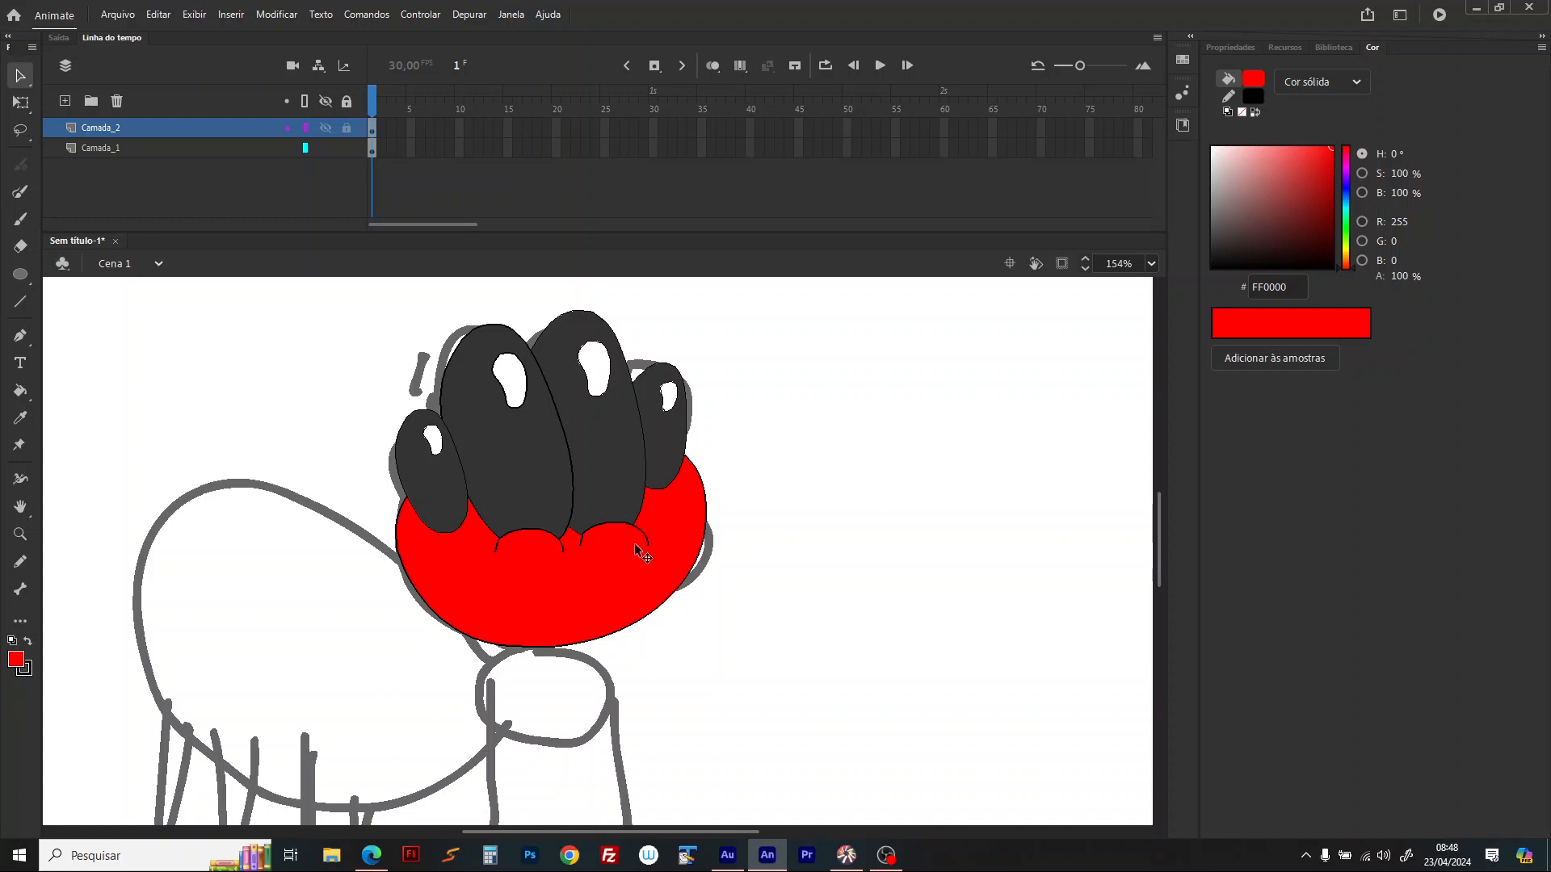
pyautogui.click(632, 538)
pyautogui.moveTo(632, 539); pyautogui.dragTo(675, 484)
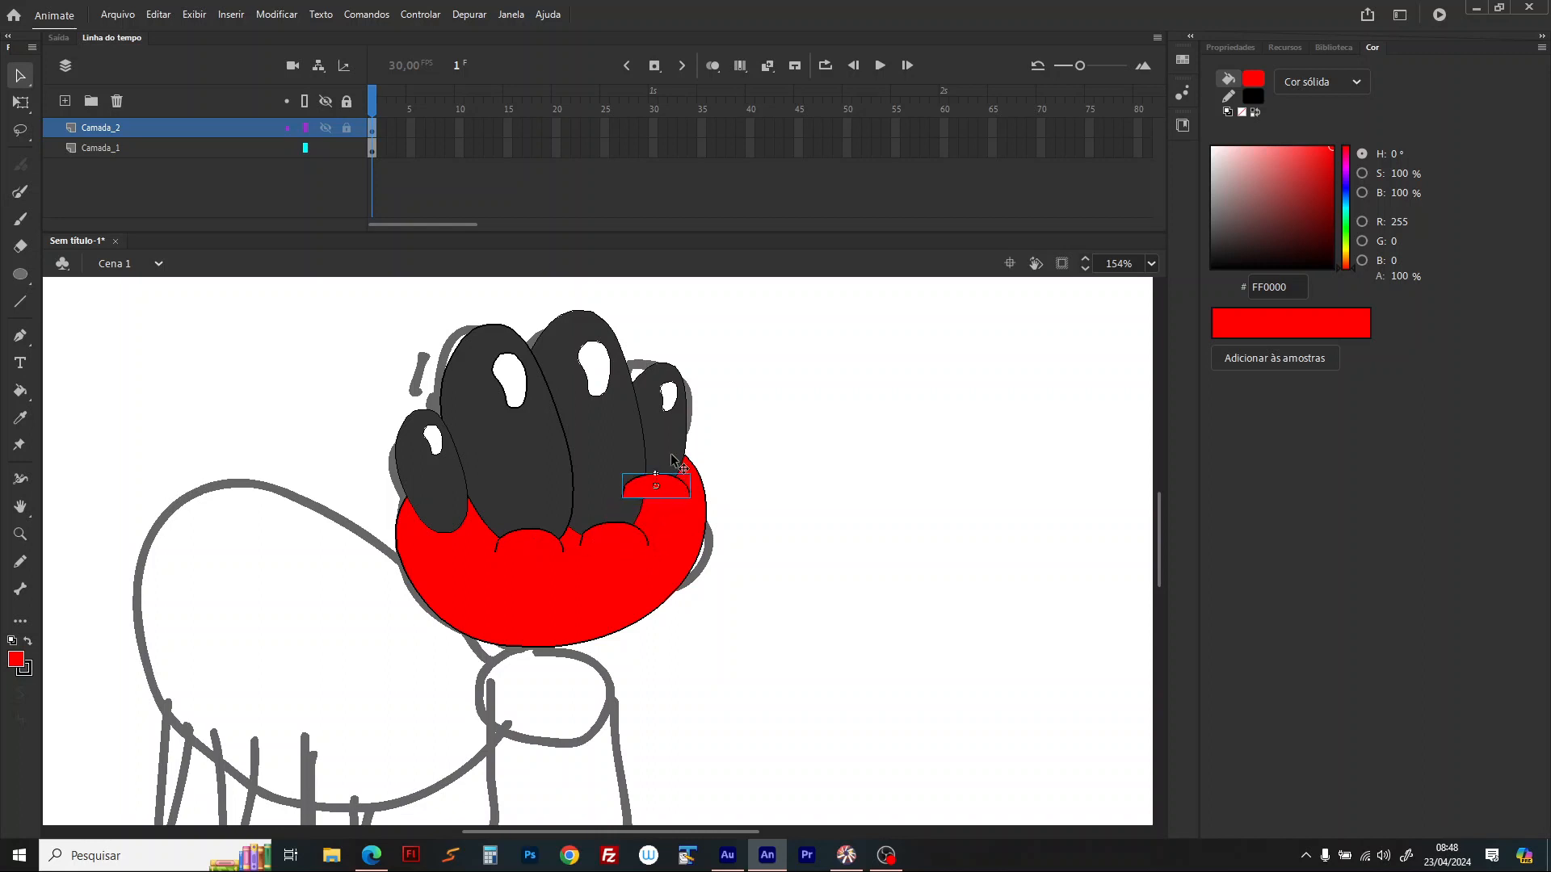
# Step: Send the right cheek, right small eye and head to the back, and place a cheek copy under the left small eye
pyautogui.keyDown('shift'); pyautogui.click(701, 485); pyautogui.keyUp('shift')
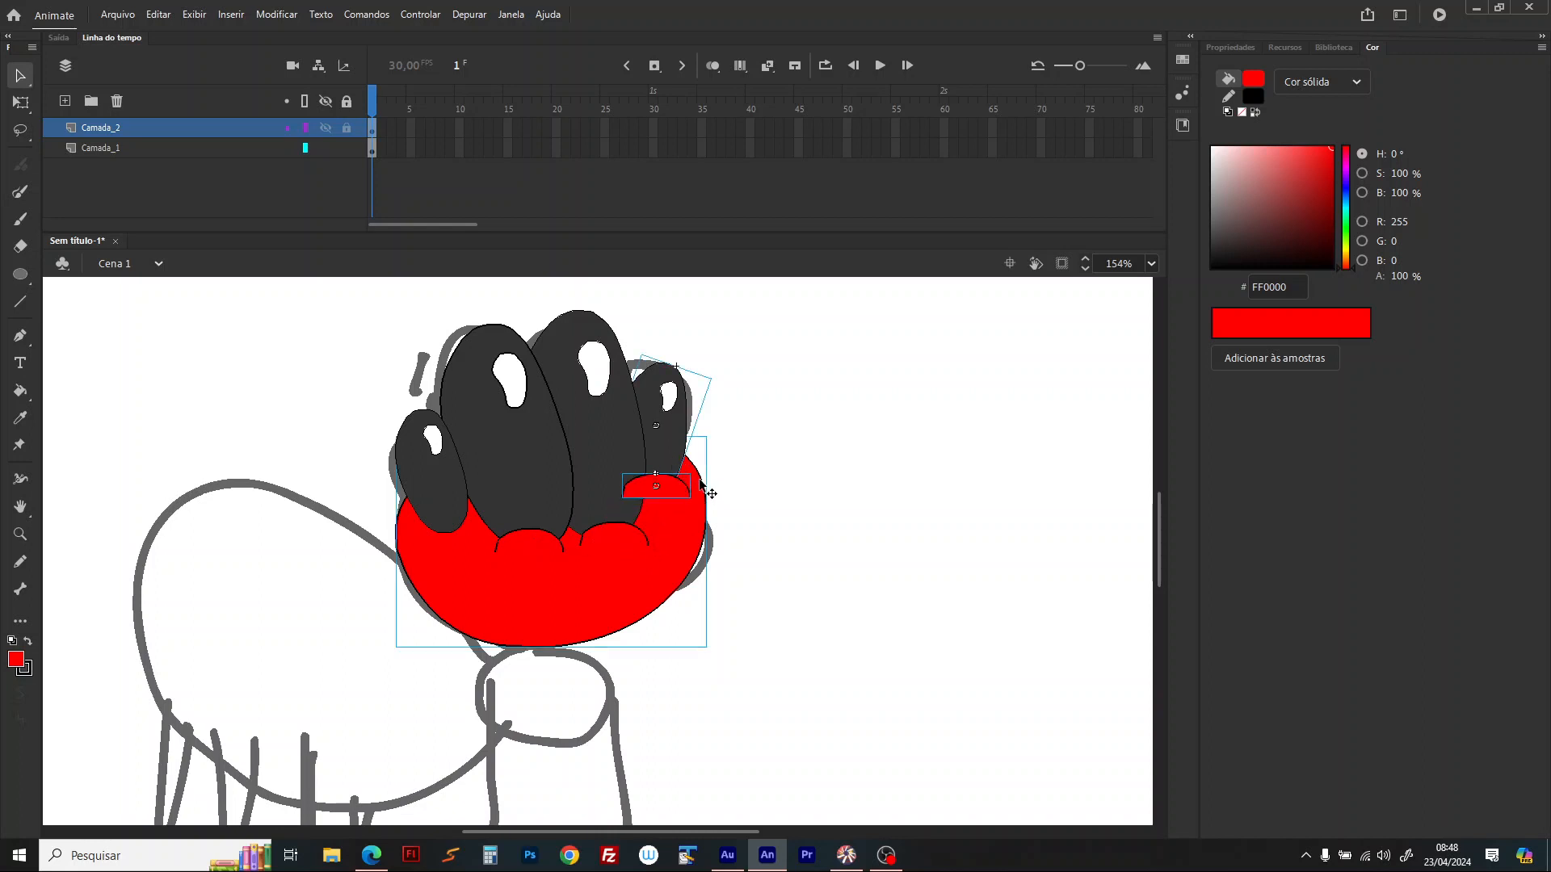
pyautogui.hotkey('ctrl', 'shift', 'Down')
pyautogui.click(520, 550)
pyautogui.moveTo(500, 539); pyautogui.dragTo(454, 527)
# Step: Draw a tall red oval to the right of the head and bend it into a curved, hook-like shape
pyautogui.click(17, 279)
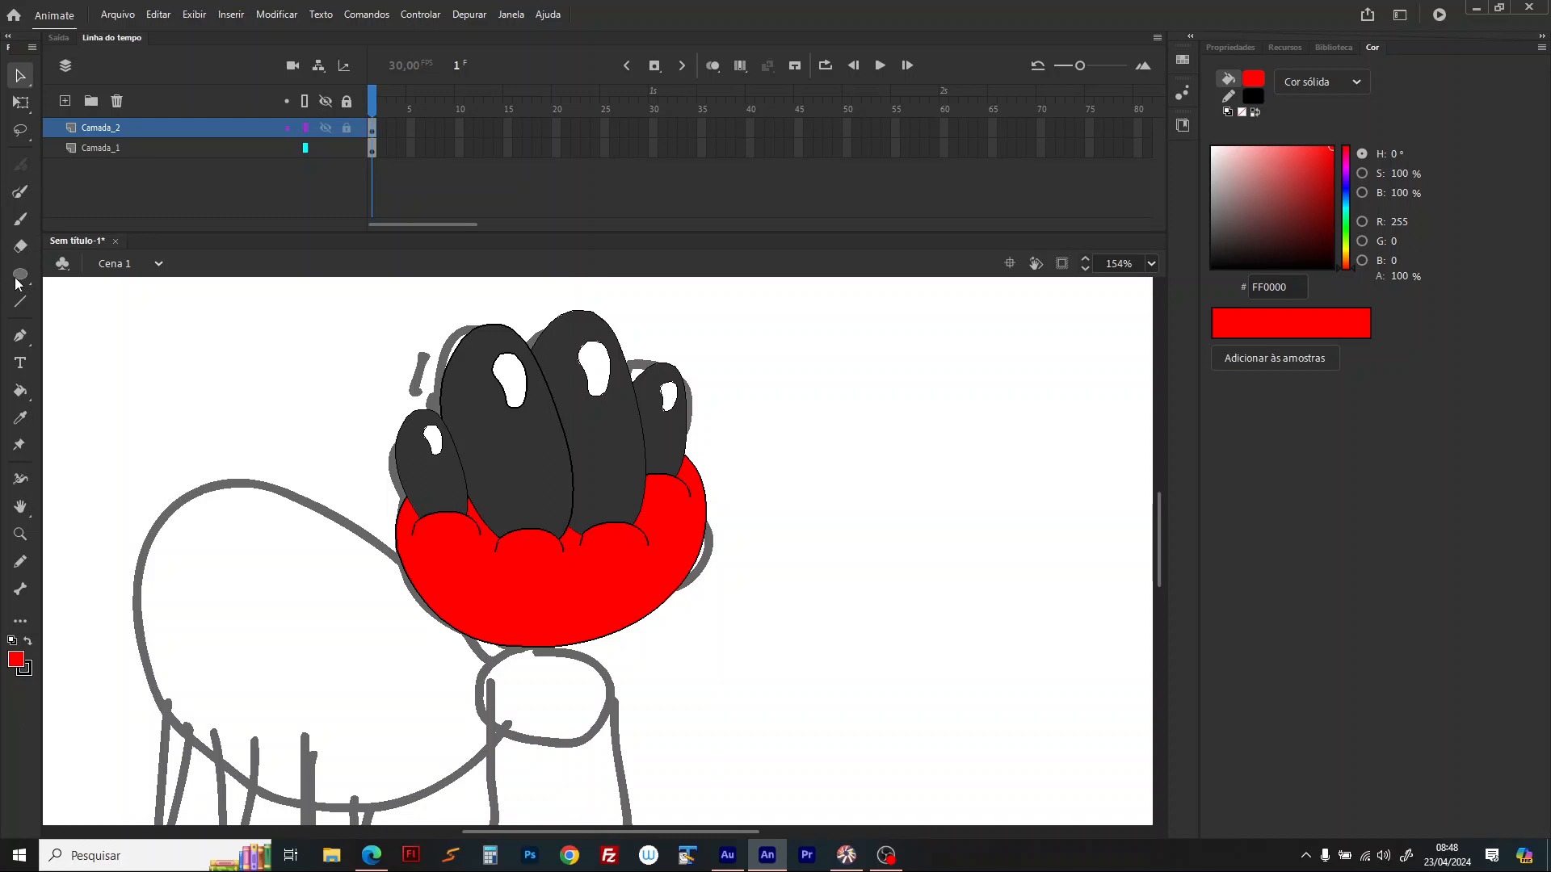
pyautogui.moveTo(745, 519); pyautogui.dragTo(812, 647)
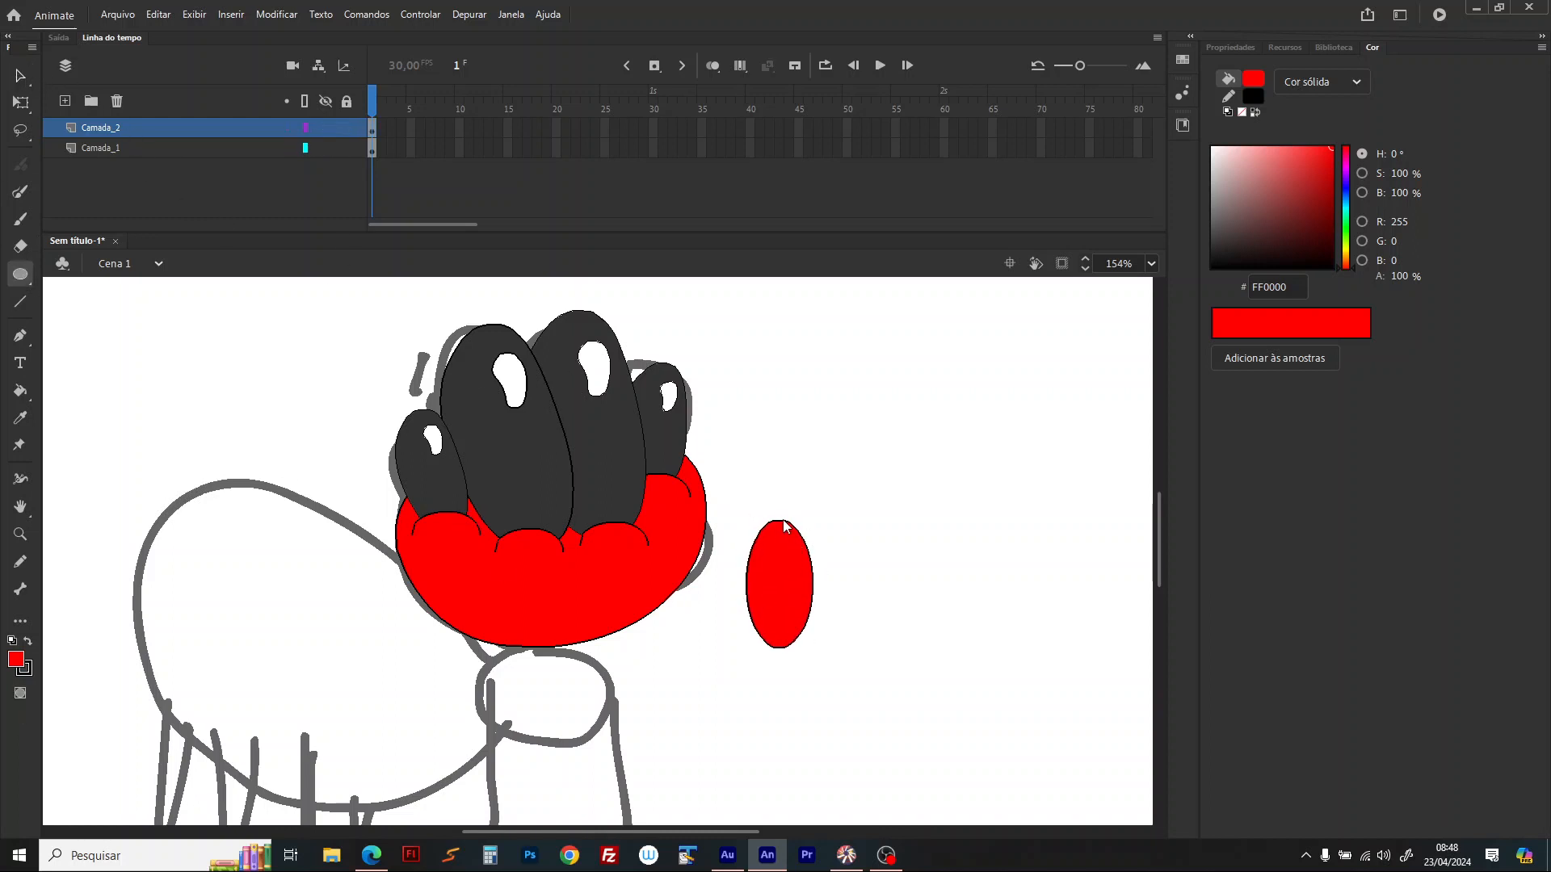
pyautogui.press('v')
pyautogui.moveTo(790, 523); pyautogui.dragTo(830, 514)
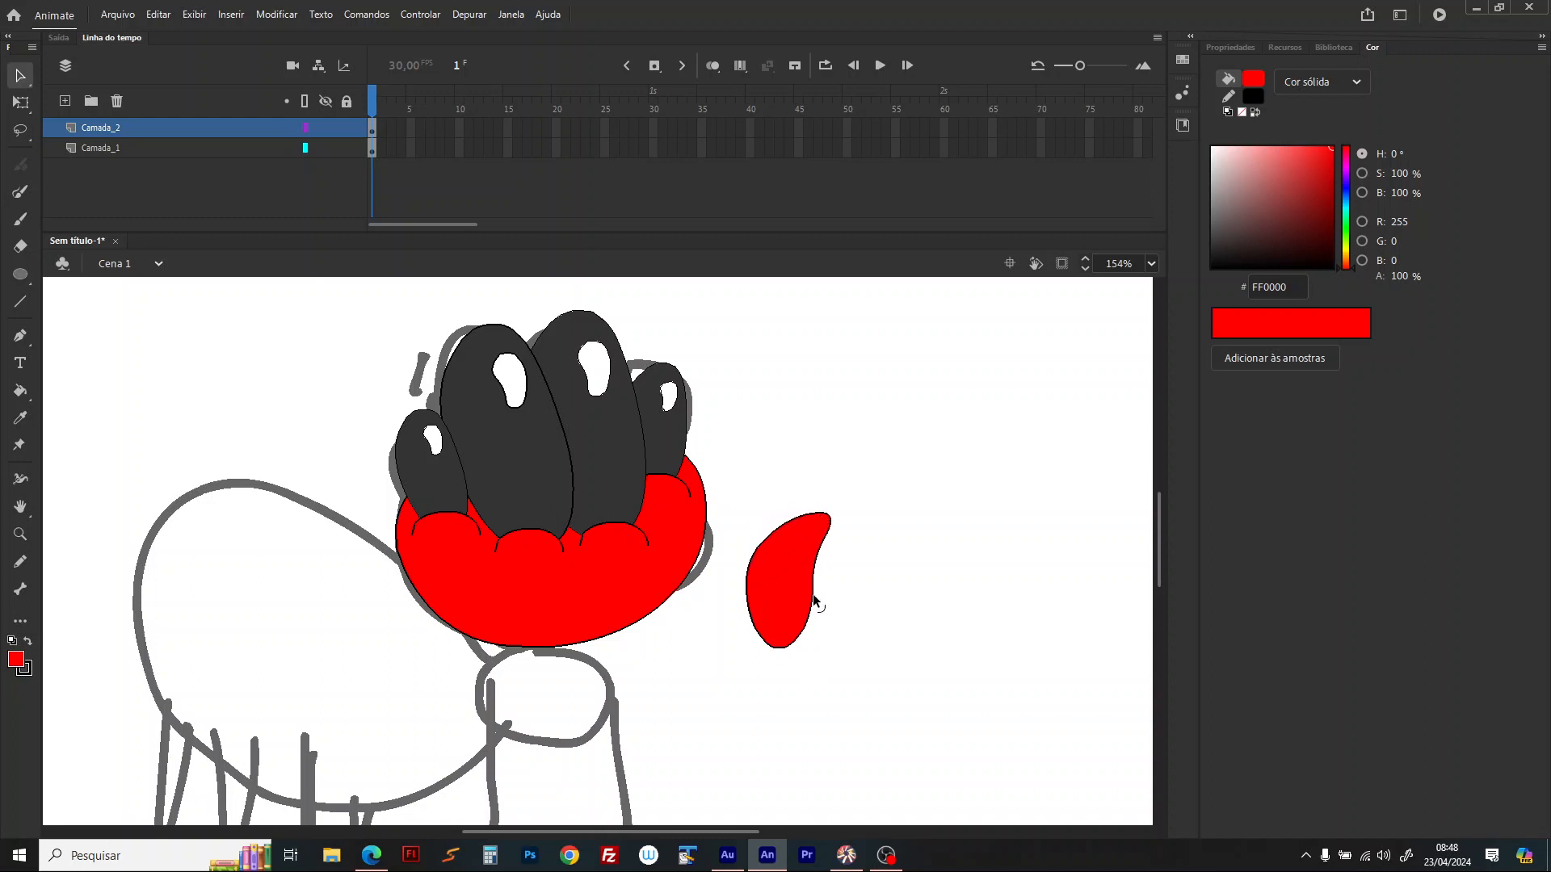
pyautogui.moveTo(814, 602); pyautogui.dragTo(764, 645)
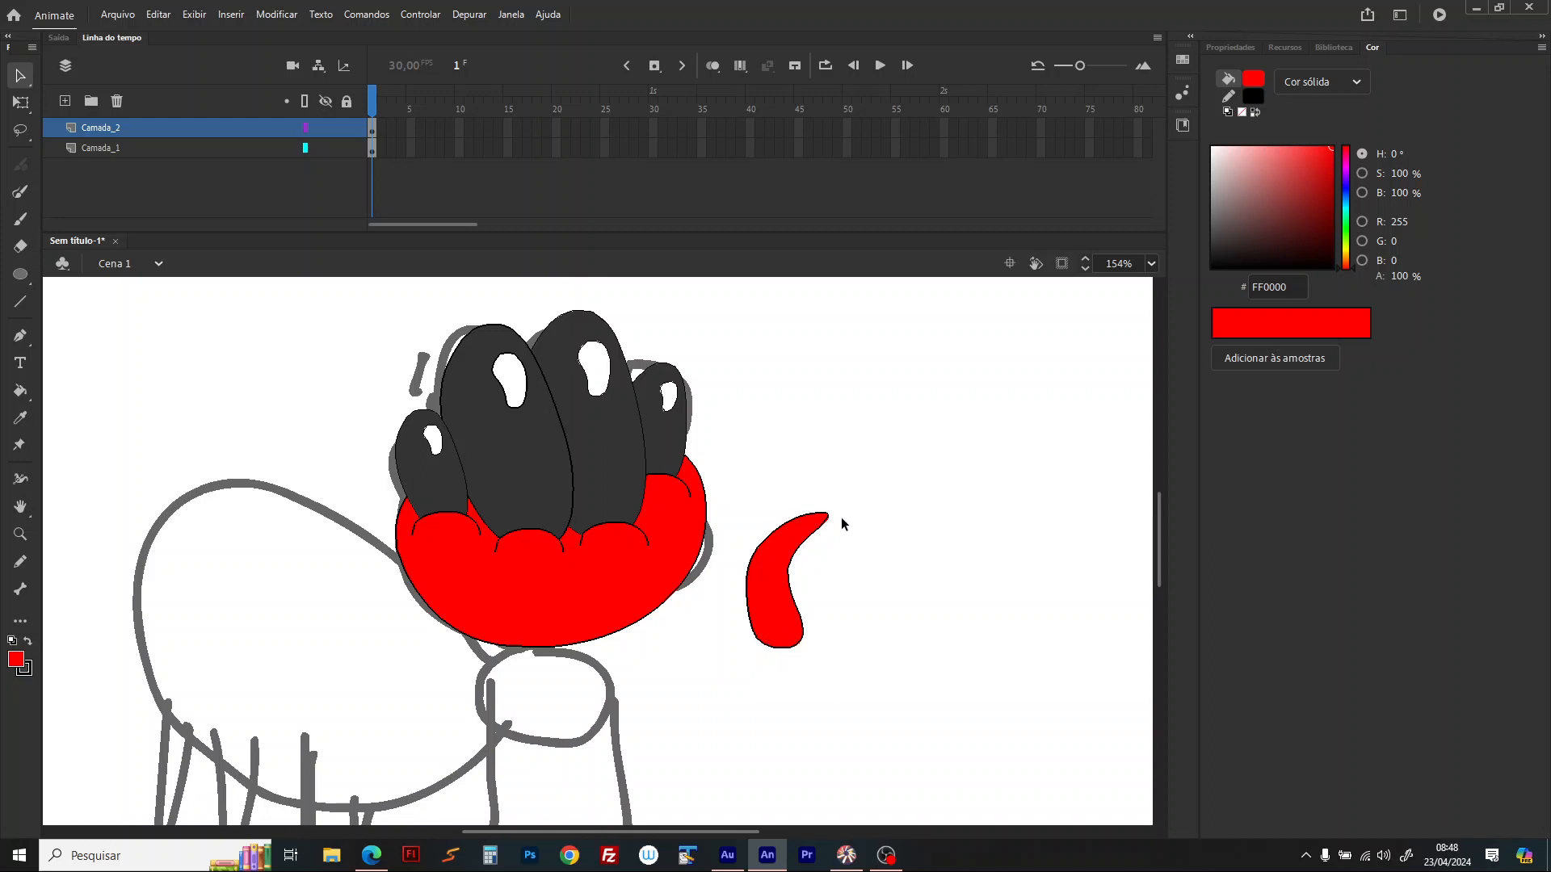
# Step: Round the hook shape's upper tip and convert the whole shape into a Graphic symbol named "aranha dente"
pyautogui.moveTo(829, 517); pyautogui.dragTo(823, 548)
pyautogui.moveTo(823, 532); pyautogui.dragTo(827, 532)
pyautogui.click(830, 547)
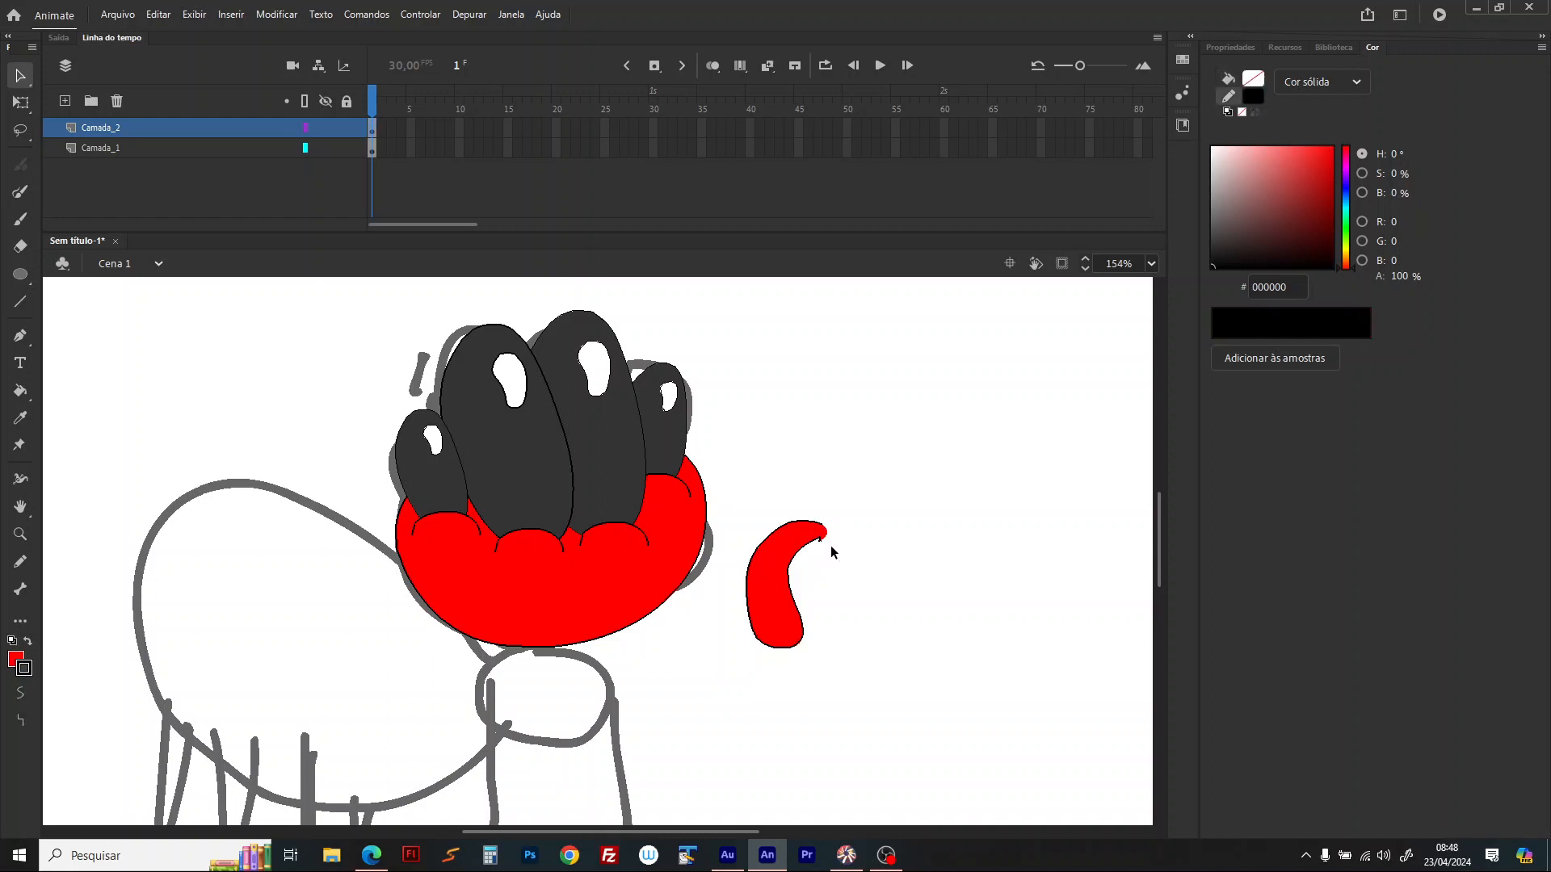
pyautogui.moveTo(851, 496); pyautogui.dragTo(742, 674)
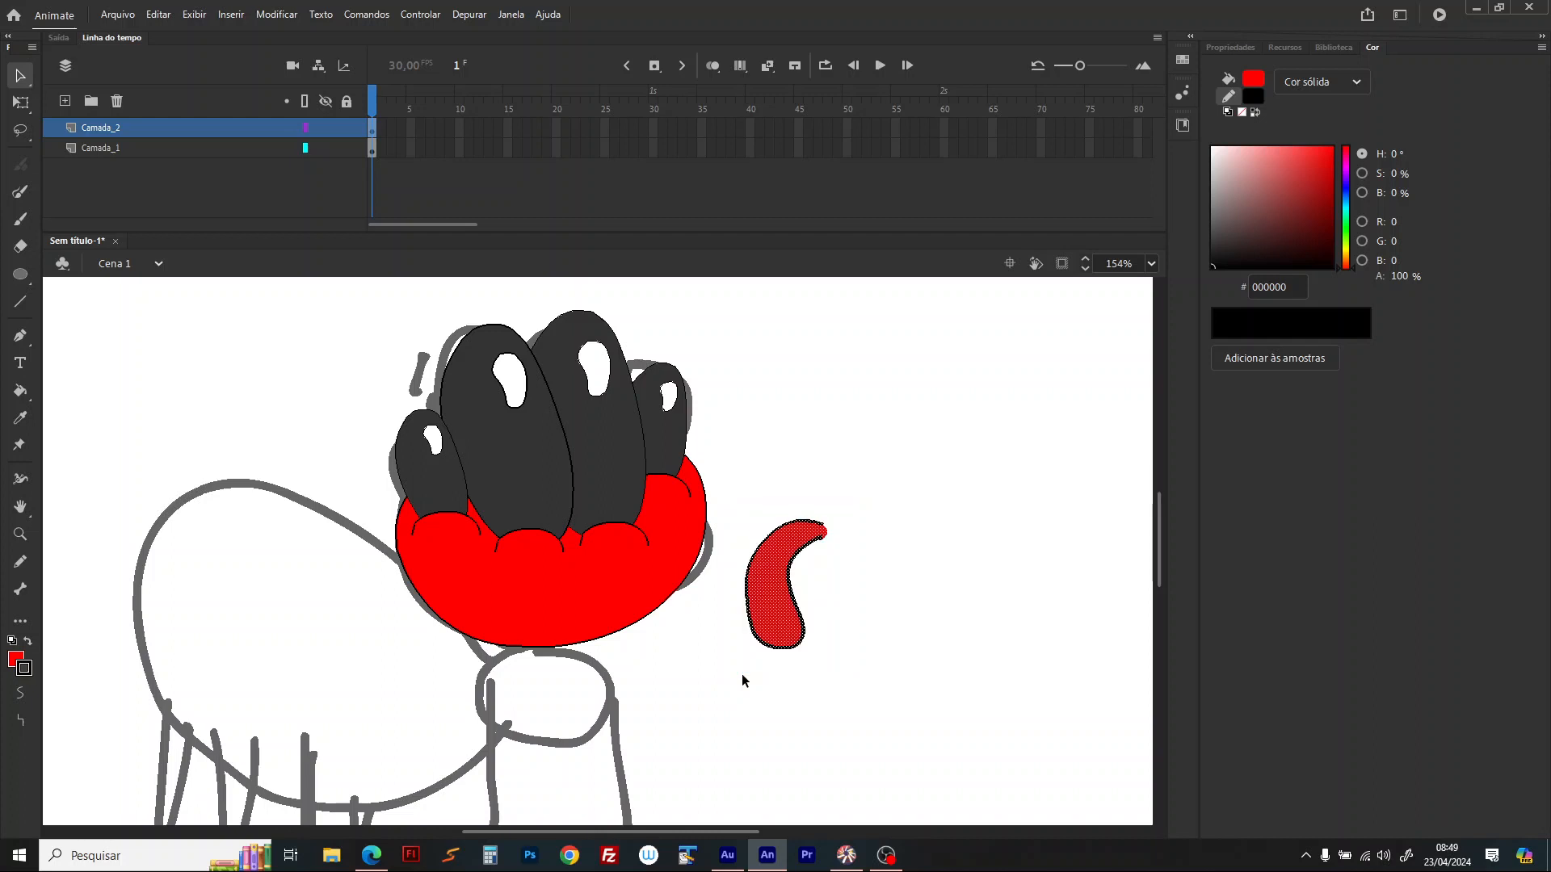
pyautogui.press('F8')
pyautogui.write('aranha dente')
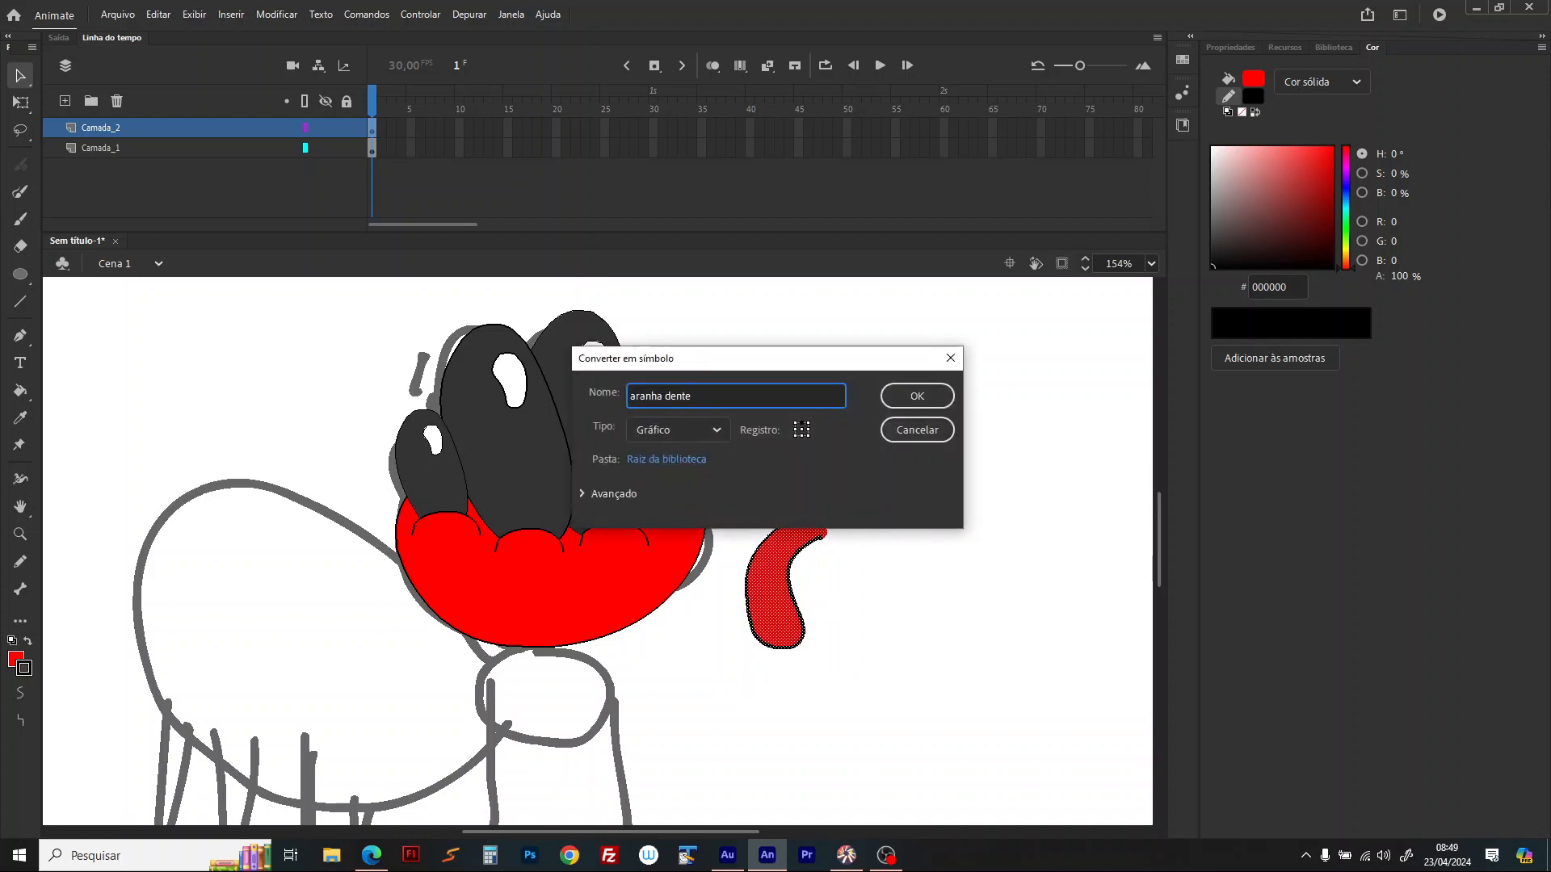
pyautogui.press('Return')
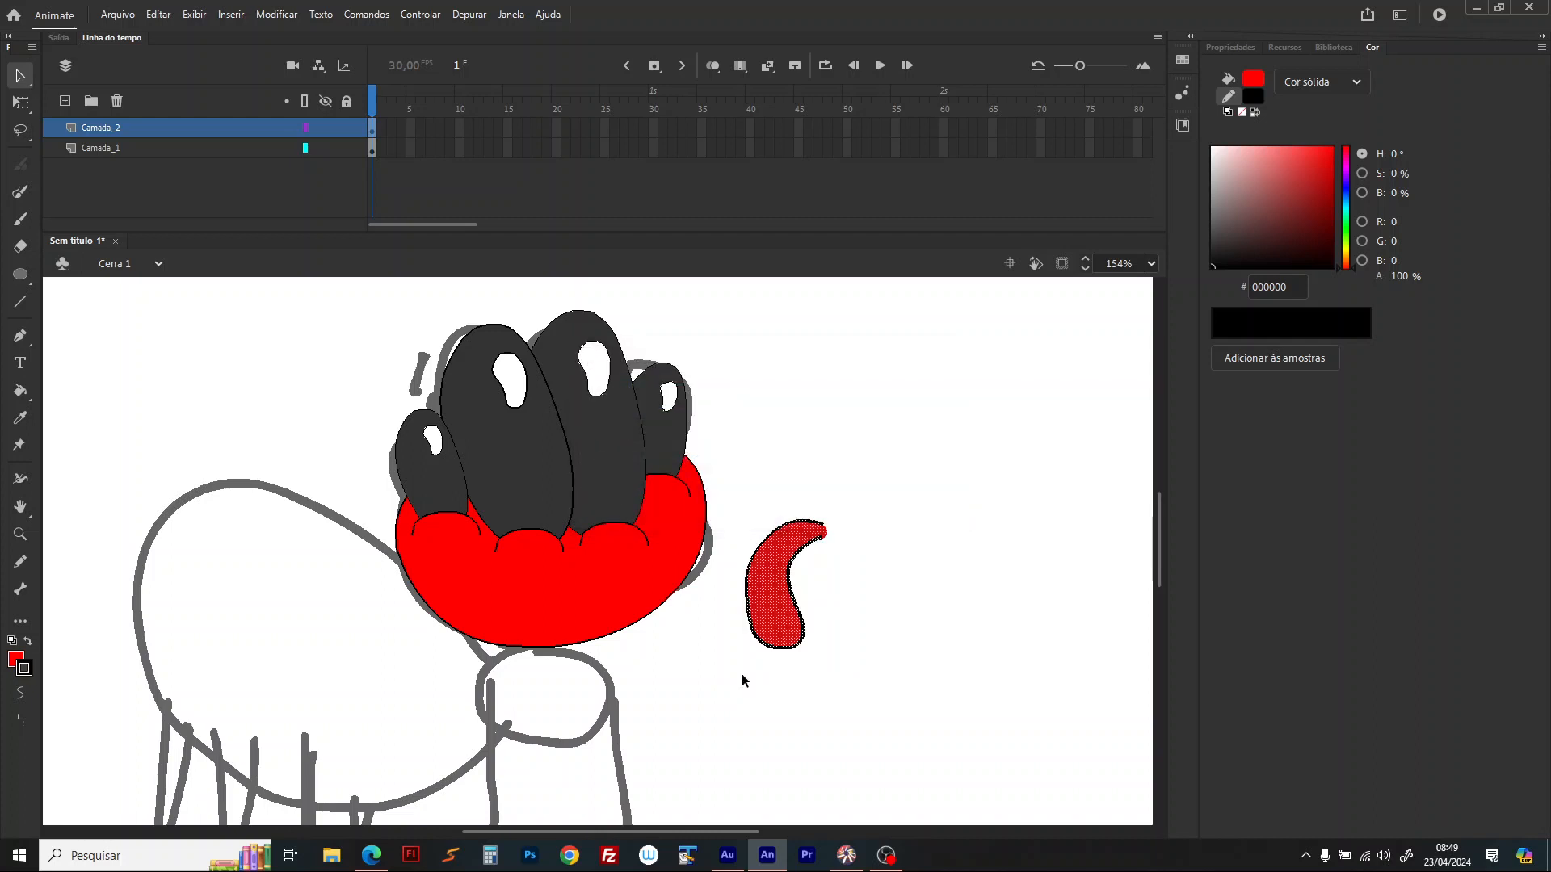
# Step: Place the tooth on the head's lower left with its pivot at the upper tip, and add a horizontally flipped copy opposite it
pyautogui.moveTo(776, 620); pyautogui.dragTo(549, 574)
pyautogui.press('q')
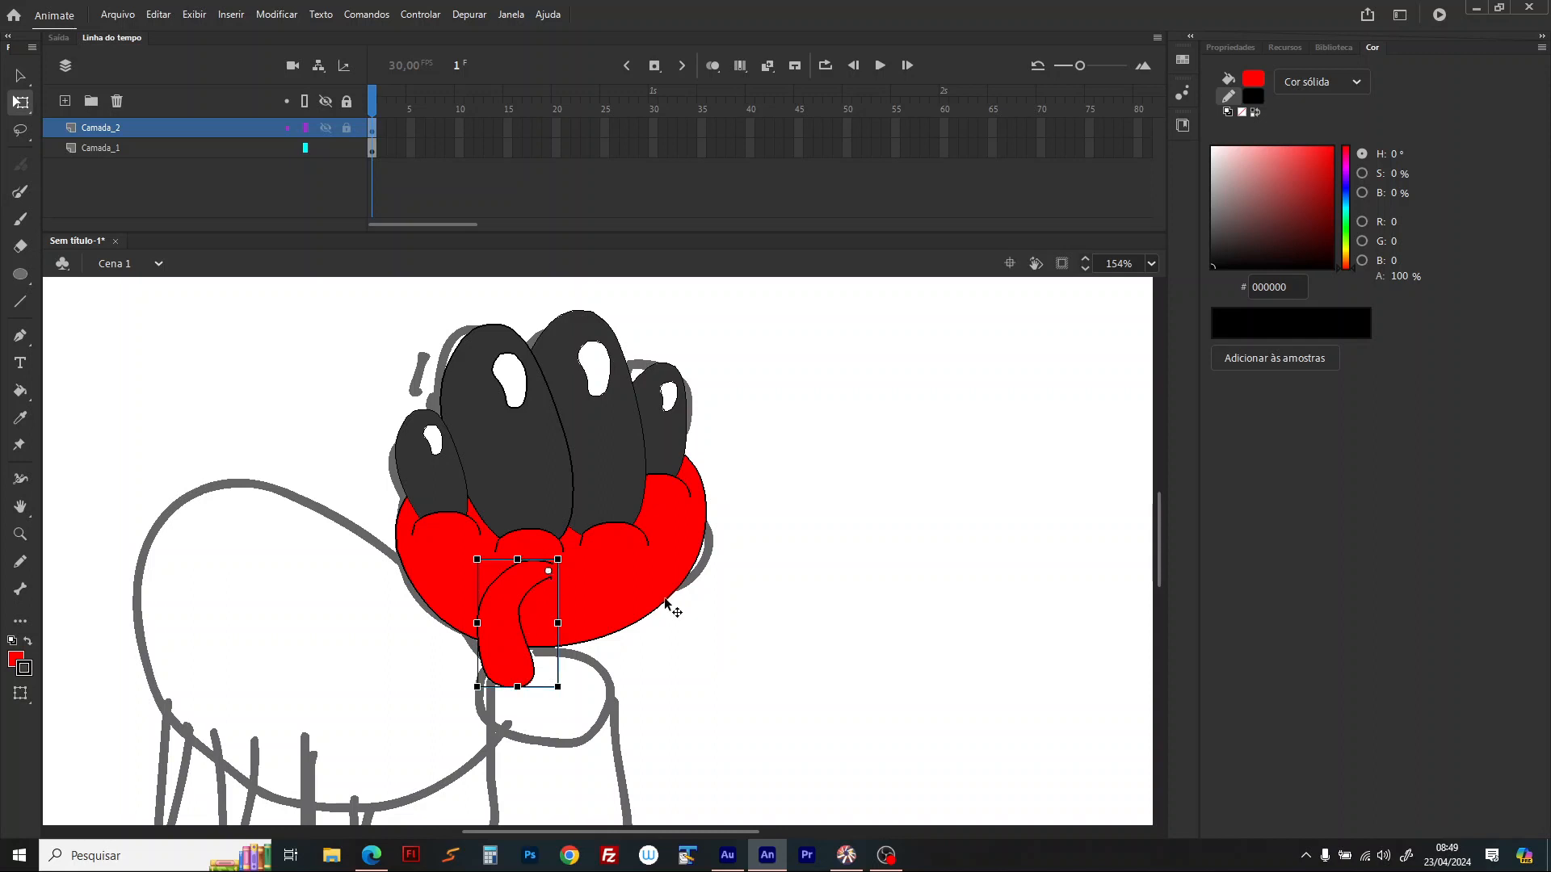
pyautogui.click(276, 14)
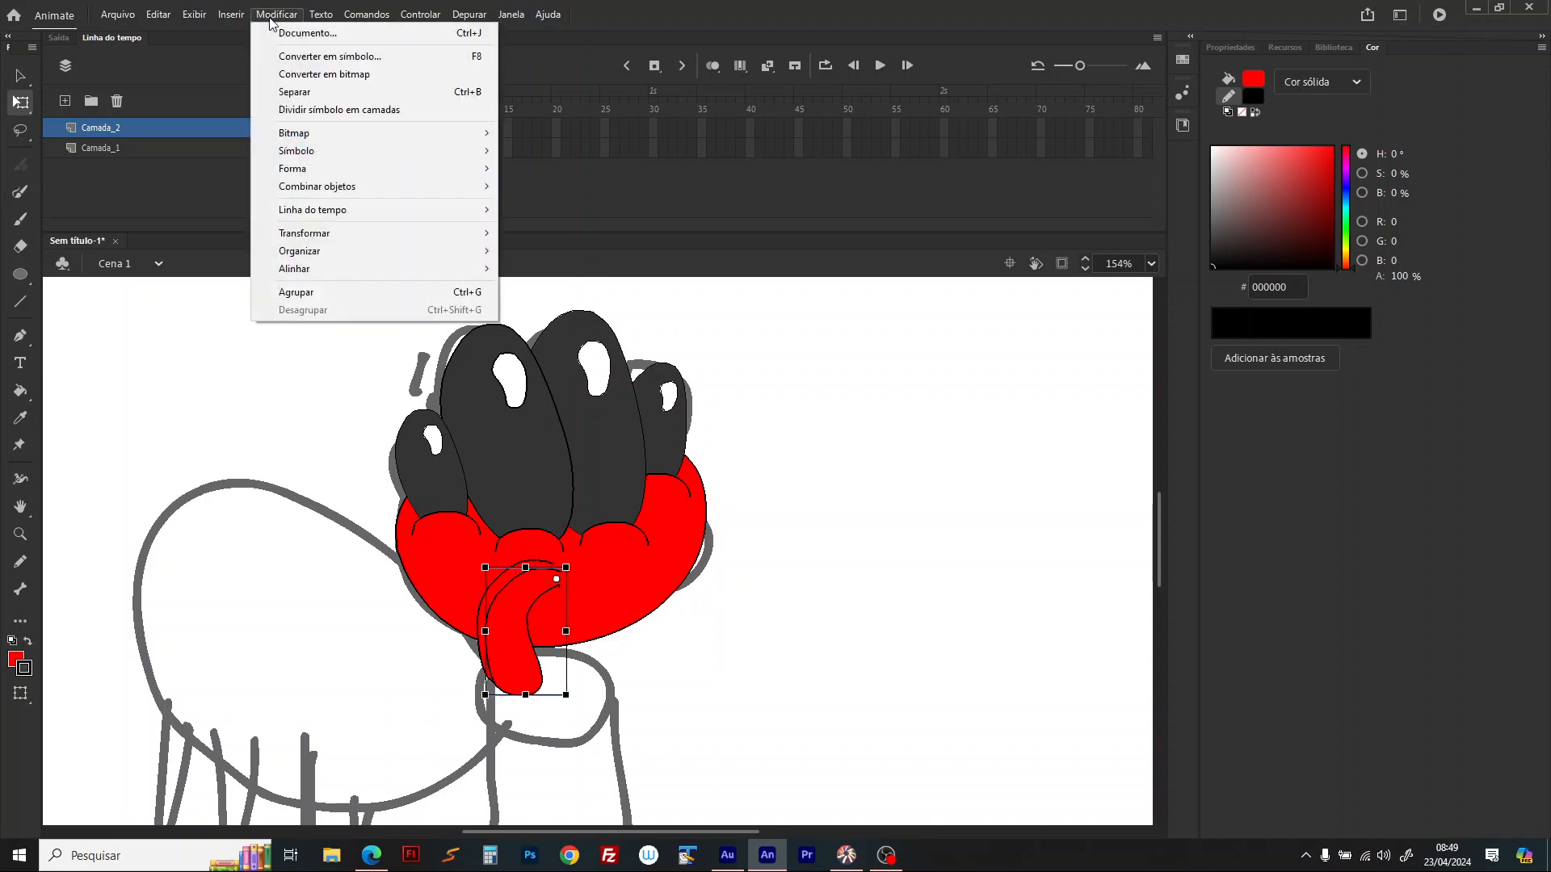
pyautogui.moveTo(339, 236)
pyautogui.click(626, 405)
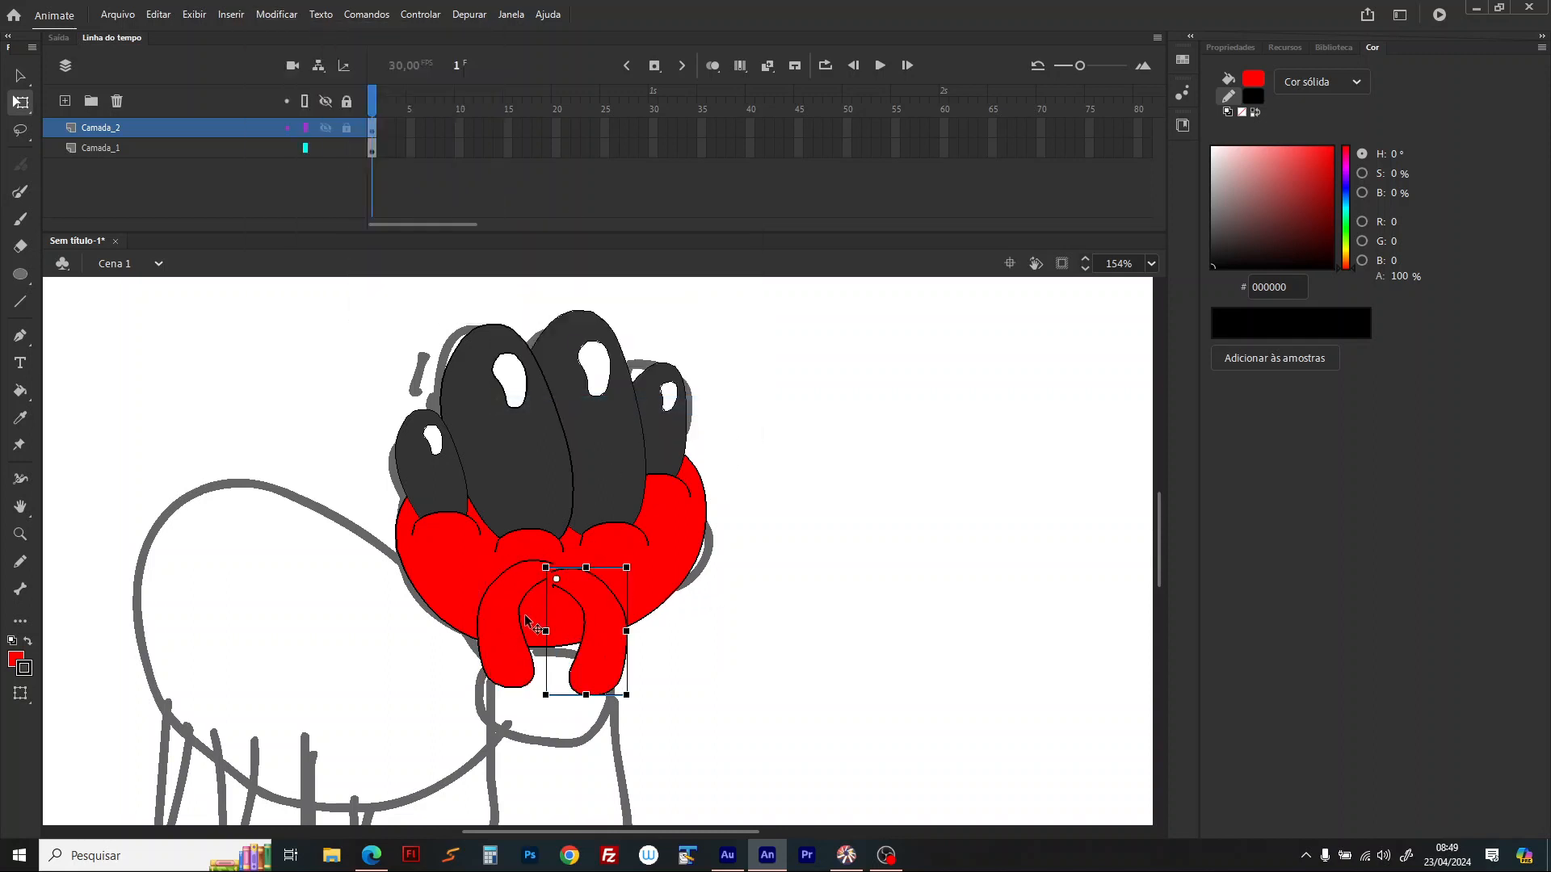
pyautogui.moveTo(598, 636); pyautogui.dragTo(656, 614)
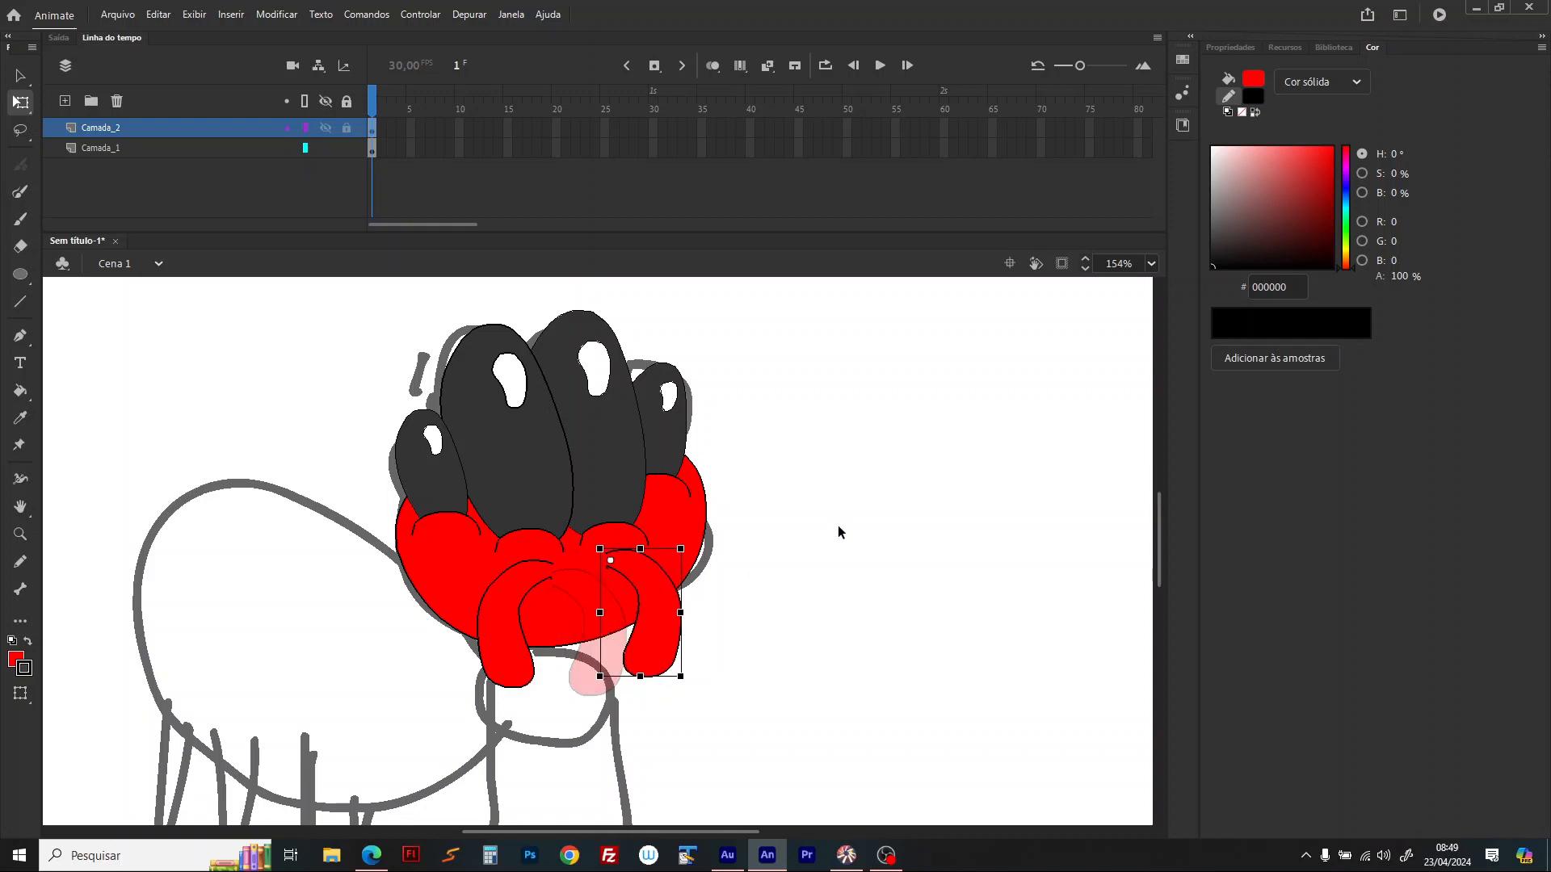
pyautogui.press('Escape')
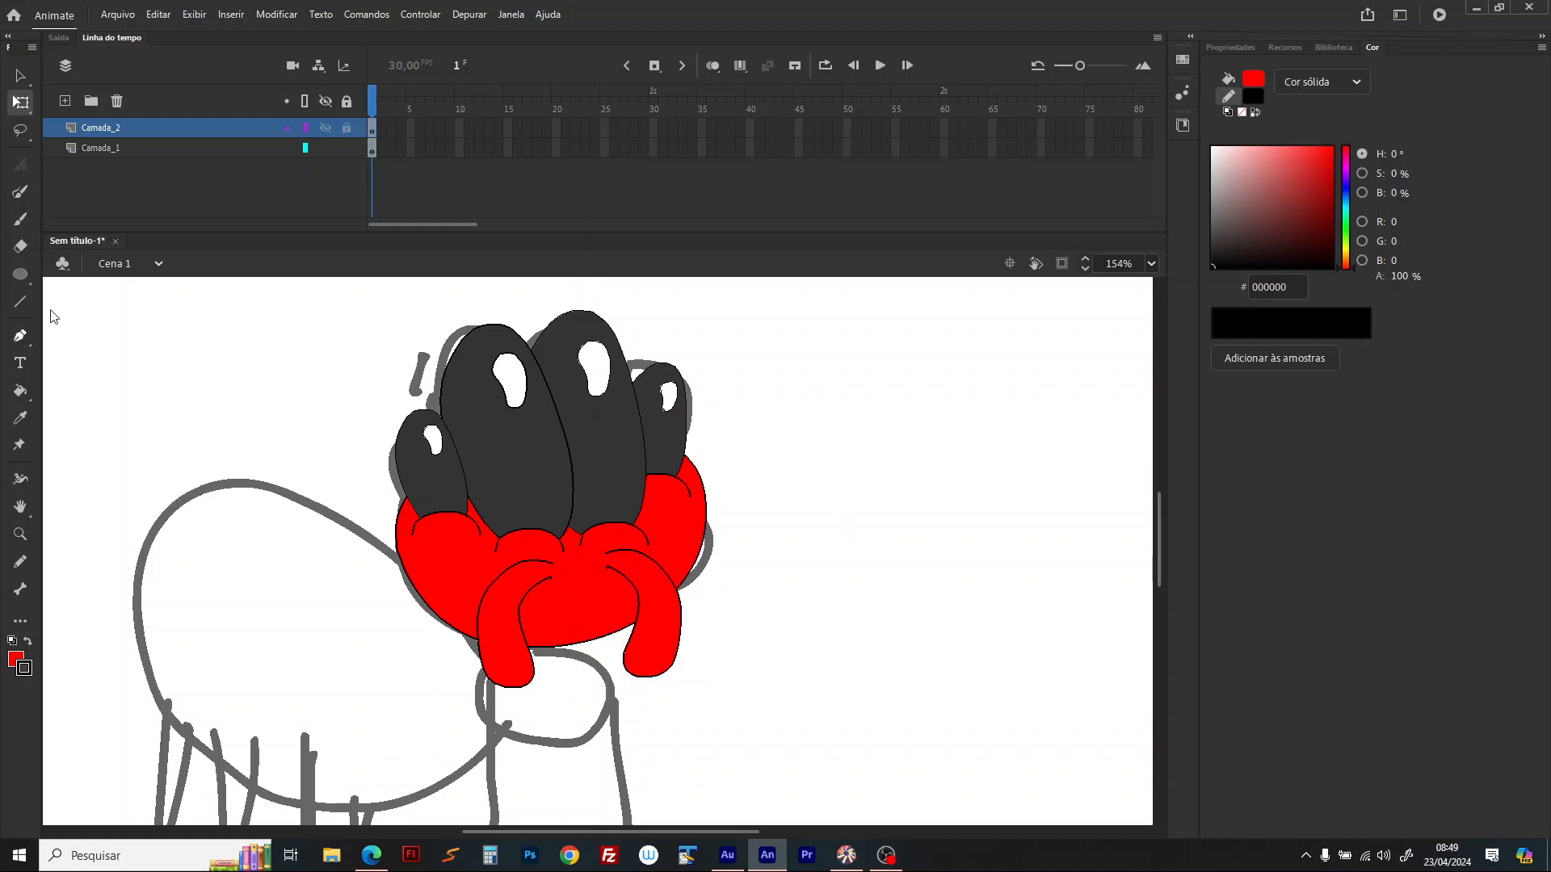
# Step: Draw a short slanted black line to the right of the head and bend it into a smile curve
pyautogui.click(20, 301)
pyautogui.moveTo(843, 524); pyautogui.dragTo(869, 518)
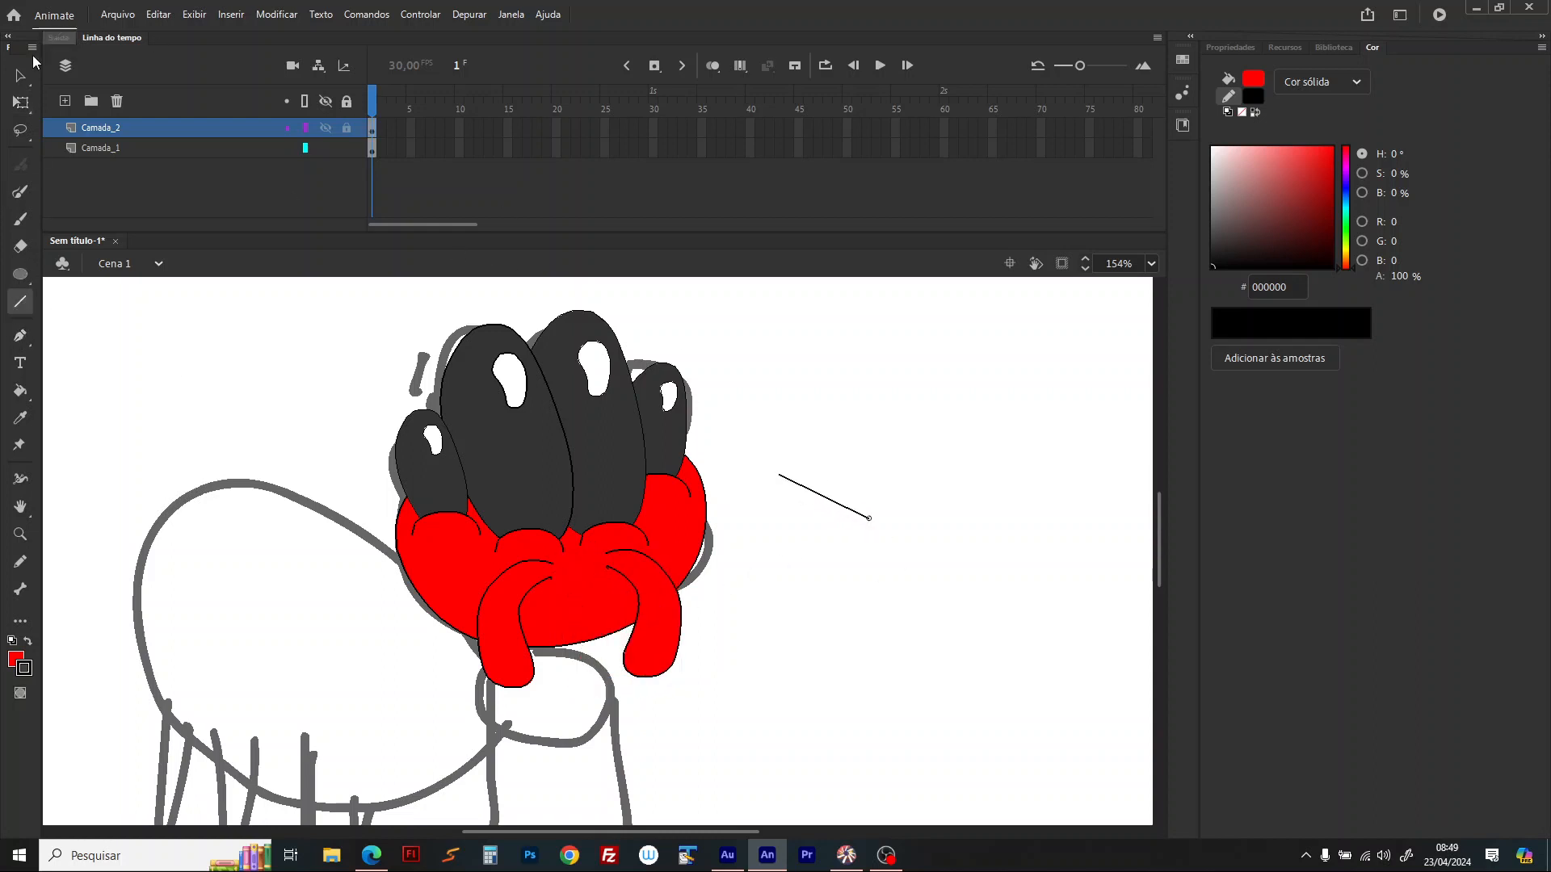
pyautogui.press('v')
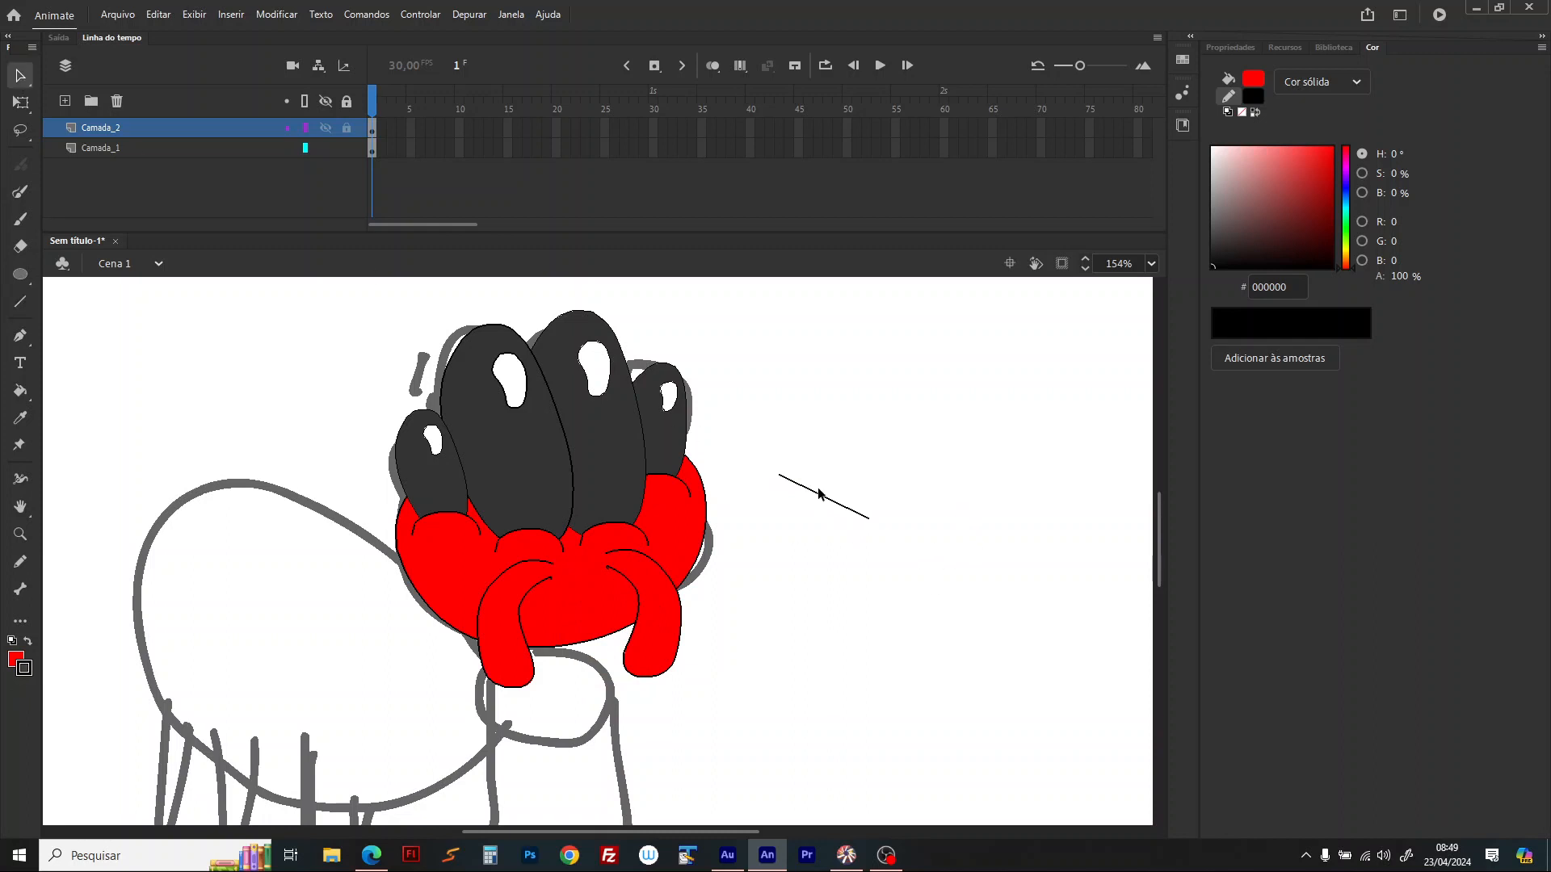
pyautogui.moveTo(816, 501); pyautogui.dragTo(814, 527)
pyautogui.moveTo(871, 525); pyautogui.dragTo(865, 505)
# Step: Add a small arched stroke above the smile's left end and move the smile curve up to meet it
pyautogui.press('n')
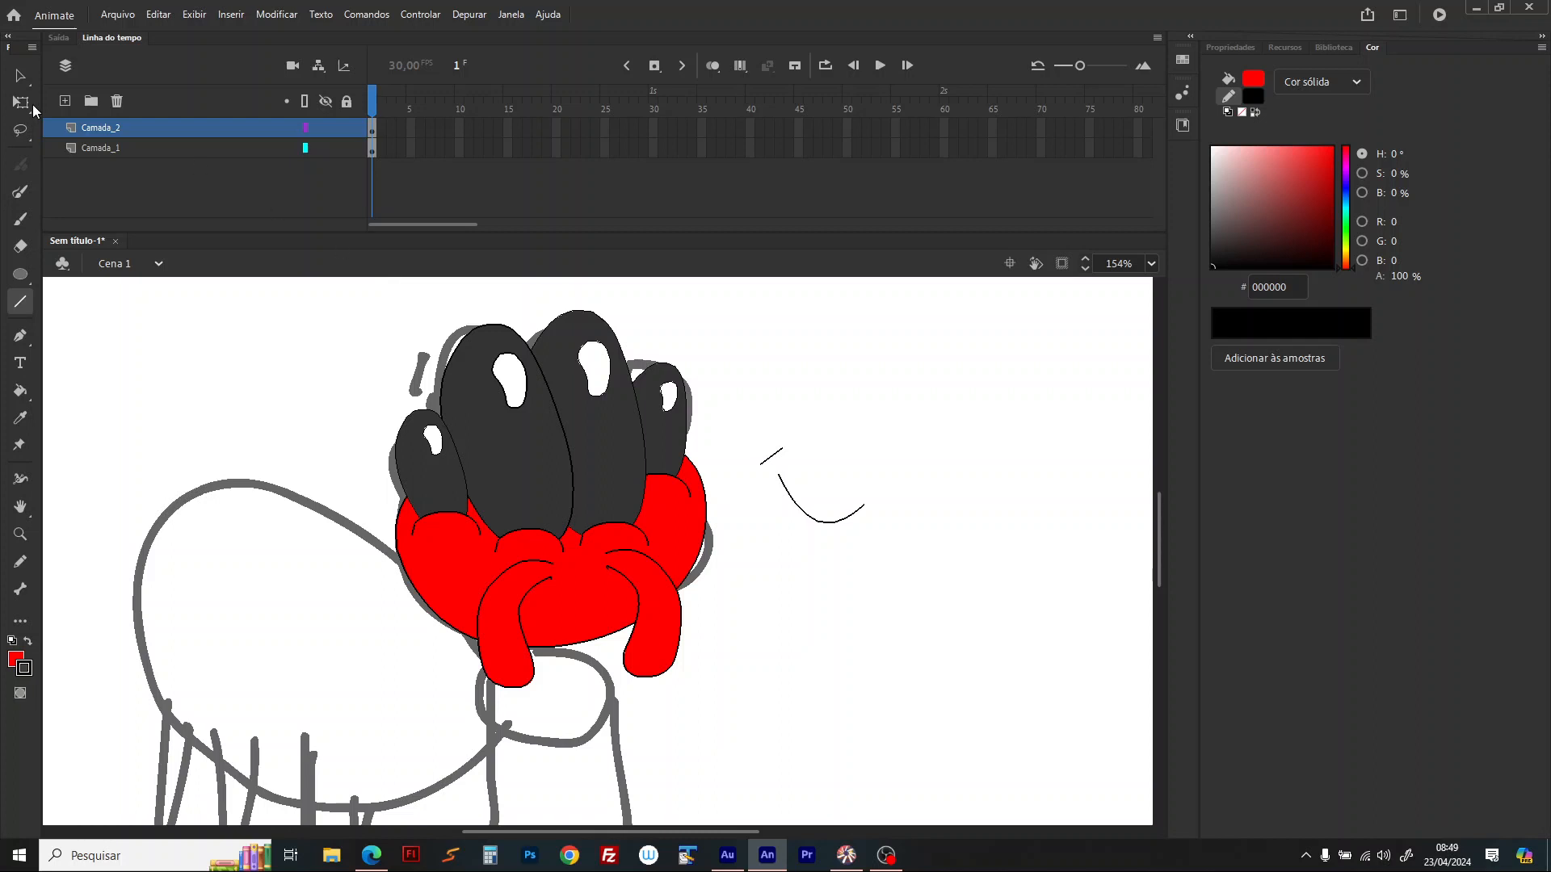
pyautogui.press('v')
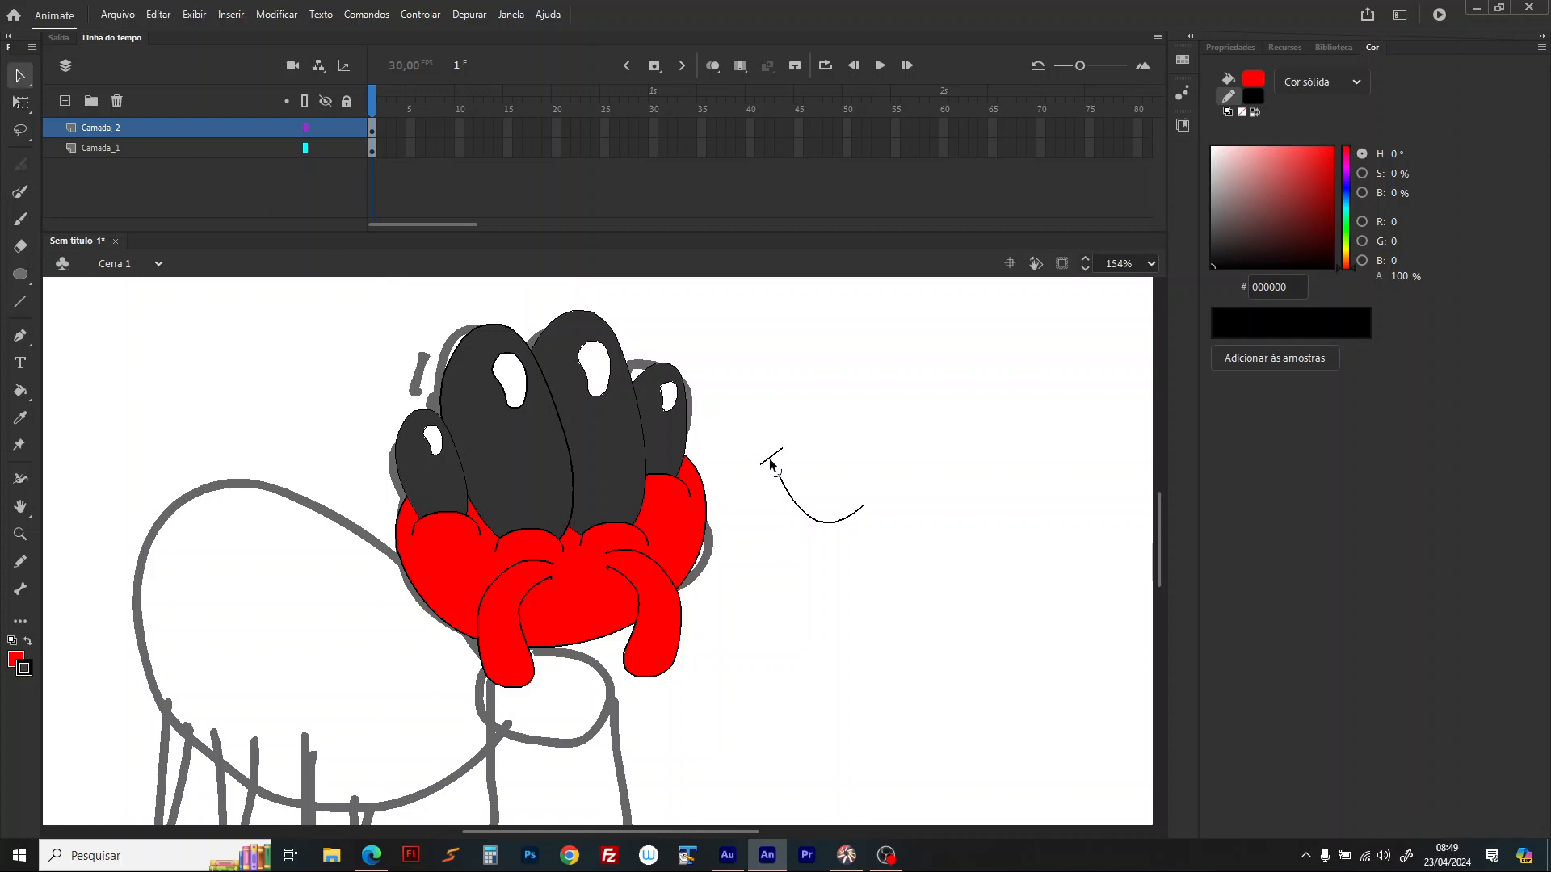
pyautogui.click(782, 484)
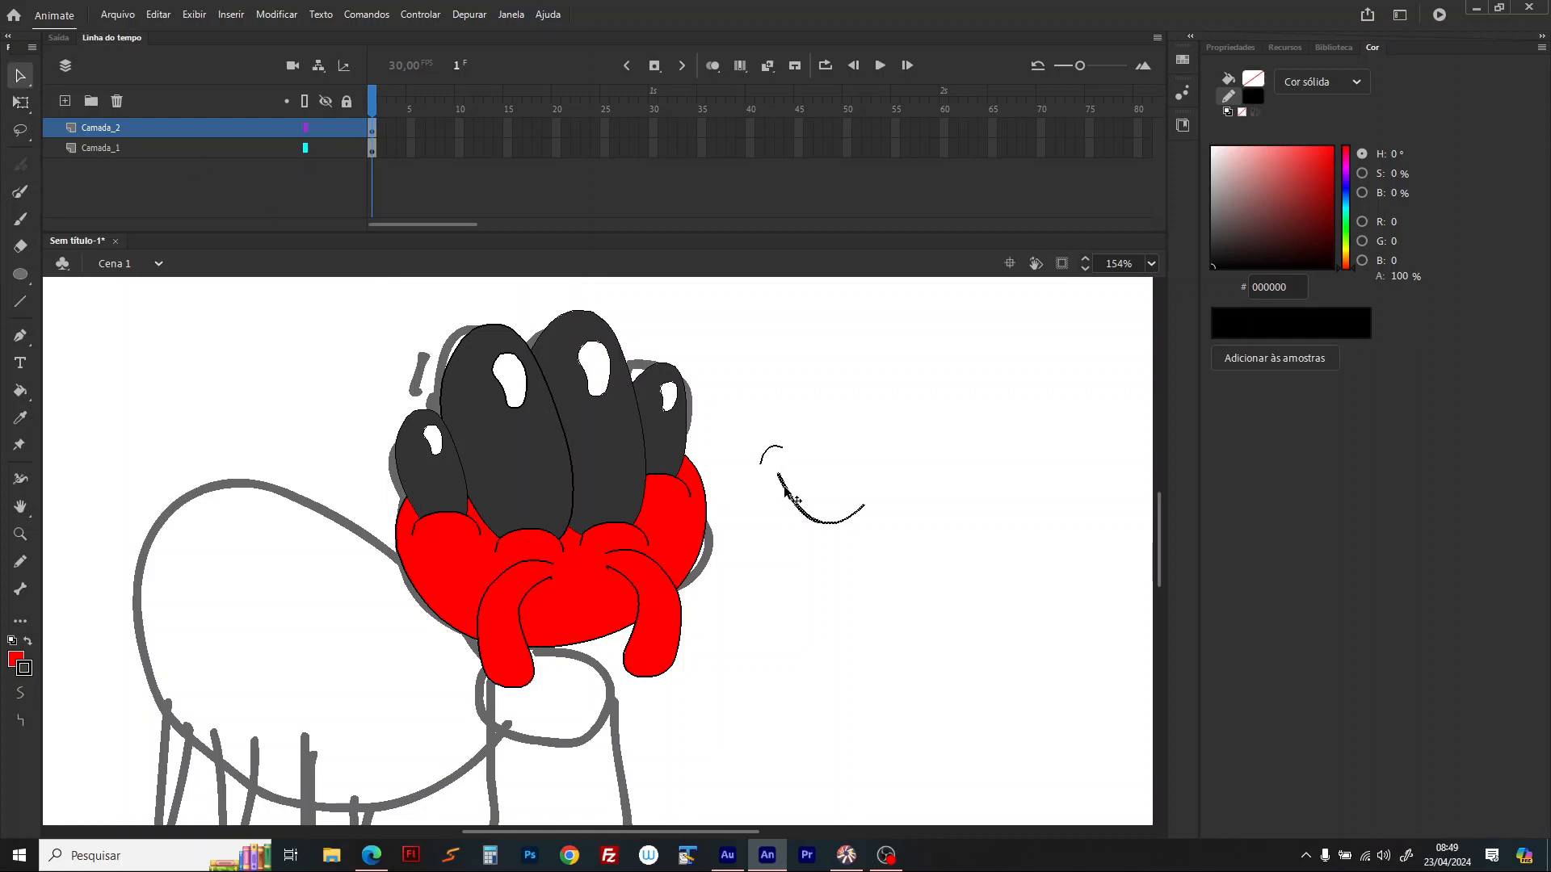
pyautogui.moveTo(782, 483); pyautogui.dragTo(769, 452)
# Step: Convert the mouth lines into a Graphic symbol named "aranha boca flz" and place it between the two teeth
pyautogui.moveTo(875, 414); pyautogui.dragTo(744, 522)
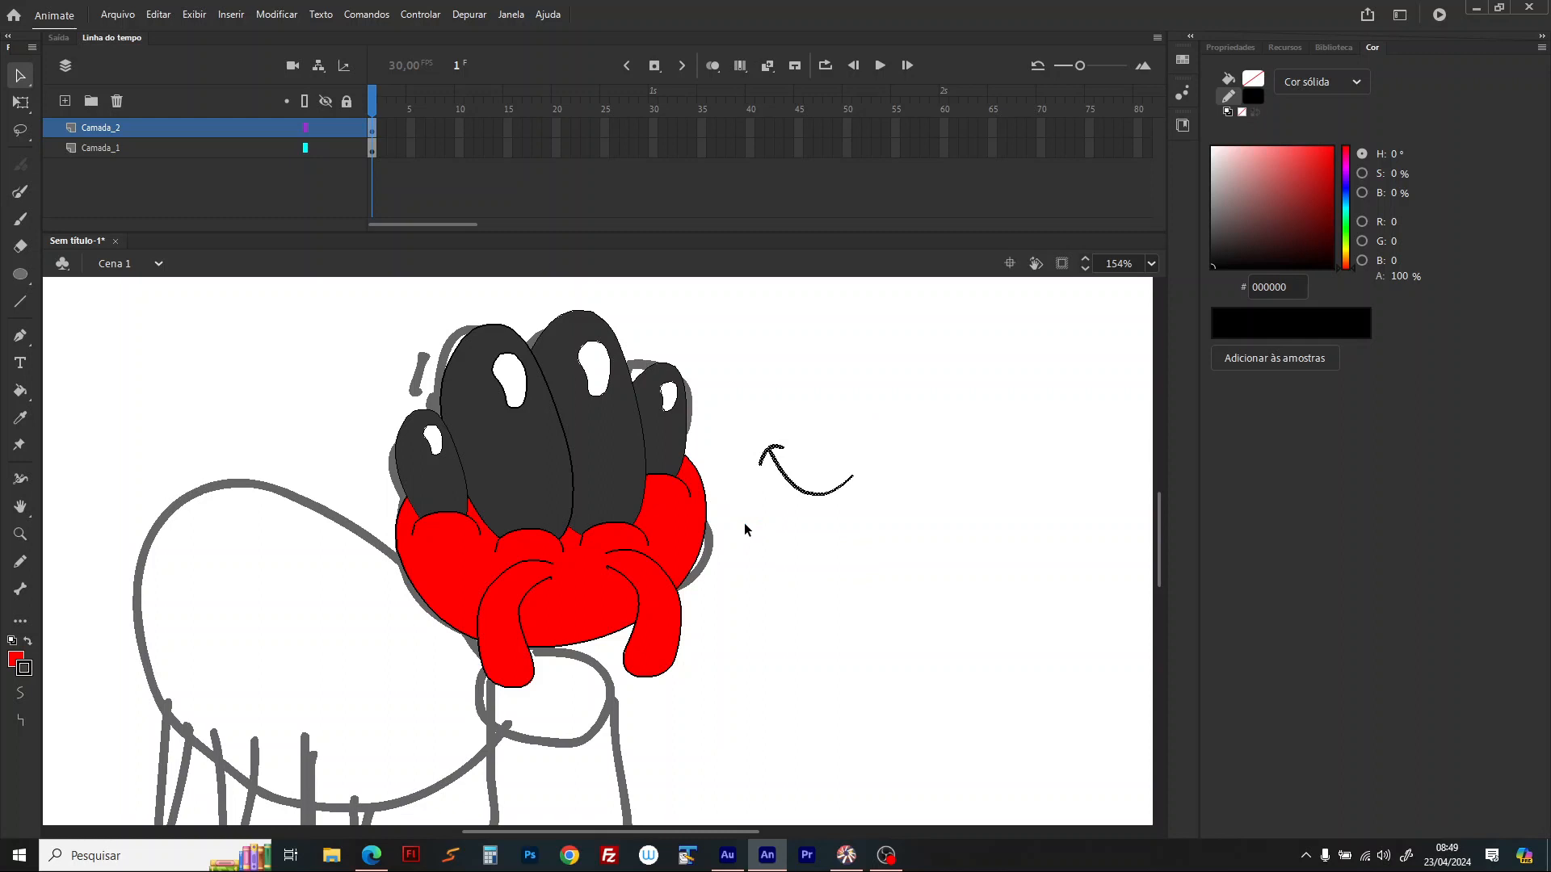
pyautogui.press('F8')
pyautogui.write('aranha')
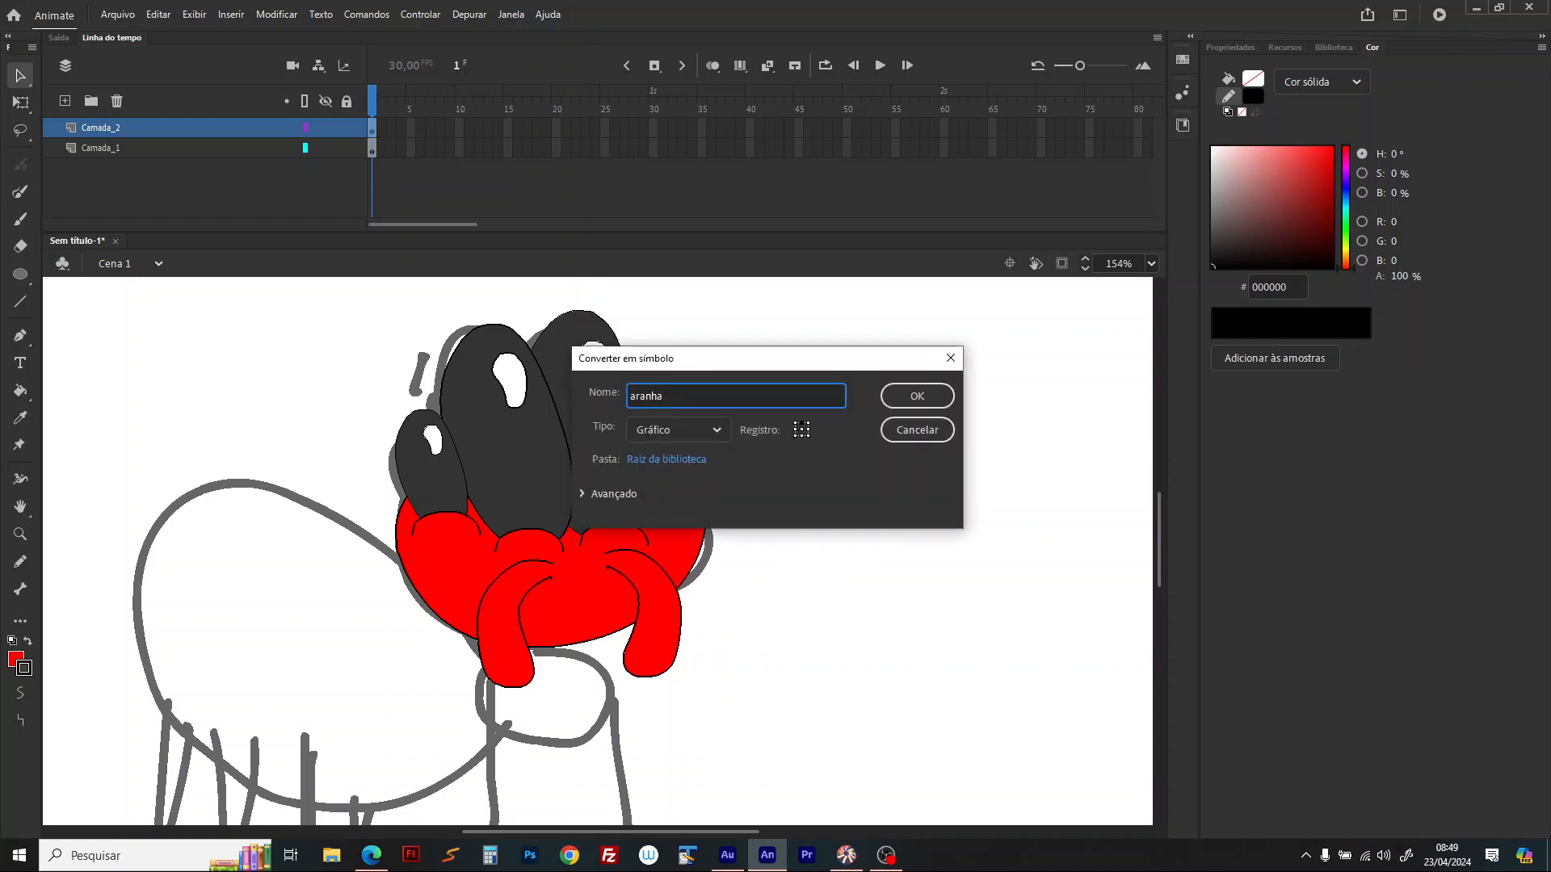
pyautogui.write(' boca flz')
pyautogui.press('Return')
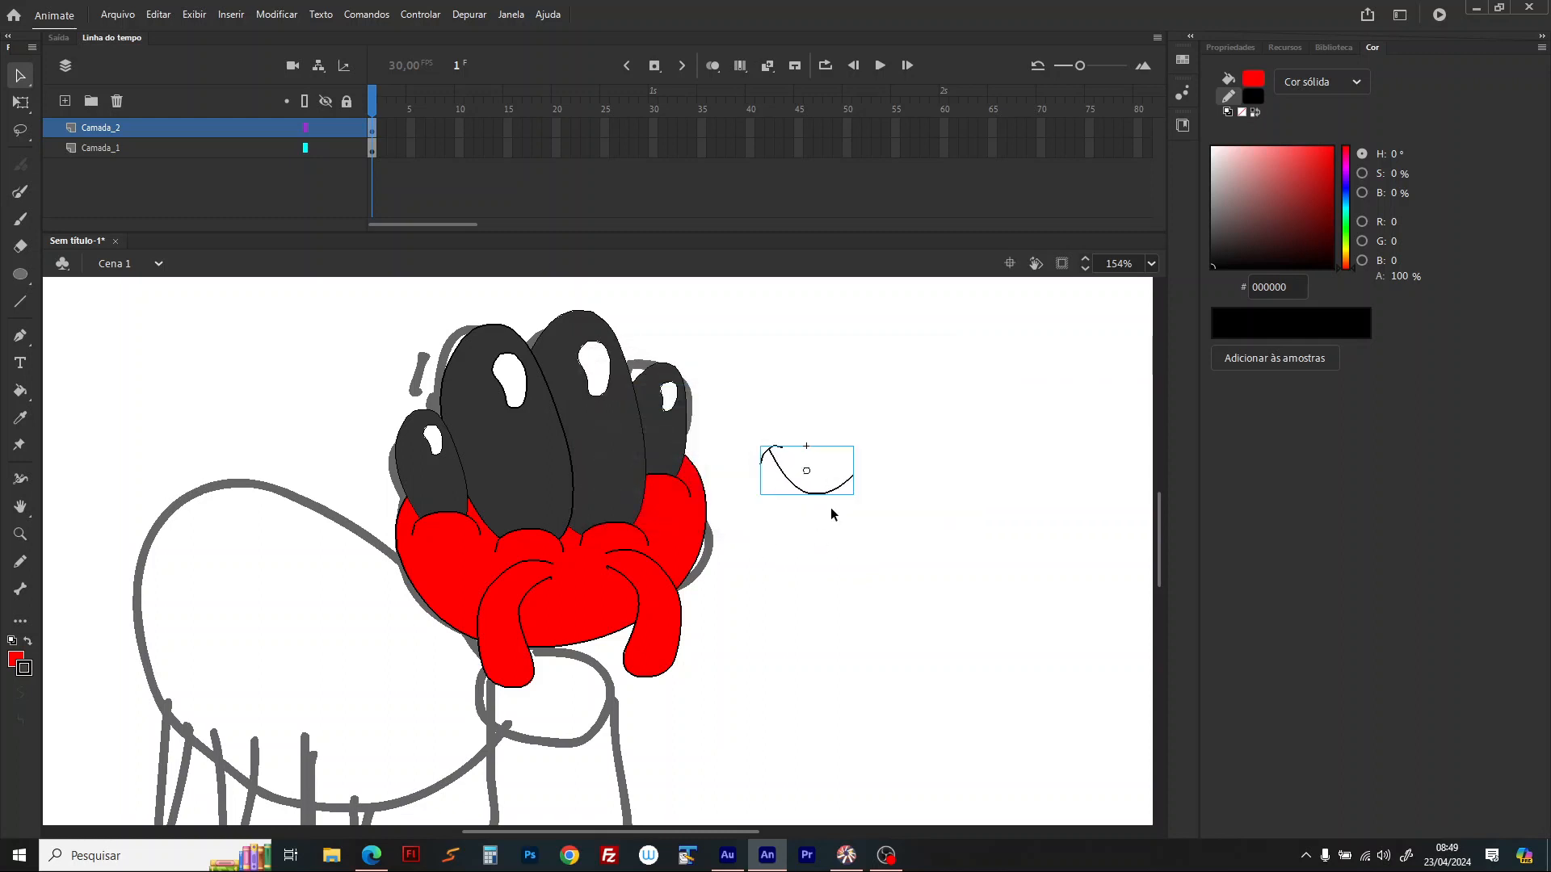
pyautogui.moveTo(828, 496); pyautogui.dragTo(598, 622)
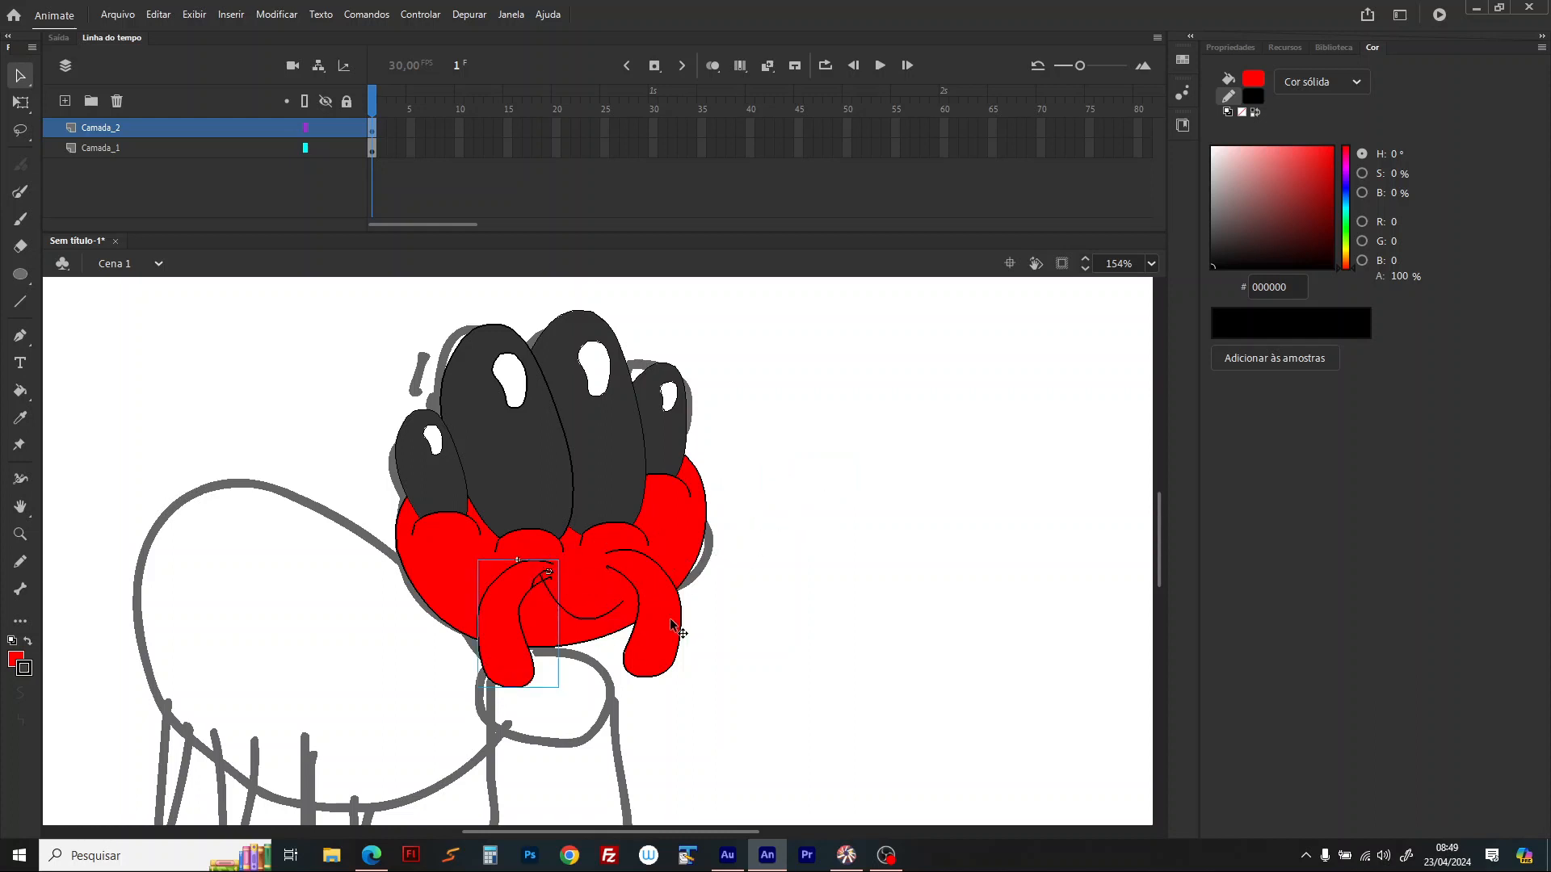
# Step: Nudge both teeth slightly upward together on the head
pyautogui.keyDown('shift'); pyautogui.click(671, 625); pyautogui.keyUp('shift')
pyautogui.press('Up')
pyautogui.press('Up')
pyautogui.press('Up')
pyautogui.press('Up')
pyautogui.press('Up')
pyautogui.press('Up')
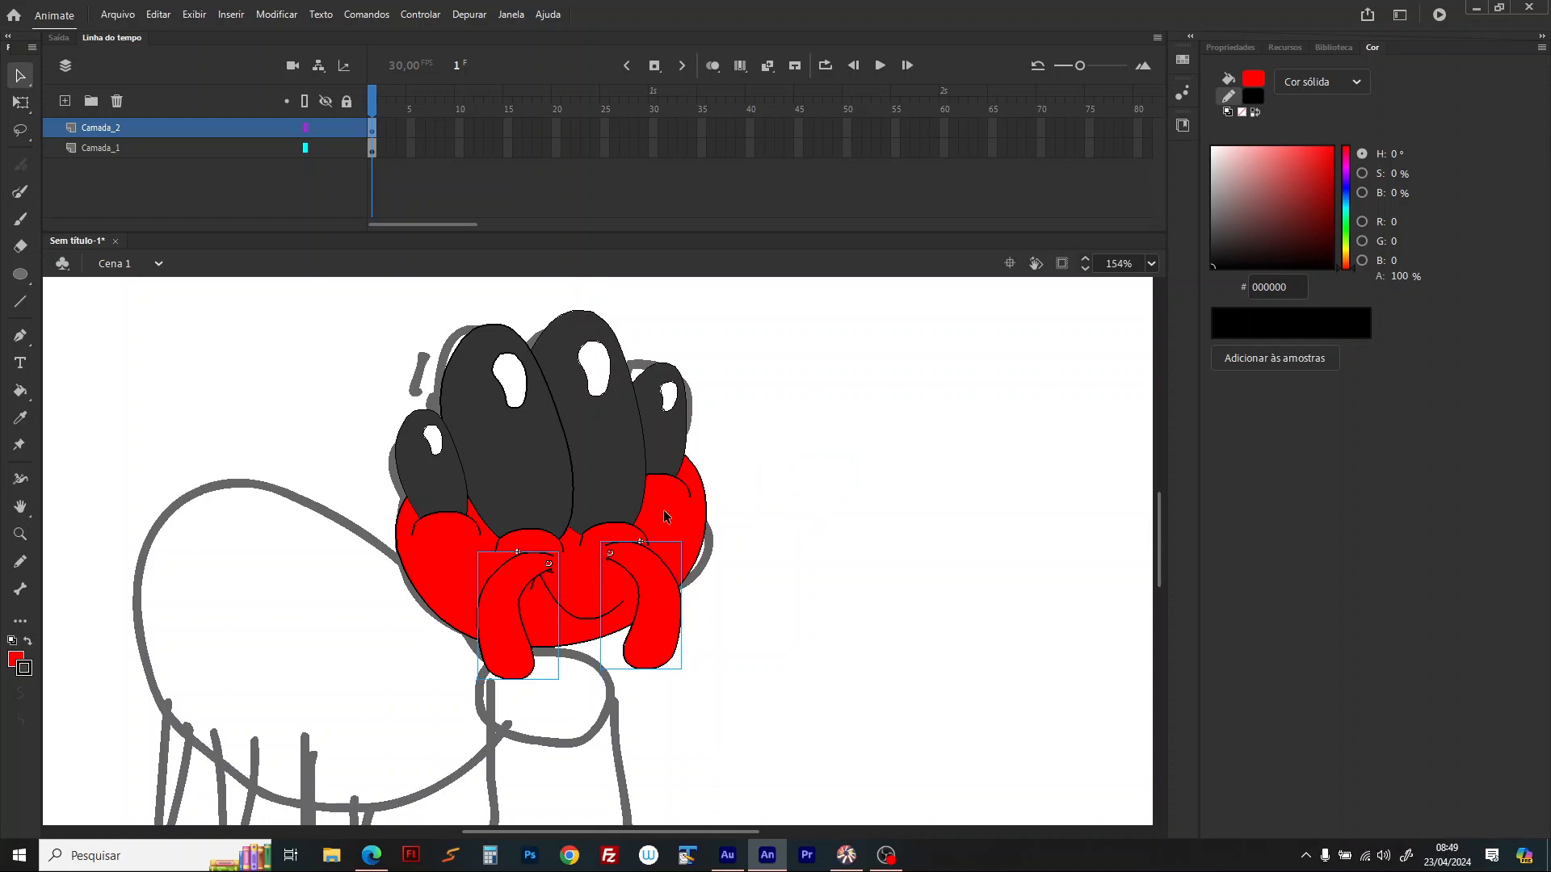
# Step: Draw a red oval over the sketched chest below the head and convert it into a symbol named "aranha peito"
pyautogui.scroll(-3, 667, 517)
pyautogui.click(23, 281)
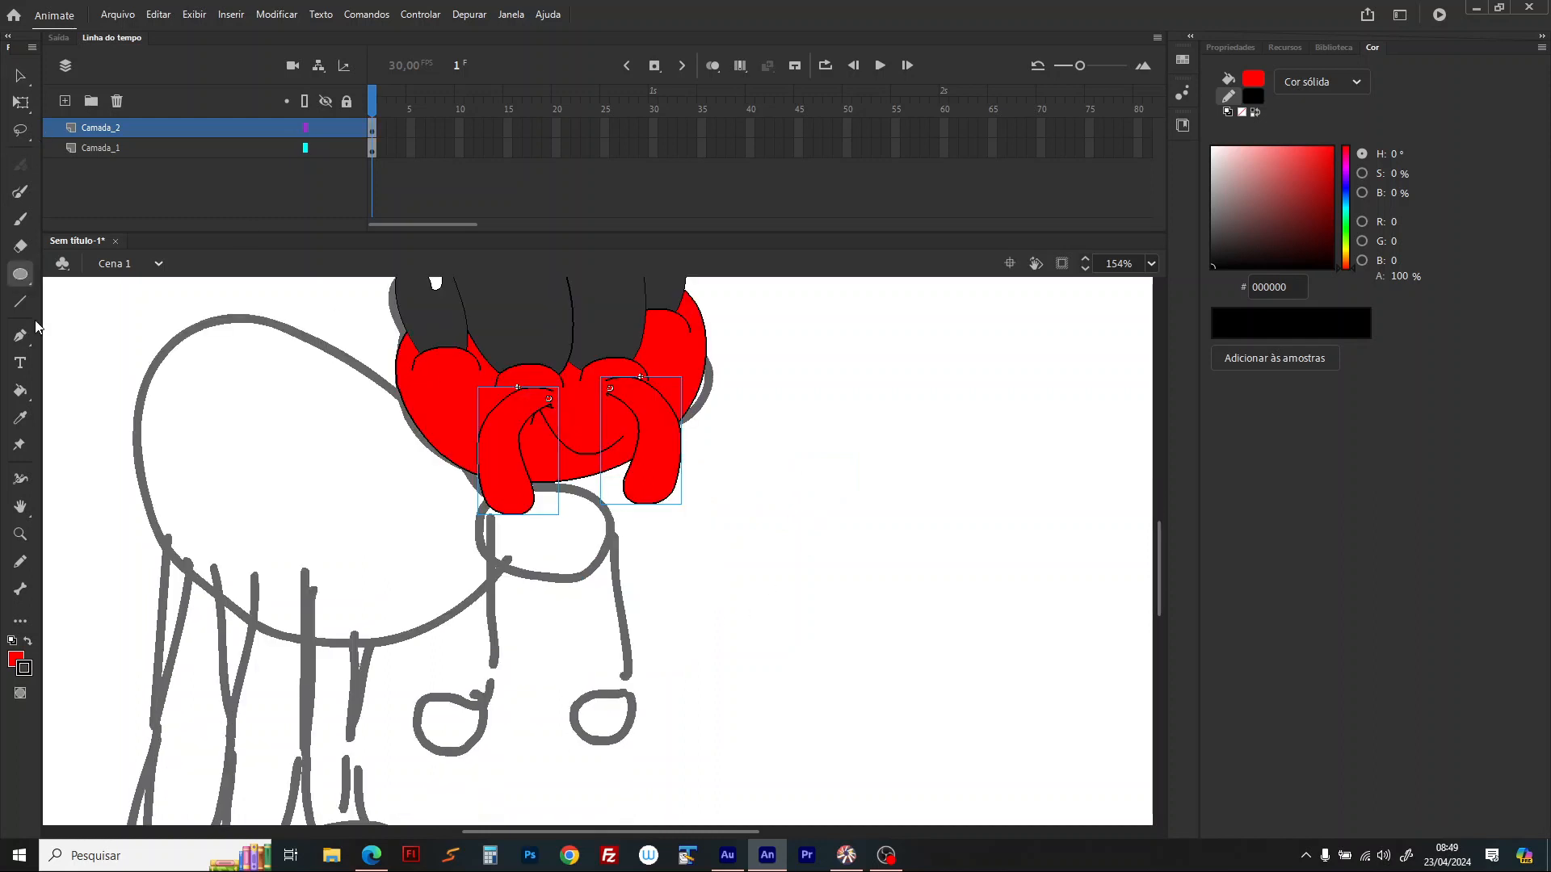
pyautogui.moveTo(463, 476); pyautogui.dragTo(618, 591)
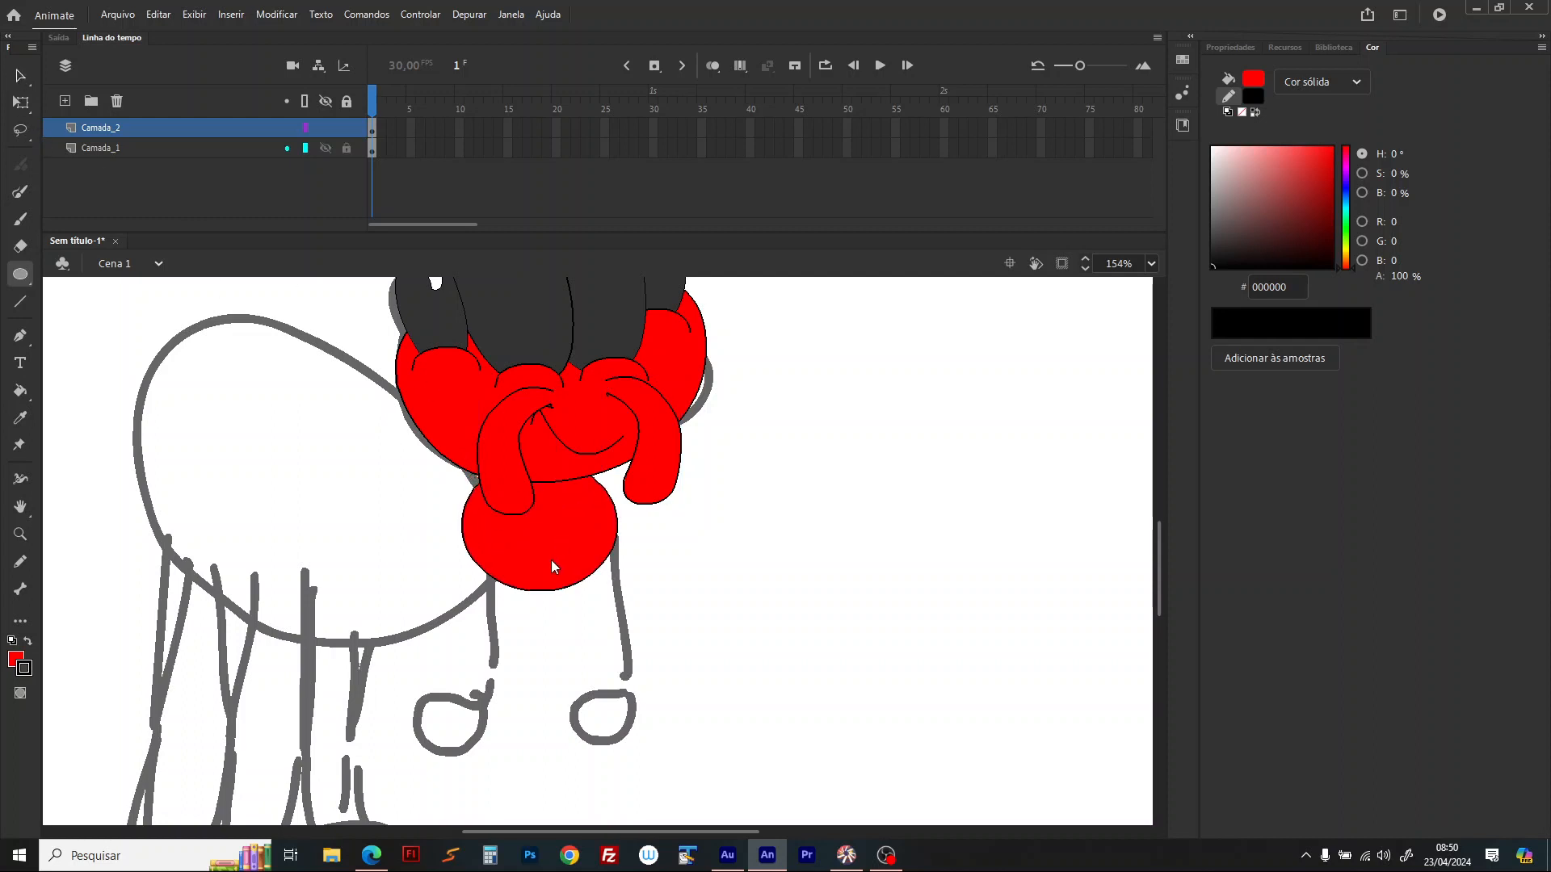
pyautogui.press('v')
pyautogui.click(550, 557)
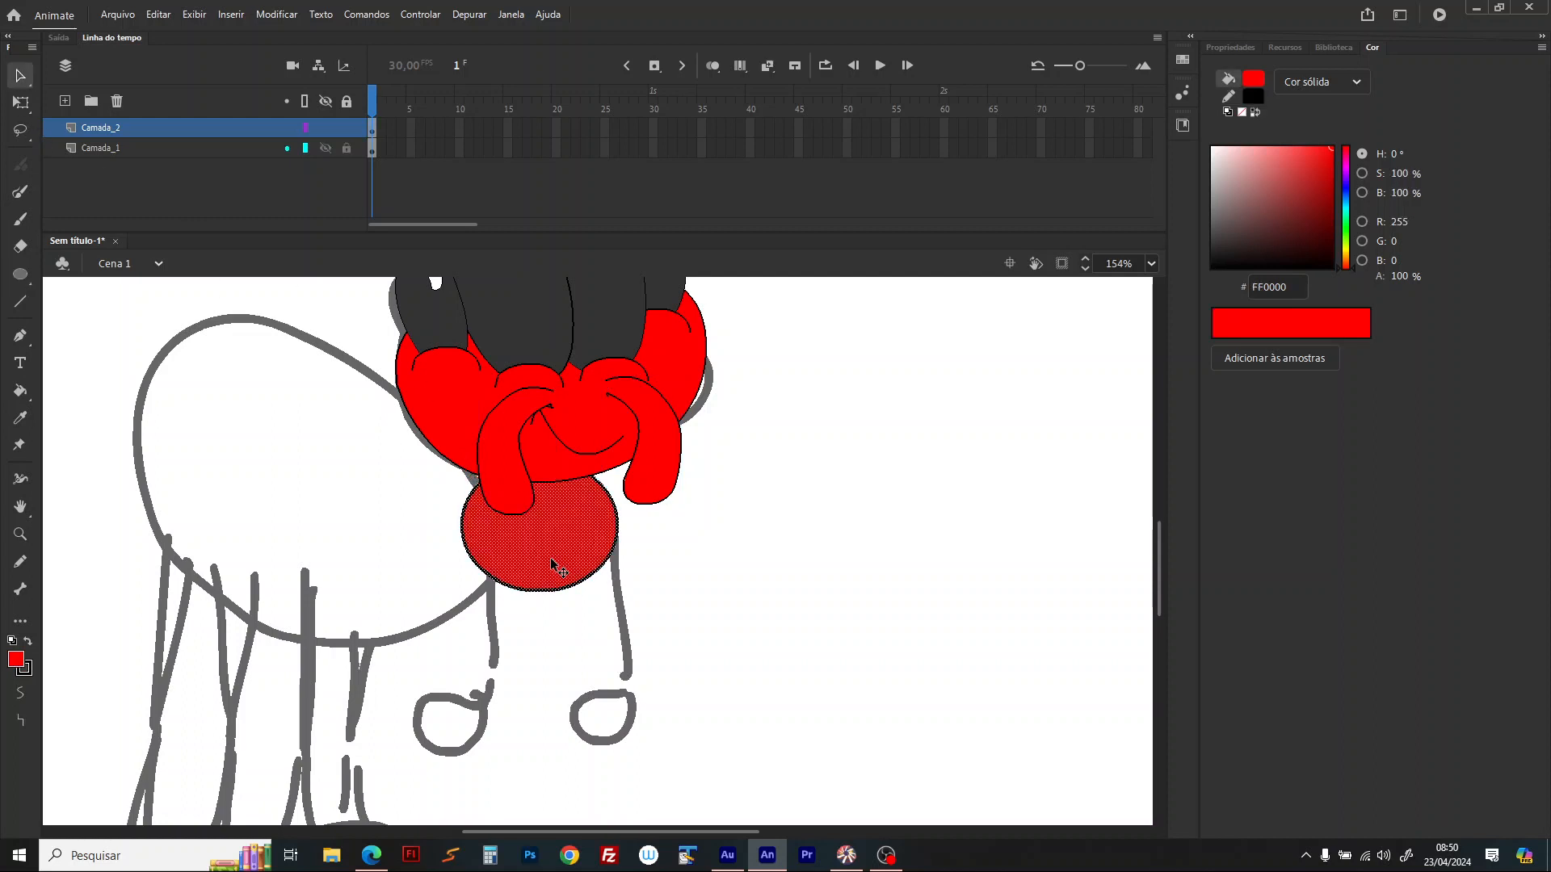
pyautogui.press('F8')
pyautogui.write('aranha peito')
pyautogui.press('Return')
# Step: Draw a large red oval over the sketched abdomen and reshape its right side to slope down toward the chest
pyautogui.click(20, 274)
pyautogui.moveTo(120, 296); pyautogui.dragTo(408, 616)
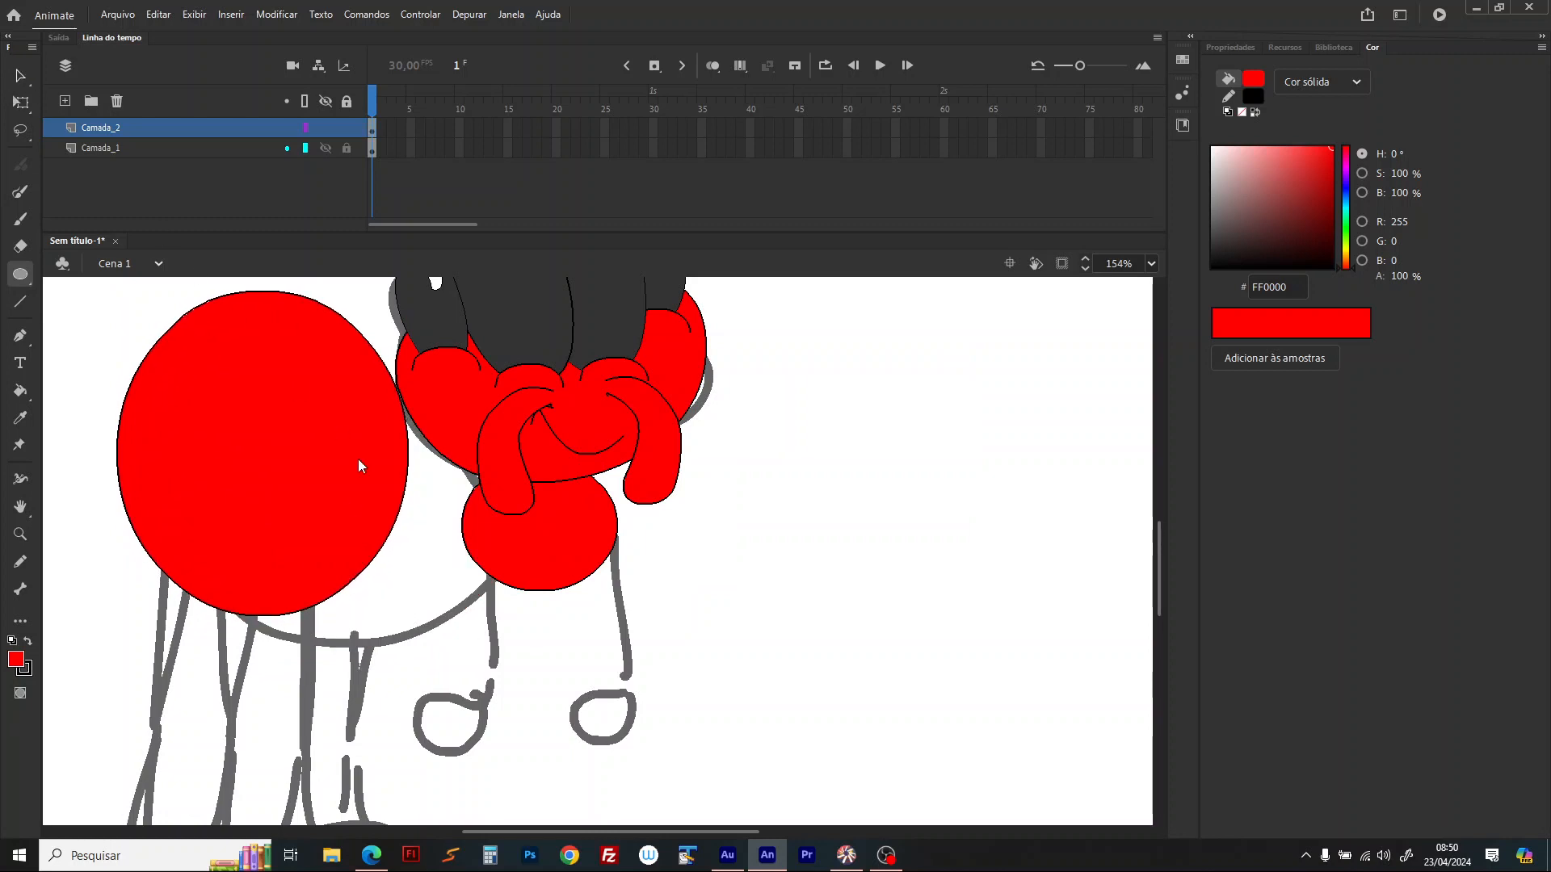
pyautogui.press('v')
pyautogui.moveTo(401, 525); pyautogui.dragTo(491, 579)
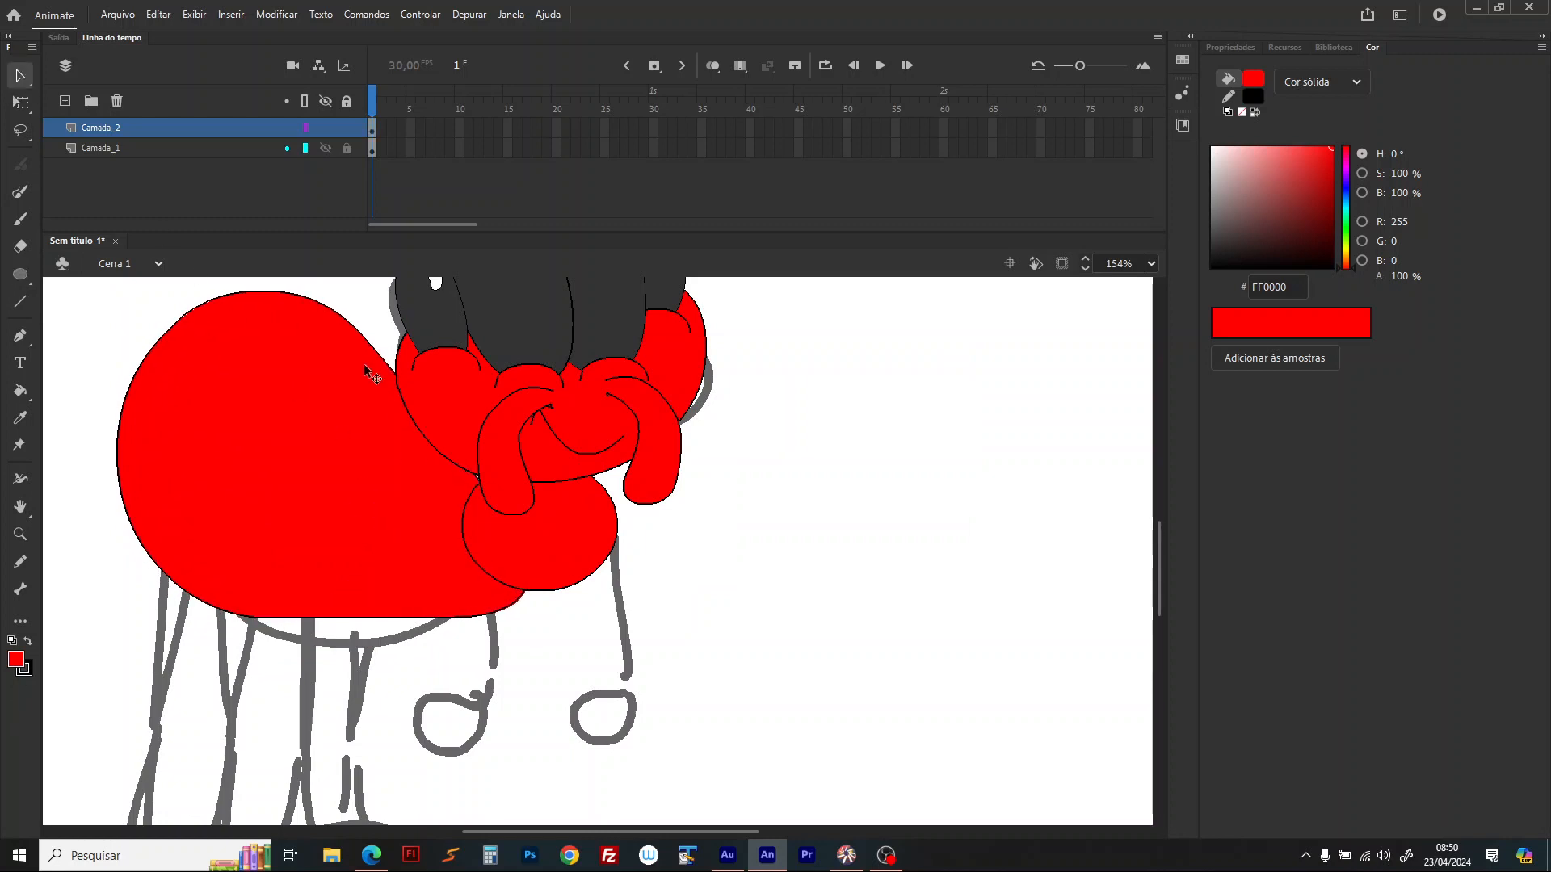
pyautogui.moveTo(382, 356); pyautogui.dragTo(431, 464)
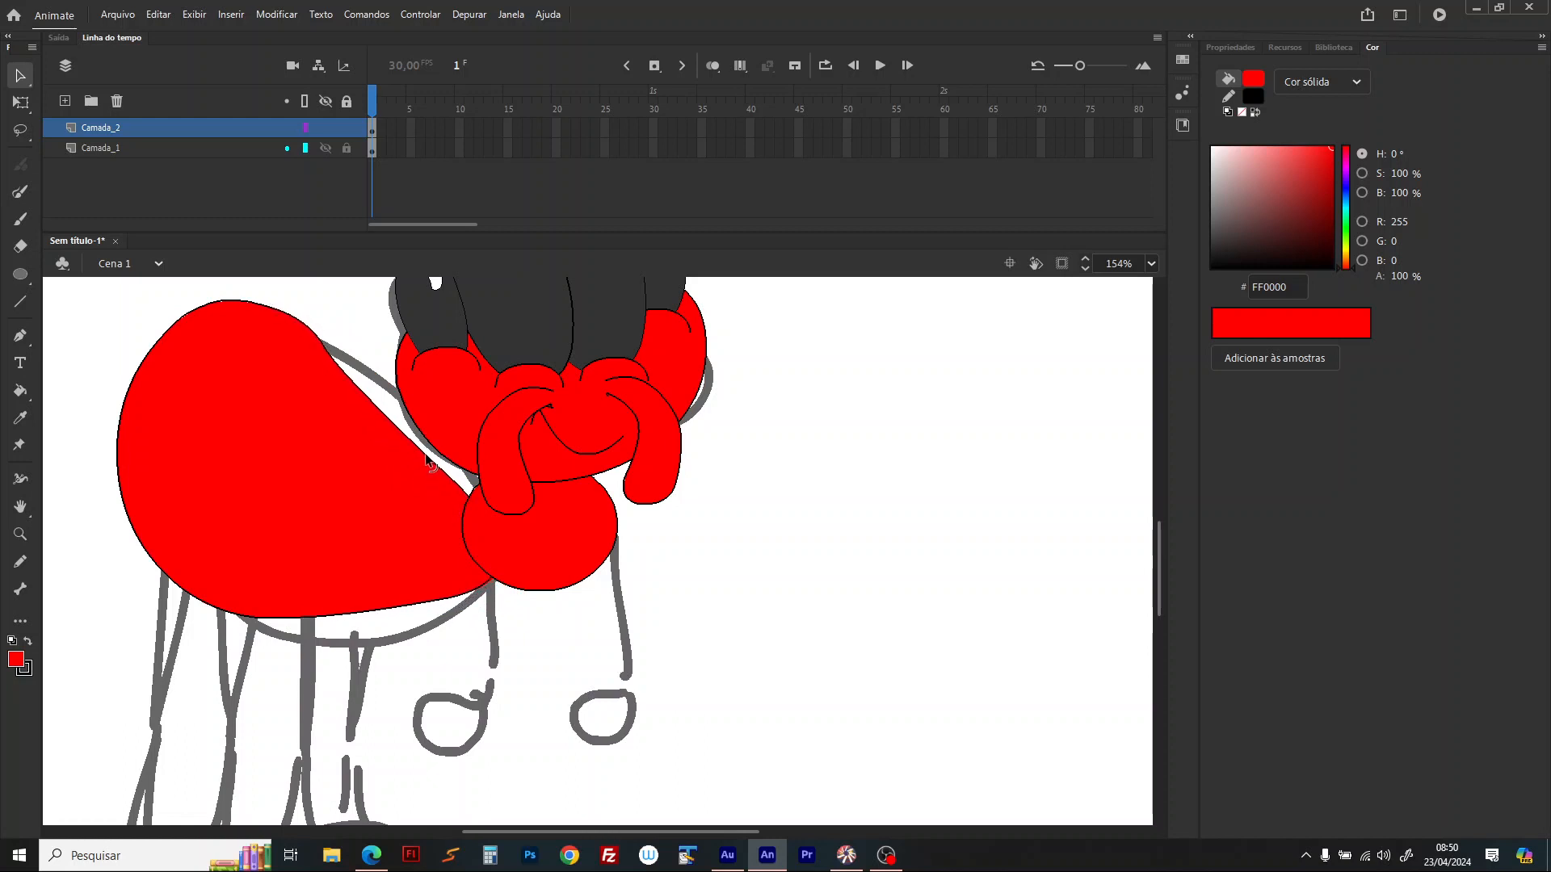
# Step: Bulge the abdomen's bottom and left edges outward and curve its upper right slope slightly to finish the rounded body shape
pyautogui.moveTo(374, 615); pyautogui.dragTo(387, 635)
pyautogui.moveTo(208, 611); pyautogui.dragTo(186, 628)
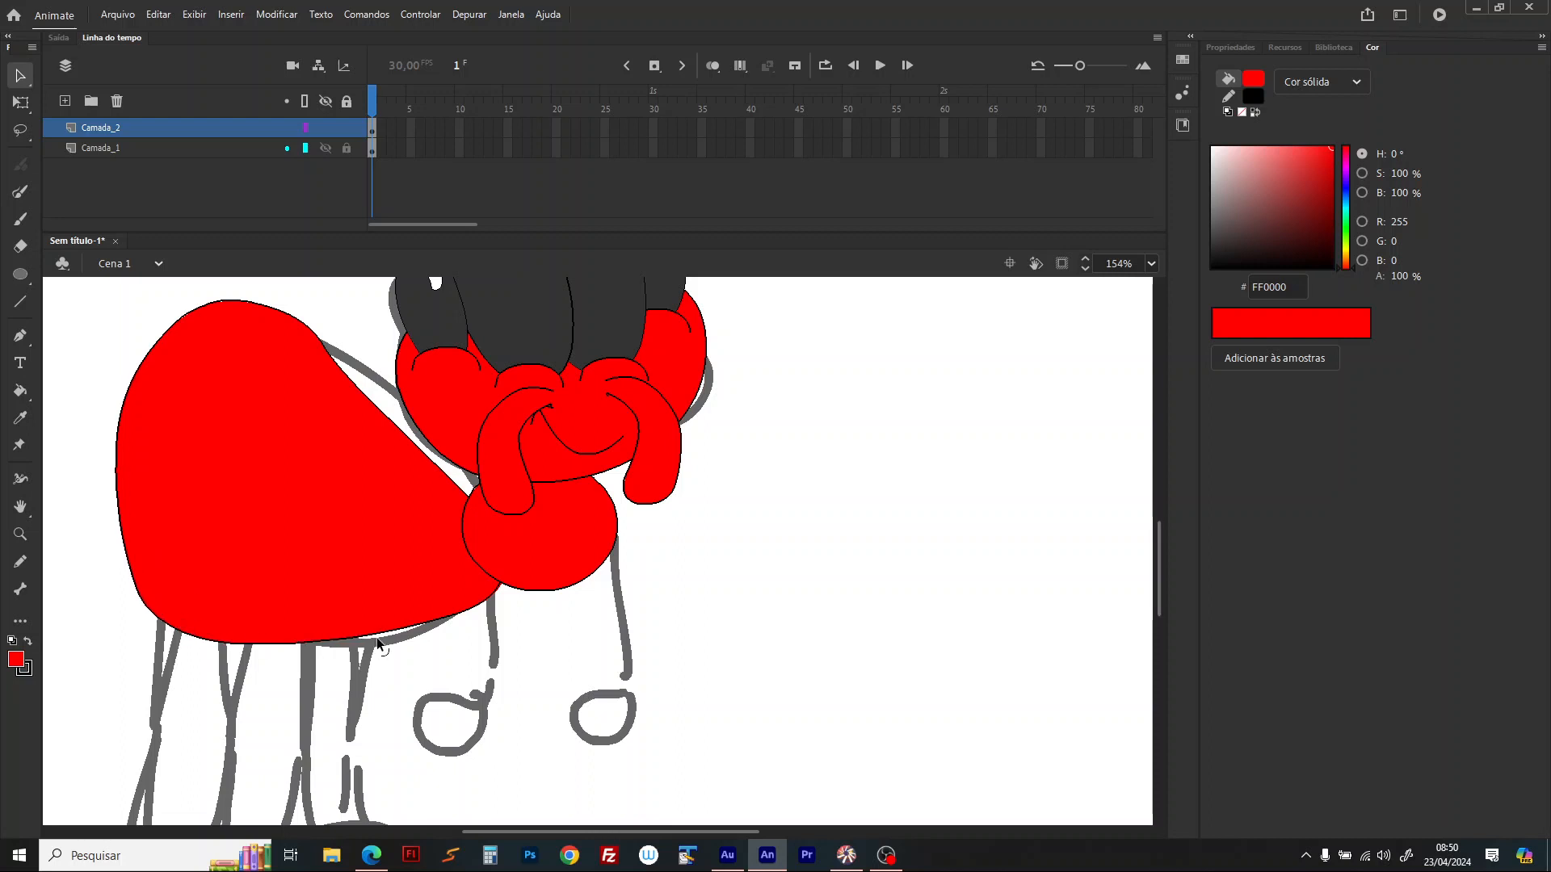
pyautogui.moveTo(381, 645); pyautogui.dragTo(397, 644)
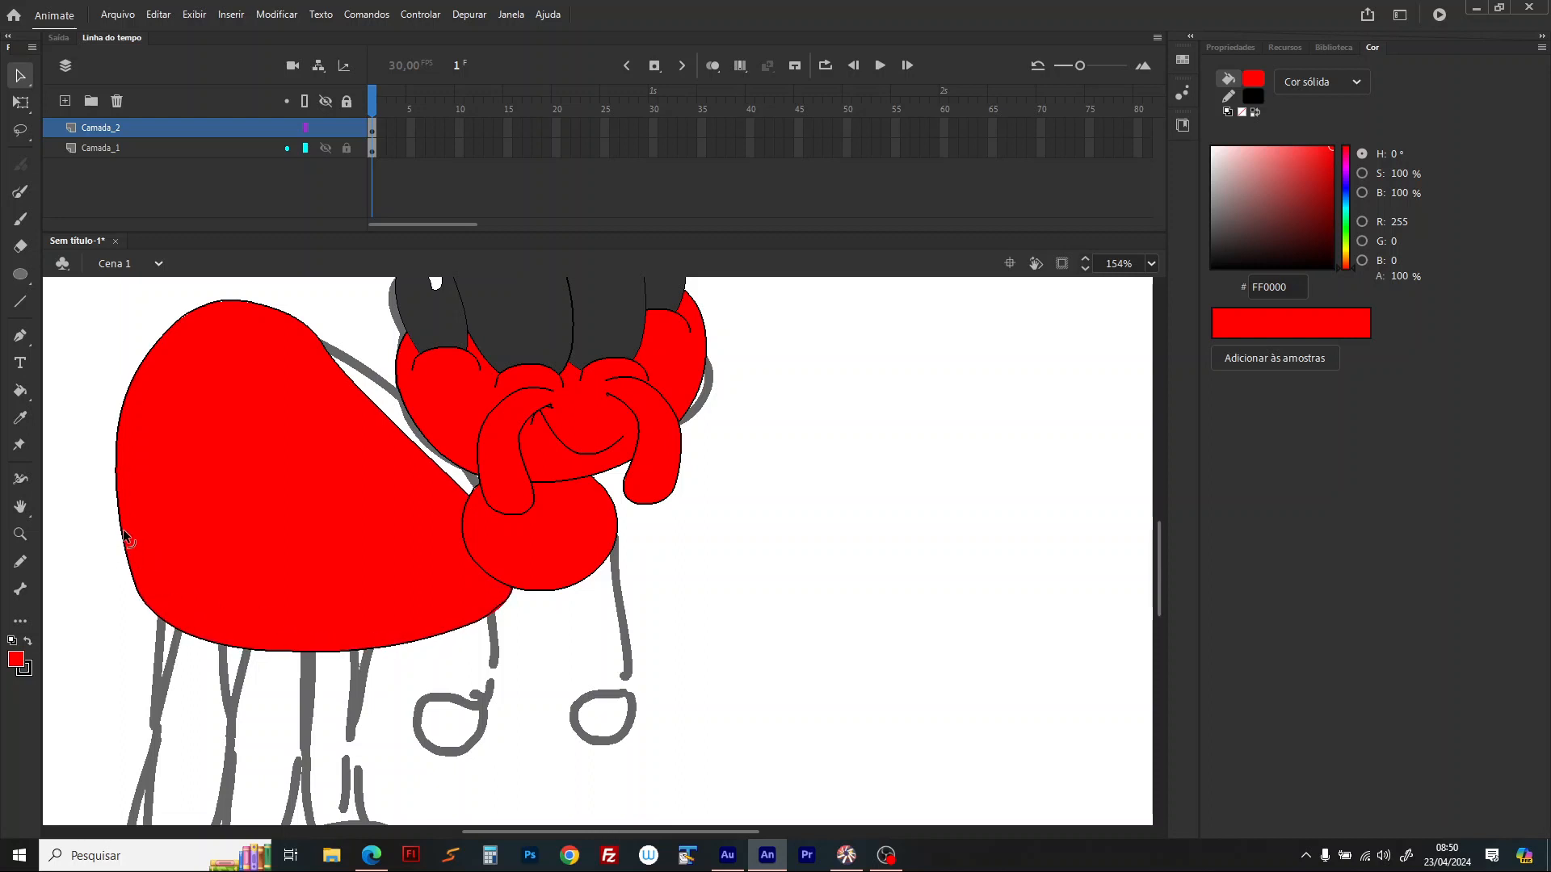
pyautogui.moveTo(121, 543); pyautogui.dragTo(81, 529)
pyautogui.moveTo(370, 402); pyautogui.dragTo(381, 395)
# Step: Convert the abdomen shape into a Graphic symbol named "aranha bunda"
pyautogui.click(368, 503)
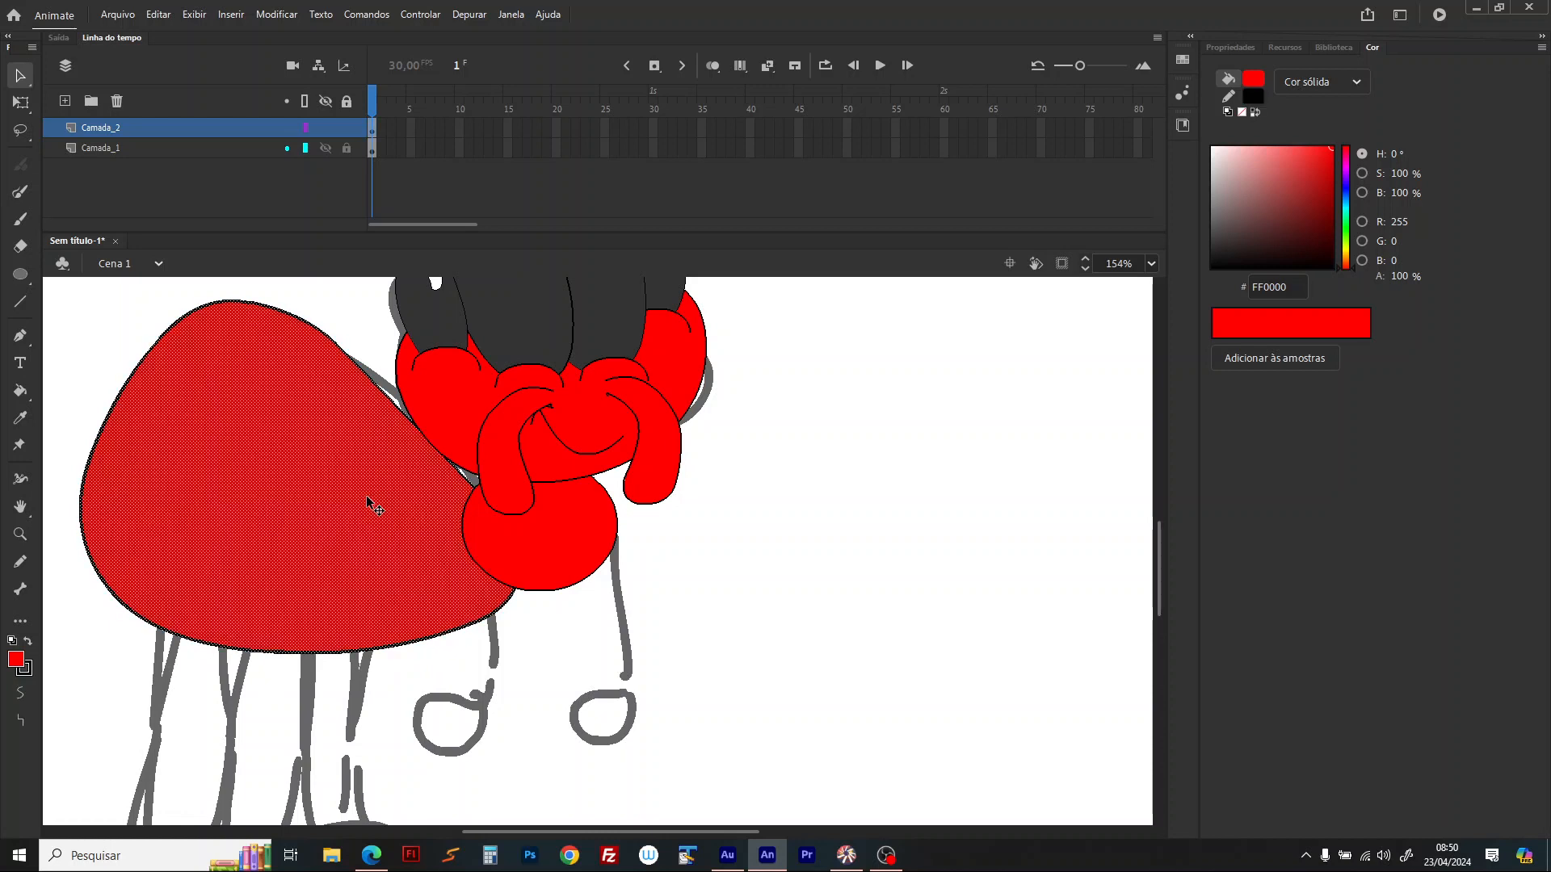
pyautogui.press('F8')
pyautogui.write('aranha bunda')
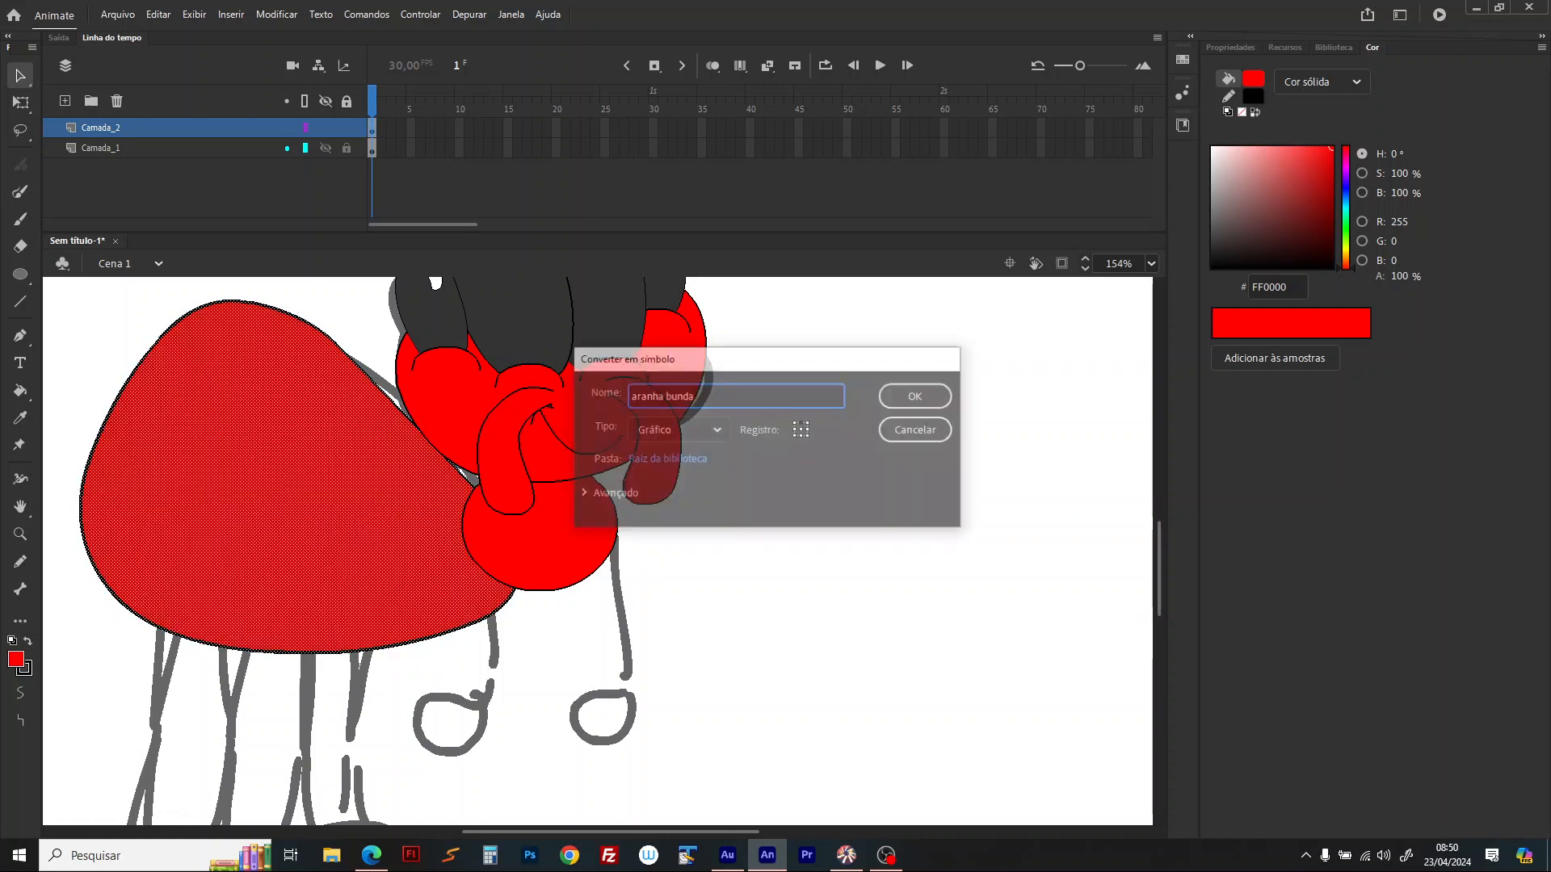
pyautogui.press('Return')
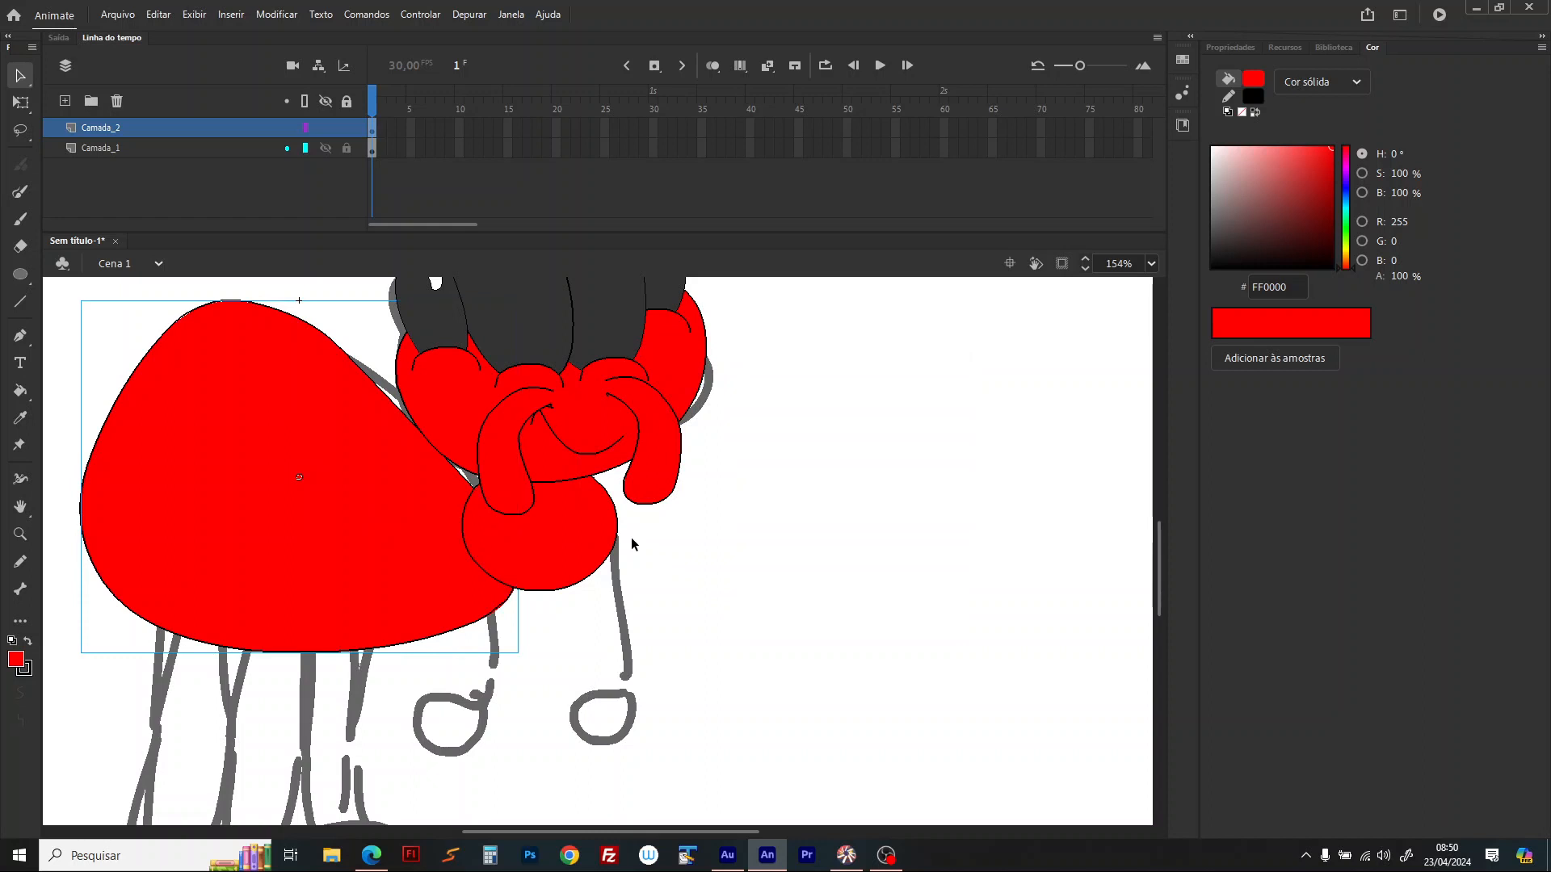
# Step: Move the abdomen's pivot to where it meets the chest, and the chest's pivot to its lower edge
pyautogui.press('q')
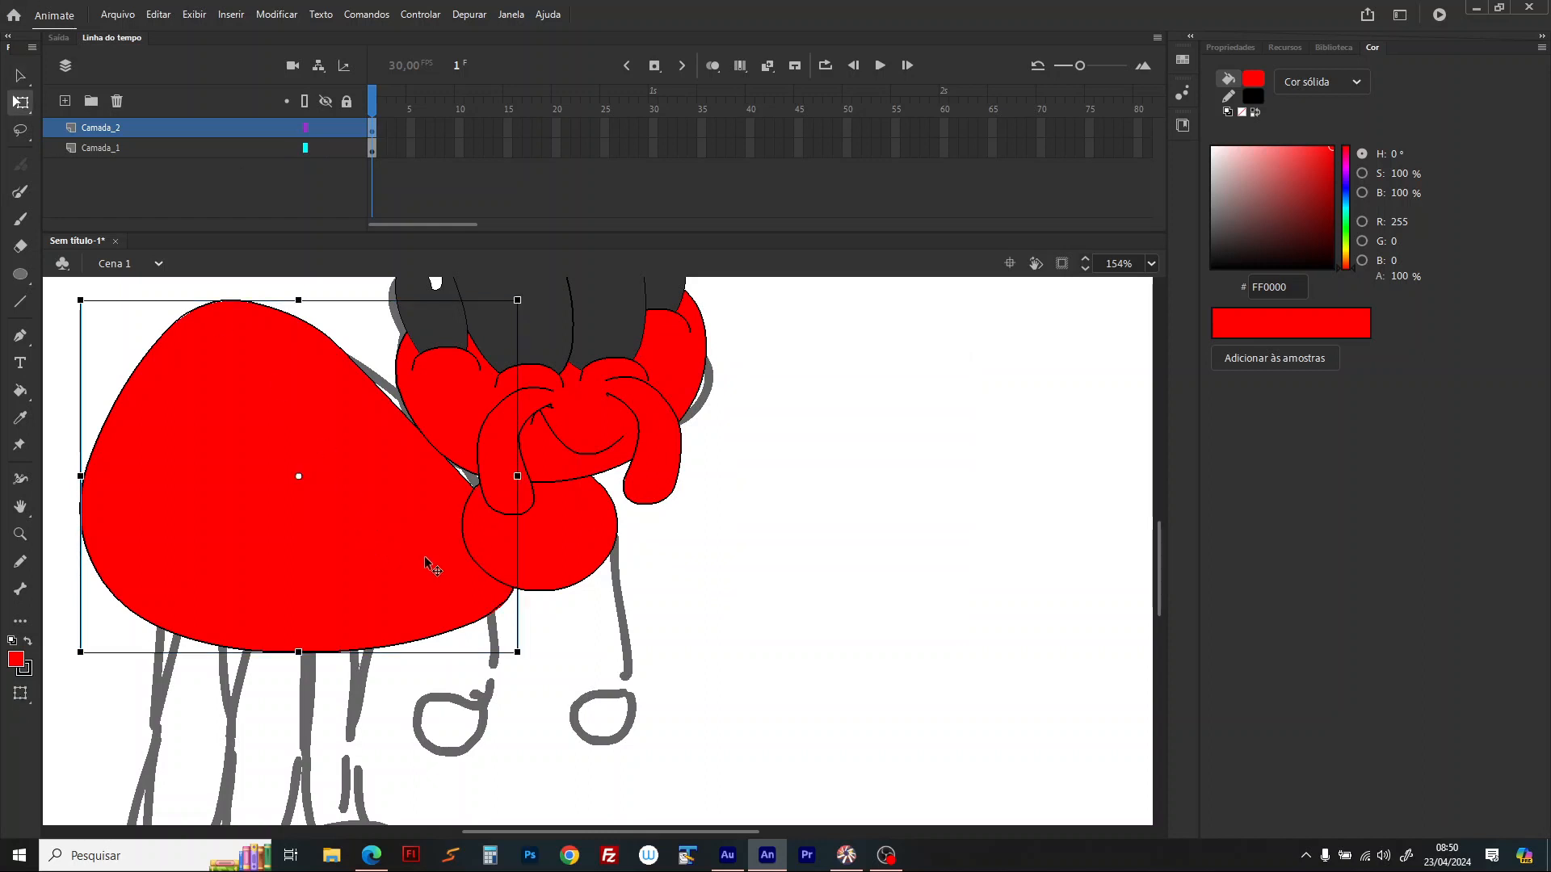
pyautogui.moveTo(307, 483); pyautogui.dragTo(444, 547)
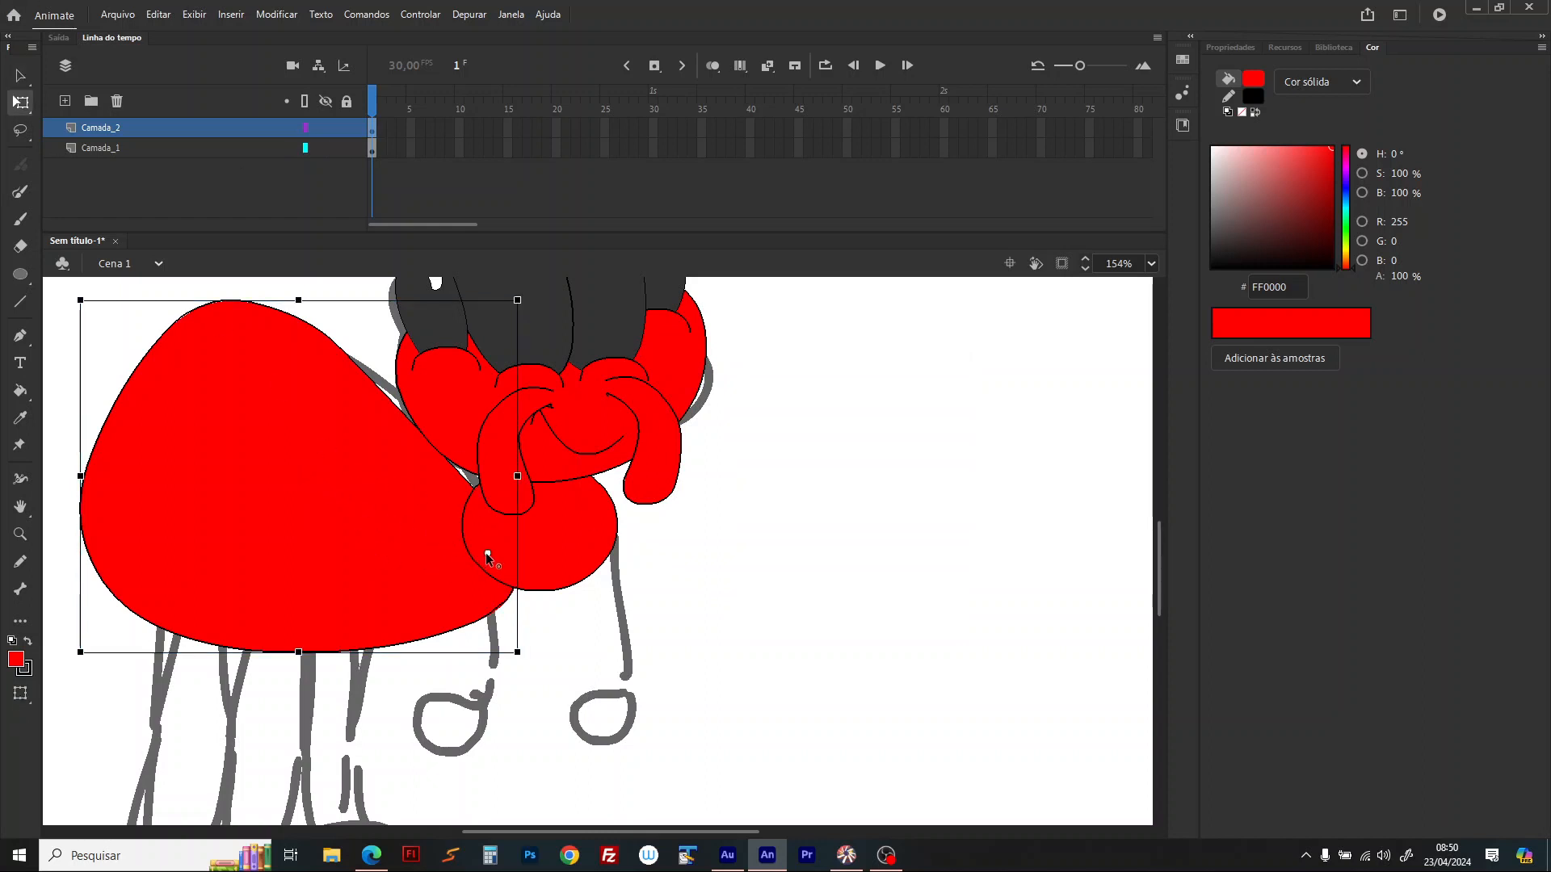
pyautogui.click(535, 554)
pyautogui.moveTo(535, 537); pyautogui.dragTo(523, 579)
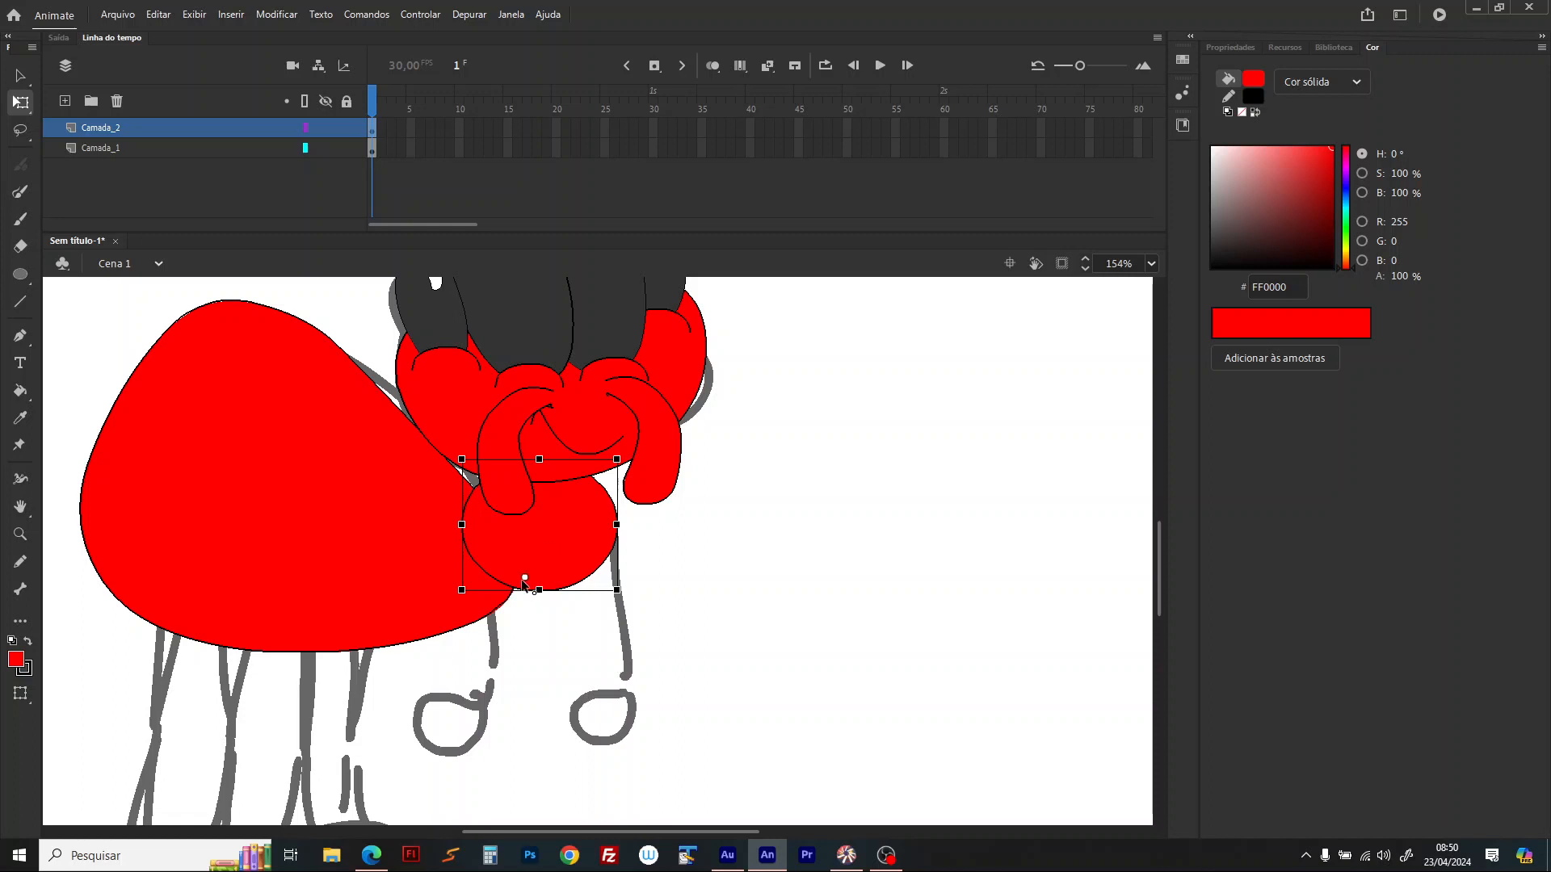
# Step: Move the head's pivot down to its lower edge and the four eyes' pivots to their bases
pyautogui.click(559, 478)
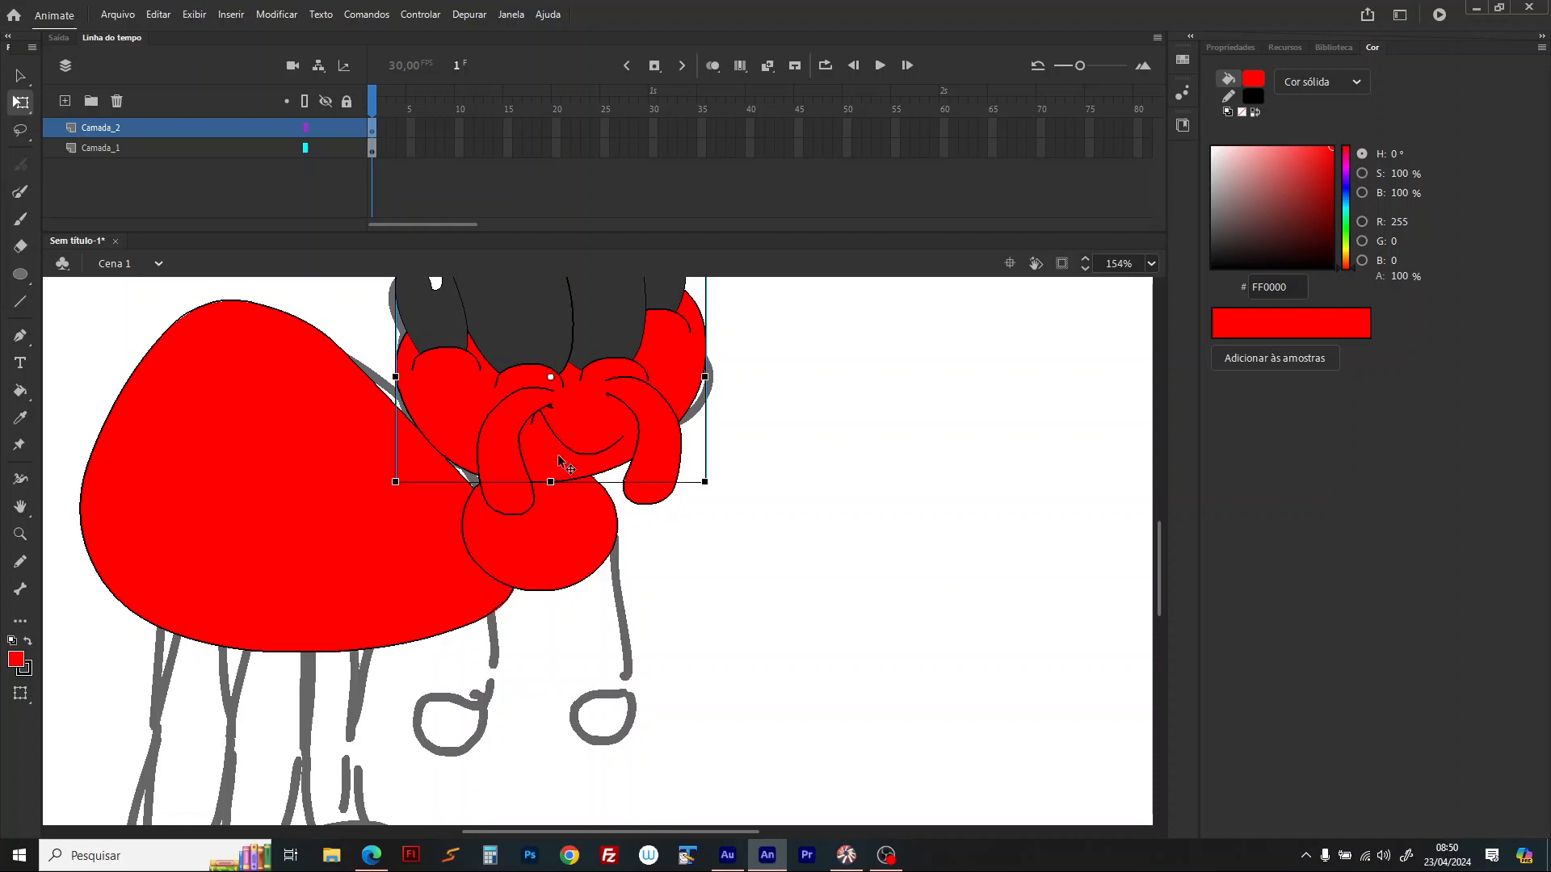
pyautogui.moveTo(550, 381); pyautogui.dragTo(552, 474)
pyautogui.scroll(3, 523, 437)
pyautogui.click(524, 436)
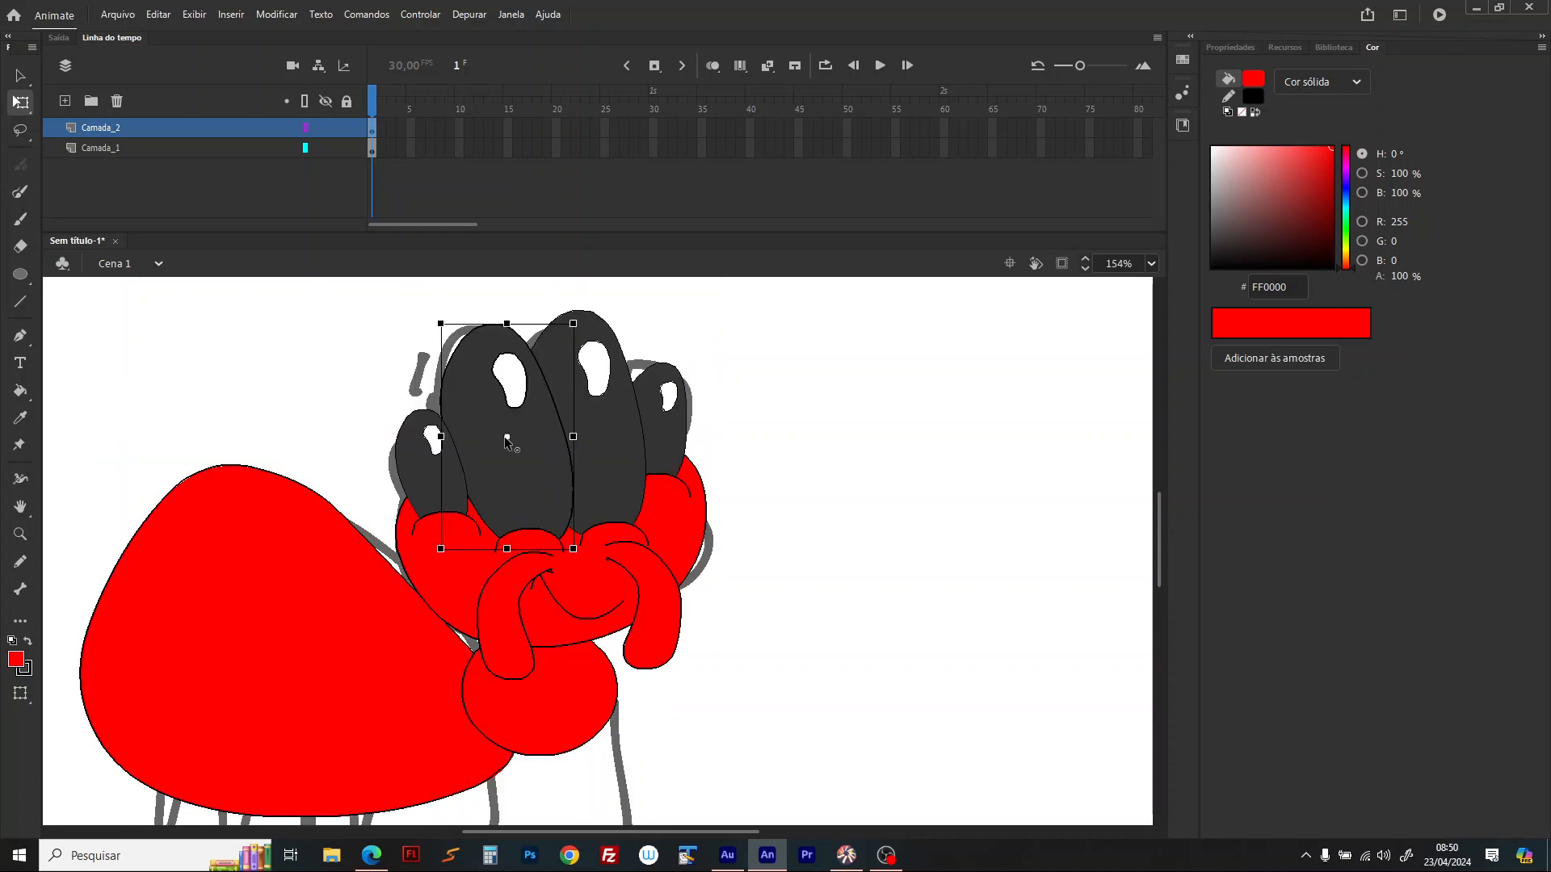
pyautogui.moveTo(523, 527); pyautogui.dragTo(527, 529)
pyautogui.click(589, 420)
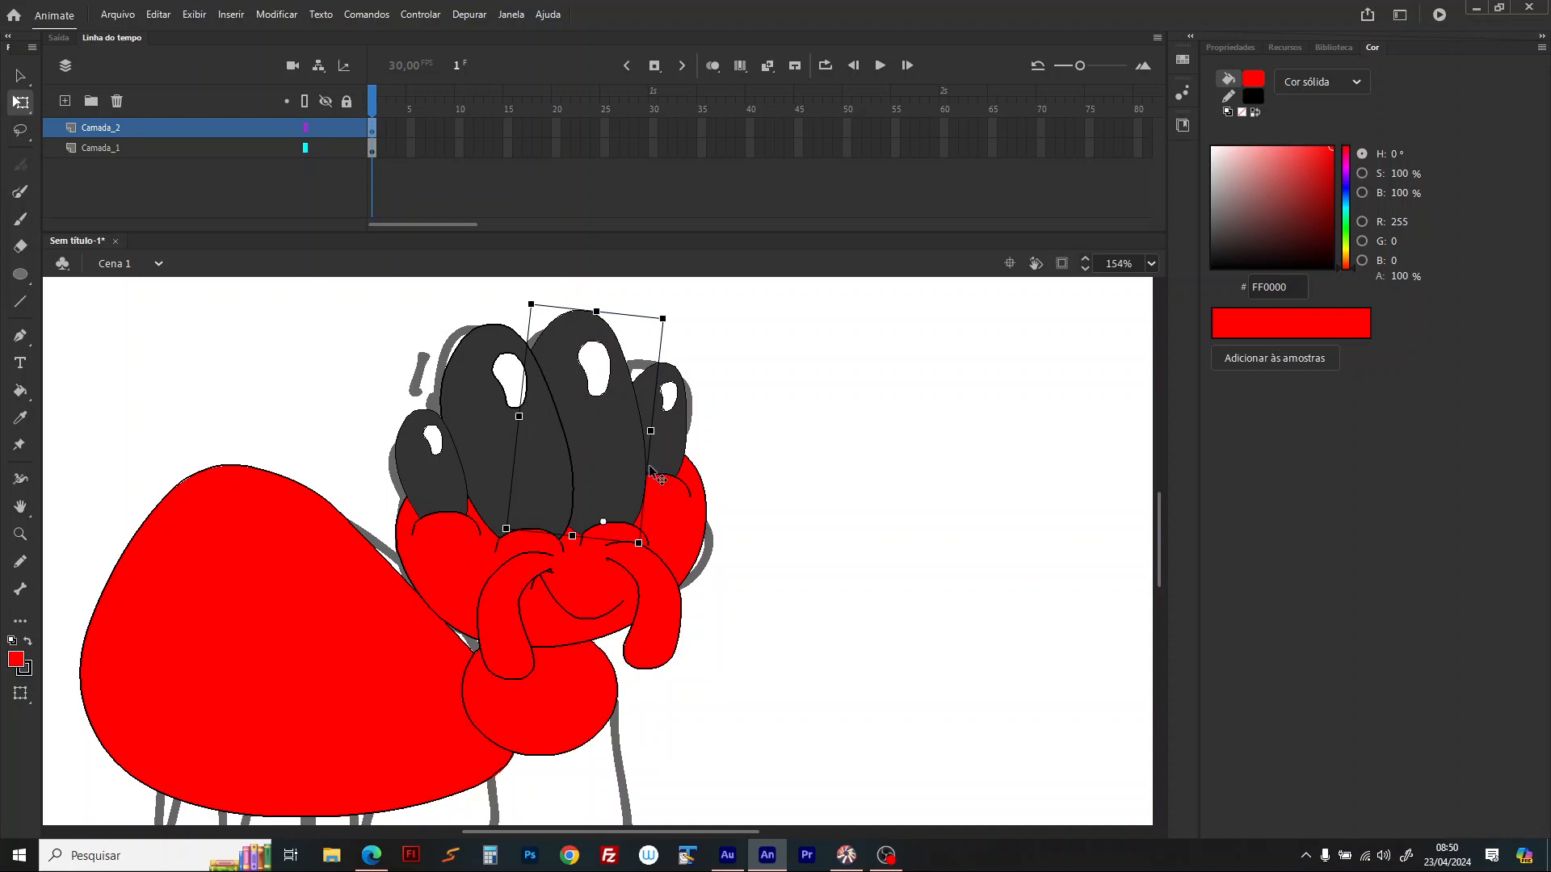
pyautogui.click(654, 441)
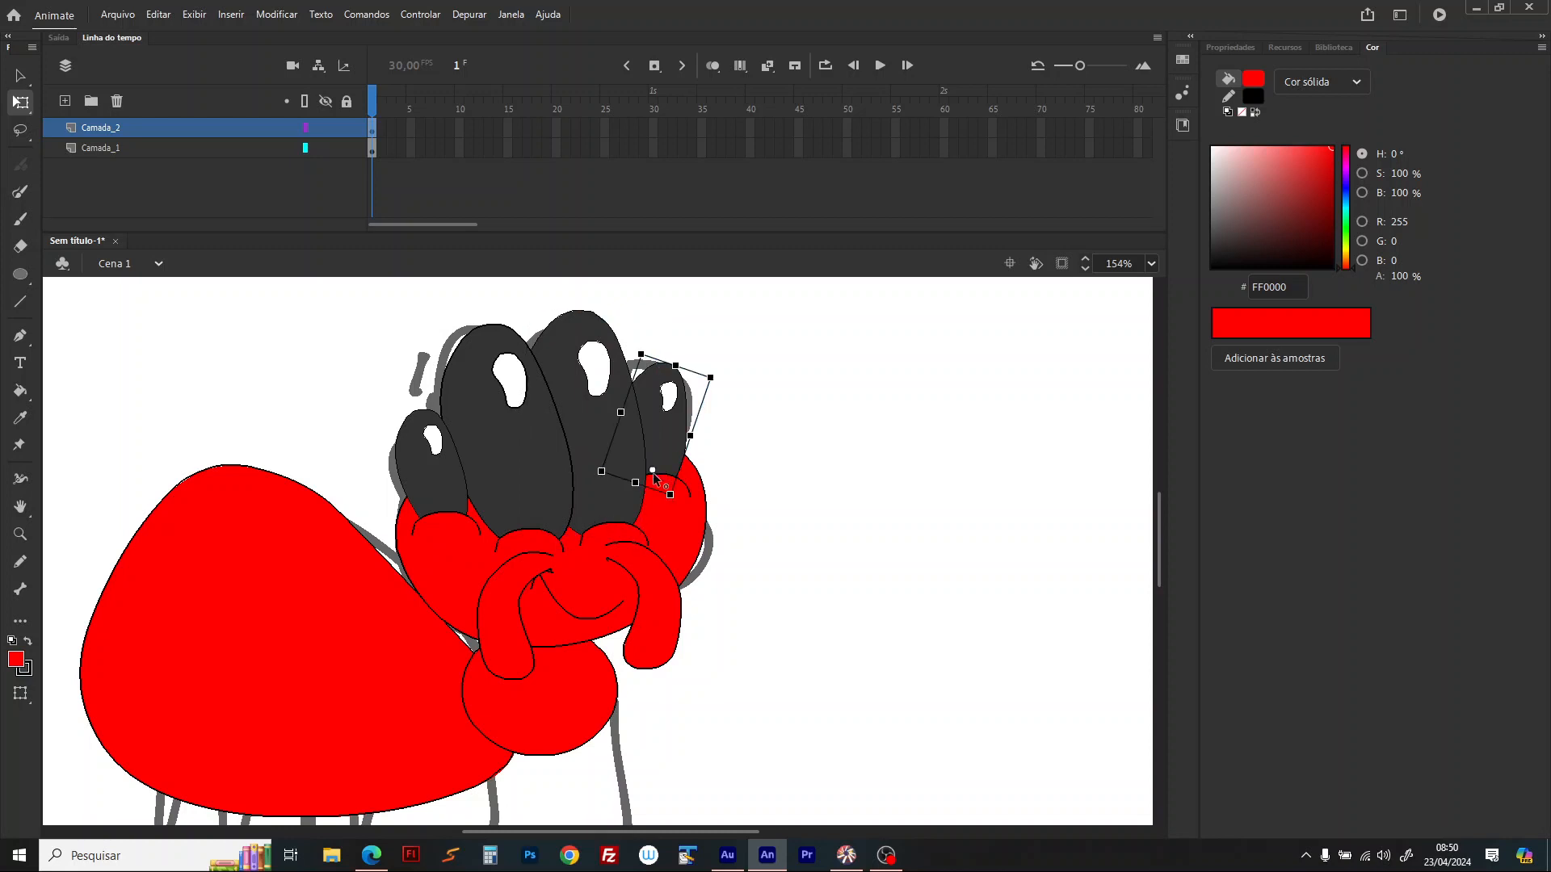
pyautogui.click(430, 477)
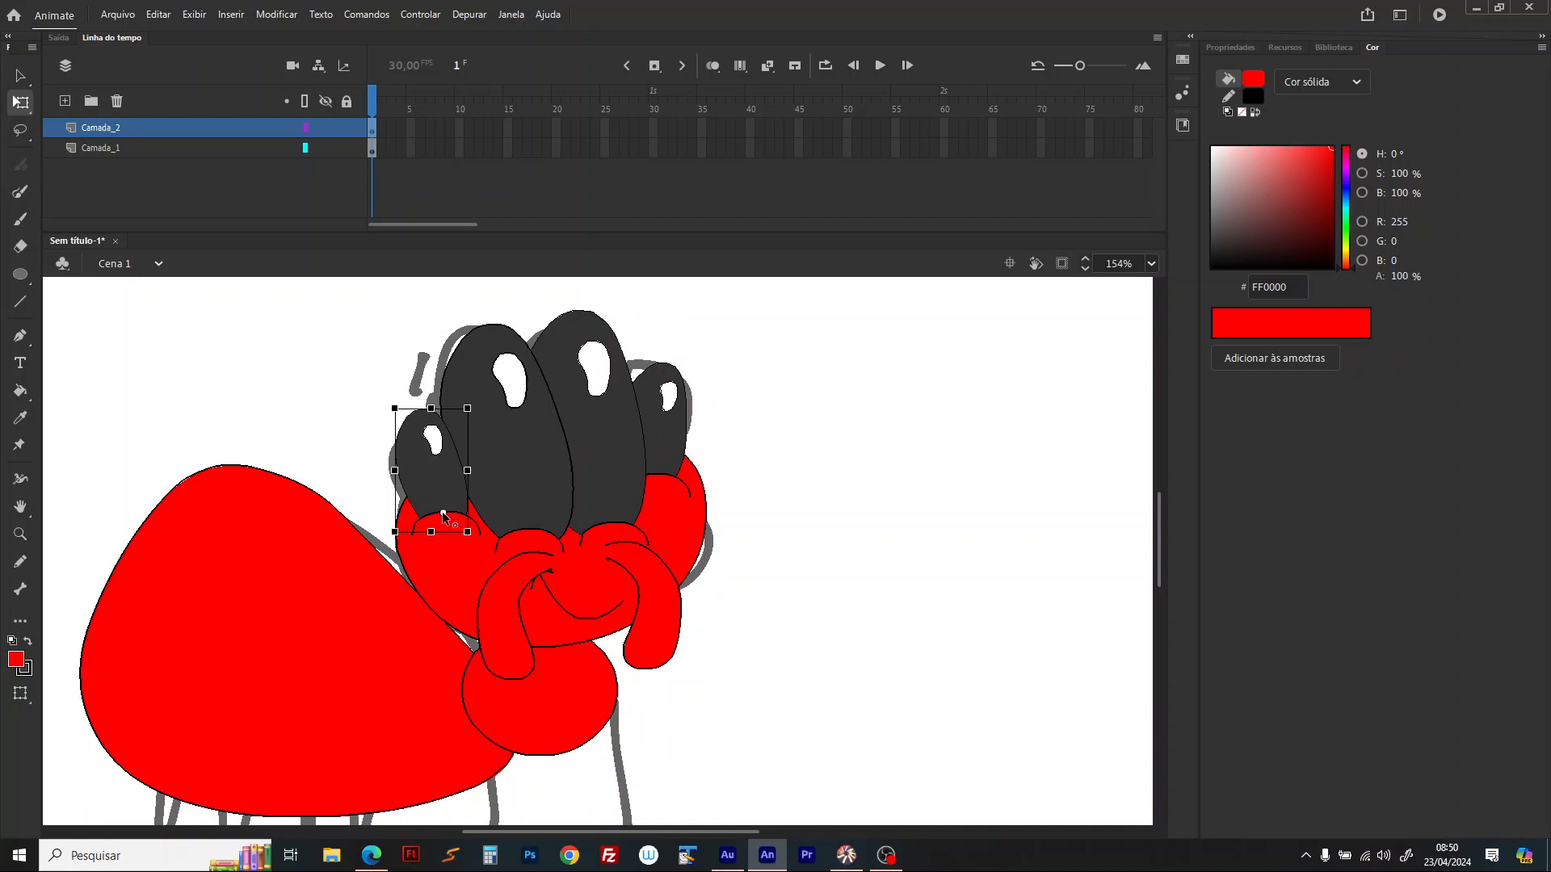
# Step: Draw two slim vertical red ovals and a small red circle beside the sketched arms as upper arm, forearm and hand
pyautogui.scroll(-4, 681, 543)
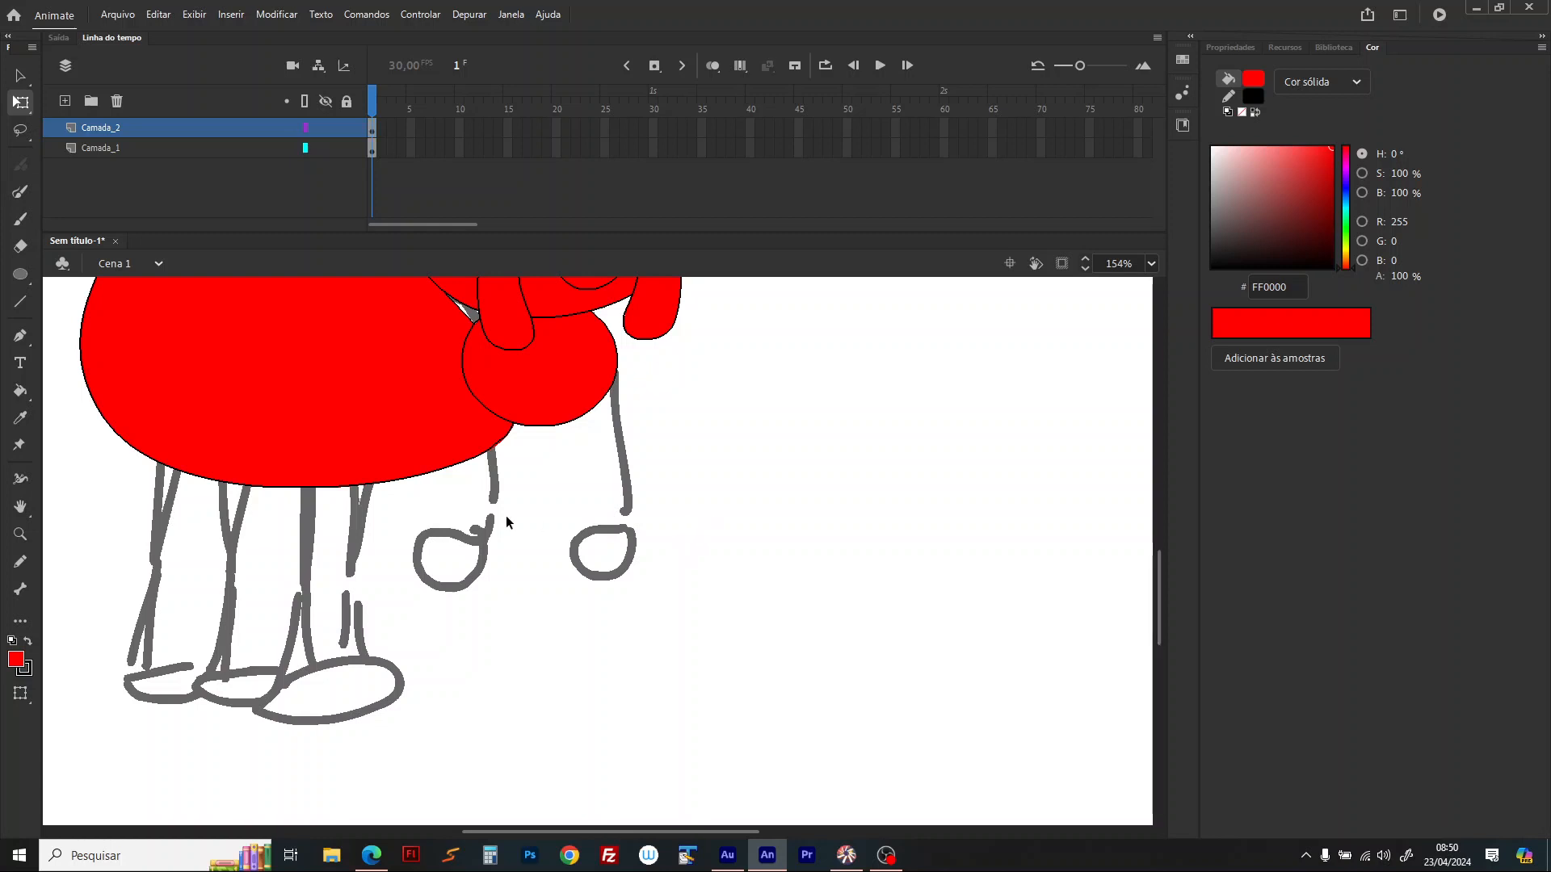
pyautogui.click(20, 274)
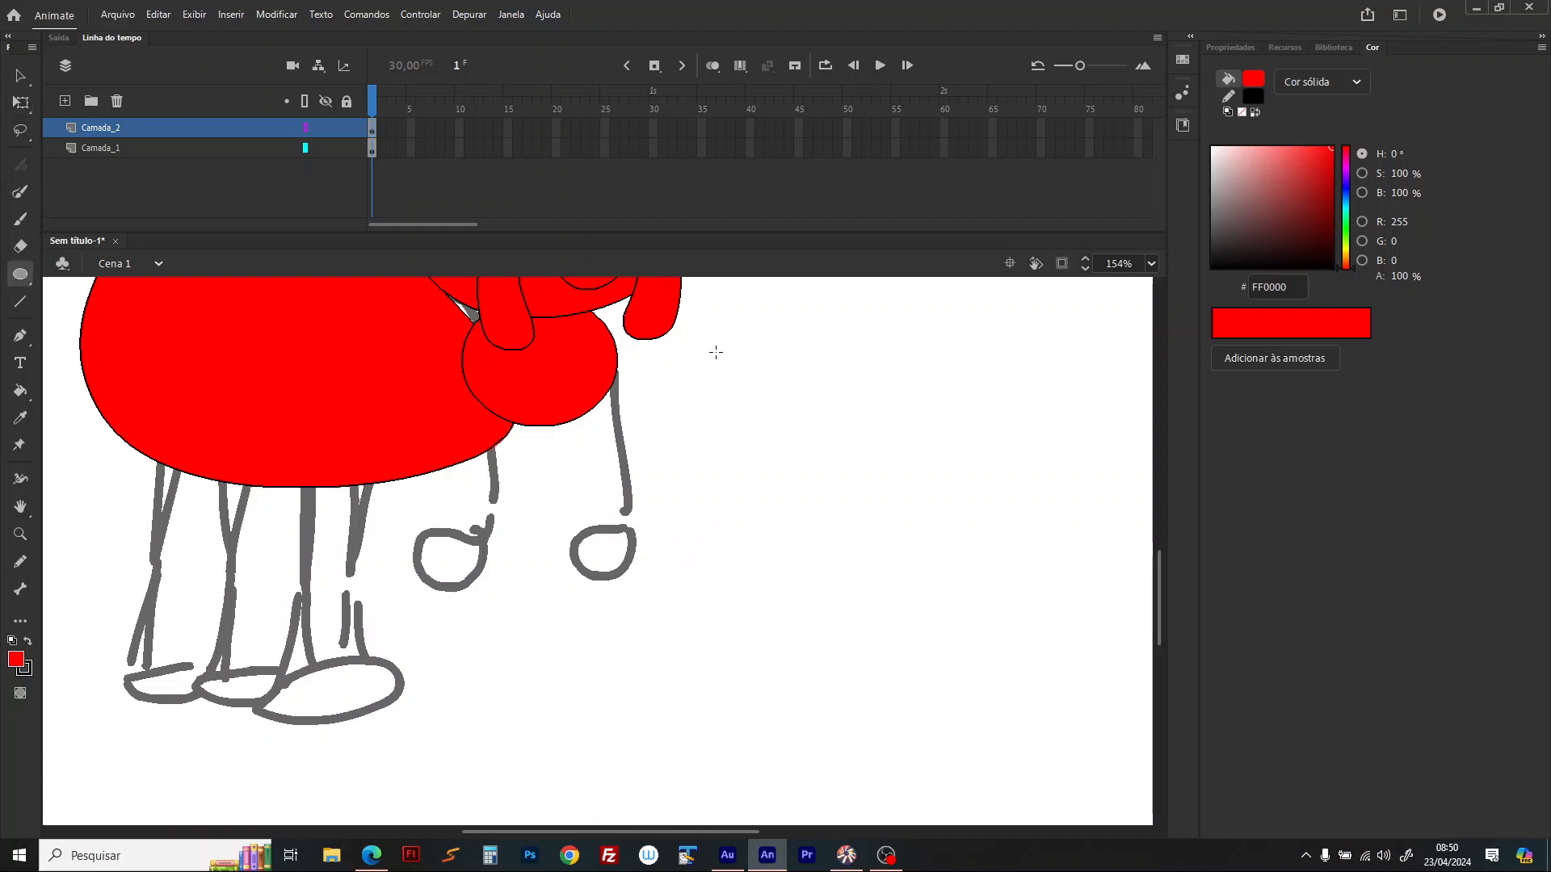
pyautogui.moveTo(715, 353); pyautogui.dragTo(768, 575)
pyautogui.moveTo(818, 625); pyautogui.dragTo(842, 651)
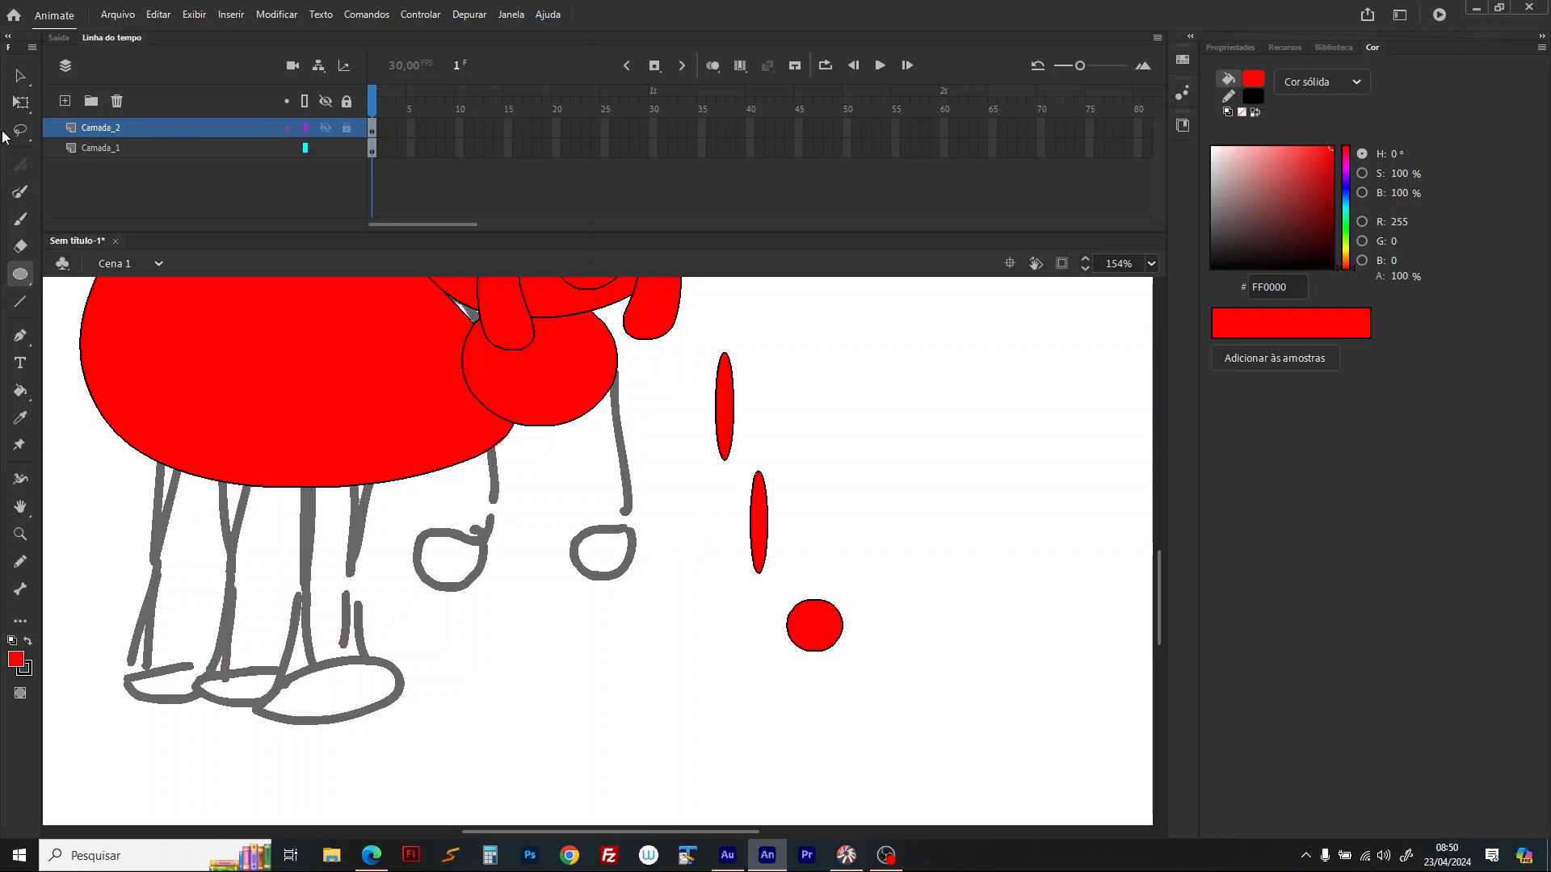
# Step: Curve the forearm oval's lower left edge inward and reshape the circle into a mitten hand with a pointed thumb
pyautogui.press('v')
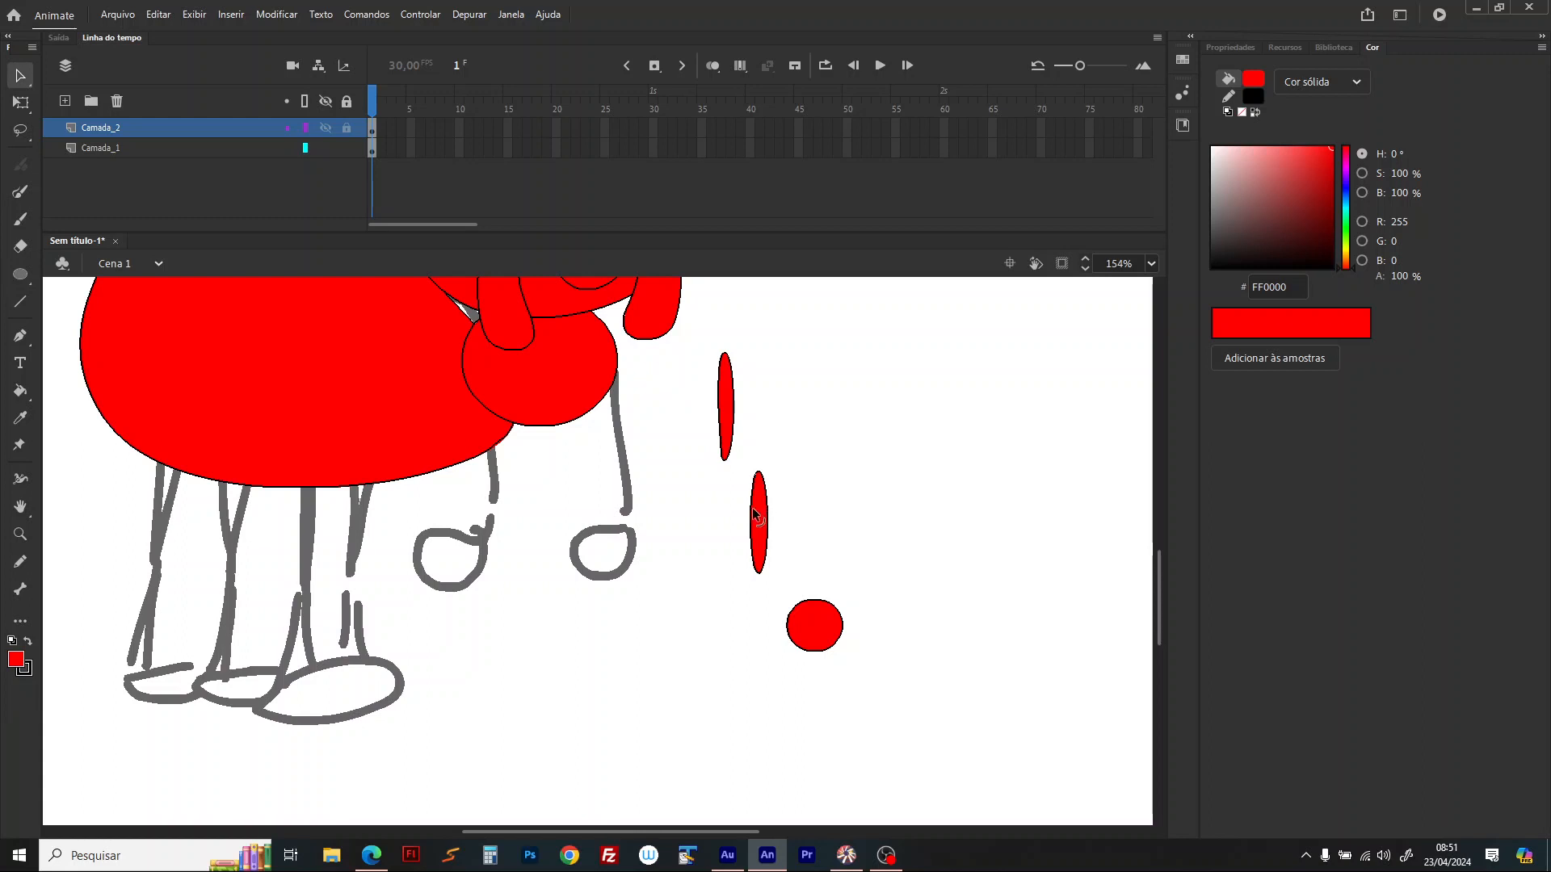
pyautogui.moveTo(751, 513); pyautogui.dragTo(761, 519)
pyautogui.moveTo(791, 636); pyautogui.dragTo(802, 641)
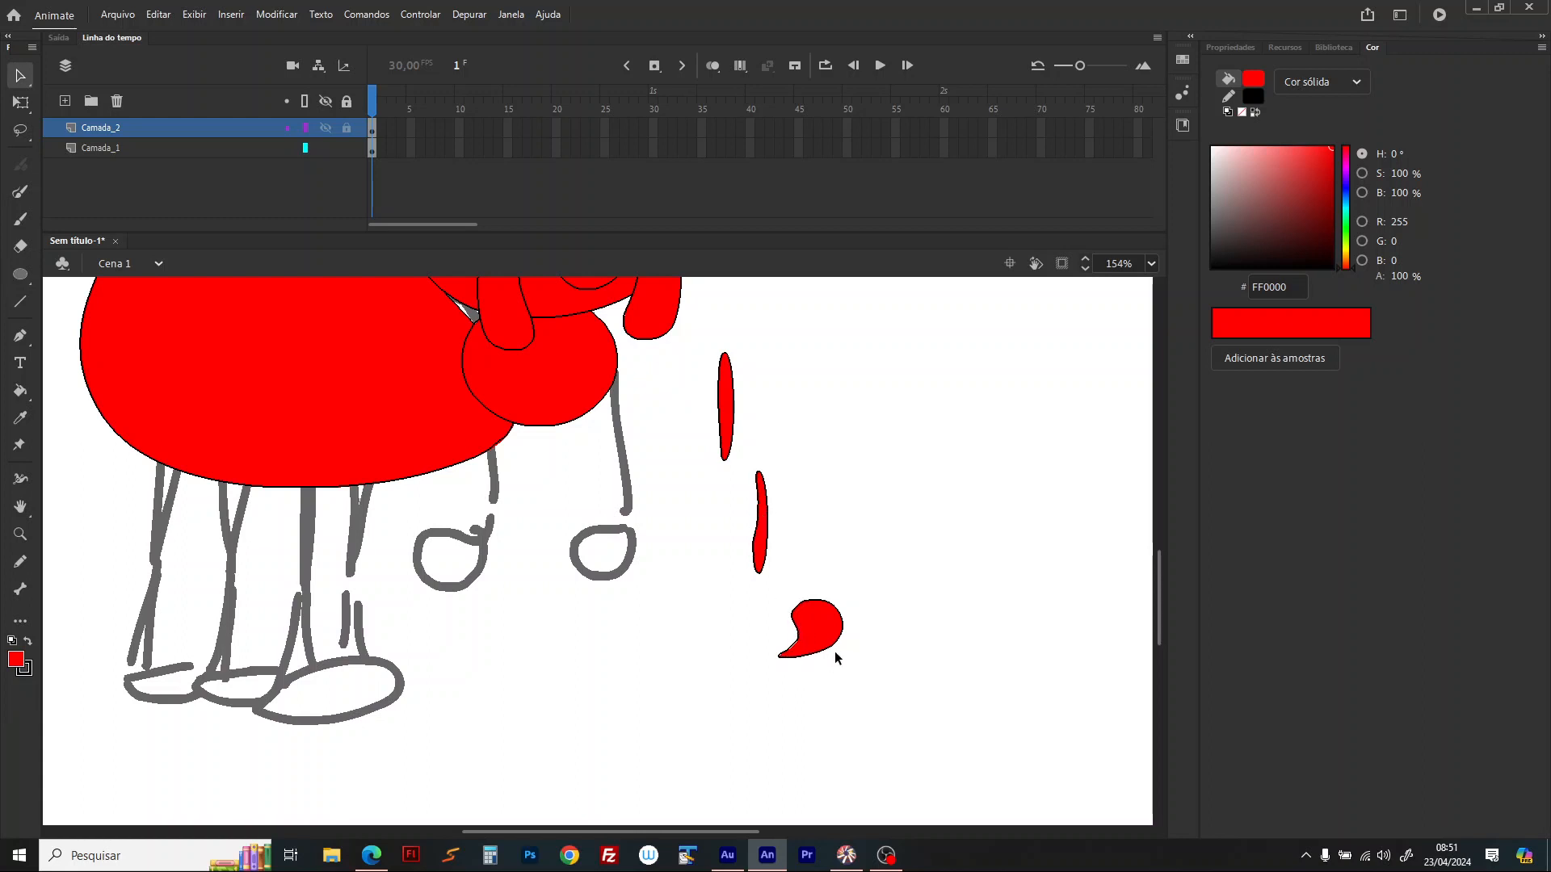
# Step: Convert the hand shape into a Graphic symbol named "aranha mao"
pyautogui.click(831, 634)
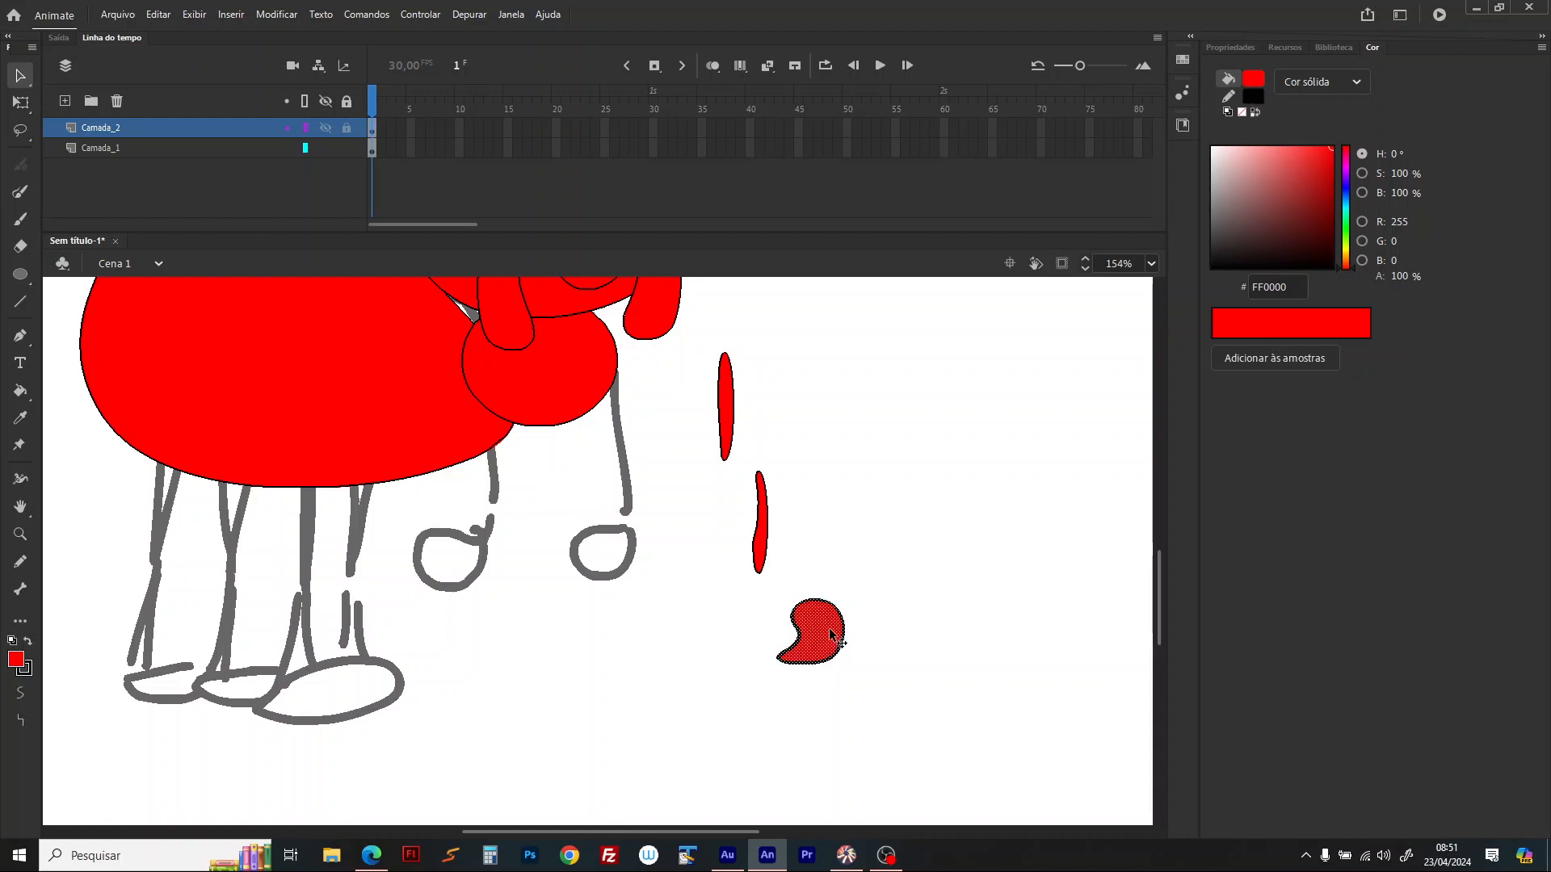
pyautogui.press('F8')
pyautogui.write('aranha mao')
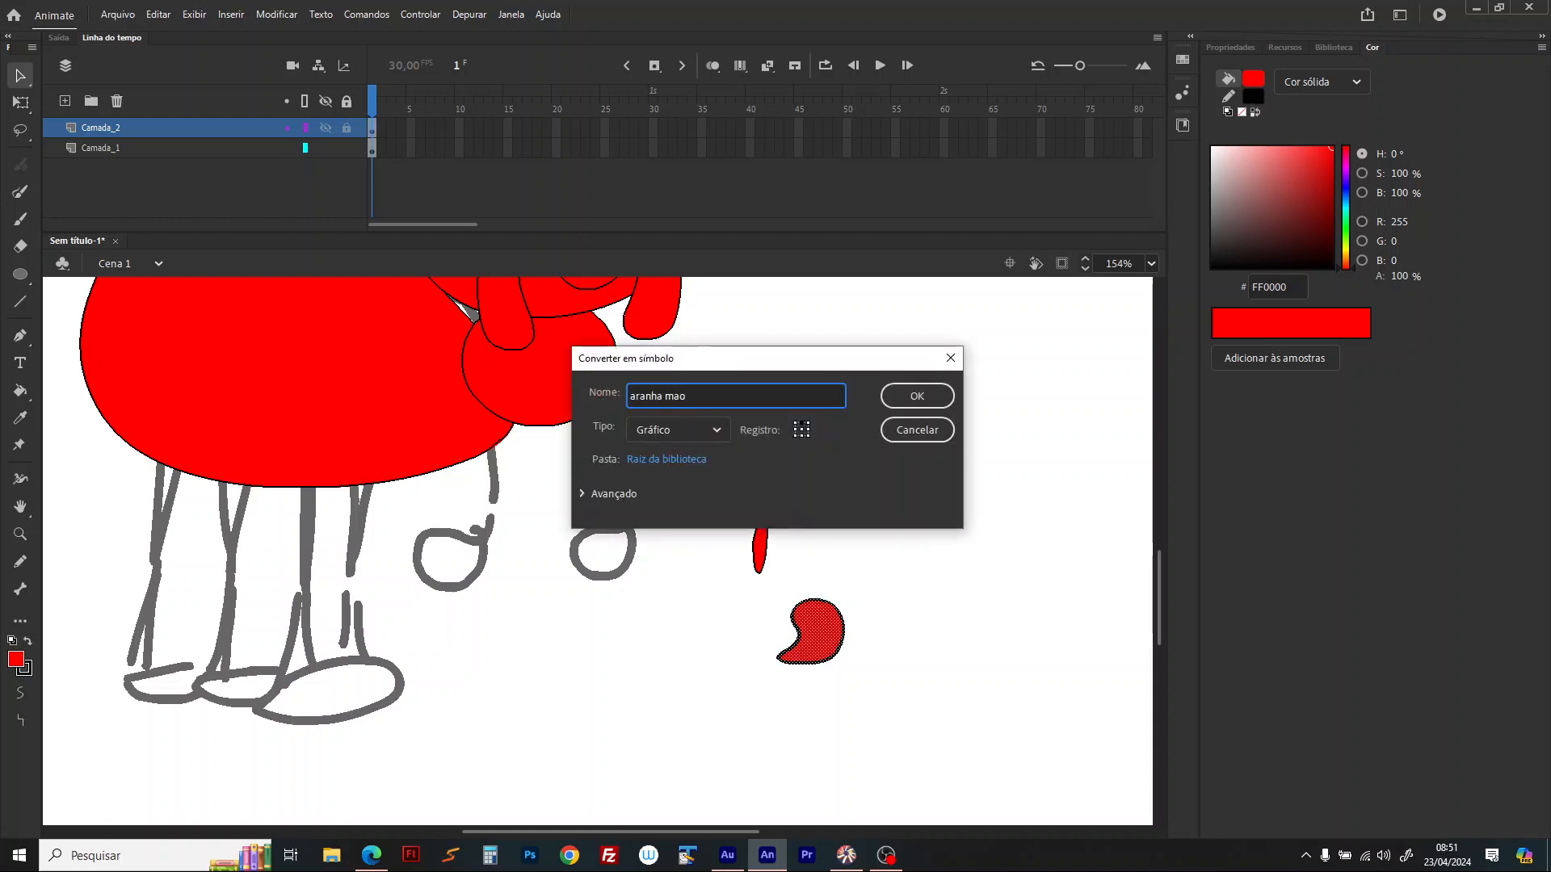
pyautogui.press('Return')
# Step: Convert the forearm shape into a Graphic symbol named "aranha braco m2"
pyautogui.moveTo(787, 458); pyautogui.dragTo(745, 583)
pyautogui.press('F8')
pyautogui.write('aranh')
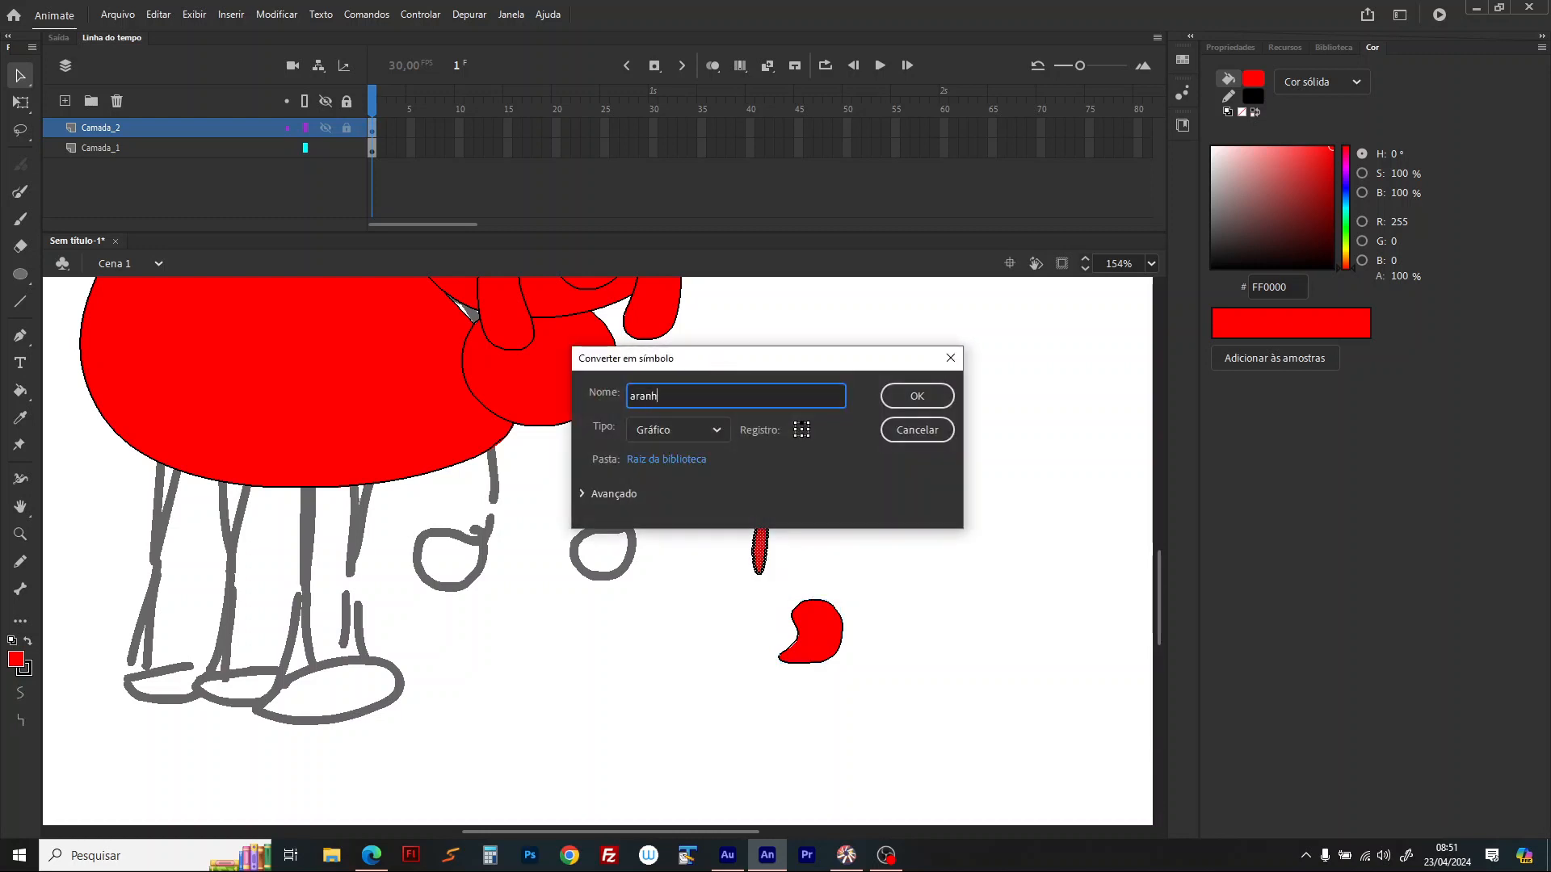
pyautogui.write('a braco m2')
pyautogui.press('Return')
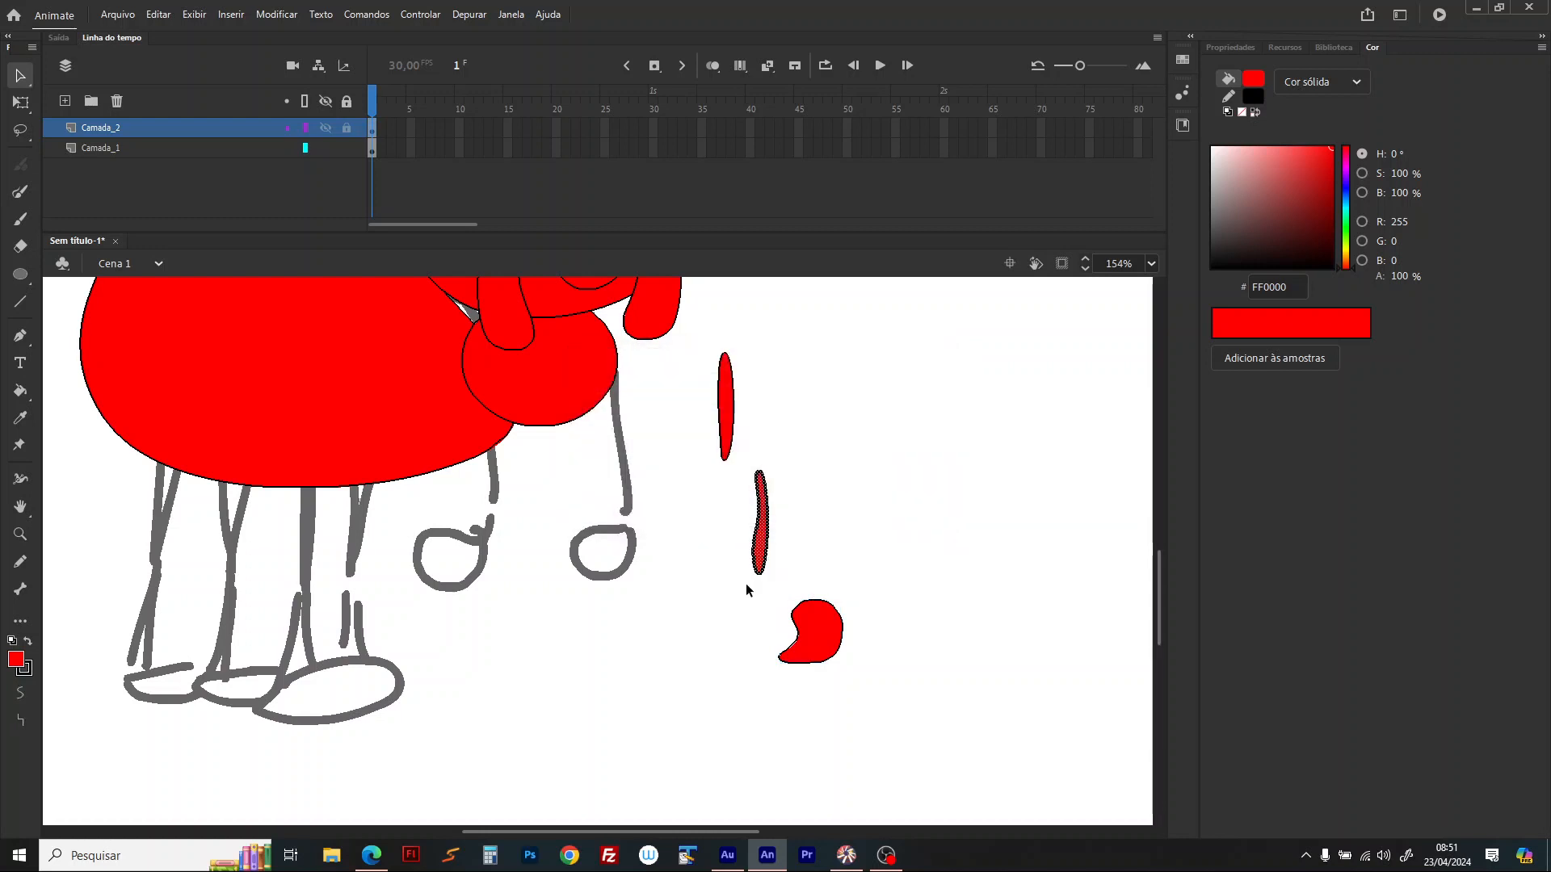
# Step: Convert the upper arm shape into a Graphic symbol named "aranha braco m1"
pyautogui.moveTo(694, 333); pyautogui.dragTo(736, 483)
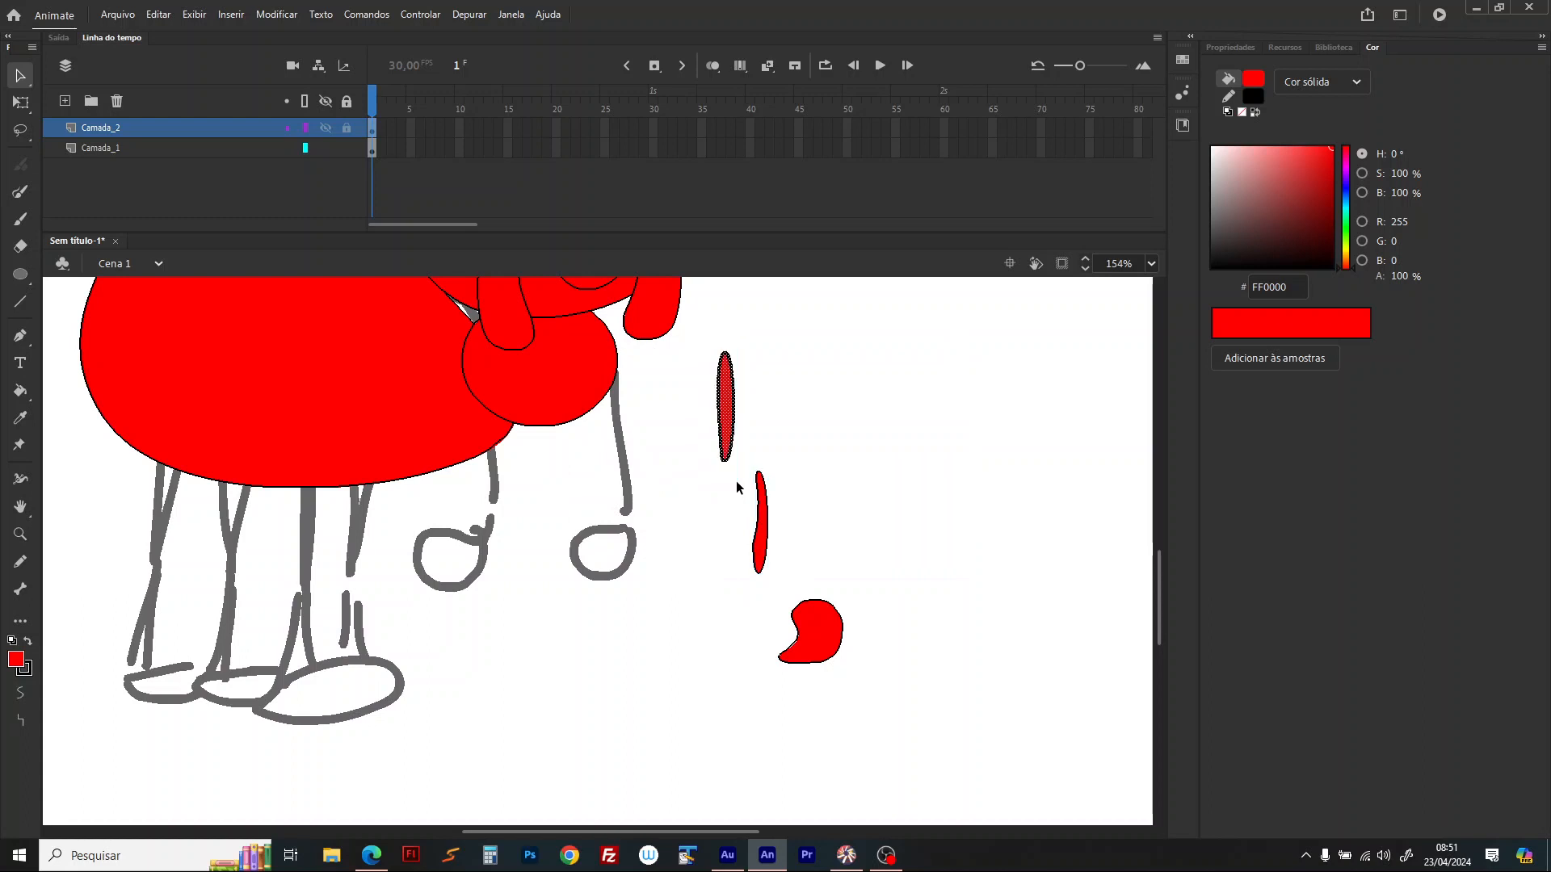
pyautogui.press('F8')
pyautogui.write('aranha b')
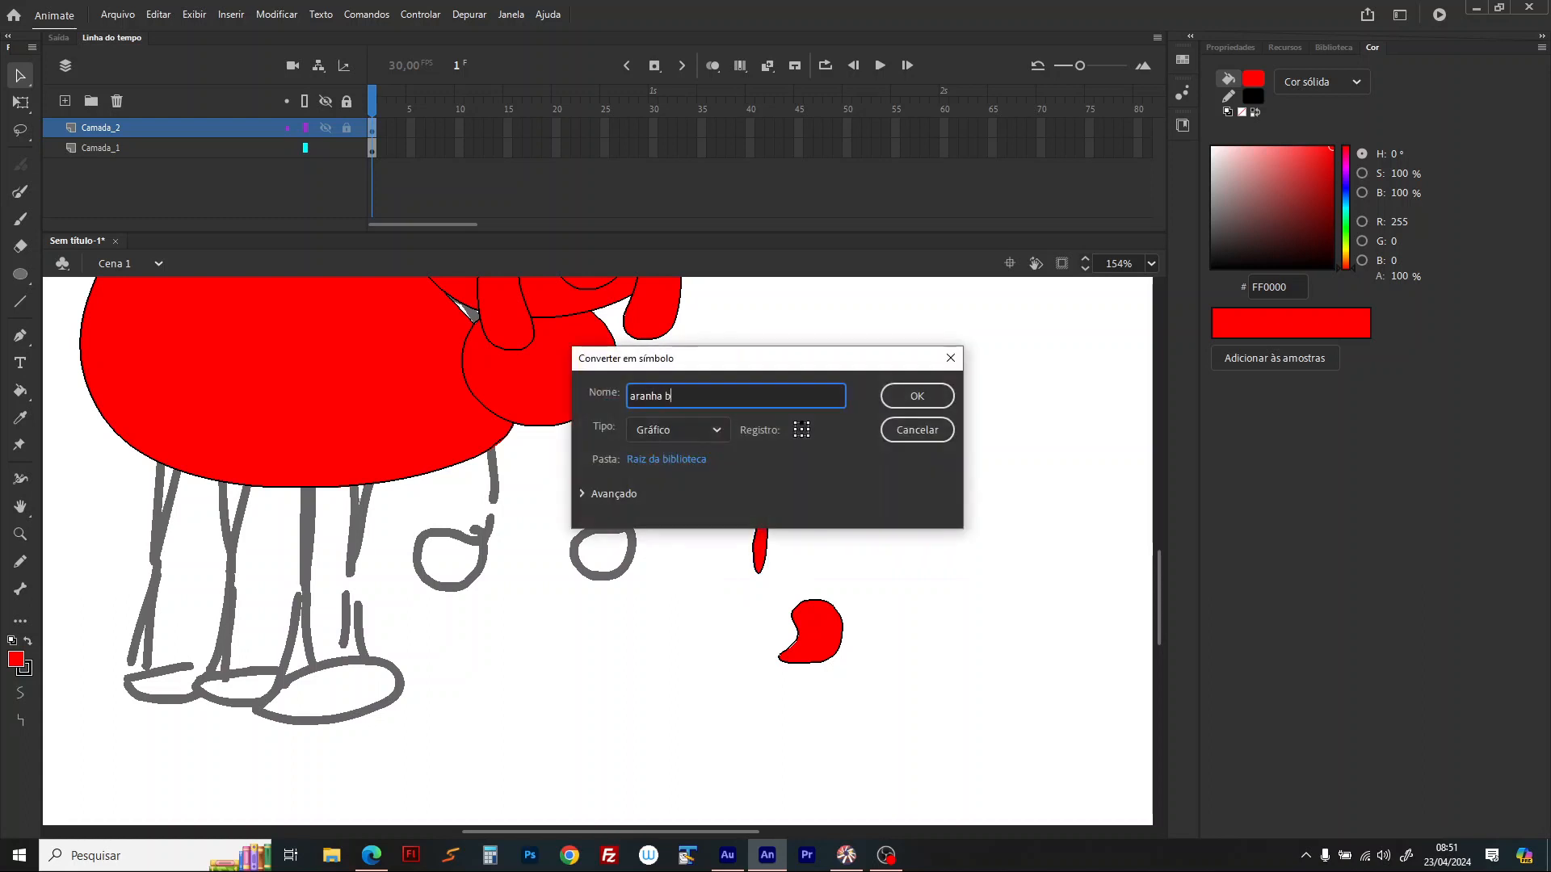
pyautogui.write('raco m1')
pyautogui.press('Return')
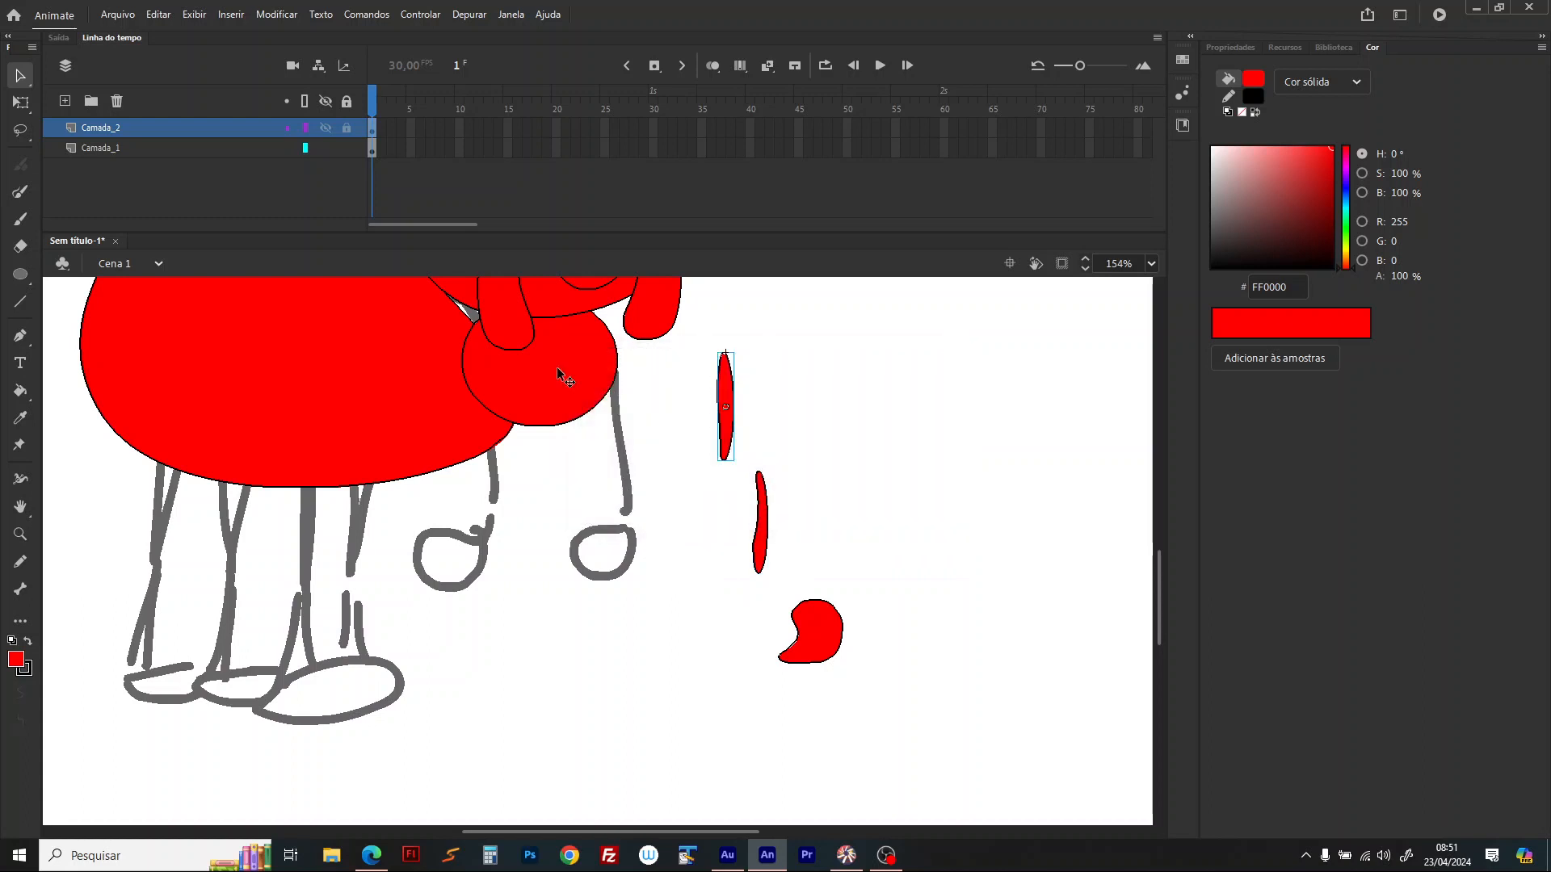
# Step: Assemble the upper arm, forearm and hand into an arm hanging from the chest's left side, with pivots at their upper joints
pyautogui.click(20, 104)
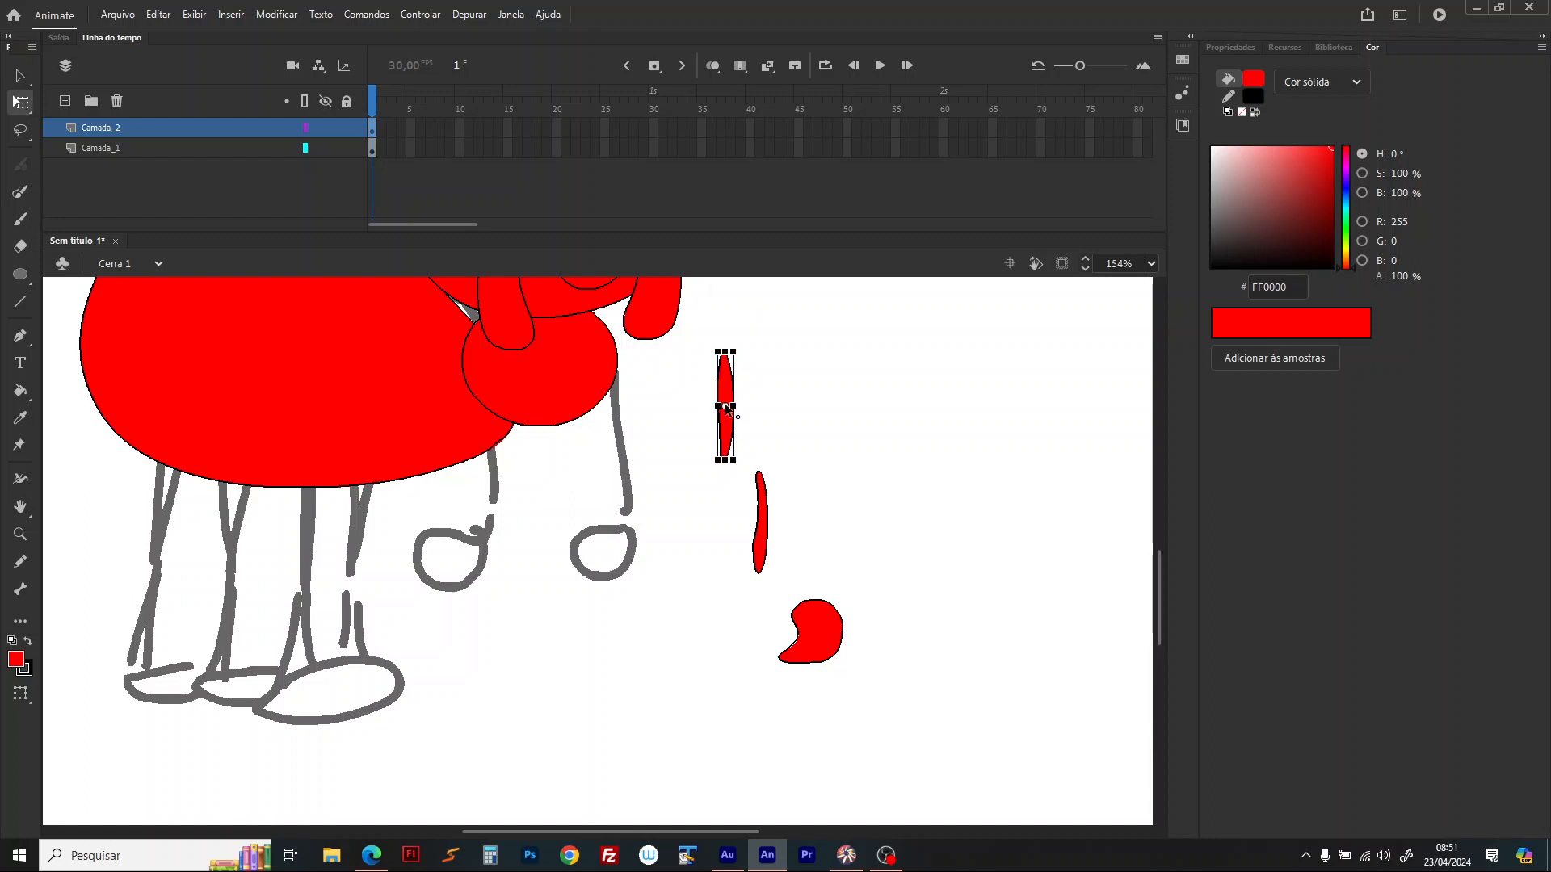
pyautogui.moveTo(725, 402); pyautogui.dragTo(478, 387)
pyautogui.click(763, 529)
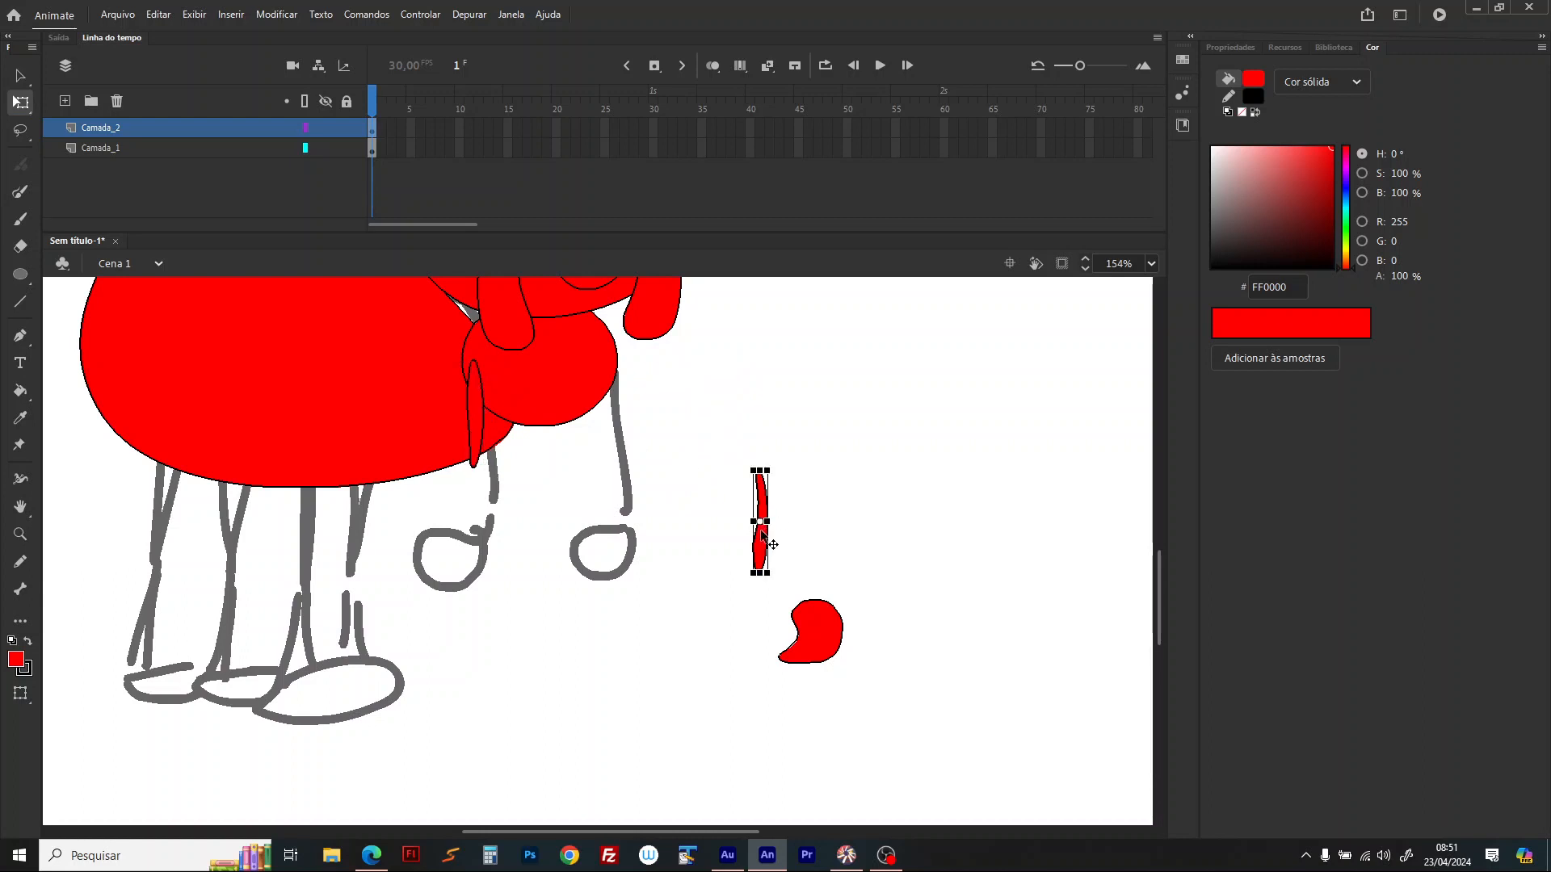
pyautogui.moveTo(754, 498); pyautogui.dragTo(760, 480)
pyautogui.moveTo(758, 541); pyautogui.dragTo(638, 563)
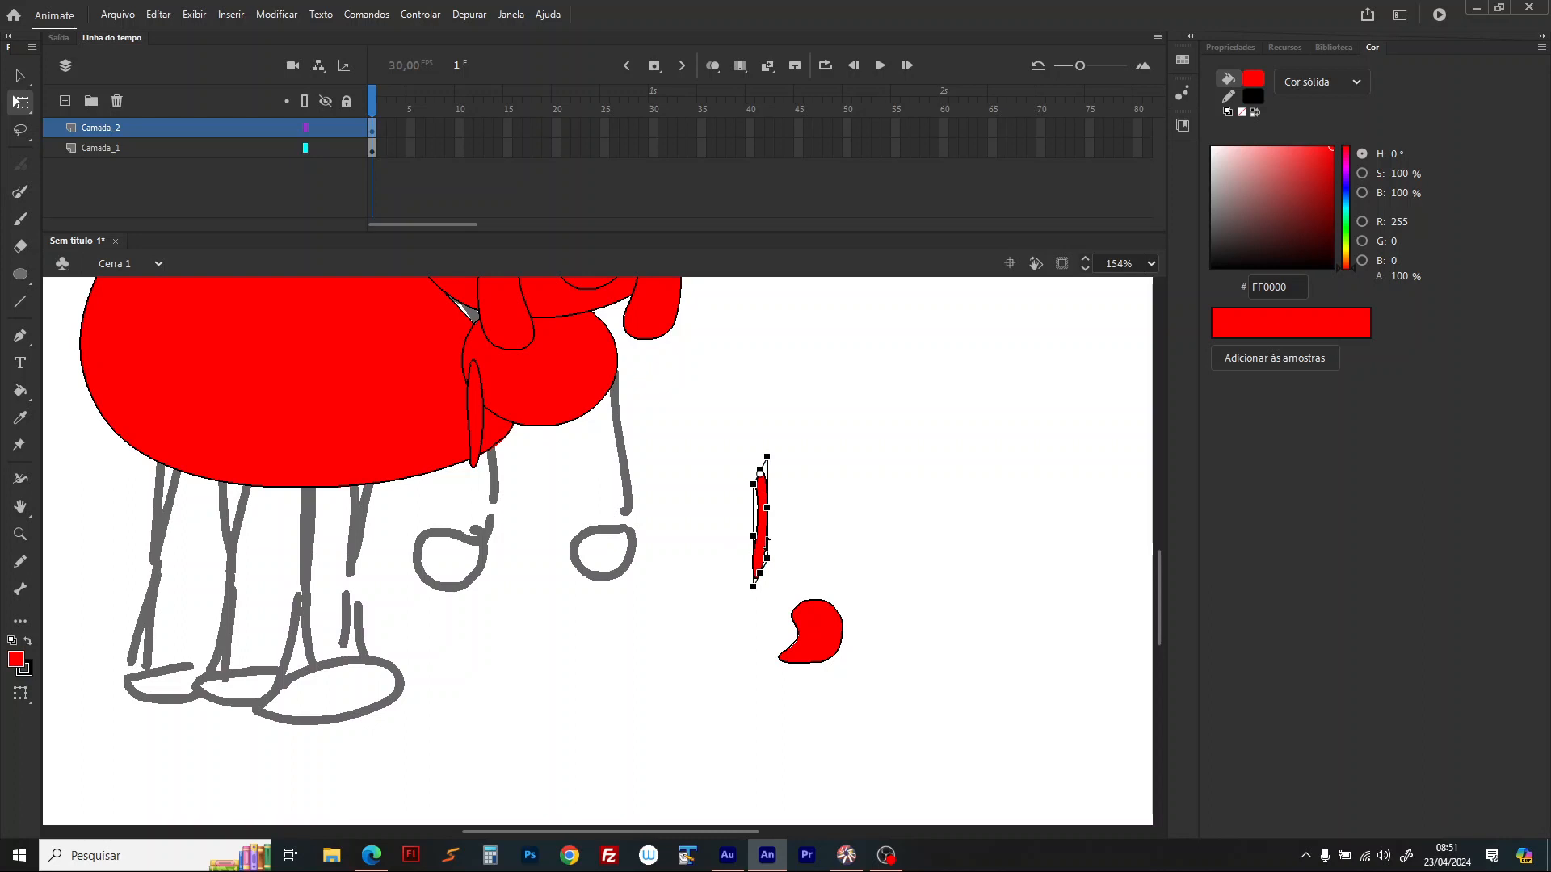
pyautogui.moveTo(759, 549); pyautogui.dragTo(478, 538)
pyautogui.click(810, 630)
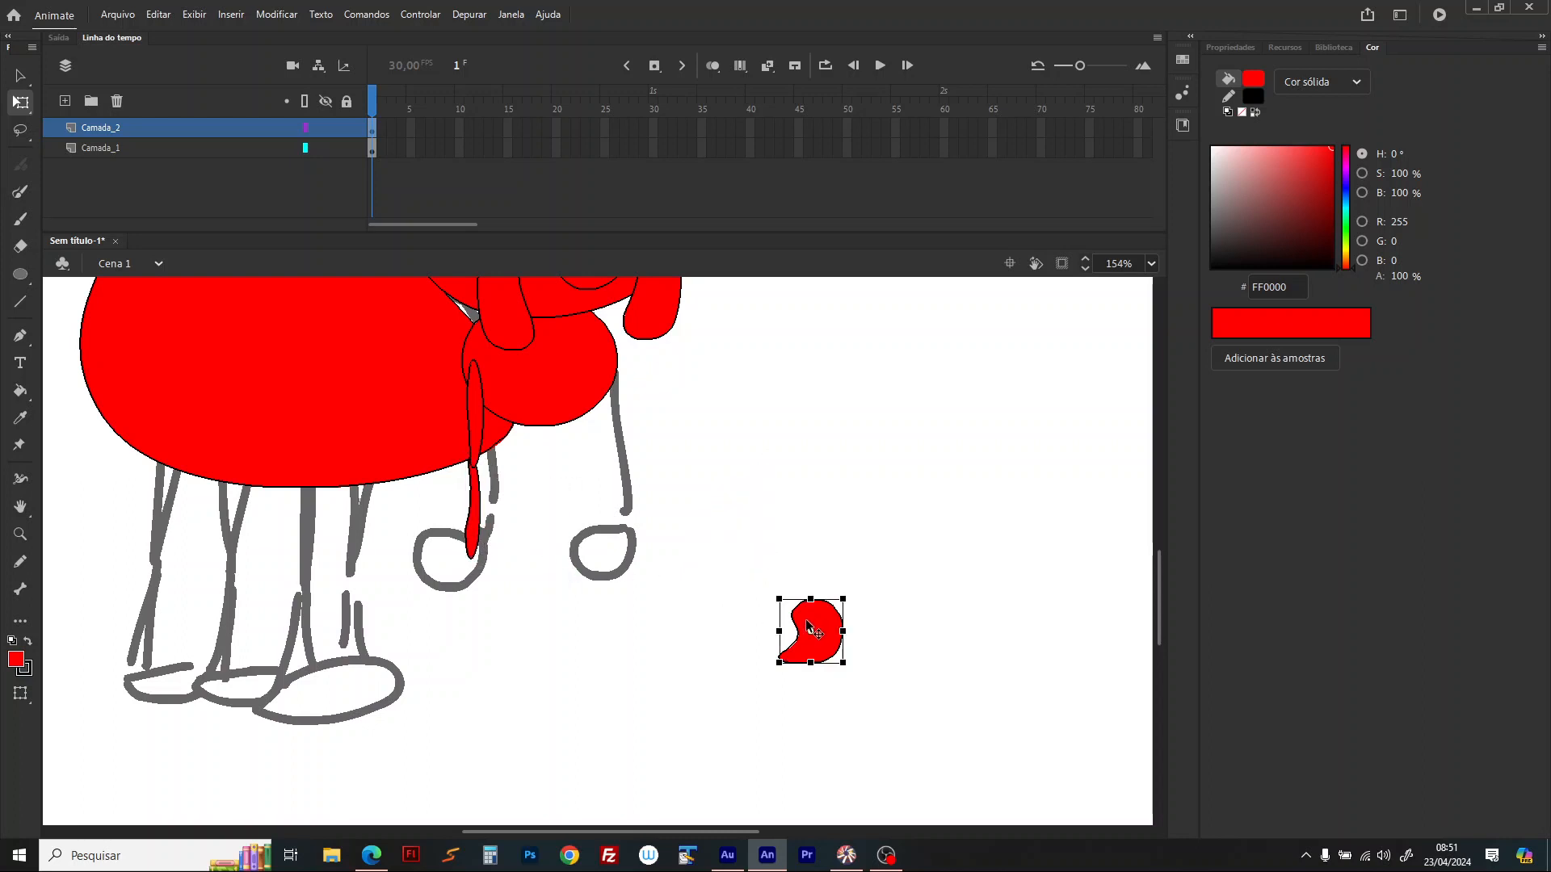
pyautogui.moveTo(812, 635); pyautogui.dragTo(486, 579)
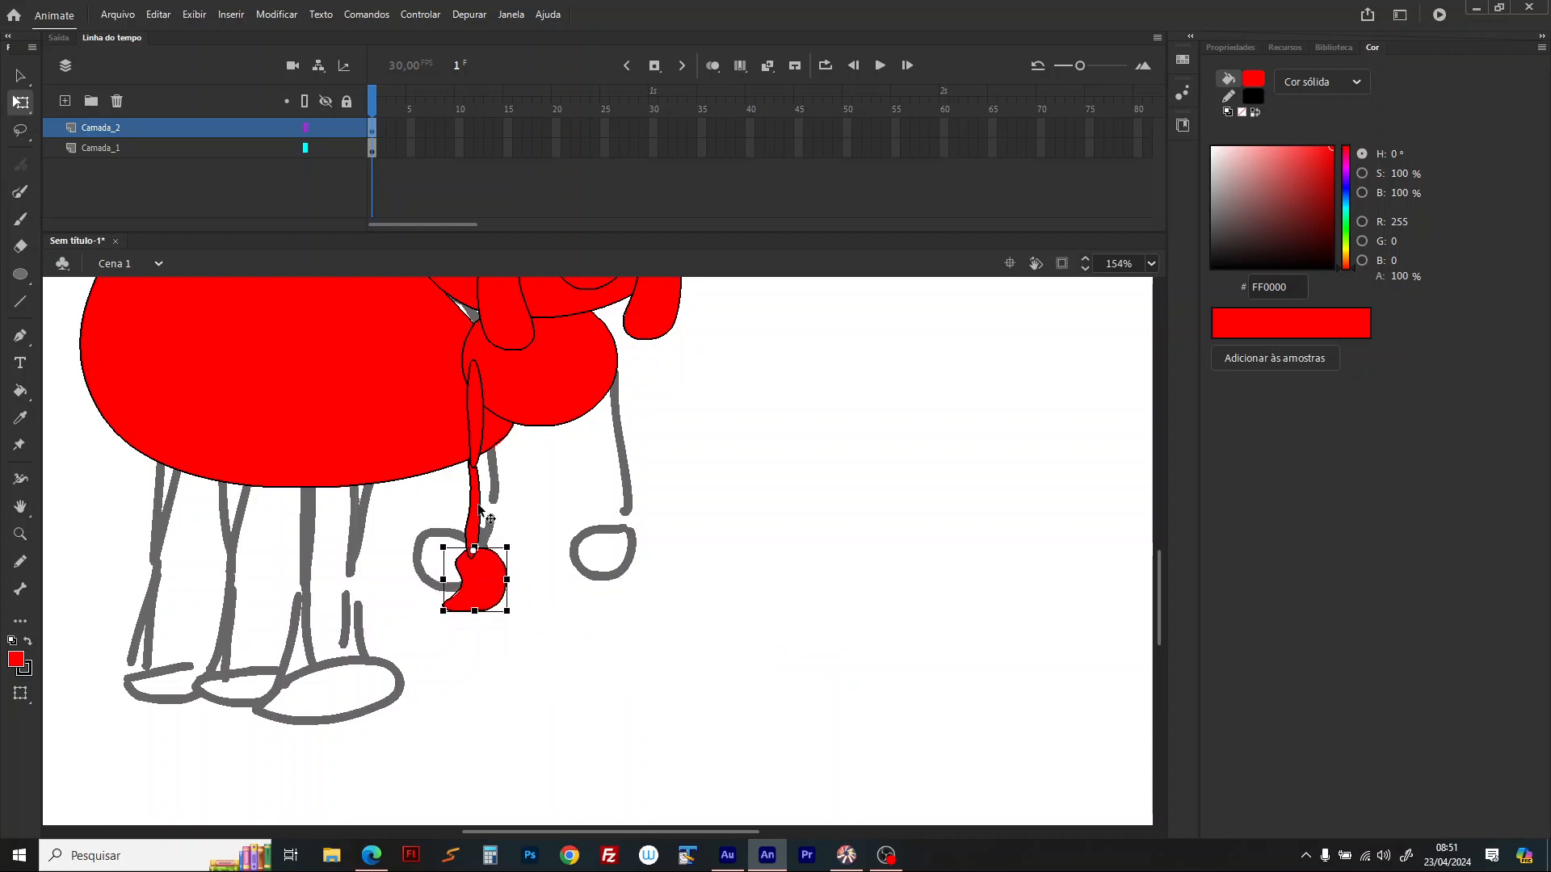
# Step: Duplicate the complete arm and place the copy at the chest's right edge, nudged up slightly
pyautogui.keyDown('shift'); pyautogui.click(480, 508); pyautogui.keyUp('shift')
pyautogui.keyDown('shift'); pyautogui.click(481, 412); pyautogui.keyUp('shift')
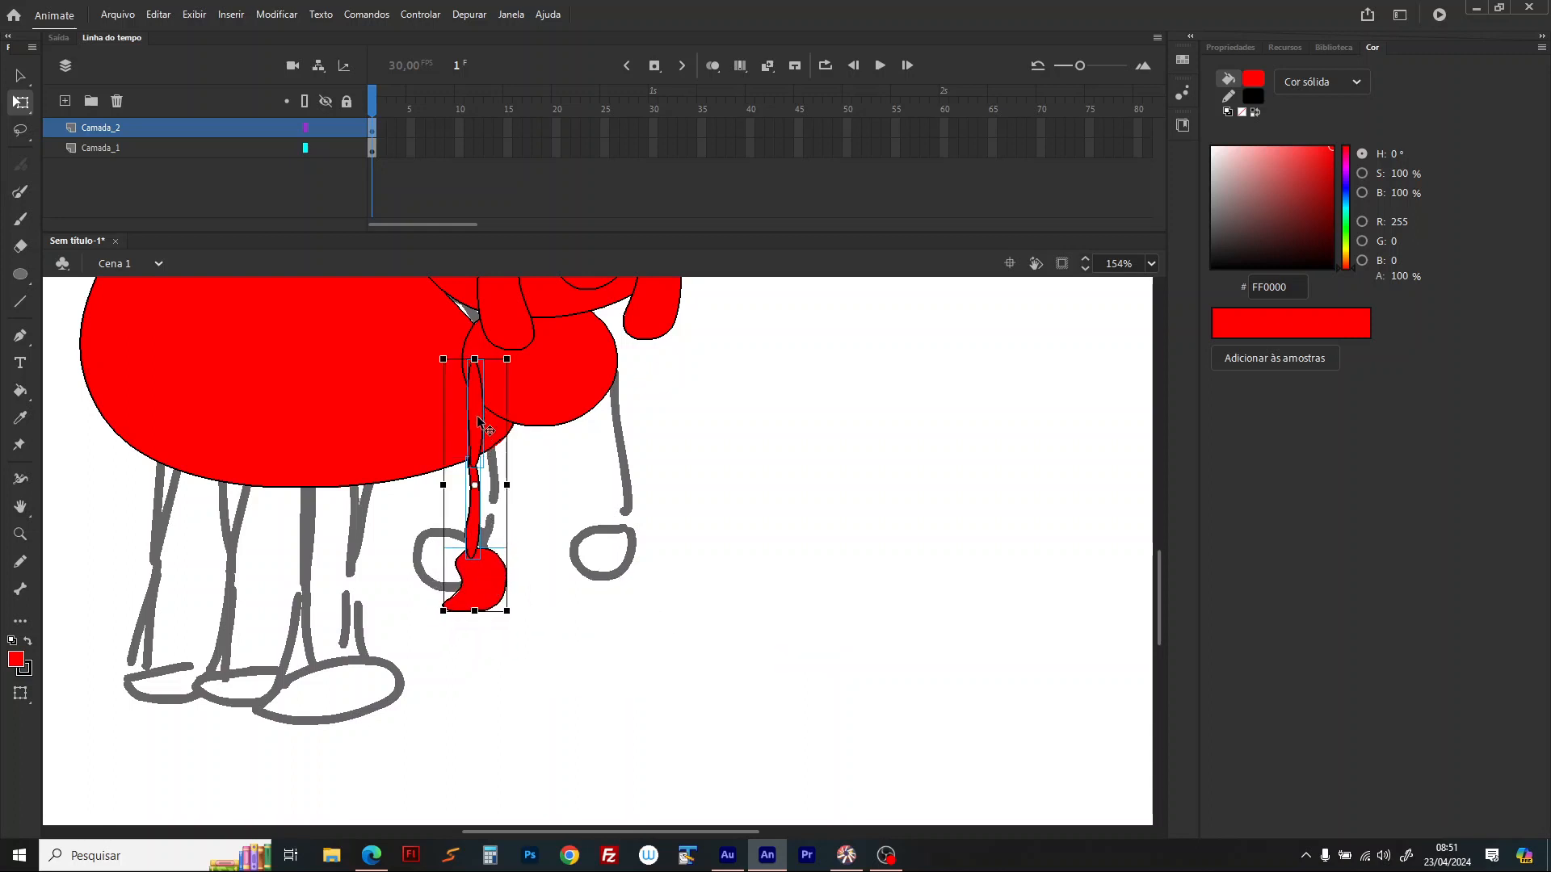
pyautogui.hotkey('ctrl', 'd')
pyautogui.moveTo(481, 433); pyautogui.dragTo(616, 420)
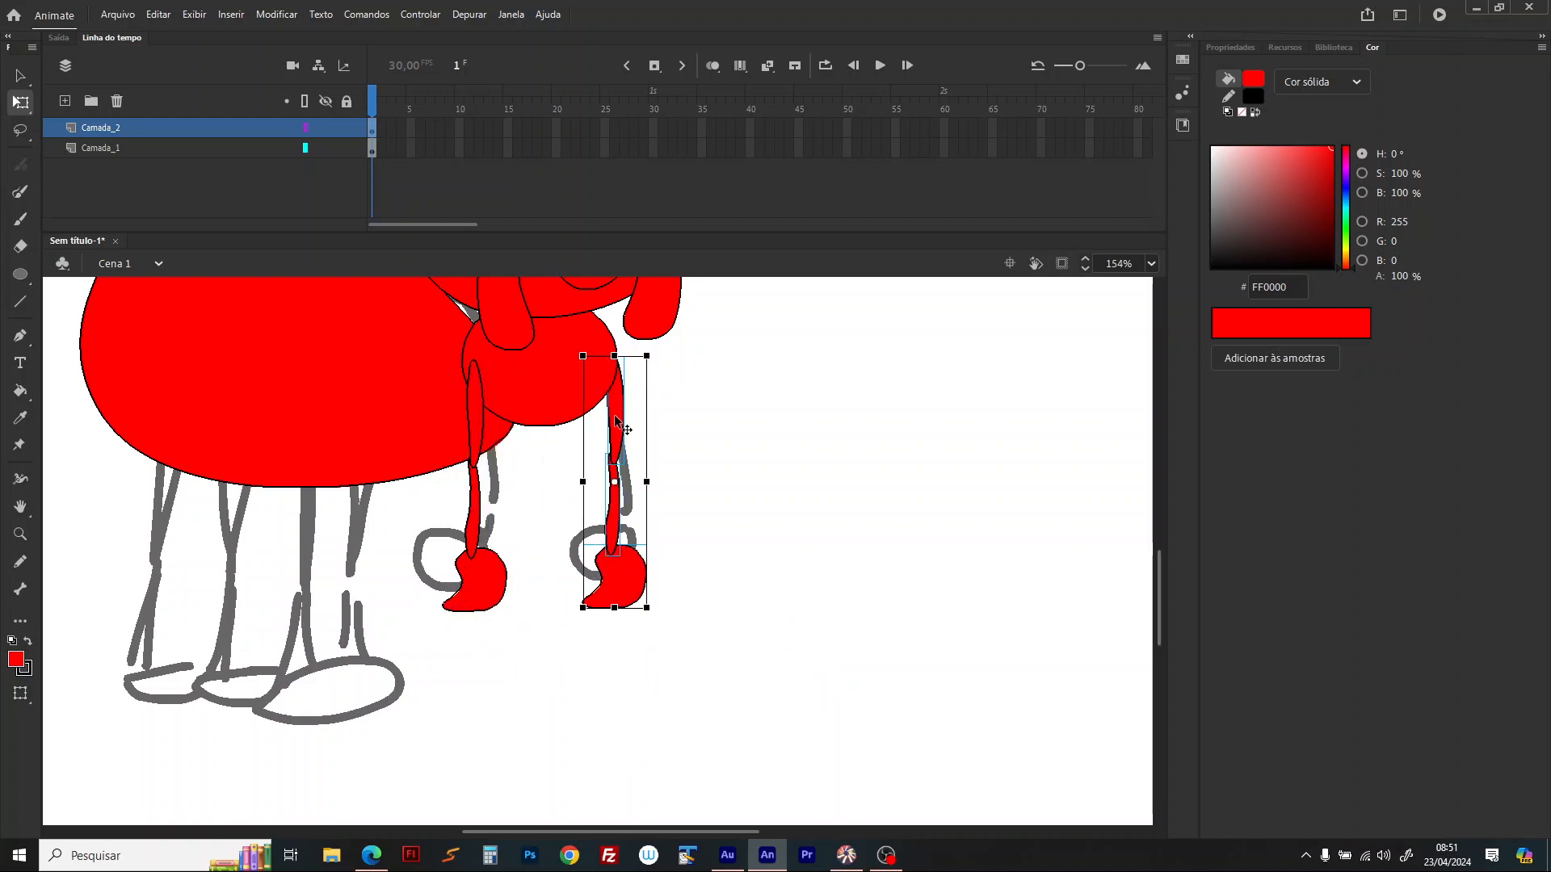
pyautogui.press('Up')
pyautogui.press('Up')
pyautogui.press('Up')
pyautogui.press('Up')
pyautogui.press('Up')
pyautogui.press('Up')
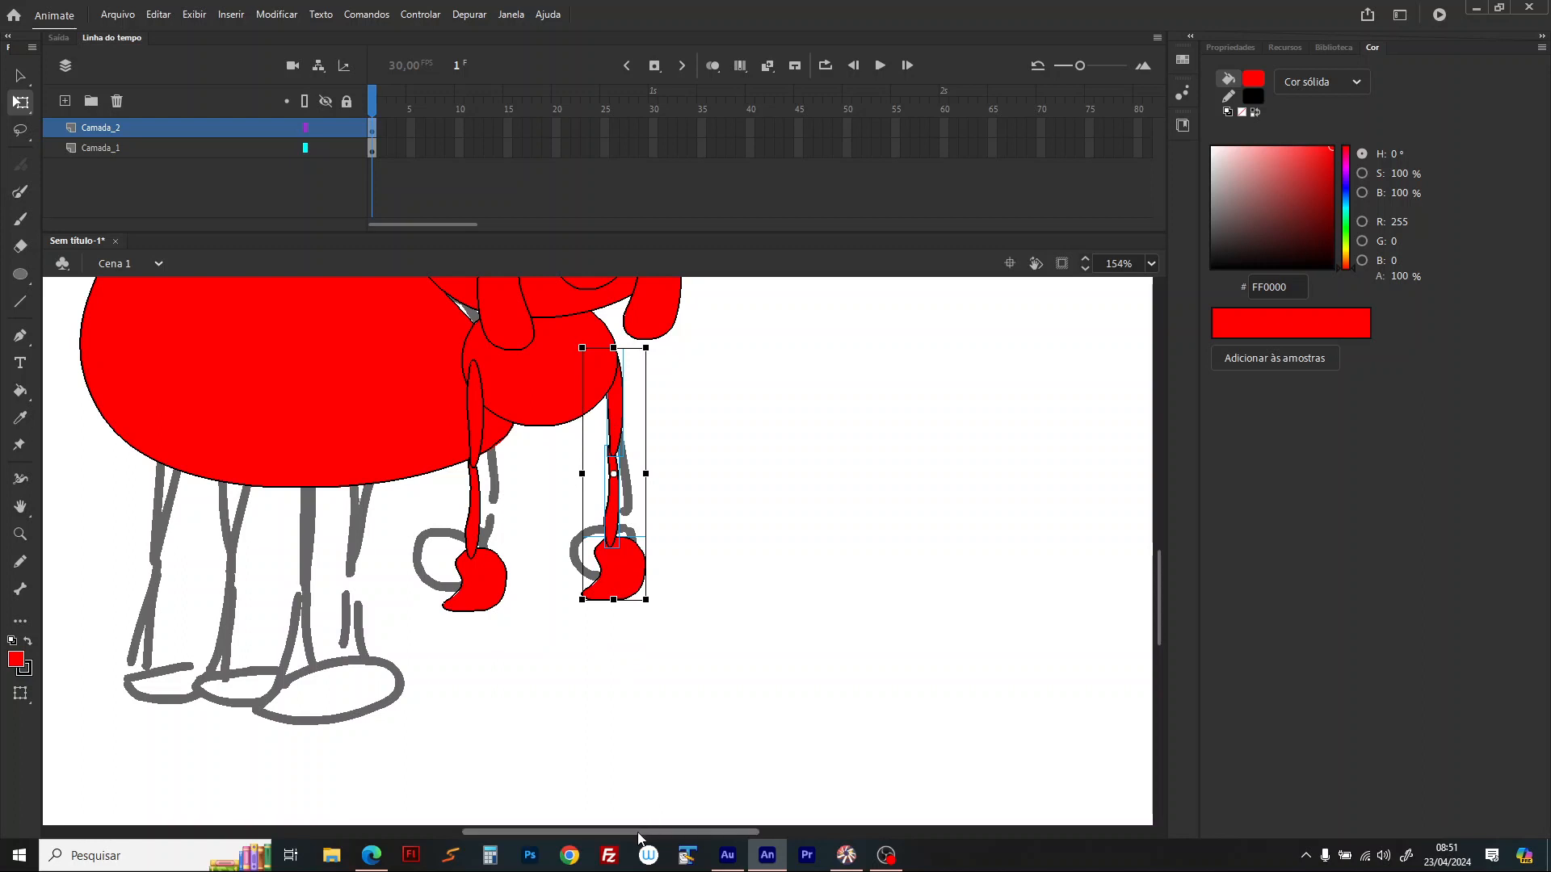
# Step: Draw red ovals beside the sketched legs for the thigh, shin and foot, with a smaller oval over the foot's heel
pyautogui.moveTo(613, 832); pyautogui.dragTo(524, 833)
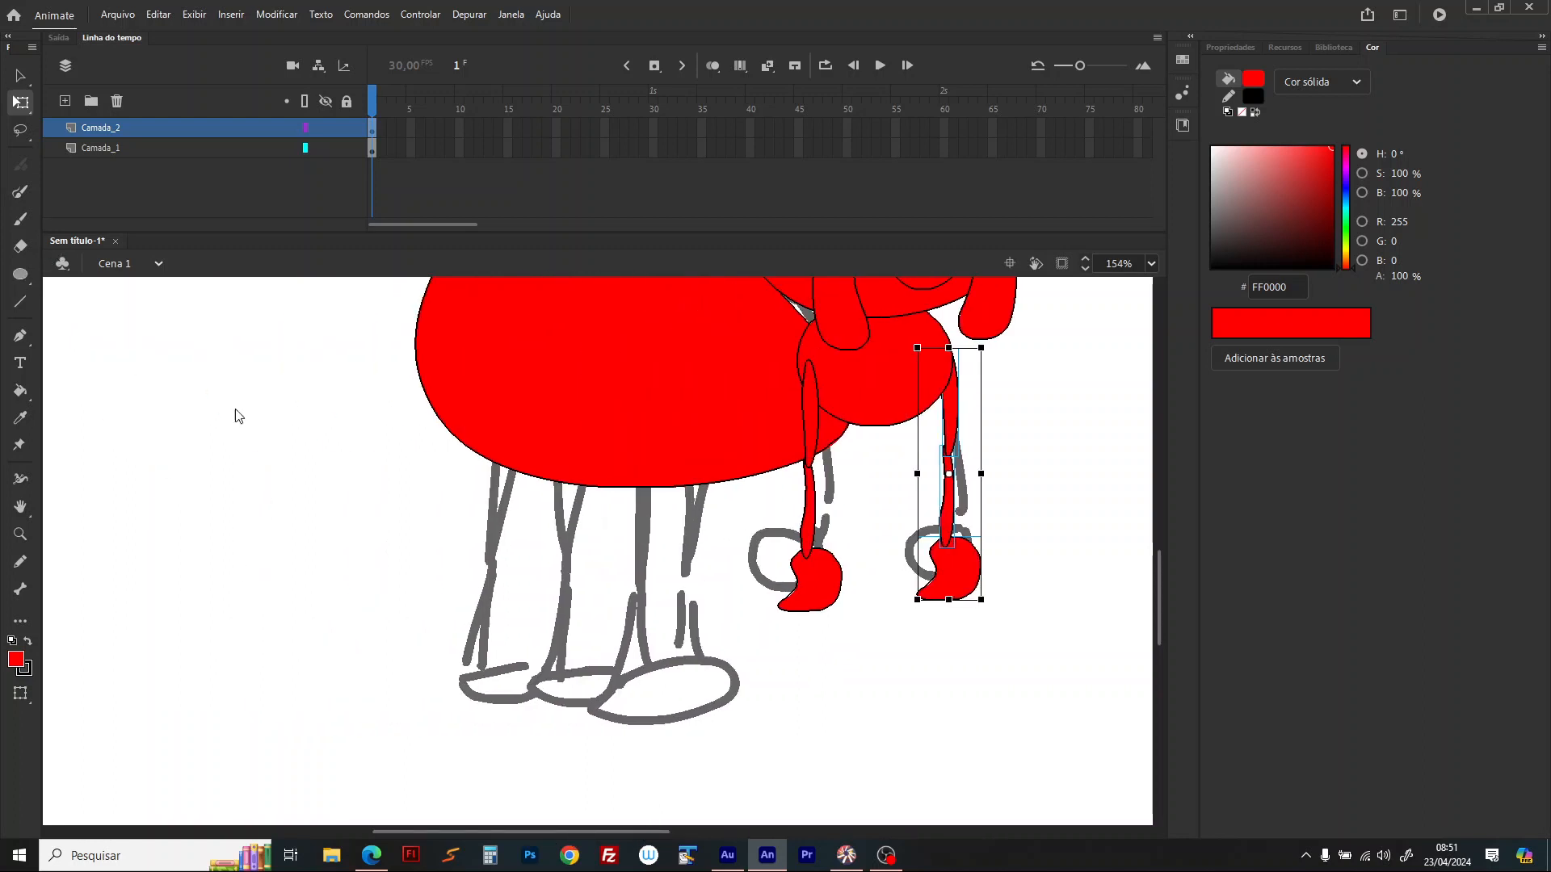
pyautogui.press('o')
pyautogui.moveTo(263, 361); pyautogui.dragTo(290, 531)
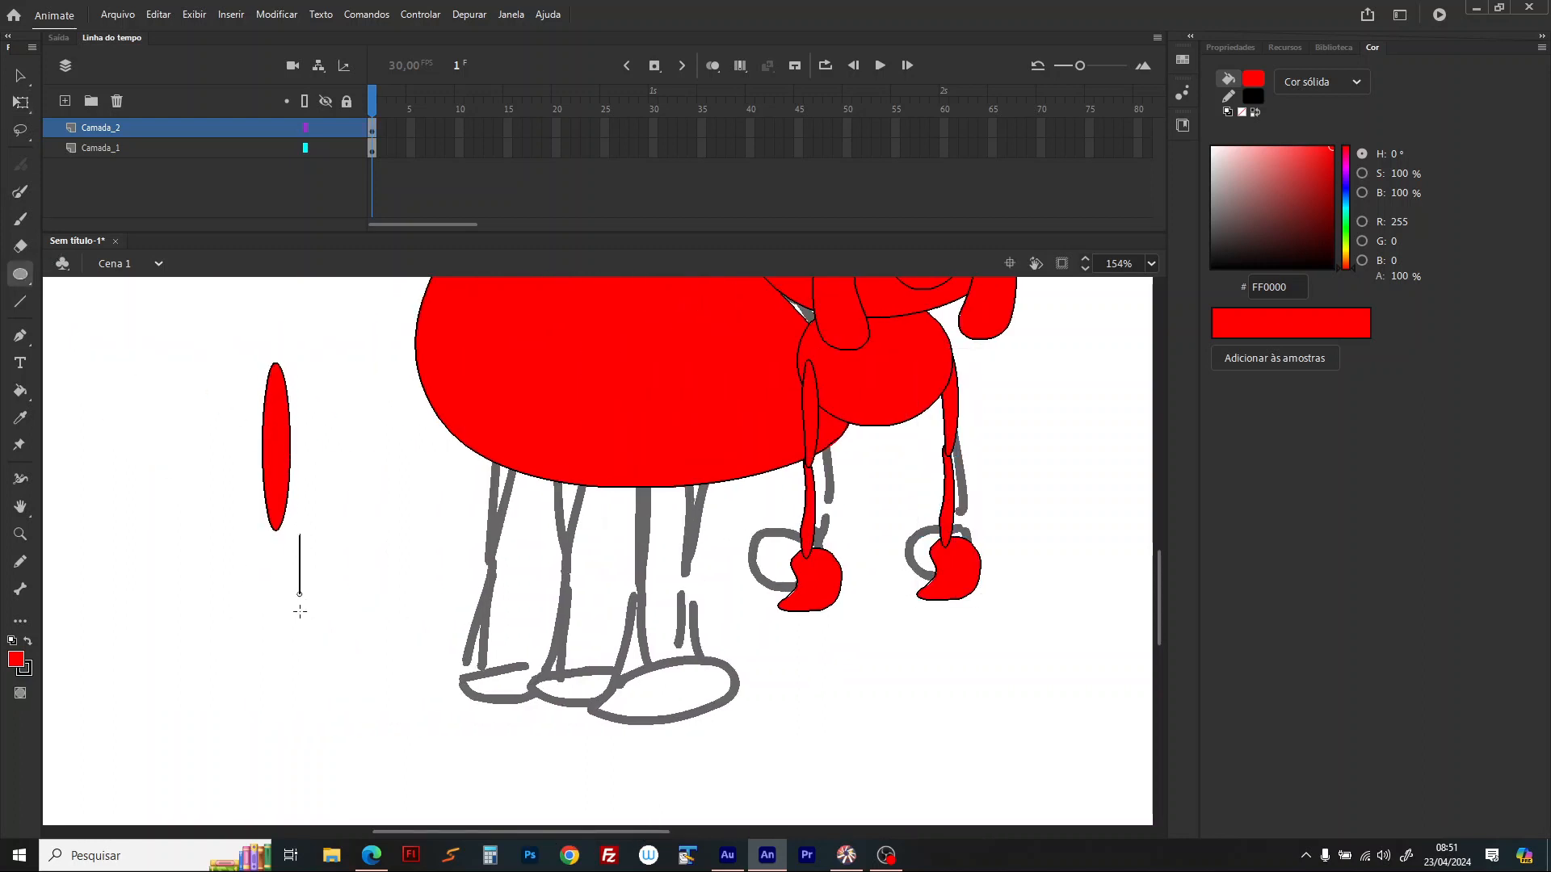
pyautogui.moveTo(300, 611); pyautogui.dragTo(323, 684)
pyautogui.moveTo(380, 731); pyautogui.dragTo(426, 764)
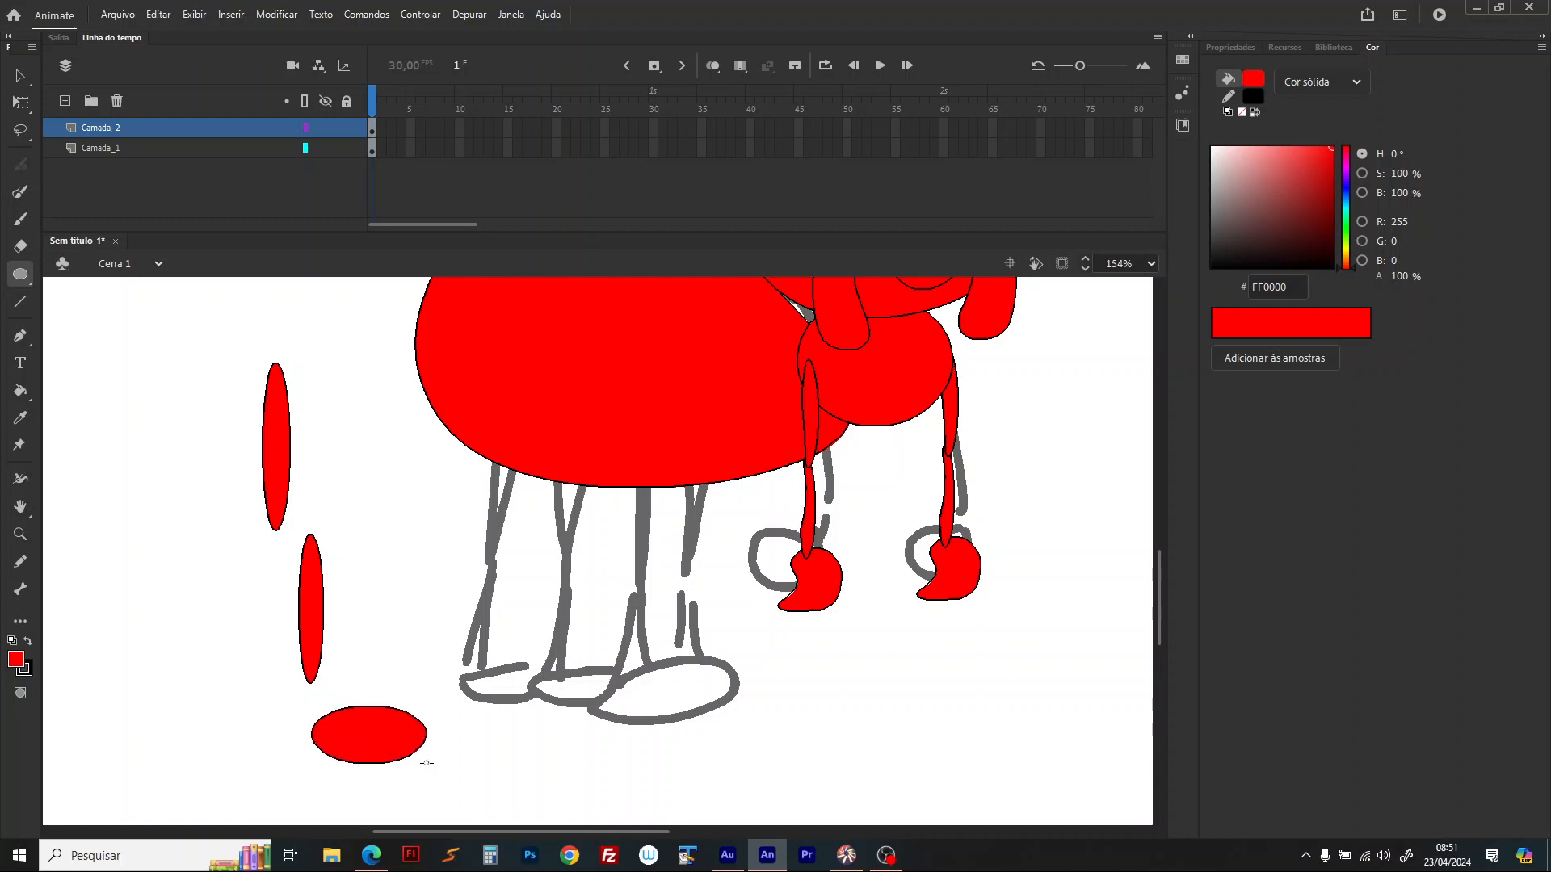
pyautogui.moveTo(322, 702); pyautogui.dragTo(369, 731)
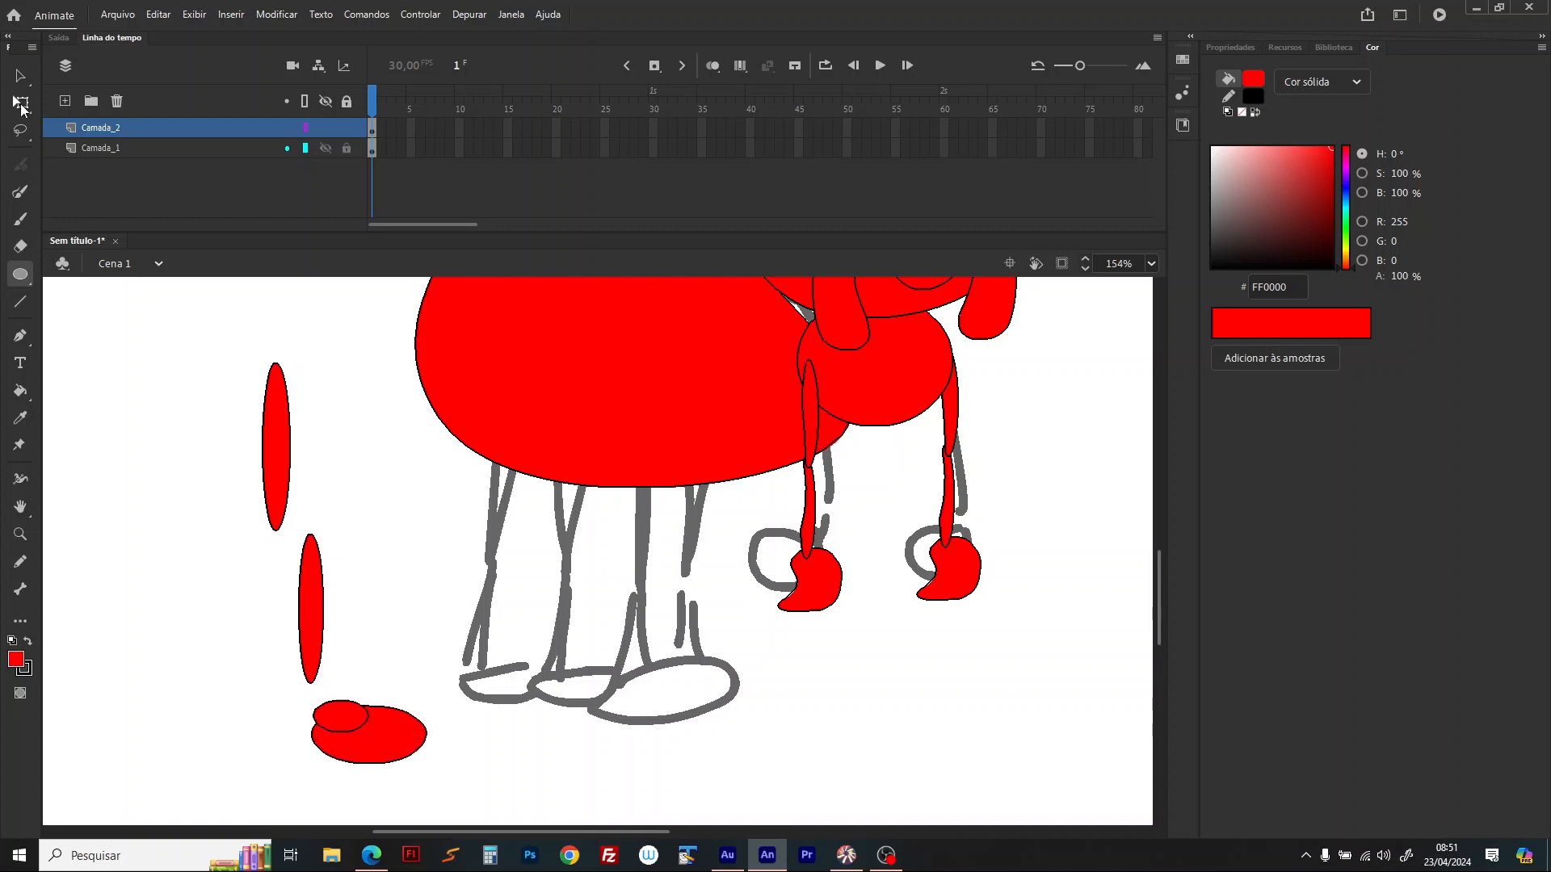
# Step: Reshape the leg ovals into a flat-topped shoe, a shin tapering toward the ankle and a thigh wider at the top
pyautogui.press('v')
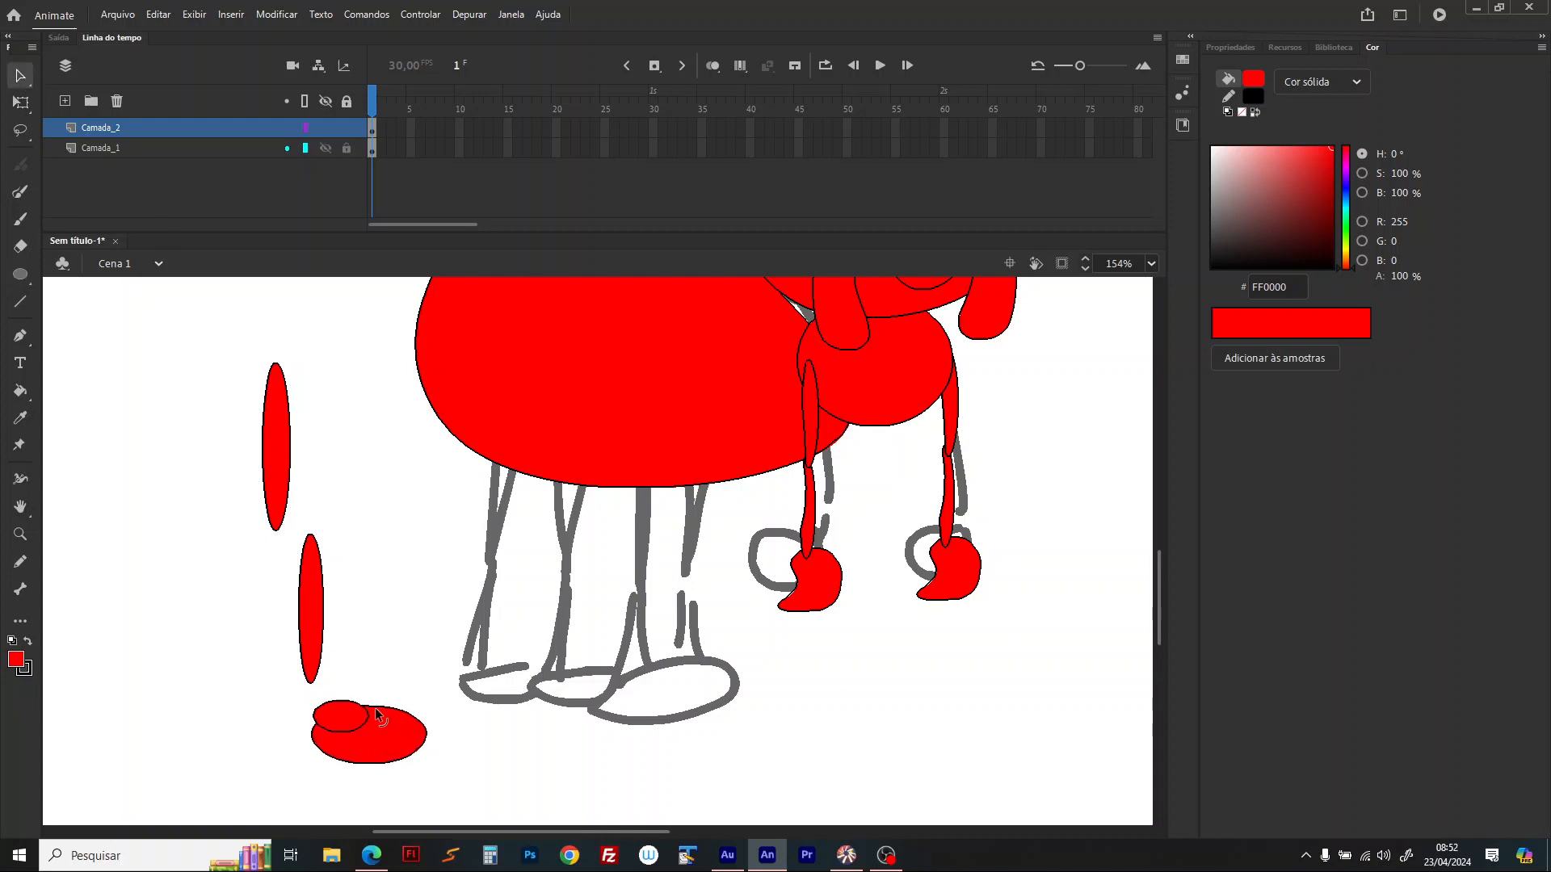
pyautogui.moveTo(377, 706); pyautogui.dragTo(426, 748)
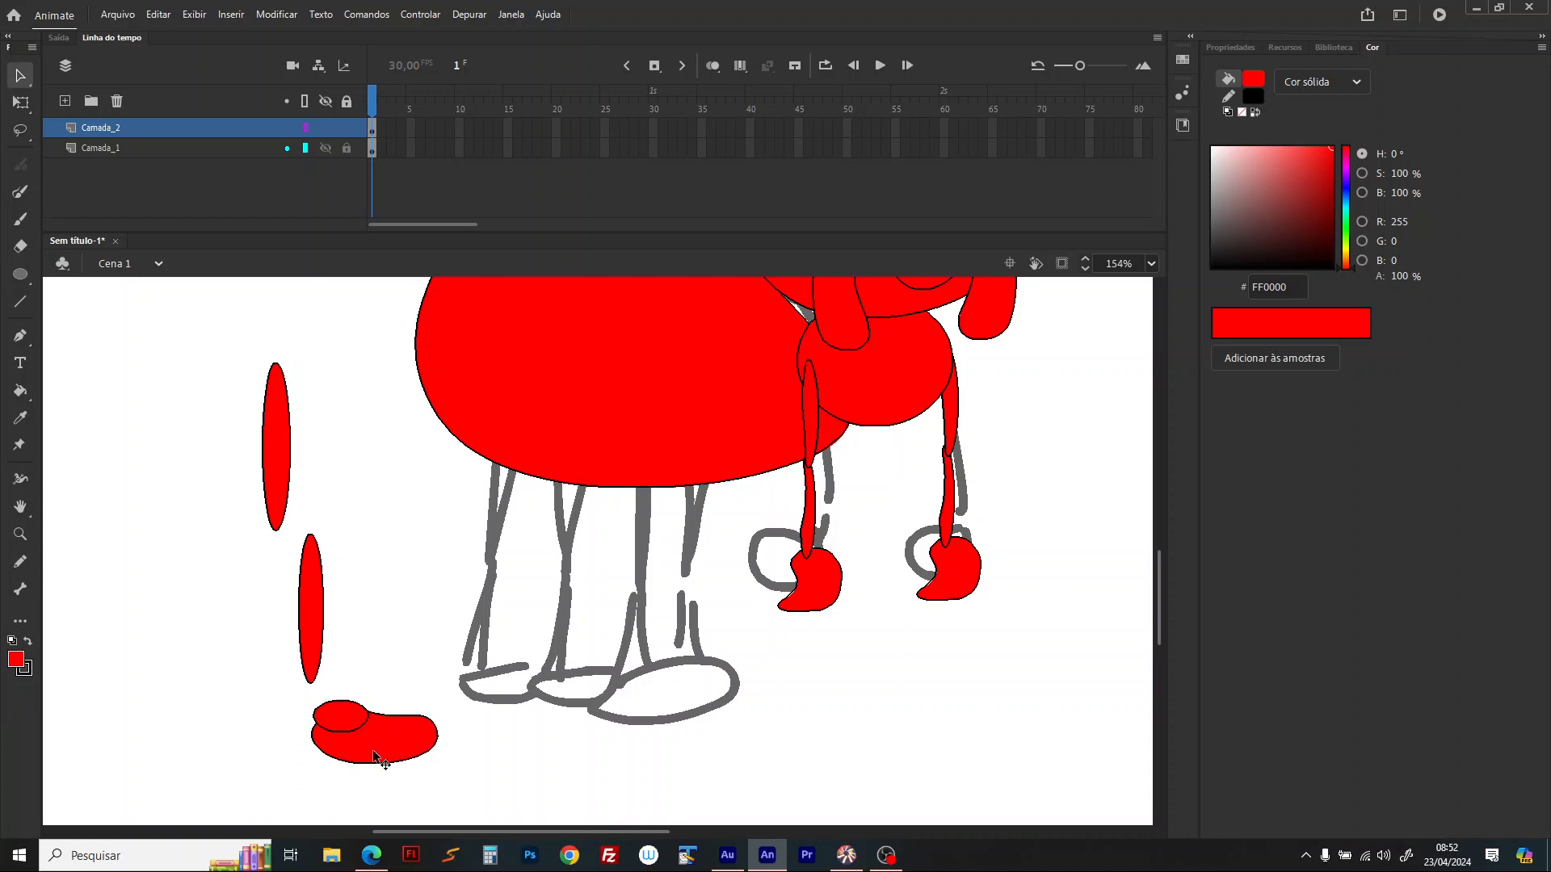
pyautogui.moveTo(328, 753); pyautogui.dragTo(347, 722)
pyautogui.moveTo(299, 635); pyautogui.dragTo(308, 638)
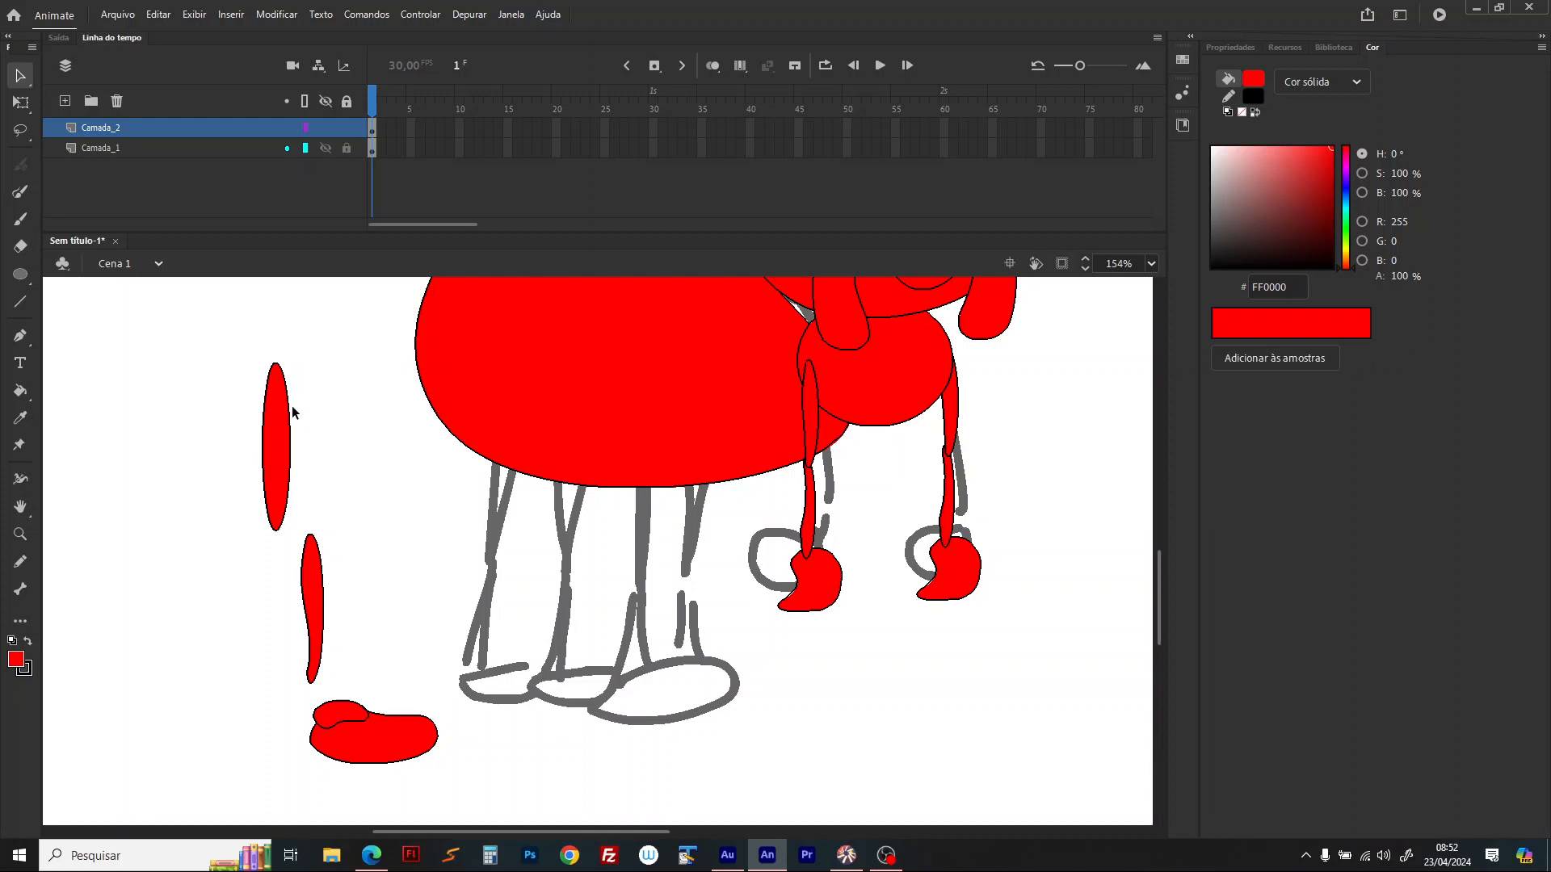
pyautogui.moveTo(293, 405); pyautogui.dragTo(256, 388)
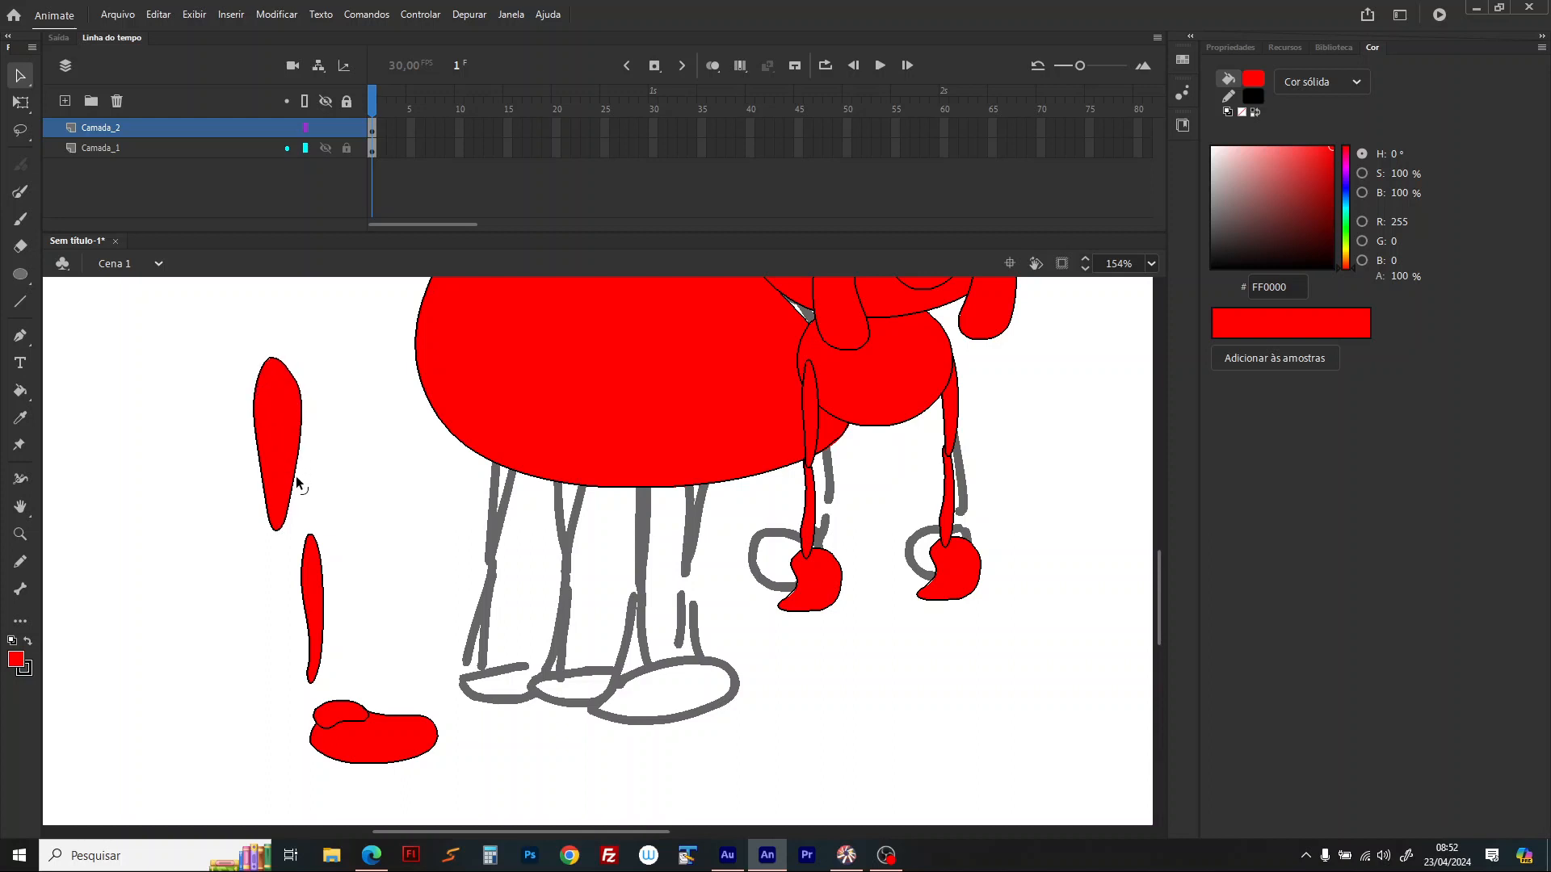
# Step: Convert the thigh shape into a Graphic symbol named "aranha perna coxa"
pyautogui.click(278, 429)
pyautogui.press('F8')
pyautogui.write('aranha perna')
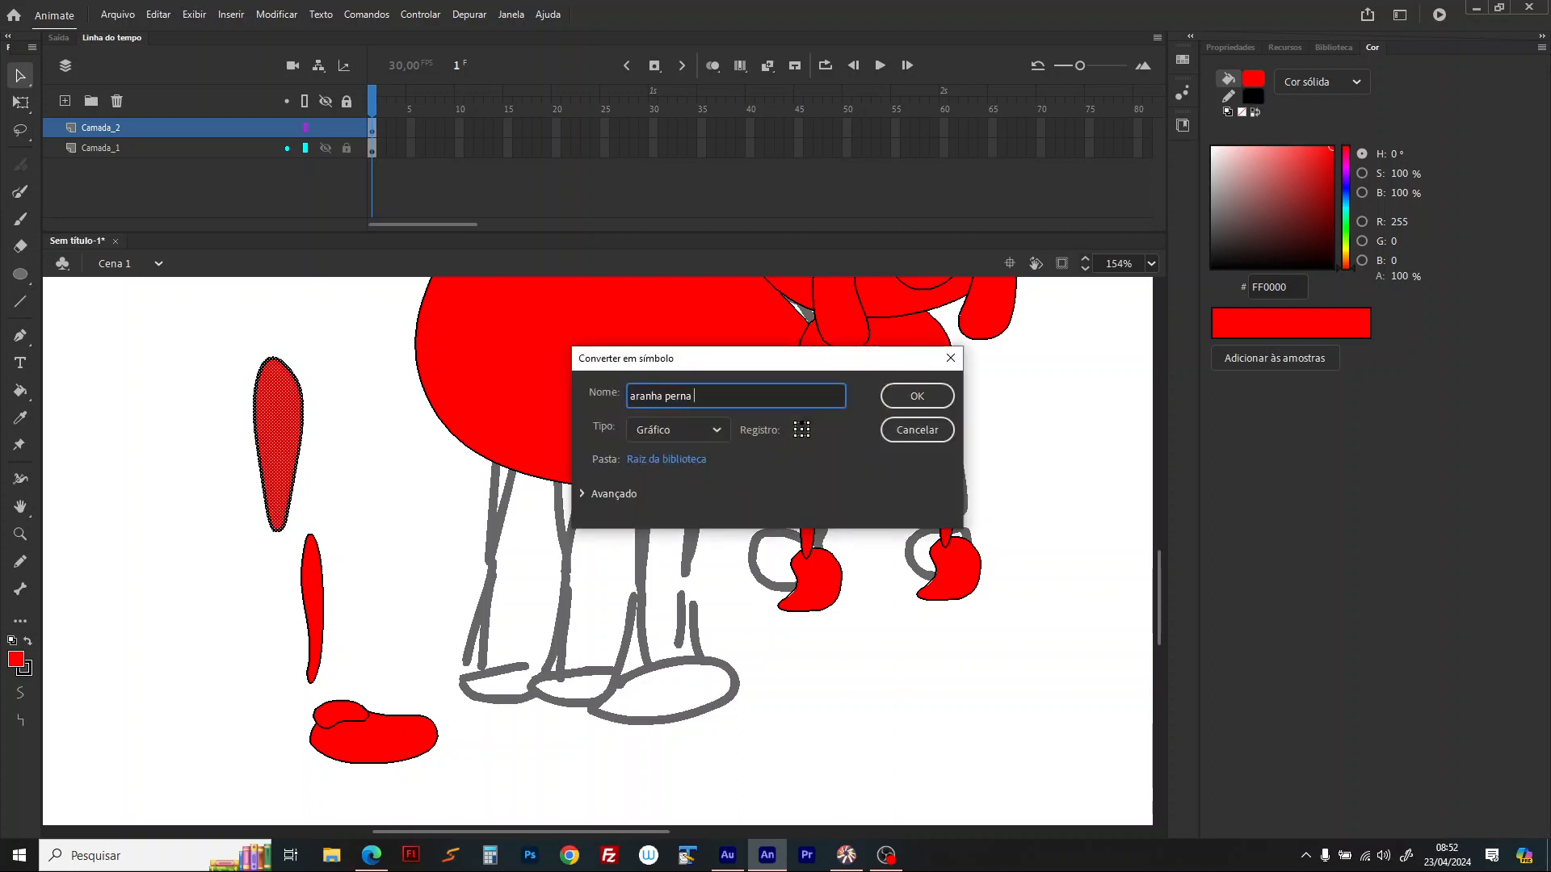
pyautogui.write(' coxa')
pyautogui.press('Return')
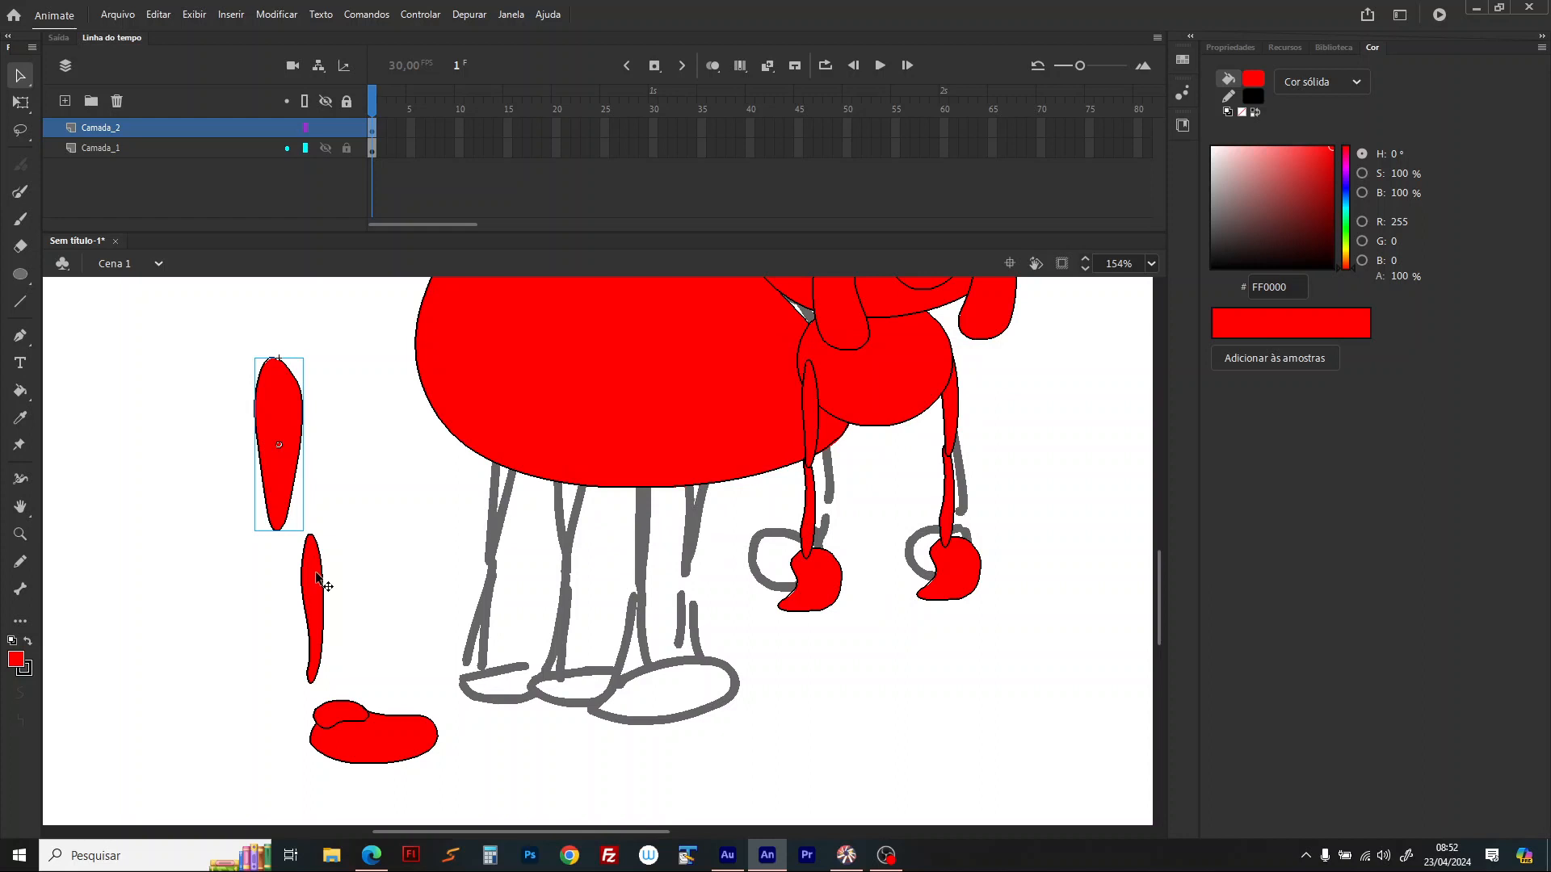
# Step: Convert the shin shape into a Graphic symbol named "aranha perna canela"
pyautogui.click(316, 576)
pyautogui.press('F8')
pyautogui.write('aranha')
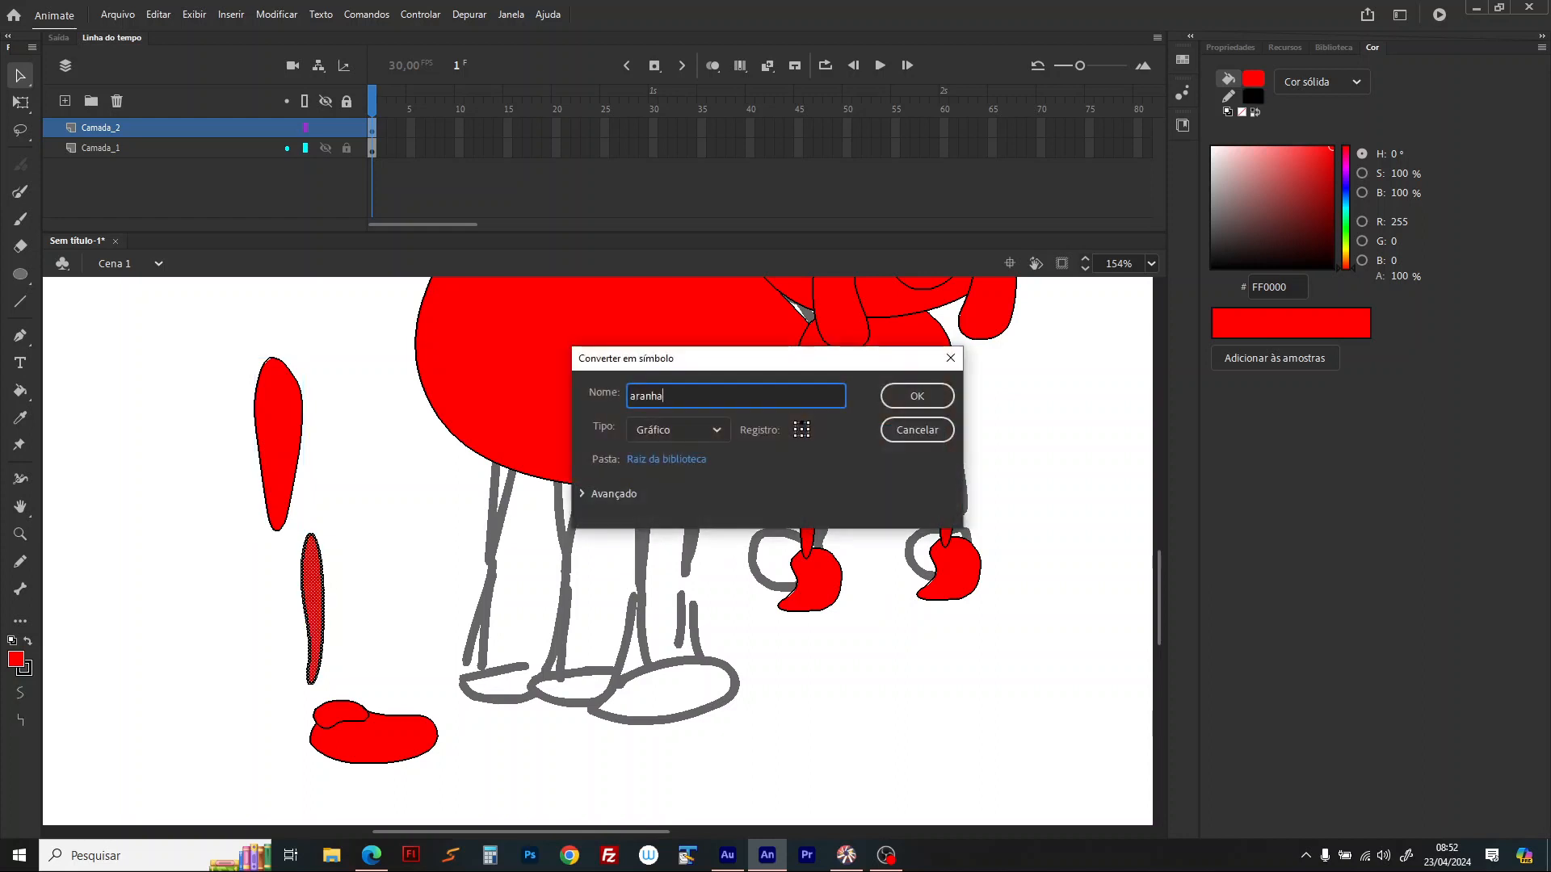
pyautogui.write(' perna canela')
pyautogui.press('Return')
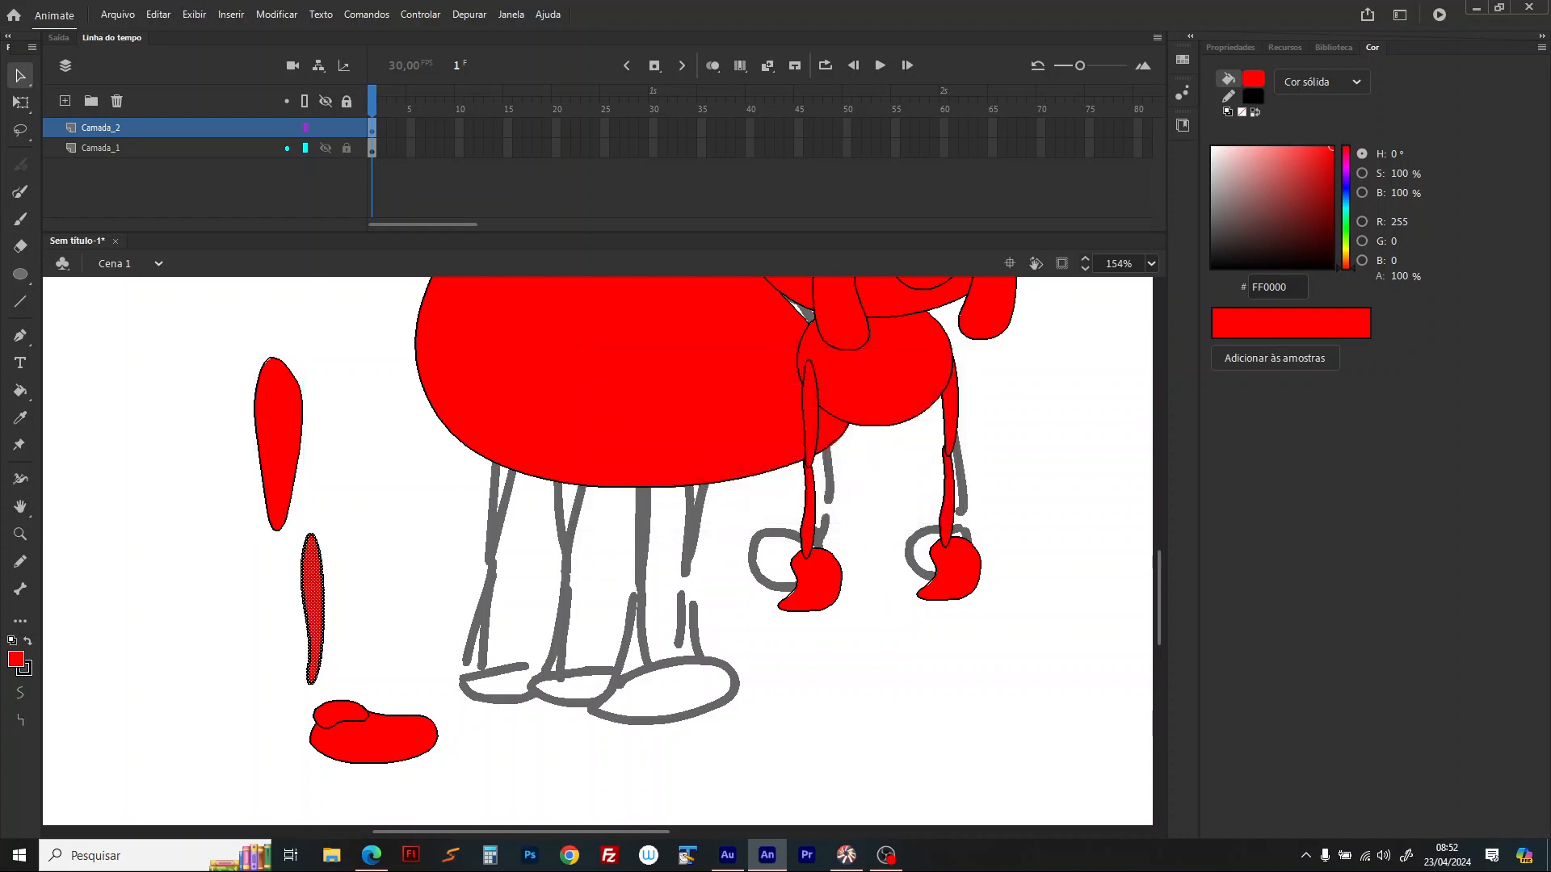
# Step: Lock the sketch layer Camada_1 and convert the whole foot shape into a Graphic symbol named "aranha perna pe"
pyautogui.moveTo(276, 809); pyautogui.dragTo(473, 700)
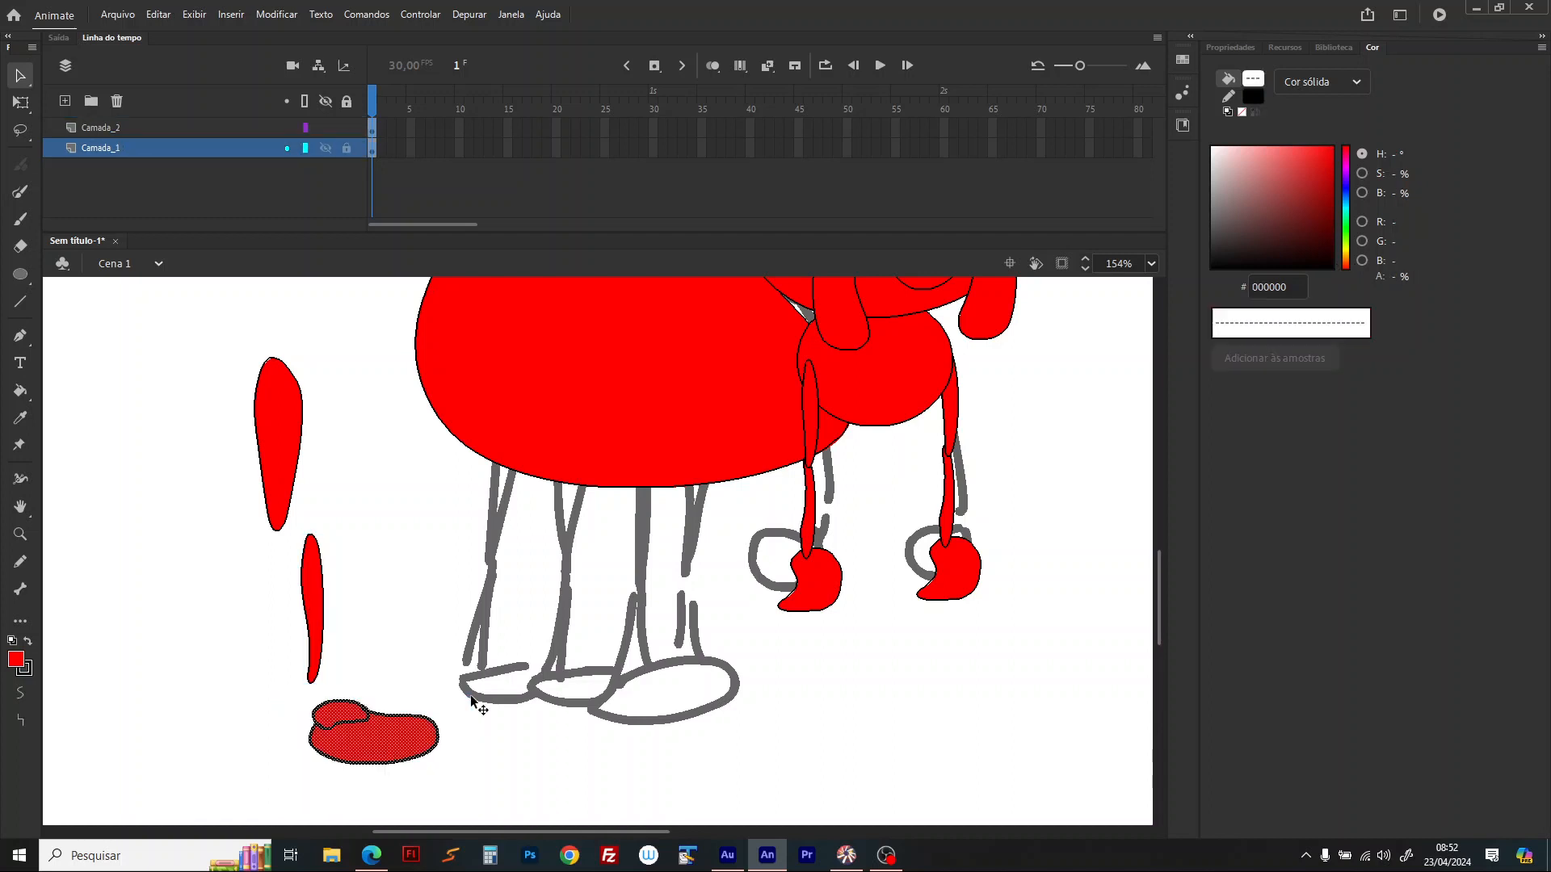
pyautogui.click(347, 147)
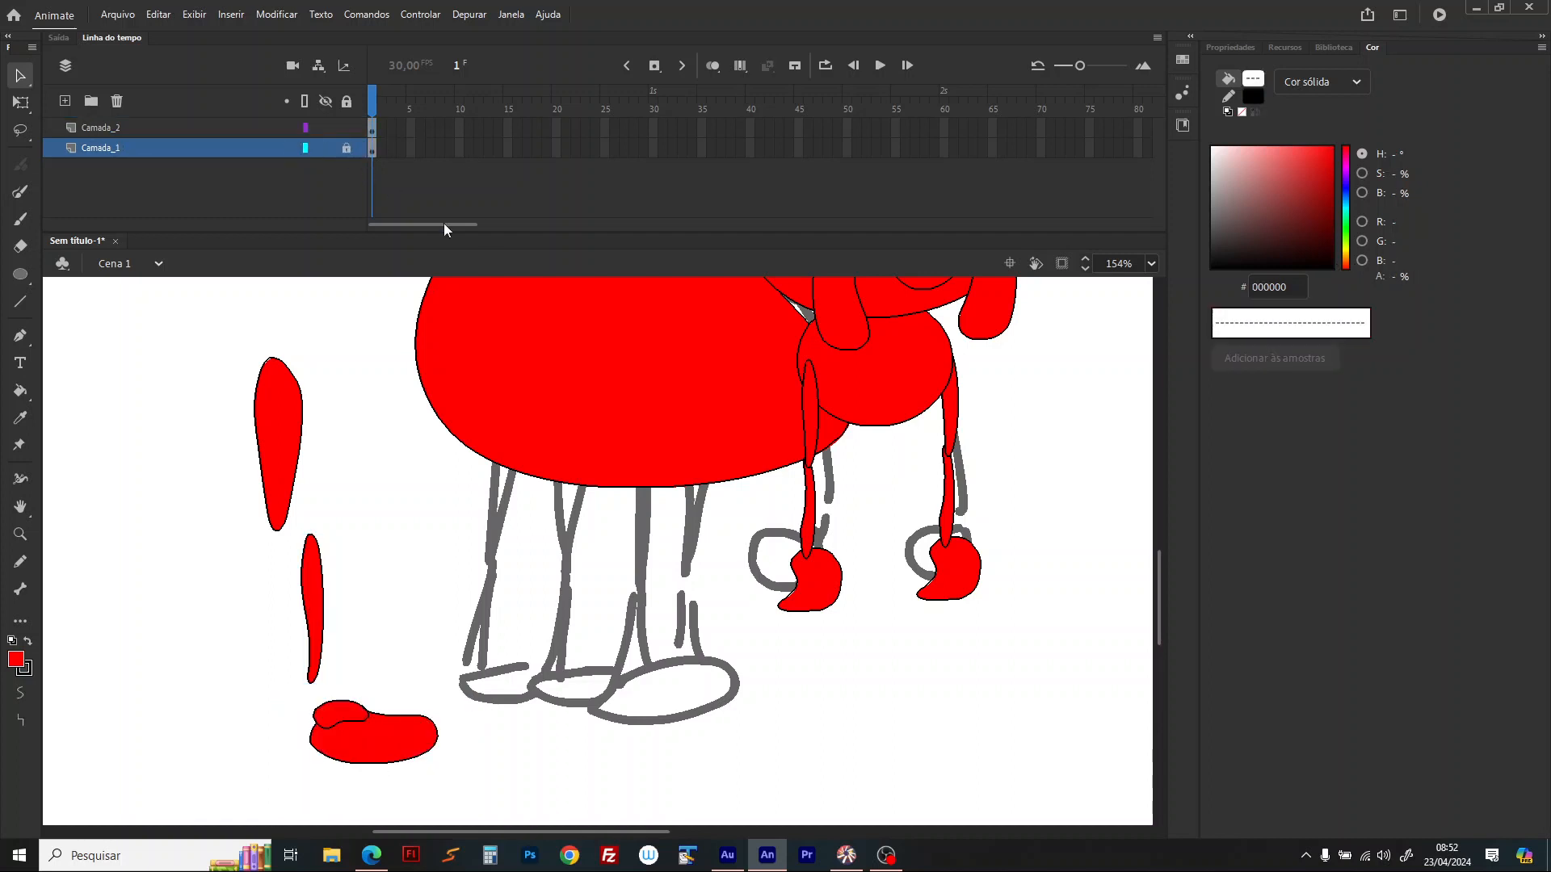
pyautogui.moveTo(289, 695); pyautogui.dragTo(476, 797)
pyautogui.press('F8')
pyautogui.write('aranha perna pe')
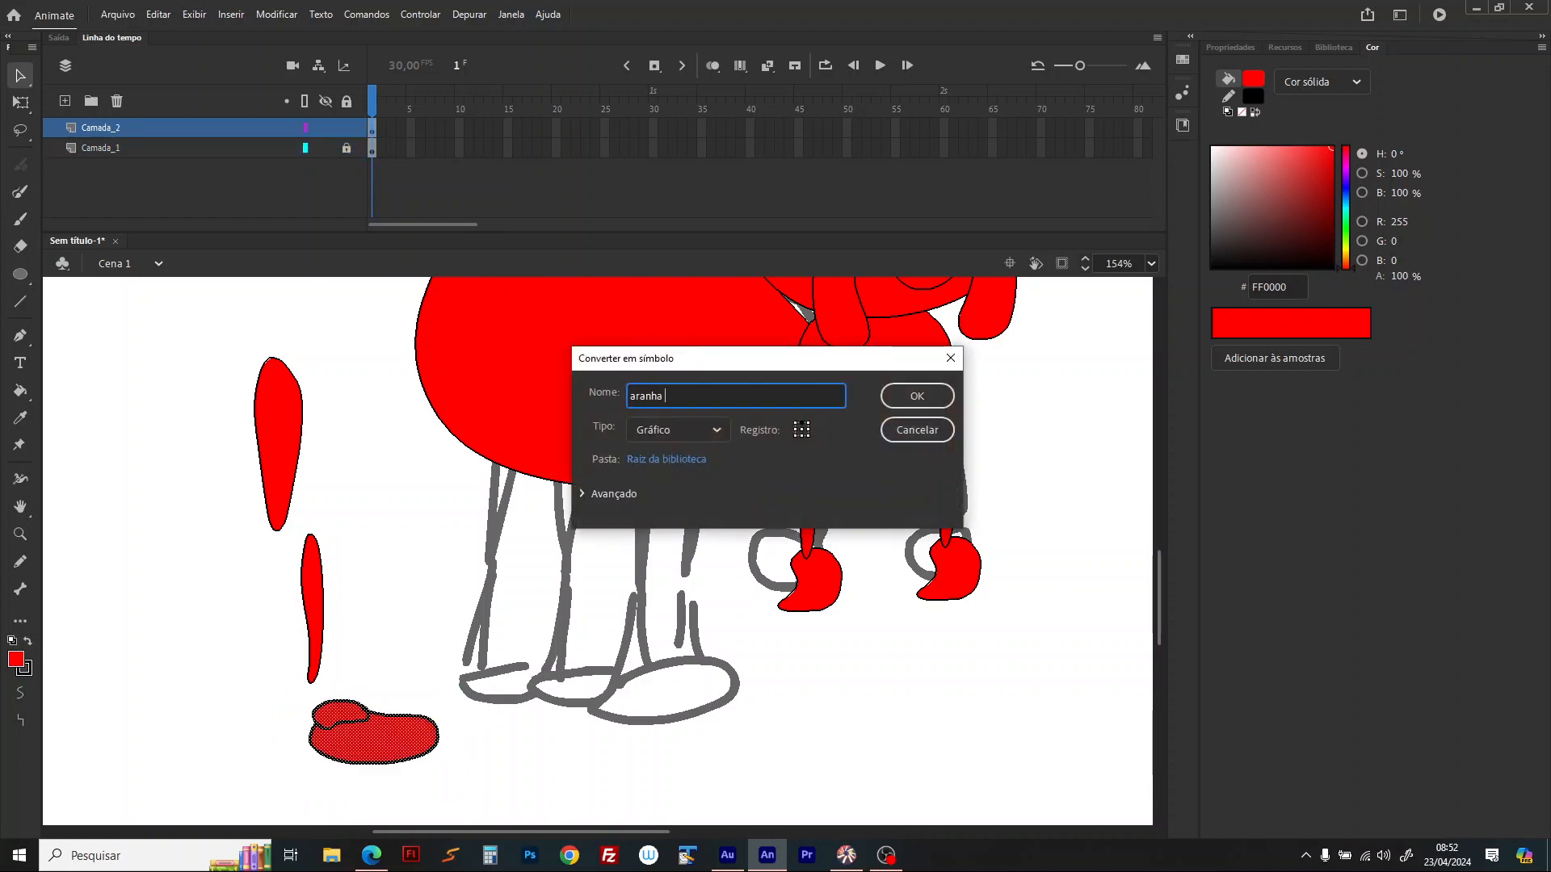
pyautogui.press('Return')
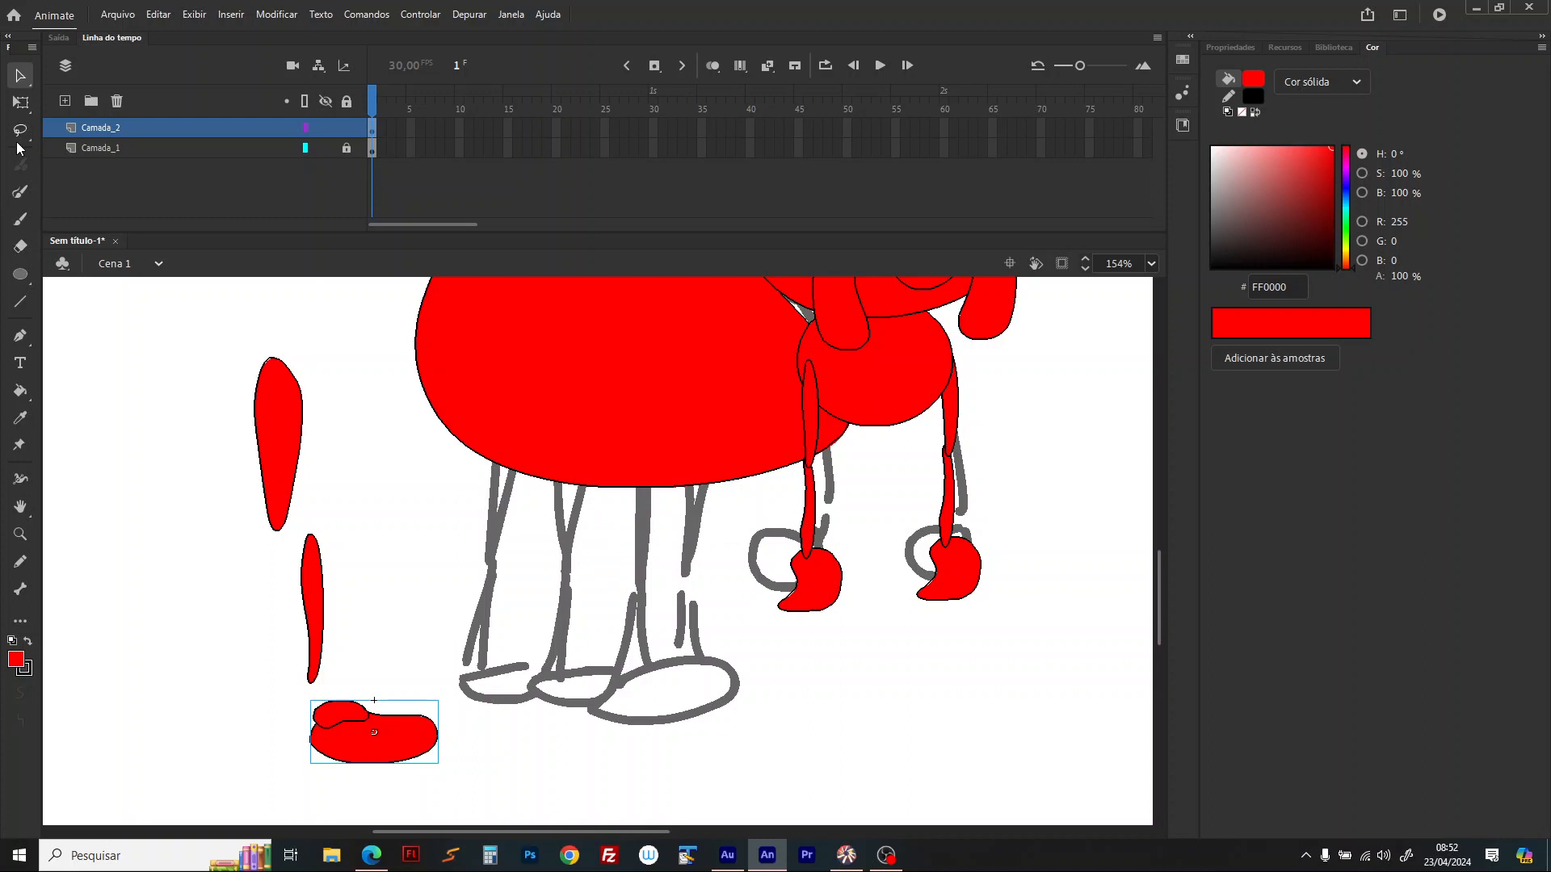
# Step: Set the pivots of the thigh and shin at their upper ends and the foot's pivot at the ankle
pyautogui.click(20, 102)
pyautogui.click(279, 448)
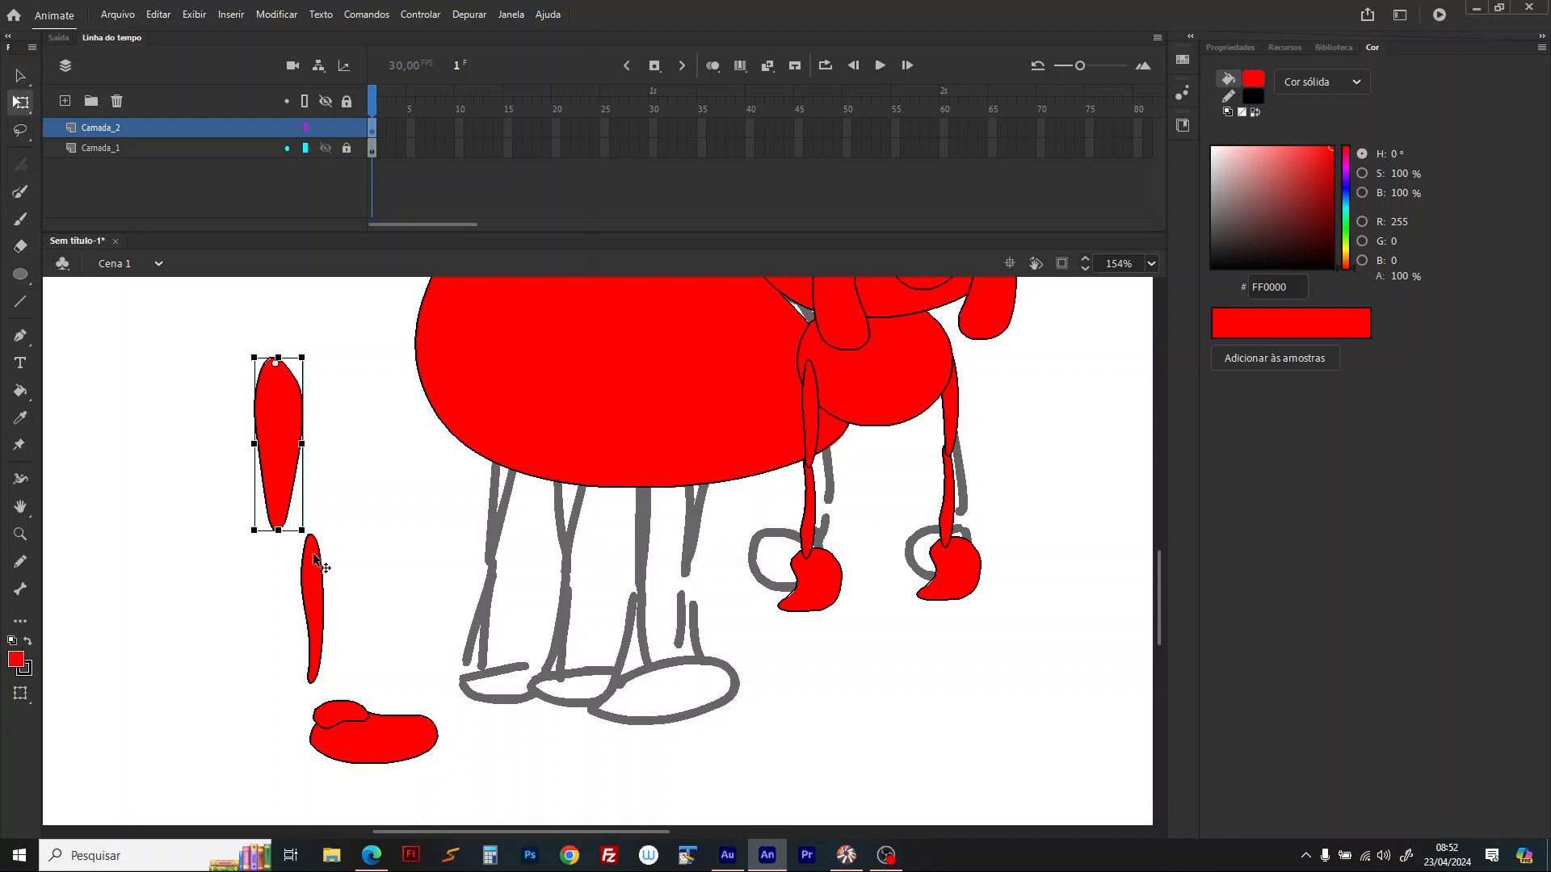
pyautogui.click(315, 601)
pyautogui.moveTo(311, 587); pyautogui.dragTo(314, 550)
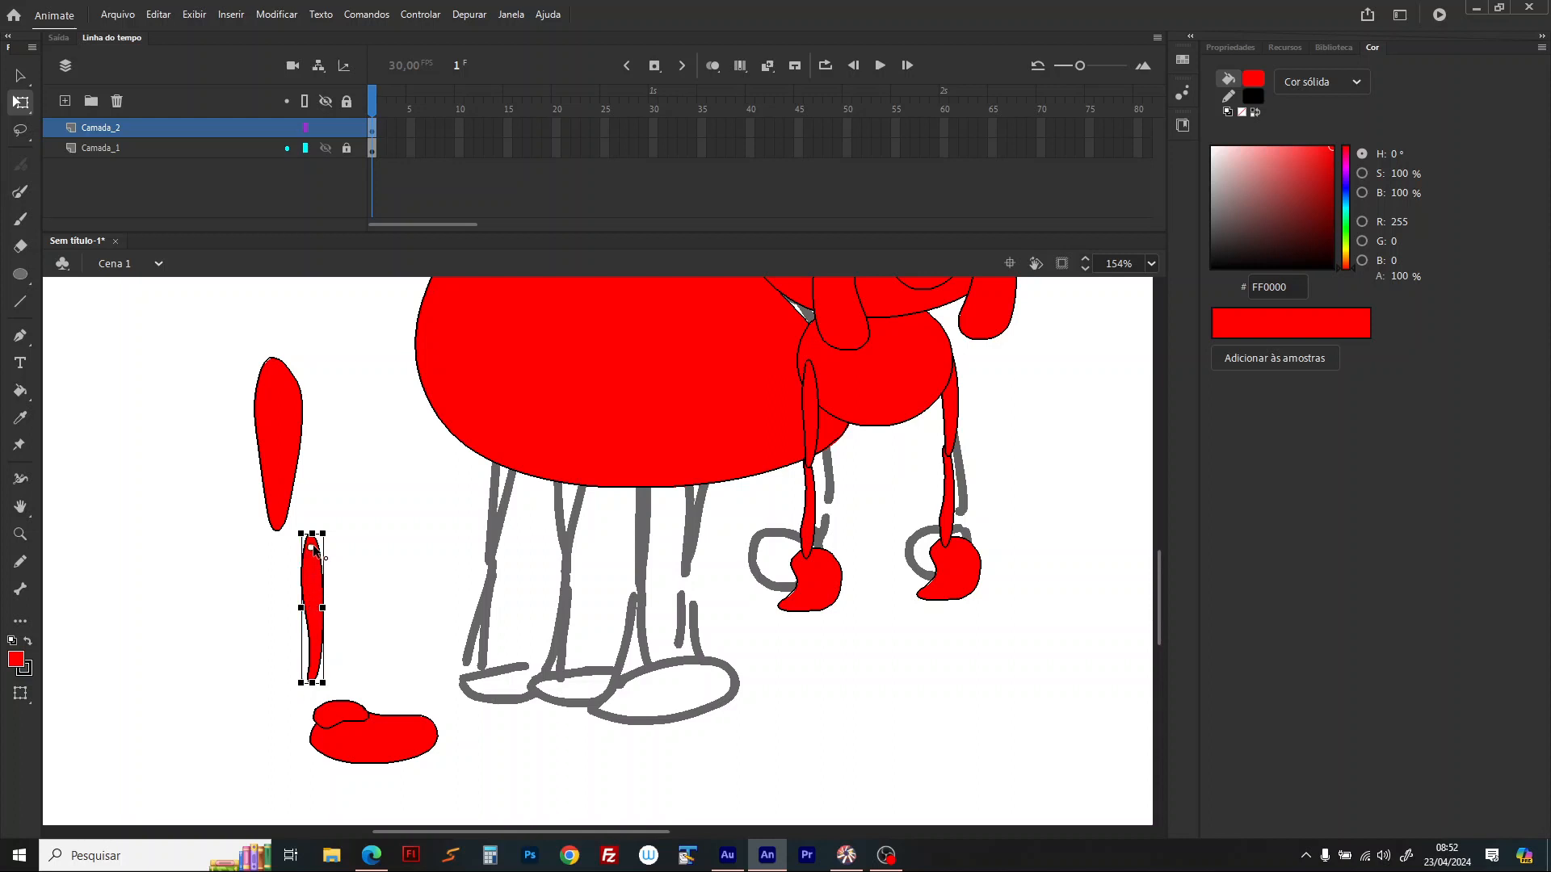
pyautogui.click(378, 744)
pyautogui.moveTo(374, 732); pyautogui.dragTo(336, 704)
# Step: Join the thigh, shin and foot into one leg and place it over the third sketched leg under the abdomen
pyautogui.moveTo(289, 438); pyautogui.dragTo(323, 458)
pyautogui.keyDown('shift'); pyautogui.click(308, 590); pyautogui.keyUp('shift')
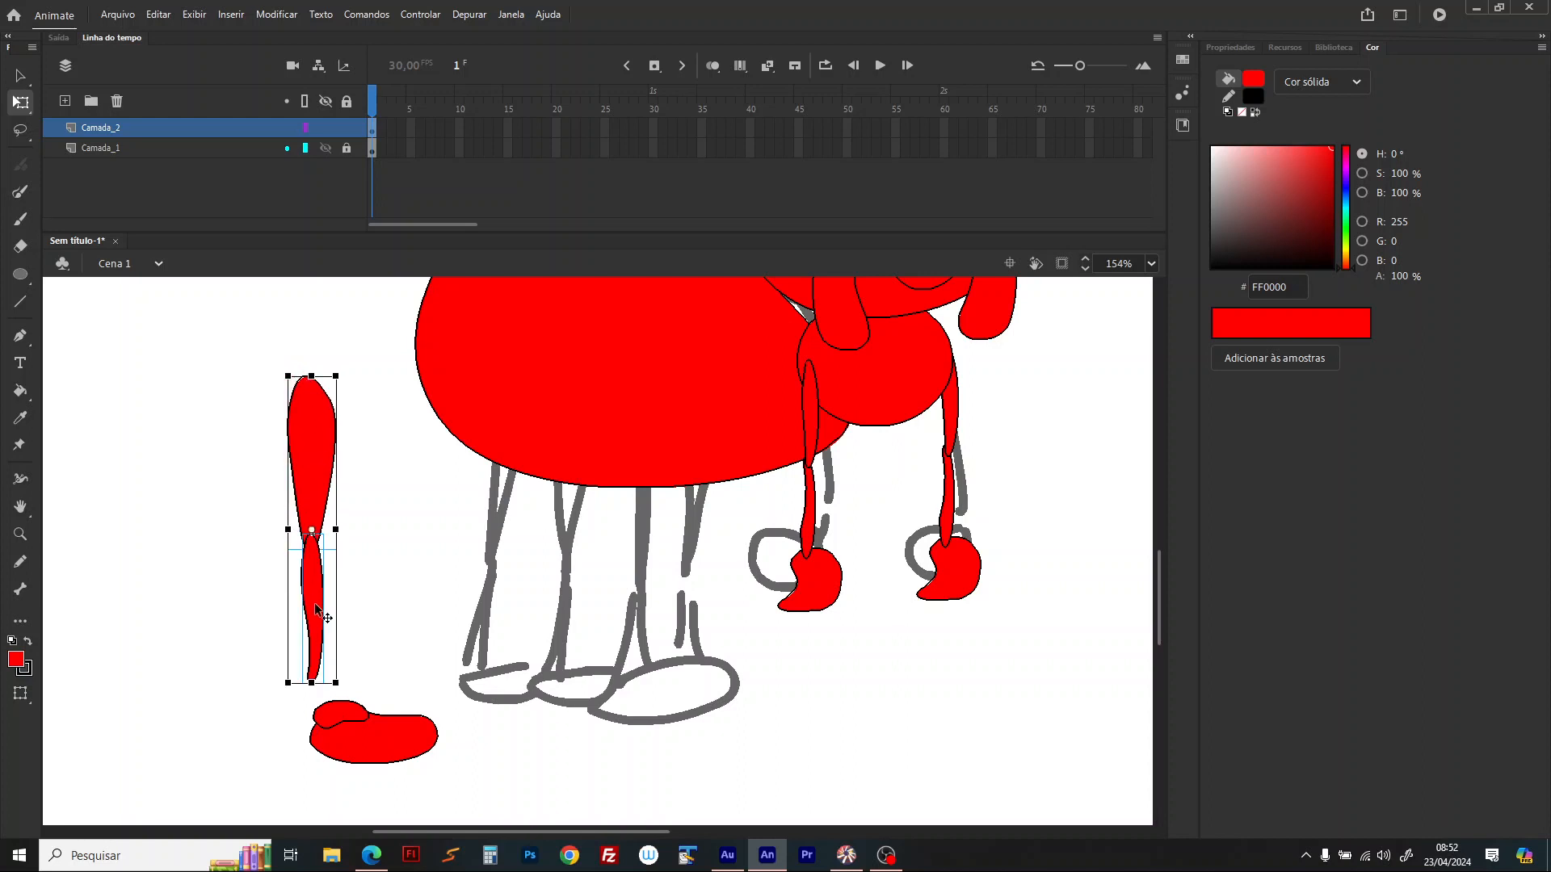
pyautogui.moveTo(308, 589); pyautogui.dragTo(343, 642)
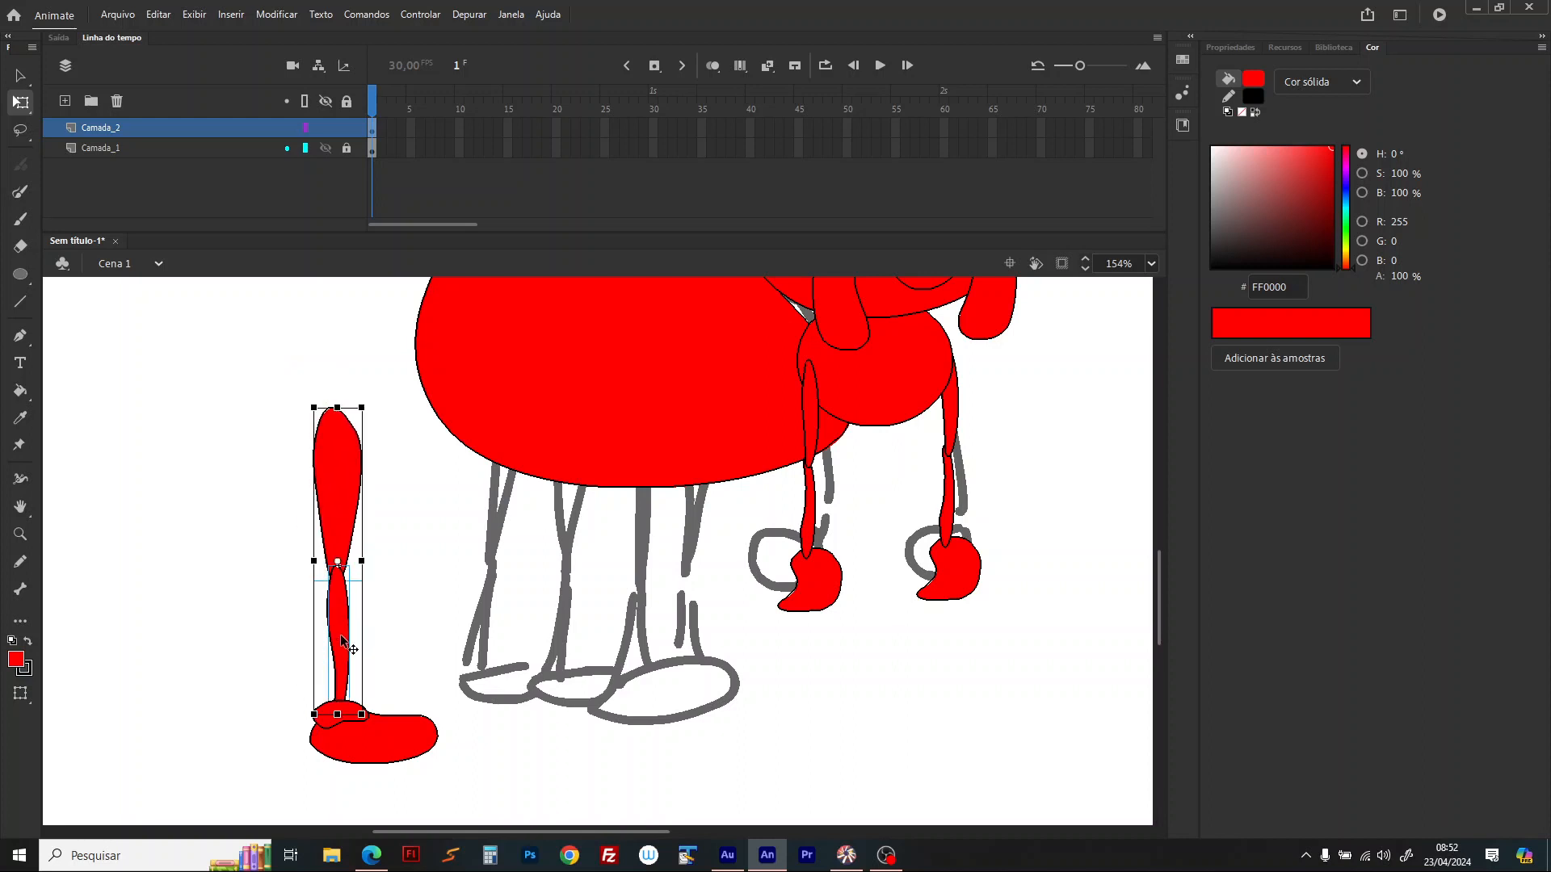
pyautogui.keyDown('shift'); pyautogui.click(370, 751); pyautogui.keyUp('shift')
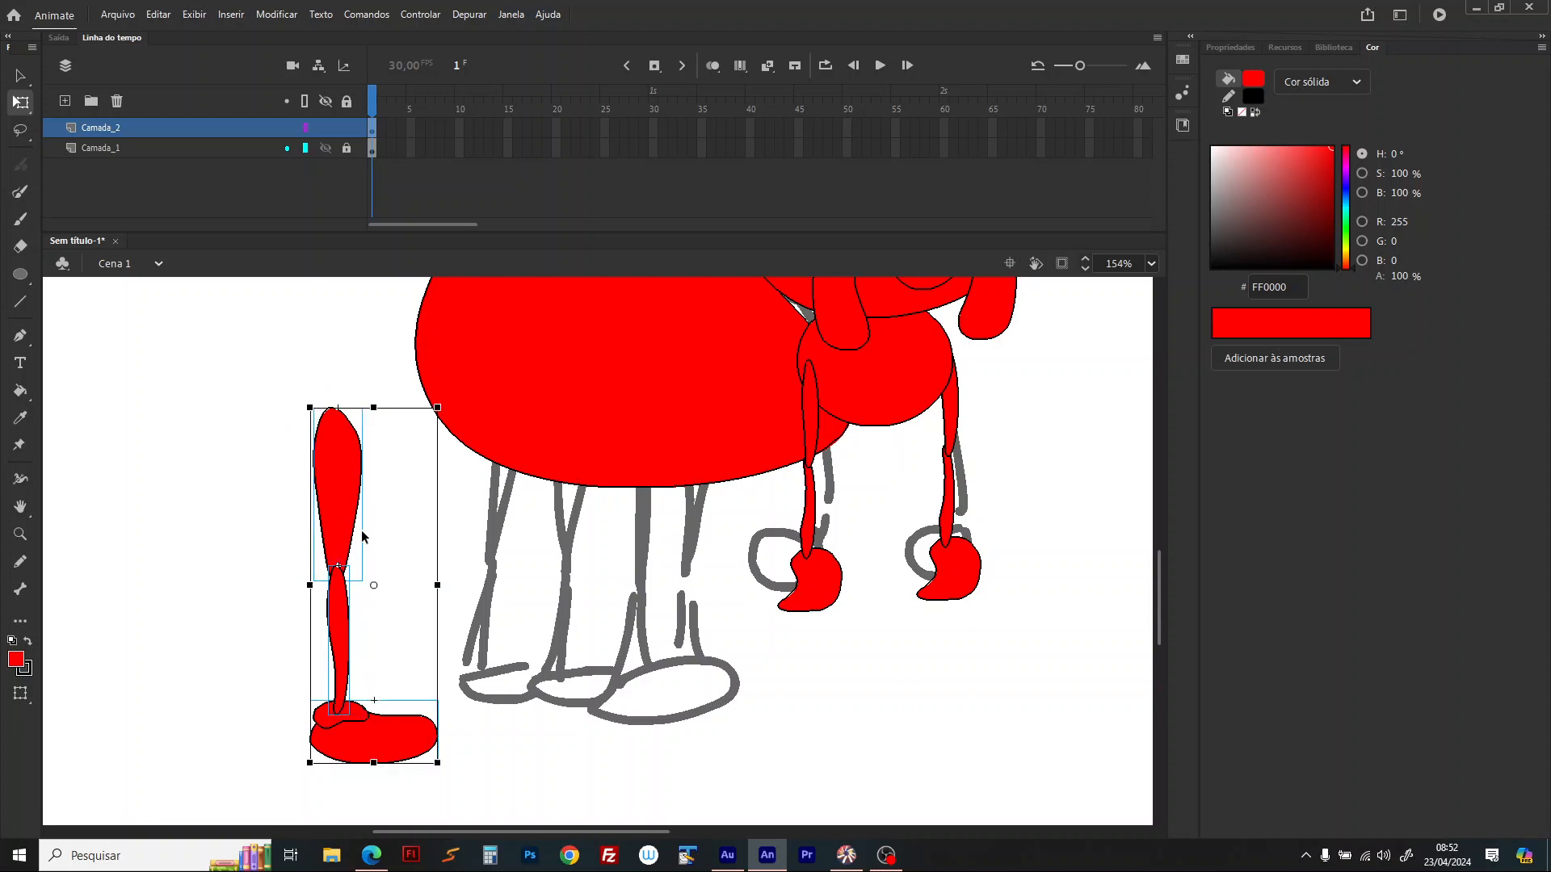
pyautogui.moveTo(349, 490); pyautogui.dragTo(655, 451)
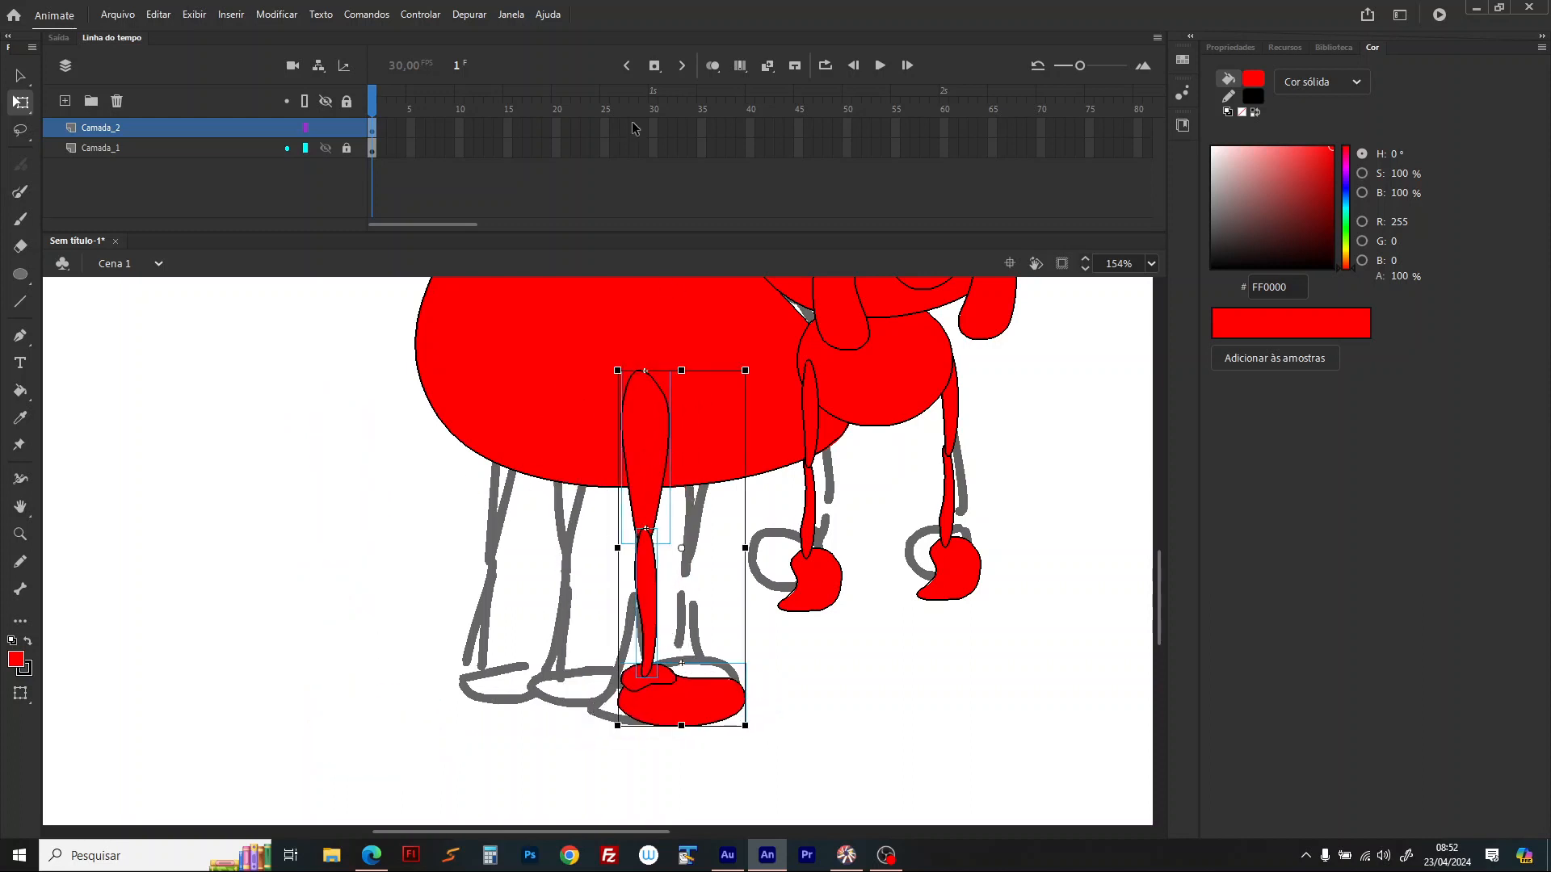
# Step: Open the head symbol "aranha cabeca" for editing in place and add a new layer above its shape
pyautogui.click(1152, 264)
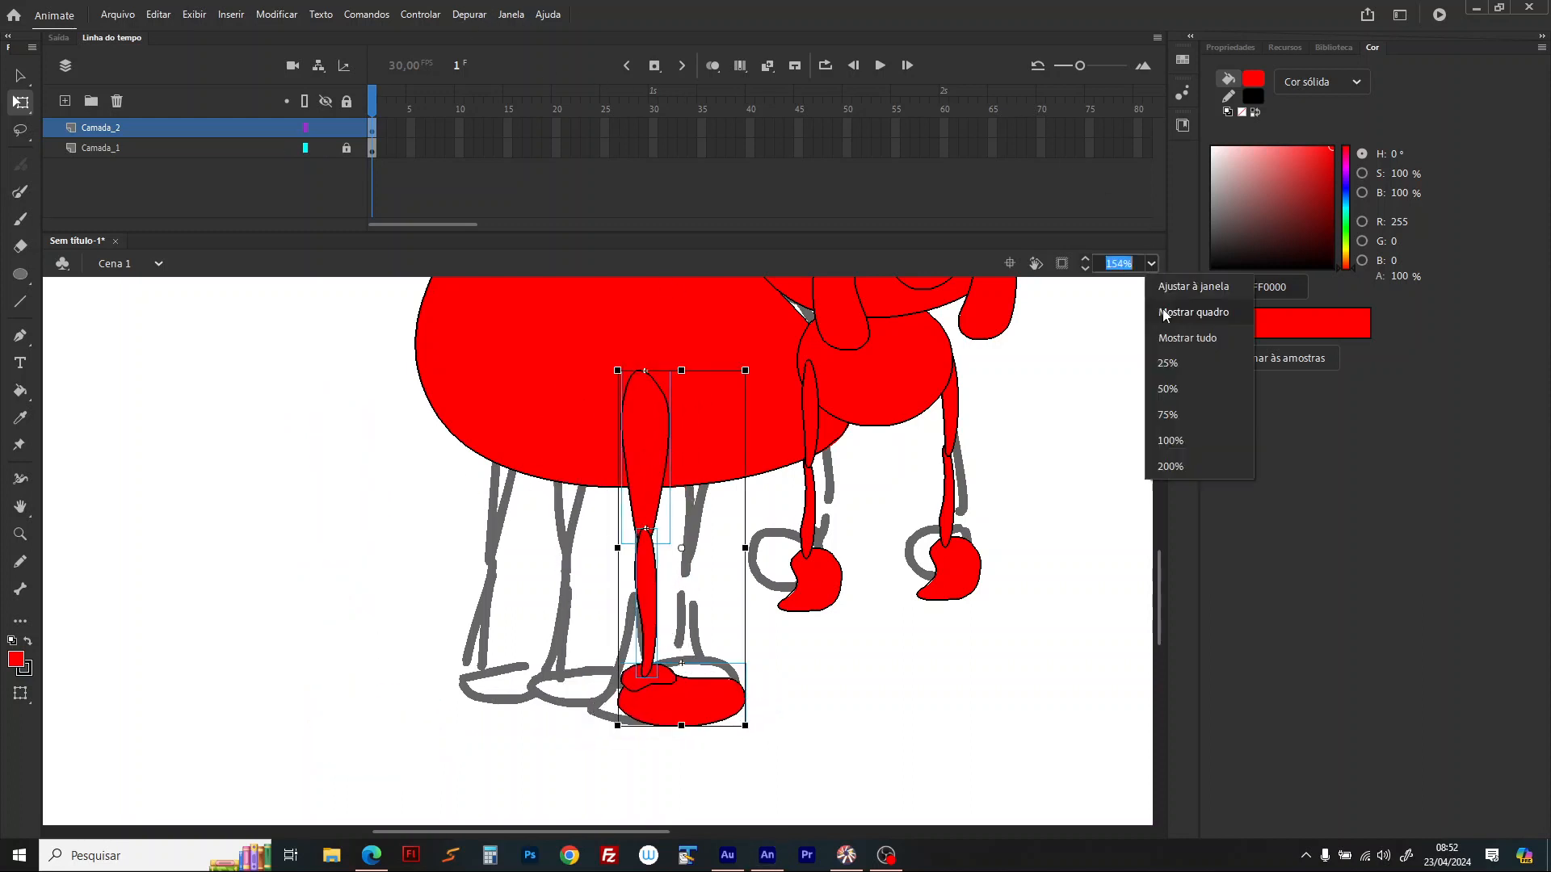
pyautogui.click(1162, 309)
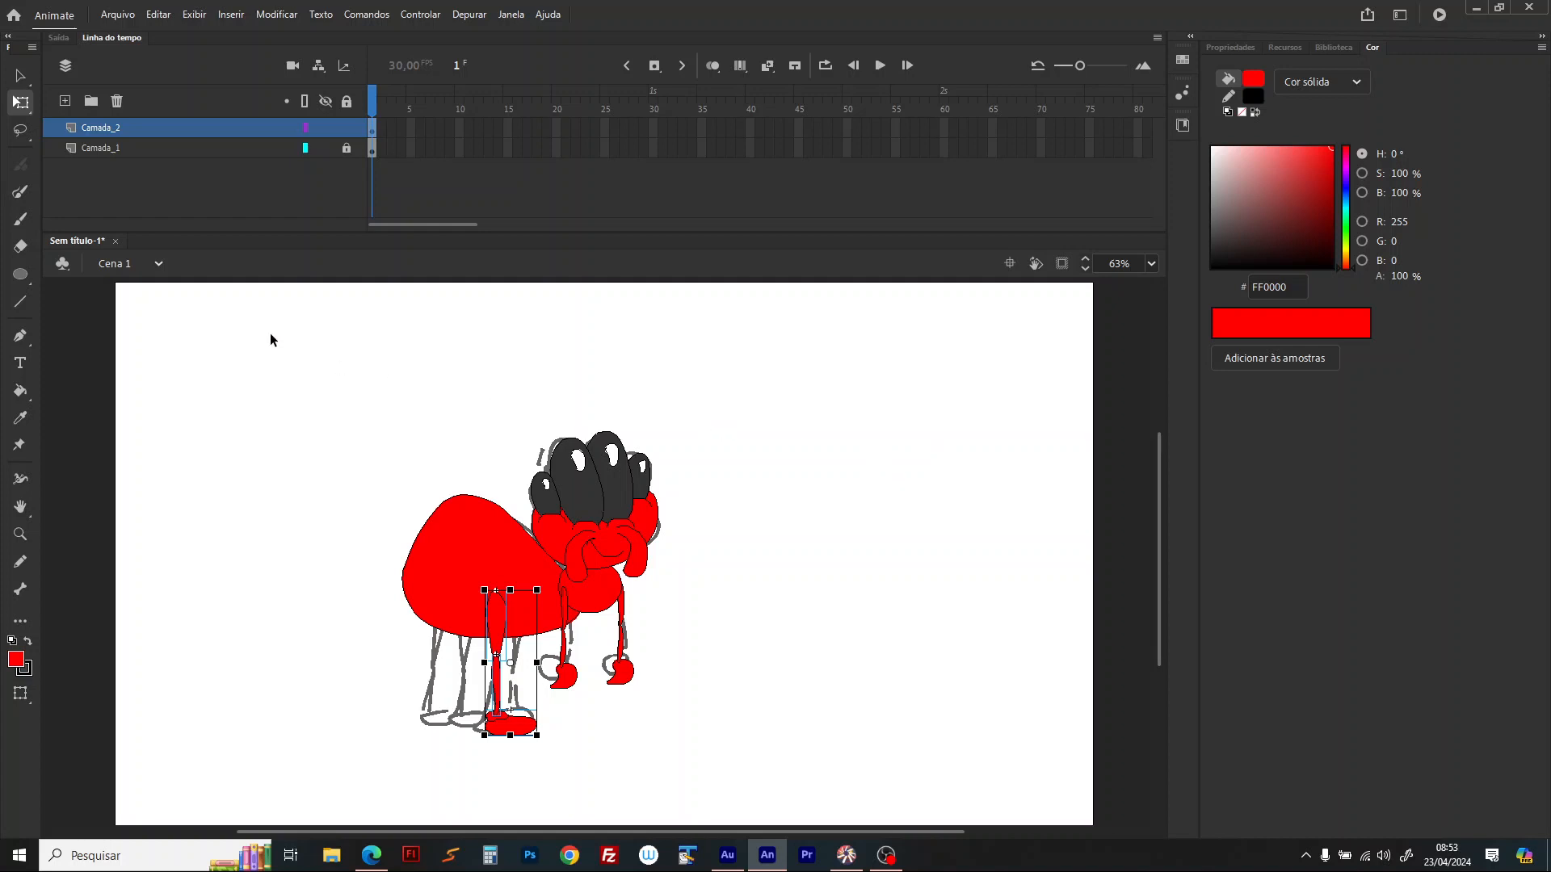
pyautogui.click(54, 309)
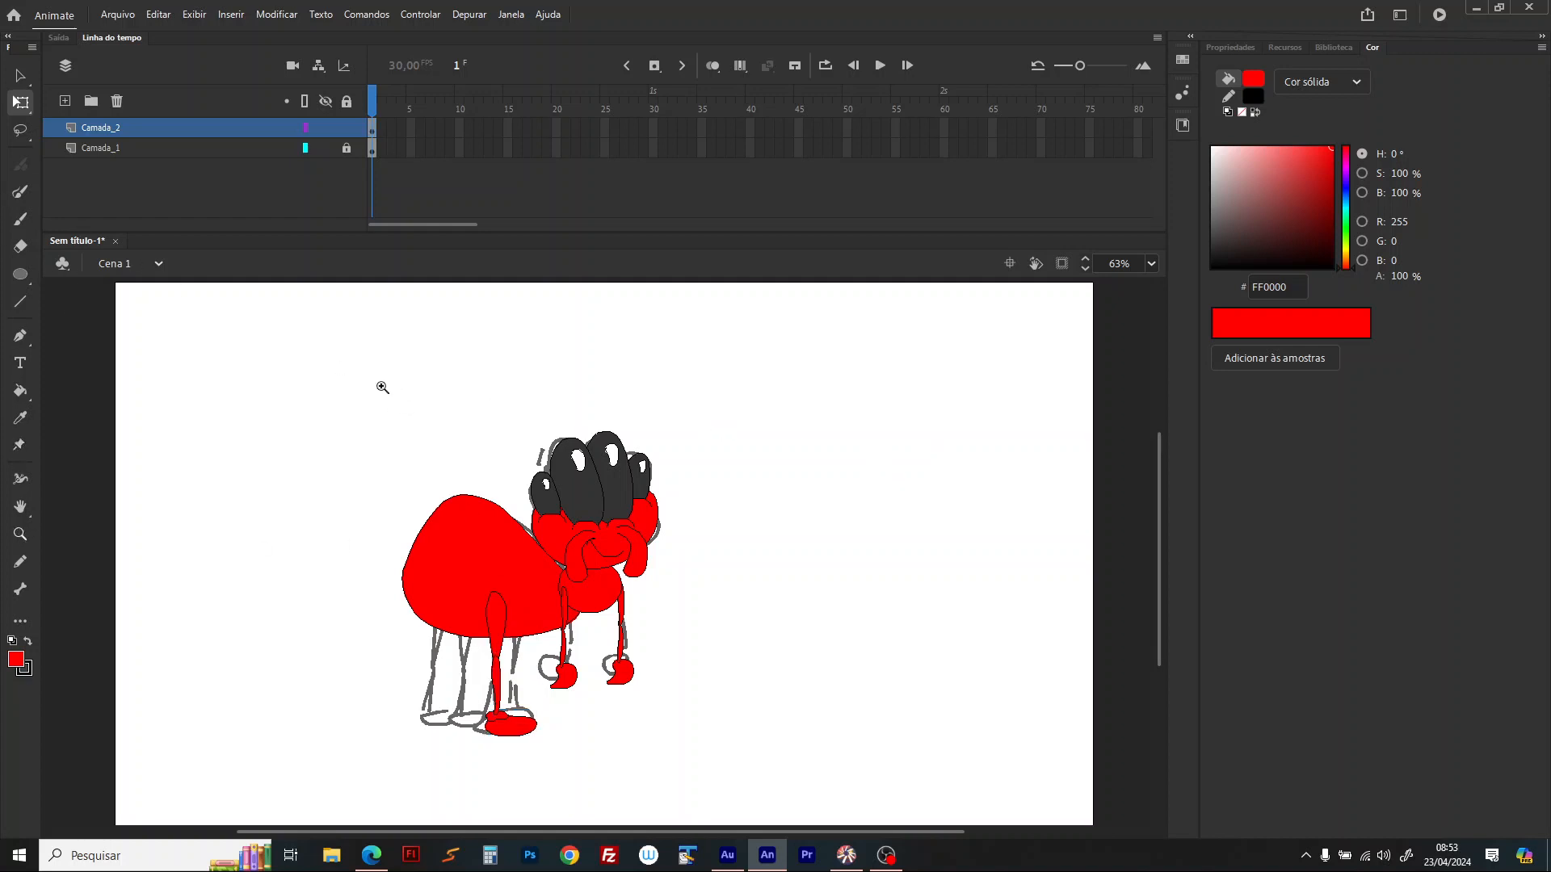
pyautogui.moveTo(383, 388)
pyautogui.mouseDown()
pyautogui.moveTo(745, 781)
pyautogui.moveTo(751, 752)
pyautogui.mouseUp()
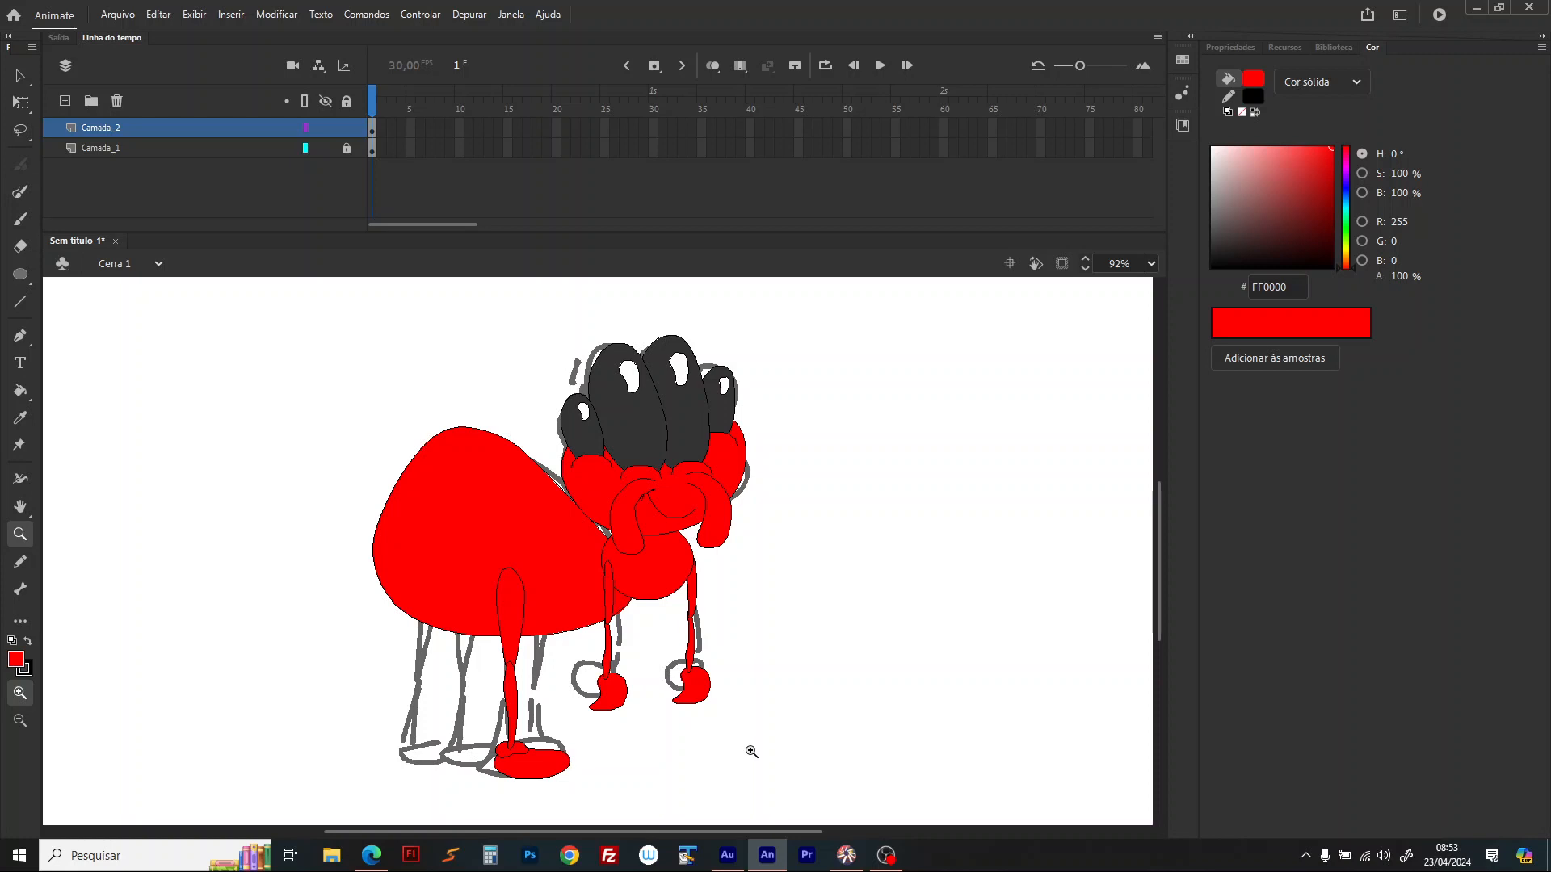
pyautogui.rightClick(596, 495)
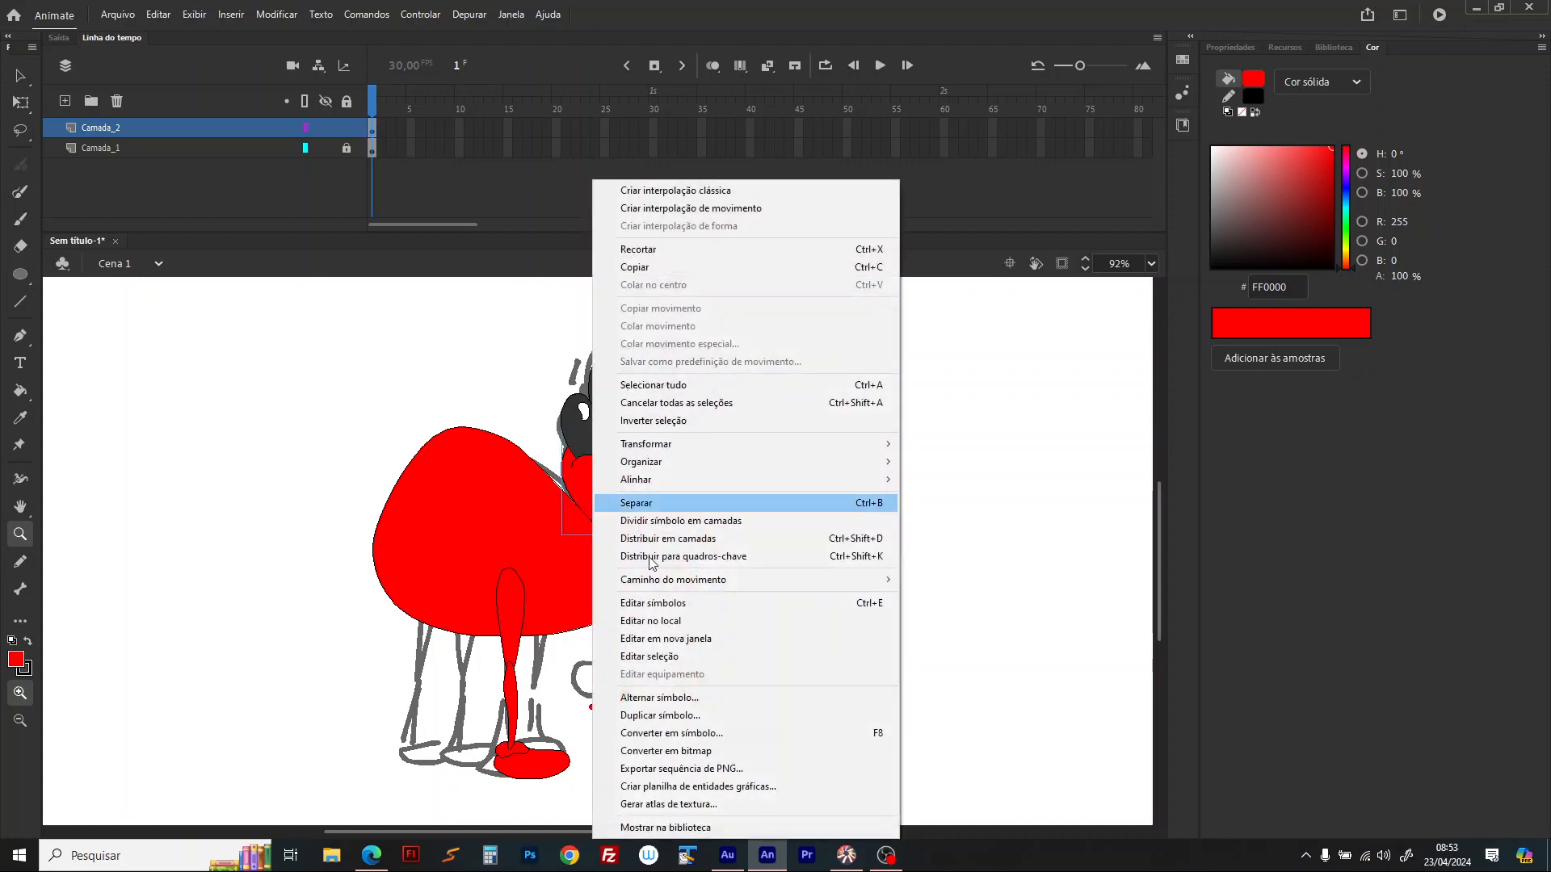
pyautogui.click(678, 621)
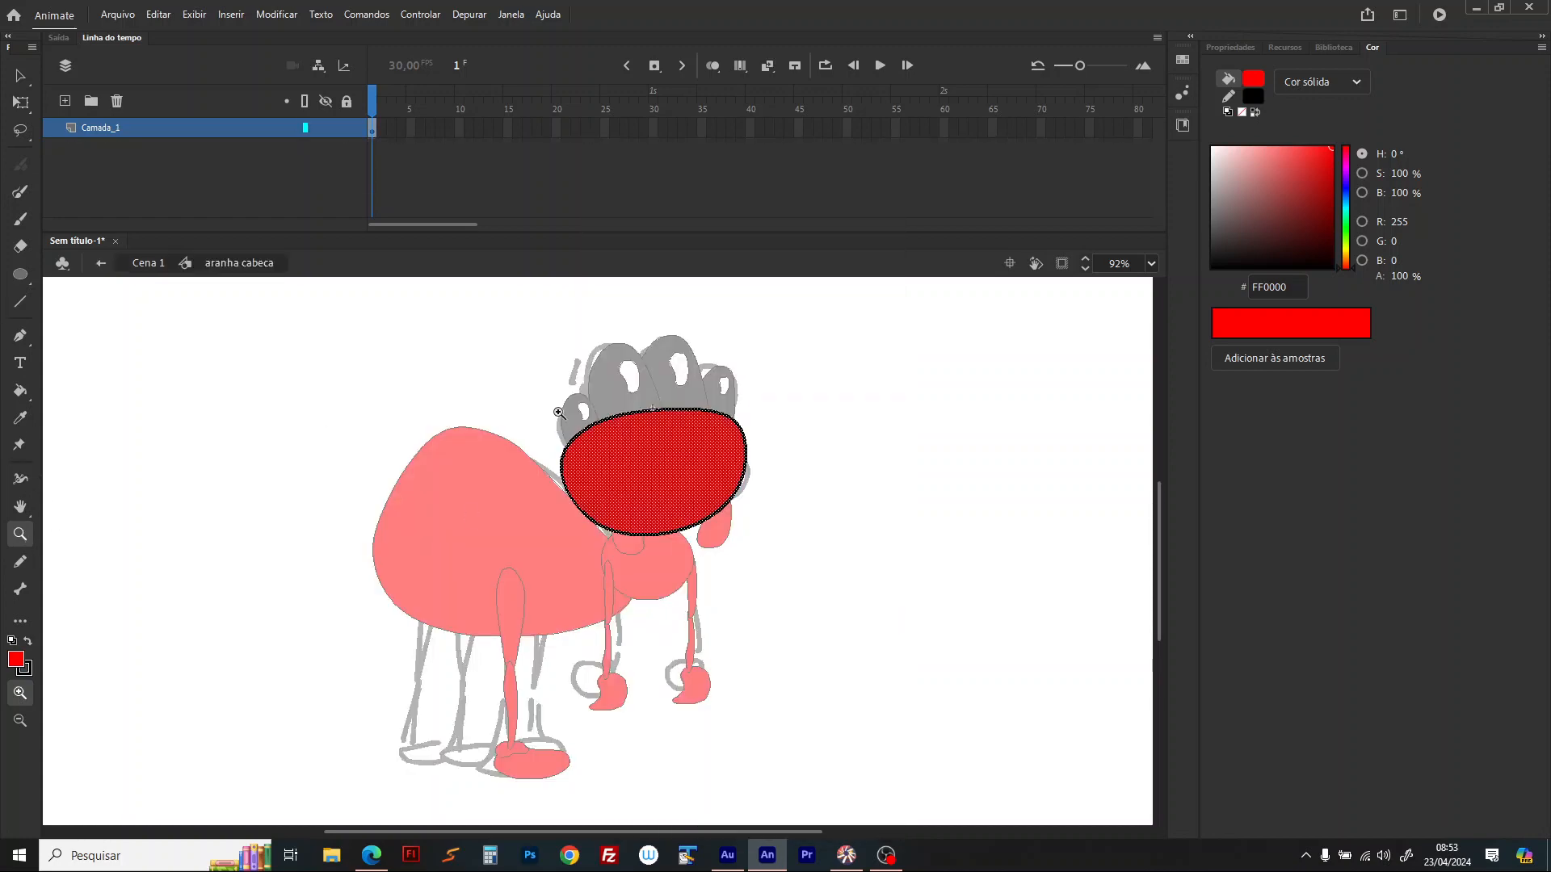
pyautogui.moveTo(552, 395); pyautogui.dragTo(828, 568)
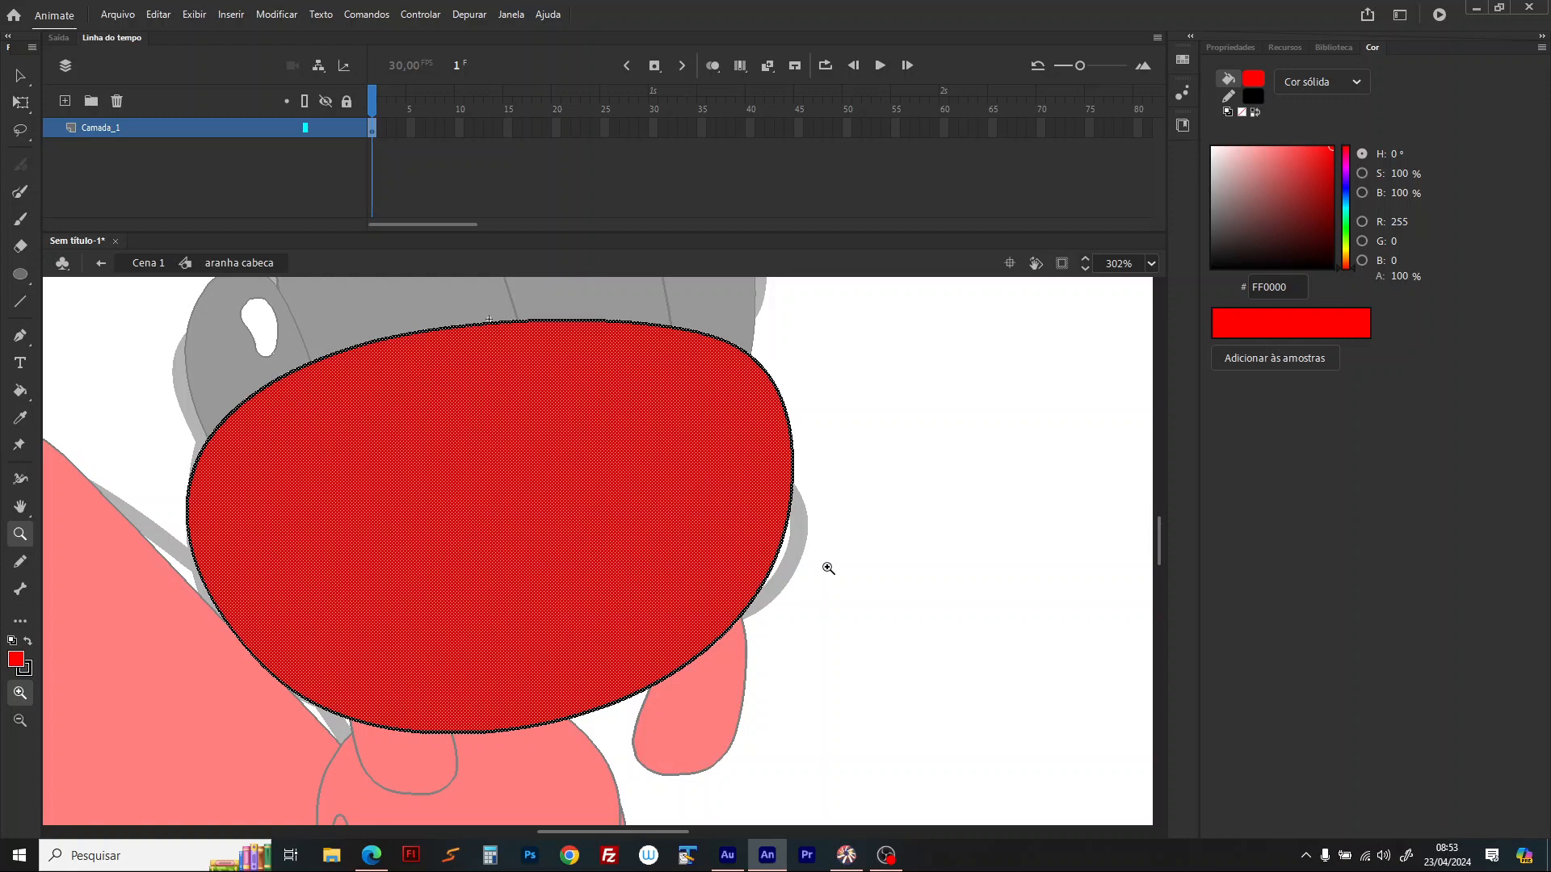
pyautogui.click(64, 101)
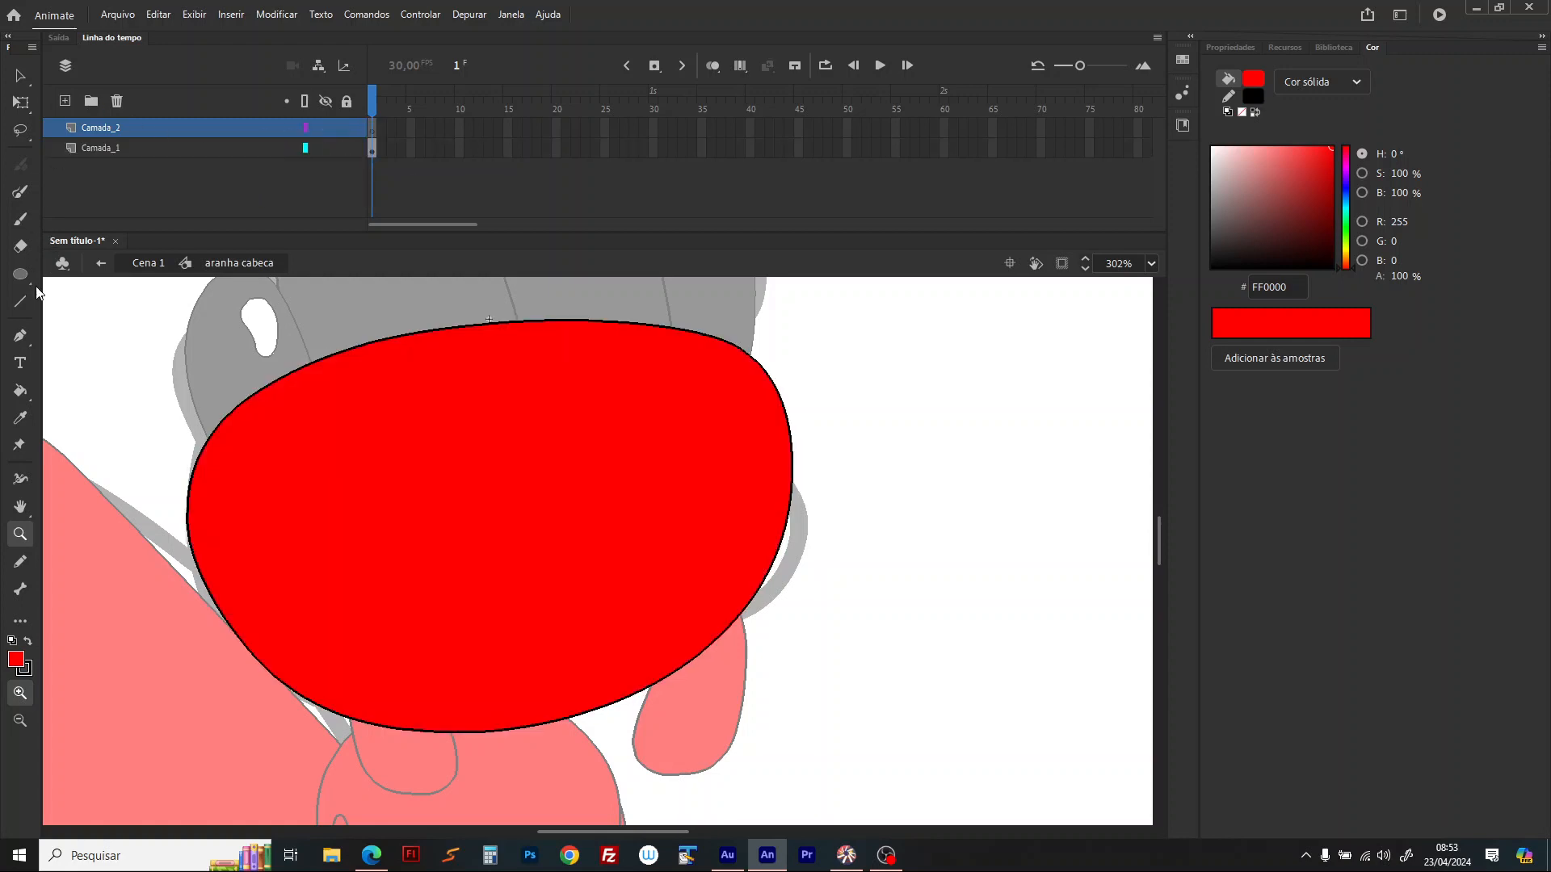
# Step: Sketch jagged fur outlines with the Pencil along the left and right sides of the head
pyautogui.click(22, 563)
pyautogui.moveTo(212, 433)
pyautogui.mouseDown()
pyautogui.moveTo(153, 477)
pyautogui.moveTo(153, 529)
pyautogui.moveTo(171, 512)
pyautogui.moveTo(193, 624)
pyautogui.moveTo(242, 687)
pyautogui.moveTo(301, 719)
pyautogui.moveTo(351, 704)
pyautogui.mouseUp()
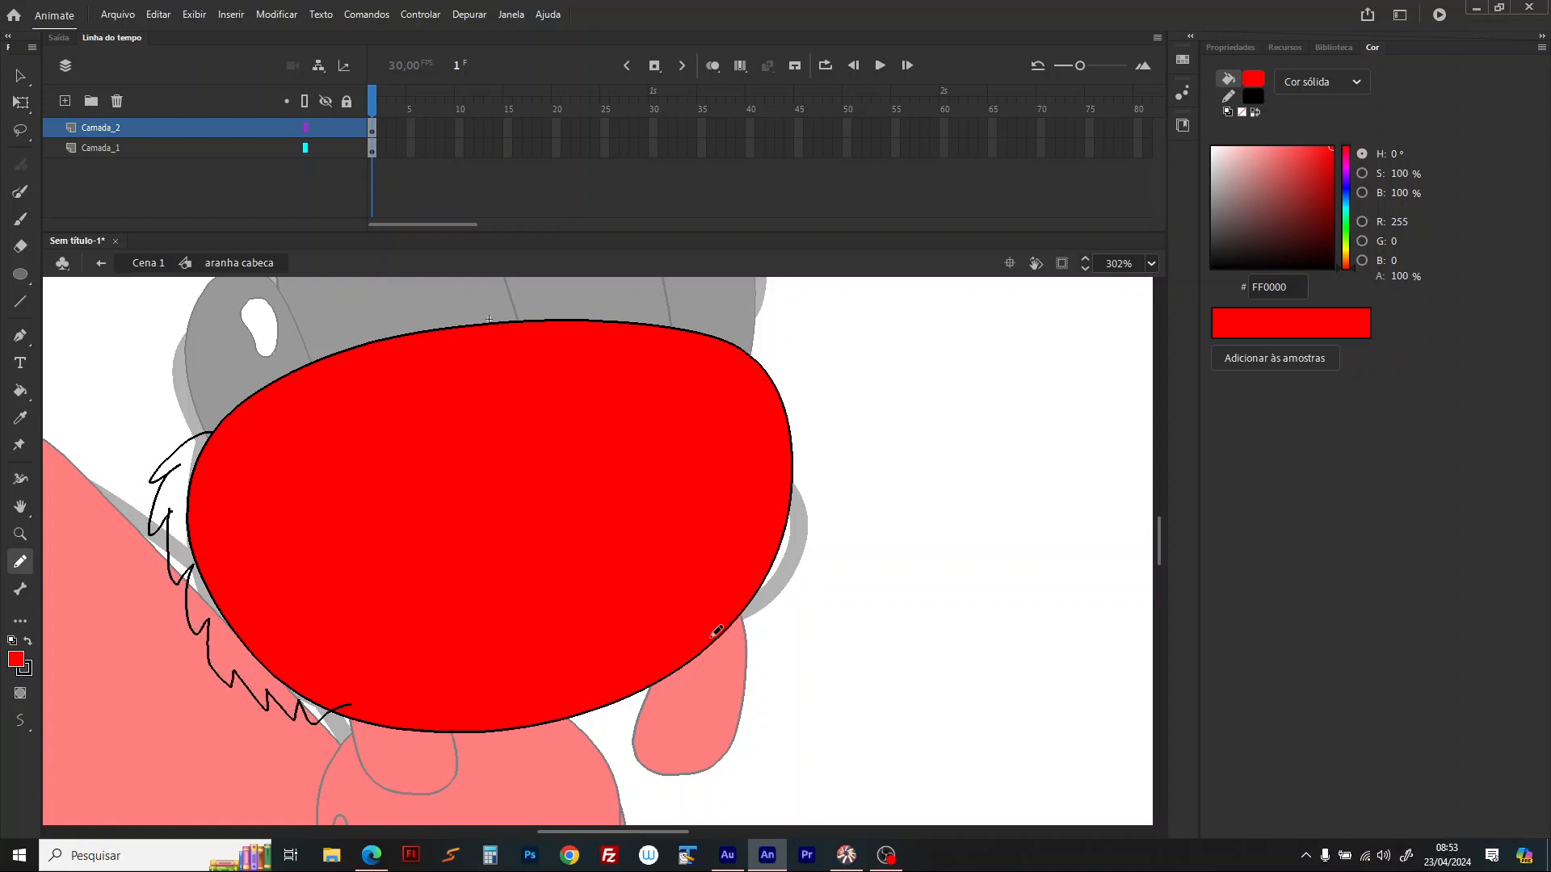
pyautogui.moveTo(711, 629)
pyautogui.mouseDown()
pyautogui.moveTo(778, 603)
pyautogui.moveTo(810, 449)
pyautogui.moveTo(793, 388)
pyautogui.moveTo(745, 347)
pyautogui.mouseUp()
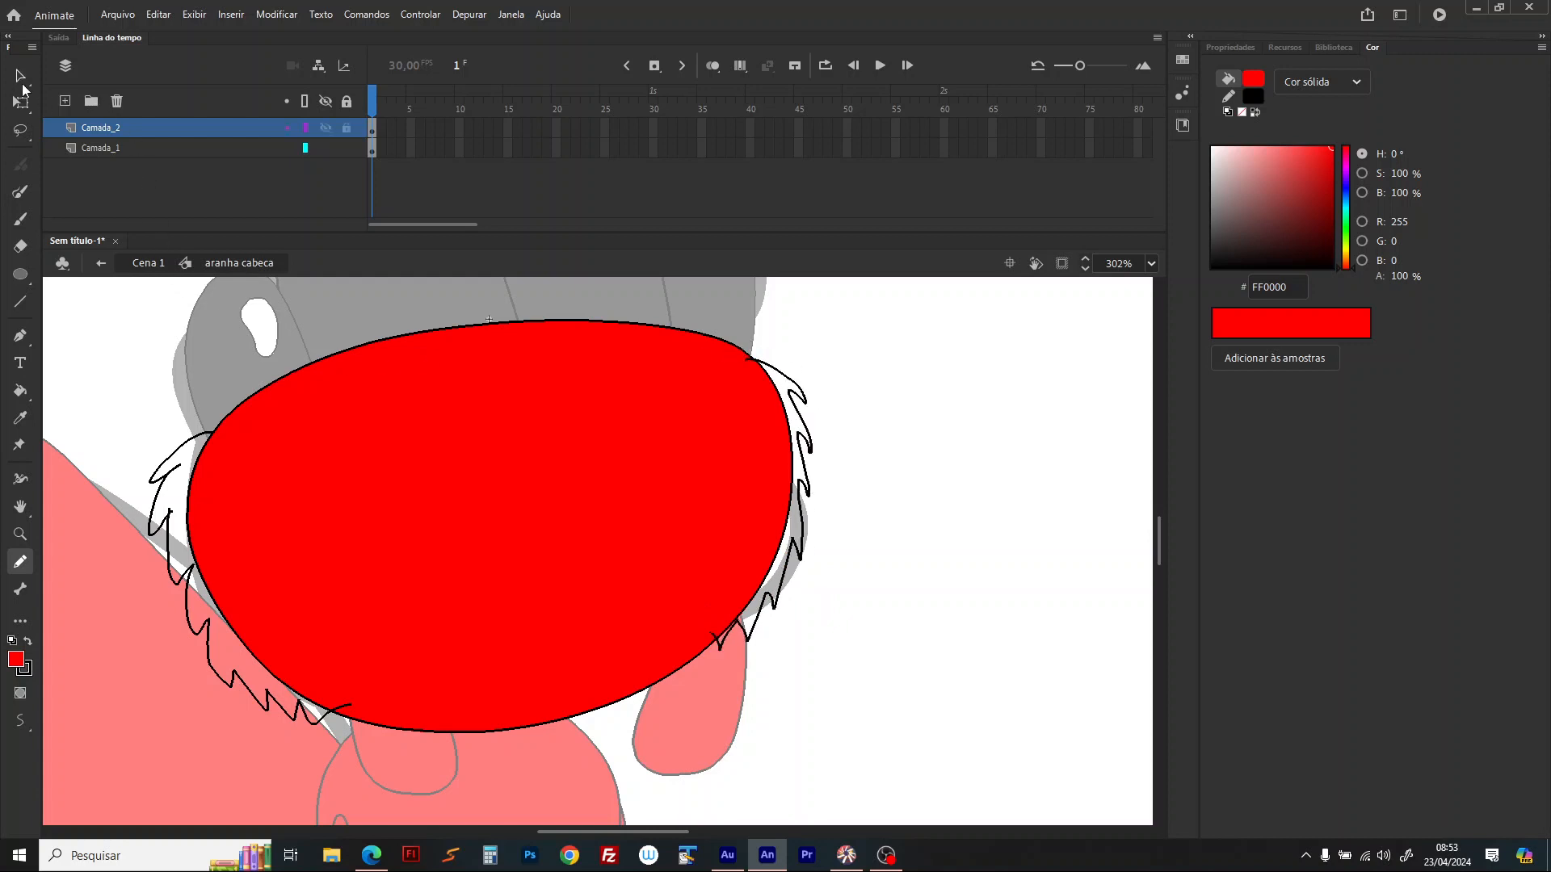
# Step: Move both fur outlines from Camada_2 onto the head's layer Camada_1, keeping their position
pyautogui.click(21, 82)
pyautogui.click(173, 521)
pyautogui.click(174, 521)
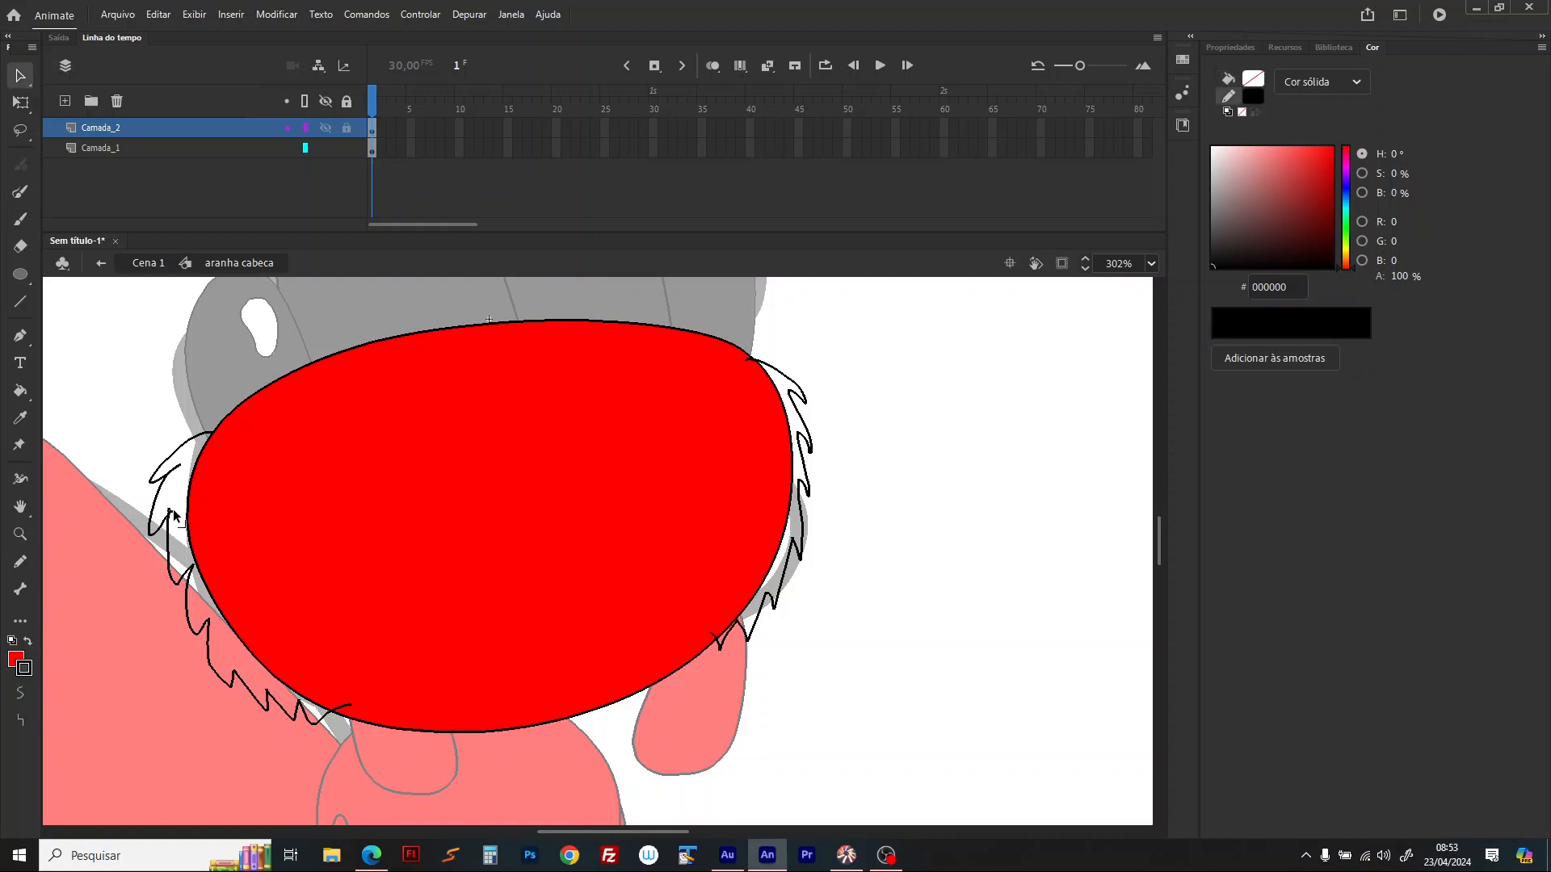
pyautogui.press('Delete')
pyautogui.click(192, 533)
pyautogui.click(311, 721)
pyautogui.click(324, 720)
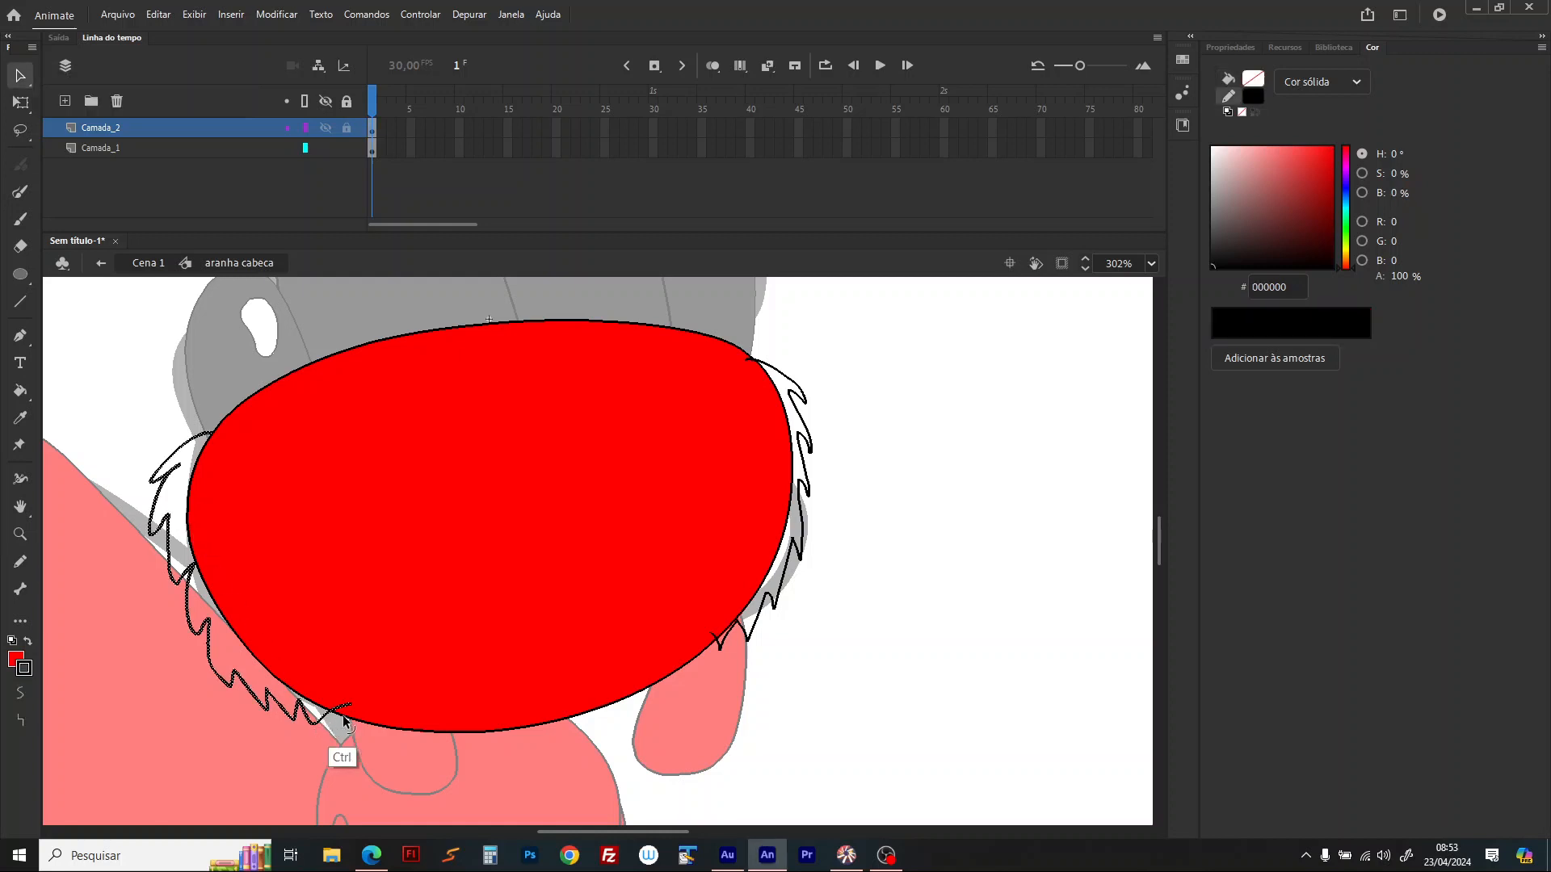
pyautogui.hotkey('ctrl', 'x')
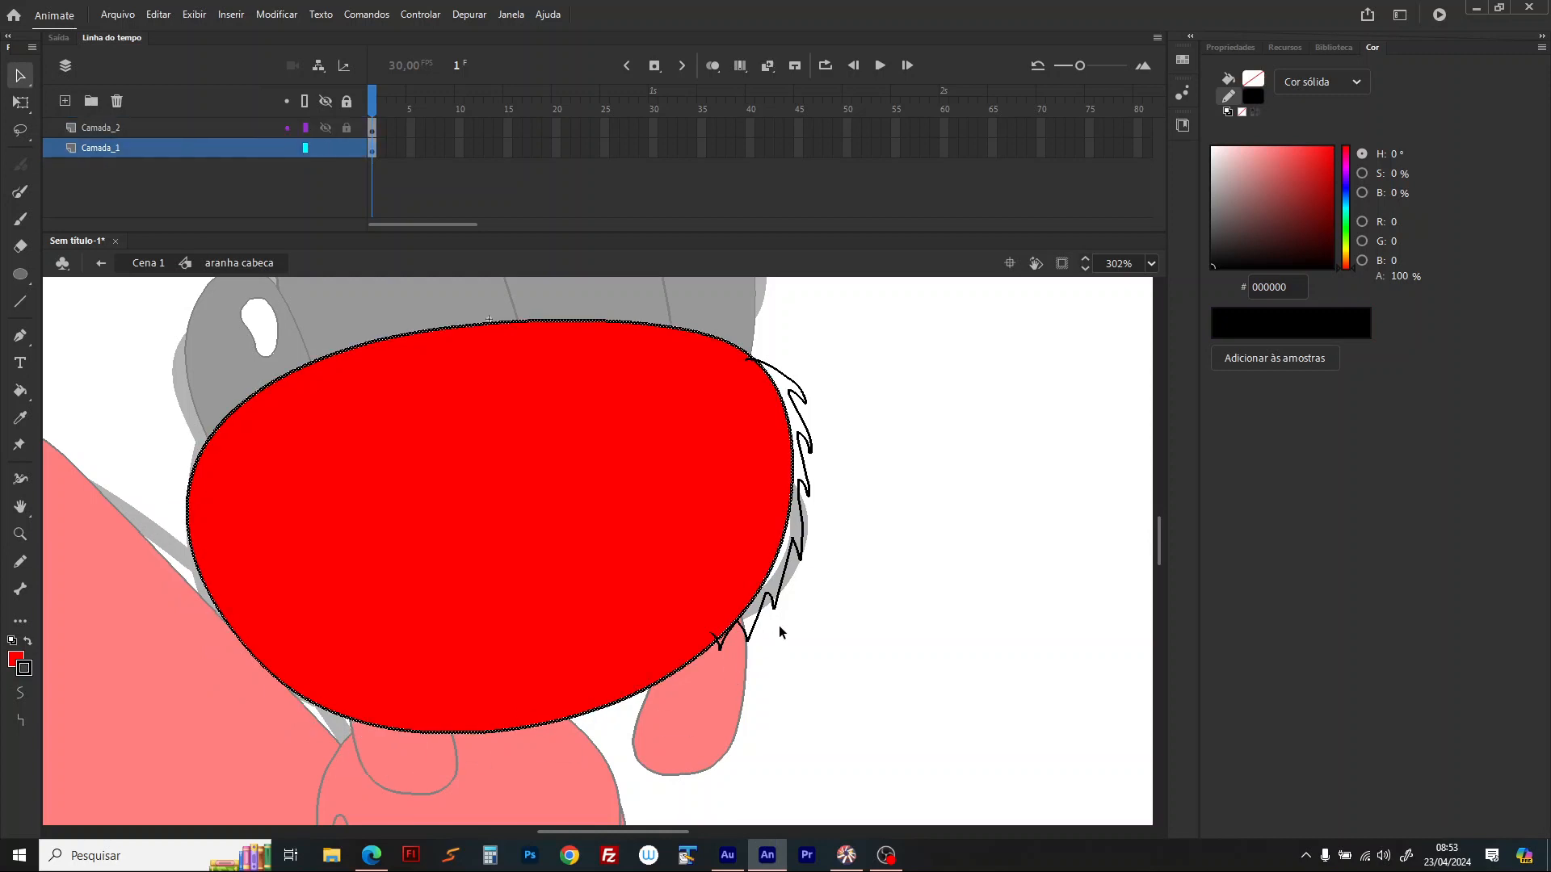
pyautogui.hotkey('ctrl', 'z')
pyautogui.click(759, 612)
pyautogui.hotkey('ctrl', 'x')
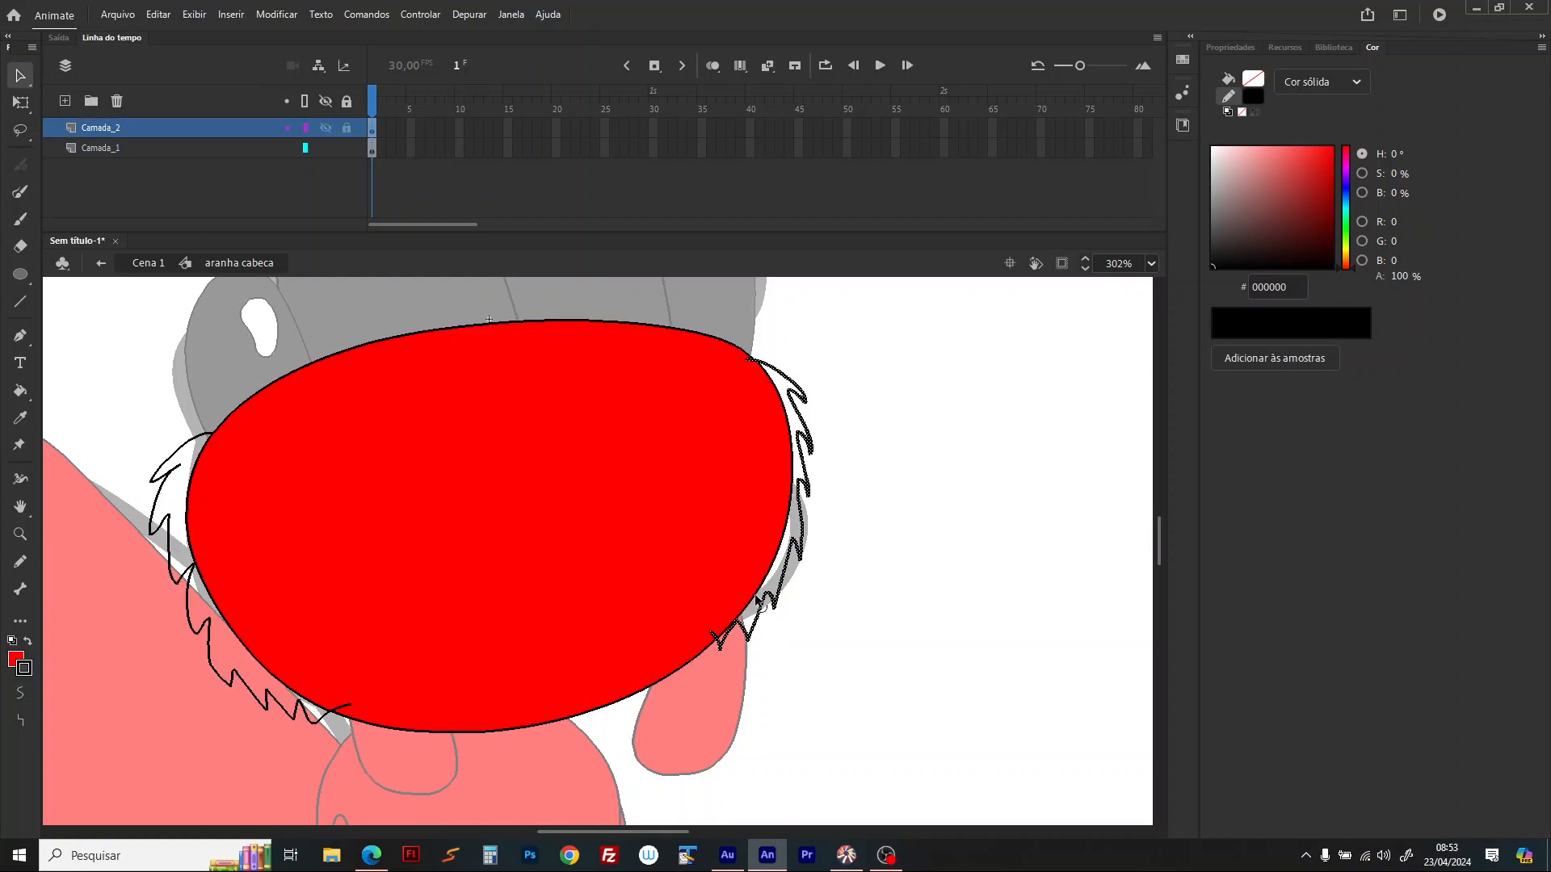
pyautogui.click(758, 599)
pyautogui.hotkey('ctrl', 'shift', 'v')
pyautogui.click(792, 661)
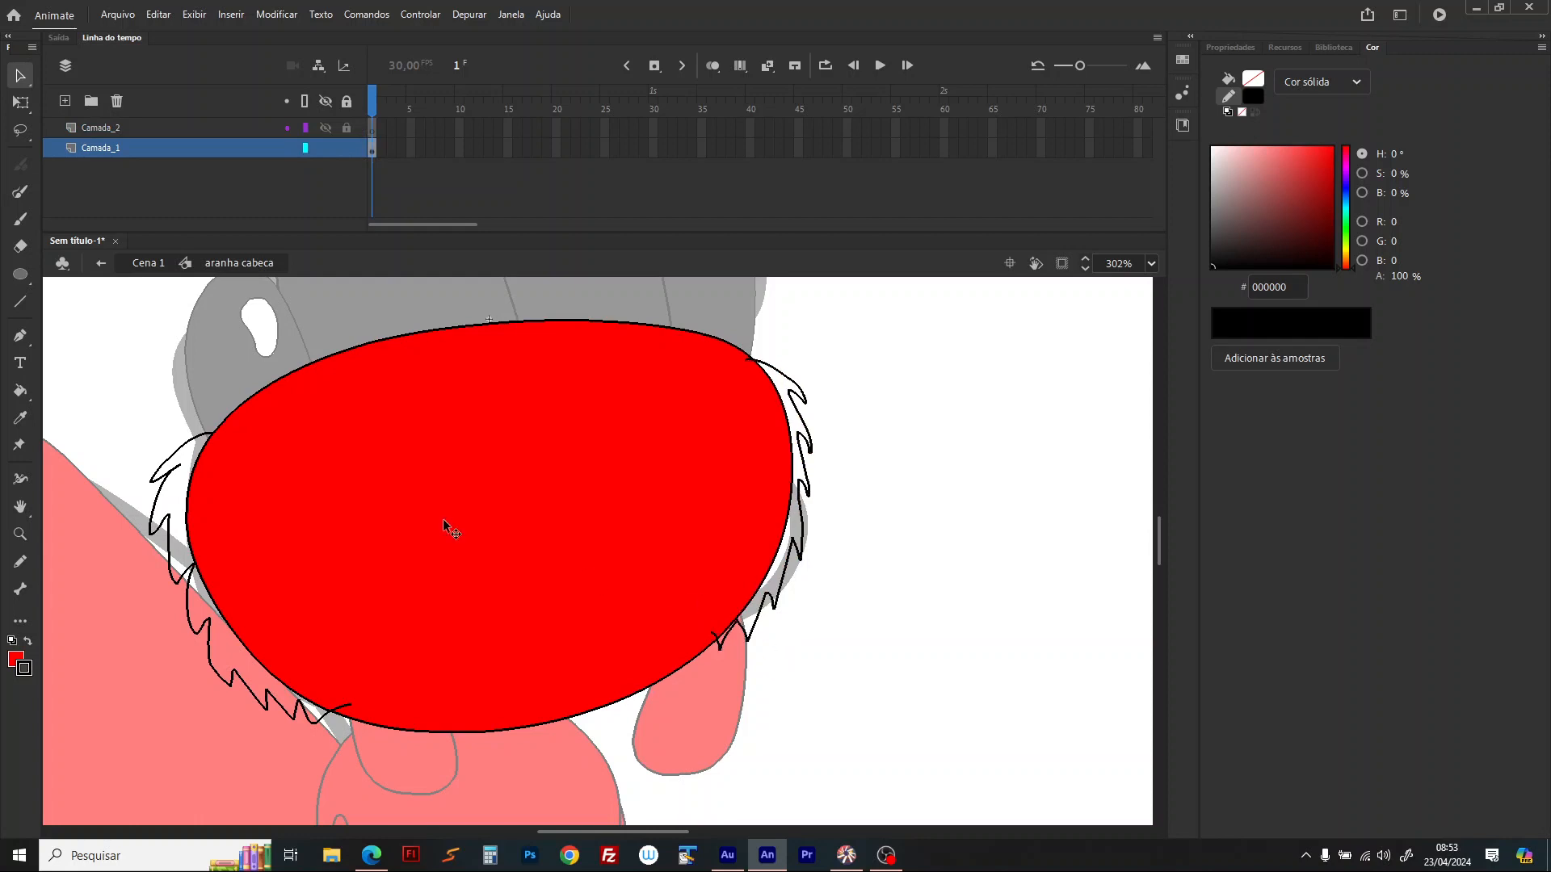
# Step: Fill the fur areas on both sides of the head with the head's red, FF0000
pyautogui.click(20, 418)
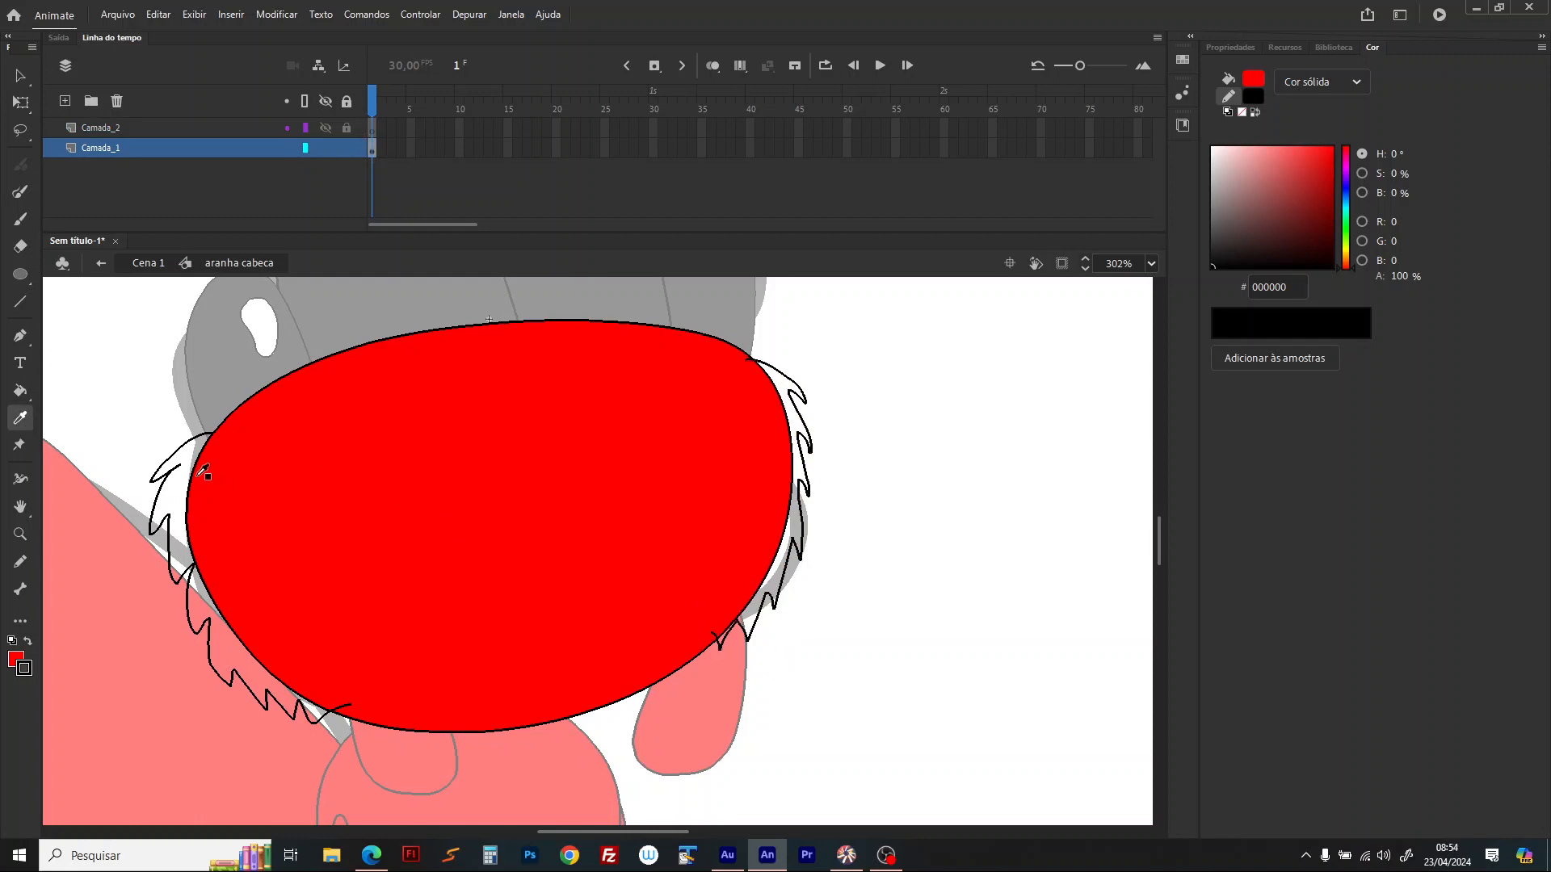
pyautogui.click(212, 476)
pyautogui.click(182, 495)
pyautogui.click(802, 525)
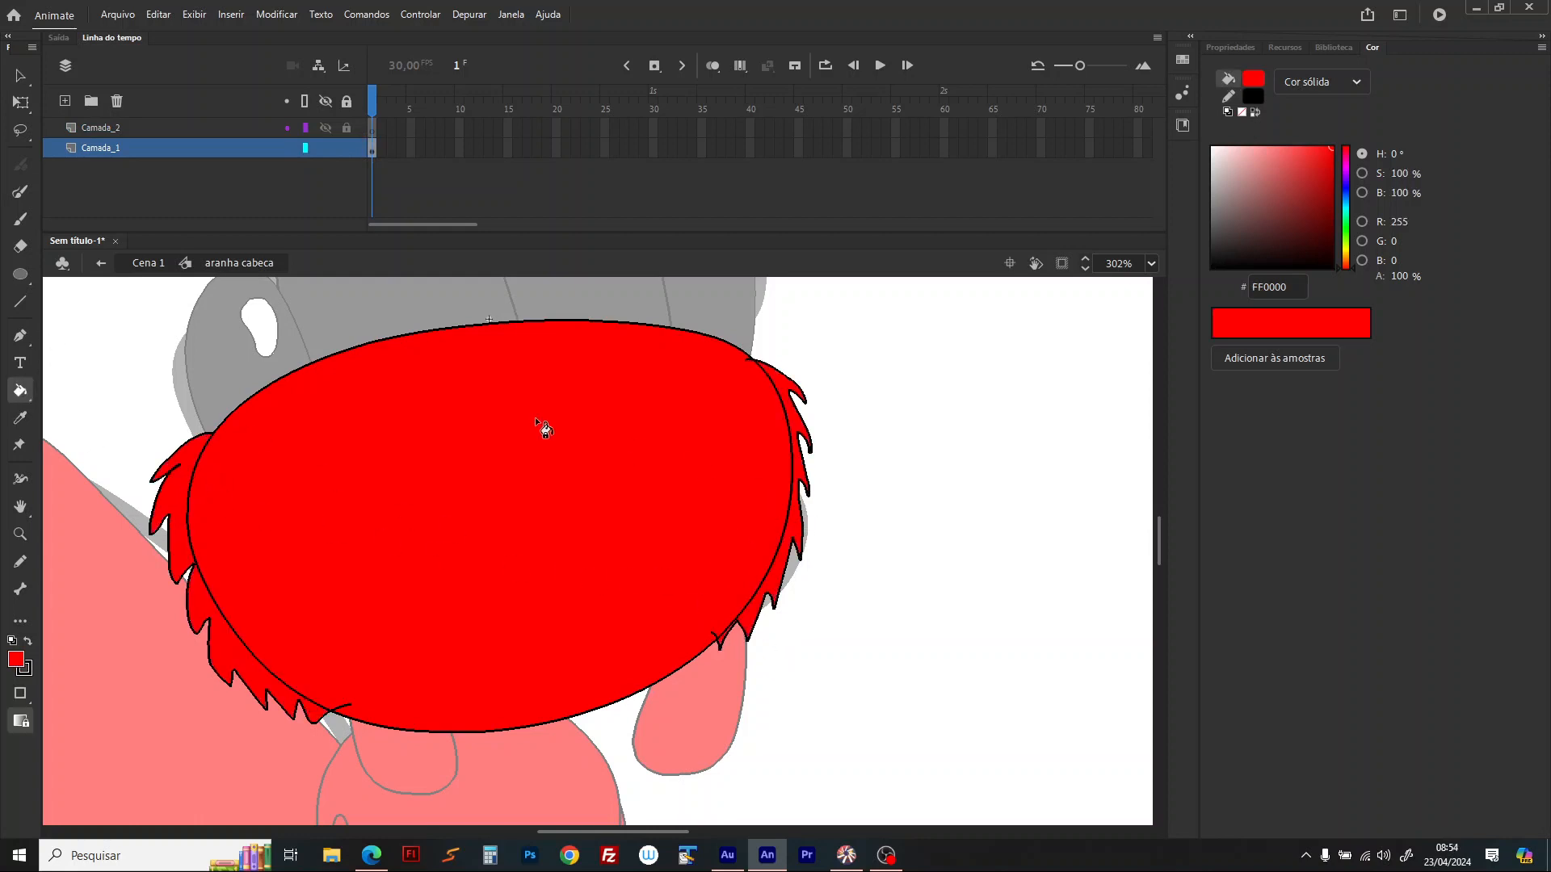
# Step: Delete the inner head contour lines and the stray line ends so the fur merges with the head
pyautogui.click(20, 78)
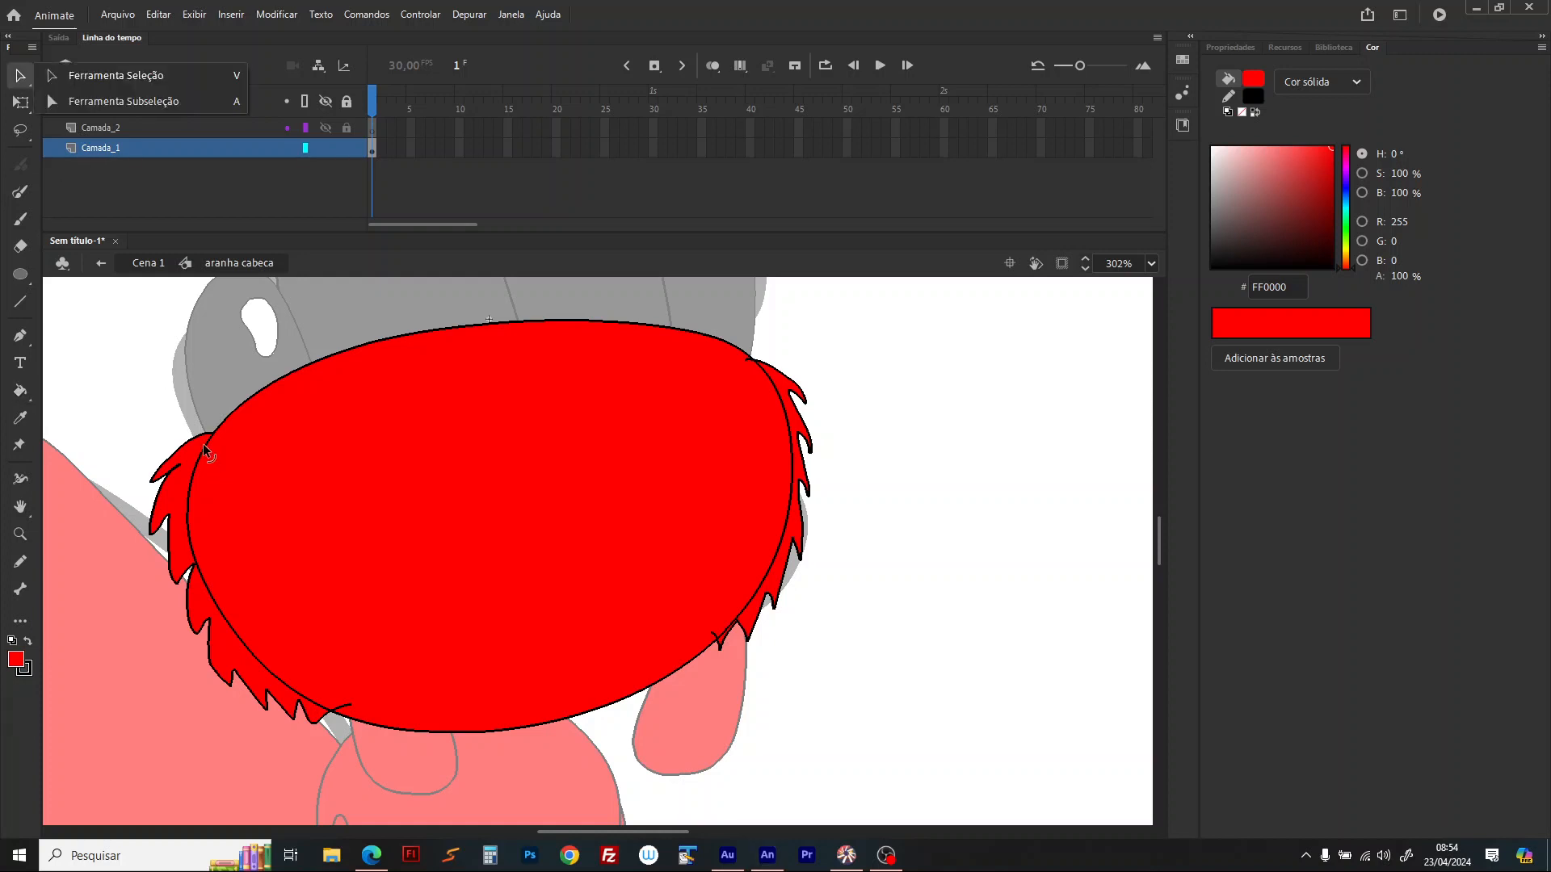
pyautogui.click(206, 460)
pyautogui.press('Delete')
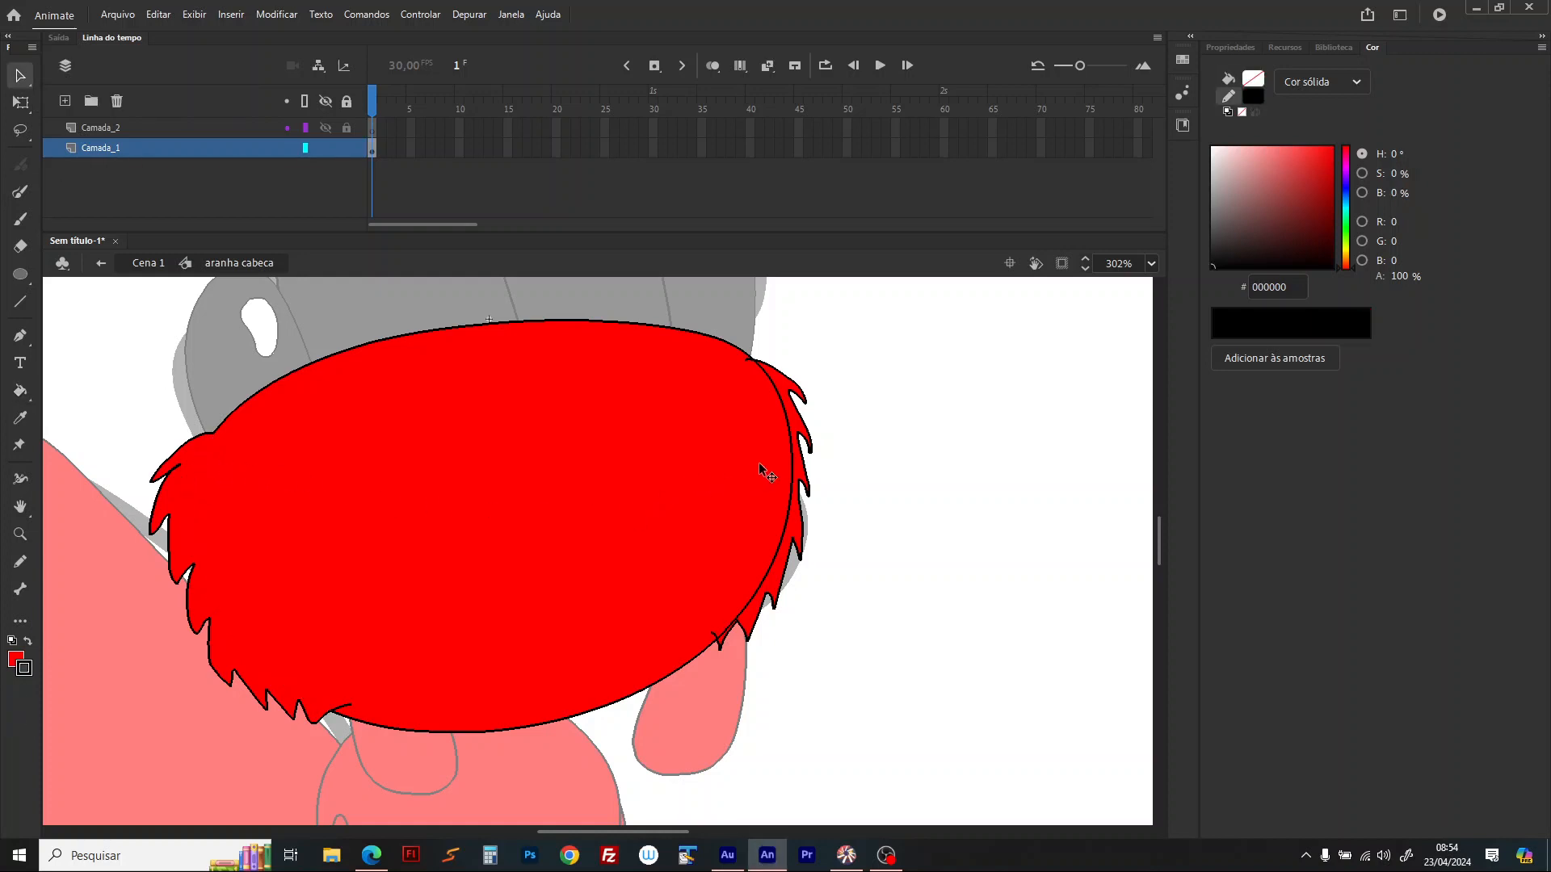
pyautogui.click(791, 459)
pyautogui.press('Delete')
pyautogui.click(705, 631)
pyautogui.press('Delete')
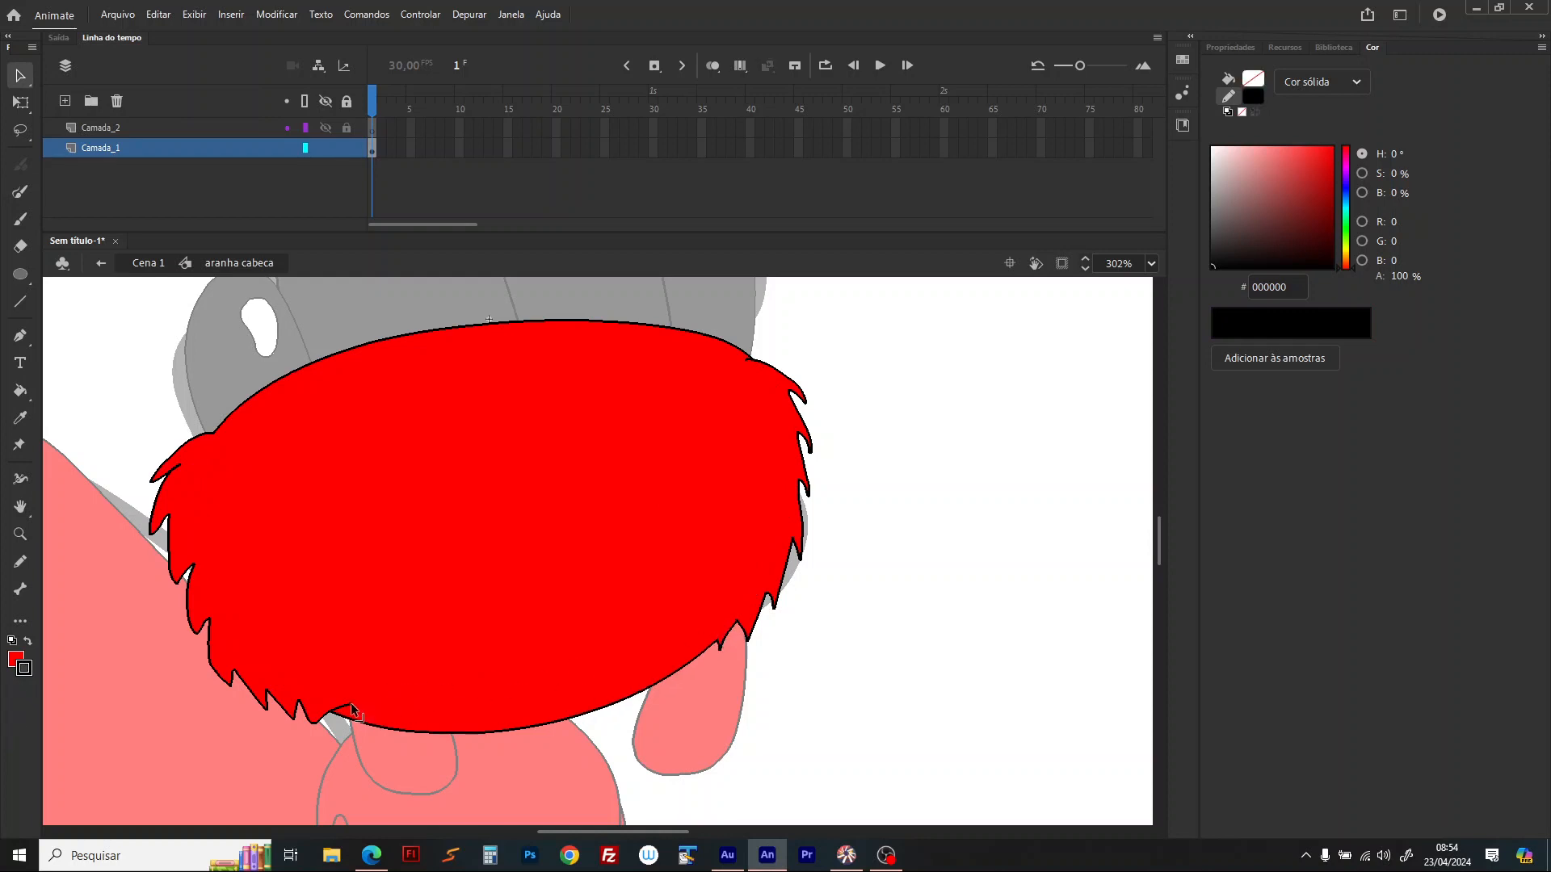
pyautogui.click(347, 706)
pyautogui.press('Delete')
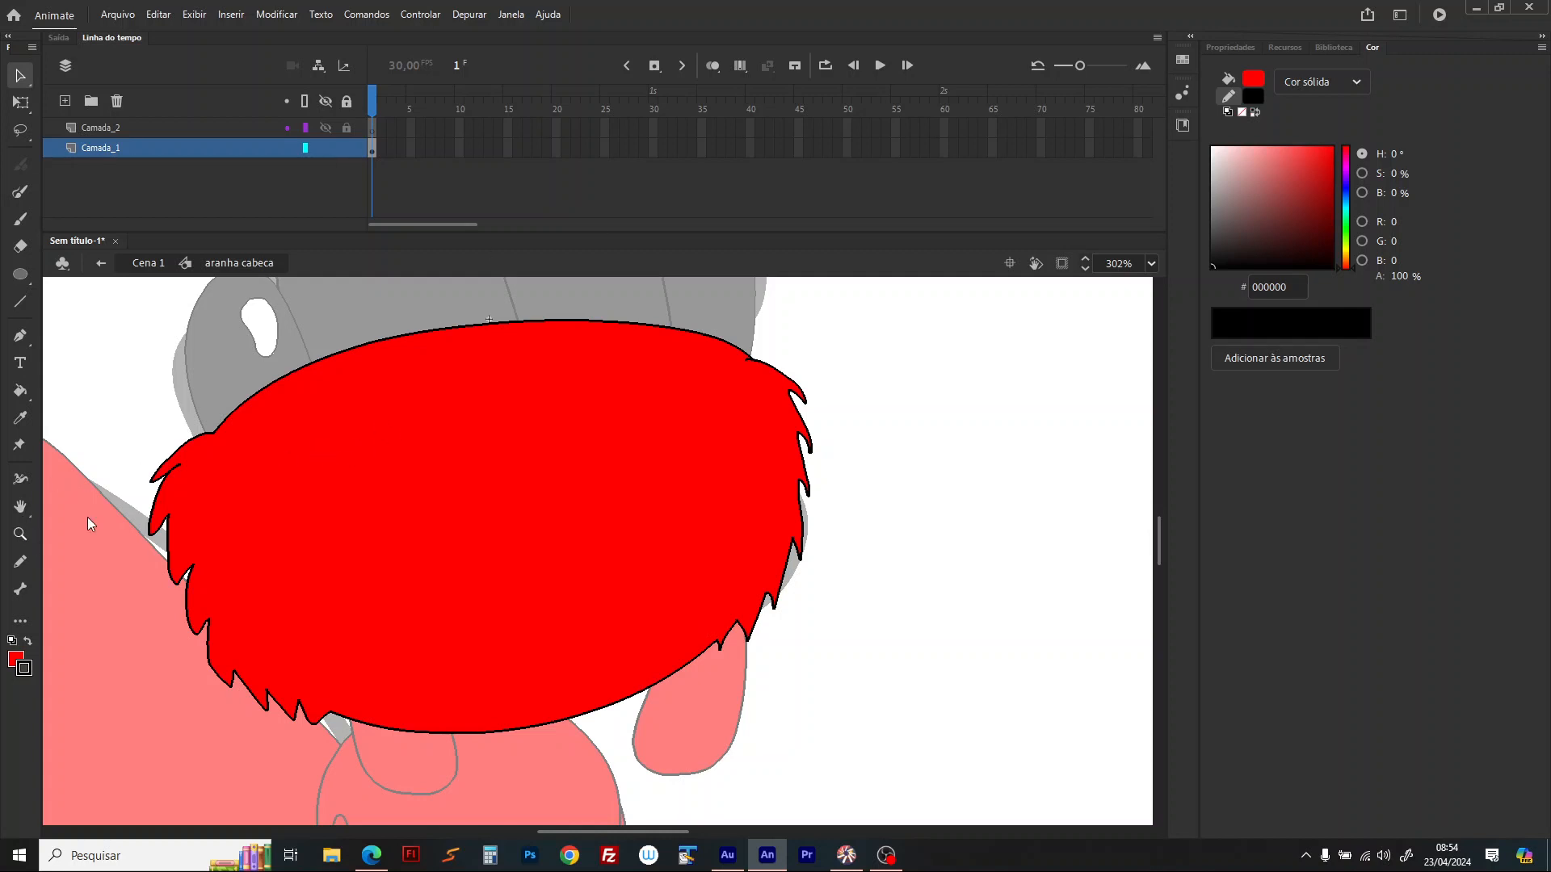
# Step: On layer Camada_2 of the head symbol, set the Classic Brush to size 1 with the dark red fill A70707
pyautogui.click(26, 538)
pyautogui.moveTo(141, 426); pyautogui.dragTo(312, 501)
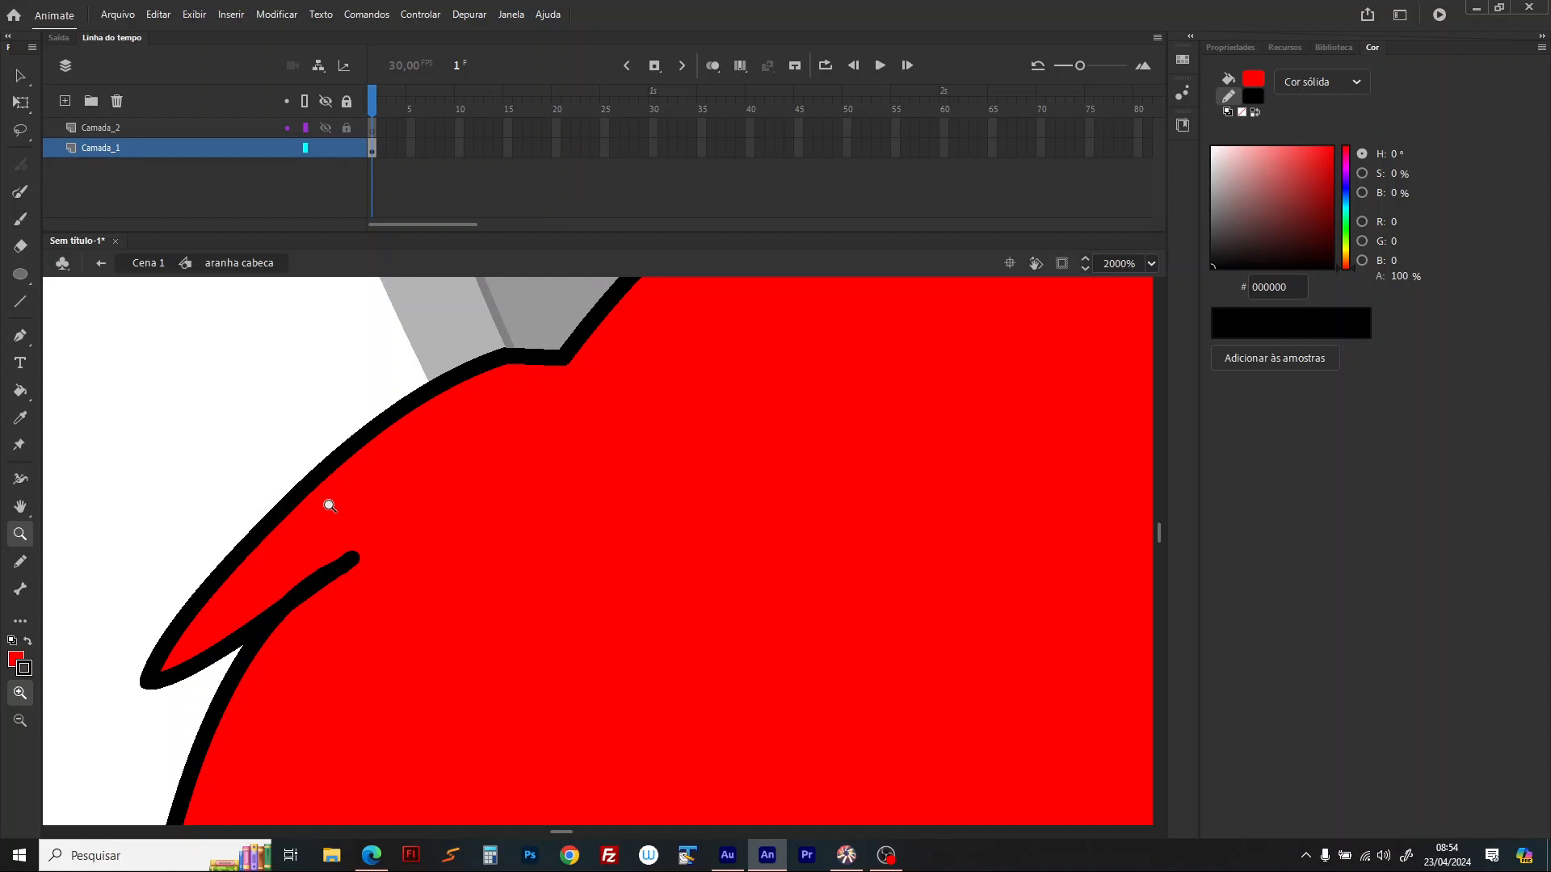
pyautogui.click(20, 417)
pyautogui.click(446, 463)
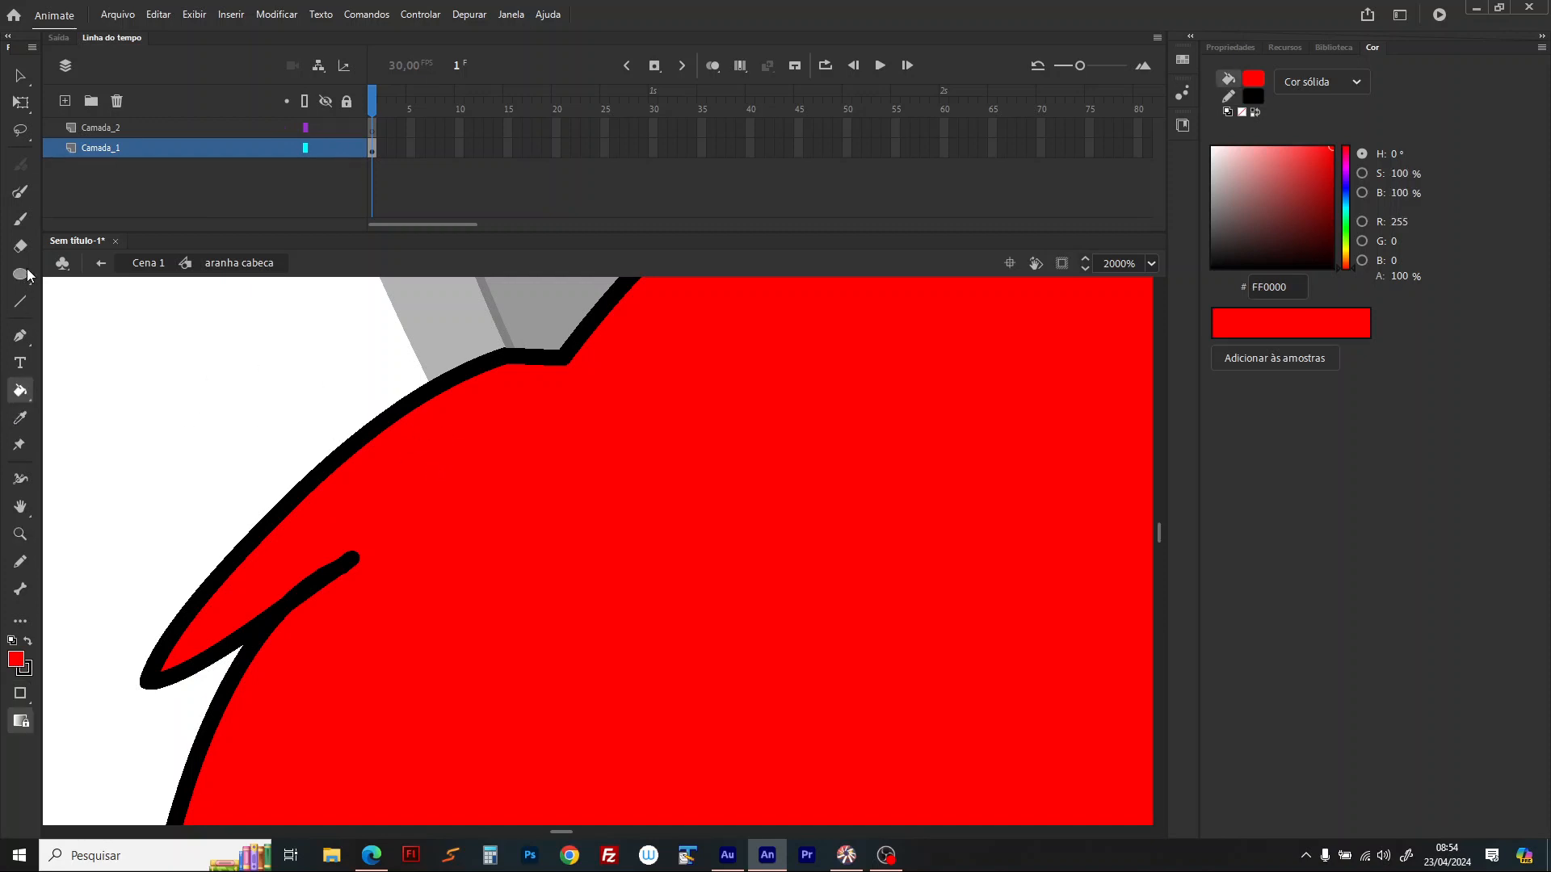
pyautogui.click(153, 135)
pyautogui.press('b')
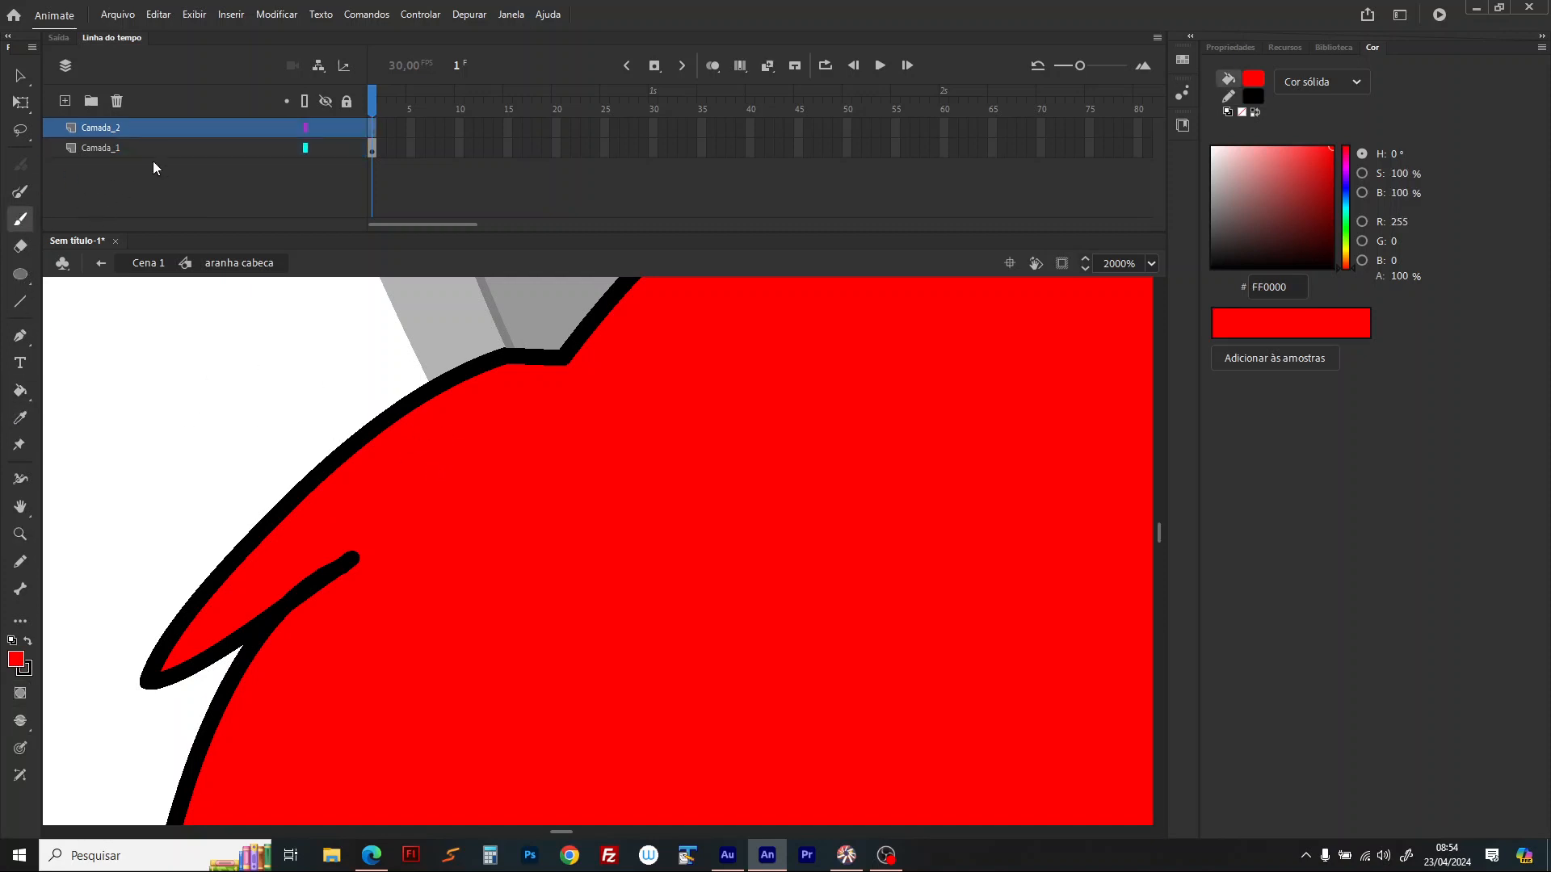
pyautogui.moveTo(1329, 147); pyautogui.dragTo(1327, 189)
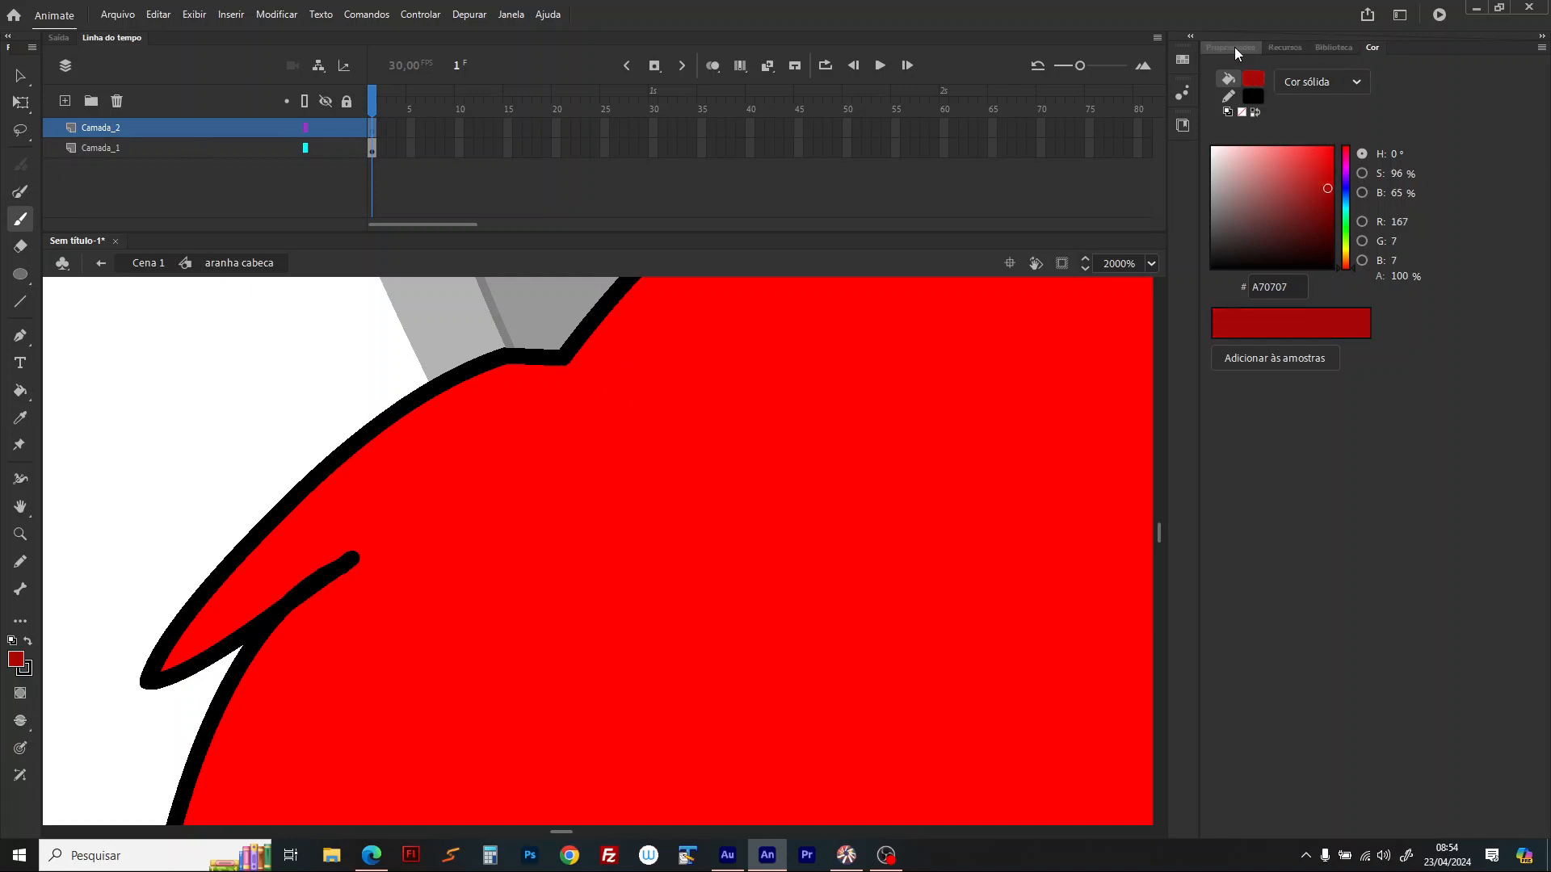
pyautogui.click(1232, 47)
pyautogui.moveTo(1232, 355); pyautogui.dragTo(1221, 356)
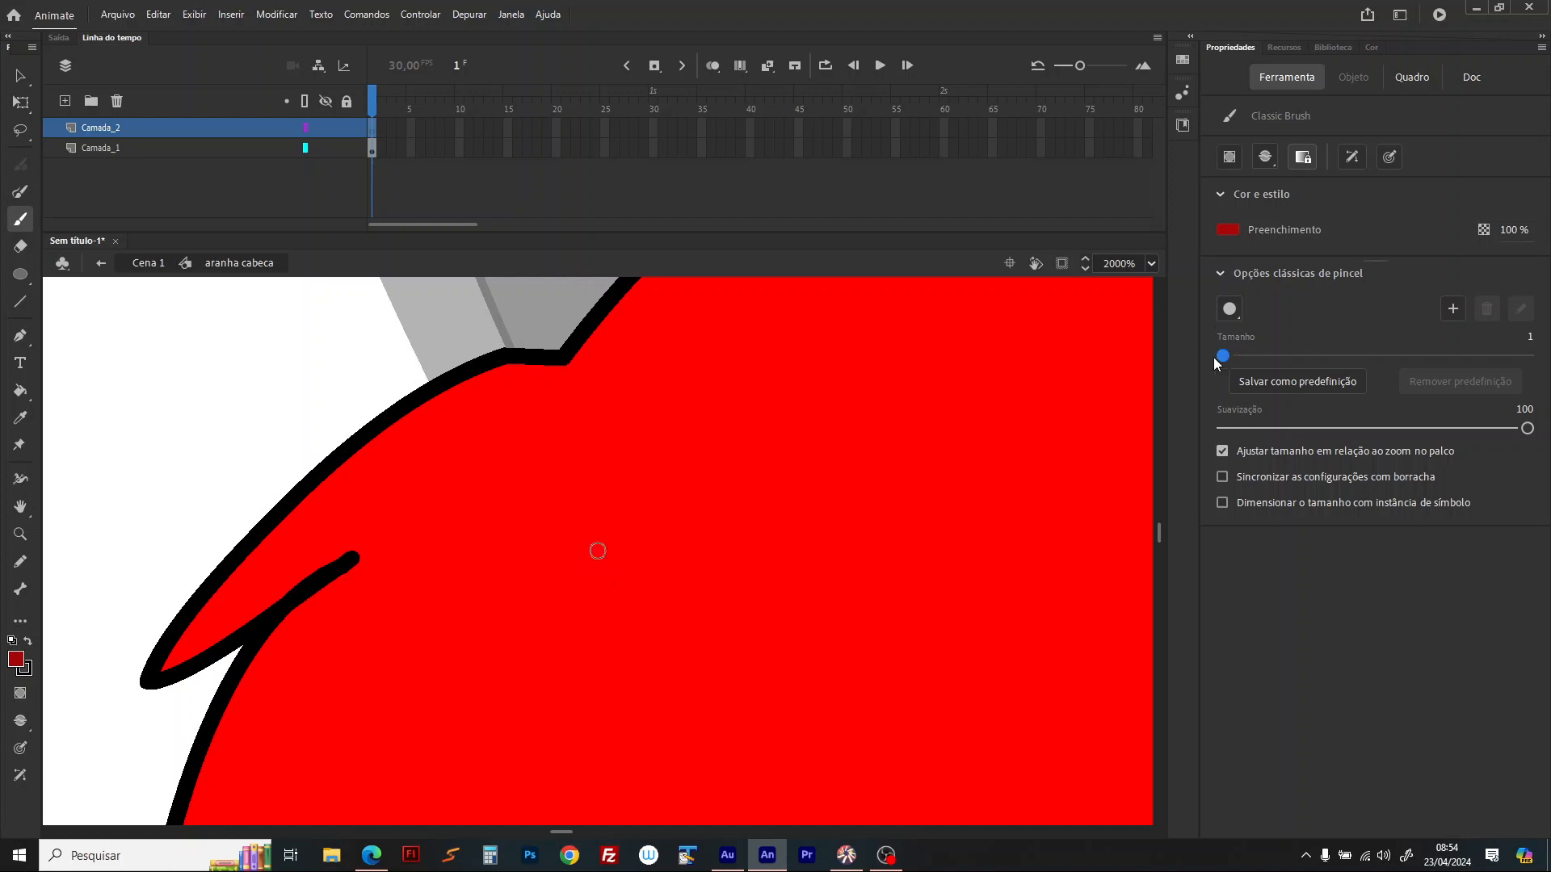
# Step: Paint groups of short curved fur strokes on the upper tufts of the head's left side and beside the top contour
pyautogui.moveTo(503, 399); pyautogui.dragTo(404, 455)
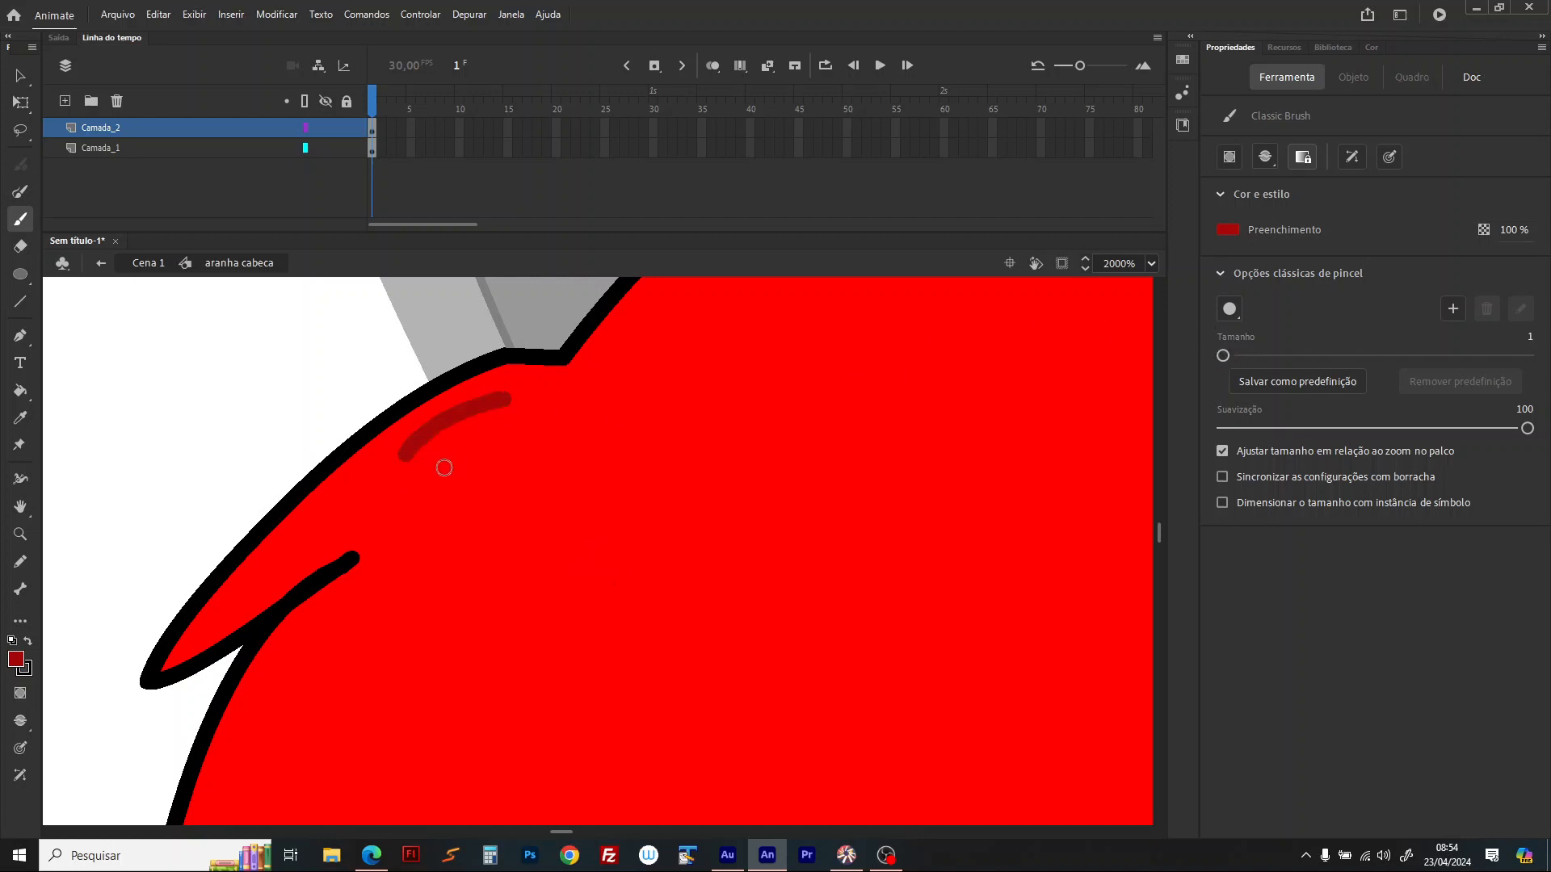
pyautogui.moveTo(501, 418); pyautogui.dragTo(402, 478)
pyautogui.moveTo(492, 454)
pyautogui.mouseDown()
pyautogui.moveTo(404, 489)
pyautogui.moveTo(423, 513)
pyautogui.mouseUp()
pyautogui.moveTo(370, 616)
pyautogui.mouseDown()
pyautogui.moveTo(260, 699)
pyautogui.moveTo(261, 744)
pyautogui.mouseUp()
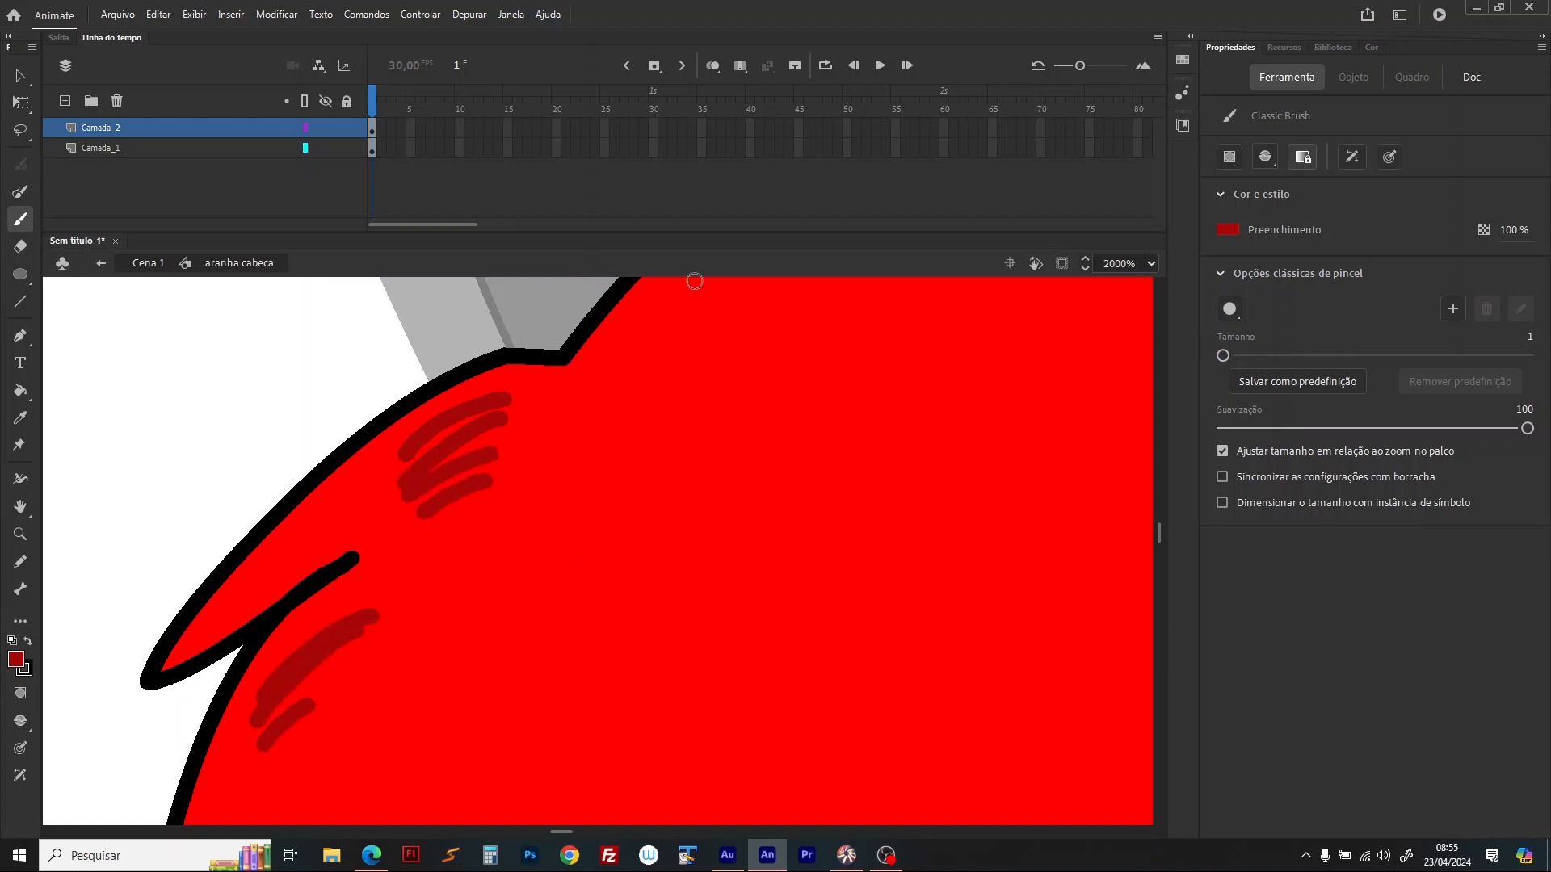
pyautogui.moveTo(710, 282); pyautogui.dragTo(593, 389)
pyautogui.moveTo(692, 322)
pyautogui.mouseDown()
pyautogui.moveTo(618, 394)
pyautogui.moveTo(637, 397)
pyautogui.mouseUp()
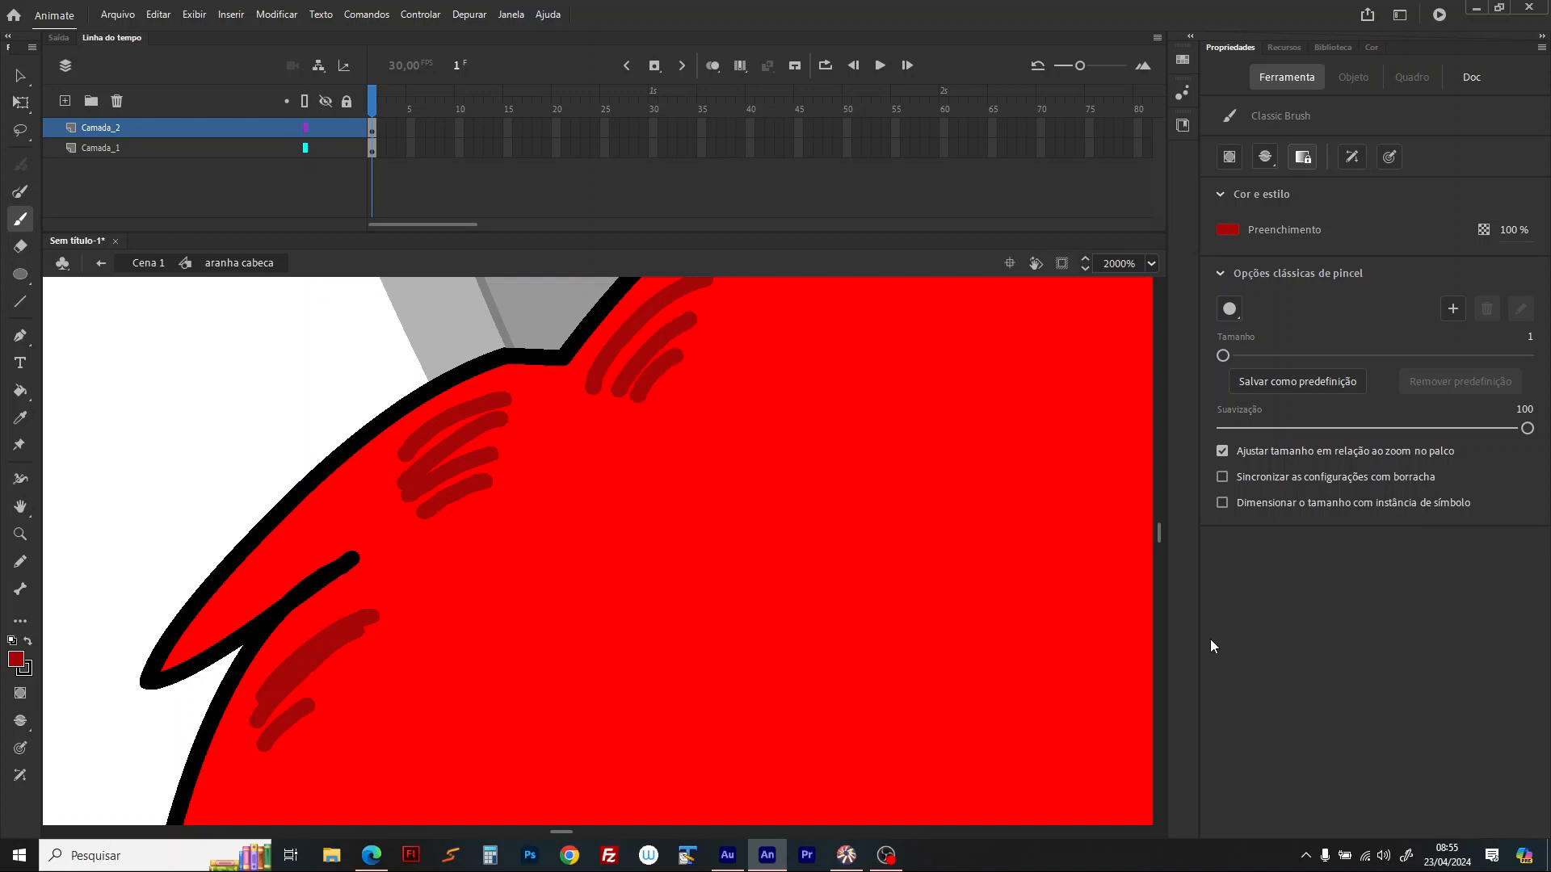
# Step: Add curved dark red fur strokes to the middle tufts and beside the notches along the head's left edge
pyautogui.scroll(-5, 1156, 536)
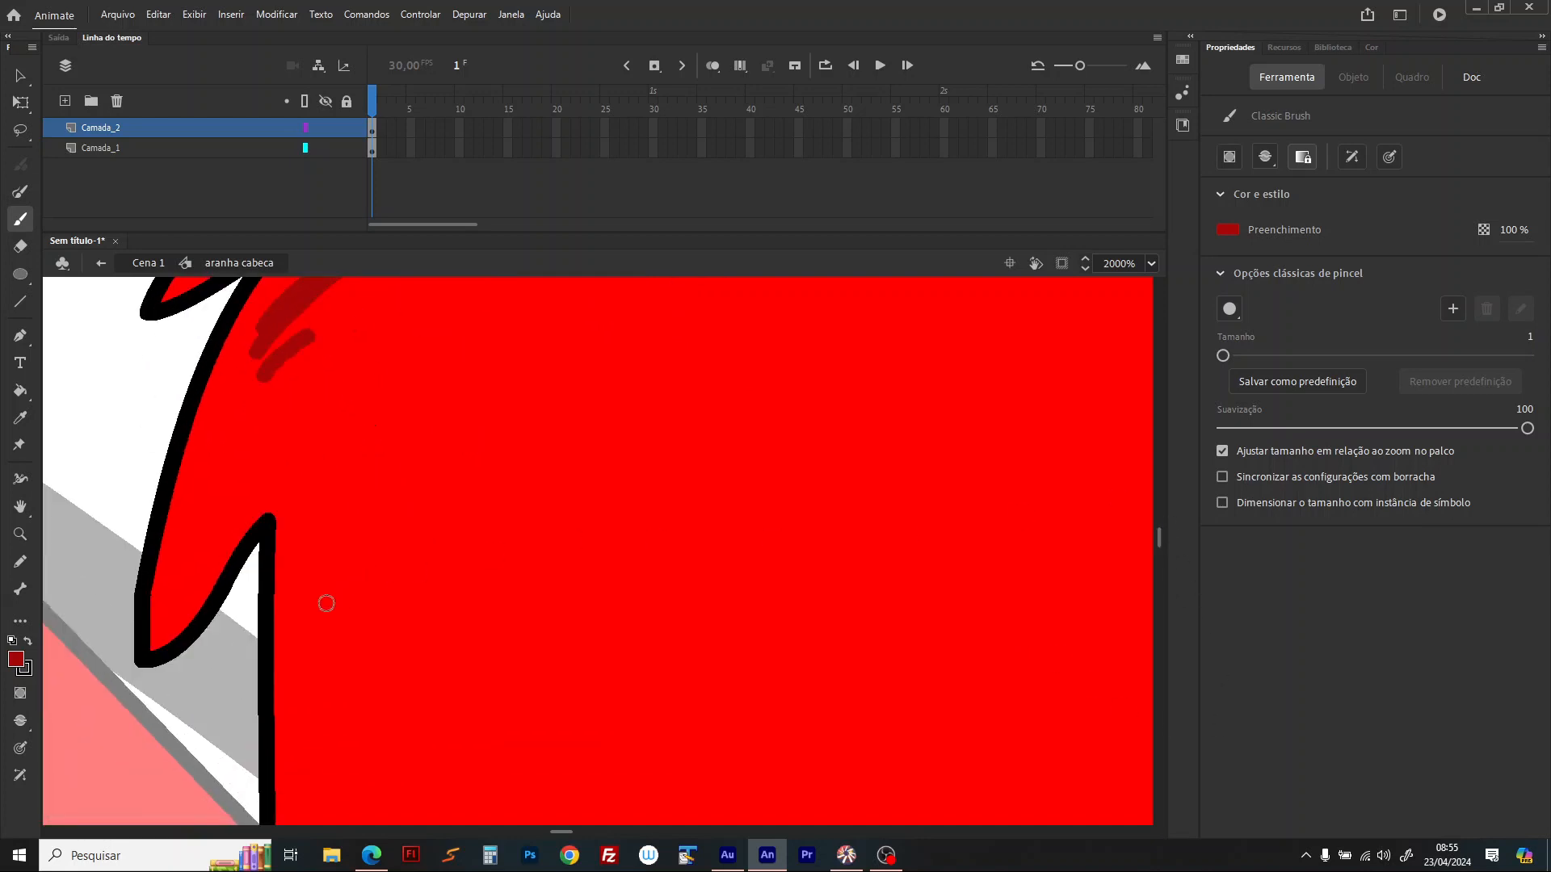
pyautogui.moveTo(315, 540)
pyautogui.mouseDown()
pyautogui.moveTo(305, 703)
pyautogui.moveTo(321, 721)
pyautogui.mouseUp()
pyautogui.moveTo(330, 553); pyautogui.dragTo(326, 676)
pyautogui.moveTo(357, 549); pyautogui.dragTo(357, 655)
pyautogui.moveTo(378, 555); pyautogui.dragTo(372, 632)
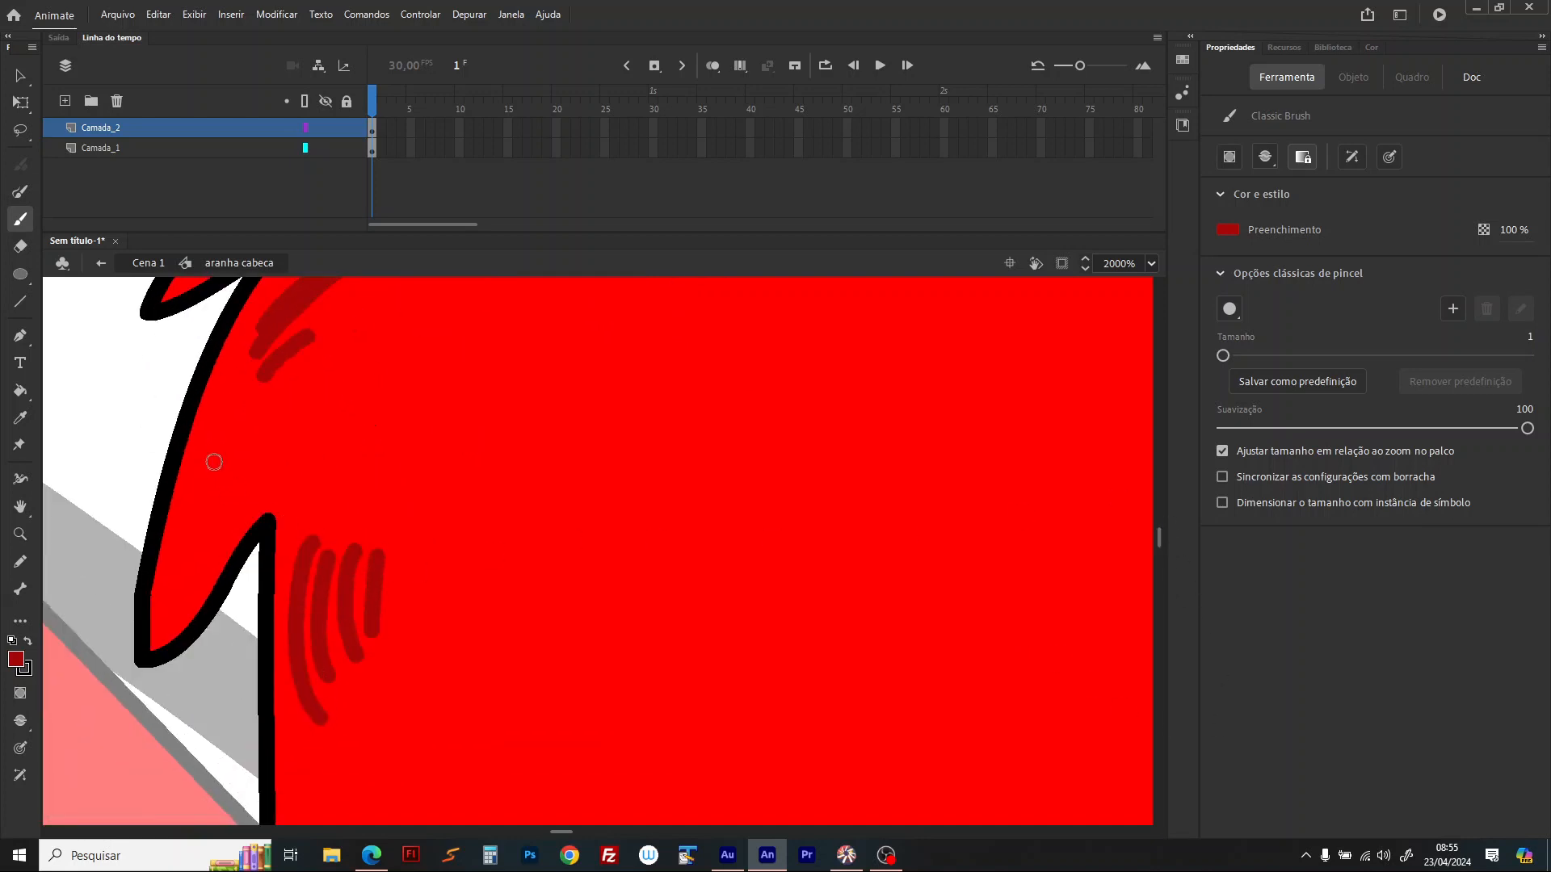
pyautogui.moveTo(222, 445); pyautogui.dragTo(182, 546)
pyautogui.moveTo(240, 461); pyautogui.dragTo(221, 504)
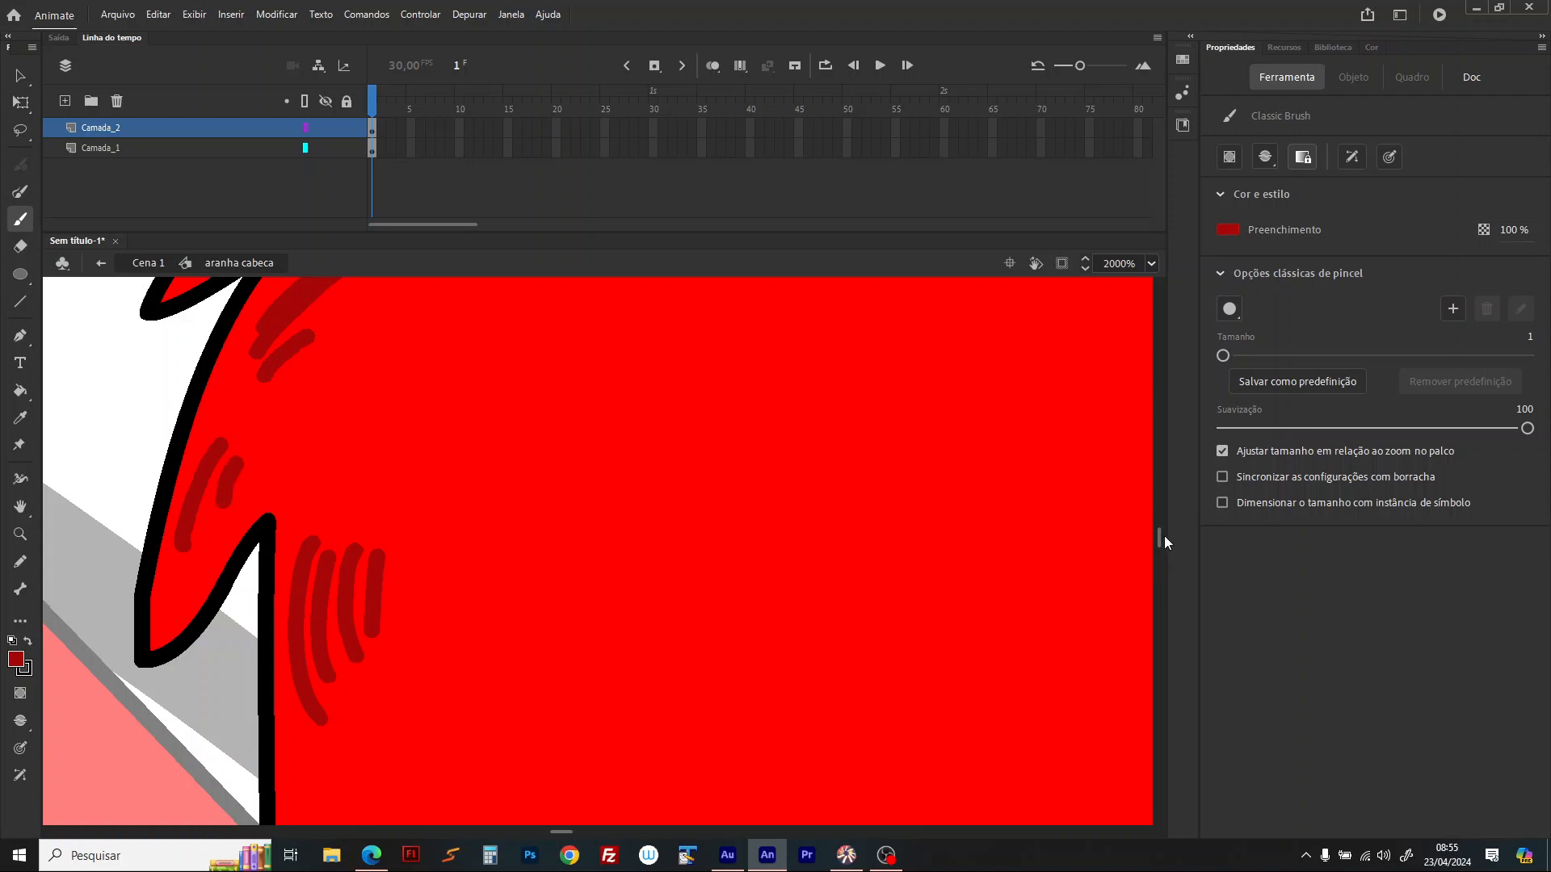
pyautogui.moveTo(1157, 536); pyautogui.dragTo(1156, 539)
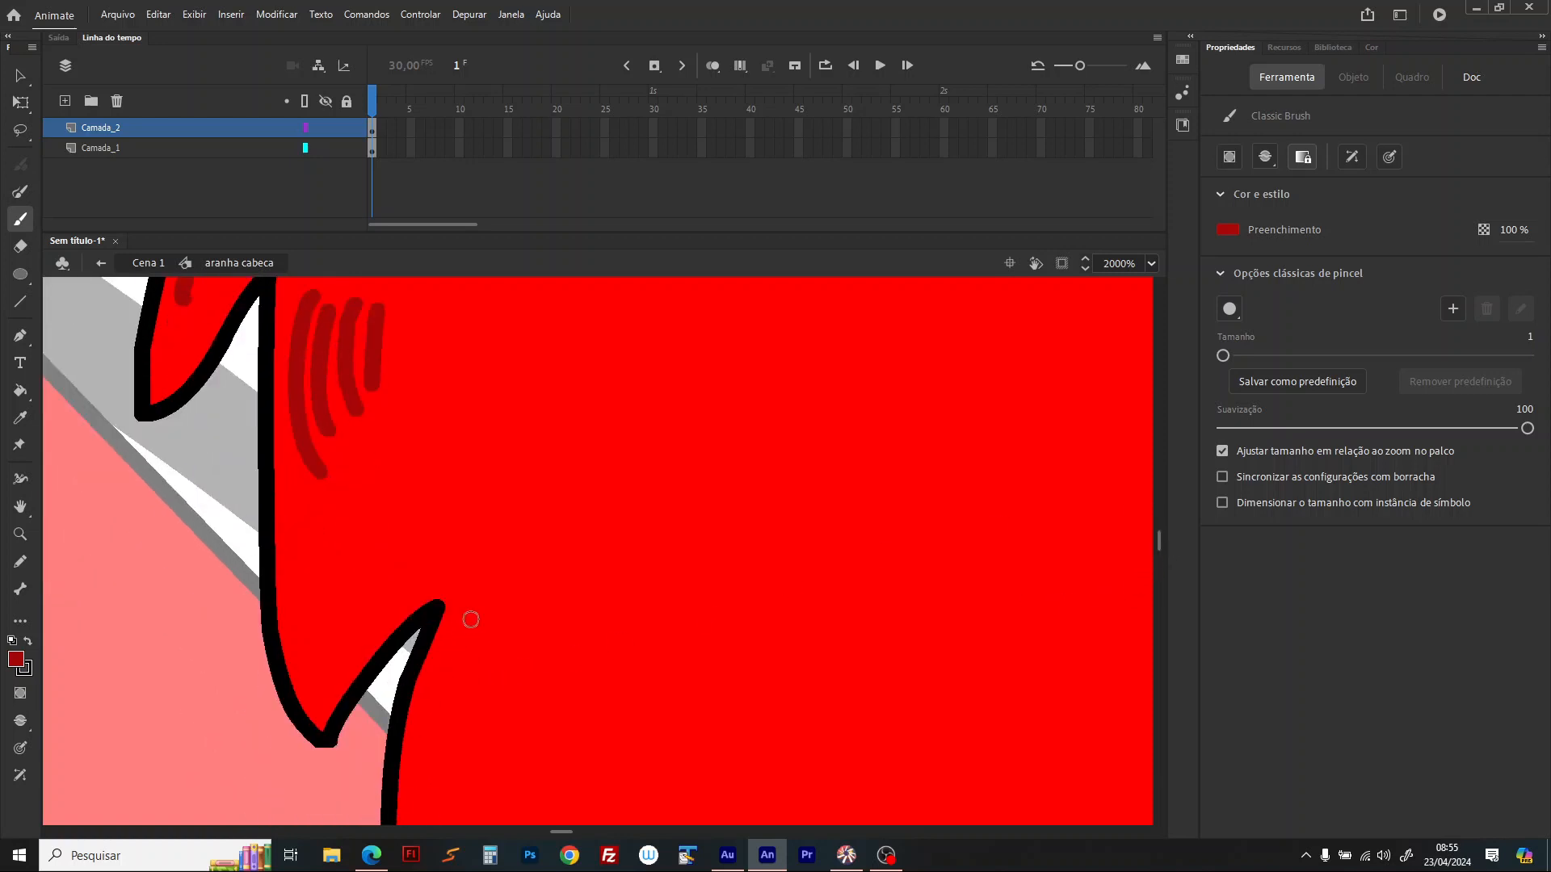
pyautogui.moveTo(490, 594); pyautogui.dragTo(449, 788)
pyautogui.moveTo(496, 633)
pyautogui.mouseDown()
pyautogui.moveTo(470, 740)
pyautogui.moveTo(499, 704)
pyautogui.mouseUp()
pyautogui.moveTo(530, 646); pyautogui.dragTo(517, 692)
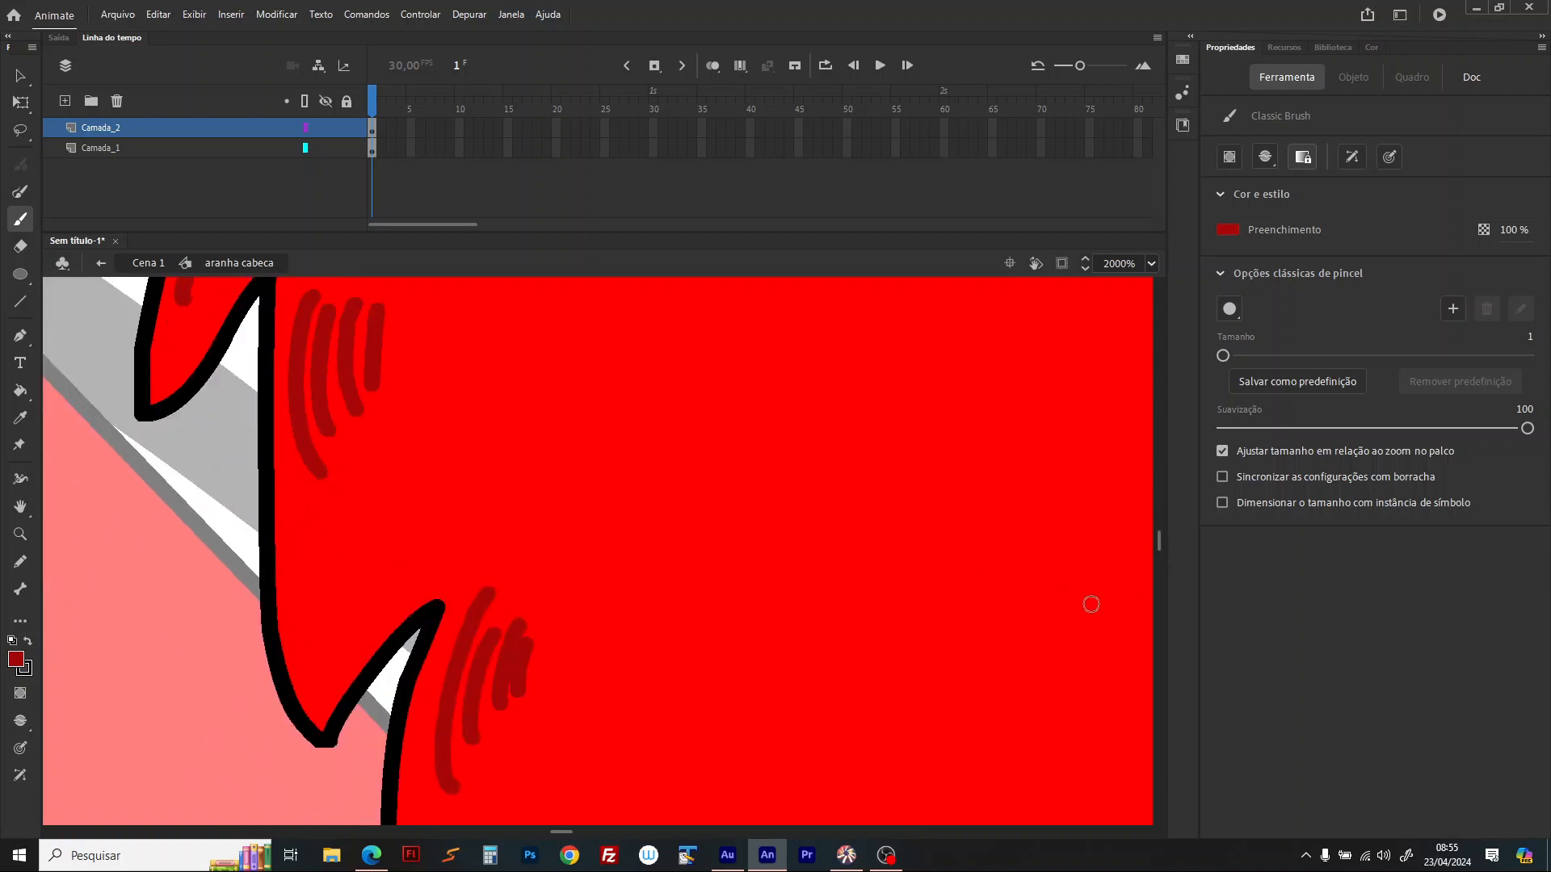
# Step: Paint short slanted dark red strokes inside the lower jagged fur tufts on the head's left side
pyautogui.moveTo(1160, 540); pyautogui.dragTo(1161, 548)
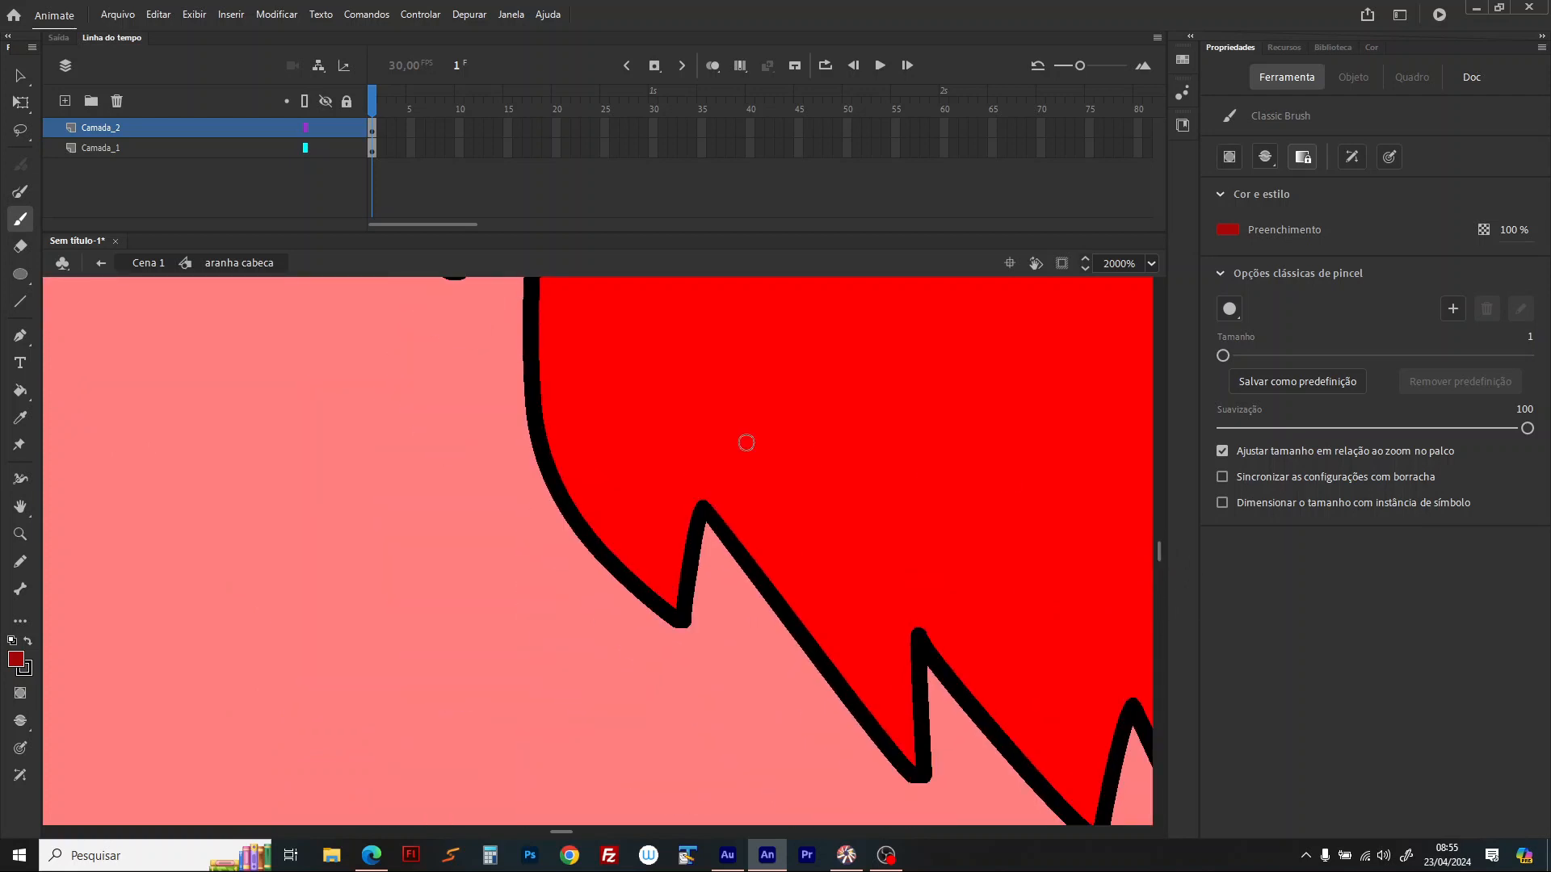
pyautogui.moveTo(579, 297); pyautogui.dragTo(619, 485)
pyautogui.moveTo(593, 315)
pyautogui.mouseDown()
pyautogui.moveTo(595, 392)
pyautogui.moveTo(620, 446)
pyautogui.mouseUp()
pyautogui.moveTo(614, 311)
pyautogui.mouseDown()
pyautogui.moveTo(634, 391)
pyautogui.moveTo(655, 370)
pyautogui.mouseUp()
pyautogui.moveTo(664, 326); pyautogui.dragTo(678, 363)
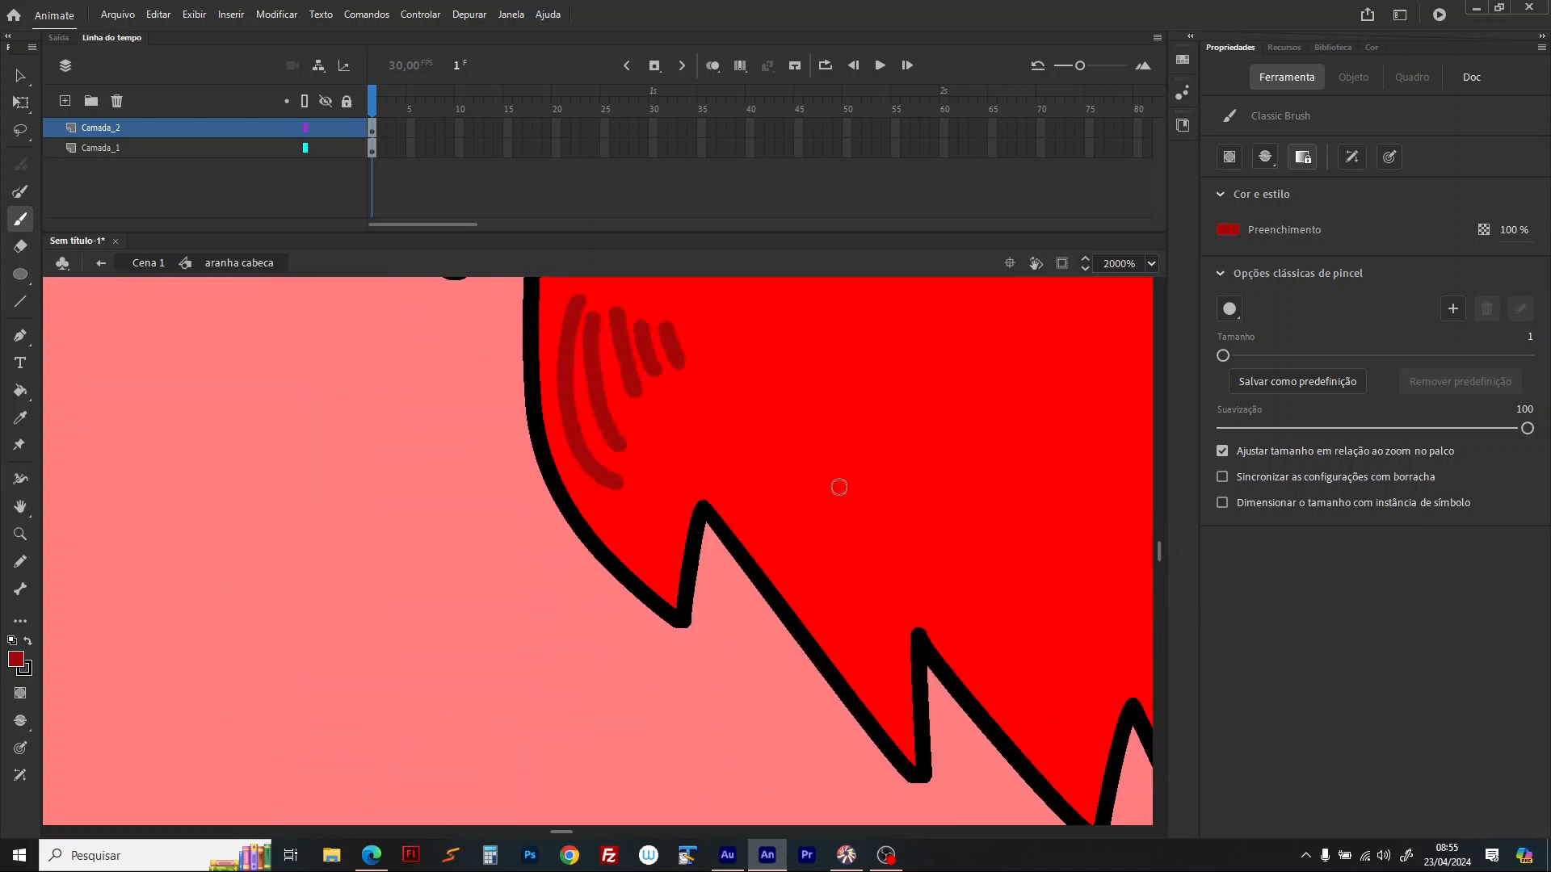
pyautogui.moveTo(777, 502); pyautogui.dragTo(864, 653)
pyautogui.moveTo(807, 496); pyautogui.dragTo(858, 606)
pyautogui.moveTo(821, 464)
pyautogui.mouseDown()
pyautogui.moveTo(872, 560)
pyautogui.moveTo(875, 522)
pyautogui.mouseUp()
pyautogui.moveTo(881, 462); pyautogui.dragTo(894, 491)
pyautogui.moveTo(976, 606)
pyautogui.mouseDown()
pyautogui.moveTo(1049, 717)
pyautogui.moveTo(1048, 675)
pyautogui.mouseUp()
pyautogui.moveTo(1027, 597); pyautogui.dragTo(1053, 646)
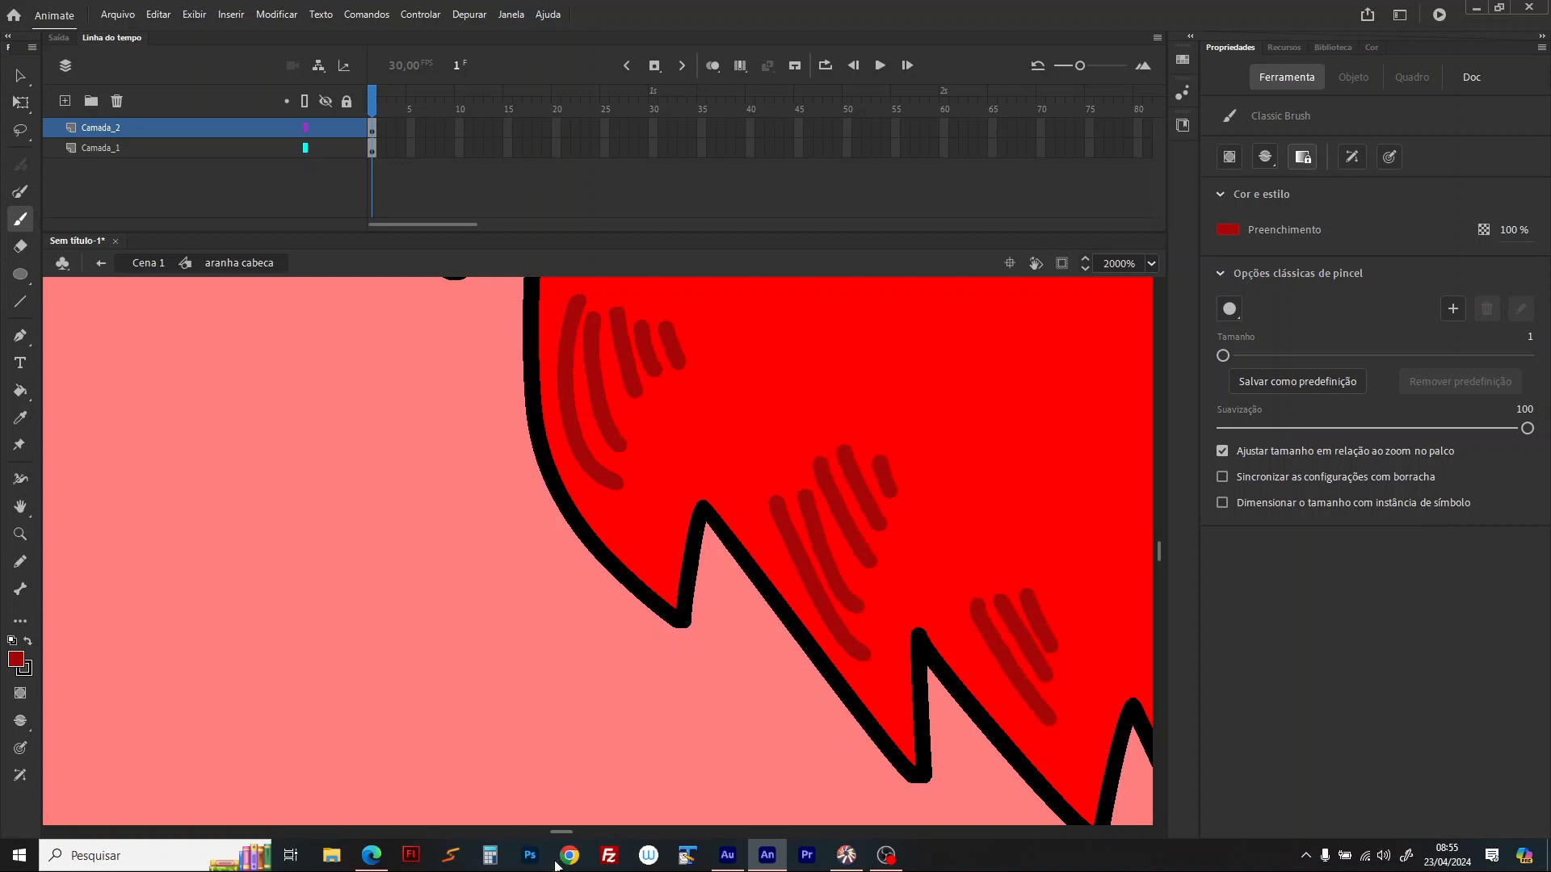
# Step: Leave the head symbol for Cena 1 and inspect the shaded head fur up close and on the whole spider
pyautogui.click(150, 260)
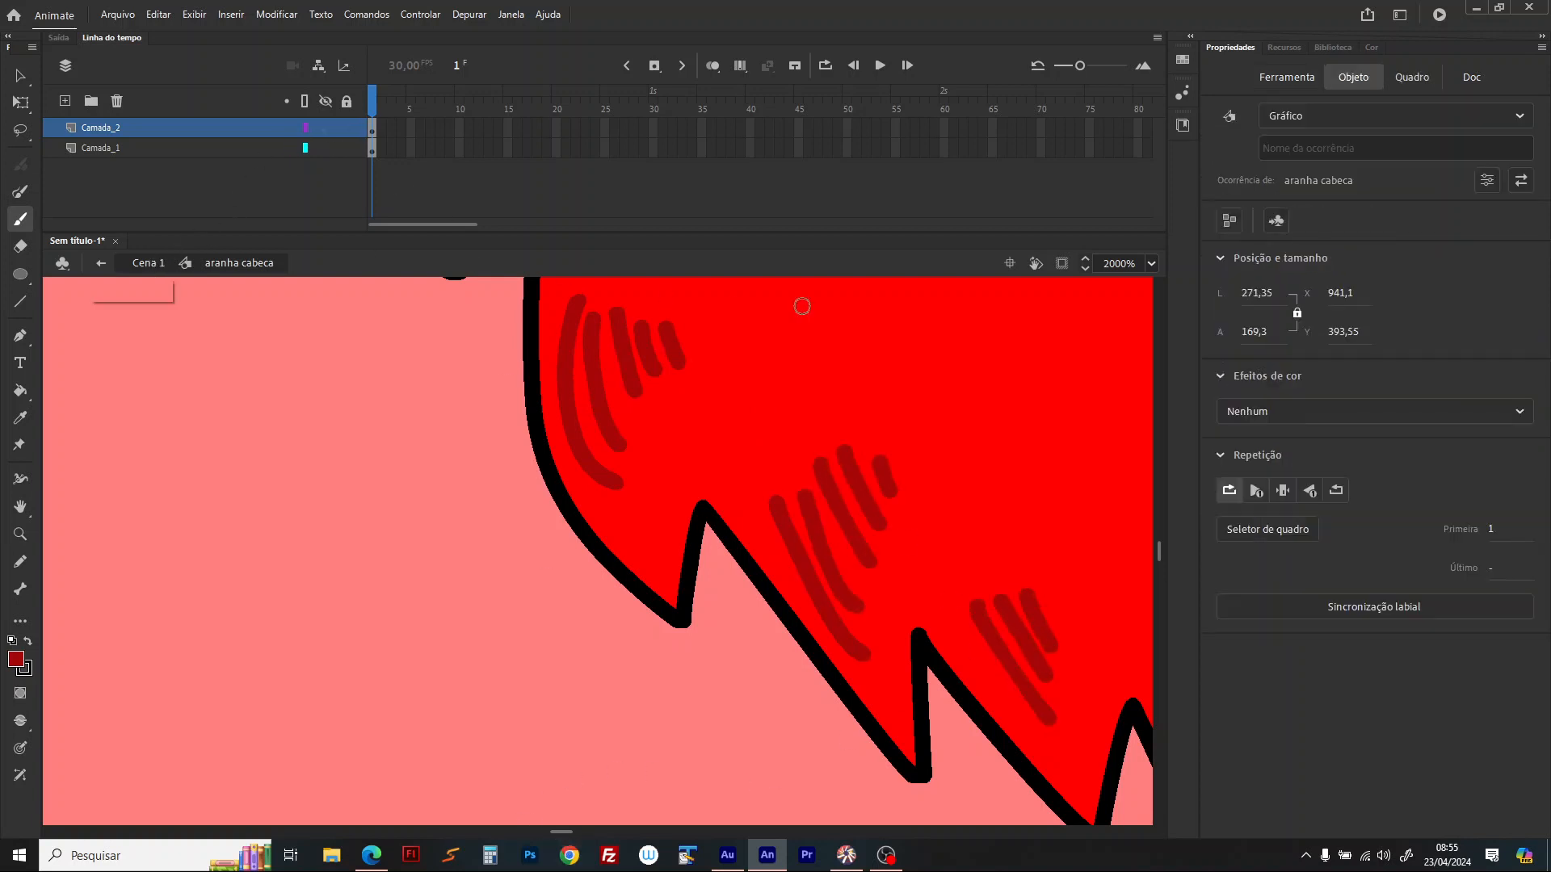
pyautogui.click(1152, 264)
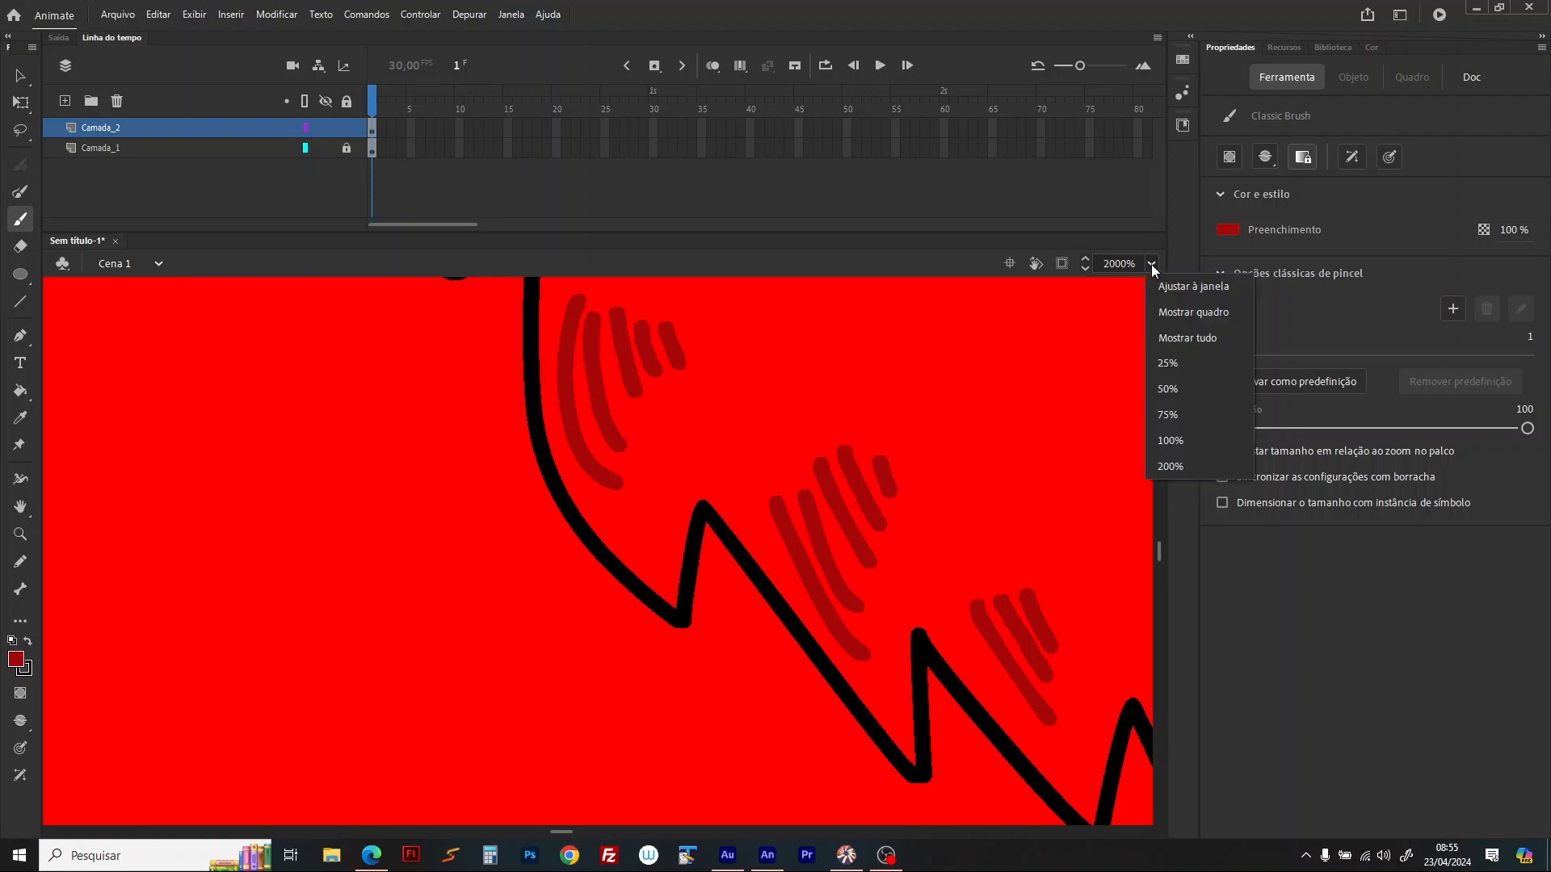
pyautogui.click(1168, 315)
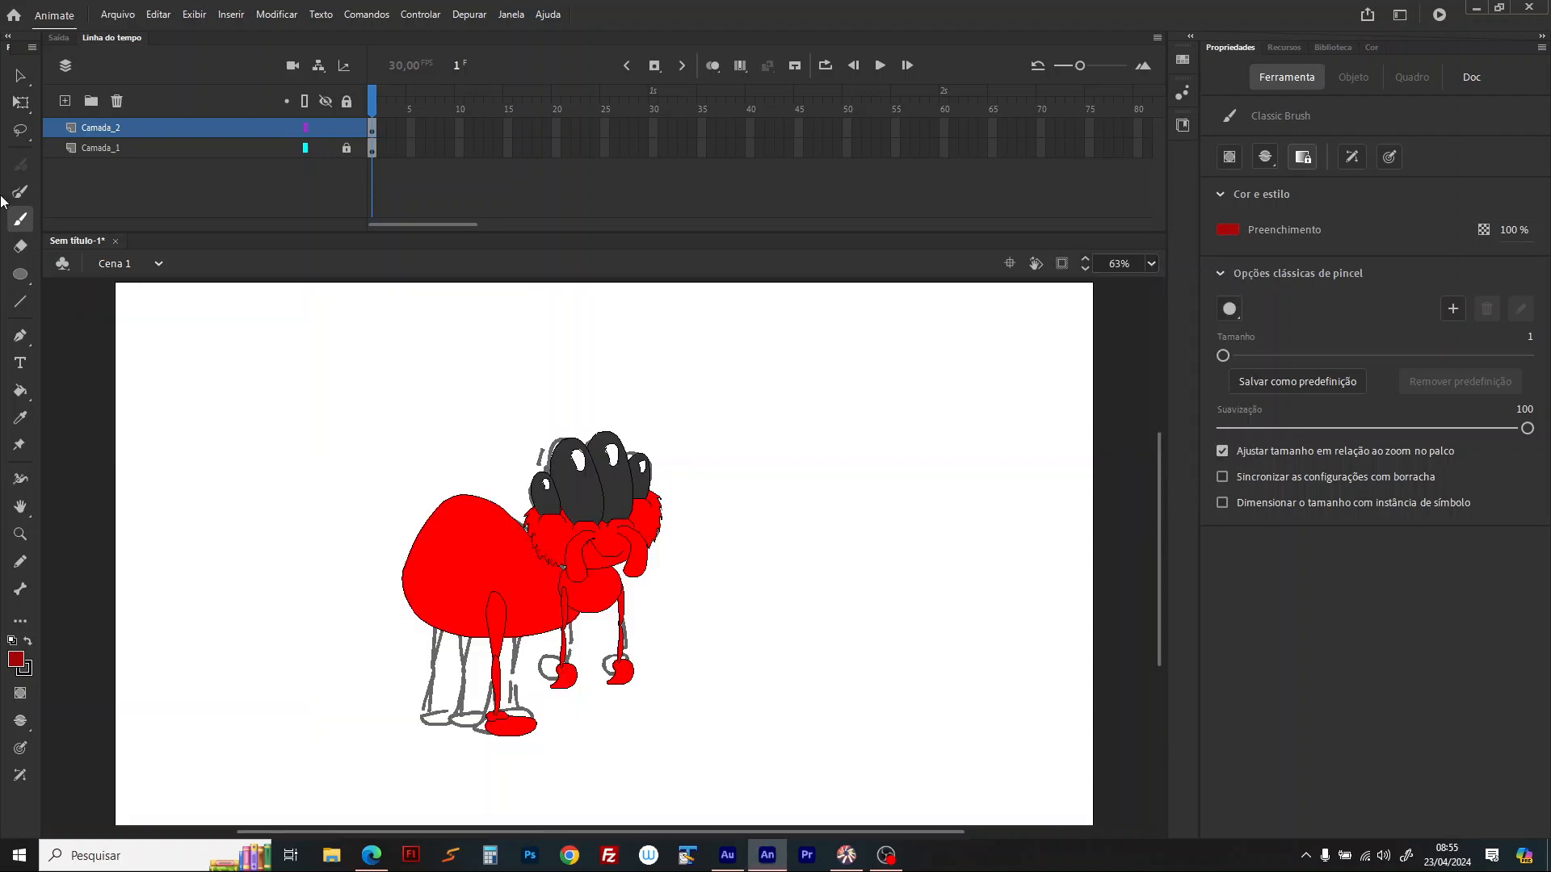
pyautogui.click(22, 537)
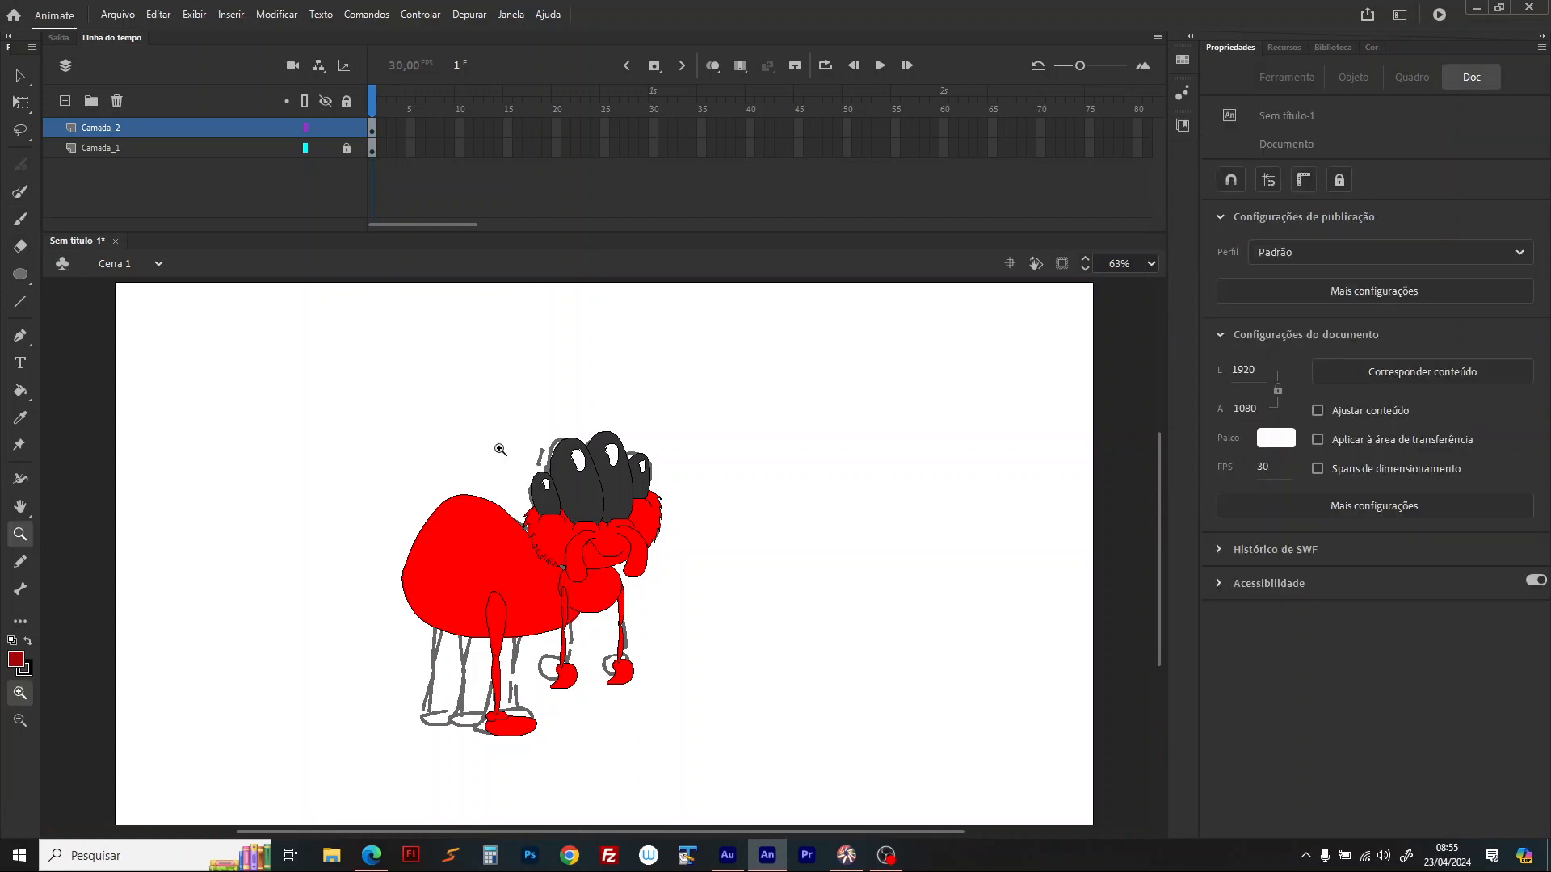
pyautogui.moveTo(661, 578); pyautogui.dragTo(717, 606)
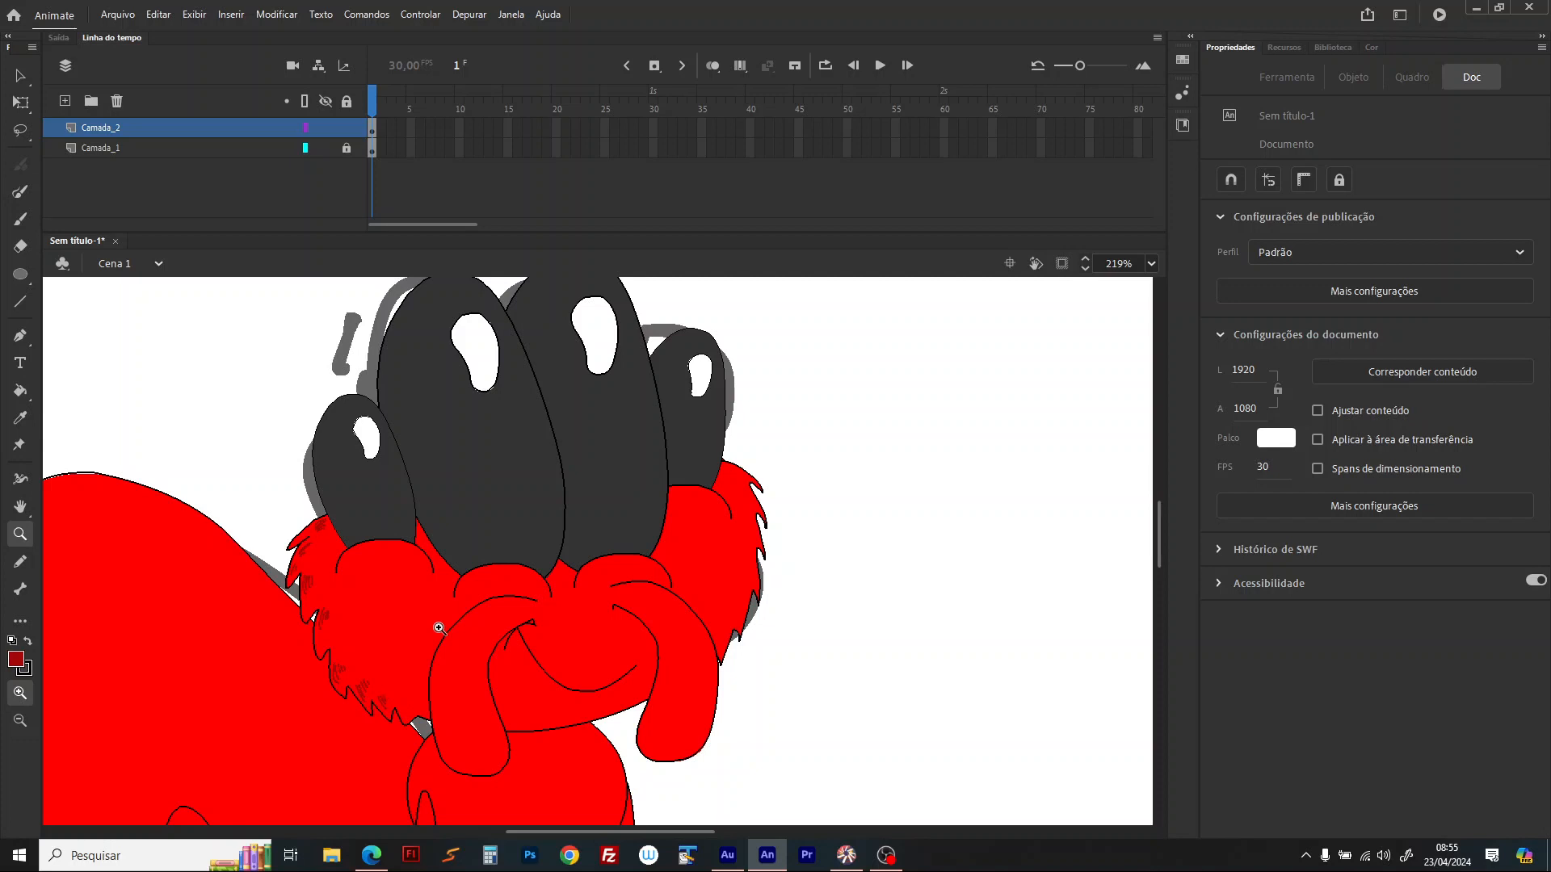
pyautogui.click(1154, 264)
pyautogui.click(1178, 311)
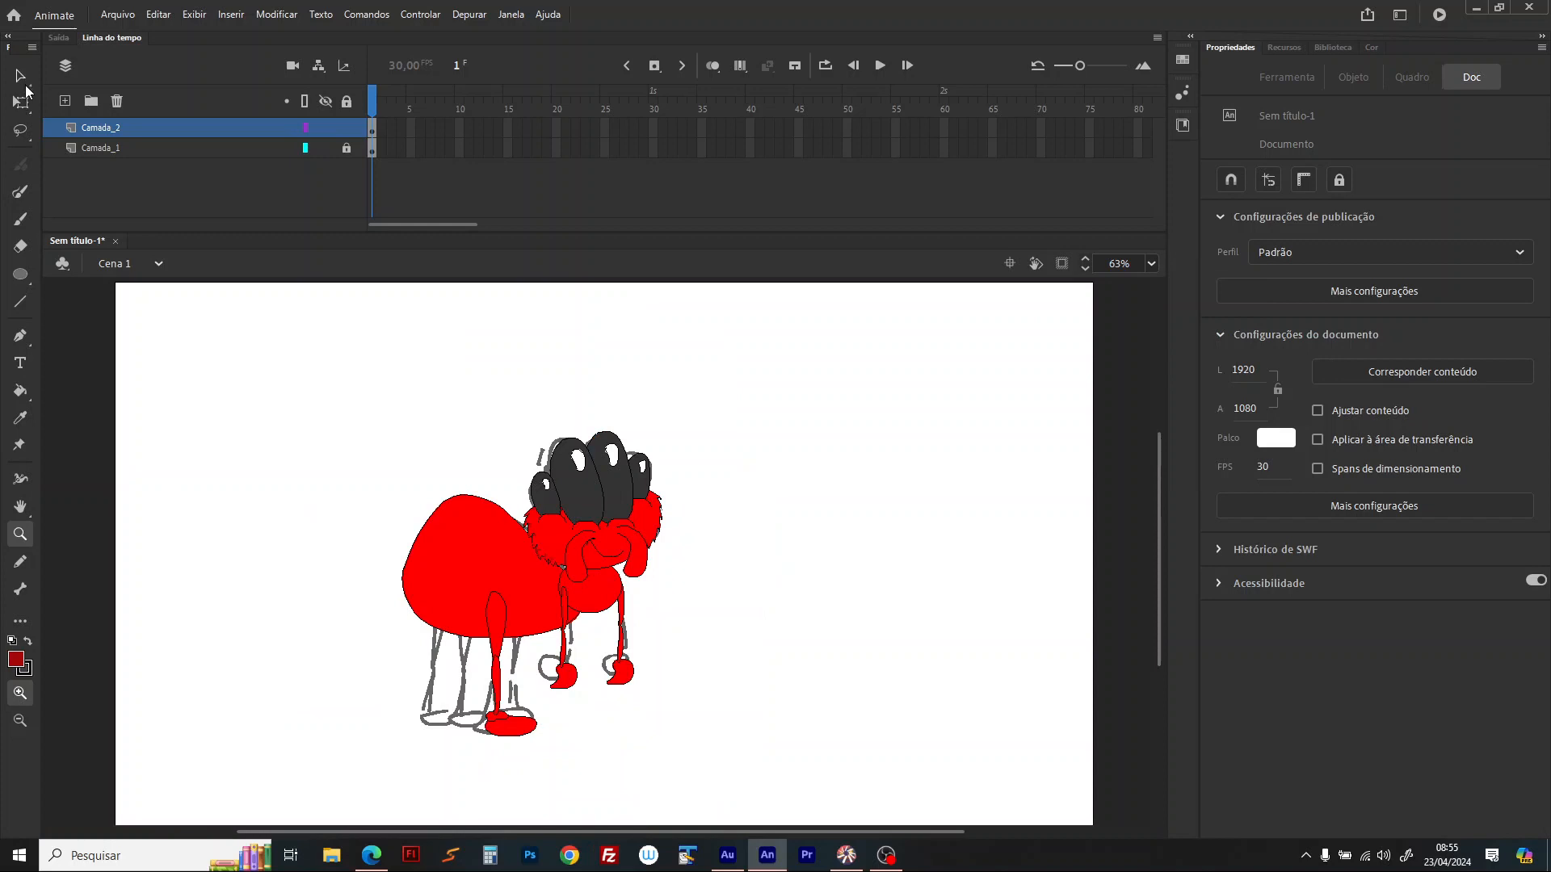
# Step: Delete the sketch layer Camada_1 from the main scene
pyautogui.click(246, 148)
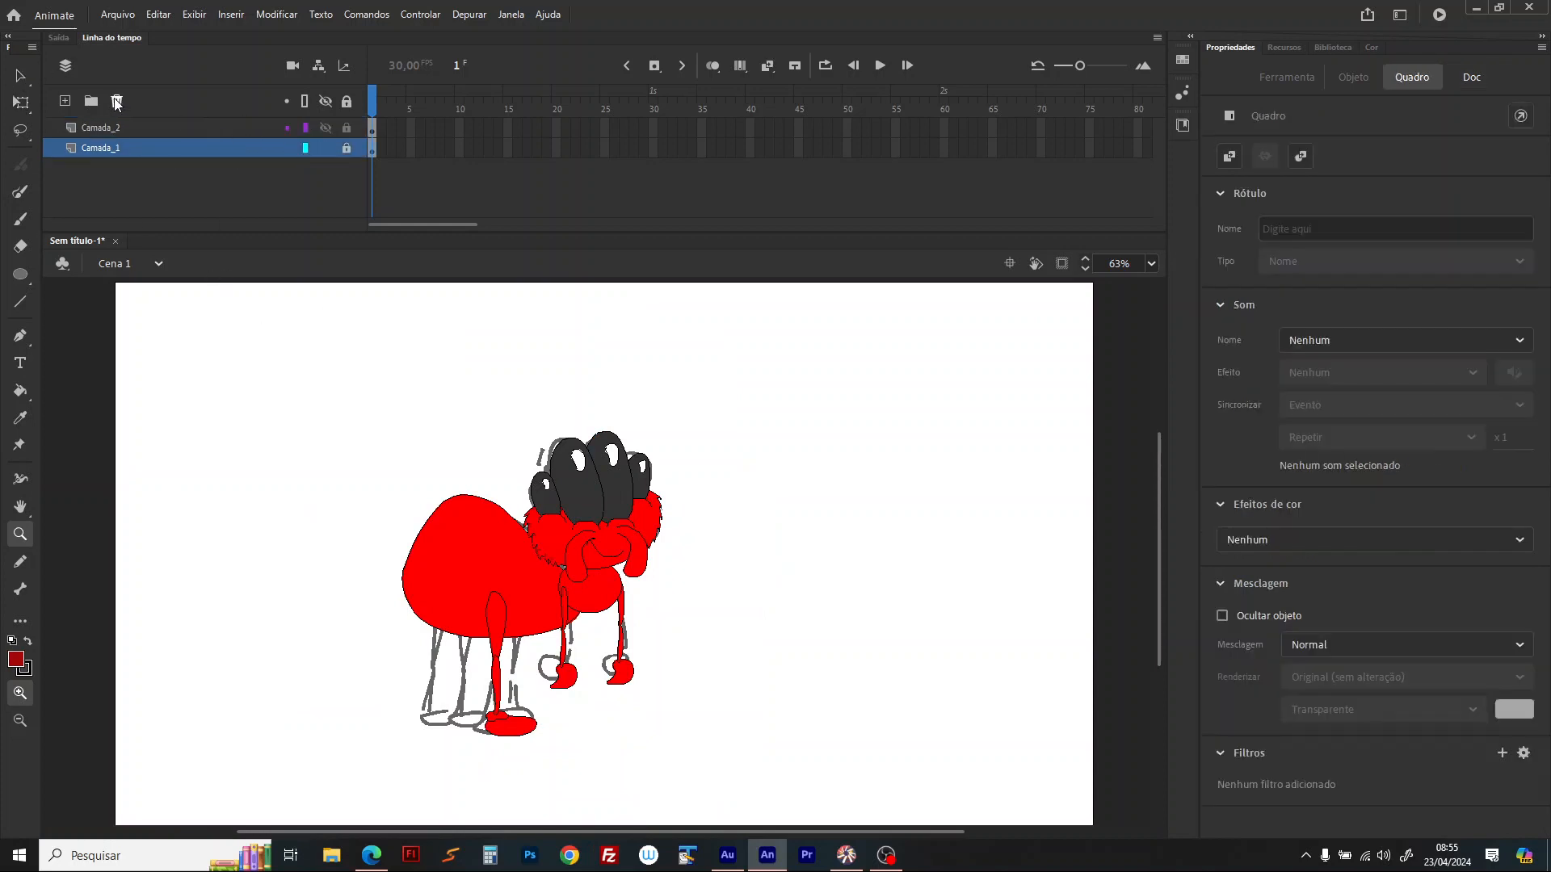
pyautogui.click(117, 101)
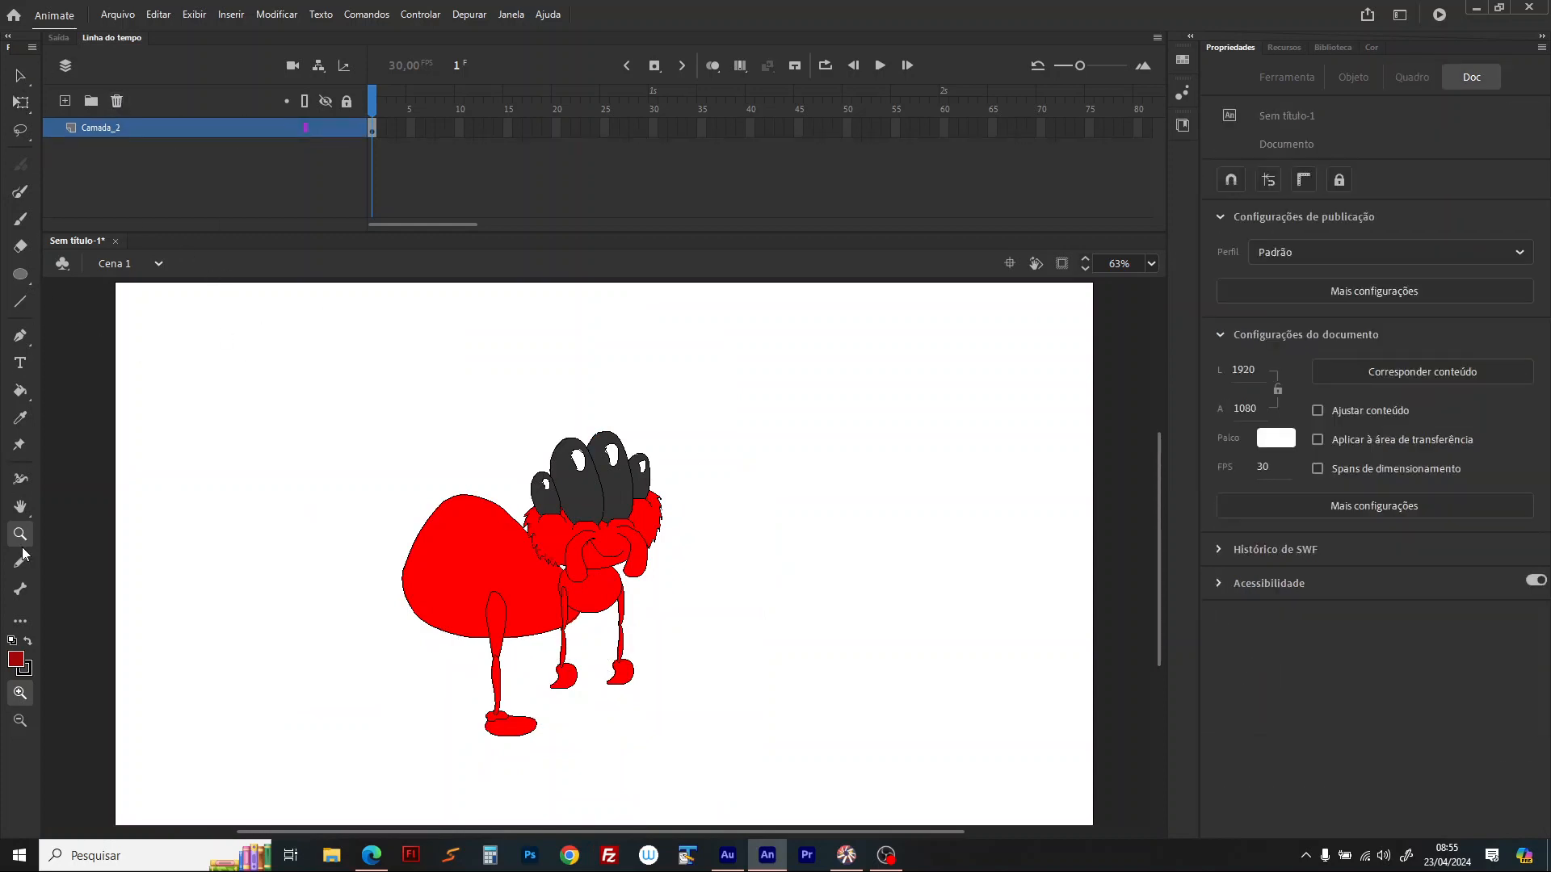
# Step: Duplicate the spider's three-part leg twice and space the copies toward the rear of the abdomen
pyautogui.moveTo(373, 420); pyautogui.dragTo(799, 786)
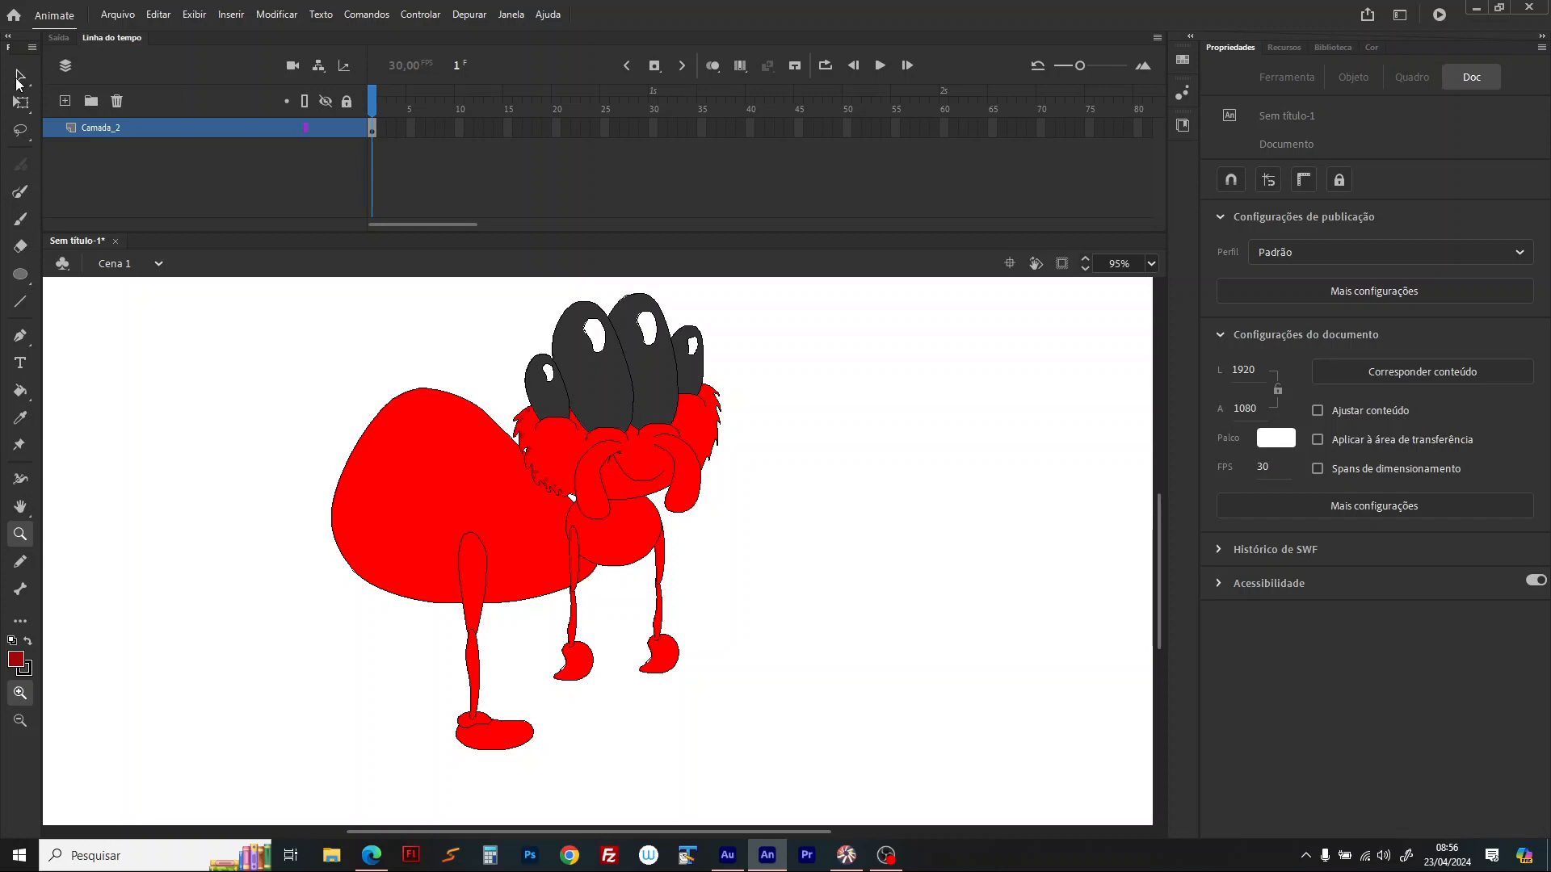
pyautogui.press('v')
pyautogui.moveTo(391, 790); pyautogui.dragTo(360, 576)
pyautogui.click(313, 608)
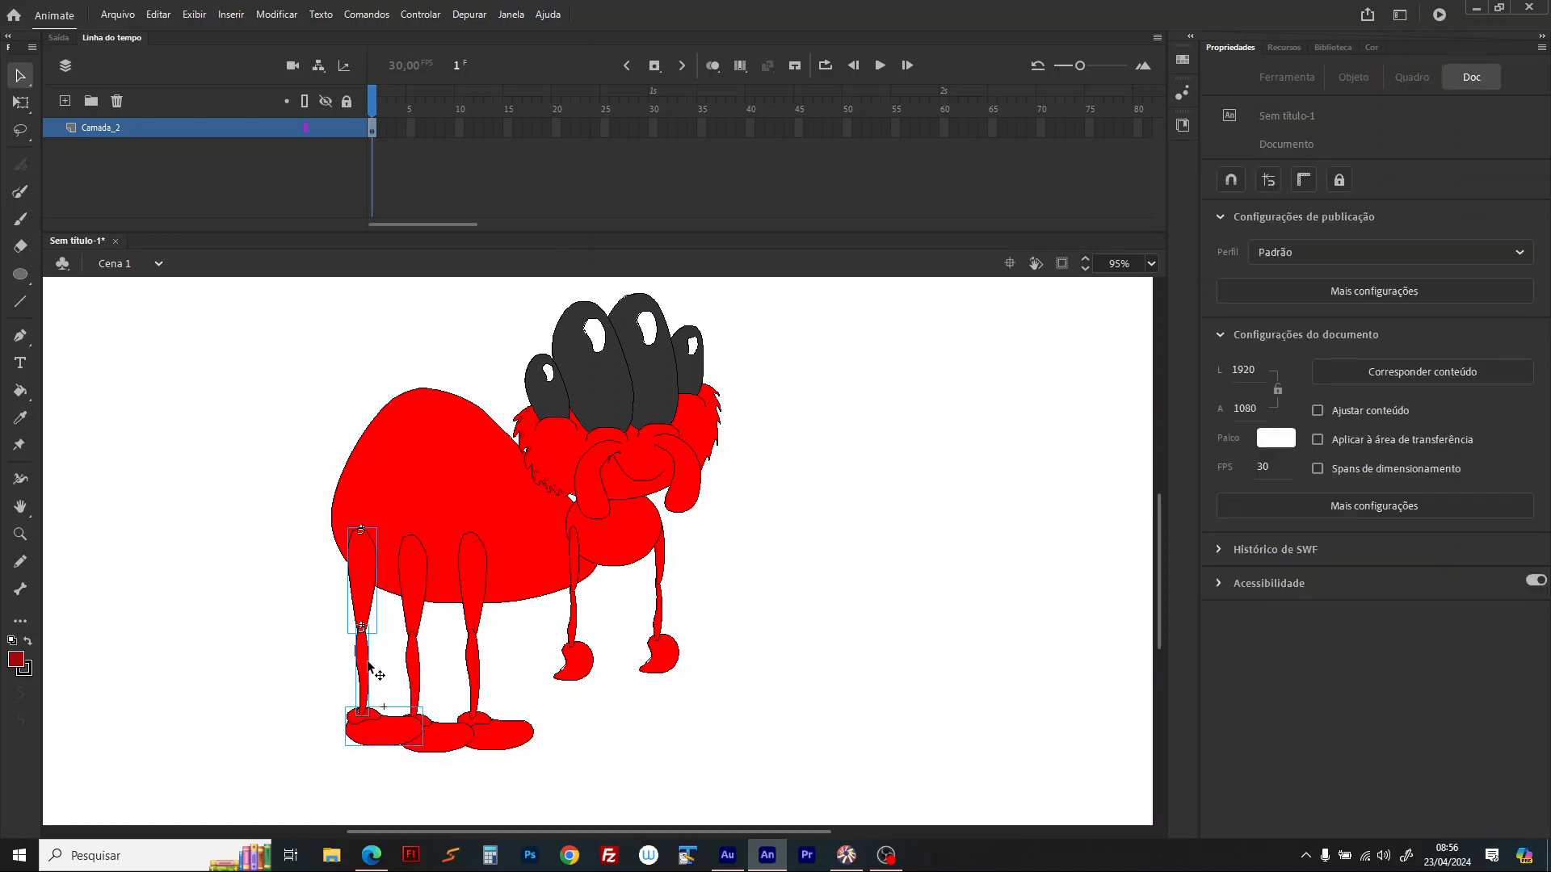
# Step: Bend the rearmost leg by rotating its shin backward and move its foot to the shin's end
pyautogui.click(362, 670)
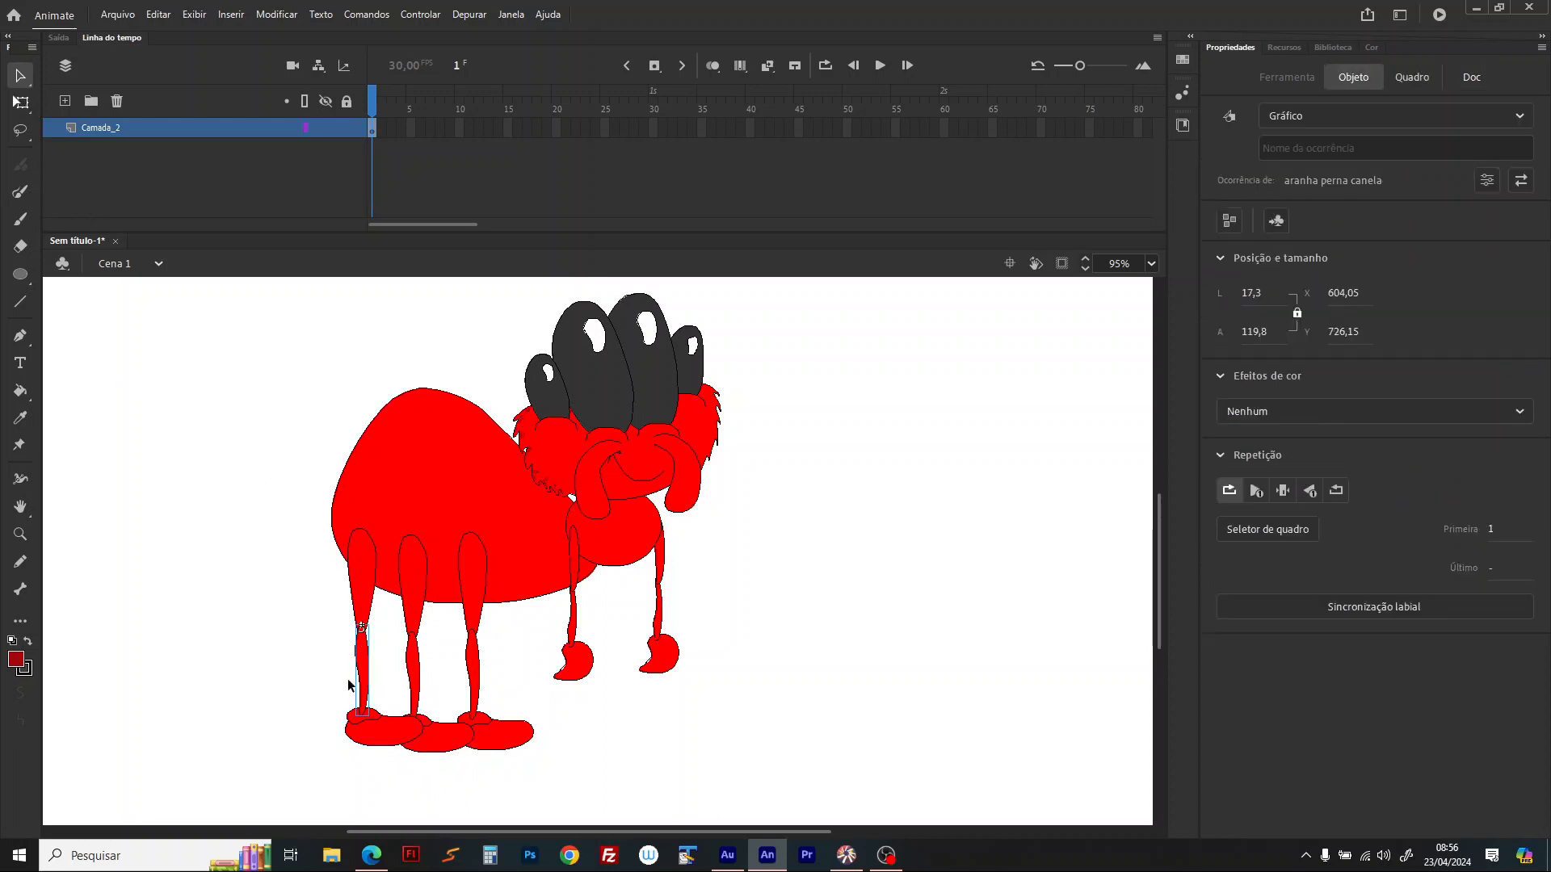
pyautogui.press('q')
pyautogui.moveTo(379, 725); pyautogui.dragTo(351, 737)
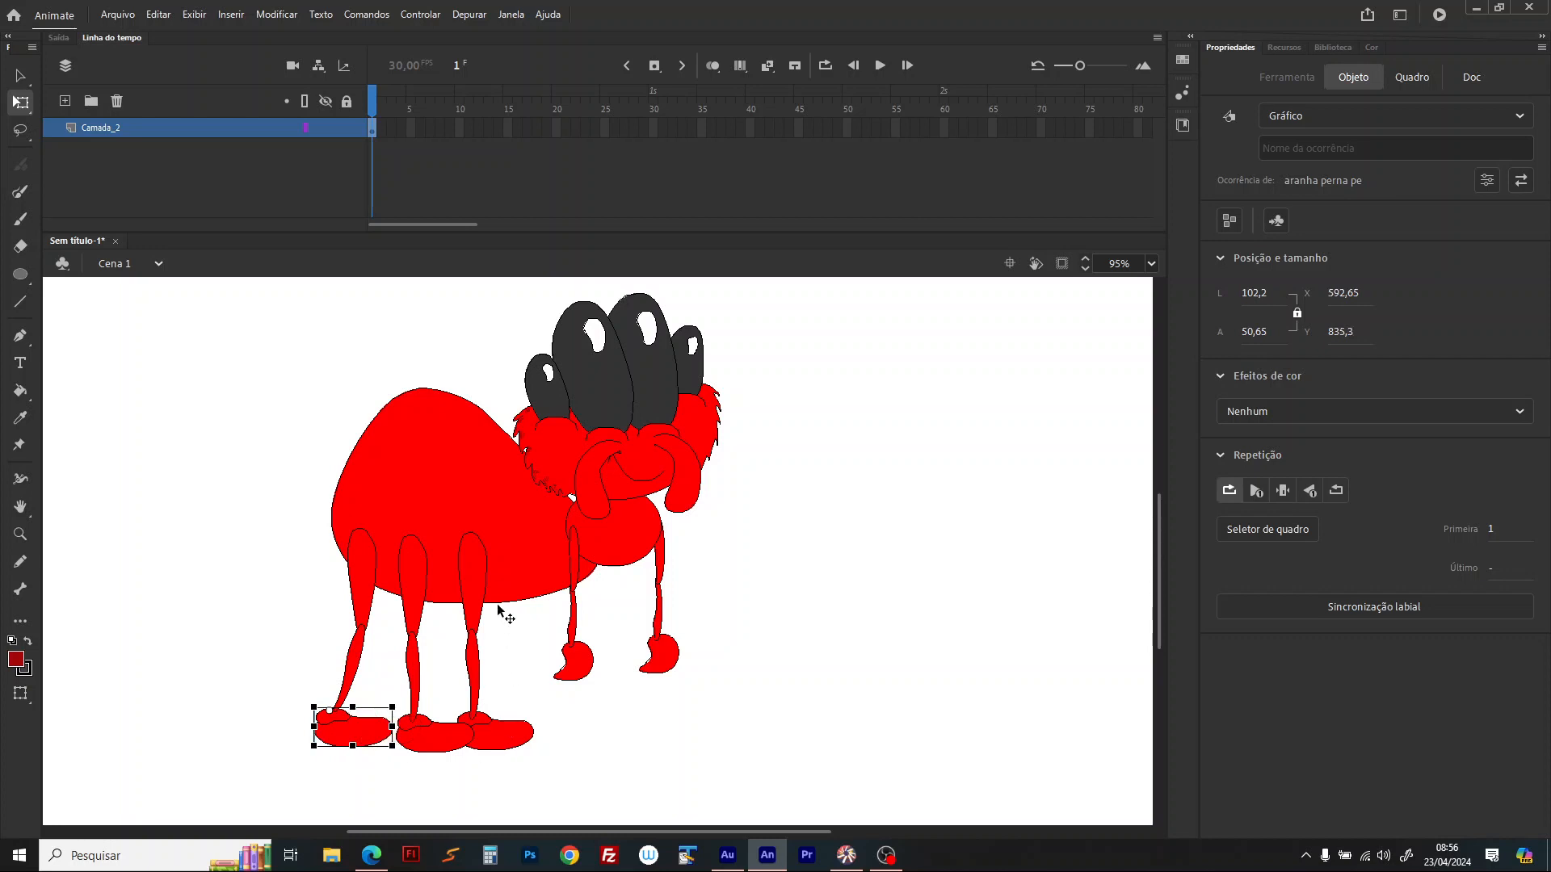
# Step: Angle the foremost abdomen leg's thigh forward and reattach its shin and foot below the knee
pyautogui.click(483, 626)
pyautogui.moveTo(495, 651)
pyautogui.mouseDown()
pyautogui.moveTo(517, 645)
pyautogui.moveTo(502, 637)
pyautogui.moveTo(503, 669)
pyautogui.mouseUp()
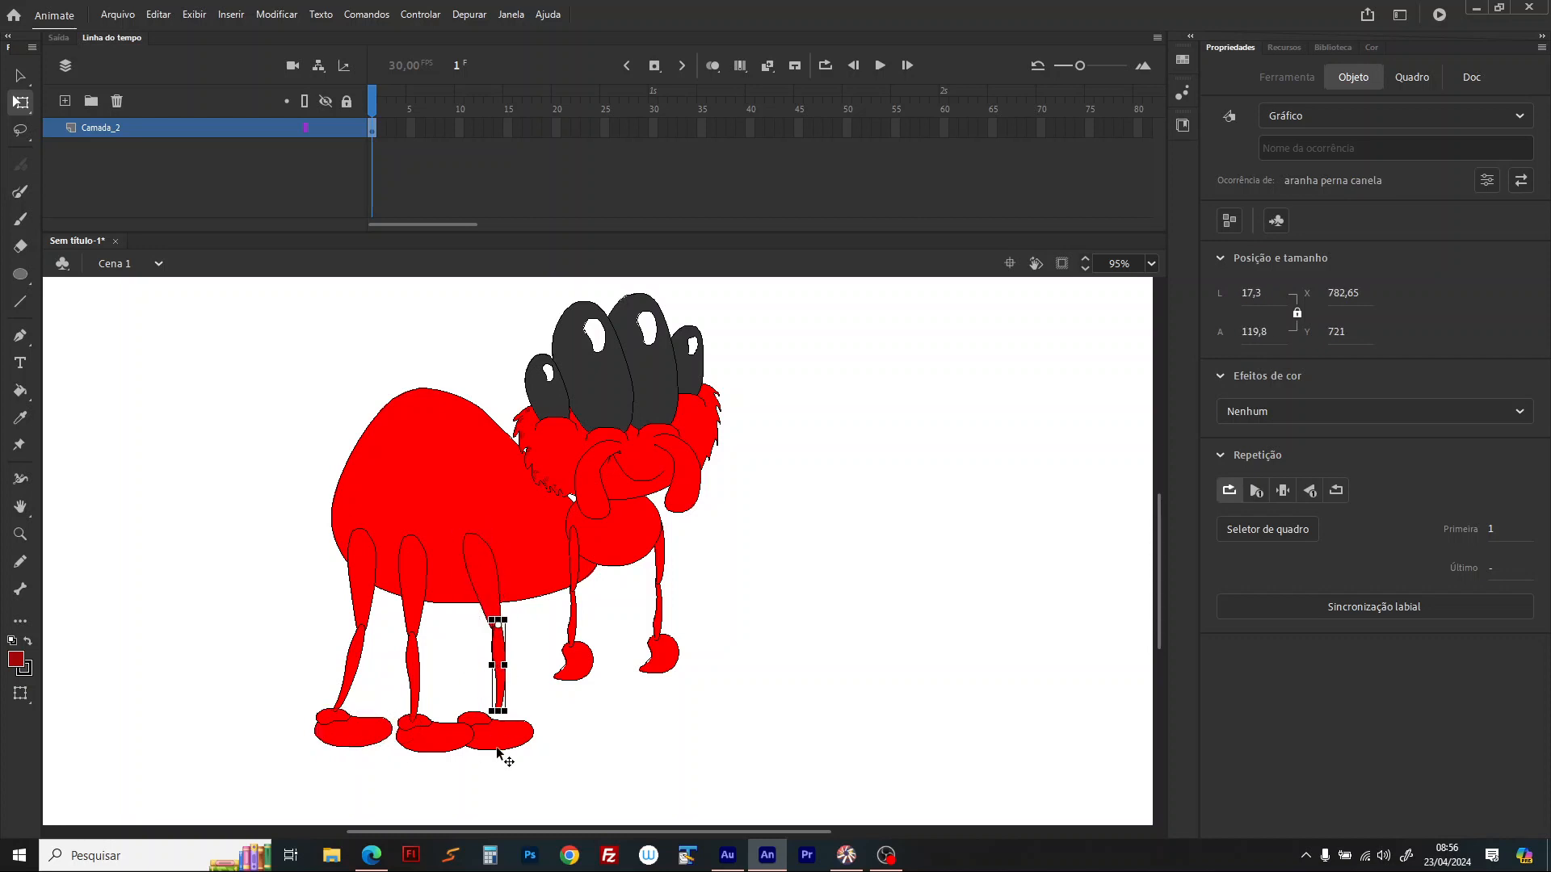
pyautogui.moveTo(525, 748)
pyautogui.mouseDown()
pyautogui.moveTo(553, 737)
pyautogui.moveTo(538, 740)
pyautogui.mouseUp()
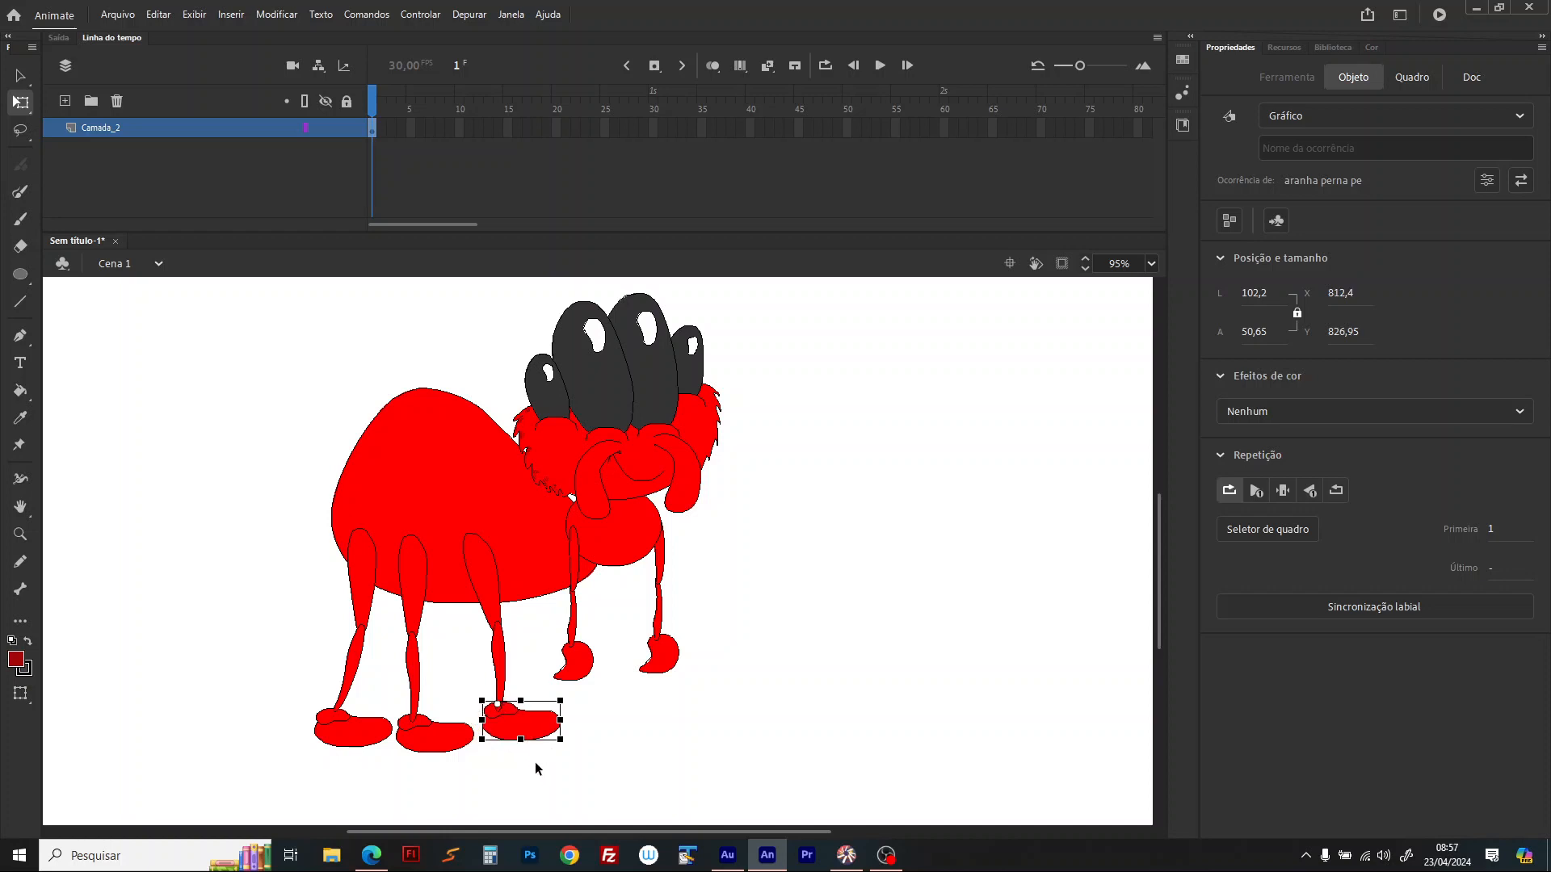
pyautogui.click(535, 762)
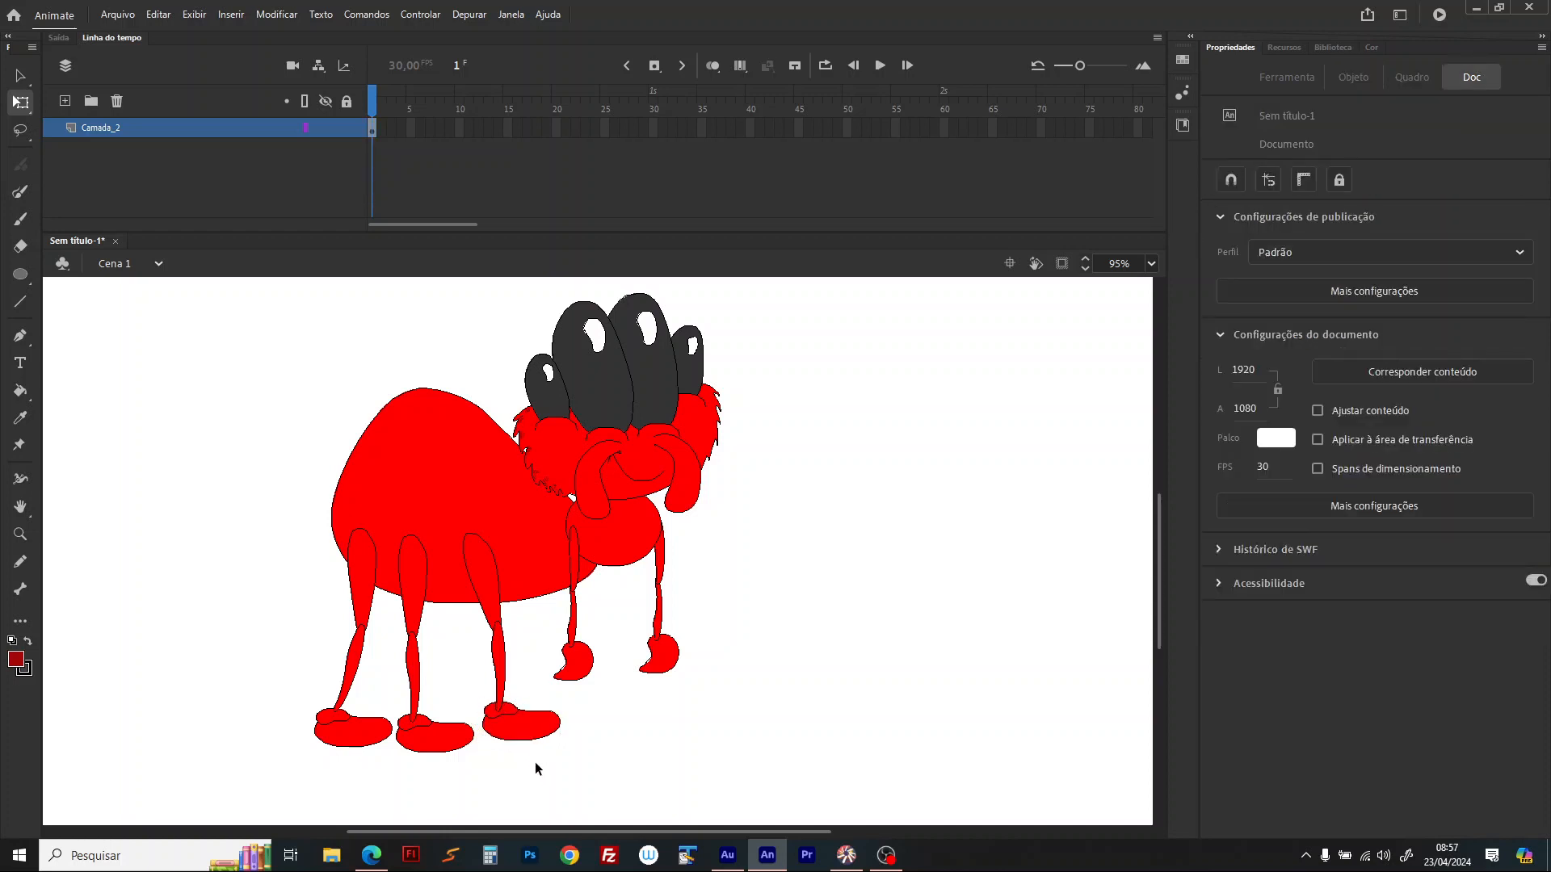
# Step: Duplicate the three abdomen legs, offset the copies slightly forward and up, and send them behind the body as the far-side legs
pyautogui.moveTo(252, 769); pyautogui.dragTo(520, 614)
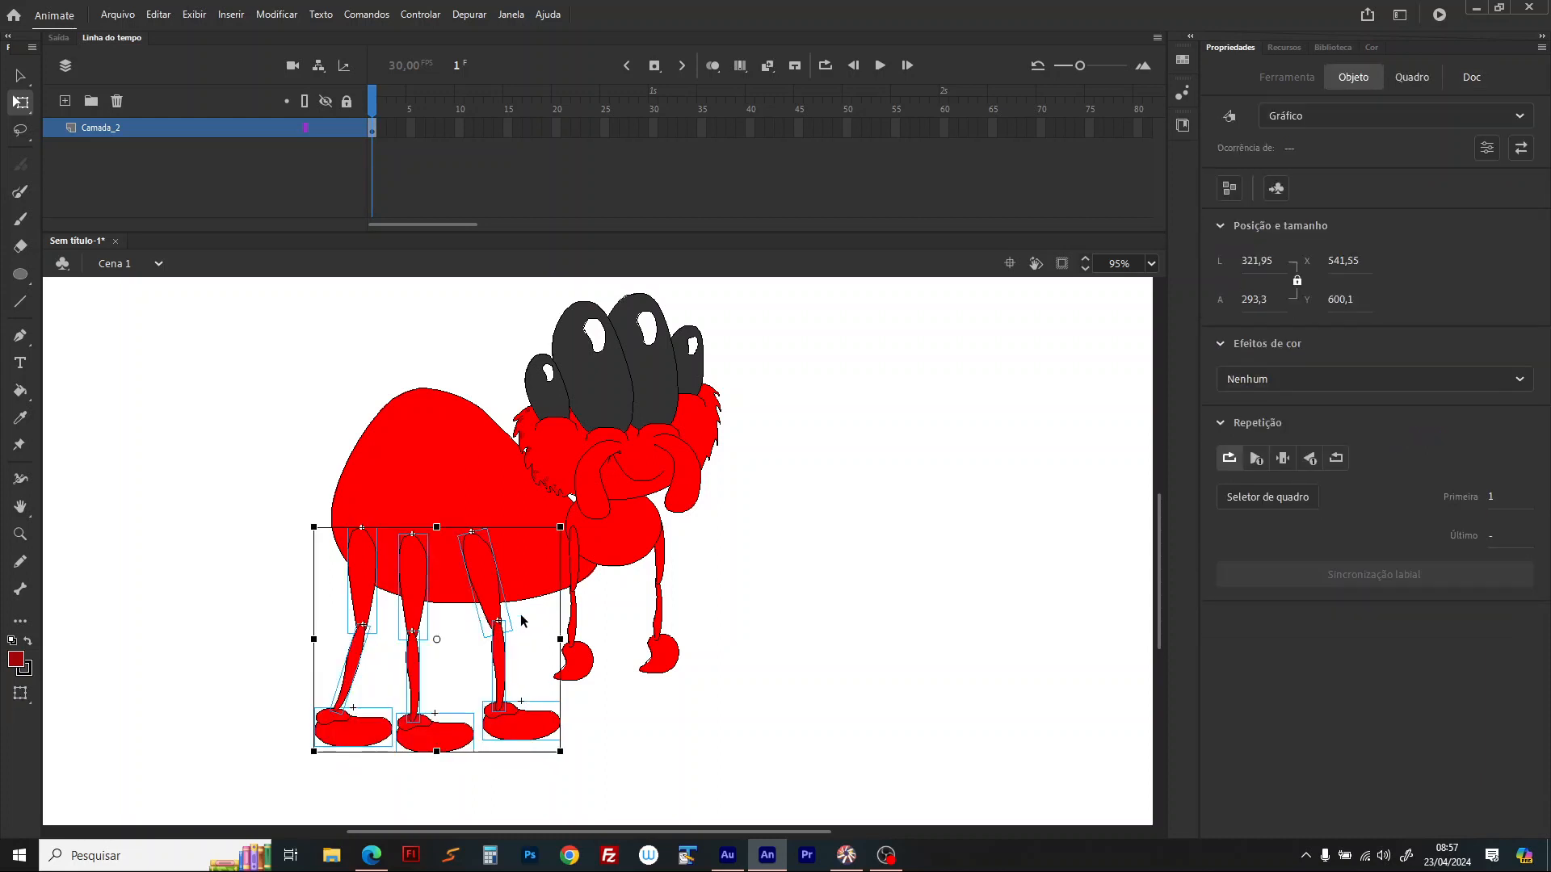
pyautogui.hotkey('ctrl', 'd')
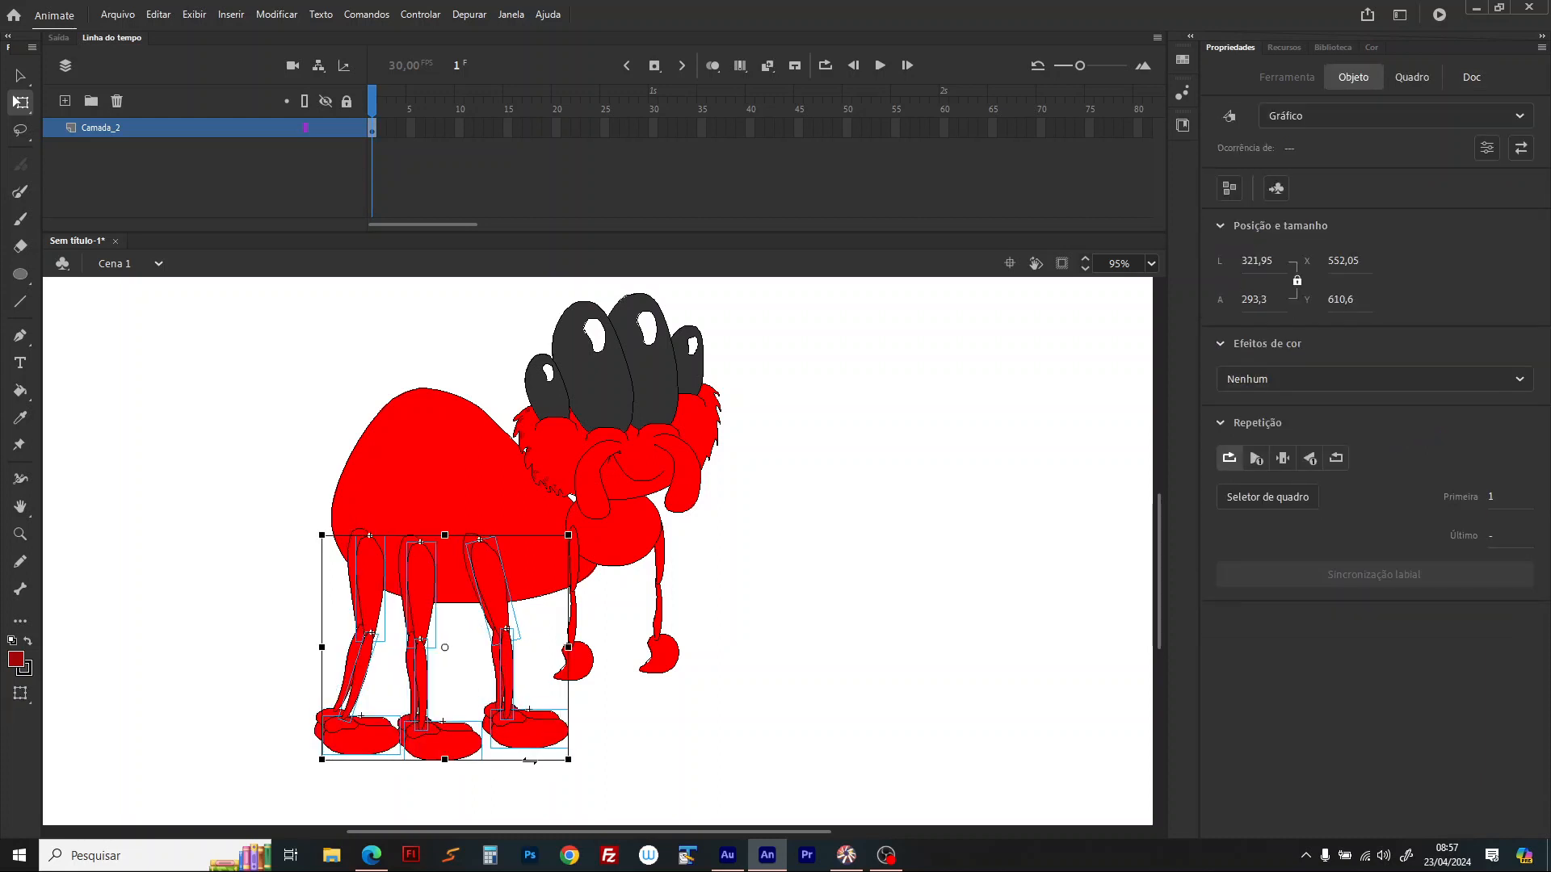
pyautogui.moveTo(540, 738); pyautogui.dragTo(578, 732)
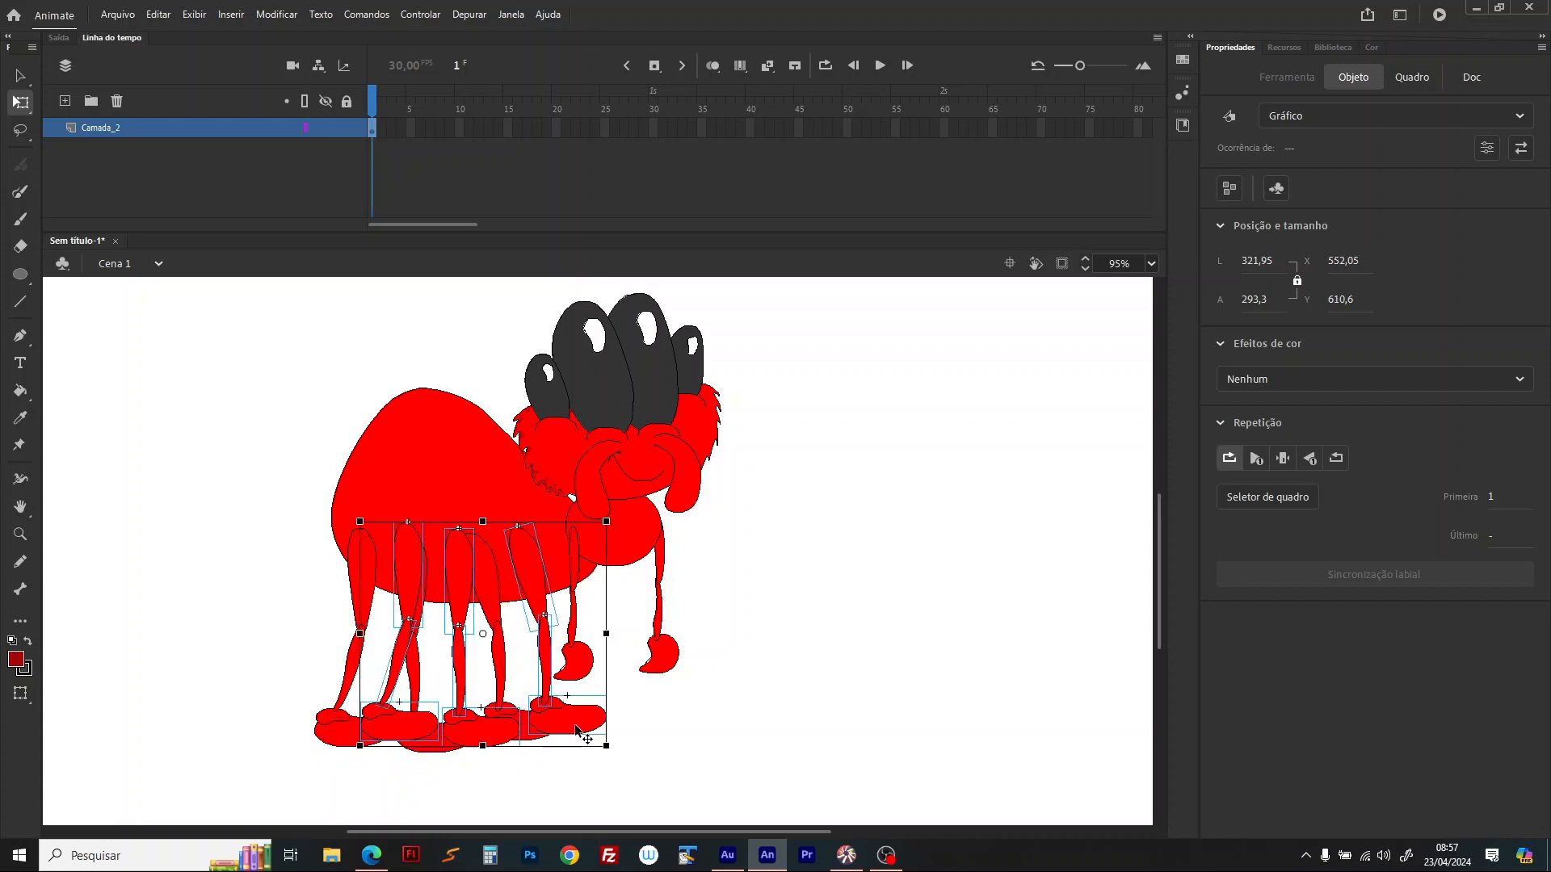
pyautogui.rightClick(580, 731)
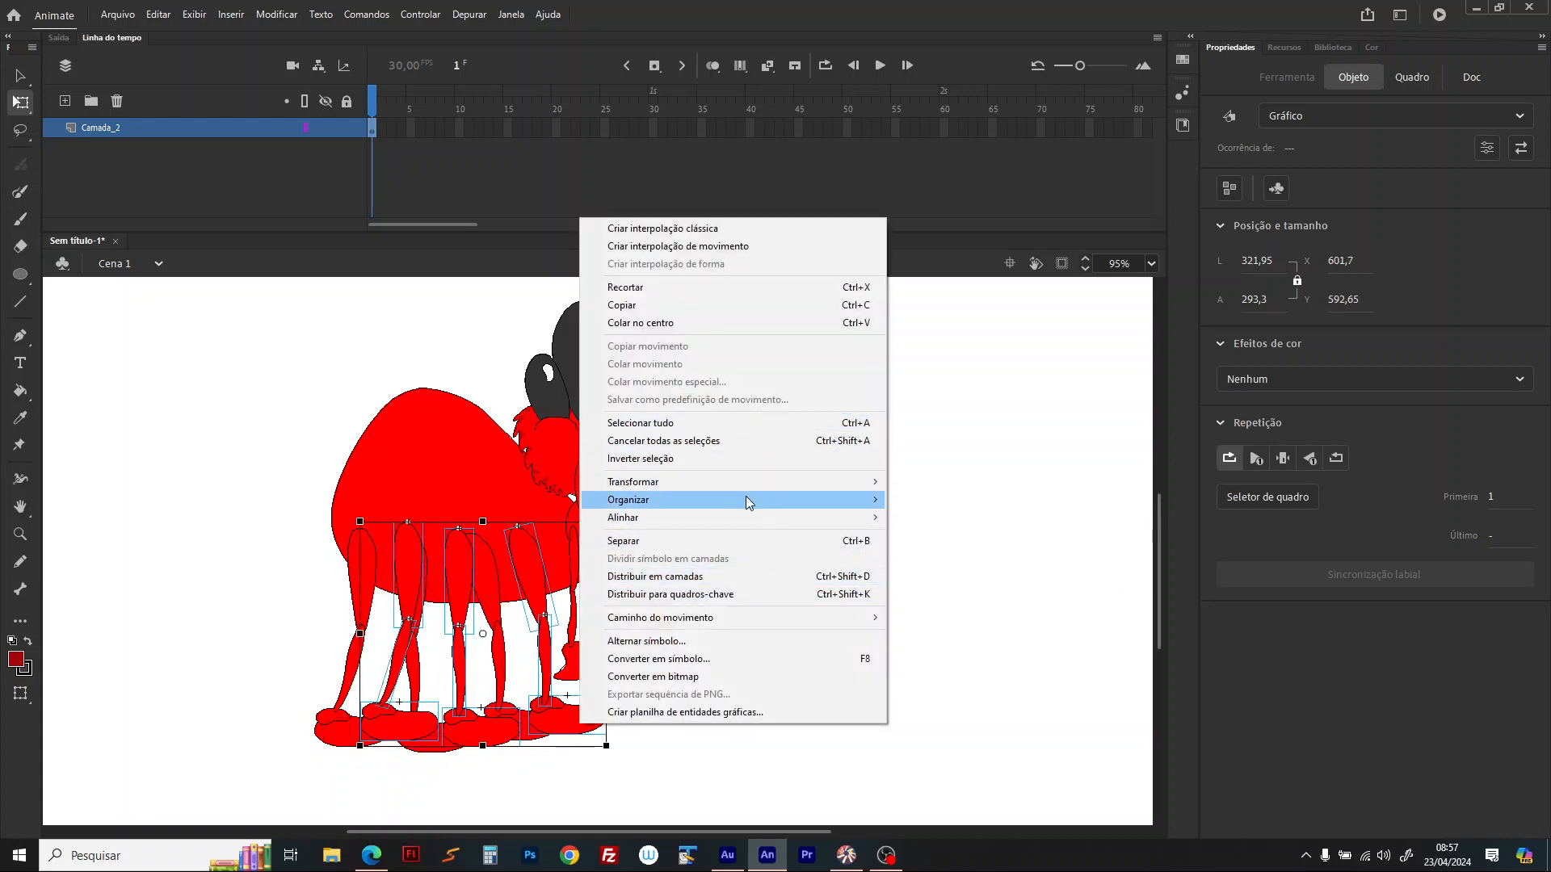
pyautogui.moveTo(745, 496)
pyautogui.click(974, 552)
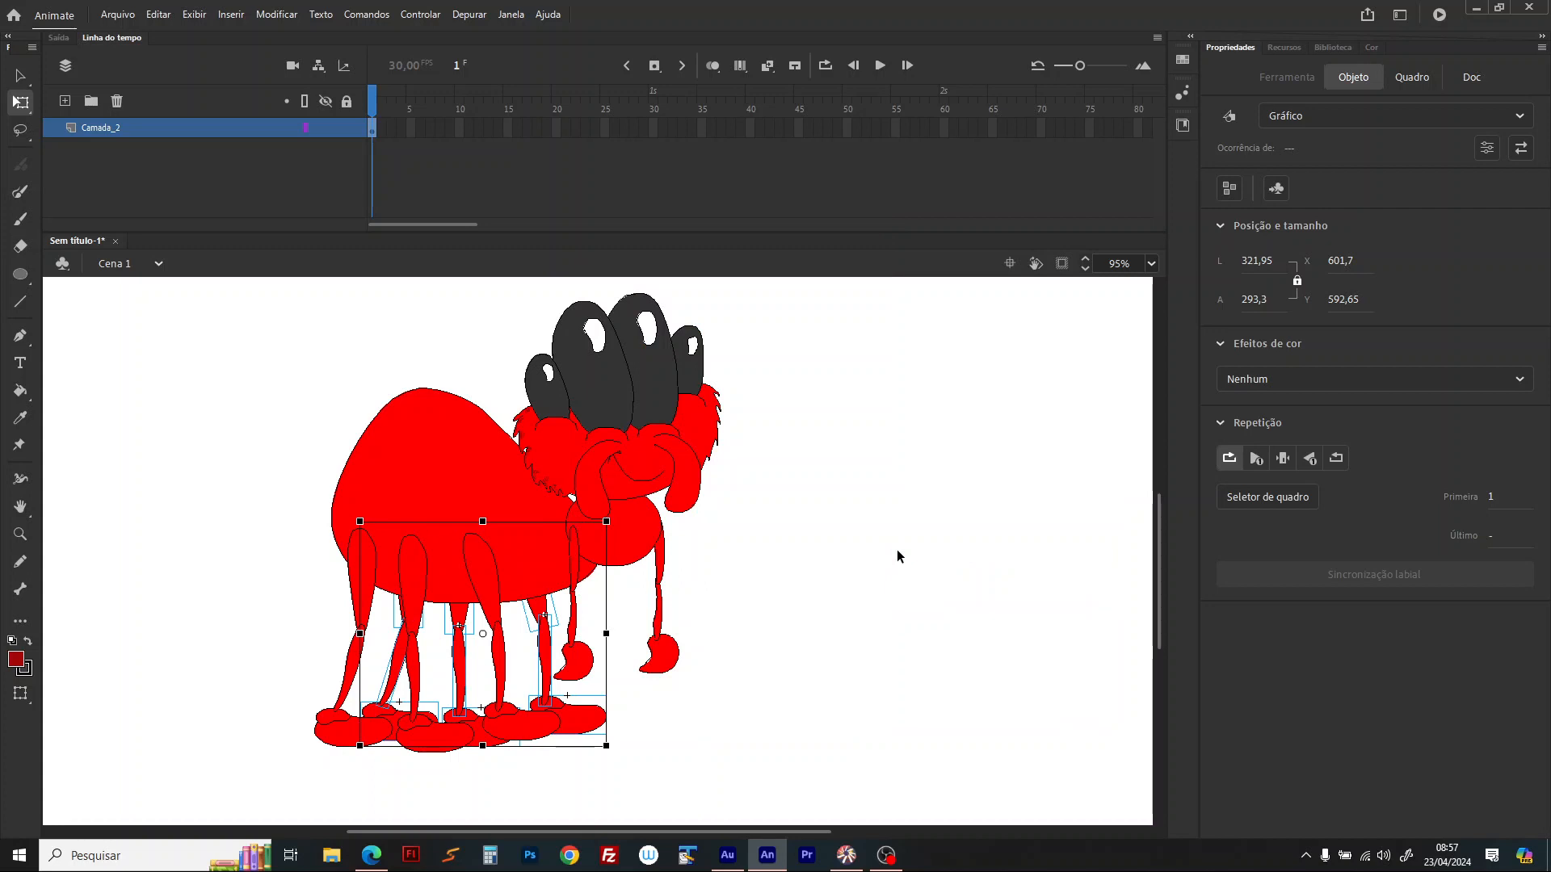
pyautogui.click(937, 481)
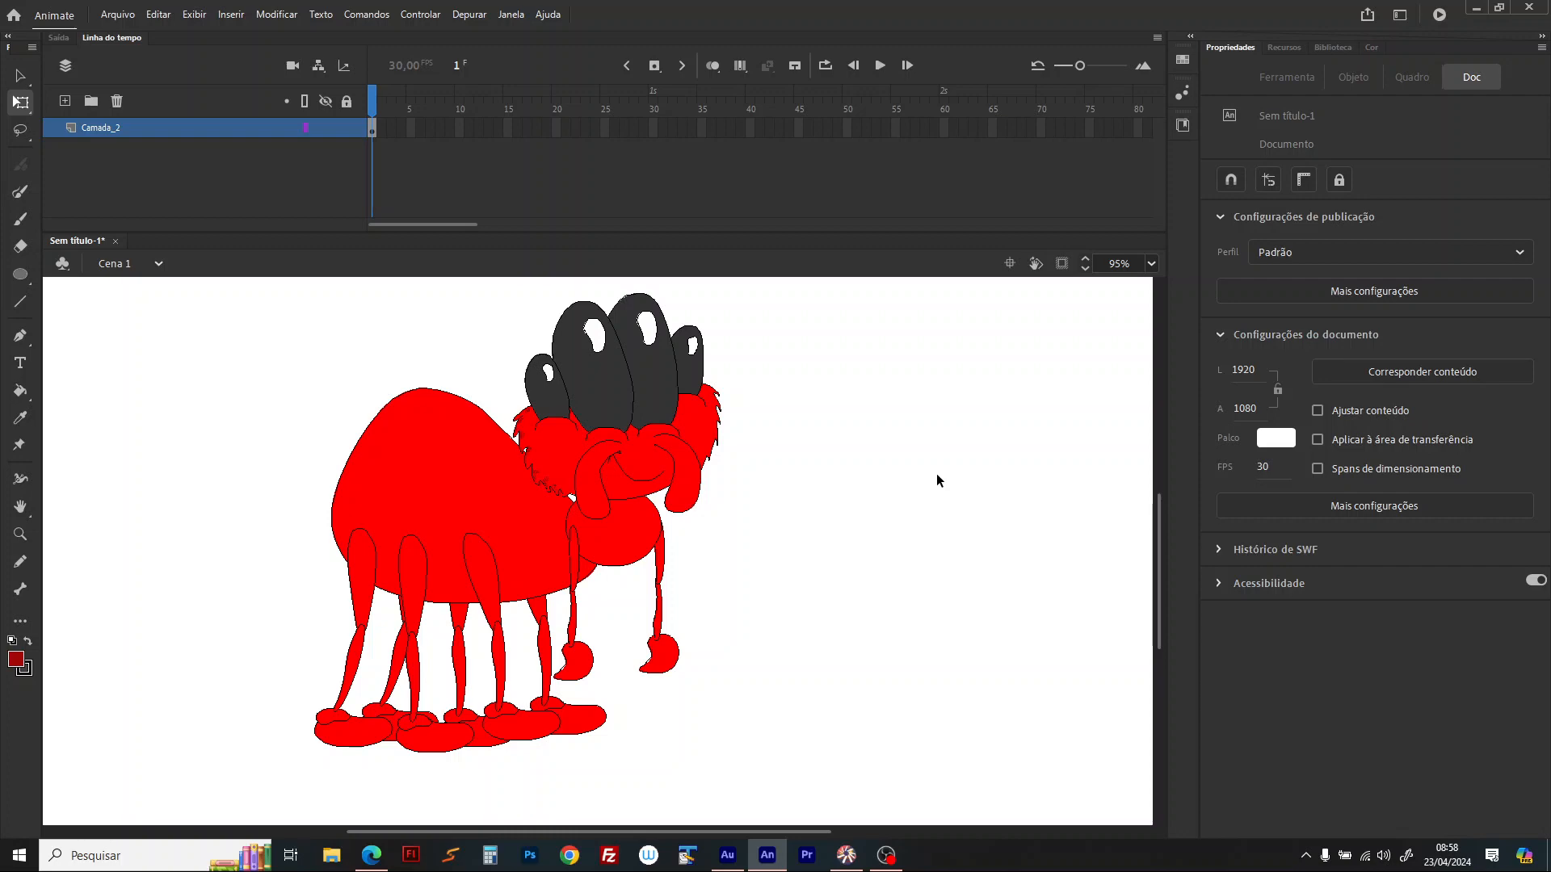
# Step: Convert the whole spider into a graphic symbol named "Aranha parada"
pyautogui.moveTo(796, 288); pyautogui.dragTo(270, 808)
pyautogui.rightClick(533, 517)
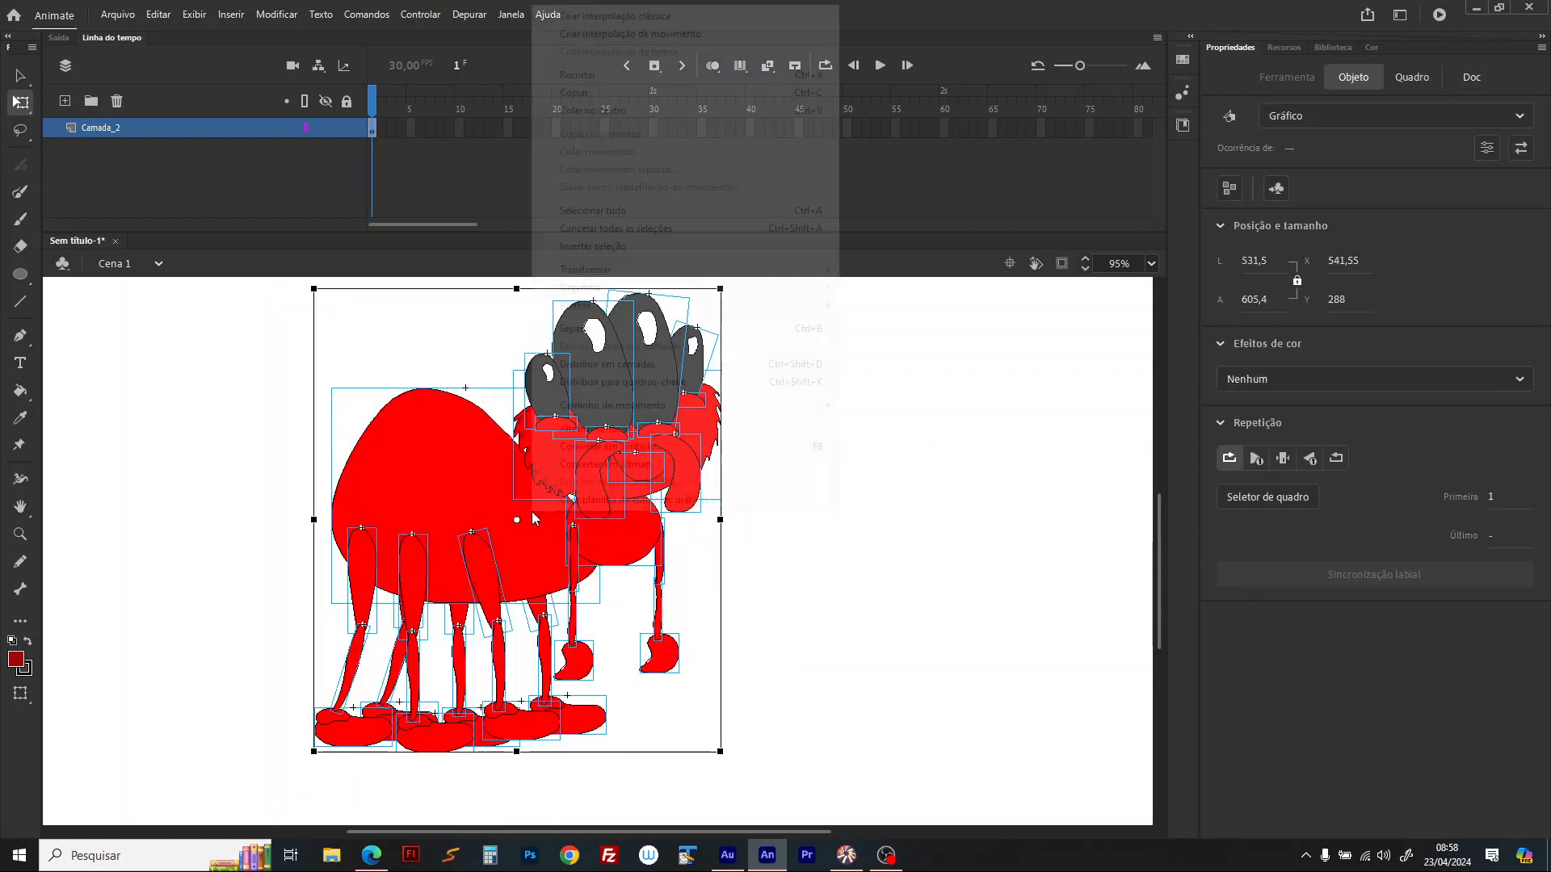
pyautogui.click(635, 447)
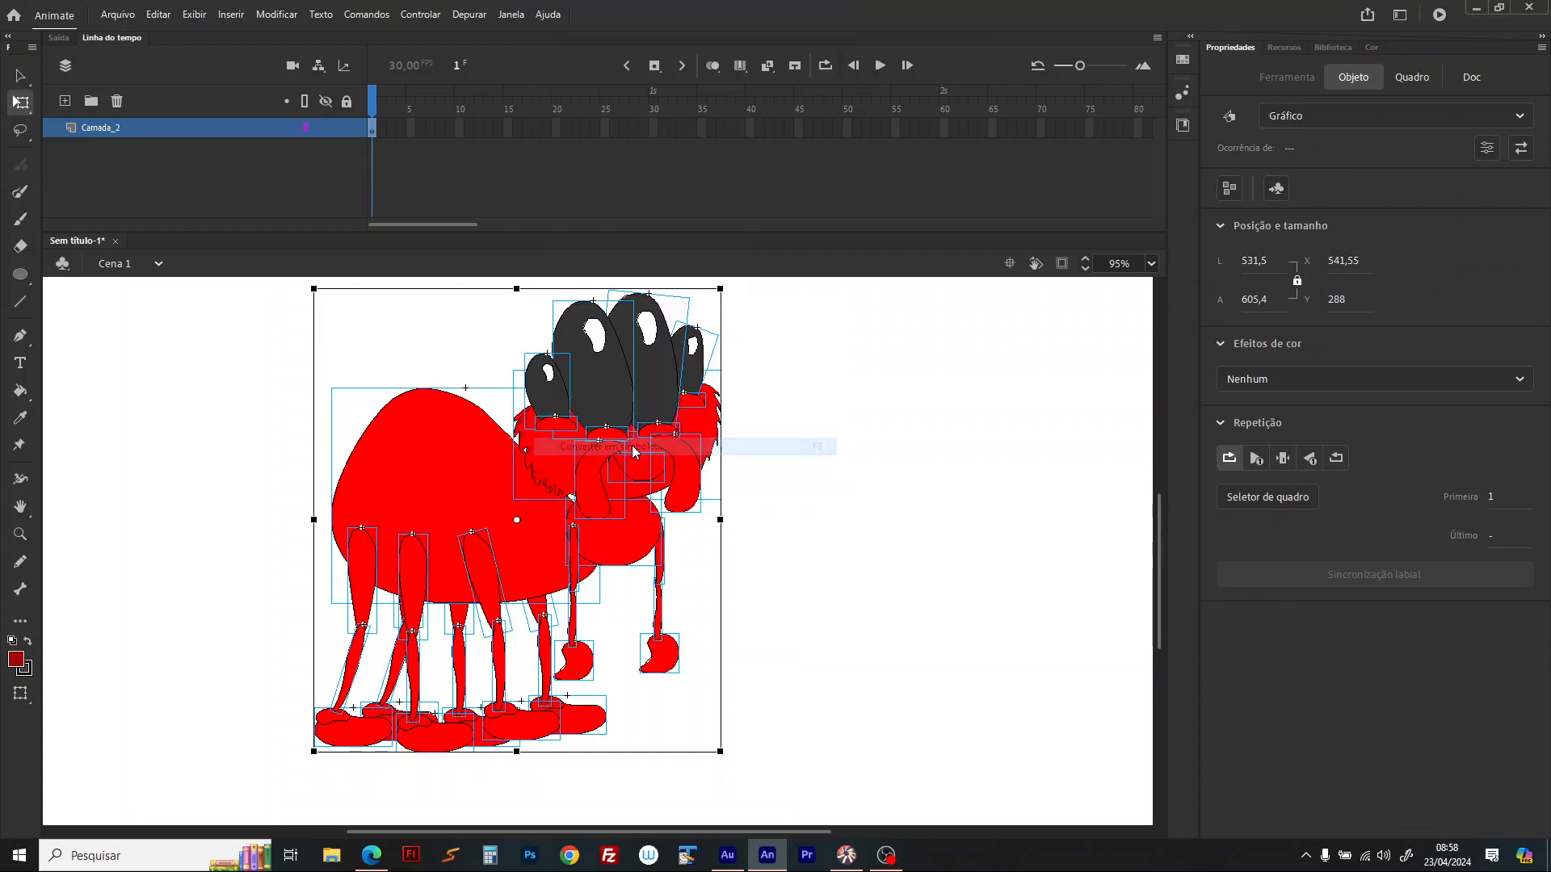
pyautogui.write('Aranha parada')
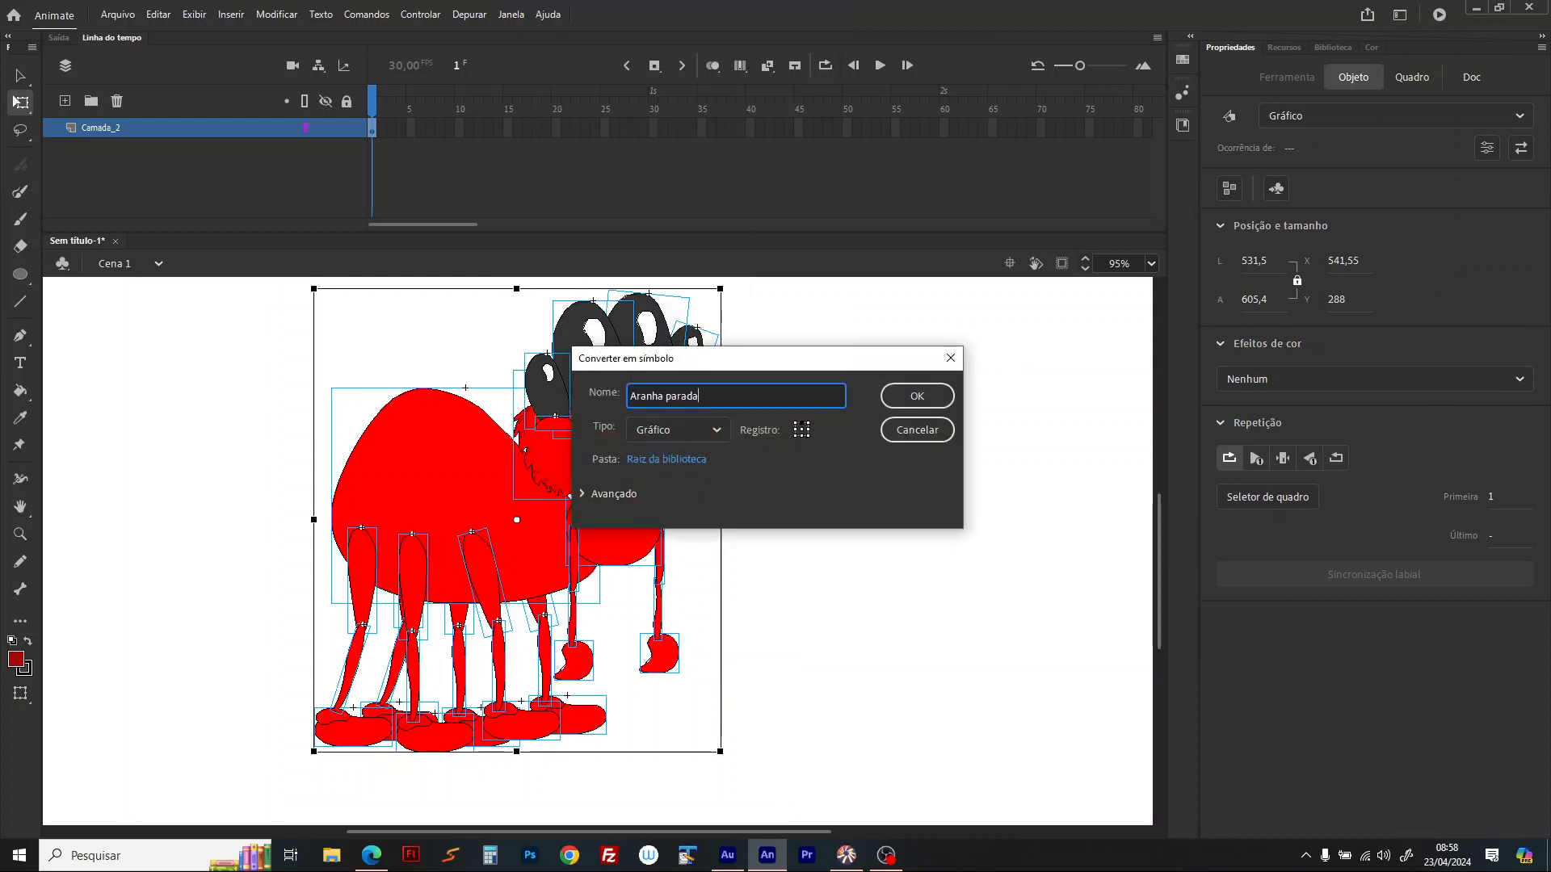
pyautogui.press('Return')
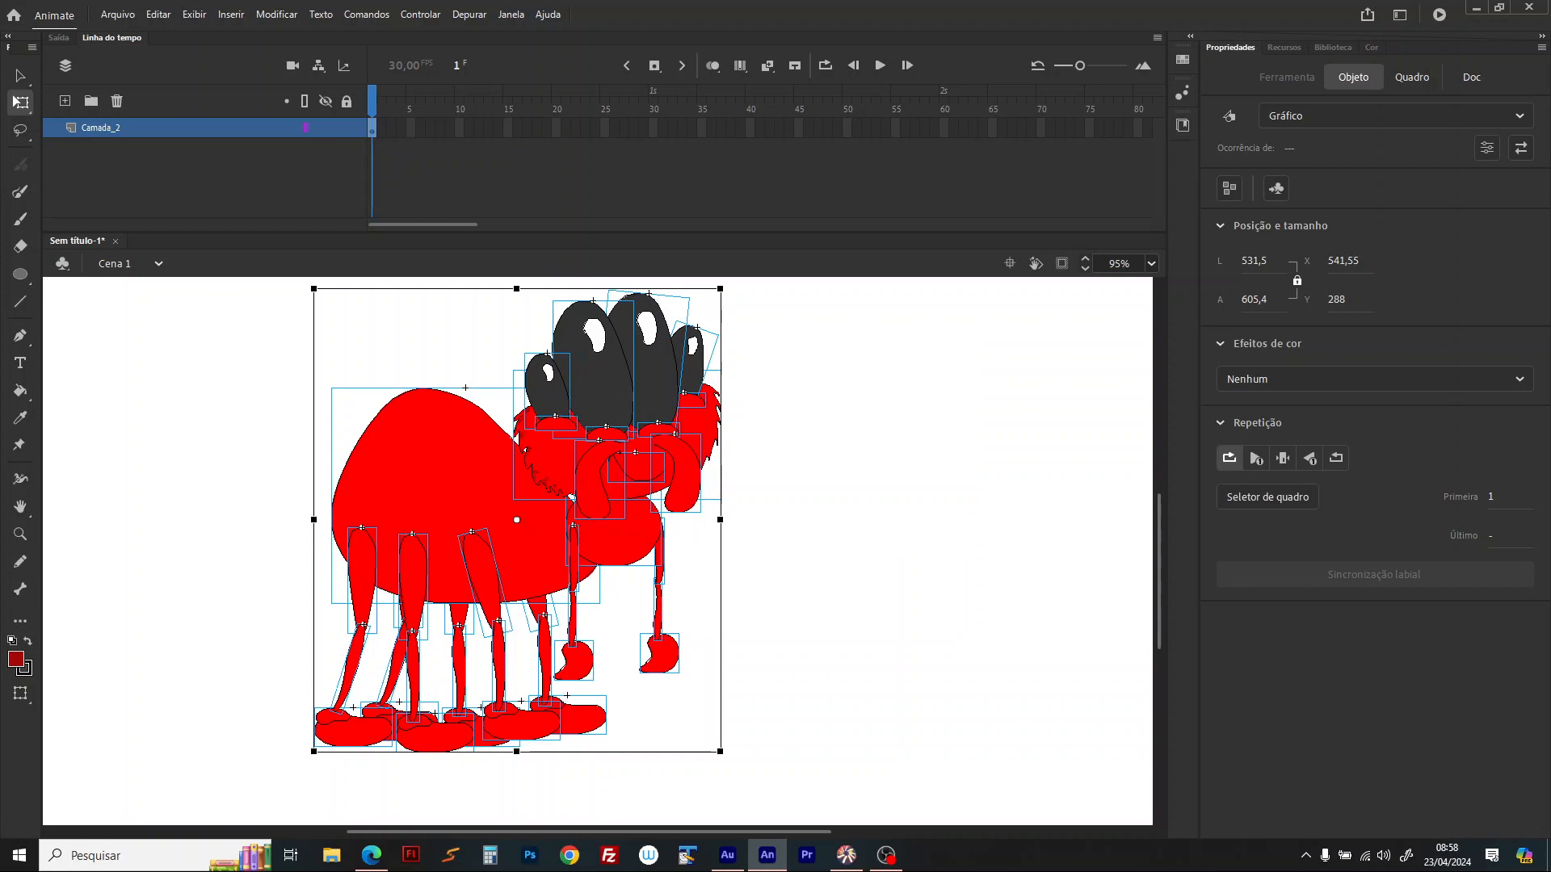
# Step: Move the Aranha parada symbol toward the rear, open it for editing, and distribute its body parts to separate layers
pyautogui.moveTo(630, 453); pyautogui.dragTo(449, 477)
pyautogui.doubleClick(450, 448)
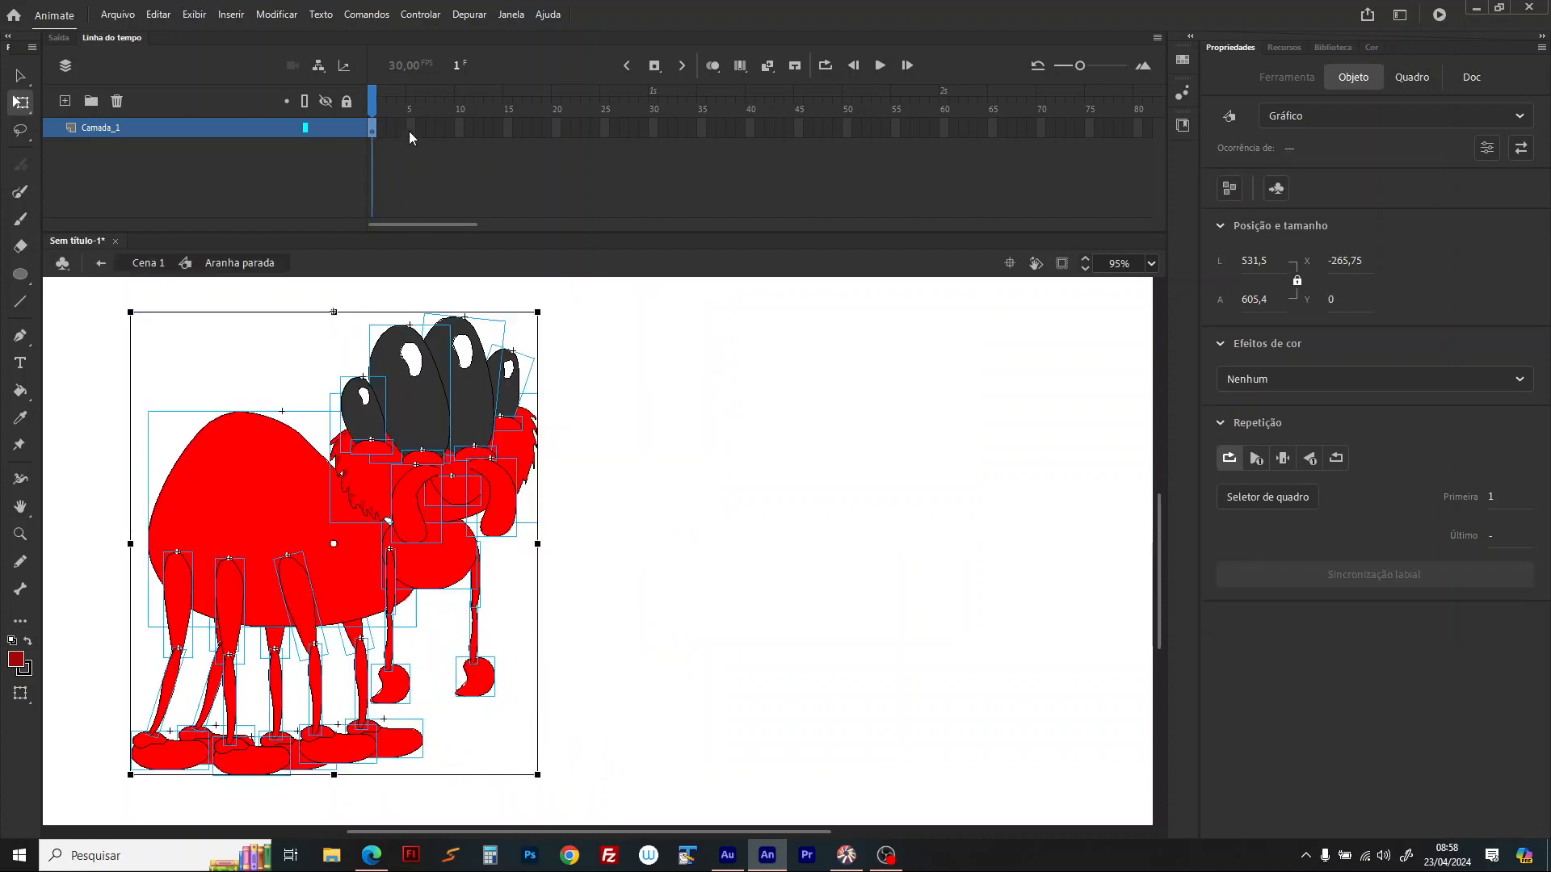
pyautogui.rightClick(477, 422)
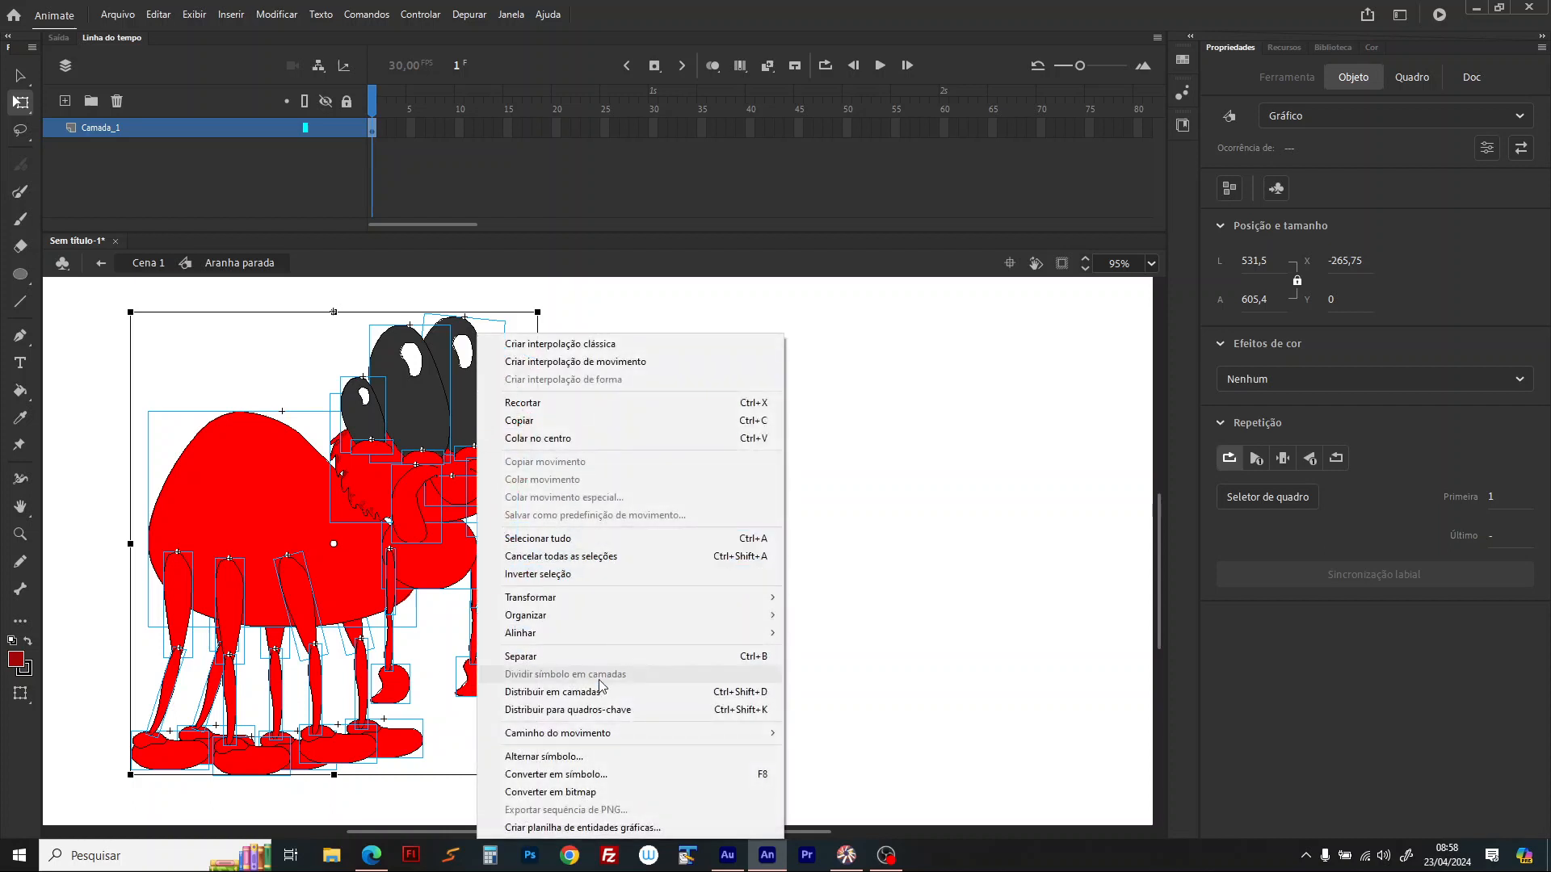
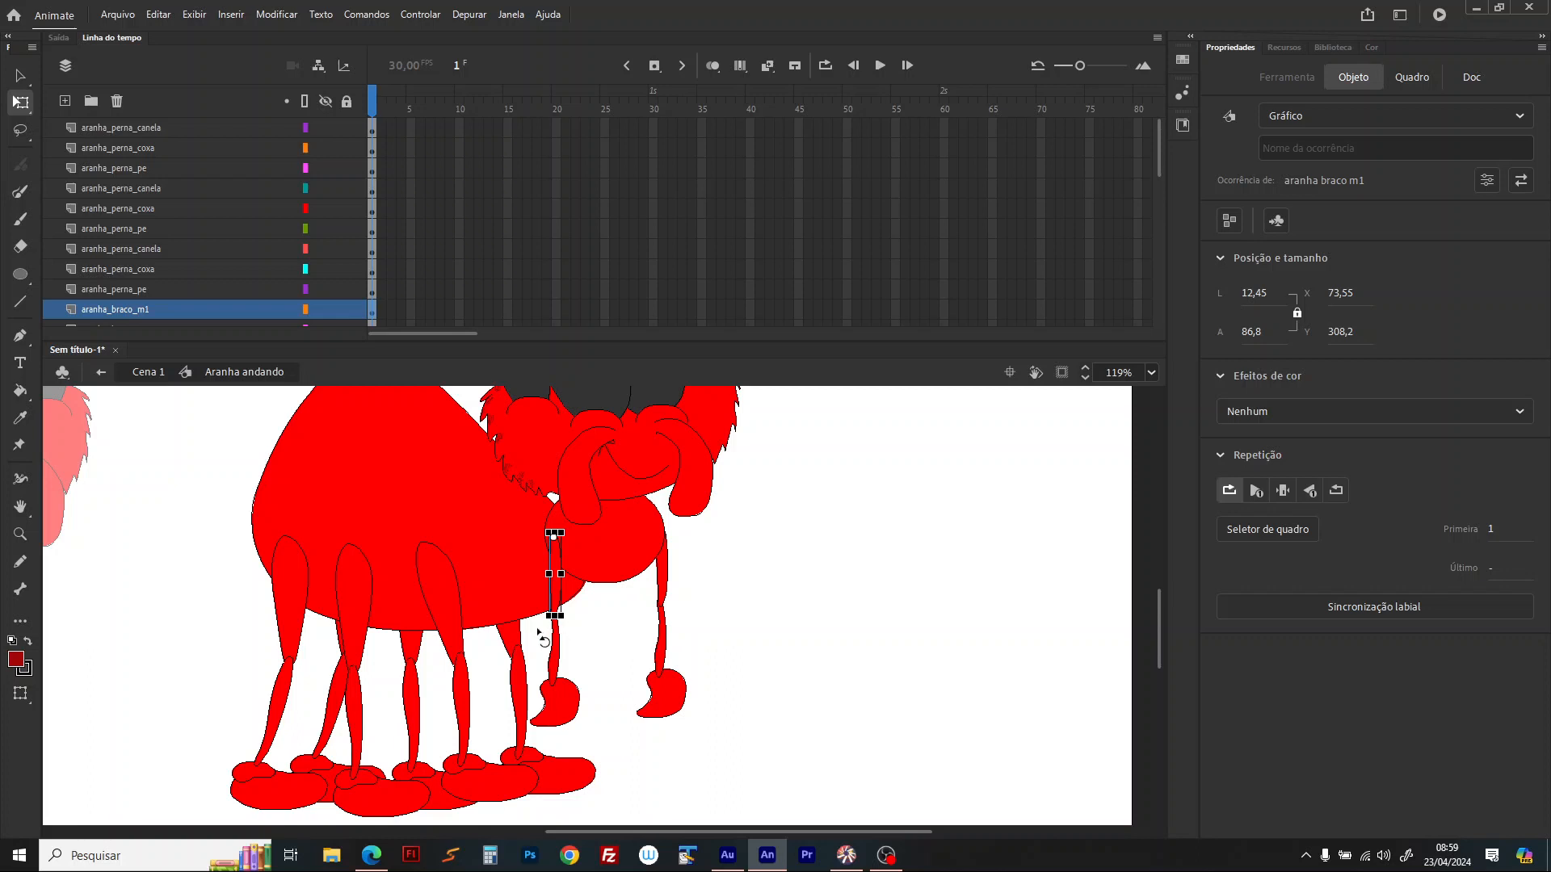
# Step: In Aranha andando, swing the rear arm backward and the front arm forward, reattaching each forearm and hand
pyautogui.moveTo(539, 635); pyautogui.dragTo(503, 616)
pyautogui.moveTo(556, 692); pyautogui.dragTo(489, 736)
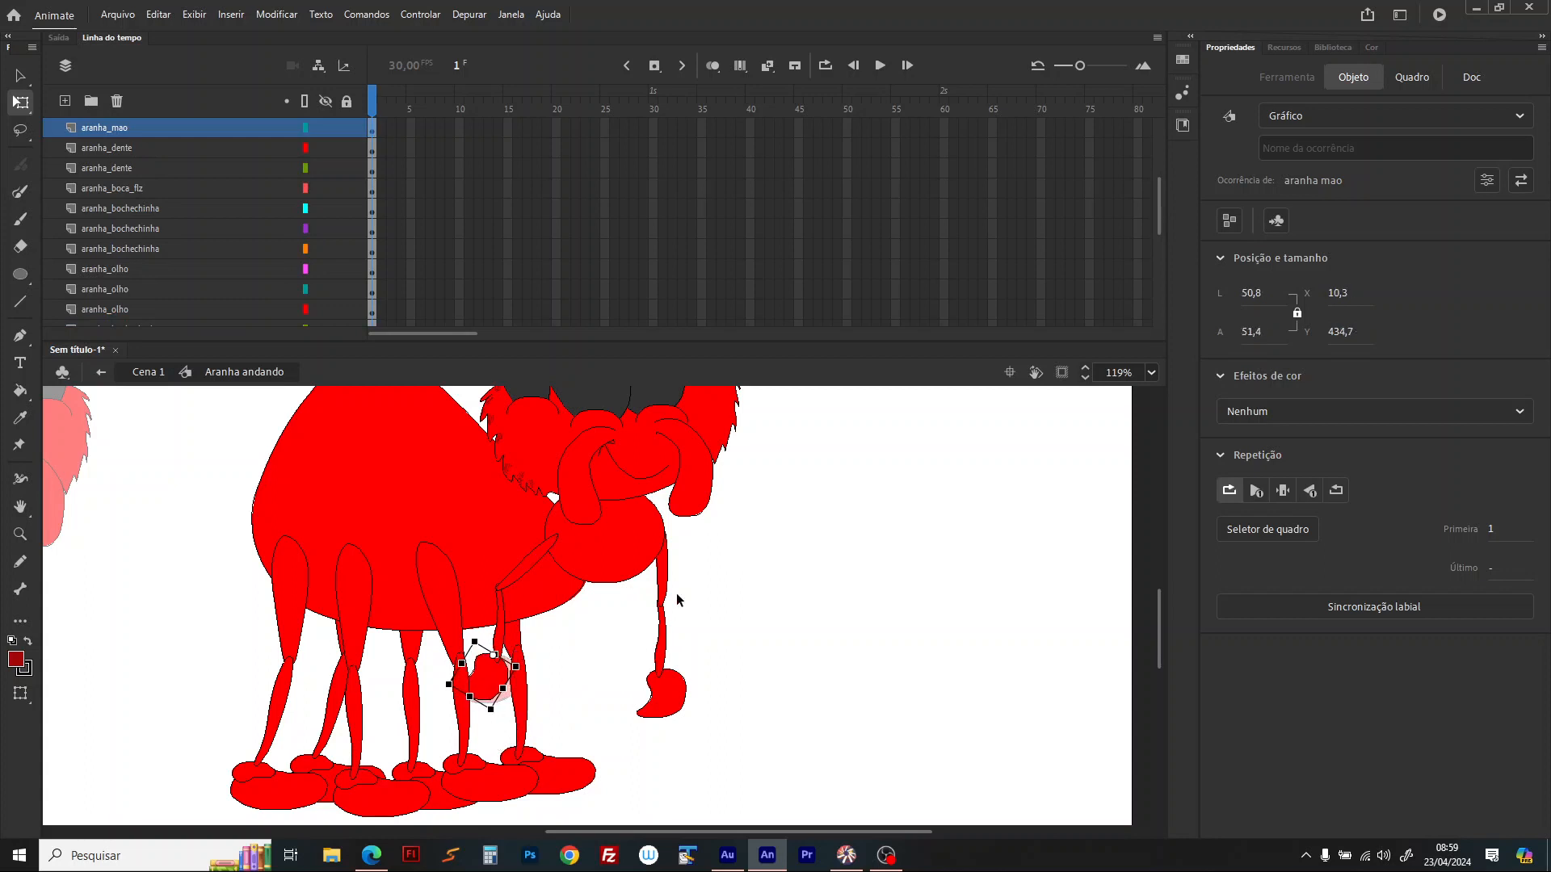
pyautogui.click(673, 617)
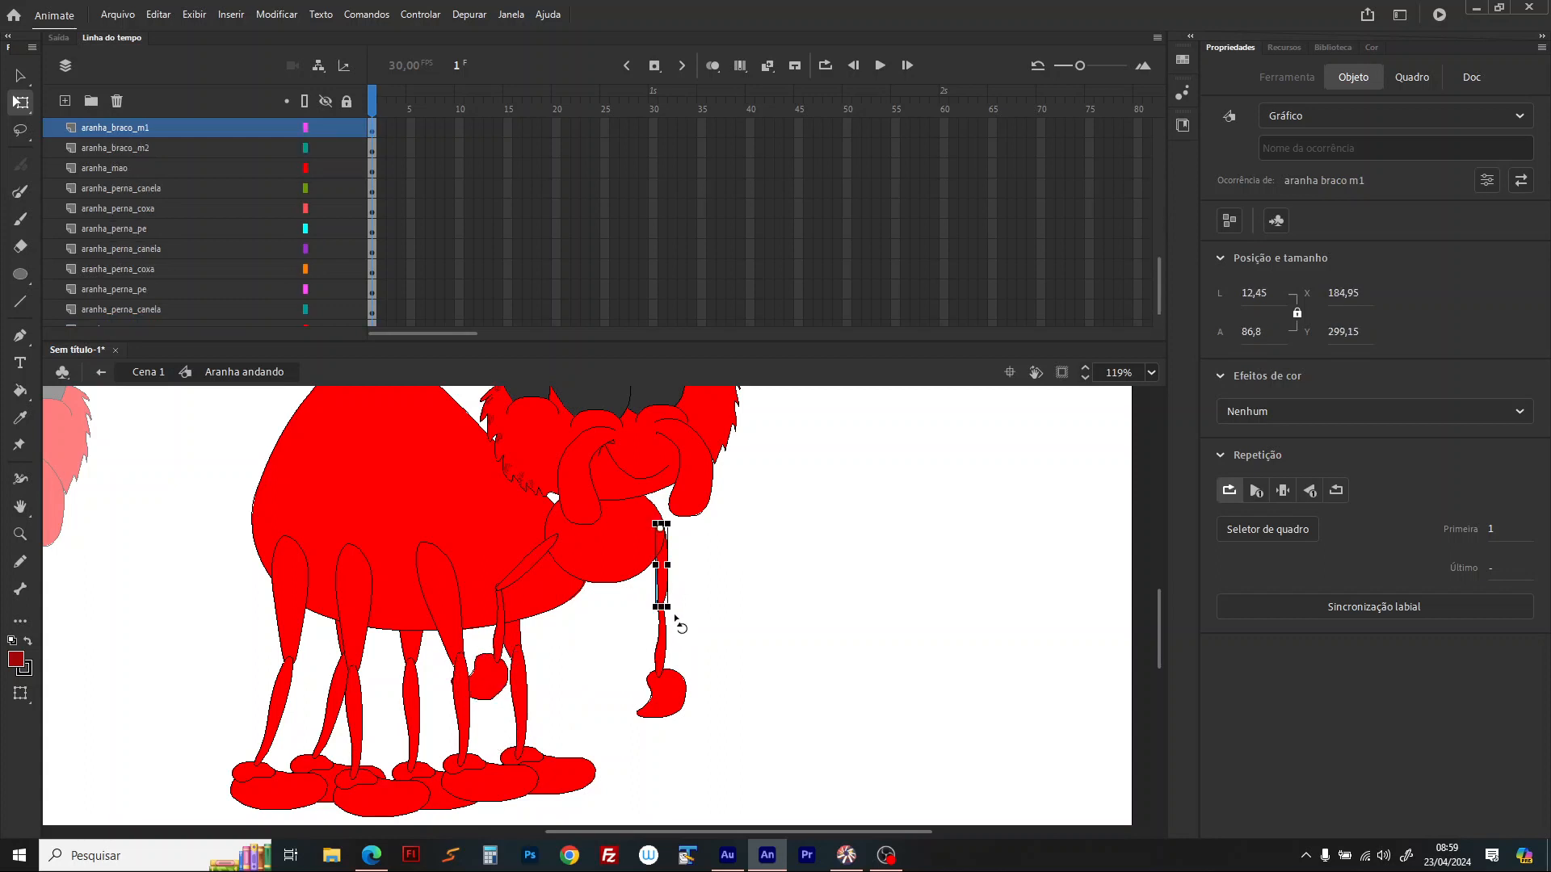
pyautogui.moveTo(695, 623); pyautogui.dragTo(728, 626)
pyautogui.click(662, 646)
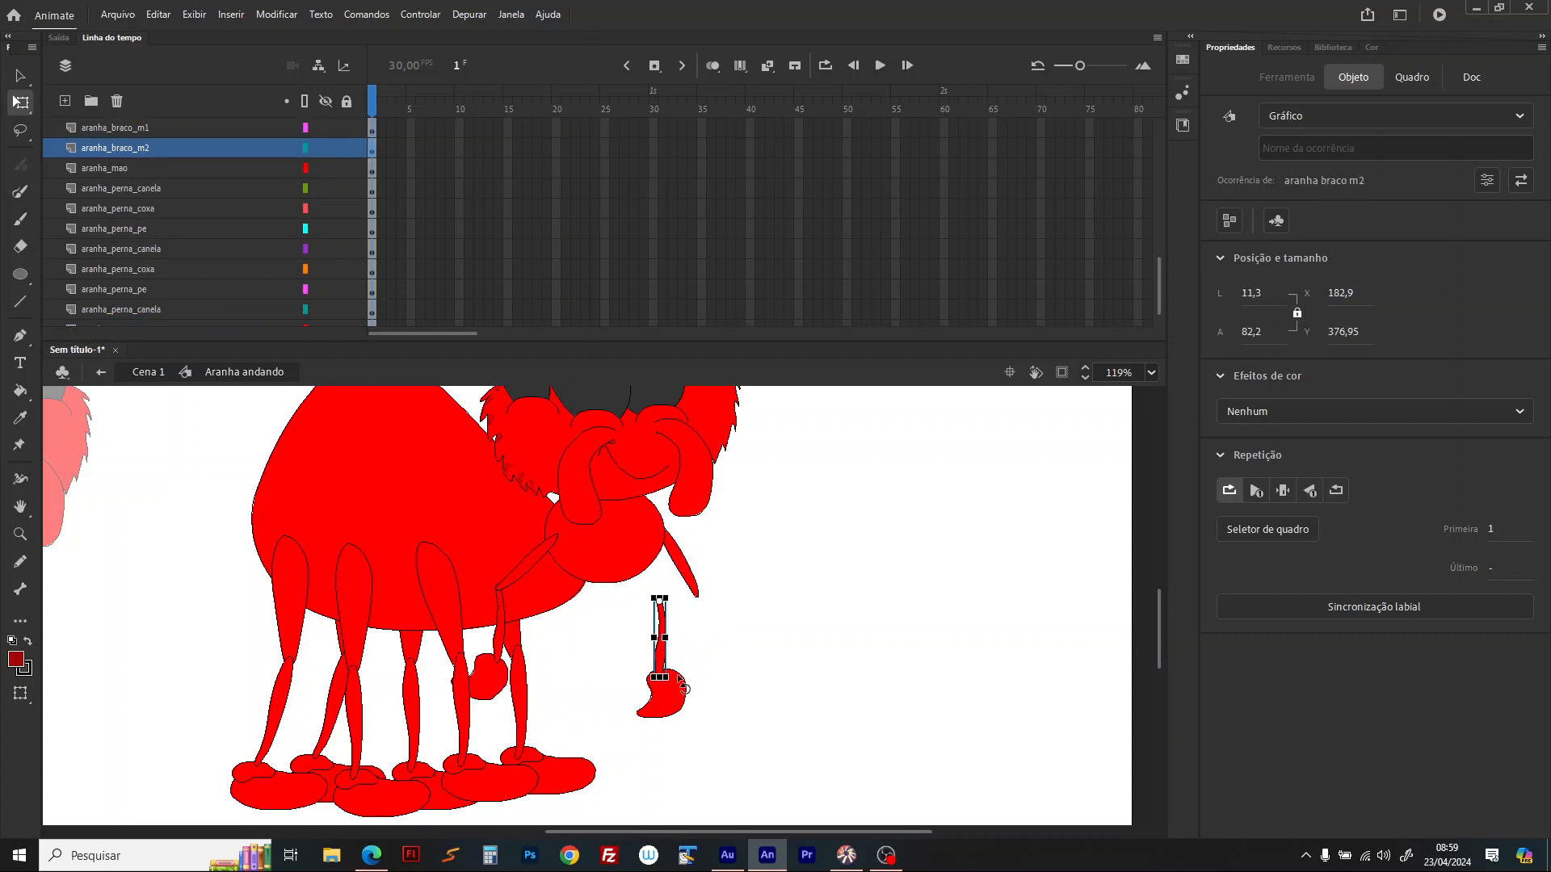
pyautogui.moveTo(671, 685); pyautogui.dragTo(733, 629)
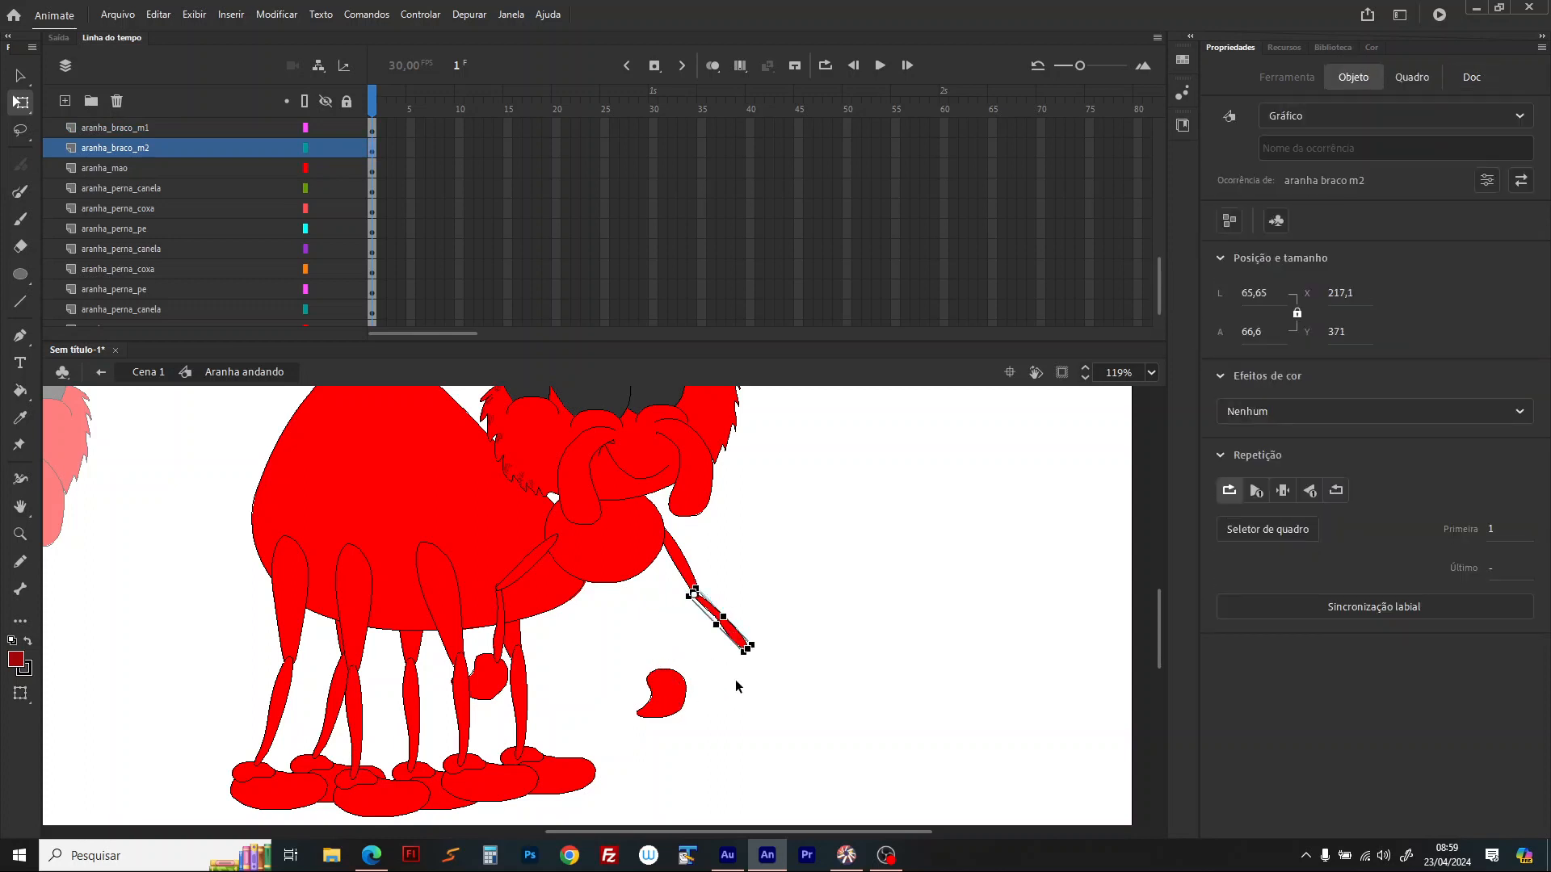
pyautogui.moveTo(672, 707); pyautogui.dragTo(605, 646)
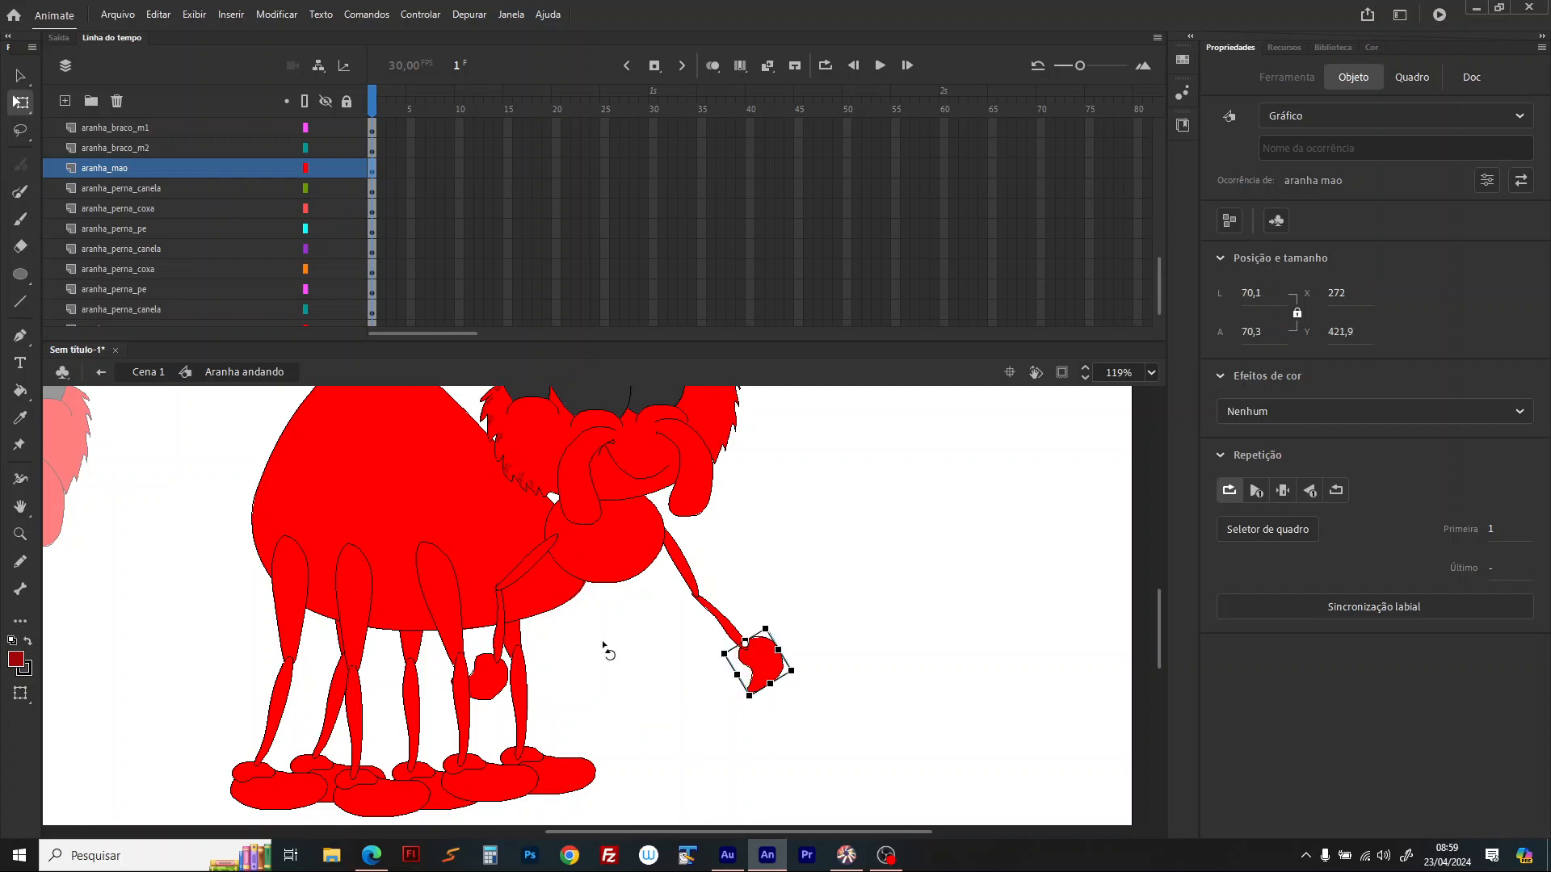
# Step: Swing the near side's front leg forward and its rearmost leg backward, reattaching each shin and foot
pyautogui.click(463, 667)
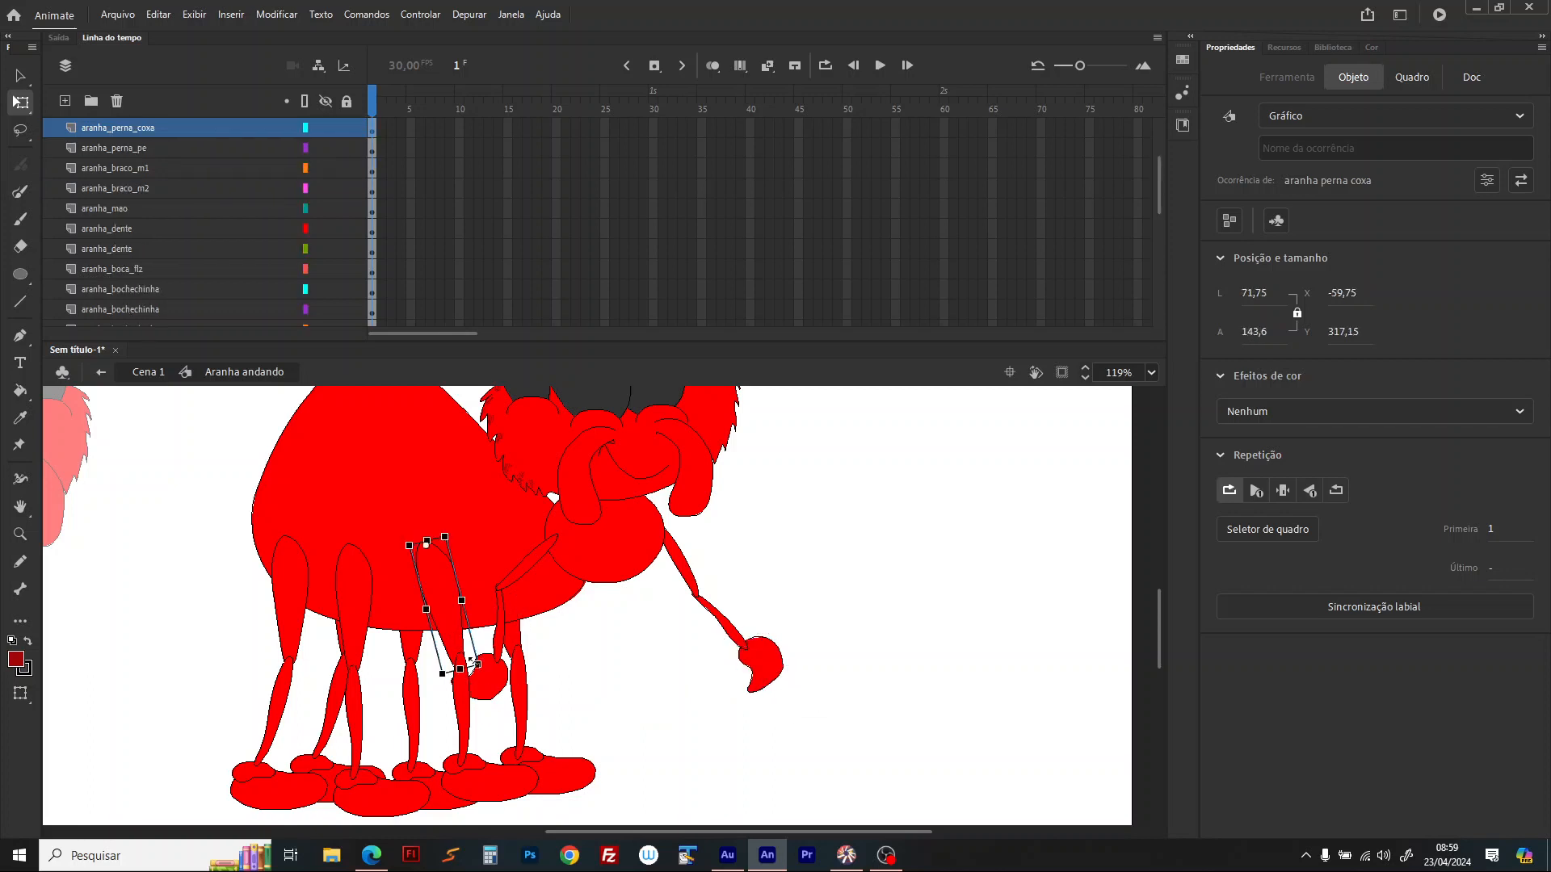
pyautogui.moveTo(488, 681); pyautogui.dragTo(557, 667)
pyautogui.moveTo(462, 732); pyautogui.dragTo(576, 769)
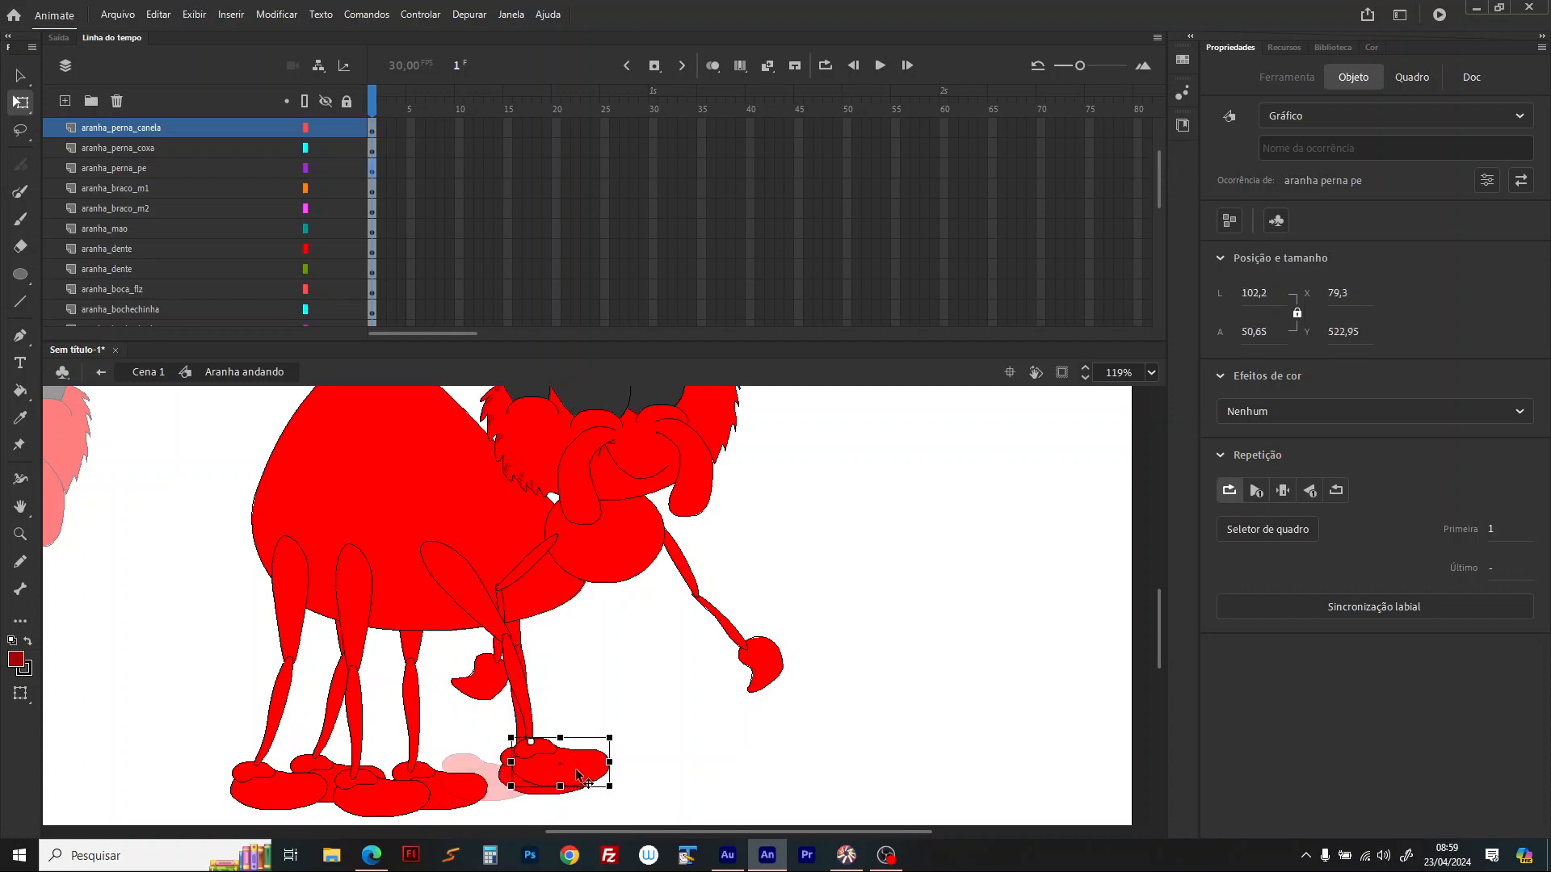
pyautogui.click(295, 626)
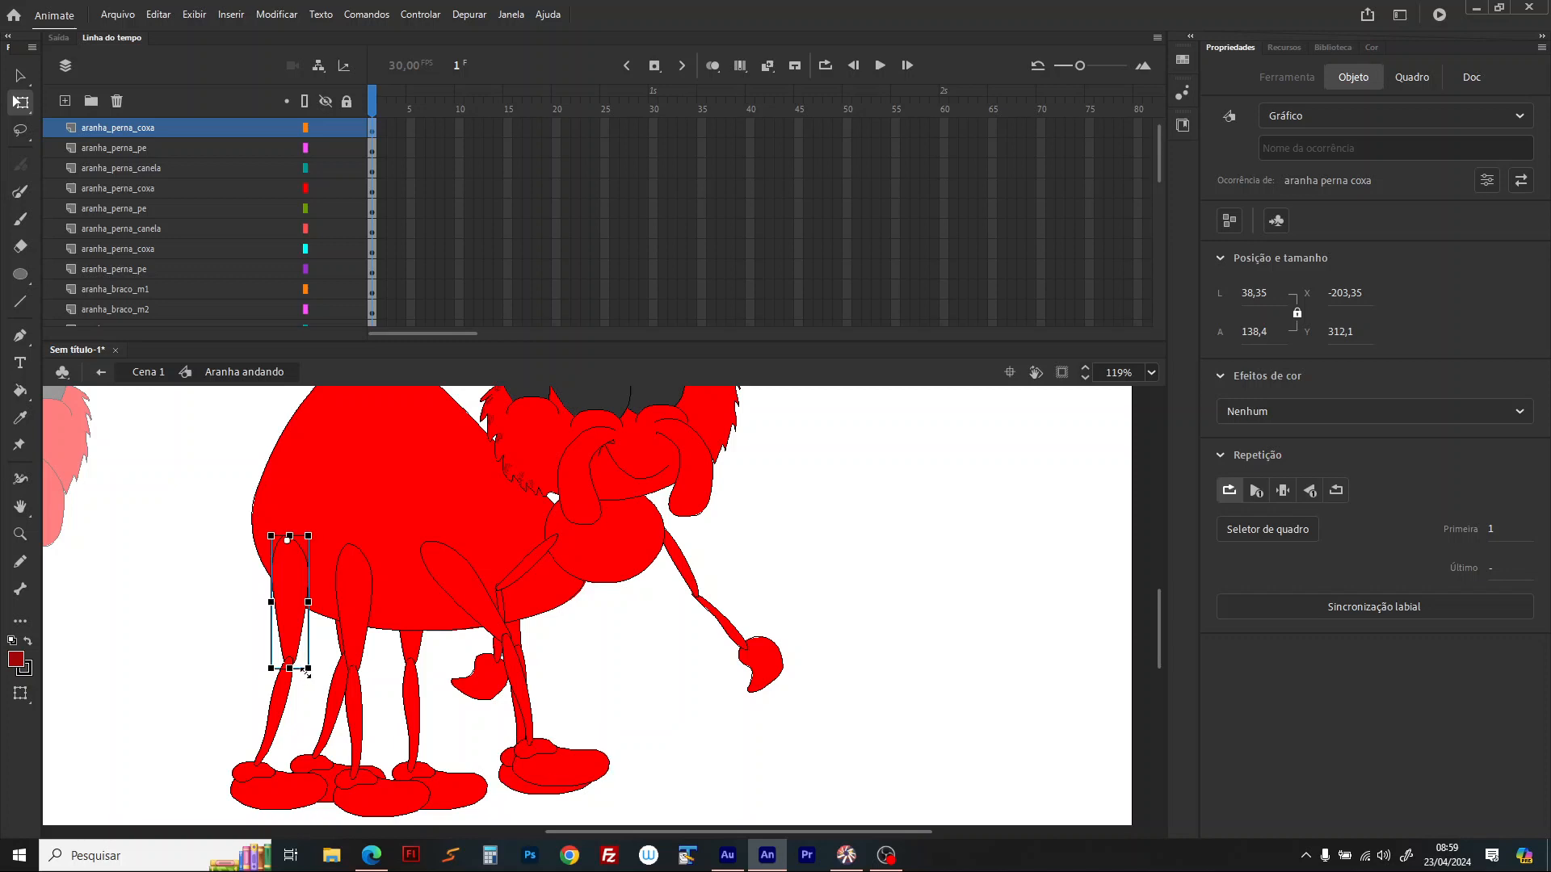
pyautogui.moveTo(306, 680); pyautogui.dragTo(254, 708)
pyautogui.moveTo(252, 778)
pyautogui.mouseDown()
pyautogui.moveTo(208, 799)
pyautogui.moveTo(223, 778)
pyautogui.mouseUp()
# Step: Angle the near middle leg's thigh forward, slant its shin backward, and reattach the foot at the shin's end
pyautogui.click(364, 667)
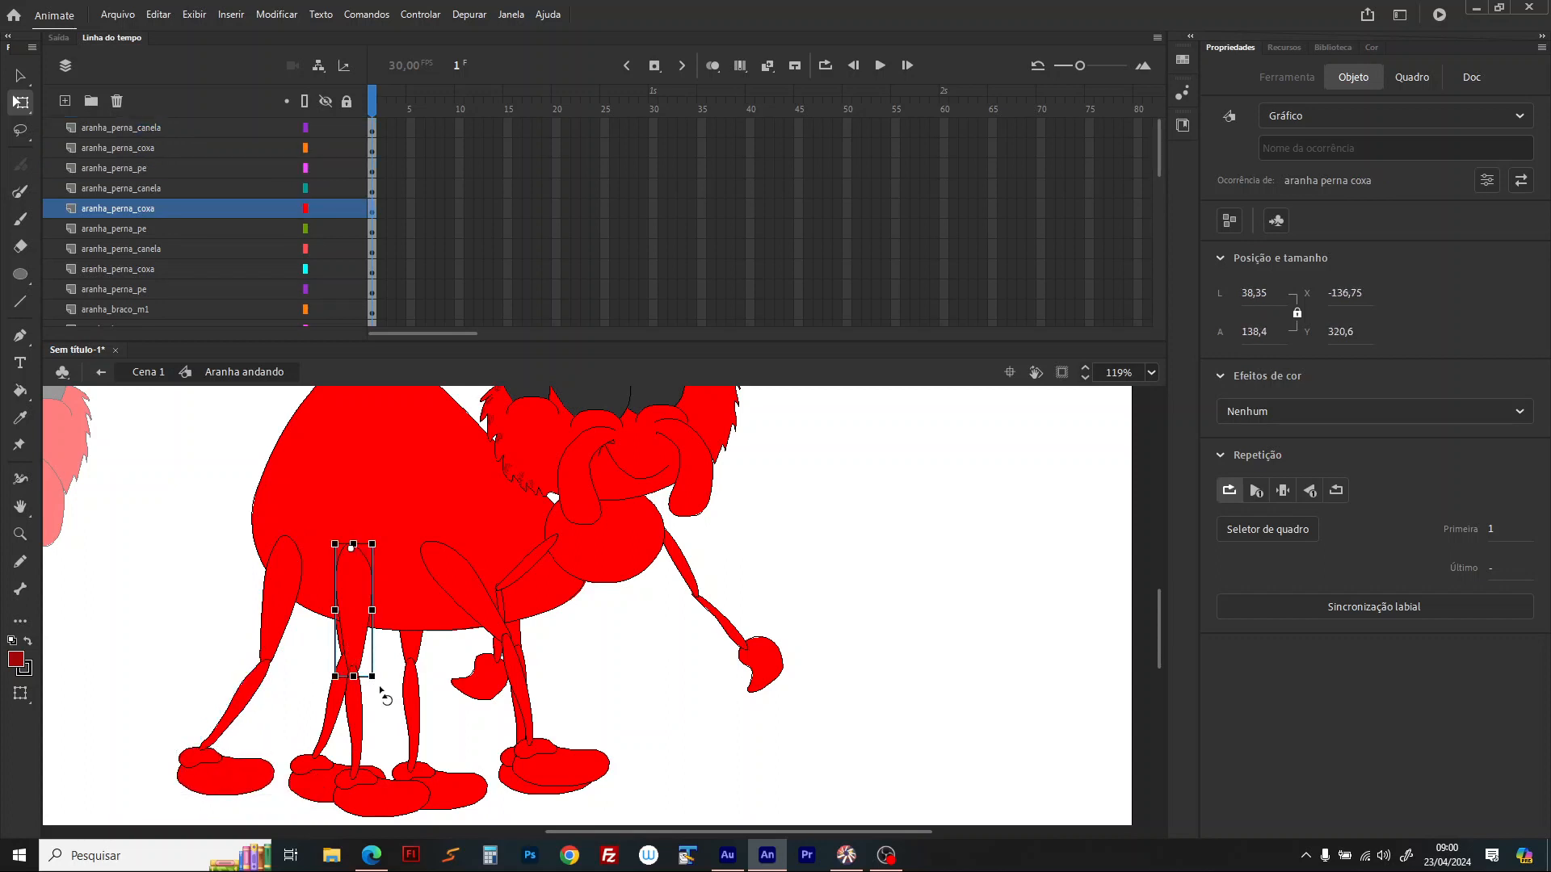
pyautogui.moveTo(380, 687)
pyautogui.mouseDown()
pyautogui.moveTo(417, 672)
pyautogui.moveTo(391, 692)
pyautogui.moveTo(403, 696)
pyautogui.mouseUp()
pyautogui.moveTo(416, 780); pyautogui.dragTo(381, 783)
pyautogui.click(386, 800)
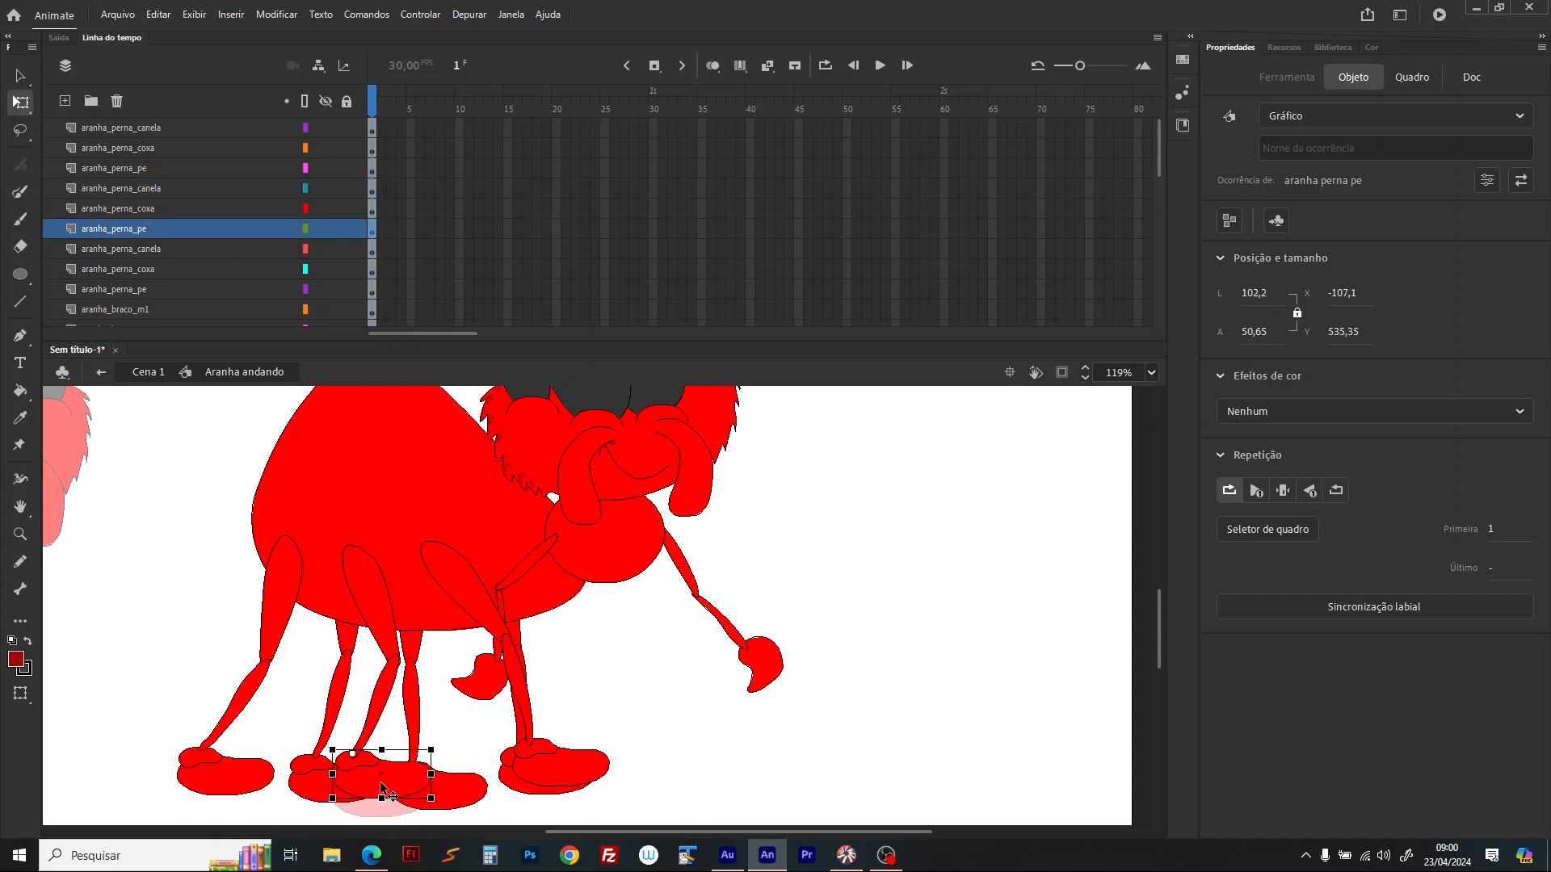
# Step: Angle the far rear leg's thigh forward, set its shin nearly upright below the knee, and reattach the foot
pyautogui.click(356, 642)
pyautogui.moveTo(386, 679)
pyautogui.mouseDown()
pyautogui.moveTo(417, 672)
pyautogui.moveTo(382, 695)
pyautogui.mouseUp()
pyautogui.moveTo(383, 760); pyautogui.dragTo(422, 763)
pyautogui.moveTo(318, 782); pyautogui.dragTo(405, 778)
# Step: Pose the far middle leg lifted in mid-step, with thigh forward, shin bent sharply backward, and foot raised onto the shin's end
pyautogui.click(420, 651)
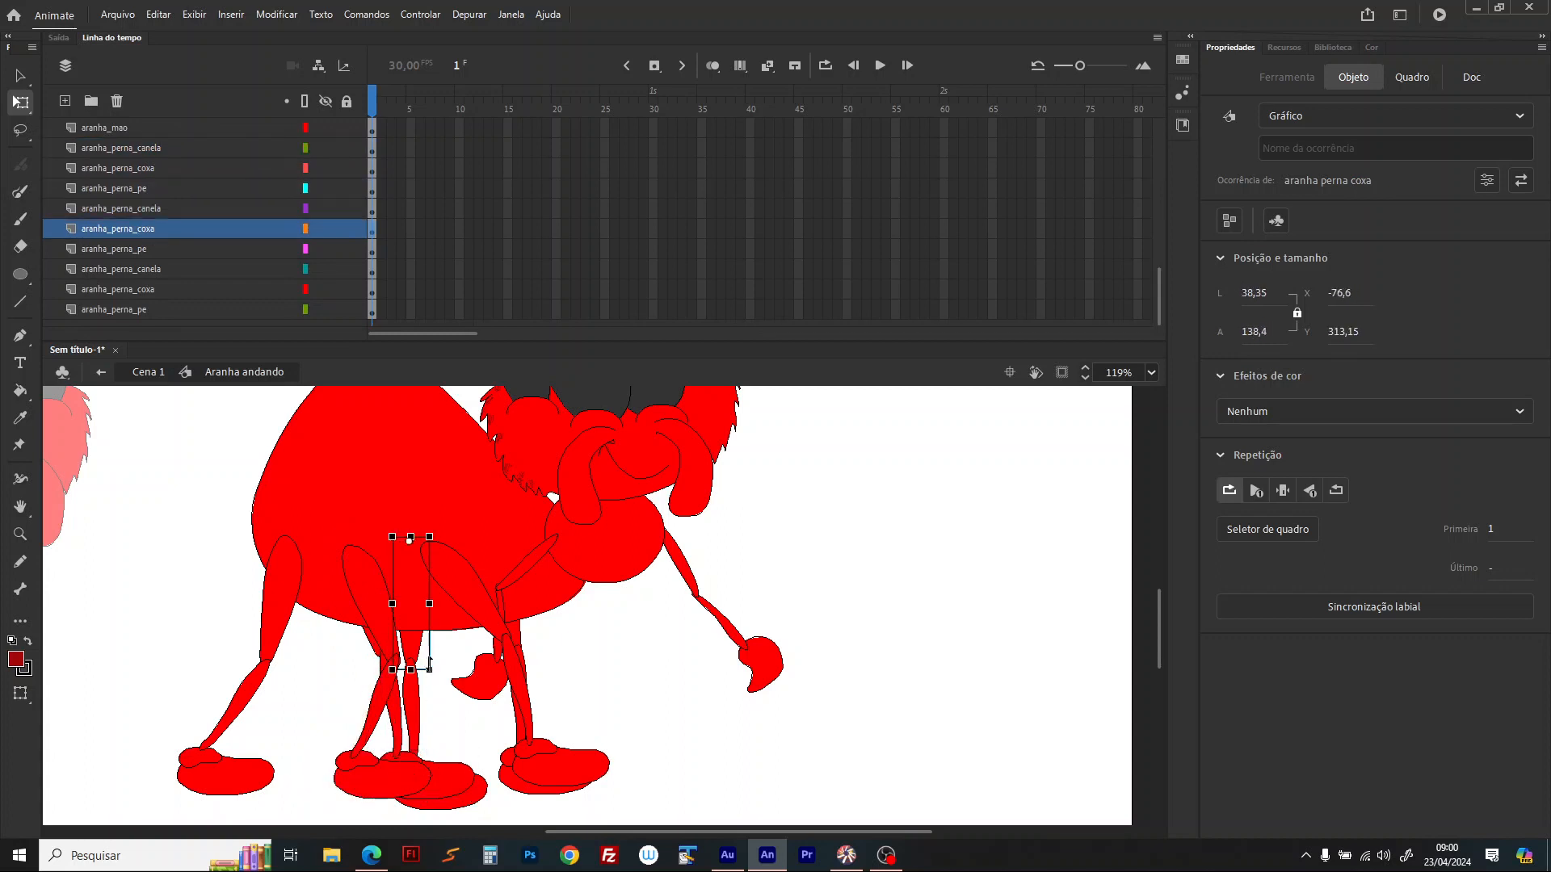
pyautogui.moveTo(438, 681); pyautogui.dragTo(479, 670)
pyautogui.moveTo(489, 764); pyautogui.dragTo(406, 755)
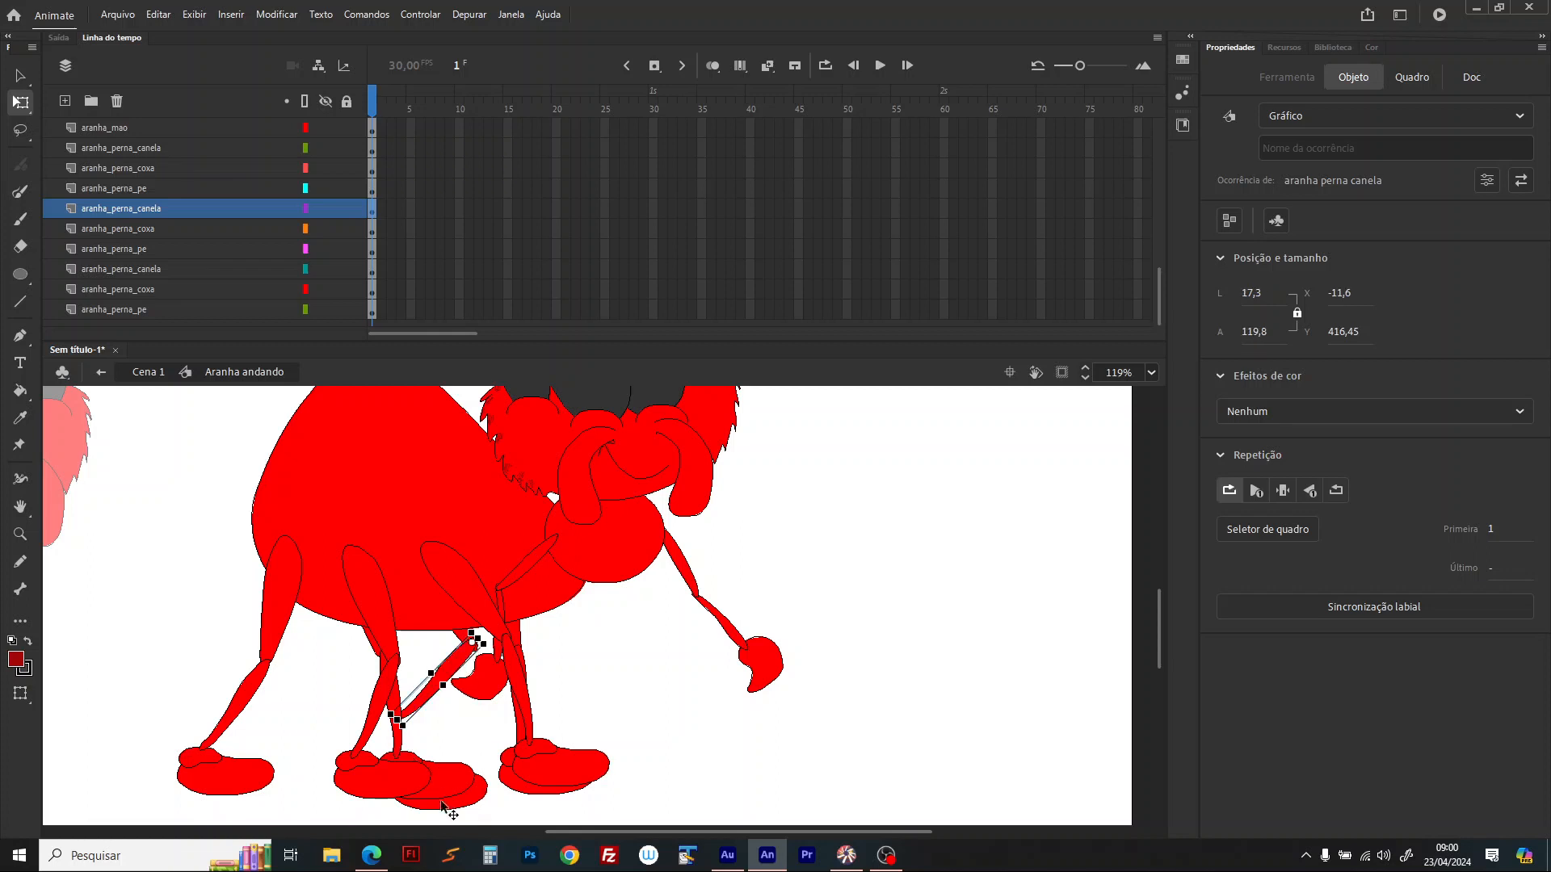
pyautogui.moveTo(447, 810); pyautogui.dragTo(425, 755)
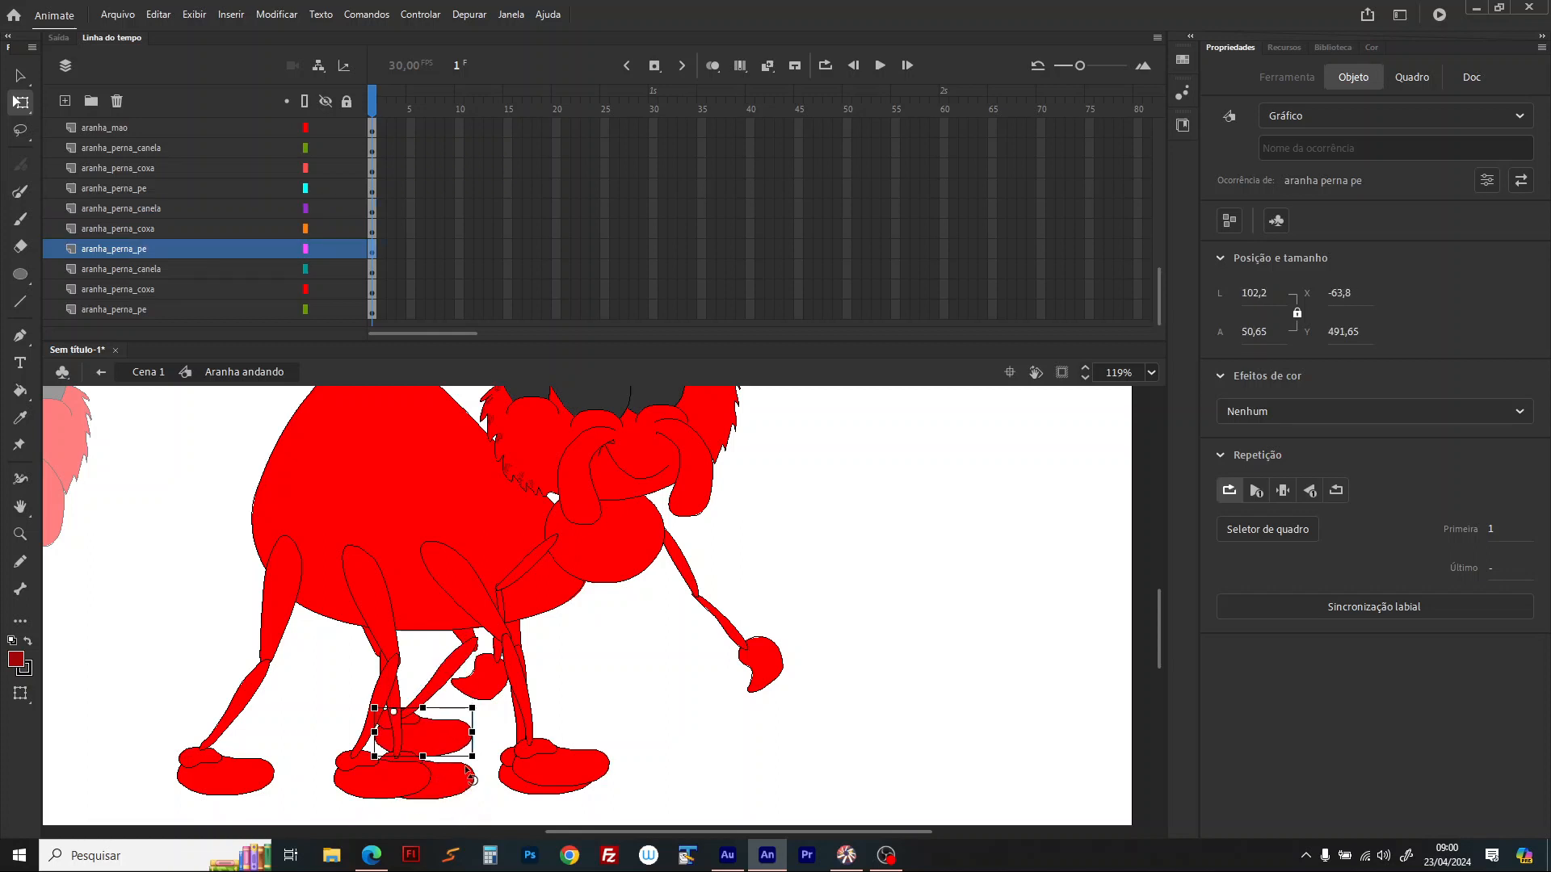
# Step: Rotate the far front leg's thigh backward and reattach its slanted shin and foot behind the near front leg
pyautogui.click(529, 635)
pyautogui.click(523, 635)
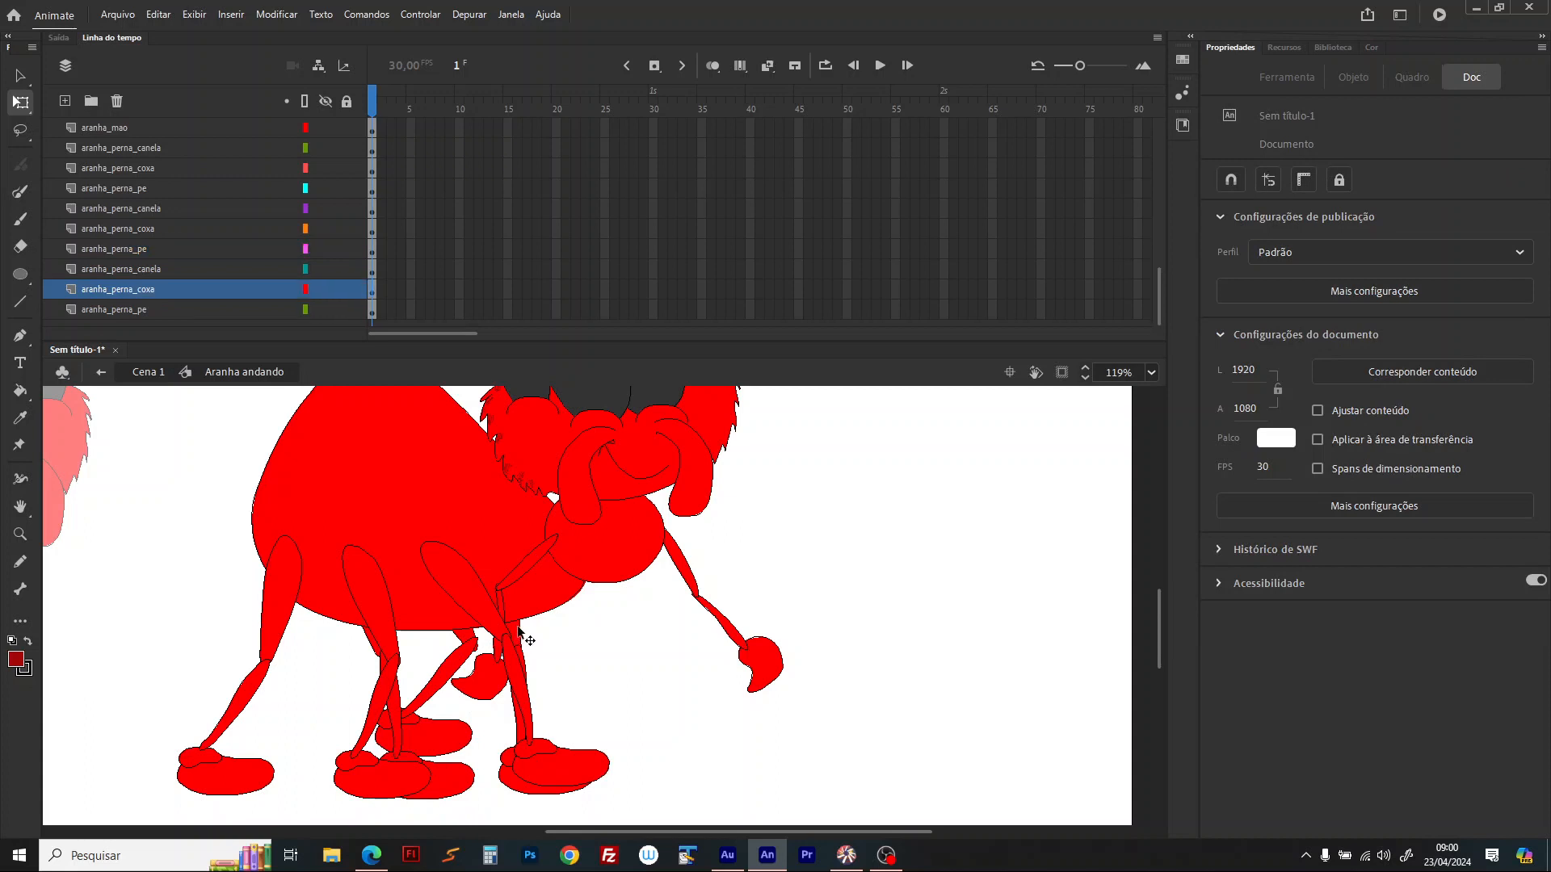
pyautogui.moveTo(534, 678); pyautogui.dragTo(481, 714)
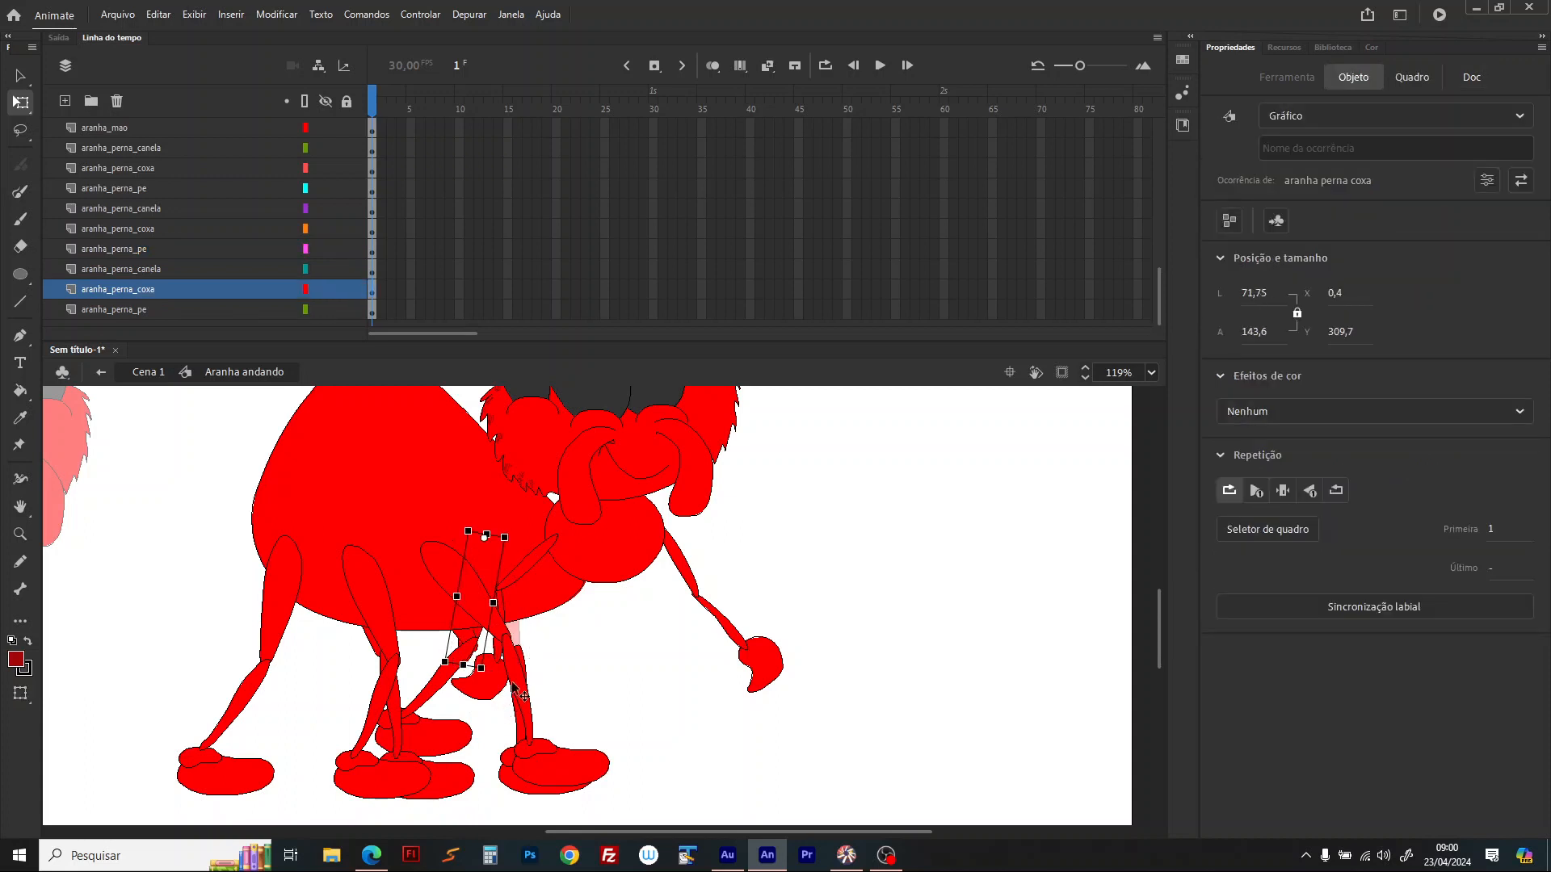
pyautogui.moveTo(524, 658); pyautogui.dragTo(468, 669)
pyautogui.moveTo(483, 783); pyautogui.dragTo(395, 789)
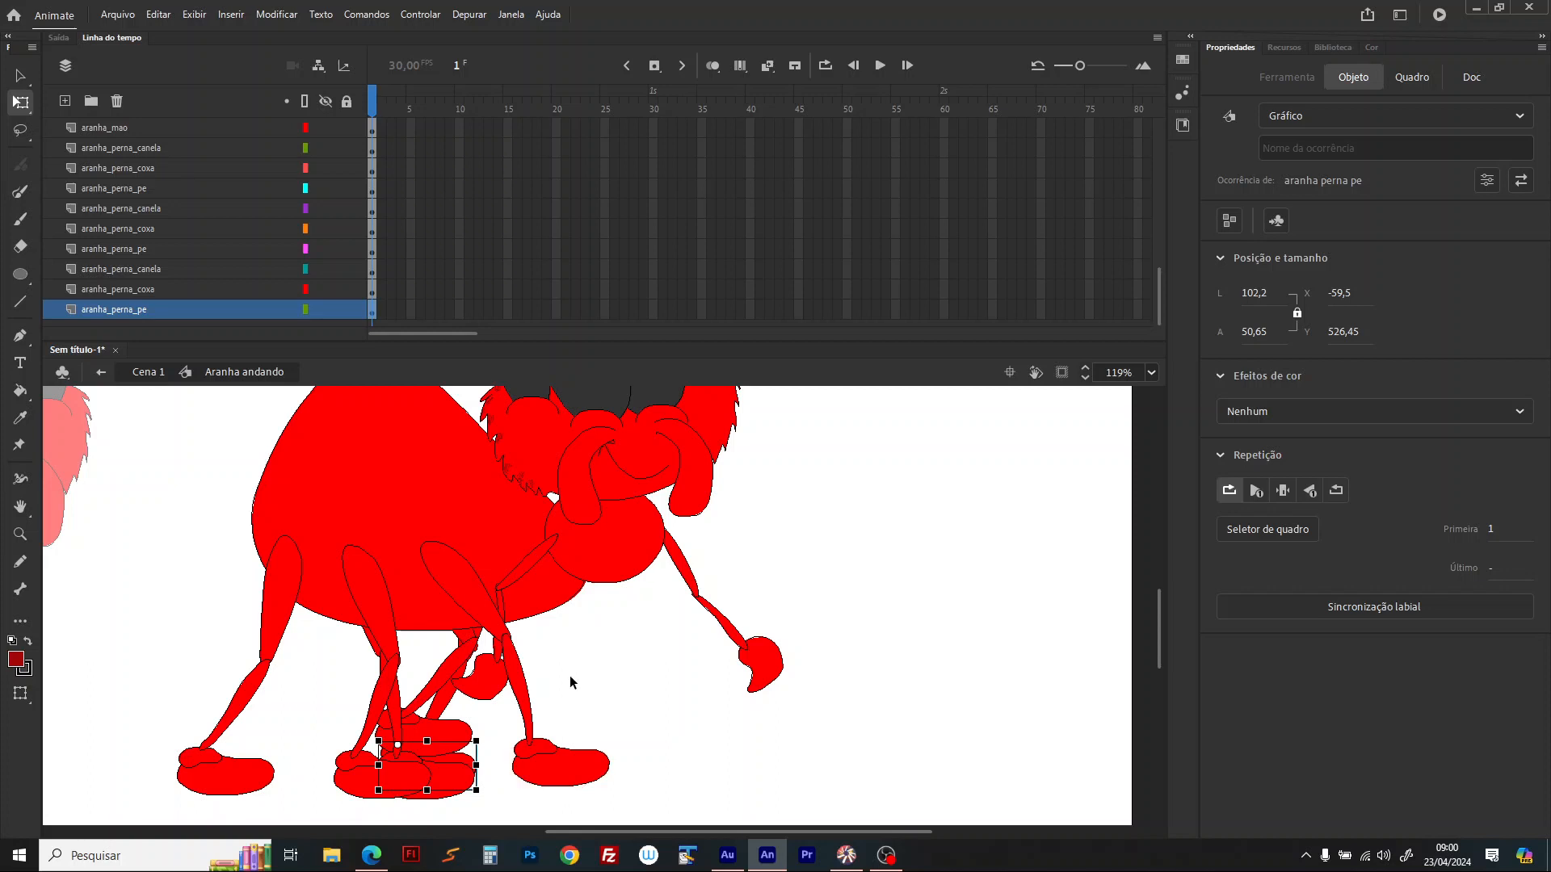
# Step: Insert keyframes at frame 20 on all of the walking spider's layers
pyautogui.click(630, 650)
pyautogui.click(1151, 372)
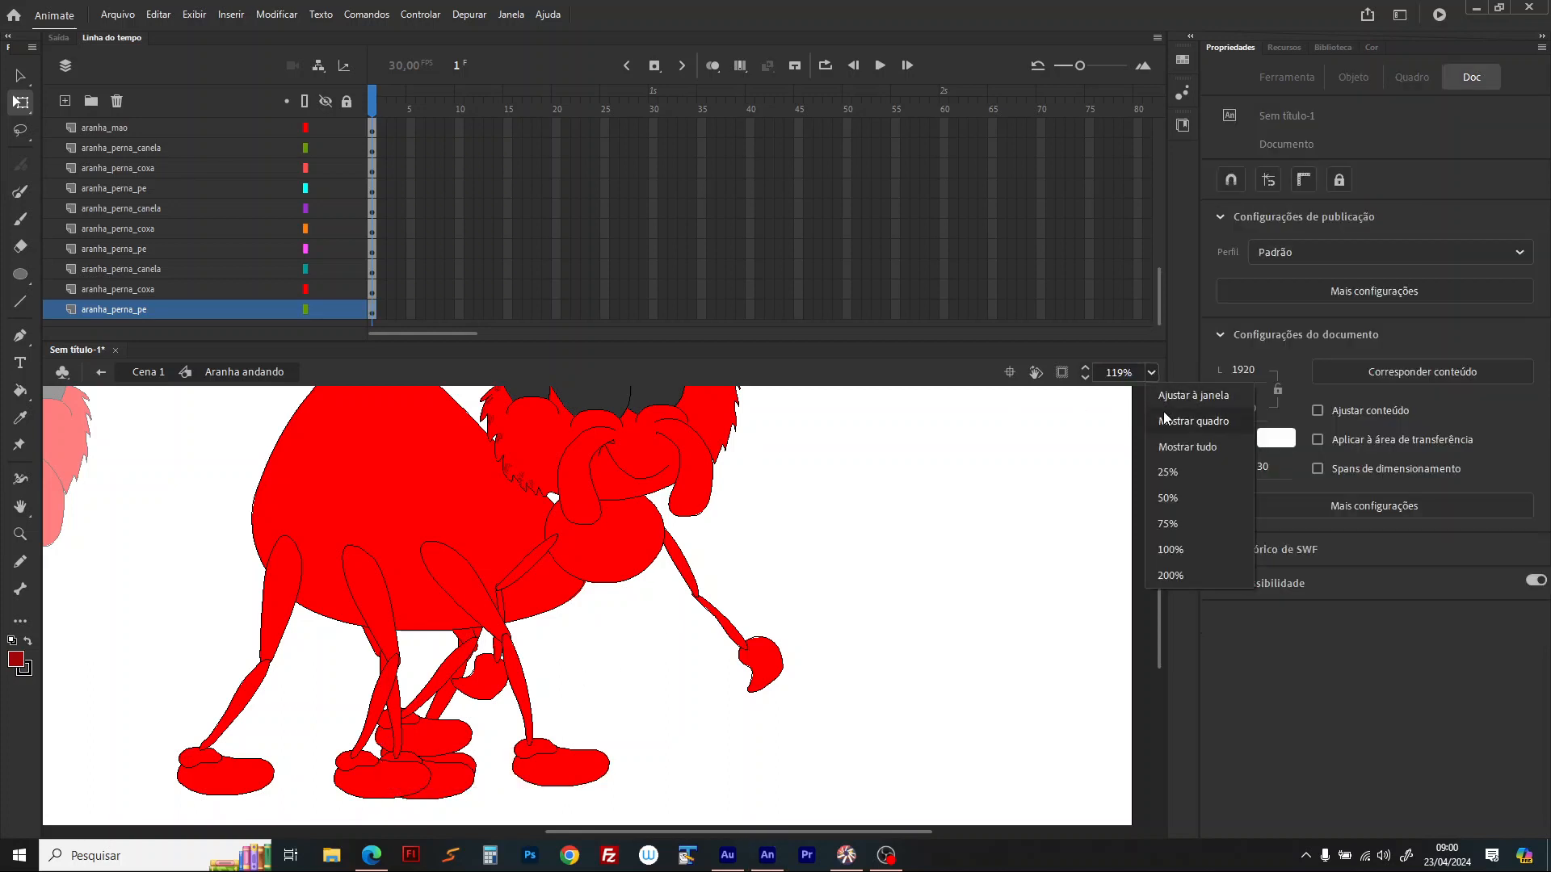
pyautogui.click(1163, 412)
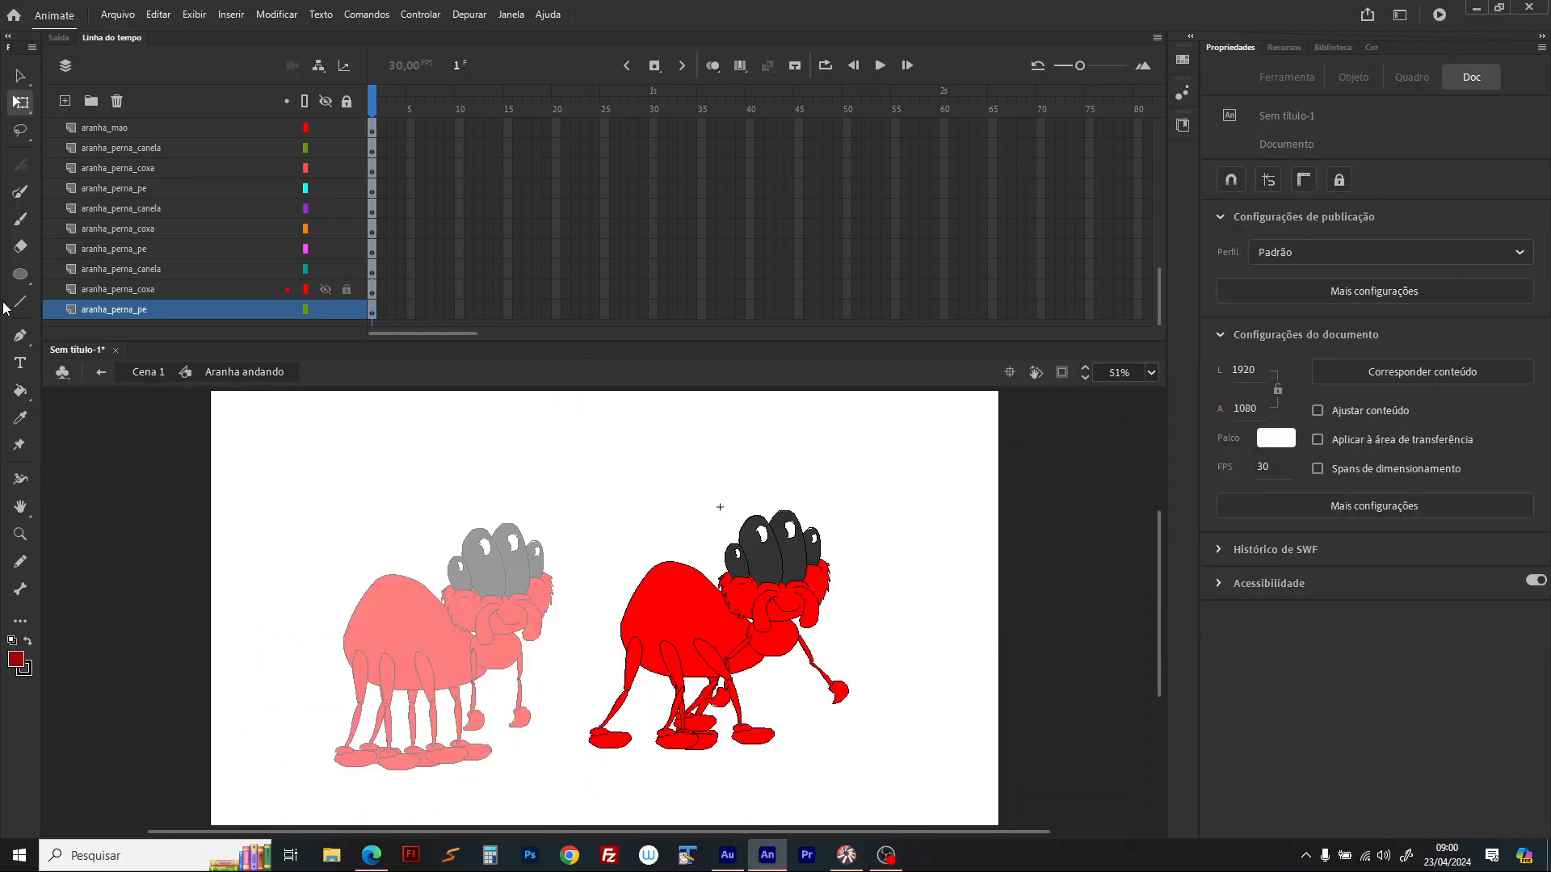
pyautogui.press('z')
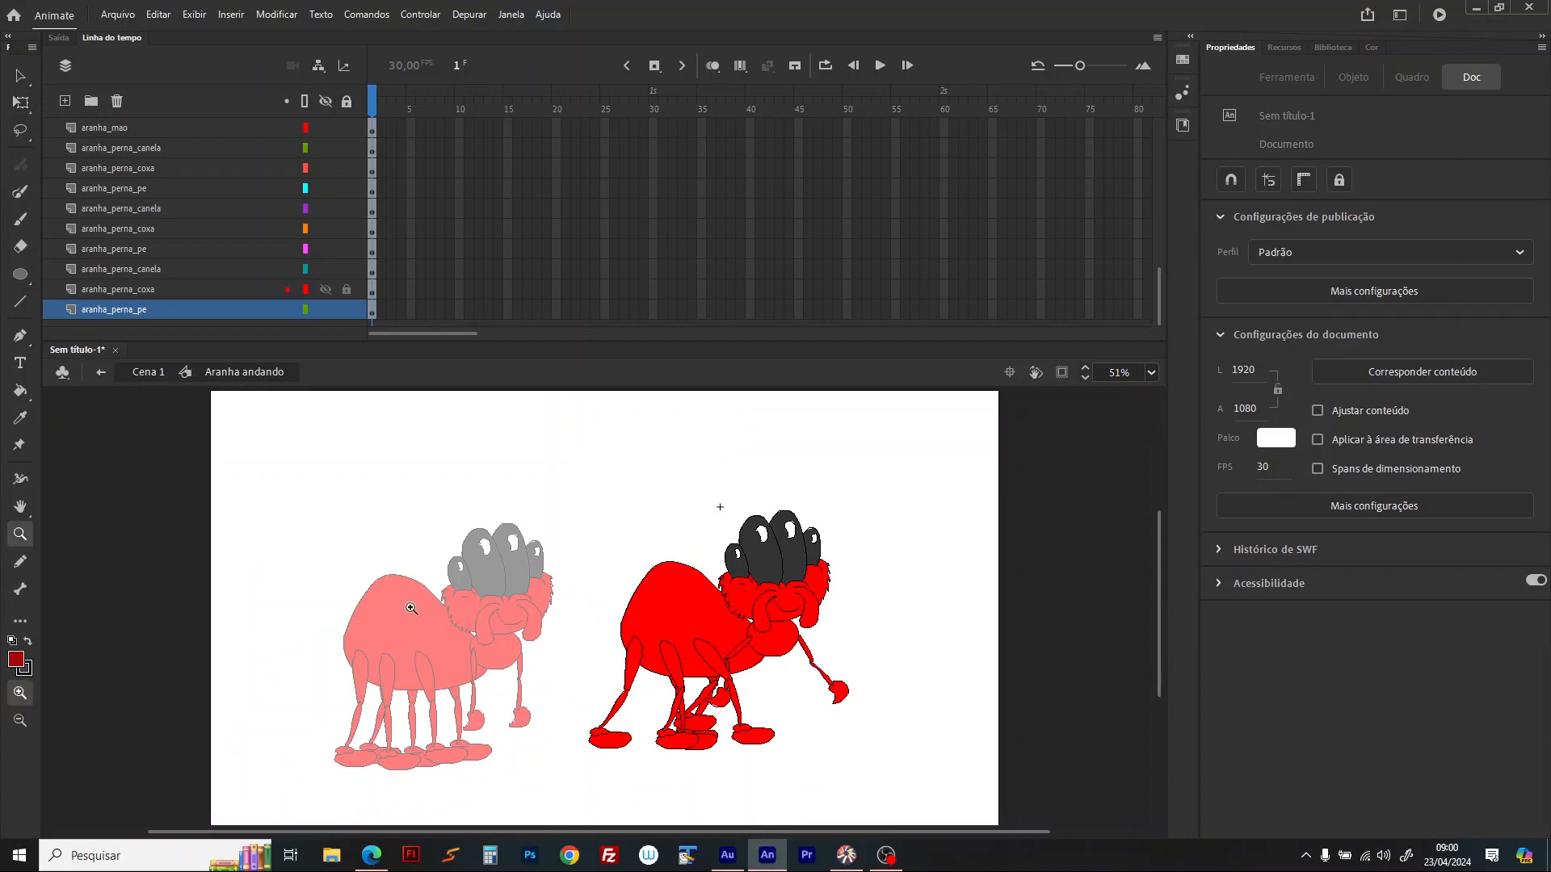
pyautogui.moveTo(594, 484); pyautogui.dragTo(963, 771)
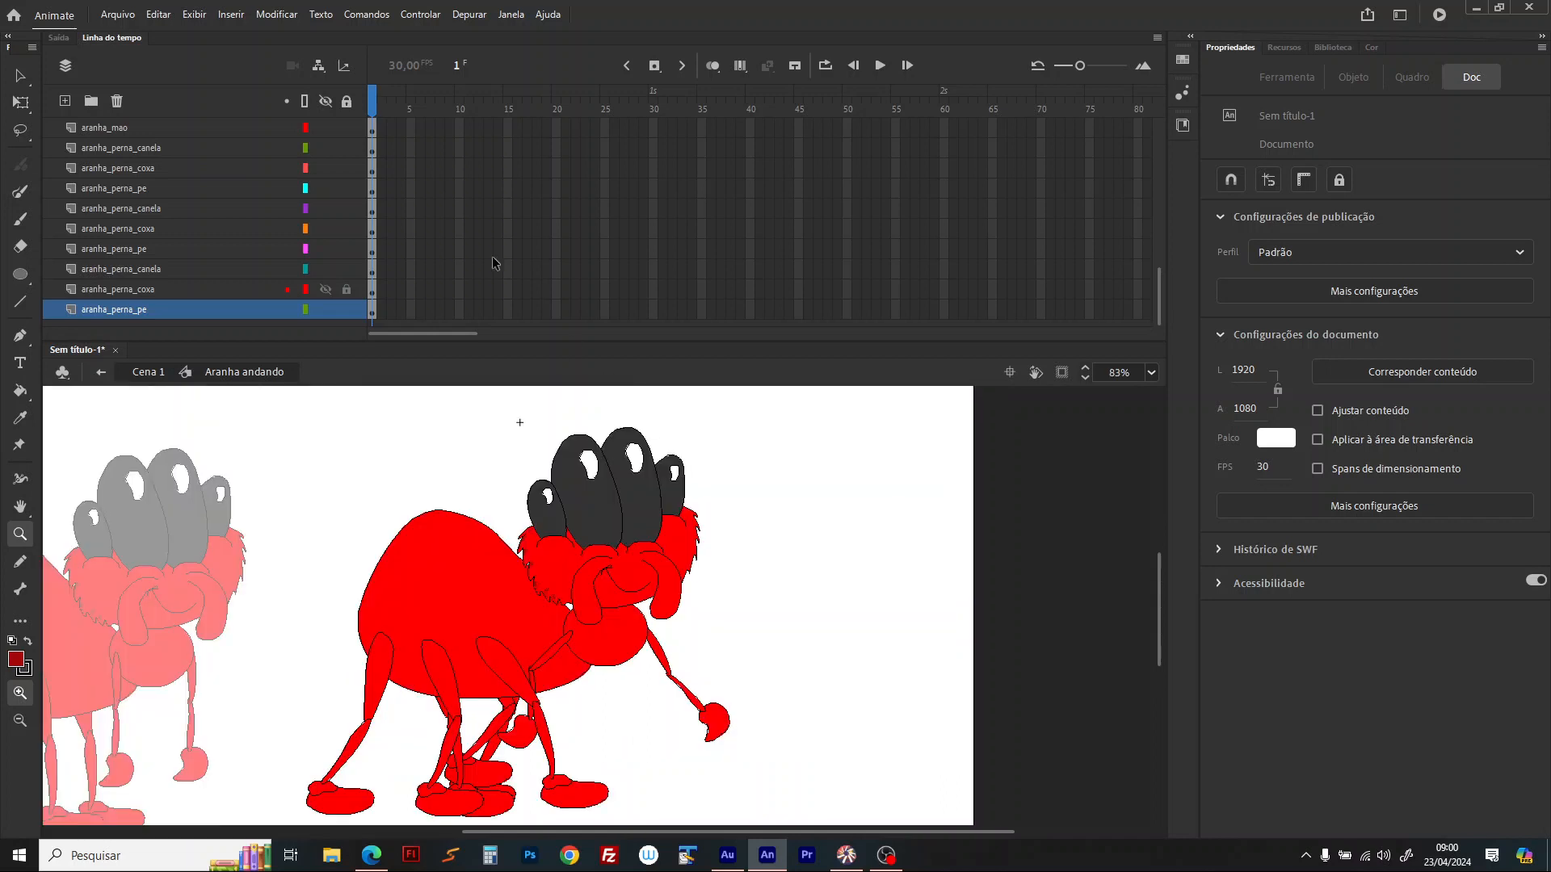
pyautogui.click(557, 110)
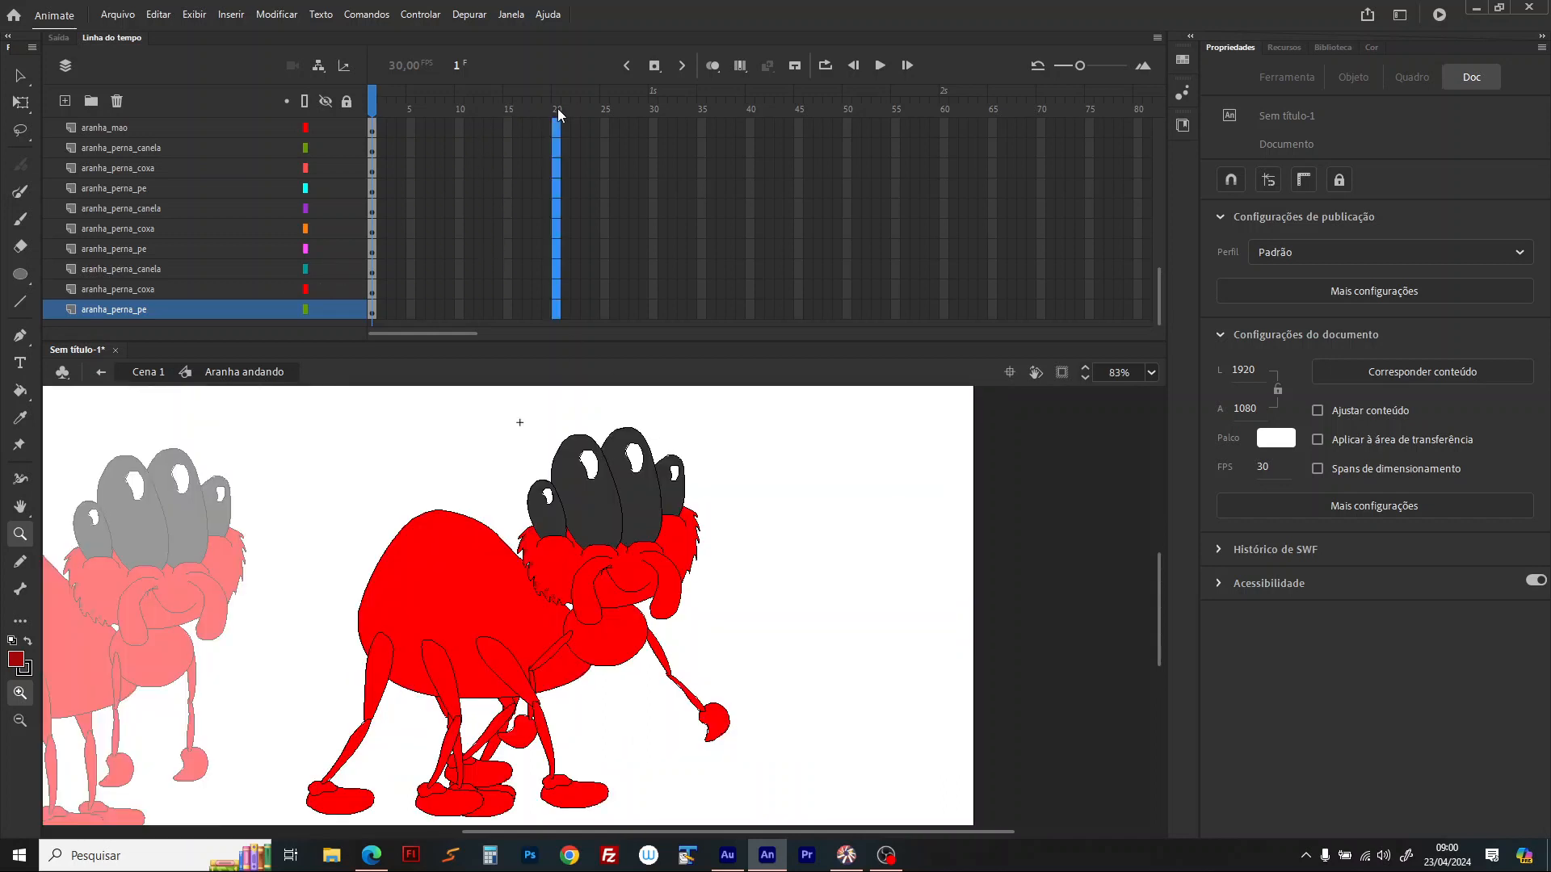
pyautogui.press('F6')
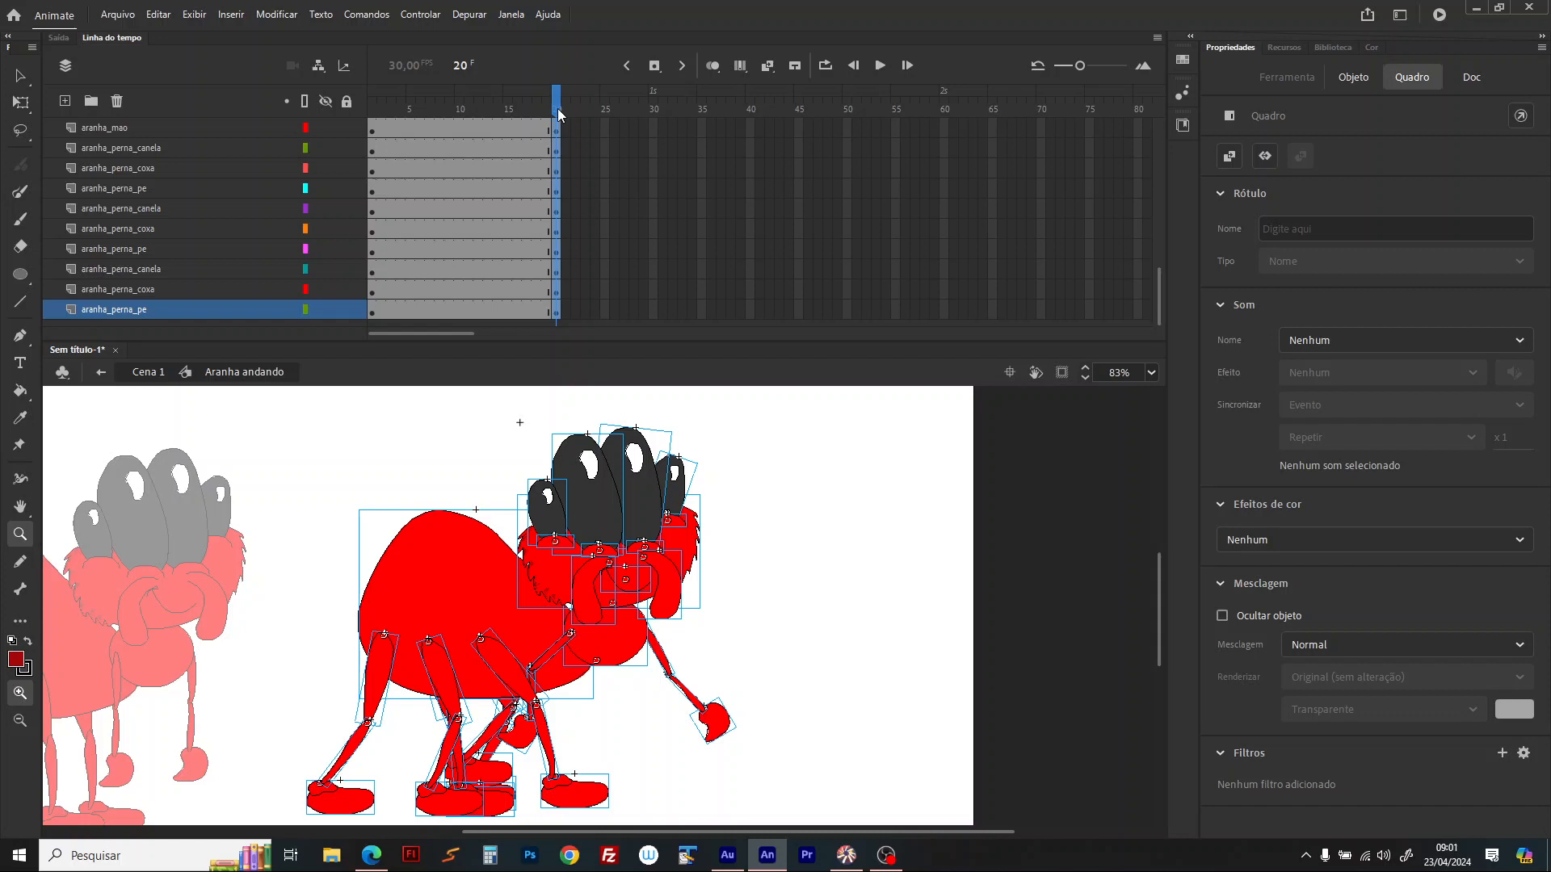
# Step: Insert keyframes at frame 10 on all of the walking spider's layers
pyautogui.click(558, 109)
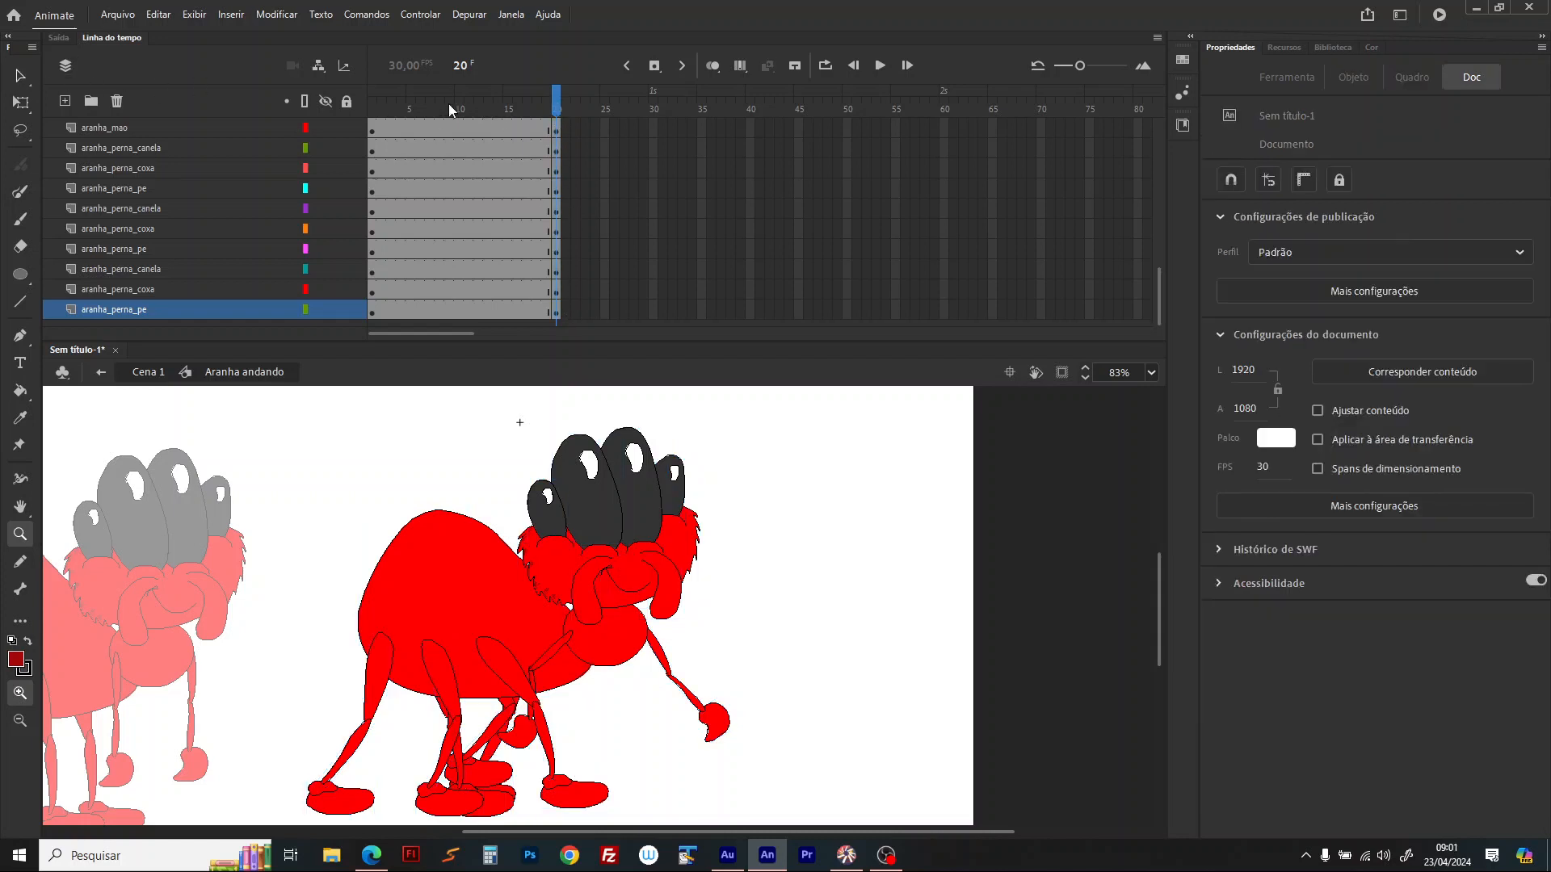
pyautogui.press('v')
pyautogui.click(370, 108)
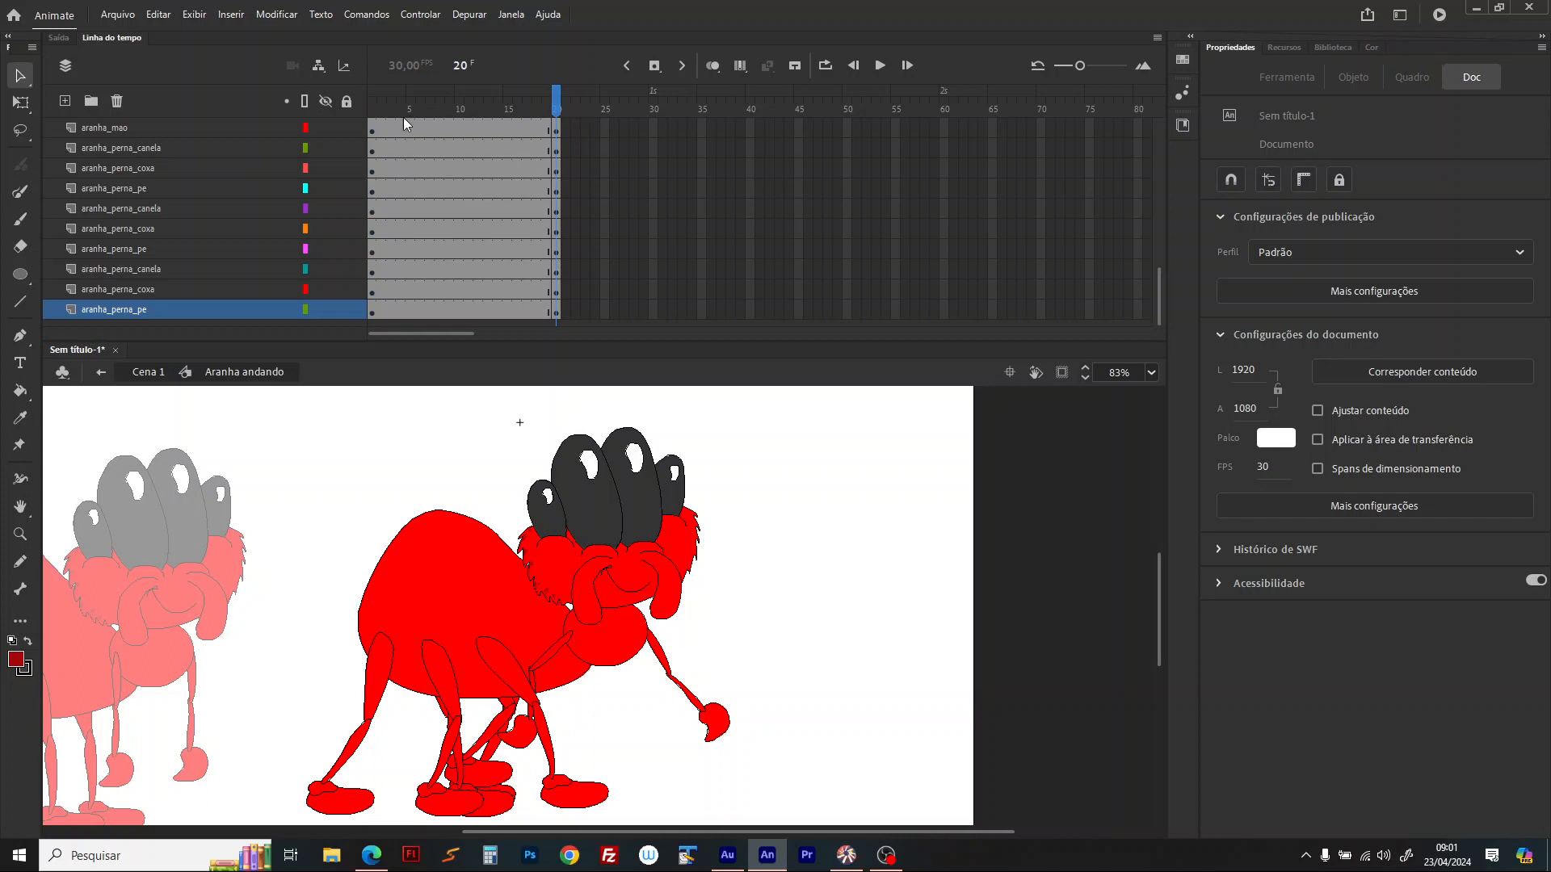
pyautogui.click(458, 107)
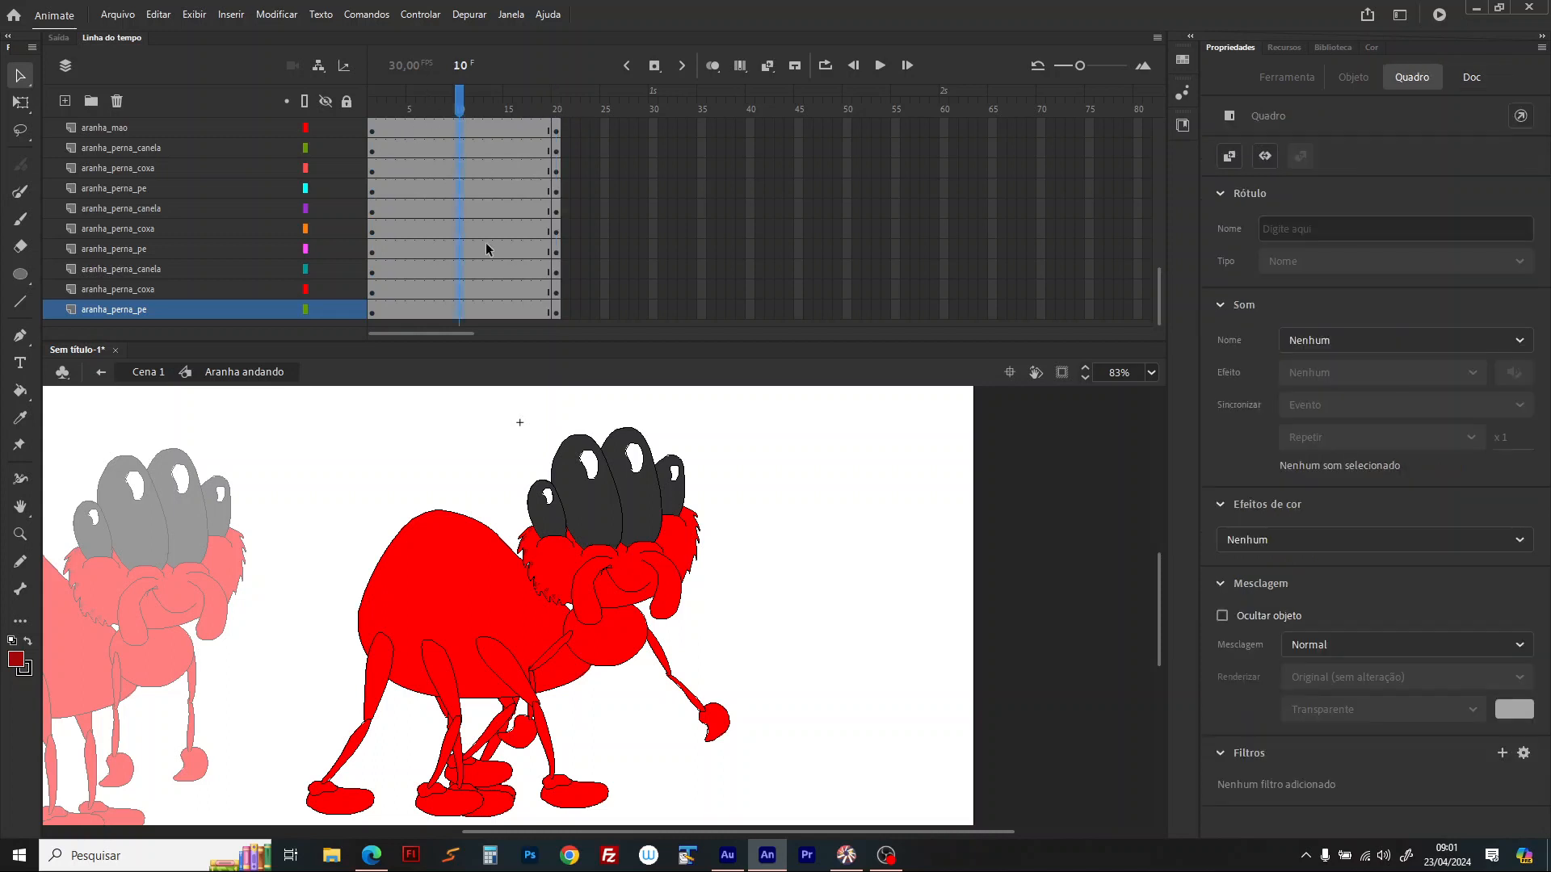
pyautogui.press('F6')
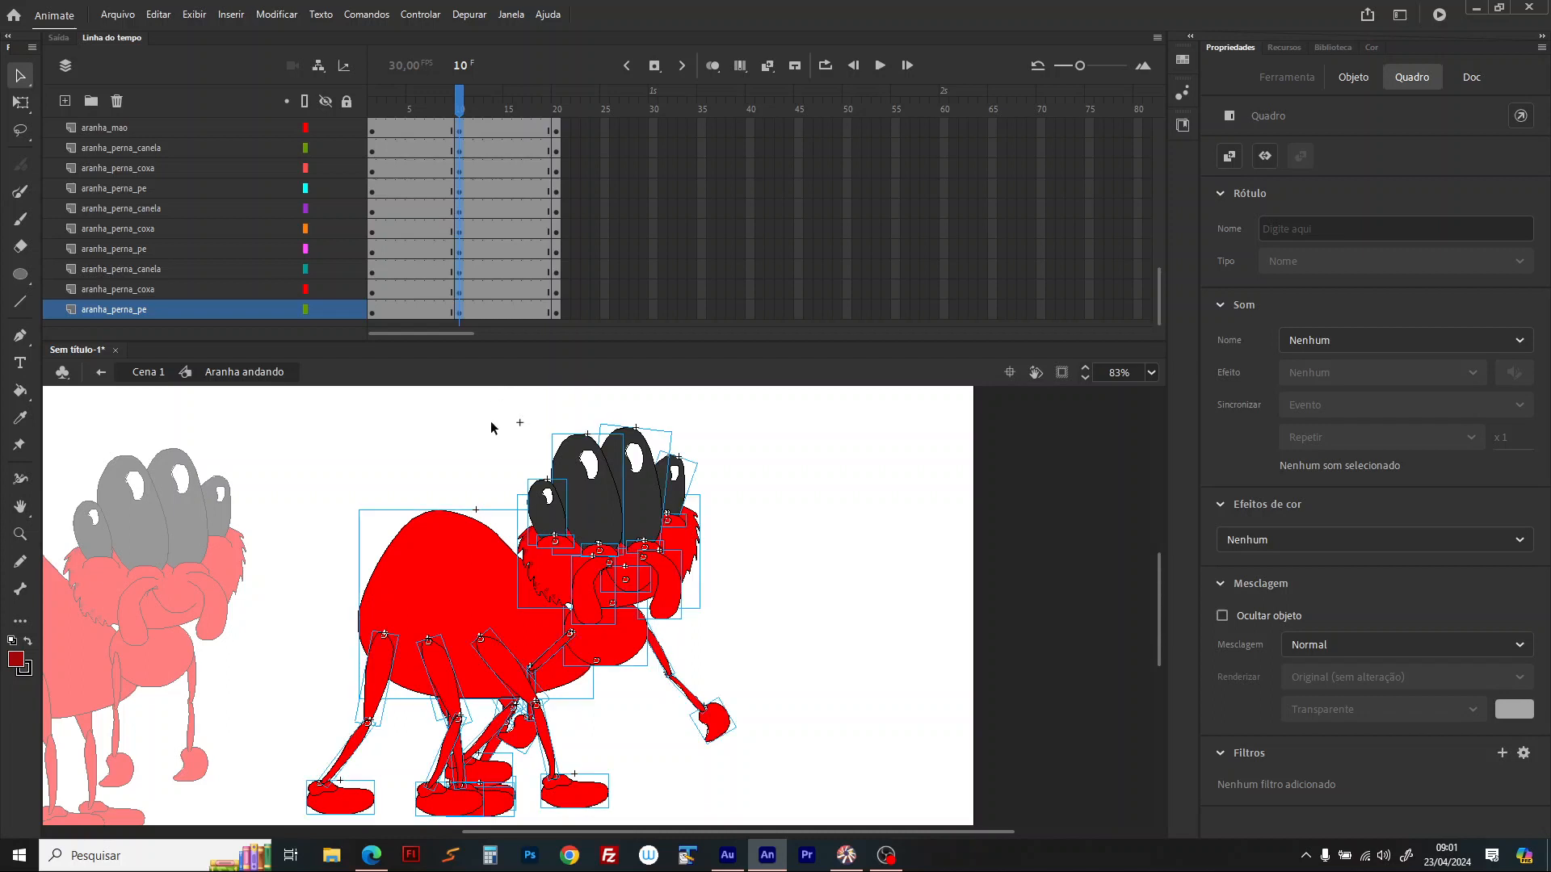
pyautogui.click(487, 398)
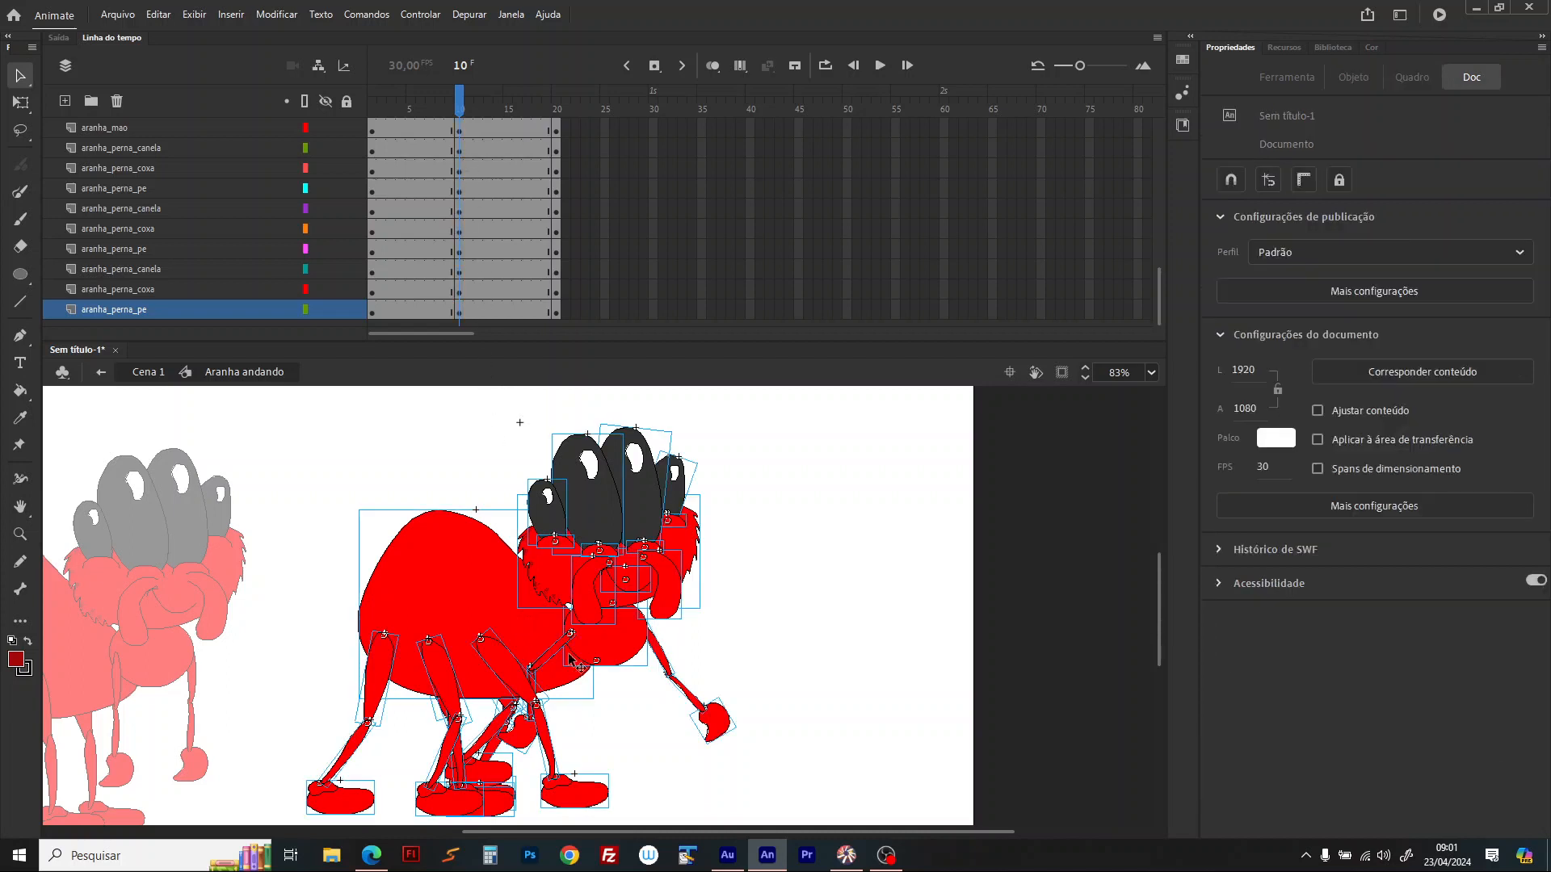
# Step: Swing the whole far arm backward at frame 10 and reattach it to the chest
pyautogui.click(711, 719)
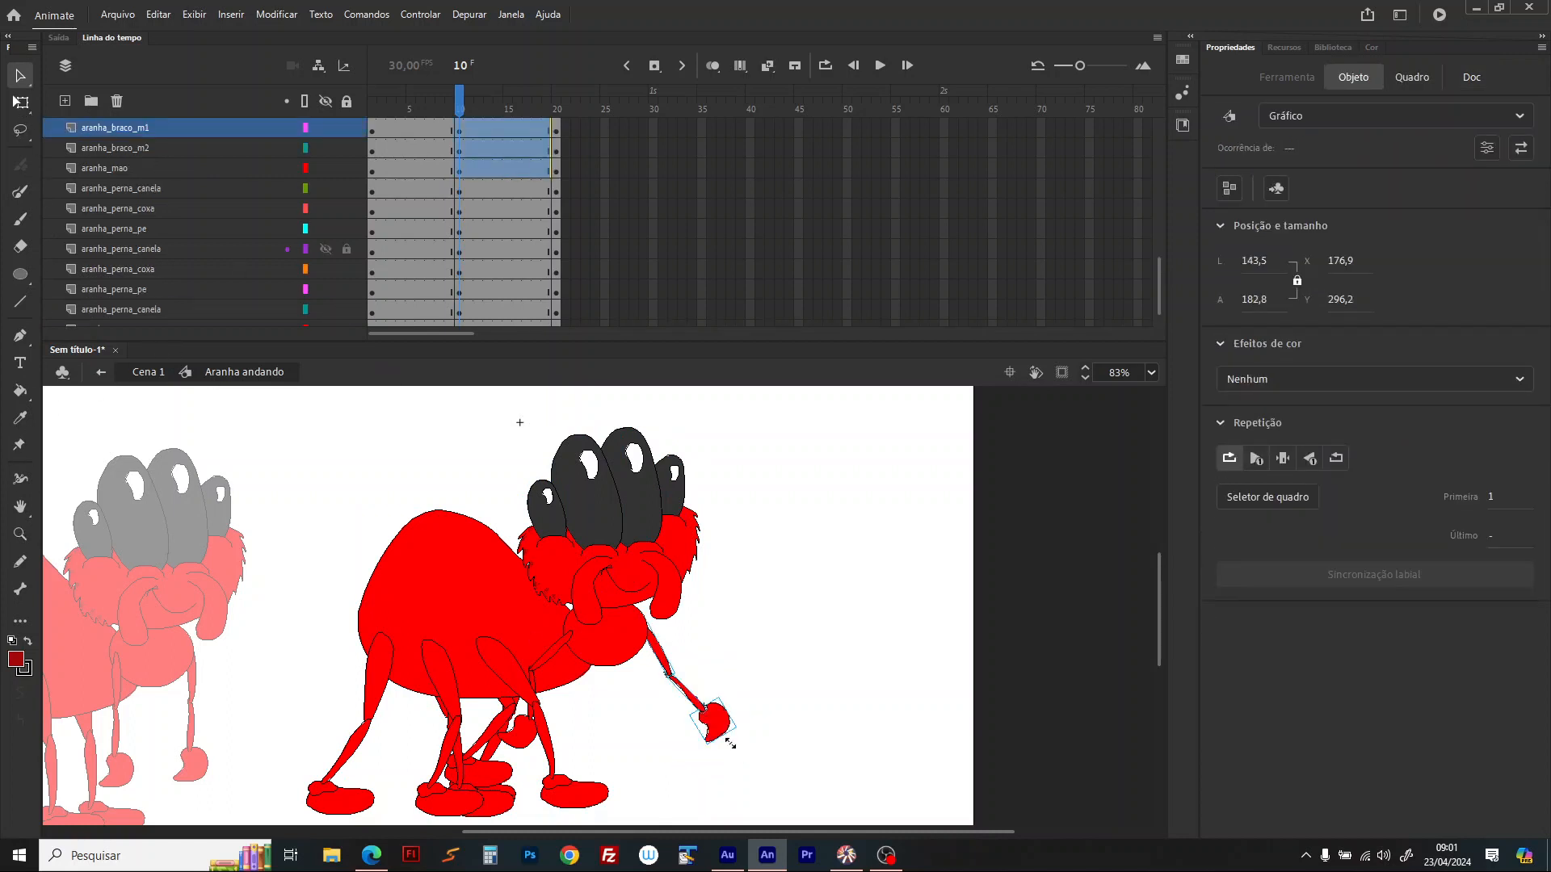
pyautogui.press('q')
pyautogui.moveTo(725, 780); pyautogui.dragTo(642, 760)
pyautogui.moveTo(705, 640); pyautogui.dragTo(593, 650)
# Step: Rotate the near arm's upper arm, forearm and hand together forward and reposition them at the shoulder
pyautogui.click(552, 651)
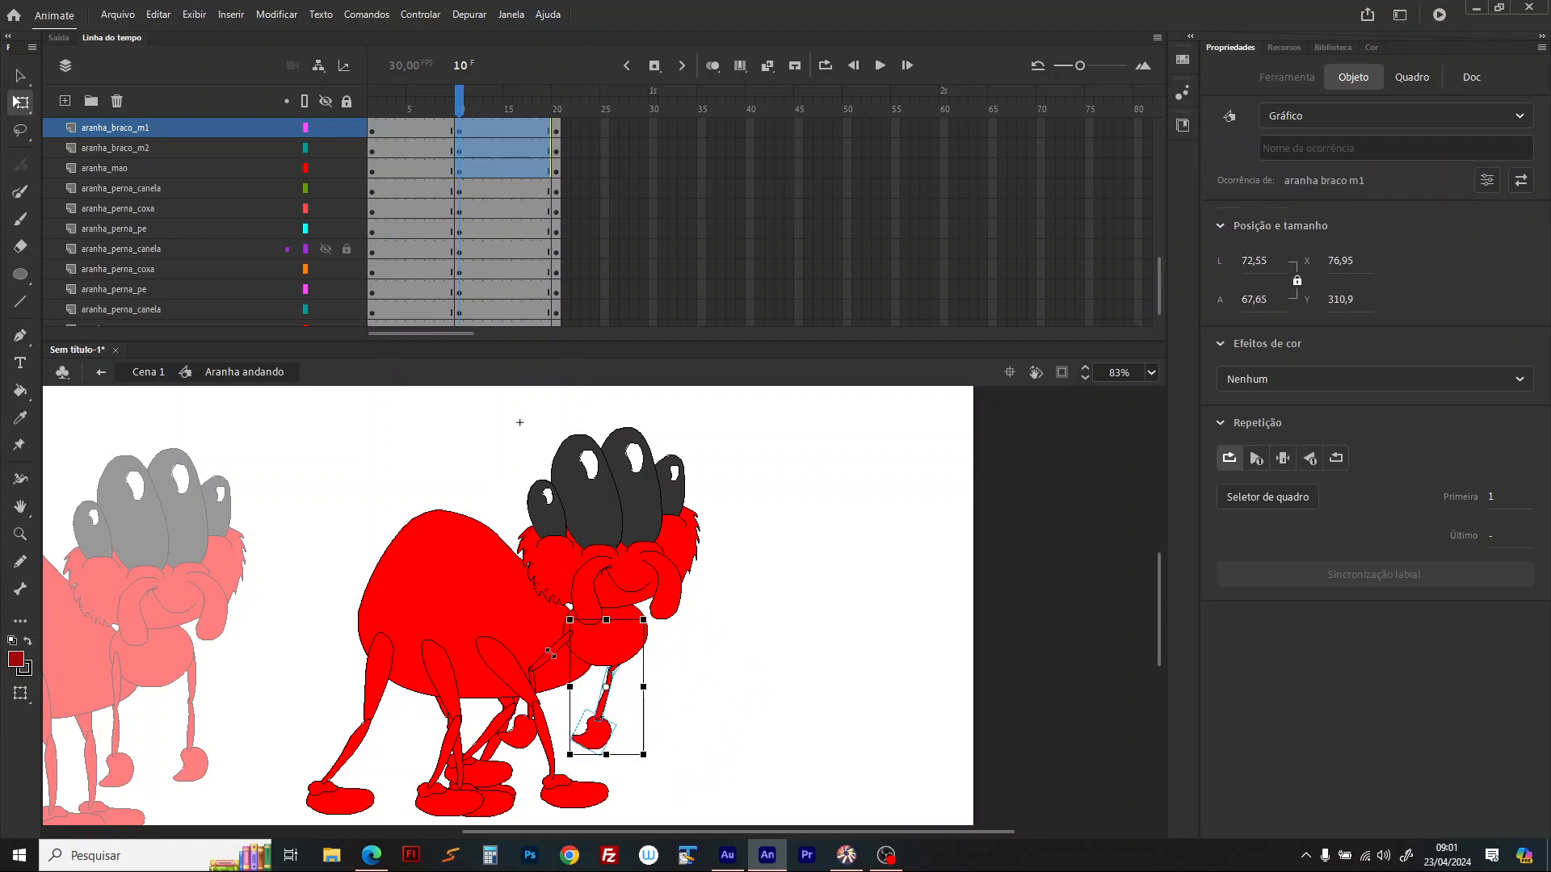
pyautogui.click(528, 746)
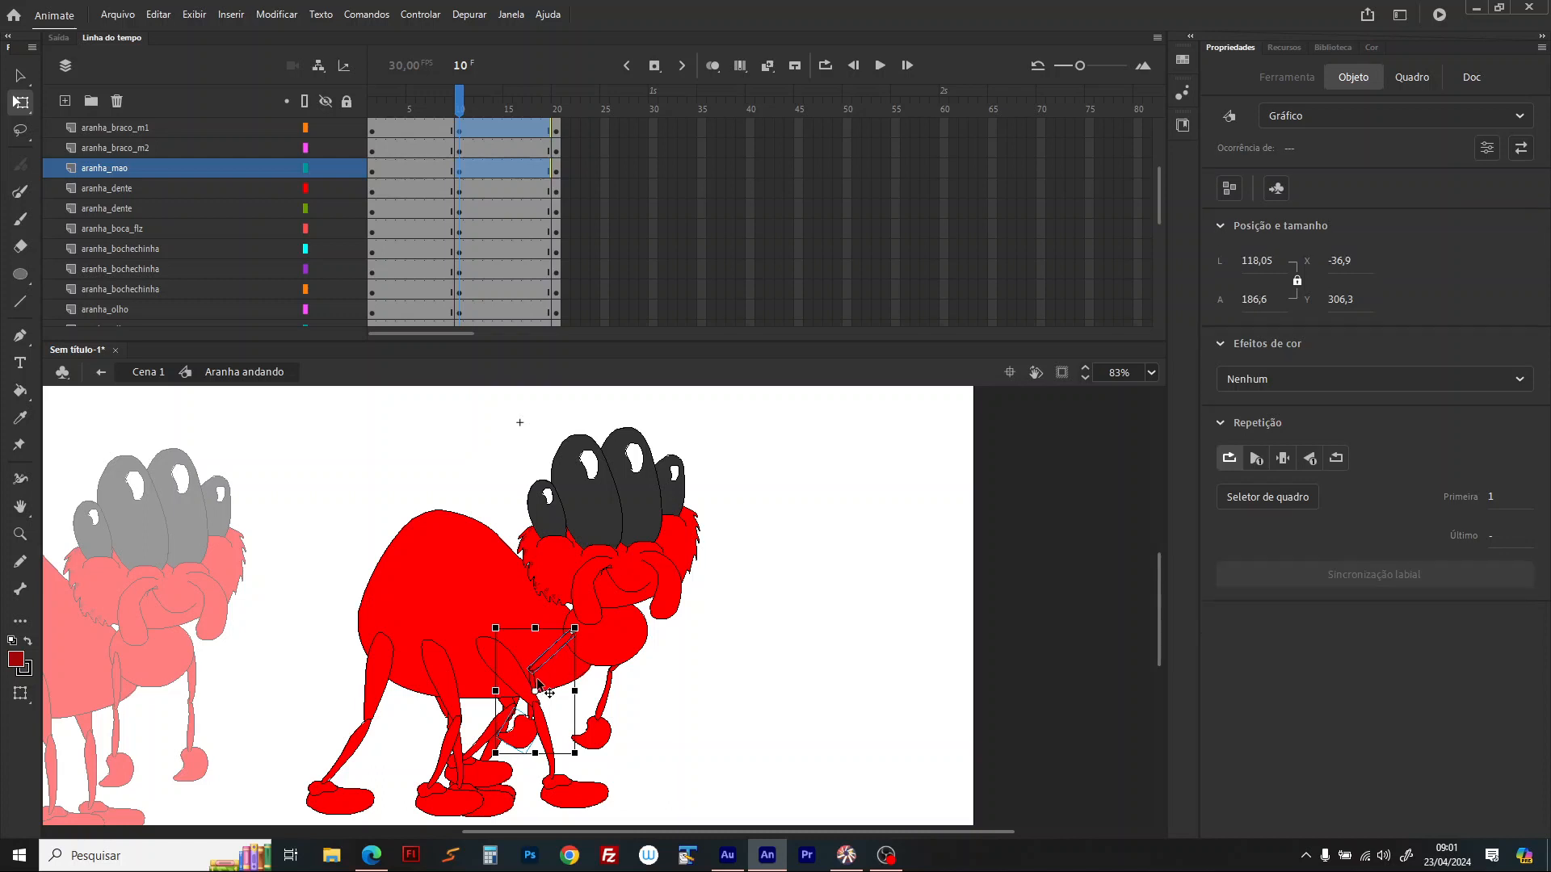
pyautogui.click(537, 686)
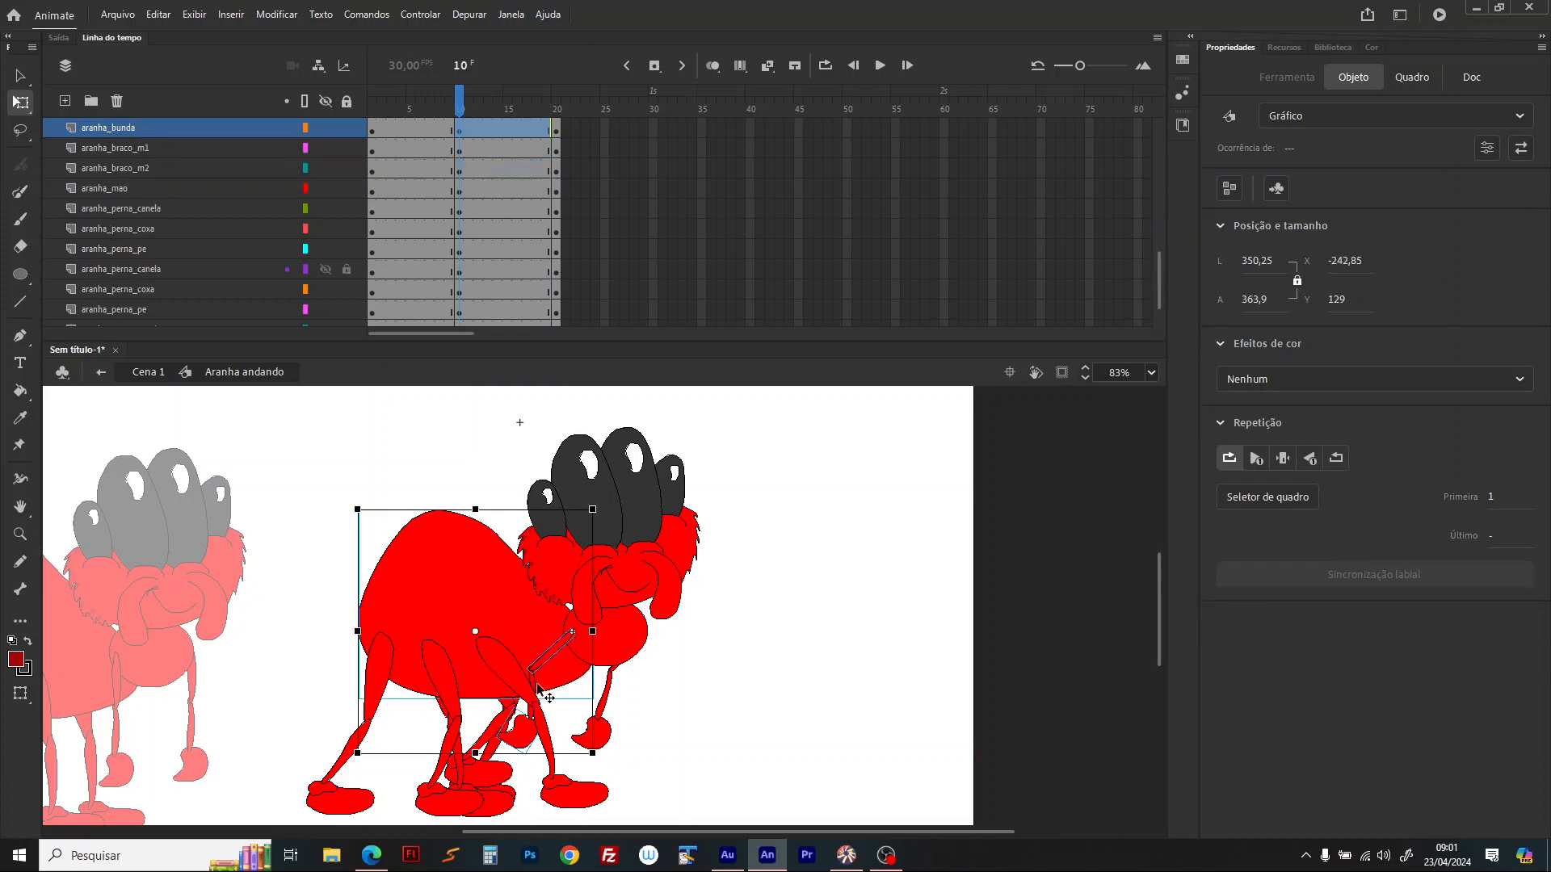
pyautogui.click(537, 686)
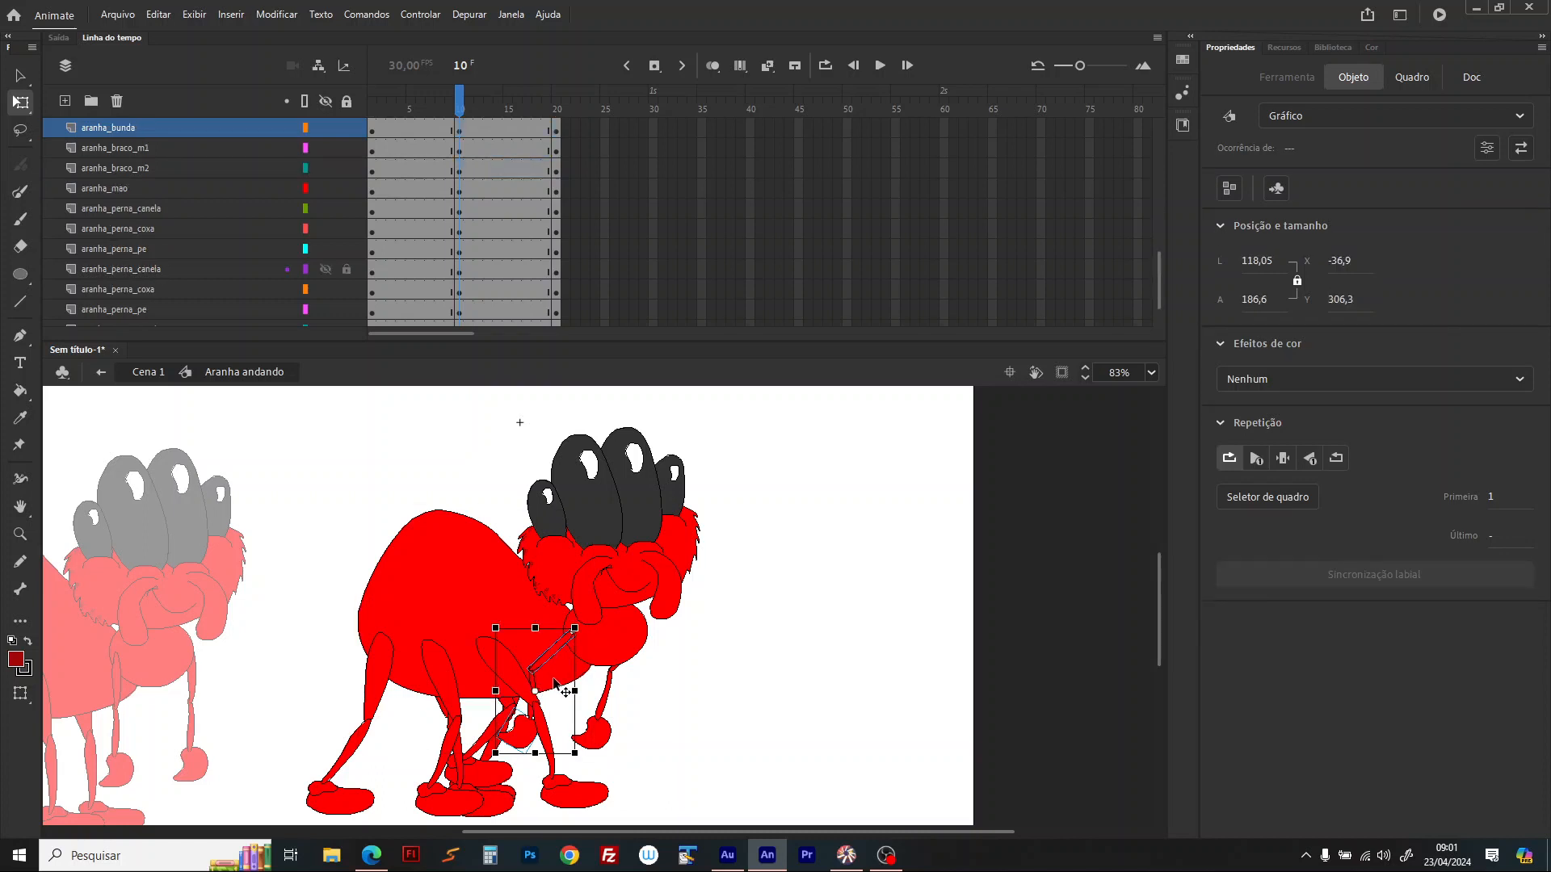
pyautogui.keyDown('shift'); pyautogui.click(534, 685); pyautogui.keyUp('shift')
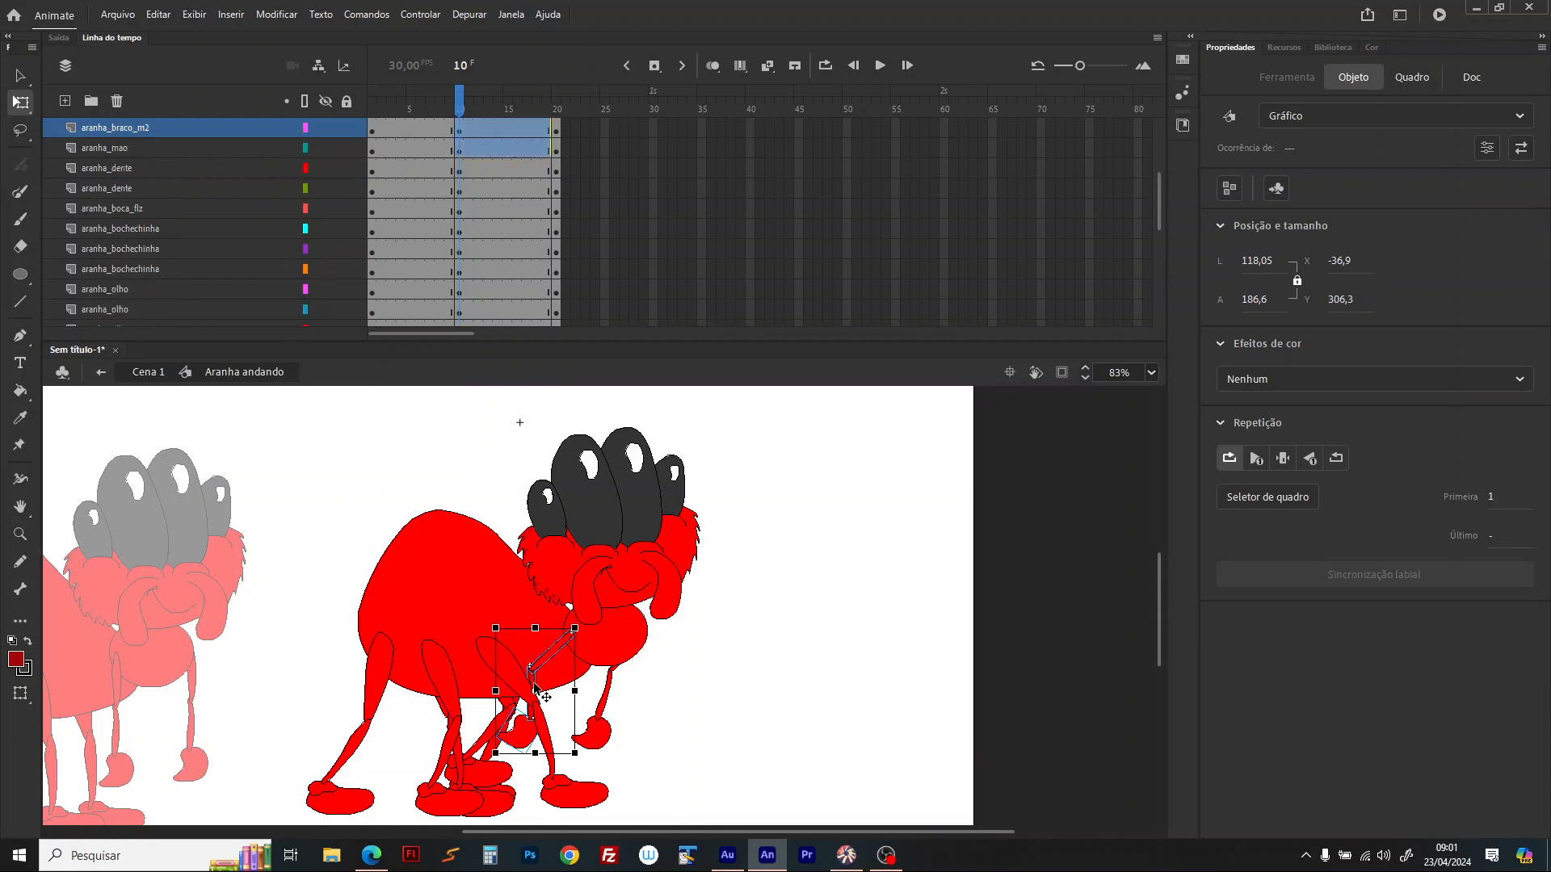
pyautogui.moveTo(590, 766); pyautogui.dragTo(675, 686)
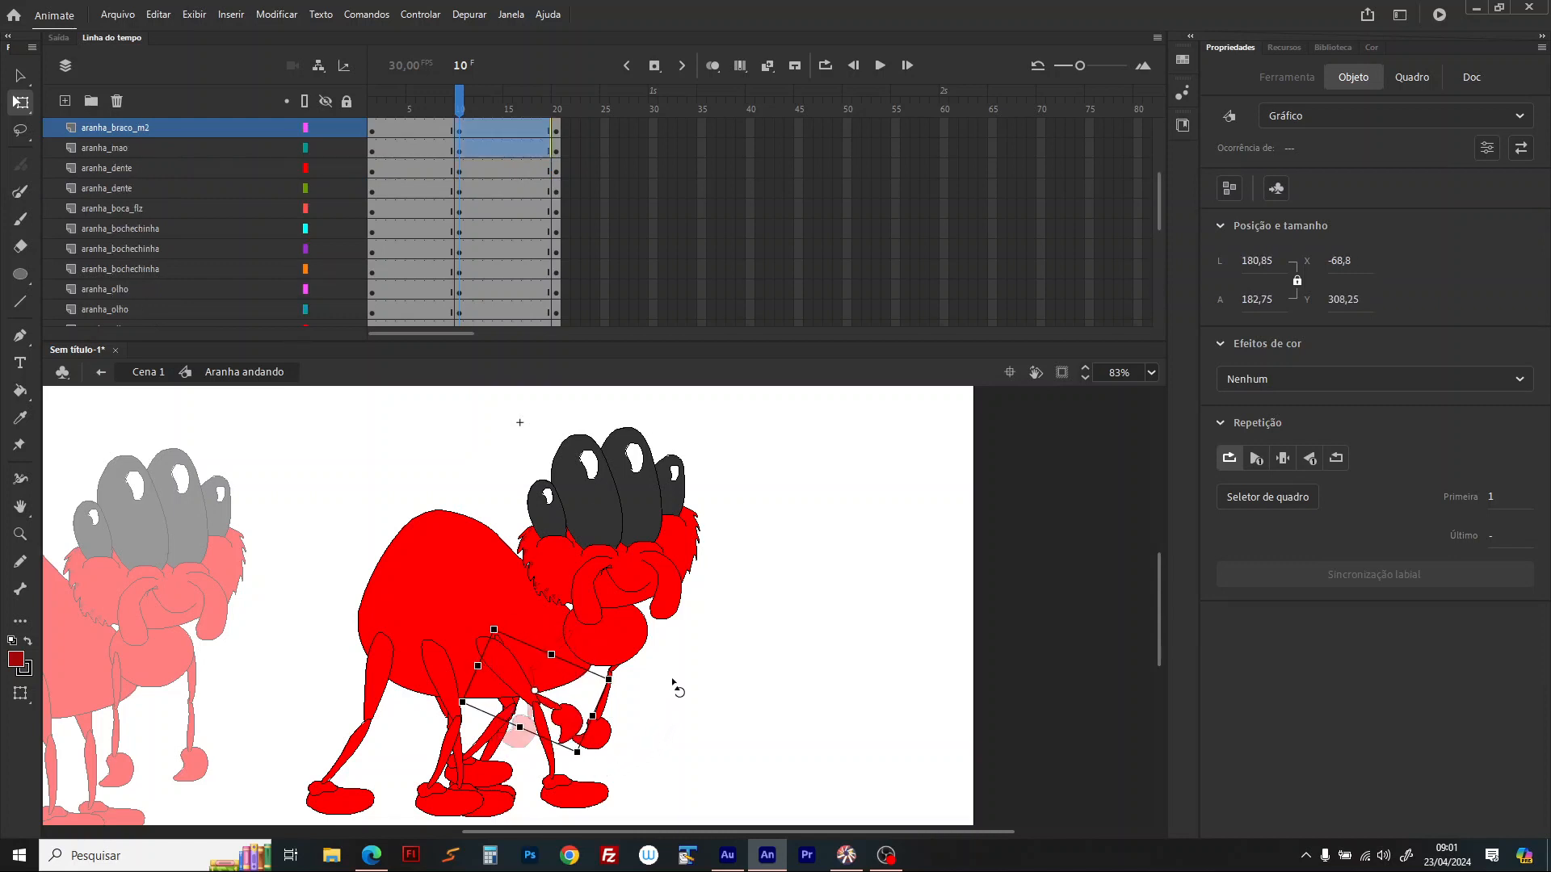
pyautogui.moveTo(568, 721); pyautogui.dragTo(668, 787)
# Step: Refine the crossed arms, angling the near forearm and hand forward and the far forearm and hand backward
pyautogui.keyDown('shift'); pyautogui.click(586, 659); pyautogui.keyUp('shift')
pyautogui.moveTo(642, 730); pyautogui.dragTo(679, 739)
pyautogui.click(601, 711)
pyautogui.click(629, 737)
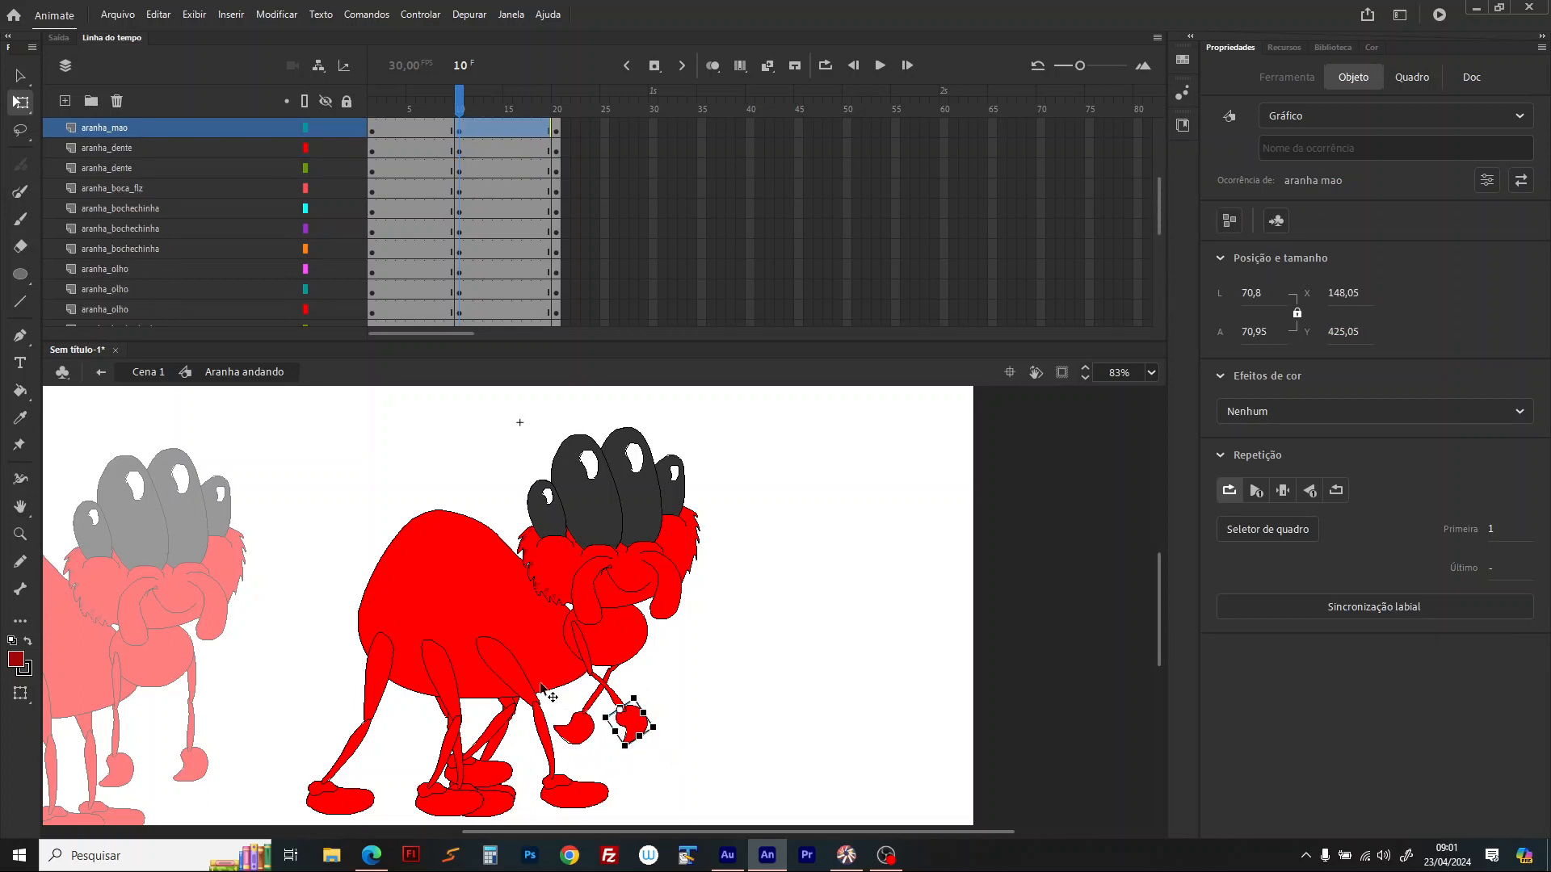
# Step: Rotate the near rear leg's thigh forward, set its shin nearly upright below the knee, and reattach the foot
pyautogui.click(378, 697)
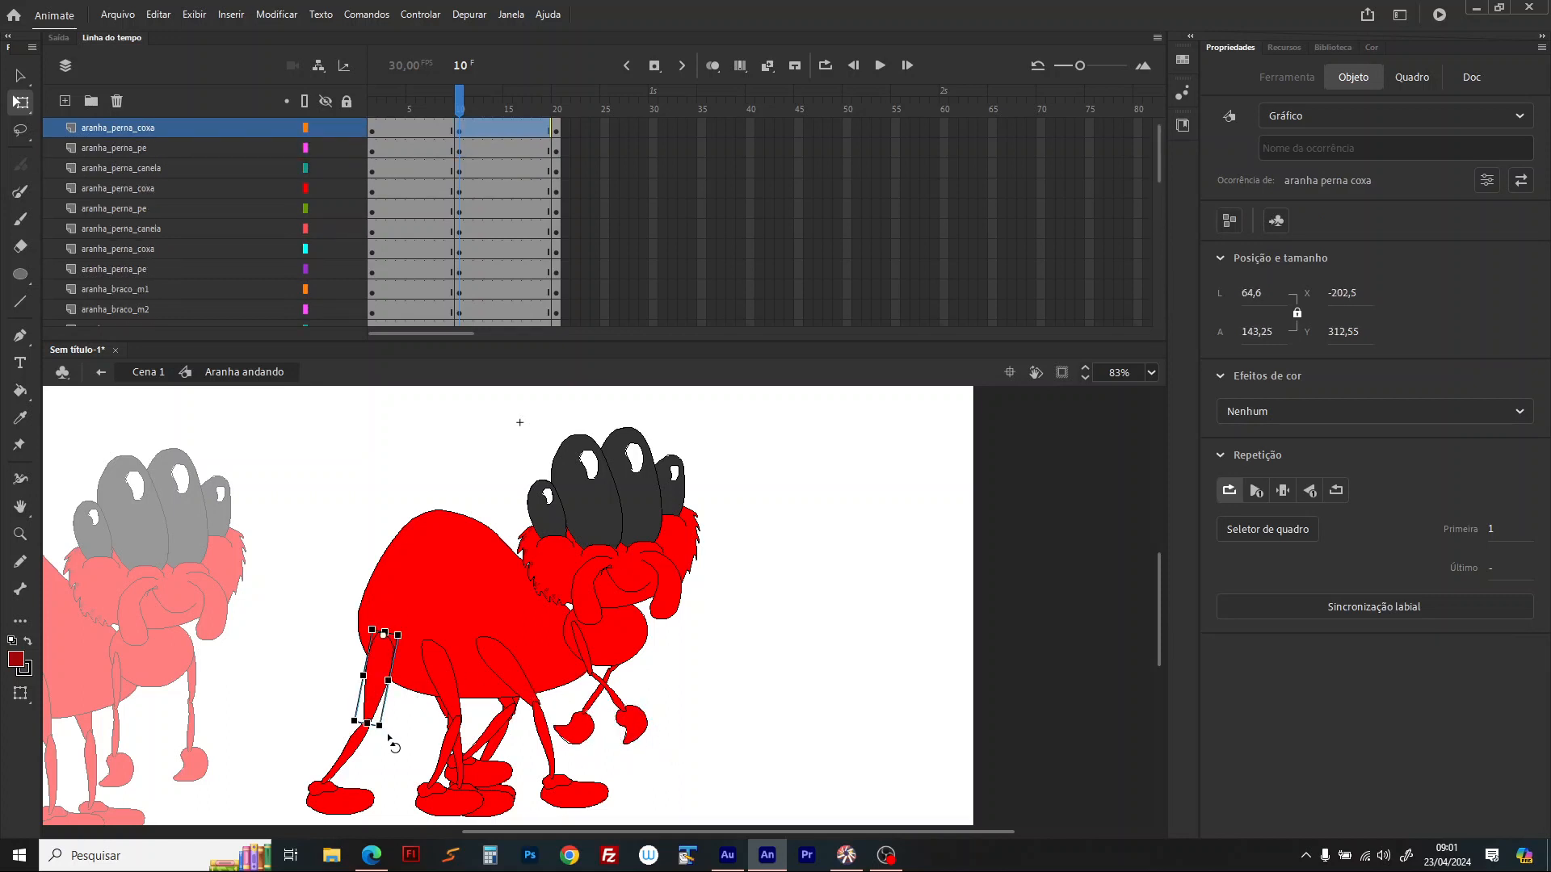
pyautogui.moveTo(389, 741); pyautogui.dragTo(454, 743)
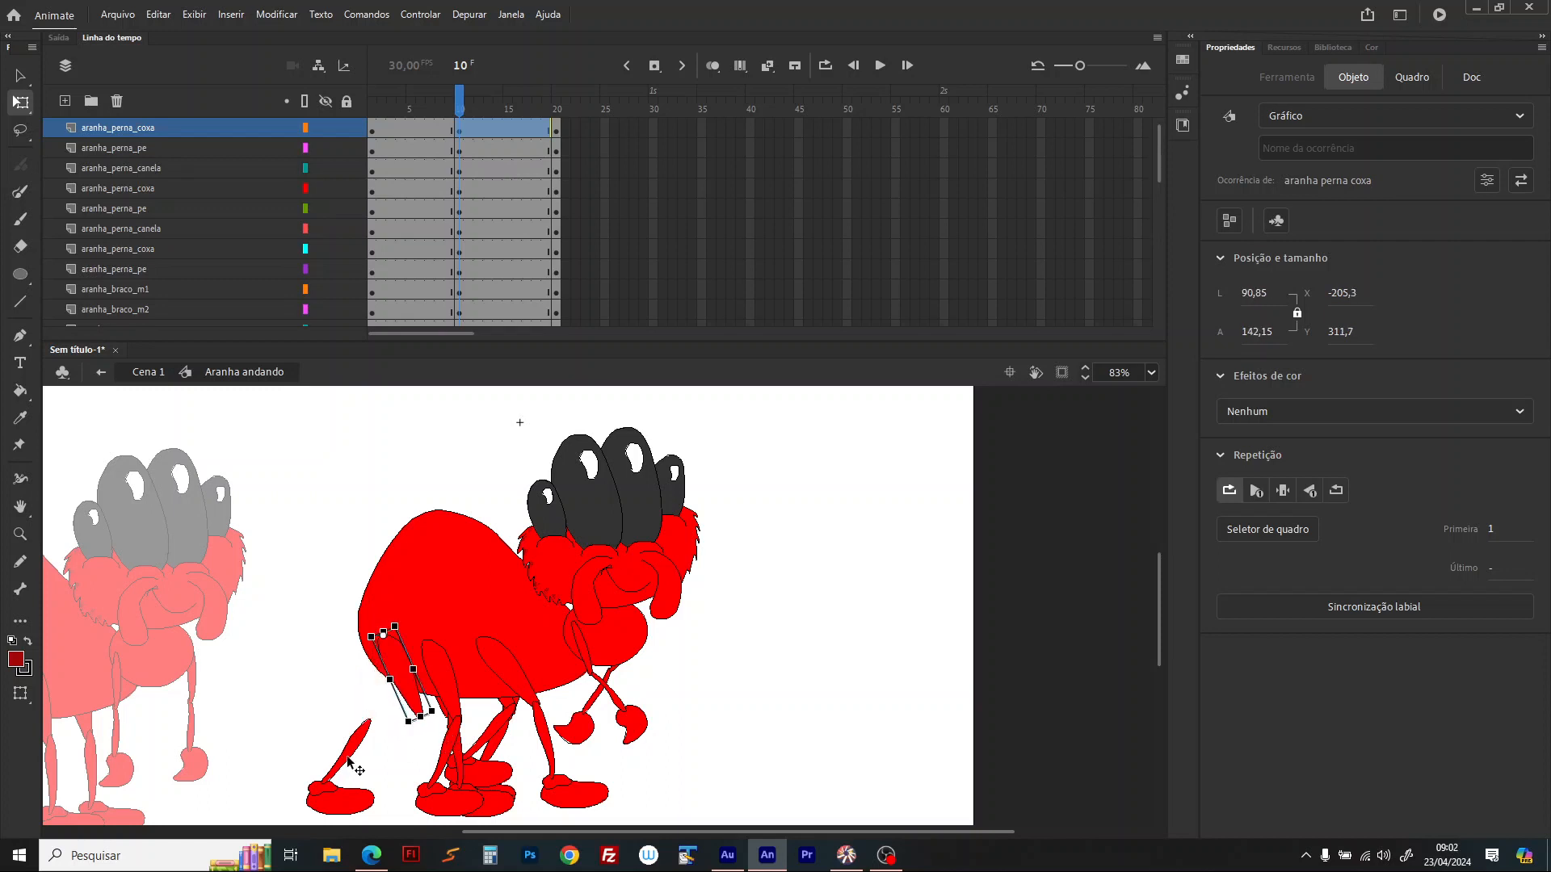
pyautogui.click(350, 764)
pyautogui.moveTo(337, 799); pyautogui.dragTo(364, 805)
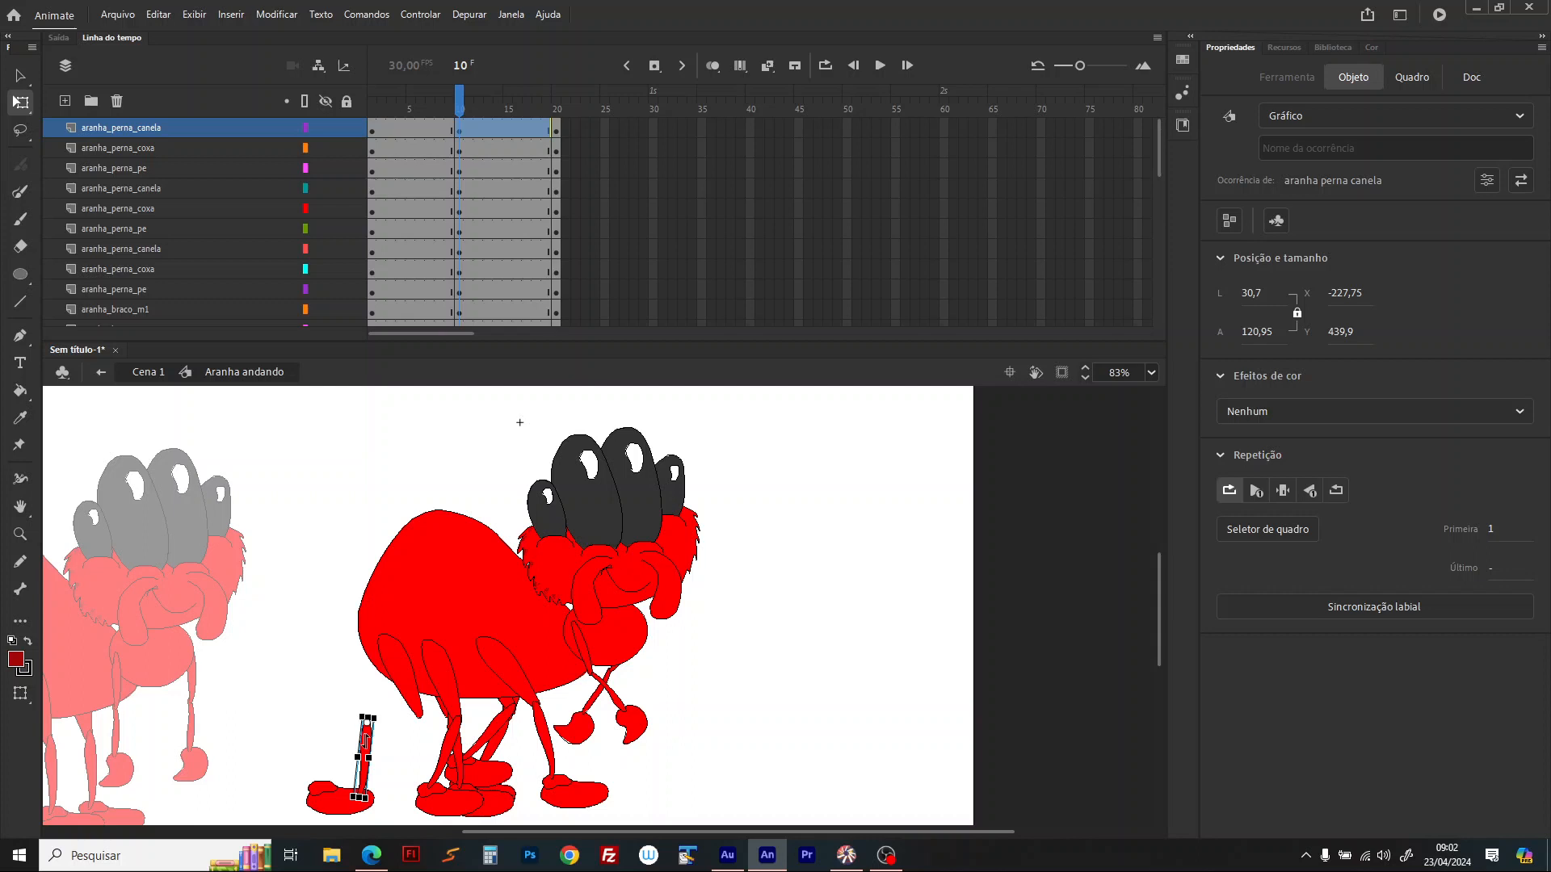
pyautogui.click(376, 745)
pyautogui.moveTo(365, 747); pyautogui.dragTo(419, 752)
pyautogui.moveTo(344, 807); pyautogui.dragTo(437, 810)
# Step: Swing the near front leg's thigh backward, slant its shin back from the knee, and reattach the foot
pyautogui.click(531, 692)
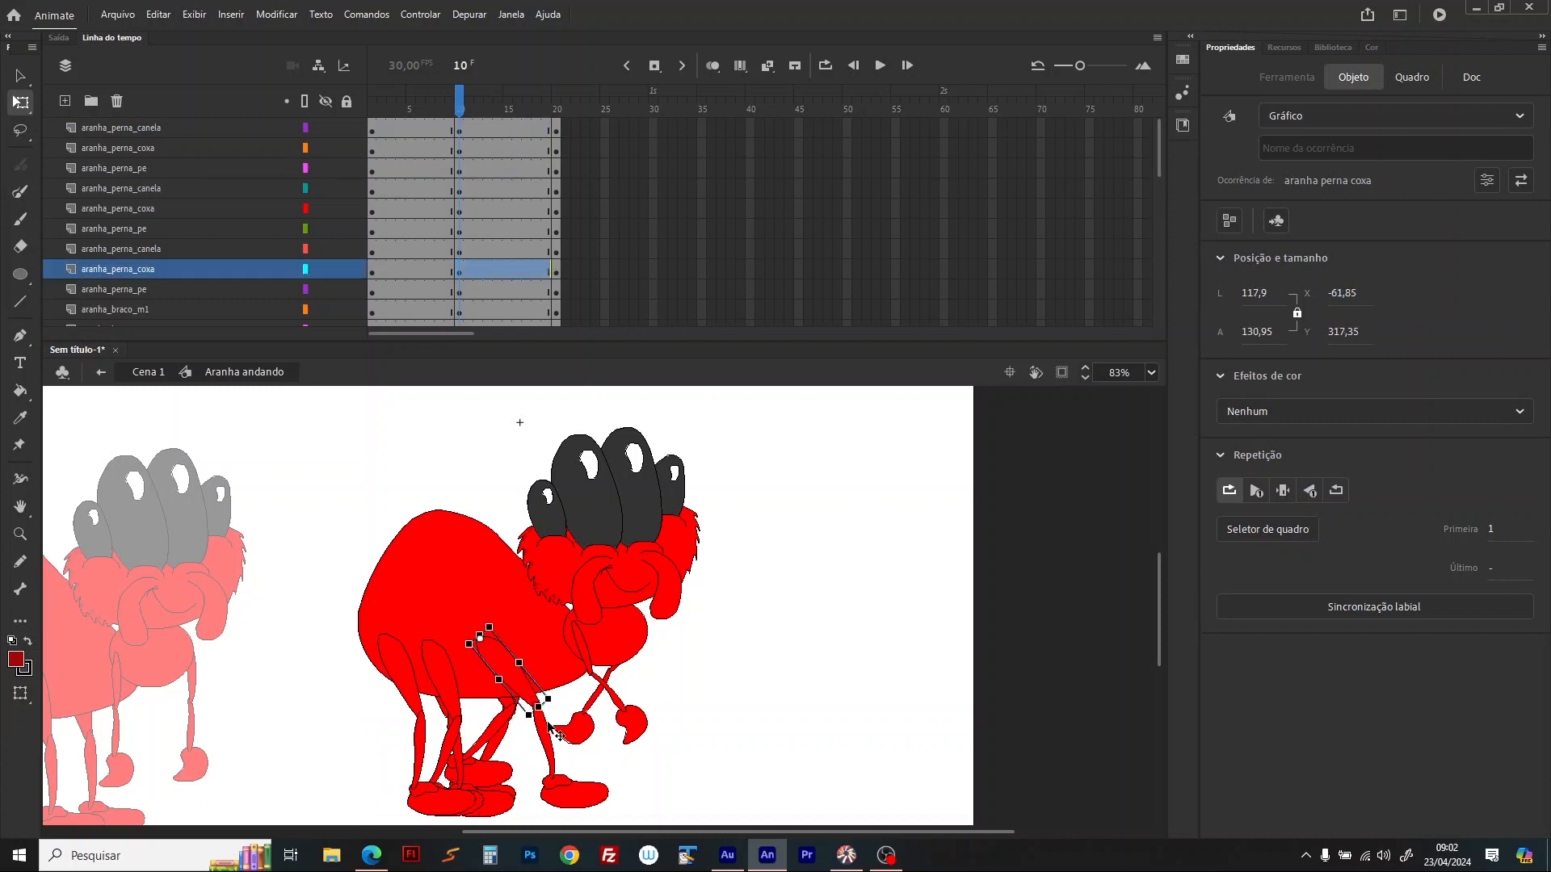
pyautogui.moveTo(557, 712); pyautogui.dragTo(425, 819)
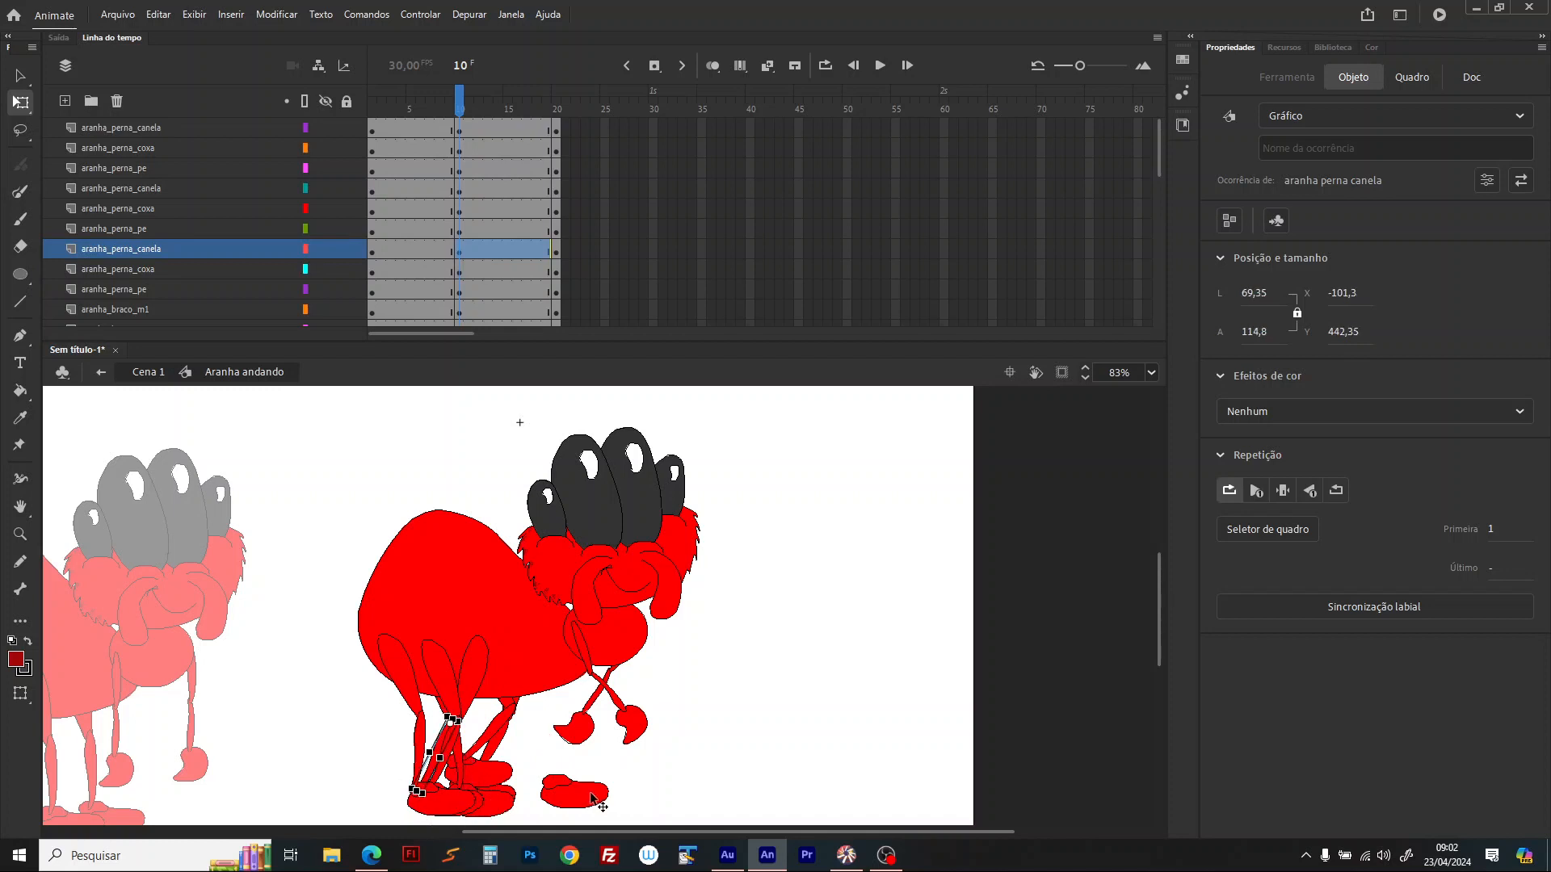
pyautogui.moveTo(588, 797); pyautogui.dragTo(446, 802)
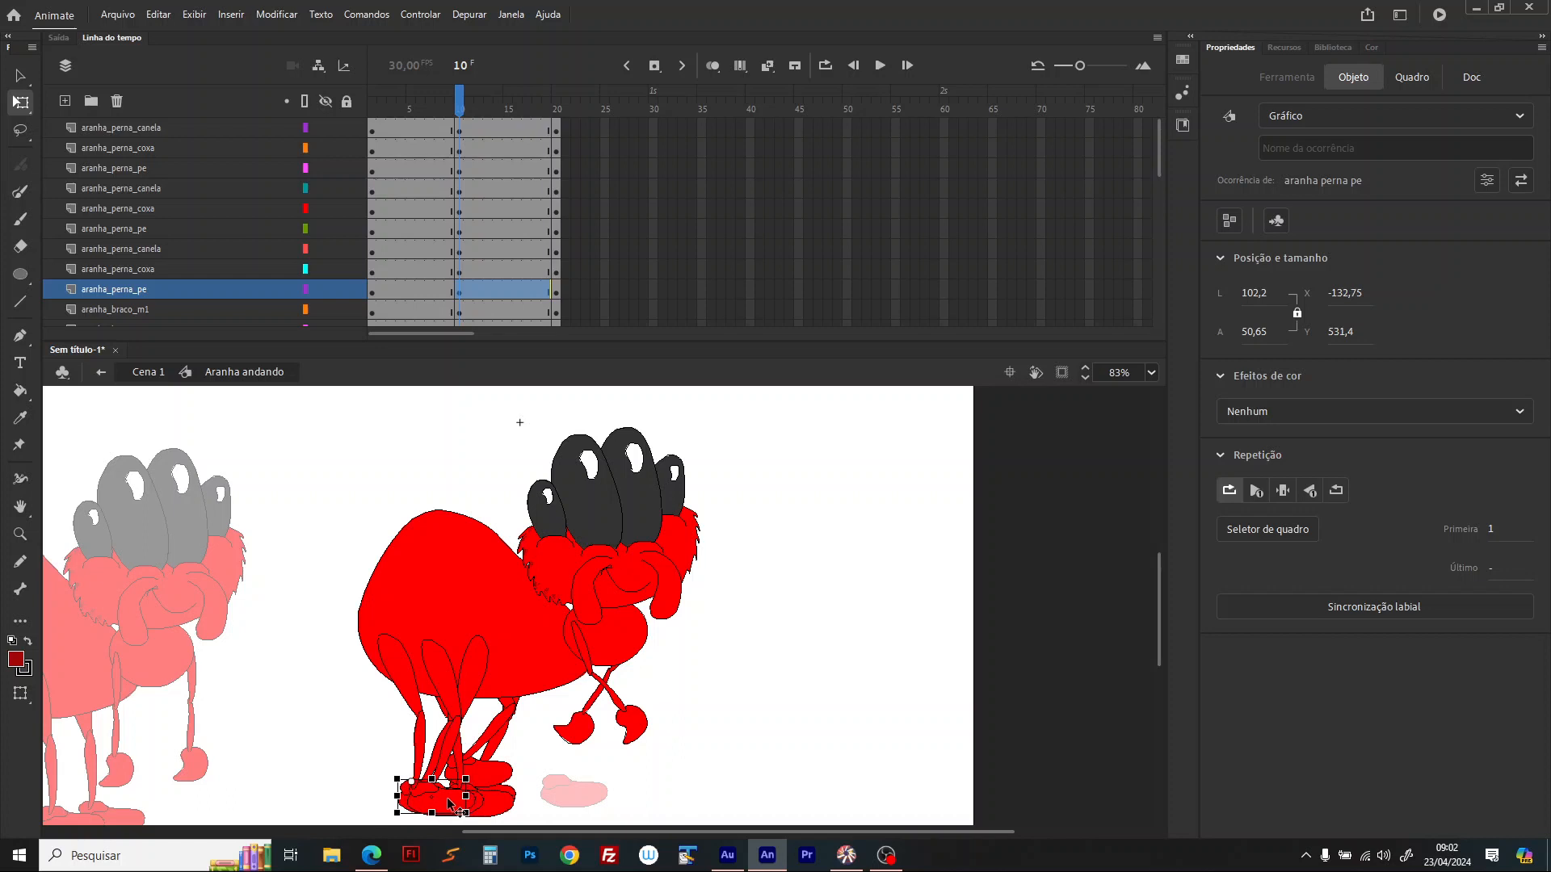
pyautogui.click(499, 708)
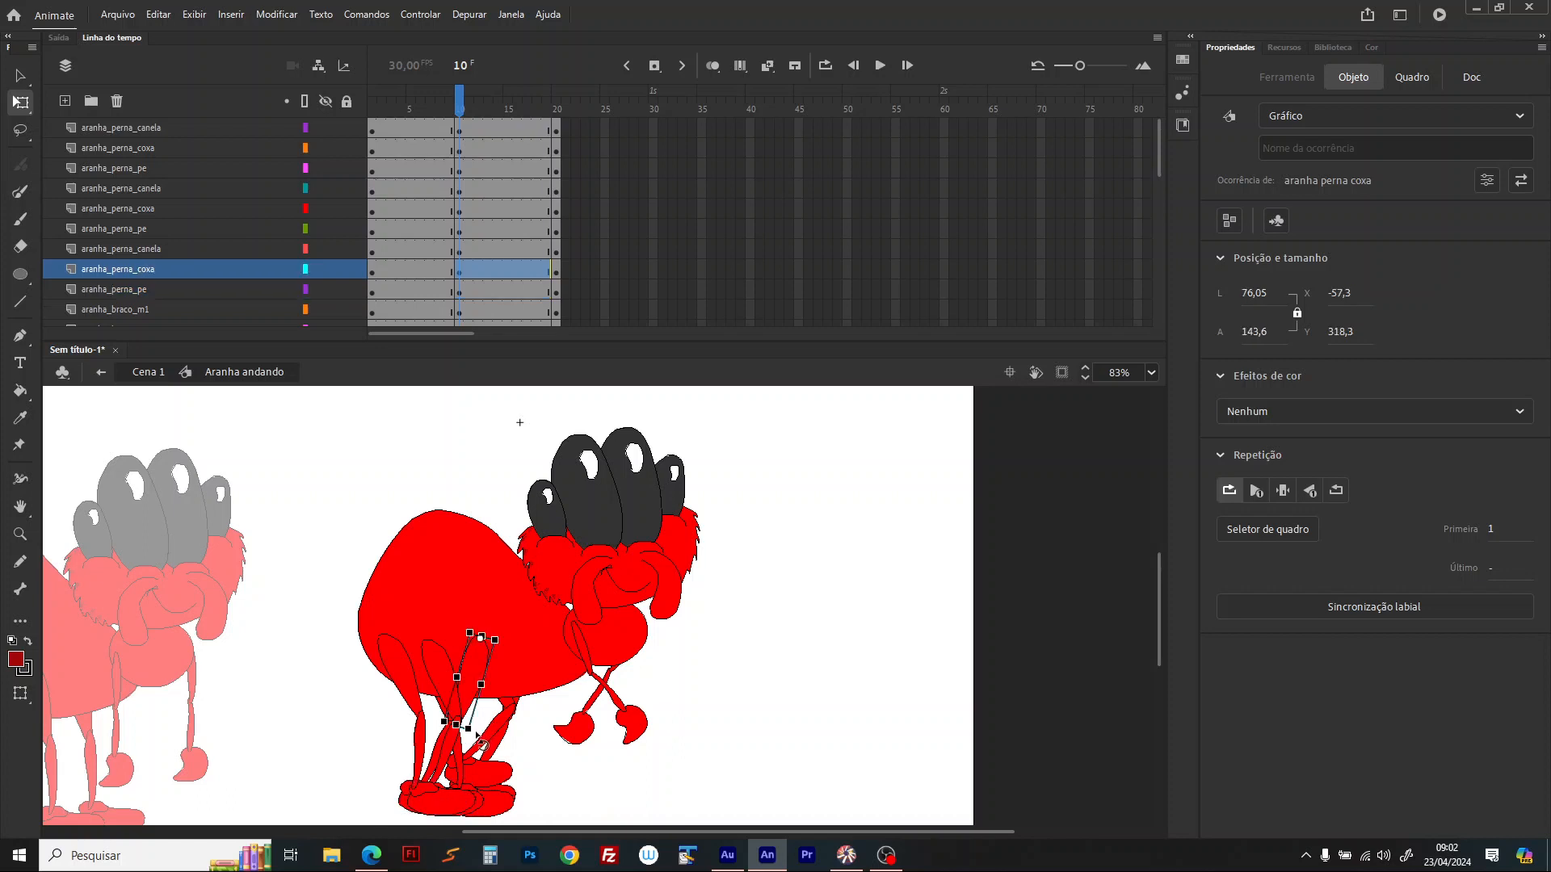
# Step: Rotate the near middle leg's thigh forward and bend its shin sharply backward from the knee
pyautogui.click(440, 669)
pyautogui.moveTo(483, 735); pyautogui.dragTo(524, 725)
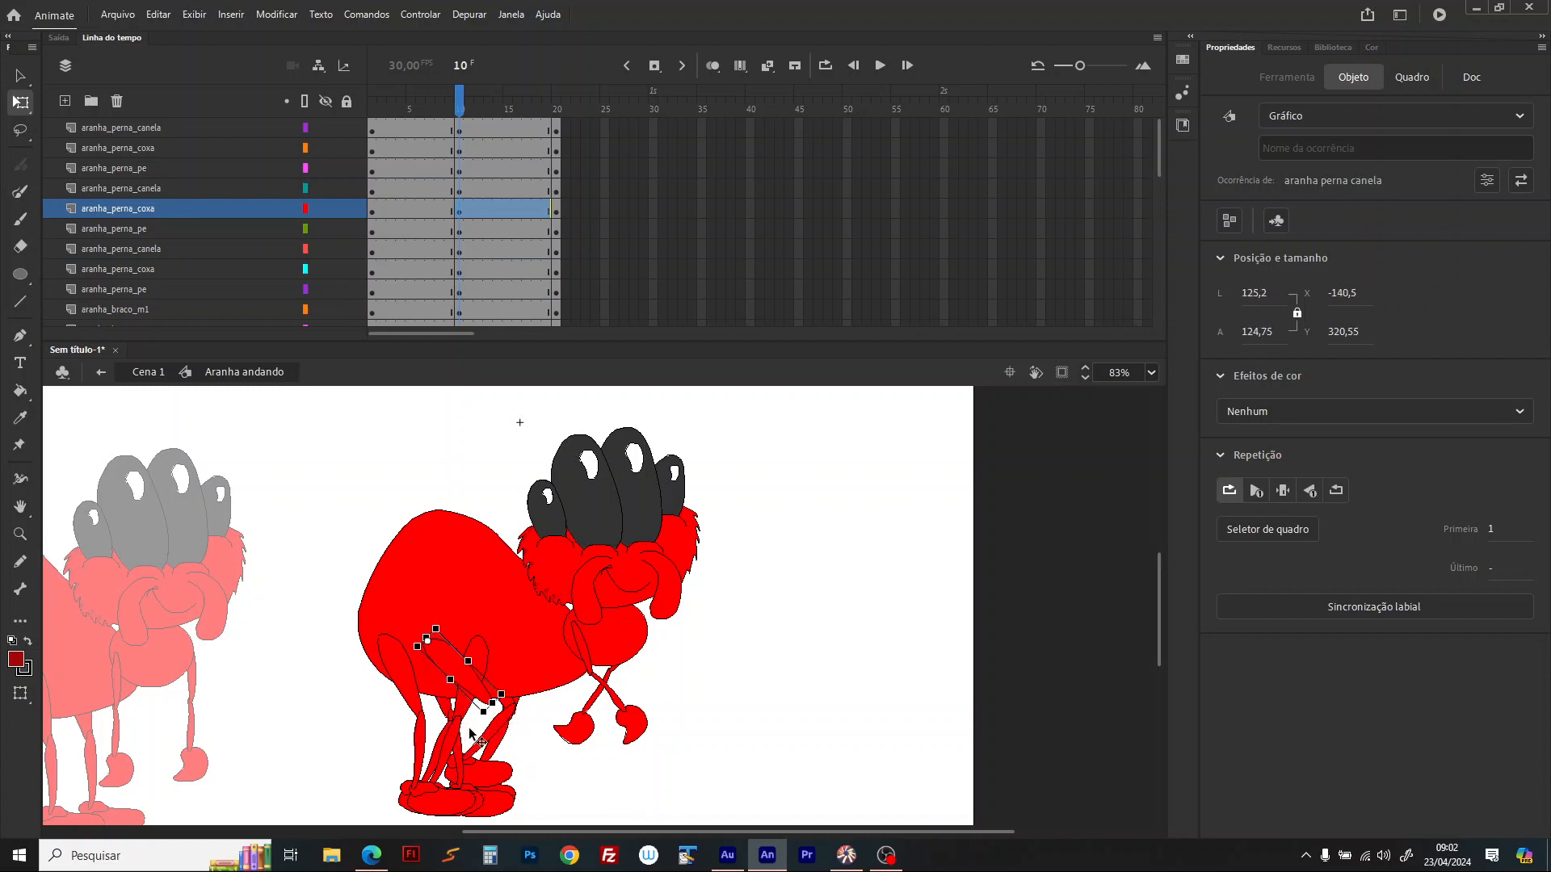
pyautogui.click(476, 734)
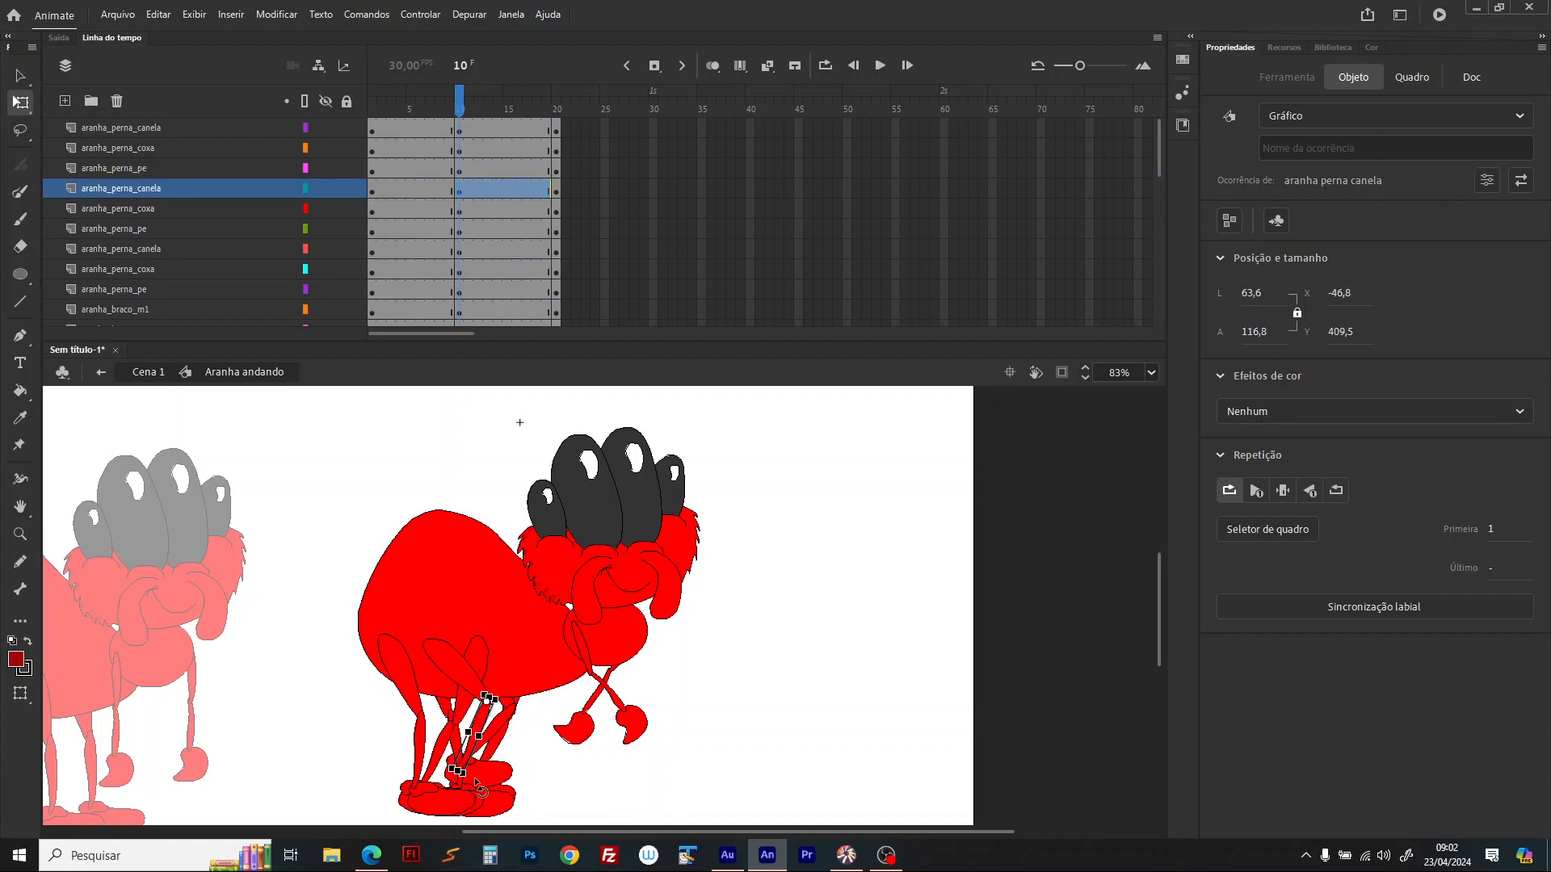
pyautogui.moveTo(476, 788); pyautogui.dragTo(428, 788)
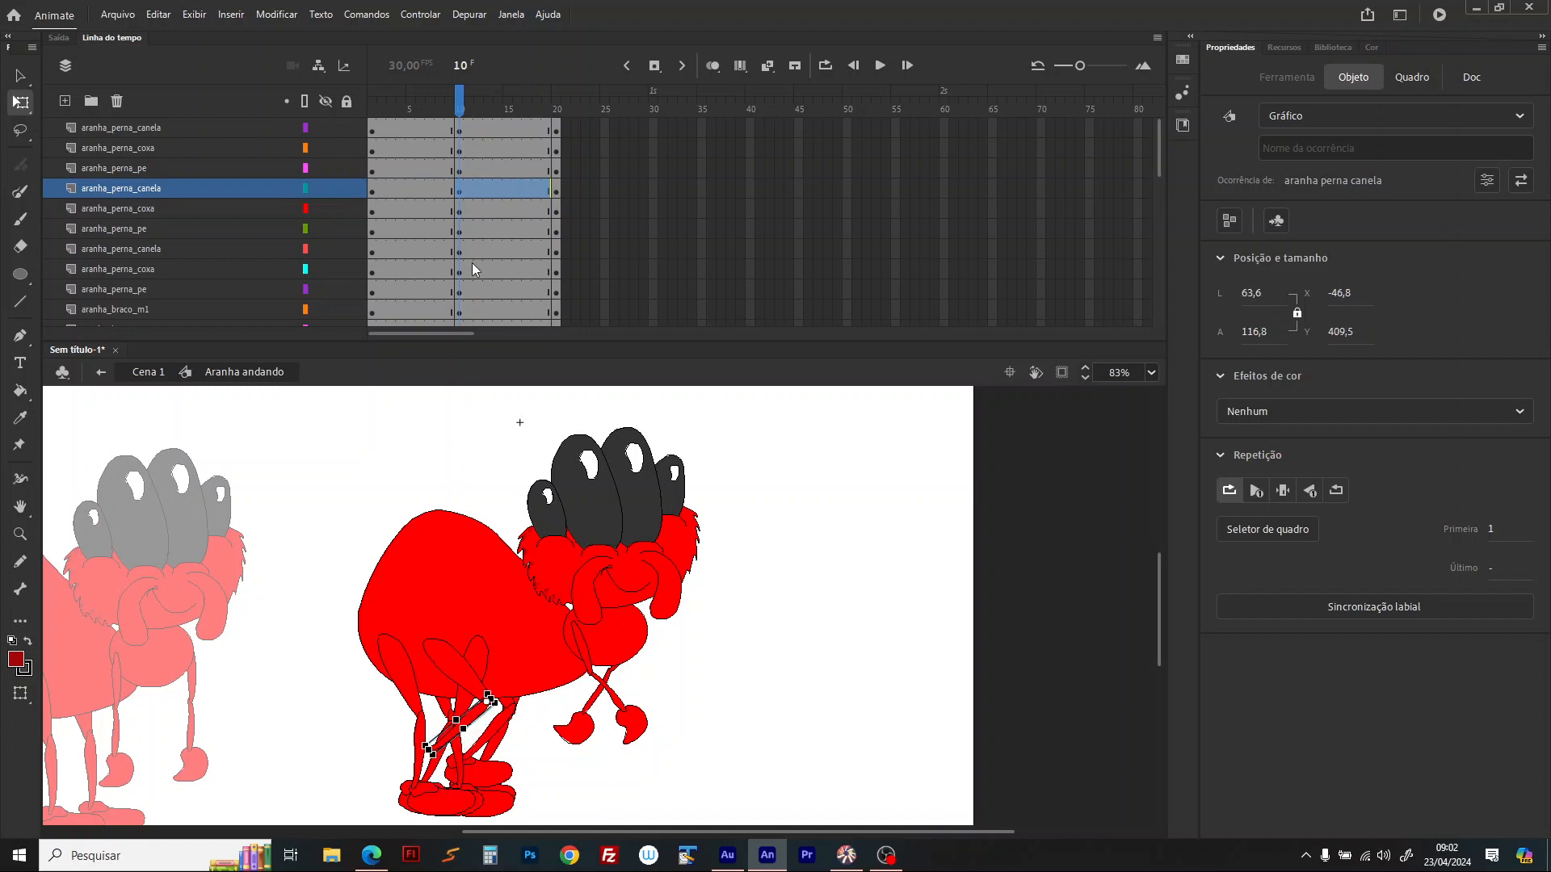
pyautogui.click(460, 169)
pyautogui.click(480, 803)
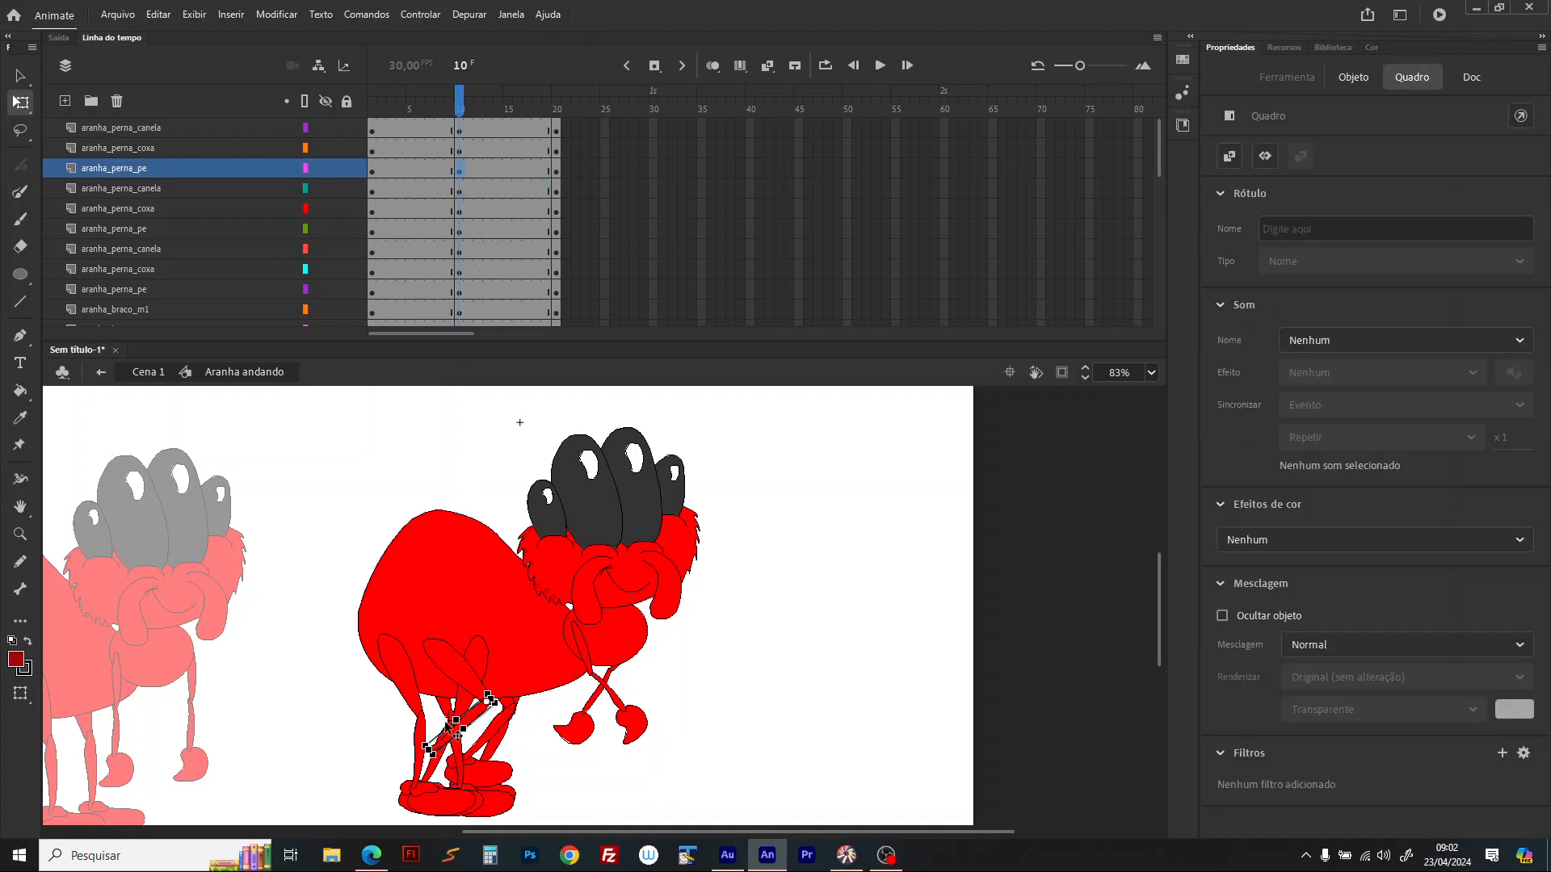
pyautogui.moveTo(450, 802); pyautogui.dragTo(462, 802)
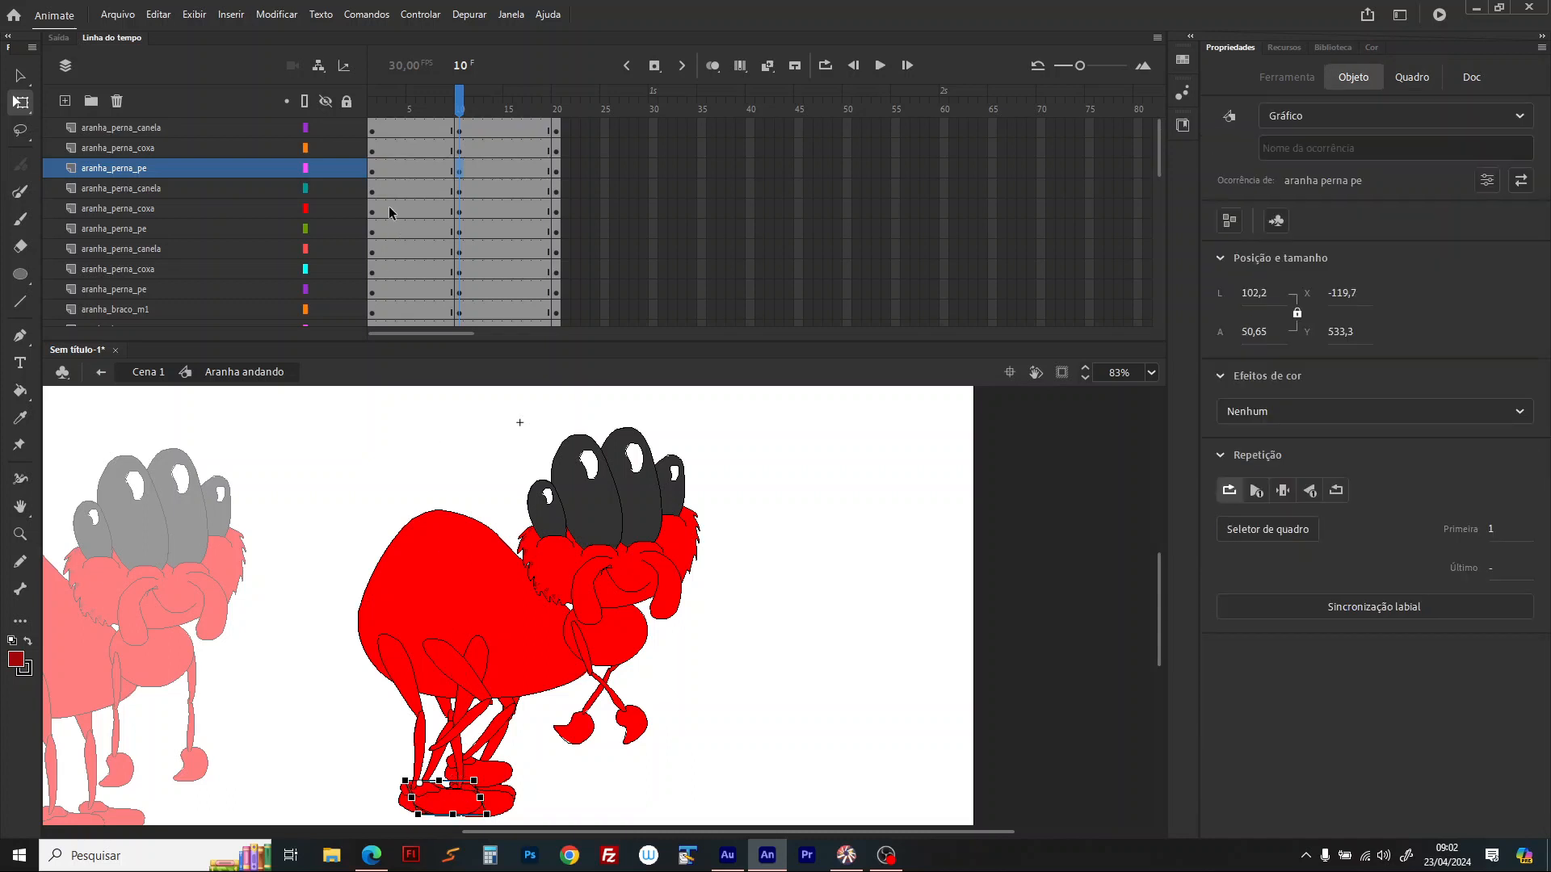
pyautogui.hotkey('ctrl', 'z')
# Step: At frame 10, raise the near middle leg's foot until it meets the lower end of its bent shin
pyautogui.click(460, 235)
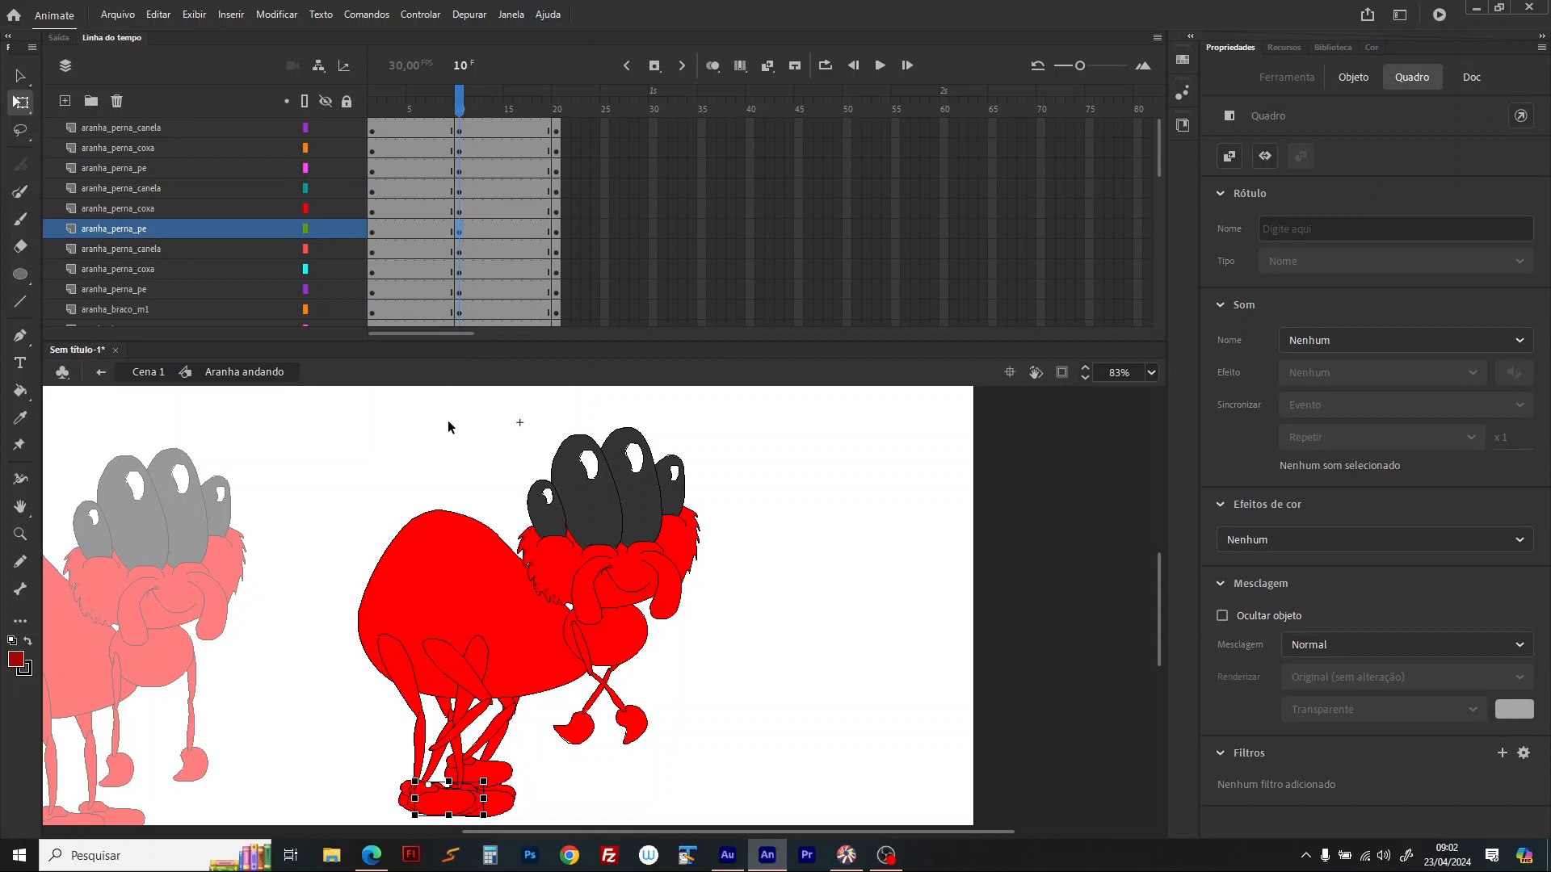
pyautogui.hotkey('shift', 'Up')
pyautogui.hotkey('shift', 'Up')
pyautogui.hotkey('shift', 'Up')
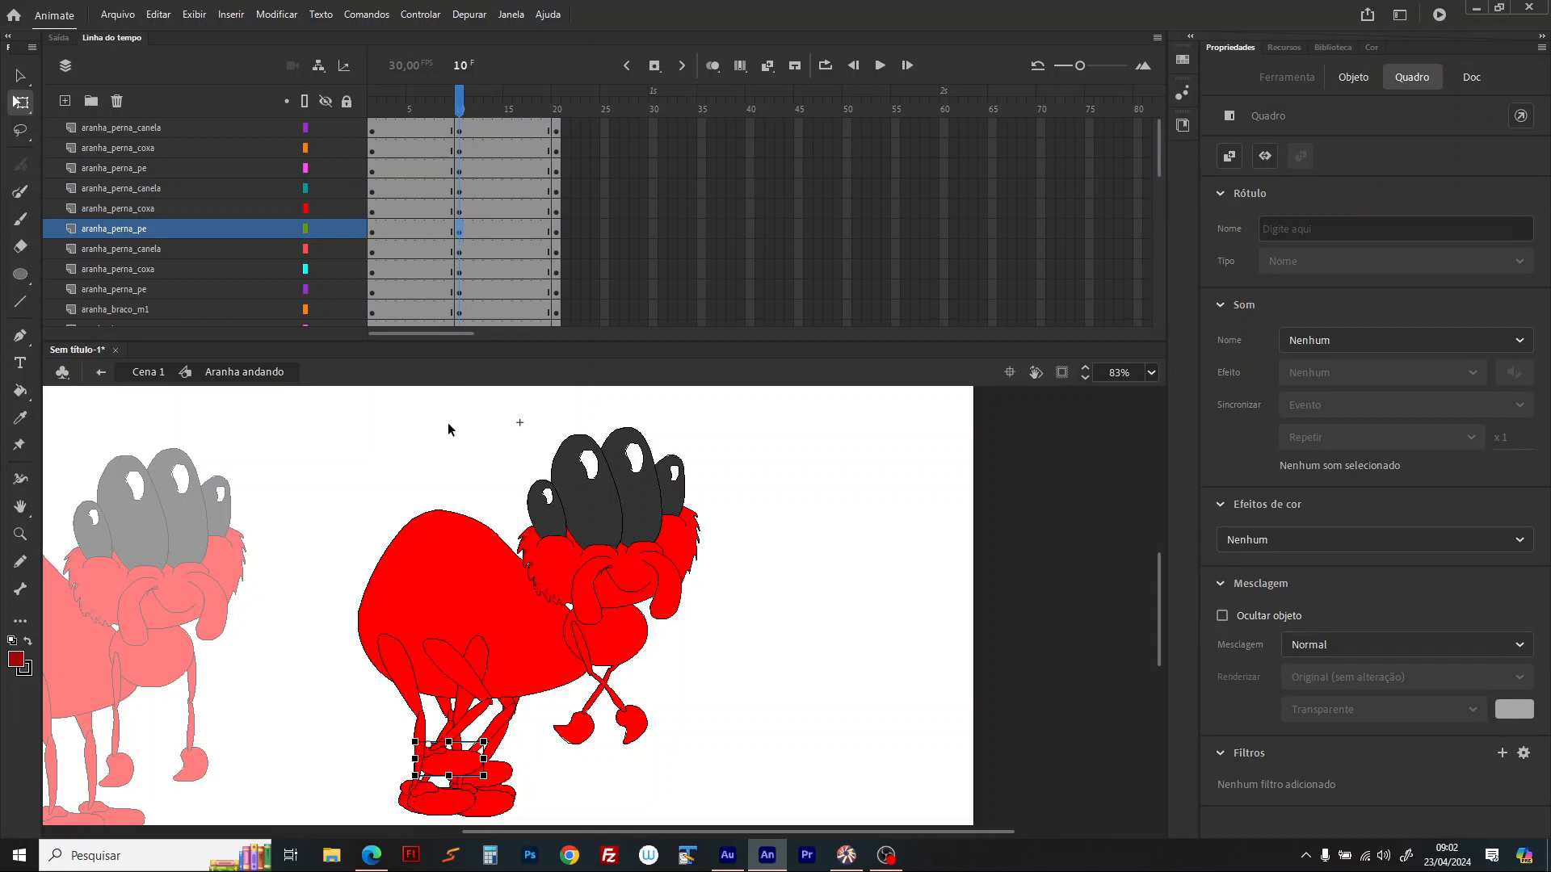
# Step: At frame 10, swing the far front leg's thigh forward and reposition its shin to slope down and forward from the knee
pyautogui.moveTo(1162, 133); pyautogui.dragTo(1164, 341)
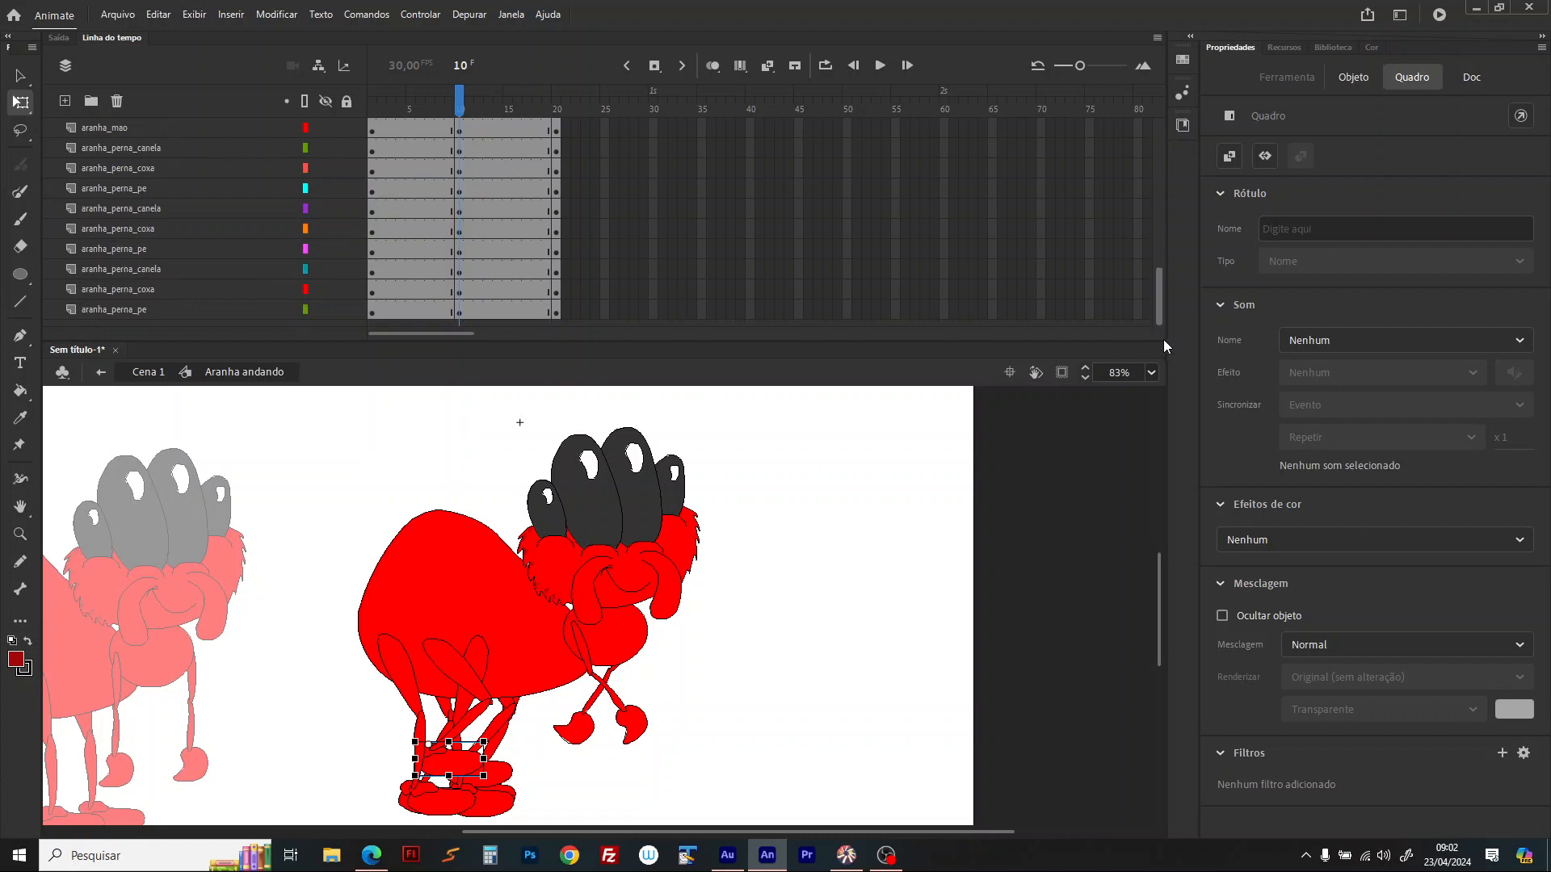
pyautogui.click(509, 740)
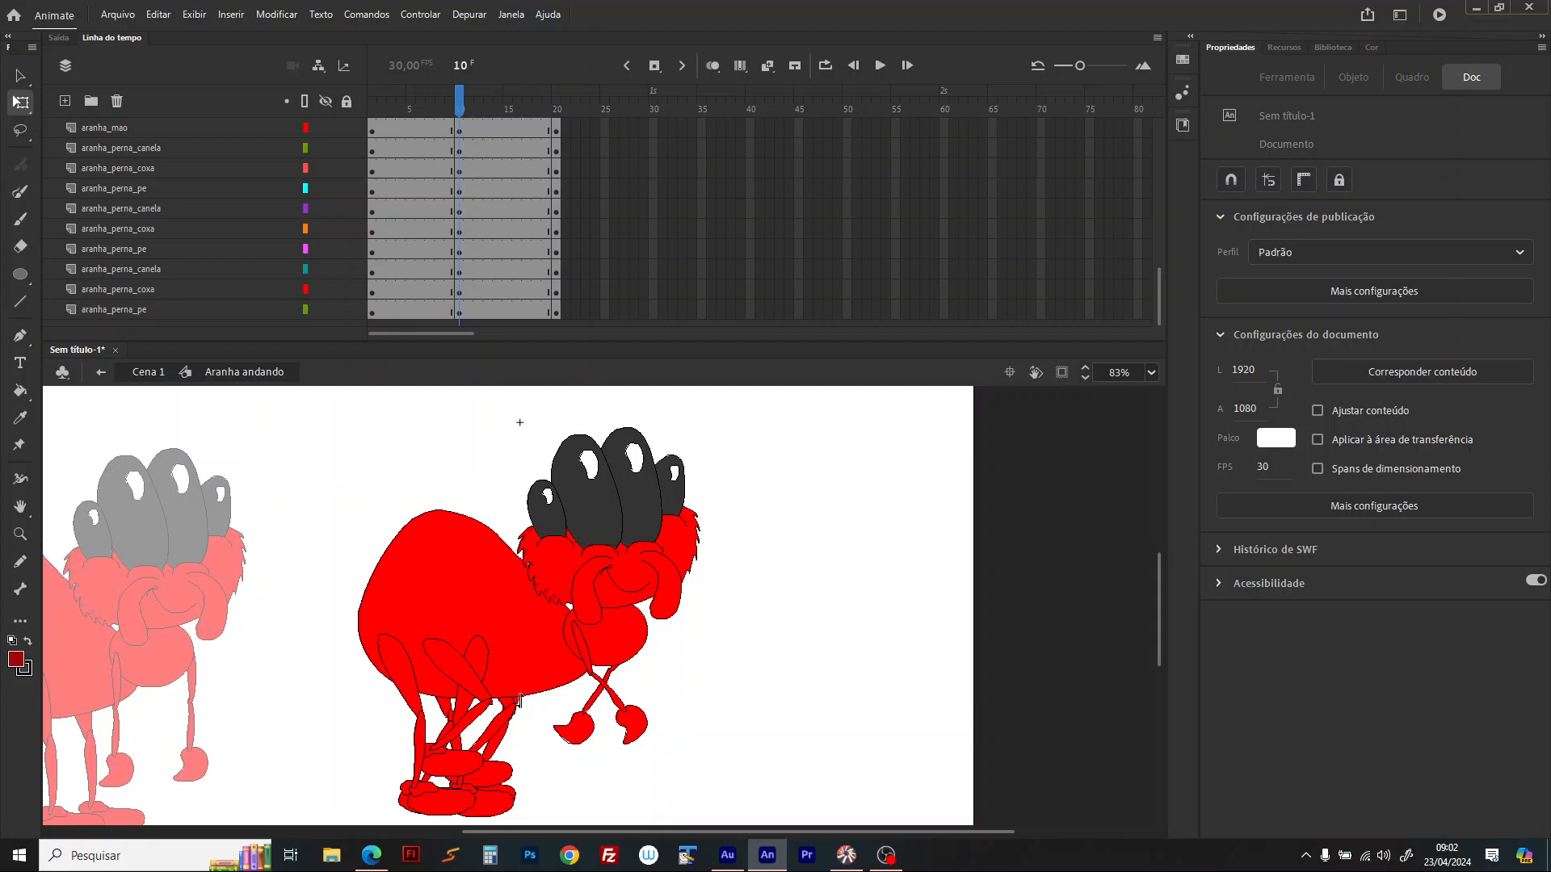
pyautogui.click(519, 700)
pyautogui.moveTo(530, 731)
pyautogui.mouseDown()
pyautogui.moveTo(590, 735)
pyautogui.moveTo(552, 734)
pyautogui.mouseUp()
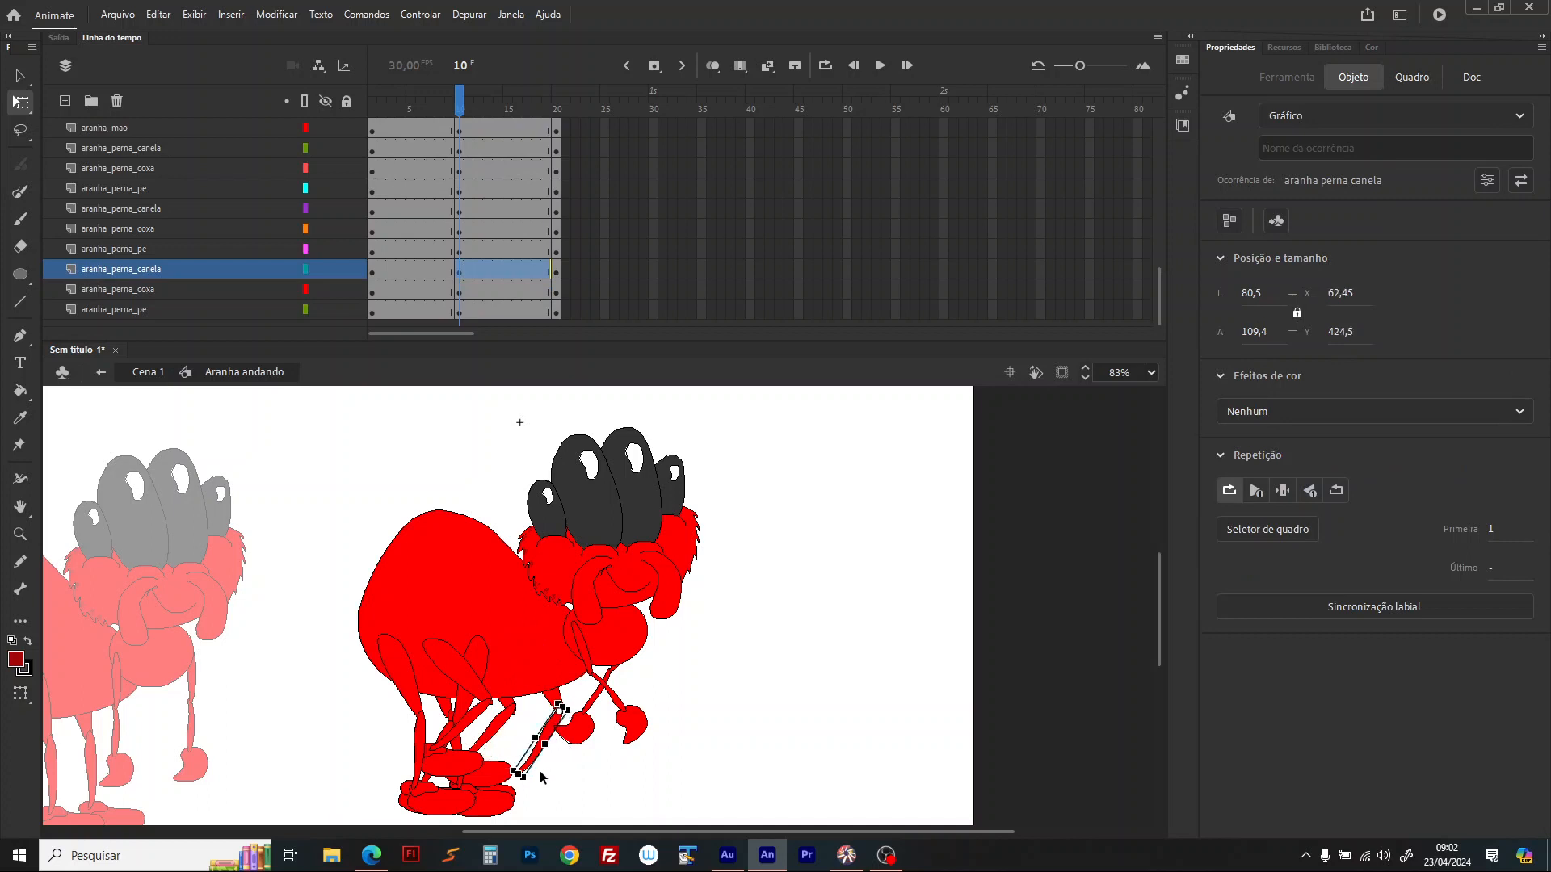
pyautogui.moveTo(536, 793); pyautogui.dragTo(607, 794)
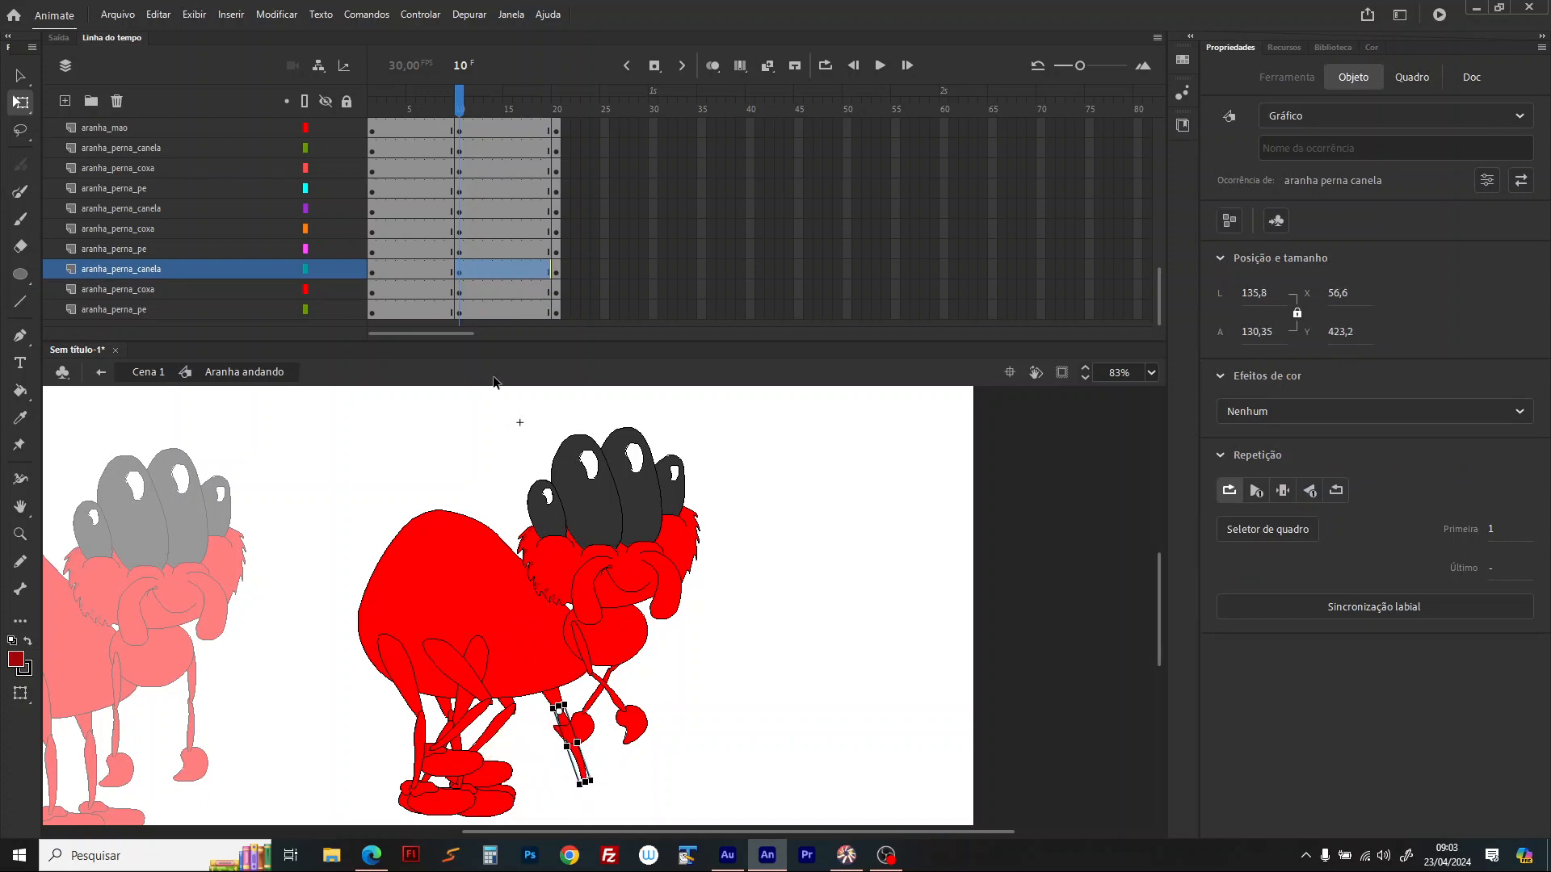
# Step: Move the far front leg's foot forward horizontally until it sits under the repositioned shin at frame 10
pyautogui.click(459, 310)
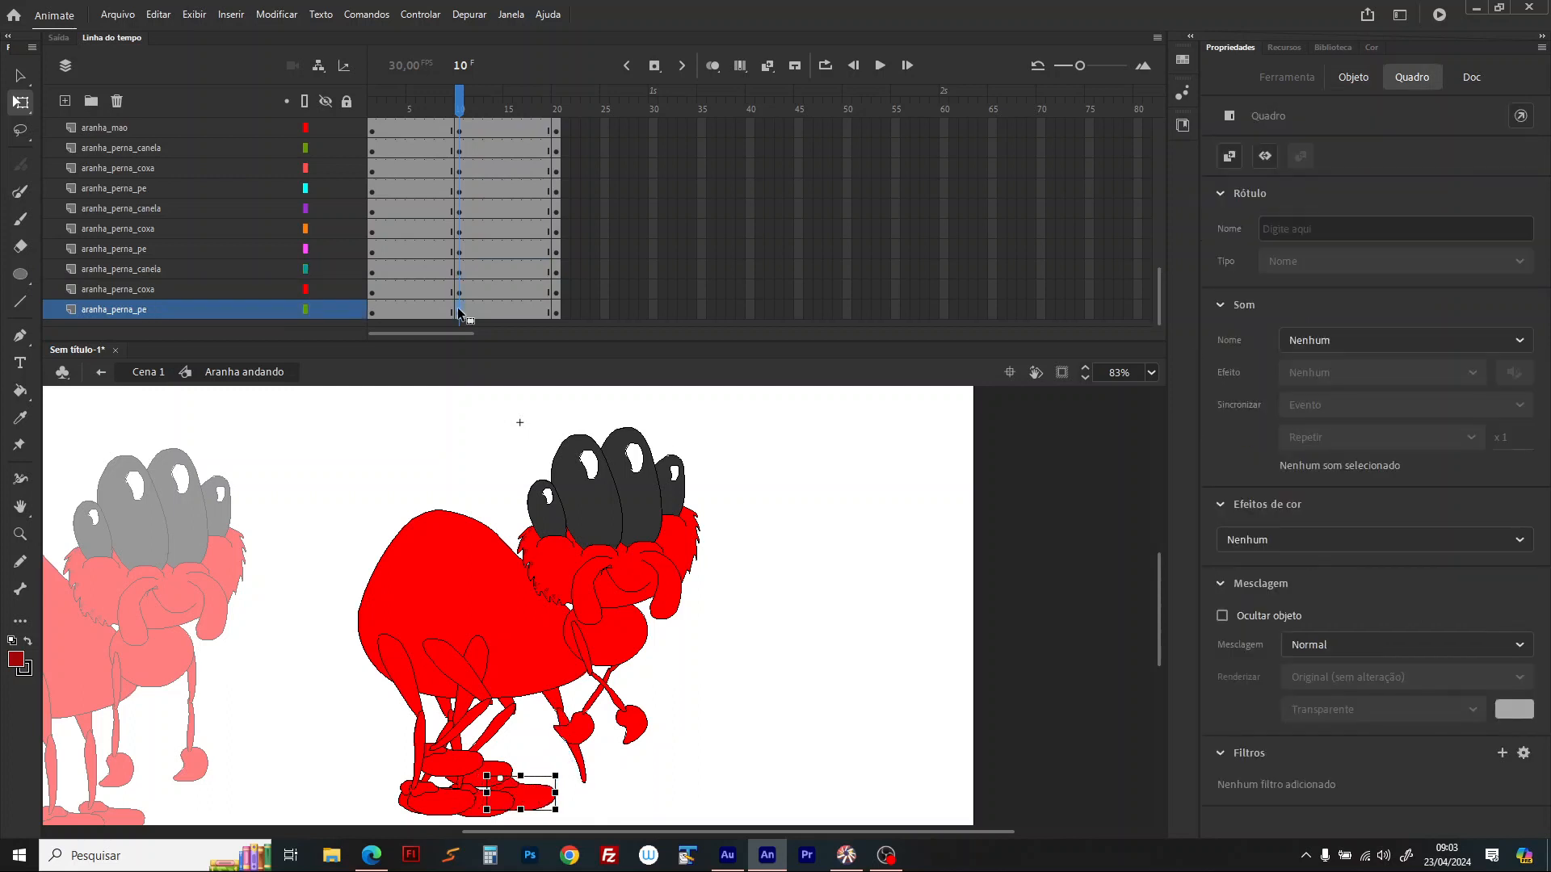
pyautogui.hotkey('shift', 'Right')
pyautogui.hotkey('shift', 'Right')
pyautogui.hotkey('shift', 'Right')
pyautogui.hotkey('shift', 'Right')
pyautogui.hotkey('shift', 'Right')
pyautogui.hotkey('shift', 'Right')
pyautogui.hotkey('shift', 'Right')
pyautogui.hotkey('shift', 'Right')
pyautogui.hotkey('shift', 'Right')
pyautogui.hotkey('shift', 'Right')
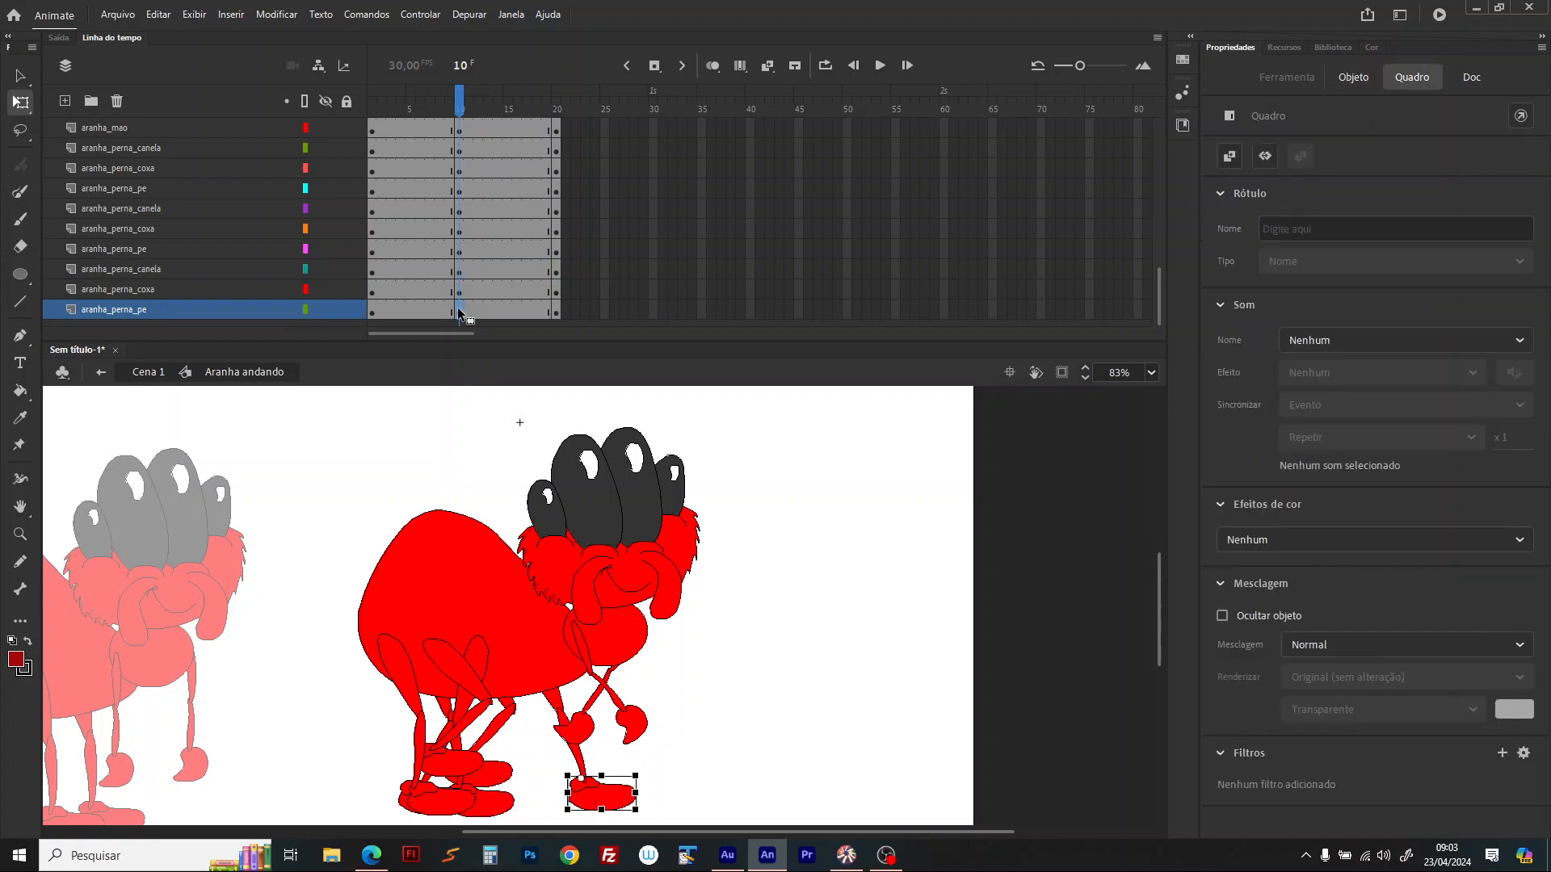
# Step: At frame 10, rotate the far hind leg's thigh backward and reattach its shin at the knee, angled down and backward
pyautogui.click(443, 715)
pyautogui.moveTo(465, 732); pyautogui.dragTo(392, 725)
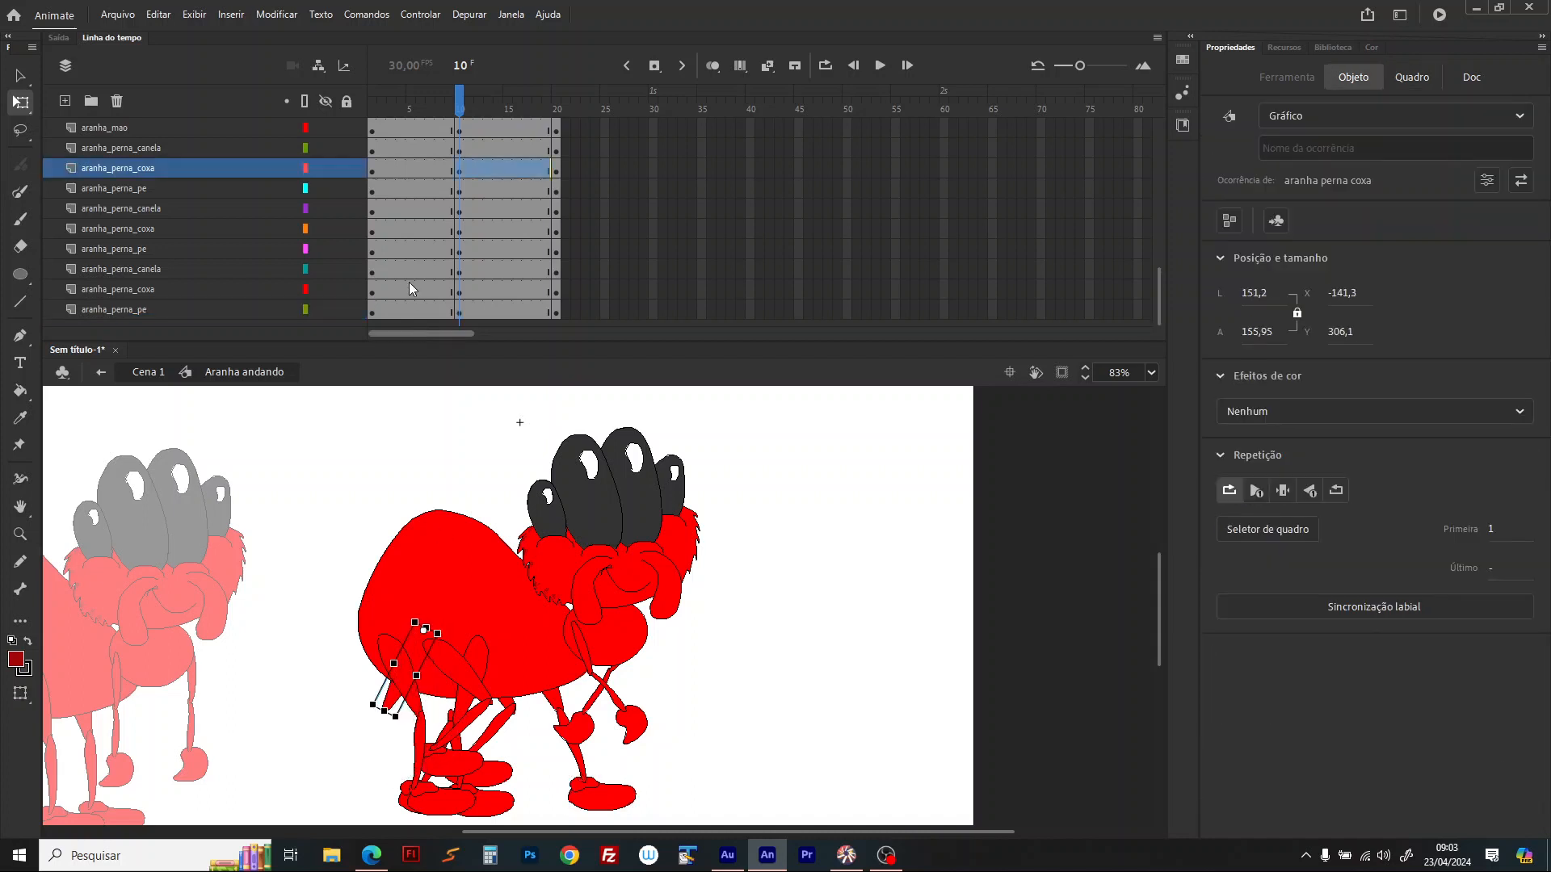
pyautogui.click(460, 152)
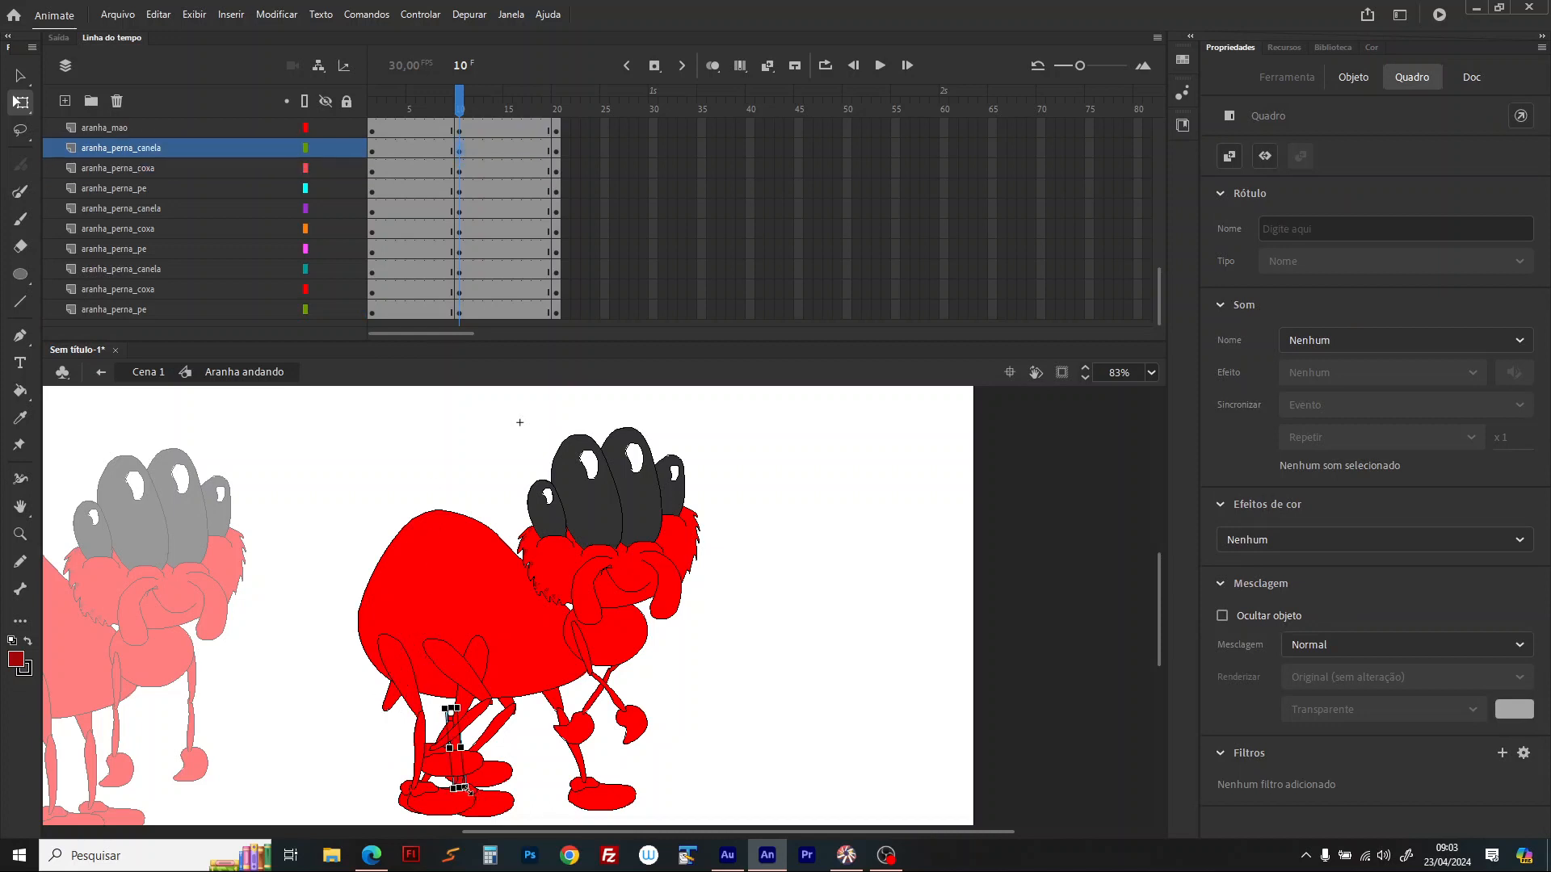
pyautogui.moveTo(459, 801); pyautogui.dragTo(402, 825)
pyautogui.hotkey('shift', 'Left')
pyautogui.hotkey('shift', 'Left')
pyautogui.hotkey('shift', 'Left')
pyautogui.hotkey('shift', 'Up')
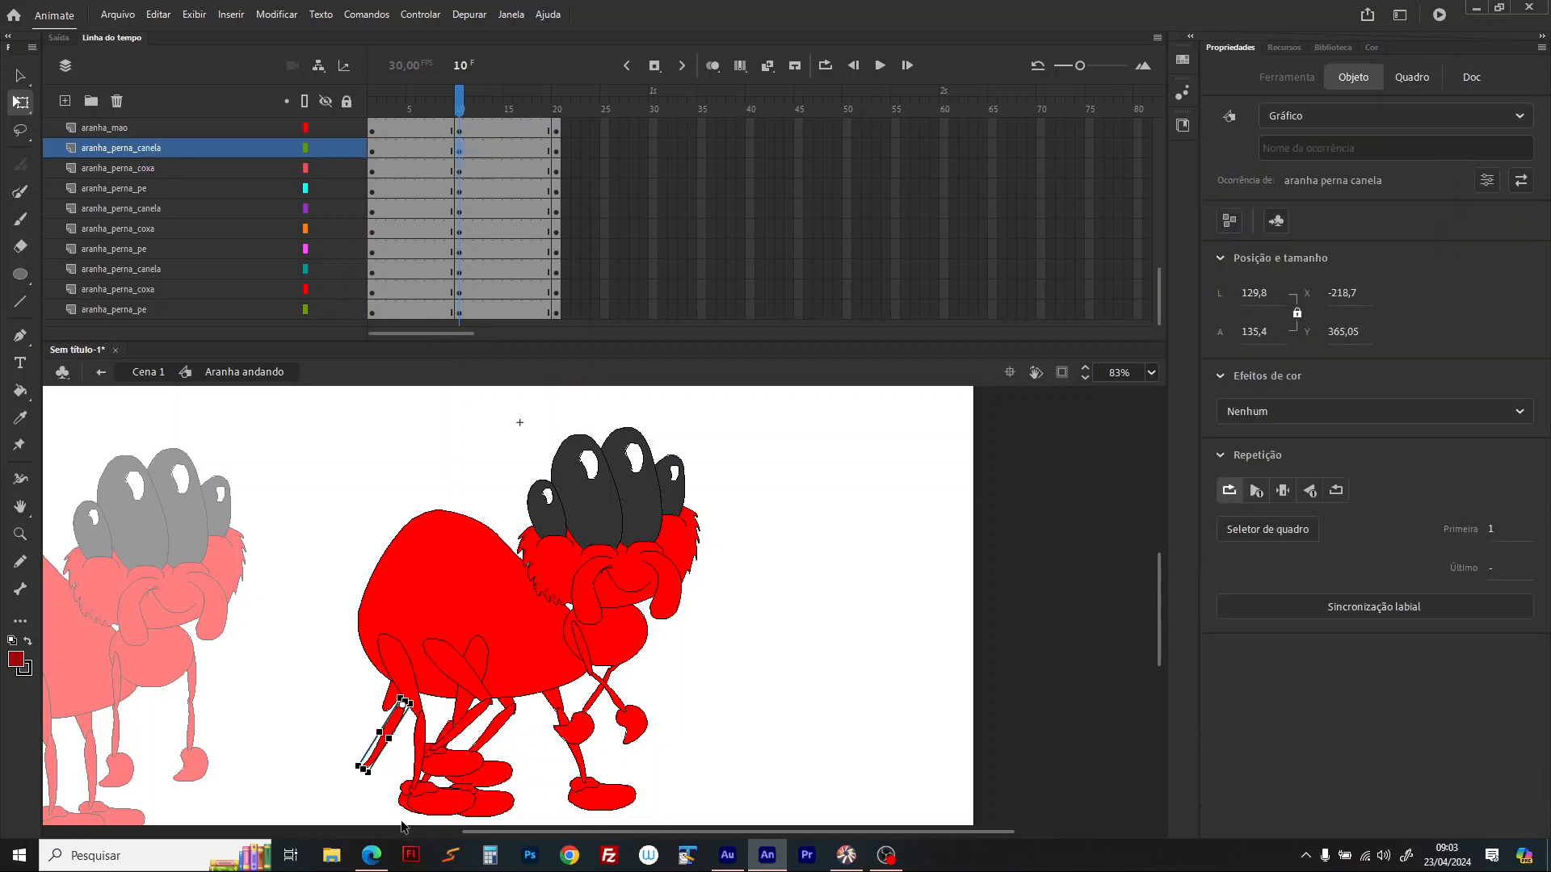
pyautogui.hotkey('shift', 'Left')
pyautogui.click(387, 775)
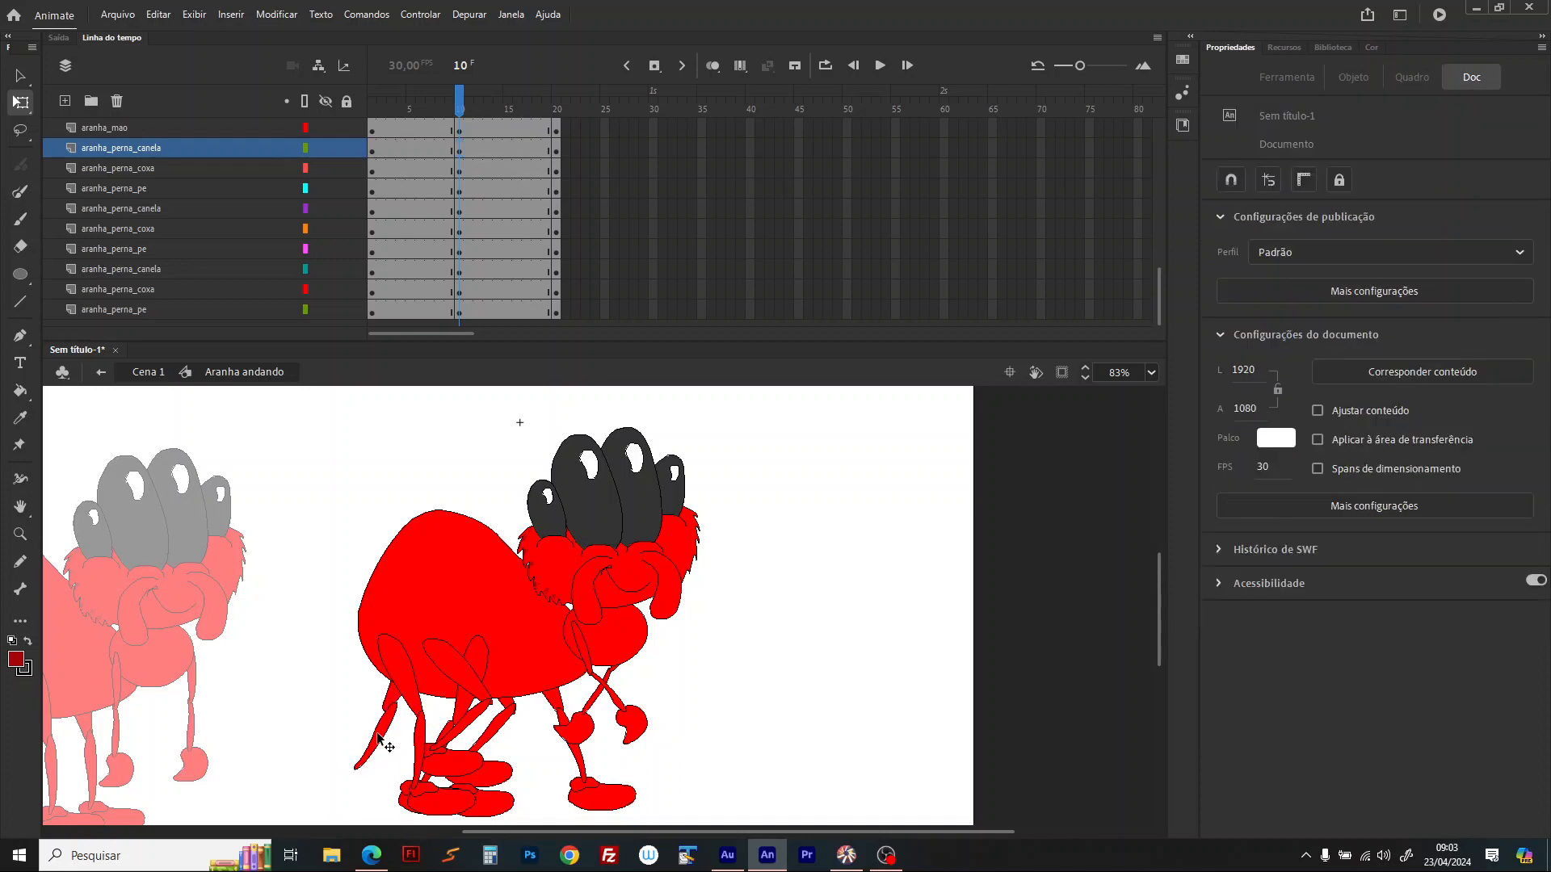
pyautogui.moveTo(382, 734); pyautogui.dragTo(369, 741)
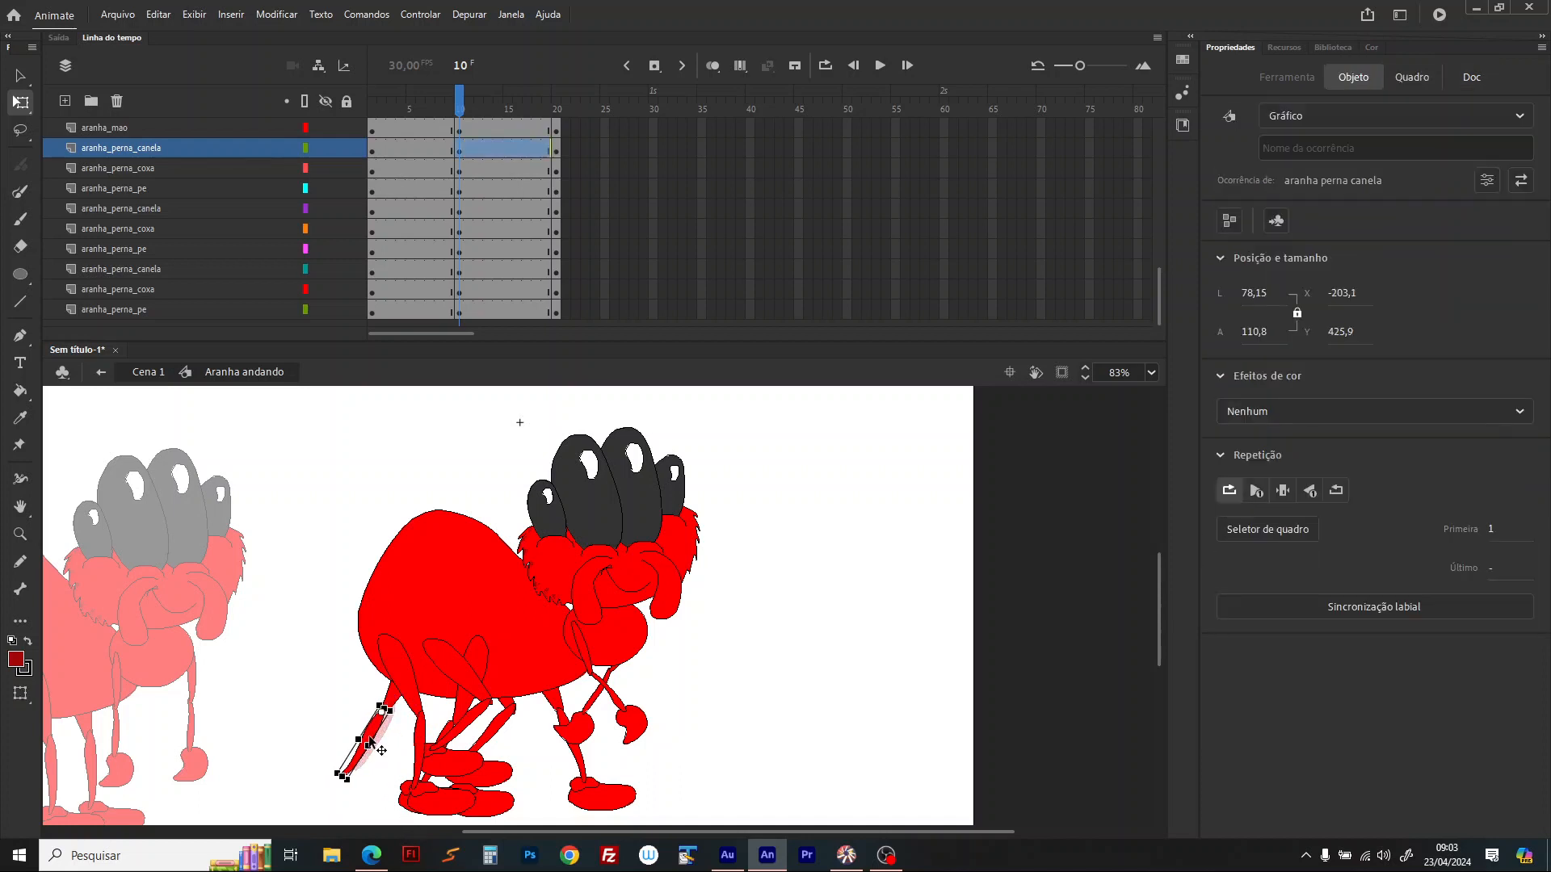
# Step: Move the far hind foot backward under its shin, and lower that leg's thigh so it joins the shin at the knee
pyautogui.click(458, 191)
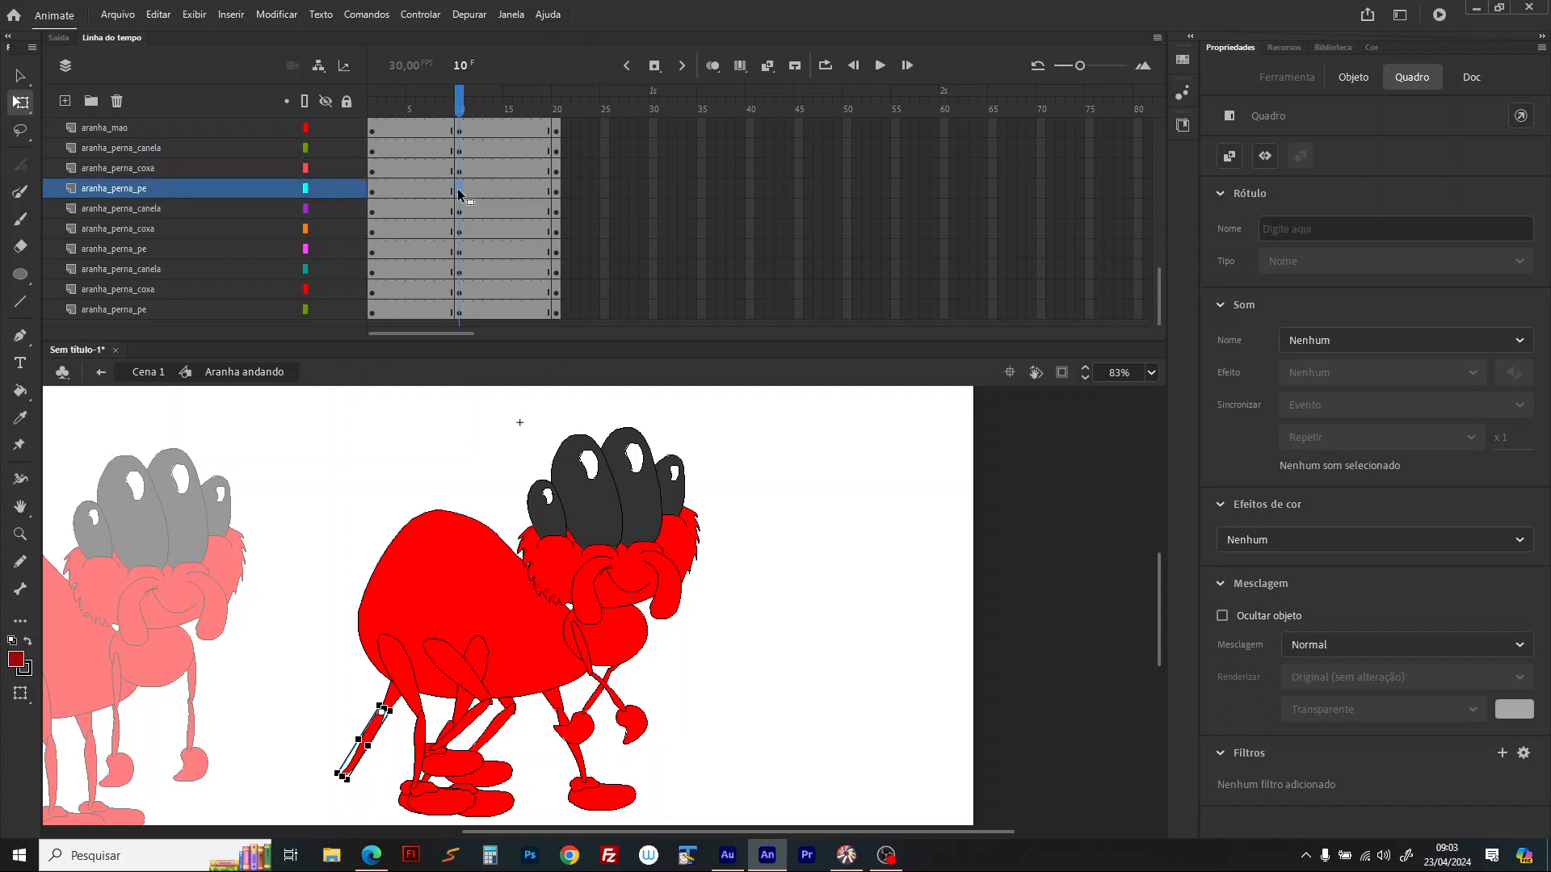
pyautogui.hotkey('shift', 'Left')
pyautogui.hotkey('shift', 'Left')
pyautogui.hotkey('shift', 'Left')
pyautogui.hotkey('shift', 'Left')
pyautogui.hotkey('shift', 'Left')
pyautogui.hotkey('shift', 'Left')
pyautogui.hotkey('shift', 'Left')
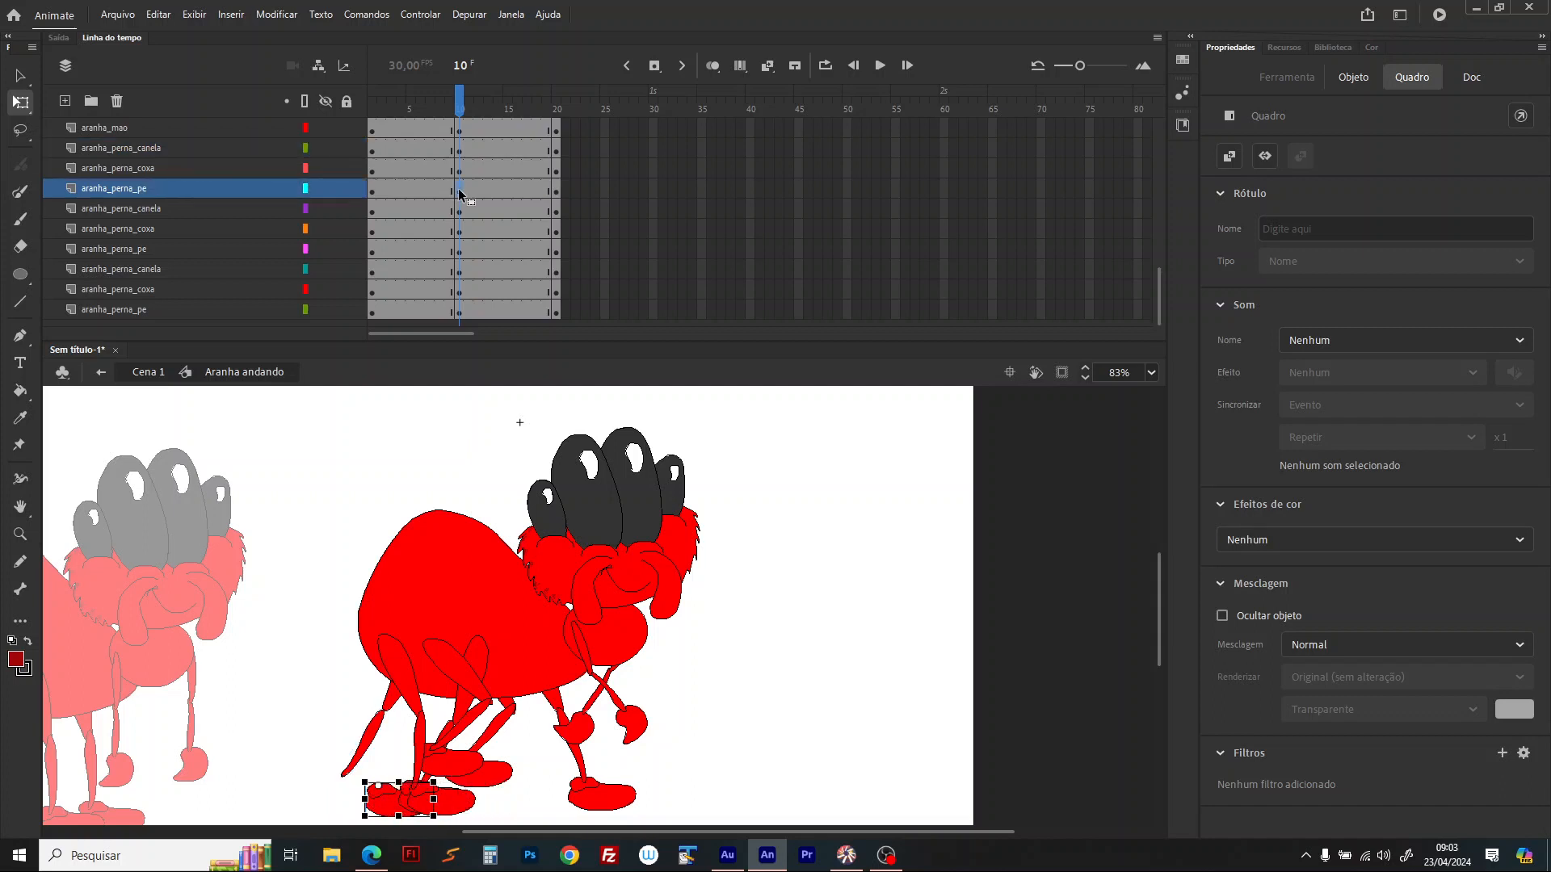
pyautogui.hotkey('shift', 'Left')
pyautogui.hotkey('shift', 'Left')
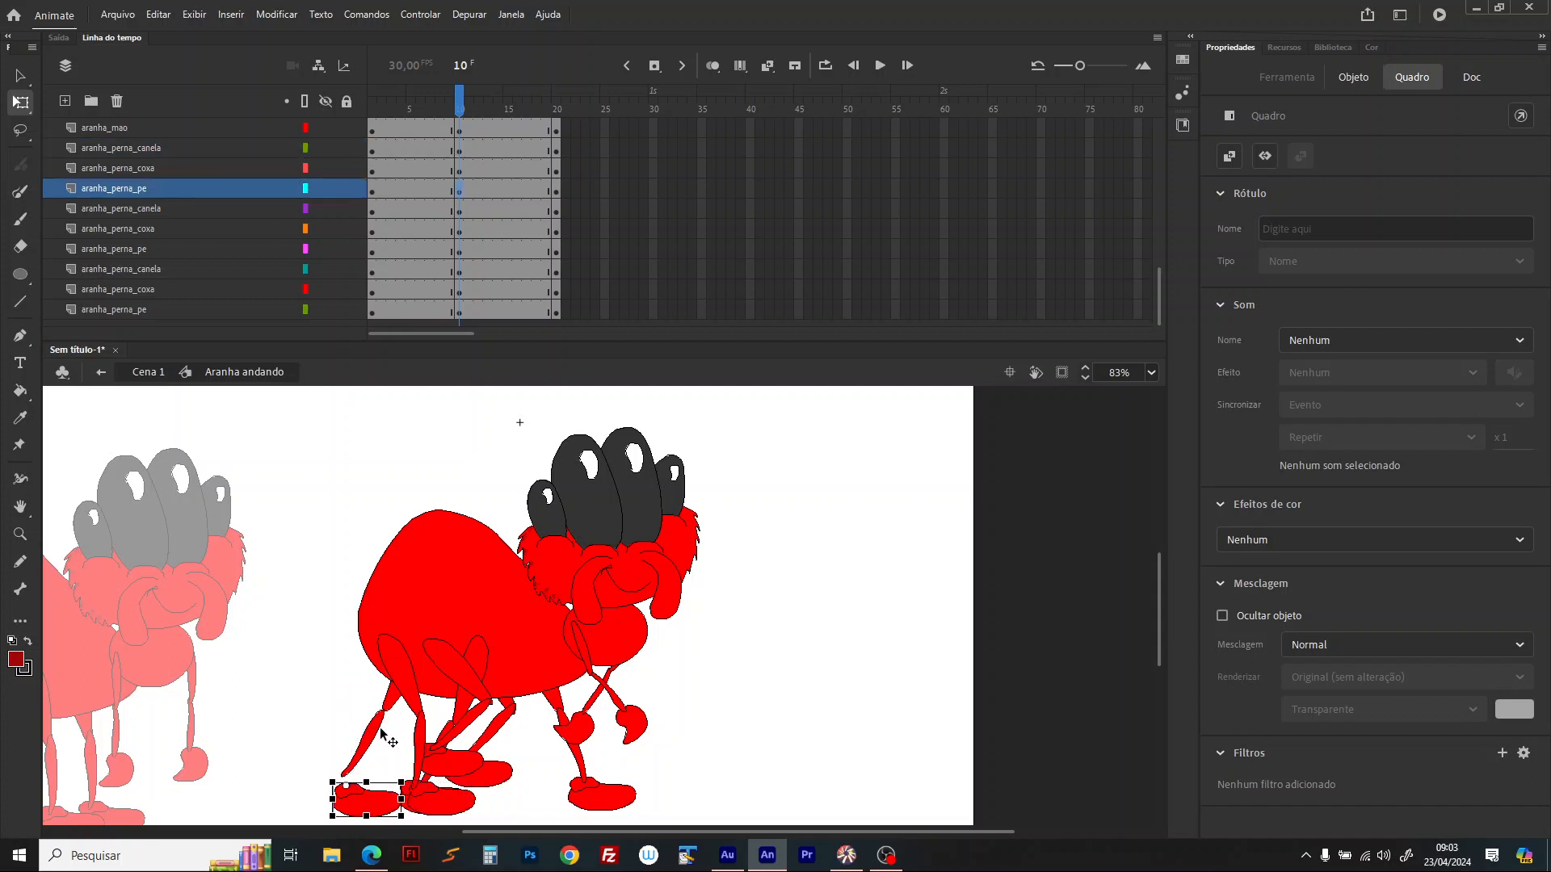
pyautogui.click(385, 707)
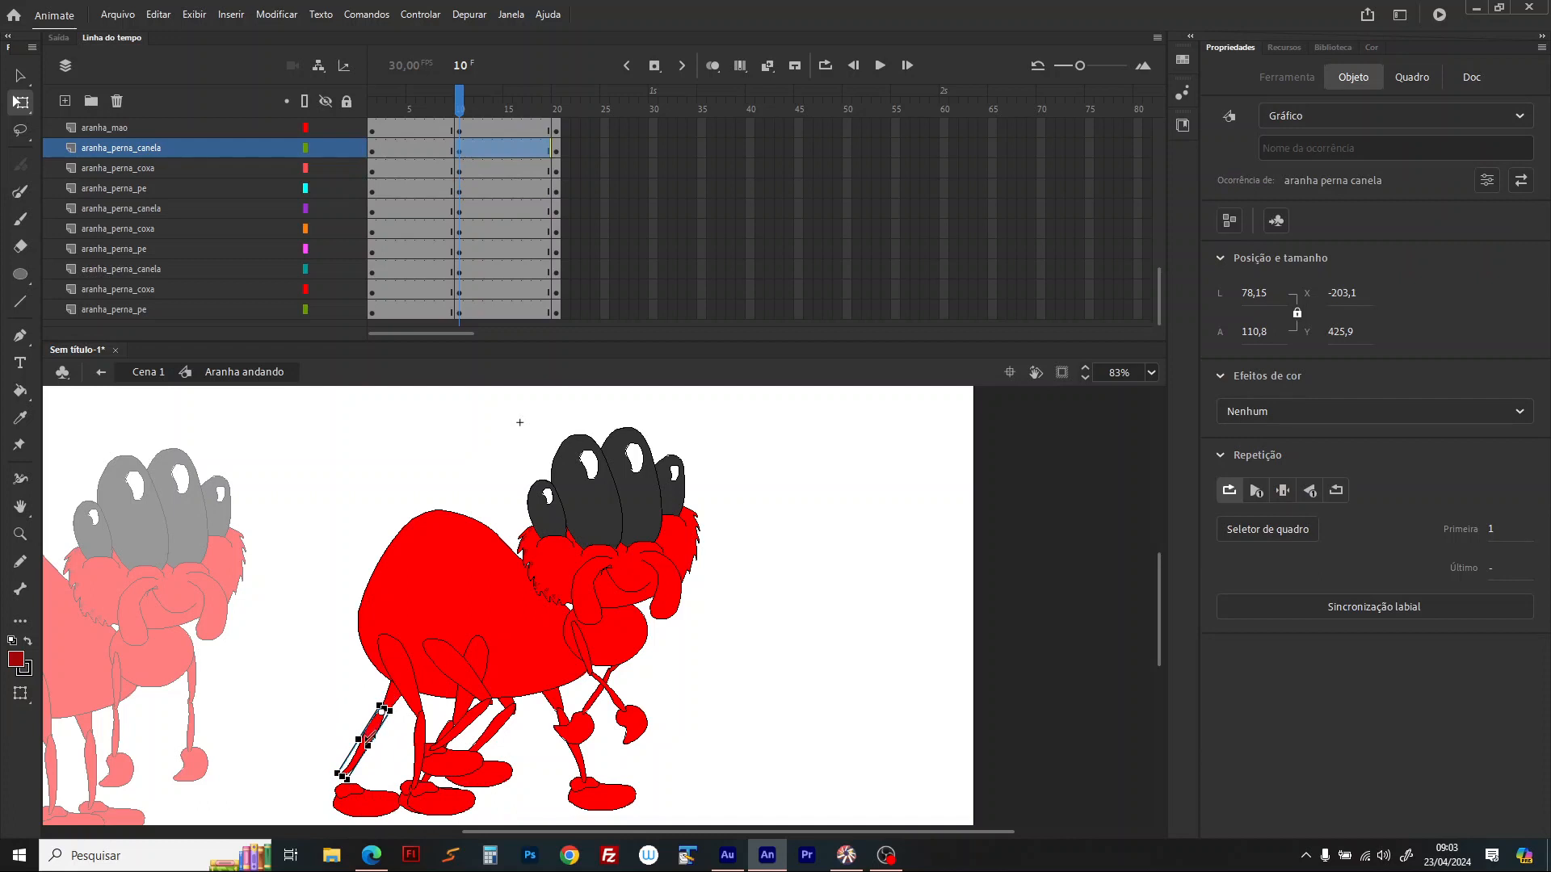
pyautogui.moveTo(373, 732)
pyautogui.mouseDown()
pyautogui.moveTo(373, 745)
pyautogui.moveTo(388, 722)
pyautogui.mouseUp()
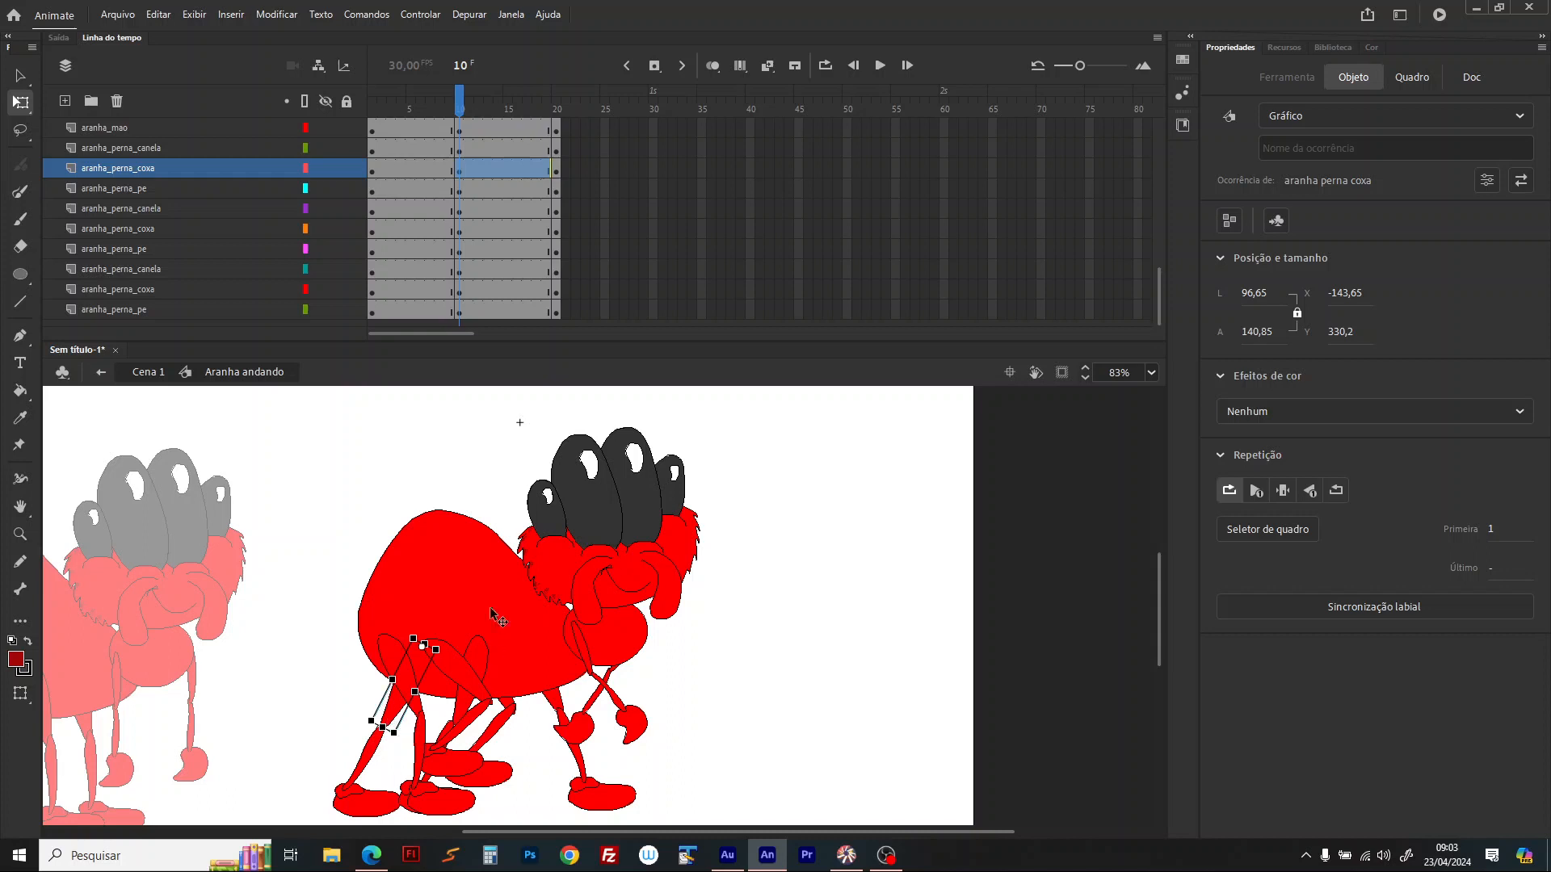
# Step: At frame 10, rotate the far middle leg's thigh more upright and fit its shin and foot beneath it, planted on the ground
pyautogui.click(517, 713)
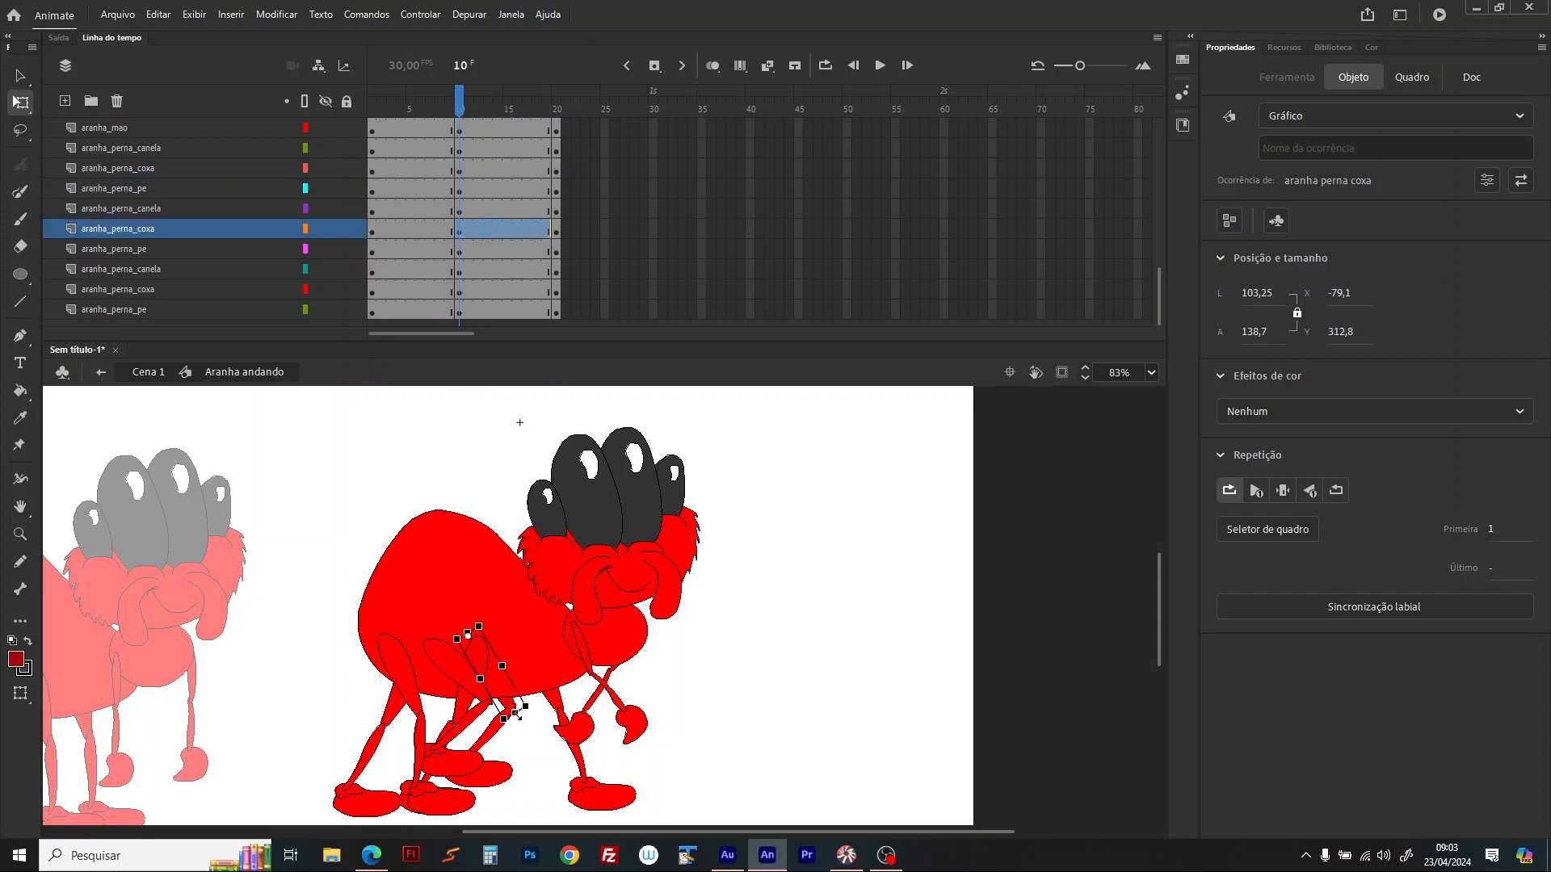
pyautogui.moveTo(533, 722); pyautogui.dragTo(514, 784)
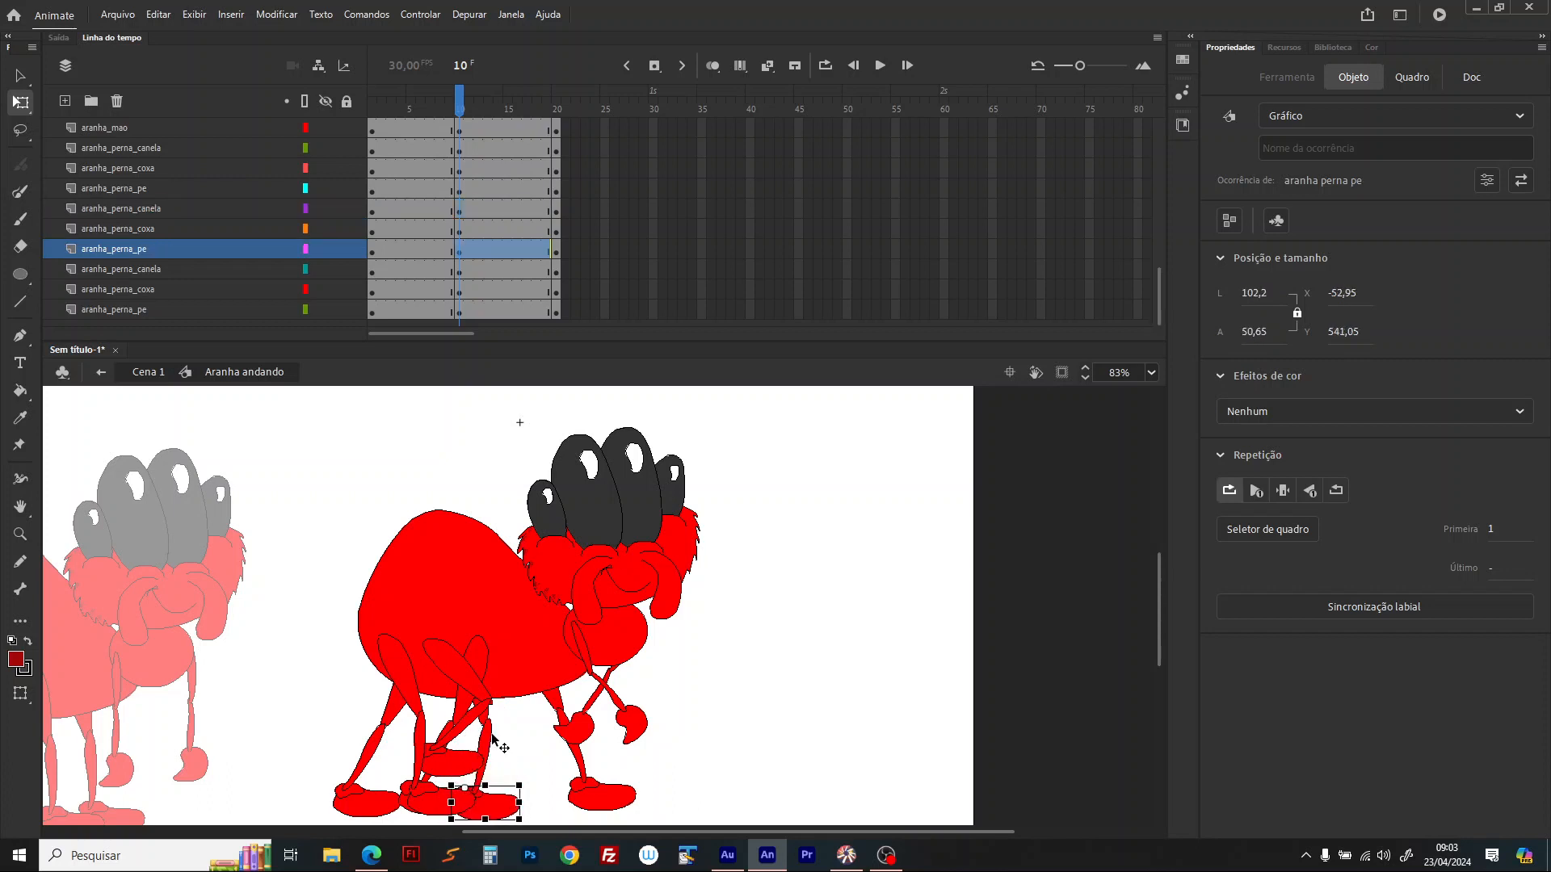
pyautogui.keyDown('shift'); pyautogui.click(492, 738); pyautogui.keyUp('shift')
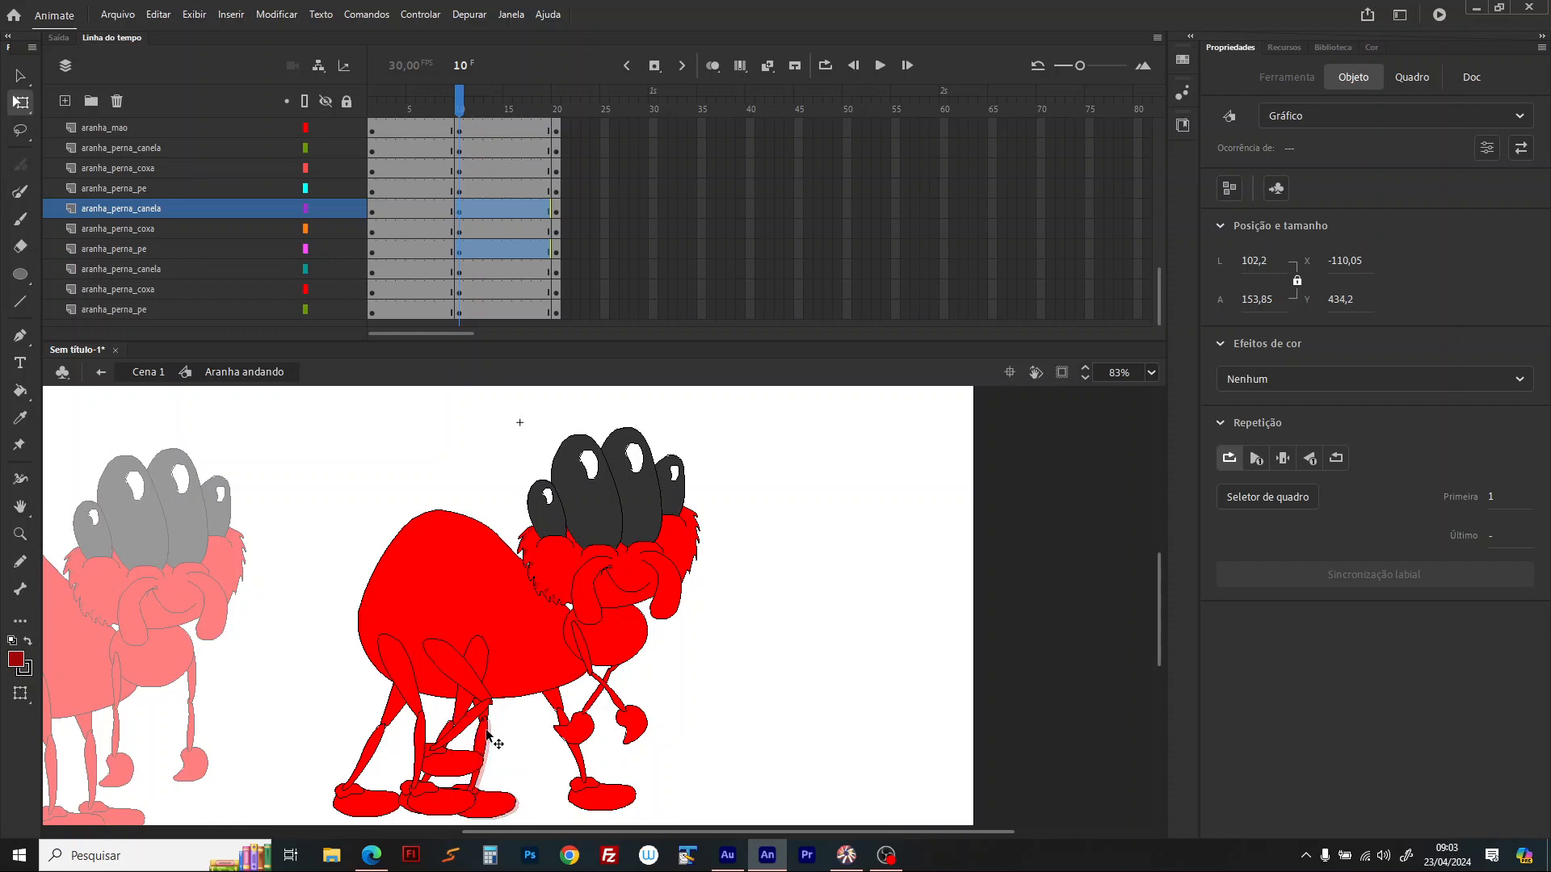
# Step: Select all frames on every layer and apply a classic tween (interpolação clássica)
pyautogui.click(481, 273)
pyautogui.rightClick(481, 272)
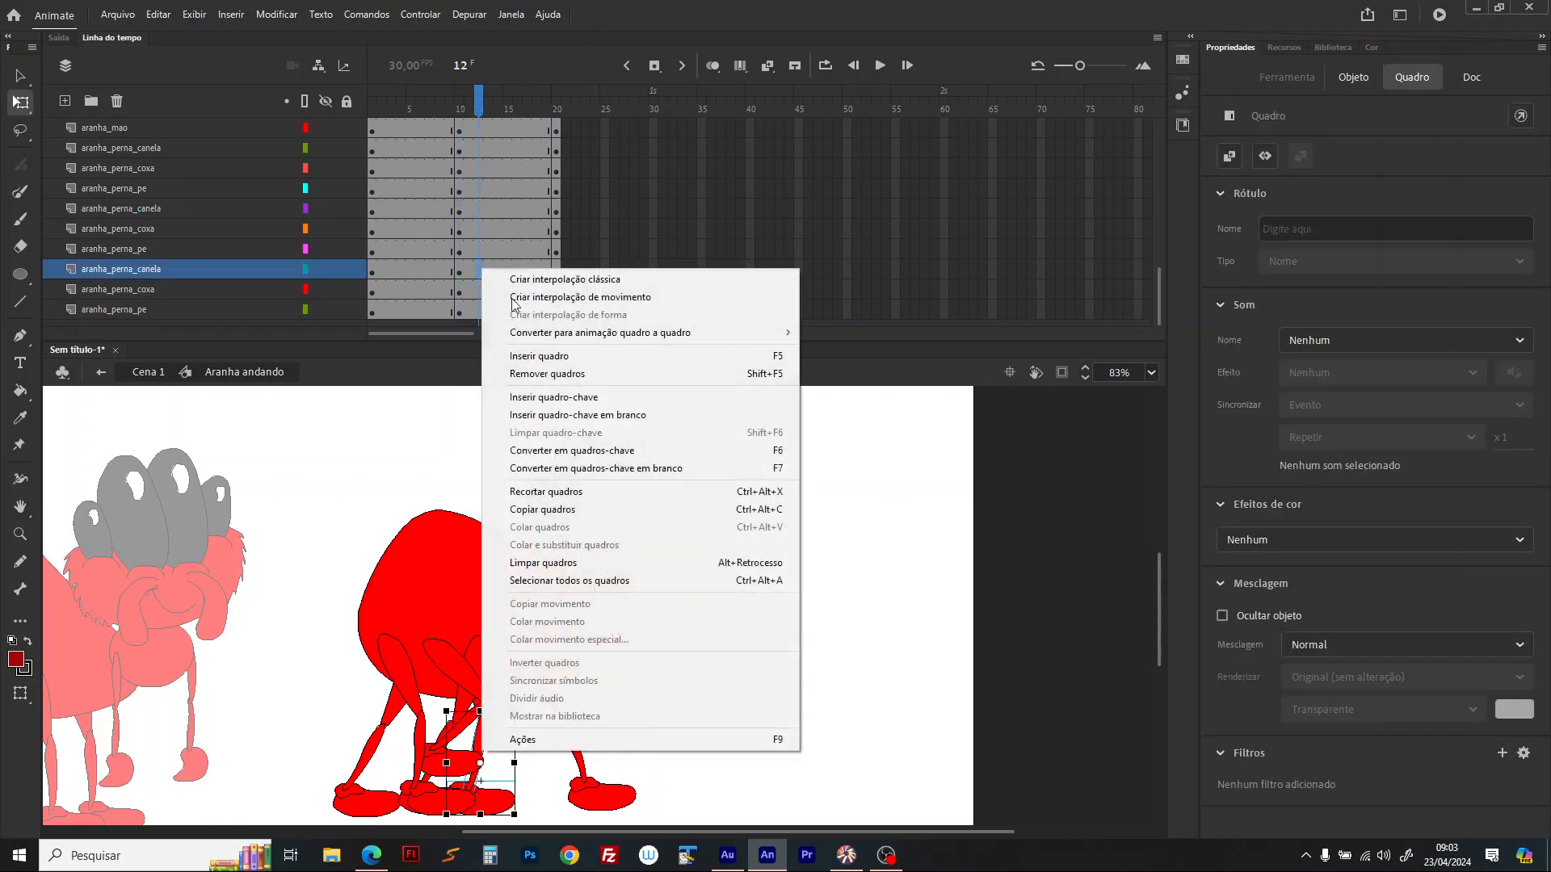
pyautogui.click(593, 577)
pyautogui.rightClick(499, 221)
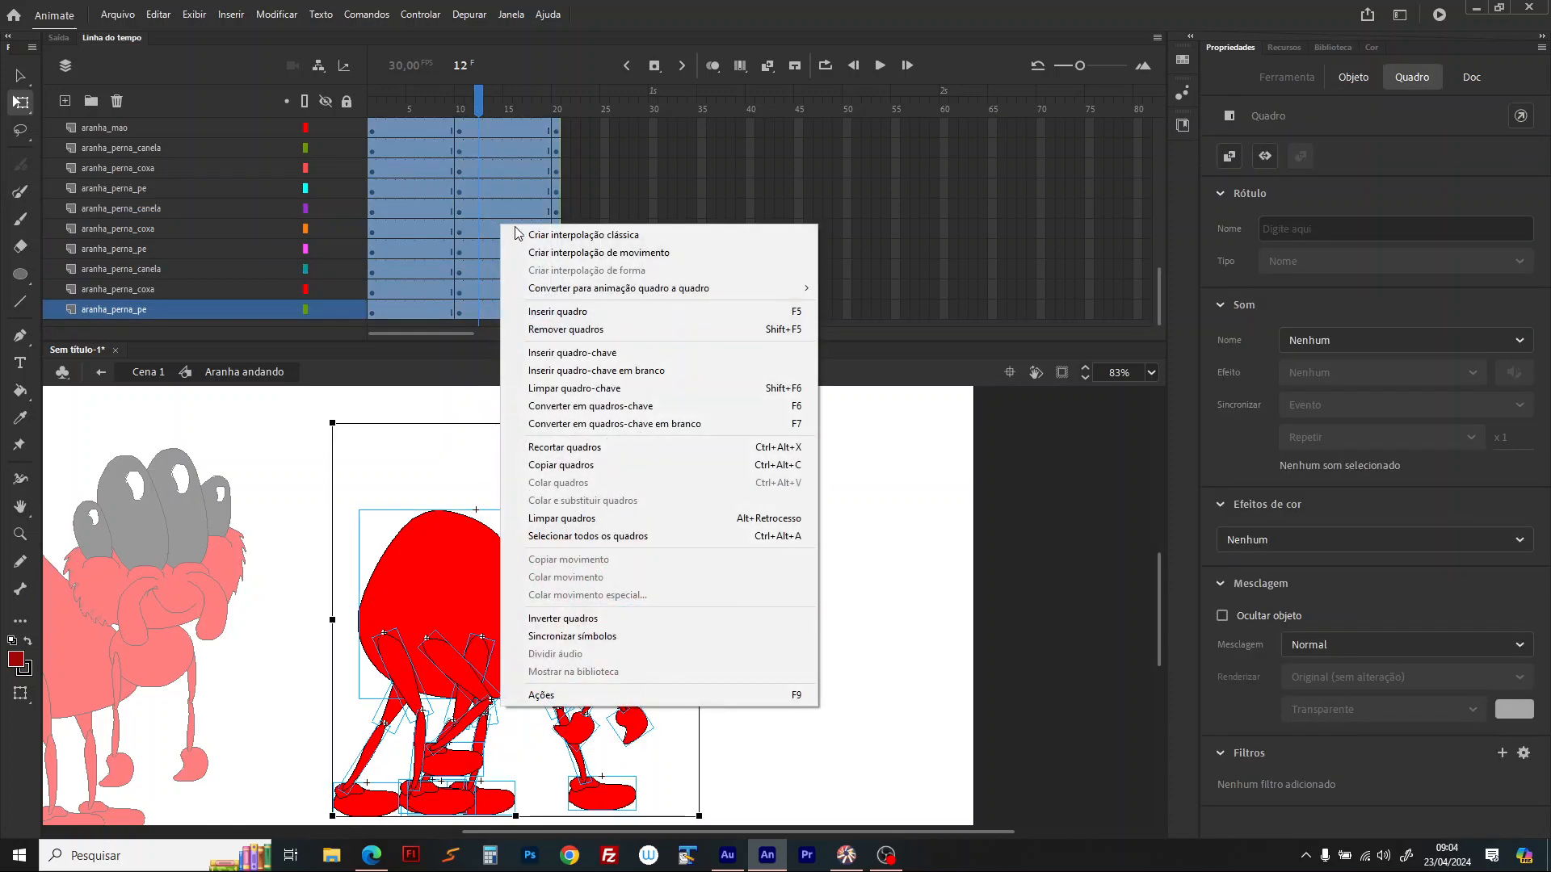
pyautogui.click(533, 235)
# Step: Play the walk cycle from frame 1 to check the leg movement, and stop the playback
pyautogui.click(370, 106)
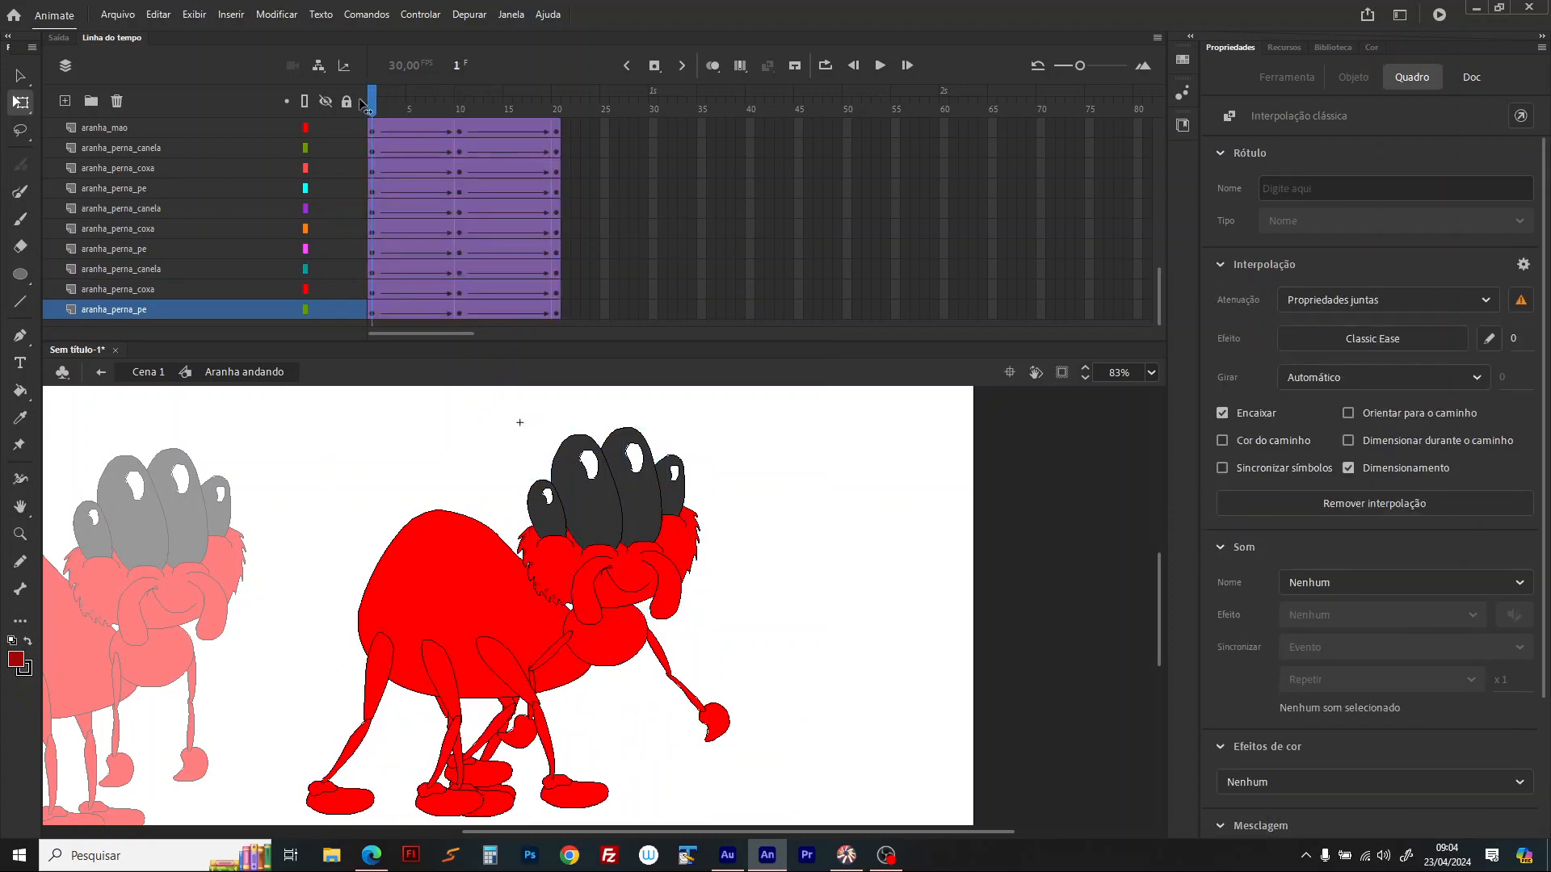
pyautogui.click(323, 105)
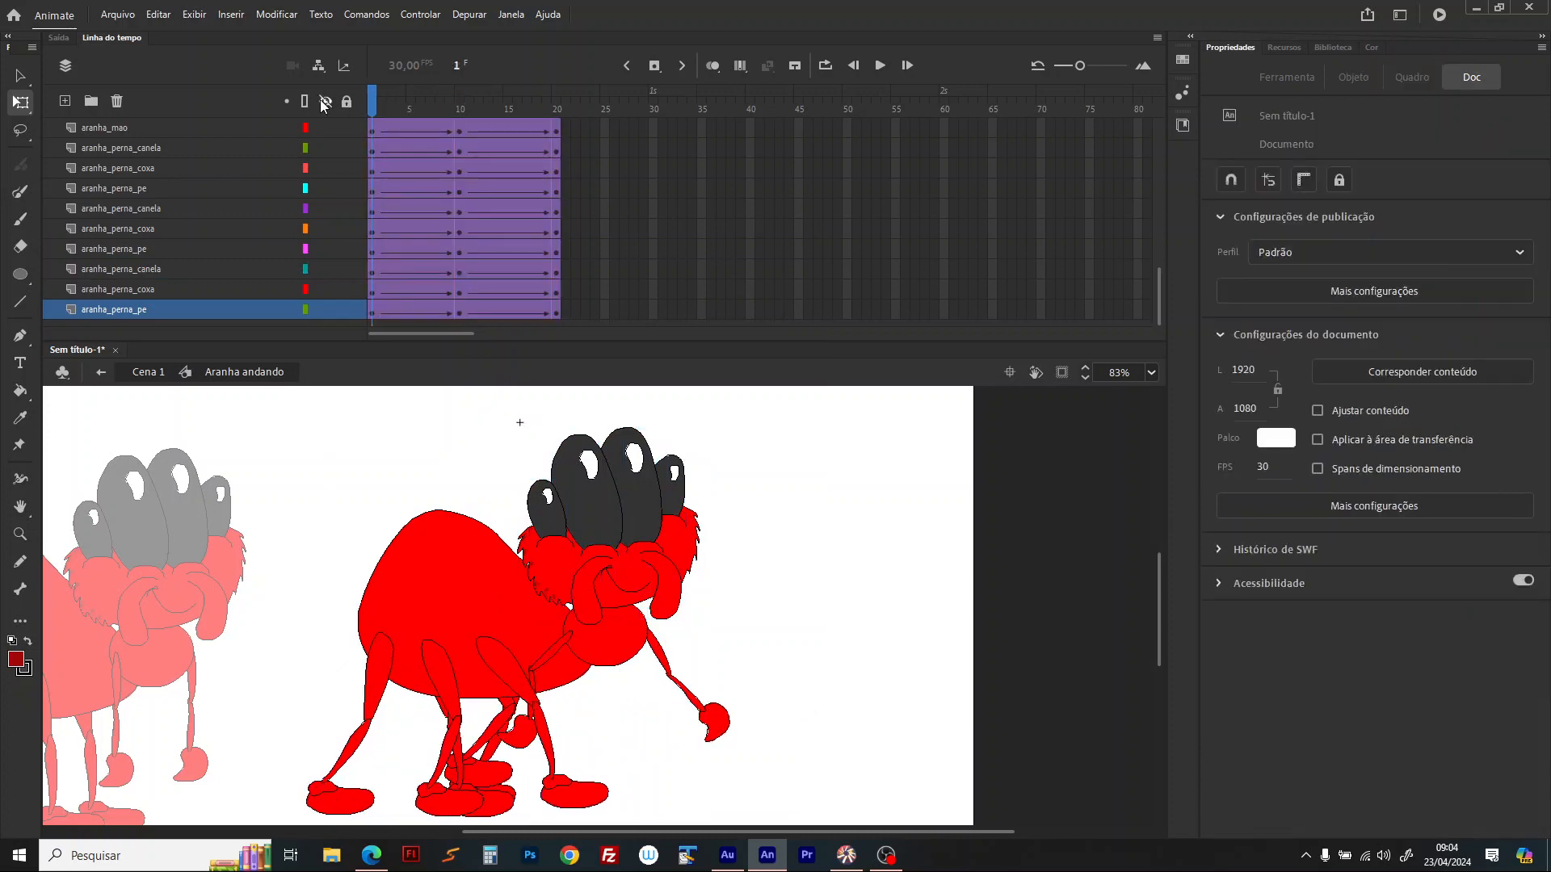
pyautogui.click(420, 13)
pyautogui.click(470, 291)
pyautogui.press('Return')
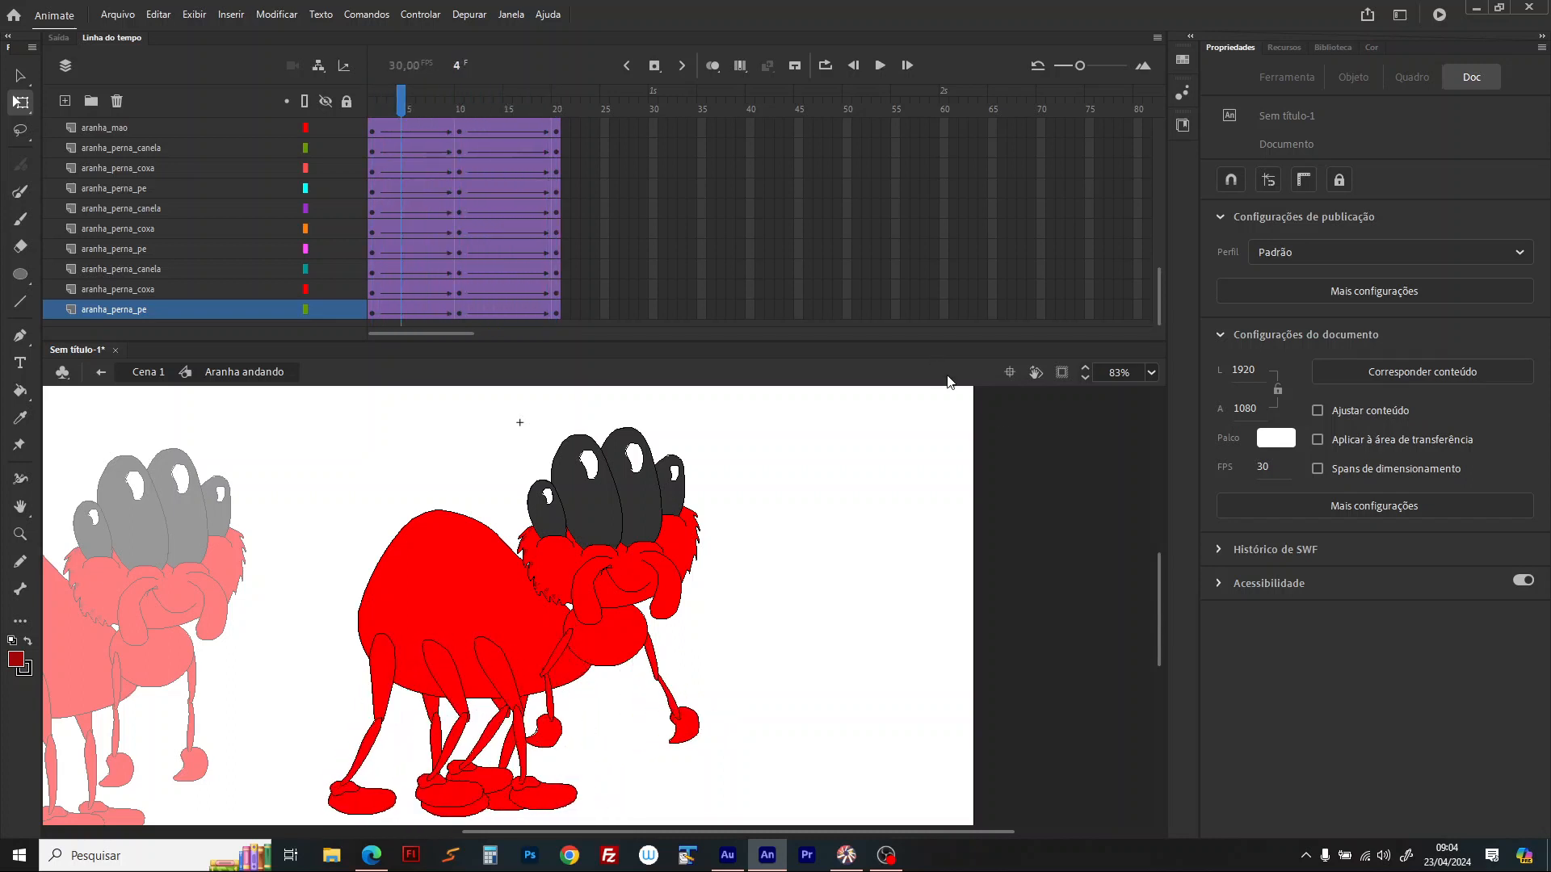
pyautogui.press('Return')
# Step: Insert keyframes on all layers at frame 5 and leave the spider's parts deselected
pyautogui.click(409, 101)
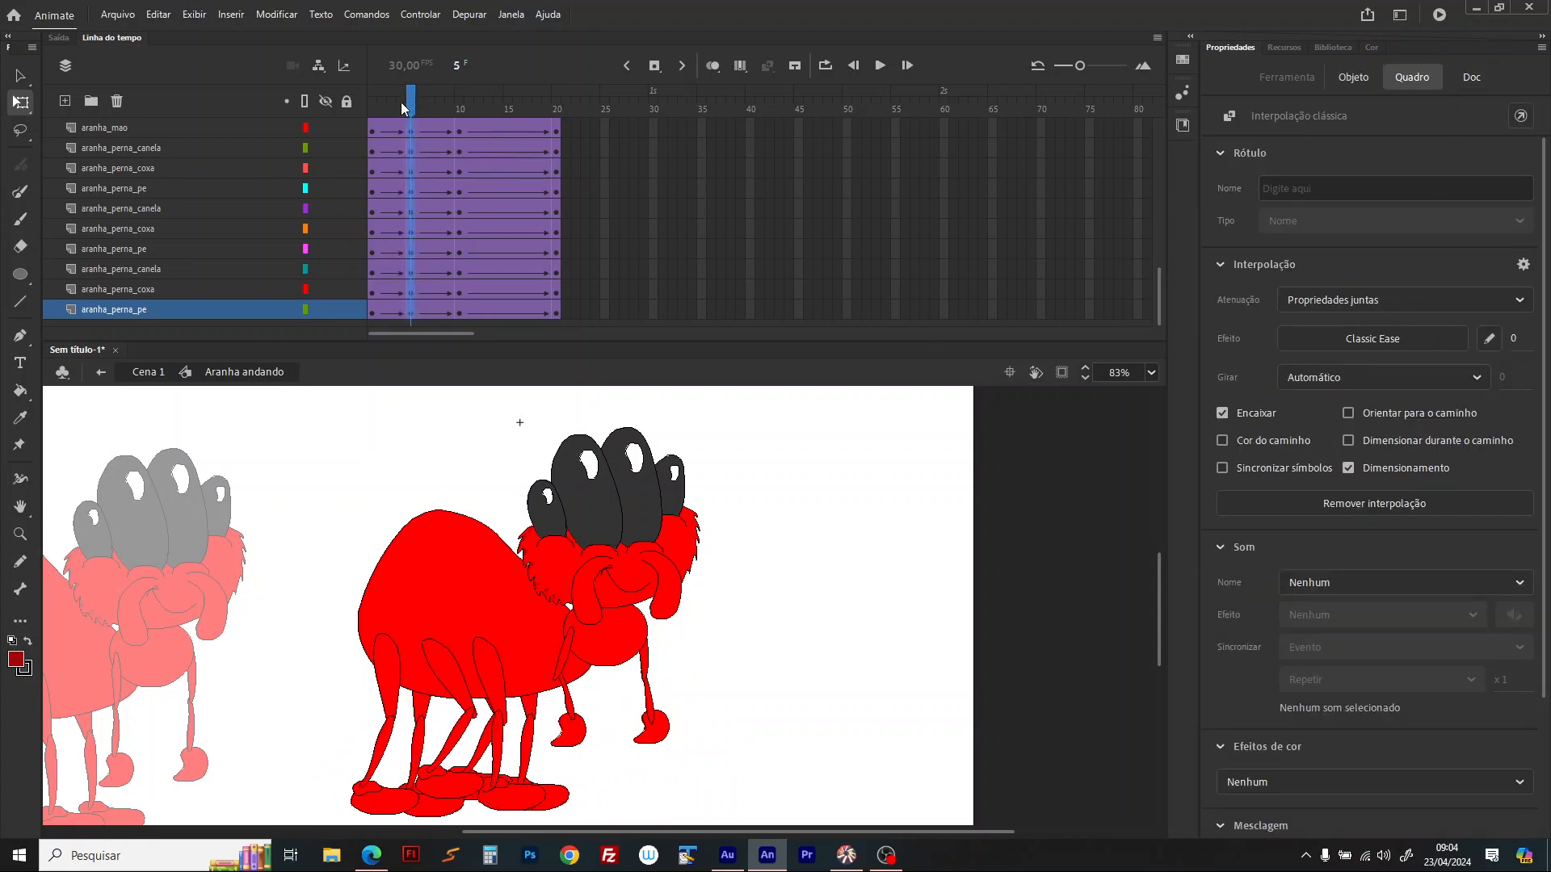
pyautogui.hotkey('ctrl', 'a')
pyautogui.click(24, 76)
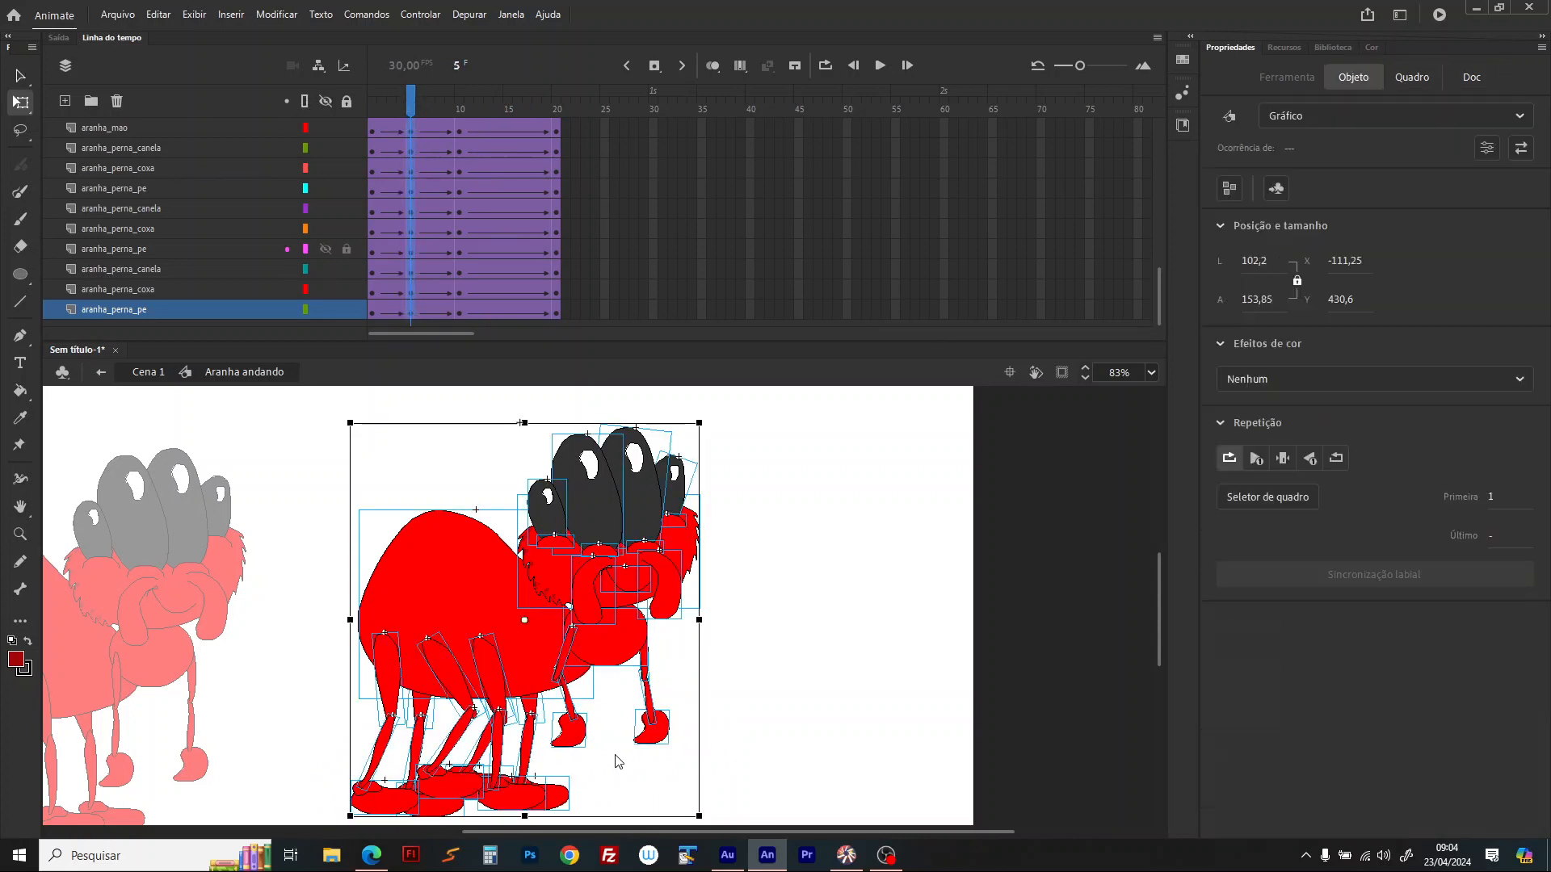
pyautogui.click(631, 789)
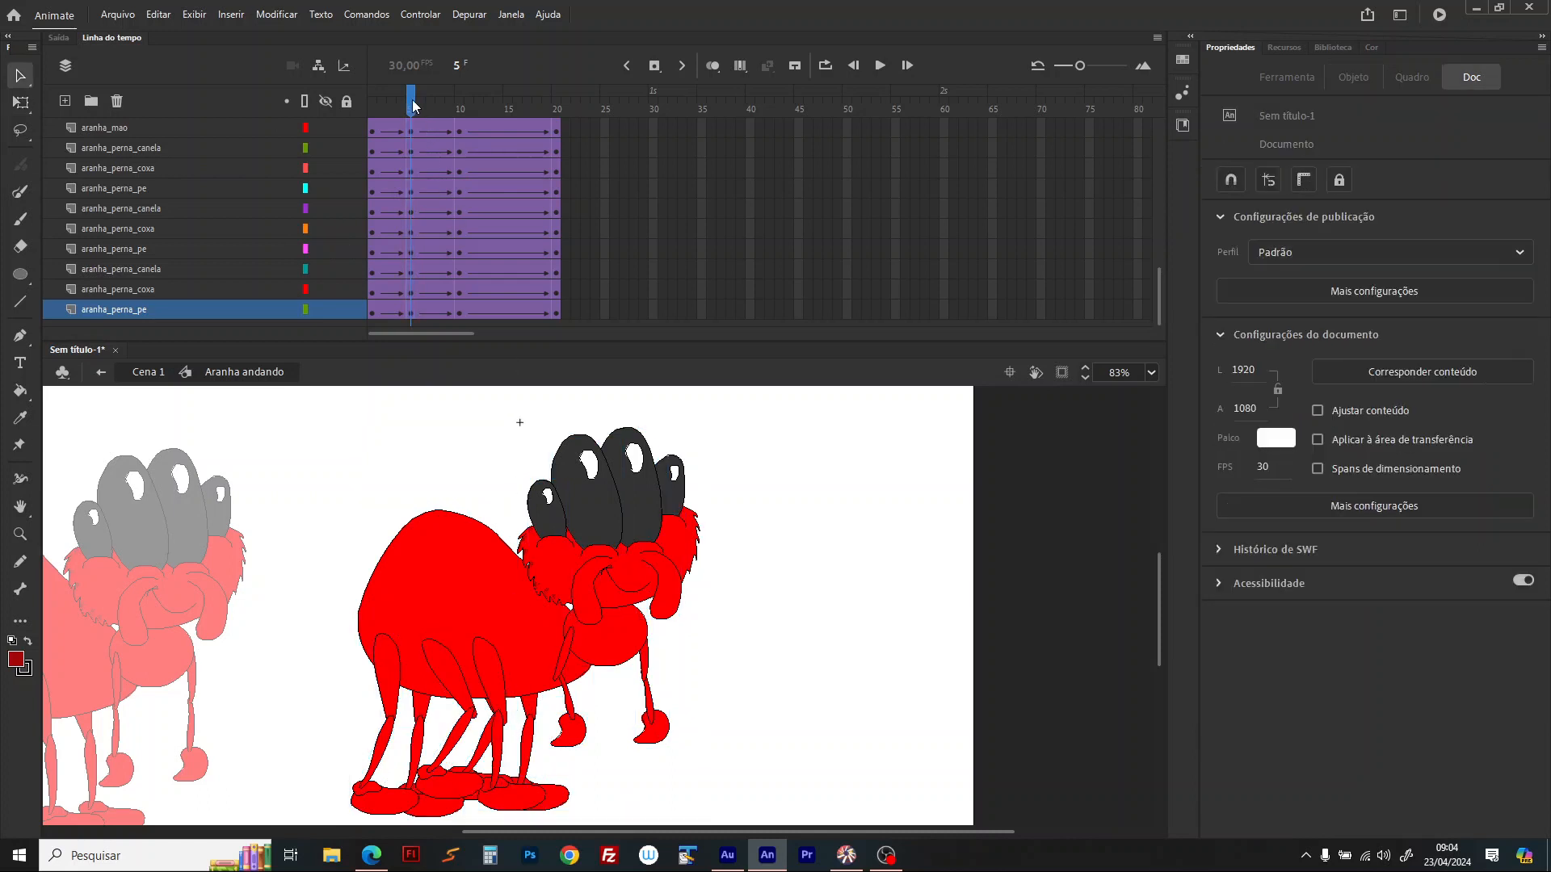
# Step: After comparing with frame 1, rotate the near rear leg's thigh forward at frame 5, with its shin bent back and foot lifted behind
pyautogui.moveTo(345, 106); pyautogui.dragTo(323, 109)
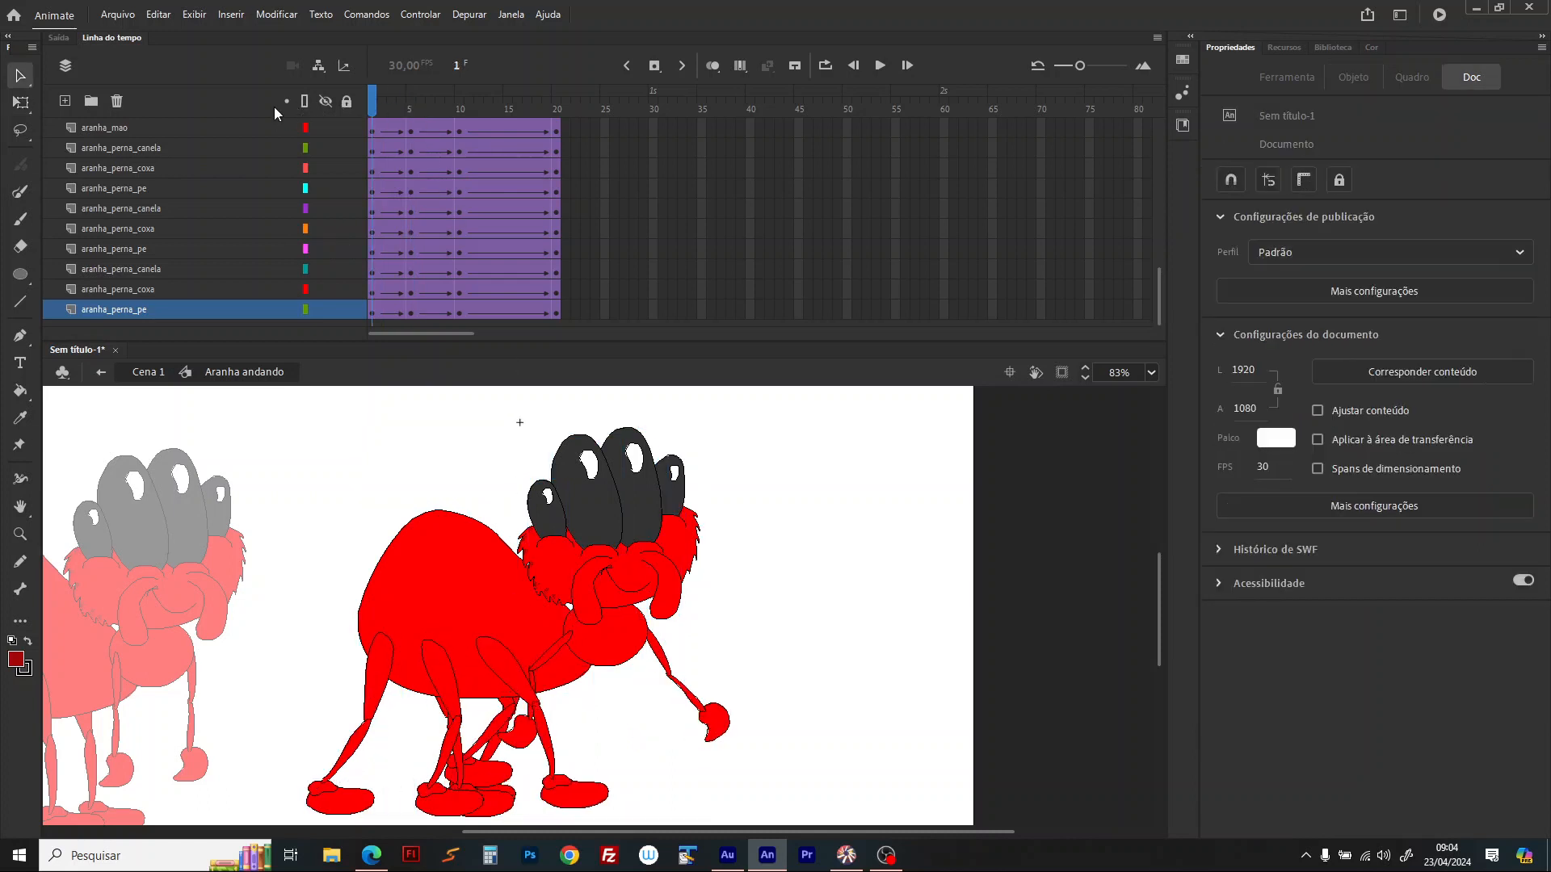
pyautogui.click(523, 694)
pyautogui.click(547, 740)
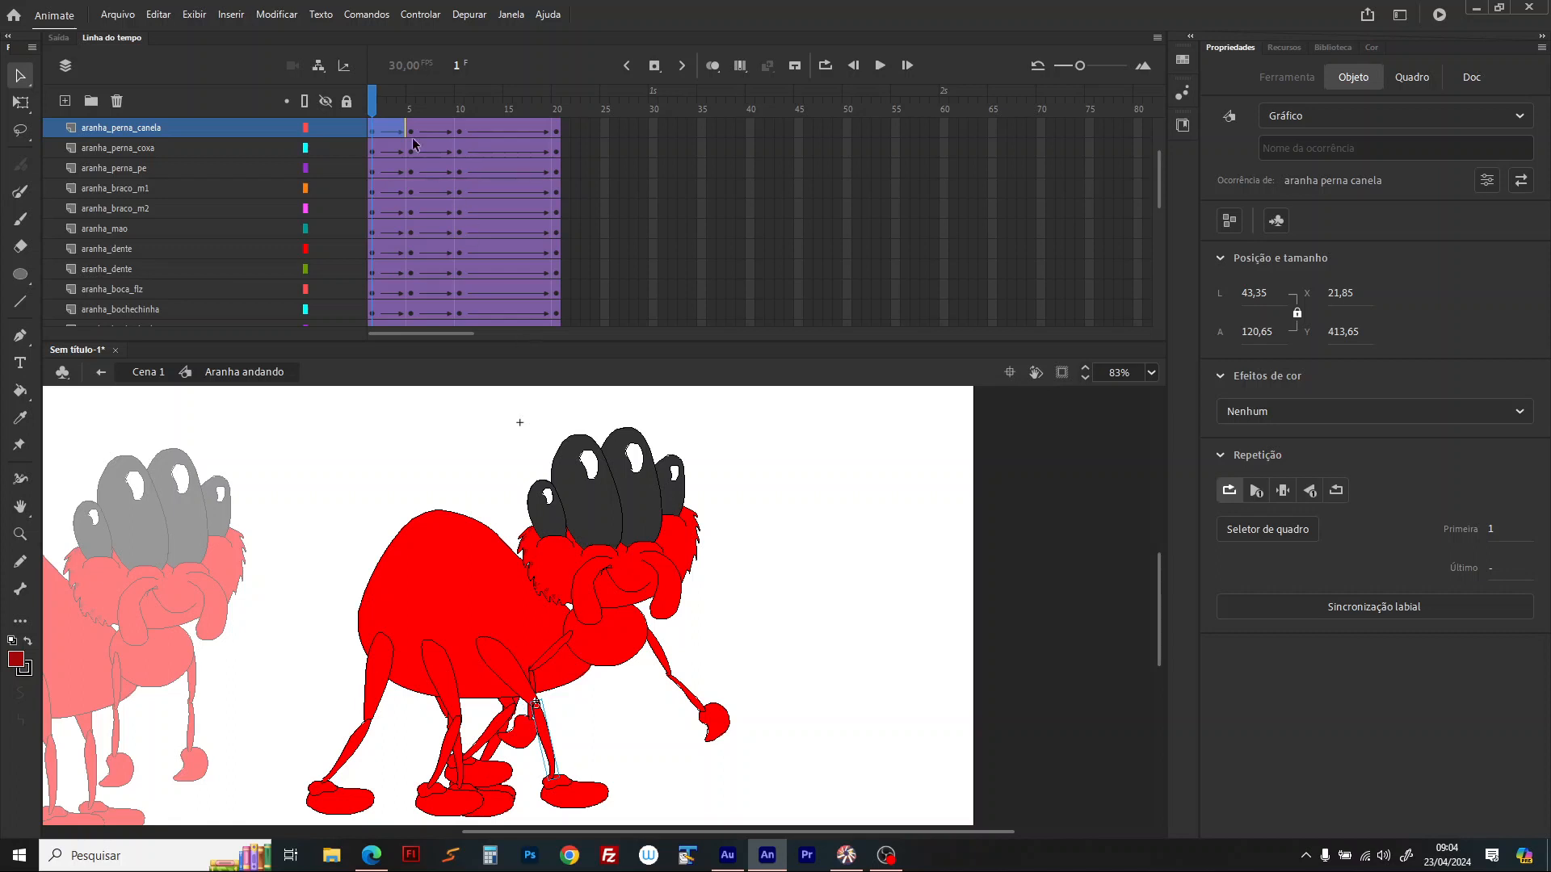
pyautogui.click(410, 105)
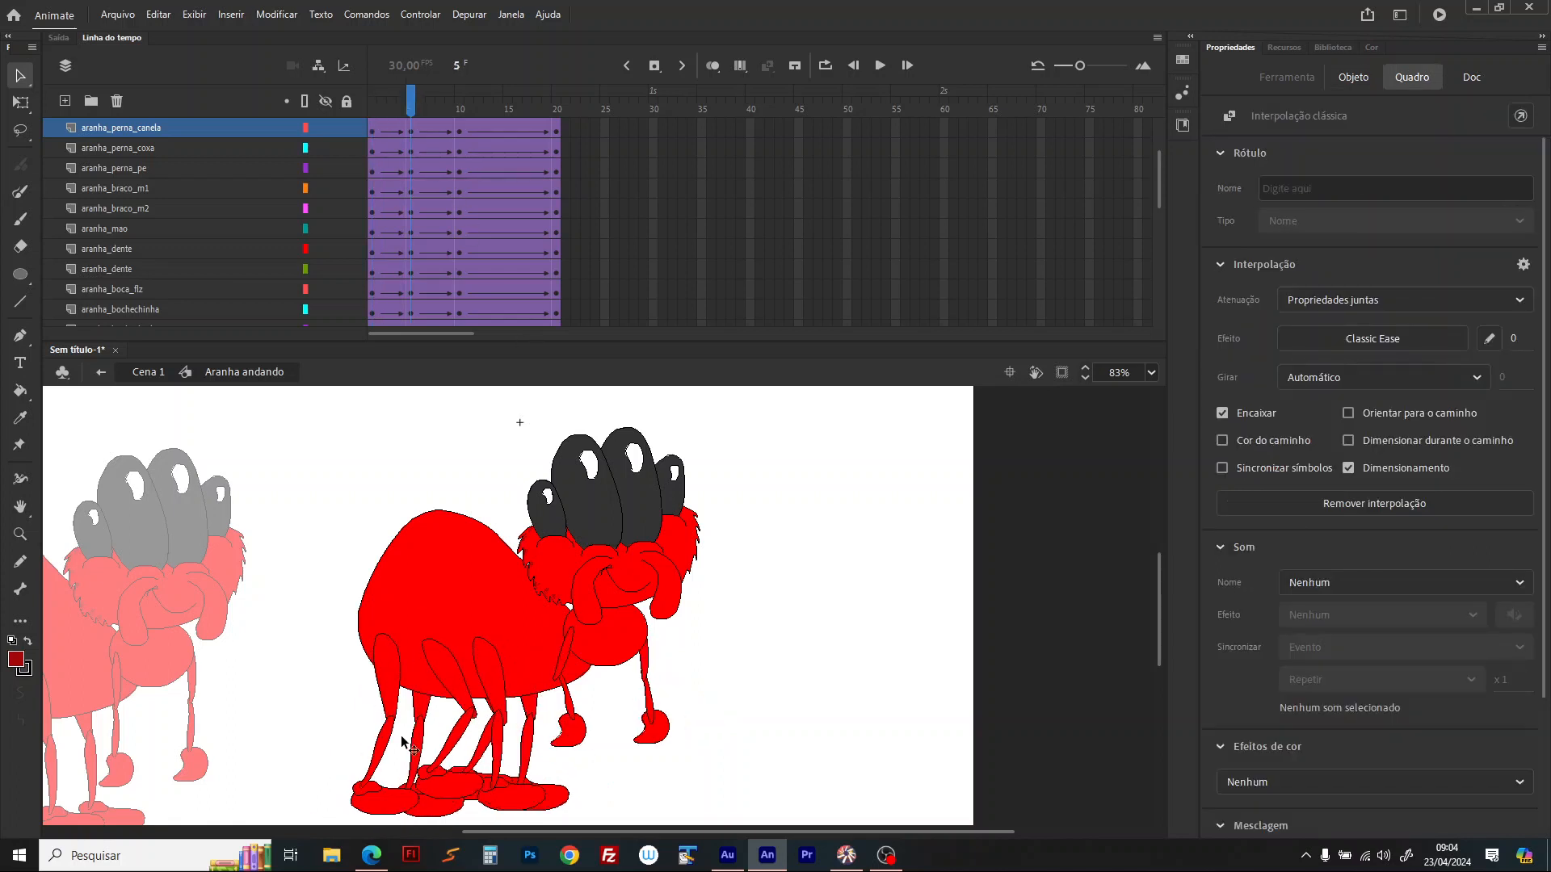
pyautogui.click(402, 741)
pyautogui.click(401, 732)
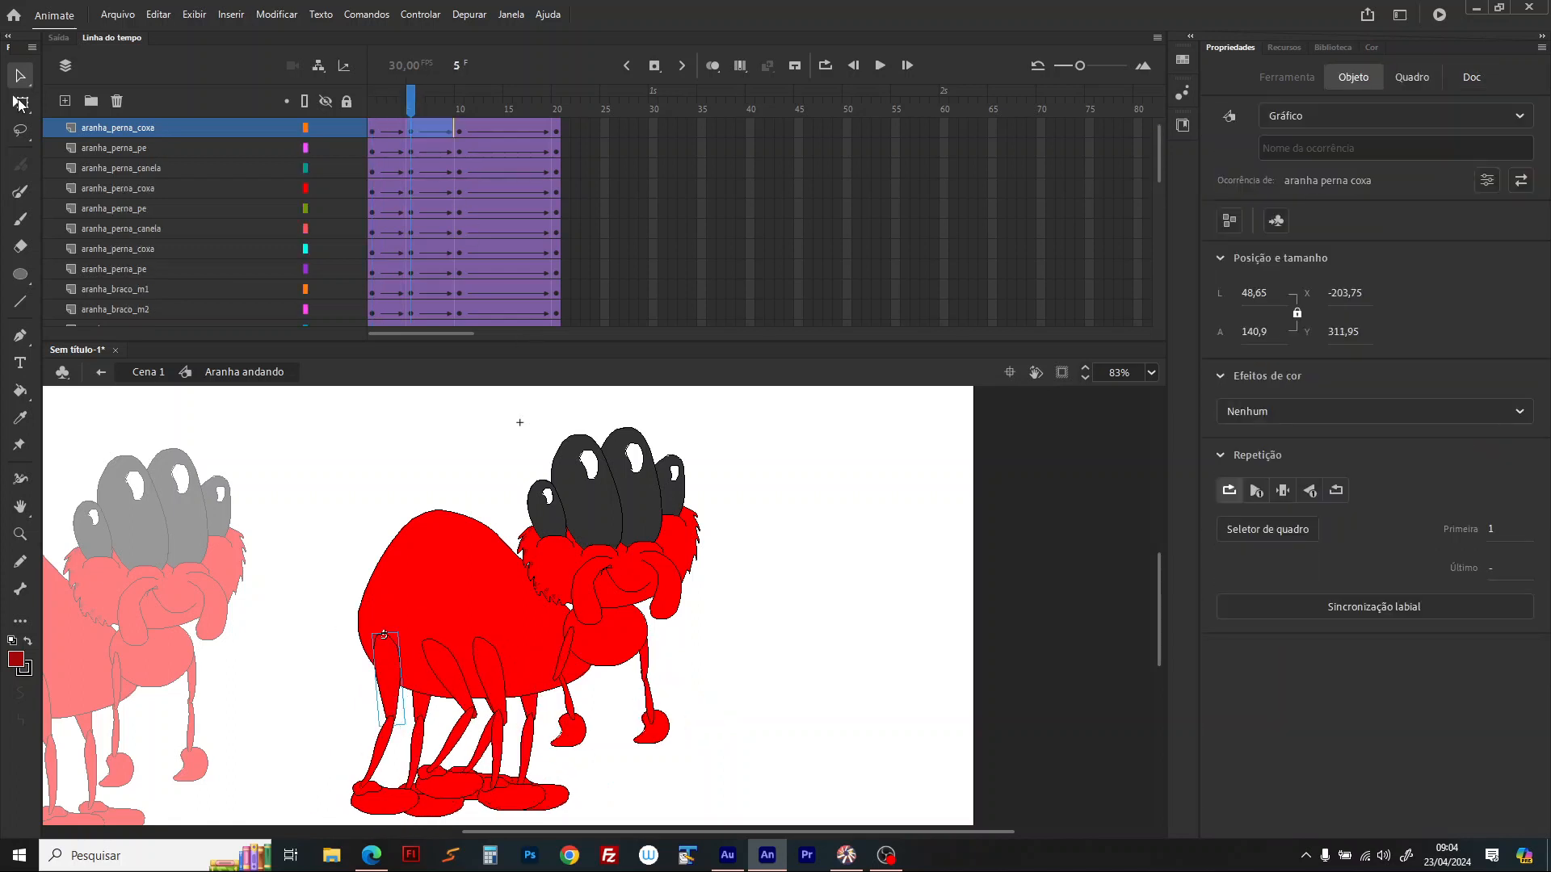
pyautogui.press('q')
pyautogui.moveTo(410, 739); pyautogui.dragTo(405, 814)
pyautogui.click(373, 789)
# Step: At frame 5, rotate the near middle leg's thigh nearly upright and fit its shin and foot beneath it, planted on the ground
pyautogui.click(373, 96)
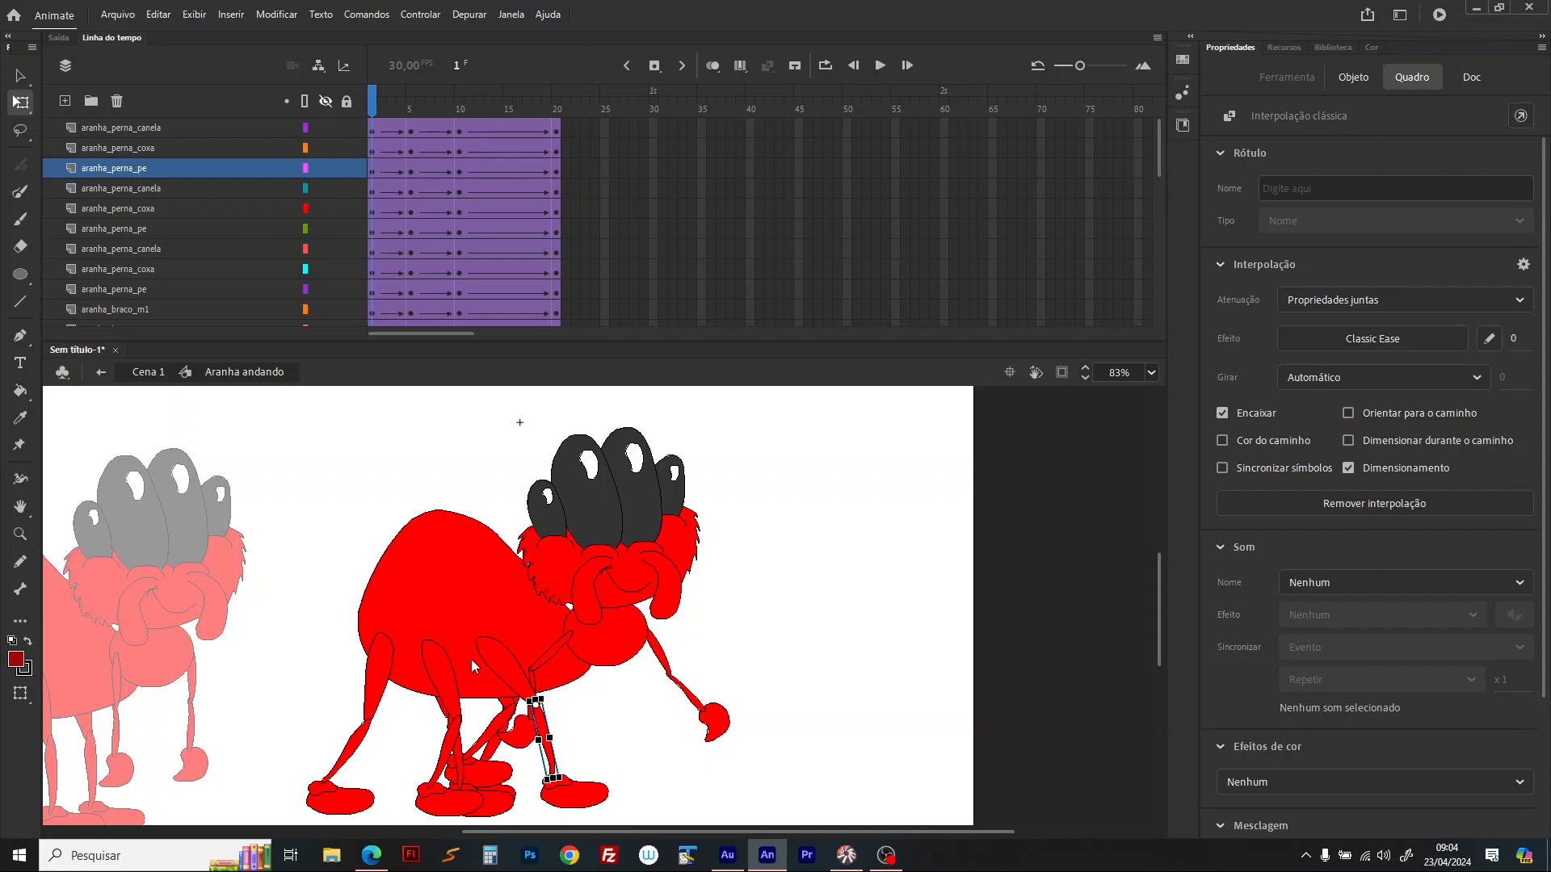
pyautogui.click(446, 700)
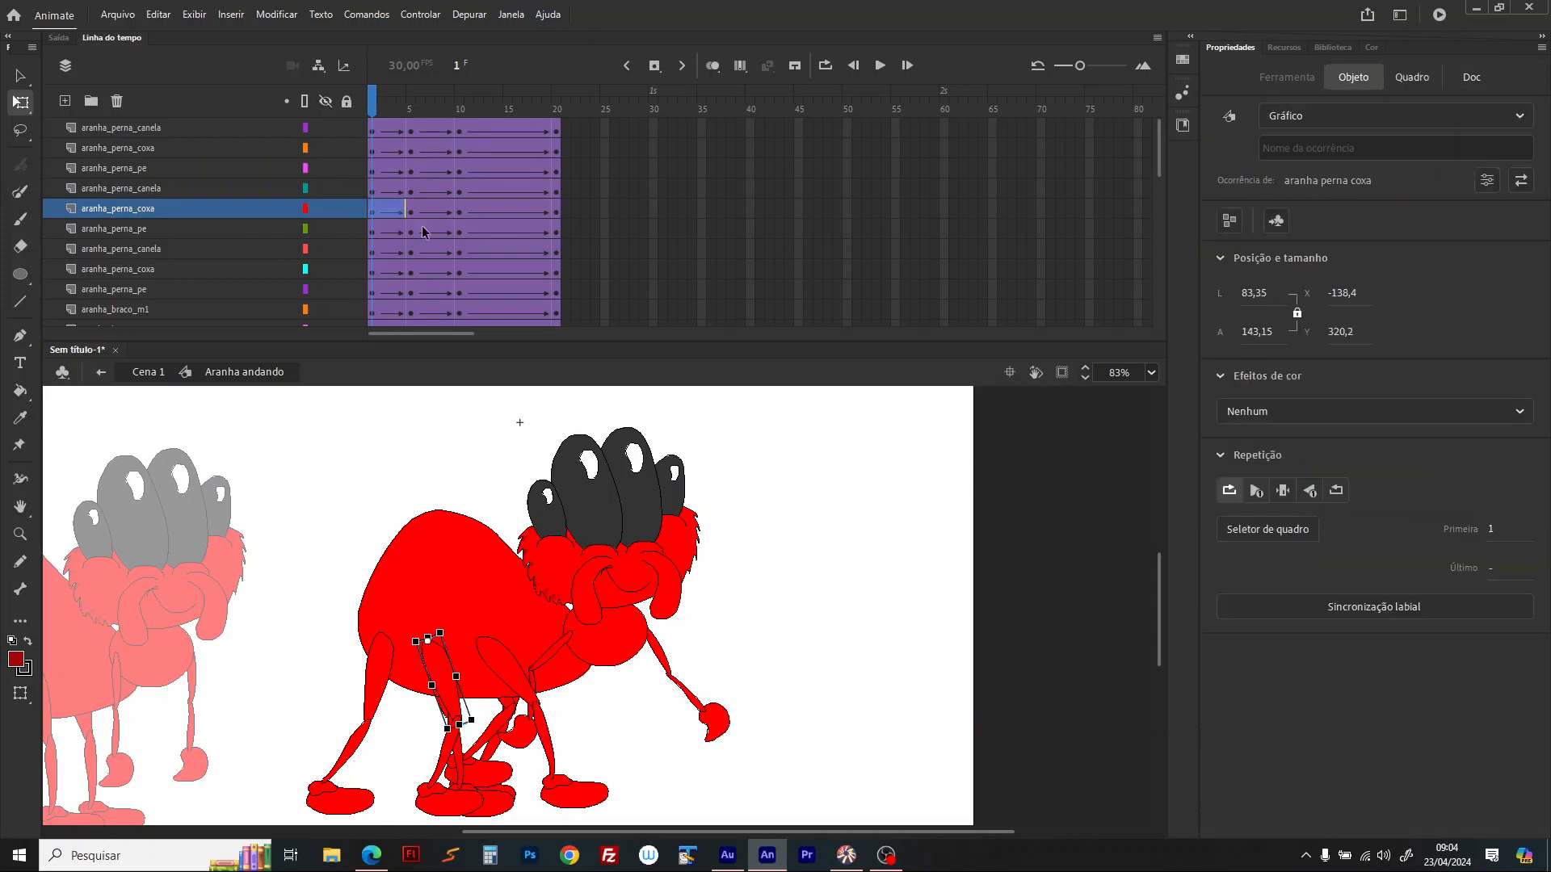
pyautogui.click(411, 113)
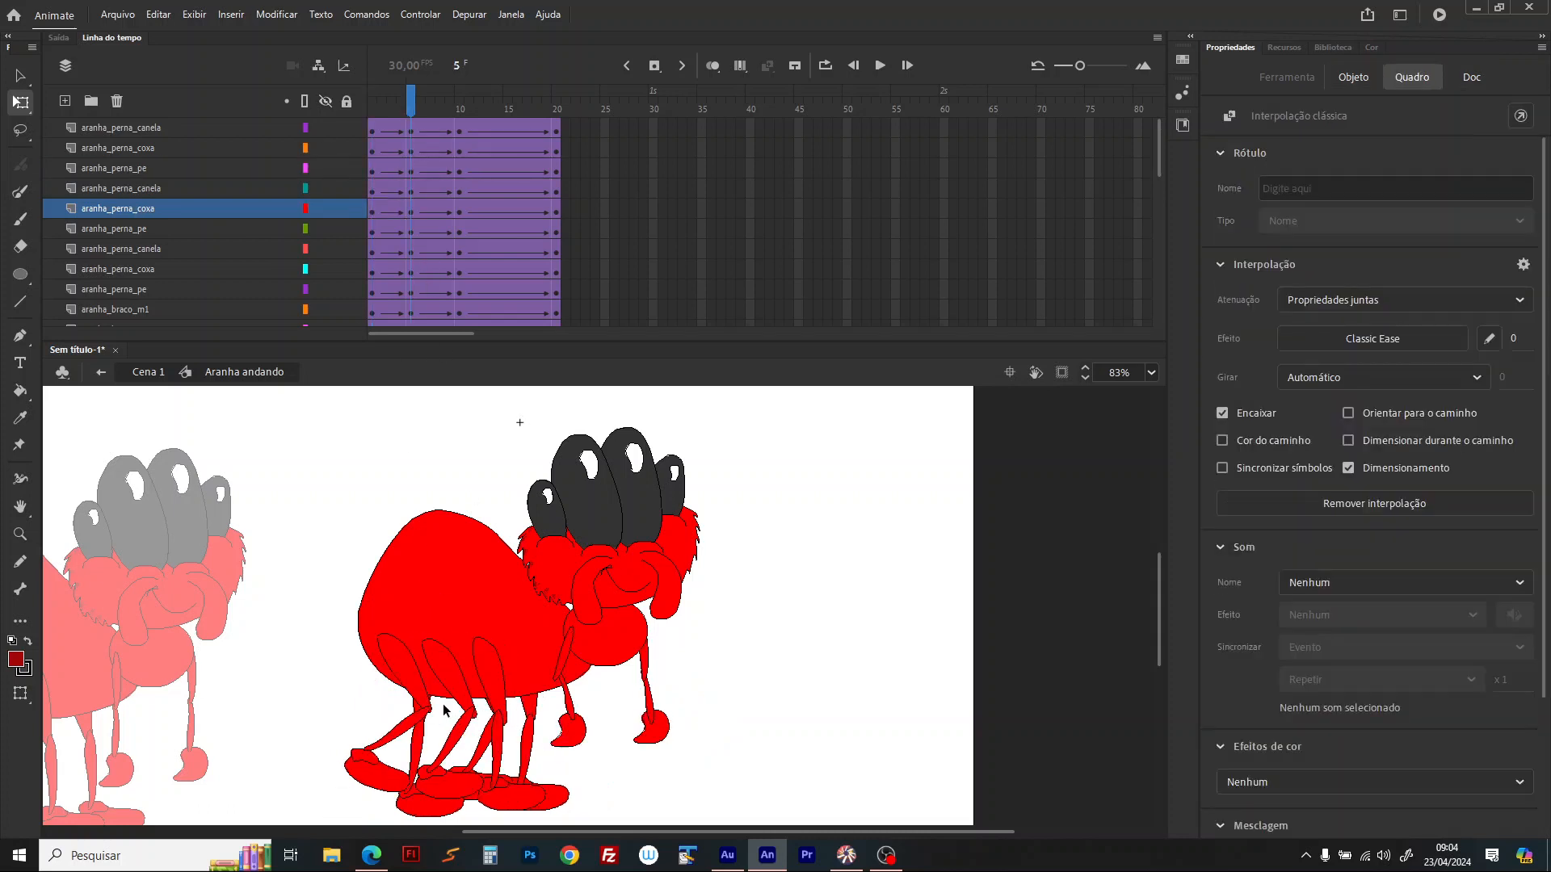
pyautogui.click(467, 701)
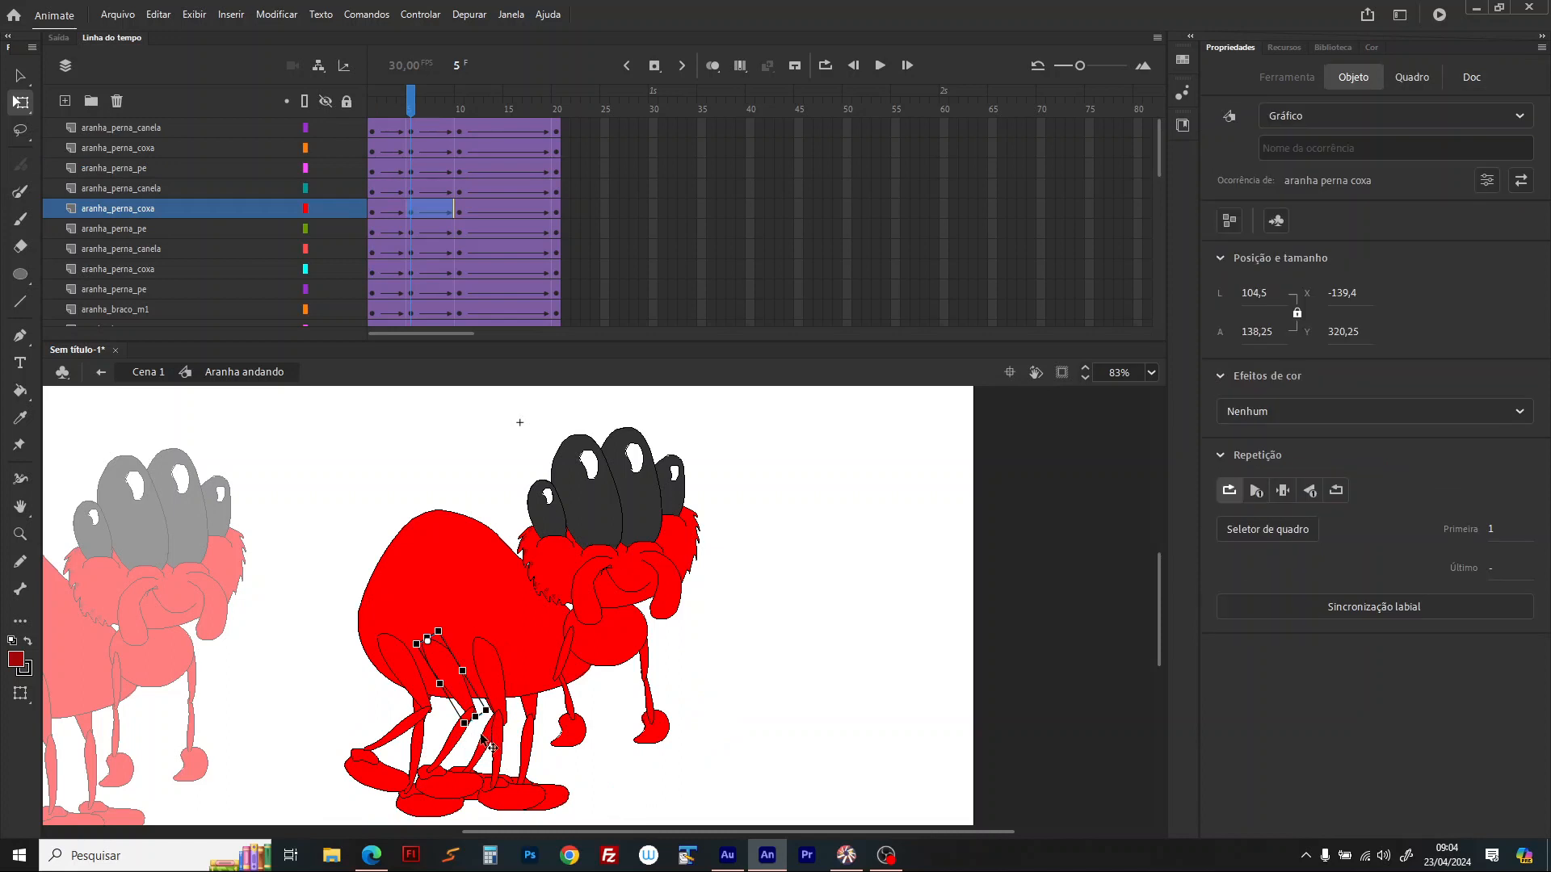
pyautogui.moveTo(481, 736); pyautogui.dragTo(413, 752)
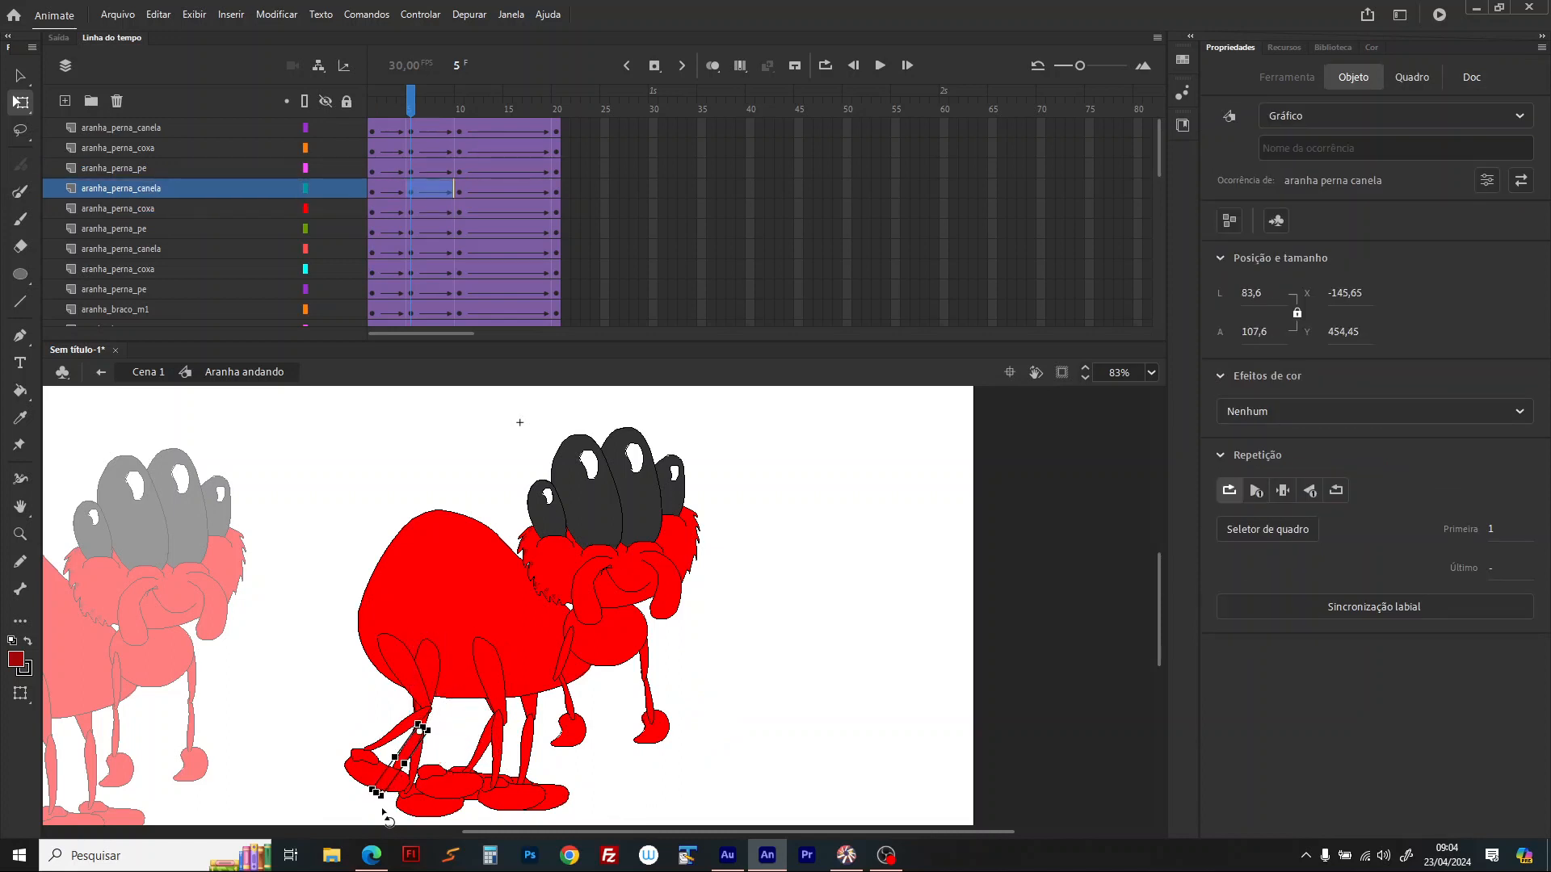
pyautogui.moveTo(383, 811)
pyautogui.mouseDown()
pyautogui.moveTo(441, 795)
pyautogui.moveTo(411, 809)
pyautogui.mouseUp()
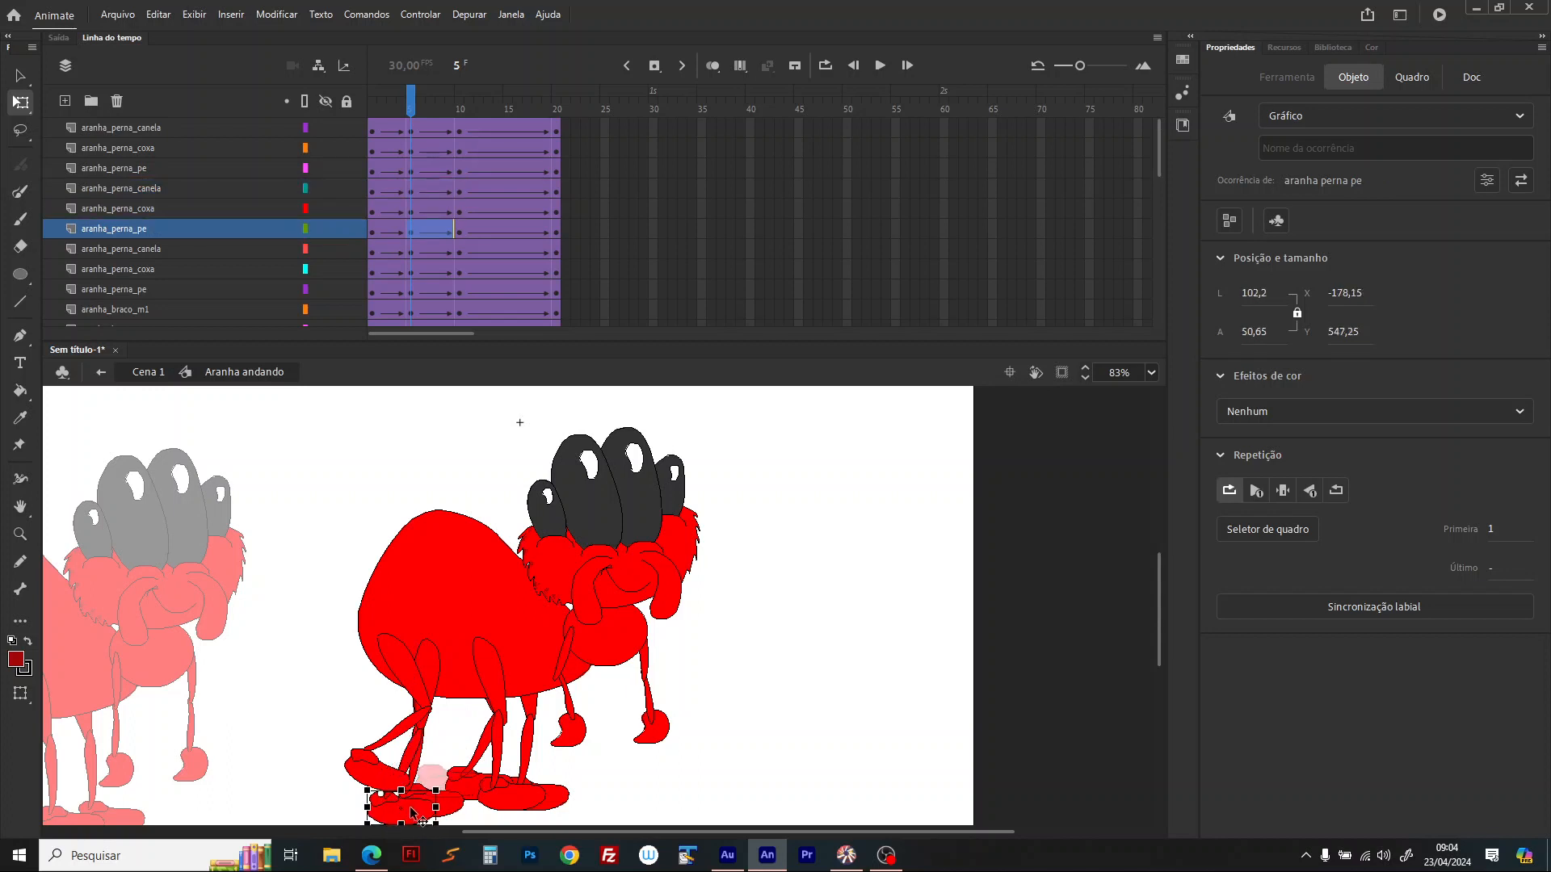
# Step: At frame 5, bend the far middle leg's shin back and attach its foot lifted off the ground
pyautogui.click(372, 105)
pyautogui.click(462, 732)
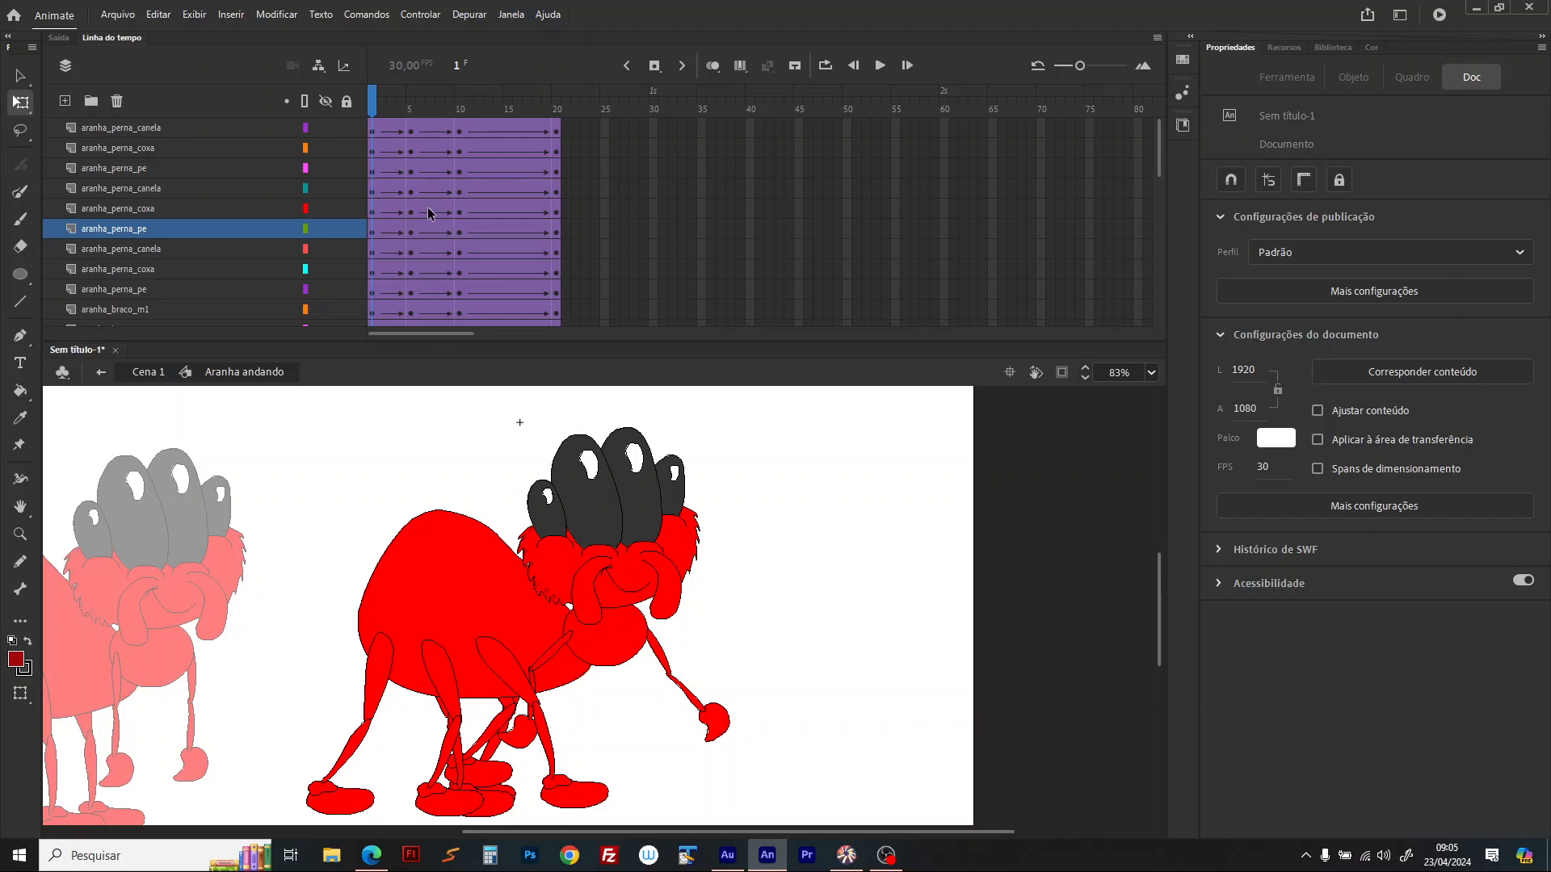
pyautogui.click(410, 104)
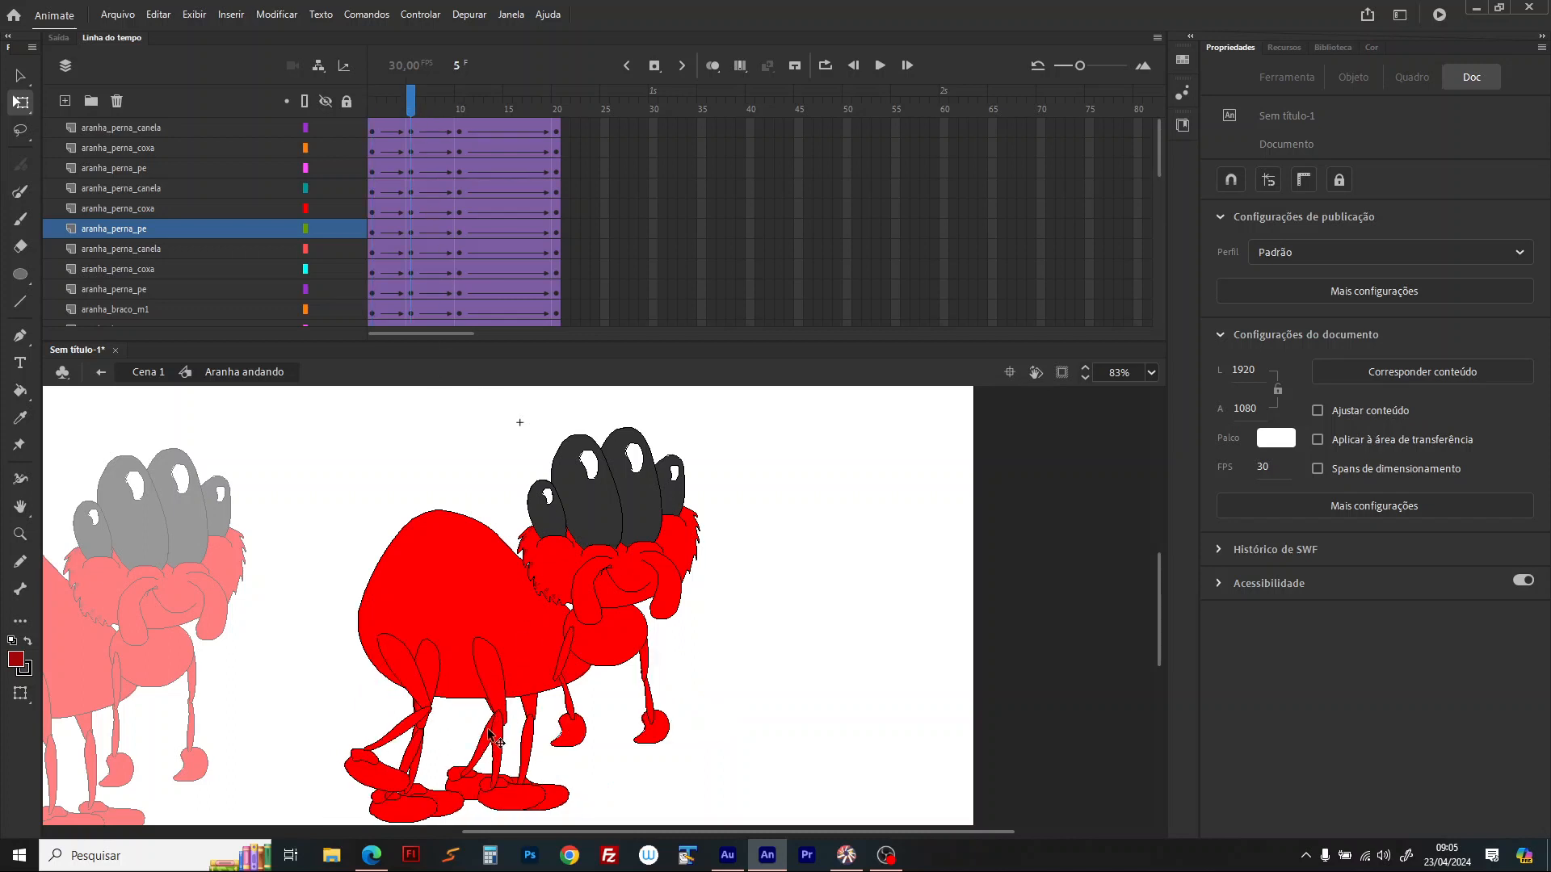
pyautogui.click(491, 755)
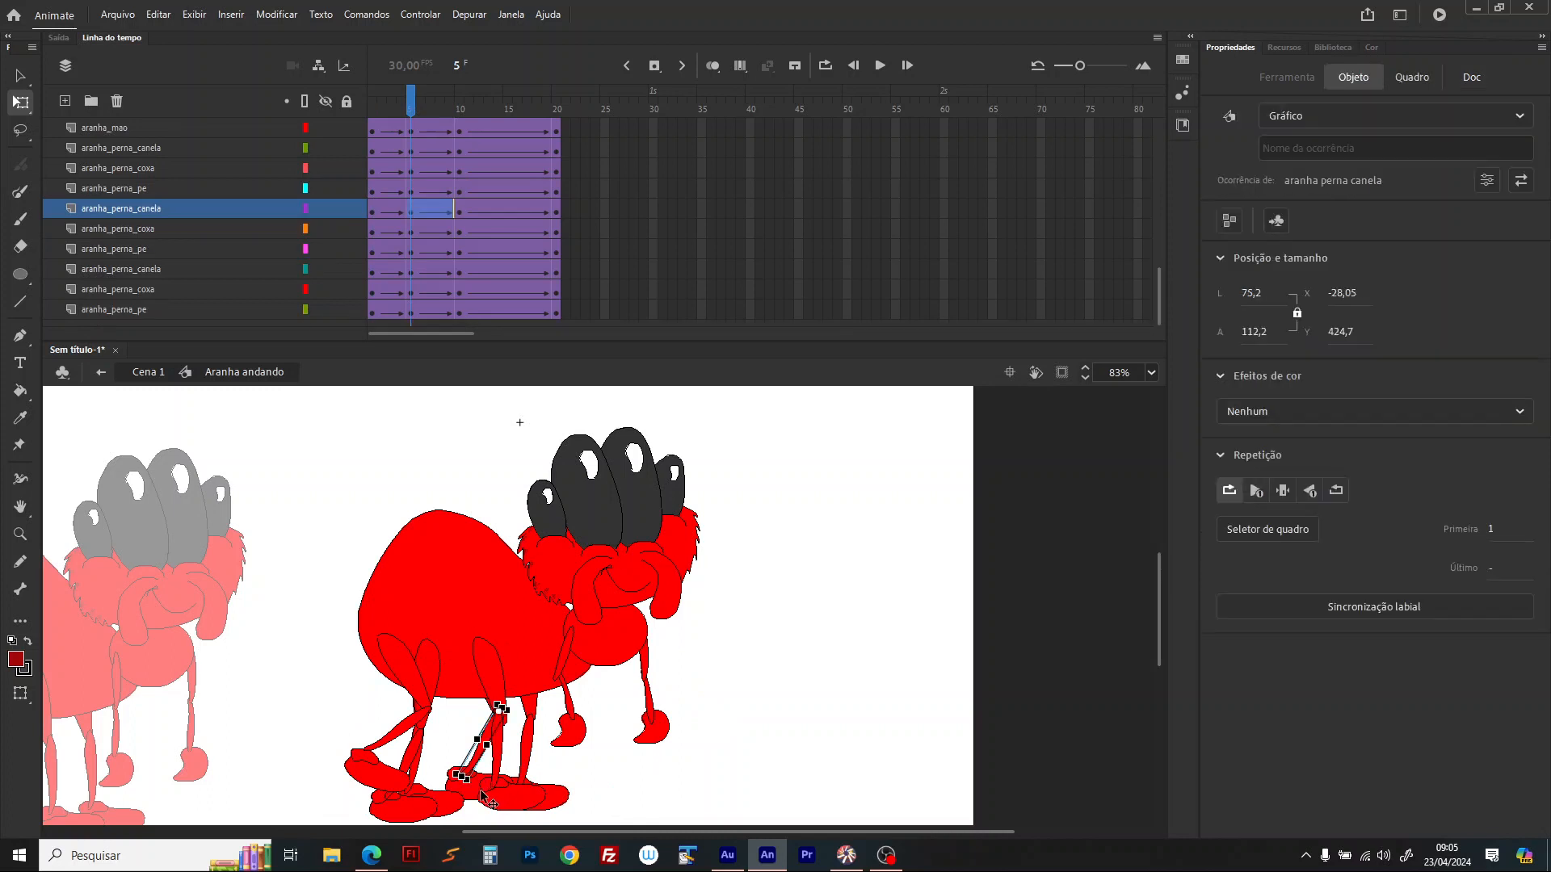
pyautogui.moveTo(474, 795); pyautogui.dragTo(437, 773)
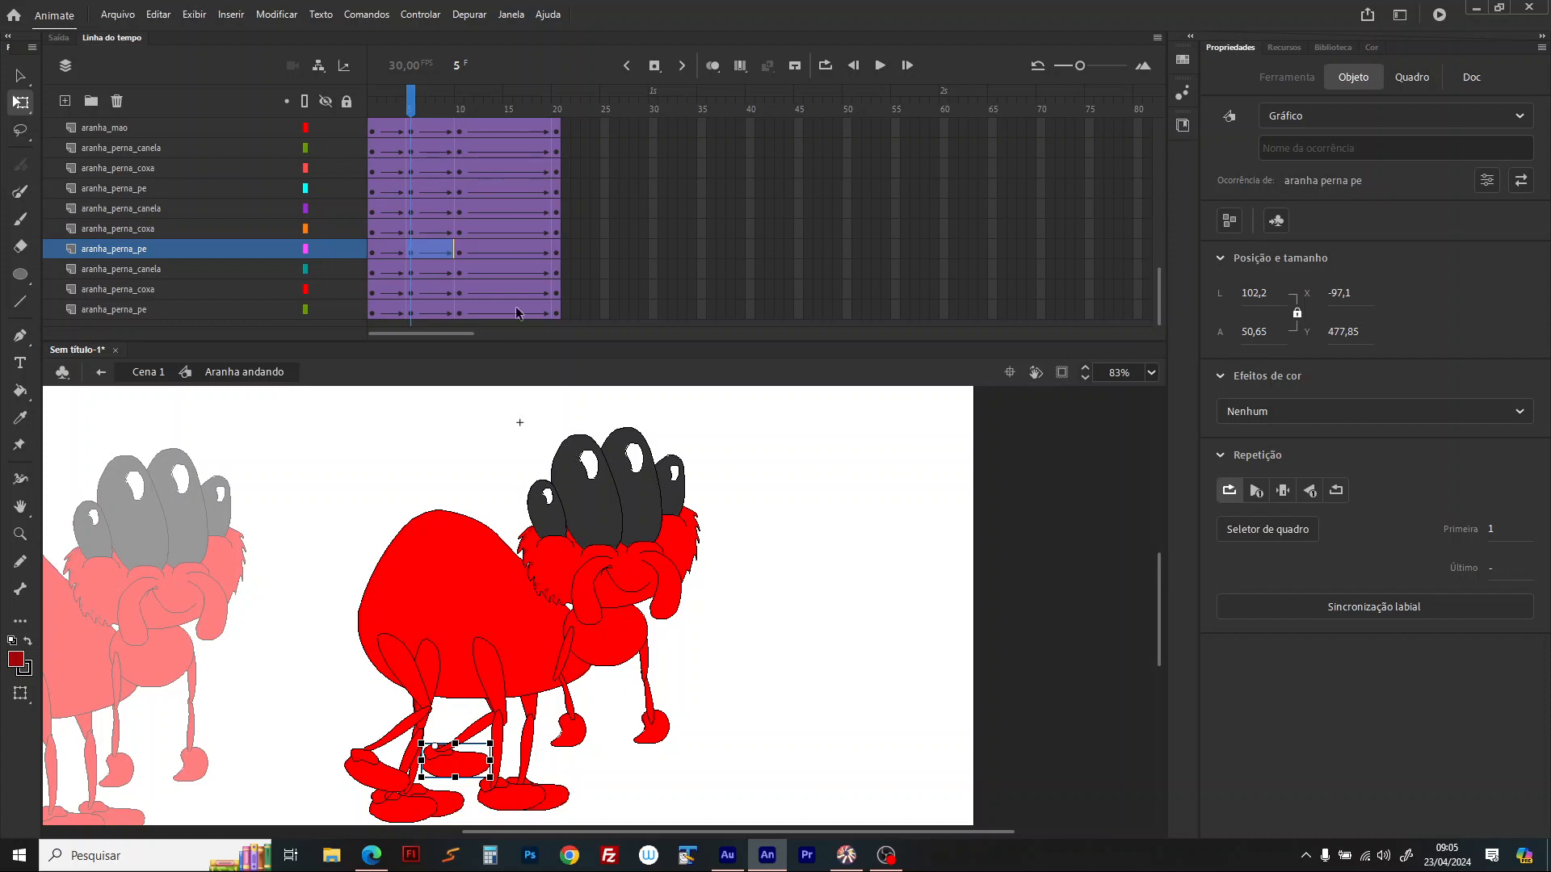
# Step: Hide every layer except those of the far rear and far middle legs, and compare their poses between frames 1 and 5
pyautogui.moveTo(408, 112); pyautogui.dragTo(317, 115)
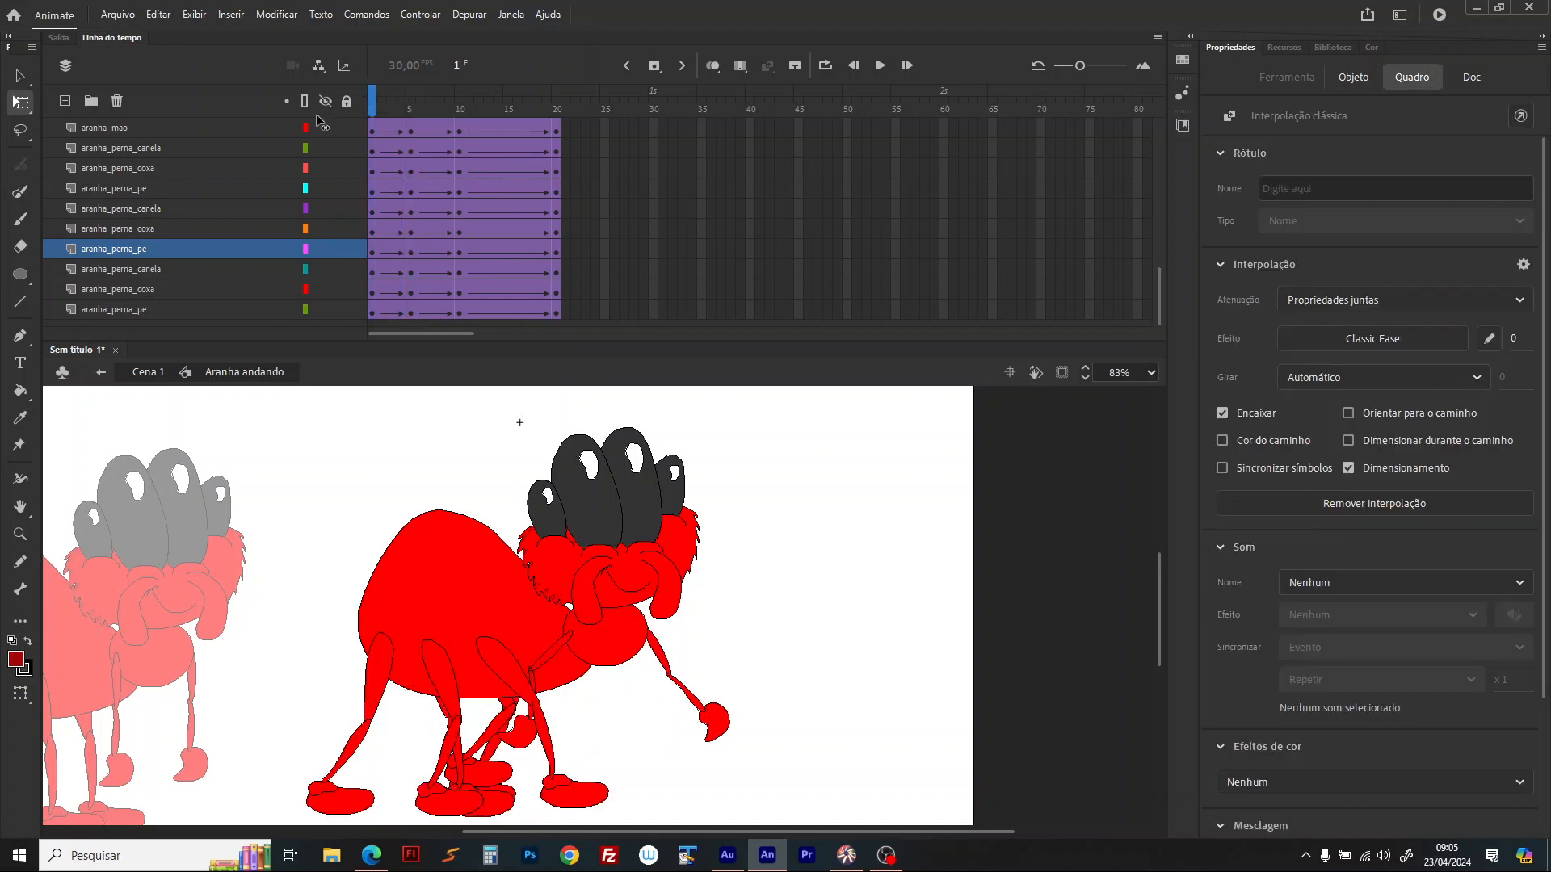
pyautogui.click(409, 105)
pyautogui.moveTo(411, 111); pyautogui.dragTo(349, 113)
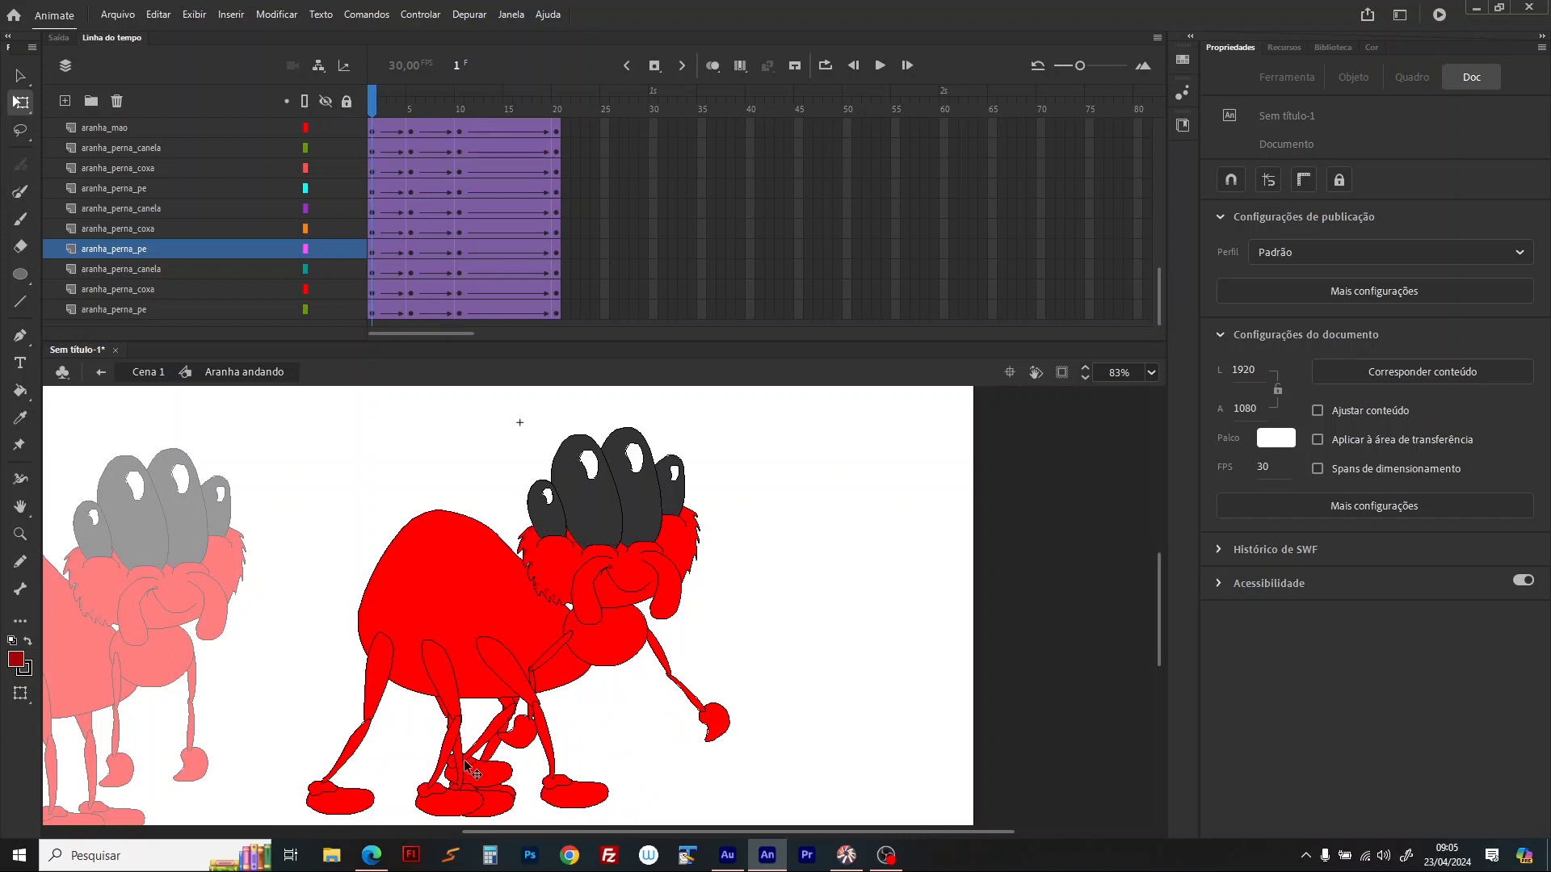
pyautogui.click(465, 766)
pyautogui.click(327, 100)
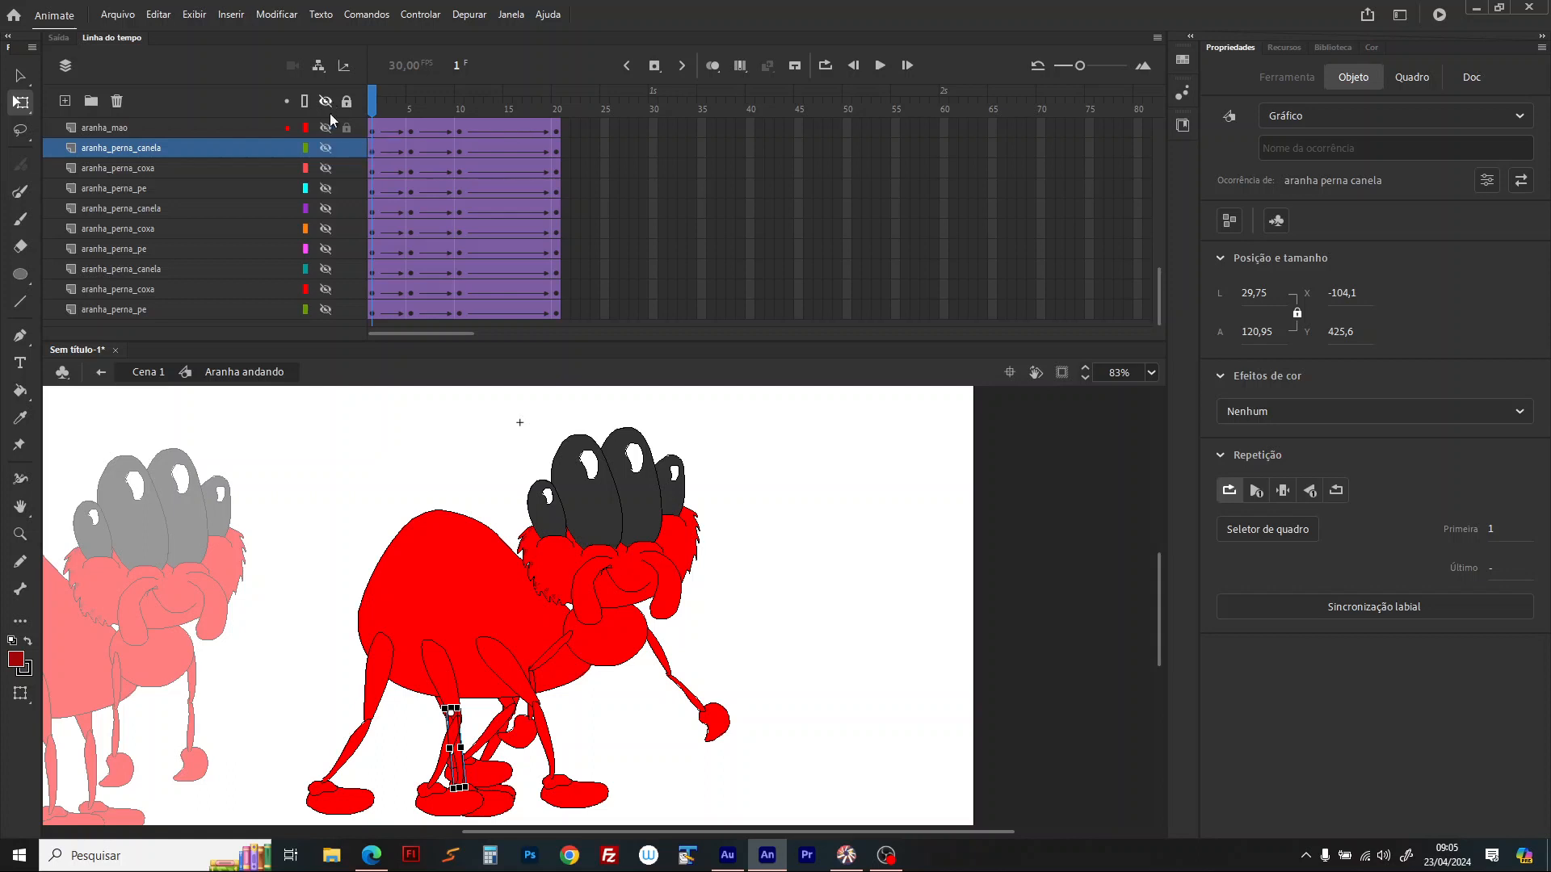
pyautogui.click(326, 168)
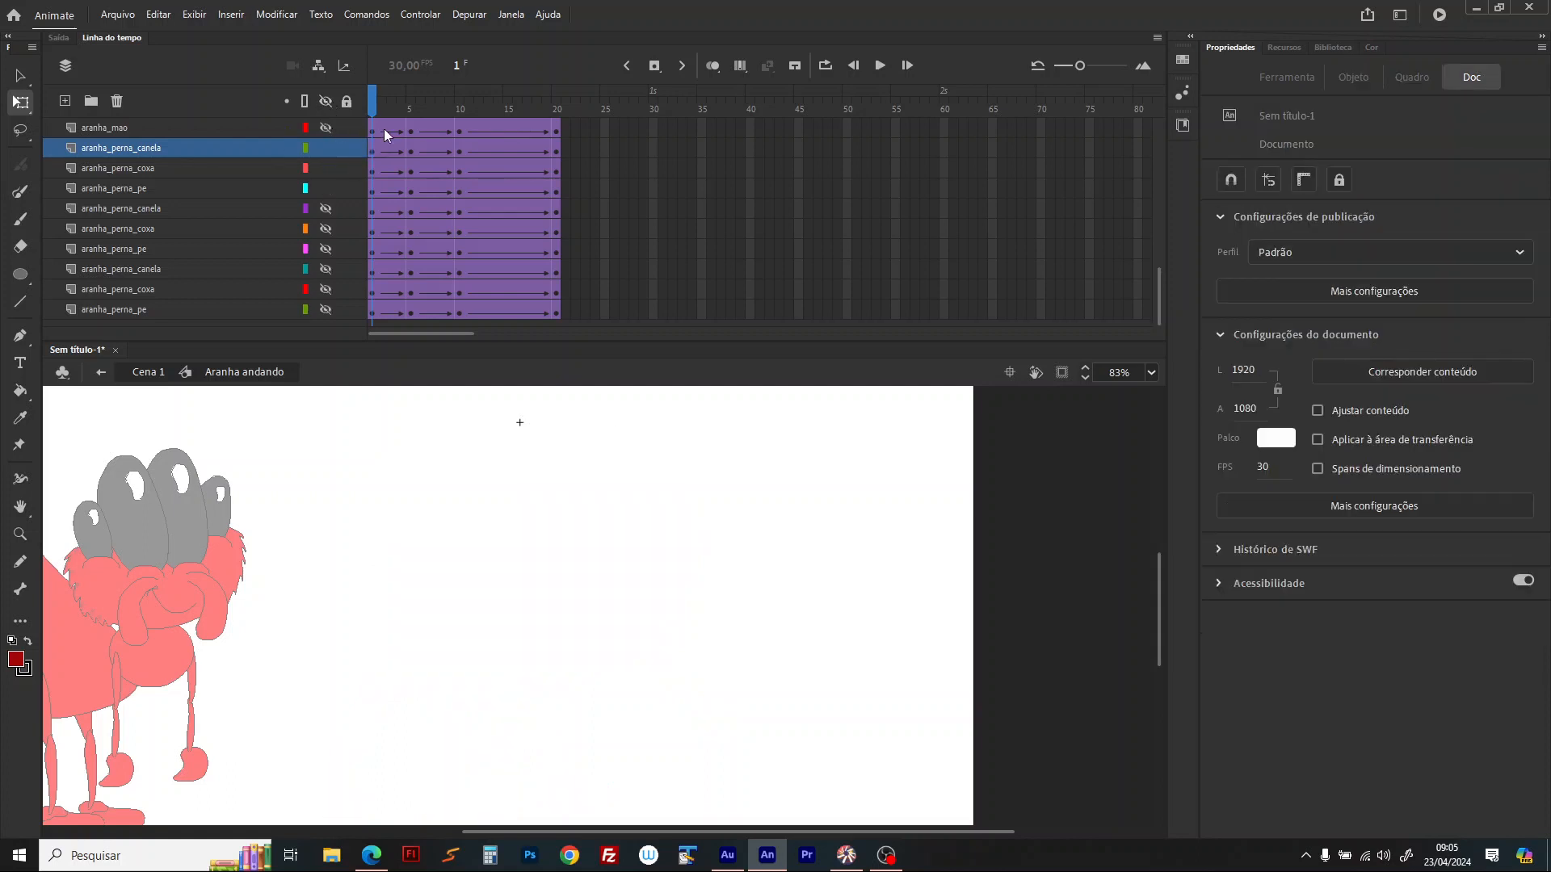
pyautogui.moveTo(371, 105); pyautogui.dragTo(414, 118)
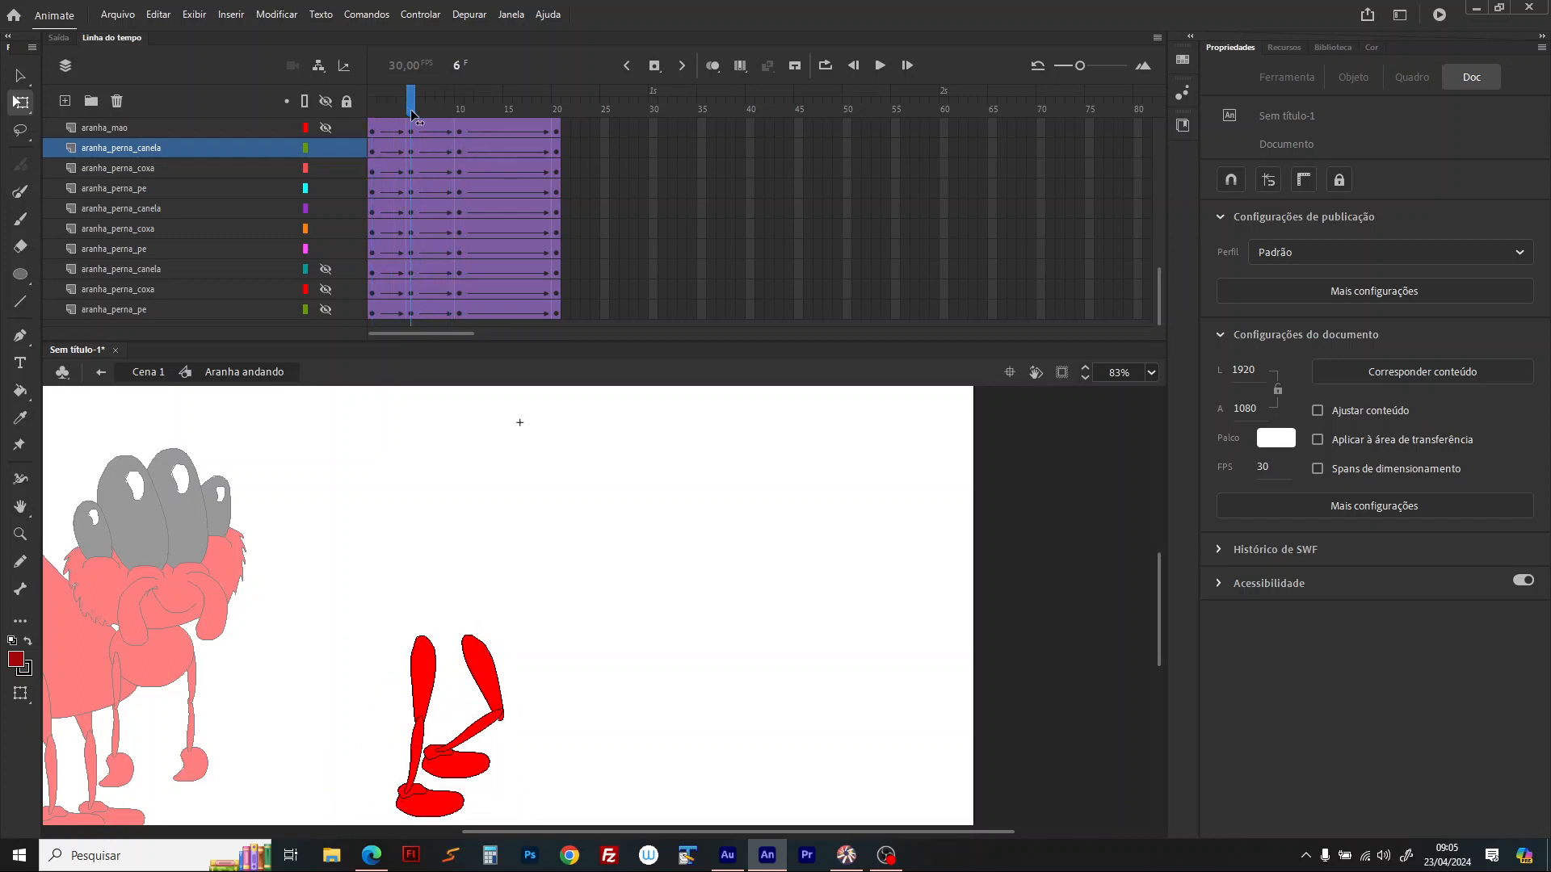
# Step: At frame 5, rotate the far middle leg's thigh forward and fit its shin and foot beneath it, planted on the ground
pyautogui.click(483, 700)
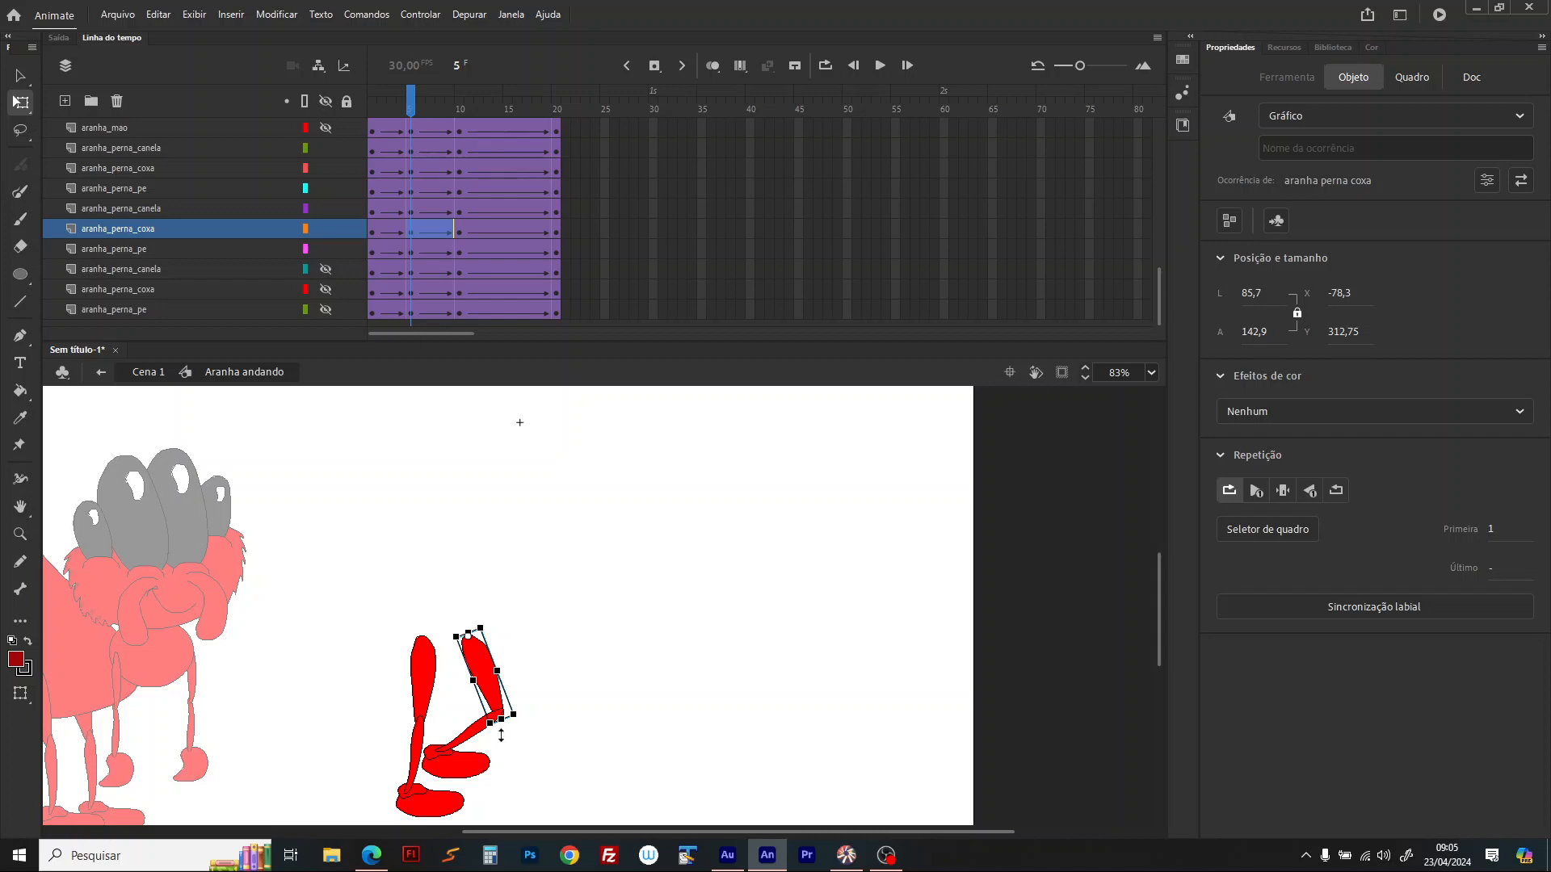
pyautogui.moveTo(504, 734); pyautogui.dragTo(547, 809)
pyautogui.moveTo(461, 781); pyautogui.dragTo(572, 804)
# Step: Hide the far middle leg's layers, show the far front leg's layers, and scrub back to frame 5
pyautogui.moveTo(327, 248); pyautogui.dragTo(327, 204)
pyautogui.moveTo(326, 273); pyautogui.dragTo(325, 316)
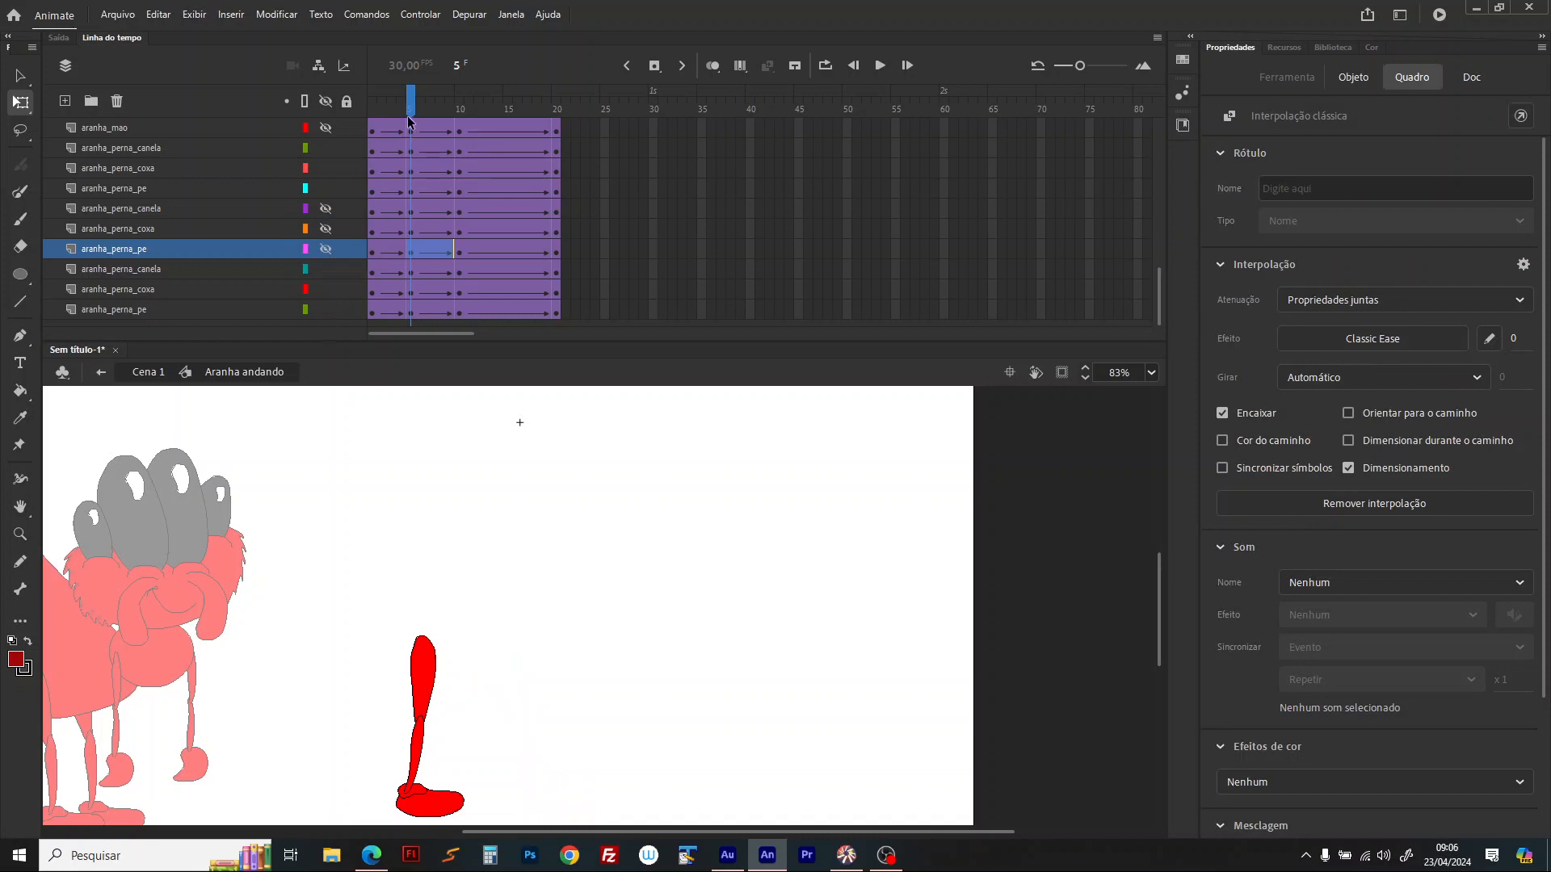
pyautogui.moveTo(408, 116)
pyautogui.mouseDown()
pyautogui.moveTo(381, 116)
pyautogui.moveTo(410, 122)
pyautogui.mouseUp()
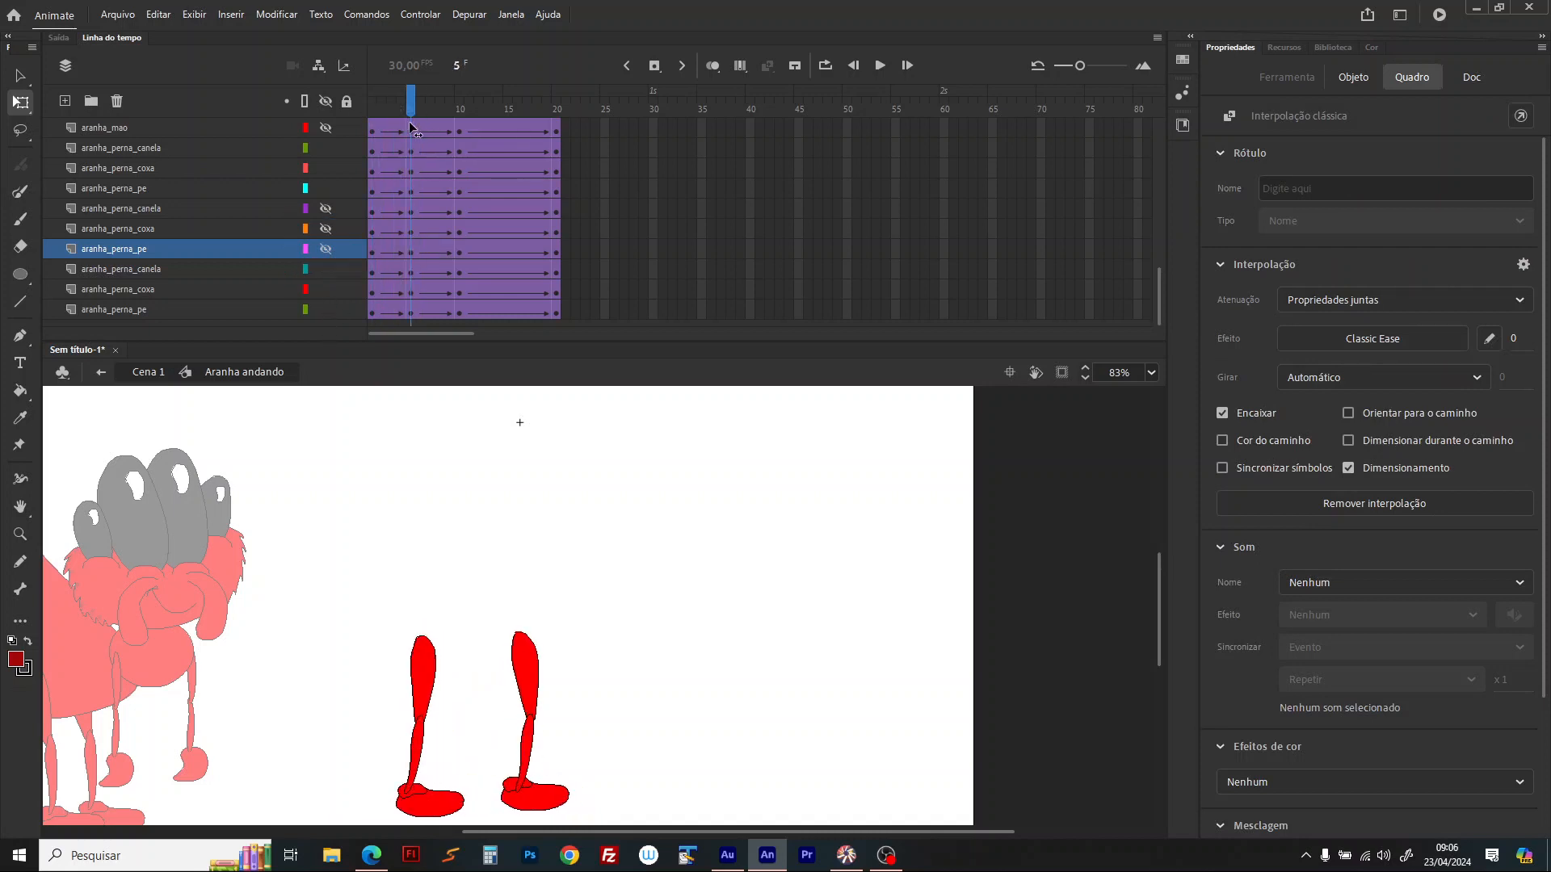
# Step: At frame 5, rotate the far front leg's thigh forward, fold its shin back from the knee, and lift its foot off the ground
pyautogui.click(521, 628)
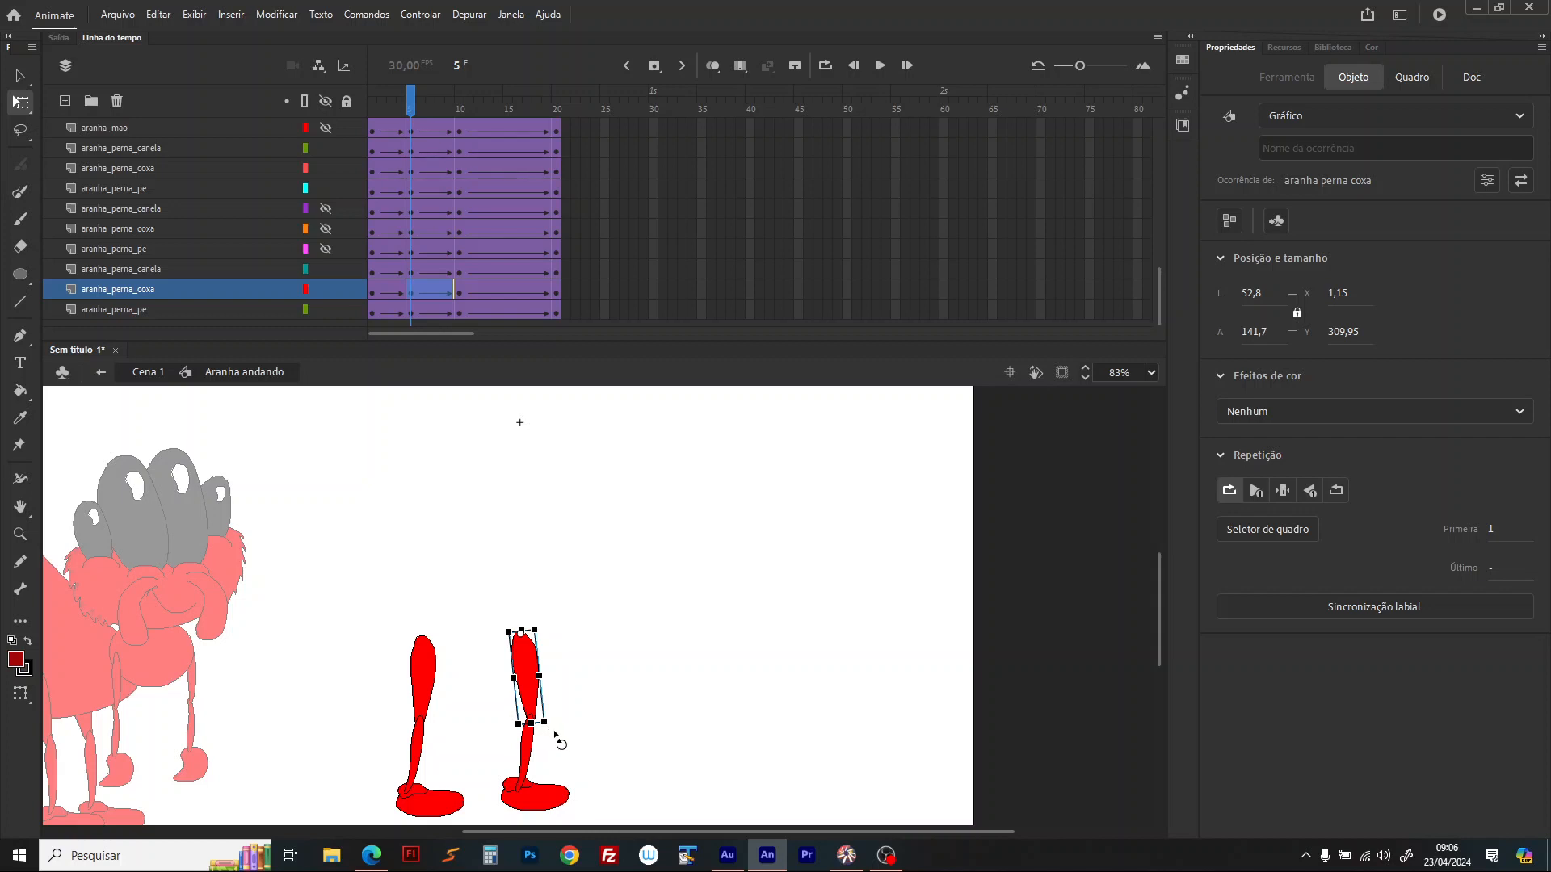
pyautogui.moveTo(555, 733)
pyautogui.mouseDown()
pyautogui.moveTo(600, 711)
pyautogui.moveTo(556, 733)
pyautogui.moveTo(572, 727)
pyautogui.mouseUp()
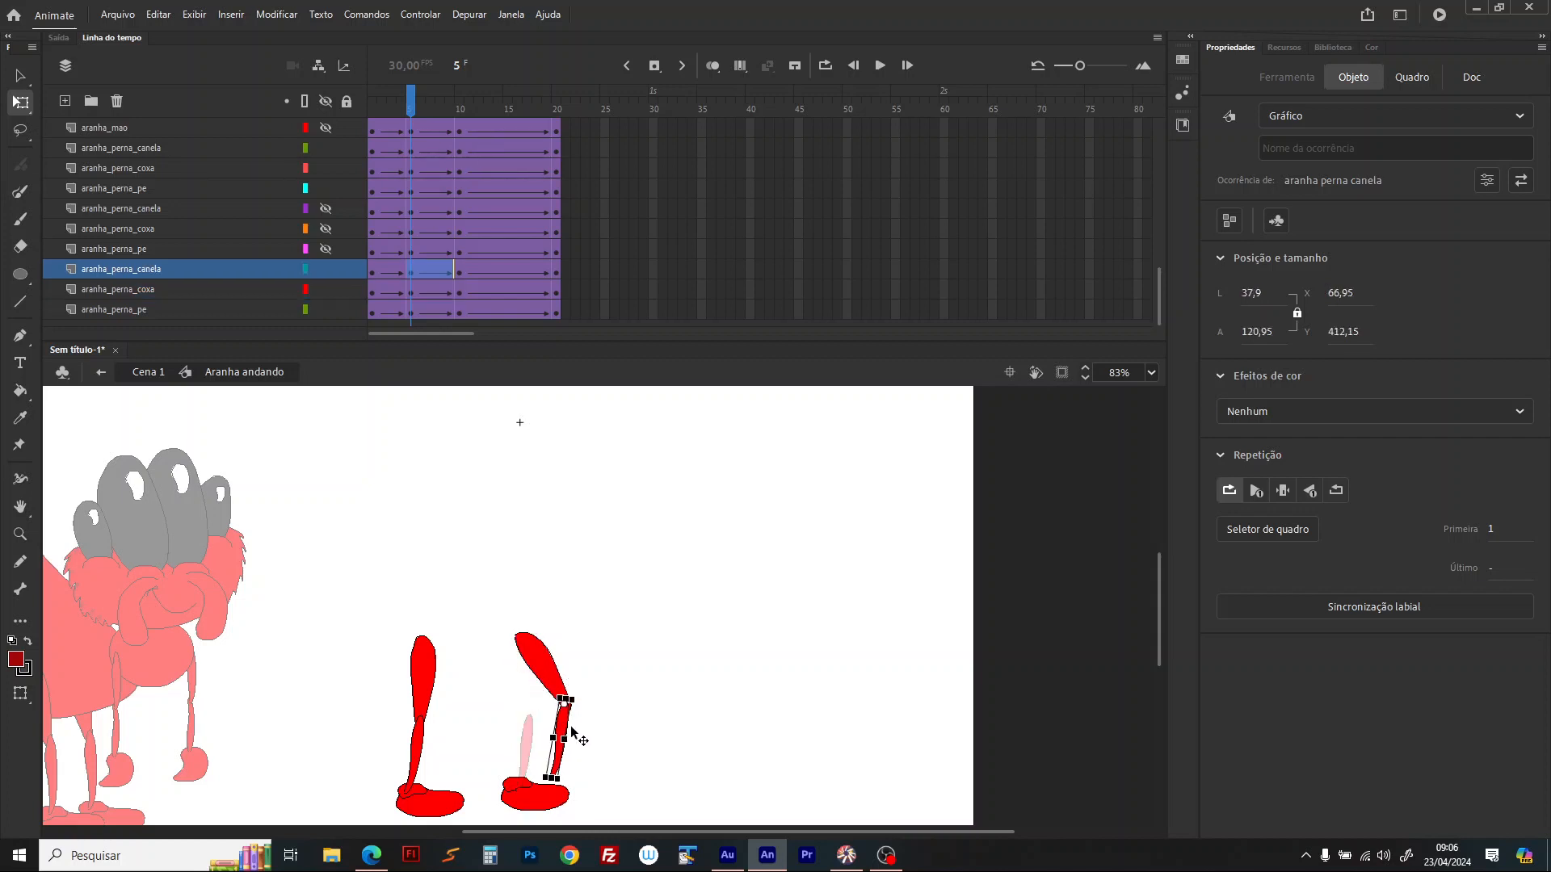
pyautogui.moveTo(576, 794)
pyautogui.mouseDown()
pyautogui.moveTo(517, 773)
pyautogui.moveTo(518, 749)
pyautogui.moveTo(574, 803)
pyautogui.mouseUp()
pyautogui.click(552, 727)
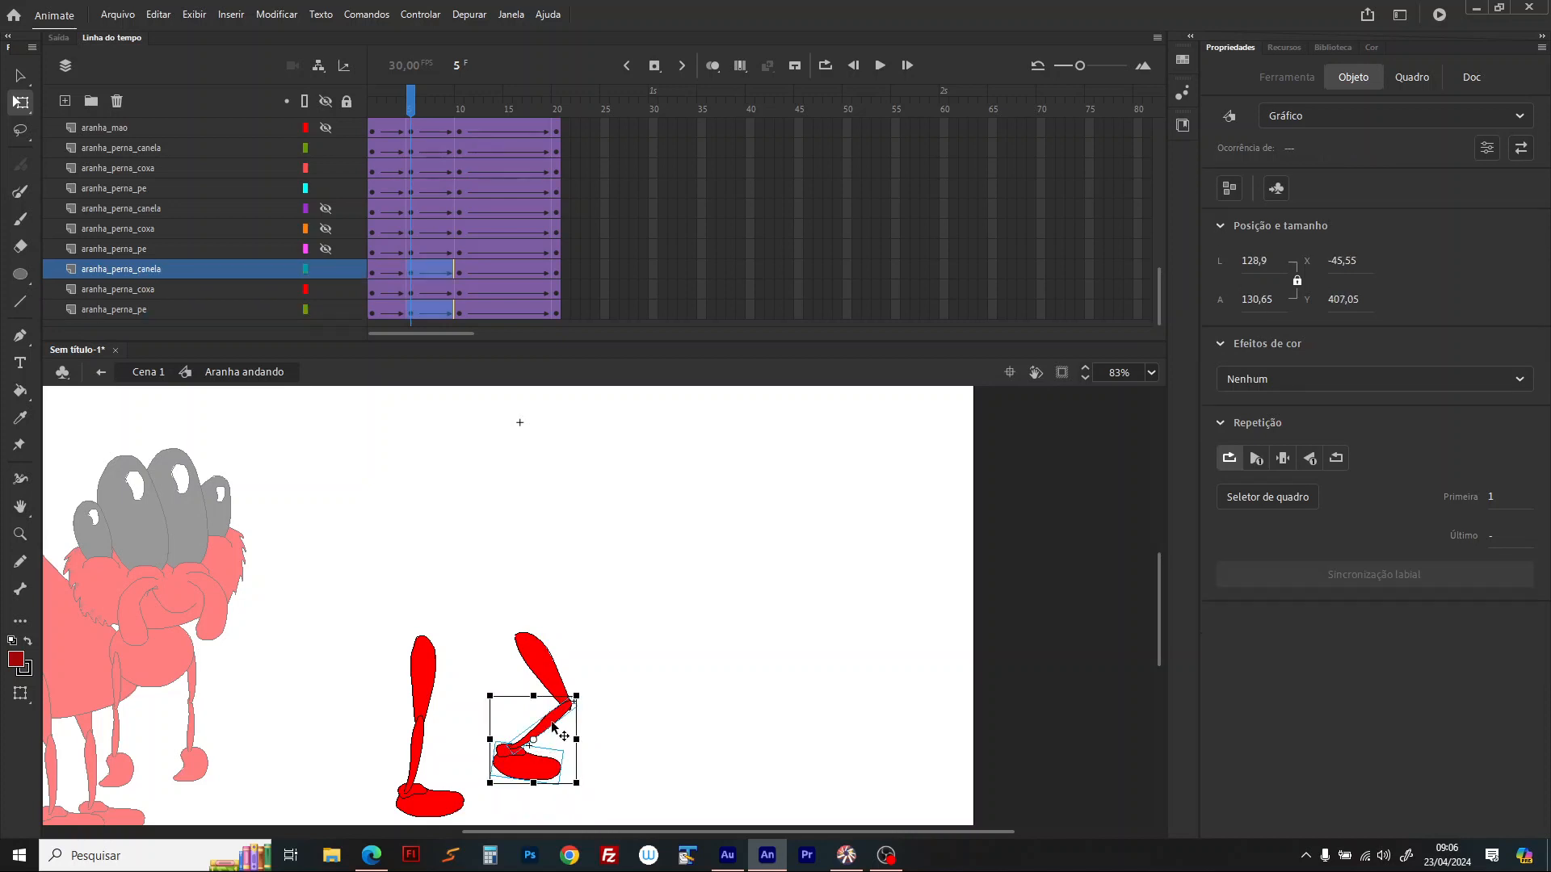
pyautogui.moveTo(553, 727); pyautogui.dragTo(552, 730)
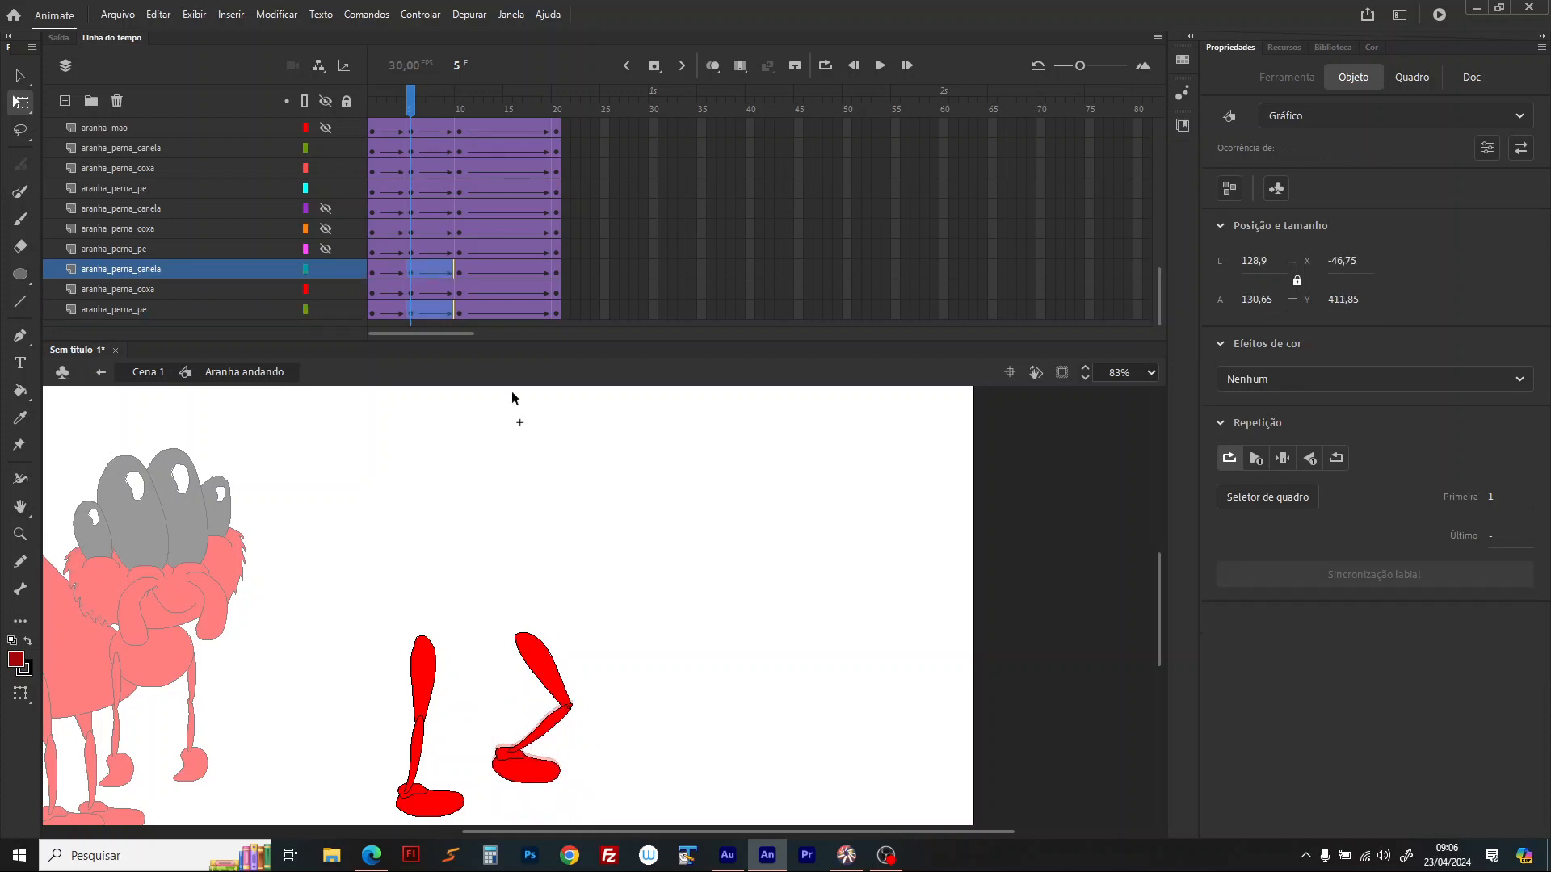
# Step: Show all layers again and raise the spider's body and head slightly at frame 5
pyautogui.doubleClick(321, 97)
pyautogui.moveTo(375, 101); pyautogui.dragTo(413, 99)
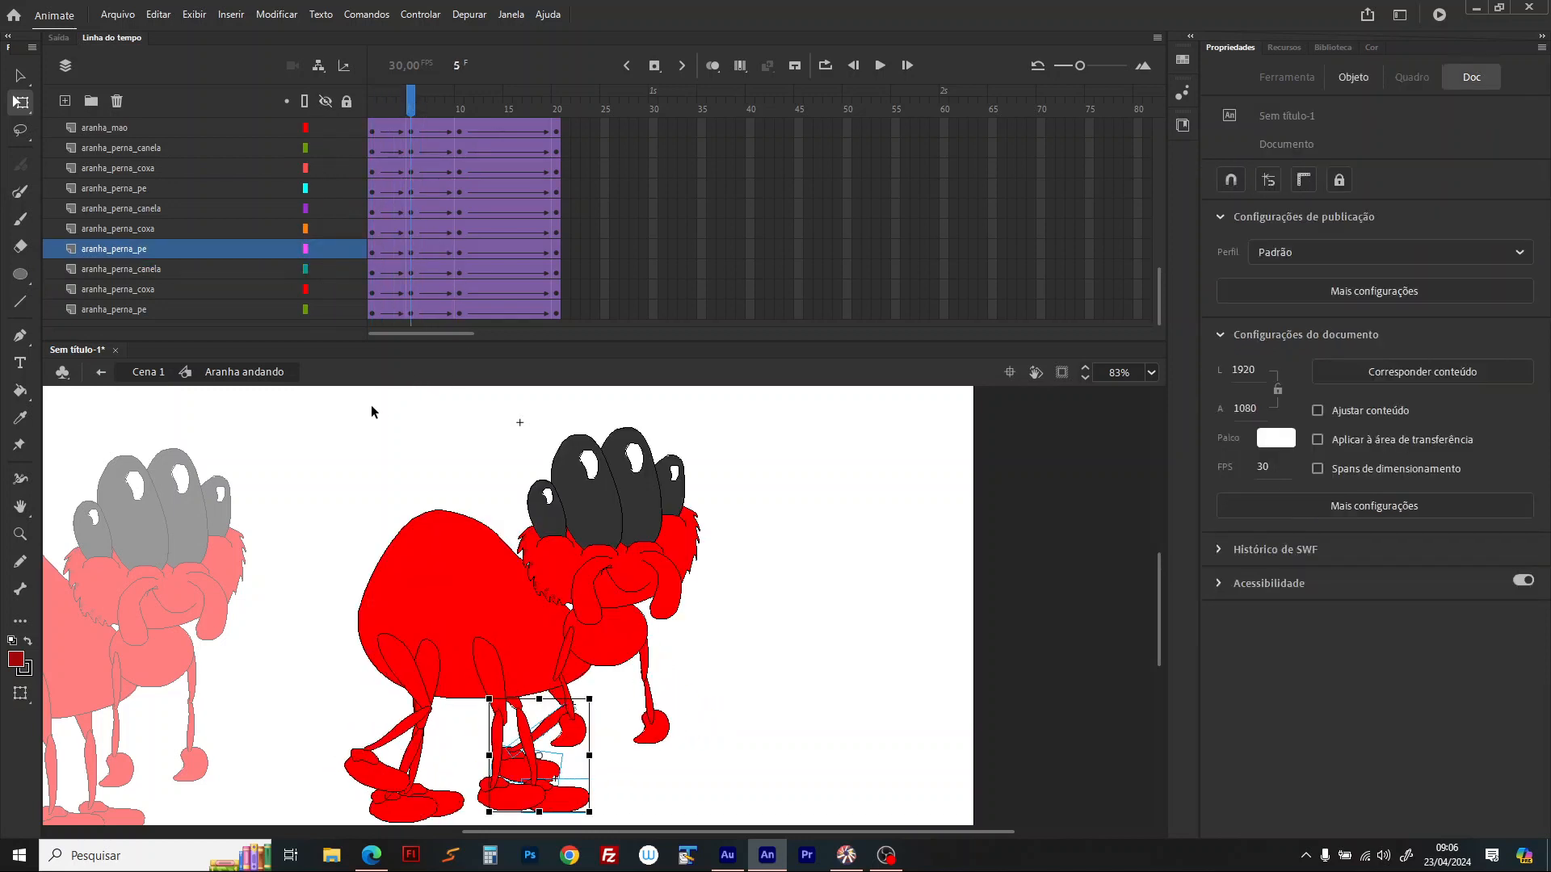
pyautogui.moveTo(363, 414); pyautogui.dragTo(759, 618)
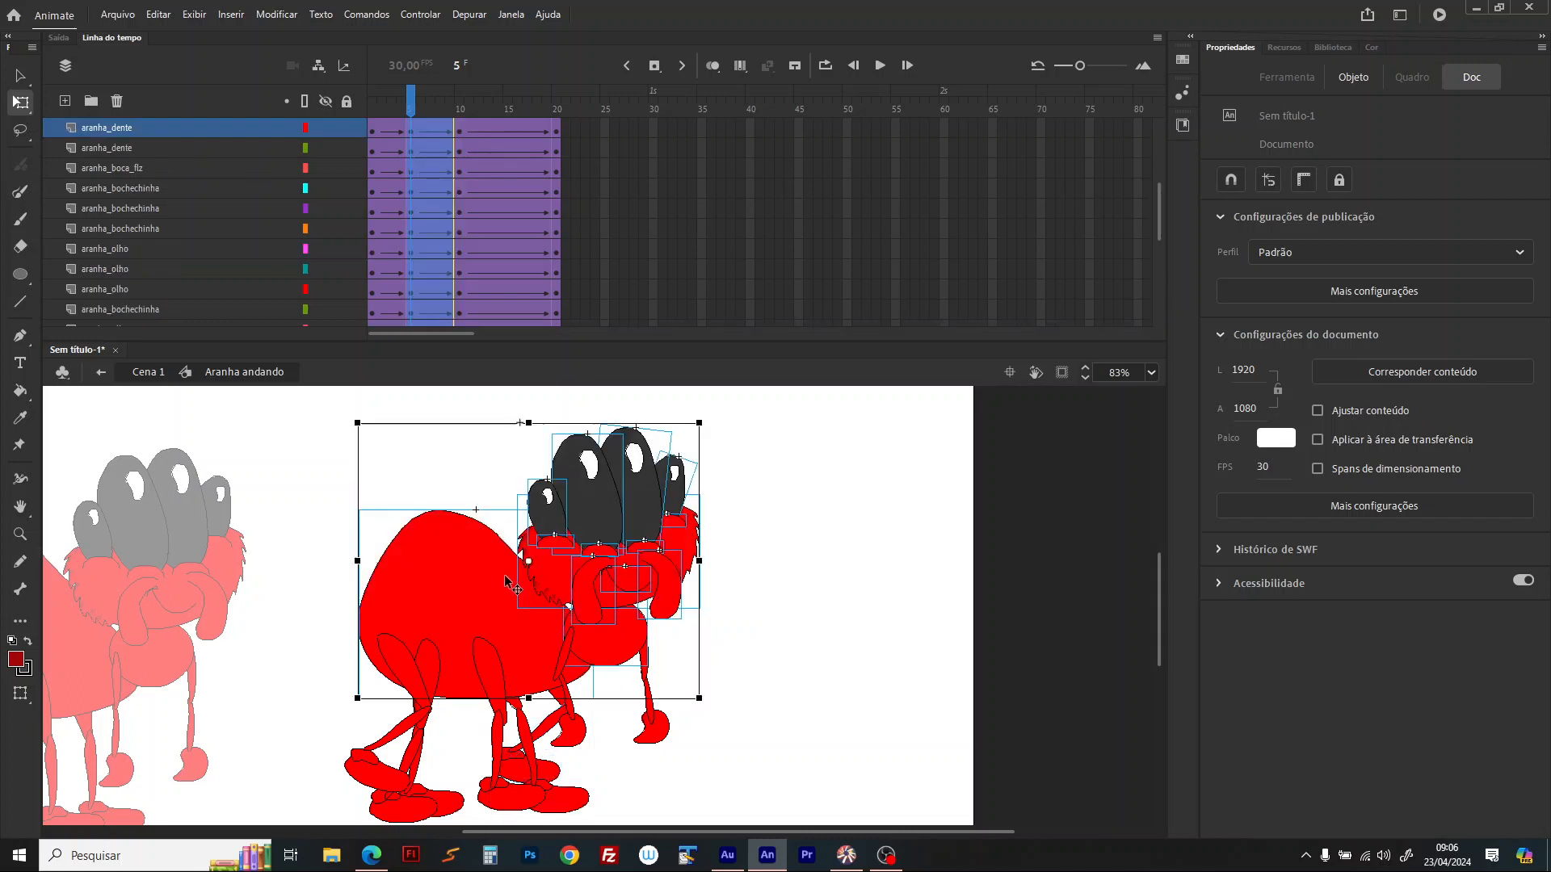
pyautogui.moveTo(507, 580)
pyautogui.mouseDown()
pyautogui.moveTo(512, 554)
pyautogui.moveTo(509, 569)
pyautogui.mouseUp()
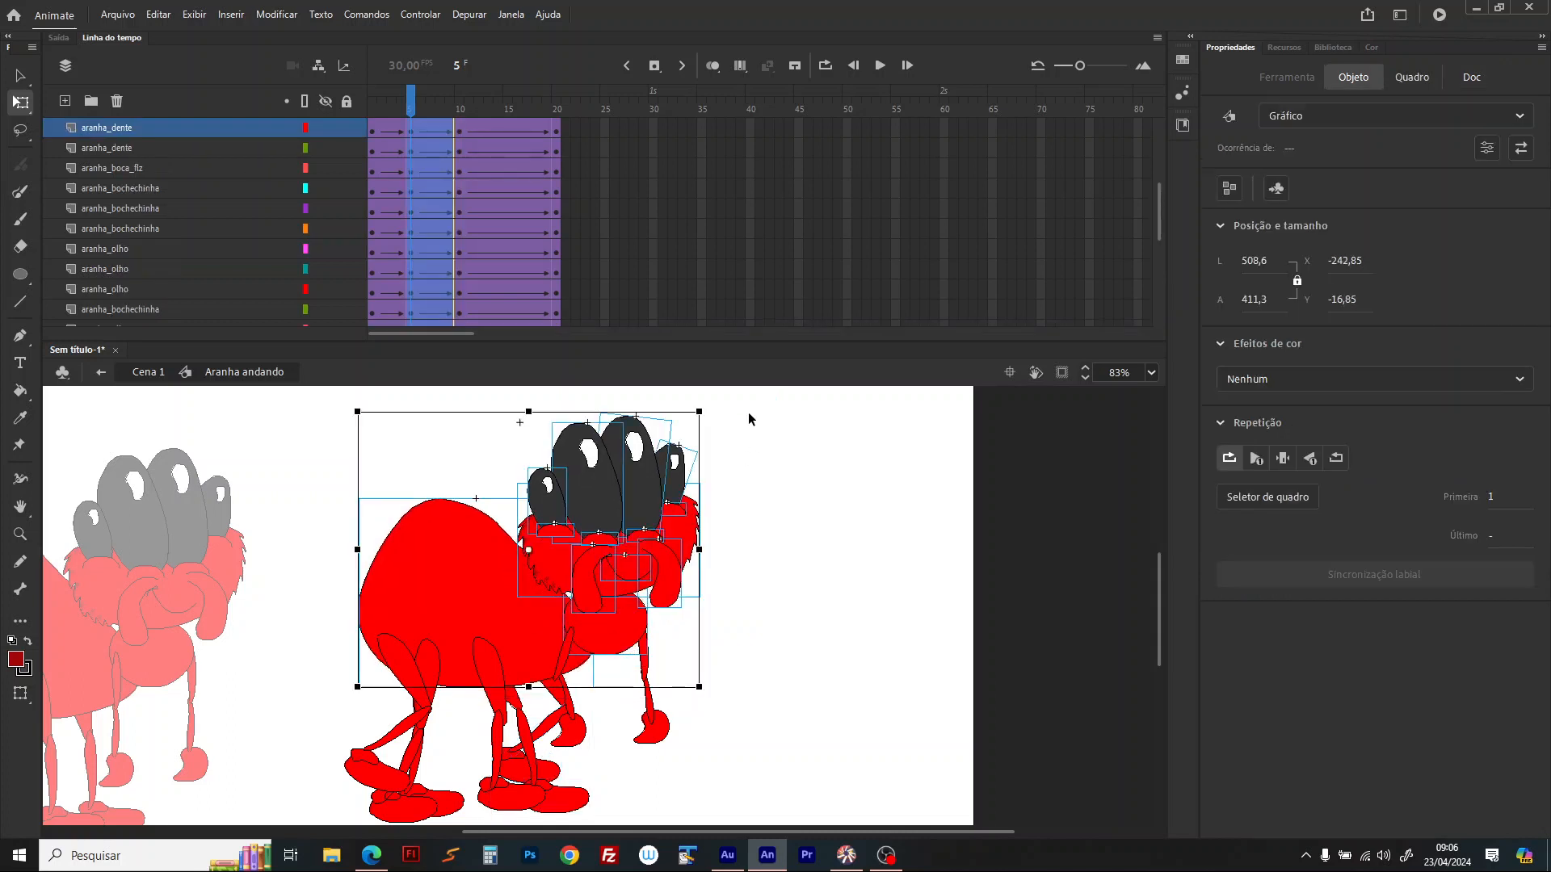
# Step: Select all the head parts at frame 5, rotate them slightly clockwise, and refit the head on the body
pyautogui.moveTo(776, 397); pyautogui.dragTo(538, 565)
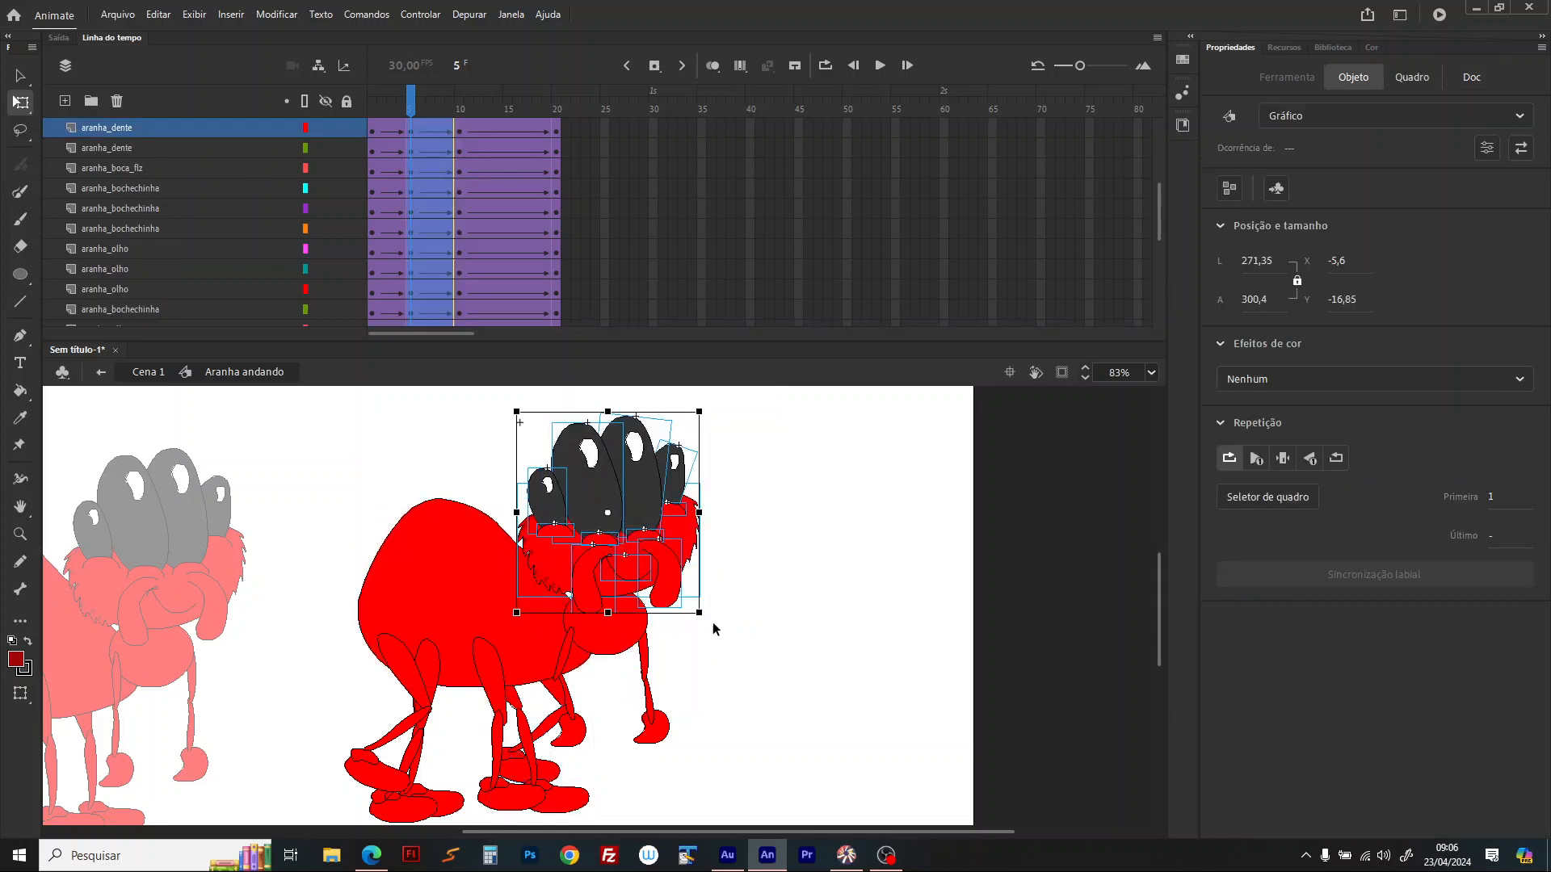
pyautogui.moveTo(709, 618); pyautogui.dragTo(713, 648)
pyautogui.moveTo(679, 547); pyautogui.dragTo(688, 550)
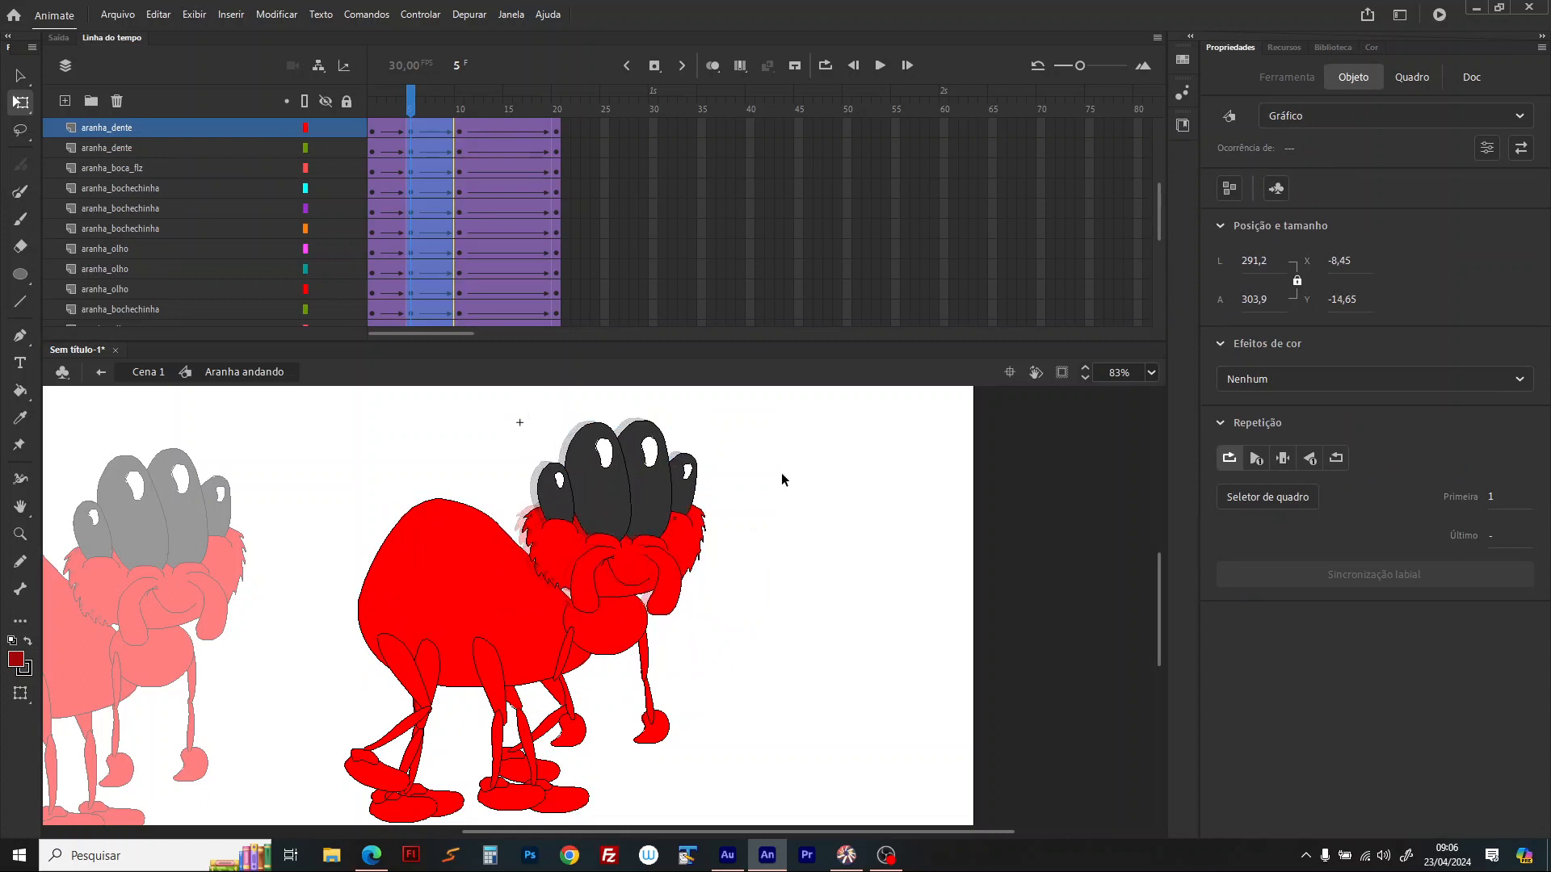
pyautogui.click(782, 480)
# Step: At frame 5, tilt the two outer eyes outward and rotate both fangs slightly away from the mouth
pyautogui.click(689, 478)
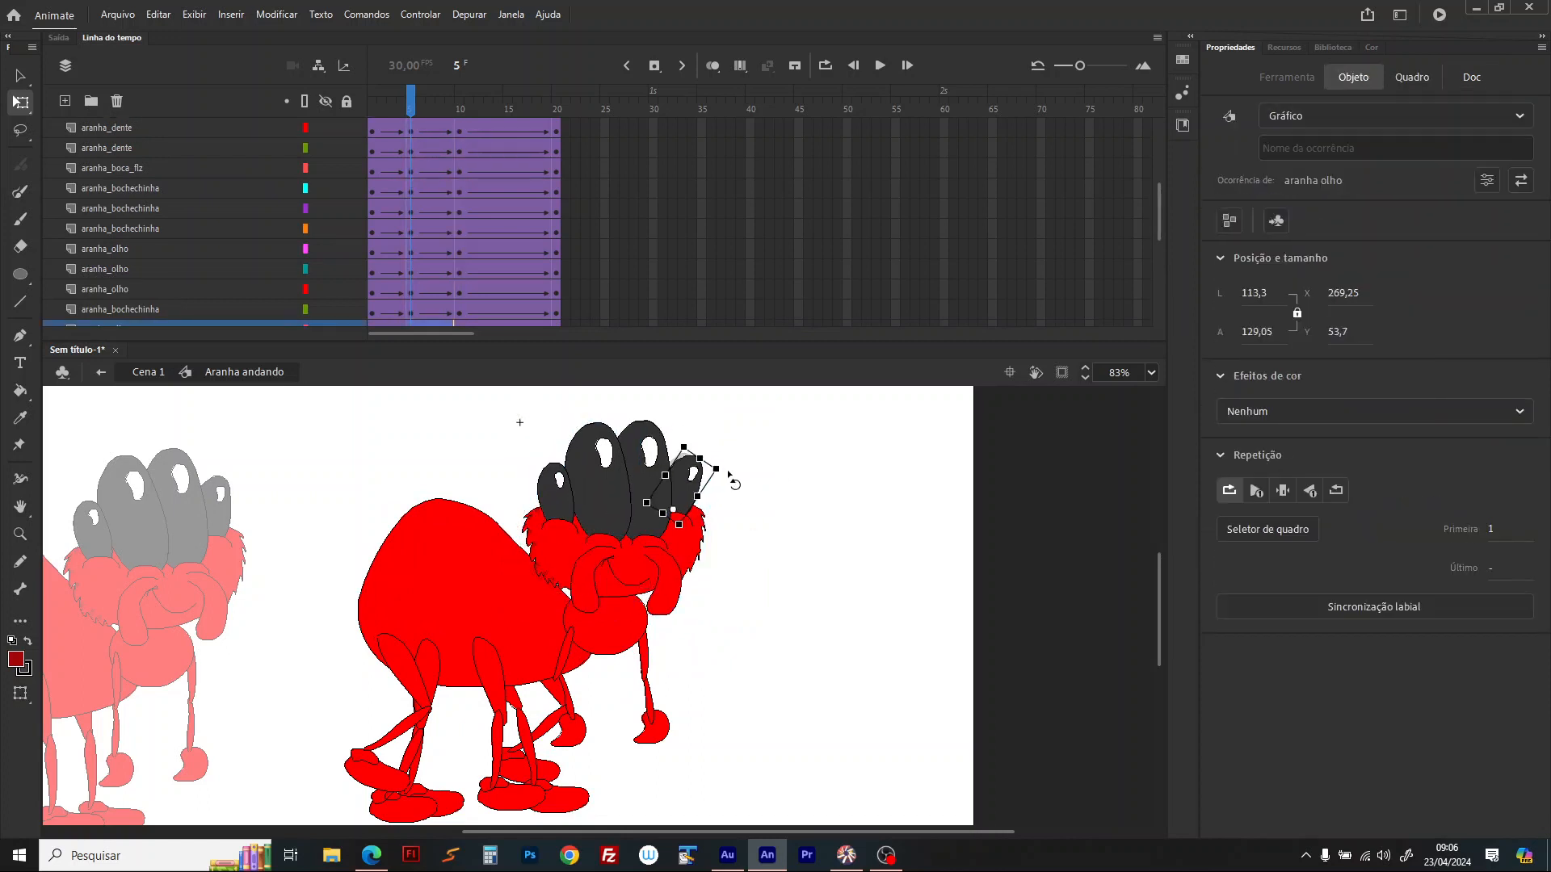
pyautogui.click(560, 477)
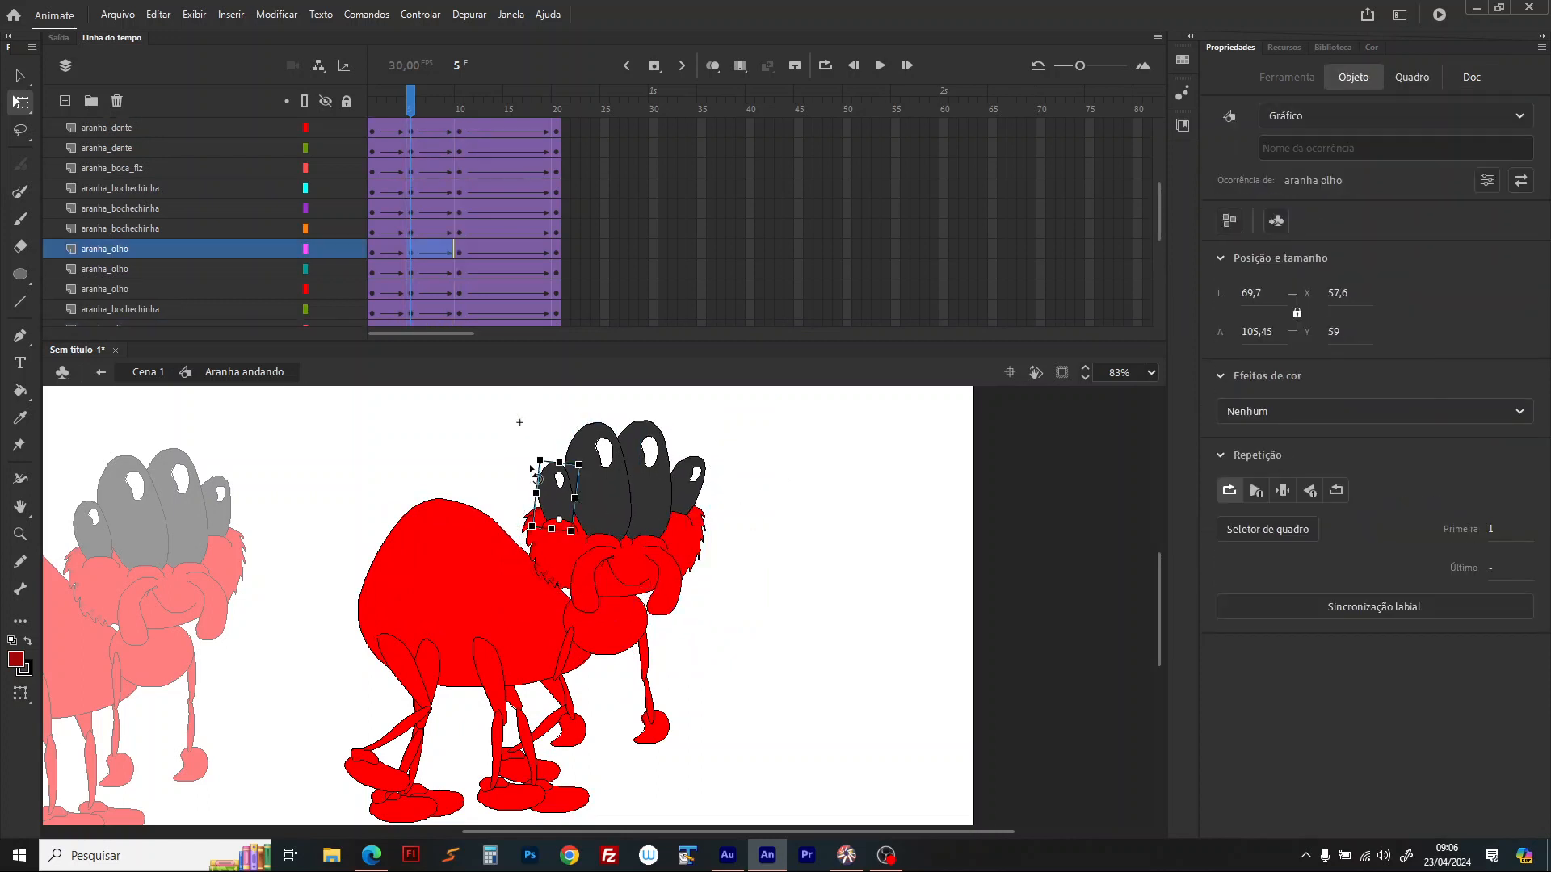
pyautogui.moveTo(531, 468); pyautogui.dragTo(524, 482)
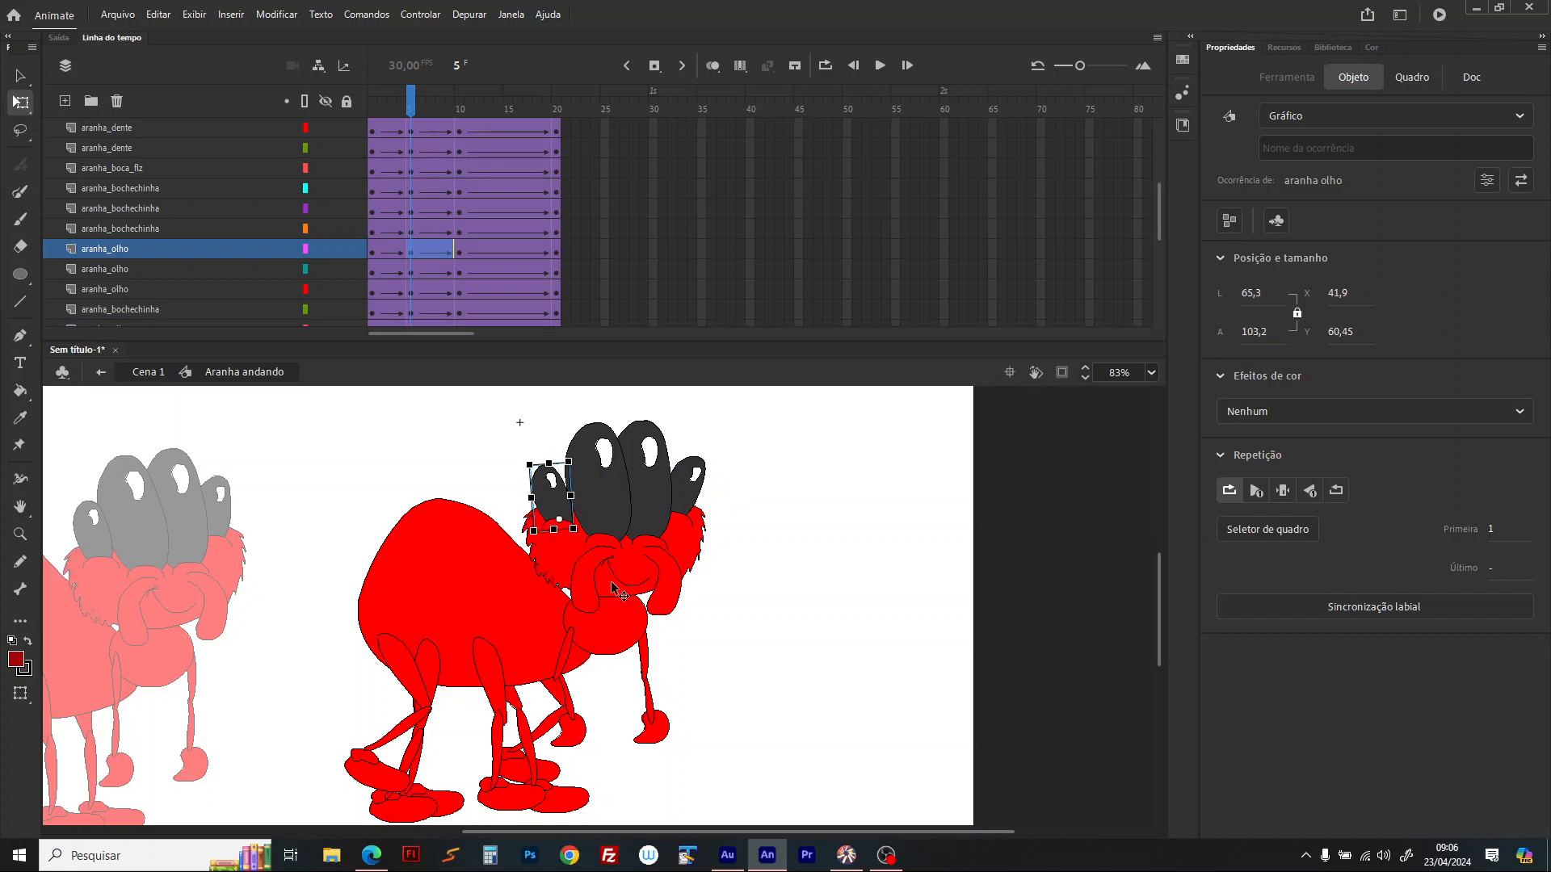
pyautogui.click(594, 619)
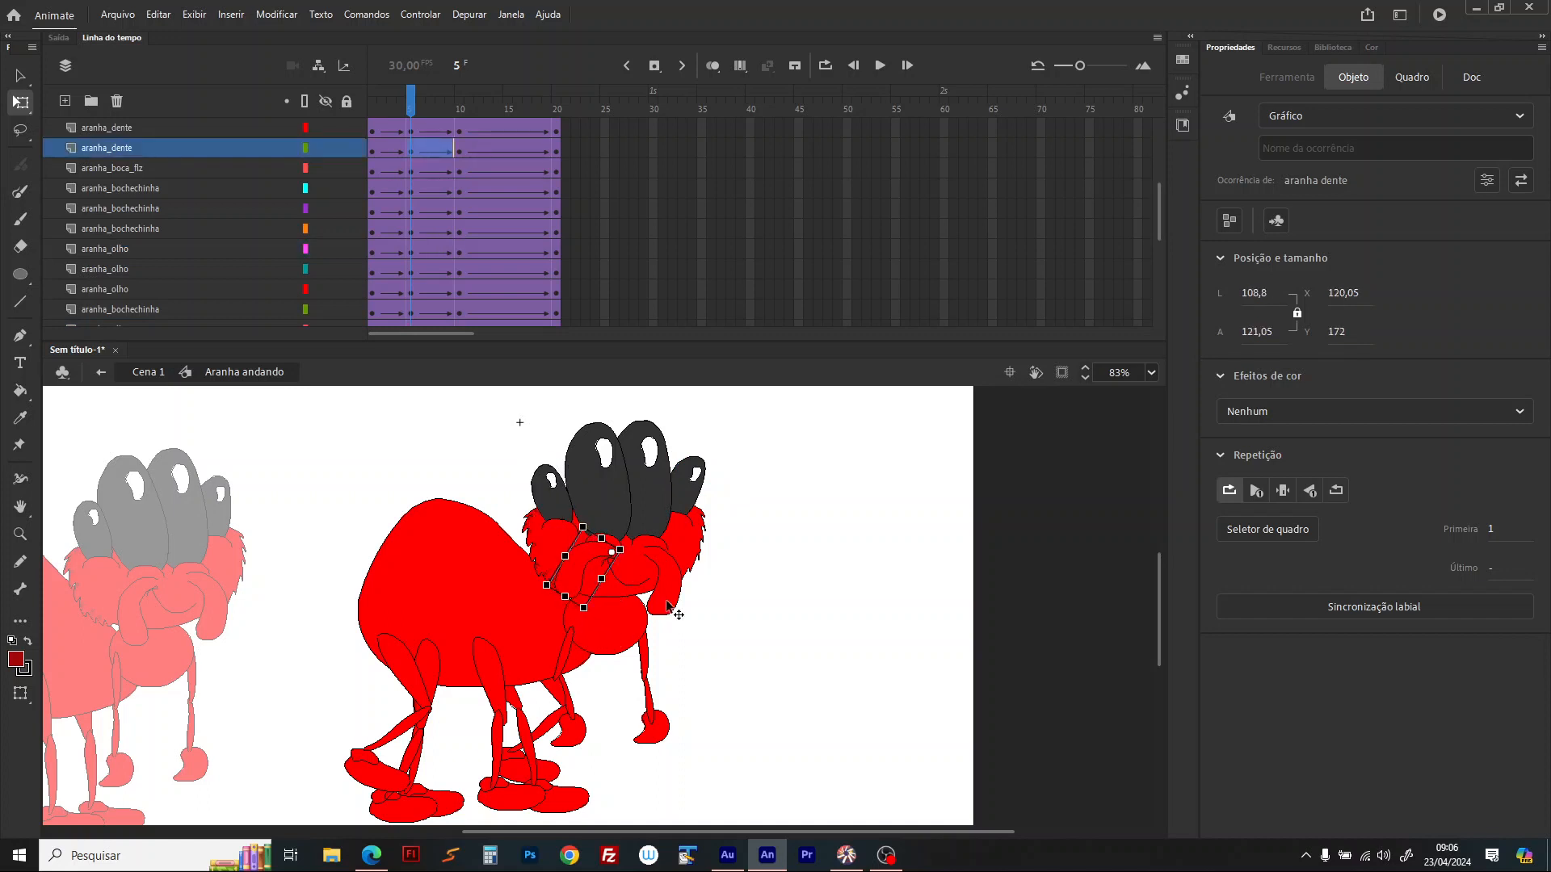
pyautogui.click(667, 603)
pyautogui.moveTo(689, 632); pyautogui.dragTo(706, 632)
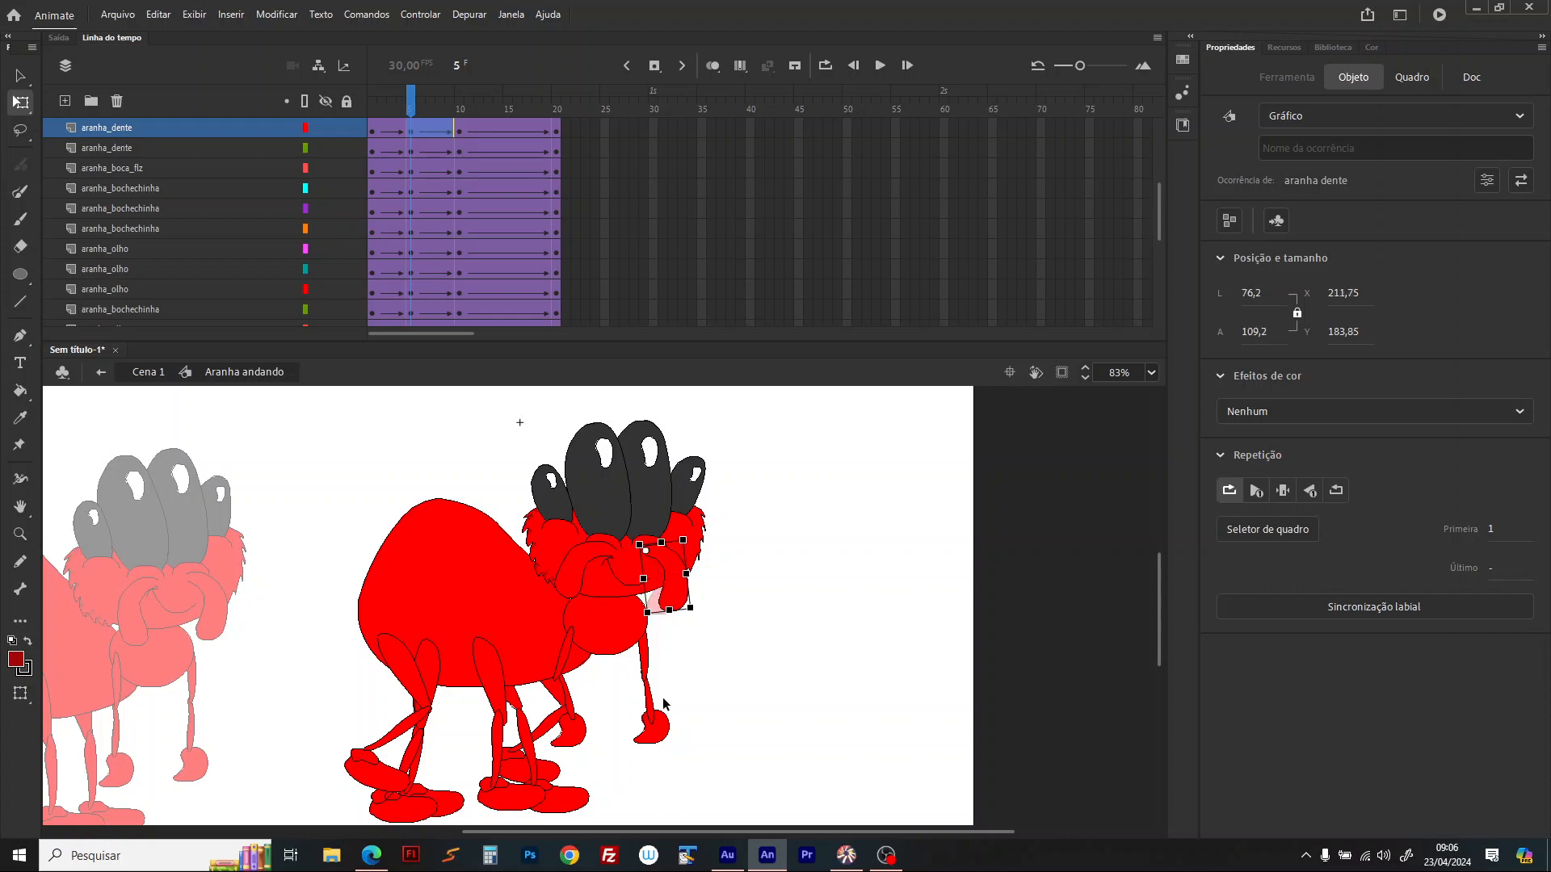
# Step: Adjust the near forearm at frame 5 and shift both hands slightly so they fit at the wrists
pyautogui.click(668, 735)
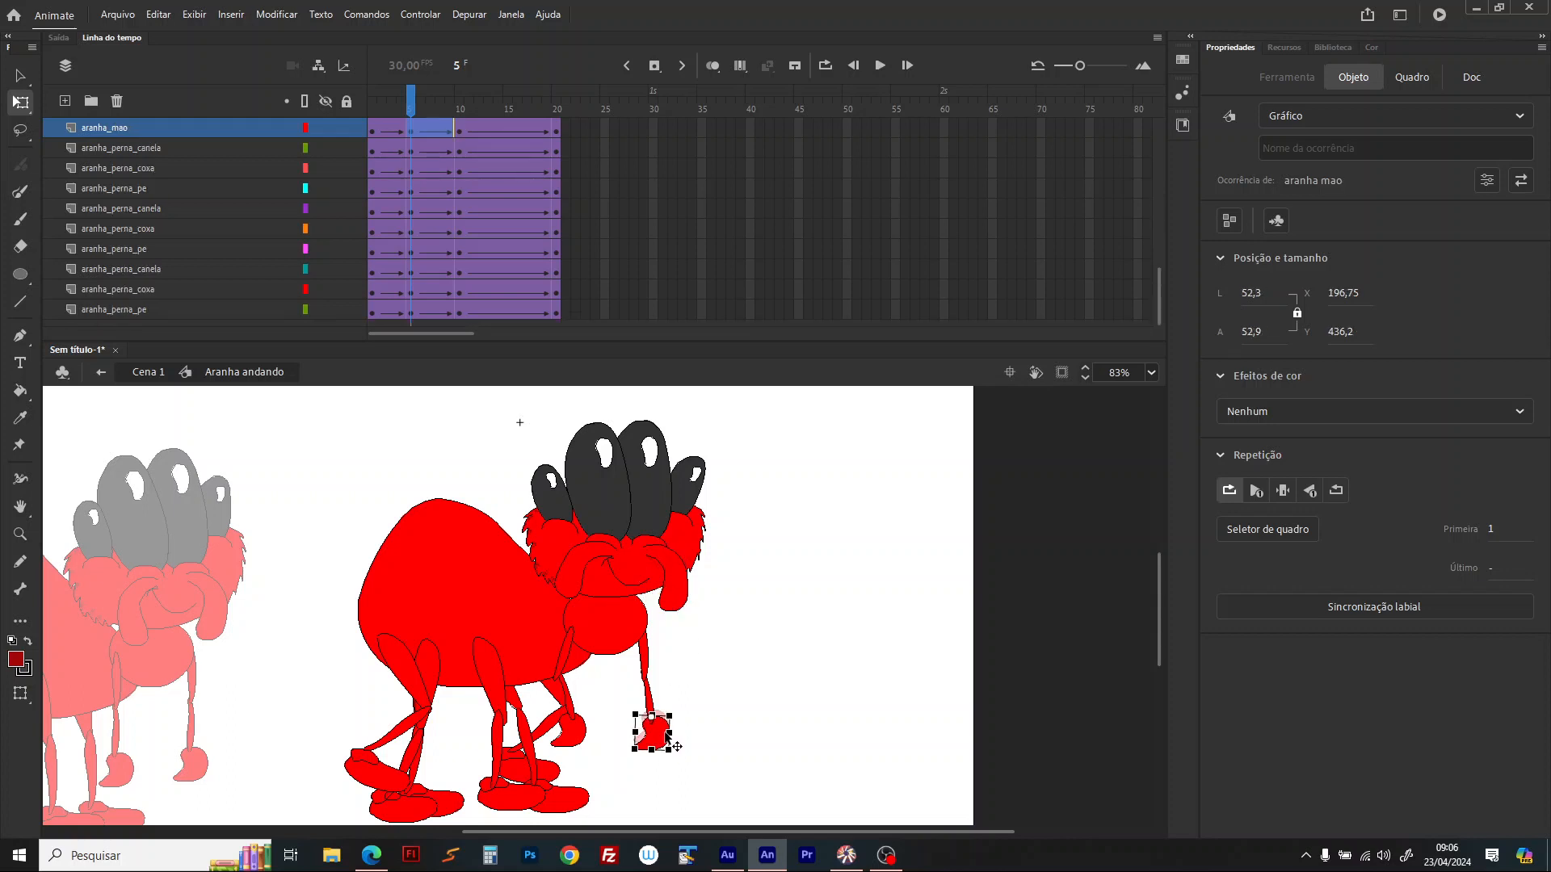
pyautogui.click(566, 708)
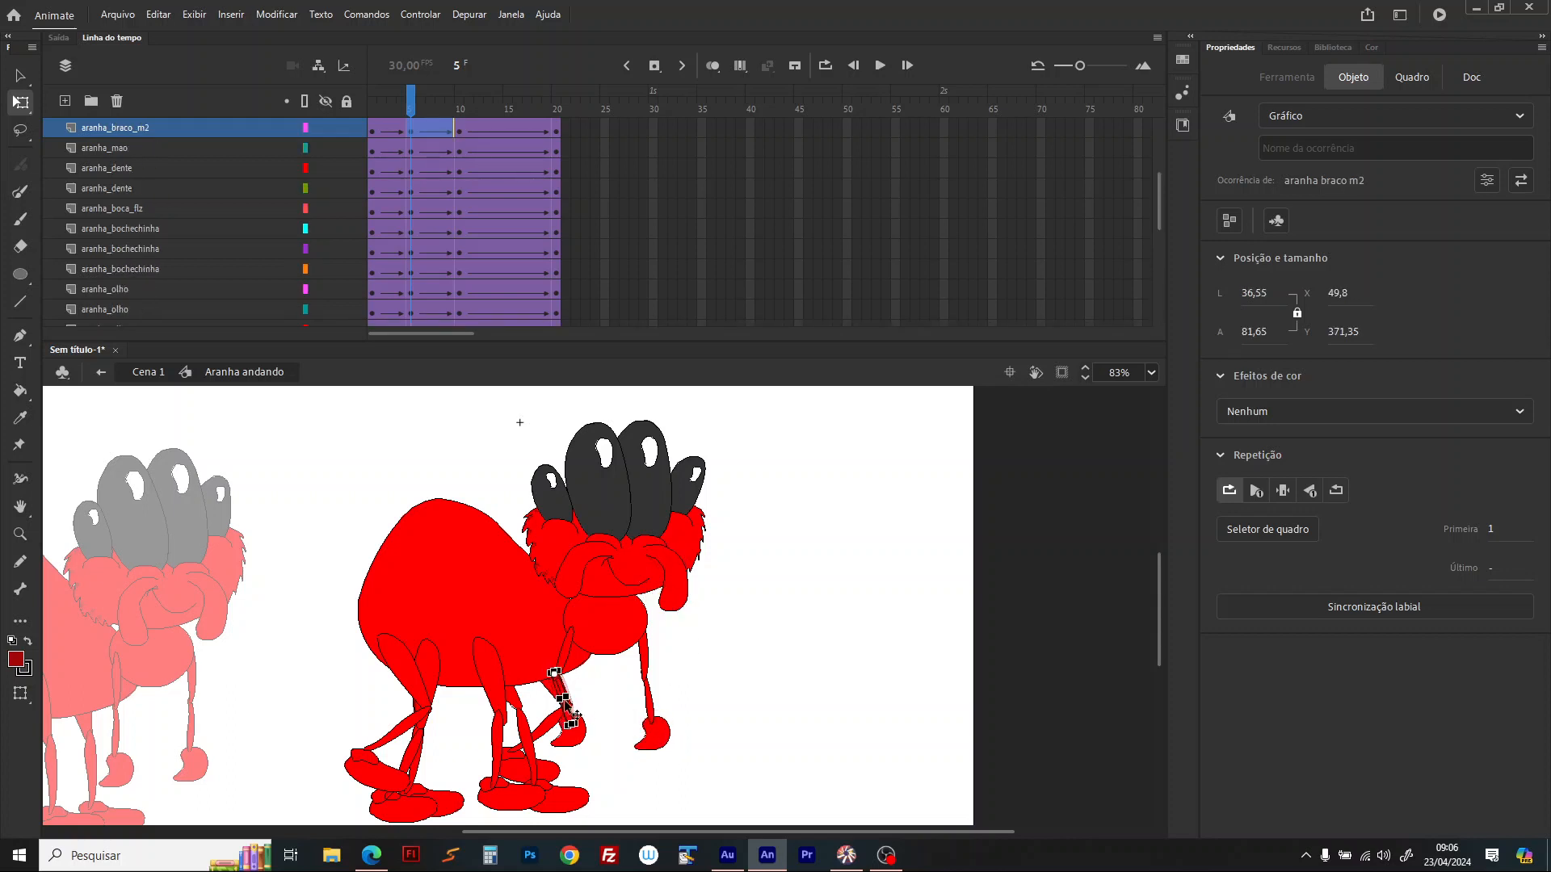
pyautogui.click(577, 752)
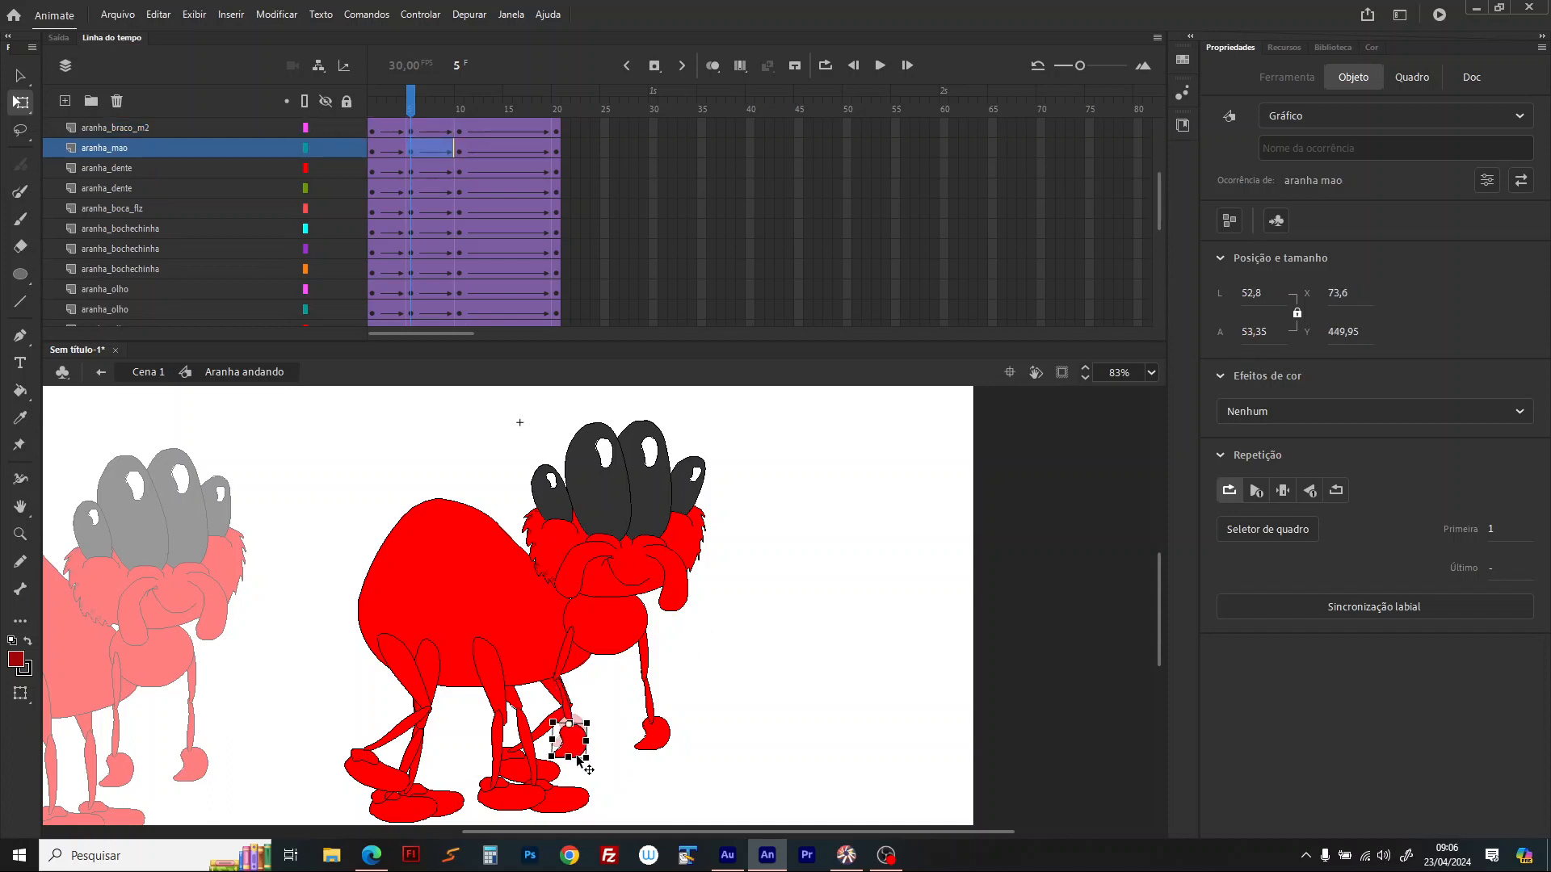
pyautogui.moveTo(578, 759); pyautogui.dragTo(579, 753)
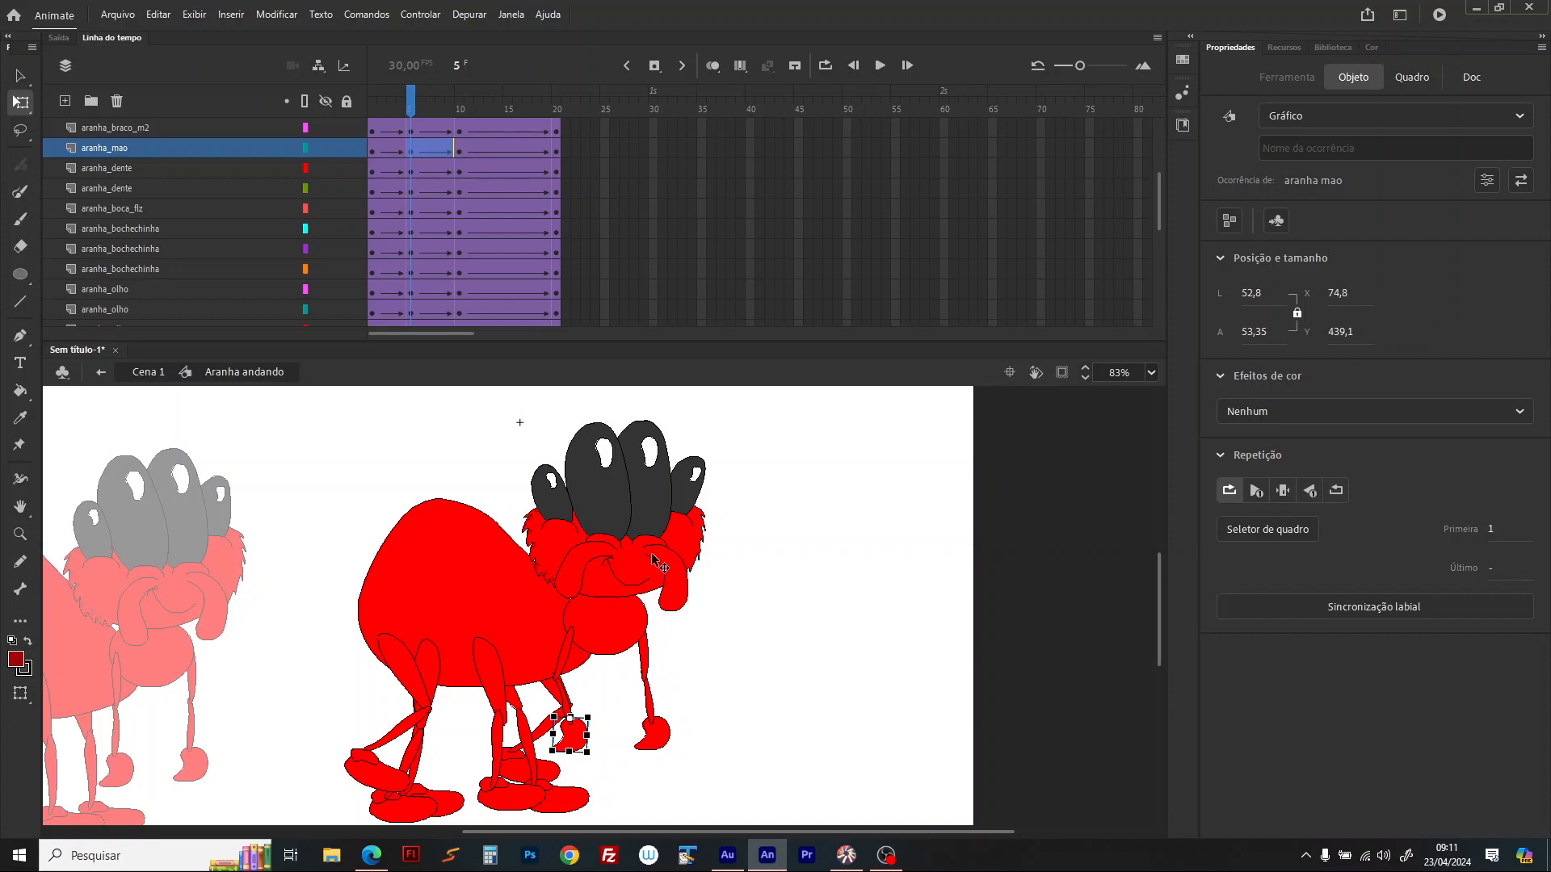
# Step: Insert keyframes on all layers at frame 15 and scrub through the walk to compare the neighbouring poses
pyautogui.moveTo(412, 104); pyautogui.dragTo(461, 121)
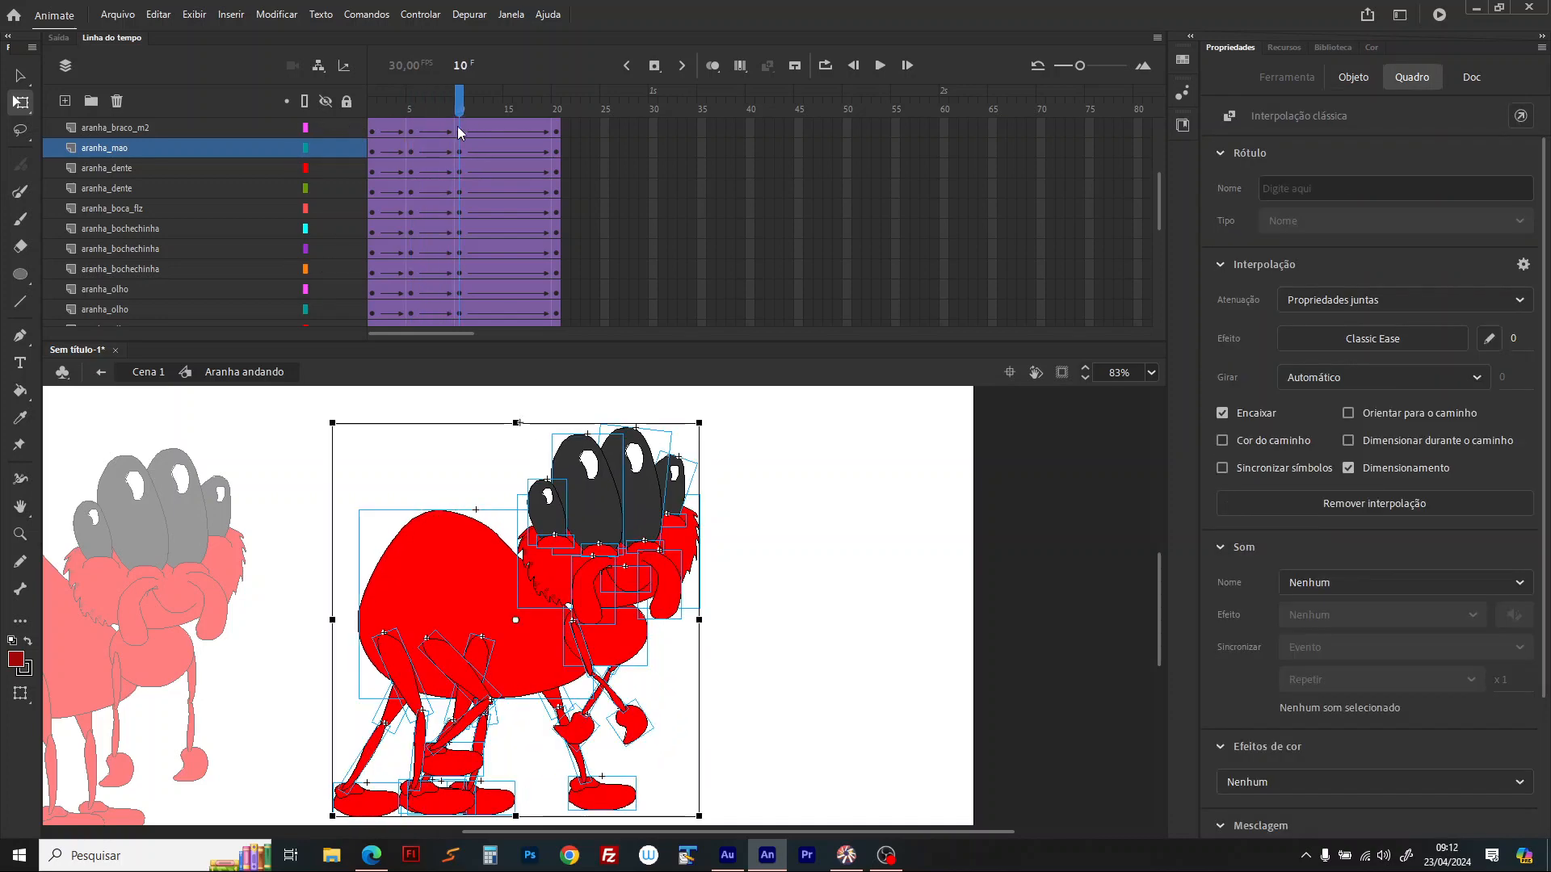
pyautogui.click(160, 656)
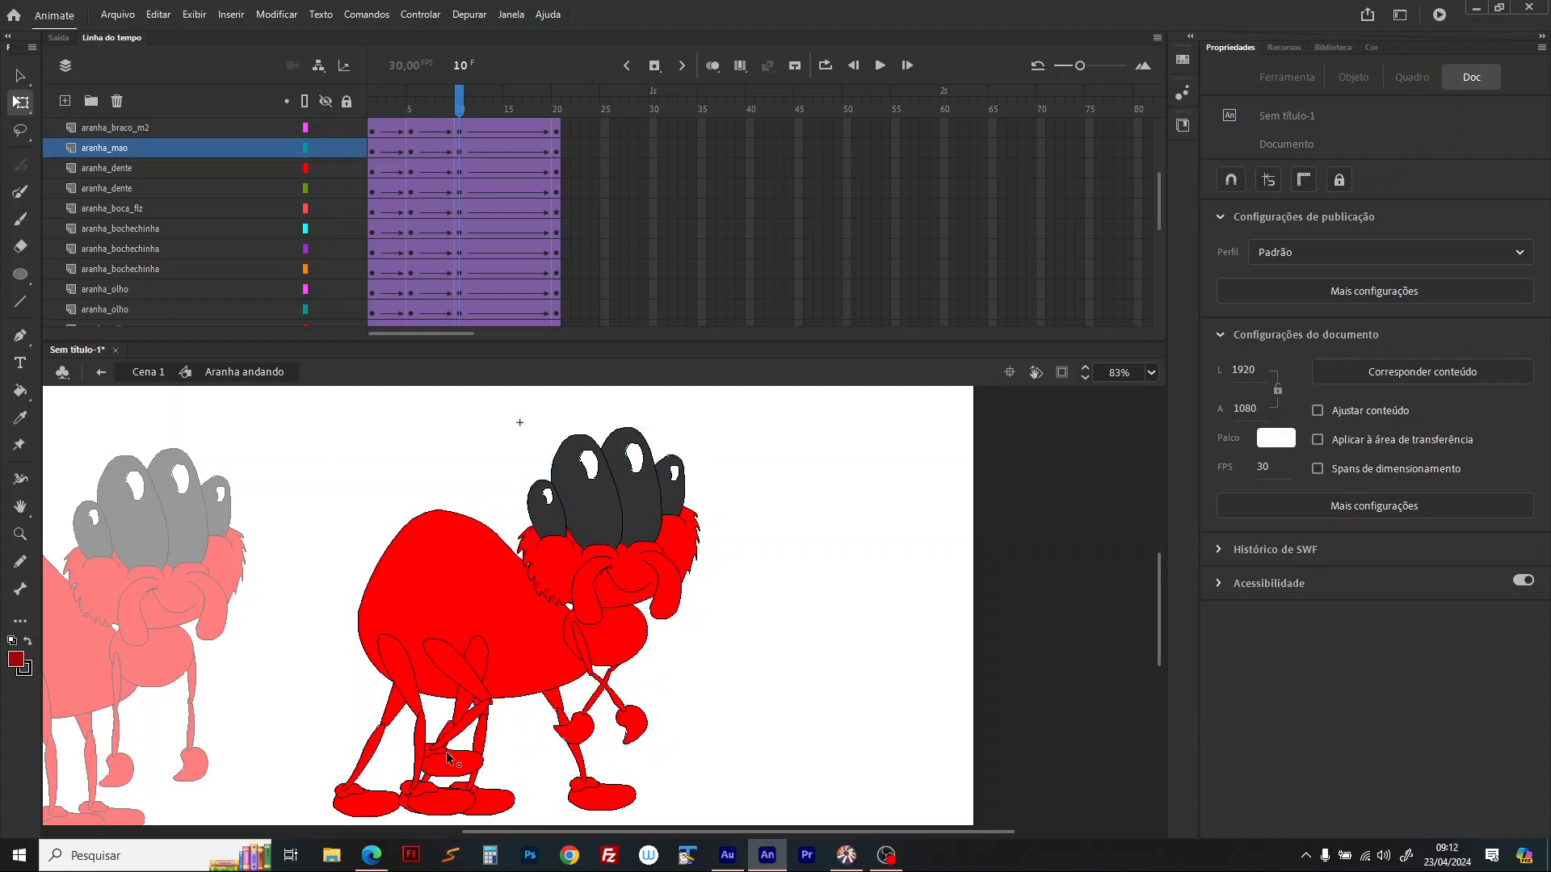
pyautogui.click(446, 751)
pyautogui.keyDown('shift'); pyautogui.click(454, 807); pyautogui.keyUp('shift')
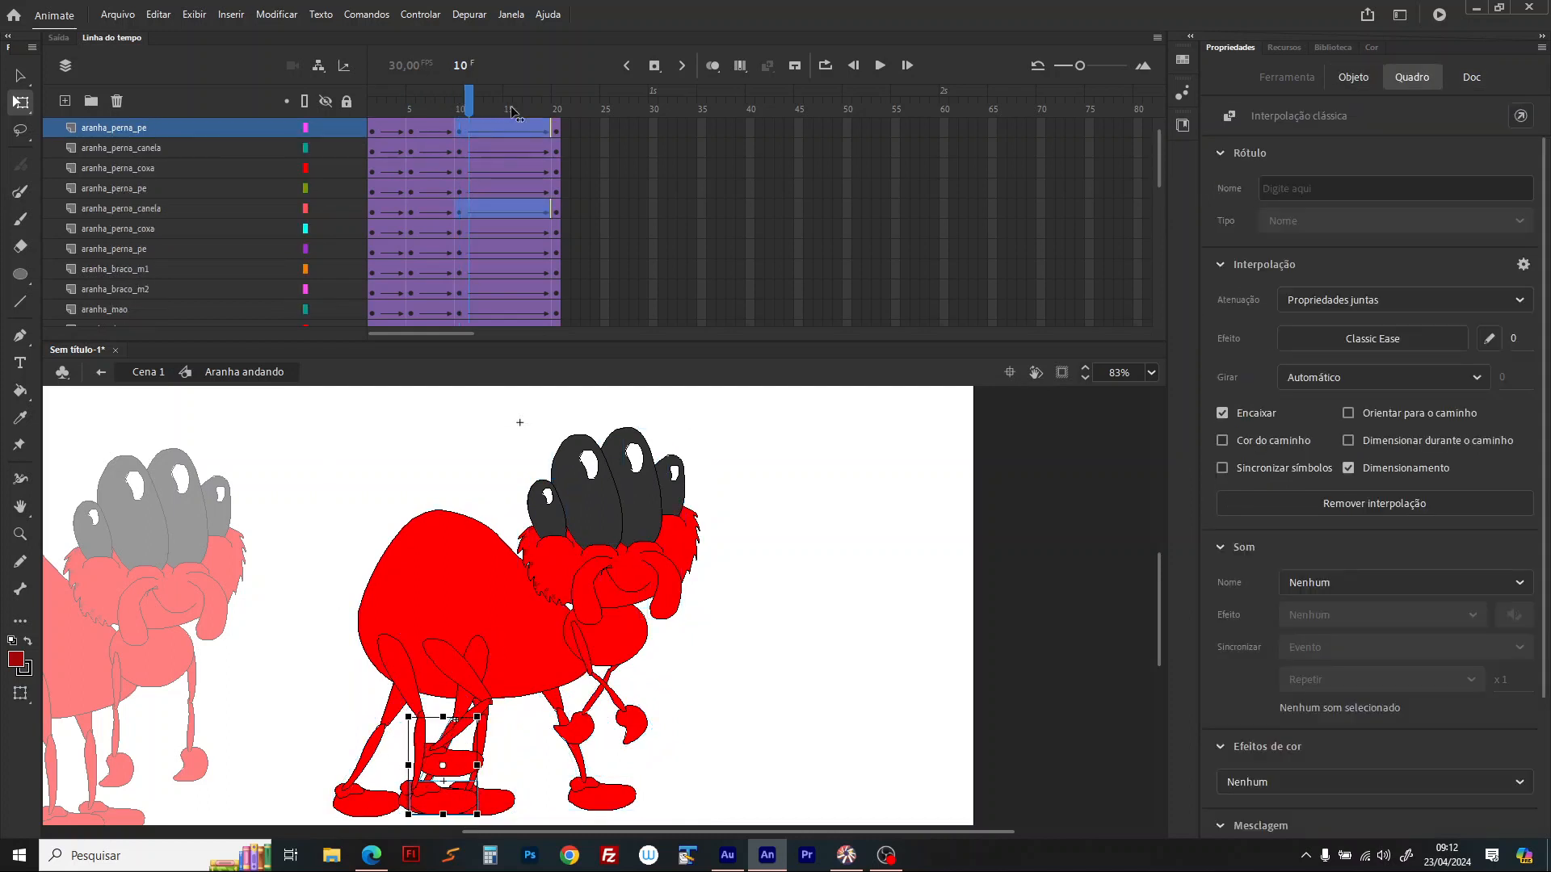
pyautogui.moveTo(473, 104); pyautogui.dragTo(511, 108)
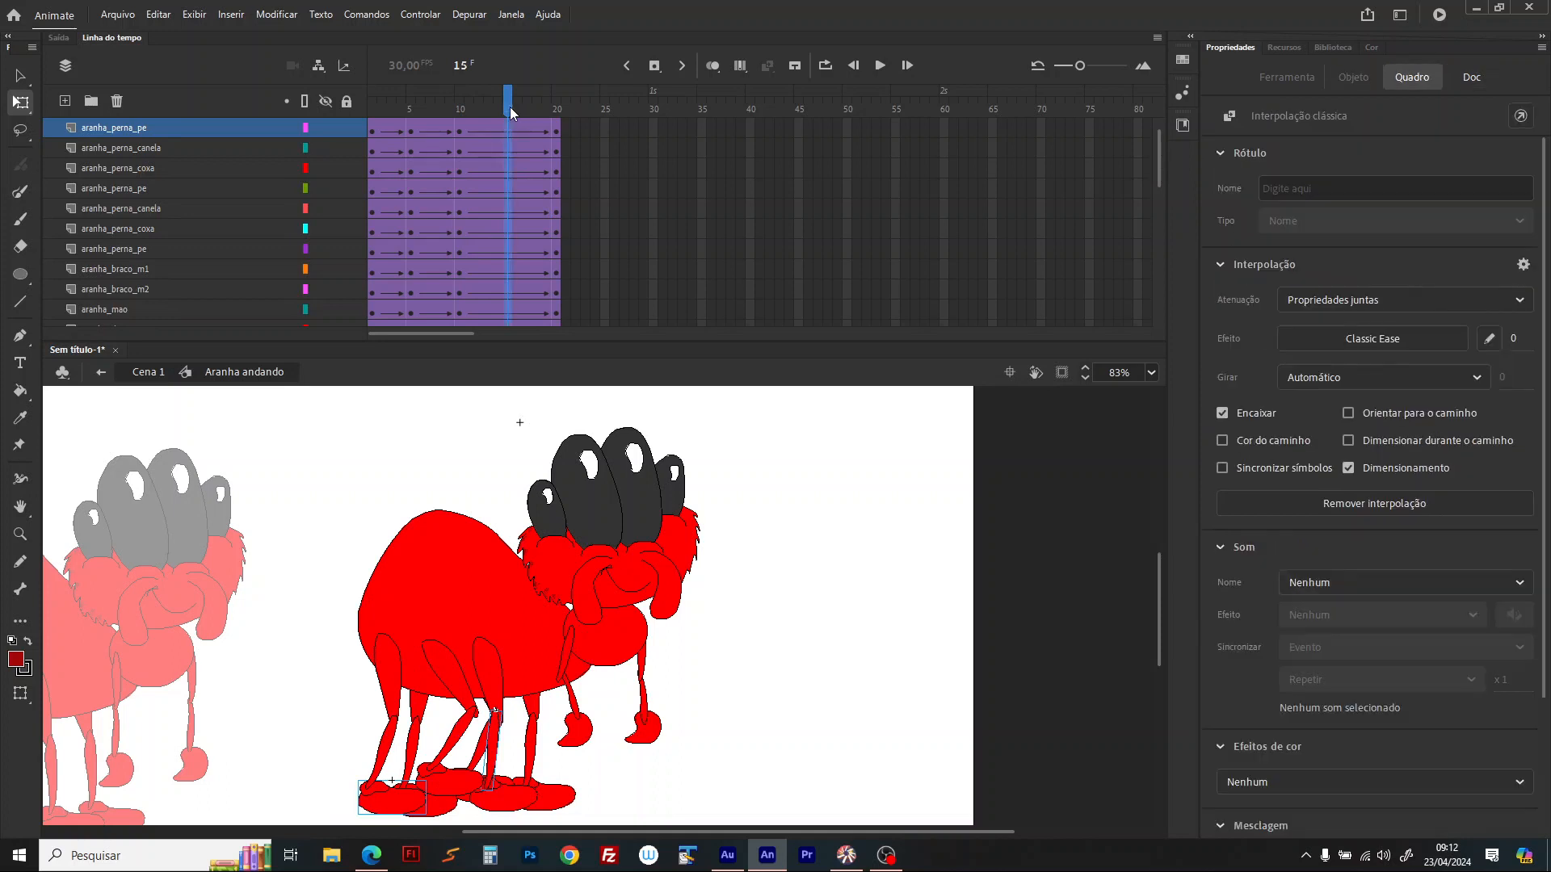
pyautogui.click(450, 107)
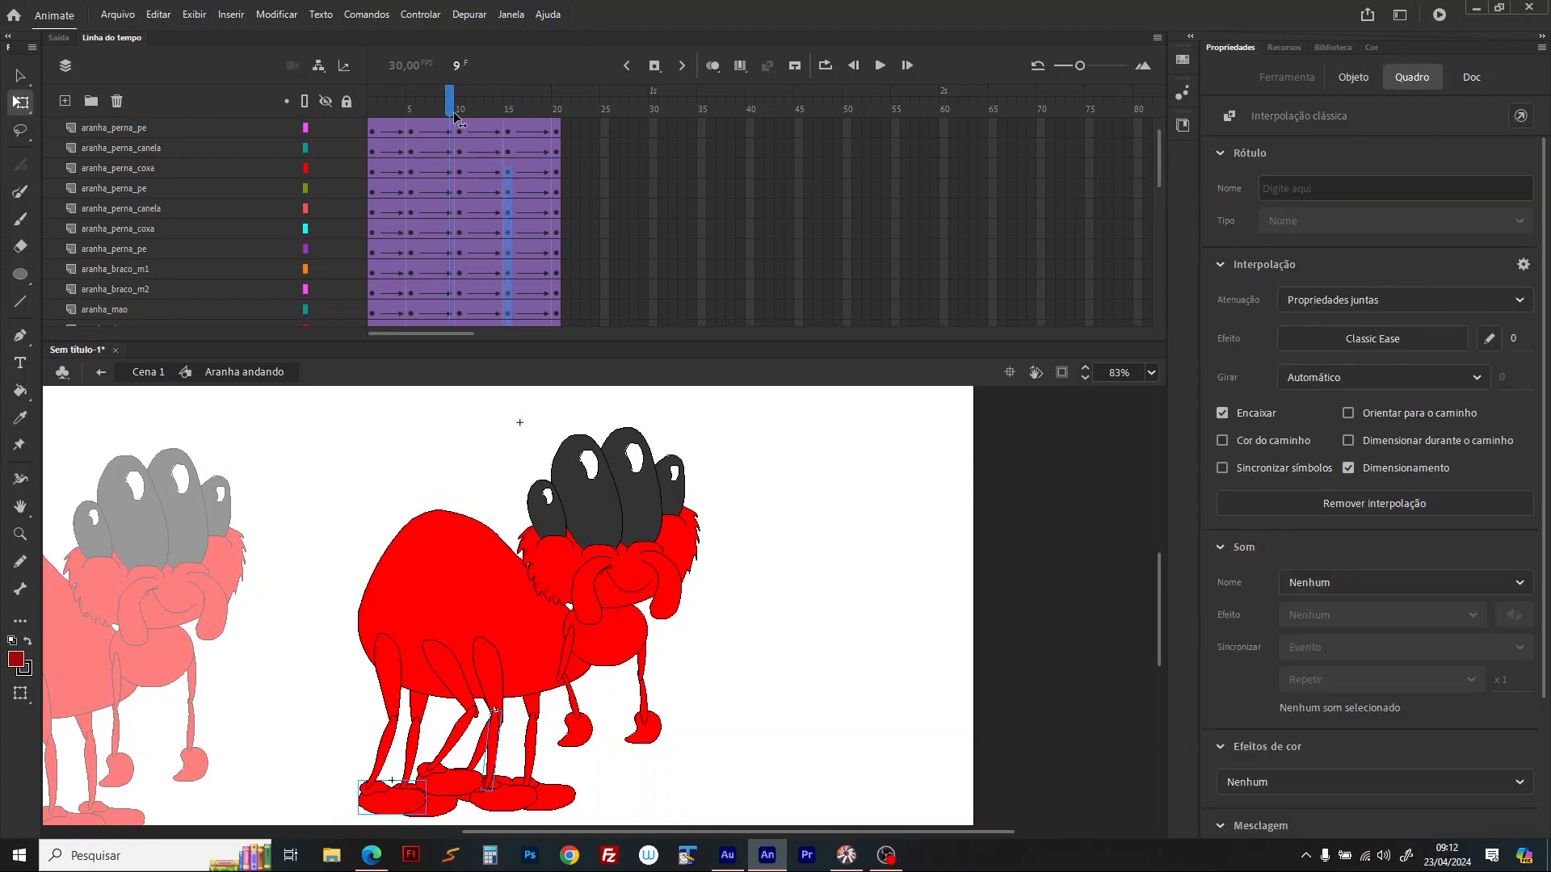
pyautogui.moveTo(455, 121); pyautogui.dragTo(575, 111)
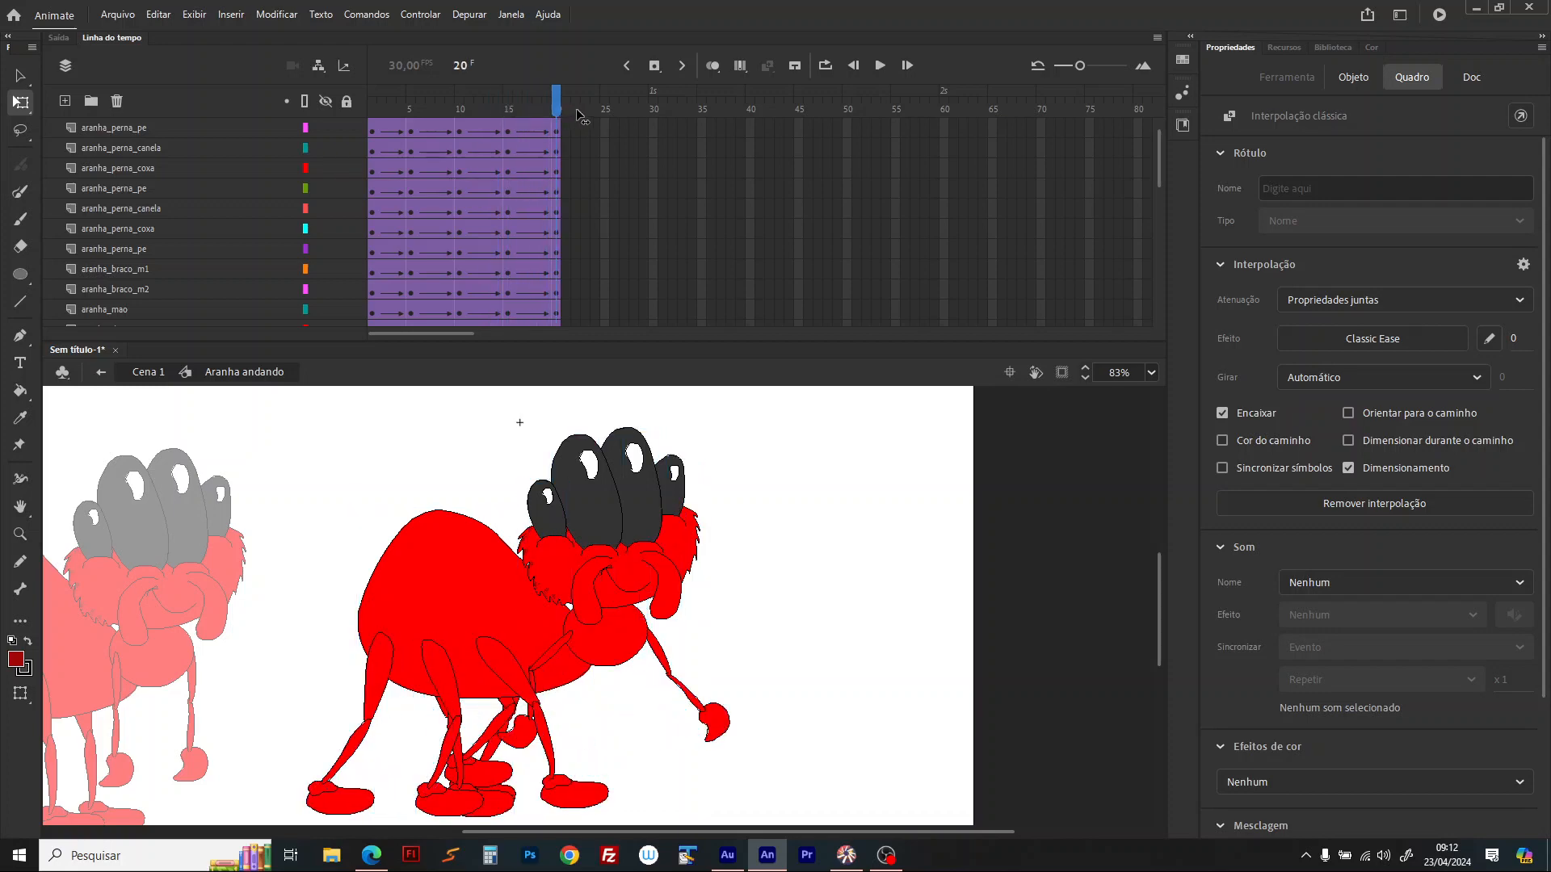
pyautogui.click(506, 102)
# Step: At frame 15, rotate the near middle leg's thigh slightly forward, straighten its shin downward, and plant its foot farther forward
pyautogui.click(463, 689)
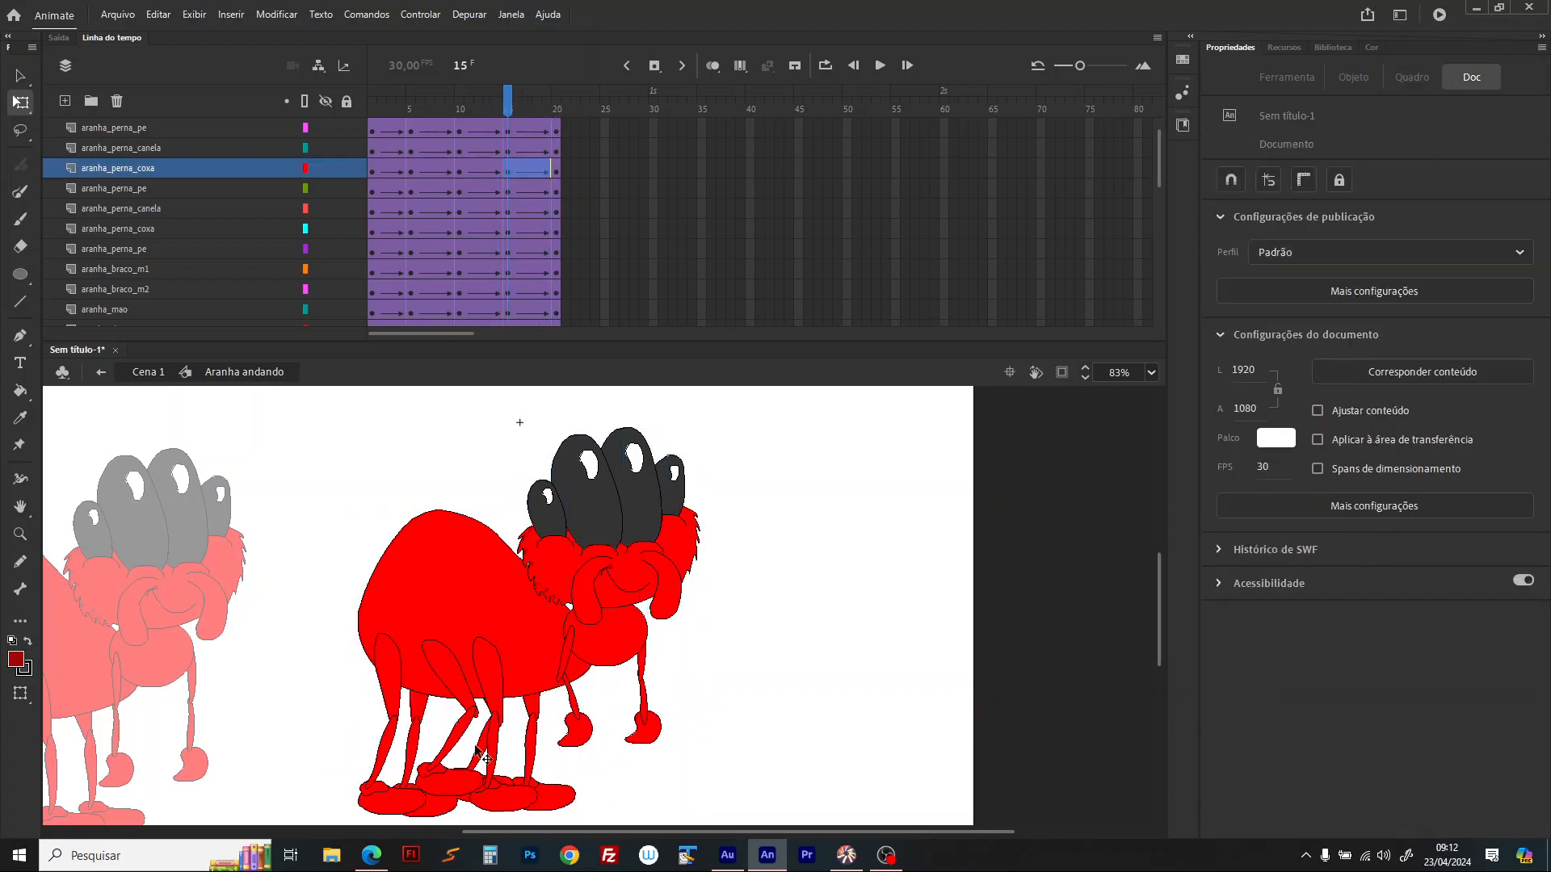
pyautogui.click(460, 759)
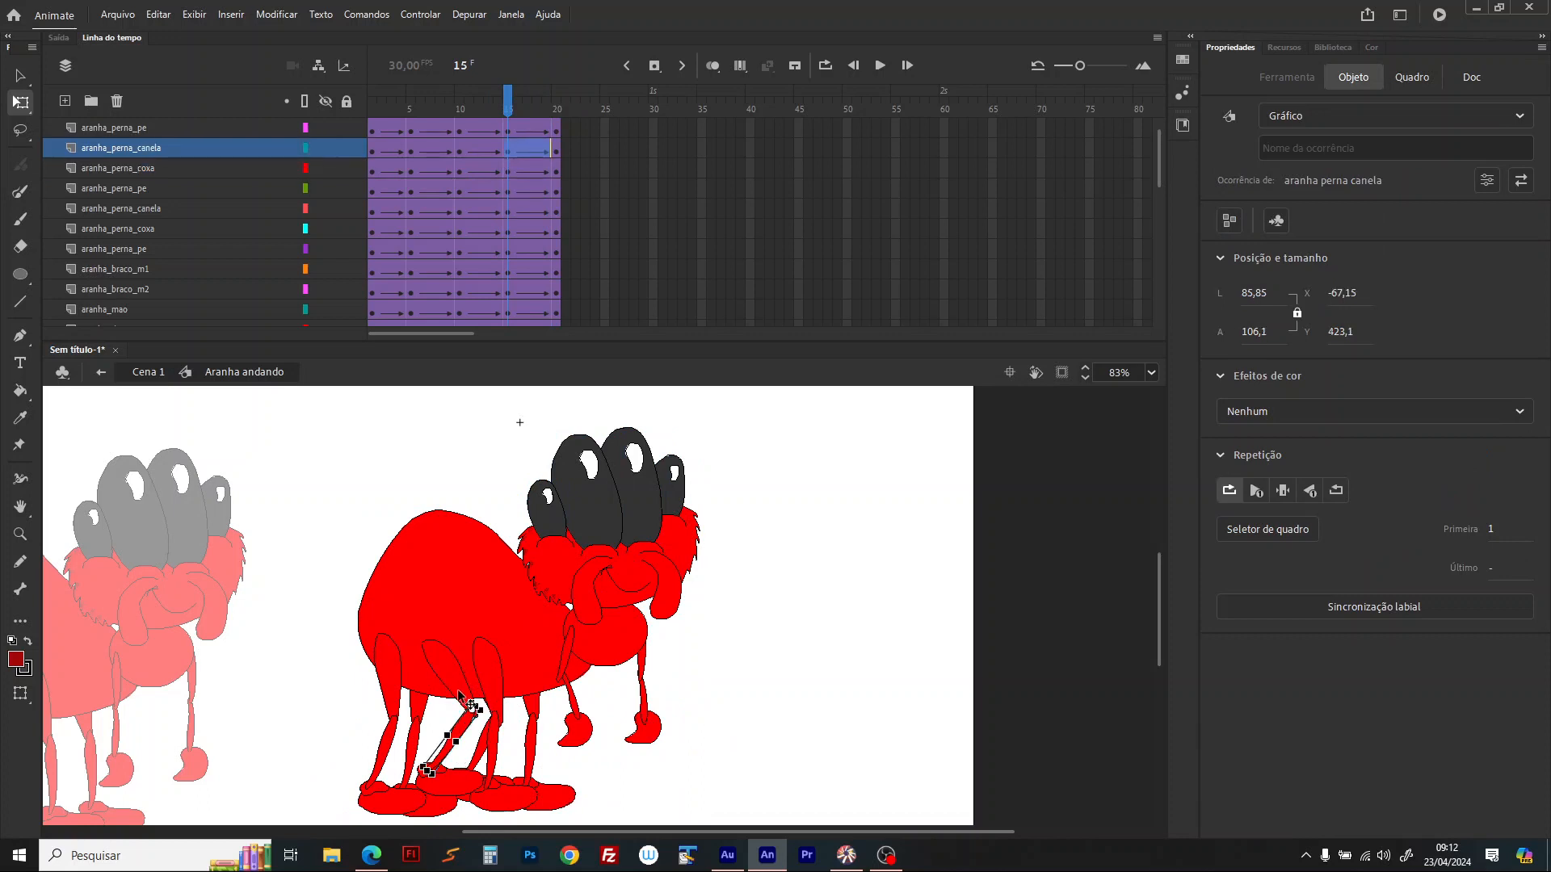
pyautogui.click(487, 744)
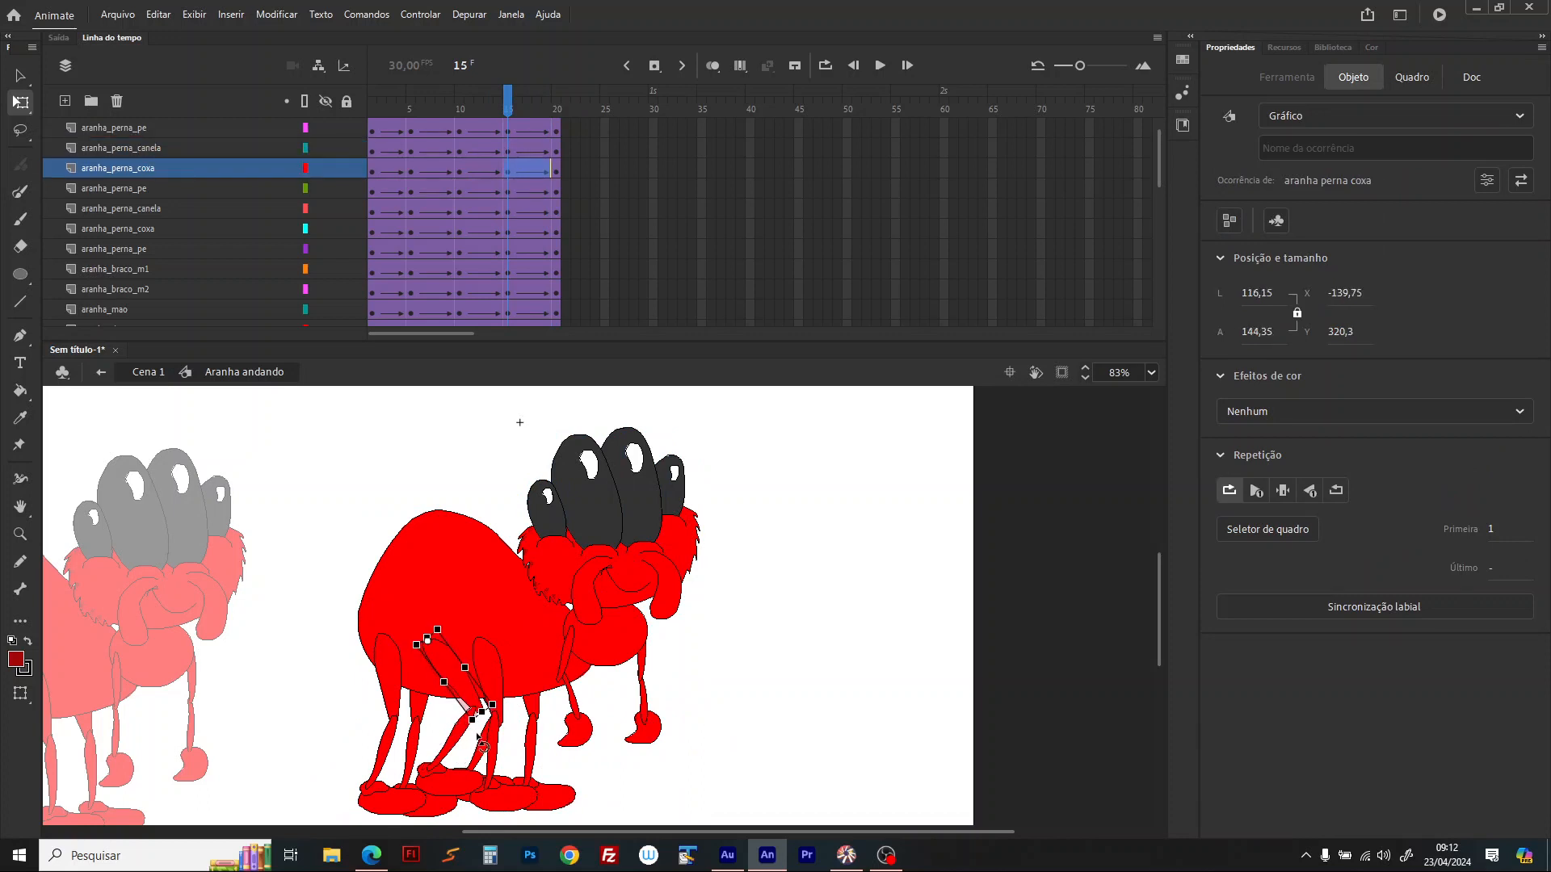
pyautogui.moveTo(482, 744); pyautogui.dragTo(456, 758)
pyautogui.click(458, 758)
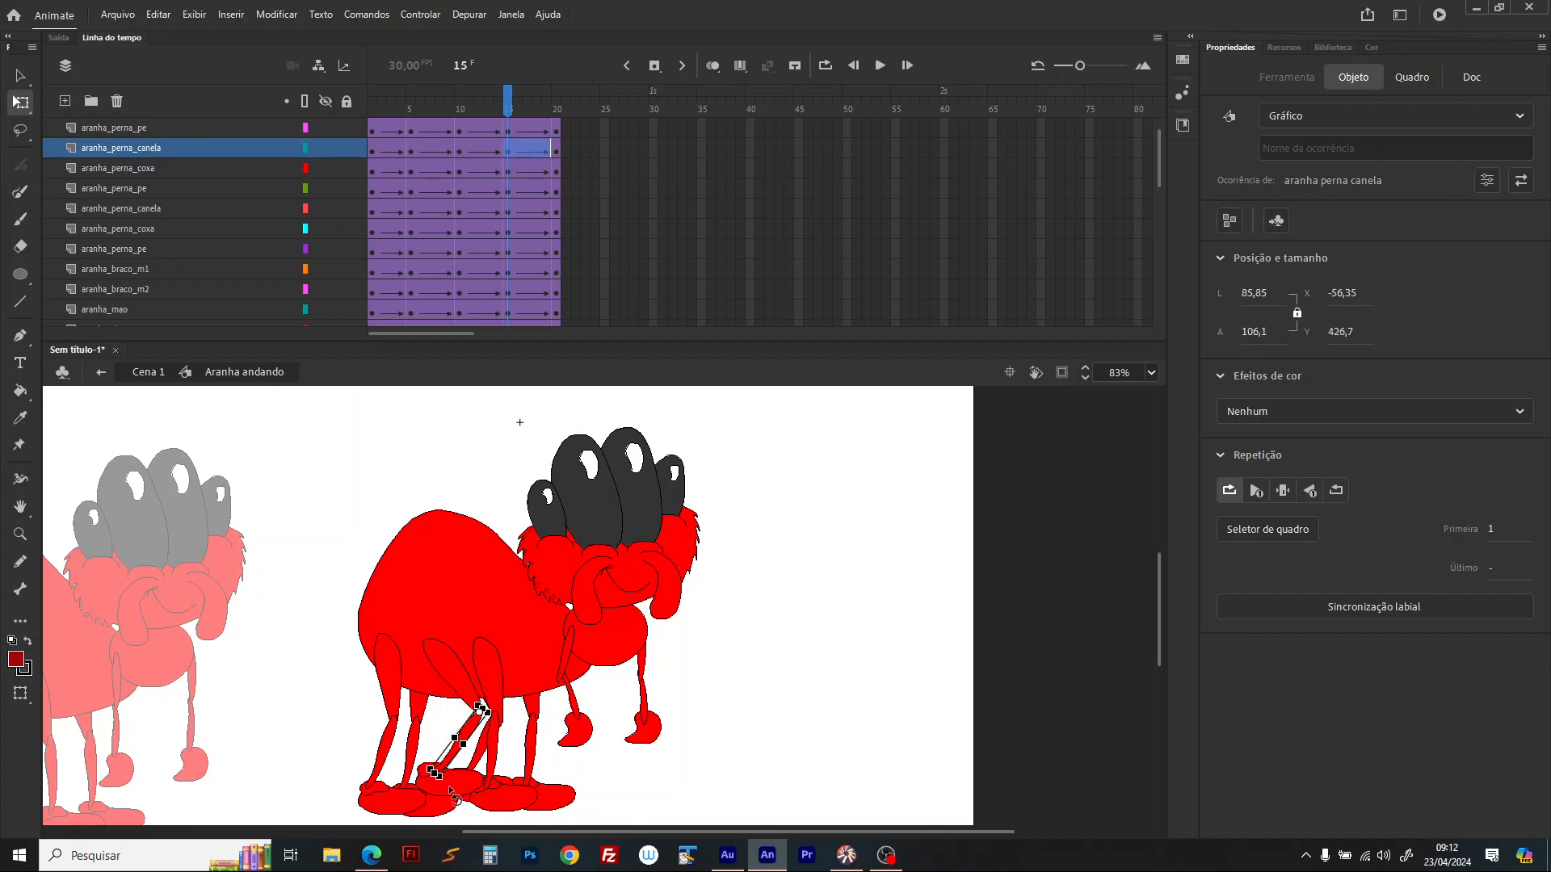
pyautogui.moveTo(453, 796); pyautogui.dragTo(520, 800)
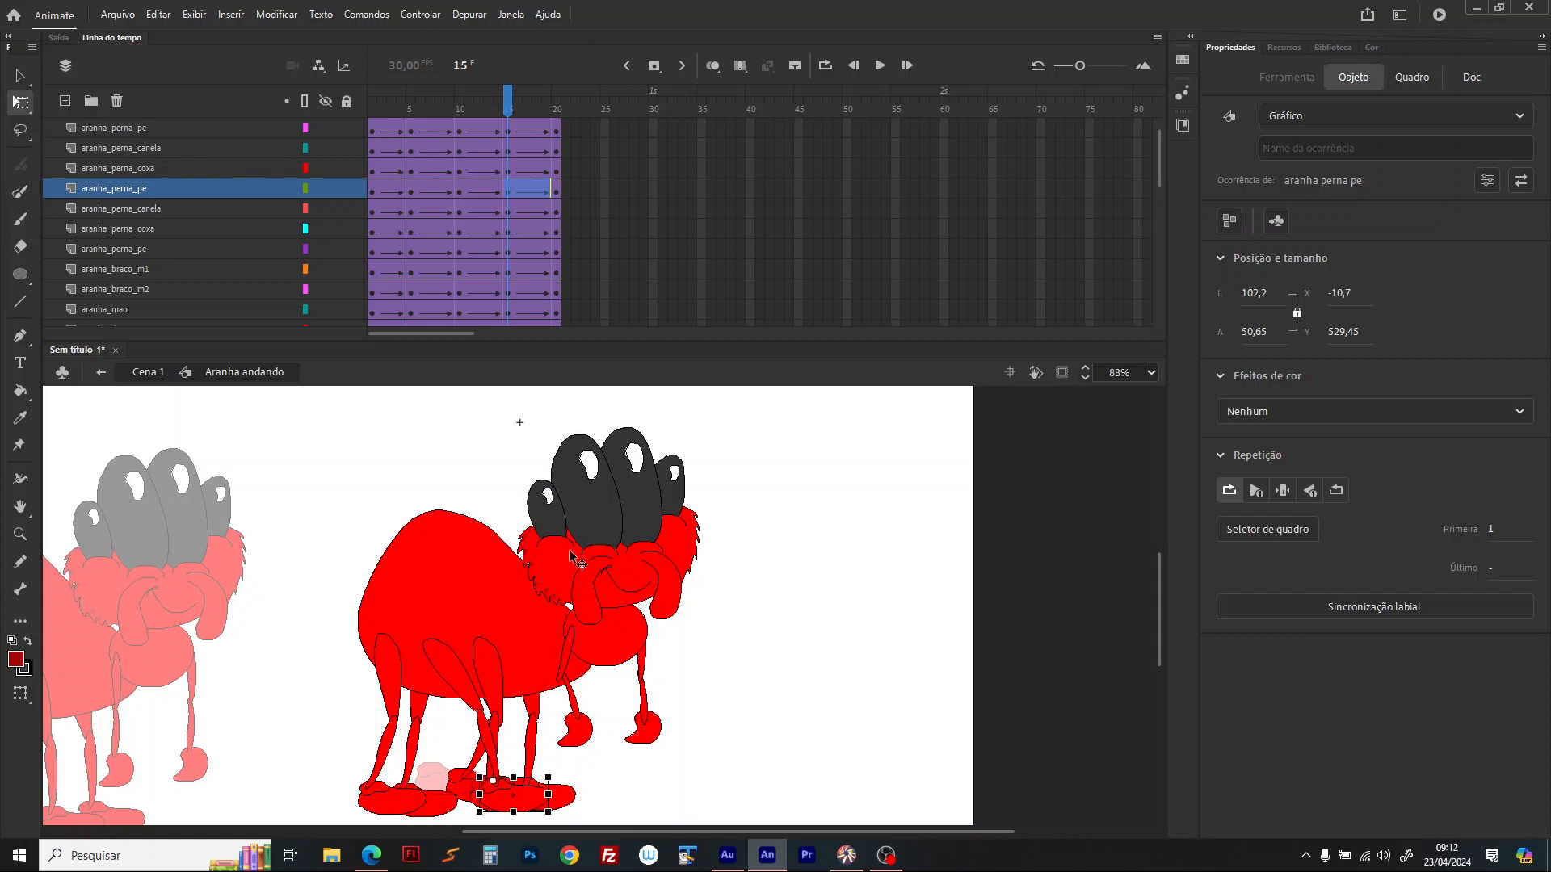
# Step: At frame 15, rotate the far rear leg's thigh forward, fold its shin back from the knee, and lift and tilt its foot
pyautogui.click(466, 108)
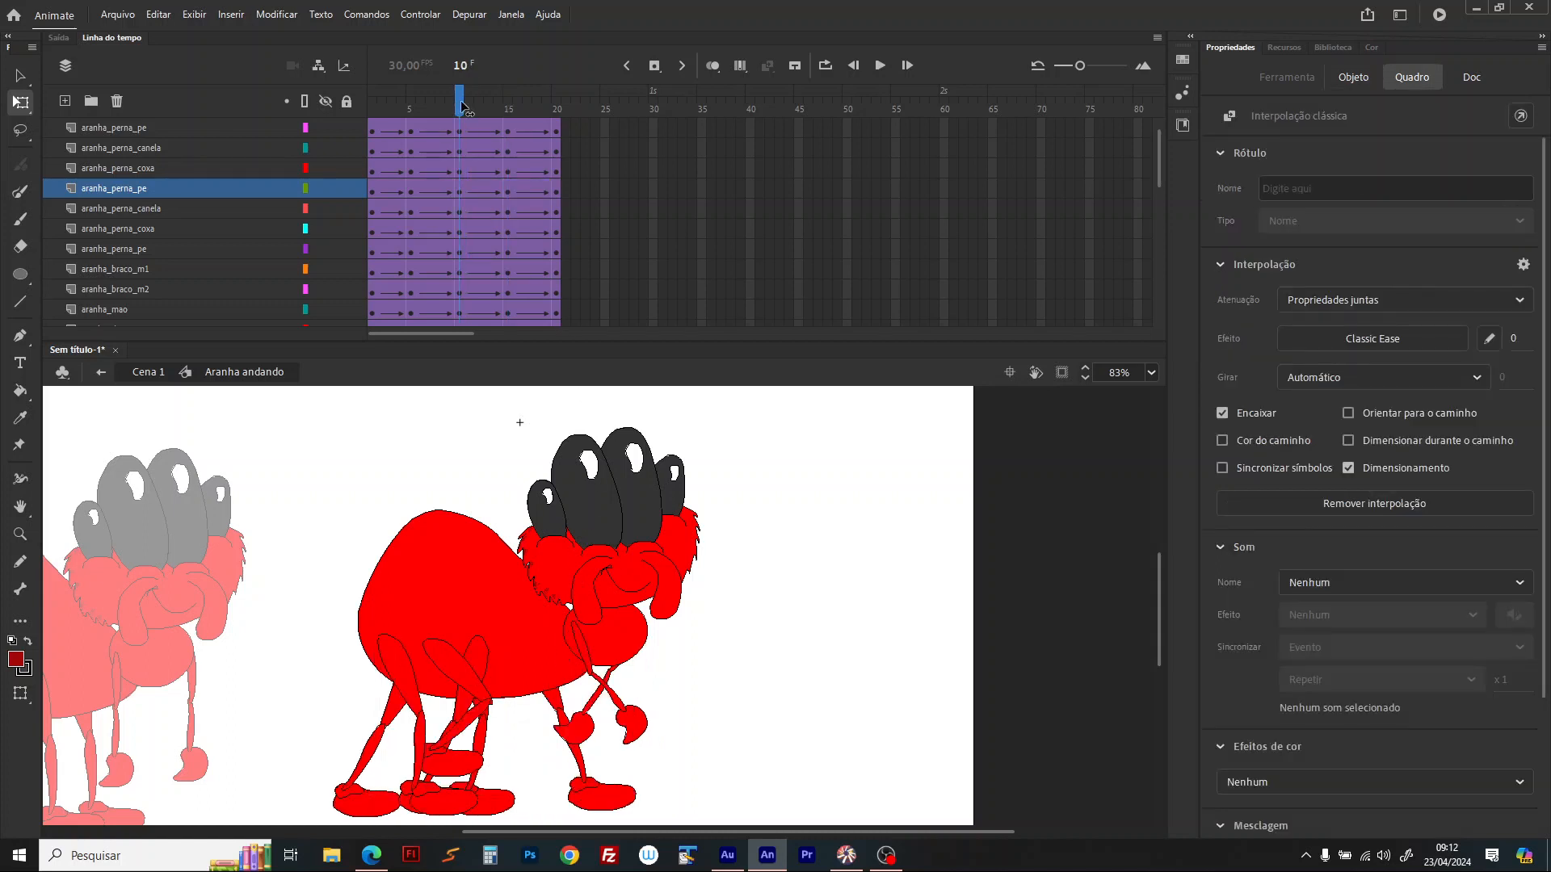
pyautogui.moveTo(462, 102); pyautogui.dragTo(508, 115)
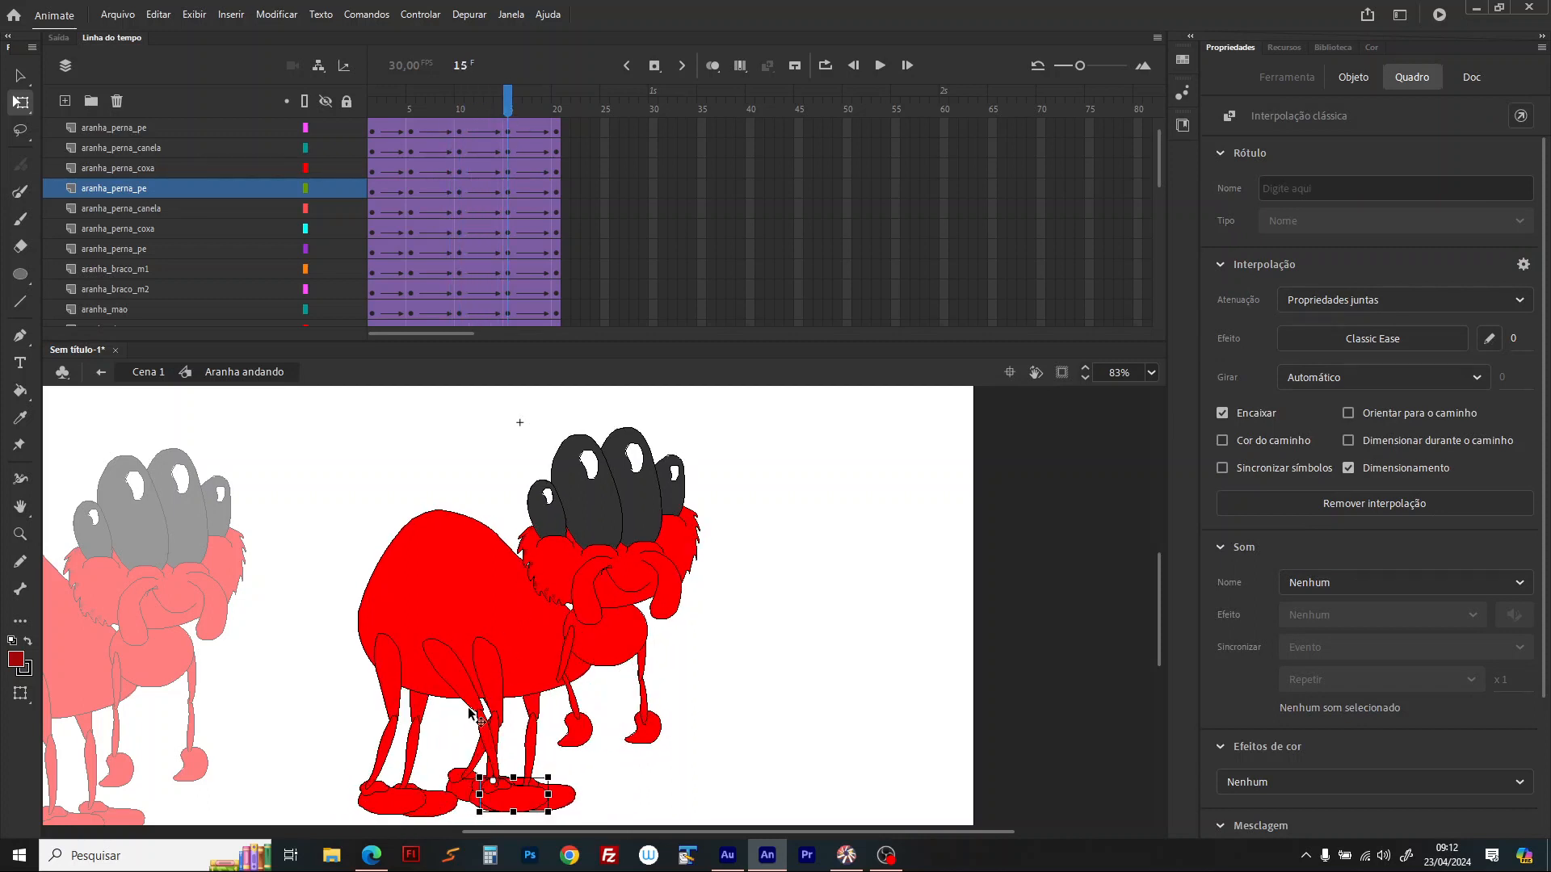
pyautogui.click(417, 707)
pyautogui.moveTo(440, 739)
pyautogui.mouseDown()
pyautogui.moveTo(463, 731)
pyautogui.moveTo(458, 749)
pyautogui.mouseUp()
pyautogui.click(454, 739)
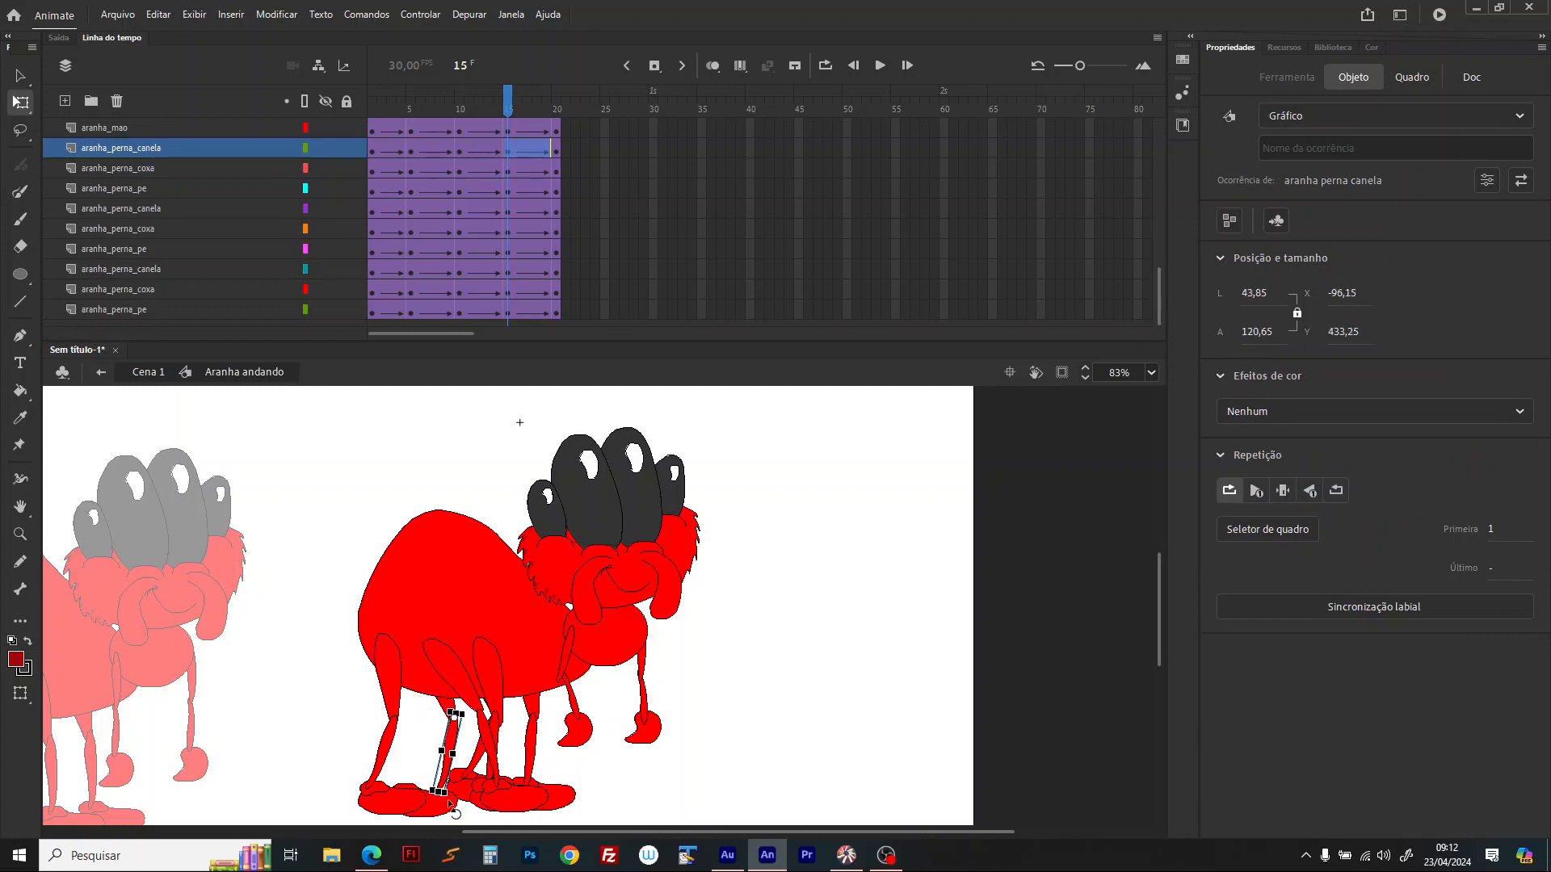
pyautogui.moveTo(450, 802); pyautogui.dragTo(415, 789)
pyautogui.moveTo(444, 806)
pyautogui.mouseDown()
pyautogui.moveTo(431, 778)
pyautogui.moveTo(442, 825)
pyautogui.mouseUp()
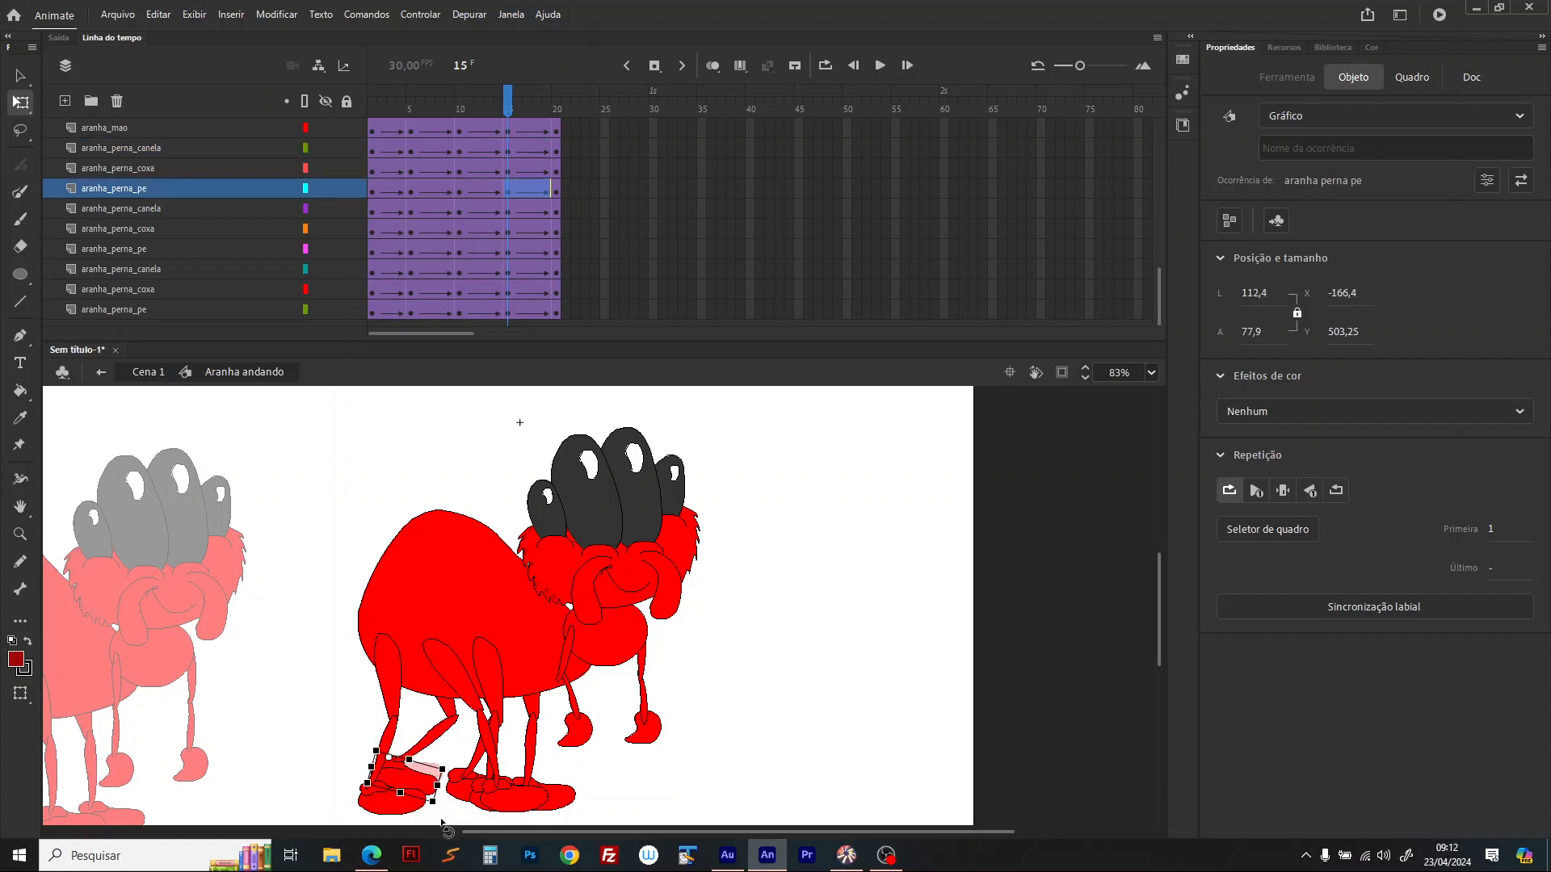
pyautogui.moveTo(491, 110)
pyautogui.mouseDown()
pyautogui.moveTo(421, 120)
pyautogui.moveTo(509, 134)
pyautogui.mouseUp()
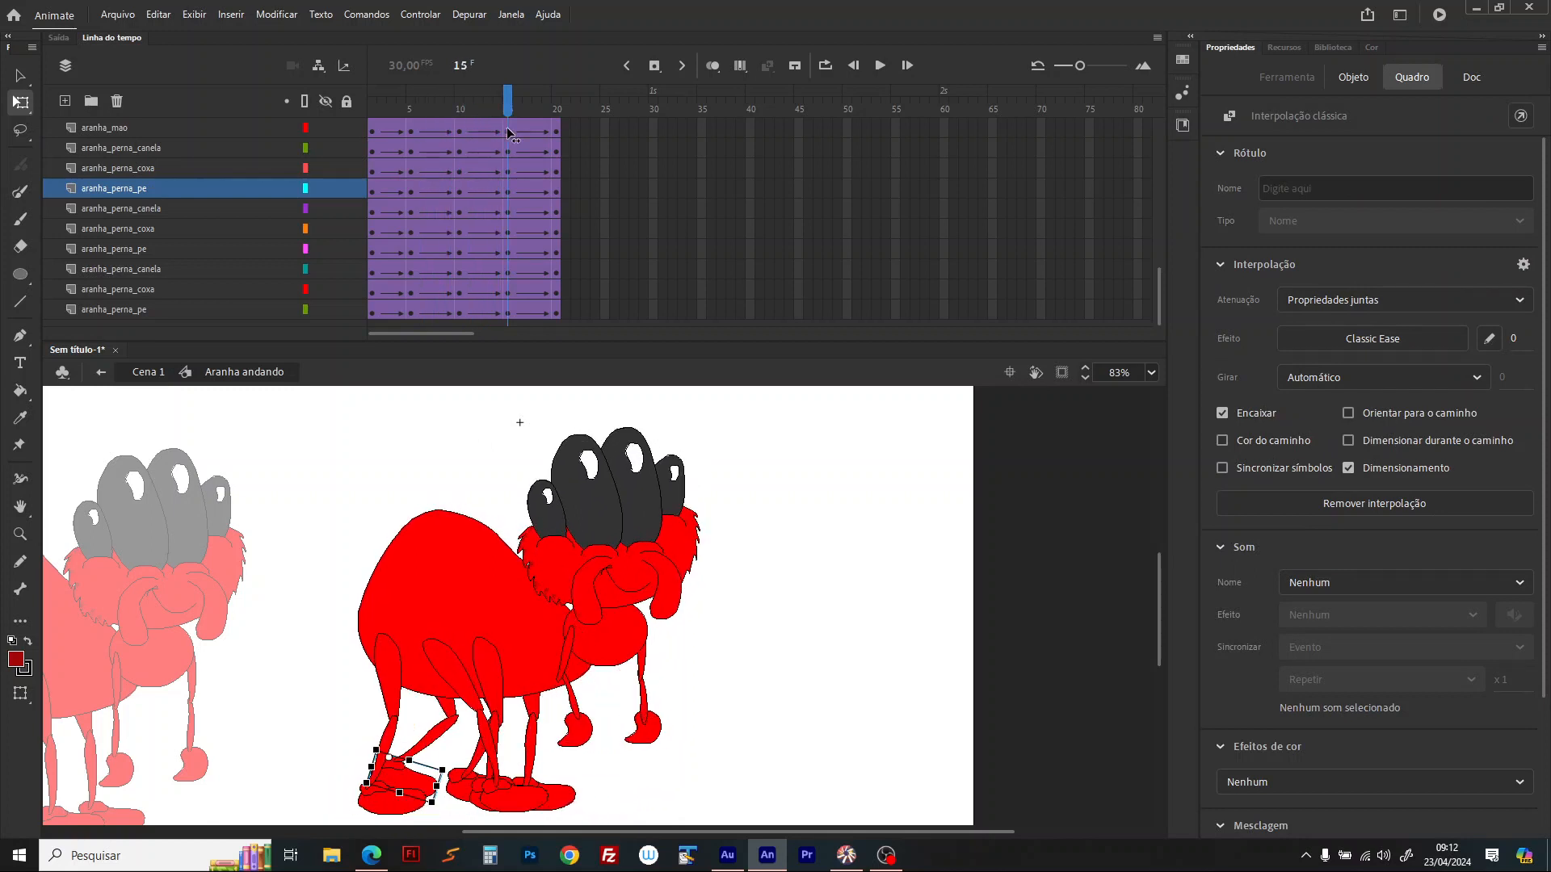
# Step: At frame 15, swing the near front leg's thigh forward, fold its shin back, and raise its foot to the ankle
pyautogui.click(546, 663)
pyautogui.click(499, 683)
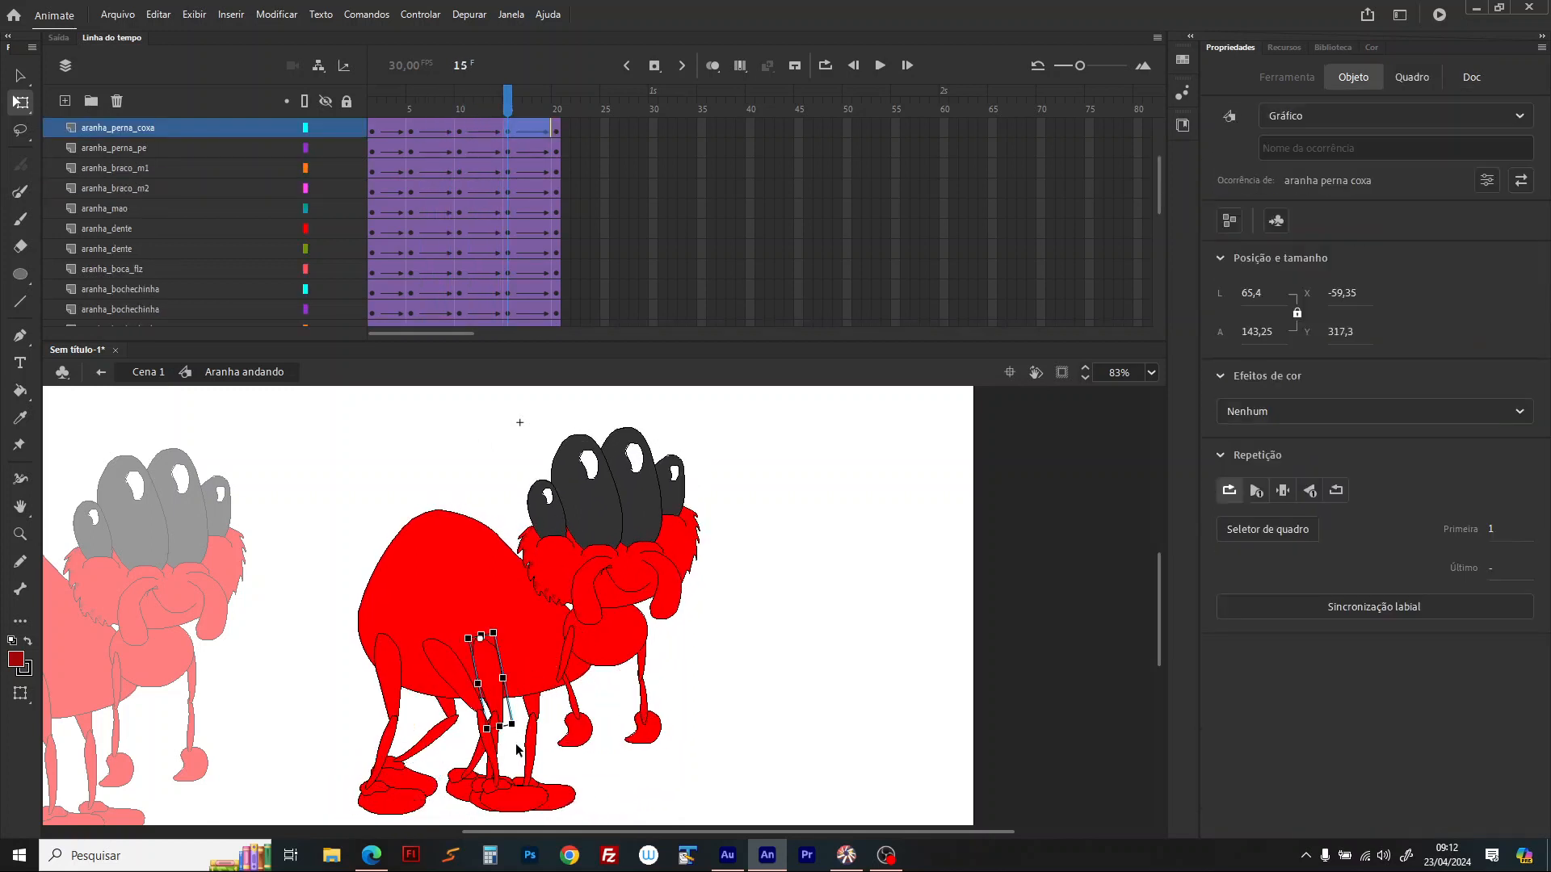
pyautogui.moveTo(521, 737); pyautogui.dragTo(548, 716)
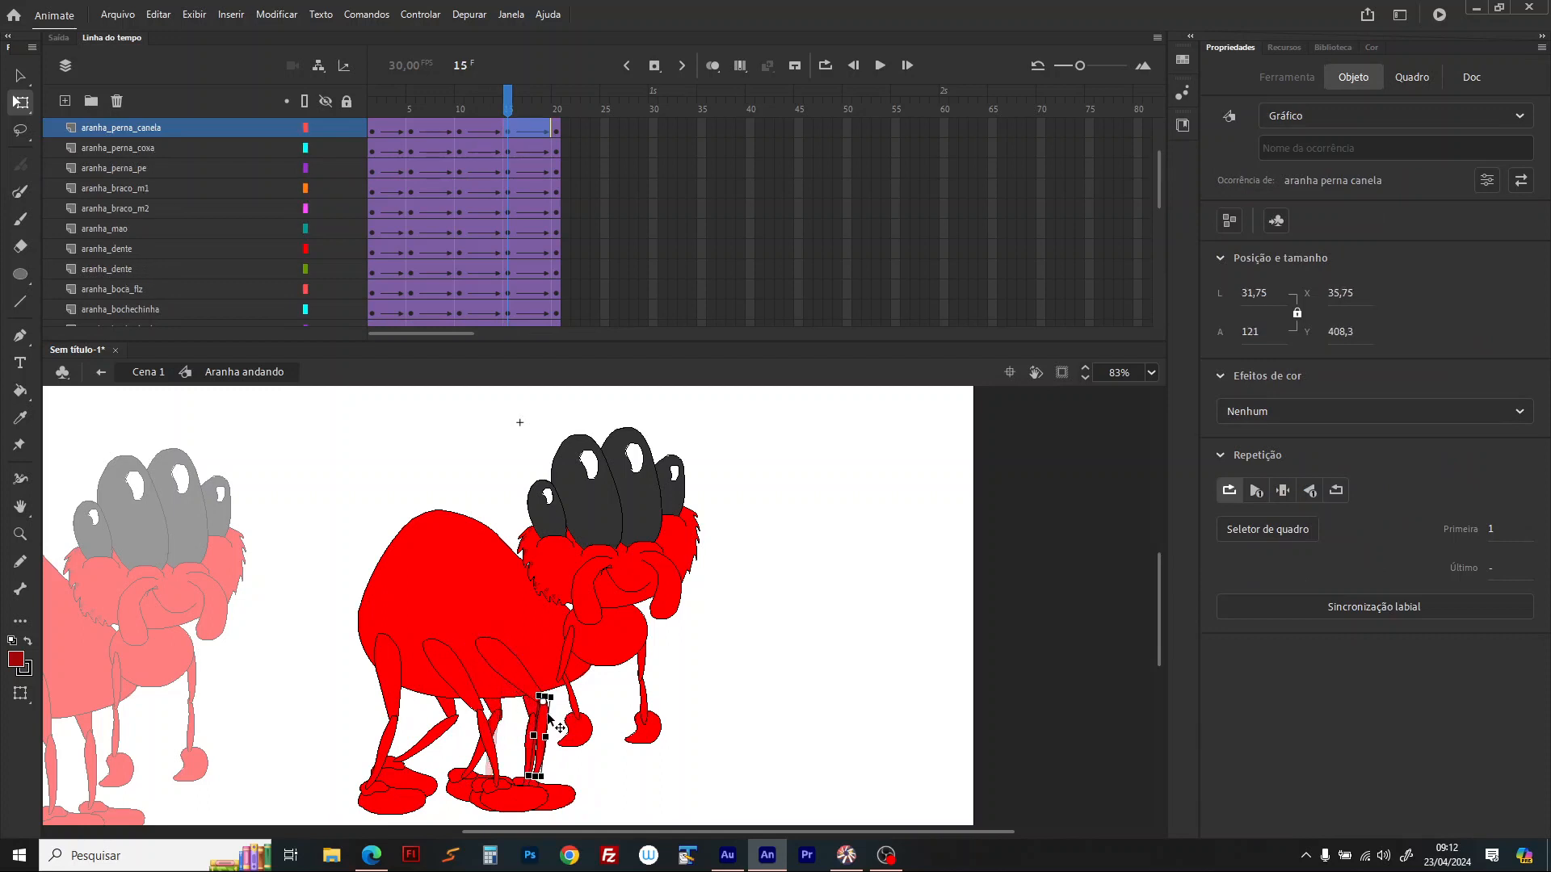
pyautogui.moveTo(511, 782); pyautogui.dragTo(482, 766)
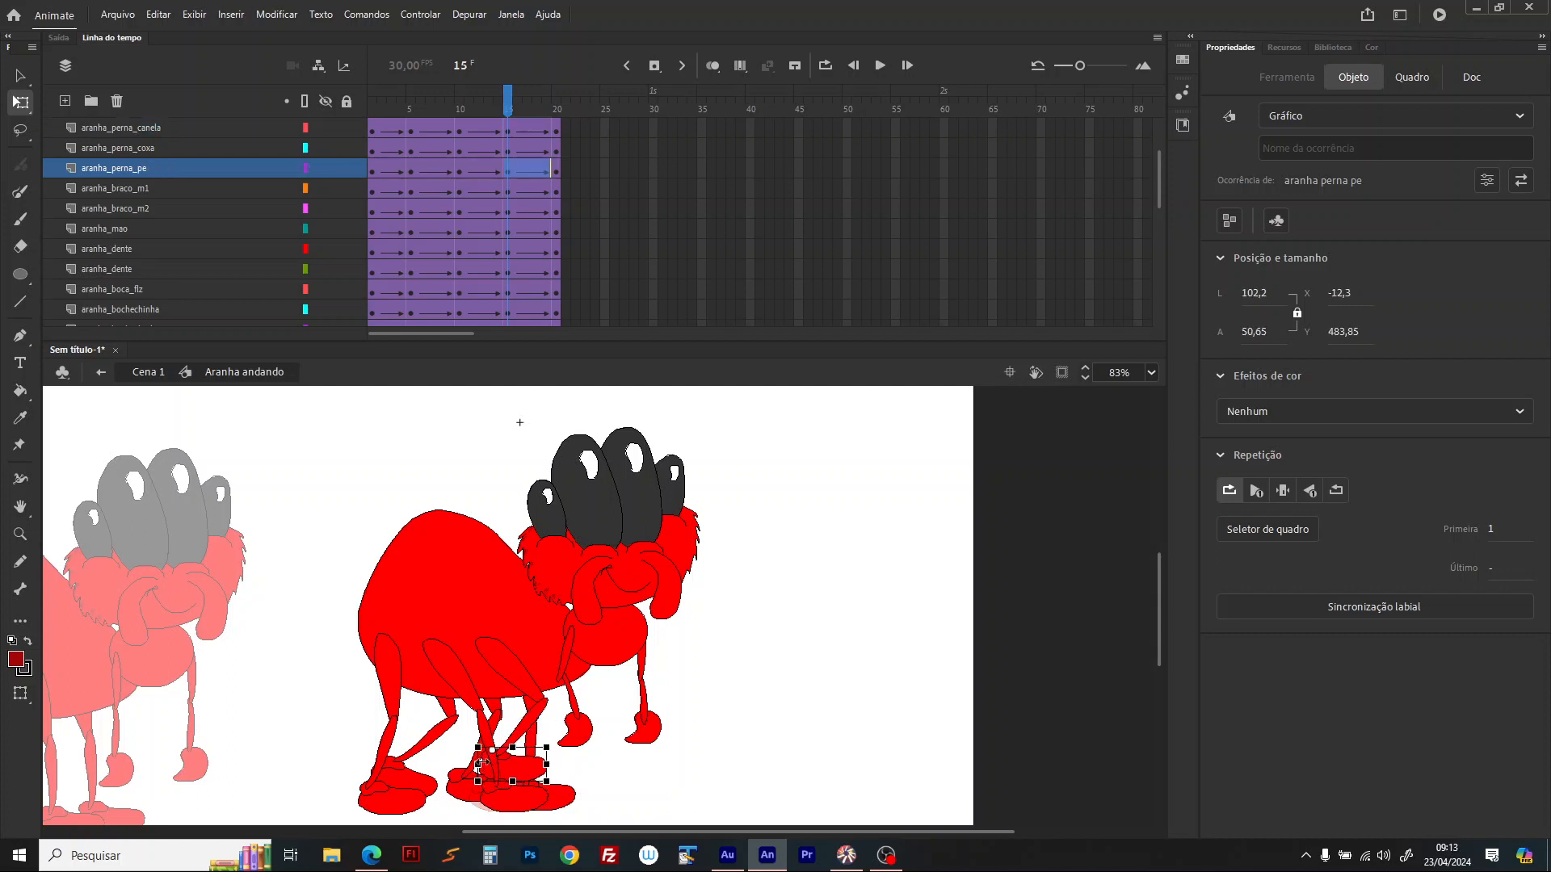
# Step: At frame 15, adjust the near forearm and lower both hands slightly, then check the pose against frame 10
pyautogui.click(576, 719)
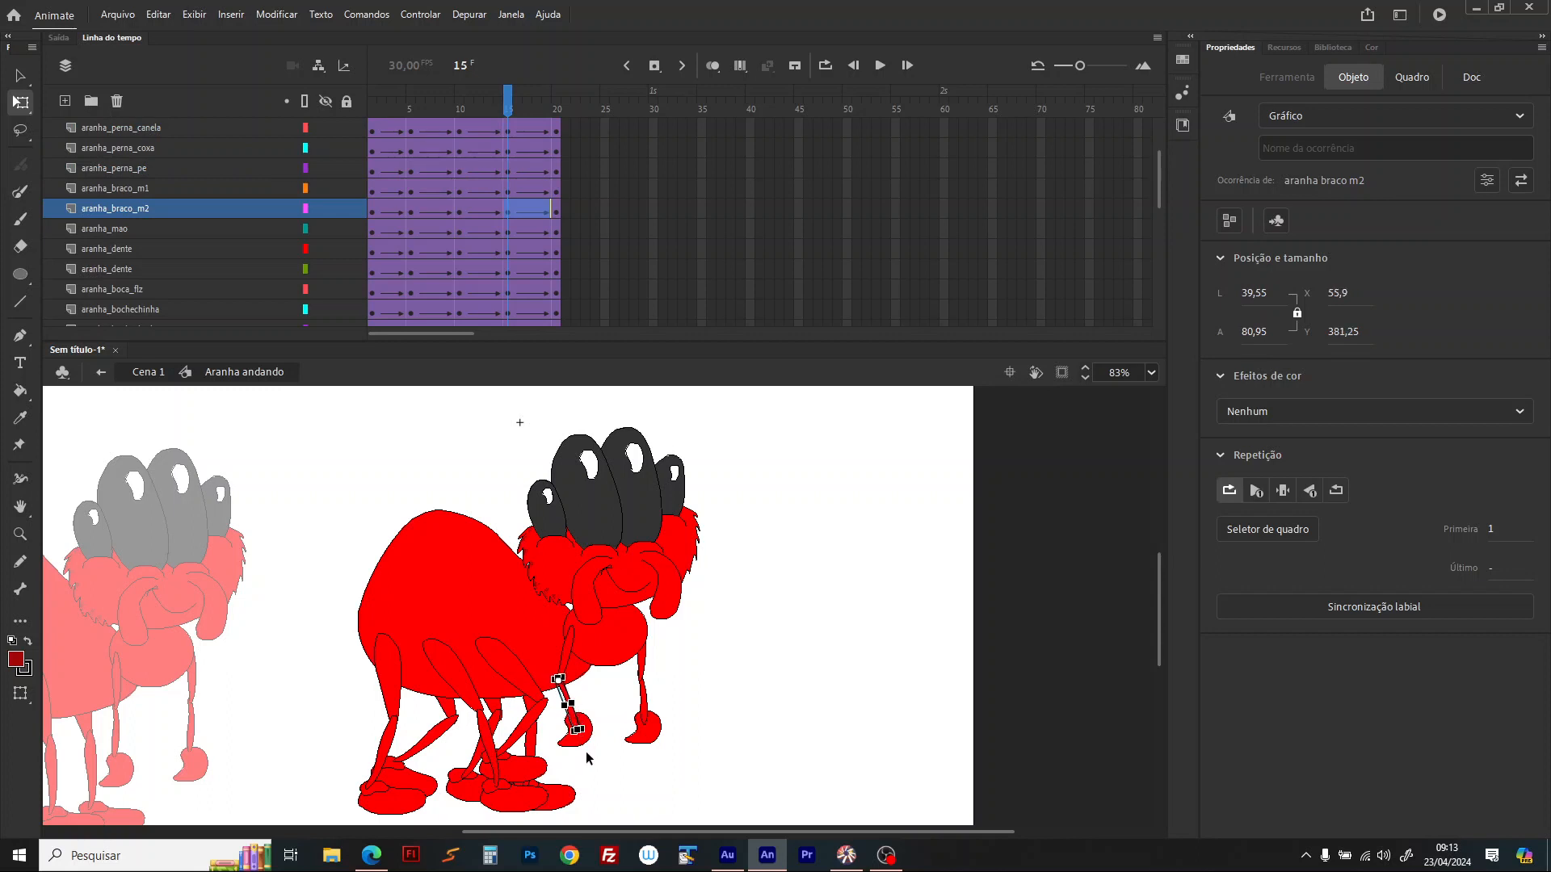
pyautogui.moveTo(584, 745)
pyautogui.mouseDown()
pyautogui.moveTo(588, 775)
pyautogui.moveTo(594, 759)
pyautogui.mouseUp()
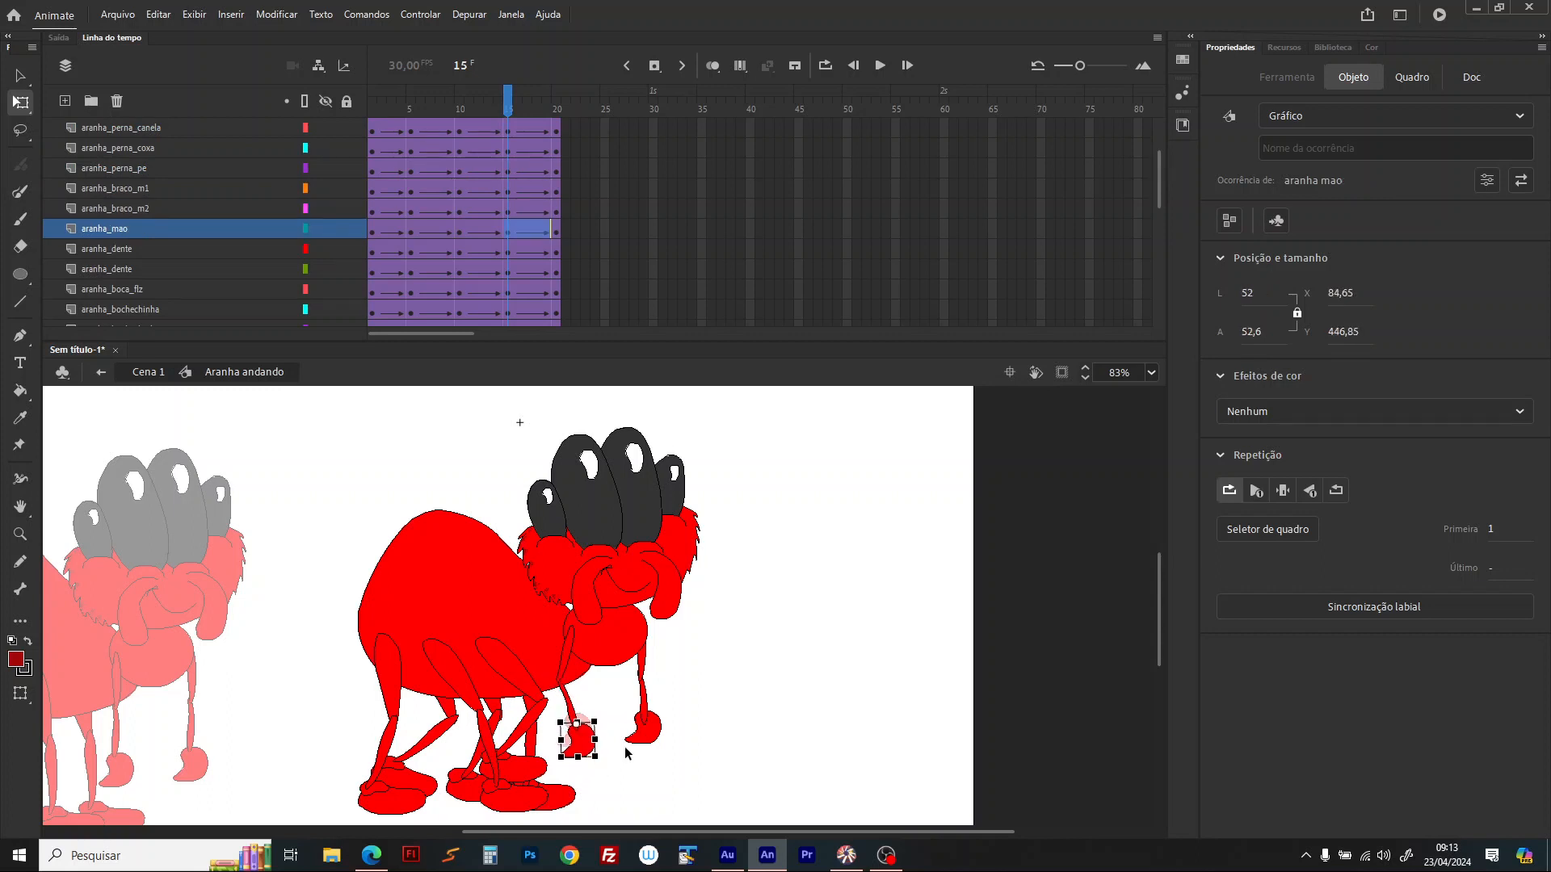
pyautogui.click(651, 749)
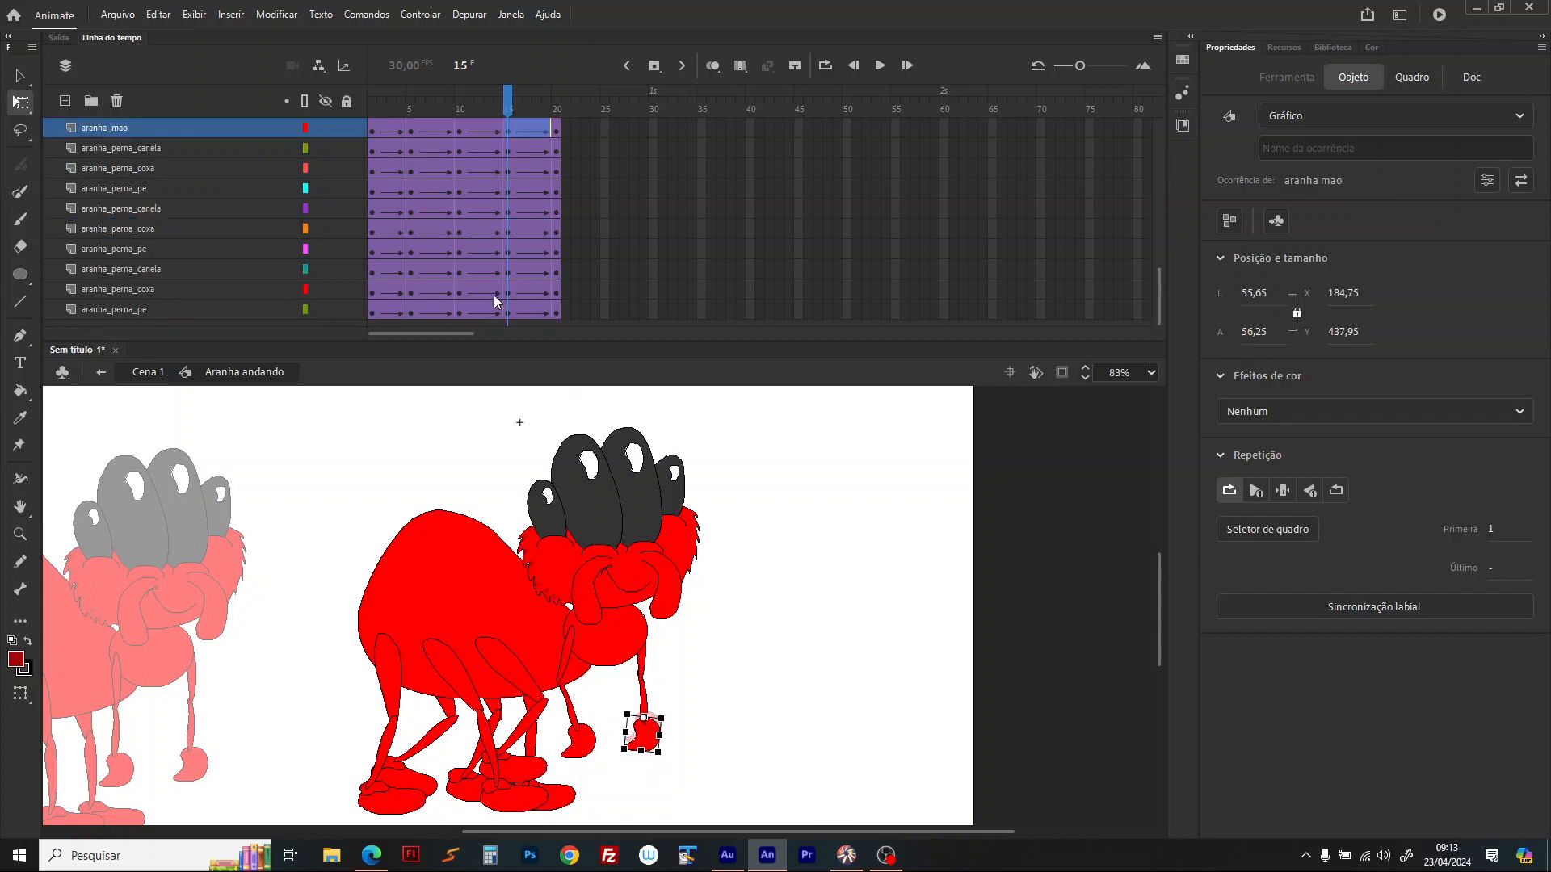
pyautogui.moveTo(465, 108); pyautogui.dragTo(510, 96)
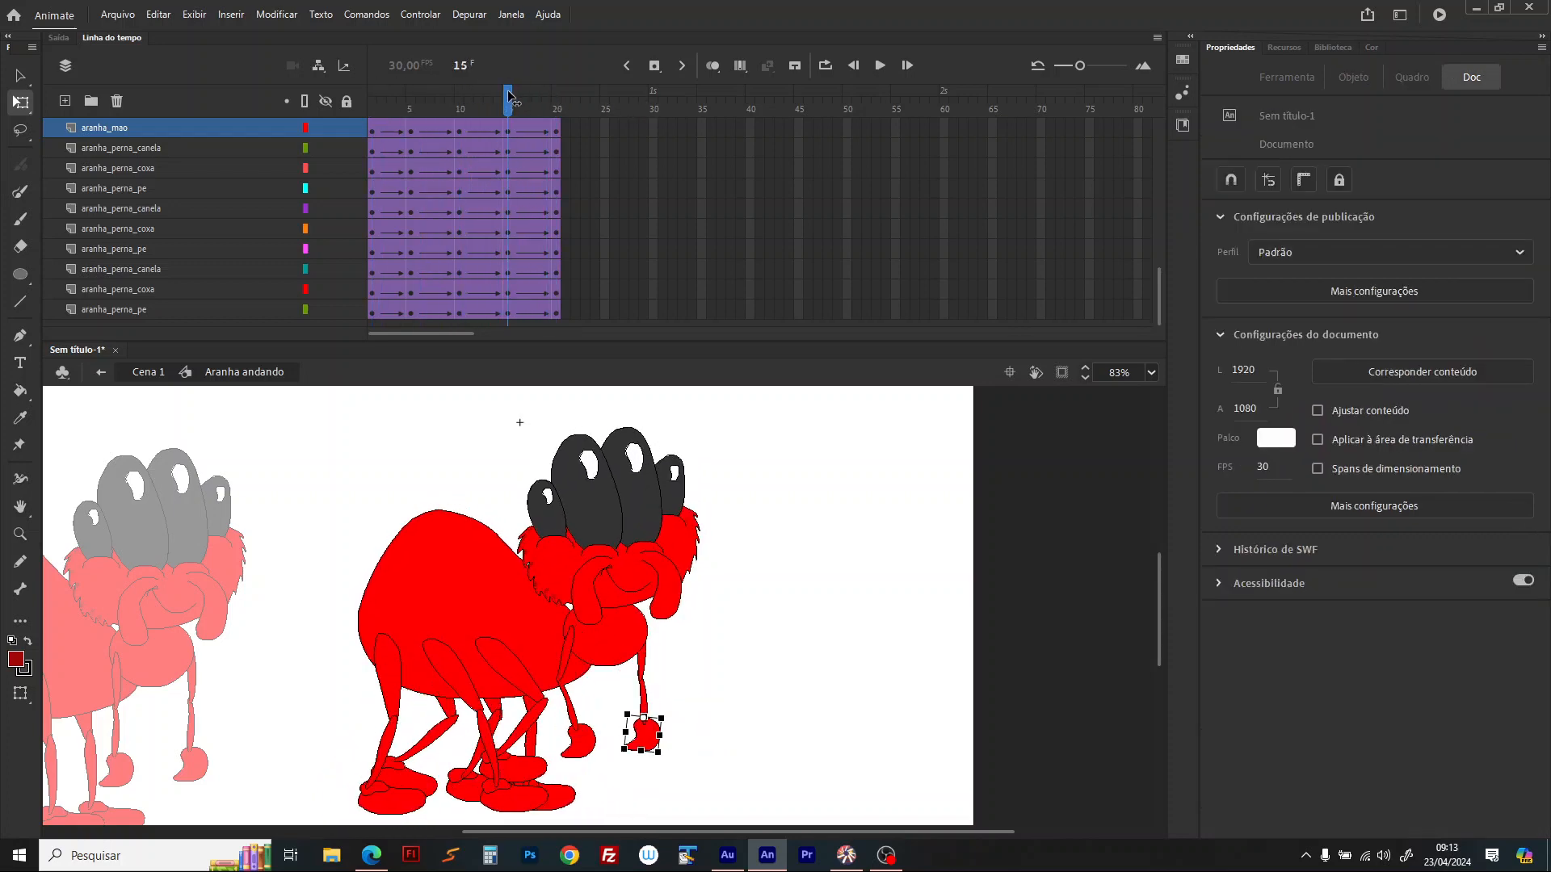
# Step: At frame 15, swing the far middle leg's thigh backward, reattach its shin at the knee, and plant its foot farther back
pyautogui.click(500, 716)
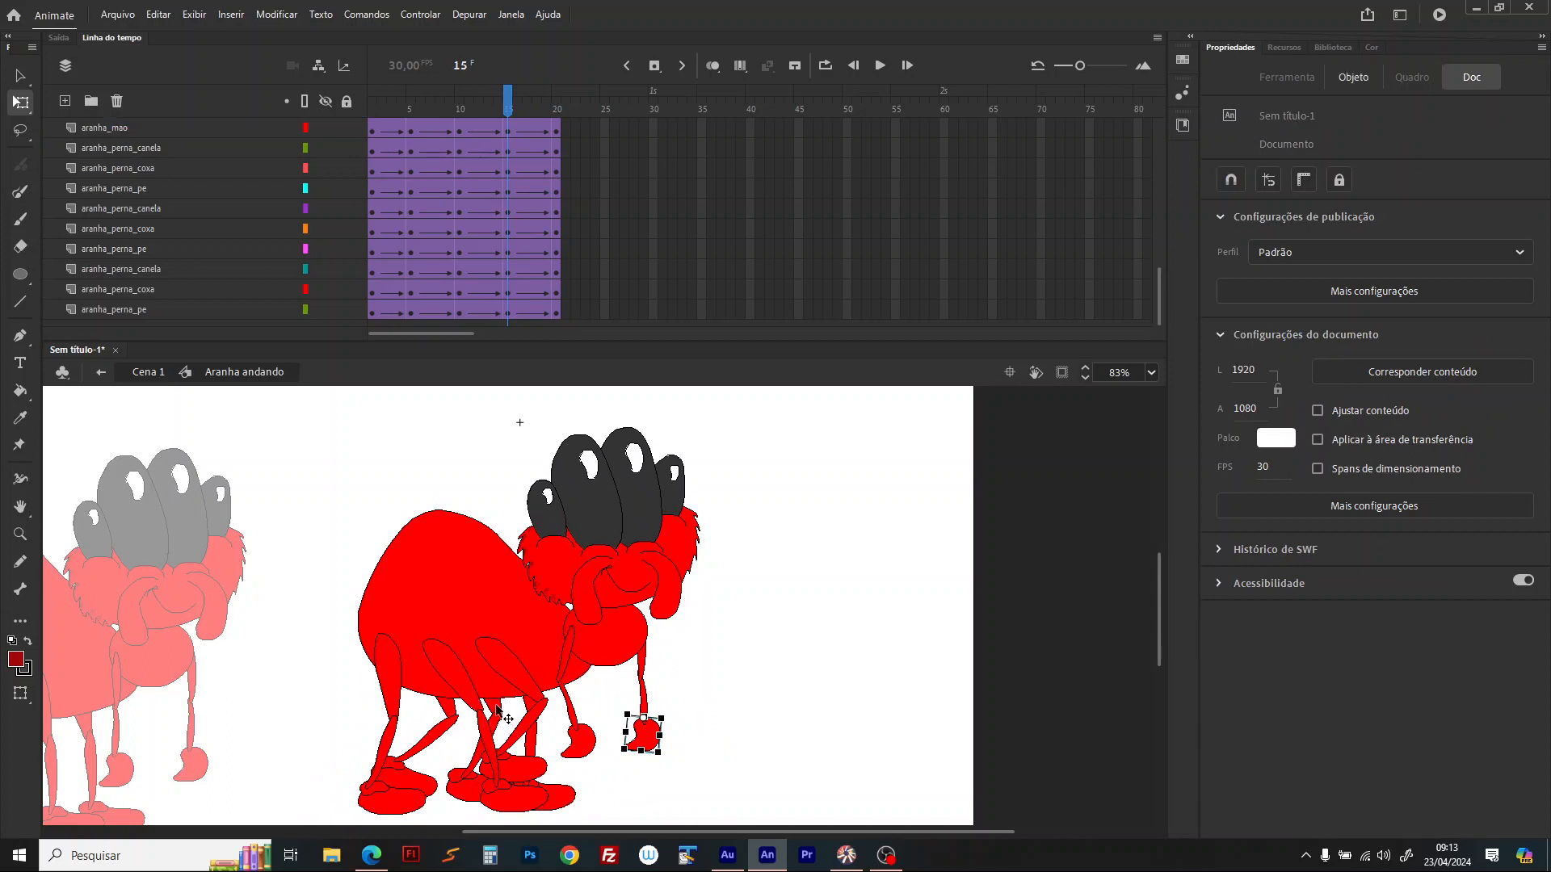
pyautogui.moveTo(514, 727); pyautogui.dragTo(481, 747)
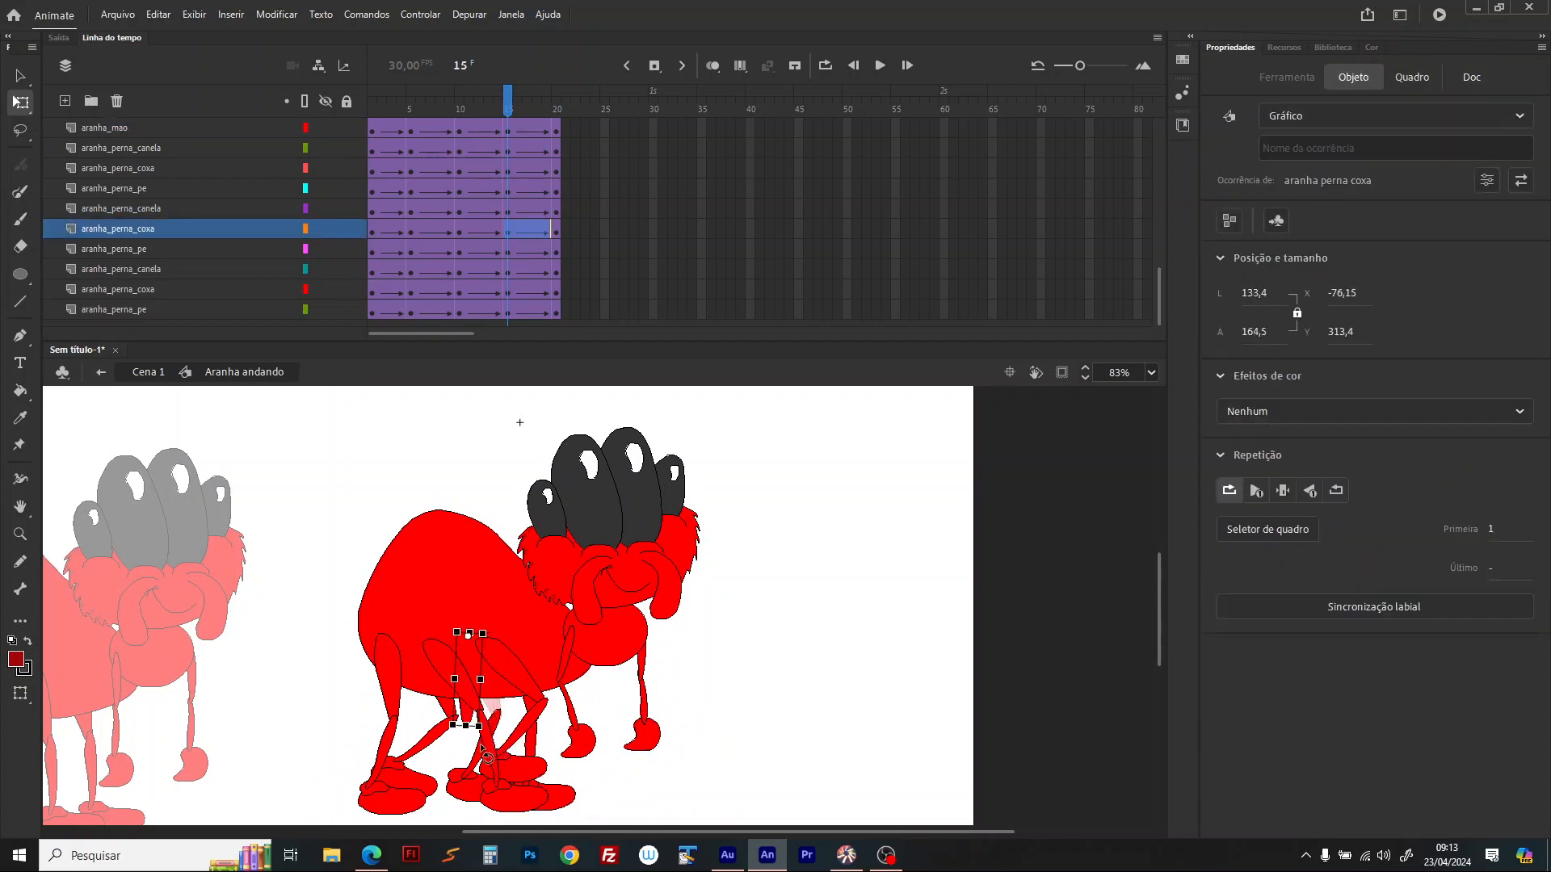
pyautogui.click(471, 766)
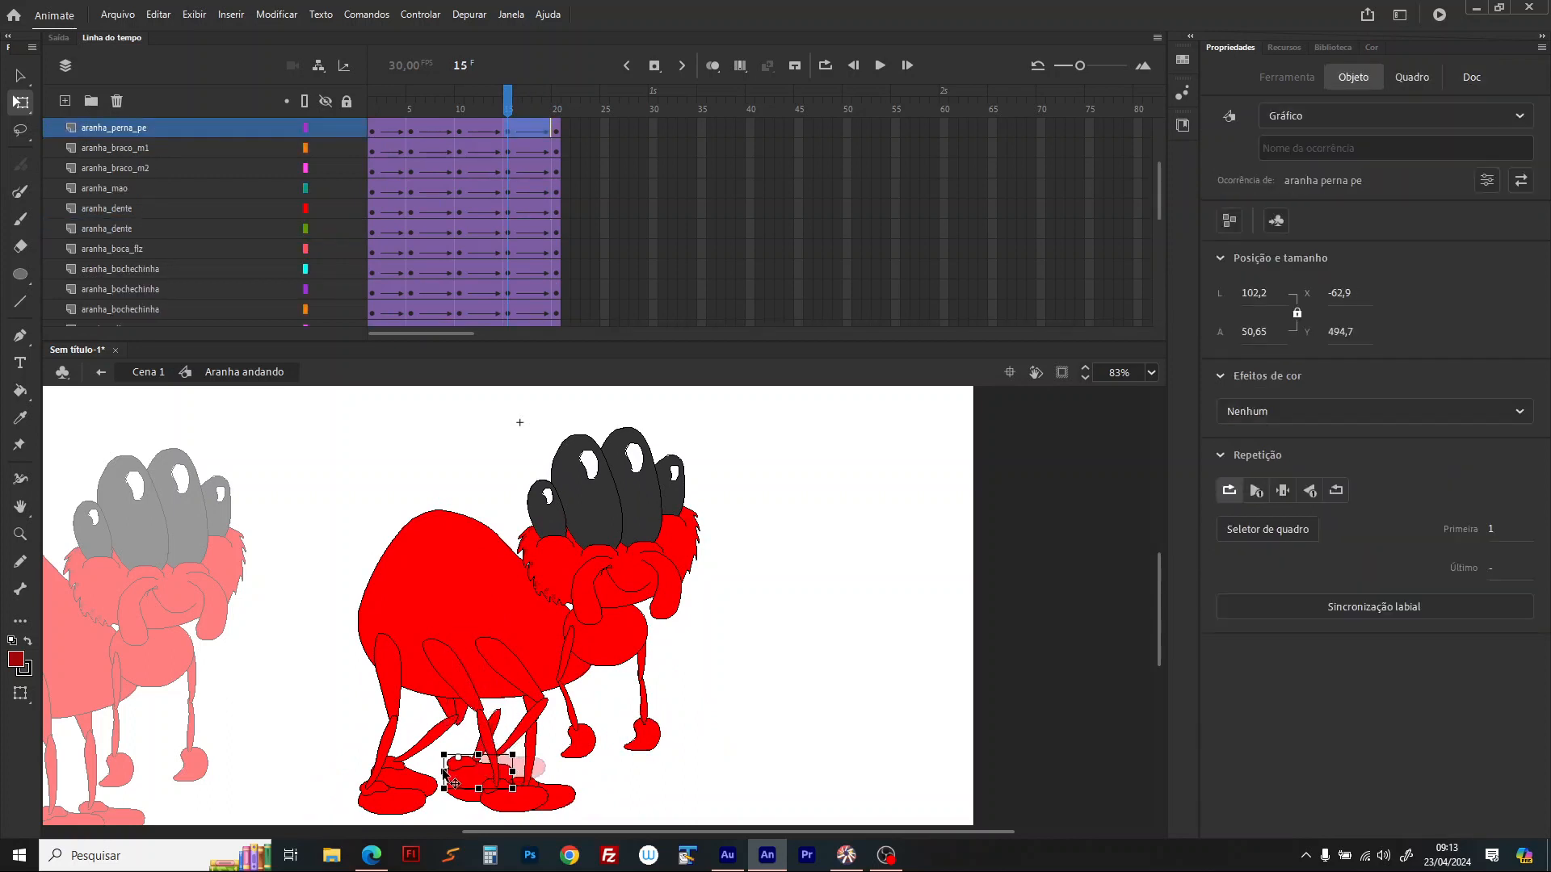
pyautogui.click(493, 729)
pyautogui.moveTo(492, 729); pyautogui.dragTo(461, 736)
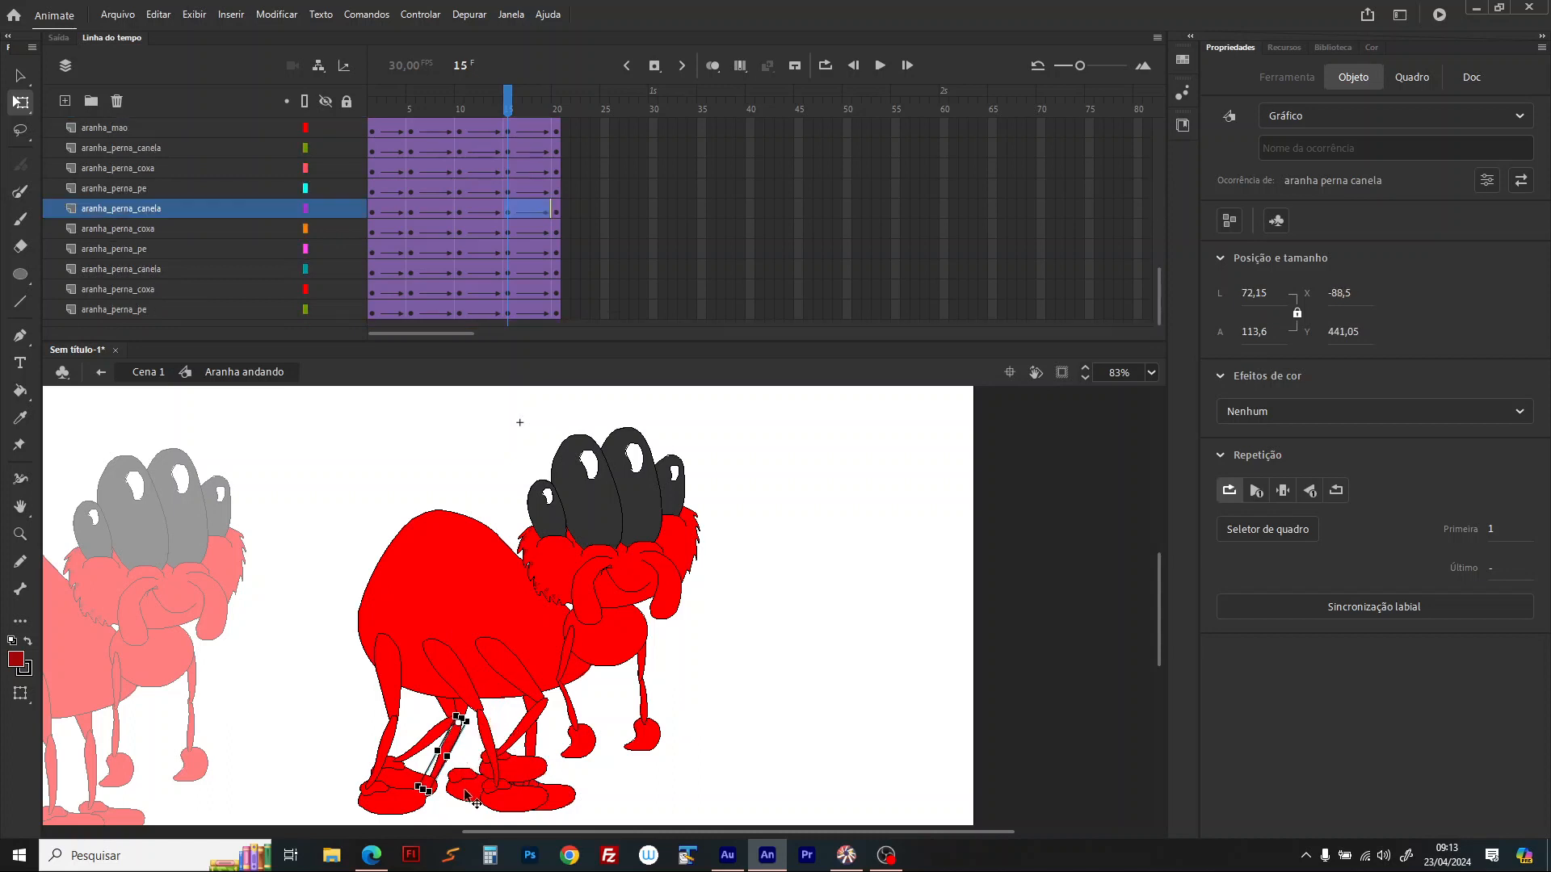
pyautogui.moveTo(465, 796); pyautogui.dragTo(430, 804)
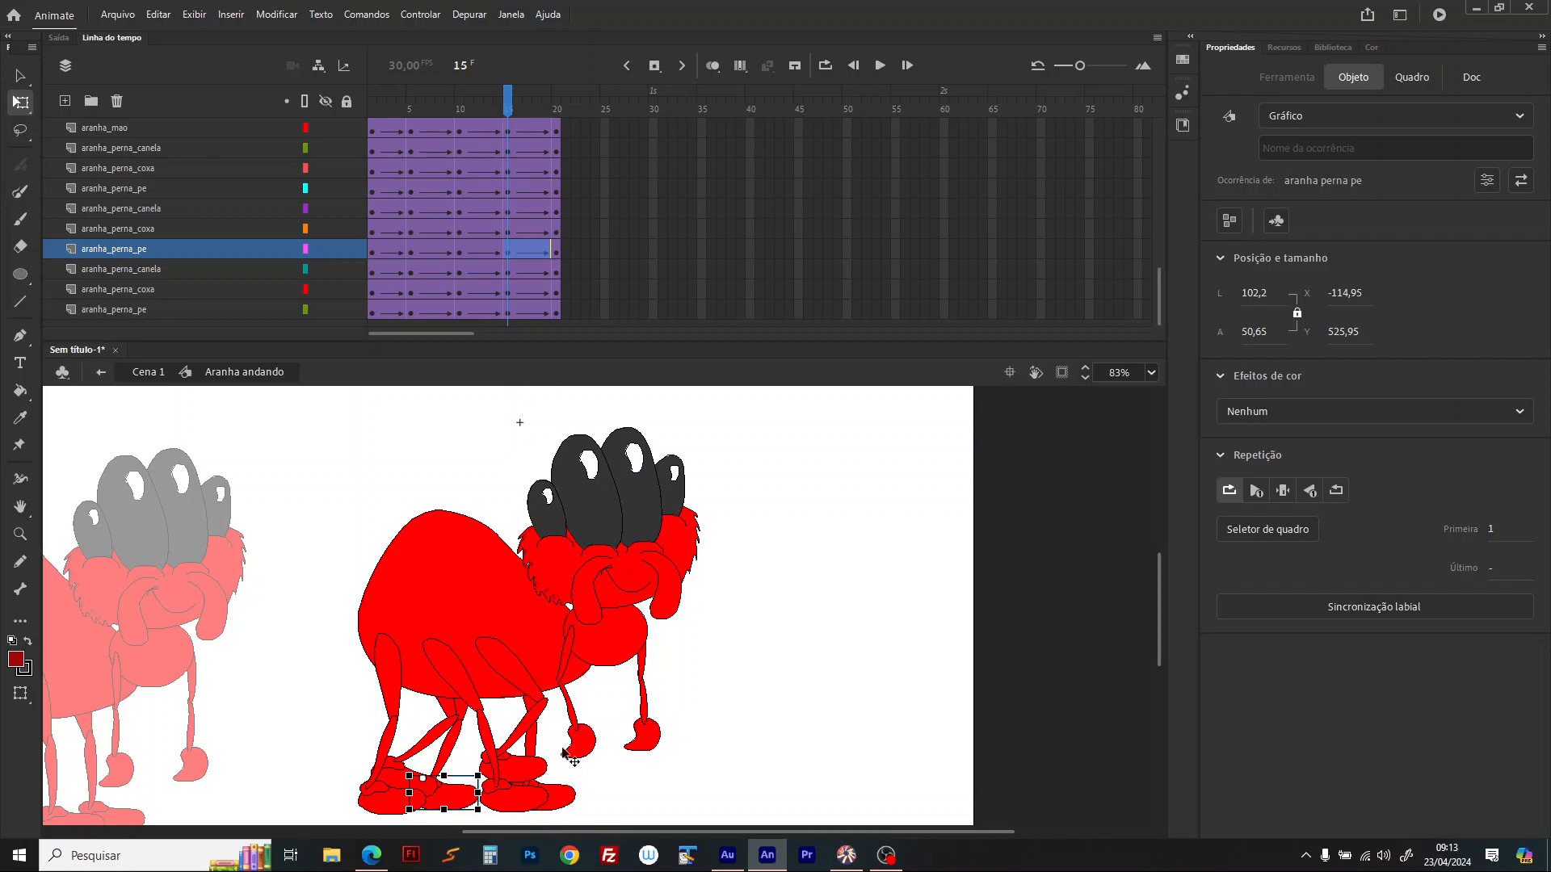
pyautogui.press('Return')
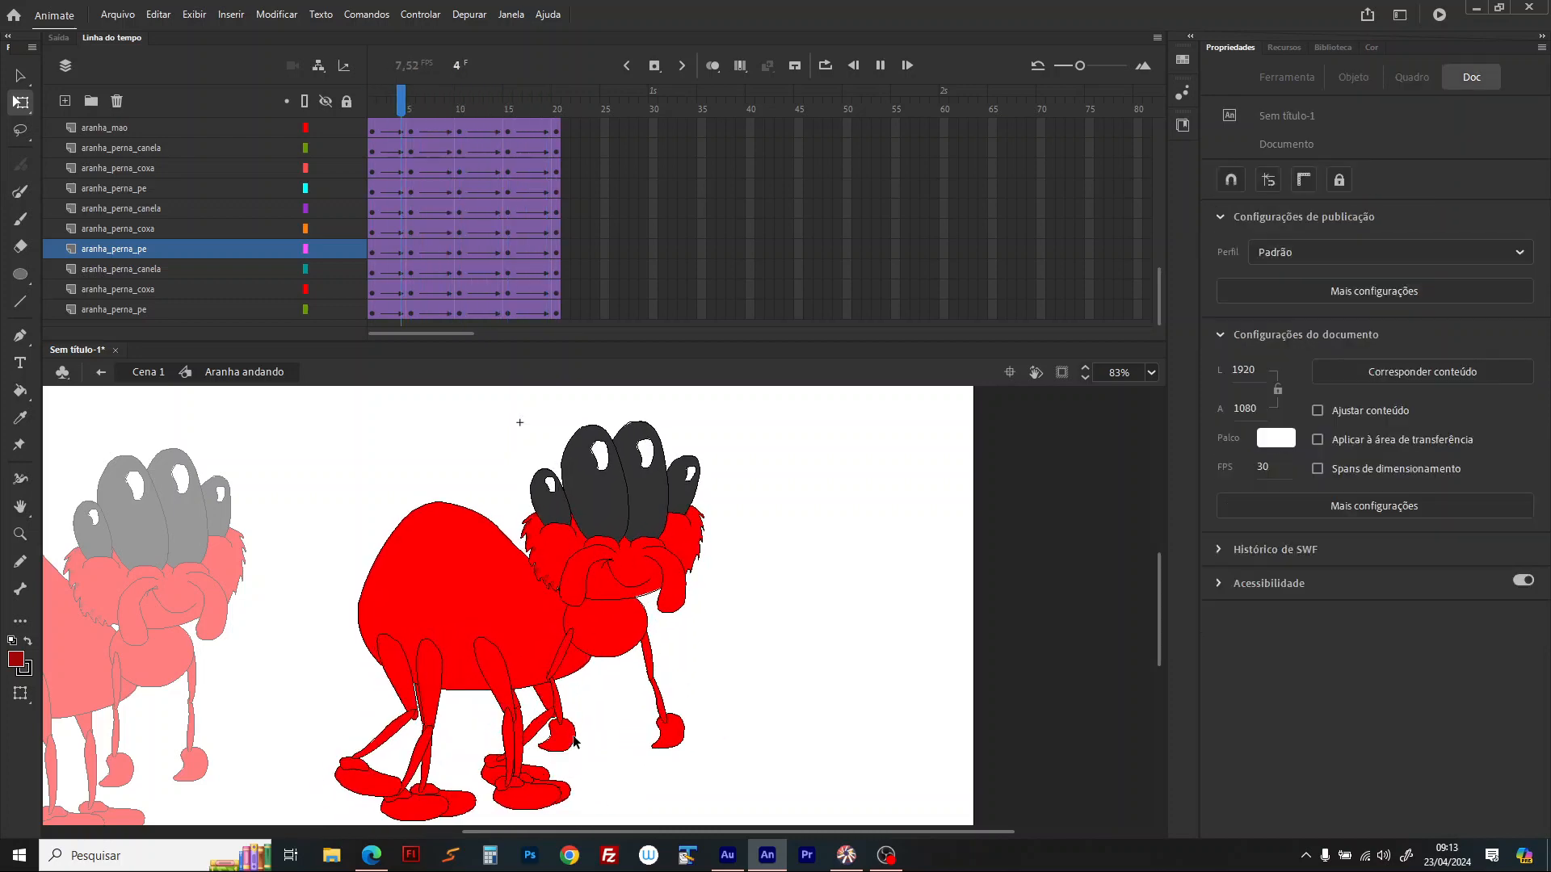
pyautogui.press('Return')
# Step: At frame 15, select the body, head and arms together and raise them slightly above the legs
pyautogui.click(509, 94)
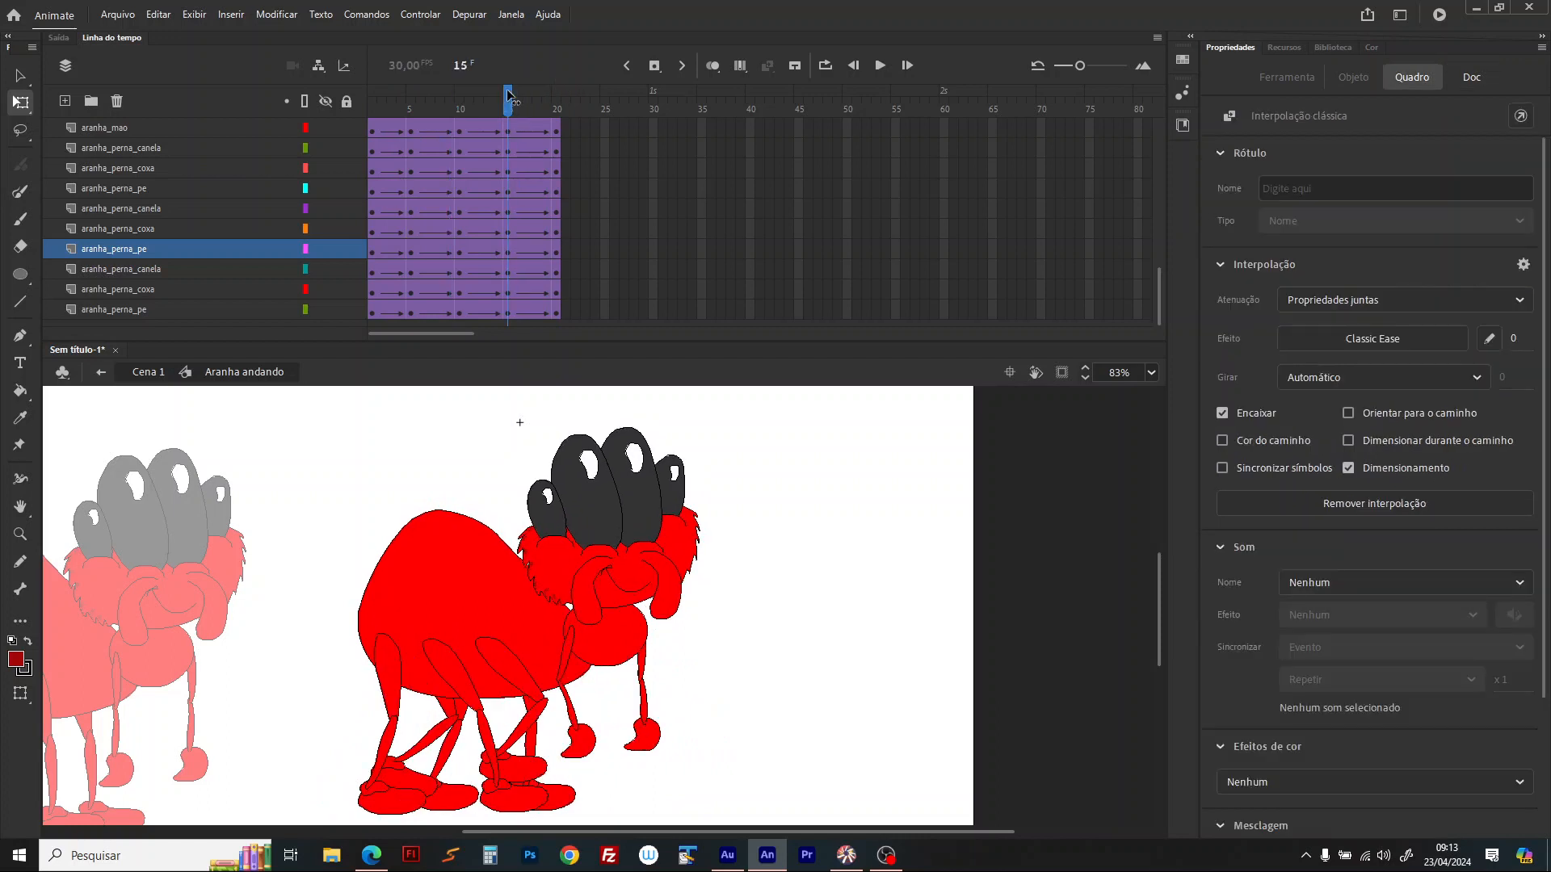
pyautogui.moveTo(792, 415); pyautogui.dragTo(271, 599)
pyautogui.moveTo(725, 595); pyautogui.dragTo(565, 761)
pyautogui.moveTo(552, 634); pyautogui.dragTo(552, 624)
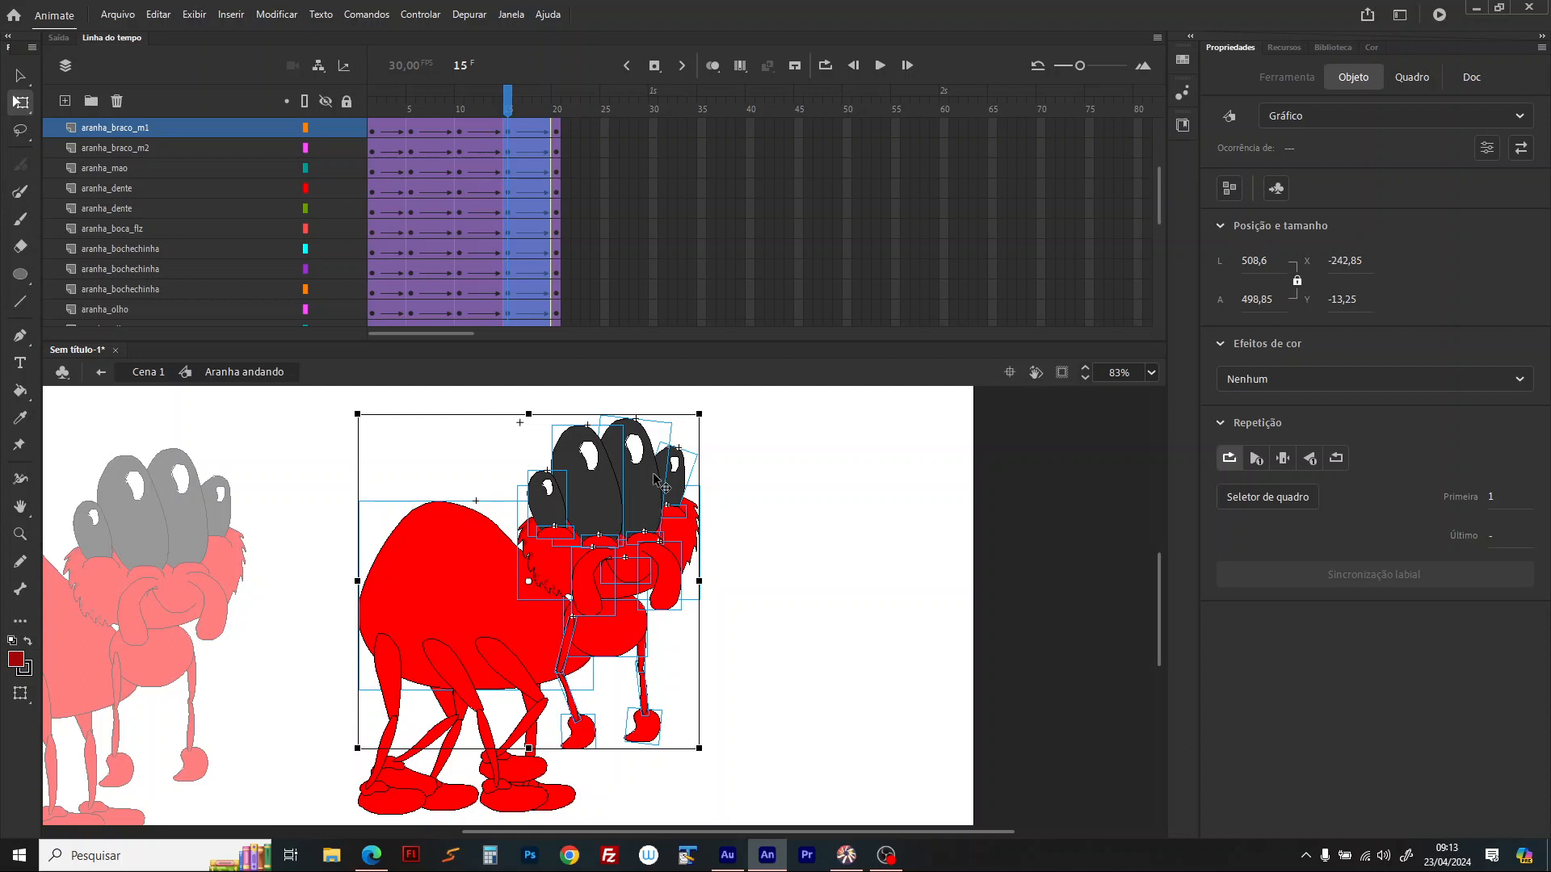
# Step: At frame 15, select all the head parts together and tilt the head slightly clockwise
pyautogui.moveTo(714, 425); pyautogui.dragTo(554, 553)
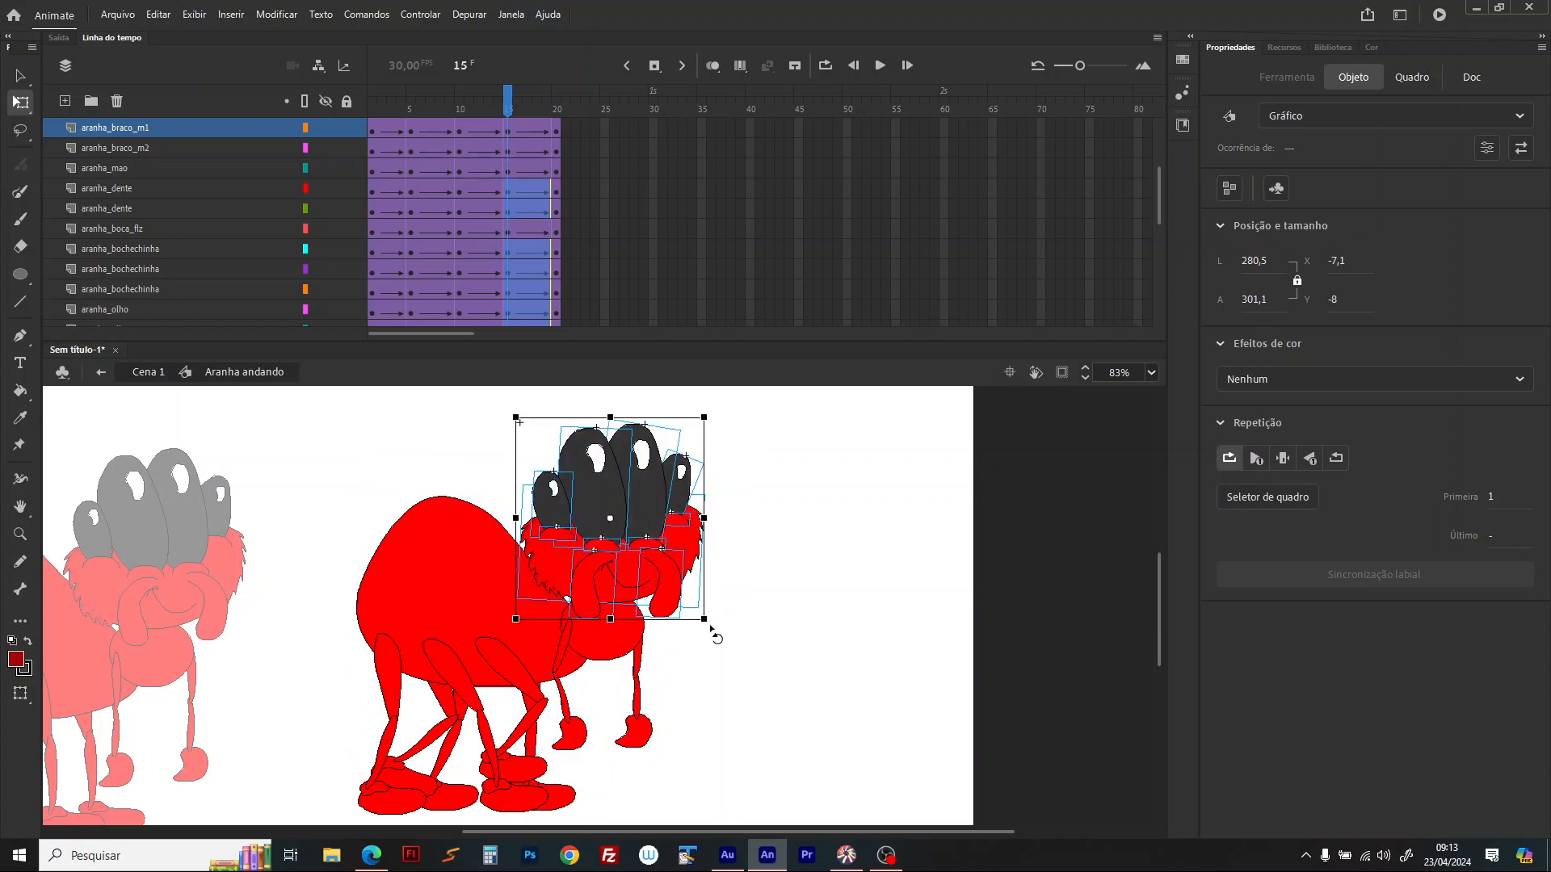
pyautogui.moveTo(710, 626); pyautogui.dragTo(701, 643)
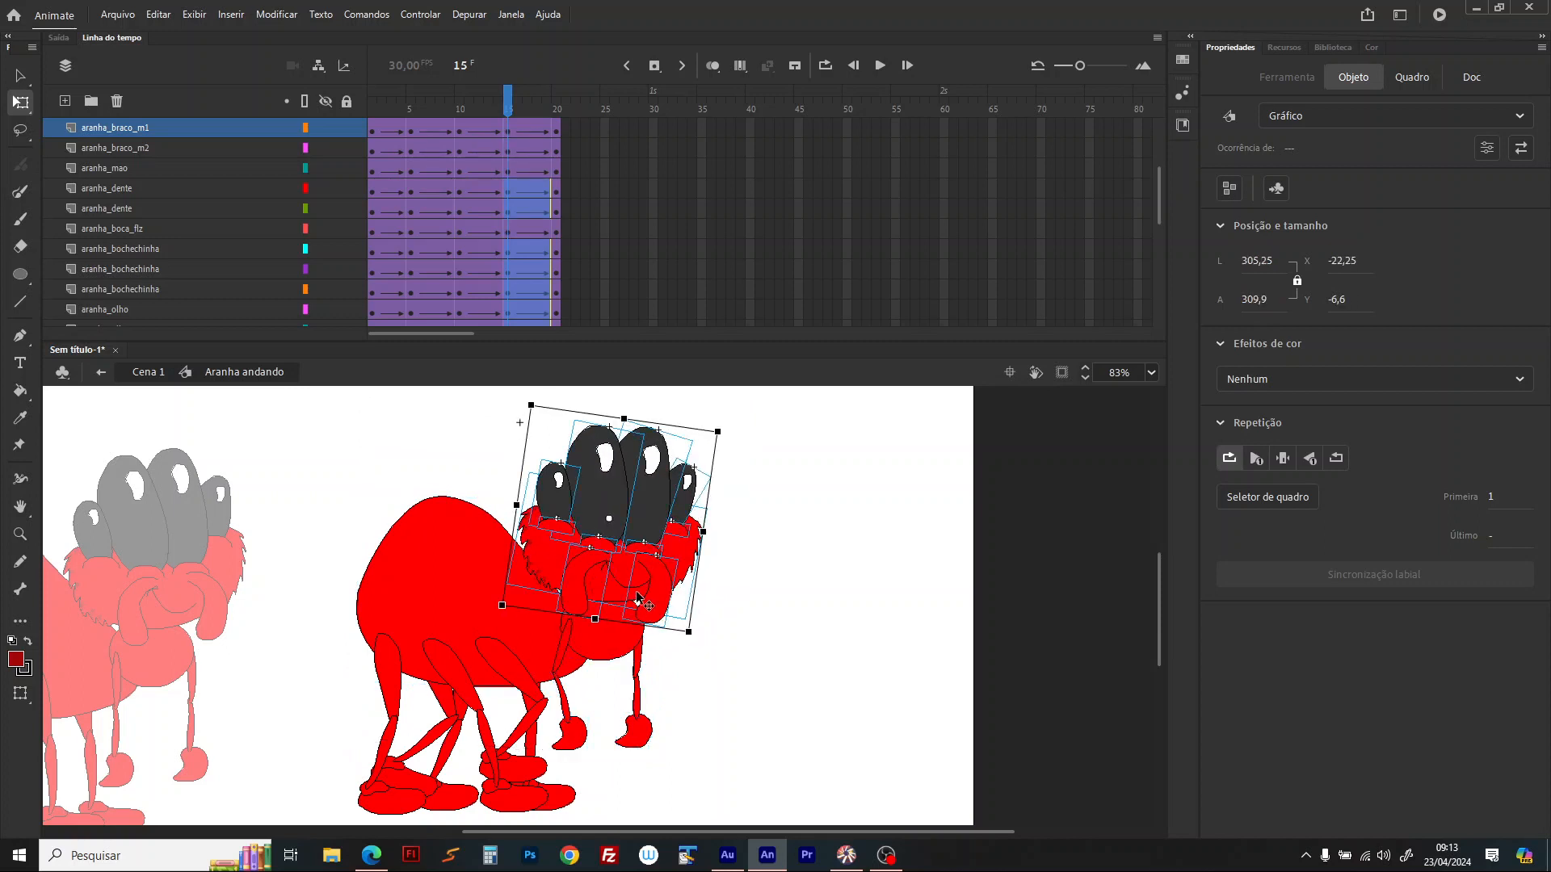
pyautogui.hotkey('ctrl', 'z')
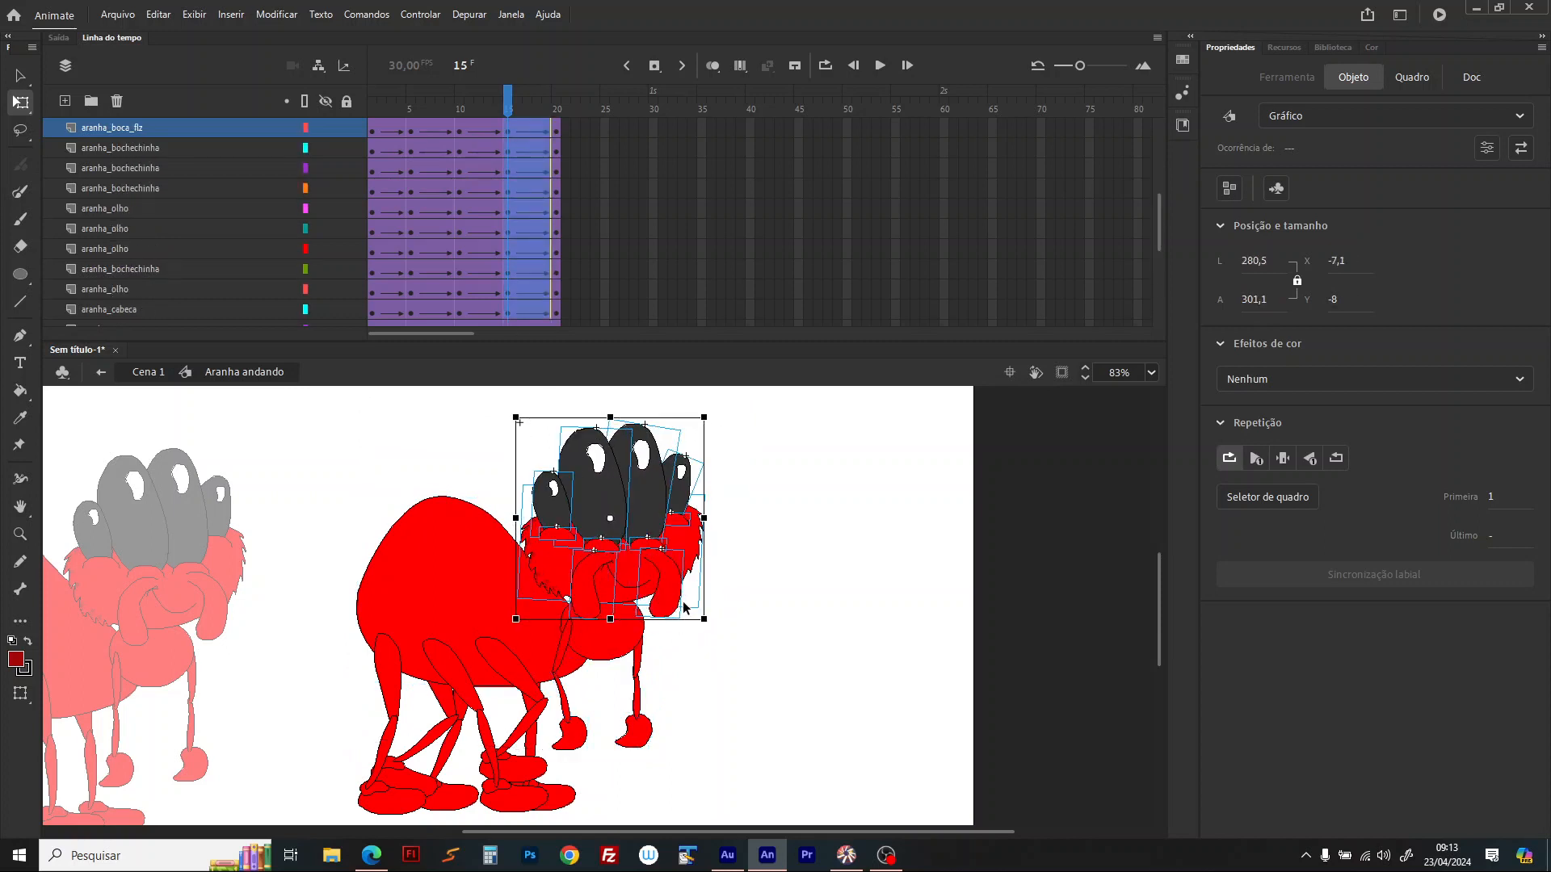
pyautogui.moveTo(706, 634); pyautogui.dragTo(705, 641)
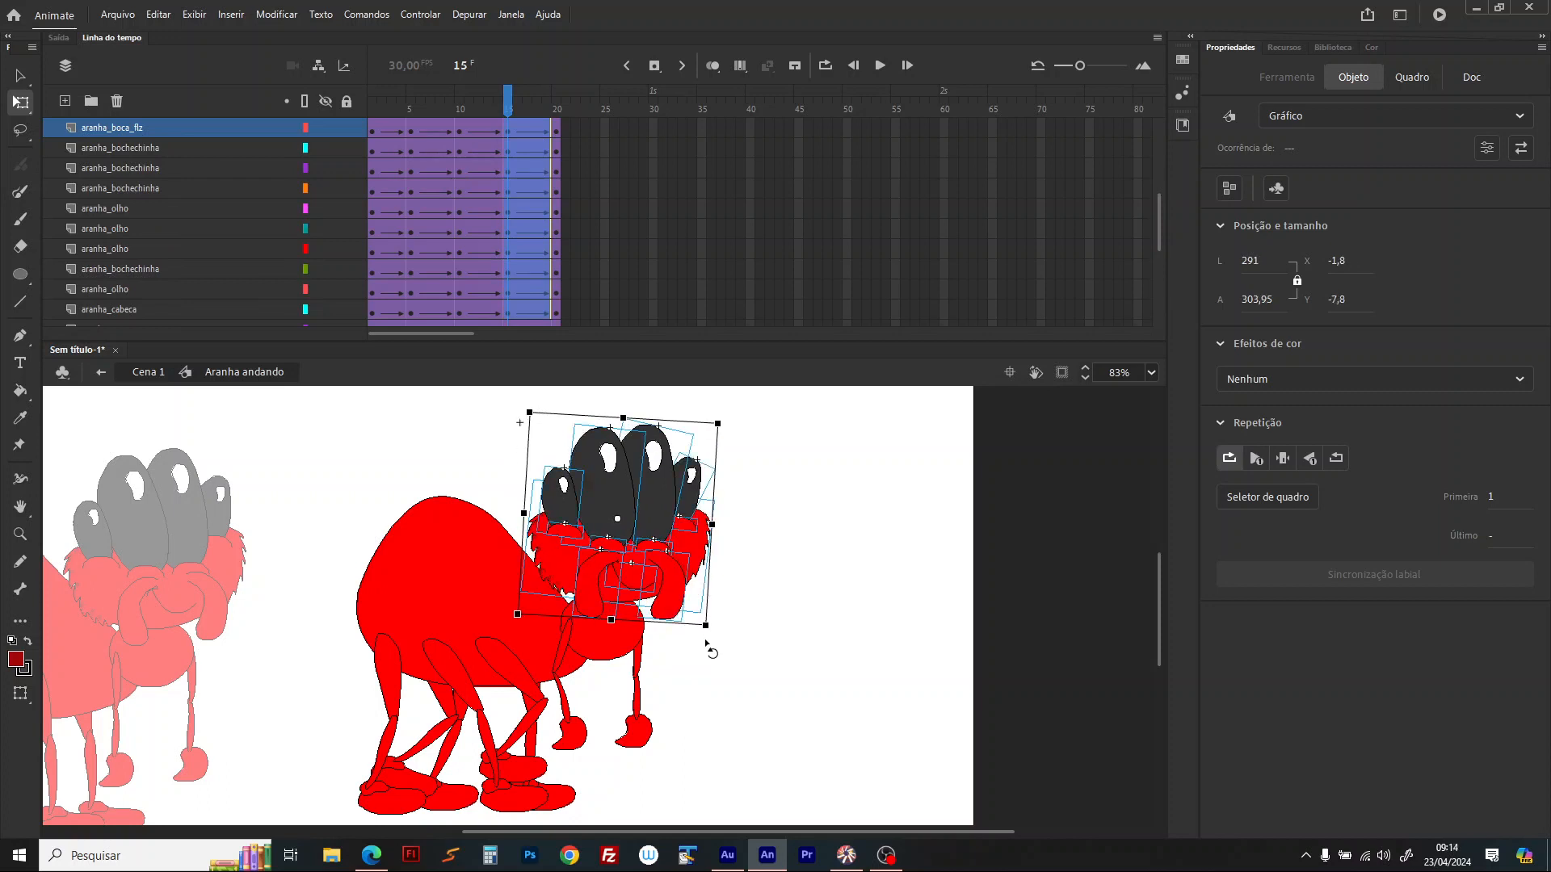
pyautogui.click(735, 580)
# Step: At frame 15, tilt the two outer eyes outward and rotate the two central eyes toward each other
pyautogui.click(562, 493)
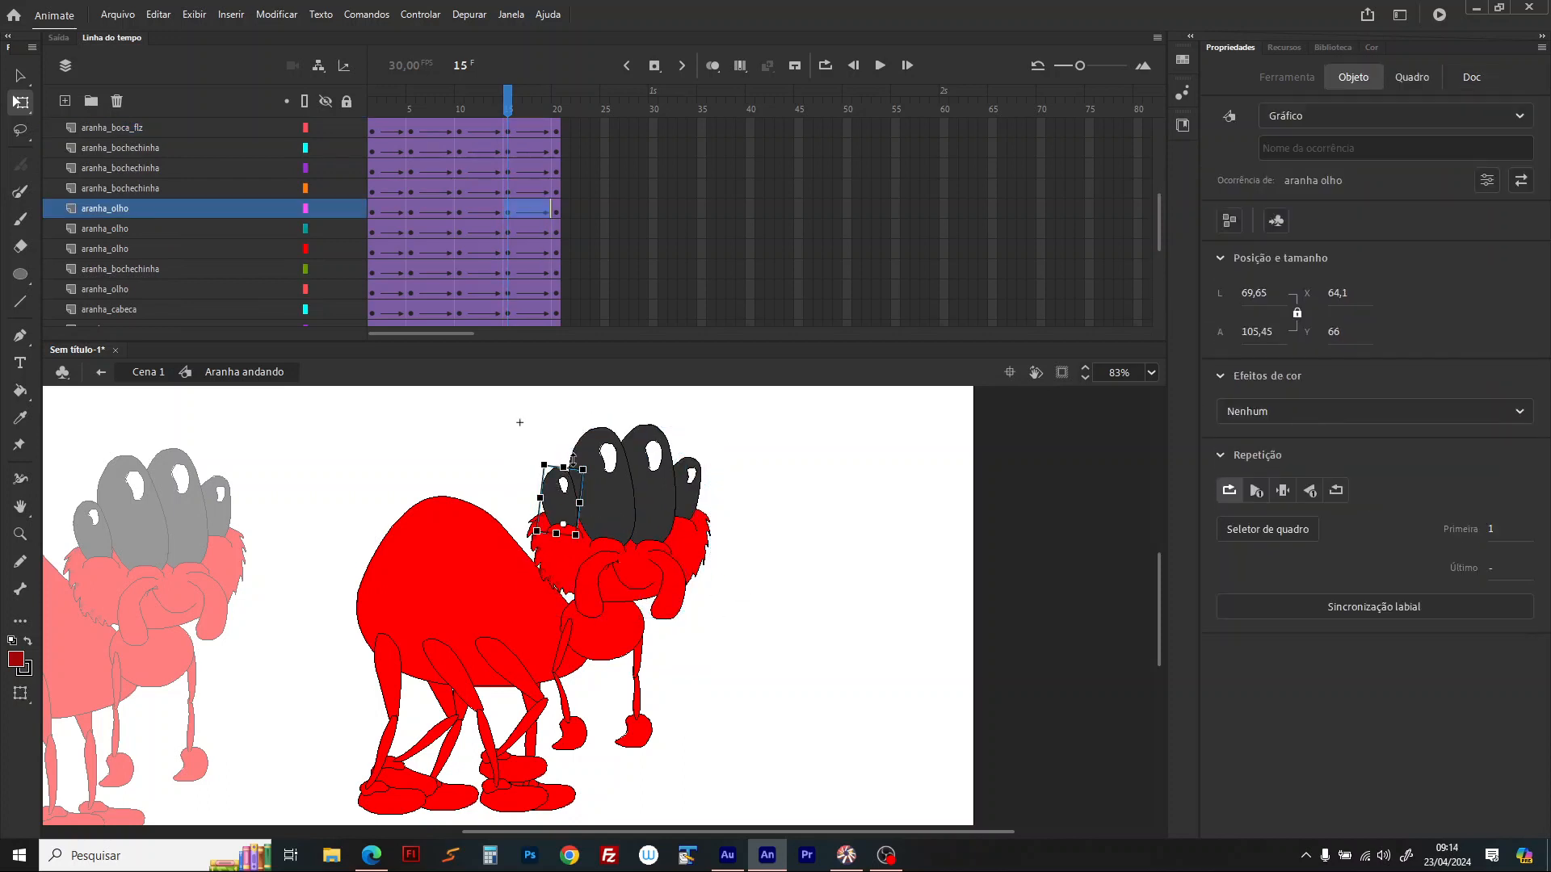
pyautogui.moveTo(574, 470); pyautogui.dragTo(569, 470)
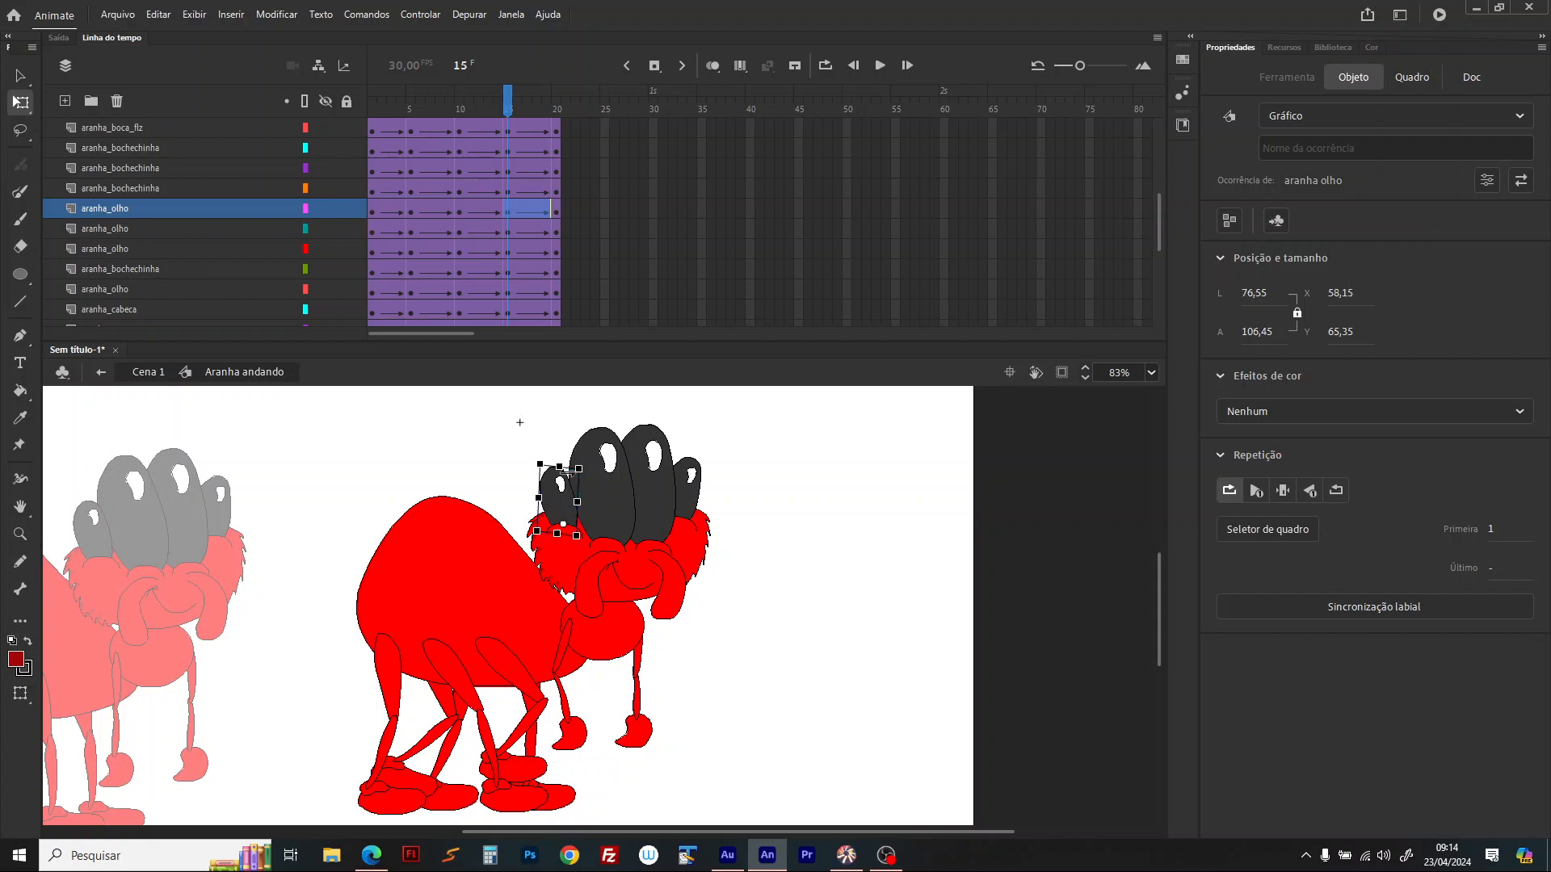
pyautogui.click(694, 479)
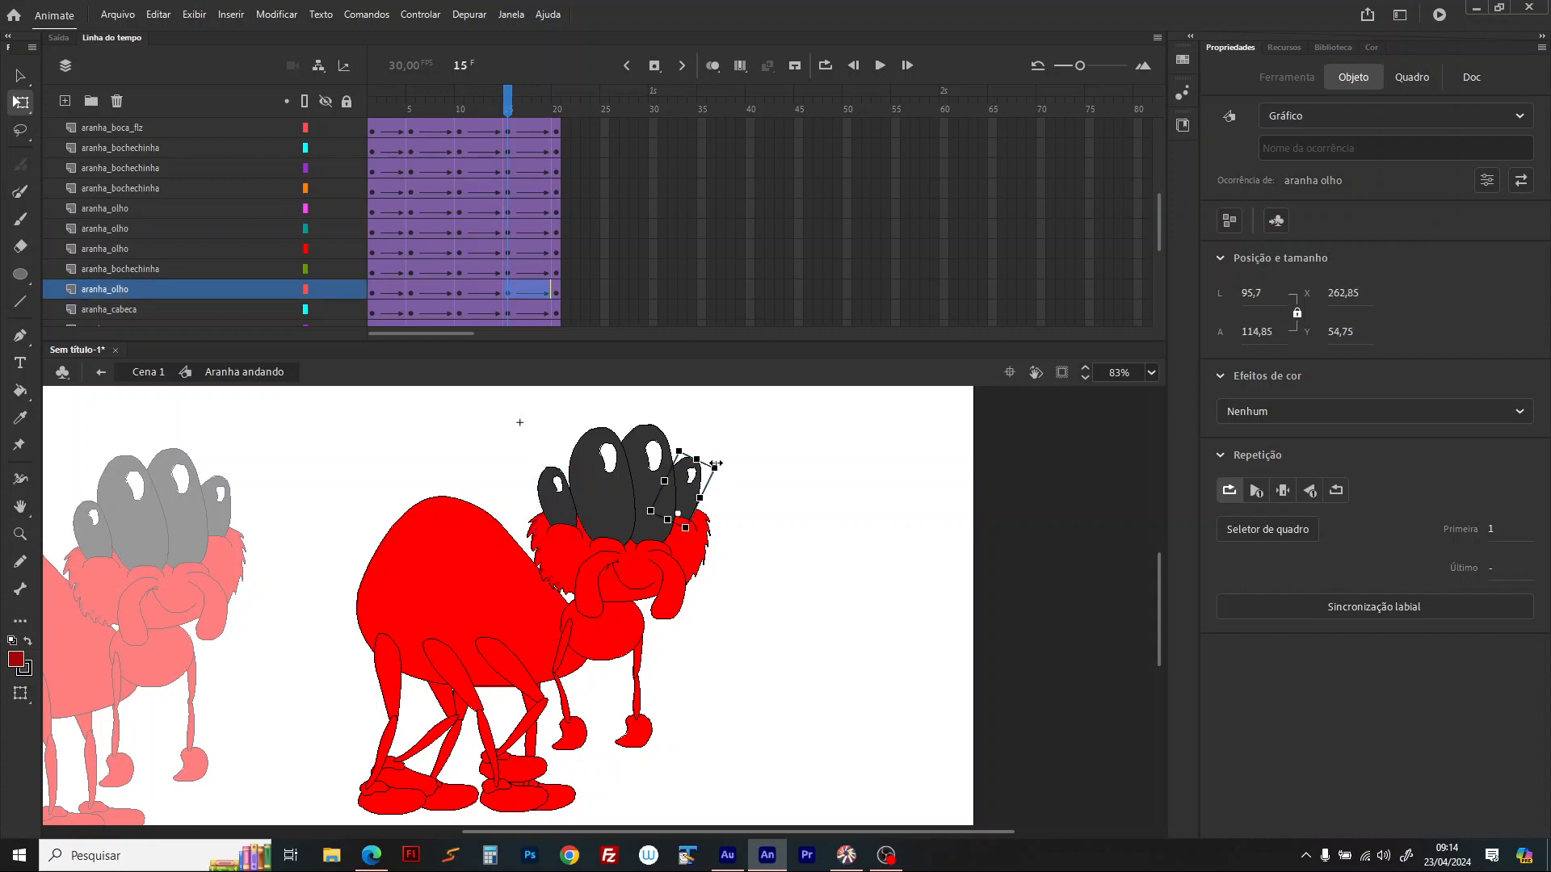
pyautogui.moveTo(725, 469); pyautogui.dragTo(740, 485)
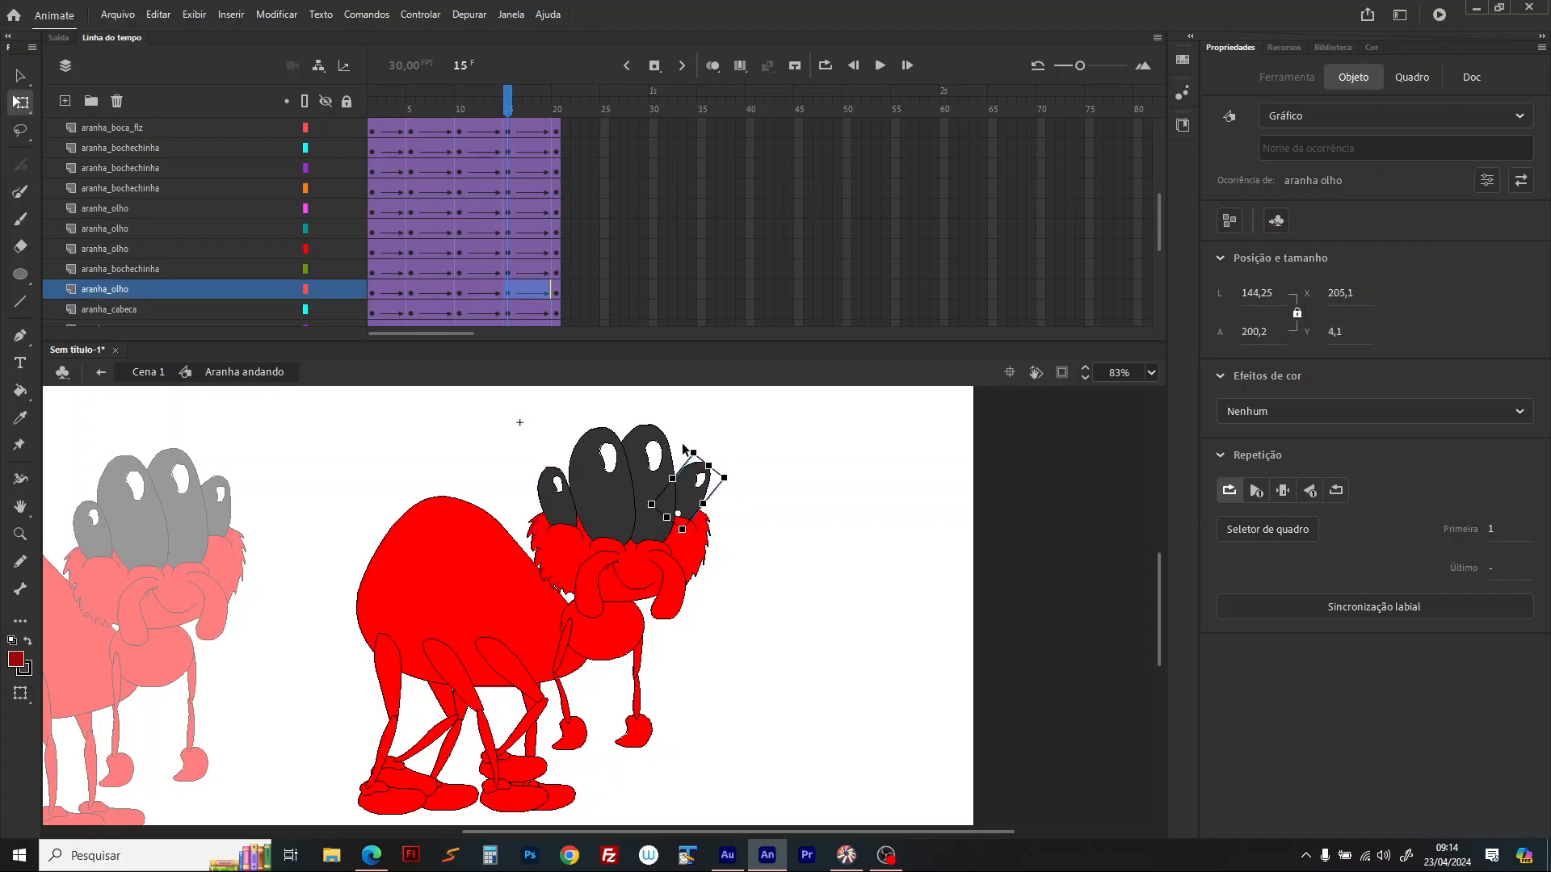
pyautogui.click(682, 449)
pyautogui.moveTo(704, 435); pyautogui.dragTo(669, 436)
pyautogui.click(618, 444)
# Step: Preview the walk cycle in the symbol with looped playback over frames 1 to 19
pyautogui.press('Return')
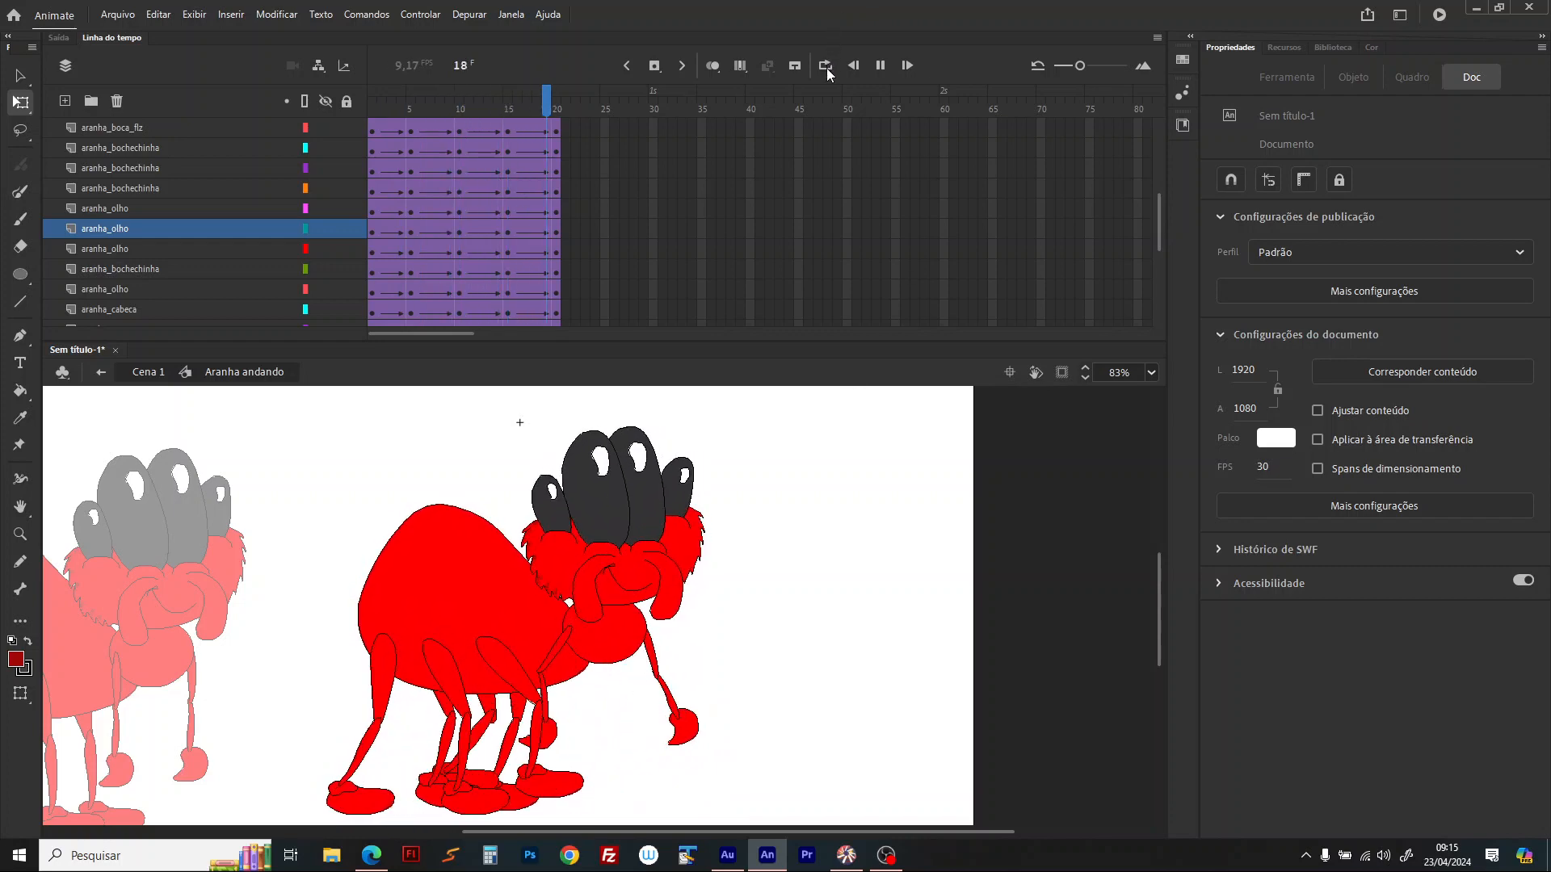
pyautogui.press('Return')
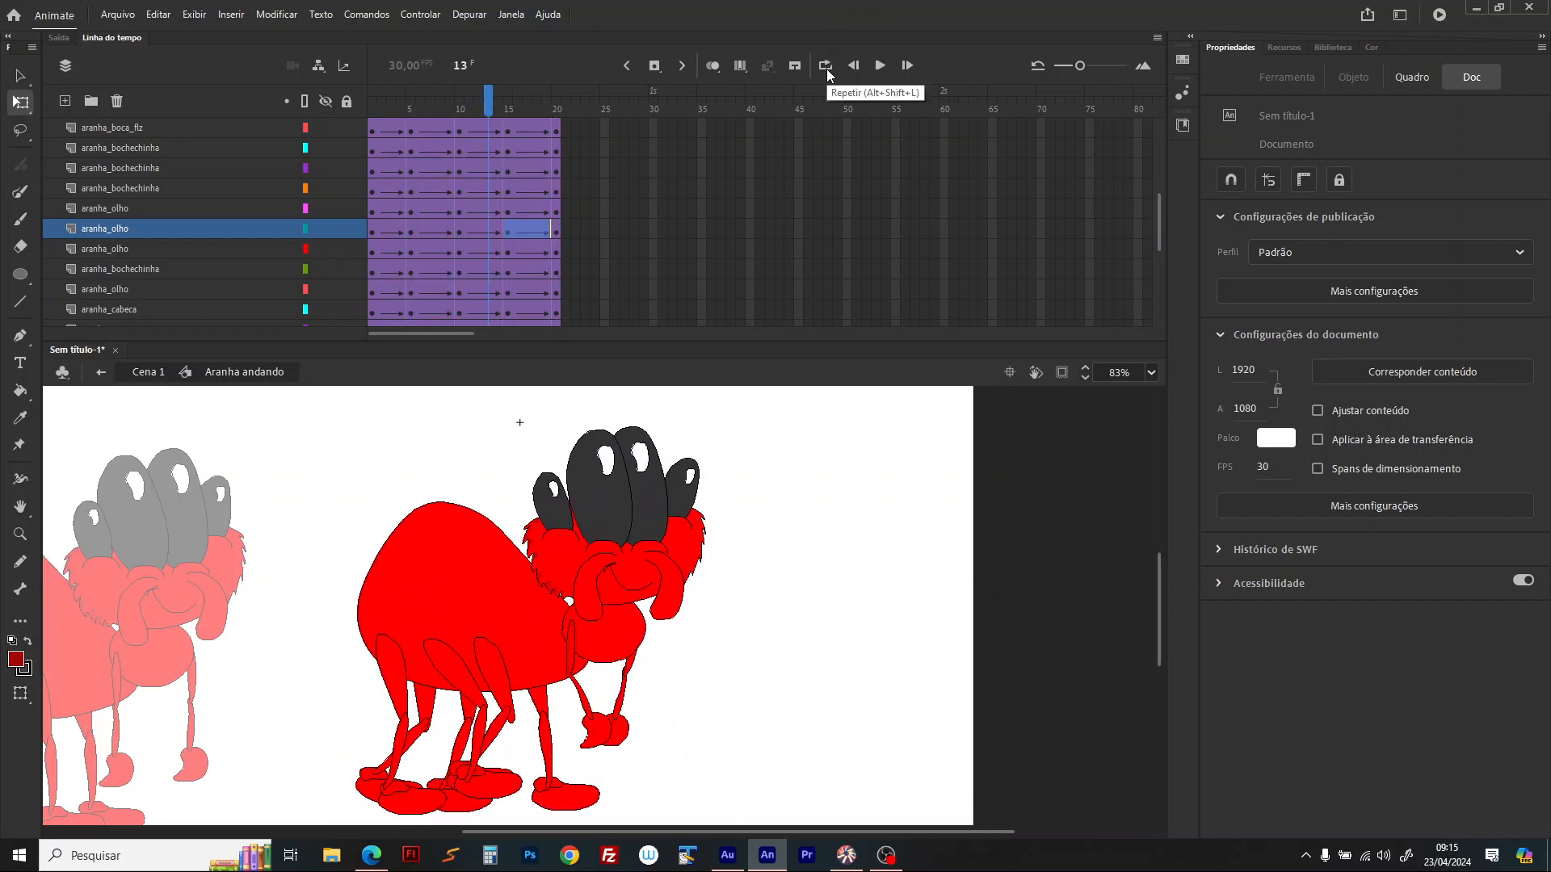
pyautogui.click(825, 68)
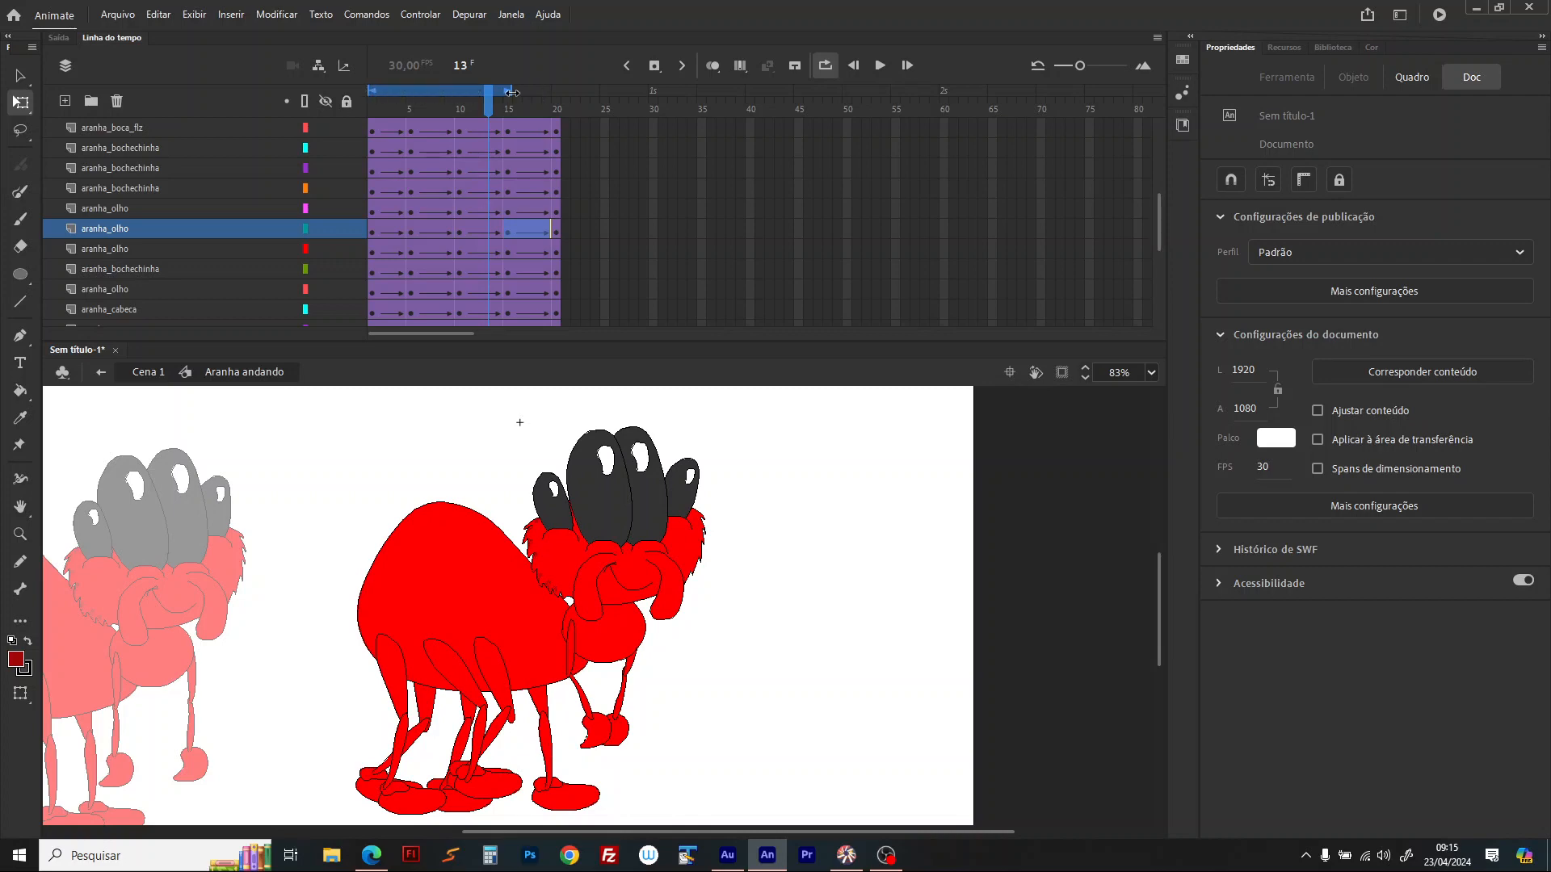
pyautogui.press('Return')
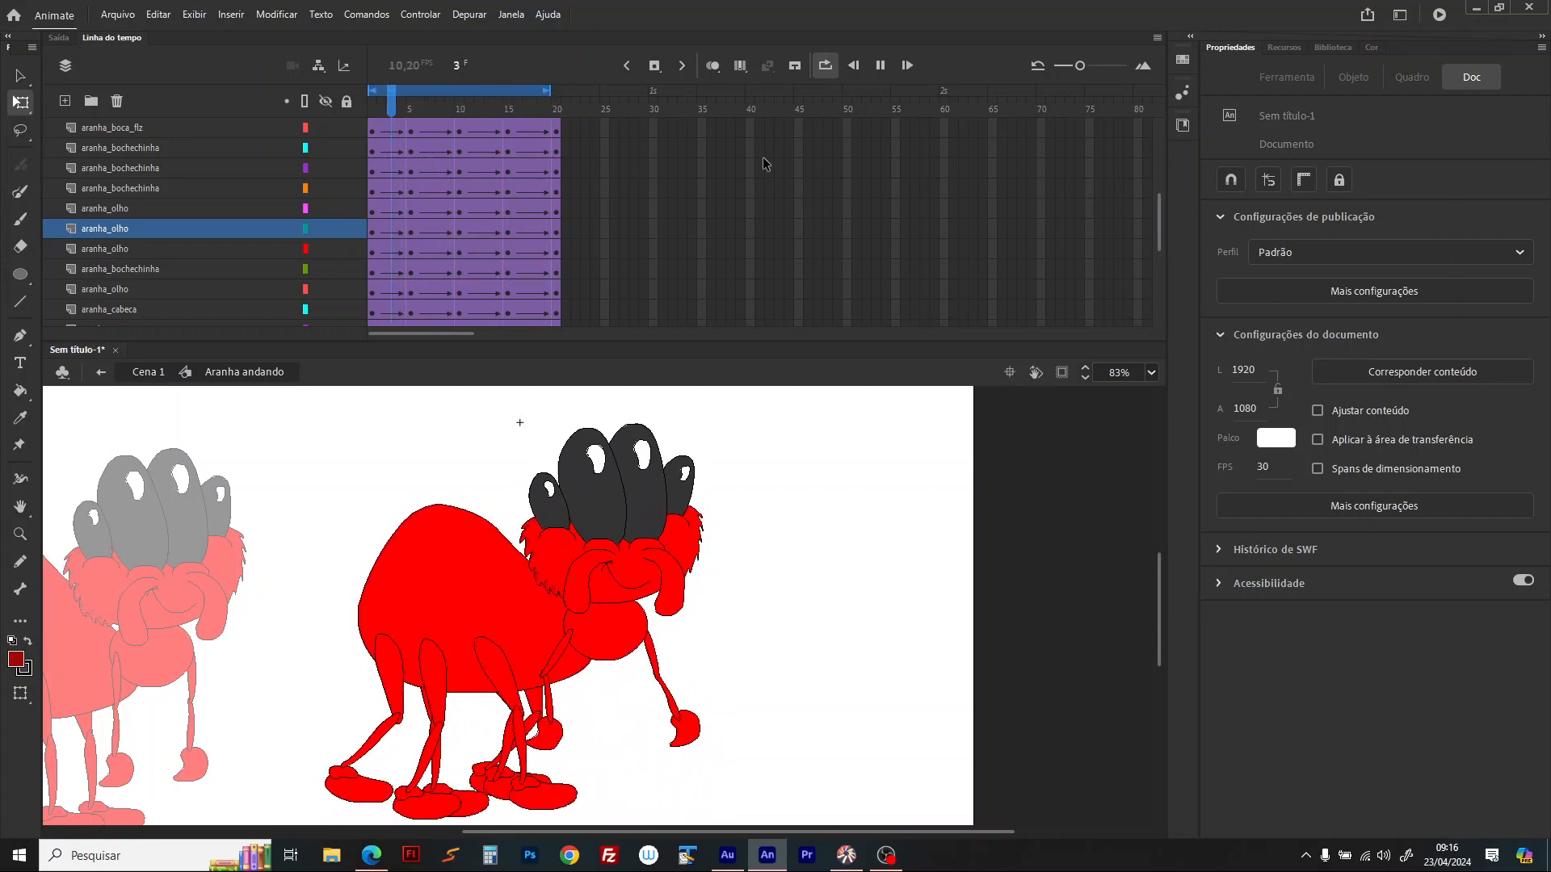
pyautogui.click(828, 66)
# Step: Try to shorten the cycle by removing frame 20 from all layers
pyautogui.click(569, 108)
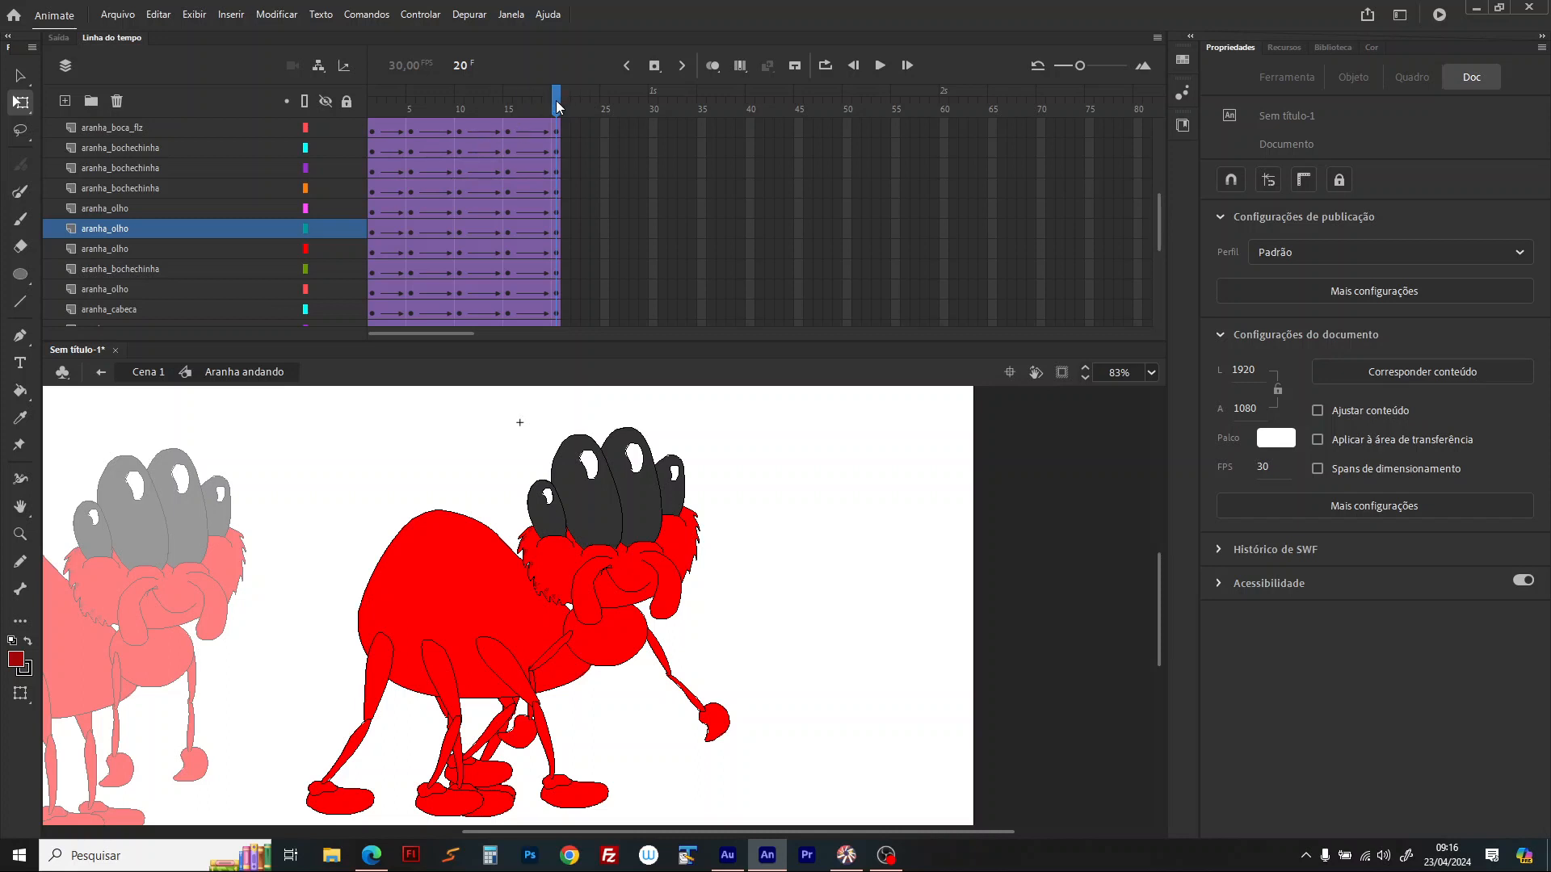
pyautogui.click(557, 105)
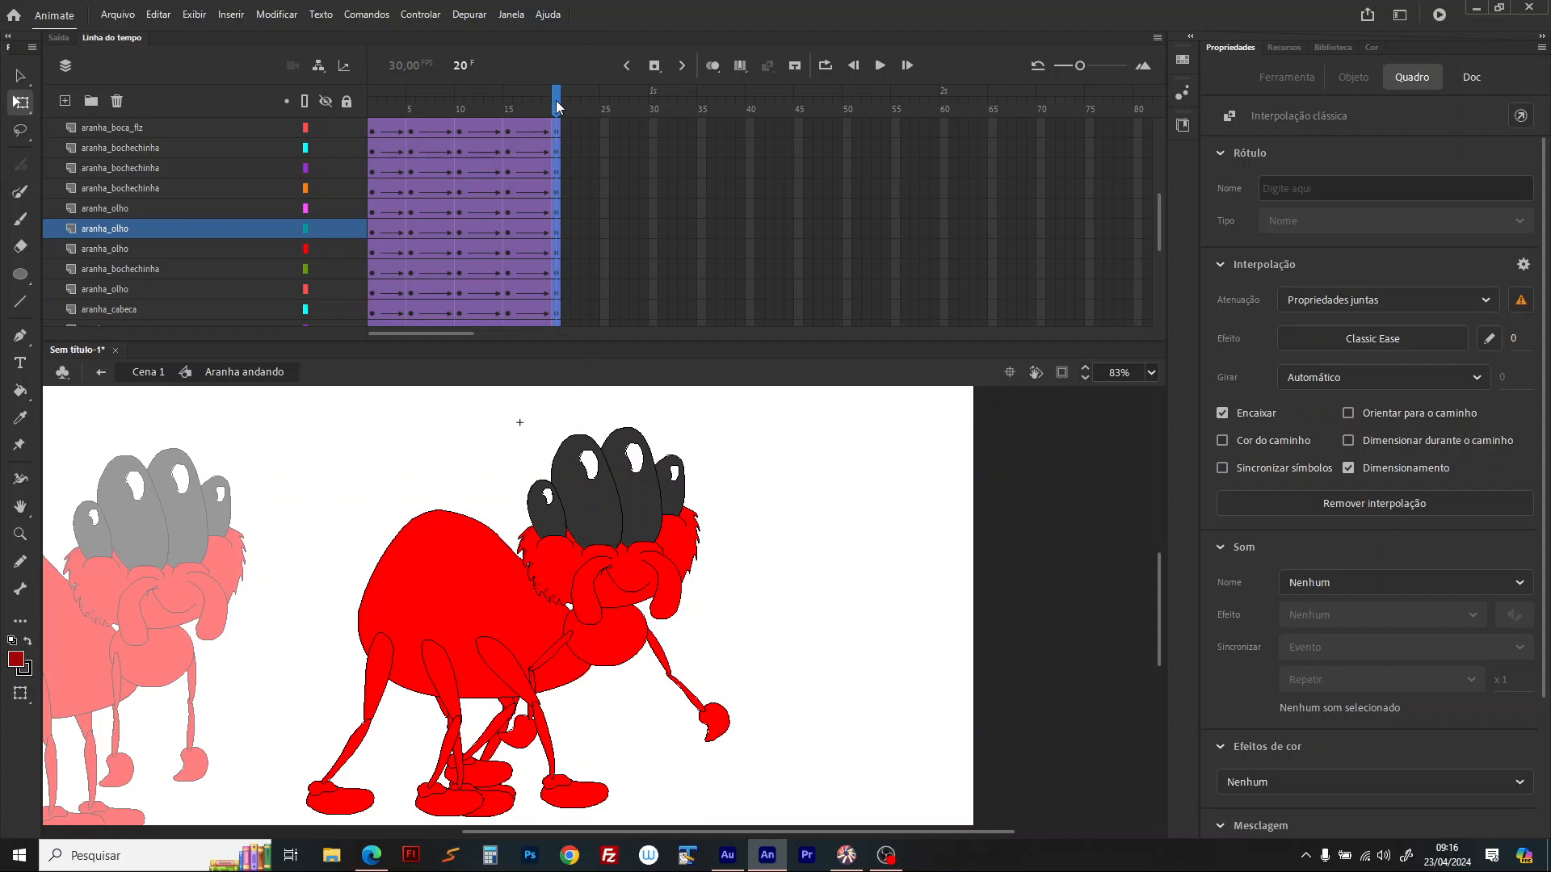
pyautogui.moveTo(556, 105)
pyautogui.mouseDown()
pyautogui.moveTo(512, 104)
pyautogui.moveTo(557, 102)
pyautogui.moveTo(530, 96)
pyautogui.mouseUp()
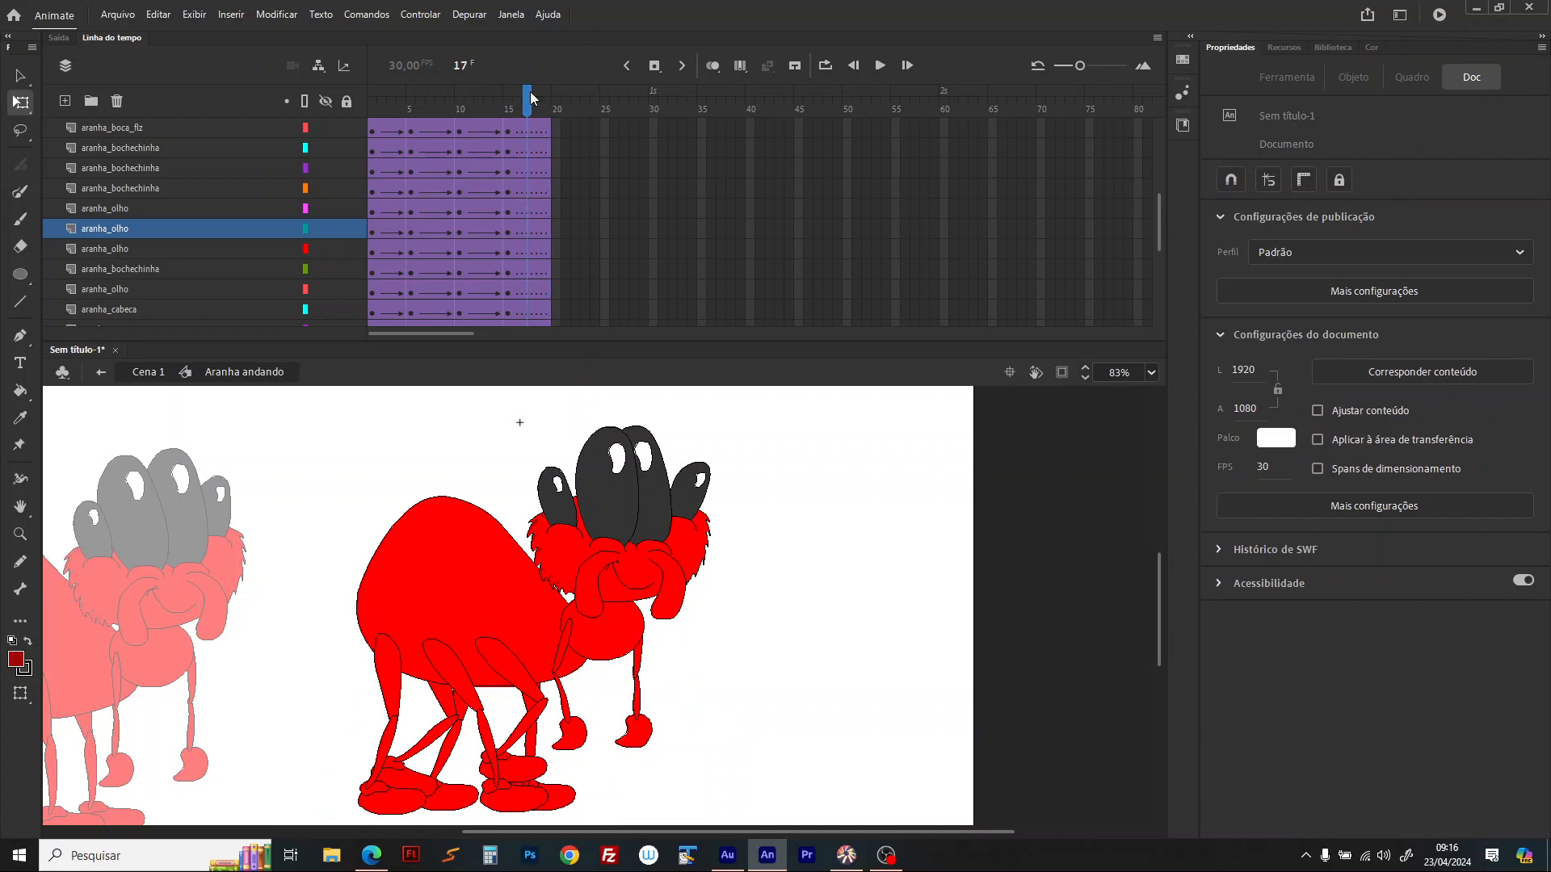
pyautogui.press('Return')
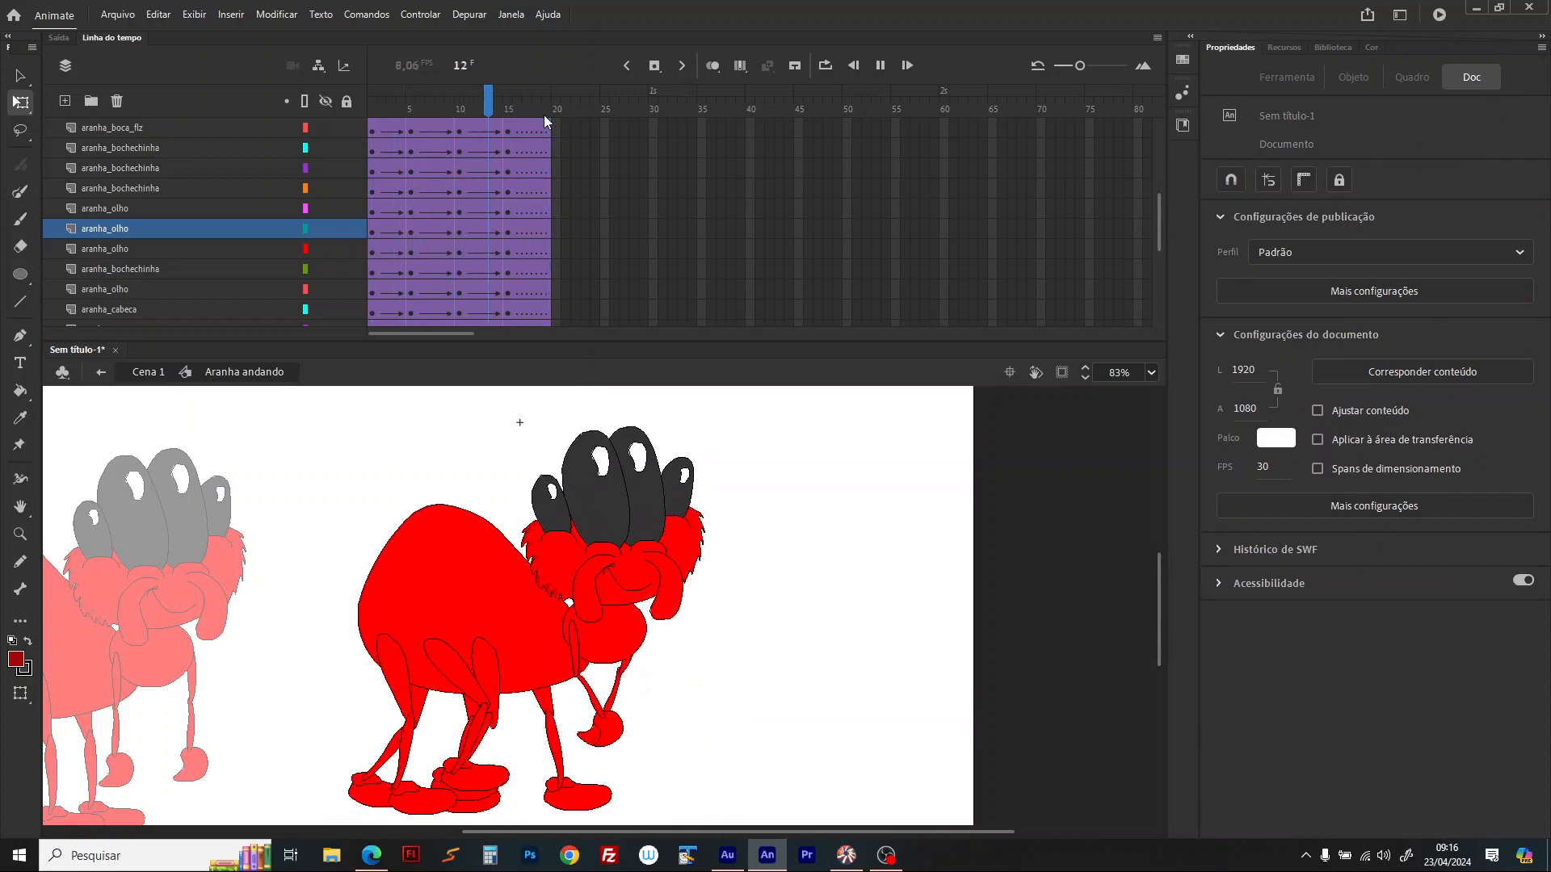
pyautogui.press('Return')
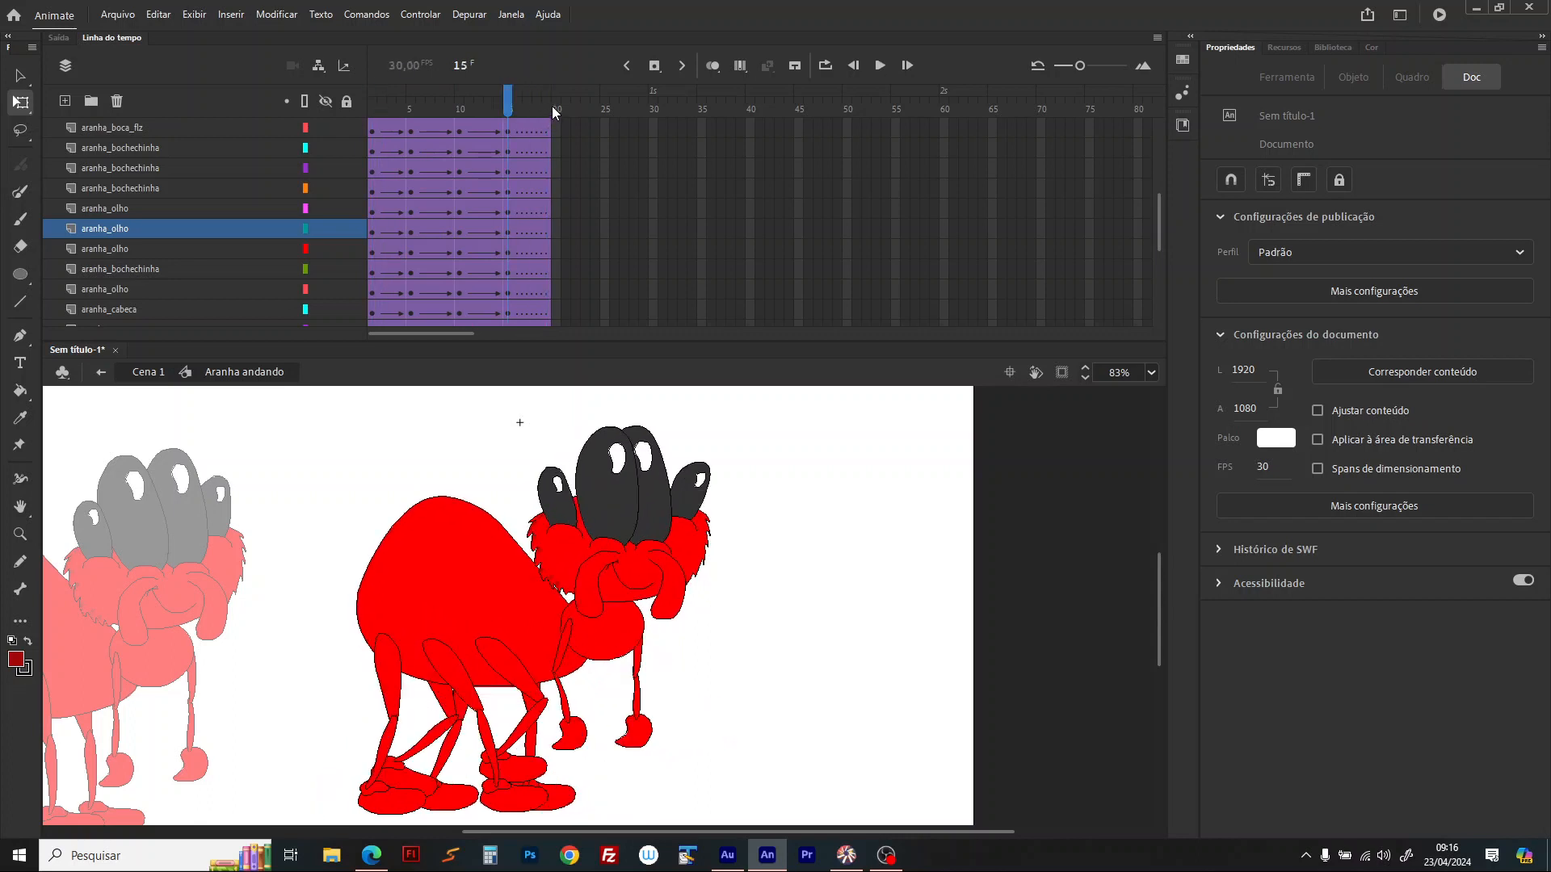
pyautogui.click(552, 108)
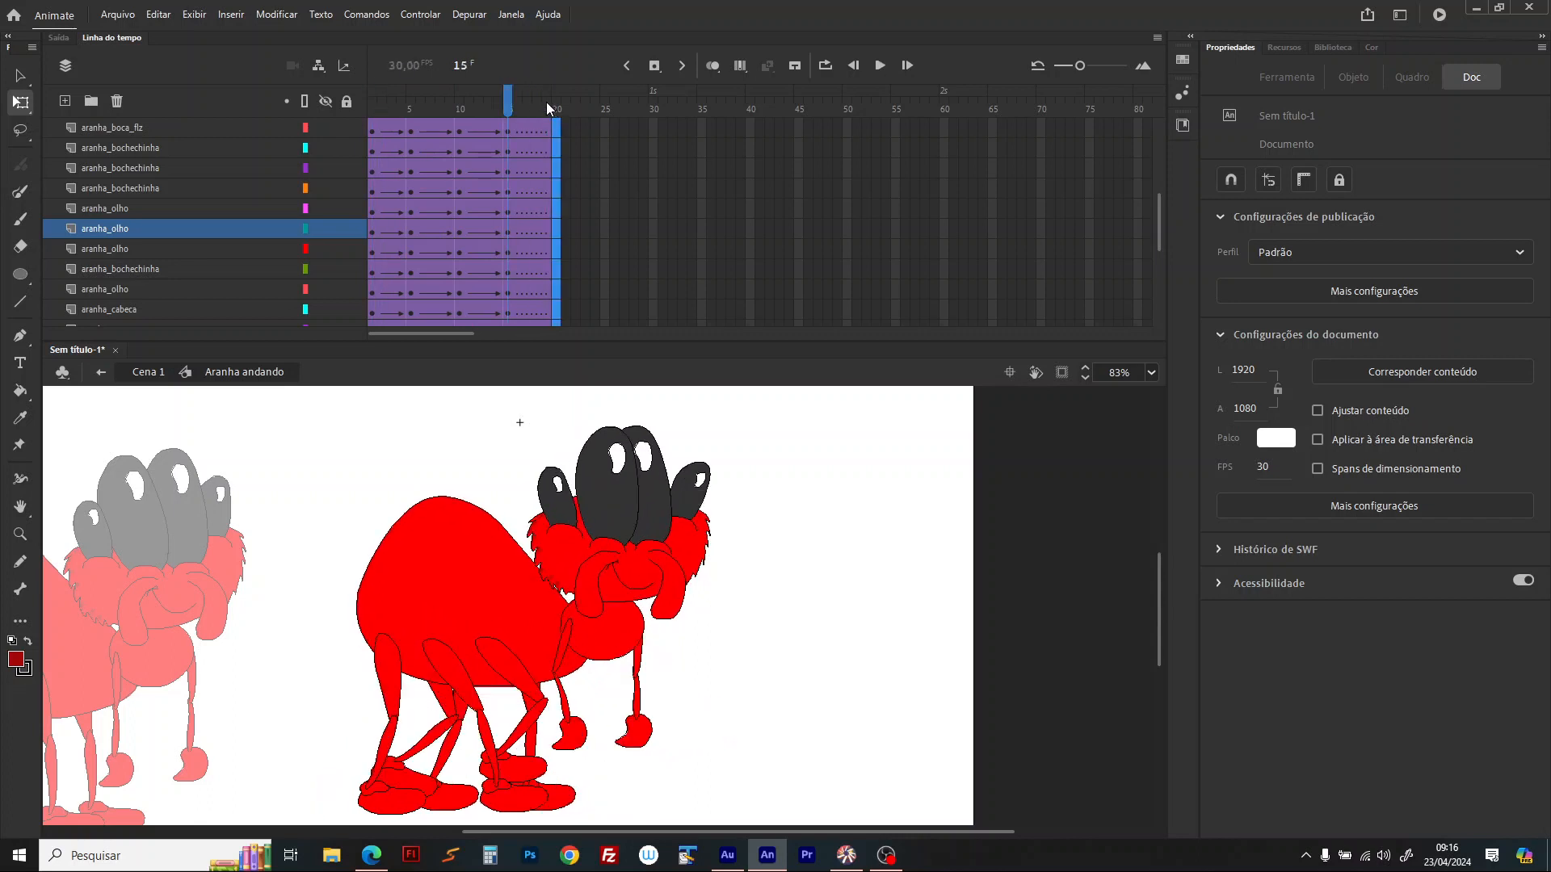
# Step: Insert keyframes at frame 19 on all layers, remove frame 20, and play back the shortened cycle
pyautogui.click(546, 102)
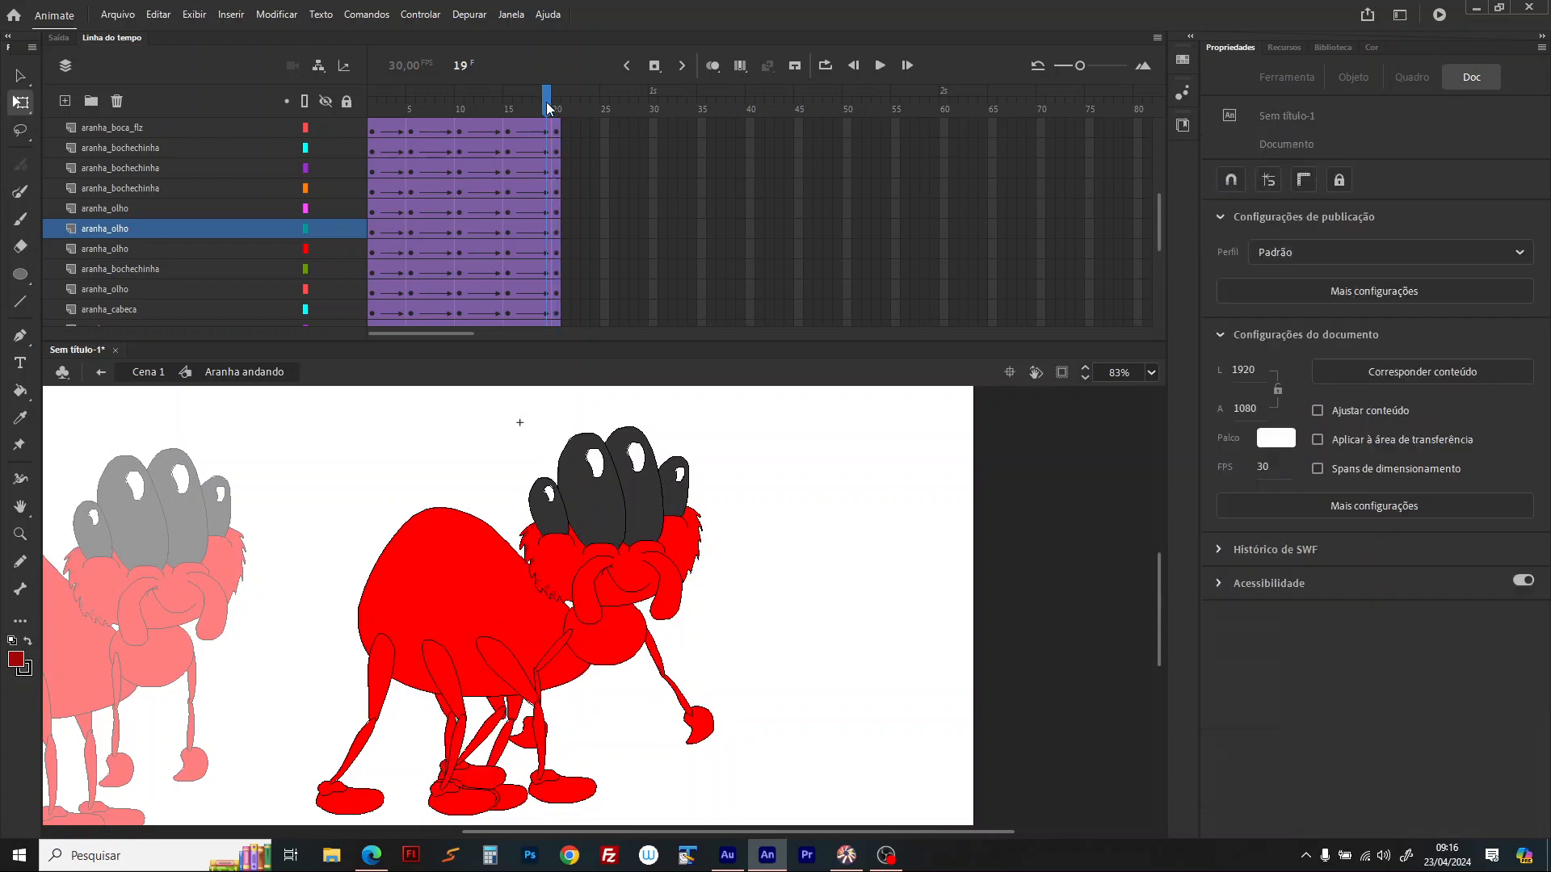
pyautogui.click(548, 135)
pyautogui.press('F6')
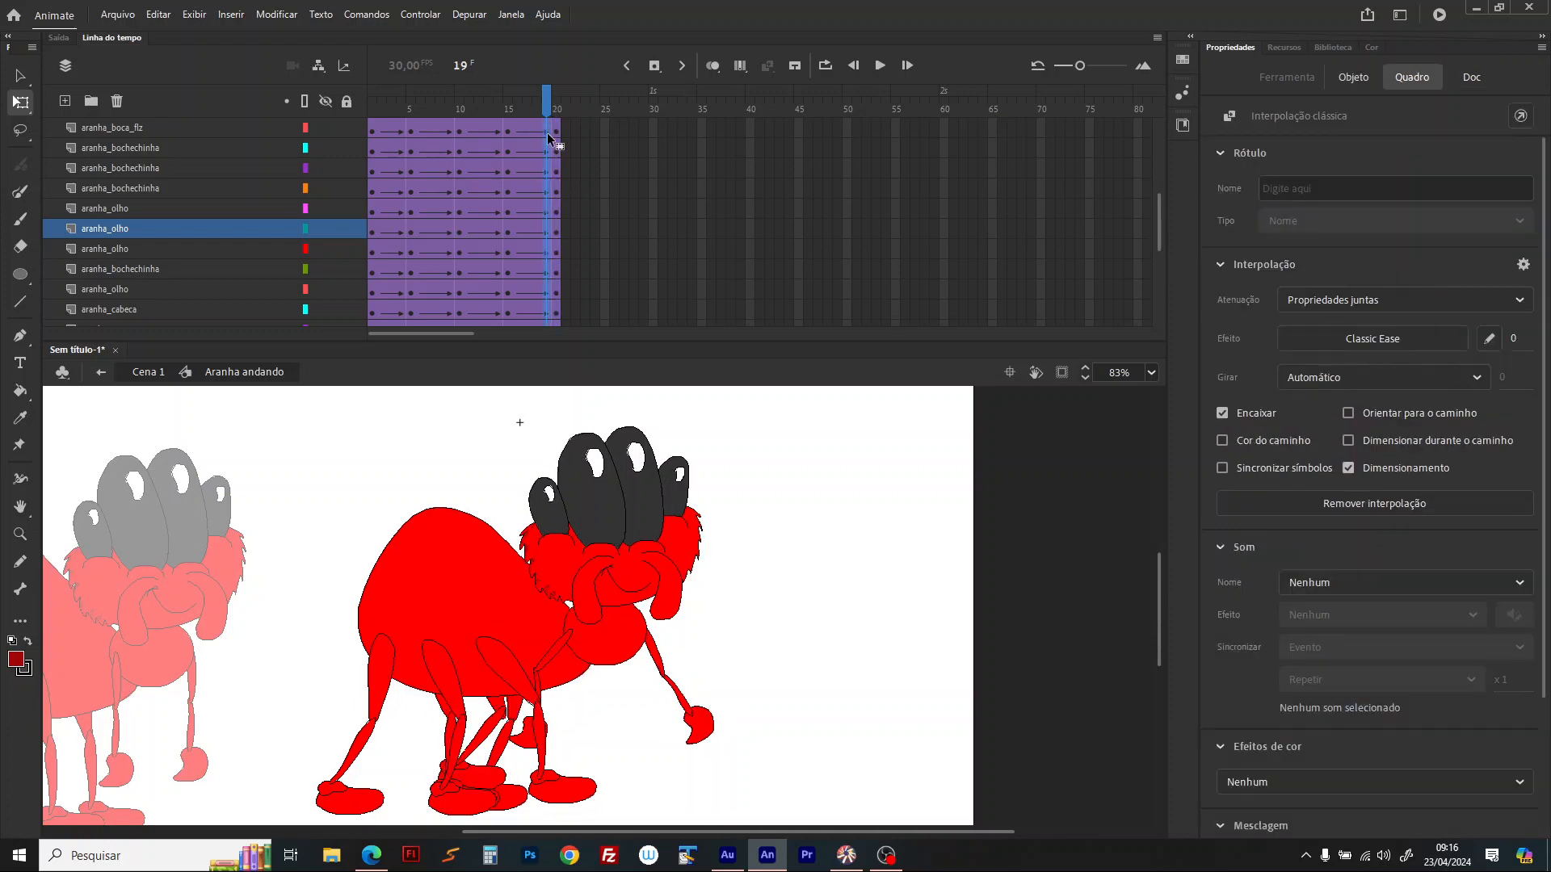
pyautogui.click(557, 101)
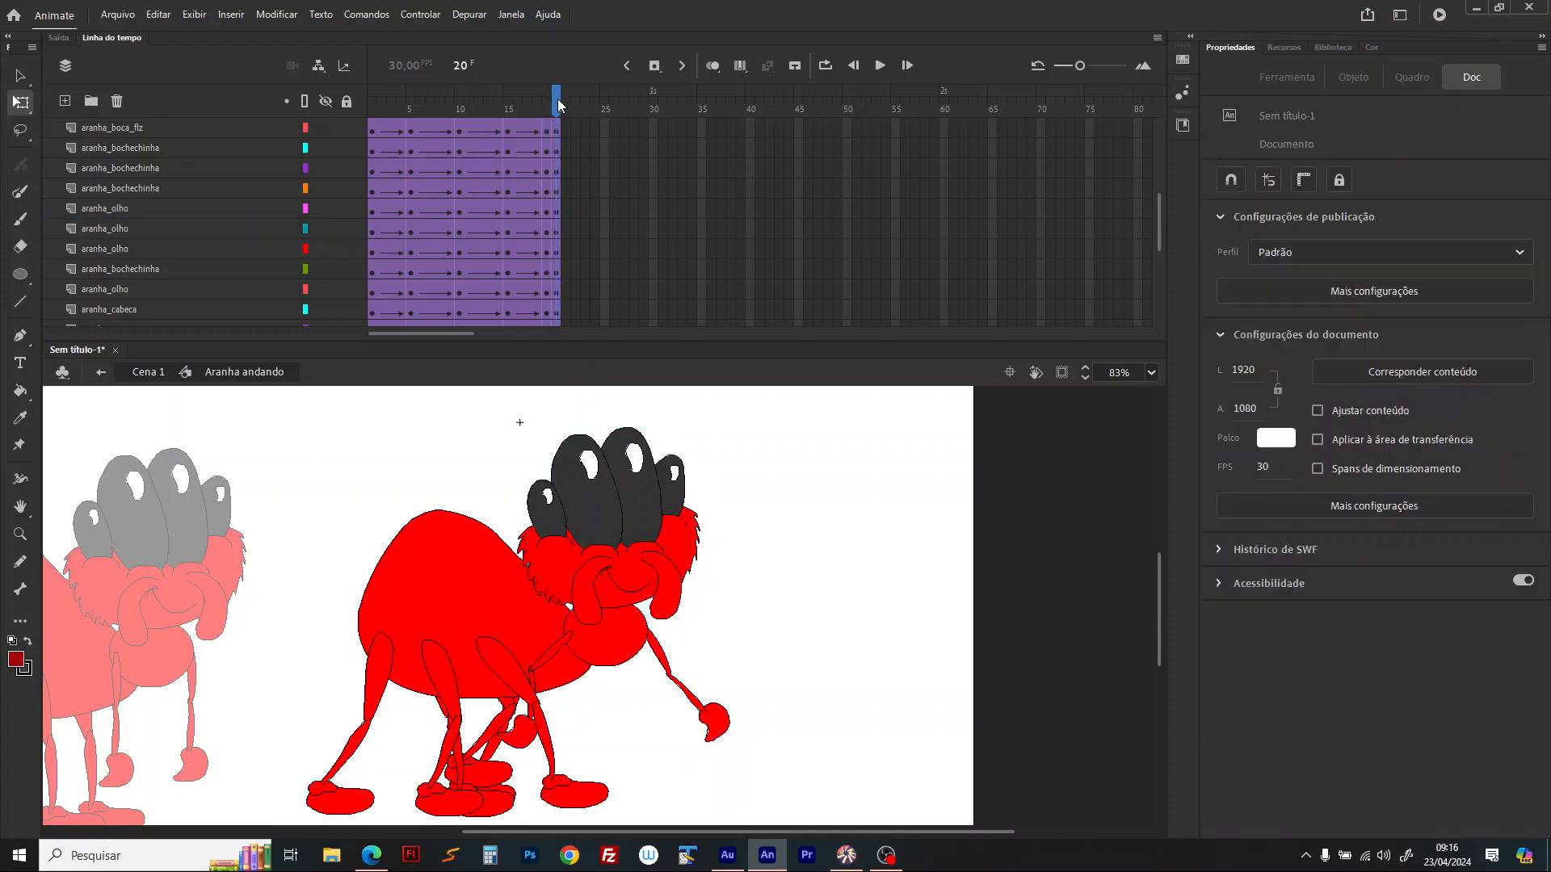
pyautogui.hotkey('shift', 'F5')
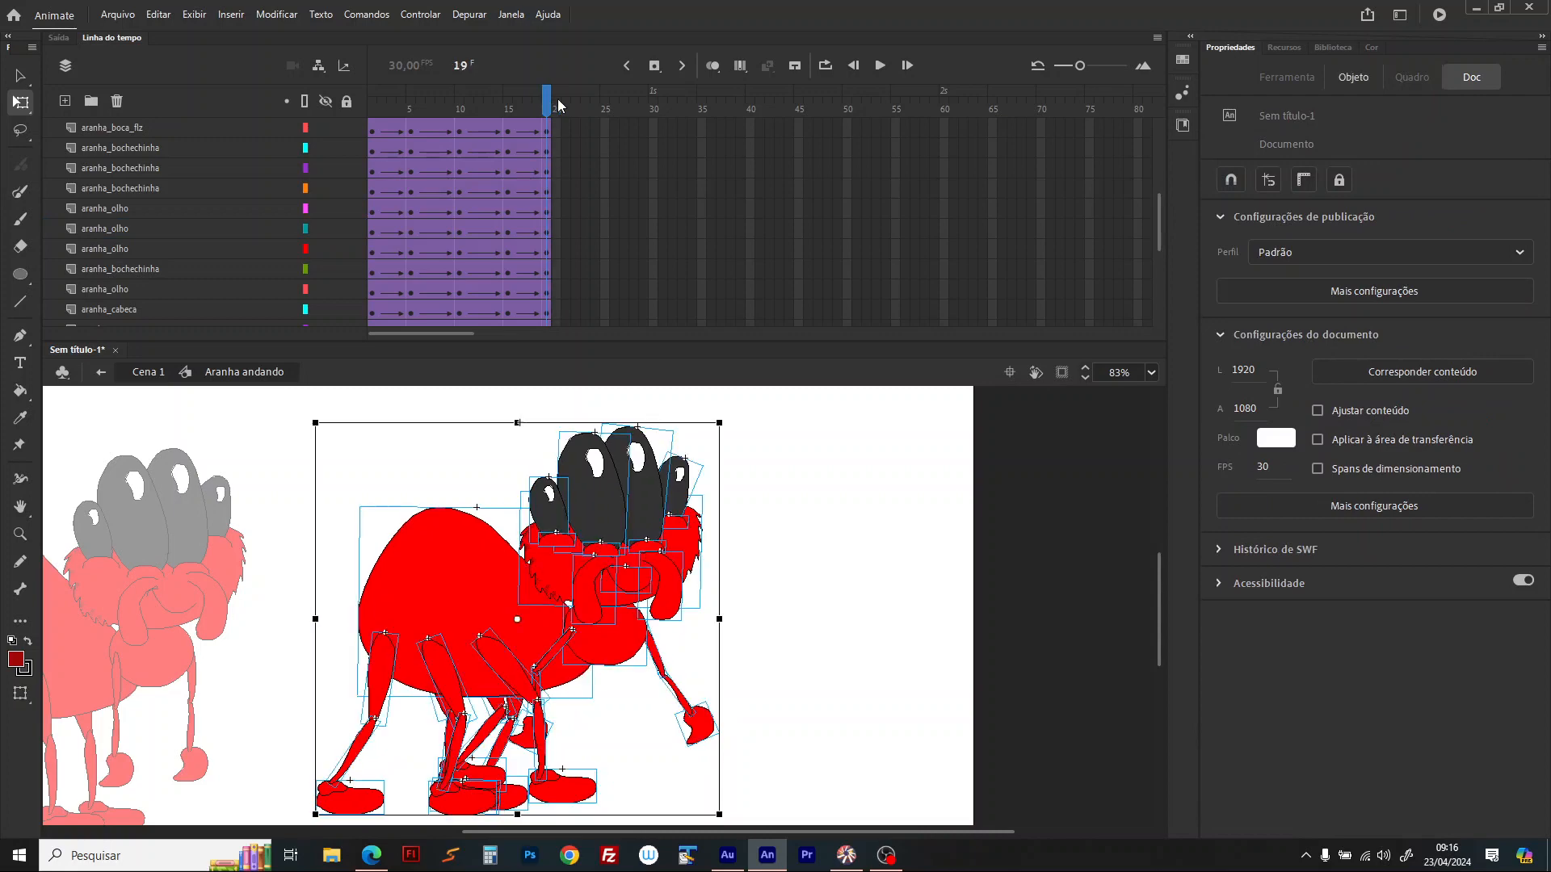
pyautogui.press('Return')
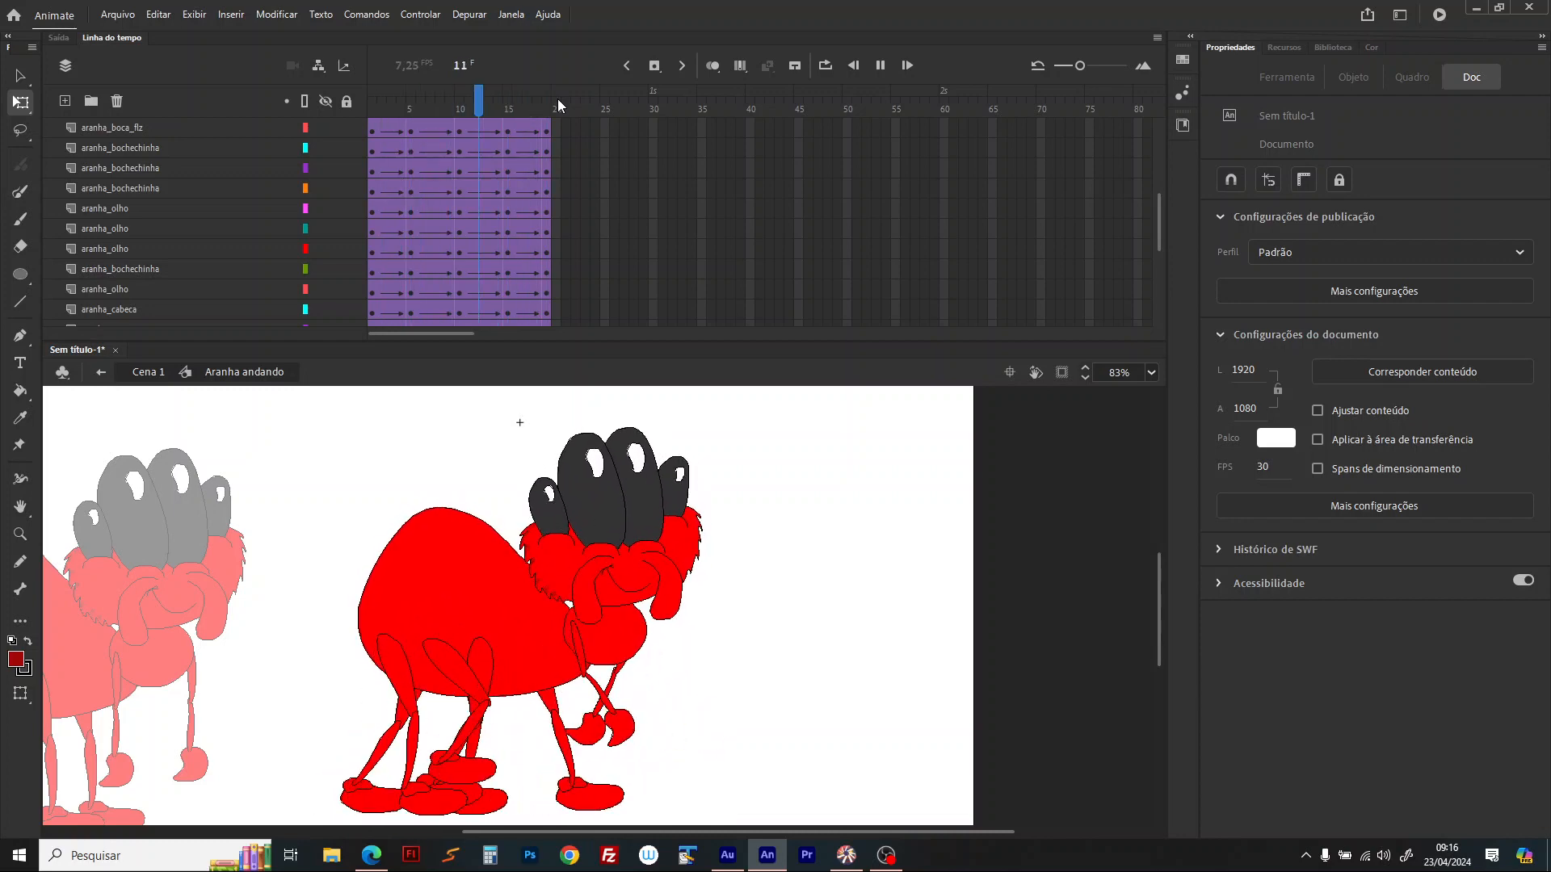
pyautogui.press('Return')
# Step: Return to Cena 1, set the stage zoom to 49%, and play the scene to review the spider's walk
pyautogui.click(161, 373)
pyautogui.moveTo(977, 153); pyautogui.dragTo(642, 156)
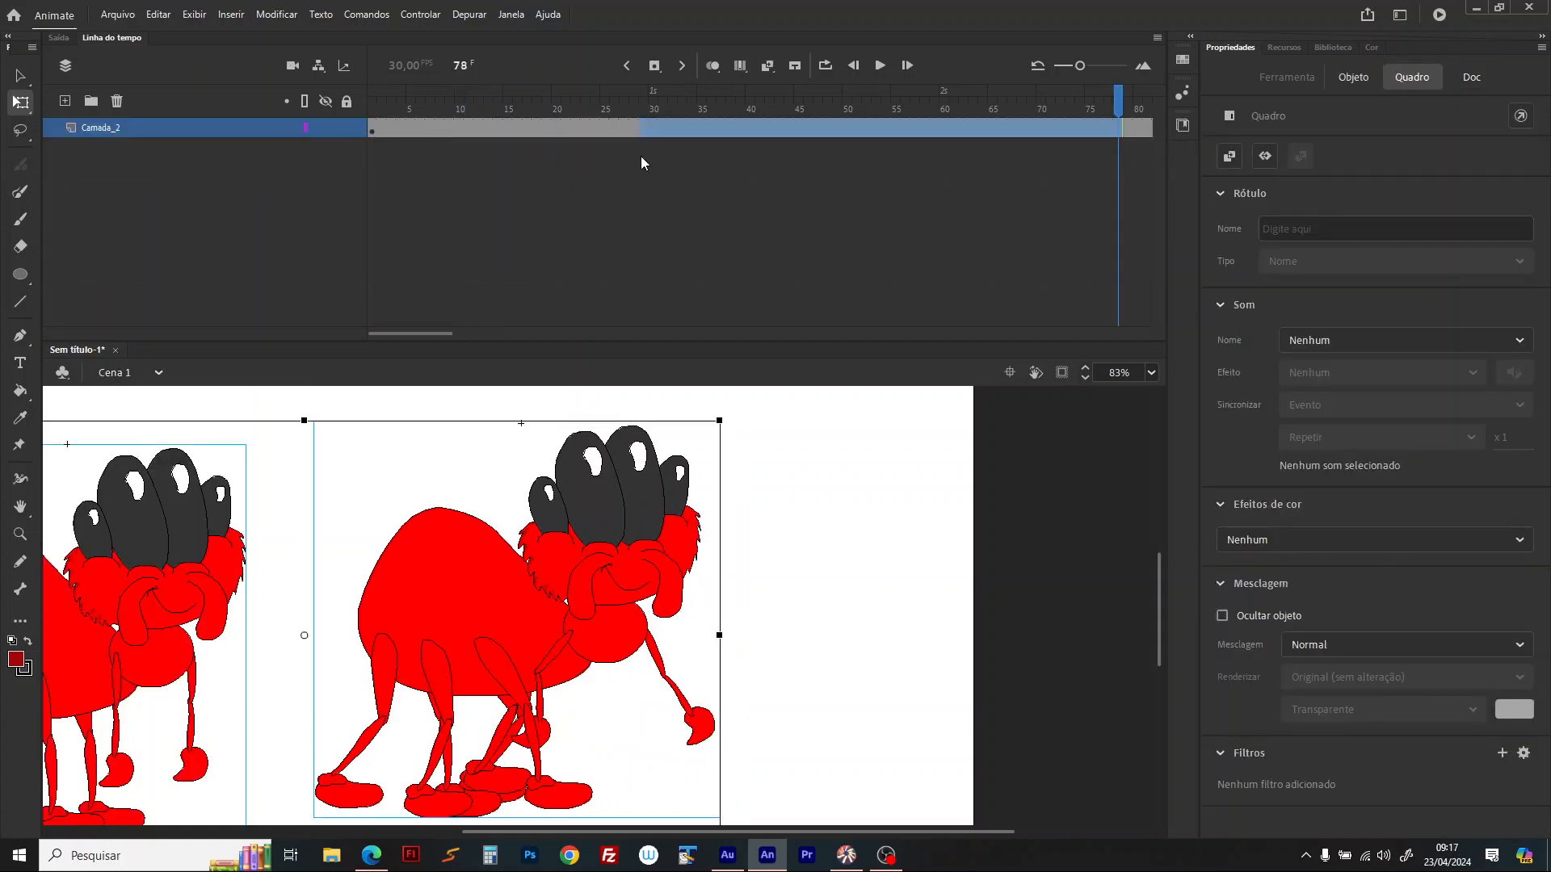
pyautogui.click(1152, 373)
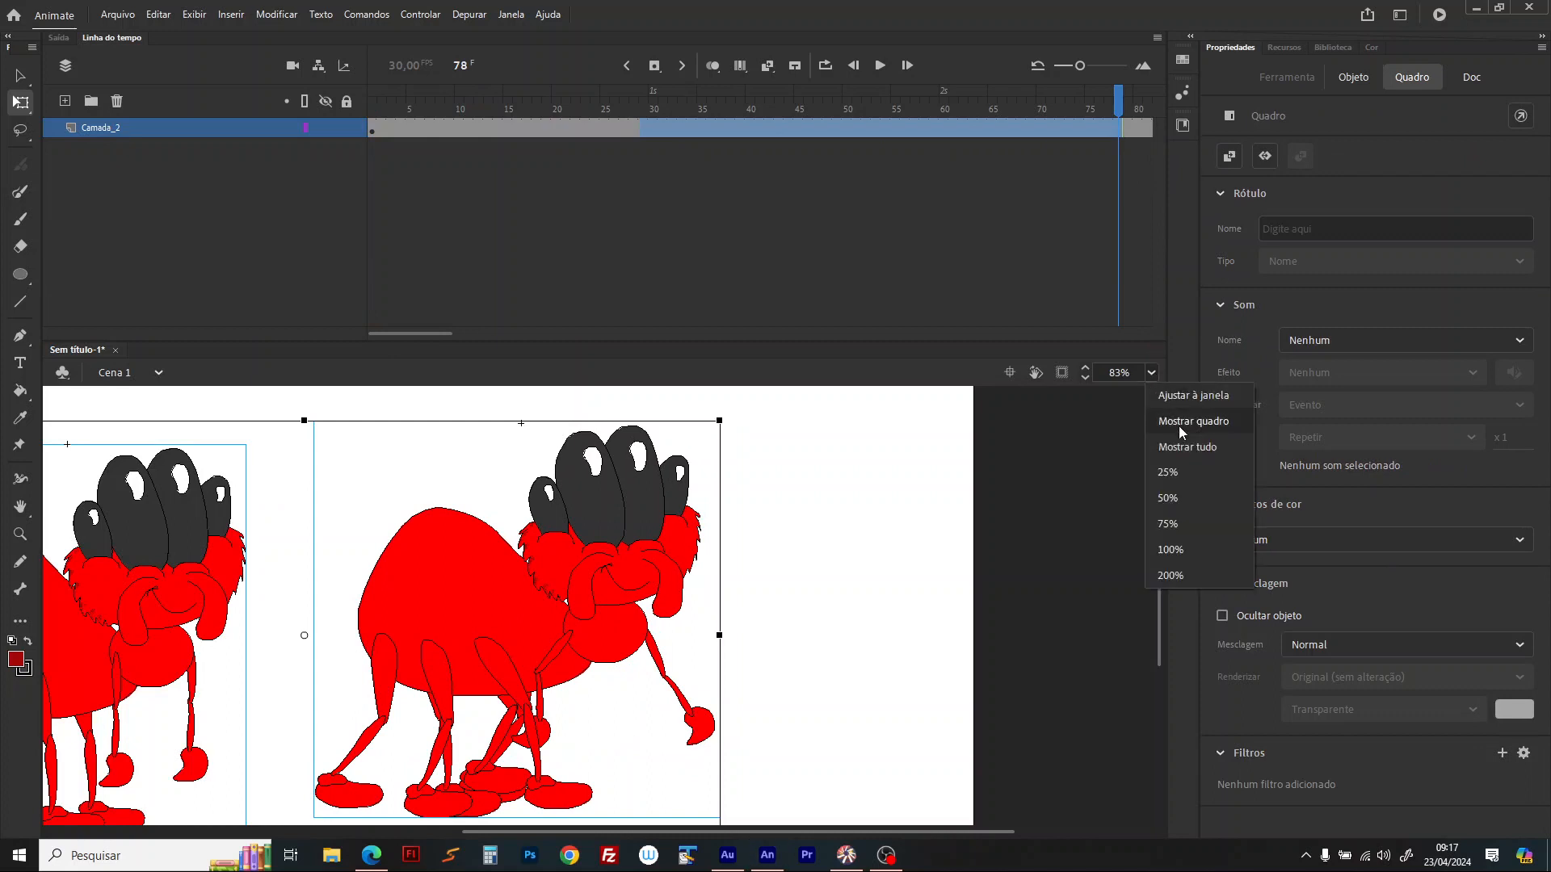
pyautogui.click(1024, 404)
pyautogui.write('49')
pyautogui.press('Return')
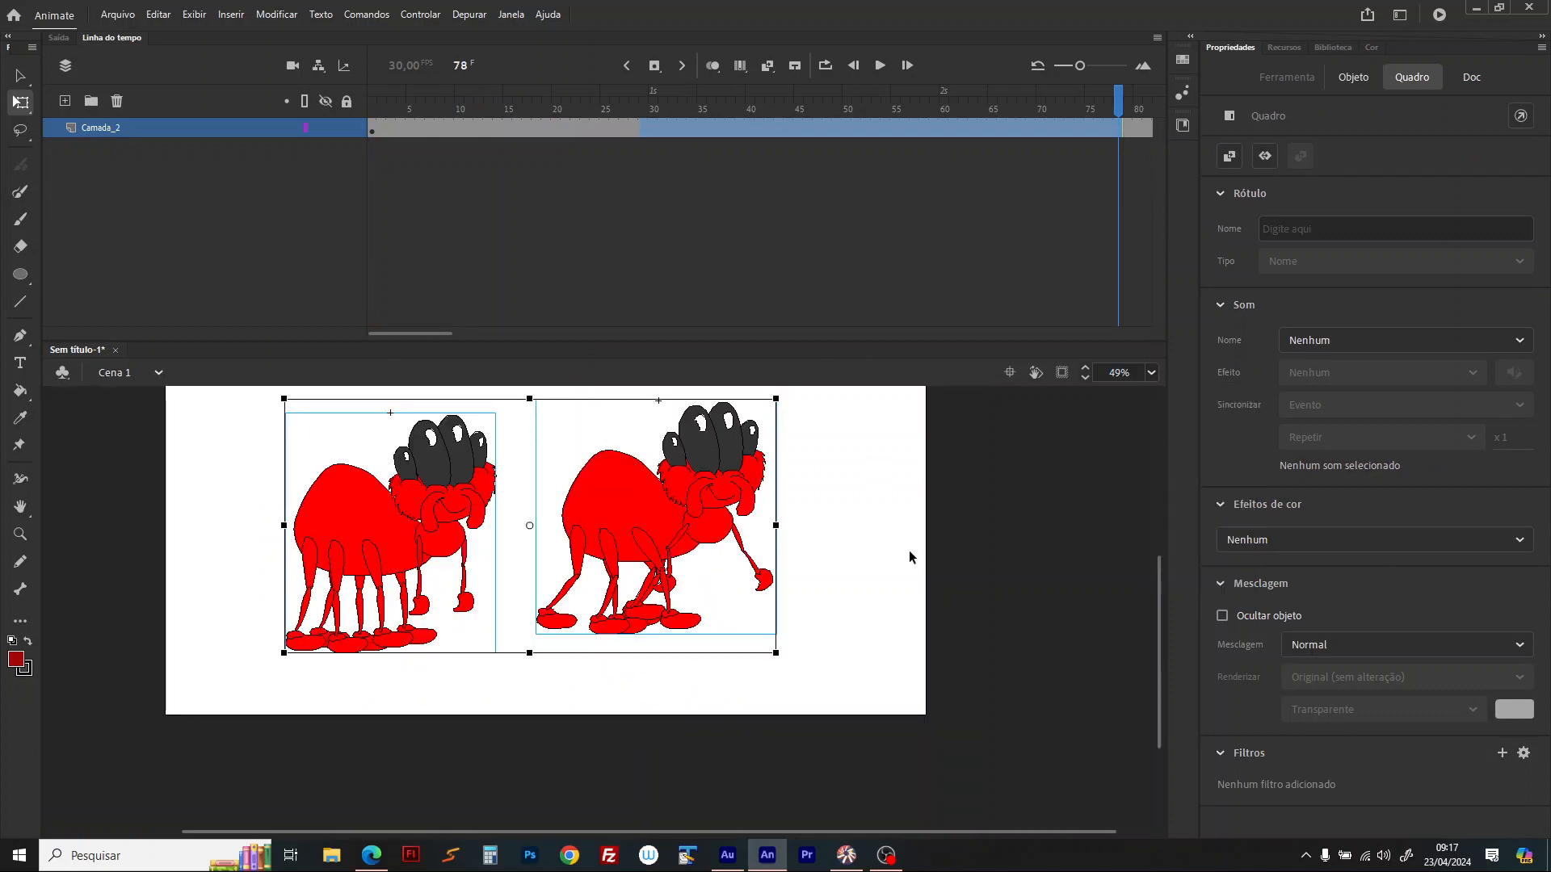
pyautogui.scroll(3, 910, 557)
pyautogui.press('Return')
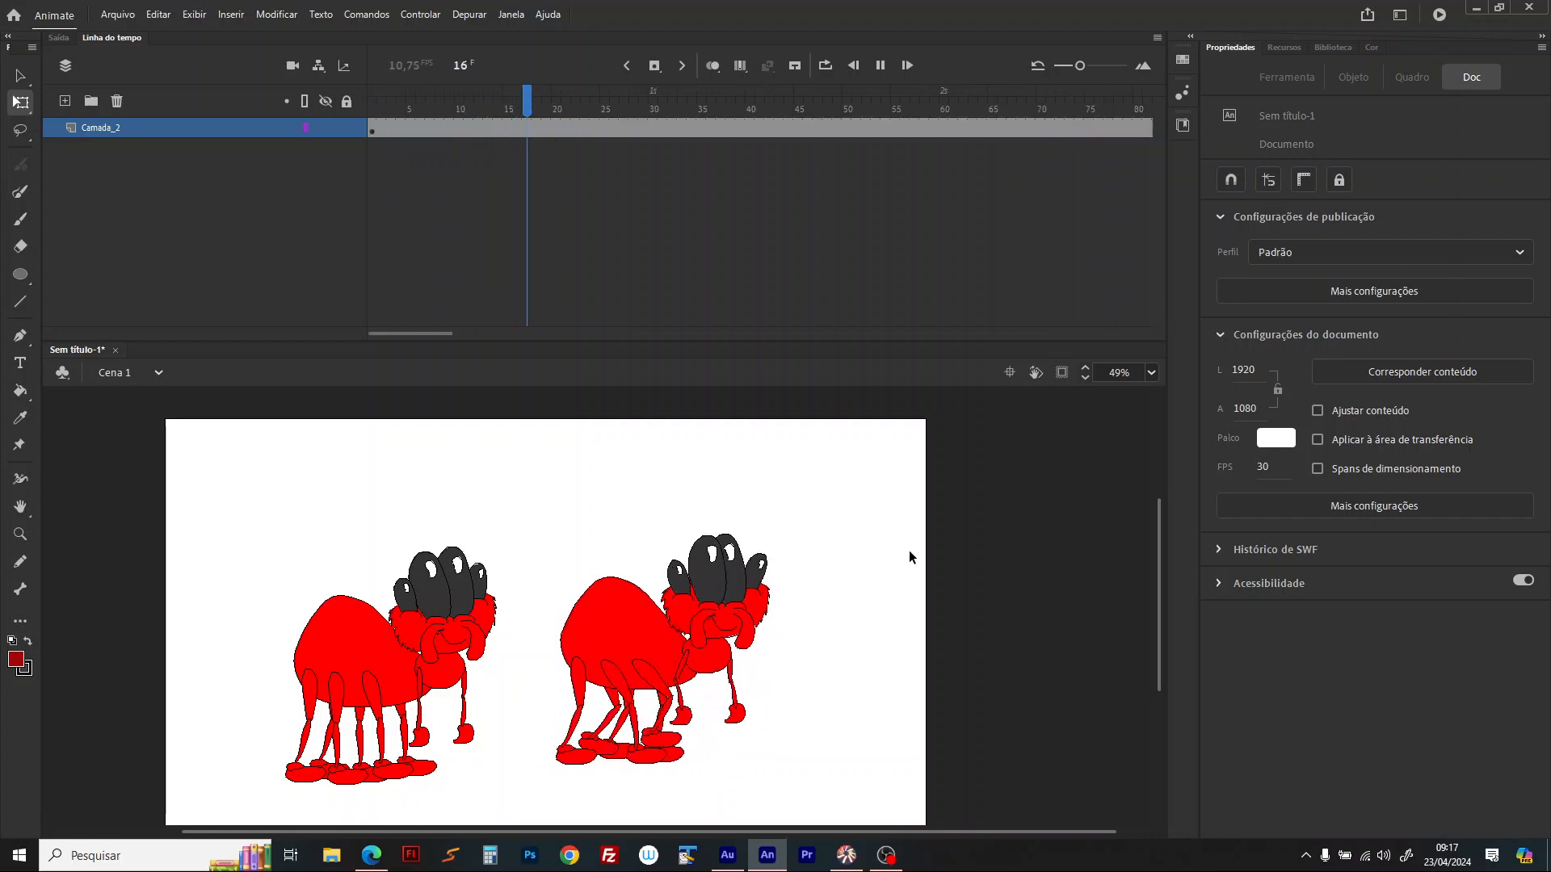
# Step: Stop the playback at frame 32, switch to YouTube in the browser and search for "travelling camera movement"
pyautogui.click(672, 89)
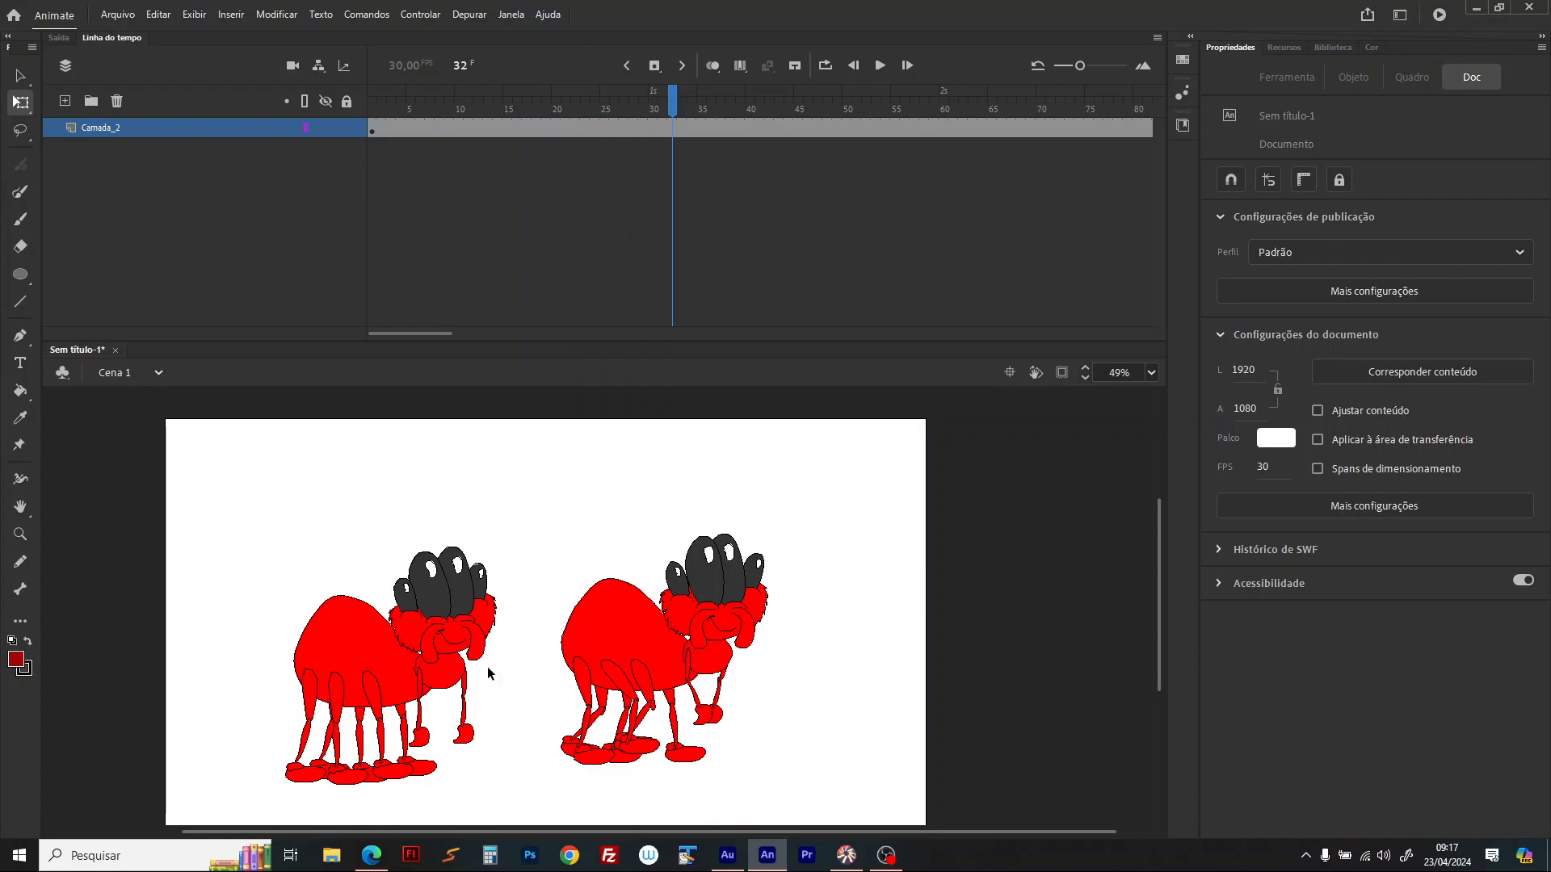
pyautogui.hotkey('alt', 'Tab')
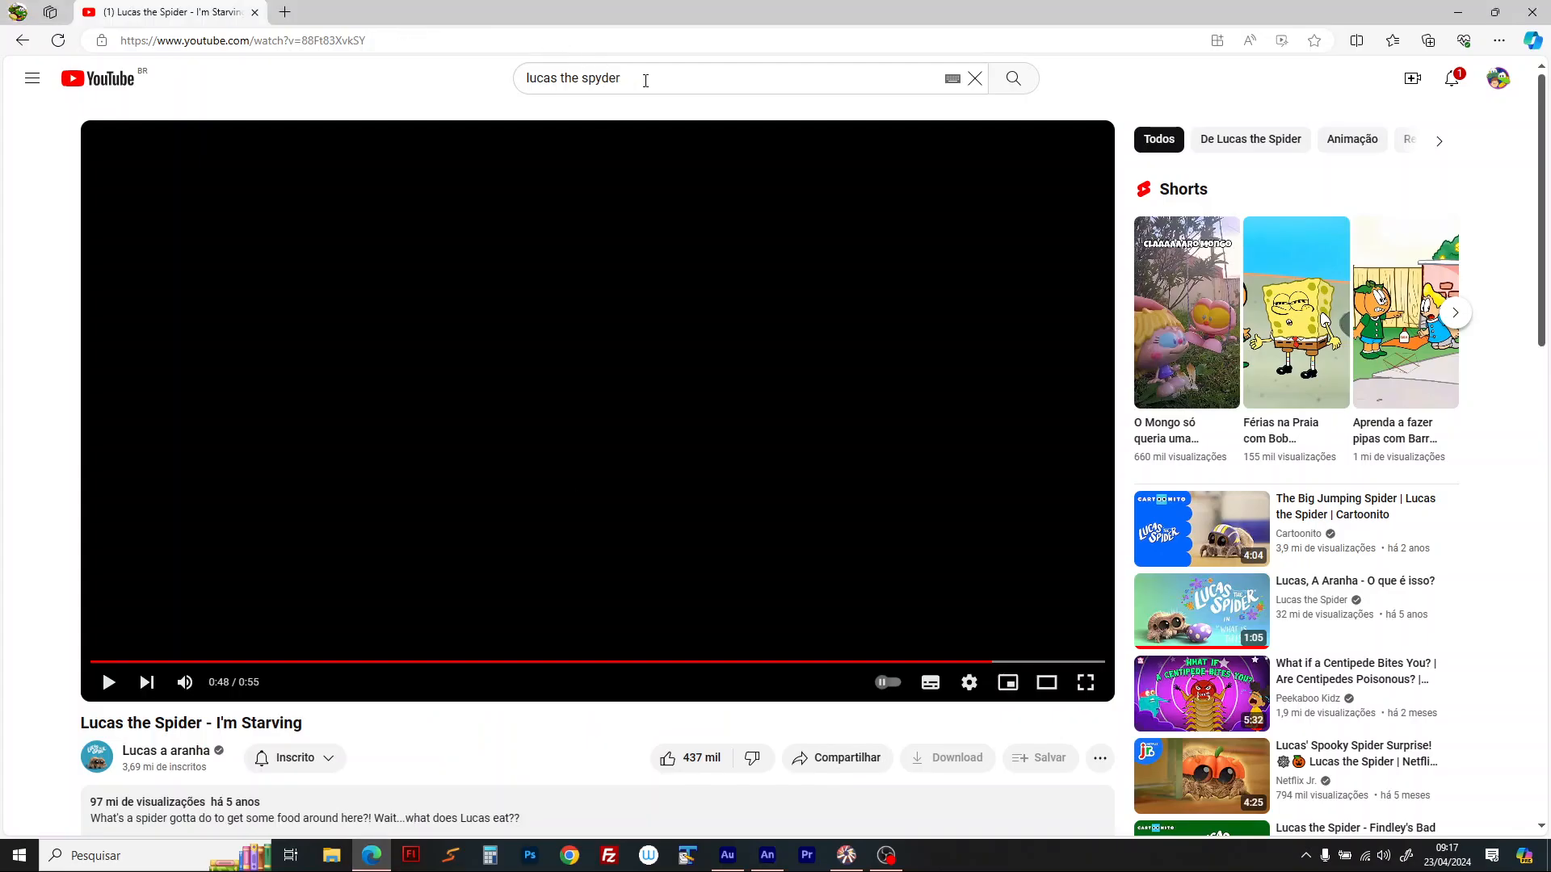
pyautogui.tripleClick(643, 76)
pyautogui.write('travell')
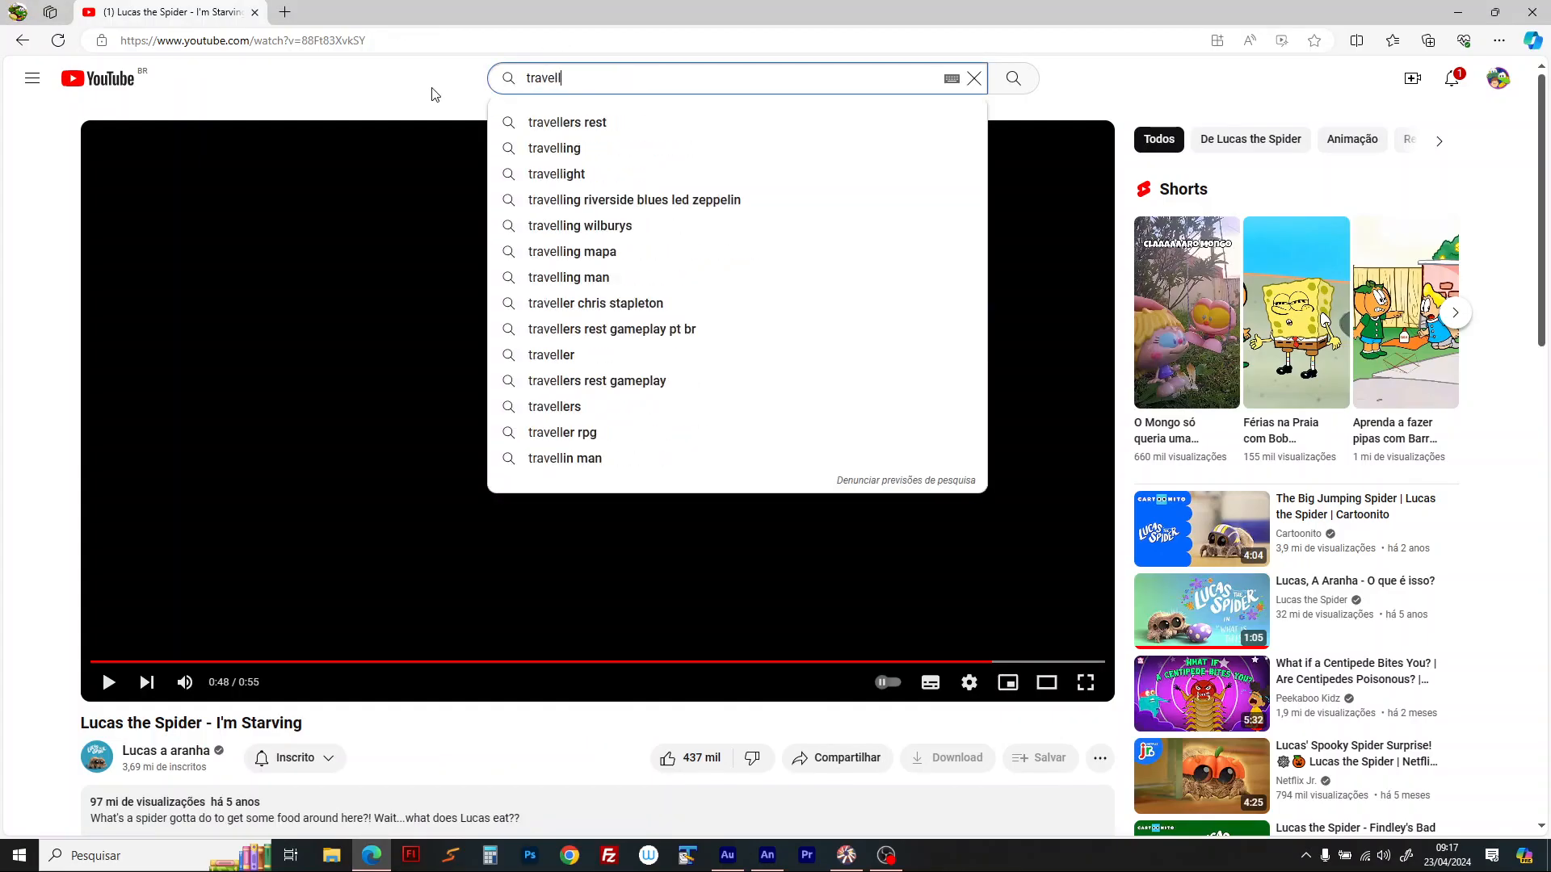
pyautogui.write('ing came')
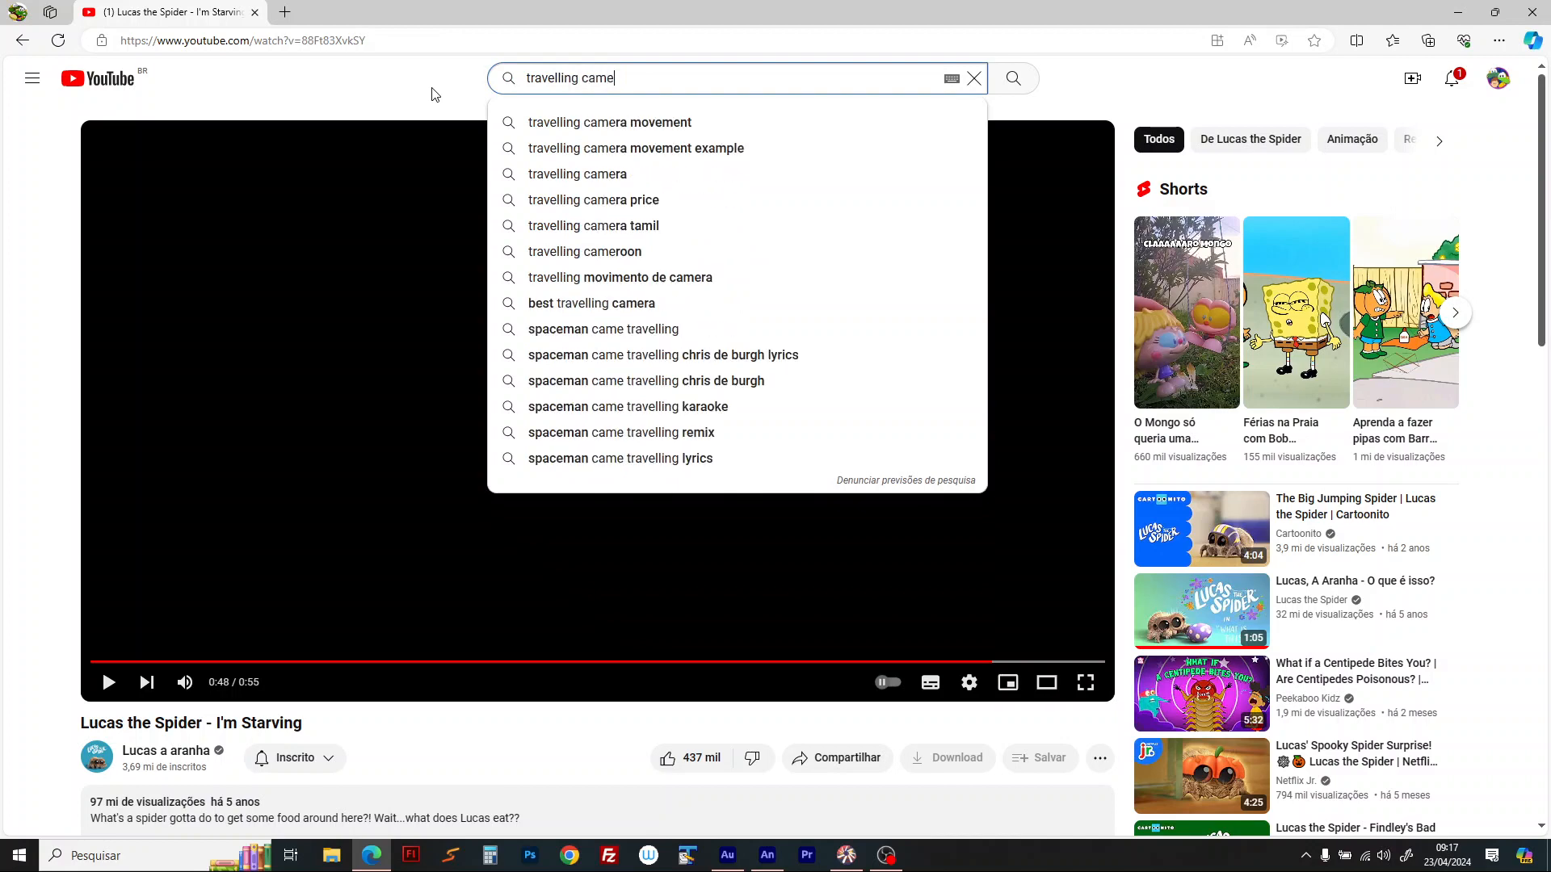
pyautogui.press('Down')
pyautogui.press('Return')
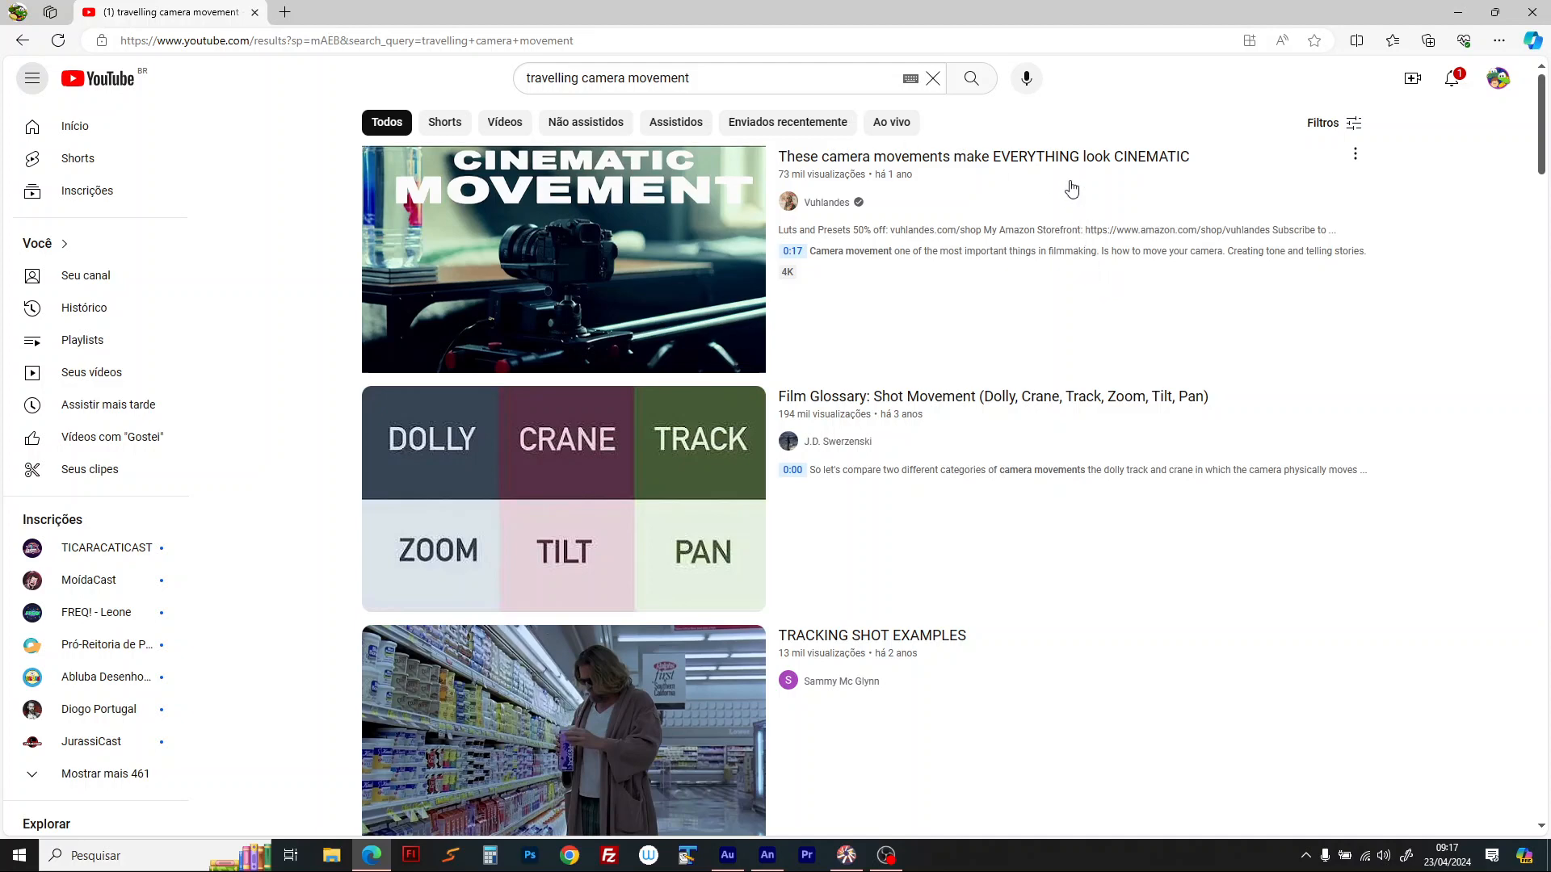
# Step: Browse the results, open "These camera movements make EVERYTHING look CINEMATIC", skip the ad, and skim forward through the video
pyautogui.scroll(-4, 1067, 226)
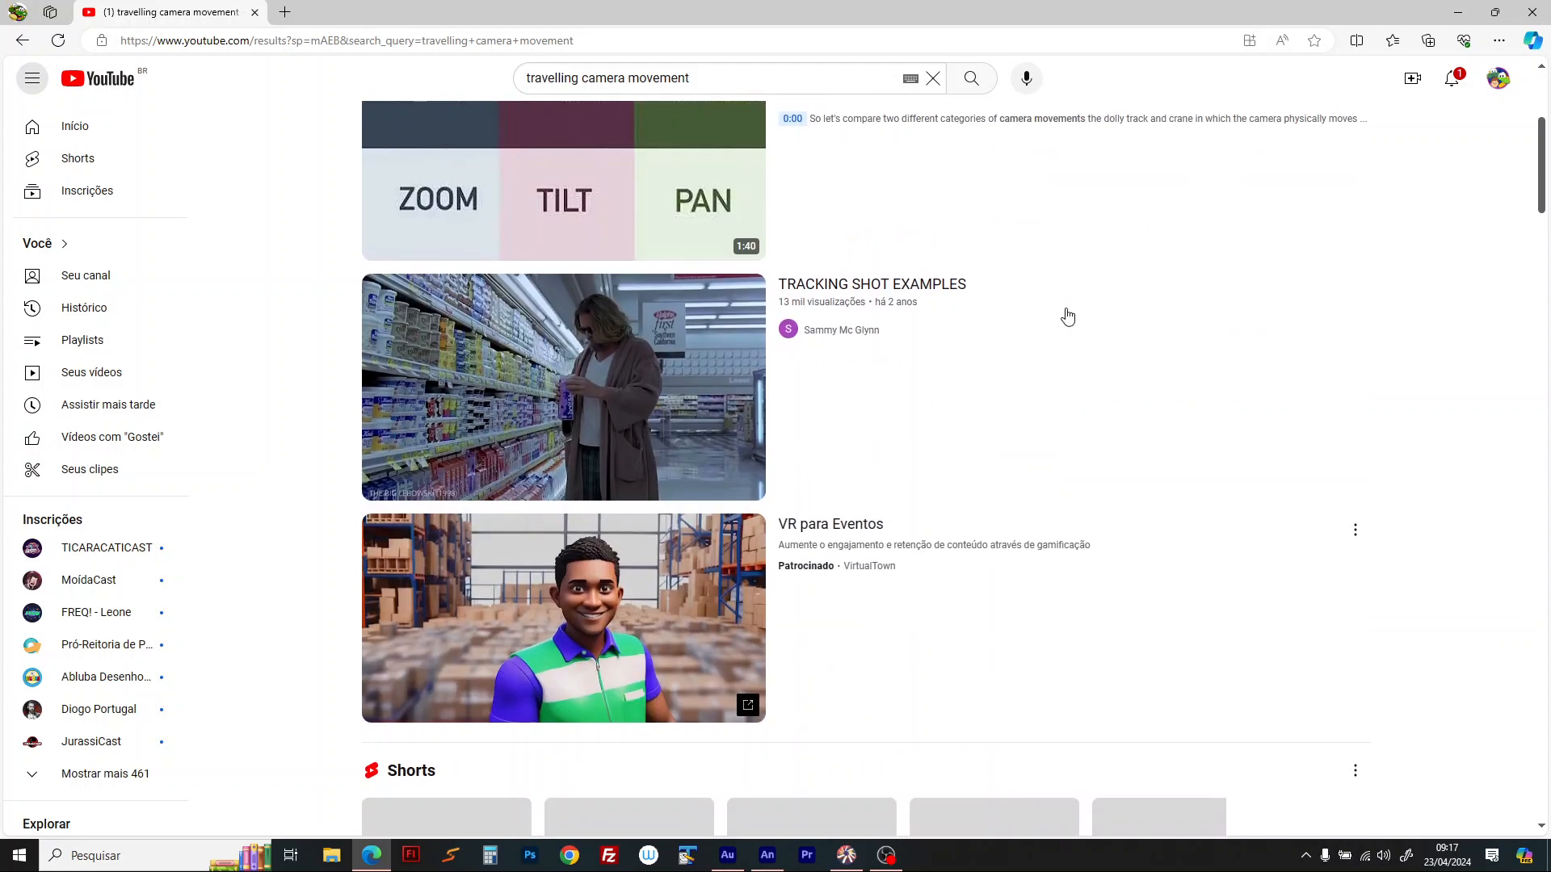
pyautogui.scroll(-15, 1066, 315)
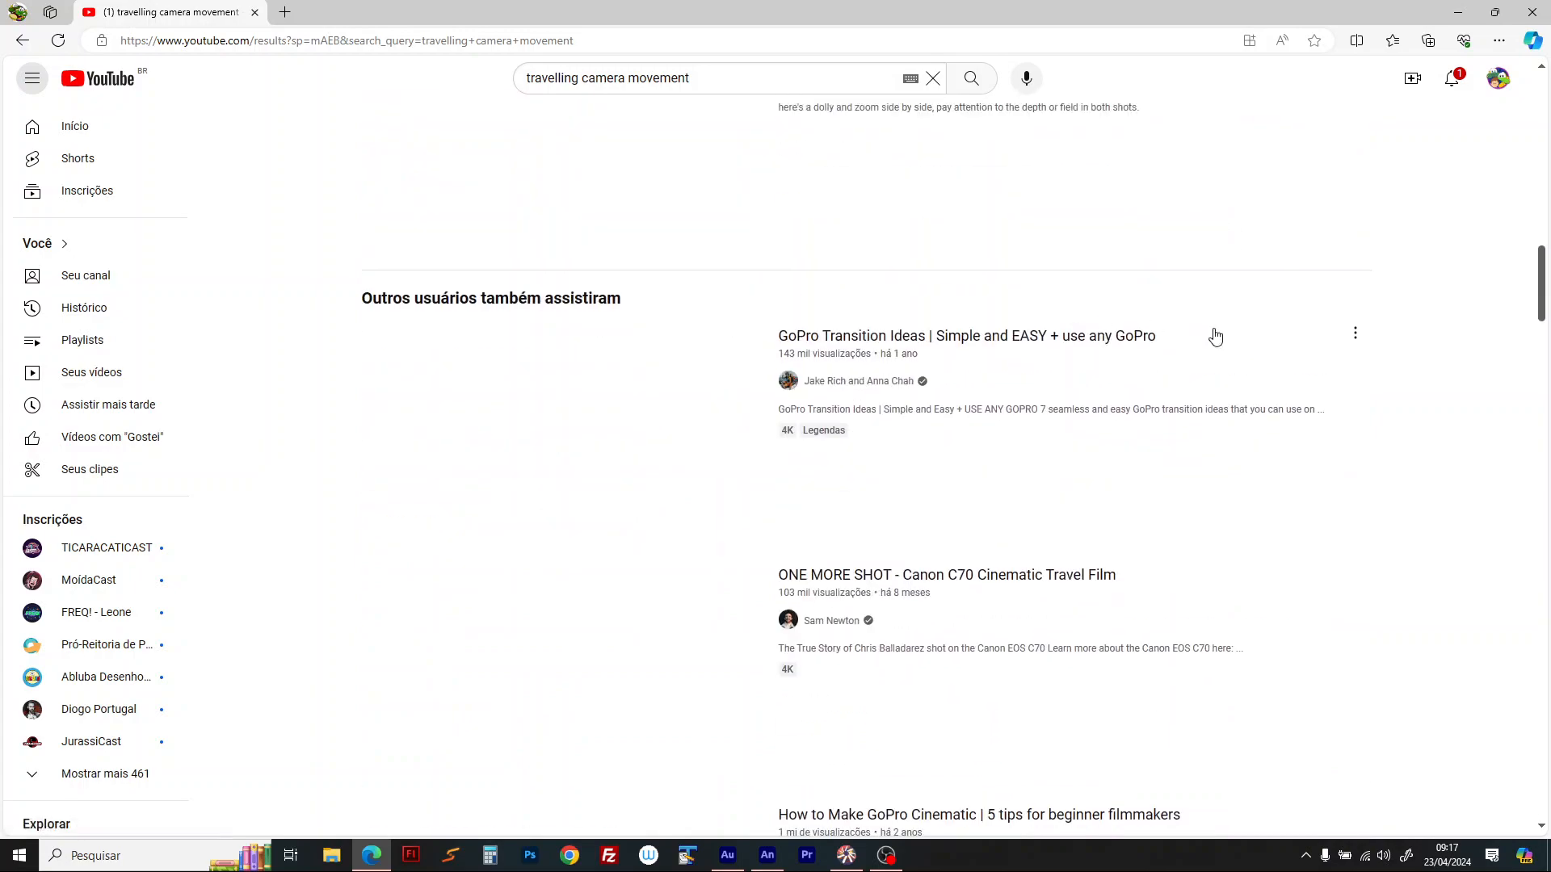
pyautogui.scroll(15, 1215, 336)
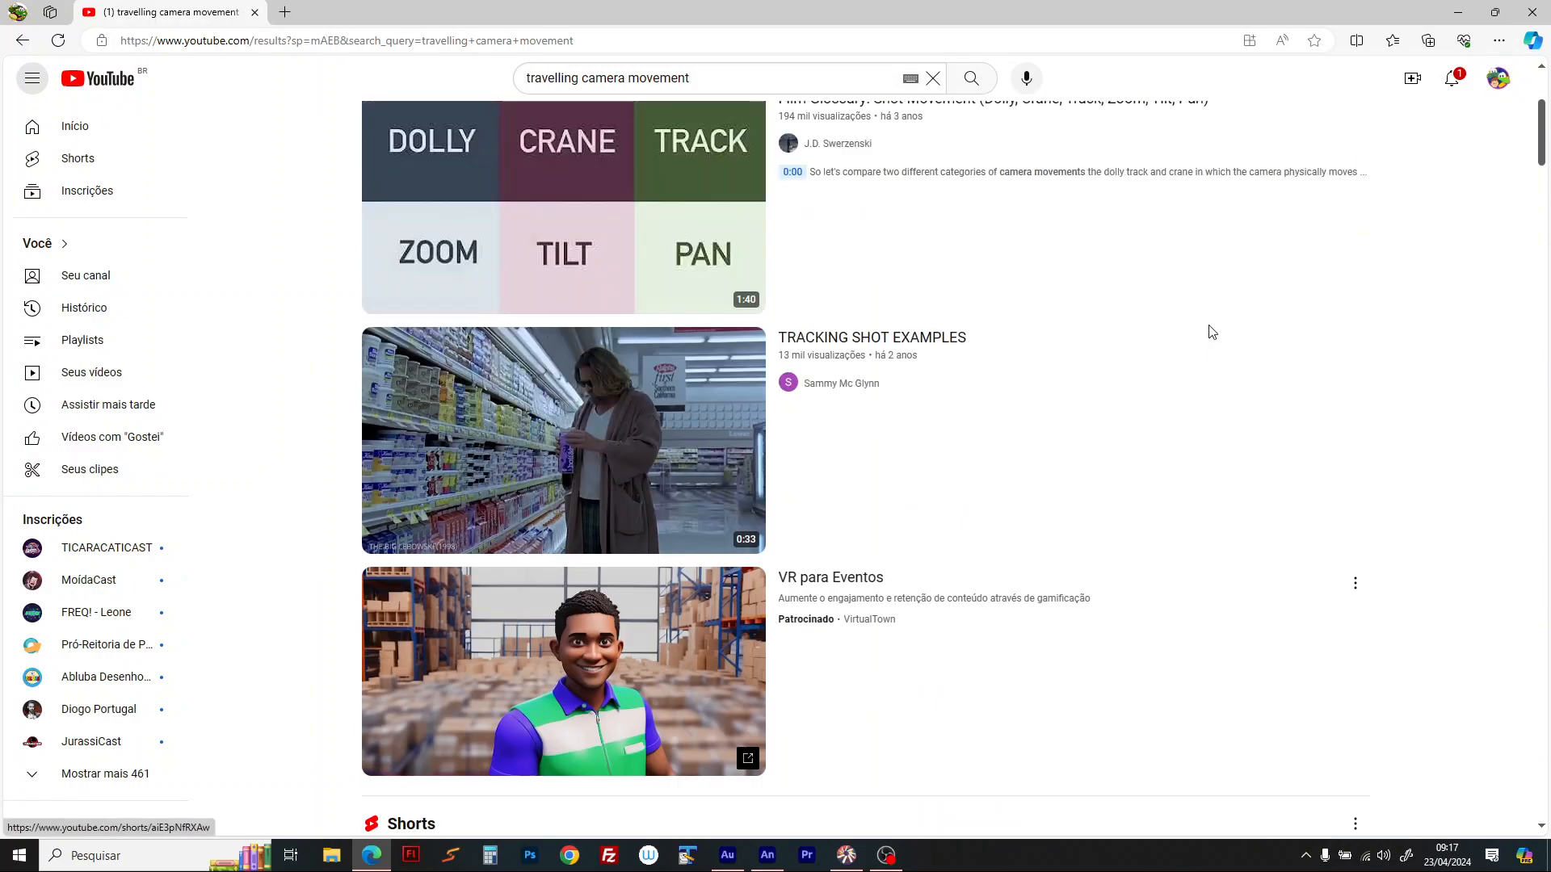
pyautogui.scroll(4, 1212, 332)
pyautogui.click(935, 162)
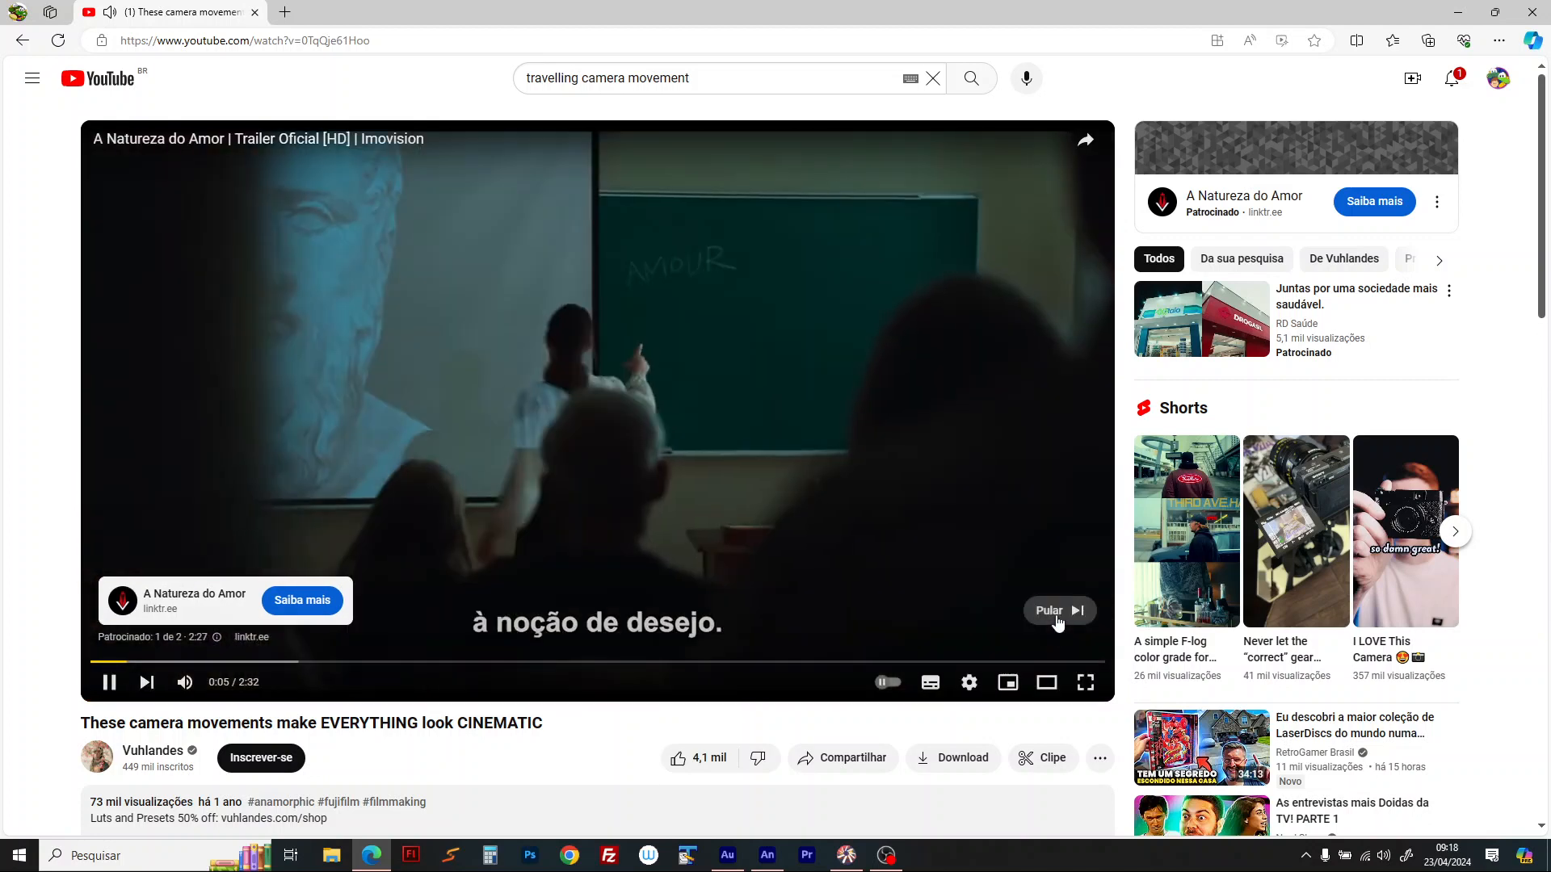
pyautogui.click(1056, 614)
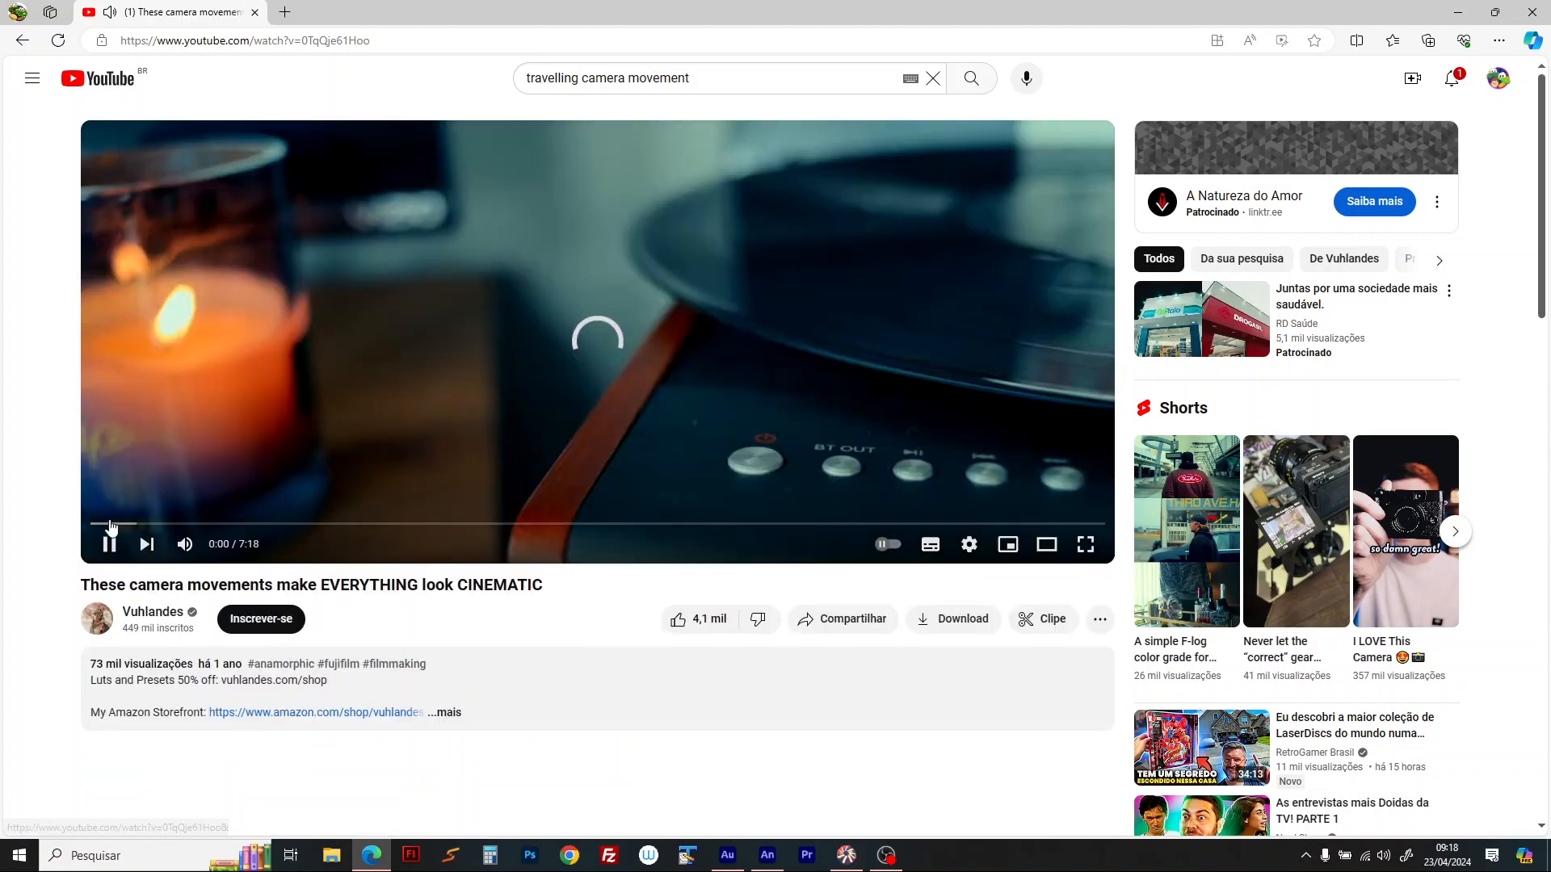
pyautogui.moveTo(139, 525); pyautogui.dragTo(187, 529)
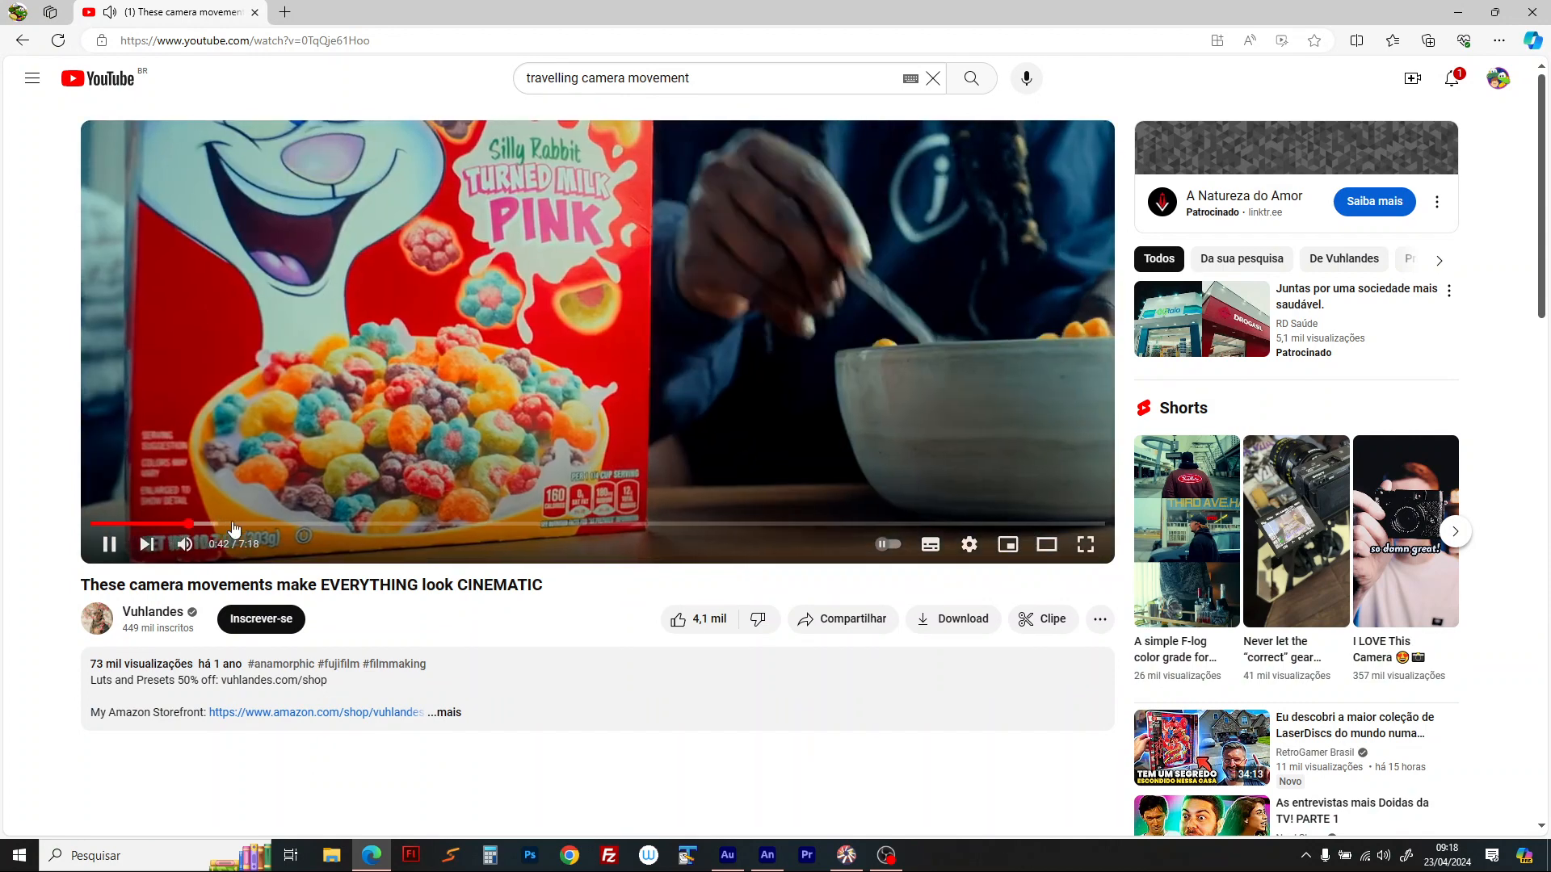
pyautogui.click(255, 529)
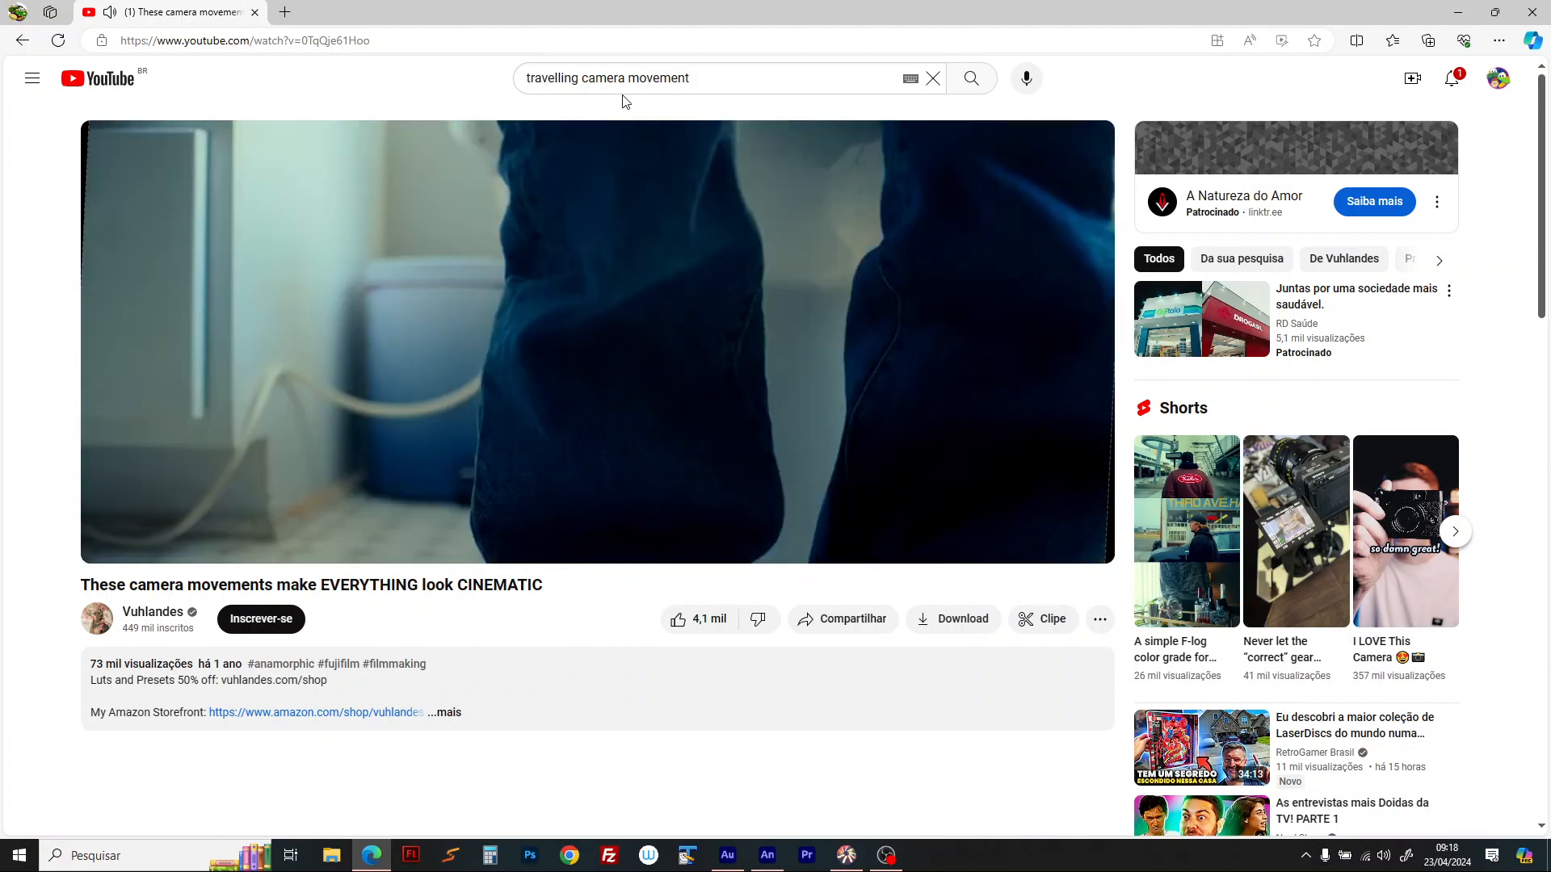
# Step: Extend the YouTube search to "travelling camera movement making of"
pyautogui.click(717, 79)
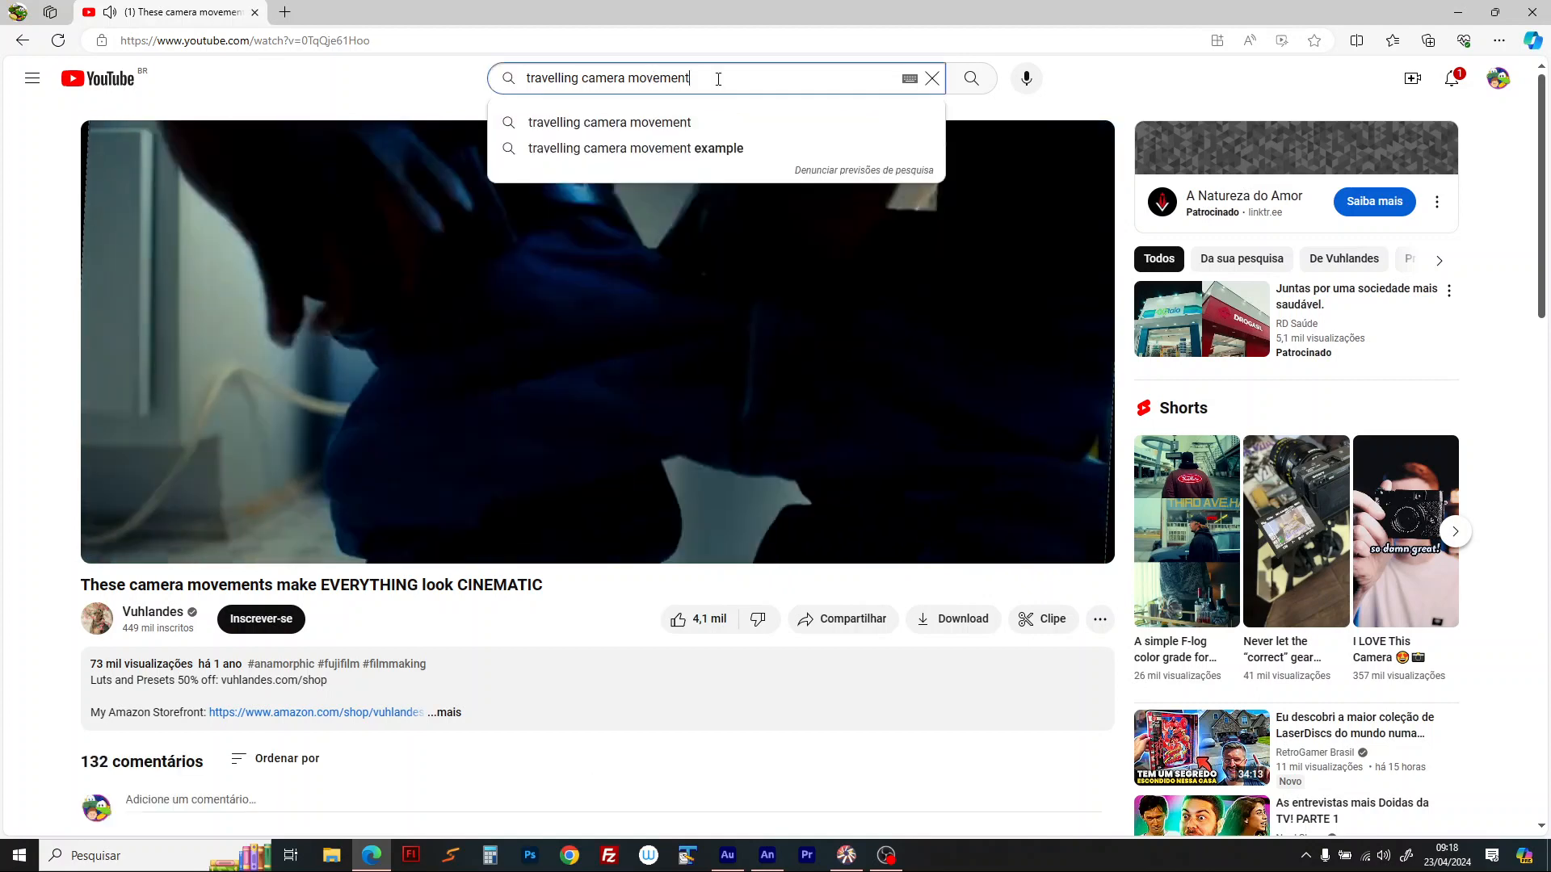
pyautogui.write('making of')
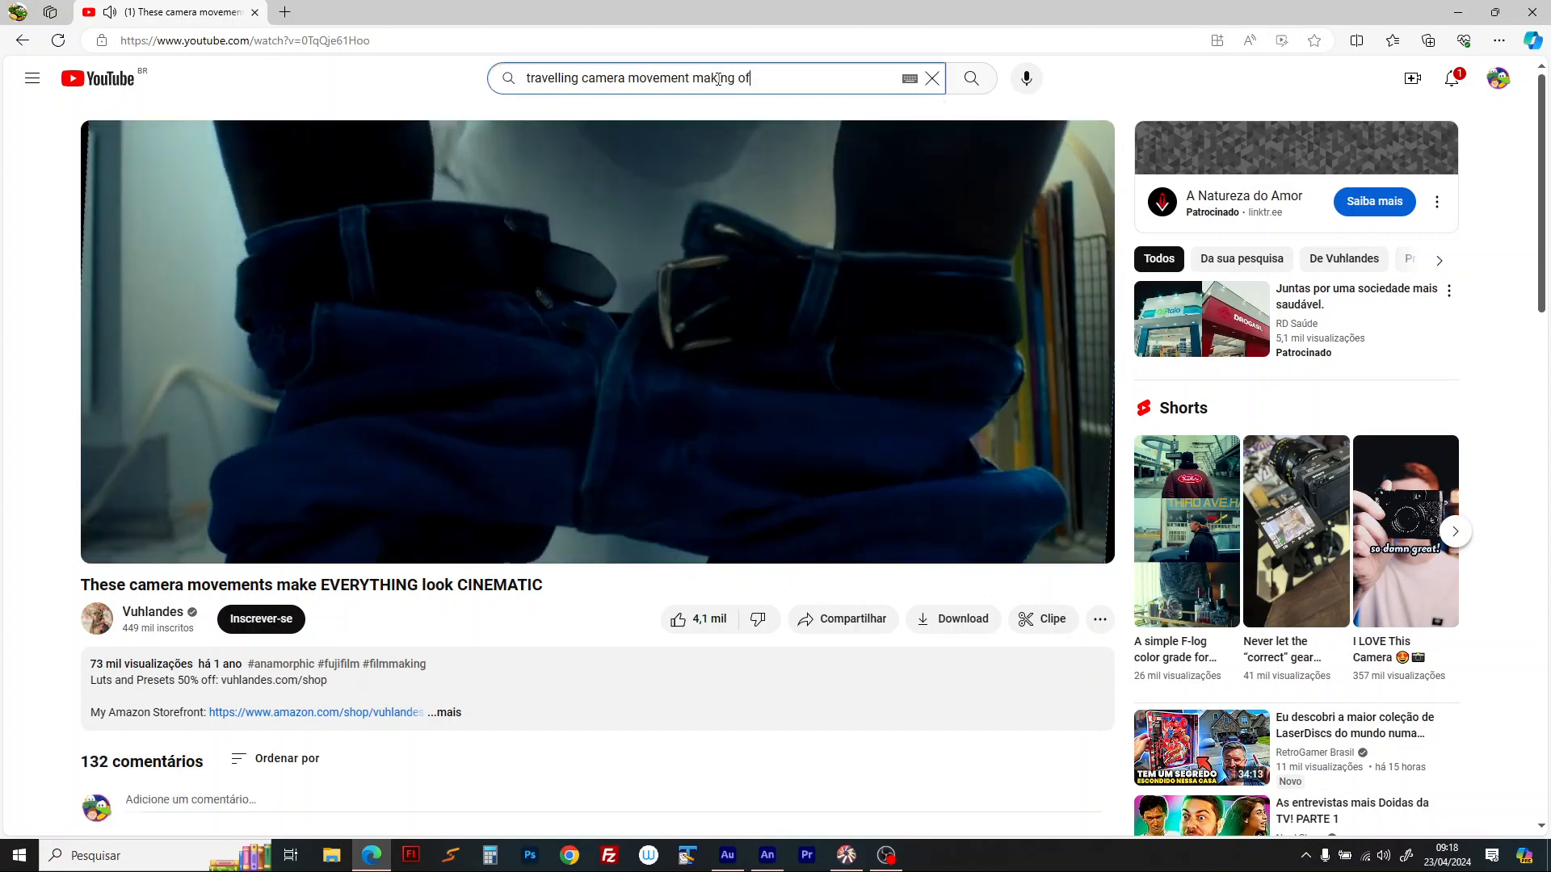
pyautogui.press('Return')
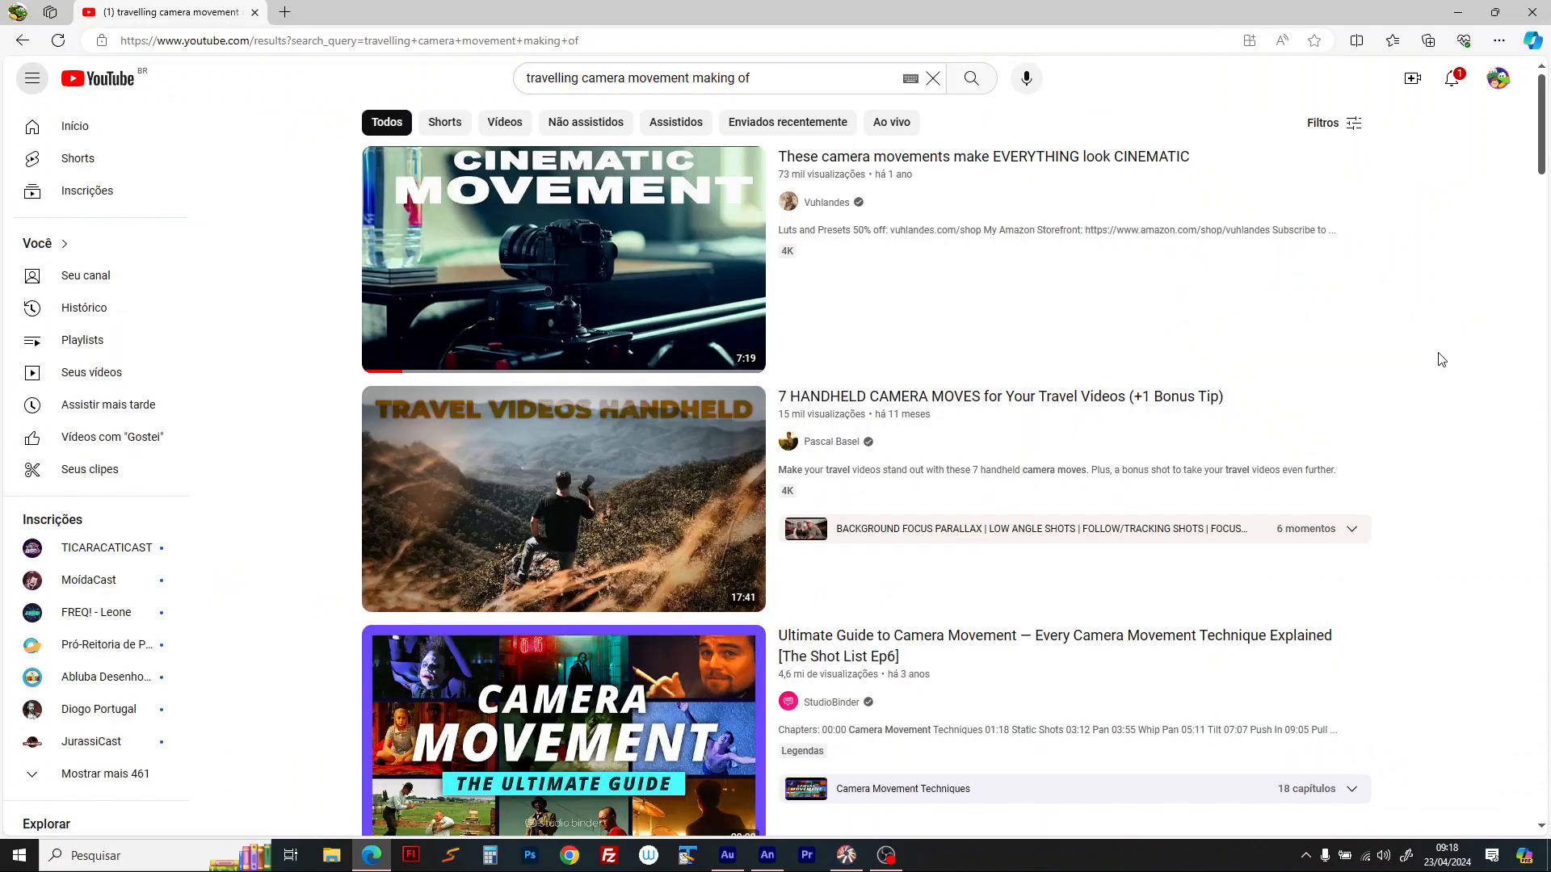
# Step: Look through the search results for a video showing how travelling camera shots are made
pyautogui.scroll(-4, 1437, 377)
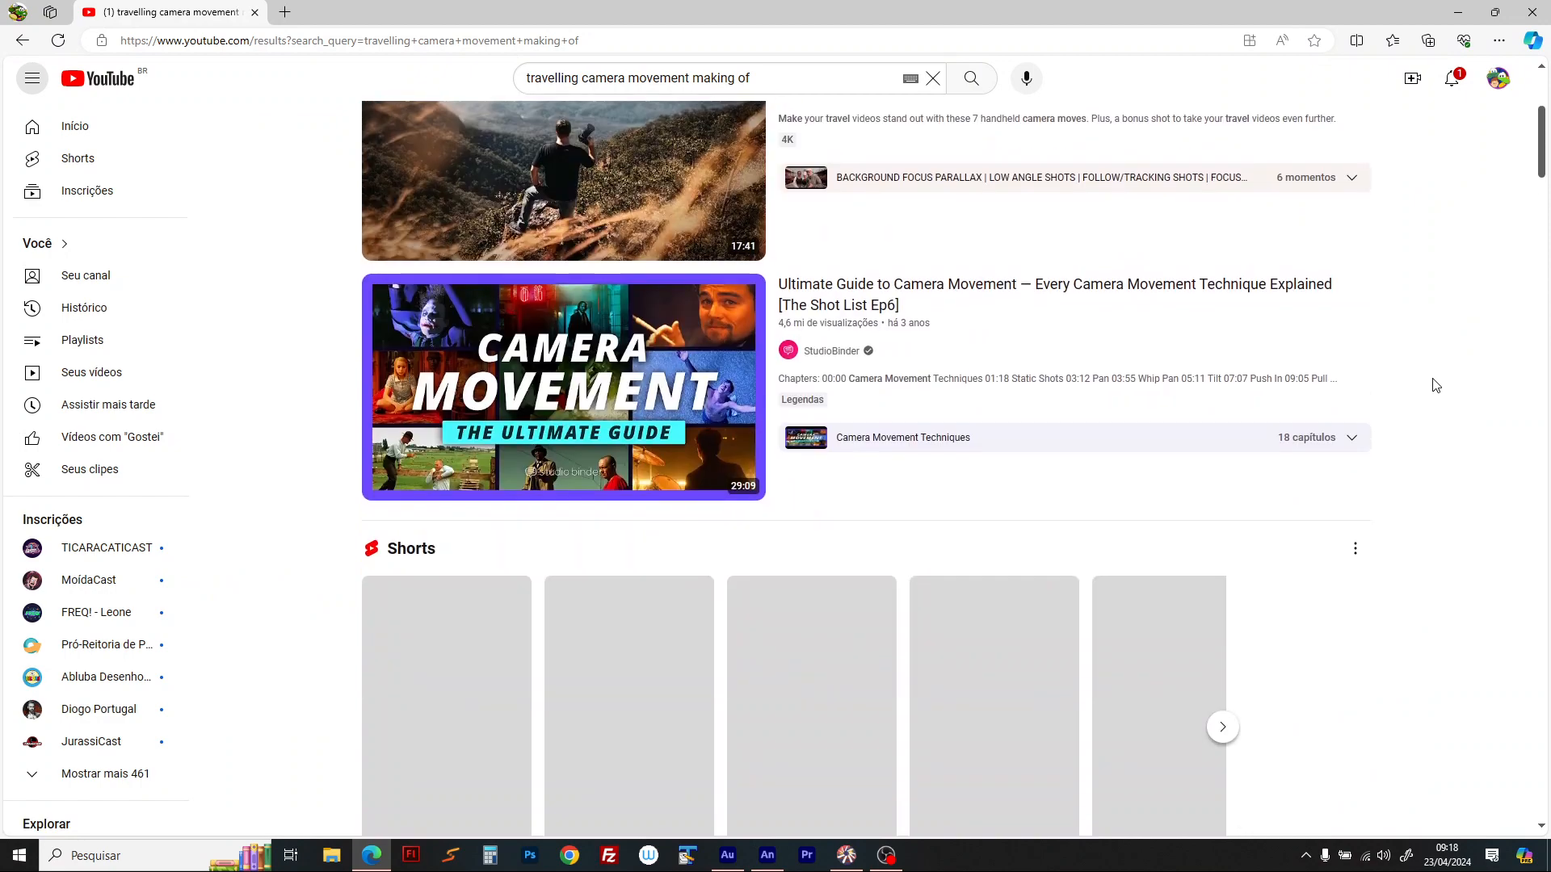
pyautogui.scroll(-10, 1424, 415)
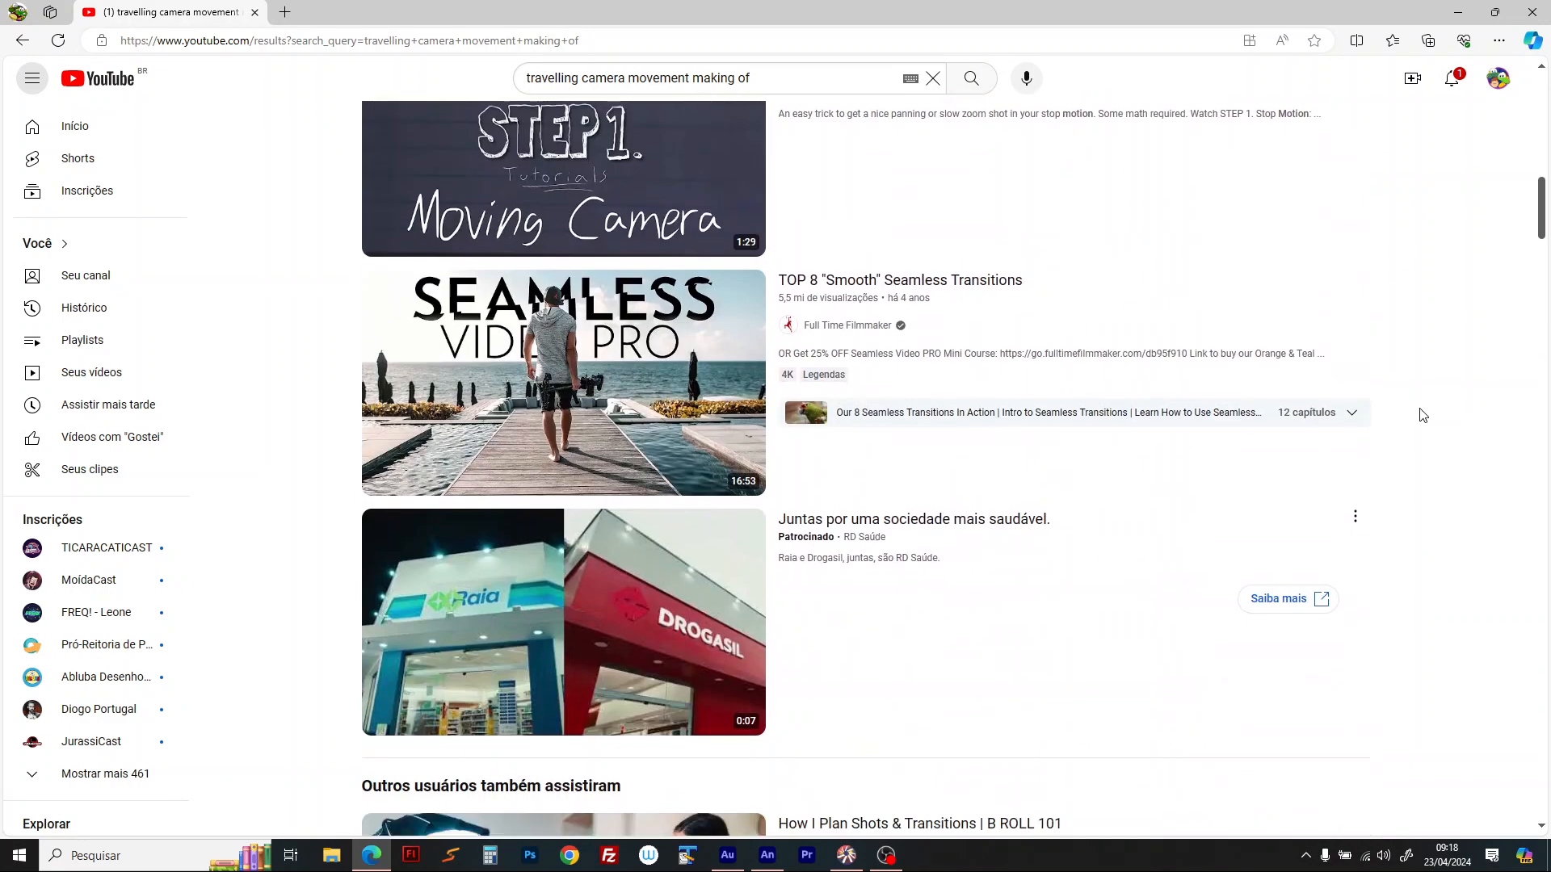
pyautogui.scroll(4, 1421, 414)
pyautogui.scroll(-7, 1216, 423)
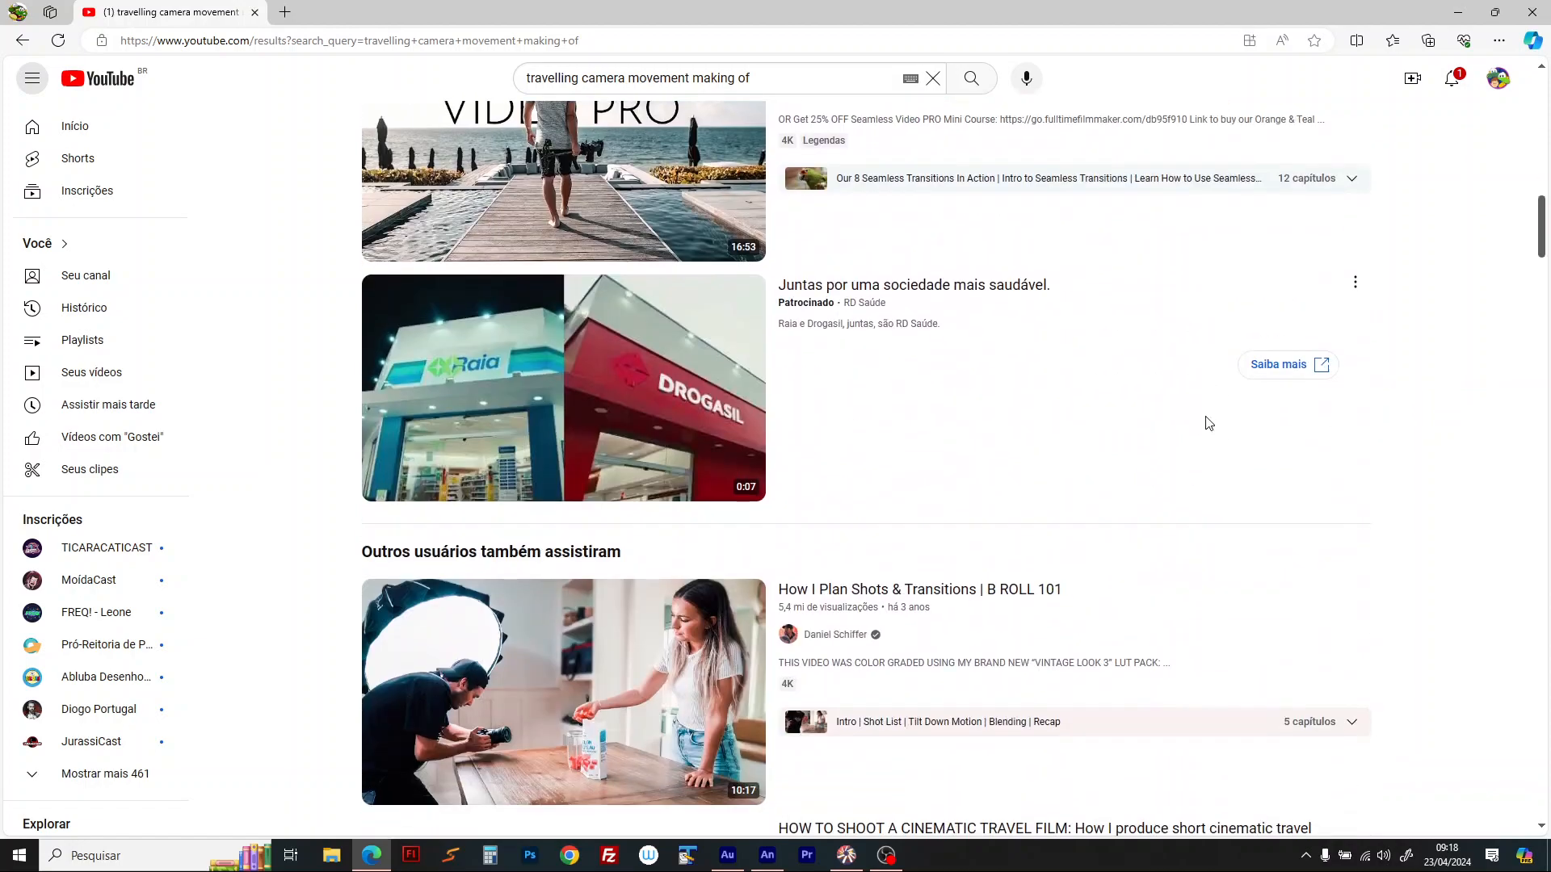
pyautogui.scroll(-9, 1205, 422)
pyautogui.scroll(5, 1204, 423)
pyautogui.scroll(-1, 862, 637)
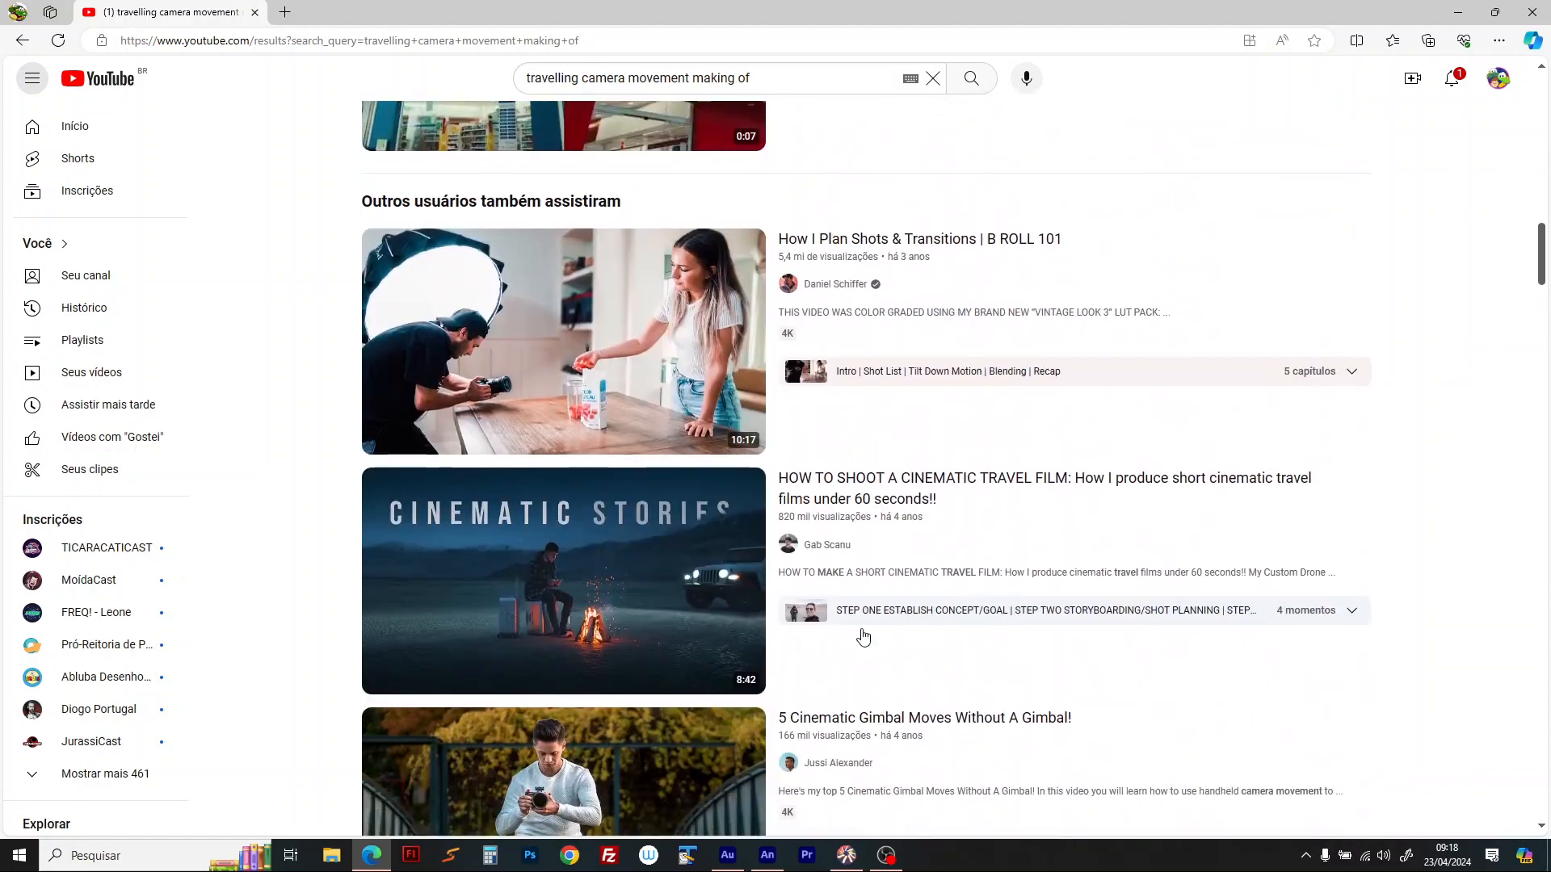
pyautogui.scroll(1, 862, 637)
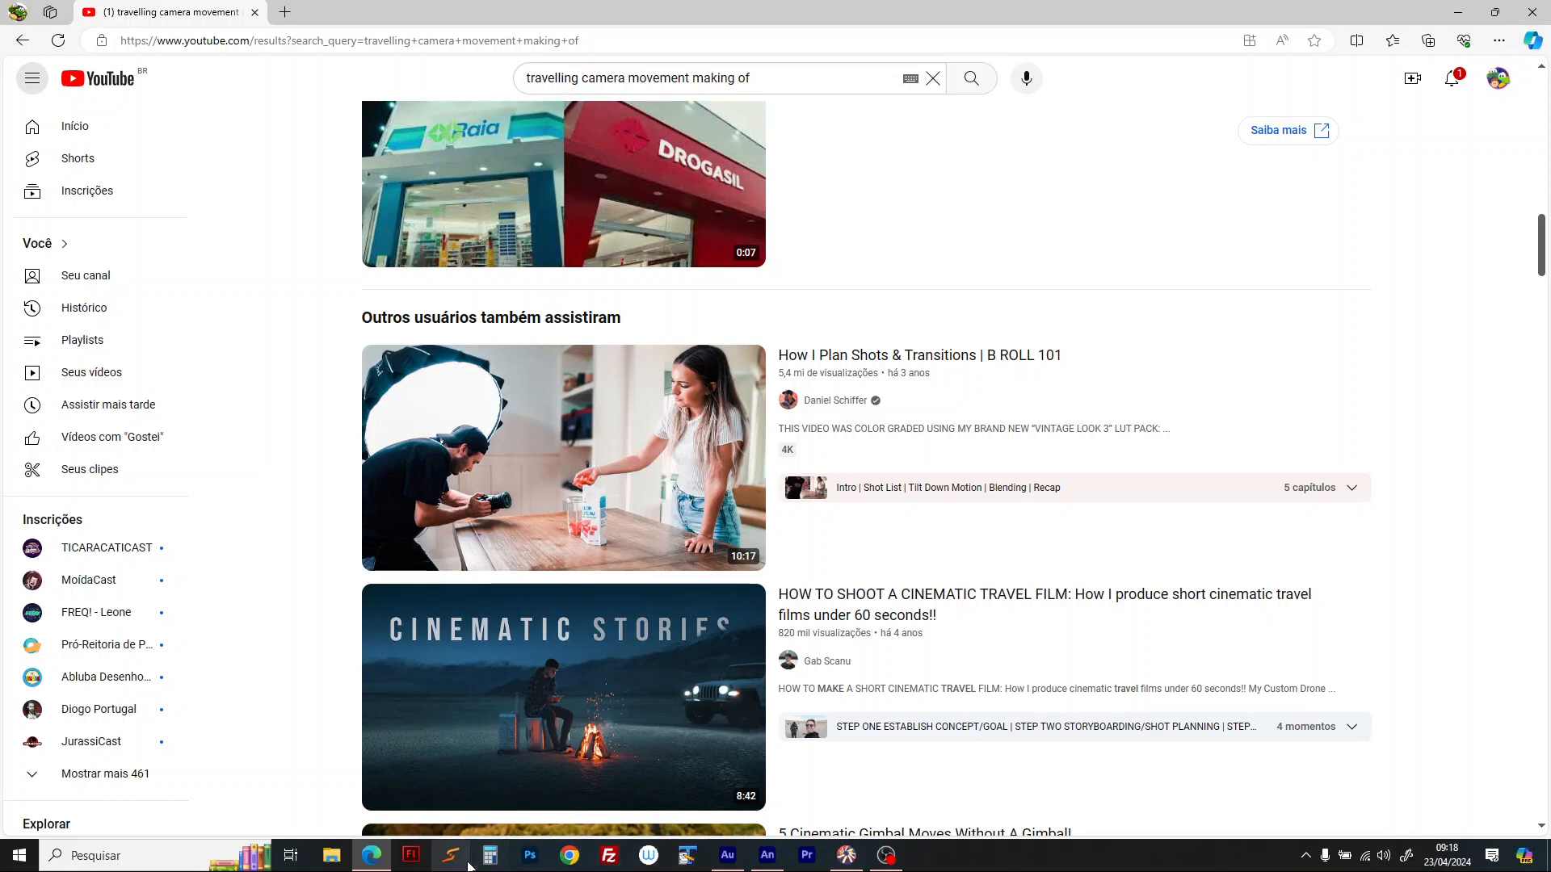
# Step: Switch back to Animate, create a Full HD 1920 x 1080 ActionScript 3.0 document at 30 fps, and fit the stage in view
pyautogui.click(767, 856)
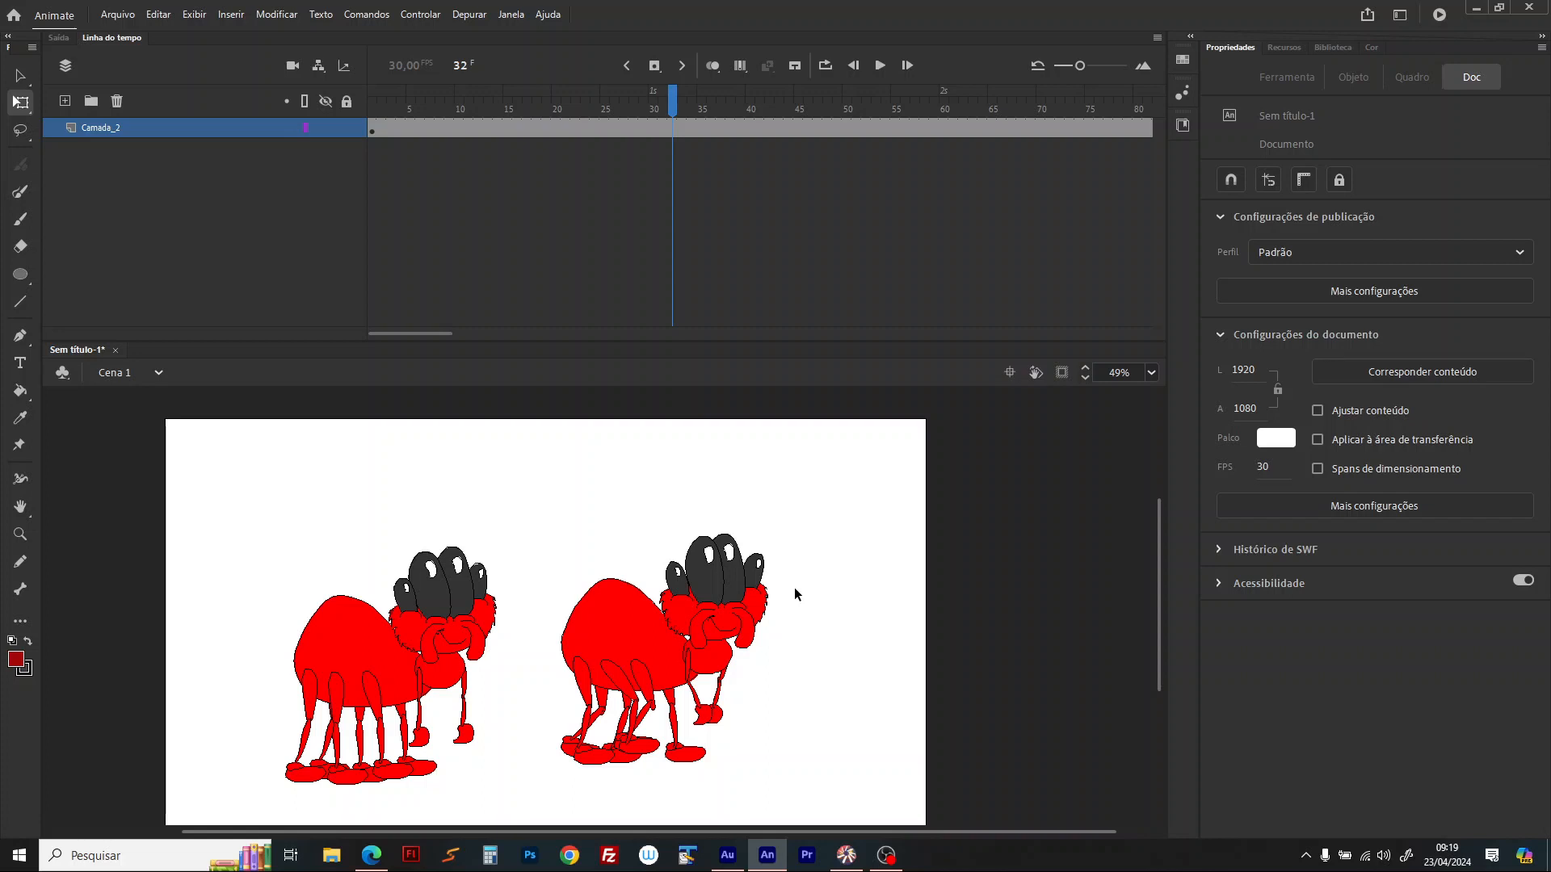
pyautogui.click(117, 15)
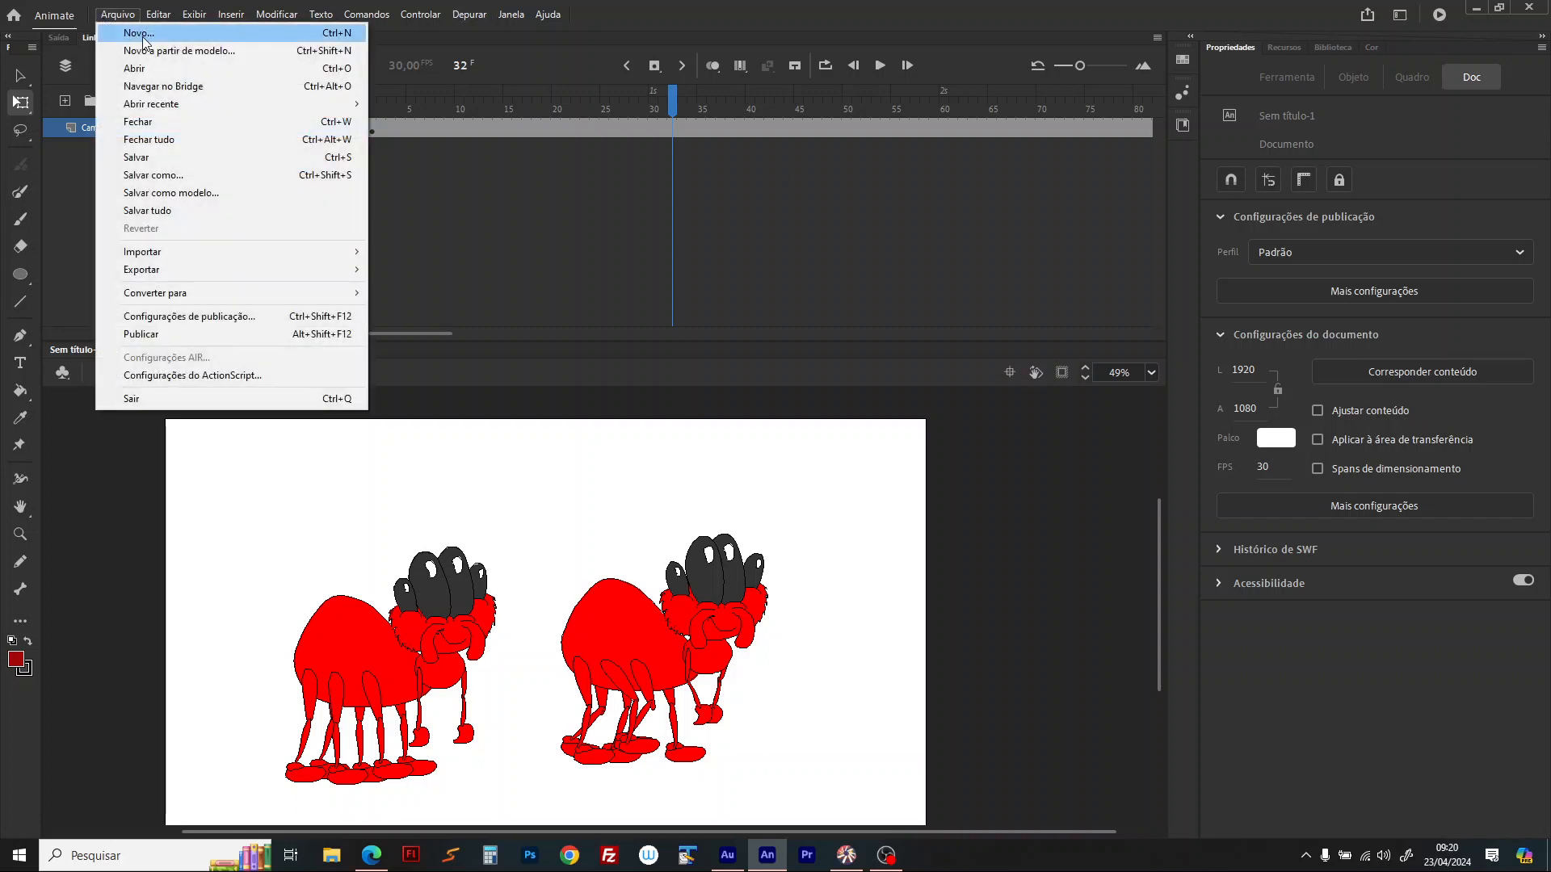
pyautogui.click(143, 37)
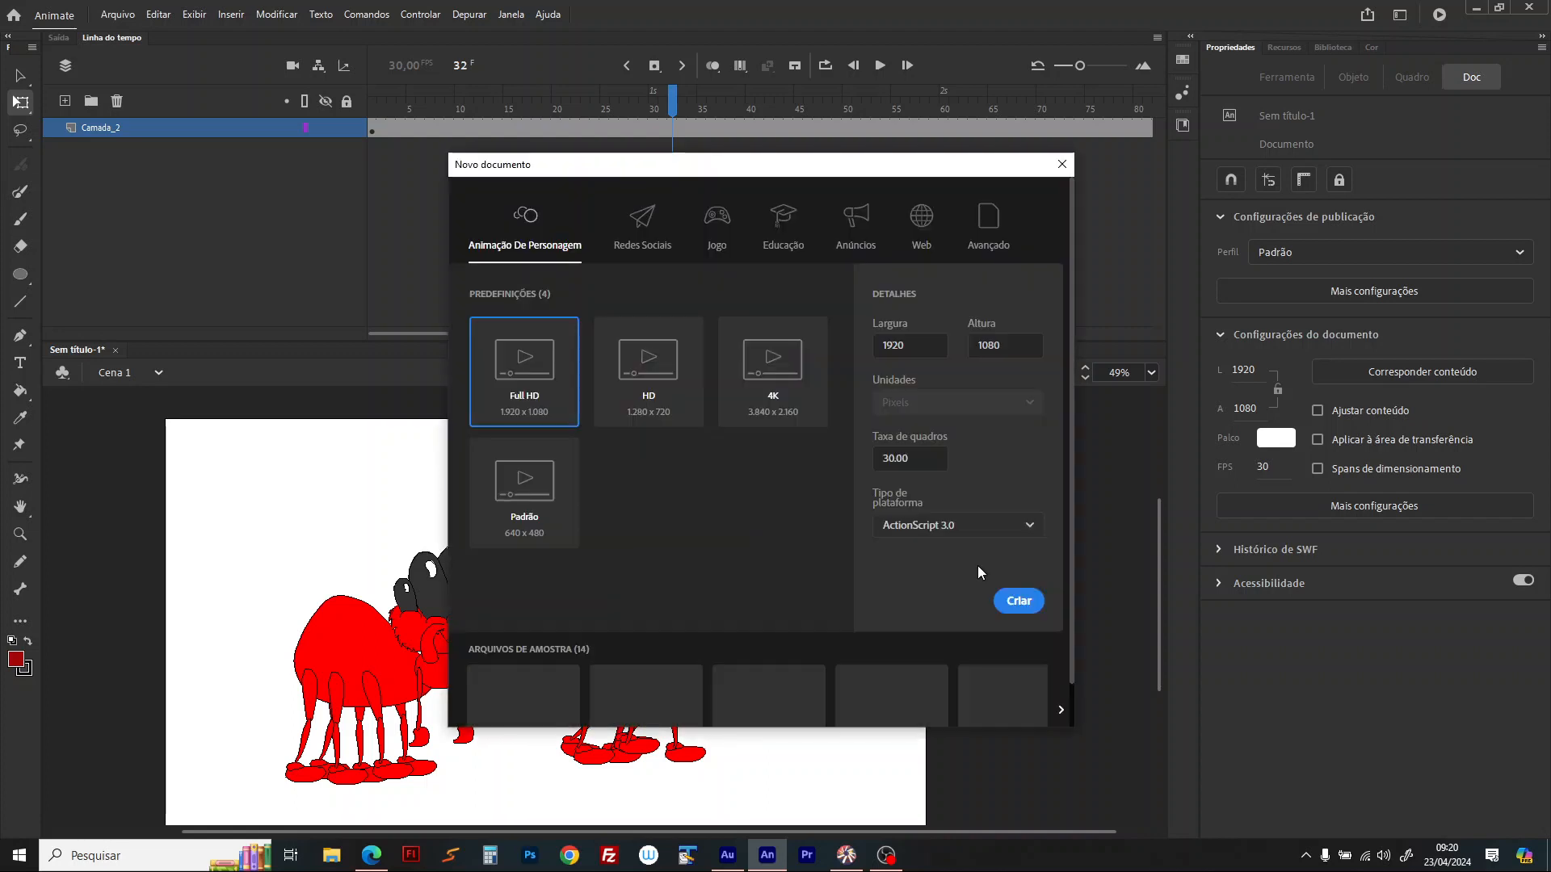
pyautogui.click(1018, 602)
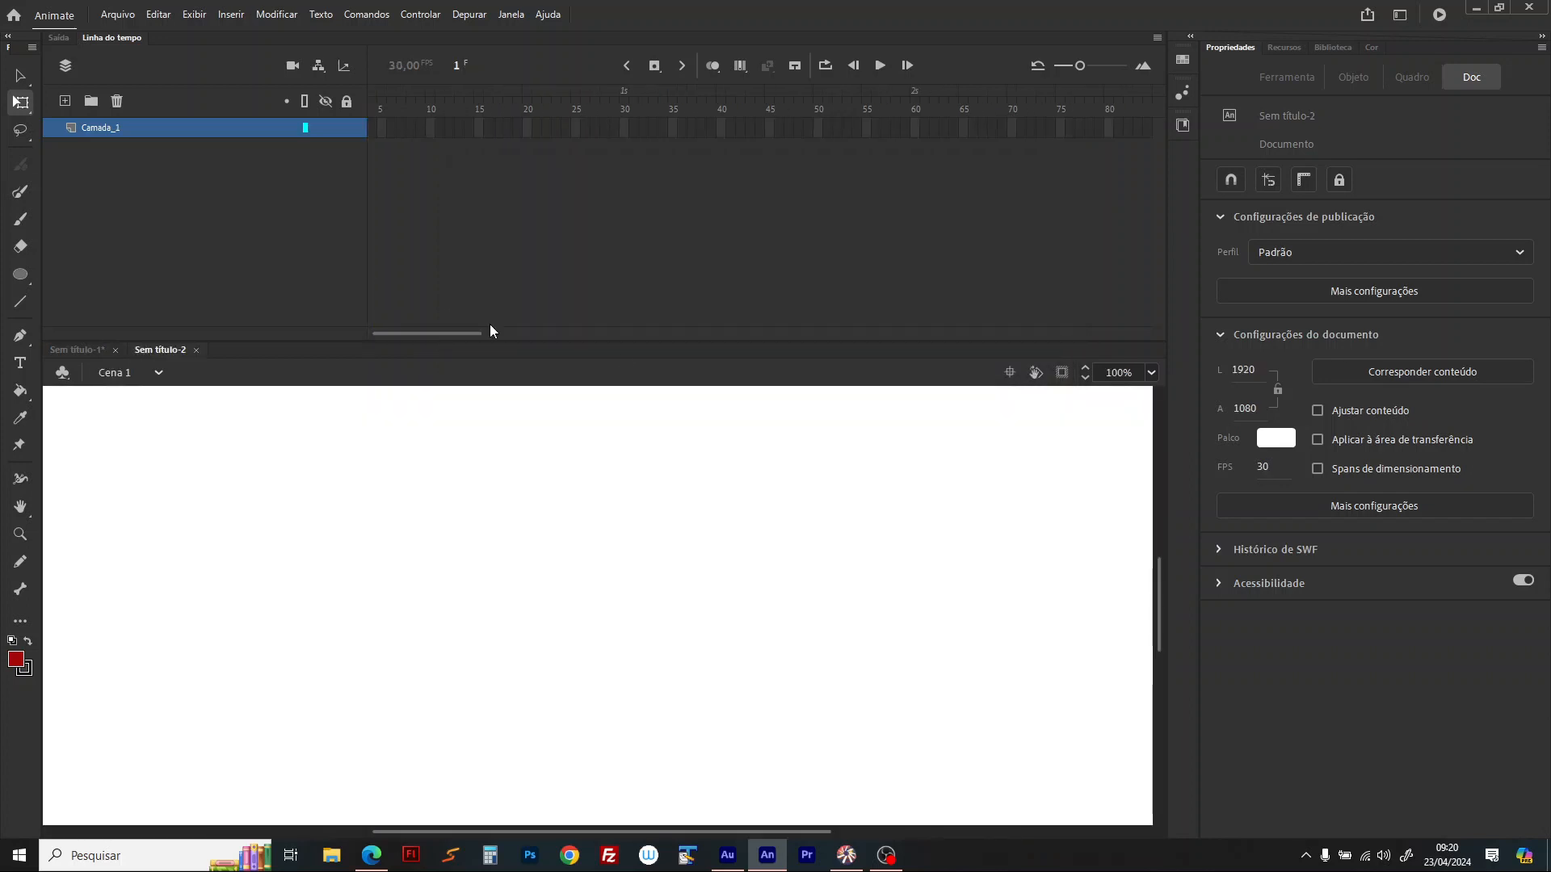
pyautogui.click(1150, 373)
pyautogui.click(1178, 421)
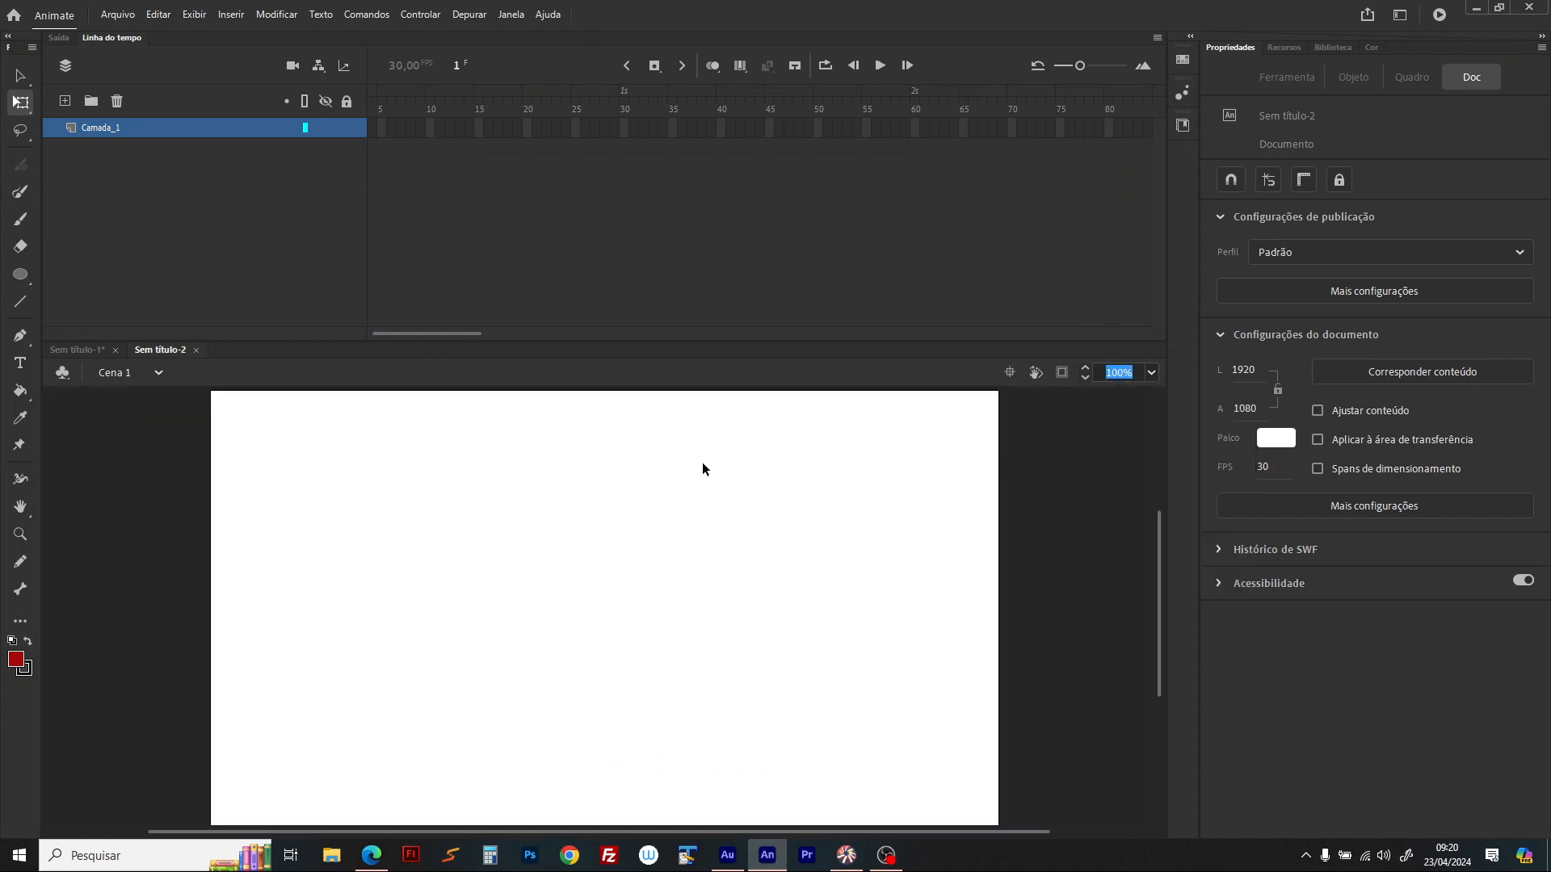
# Step: Draw a green #339900 circle about 325 px wide with the Oval tool near the stage's lower left corner
pyautogui.click(20, 274)
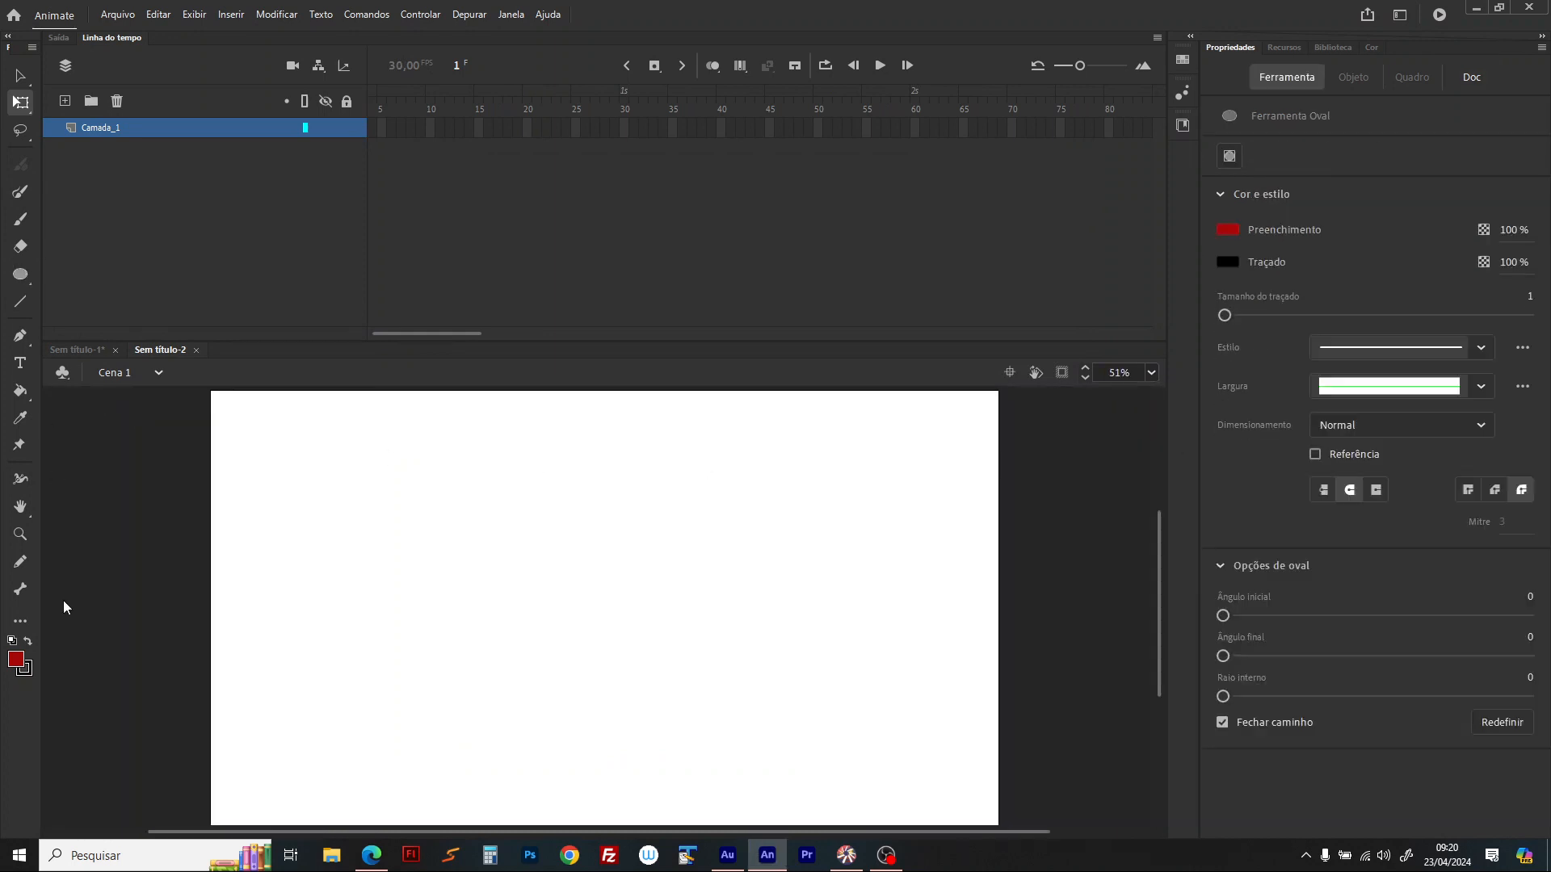
pyautogui.click(16, 659)
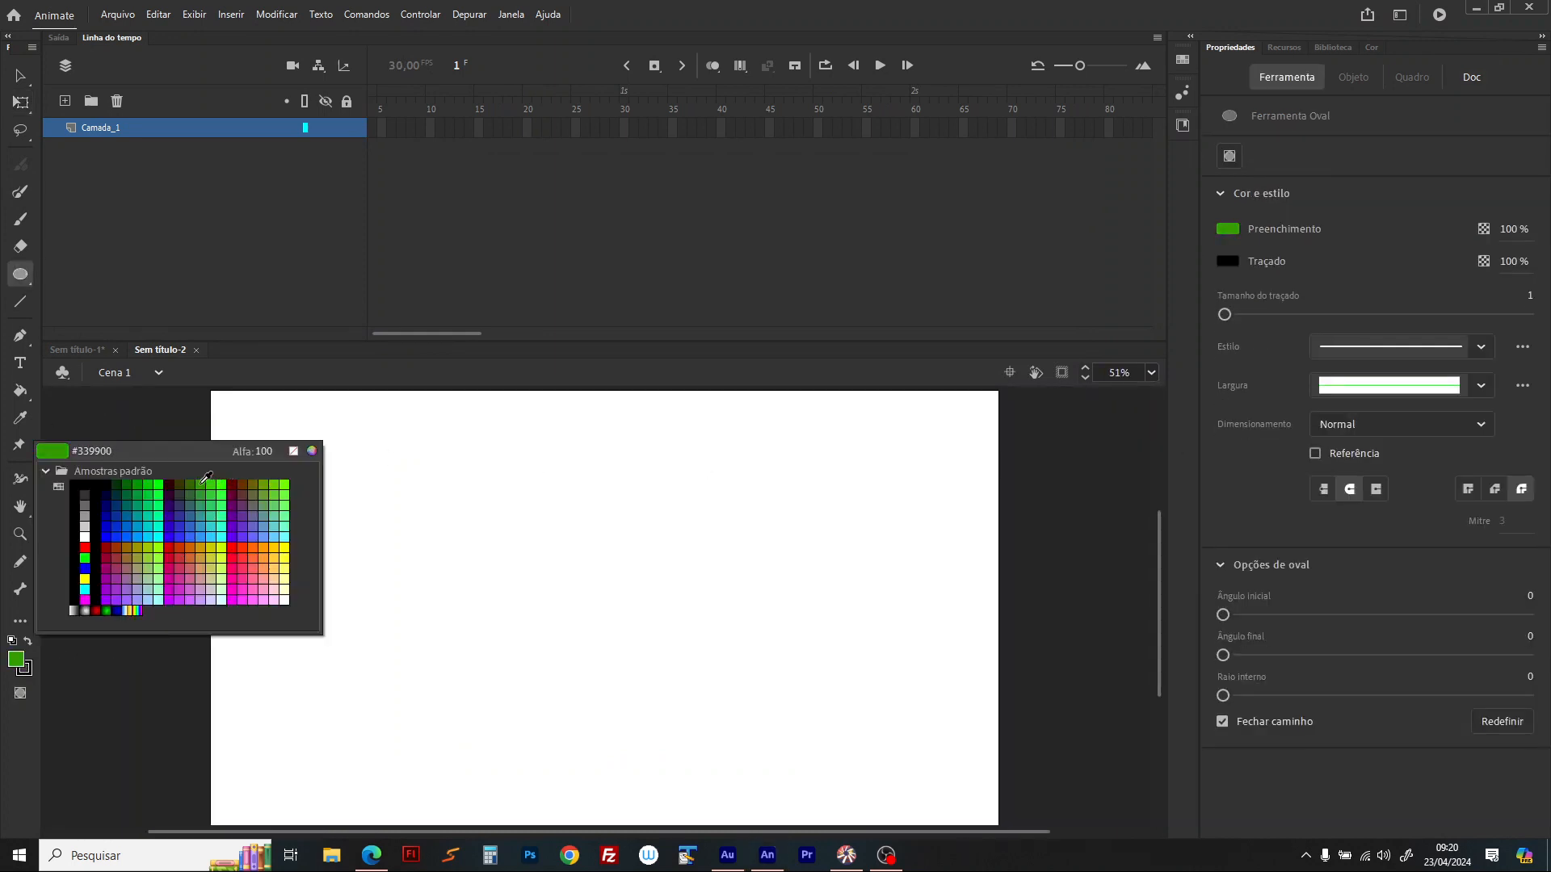
pyautogui.click(223, 485)
pyautogui.moveTo(248, 644); pyautogui.dragTo(351, 740)
# Step: Duplicate the green circle into an evenly spaced horizontal row of eight that extends beyond the stage's right edge
pyautogui.click(20, 76)
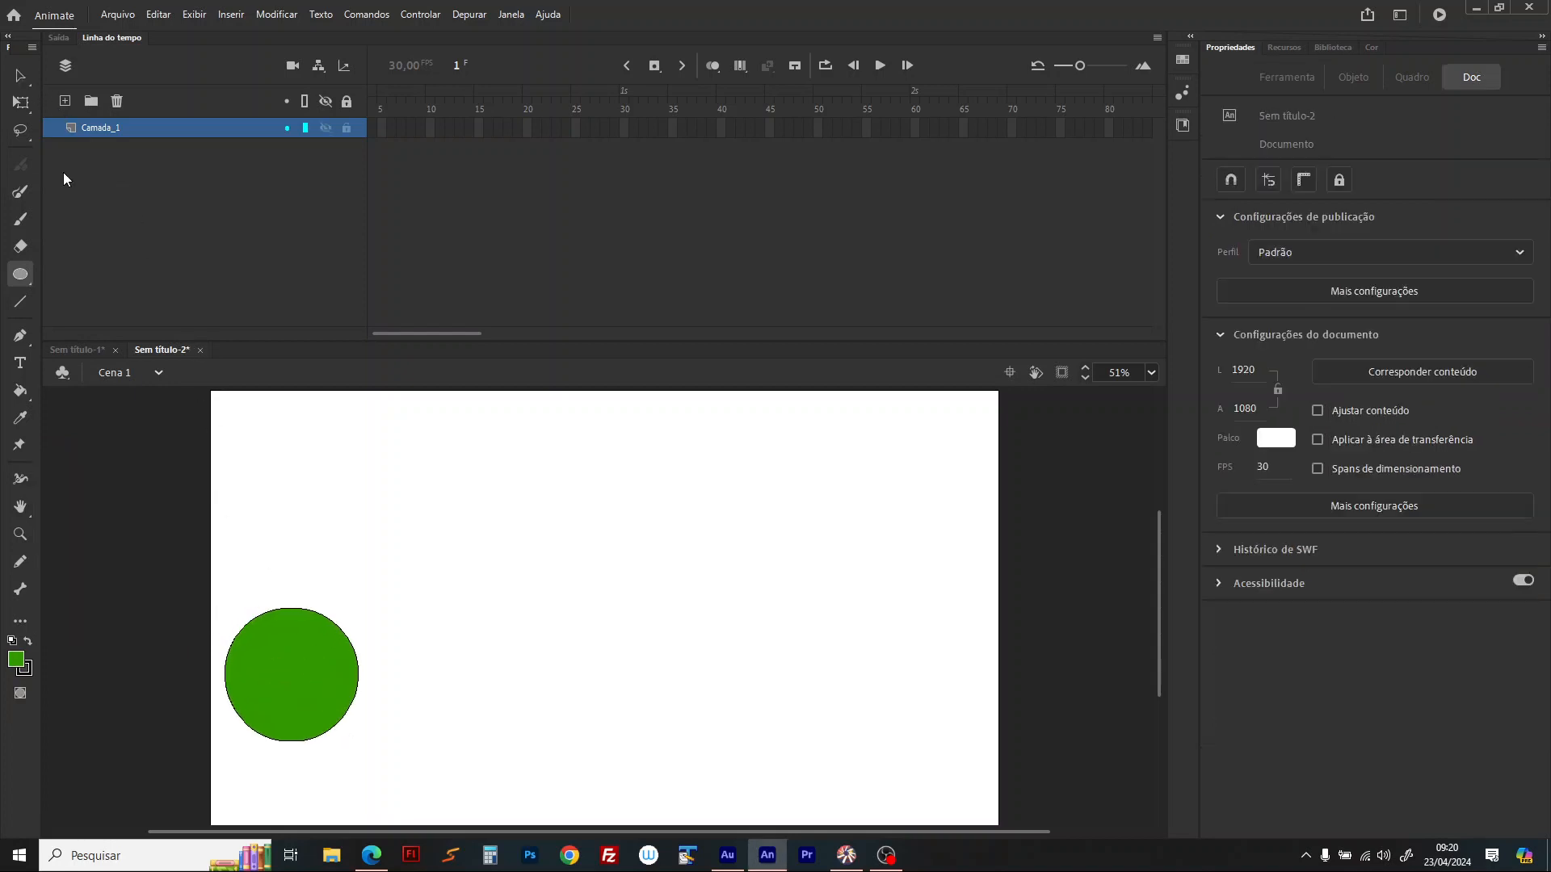
pyautogui.click(299, 686)
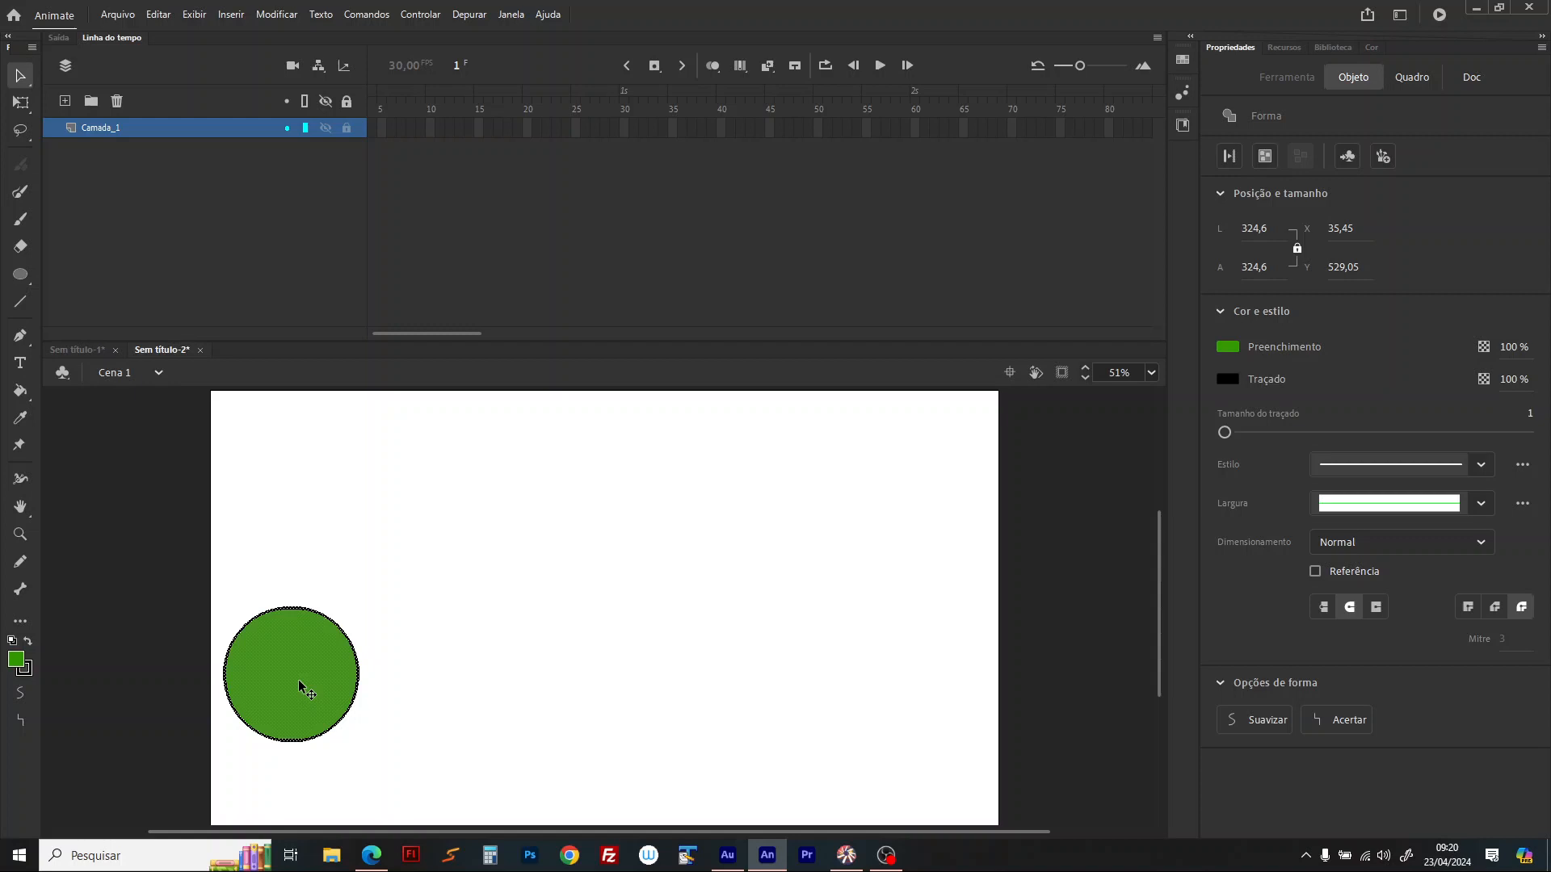
pyautogui.moveTo(307, 670); pyautogui.dragTo(512, 700)
pyautogui.keyDown('shift'); pyautogui.click(270, 704); pyautogui.keyUp('shift')
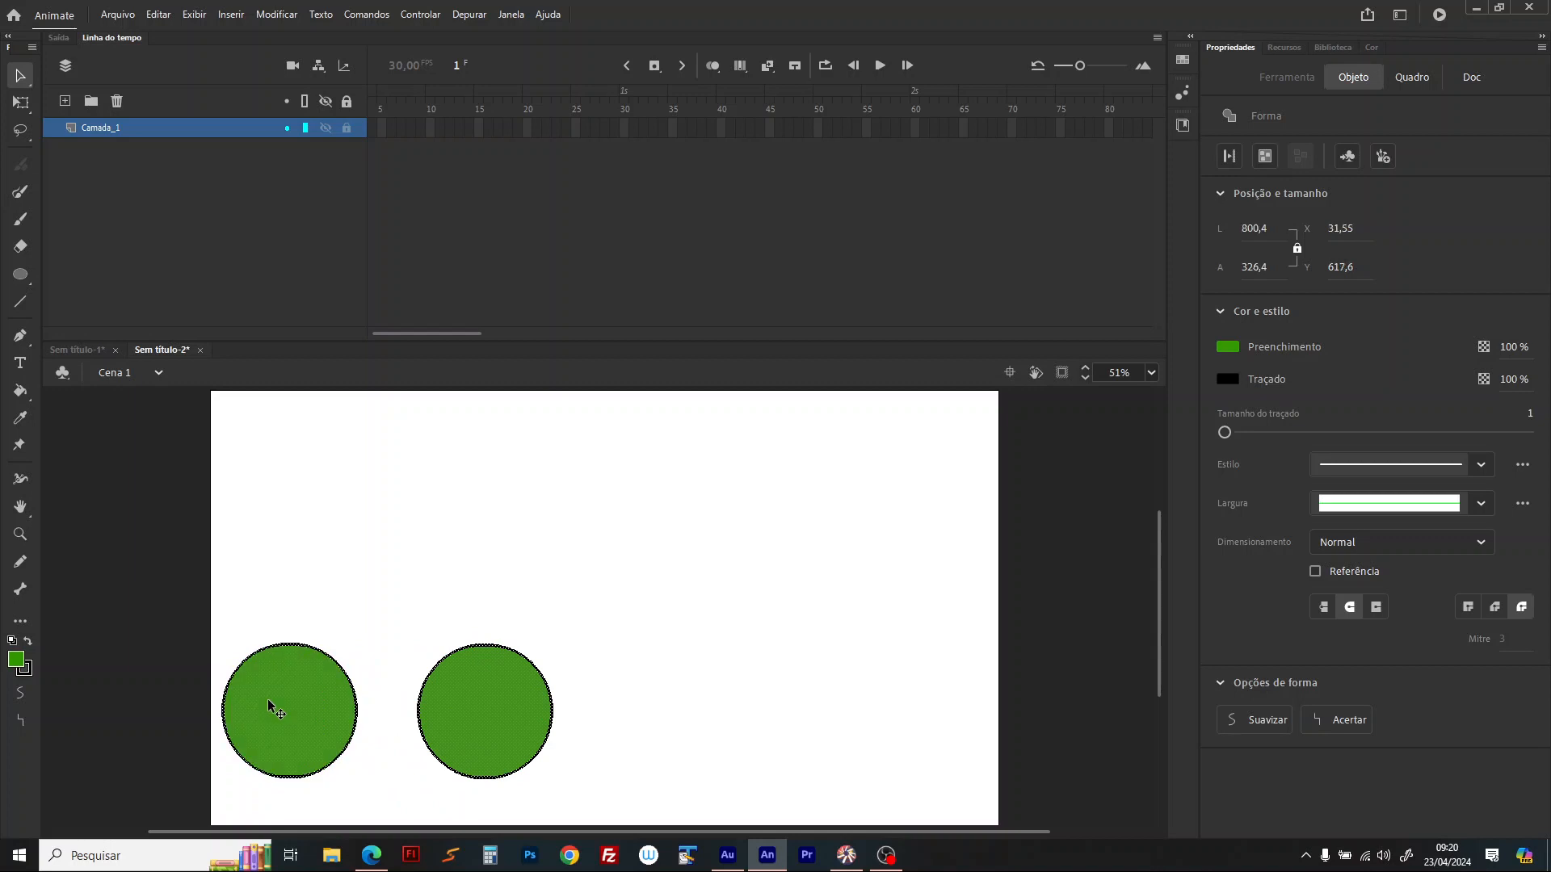
pyautogui.moveTo(270, 705); pyautogui.dragTo(679, 705)
pyautogui.moveTo(185, 578); pyautogui.dragTo(1022, 809)
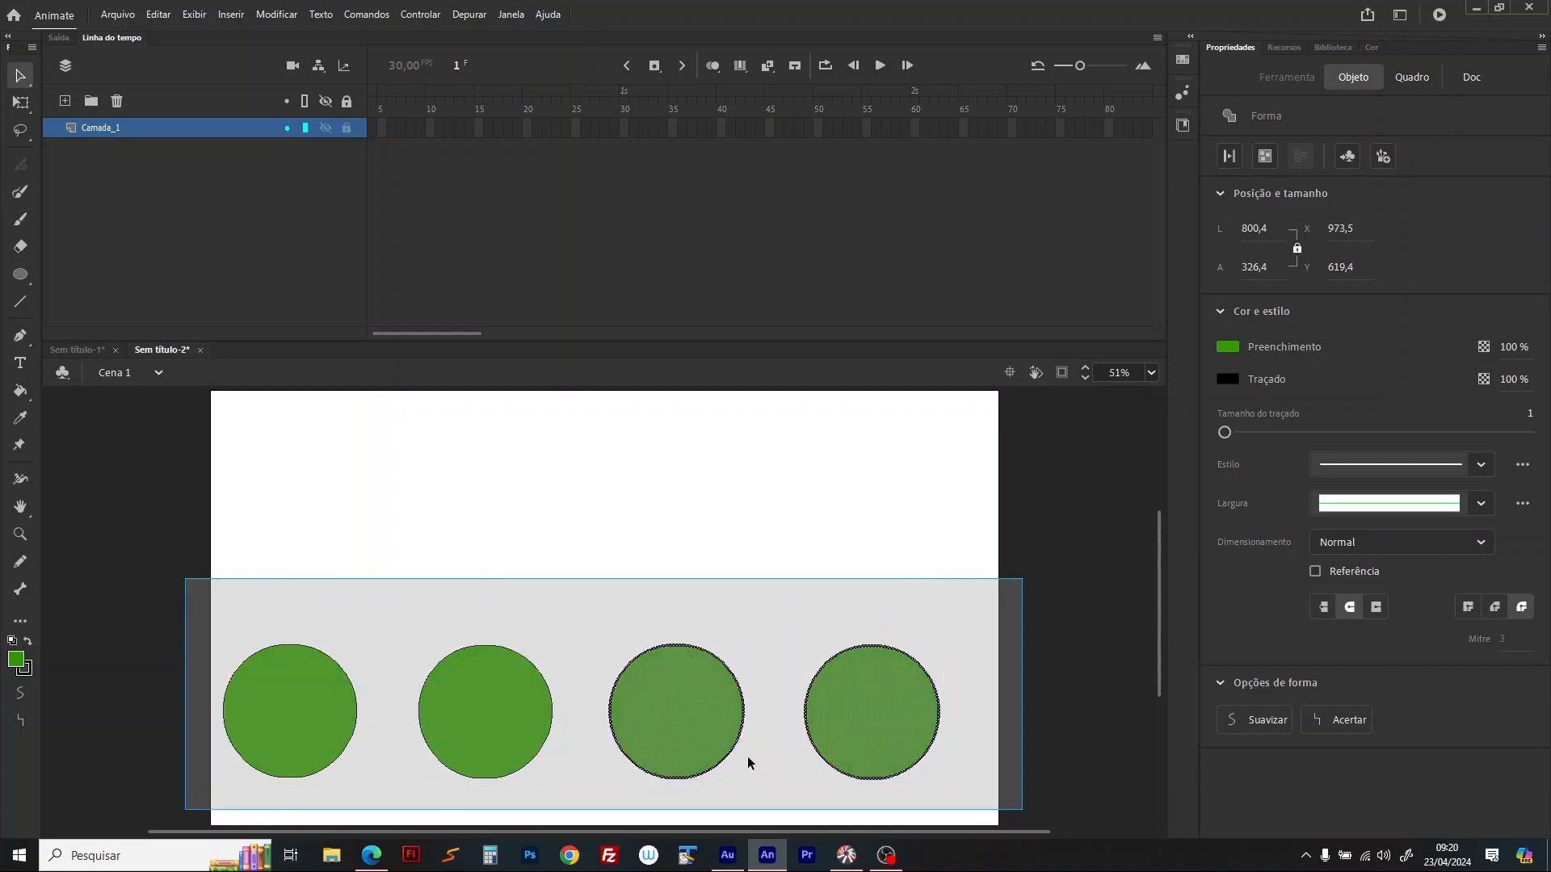
pyautogui.moveTo(284, 727); pyautogui.dragTo(1046, 715)
# Step: Set the stage zoom to 25% to show the whole row of circles
pyautogui.click(1151, 372)
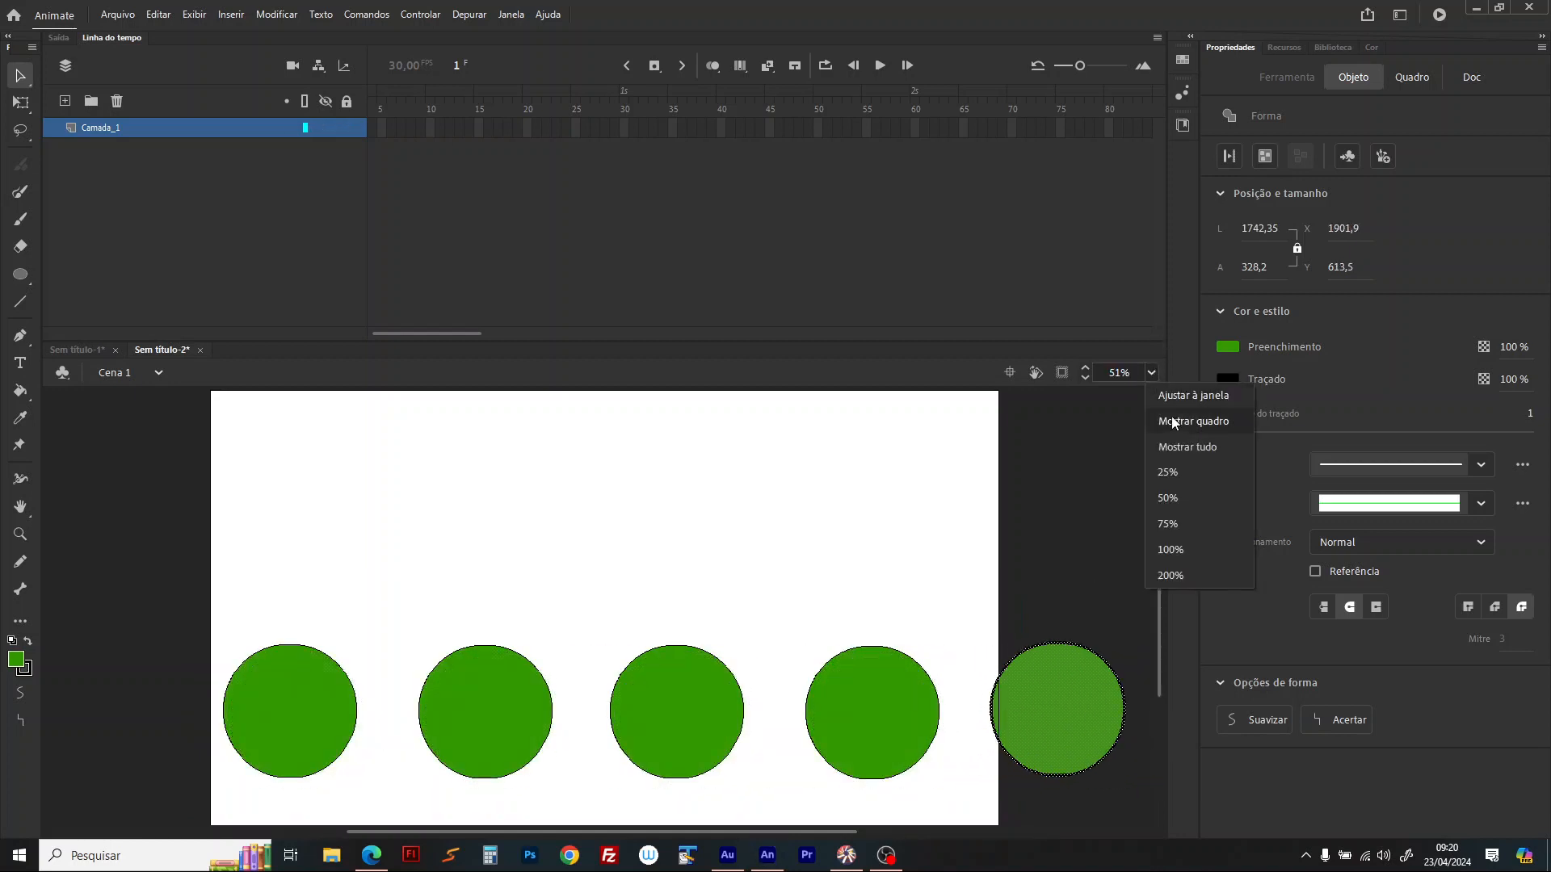
pyautogui.click(1177, 445)
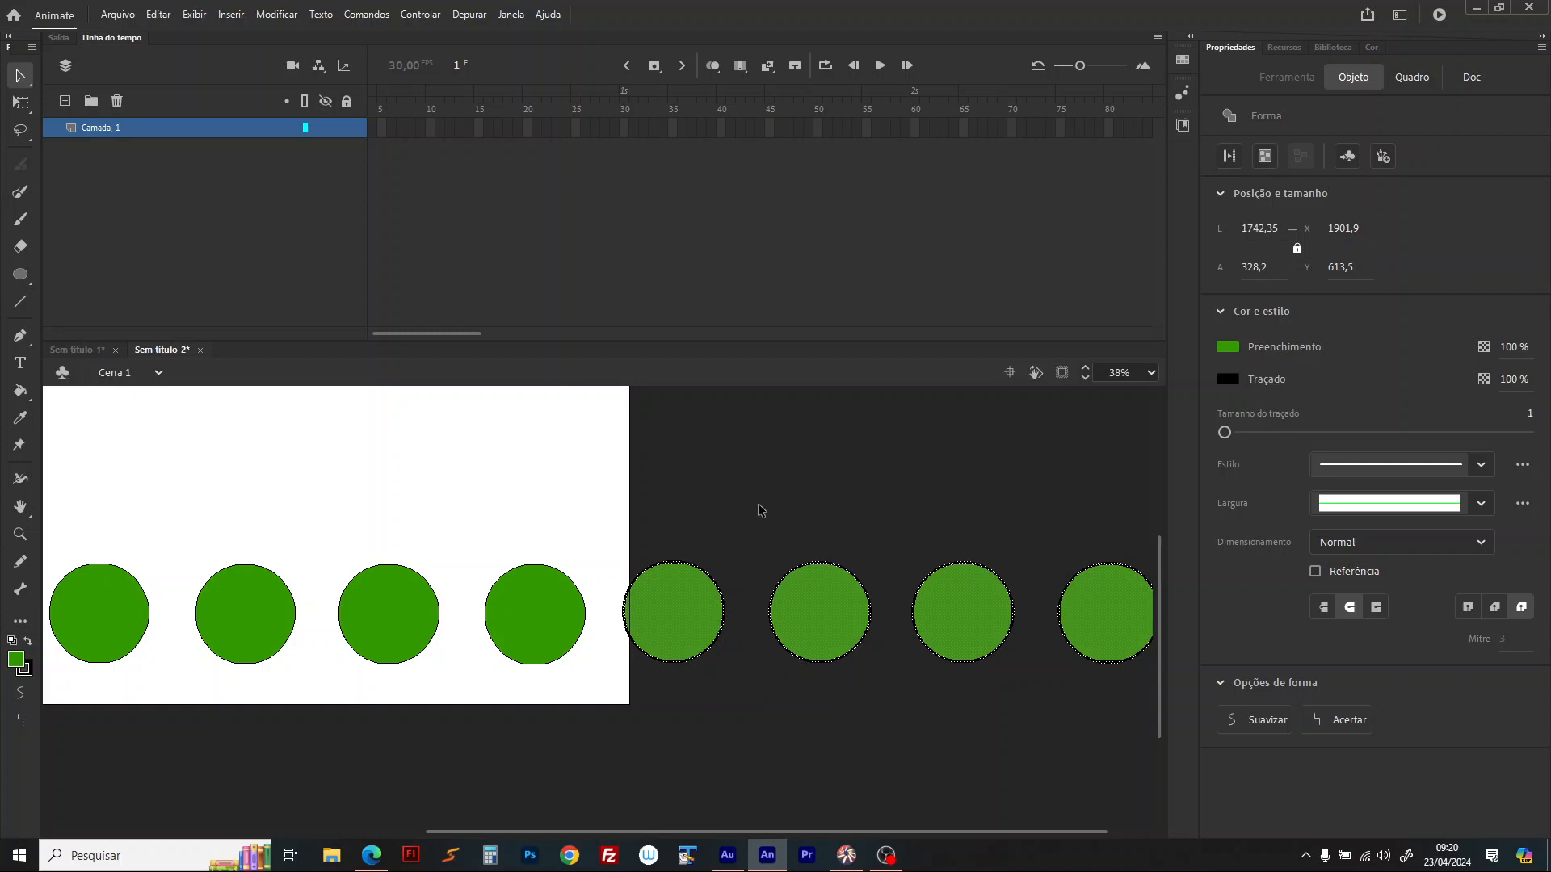
pyautogui.scroll(2, 642, 529)
pyautogui.scroll(-2, 666, 583)
pyautogui.click(1152, 372)
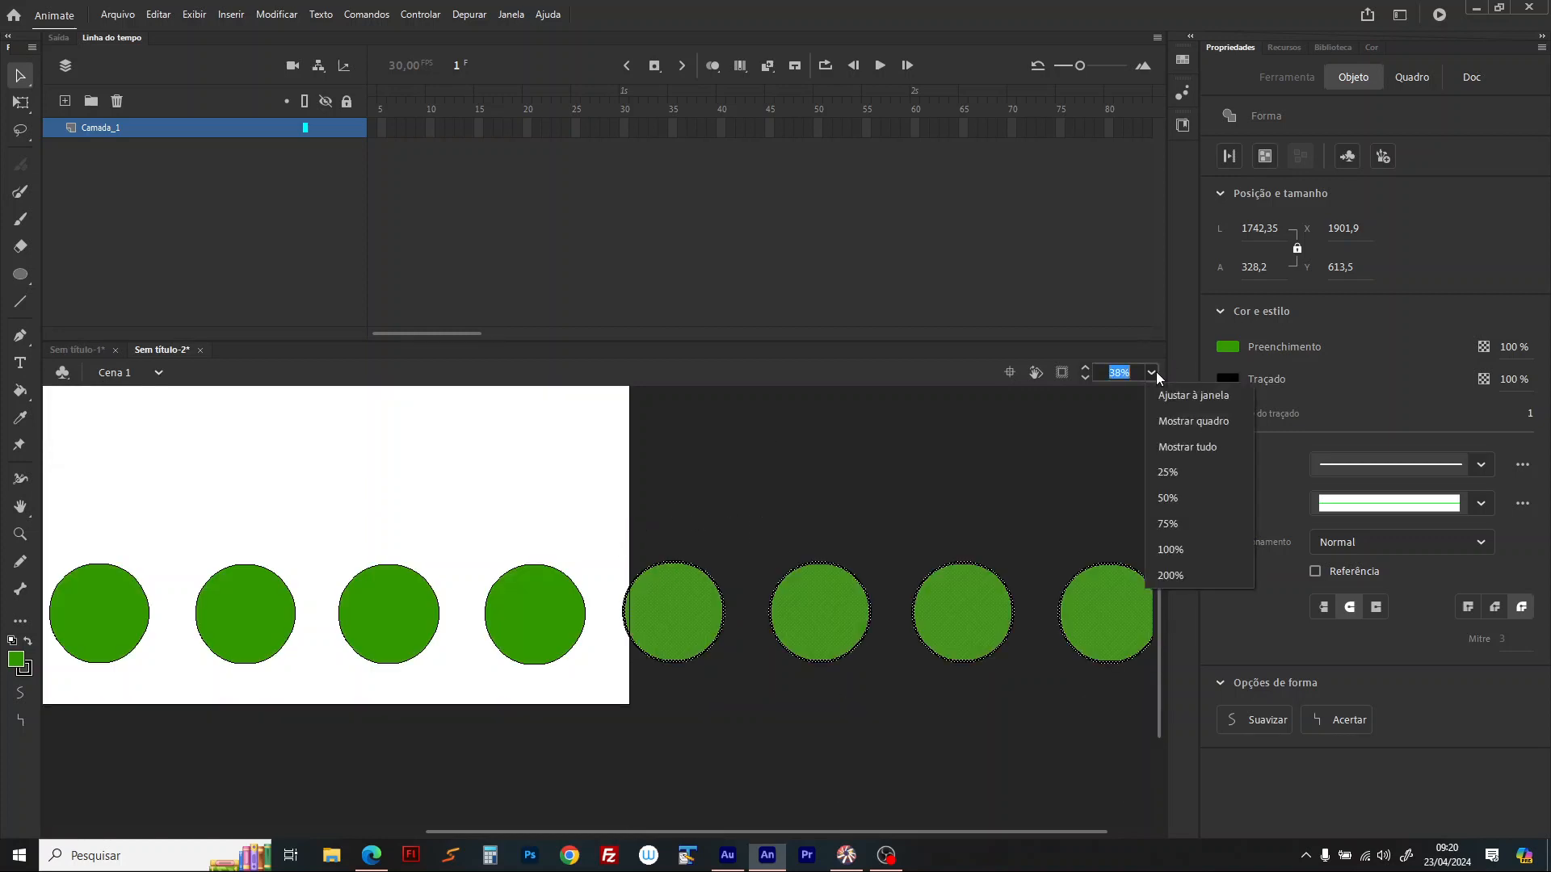
pyautogui.click(1167, 472)
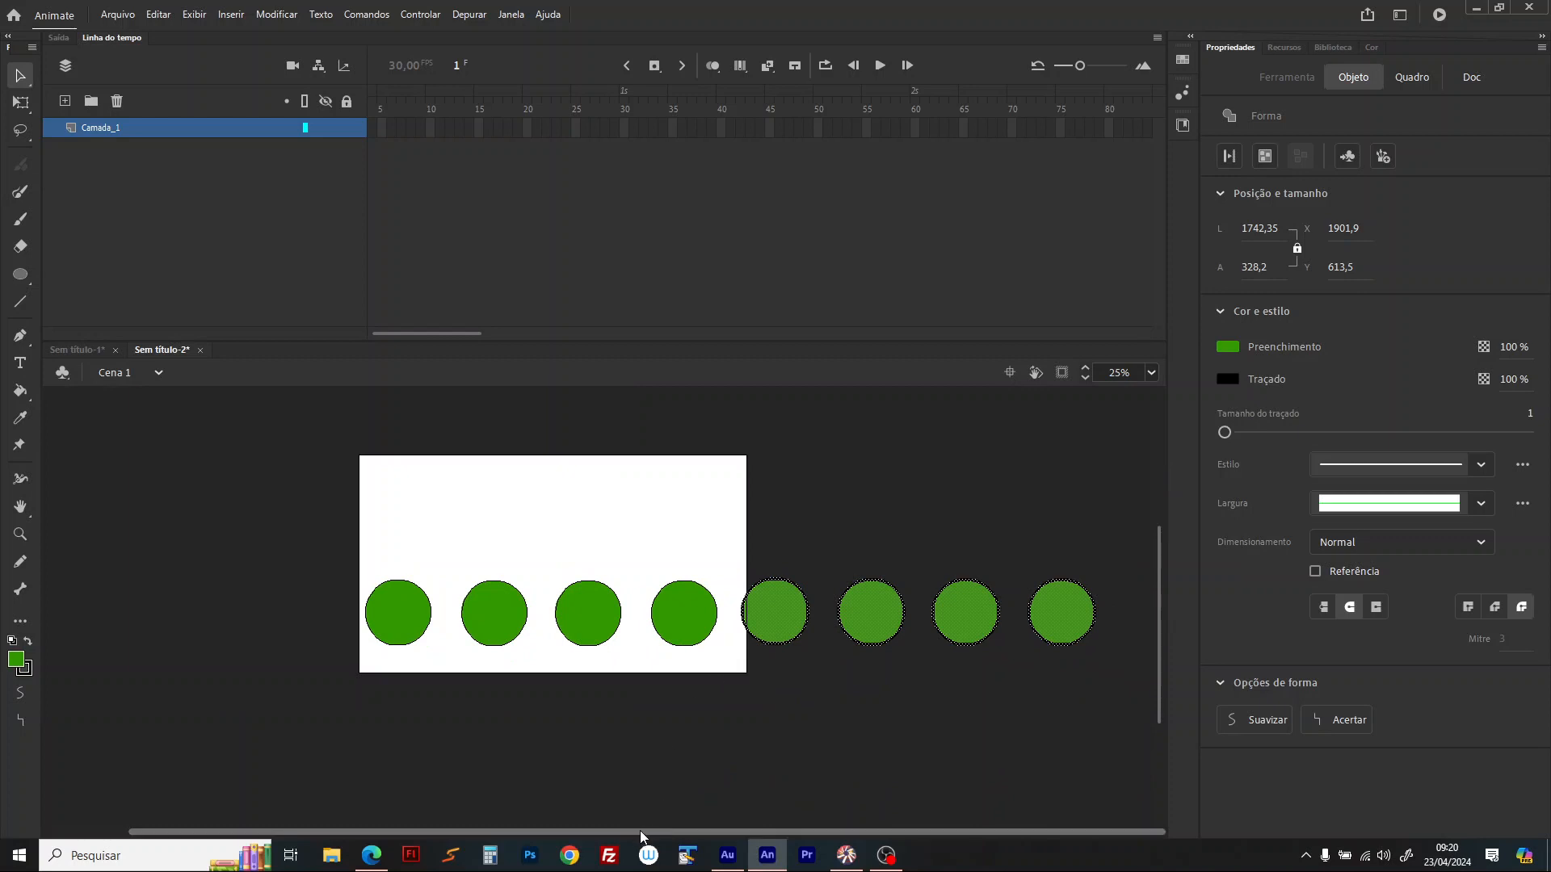
# Step: Extend the green row to twelve circles by duplicating its four rightmost circles further right, and show all artwork in view
pyautogui.moveTo(793, 620); pyautogui.dragTo(1170, 618)
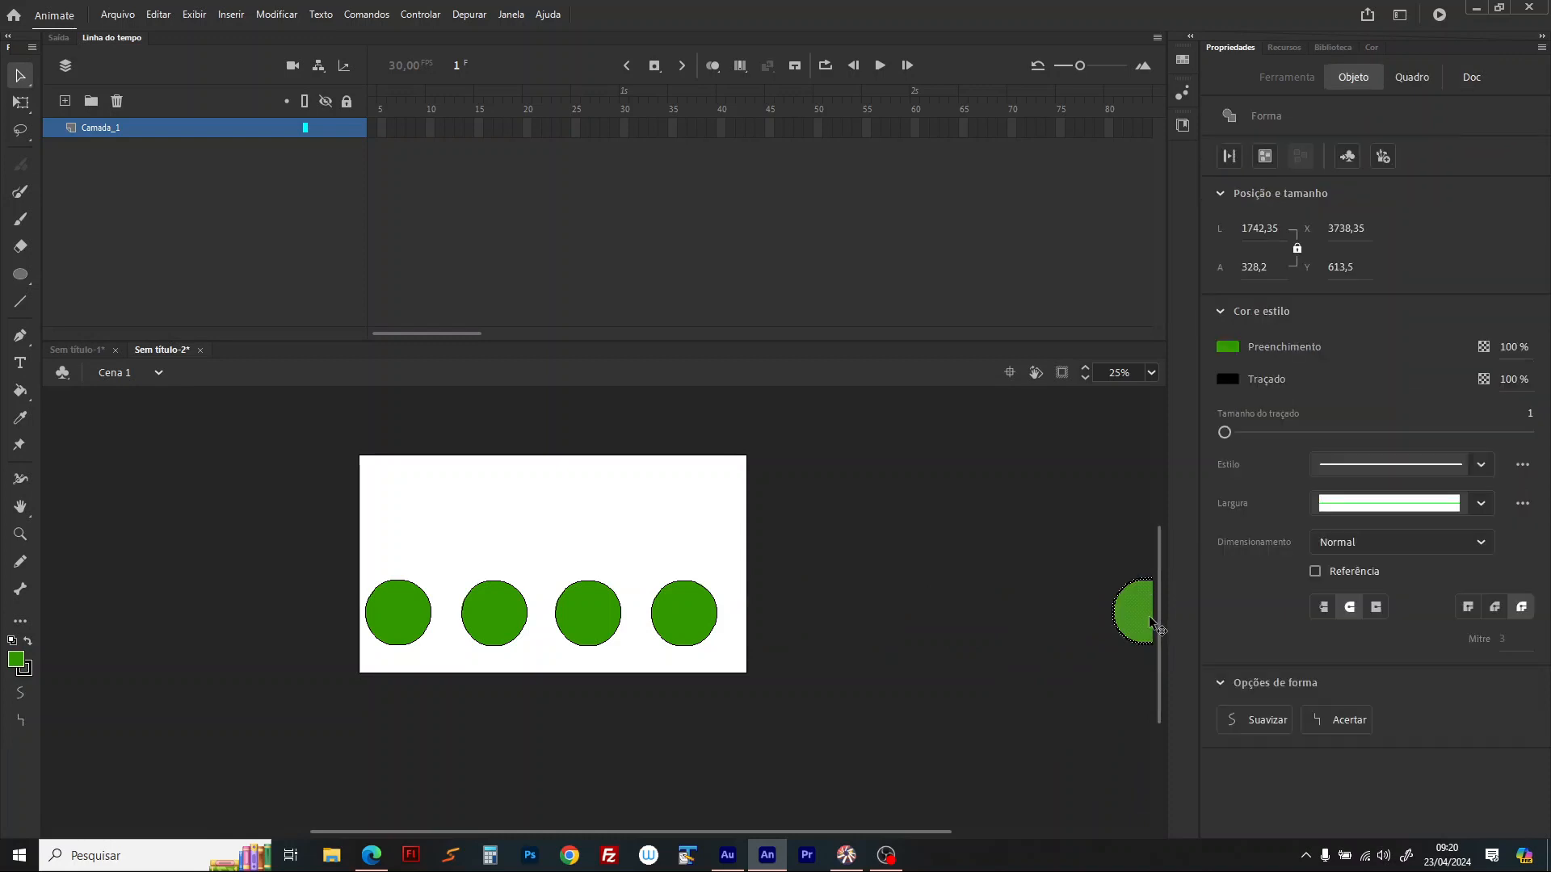
pyautogui.click(1150, 622)
pyautogui.hotkey('ctrl', 'z')
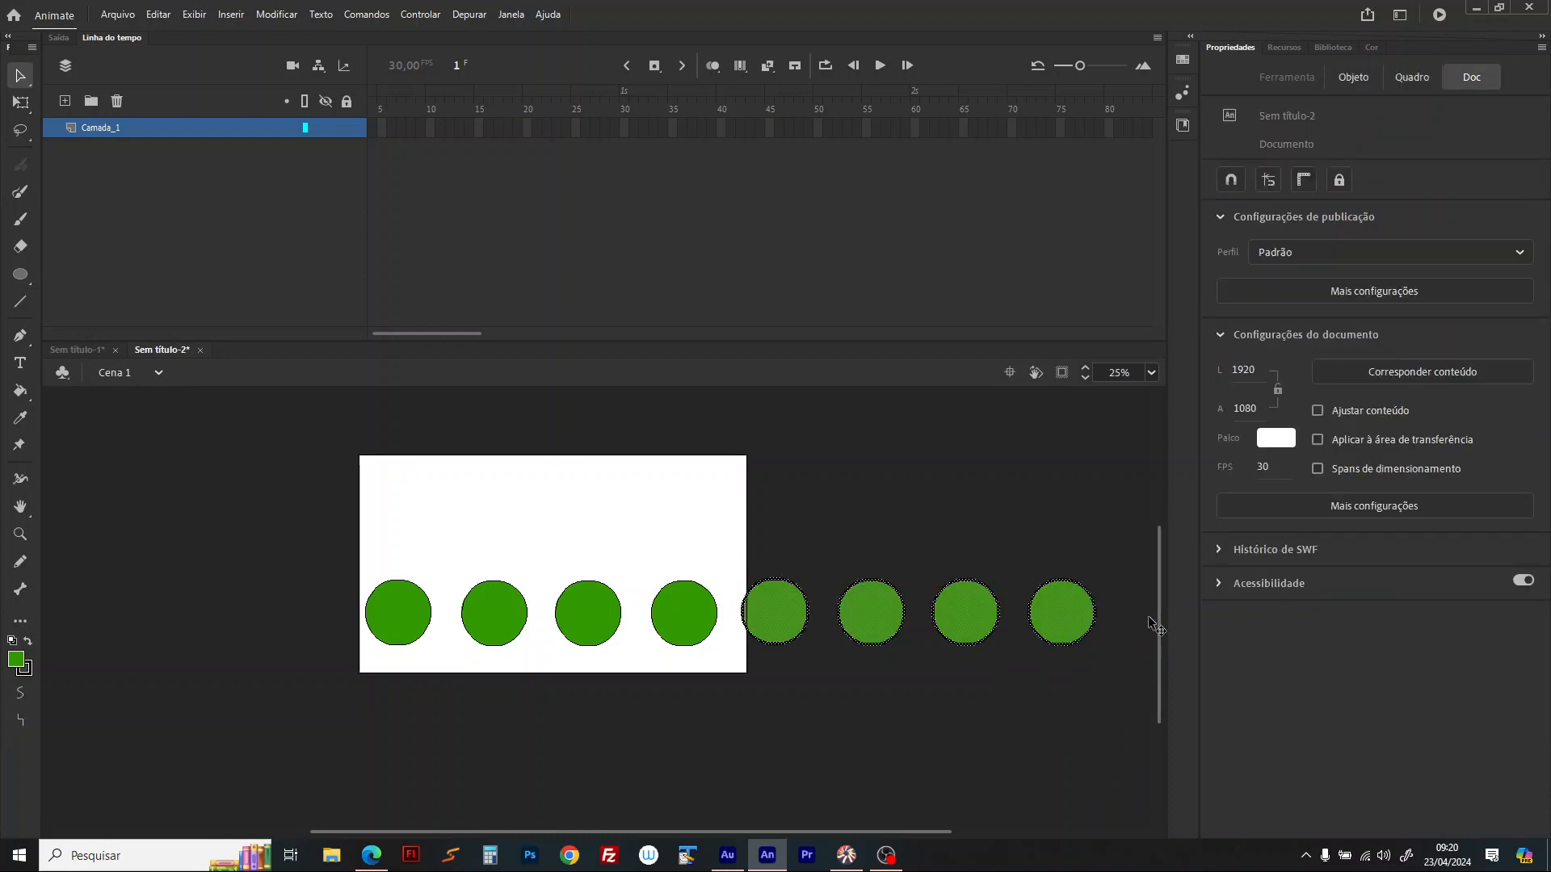
pyautogui.hotkey('ctrl', 'y')
pyautogui.click(1153, 377)
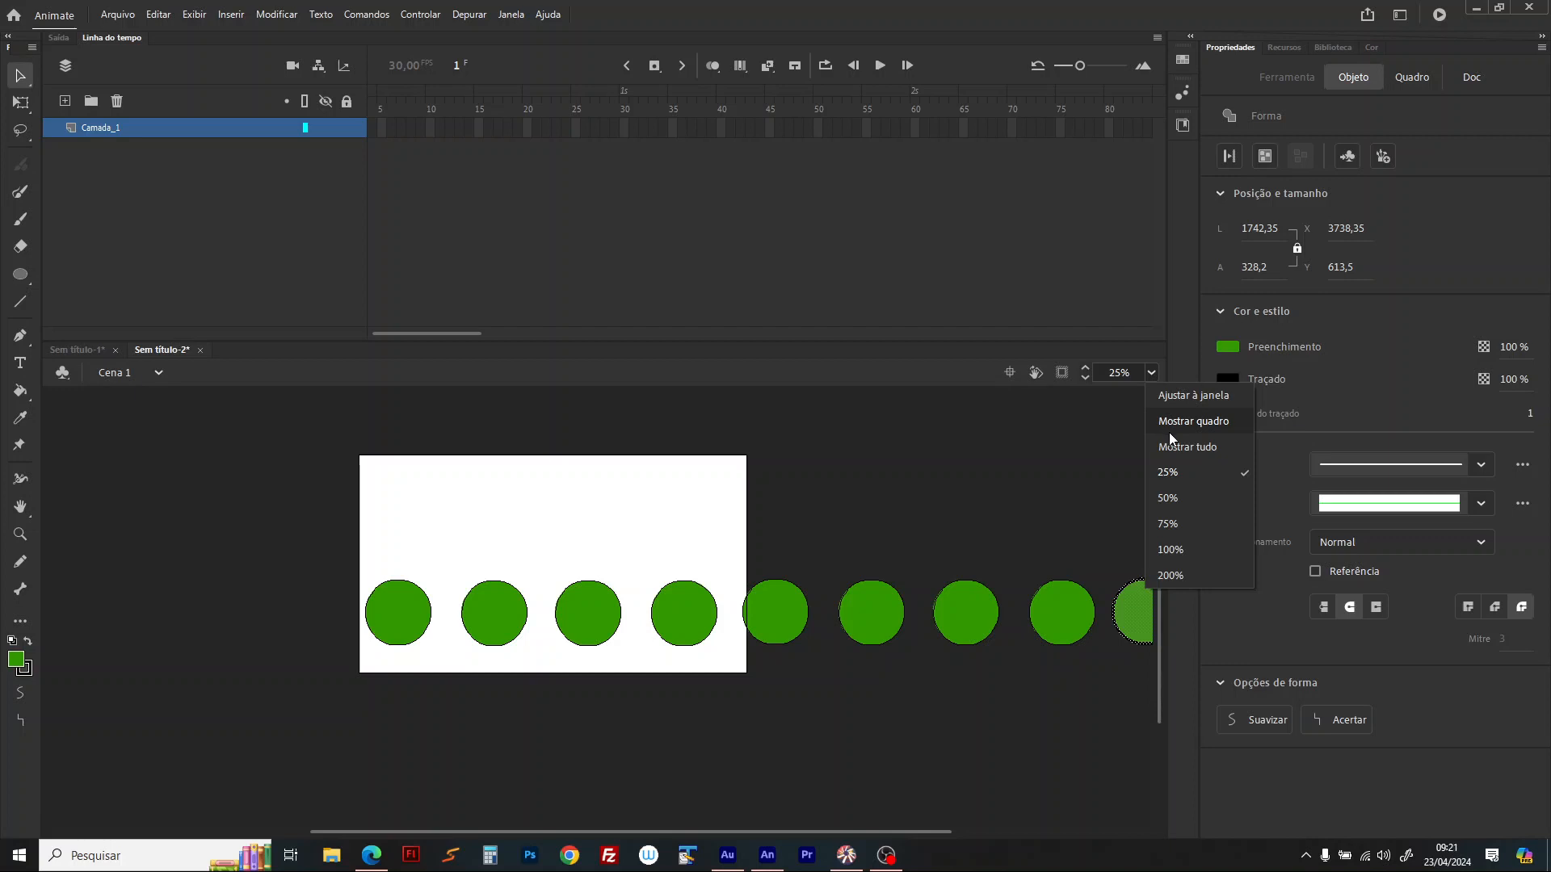
pyautogui.click(1171, 443)
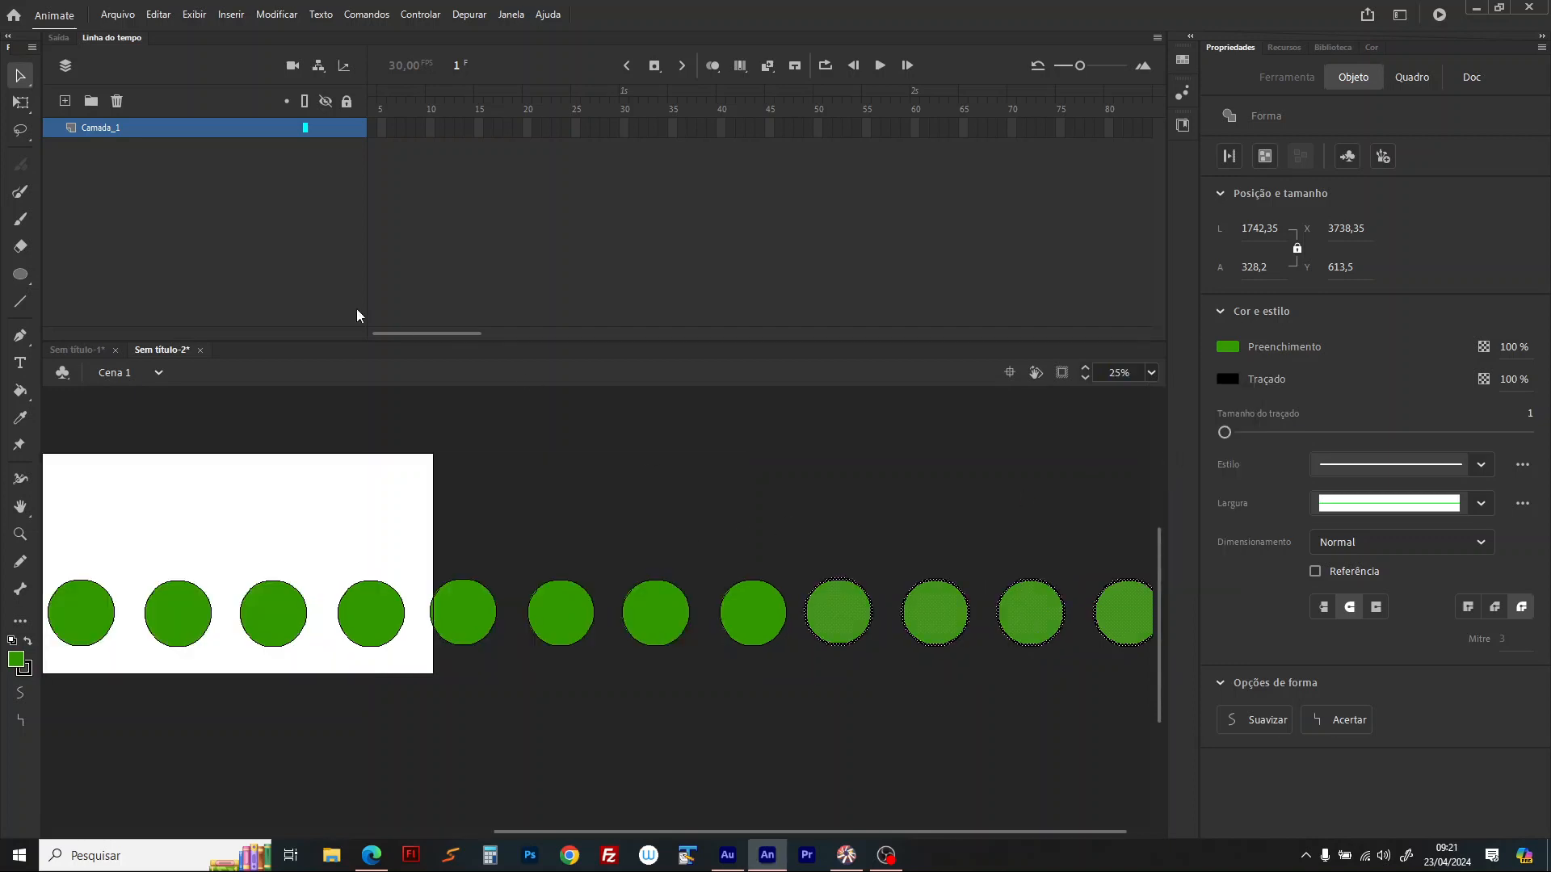
# Step: Duplicate the whole green row directly above itself and recolour the copy brown-orange #994F00
pyautogui.moveTo(181, 609); pyautogui.dragTo(175, 518)
pyautogui.hotkey('ctrl', 'd')
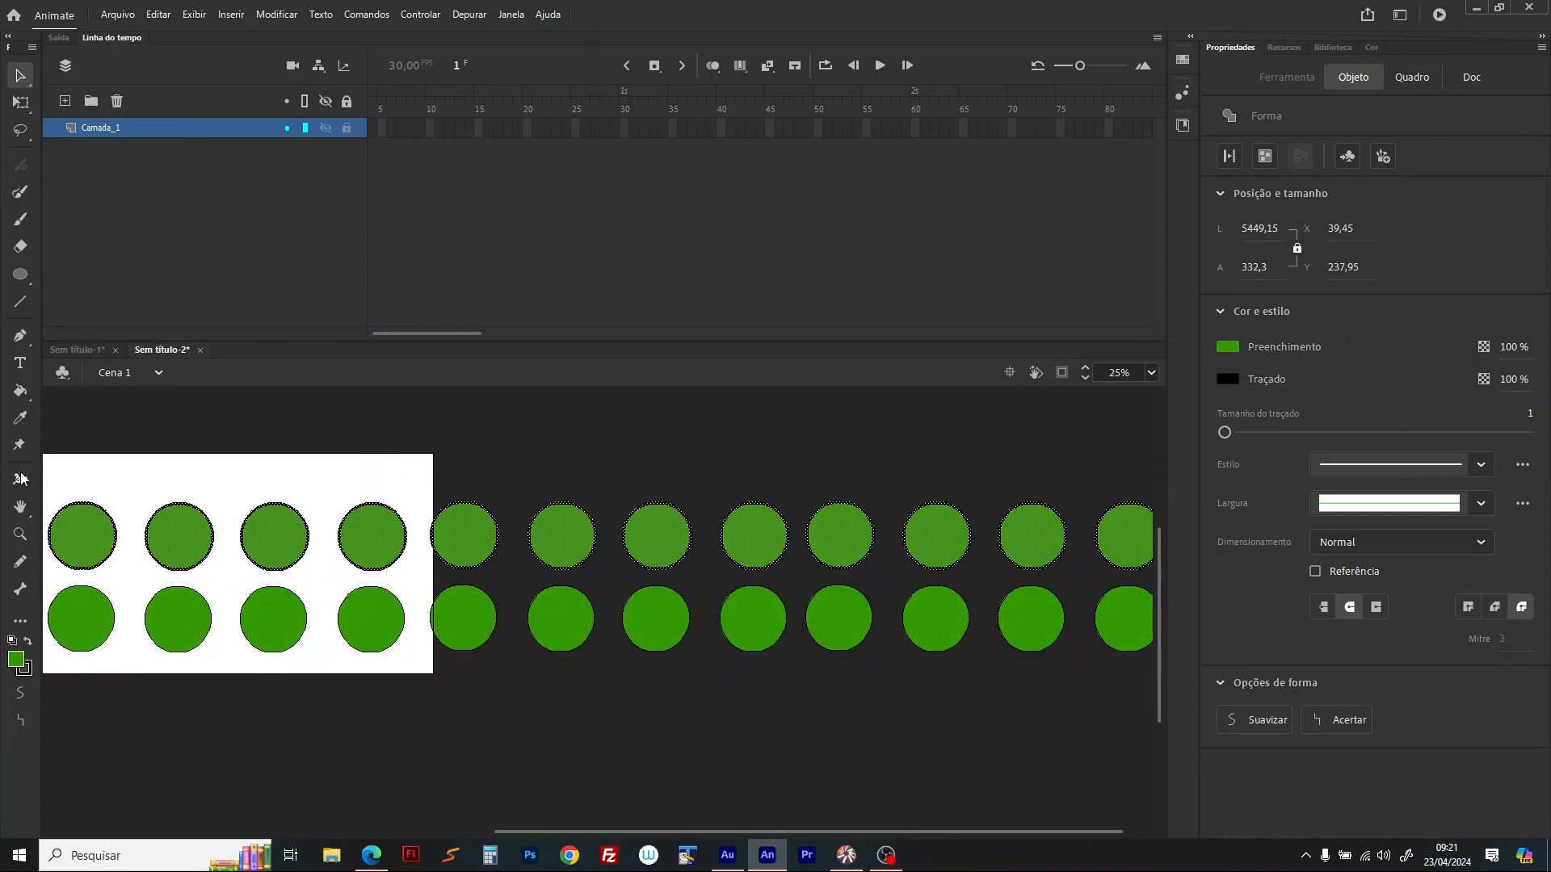
pyautogui.press('k')
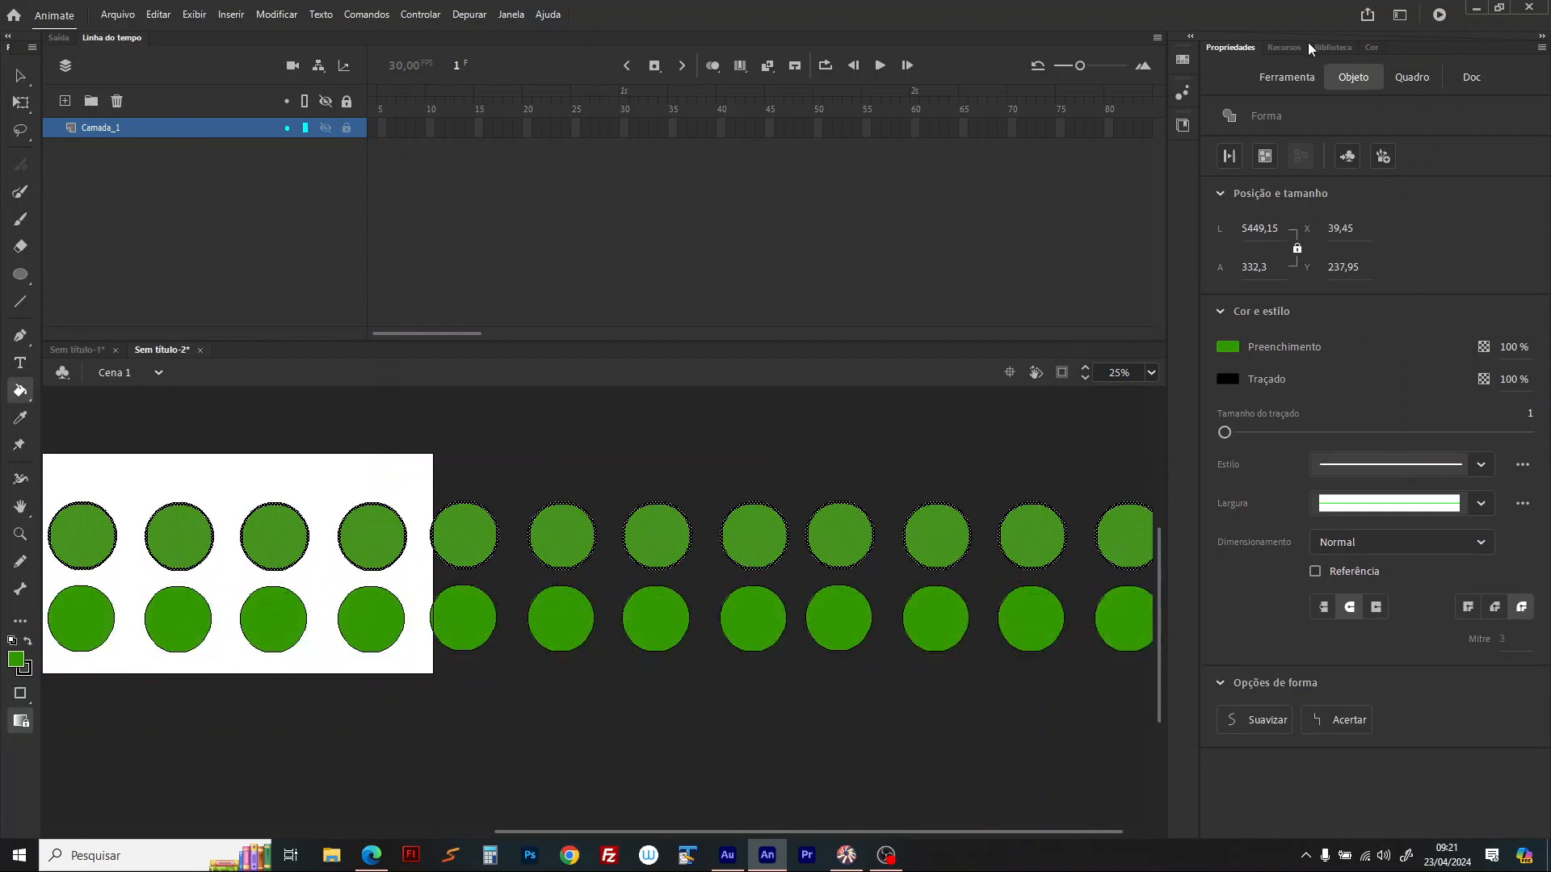
pyautogui.click(1371, 50)
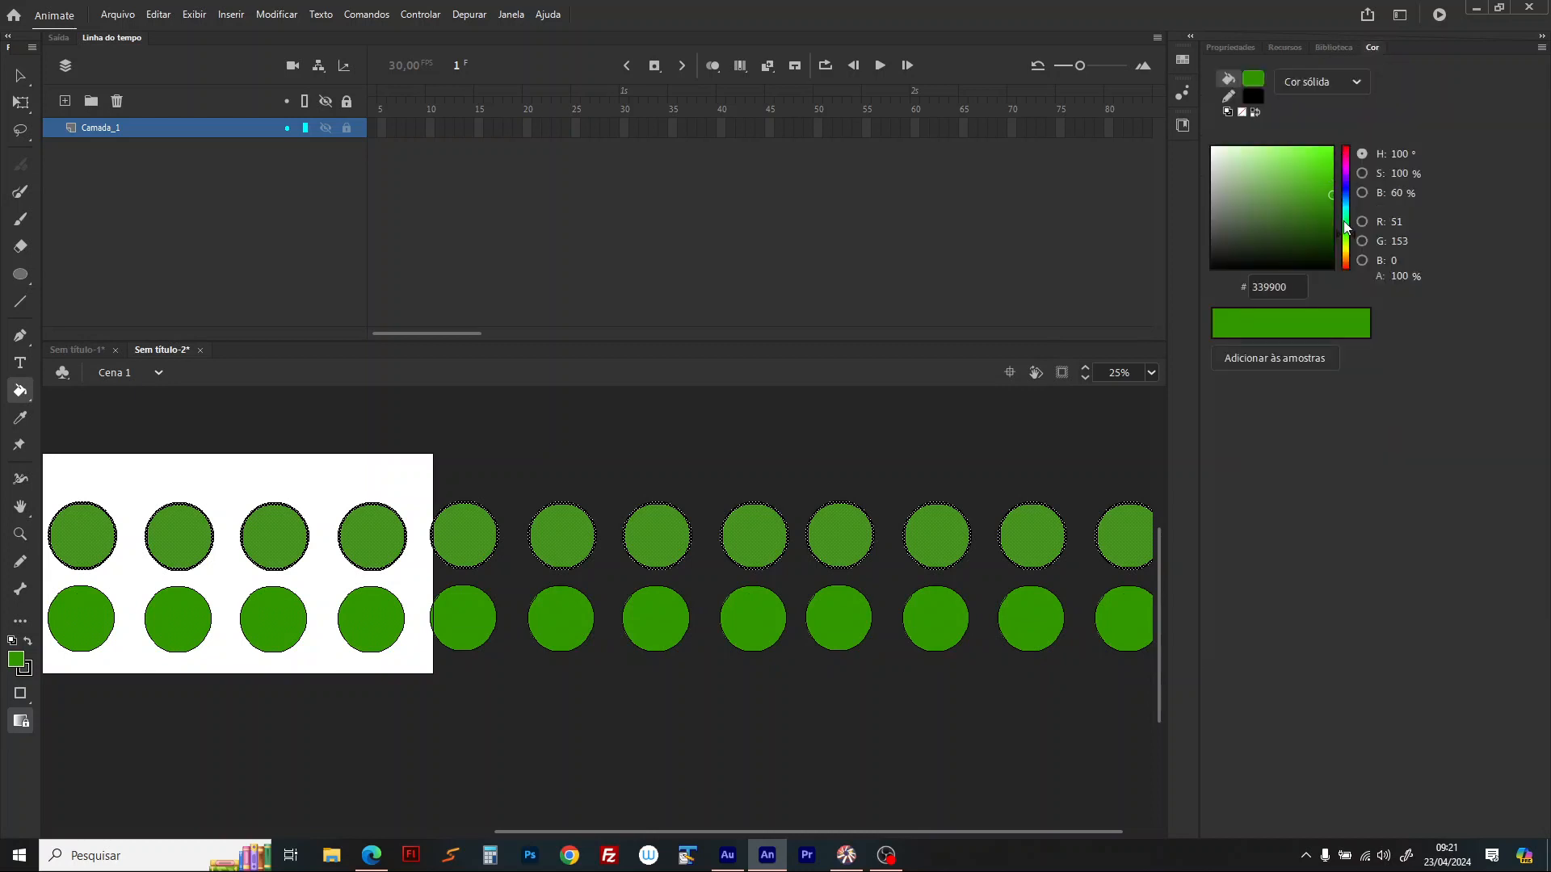
pyautogui.click(1346, 178)
pyautogui.moveTo(1347, 177); pyautogui.dragTo(1347, 260)
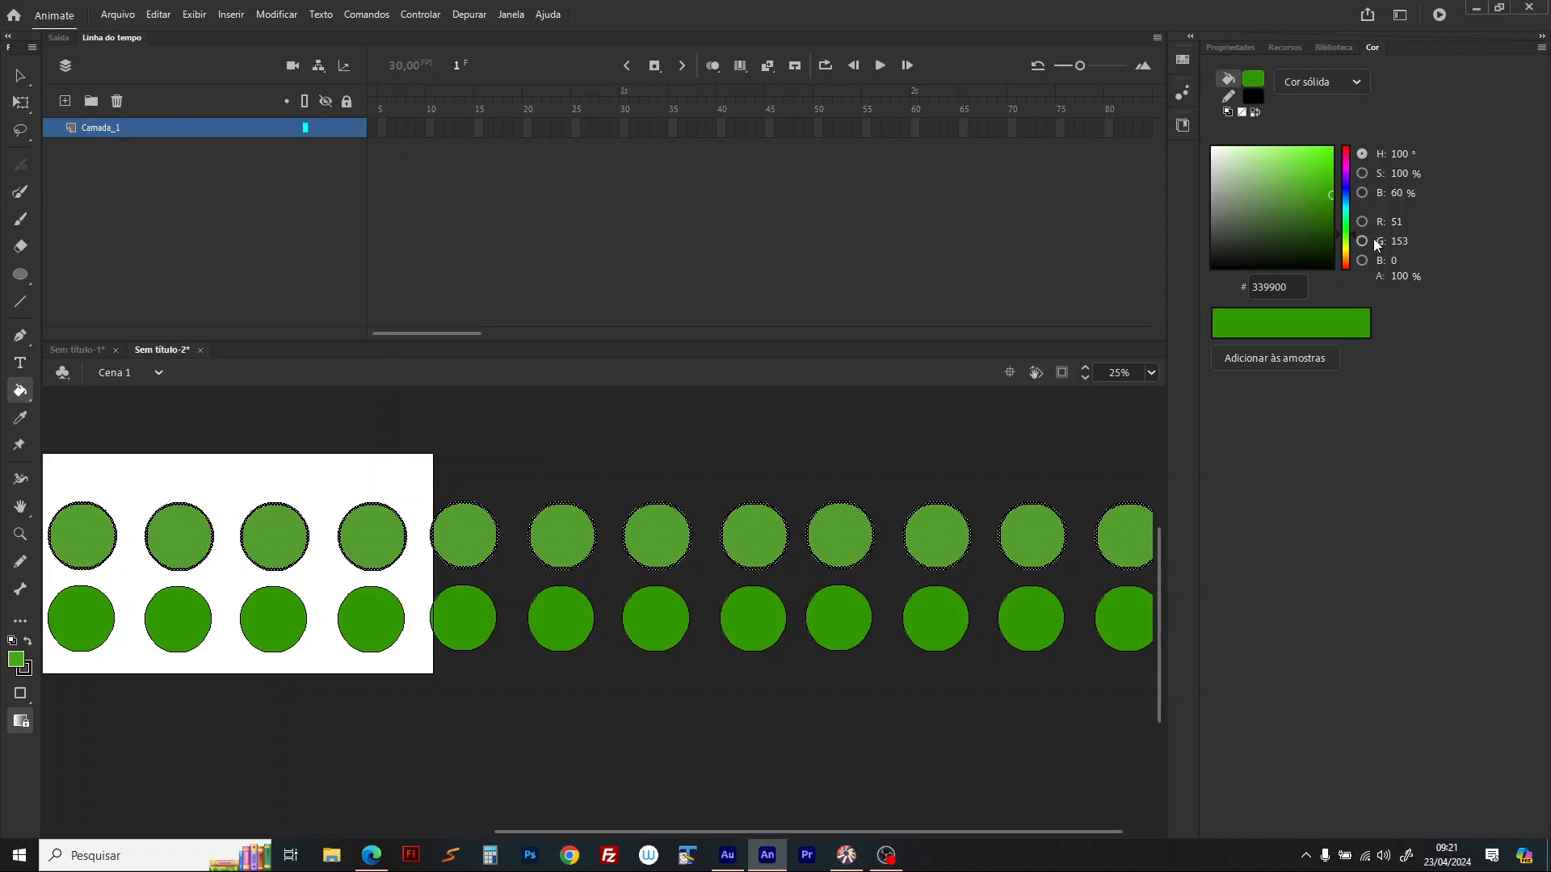
pyautogui.click(1347, 260)
pyautogui.press('v')
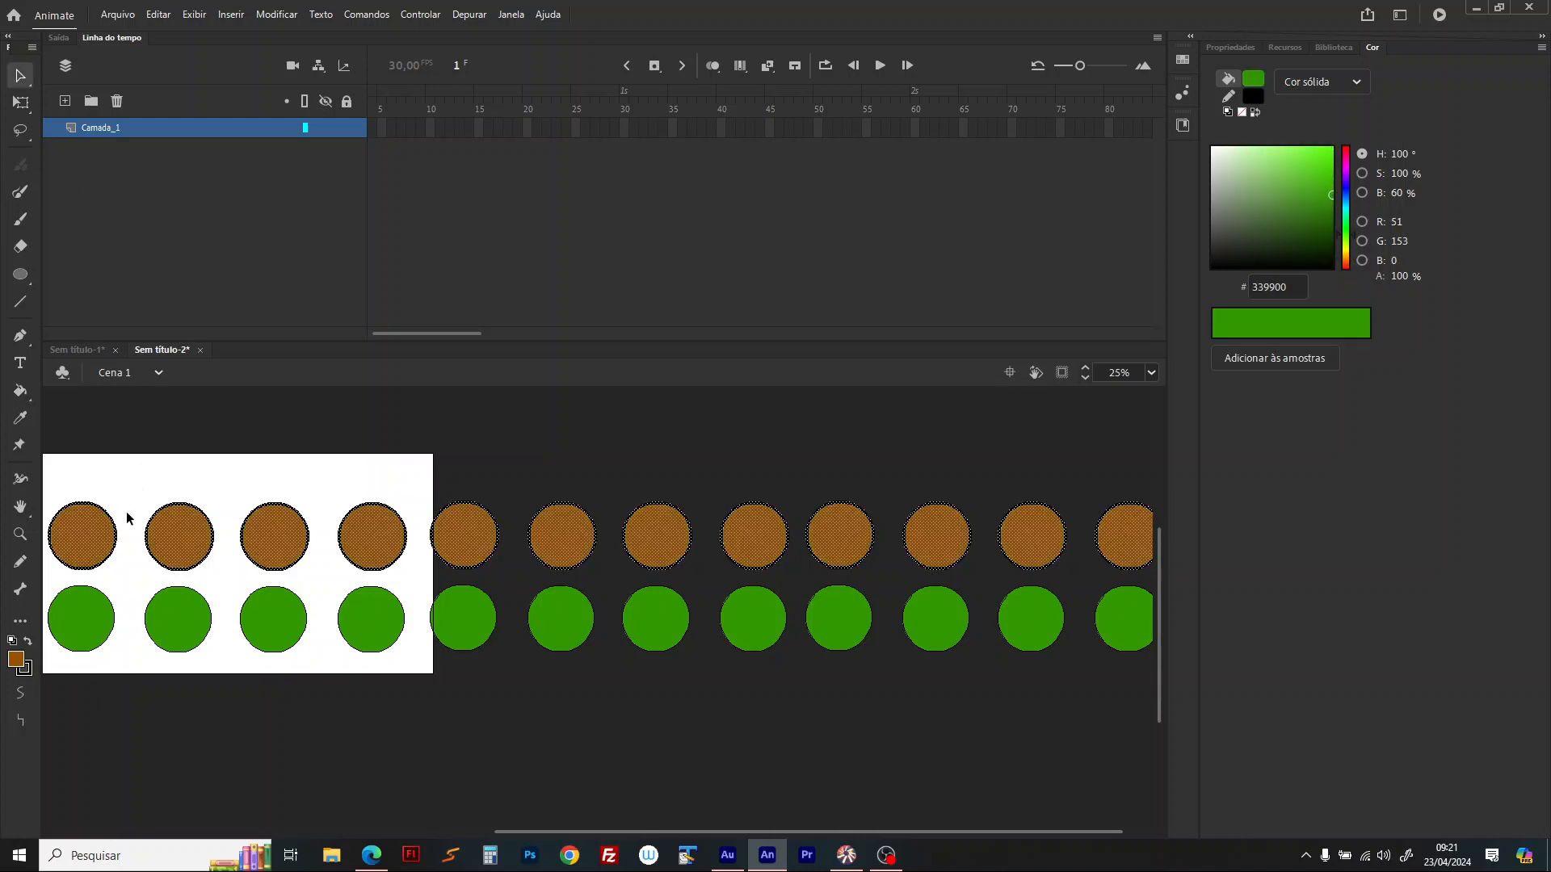
# Step: Duplicate the brown-orange row above itself, across the stage's upper edge, and recolour the copy dark red #991E00
pyautogui.moveTo(97, 539); pyautogui.dragTo(93, 449)
pyautogui.click(1346, 262)
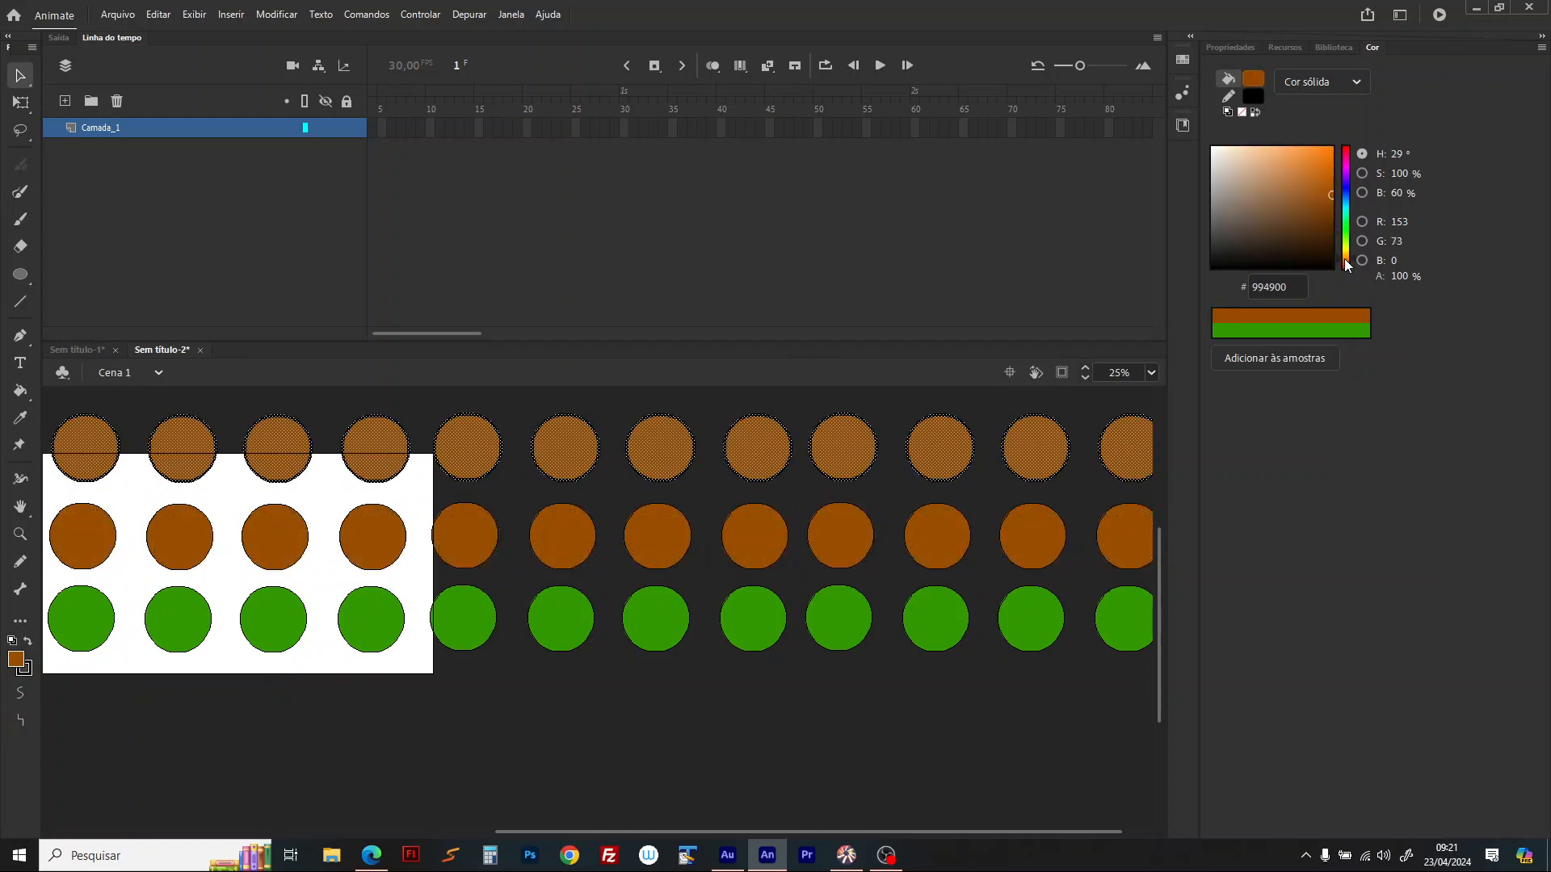
pyautogui.moveTo(1345, 260)
pyautogui.mouseDown()
pyautogui.moveTo(1305, 245)
pyautogui.moveTo(1347, 265)
pyautogui.mouseUp()
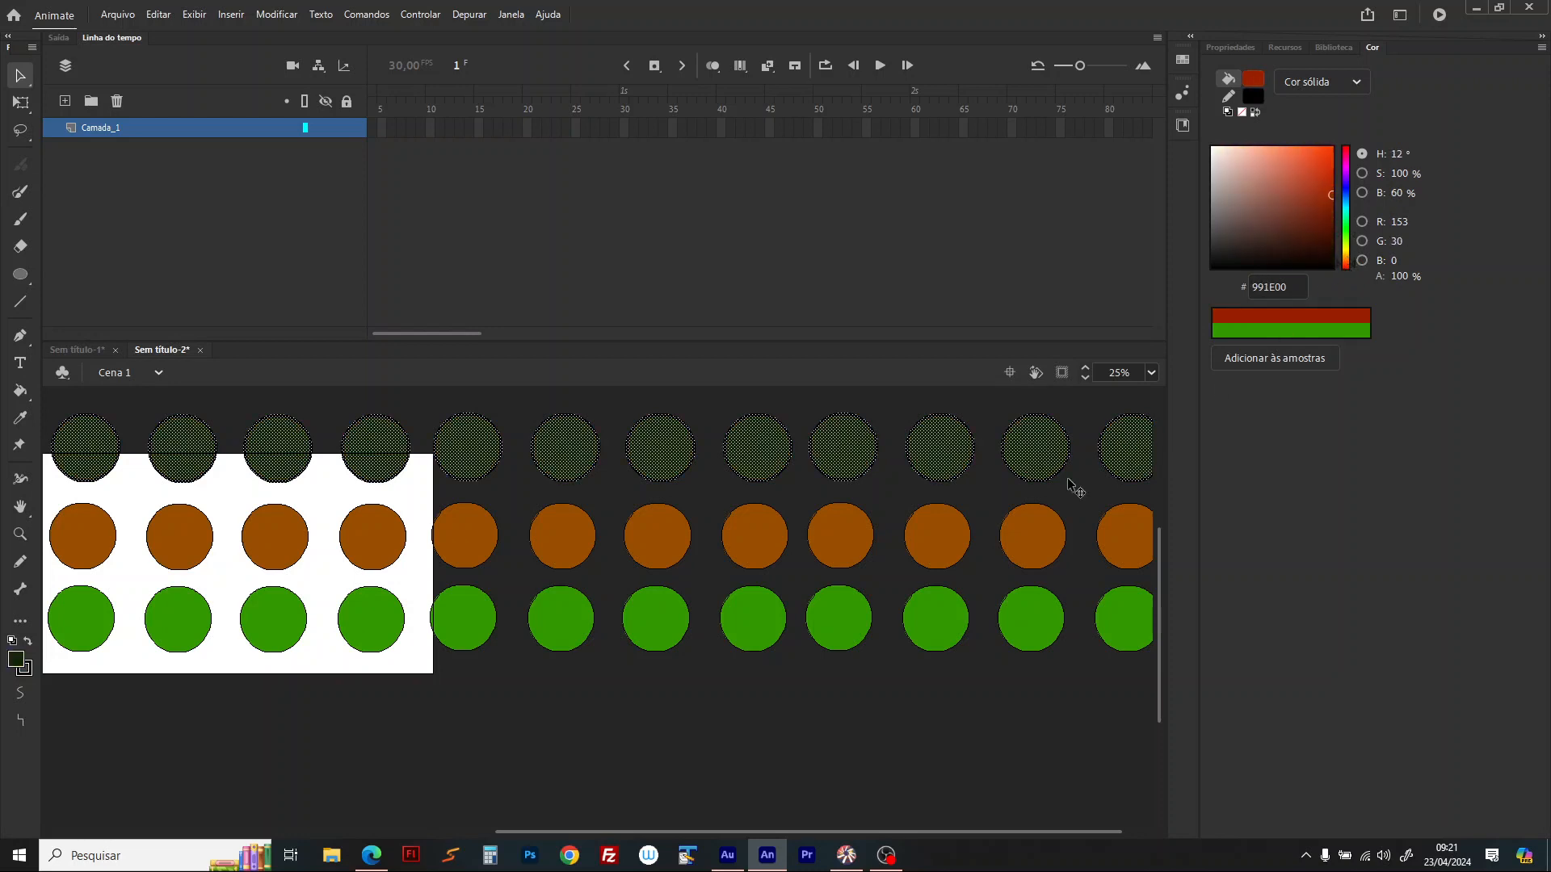
pyautogui.click(730, 745)
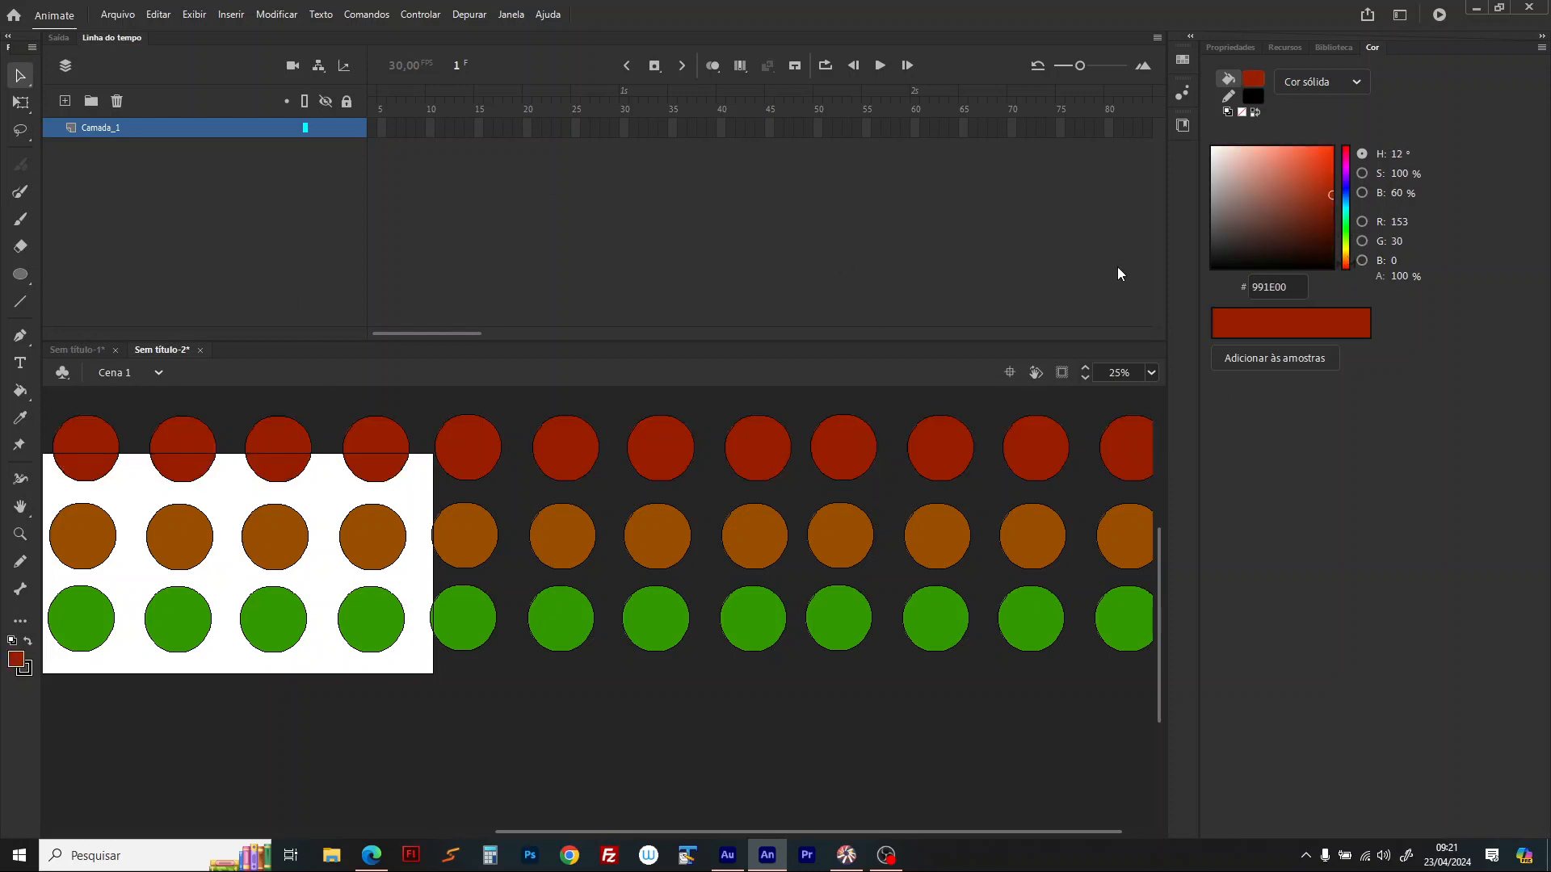
# Step: Convert the complete green row into a graphic symbol named "fileira v"
pyautogui.click(1151, 373)
pyautogui.click(1175, 462)
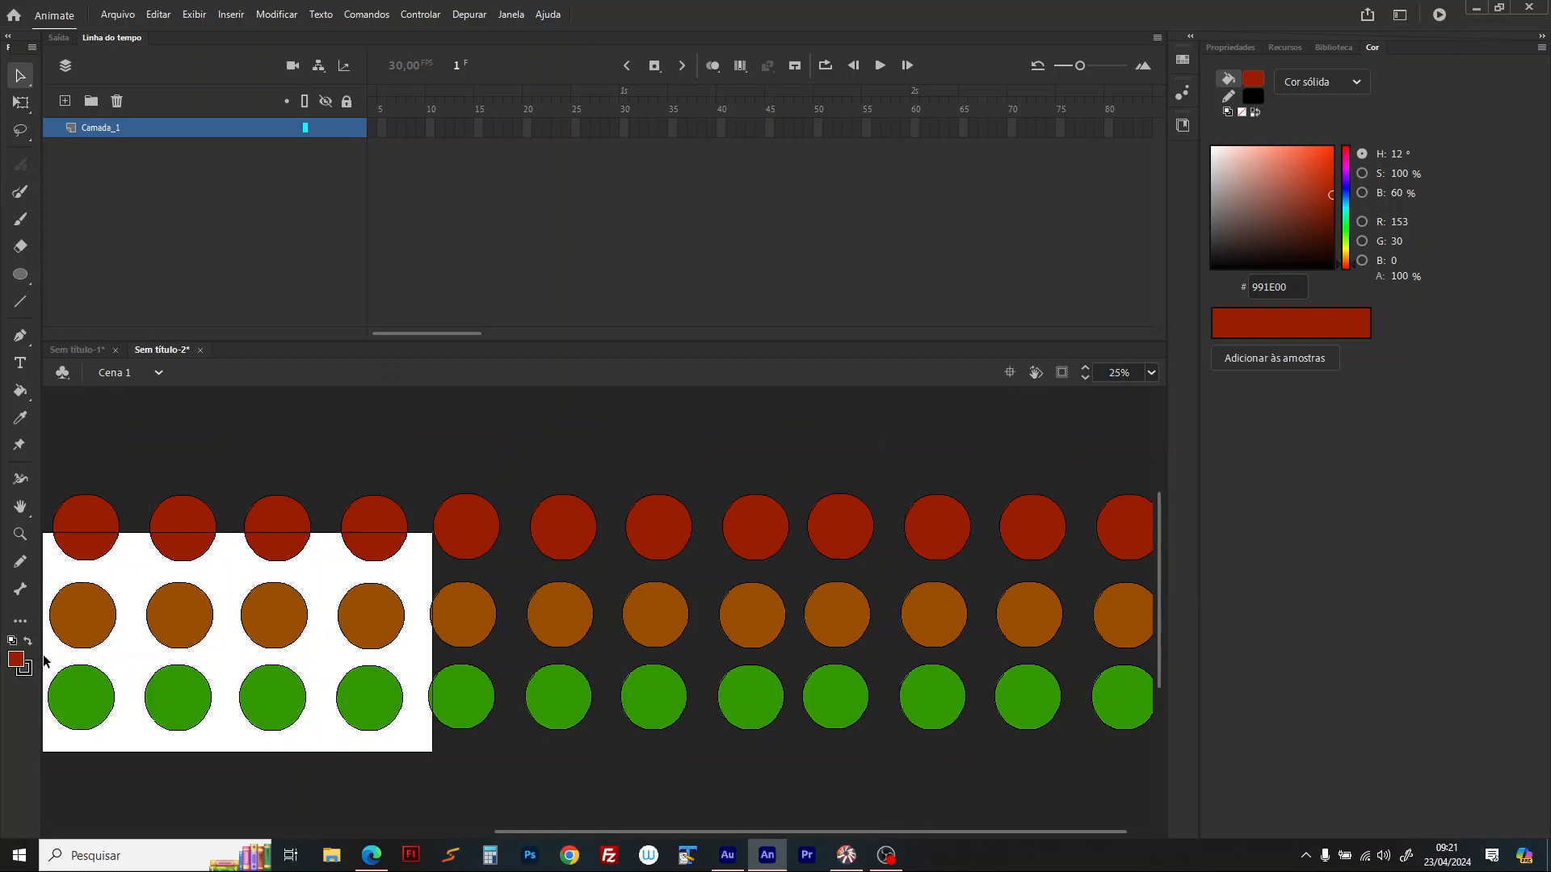
pyautogui.moveTo(43, 656); pyautogui.dragTo(1341, 800)
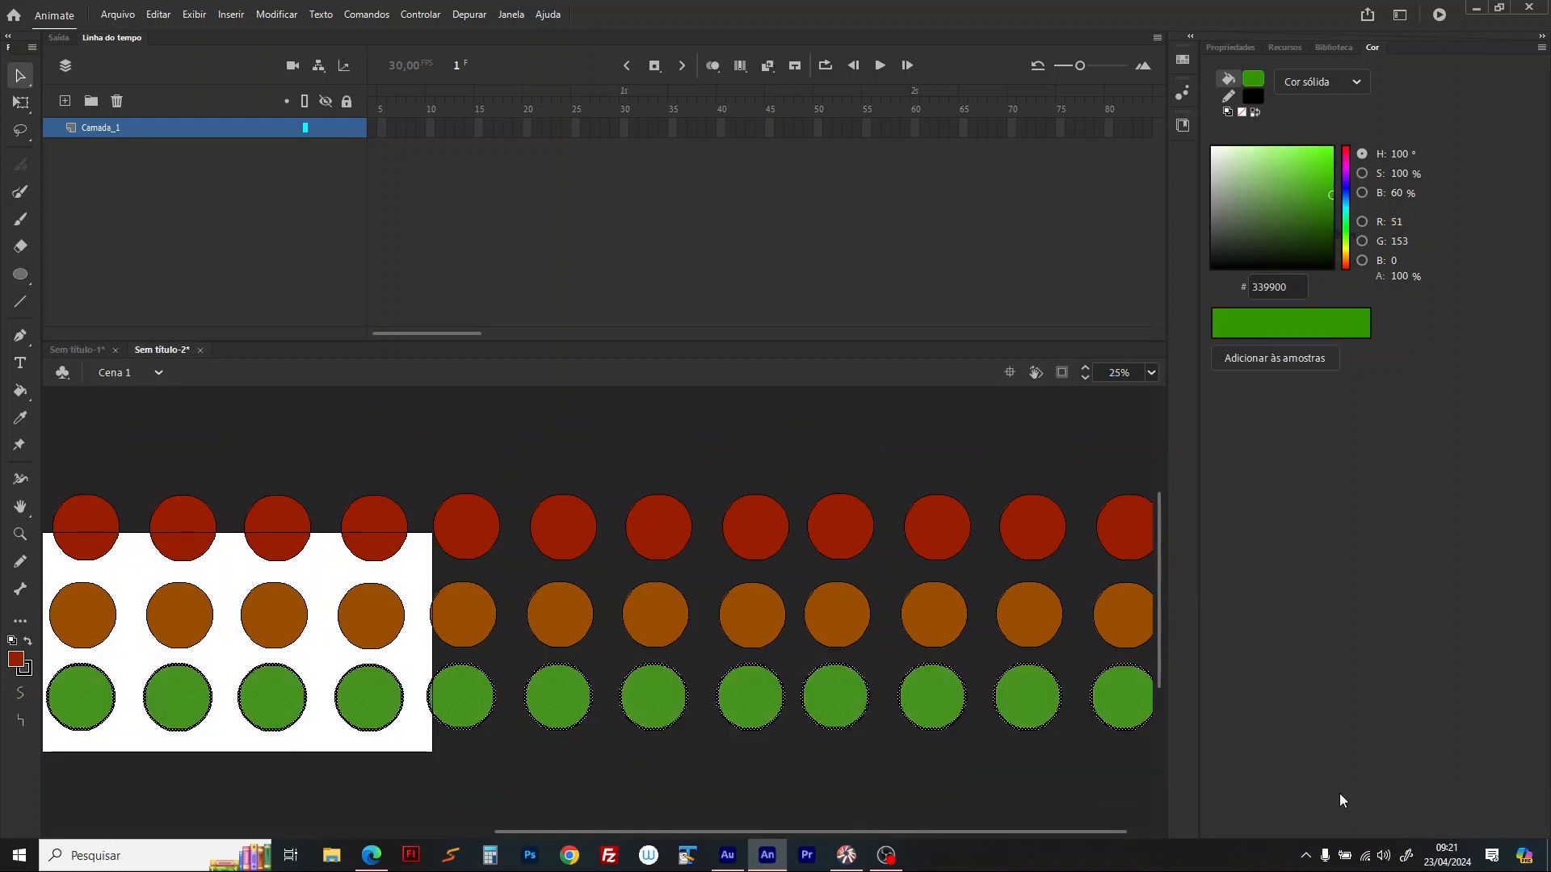
pyautogui.press('F8')
pyautogui.write('fileira v')
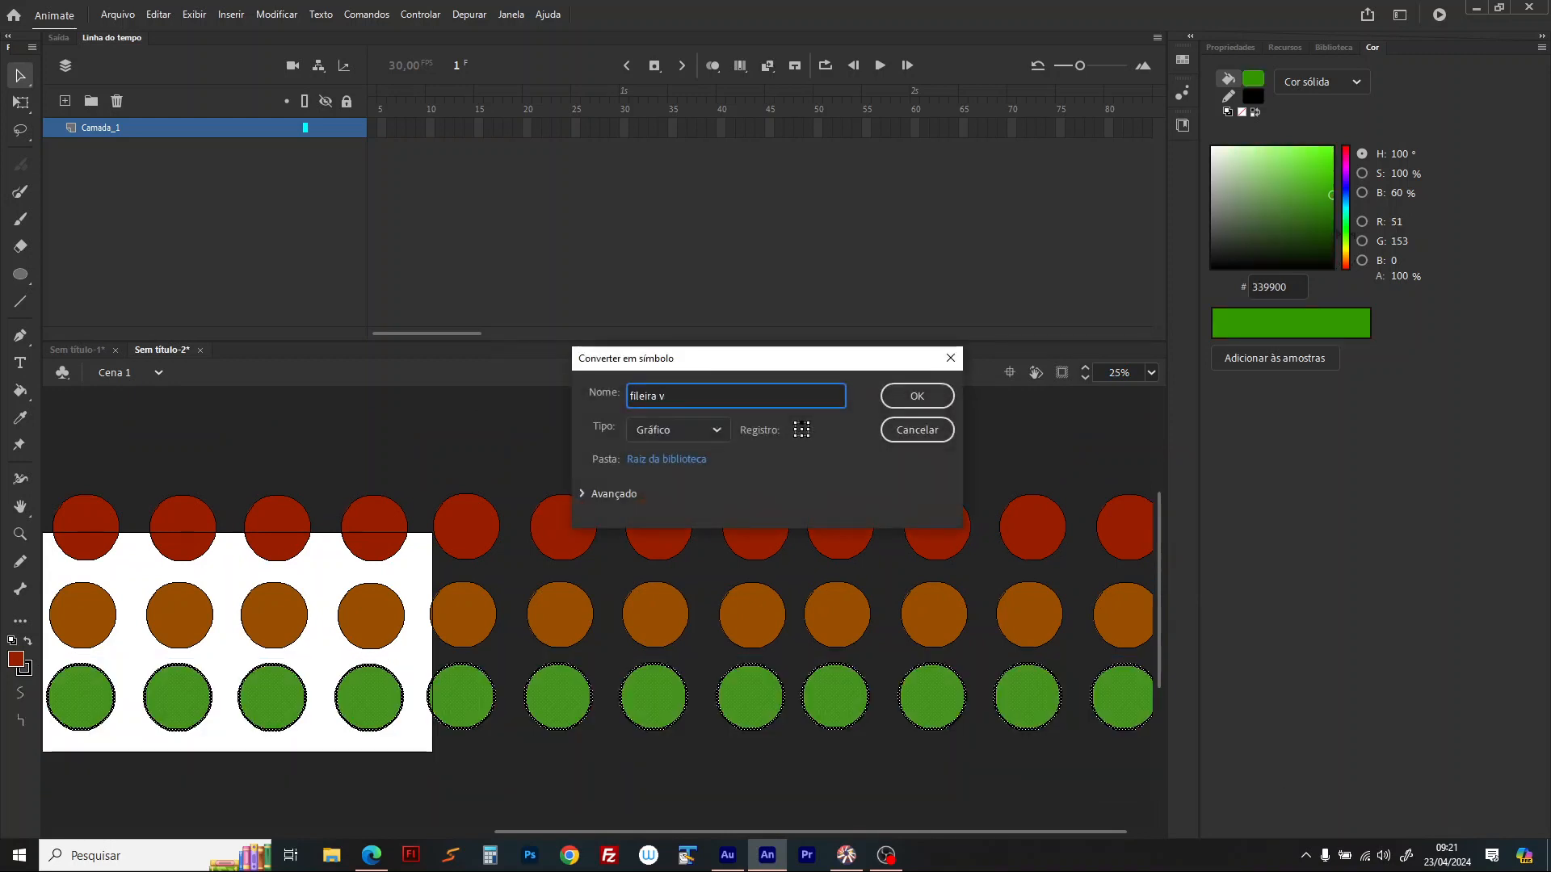
pyautogui.press('Return')
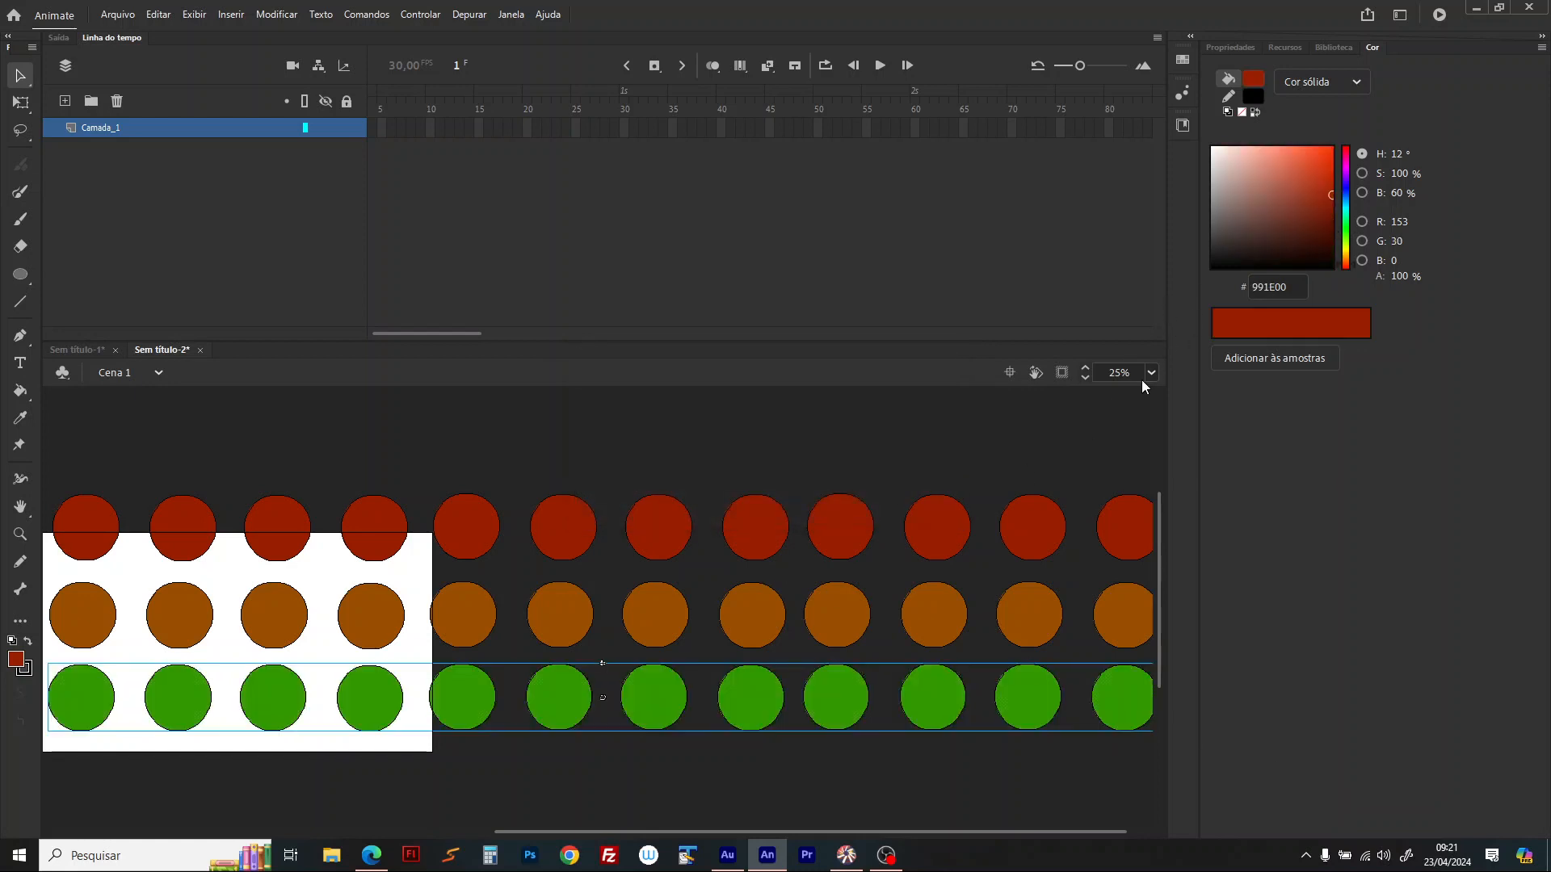
# Step: Convert the complete brown-orange row into a graphic symbol named "fileira m1"
pyautogui.click(1152, 374)
pyautogui.click(1185, 449)
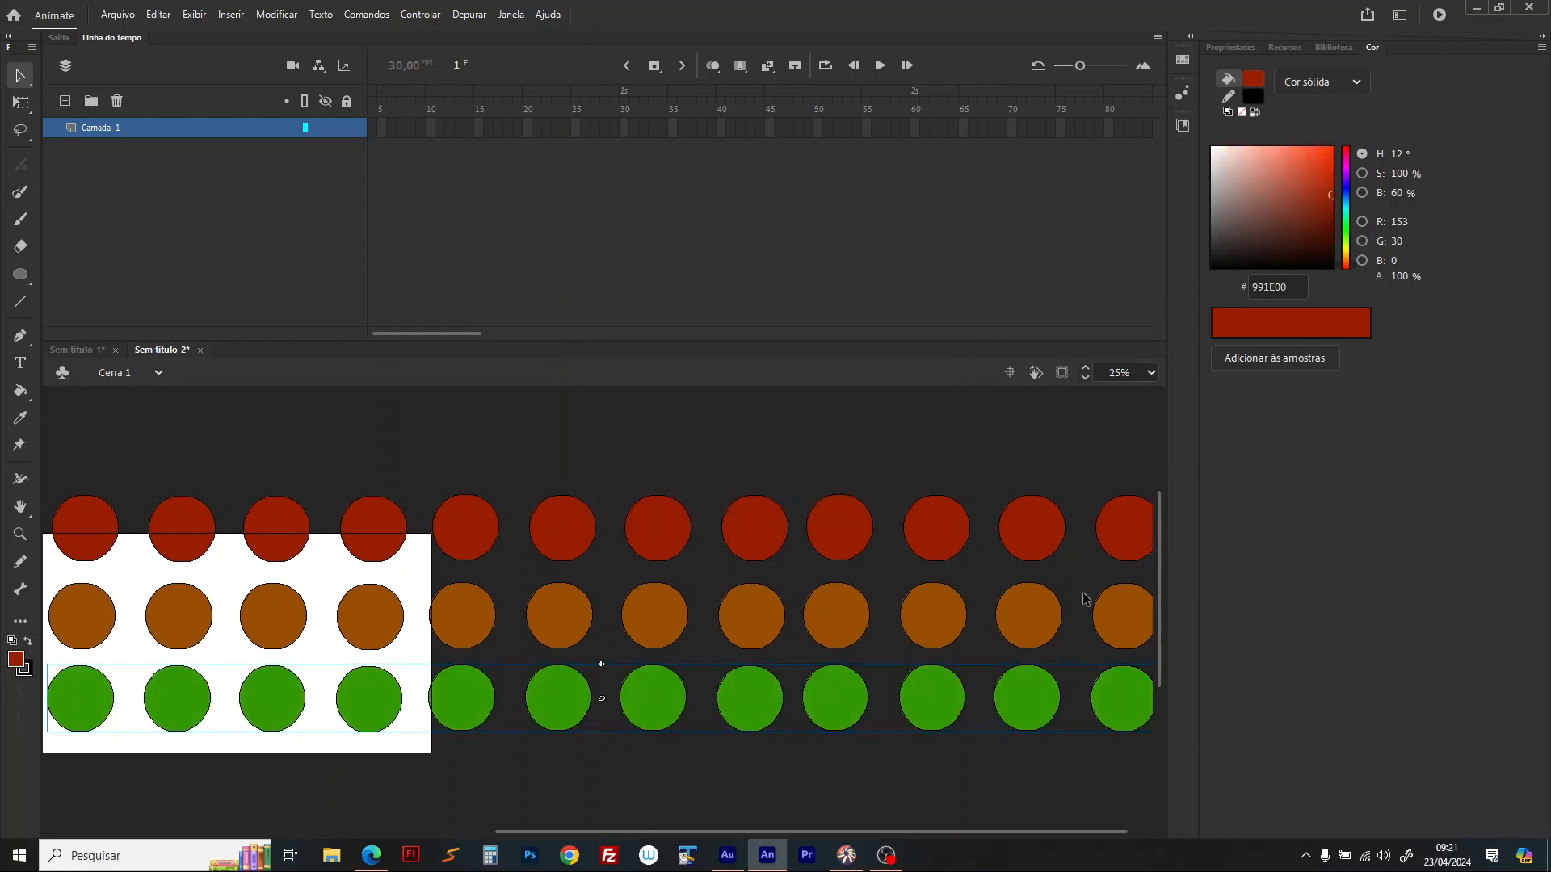
pyautogui.moveTo(47, 576); pyautogui.dragTo(1244, 664)
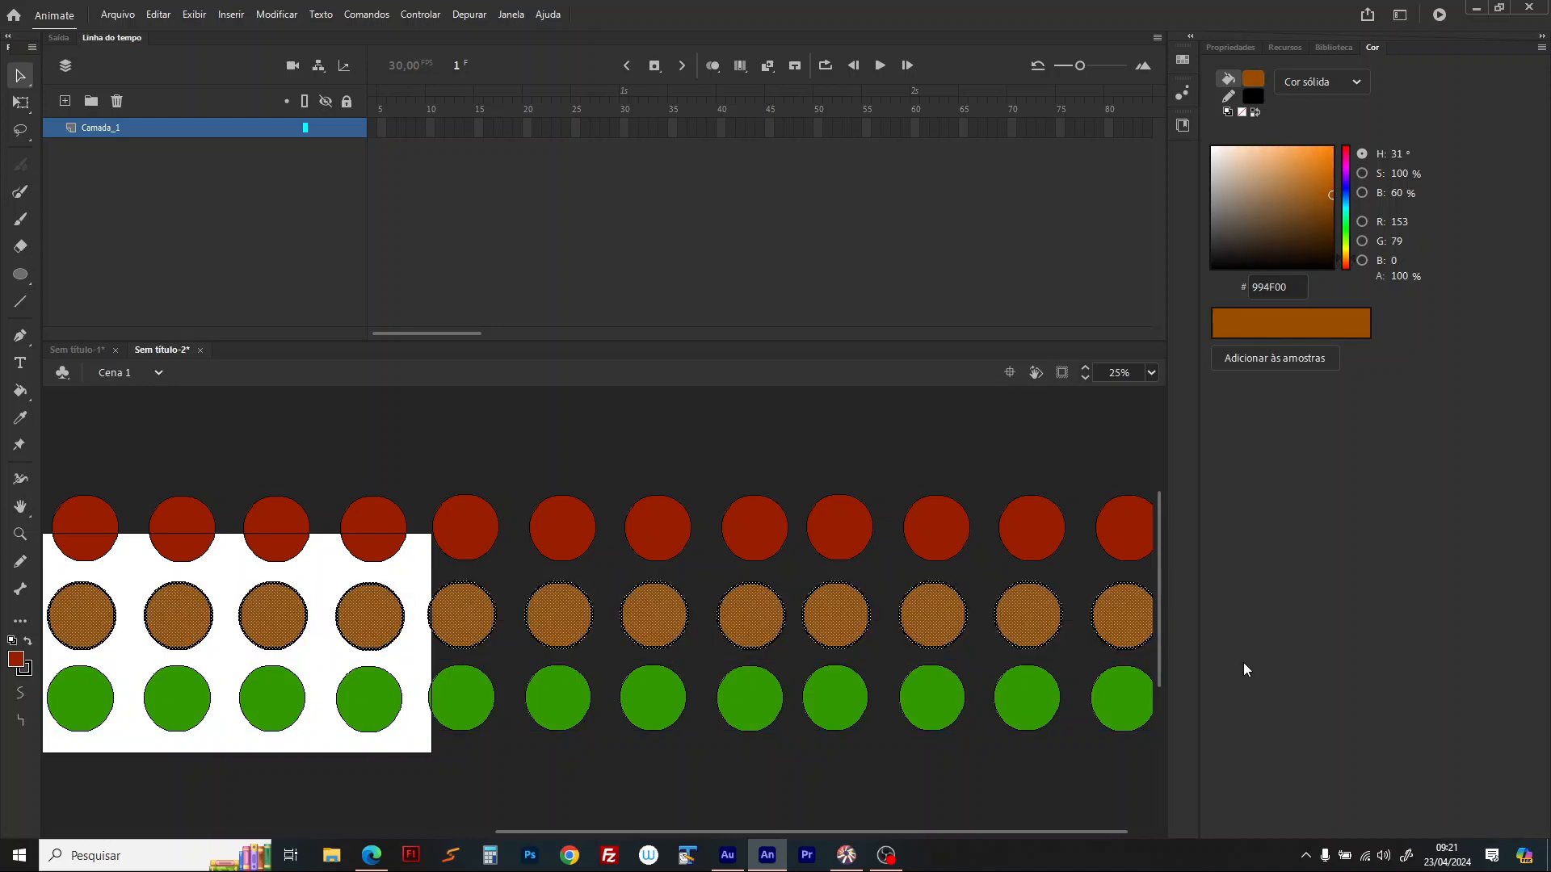
pyautogui.press('F8')
pyautogui.write('fileira m1')
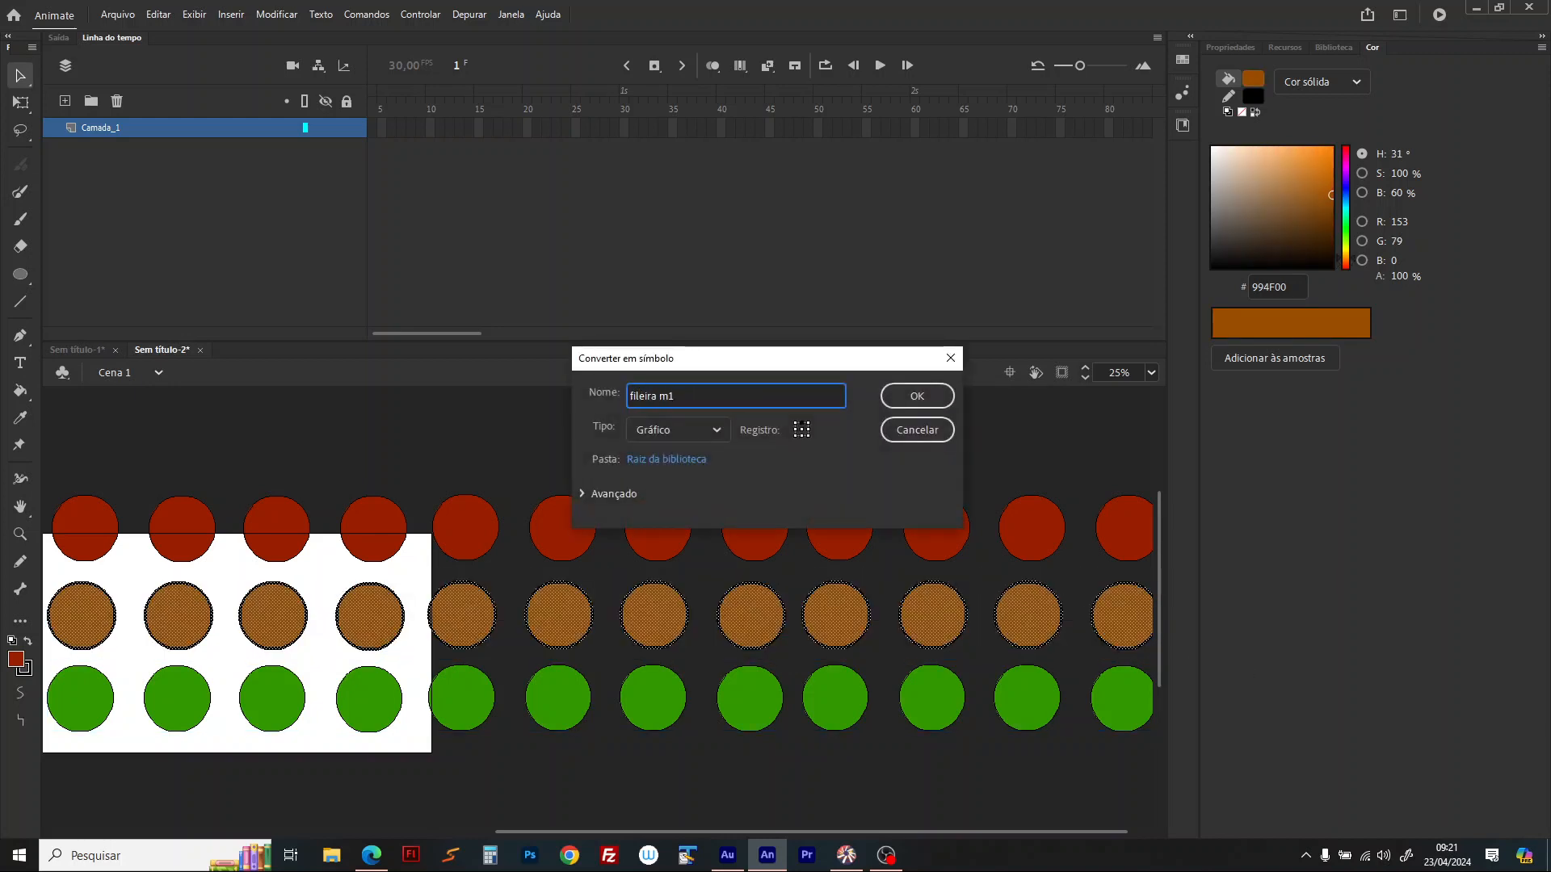
pyautogui.press('Return')
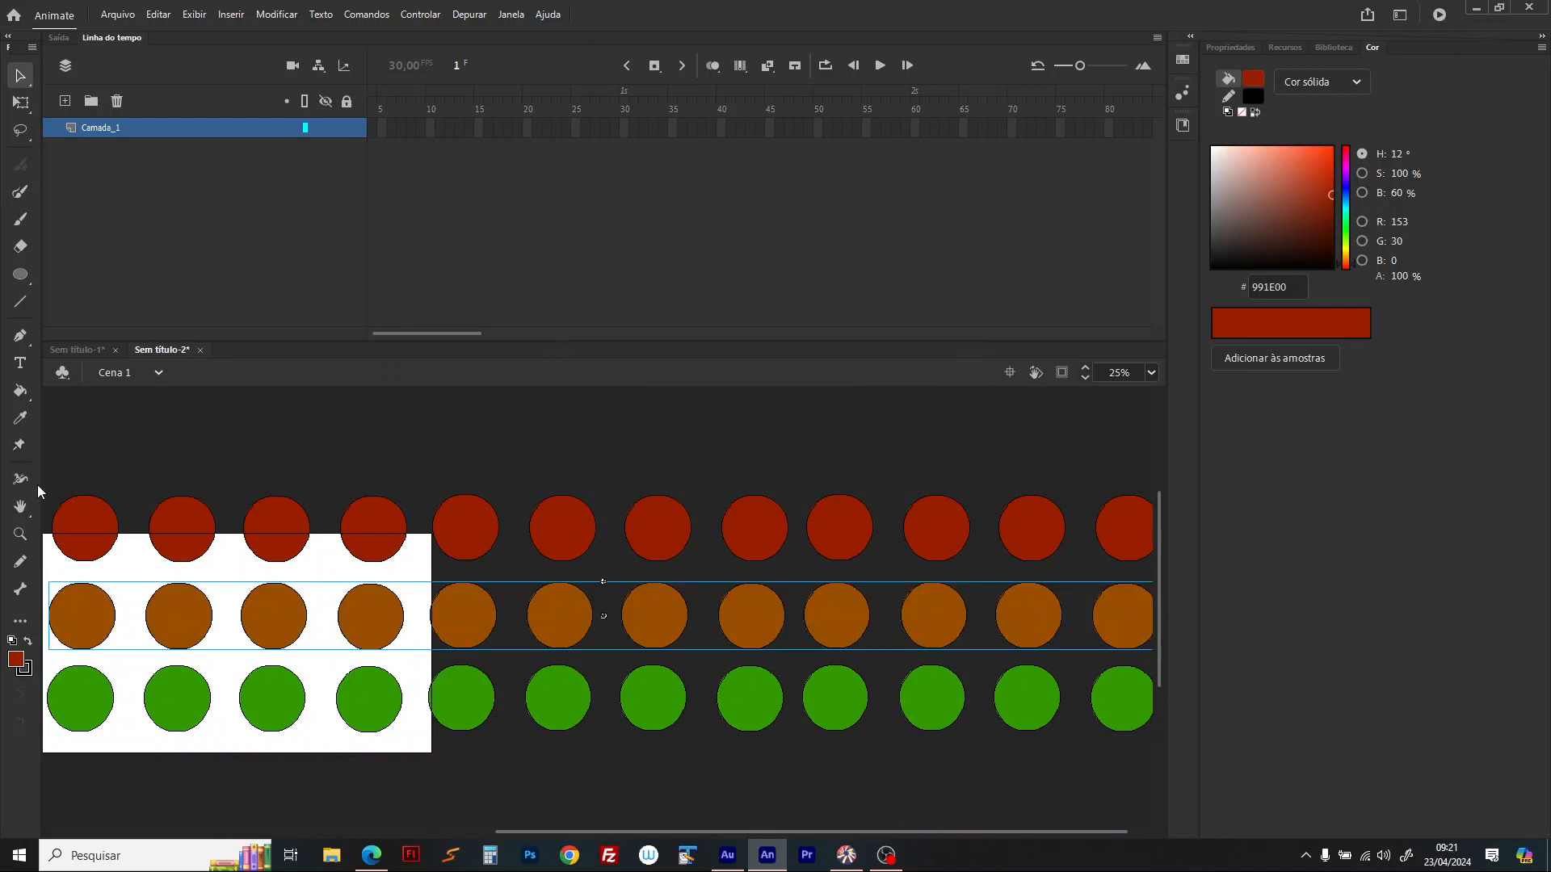
# Step: Convert the complete red row into a graphic symbol named "fileira m2"
pyautogui.moveTo(45, 478); pyautogui.dragTo(1292, 579)
pyautogui.press('F8')
pyautogui.write('fi')
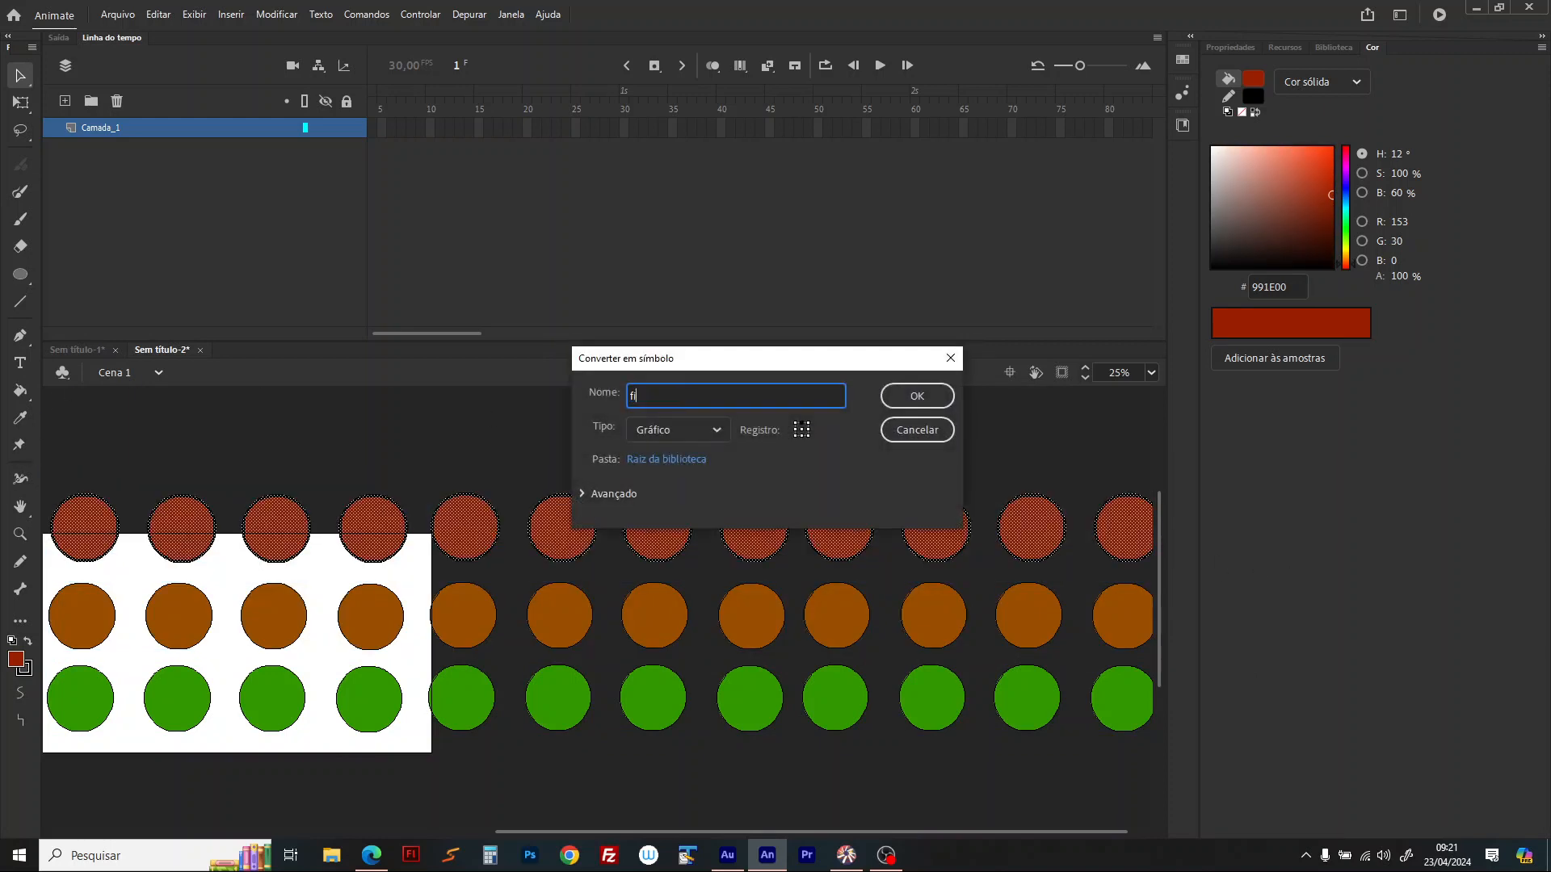
pyautogui.write('leira m2')
pyautogui.press('Return')
# Step: Distribute the three row symbols to separate layers
pyautogui.click(1155, 377)
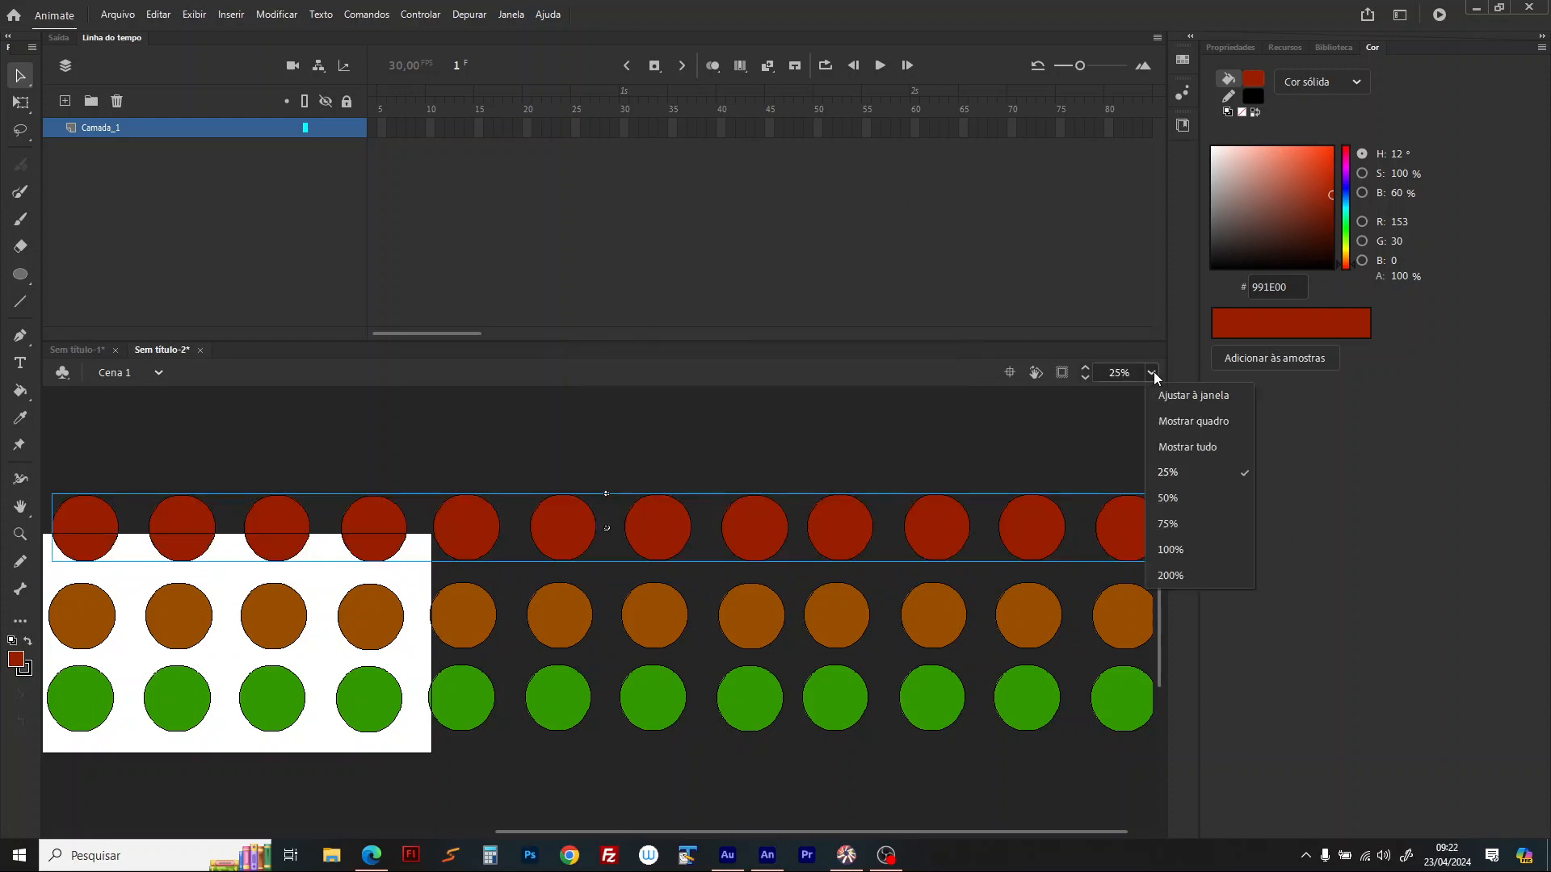
pyautogui.click(1194, 423)
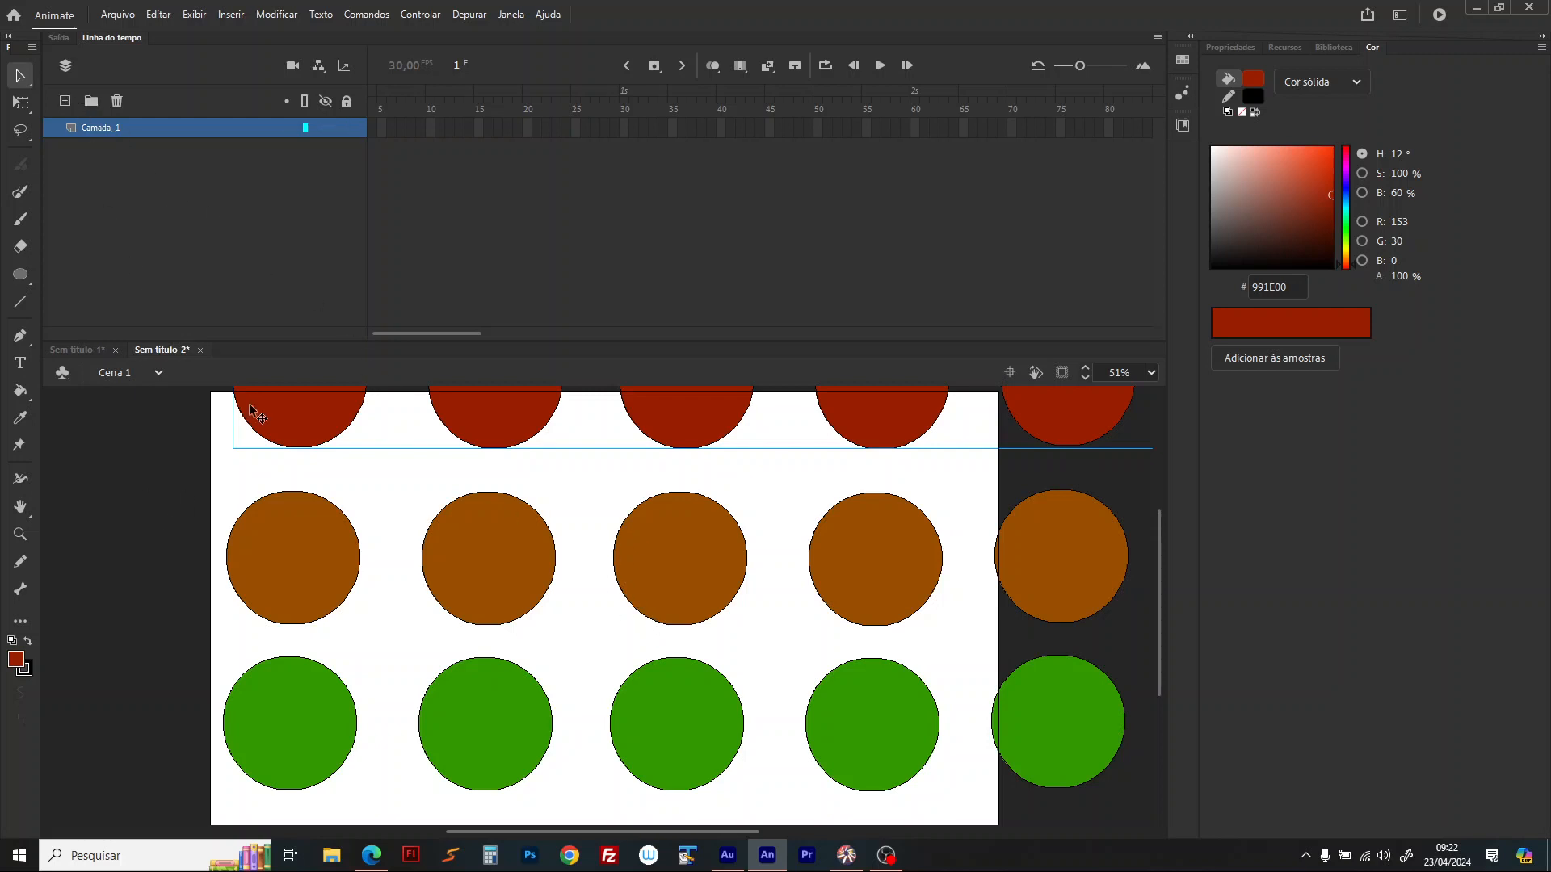
pyautogui.hotkey('ctrl', 'a')
pyautogui.rightClick(321, 588)
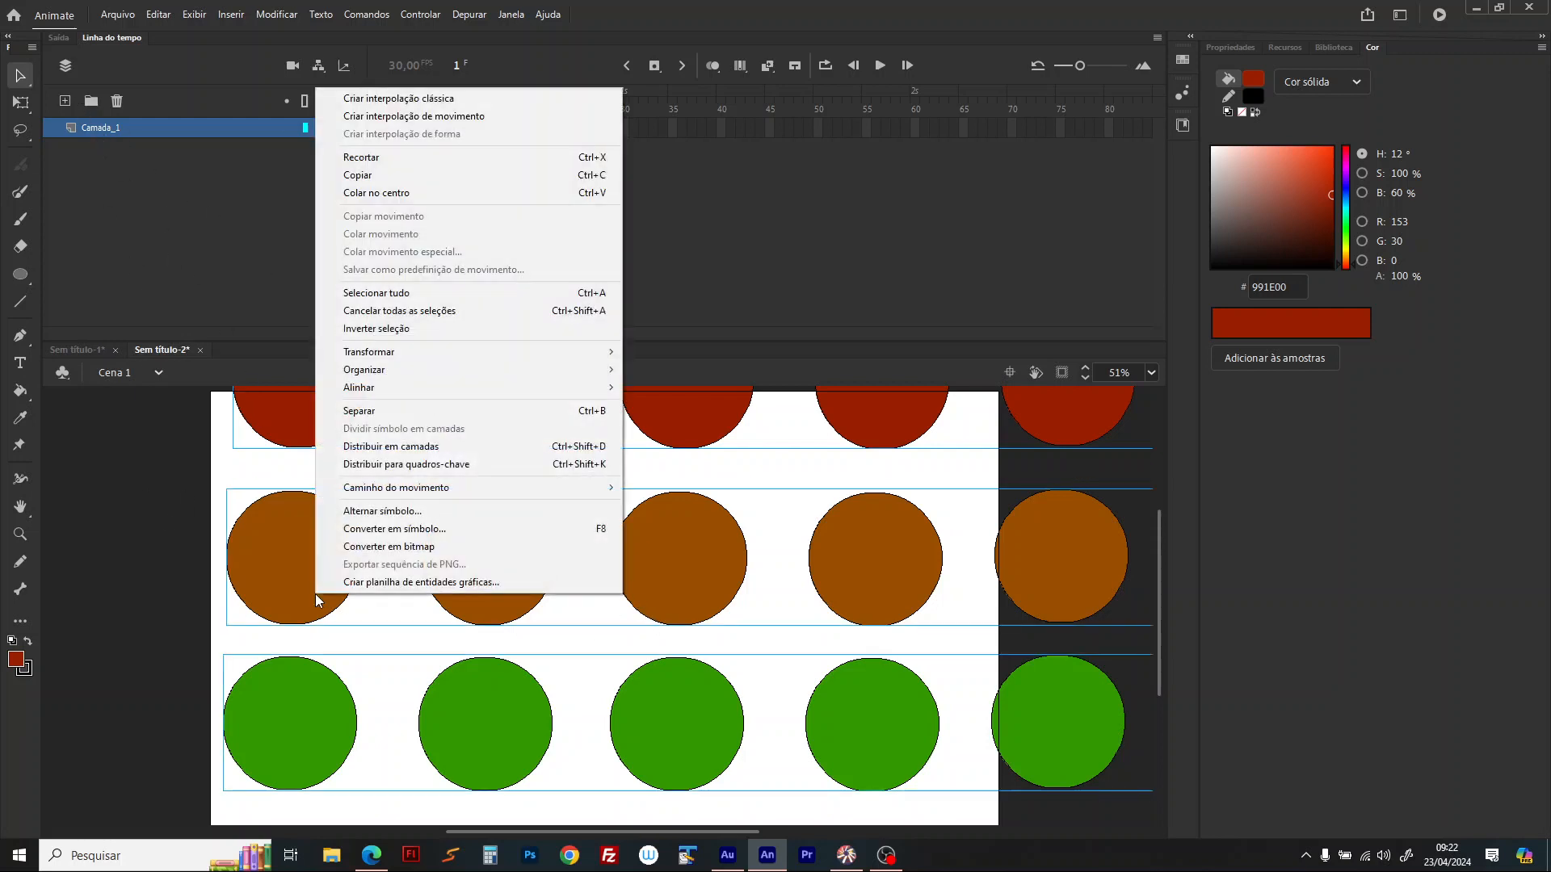
pyautogui.click(396, 446)
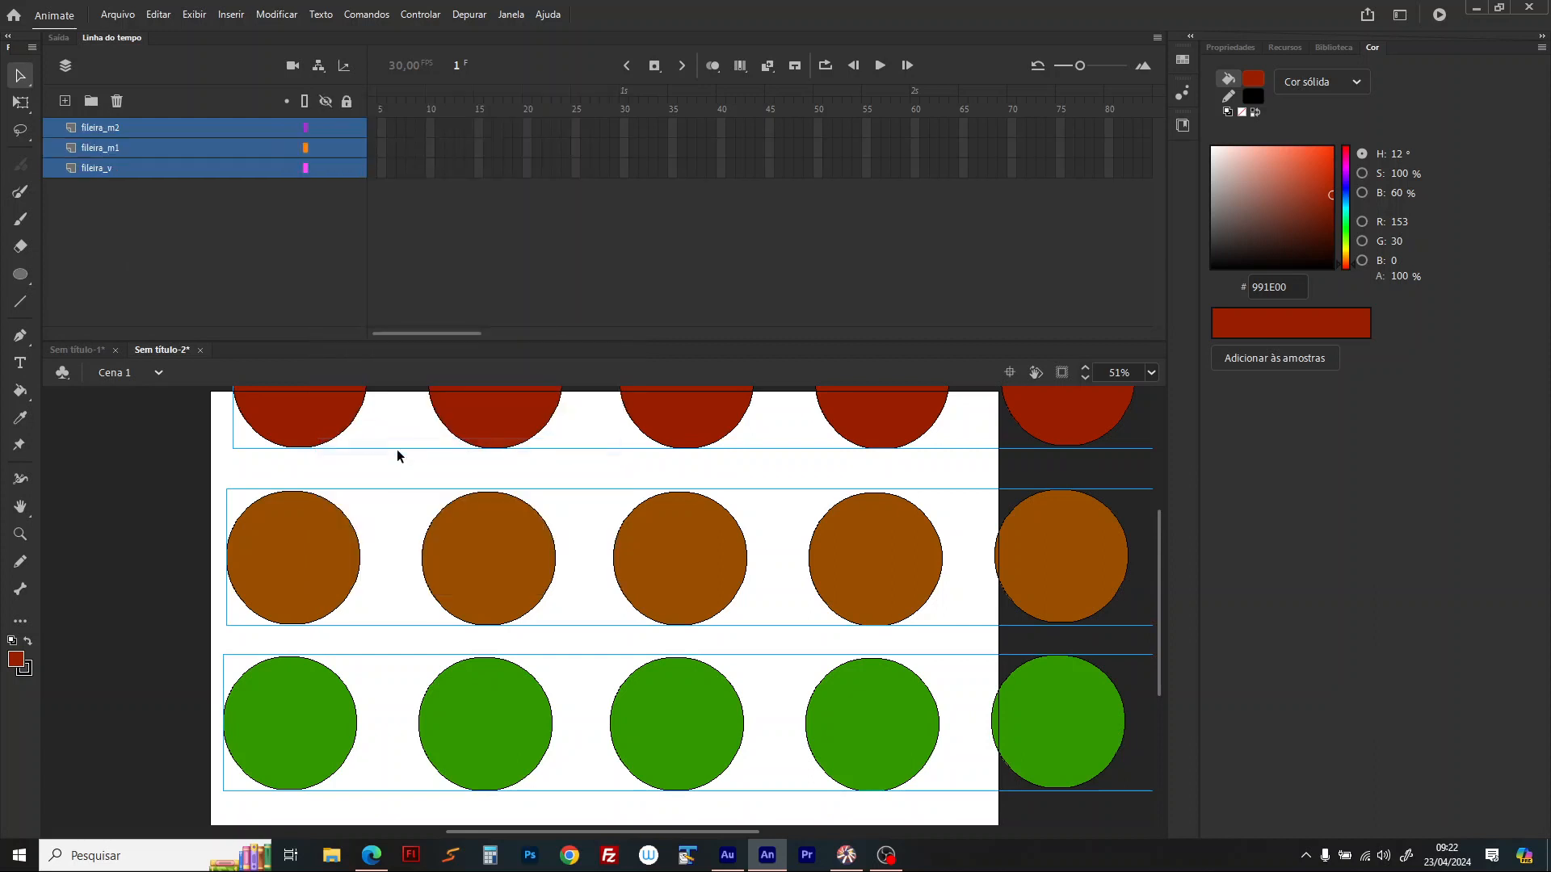
# Step: Add a layer above fileira_m1 and draw a small #0099CC camera shape from rectangles at the middle of the stage's lower edge
pyautogui.click(65, 100)
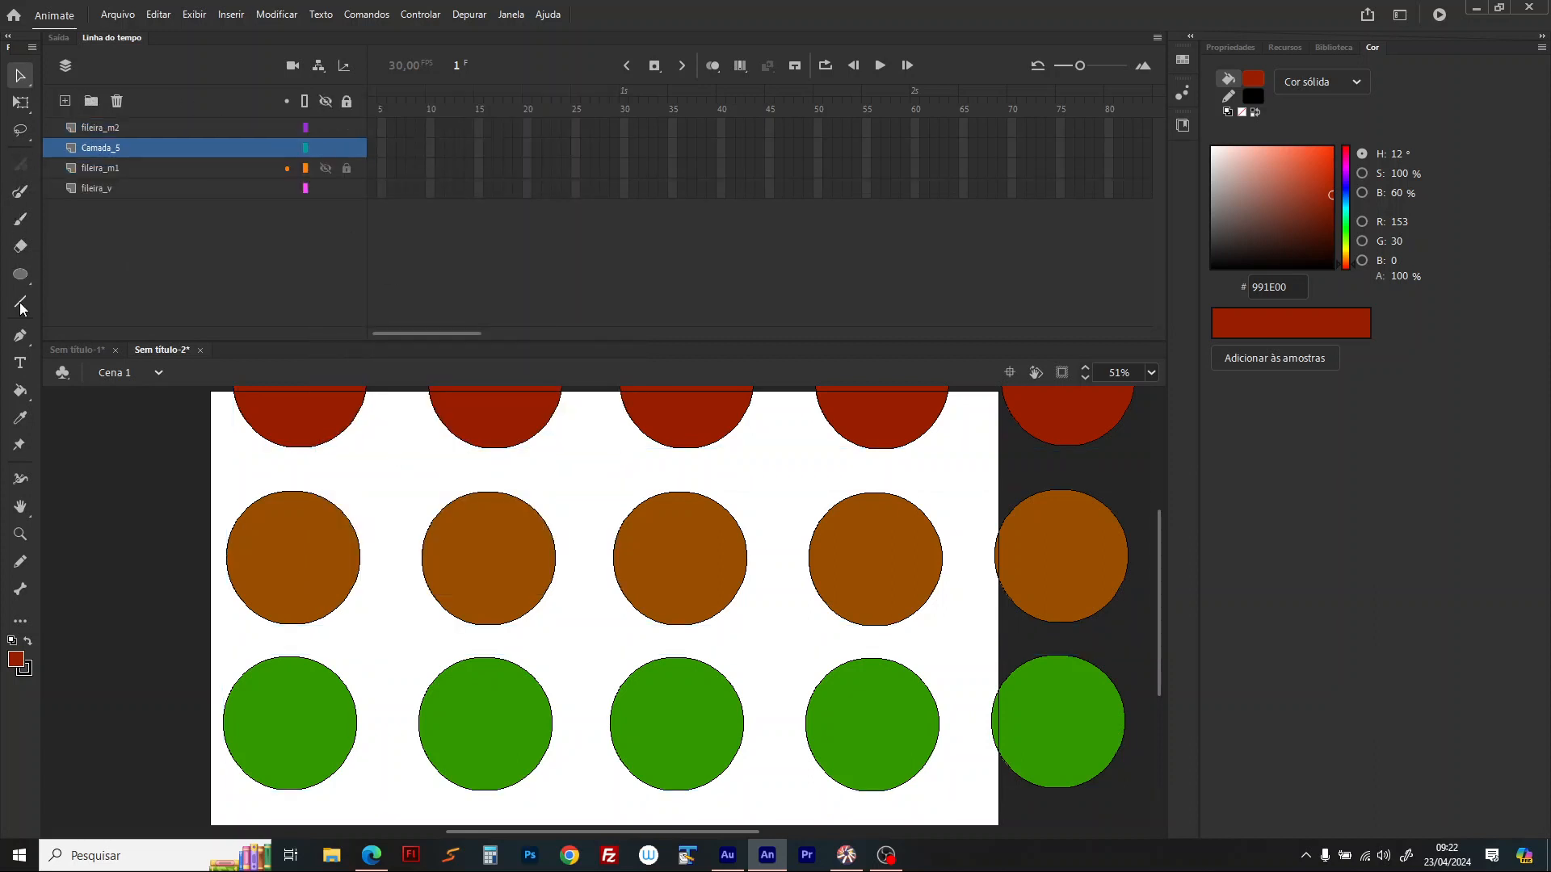
pyautogui.click(20, 276)
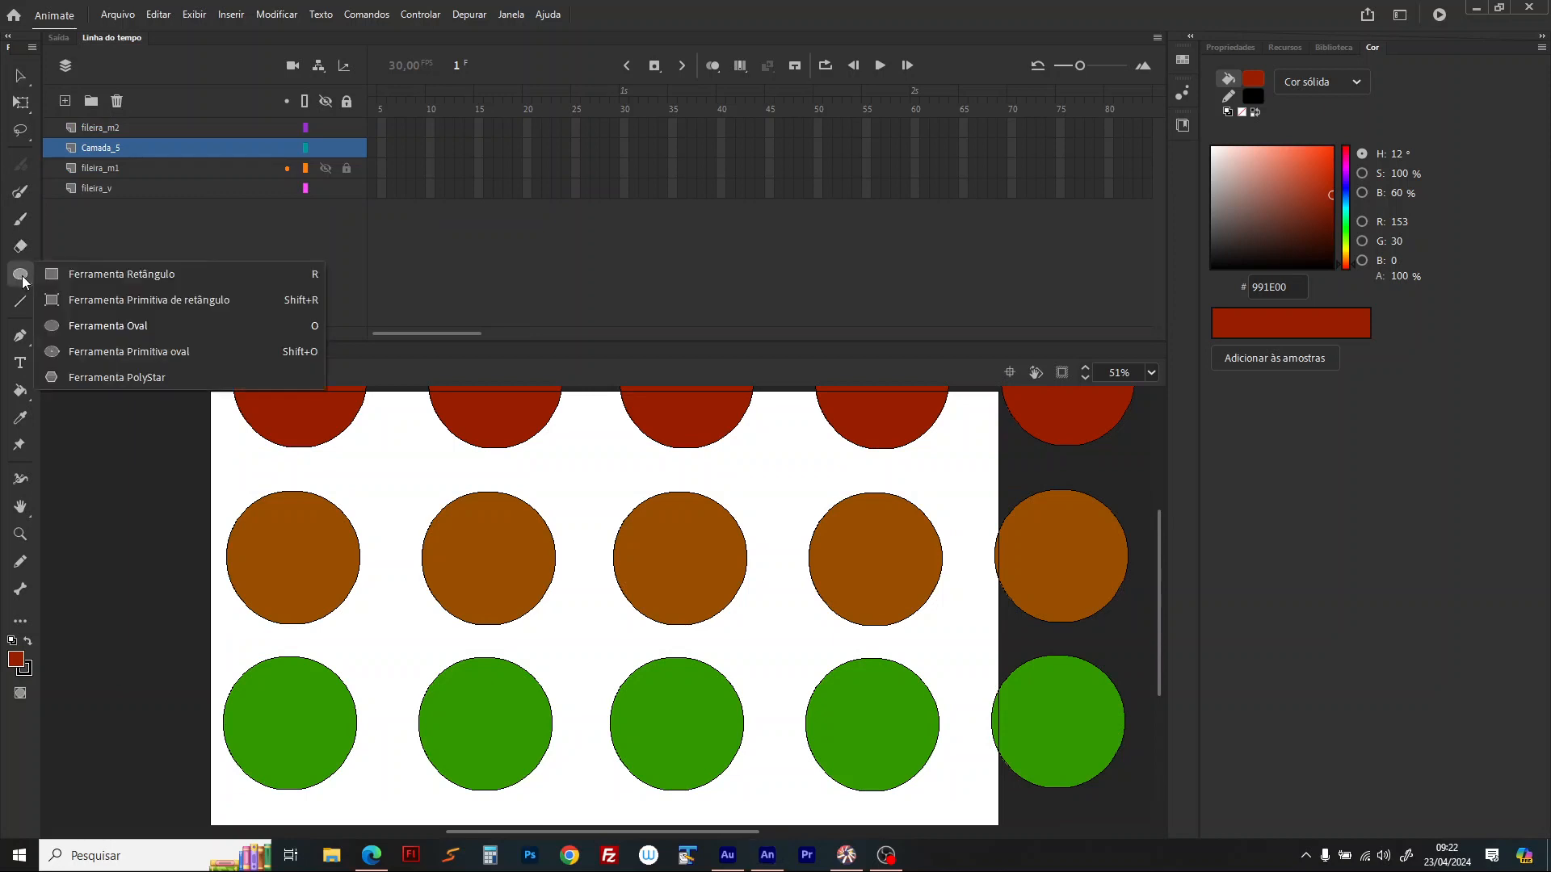
pyautogui.press('r')
pyautogui.click(15, 660)
pyautogui.click(142, 527)
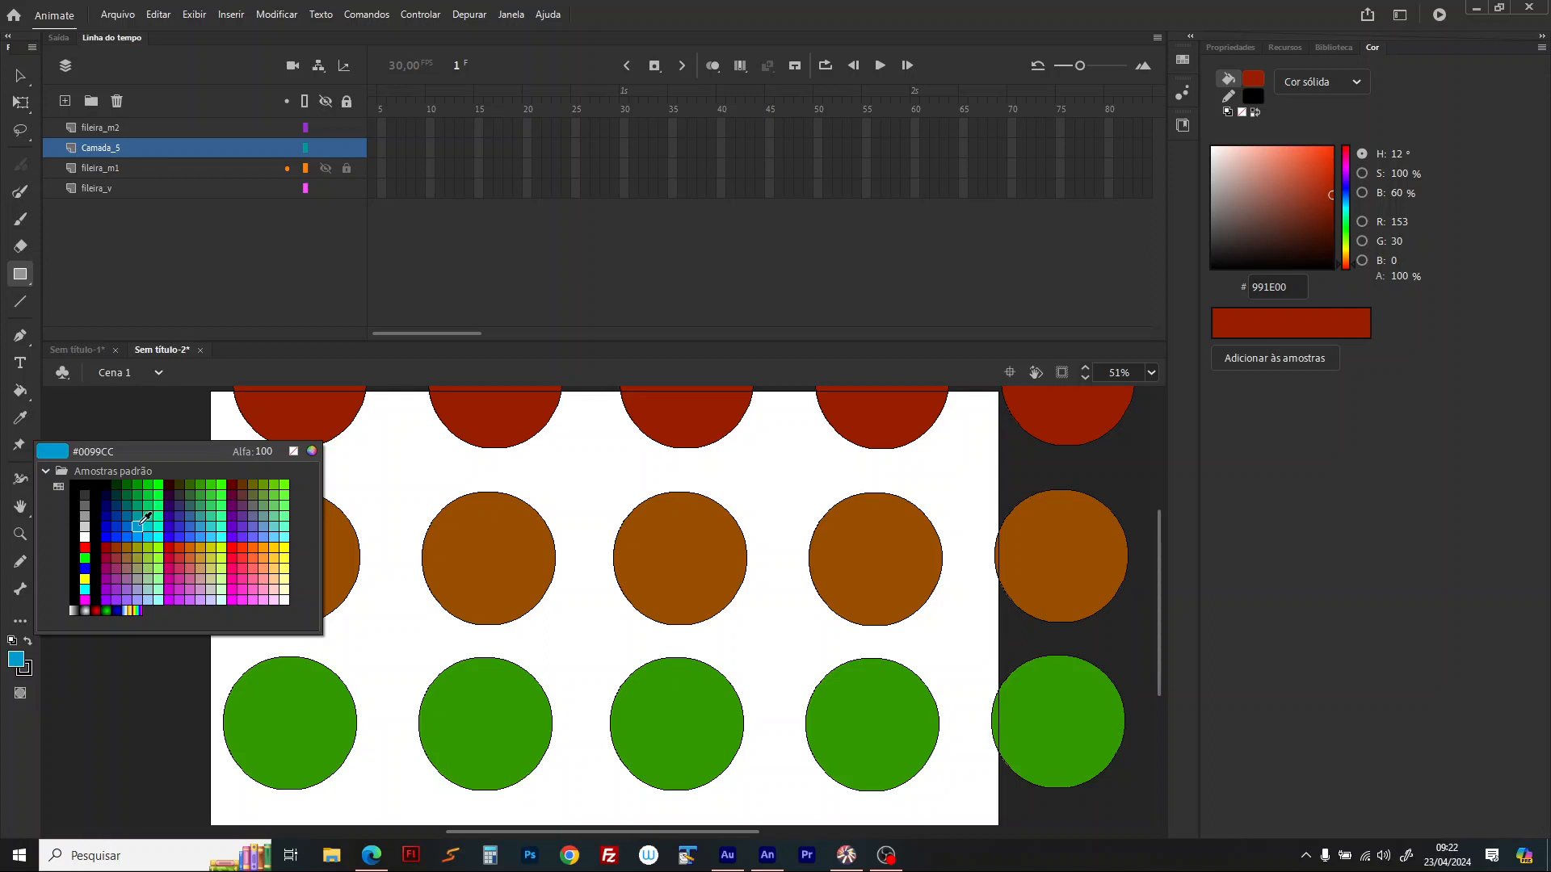
pyautogui.moveTo(631, 831); pyautogui.dragTo(633, 834)
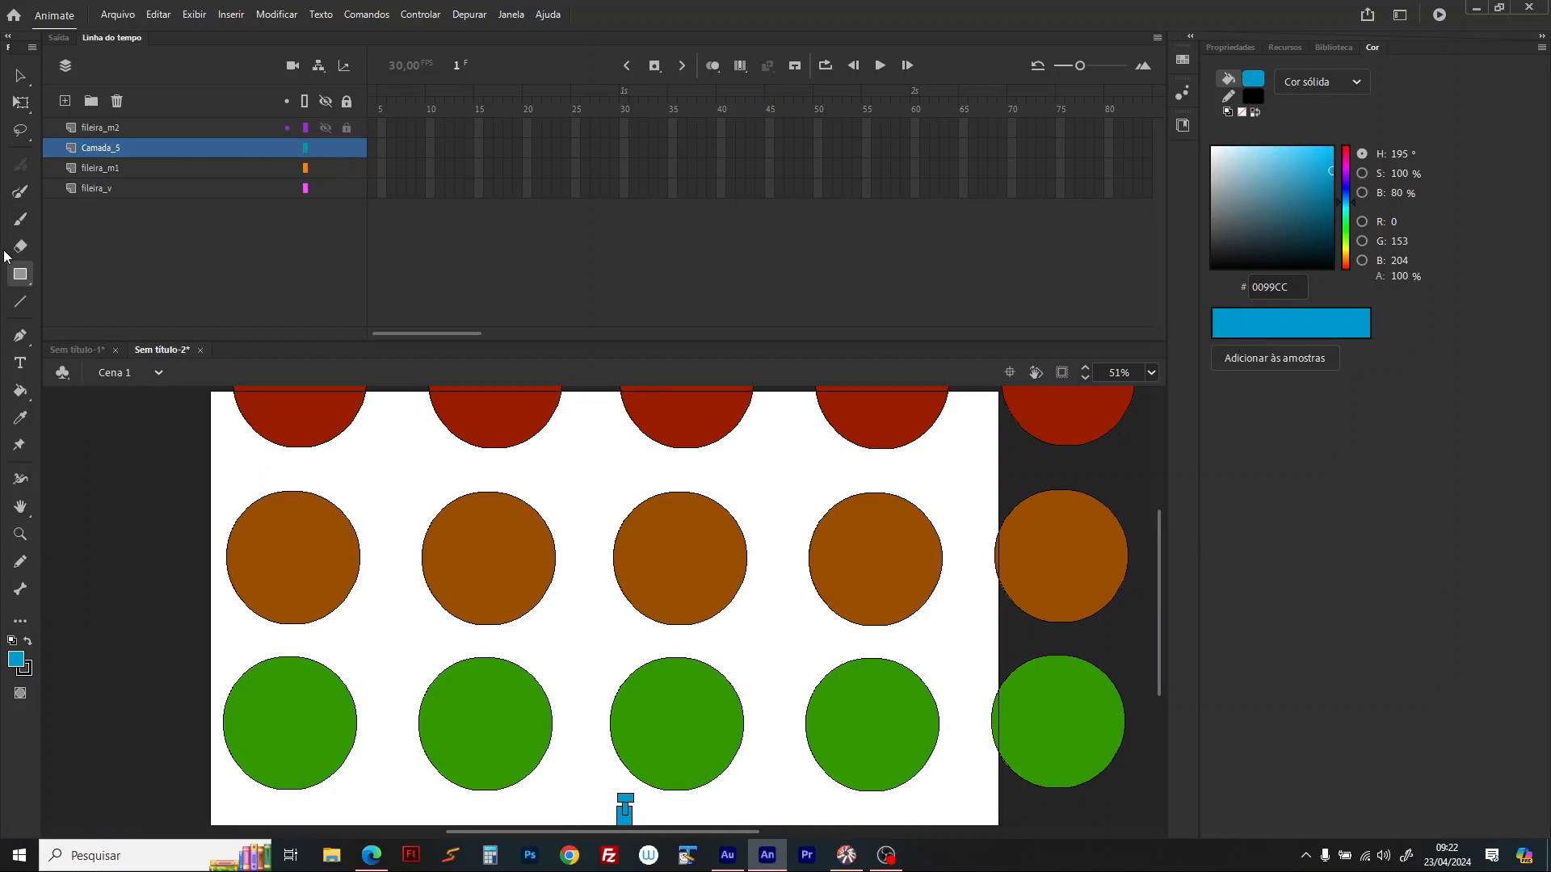
# Step: Draw two straight lines diverging upward from the camera shape in a V to mark its field of view
pyautogui.click(20, 302)
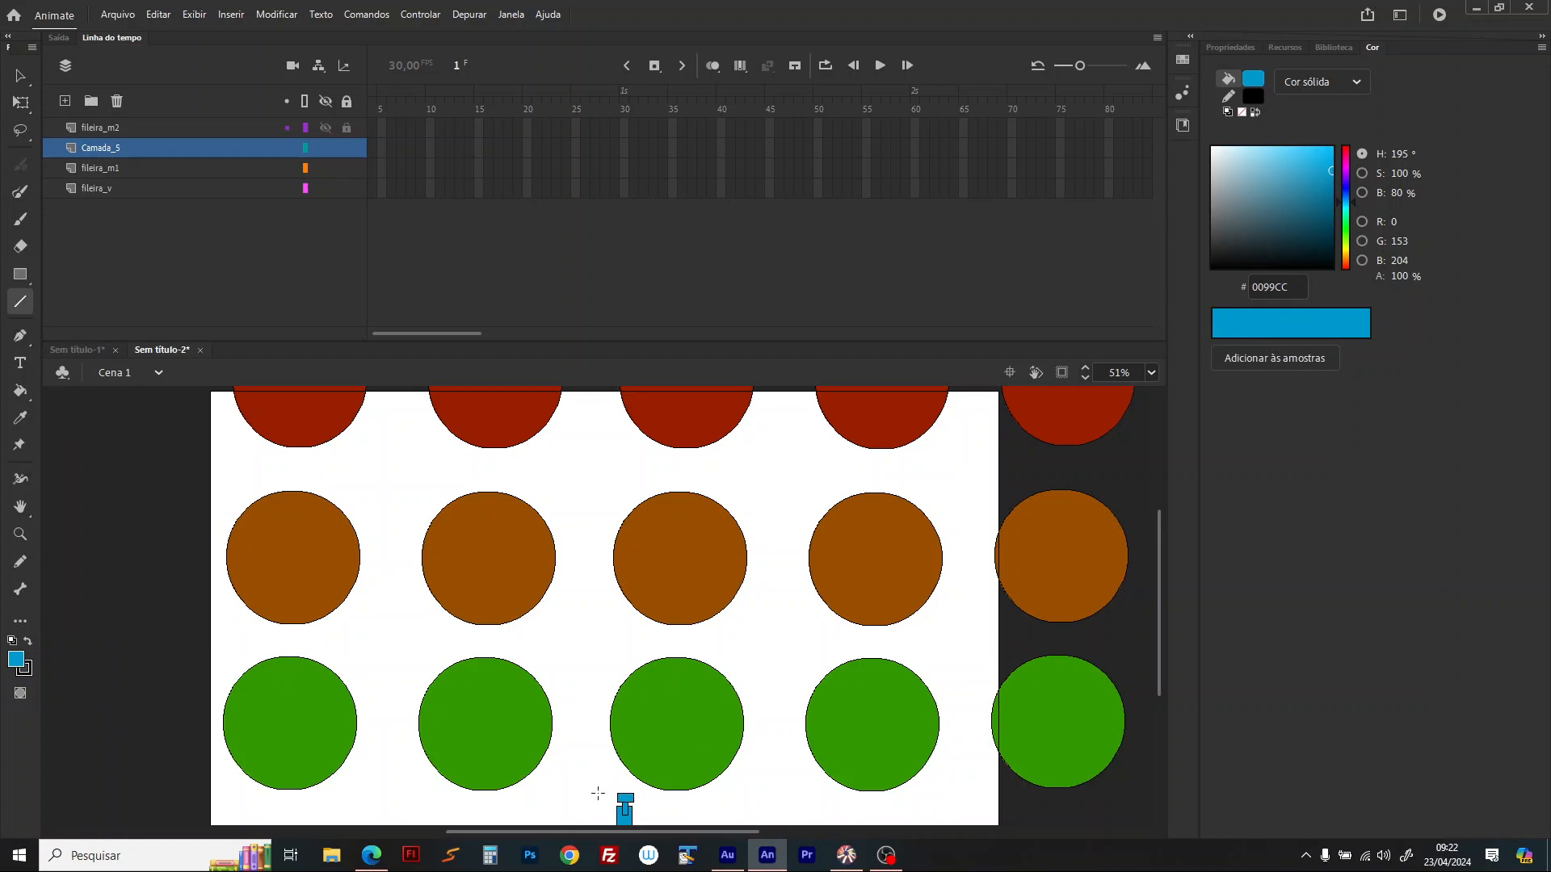
pyautogui.moveTo(615, 795)
pyautogui.mouseDown()
pyautogui.moveTo(539, 721)
pyautogui.moveTo(433, 517)
pyautogui.mouseUp()
pyautogui.moveTo(634, 796); pyautogui.dragTo(823, 476)
# Step: Move the camera drawing's layer to the top of the layer stack and shift the whole camera drawing down below the stage edge
pyautogui.click(1151, 372)
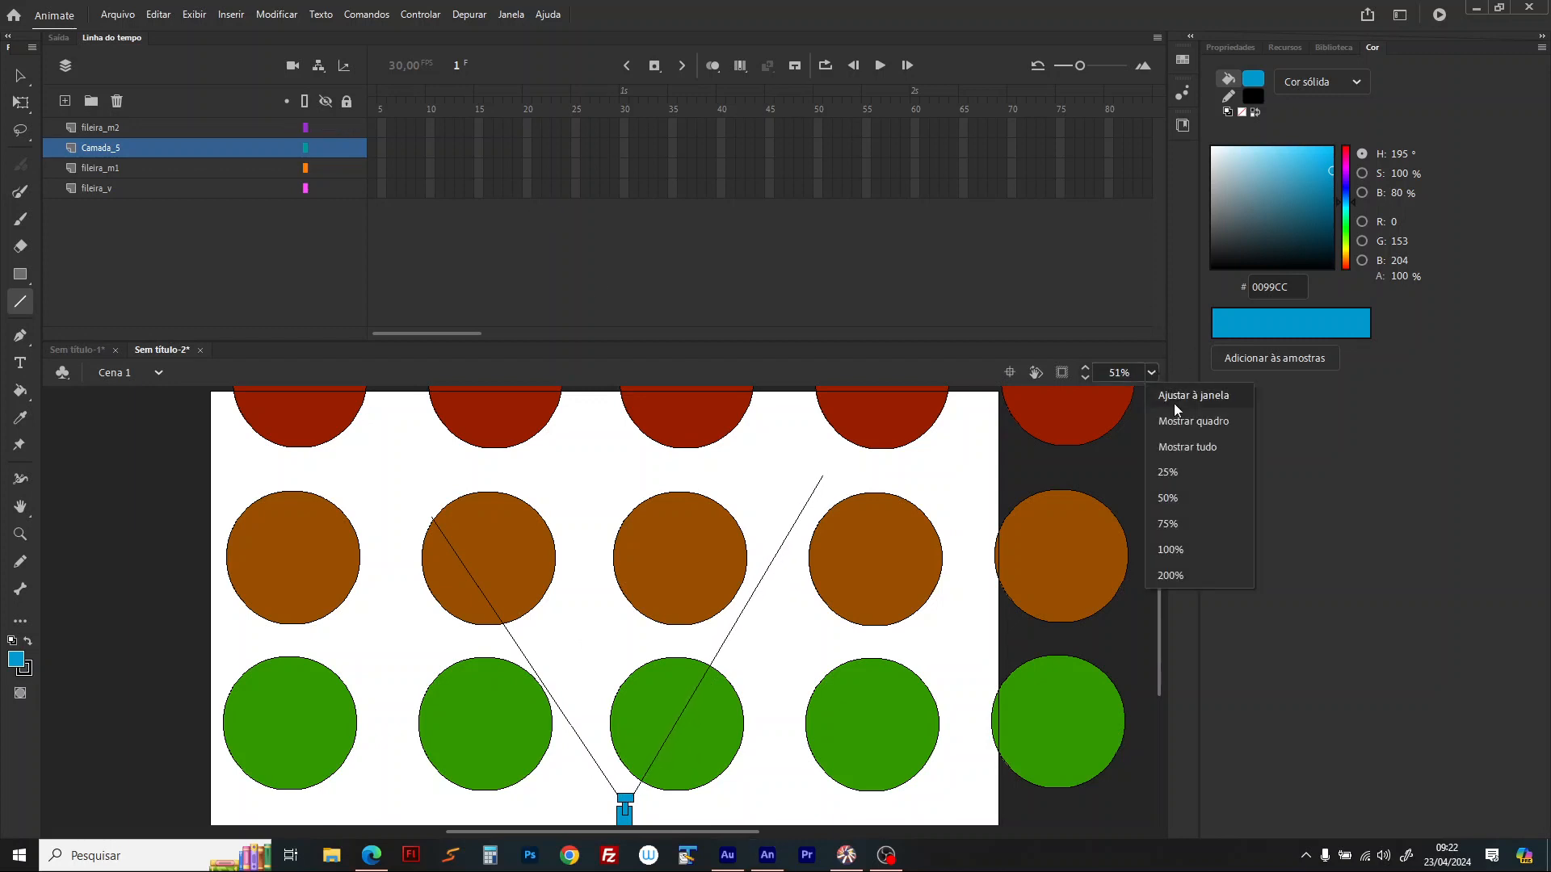
pyautogui.click(1183, 448)
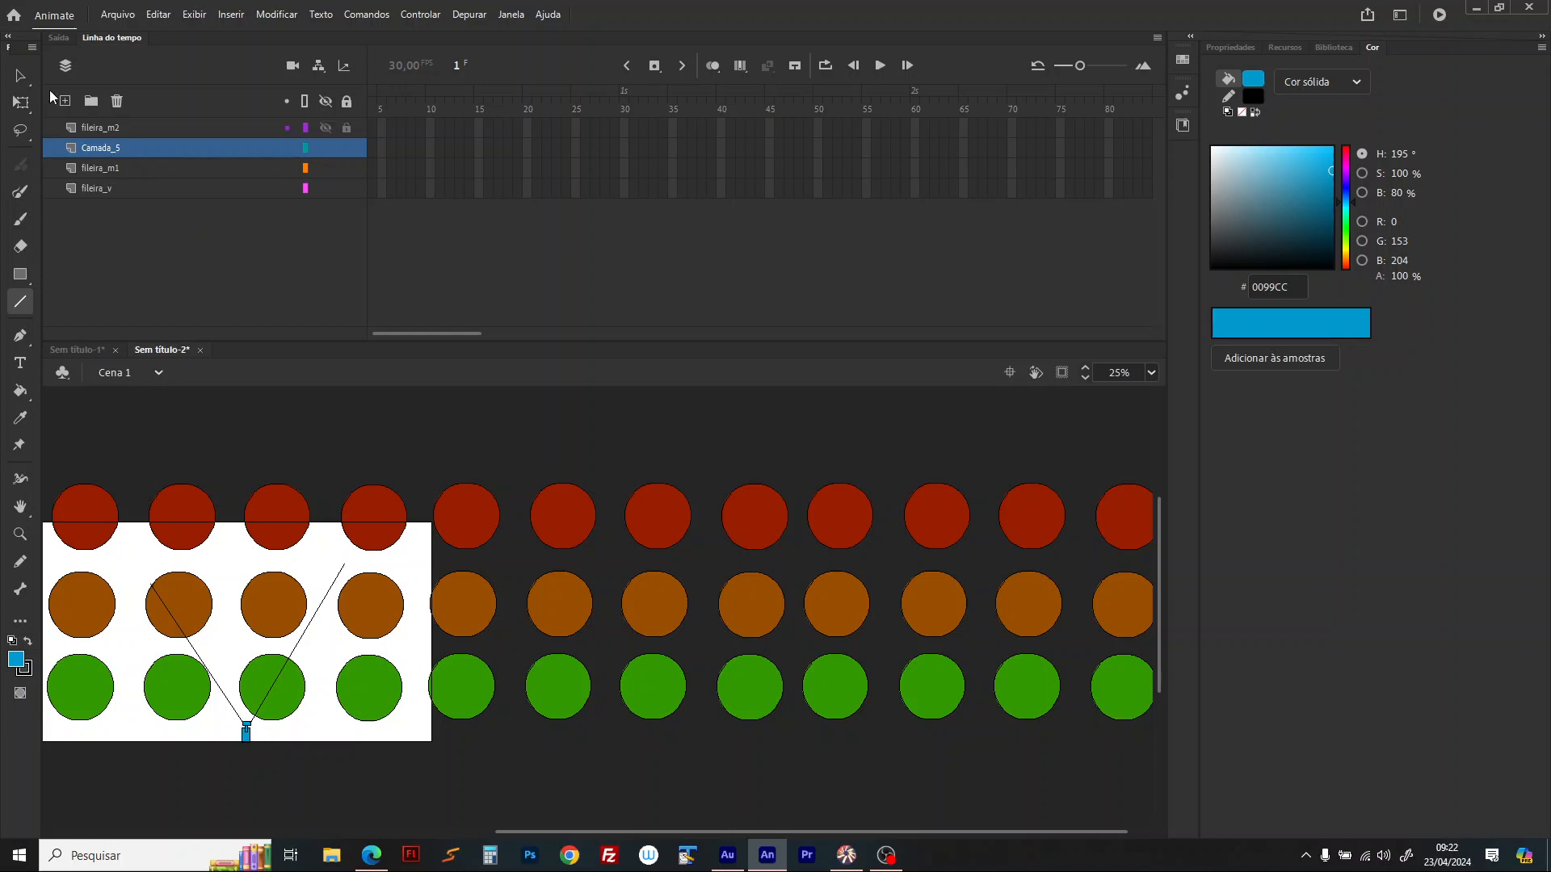
pyautogui.press('v')
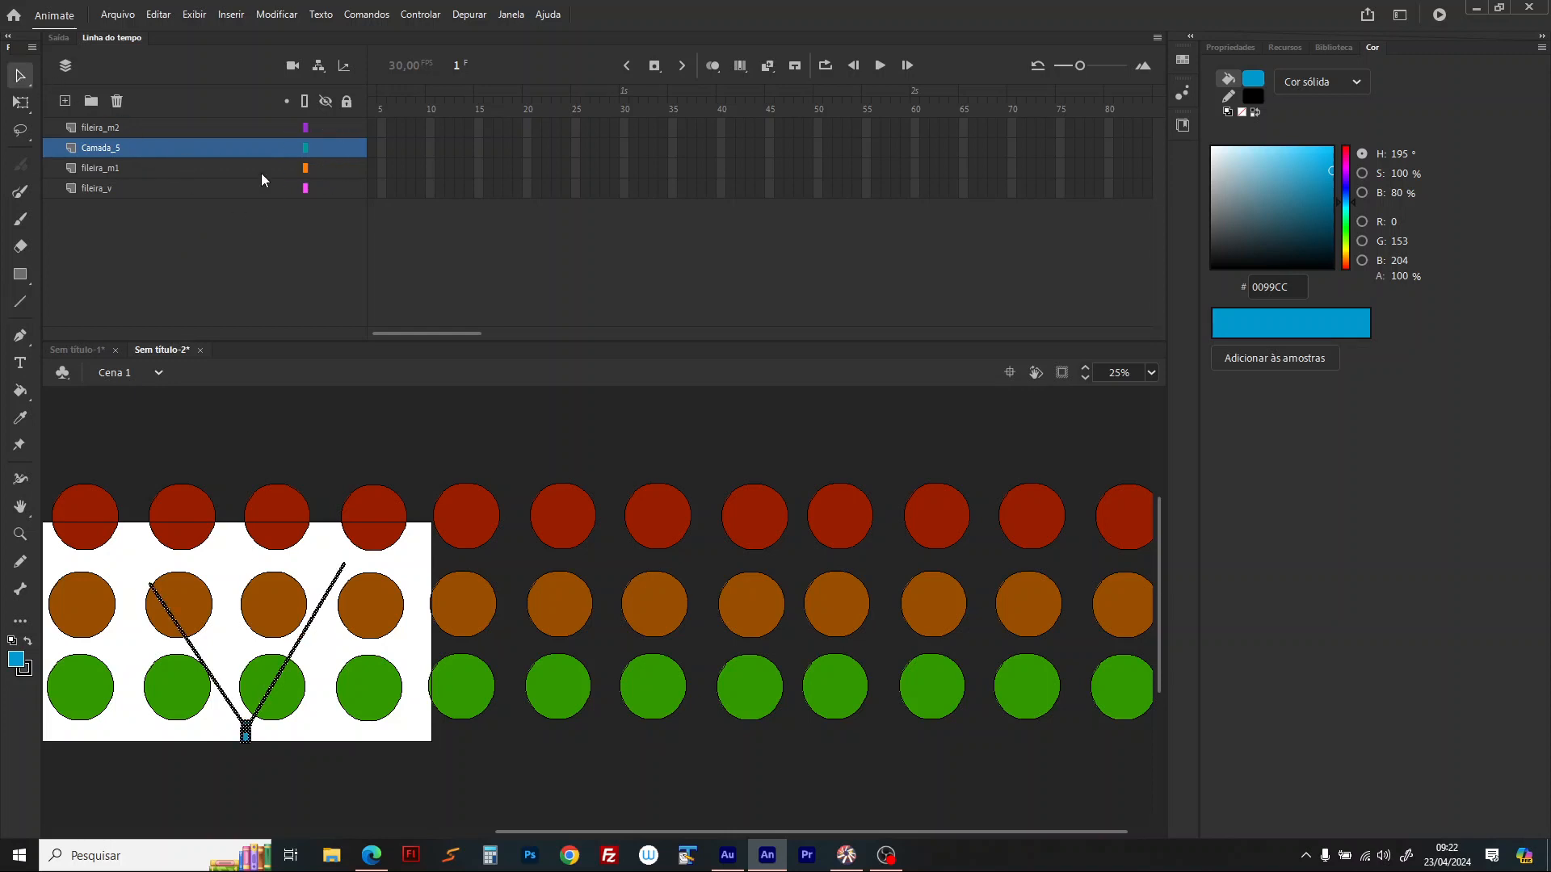
pyautogui.moveTo(189, 148)
pyautogui.mouseDown()
pyautogui.moveTo(194, 100)
pyautogui.moveTo(194, 121)
pyautogui.mouseUp()
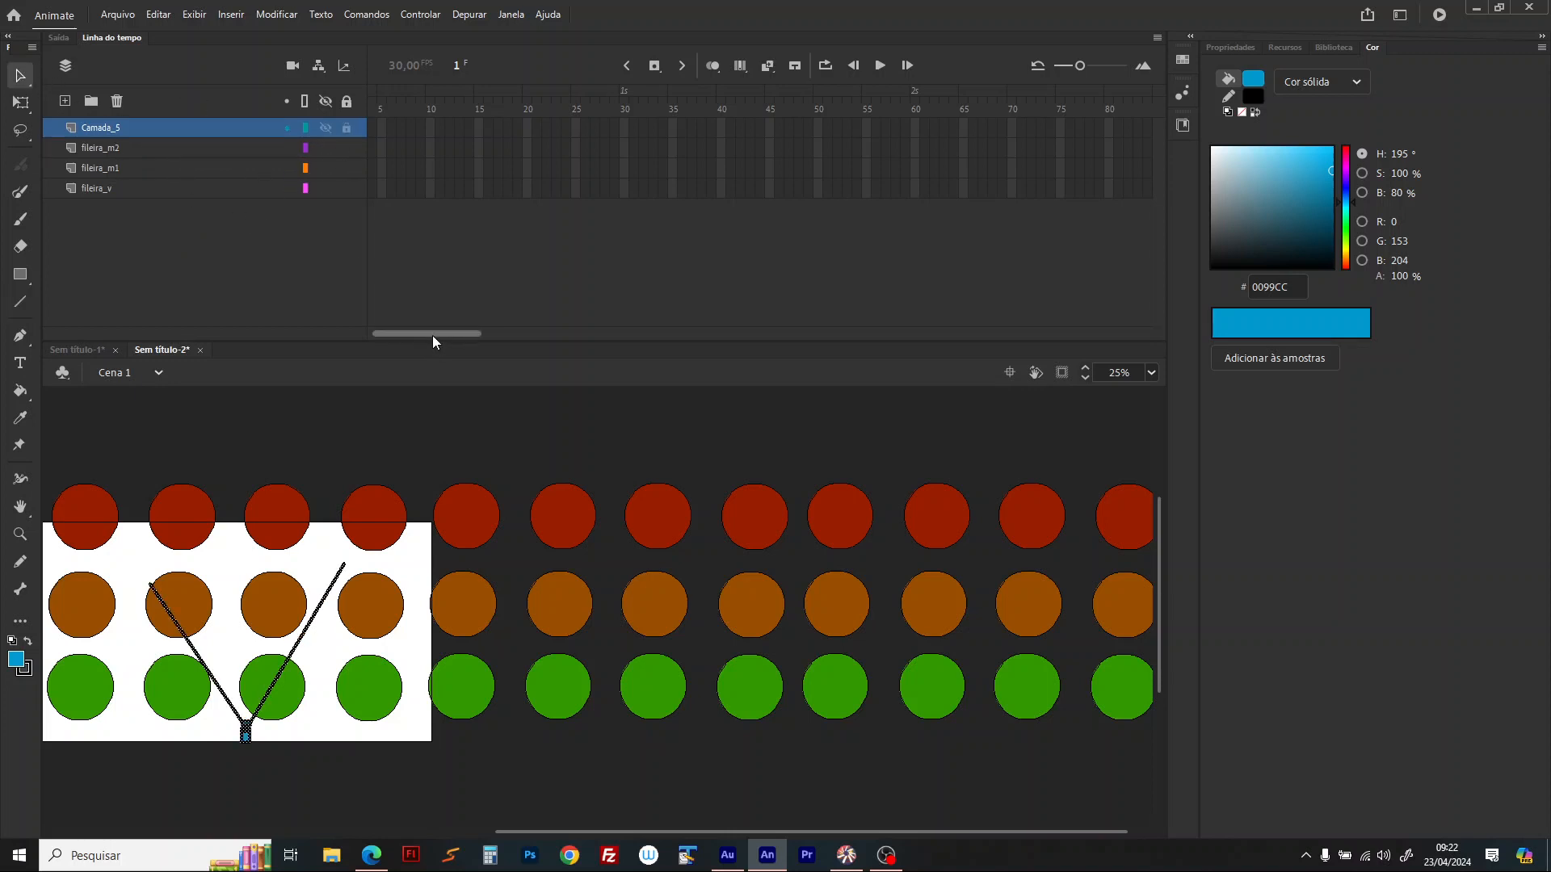
pyautogui.moveTo(429, 334); pyautogui.dragTo(301, 343)
pyautogui.moveTo(246, 733); pyautogui.dragTo(244, 780)
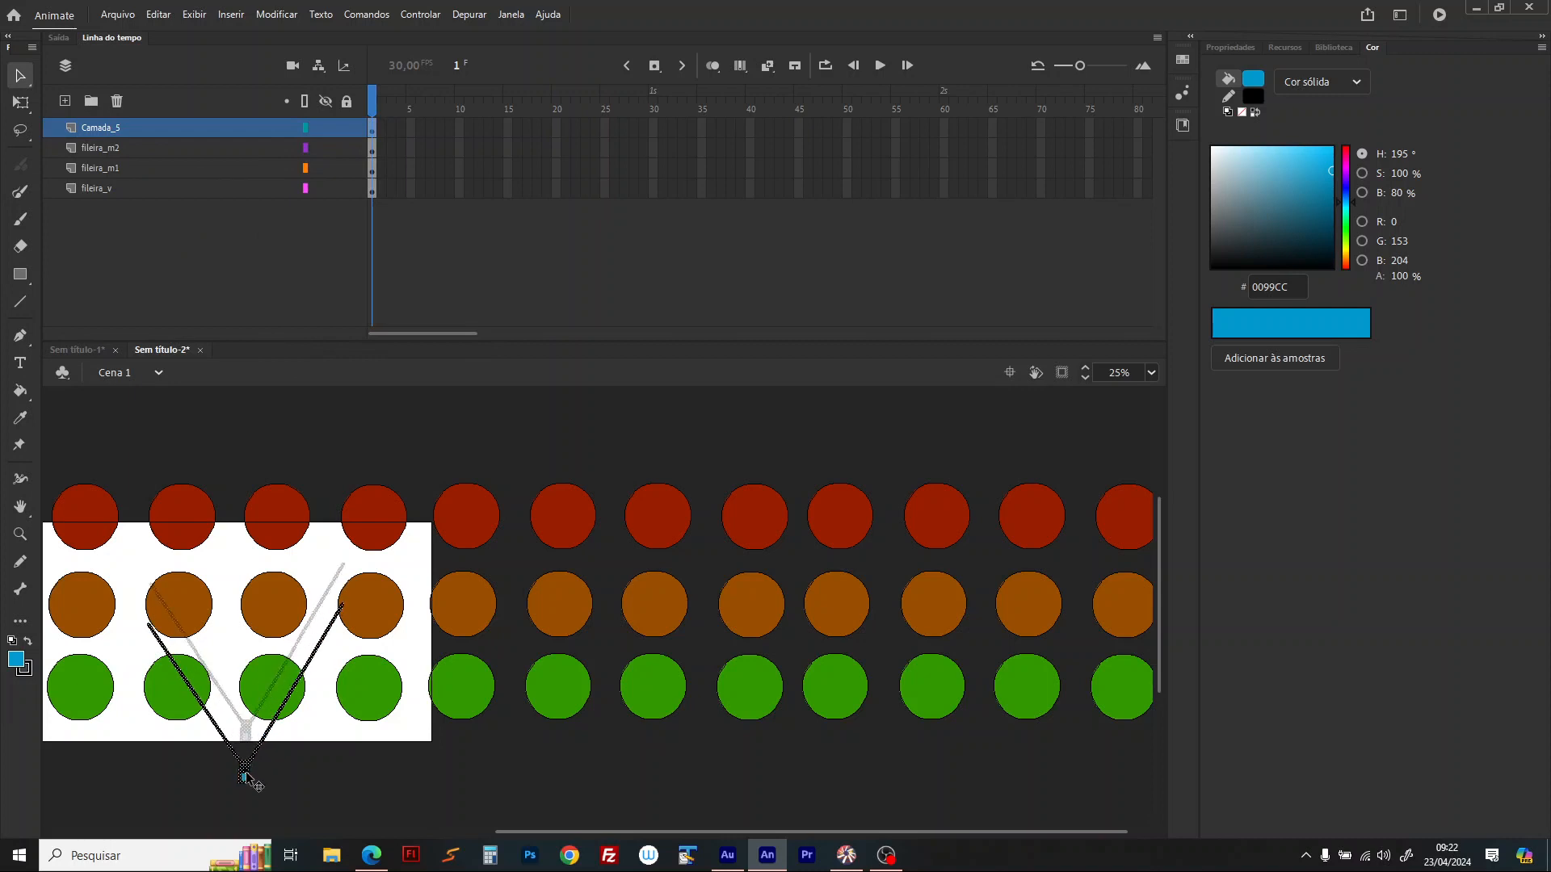
# Step: Convert the row of green circles into a graphic symbol named "verde passa 1"
pyautogui.click(433, 780)
pyautogui.moveTo(568, 833); pyautogui.dragTo(512, 838)
pyautogui.click(582, 689)
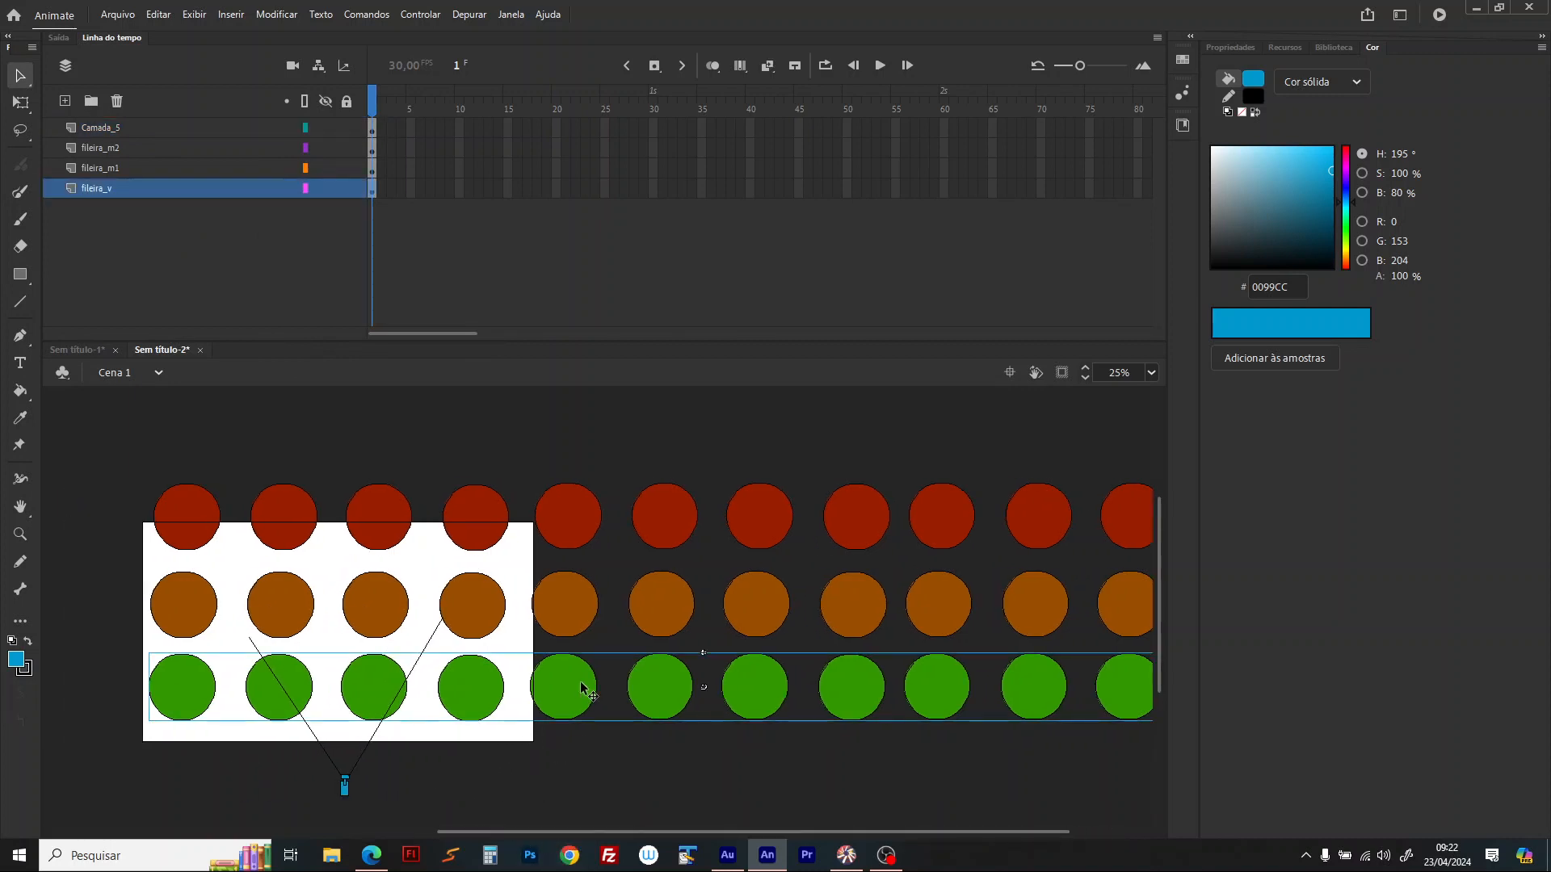
pyautogui.press('F8')
pyautogui.write('ver')
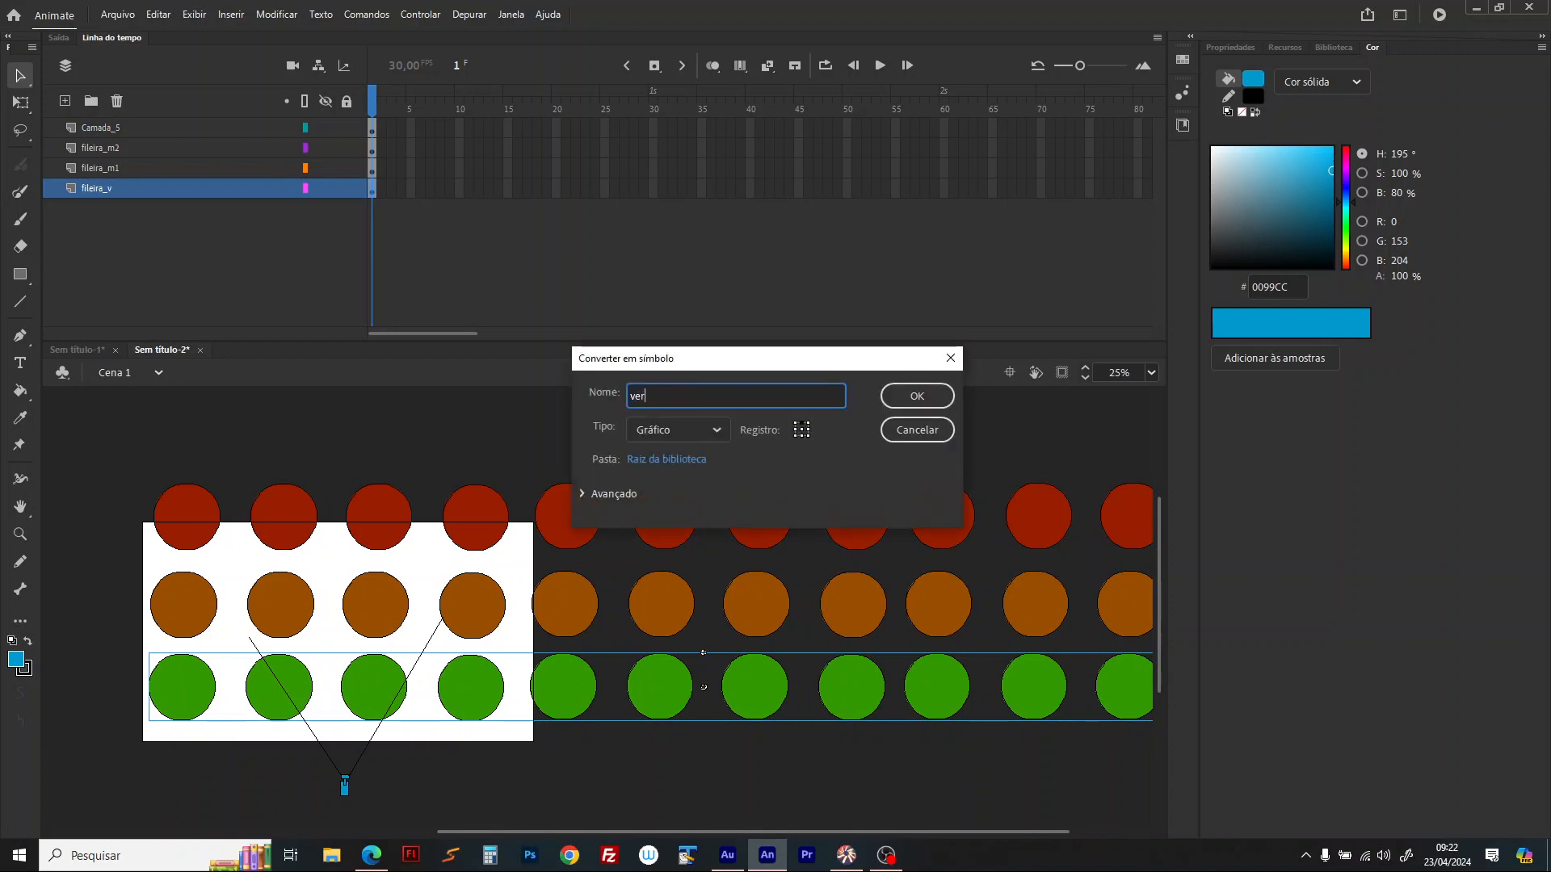
pyautogui.write('de passa 1')
pyautogui.press('Return')
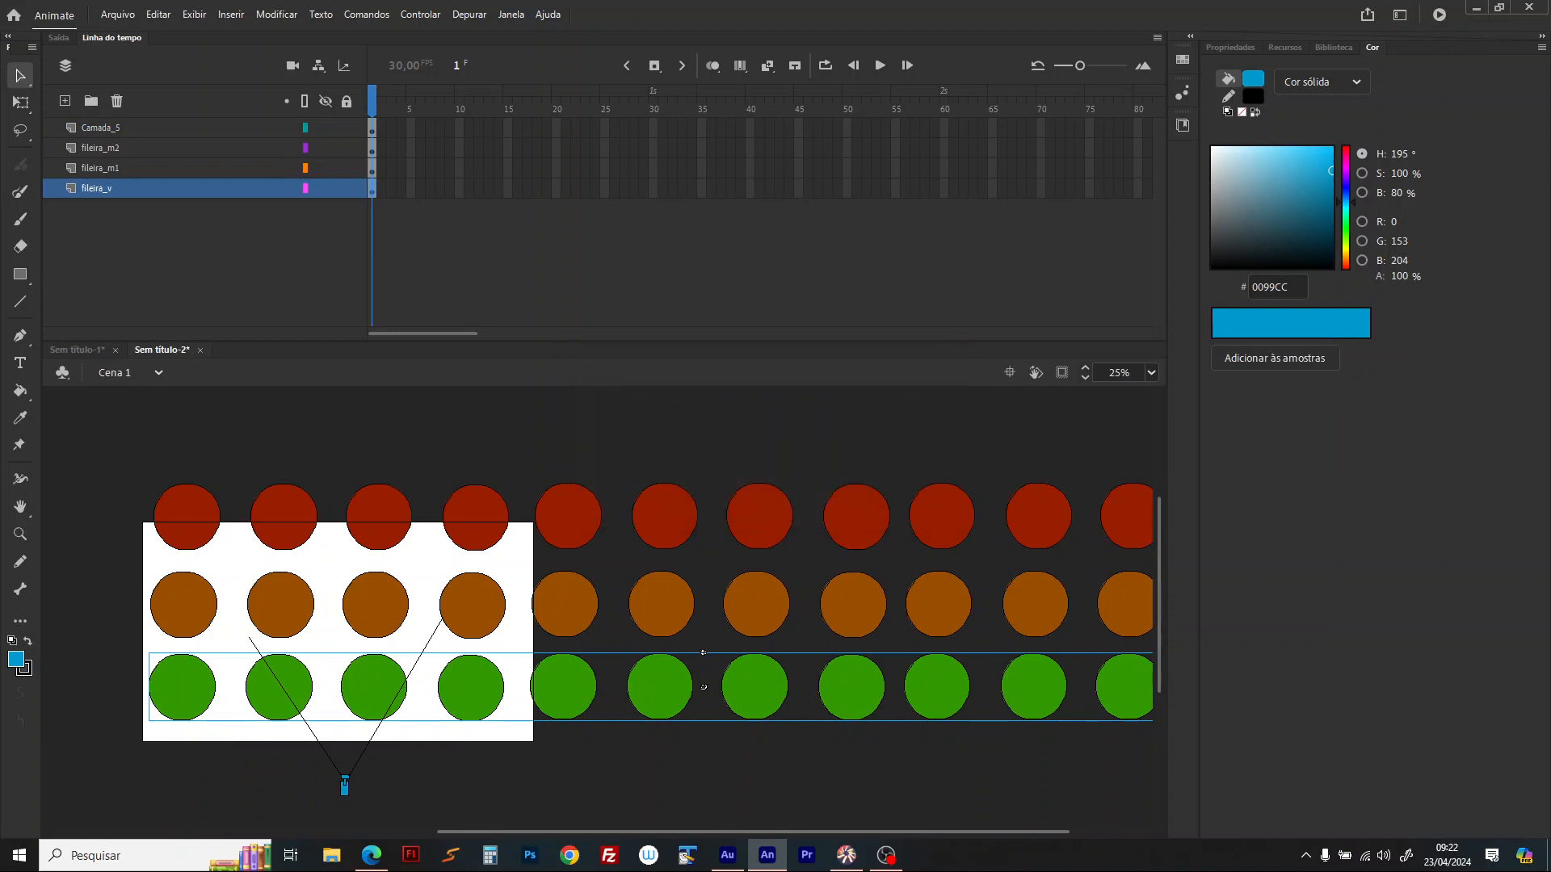
# Step: Insert keyframes at frame 80 on the three row layers and shift all three rows left across the stage there
pyautogui.click(683, 609)
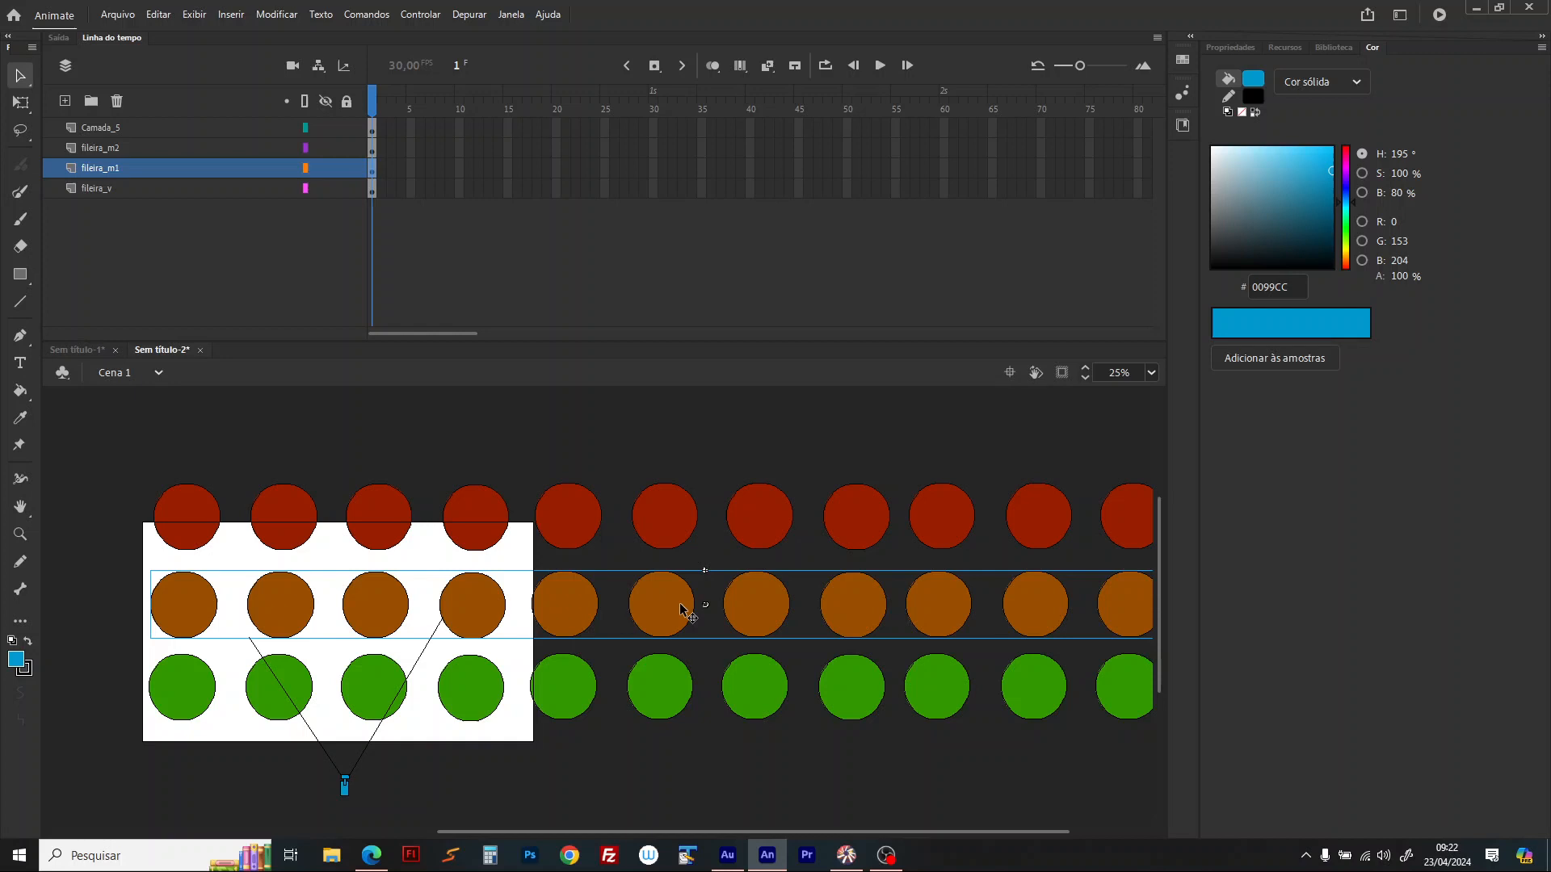
pyautogui.click(663, 693)
pyautogui.click(1124, 173)
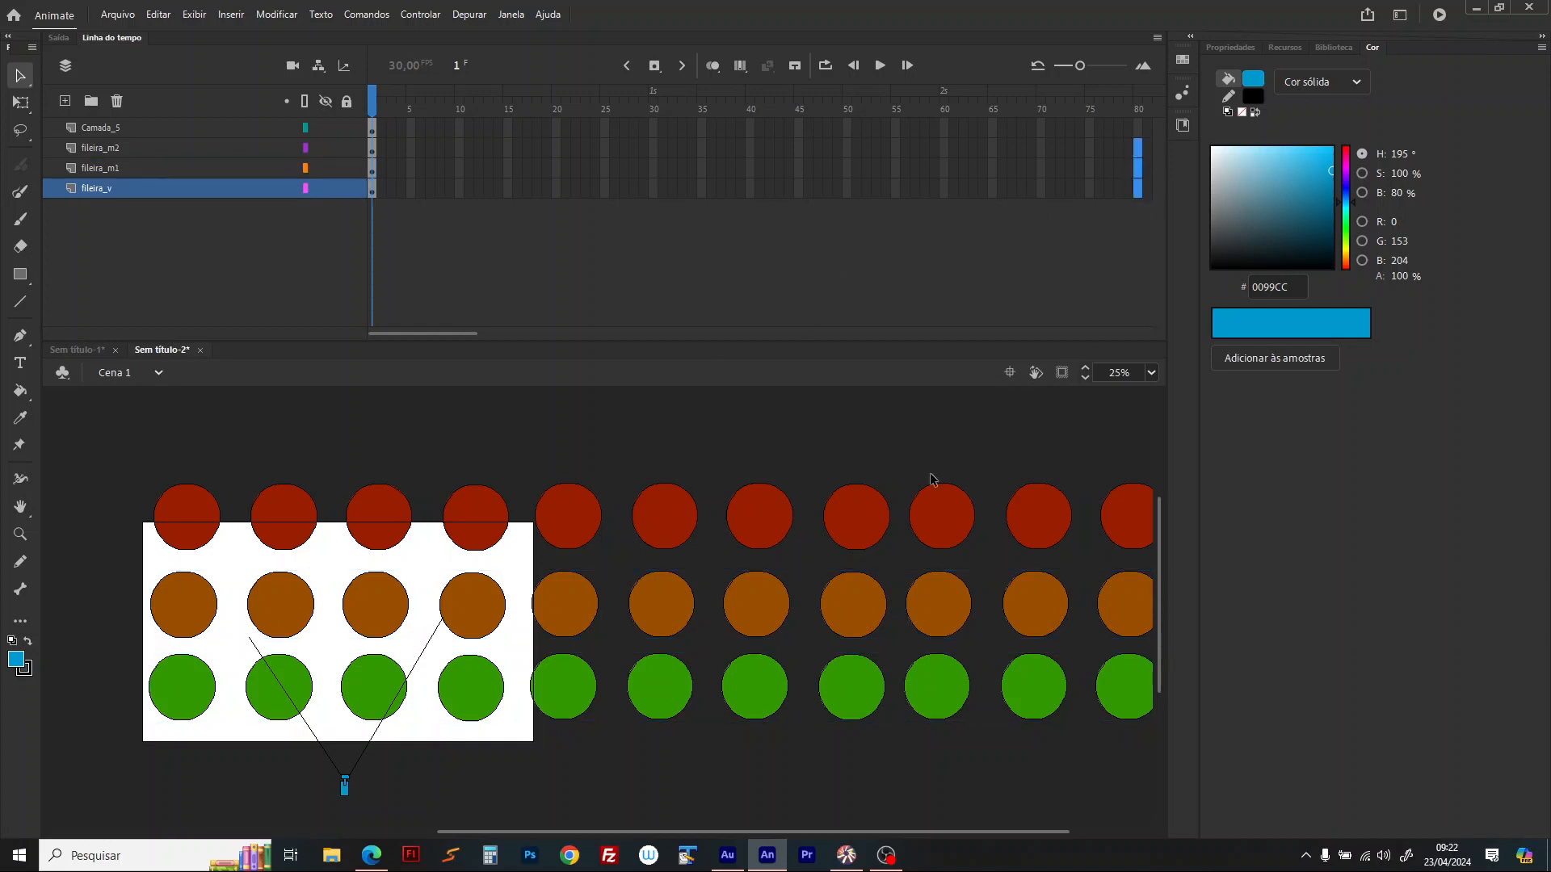
pyautogui.press('F6')
pyautogui.moveTo(876, 517); pyautogui.dragTo(380, 518)
# Step: Extend the camera drawing's layer to frame 80, create classic tweens on the three row layers and play the animation
pyautogui.click(1139, 129)
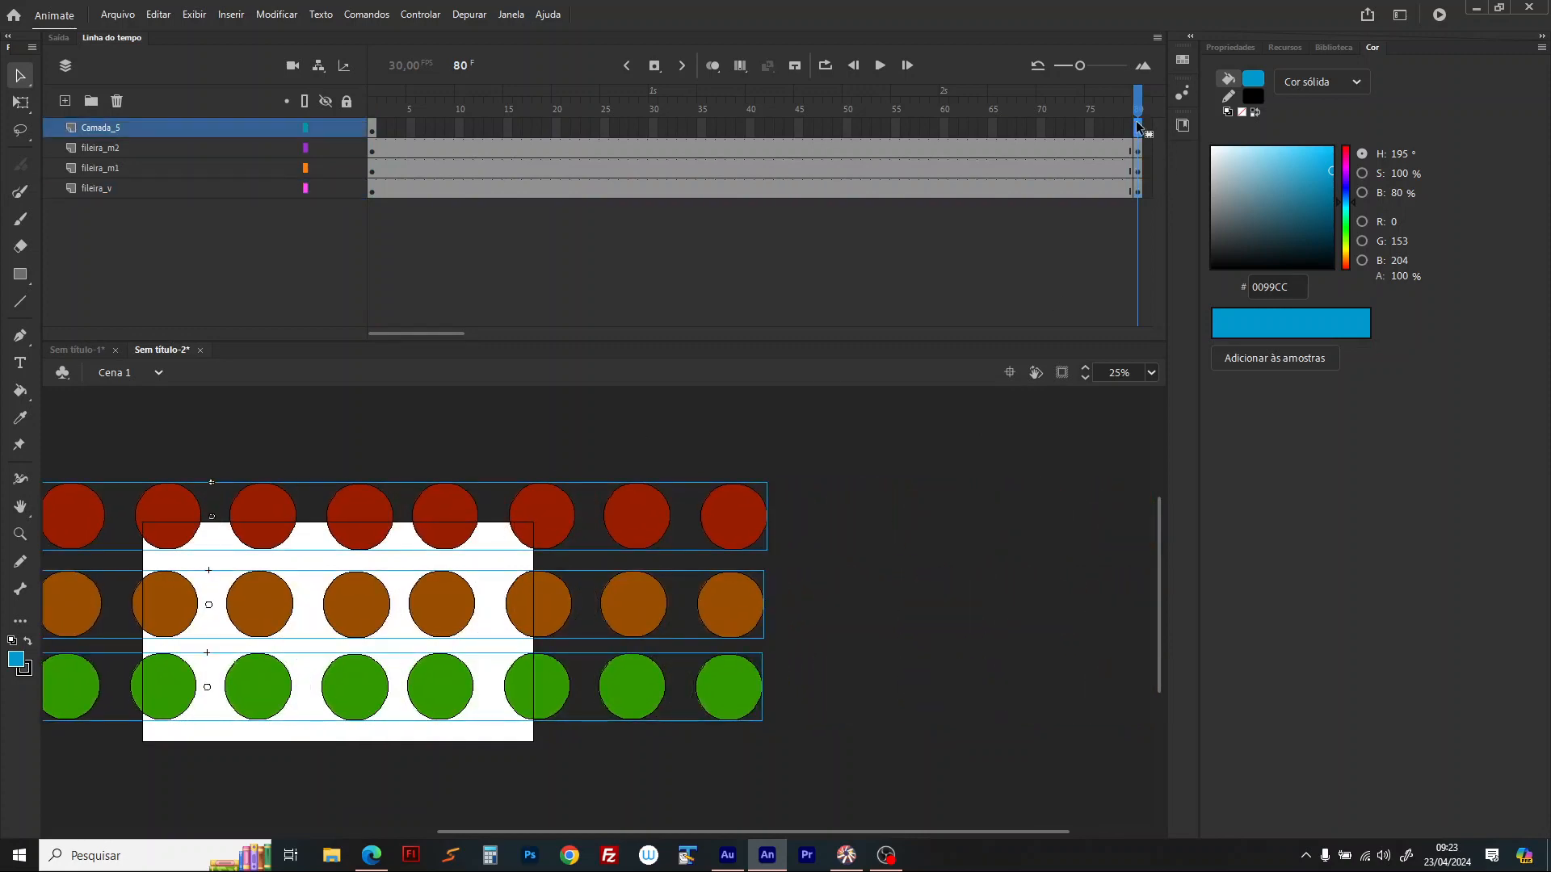
pyautogui.press('F5')
pyautogui.moveTo(967, 137); pyautogui.dragTo(923, 194)
pyautogui.rightClick(923, 194)
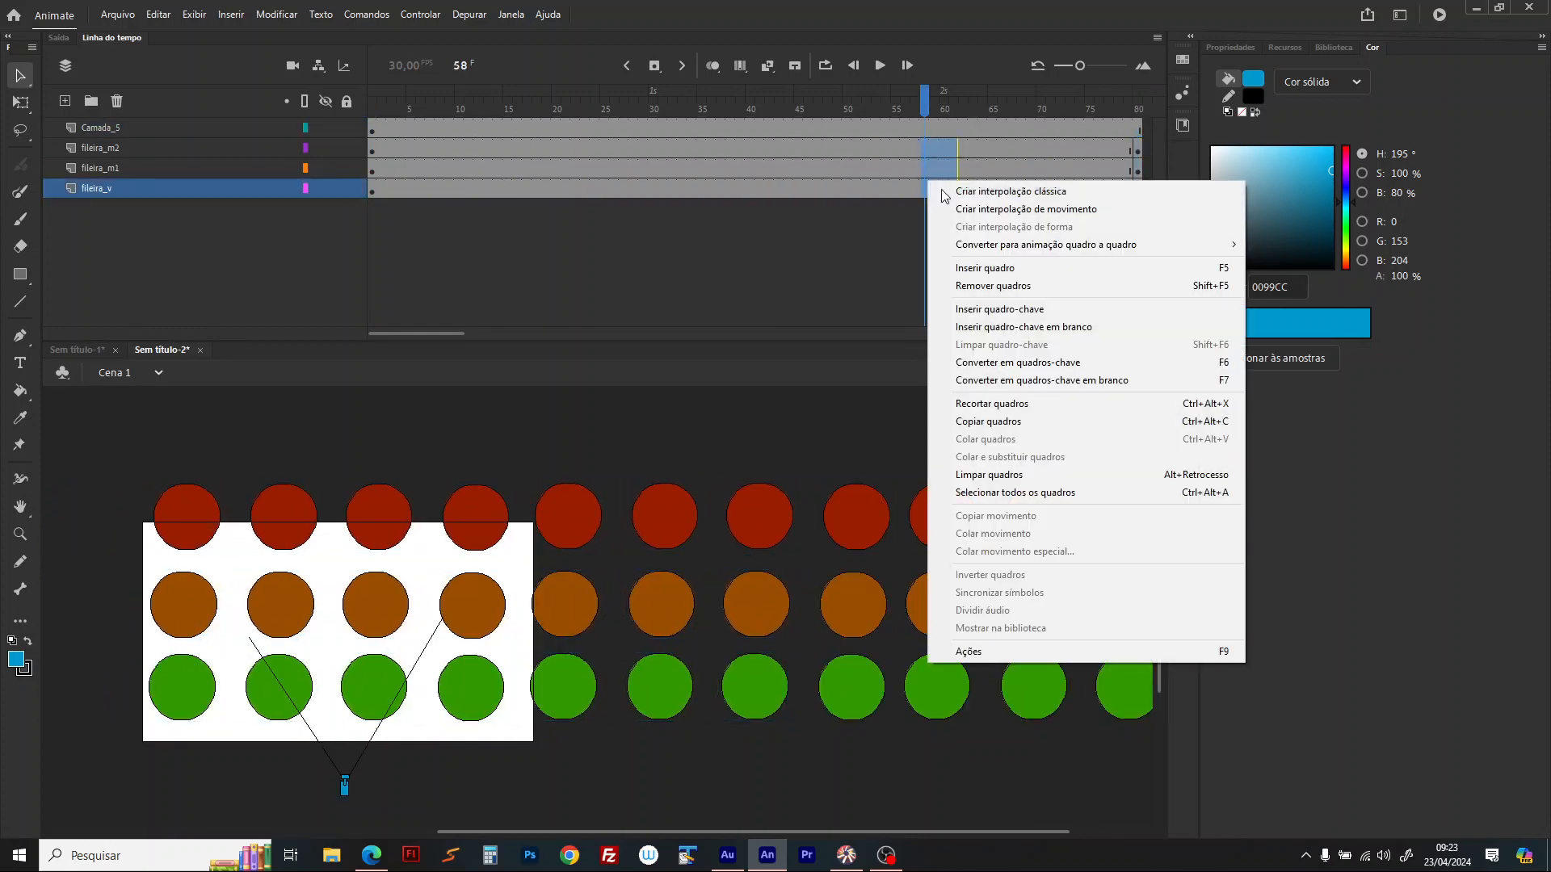
pyautogui.click(969, 198)
pyautogui.moveTo(489, 118); pyautogui.dragTo(368, 117)
pyautogui.press('Return')
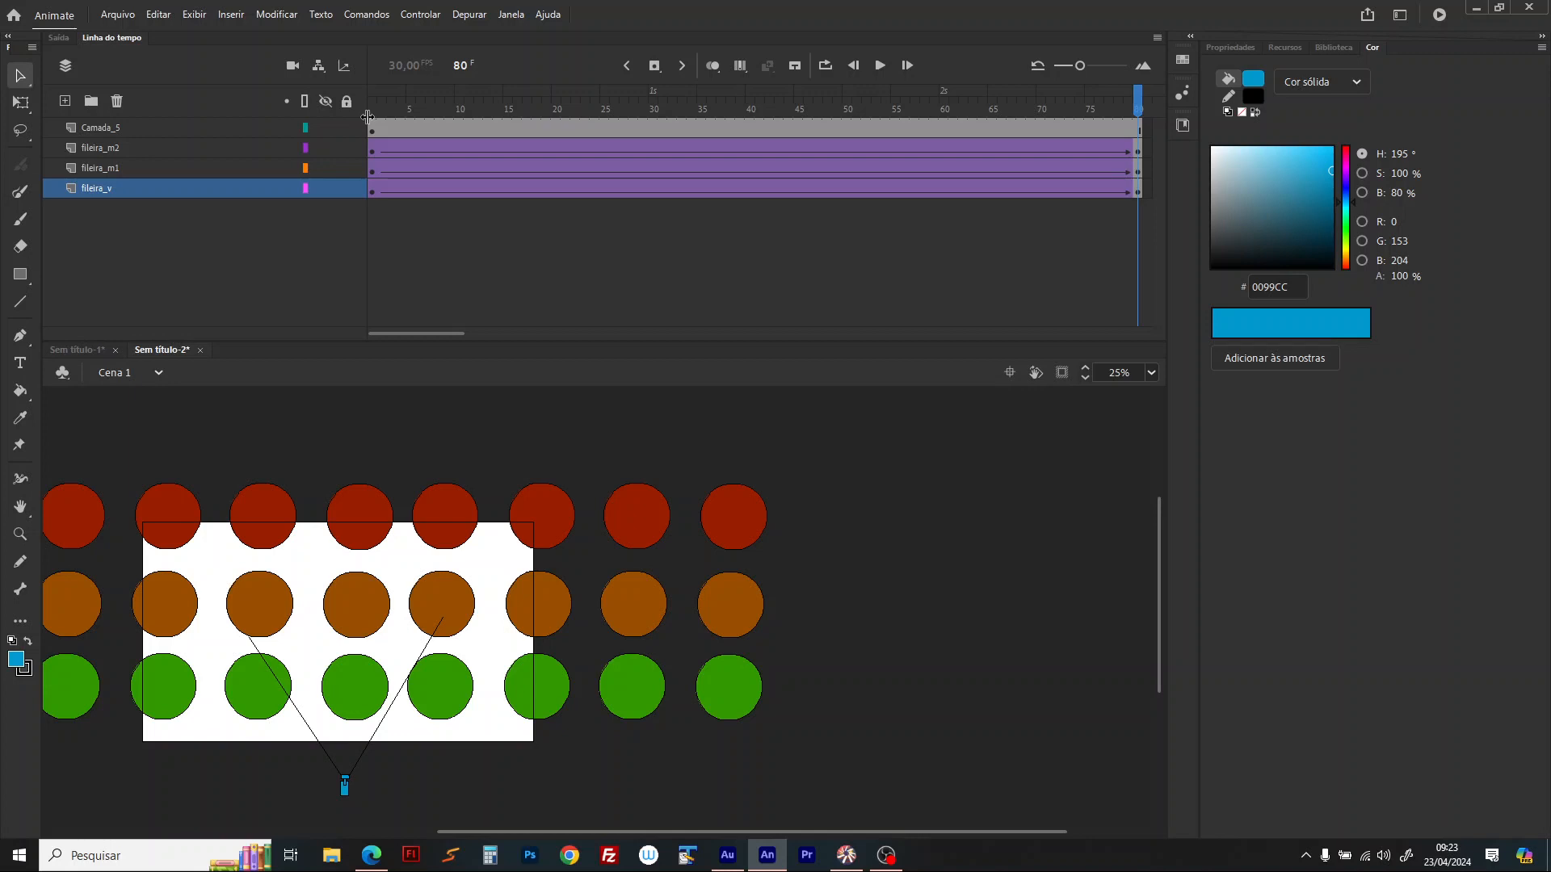
# Step: Copy the first frames of fileira_m2, fileira_m1 and fileira_v
pyautogui.moveTo(367, 151); pyautogui.dragTo(370, 184)
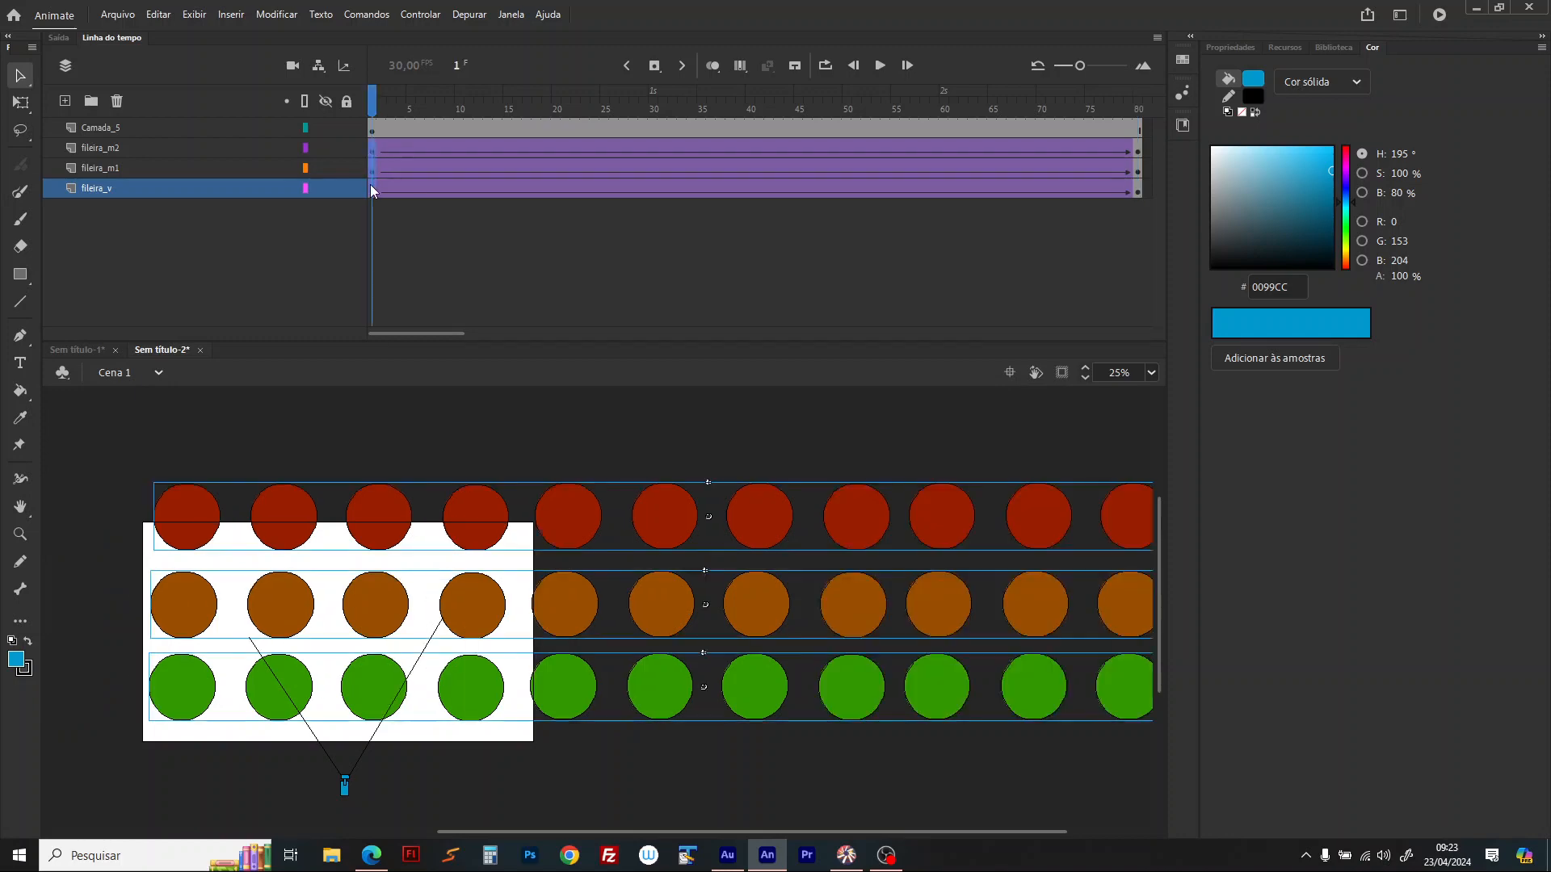
pyautogui.rightClick(370, 184)
pyautogui.click(430, 428)
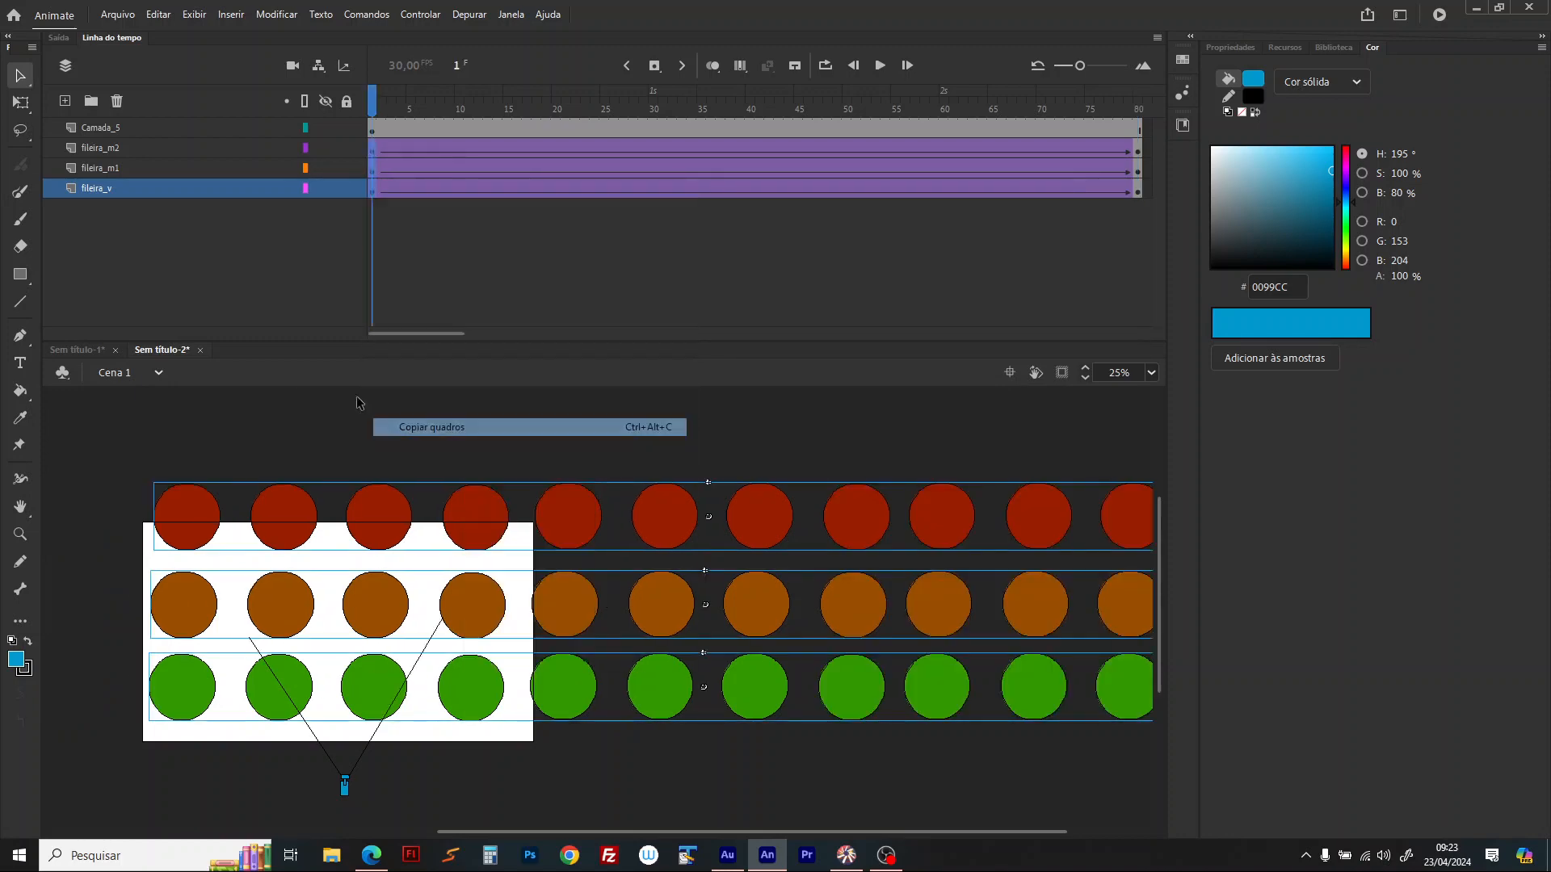
# Step: In the document Sem título-1, add a layer below the spider layer Camada_2 and paste the copied row frames at frame 1
pyautogui.hotkey('ctrl', 'Tab')
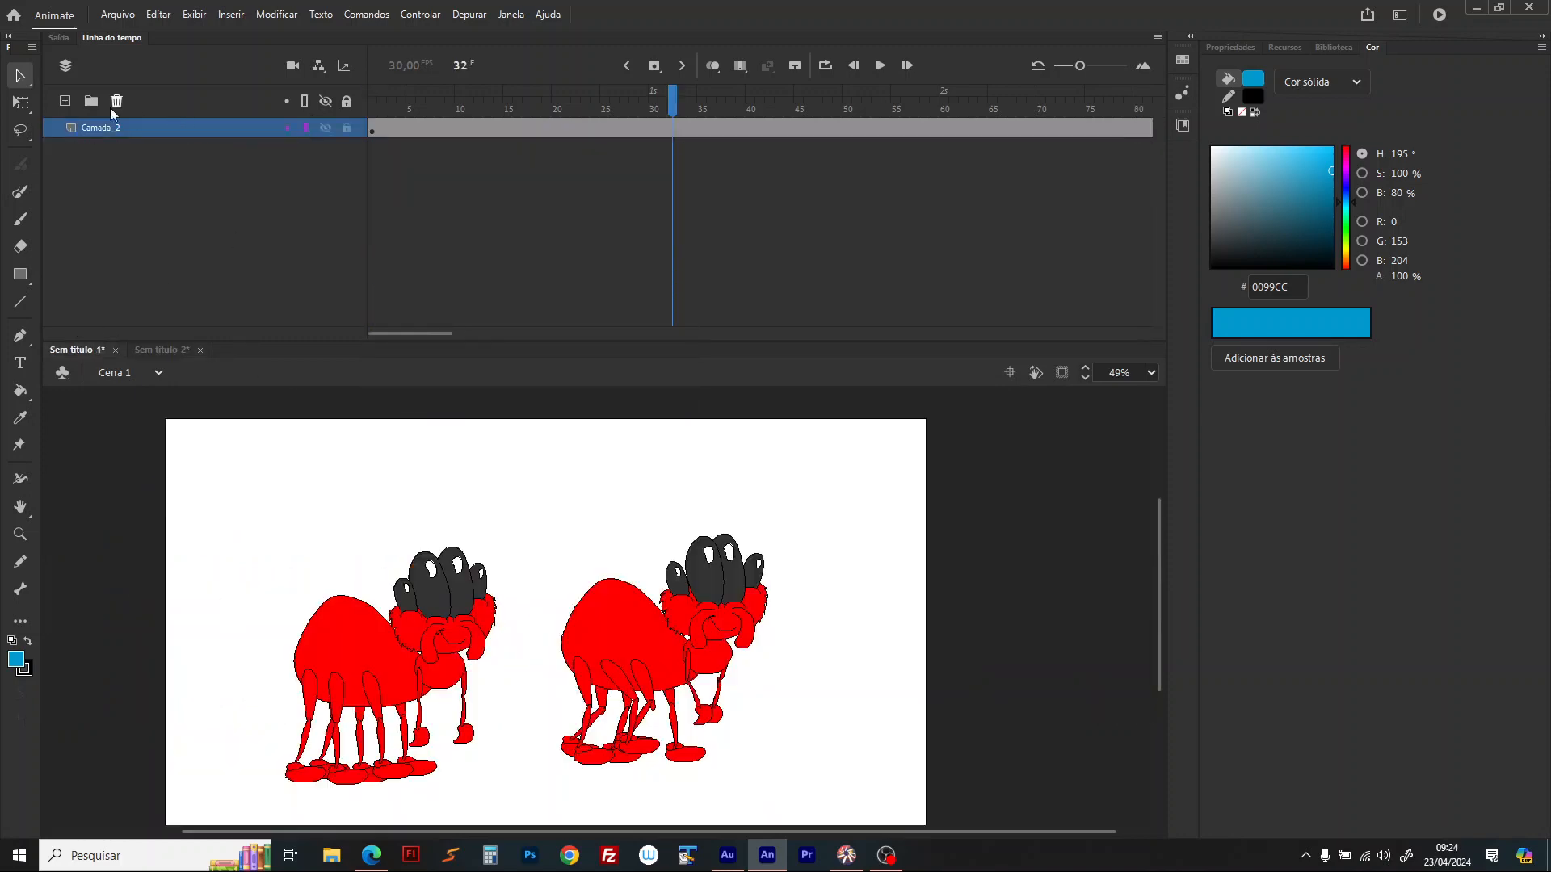
pyautogui.click(64, 100)
pyautogui.moveTo(248, 124); pyautogui.dragTo(323, 161)
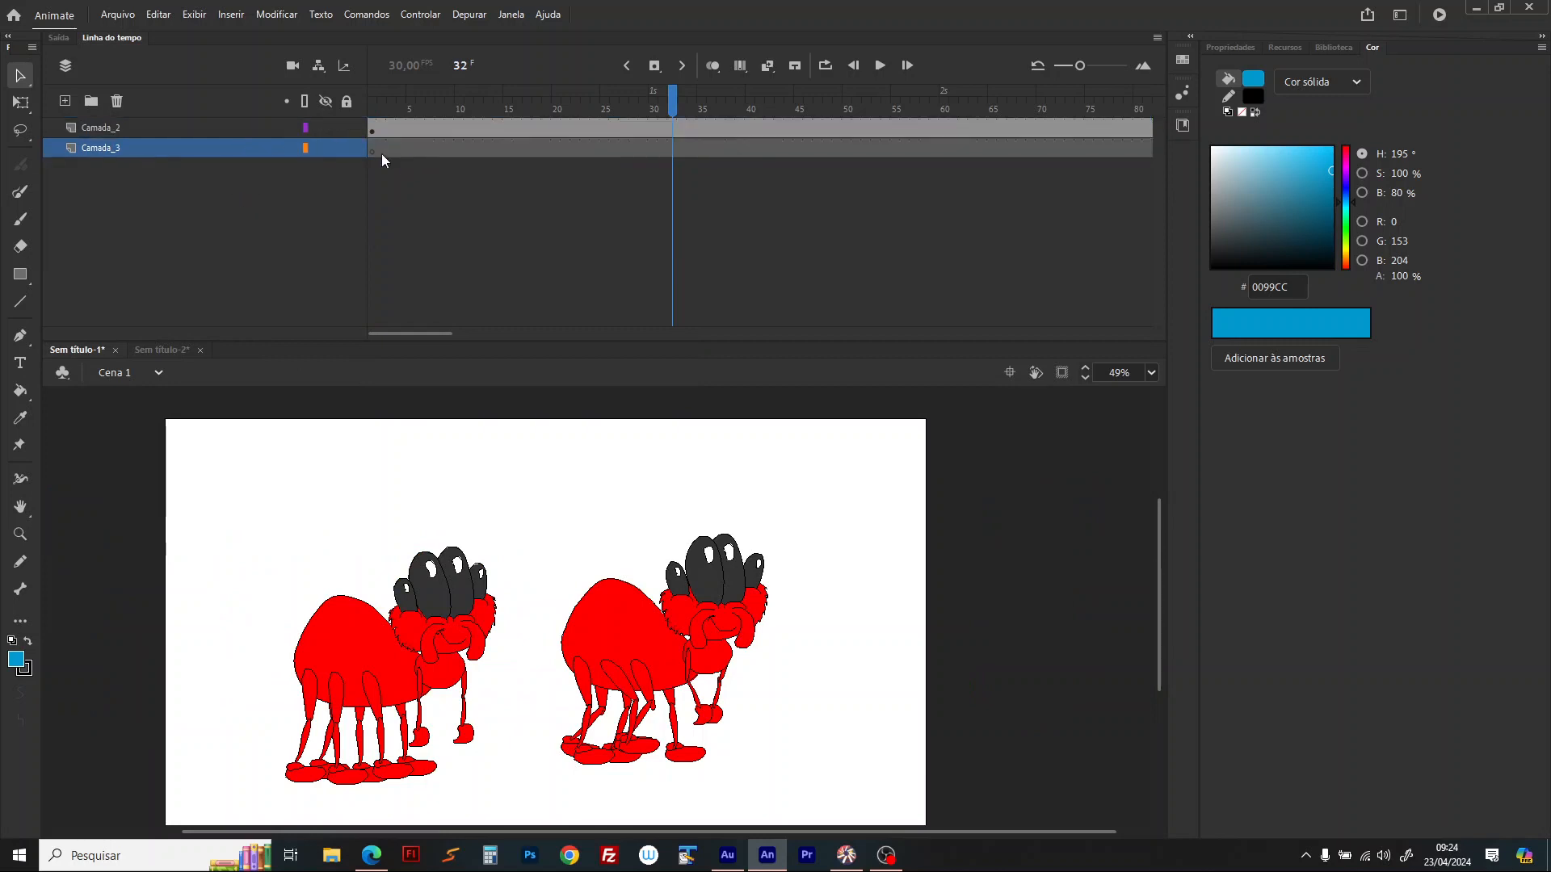
pyautogui.rightClick(371, 154)
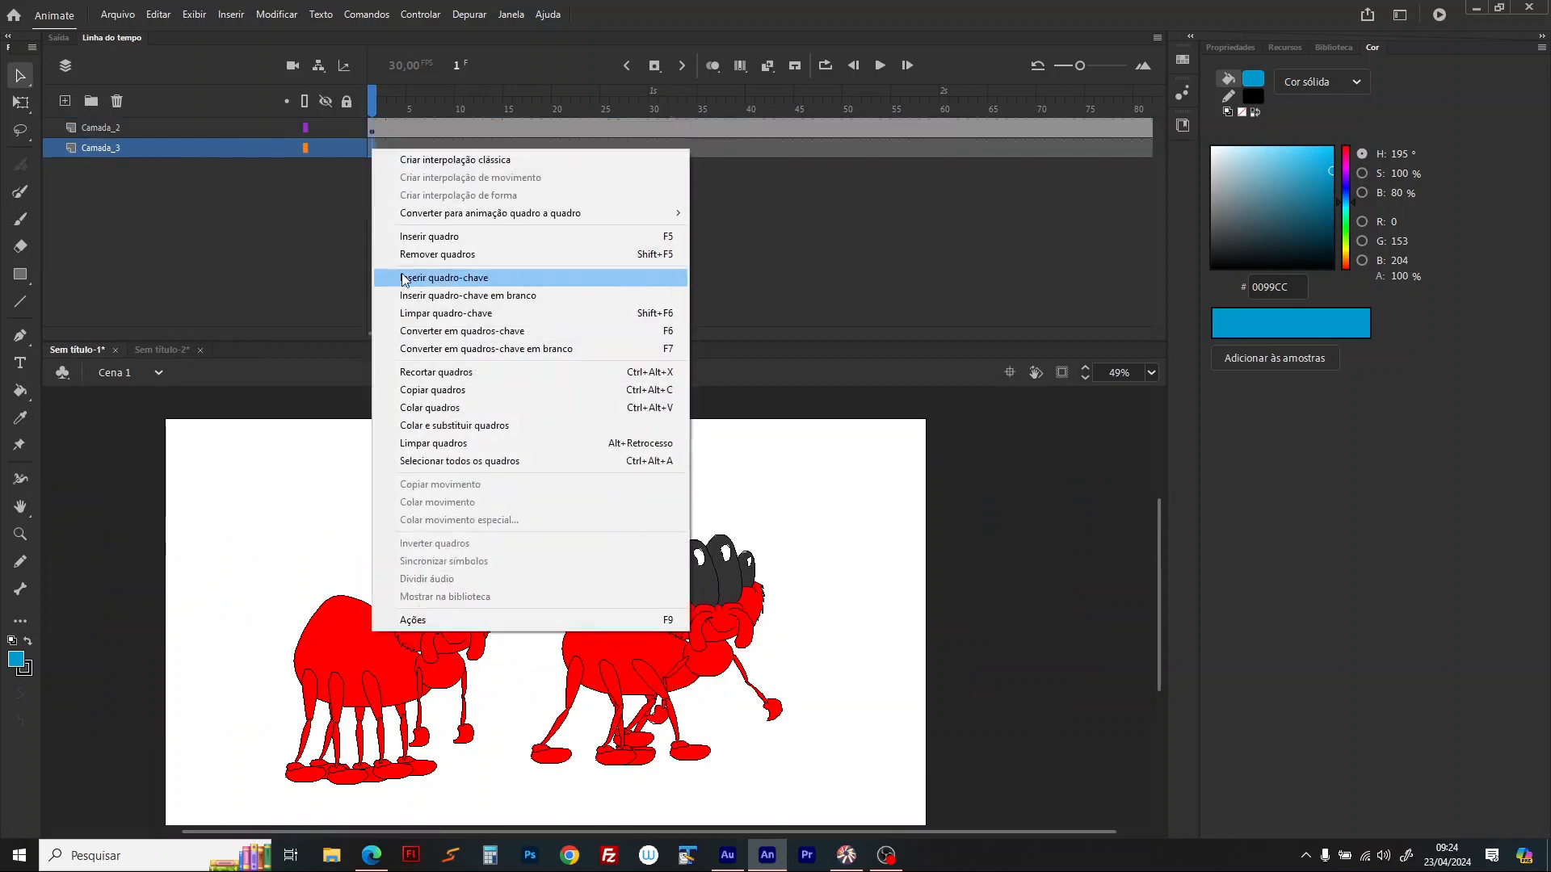
pyautogui.click(416, 408)
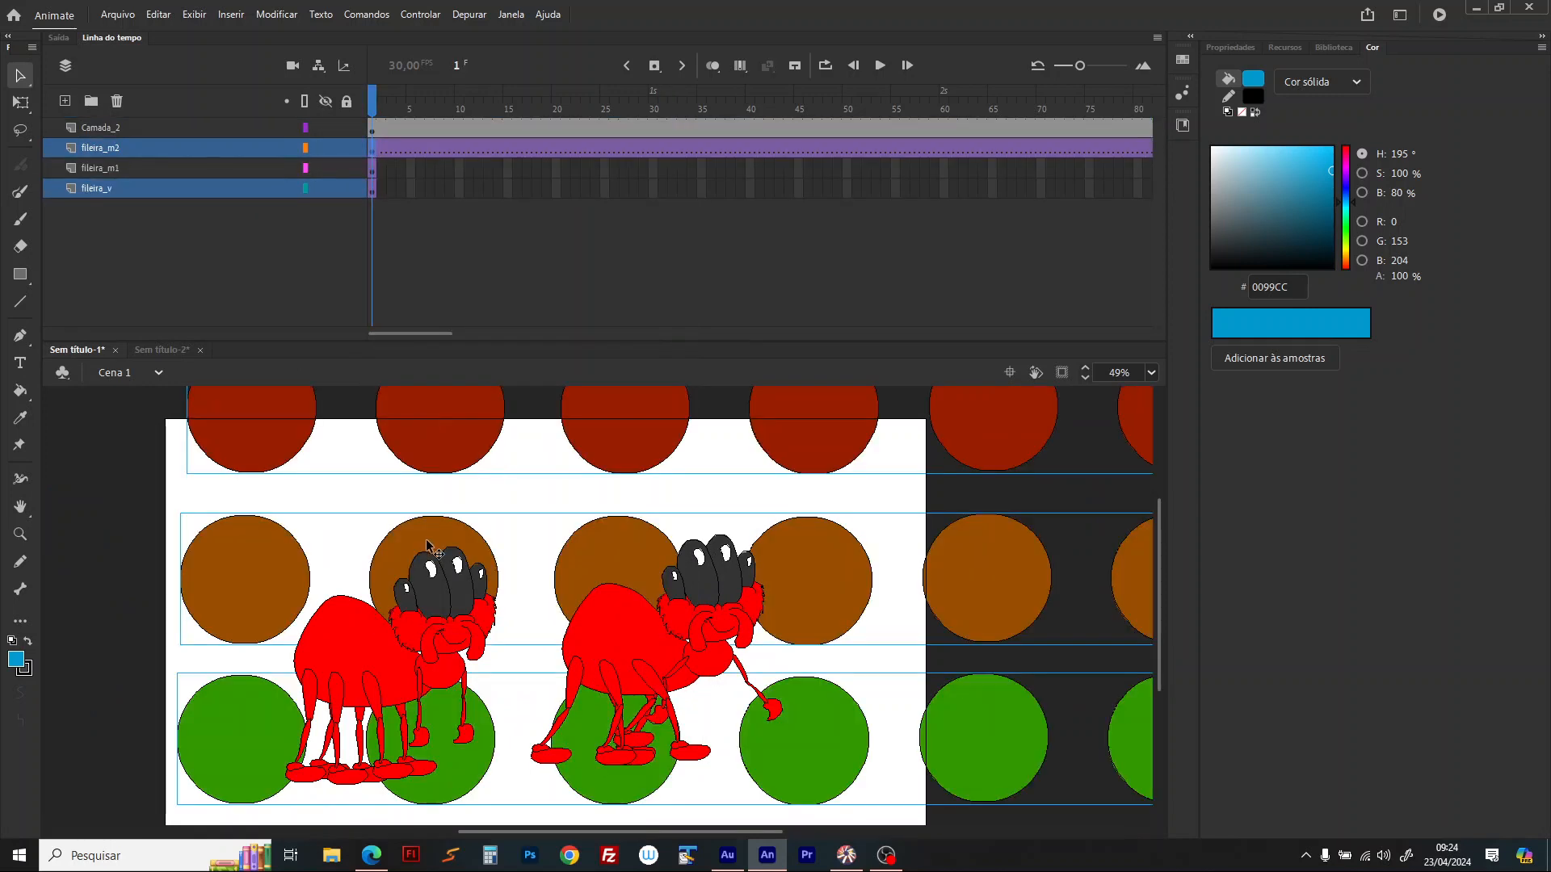
# Step: Order the row layers with fileira_v above fileira_m1 and fileira_m2 lowest, and enlarge the green row with Free Transform
pyautogui.moveTo(168, 181)
pyautogui.mouseDown()
pyautogui.moveTo(158, 144)
pyautogui.moveTo(163, 190)
pyautogui.moveTo(168, 160)
pyautogui.mouseUp()
pyautogui.click(225, 702)
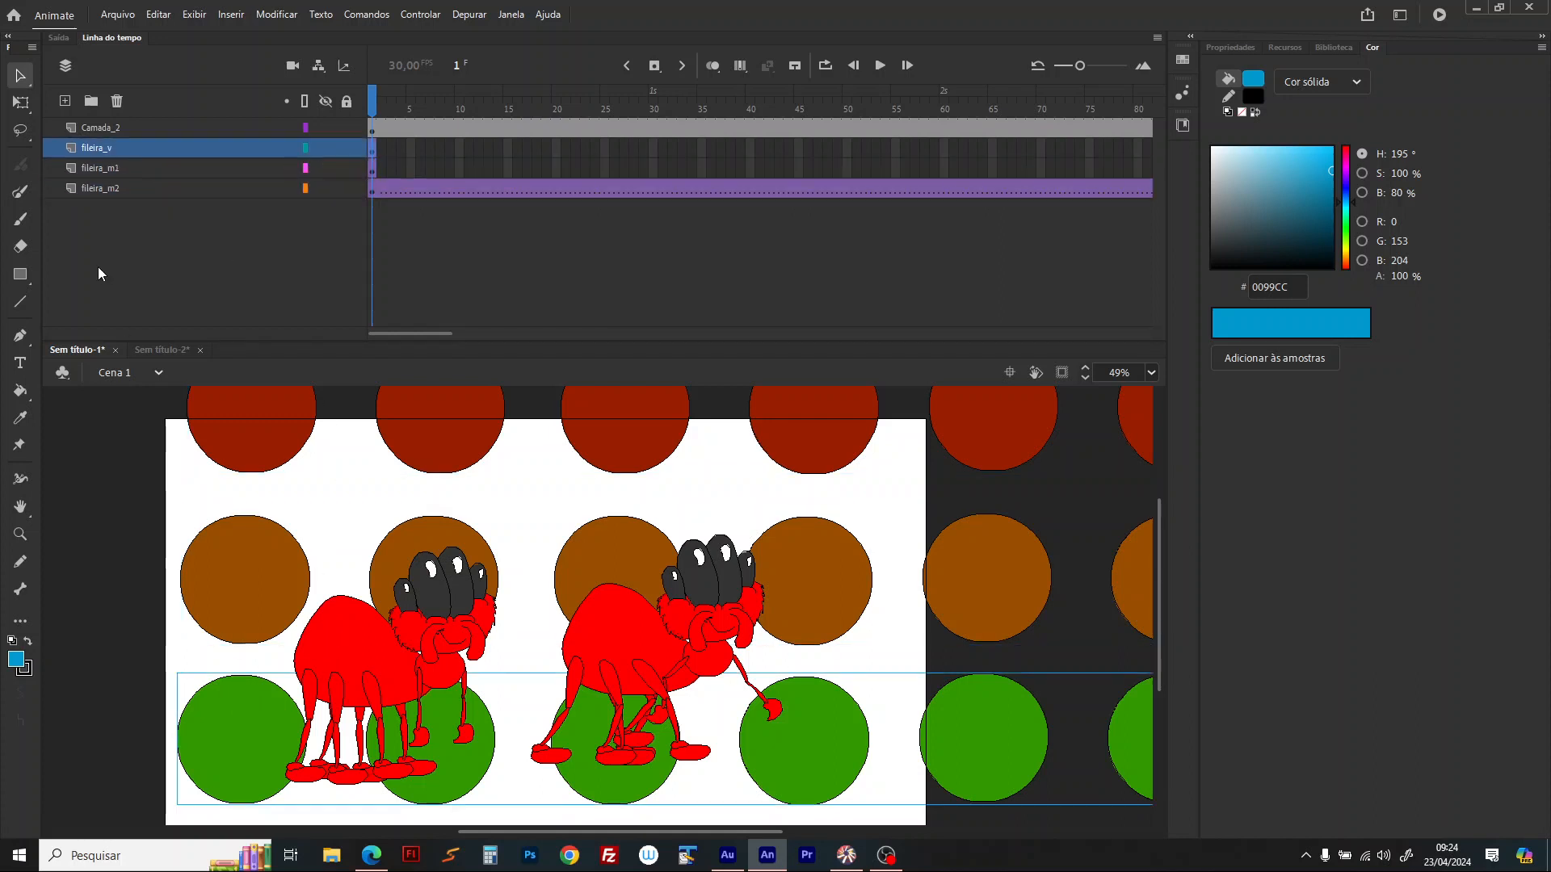
pyautogui.click(21, 102)
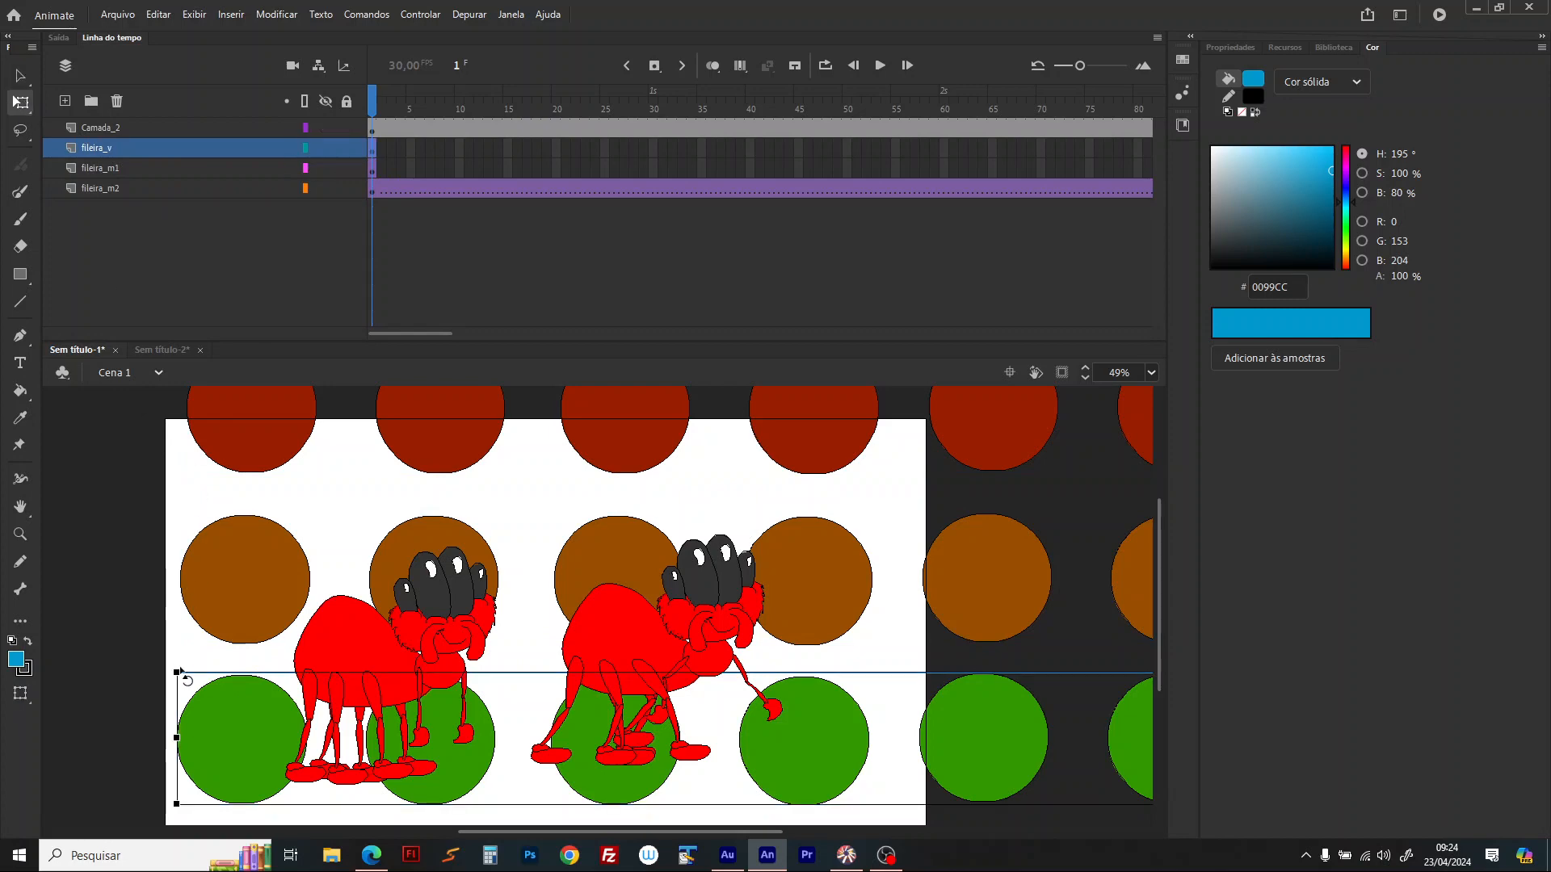
pyautogui.moveTo(177, 672); pyautogui.dragTo(1, 452)
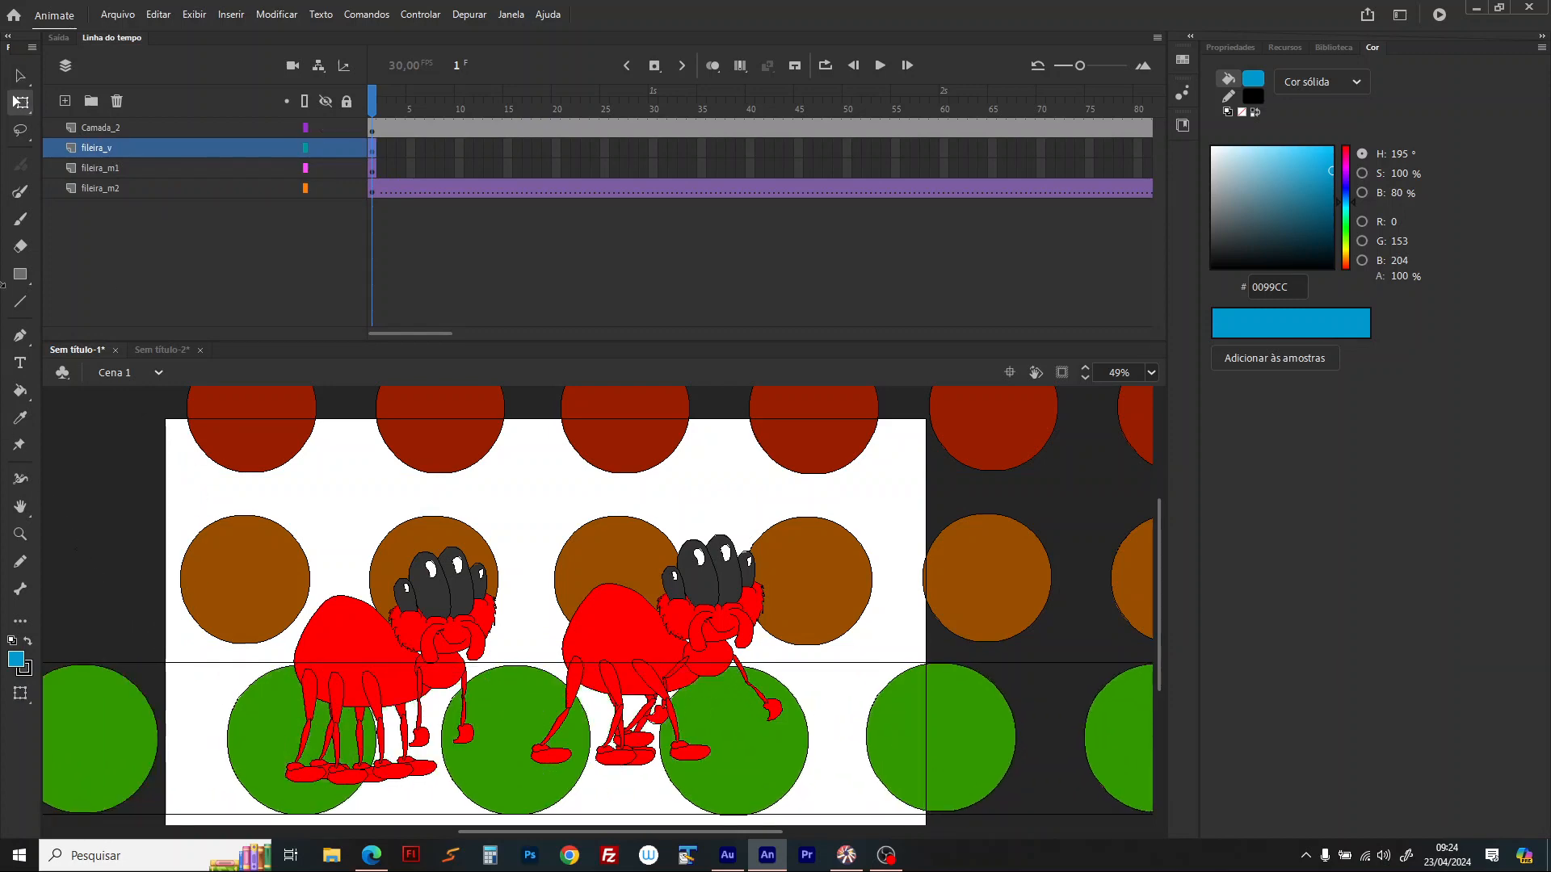
pyautogui.moveTo(109, 728); pyautogui.dragTo(654, 605)
pyautogui.moveTo(543, 537); pyautogui.dragTo(156, 300)
pyautogui.hotkey('ctrl', 'z')
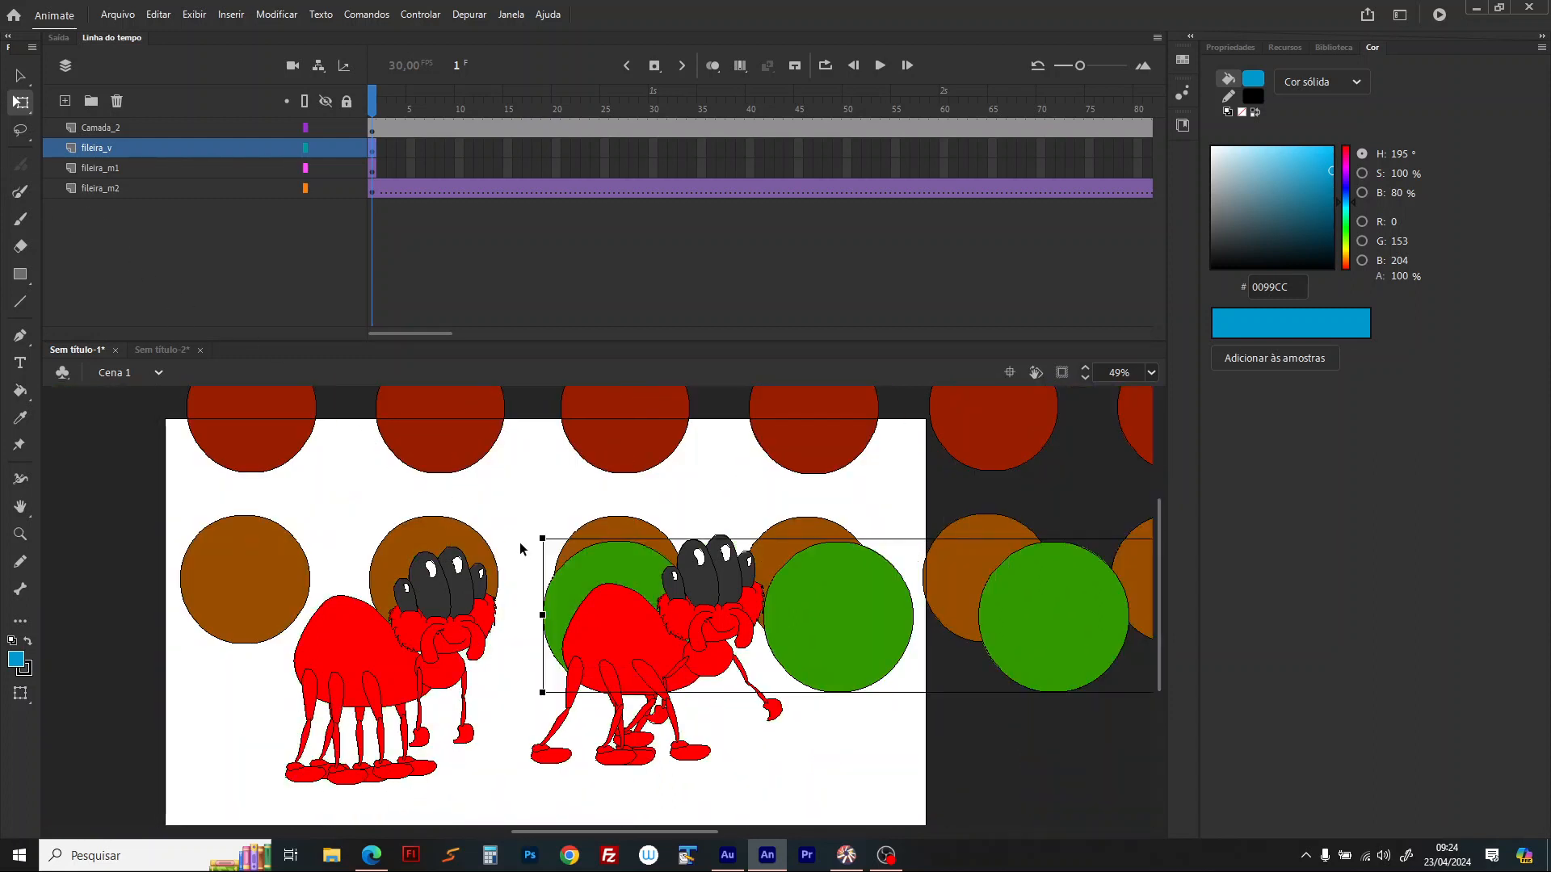
pyautogui.moveTo(543, 539); pyautogui.dragTo(2, 166)
# Step: Enlarge the green row further, scale down the red row and overlap all three rows along one horizontal line across the stage
pyautogui.click(1155, 373)
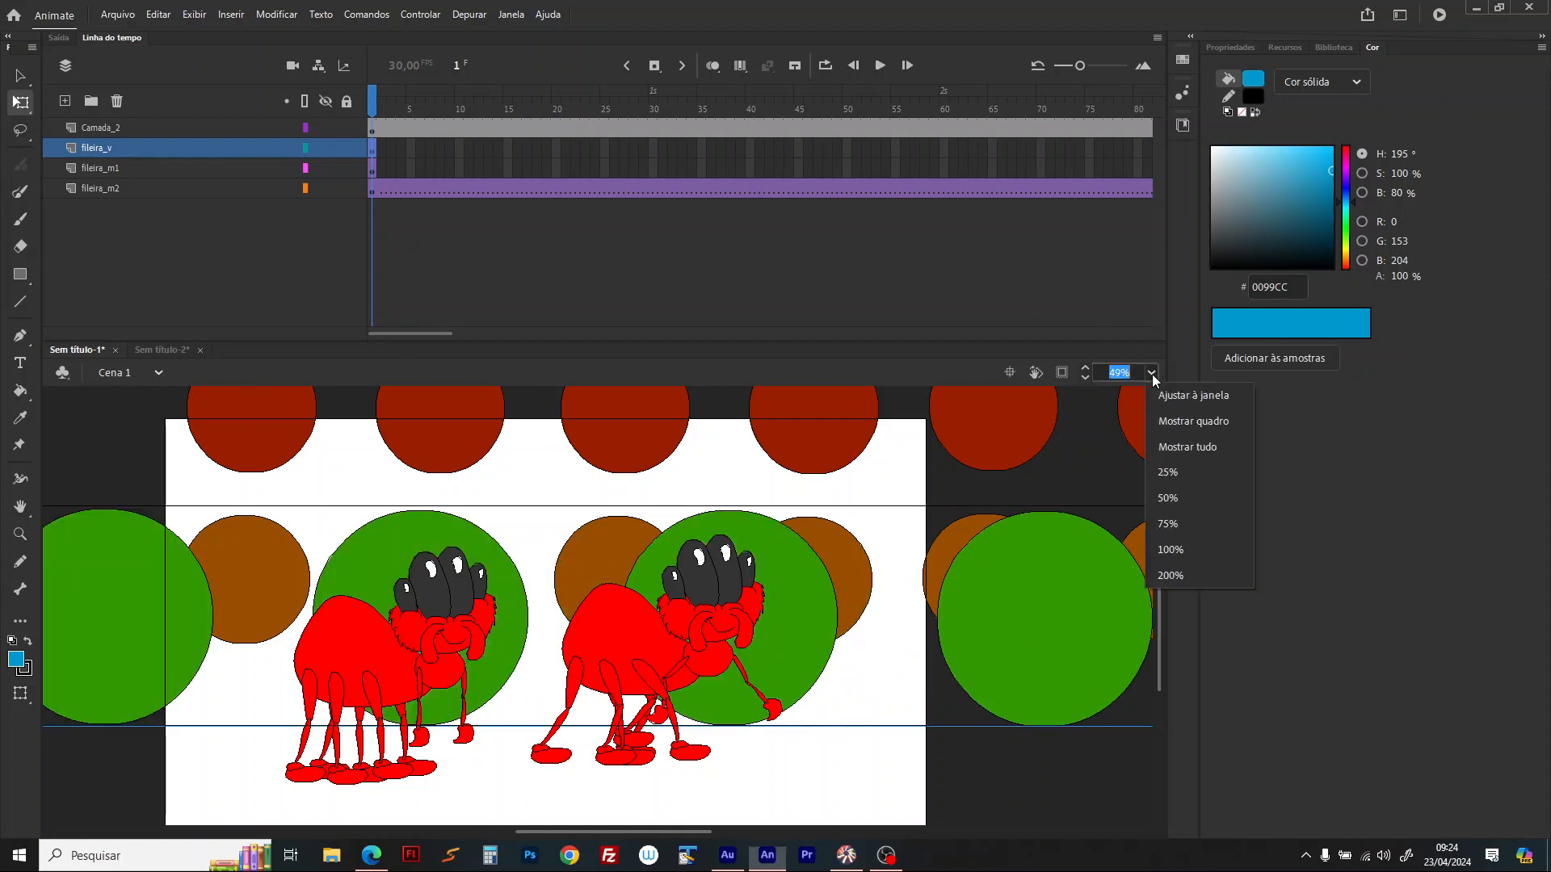
pyautogui.click(1171, 449)
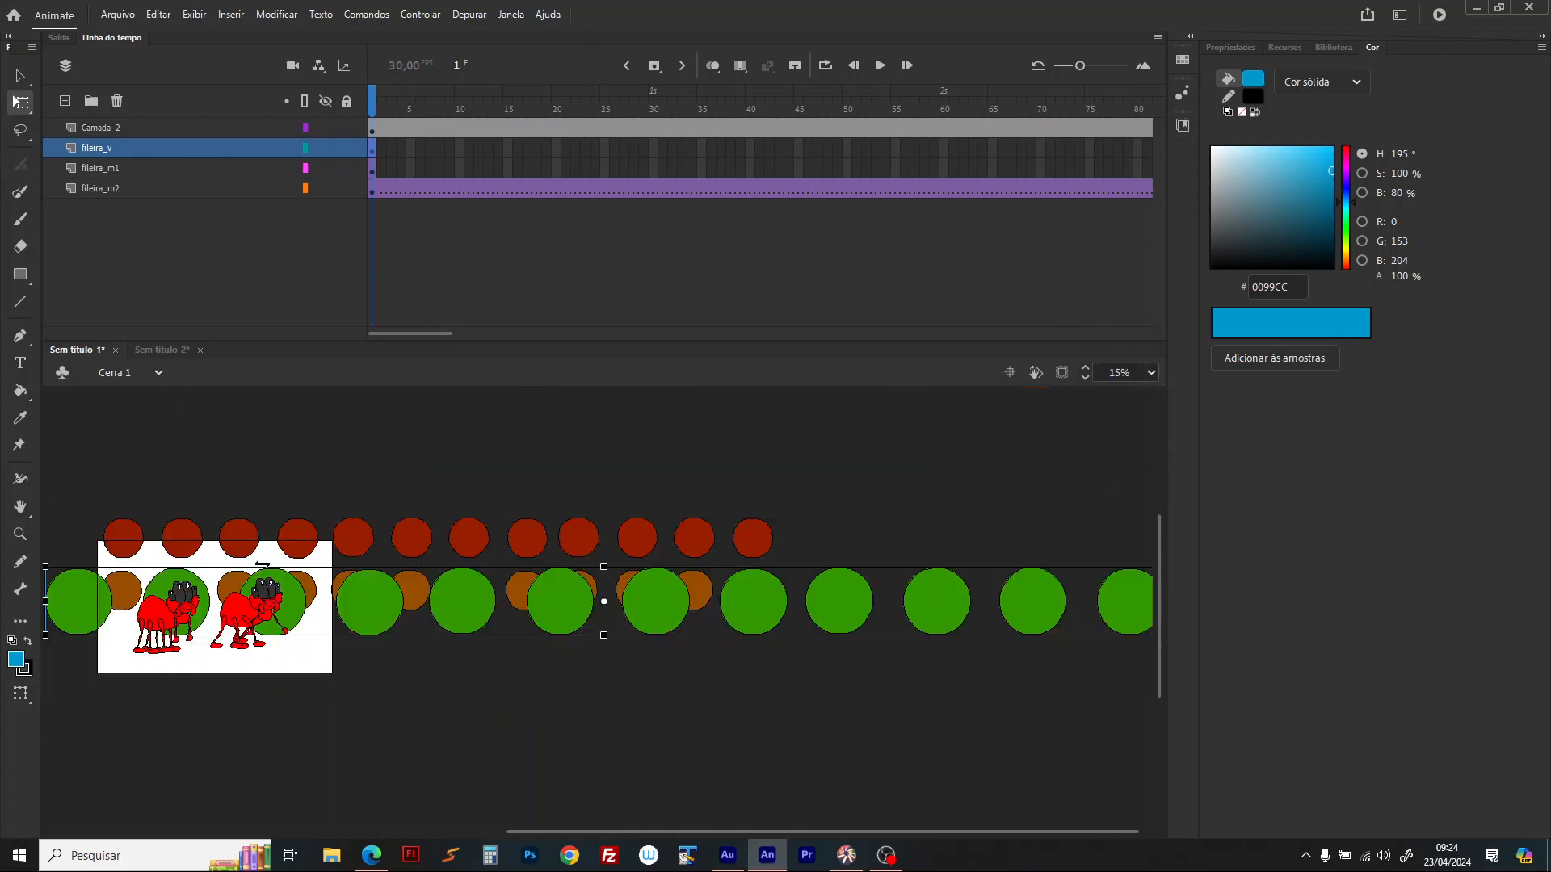
pyautogui.moveTo(83, 595); pyautogui.dragTo(8, 517)
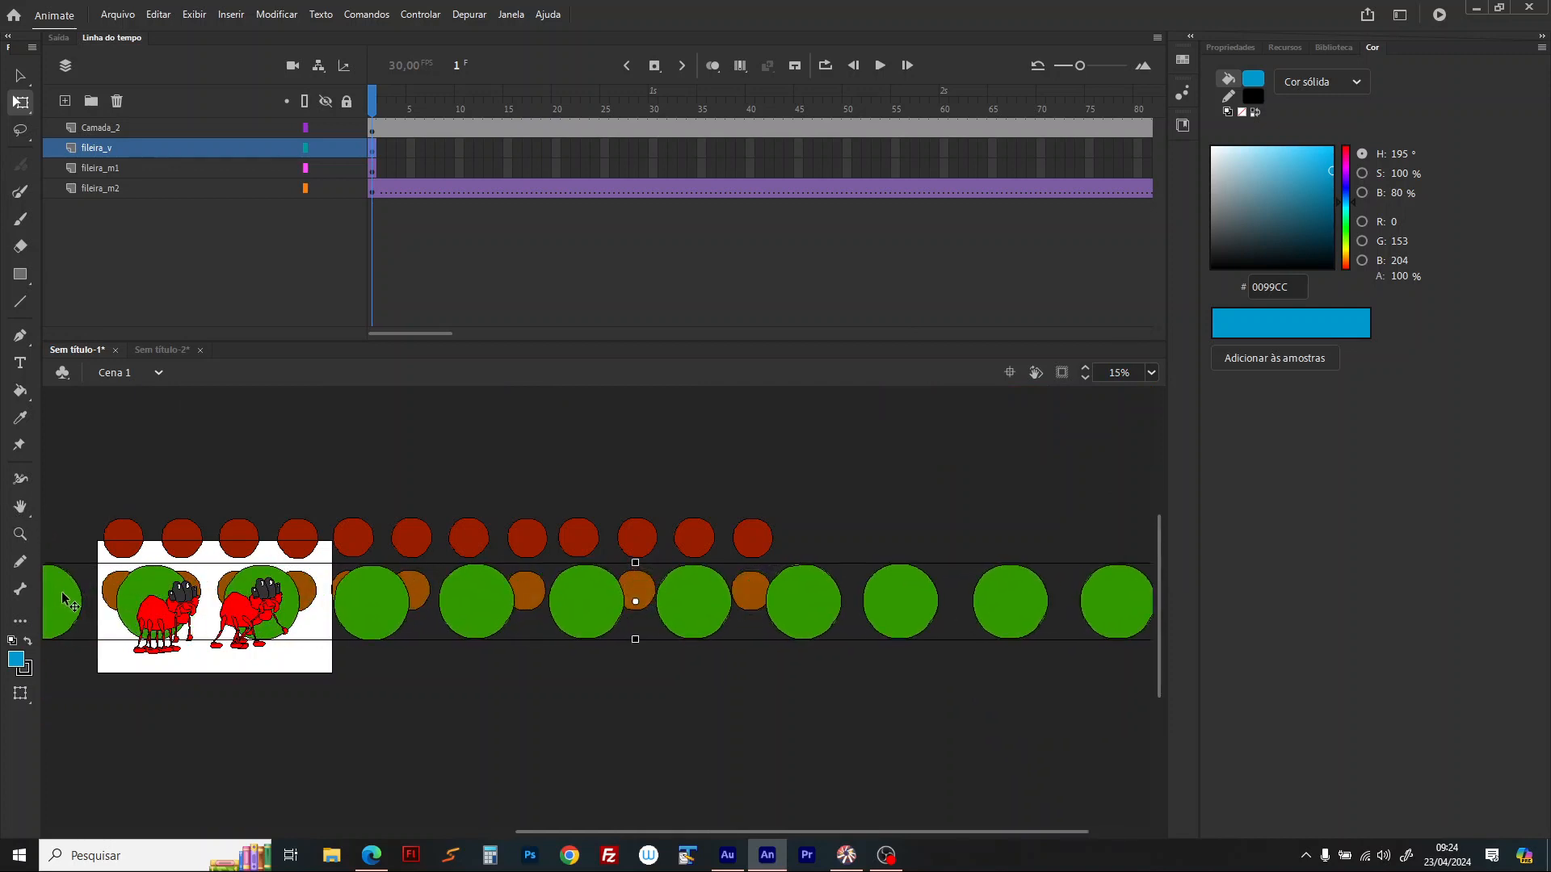
pyautogui.moveTo(67, 599); pyautogui.dragTo(158, 593)
pyautogui.click(139, 588)
# Step: Move the walking spider near the middle of the stage and the other spider off the stage's lower-left corner
pyautogui.click(1152, 372)
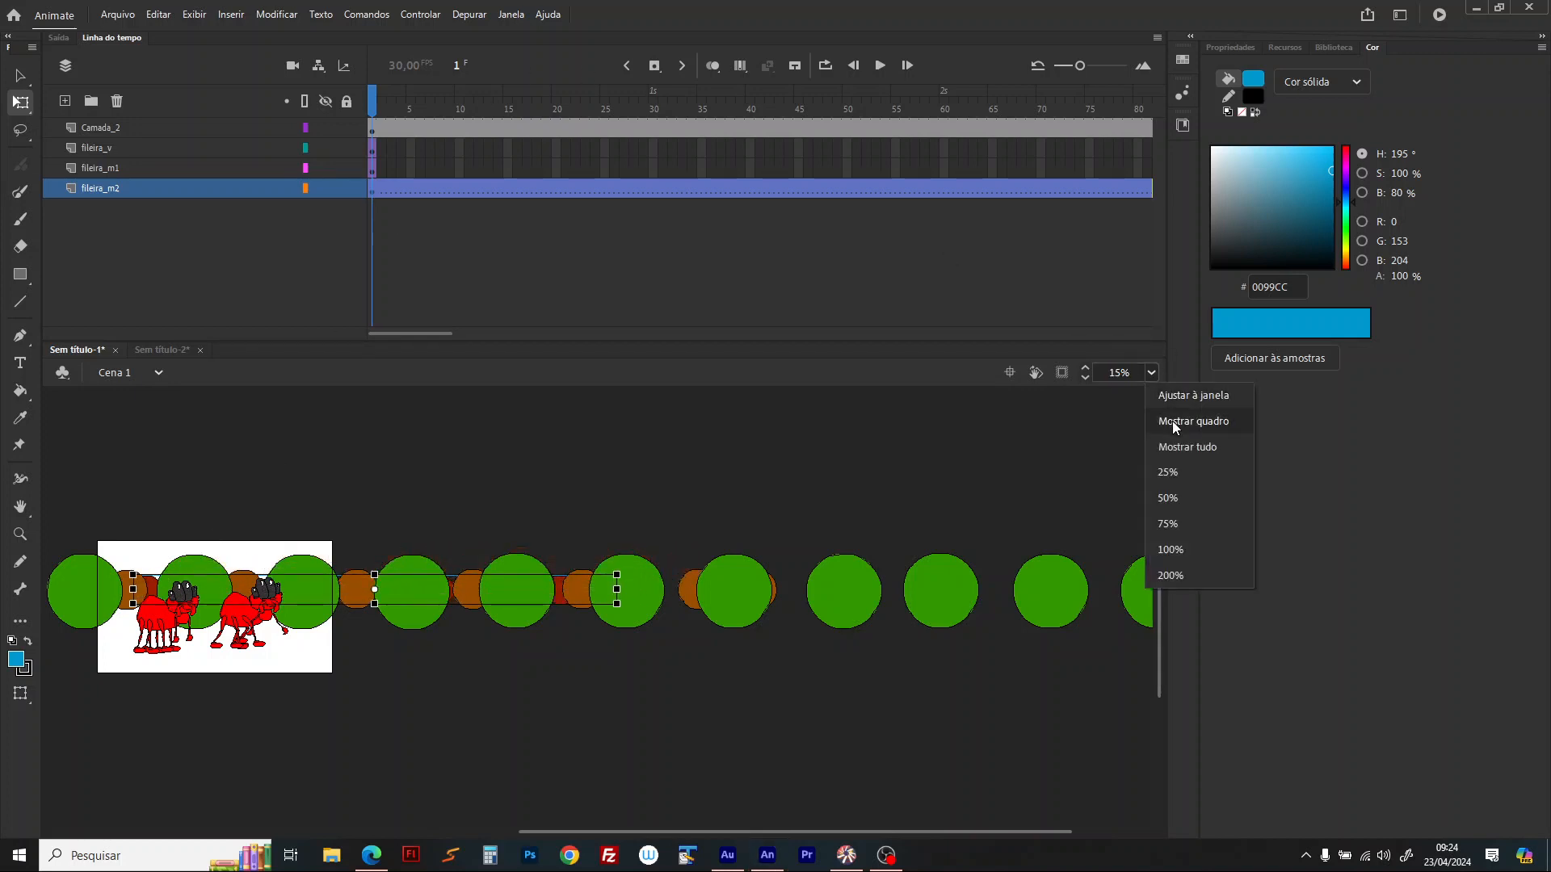
pyautogui.click(1173, 398)
pyautogui.click(713, 567)
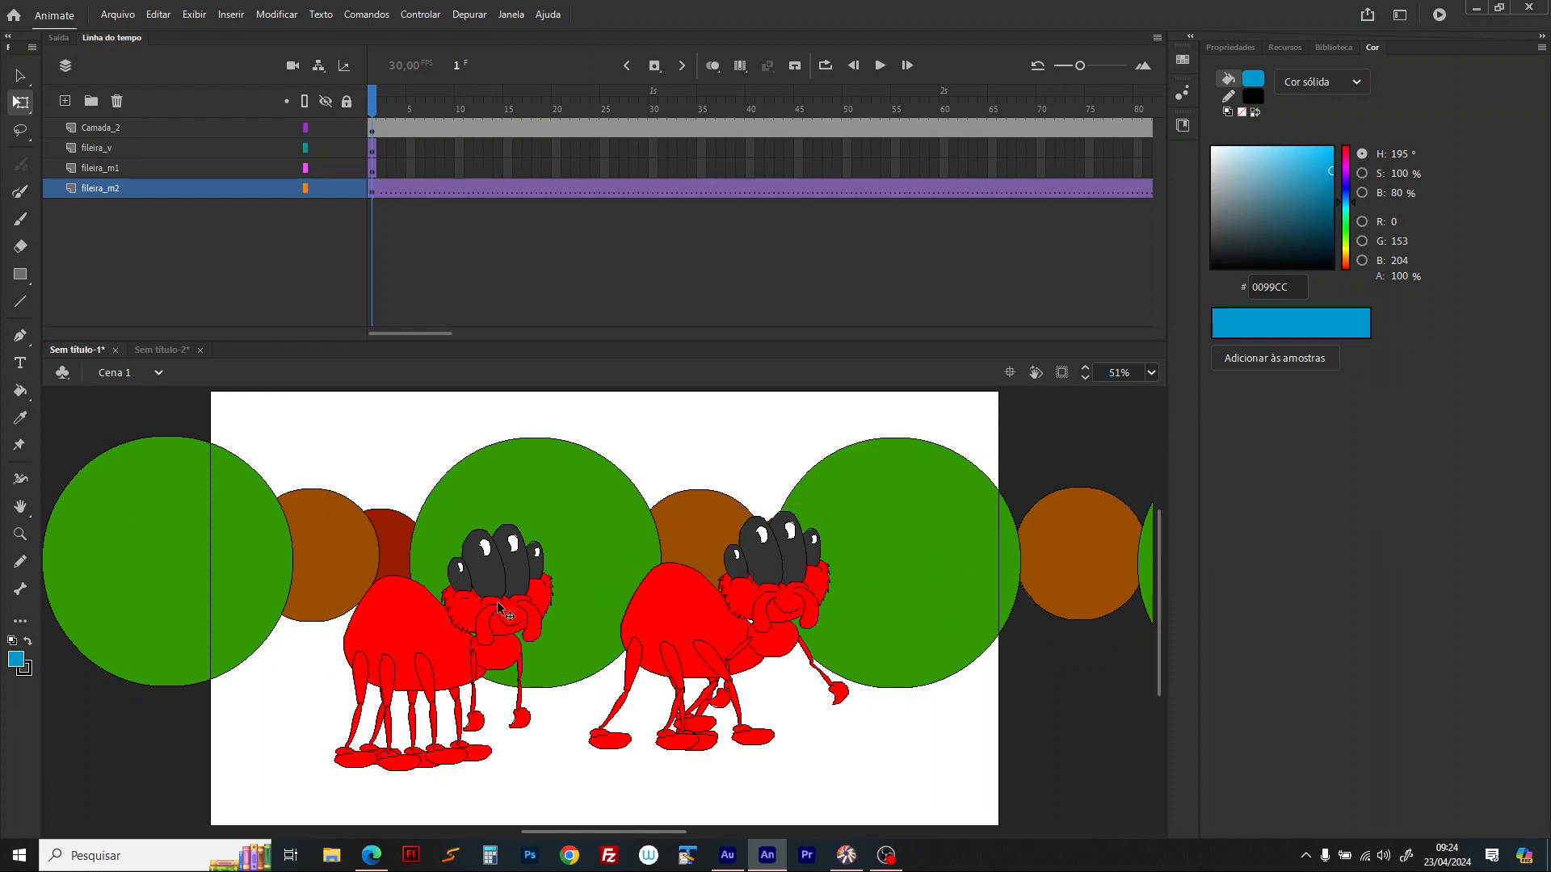
pyautogui.moveTo(664, 651); pyautogui.dragTo(590, 677)
pyautogui.moveTo(508, 547); pyautogui.dragTo(104, 662)
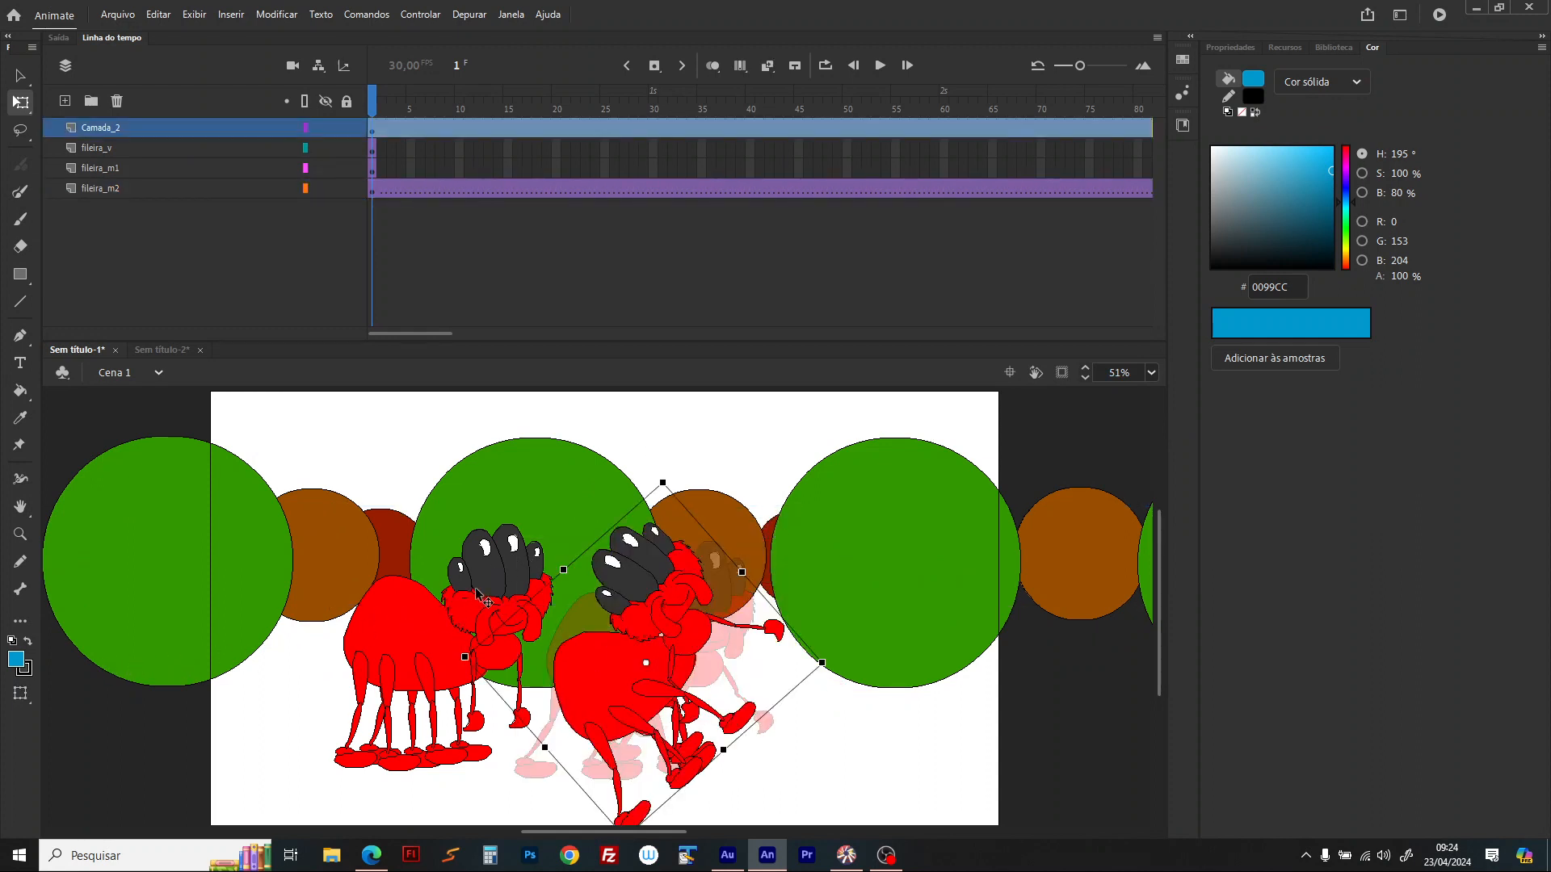
pyautogui.hotkey('ctrl', 'z')
pyautogui.moveTo(404, 618); pyautogui.dragTo(1, 740)
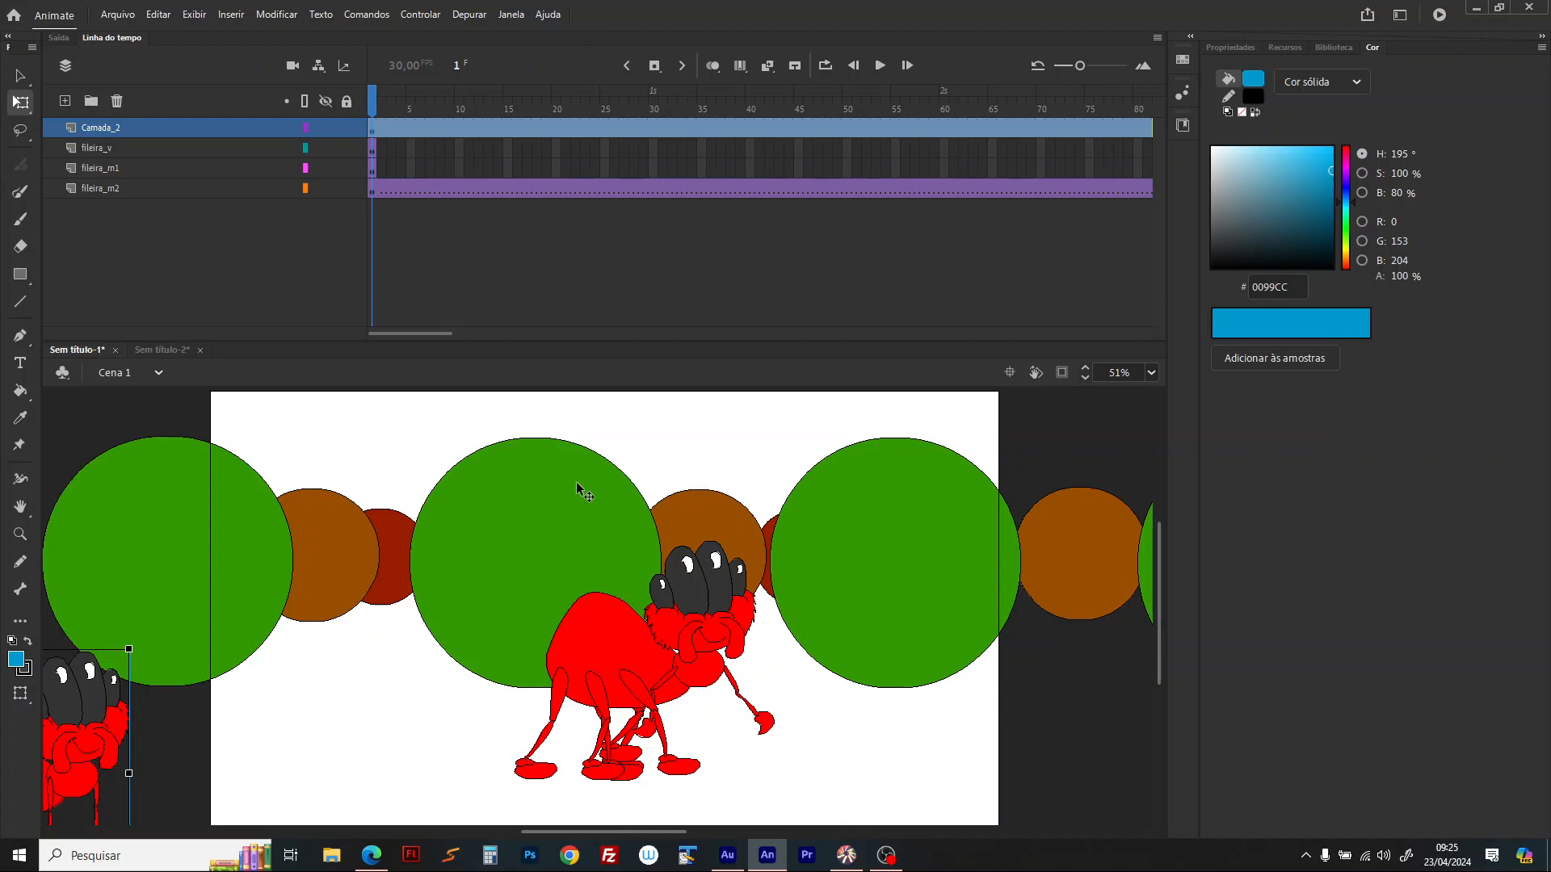
# Step: Shift the brown and red rows slightly left behind the green row at frame 1
pyautogui.click(729, 511)
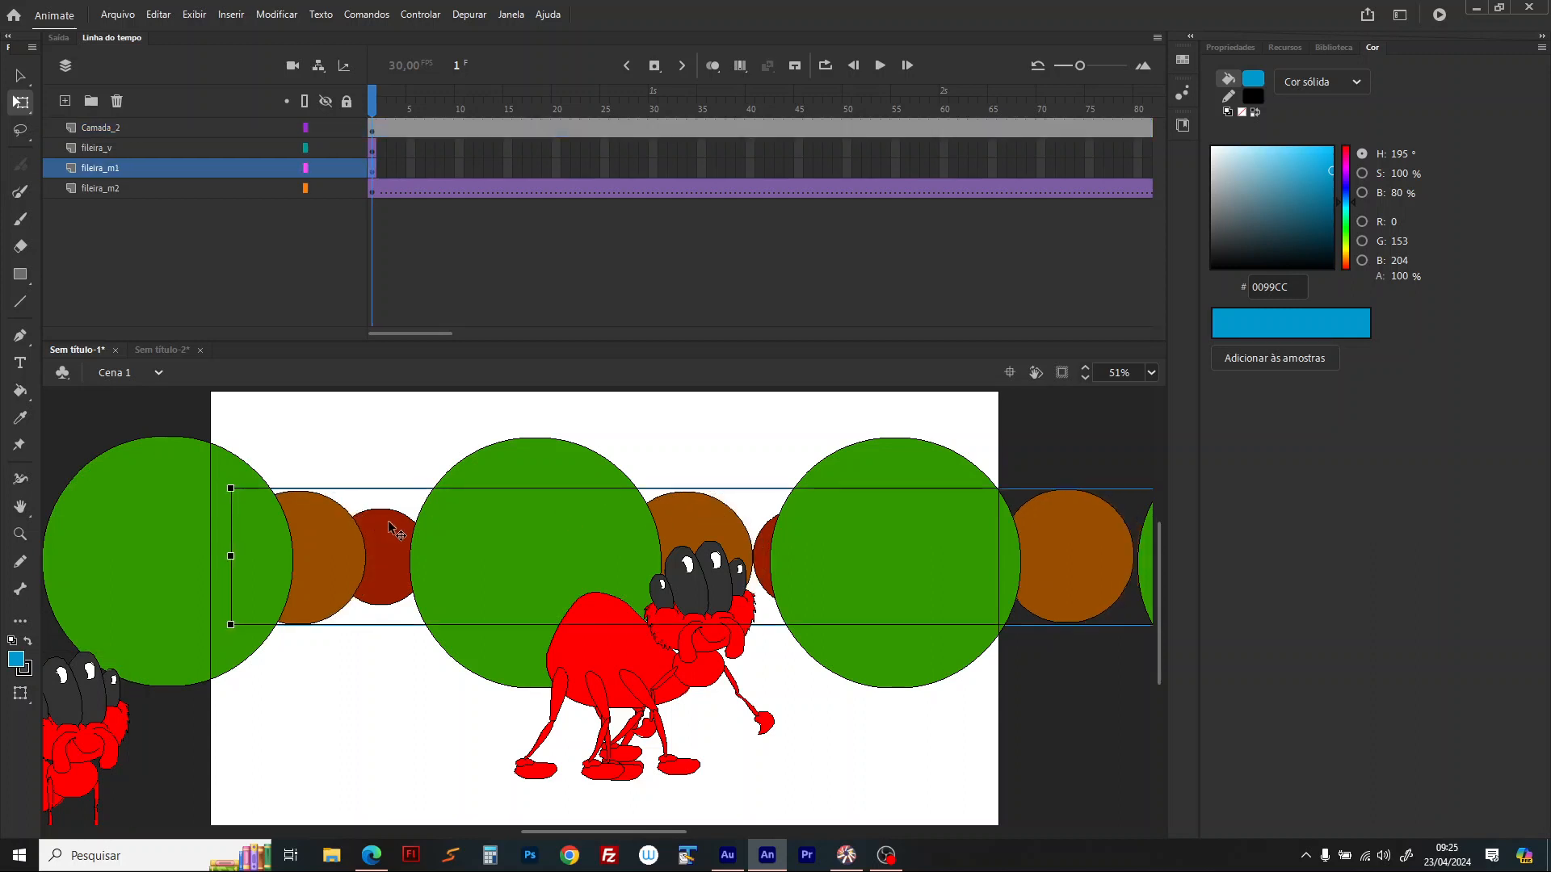
pyautogui.moveTo(389, 522); pyautogui.dragTo(339, 542)
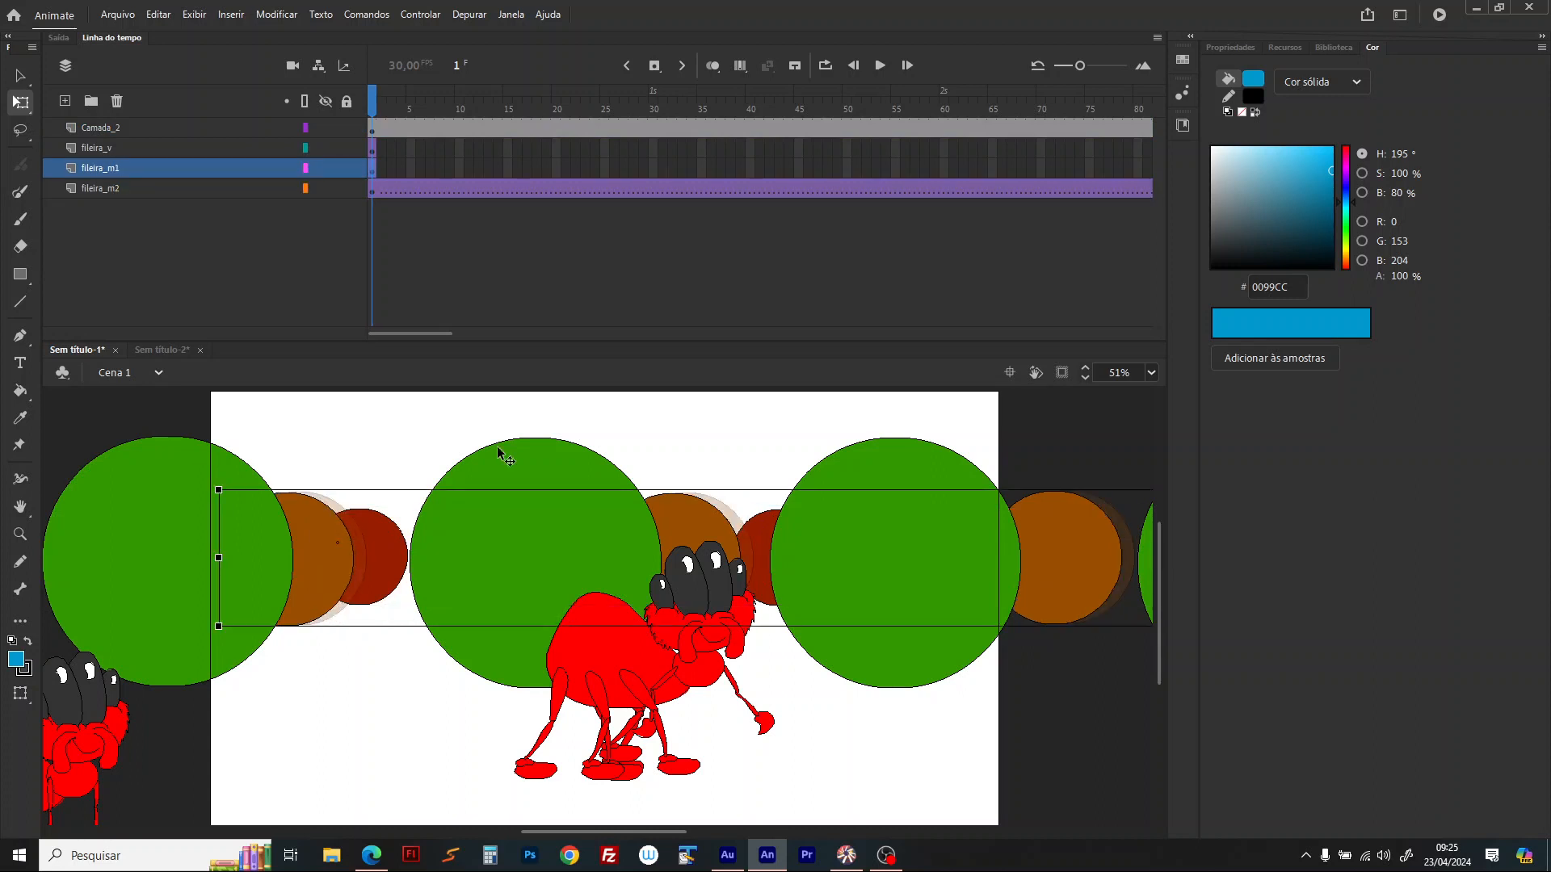
# Step: Insert keyframes at frame 178 on fileira_v, fileira_m1 and fileira_m2 to complete their classic tweens
pyautogui.moveTo(443, 333); pyautogui.dragTo(591, 328)
pyautogui.click(767, 174)
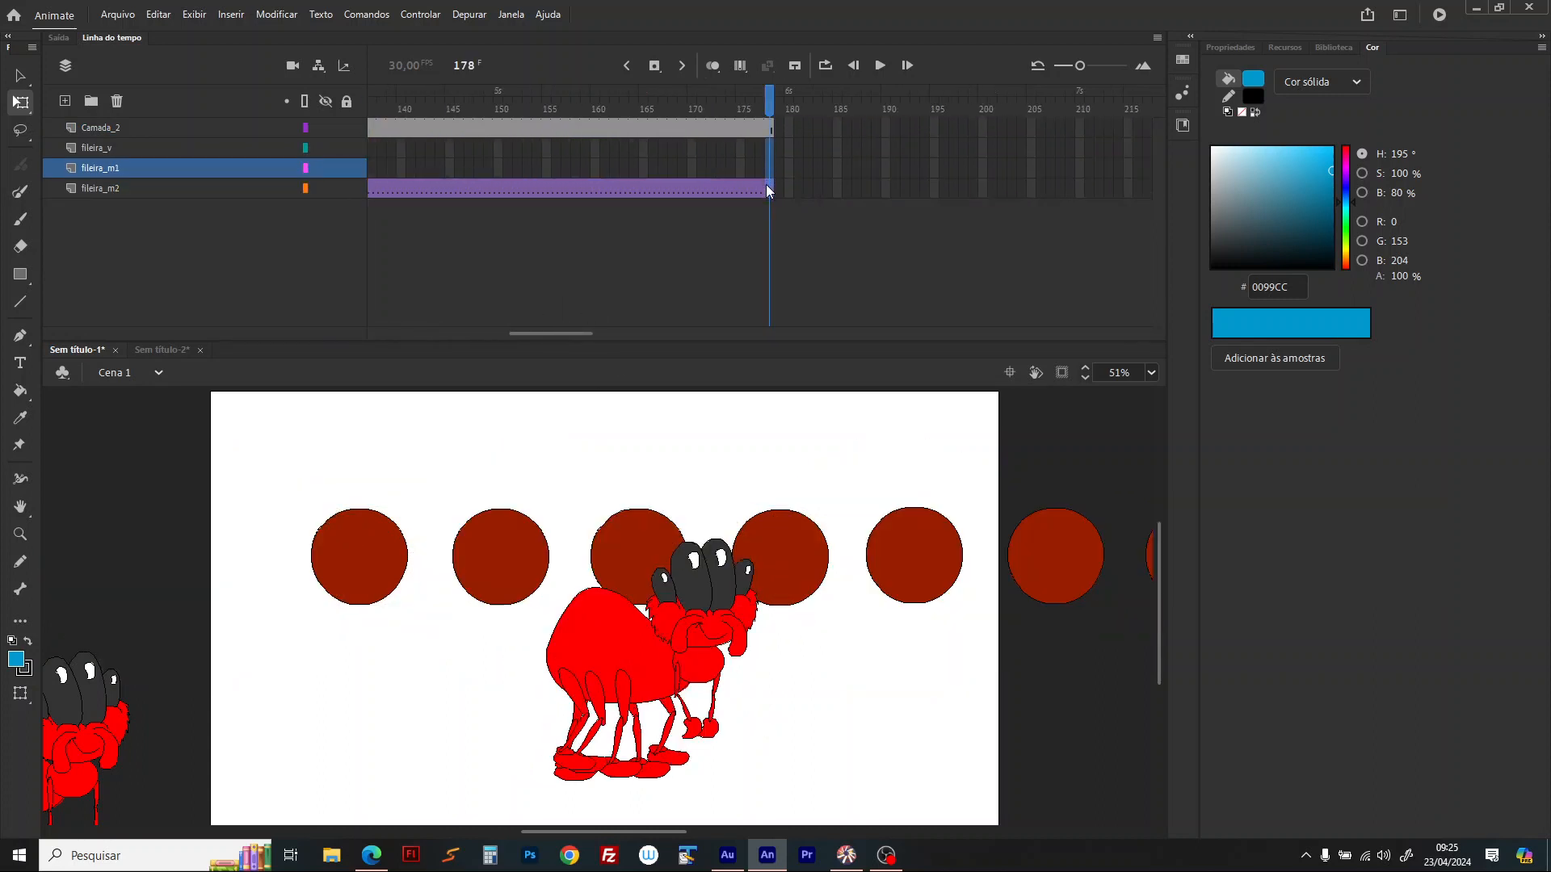
pyautogui.moveTo(766, 185); pyautogui.dragTo(764, 183)
pyautogui.press('F6')
pyautogui.click(773, 95)
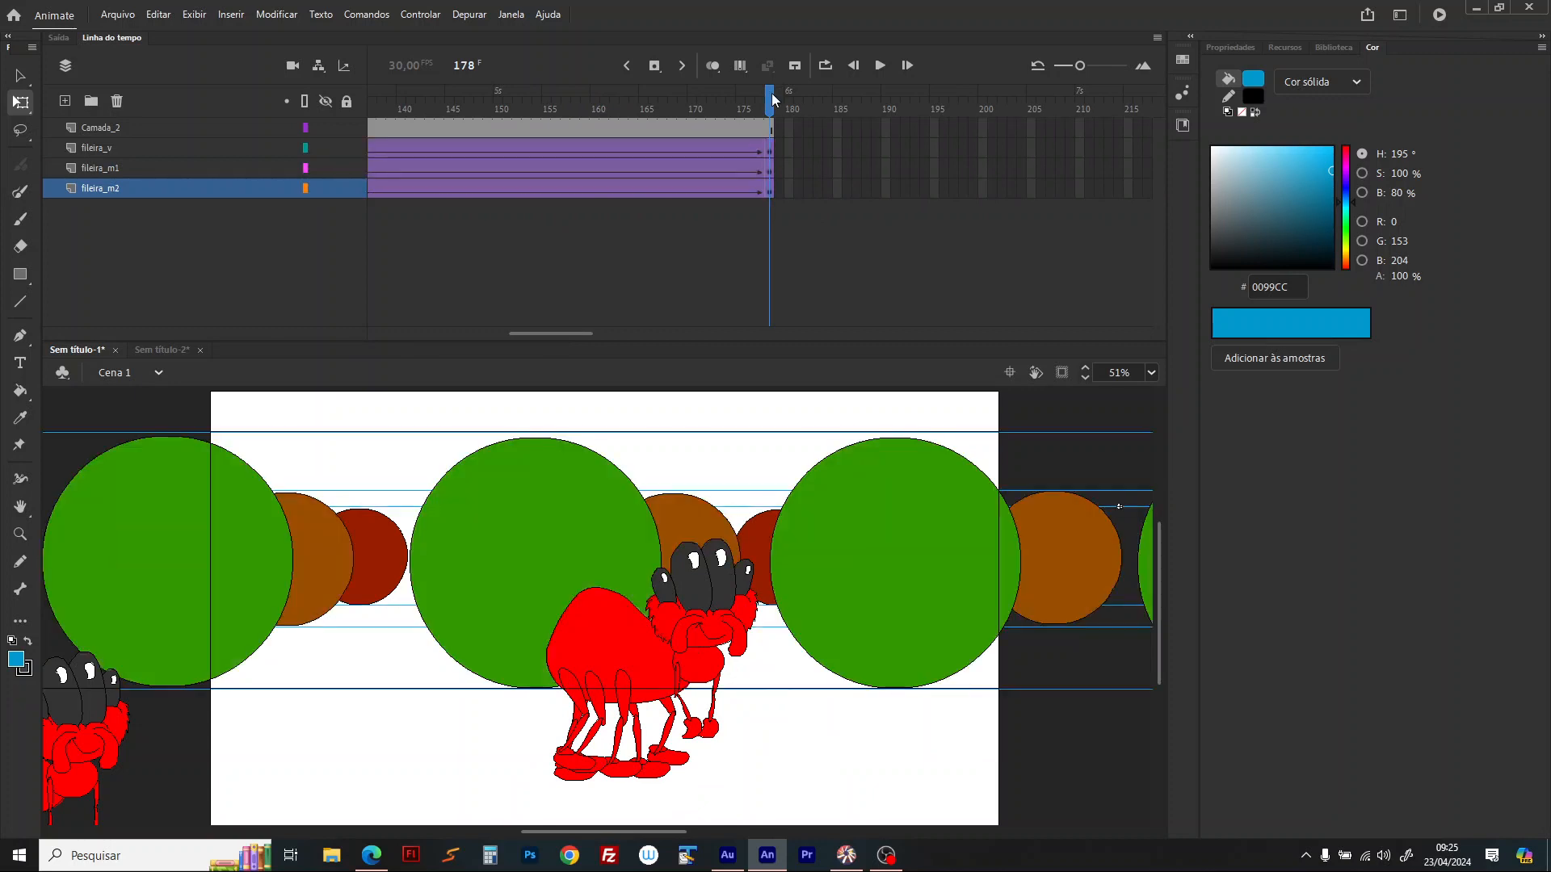
# Step: At frame 178, shift the red, brown and green rows left separately for a parallax effect, and scrub back through the animation
pyautogui.click(711, 524)
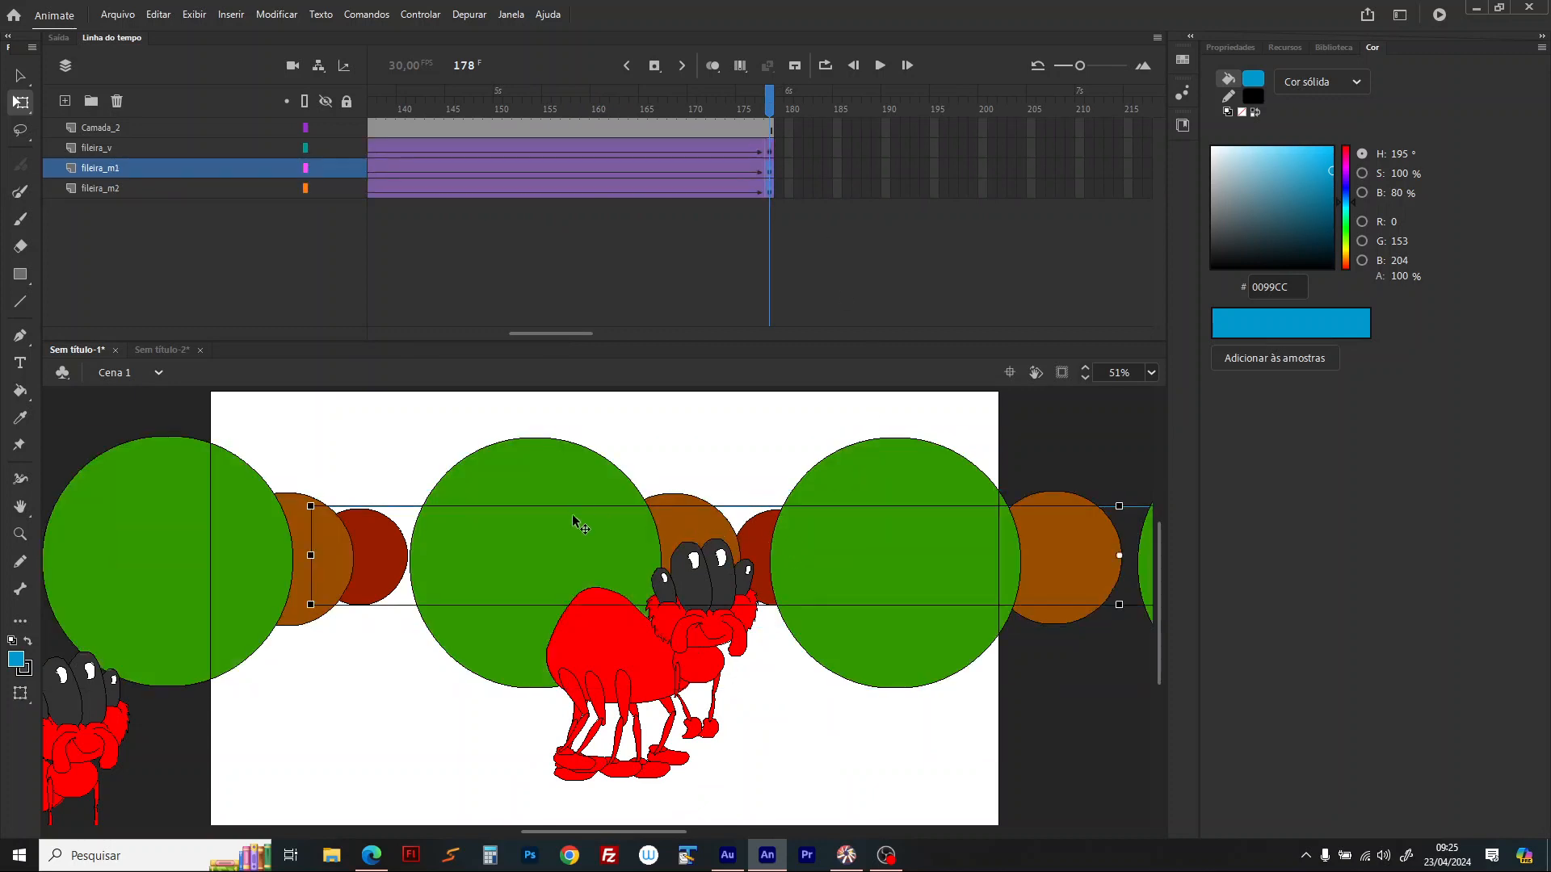
pyautogui.keyDown('shift'); pyautogui.click(567, 519); pyautogui.keyUp('shift')
pyautogui.moveTo(942, 537); pyautogui.dragTo(407, 539)
pyautogui.moveTo(782, 517); pyautogui.dragTo(529, 518)
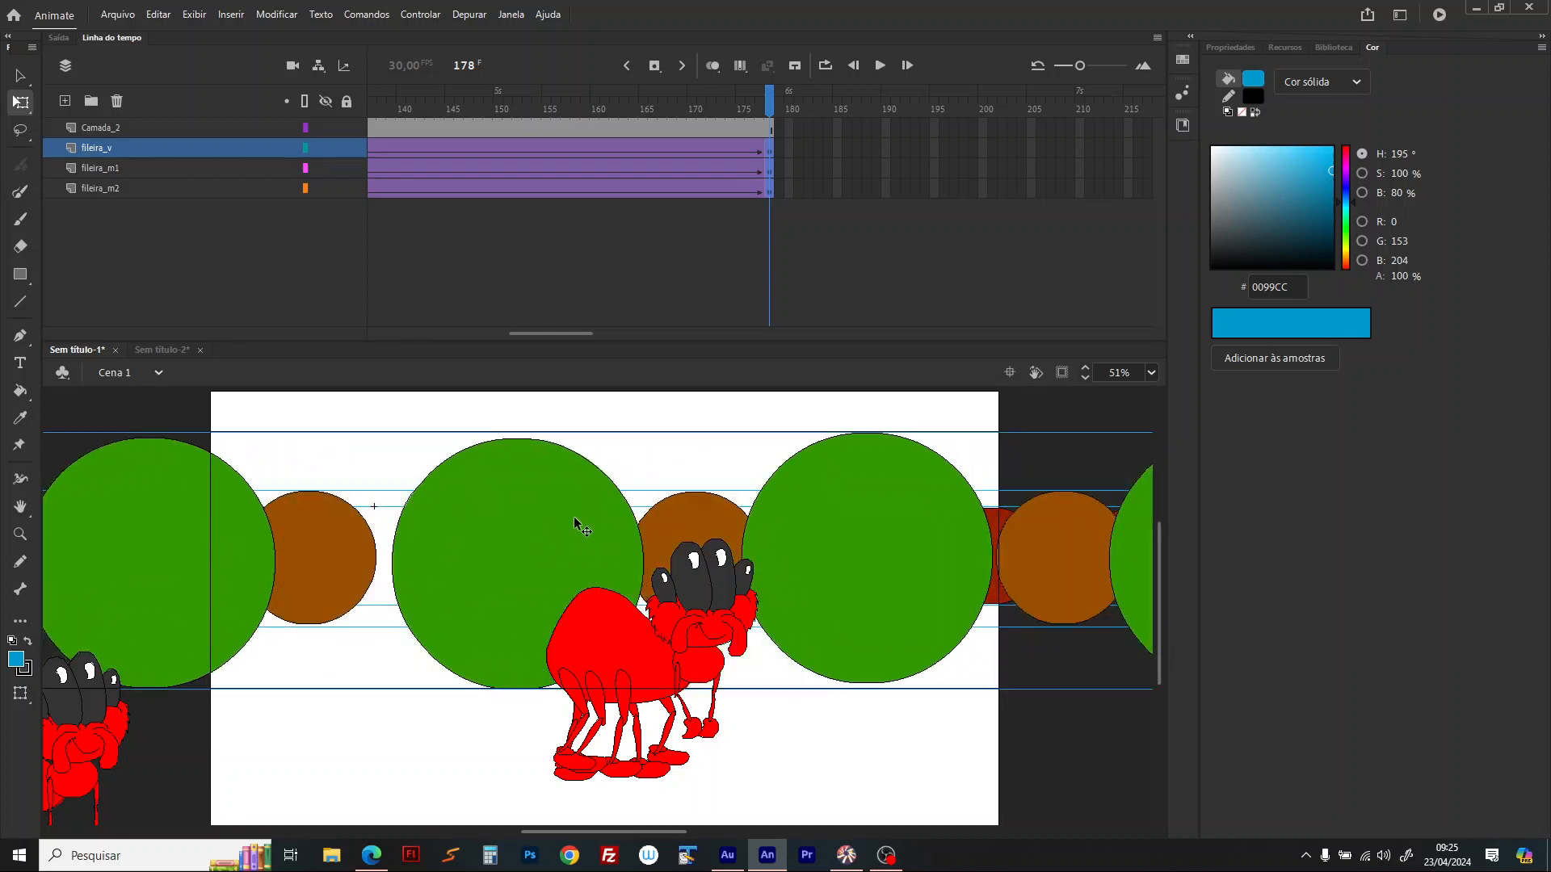
pyautogui.moveTo(926, 503); pyautogui.dragTo(794, 517)
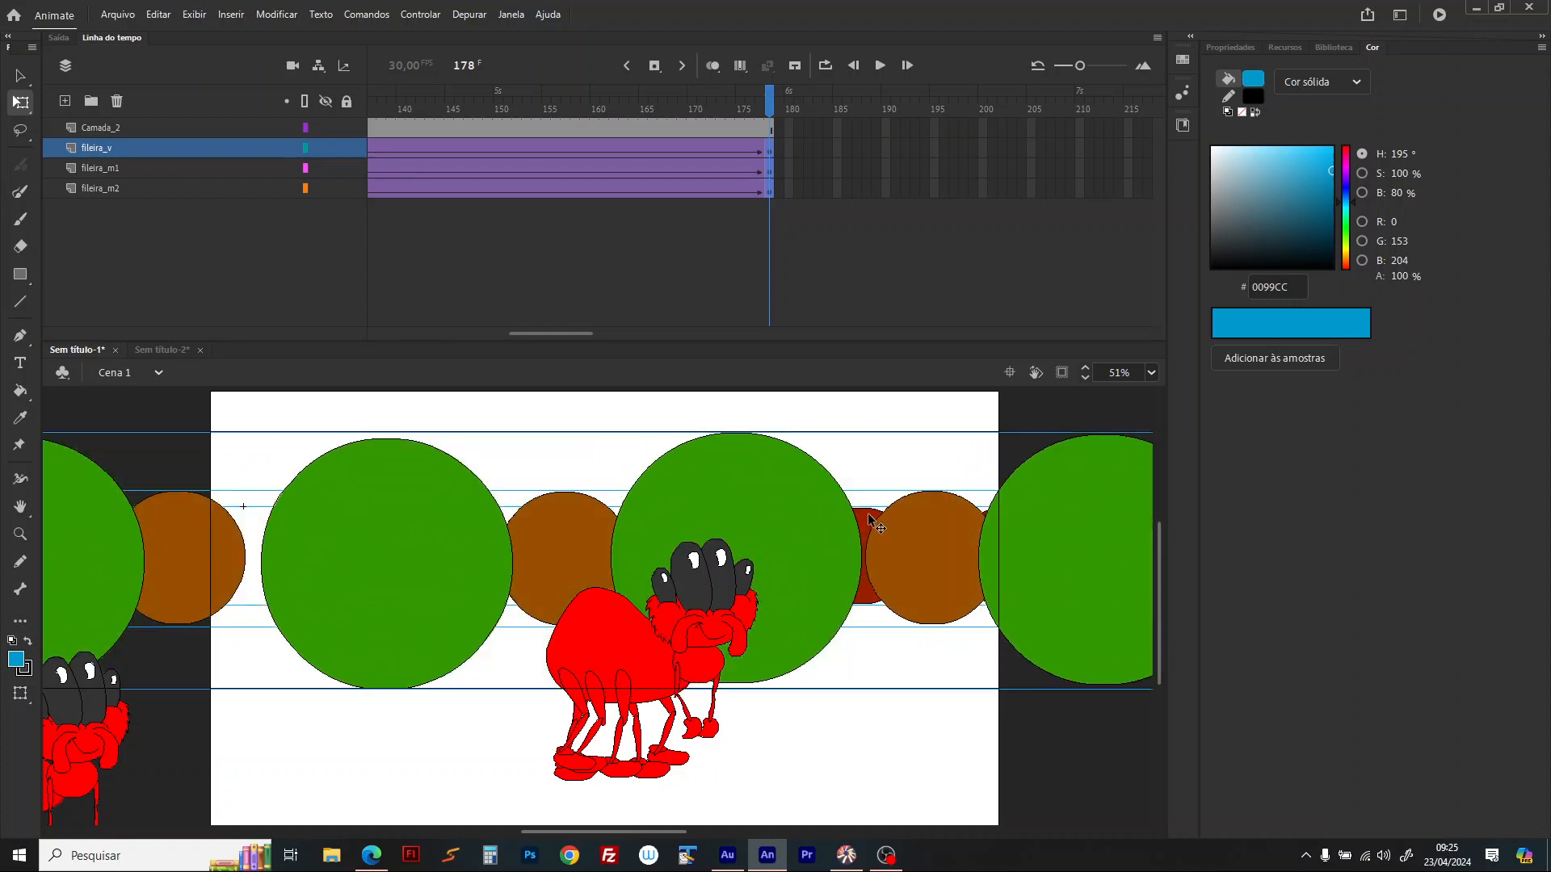
pyautogui.moveTo(941, 533); pyautogui.dragTo(646, 521)
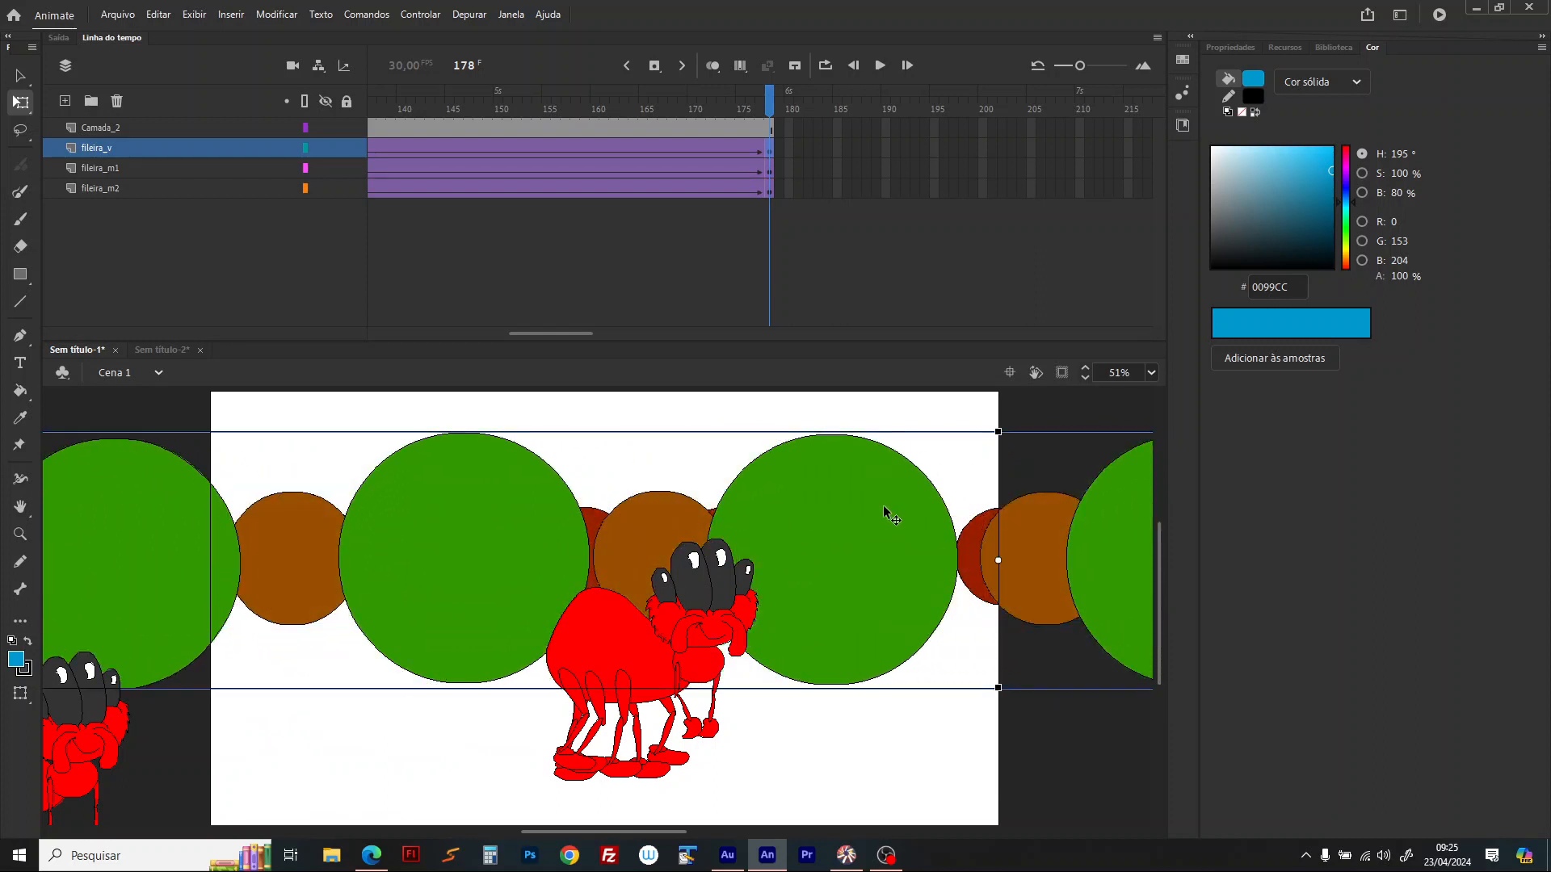
pyautogui.moveTo(888, 515); pyautogui.dragTo(477, 517)
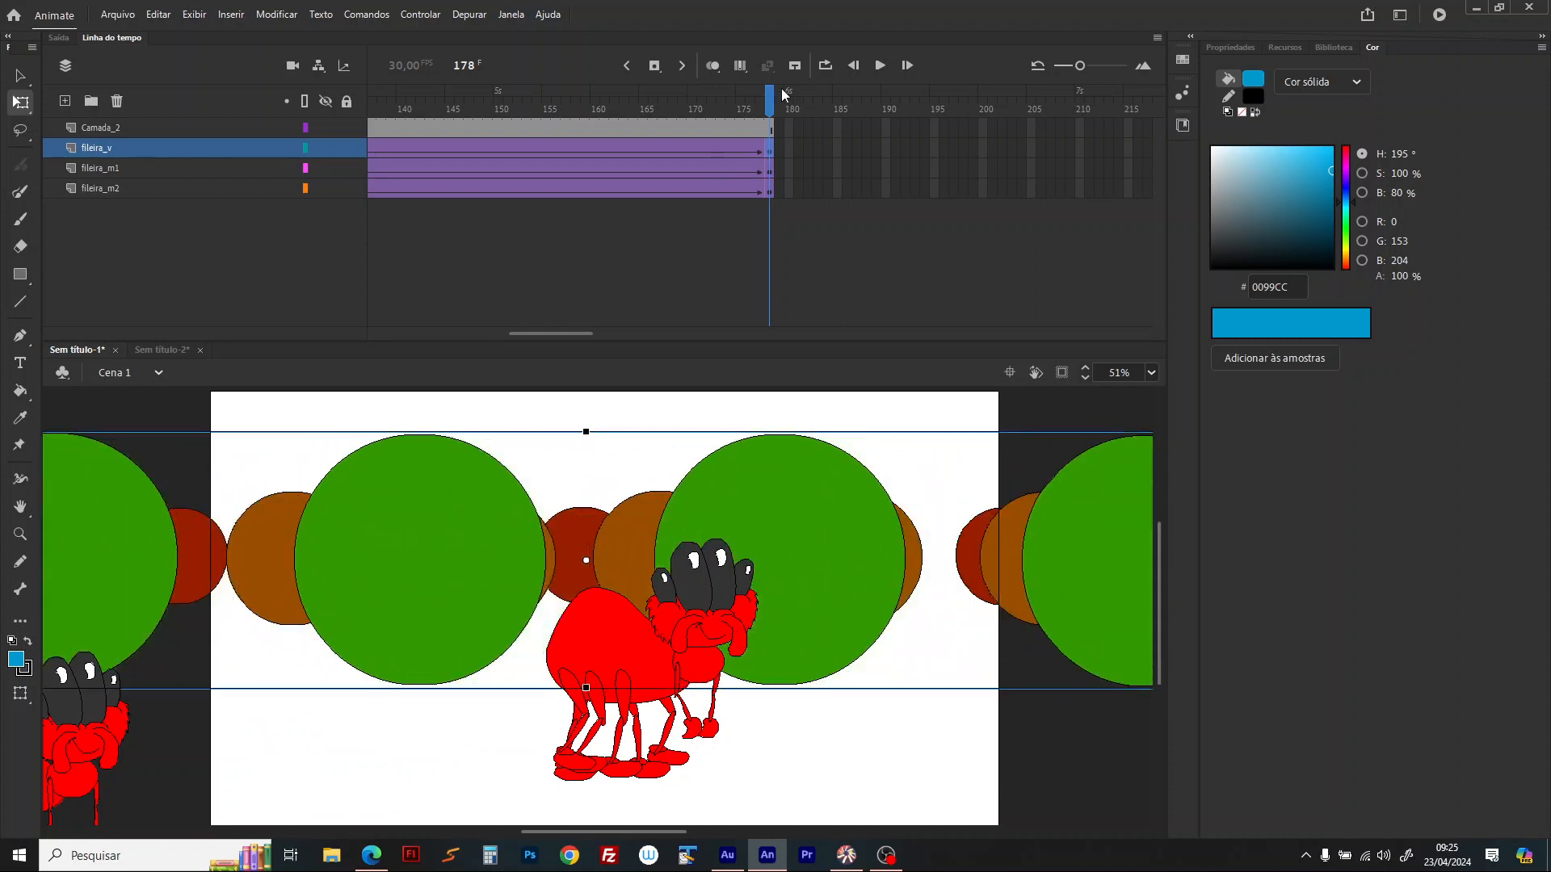
pyautogui.moveTo(782, 94); pyautogui.dragTo(105, 100)
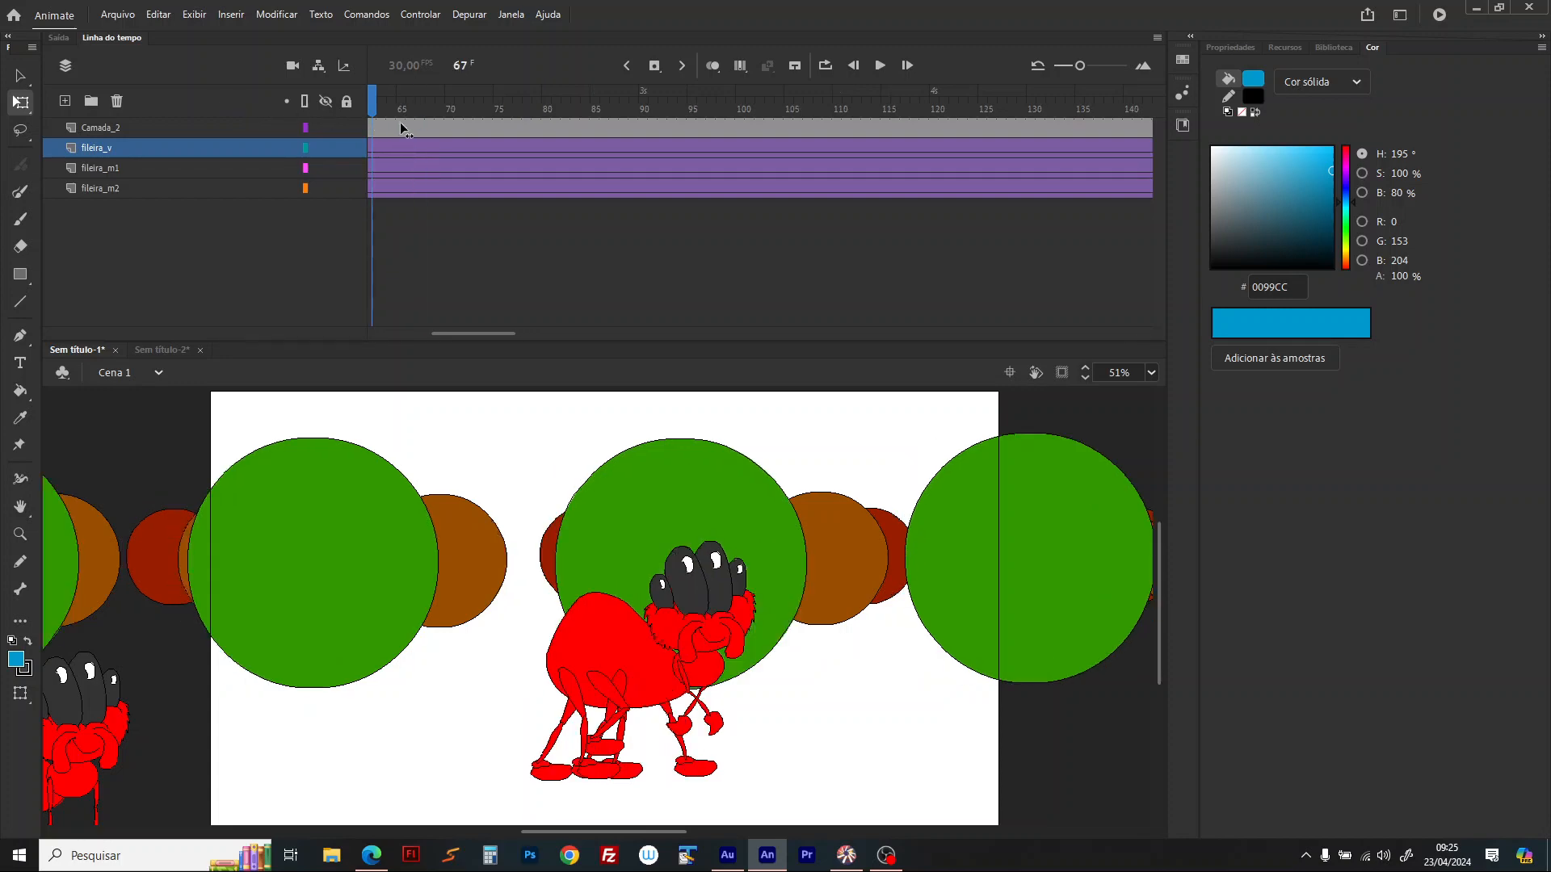
# Step: Scrub the spider animation back to frame 39, and switch to Flash 4 with a new blank movie
pyautogui.moveTo(400, 123); pyautogui.dragTo(589, 213)
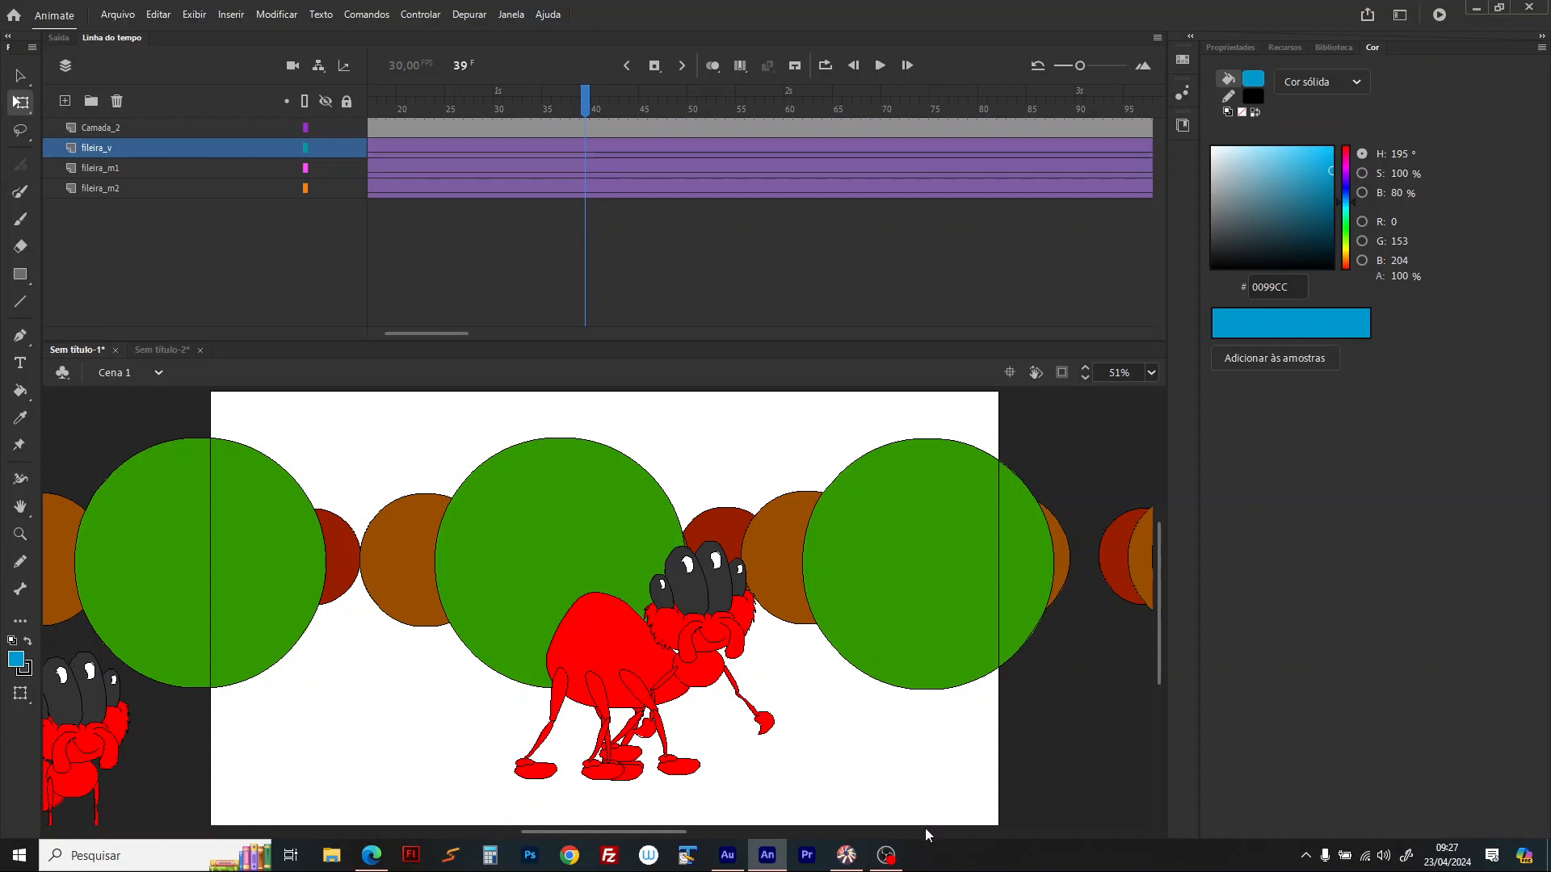
pyautogui.click(846, 856)
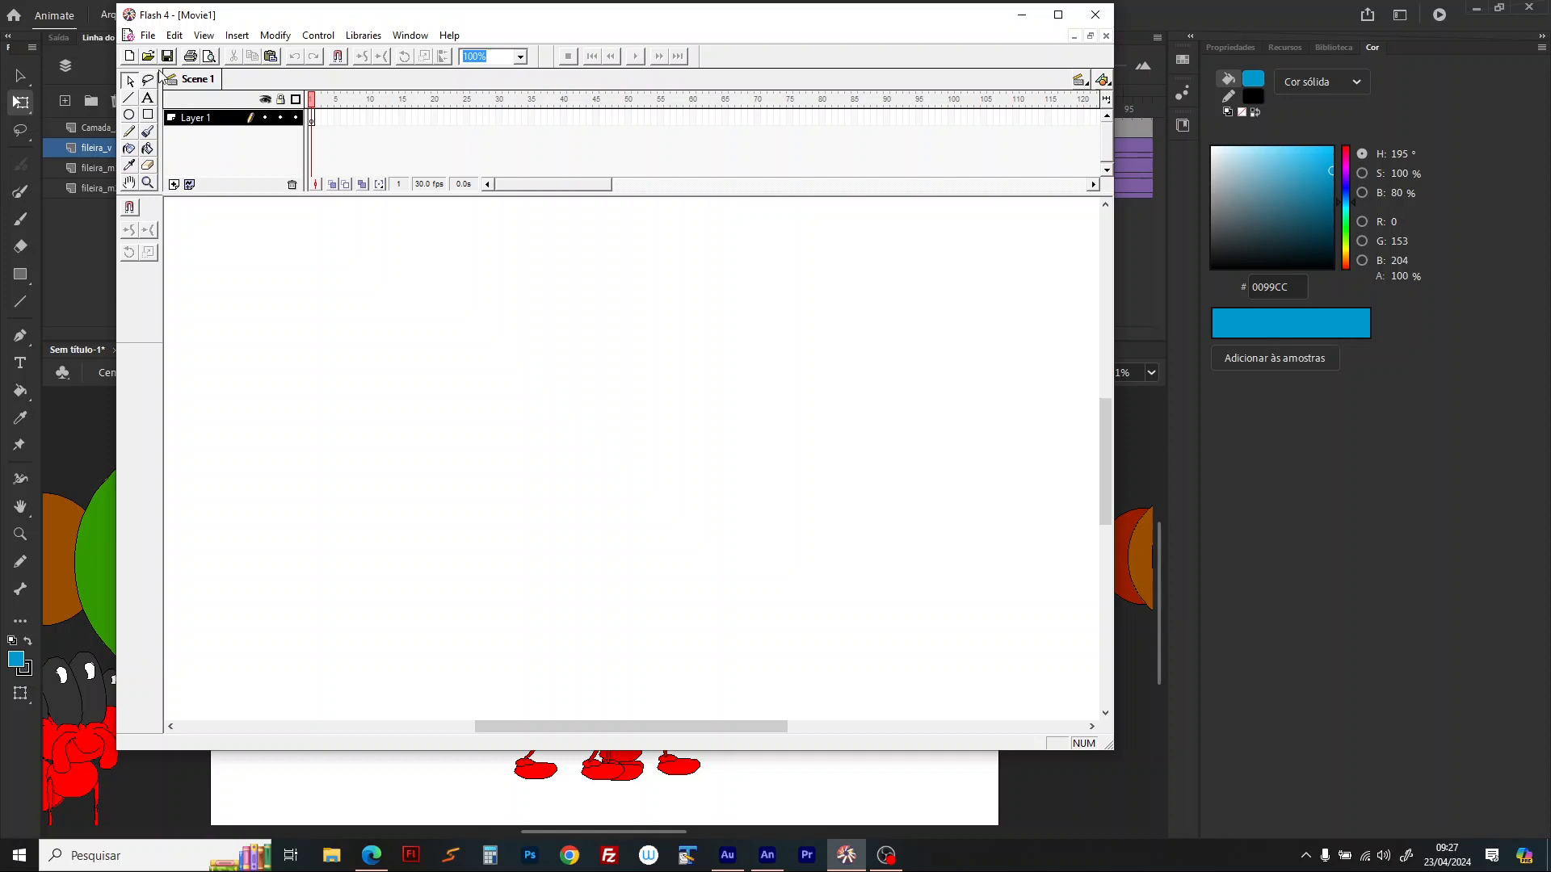
pyautogui.click(129, 56)
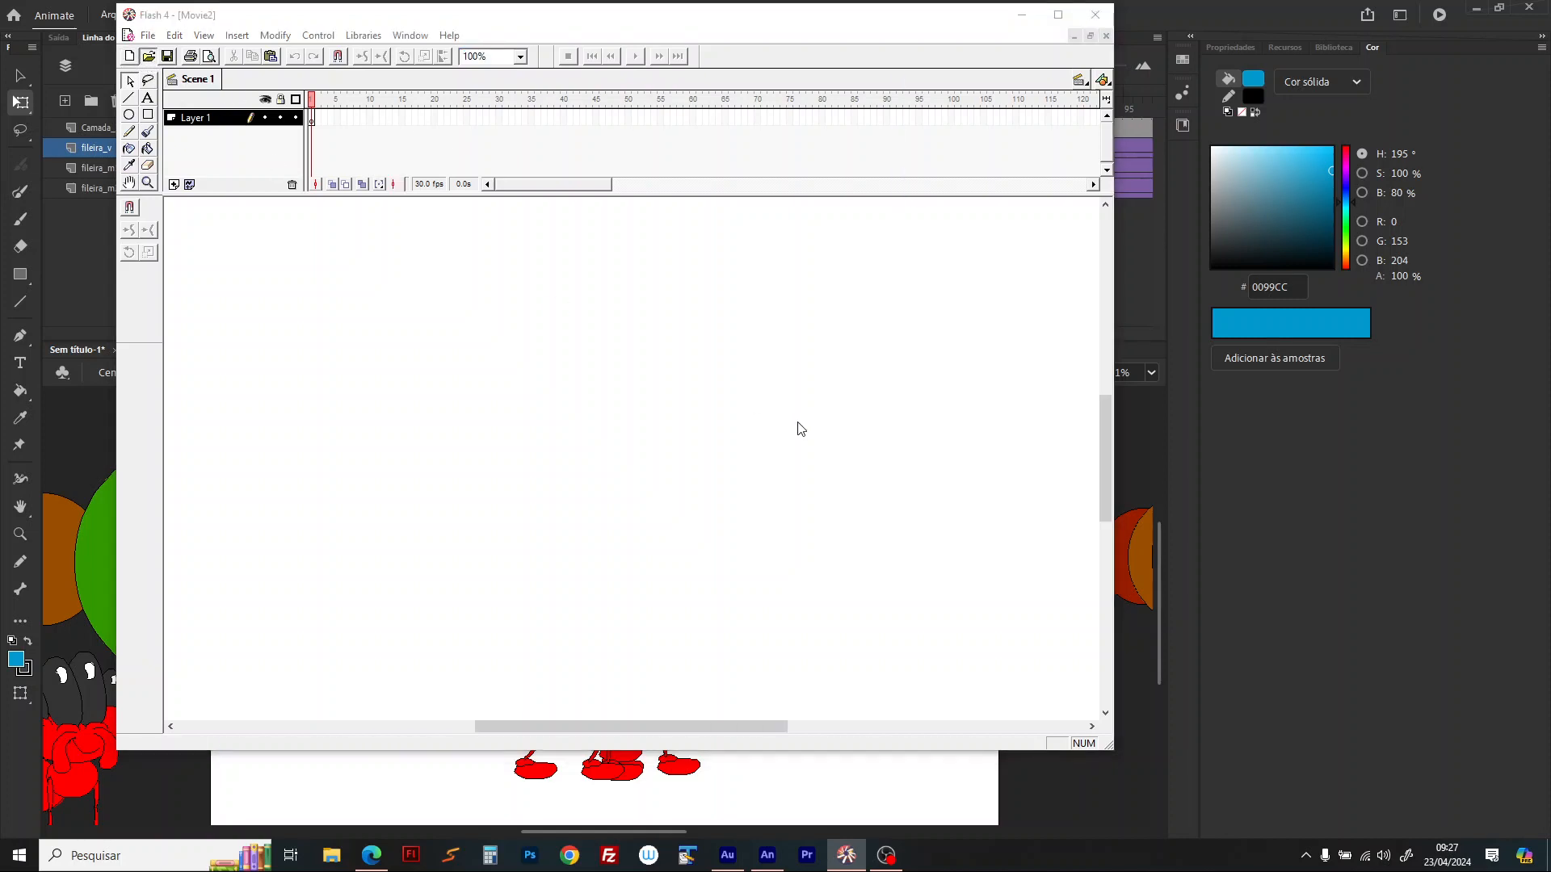
# Step: Open Bendy_Cena01.fla from the Bendy folder inside An_Sbros_Season3
pyautogui.hotkey('ctrl', 'o')
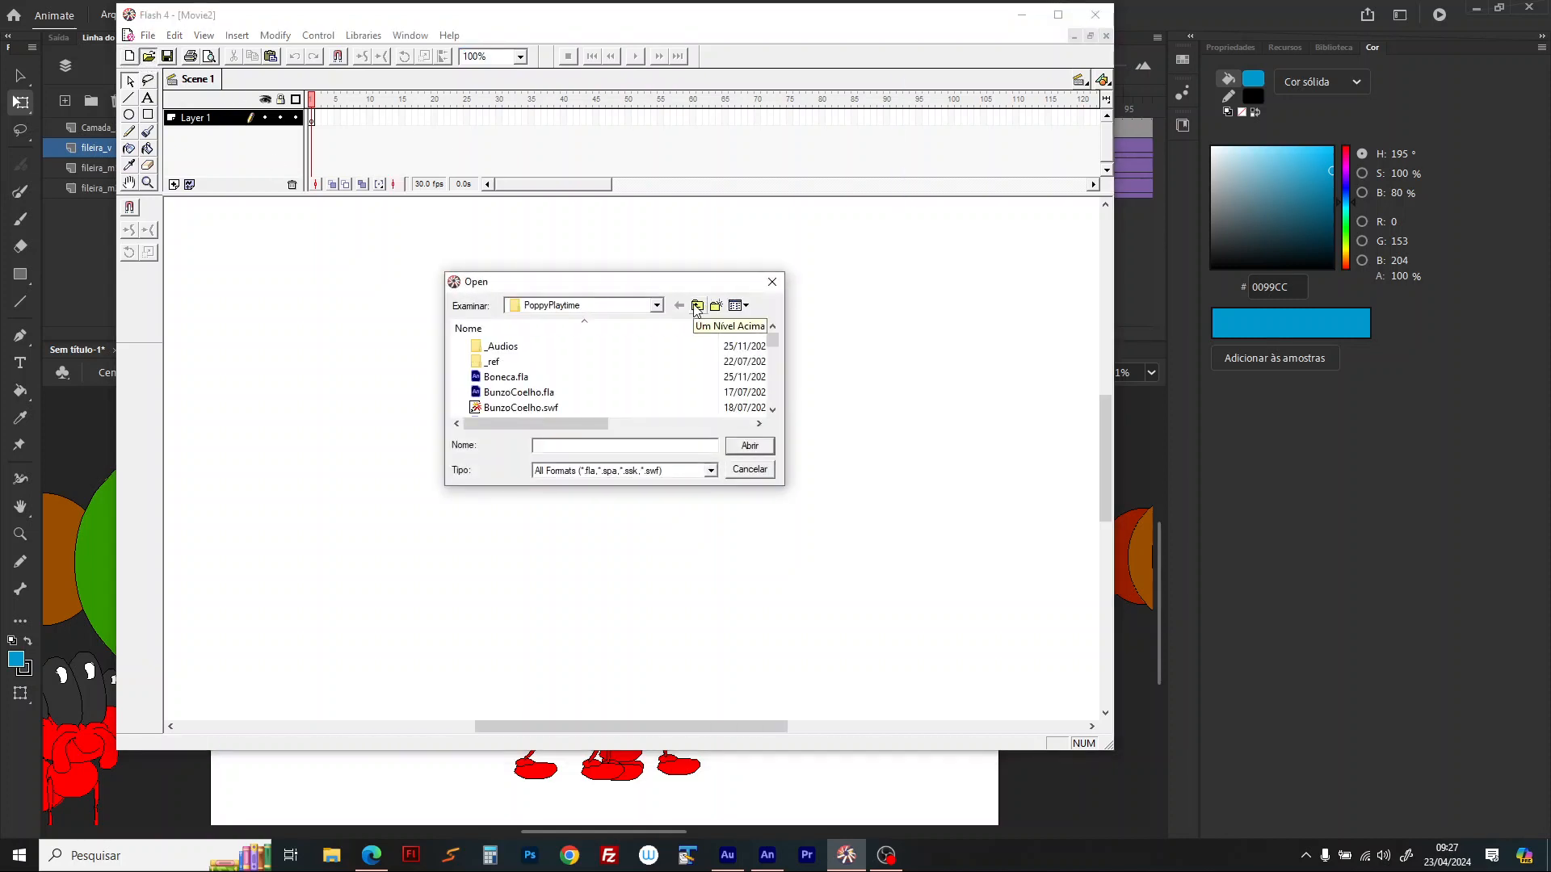
pyautogui.click(697, 307)
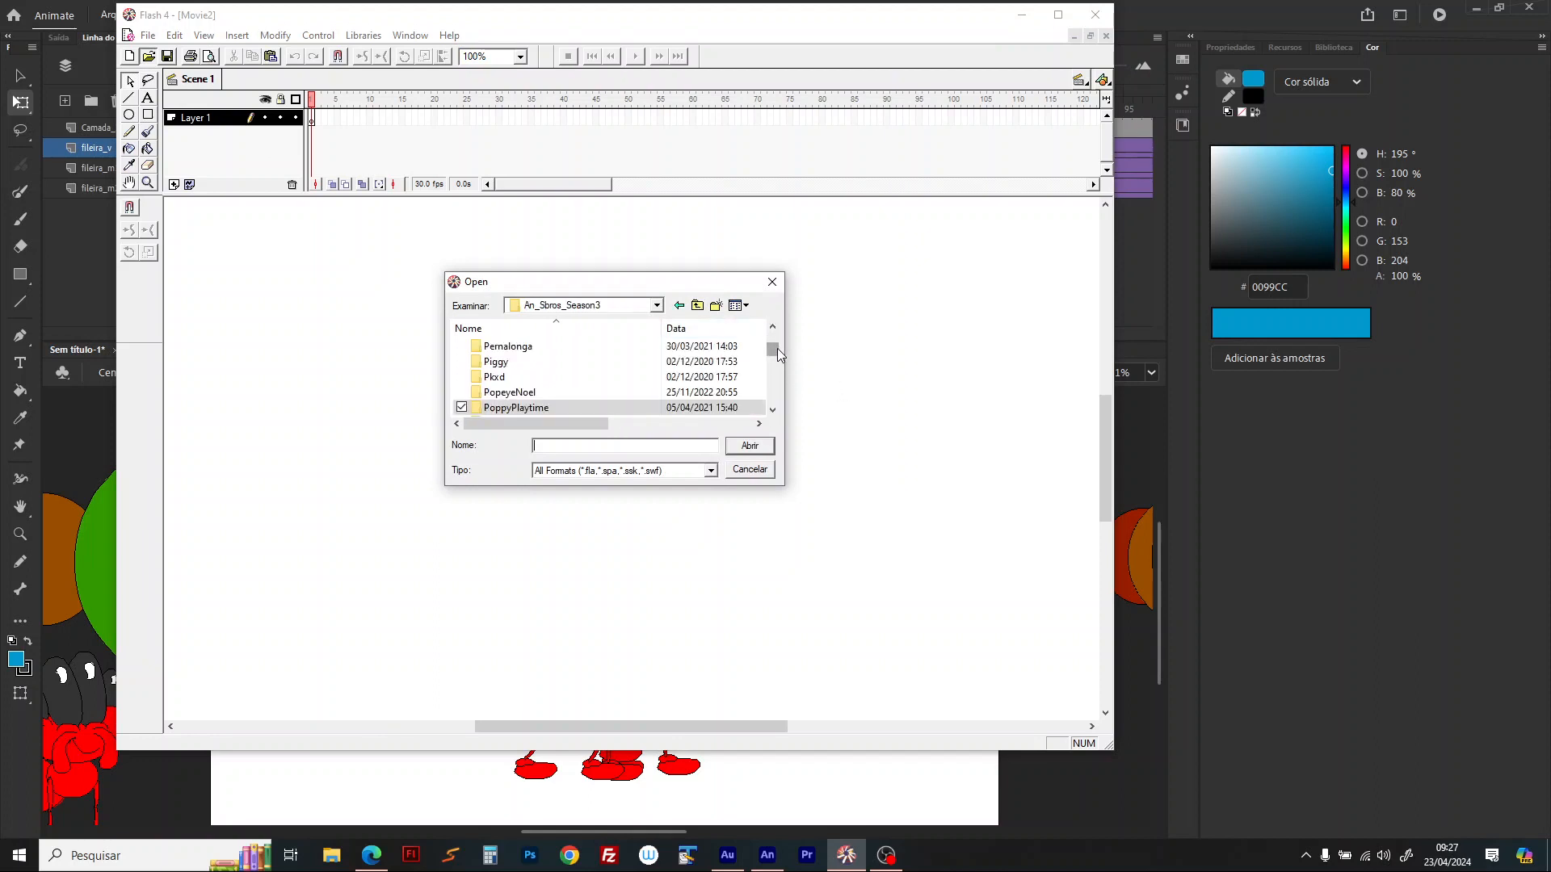
pyautogui.moveTo(778, 347); pyautogui.dragTo(774, 340)
pyautogui.scroll(-5, 519, 376)
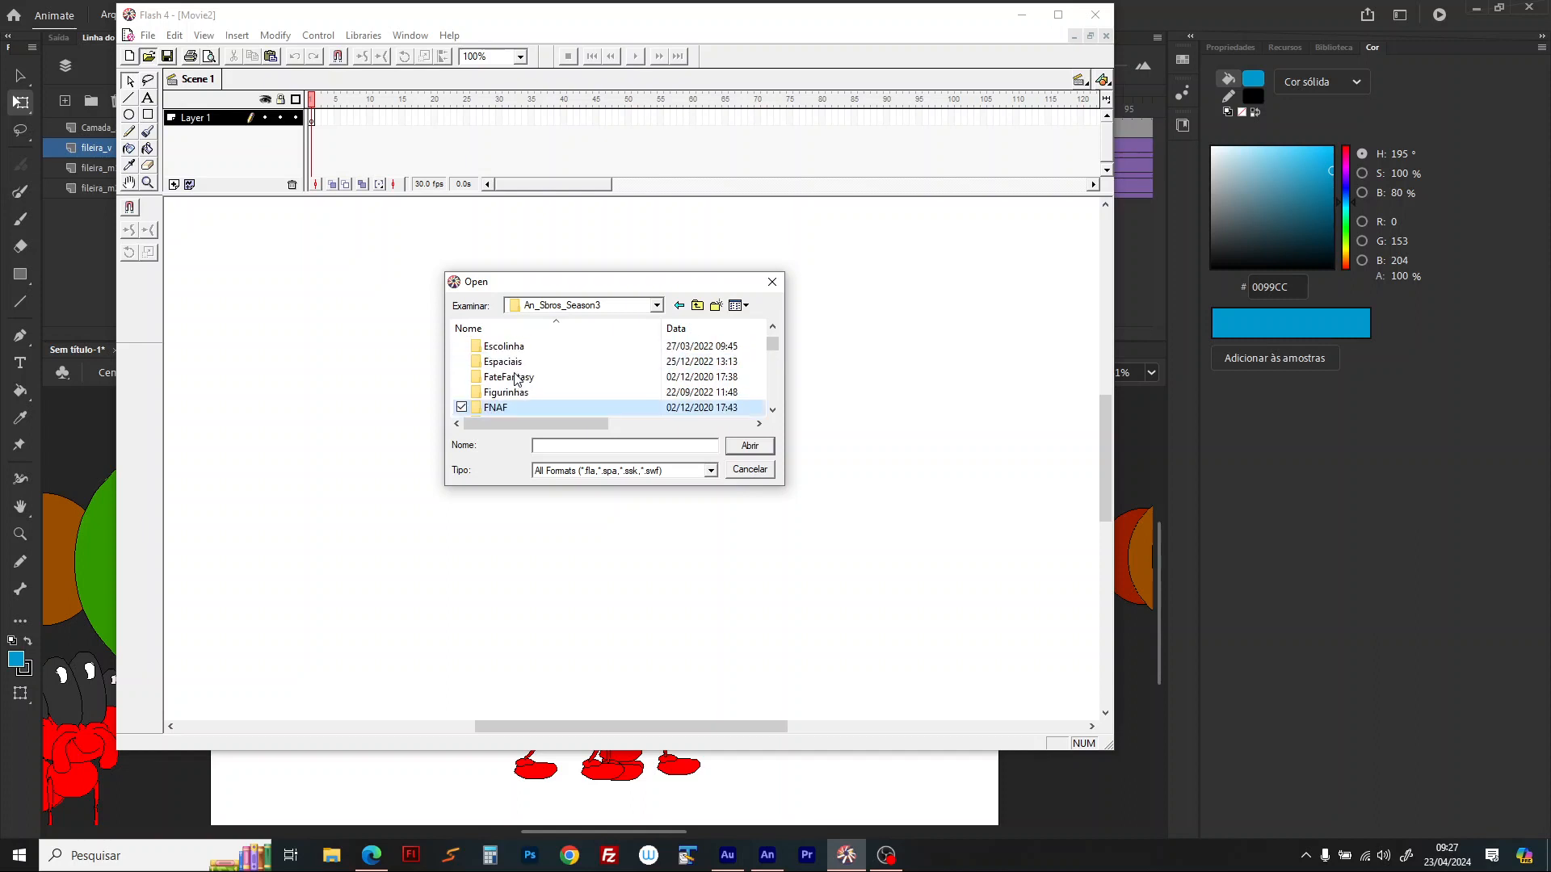
pyautogui.scroll(3, 517, 377)
pyautogui.scroll(-1, 517, 376)
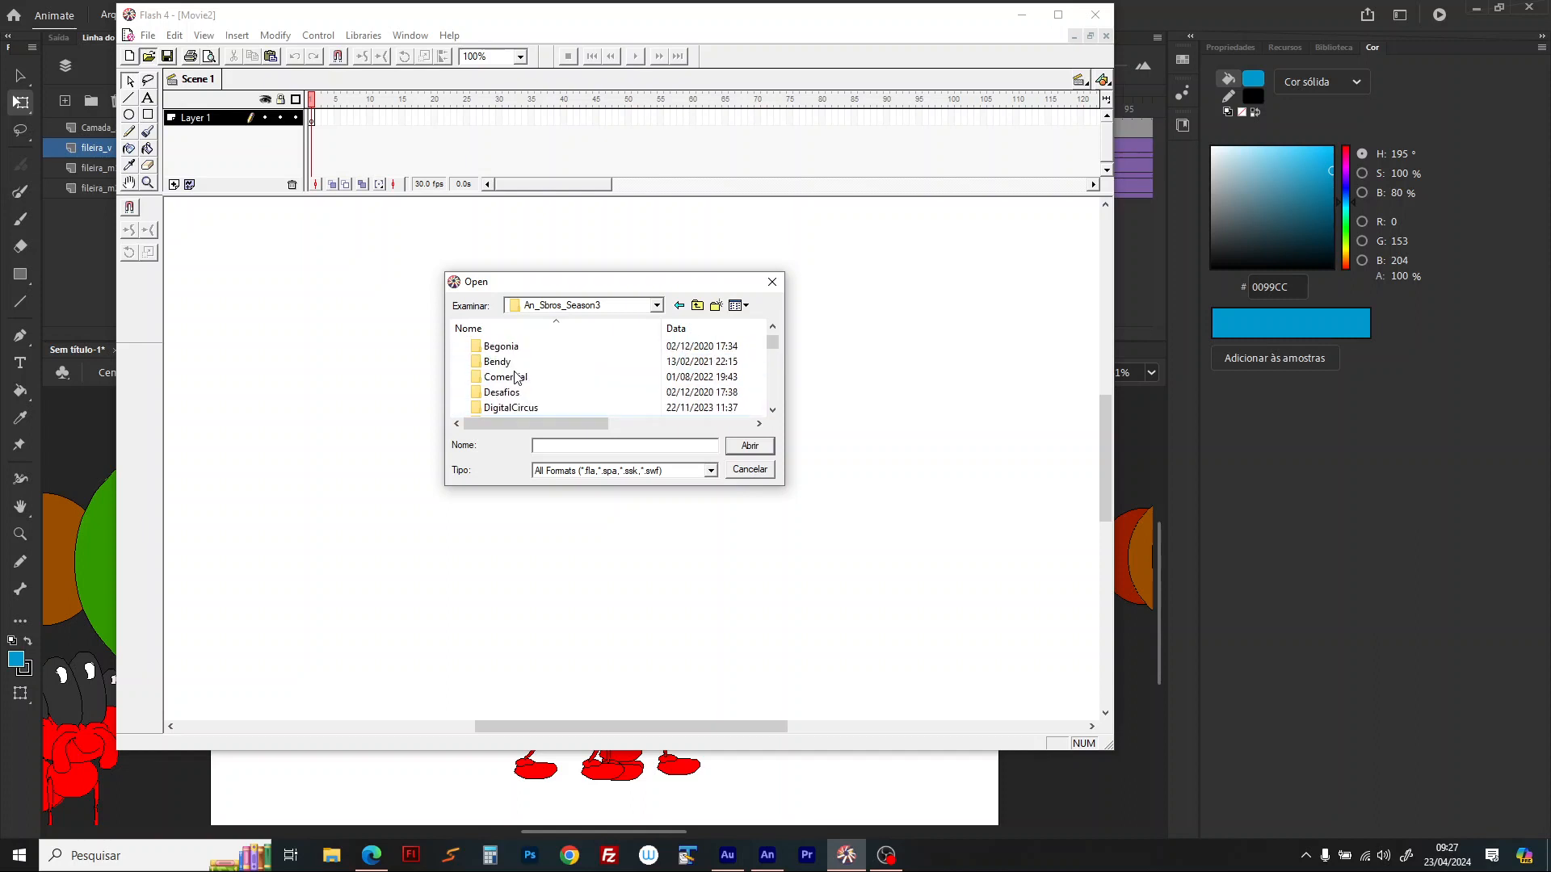
pyautogui.scroll(1, 517, 376)
pyautogui.click(497, 409)
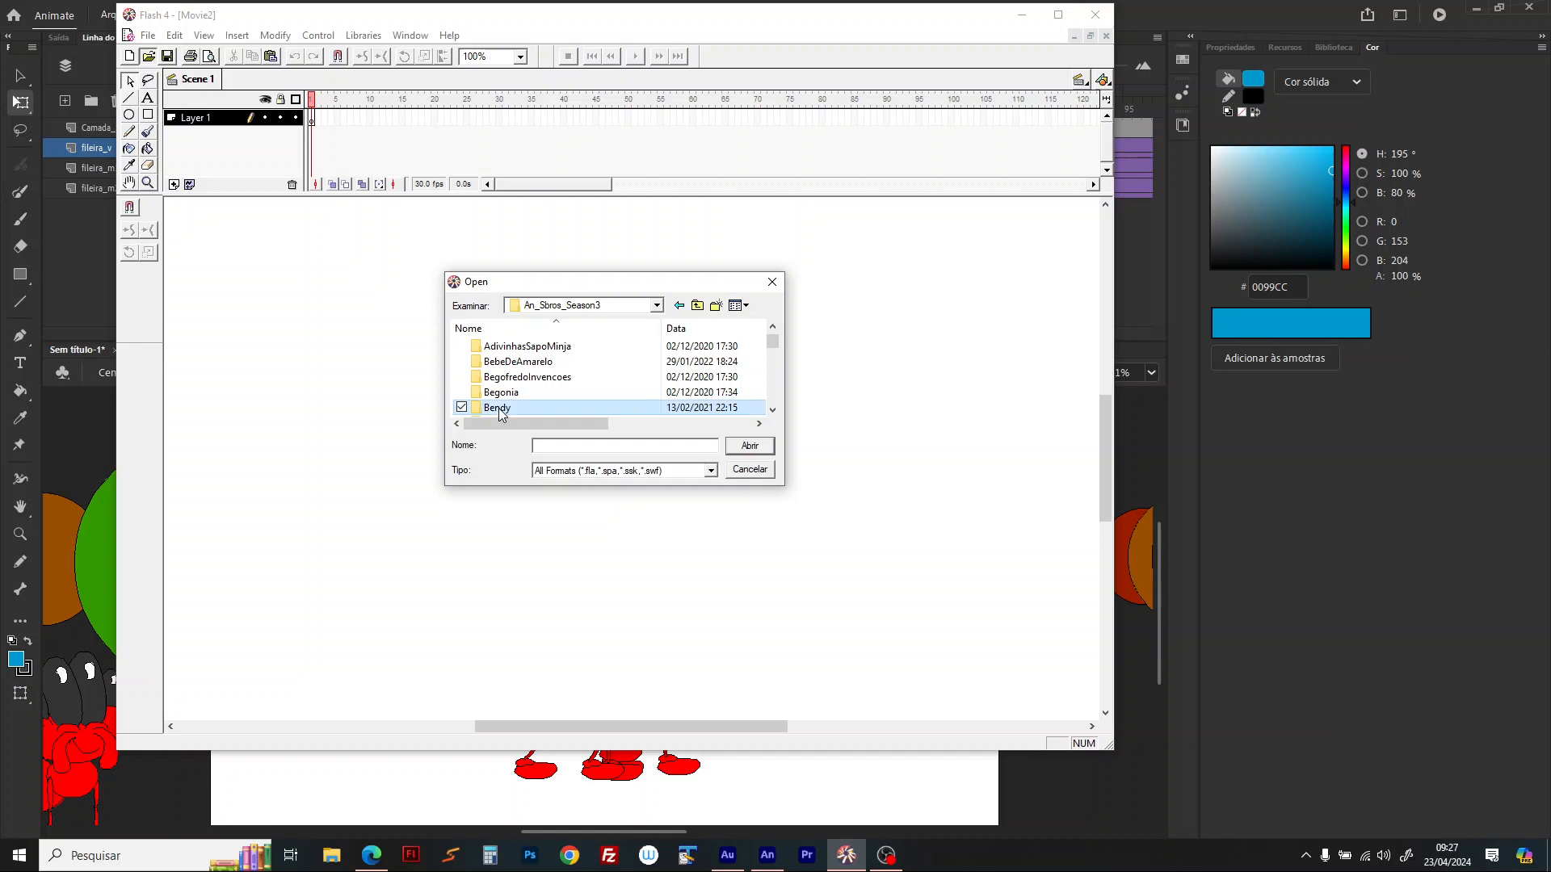
pyautogui.doubleClick(497, 409)
pyautogui.click(550, 394)
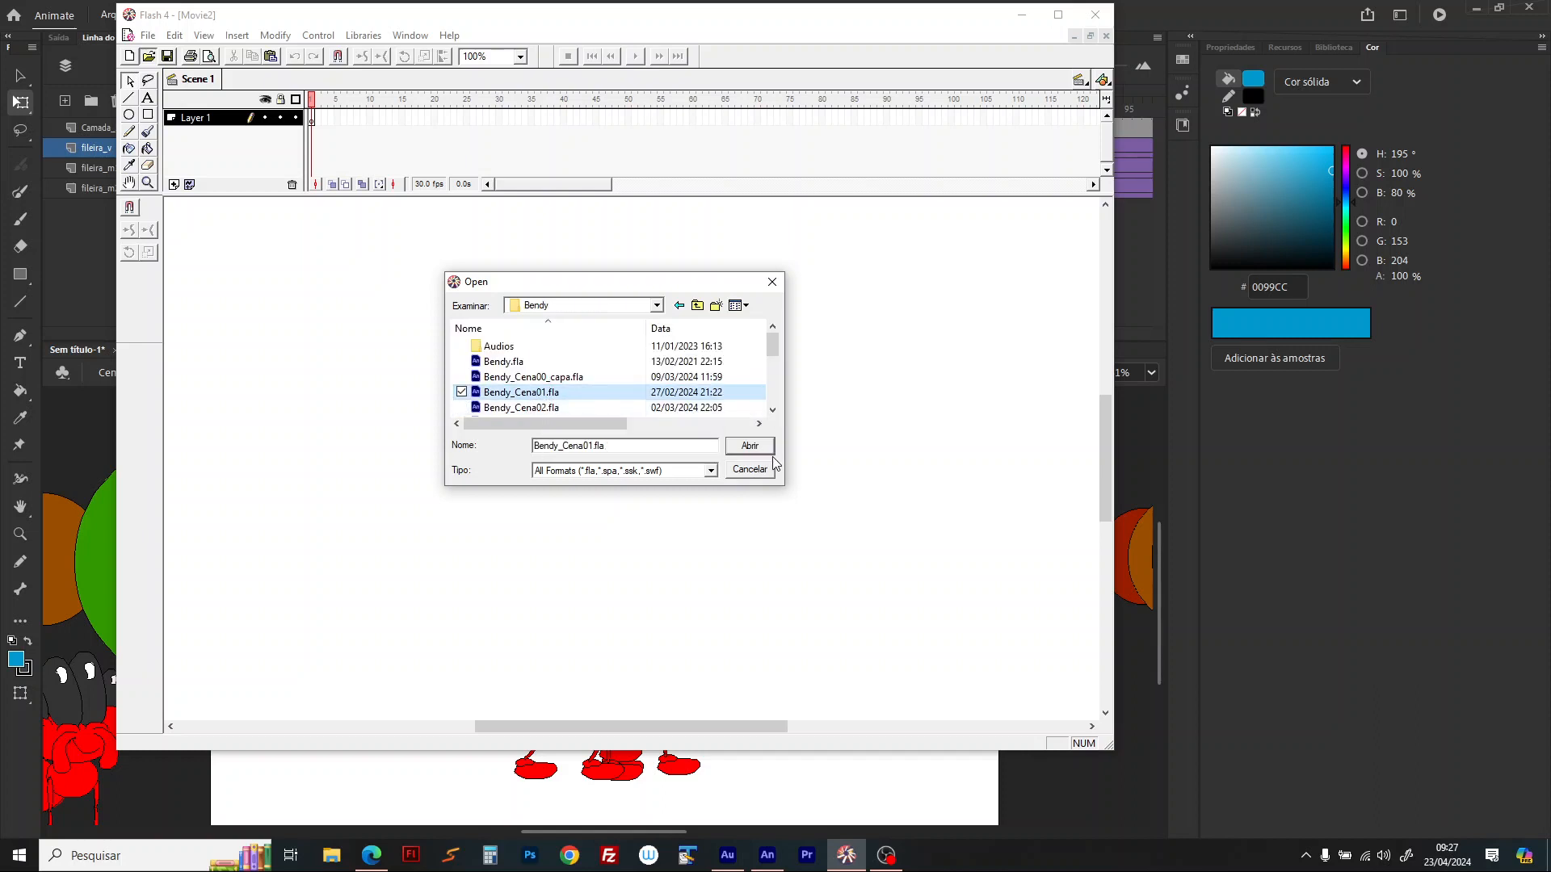
pyautogui.click(751, 446)
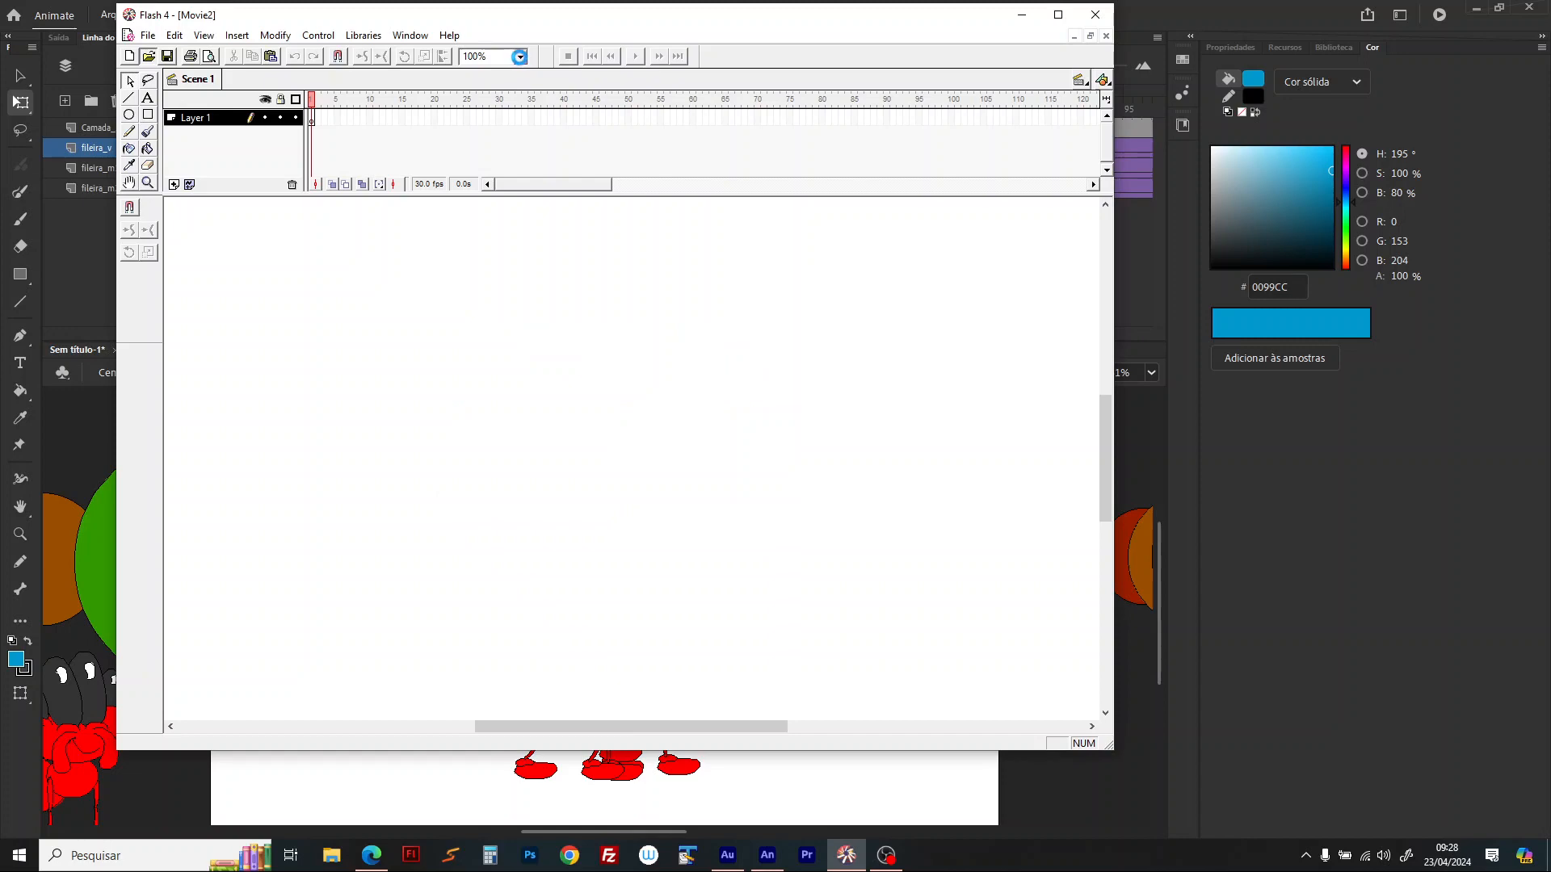
# Step: Fit the frame in view and sample the timeline forward to about frame 2858, looking for the walking shot
pyautogui.click(519, 57)
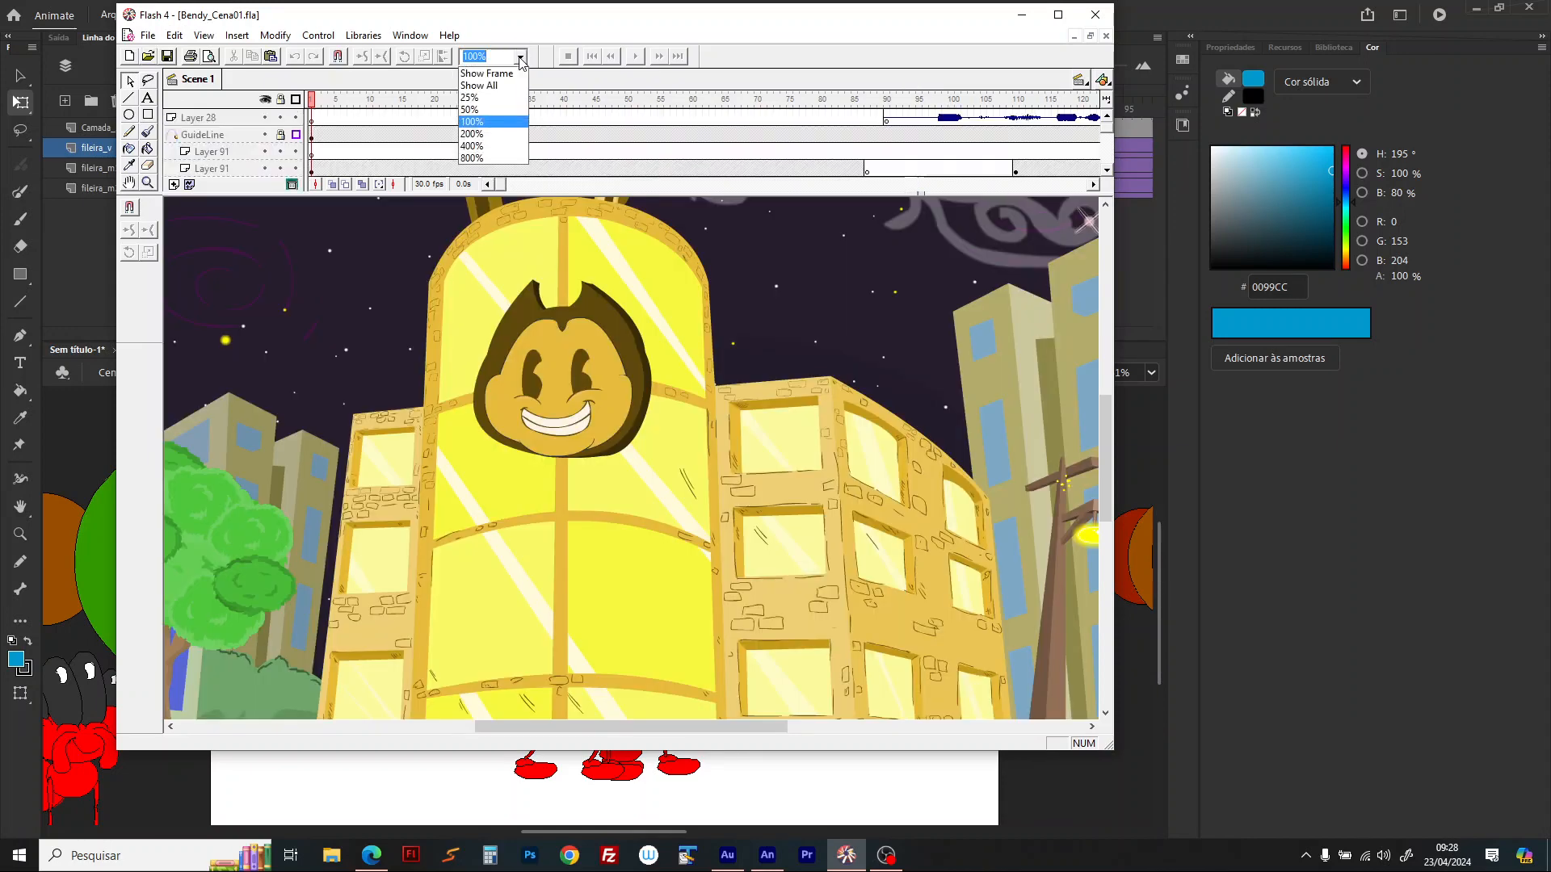
pyautogui.click(518, 72)
pyautogui.click(551, 186)
pyautogui.click(608, 101)
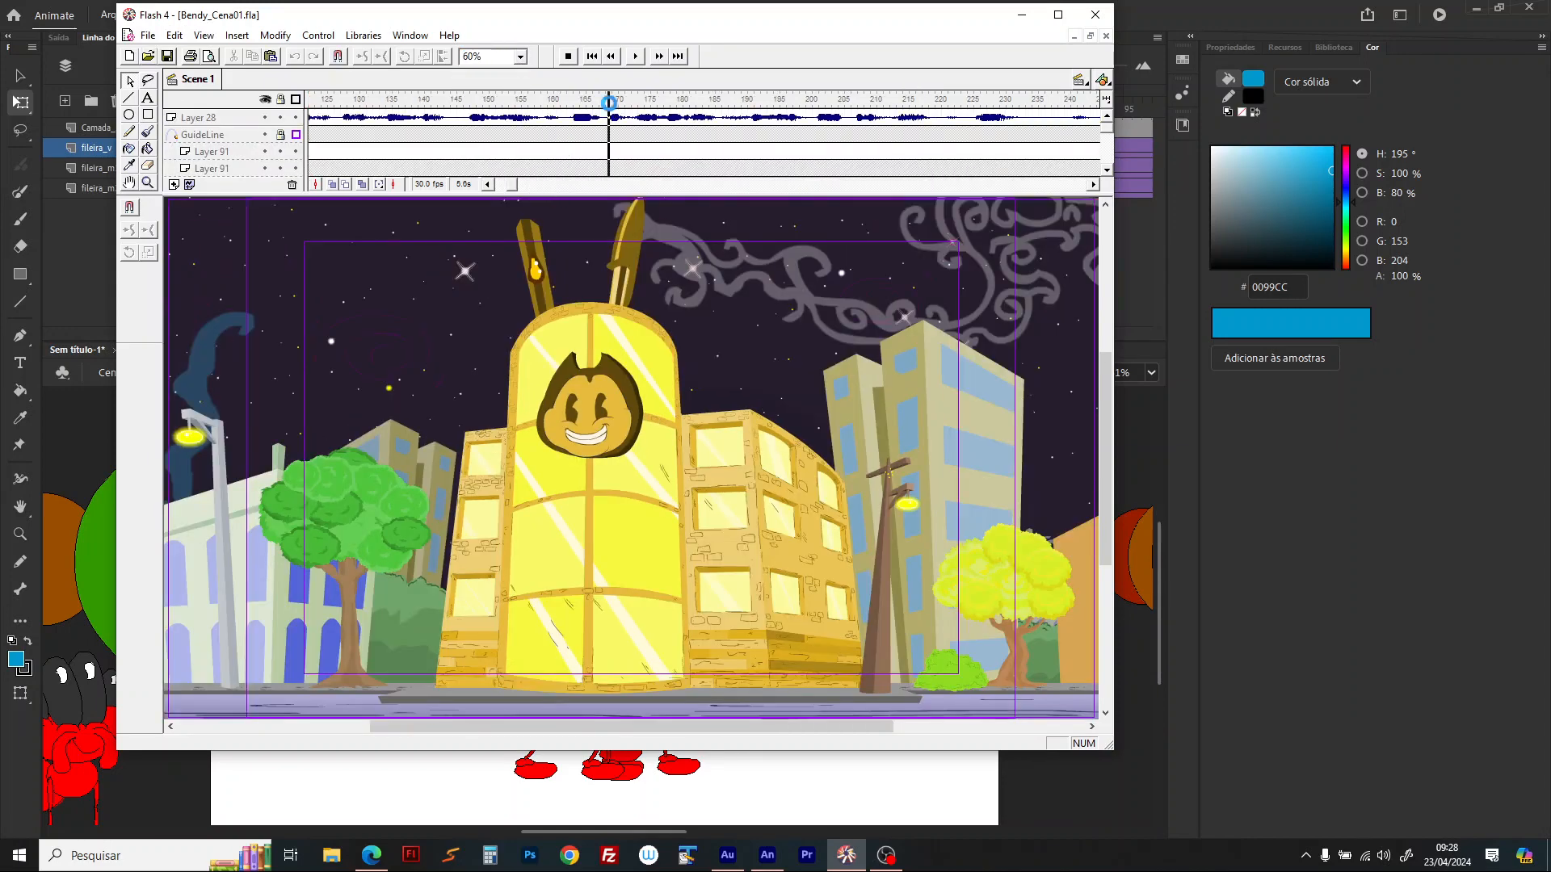
pyautogui.moveTo(512, 186); pyautogui.dragTo(599, 185)
pyautogui.click(628, 165)
pyautogui.click(696, 185)
pyautogui.click(706, 166)
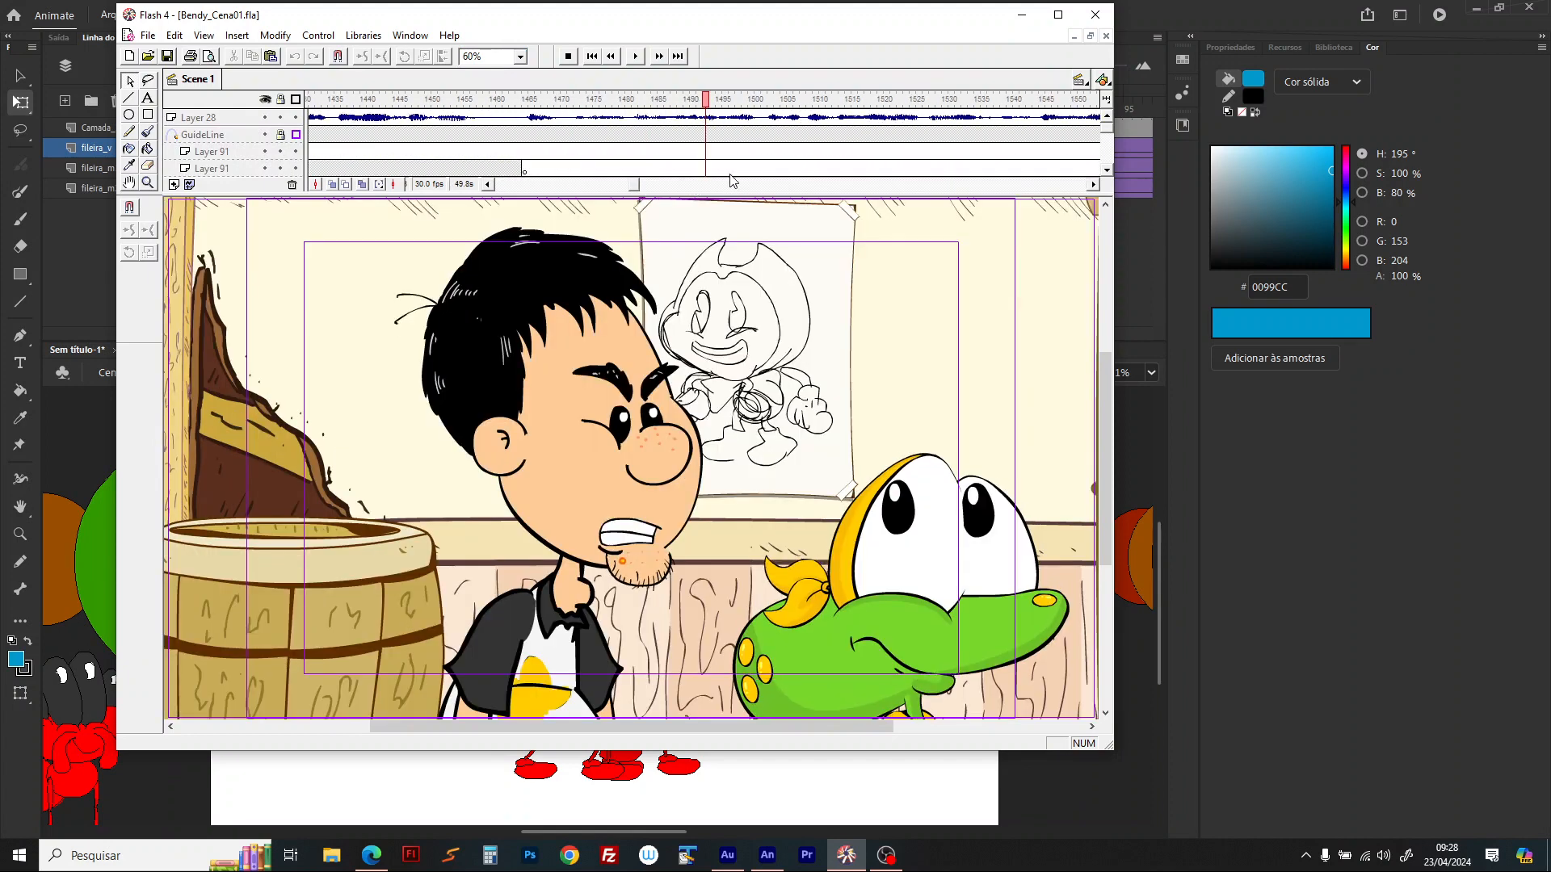
pyautogui.click(728, 186)
pyautogui.click(836, 165)
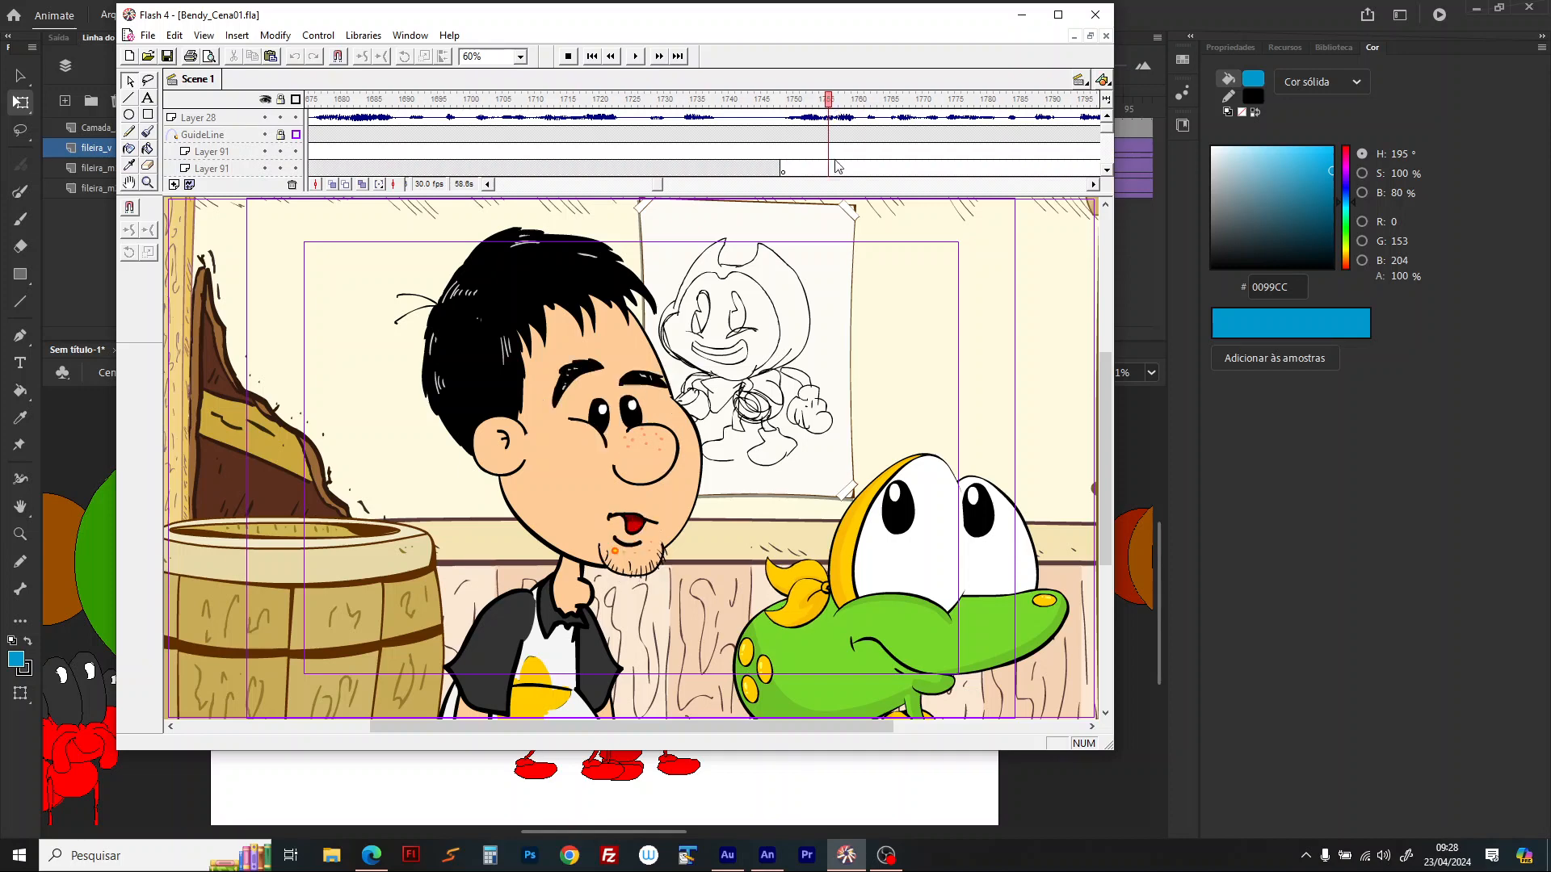
pyautogui.click(836, 187)
pyautogui.click(859, 154)
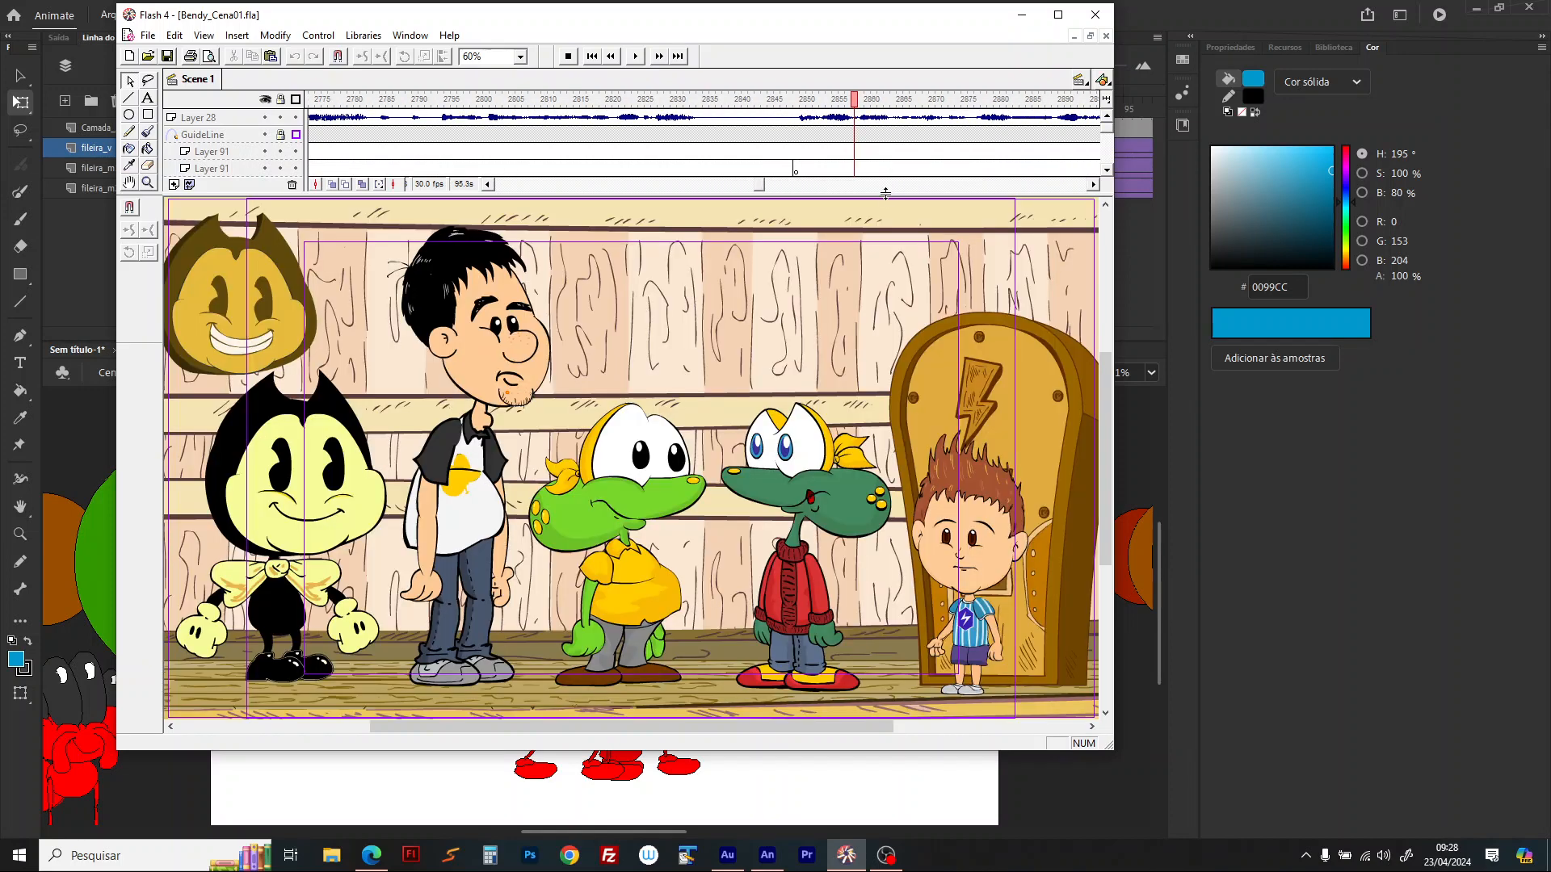
# Step: Search back through the timeline for the shot of the characters walking indoors, reaching about frame 1940
pyautogui.click(877, 186)
pyautogui.click(737, 186)
pyautogui.click(644, 103)
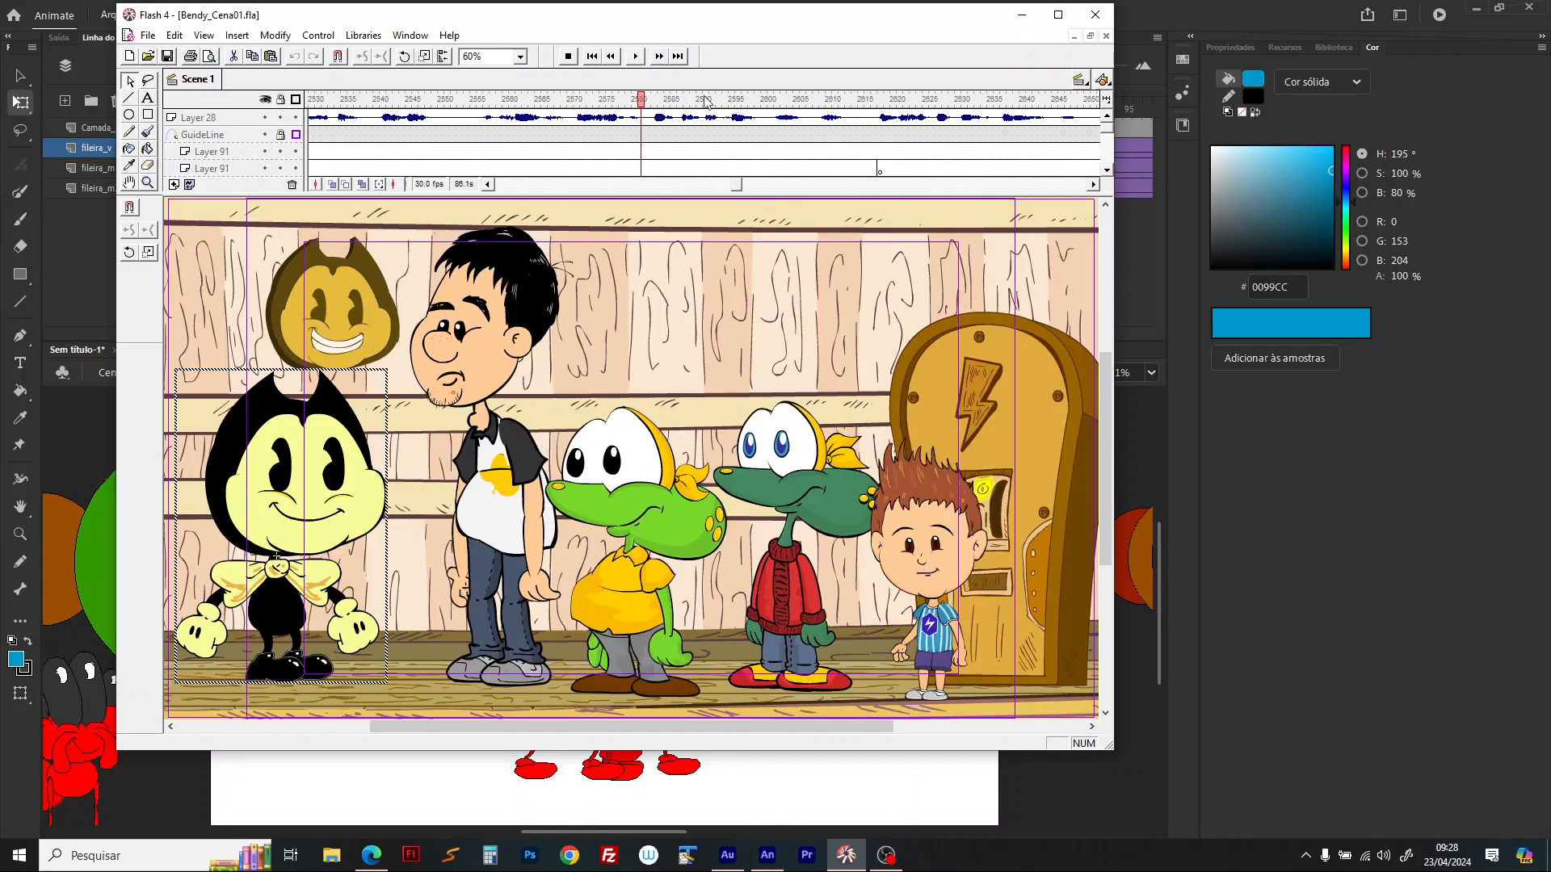
pyautogui.click(856, 97)
pyautogui.click(612, 186)
pyautogui.click(612, 186)
pyautogui.click(583, 100)
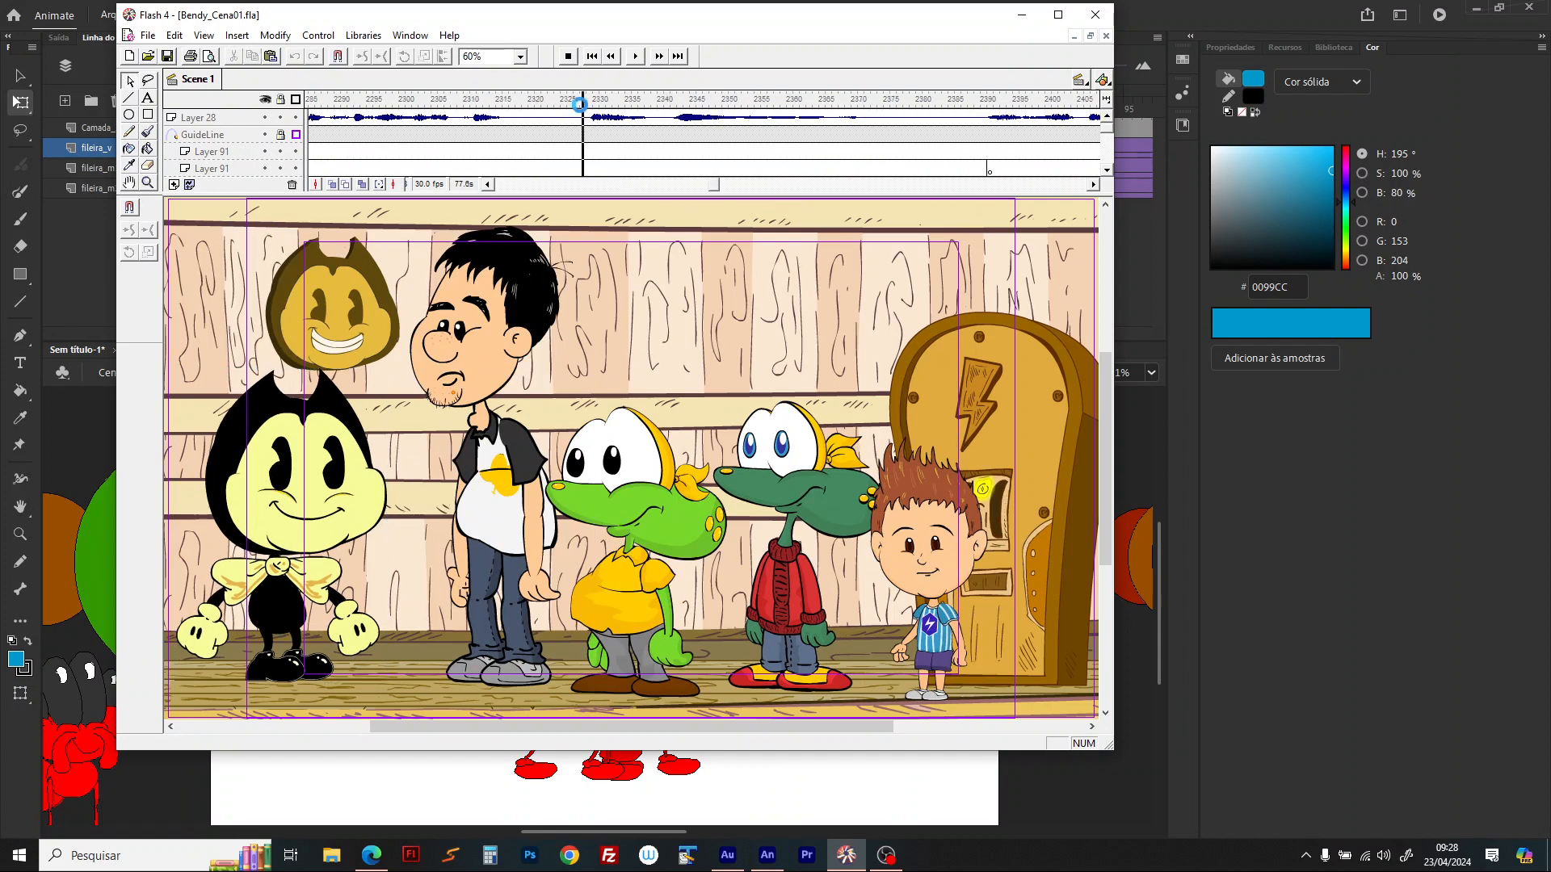
pyautogui.click(568, 186)
pyautogui.click(568, 187)
pyautogui.click(579, 165)
pyautogui.click(731, 136)
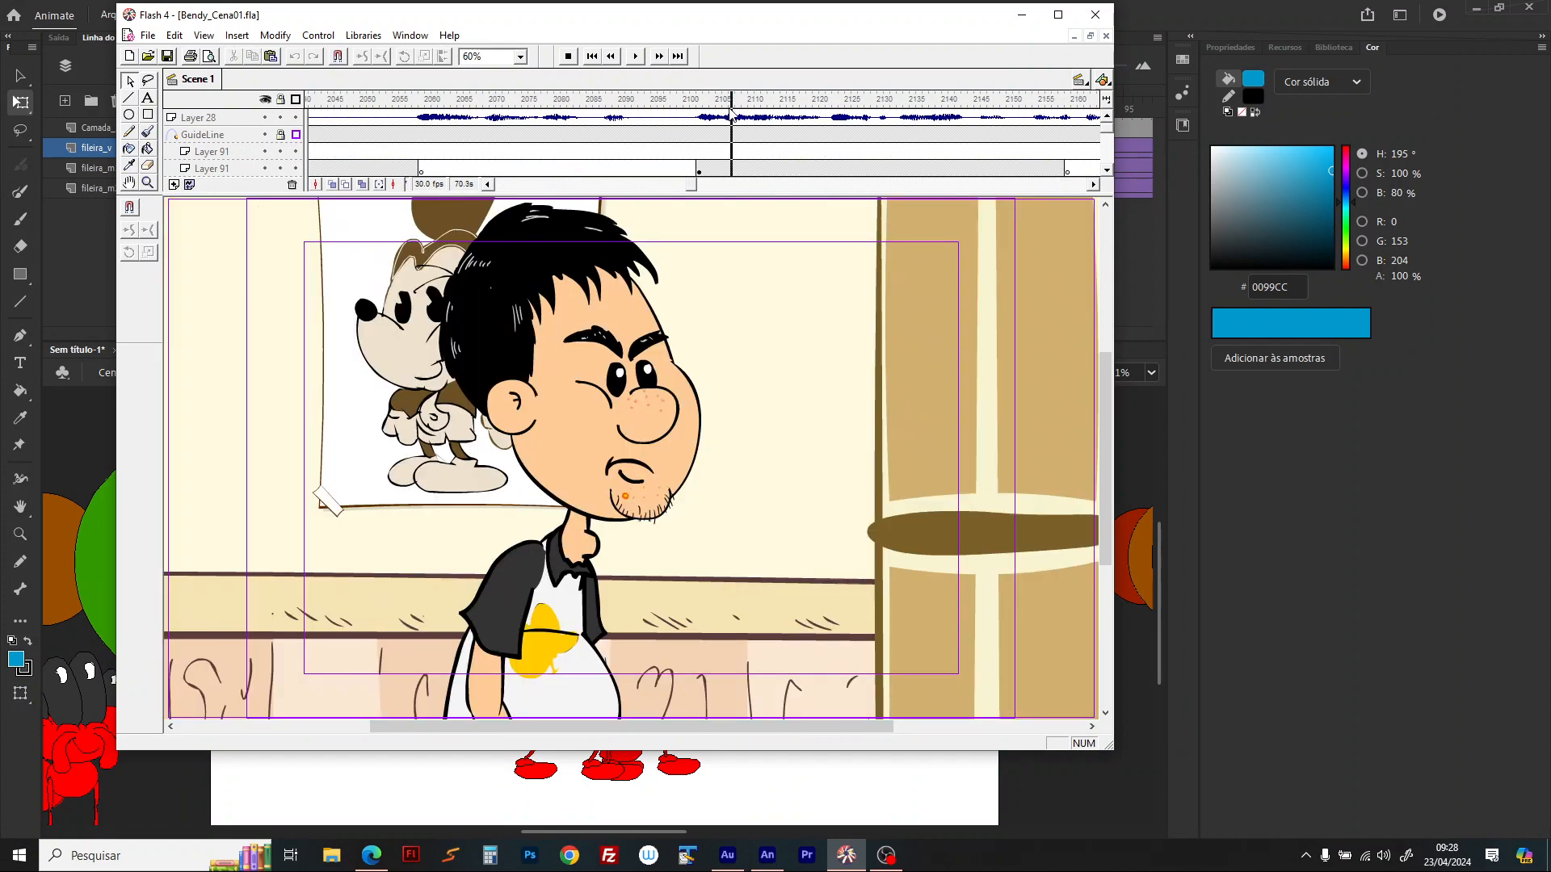
pyautogui.click(557, 186)
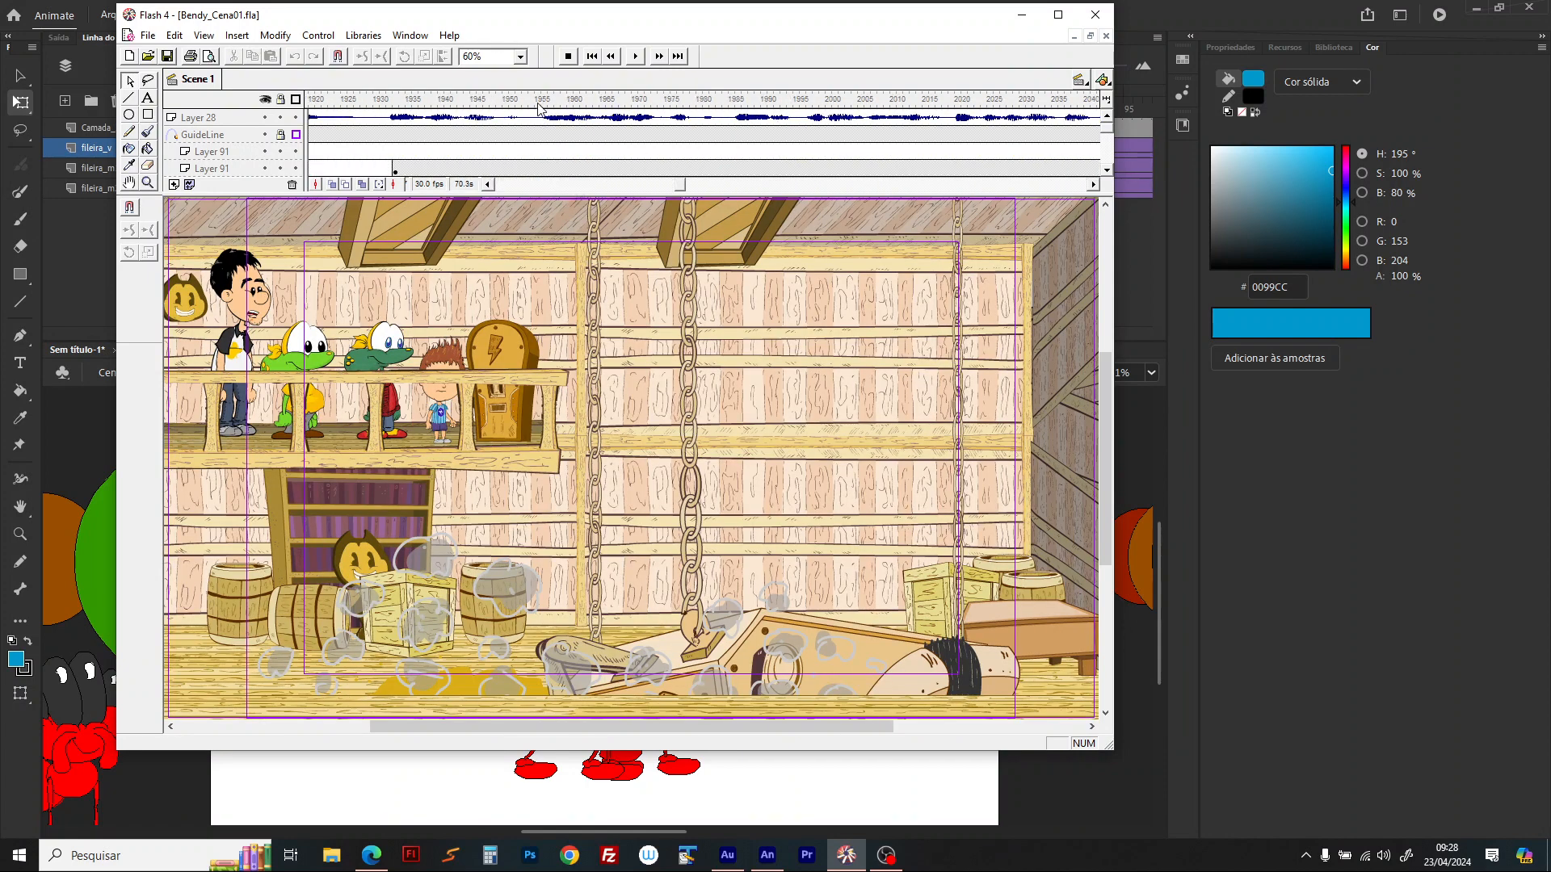
pyautogui.click(539, 100)
pyautogui.moveTo(402, 102); pyautogui.dragTo(453, 100)
# Step: Mute the sounds and play the indoor walking shot
pyautogui.click(317, 35)
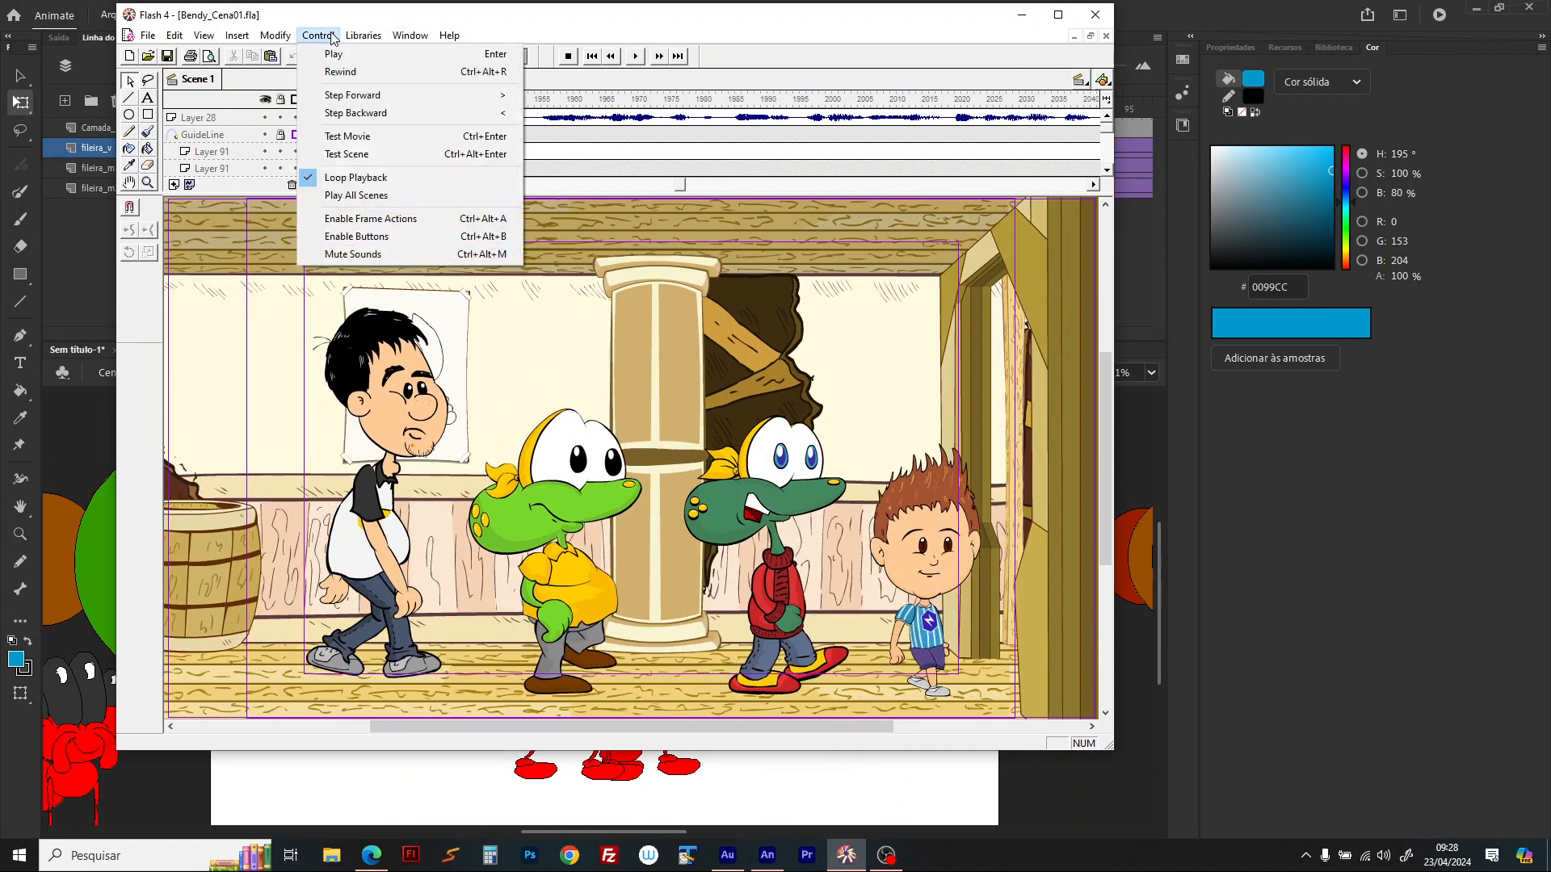
pyautogui.click(370, 255)
pyautogui.press('Return')
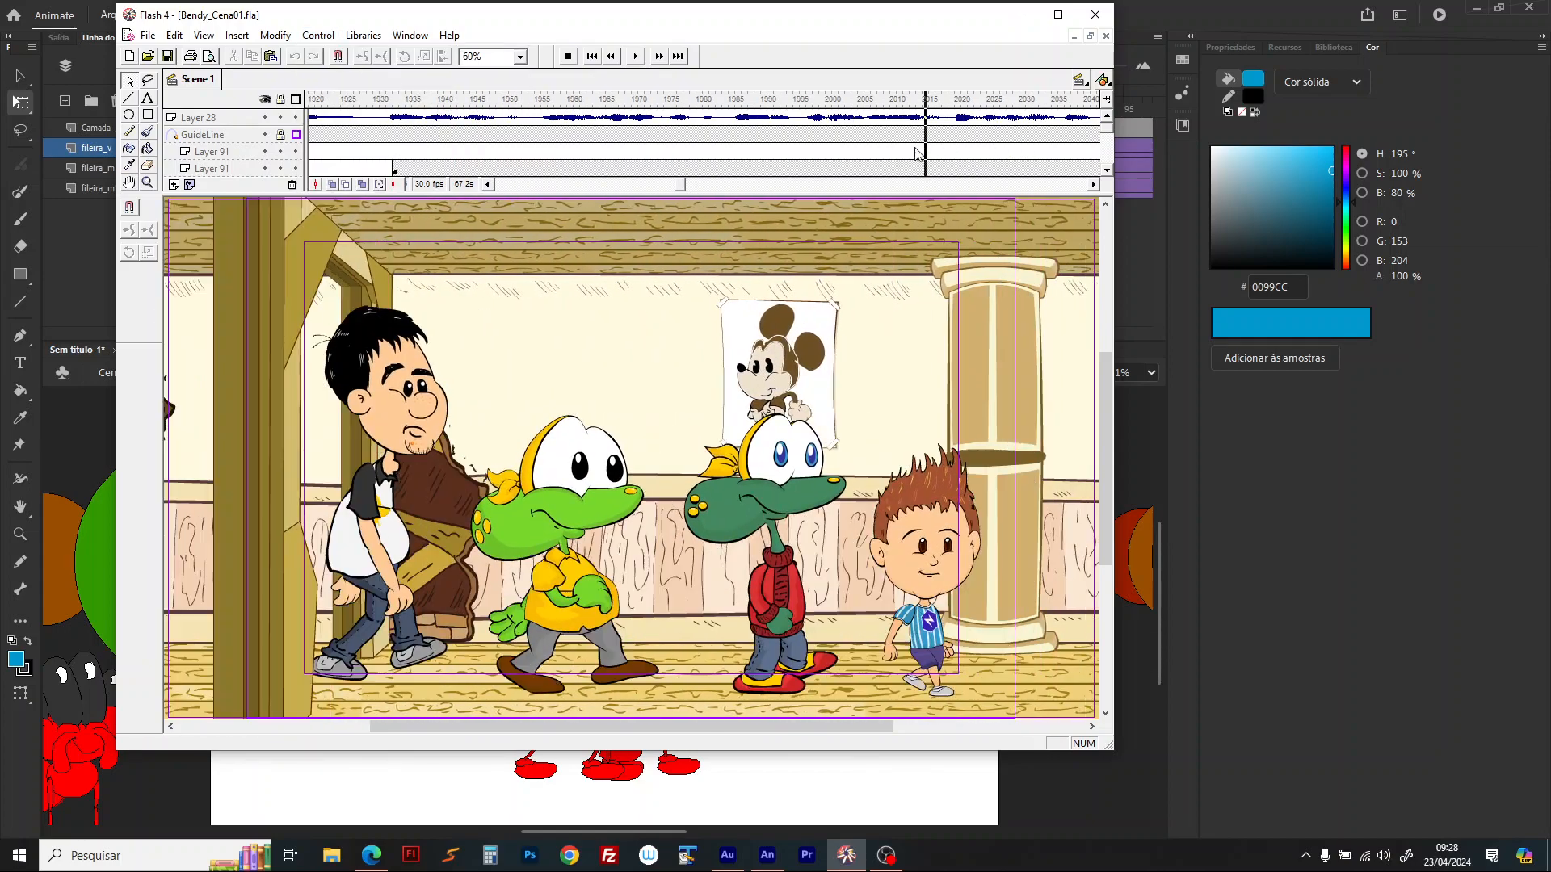
pyautogui.click(608, 138)
pyautogui.press('Return')
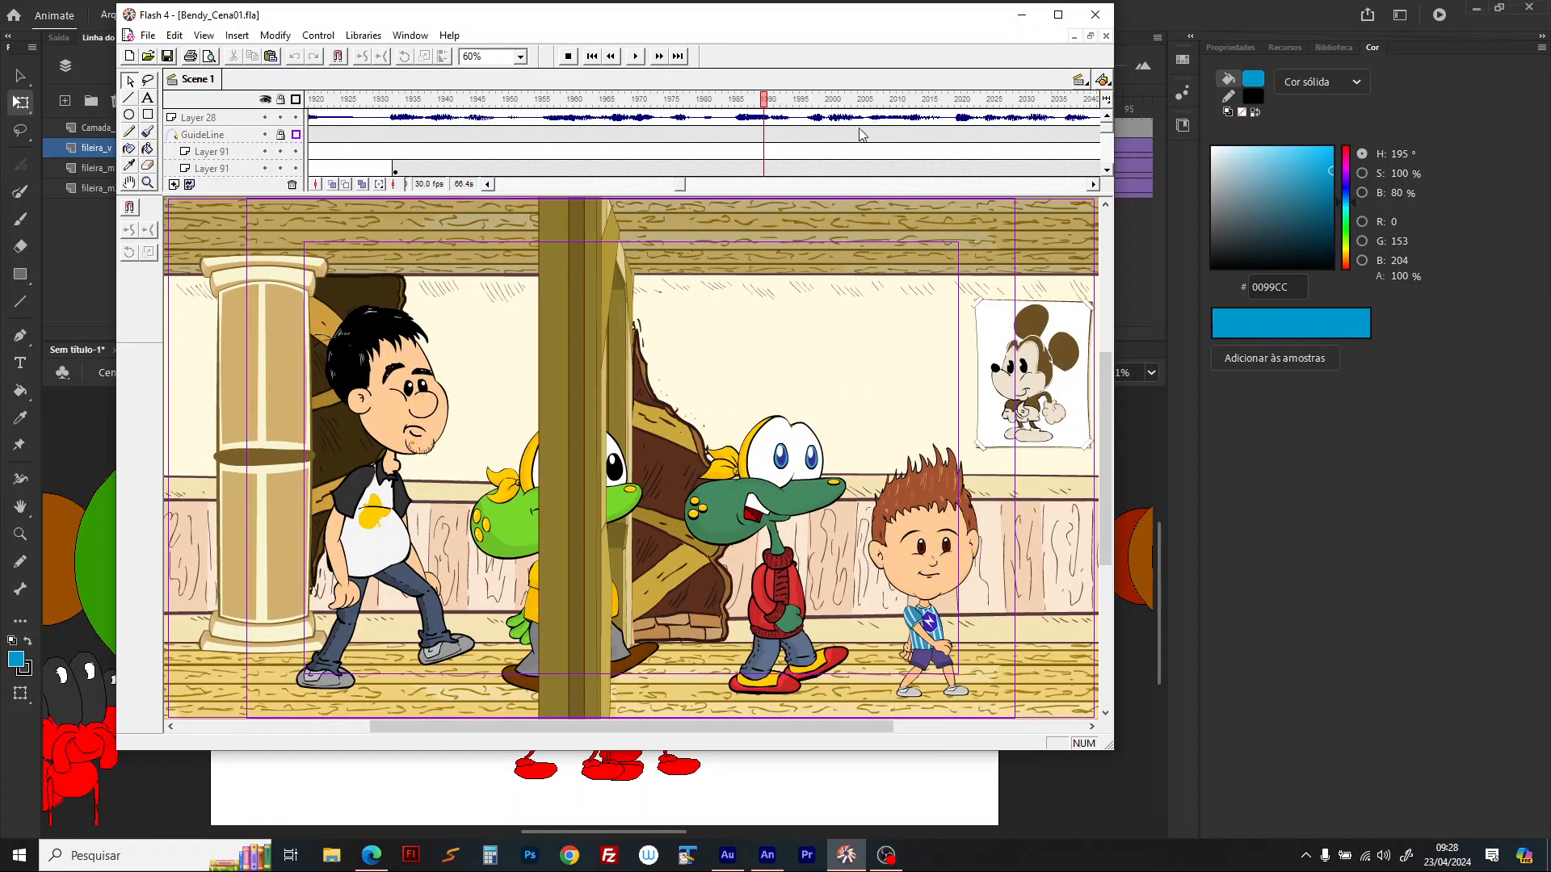
# Step: Scrub back and forth through the walking shot to examine how the wooden wall passes in front of the characters
pyautogui.moveTo(763, 100); pyautogui.dragTo(959, 109)
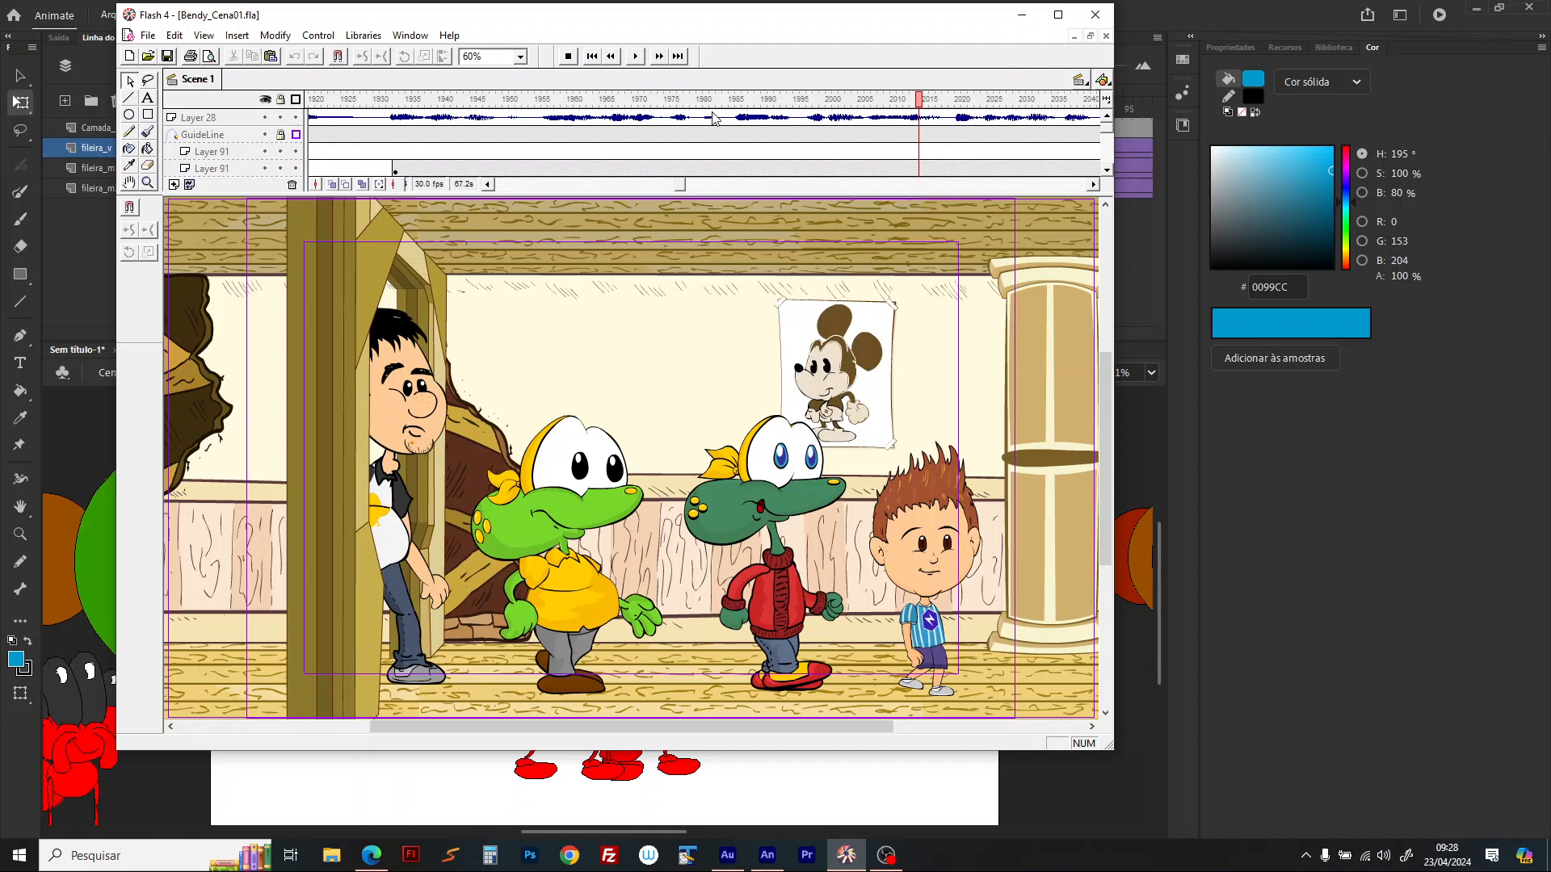
pyautogui.moveTo(822, 104); pyautogui.dragTo(751, 101)
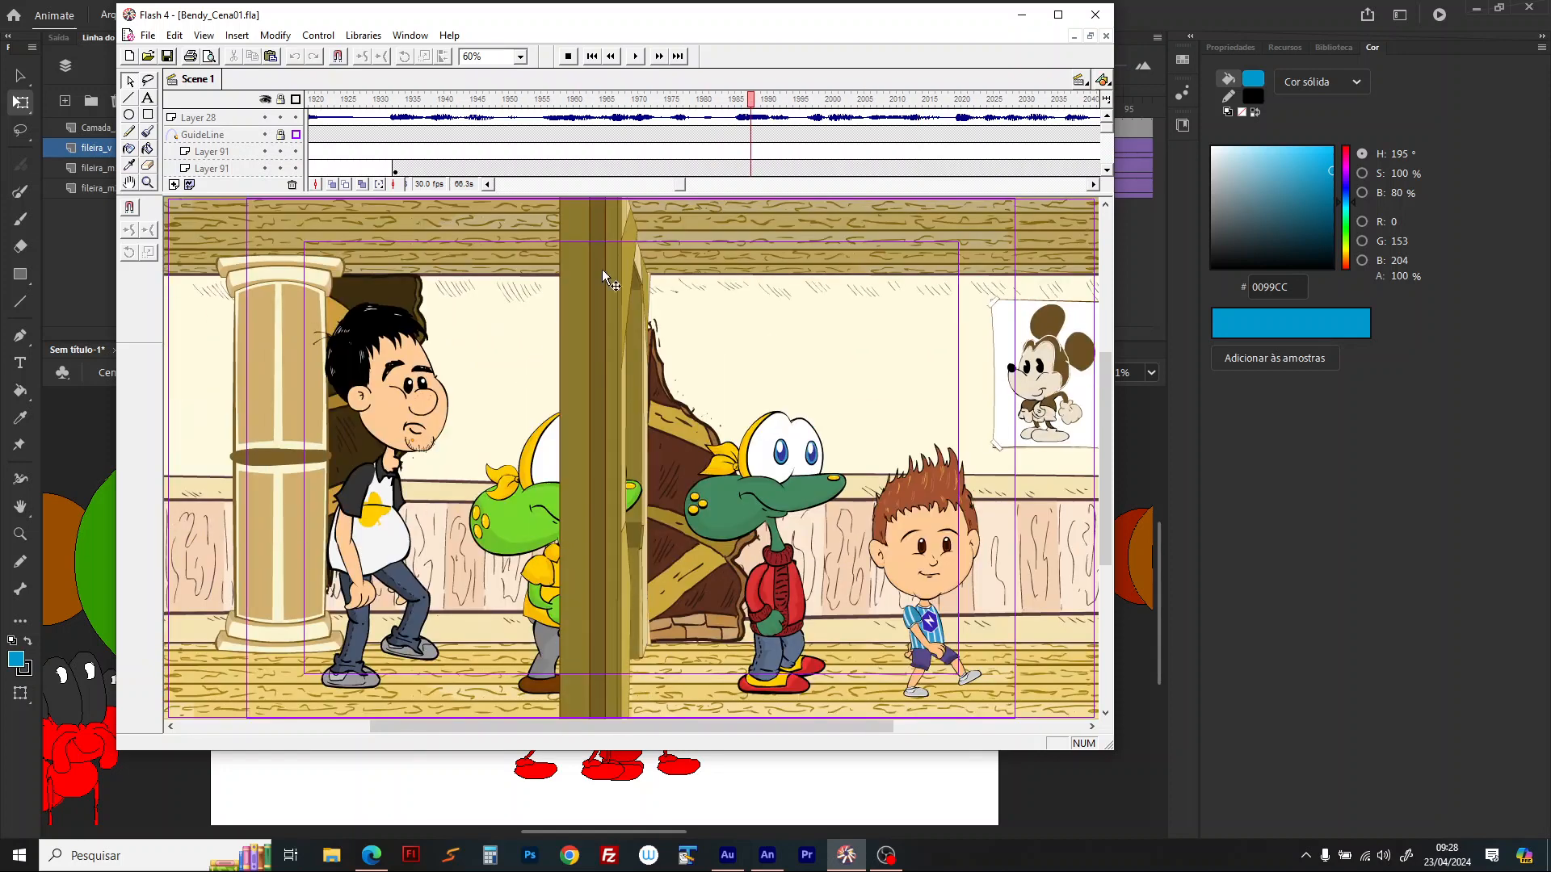
pyautogui.moveTo(400, 101); pyautogui.dragTo(873, 119)
# Step: Open the side wall symbol for editing in place at the walking shot's first frame
pyautogui.rightClick(434, 275)
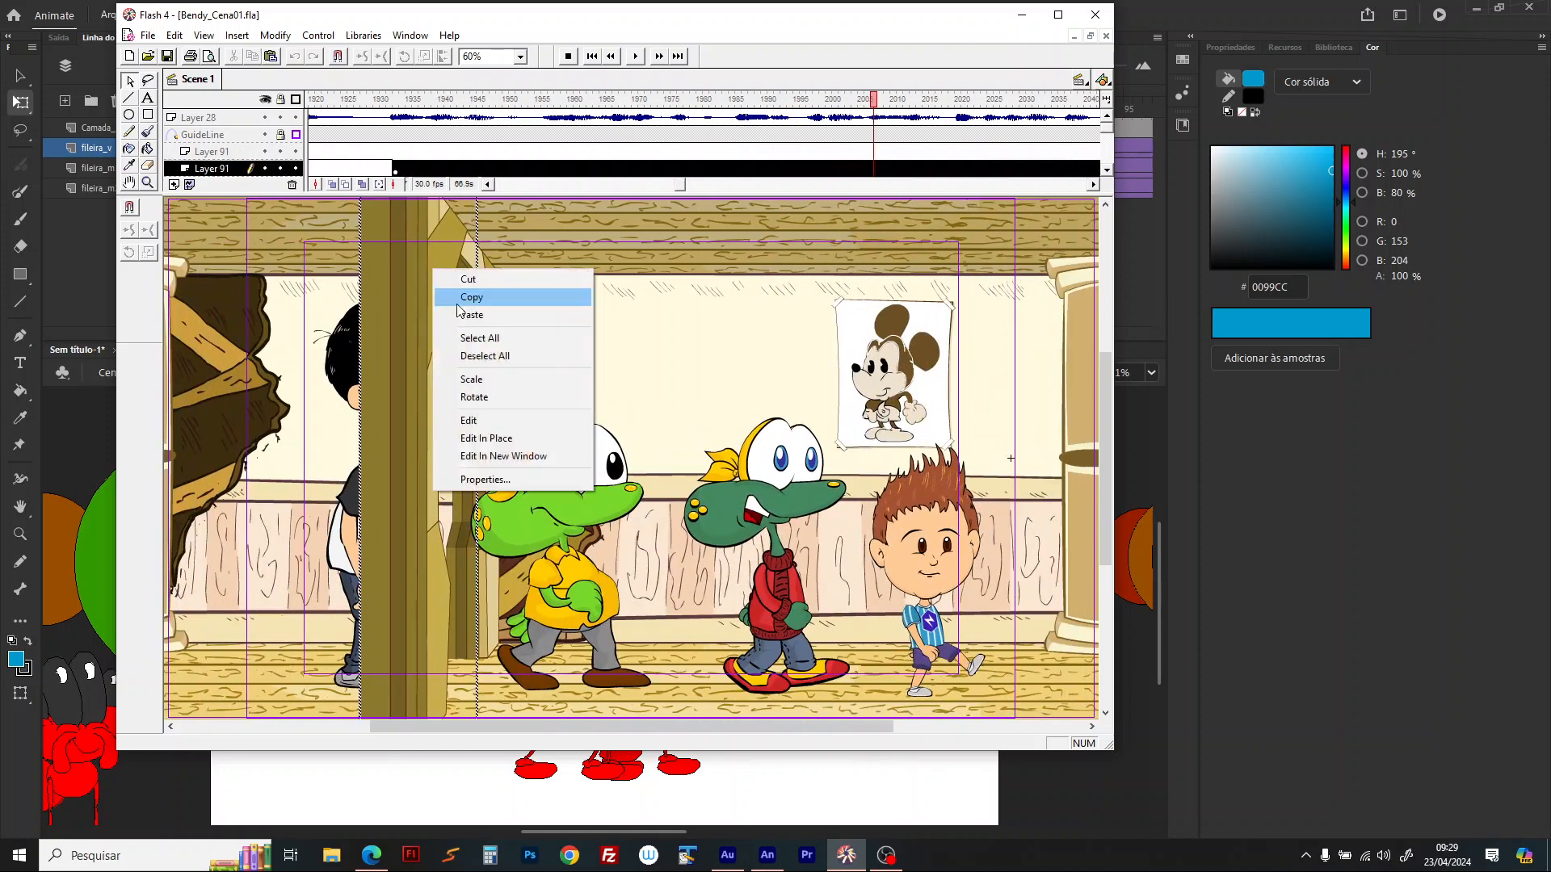
pyautogui.rightClick(461, 266)
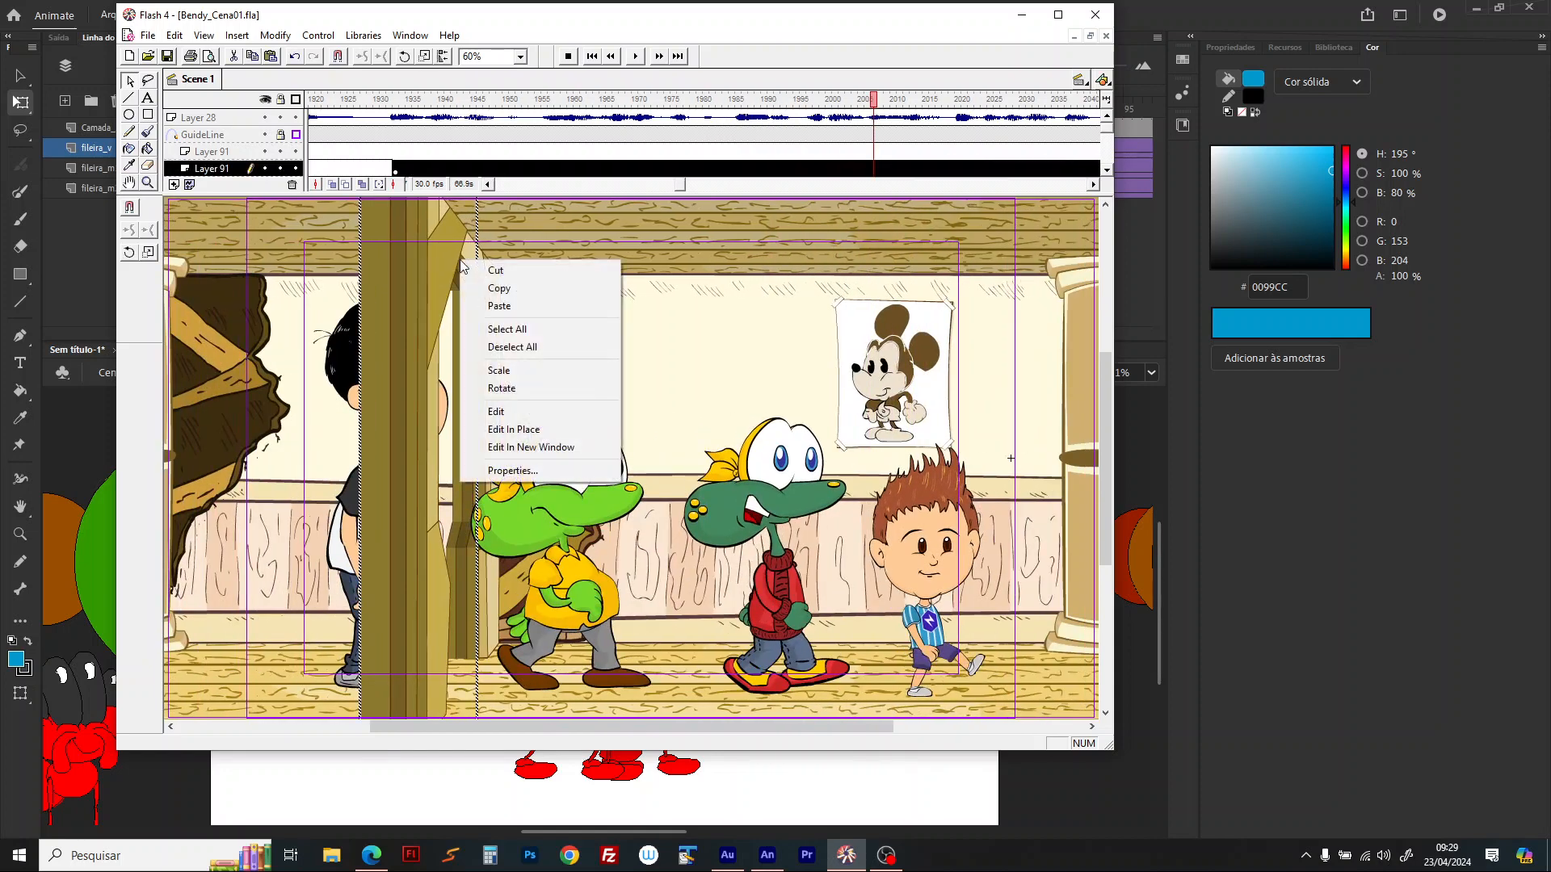
pyautogui.click(395, 99)
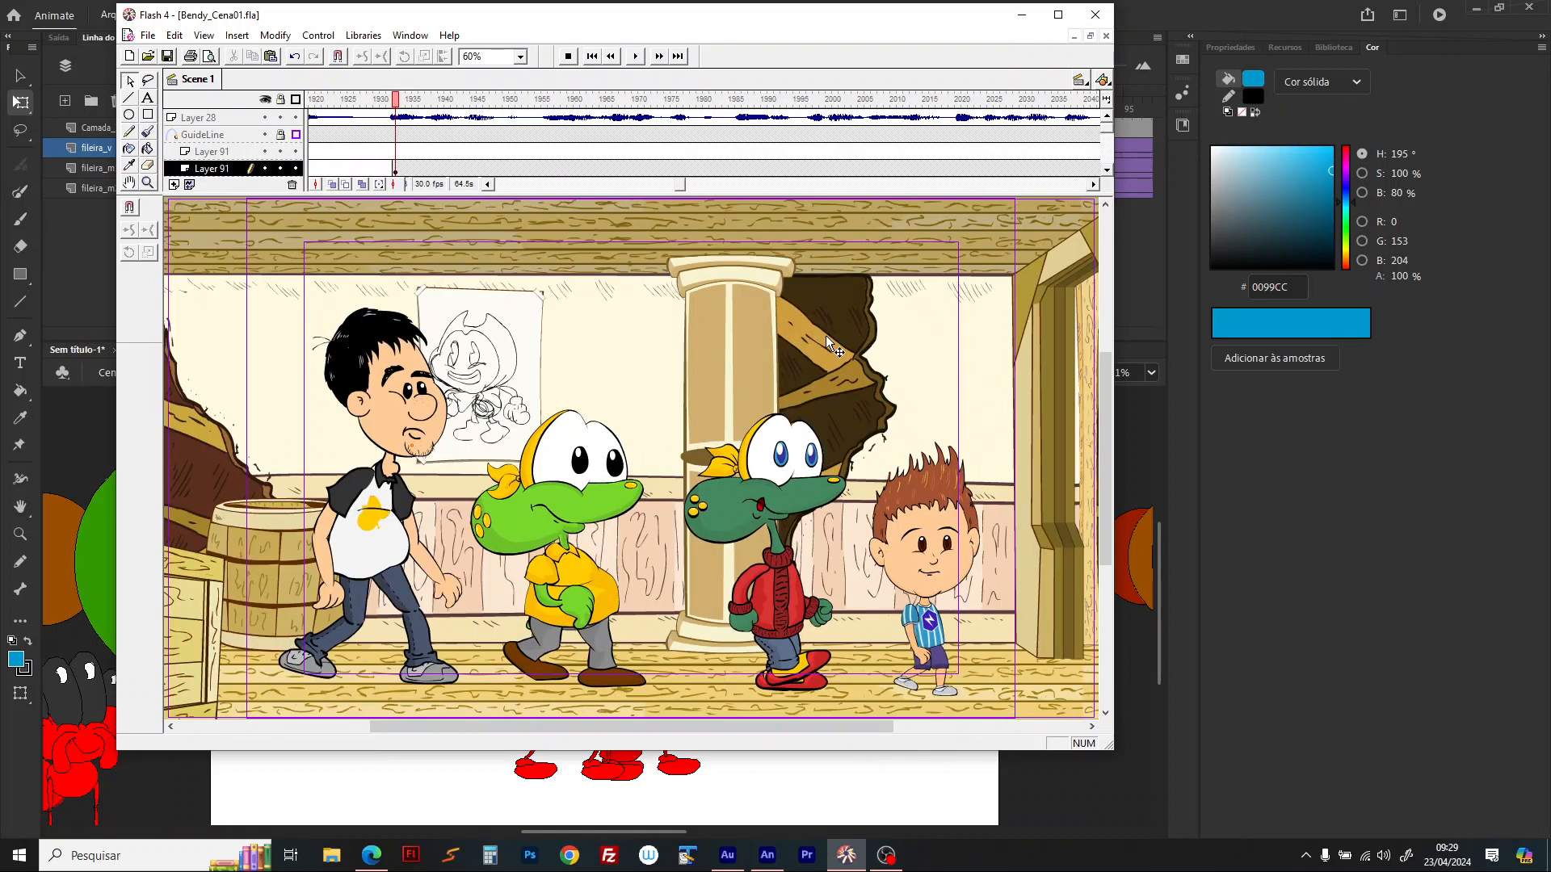
pyautogui.rightClick(1014, 292)
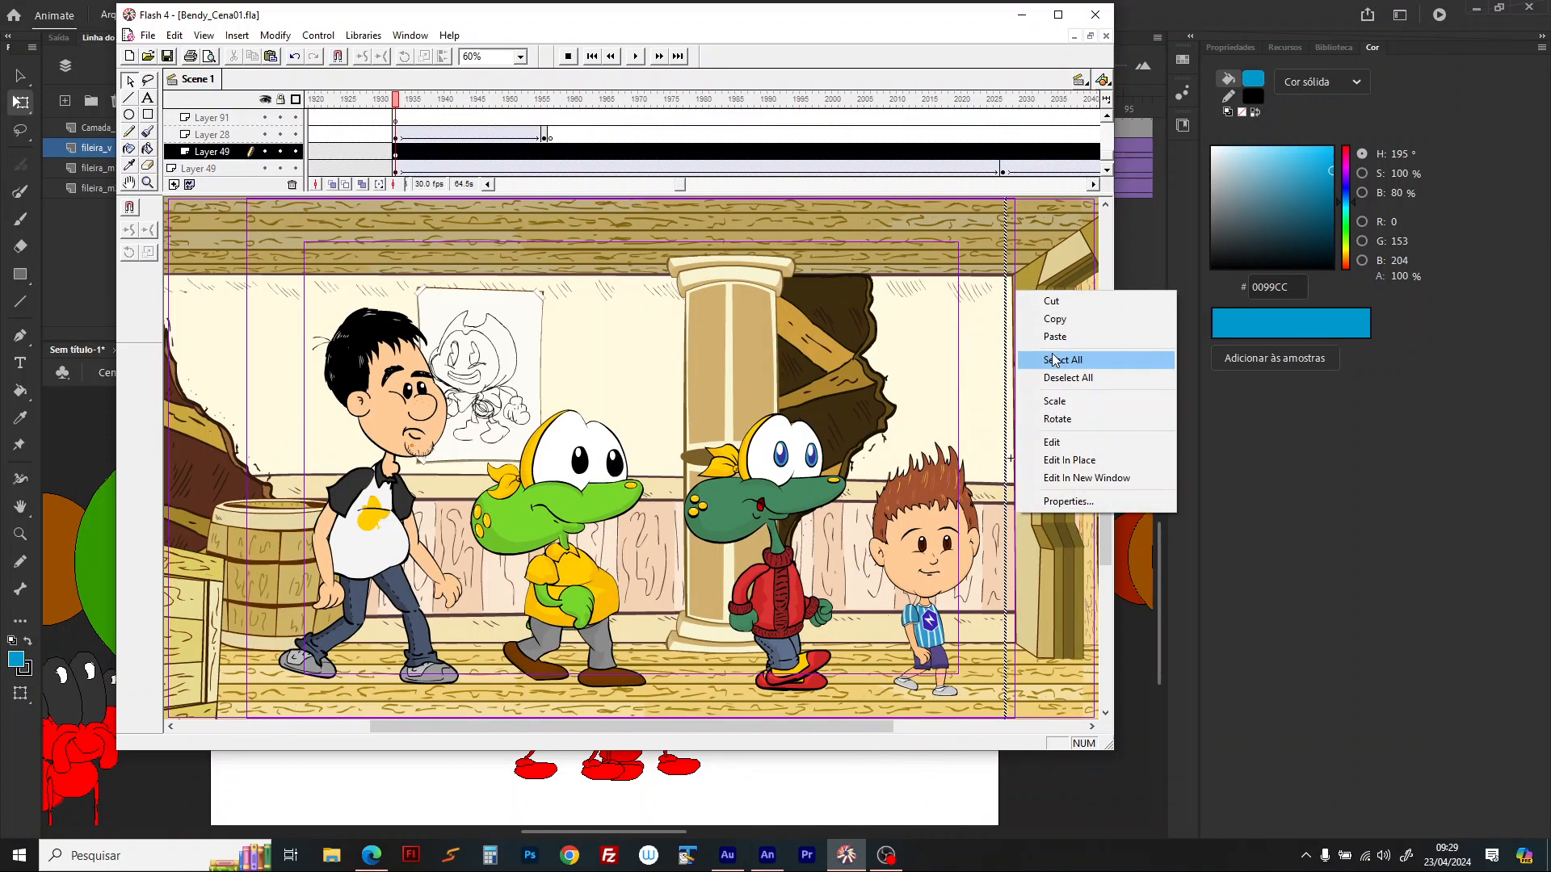
pyautogui.click(1068, 459)
# Step: Examine the wall's perspective change across the symbol's keyframes, ending at the second group of keyframes near frame 20
pyautogui.moveTo(315, 100); pyautogui.dragTo(675, 113)
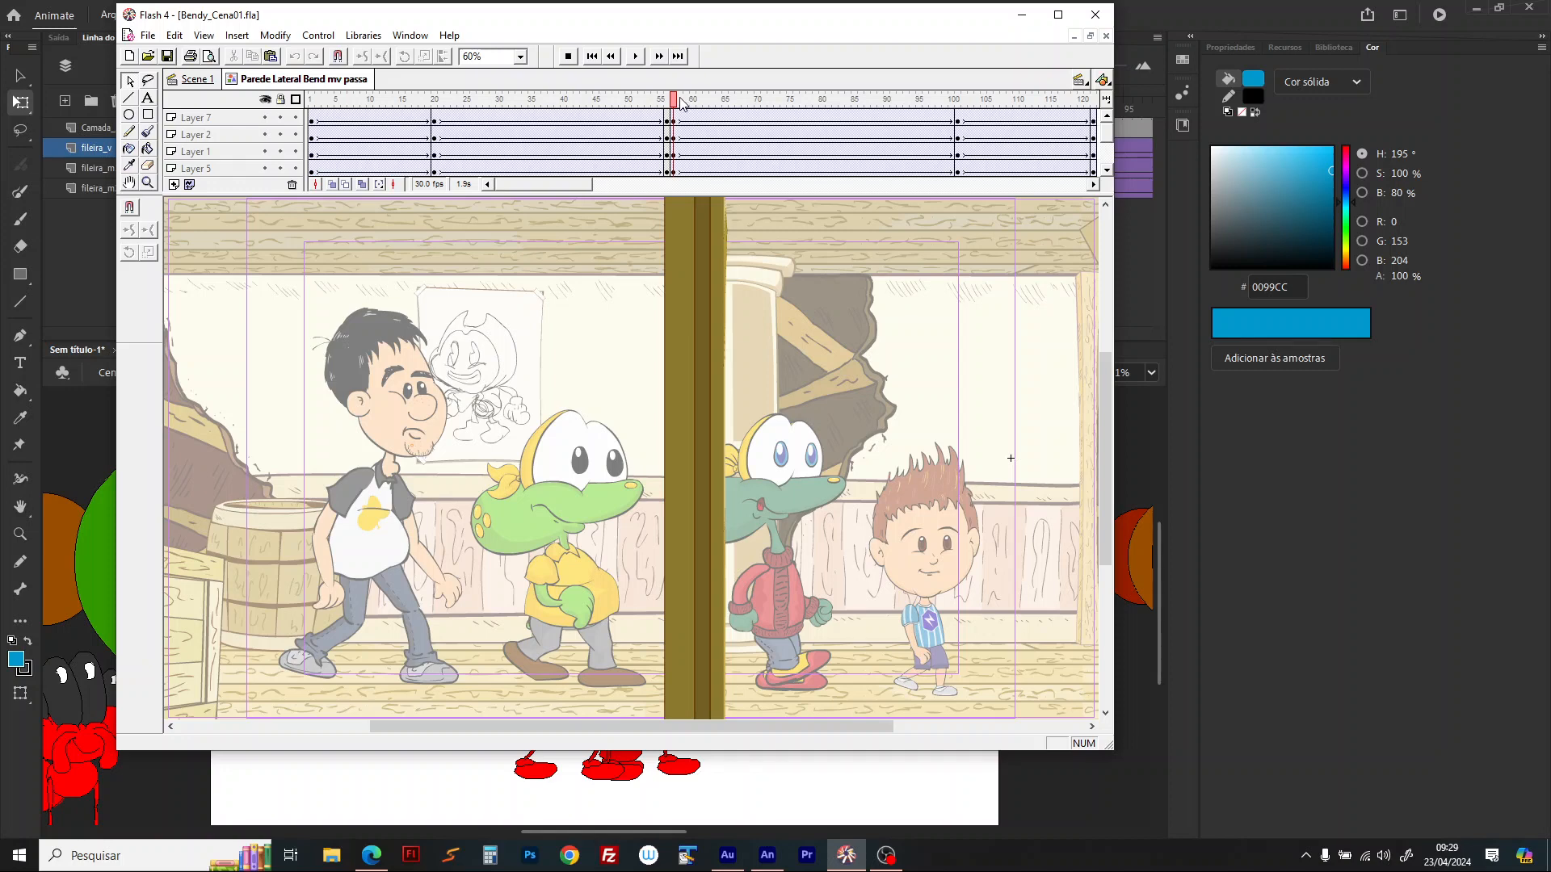
pyautogui.moveTo(700, 107); pyautogui.dragTo(803, 110)
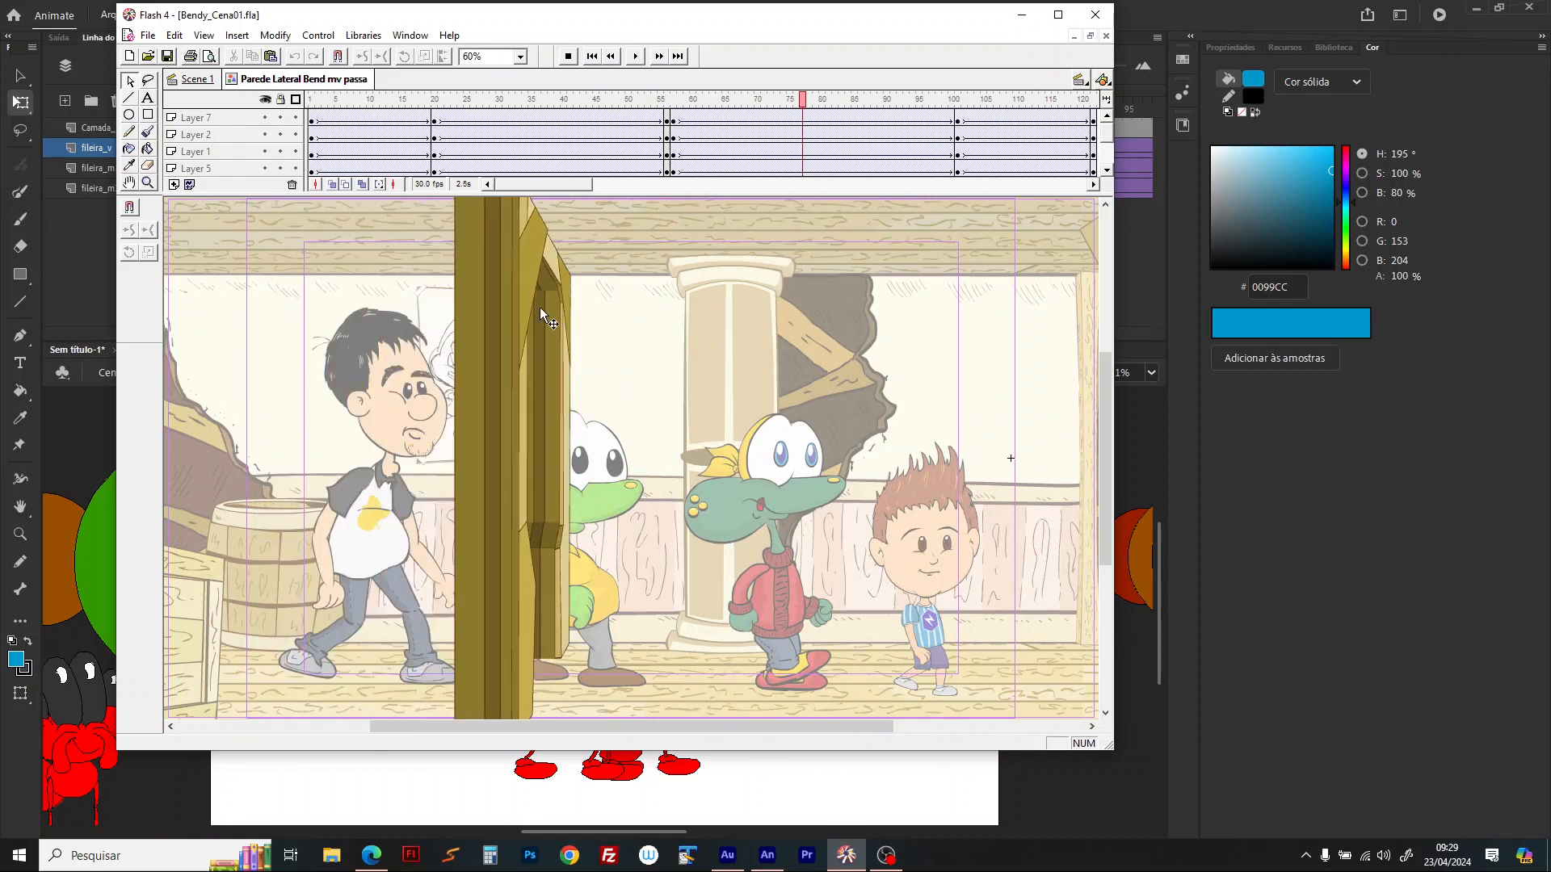
pyautogui.click(675, 98)
pyautogui.click(434, 98)
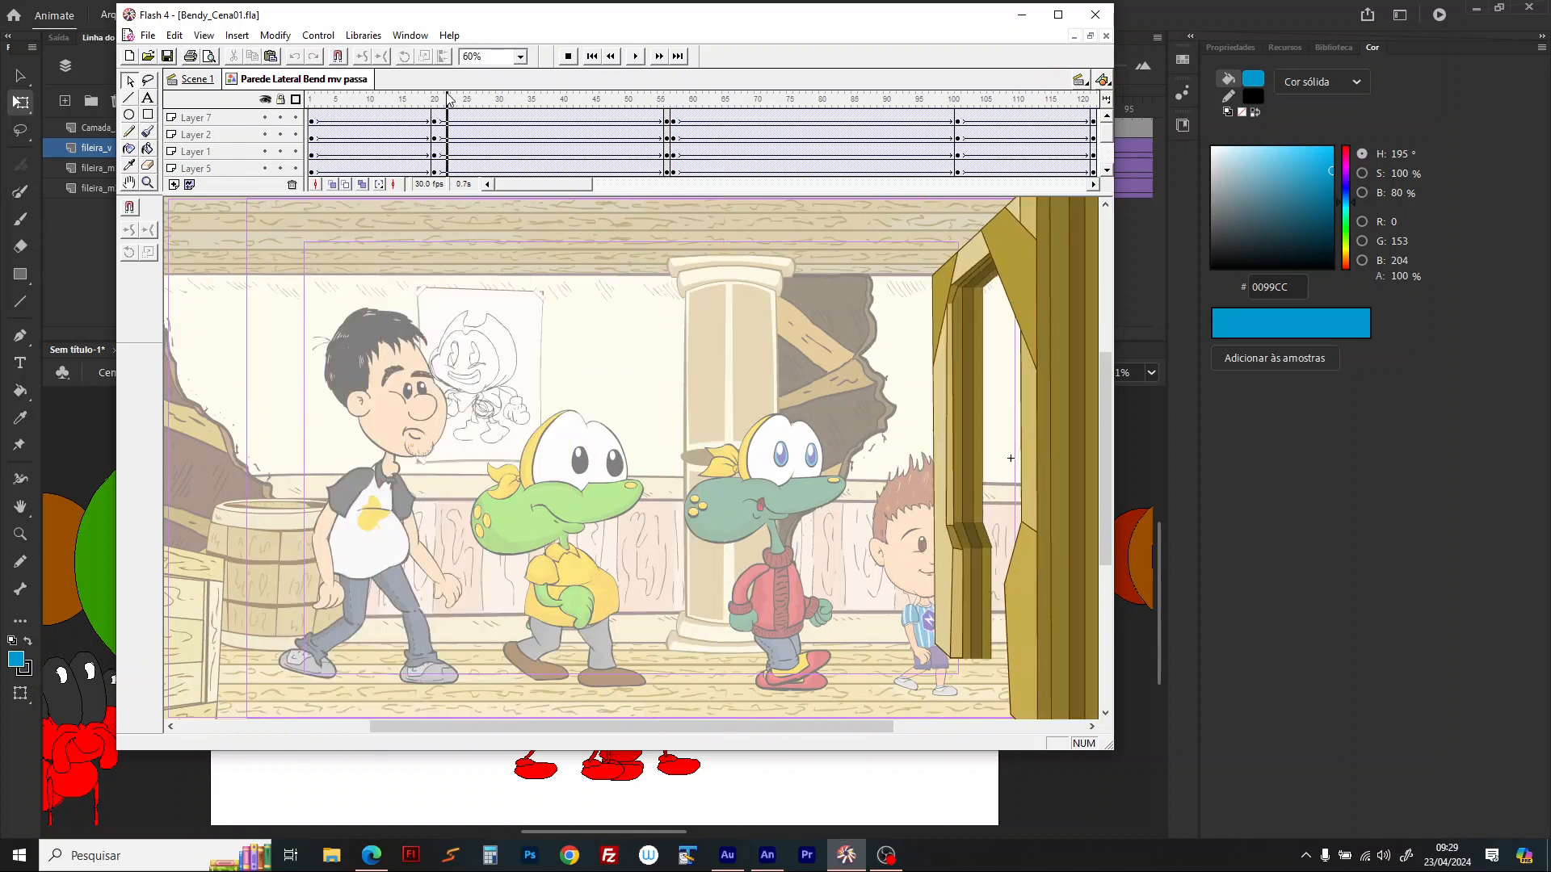
# Step: Try moving the wooden pieces of the side wall away from the doorway to show its separate layers
pyautogui.moveTo(656, 730); pyautogui.dragTo(799, 729)
pyautogui.click(827, 302)
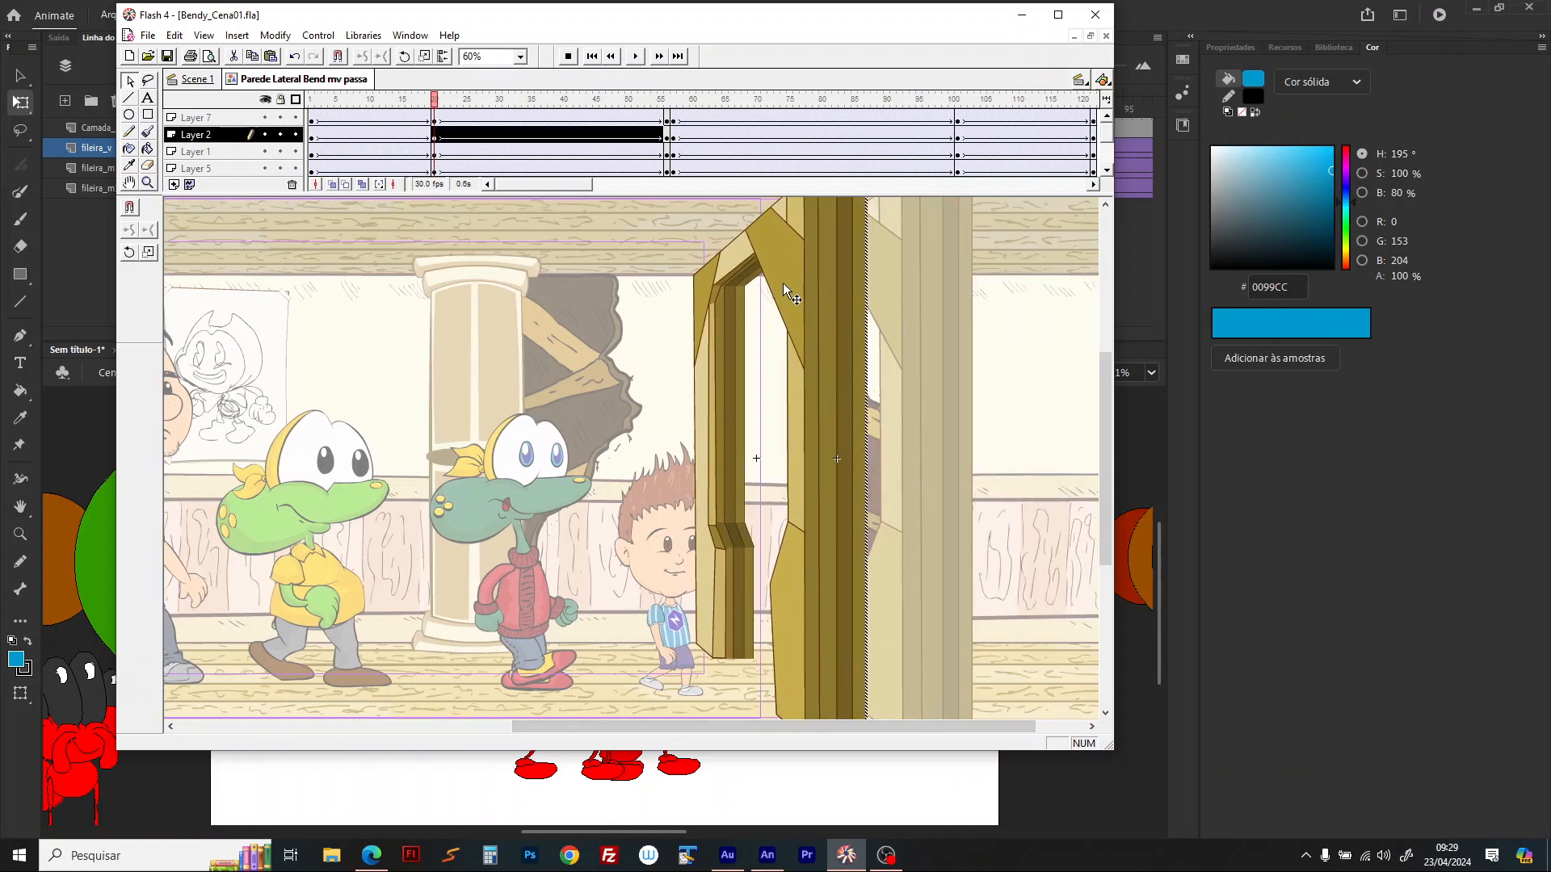
pyautogui.moveTo(781, 267); pyautogui.dragTo(975, 294)
pyautogui.hotkey('ctrl', 'z')
pyautogui.keyDown('shift'); pyautogui.click(847, 288); pyautogui.keyUp('shift')
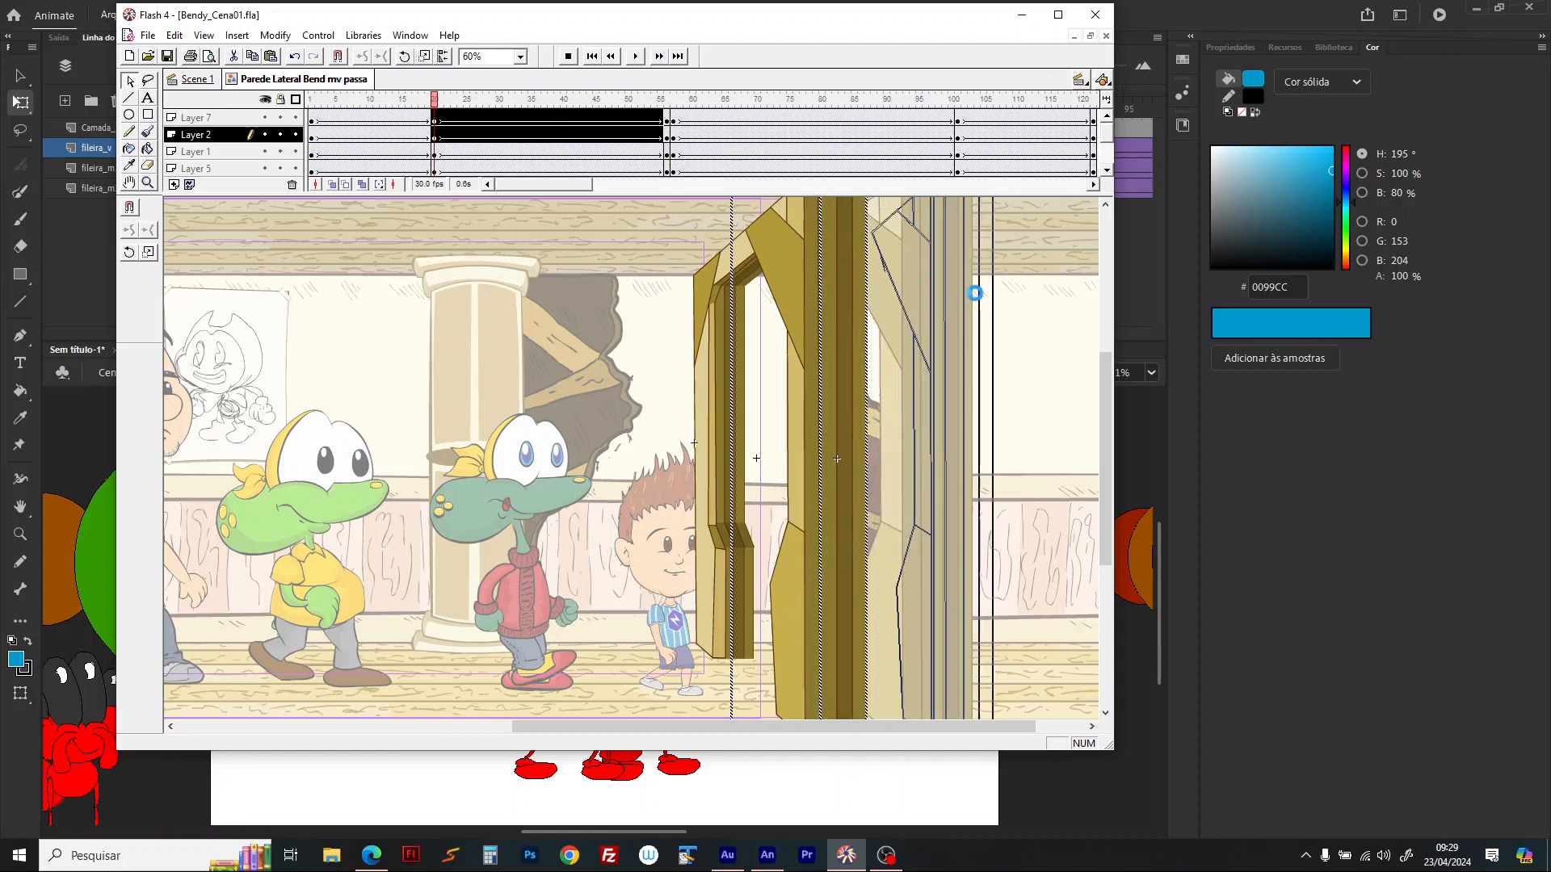
# Step: Review the walking shot again in the main scene up to about frame 1988 and switch back to Adobe Animate
pyautogui.doubleClick(1038, 325)
pyautogui.moveTo(464, 98); pyautogui.dragTo(752, 113)
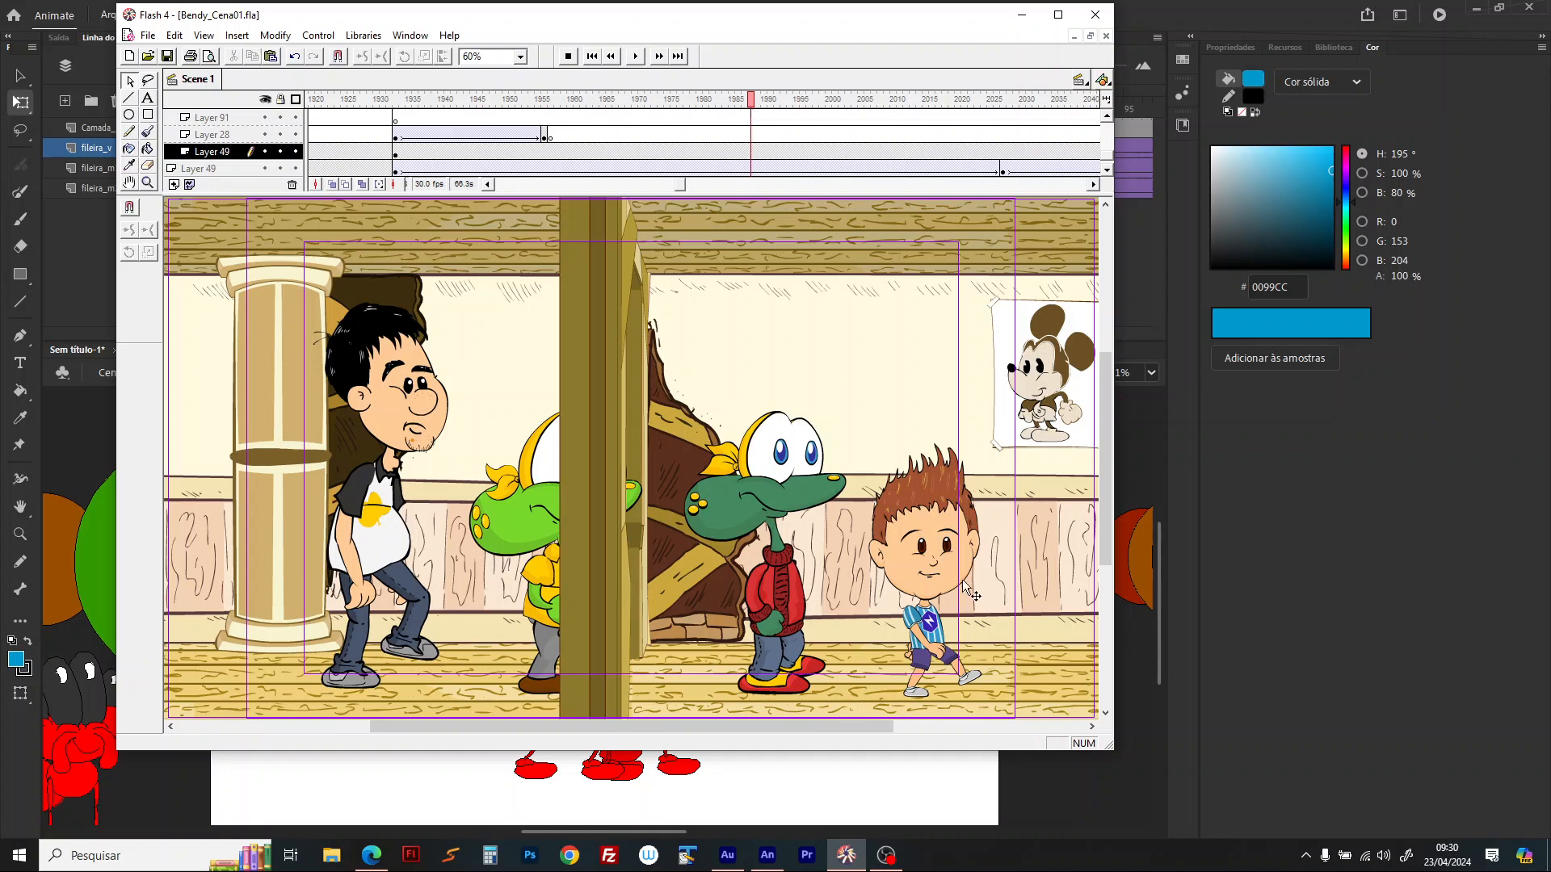
pyautogui.click(767, 854)
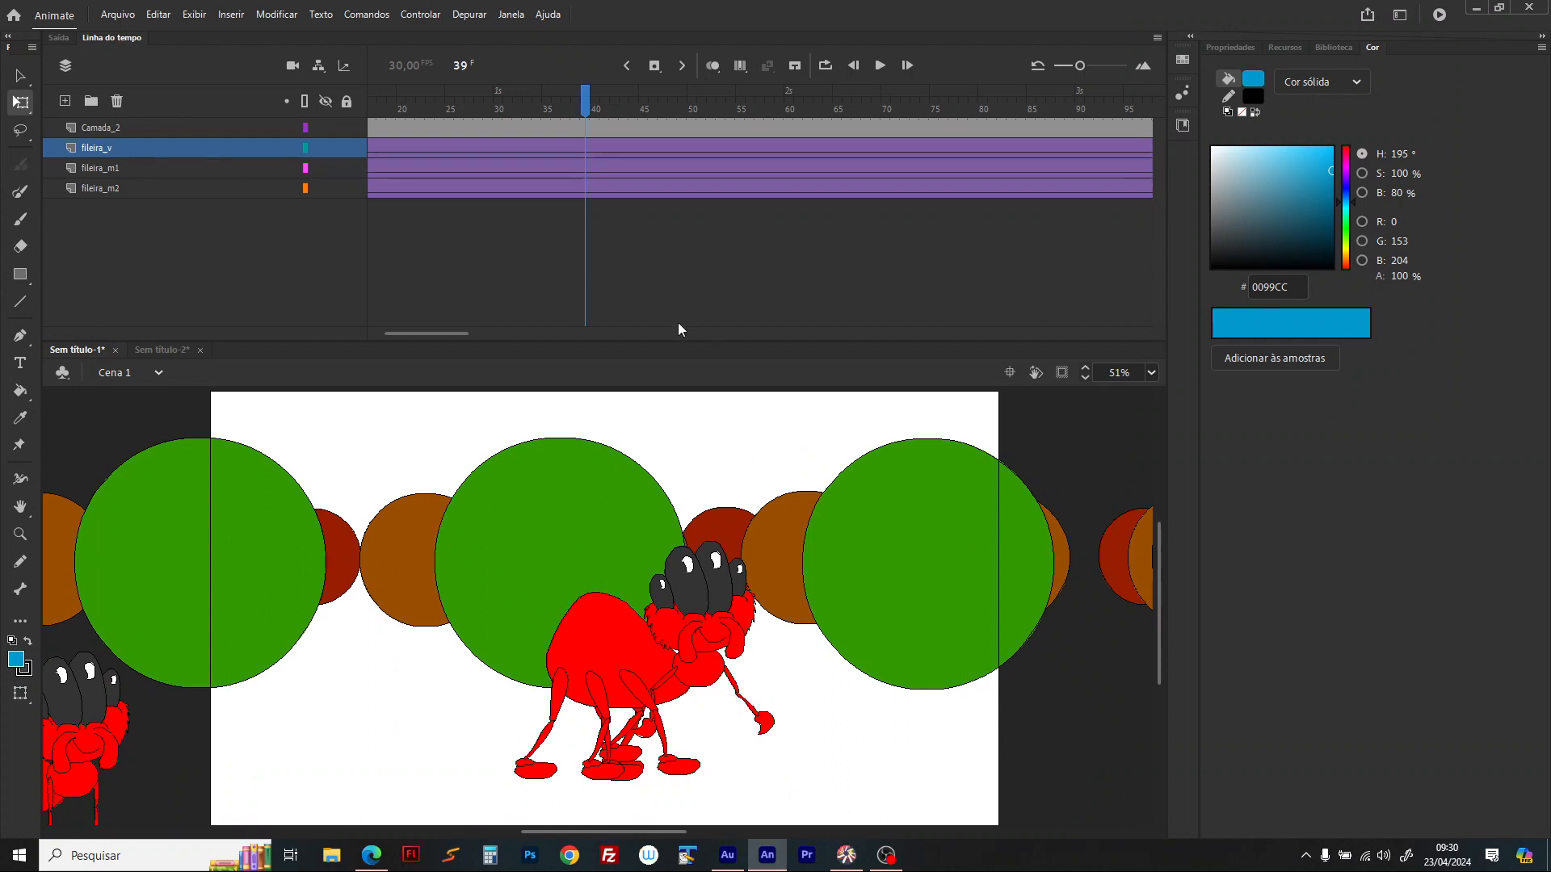
# Step: Move the standing spider onto the stage beside the walking one and duplicate its symbol as "aranha rigging"
pyautogui.click(127, 723)
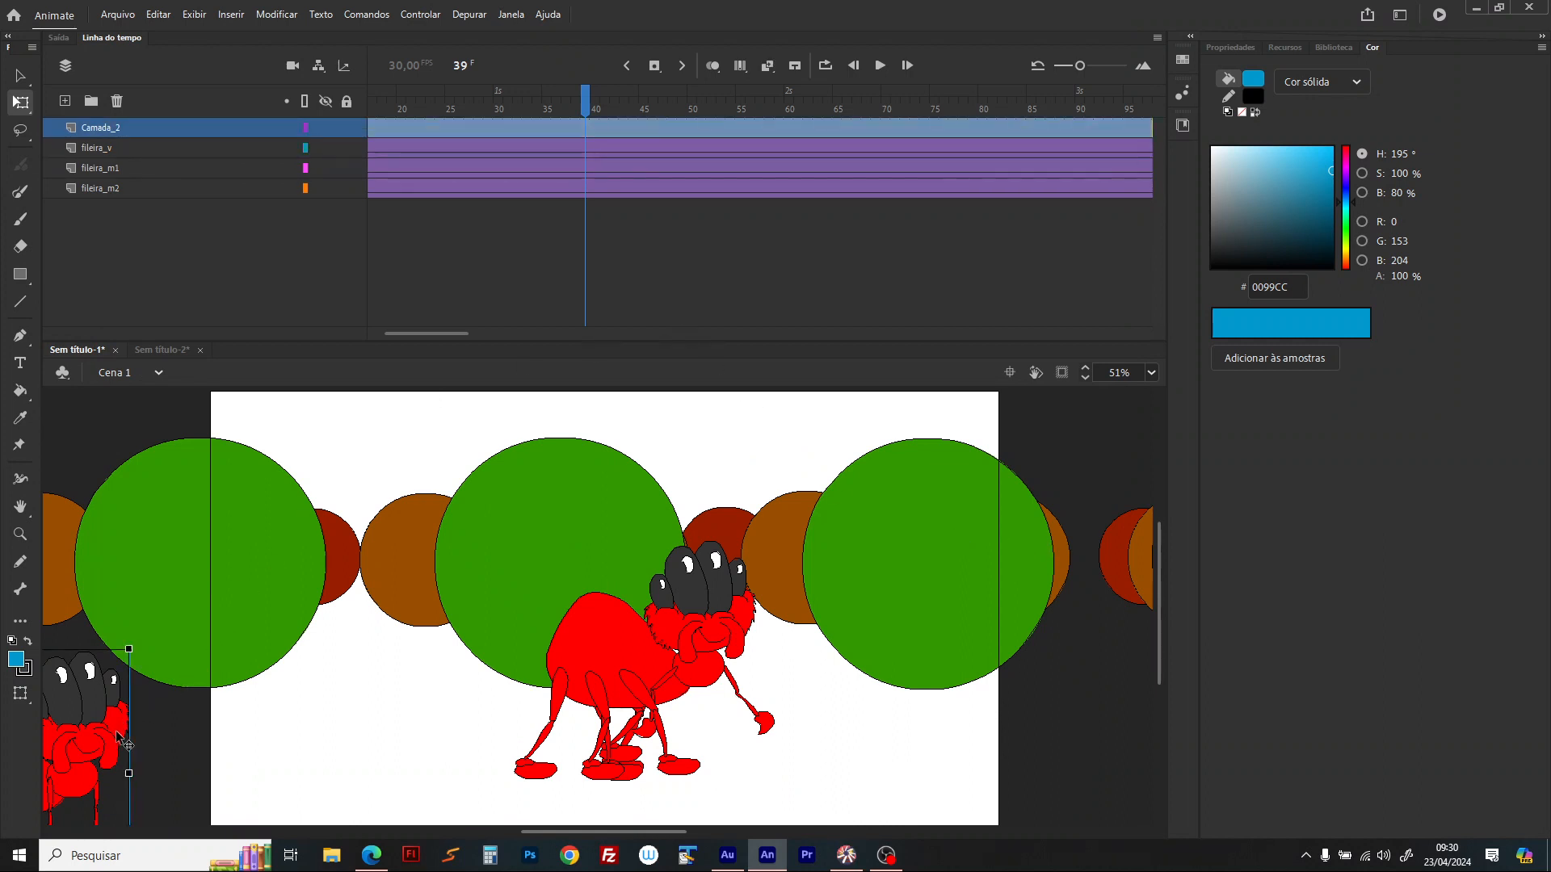
pyautogui.moveTo(147, 727); pyautogui.dragTo(429, 639)
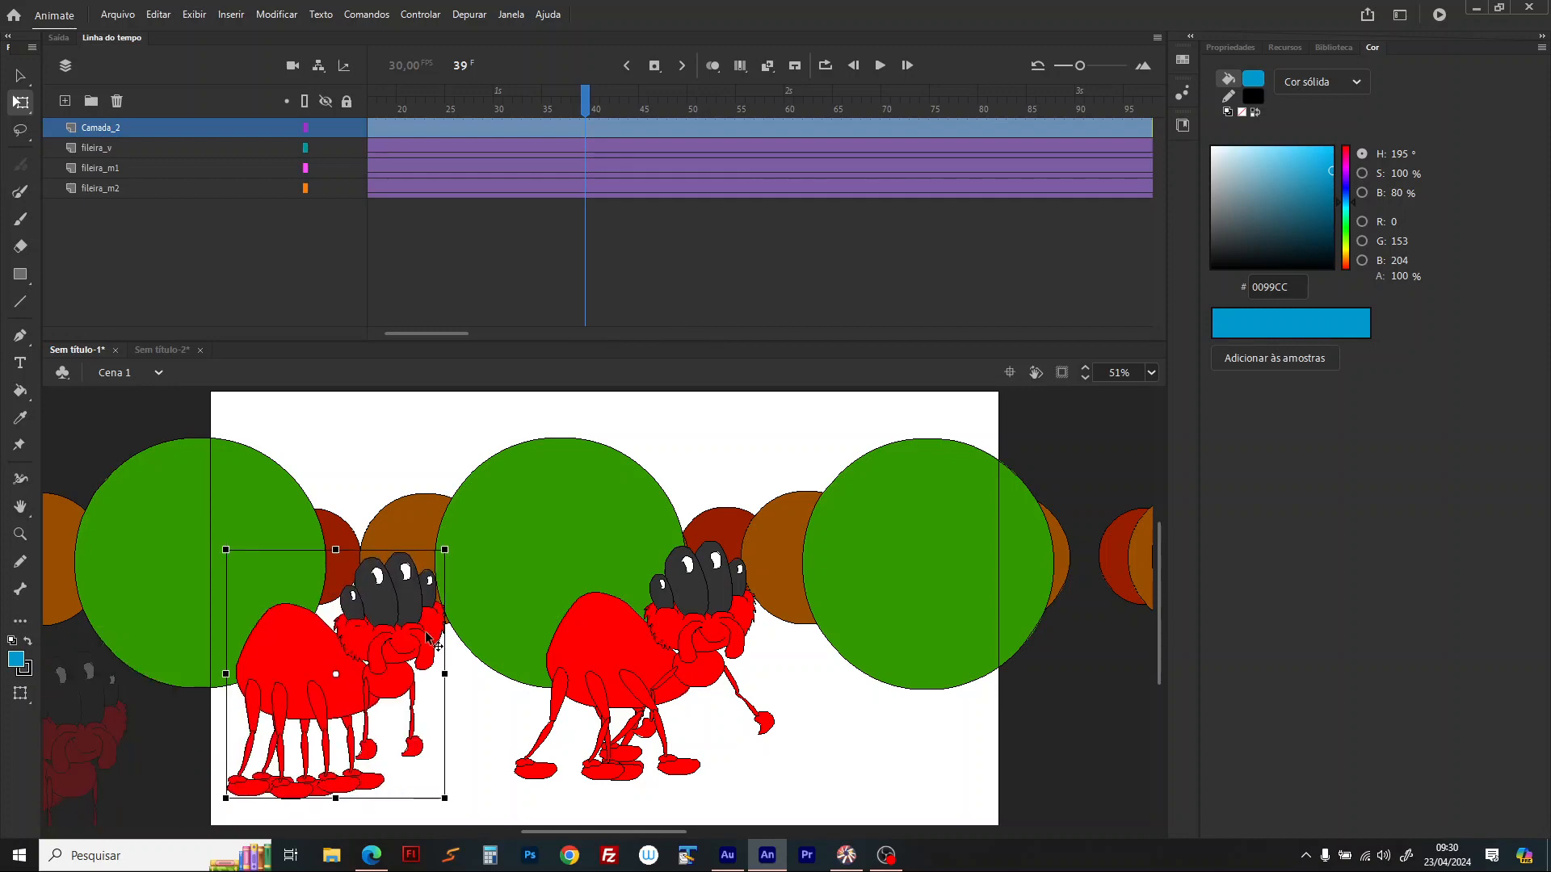
pyautogui.rightClick(428, 638)
pyautogui.click(518, 714)
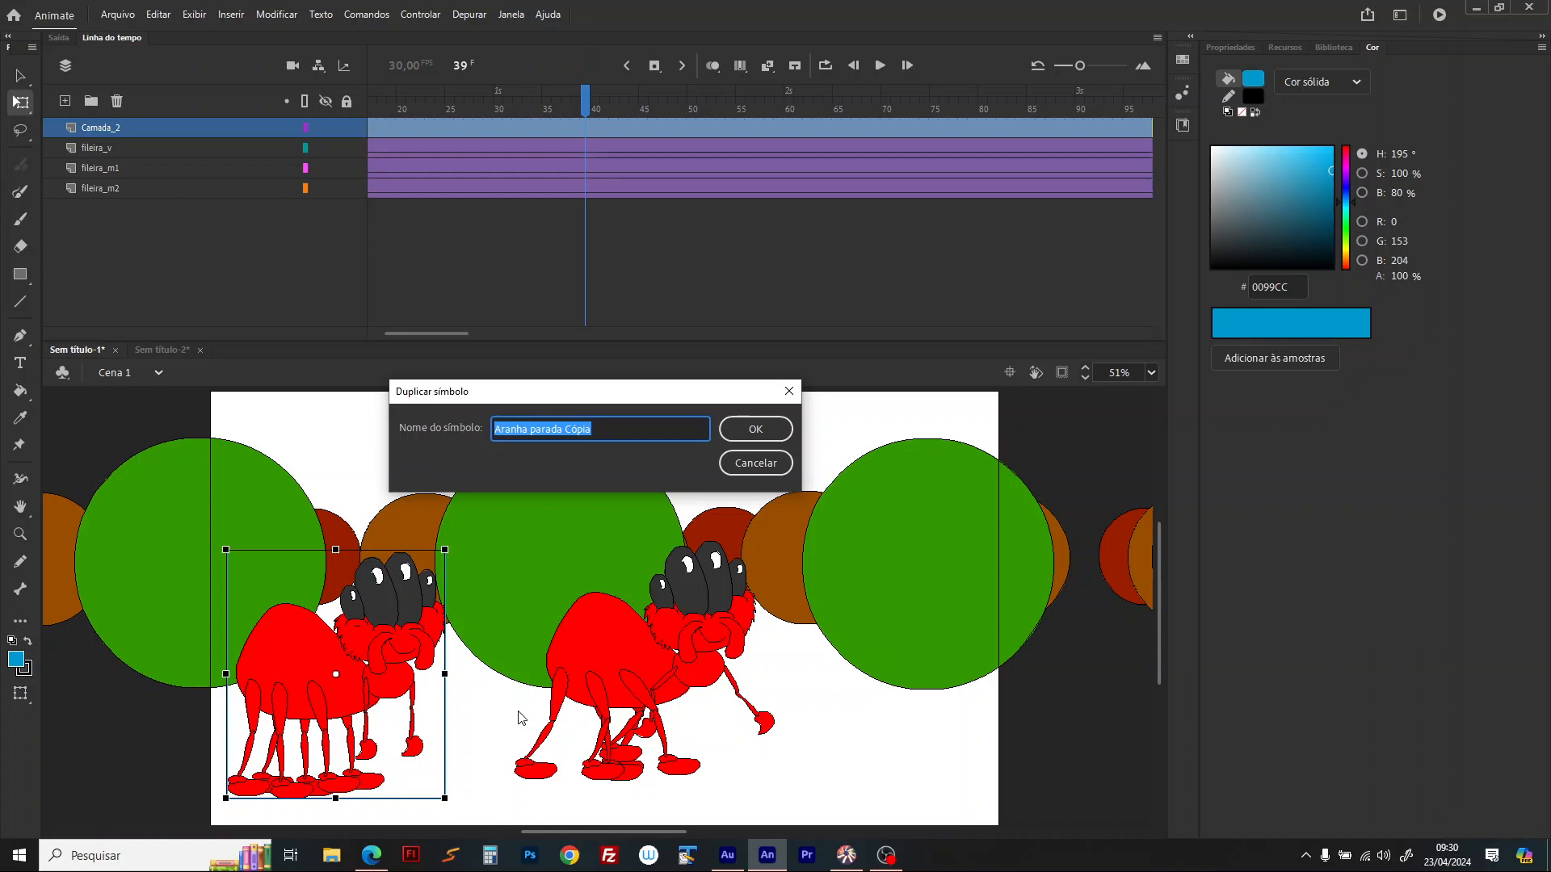
pyautogui.write('aranha riggin')
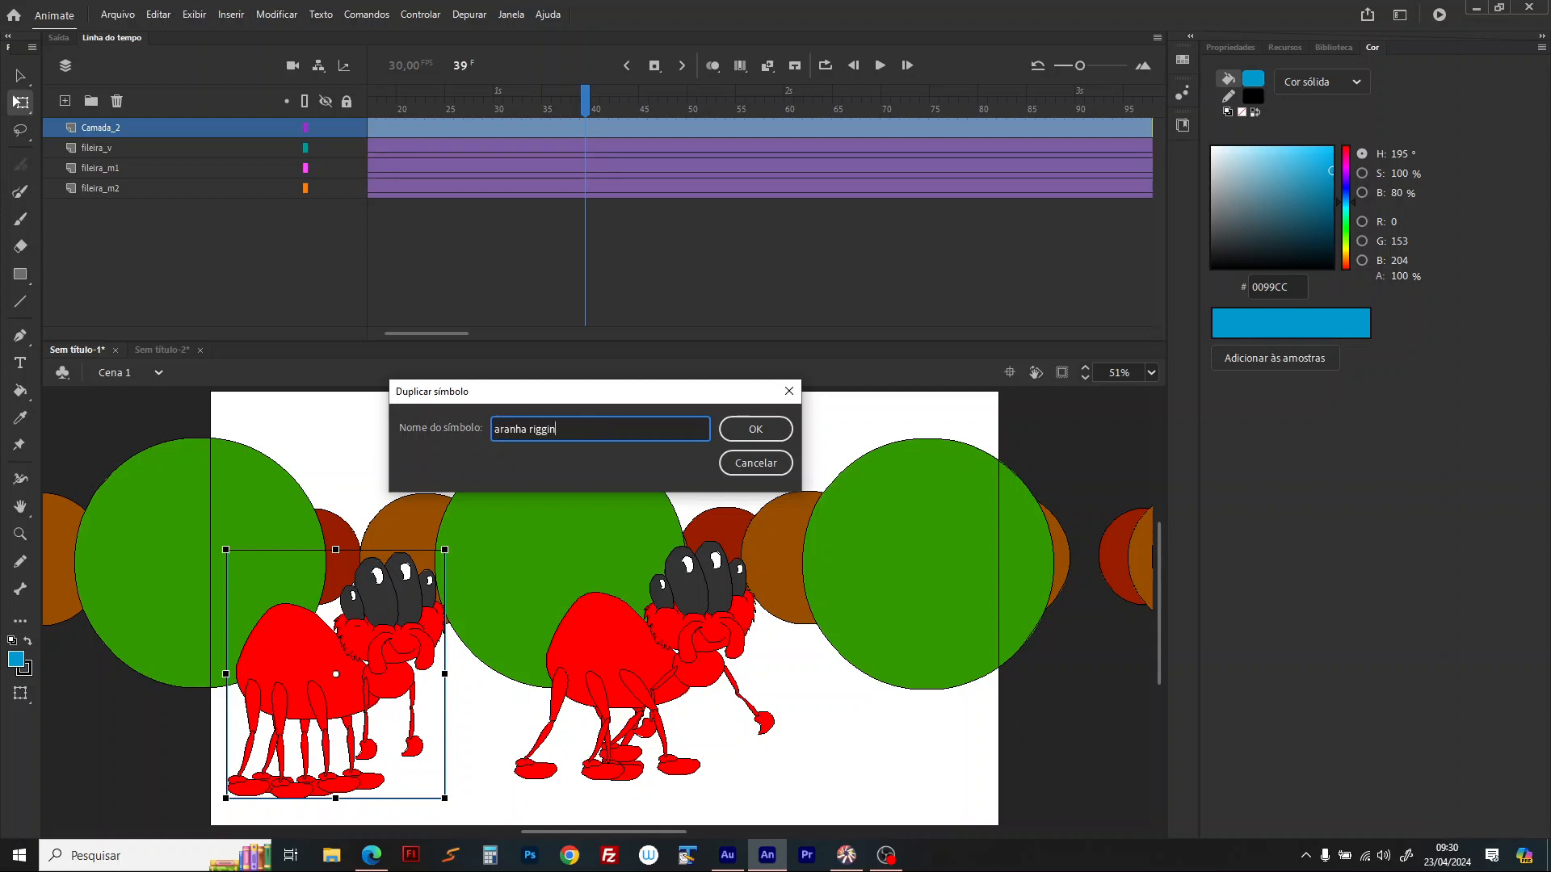
pyautogui.write('g')
pyautogui.press('Return')
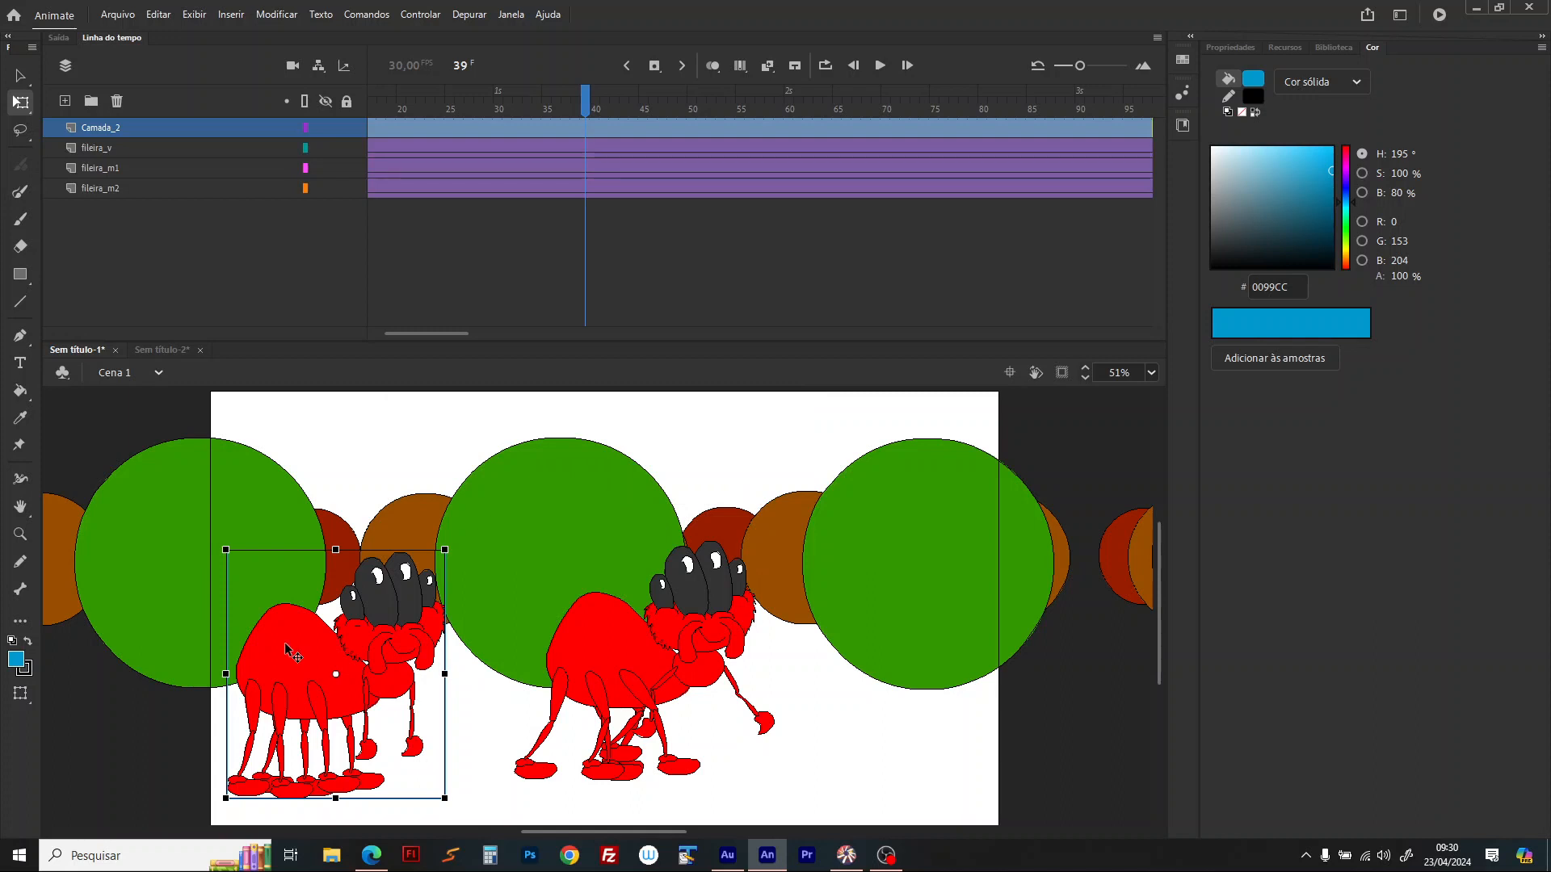
# Step: Shift both spiders slightly further along the stage and open the aranha rigging symbol for editing in place with nothing selected
pyautogui.moveTo(316, 672); pyautogui.dragTo(348, 652)
pyautogui.moveTo(627, 660); pyautogui.dragTo(675, 660)
pyautogui.doubleClick(334, 622)
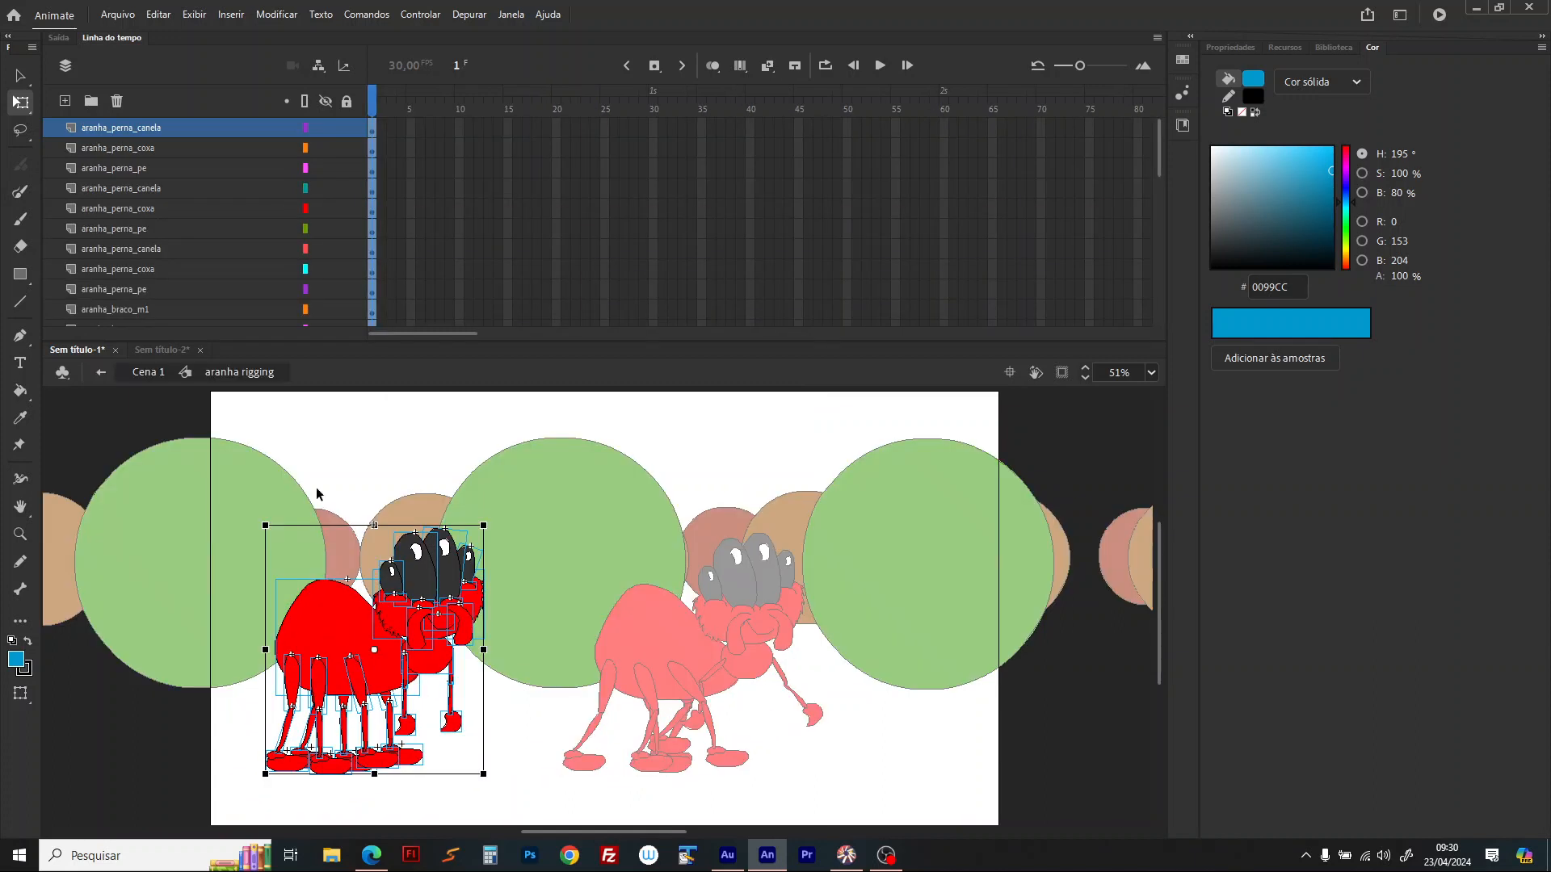
pyautogui.click(338, 401)
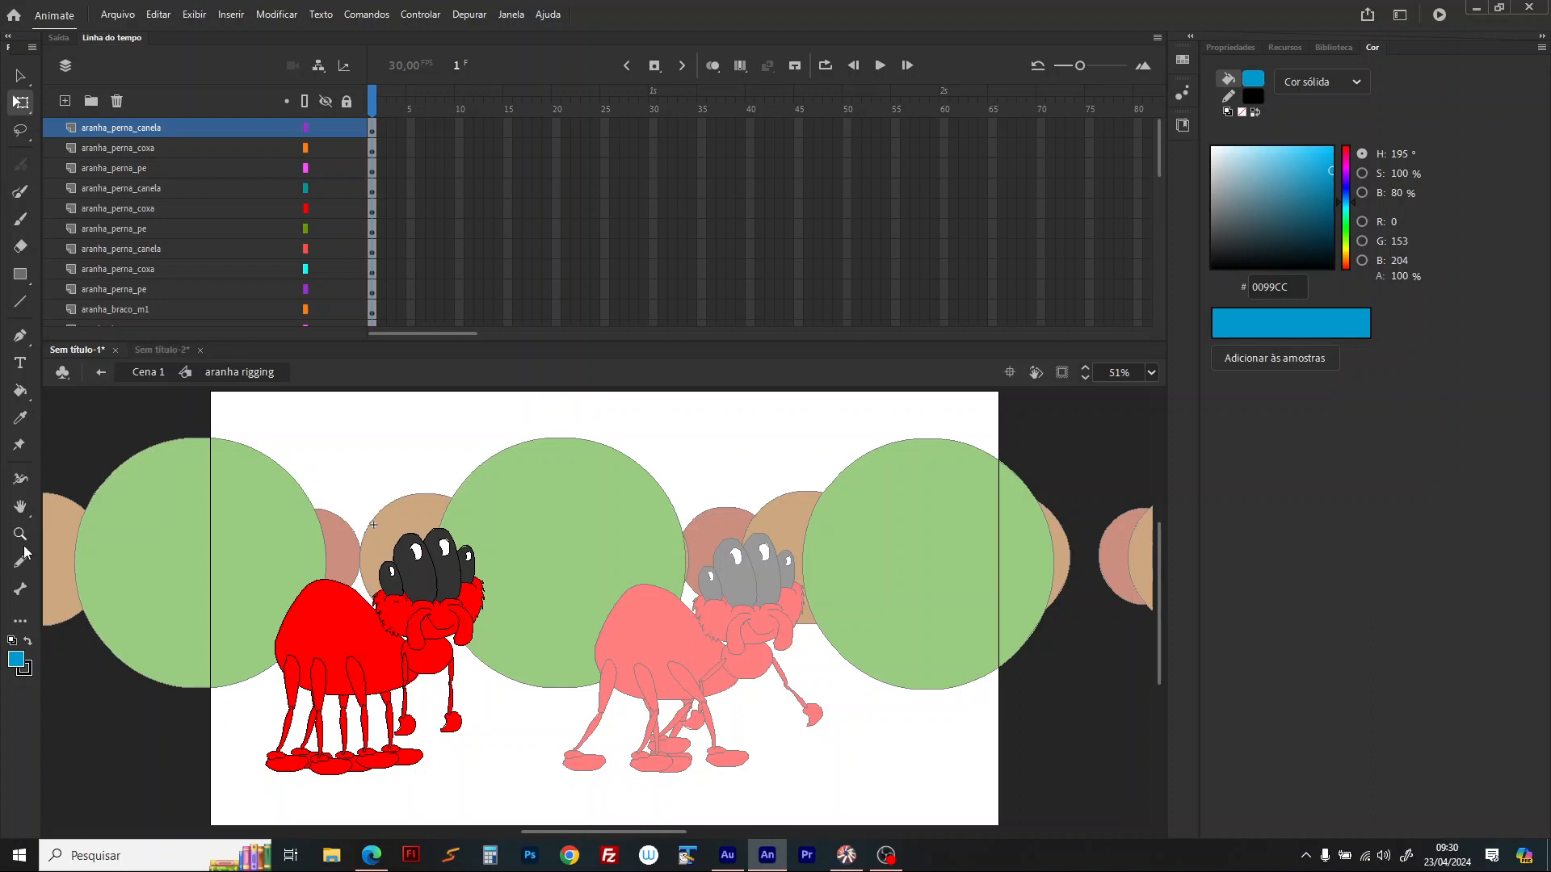
# Step: Turn on the layer parenting view for the aranha rigging symbol, with the spider's head framed up close
pyautogui.press('z')
pyautogui.moveTo(330, 509); pyautogui.dragTo(526, 658)
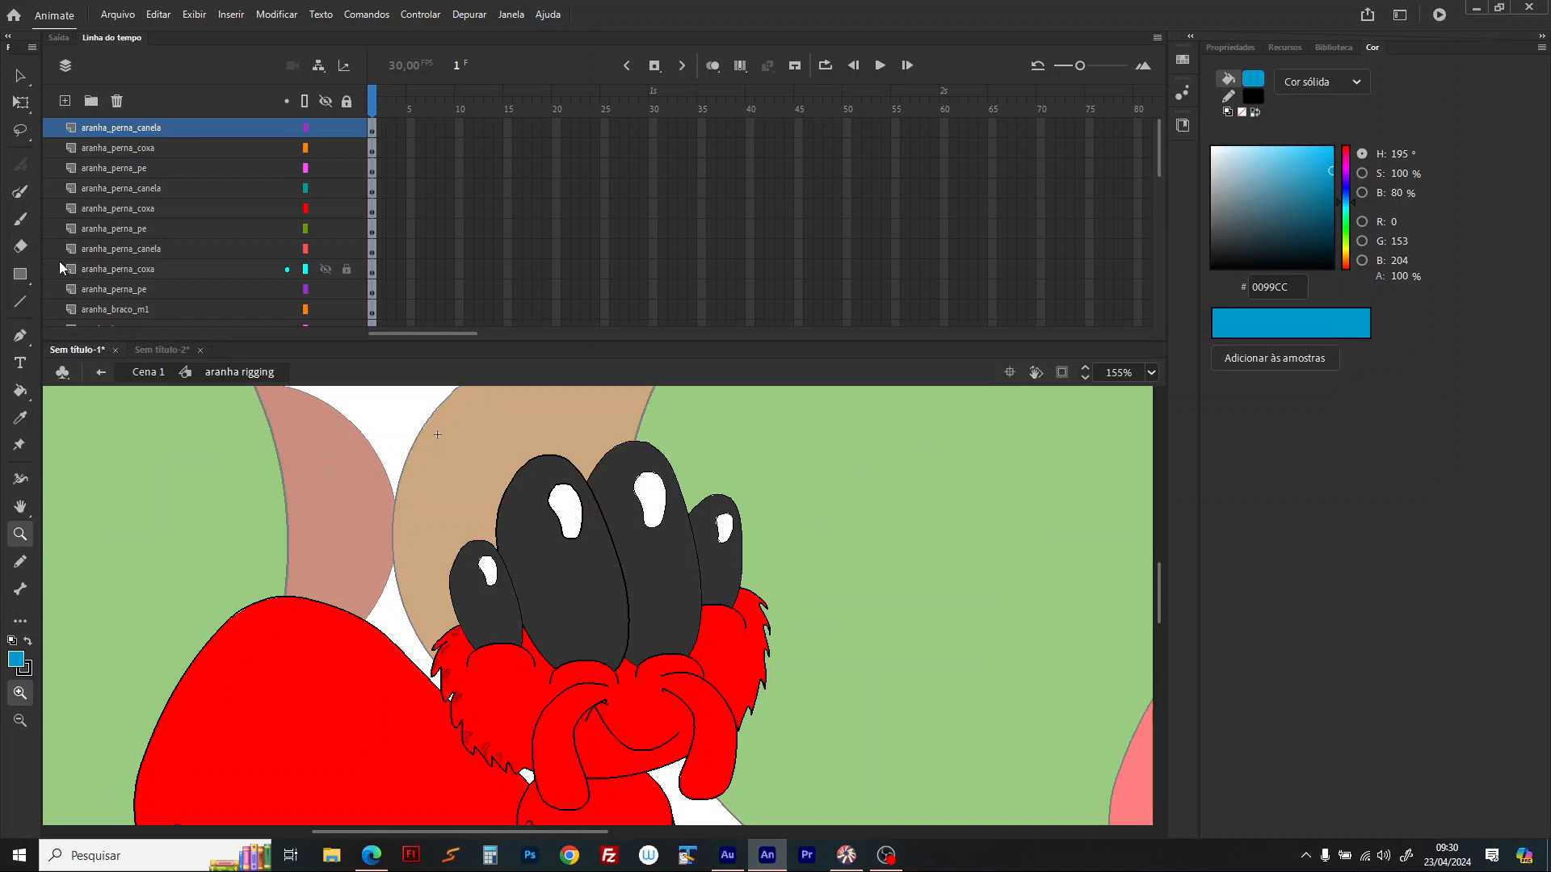
pyautogui.click(26, 81)
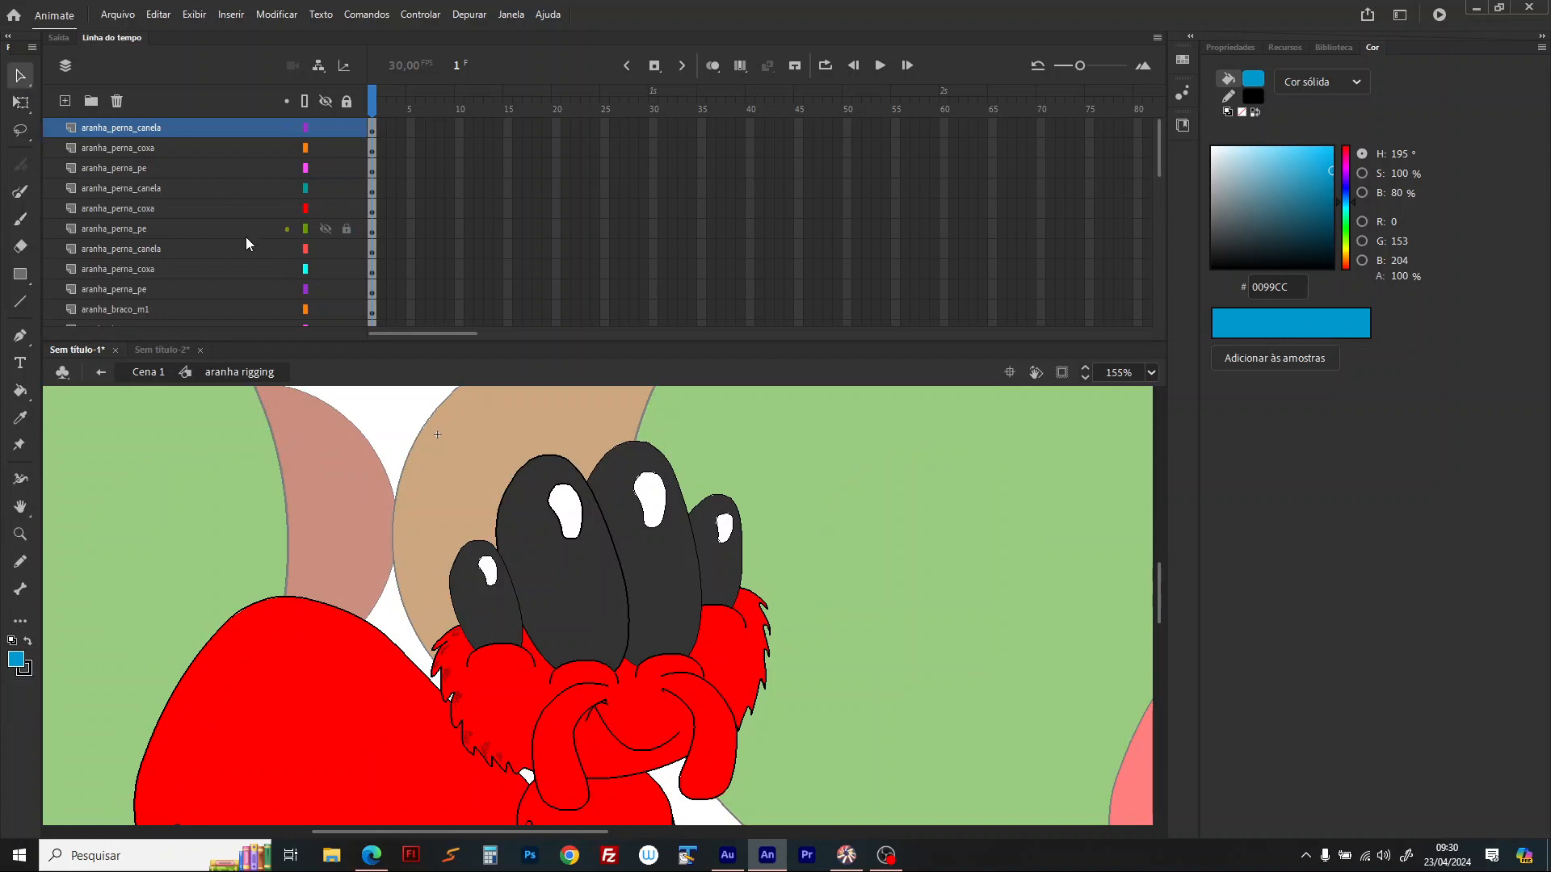
pyautogui.click(320, 65)
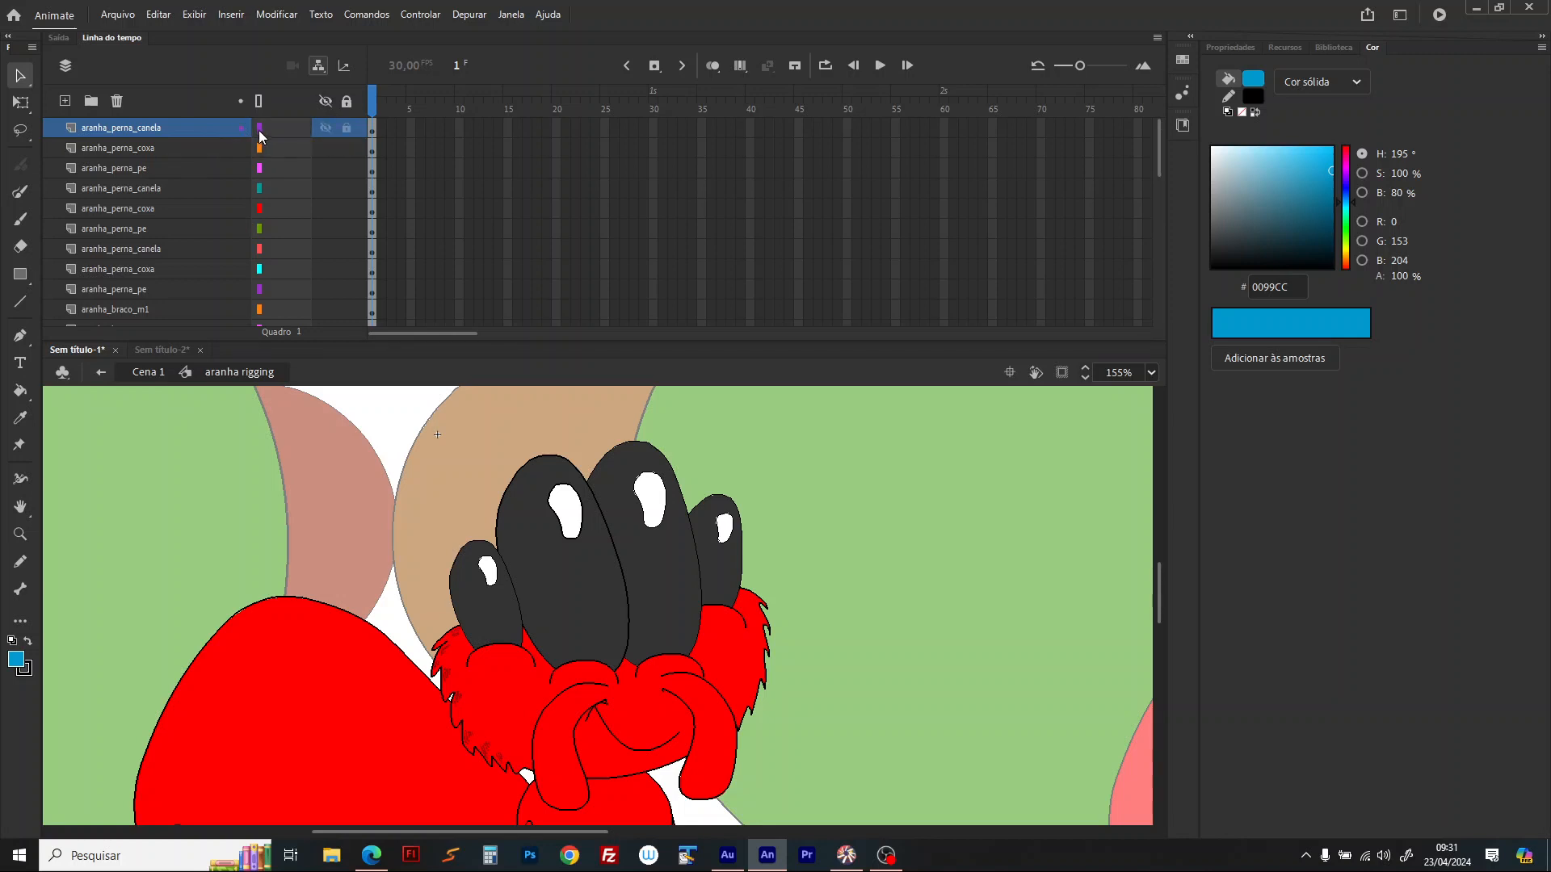
pyautogui.click(569, 571)
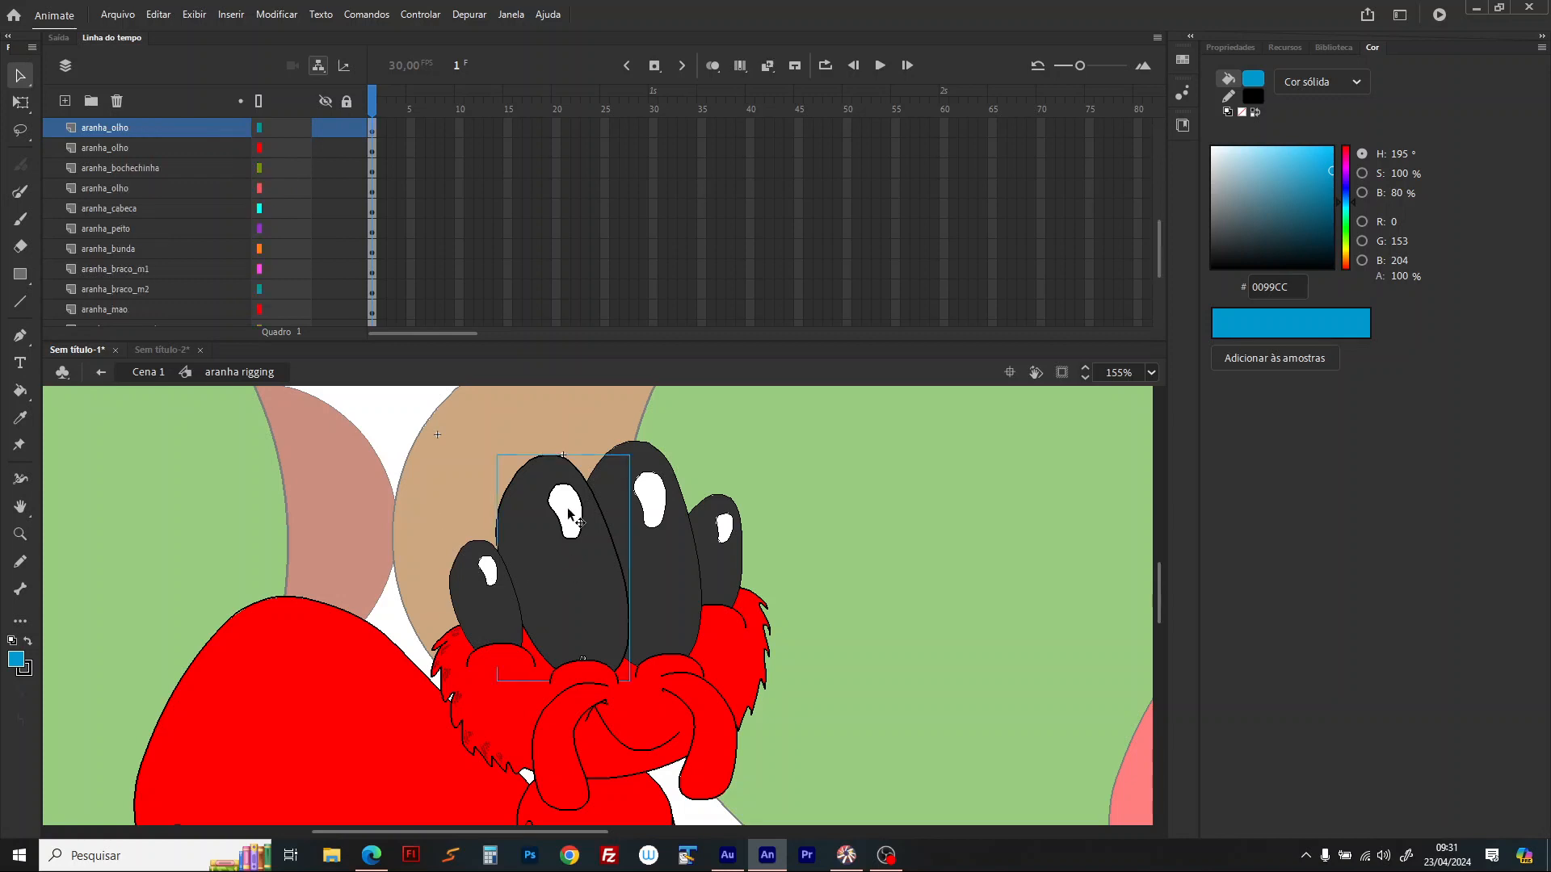
pyautogui.click(260, 129)
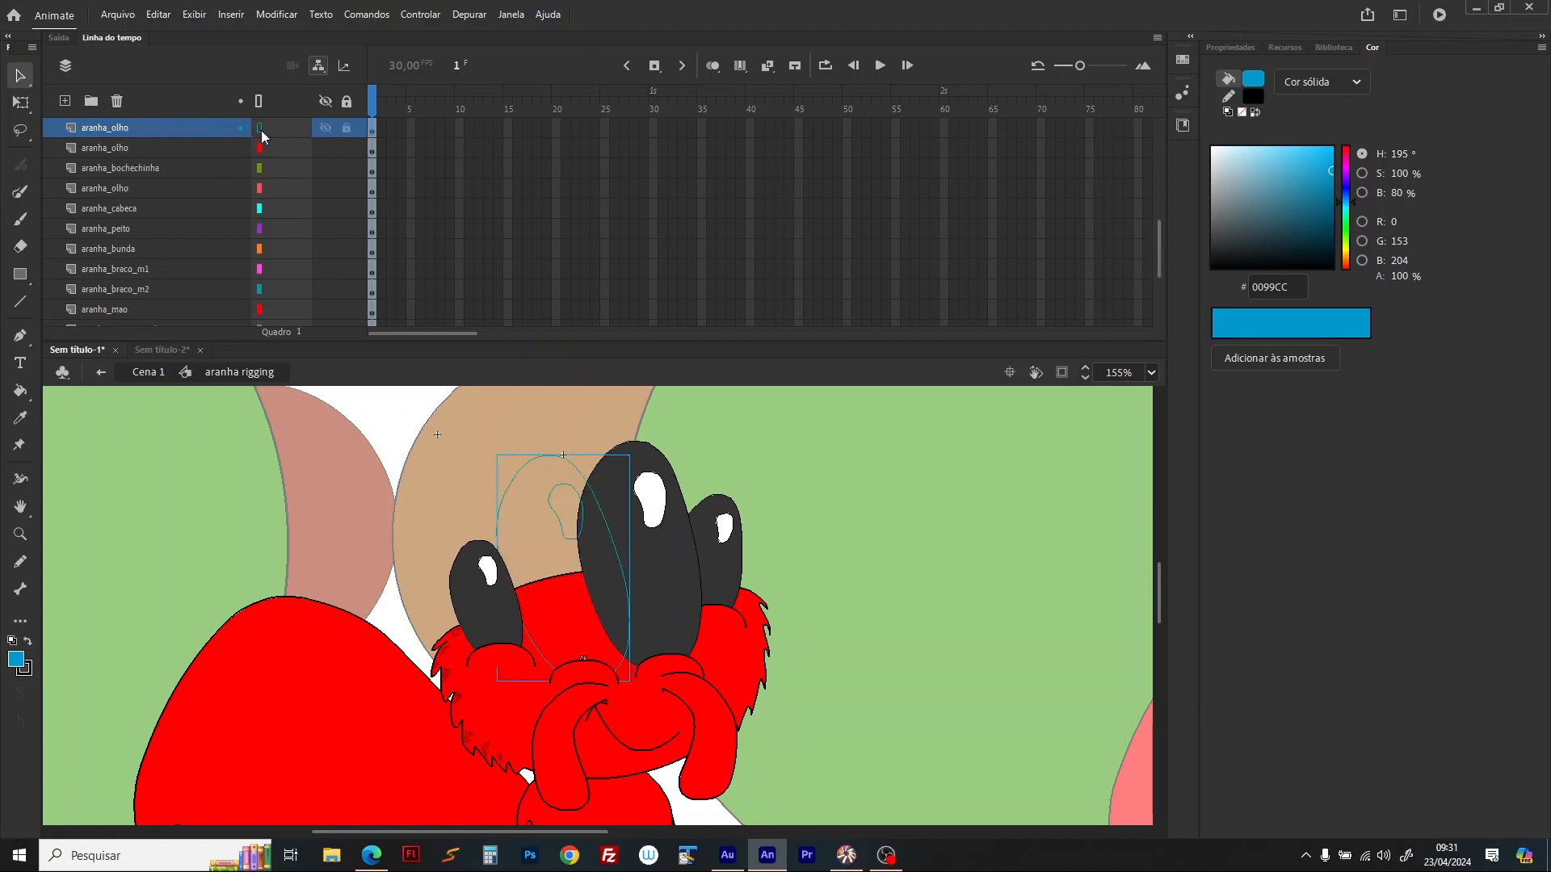
pyautogui.click(261, 131)
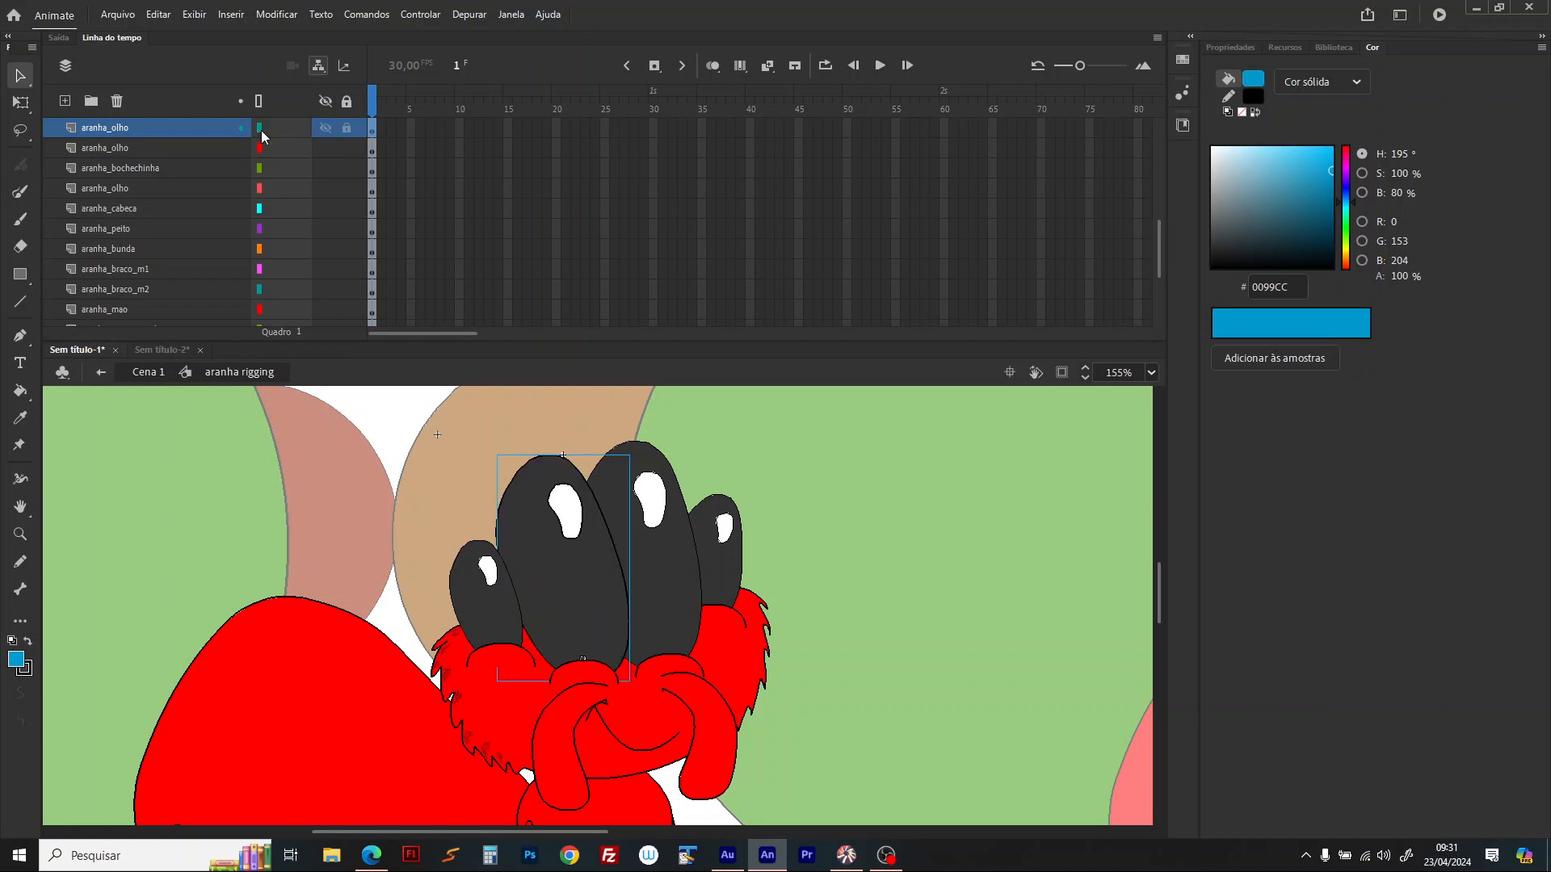
# Step: Parent the four aranha_olho eye layers and the aranha_bochechinha layer between them to the aranha_cabeca layer
pyautogui.click(452, 655)
pyautogui.click(485, 608)
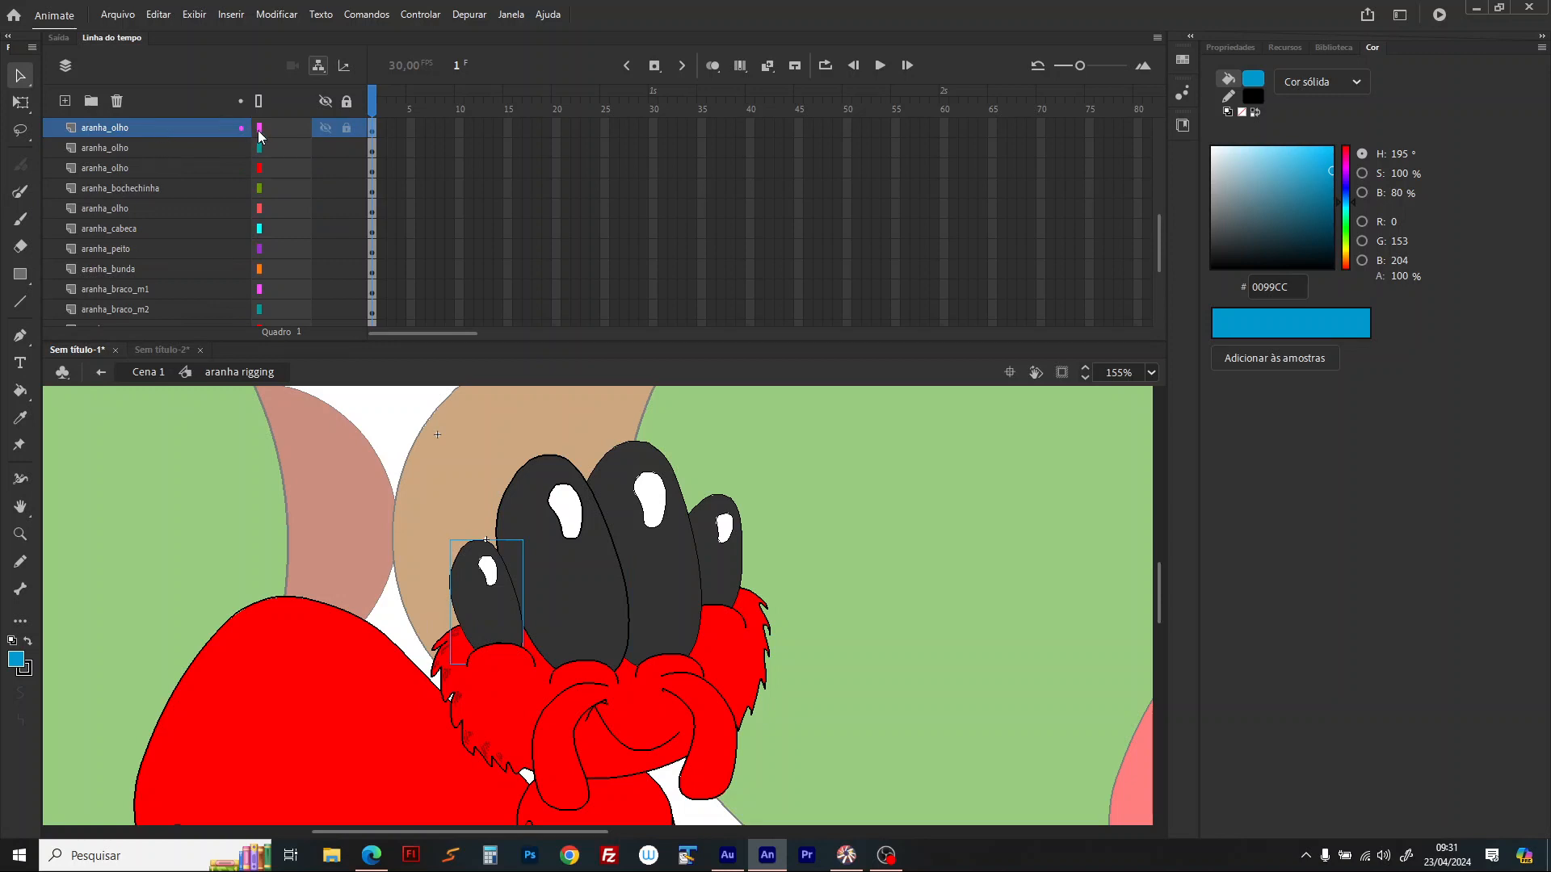
pyautogui.moveTo(263, 127); pyautogui.dragTo(259, 229)
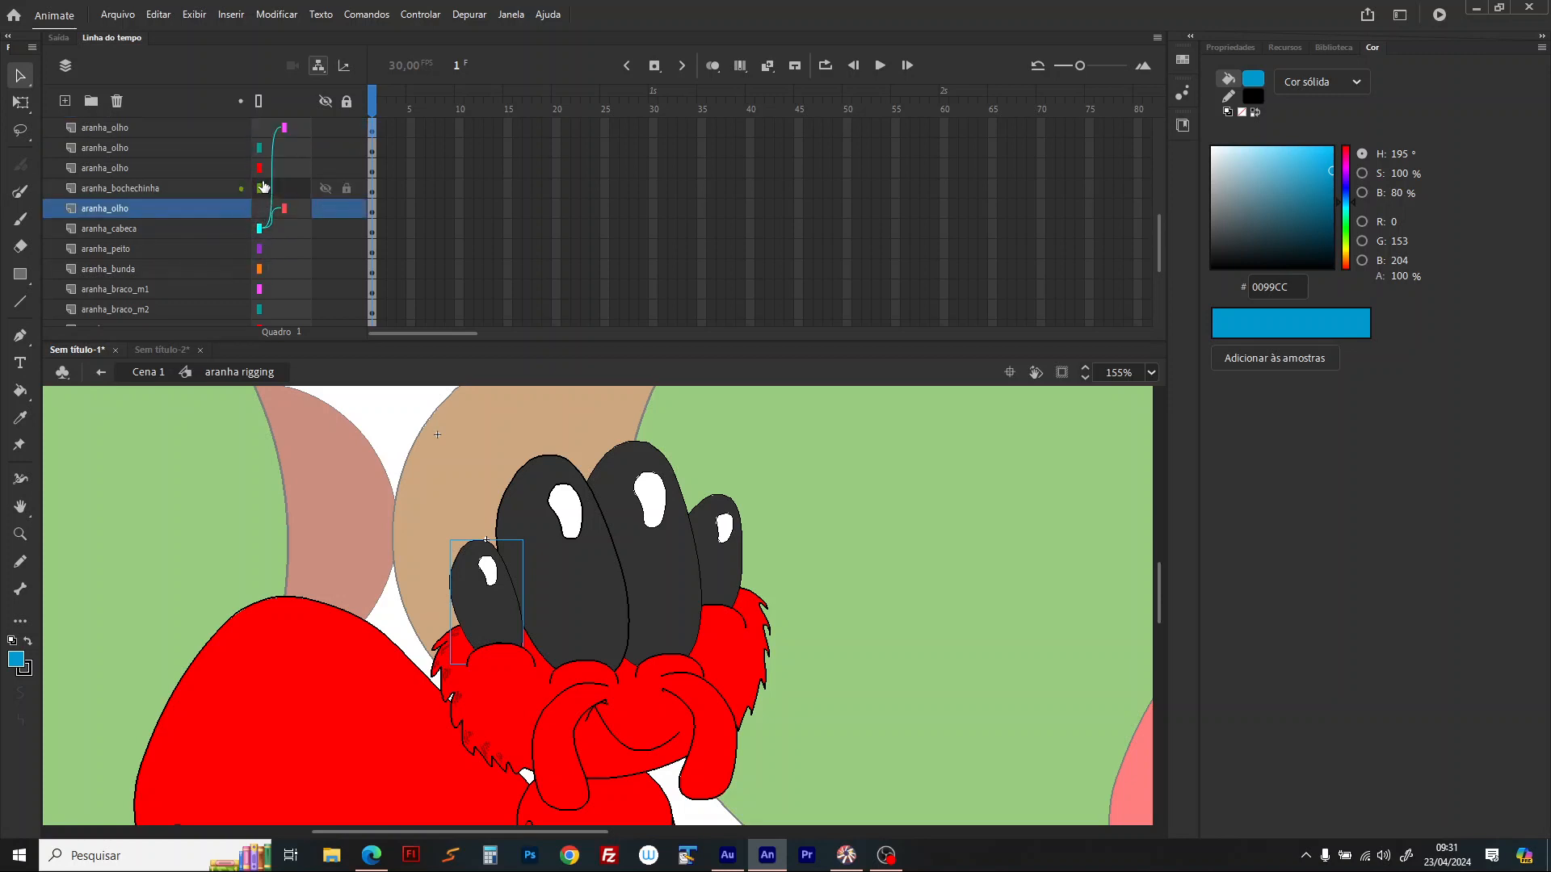
pyautogui.moveTo(260, 170); pyautogui.dragTo(260, 229)
pyautogui.moveTo(259, 148); pyautogui.dragTo(260, 229)
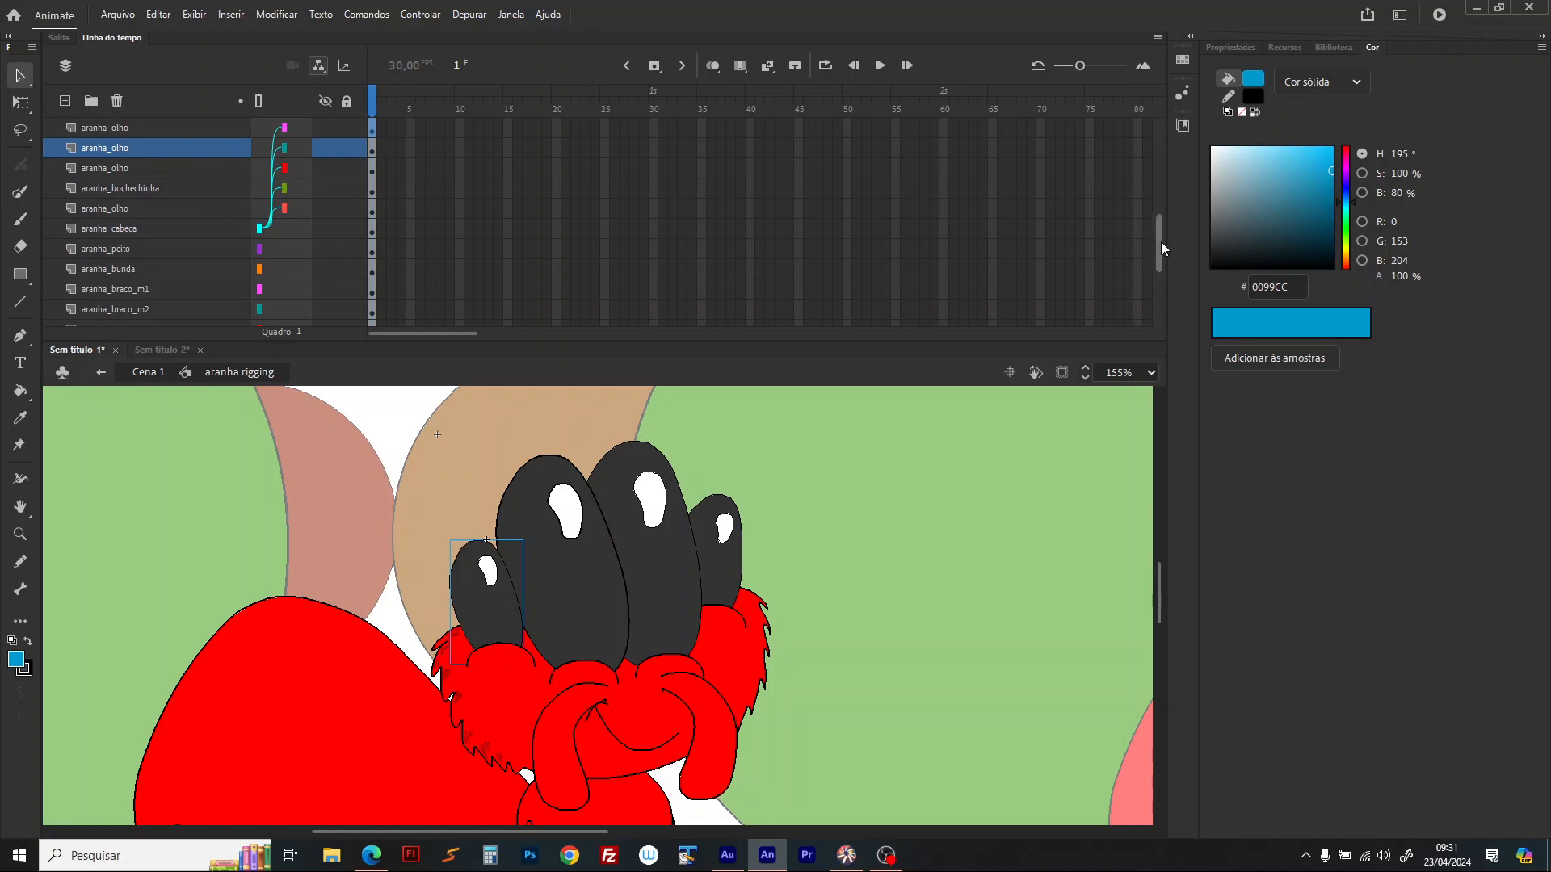
# Step: Parent the two aranha_bochechinha layers directly above the eye layers to aranha_cabeca
pyautogui.moveTo(1161, 241); pyautogui.dragTo(1154, 229)
pyautogui.moveTo(260, 148); pyautogui.dragTo(259, 269)
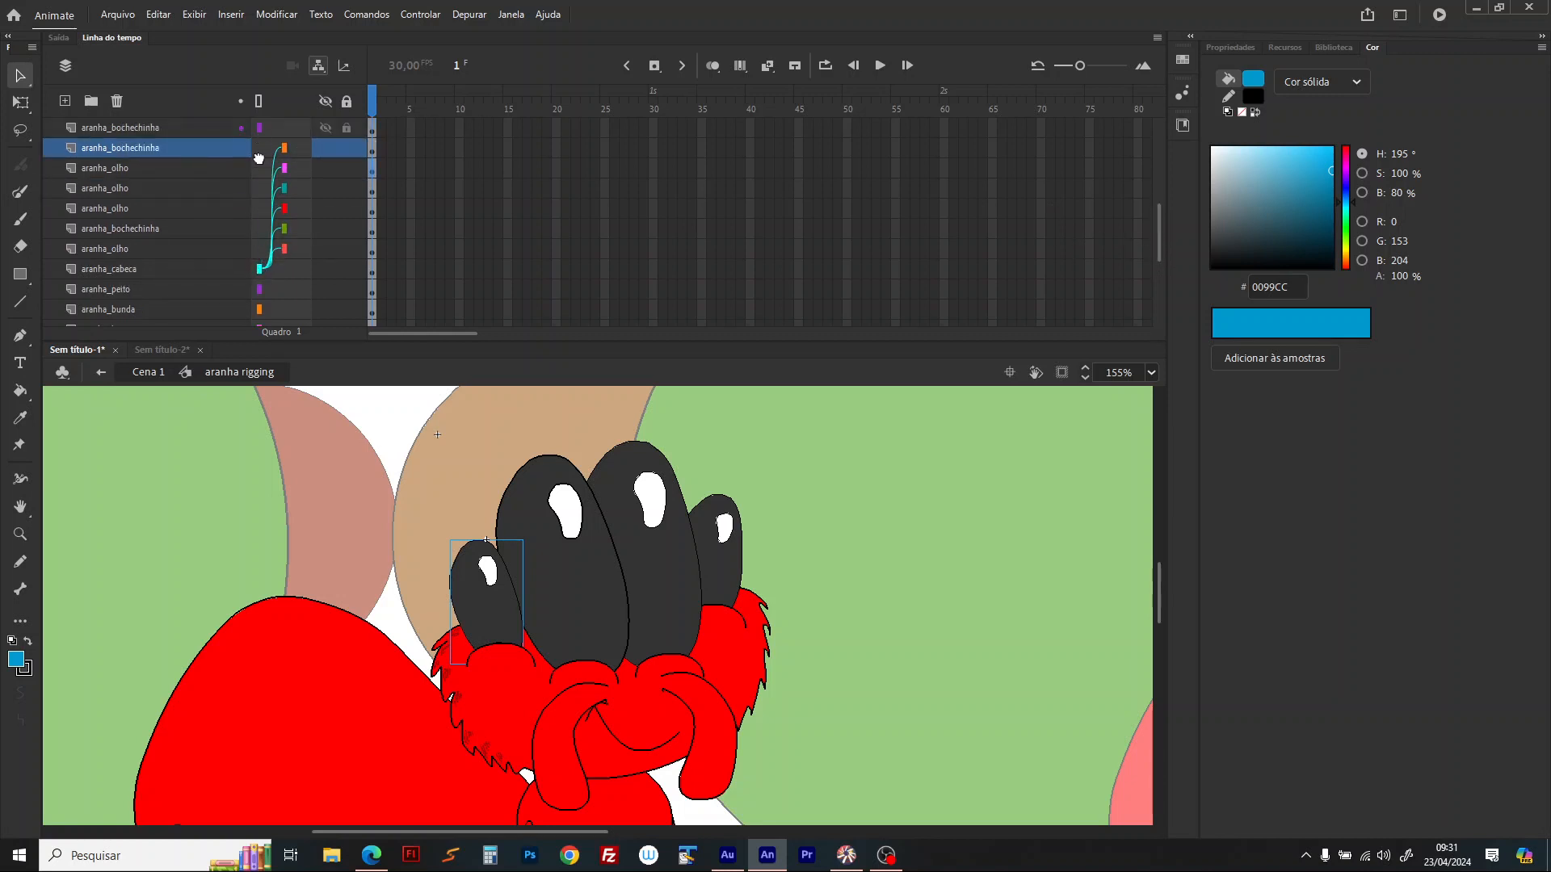
pyautogui.moveTo(259, 128); pyautogui.dragTo(260, 269)
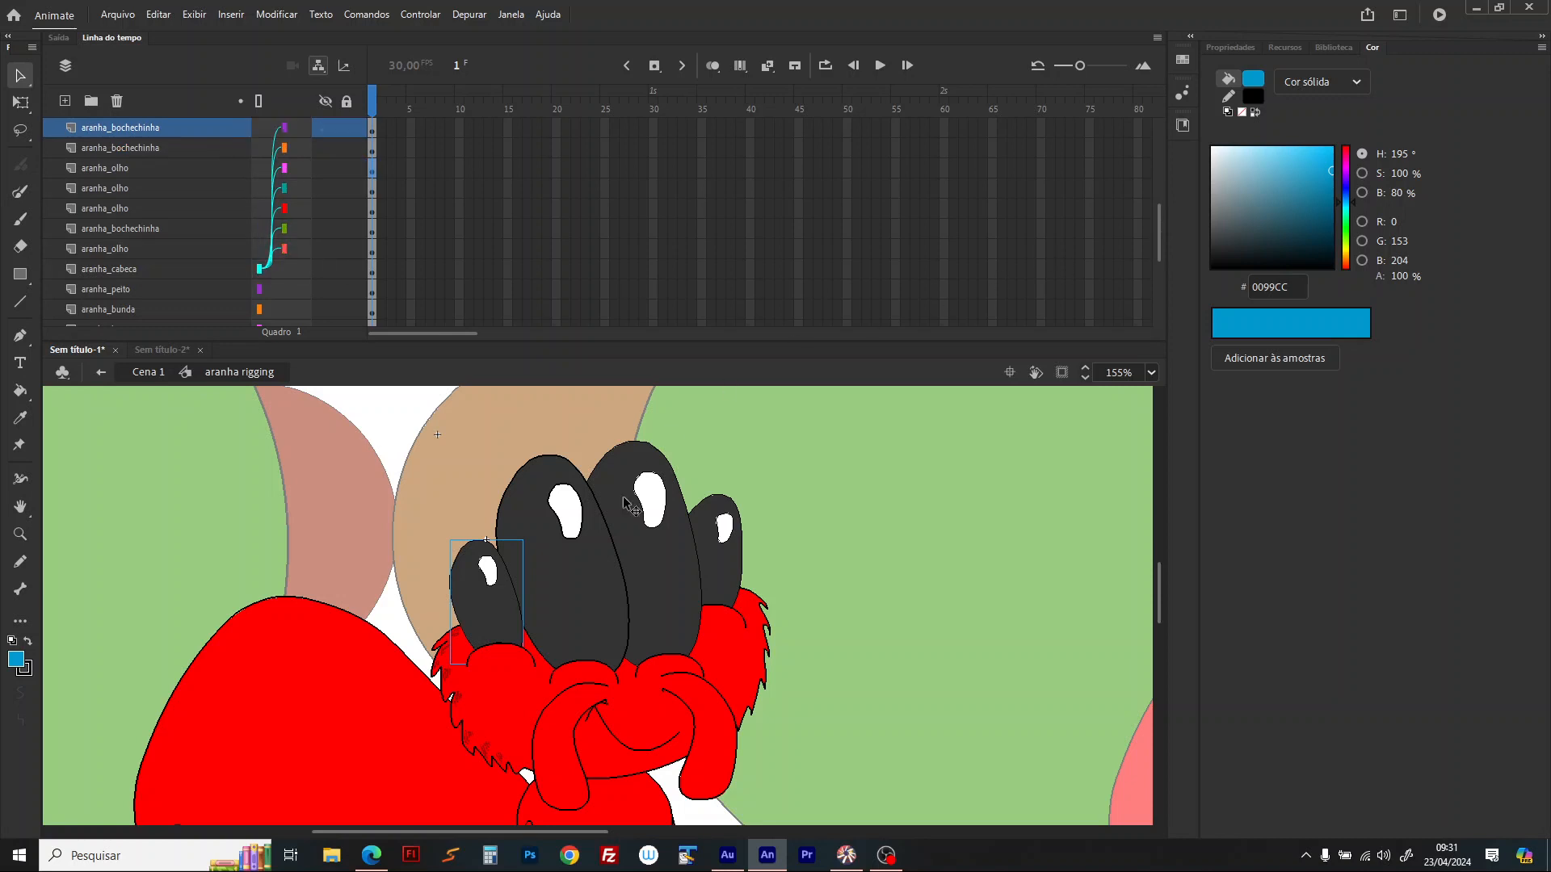
# Step: Try moving the spider's head to test the parented eyes and cheeks, and undo the move
pyautogui.click(519, 708)
pyautogui.moveTo(519, 711); pyautogui.dragTo(723, 634)
pyautogui.hotkey('ctrl', 'z')
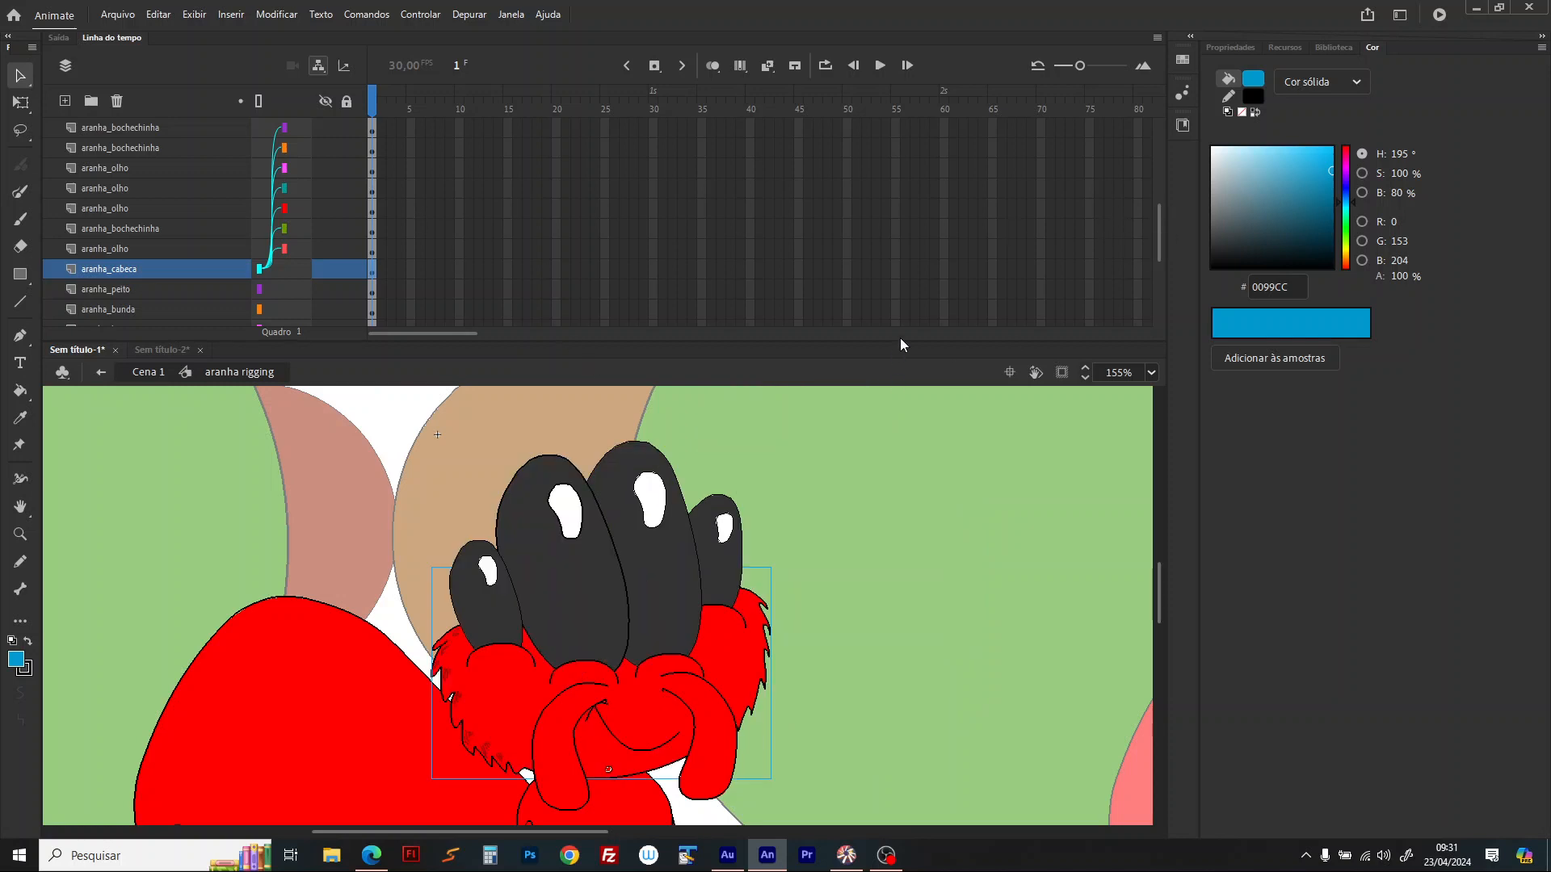
# Step: Enlarge the timeline and parent the remaining aranha_bochechinha, the aranha_boca_flz and both aranha_dente layers to aranha_cabeca
pyautogui.moveTo(900, 341); pyautogui.dragTo(900, 422)
pyautogui.moveTo(1163, 268); pyautogui.dragTo(1154, 237)
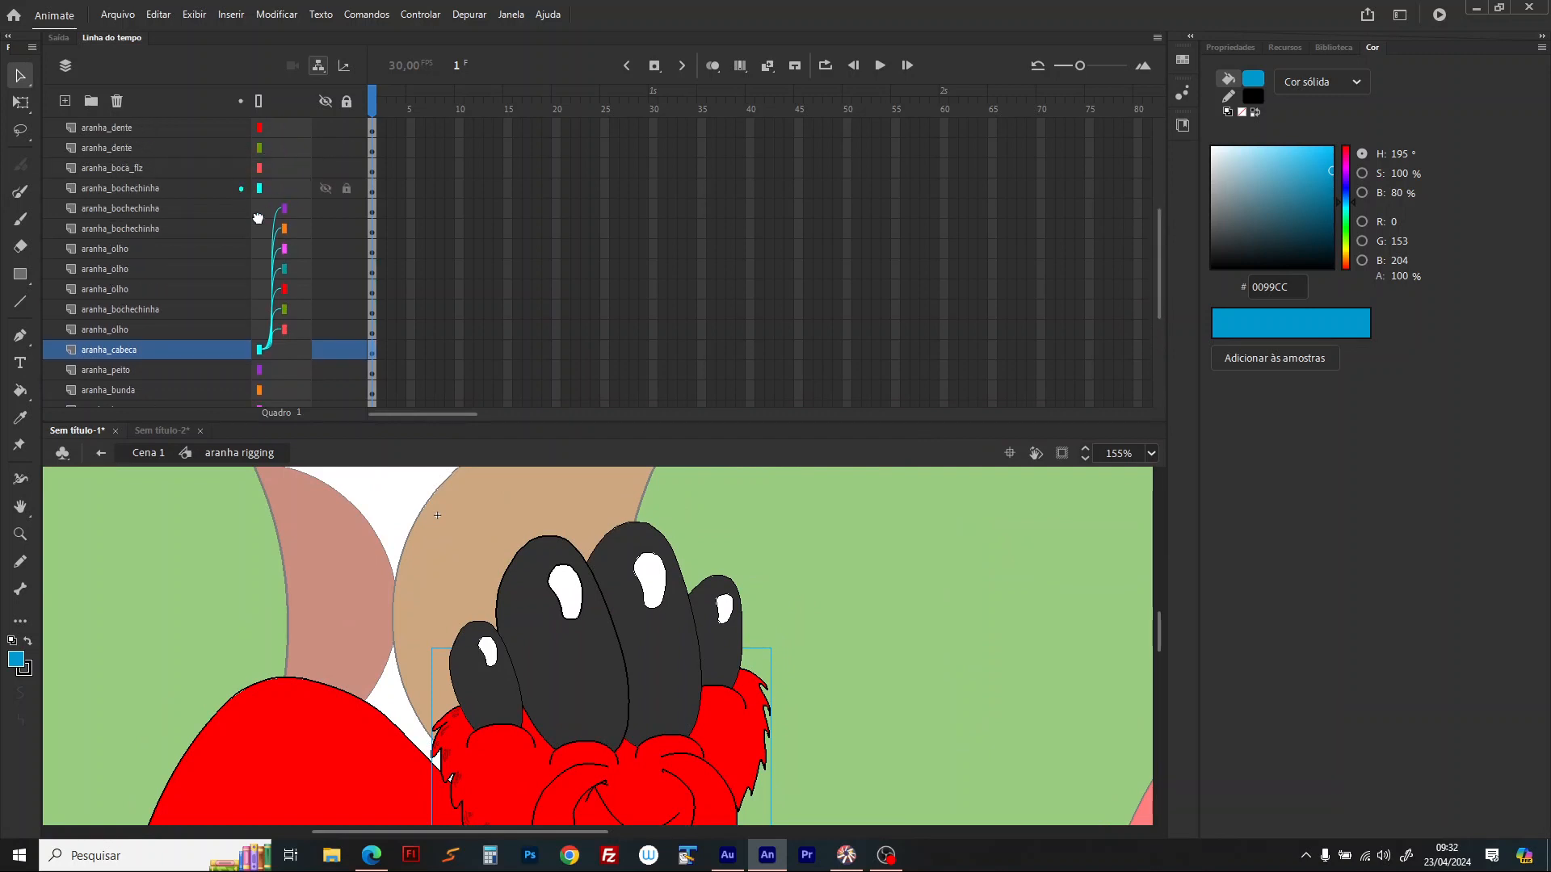
pyautogui.moveTo(258, 188); pyautogui.dragTo(261, 350)
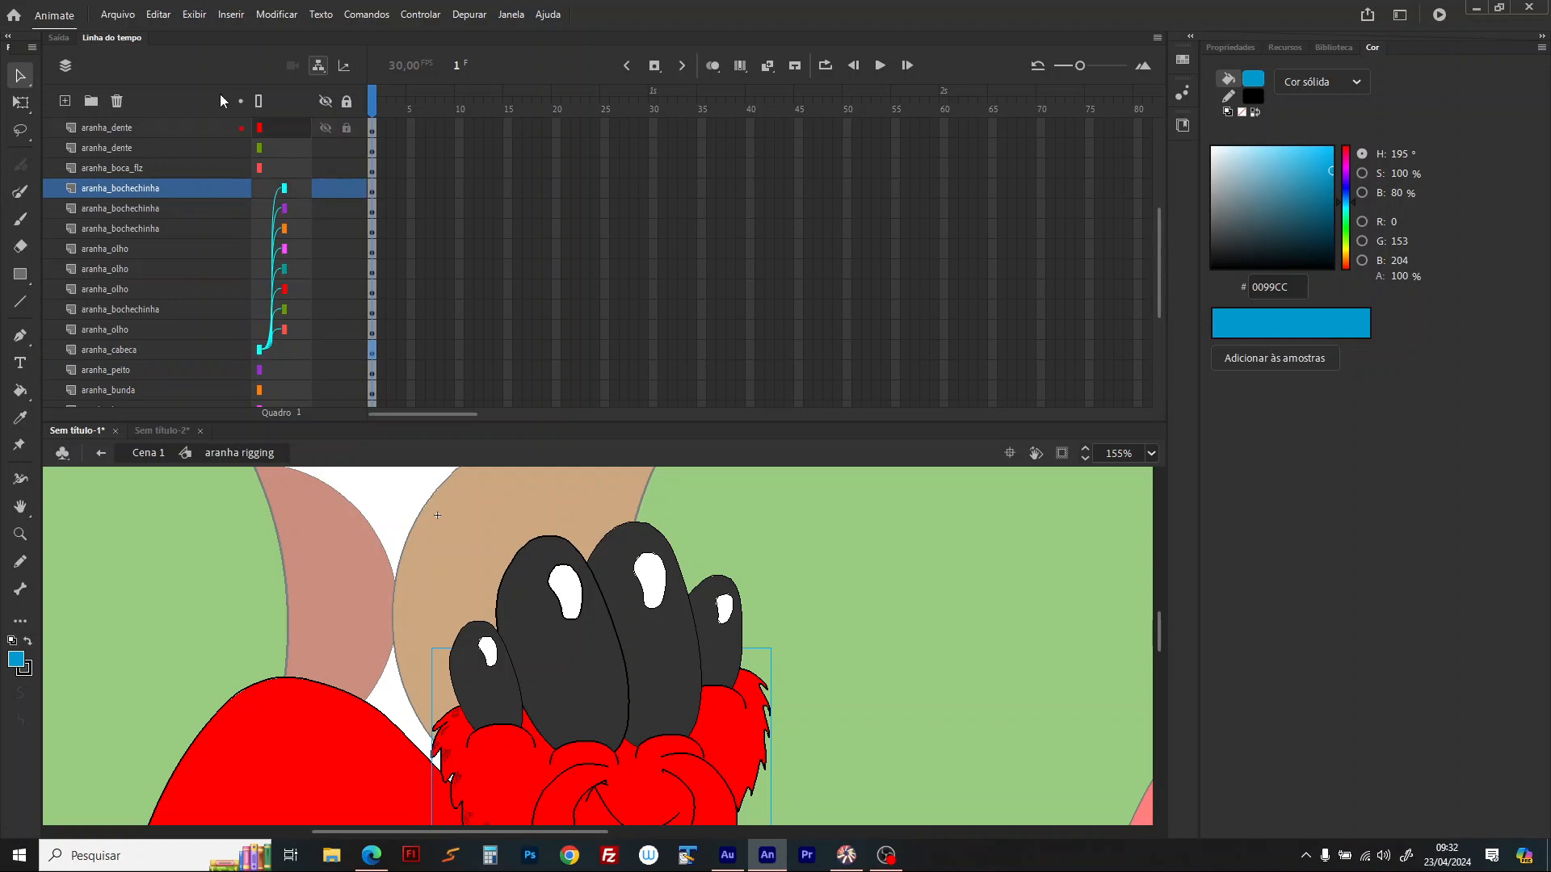
pyautogui.moveTo(258, 168); pyautogui.dragTo(260, 349)
pyautogui.moveTo(259, 147); pyautogui.dragTo(260, 349)
pyautogui.moveTo(260, 128); pyautogui.dragTo(260, 350)
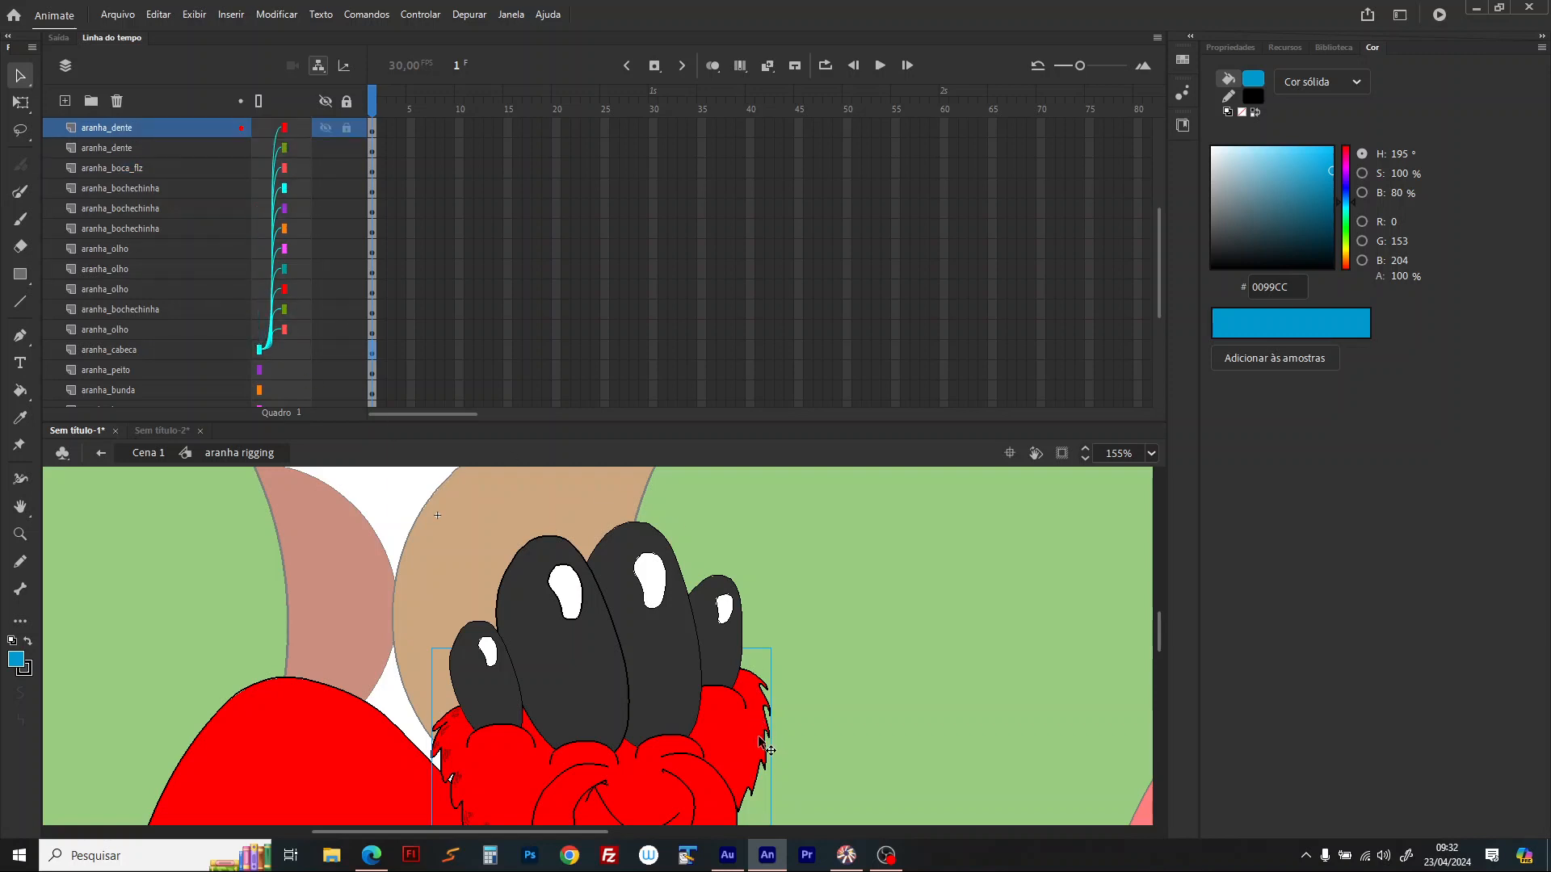
# Step: Test the head's parenting by moving the spider's head away from the body, and undo the move
pyautogui.moveTo(759, 738); pyautogui.dragTo(886, 619)
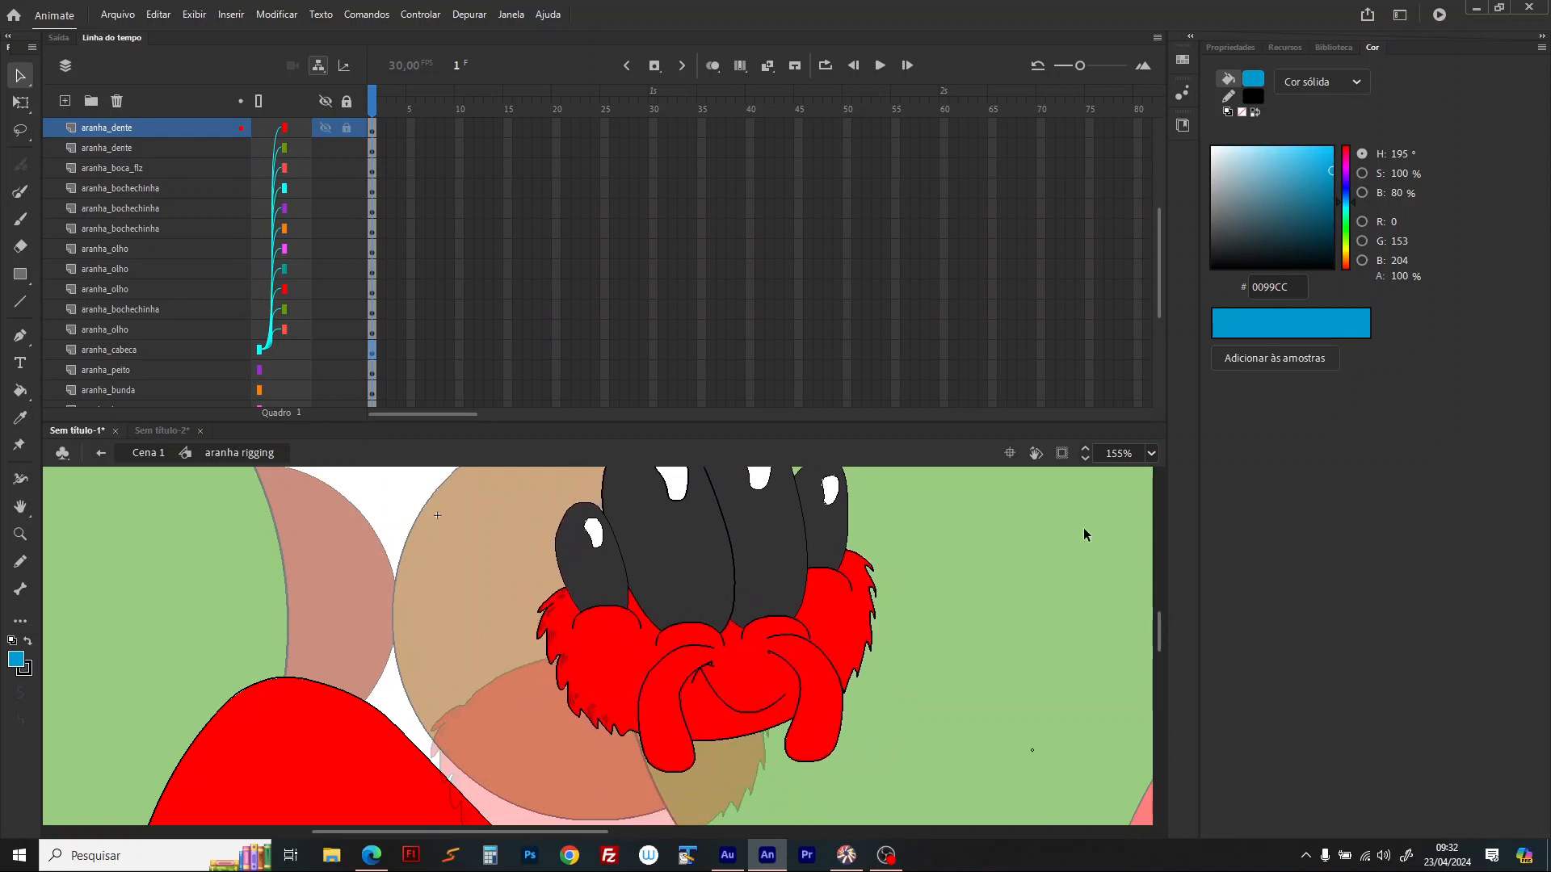
pyautogui.hotkey('ctrl', 'z')
# Step: Parent the aranha_cabeca layer to aranha_peito and aranha_peito to aranha_bunda, testing the links by moving the body parts and undoing the moves
pyautogui.moveTo(1161, 636); pyautogui.dragTo(1148, 658)
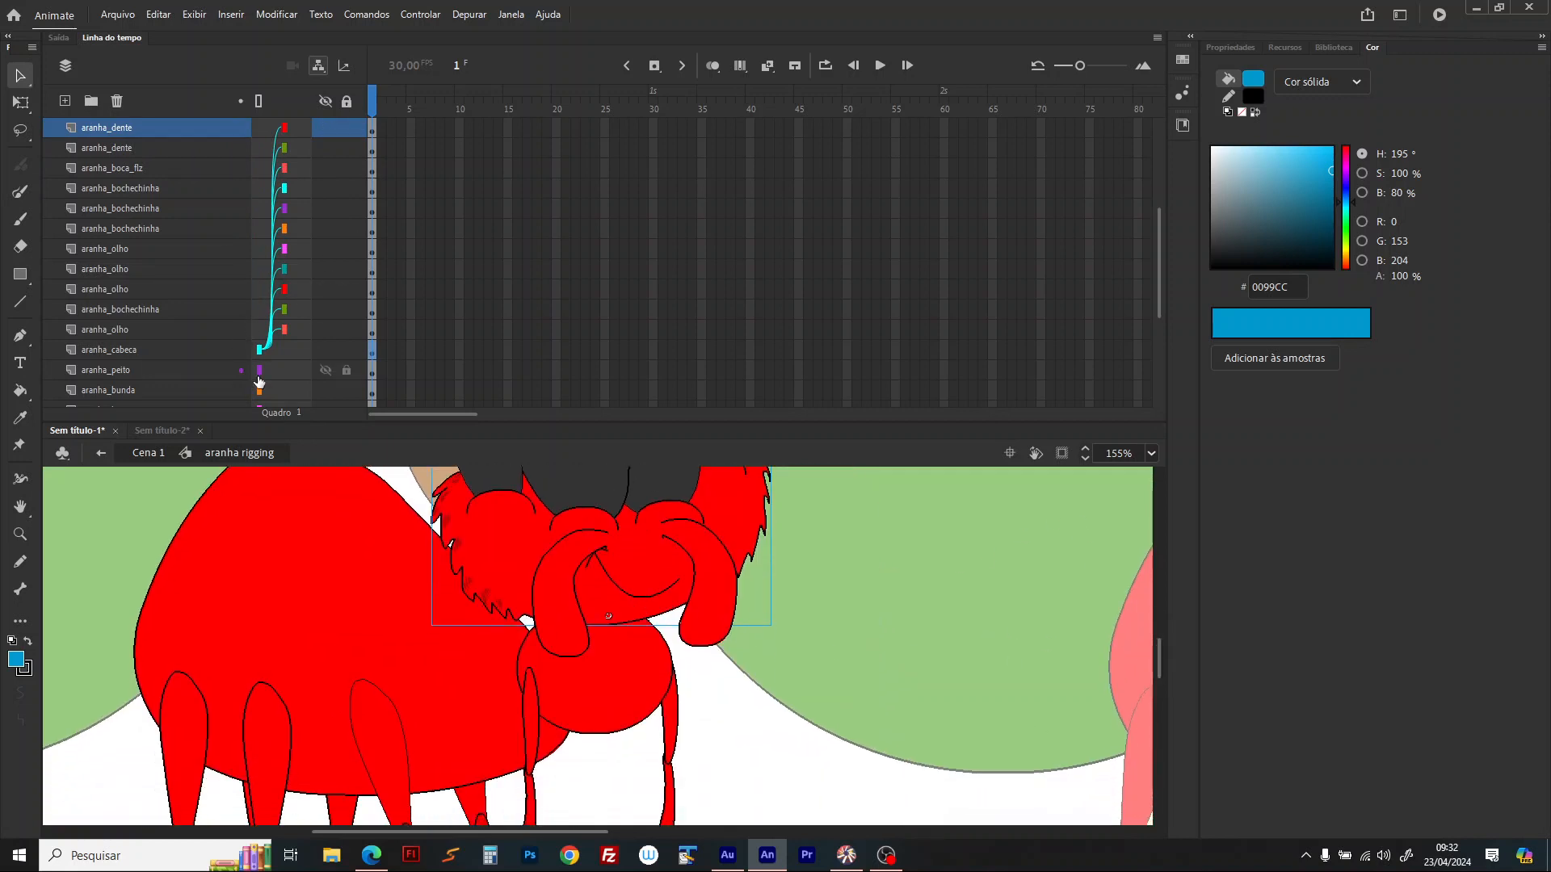
pyautogui.moveTo(257, 349); pyautogui.dragTo(258, 370)
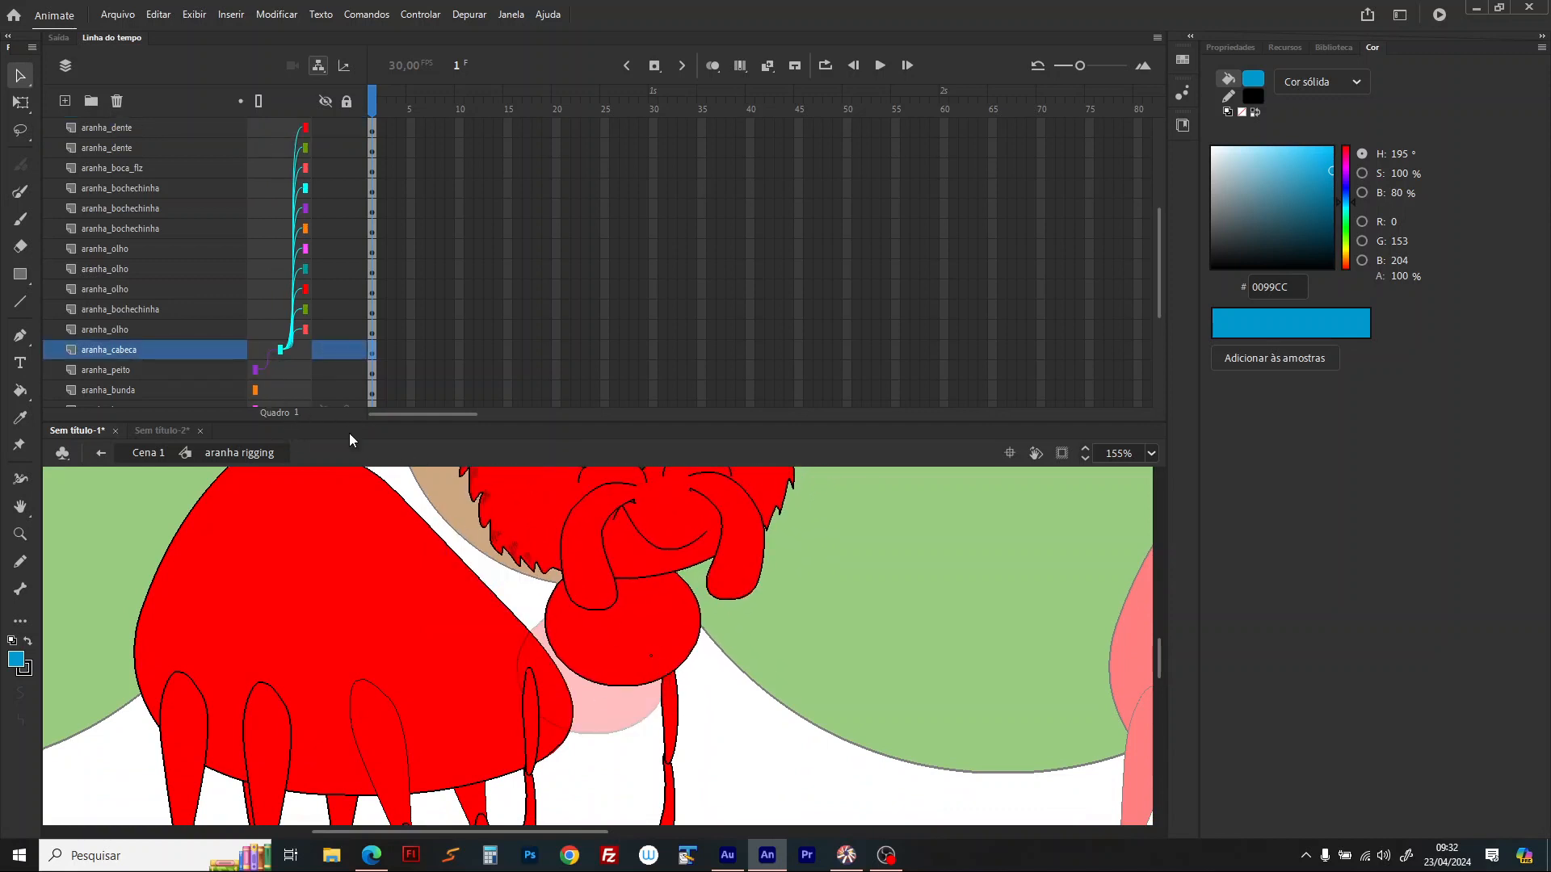
pyautogui.click(259, 372)
pyautogui.moveTo(258, 378); pyautogui.dragTo(254, 394)
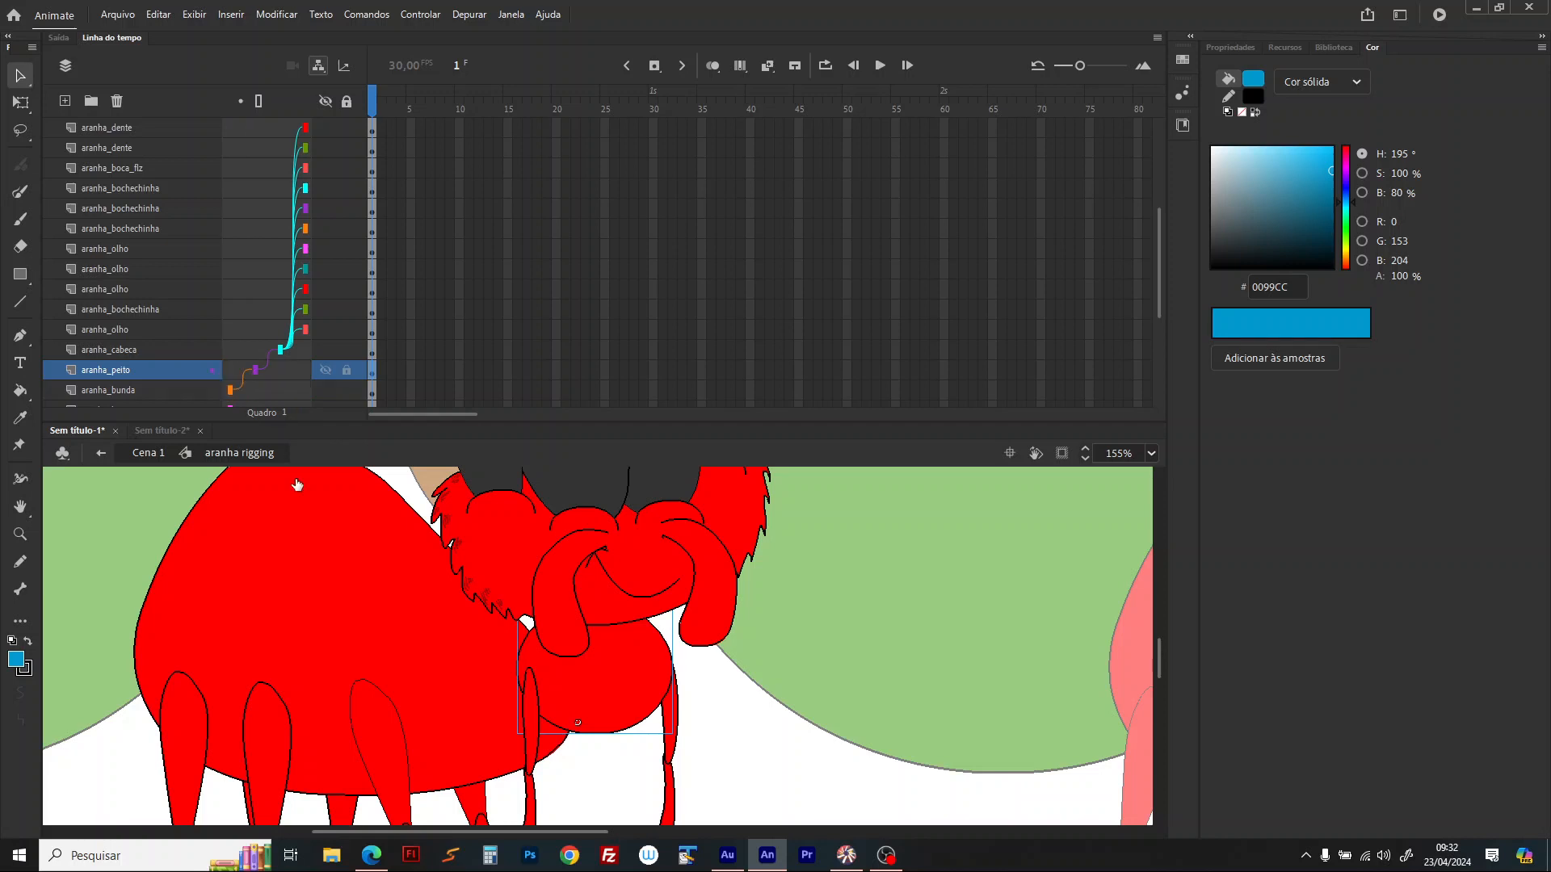
pyautogui.moveTo(348, 589); pyautogui.dragTo(392, 575)
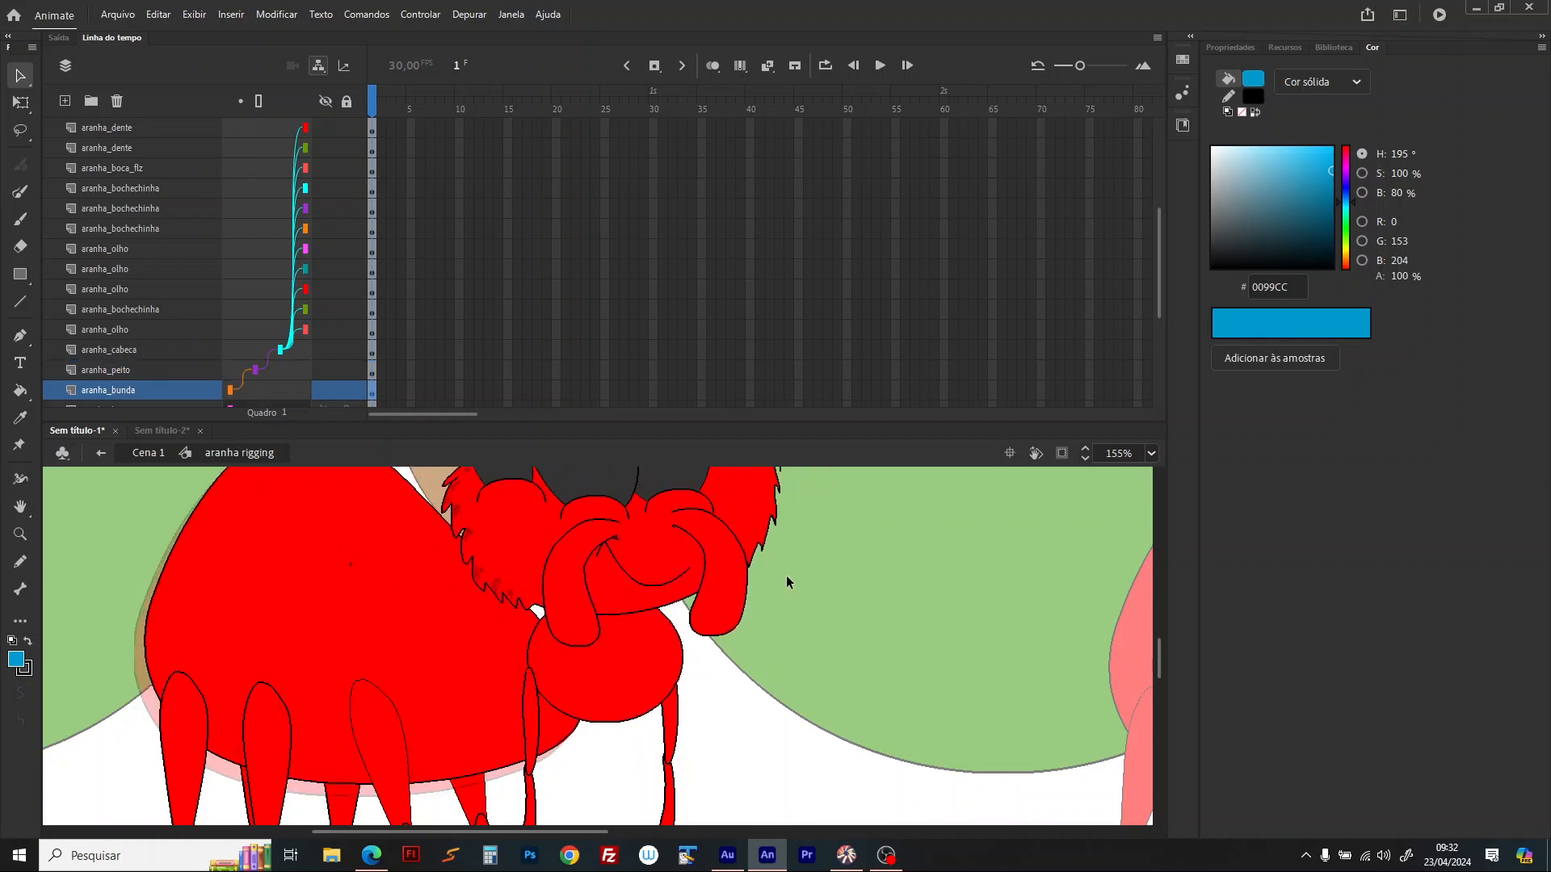
pyautogui.hotkey('ctrl', 'z')
# Step: Link the front arm's layers by parenting aranha_mao to aranha_braco_m1, that to aranha_braco_m2, and that to aranha_peito
pyautogui.moveTo(1160, 657); pyautogui.dragTo(1160, 671)
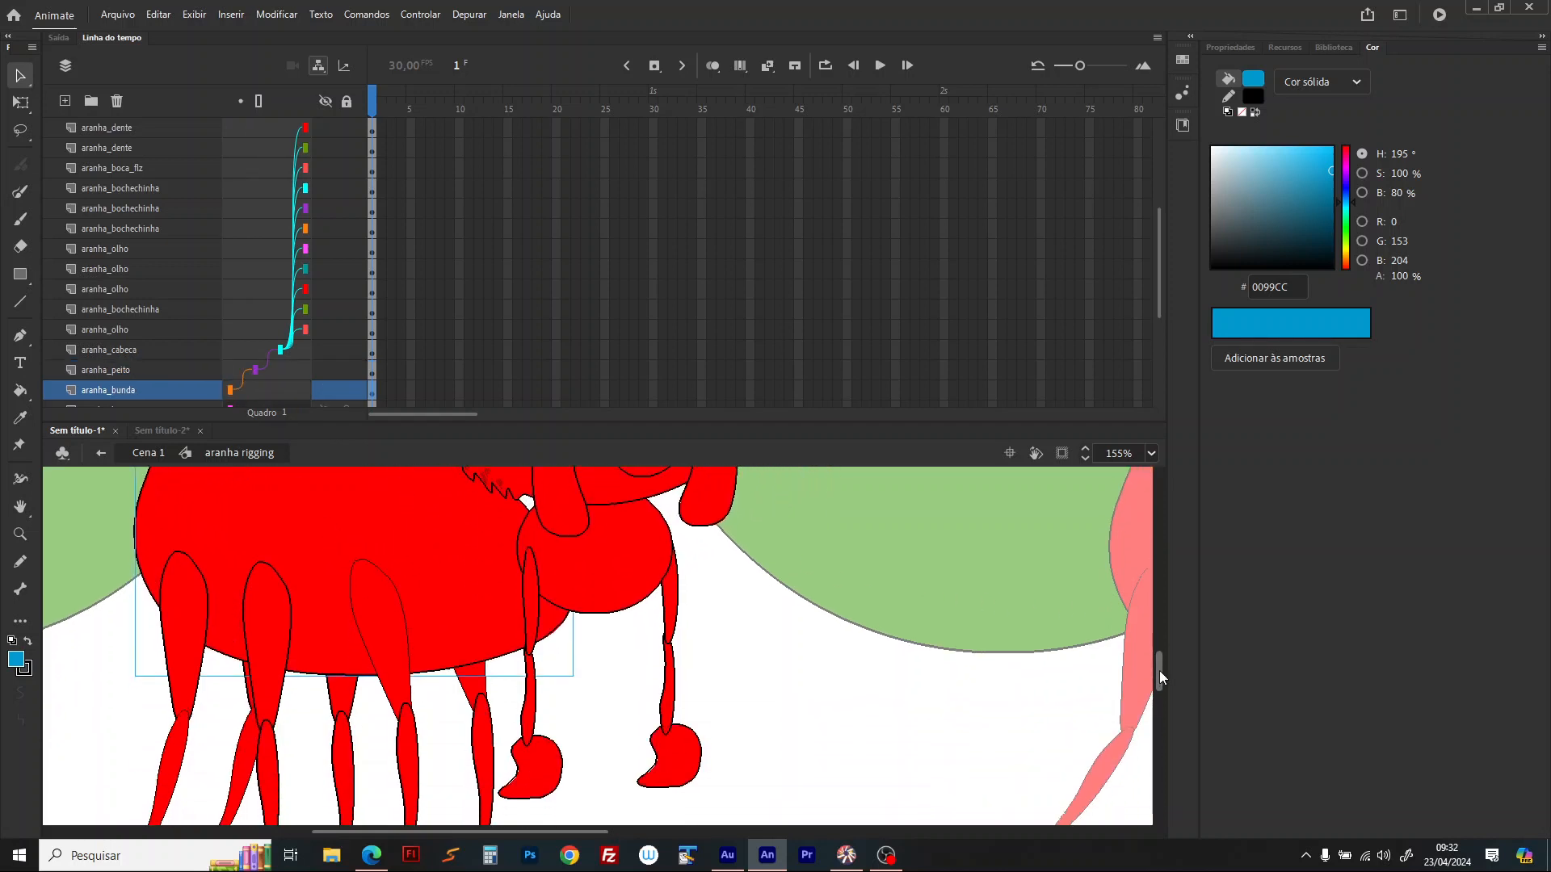
pyautogui.click(575, 592)
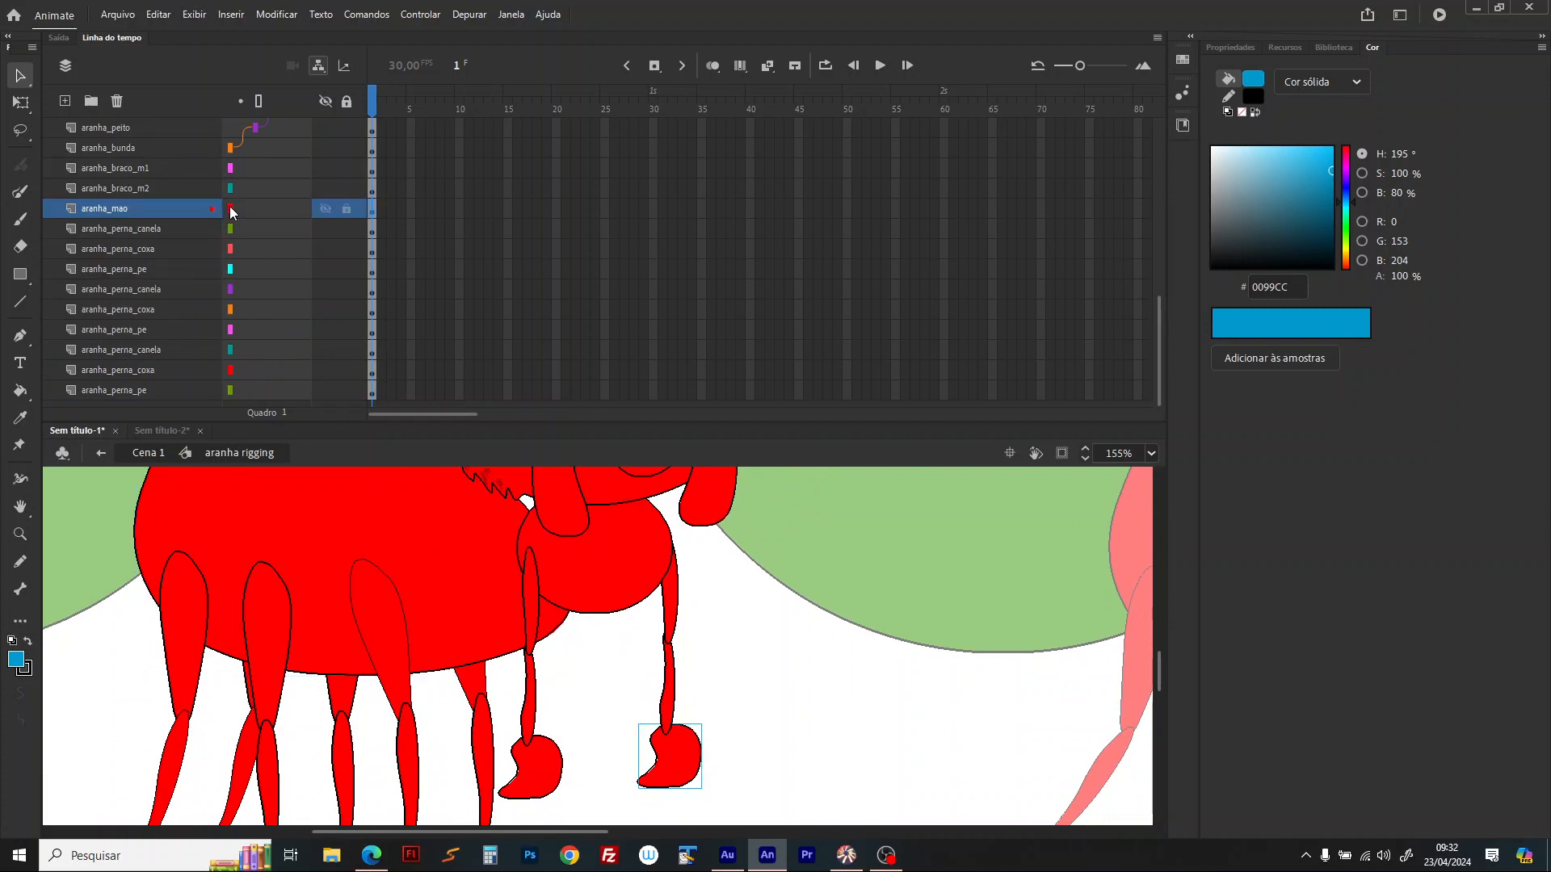
pyautogui.moveTo(232, 212)
pyautogui.mouseDown()
pyautogui.moveTo(231, 167)
pyautogui.moveTo(232, 195)
pyautogui.mouseUp()
pyautogui.moveTo(254, 133); pyautogui.dragTo(255, 134)
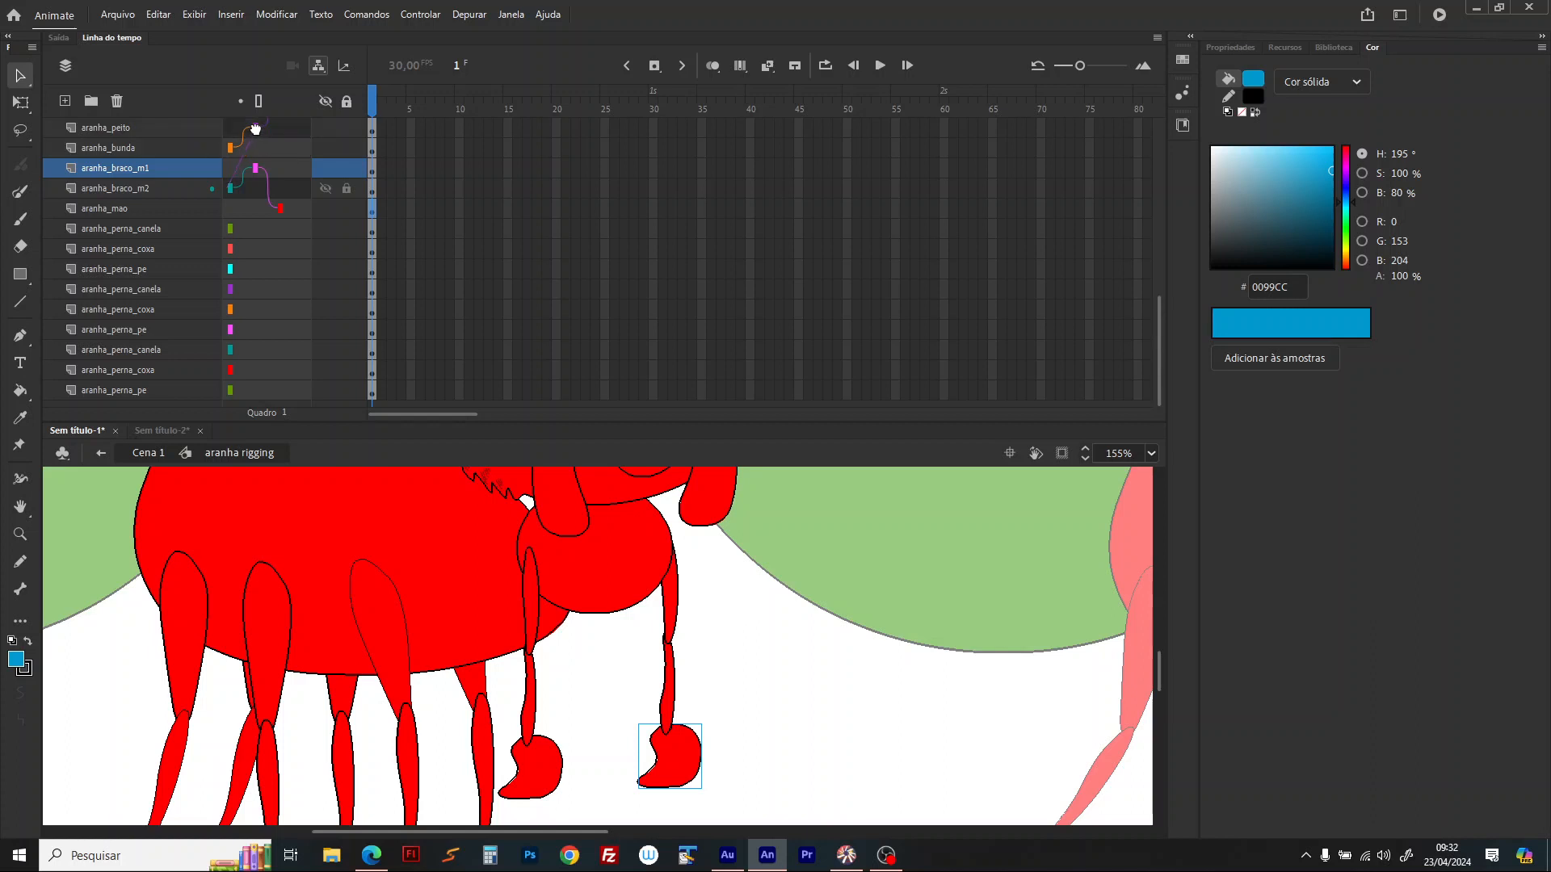
# Step: Test the front arm's links by rotating its upper segment with Free Transform, and undo the rotation
pyautogui.click(672, 607)
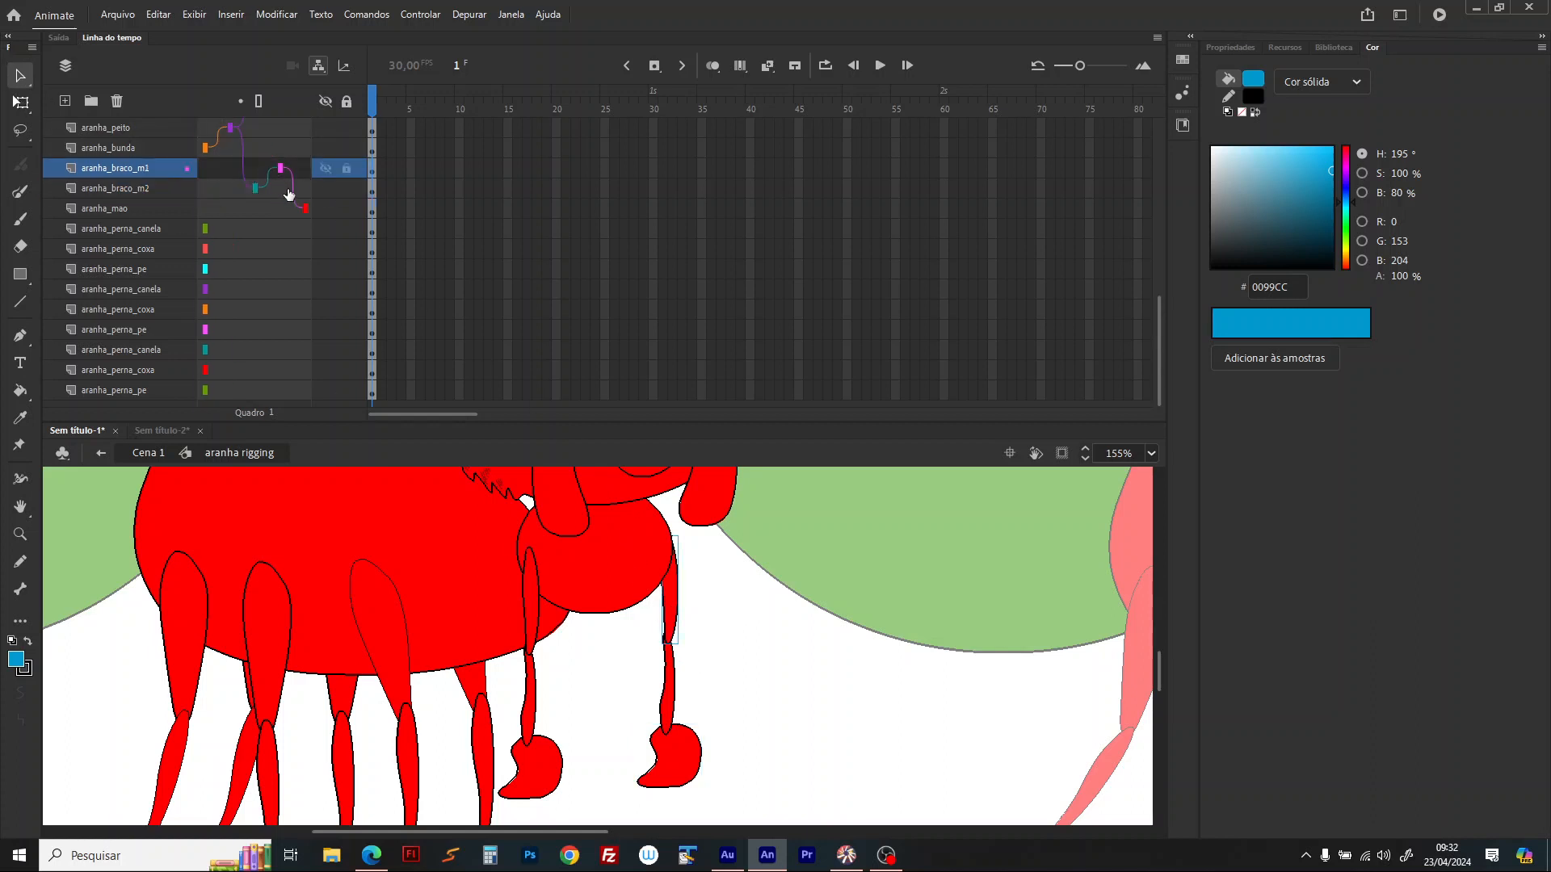
pyautogui.press('q')
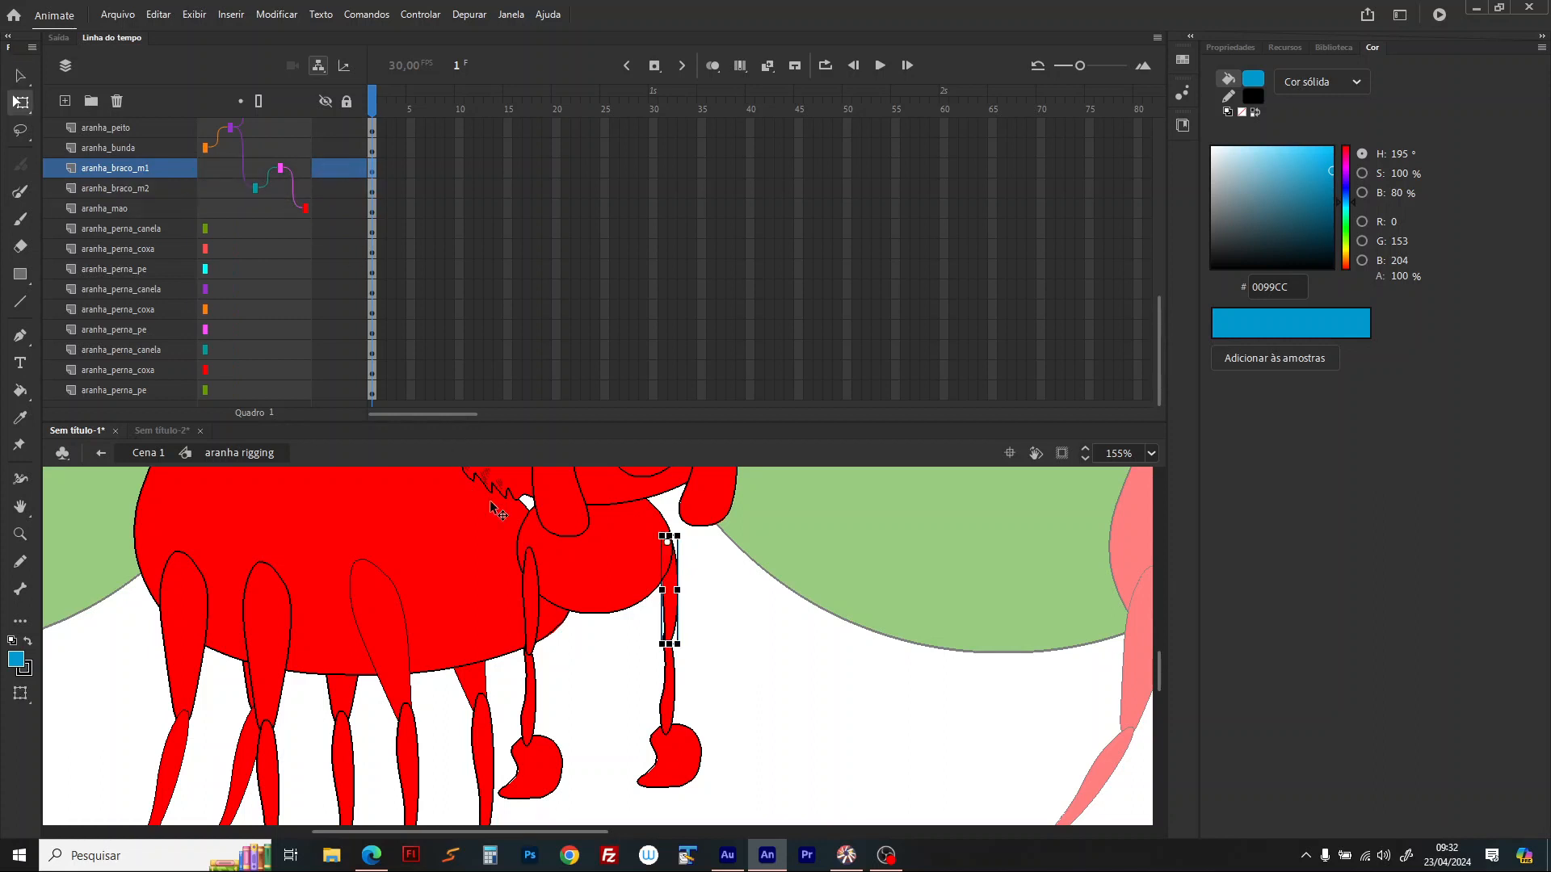
pyautogui.moveTo(692, 652); pyautogui.dragTo(714, 648)
pyautogui.hotkey('ctrl', 'z')
# Step: Relink the front arm so that aranha_mao follows aranha_braco_m2, aranha_braco_m2 follows aranha_braco_m1, and aranha_braco_m1 follows aranha_peito
pyautogui.click(348, 203)
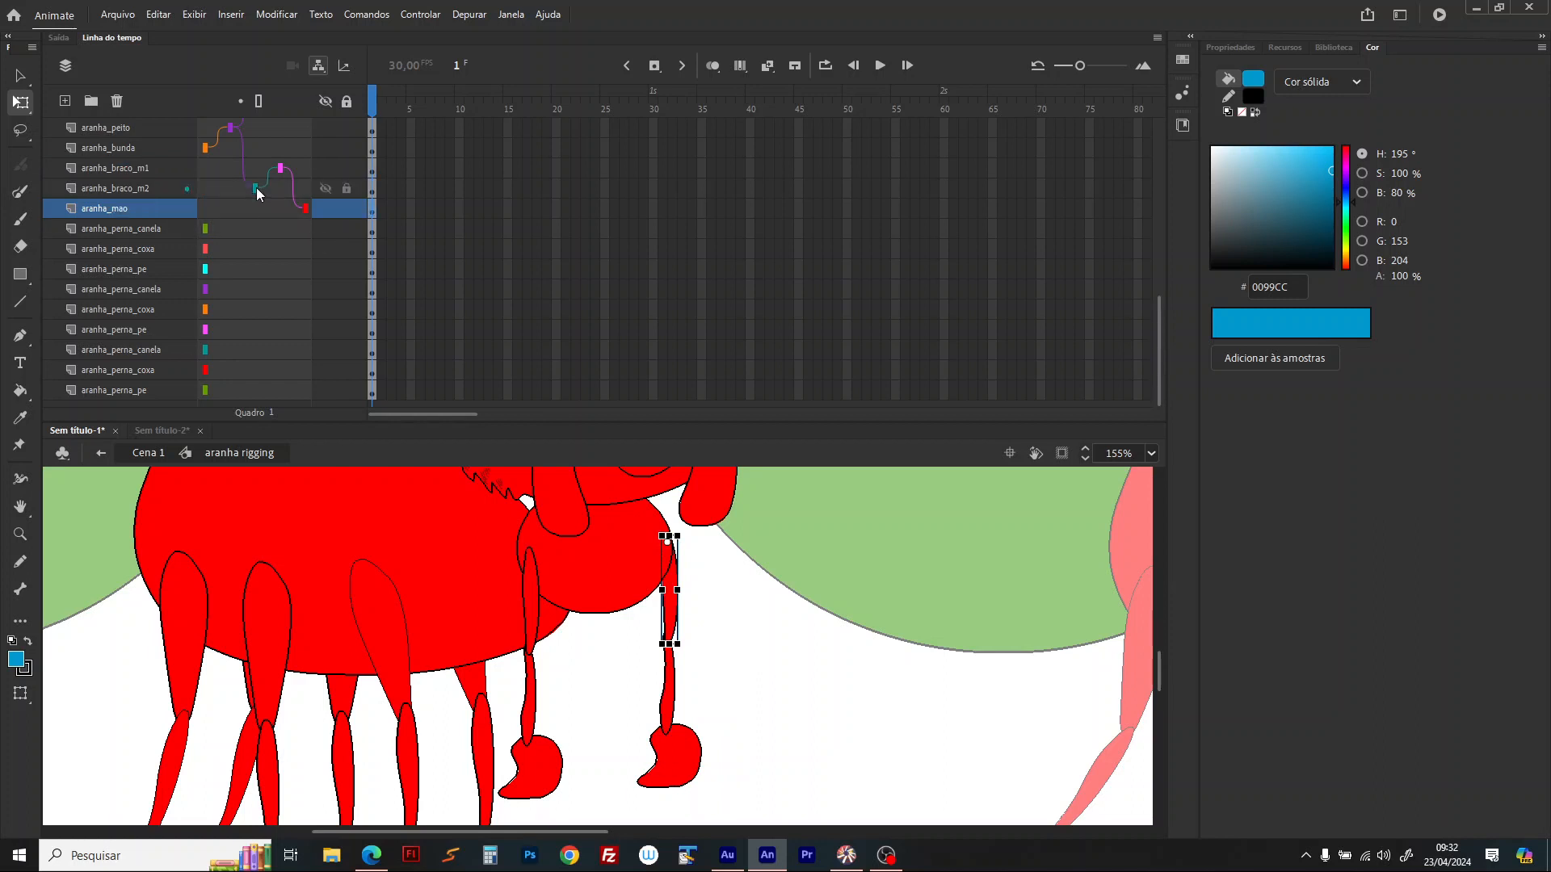
pyautogui.click(672, 677)
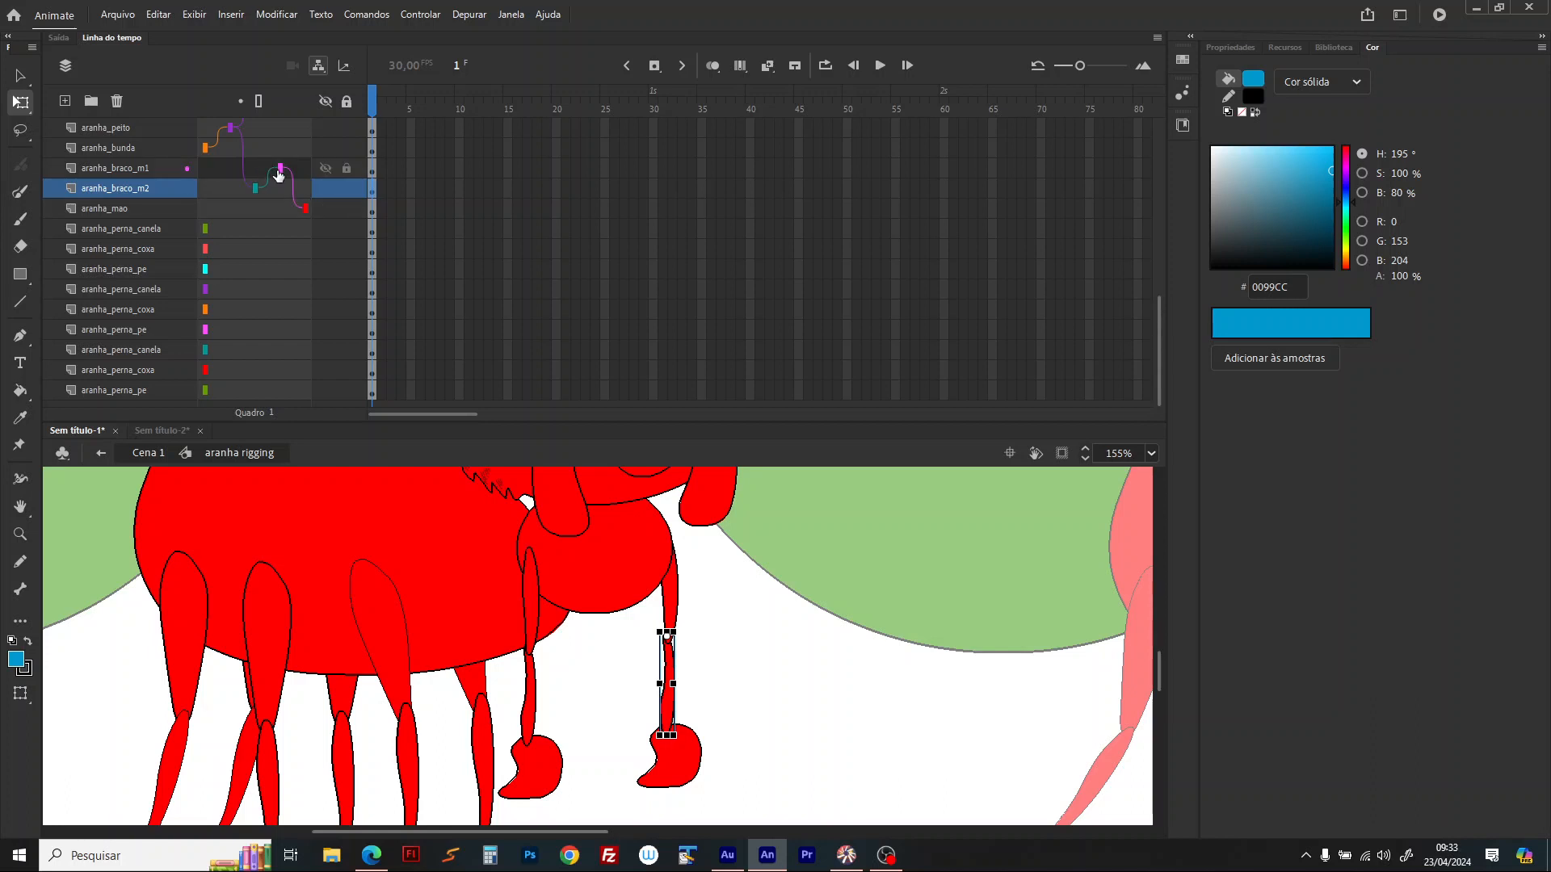
pyautogui.moveTo(277, 177)
pyautogui.mouseDown()
pyautogui.moveTo(257, 189)
pyautogui.moveTo(300, 177)
pyautogui.mouseUp()
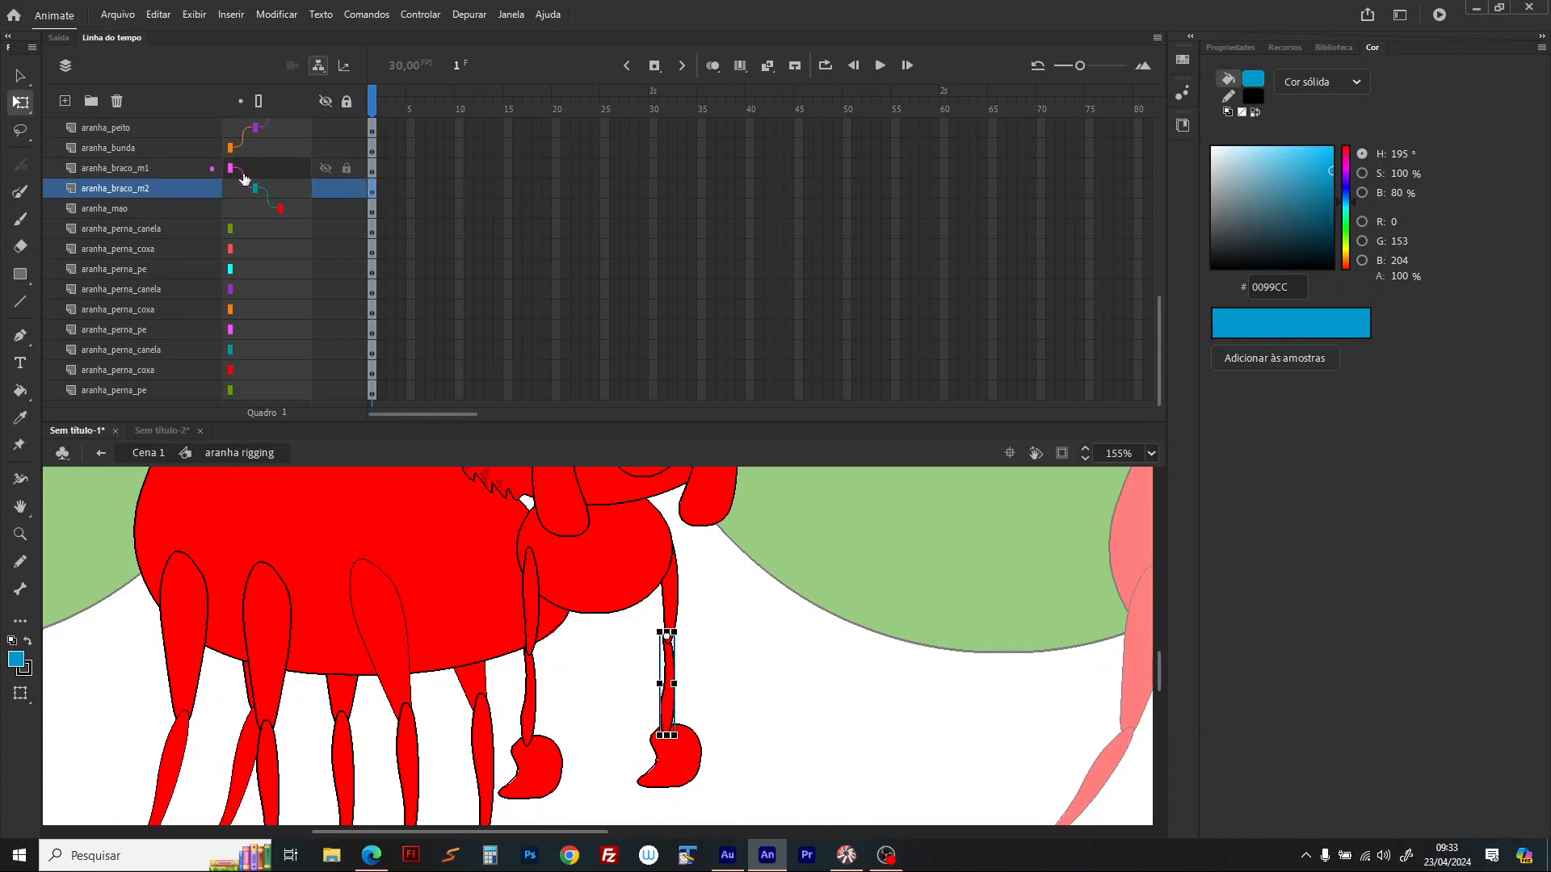
pyautogui.click(672, 618)
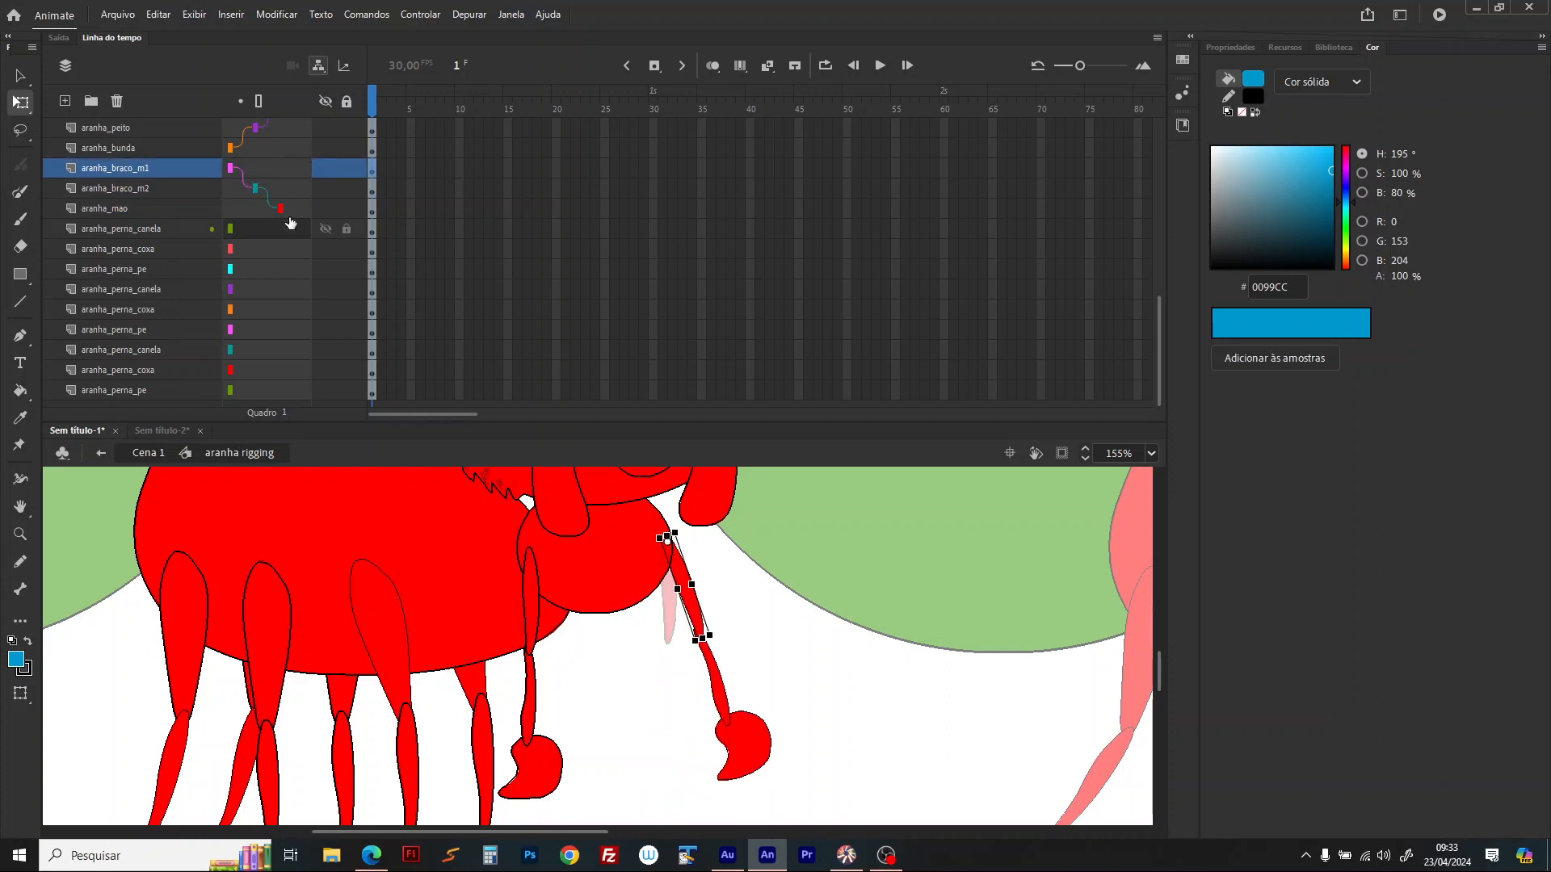
pyautogui.moveTo(229, 164); pyautogui.dragTo(256, 127)
# Step: Parent the other arm's aranha_mao to aranha_braco_m2, that to aranha_braco_m1, and that to aranha_peito
pyautogui.click(550, 774)
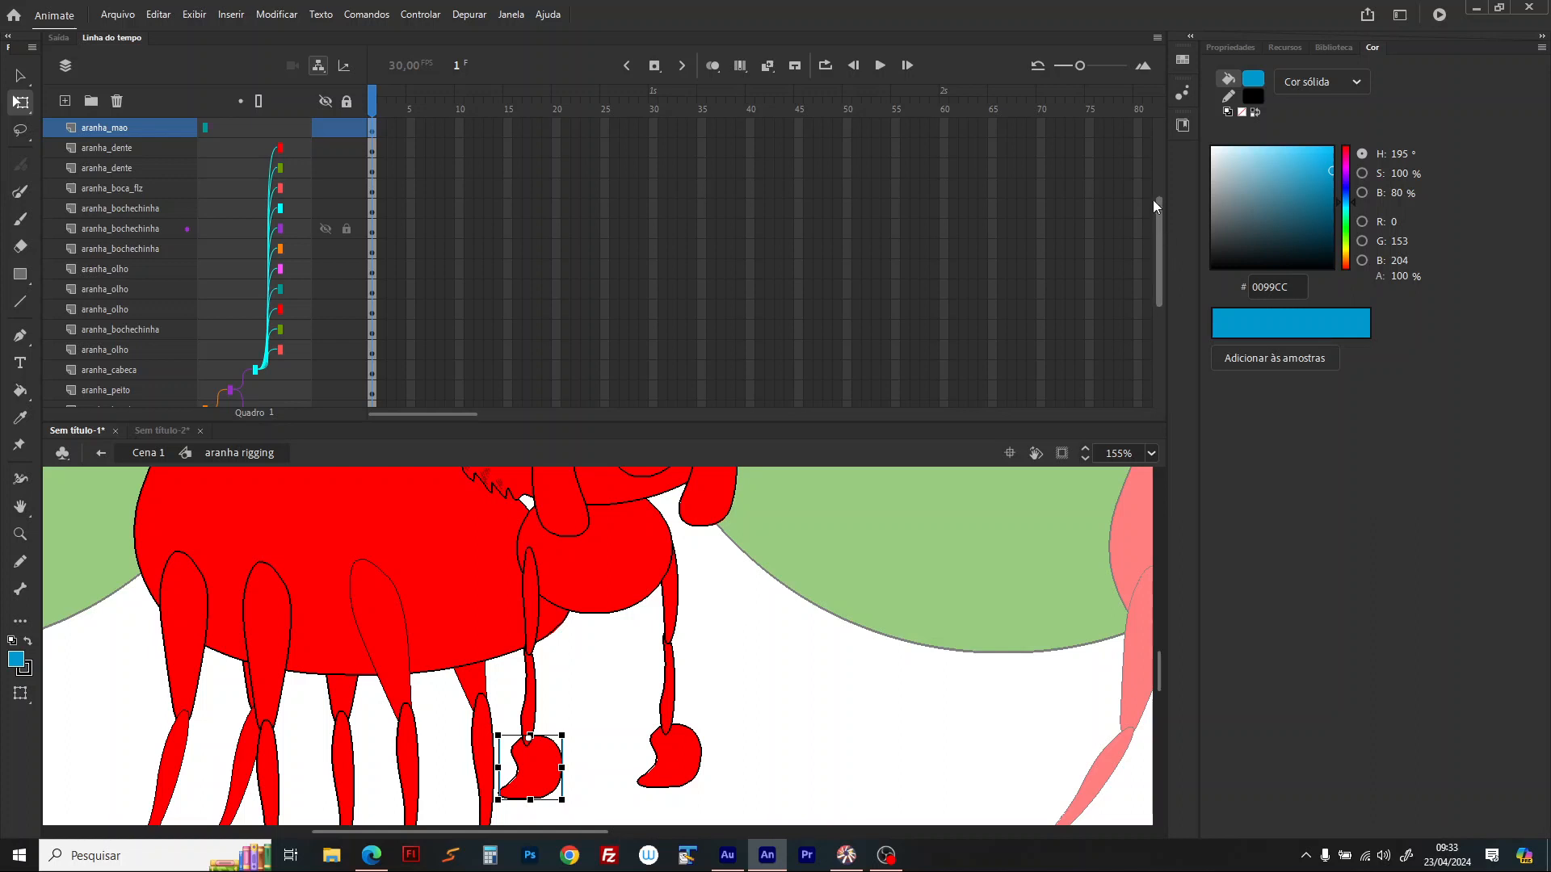
pyautogui.moveTo(1152, 200); pyautogui.dragTo(1154, 144)
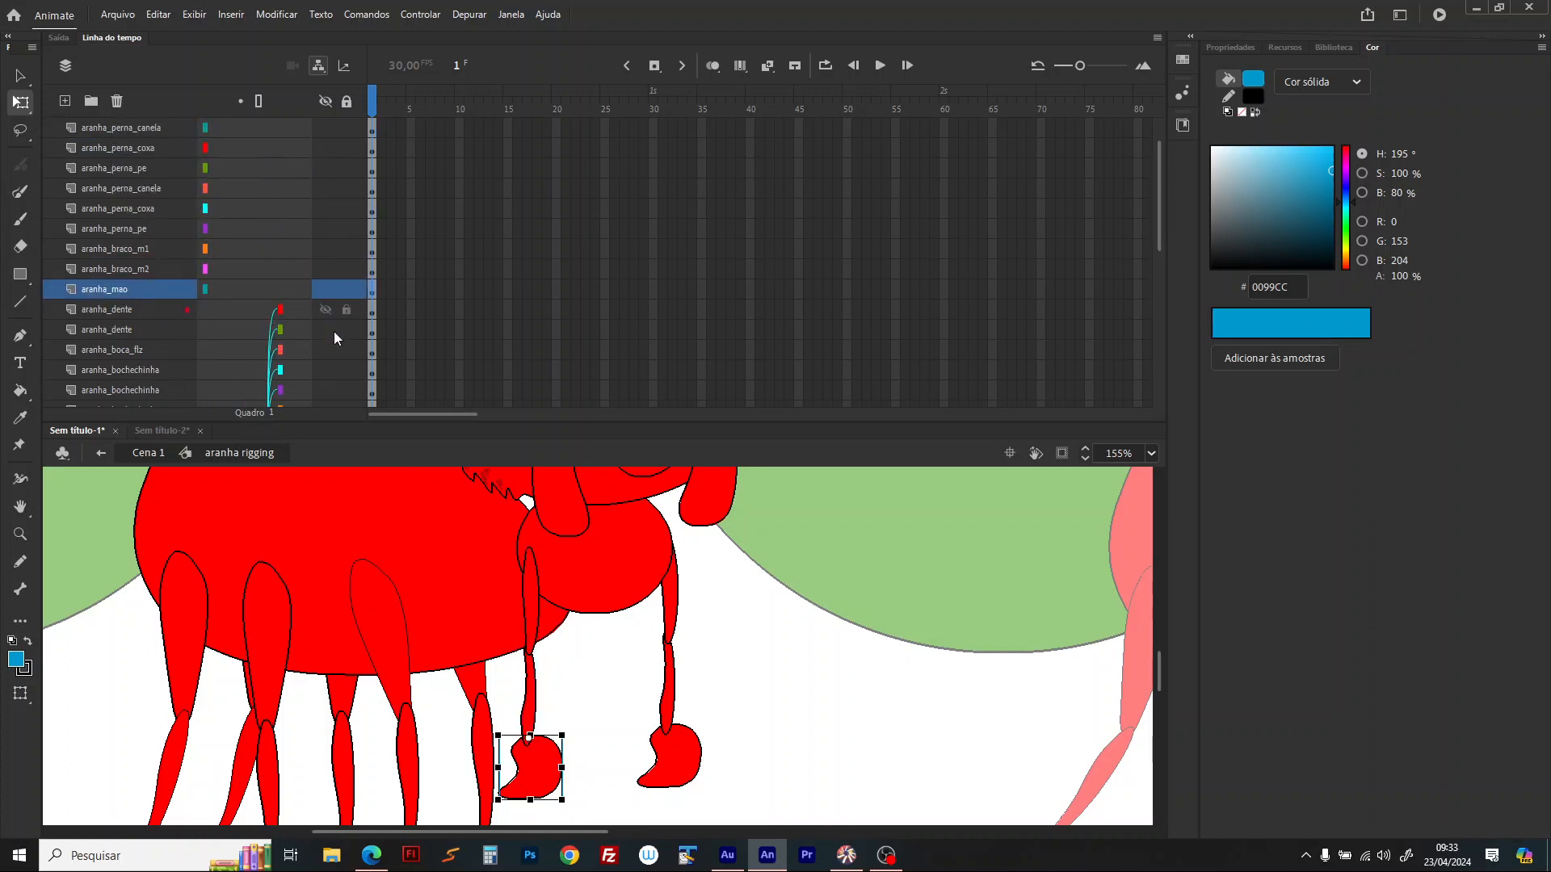
pyautogui.moveTo(220, 296); pyautogui.dragTo(210, 255)
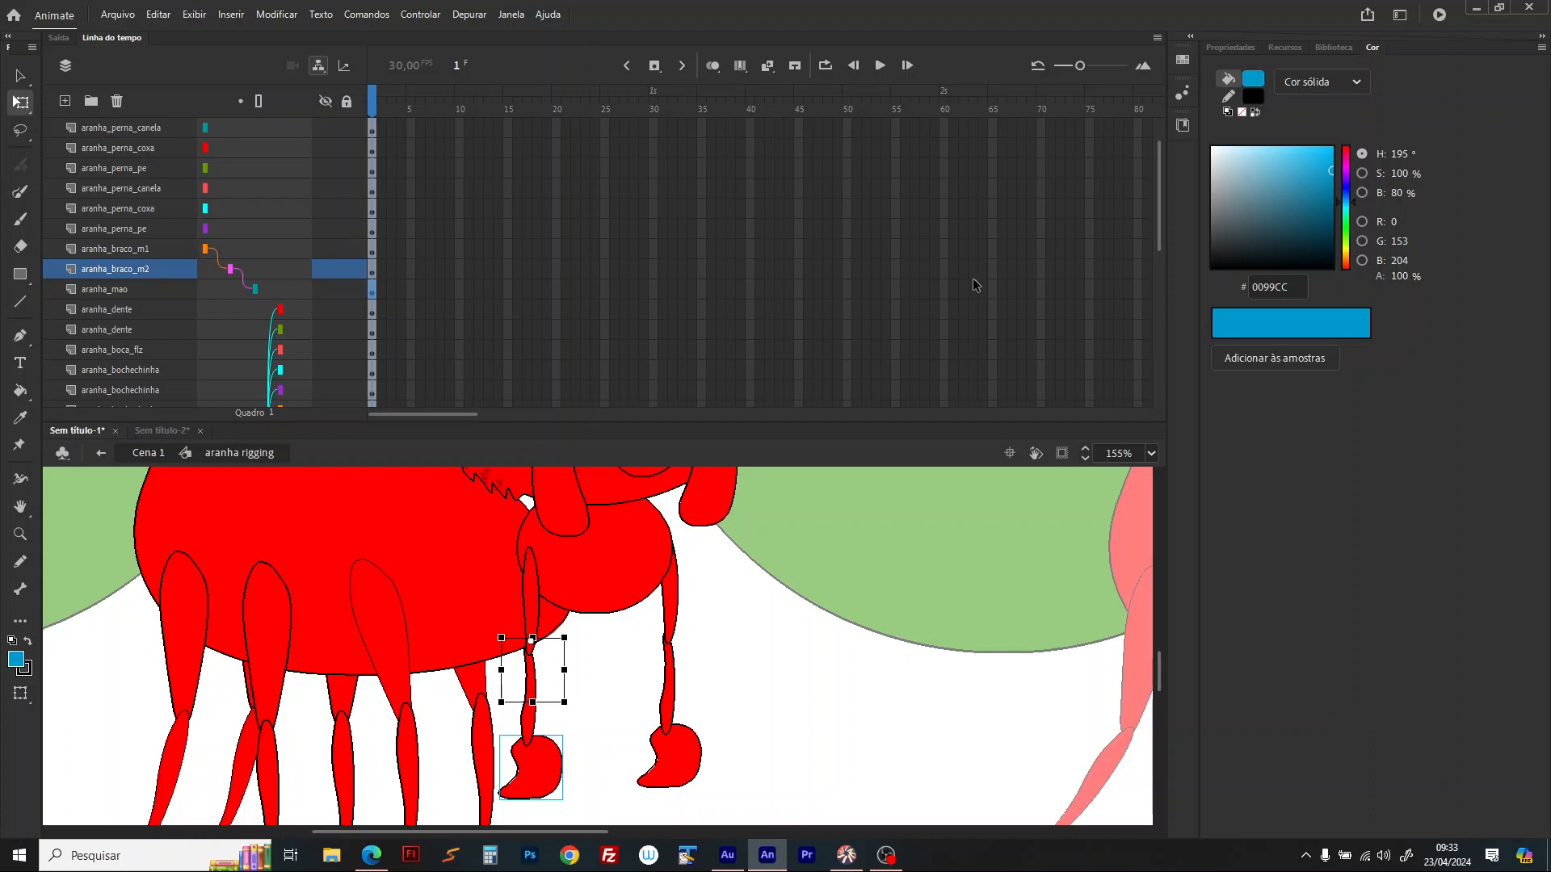
pyautogui.moveTo(1161, 234); pyautogui.dragTo(1161, 260)
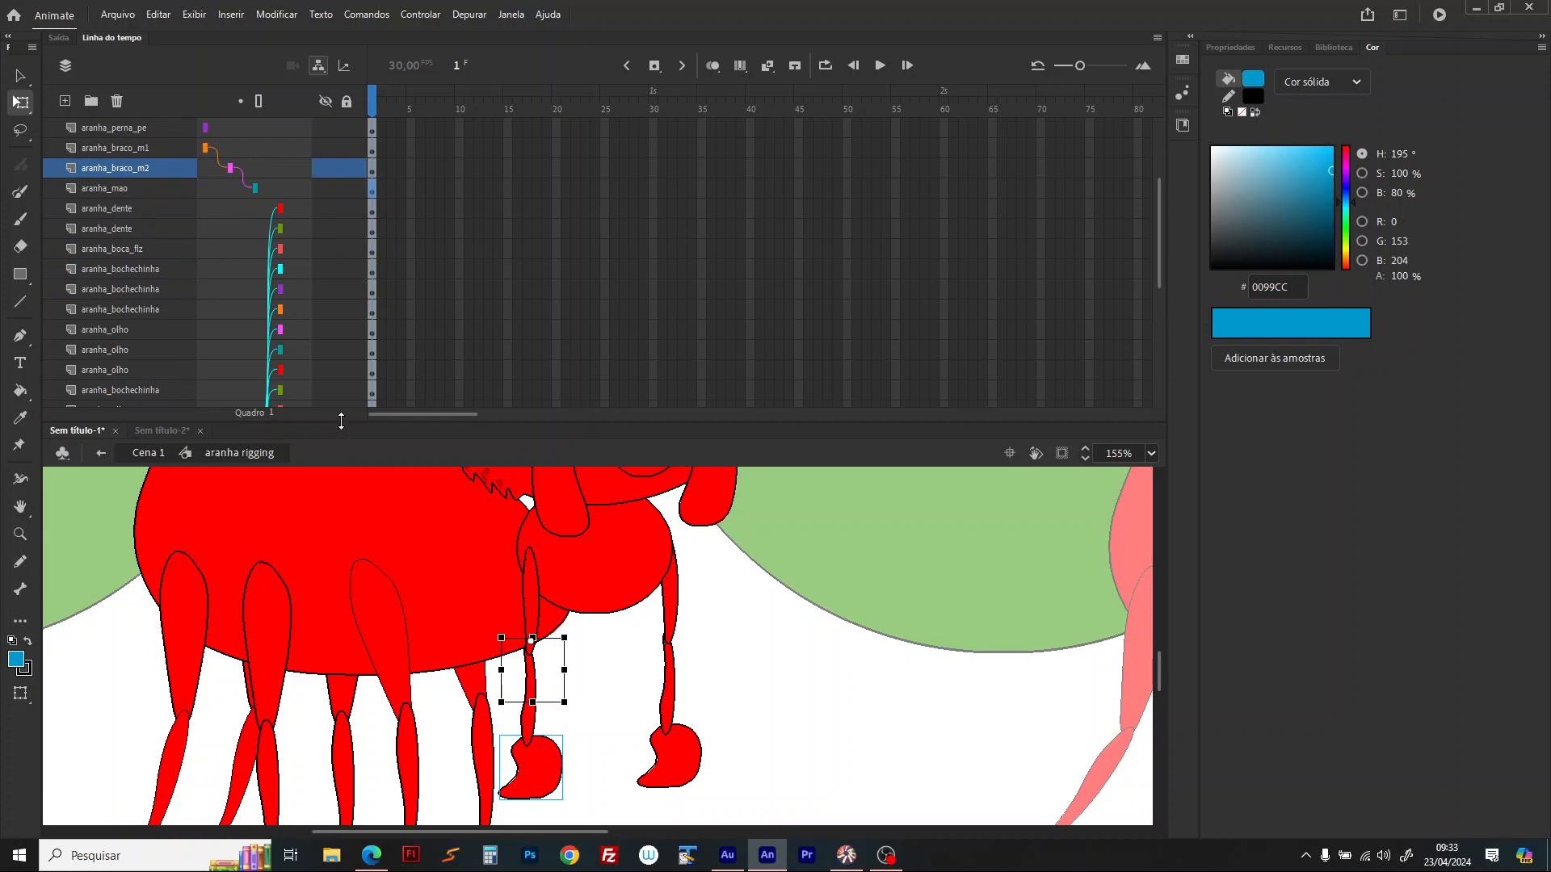
pyautogui.moveTo(340, 422); pyautogui.dragTo(322, 569)
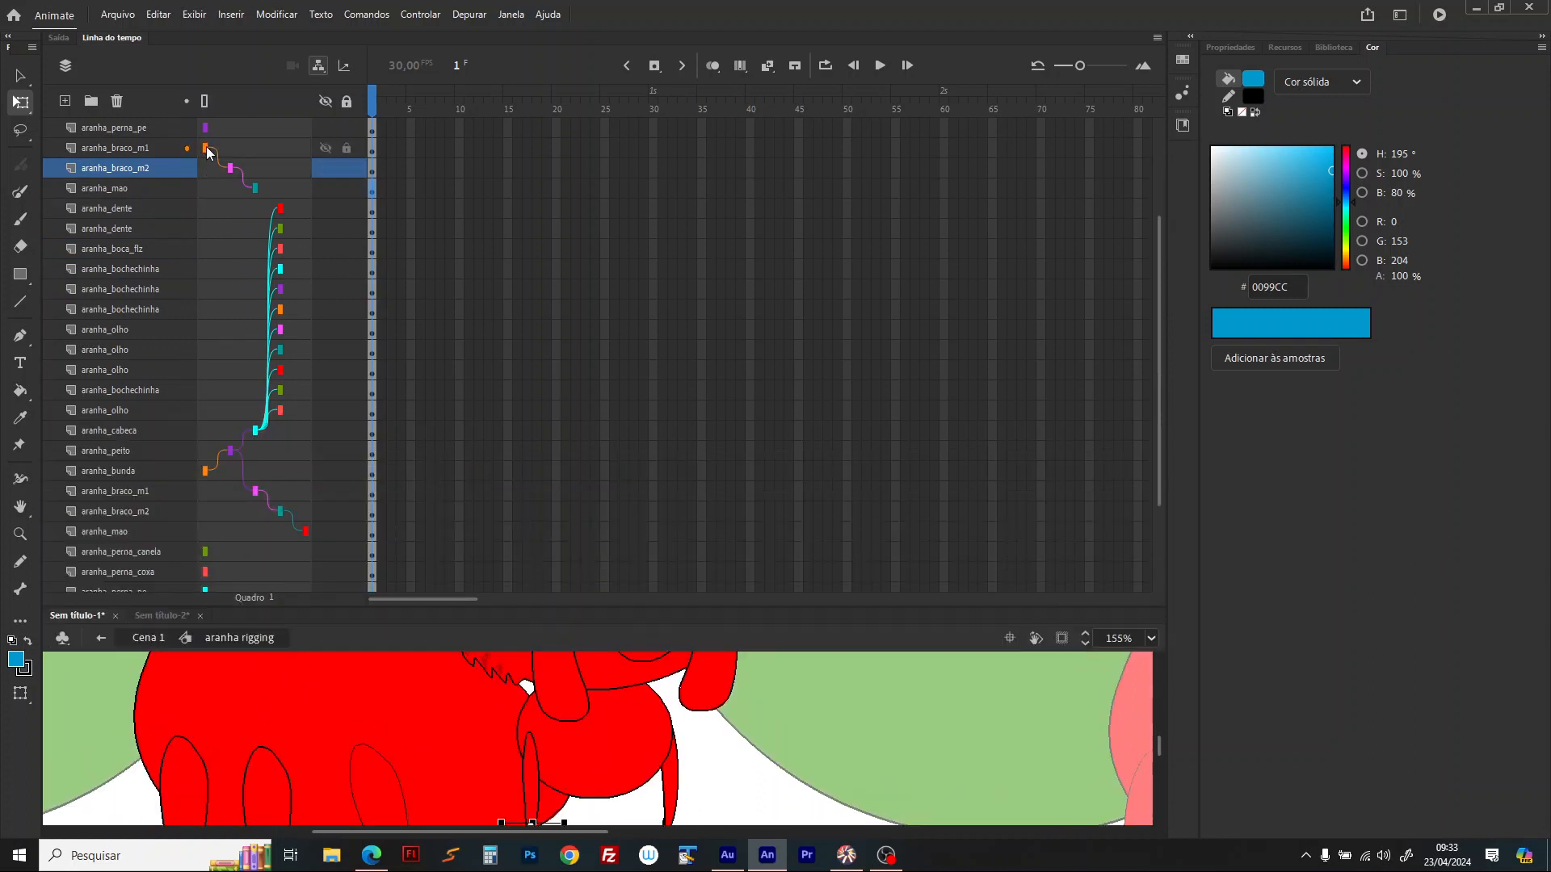
pyautogui.moveTo(209, 153); pyautogui.dragTo(232, 450)
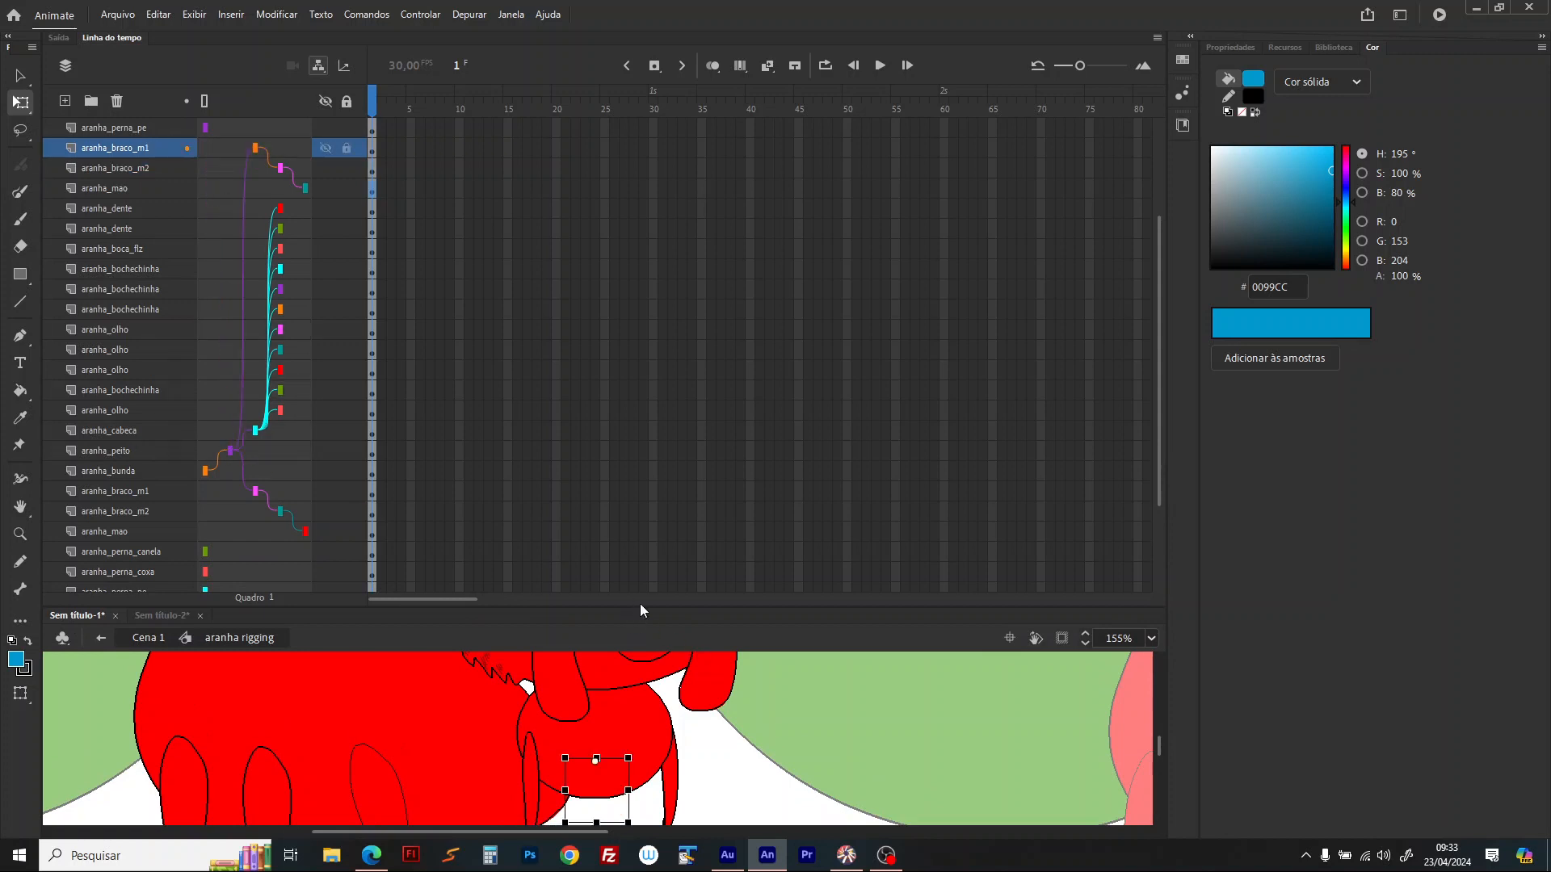
# Step: Test both arms' parenting by moving the chest with its attached parts away from the body, and undo the move
pyautogui.moveTo(642, 605); pyautogui.dragTo(648, 425)
pyautogui.scroll(2, 679, 604)
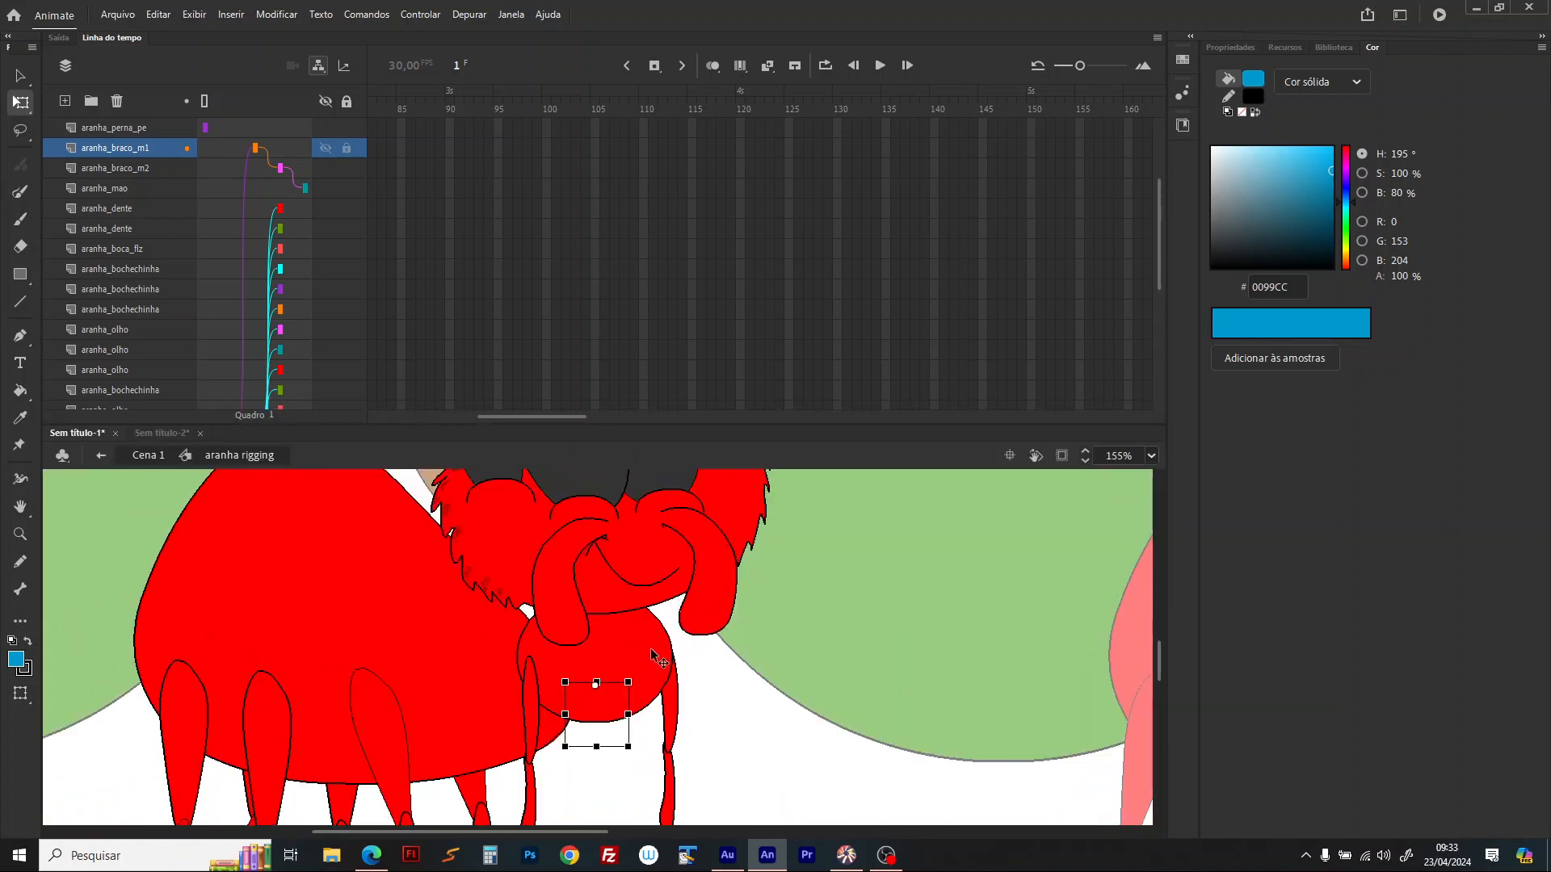
pyautogui.moveTo(654, 658); pyautogui.dragTo(840, 565)
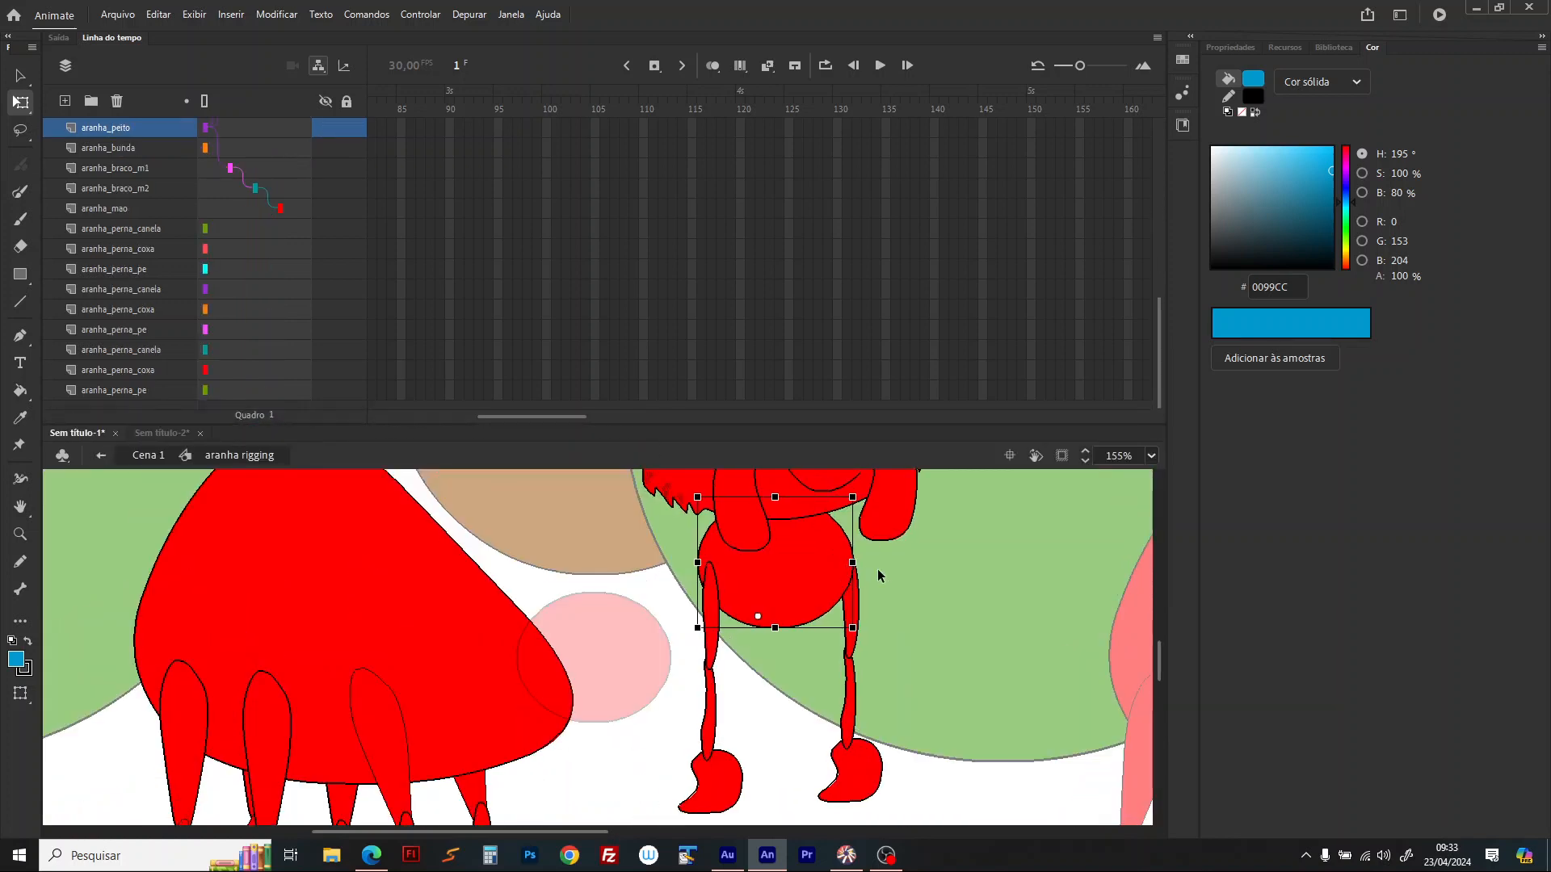
pyautogui.hotkey('ctrl', 'z')
# Step: Parent the far-side front leg's aranha_perna_pe to its aranha_perna_canela, that to its aranha_perna_coxa, and the thigh to aranha_bunda
pyautogui.scroll(-4, 860, 606)
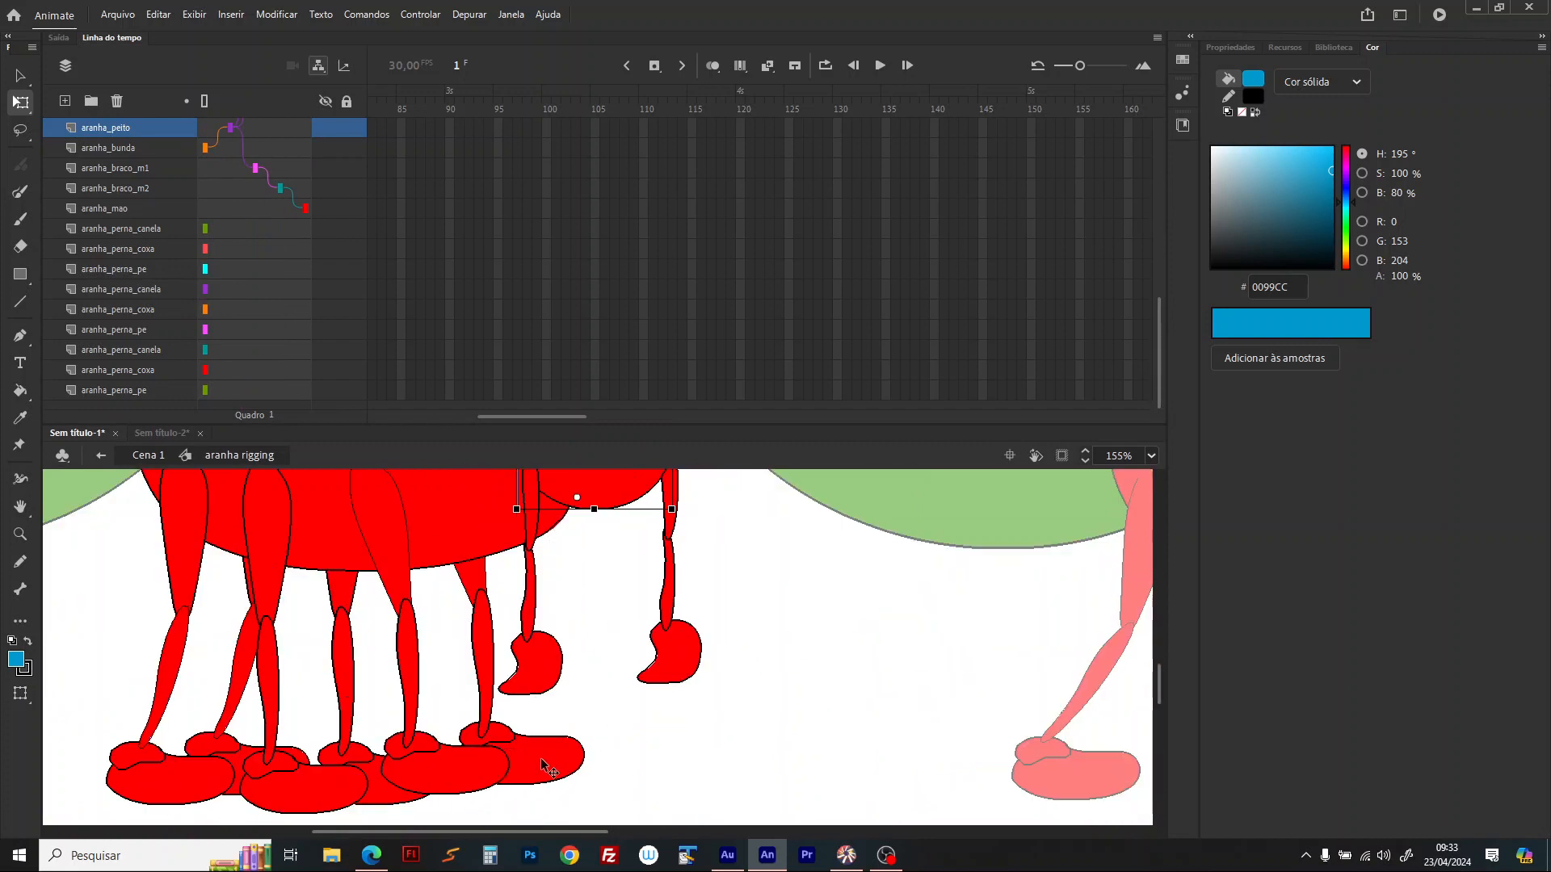
pyautogui.click(543, 766)
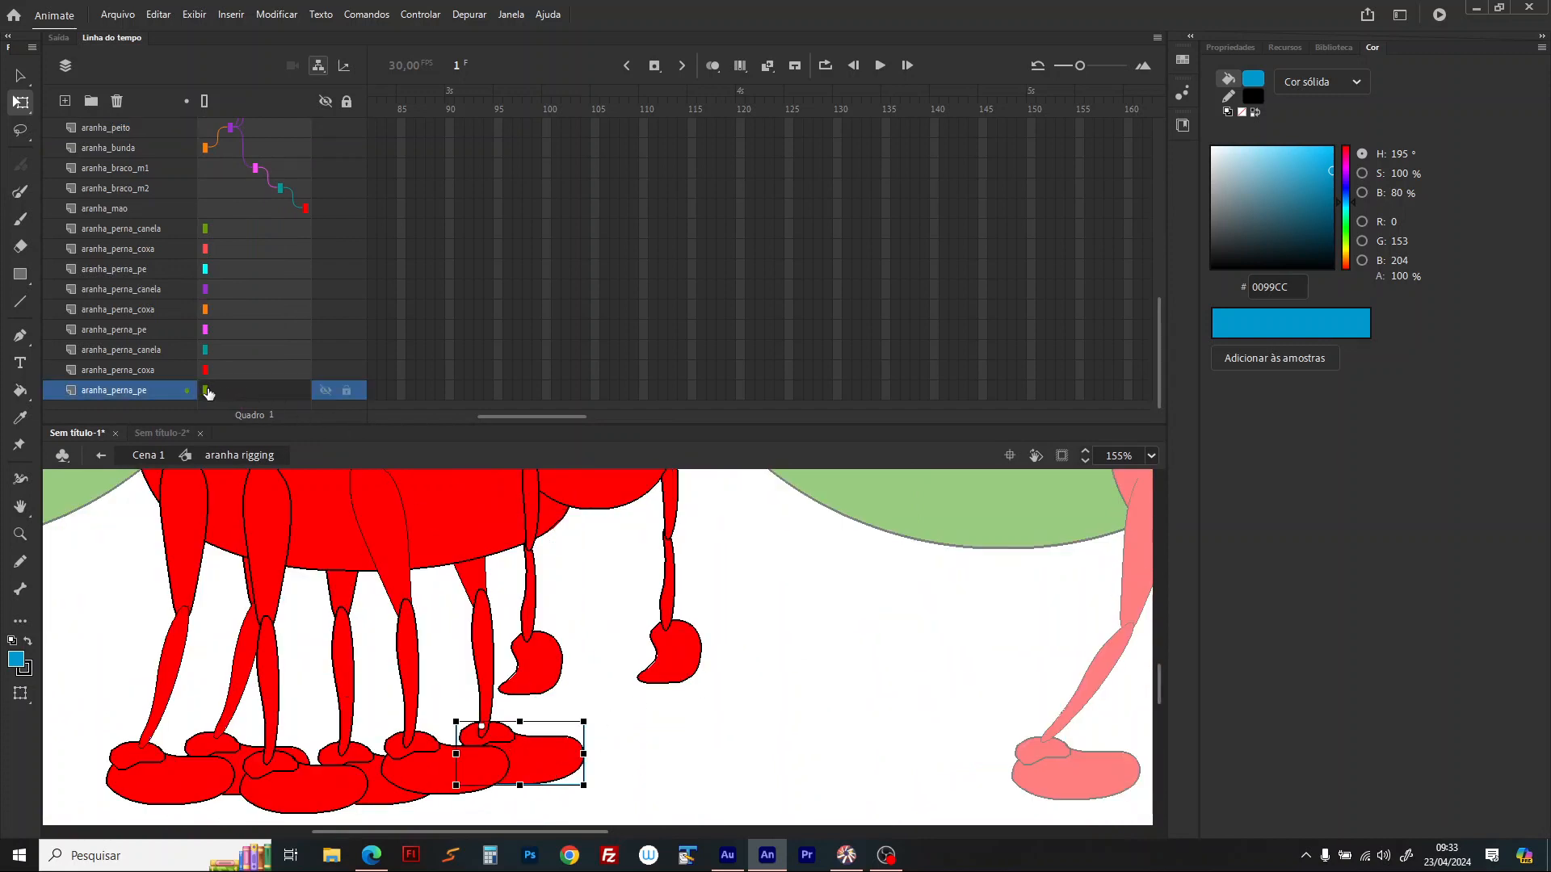
pyautogui.moveTo(209, 393); pyautogui.dragTo(203, 145)
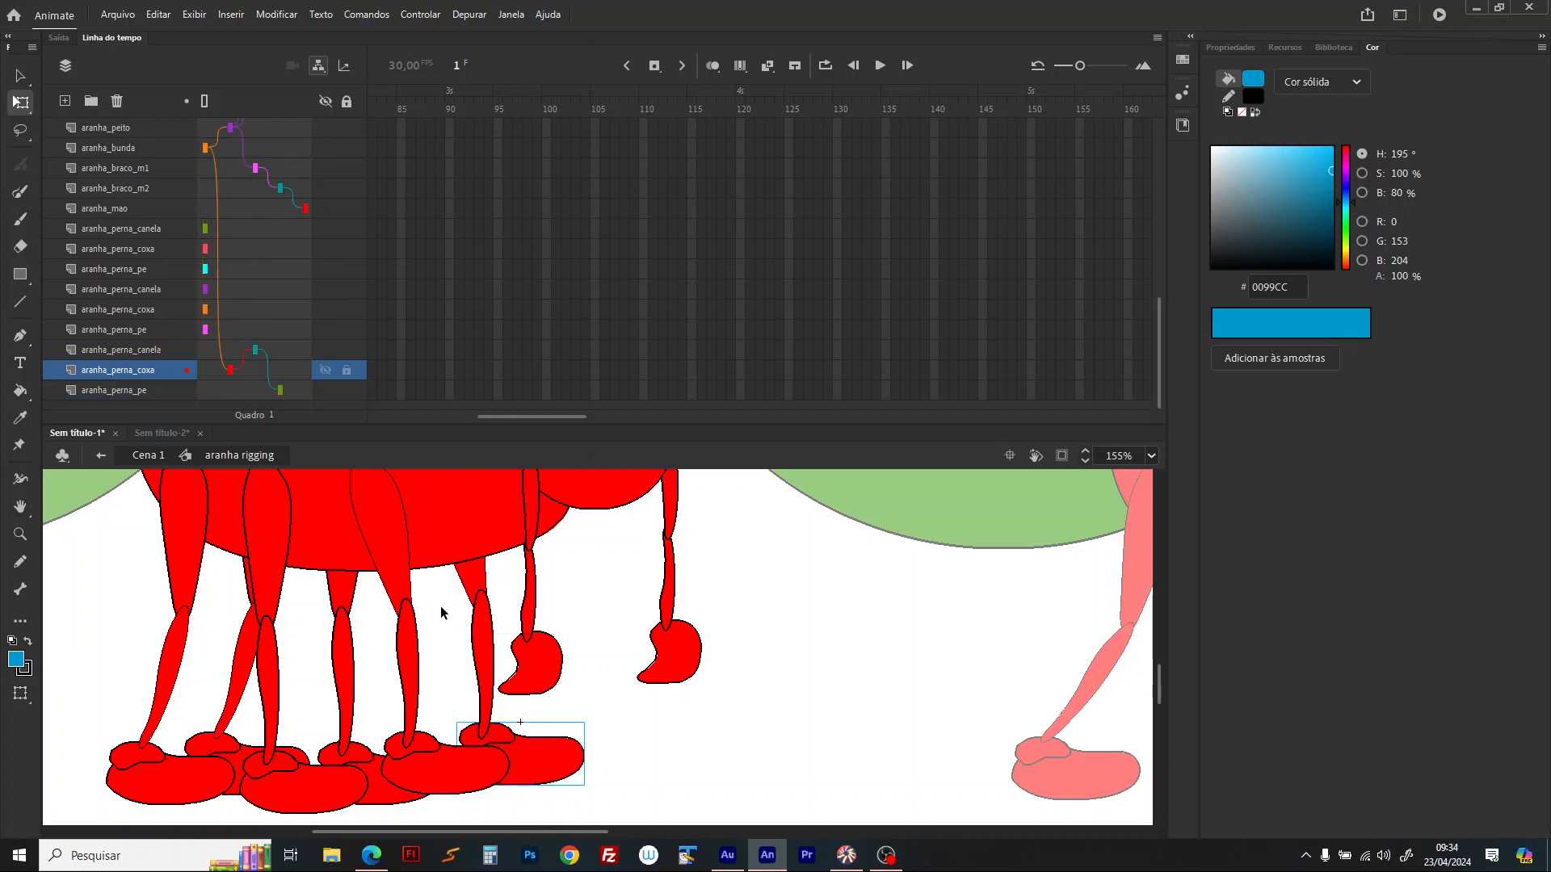
# Step: Test the far-side front leg's links by rotating its thigh, and undo the rotation
pyautogui.click(473, 578)
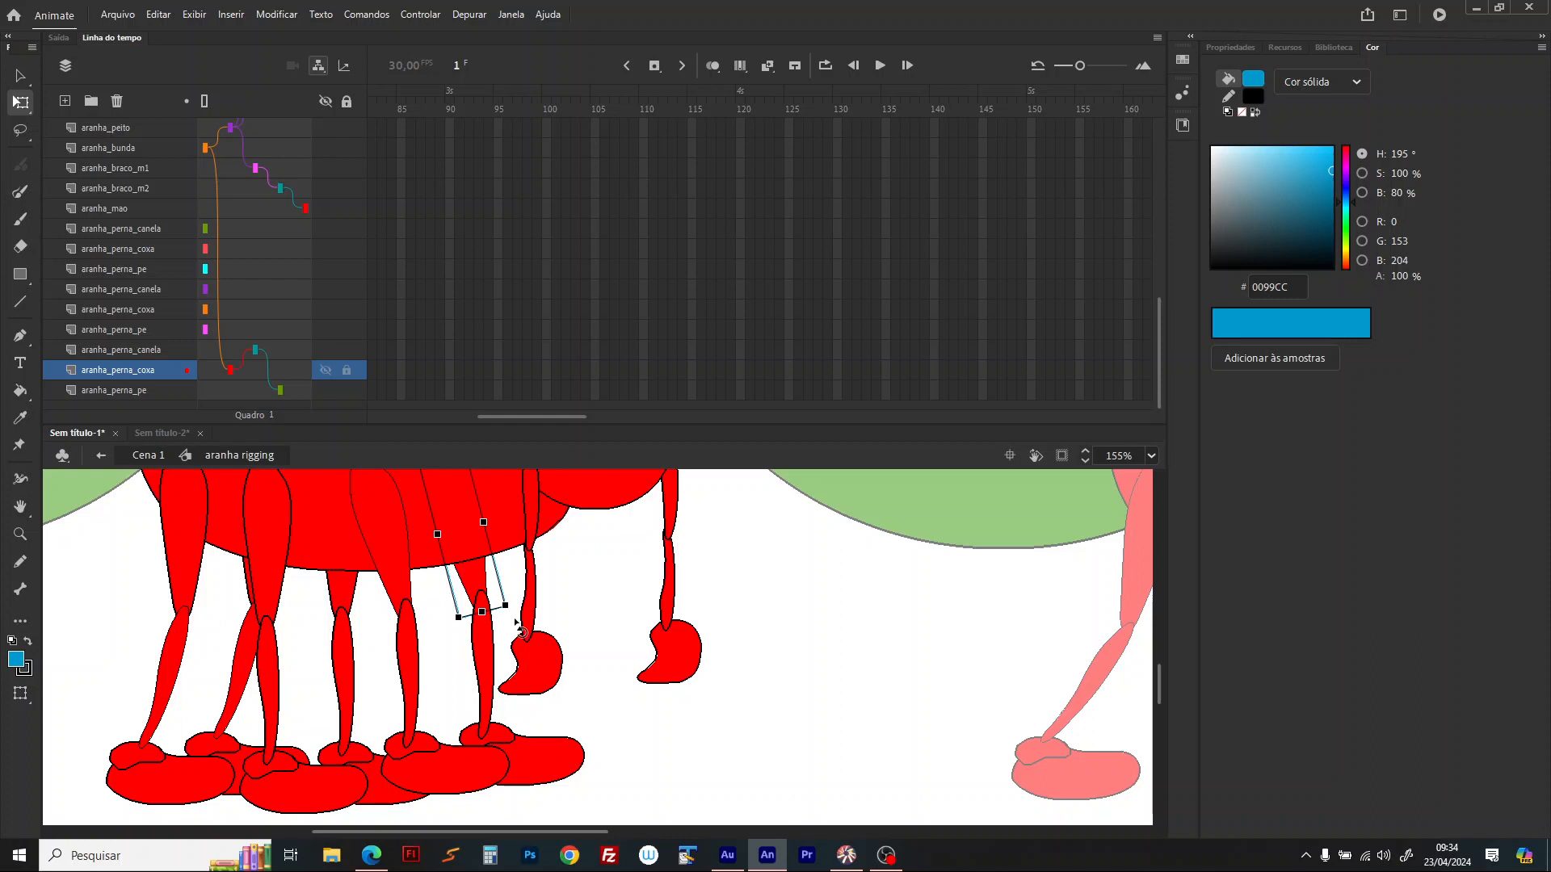
pyautogui.moveTo(515, 622); pyautogui.dragTo(543, 611)
pyautogui.hotkey('ctrl', 'z')
# Step: In each of the three near-side legs, parent aranha_perna_pe to aranha_perna_canela and aranha_perna_canela to aranha_perna_coxa
pyautogui.click(450, 781)
pyautogui.moveTo(1157, 240); pyautogui.dragTo(1152, 172)
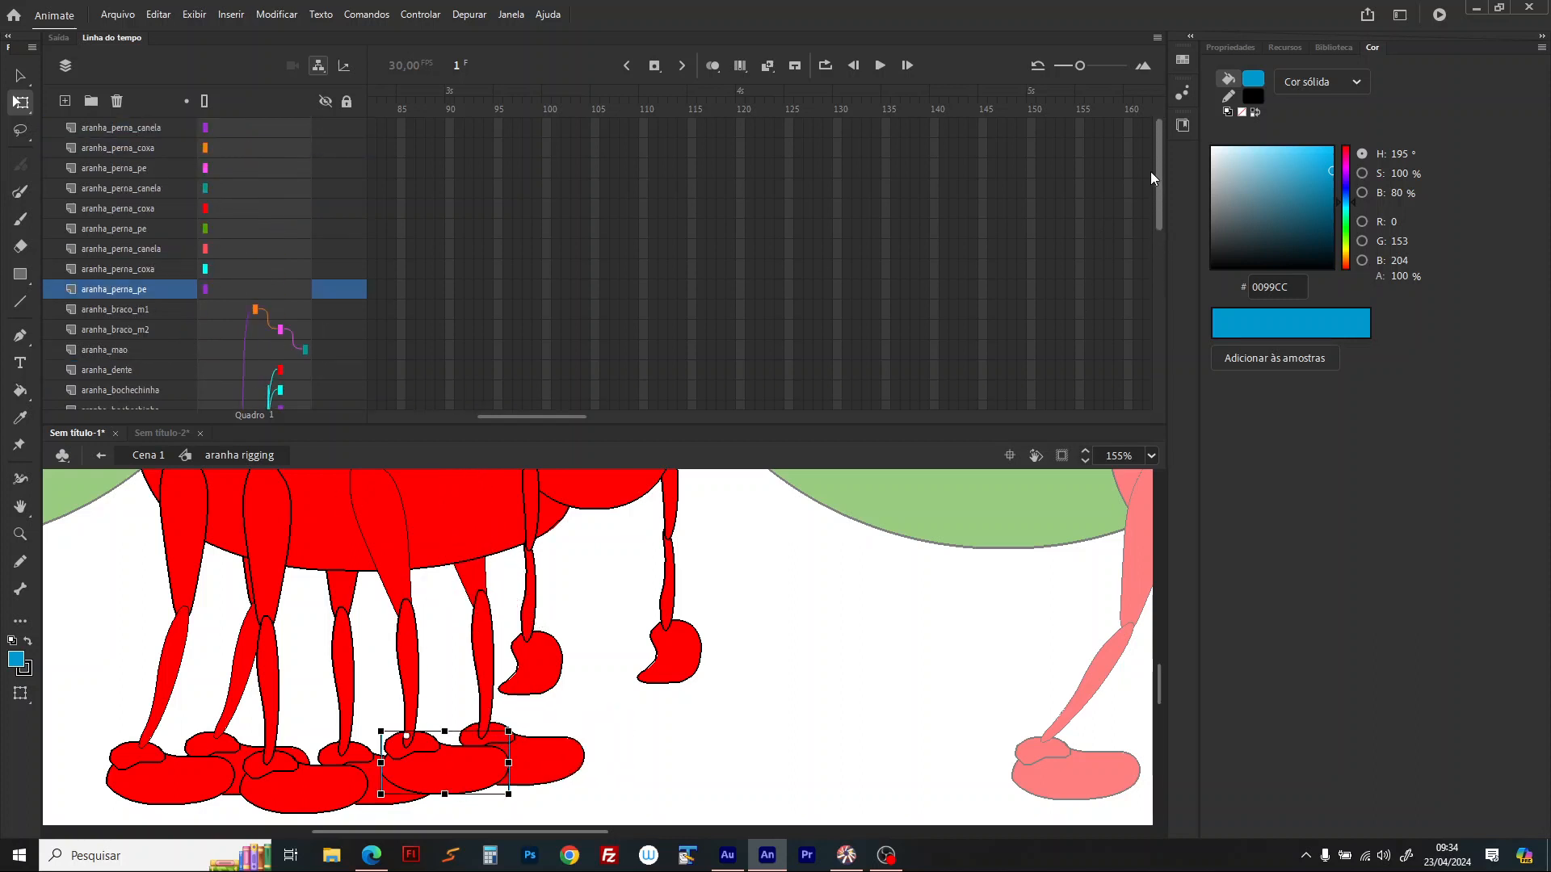
pyautogui.moveTo(207, 292); pyautogui.dragTo(205, 148)
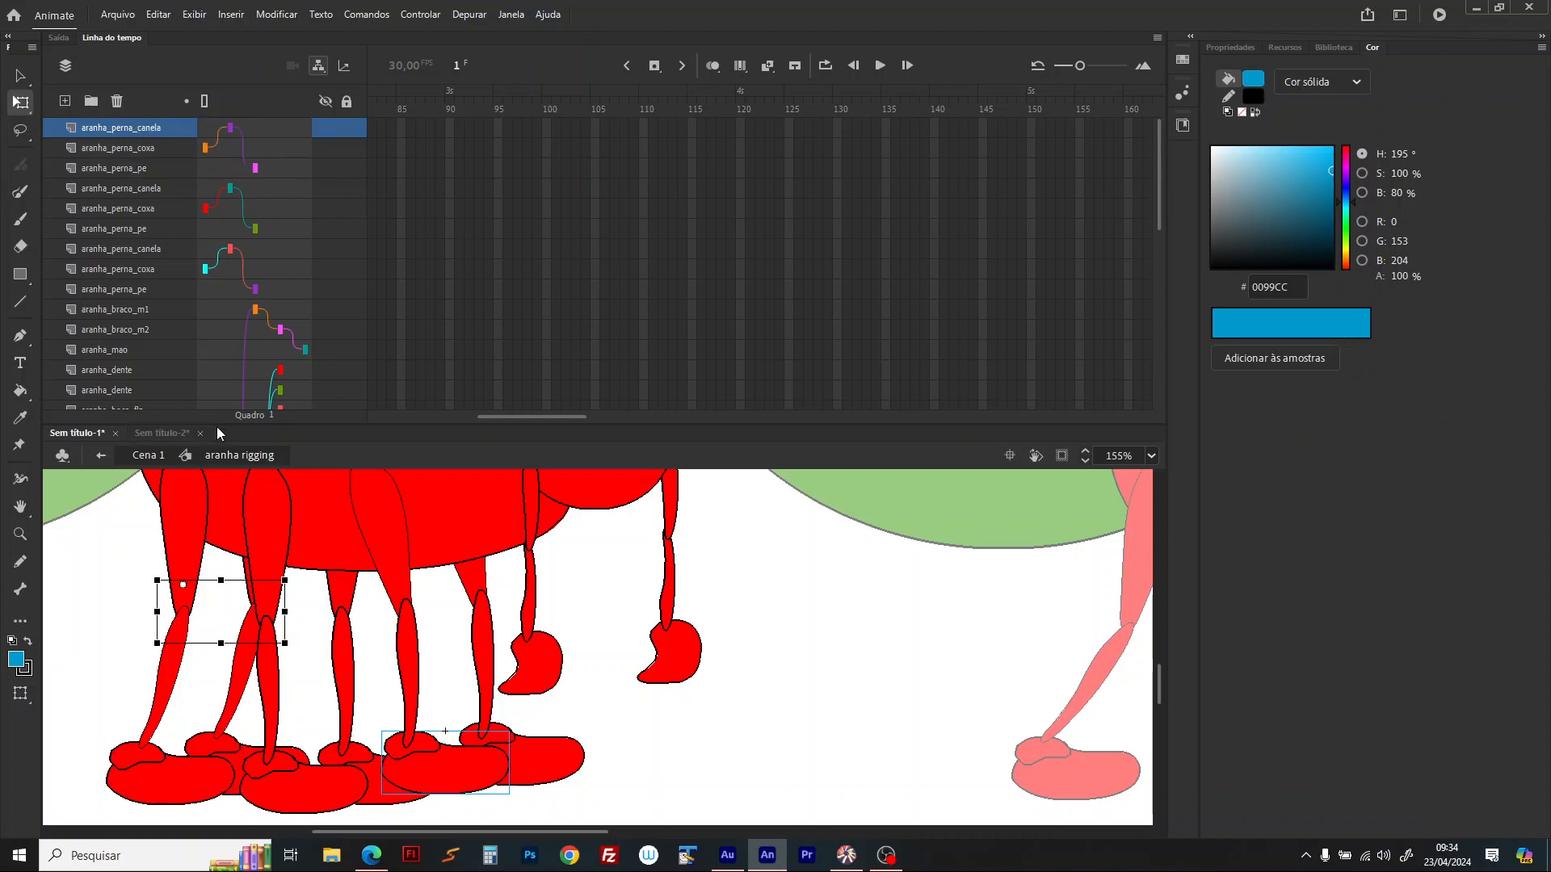
# Step: Parent the aranha_perna_coxa layers of the three near-side legs to aranha_bunda
pyautogui.moveTo(230, 423); pyautogui.dragTo(240, 714)
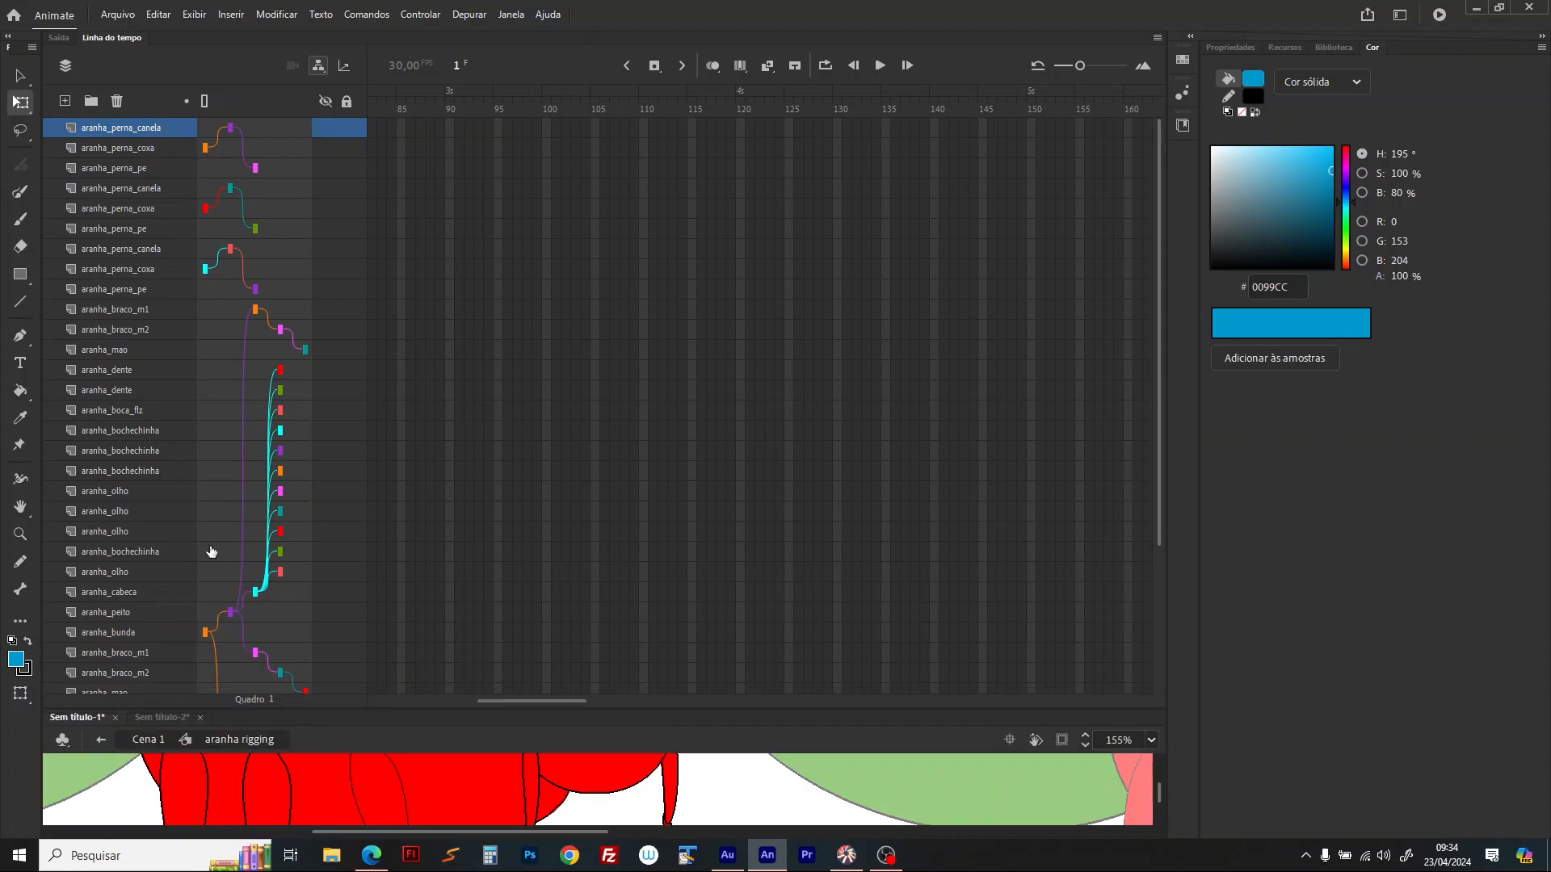
pyautogui.moveTo(205, 148); pyautogui.dragTo(205, 633)
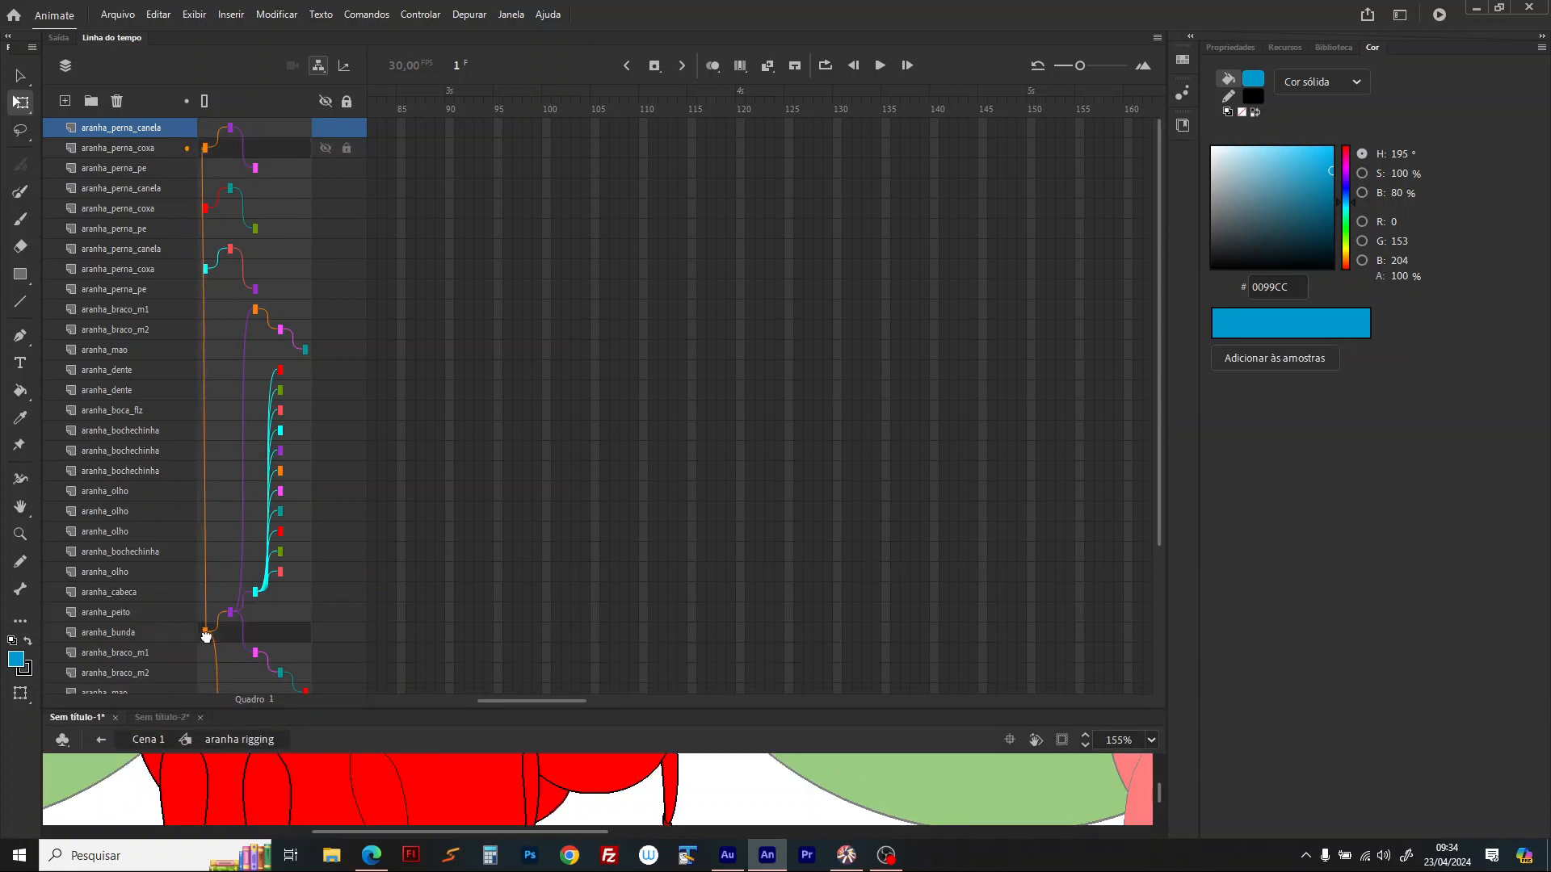
pyautogui.moveTo(208, 210); pyautogui.dragTo(205, 634)
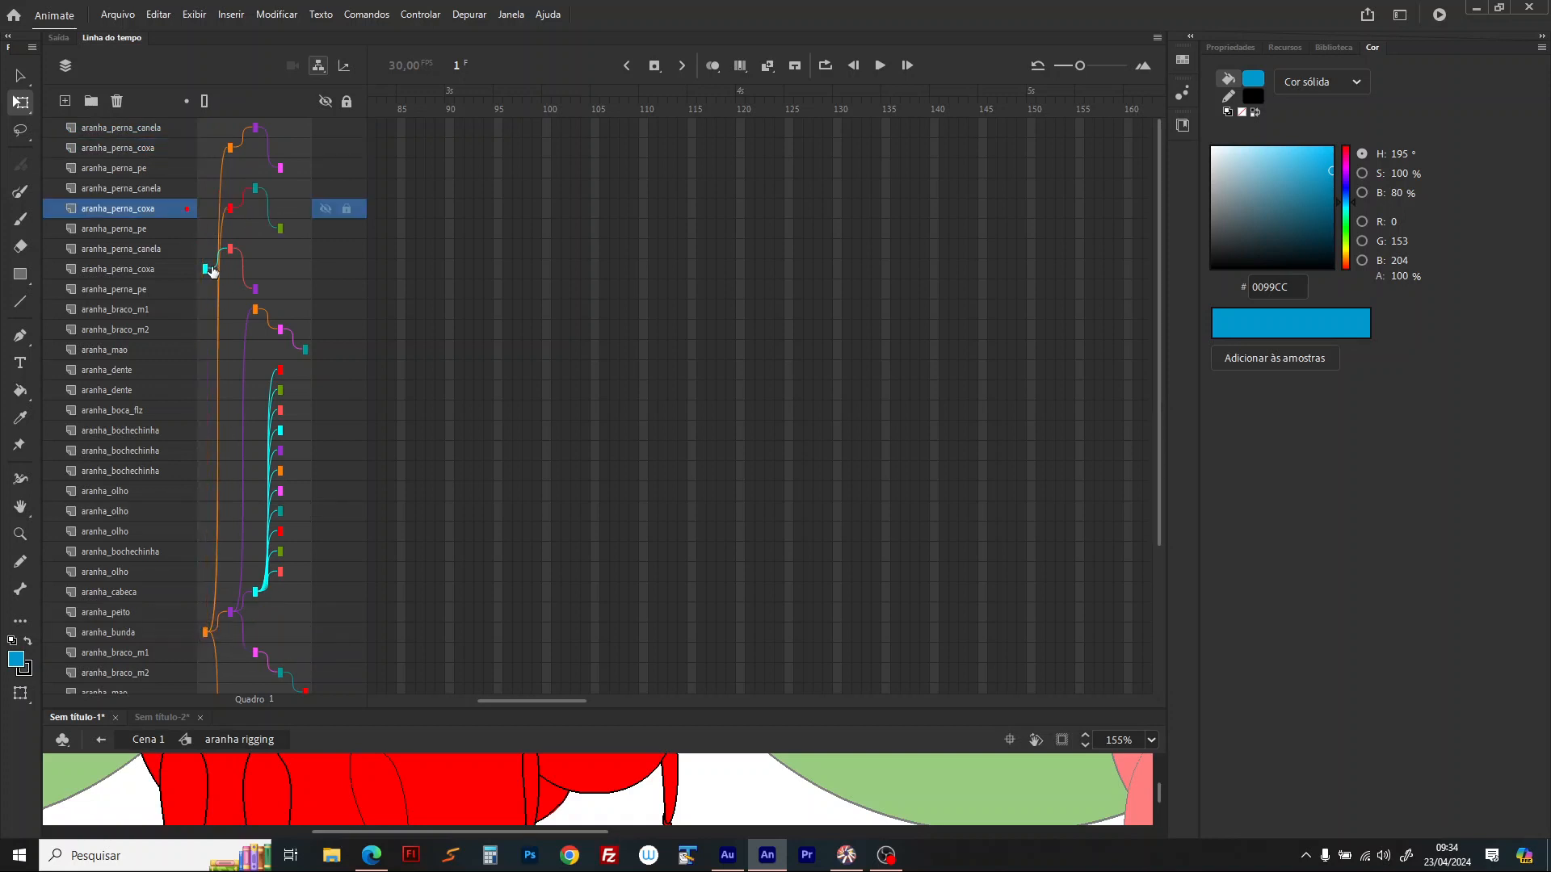
pyautogui.moveTo(207, 270); pyautogui.dragTo(204, 633)
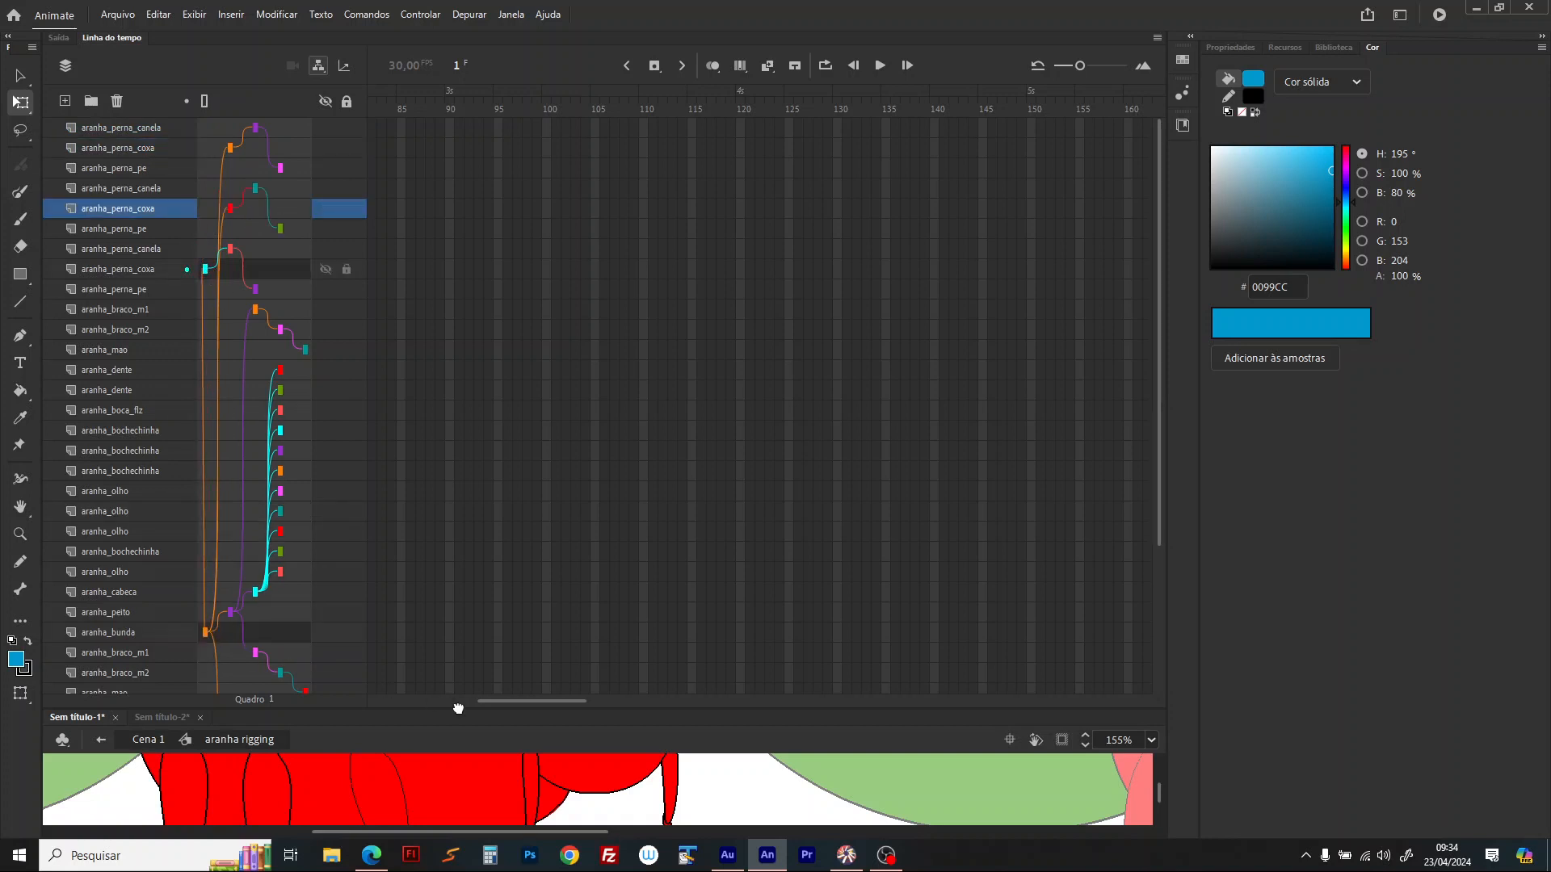
# Step: Link the foot, shin and thigh layers of the two remaining far-side legs in sequence and parent both thighs to aranha_bunda
pyautogui.moveTo(509, 663); pyautogui.dragTo(512, 625)
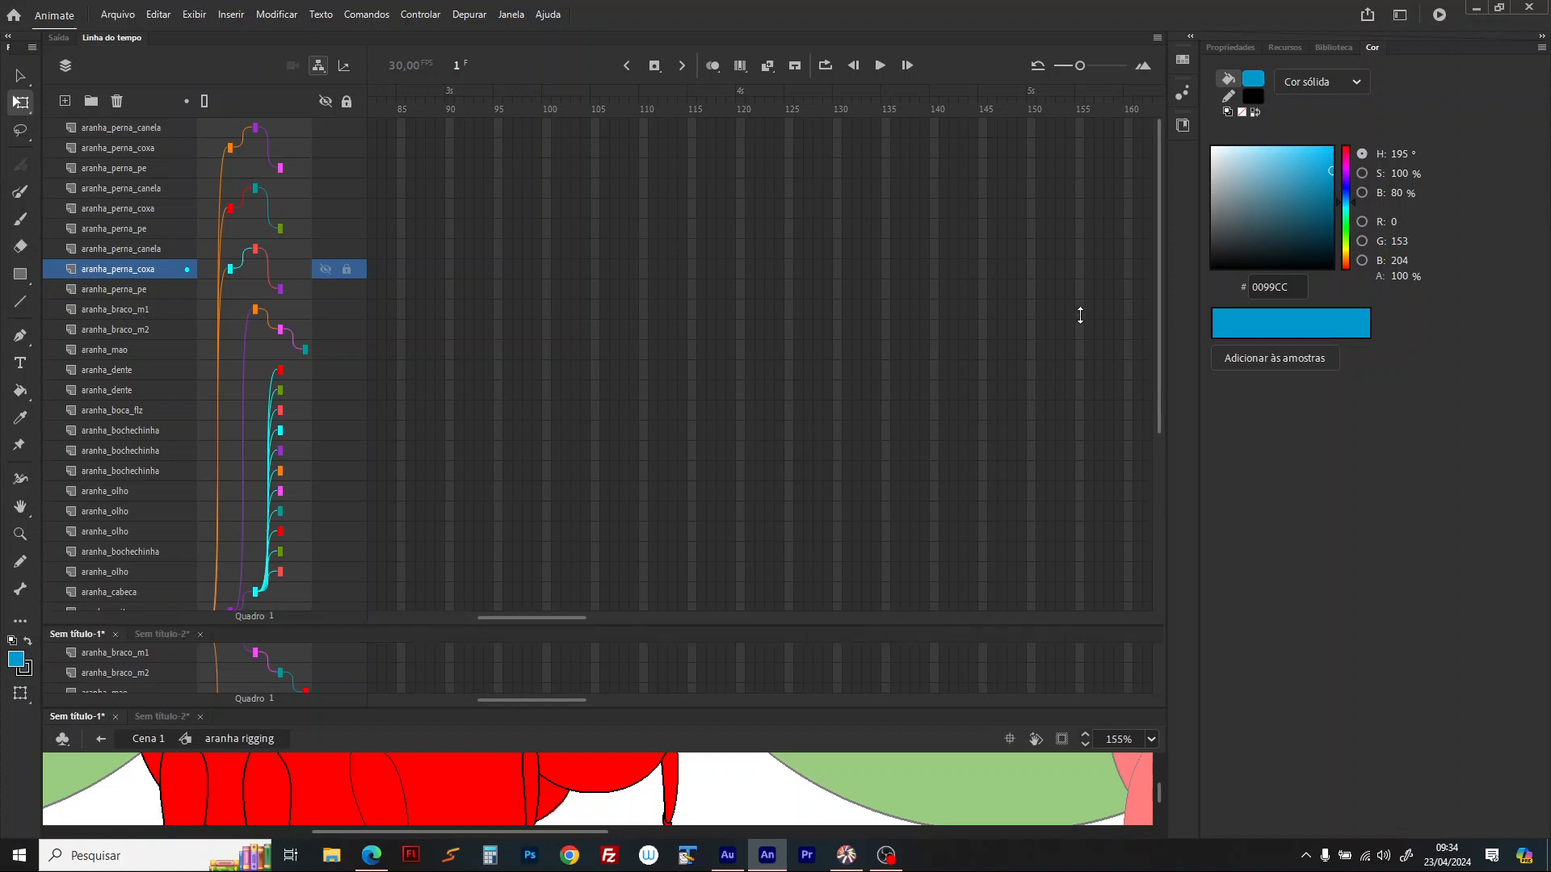
pyautogui.moveTo(1157, 349); pyautogui.dragTo(1163, 575)
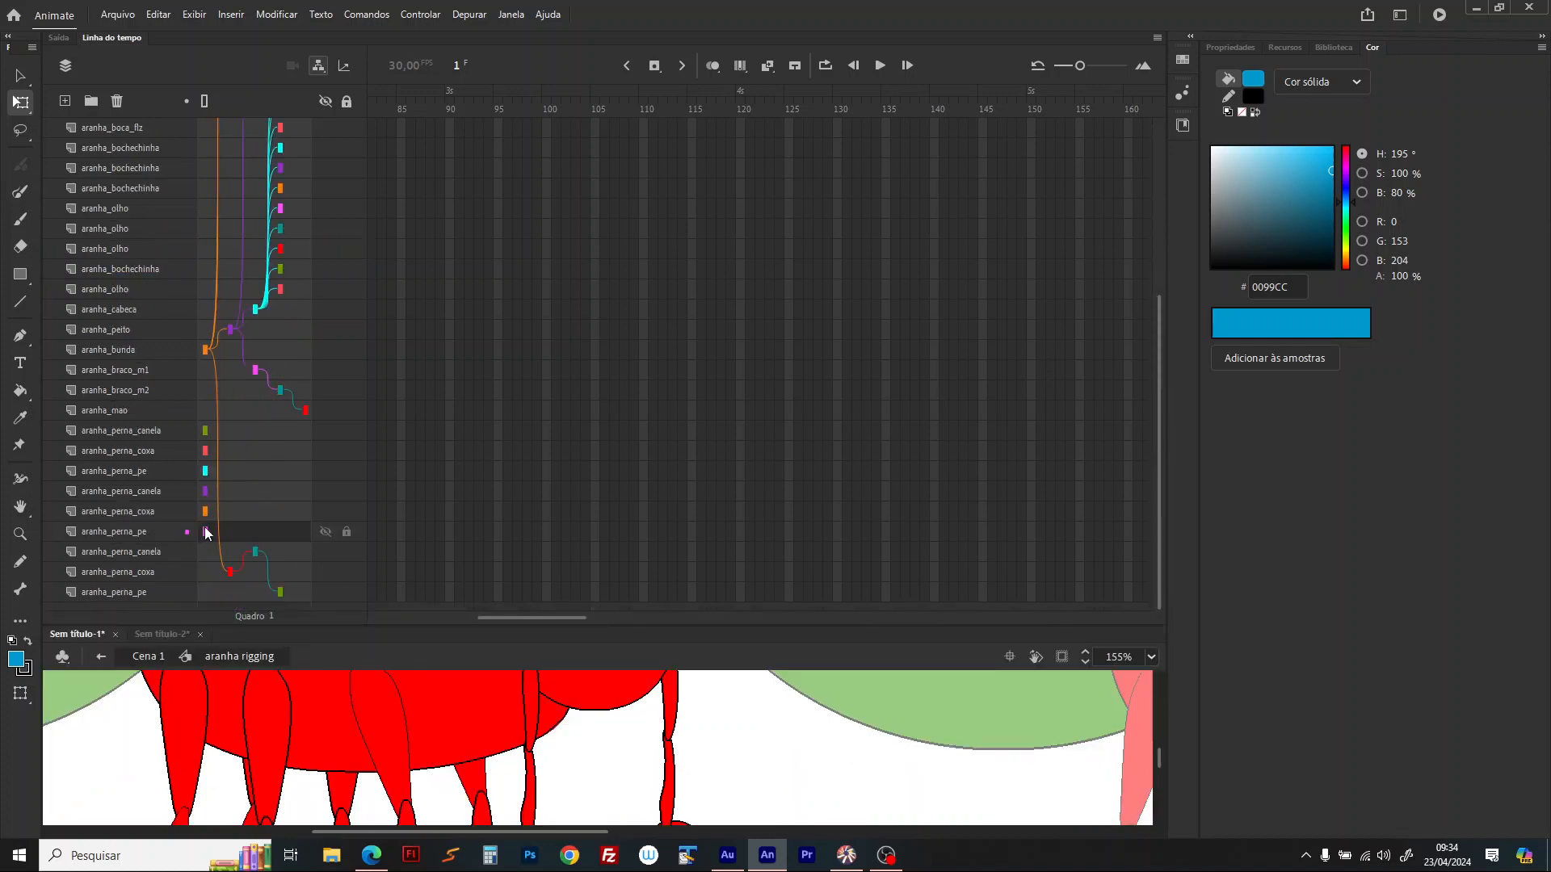
pyautogui.moveTo(205, 532); pyautogui.dragTo(204, 349)
pyautogui.moveTo(205, 471); pyautogui.dragTo(206, 351)
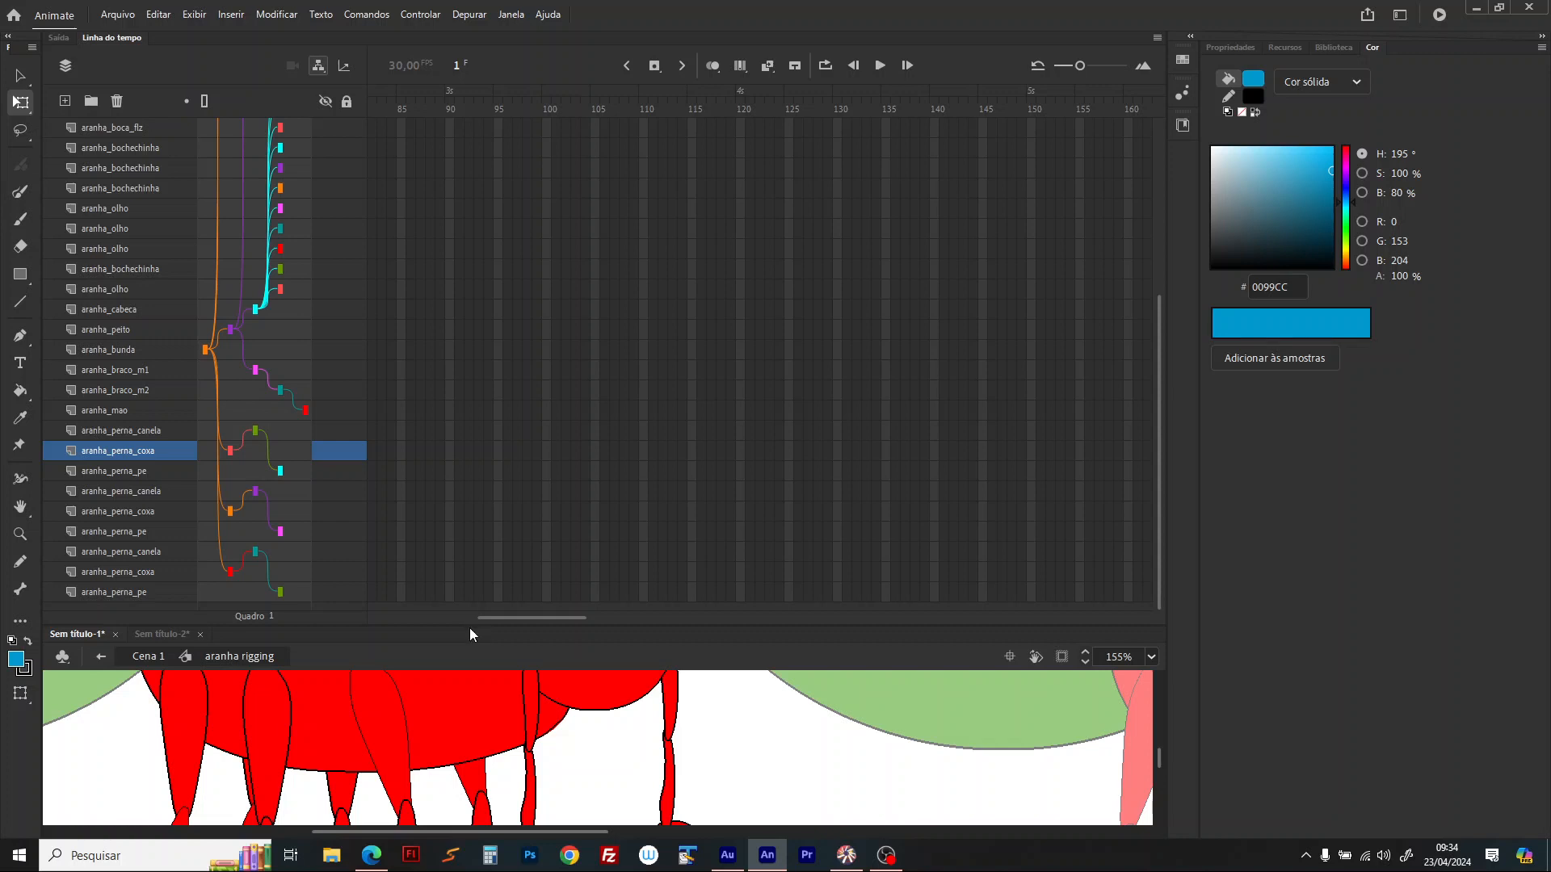
# Step: Pose the spider's near-side arm at frame 1 by rotating the upper arm backward at the shoulder and bending the forearm
pyautogui.moveTo(467, 625); pyautogui.dragTo(509, 391)
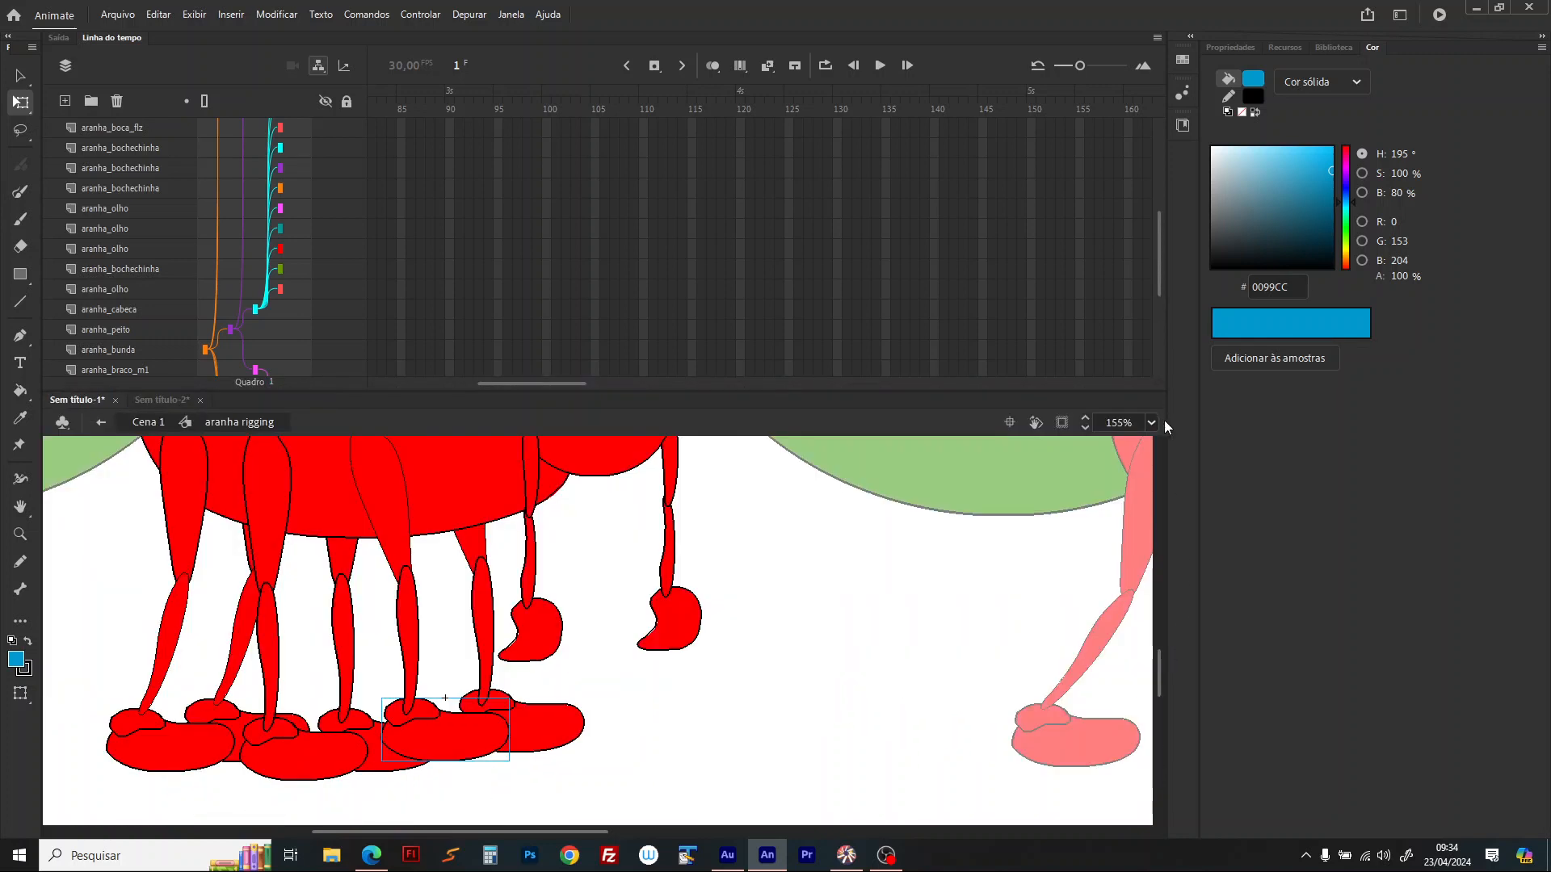
pyautogui.click(1152, 423)
pyautogui.click(1178, 471)
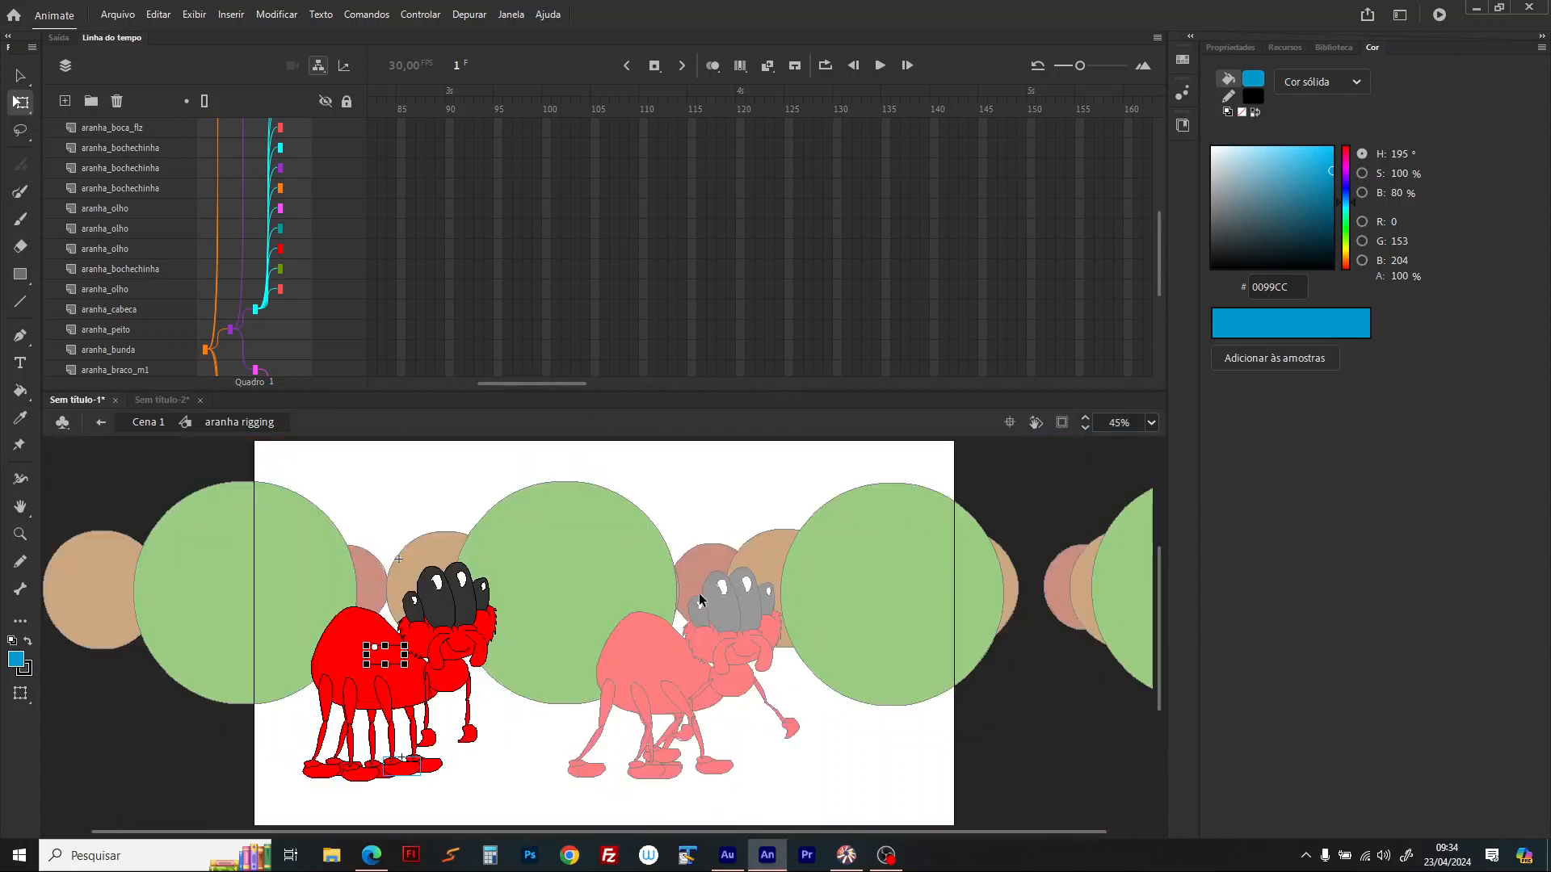
pyautogui.click(596, 557)
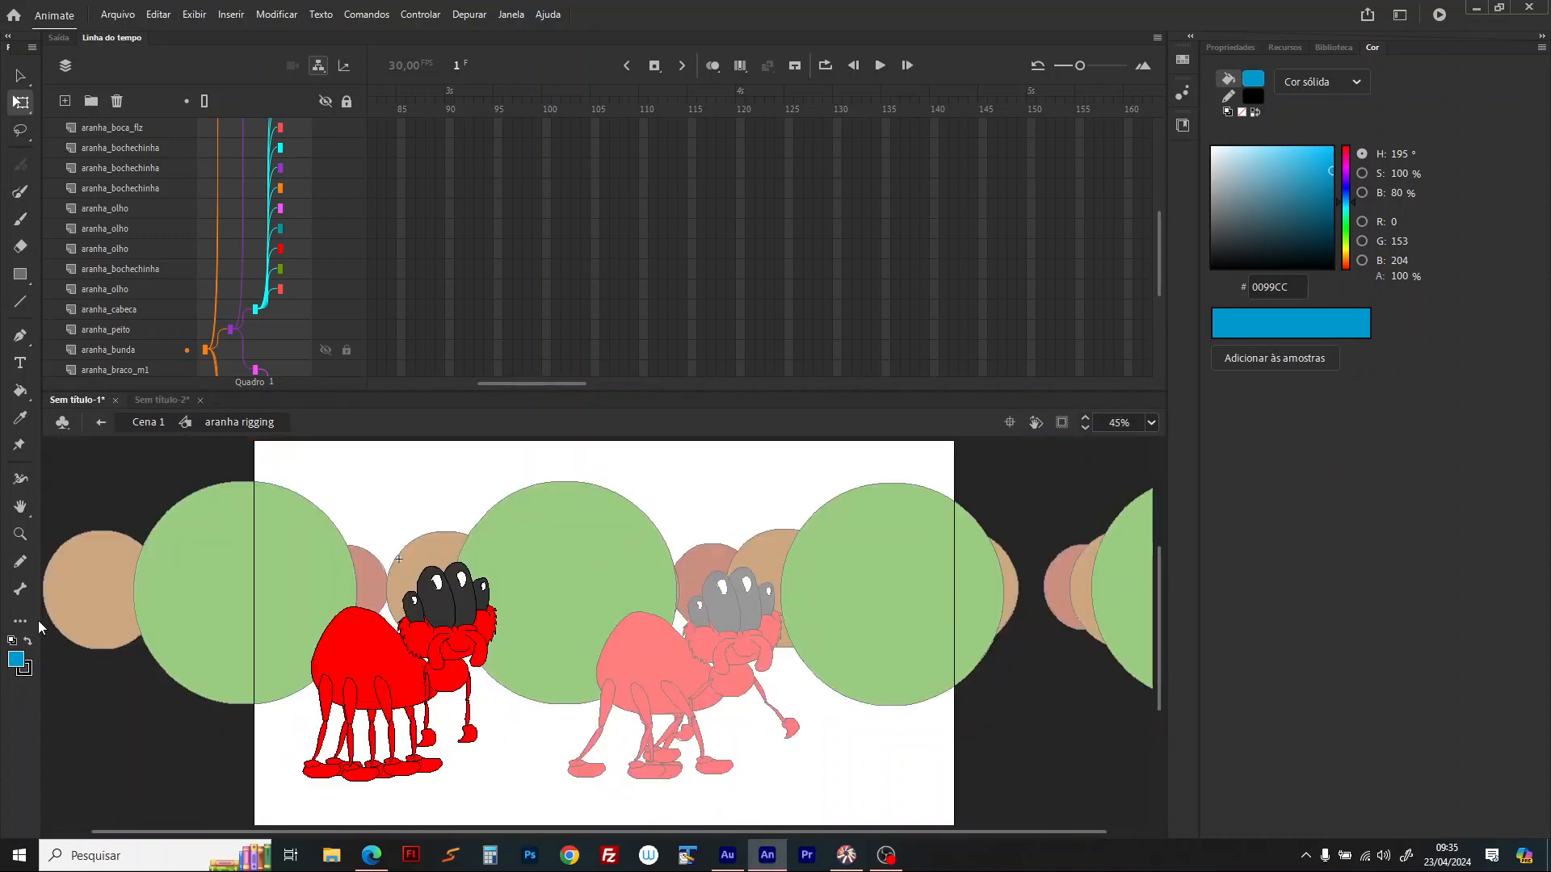
pyautogui.click(21, 534)
pyautogui.moveTo(335, 574); pyautogui.dragTo(575, 761)
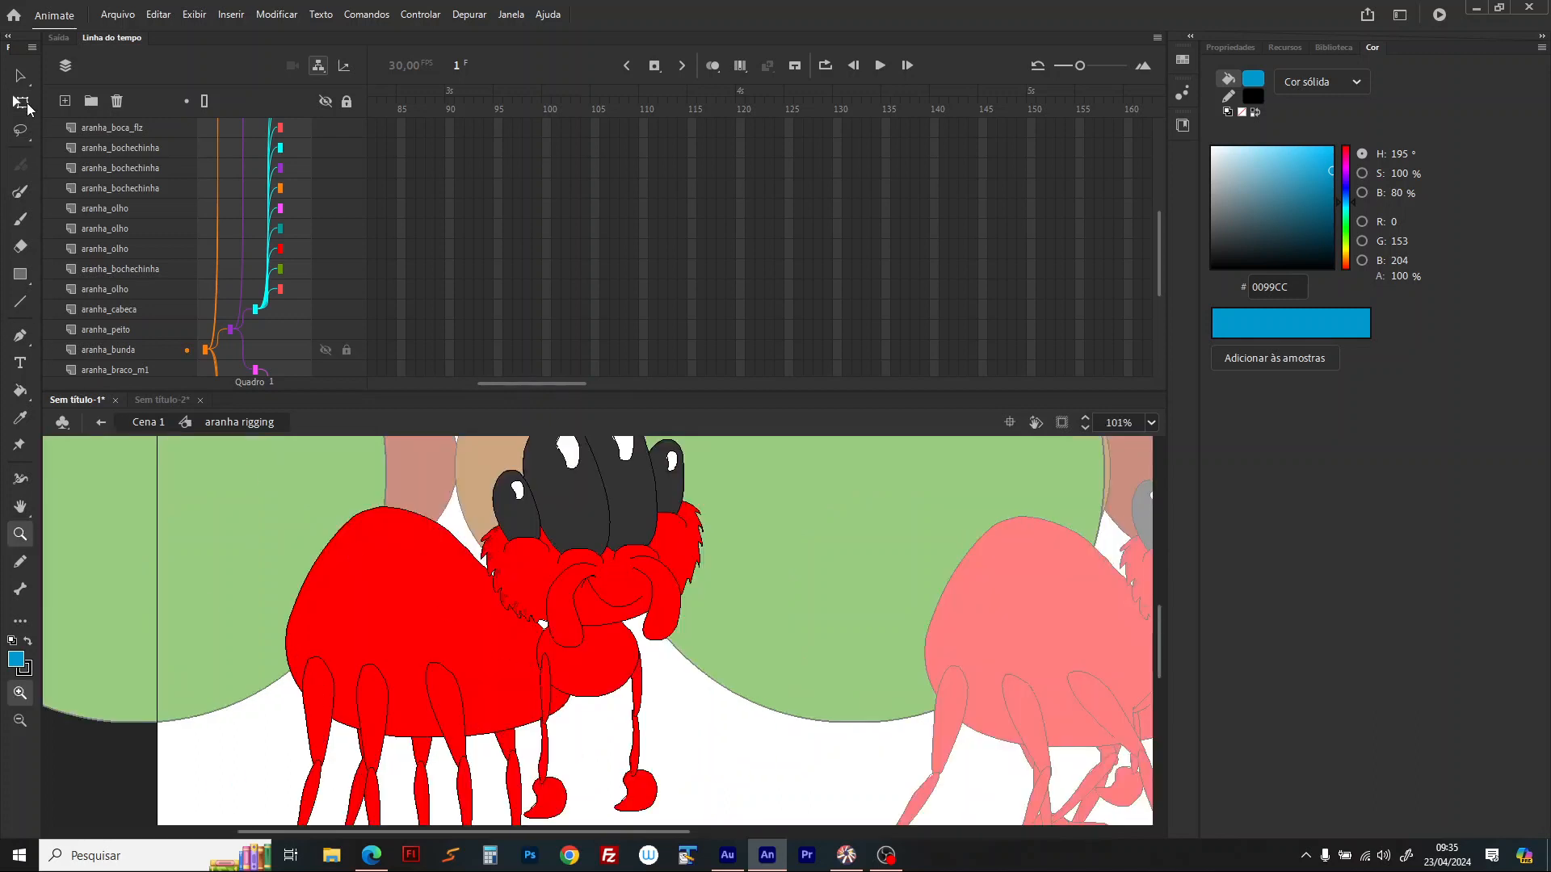
pyautogui.click(21, 102)
pyautogui.click(546, 685)
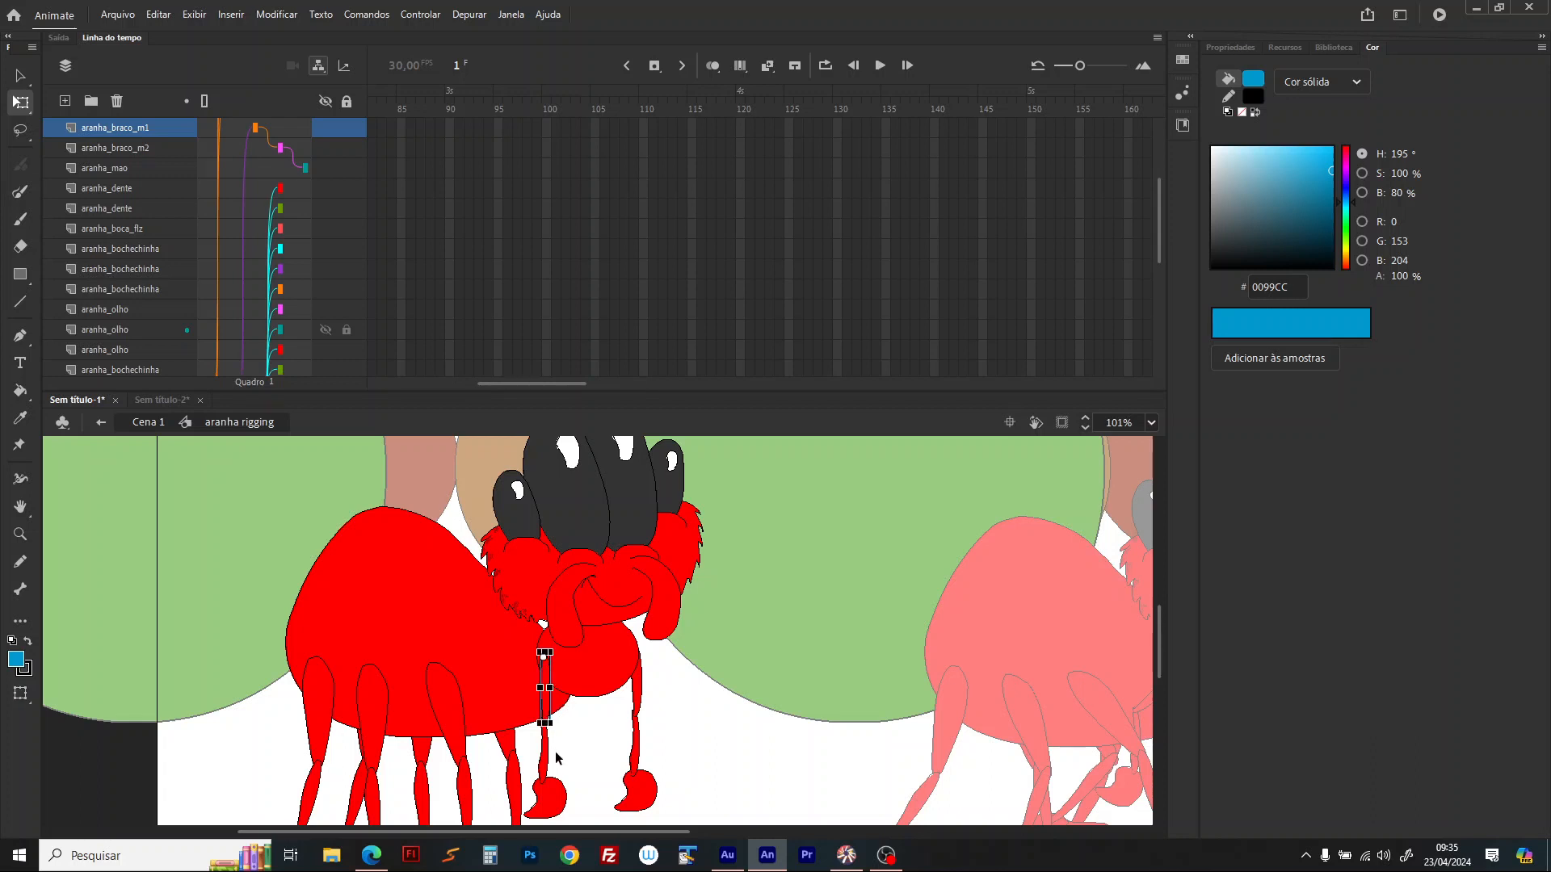
pyautogui.moveTo(560, 742); pyautogui.dragTo(514, 792)
pyautogui.click(500, 755)
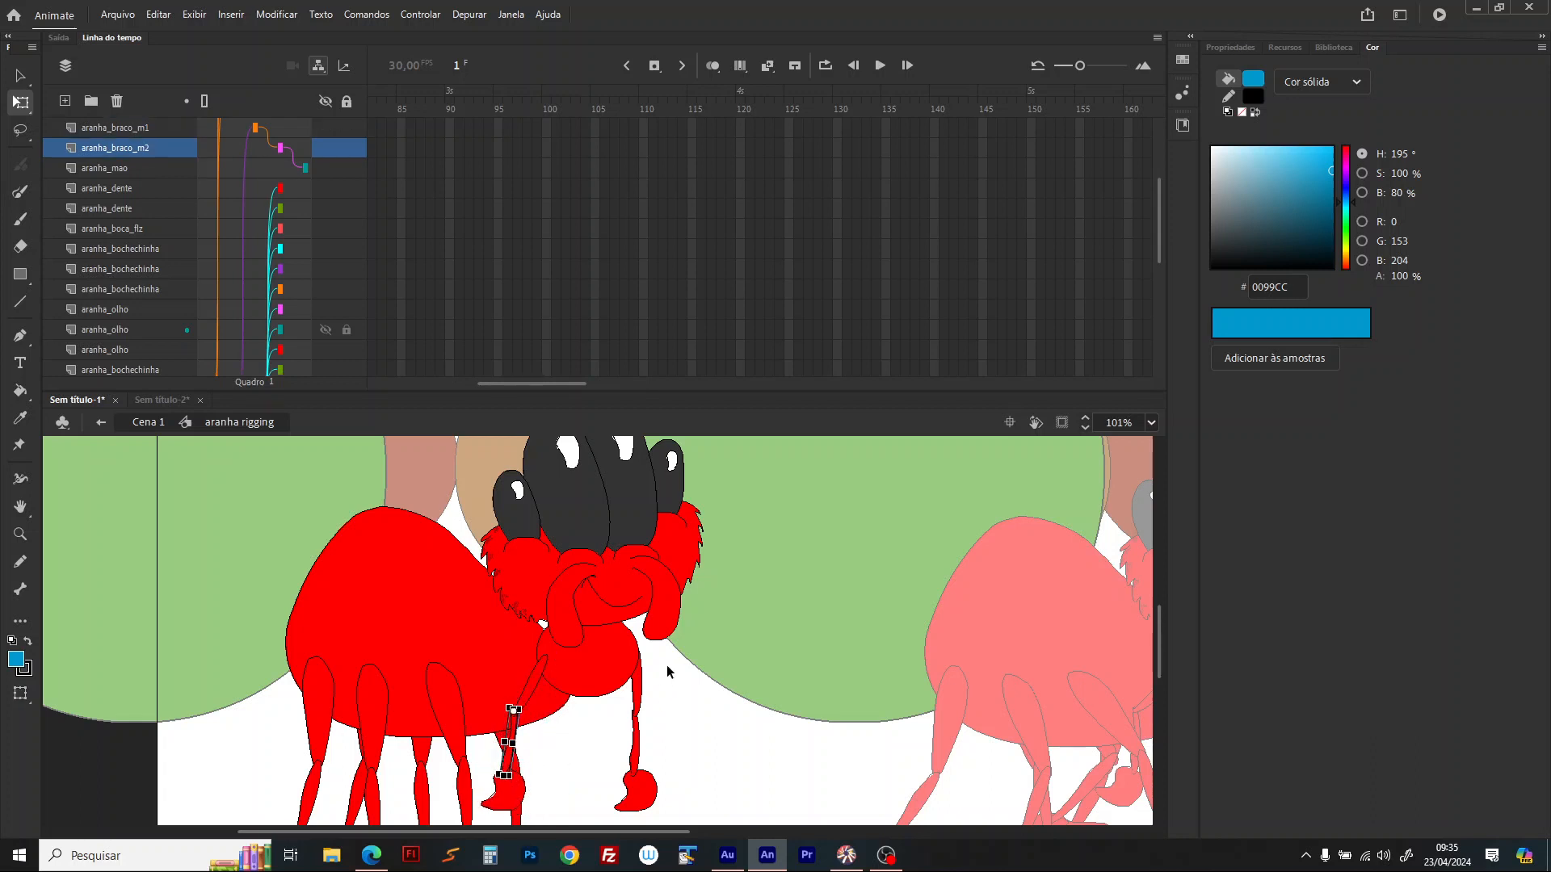
# Step: Rotate the far-side upper arm and forearm forward so that the arm reaches out ahead of the body
pyautogui.click(641, 693)
pyautogui.moveTo(656, 741); pyautogui.dragTo(737, 762)
pyautogui.click(677, 747)
# Step: Swing the near-side front leg slightly forward by rotating its thigh and shin, and level its foot
pyautogui.scroll(-3, 465, 731)
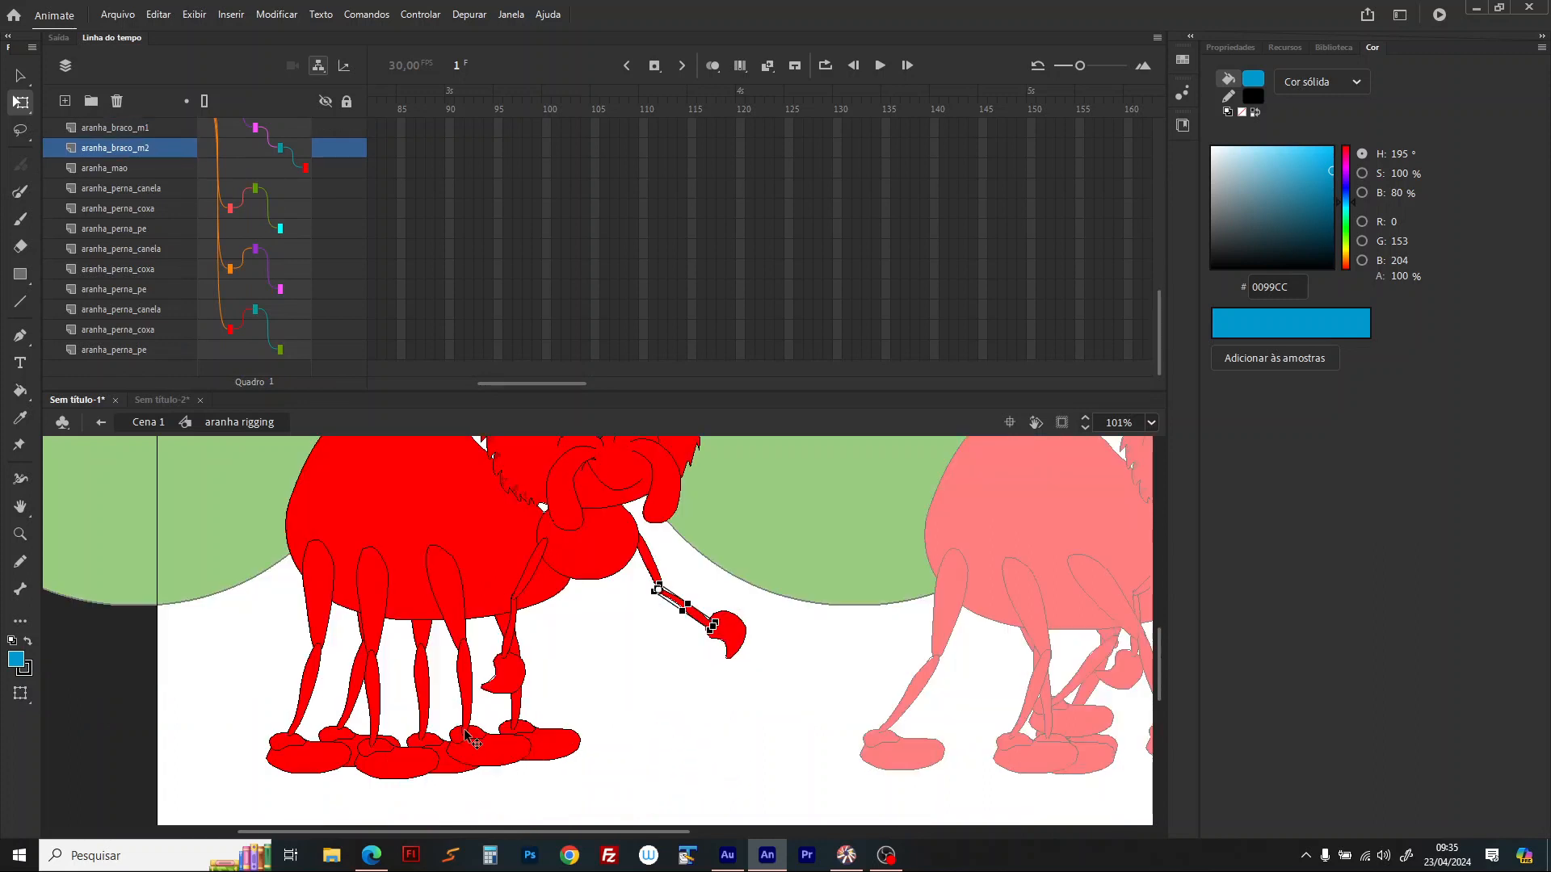
pyautogui.click(473, 634)
pyautogui.moveTo(491, 662); pyautogui.dragTo(501, 744)
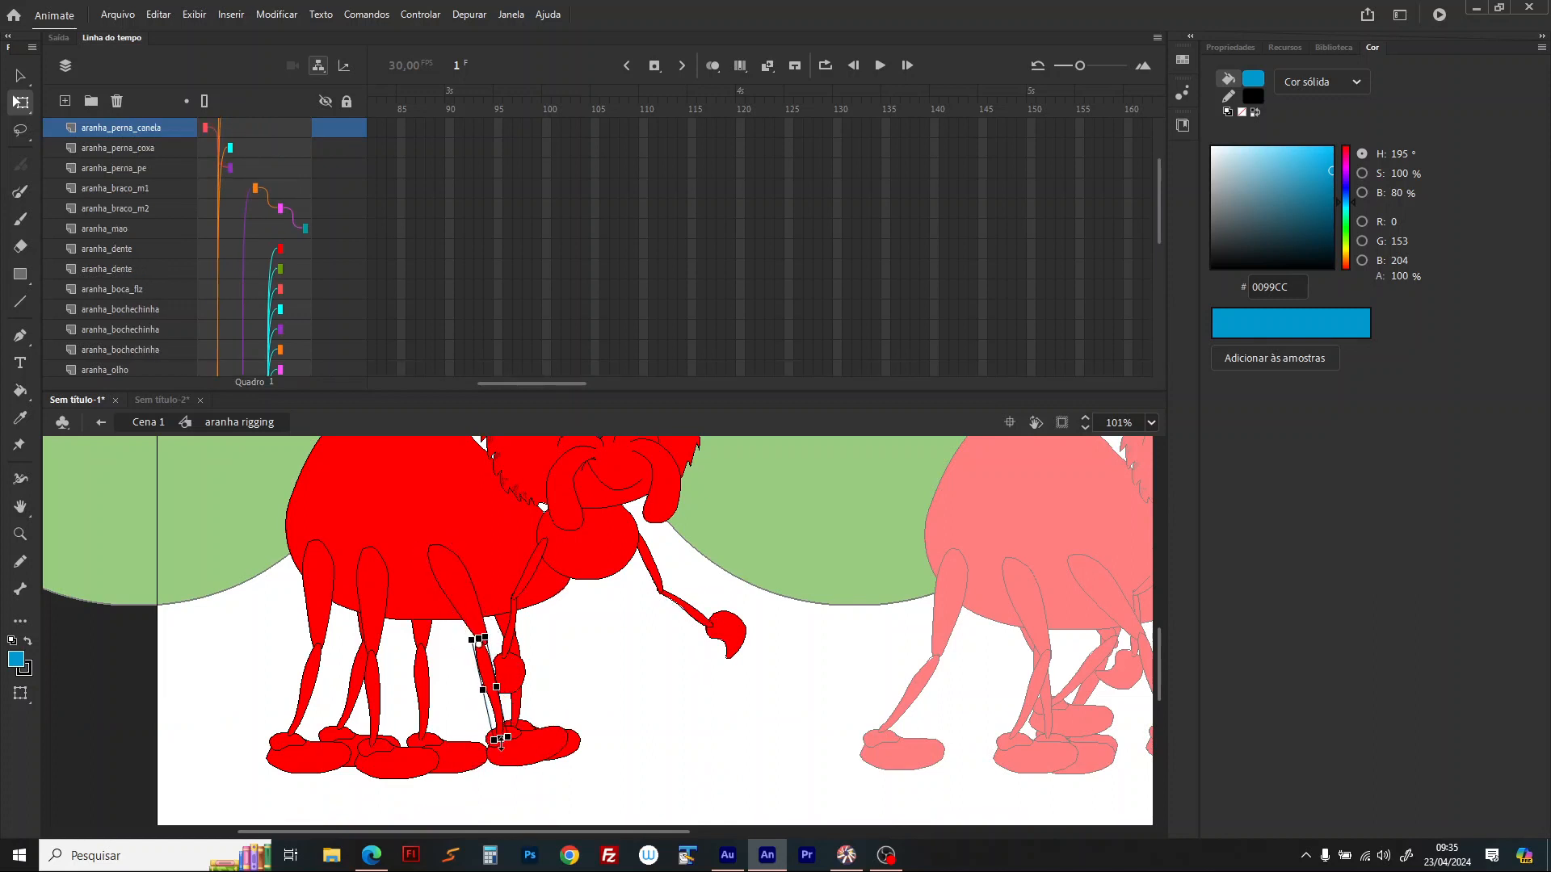
pyautogui.click(558, 759)
pyautogui.moveTo(578, 780); pyautogui.dragTo(572, 794)
# Step: Swing the near-side rear leg backward at the thigh and adjust its shin and foot to stay near the ground
pyautogui.click(326, 646)
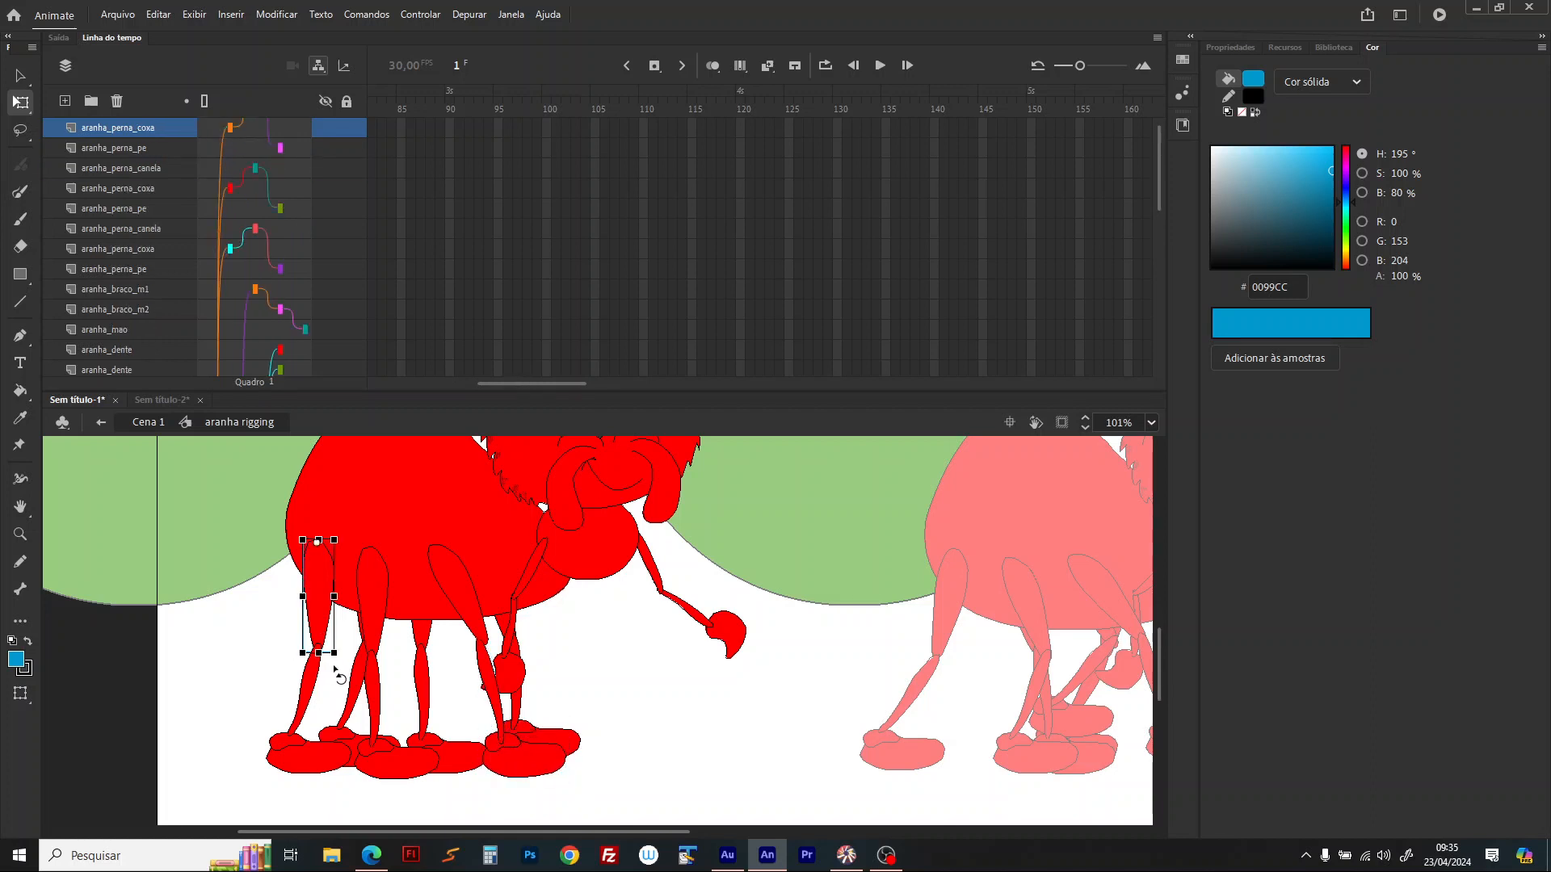
pyautogui.moveTo(334, 667); pyautogui.dragTo(313, 687)
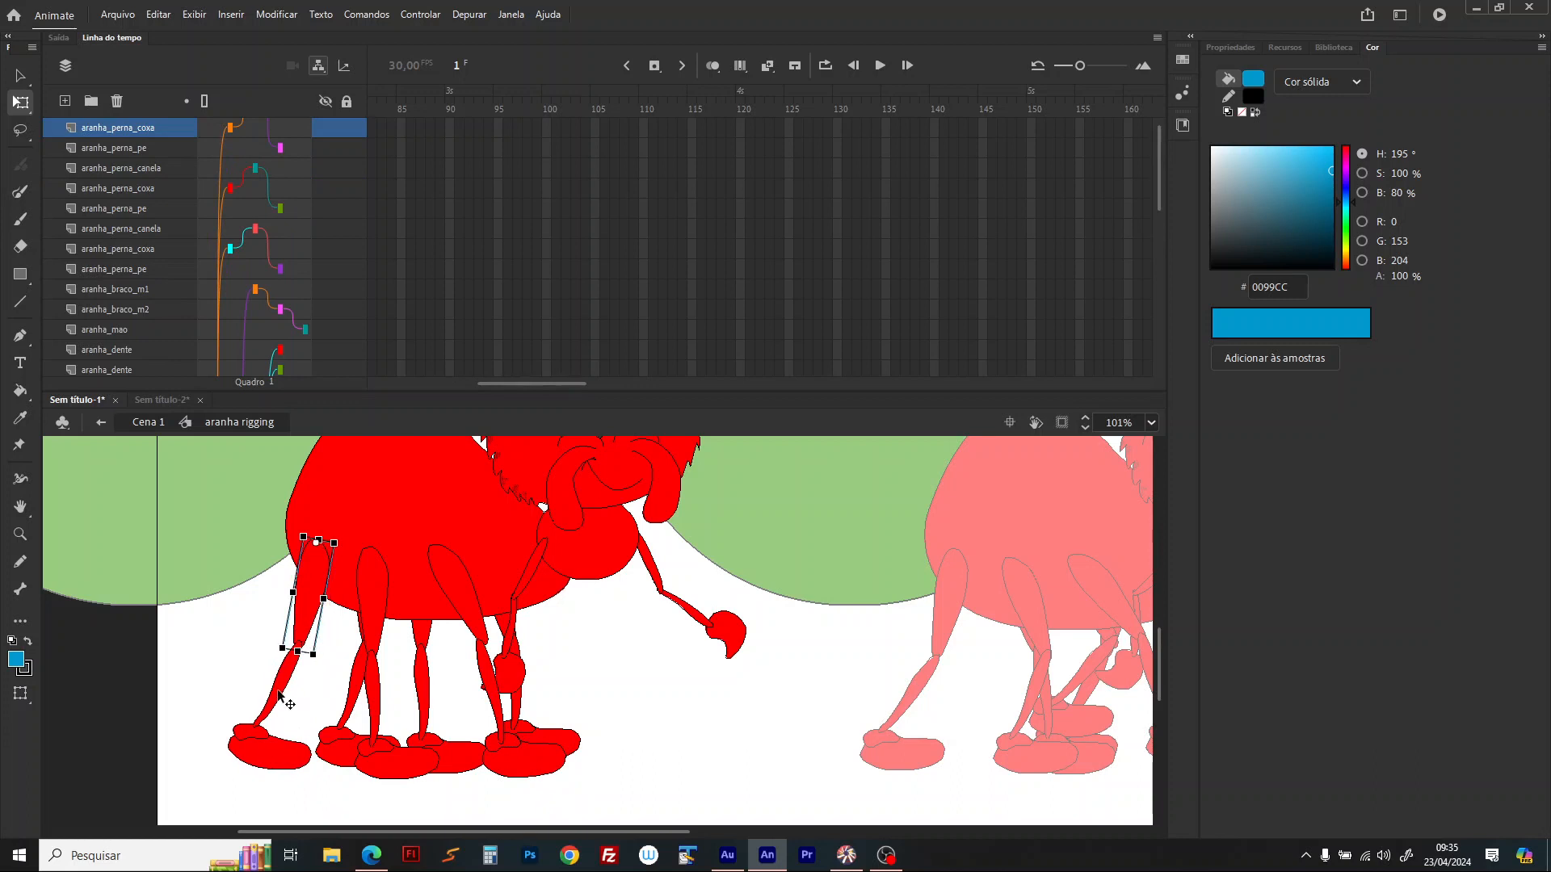
pyautogui.click(284, 701)
pyautogui.moveTo(241, 740); pyautogui.dragTo(248, 748)
# Step: Swing the far-side rear leg forward at the thigh, bend its shin back and level its foot
pyautogui.click(362, 627)
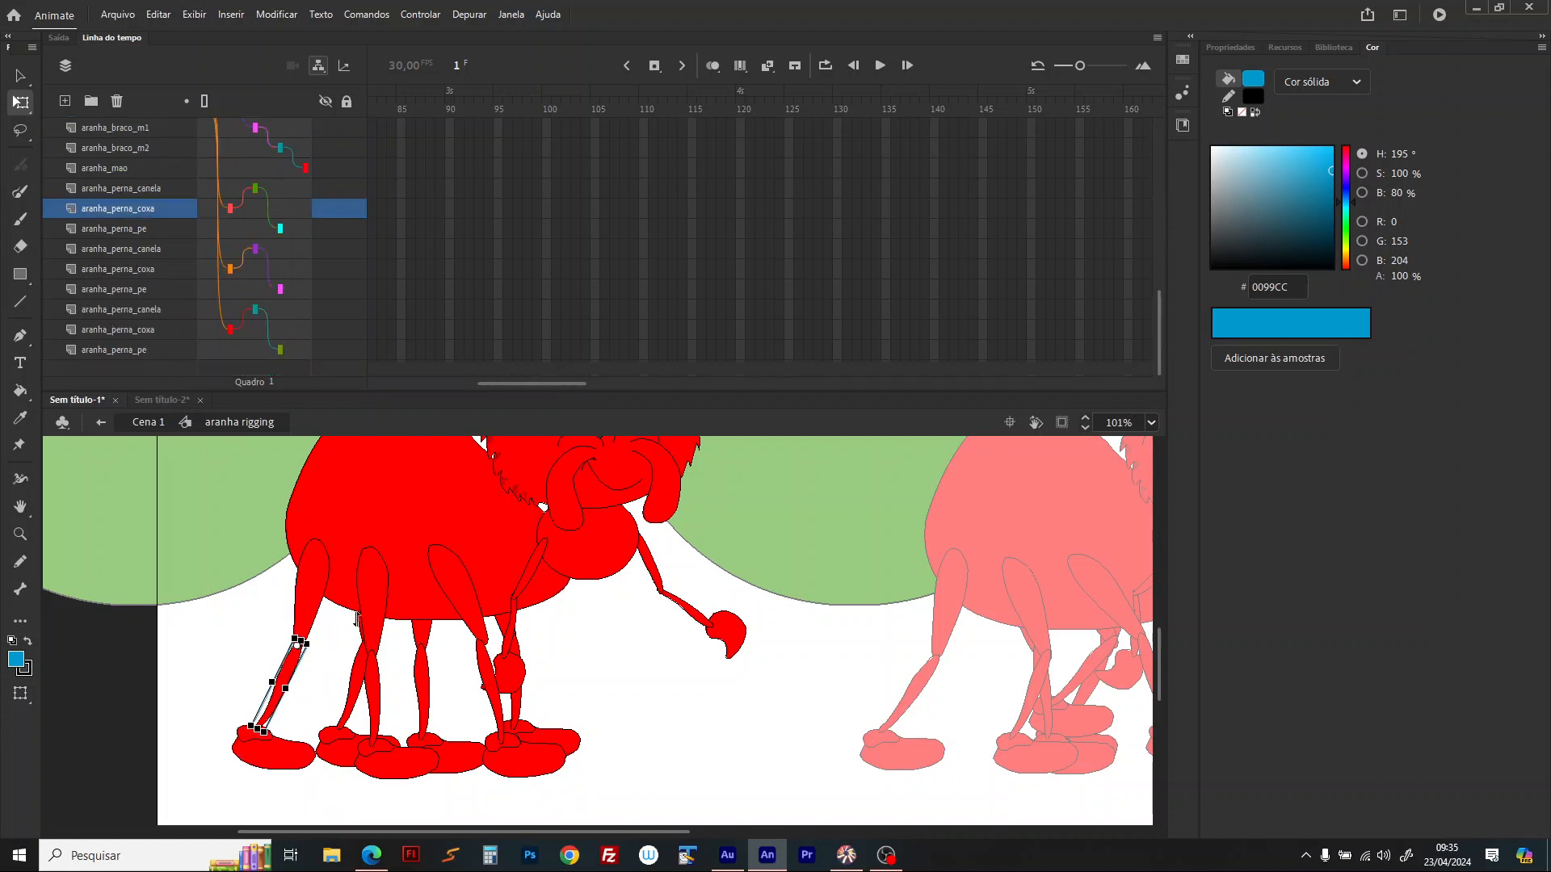
pyautogui.moveTo(401, 658)
pyautogui.mouseDown()
pyautogui.moveTo(439, 661)
pyautogui.moveTo(415, 677)
pyautogui.mouseUp()
pyautogui.click(416, 703)
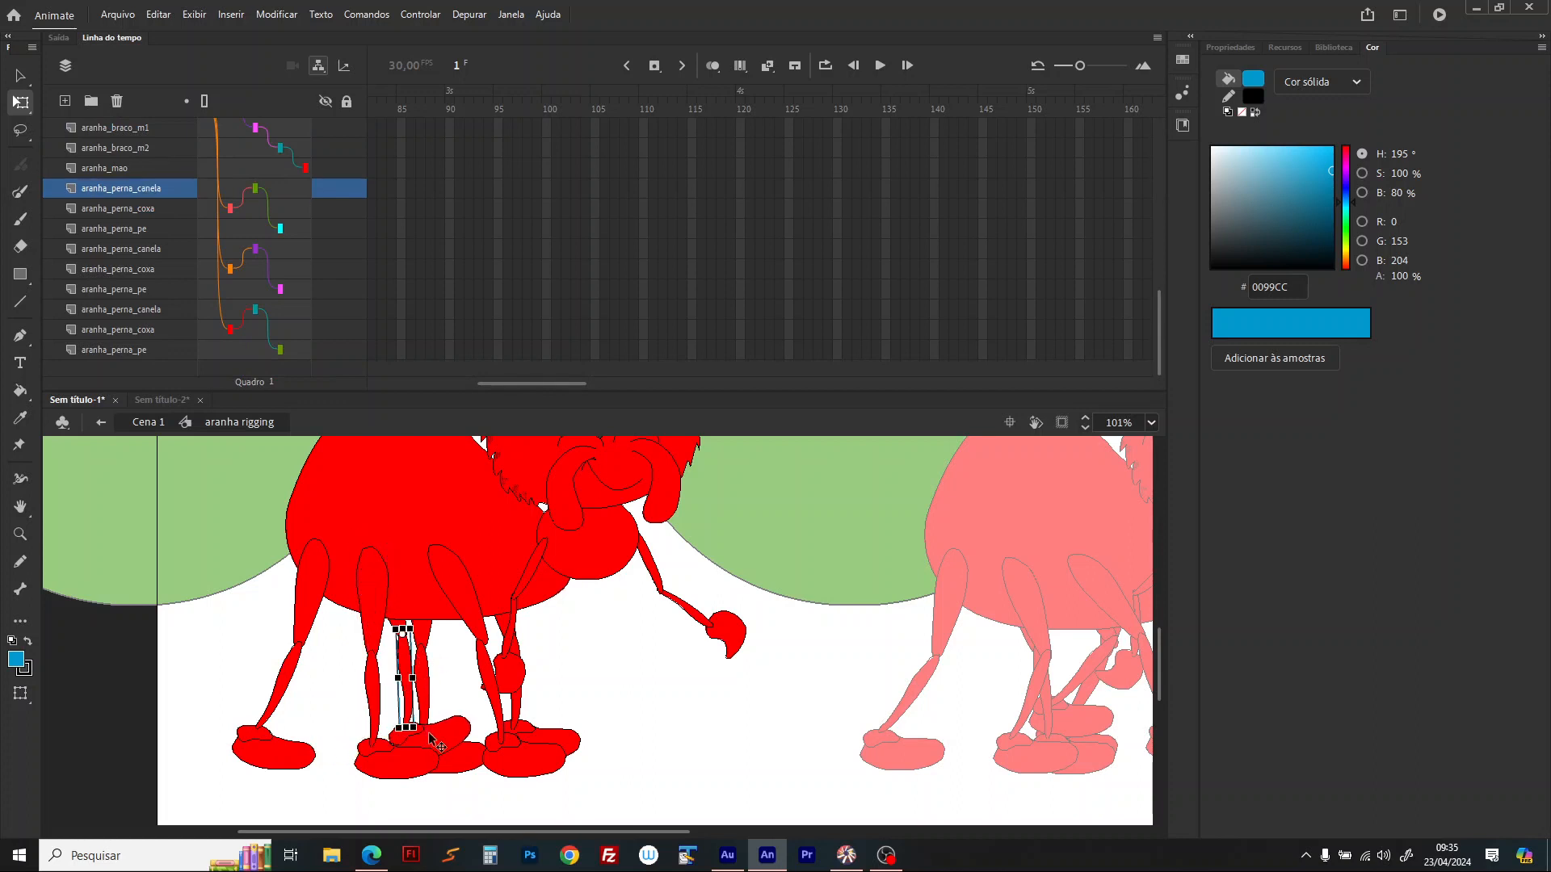
pyautogui.moveTo(436, 742); pyautogui.dragTo(410, 768)
# Step: Pose the near-side middle leg as lifted, with its thigh rotated forward, its shin bent back and its foot level
pyautogui.click(374, 617)
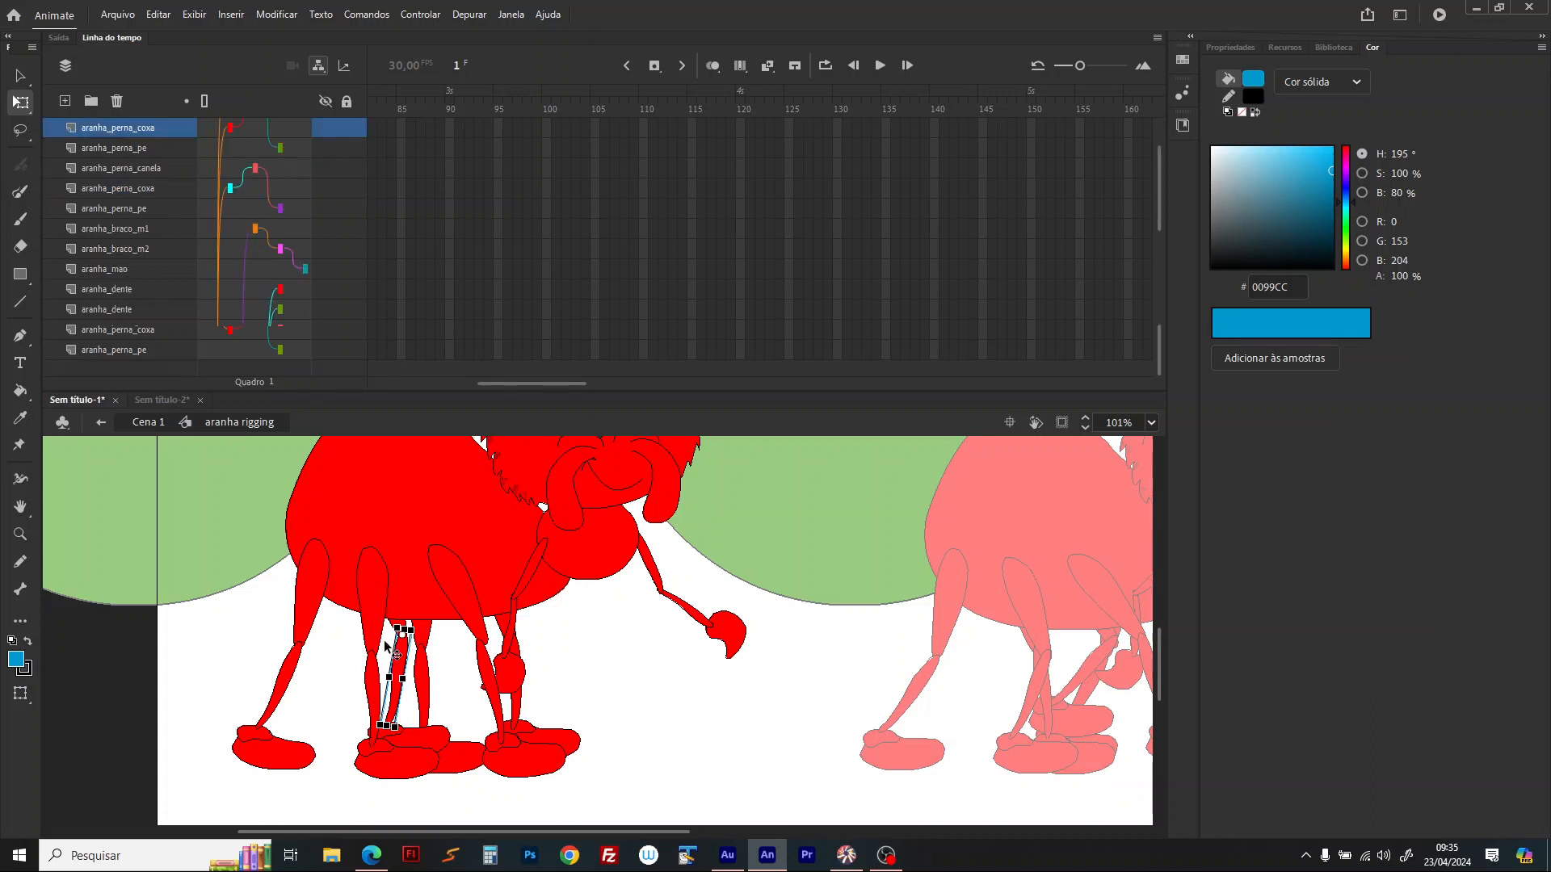
pyautogui.moveTo(401, 667); pyautogui.dragTo(468, 651)
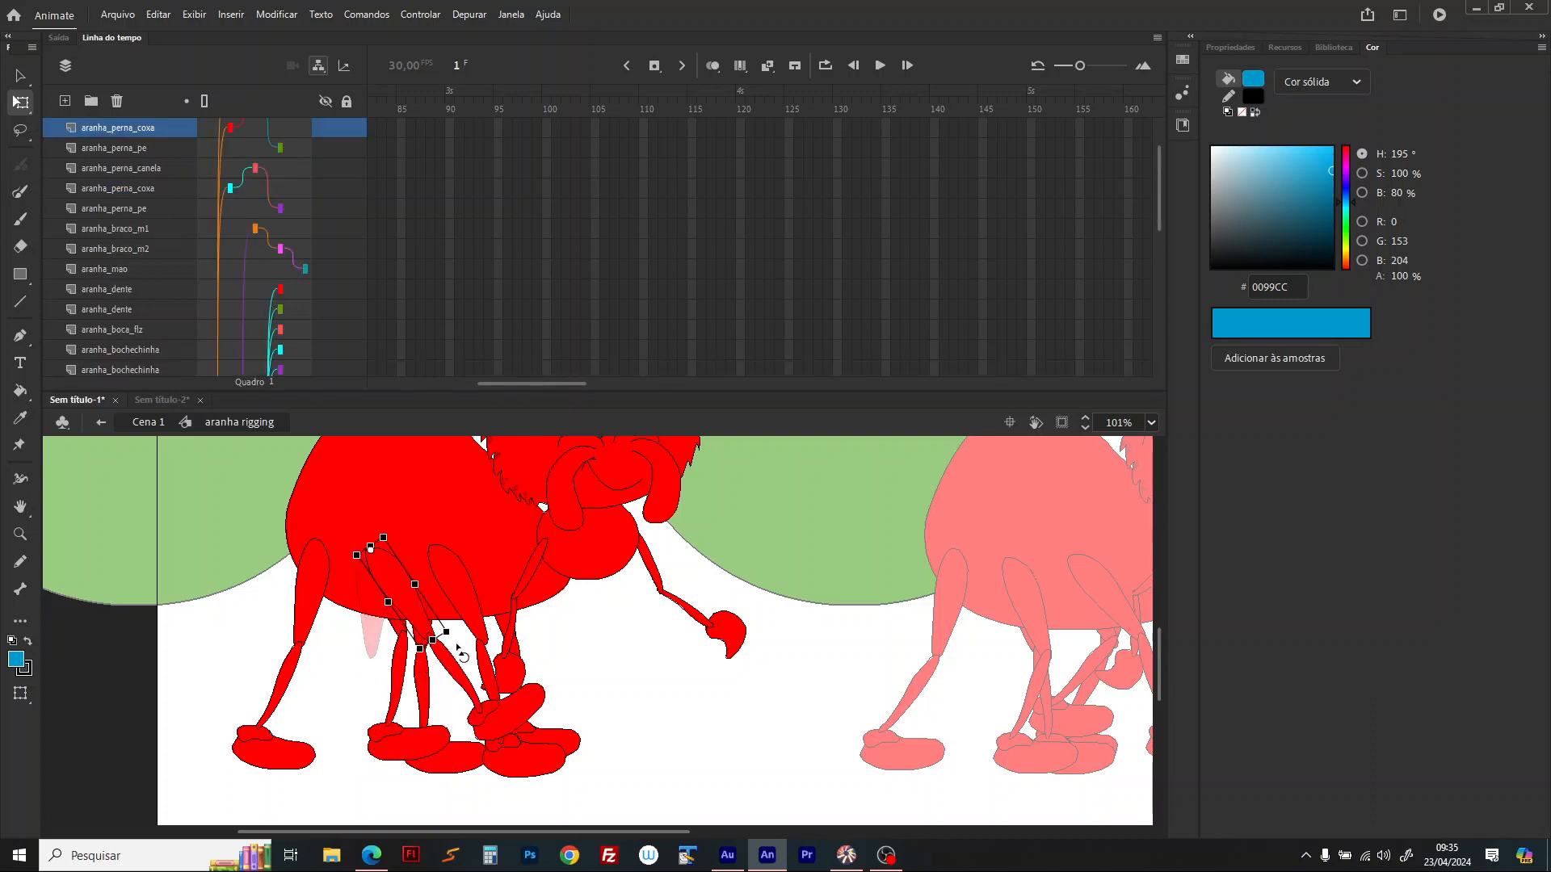
pyautogui.click(481, 712)
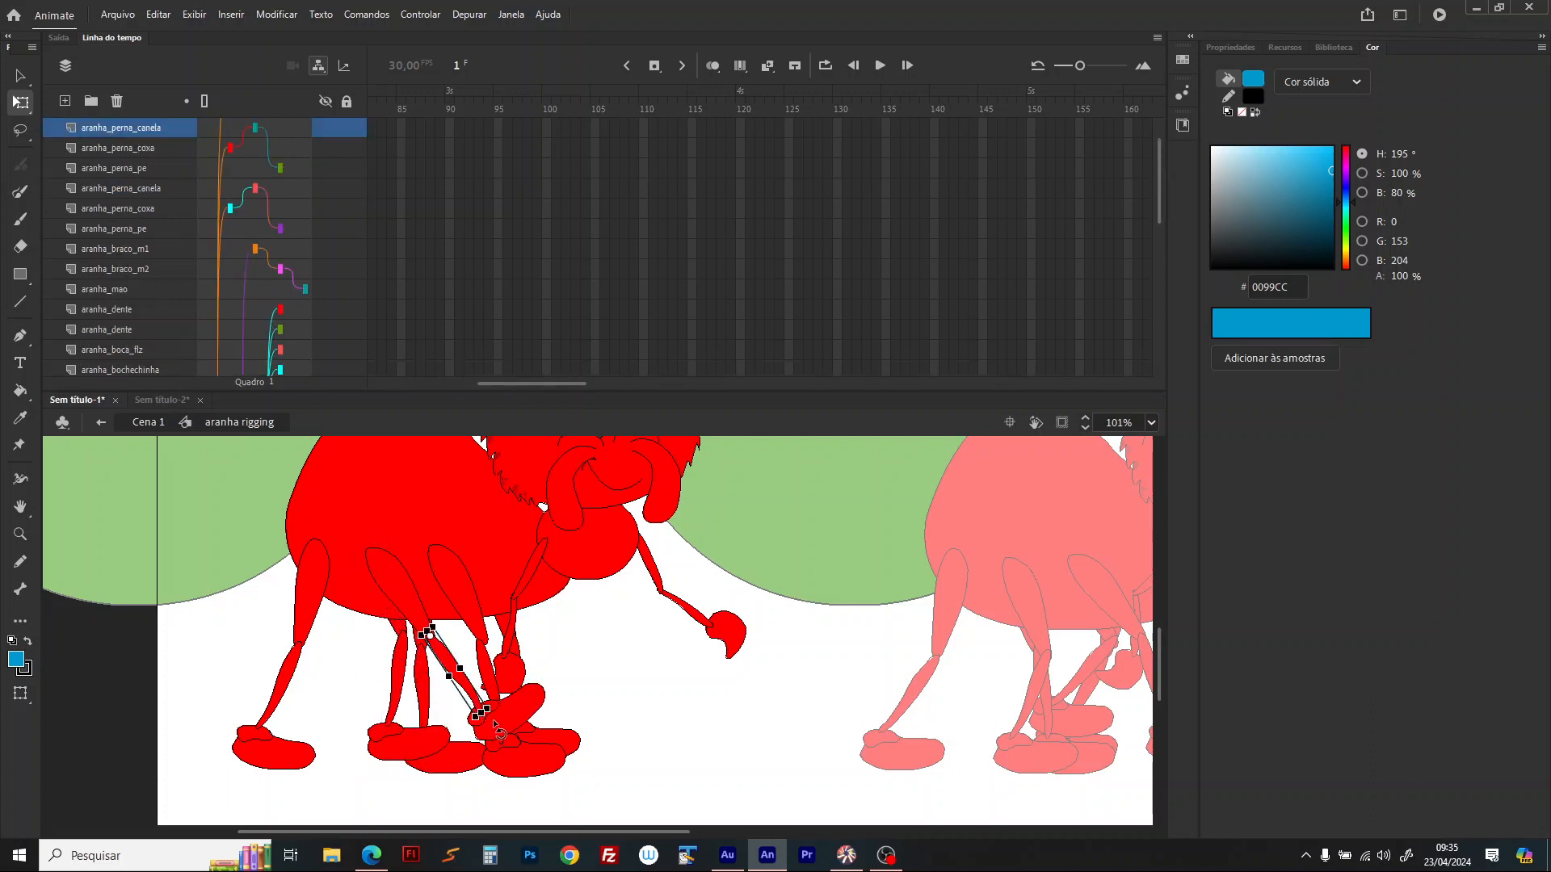
pyautogui.moveTo(449, 753)
pyautogui.mouseDown()
pyautogui.moveTo(336, 745)
pyautogui.moveTo(457, 751)
pyautogui.mouseUp()
pyautogui.click(404, 763)
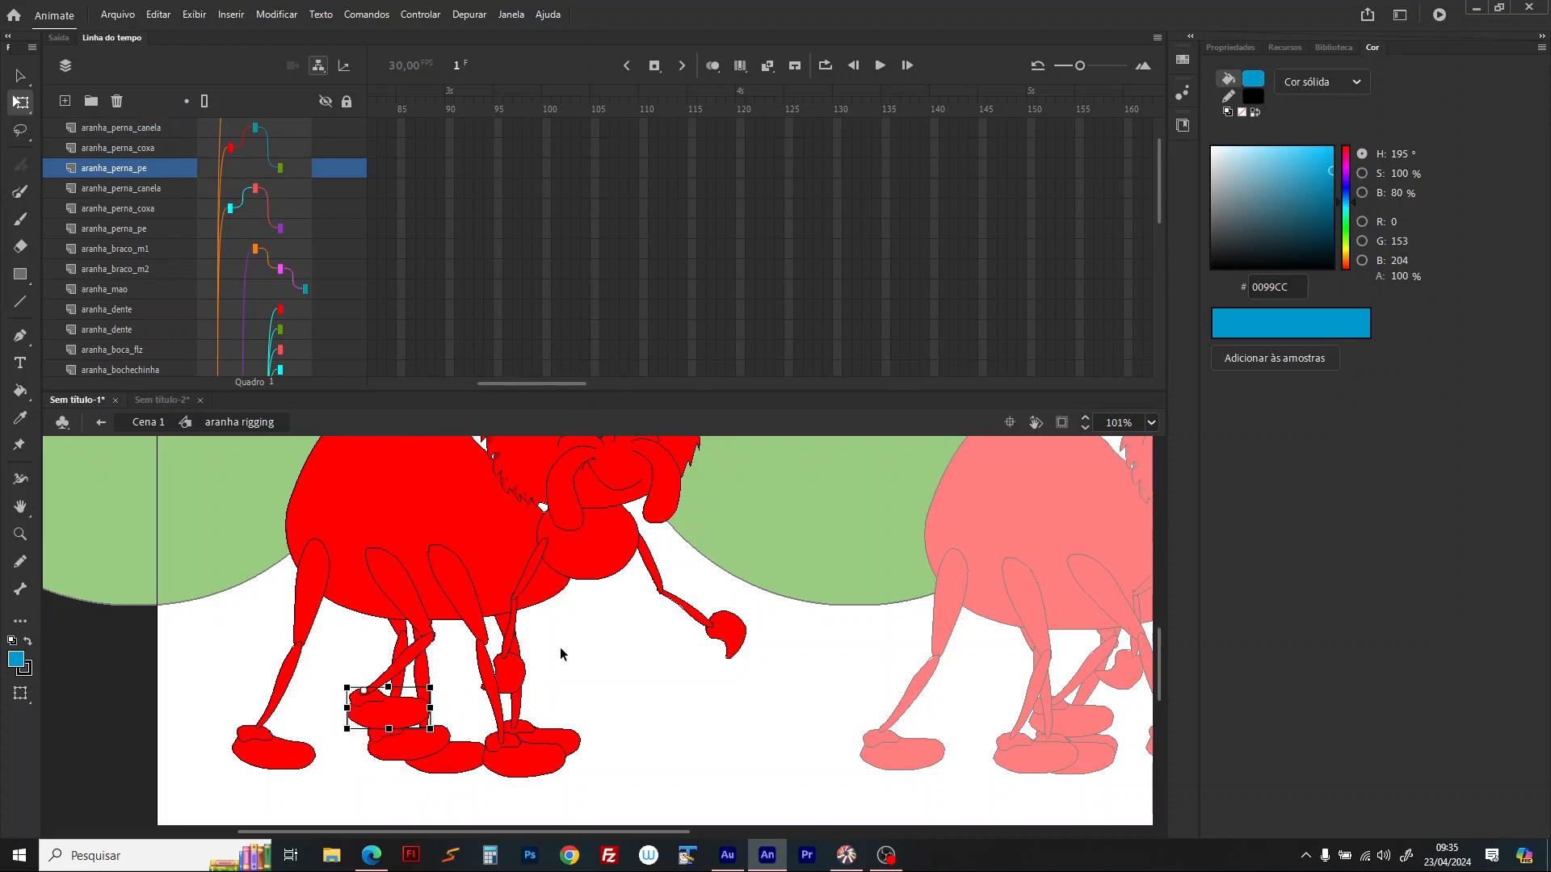
# Step: Swing the far-side front leg backward at the thigh, adjust its shin and level its foot
pyautogui.click(510, 632)
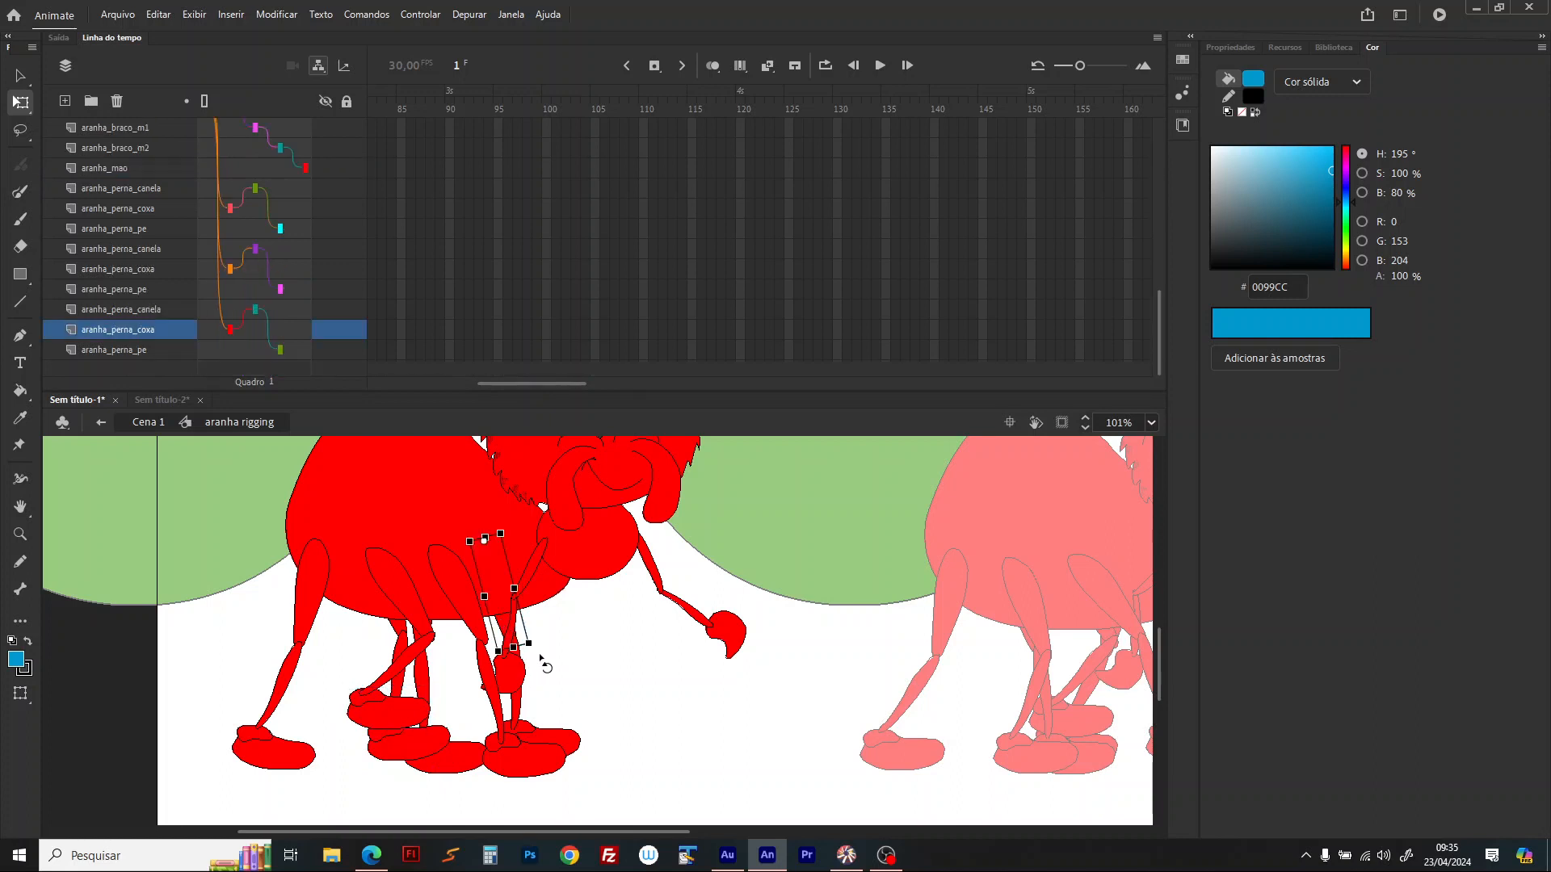
pyautogui.moveTo(540, 658); pyautogui.dragTo(468, 735)
pyautogui.click(453, 694)
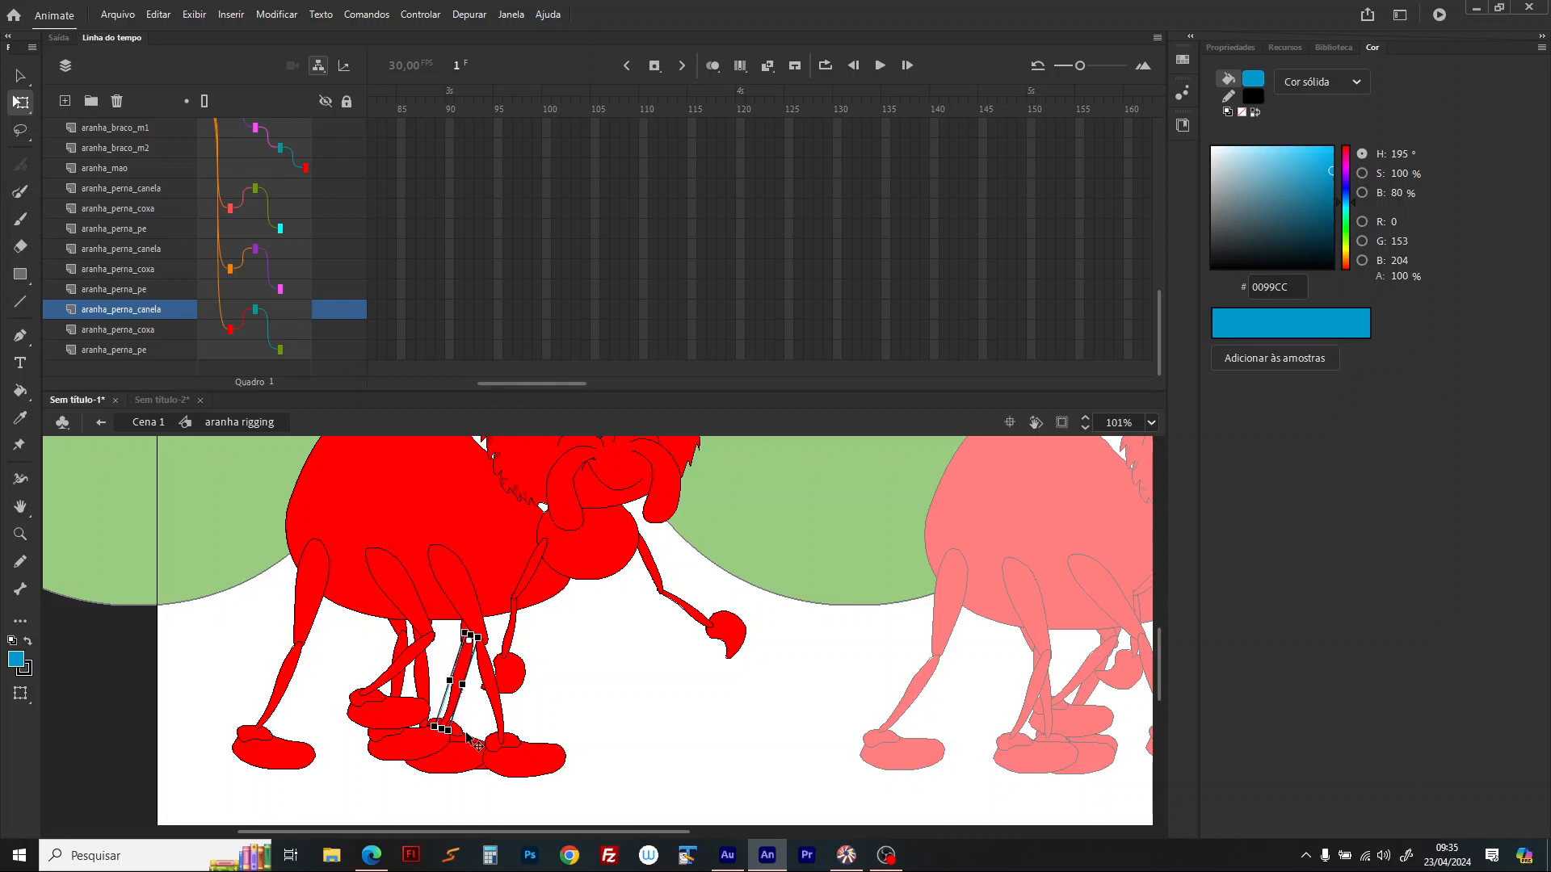
pyautogui.click(475, 745)
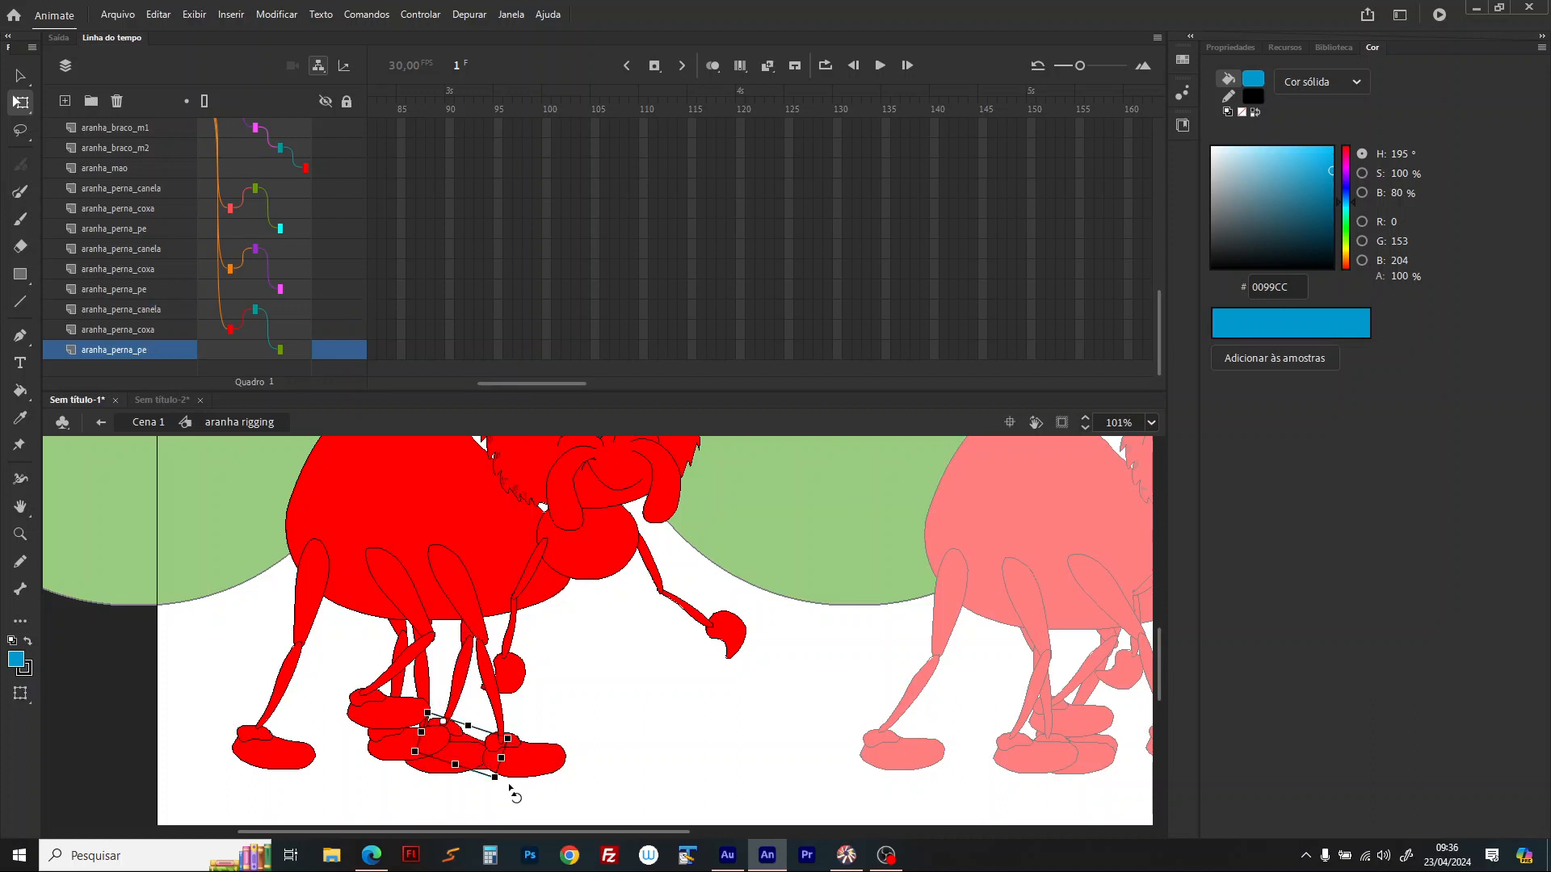
pyautogui.moveTo(510, 786); pyautogui.dragTo(527, 782)
# Step: Insert keyframes for all layers at frame 20 and at frame 10
pyautogui.moveTo(551, 385); pyautogui.dragTo(353, 386)
pyautogui.click(555, 117)
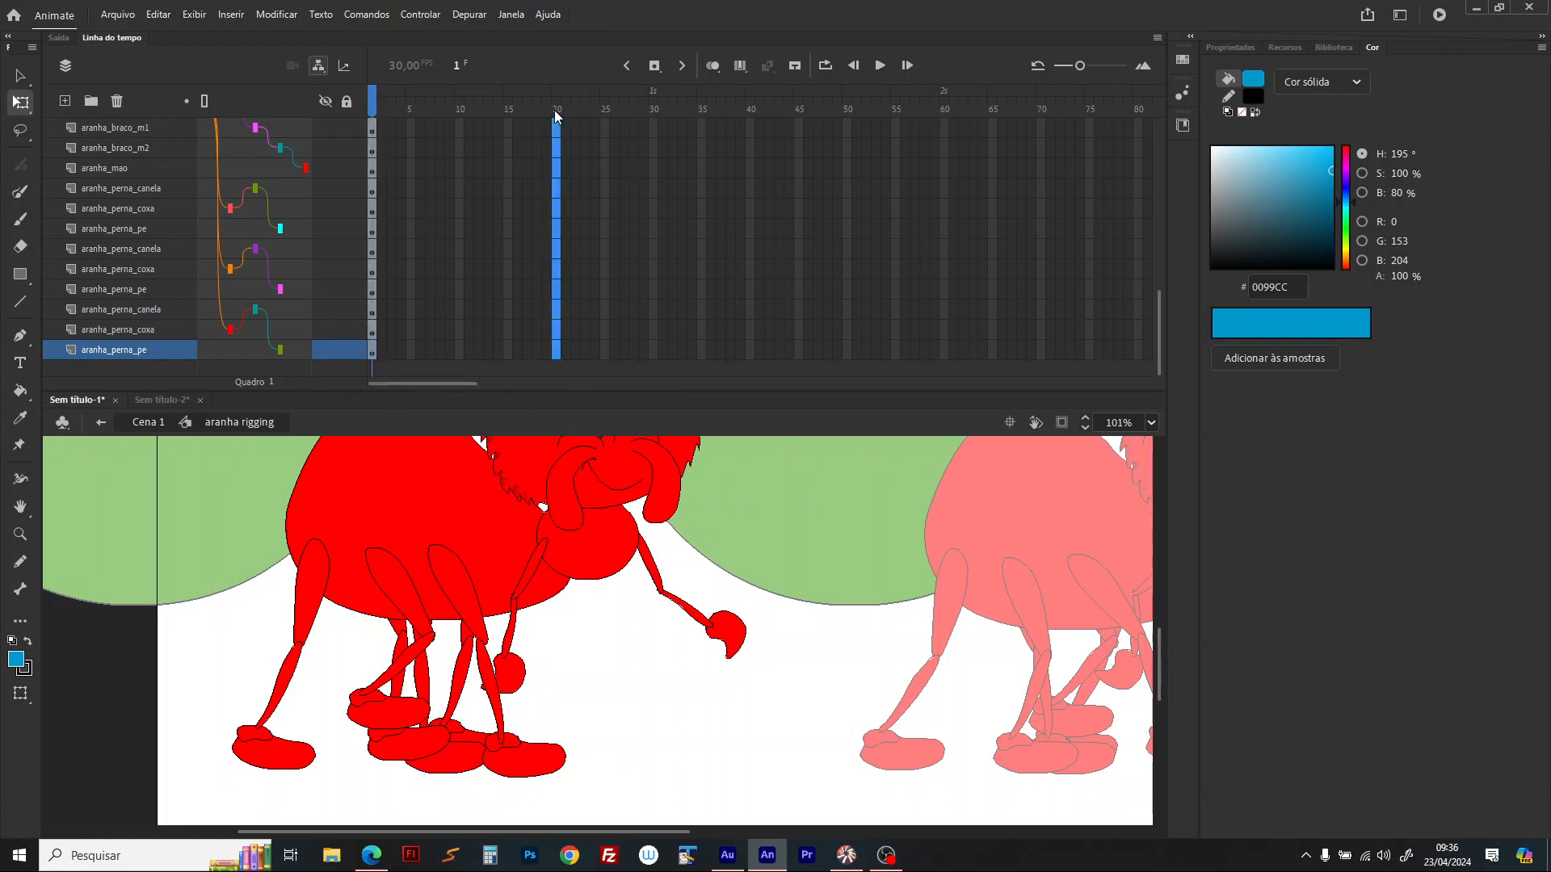
pyautogui.press('F5')
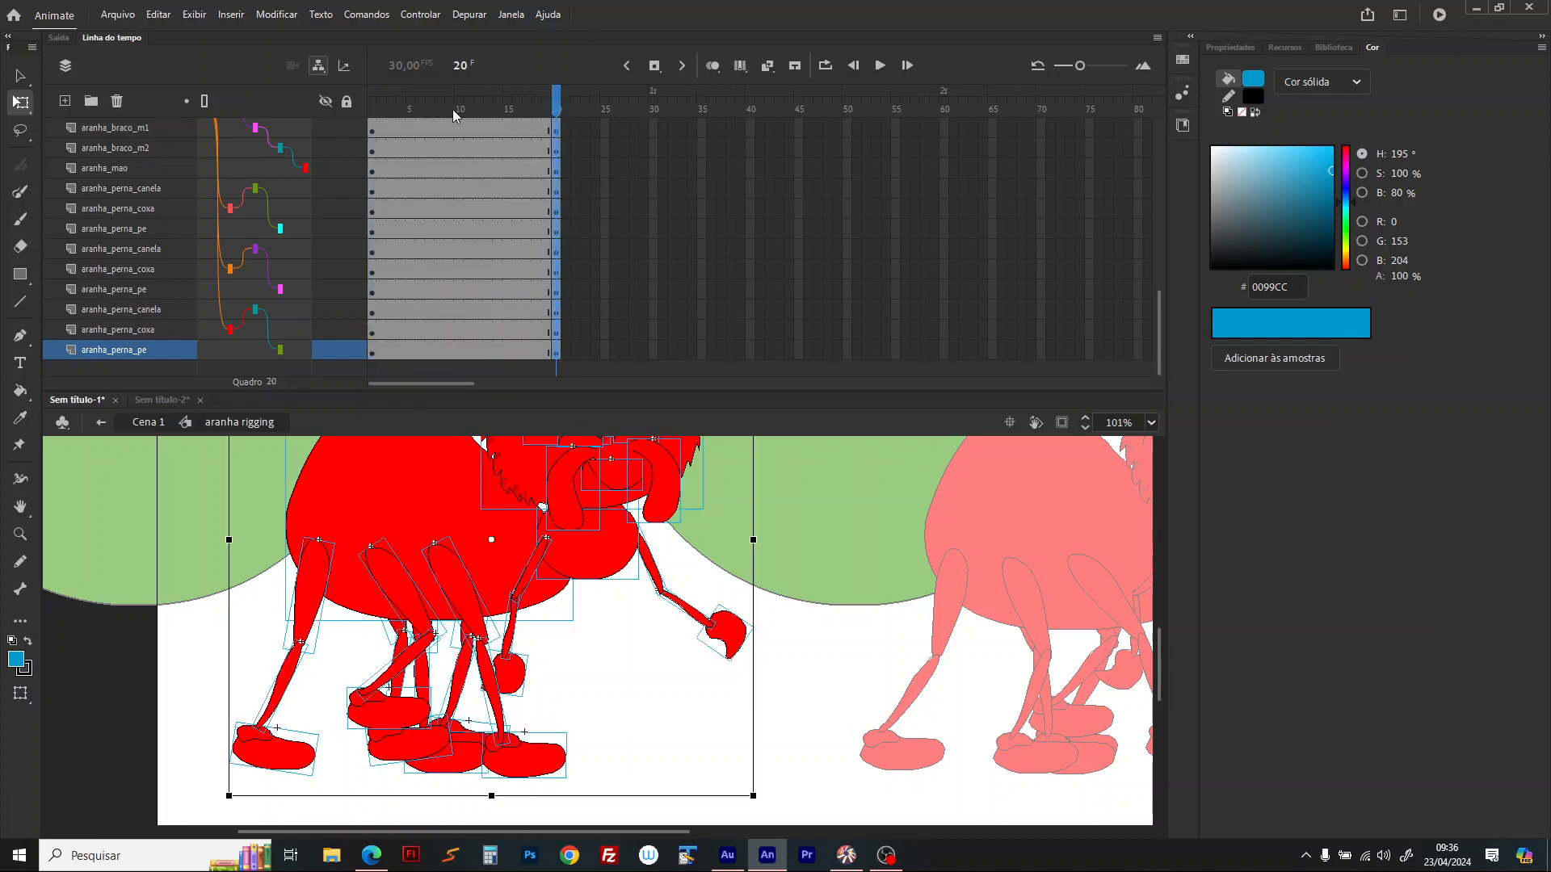
pyautogui.click(460, 105)
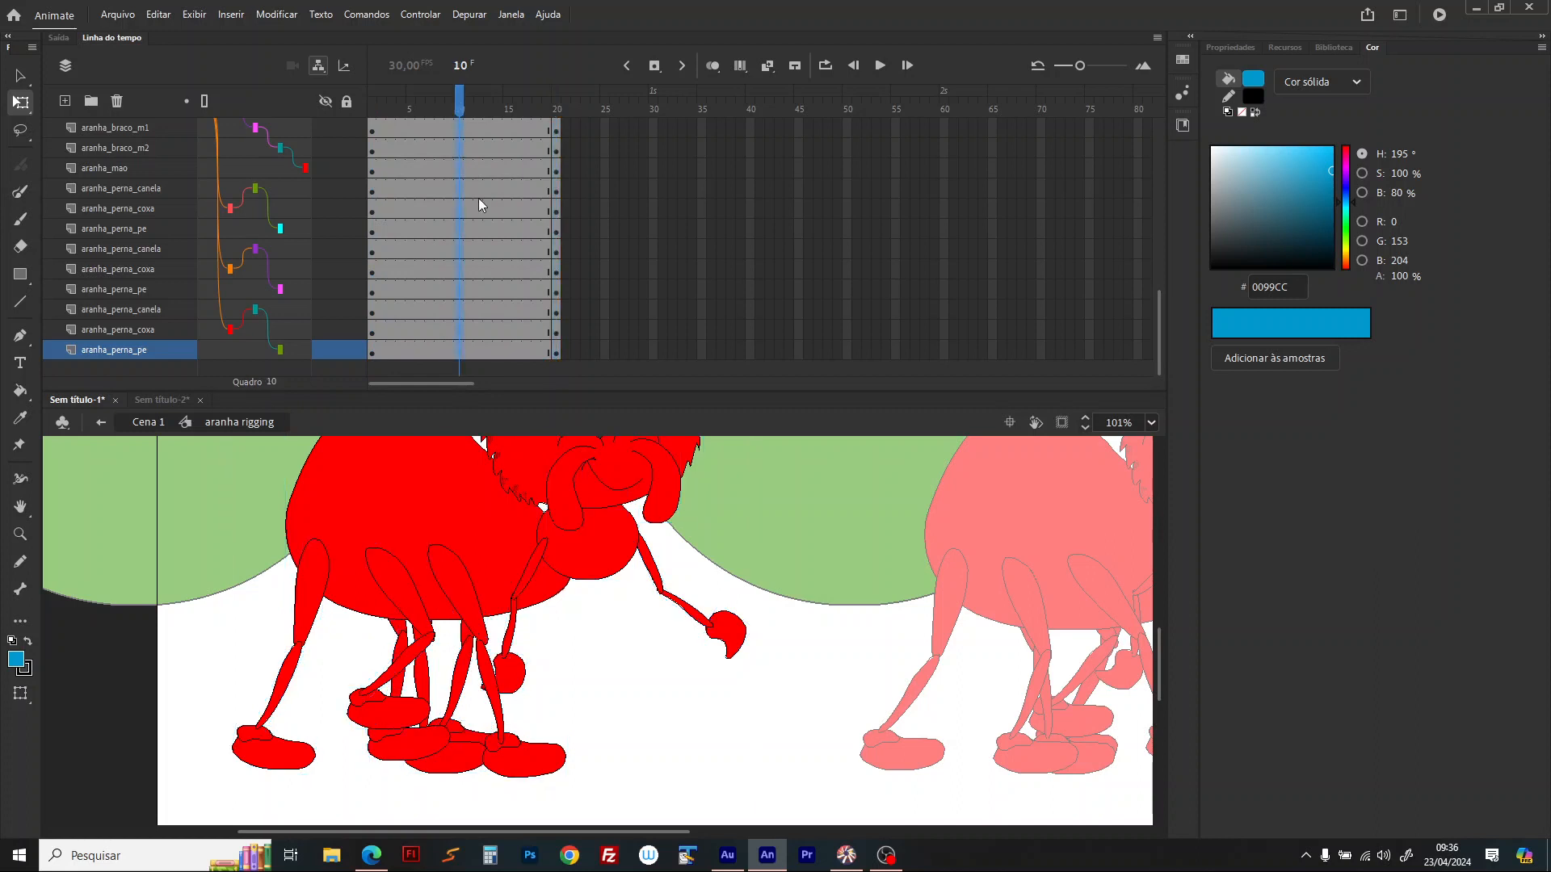
pyautogui.press('F6')
# Step: At frame 10, swing the near-side arm forward, lower its forearm slightly and adjust the hand
pyautogui.click(529, 578)
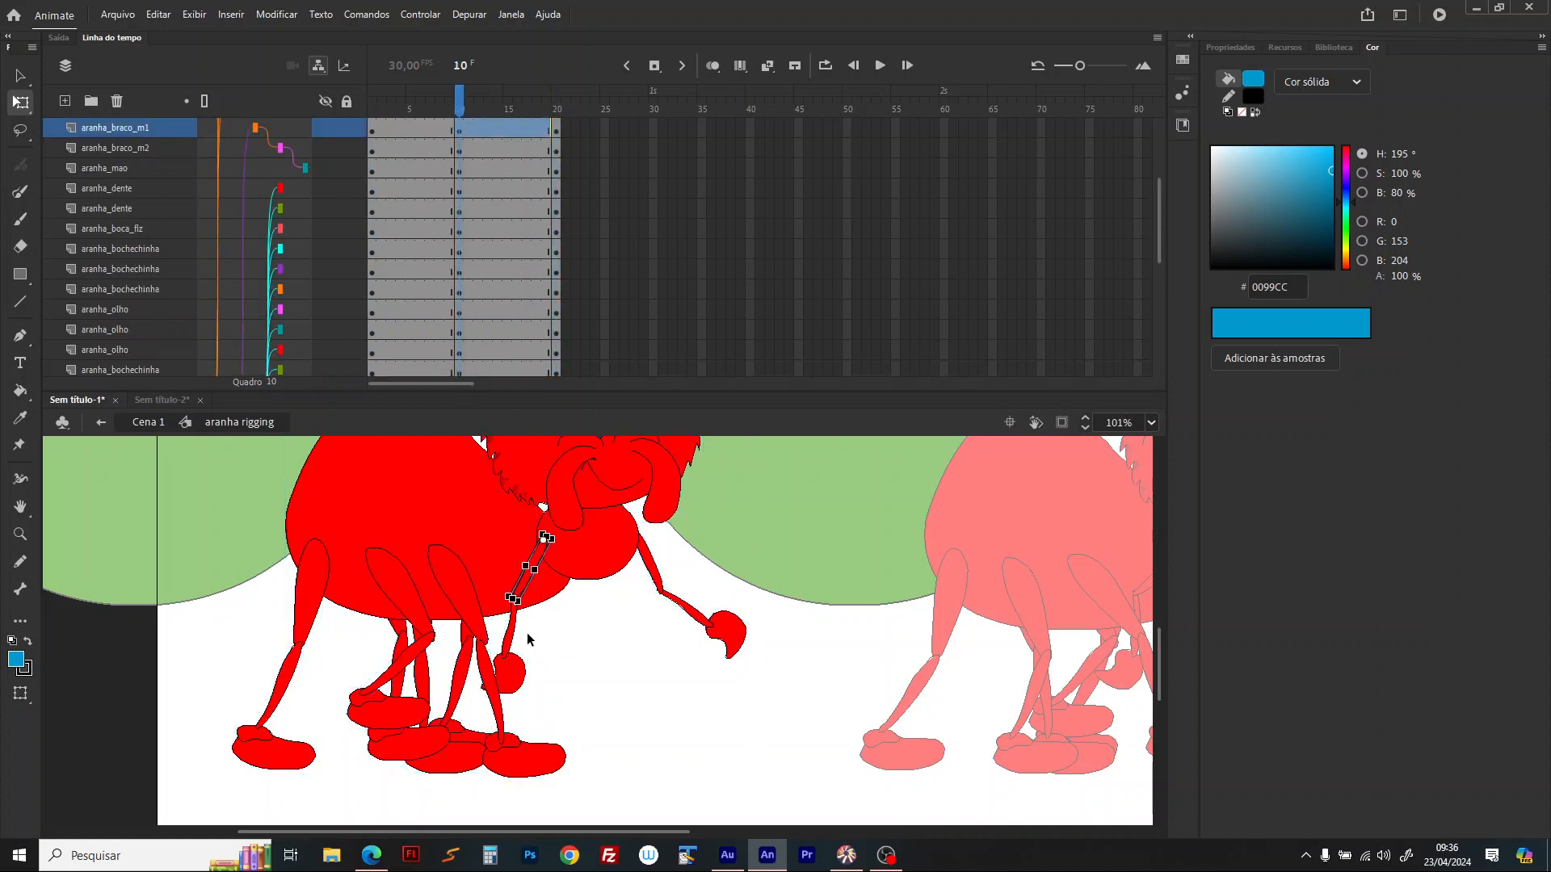
pyautogui.moveTo(526, 615); pyautogui.dragTo(616, 655)
pyautogui.click(631, 659)
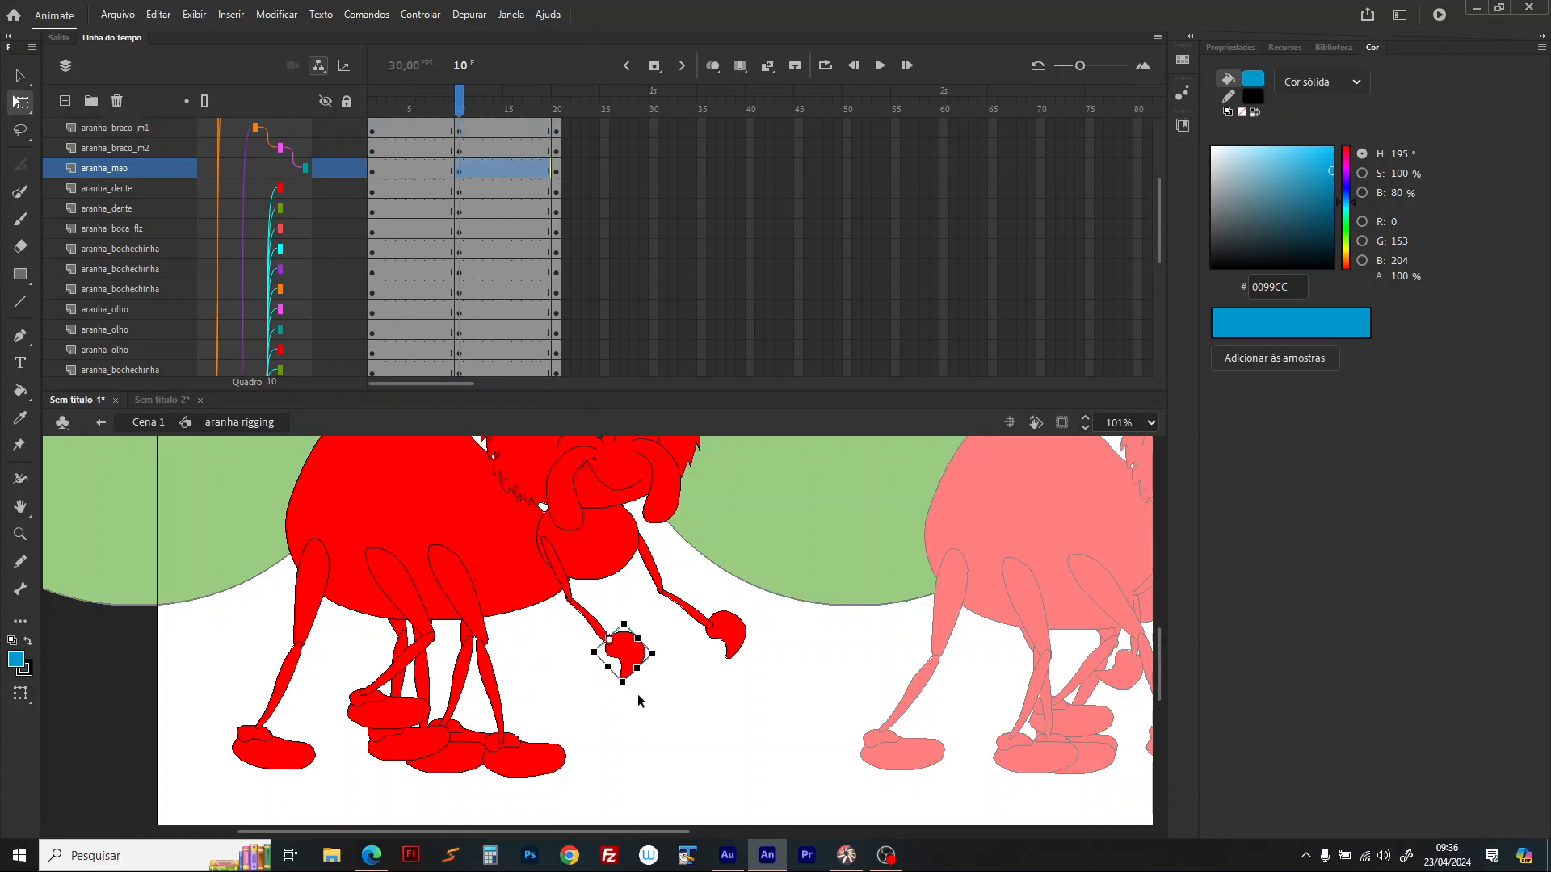
pyautogui.click(606, 642)
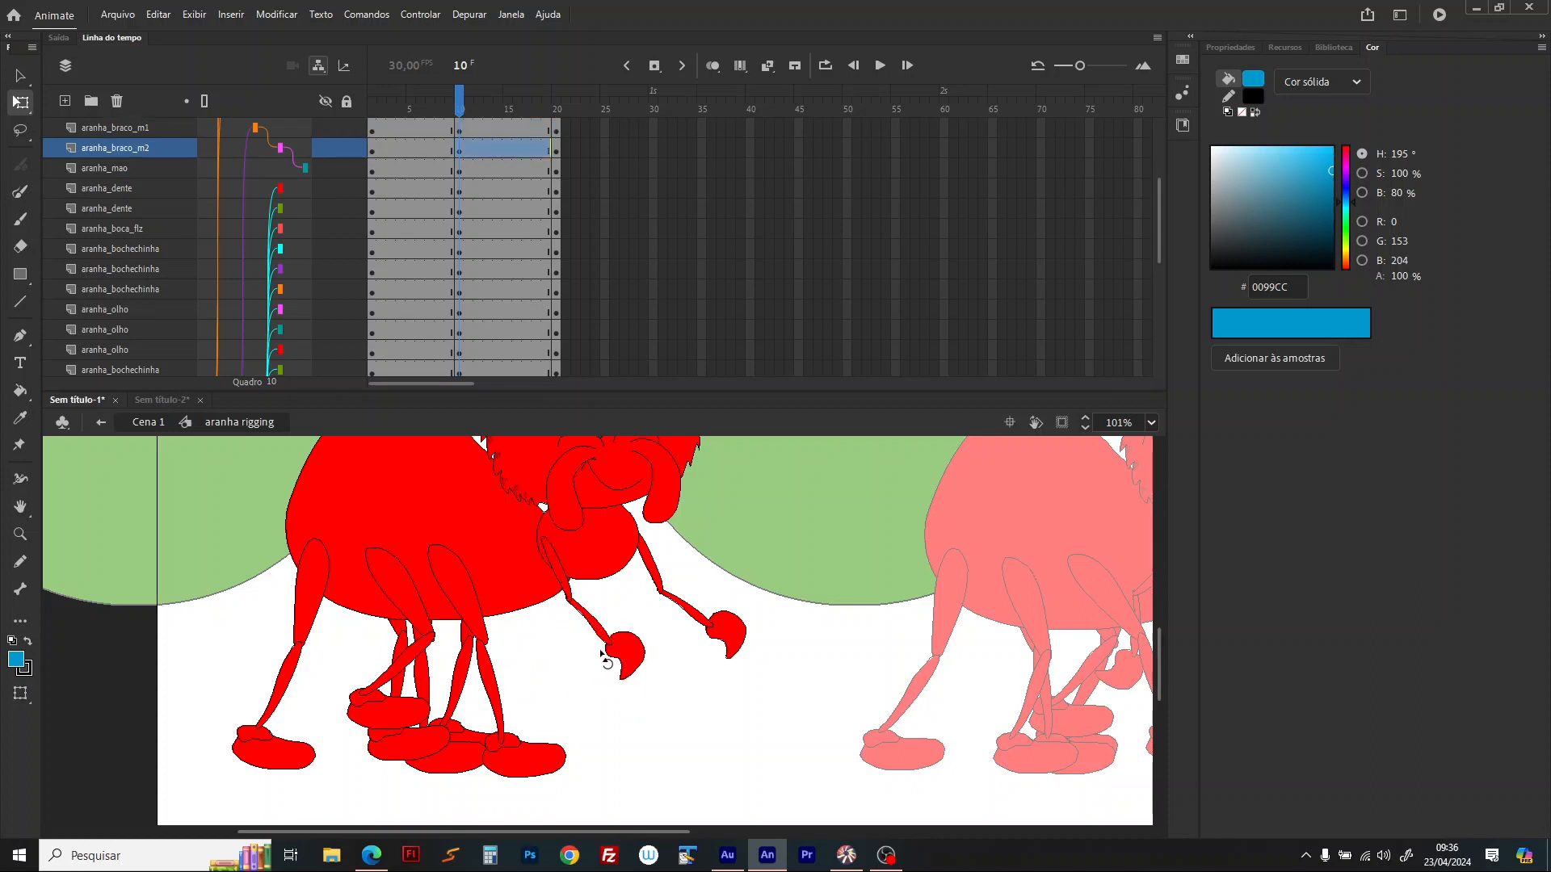
pyautogui.moveTo(604, 670); pyautogui.dragTo(572, 718)
pyautogui.click(607, 669)
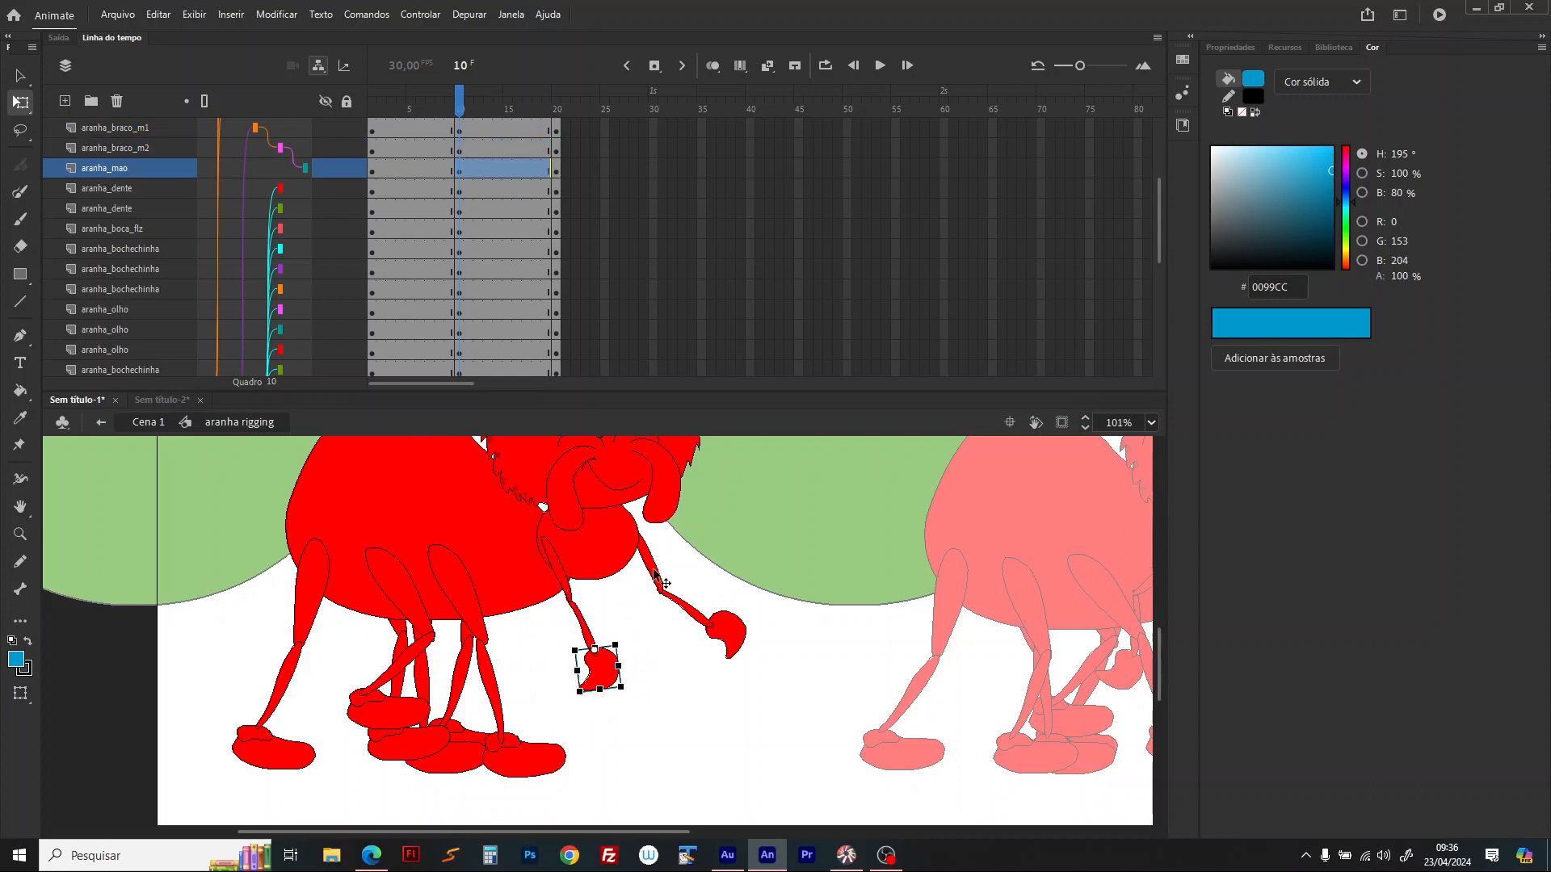
# Step: At frame 10, swing the far-side arm backward from the shoulder and bend its forearm
pyautogui.click(656, 578)
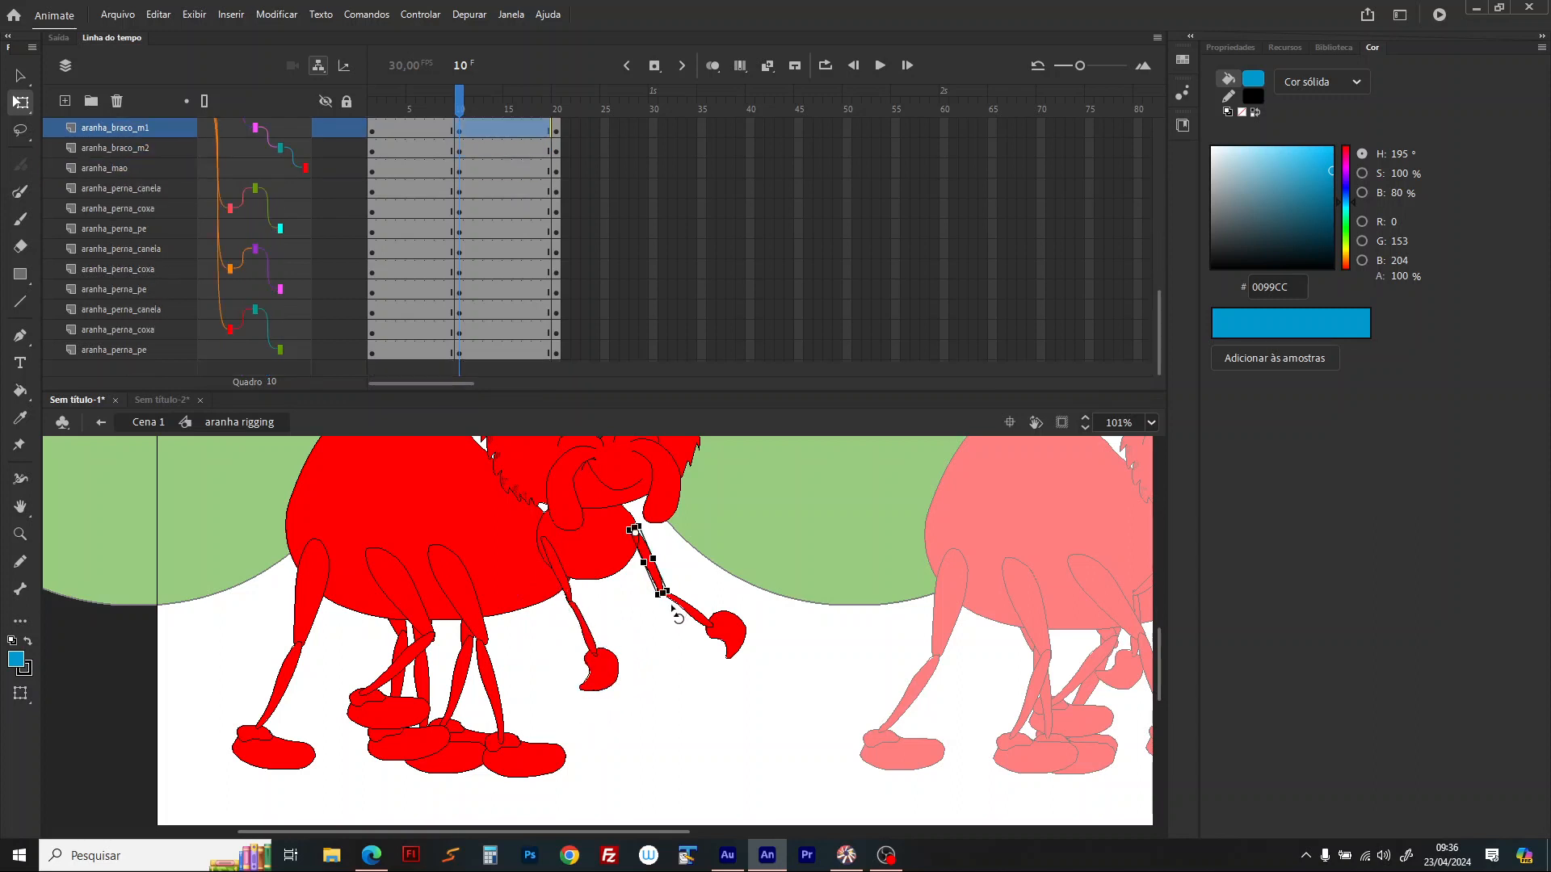
pyautogui.moveTo(675, 614); pyautogui.dragTo(424, 685)
pyautogui.click(619, 646)
# Step: At frame 10, swing the near-side front leg backward at the thigh, adjust its shin and level its foot
pyautogui.click(467, 600)
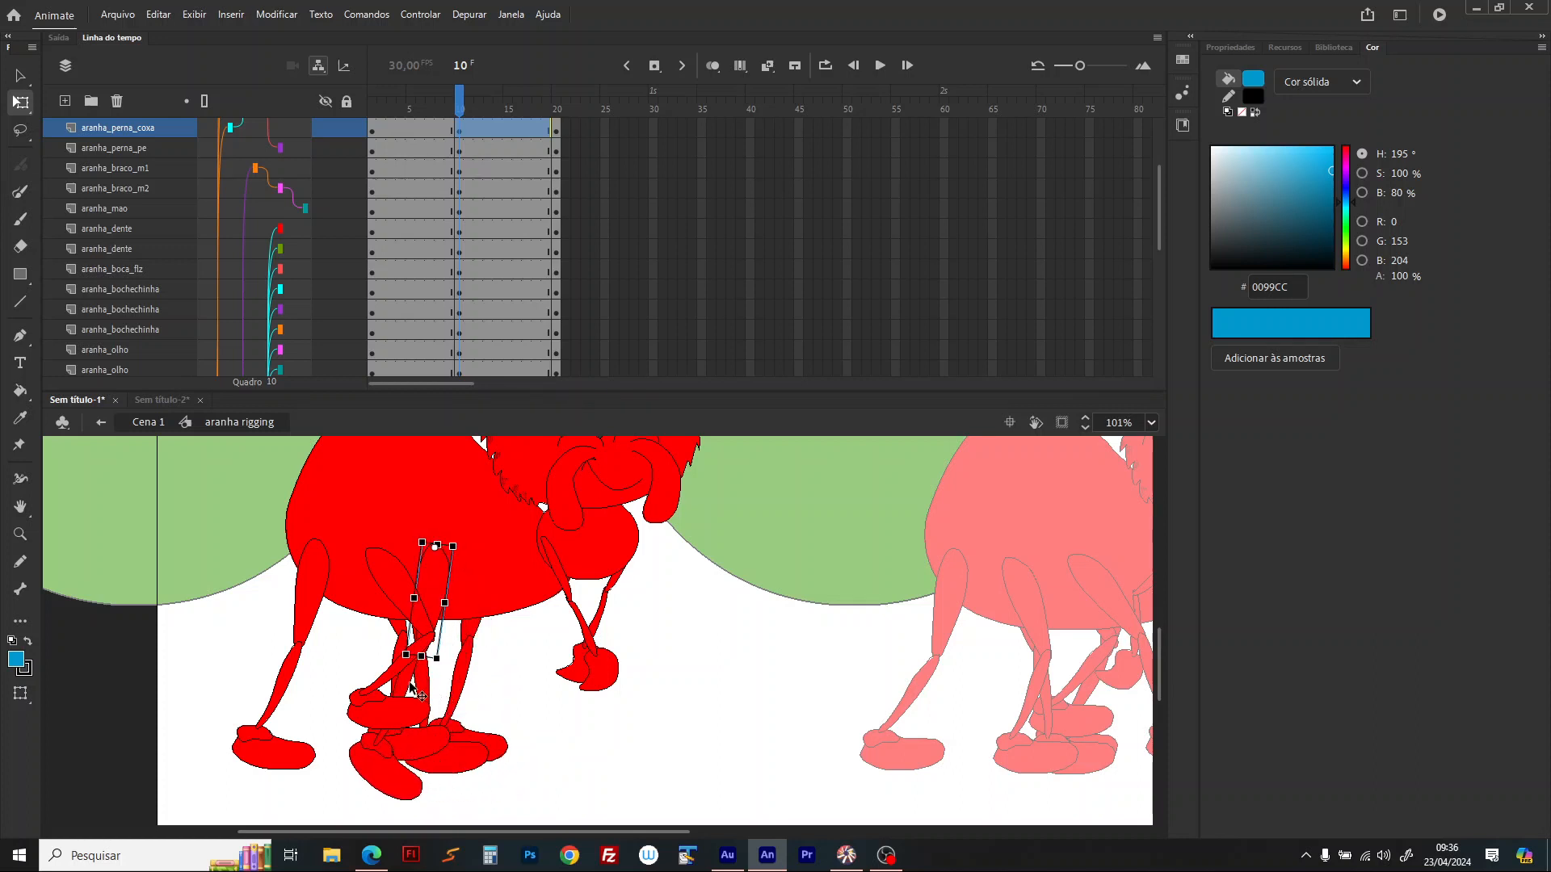
pyautogui.click(419, 692)
pyautogui.moveTo(390, 762); pyautogui.dragTo(372, 763)
pyautogui.click(383, 787)
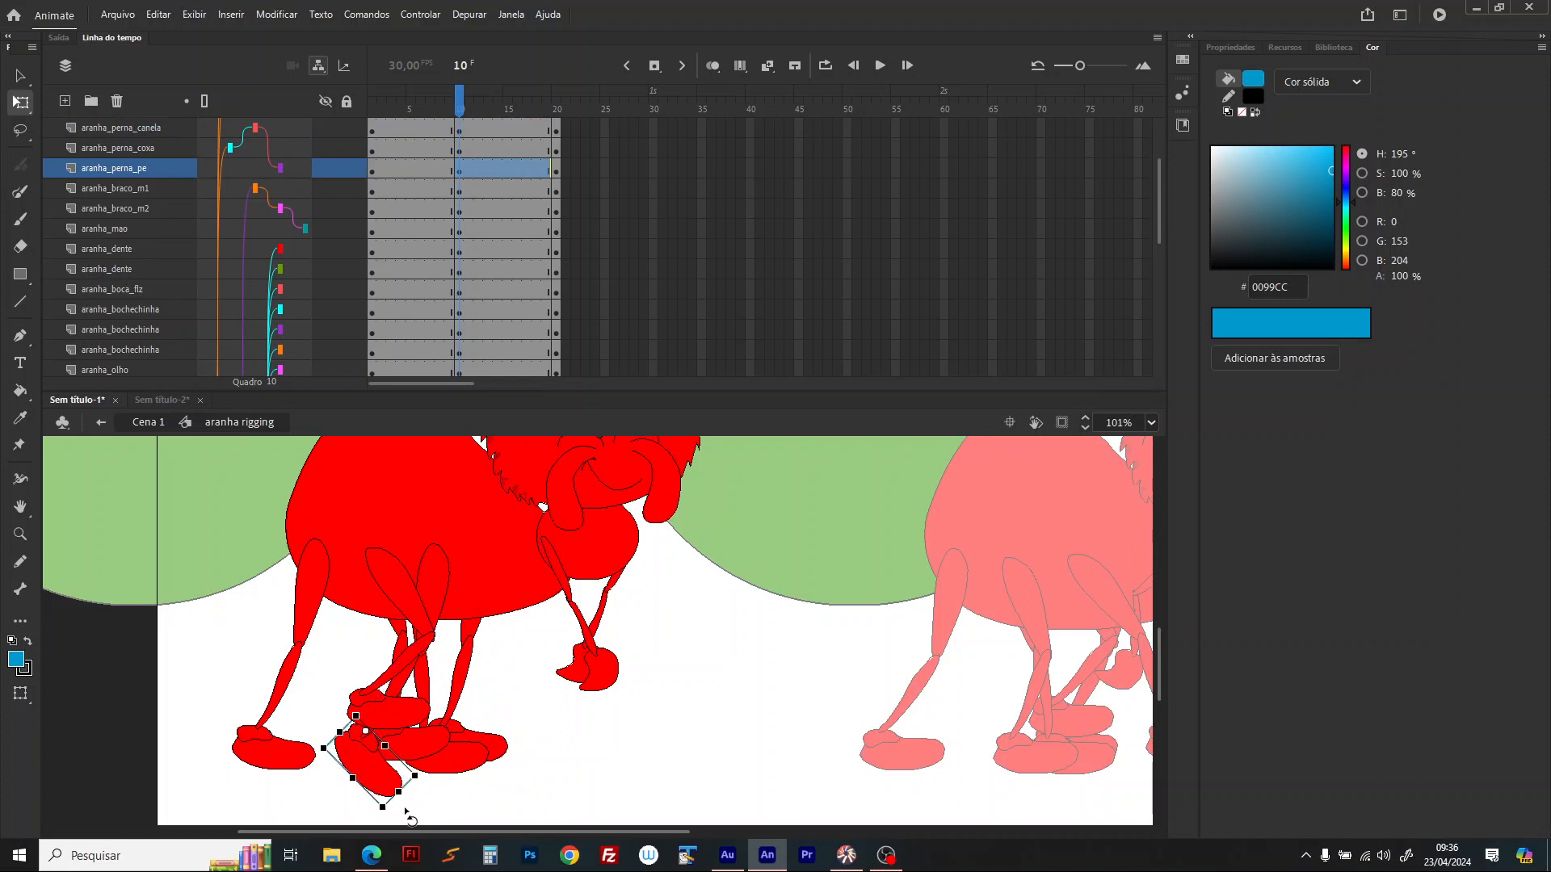
pyautogui.moveTo(408, 812); pyautogui.dragTo(456, 793)
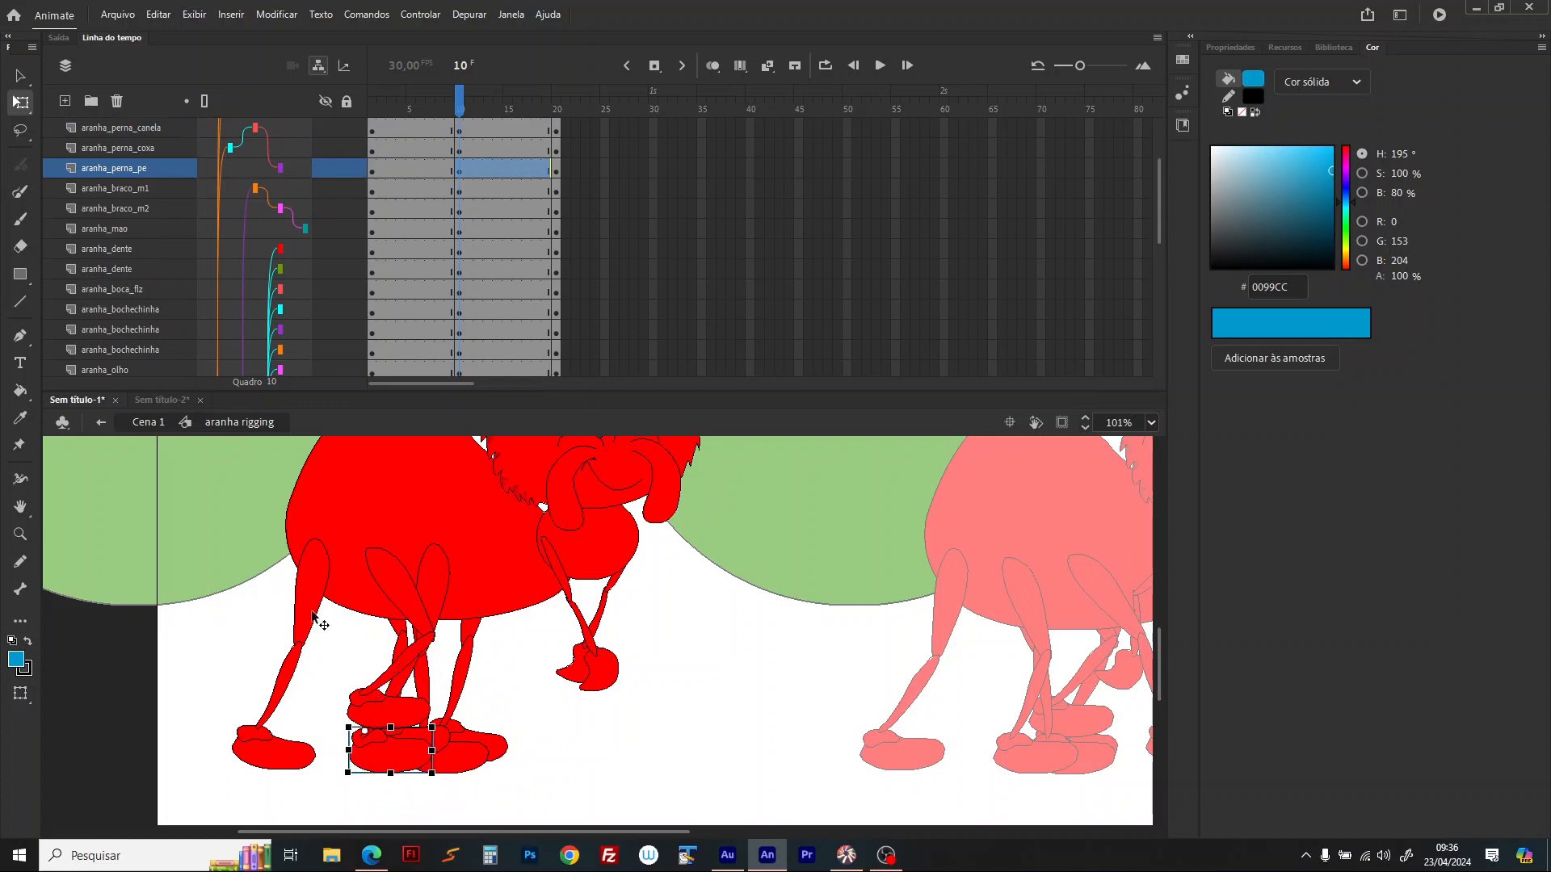
# Step: At frame 10, swing the near-side rear leg forward and lower the near-side middle leg backward, keeping both feet level
pyautogui.click(315, 620)
pyautogui.moveTo(318, 674); pyautogui.dragTo(462, 793)
pyautogui.click(443, 761)
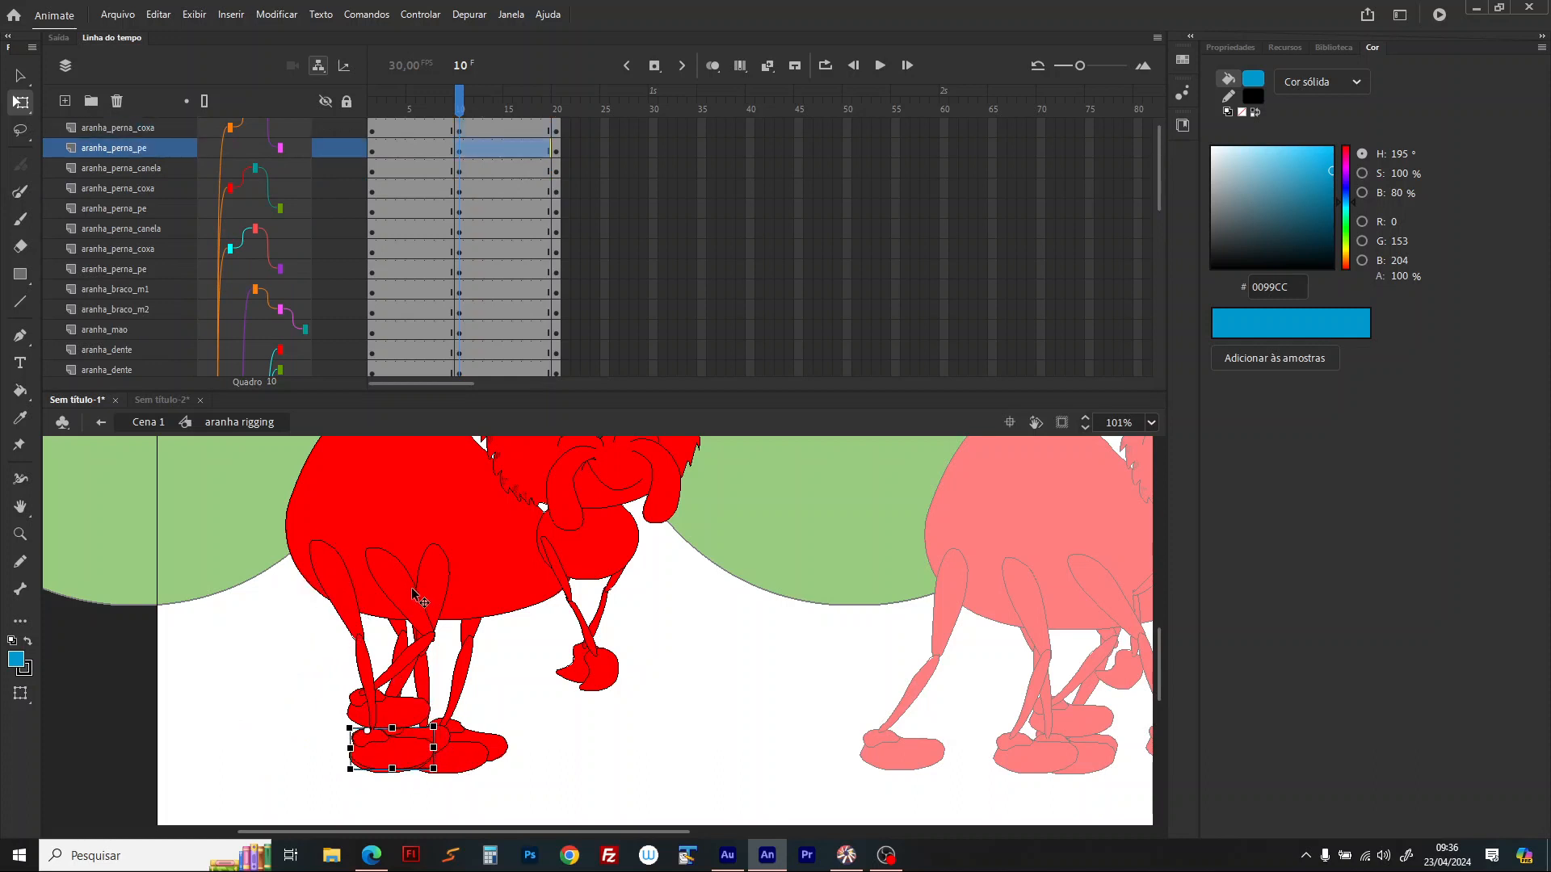
pyautogui.click(414, 595)
pyautogui.moveTo(452, 656); pyautogui.dragTo(357, 742)
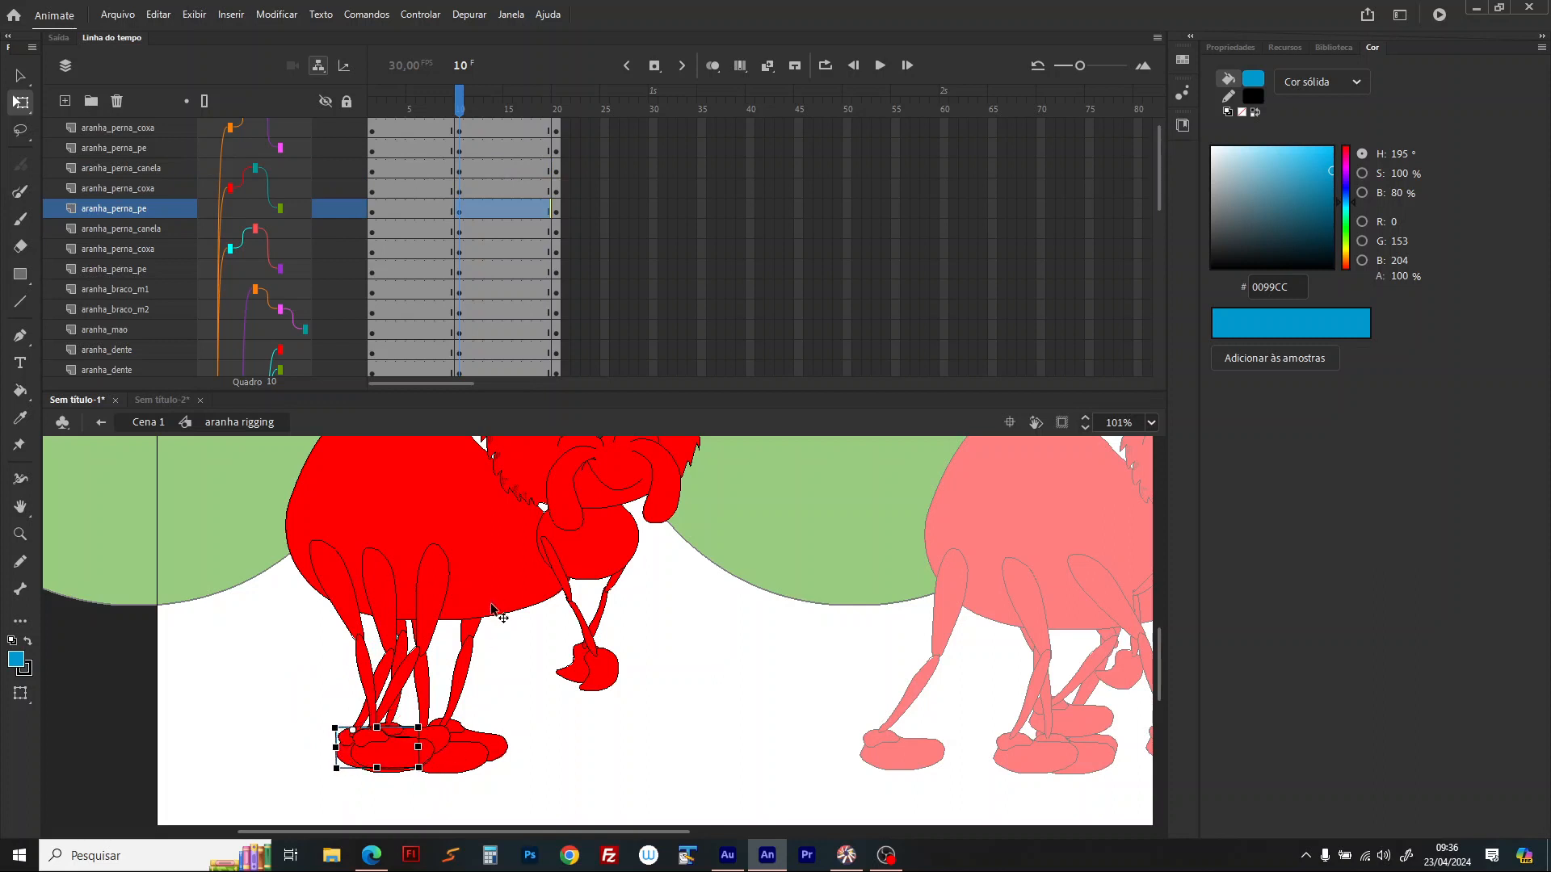
# Step: At frame 10, swing the far-side front leg forward at the thigh, bend its shin back slightly and level its foot
pyautogui.click(476, 634)
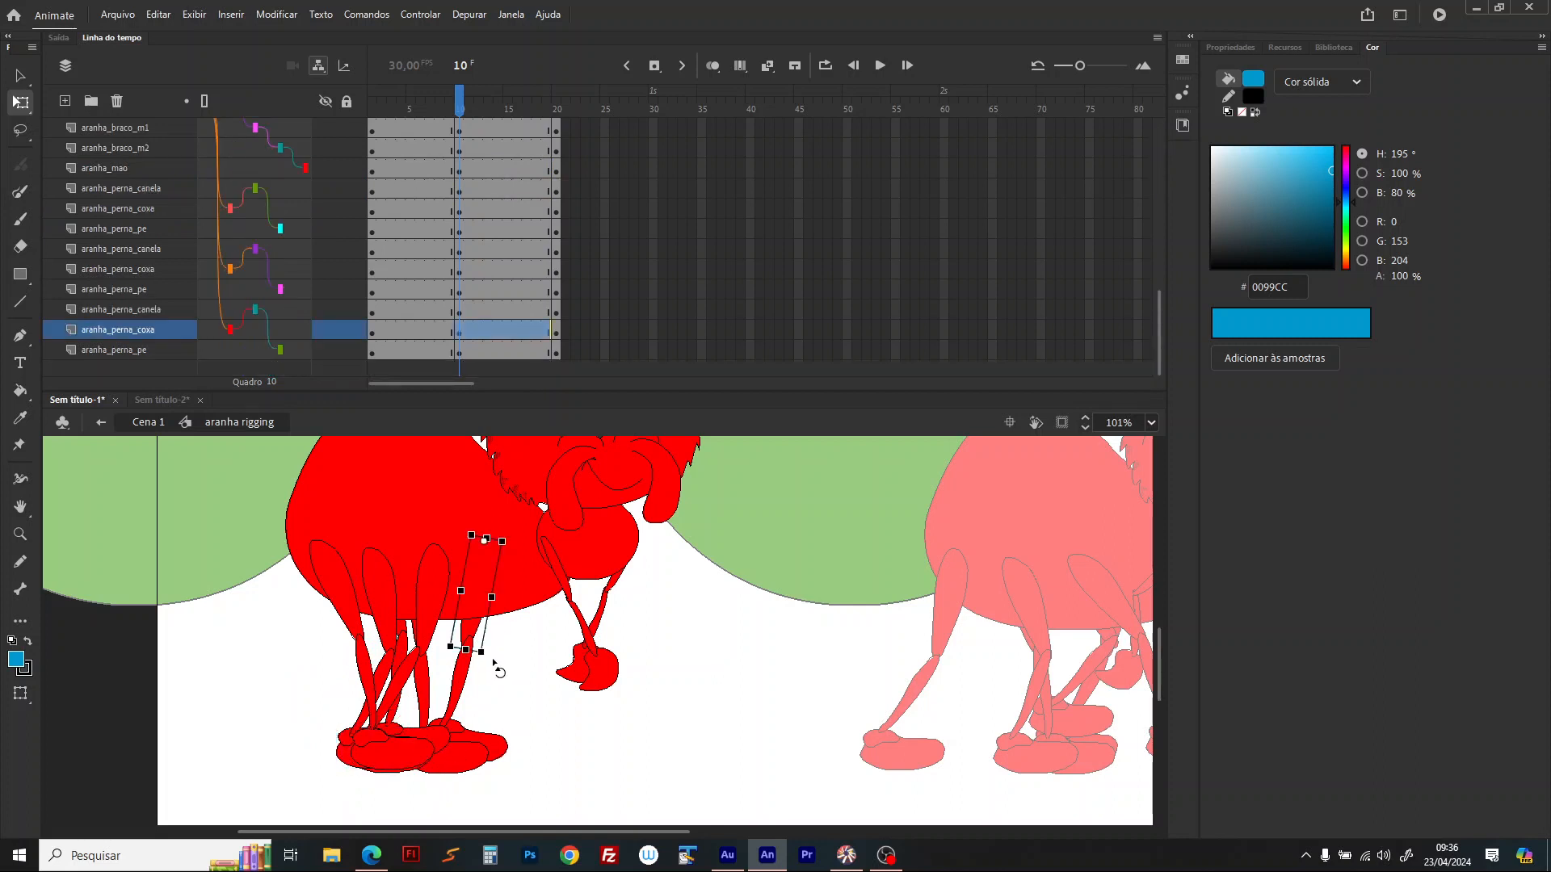
pyautogui.moveTo(493, 661); pyautogui.dragTo(564, 664)
pyautogui.click(545, 689)
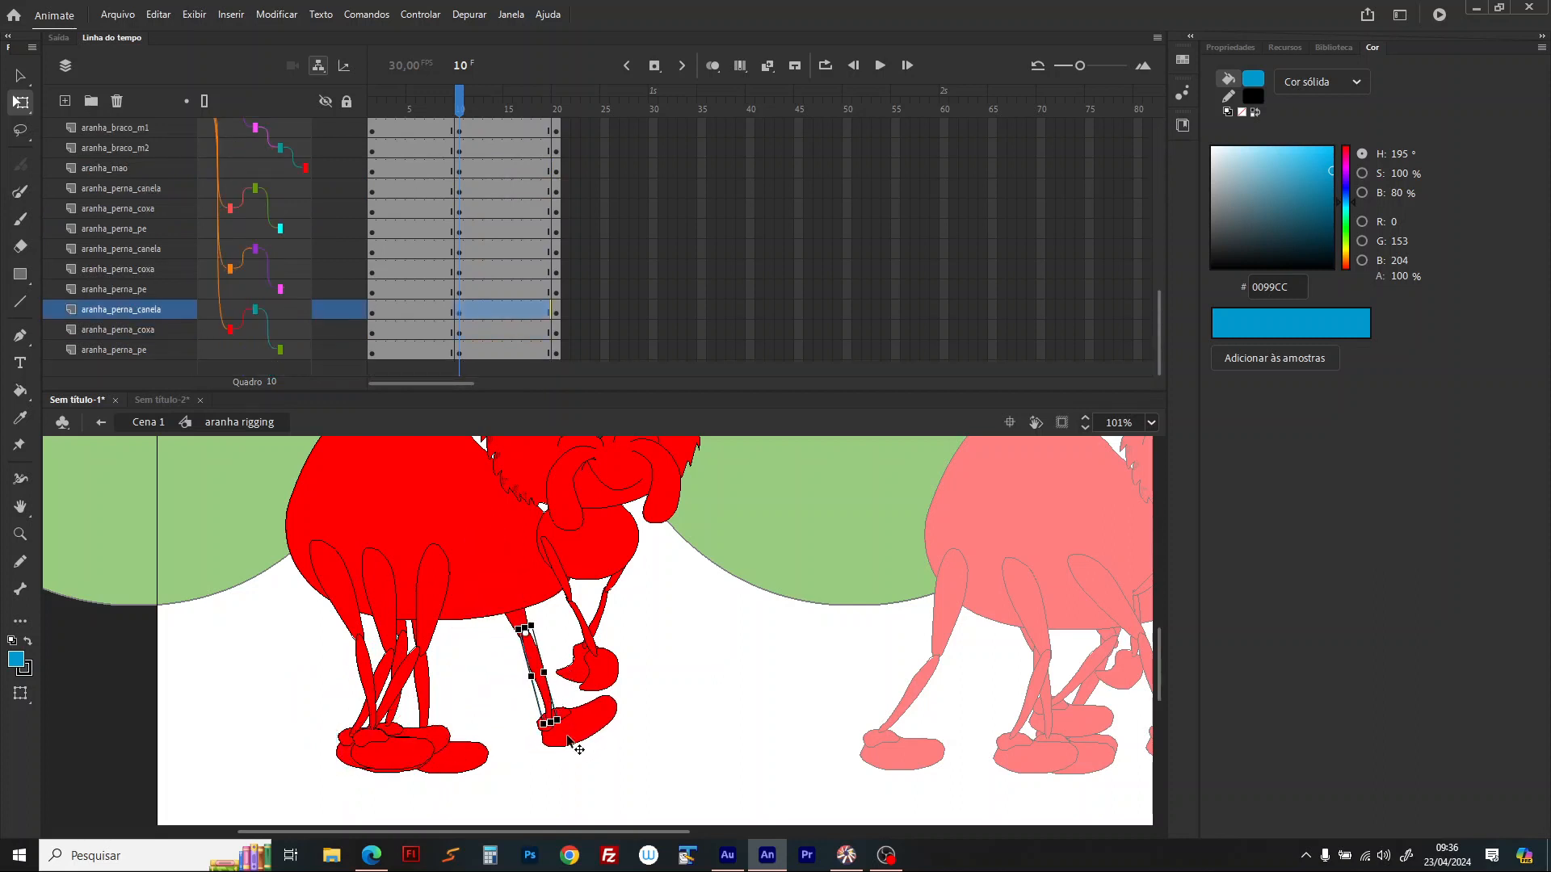
pyautogui.moveTo(562, 739); pyautogui.dragTo(618, 775)
pyautogui.click(578, 733)
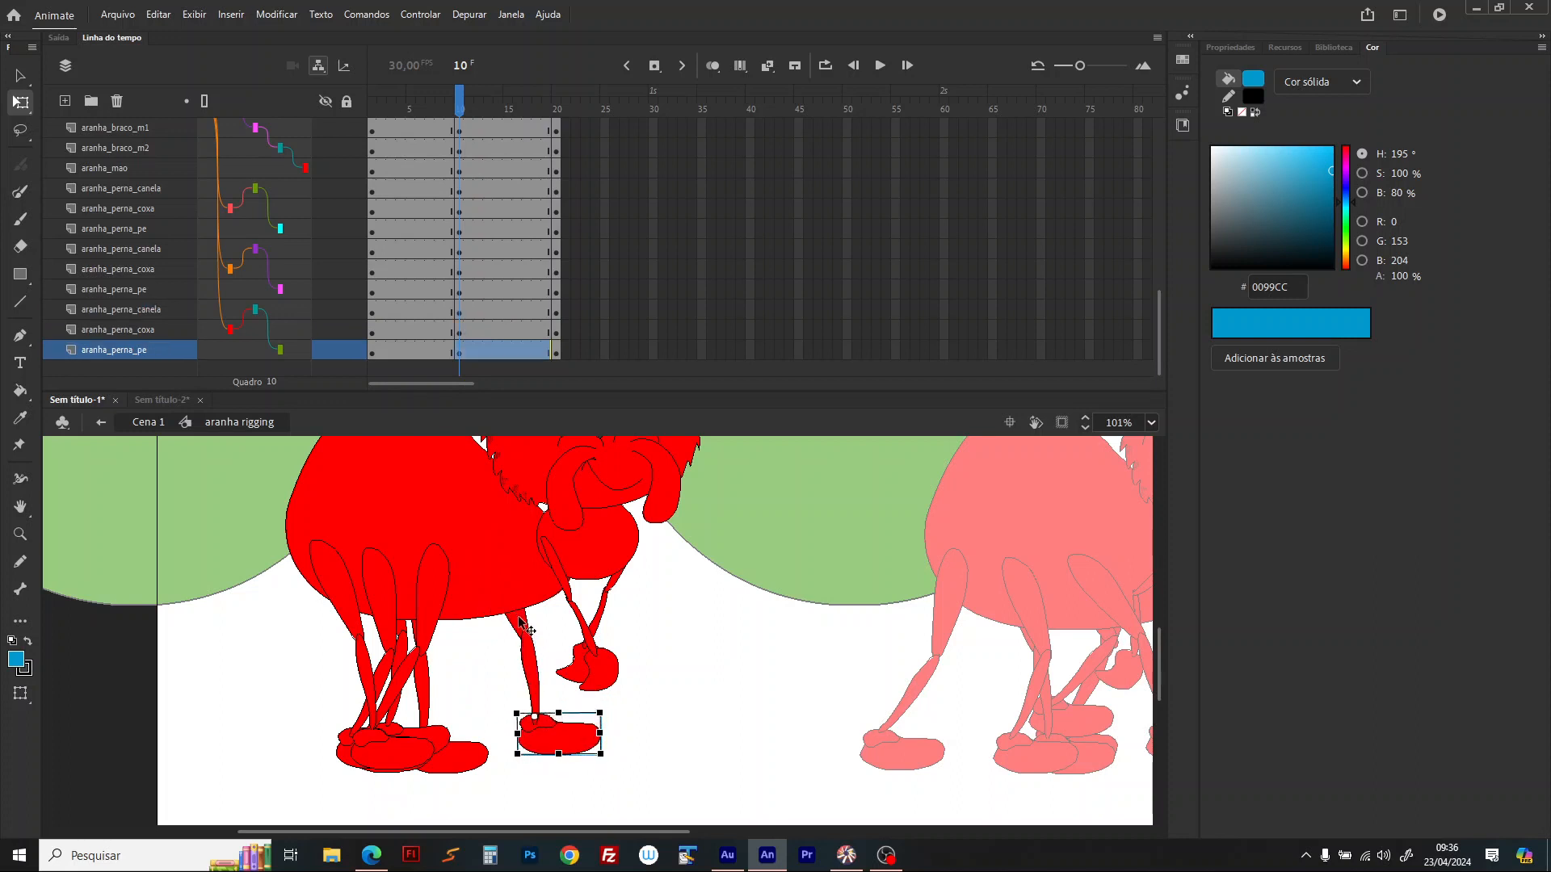
# Step: At frame 10, swing the far-side rear leg backward at the thigh, bend its shin back and level its foot
pyautogui.click(523, 637)
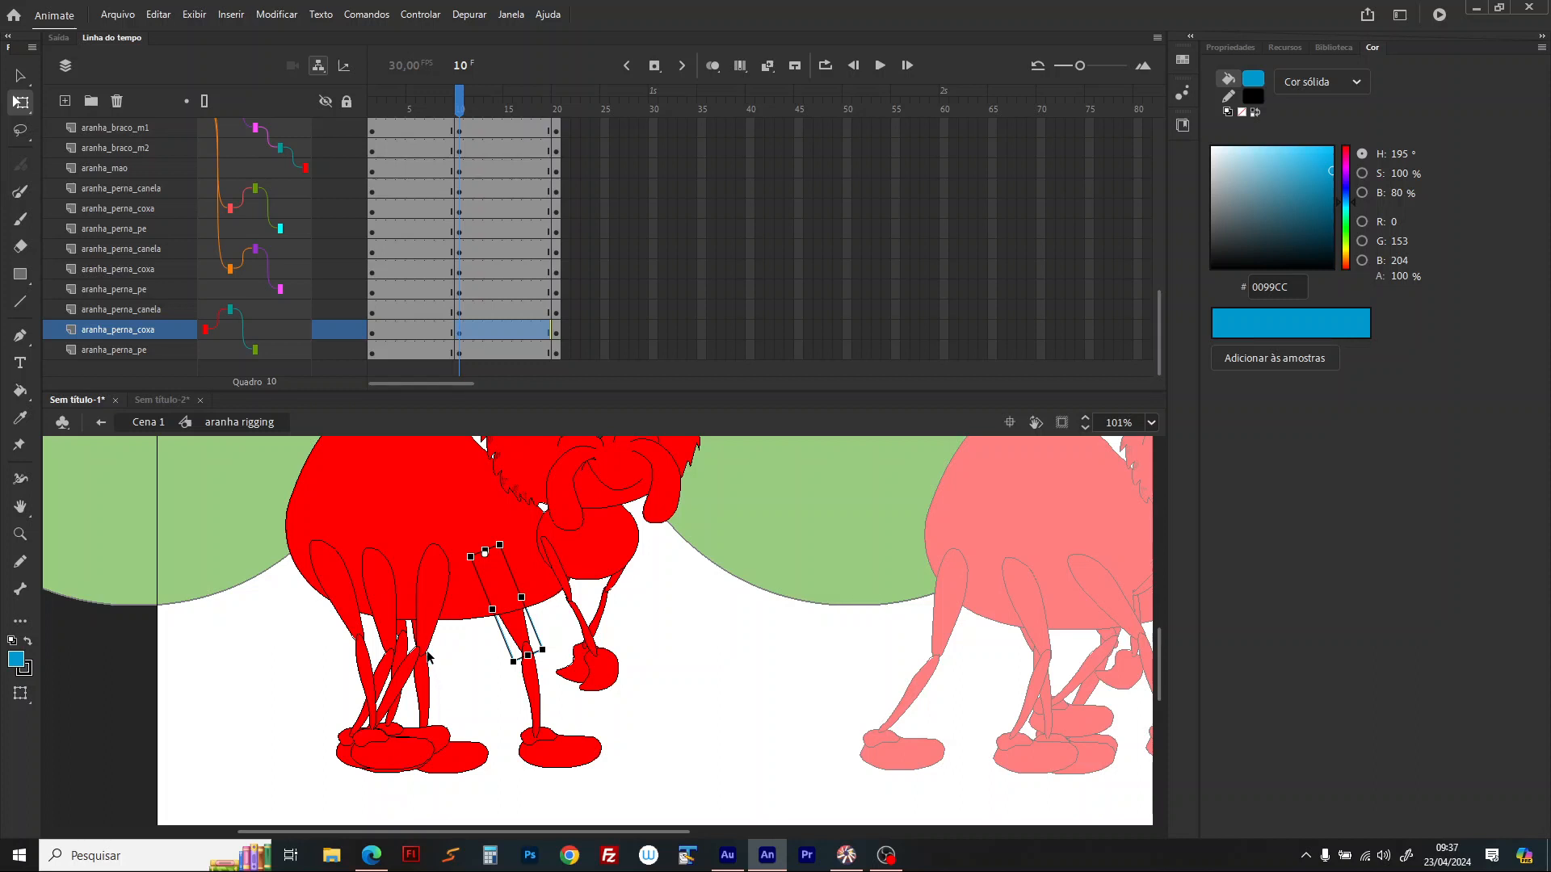
pyautogui.click(410, 629)
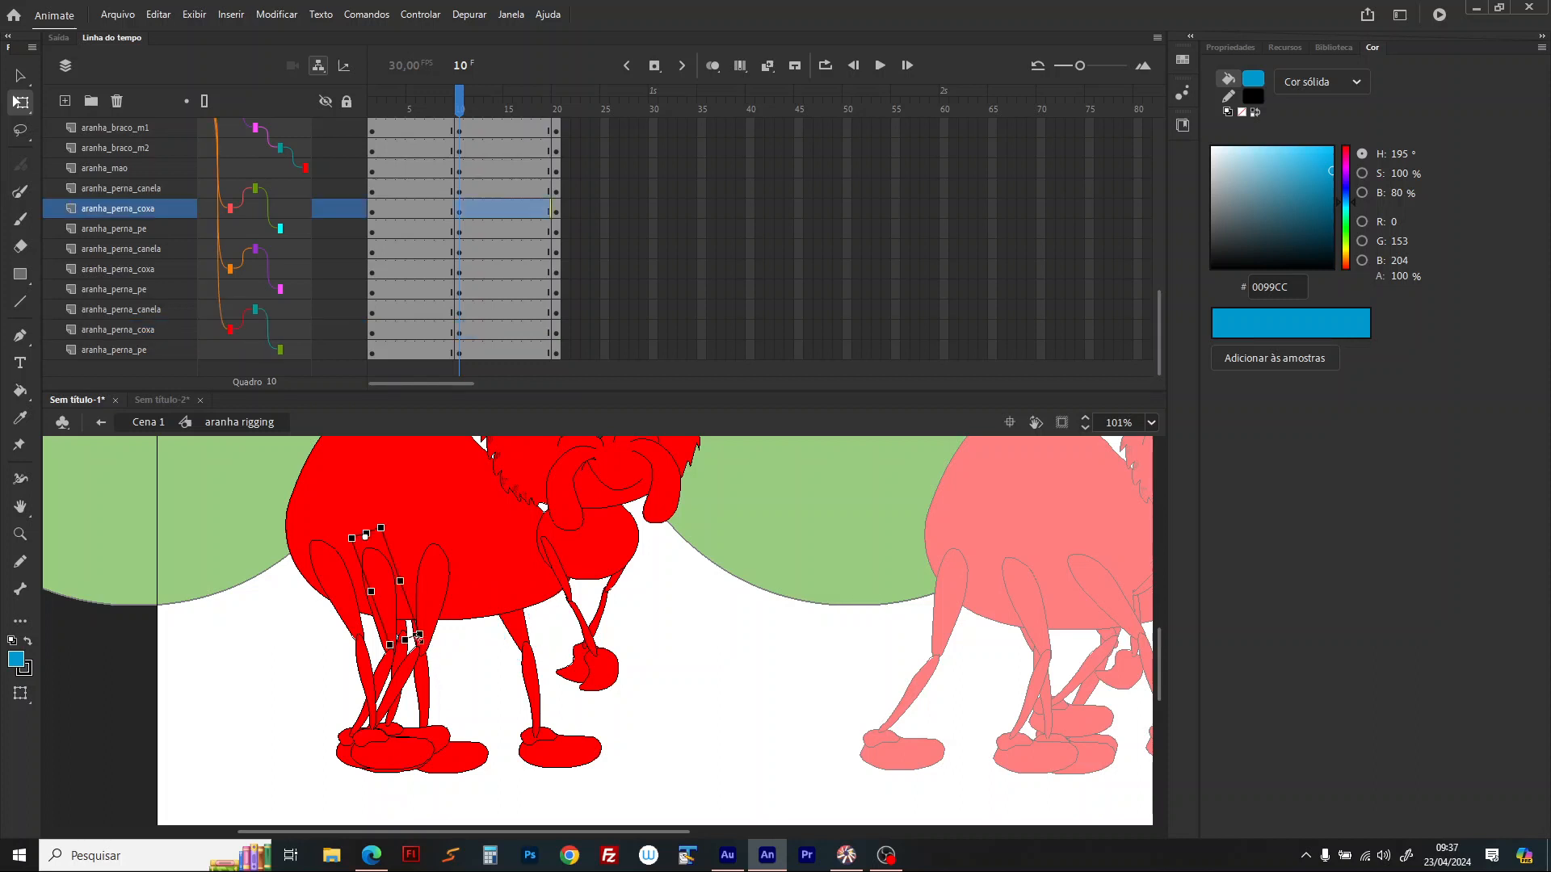
pyautogui.moveTo(432, 654); pyautogui.dragTo(268, 741)
pyautogui.click(302, 700)
pyautogui.hotkey('ctrl', 'z')
pyautogui.hotkey('ctrl', 'z')
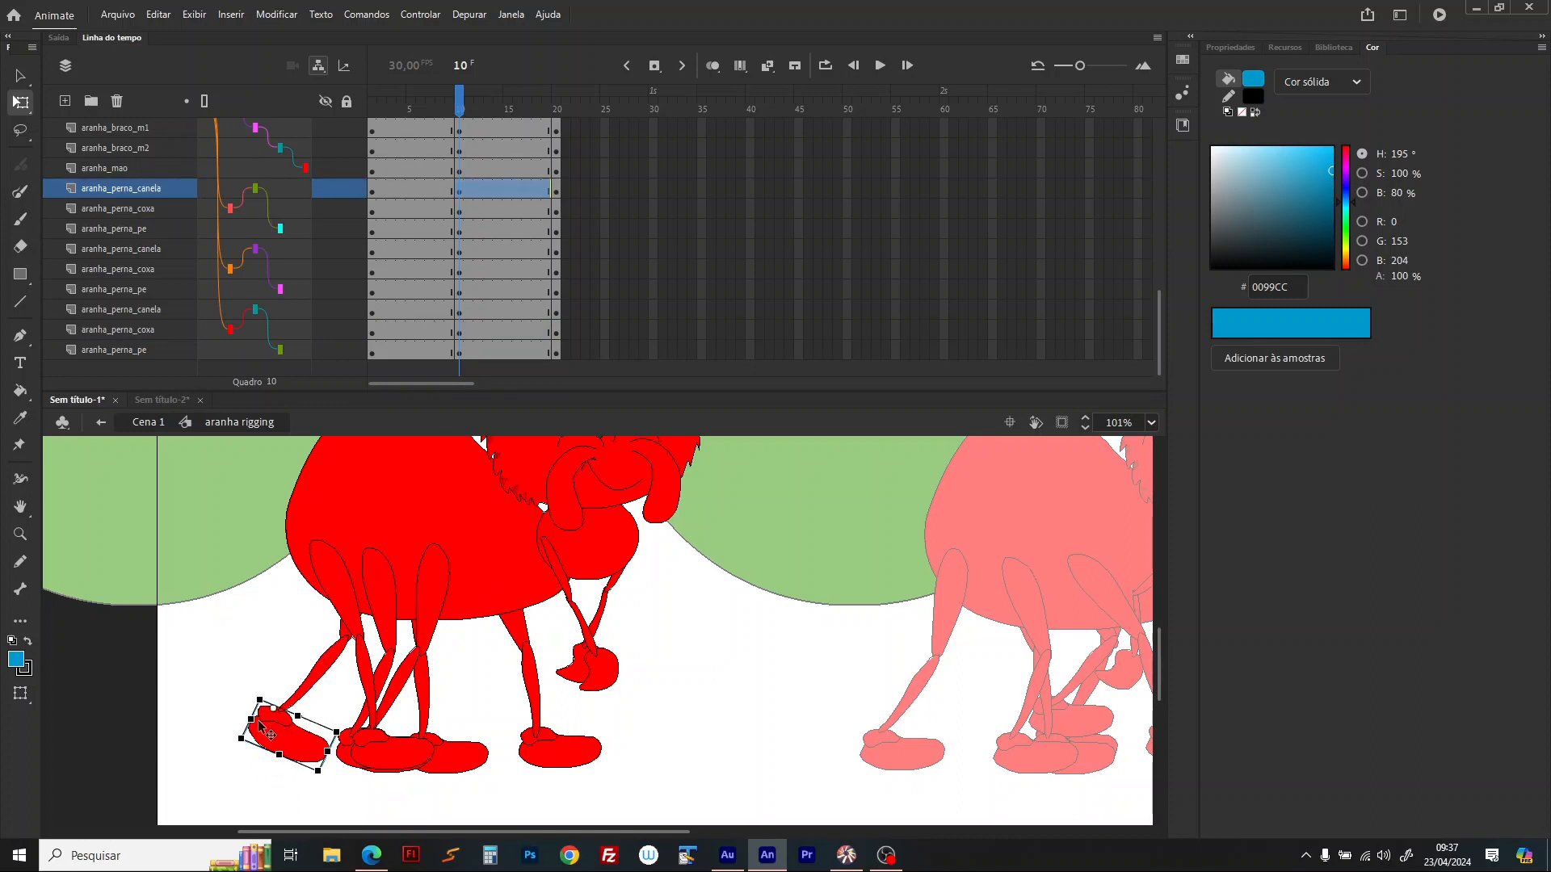
pyautogui.moveTo(263, 718); pyautogui.dragTo(279, 731)
# Step: At frame 10, swing the far-side middle leg's thigh forward and bend its shin backward so the foot lifts
pyautogui.click(412, 631)
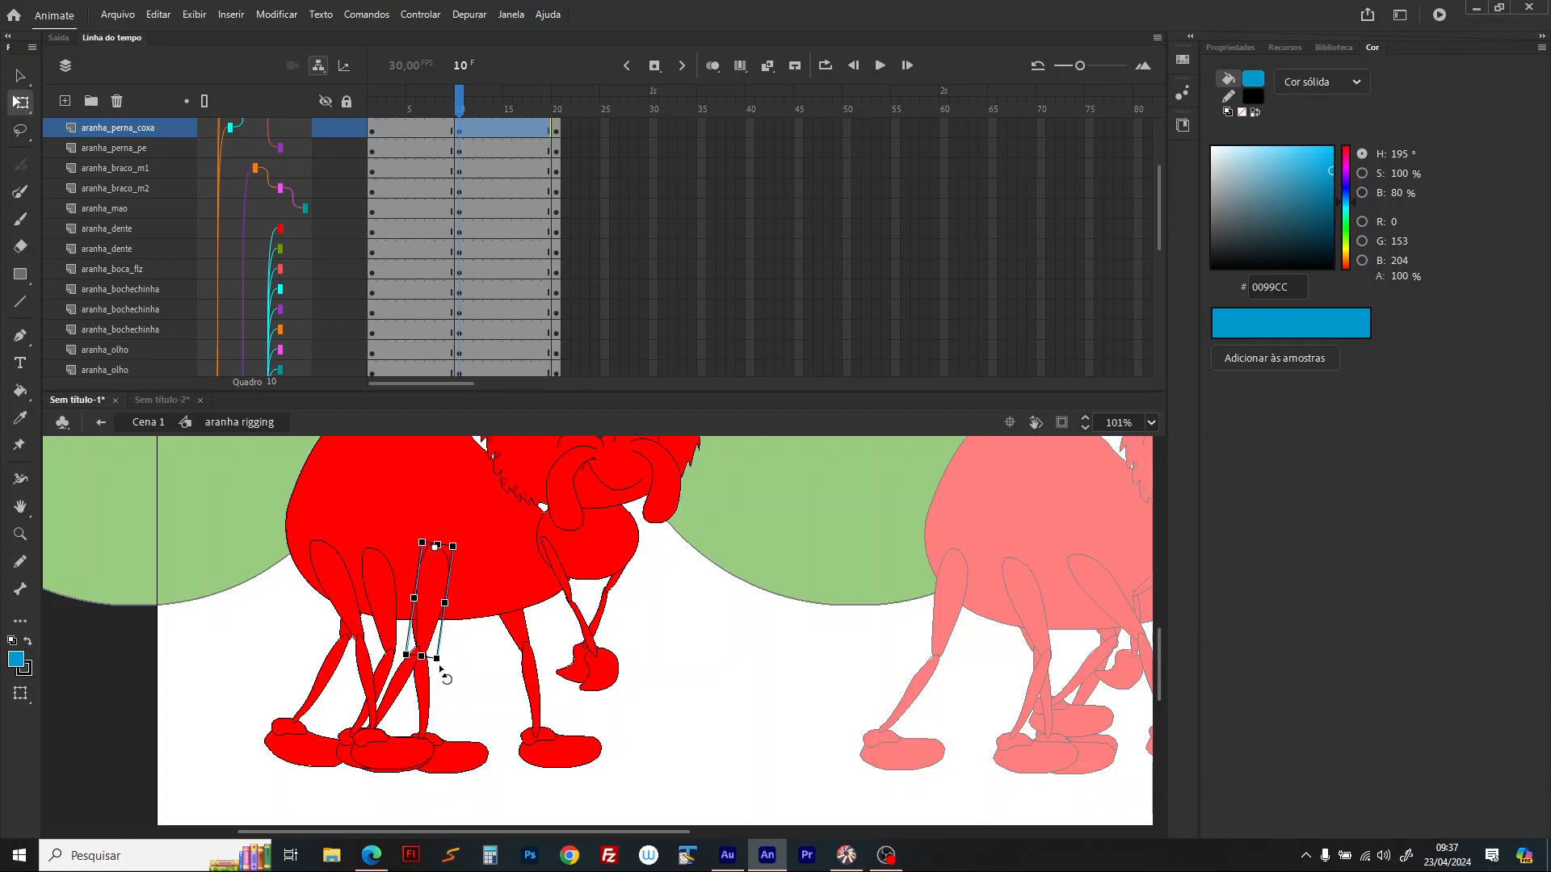
pyautogui.click(416, 646)
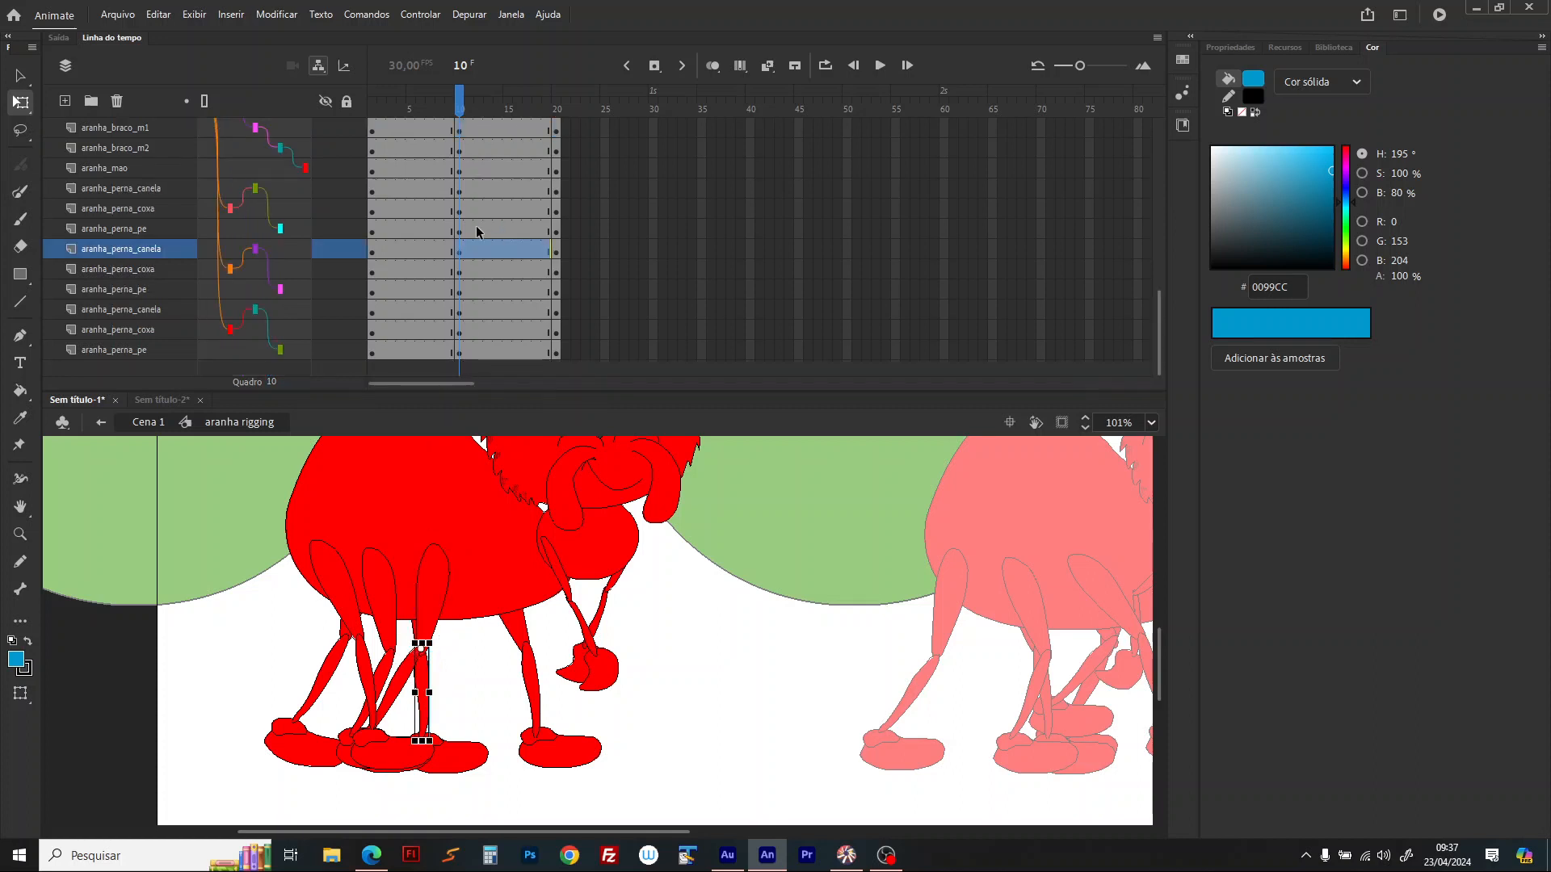
pyautogui.click(458, 269)
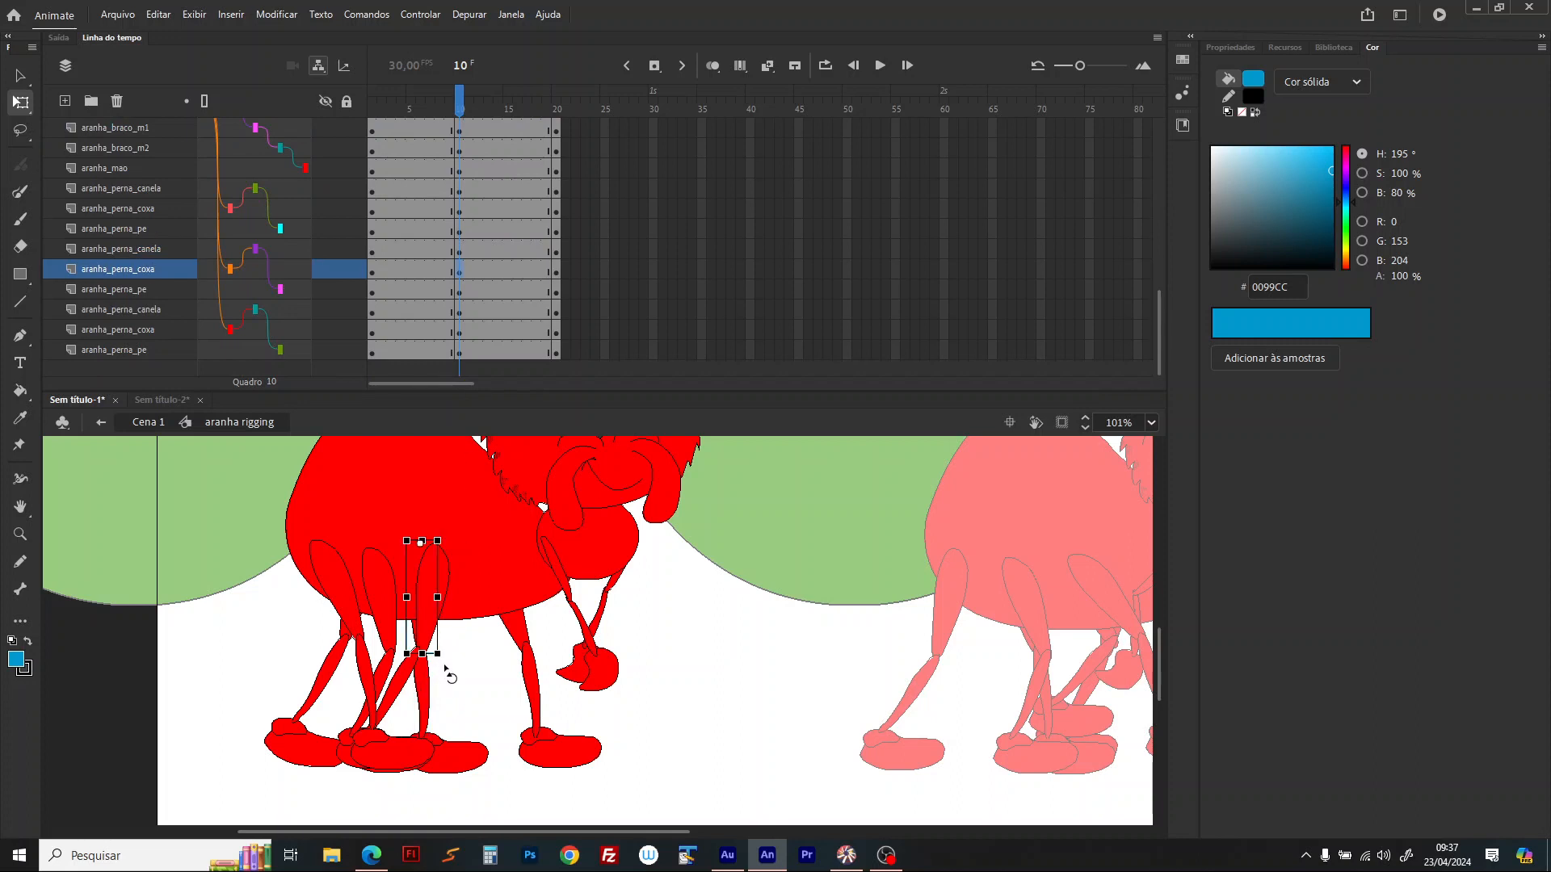
pyautogui.moveTo(449, 674); pyautogui.dragTo(505, 675)
pyautogui.click(504, 720)
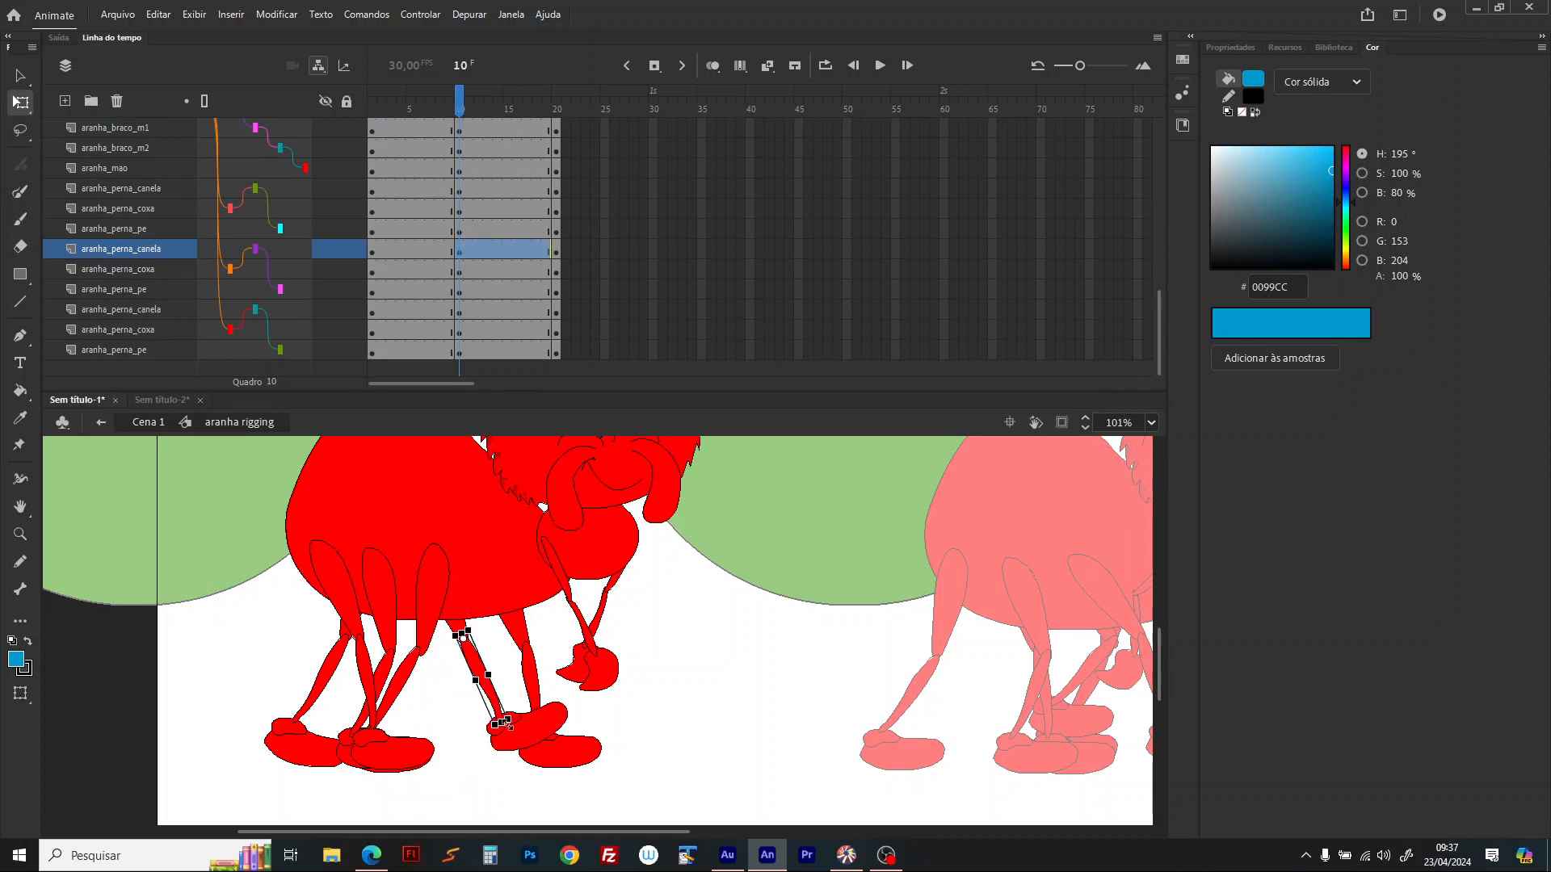
pyautogui.moveTo(493, 748); pyautogui.dragTo(461, 727)
pyautogui.click(449, 750)
# Step: Apply a classic tween to all frames on every layer of the spider
pyautogui.rightClick(478, 270)
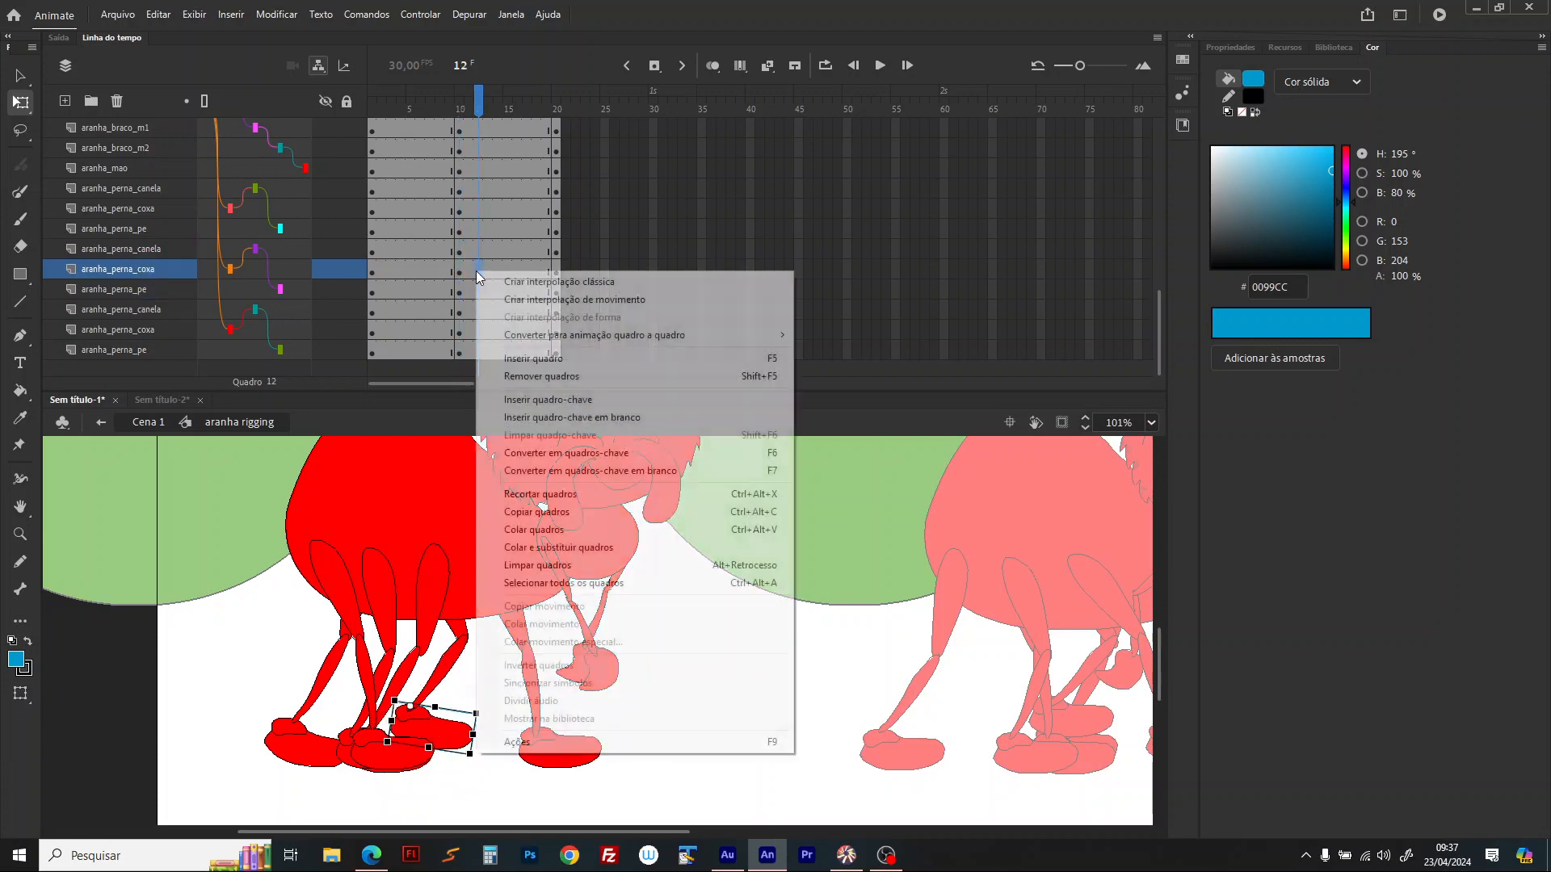
pyautogui.click(550, 582)
pyautogui.rightClick(528, 303)
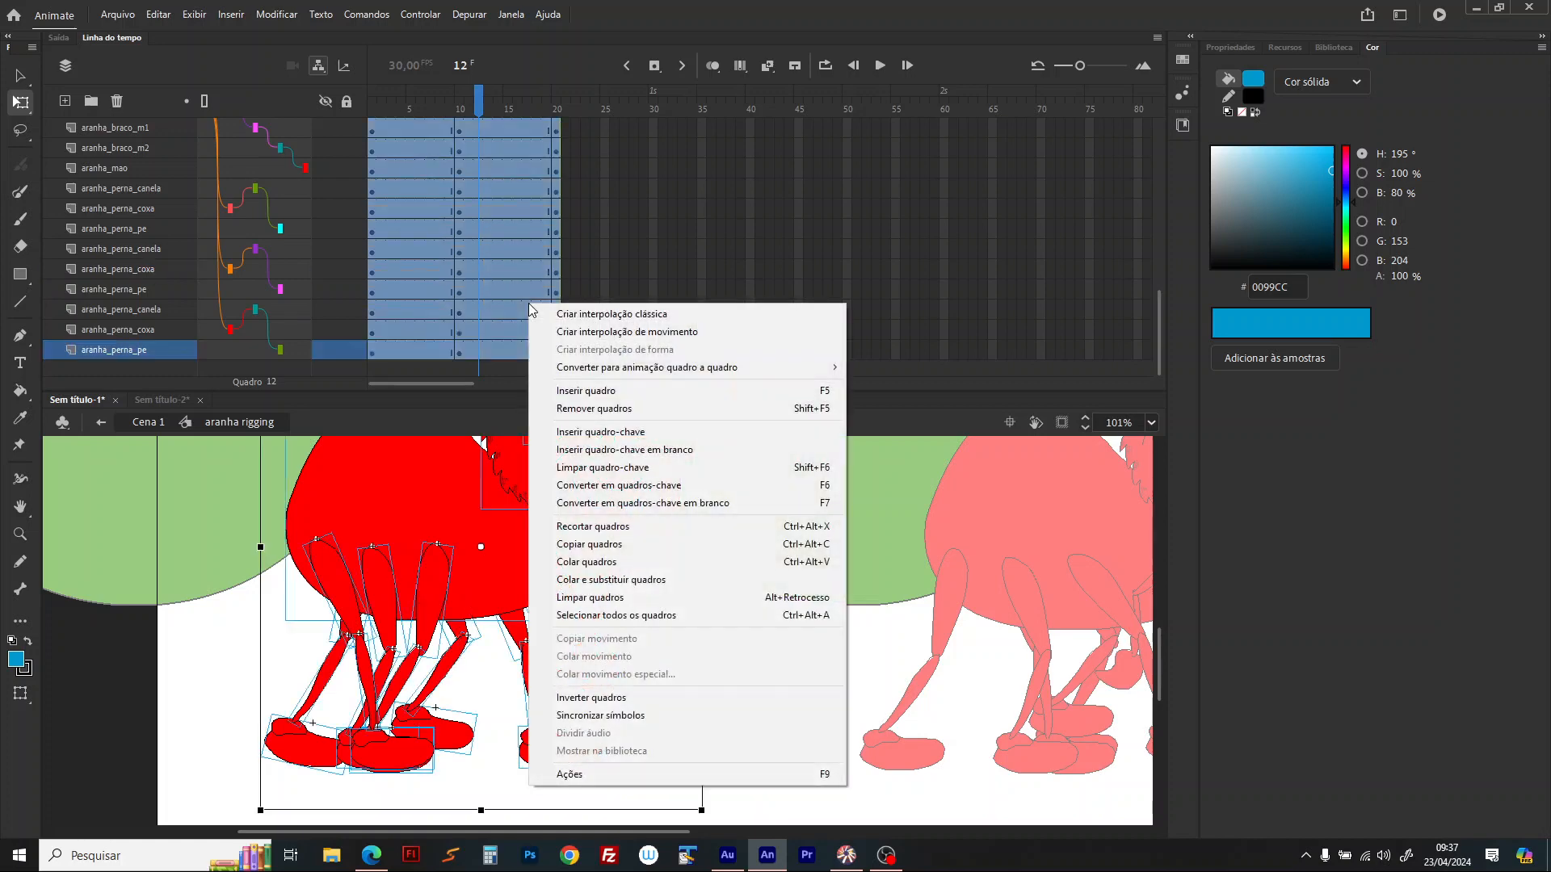
pyautogui.click(572, 313)
# Step: Insert a keyframe at frame 5 on all of the spider's layers
pyautogui.moveTo(420, 111)
pyautogui.mouseDown()
pyautogui.moveTo(381, 112)
pyautogui.moveTo(547, 132)
pyautogui.moveTo(412, 108)
pyautogui.mouseUp()
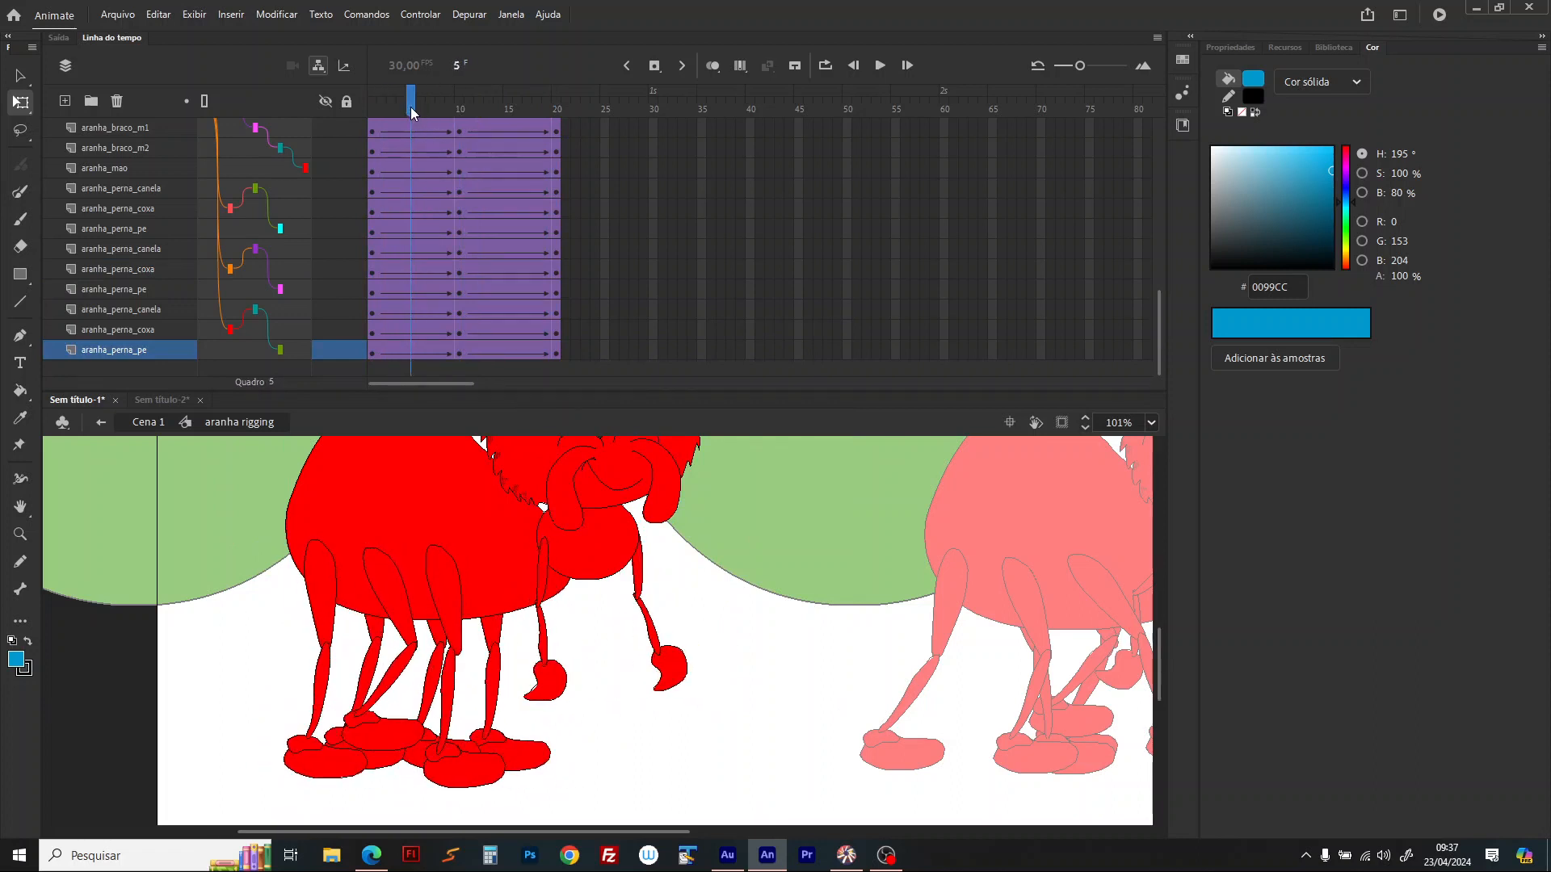
pyautogui.doubleClick(412, 108)
pyautogui.press('F6')
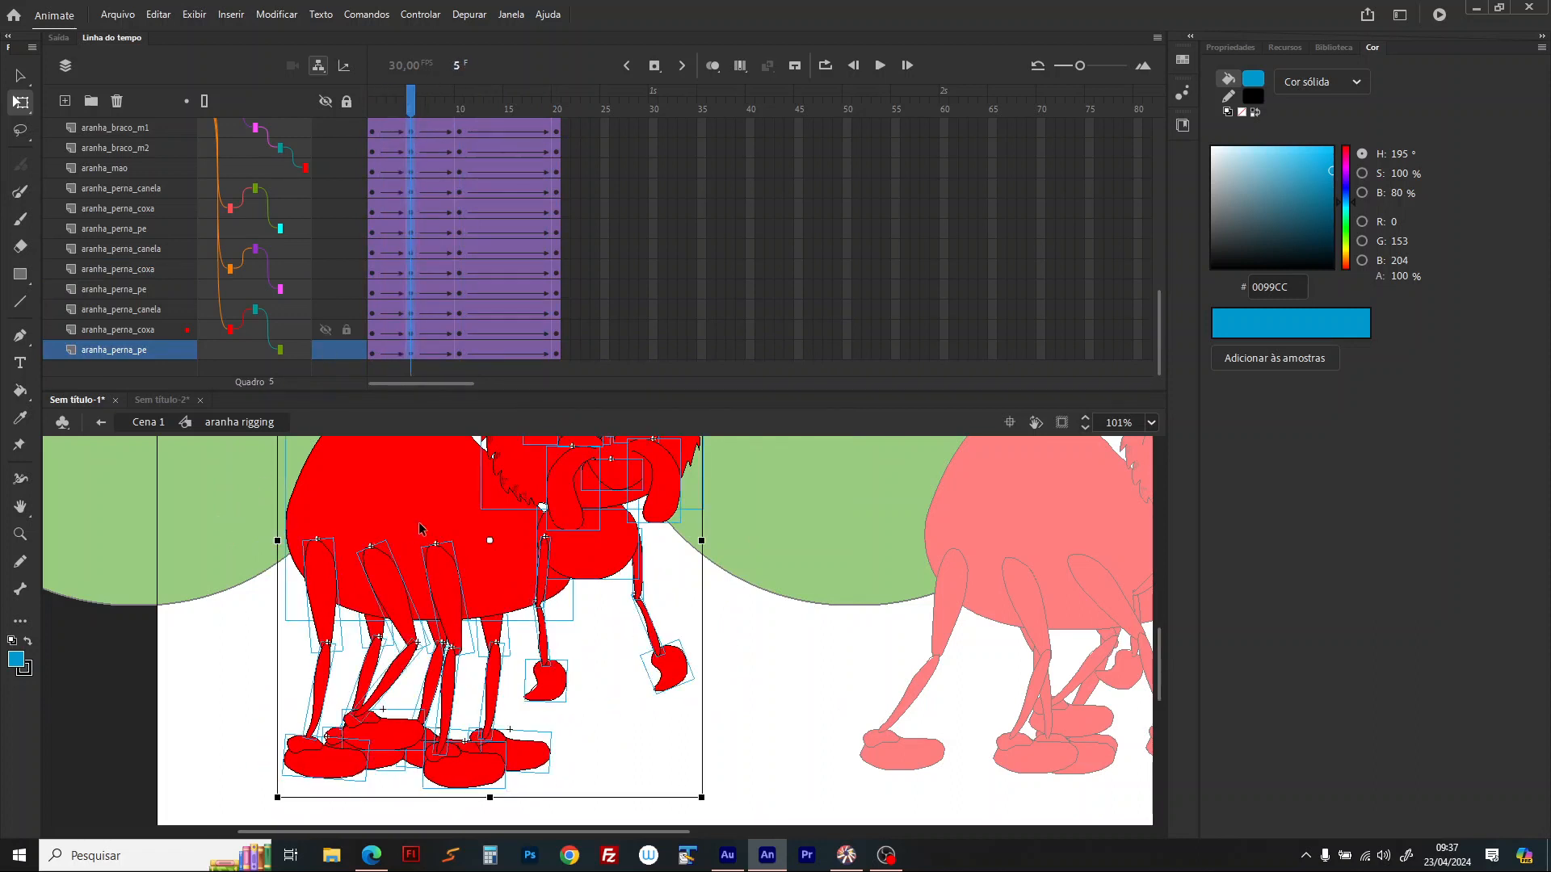
# Step: At frame 5, raise the spider's whole body slightly by its abdomen
pyautogui.click(426, 510)
pyautogui.press('Escape')
pyautogui.moveTo(425, 502); pyautogui.dragTo(430, 487)
# Step: At frame 5, rotate the chest slightly clockwise and move the head up a little
pyautogui.click(644, 560)
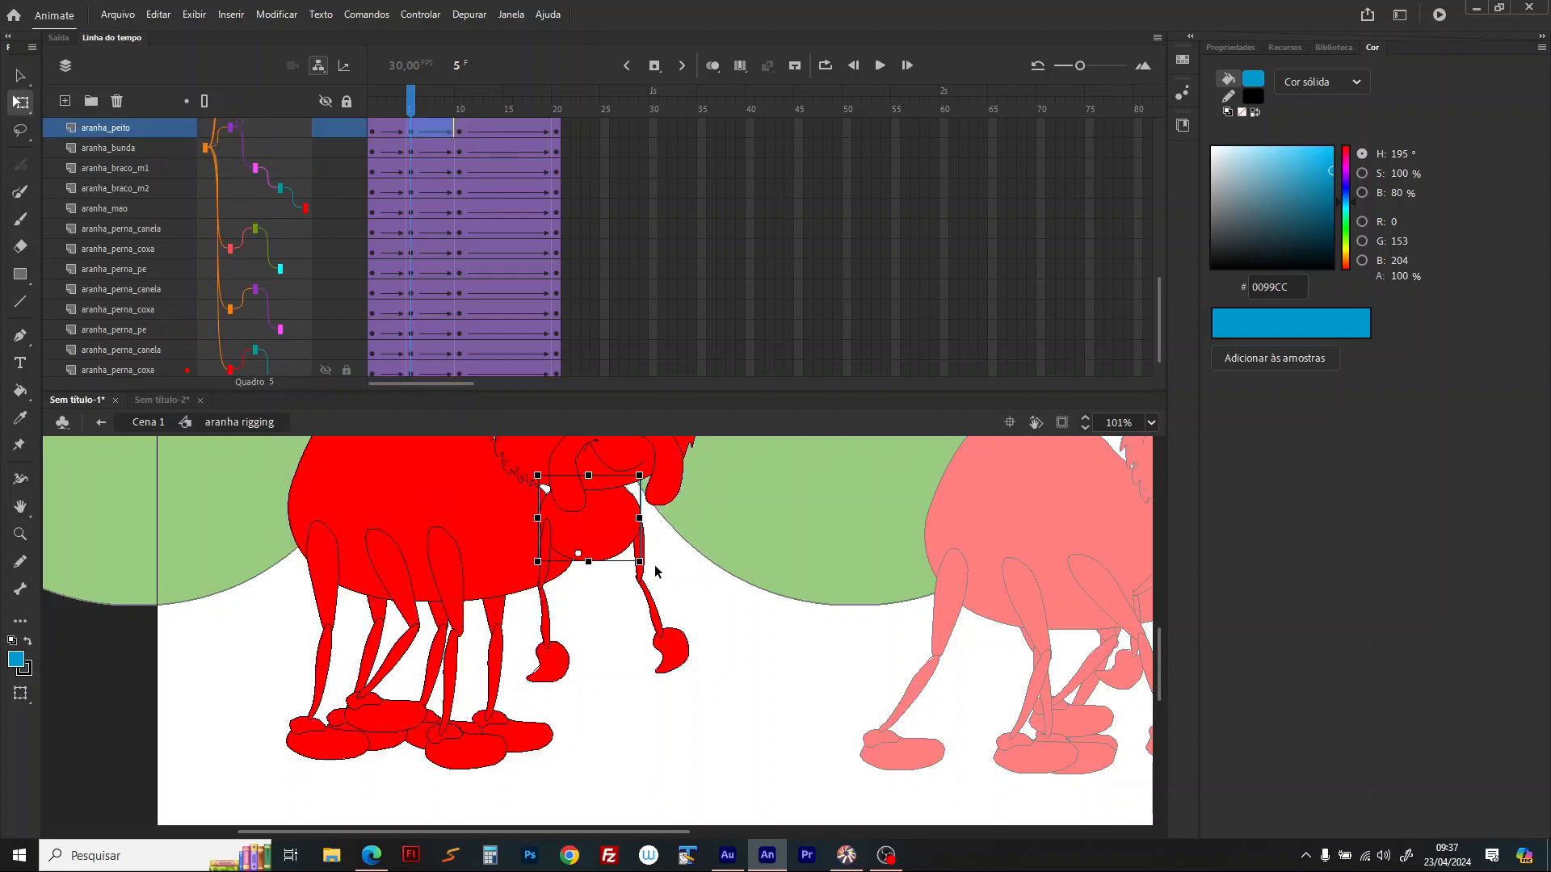
pyautogui.moveTo(651, 576); pyautogui.dragTo(643, 581)
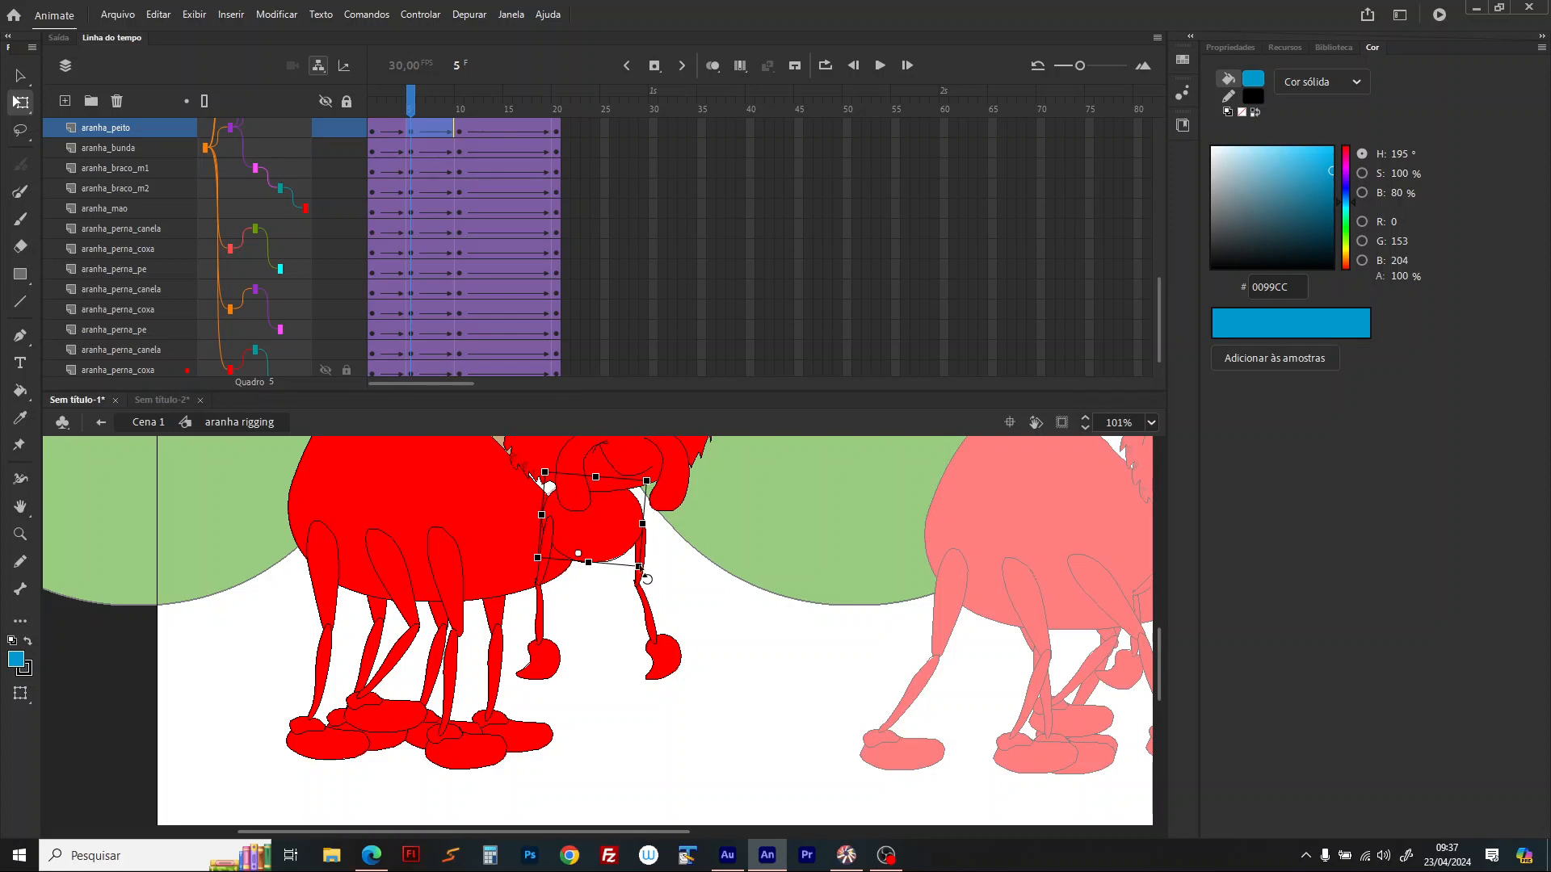
pyautogui.scroll(3, 622, 689)
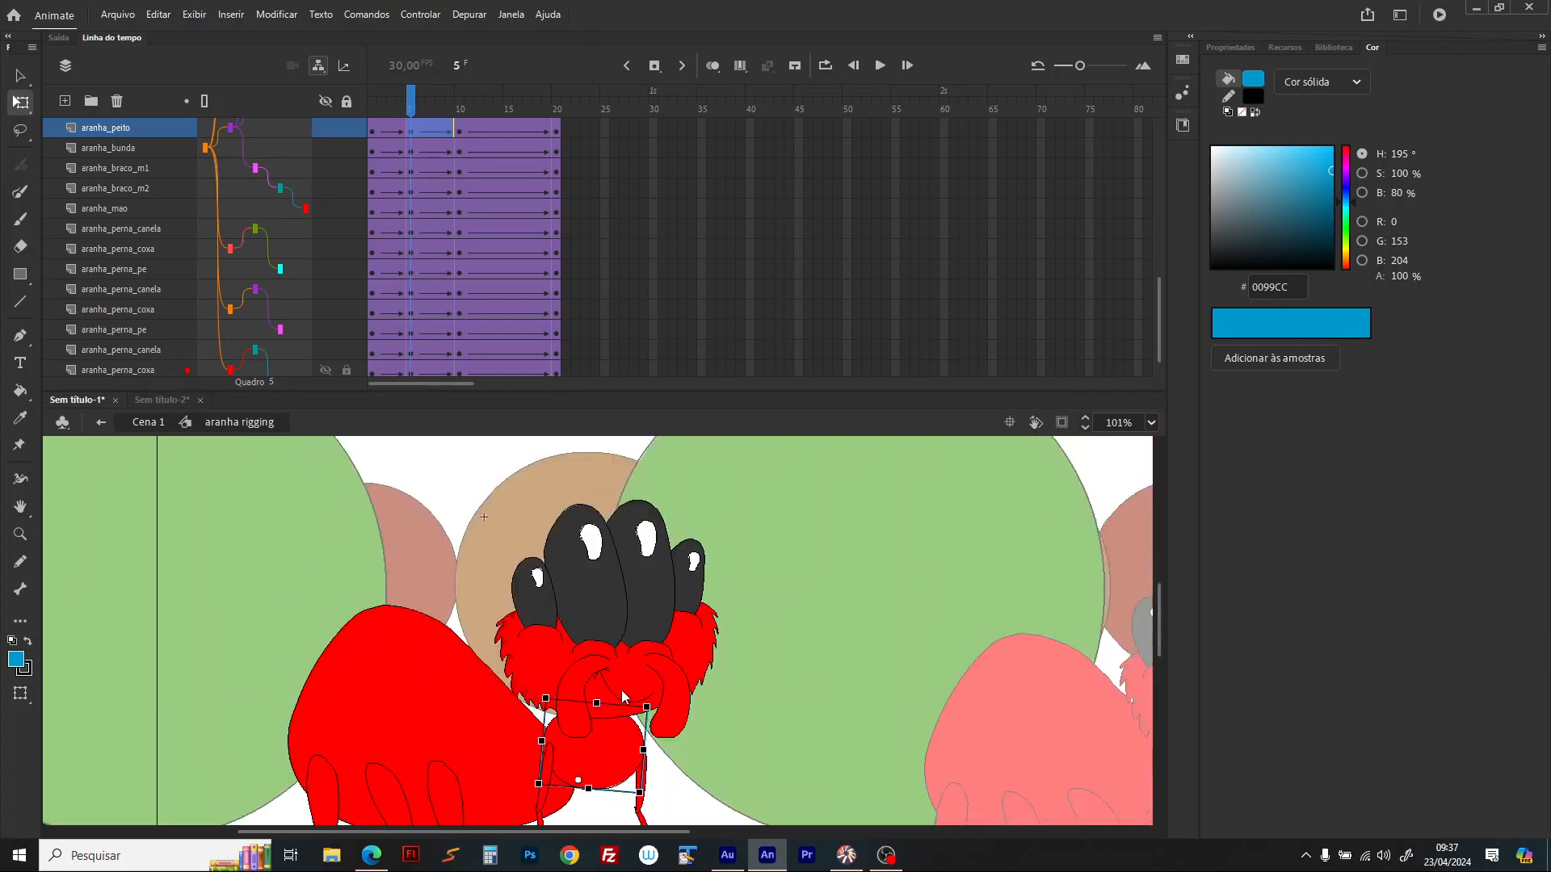
pyautogui.moveTo(610, 715); pyautogui.dragTo(612, 703)
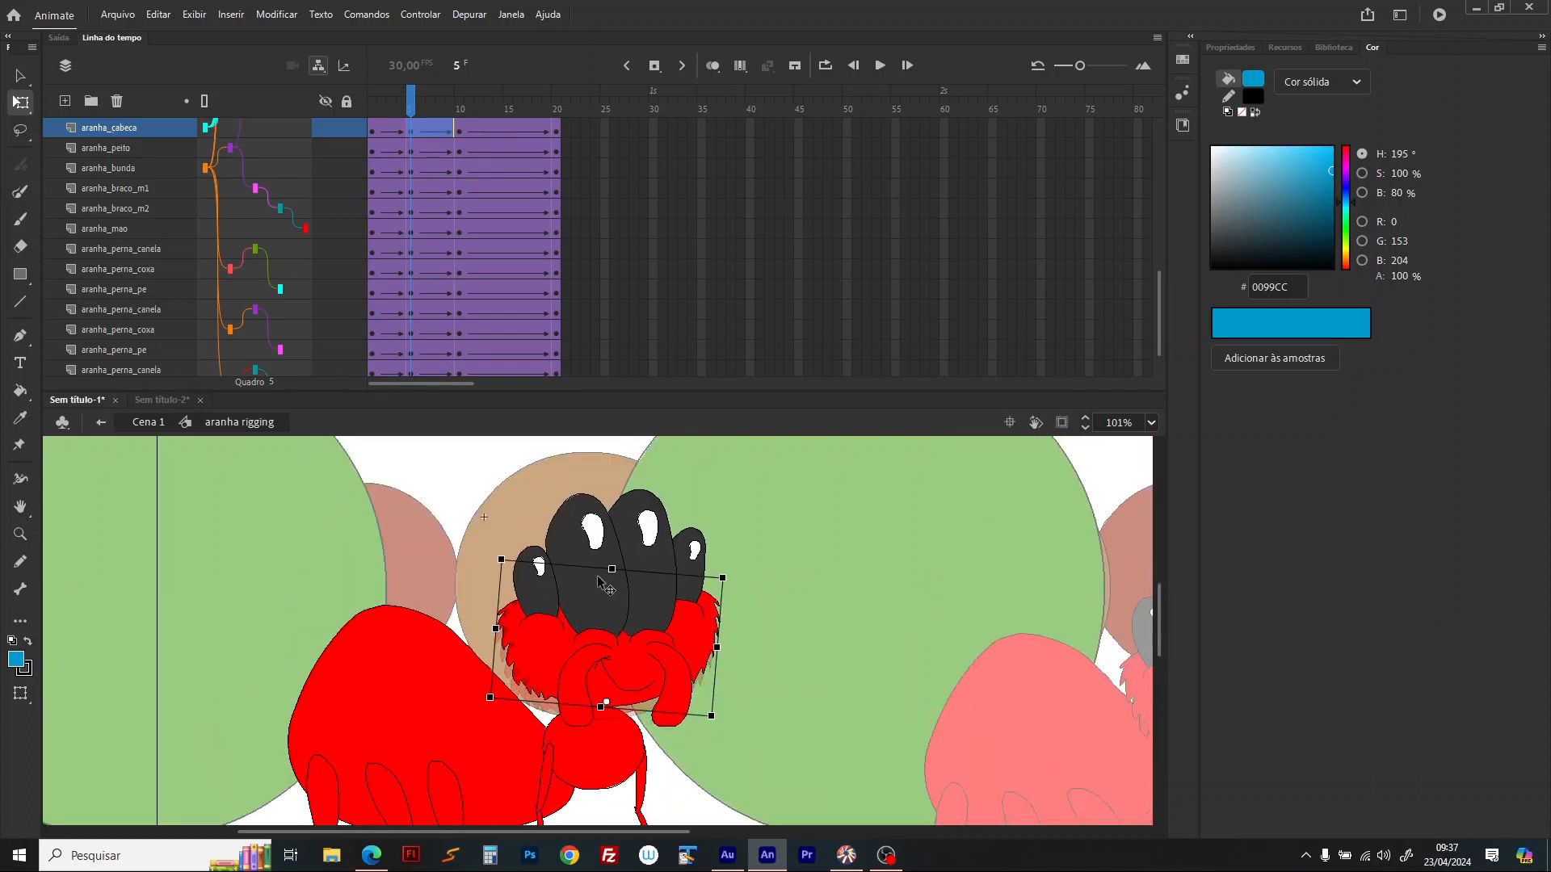
# Step: At frame 5, tilt the two large eyes outward and the two small outer eyes inward
pyautogui.click(593, 512)
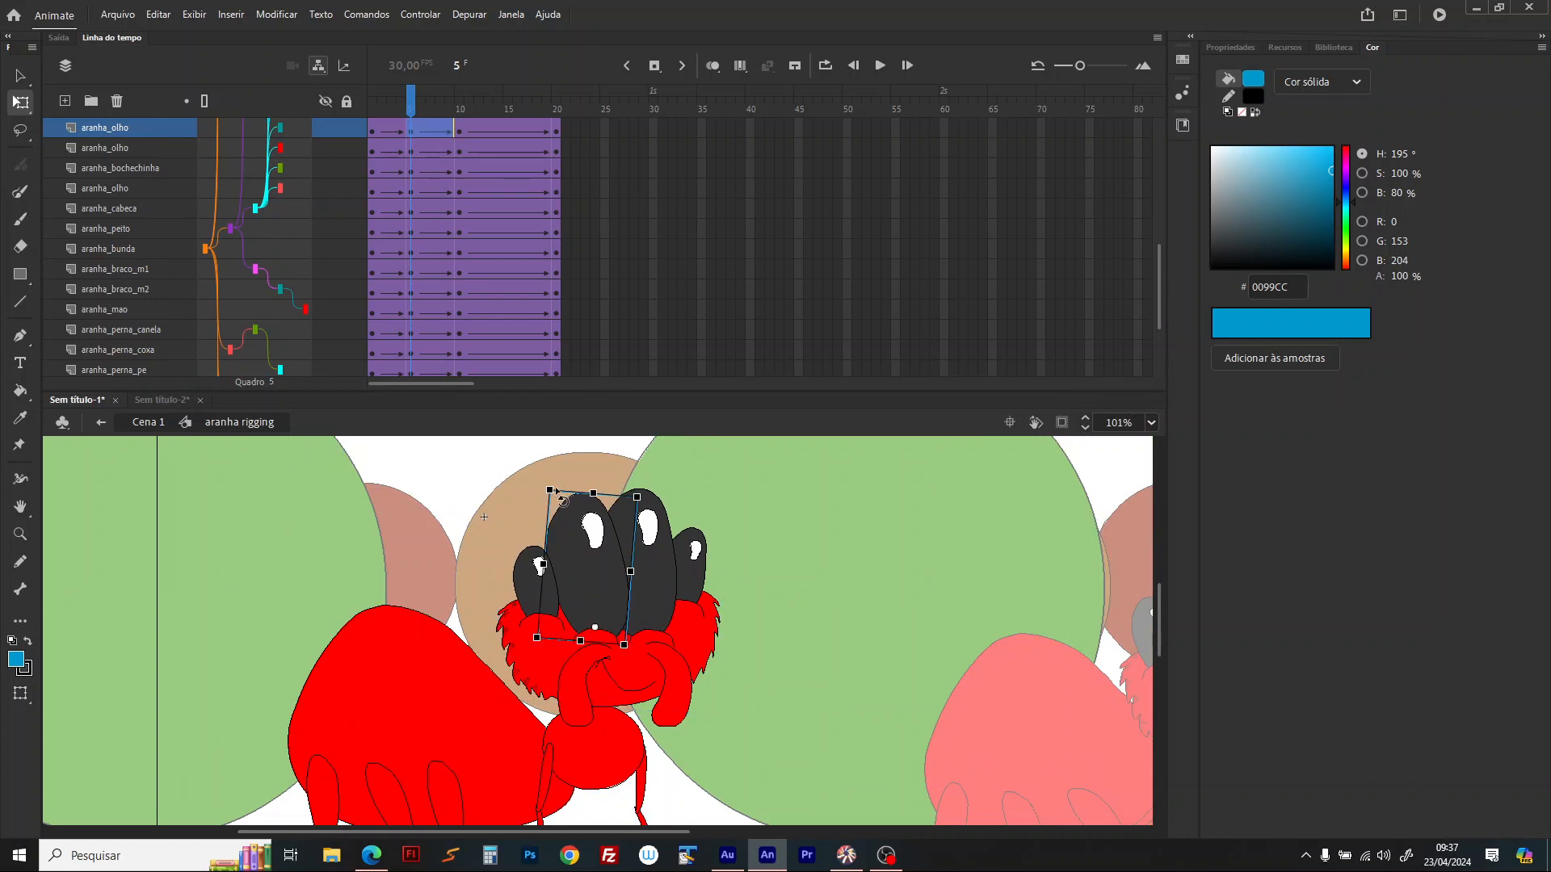
pyautogui.click(642, 525)
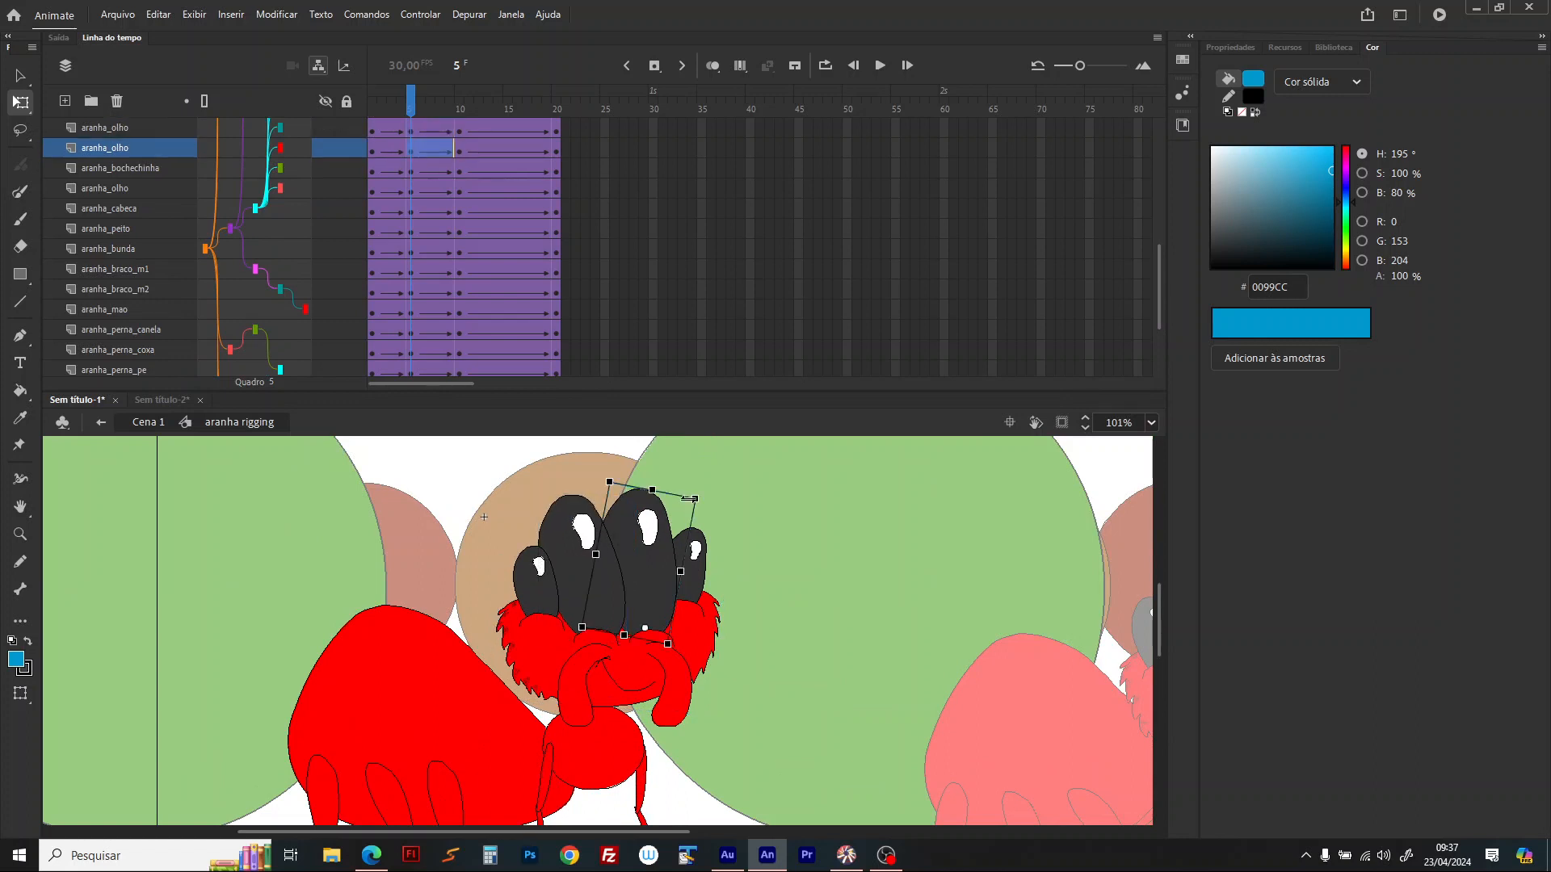
pyautogui.moveTo(711, 508); pyautogui.dragTo(732, 558)
pyautogui.click(705, 547)
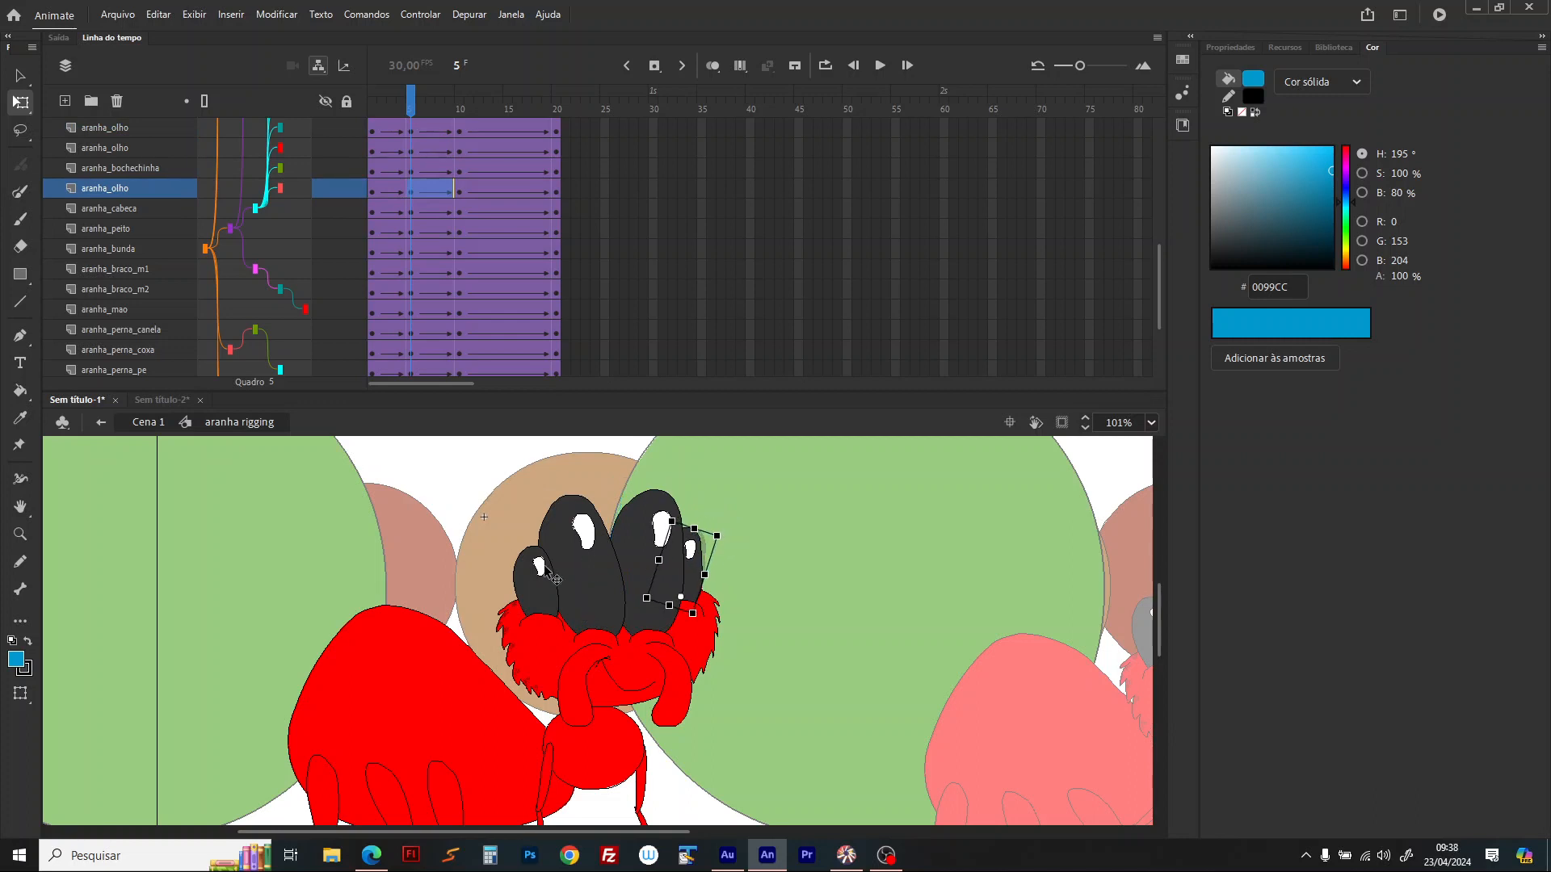
pyautogui.click(529, 569)
pyautogui.moveTo(515, 535); pyautogui.dragTo(535, 533)
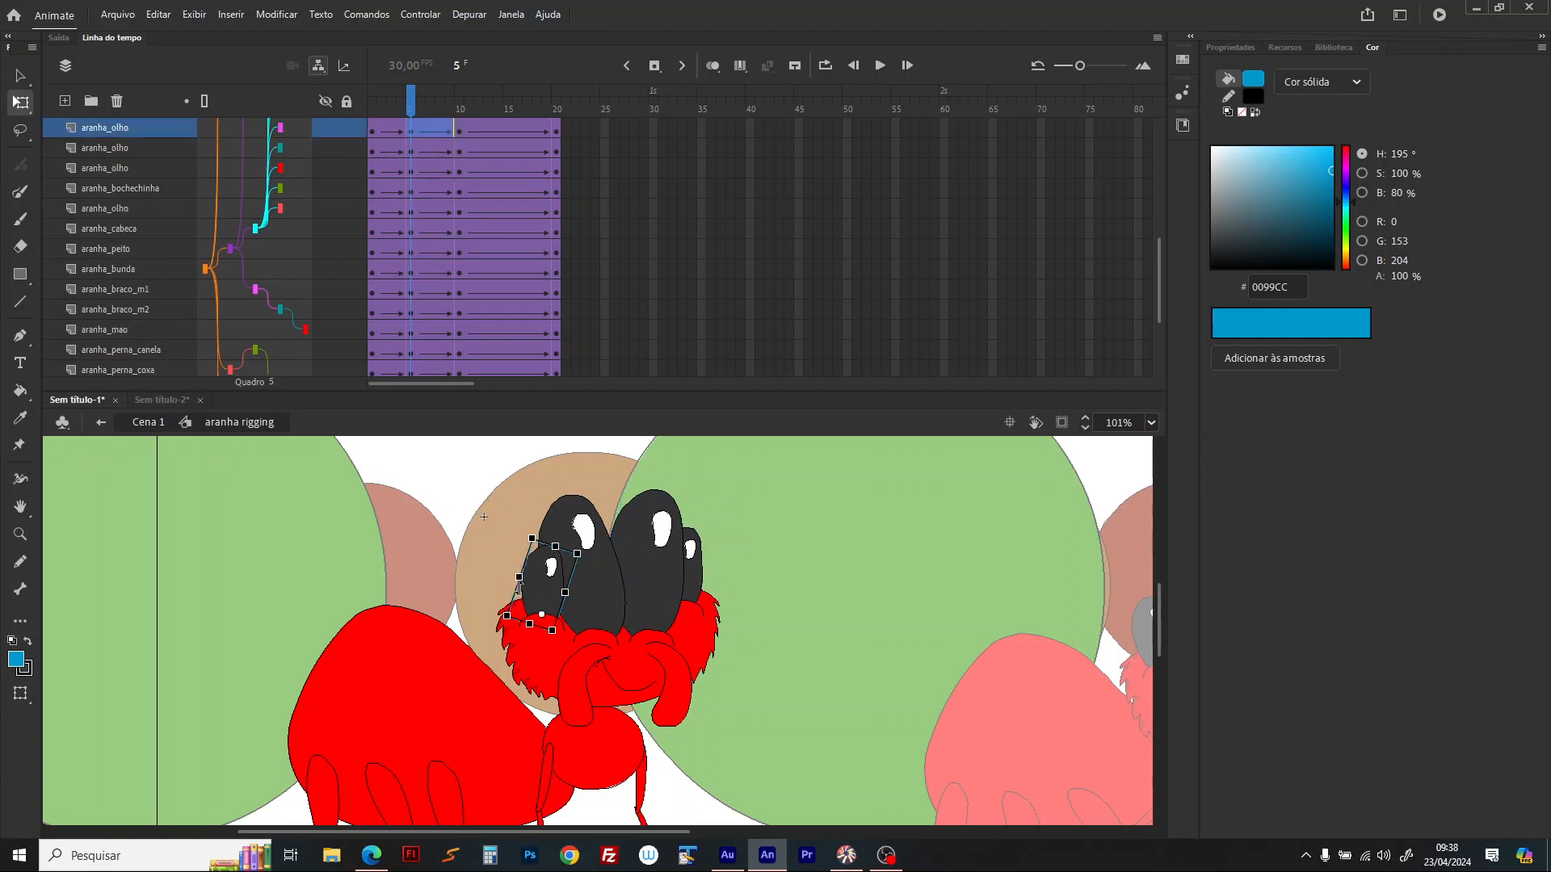
# Step: At frame 5, nudge the front and rear legs on both sides to bring the feet to ground level, comparing against frame 1
pyautogui.scroll(-2, 511, 610)
pyautogui.click(452, 647)
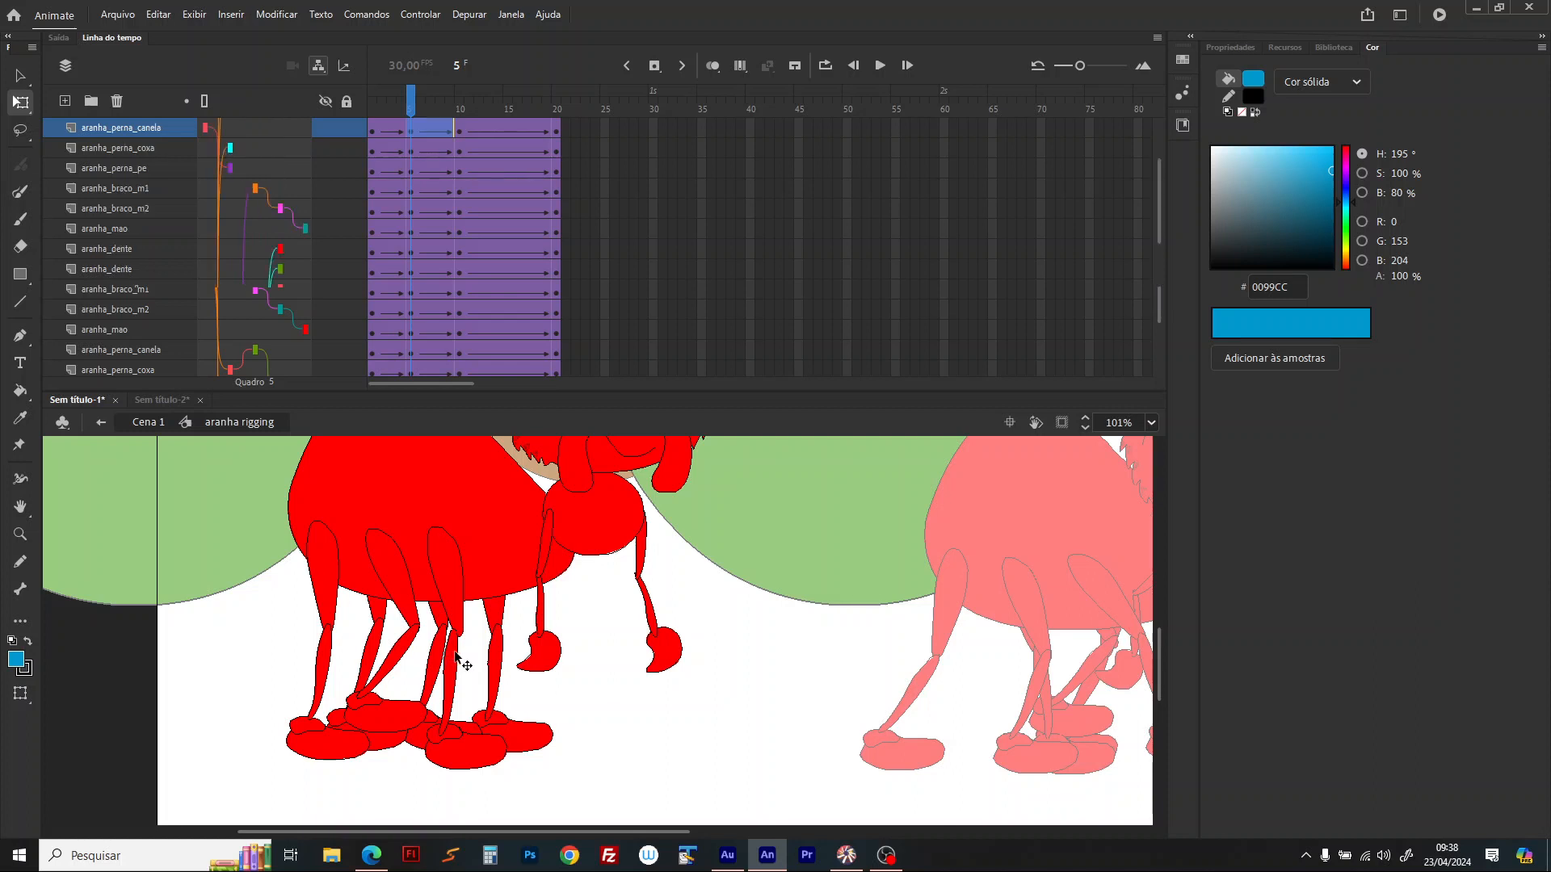
pyautogui.click(457, 574)
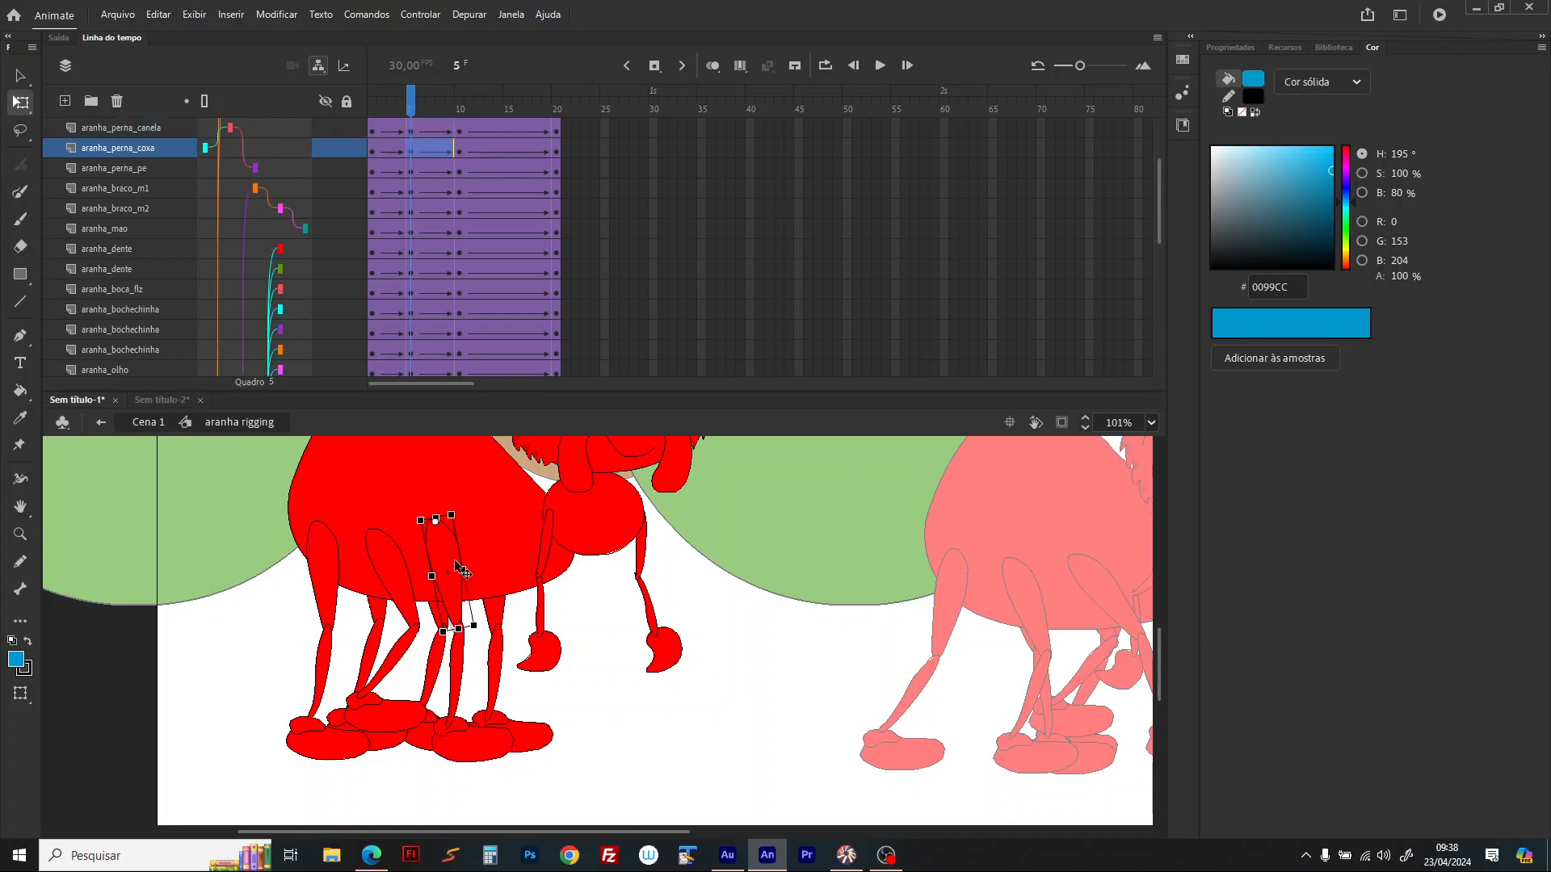
pyautogui.click(330, 572)
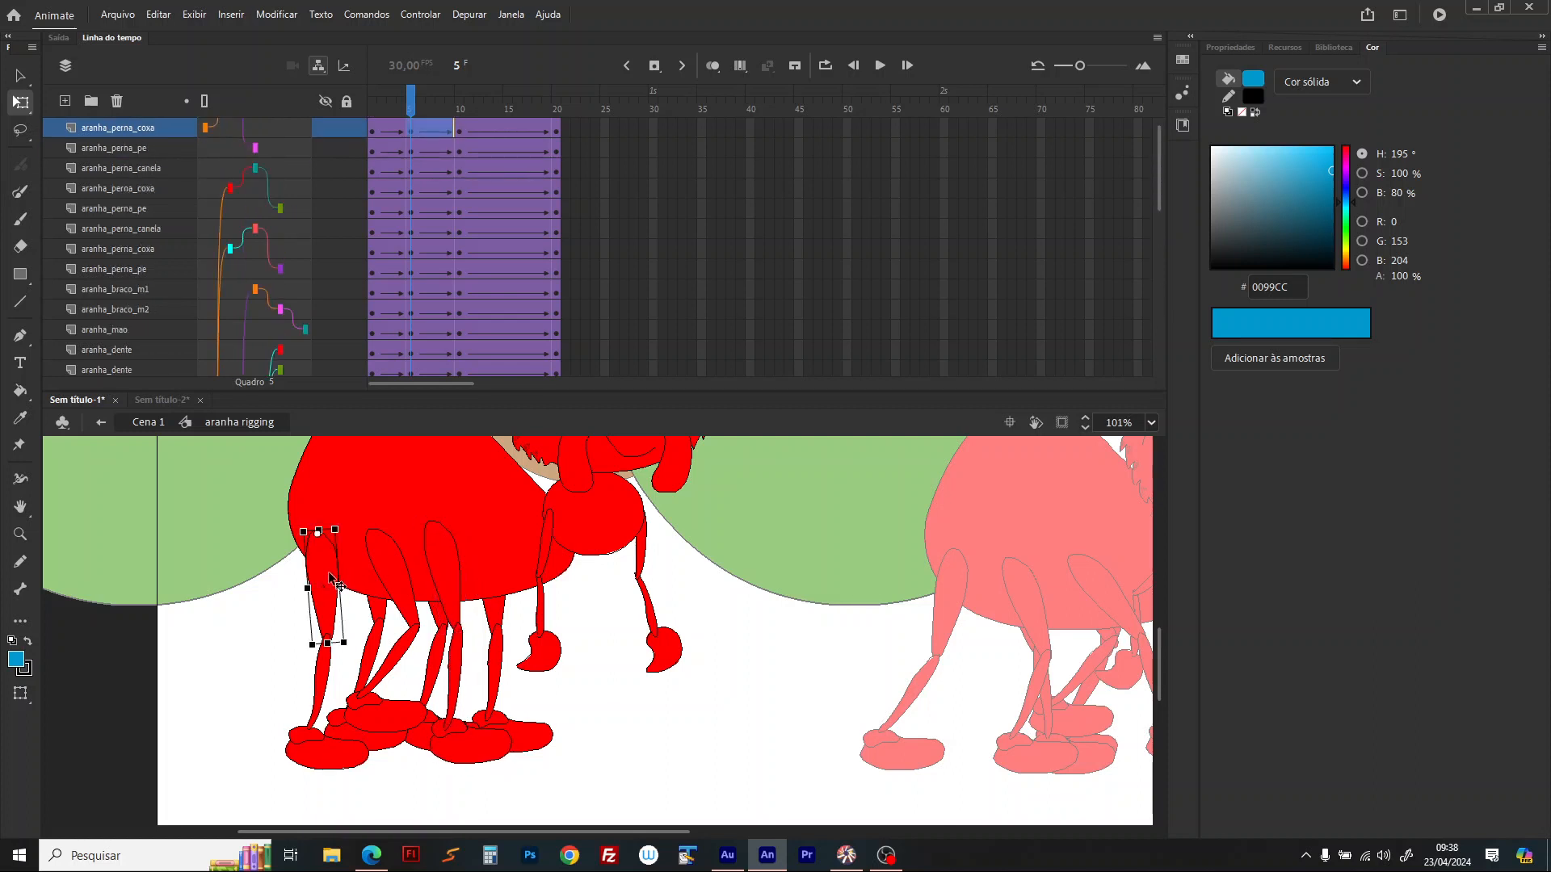
pyautogui.click(505, 615)
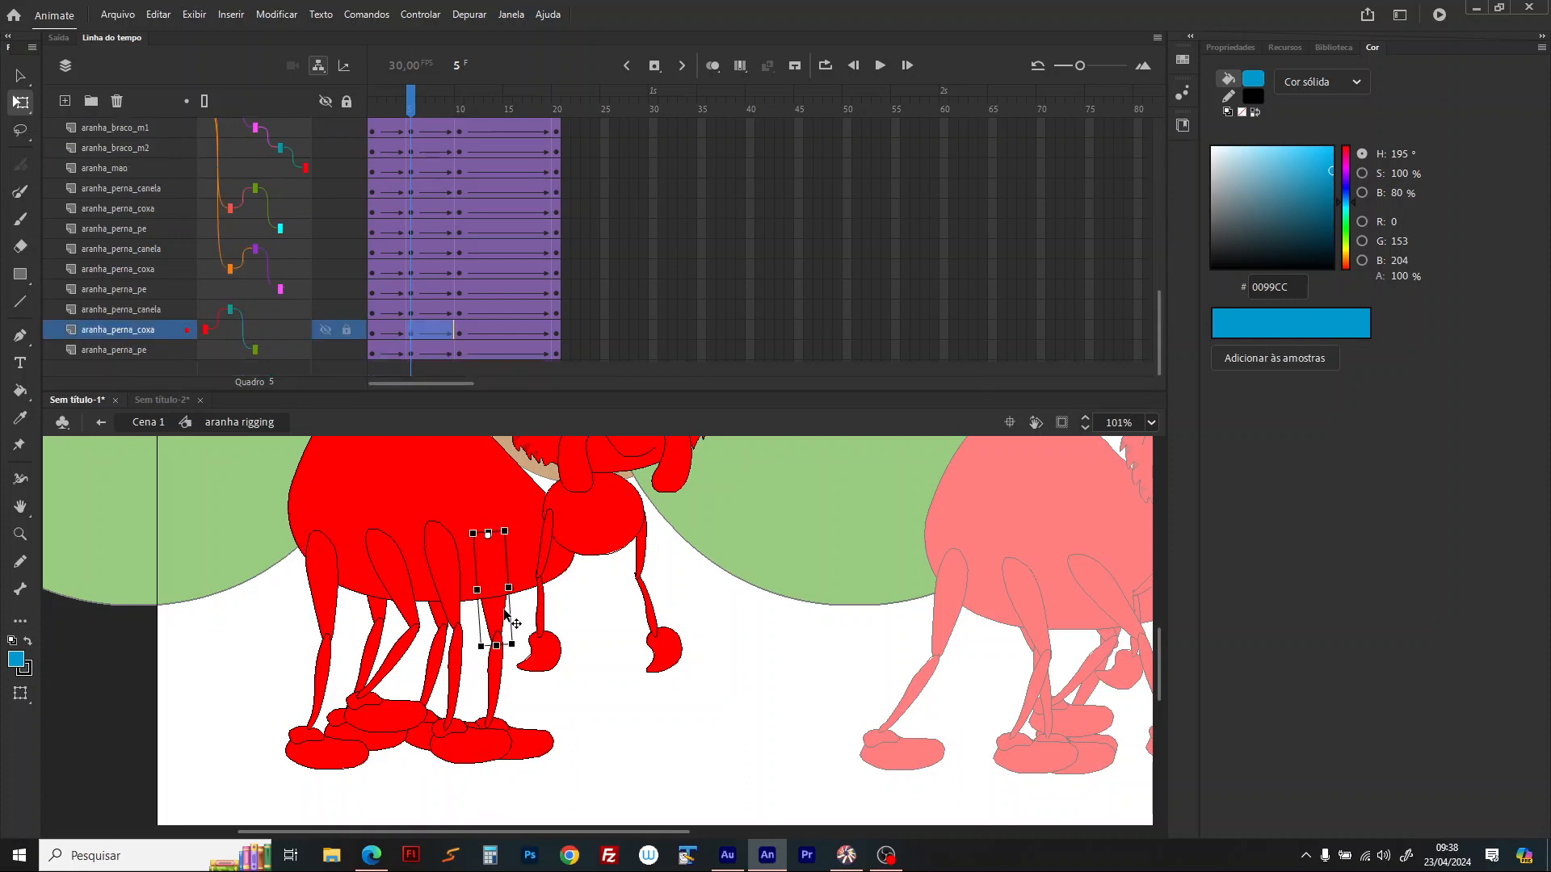
pyautogui.click(367, 618)
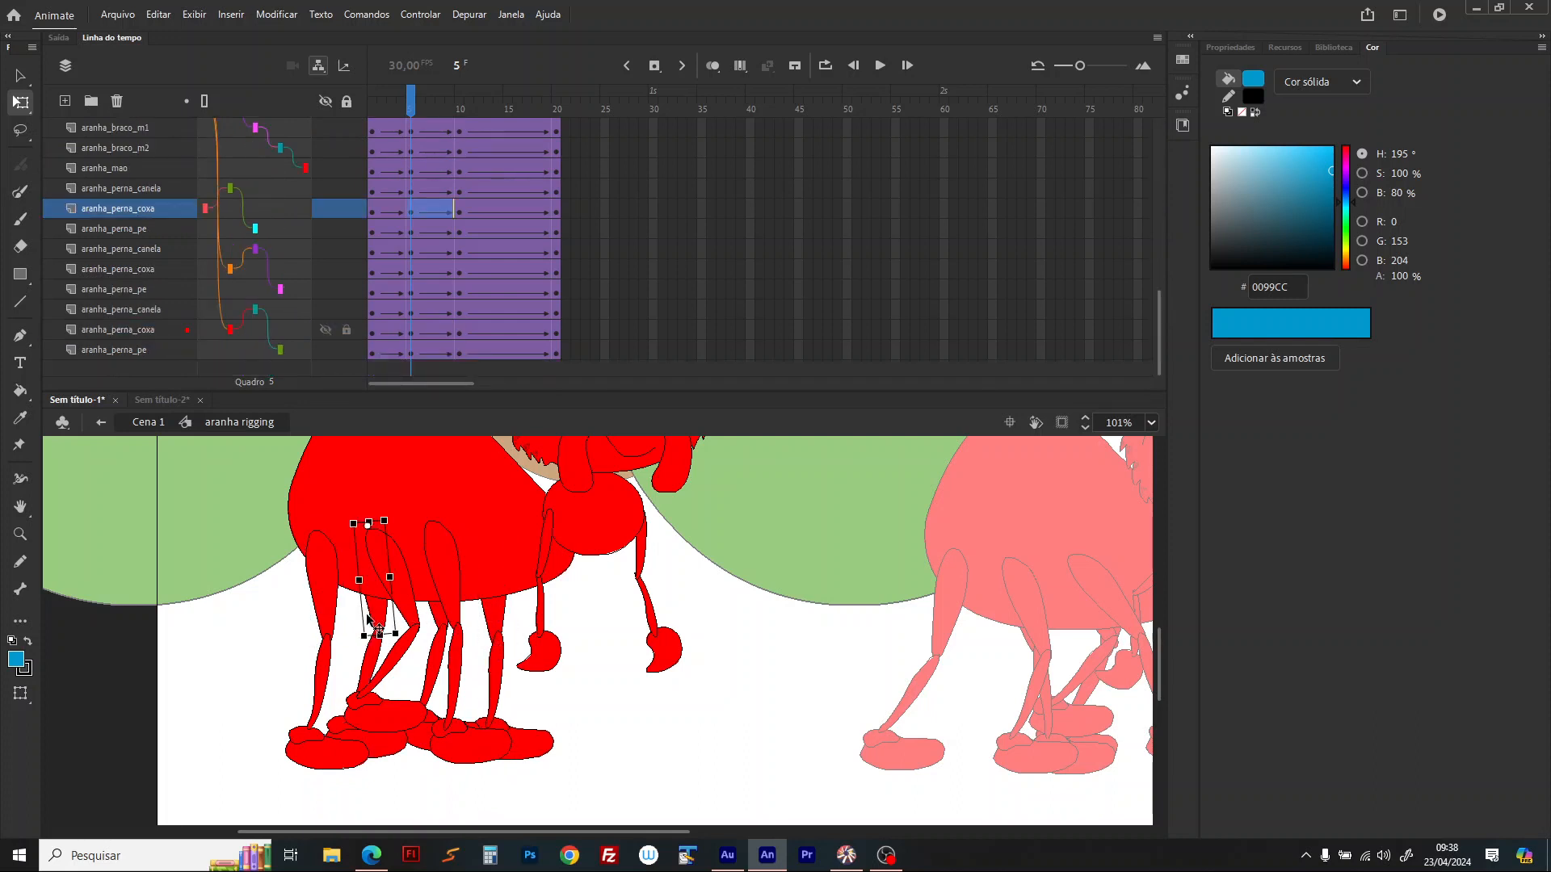
pyautogui.moveTo(412, 100); pyautogui.dragTo(313, 137)
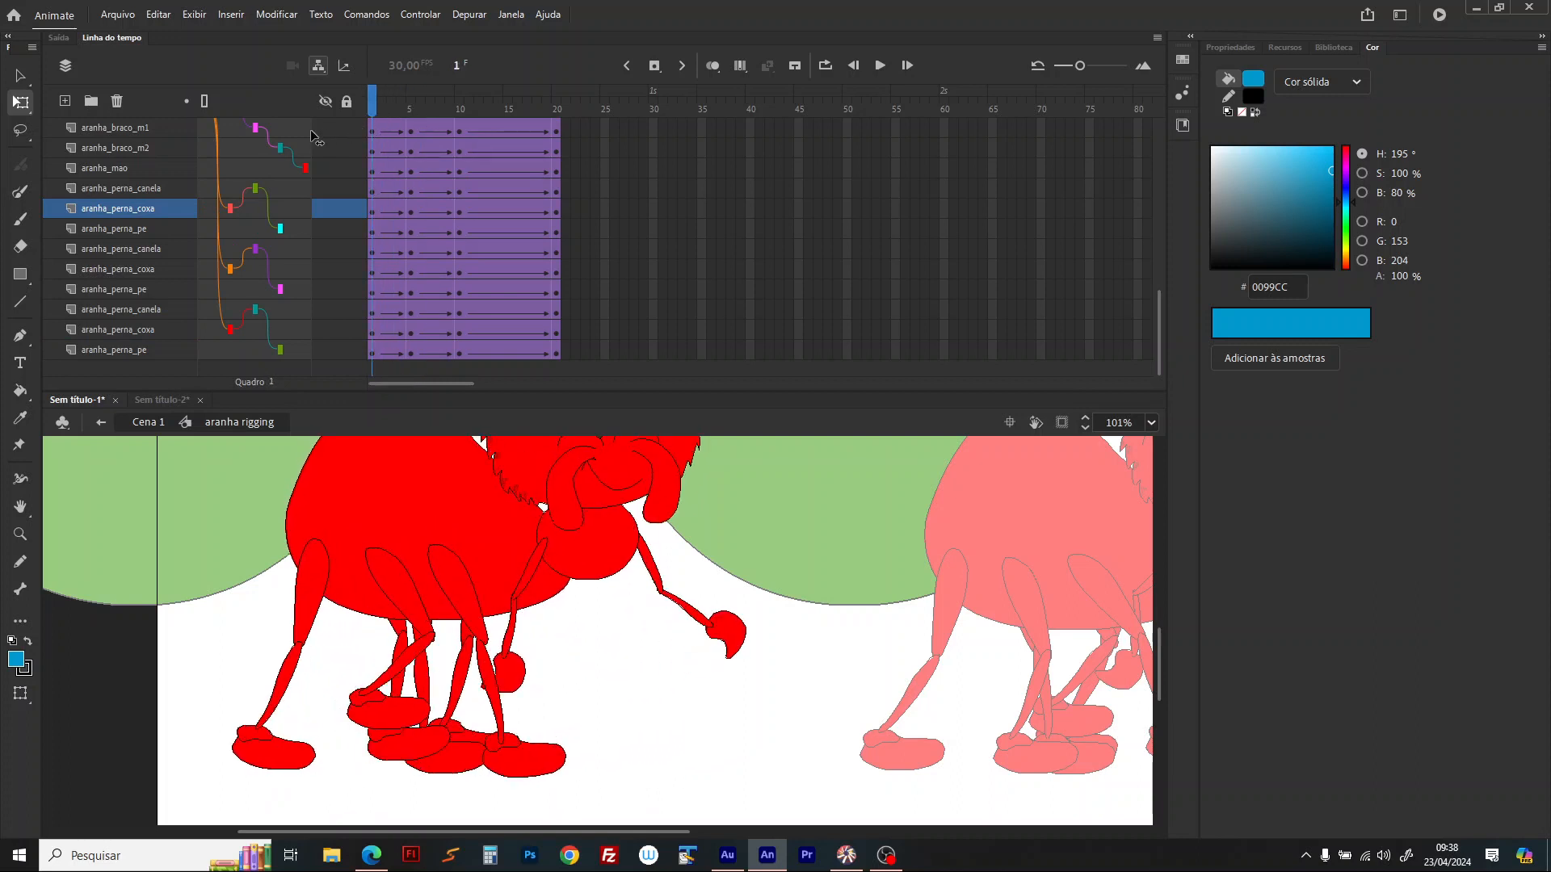
pyautogui.click(410, 118)
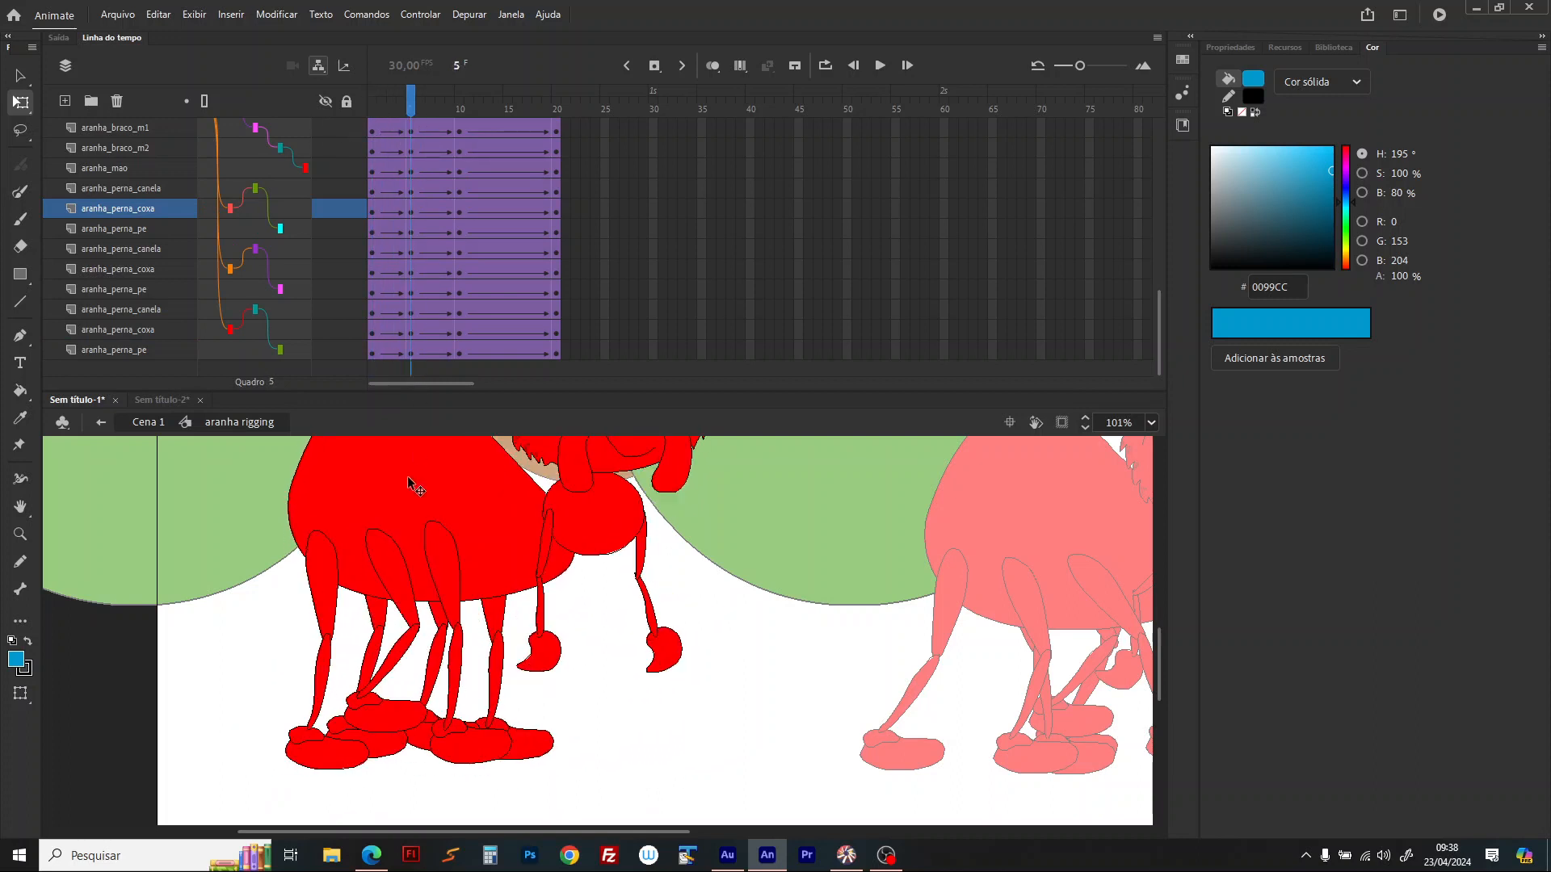
# Step: At frame 5, swing the near-side middle leg's shin forward, level its foot and lower the thigh slightly
pyautogui.click(410, 580)
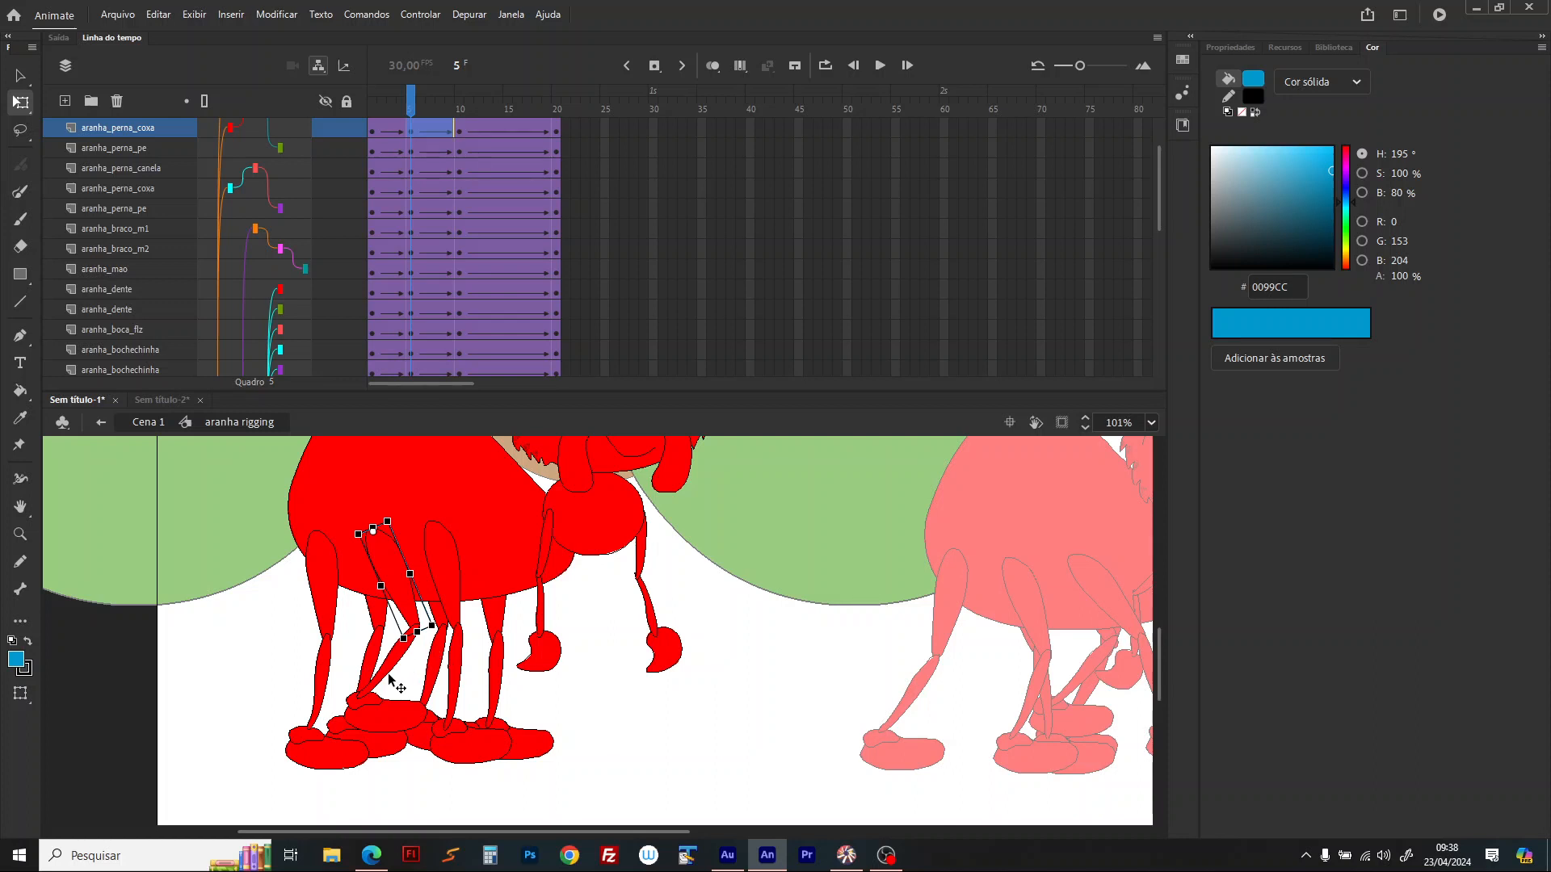
pyautogui.click(373, 721)
pyautogui.moveTo(369, 715); pyautogui.dragTo(433, 740)
pyautogui.click(462, 707)
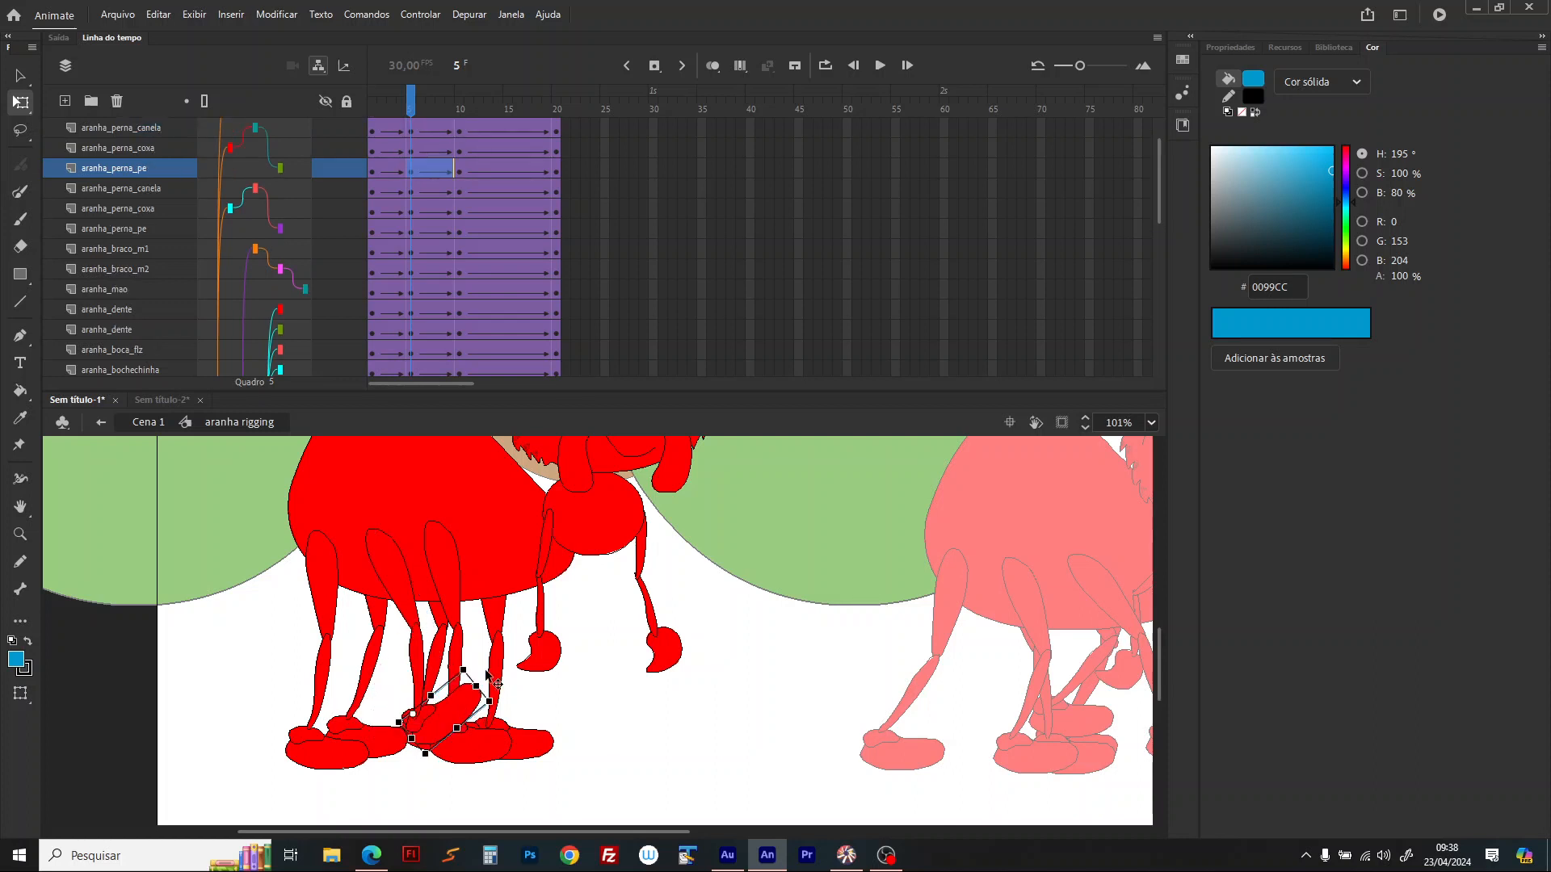
pyautogui.moveTo(475, 677); pyautogui.dragTo(514, 711)
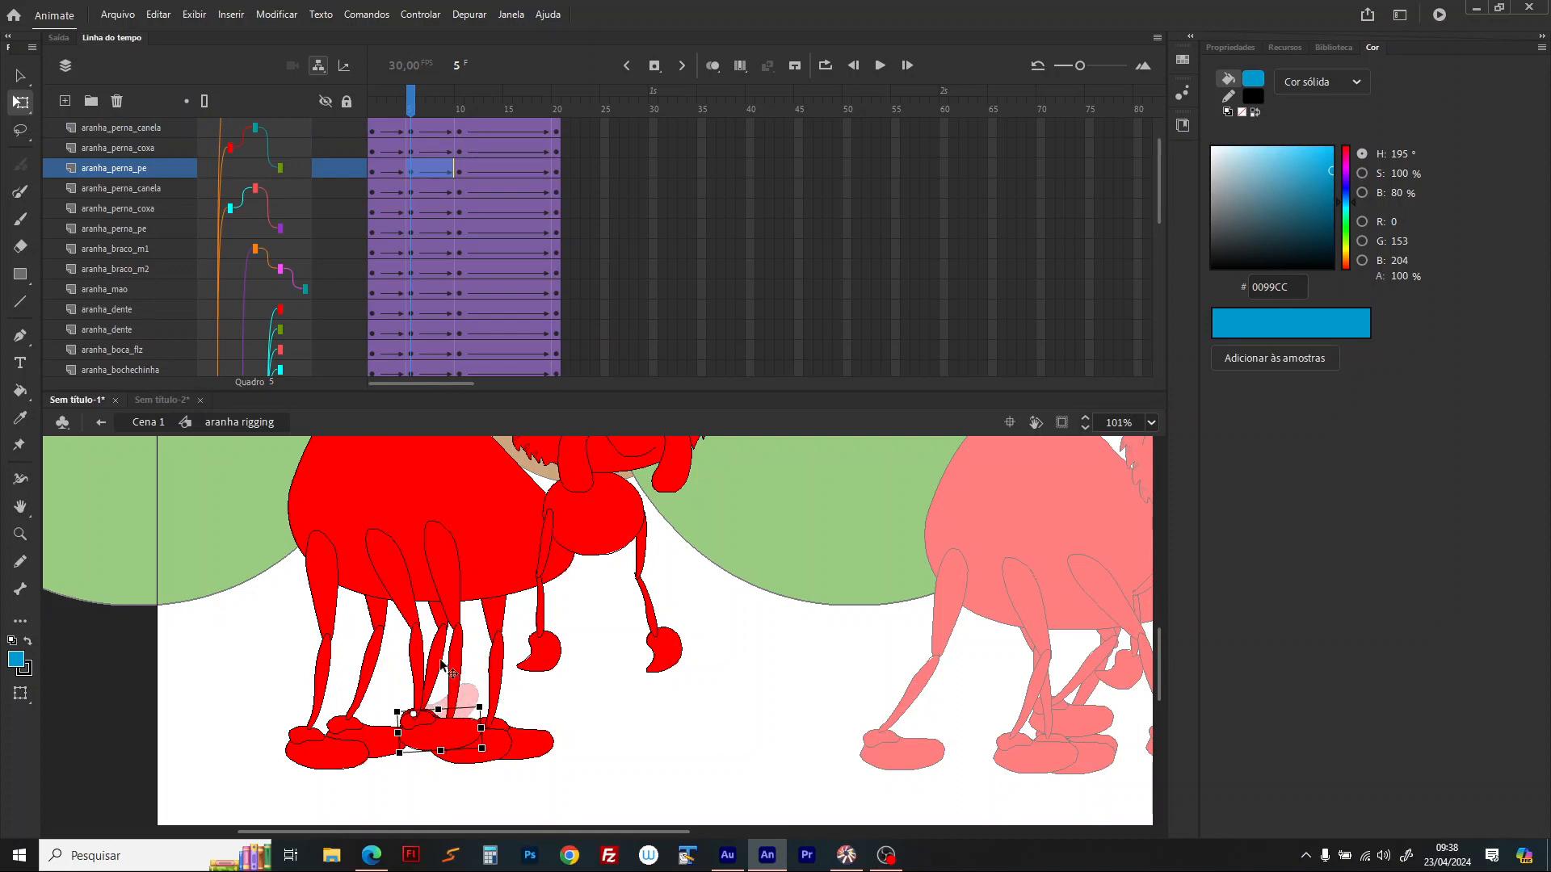
pyautogui.click(408, 580)
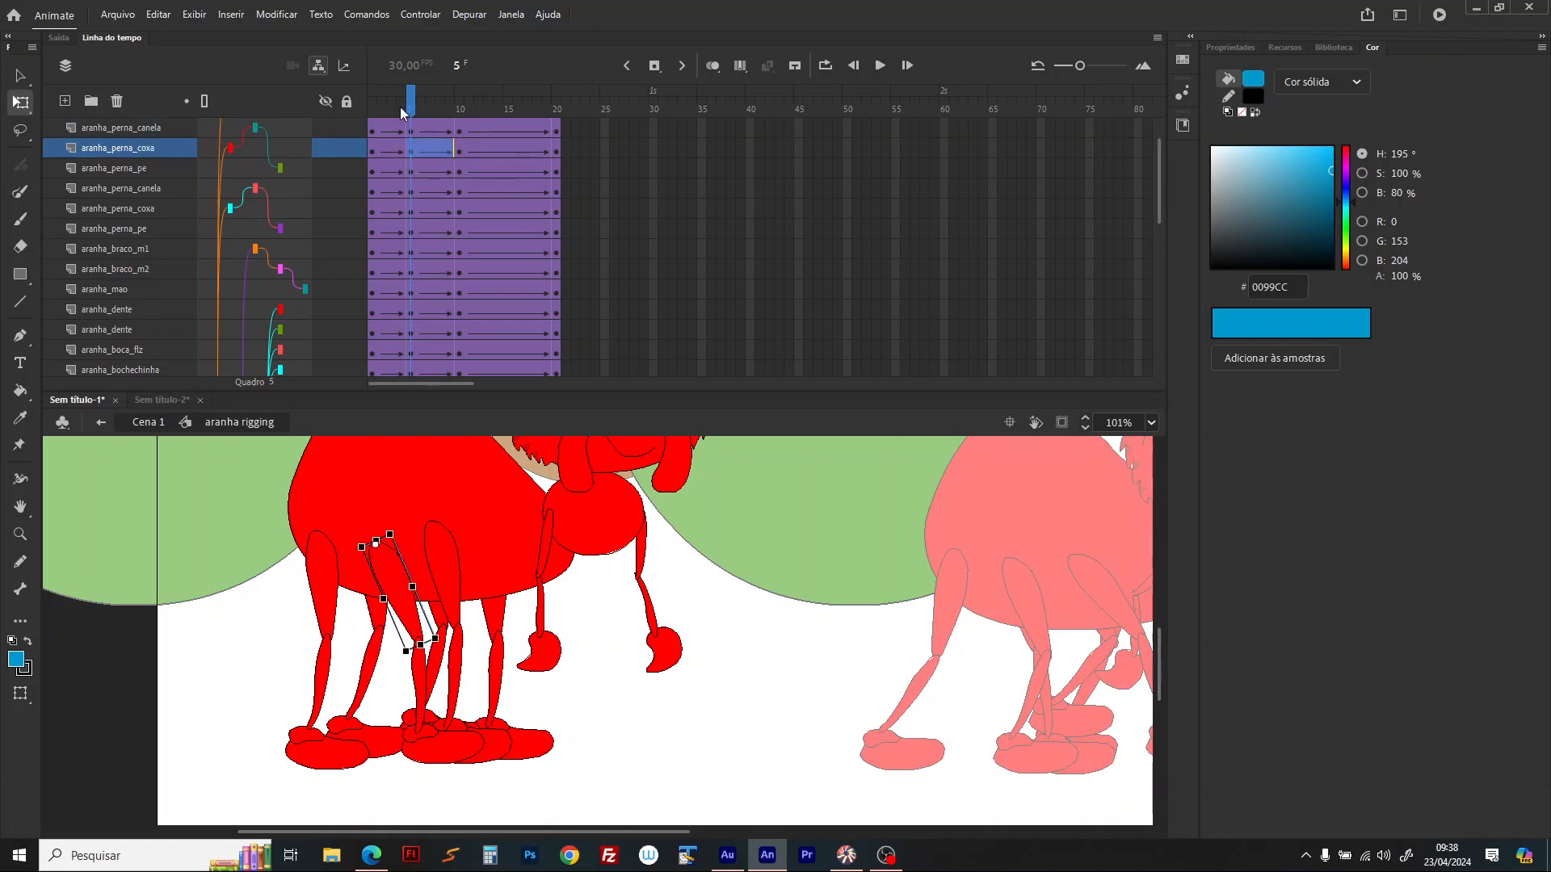
# Step: At frame 5, bend the near-side rear leg's shin backward and swing its thigh forward
pyautogui.moveTo(401, 113)
pyautogui.mouseDown()
pyautogui.moveTo(373, 111)
pyautogui.moveTo(410, 115)
pyautogui.mouseUp()
pyautogui.click(328, 685)
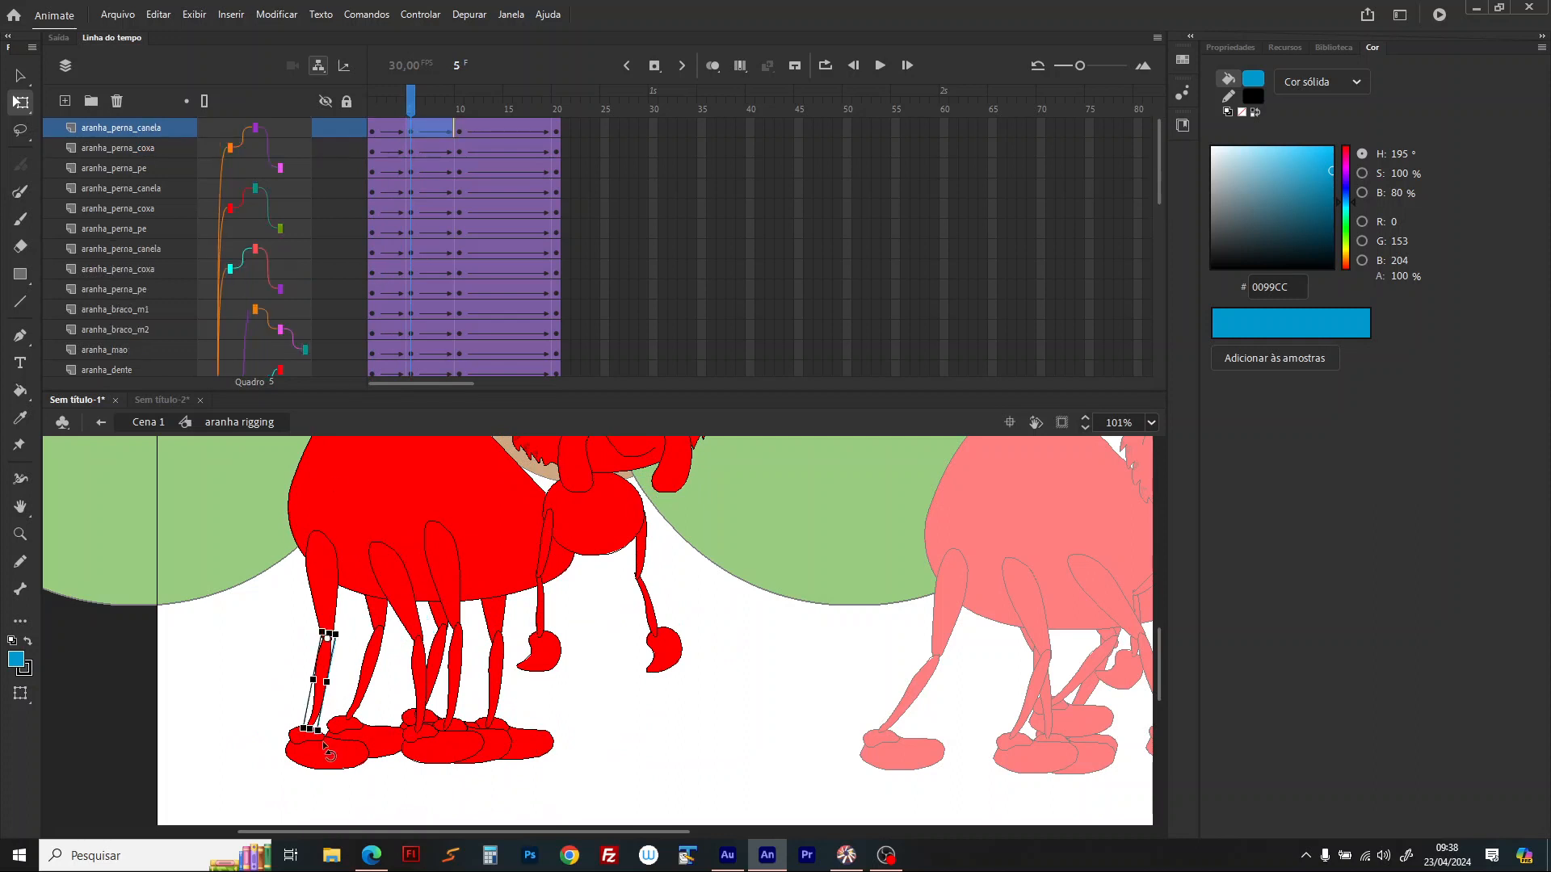
pyautogui.moveTo(328, 753); pyautogui.dragTo(246, 721)
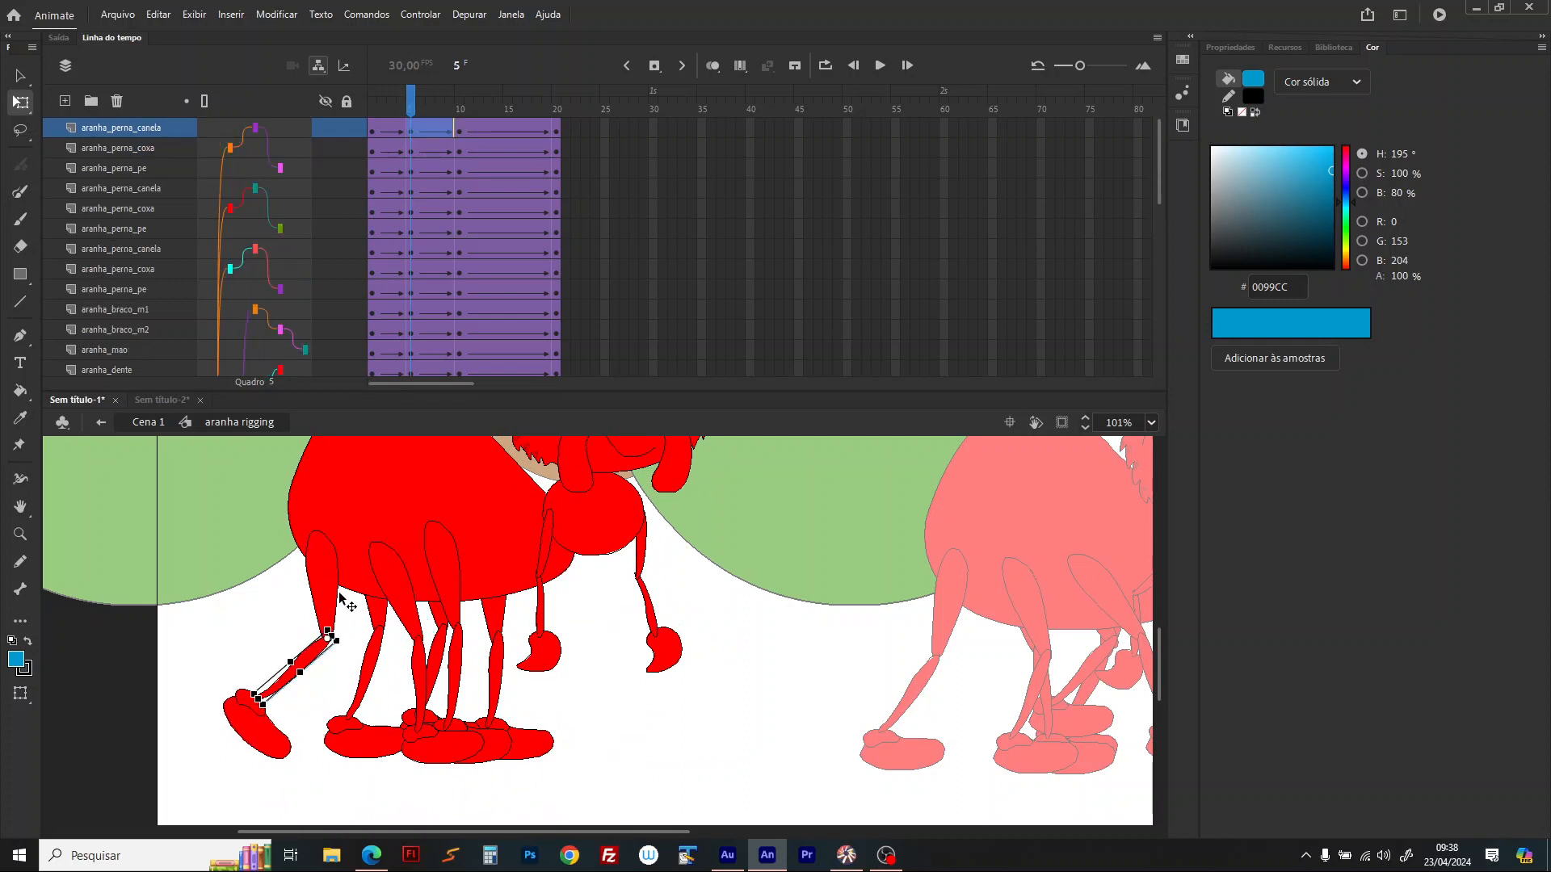
pyautogui.click(329, 632)
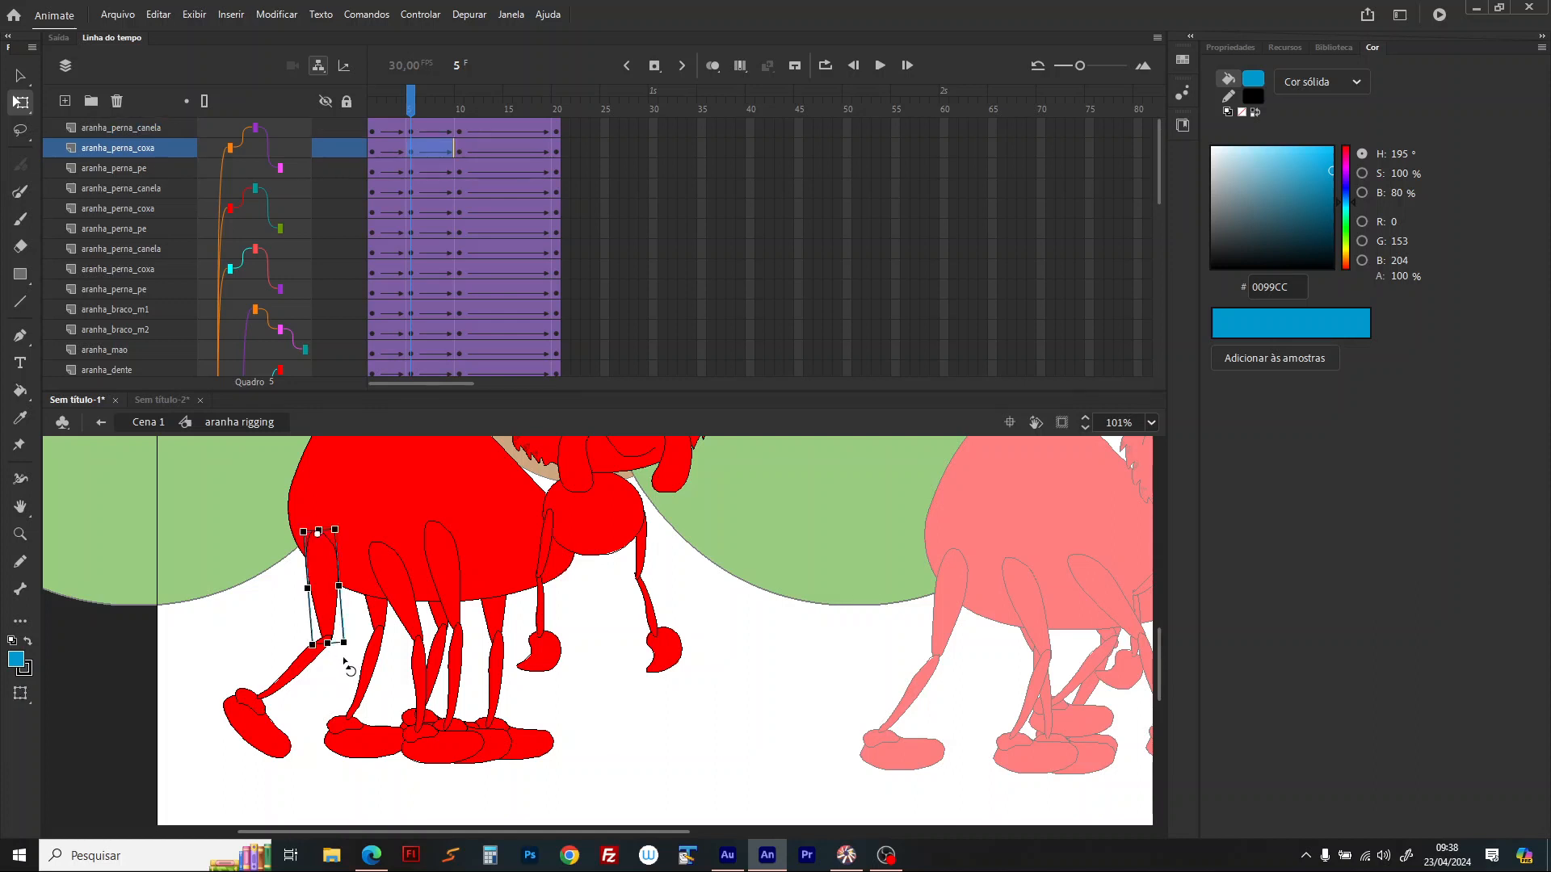
pyautogui.moveTo(356, 655); pyautogui.dragTo(575, 709)
# Step: At frame 5, lift the far-side front leg with its shin bent back, and raise the near-side rear thigh slightly
pyautogui.click(521, 634)
pyautogui.click(529, 734)
pyautogui.moveTo(525, 600); pyautogui.dragTo(525, 593)
pyautogui.moveTo(346, 557); pyautogui.dragTo(340, 547)
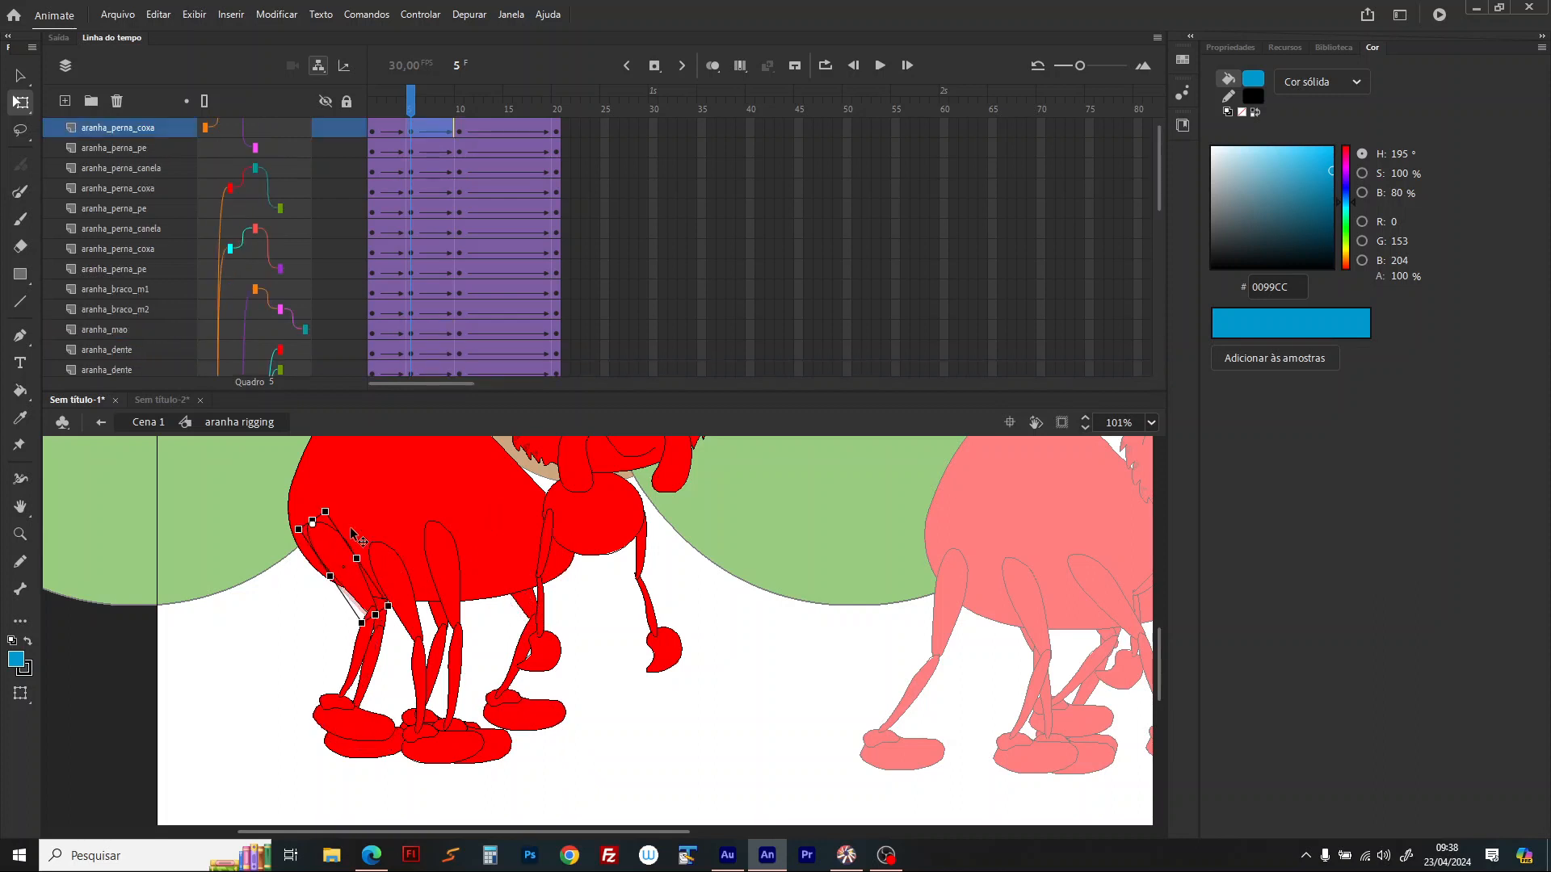
pyautogui.moveTo(384, 108); pyautogui.dragTo(411, 129)
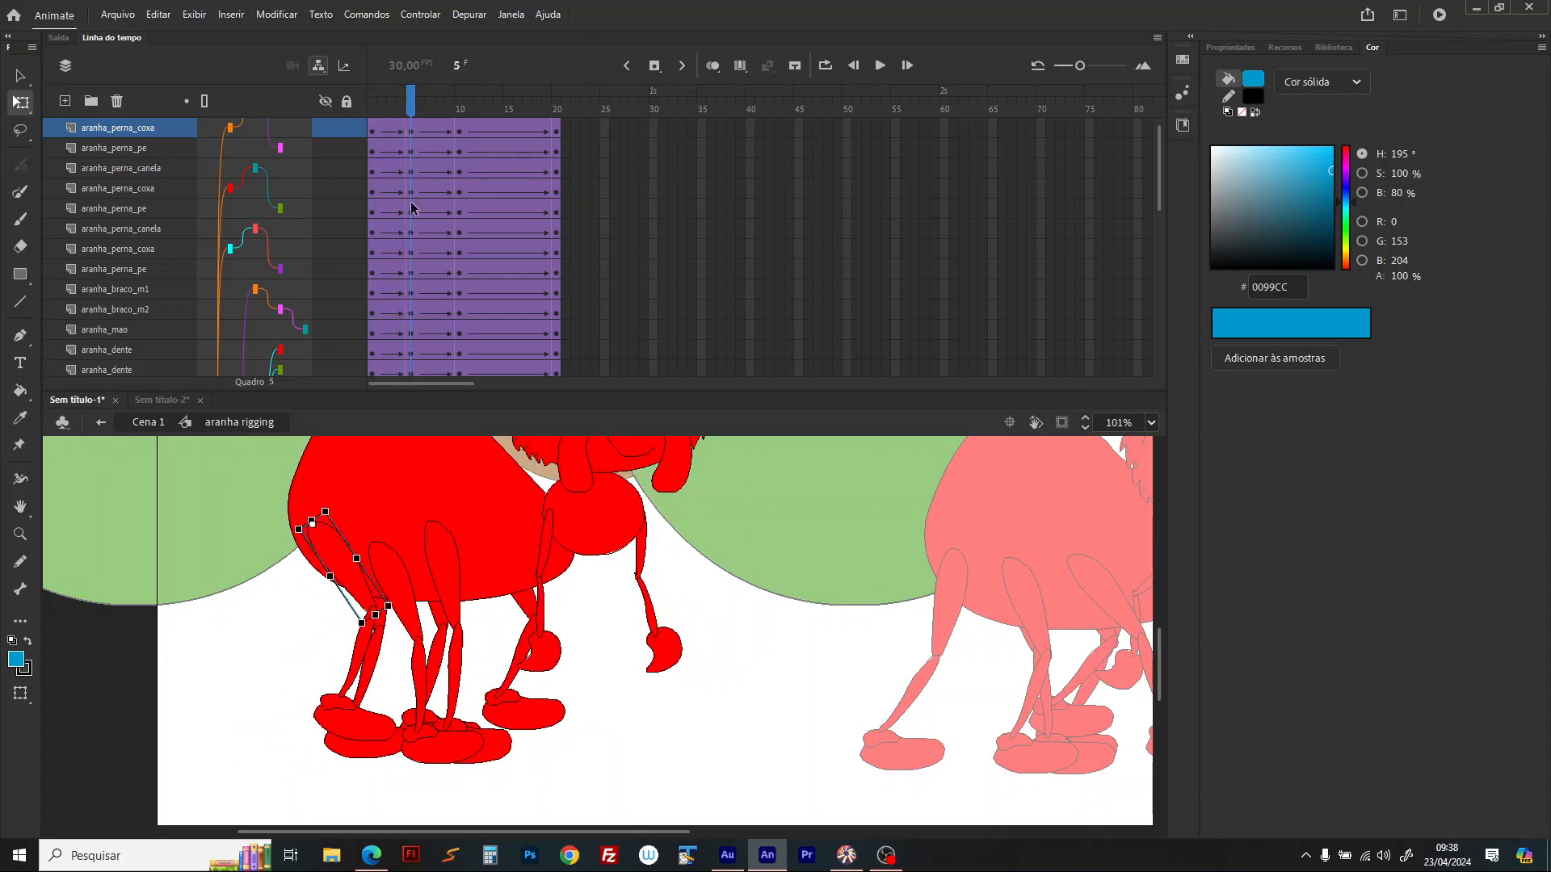
# Step: At frame 5, swing the far-side middle leg's thigh backward
pyautogui.click(438, 623)
pyautogui.moveTo(461, 637); pyautogui.dragTo(426, 669)
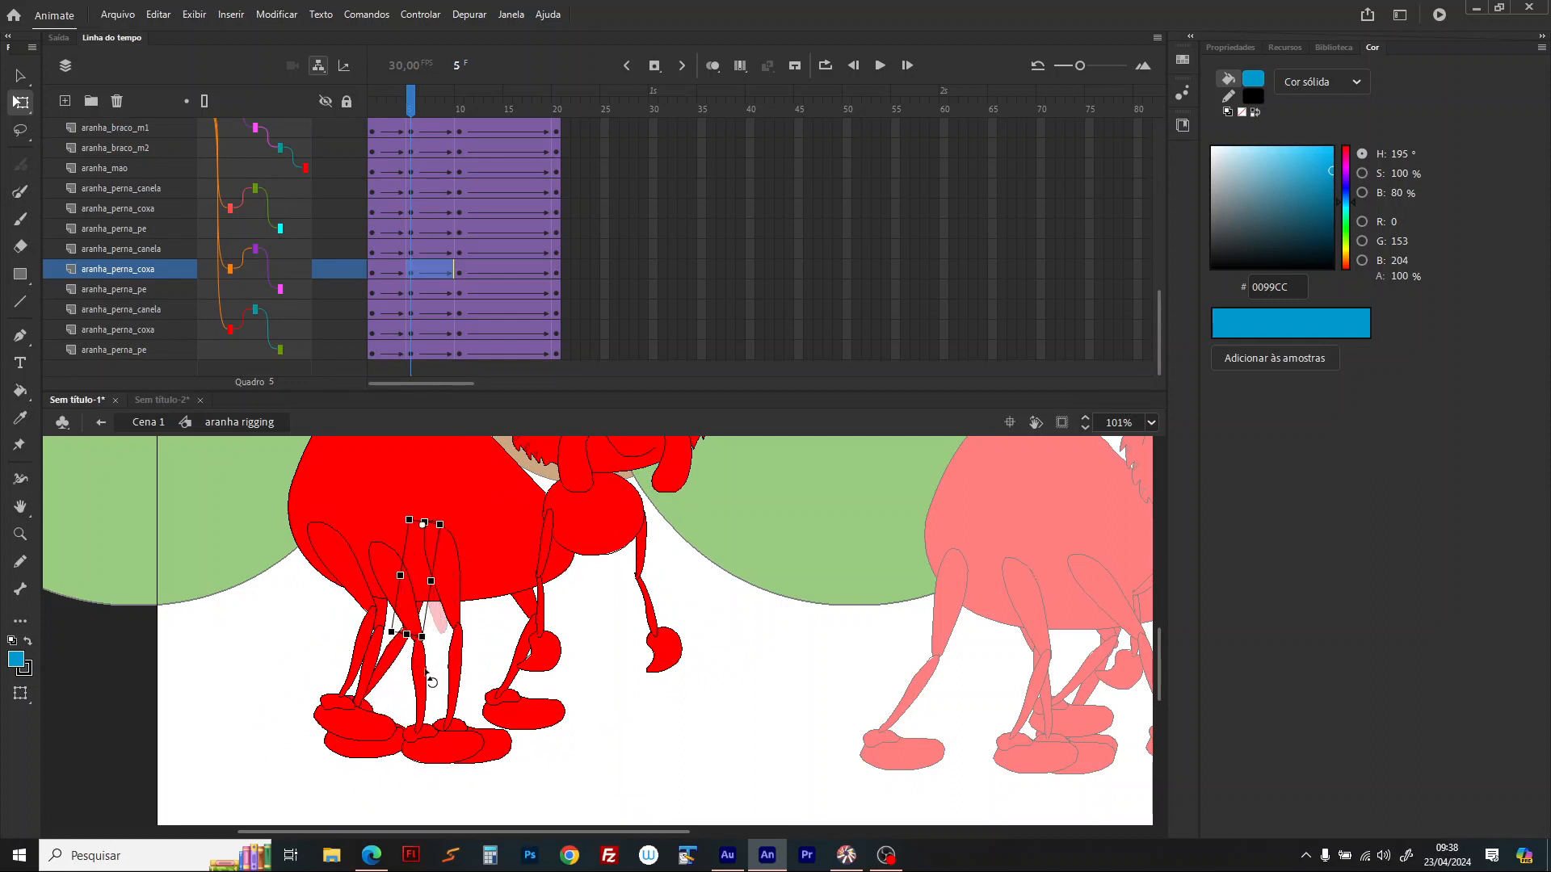
# Step: Insert a keyframe at frame 15 on all the spider's layers
pyautogui.click(506, 103)
pyautogui.press('F5')
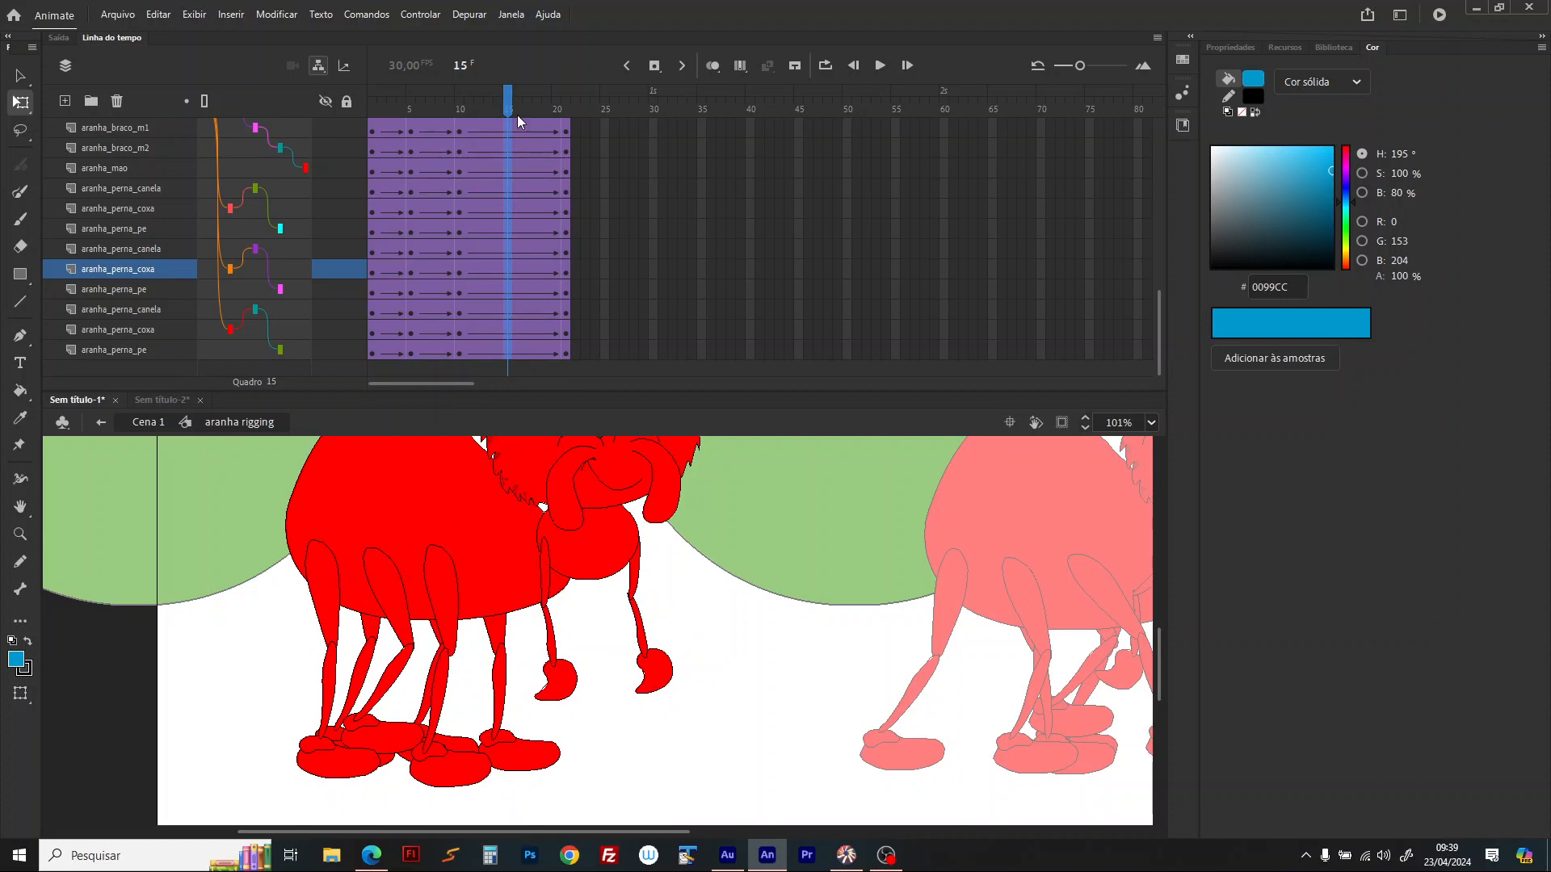
pyautogui.hotkey('ctrl', 'z')
pyautogui.press('F6')
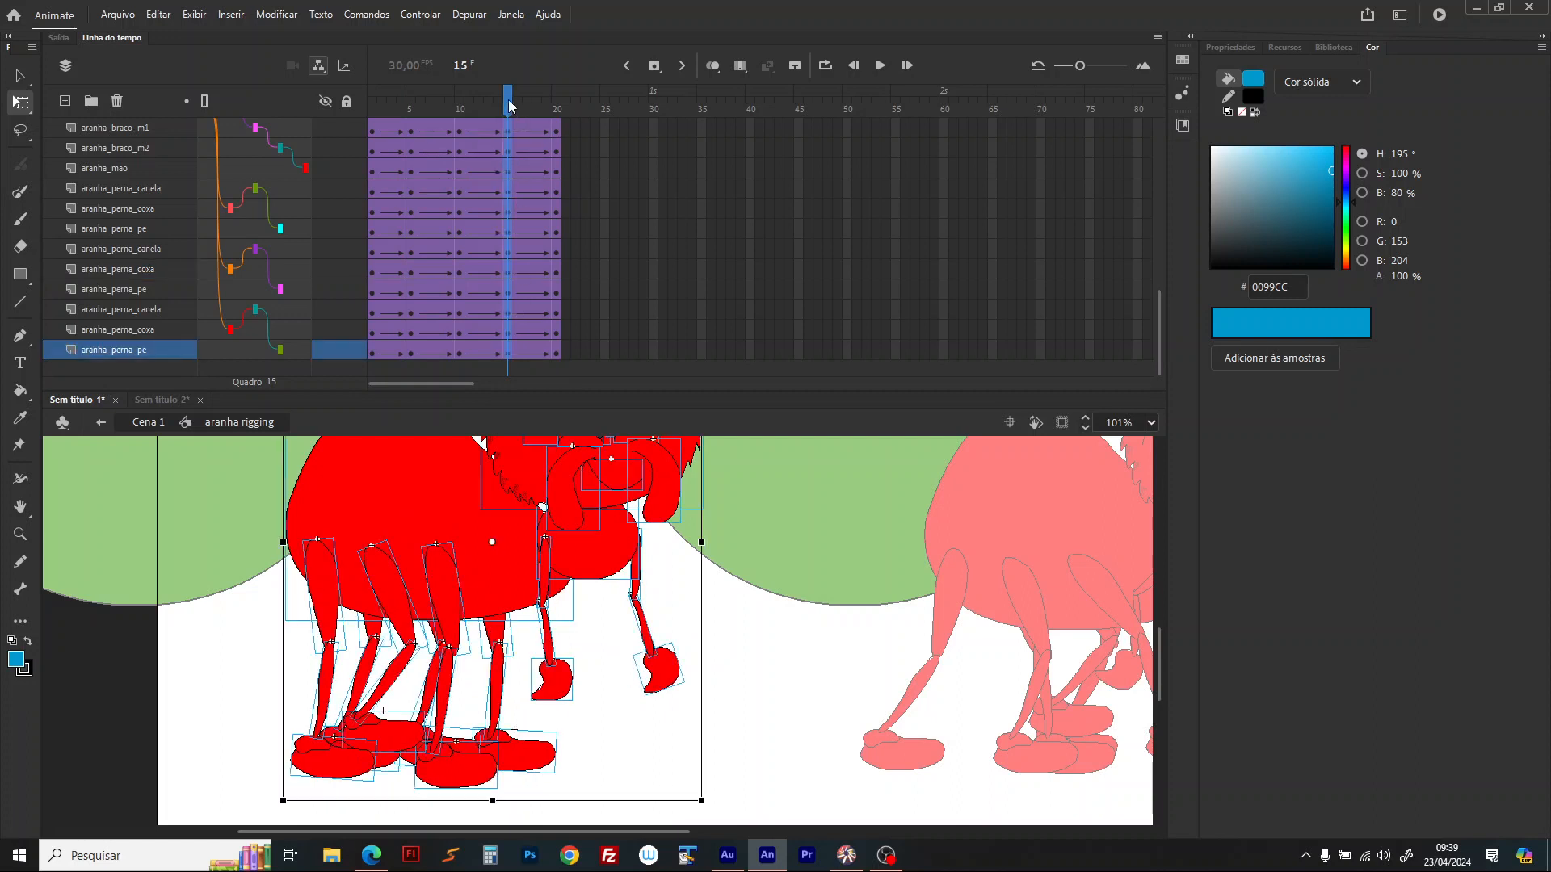
pyautogui.moveTo(461, 103); pyautogui.dragTo(508, 109)
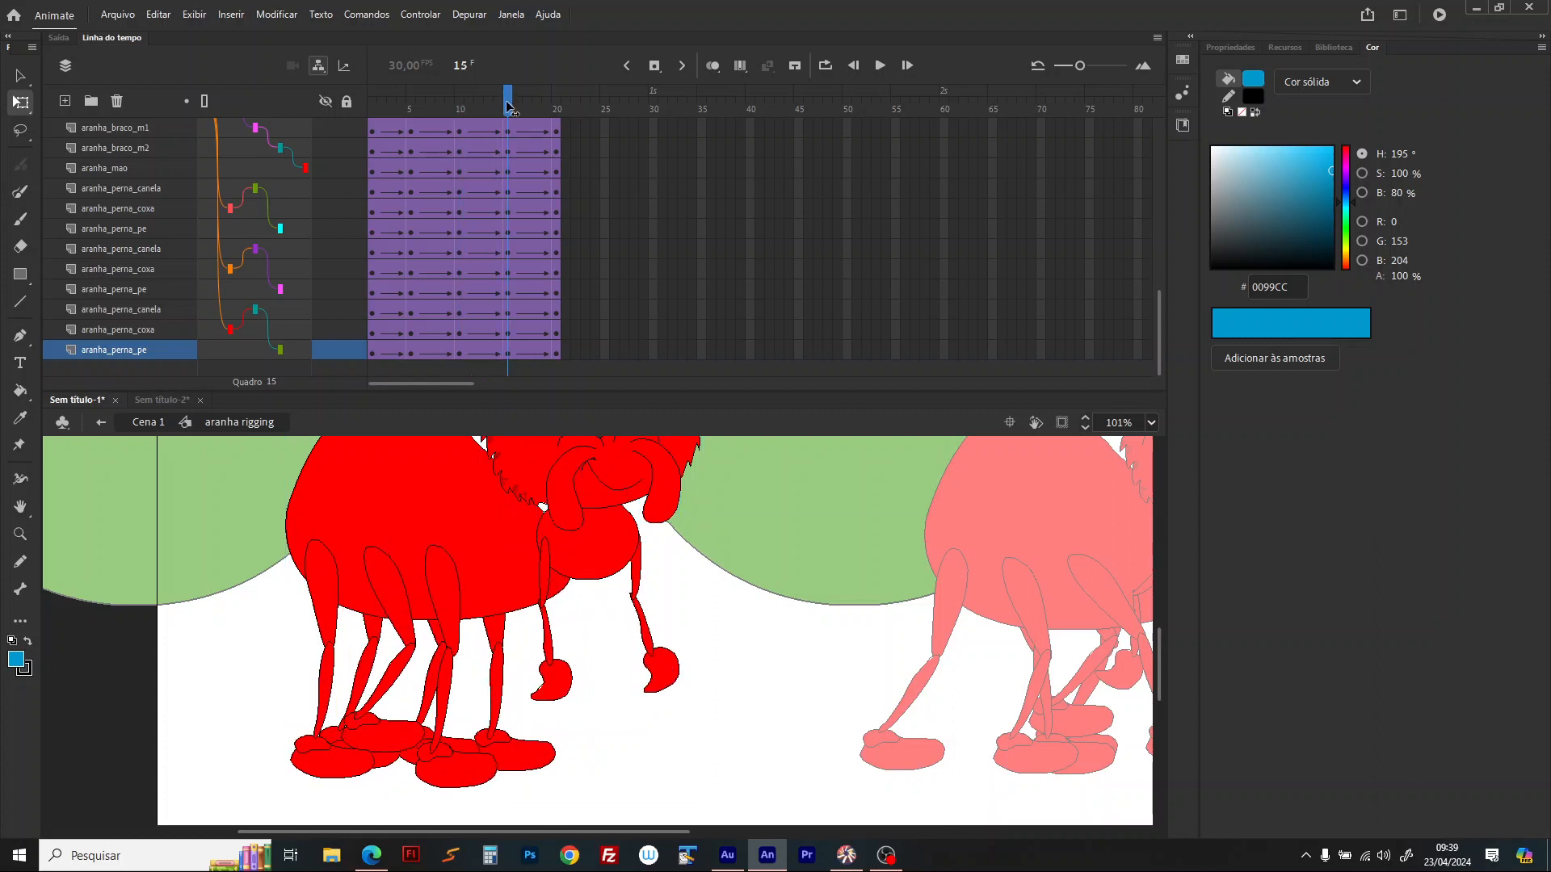
# Step: At frame 15, swing the near-side front and far-side rear thighs forward with their shins bent back, and level the near-side front foot
pyautogui.click(462, 596)
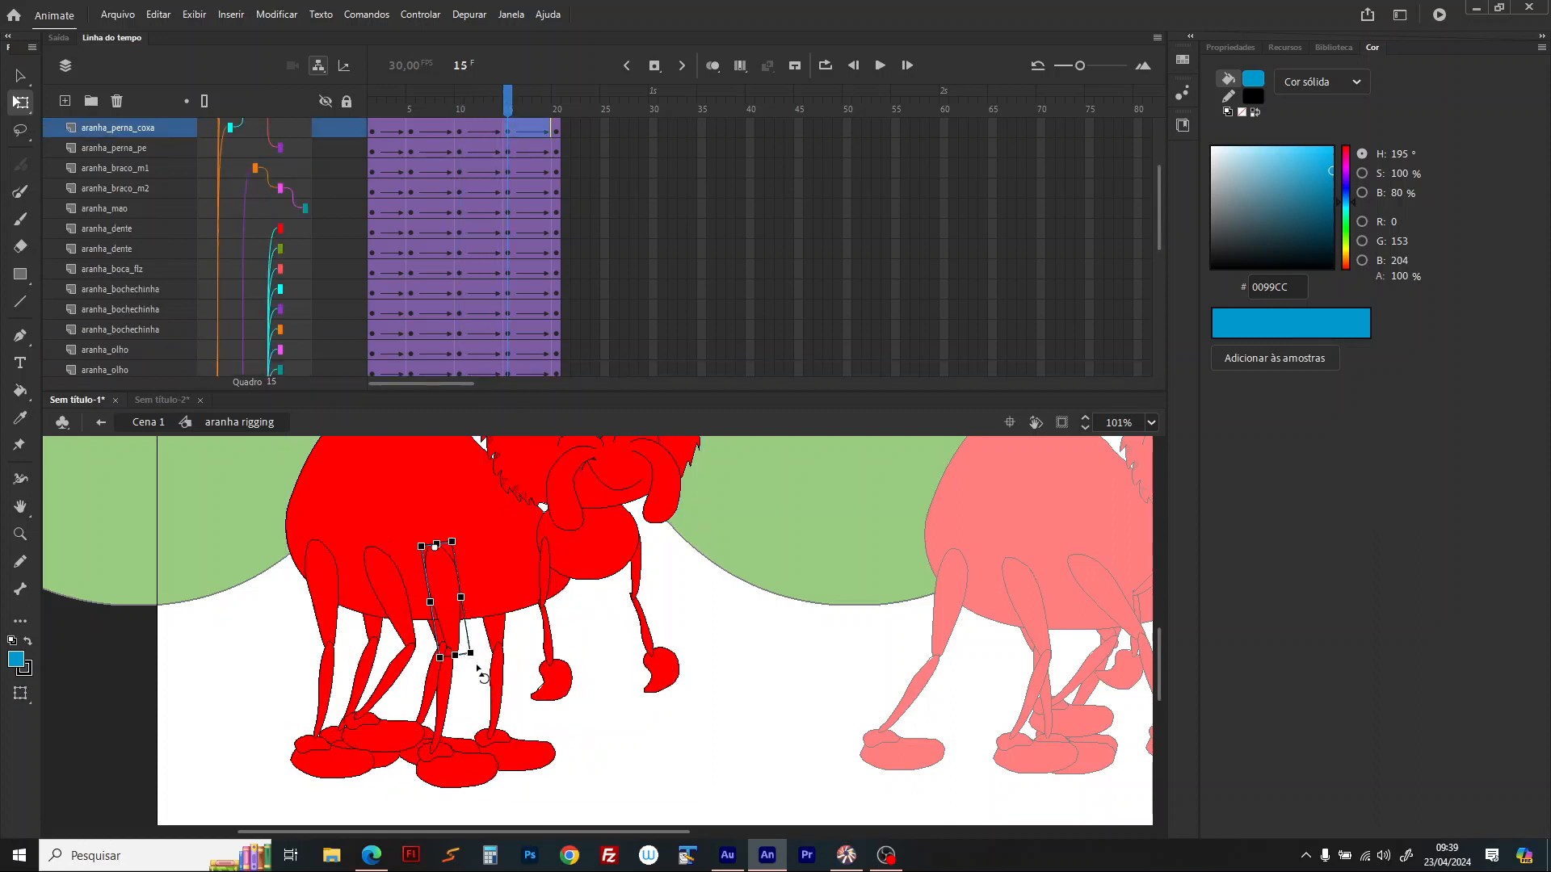
pyautogui.moveTo(476, 669); pyautogui.dragTo(539, 646)
pyautogui.click(510, 683)
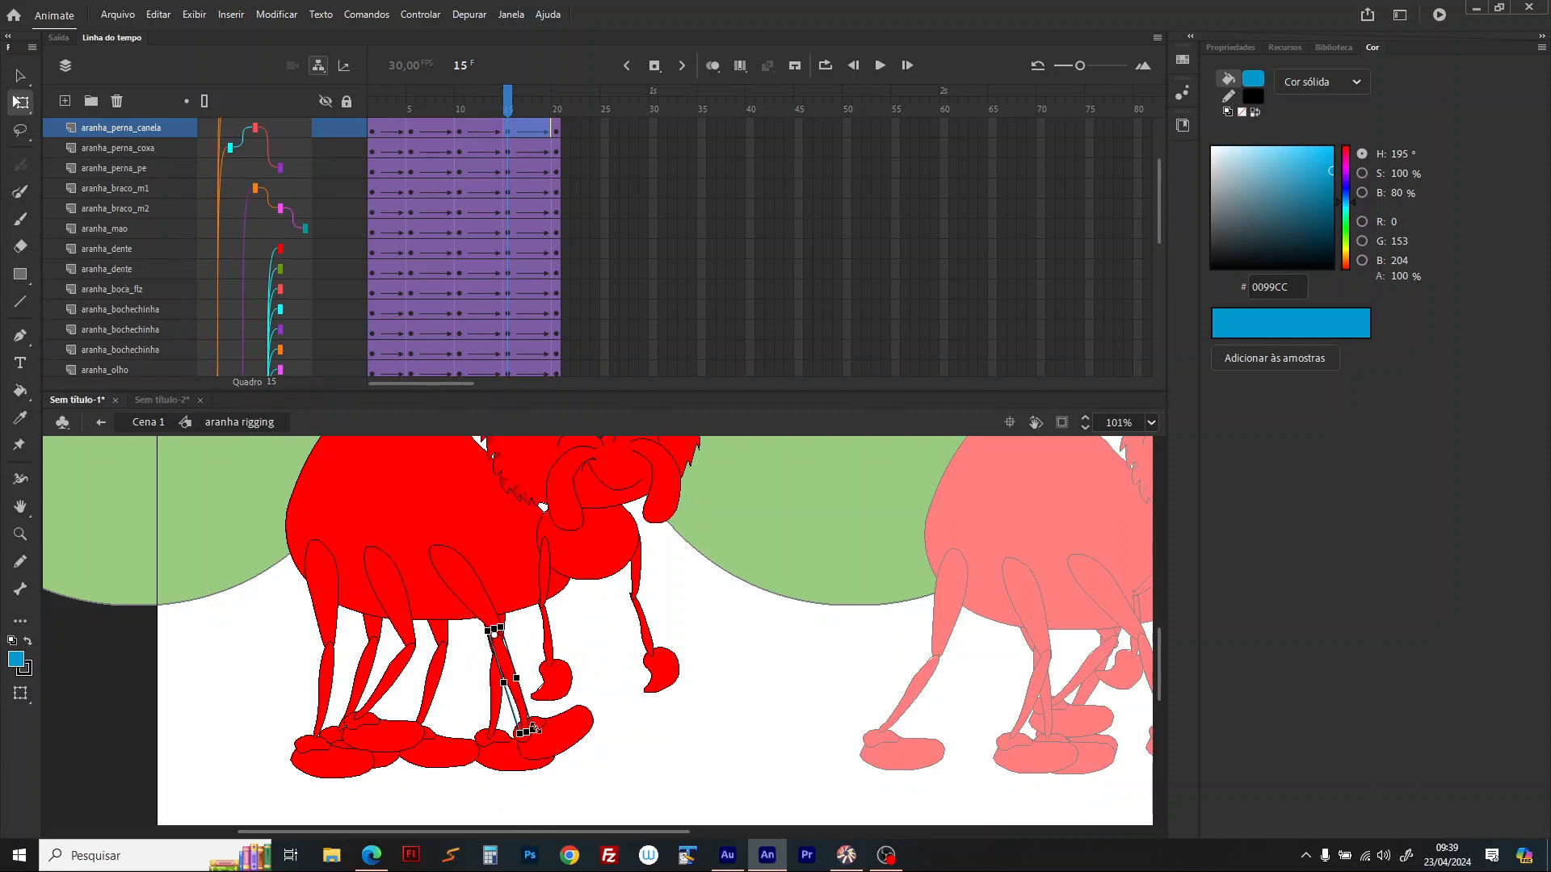
pyautogui.moveTo(548, 742); pyautogui.dragTo(517, 782)
pyautogui.click(471, 765)
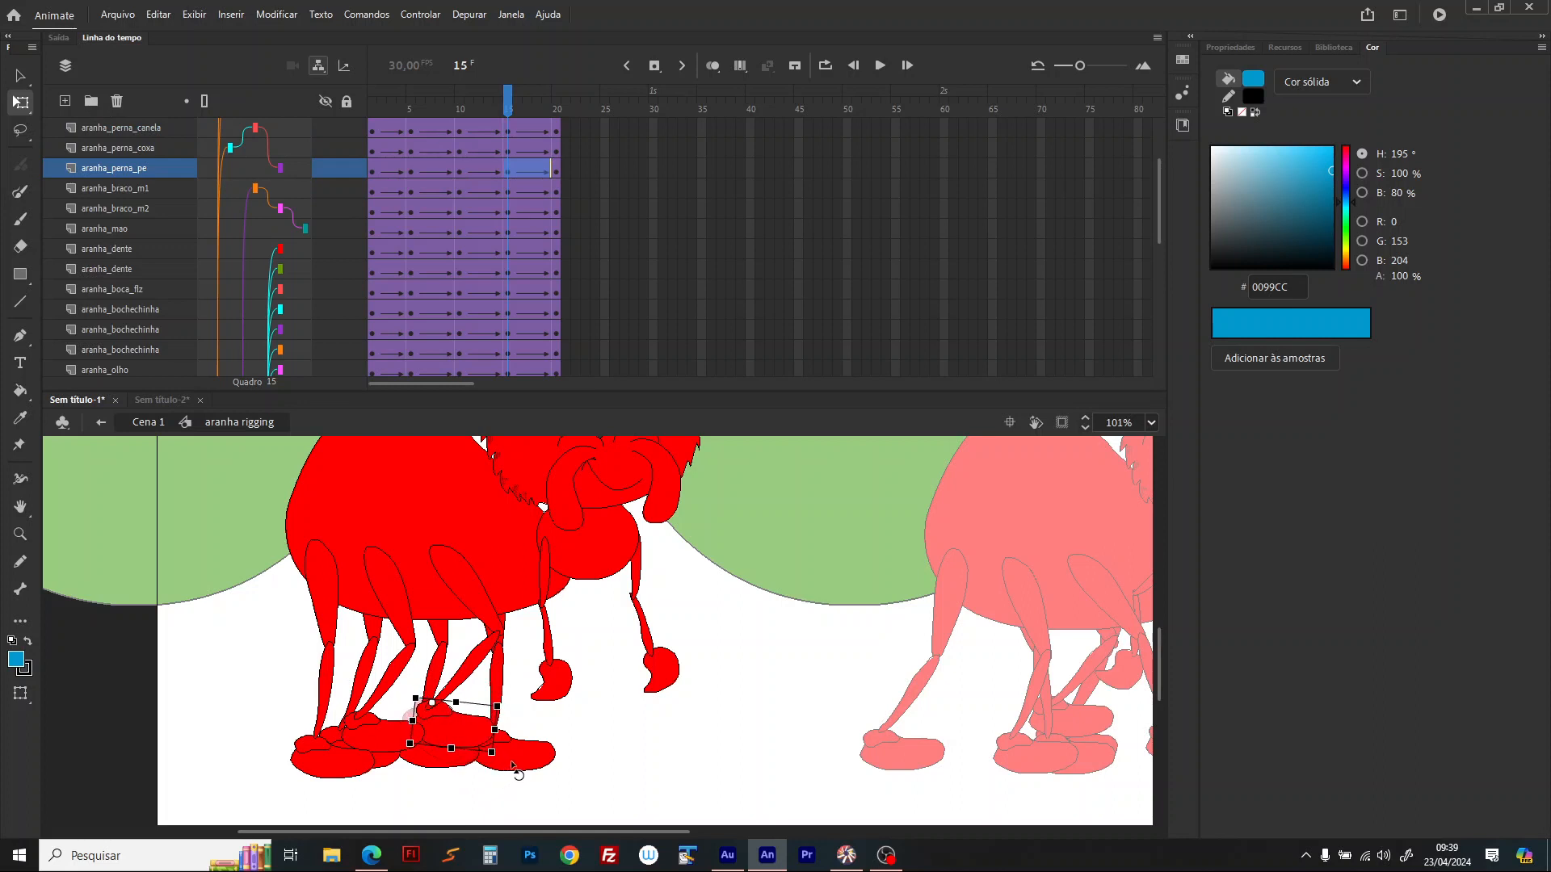
pyautogui.click(381, 638)
pyautogui.moveTo(397, 656); pyautogui.dragTo(428, 669)
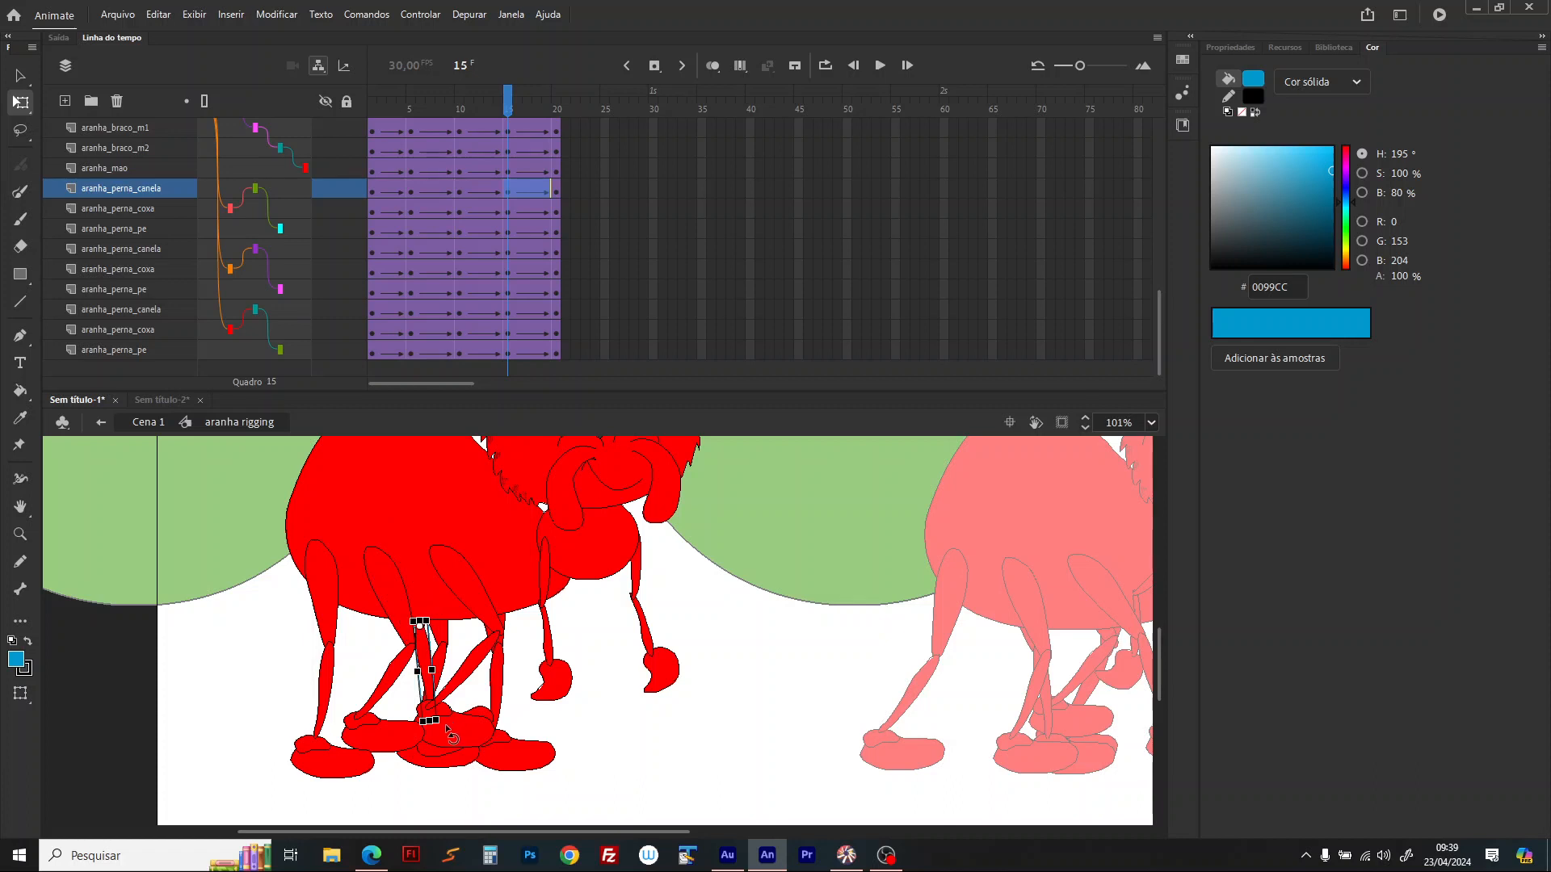
# Step: At frame 5, swing the near-side middle thigh forward and level its foot, after comparing the poses at frames 1 and 20
pyautogui.click(458, 110)
pyautogui.moveTo(458, 109); pyautogui.dragTo(332, 115)
pyautogui.click(401, 604)
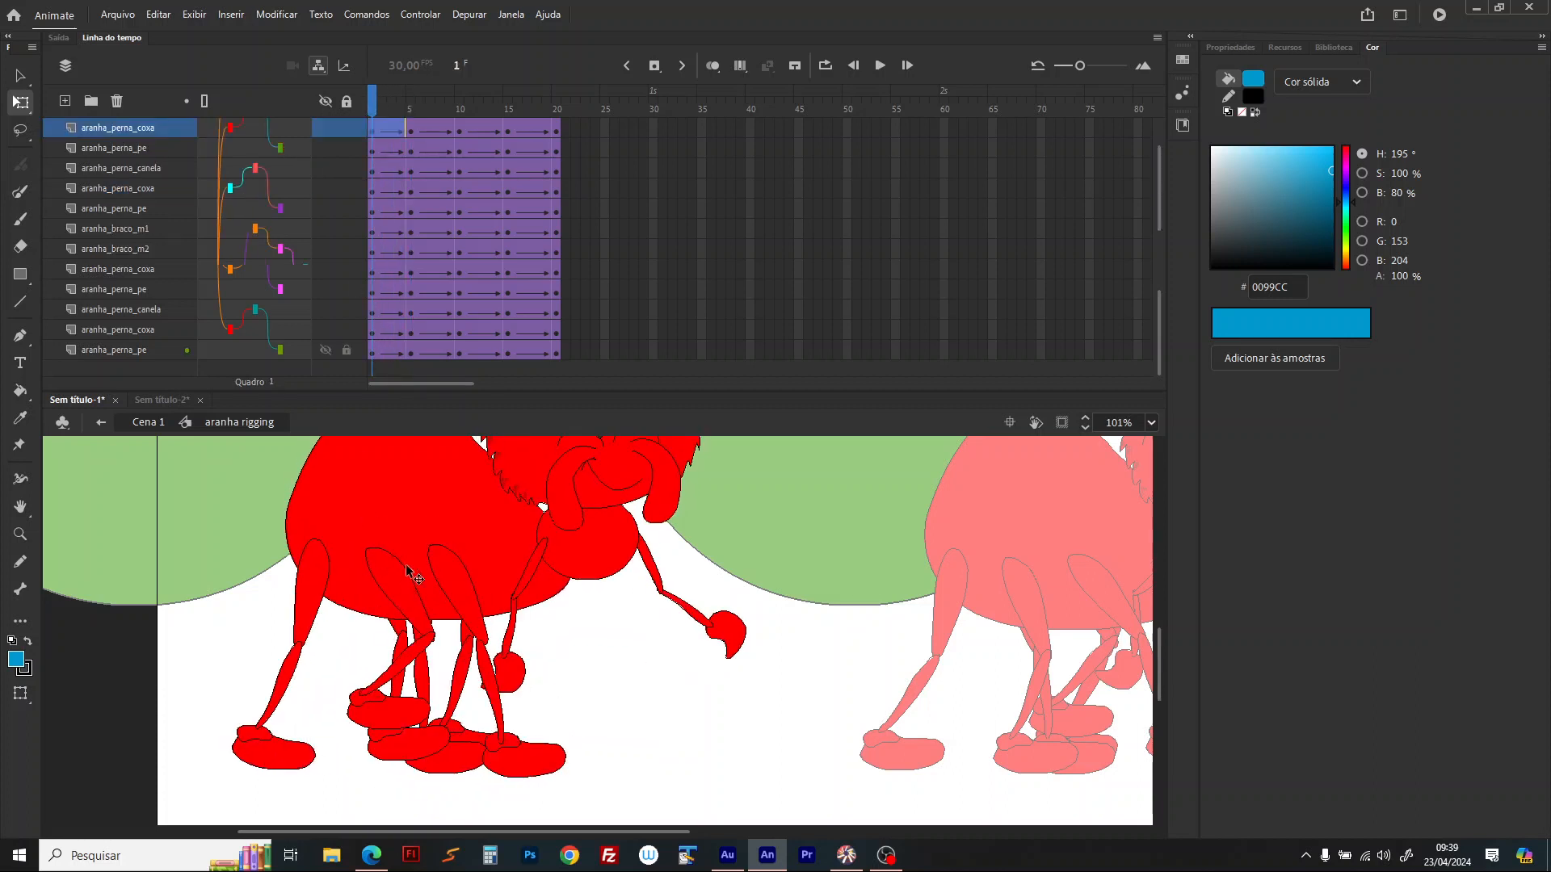
pyautogui.moveTo(401, 107); pyautogui.dragTo(605, 117)
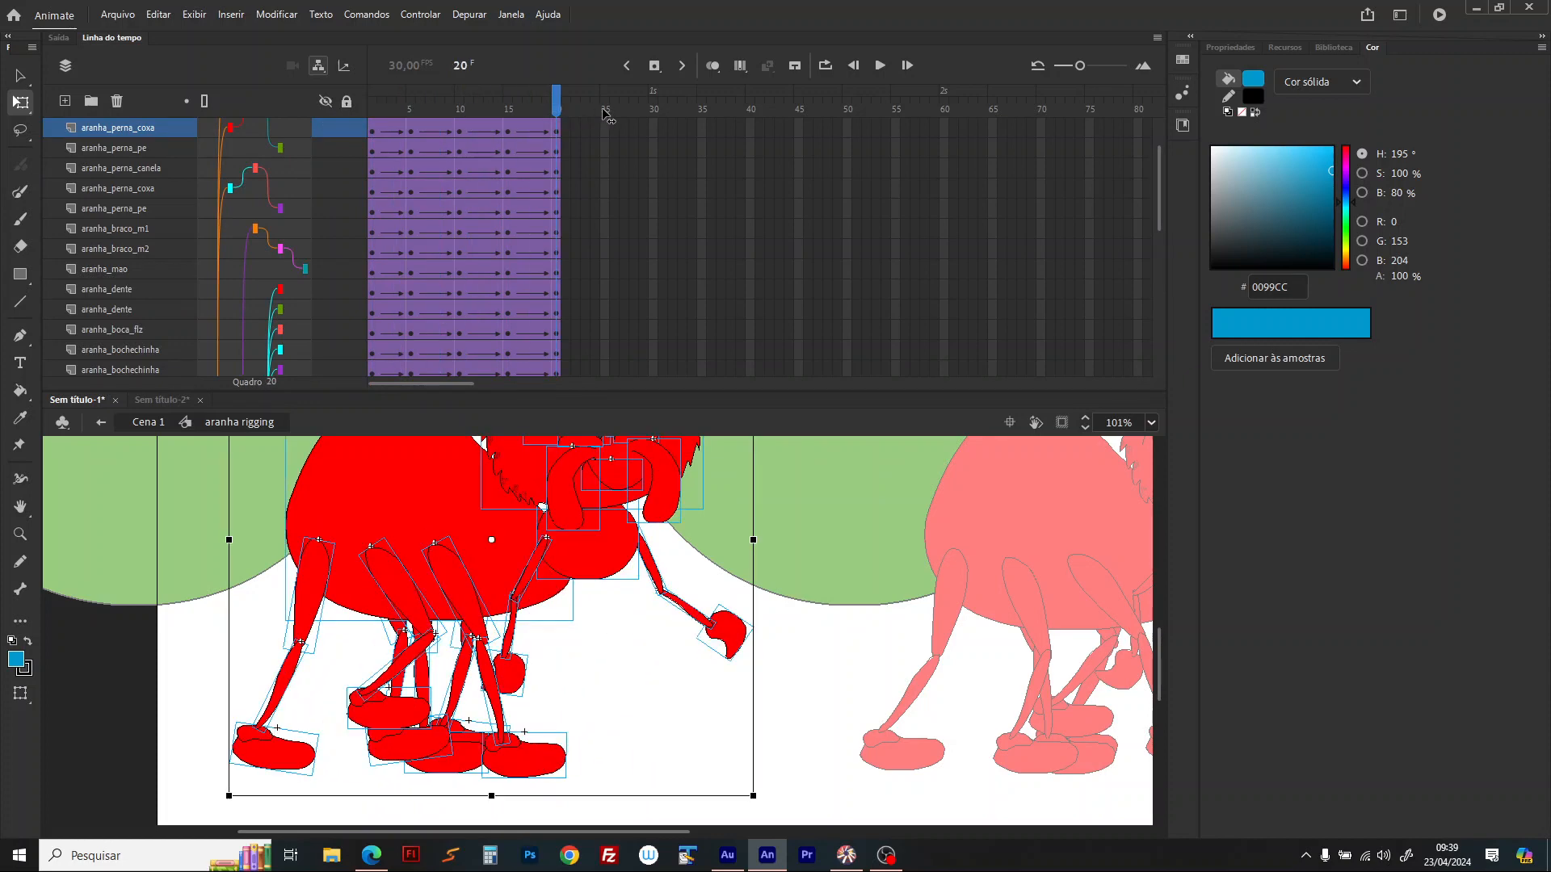
pyautogui.moveTo(376, 106); pyautogui.dragTo(412, 105)
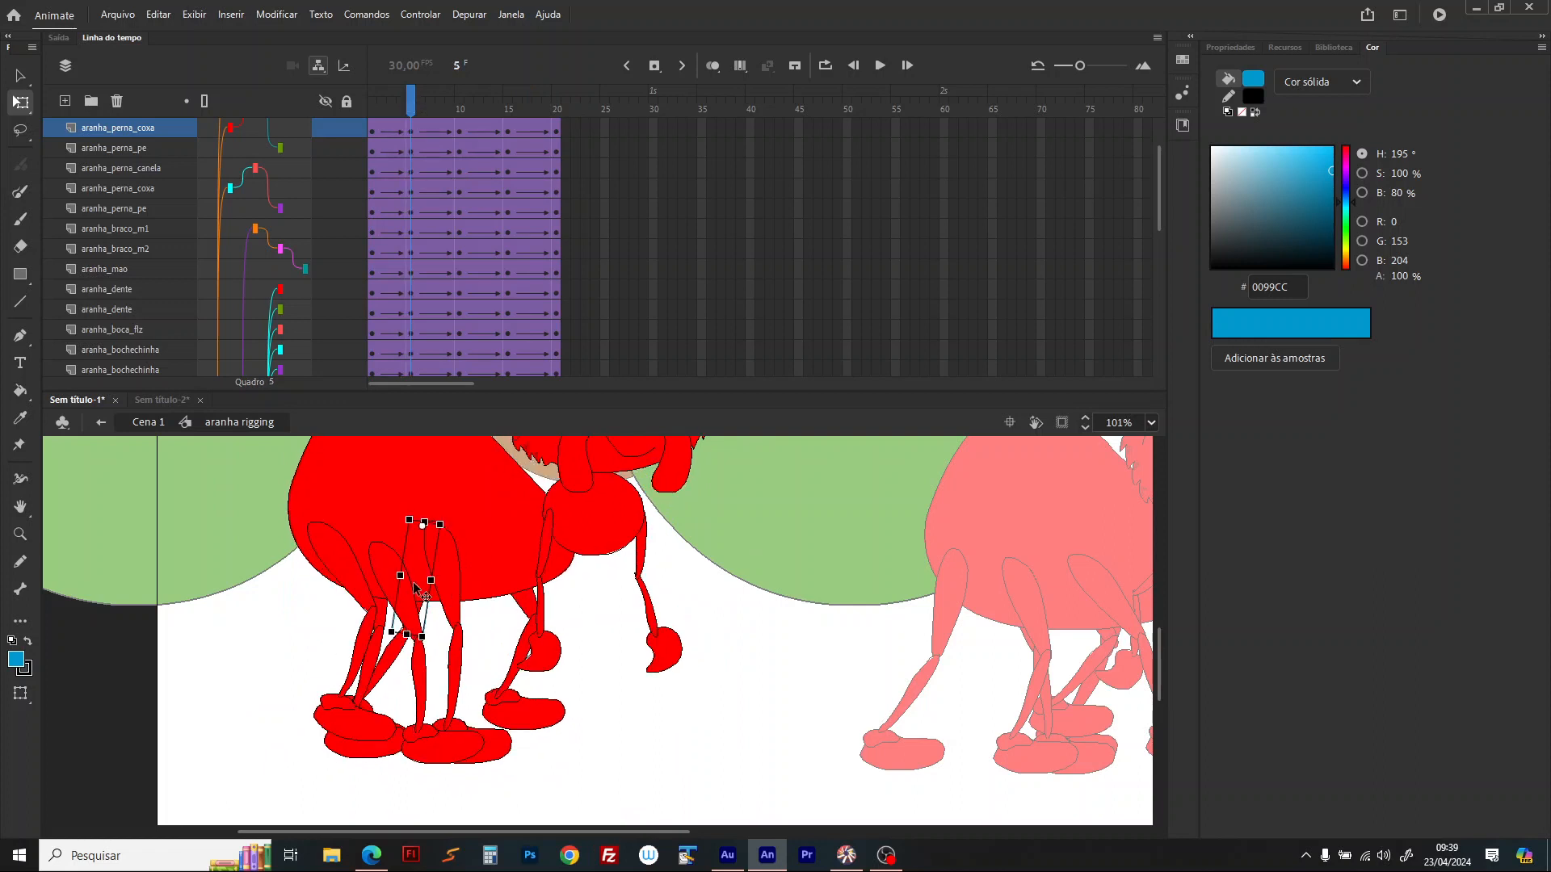
pyautogui.moveTo(415, 614); pyautogui.dragTo(461, 651)
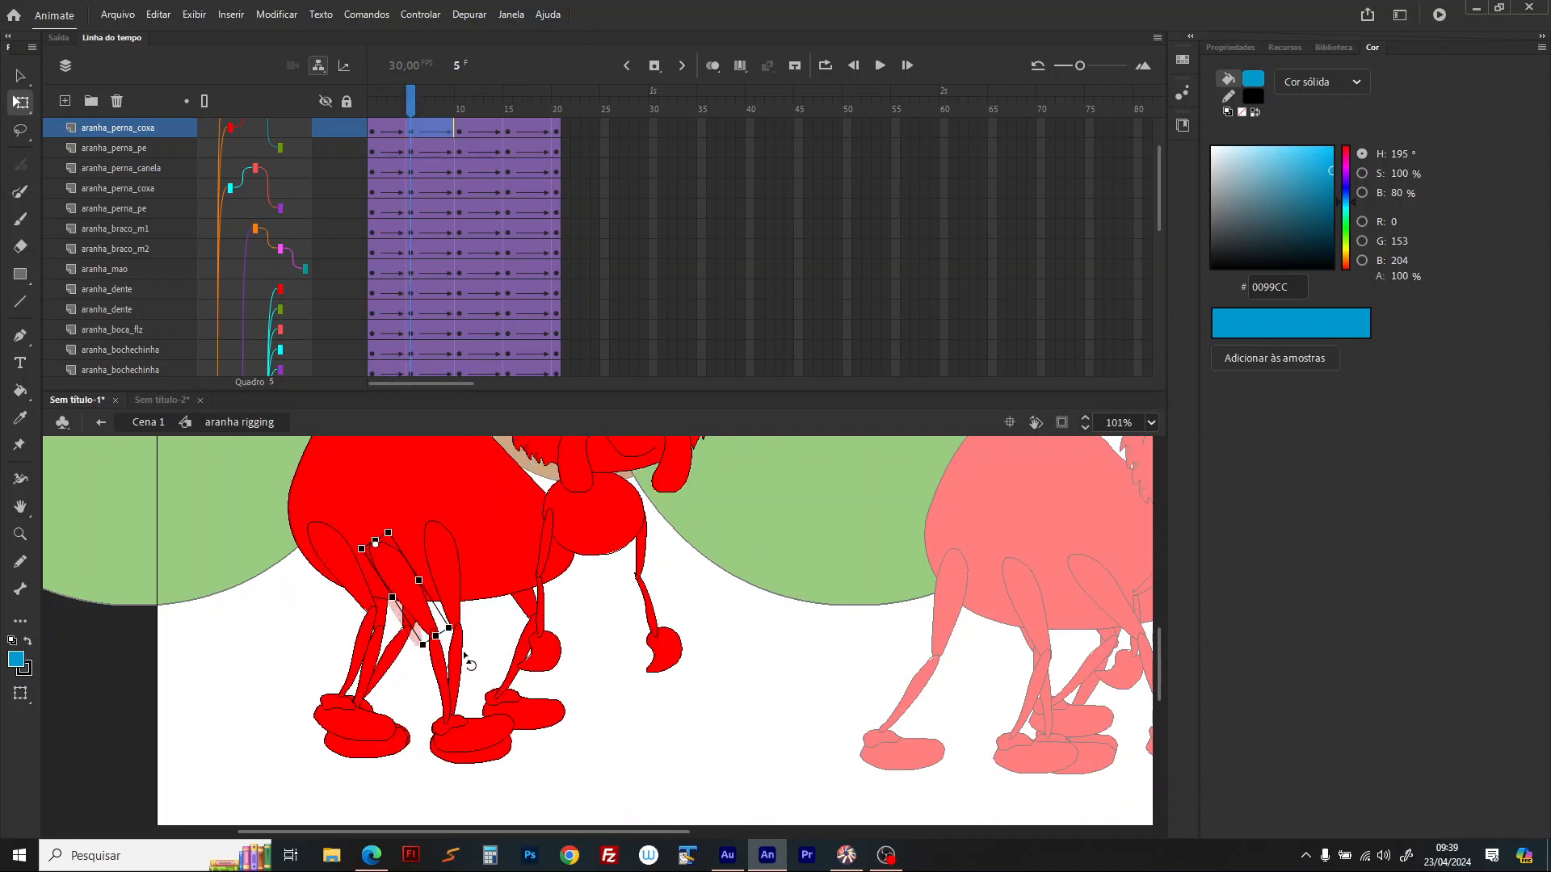
pyautogui.click(495, 755)
pyautogui.moveTo(523, 763); pyautogui.dragTo(526, 775)
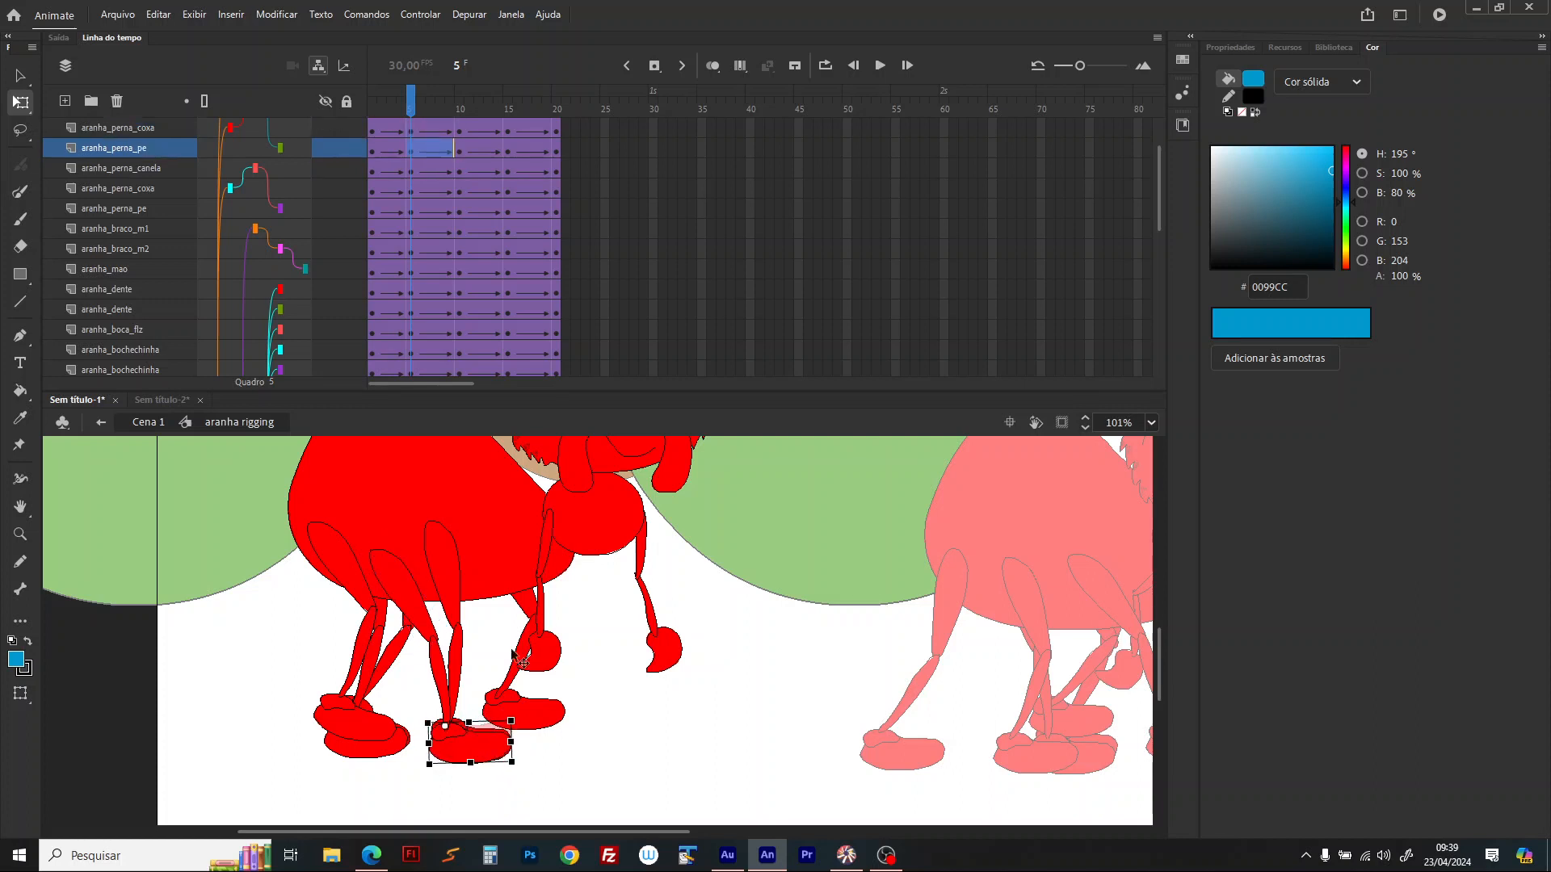
# Step: At frame 15, swing the near-side middle thigh back to nearly vertical and plant its foot at ground level
pyautogui.click(508, 106)
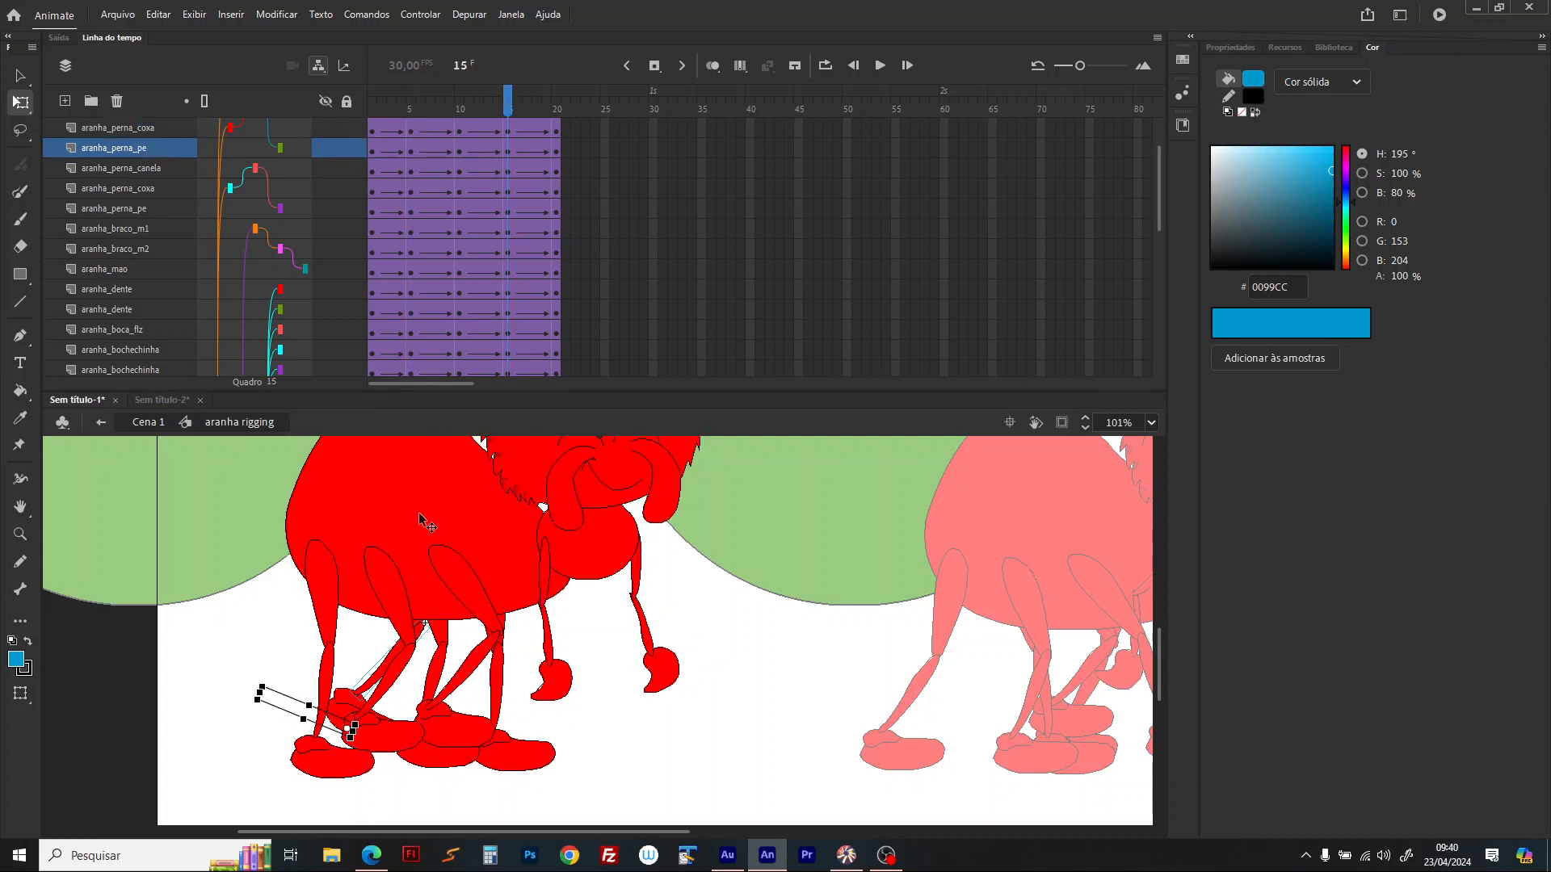
pyautogui.click(394, 629)
pyautogui.moveTo(434, 664); pyautogui.dragTo(388, 784)
pyautogui.click(302, 695)
pyautogui.click(386, 755)
pyautogui.click(368, 592)
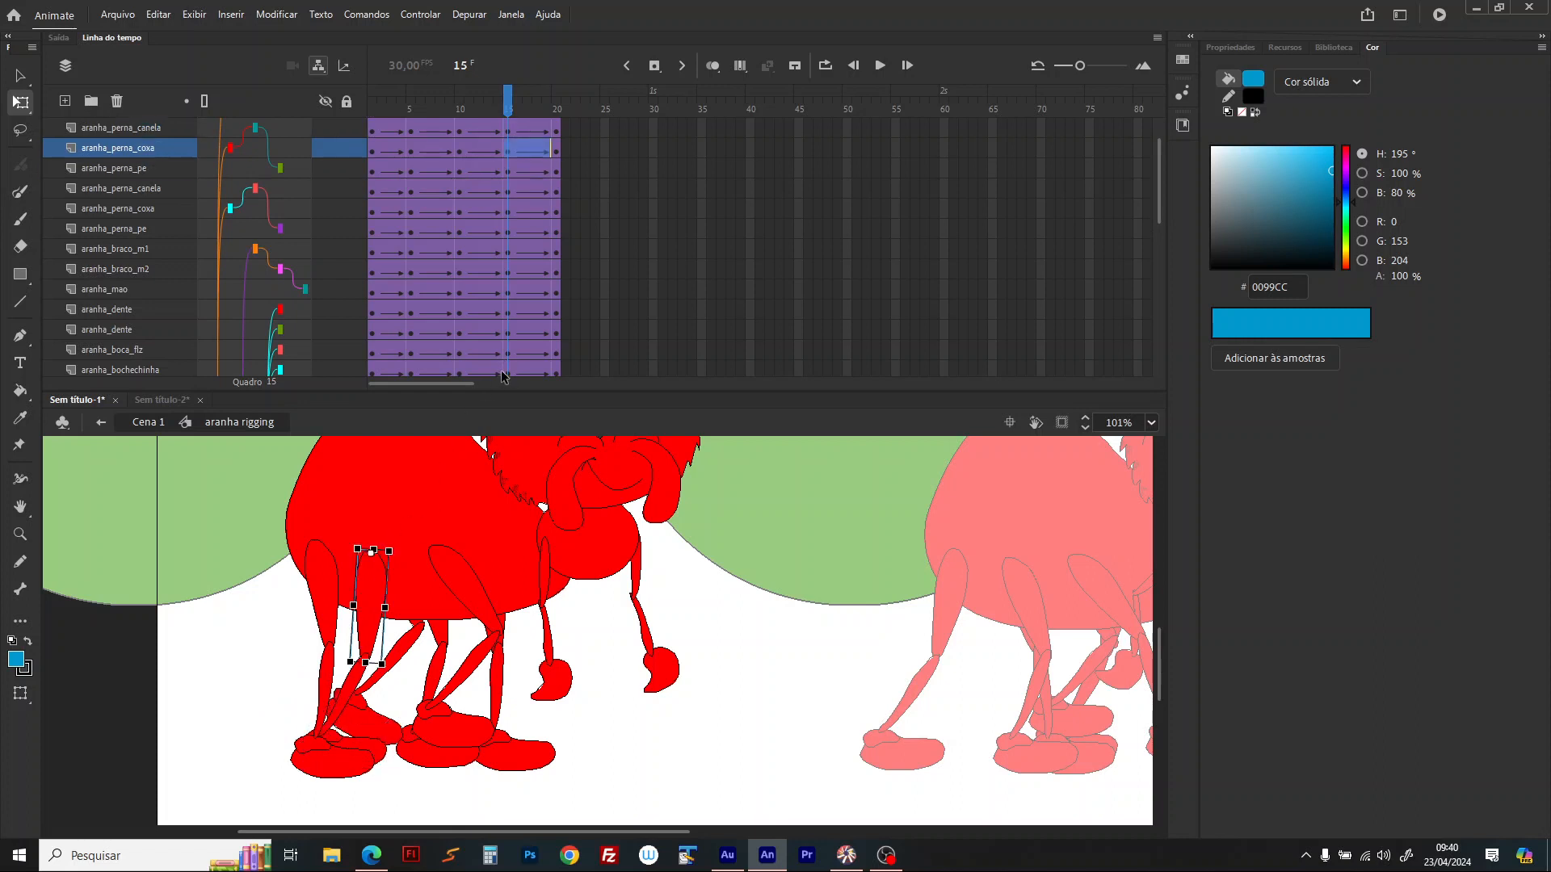
# Step: At frame 15, swing the far-side middle leg's thigh forward and level its foot
pyautogui.moveTo(441, 112); pyautogui.dragTo(509, 113)
pyautogui.click(439, 638)
pyautogui.moveTo(459, 662); pyautogui.dragTo(498, 668)
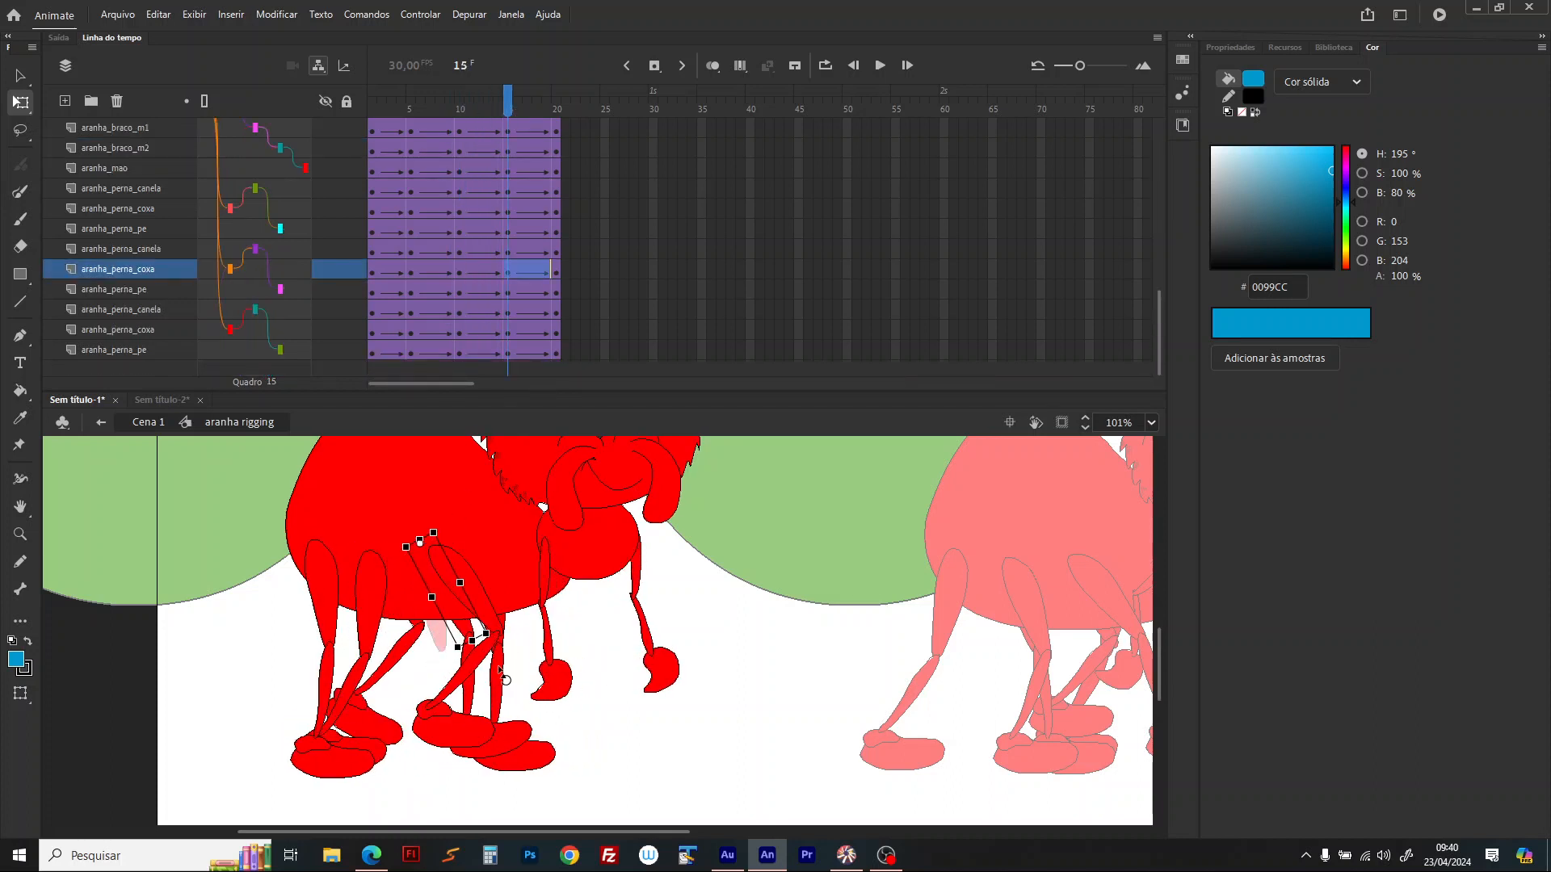
pyautogui.click(534, 735)
pyautogui.moveTo(552, 729); pyautogui.dragTo(544, 716)
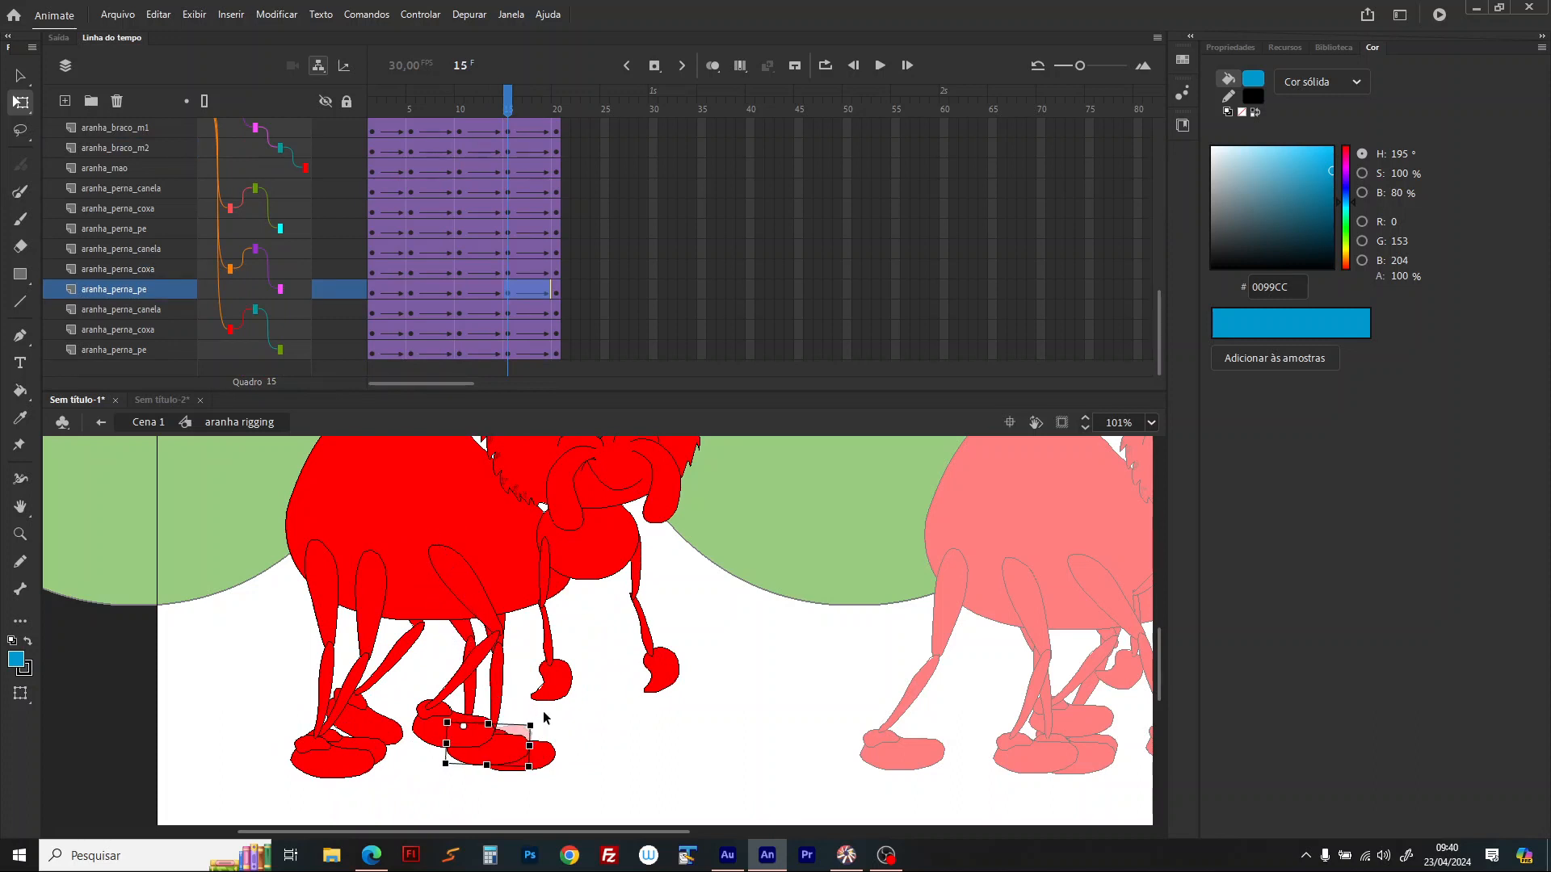
# Step: Play back the walk cycle and examine the leg poses at frames 10, 5 and 1
pyautogui.press('Return')
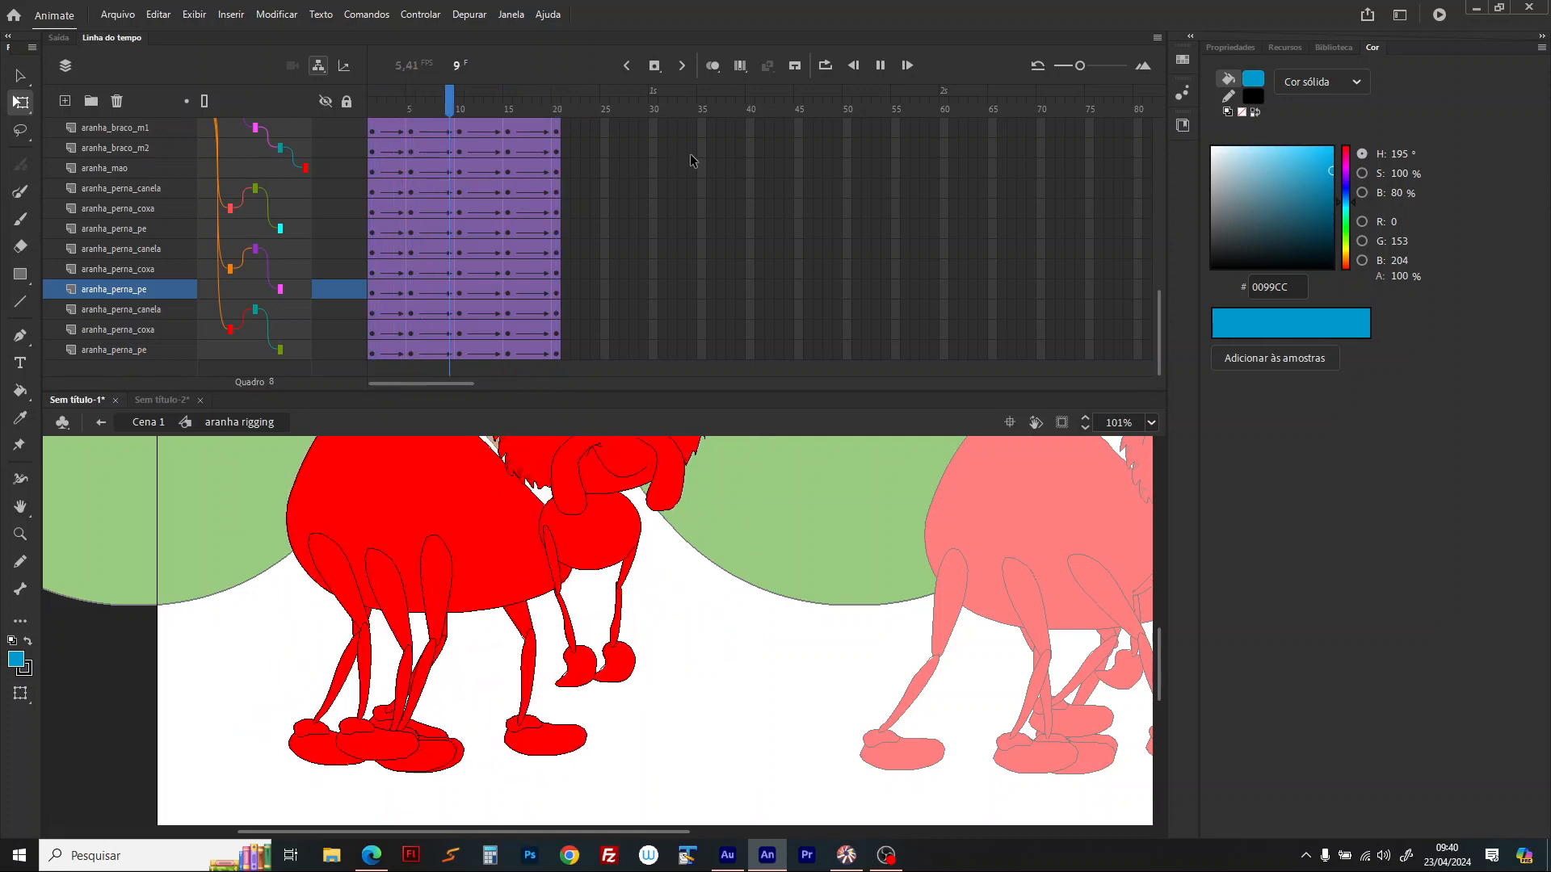
pyautogui.moveTo(490, 109); pyautogui.dragTo(460, 109)
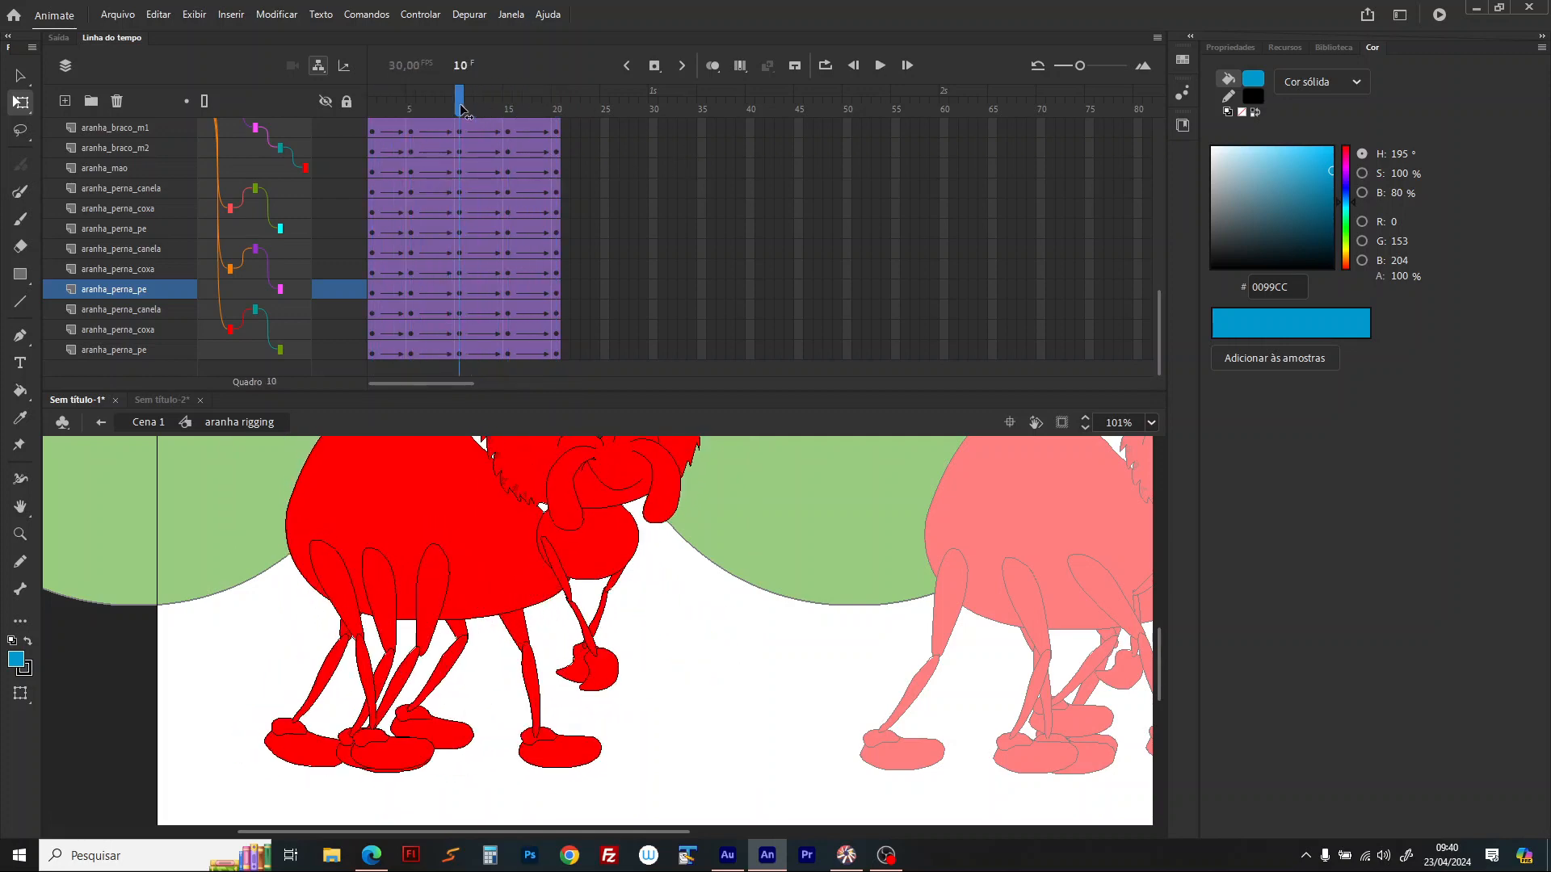
pyautogui.click(458, 638)
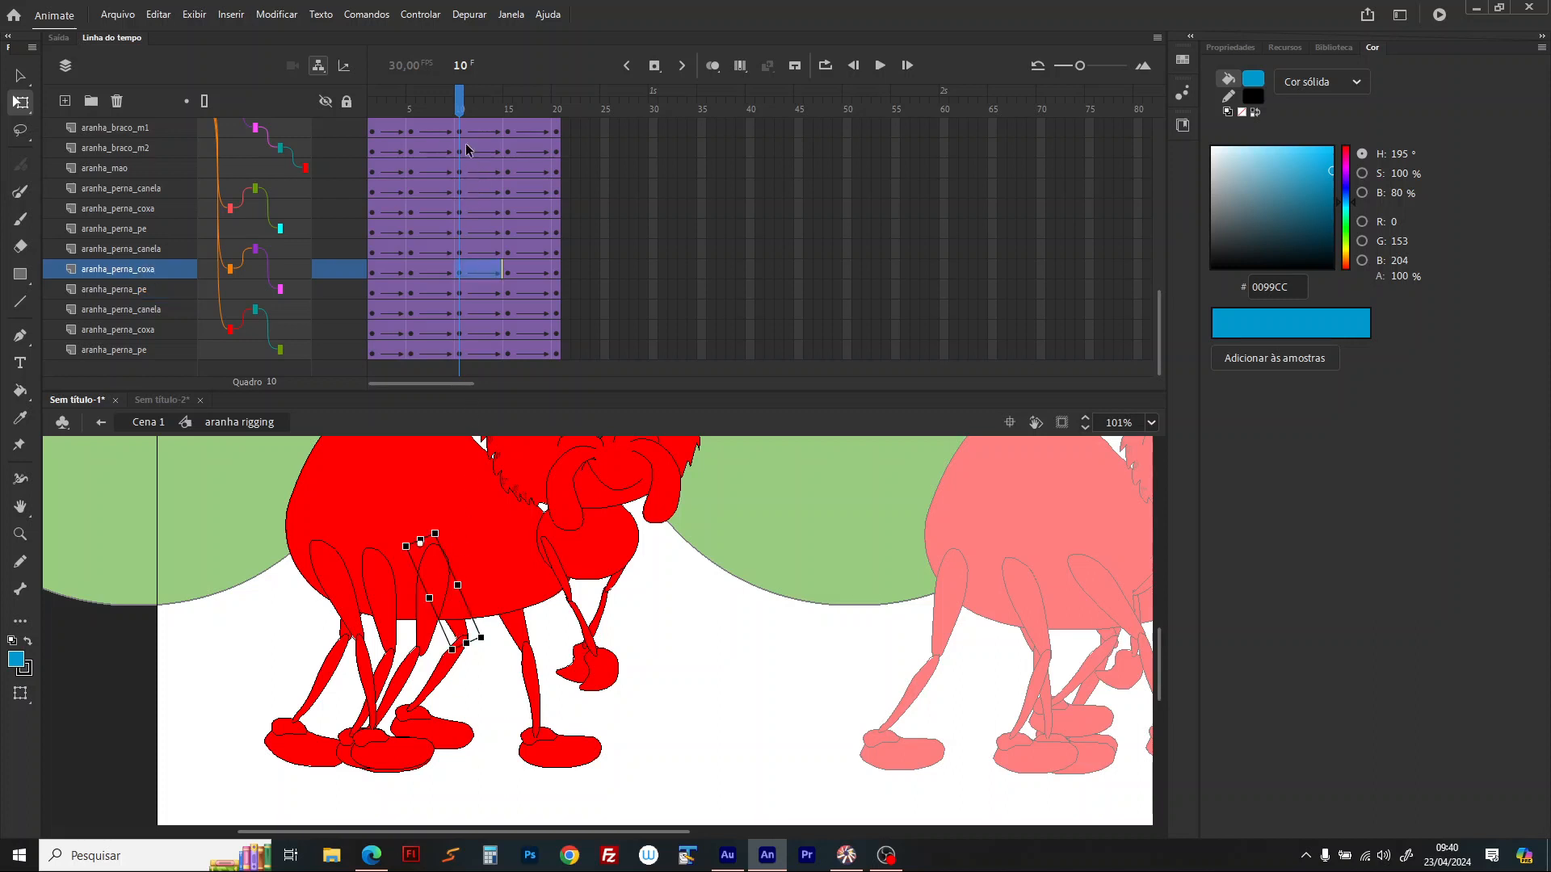
pyautogui.moveTo(412, 111)
pyautogui.mouseDown()
pyautogui.moveTo(337, 117)
pyautogui.moveTo(401, 127)
pyautogui.mouseUp()
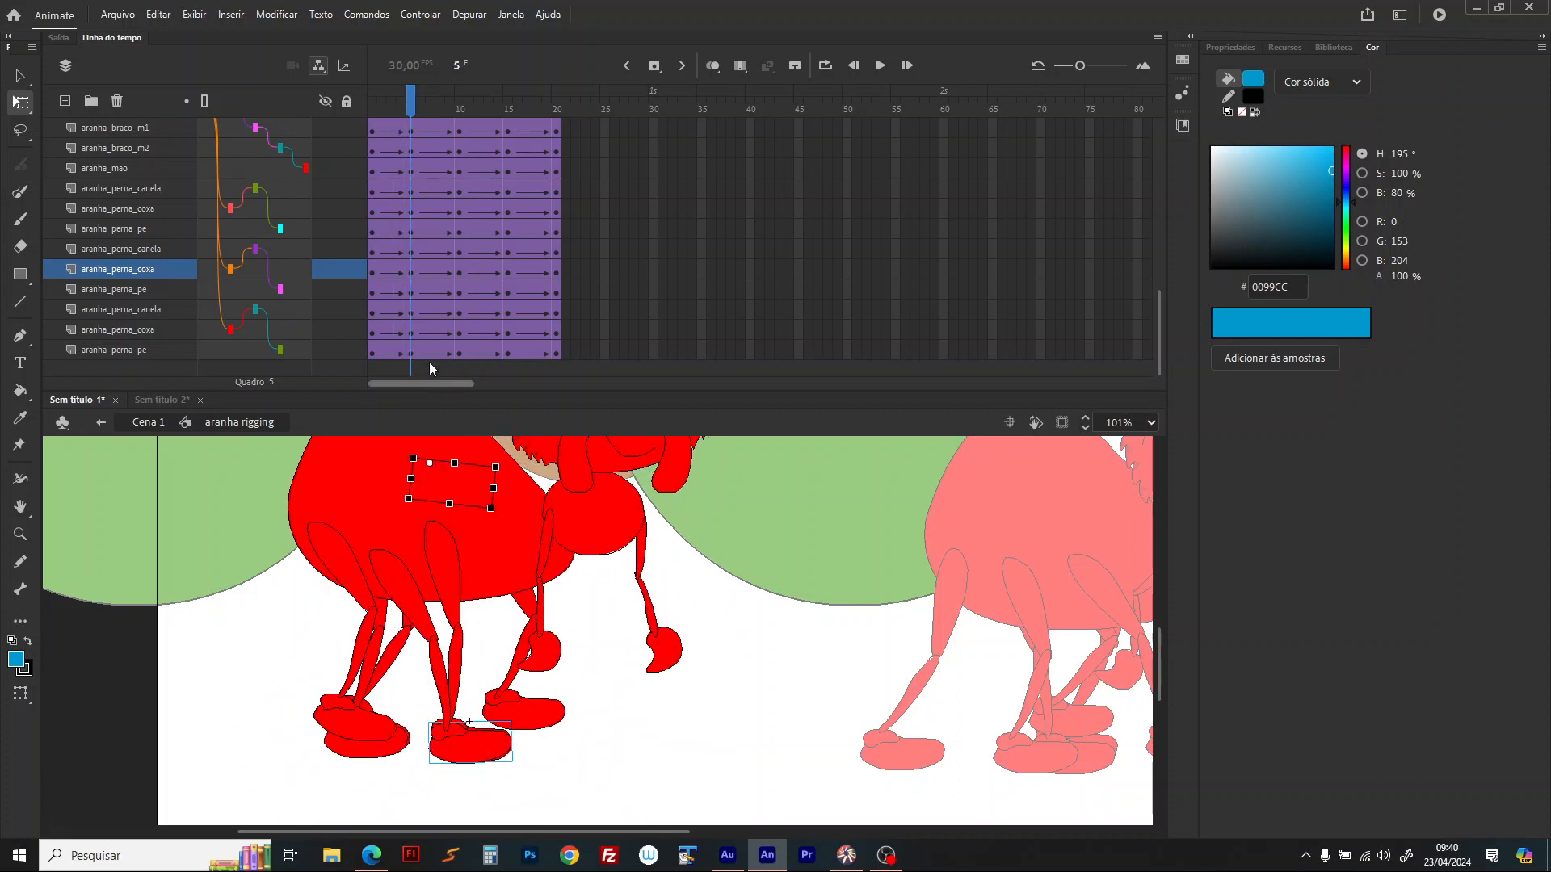
pyautogui.moveTo(362, 107); pyautogui.dragTo(305, 109)
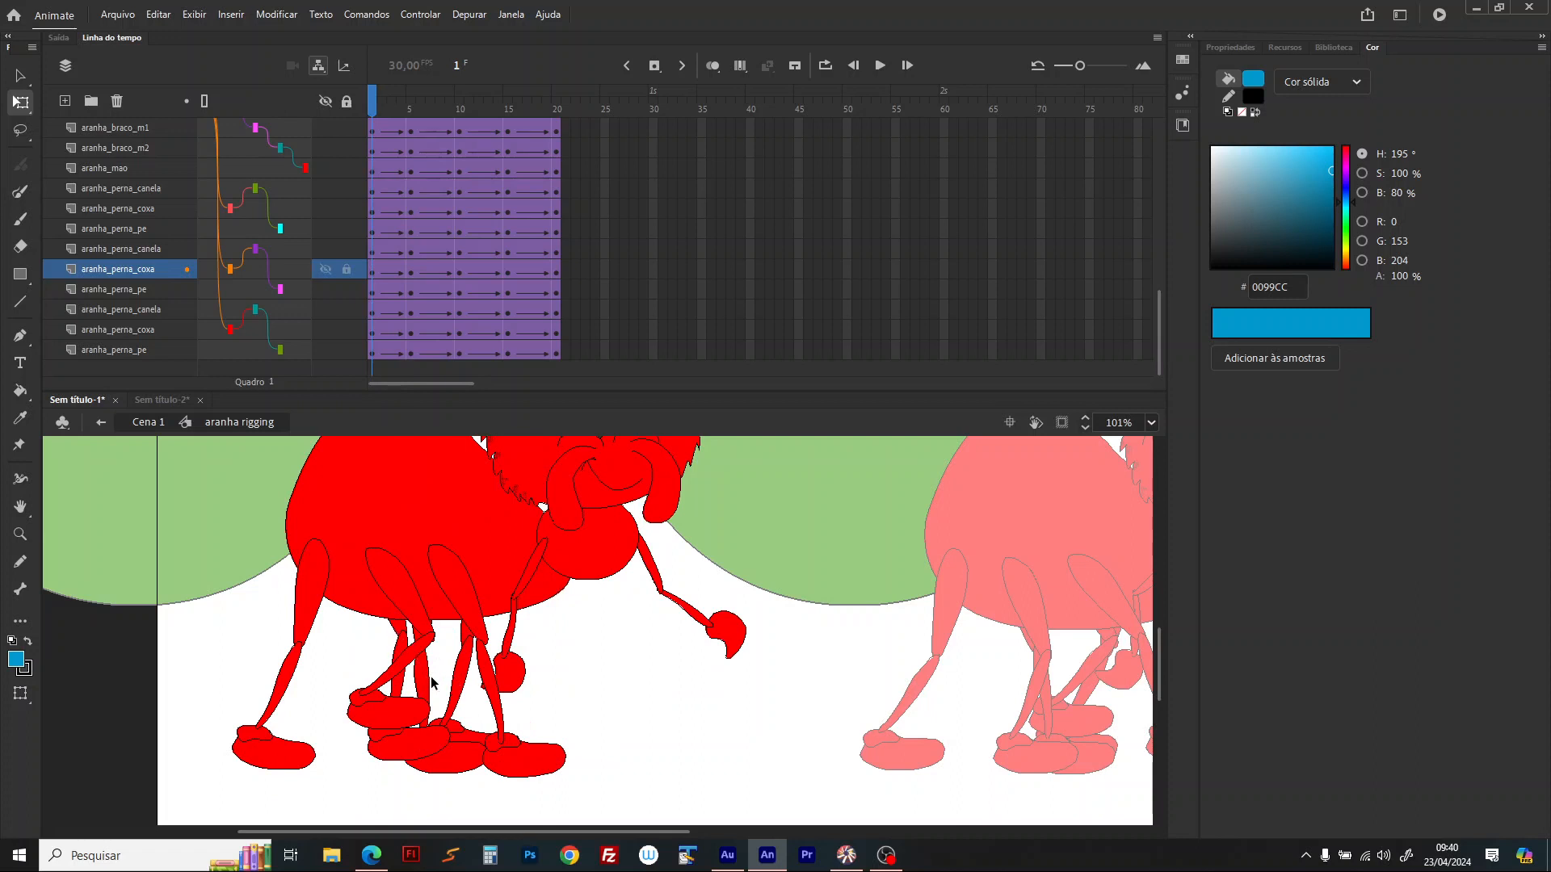
# Step: Compare the far-side middle leg across its keyframes and swing its thigh slightly further forward at frame 15
pyautogui.click(427, 685)
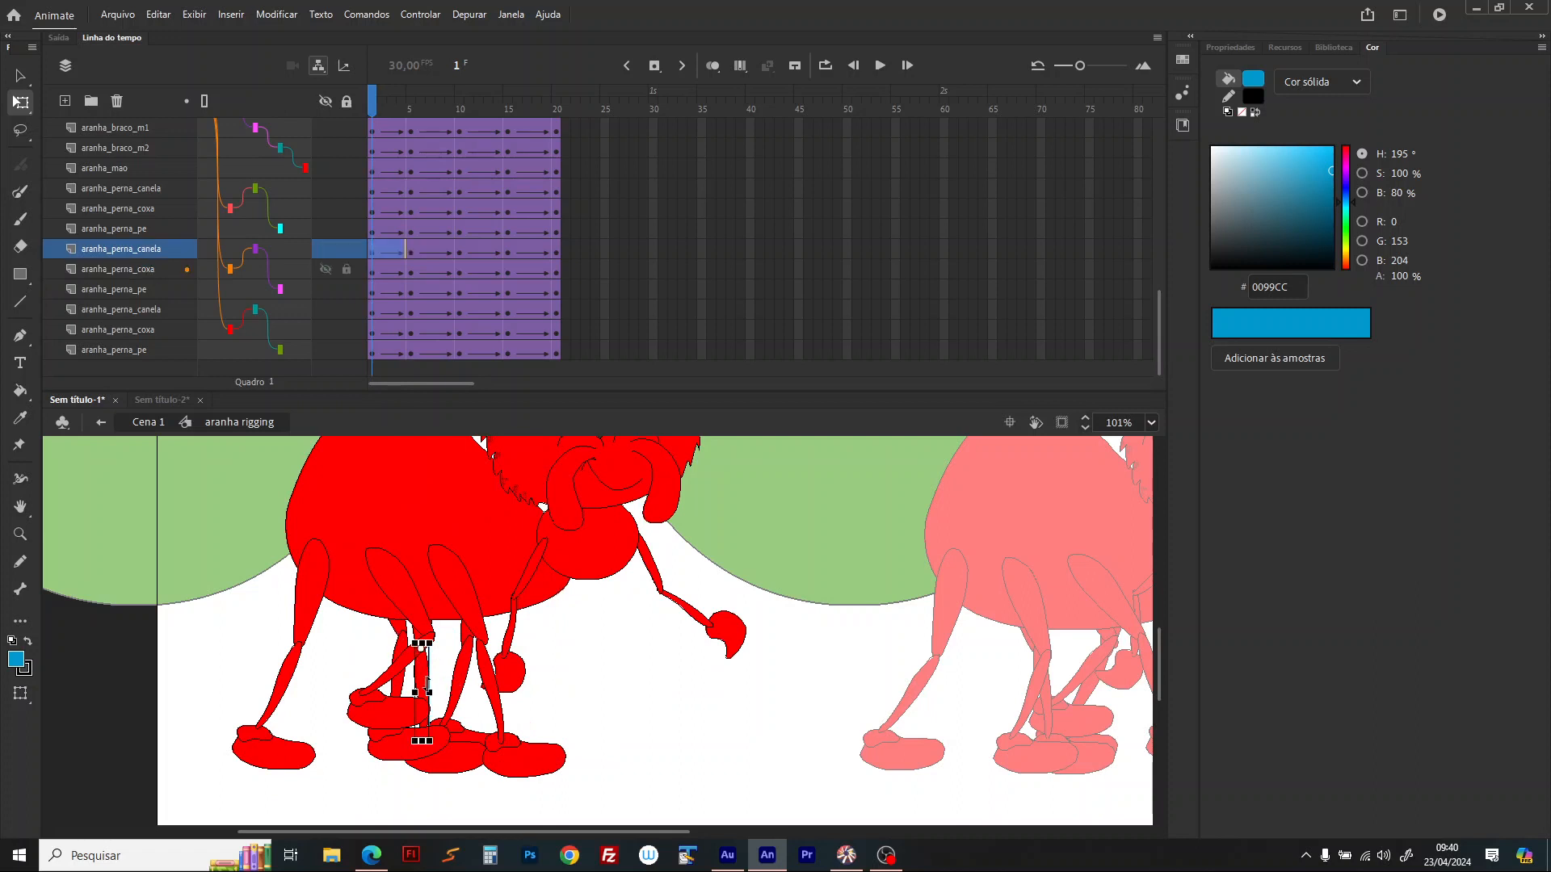
pyautogui.click(411, 252)
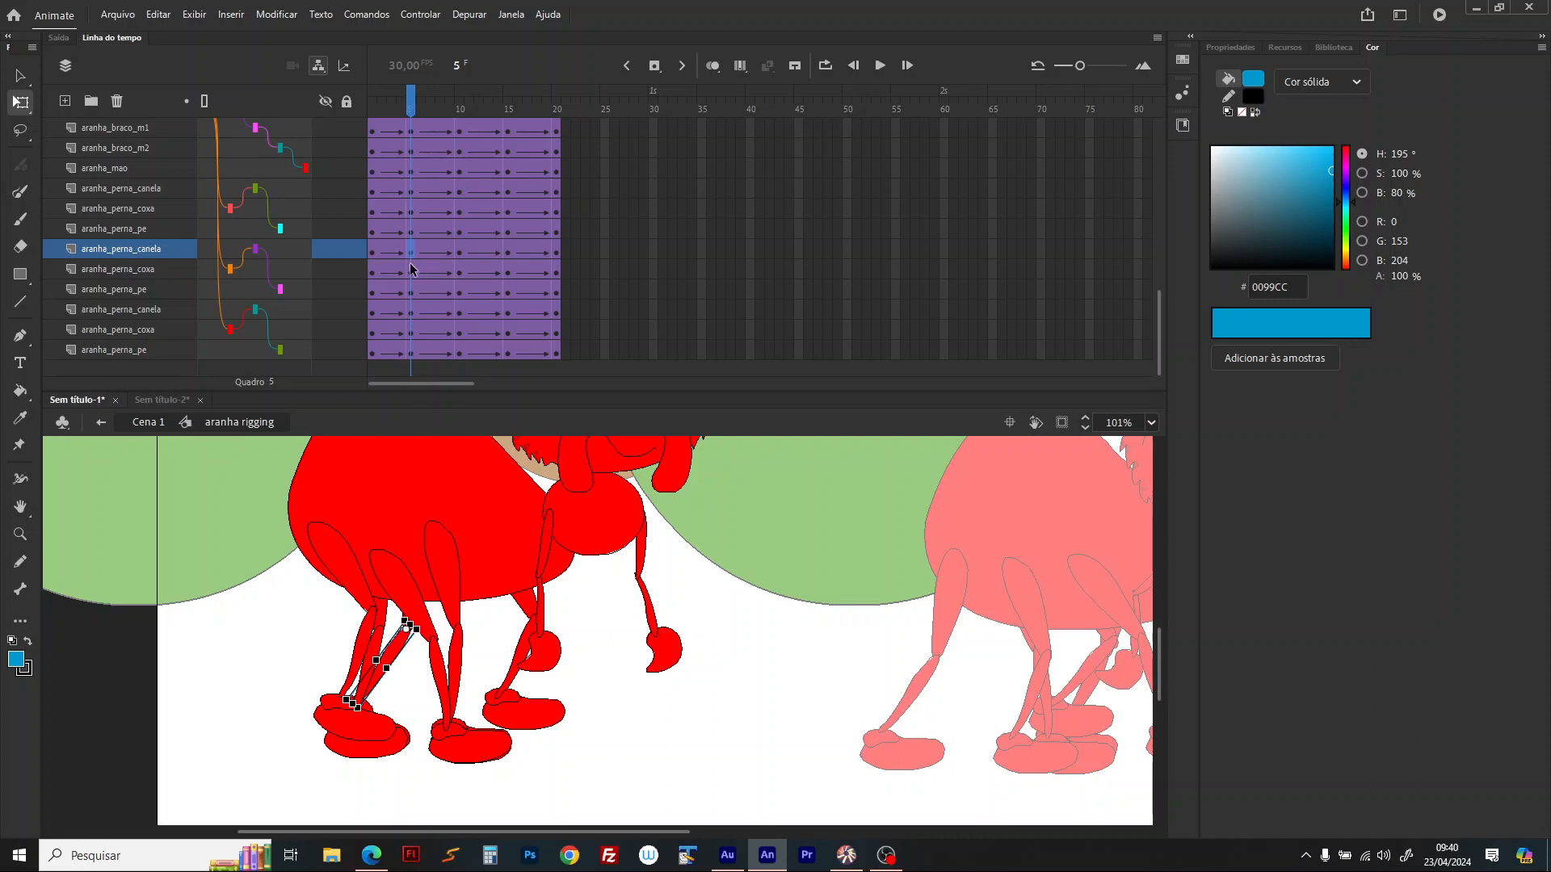
pyautogui.click(412, 272)
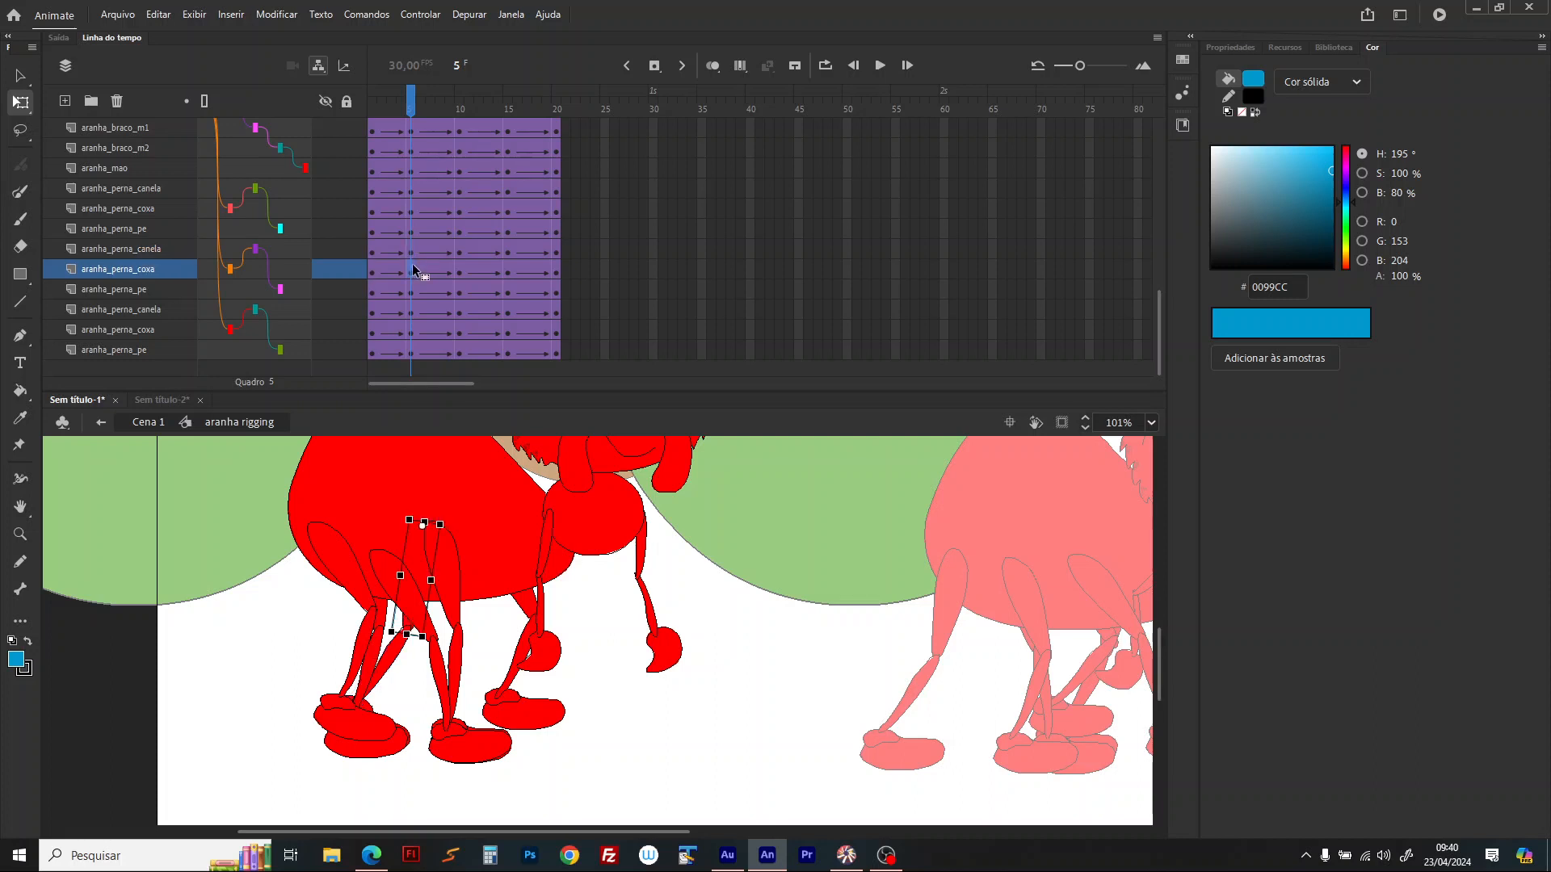
pyautogui.click(462, 273)
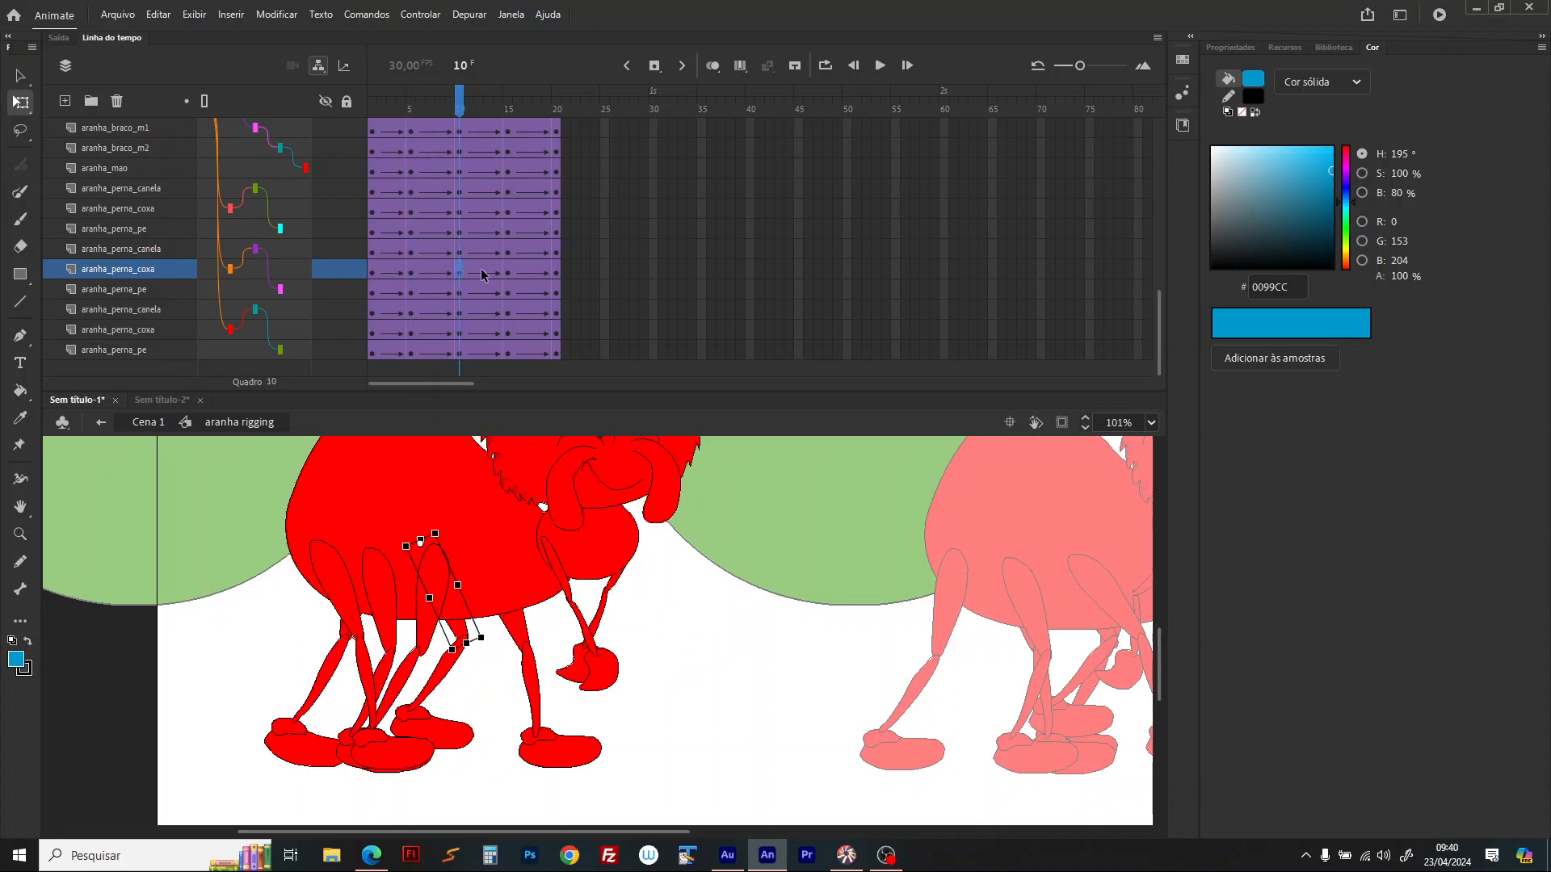
pyautogui.click(510, 273)
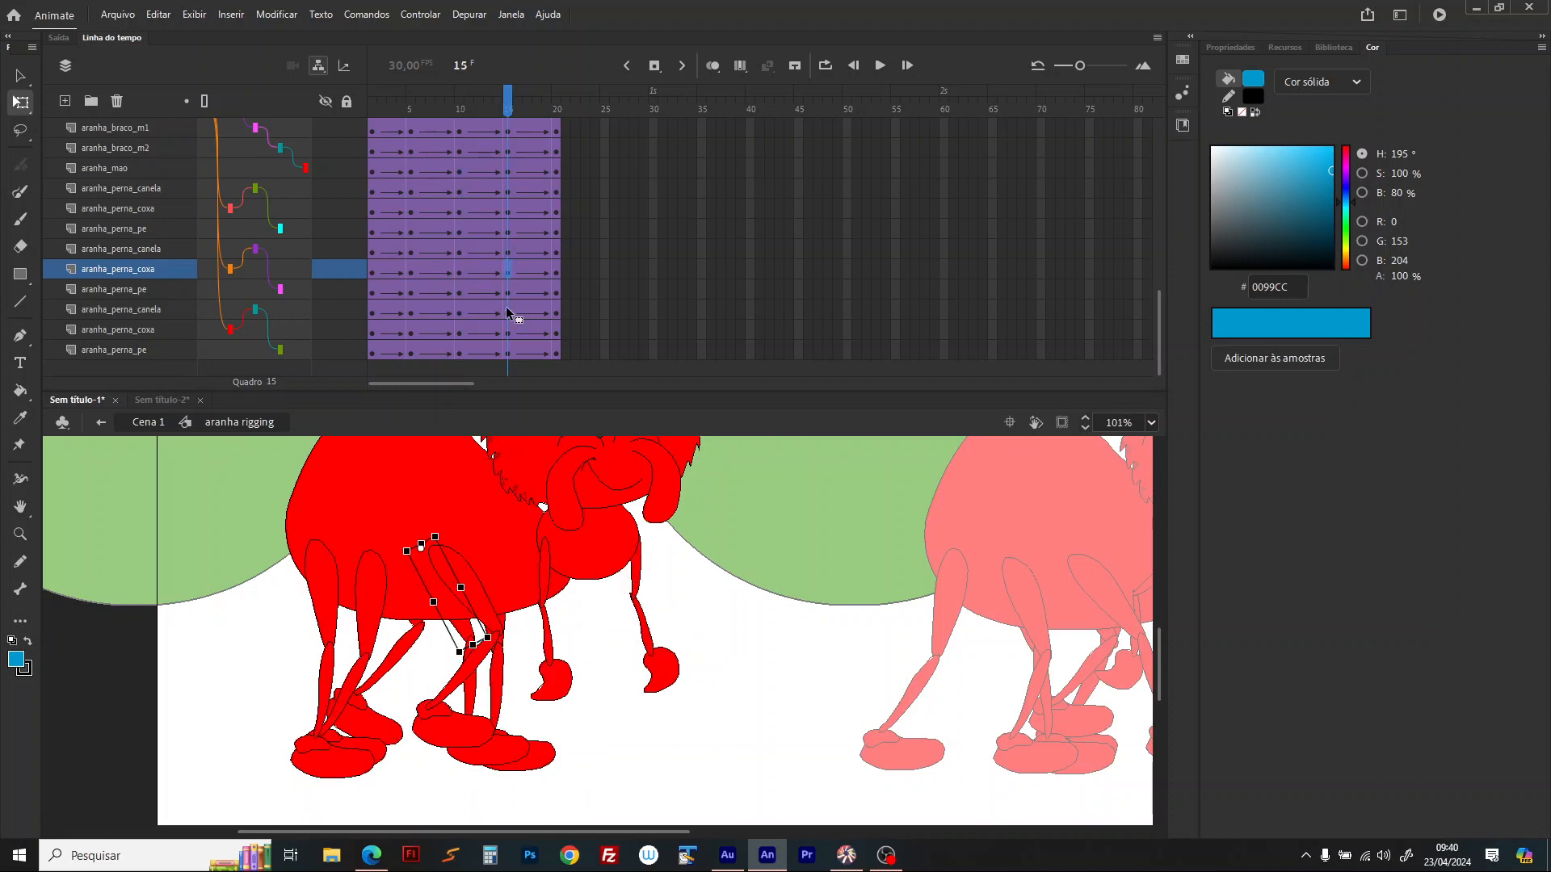
pyautogui.moveTo(493, 651); pyautogui.dragTo(525, 664)
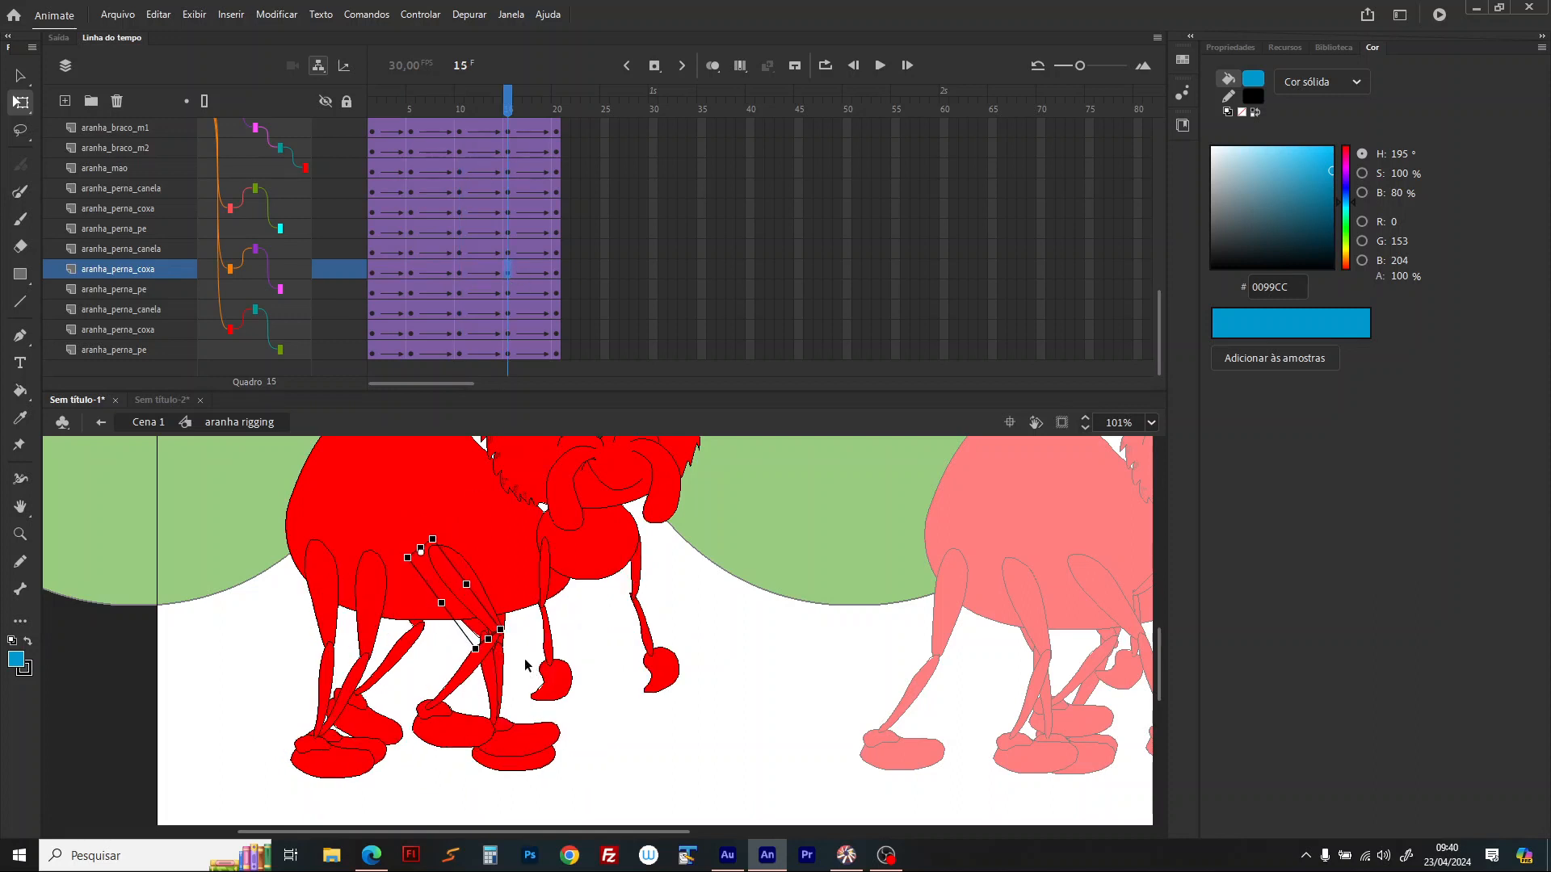
pyautogui.hotkey('shift', 'Down')
pyautogui.hotkey('shift', 'Down')
# Step: At frame 15, rotate each of the spider's four eyes slightly, and return to the main scene
pyautogui.scroll(5, 735, 574)
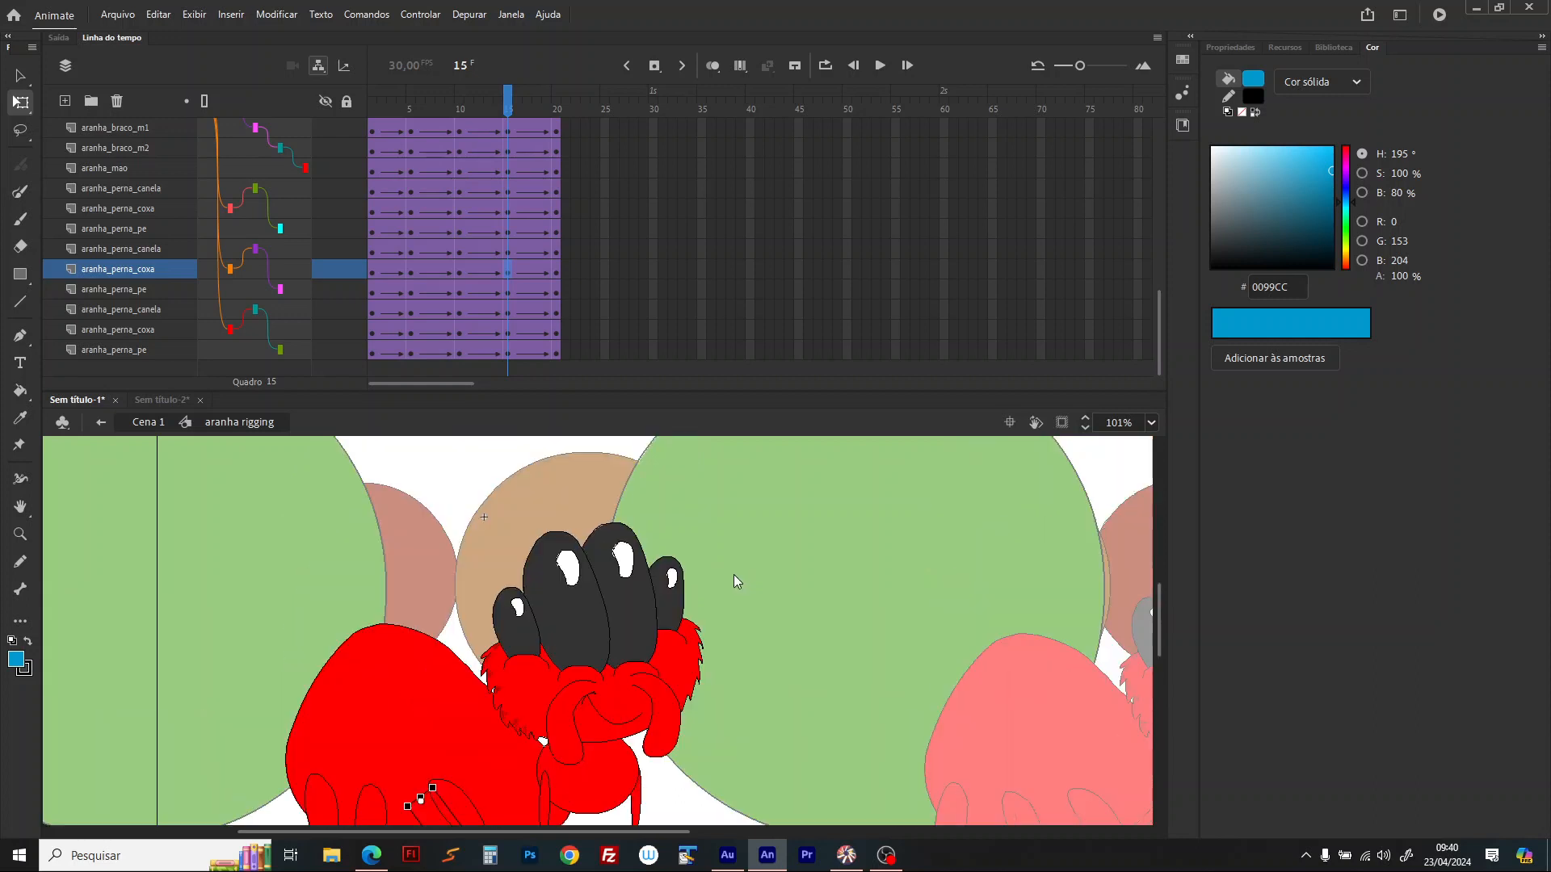
pyautogui.click(566, 550)
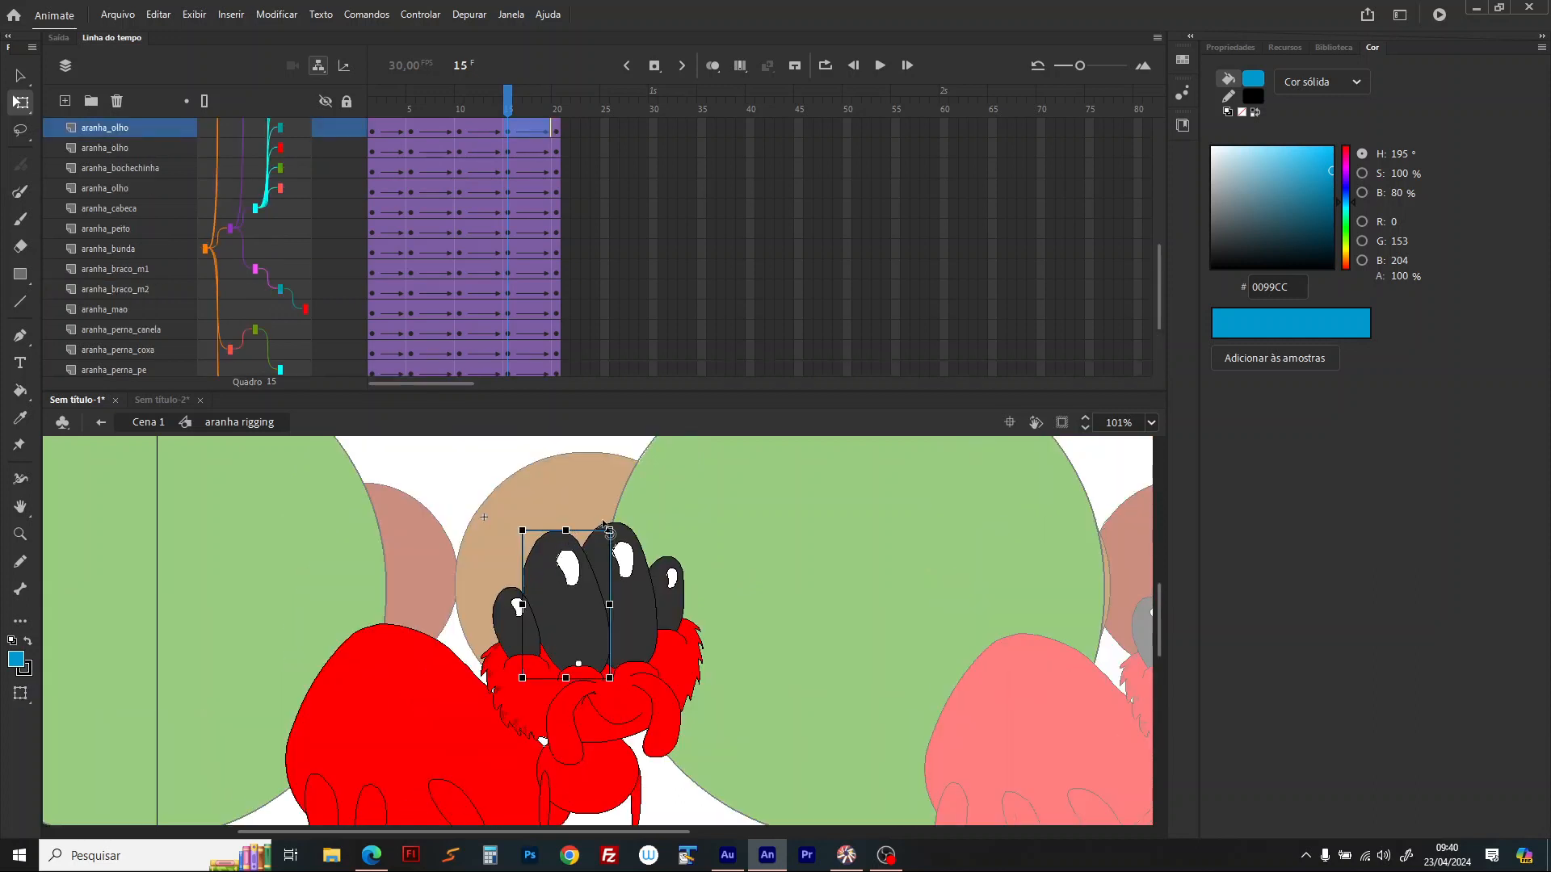
pyautogui.moveTo(604, 525); pyautogui.dragTo(593, 525)
pyautogui.click(675, 570)
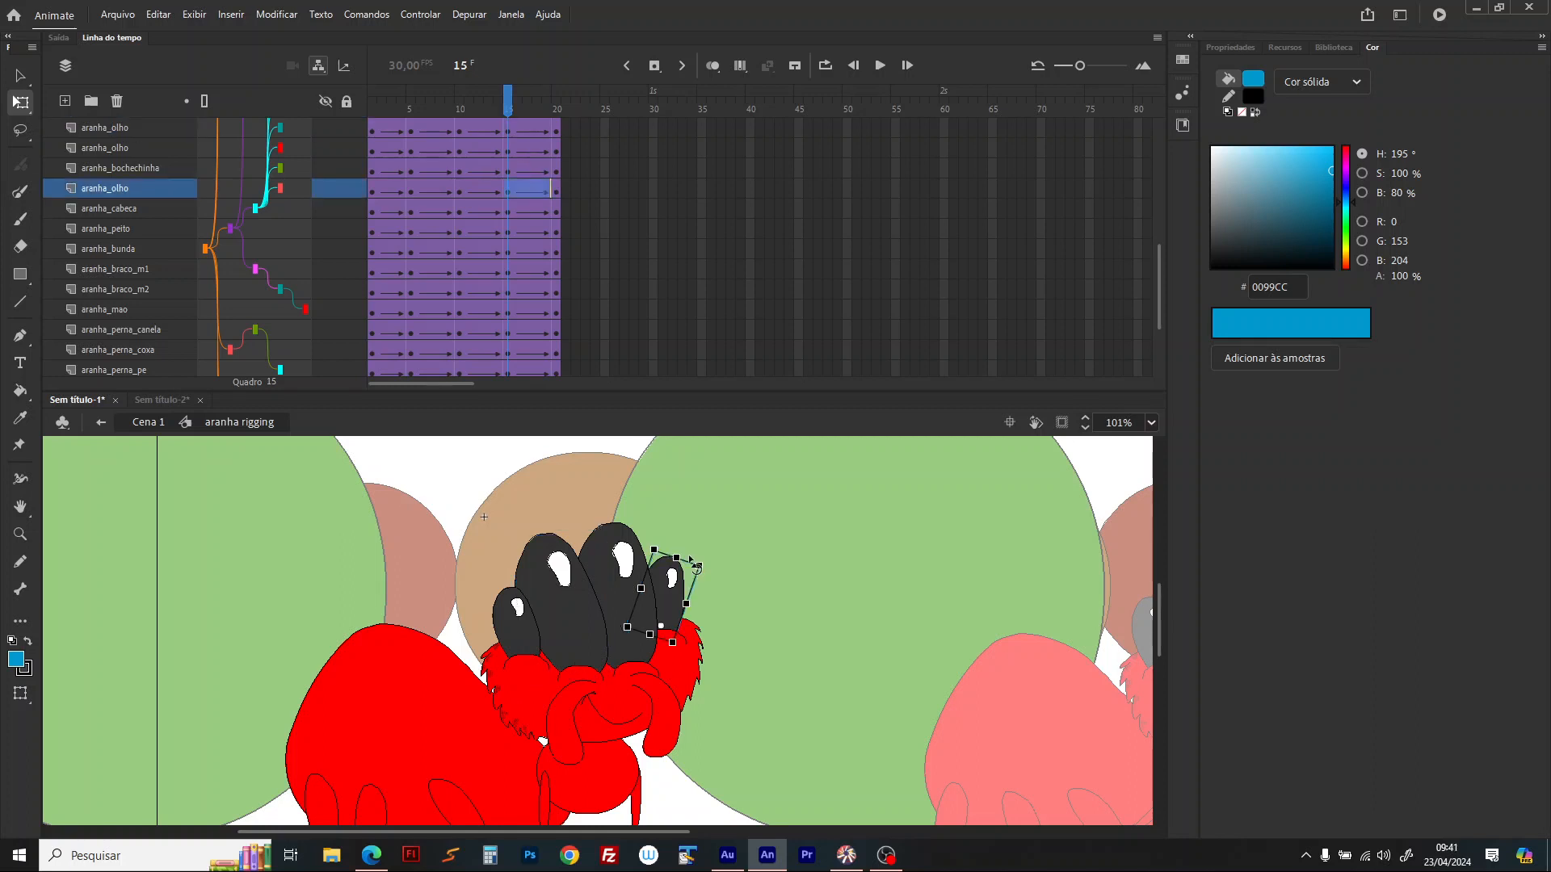
pyautogui.moveTo(692, 557); pyautogui.dragTo(682, 554)
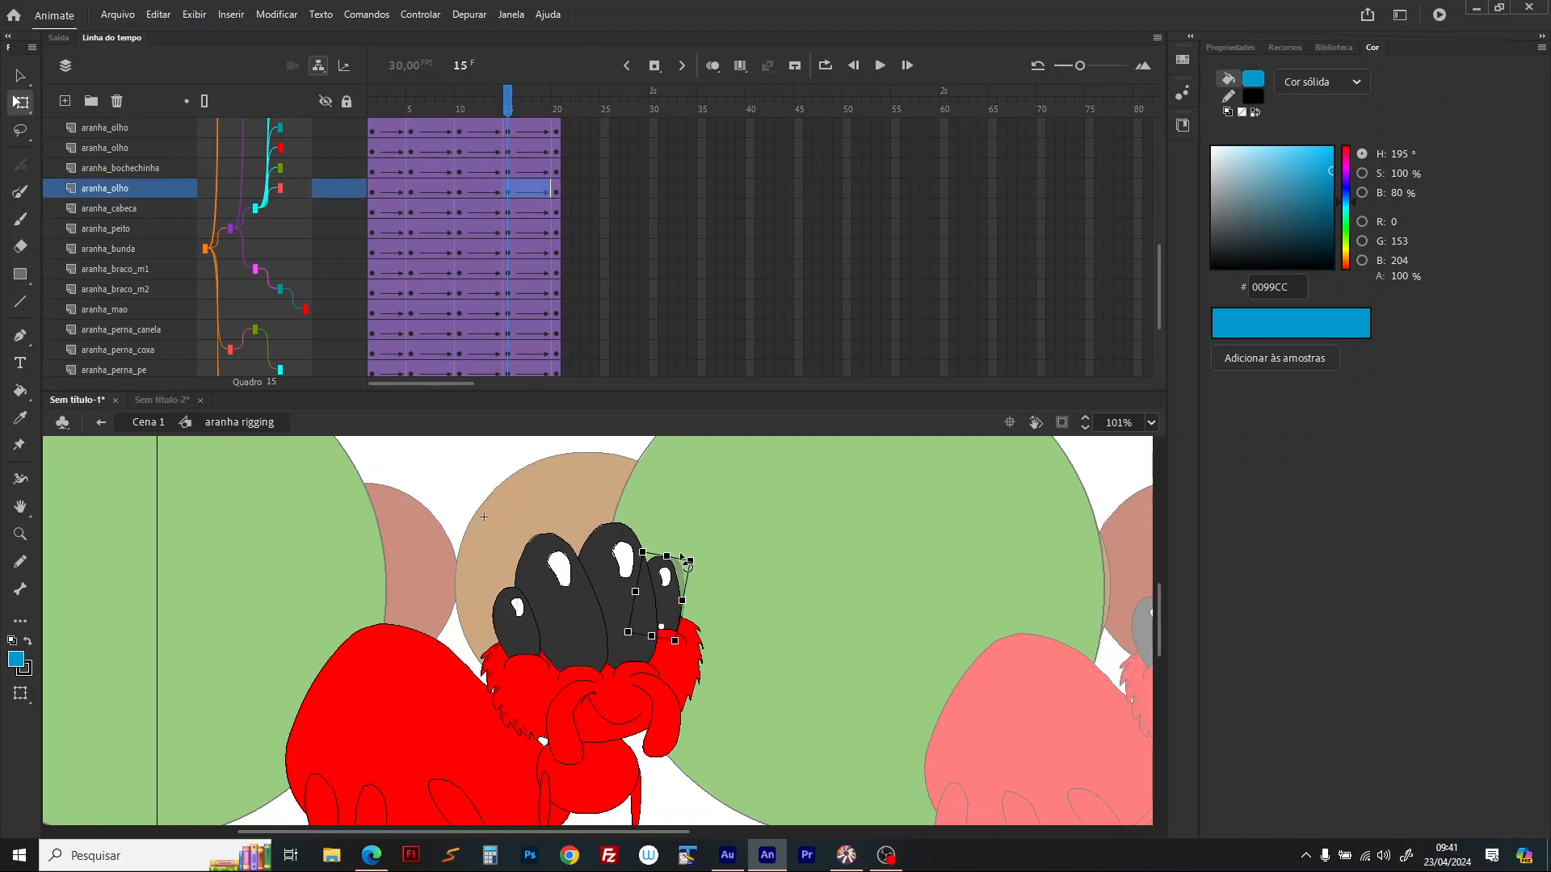
pyautogui.click(499, 597)
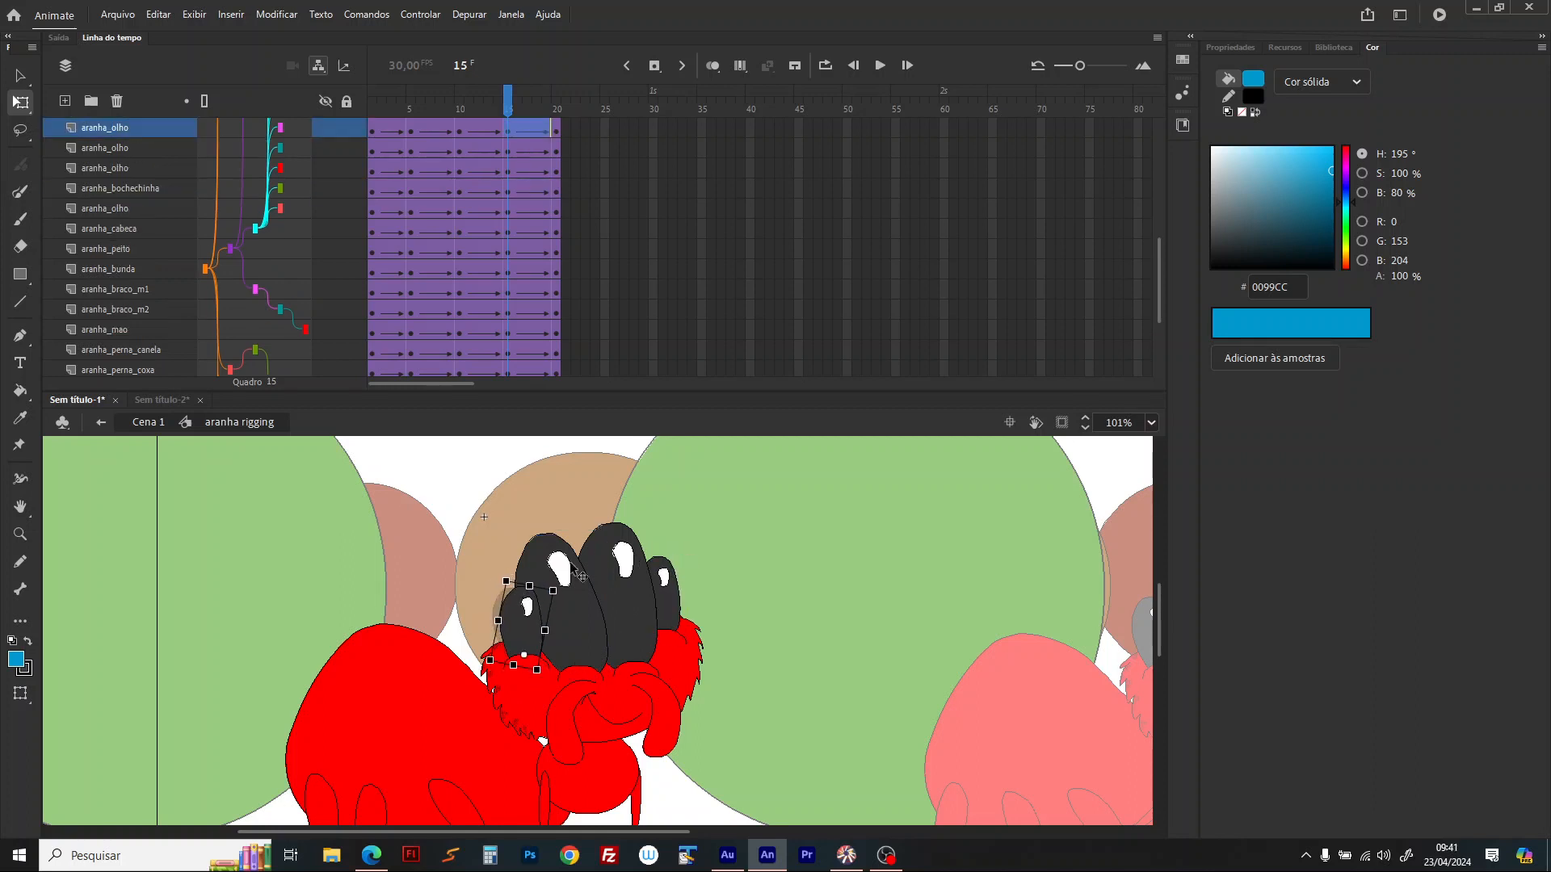
pyautogui.click(593, 582)
pyautogui.moveTo(680, 526); pyautogui.dragTo(692, 527)
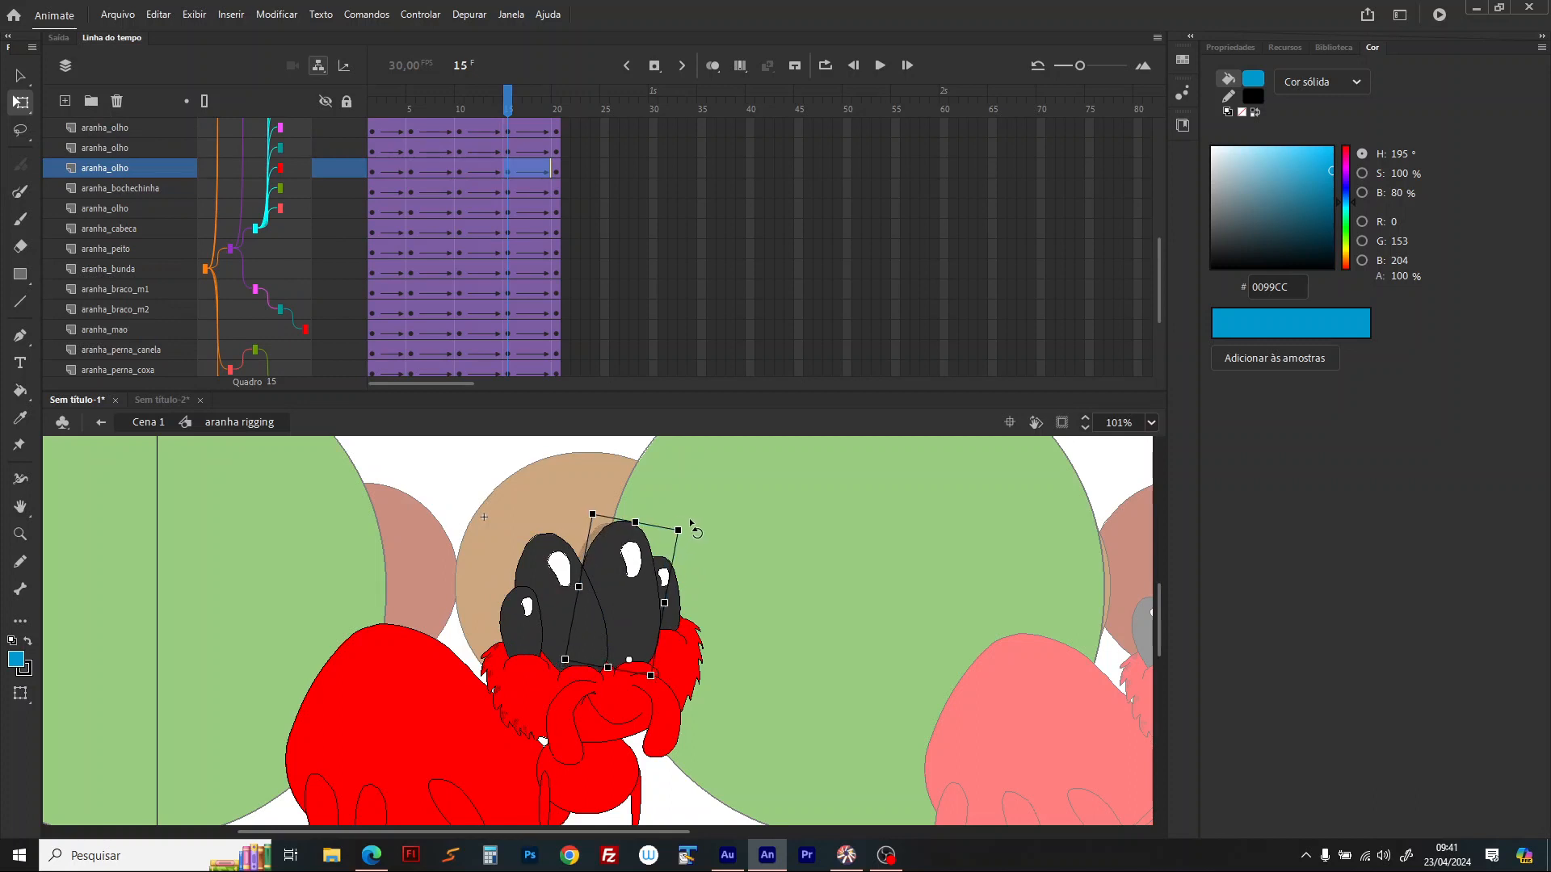
pyautogui.click(812, 496)
pyautogui.doubleClick(814, 499)
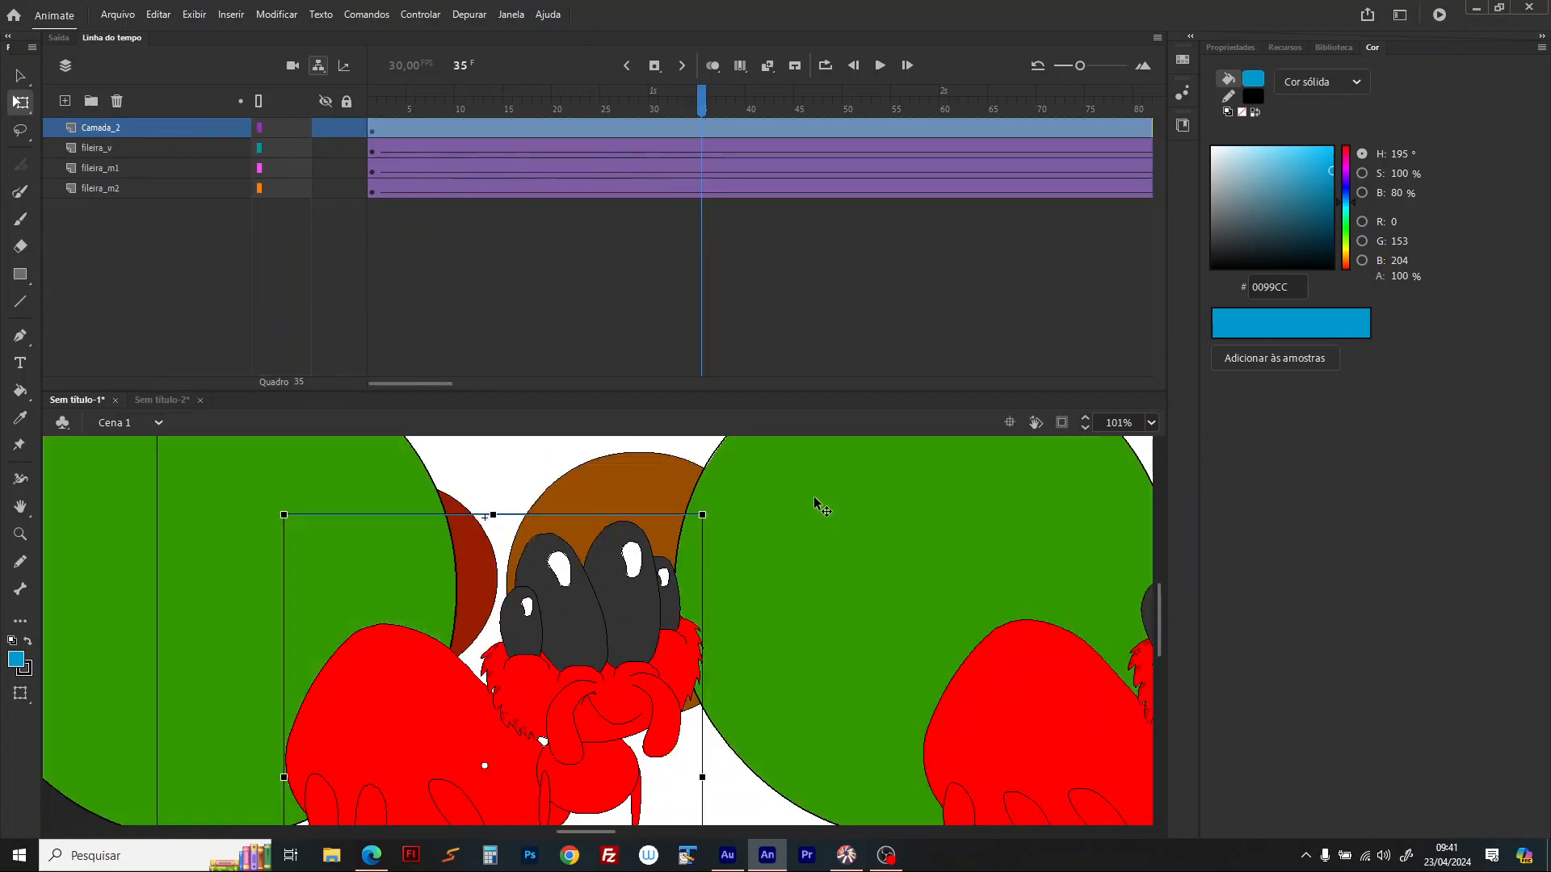
# Step: At frame 1 of the main scene, shift the leading spider instance slightly forward and play back the walk
pyautogui.click(1151, 423)
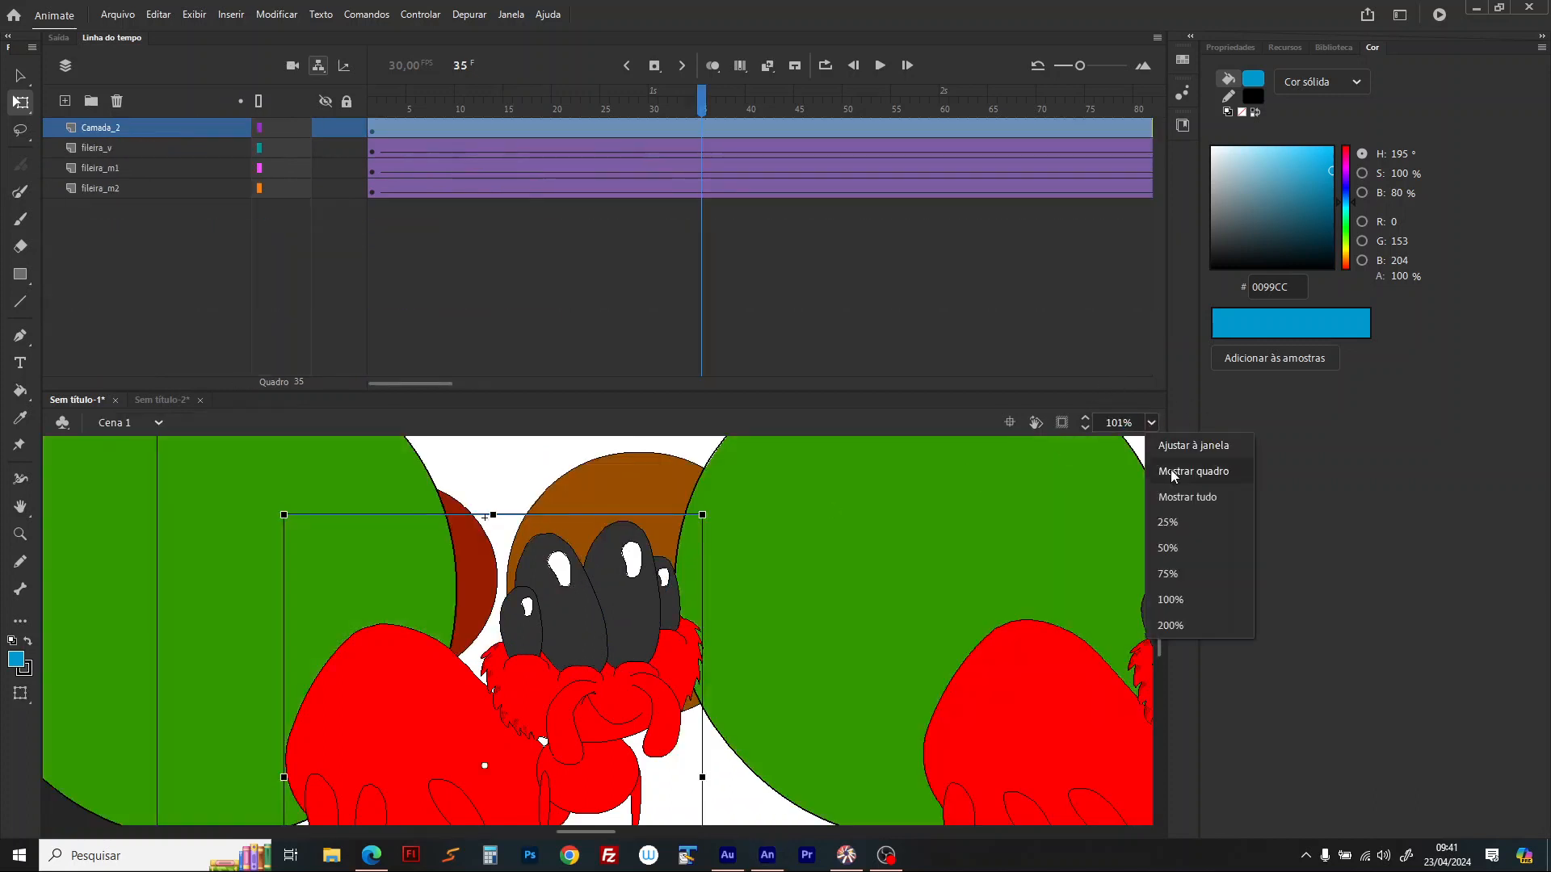
pyautogui.press('Escape')
pyautogui.click(372, 107)
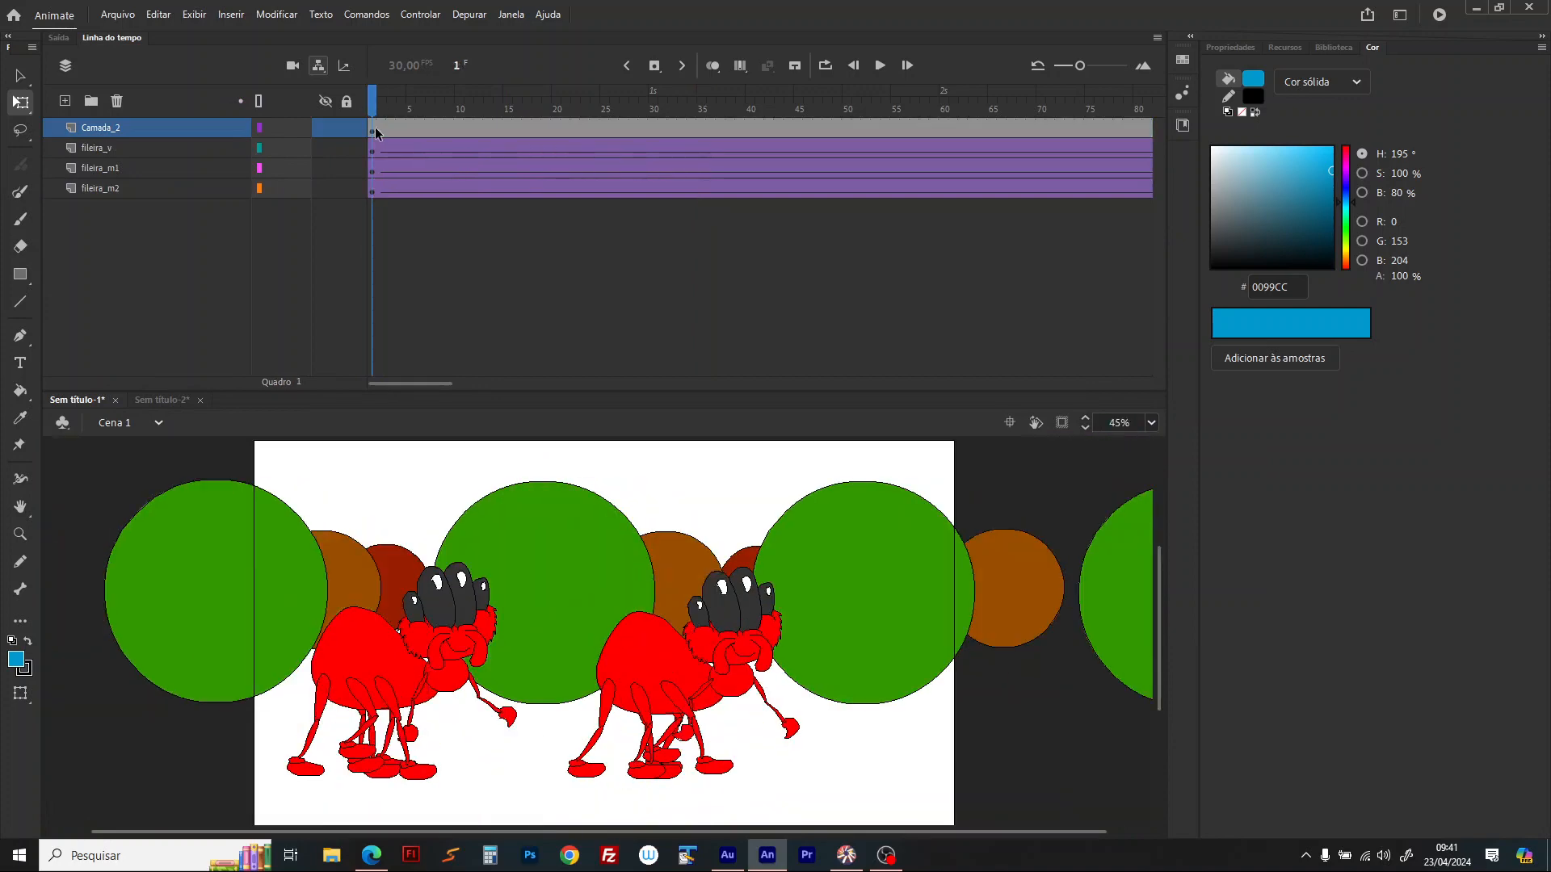
pyautogui.moveTo(404, 664); pyautogui.dragTo(430, 665)
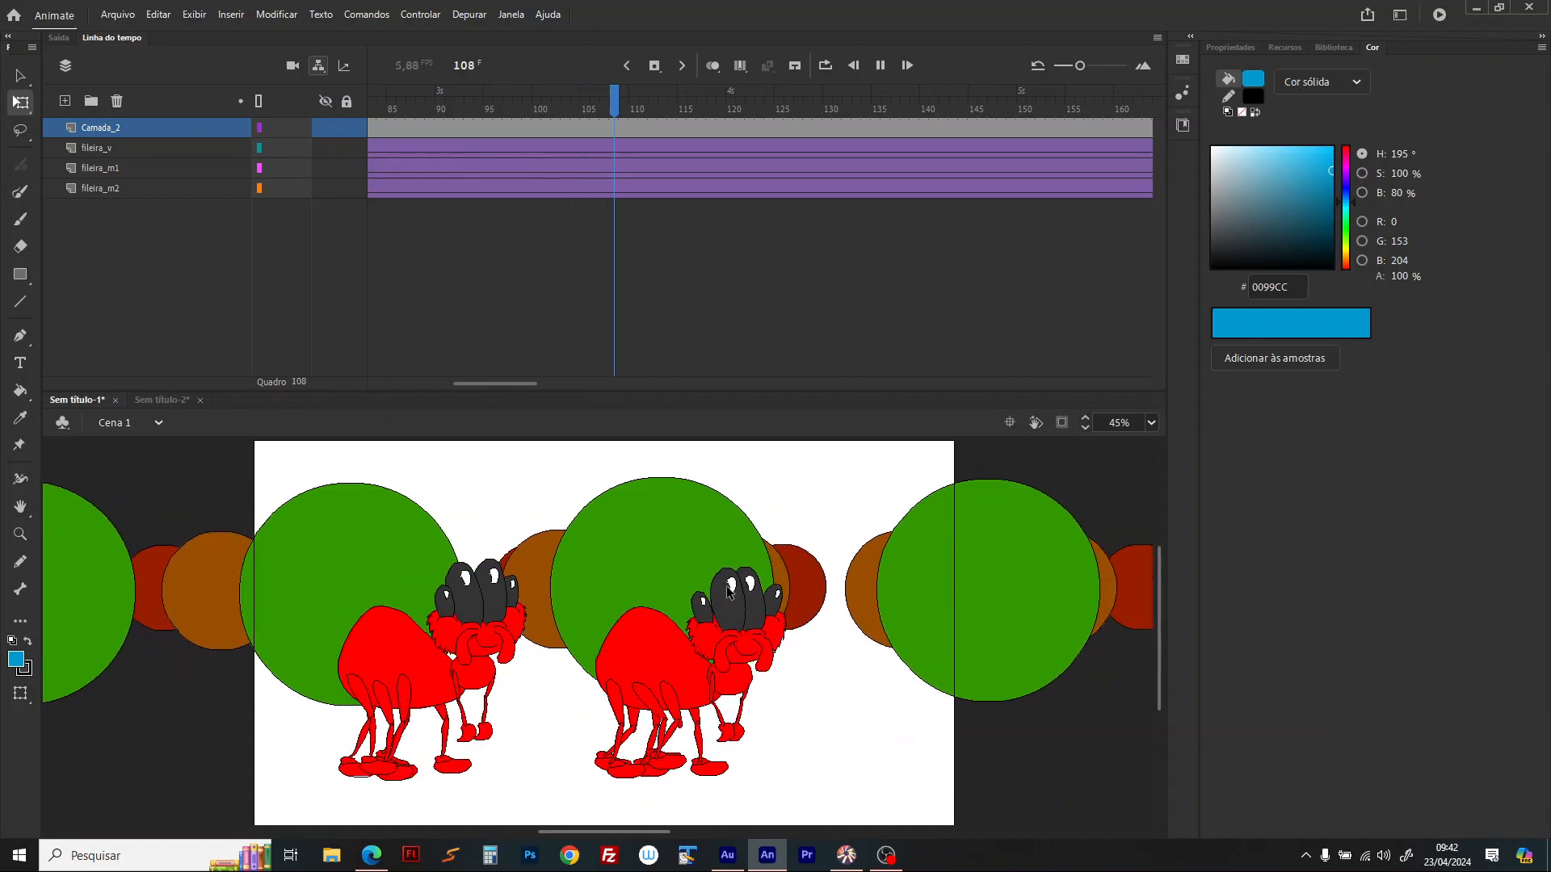
pyautogui.press('Return')
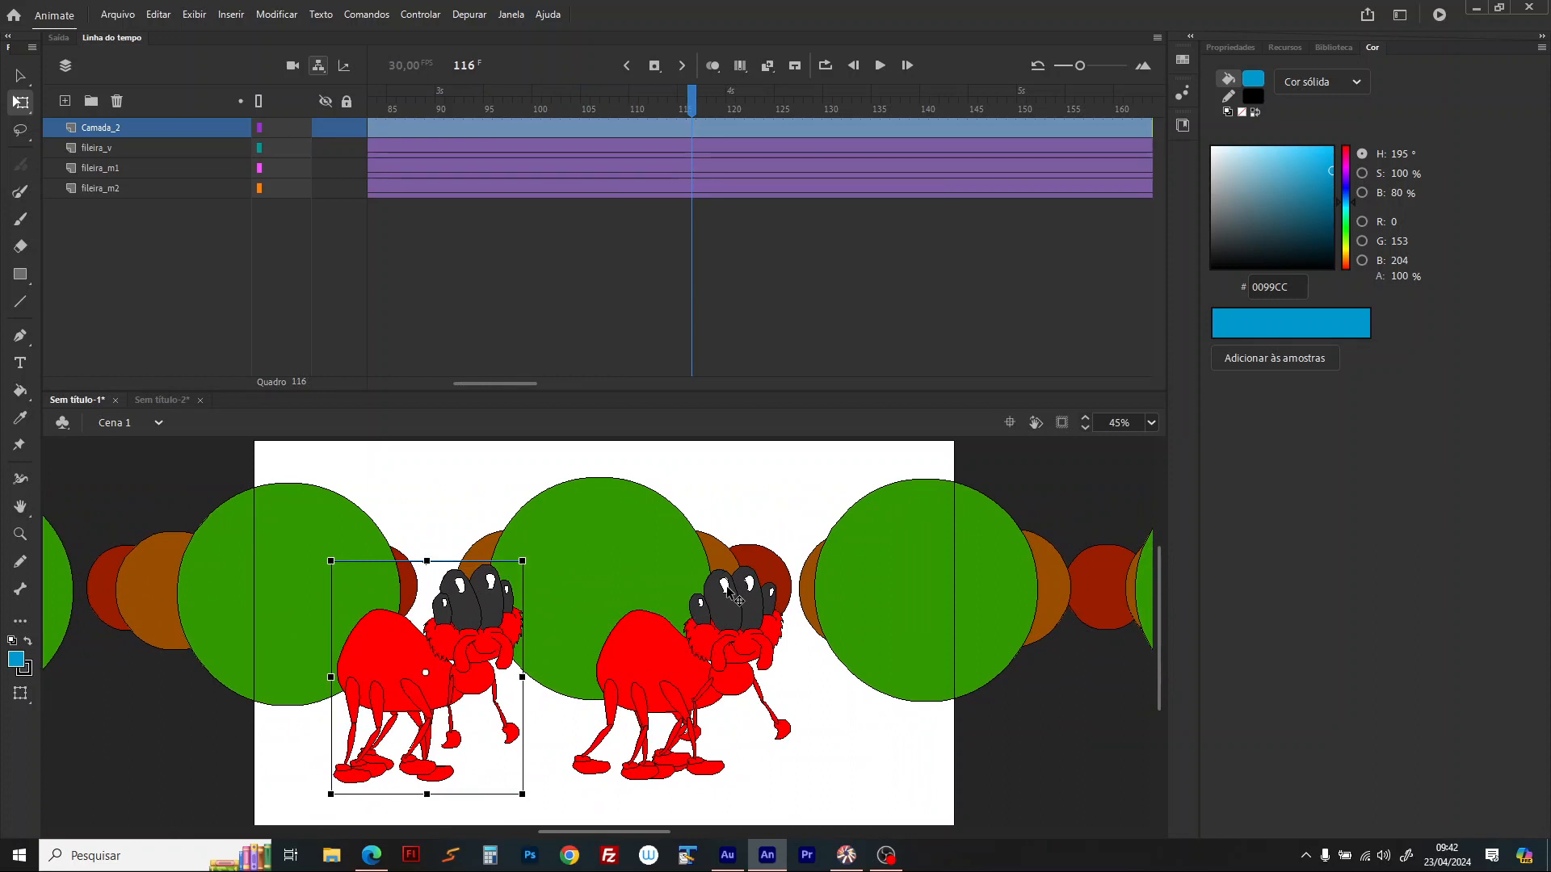
# Step: Set the stage preview mode to Suavização de borda (anti-alias)
pyautogui.click(197, 17)
pyautogui.moveTo(321, 114)
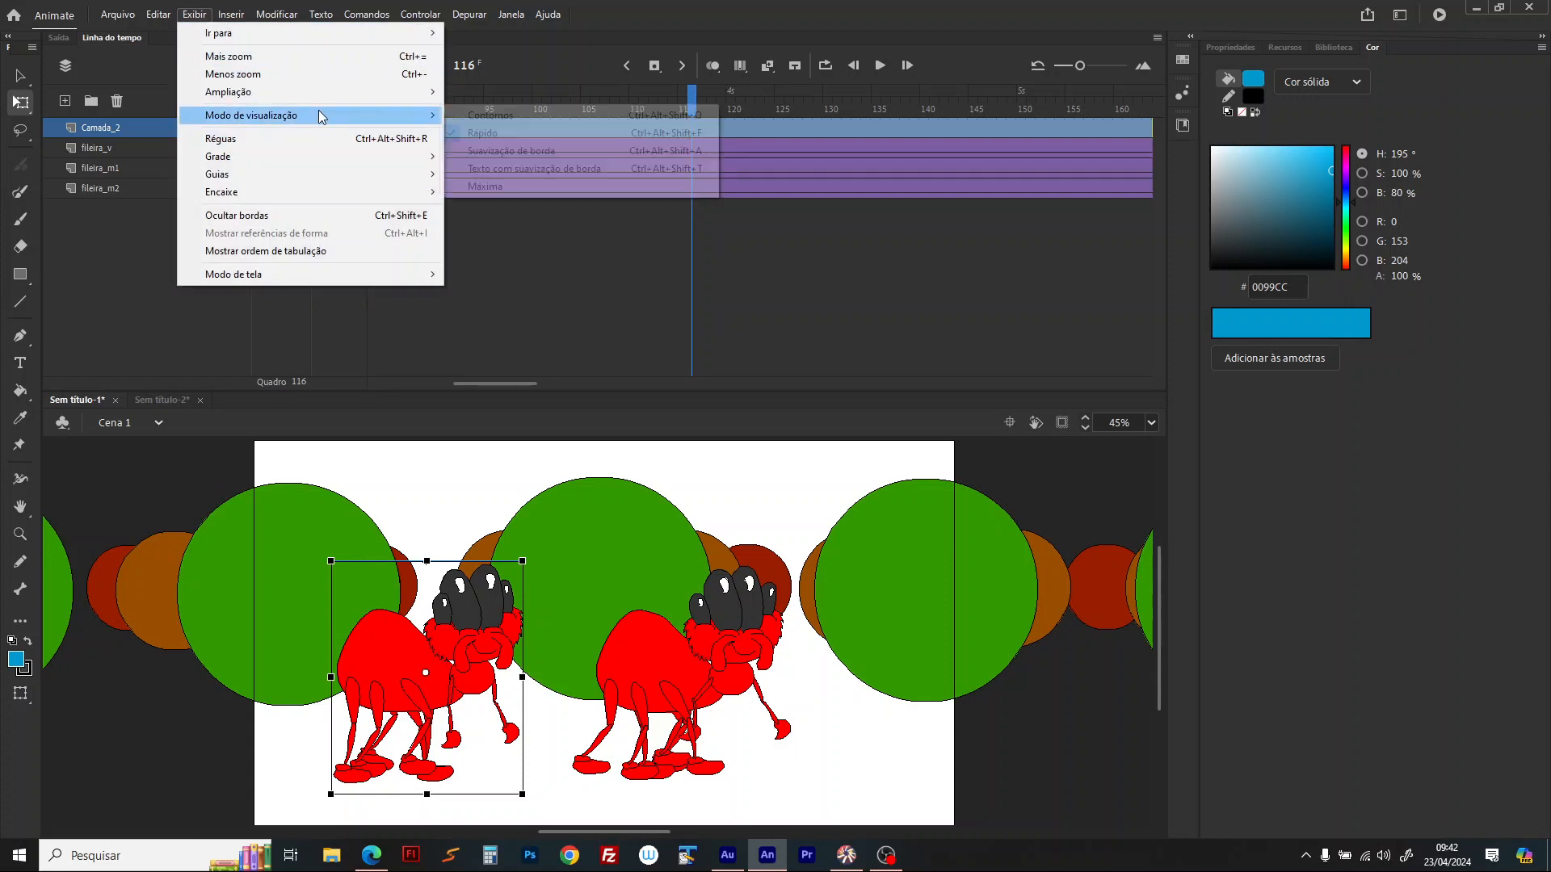
pyautogui.click(555, 151)
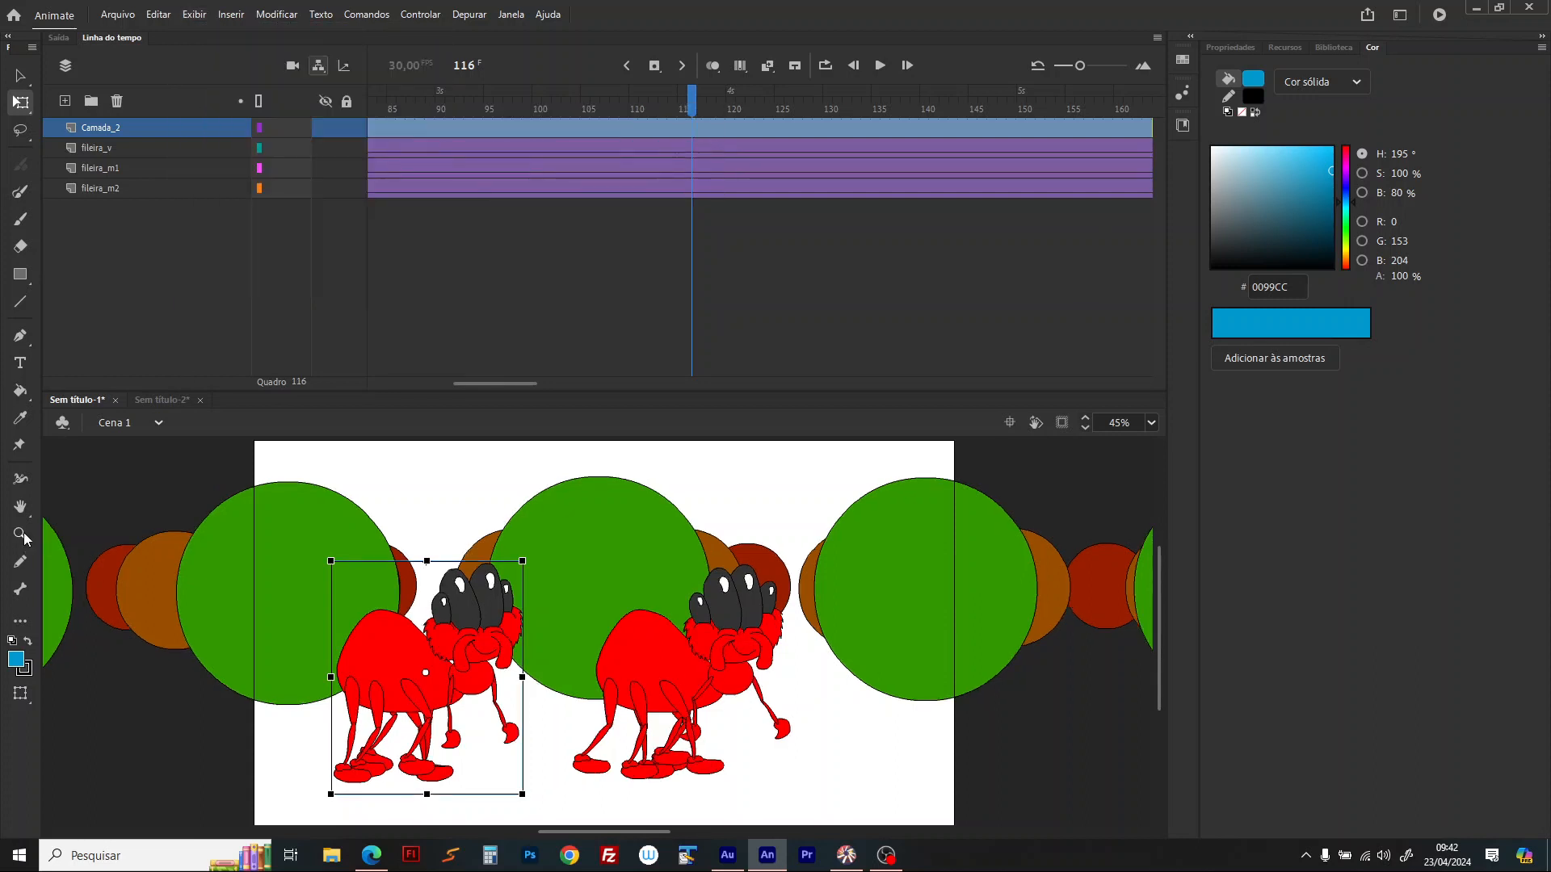
# Step: Open the spider rig at frame 1, examine the outline inside the aranha dente symbol, and return to the rig
pyautogui.press('z')
pyautogui.moveTo(443, 614); pyautogui.dragTo(559, 705)
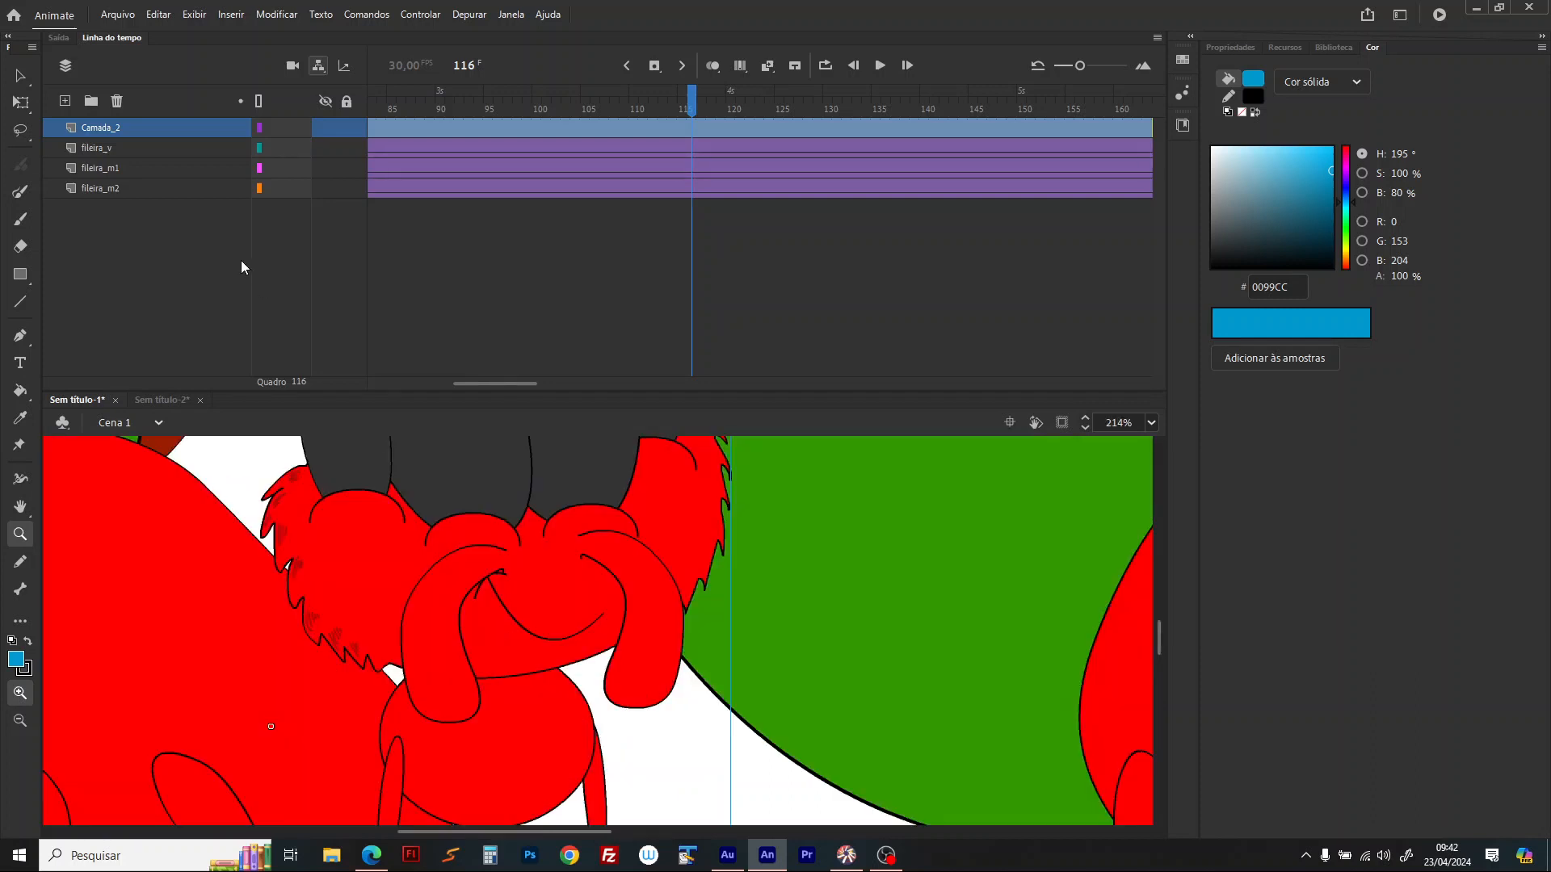
pyautogui.click(17, 77)
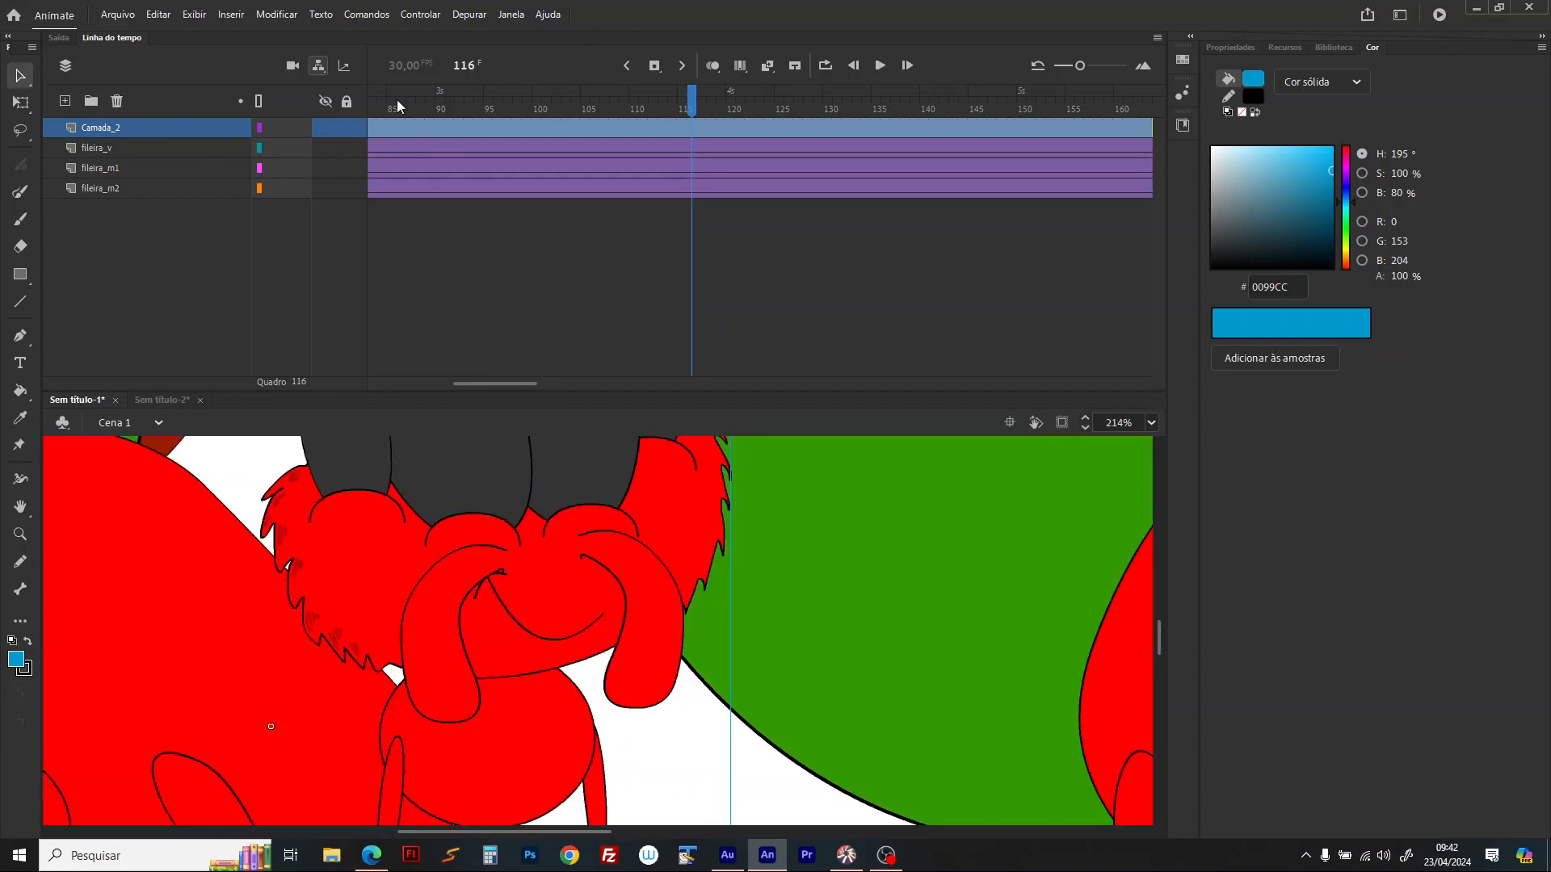
pyautogui.click(397, 106)
pyautogui.doubleClick(458, 556)
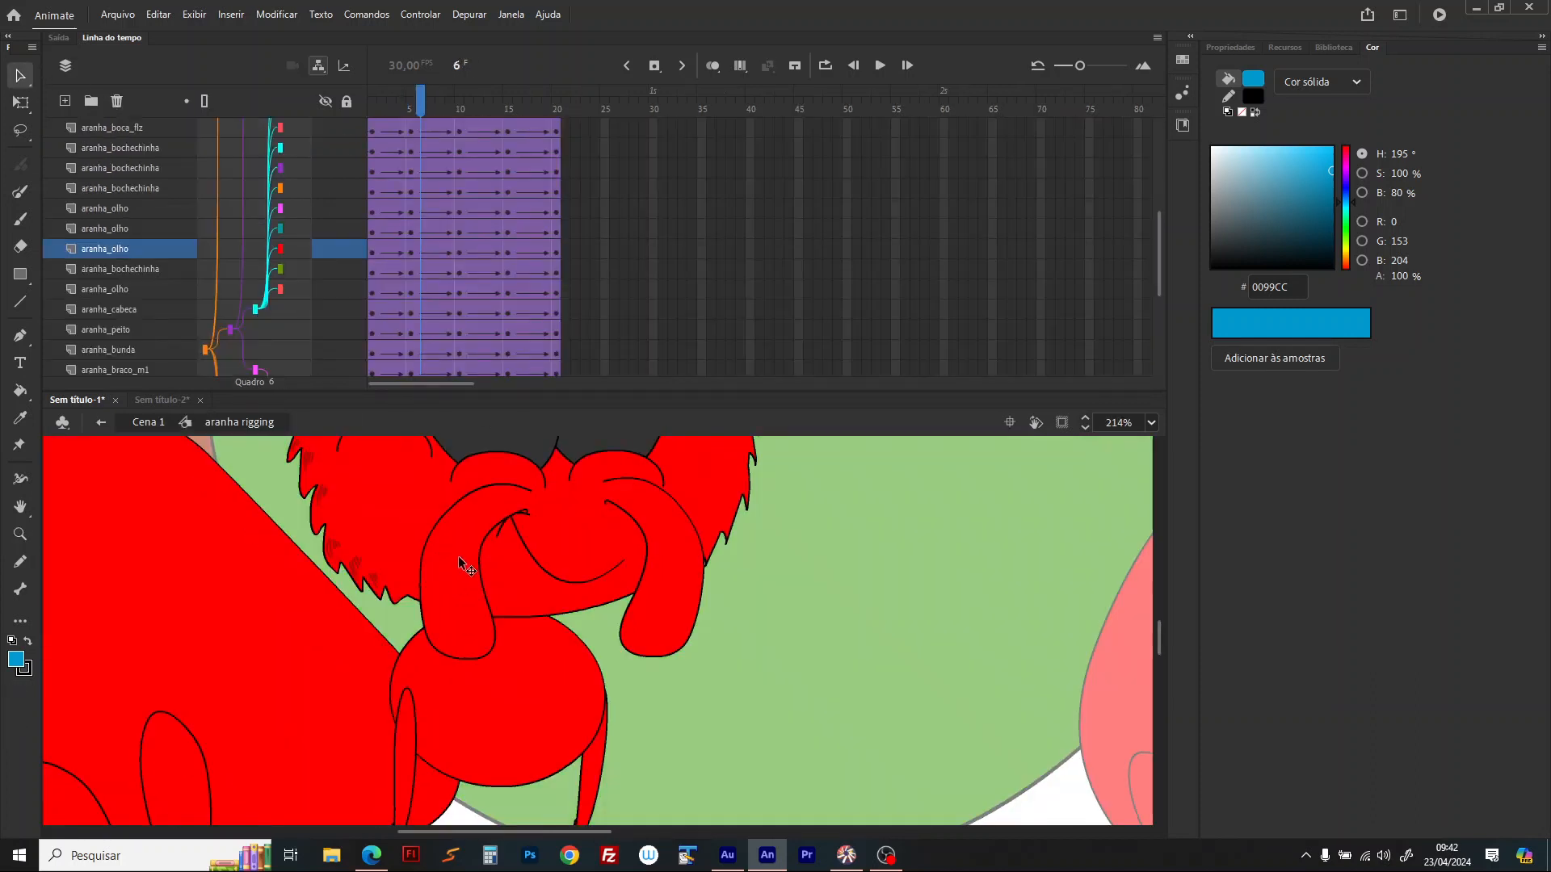
pyautogui.moveTo(405, 109); pyautogui.dragTo(346, 109)
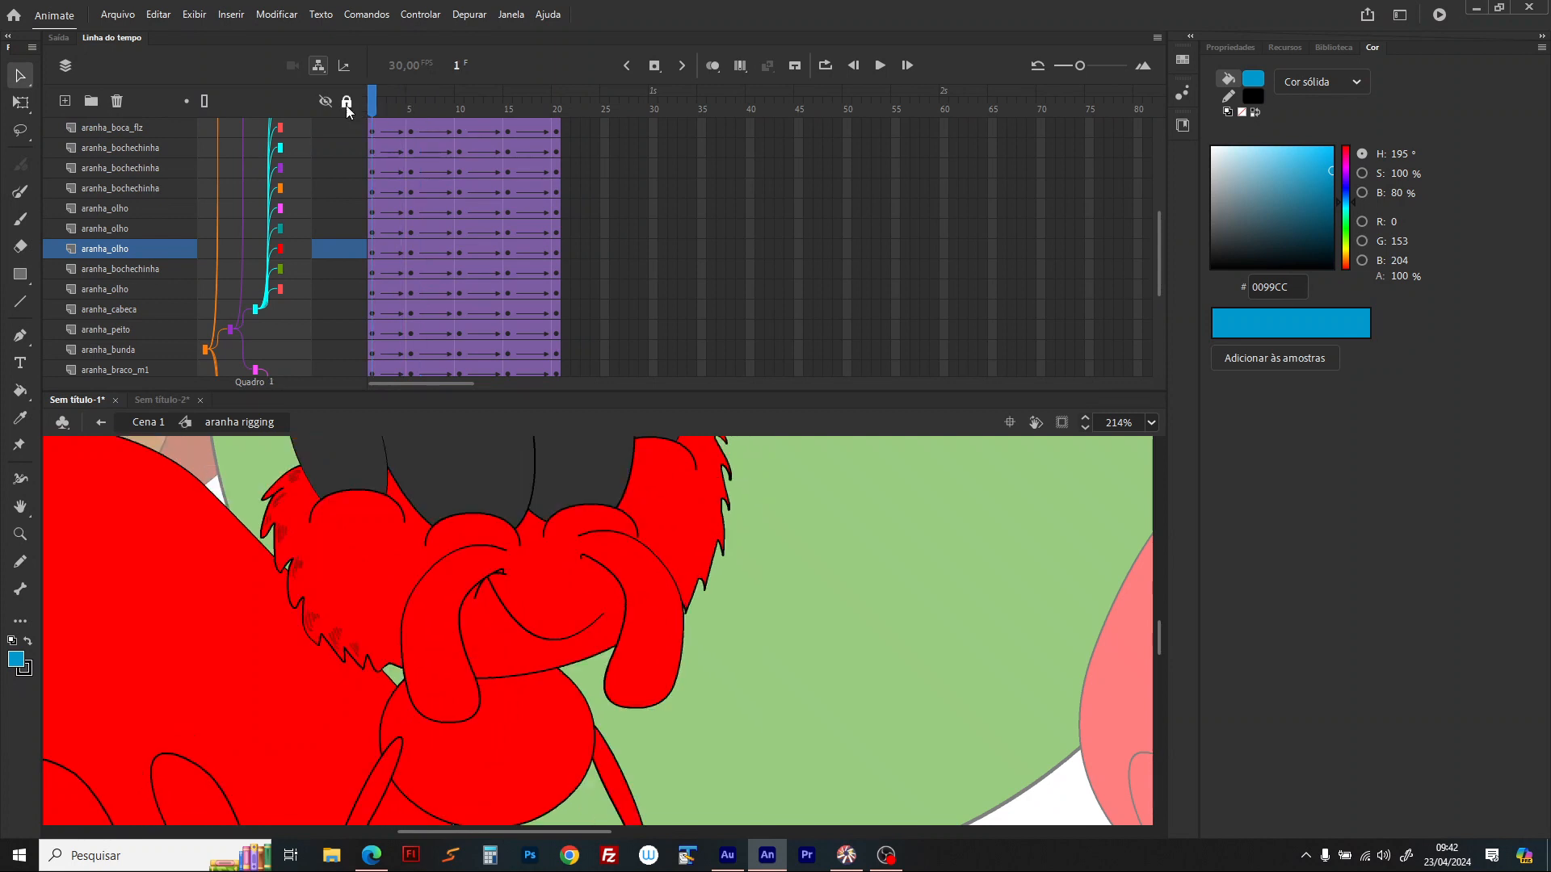
pyautogui.doubleClick(620, 558)
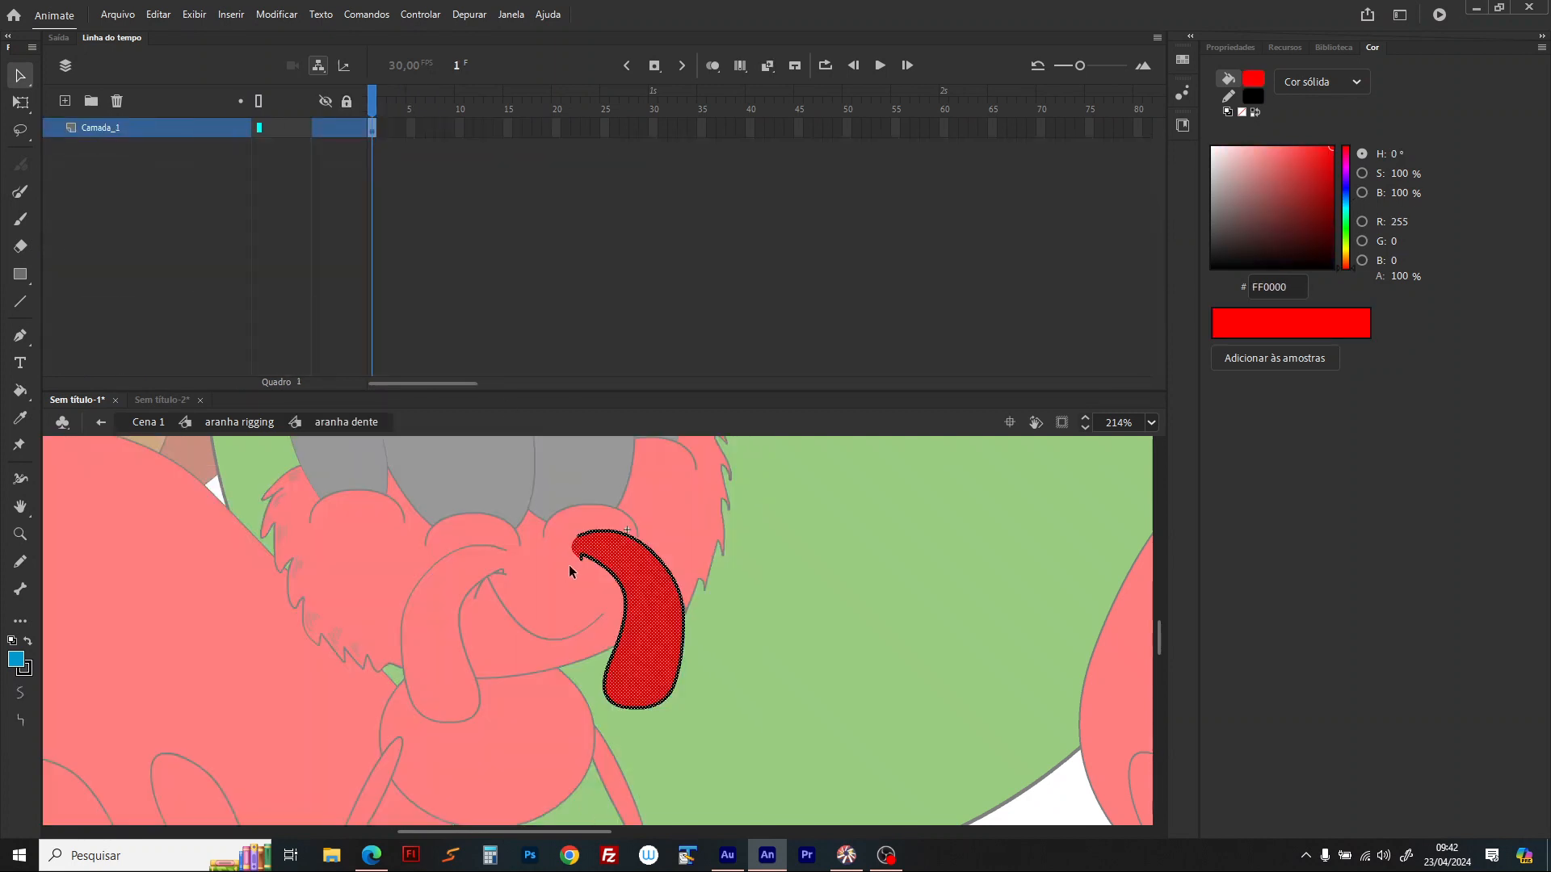
pyautogui.click(581, 563)
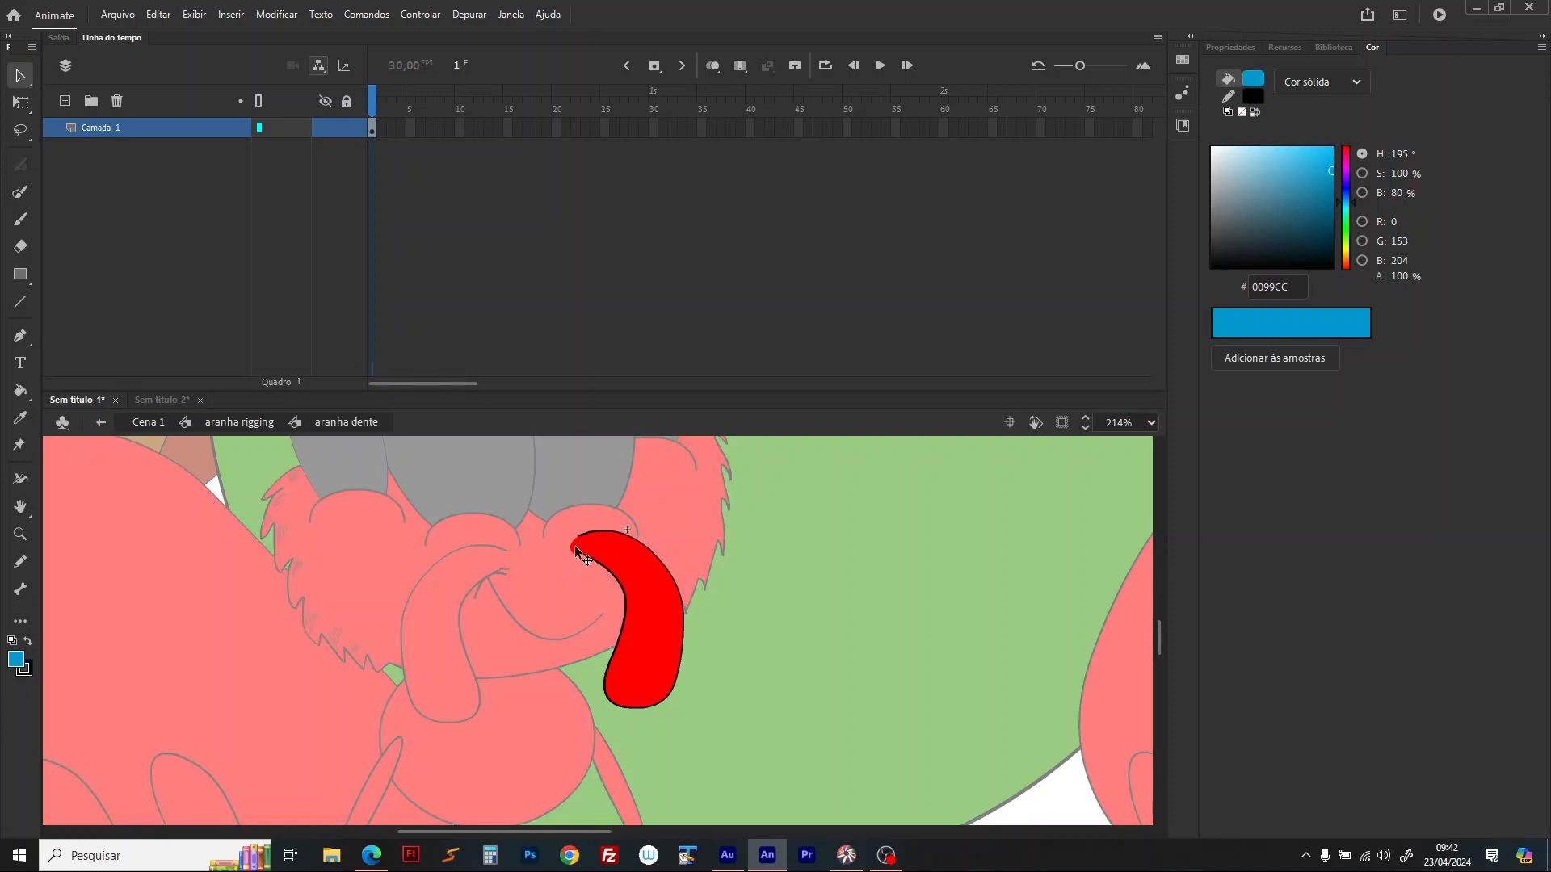
pyautogui.doubleClick(800, 553)
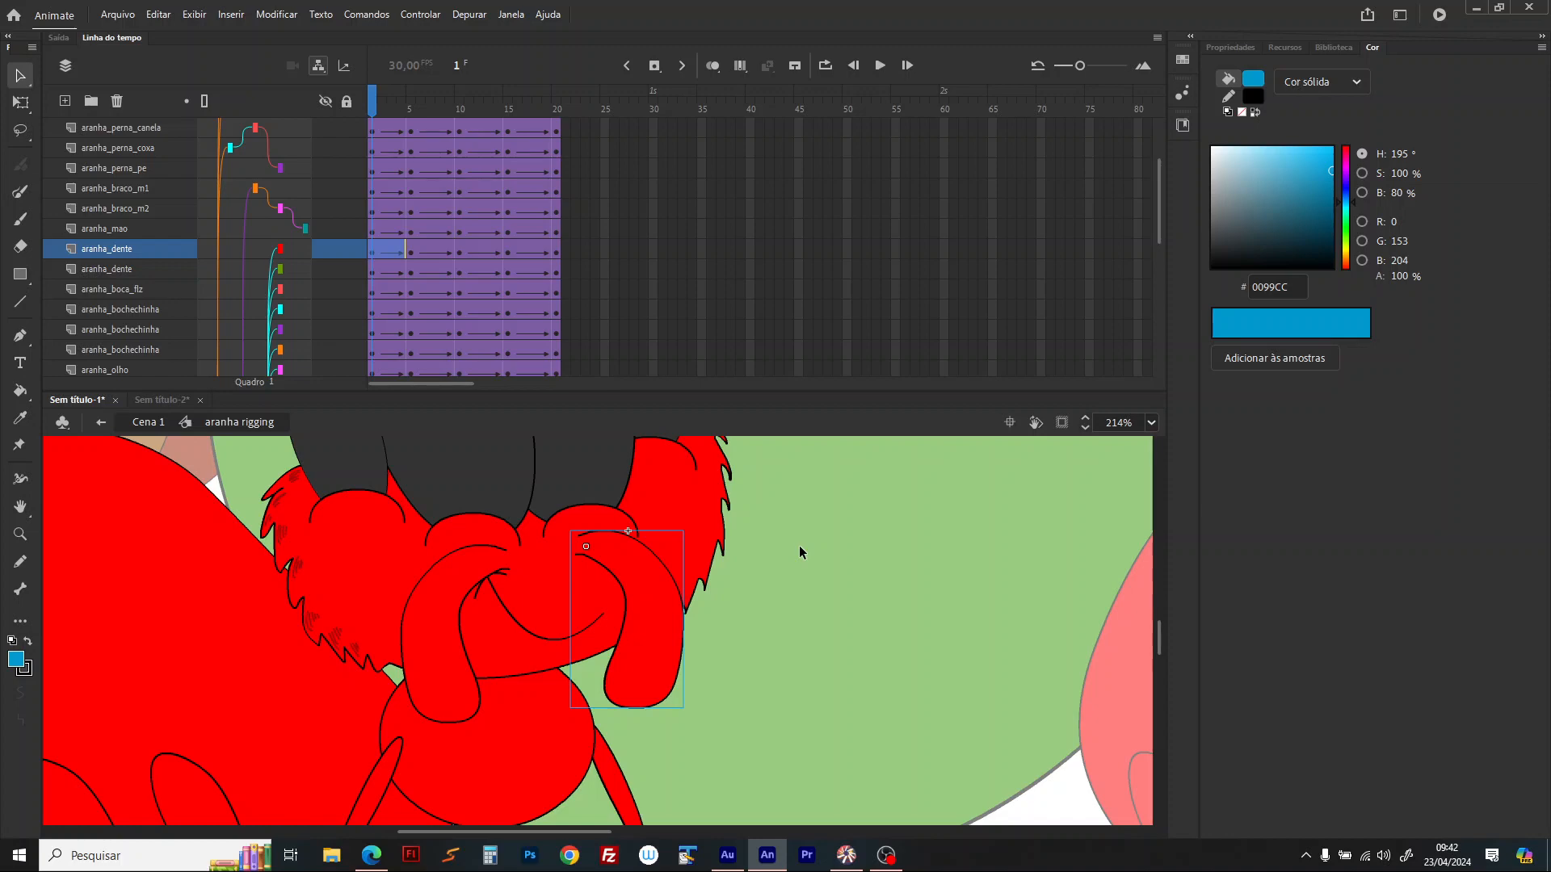
# Step: Erase the outline around the elbow end inside the aranha braco m1 symbol, and check the joint over the rig's first frames
pyautogui.scroll(-3, 696, 625)
pyautogui.scroll(1, 58, 327)
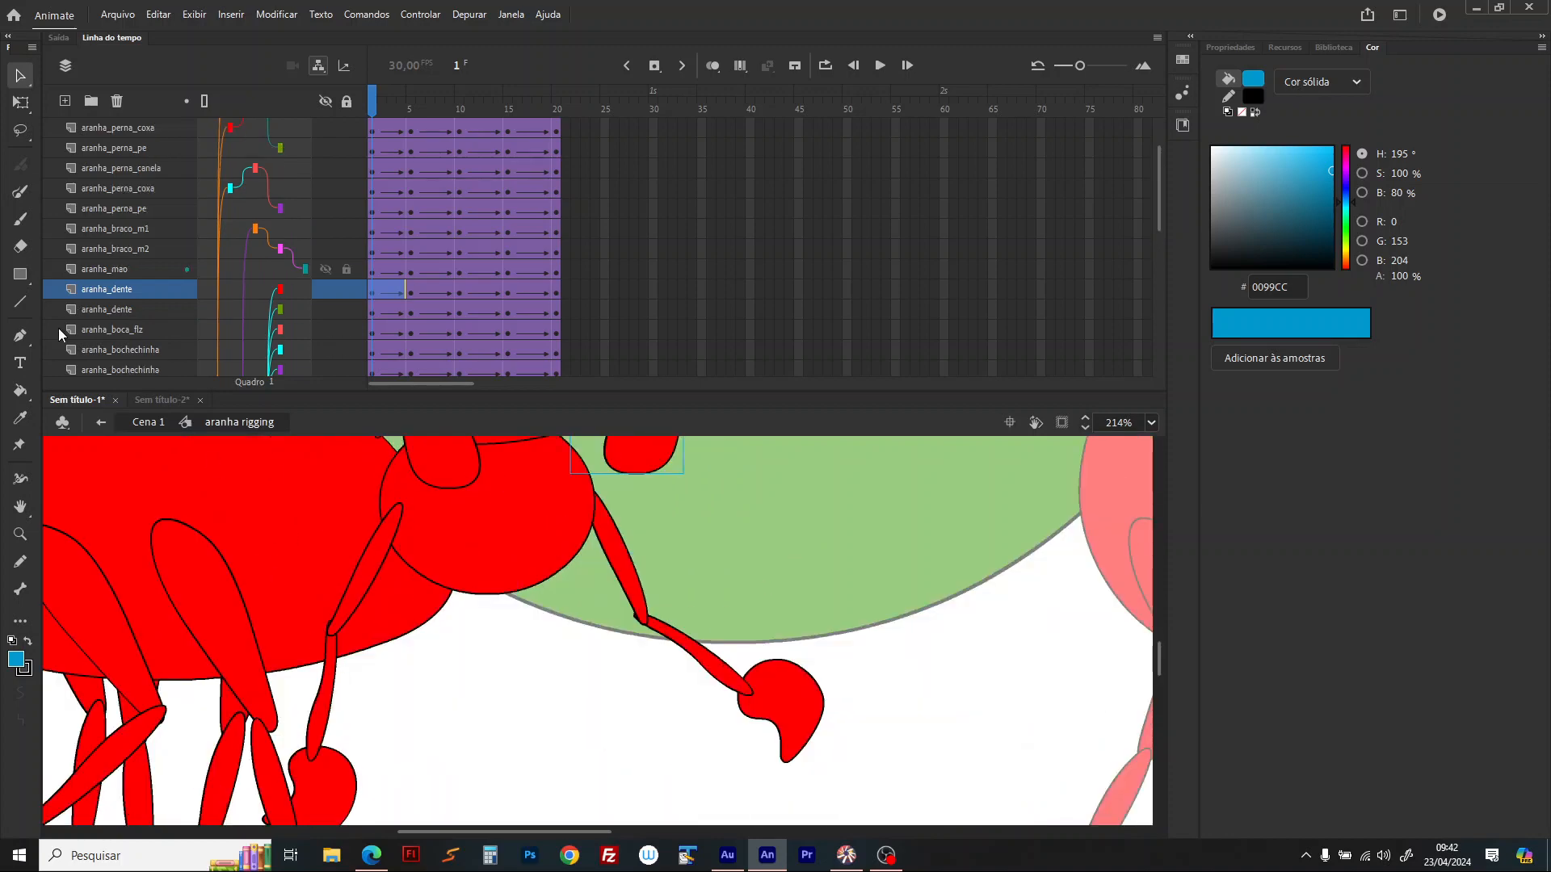
pyautogui.click(20, 534)
pyautogui.moveTo(315, 610); pyautogui.dragTo(401, 675)
pyautogui.click(20, 77)
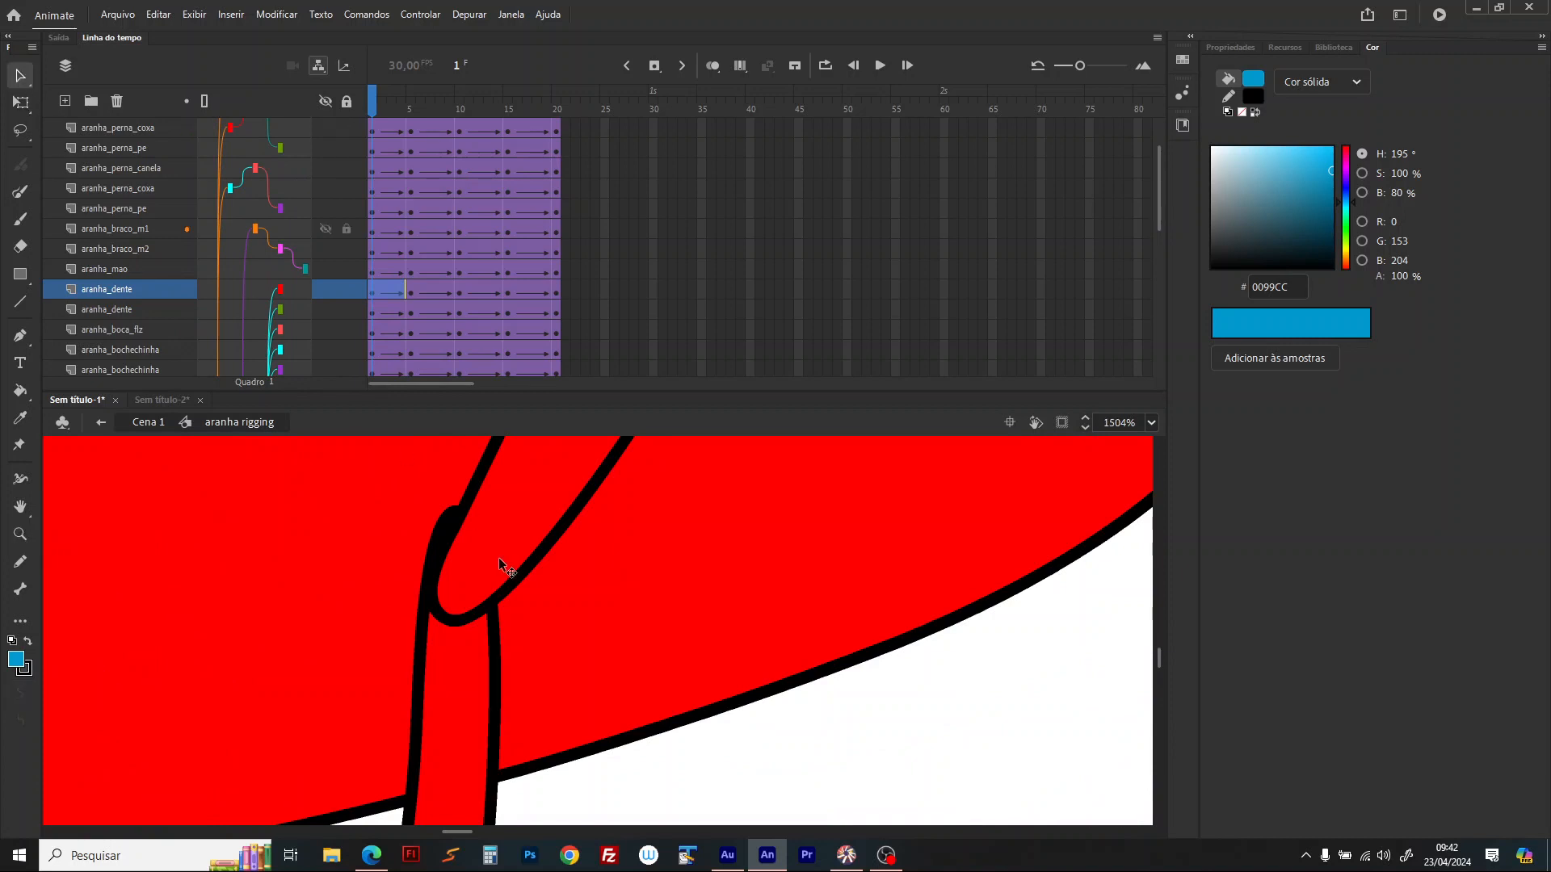
pyautogui.click(529, 530)
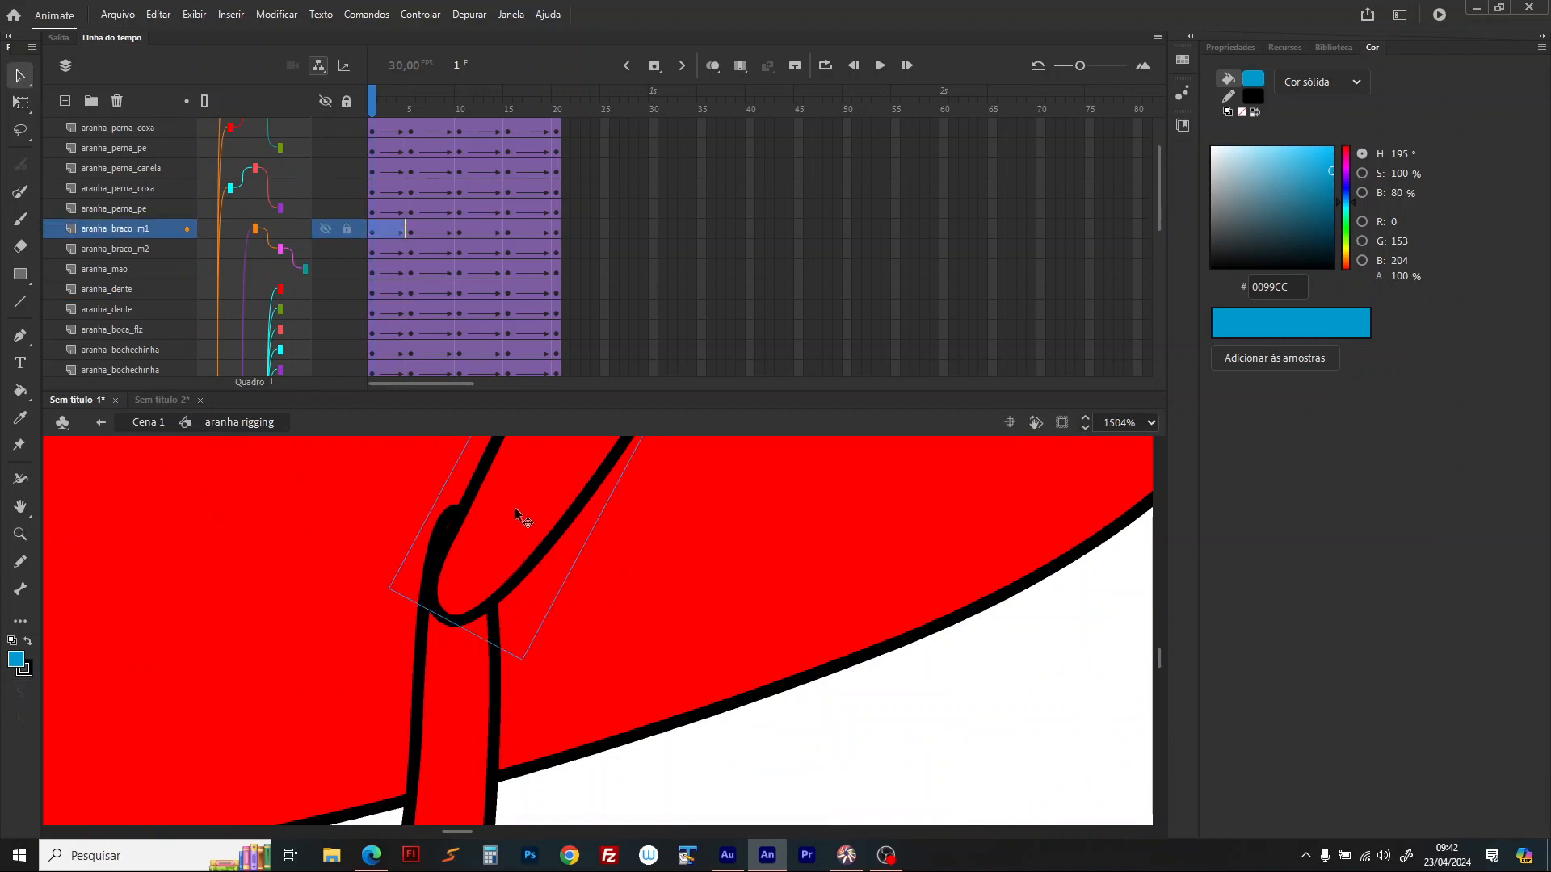
pyautogui.doubleClick(516, 511)
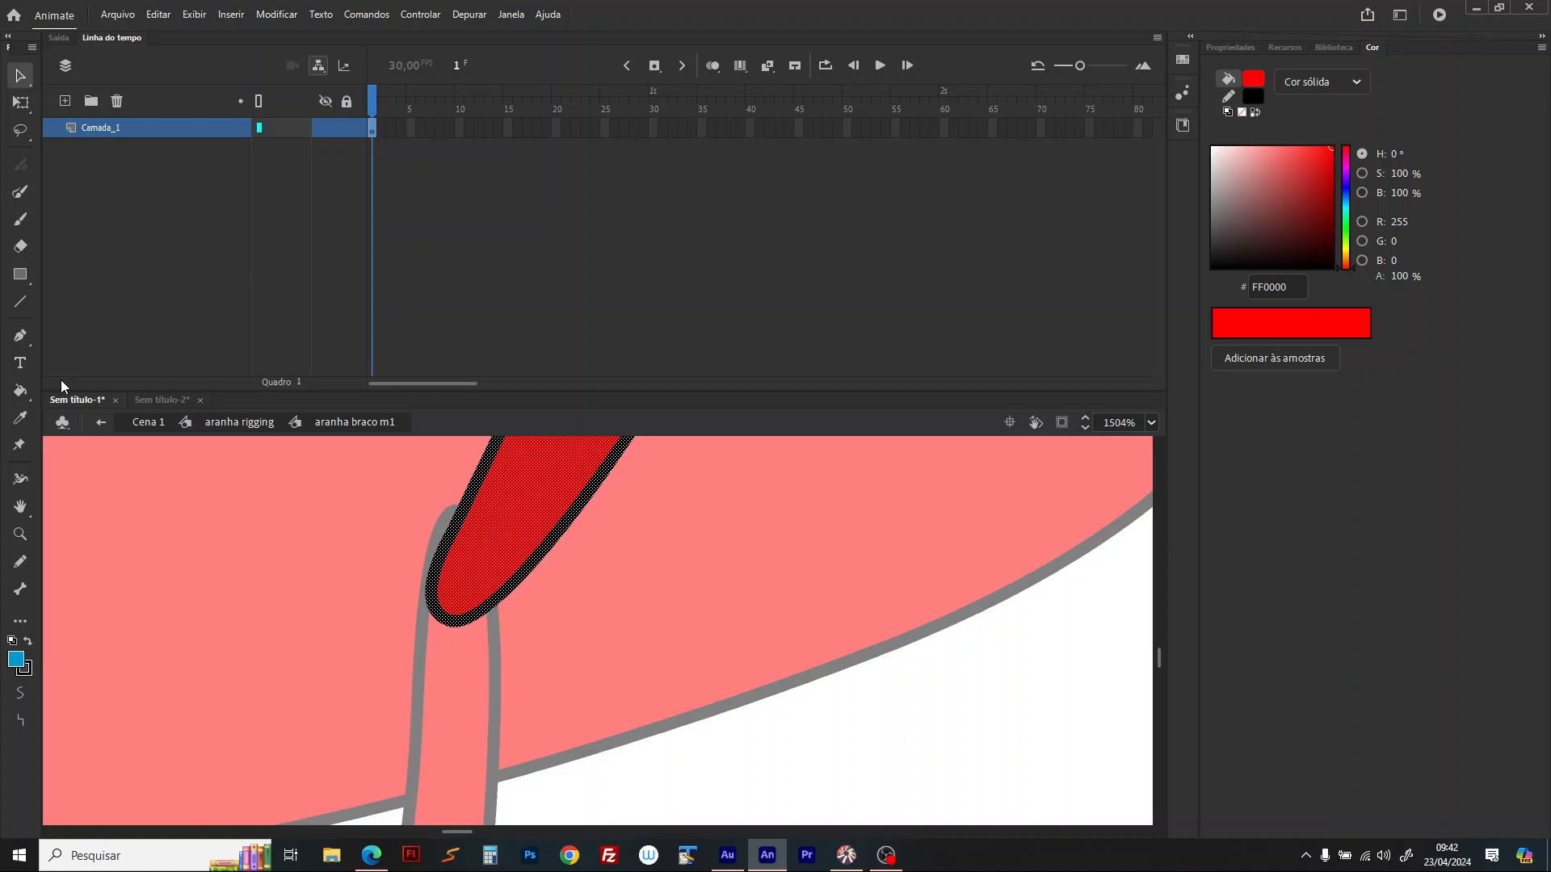
pyautogui.click(18, 245)
pyautogui.moveTo(439, 600); pyautogui.dragTo(491, 639)
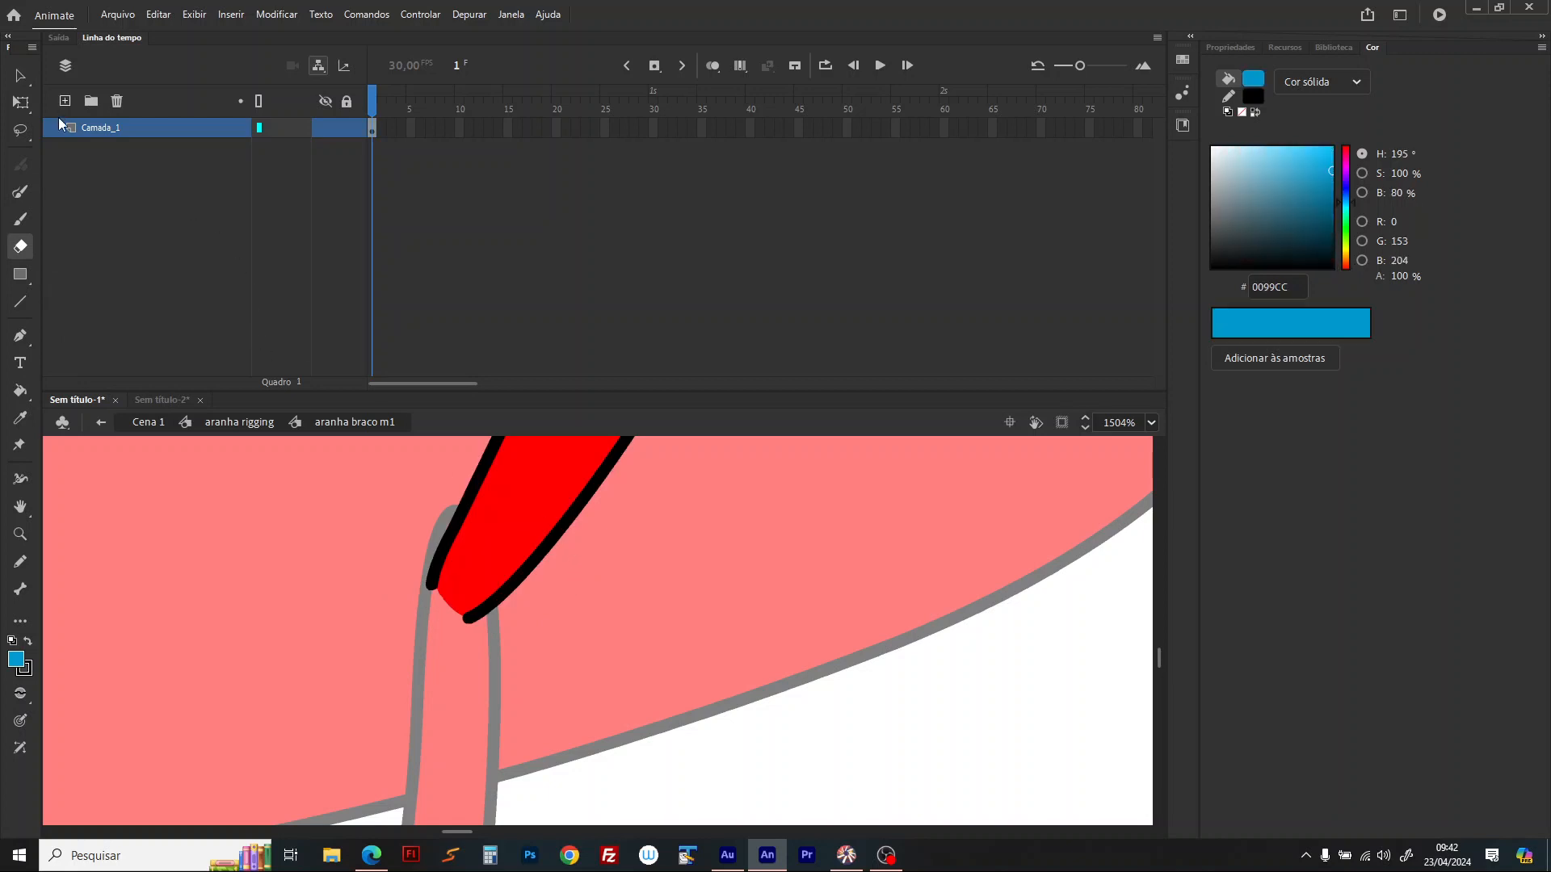
pyautogui.click(230, 422)
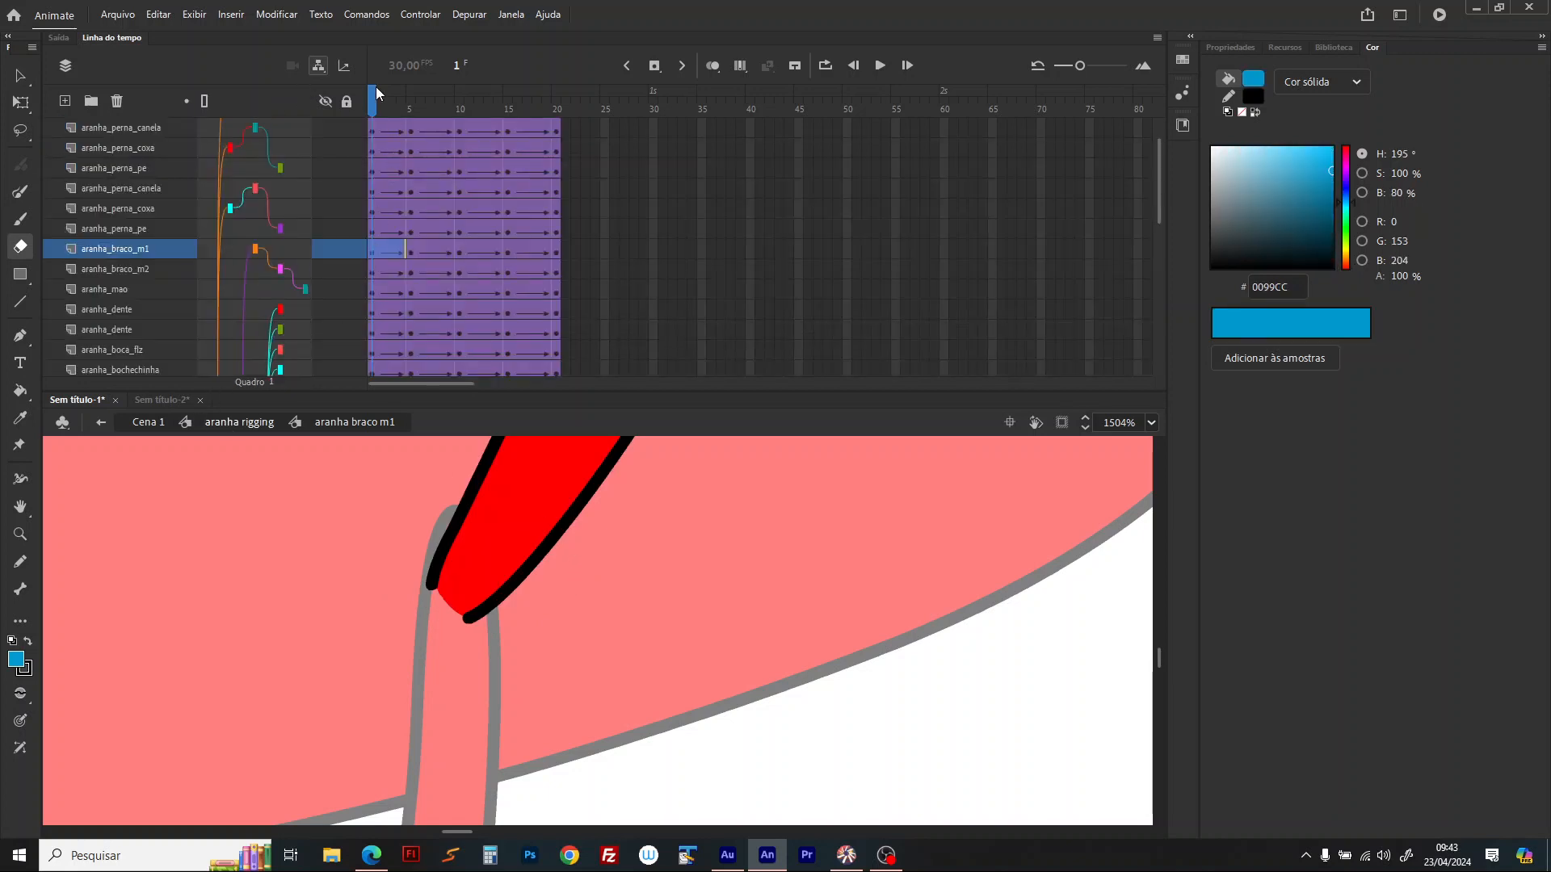
pyautogui.click(391, 105)
pyautogui.moveTo(391, 105)
pyautogui.mouseDown()
pyautogui.moveTo(441, 106)
pyautogui.moveTo(371, 106)
pyautogui.mouseUp()
pyautogui.scroll(3, 638, 480)
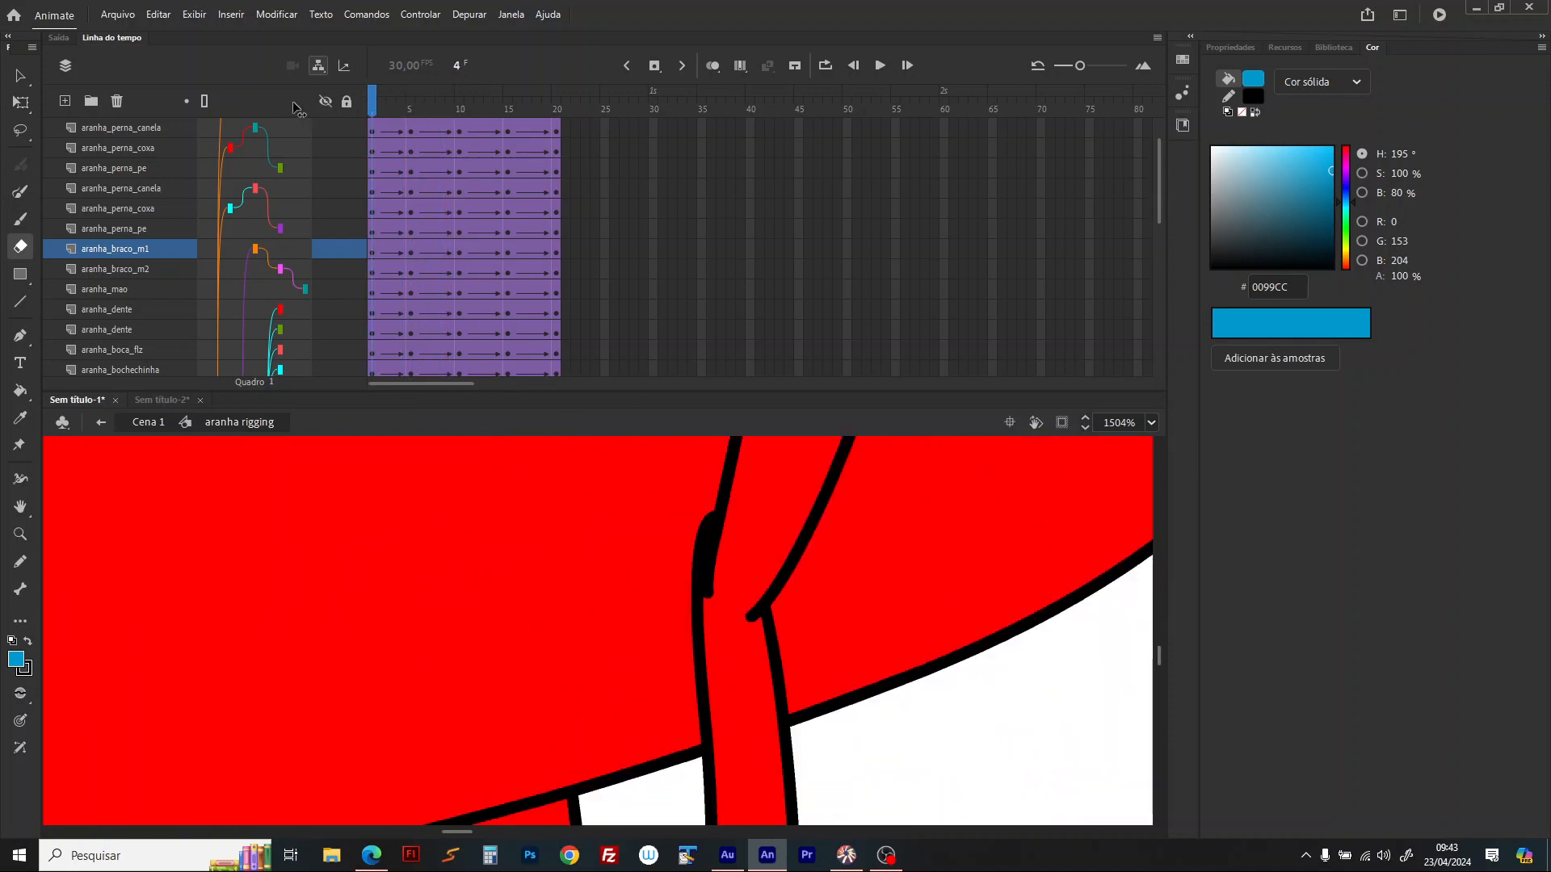
# Step: Add a new layer directly above the aranha_braco_m2 layer, at frame 1
pyautogui.scroll(-1, 488, 627)
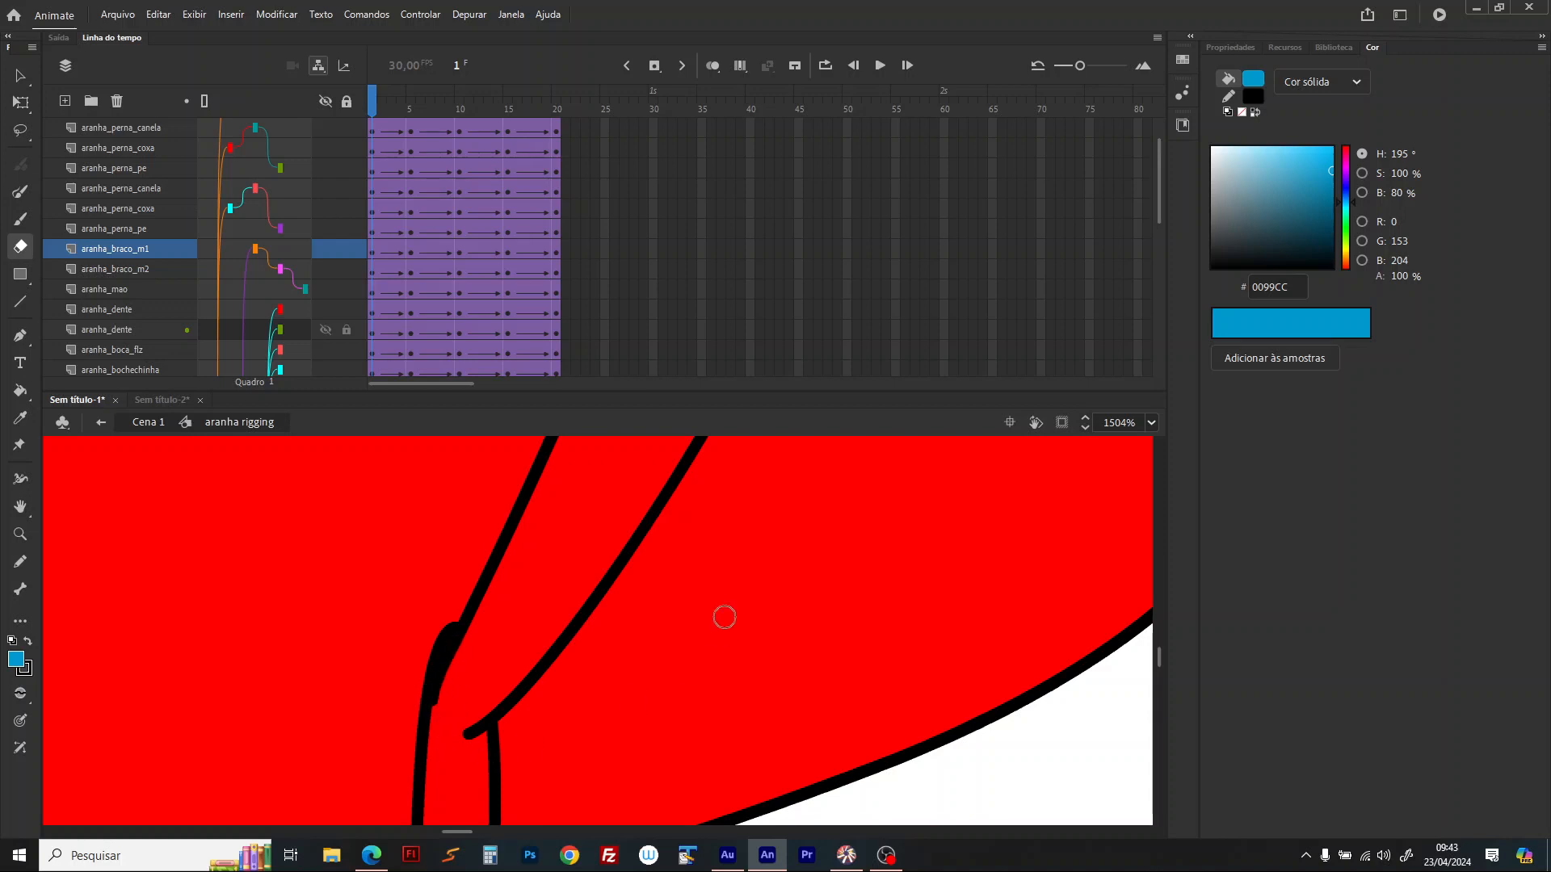
pyautogui.scroll(-8, 725, 617)
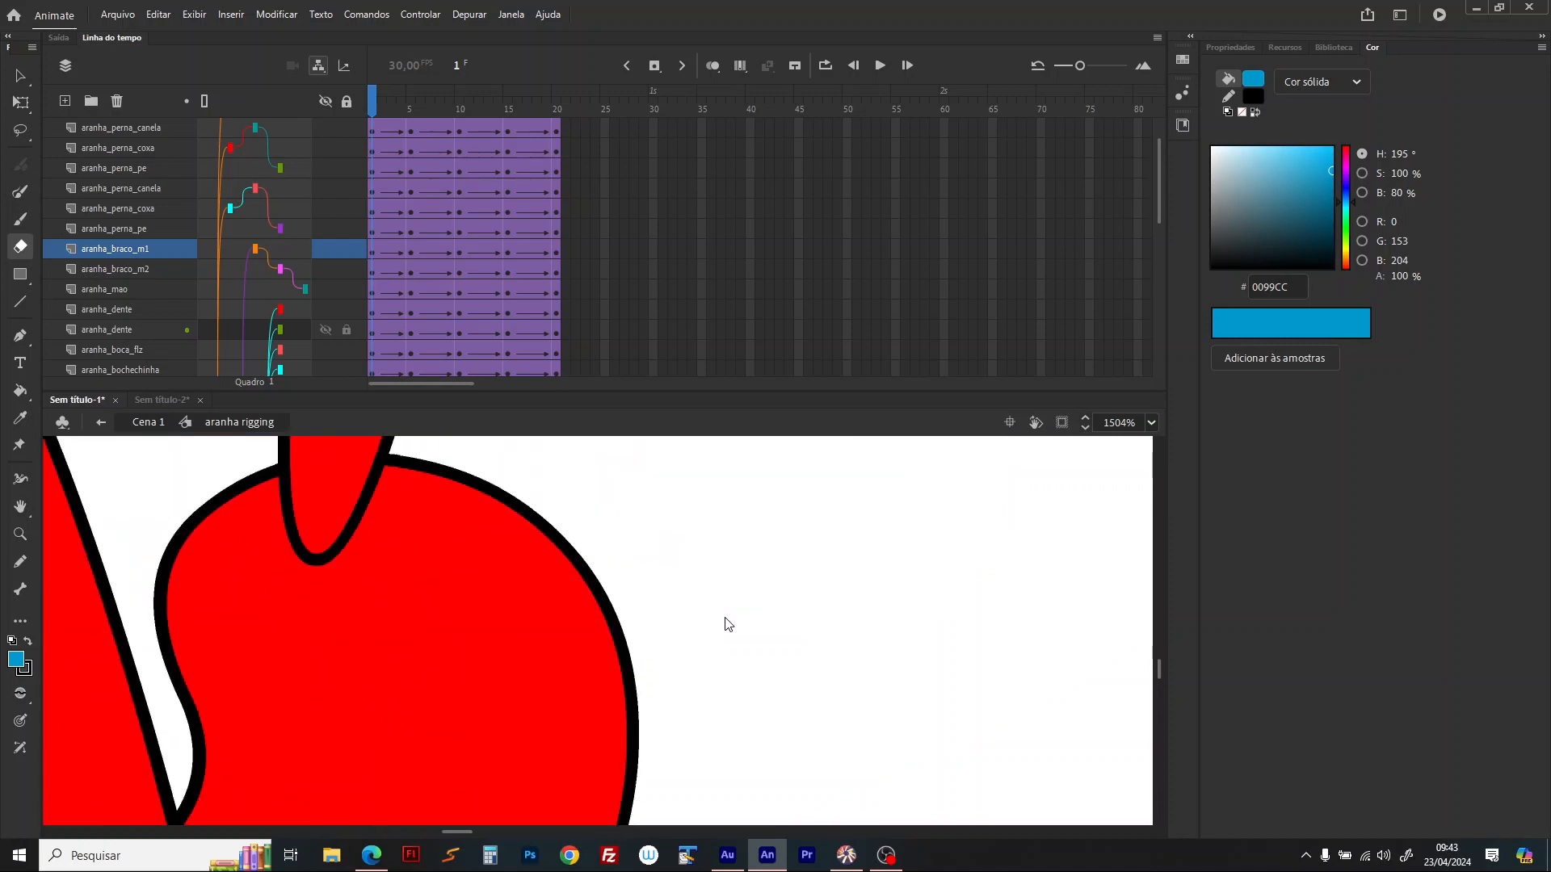
pyautogui.press('v')
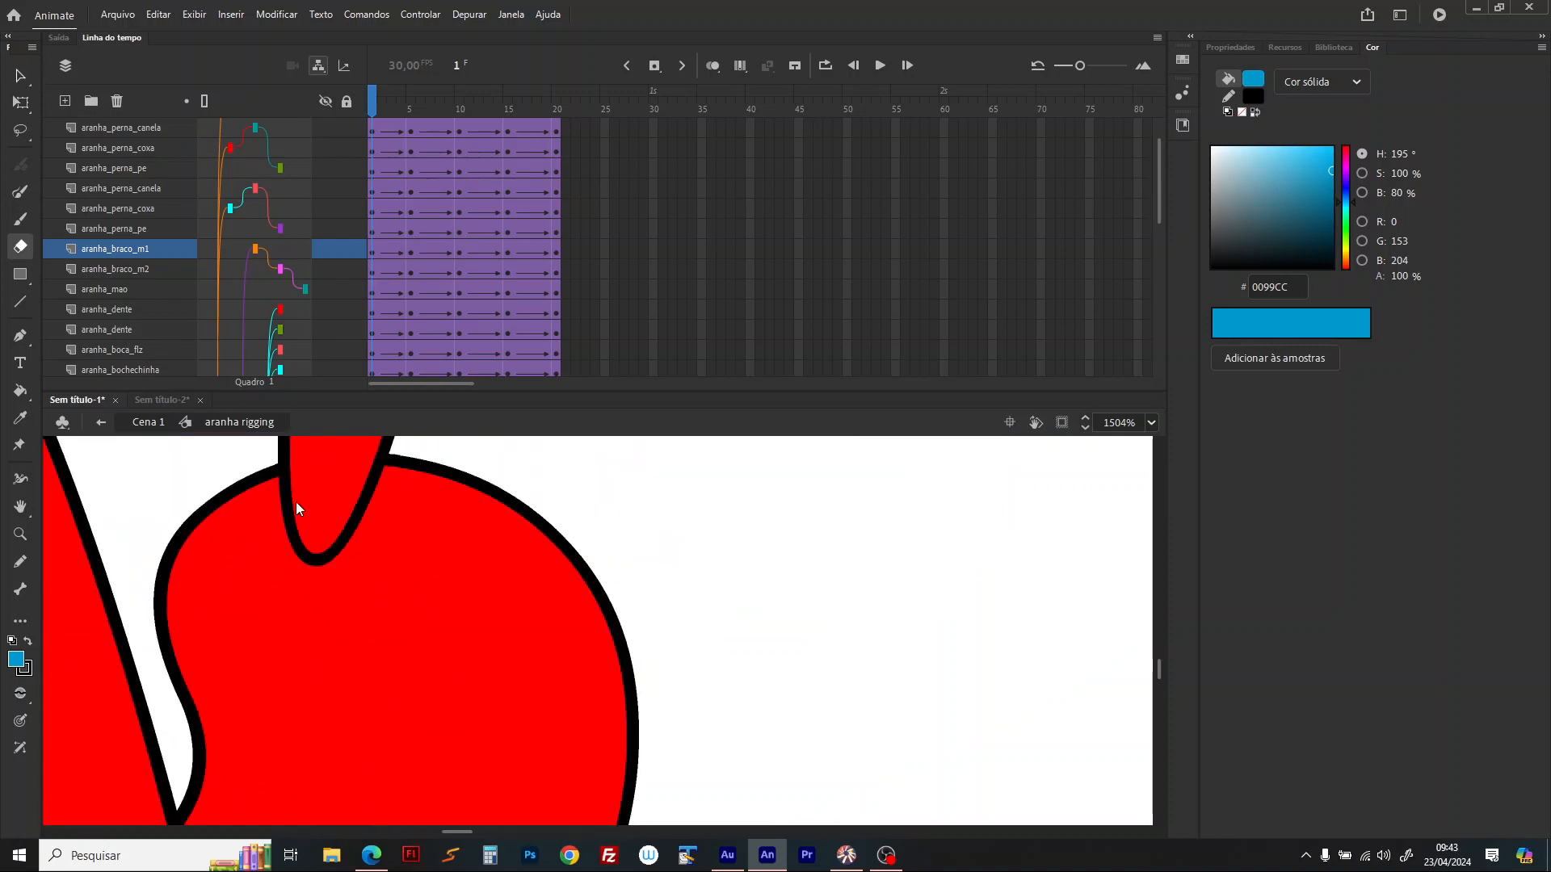
pyautogui.click(323, 535)
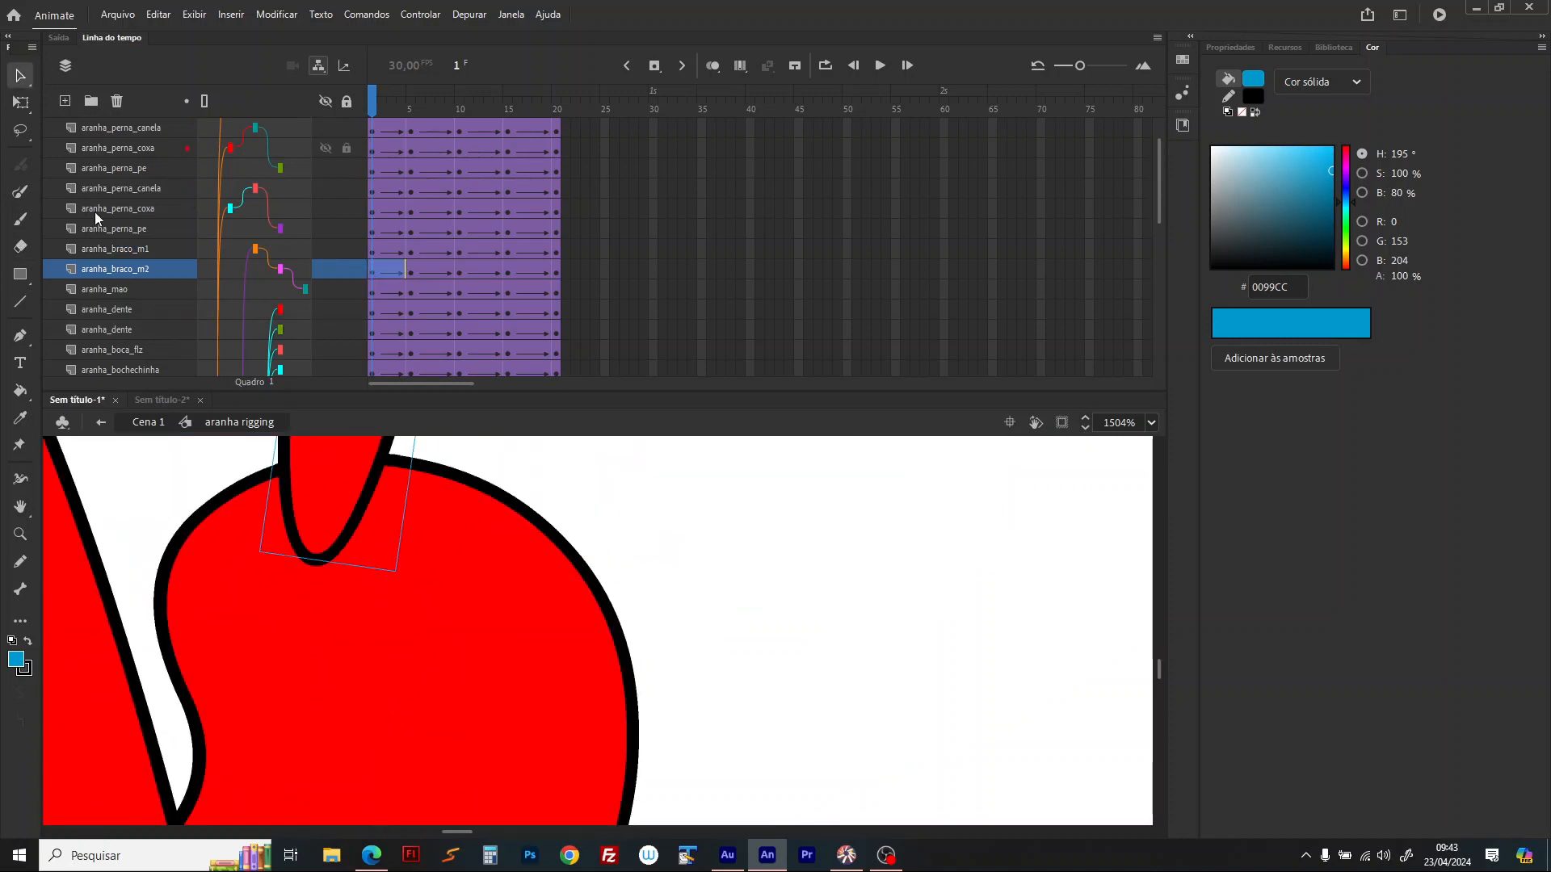
pyautogui.click(67, 102)
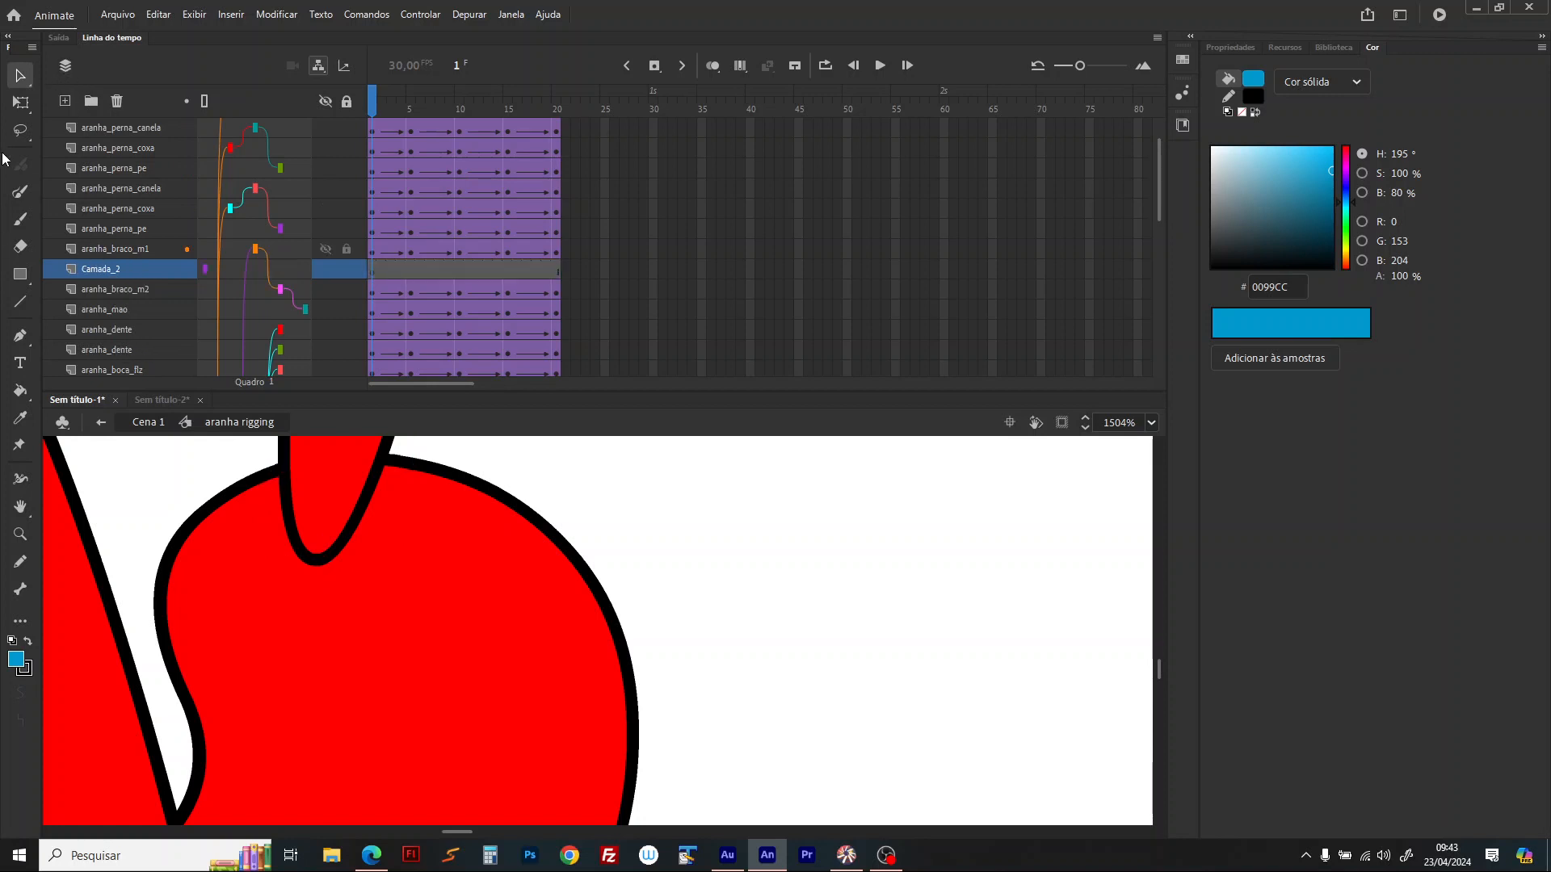
# Step: Draw an oval filled with the hand's sampled red (FF0000) over the wrist joint and delete its outline
pyautogui.click(19, 276)
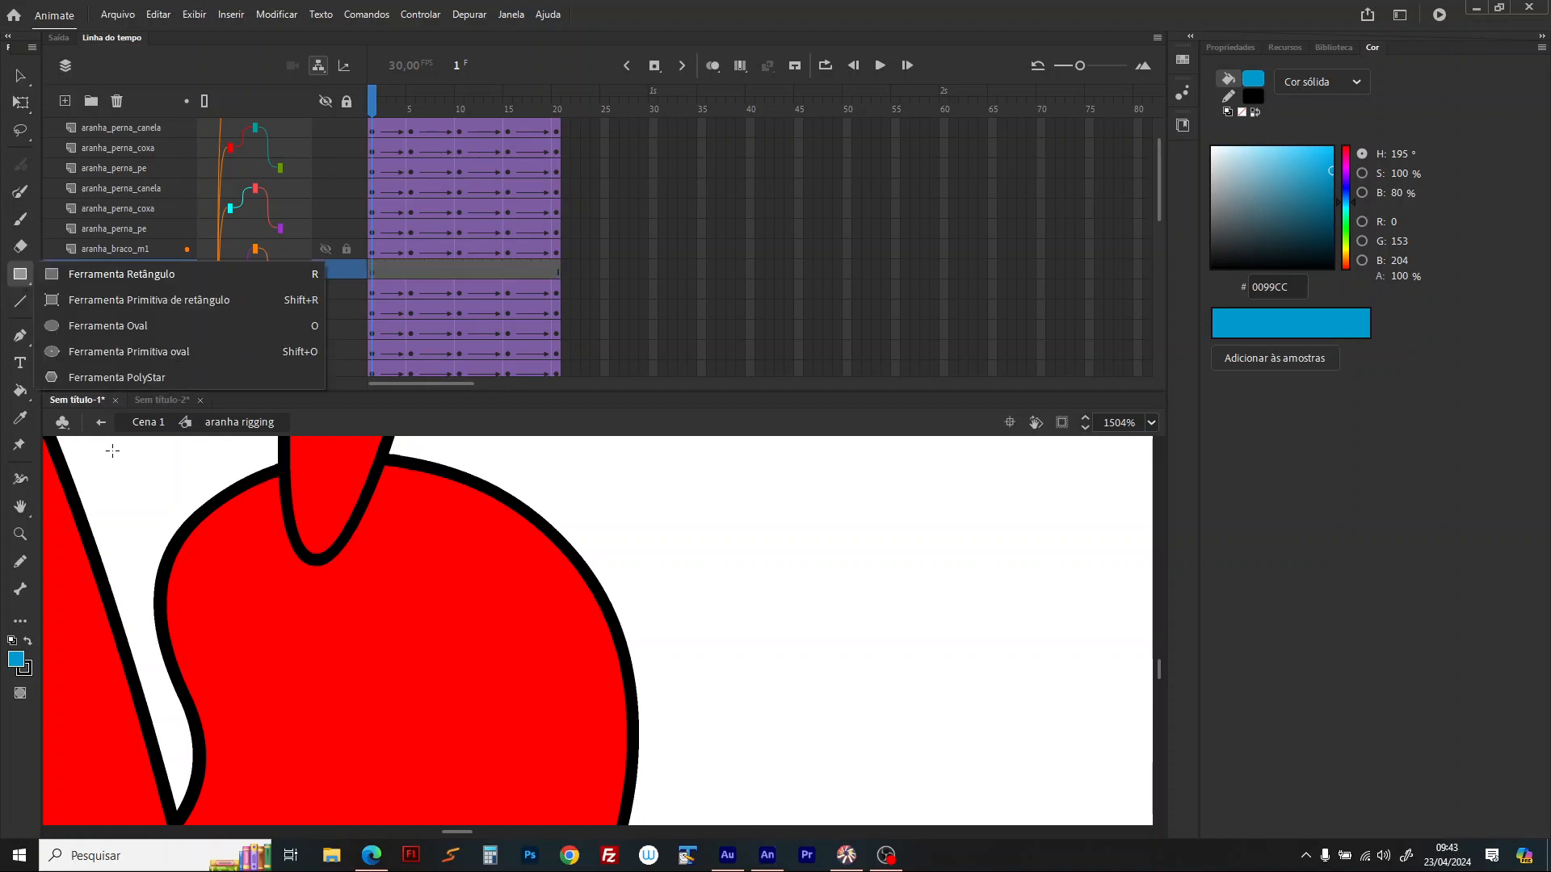
pyautogui.click(74, 326)
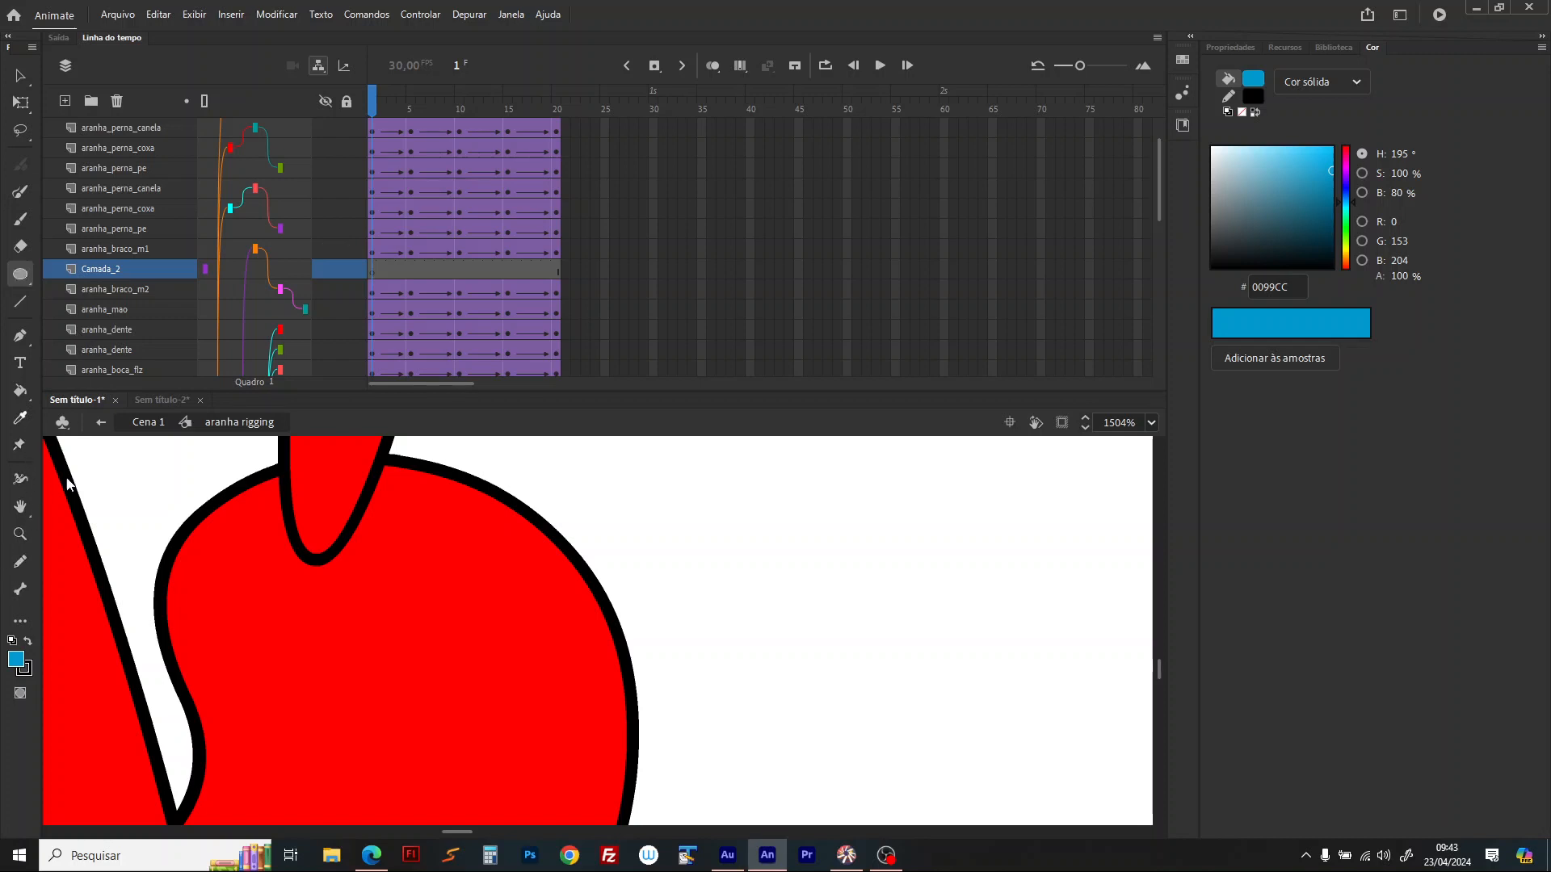
pyautogui.click(20, 418)
pyautogui.click(207, 616)
pyautogui.click(20, 274)
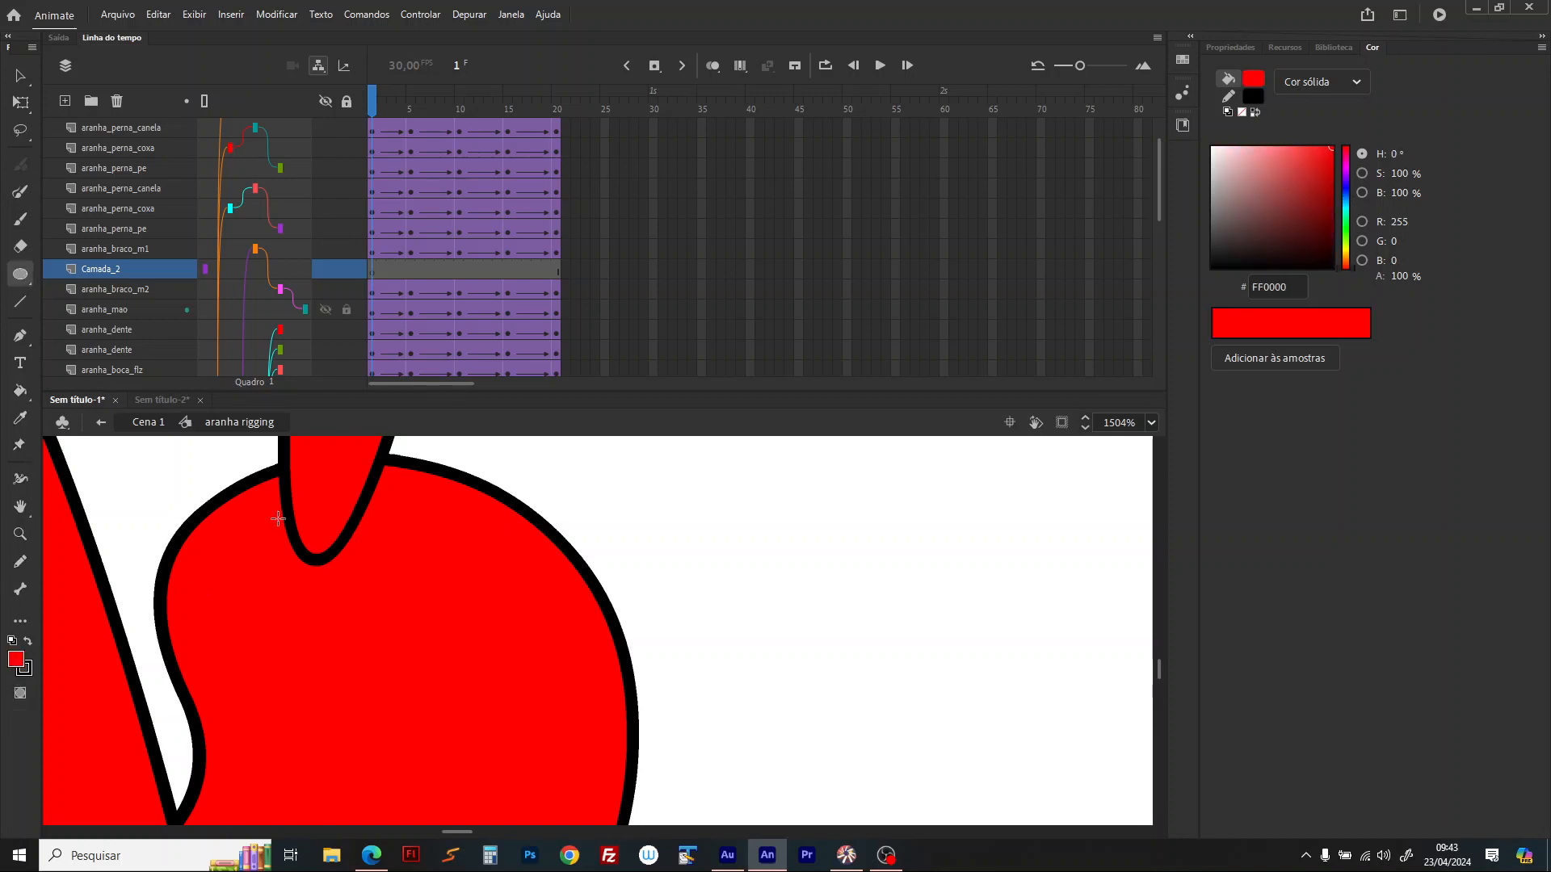
pyautogui.moveTo(255, 472); pyautogui.dragTo(412, 616)
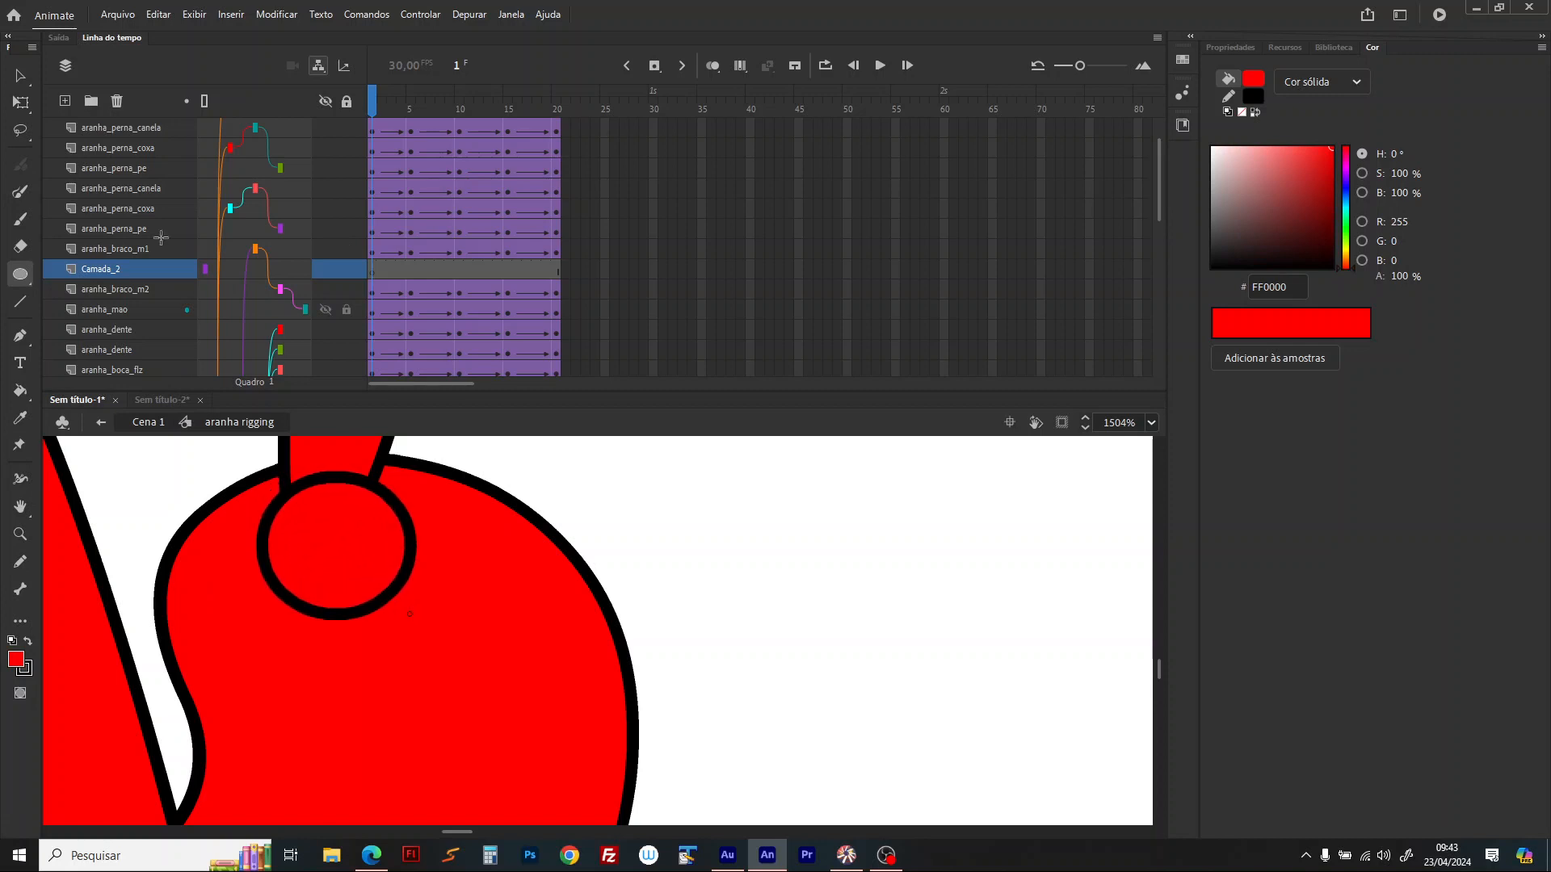
pyautogui.press('v')
pyautogui.click(370, 482)
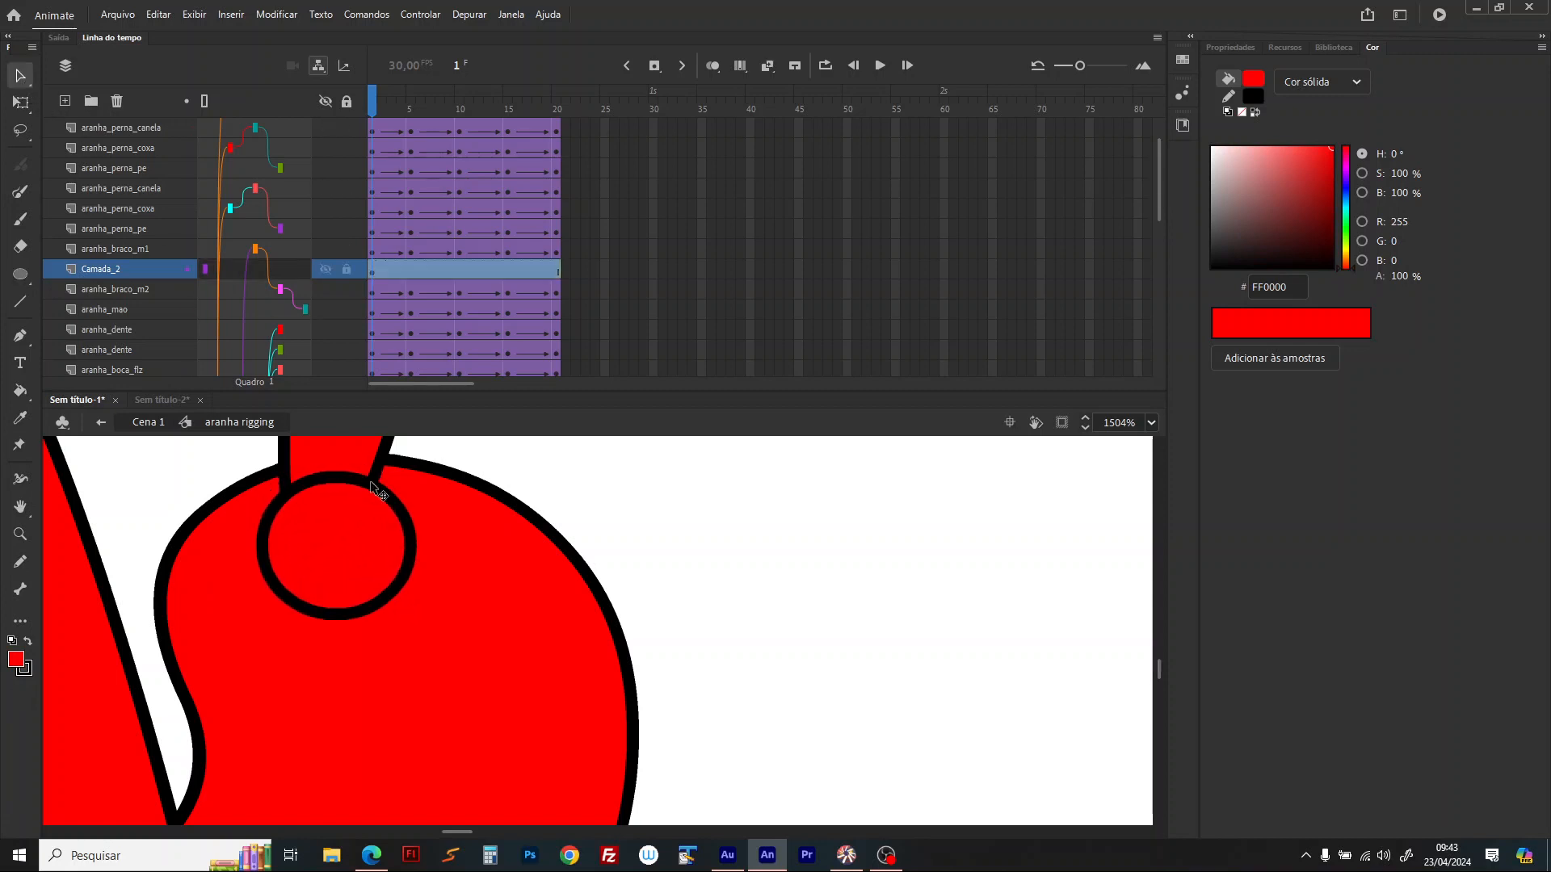
pyautogui.press('Delete')
# Step: Convert the red oval at the wrist into a graphic symbol named aranha cor vermelho
pyautogui.click(353, 518)
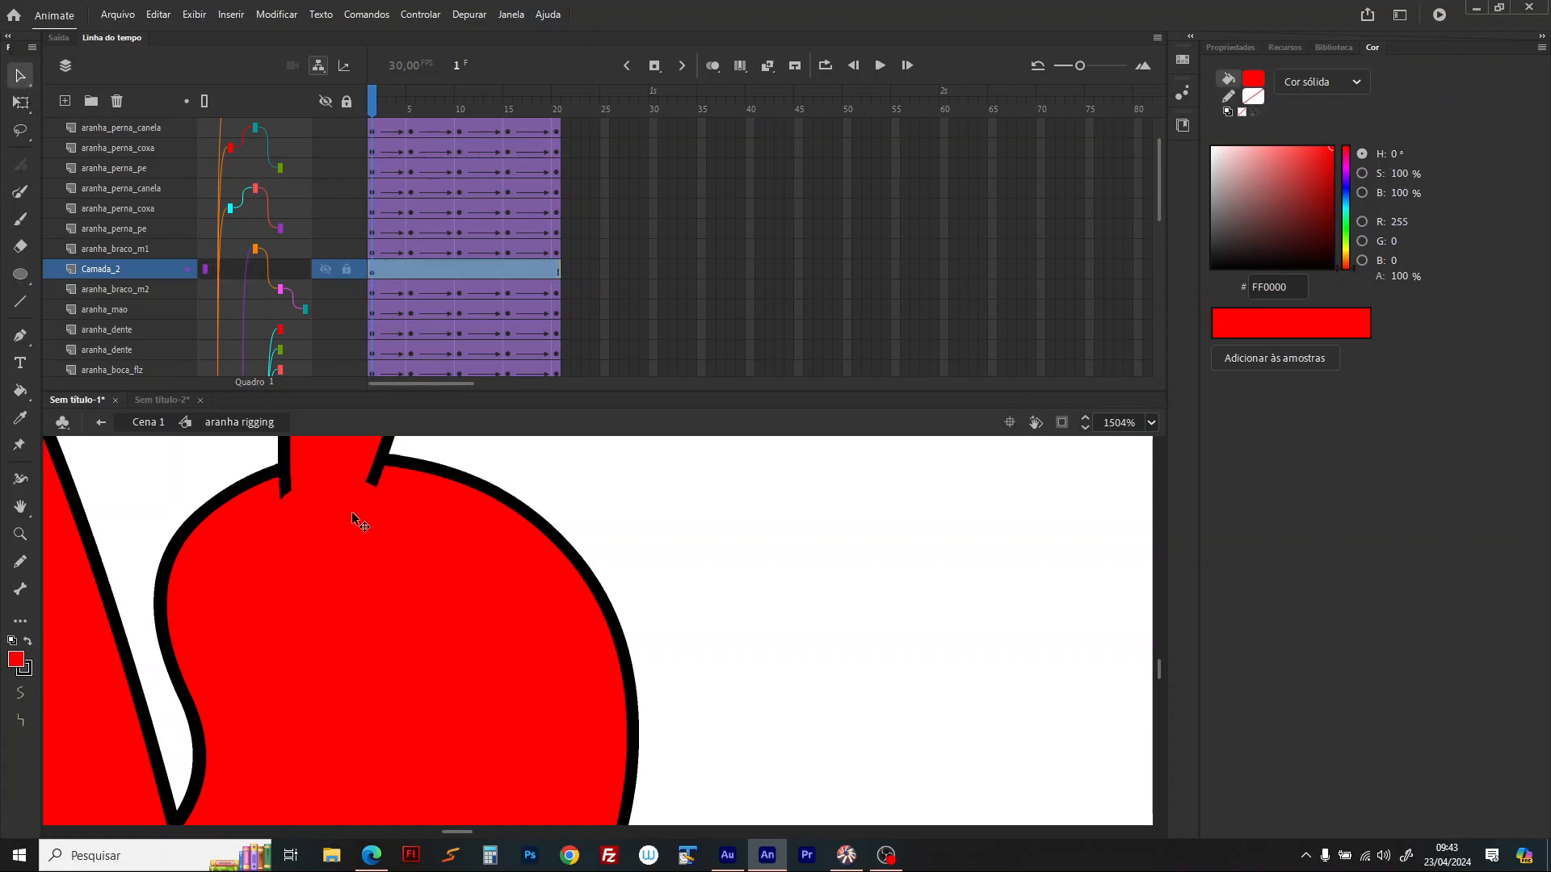
pyautogui.press('F8')
pyautogui.write('aranha c')
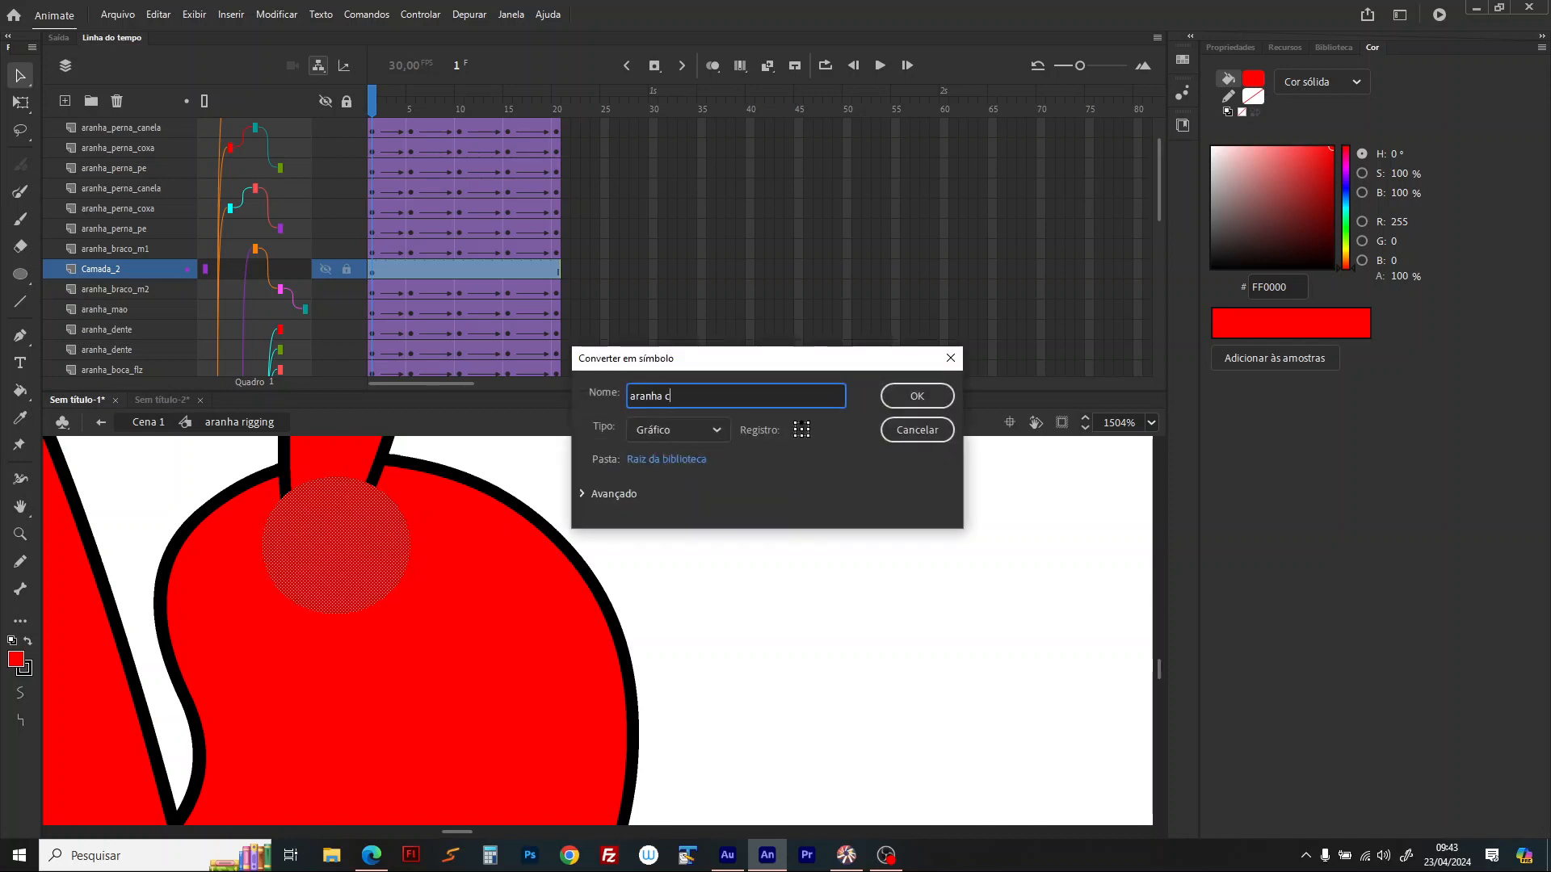
pyautogui.write('or vermelho')
pyautogui.press('Return')
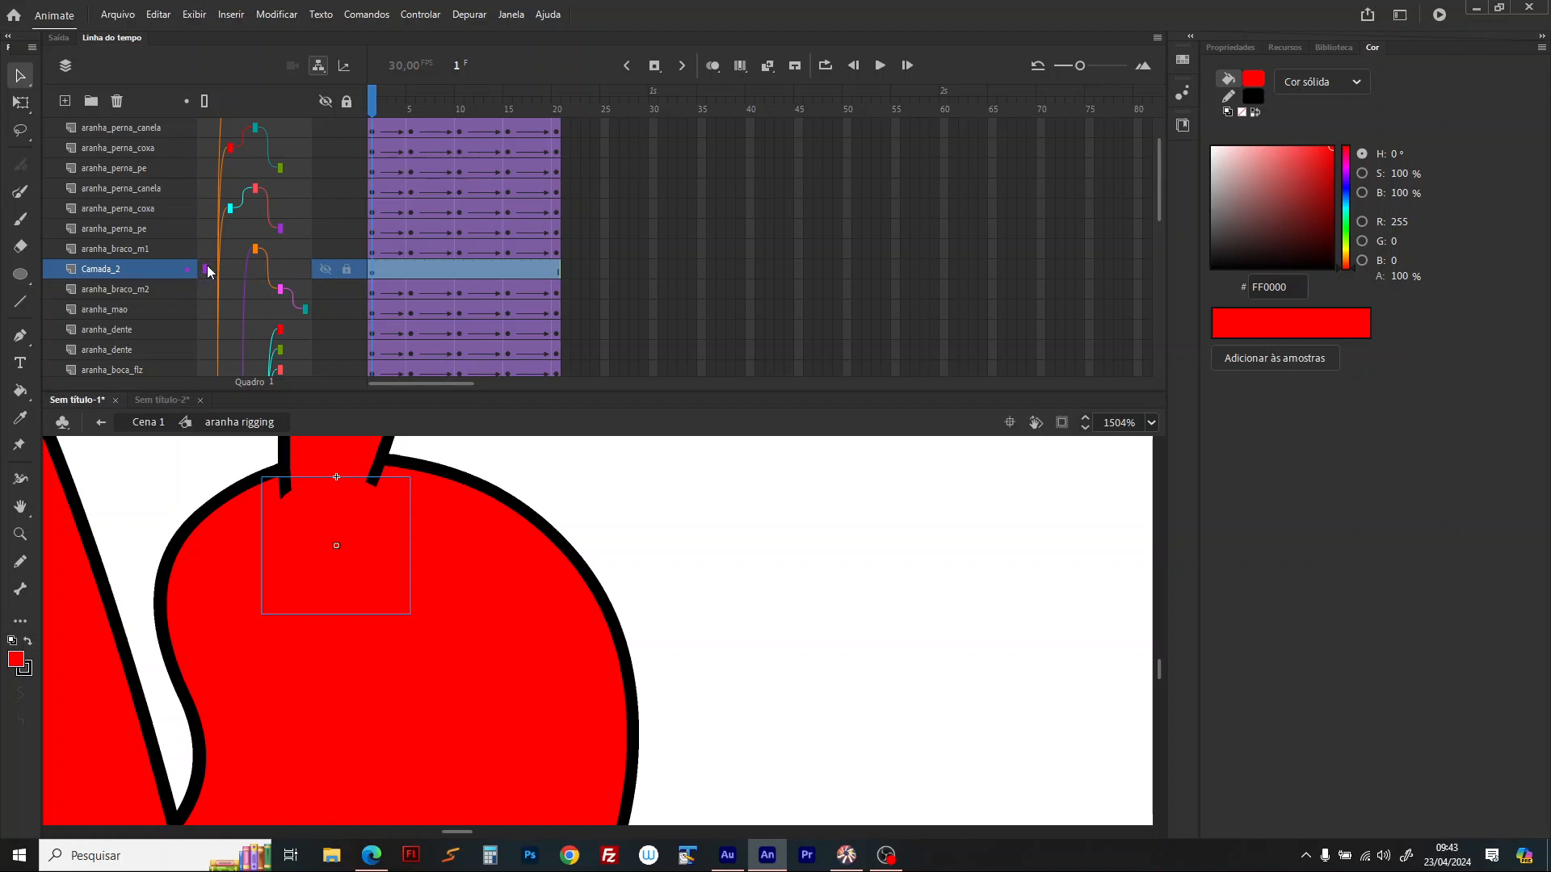
# Step: Parent the wrist patch's layer to the aranha_mao layer and check its movement over the first seven frames
pyautogui.moveTo(208, 272); pyautogui.dragTo(308, 309)
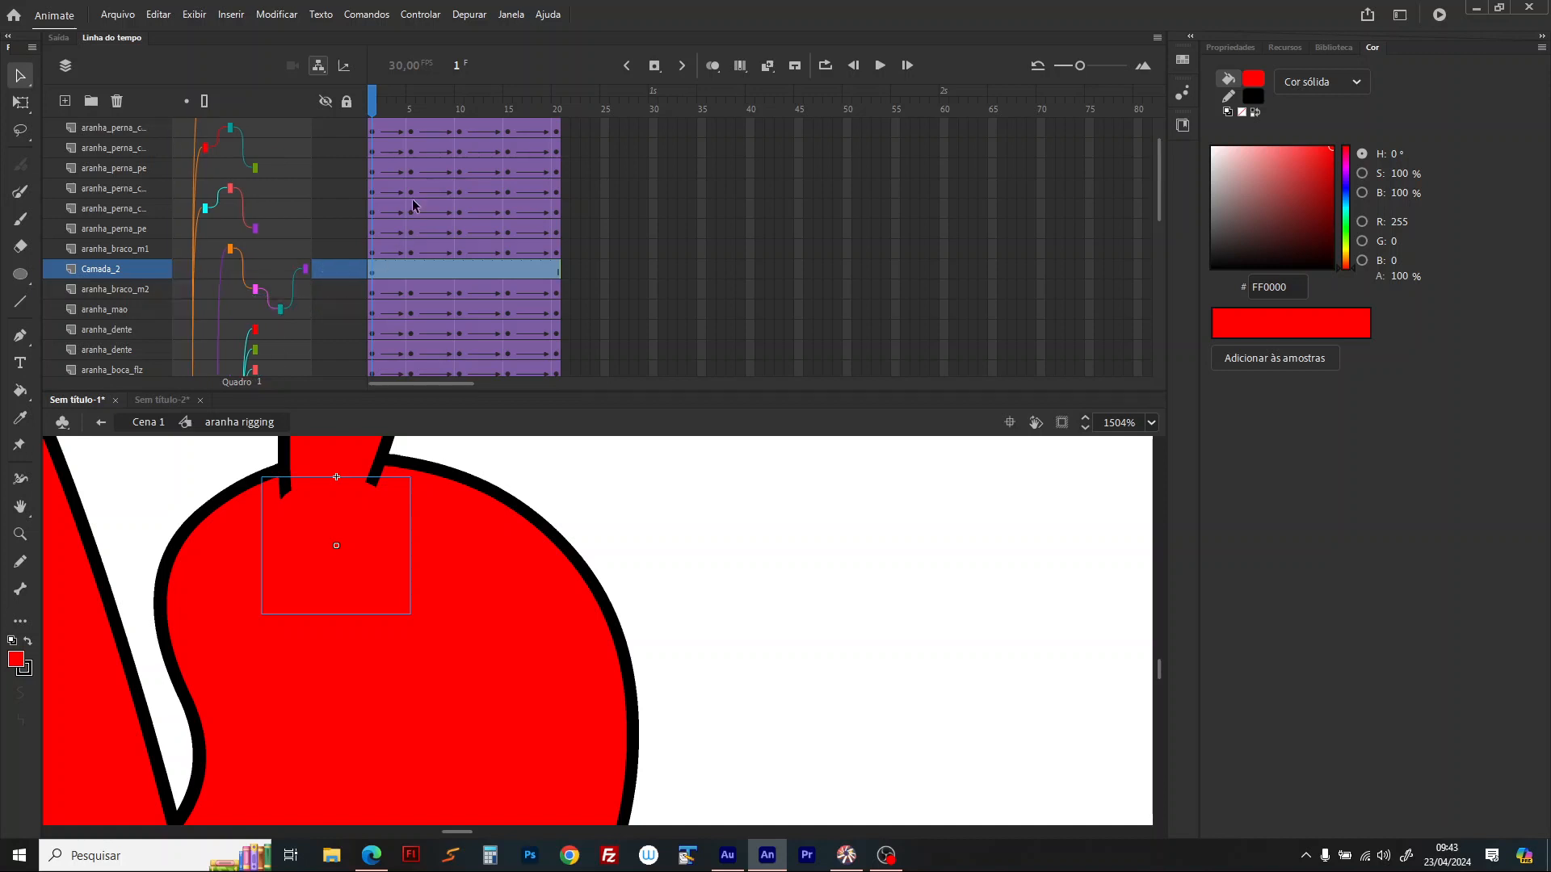
pyautogui.moveTo(383, 109); pyautogui.dragTo(431, 113)
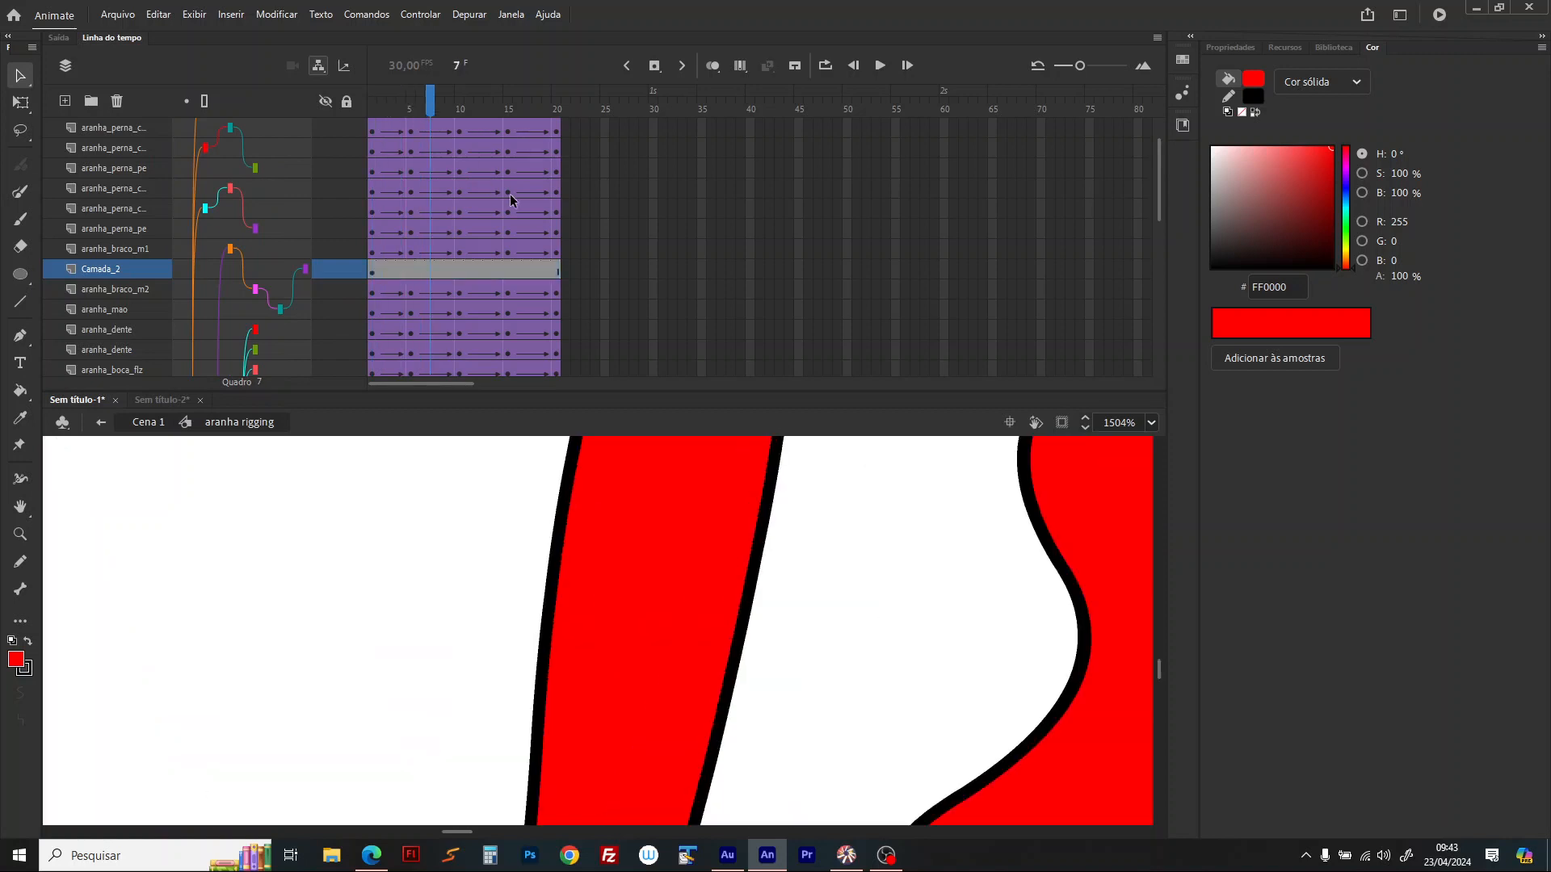
# Step: At frame 1, nudge the red wrist patch slightly upward over the joint between the rear arm and its hand
pyautogui.click(1153, 422)
pyautogui.click(1169, 493)
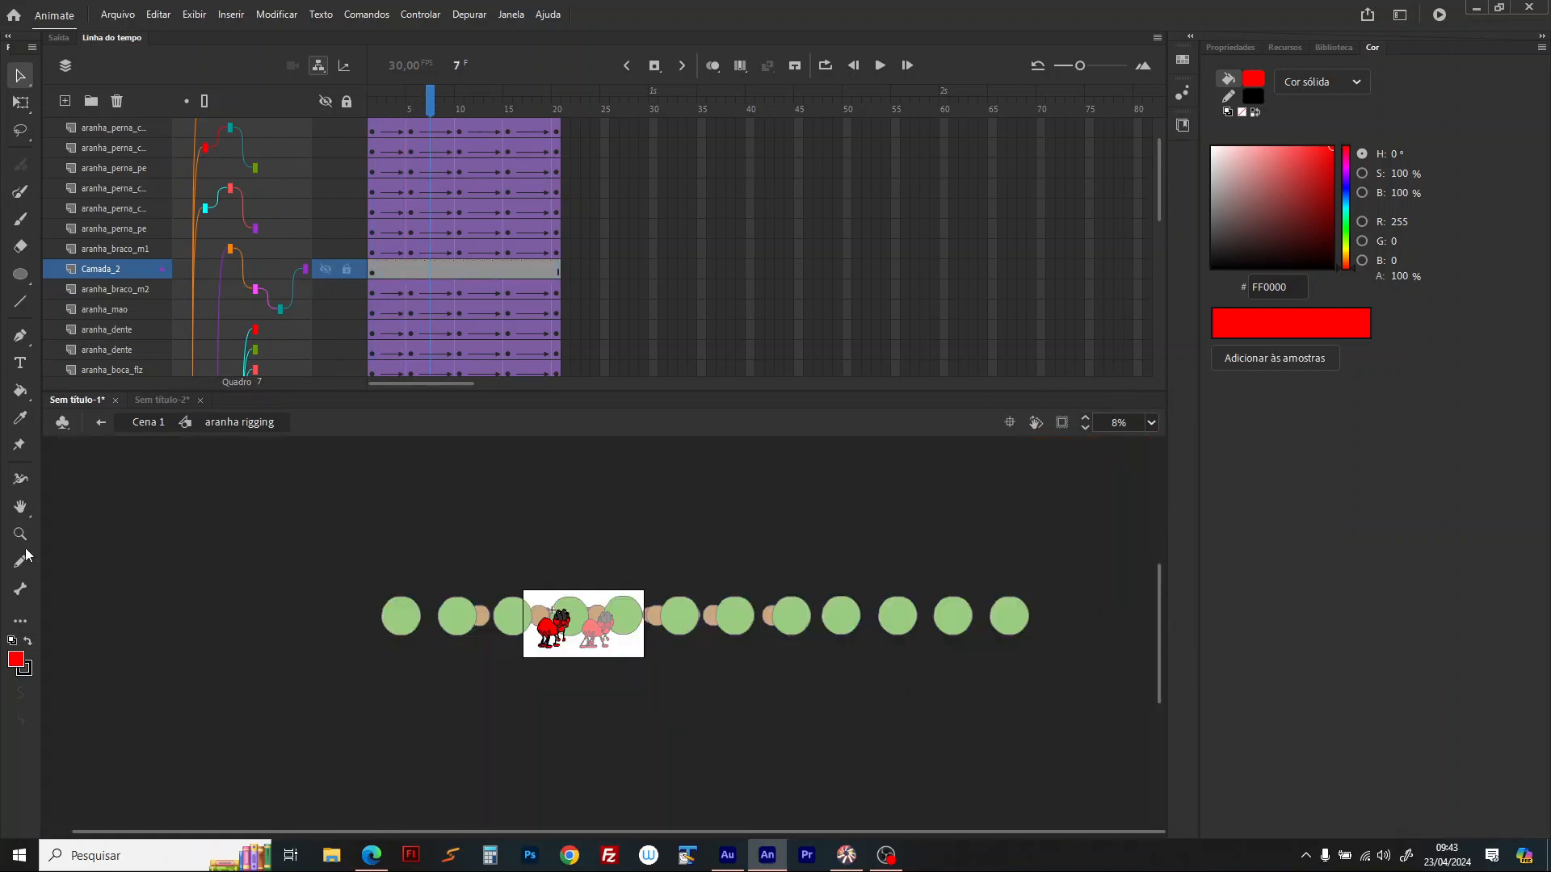
pyautogui.click(20, 534)
pyautogui.moveTo(545, 617); pyautogui.dragTo(585, 648)
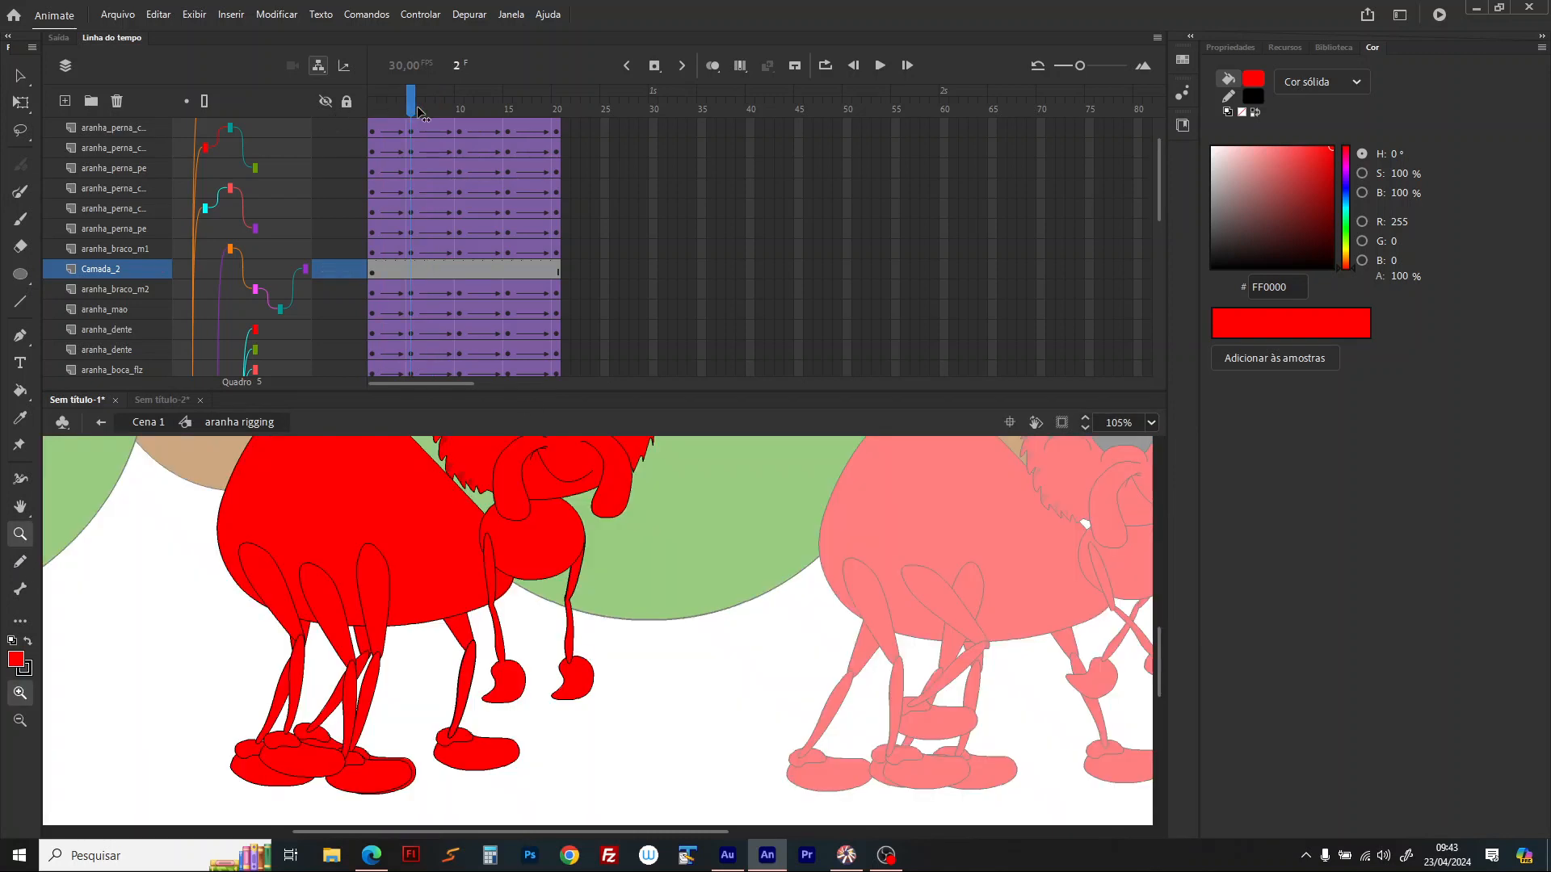
pyautogui.moveTo(417, 108); pyautogui.dragTo(370, 128)
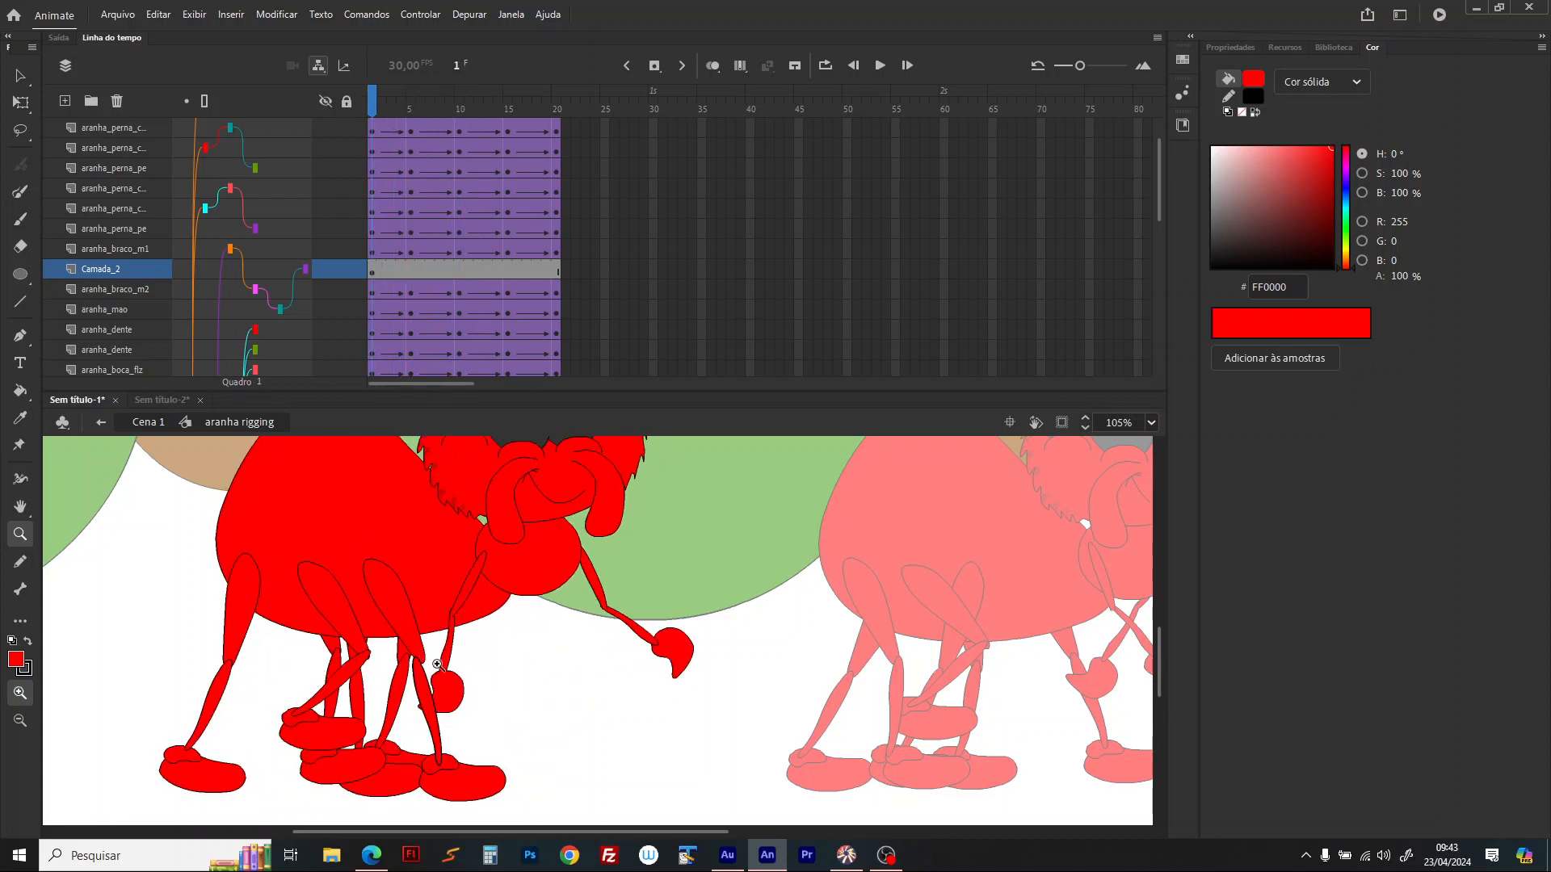
pyautogui.moveTo(437, 664); pyautogui.dragTo(461, 686)
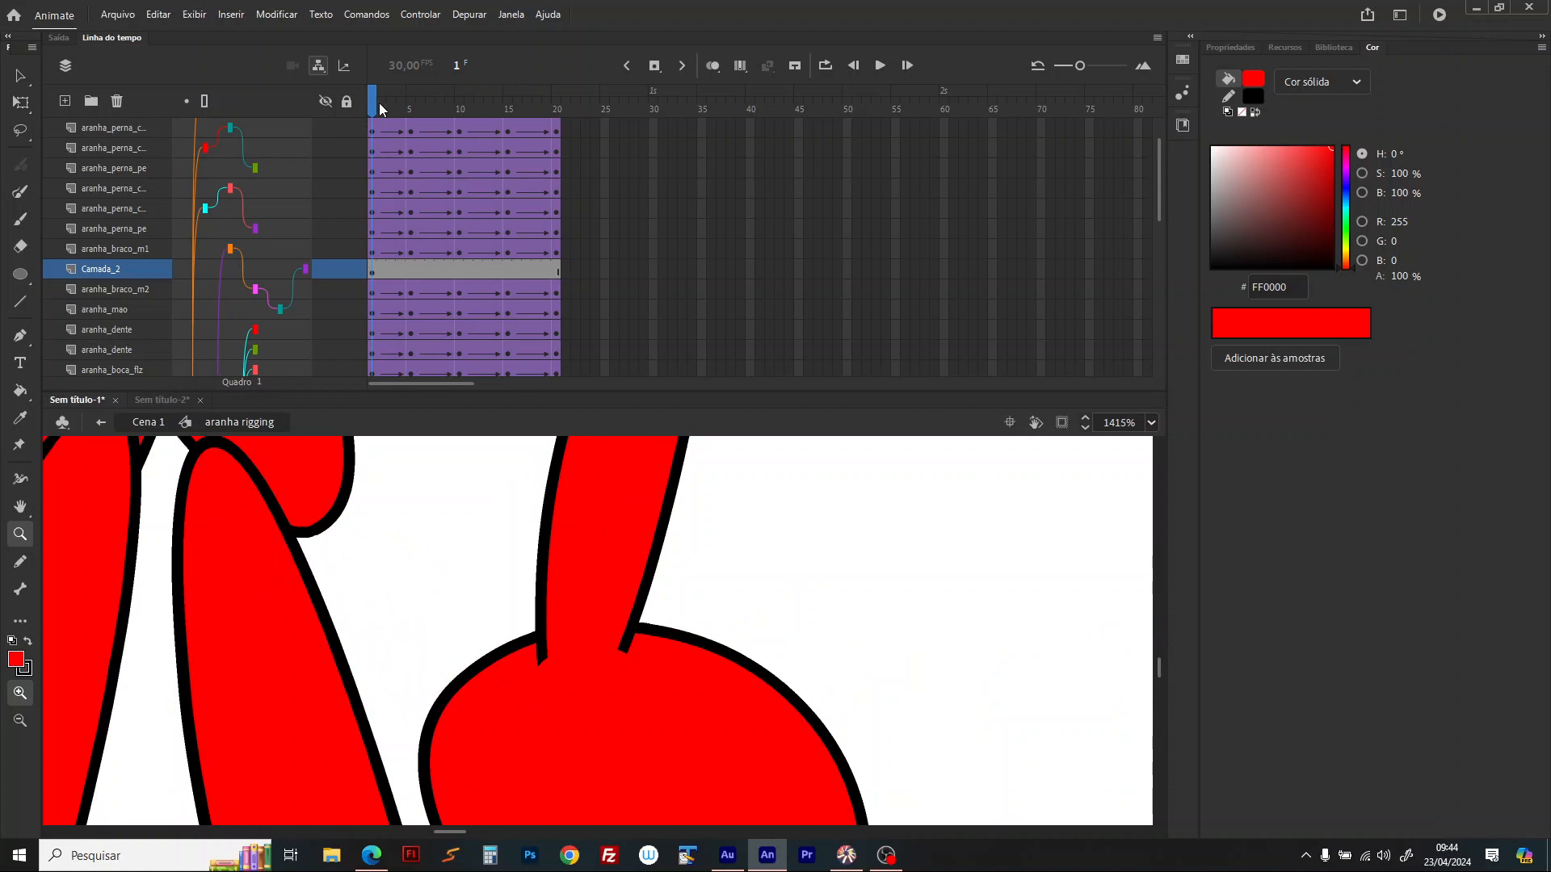
pyautogui.press('v')
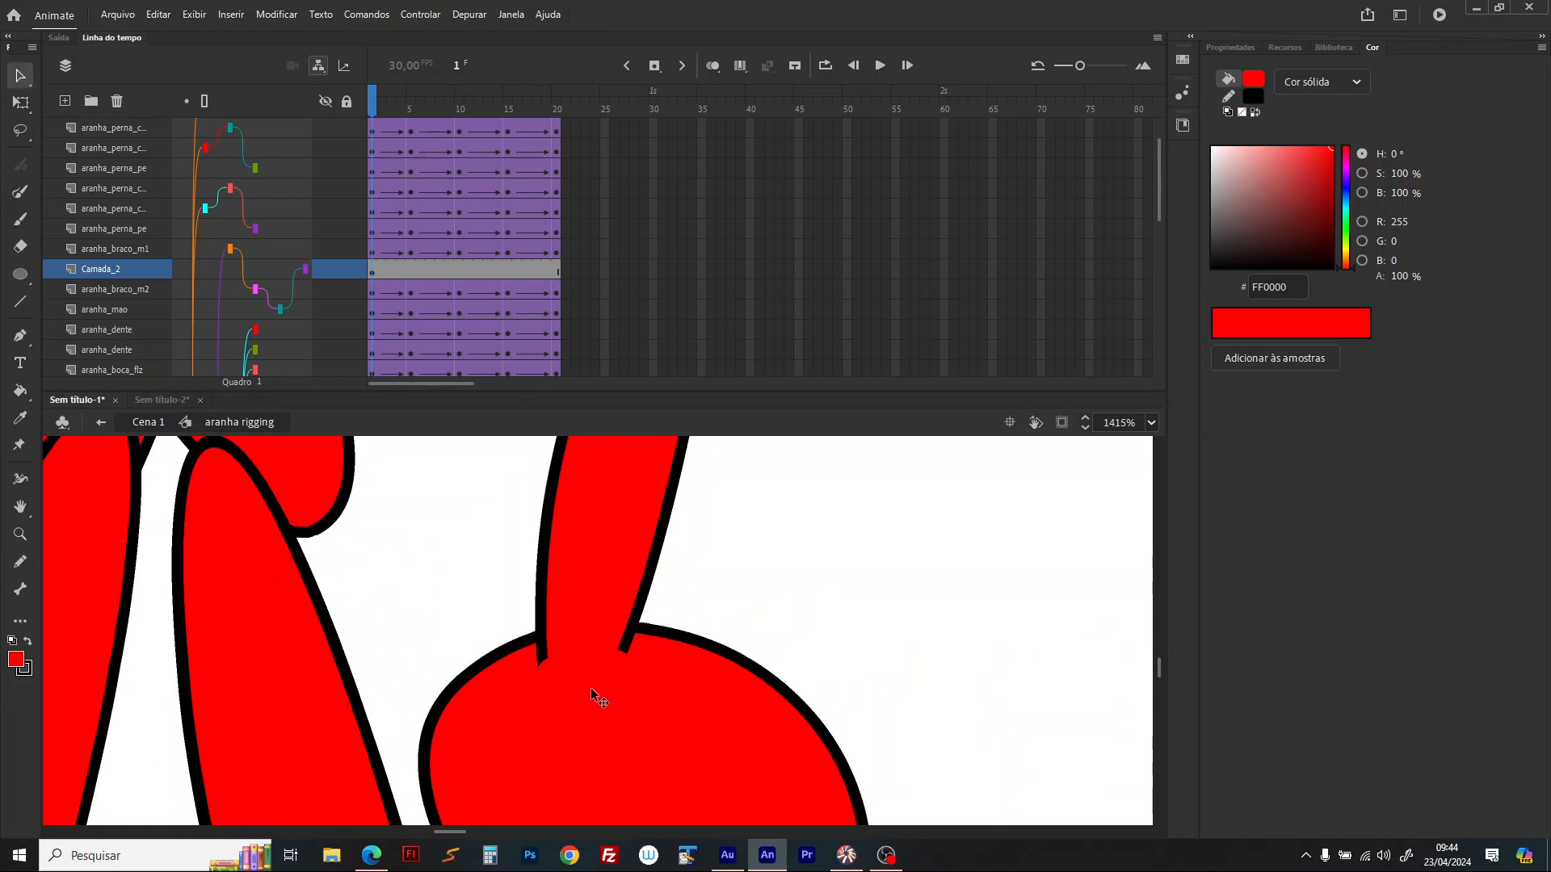
pyautogui.click(590, 686)
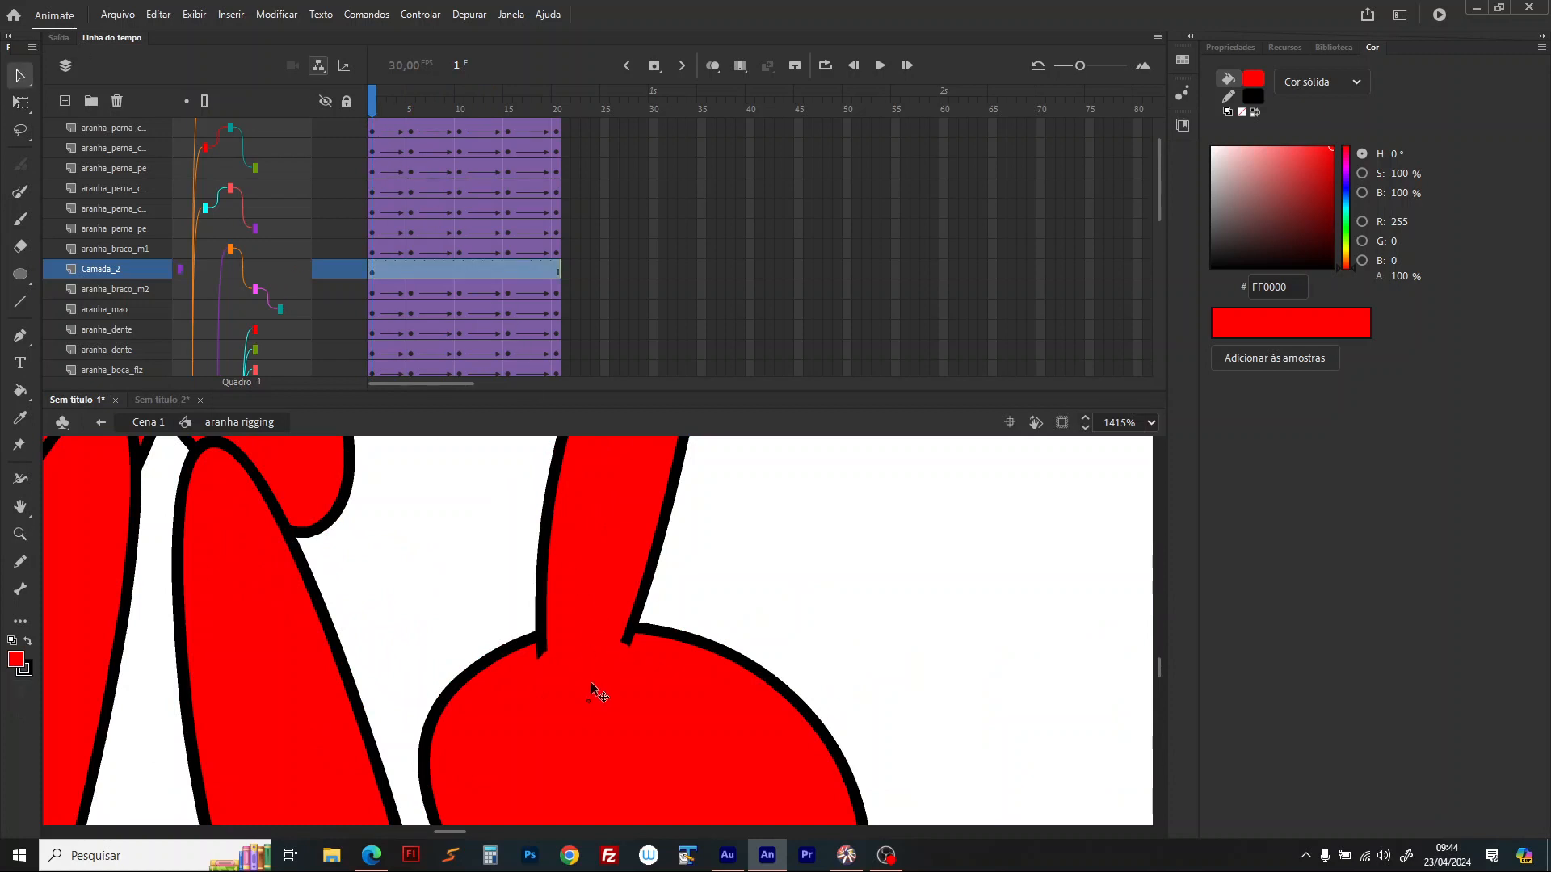
pyautogui.click(464, 622)
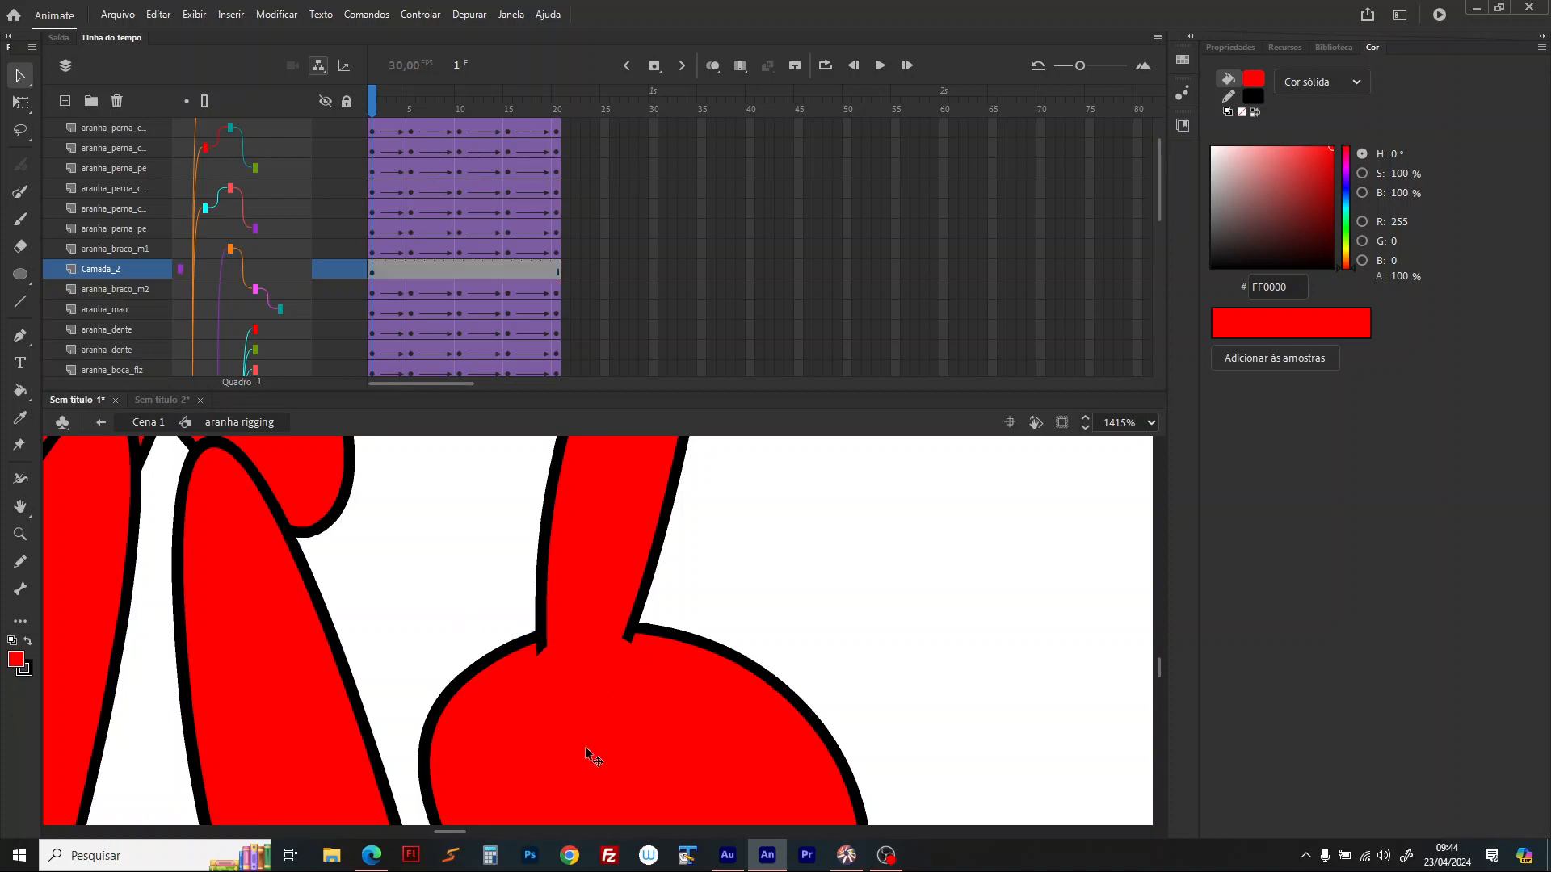
# Step: Move the lower leg of the front leg to the right under its thigh at frames 1 and 20
pyautogui.moveTo(450, 833); pyautogui.dragTo(439, 833)
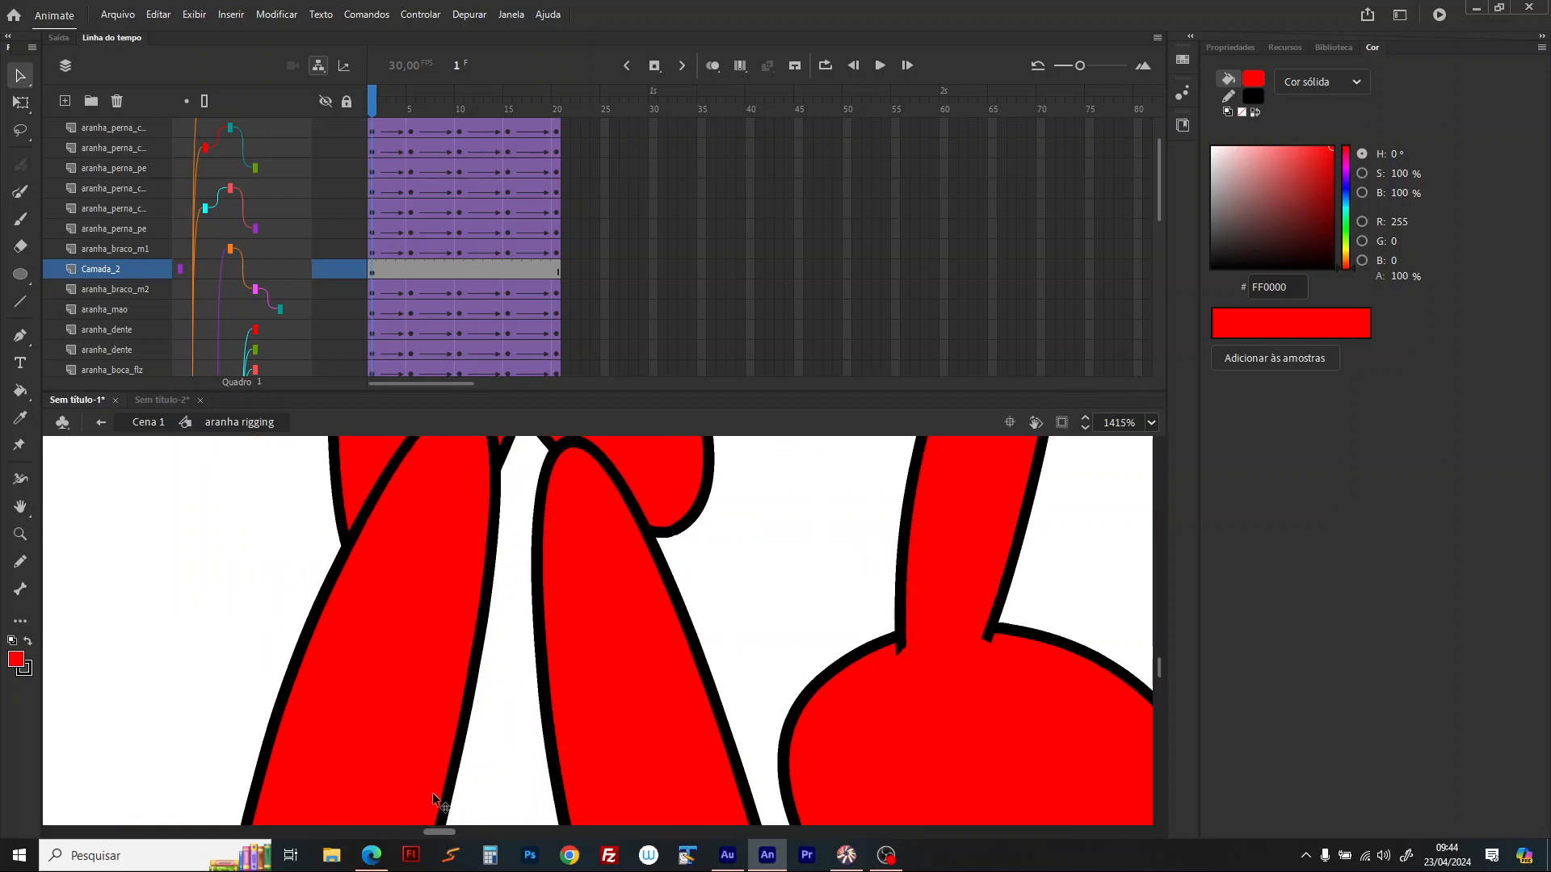
pyautogui.scroll(3, 425, 703)
pyautogui.scroll(4, 574, 601)
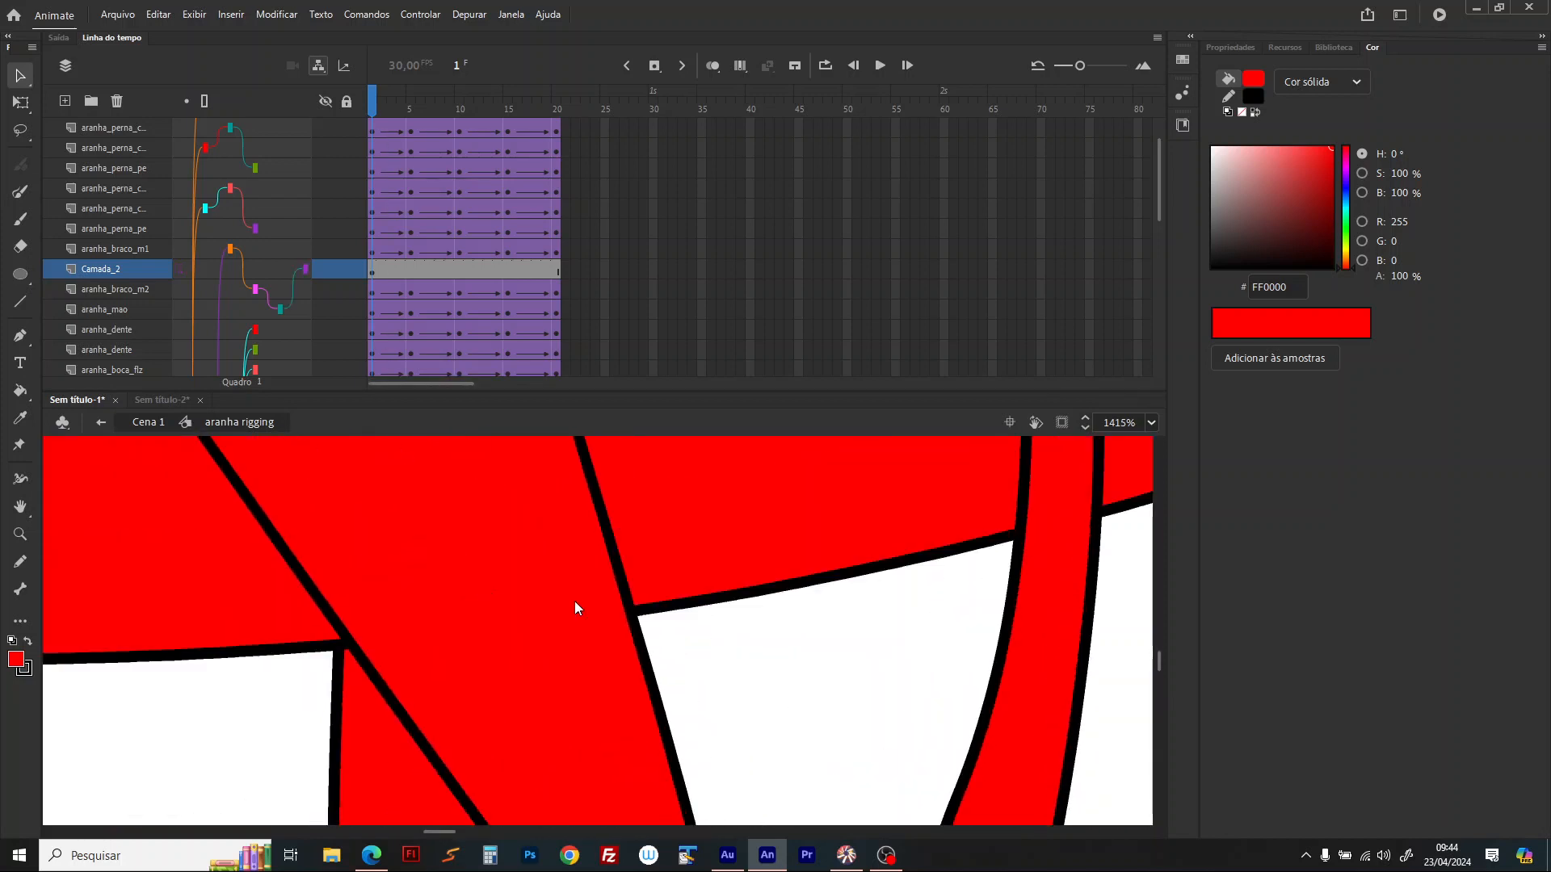
pyautogui.scroll(-5, 574, 601)
pyautogui.click(595, 517)
pyautogui.moveTo(595, 516); pyautogui.dragTo(676, 515)
pyautogui.scroll(3, 675, 514)
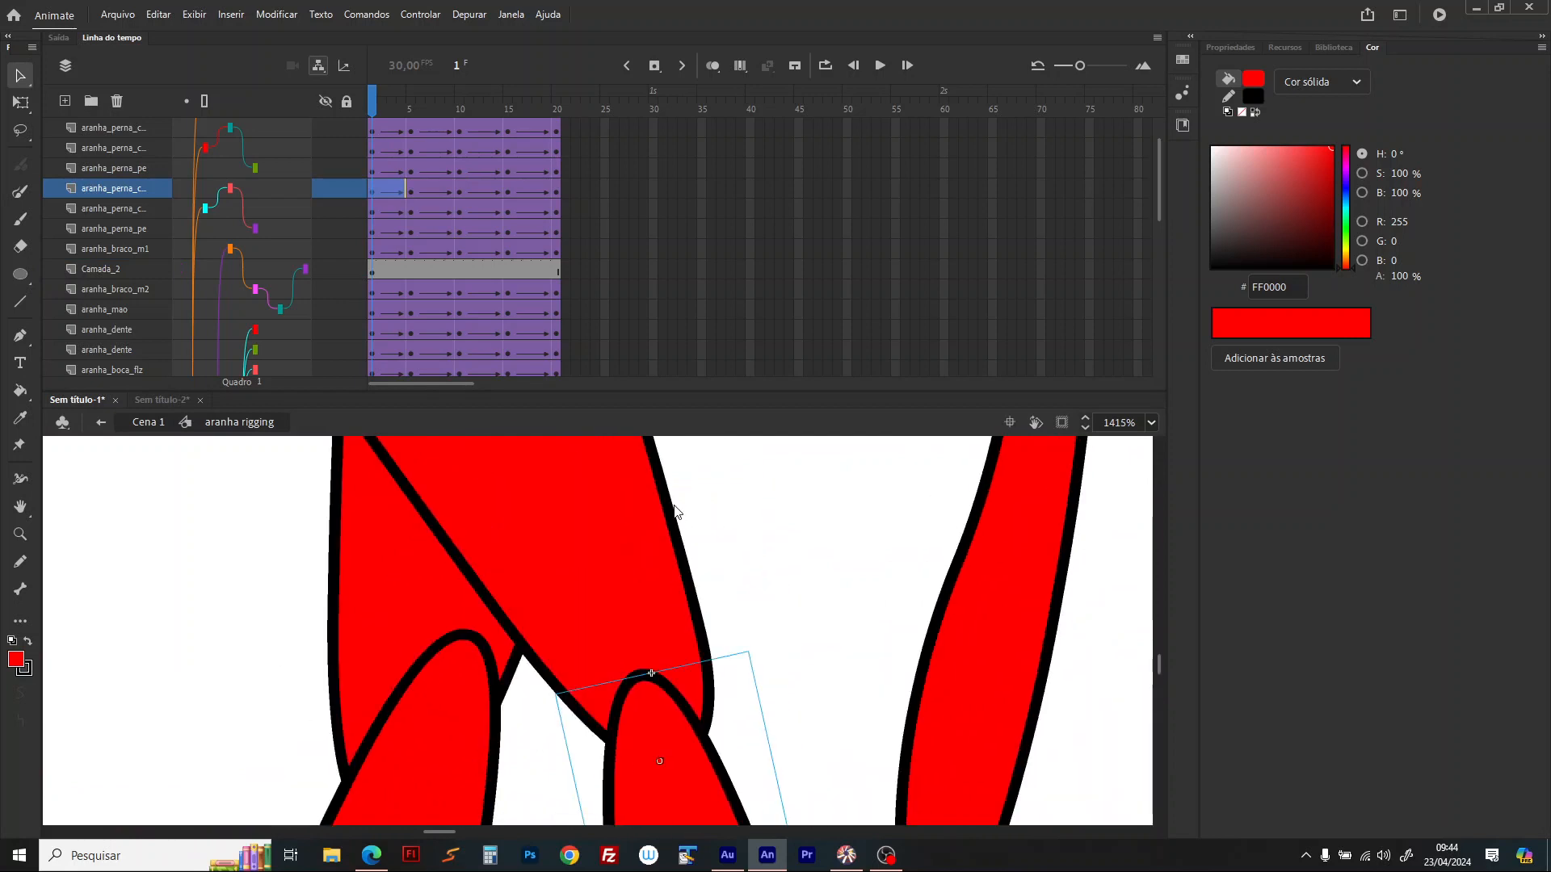
pyautogui.click(563, 112)
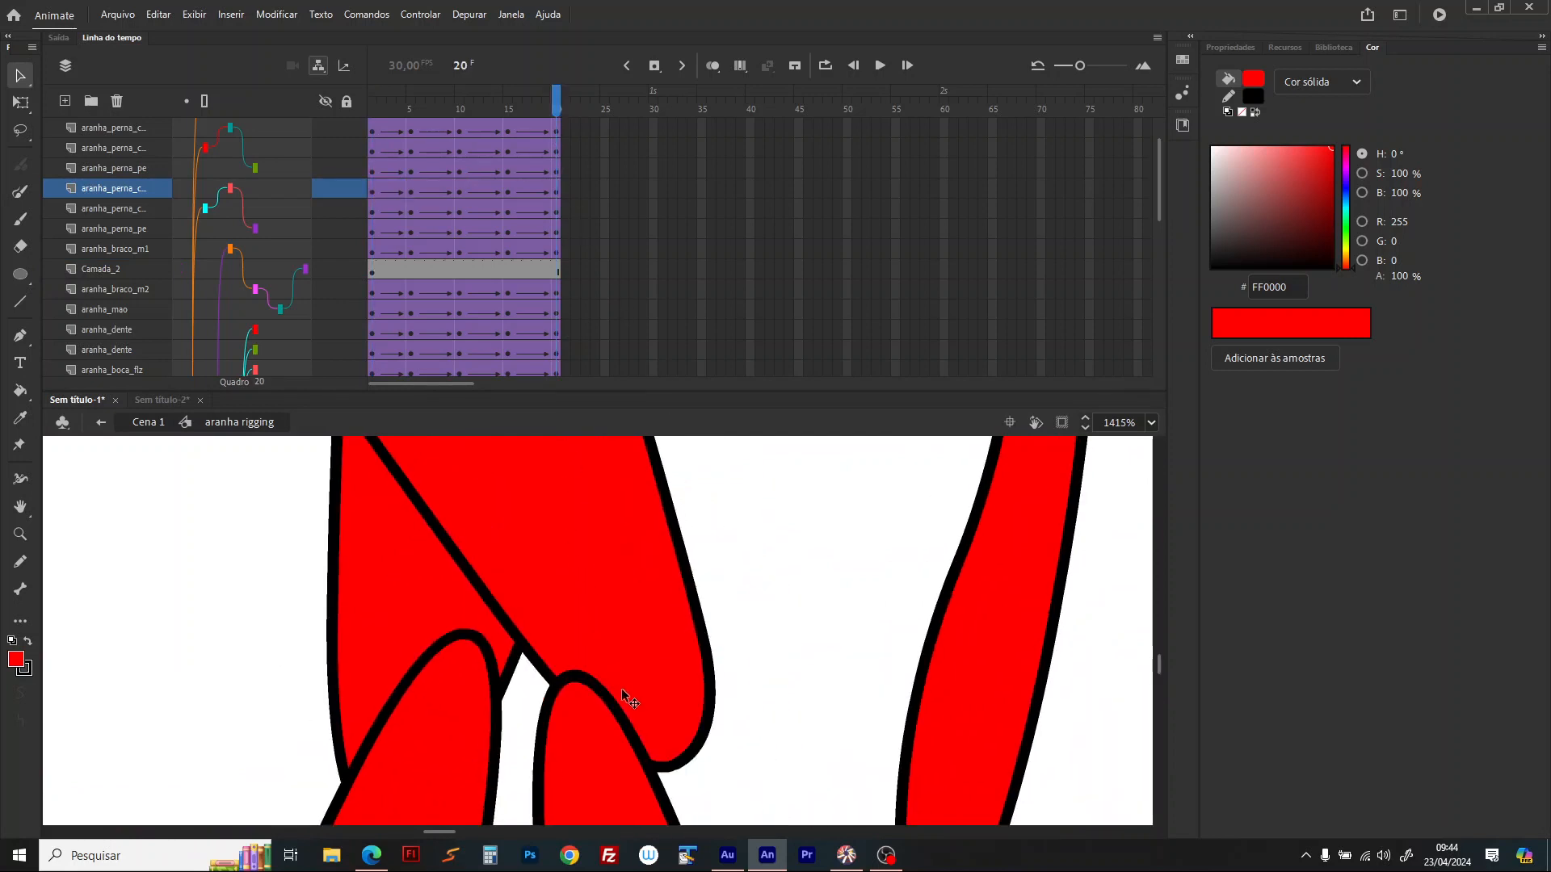
pyautogui.moveTo(641, 733); pyautogui.dragTo(672, 731)
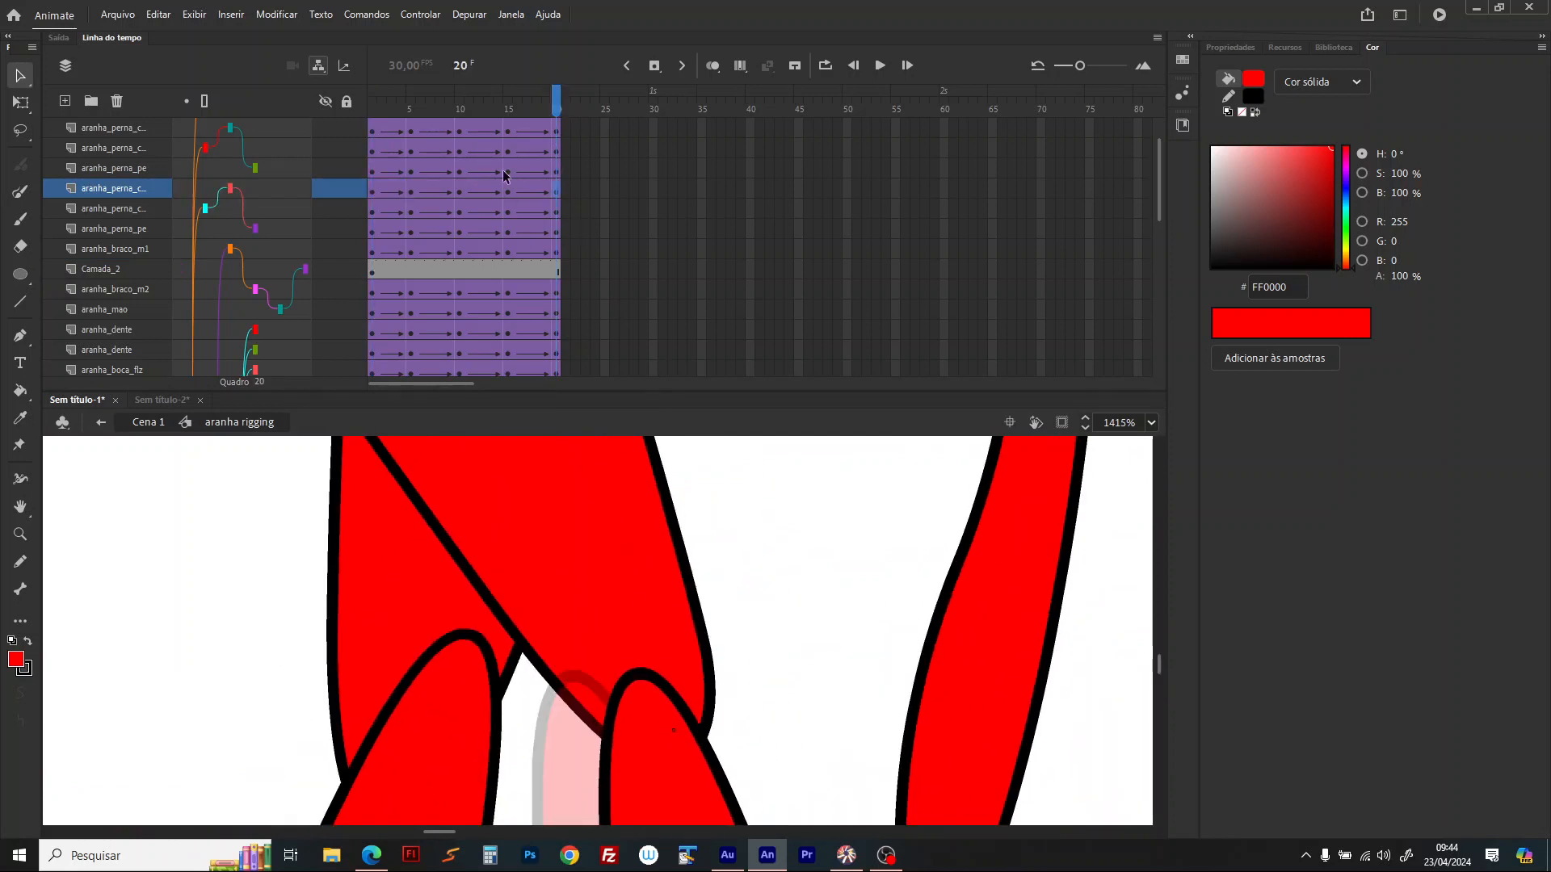
# Step: Check the knee at frame 10, return to frame 1, and hide every layer except that leg's thigh, shin and foot
pyautogui.click(460, 112)
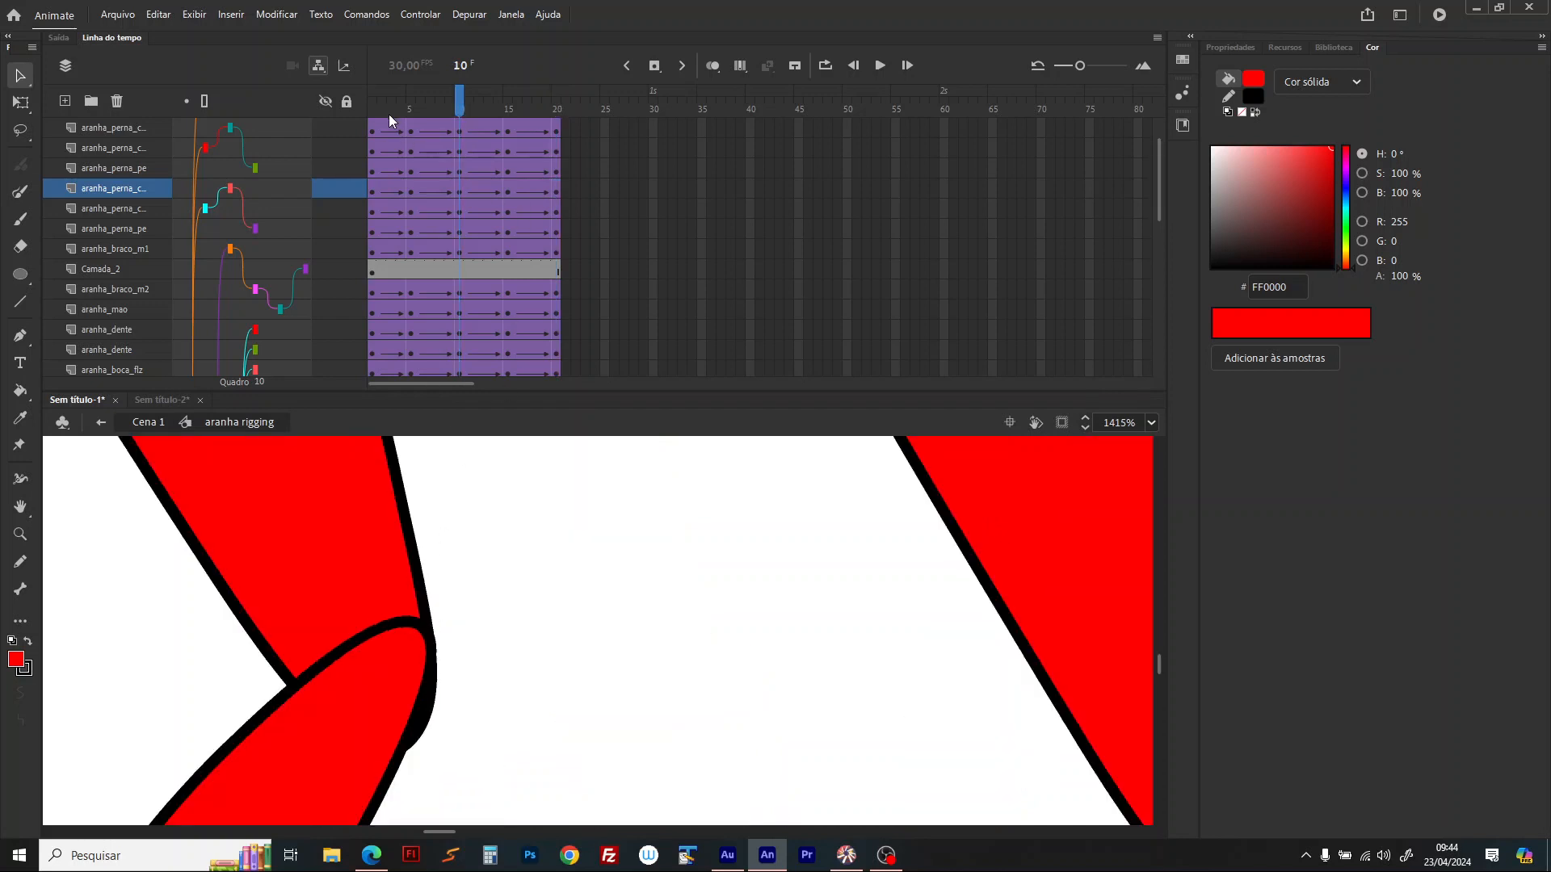
pyautogui.click(382, 112)
pyautogui.click(494, 517)
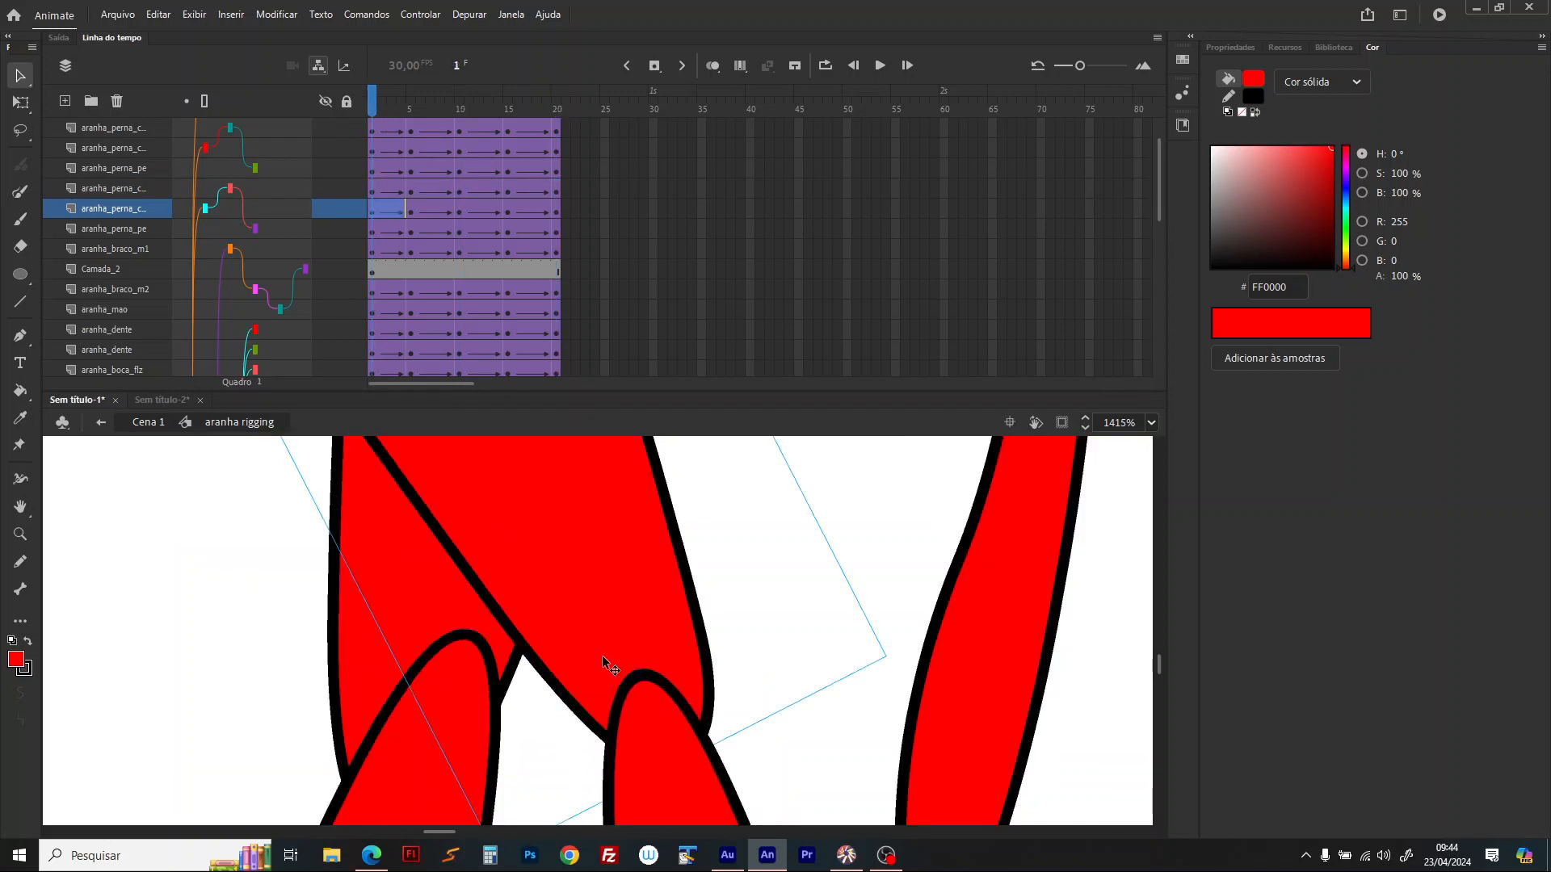
pyautogui.click(327, 102)
pyautogui.moveTo(326, 190); pyautogui.dragTo(326, 226)
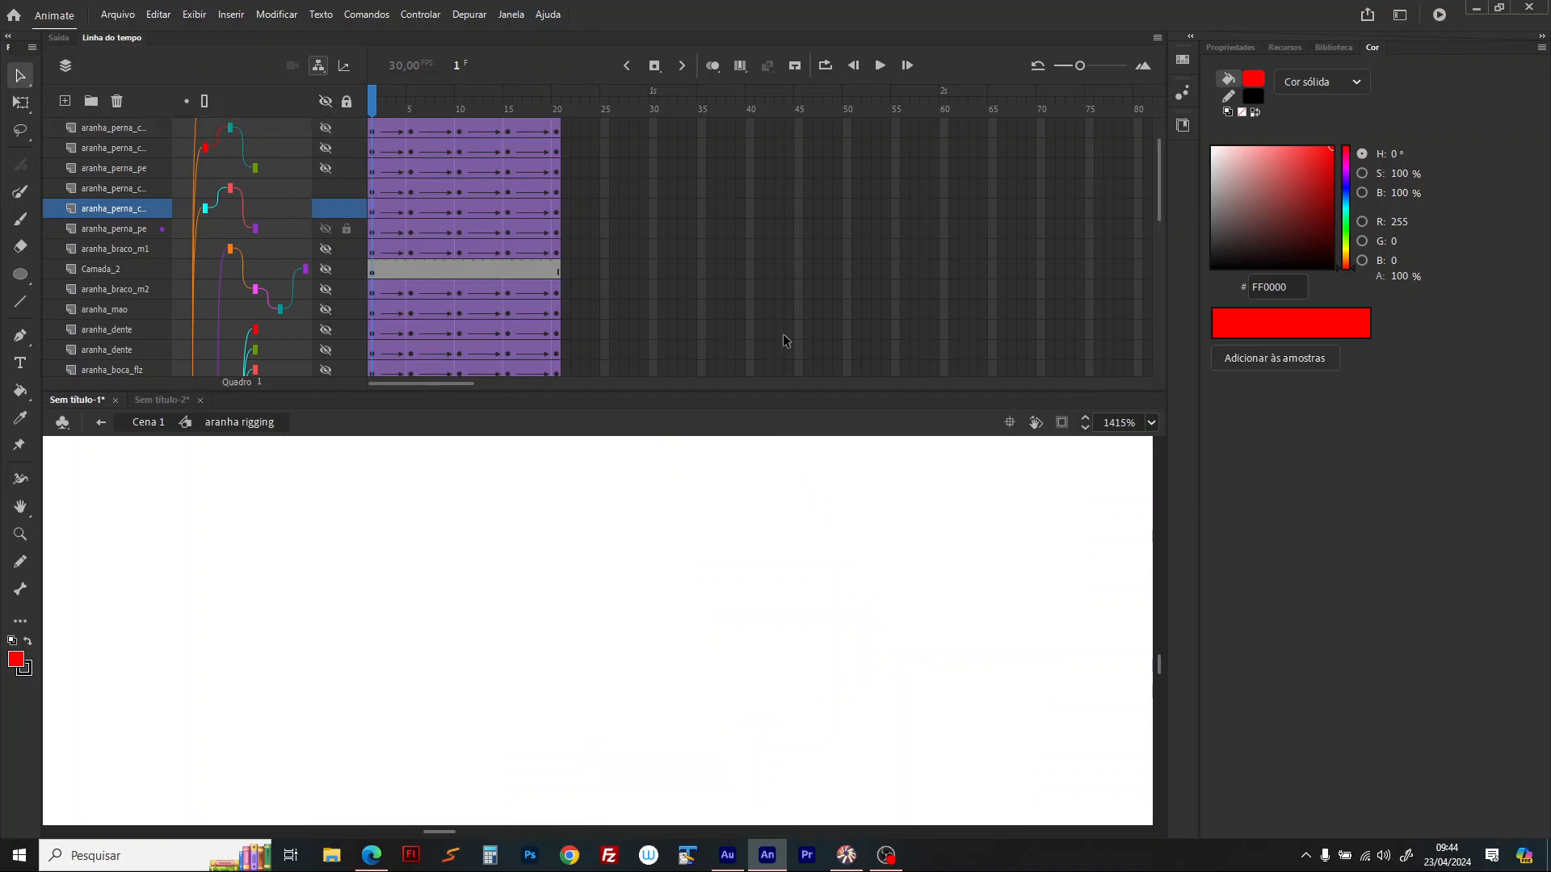
pyautogui.click(1151, 423)
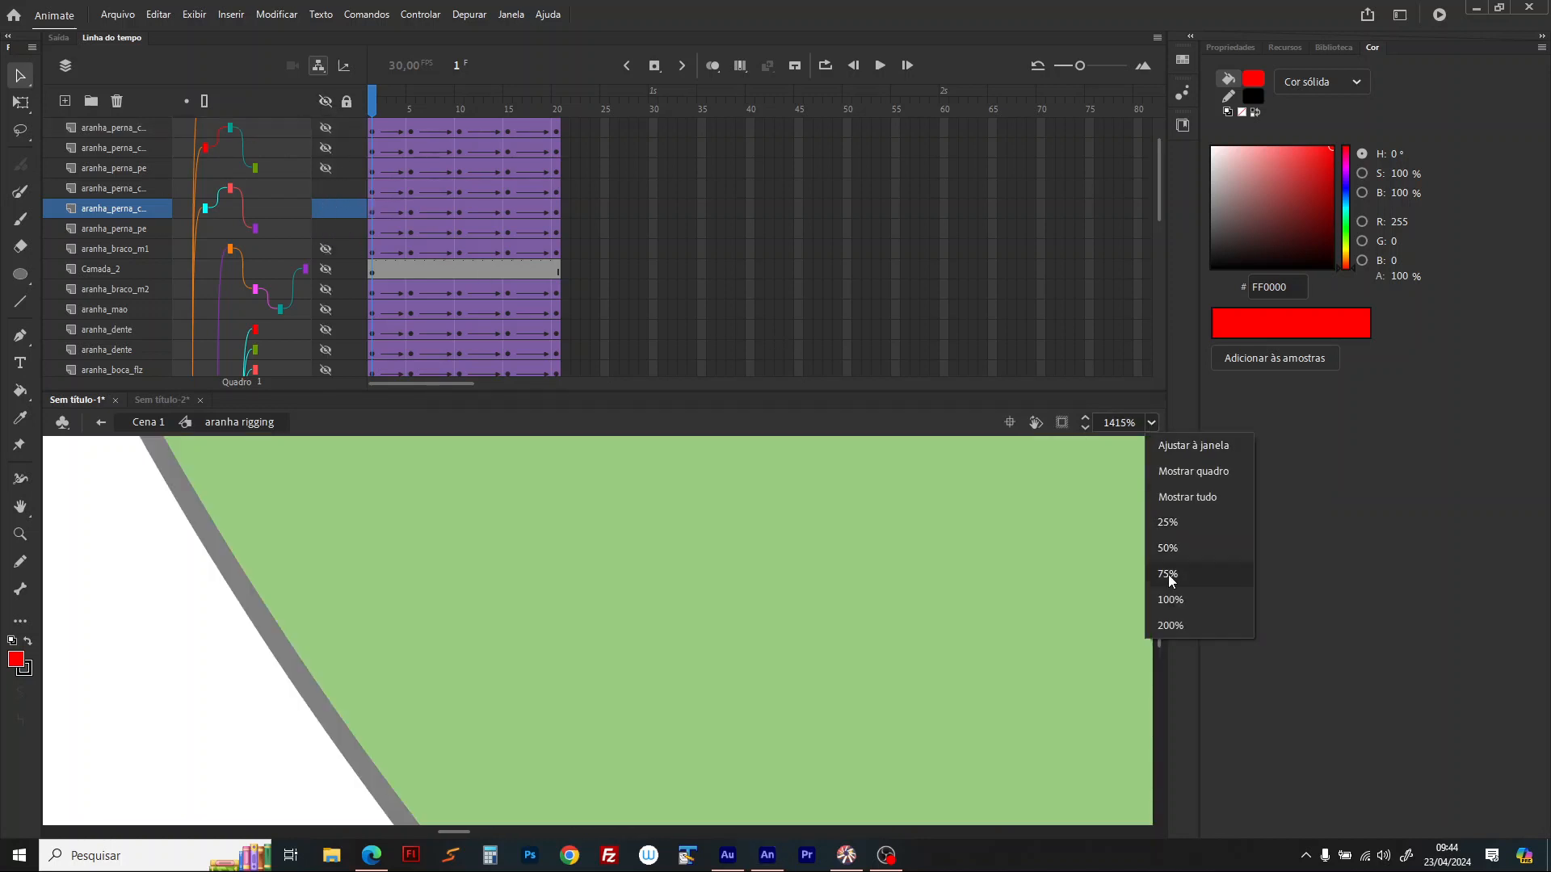
pyautogui.click(1168, 626)
pyautogui.scroll(-5, 609, 657)
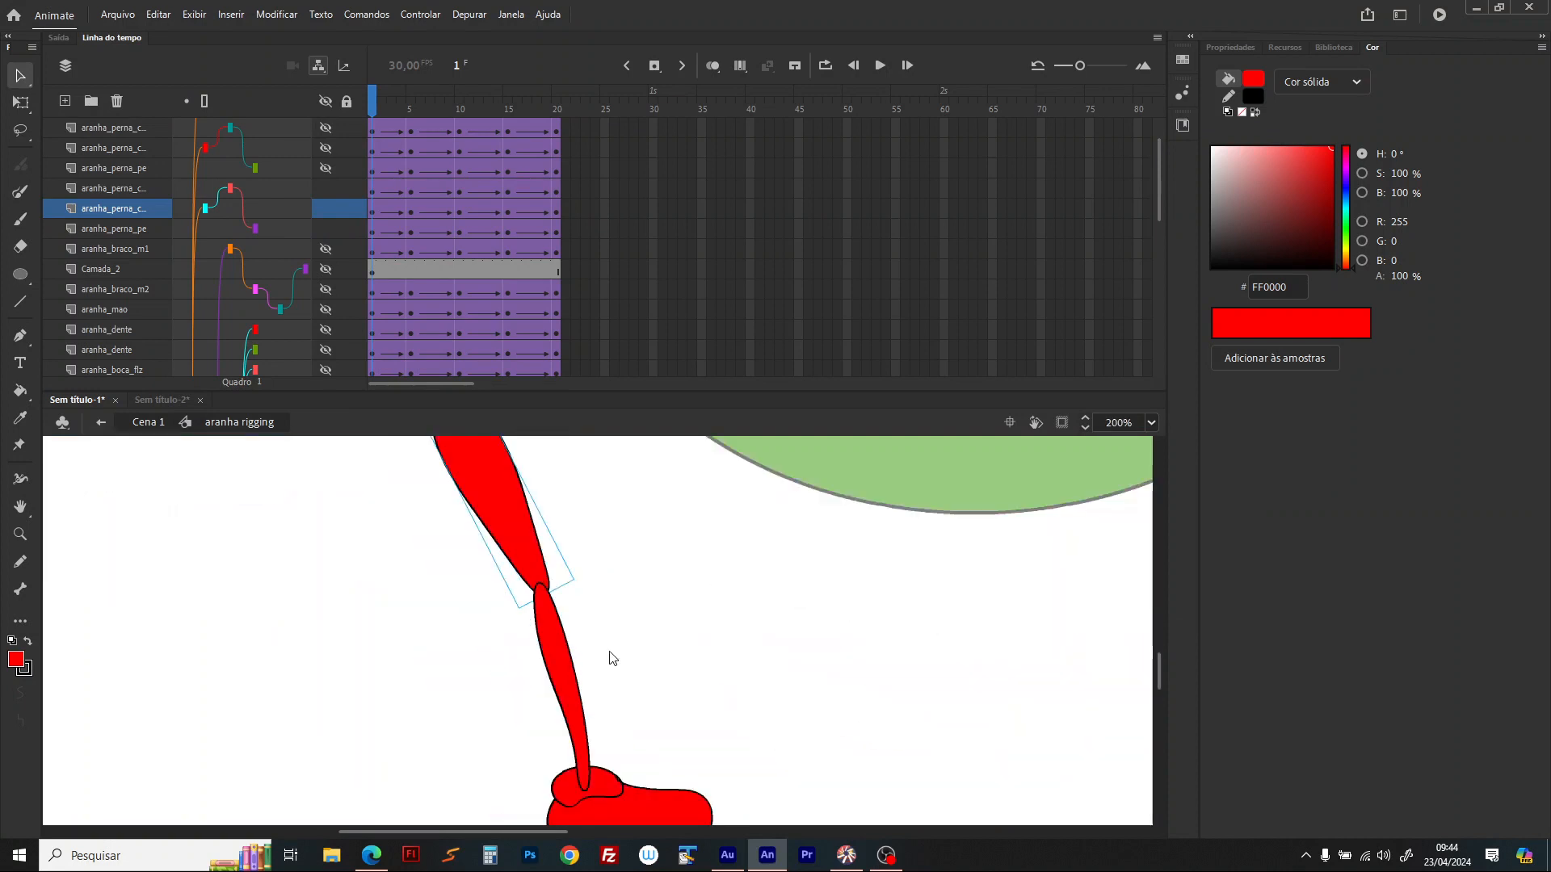
# Step: Play the isolated leg's motion, shift the shin slightly right at the knee on frame 10, and return to frame 1
pyautogui.press('Return')
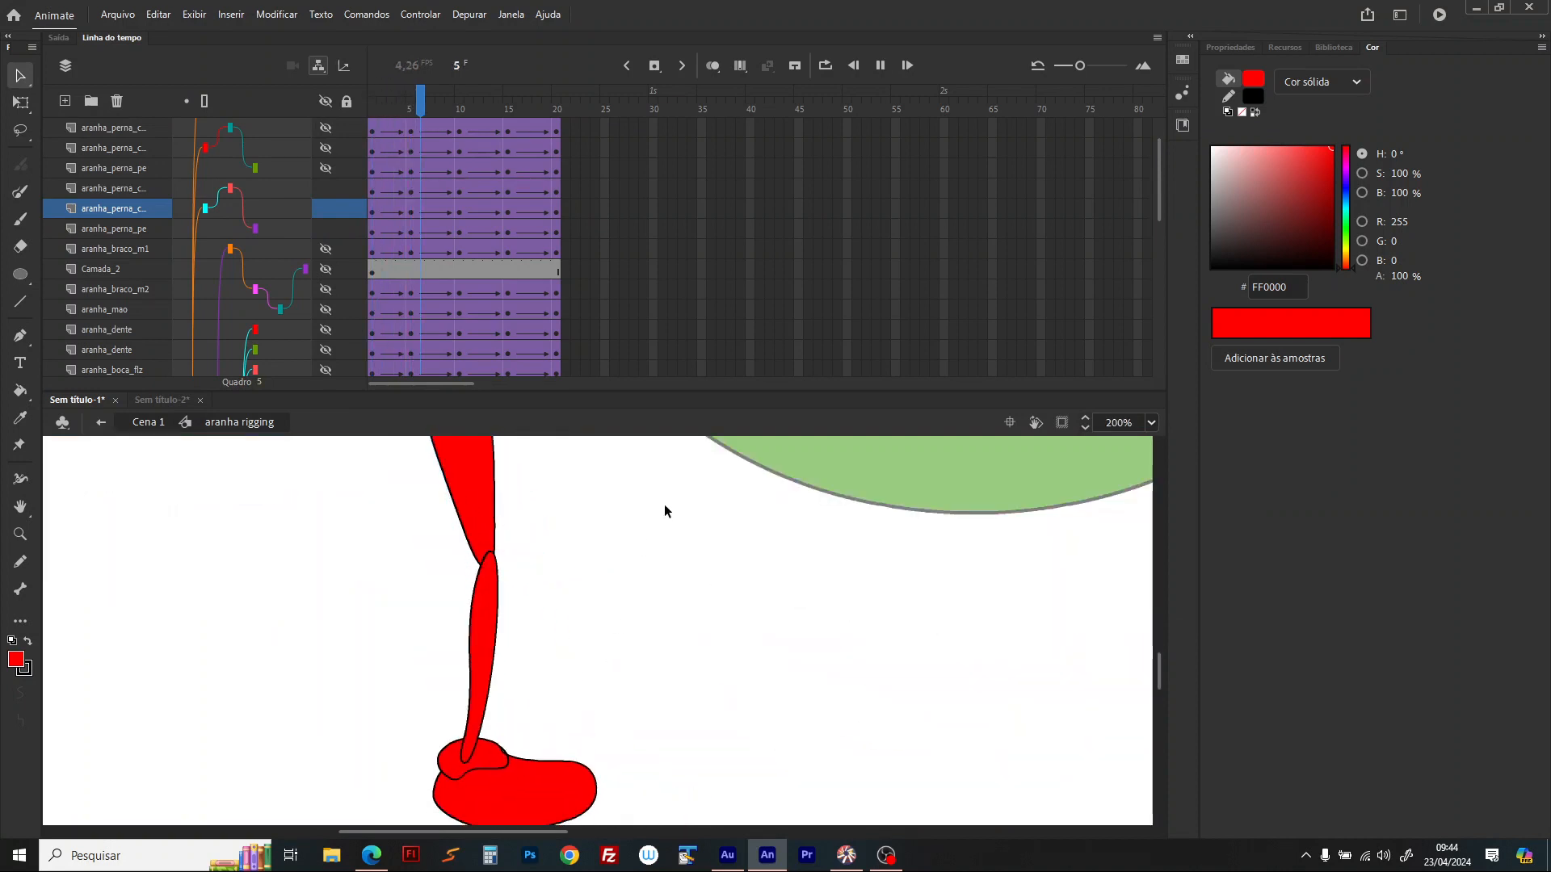
pyautogui.click(462, 98)
pyautogui.moveTo(400, 633); pyautogui.dragTo(412, 634)
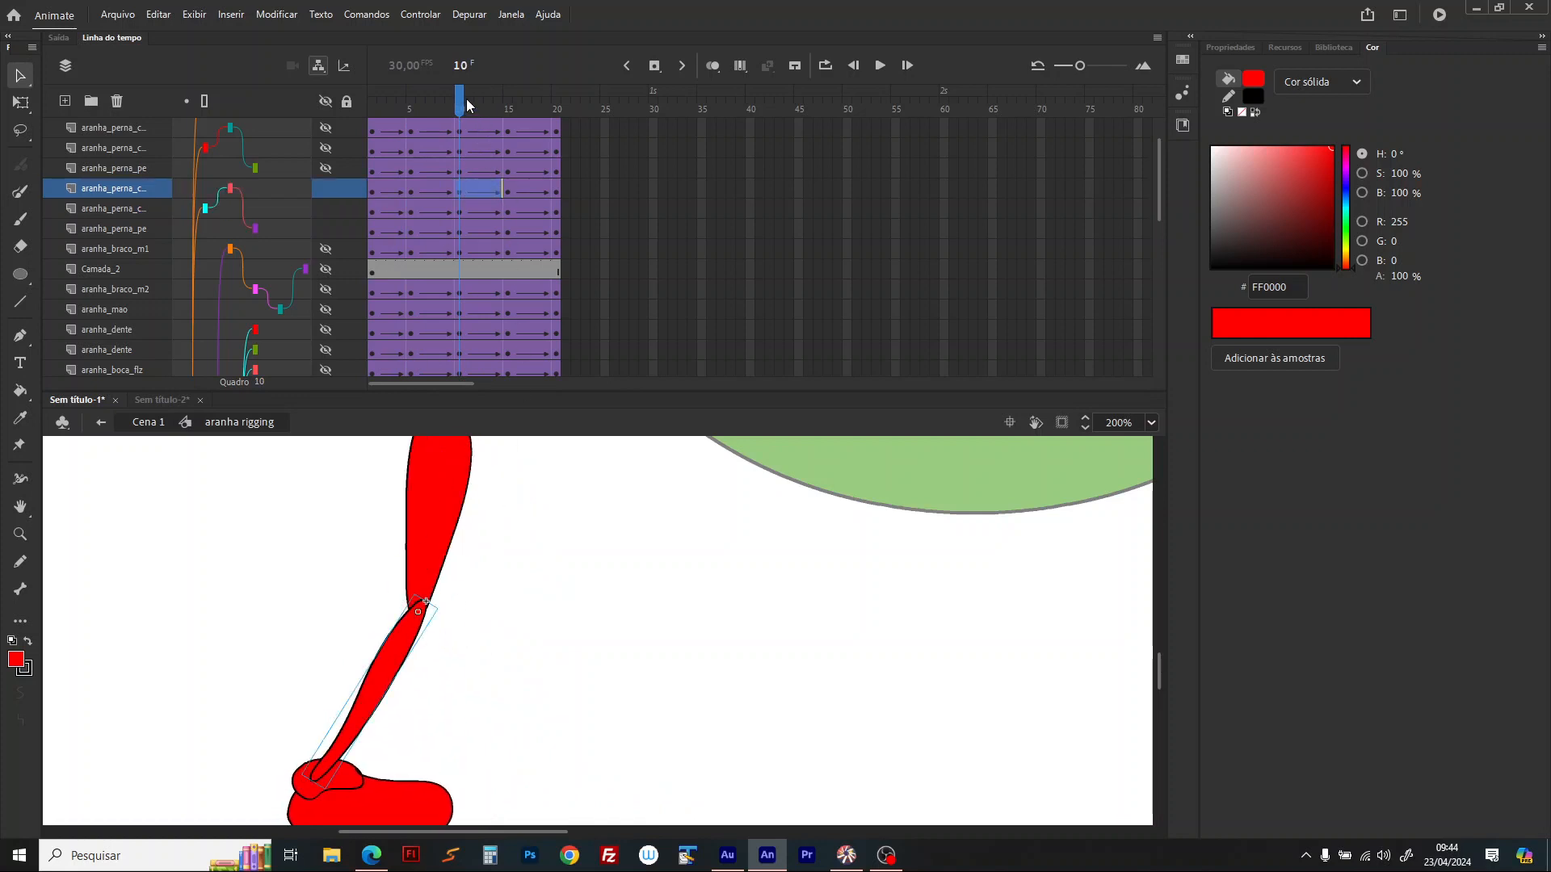
pyautogui.moveTo(467, 99); pyautogui.dragTo(372, 101)
pyautogui.click(655, 615)
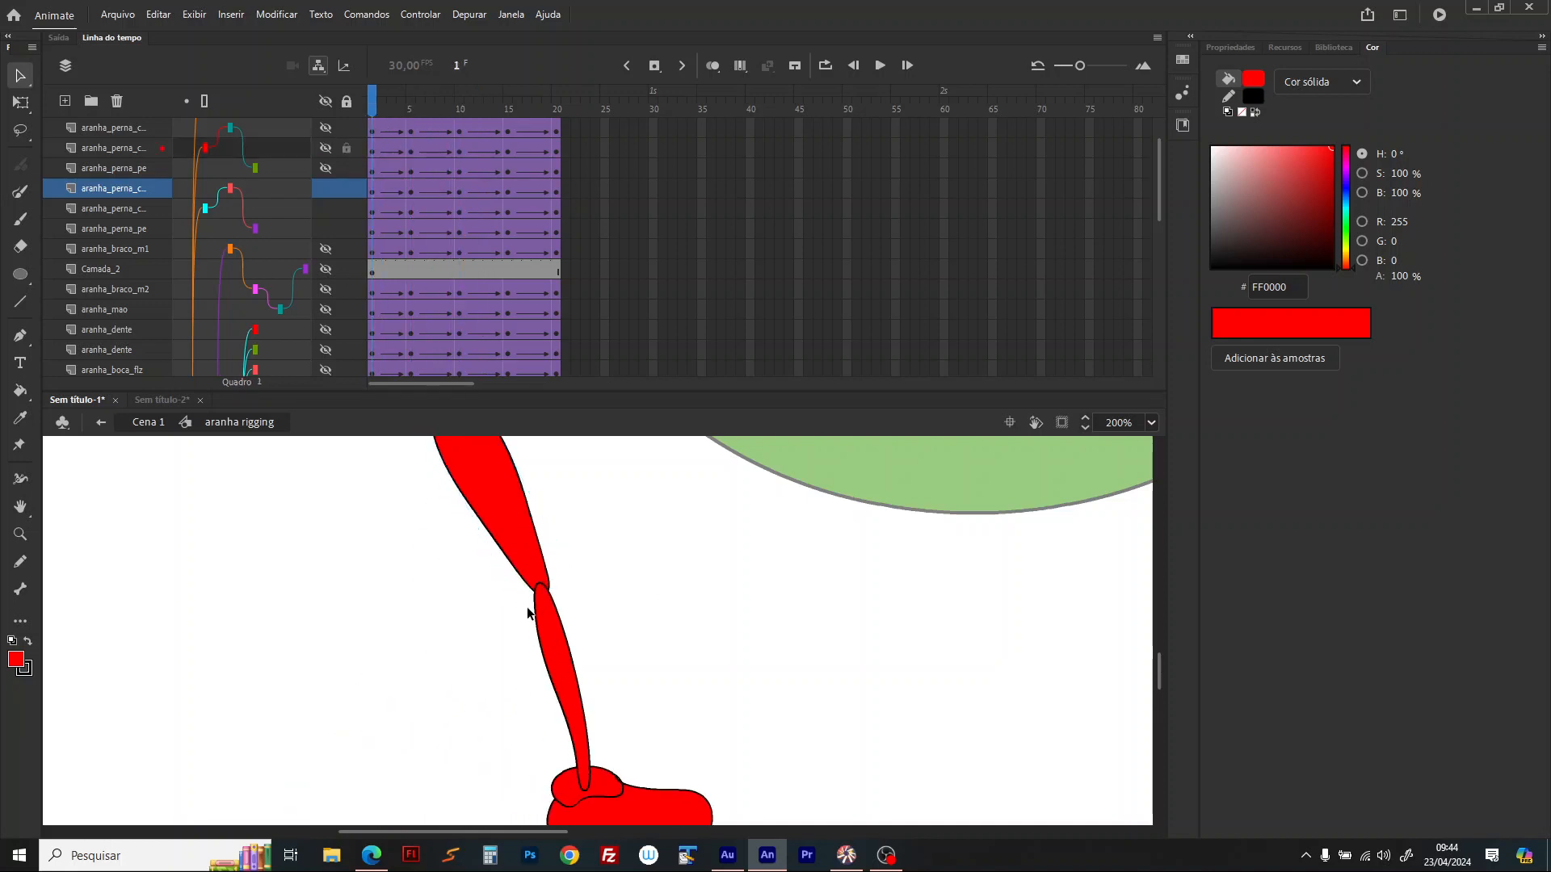
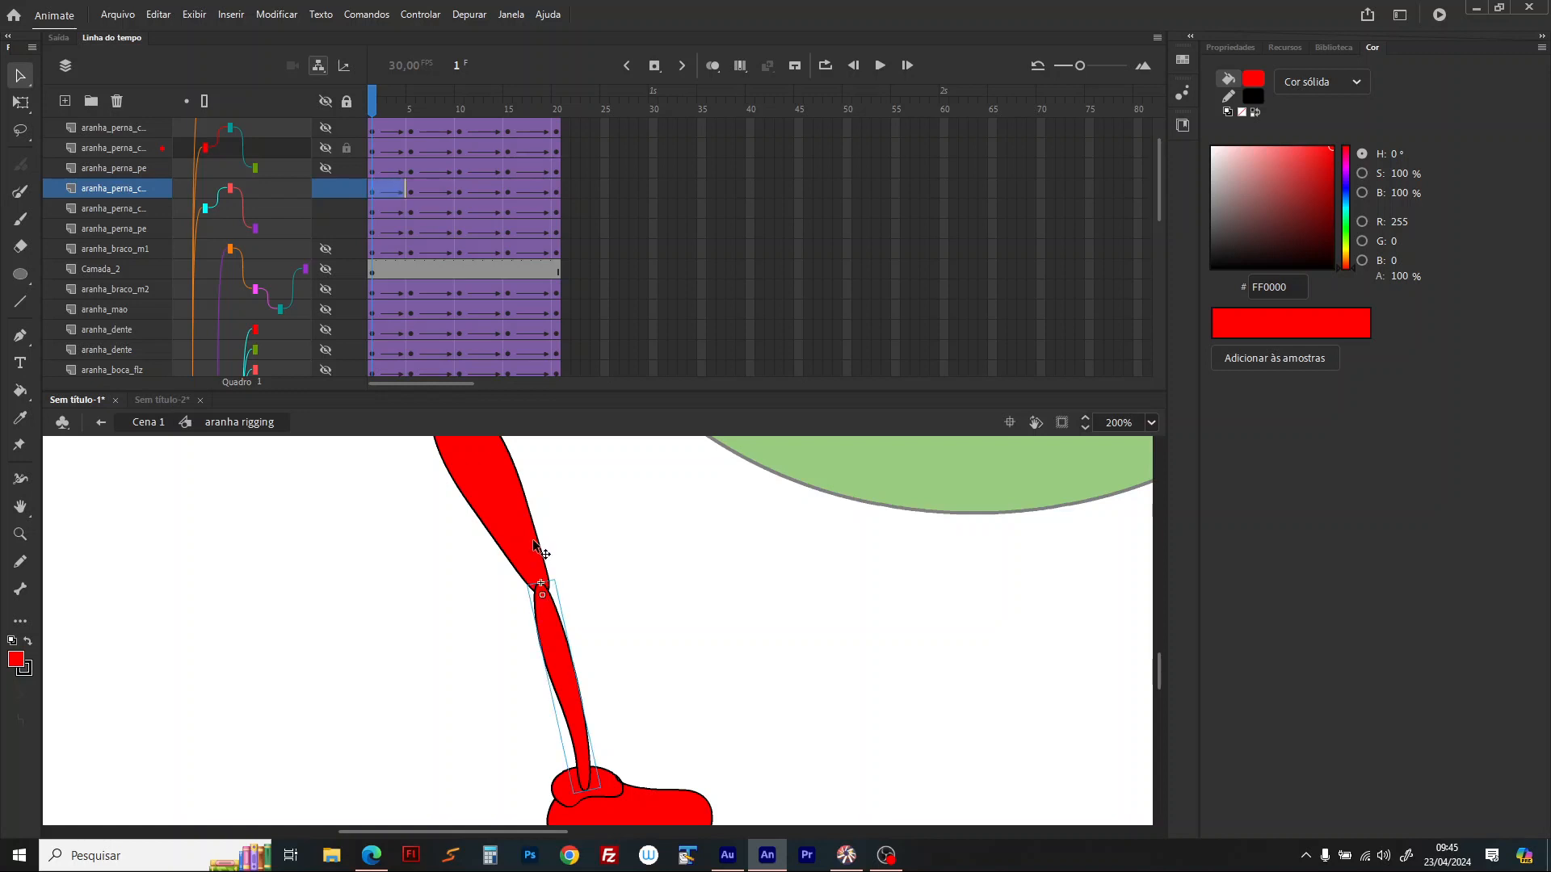
# Step: Copy all the frames of the isolated leg's thigh layer
pyautogui.click(540, 612)
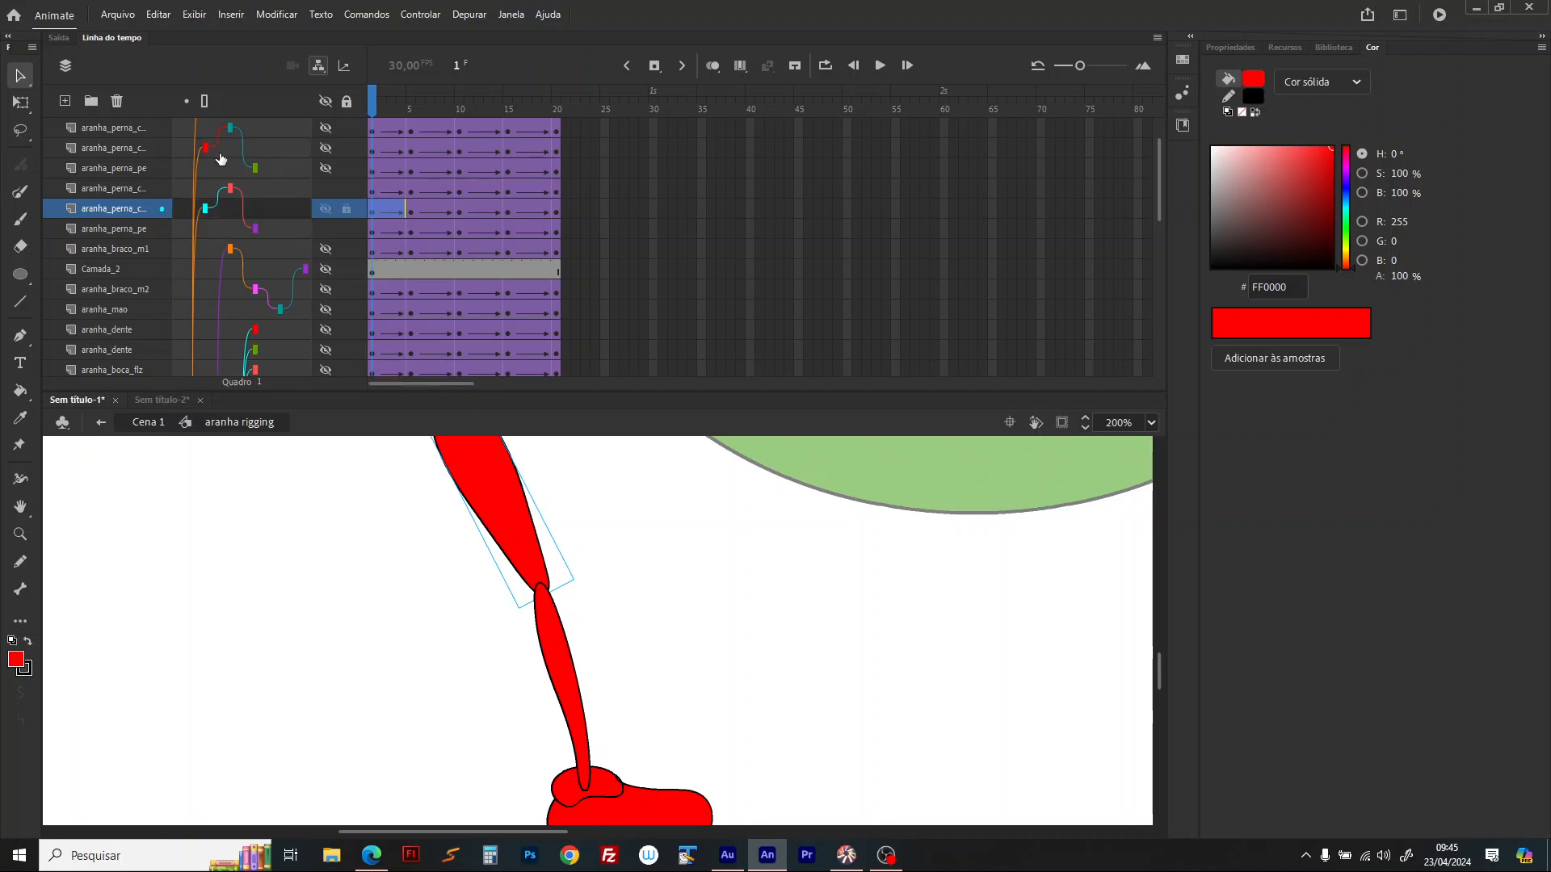
pyautogui.click(123, 215)
pyautogui.rightClick(377, 205)
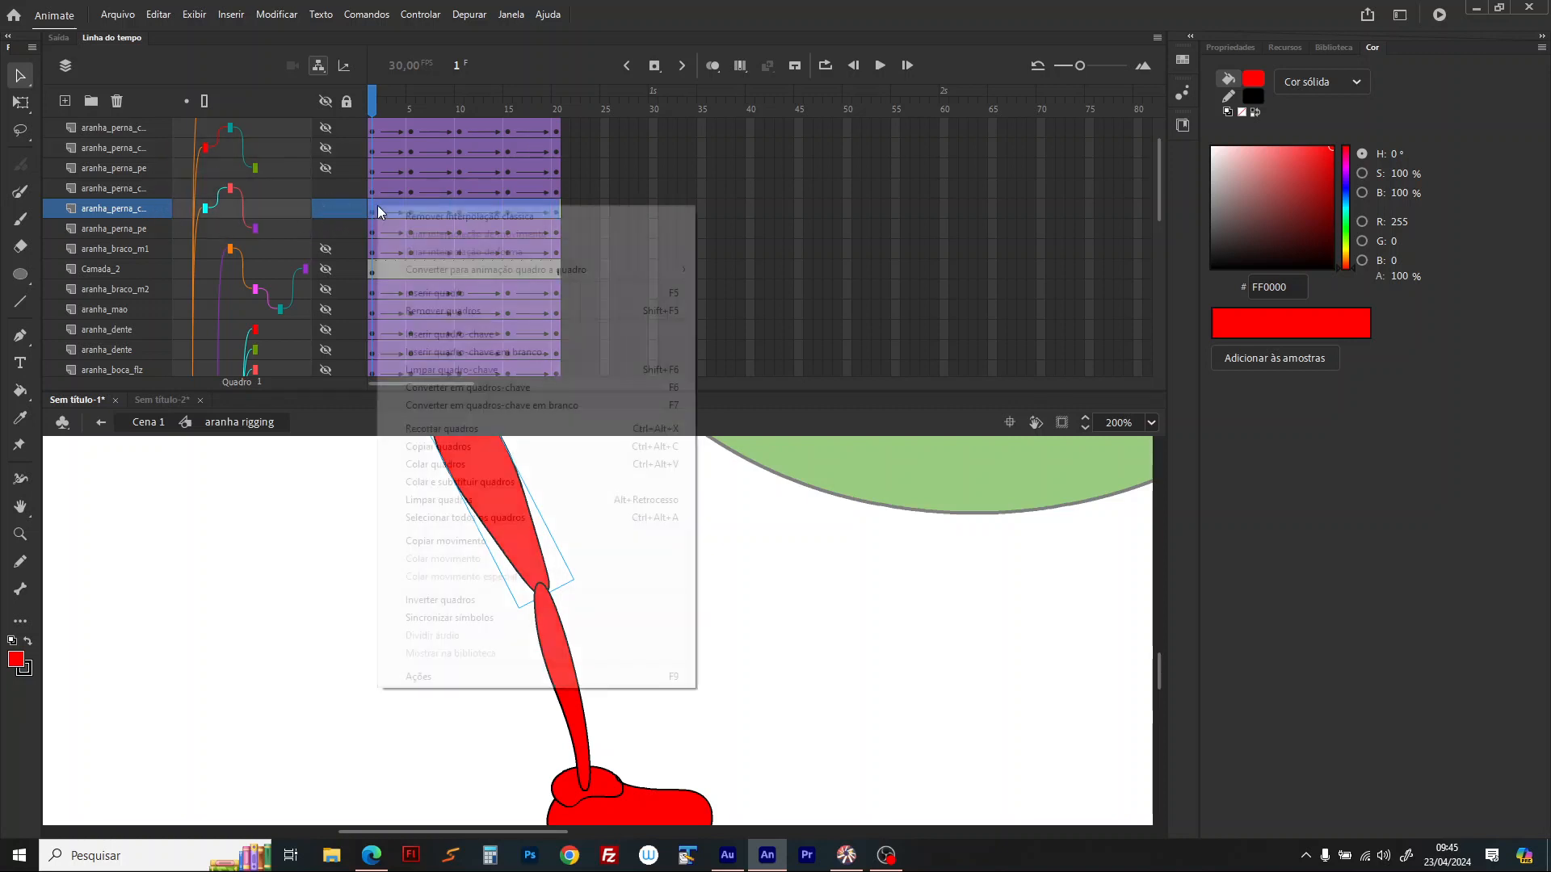
pyautogui.click(445, 447)
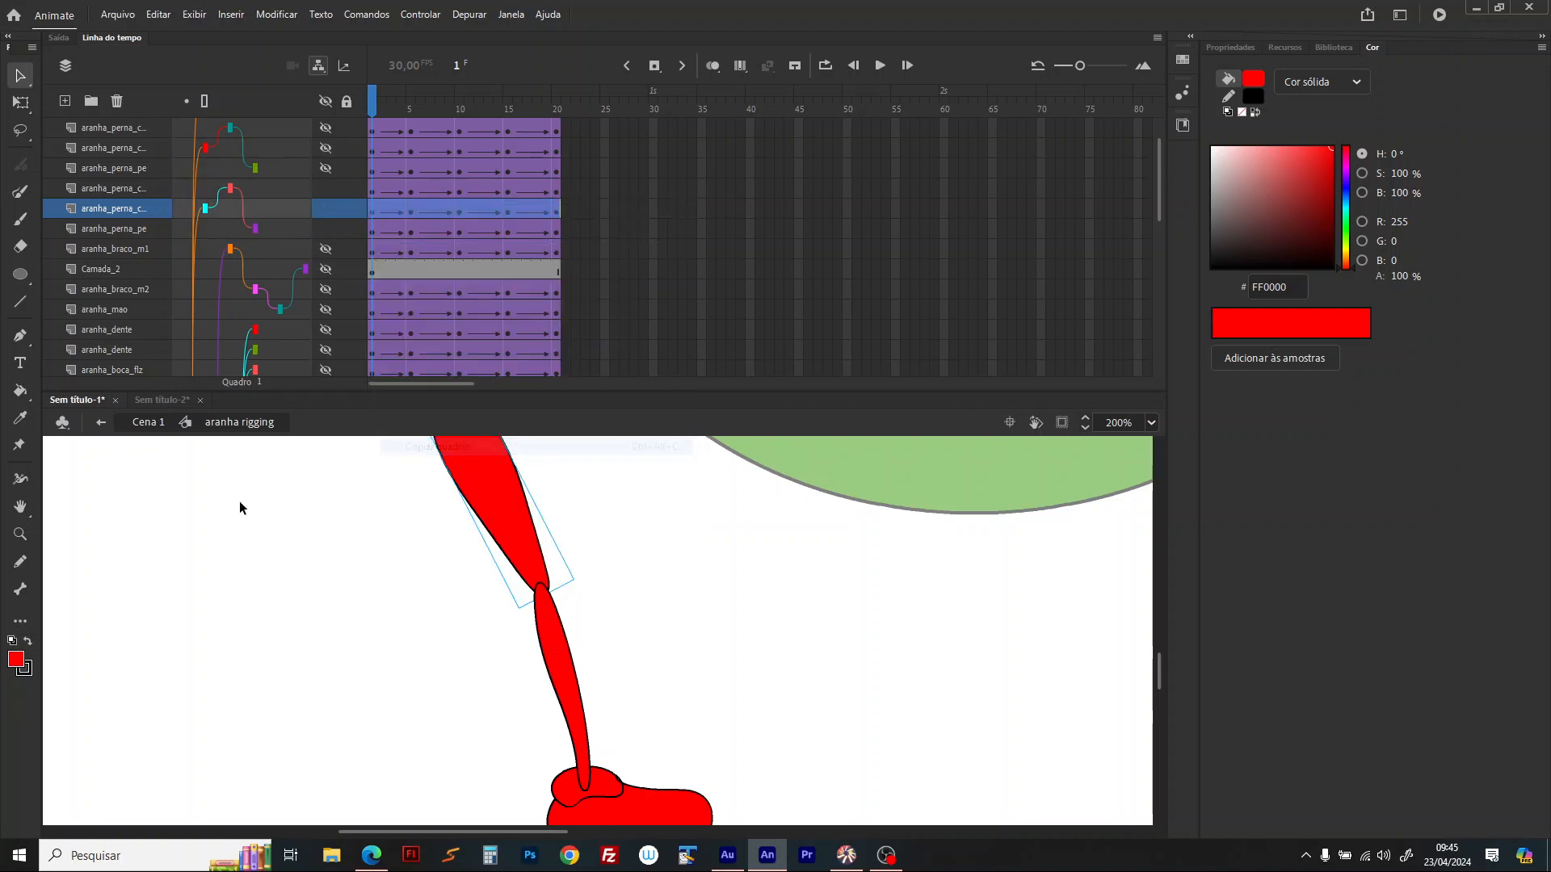
# Step: Add a new layer above the isolated leg's shin layer and paste the copied thigh frames into it
pyautogui.click(118, 192)
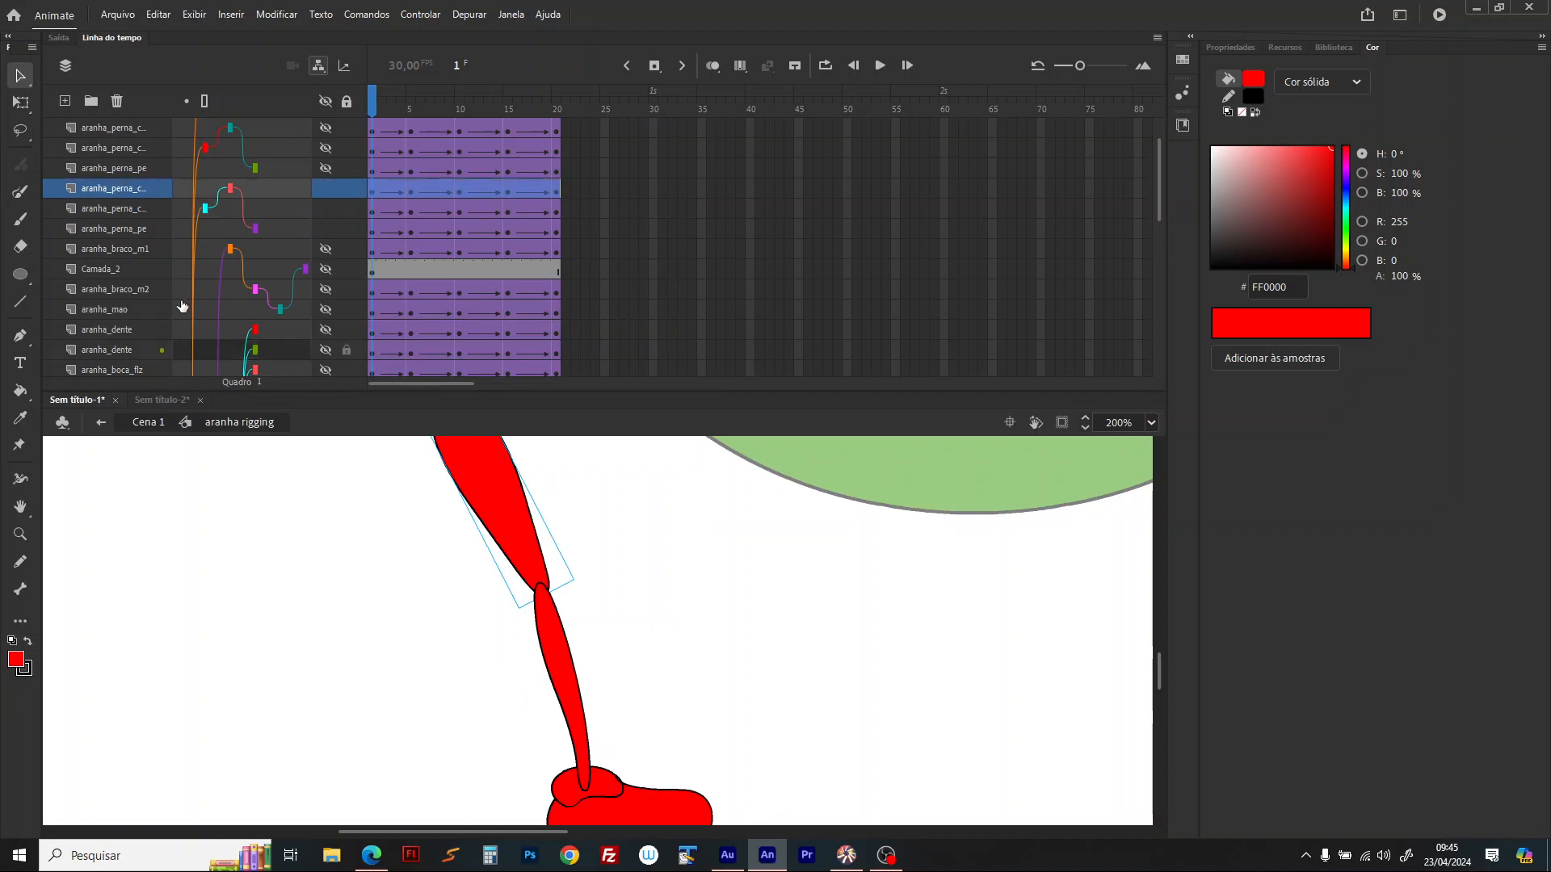
pyautogui.click(571, 658)
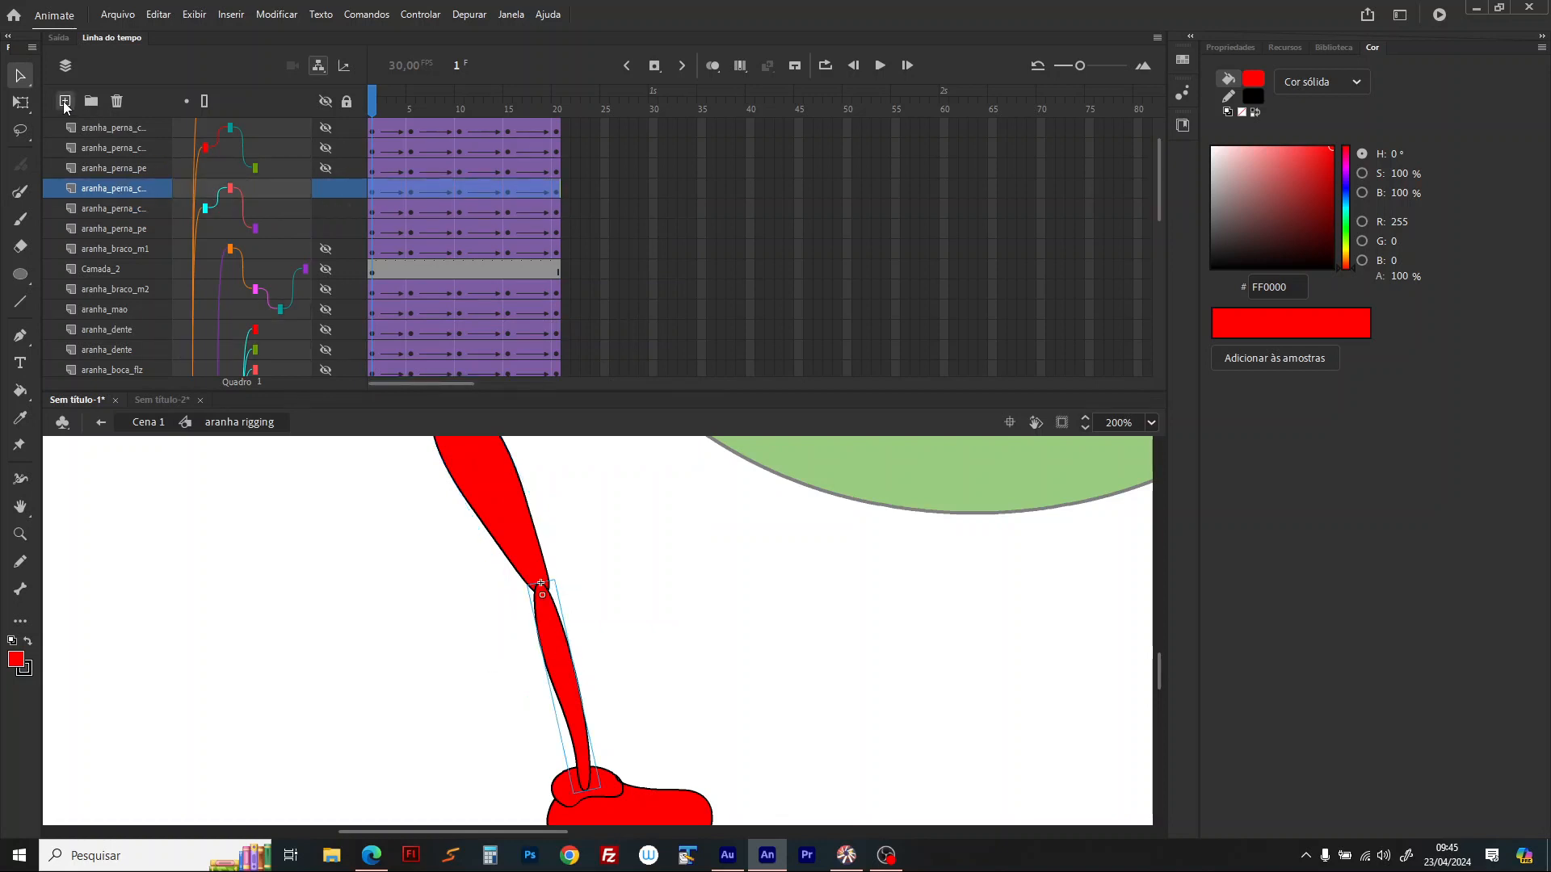
pyautogui.click(64, 100)
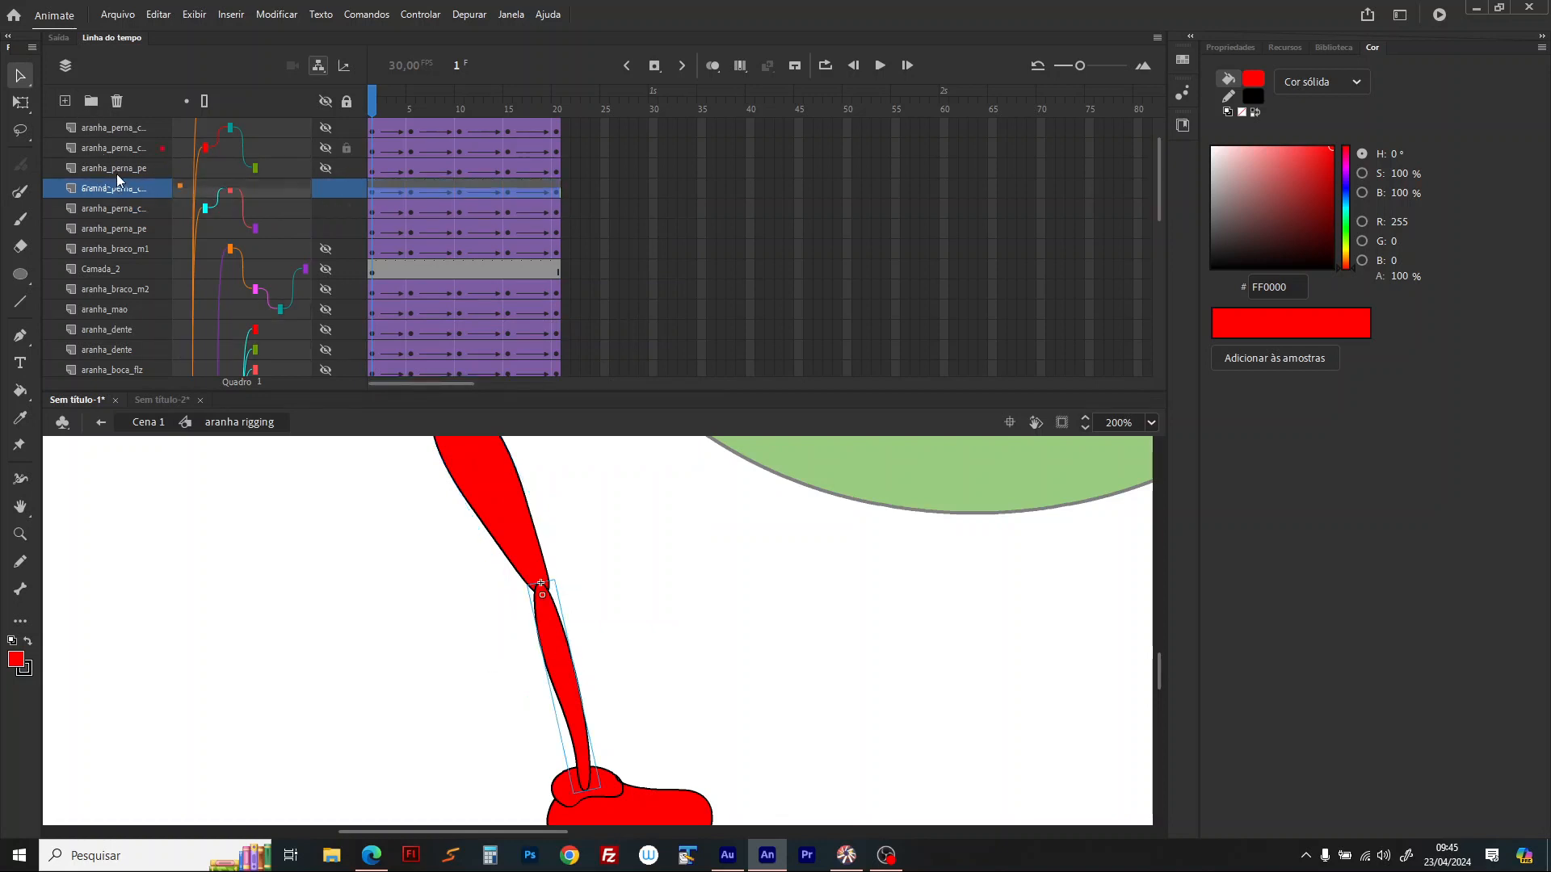
pyautogui.rightClick(378, 187)
pyautogui.click(473, 446)
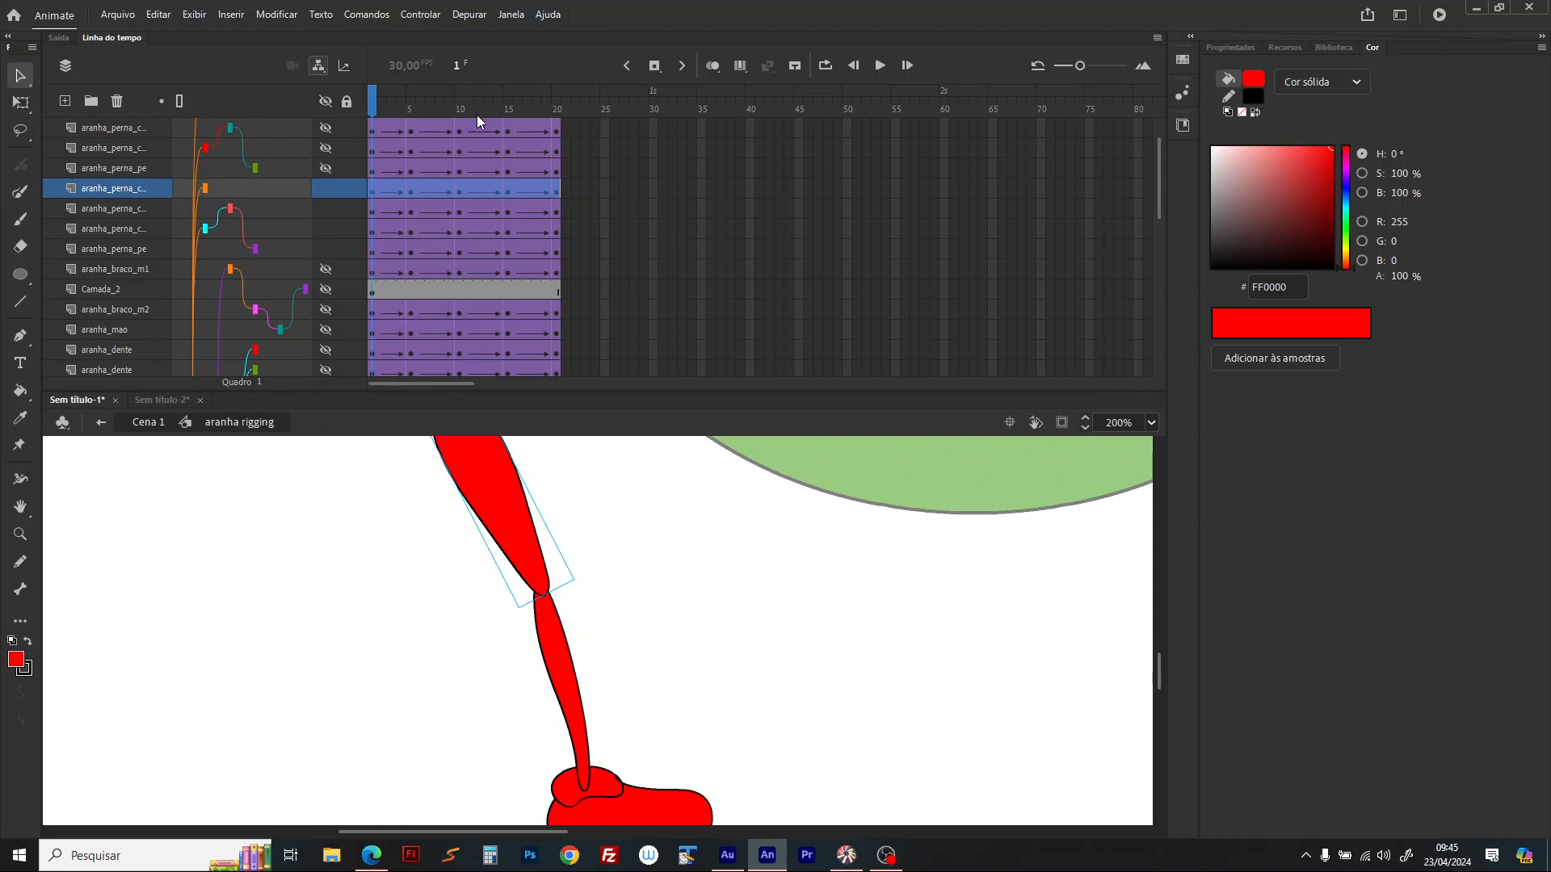
# Step: Compare the knee joint at frame 1 with the pasted thigh layer hidden and shown
pyautogui.moveTo(376, 111)
pyautogui.mouseDown()
pyautogui.moveTo(459, 117)
pyautogui.moveTo(372, 113)
pyautogui.mouseUp()
pyautogui.press('z')
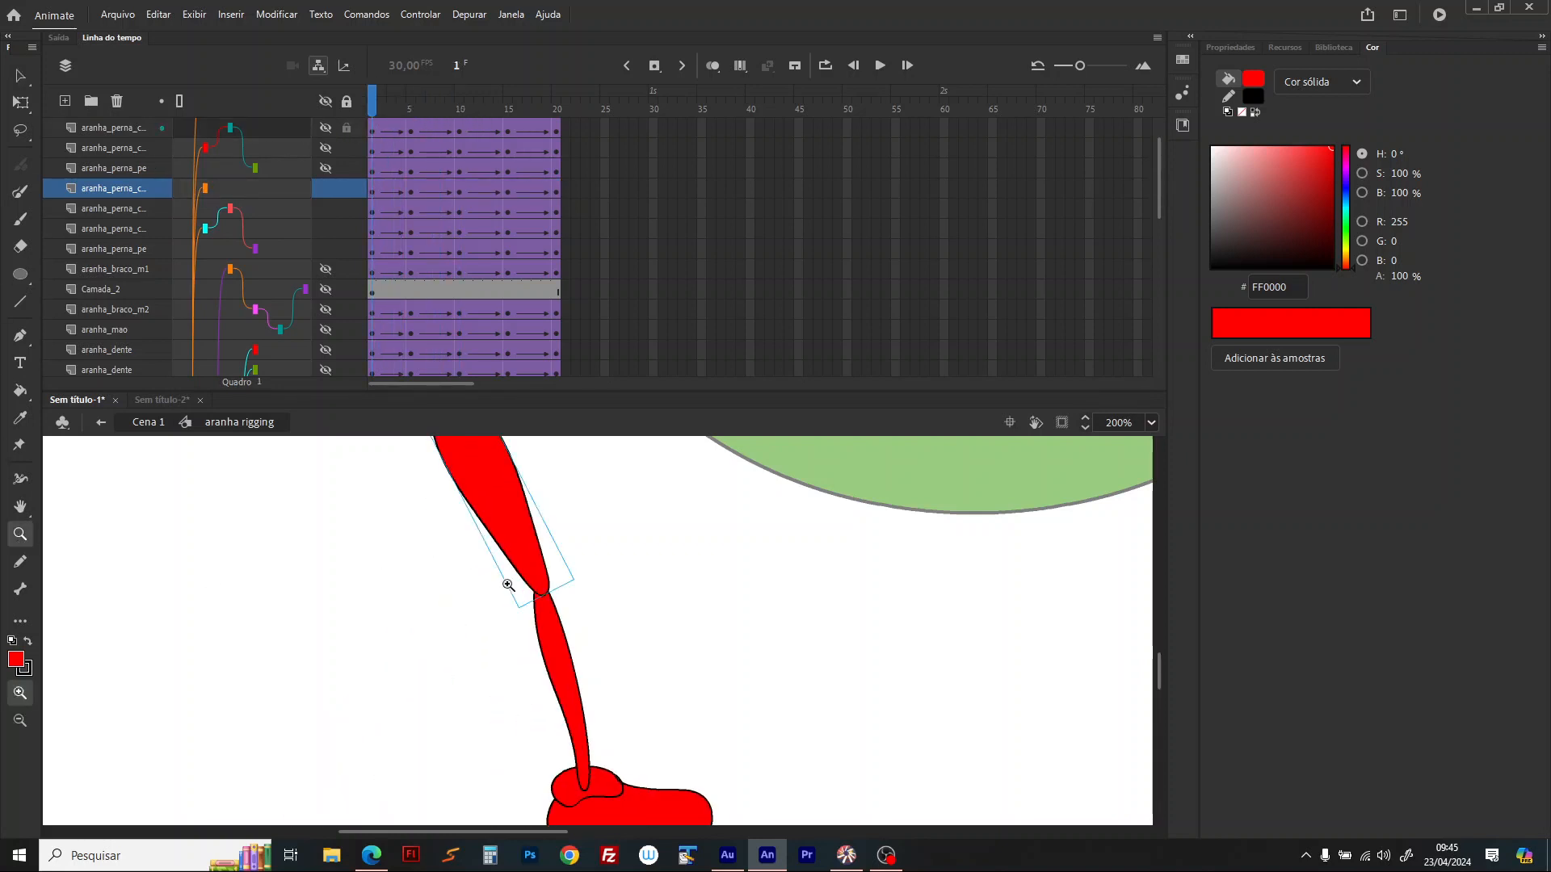
pyautogui.moveTo(446, 543); pyautogui.dragTo(597, 638)
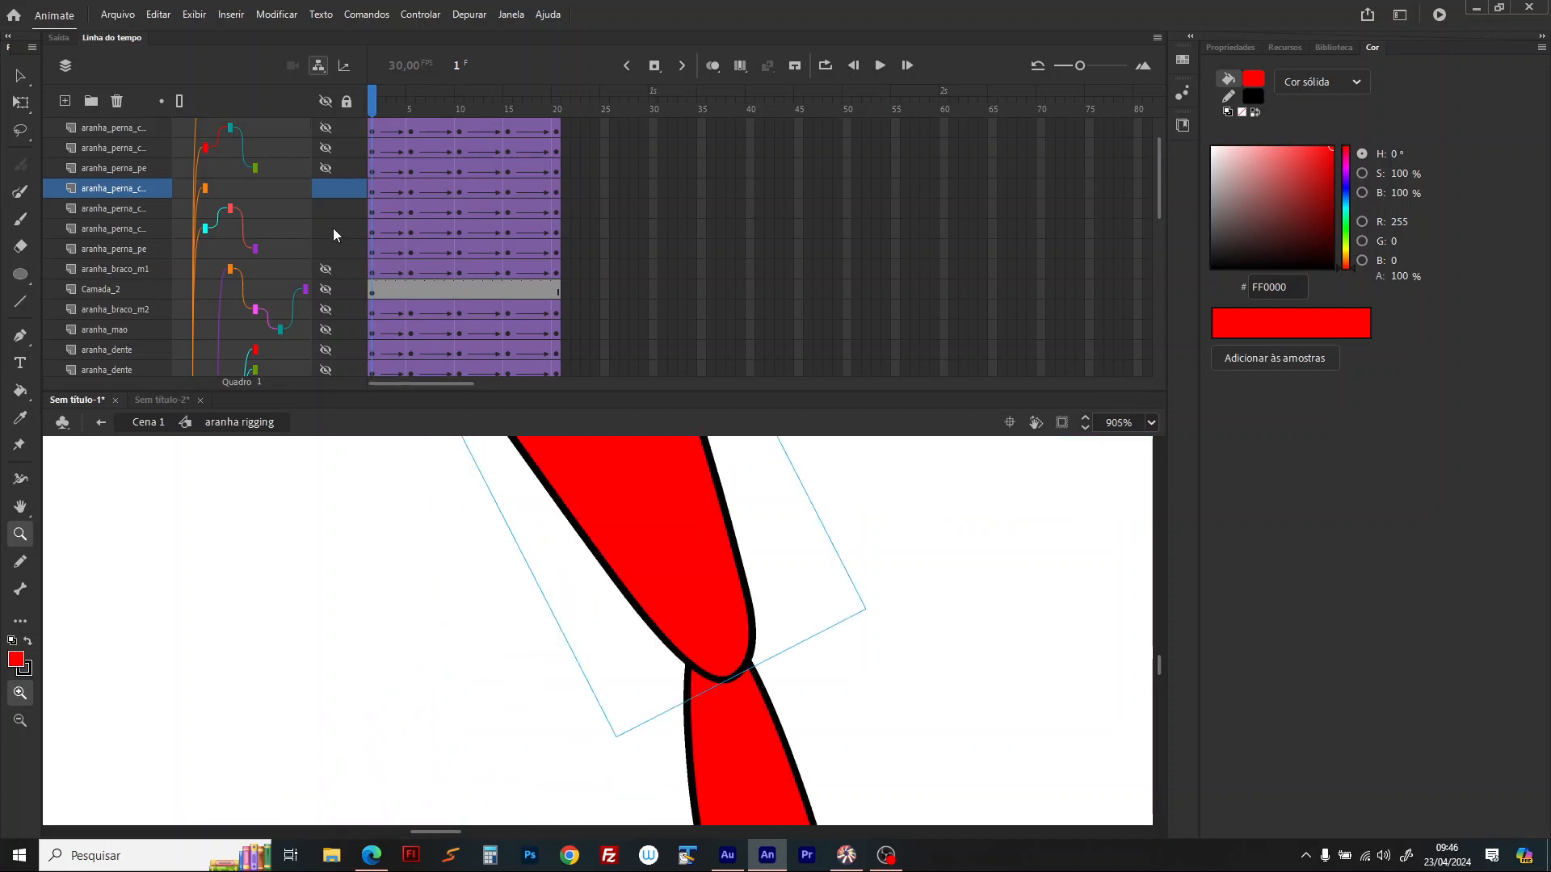
pyautogui.click(321, 188)
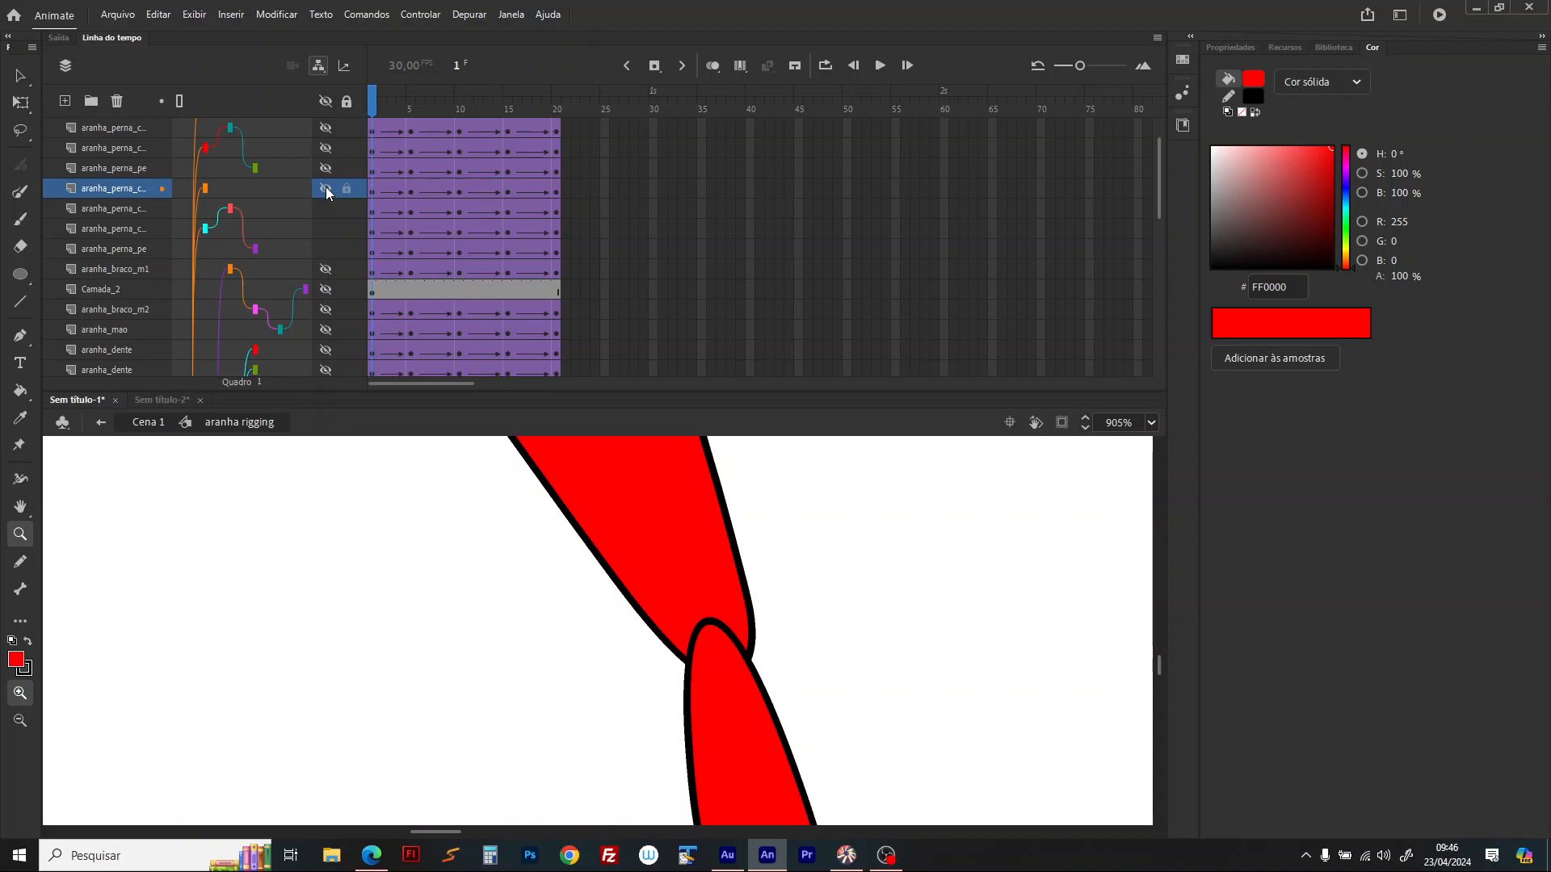
pyautogui.click(327, 188)
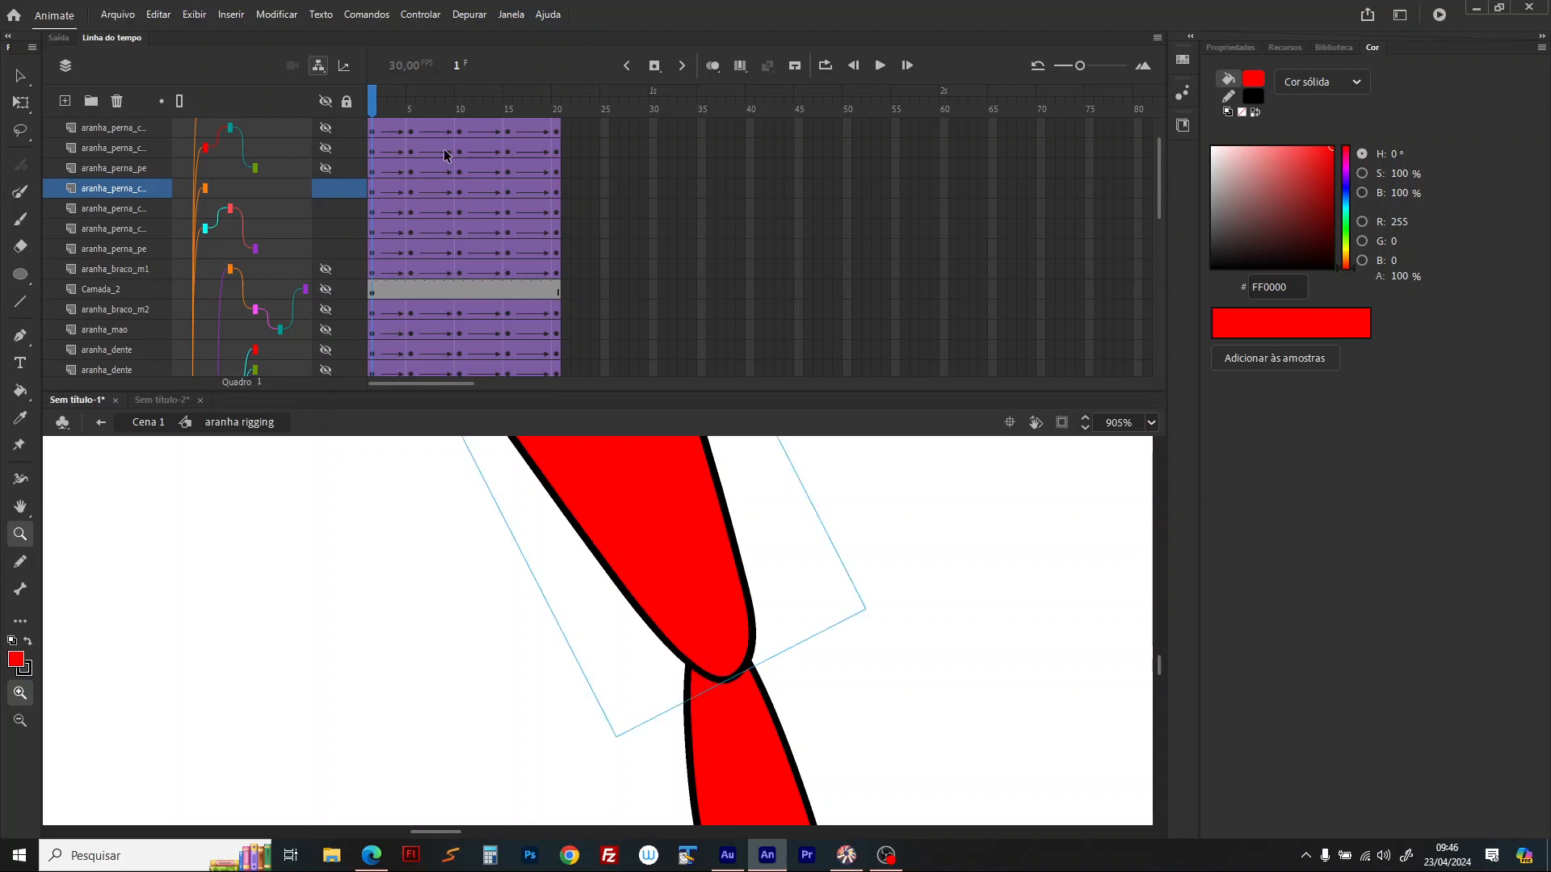
# Step: Duplicate the pasted thigh's symbol on frame 1 under the name aranha perna coxa Cor
pyautogui.click(18, 77)
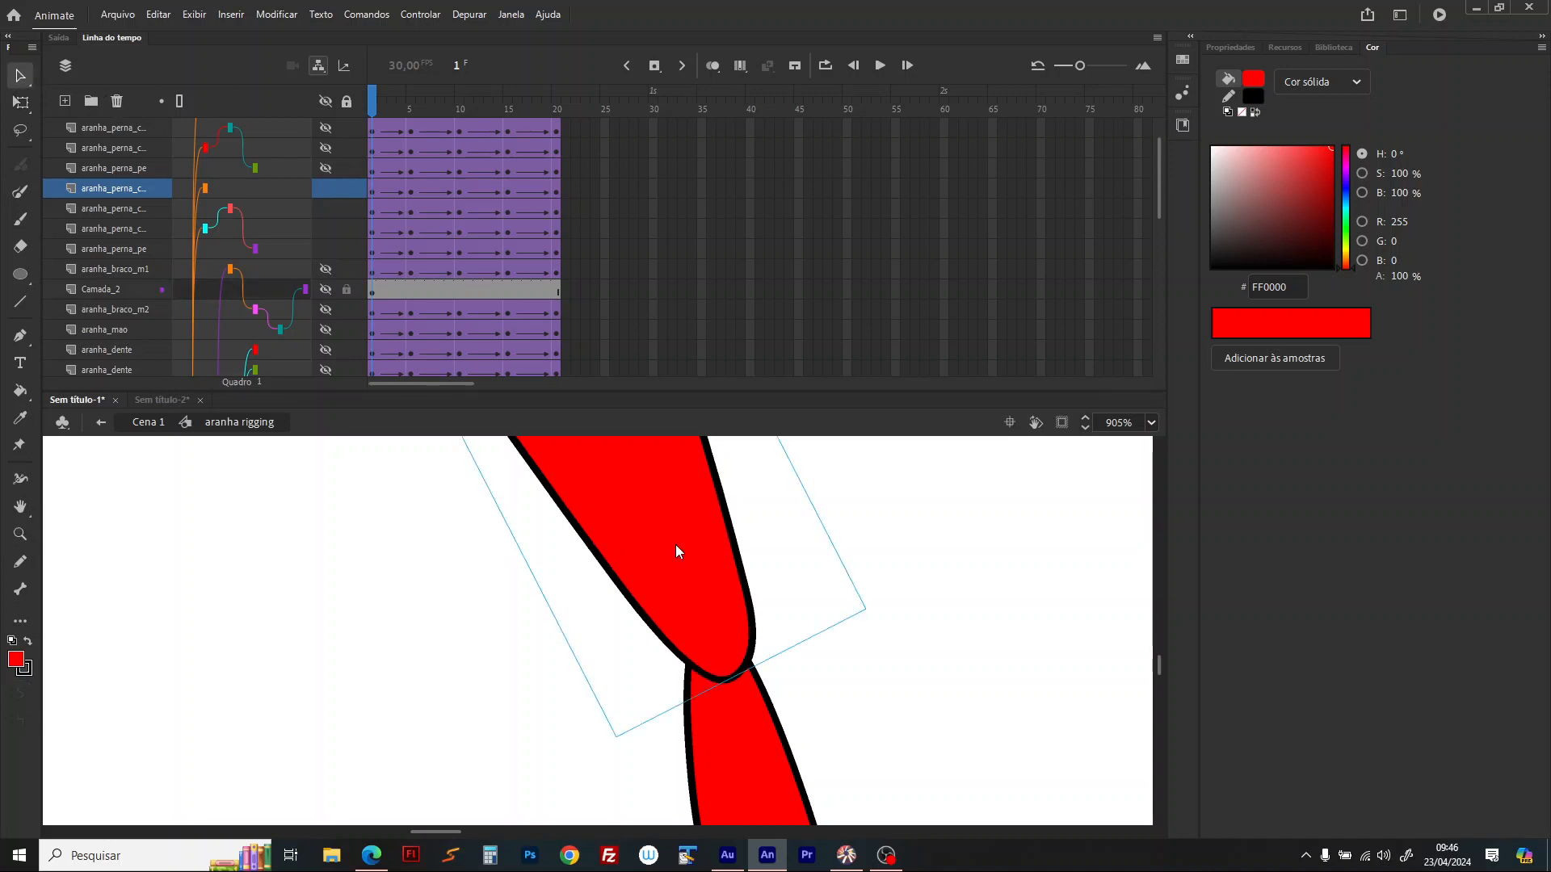
pyautogui.rightClick(677, 551)
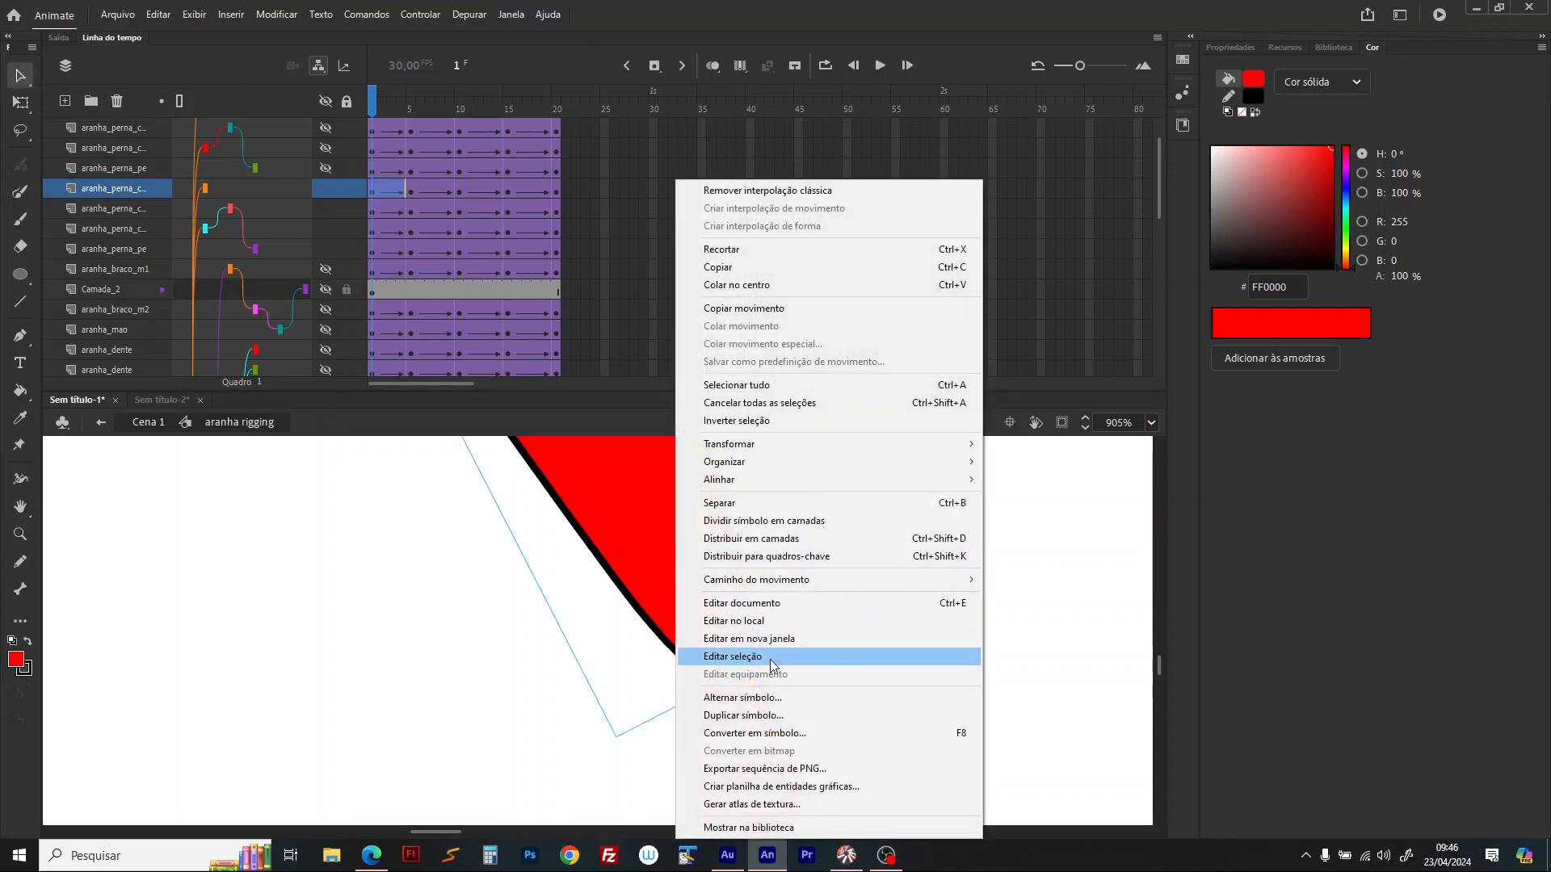
pyautogui.click(774, 715)
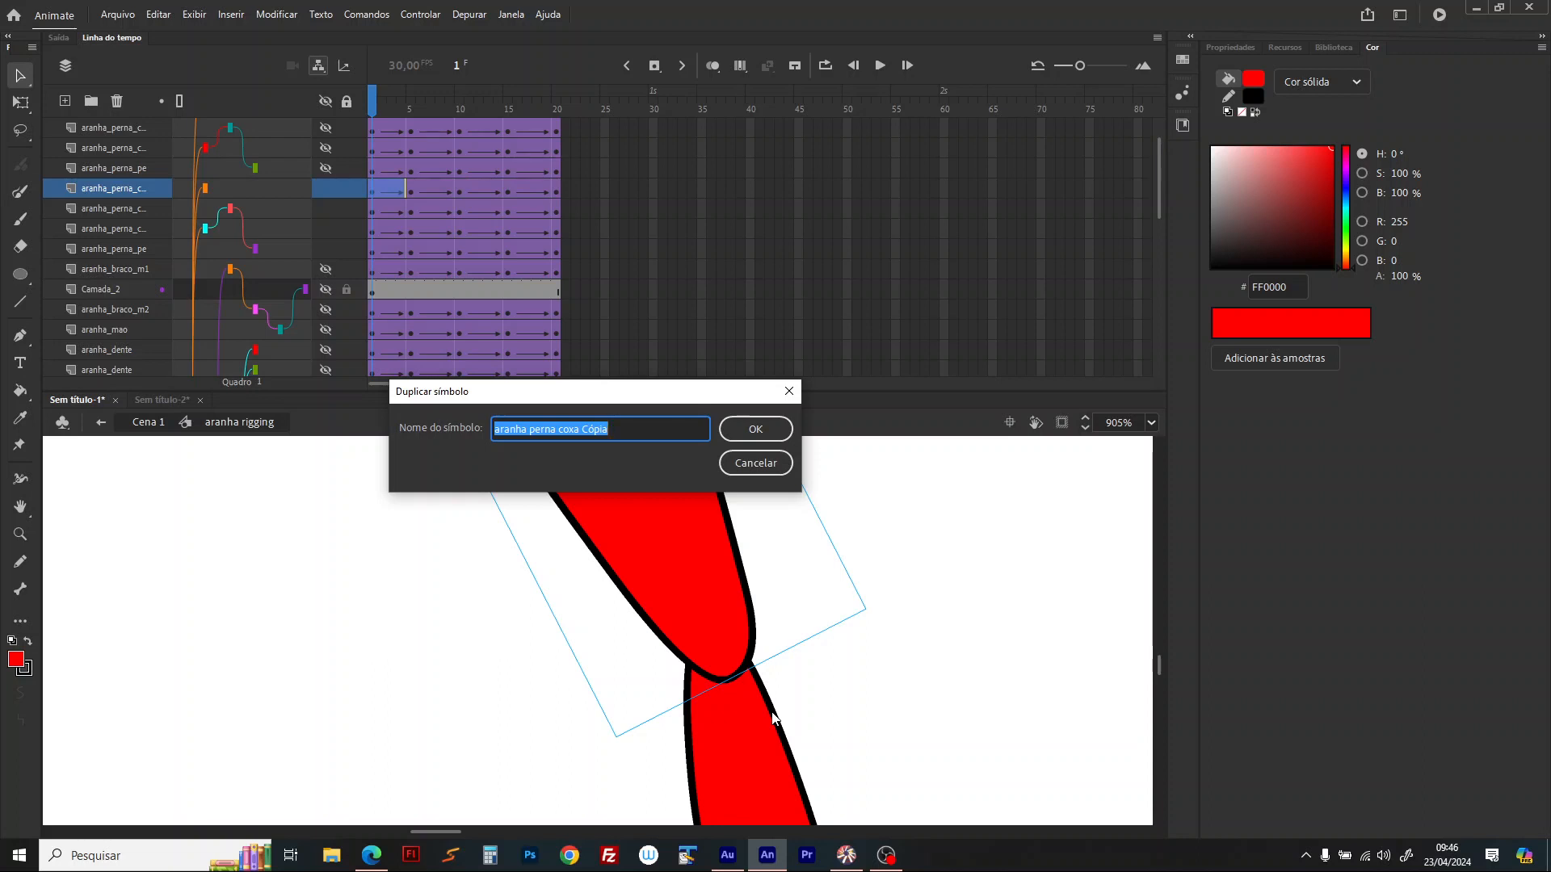
pyautogui.click(588, 430)
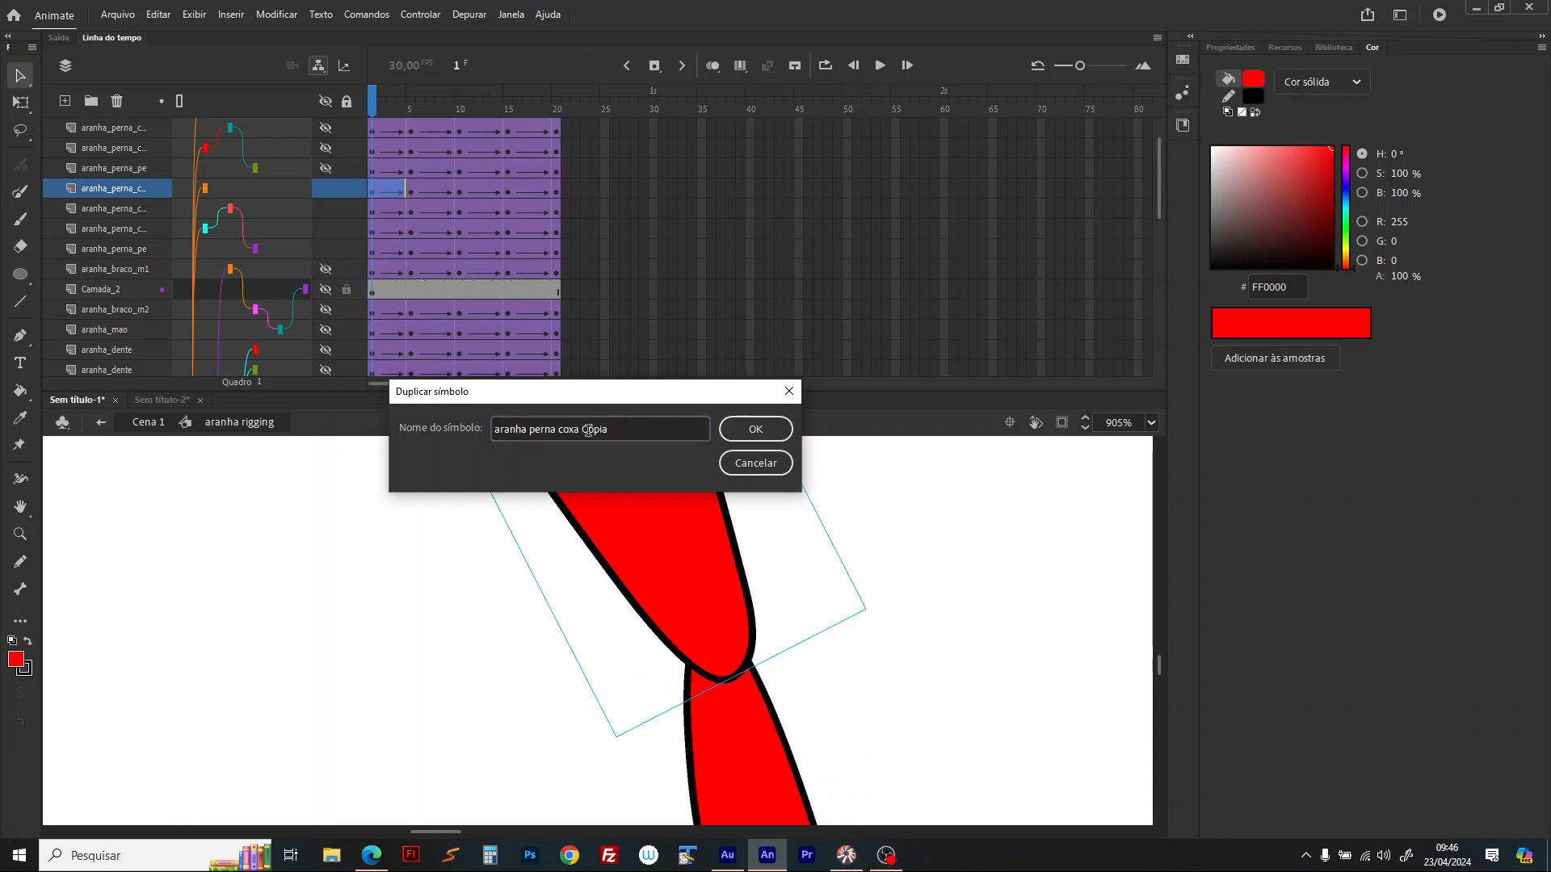
pyautogui.moveTo(588, 430); pyautogui.dragTo(635, 423)
pyautogui.write('or')
pyautogui.click(755, 429)
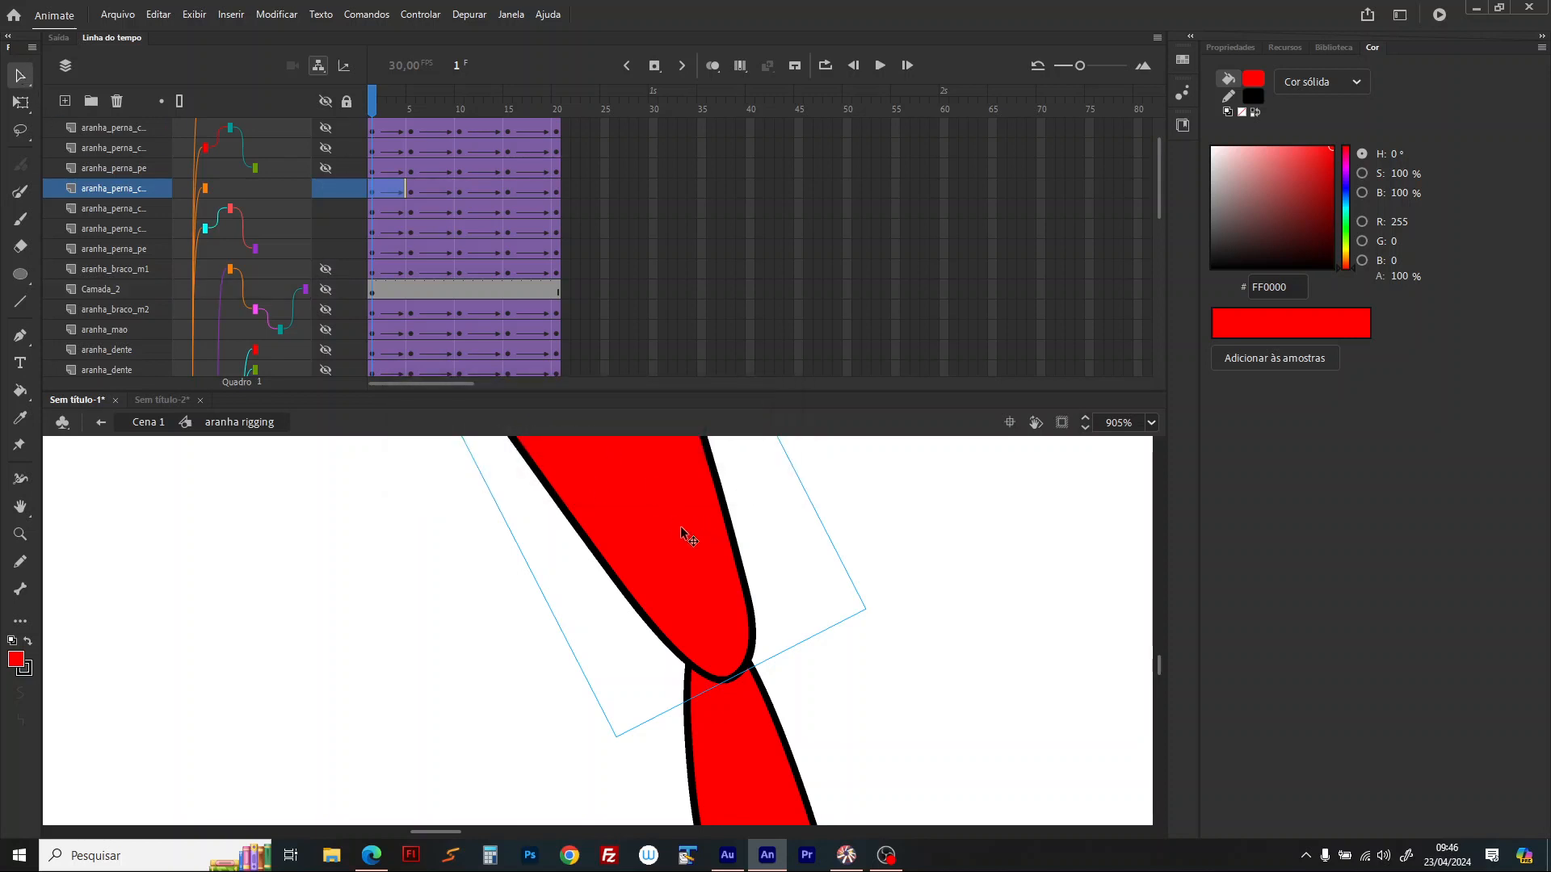
# Step: Edit the duplicated thigh symbol in place, delete its black outline, and return to the aranha rigging symbol
pyautogui.doubleClick(681, 529)
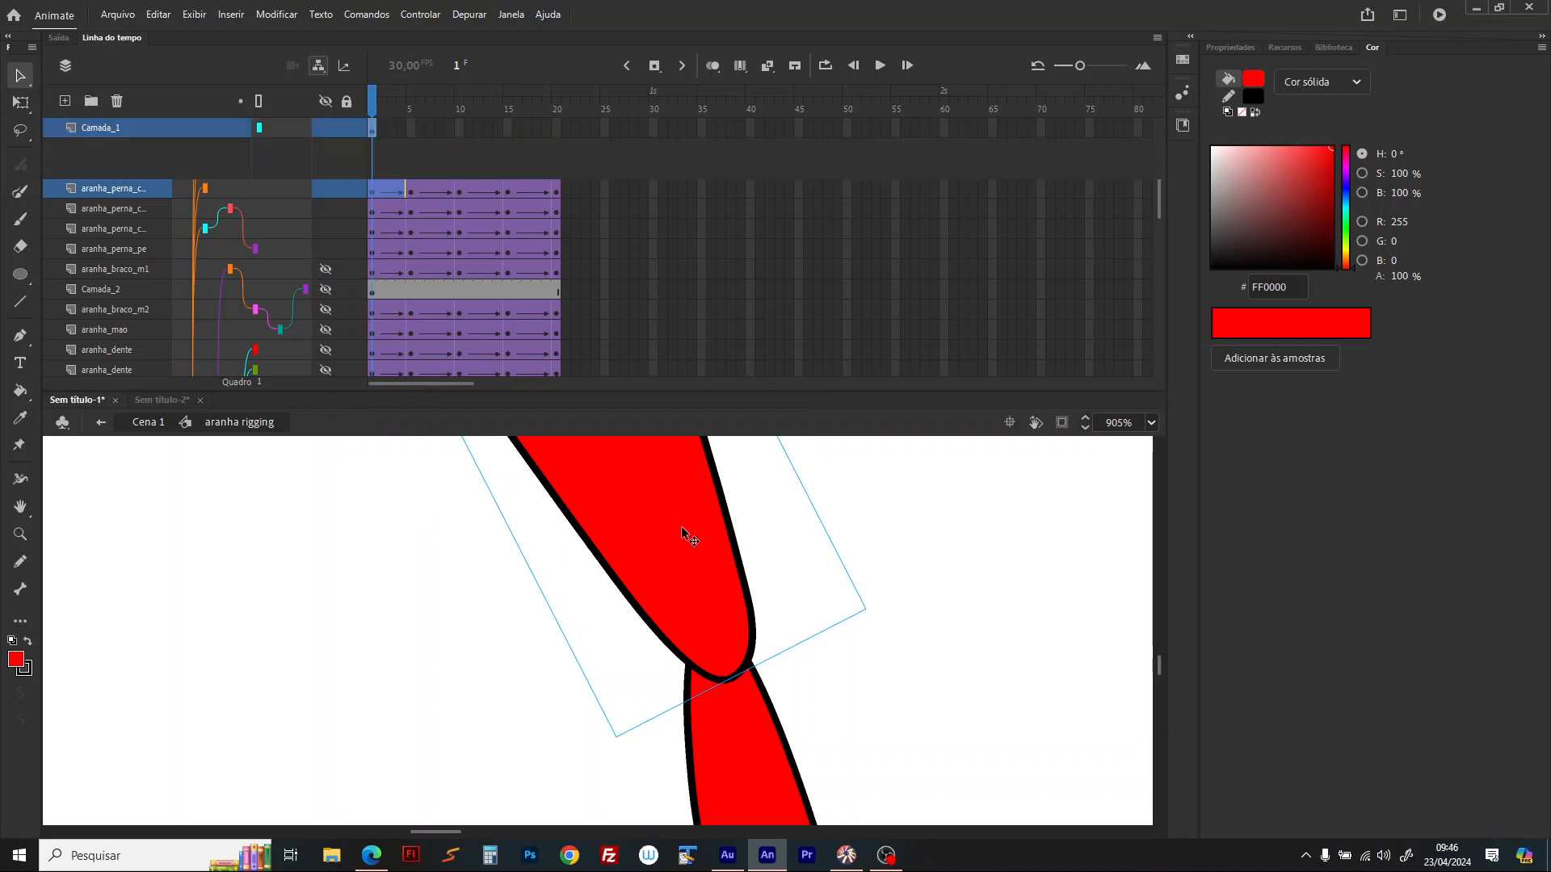
pyautogui.click(732, 509)
pyautogui.doubleClick(725, 509)
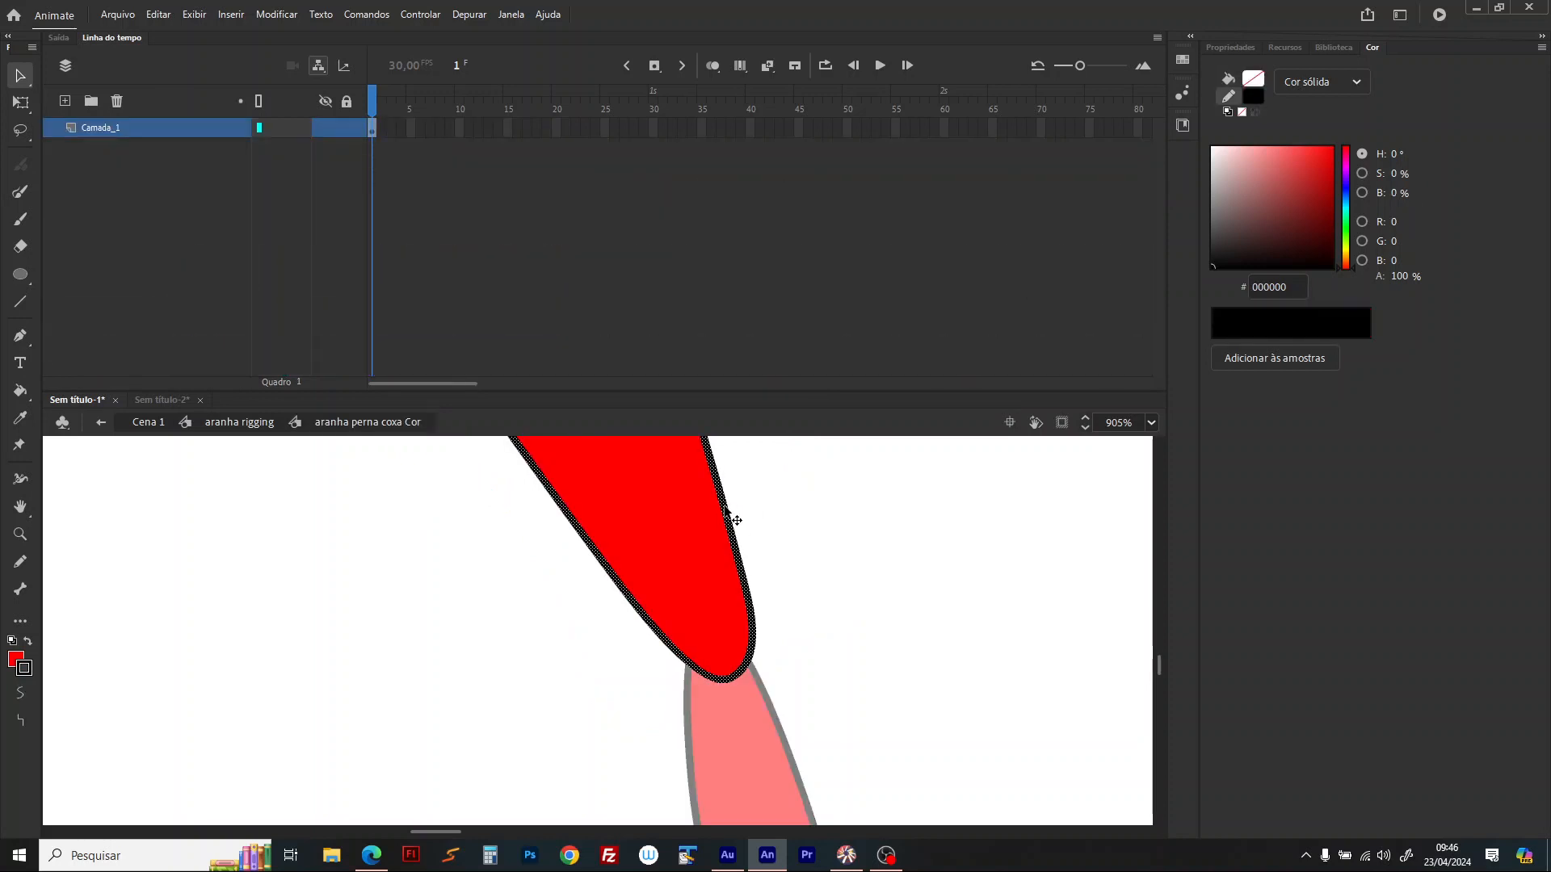
pyautogui.click(727, 512)
pyautogui.doubleClick(811, 483)
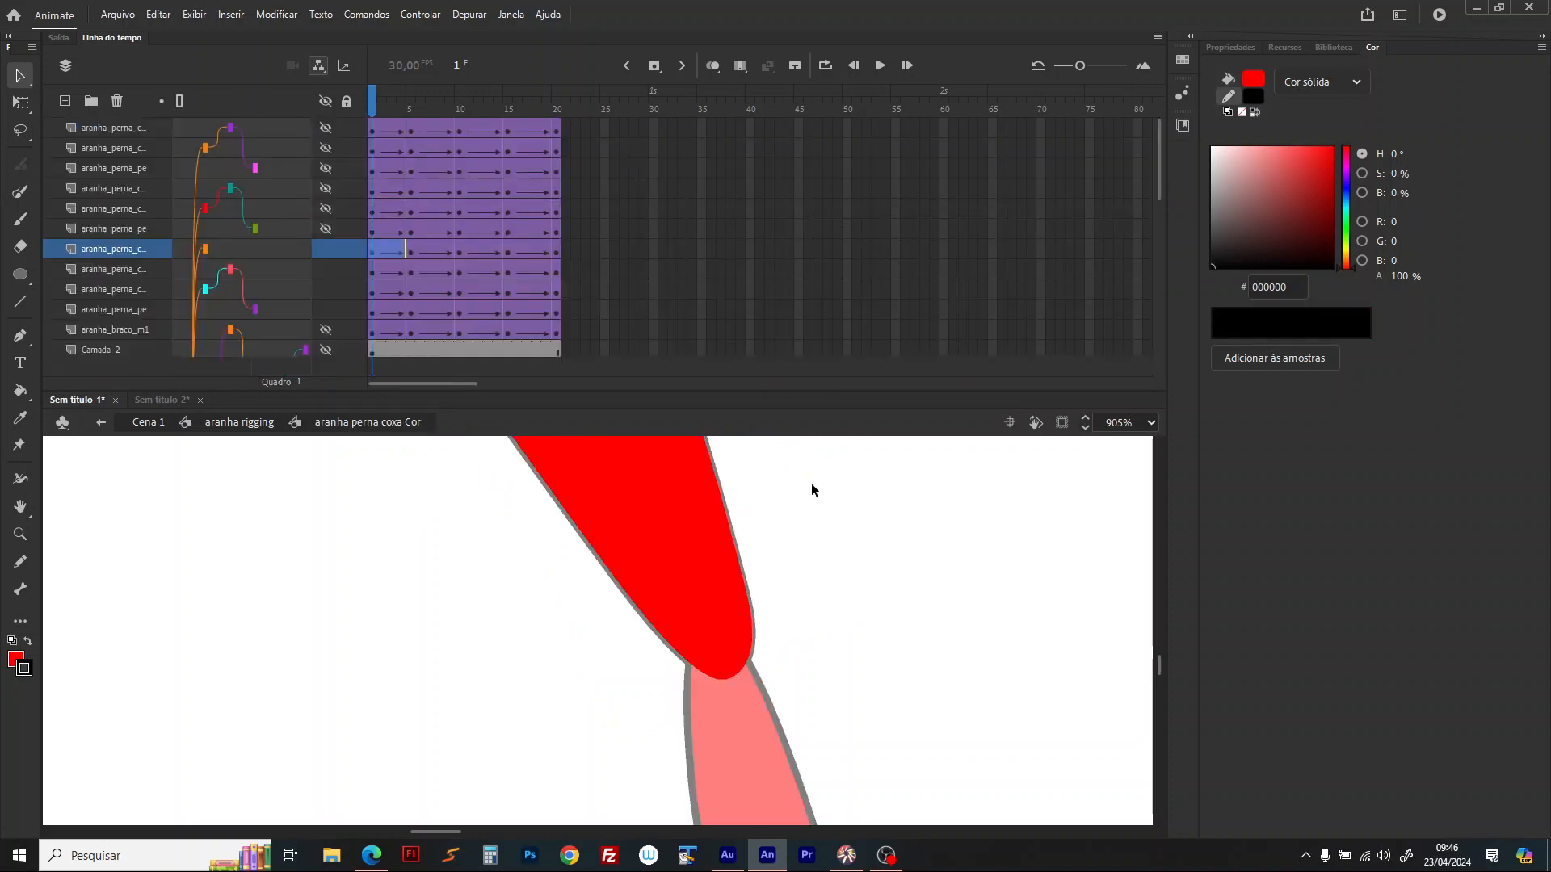
# Step: Scrub from frame 1 to frame 5 to examine the knee joint with the outline-free thigh
pyautogui.click(375, 99)
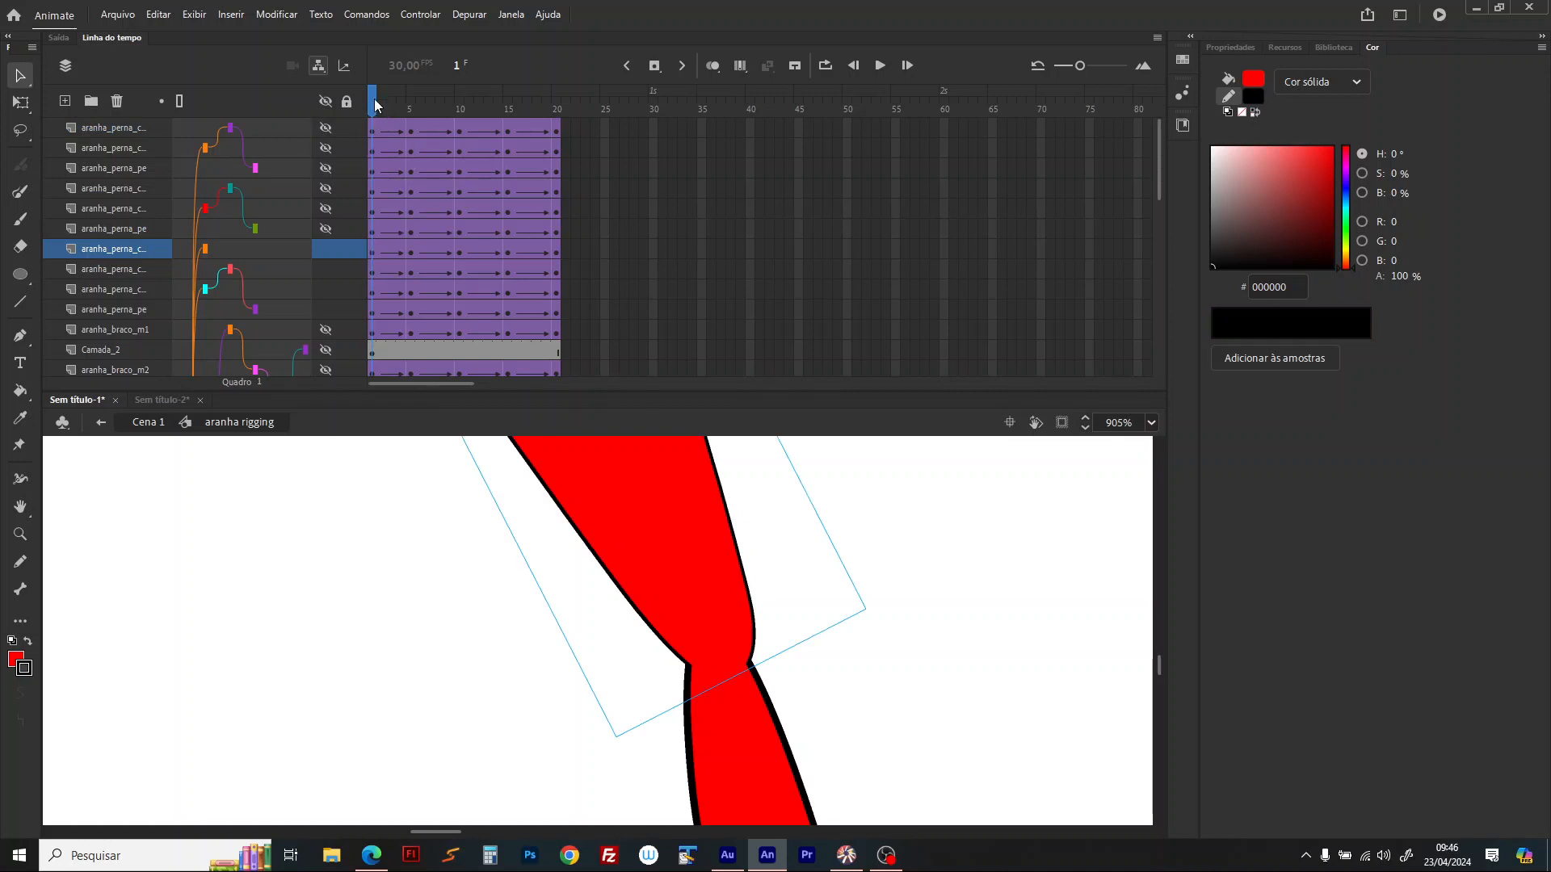
pyautogui.moveTo(378, 101)
pyautogui.mouseDown()
pyautogui.moveTo(392, 103)
pyautogui.moveTo(351, 105)
pyautogui.mouseUp()
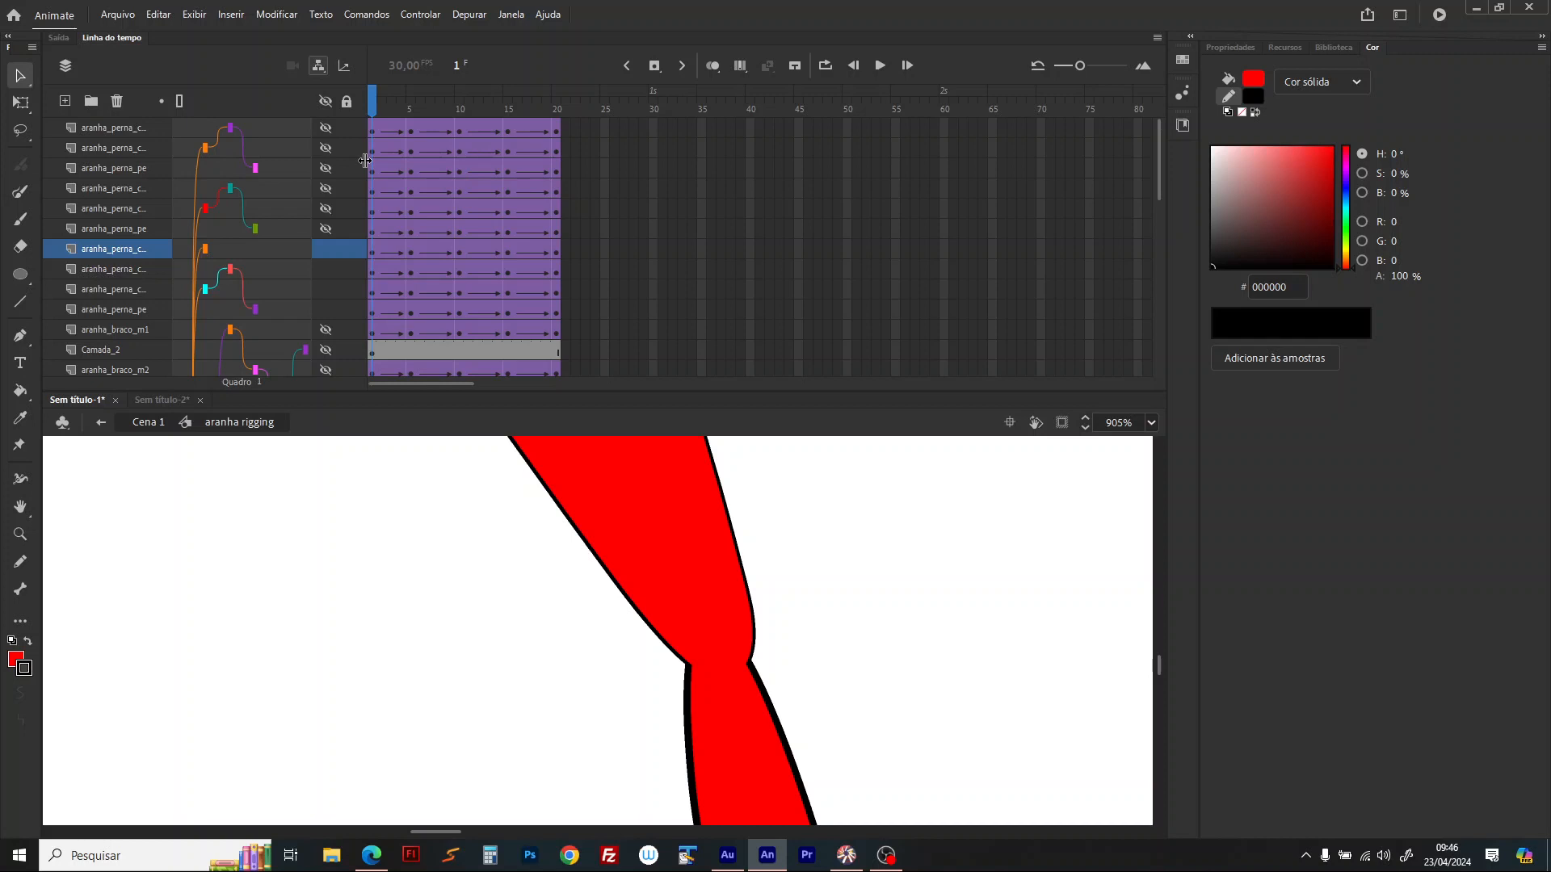
pyautogui.click(401, 108)
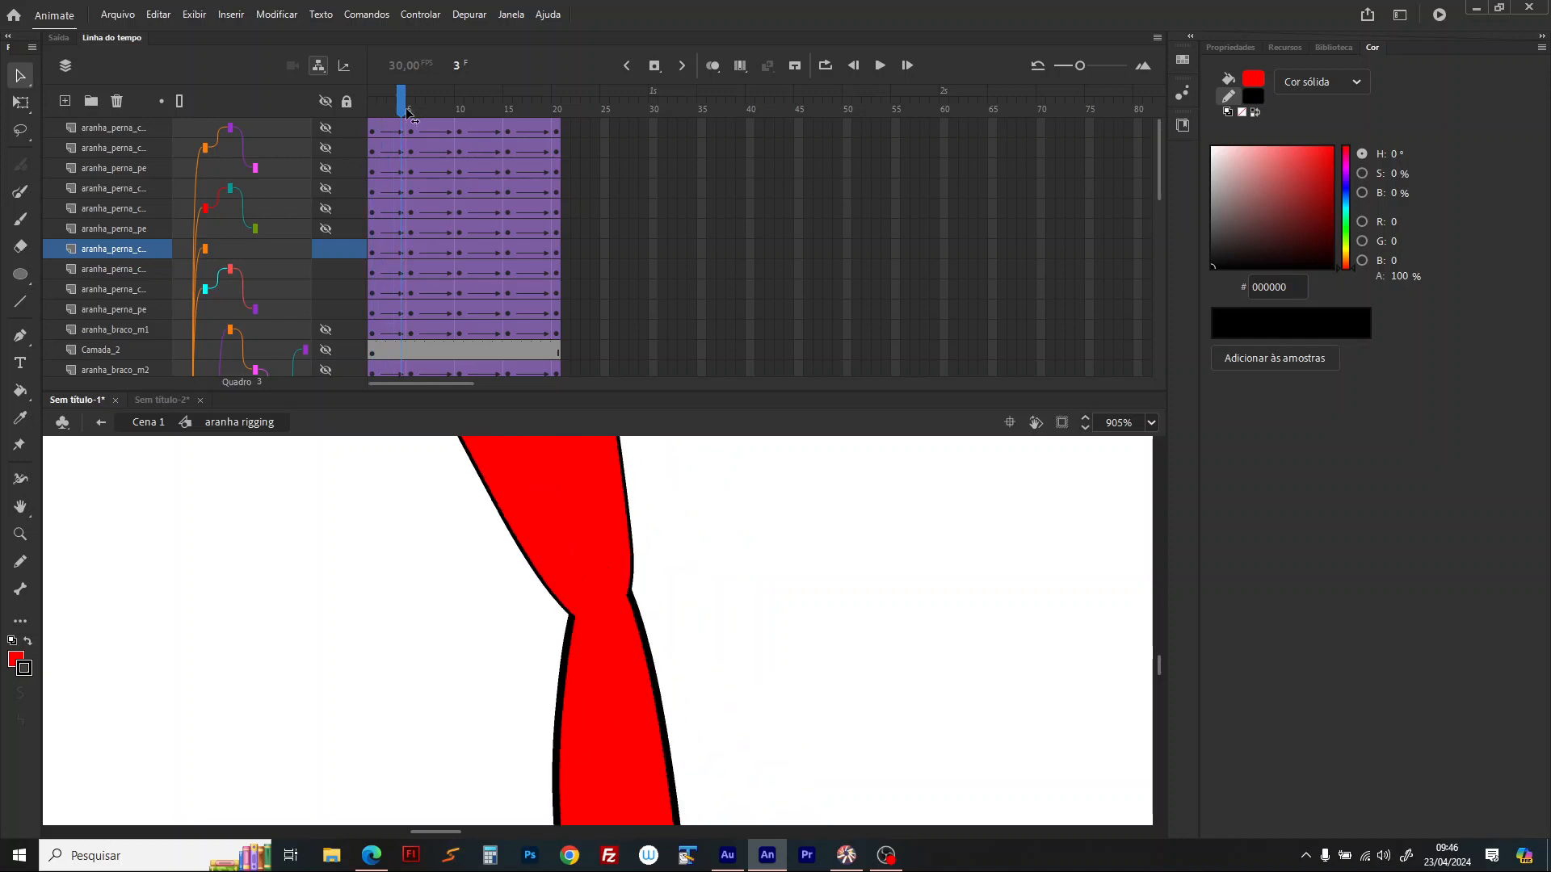
pyautogui.moveTo(407, 110); pyautogui.dragTo(413, 110)
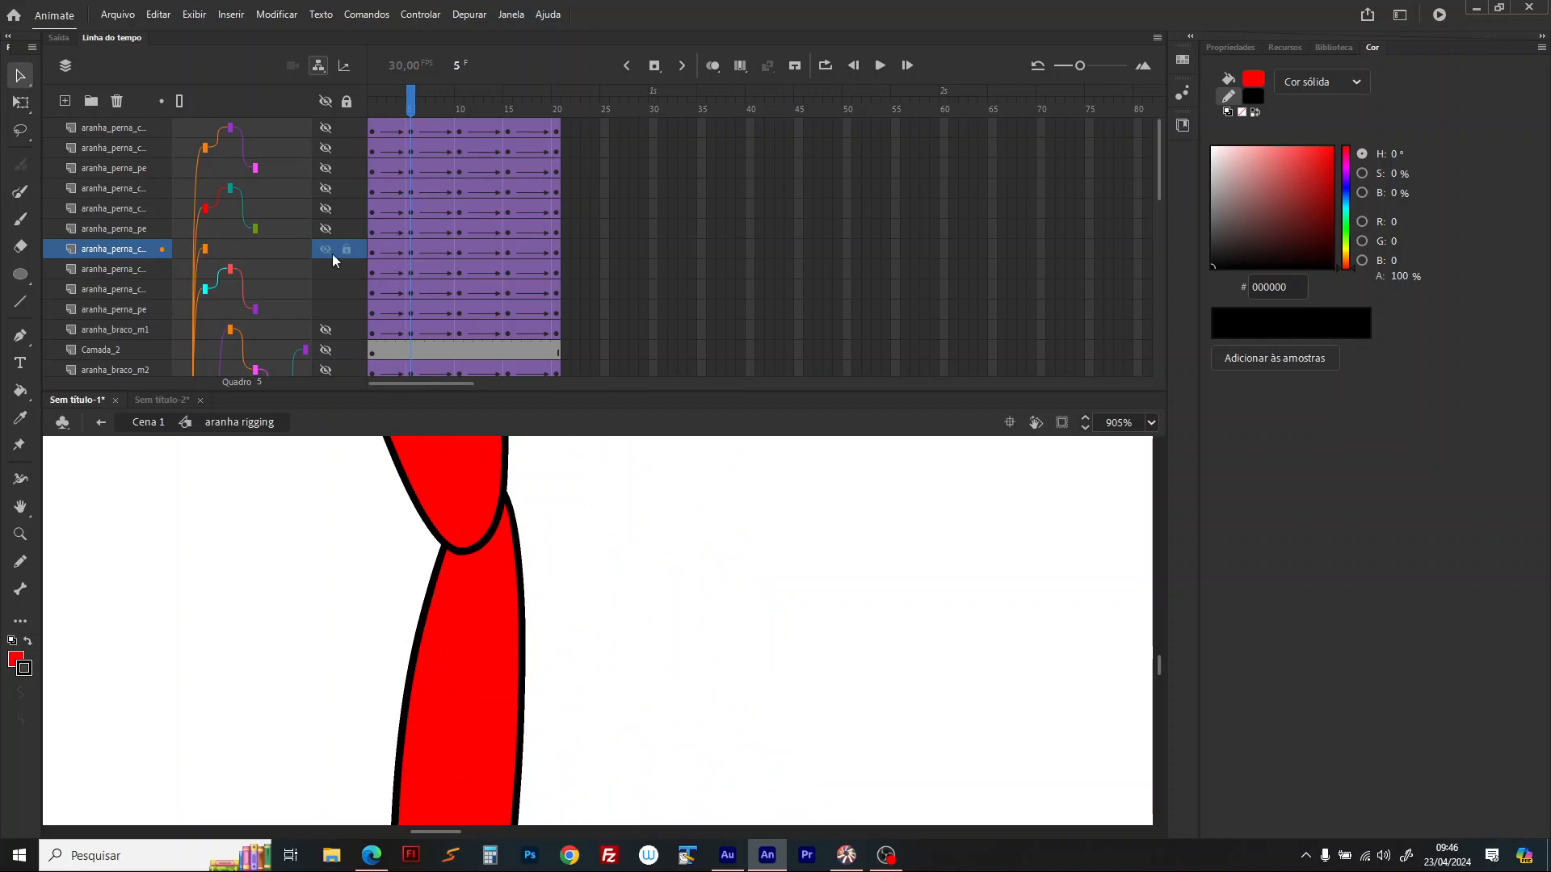
# Step: Lock the isolated leg's shin, original thigh and foot layers, and enable multiple-frame editing with the range extended through frame 20
pyautogui.click(347, 310)
pyautogui.click(742, 68)
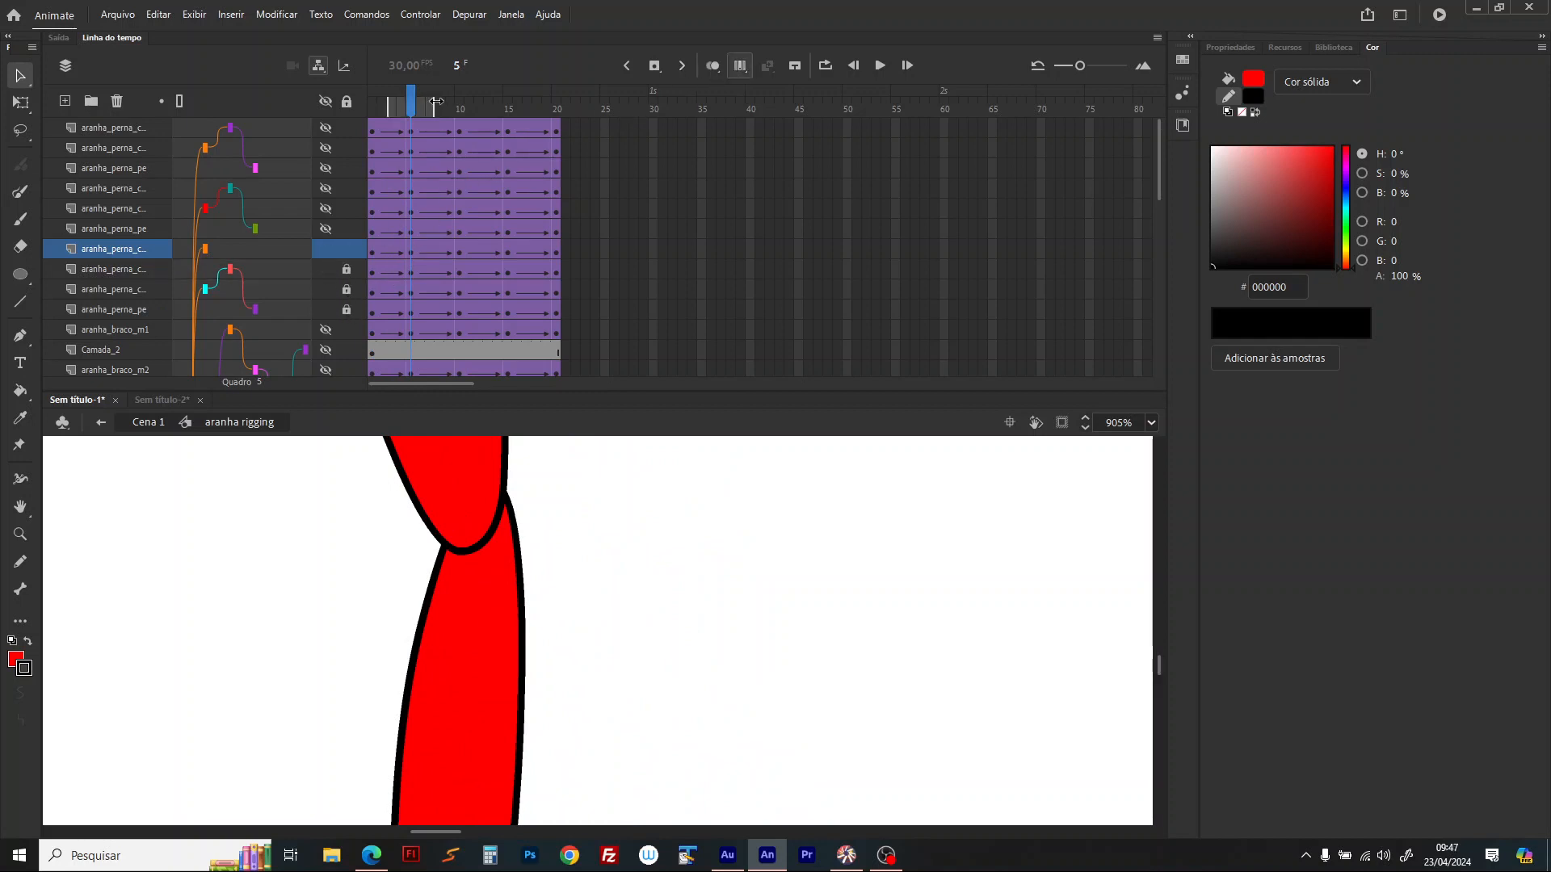
pyautogui.moveTo(435, 101); pyautogui.dragTo(667, 104)
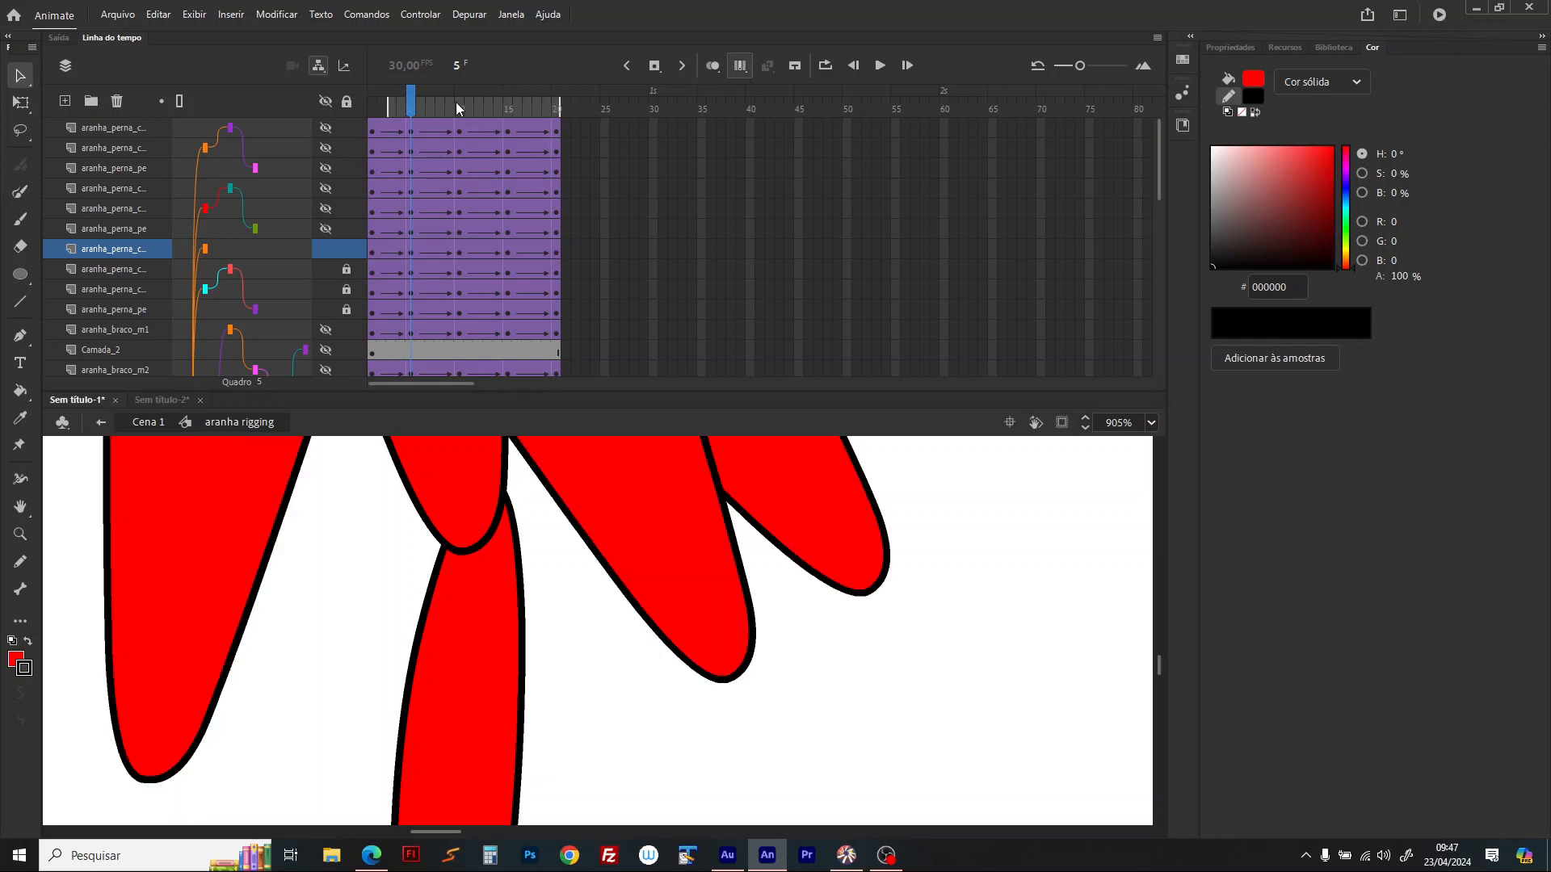
# Step: Try to select the pasted thigh's instances across all keyframes and reach their symbol options together
pyautogui.click(630, 524)
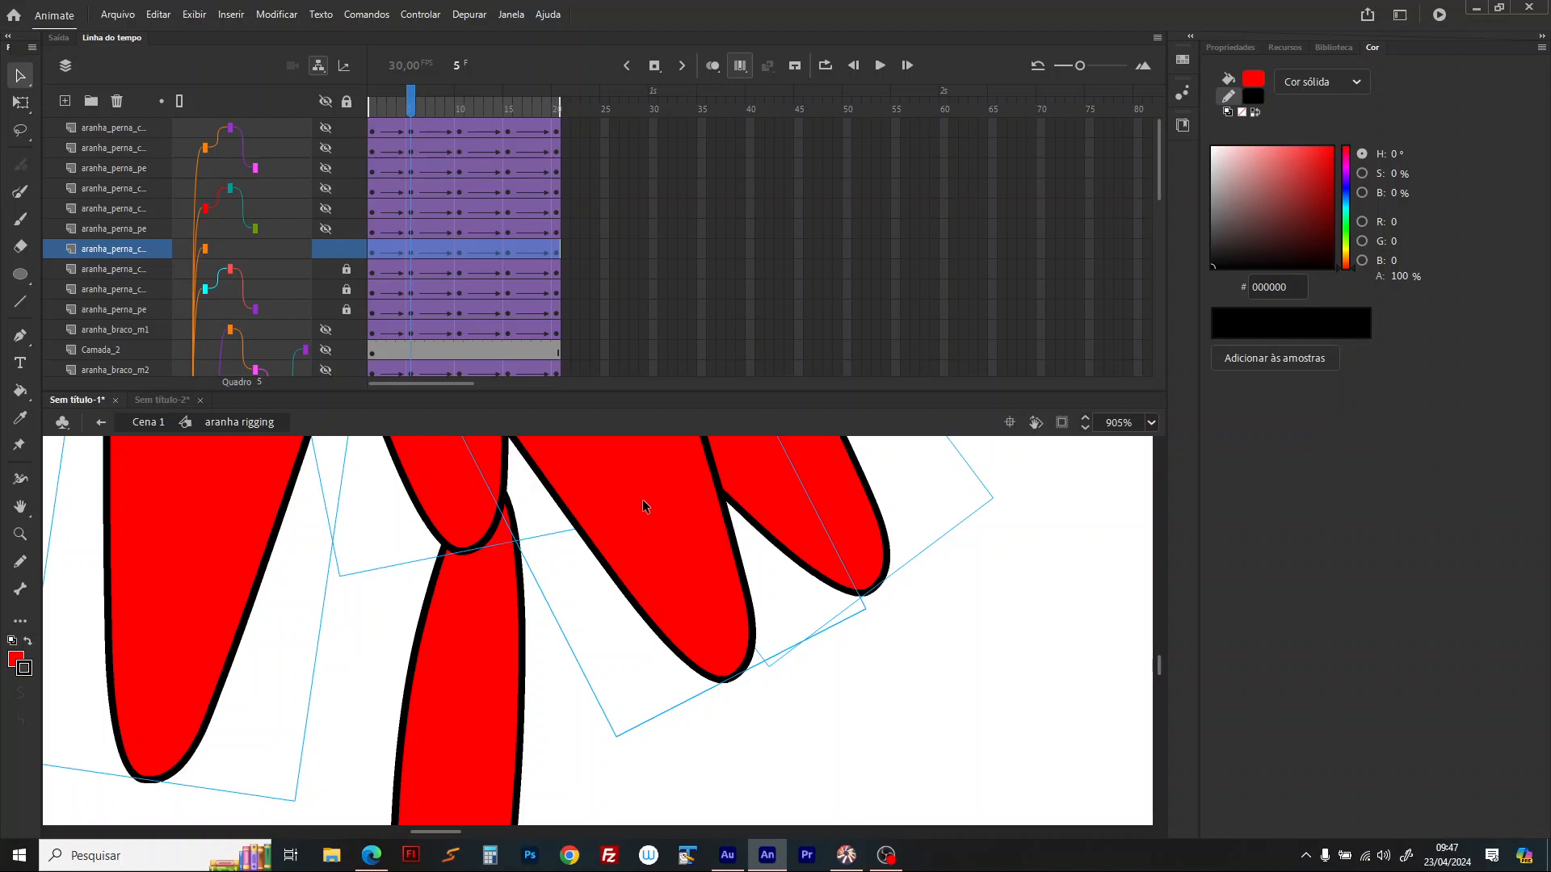
pyautogui.rightClick(643, 506)
pyautogui.rightClick(609, 458)
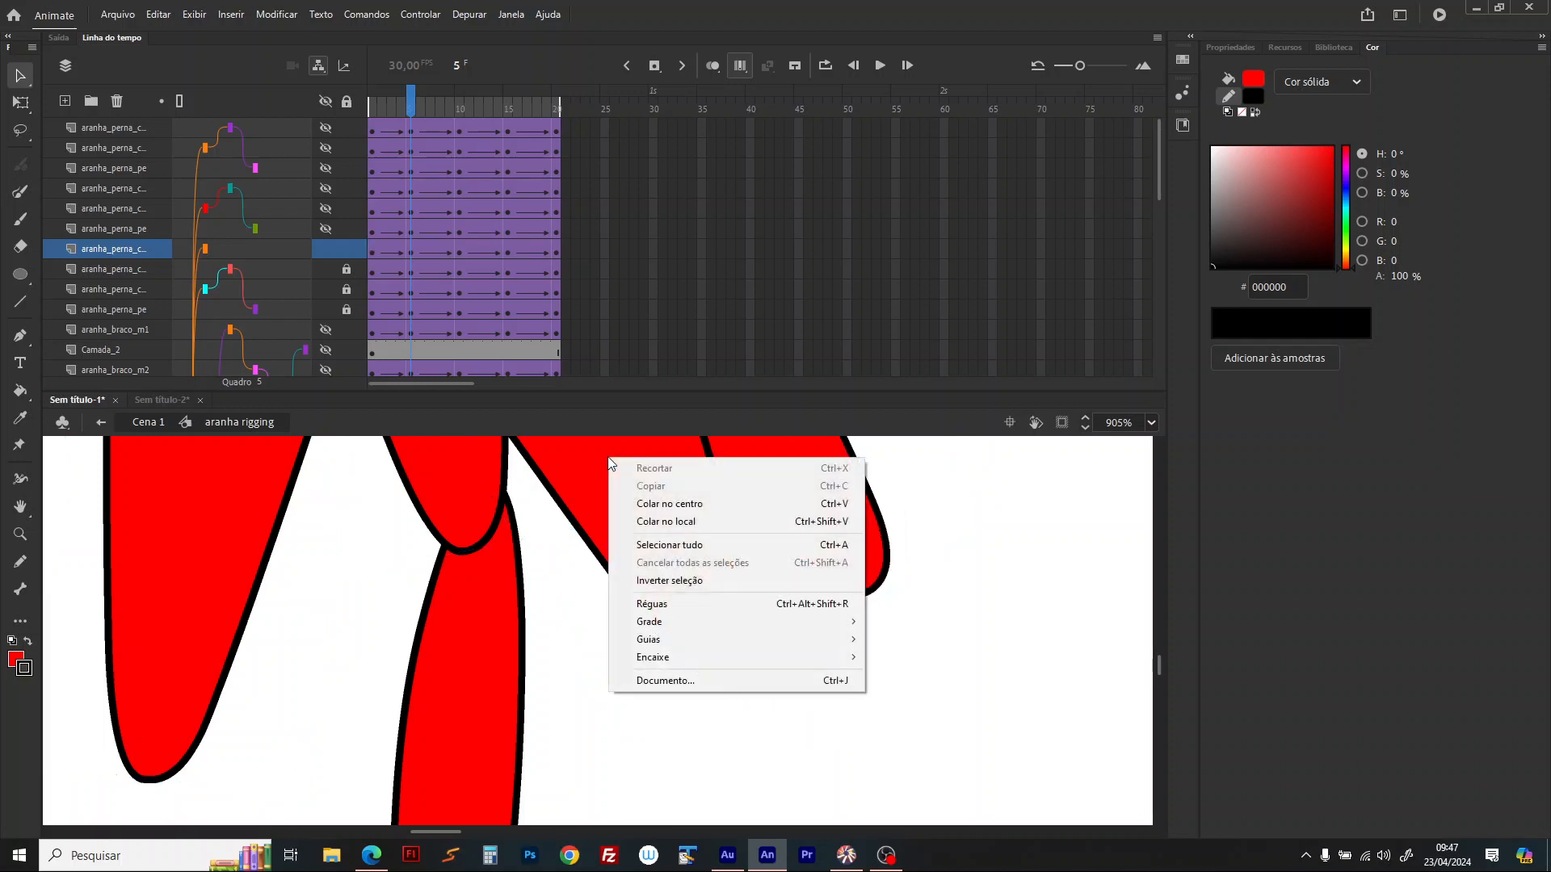
pyautogui.click(590, 472)
pyautogui.click(590, 469)
pyautogui.rightClick(589, 470)
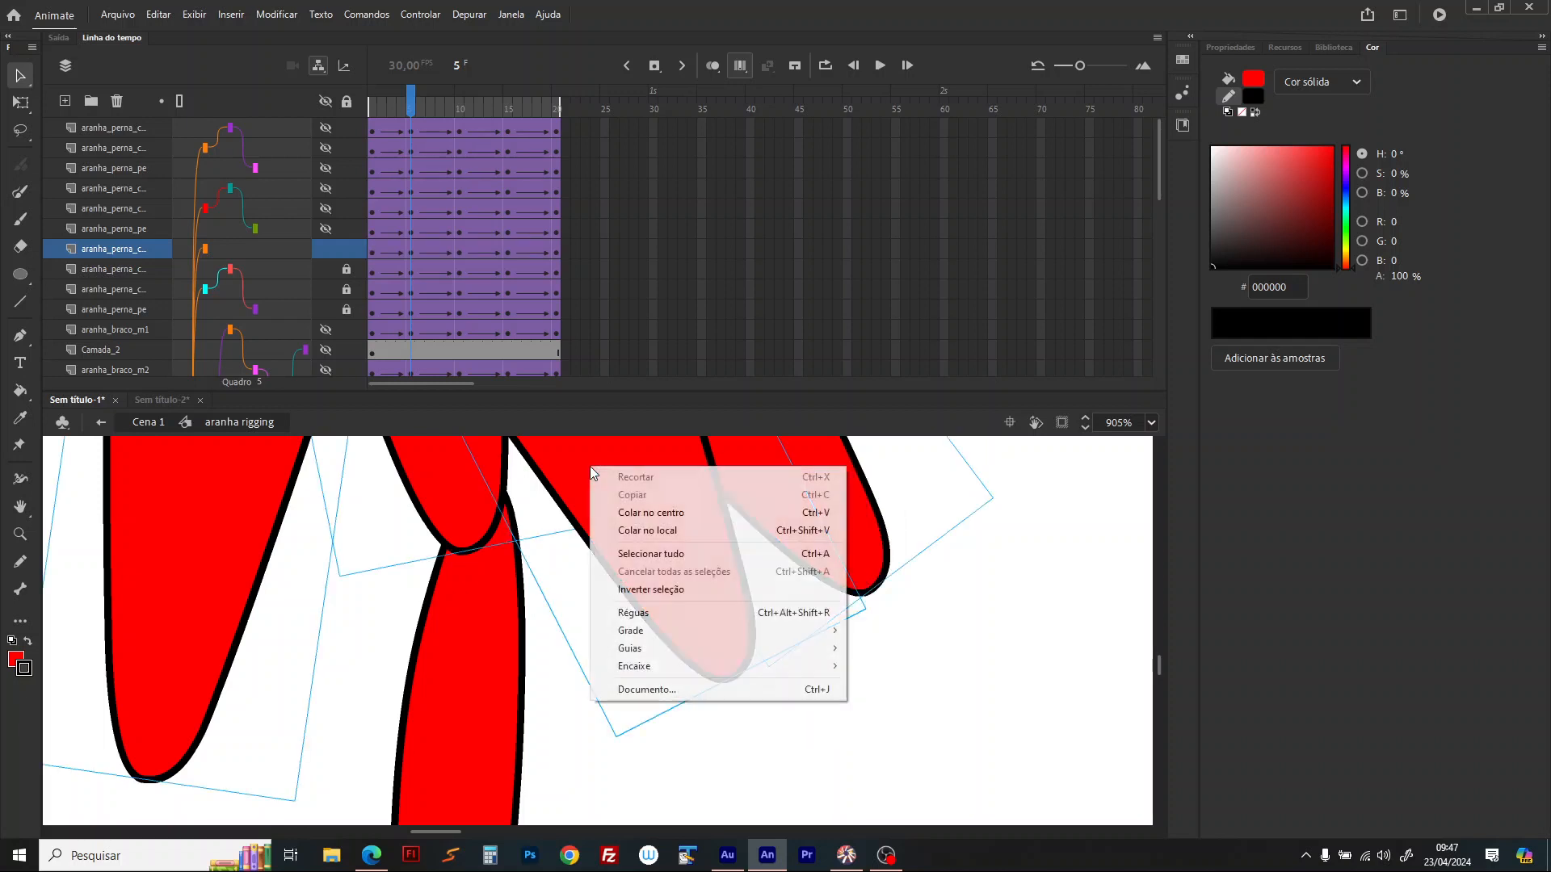
pyautogui.click(20, 76)
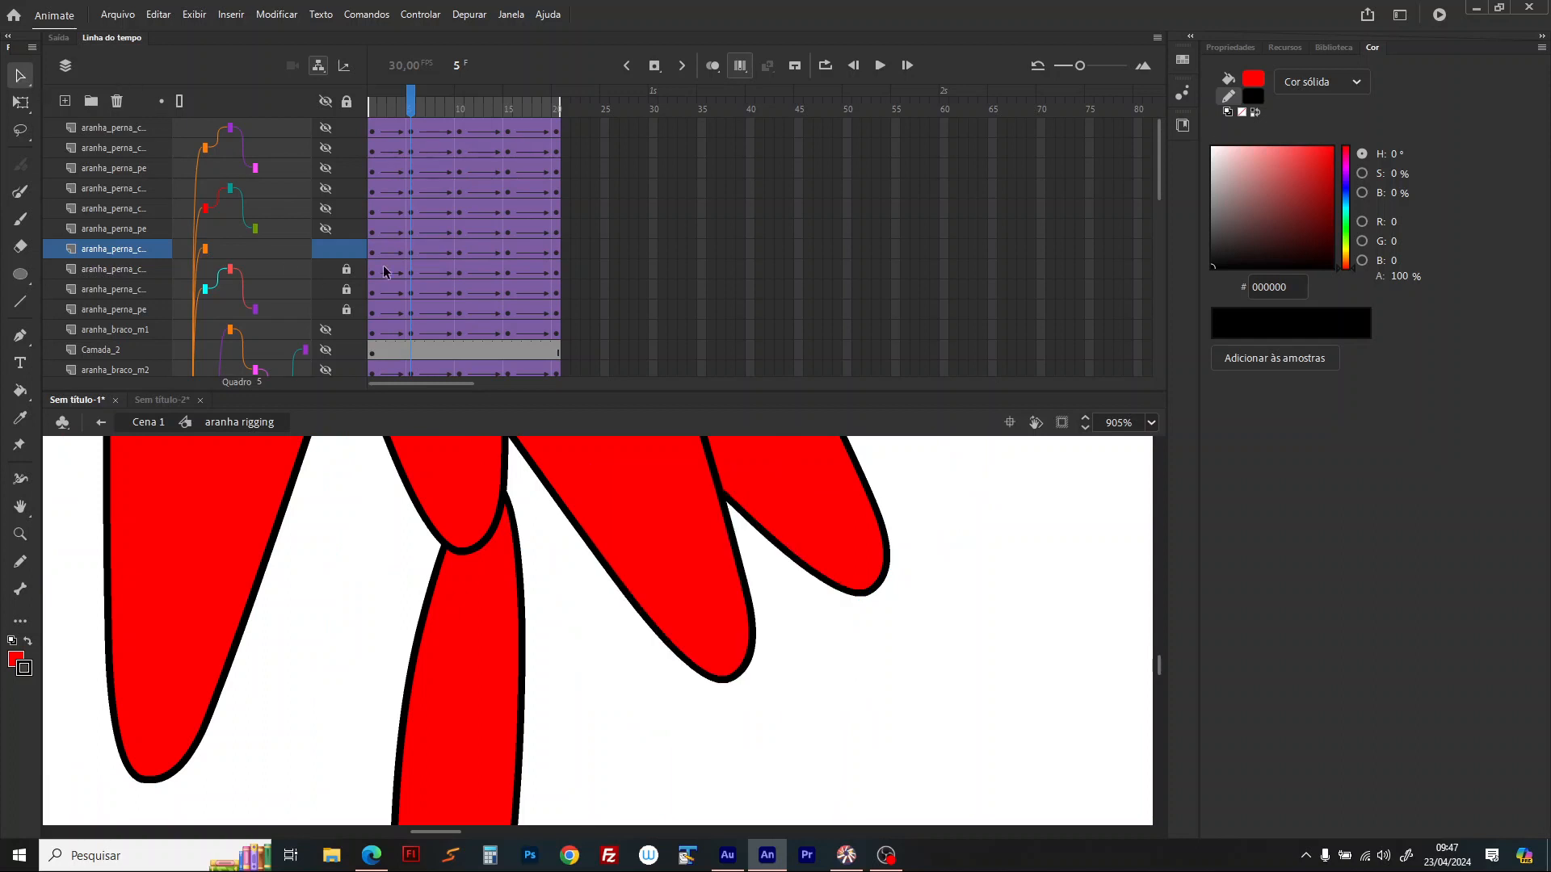
pyautogui.hotkey('ctrl', 'a')
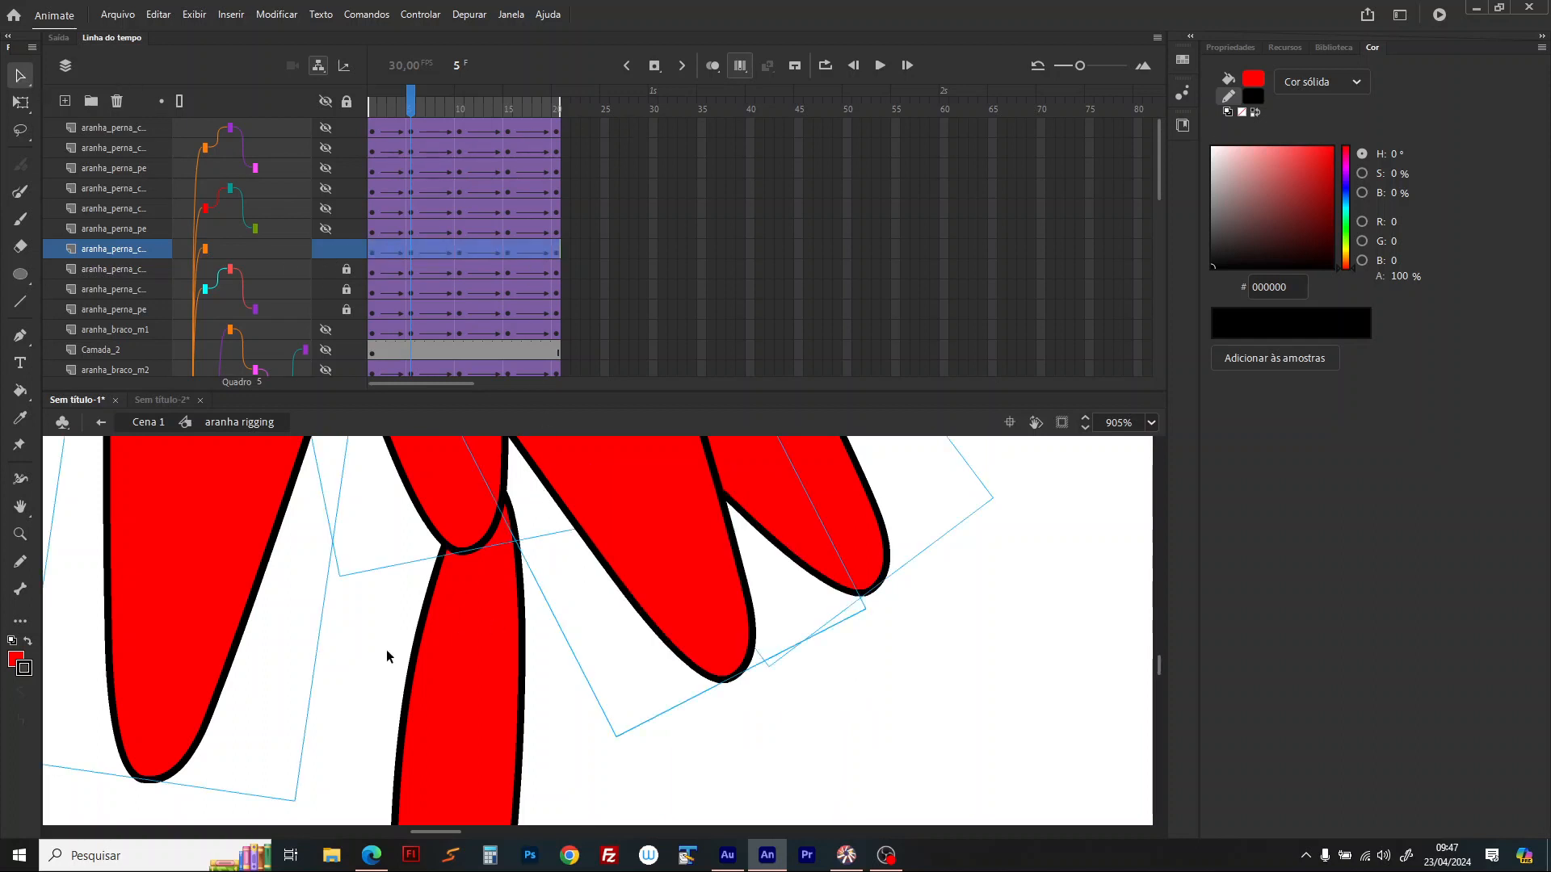
pyautogui.rightClick(171, 741)
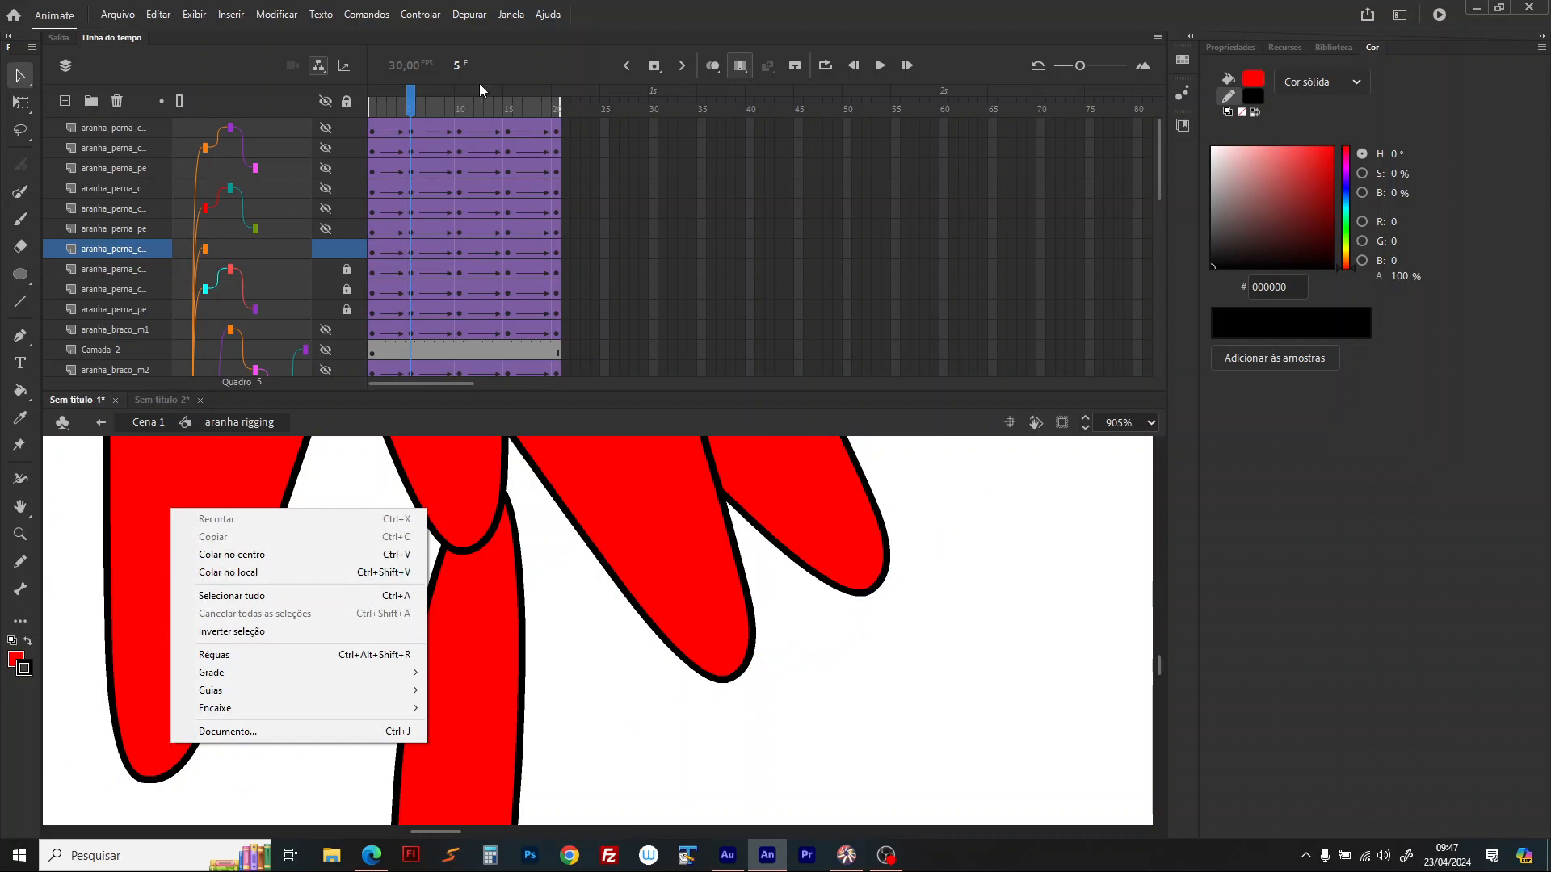
# Step: Turn off the layer parenting view and retry reaching the symbol options for all pasted thigh instances together
pyautogui.click(409, 104)
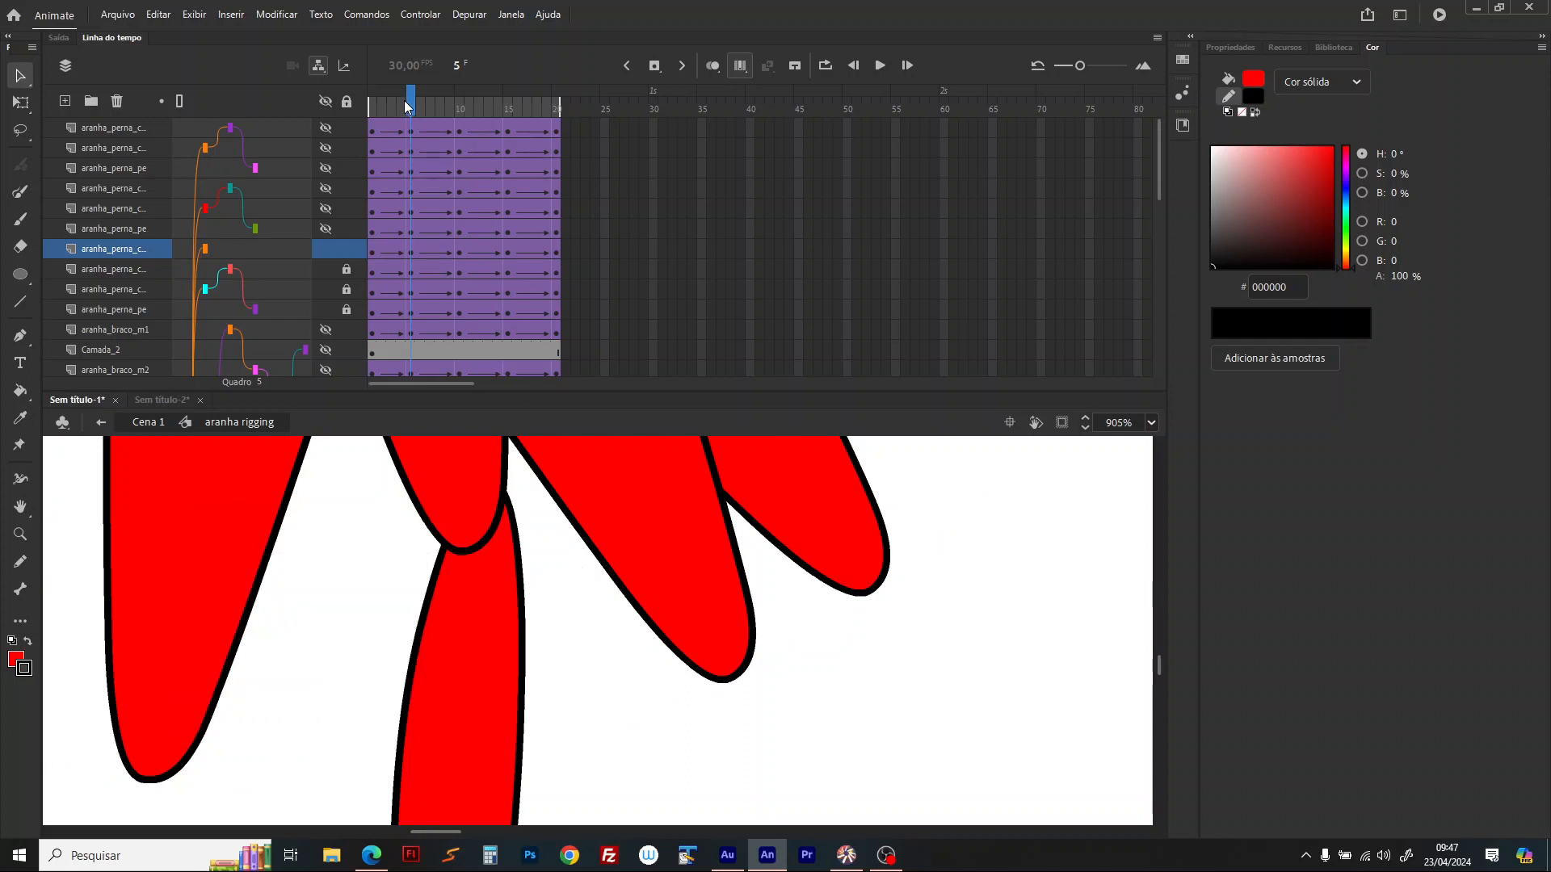
pyautogui.click(318, 65)
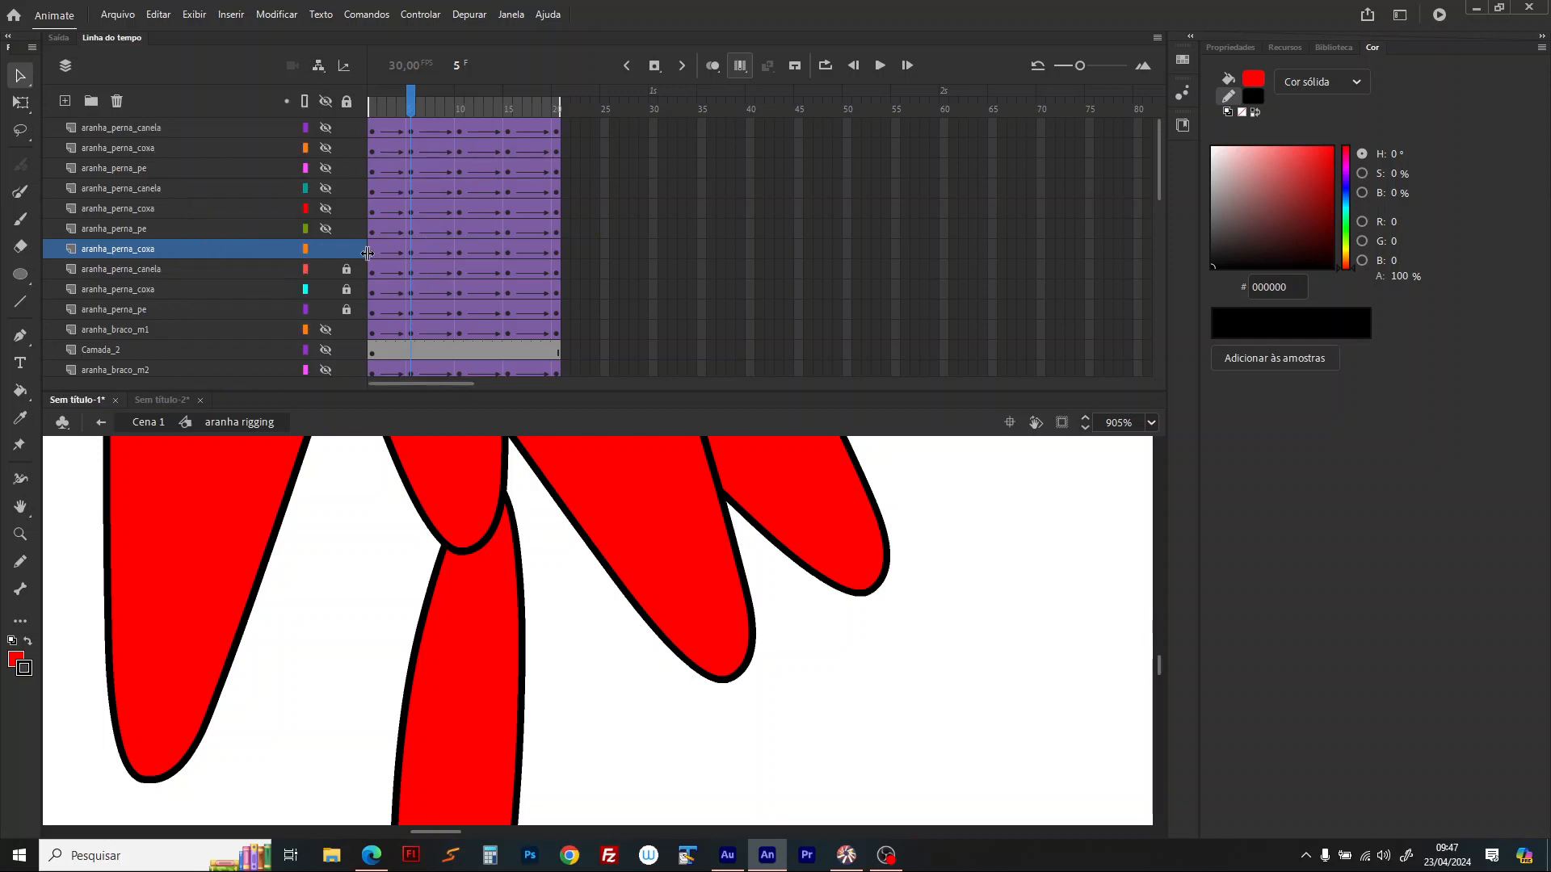
pyautogui.click(741, 478)
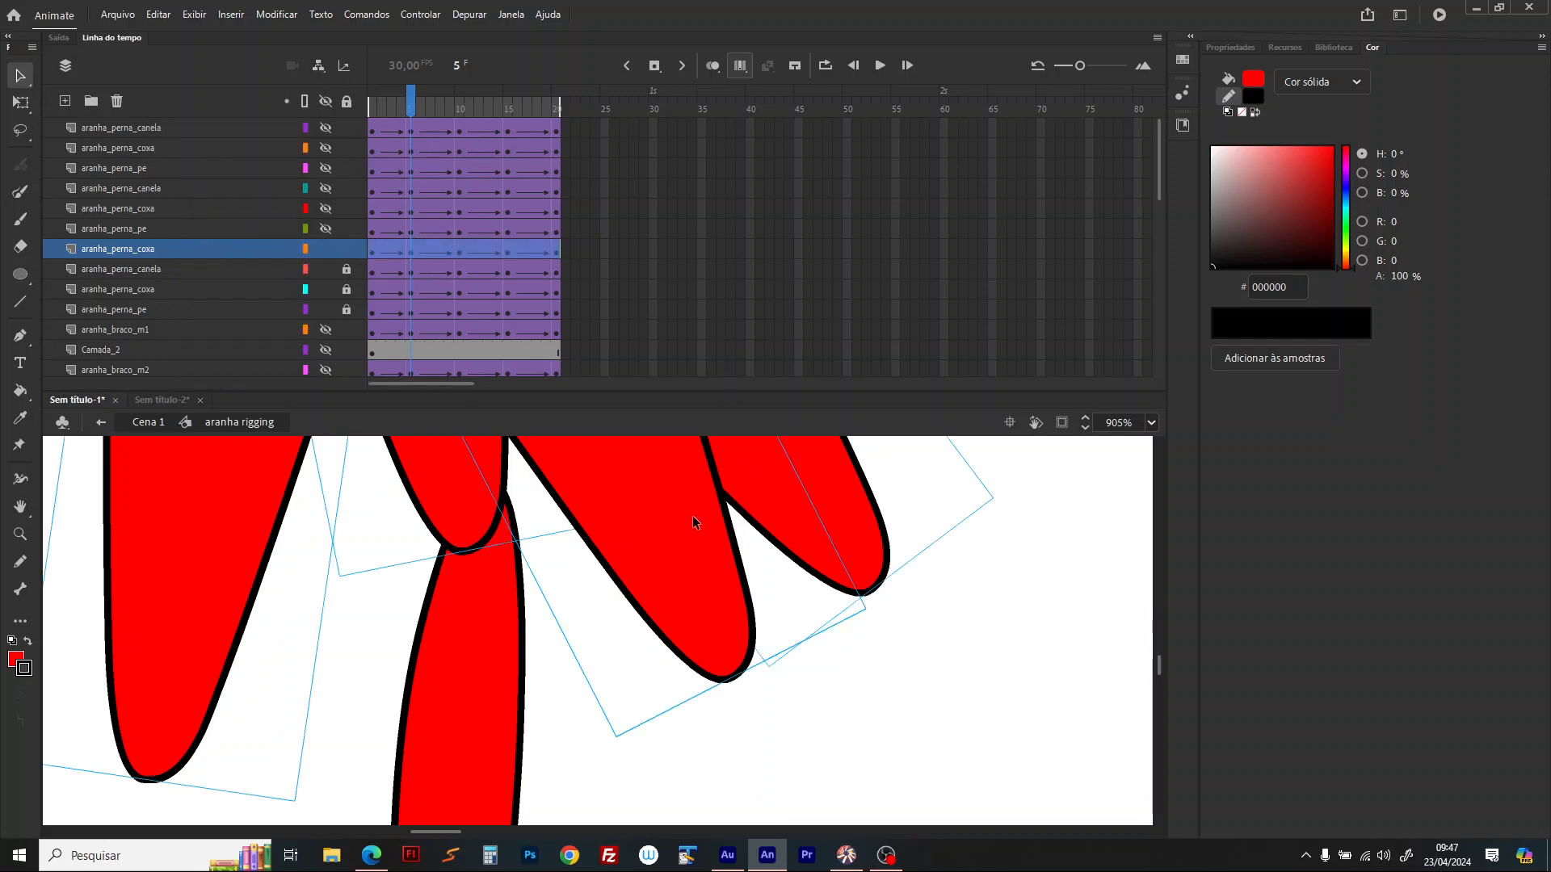
pyautogui.rightClick(681, 503)
pyautogui.rightClick(623, 489)
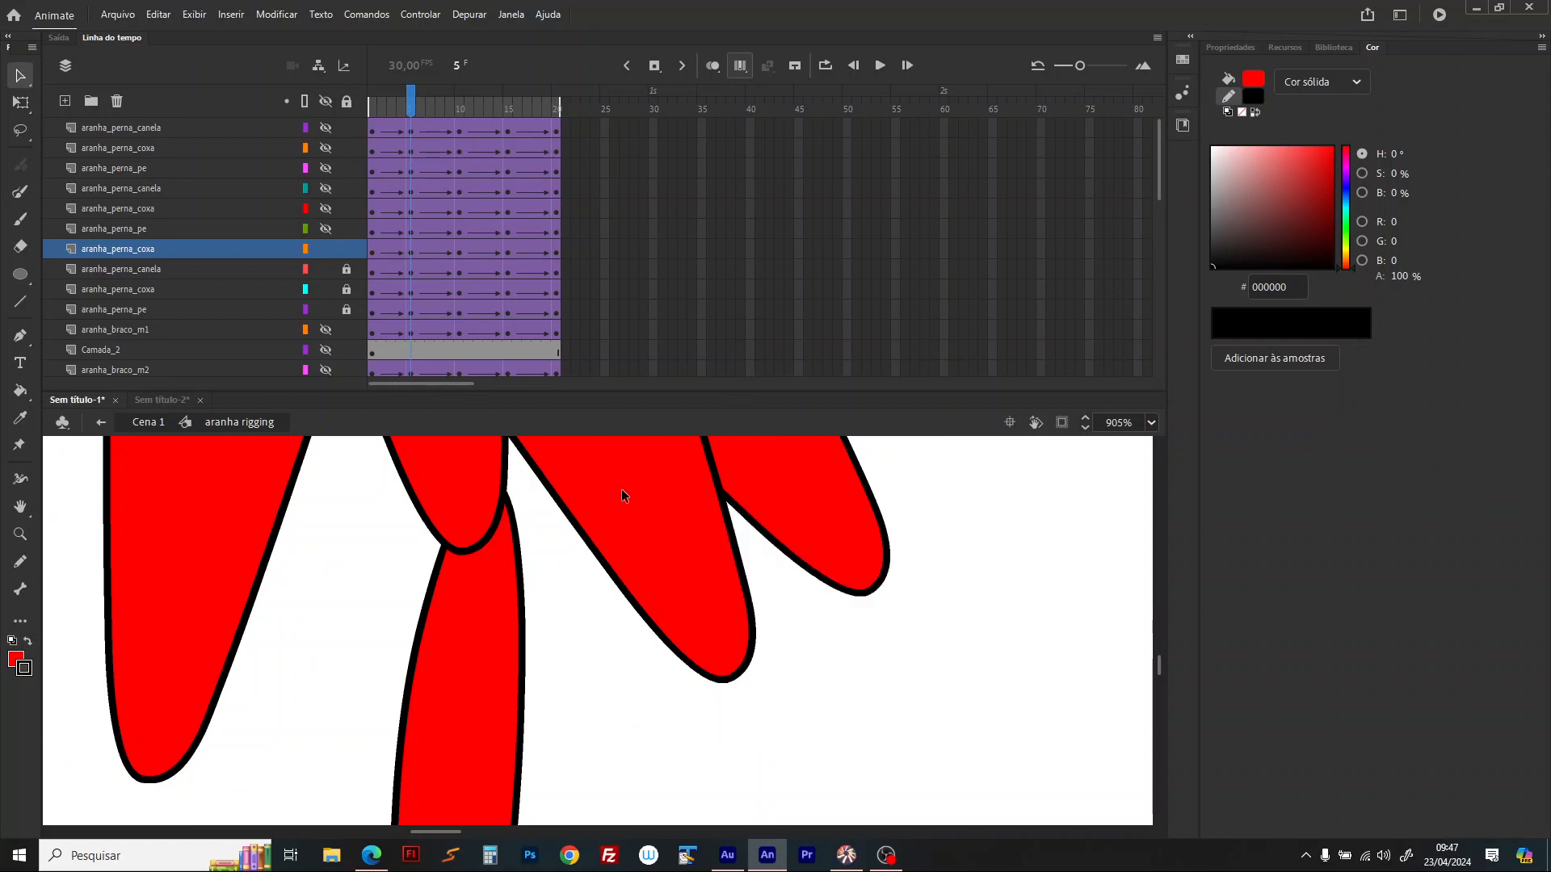
pyautogui.rightClick(622, 491)
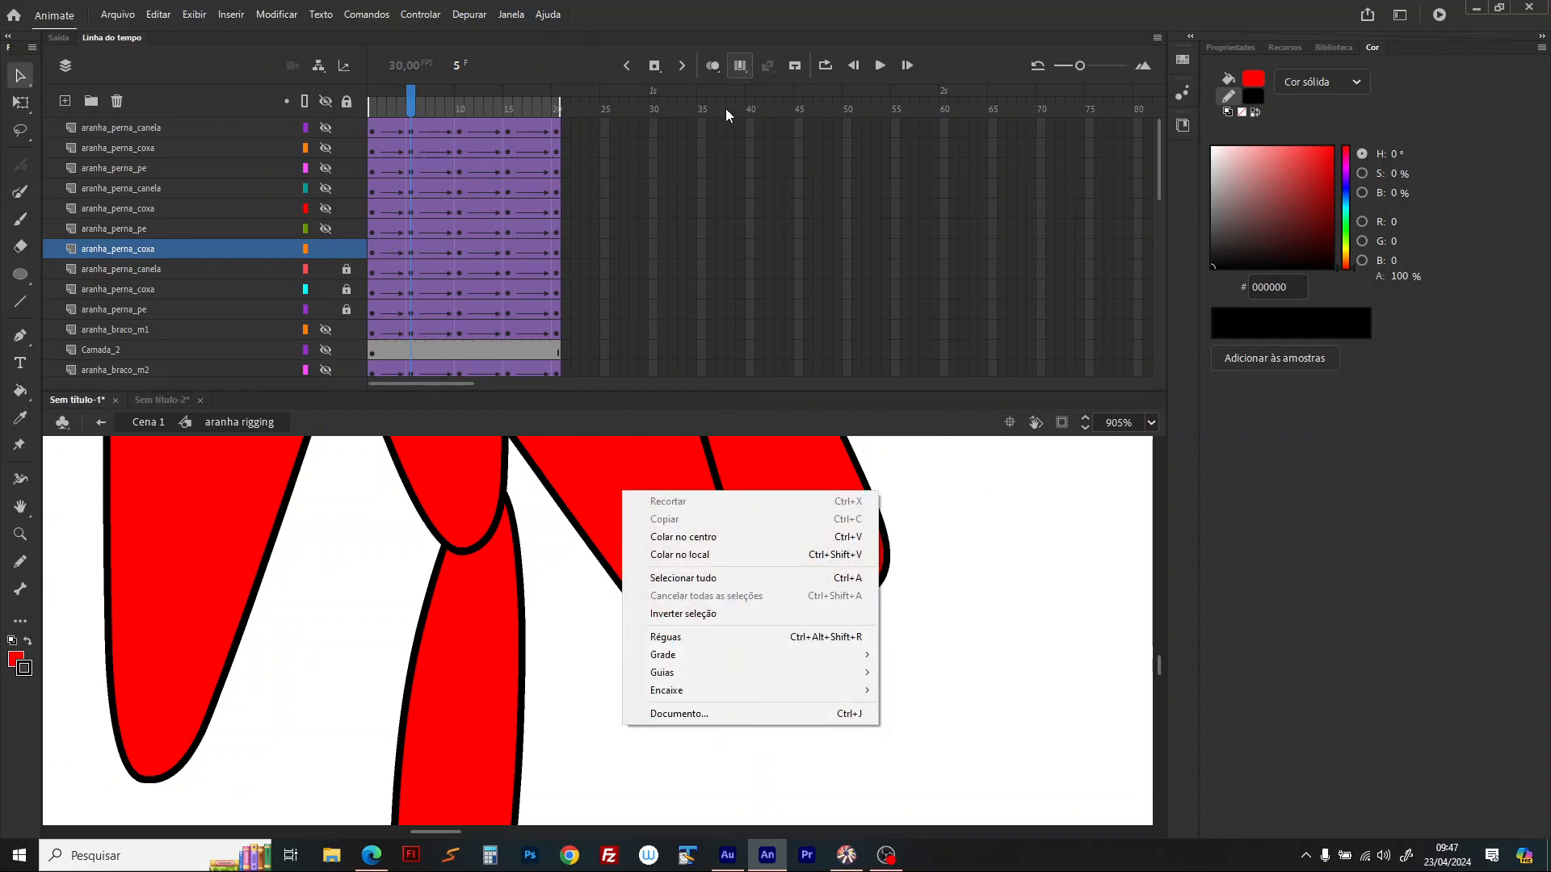
# Step: Try multiple-frame editing with the all-frames range on the pasted thigh, then turn multiple-frame editing off
pyautogui.click(756, 66)
pyautogui.click(742, 70)
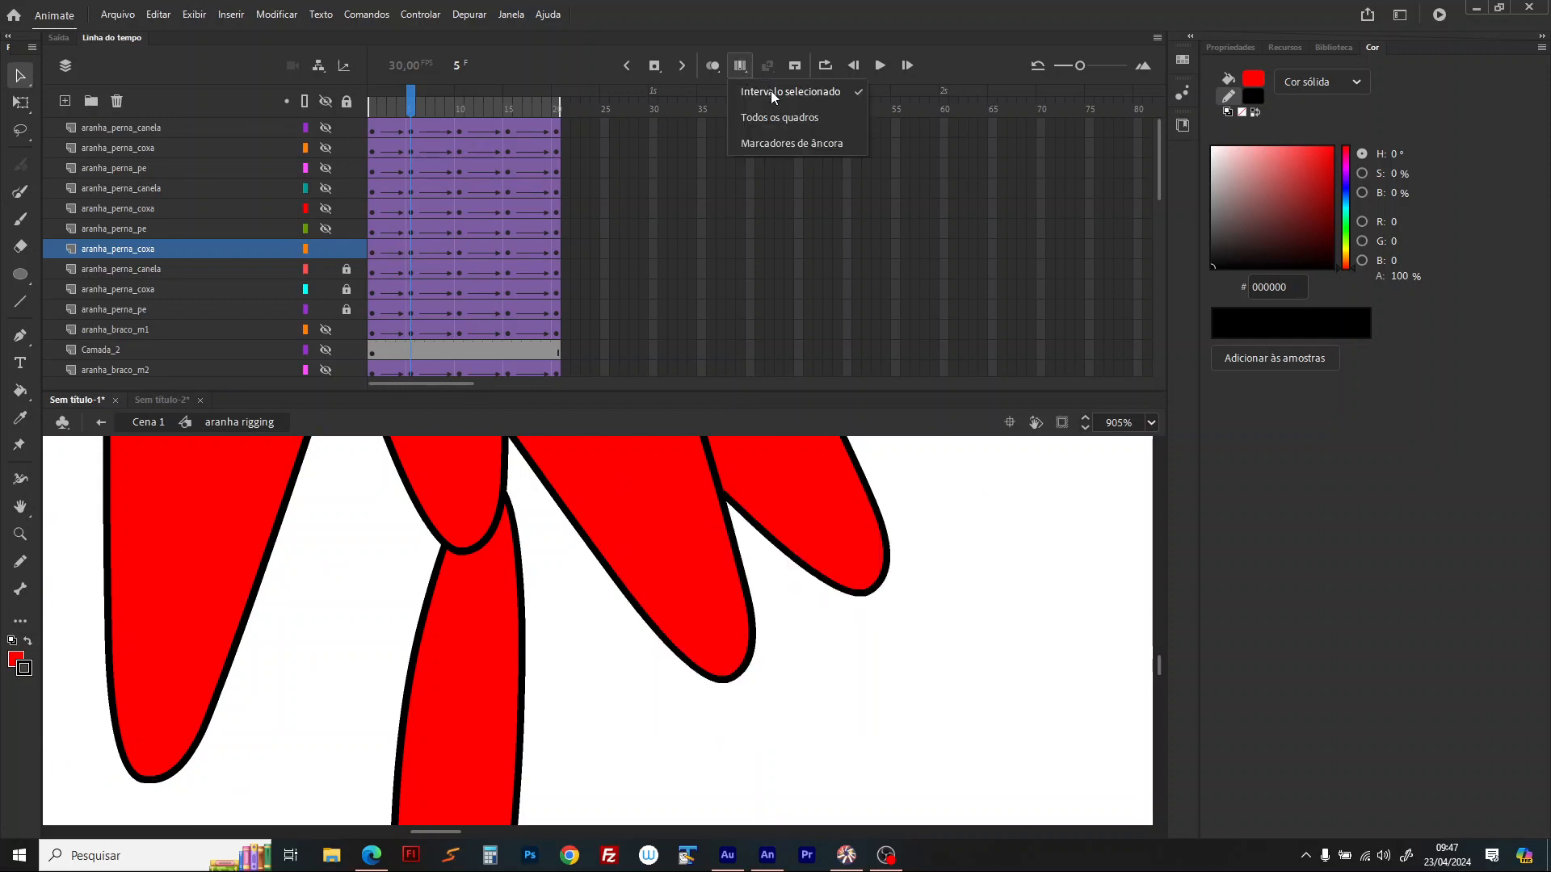
pyautogui.click(780, 124)
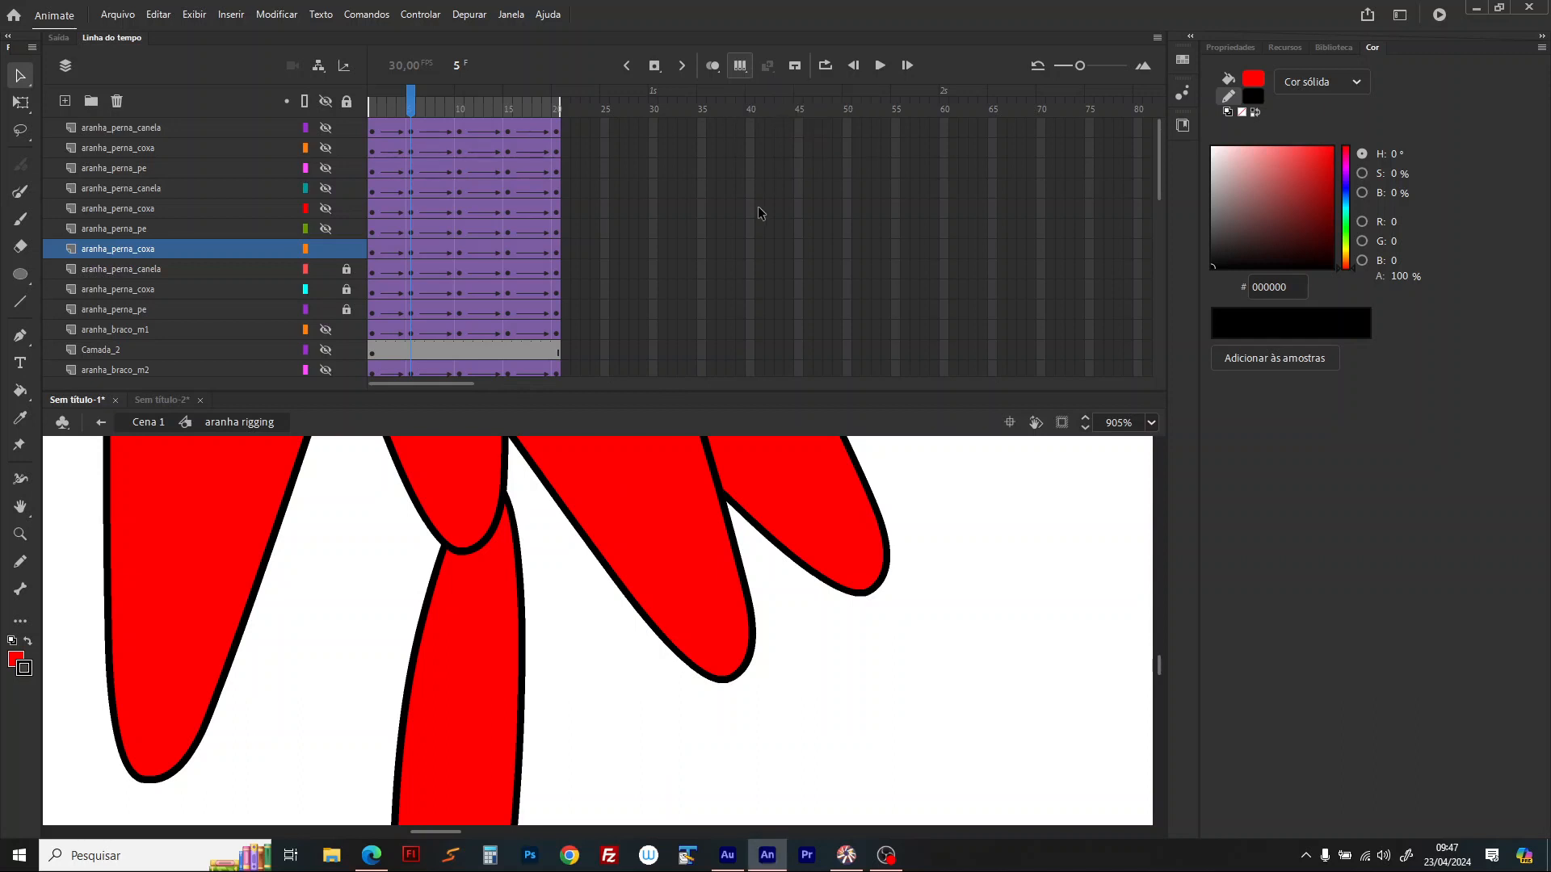
pyautogui.rightClick(676, 515)
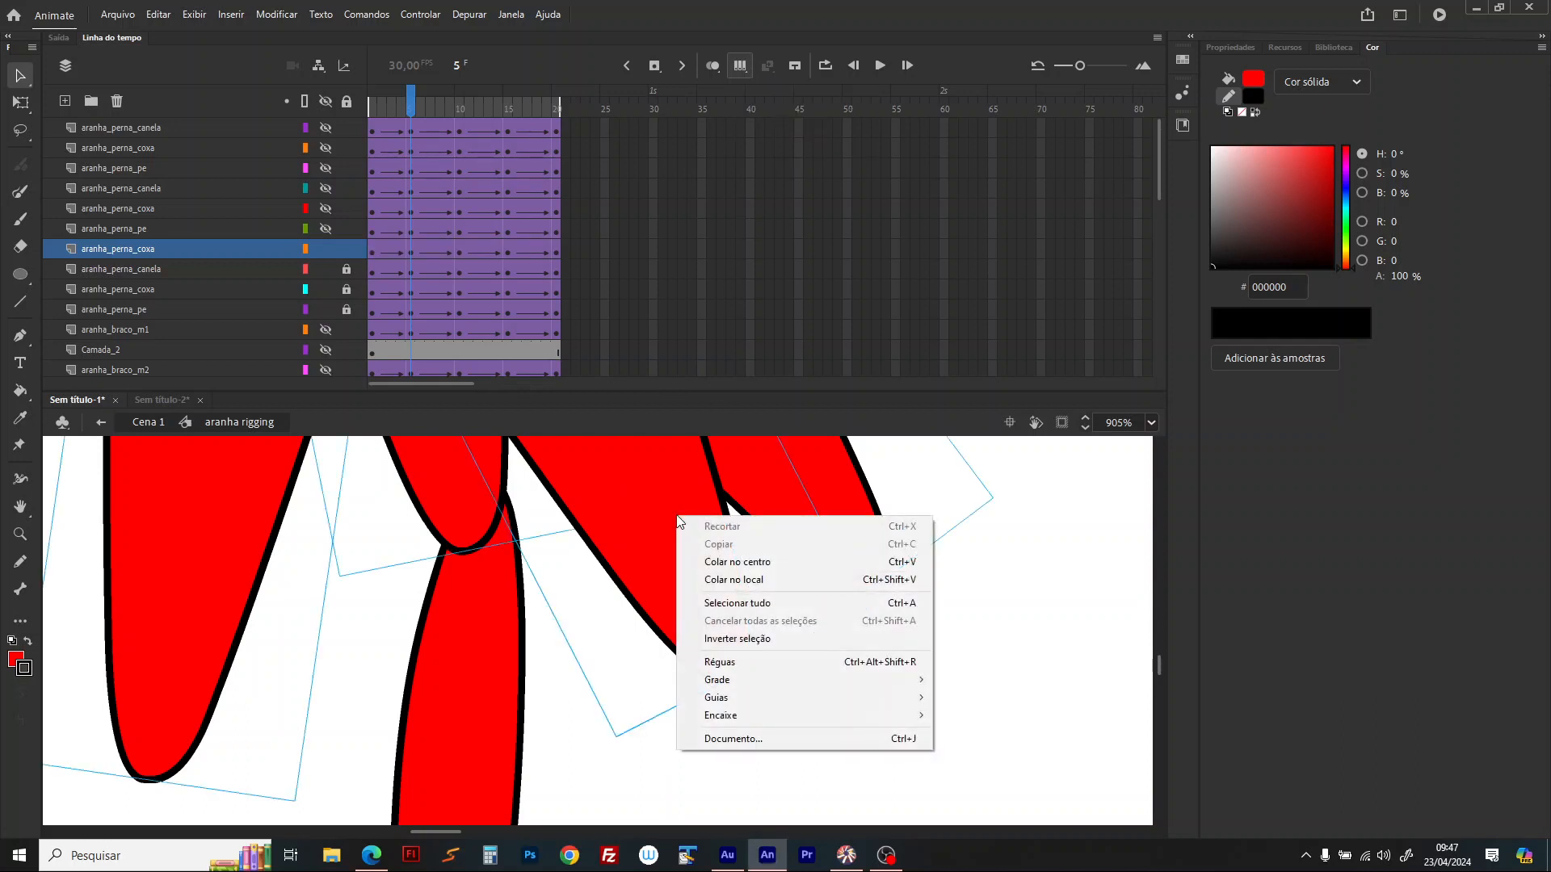
pyautogui.click(648, 507)
pyautogui.click(740, 66)
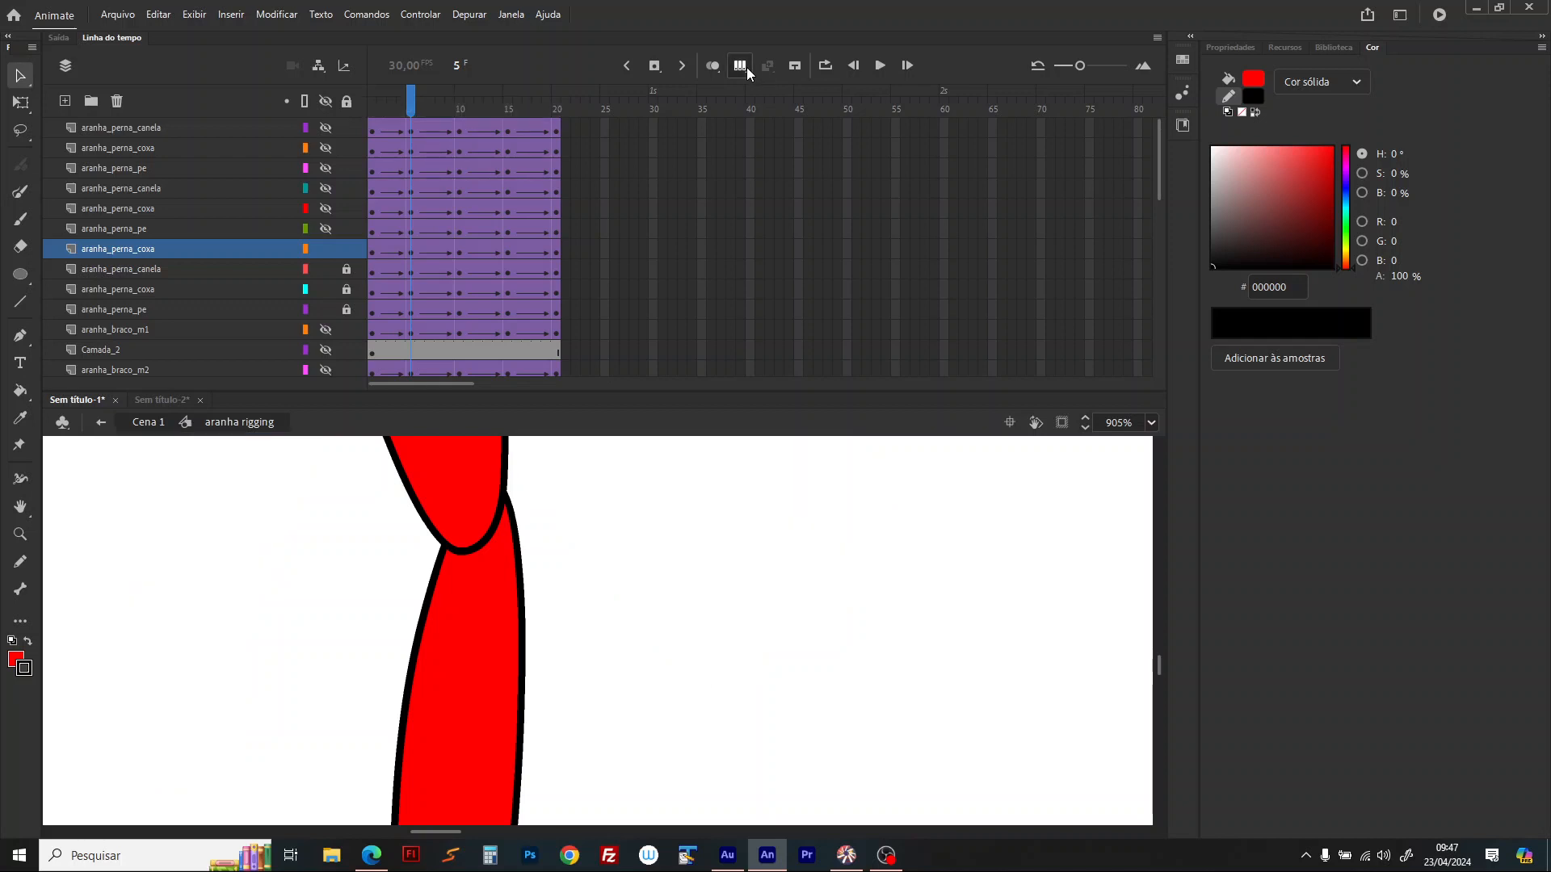
# Step: Swap the pasted thigh on frame 5 for the symbol aranha perna coxa Cor and go to its frame 10 keyframe
pyautogui.rightClick(470, 553)
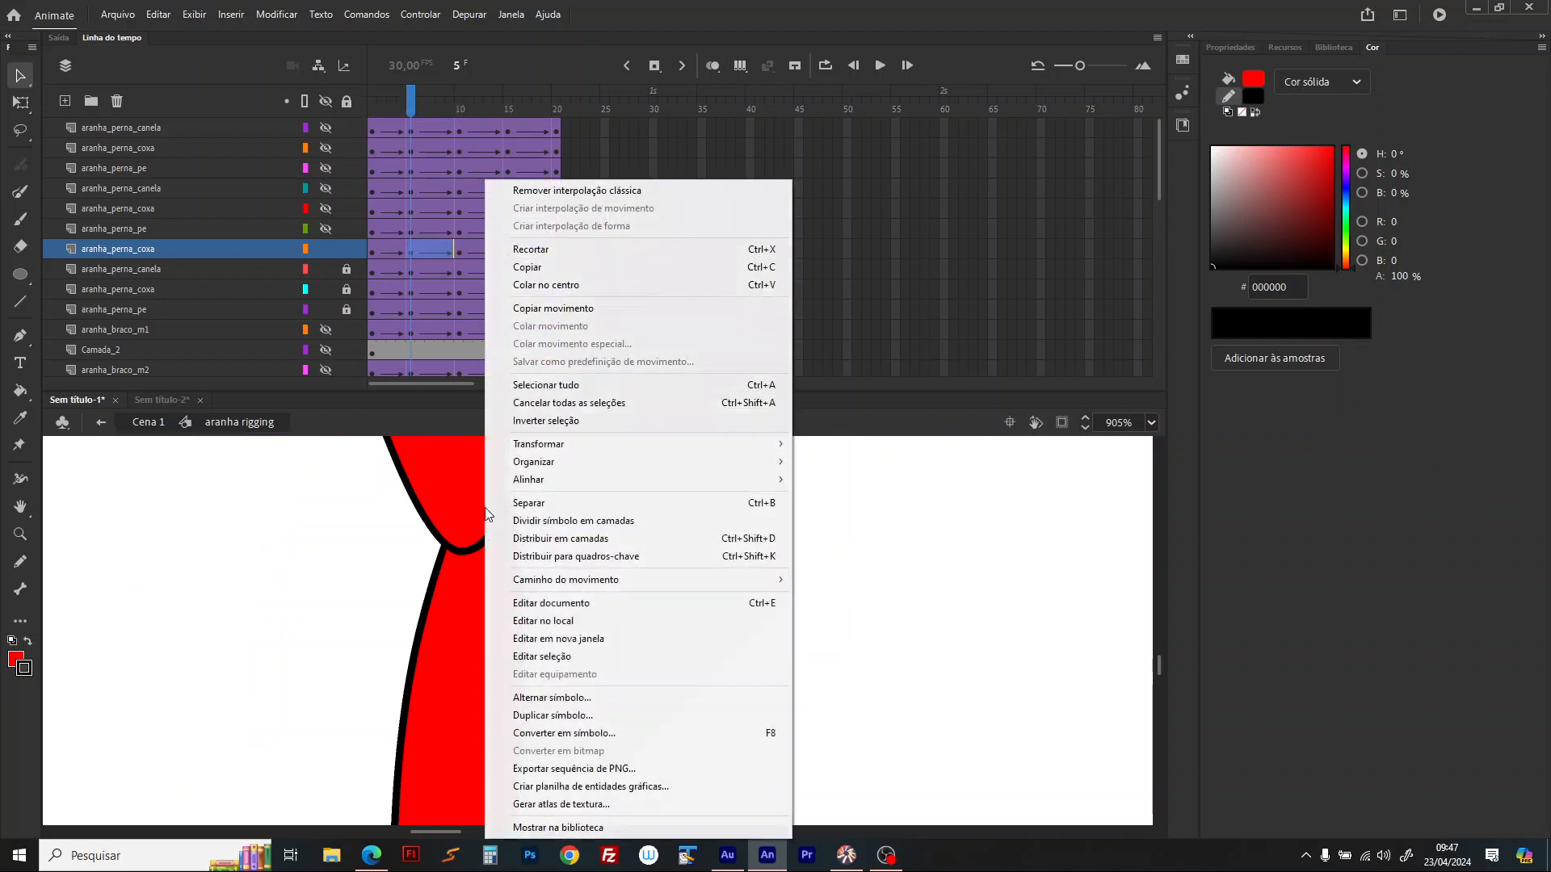
pyautogui.click(553, 698)
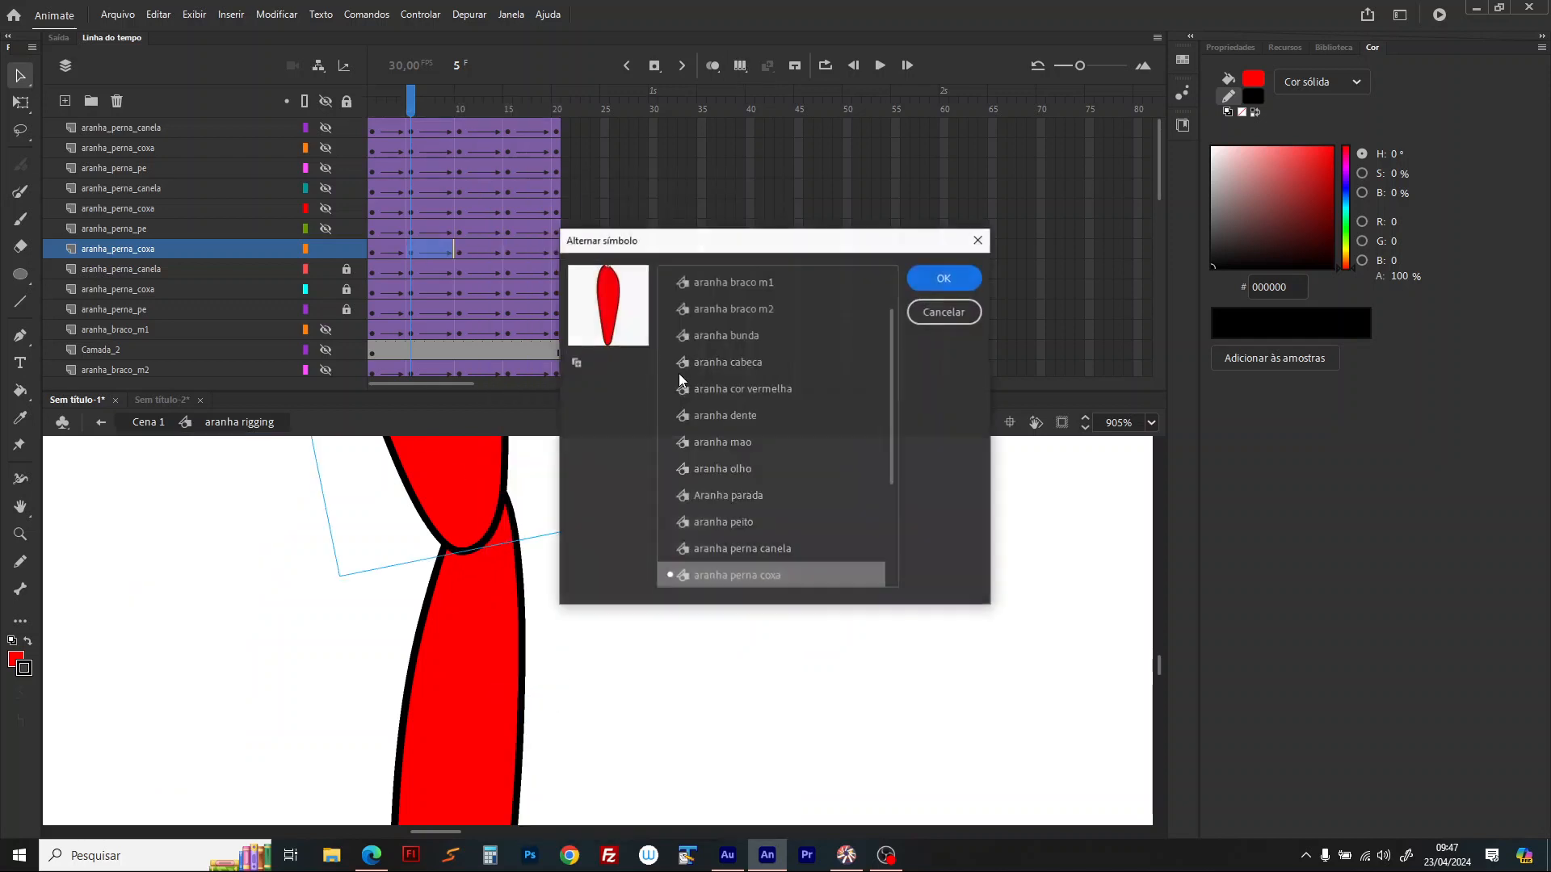
pyautogui.scroll(-3, 889, 502)
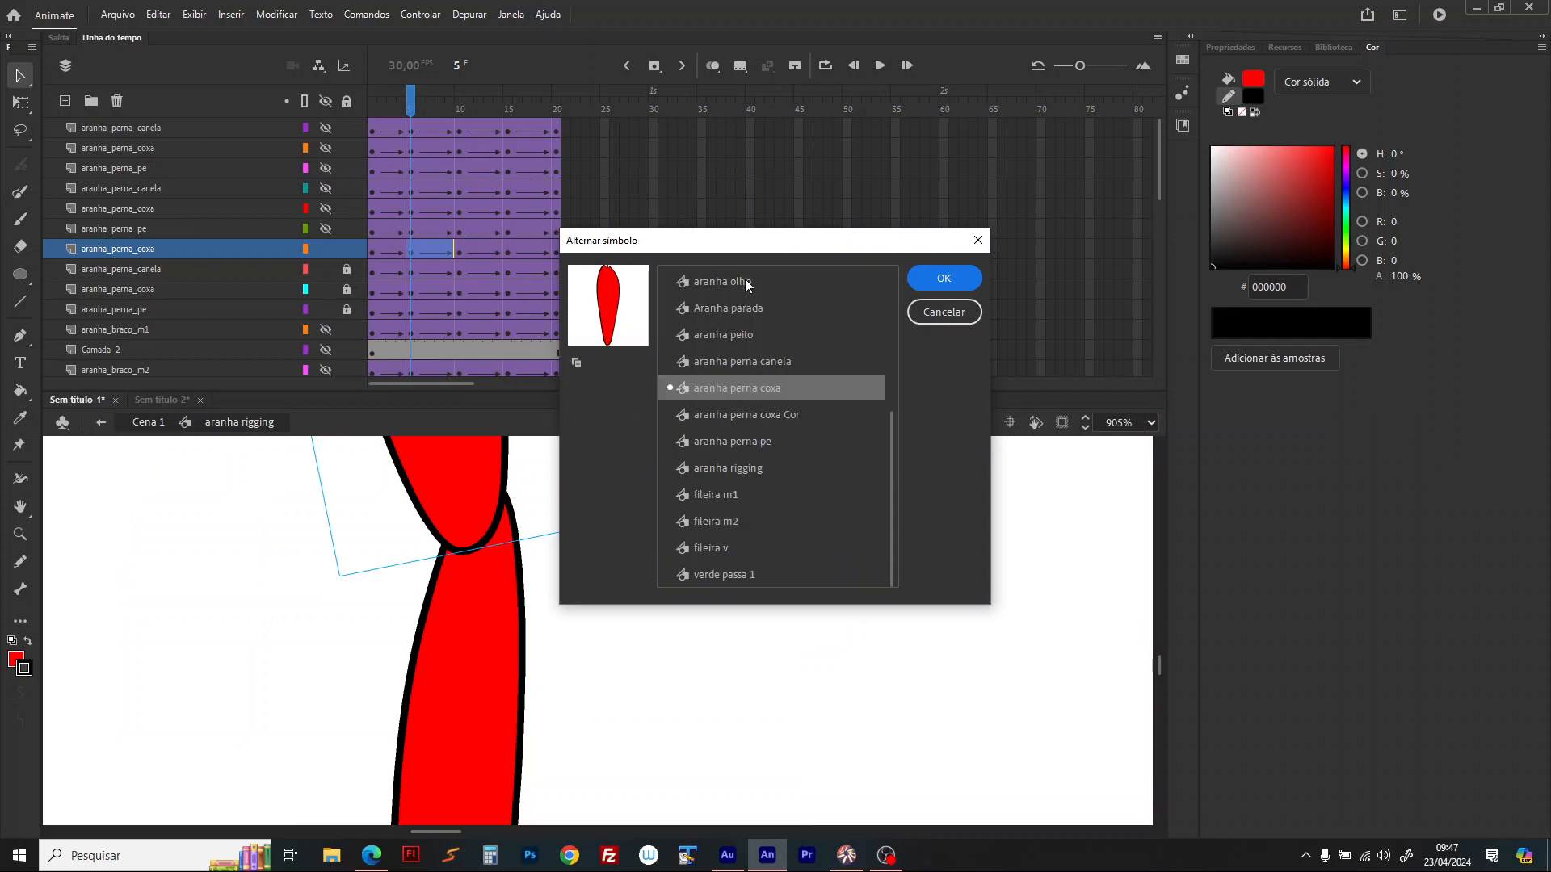
pyautogui.click(764, 423)
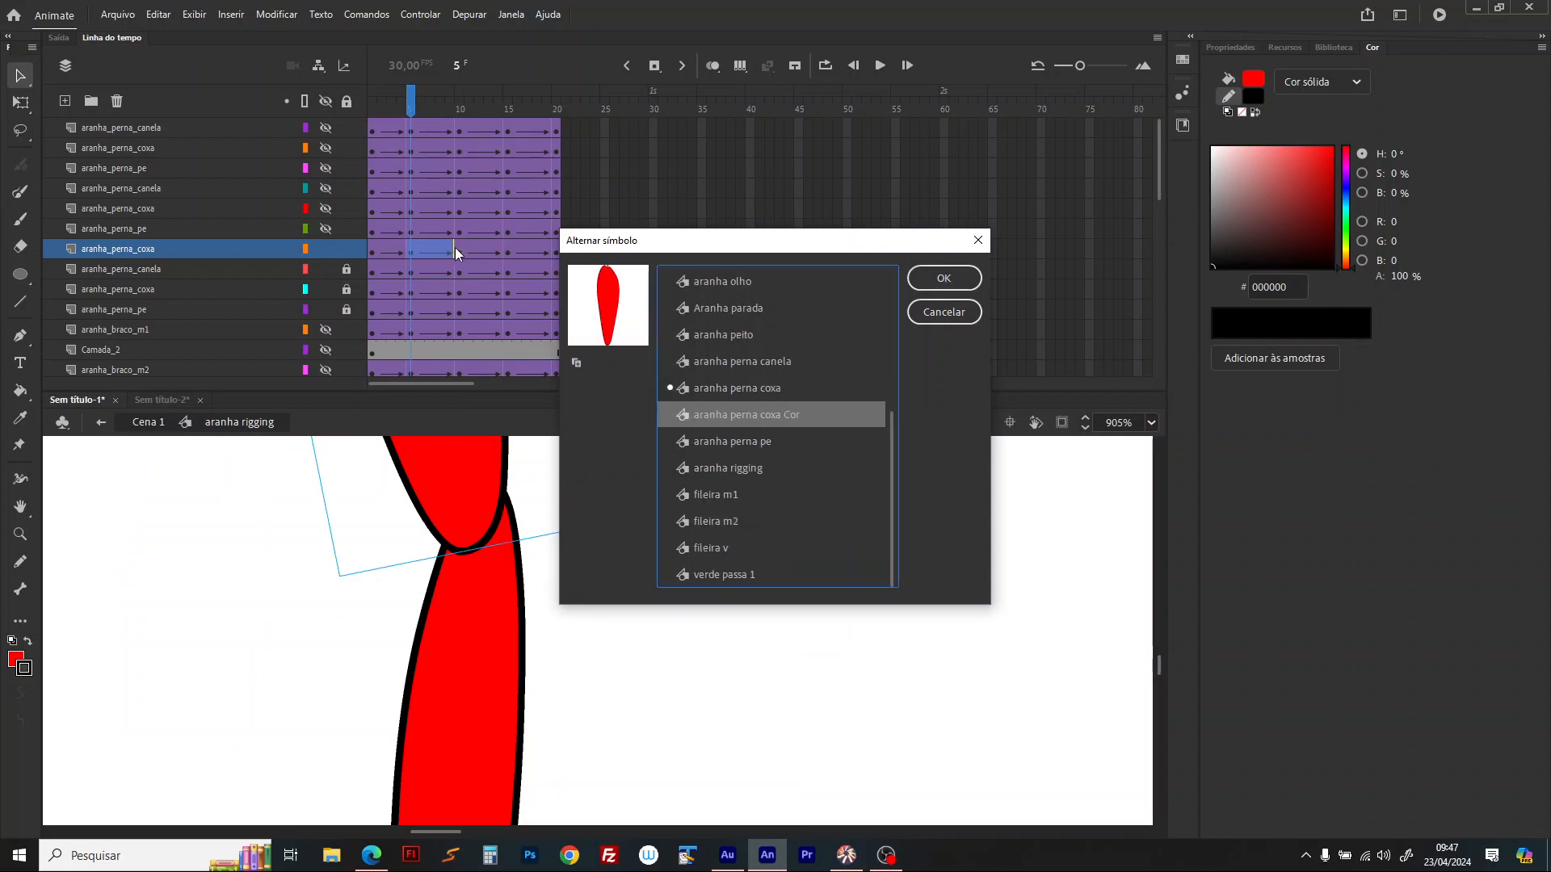
pyautogui.press('Return')
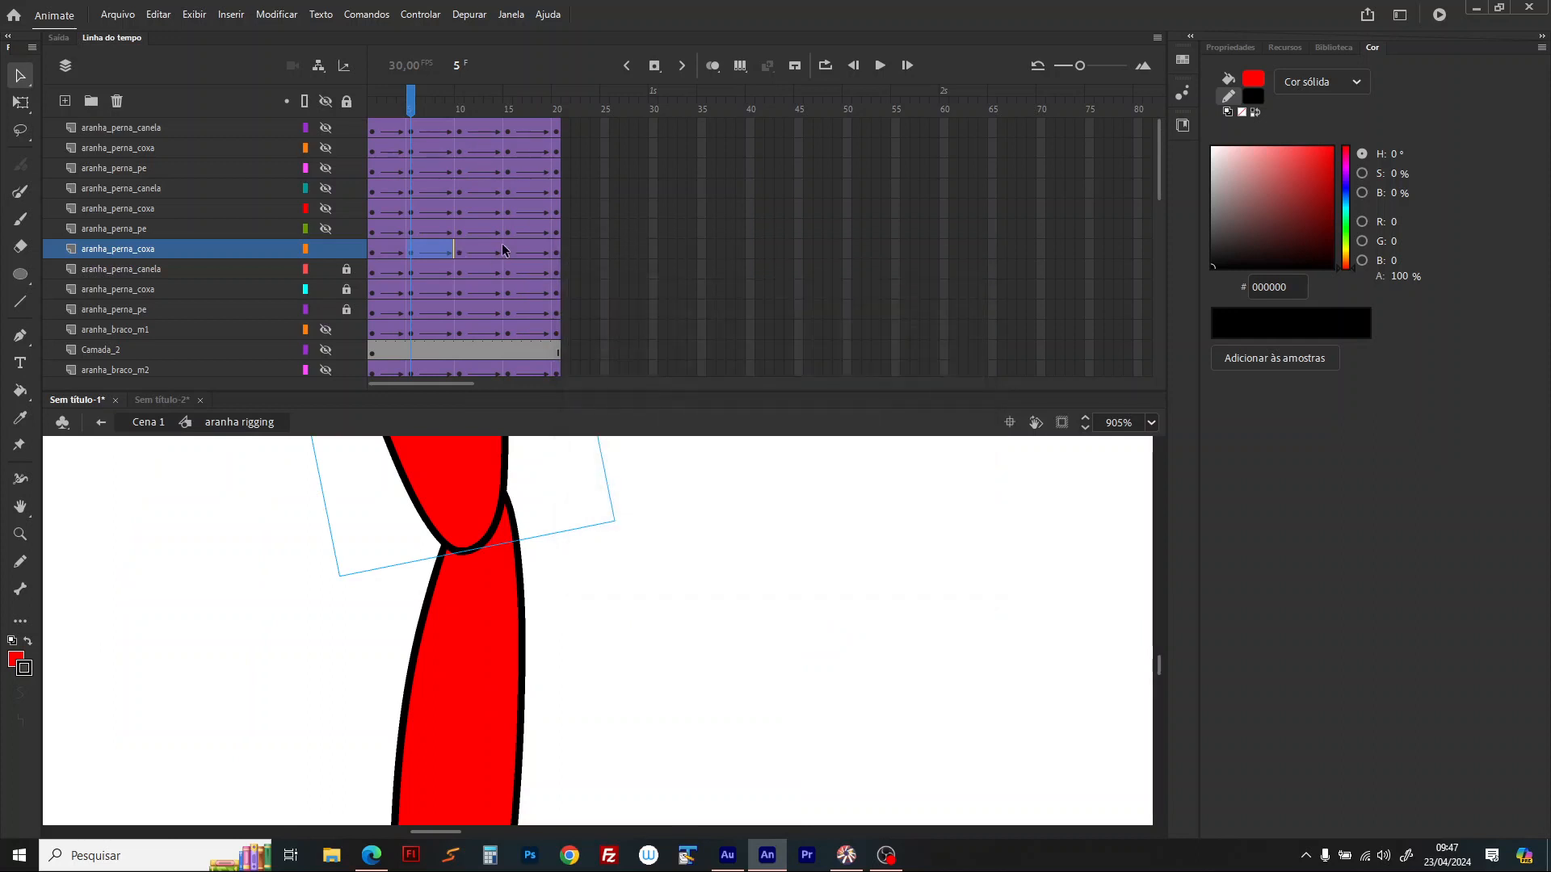
pyautogui.click(460, 252)
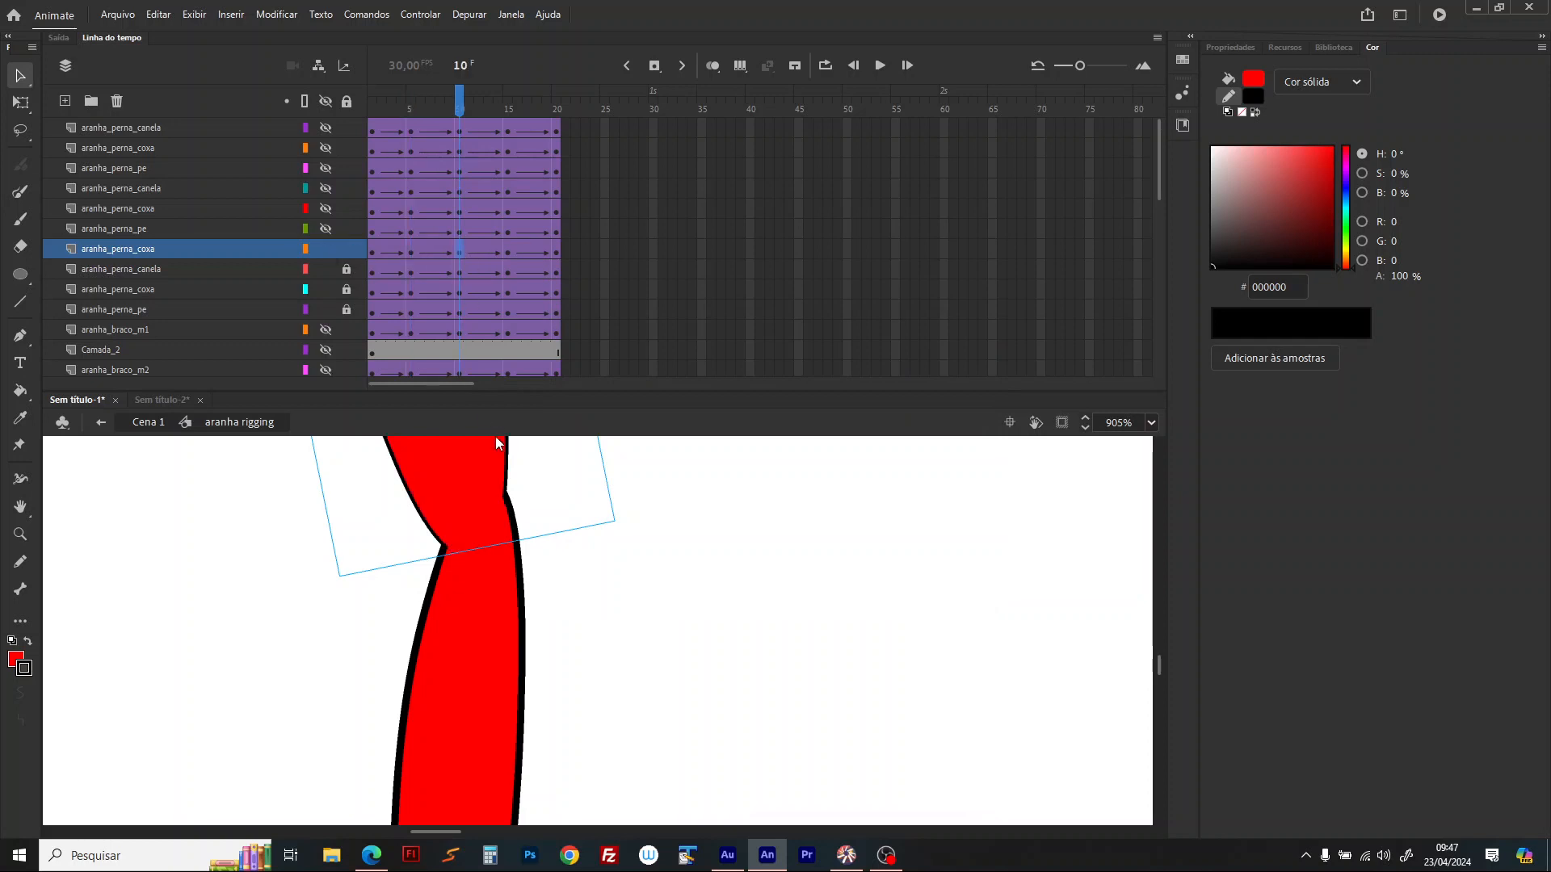
# Step: Swap the pasted thigh's instance on frame 10 for the symbol aranha perna coxa Cor
pyautogui.scroll(-5, 496, 436)
pyautogui.rightClick(262, 495)
pyautogui.click(364, 700)
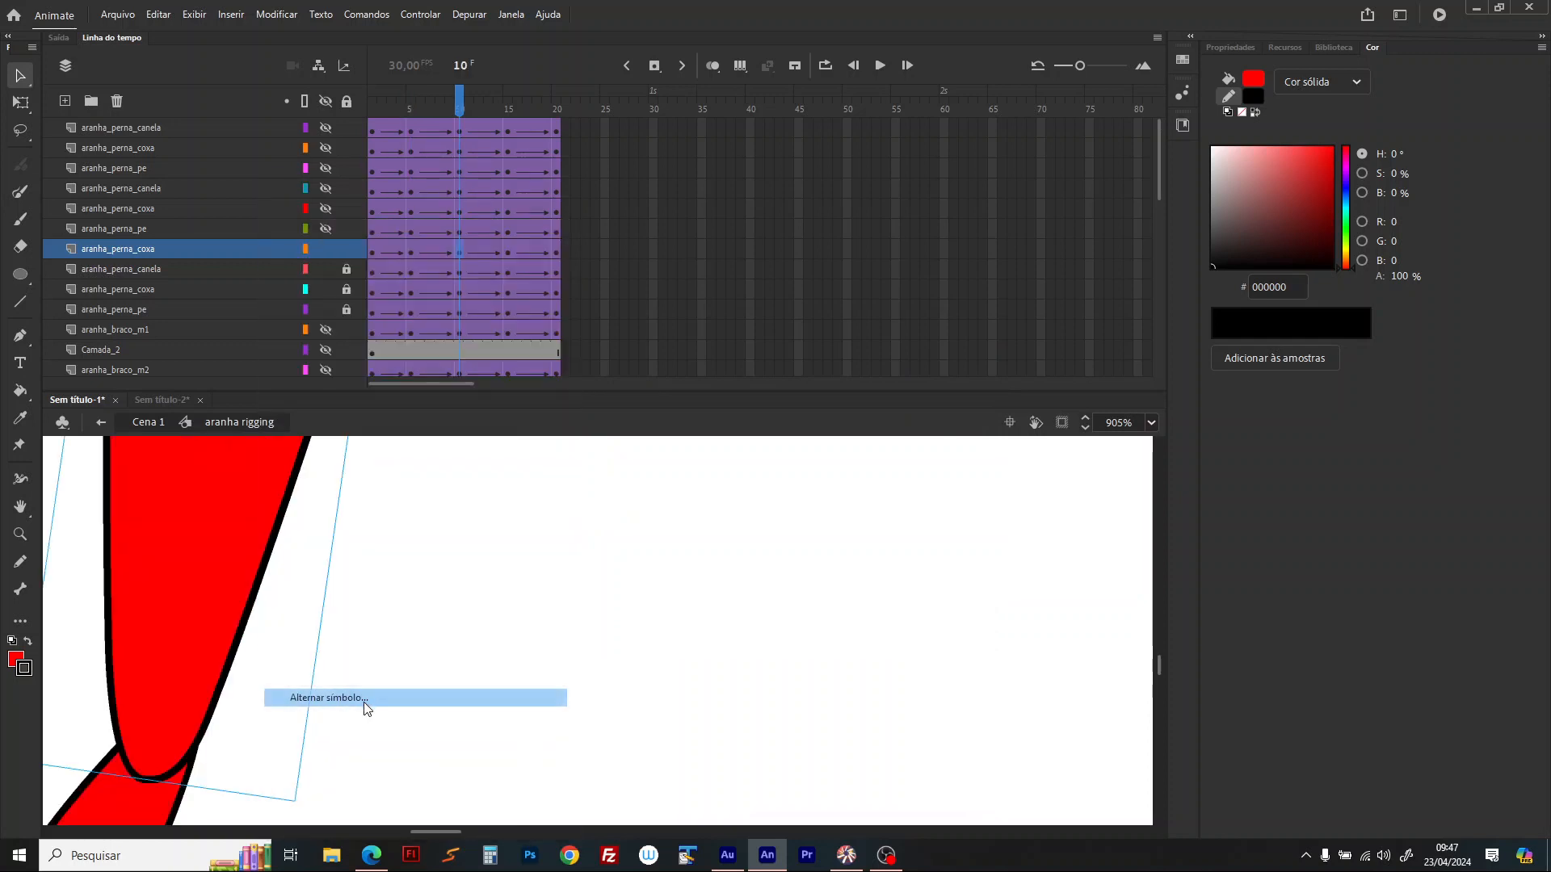
pyautogui.click(891, 509)
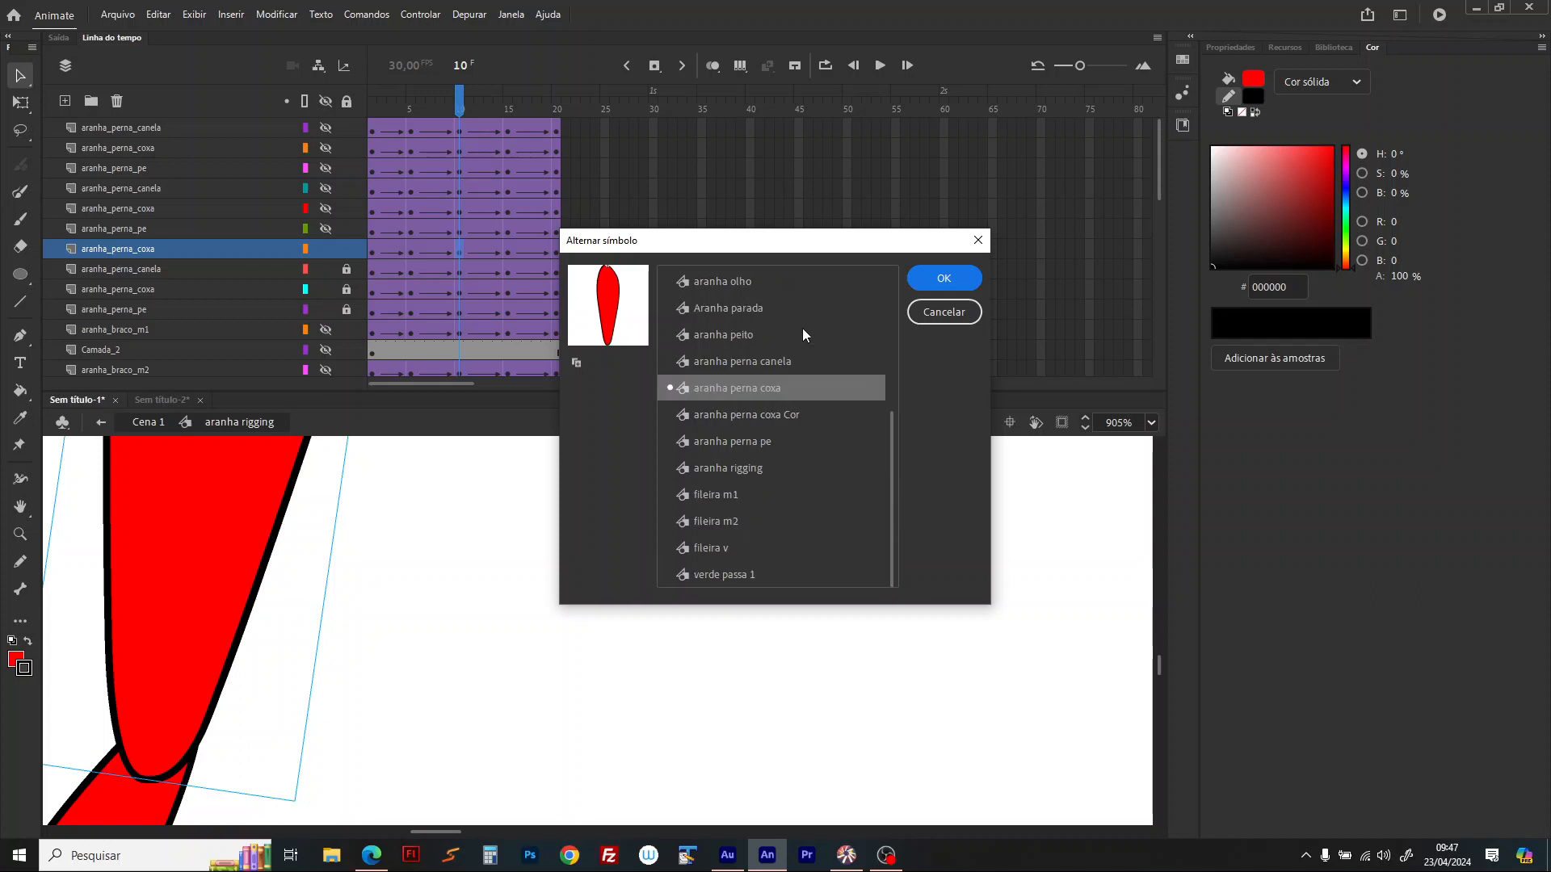
pyautogui.doubleClick(776, 415)
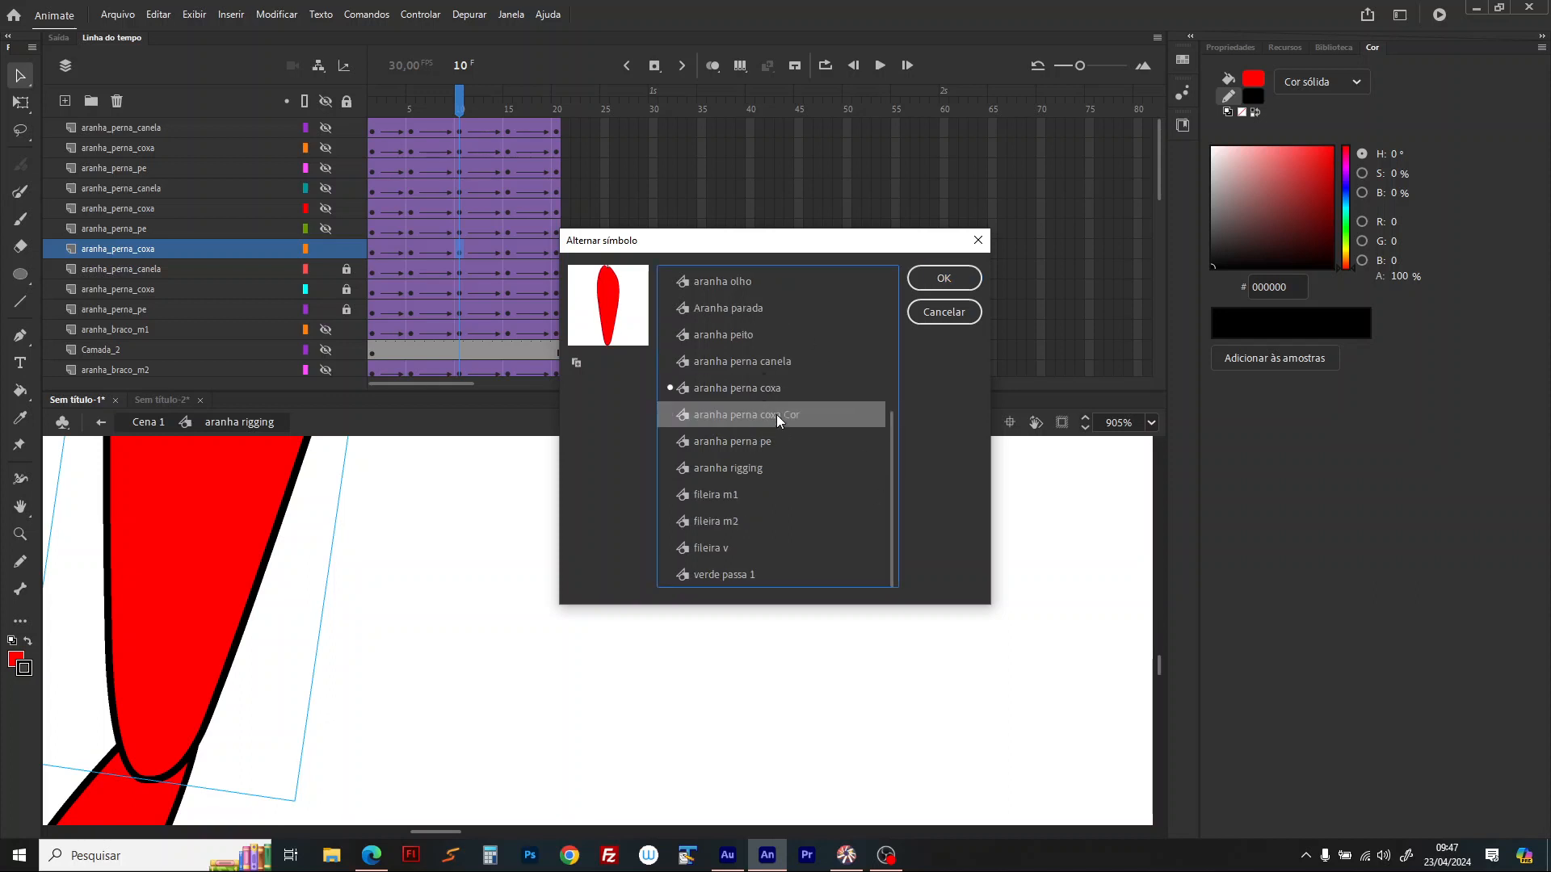
# Step: Swap the pasted thigh's instance on frame 15 for the symbol aranha perna coxa Cor
pyautogui.click(509, 255)
pyautogui.rightClick(197, 532)
pyautogui.rightClick(727, 459)
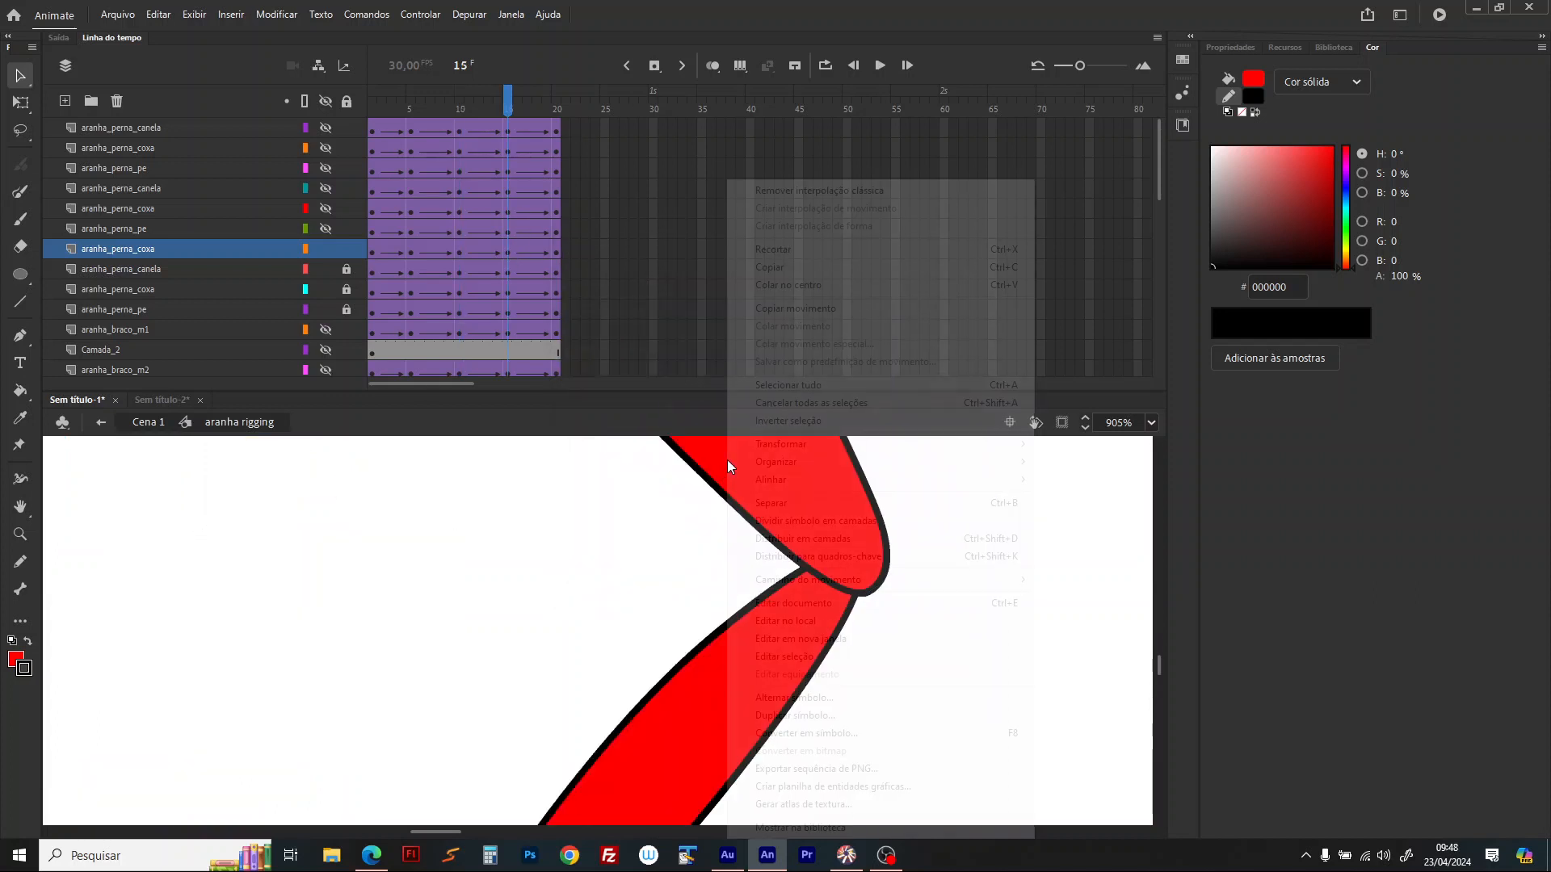
pyautogui.click(831, 697)
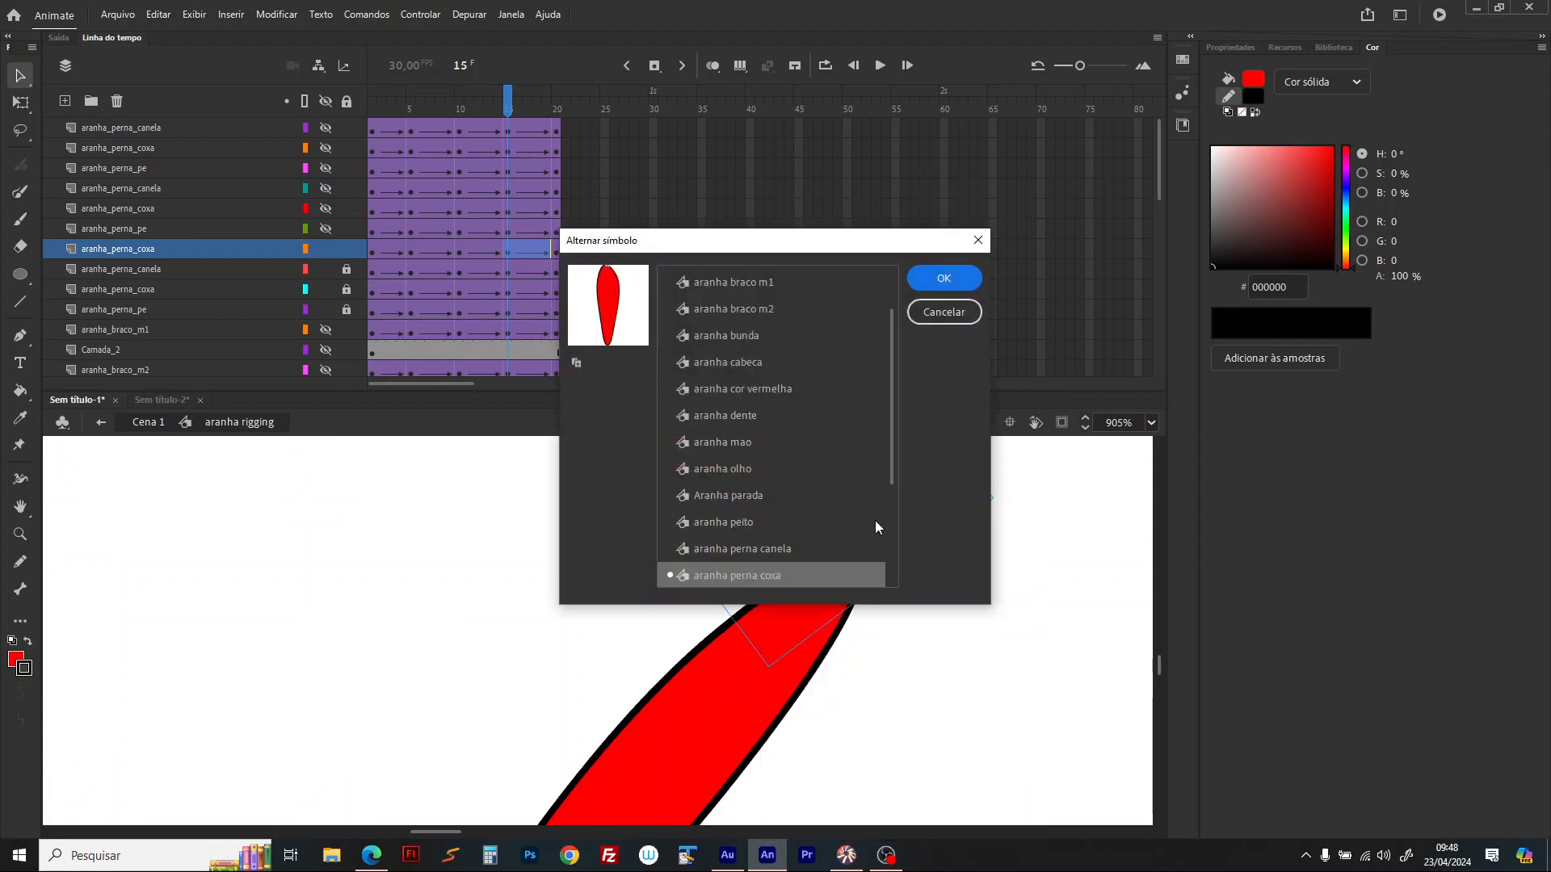
pyautogui.click(893, 514)
pyautogui.doubleClick(779, 413)
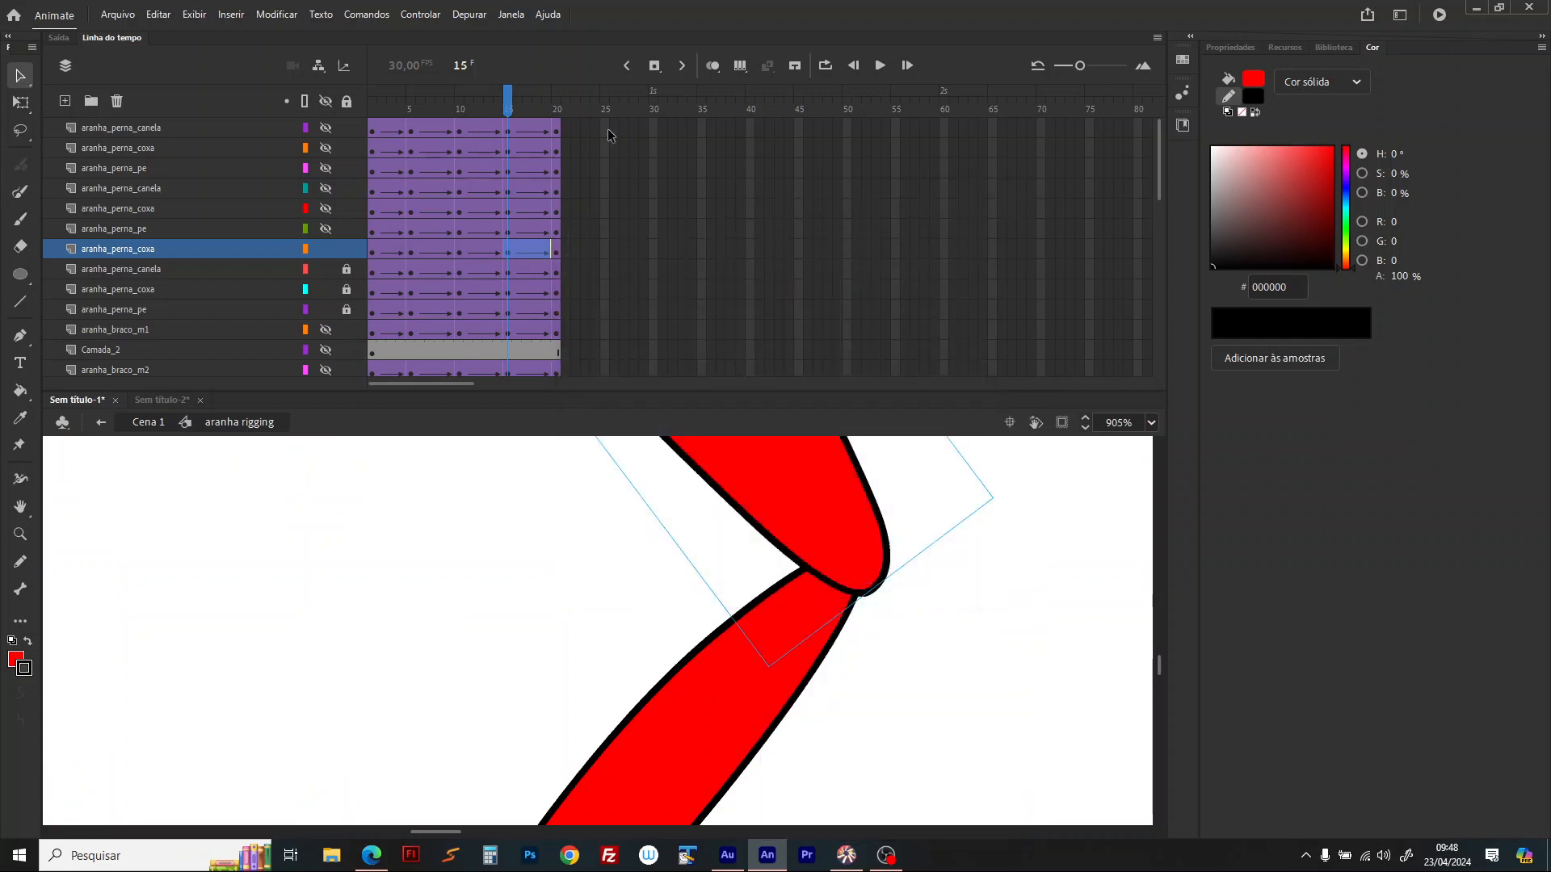
# Step: Swap the pasted thigh's instance on frame 20 for aranha perna coxa Cor and deselect it
pyautogui.click(556, 103)
pyautogui.rightClick(651, 509)
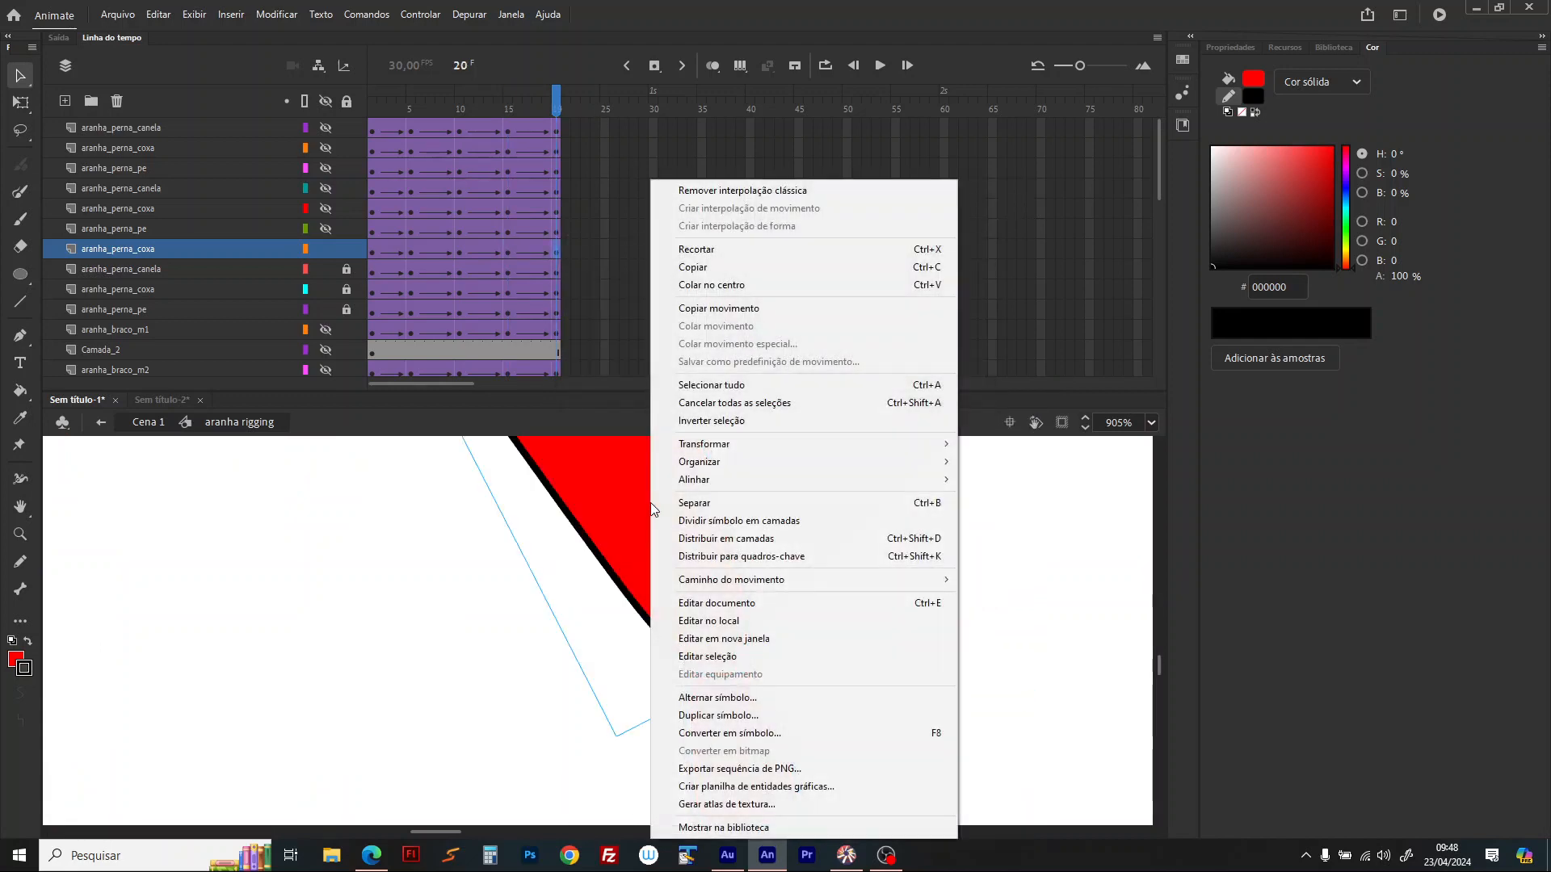
pyautogui.click(718, 698)
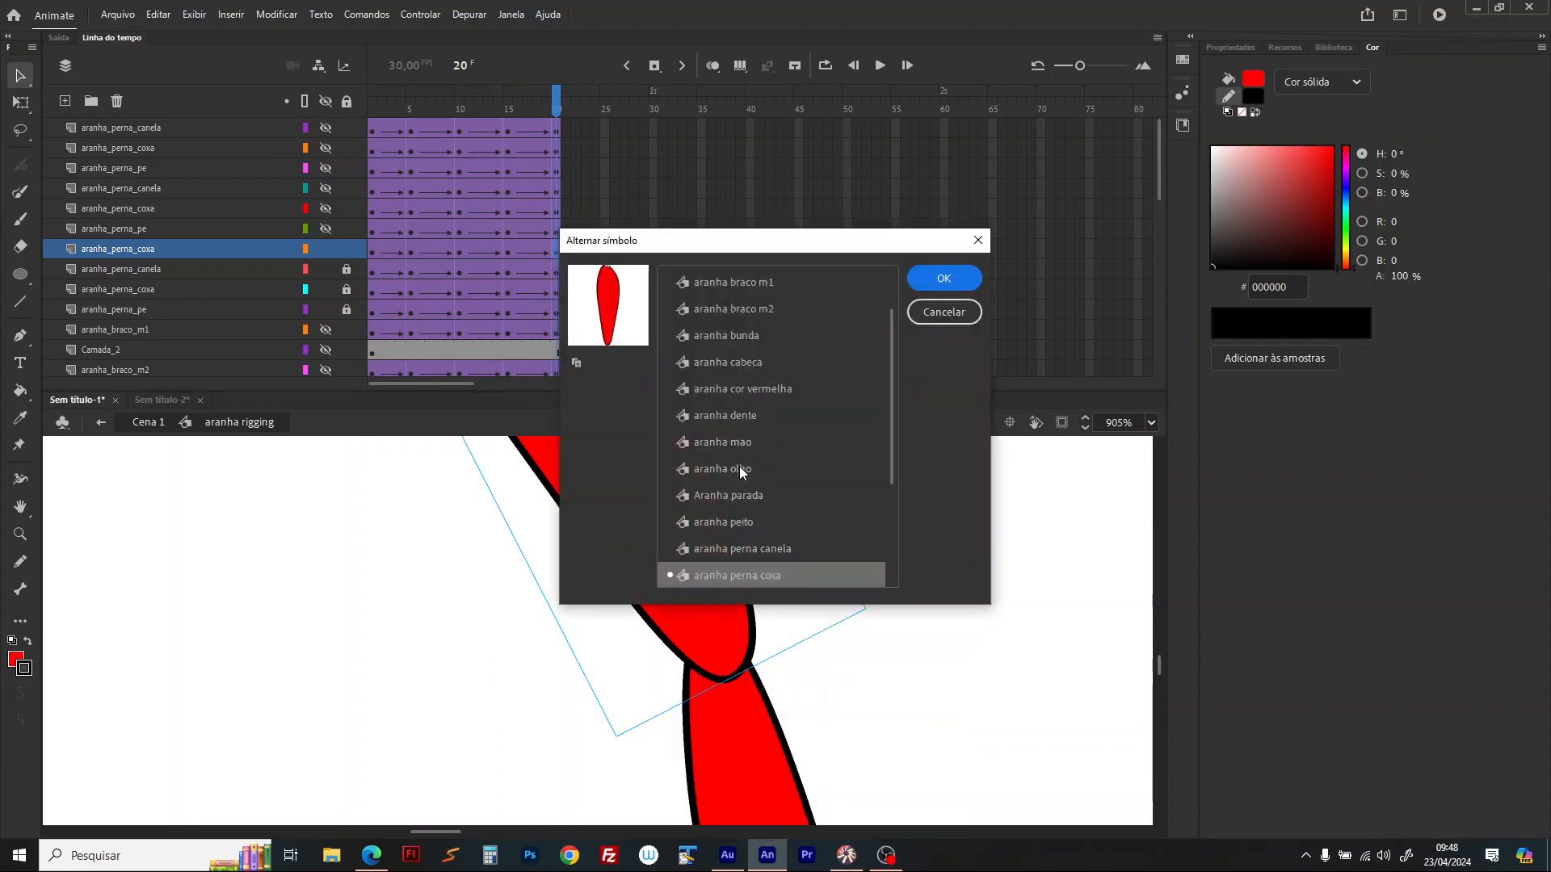
pyautogui.scroll(-3, 817, 323)
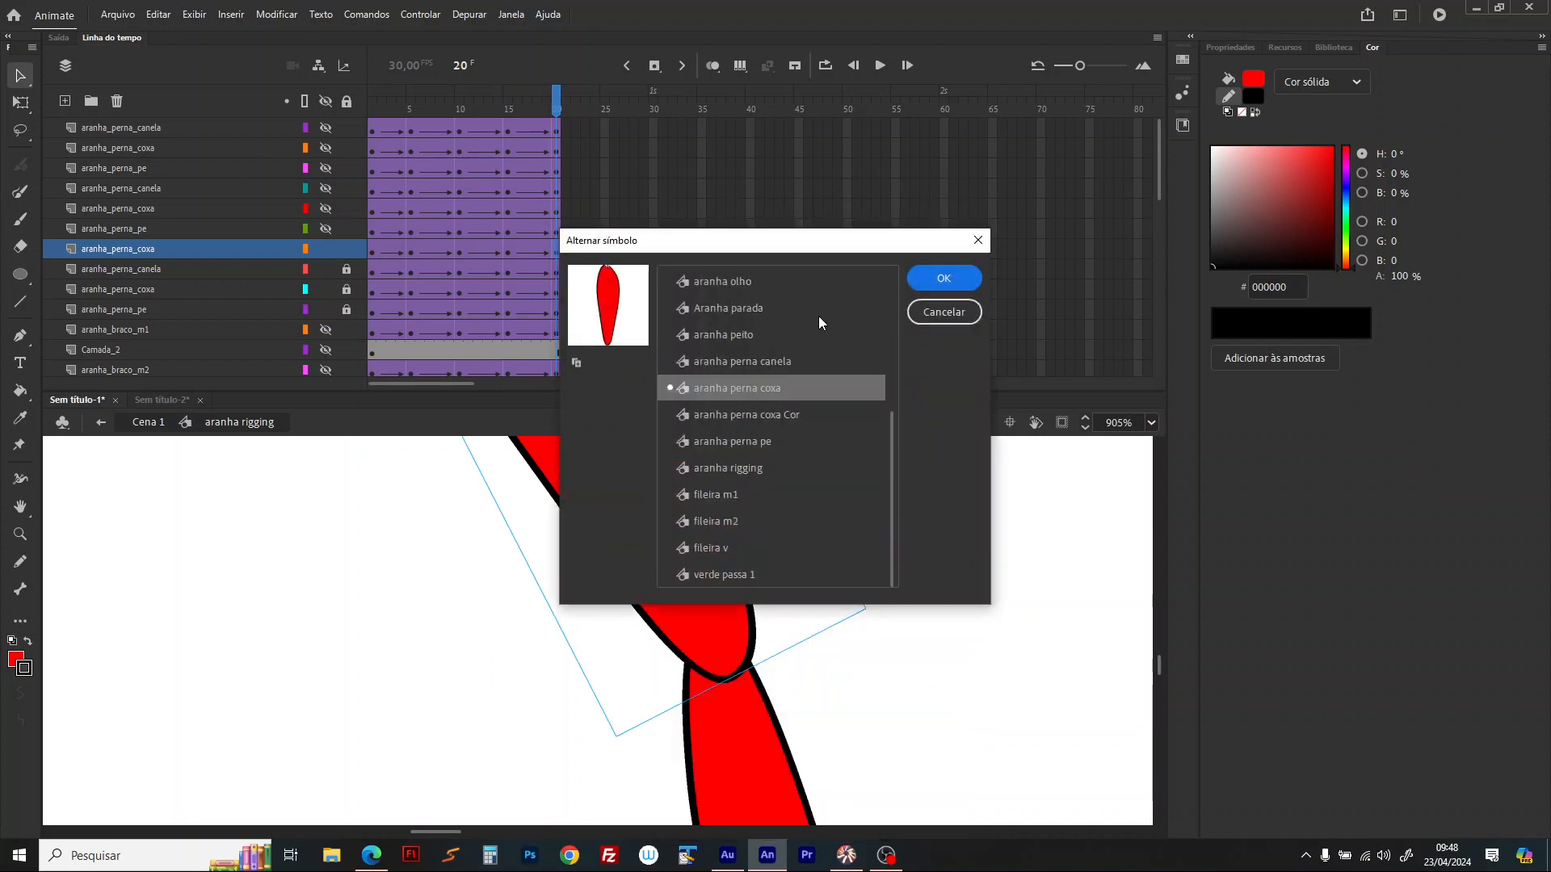
pyautogui.doubleClick(784, 411)
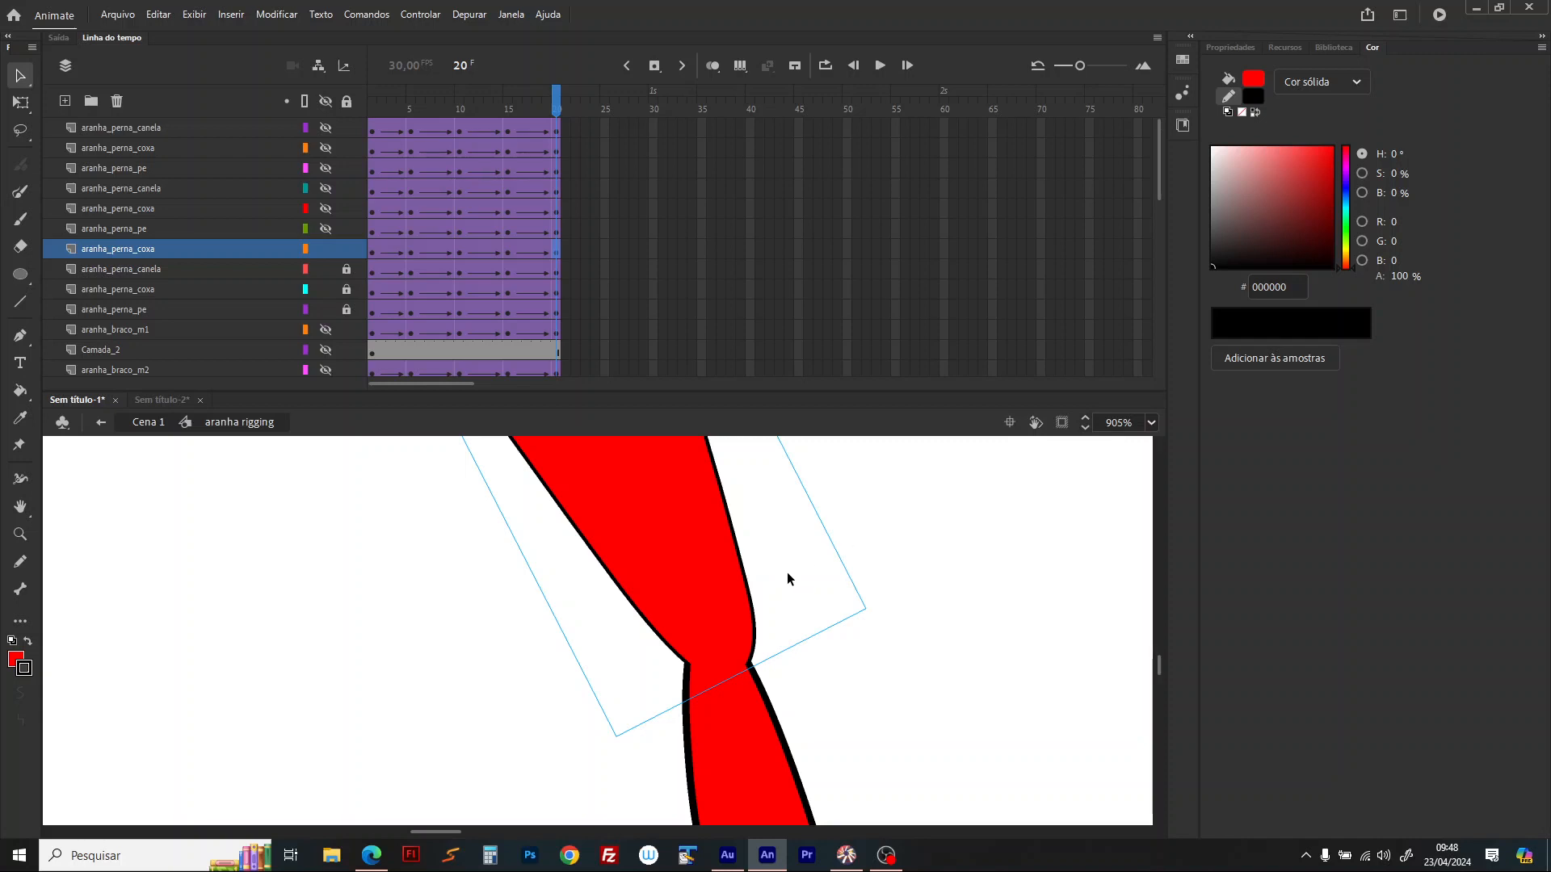
pyautogui.click(788, 578)
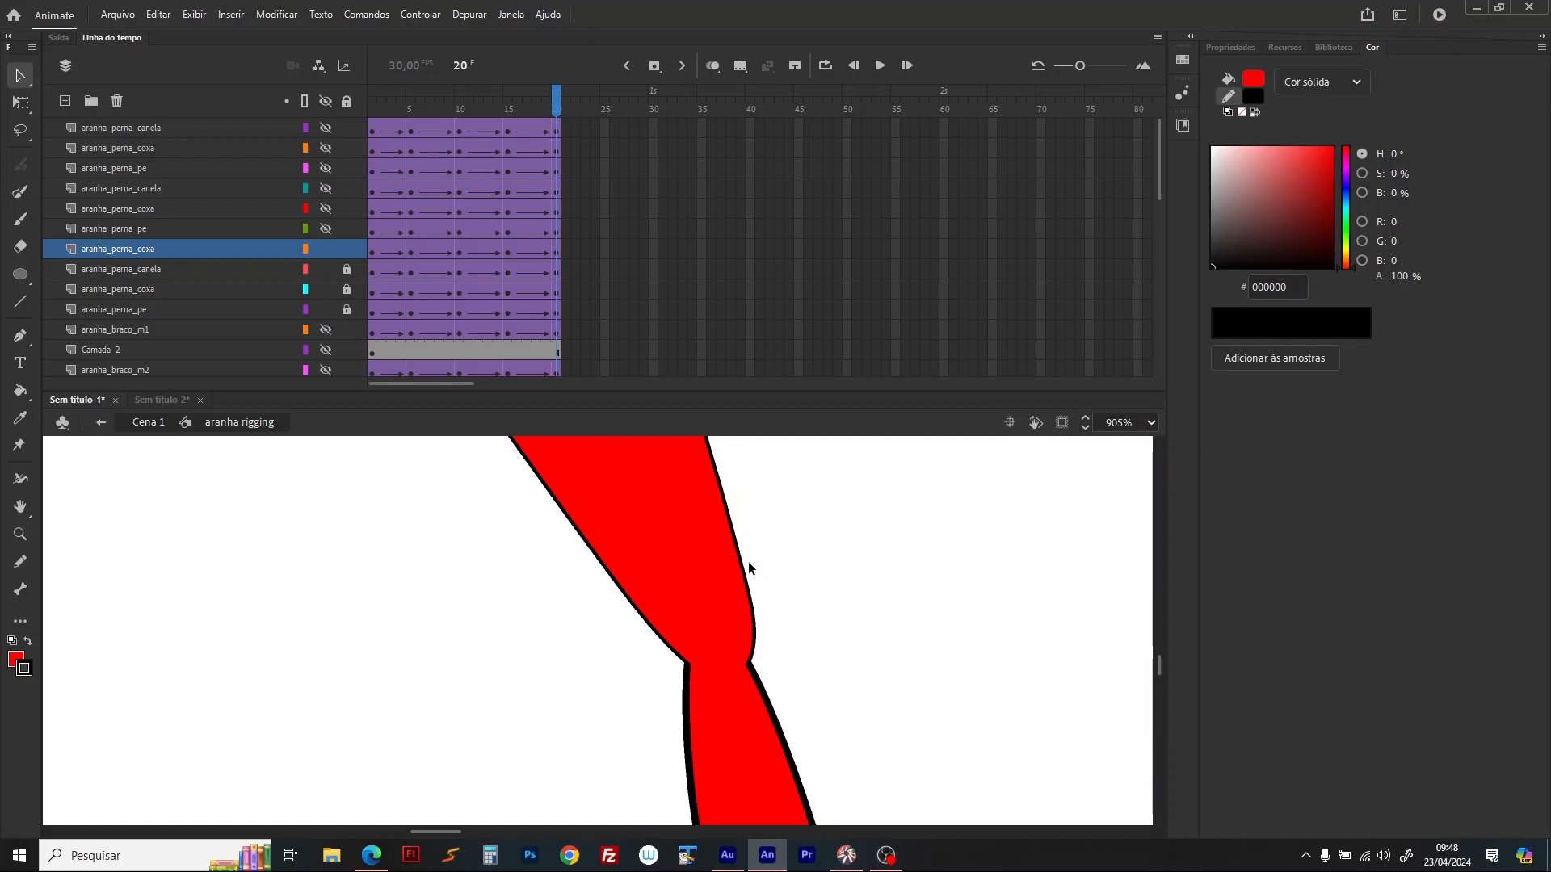
# Step: Unlock the original thigh layer, examine its symbol aranha perna coxa in place, and return to aranha rigging
pyautogui.click(347, 295)
pyautogui.rightClick(547, 495)
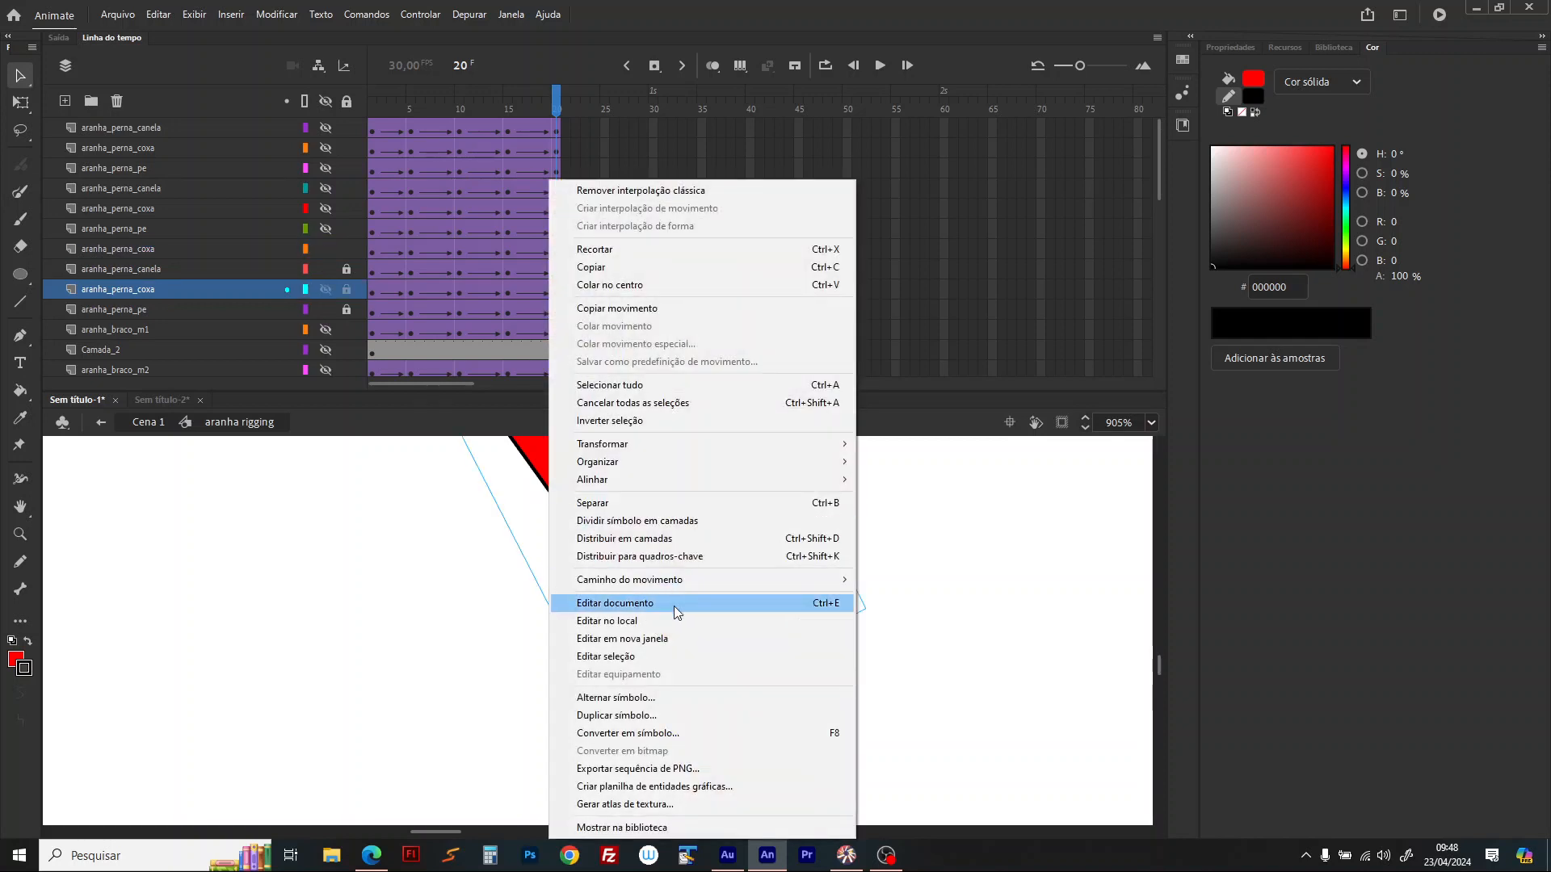
pyautogui.click(681, 621)
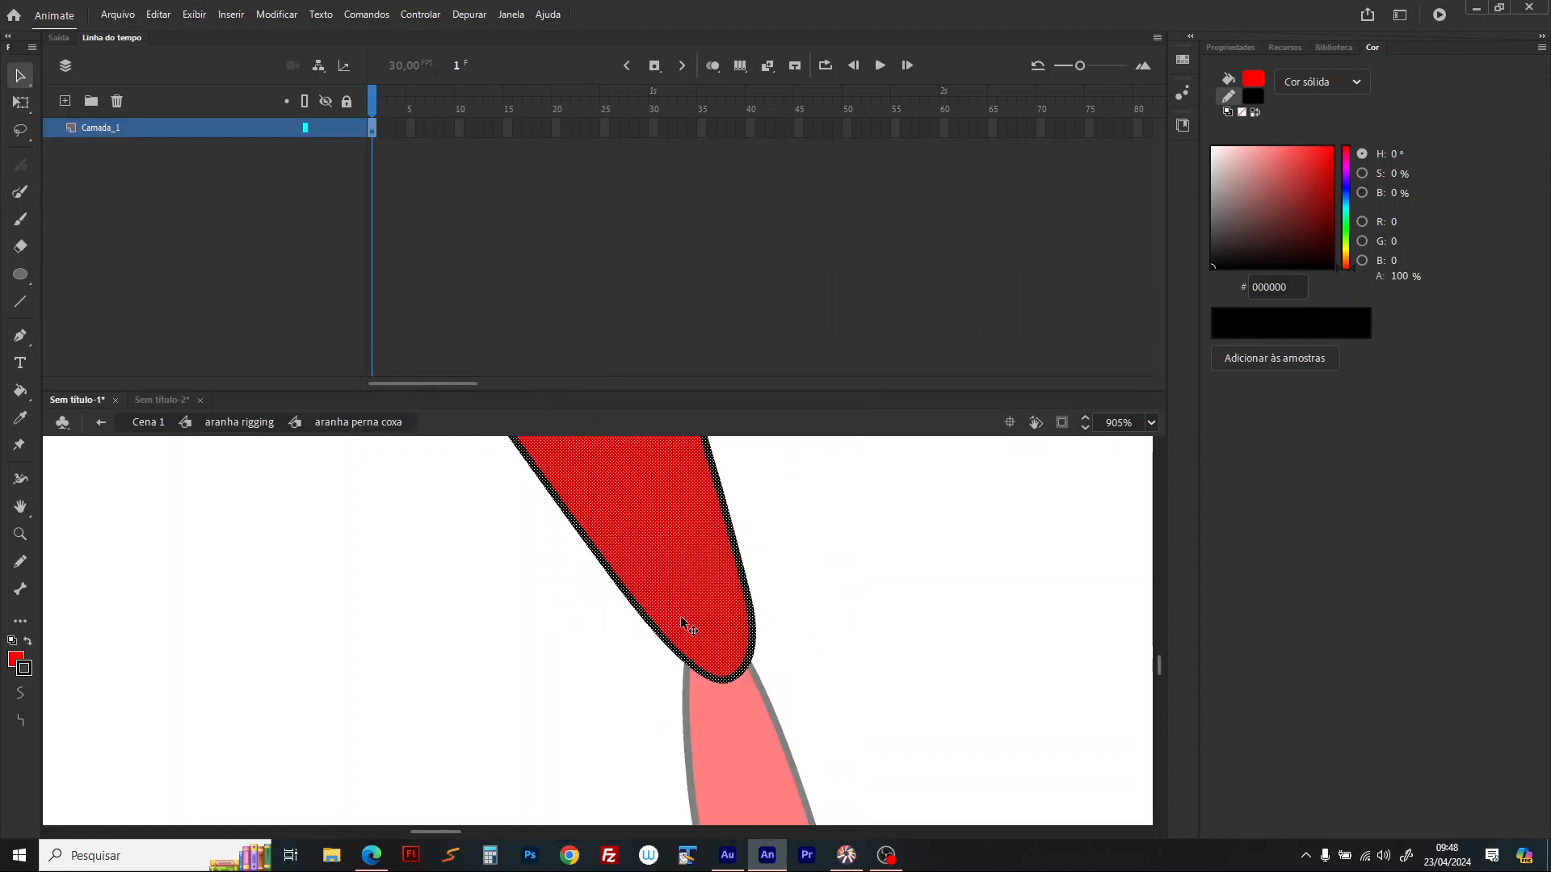
pyautogui.click(270, 429)
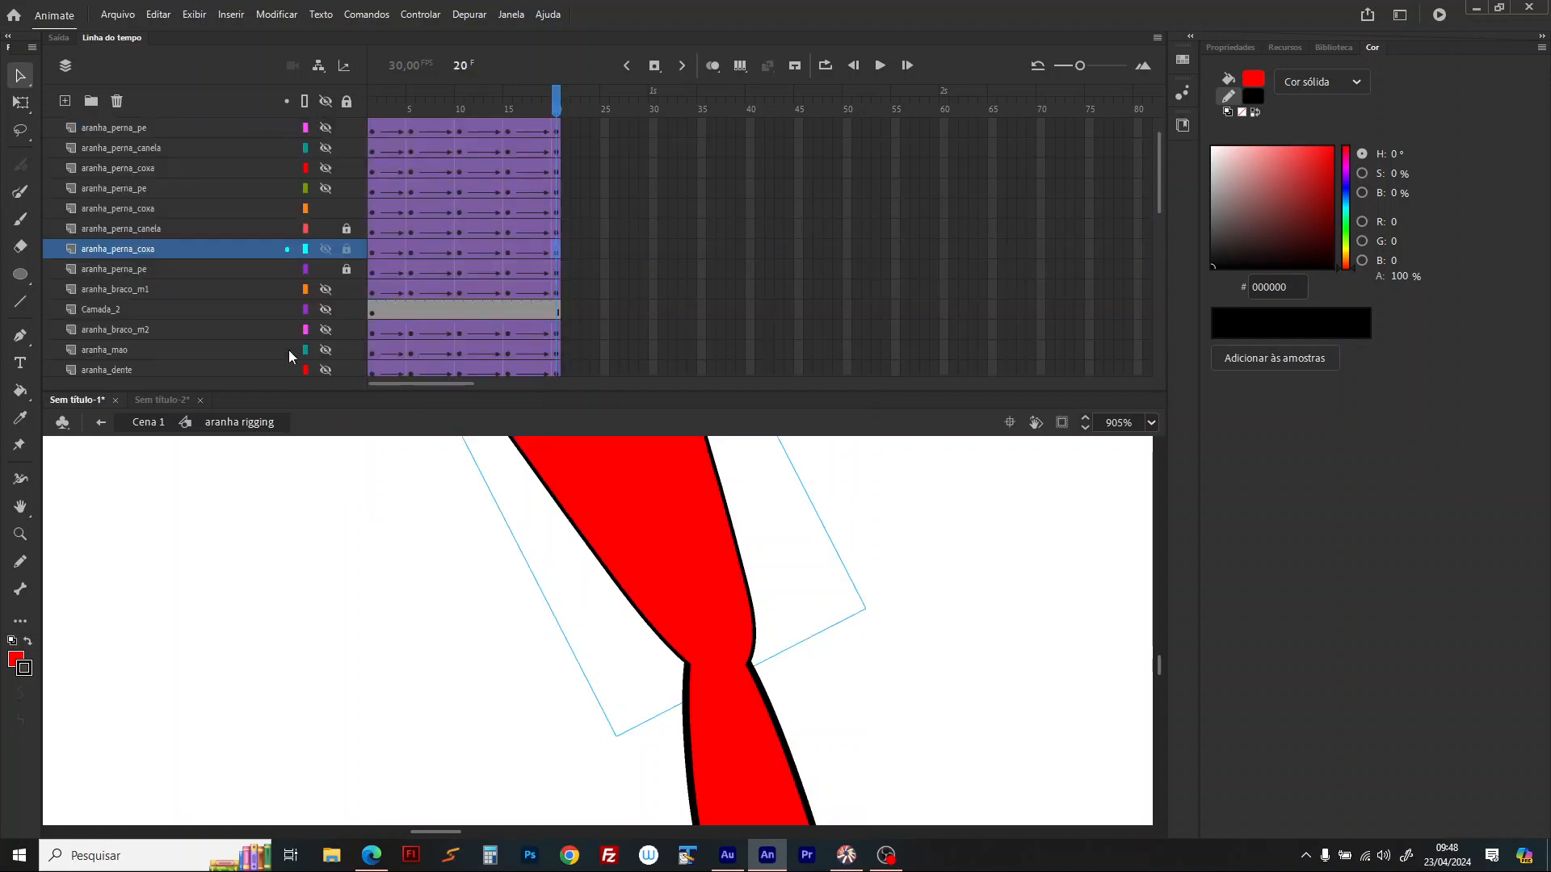
# Step: Open the pasted thigh's symbol aranha perna coxa Cor and add a black outline around its red fill with the Ink Bottle tool
pyautogui.click(252, 209)
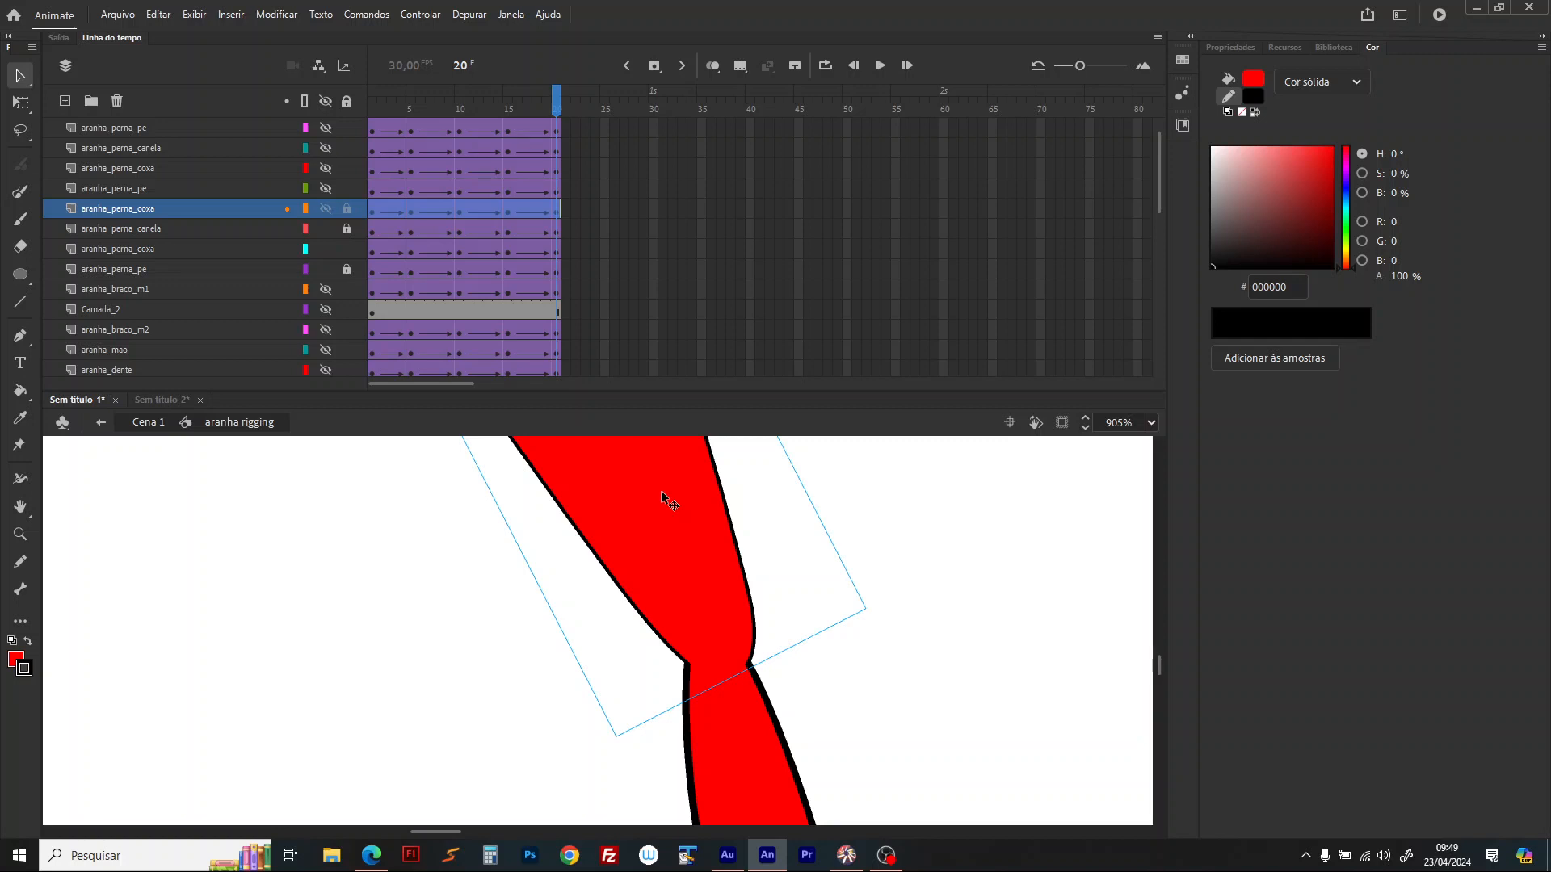
pyautogui.doubleClick(670, 484)
pyautogui.moveTo(21, 393); pyautogui.dragTo(68, 418)
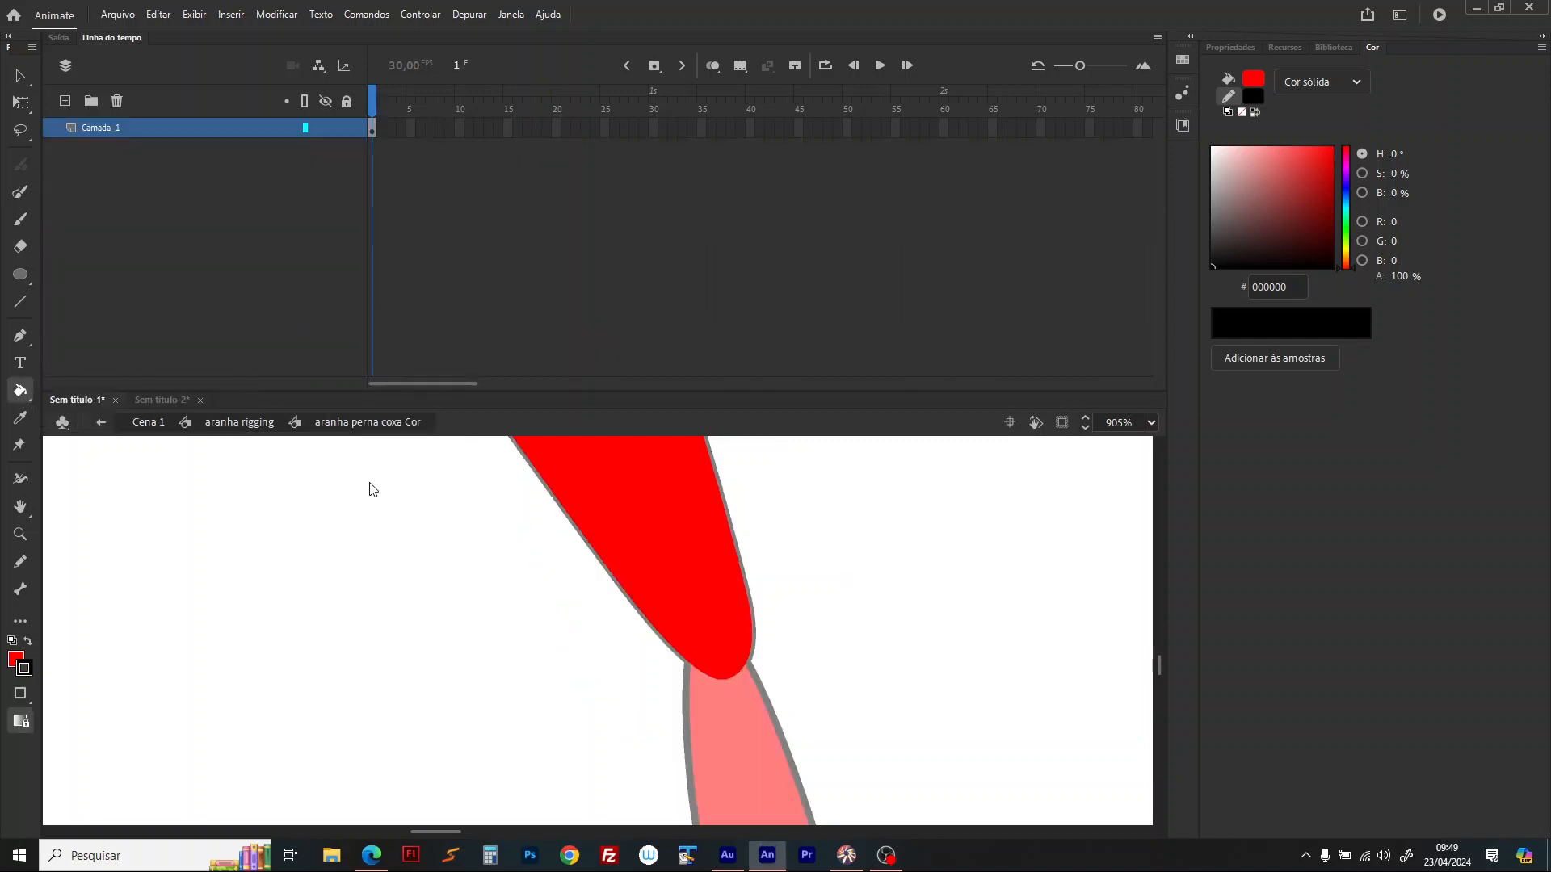
pyautogui.click(571, 518)
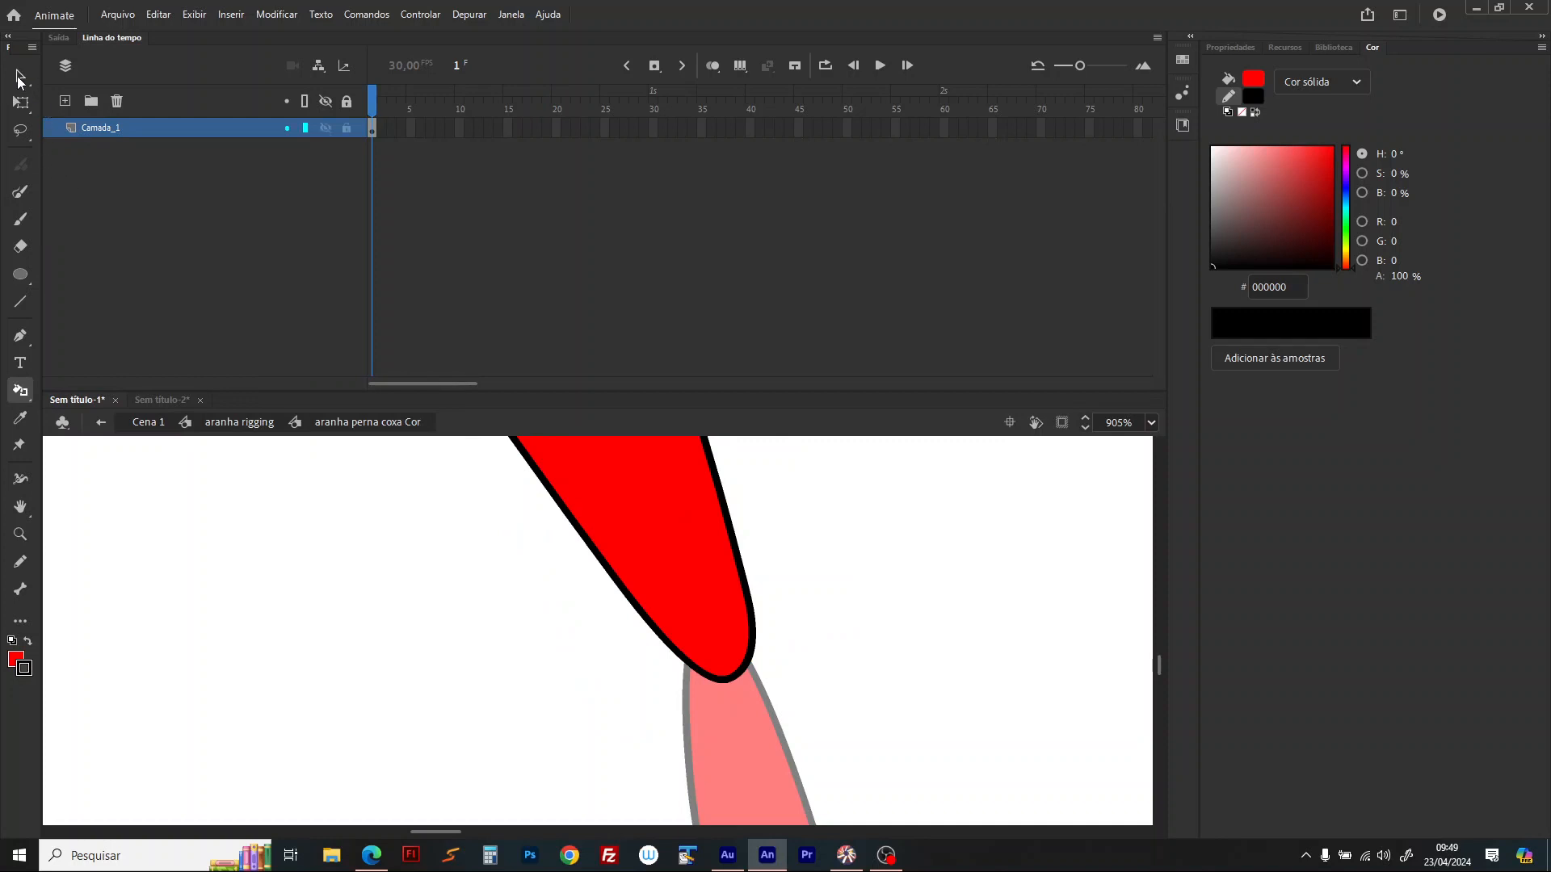
# Step: Select the thigh's black outline in aranha perna coxa Cor and convert its lines to fills
pyautogui.click(20, 76)
pyautogui.click(732, 525)
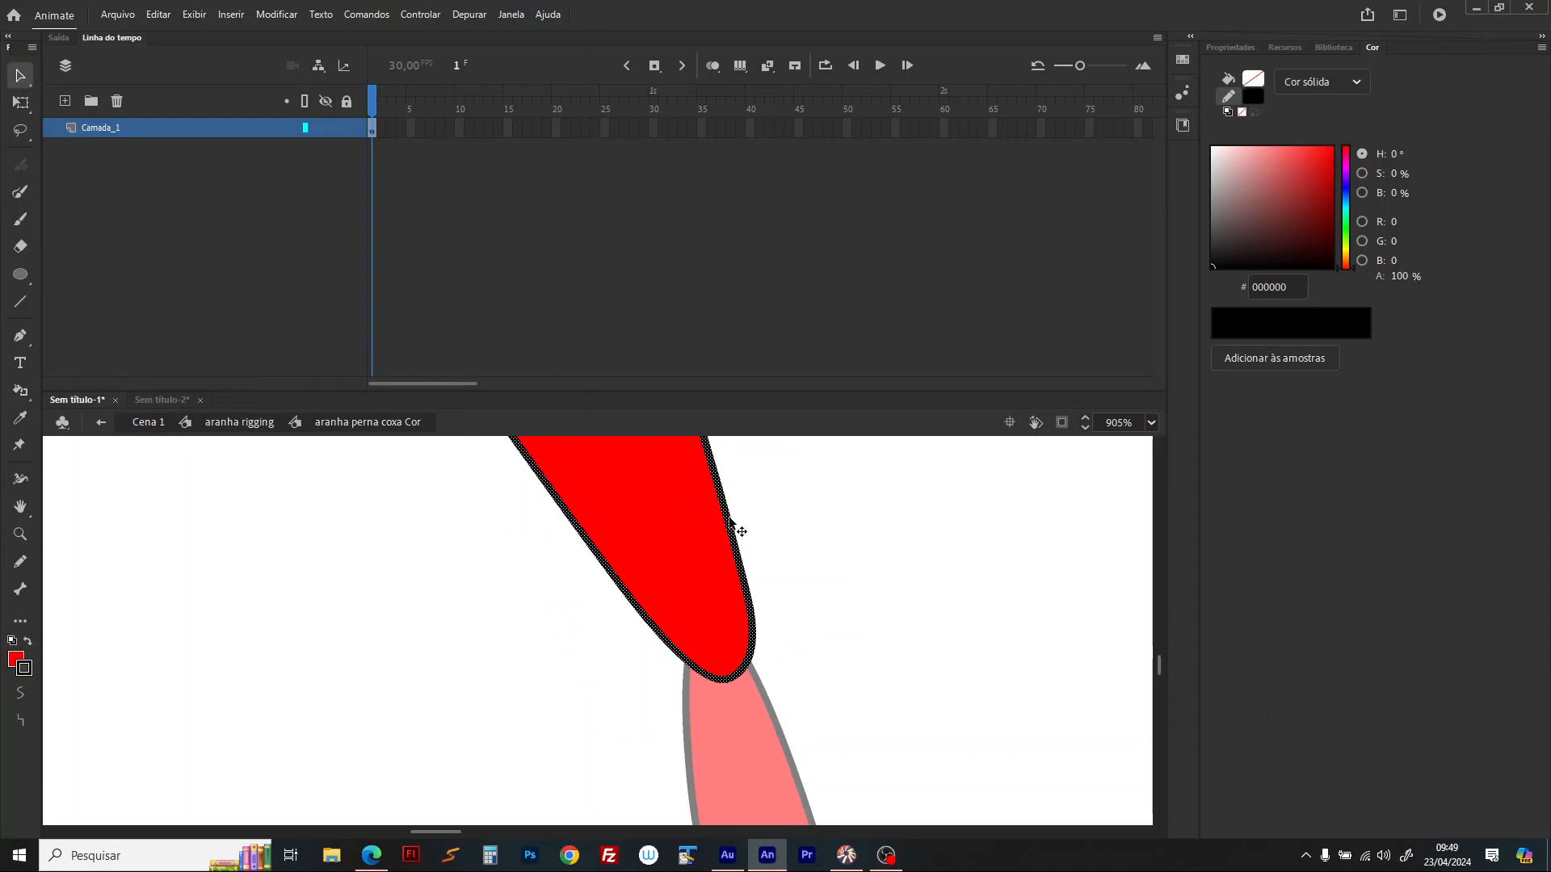
pyautogui.click(277, 16)
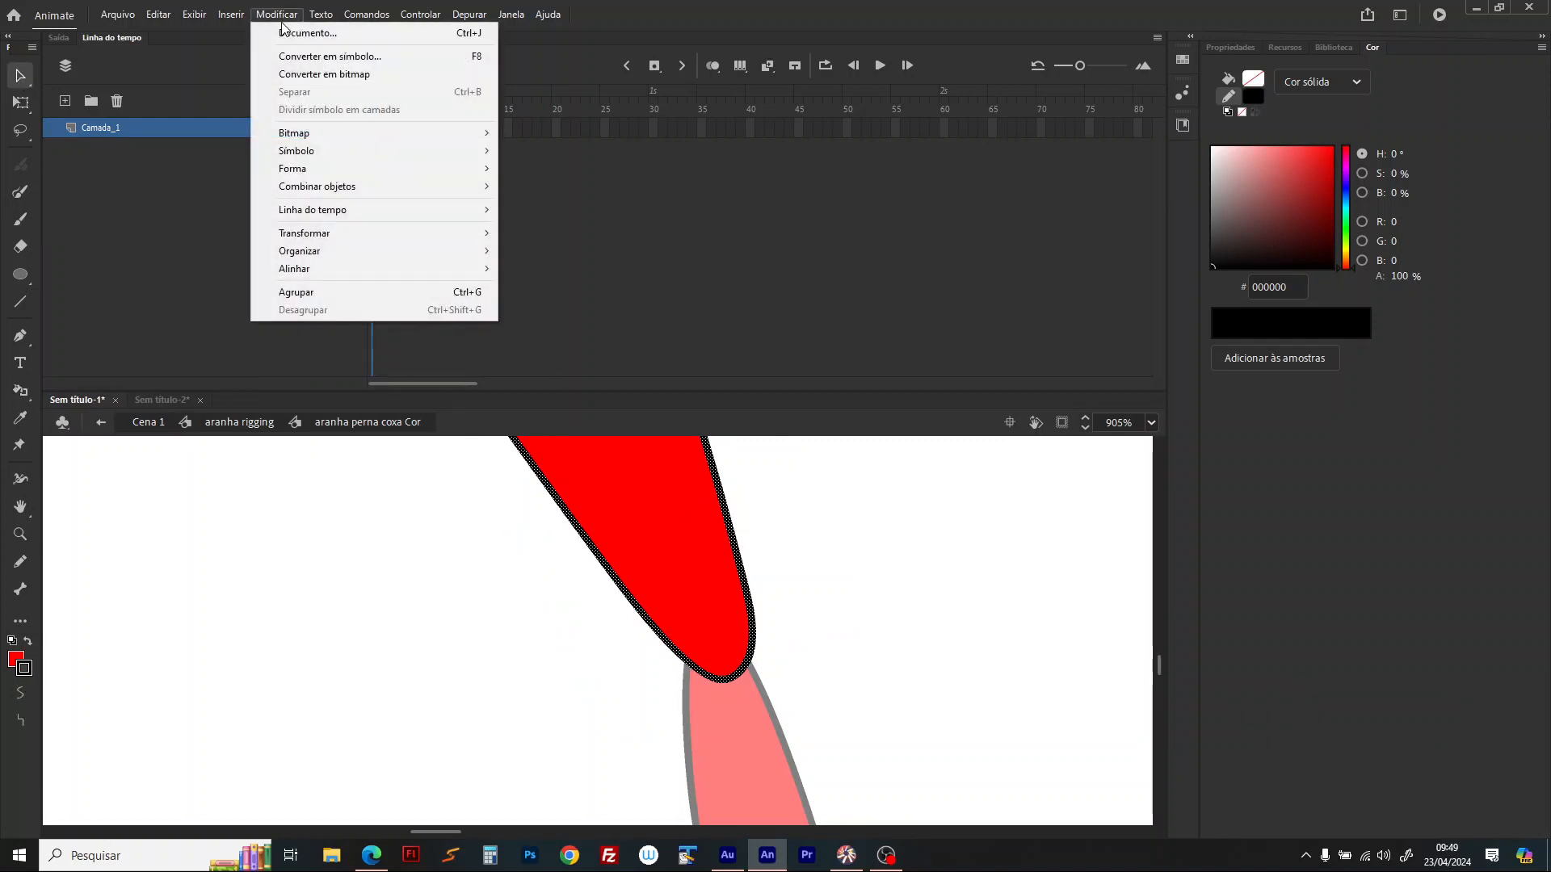
pyautogui.moveTo(401, 171)
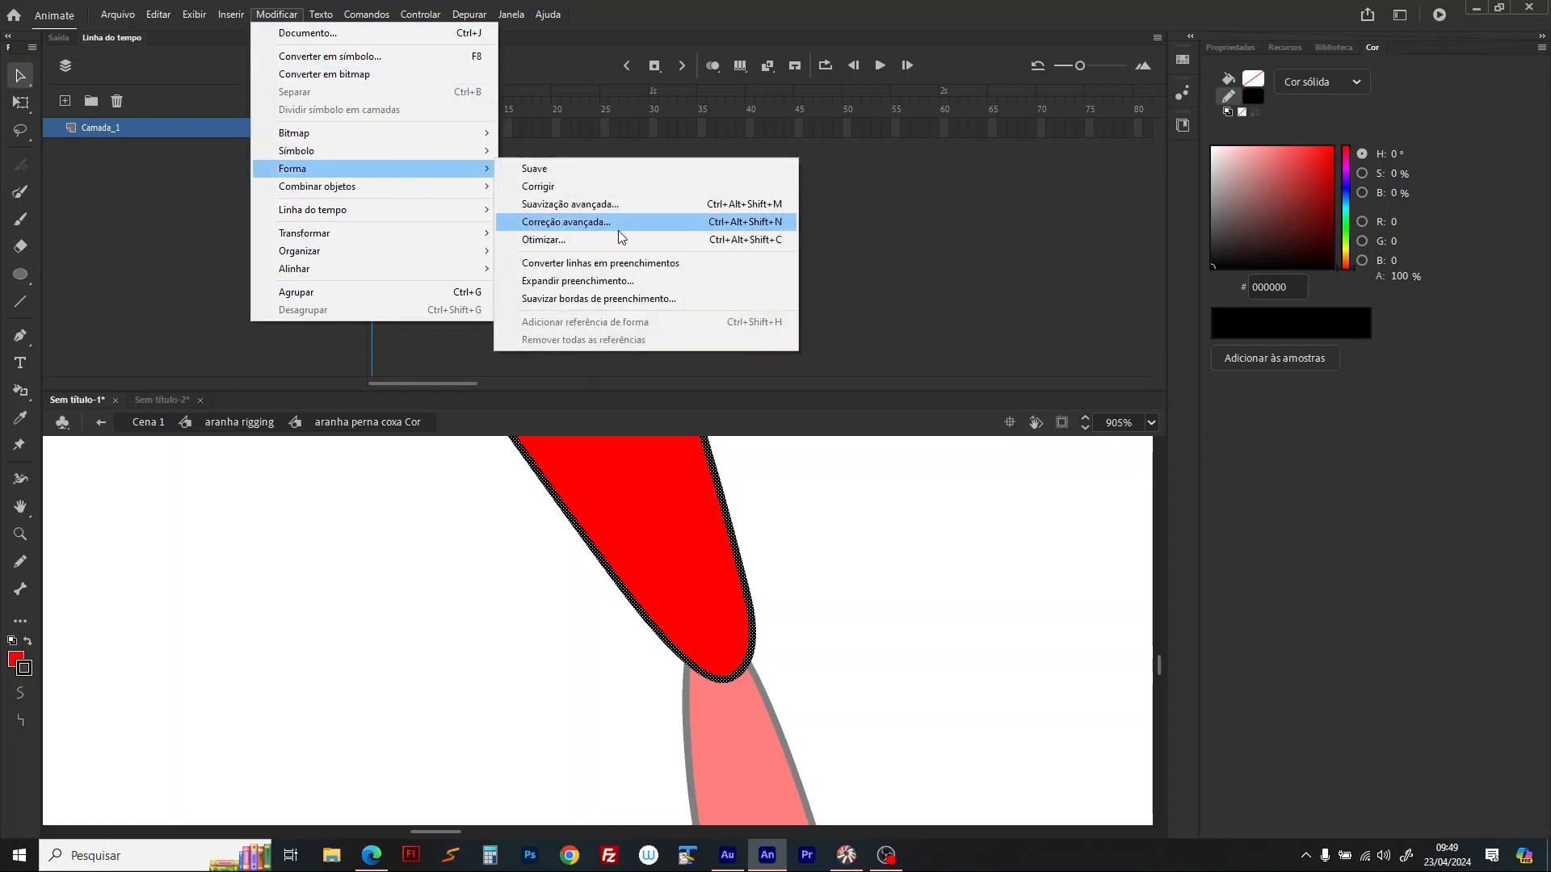
pyautogui.click(622, 265)
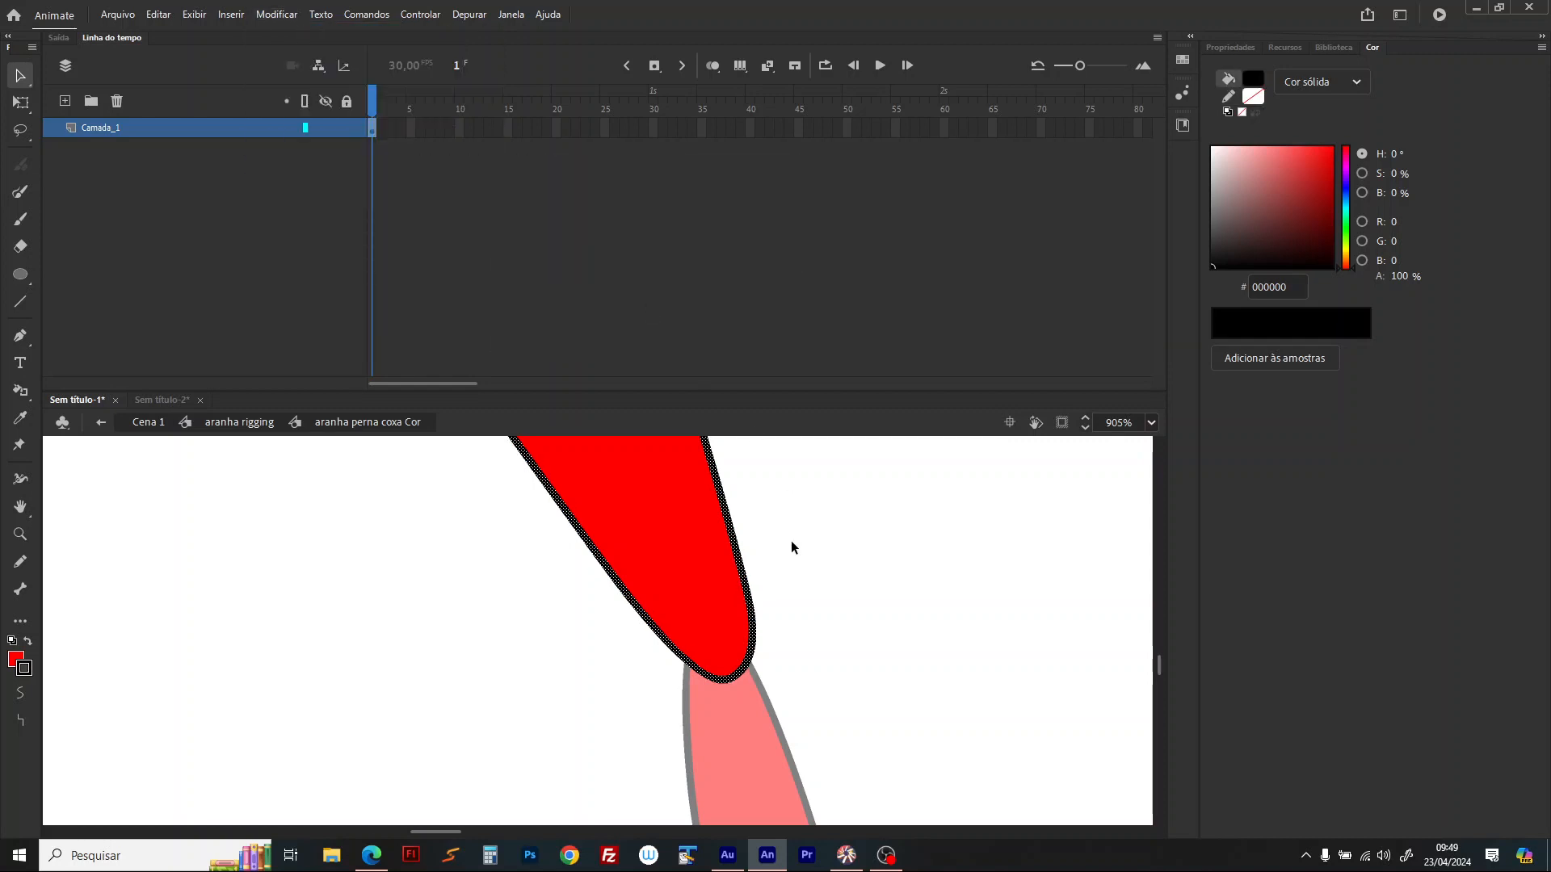
# Step: Bend the edge of the converted black outline outward, delete the whole outline, and return to aranha rigging
pyautogui.click(740, 511)
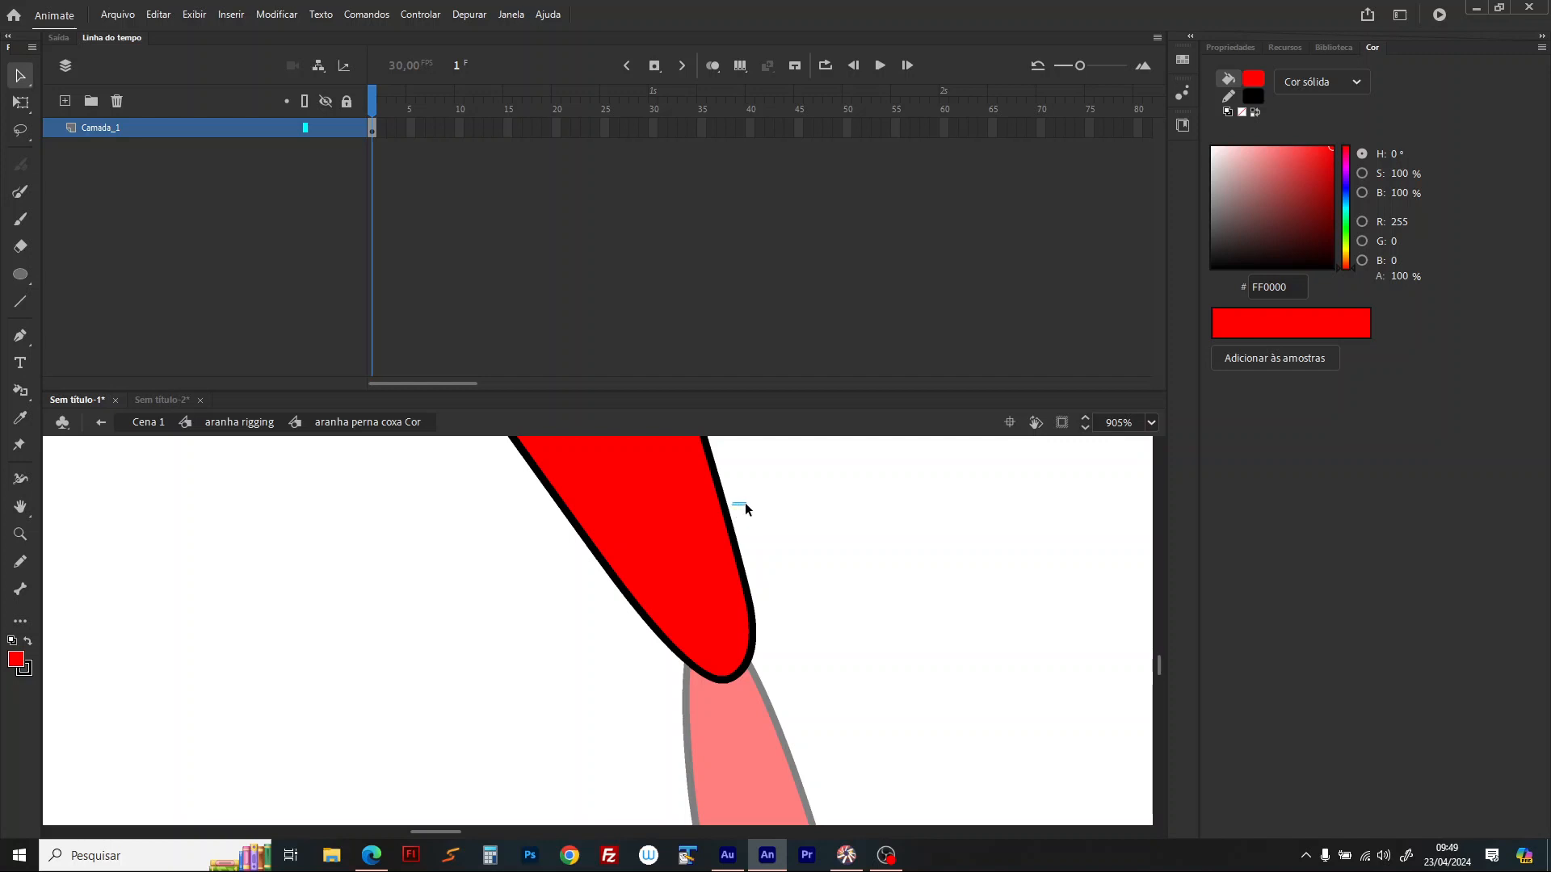
pyautogui.moveTo(727, 507); pyautogui.dragTo(743, 512)
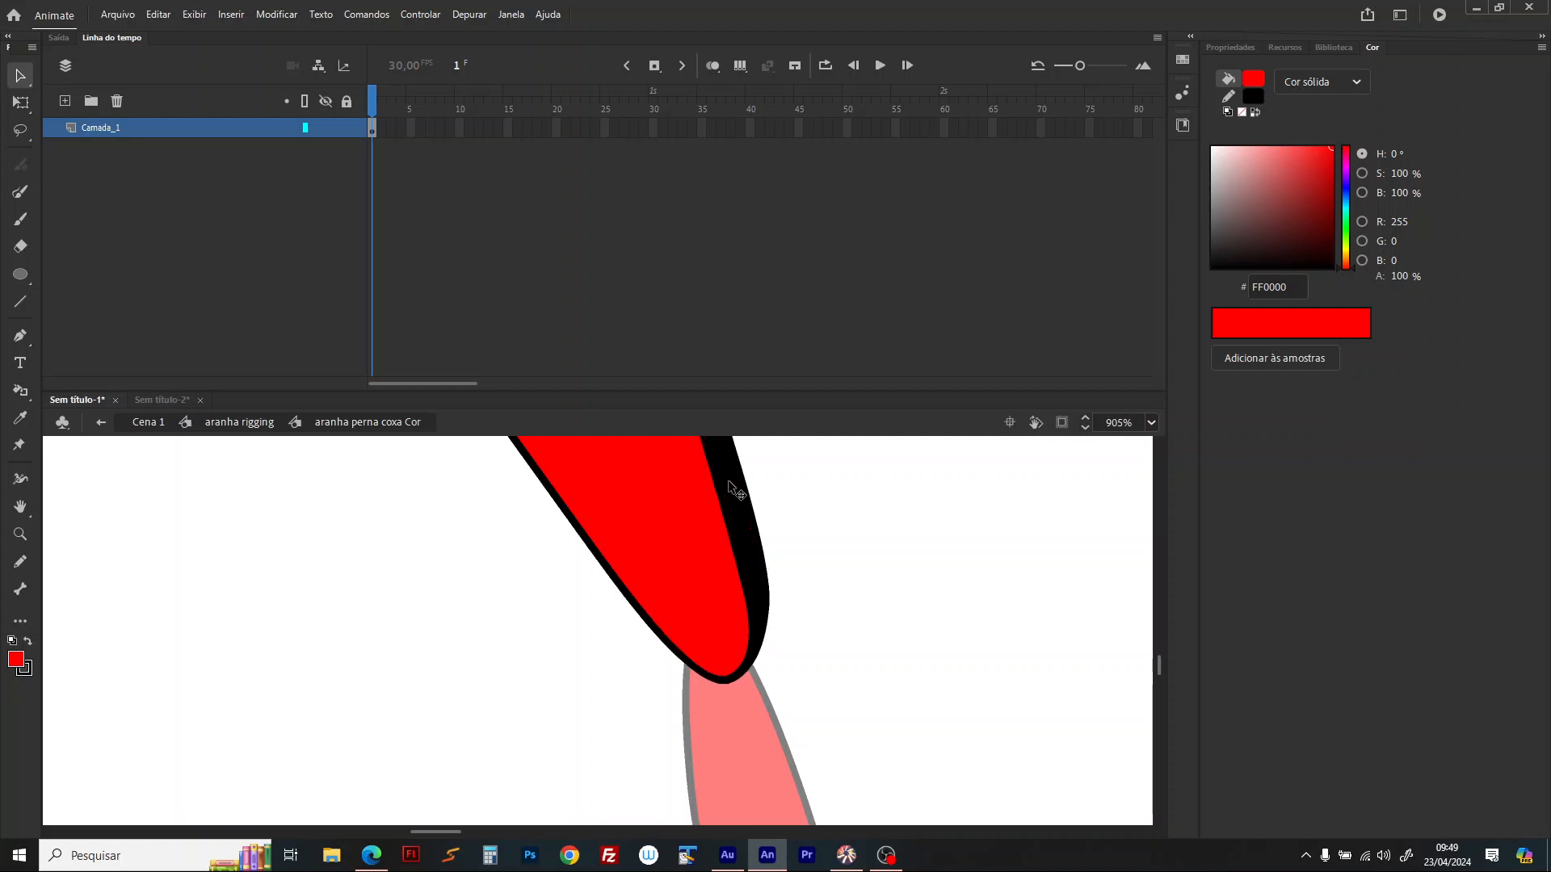
pyautogui.click(735, 489)
pyautogui.press('Delete')
pyautogui.doubleClick(798, 501)
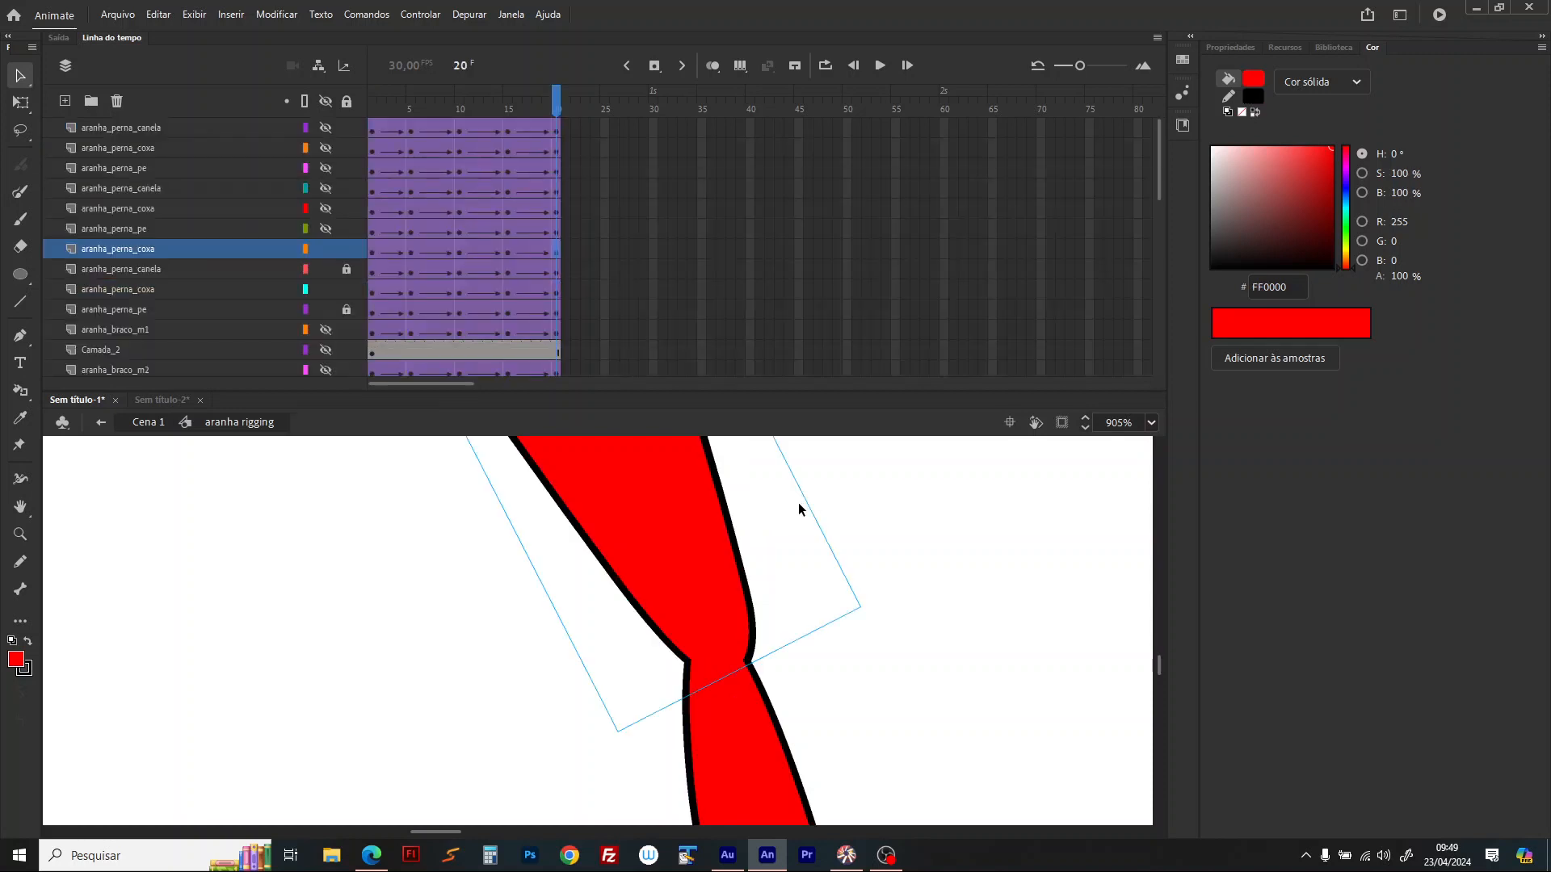
# Step: Deselect the thigh, show the whole frame on the stage, and make all the spider's layers visible
pyautogui.click(797, 538)
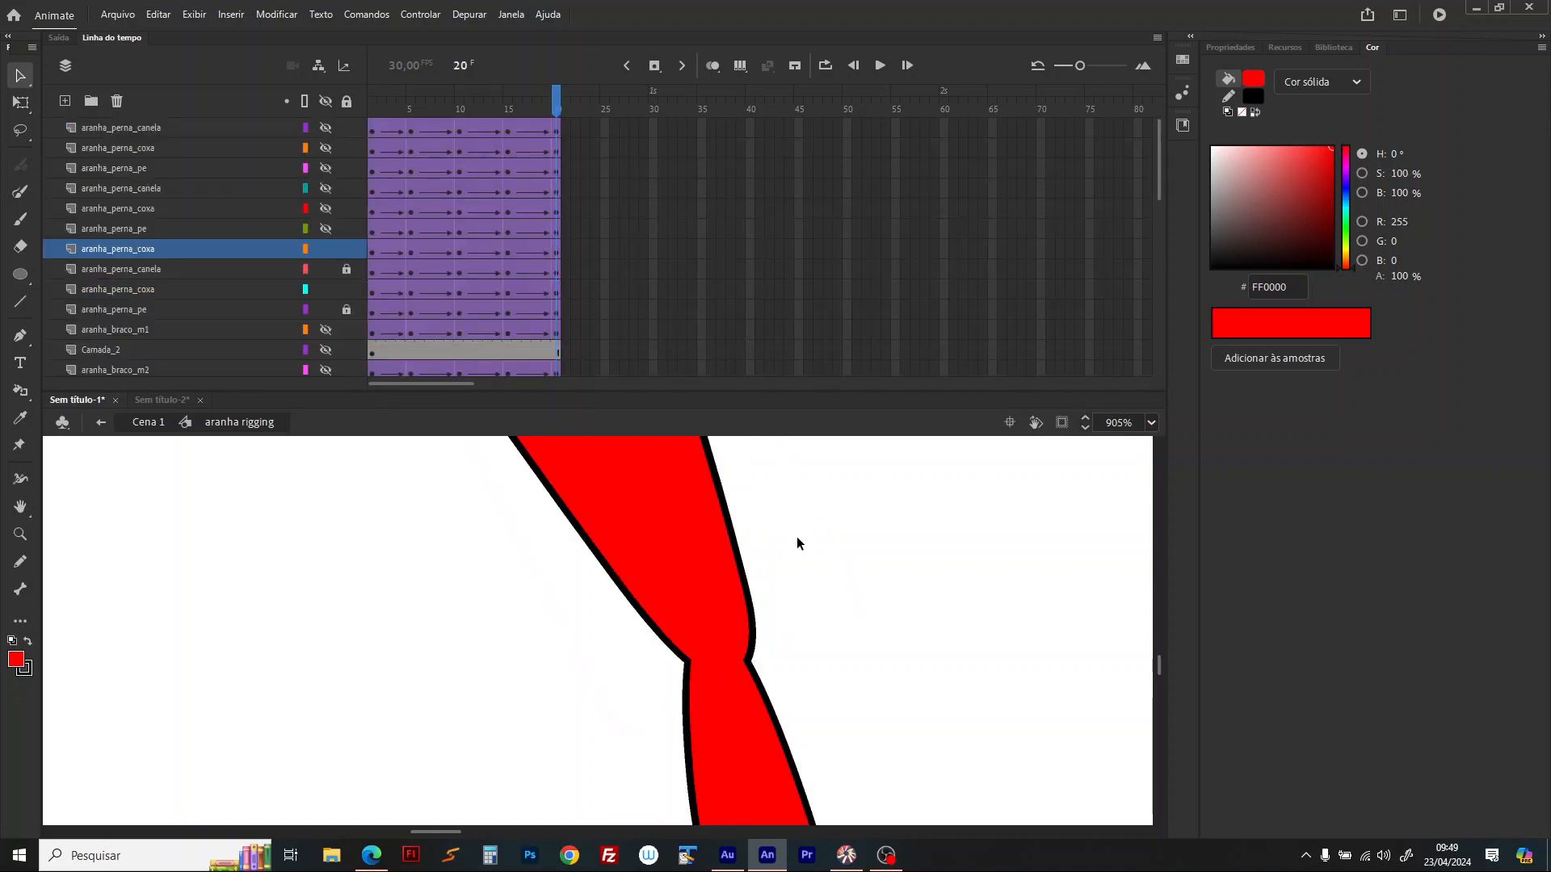
pyautogui.click(1151, 423)
pyautogui.click(1170, 469)
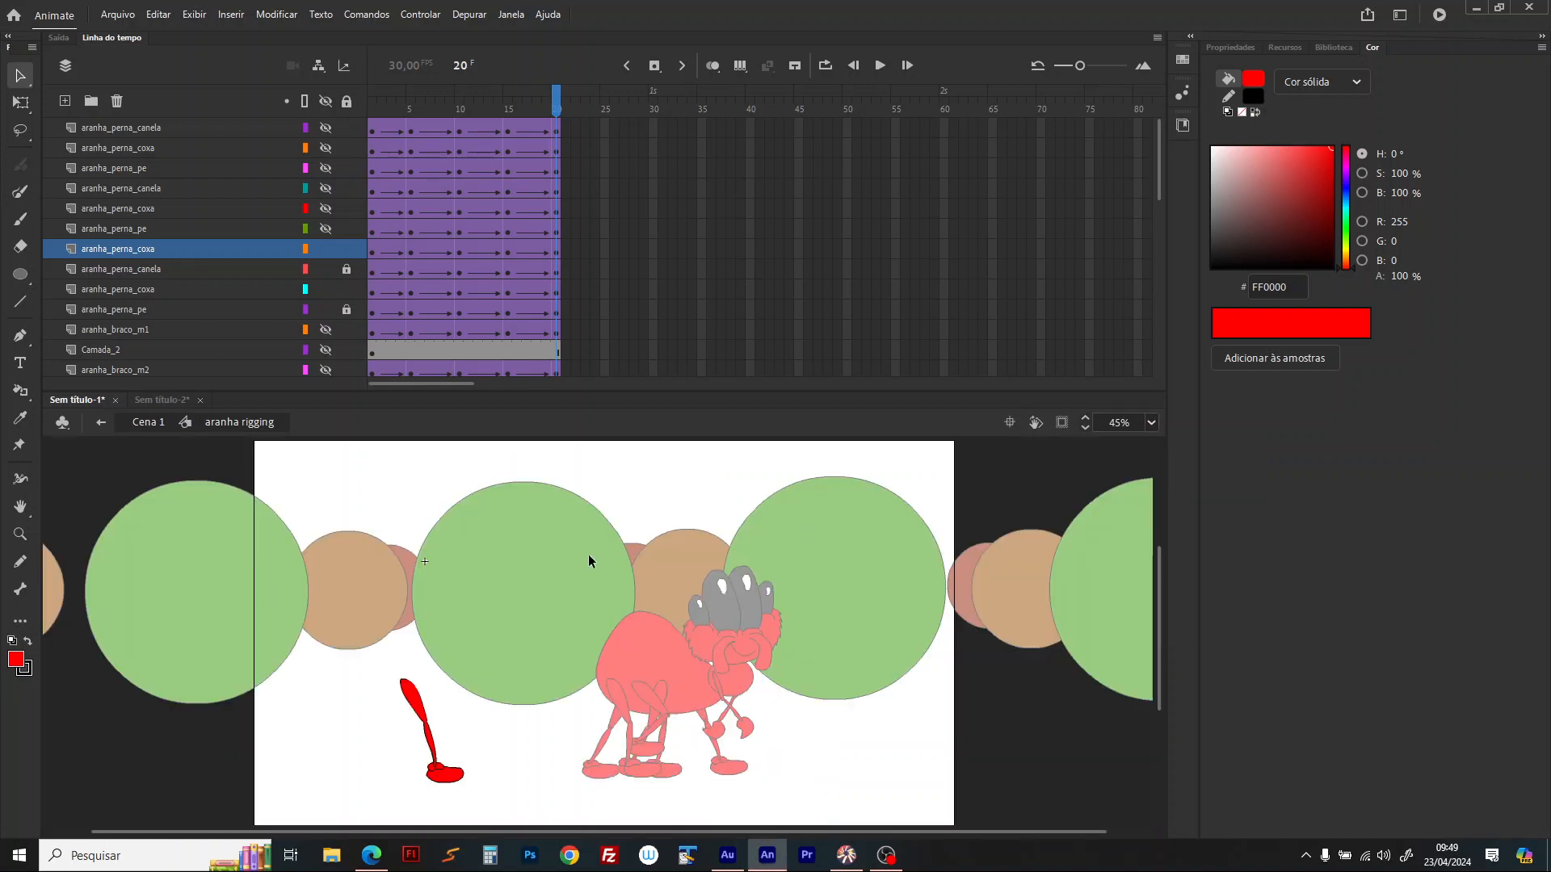
pyautogui.click(325, 101)
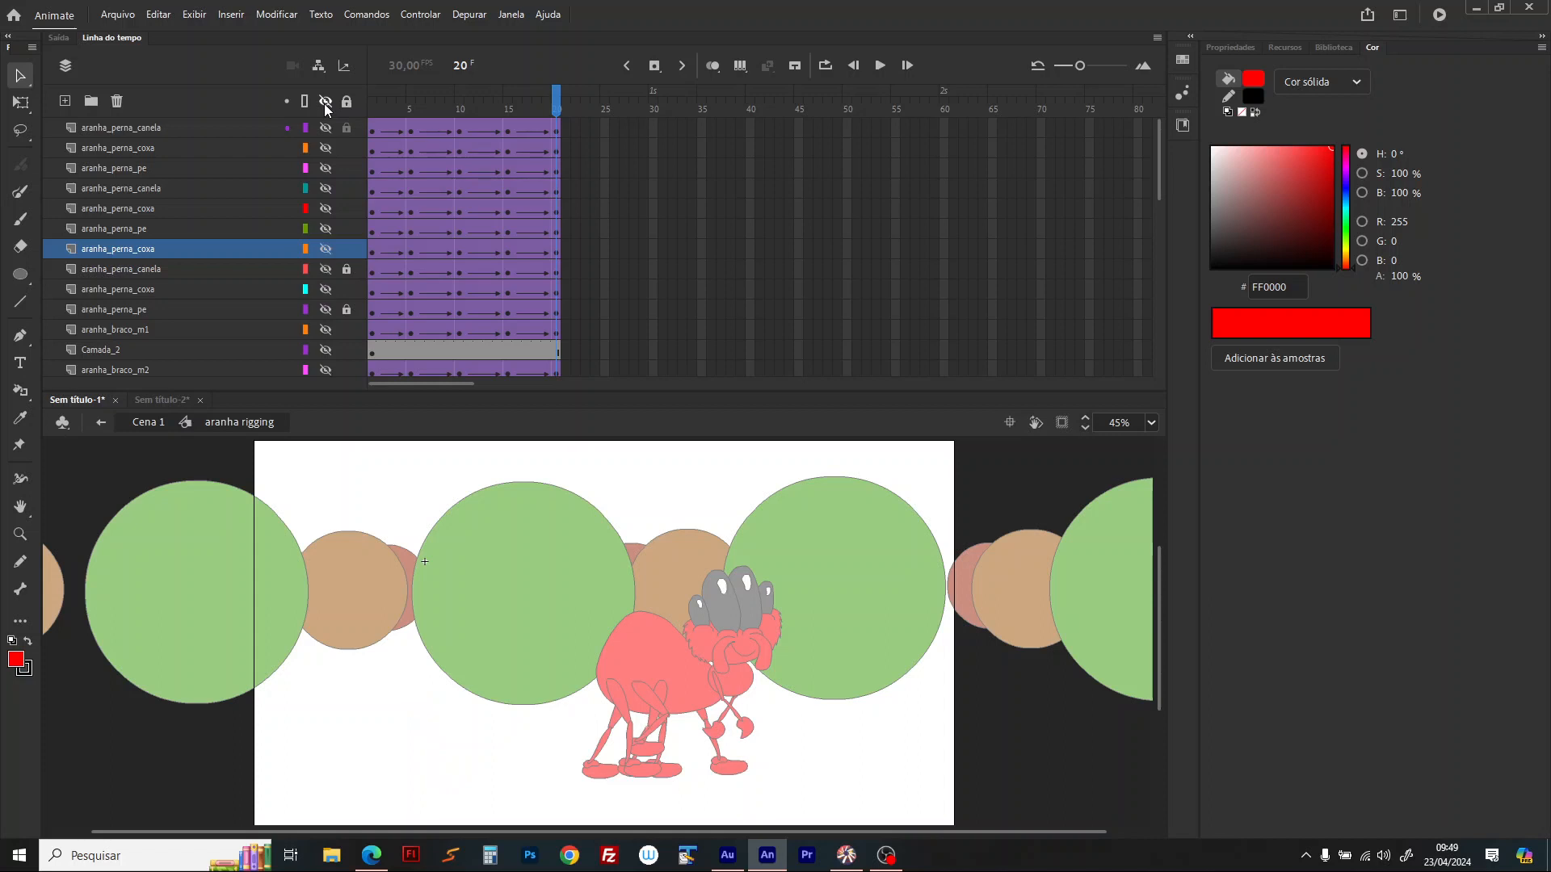
pyautogui.click(325, 101)
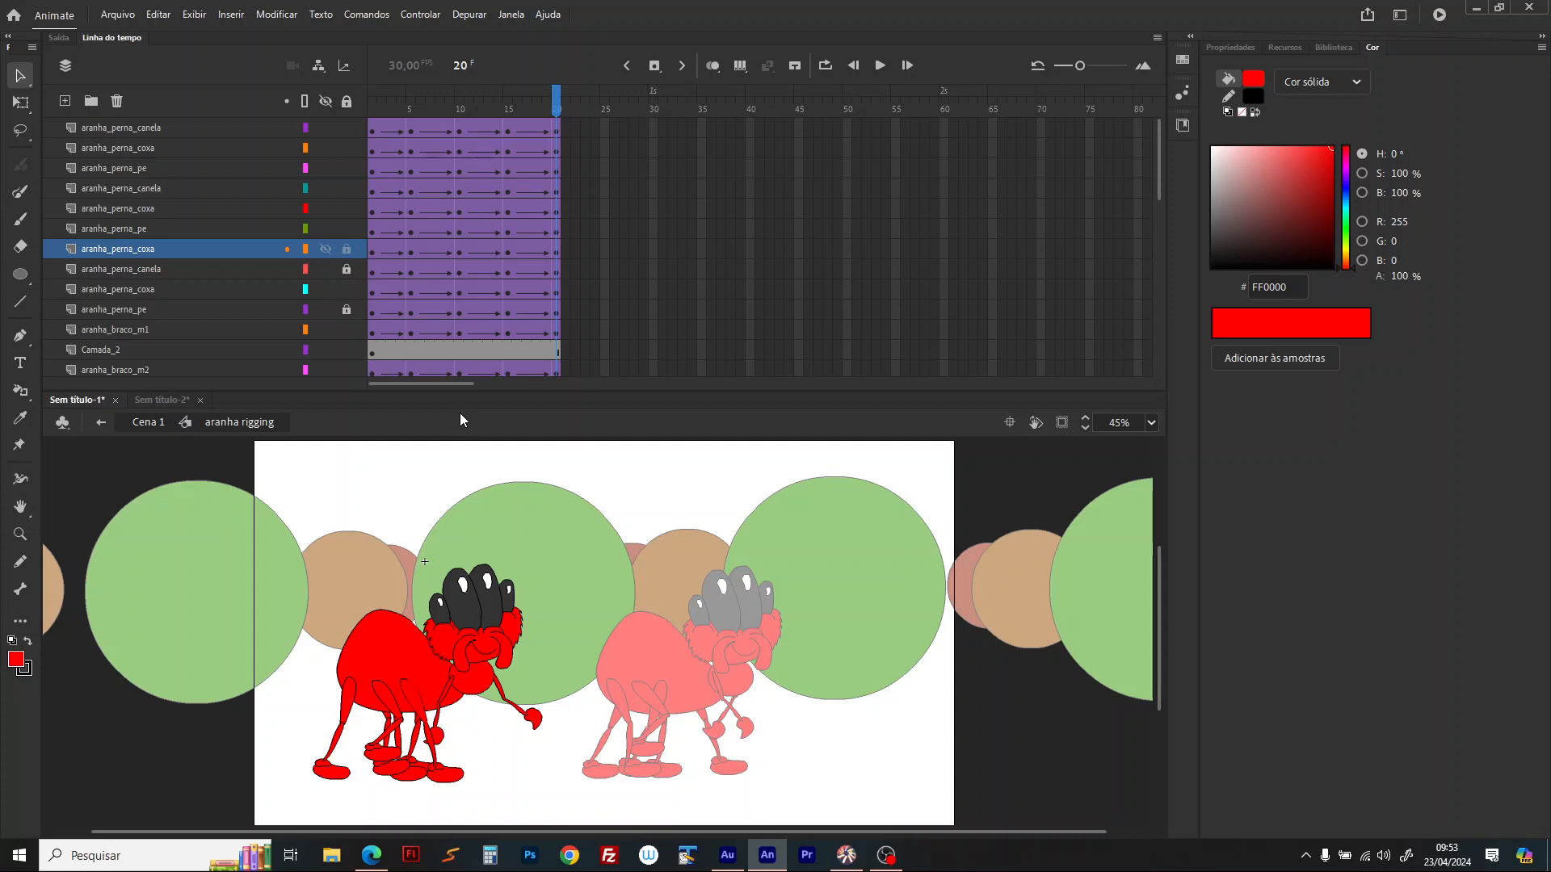
# Step: Select all frames of every layer in aranha rigging and copy them
pyautogui.rightClick(418, 191)
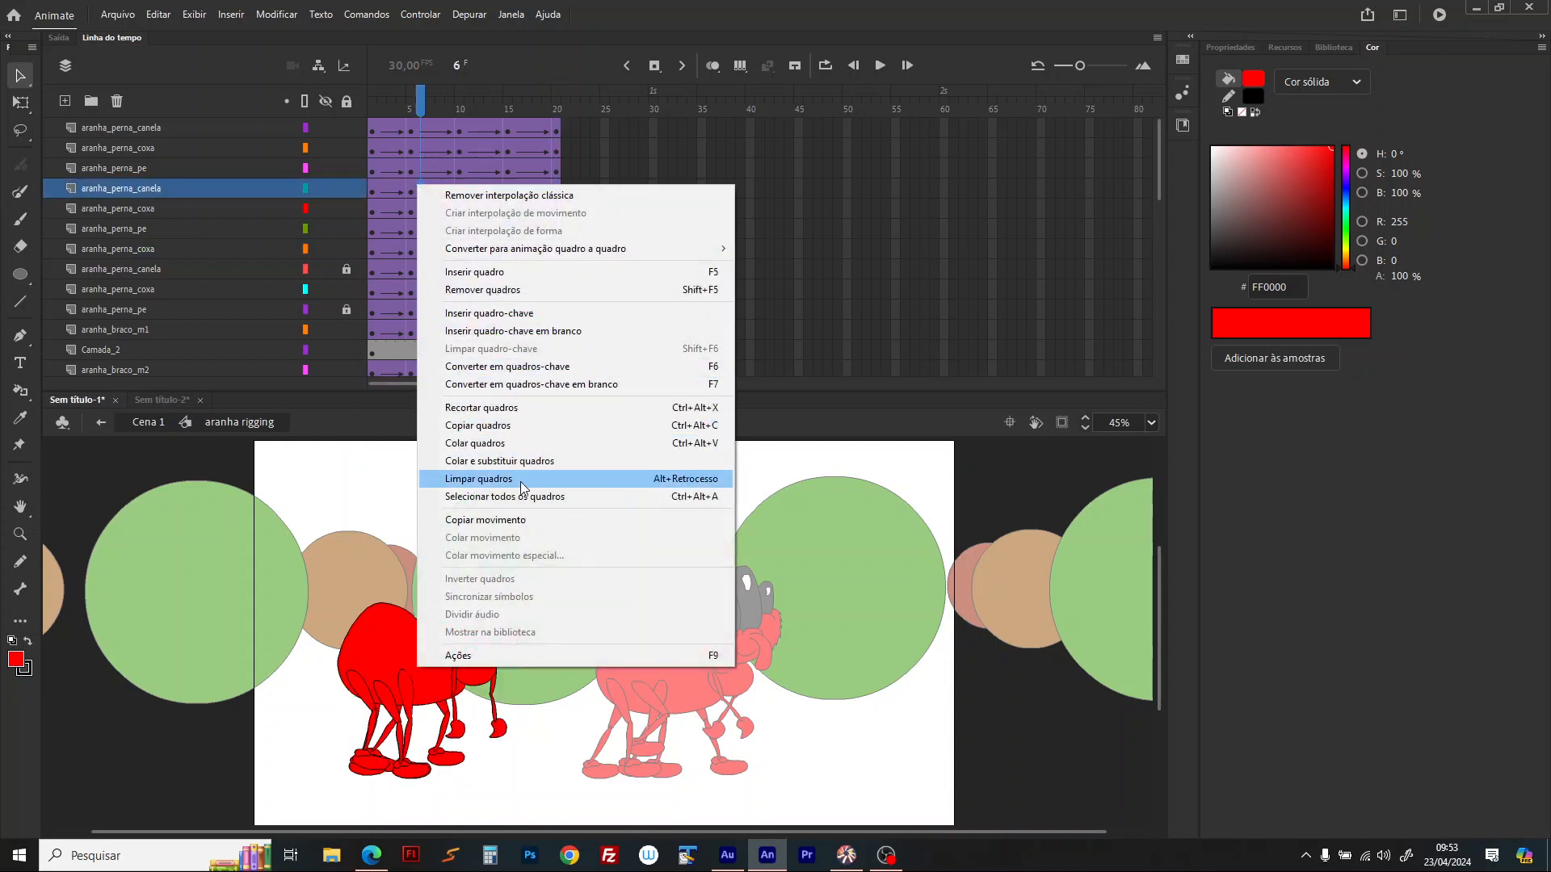
pyautogui.click(525, 496)
pyautogui.rightClick(499, 269)
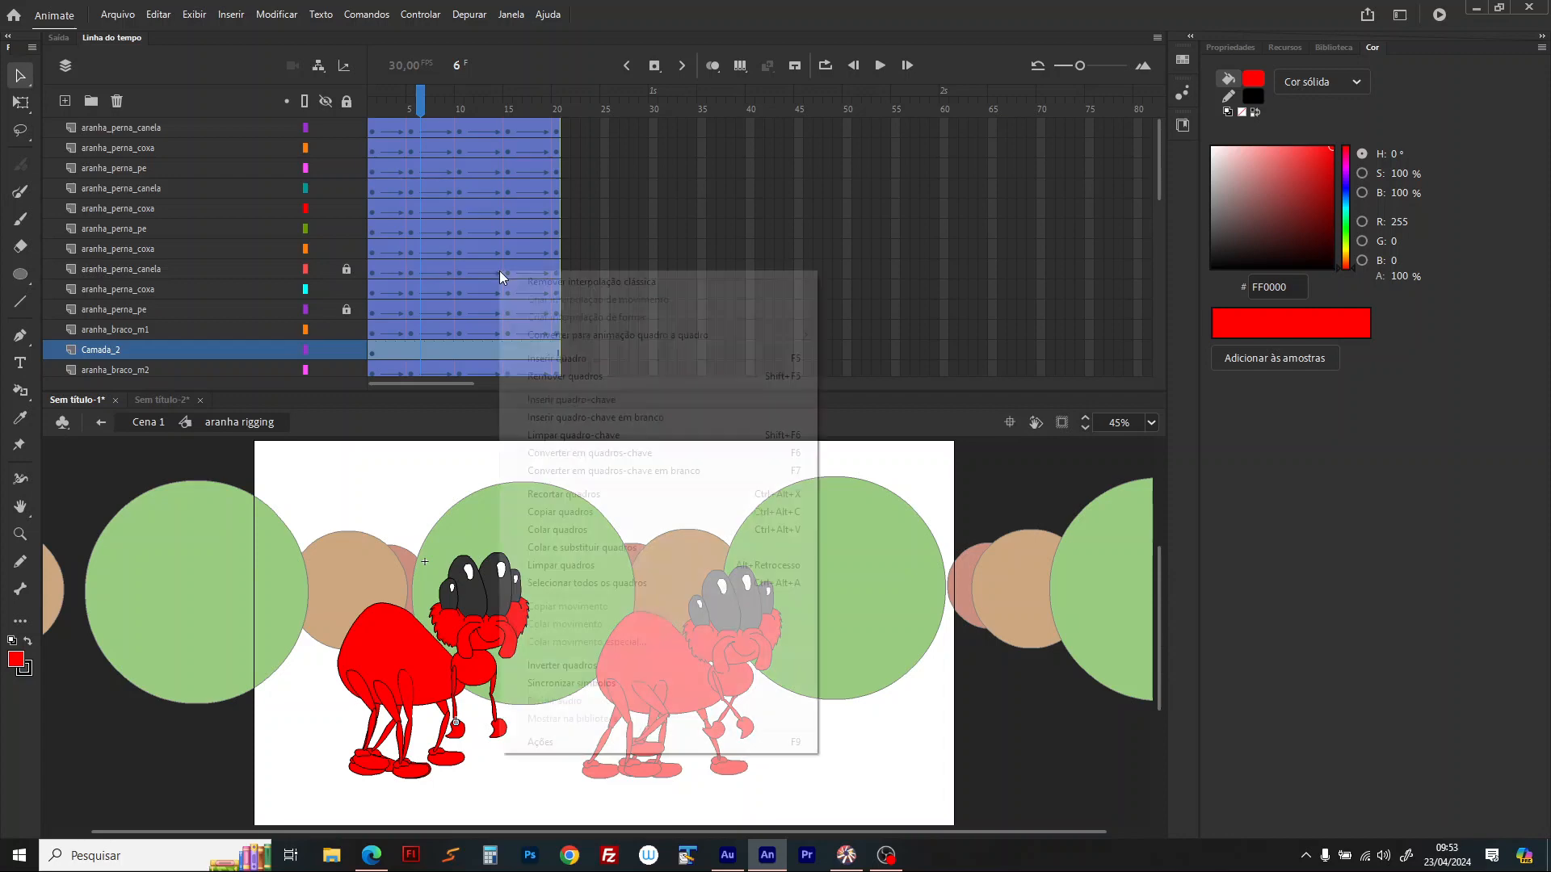
pyautogui.click(566, 511)
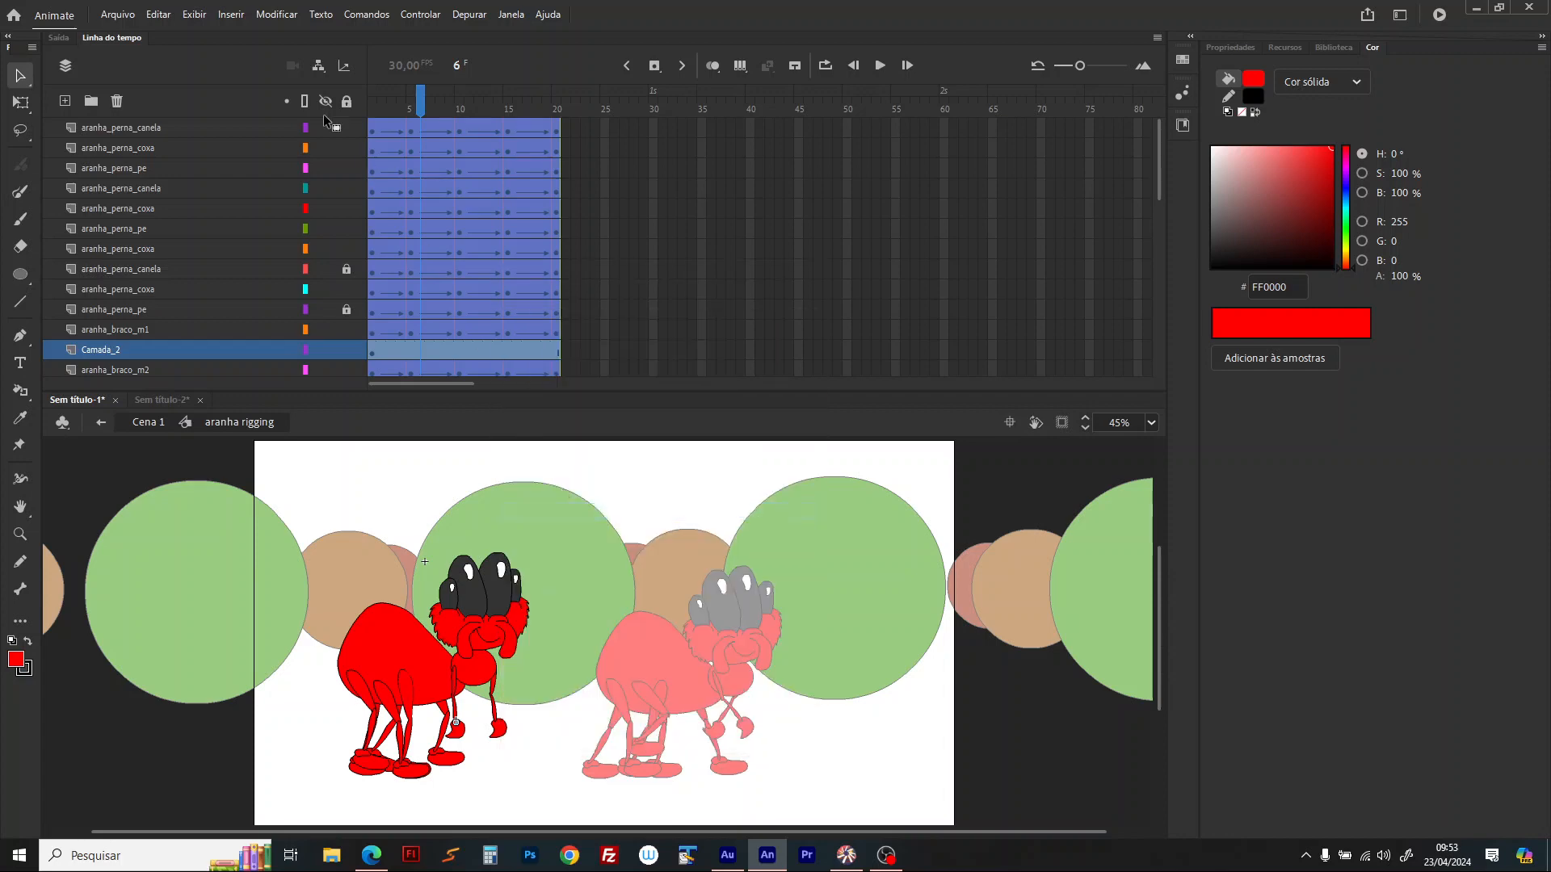
# Step: Create a new Full HD document of 1920 x 1080 at 30 fps and paste the copied frames into frame 1
pyautogui.click(119, 16)
pyautogui.click(134, 33)
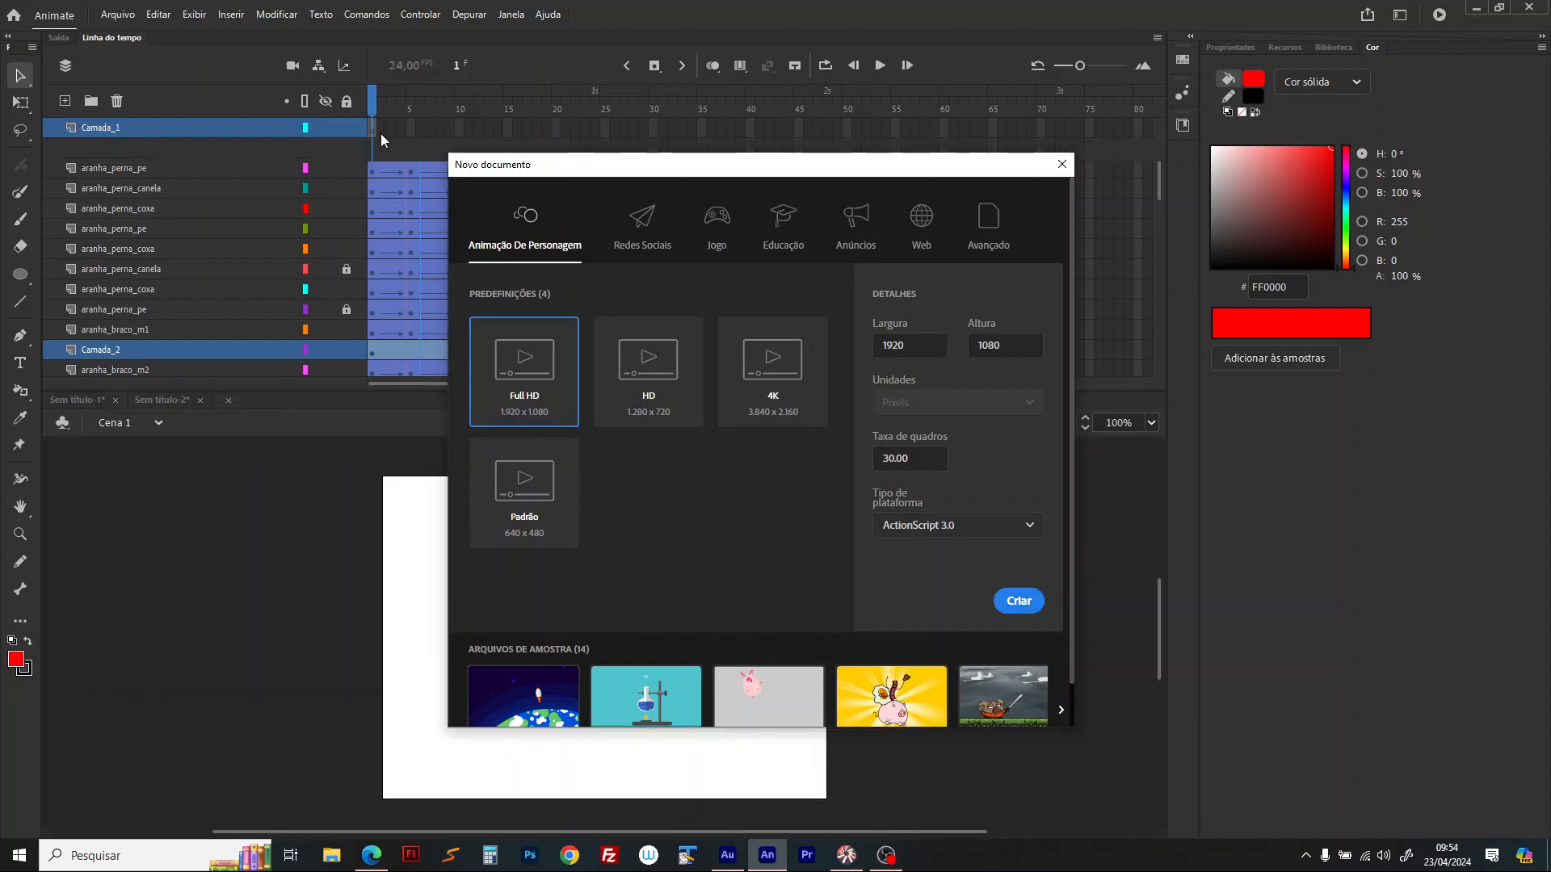
pyautogui.rightClick(374, 129)
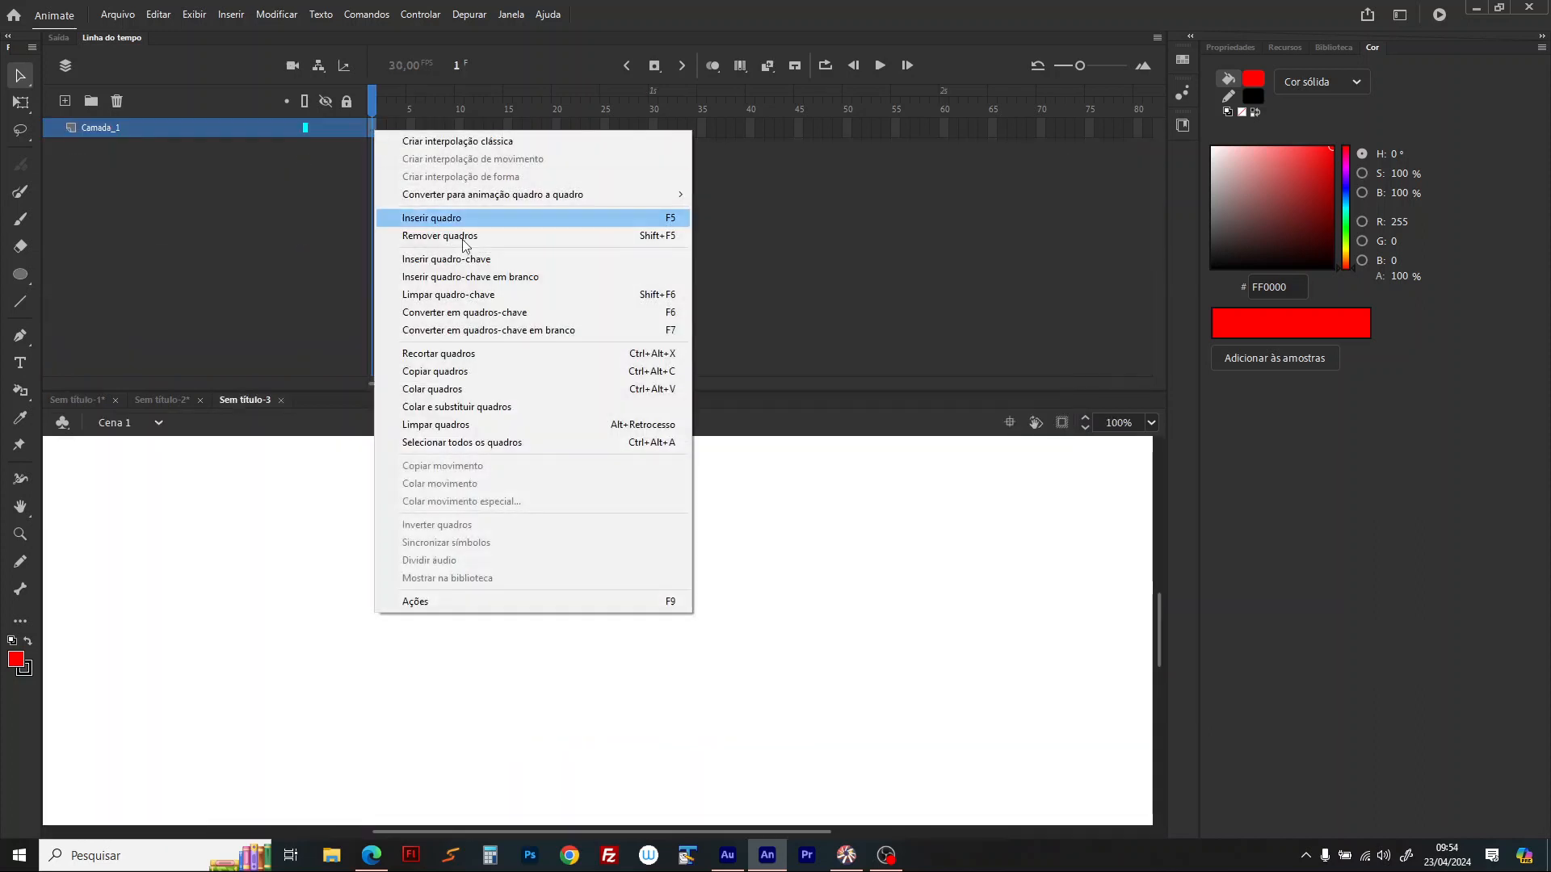
pyautogui.click(485, 389)
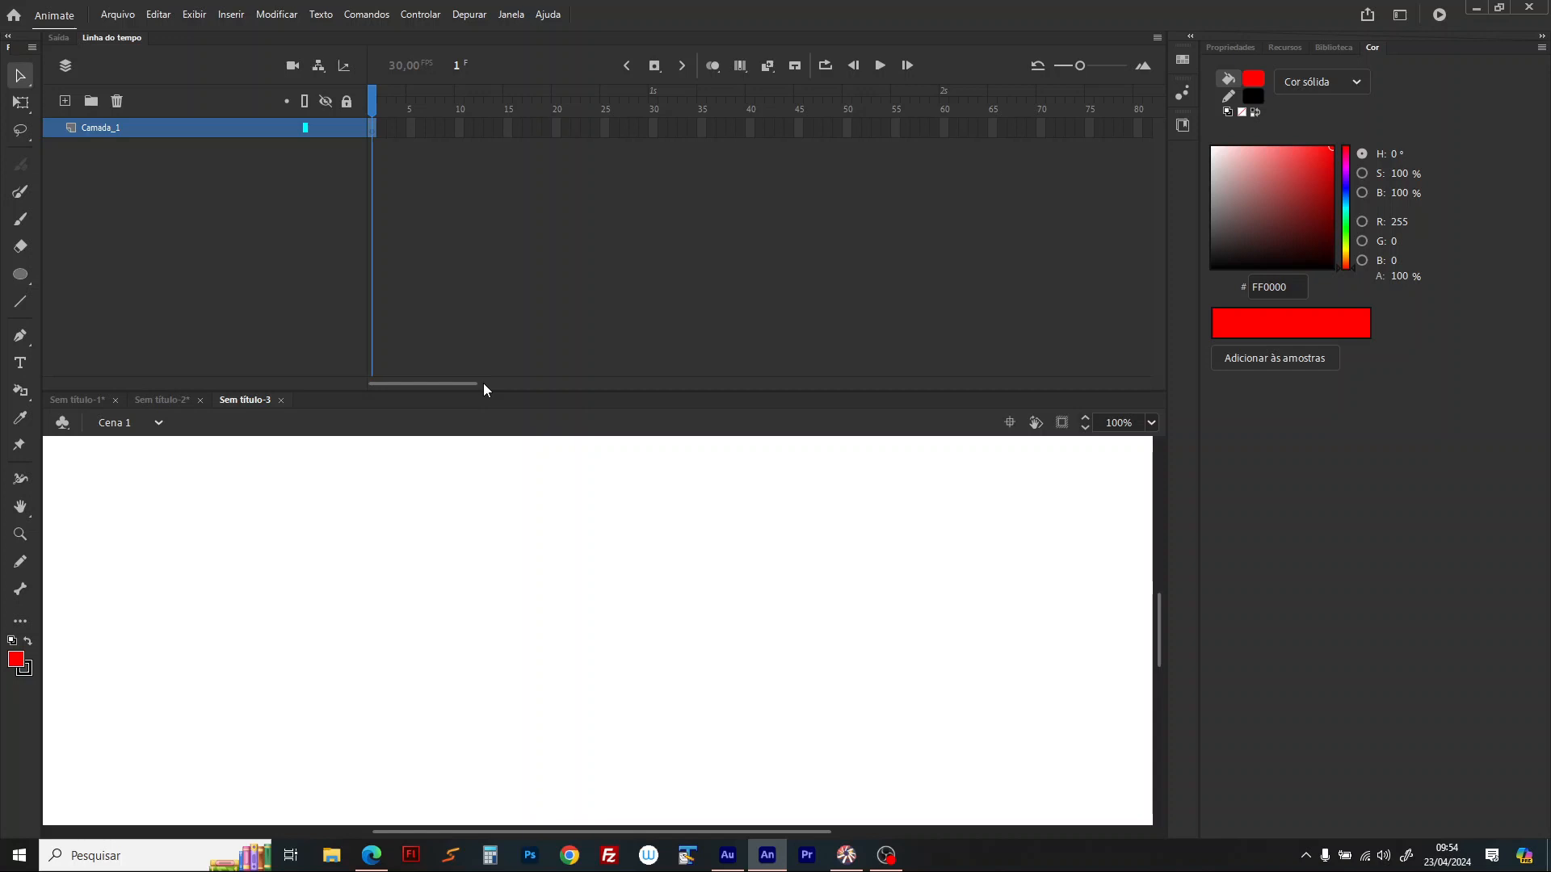
pyautogui.click(1151, 424)
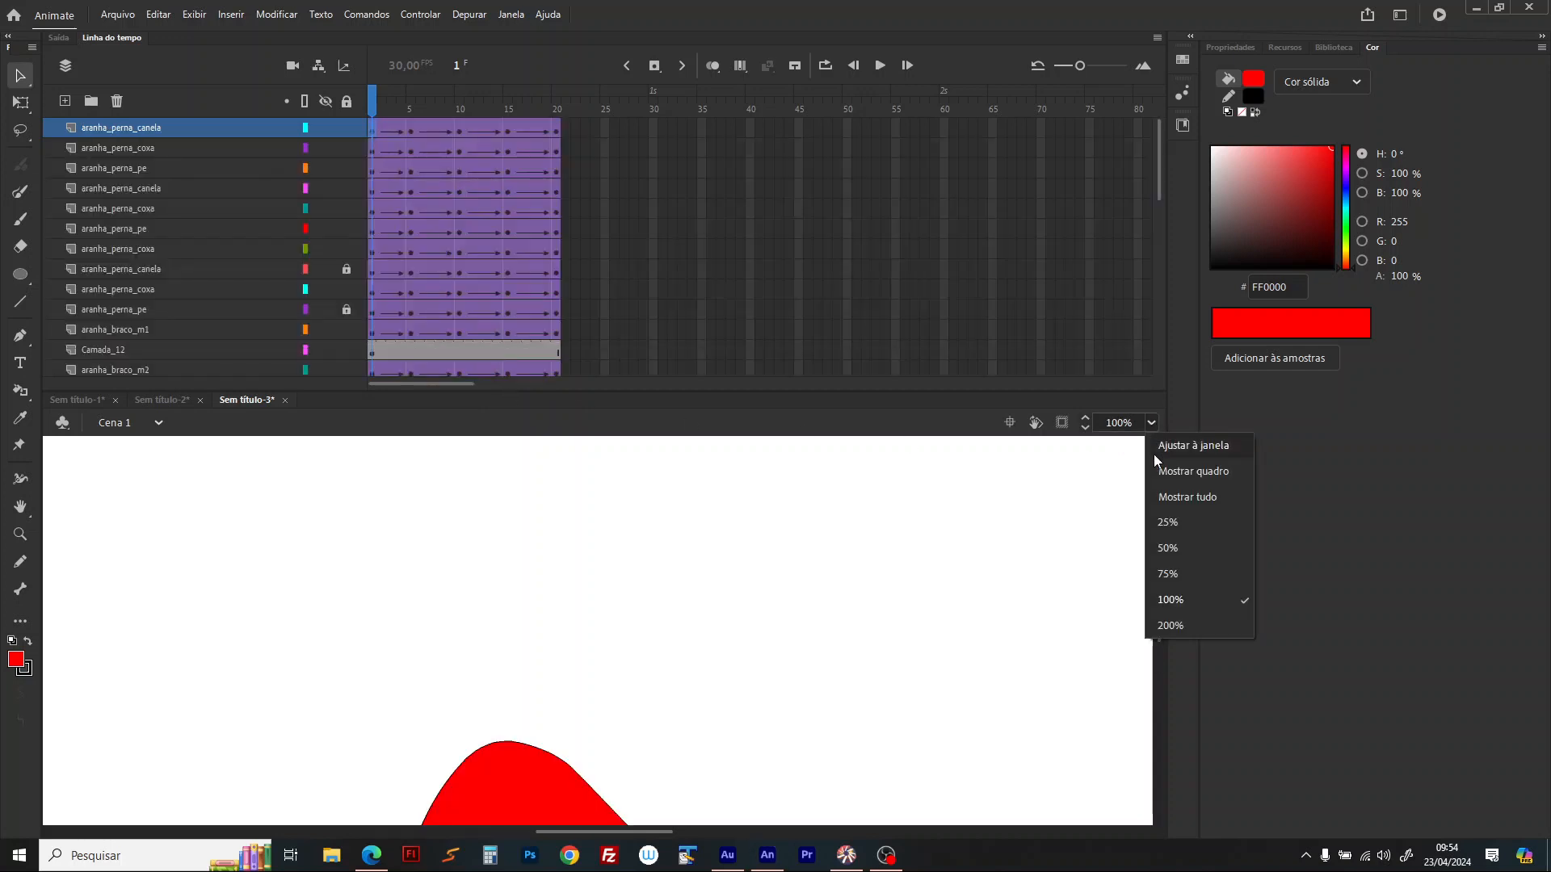
# Step: Show all the pasted artwork on the stage and display the layer parenting view to check the rig's connections
pyautogui.click(1173, 495)
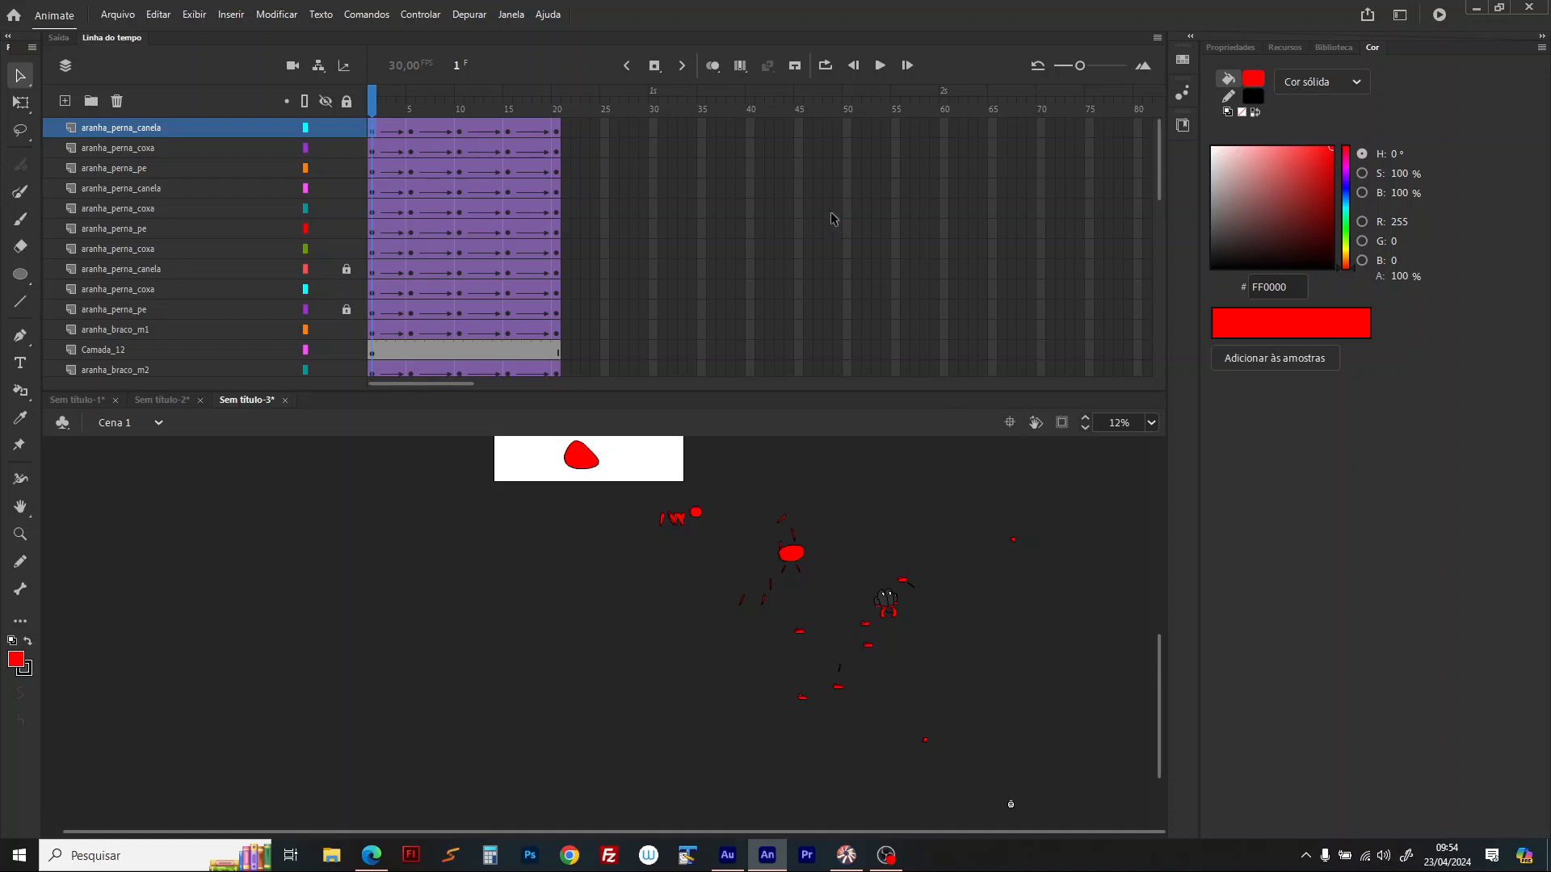
pyautogui.click(319, 66)
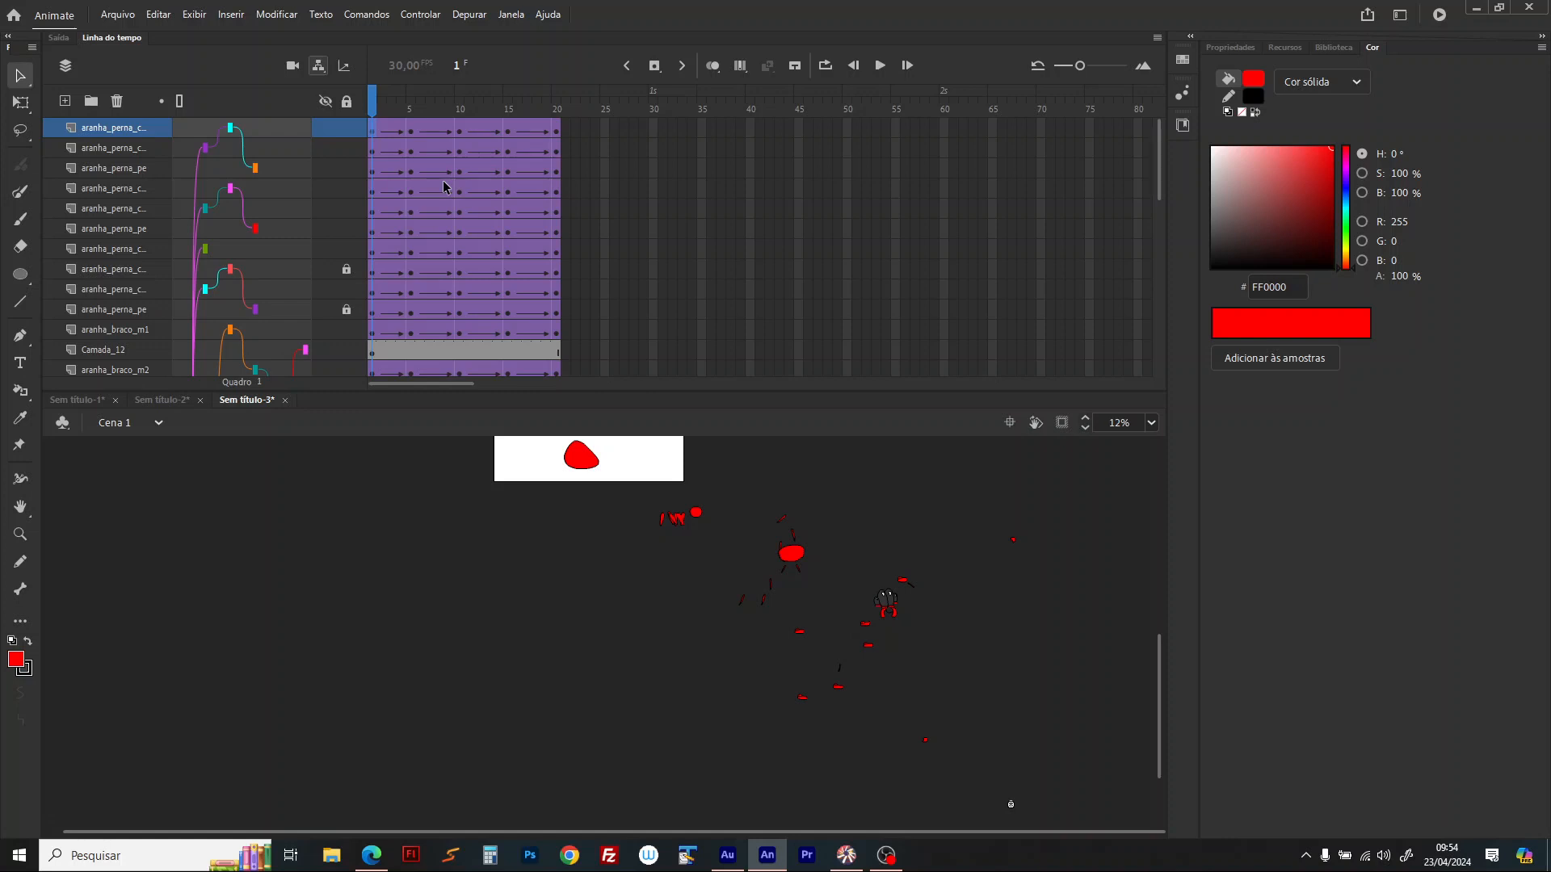
# Step: Return to the Sem título-1 document and copy all the layers of aranha rigging, from the first to the last
pyautogui.click(166, 399)
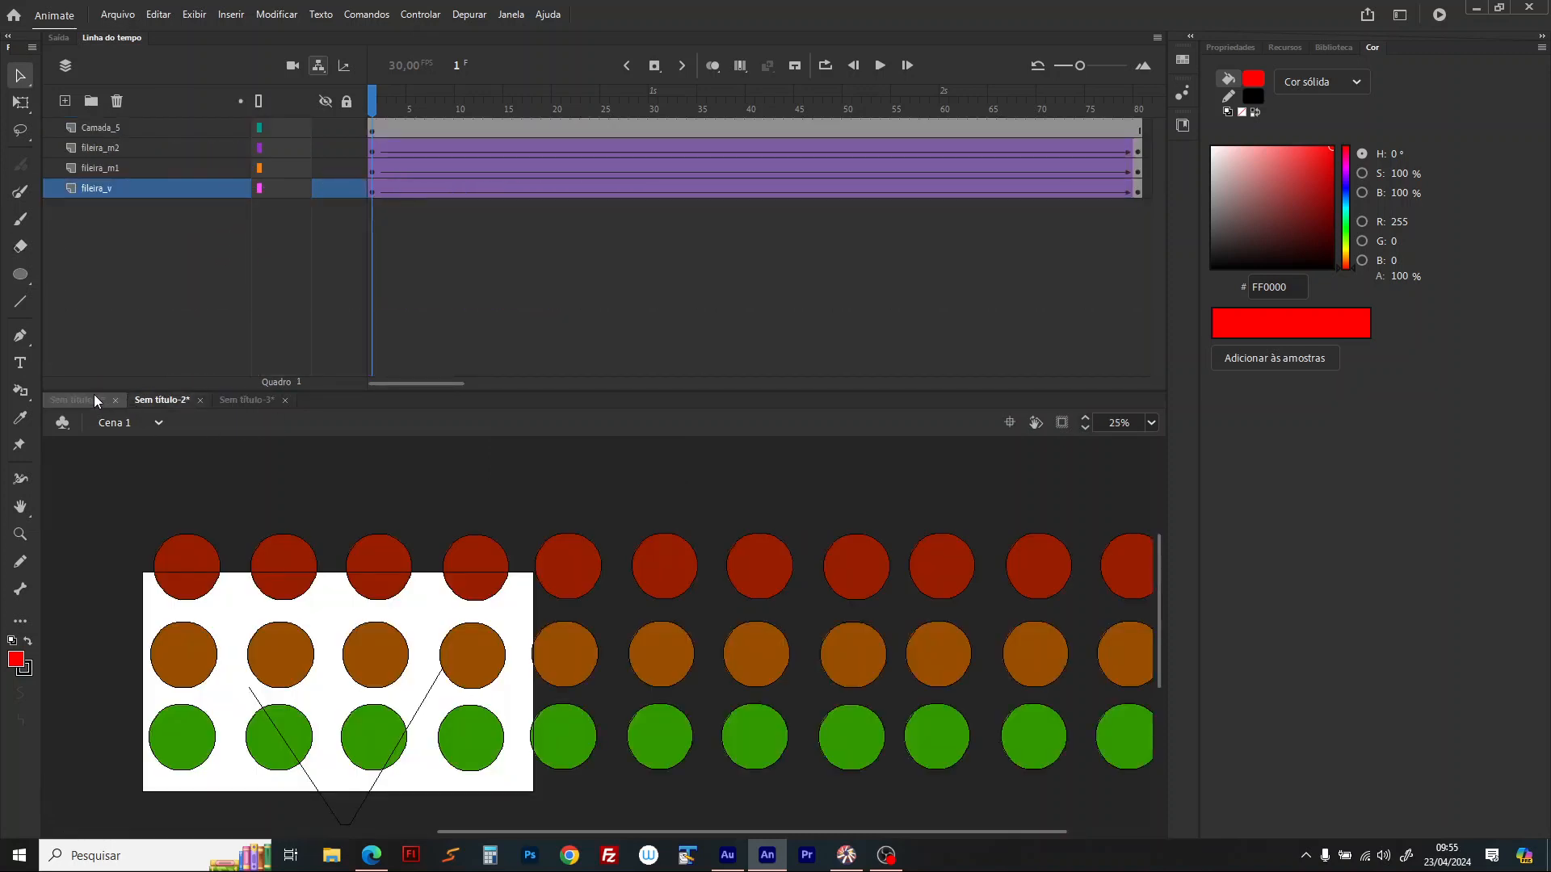
pyautogui.click(81, 399)
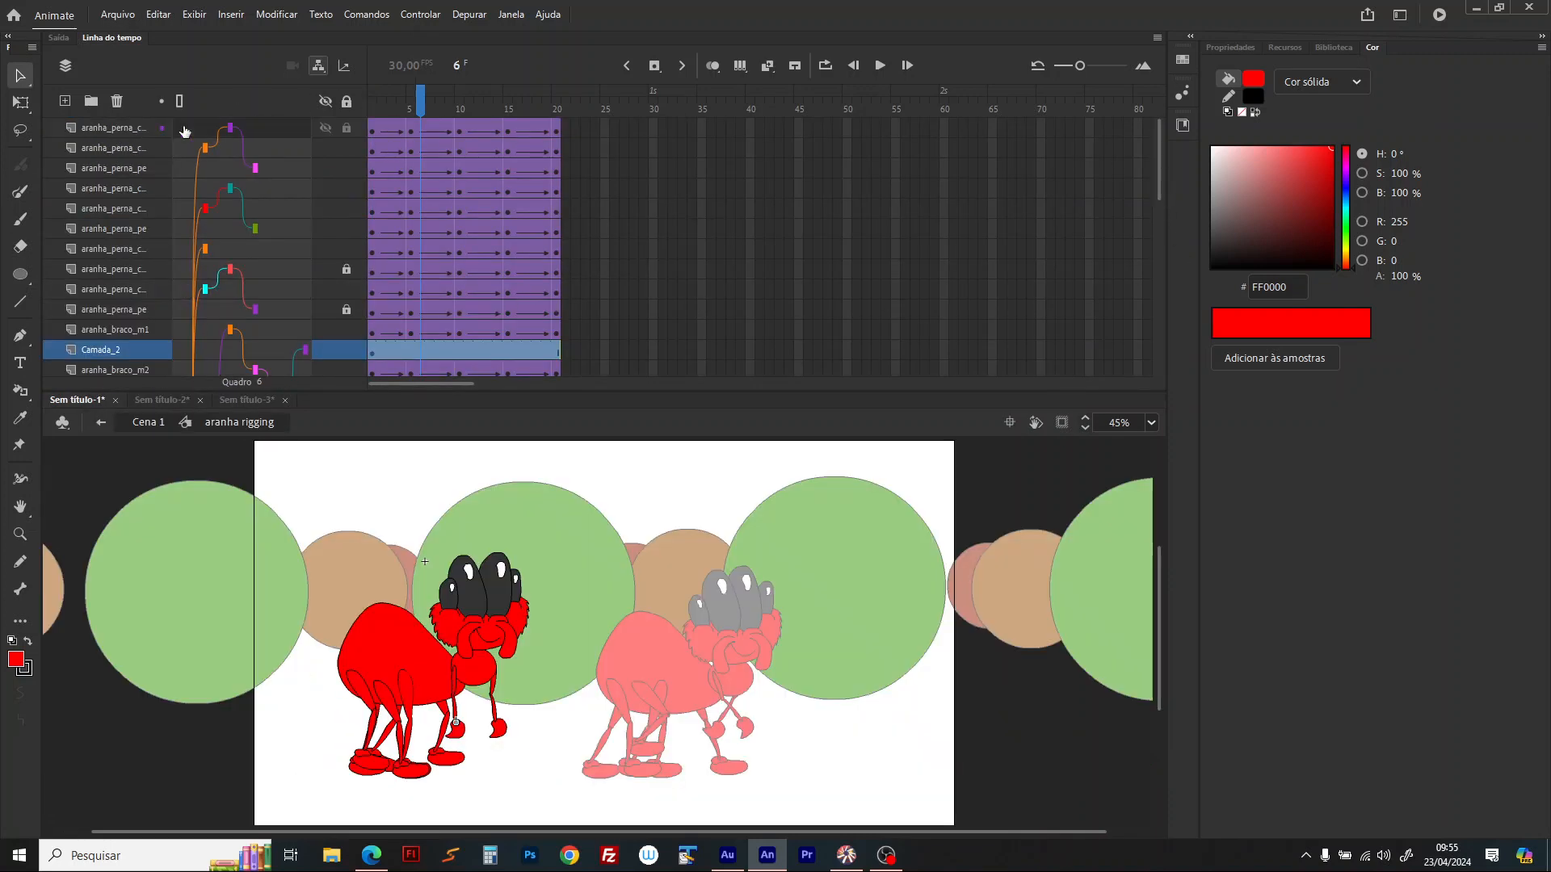
pyautogui.click(113, 129)
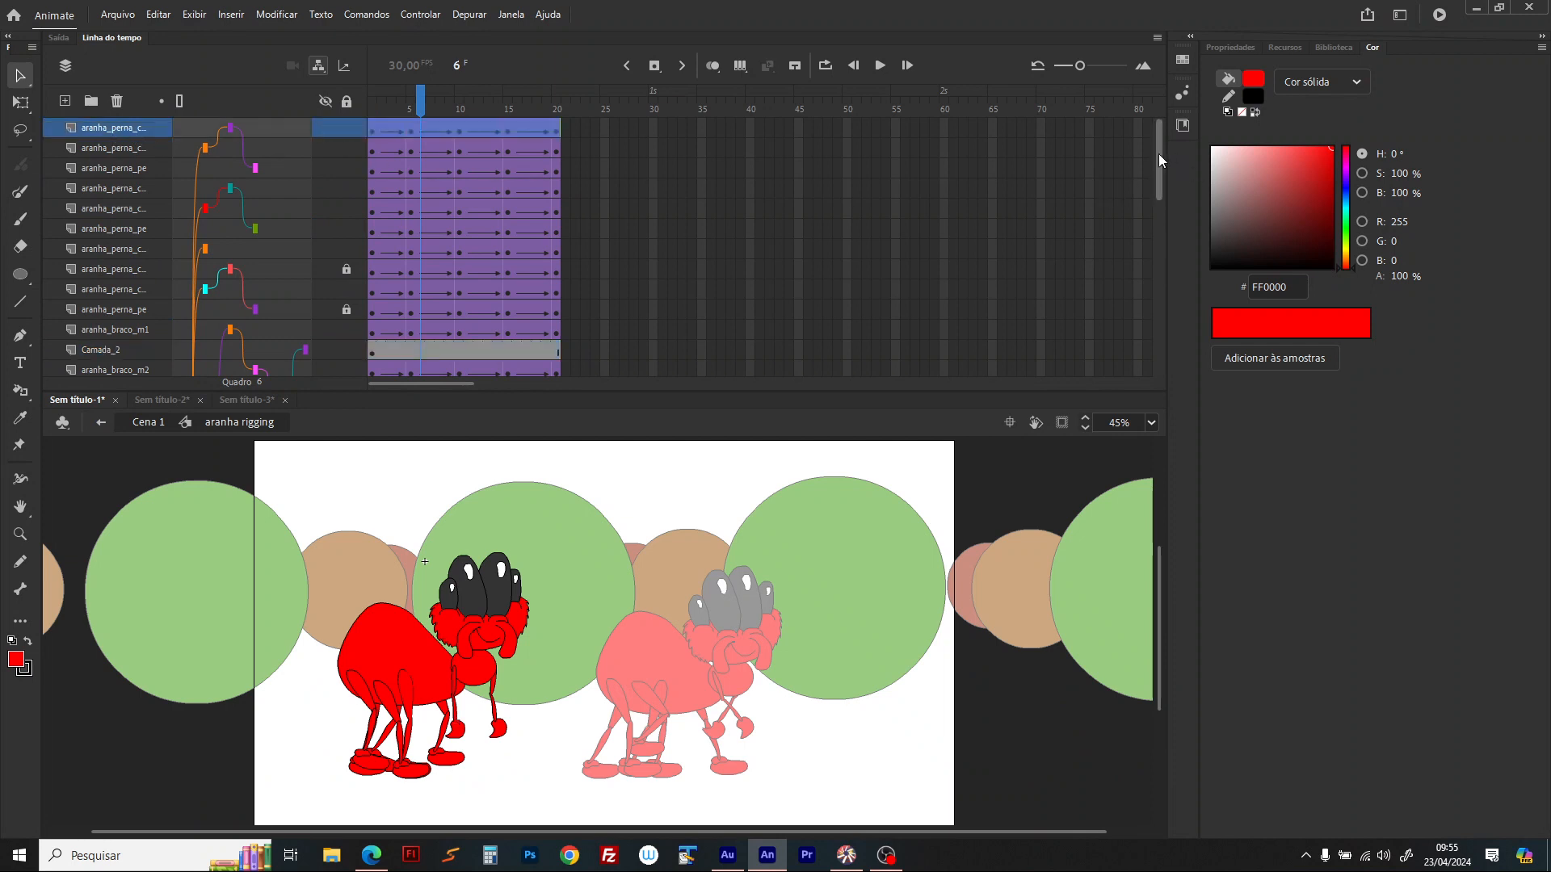
pyautogui.moveTo(1158, 153); pyautogui.dragTo(1157, 406)
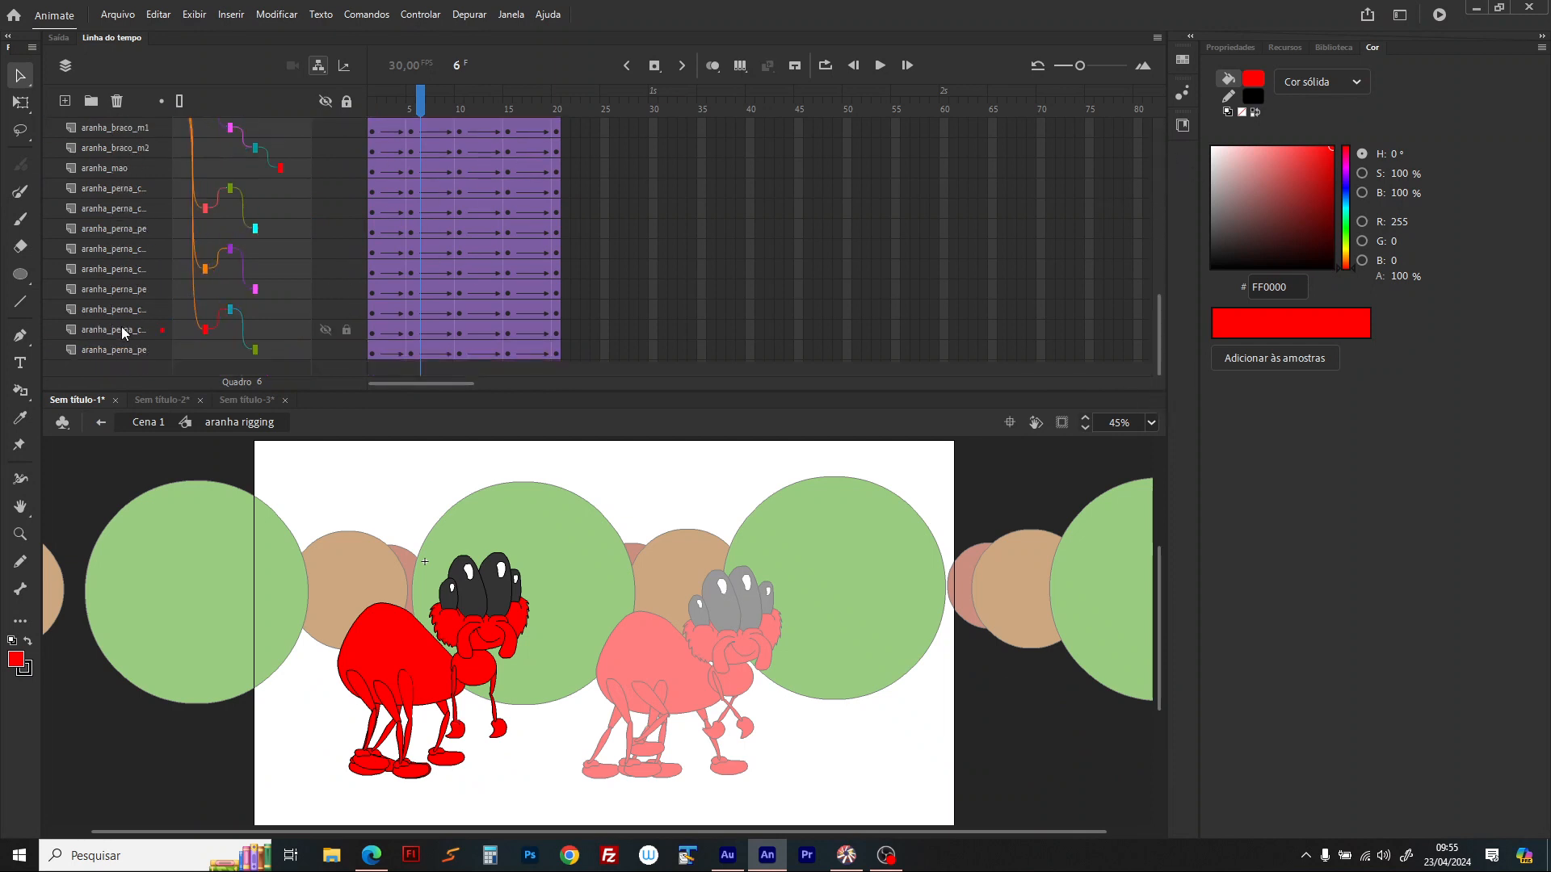
pyautogui.keyDown('shift'); pyautogui.click(115, 350); pyautogui.keyUp('shift')
pyautogui.rightClick(105, 187)
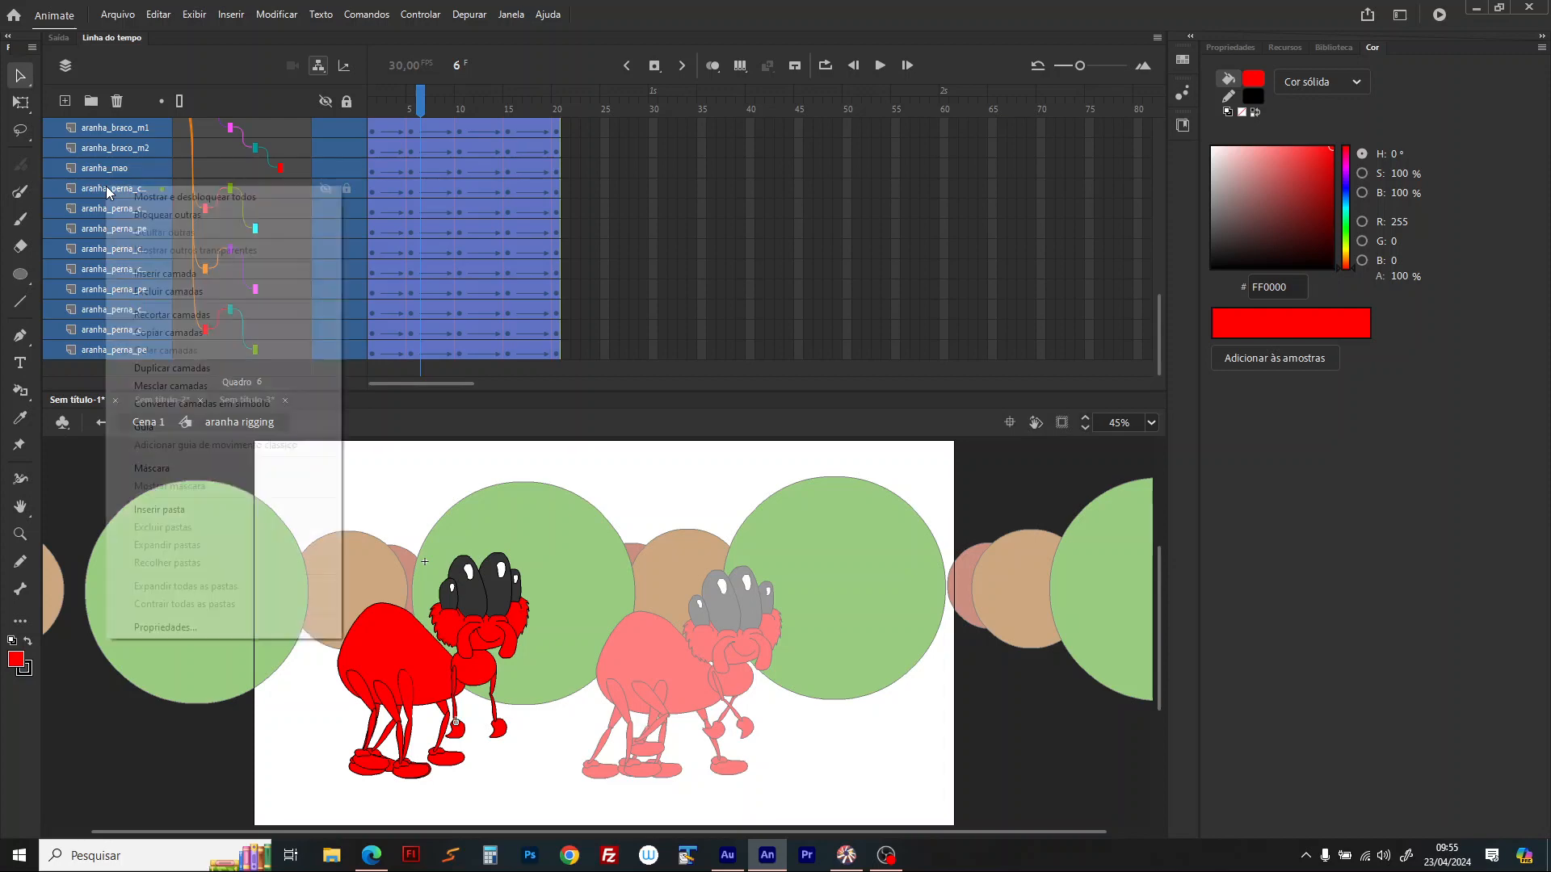
pyautogui.click(170, 332)
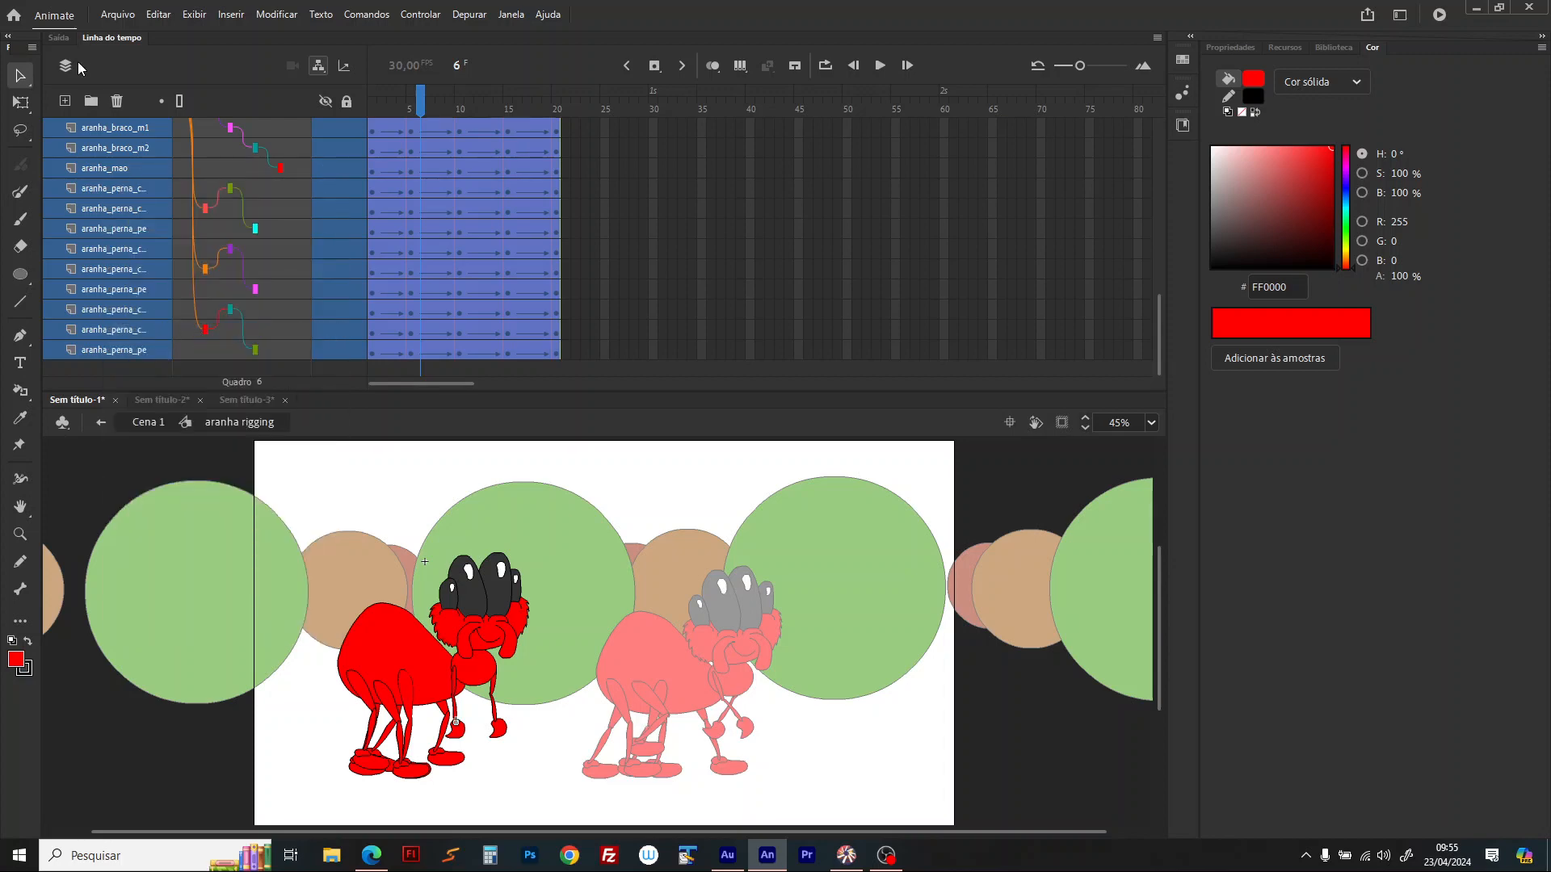
# Step: Create another new document at 30 fps and paste the copied spider layers into it
pyautogui.click(124, 16)
pyautogui.click(132, 32)
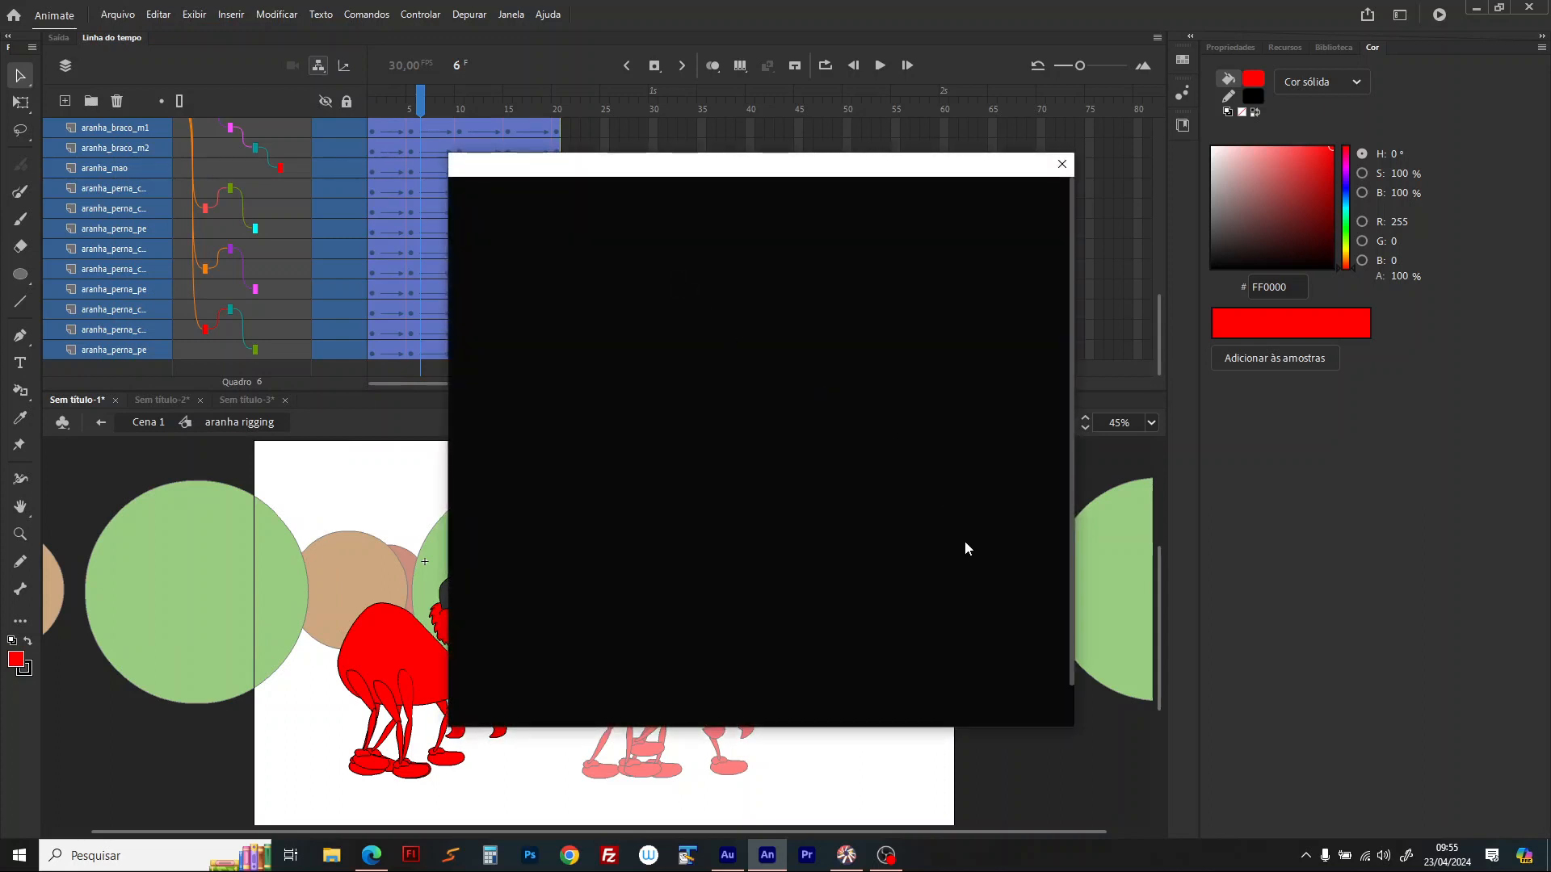
pyautogui.click(1014, 598)
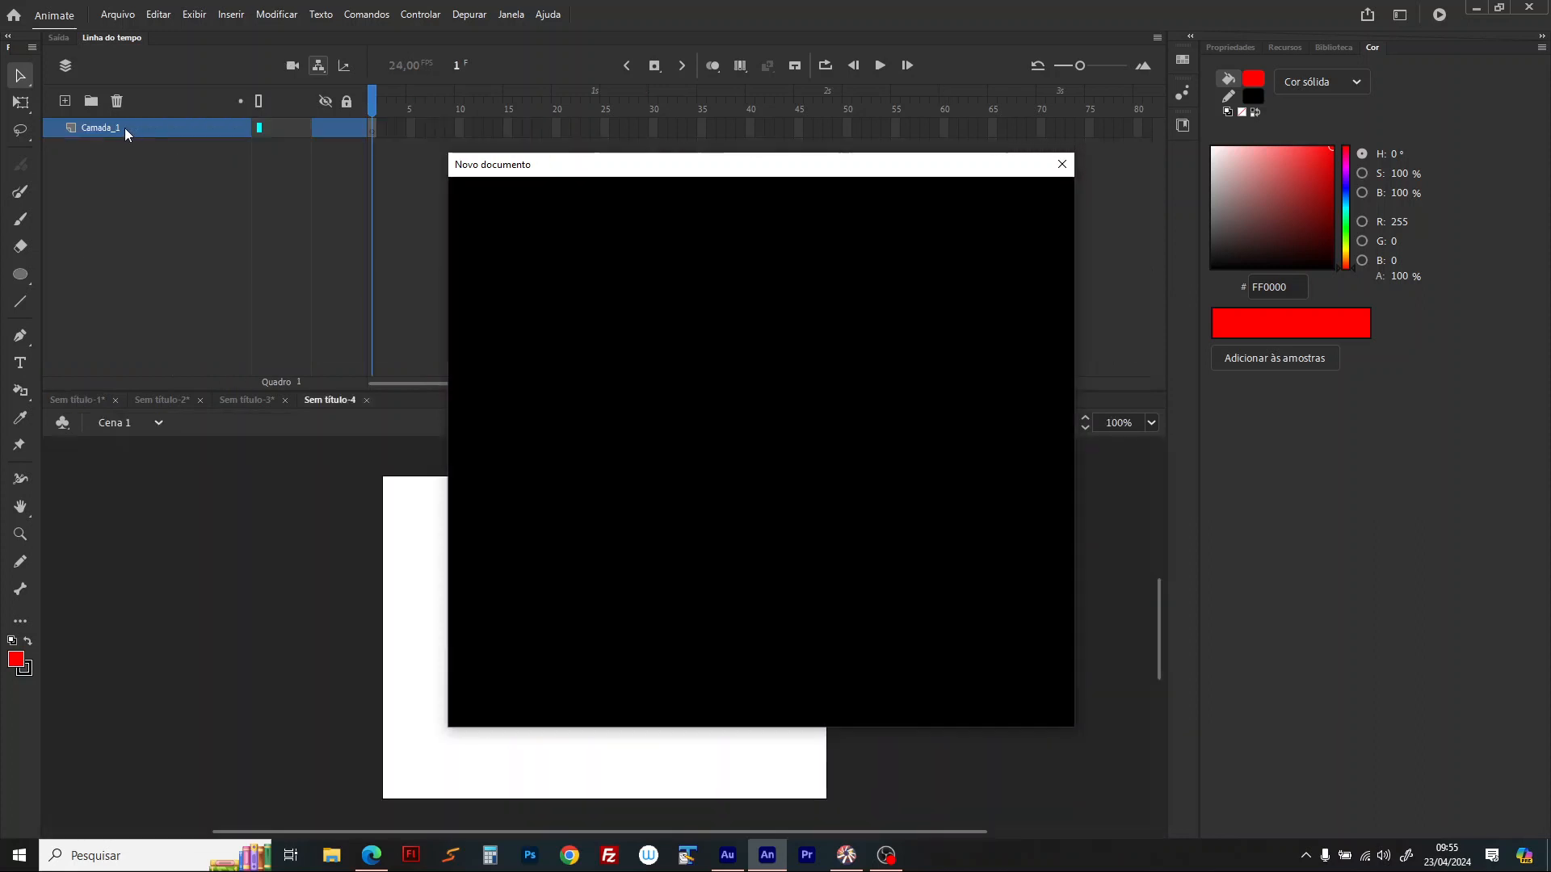
pyautogui.rightClick(125, 128)
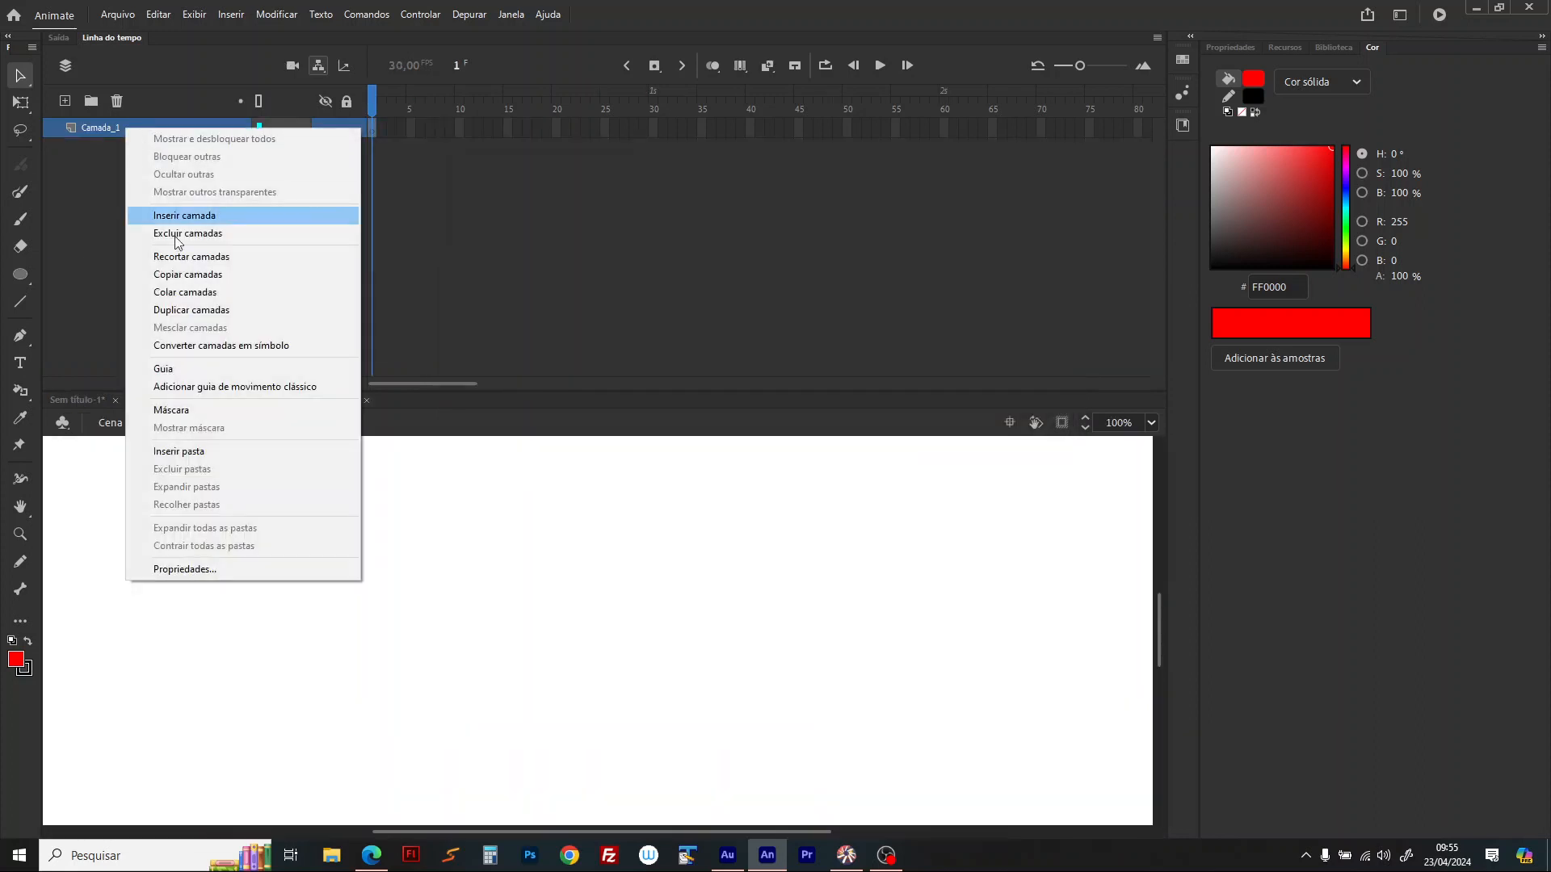
pyautogui.click(201, 292)
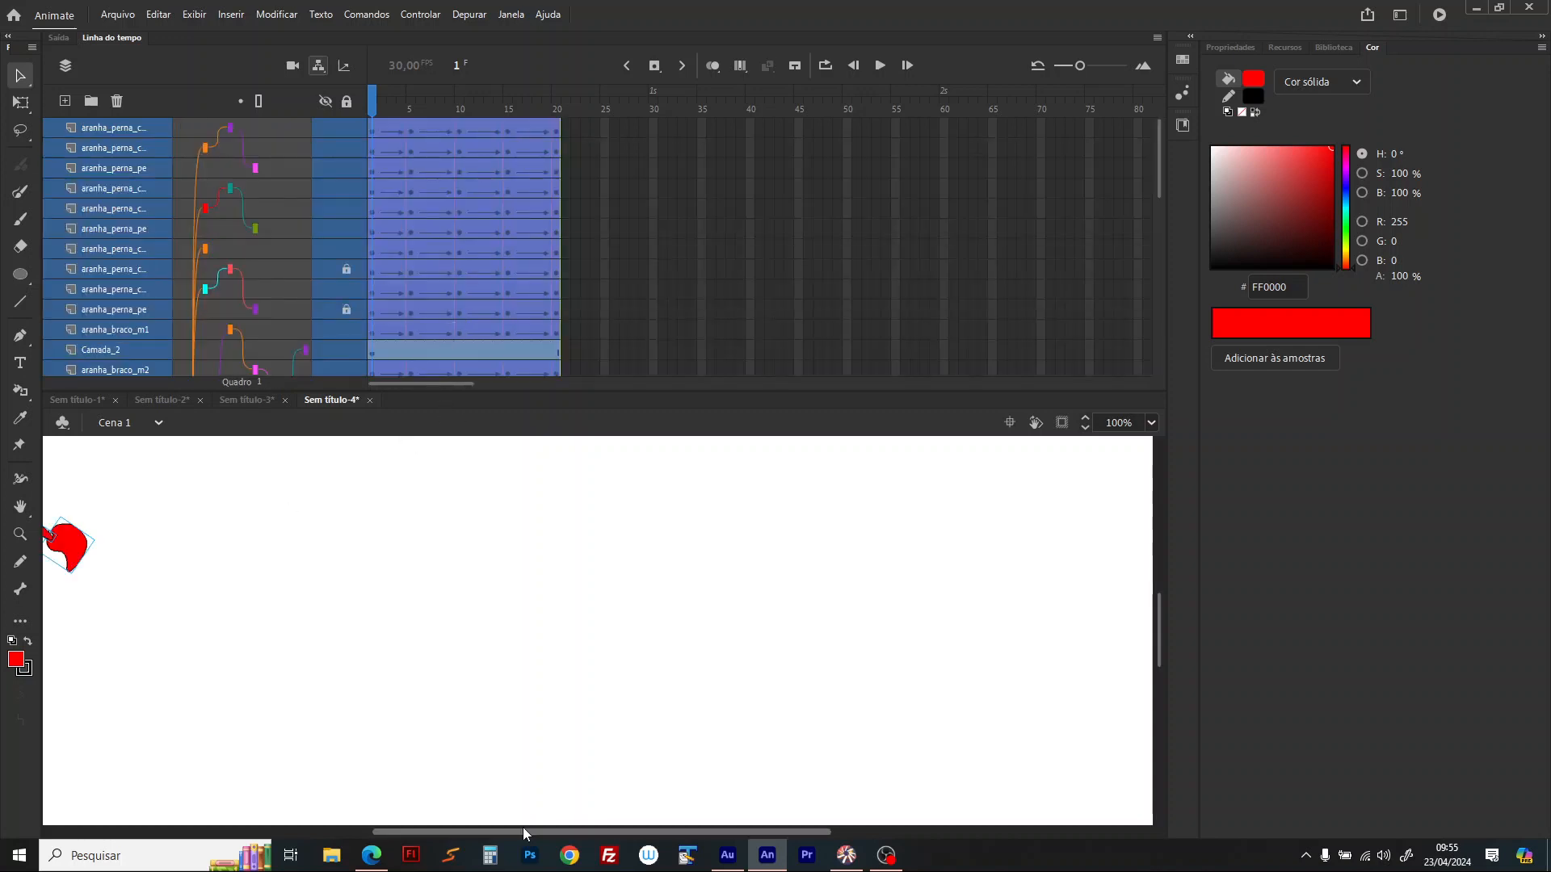
# Step: Bring the pasted spider into view and play its walk animation
pyautogui.moveTo(523, 828); pyautogui.dragTo(303, 816)
pyautogui.scroll(3, 613, 654)
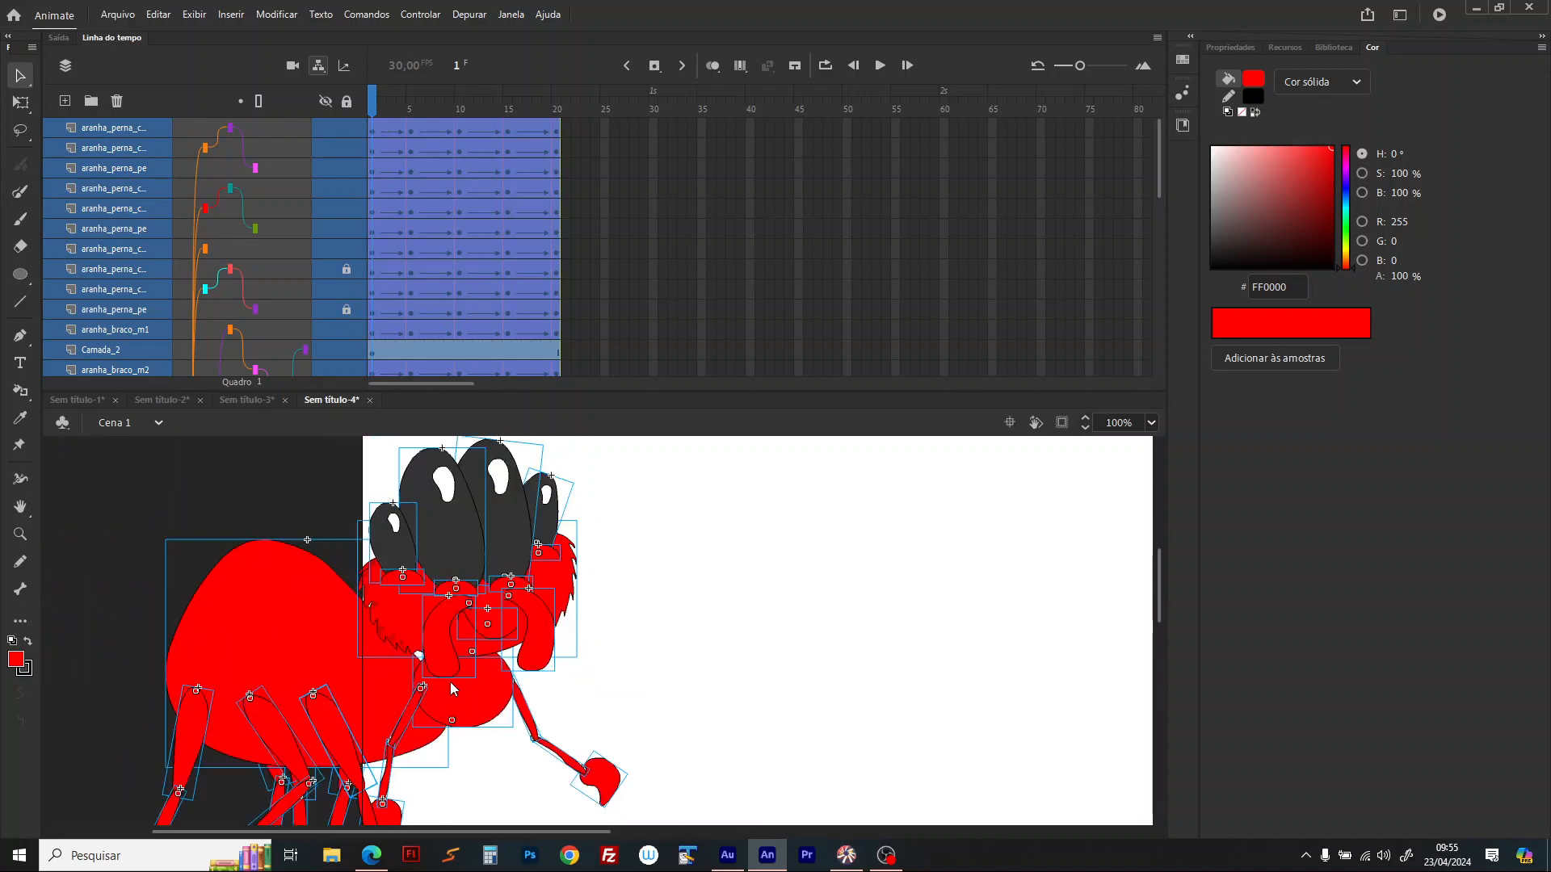
pyautogui.press('Return')
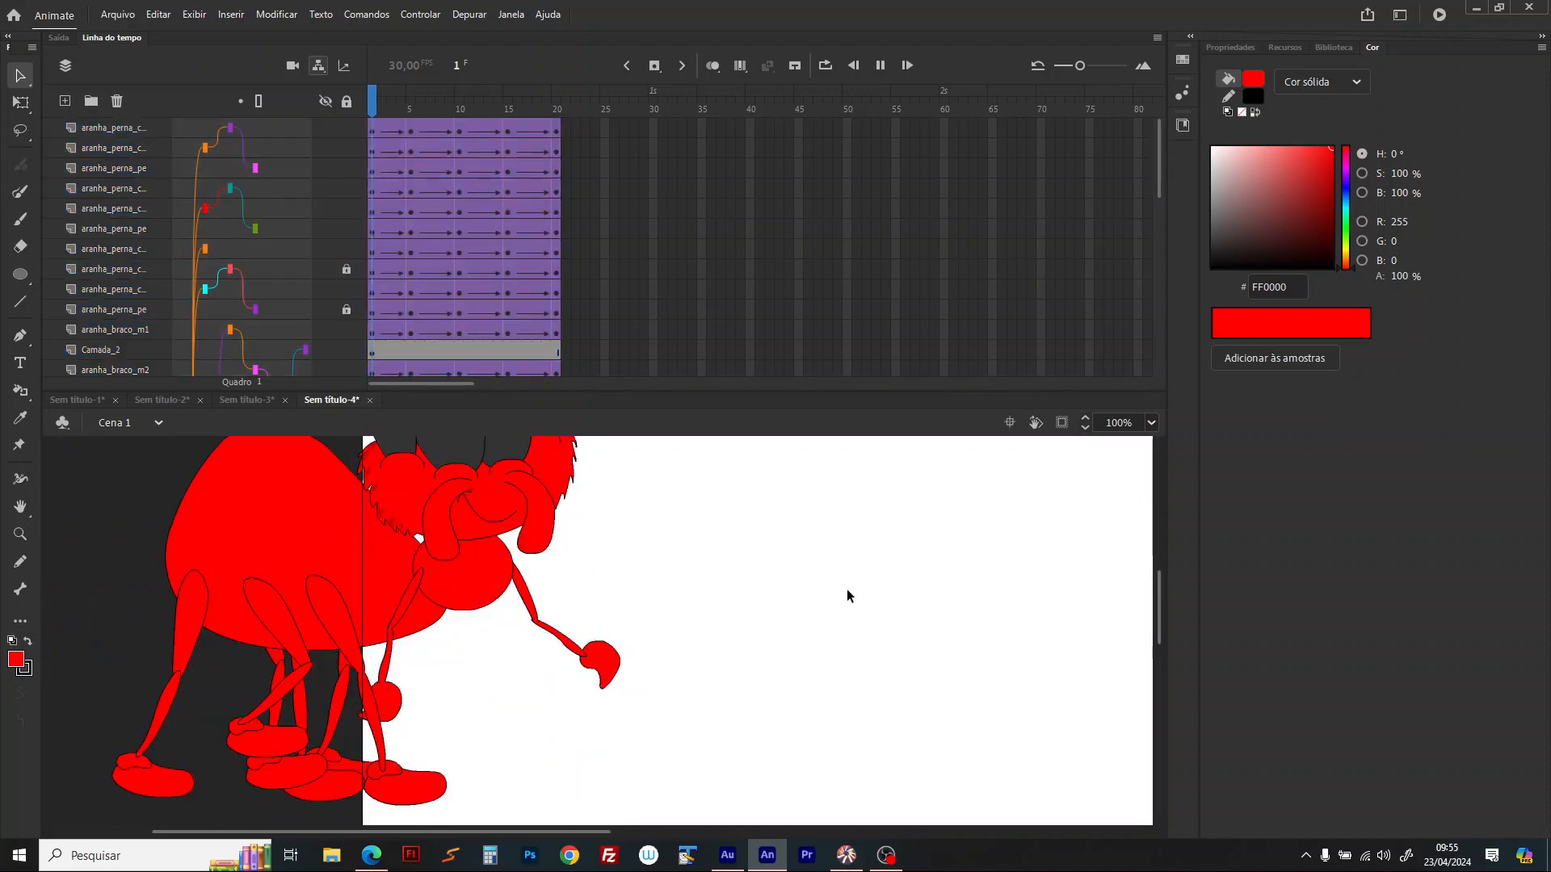